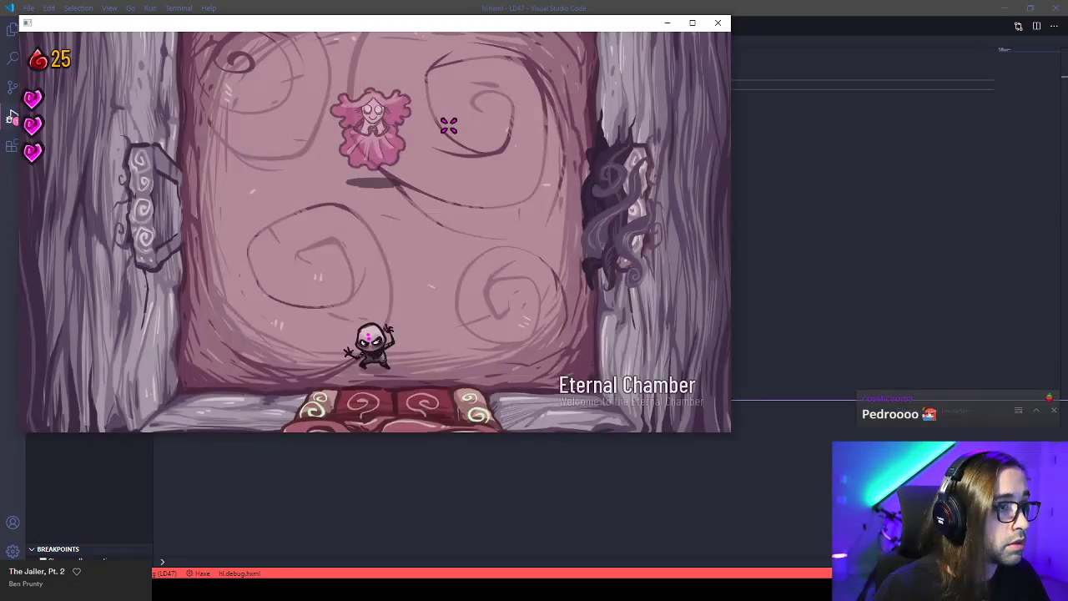
# Quit the running debug build of the game and return to the project's code editor.
pyautogui.press('Escape')
pyautogui.press('Escape')
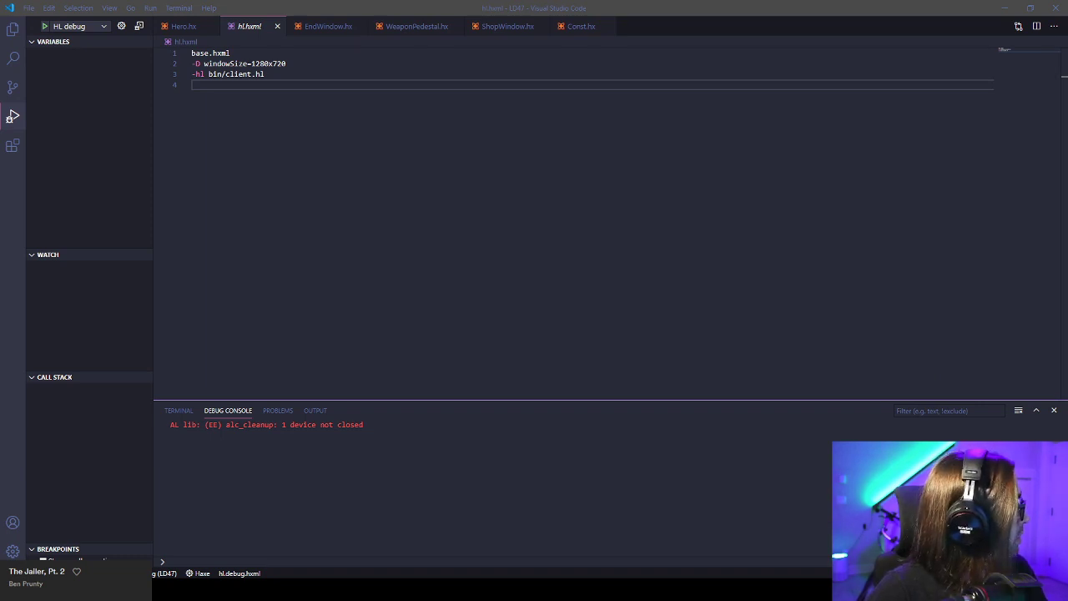
pyautogui.click(235, 224)
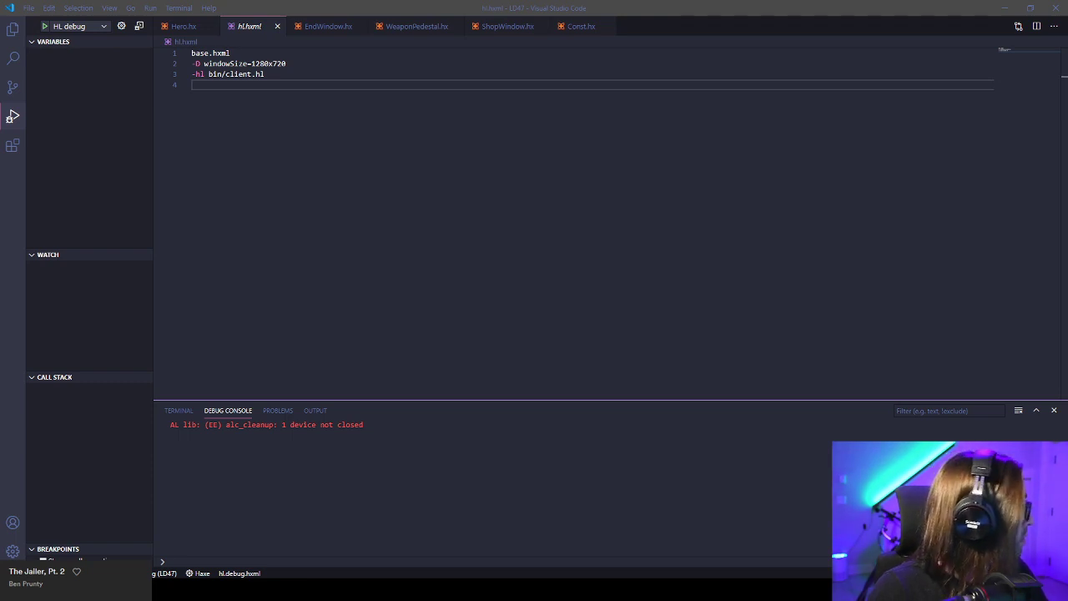
pyautogui.hotkey('alt', 'Tab')
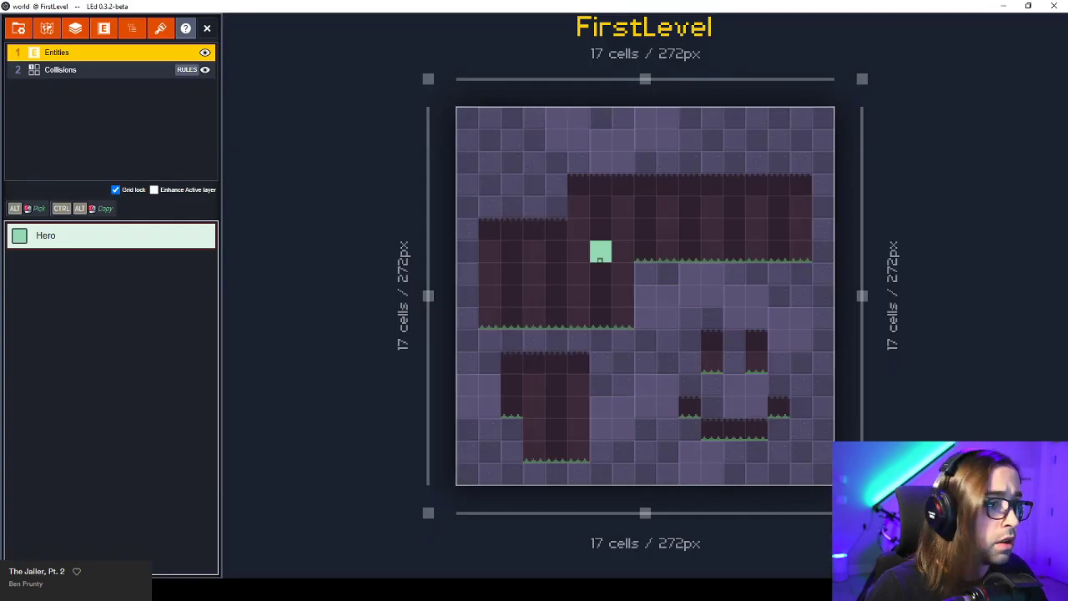
pyautogui.hotkey('alt', 'Tab')
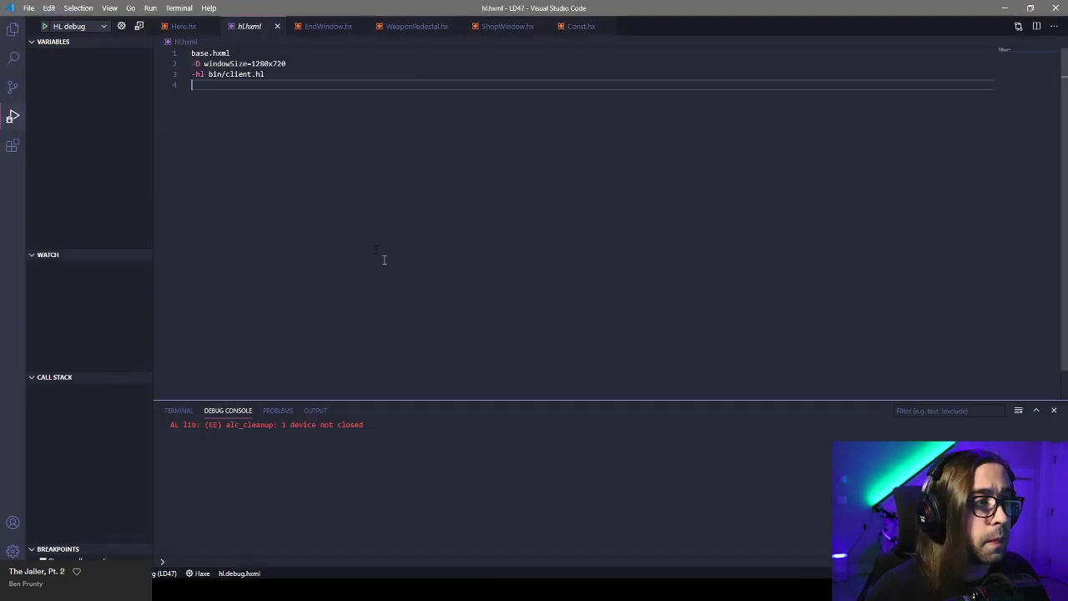
# Open Hero.hx and shrink the debug console to leave more room for the hero's constructor code.
pyautogui.click(182, 28)
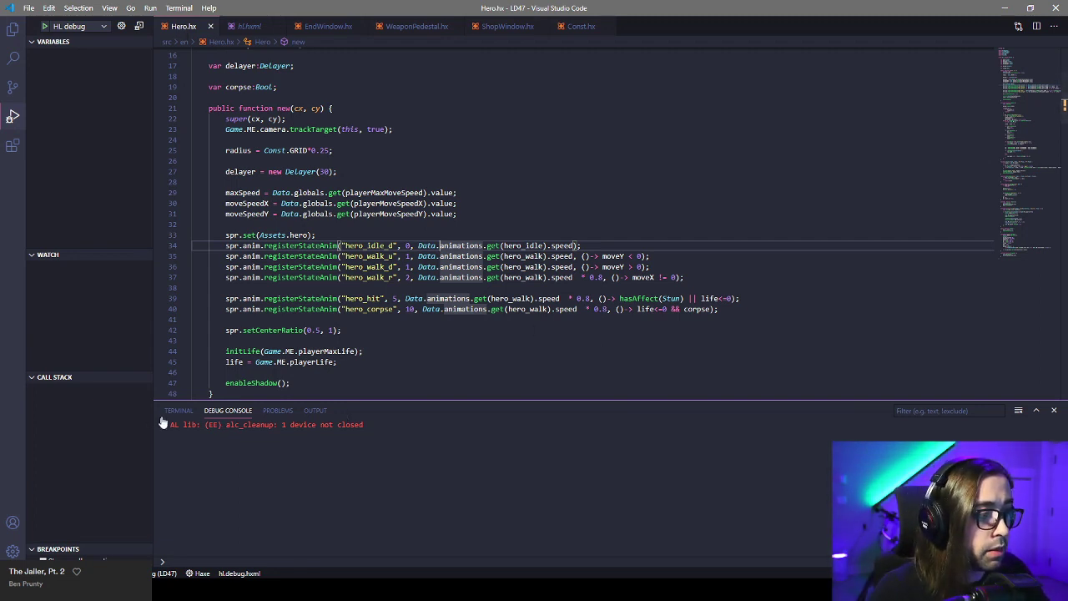
pyautogui.moveTo(451, 402); pyautogui.dragTo(451, 425)
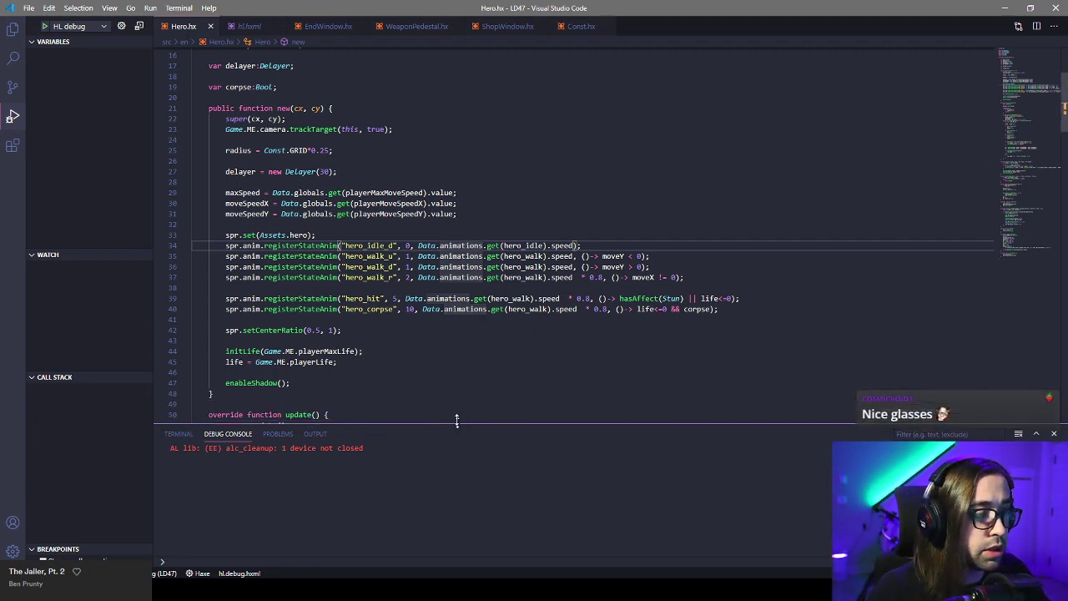
pyautogui.click(284, 340)
# Run the game with the HL debug configuration, view the opening room, and close the game window.
pyautogui.press('F5')
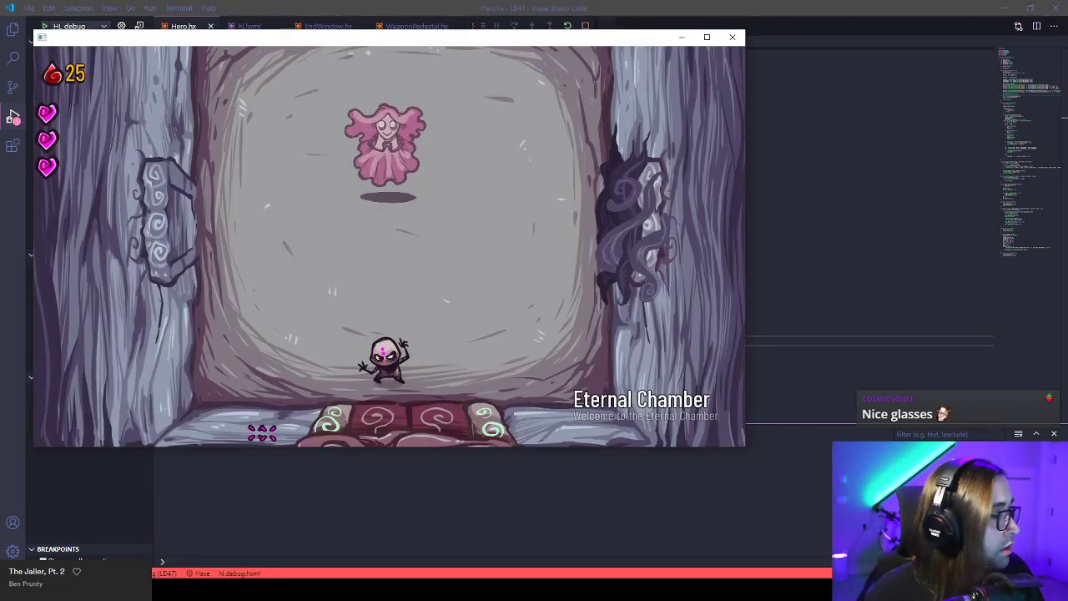
pyautogui.moveTo(502, 36); pyautogui.dragTo(579, 50)
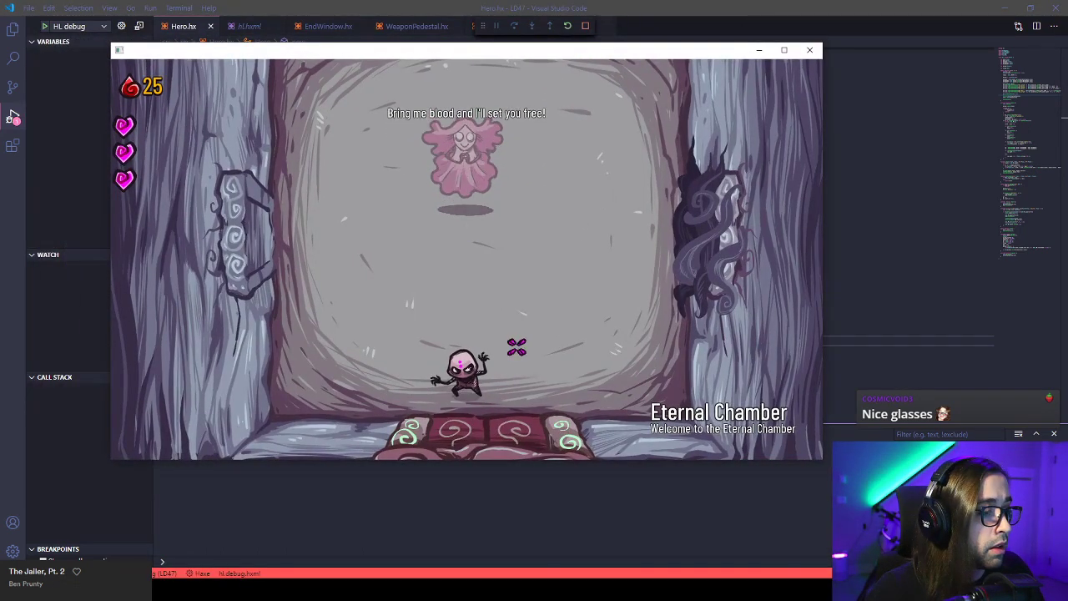
pyautogui.click(810, 51)
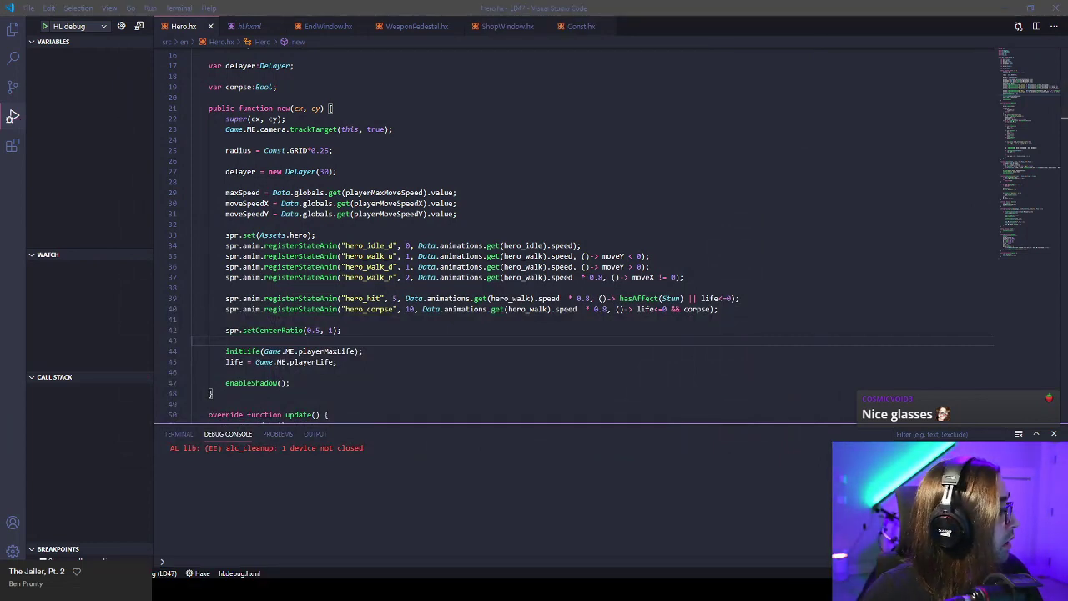
# Launch the HL debug build once more from Hero.hx and stop the debug session.
pyautogui.click(522, 266)
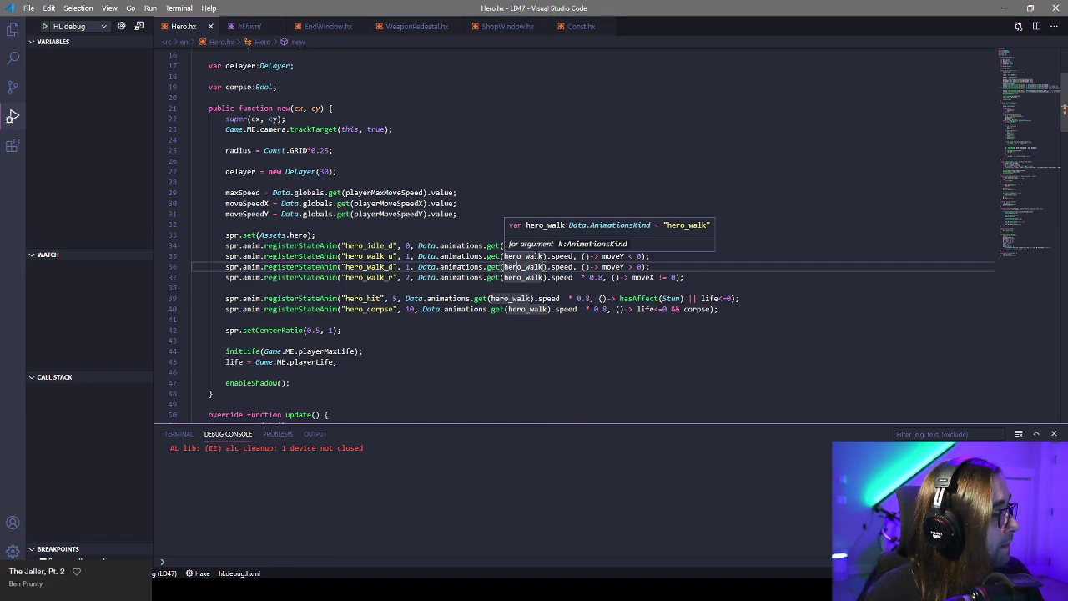
pyautogui.press('F5')
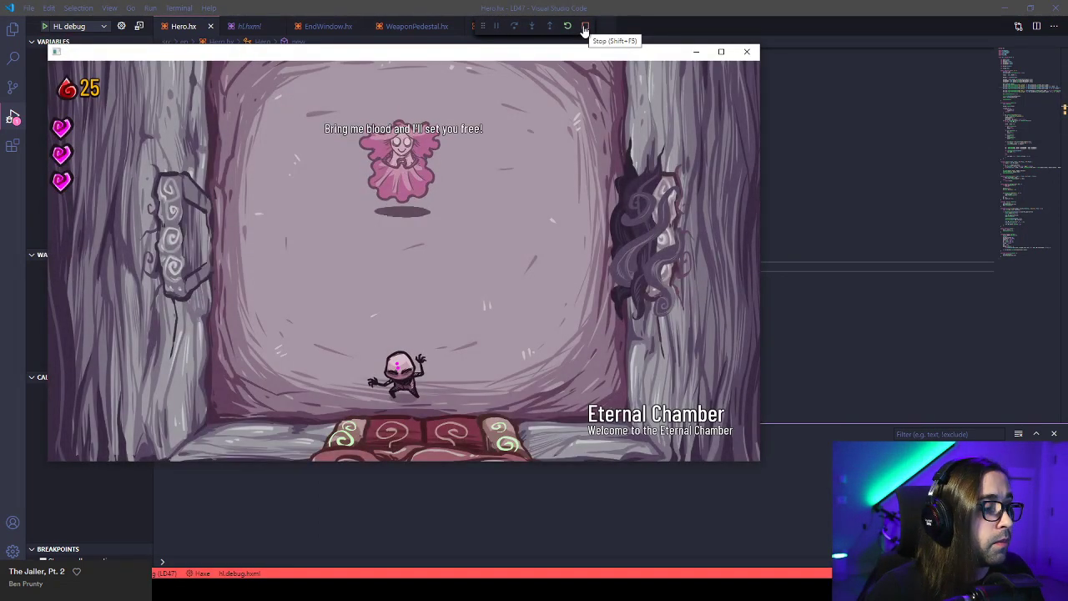
pyautogui.click(585, 27)
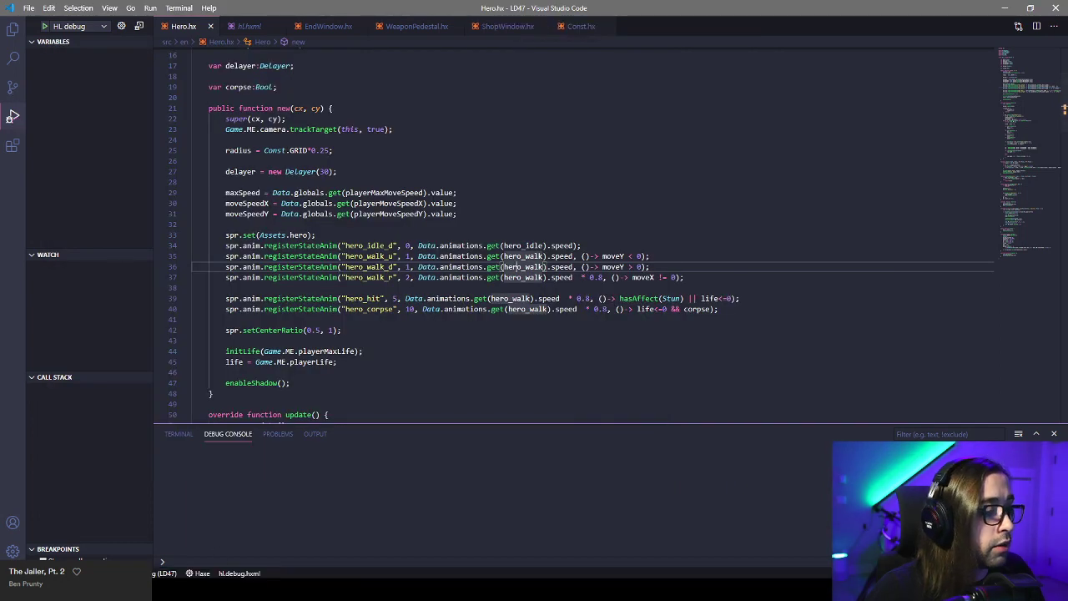
# Switch to the Chamber page on itch.io in the browser, dismiss the devlog suggestion and run the web game.
pyautogui.click(123, 590)
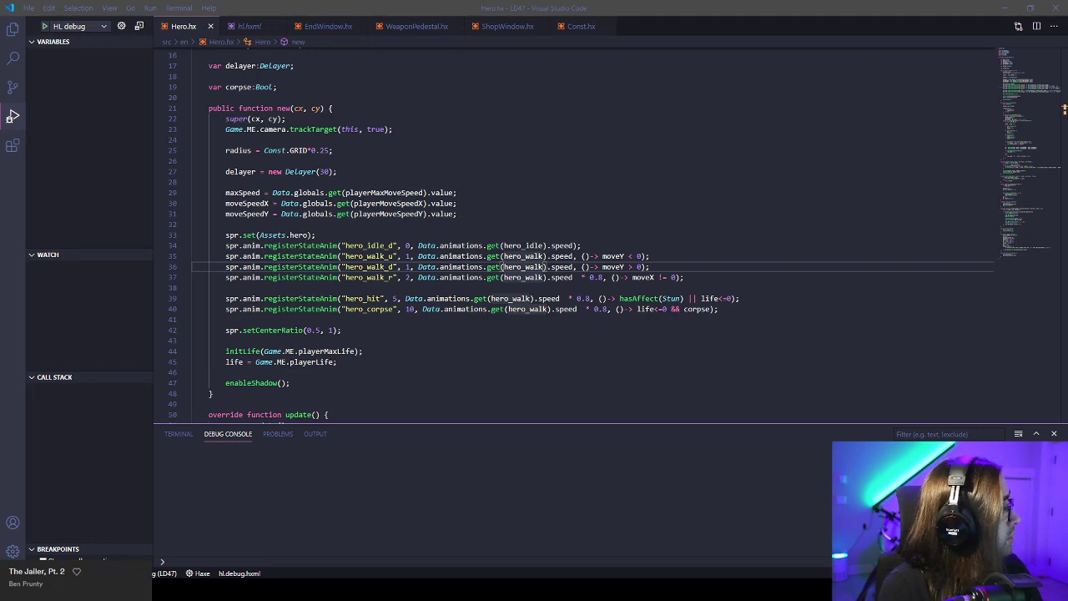
pyautogui.moveTo(0, 216); pyautogui.dragTo(728, 5)
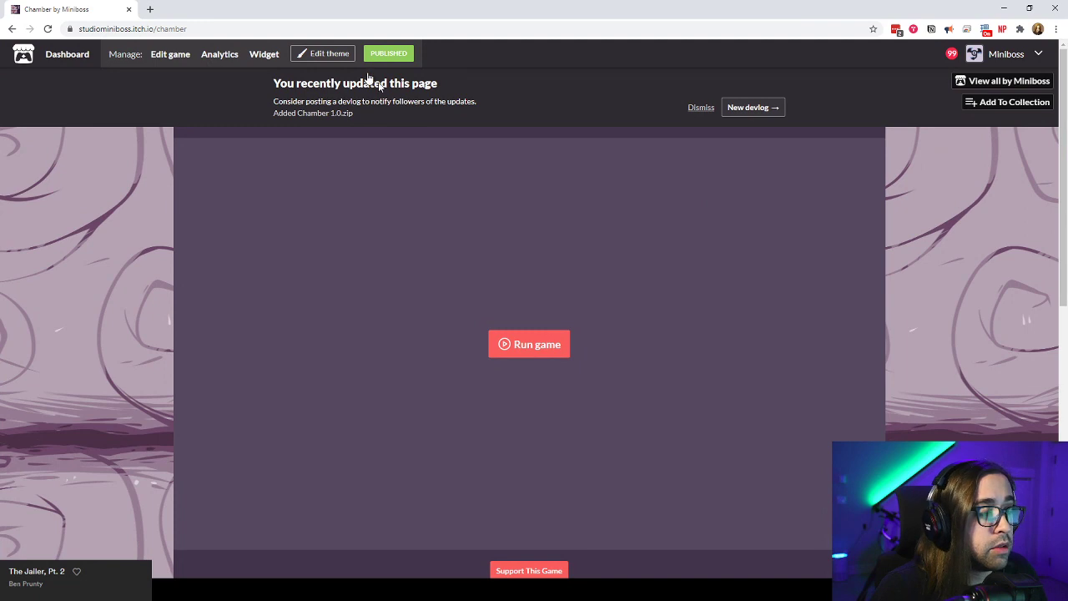
pyautogui.click(697, 107)
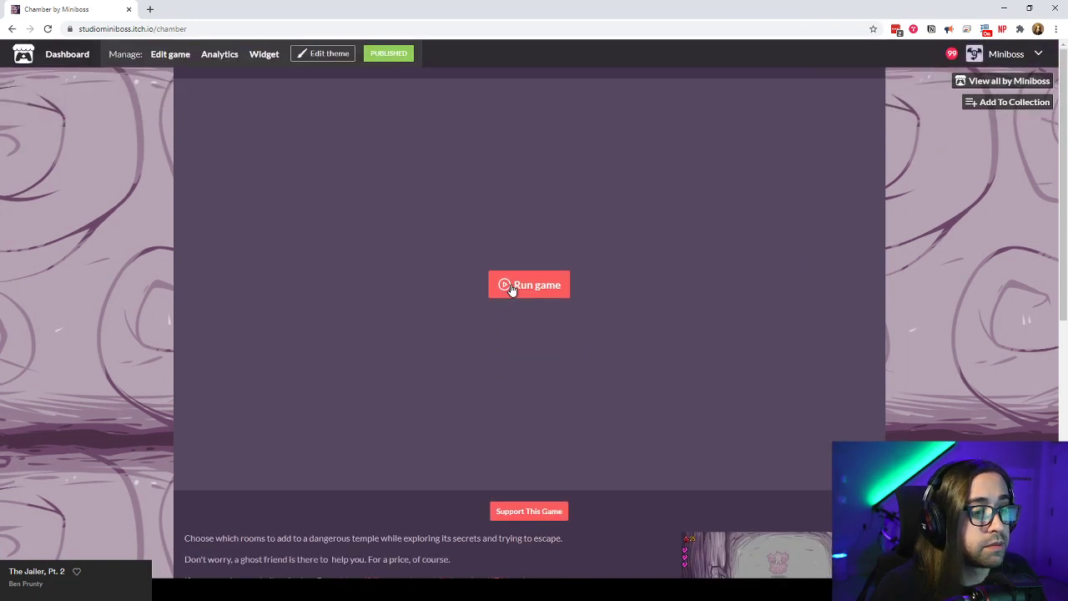
pyautogui.click(512, 287)
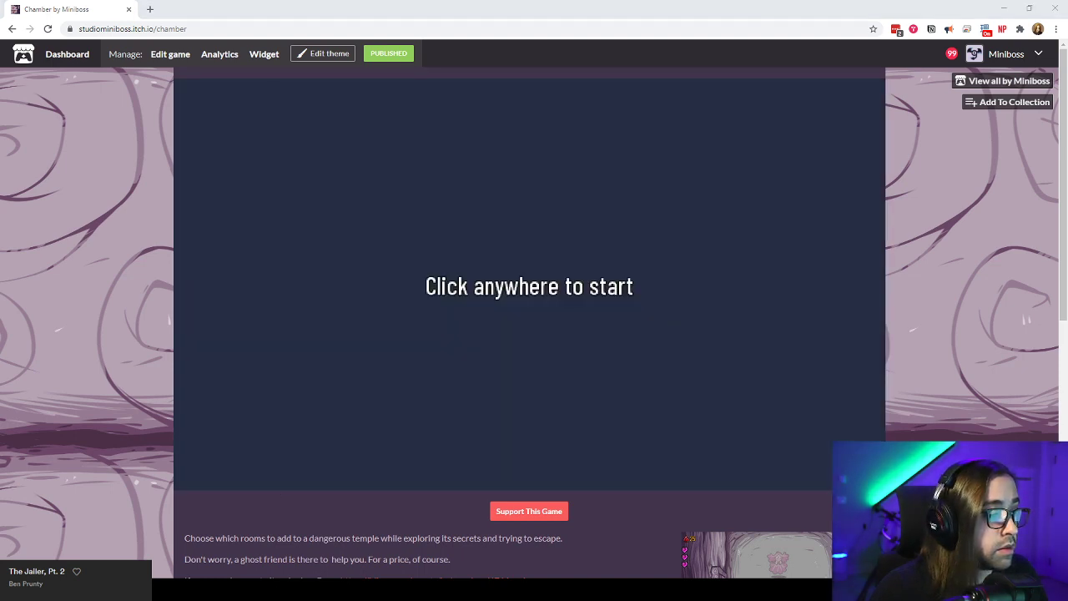
# Start the web build in full screen, then pause and resume it in the Eternal Chamber.
pyautogui.click(720, 351)
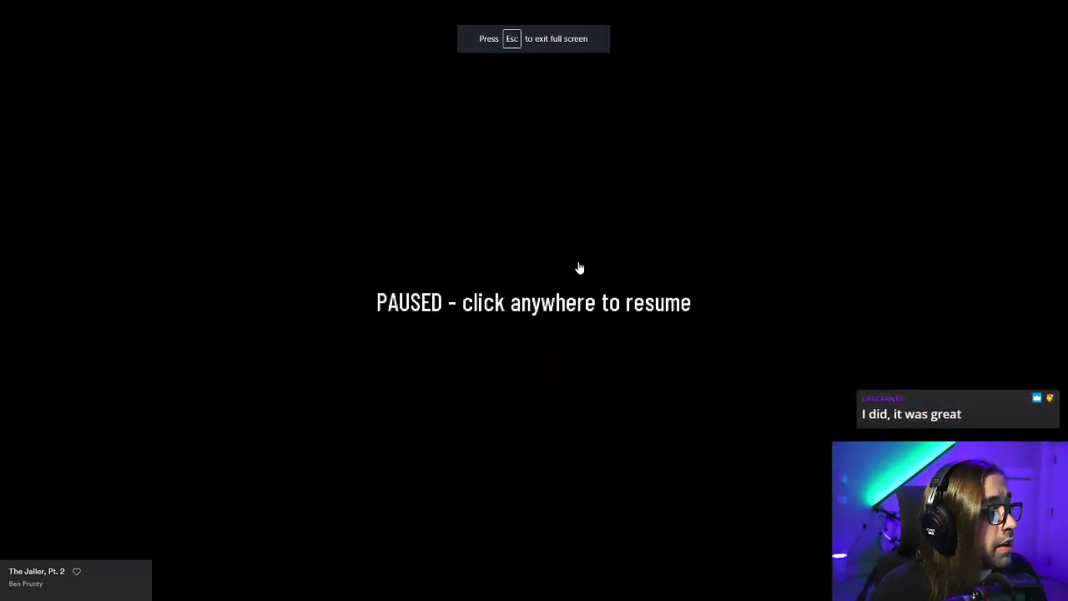
pyautogui.click(598, 263)
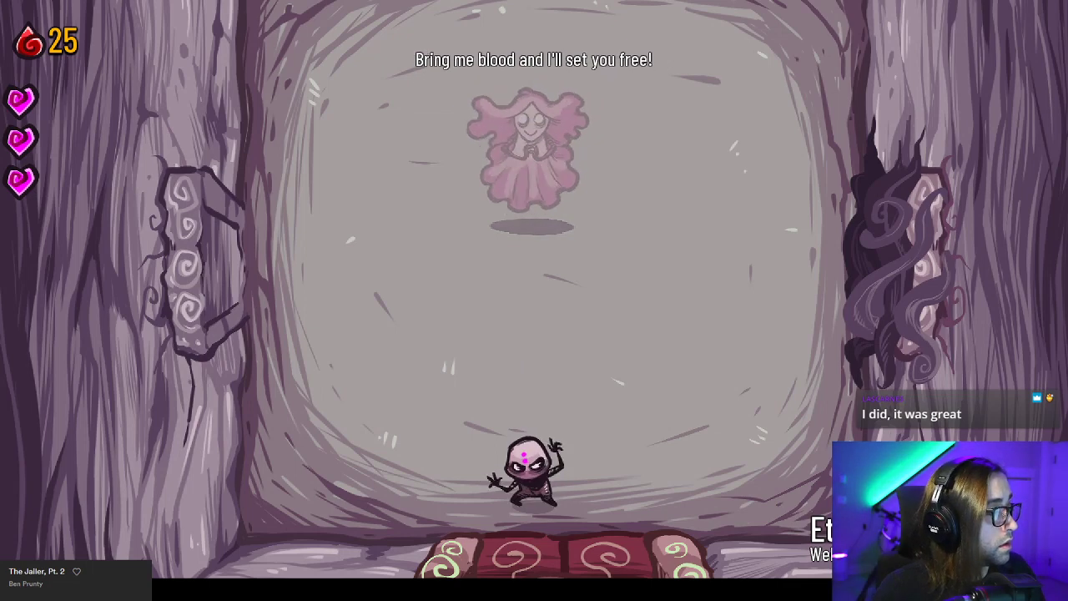
pyautogui.press('Escape')
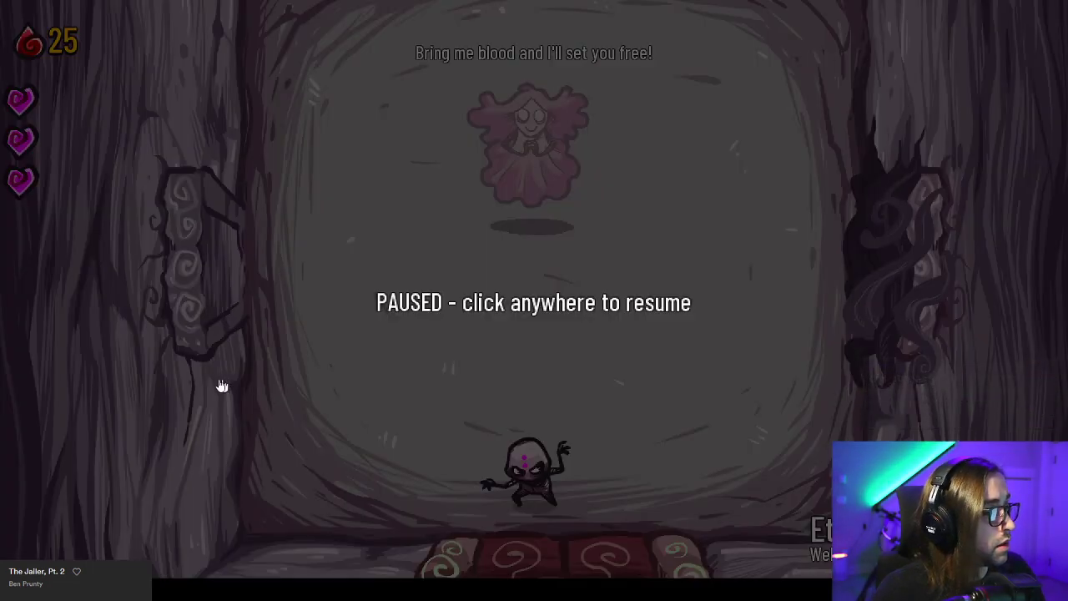
pyautogui.click(378, 384)
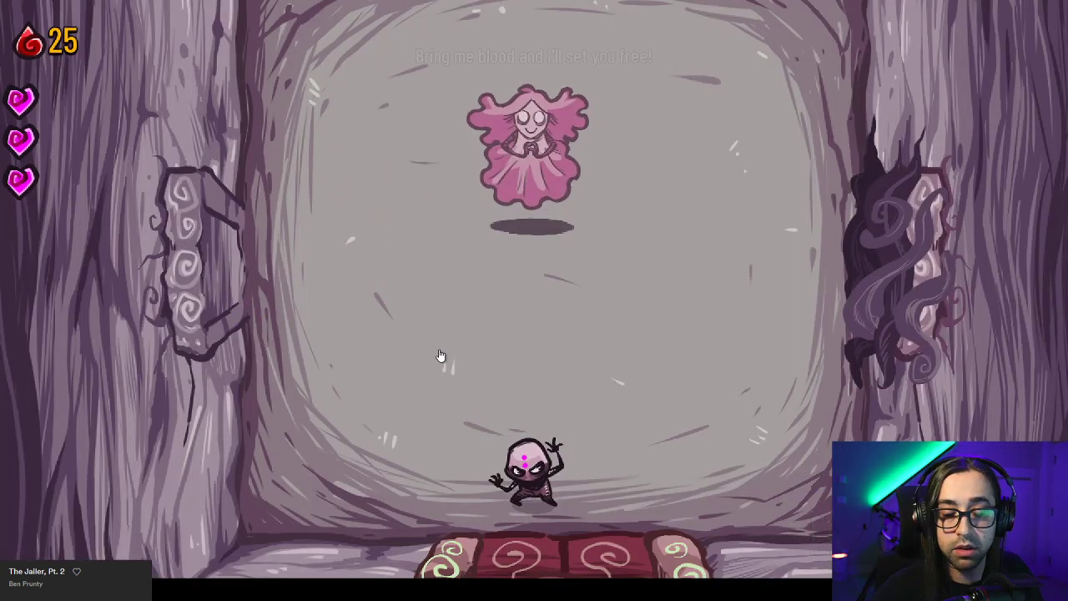
# Walk the hero around the Eternal Chamber in all directions, ending beyond the ghost near the upper wall.
pyautogui.press('w')
pyautogui.press('a')
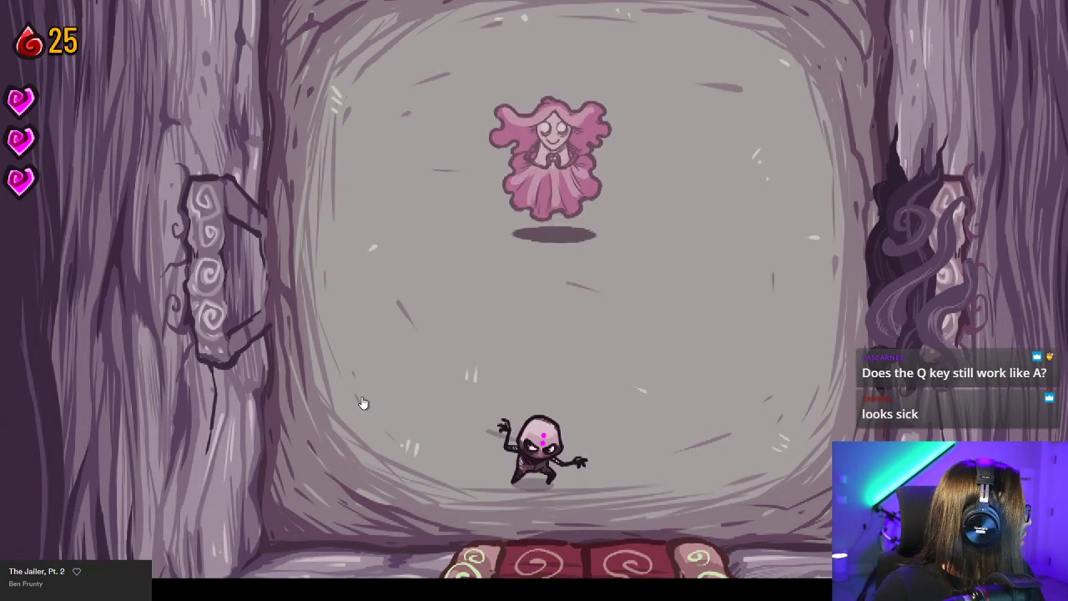
pyautogui.press('w')
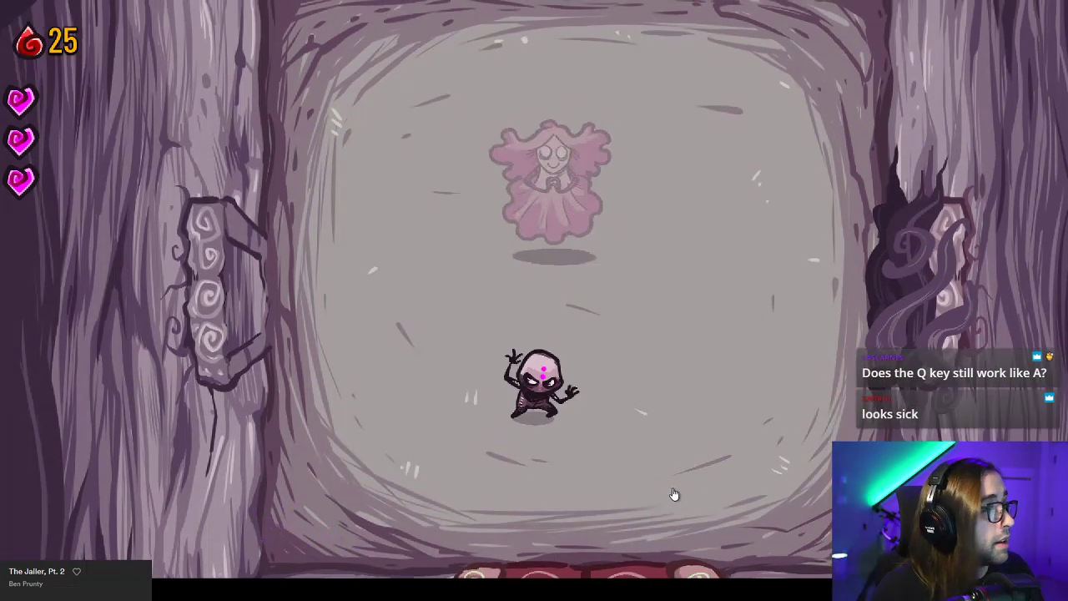
pyautogui.press('a')
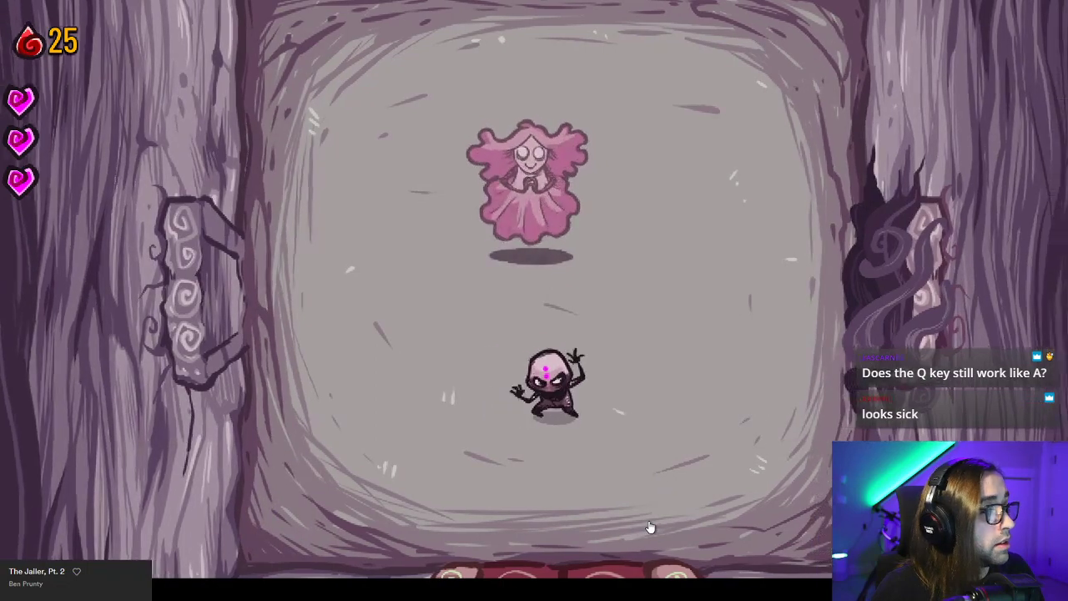
pyautogui.press('a')
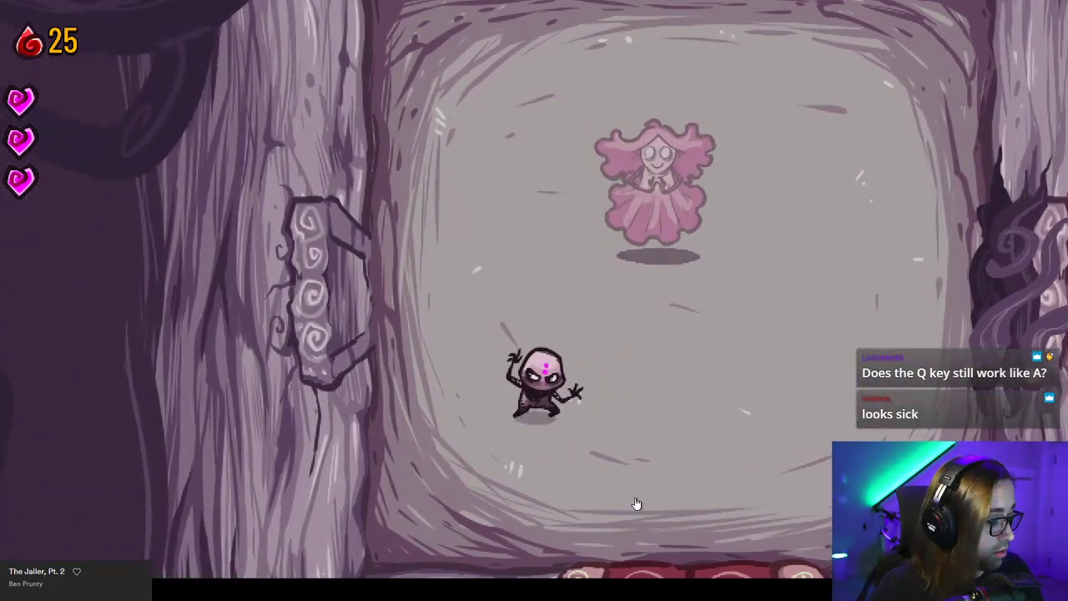
pyautogui.press('d')
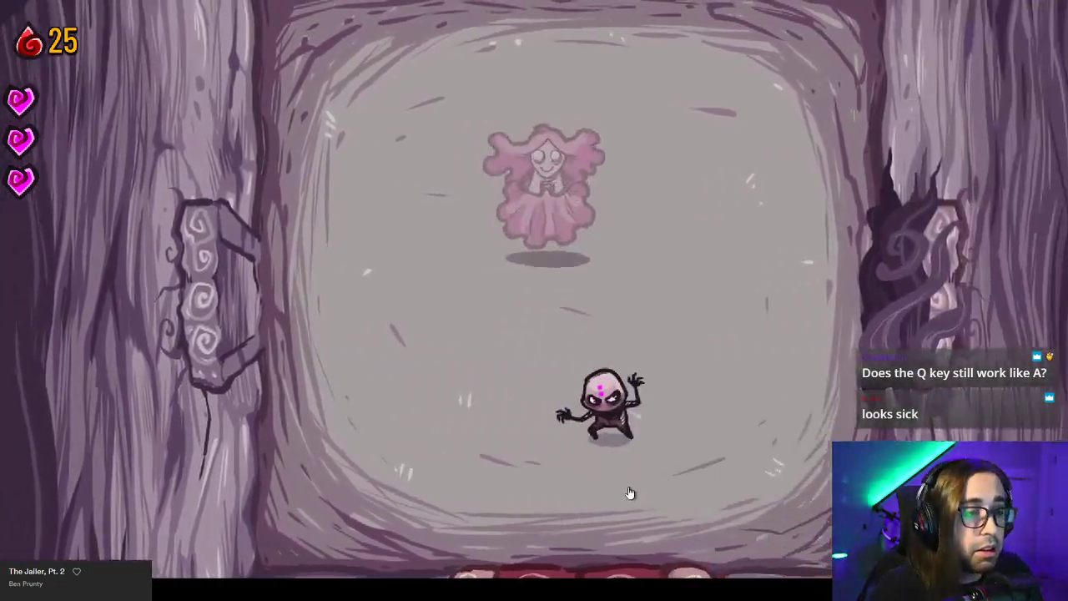
pyautogui.press('a')
pyautogui.press('w')
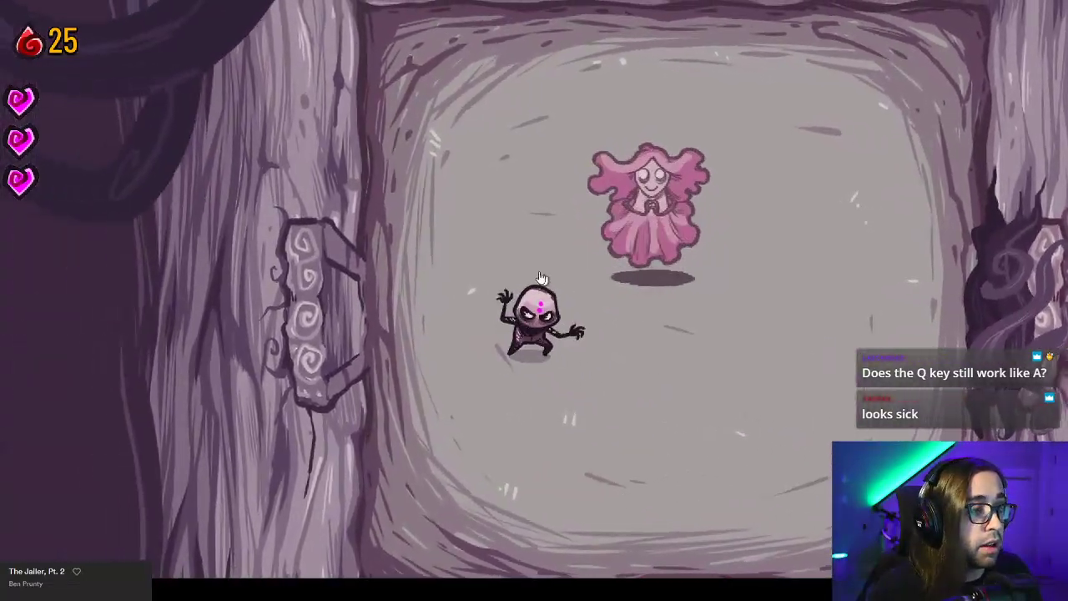
pyautogui.press('a')
pyautogui.press('s')
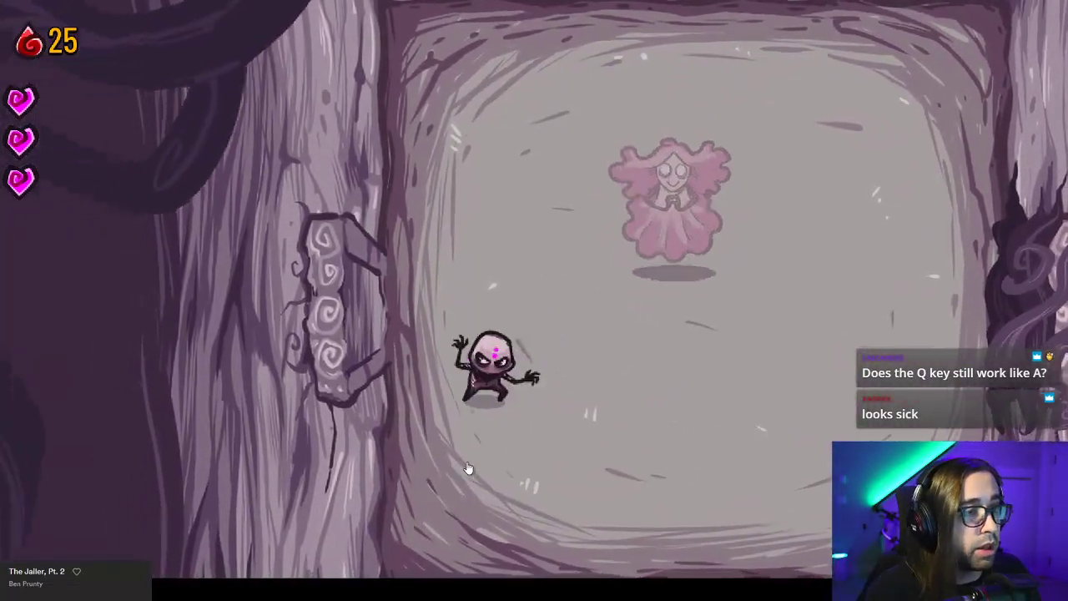
pyautogui.press('d')
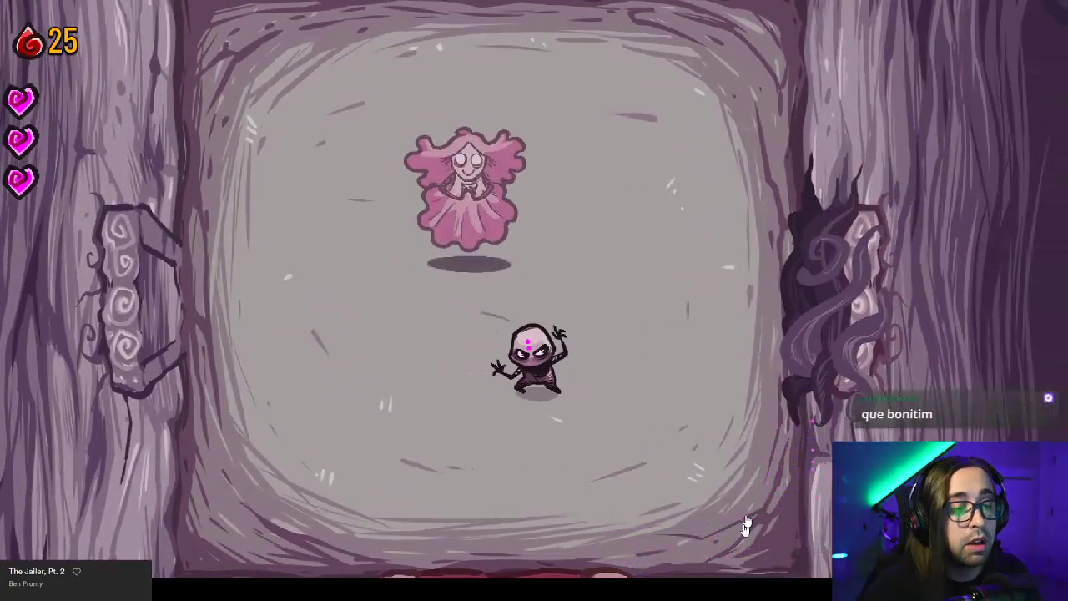
pyautogui.press('d')
pyautogui.press('s')
pyautogui.click(746, 543)
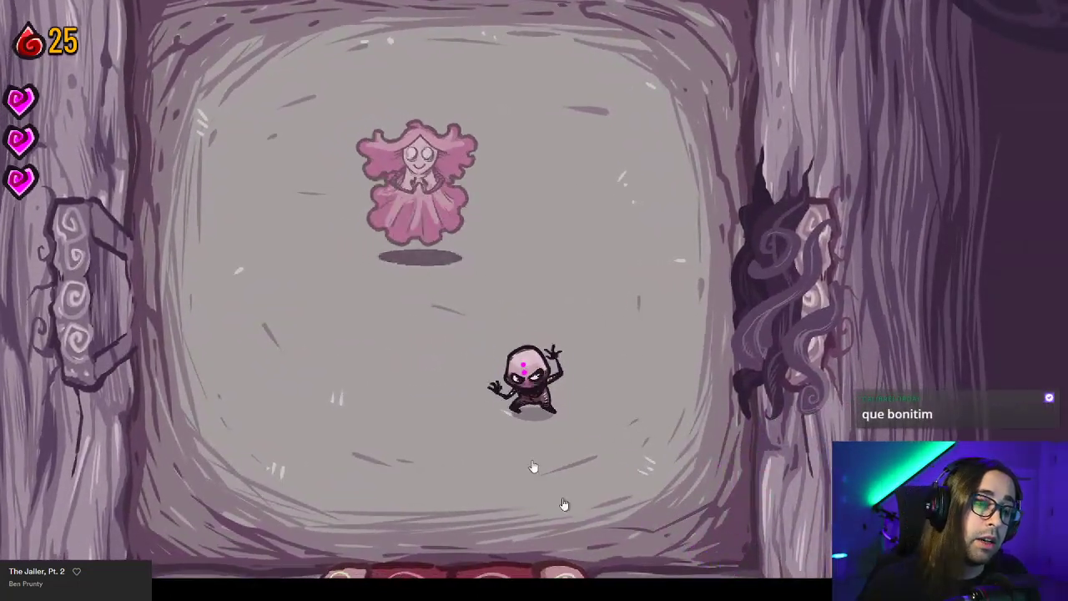
pyautogui.click(698, 534)
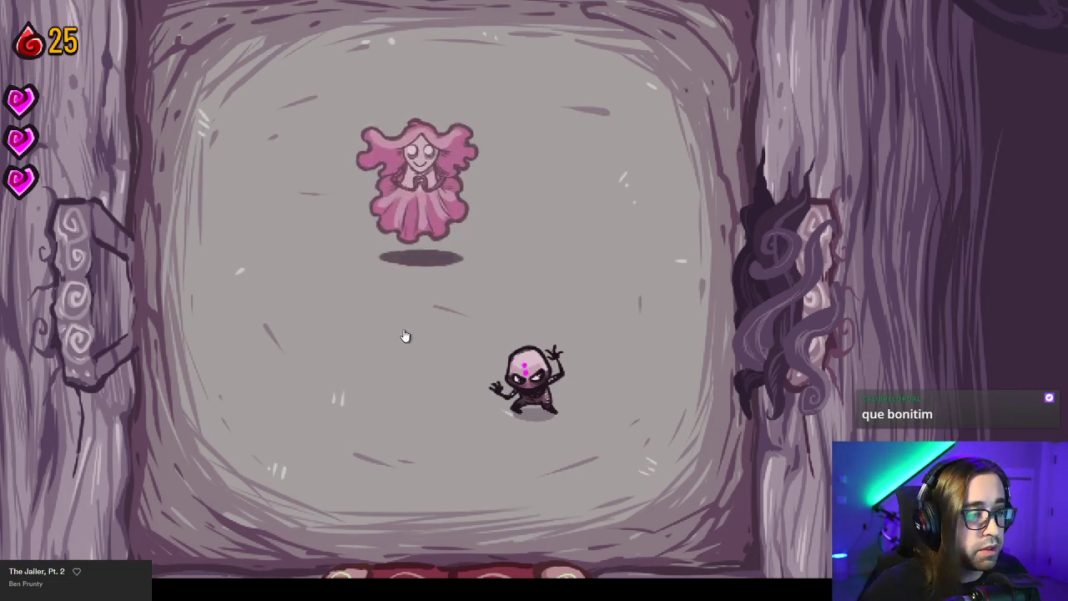
pyautogui.press('a')
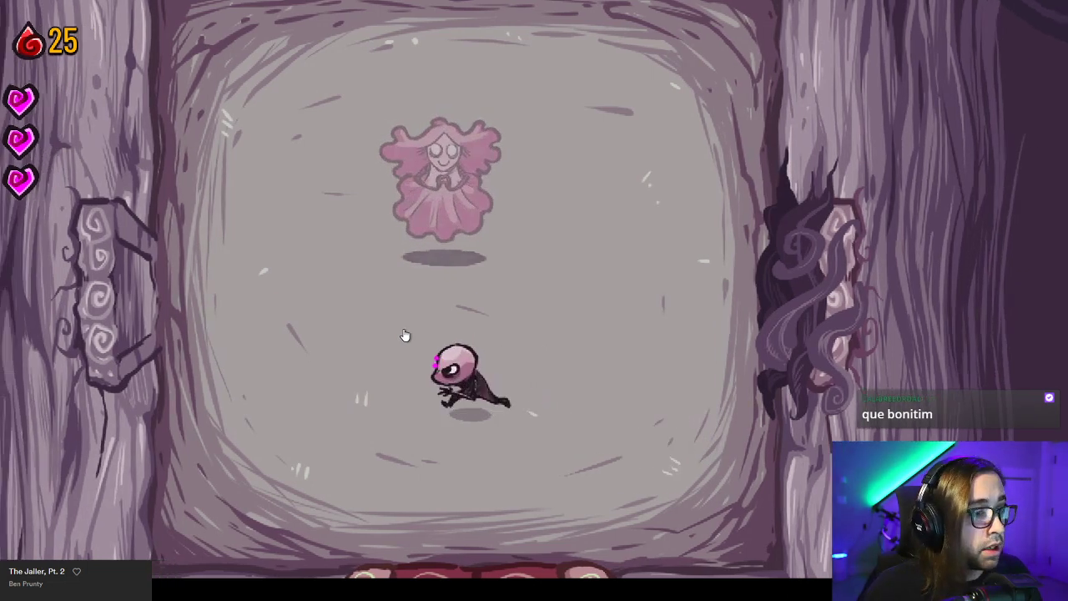
pyautogui.press('d')
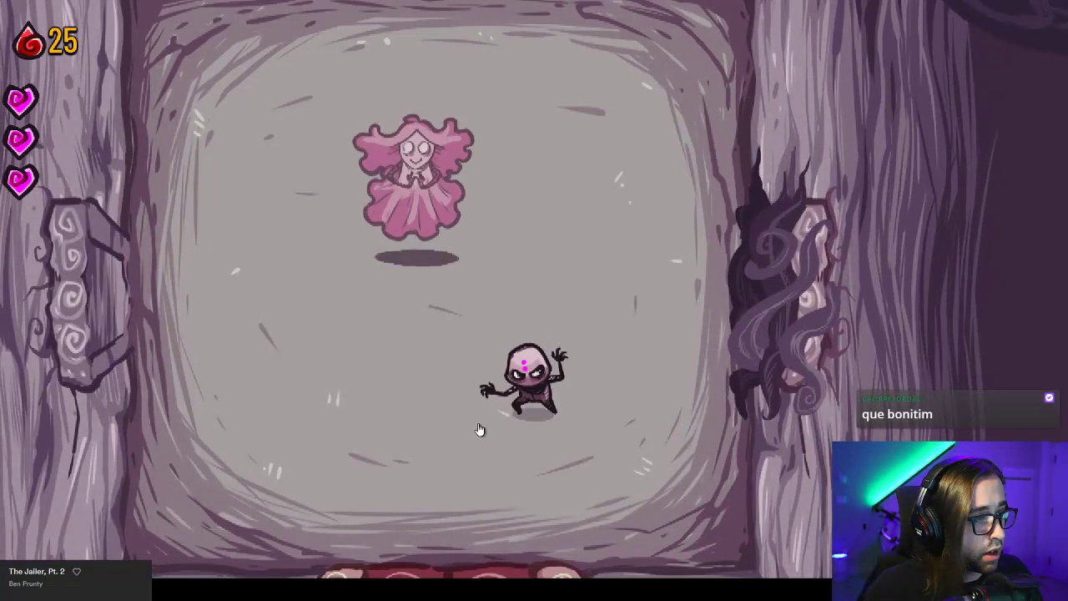
pyautogui.press('a')
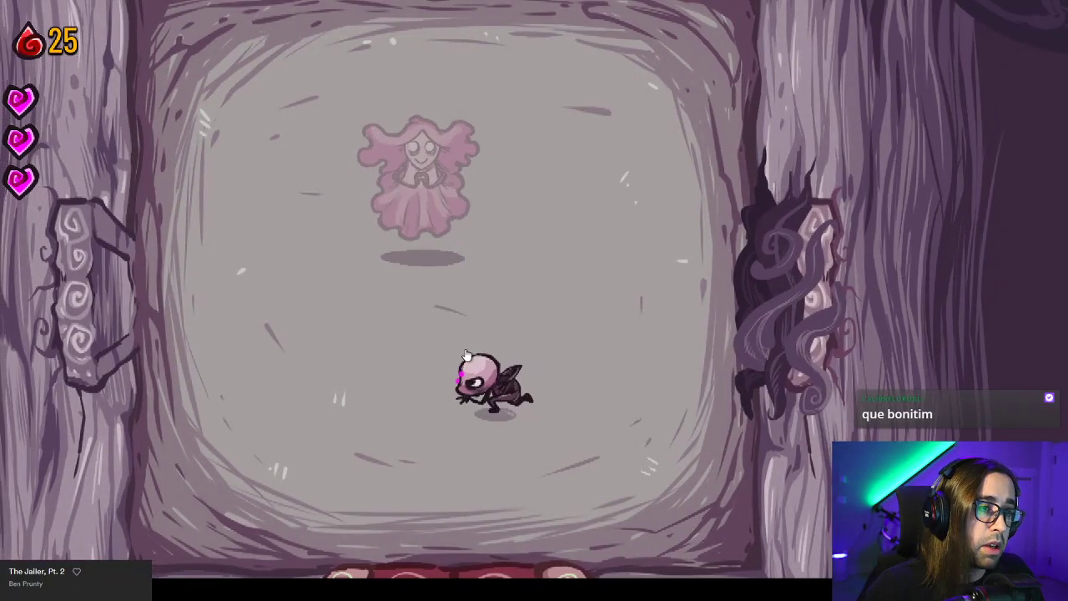
pyautogui.press('w')
pyautogui.press('d')
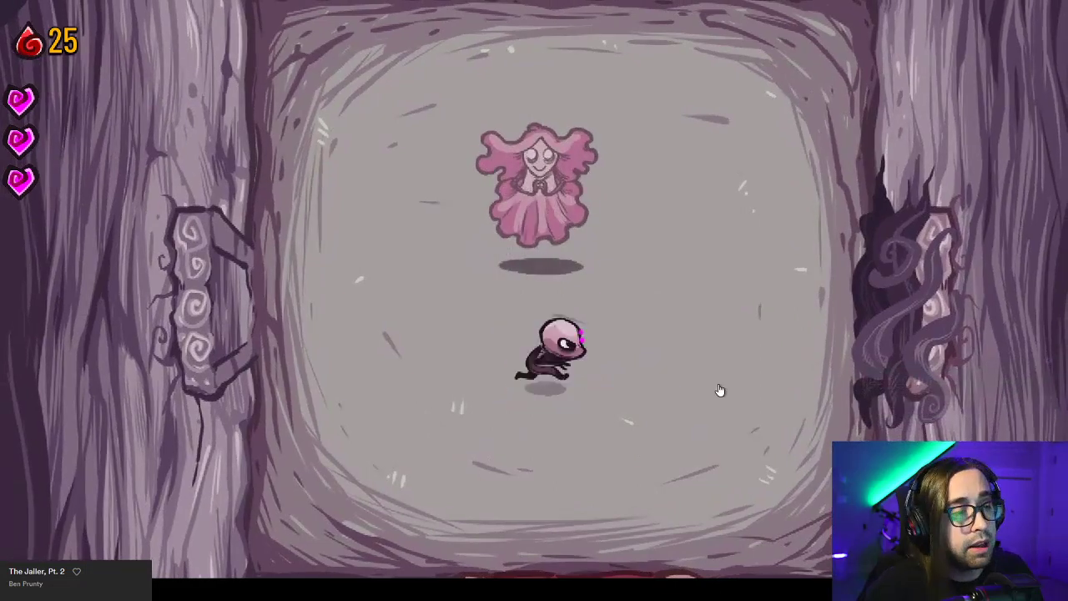
pyautogui.press('w')
pyautogui.press('a')
pyautogui.press('a')
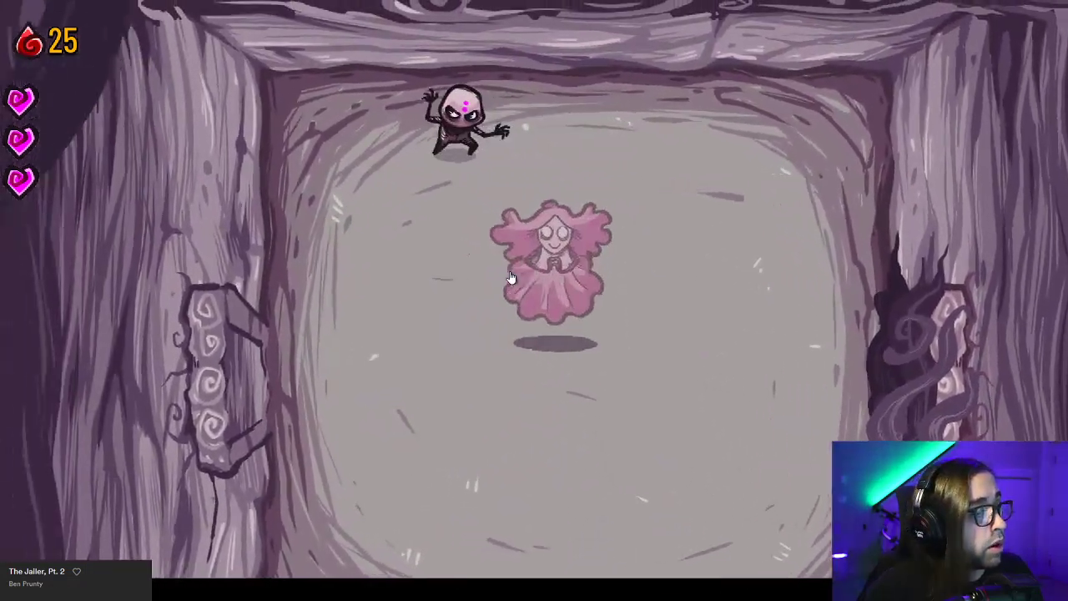
# Walk the hero down past the ghost to the lower part of the Eternal Chamber.
pyautogui.press('s')
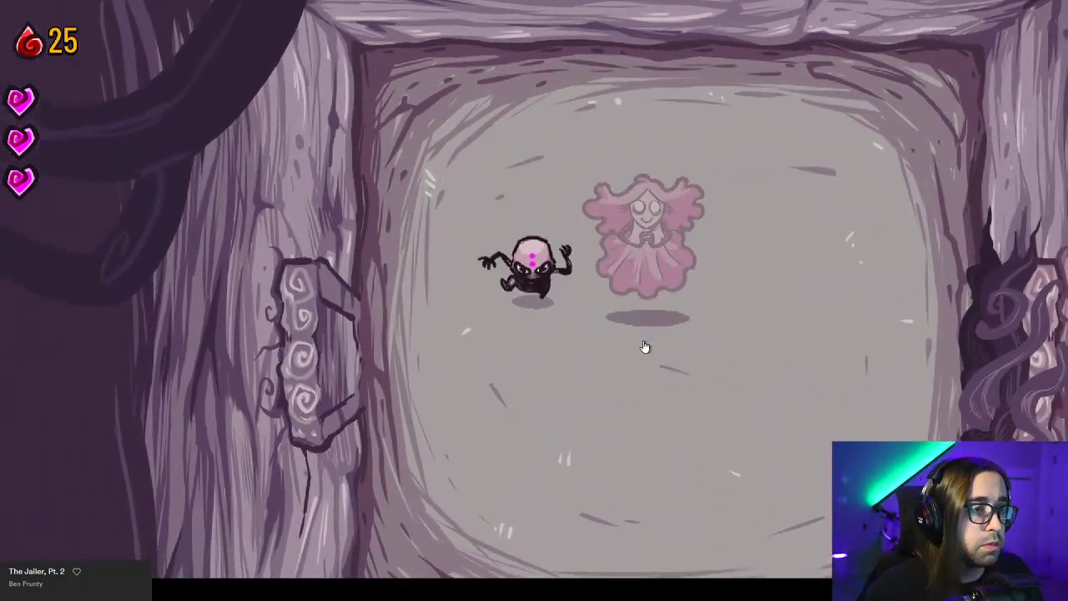
pyautogui.press('d')
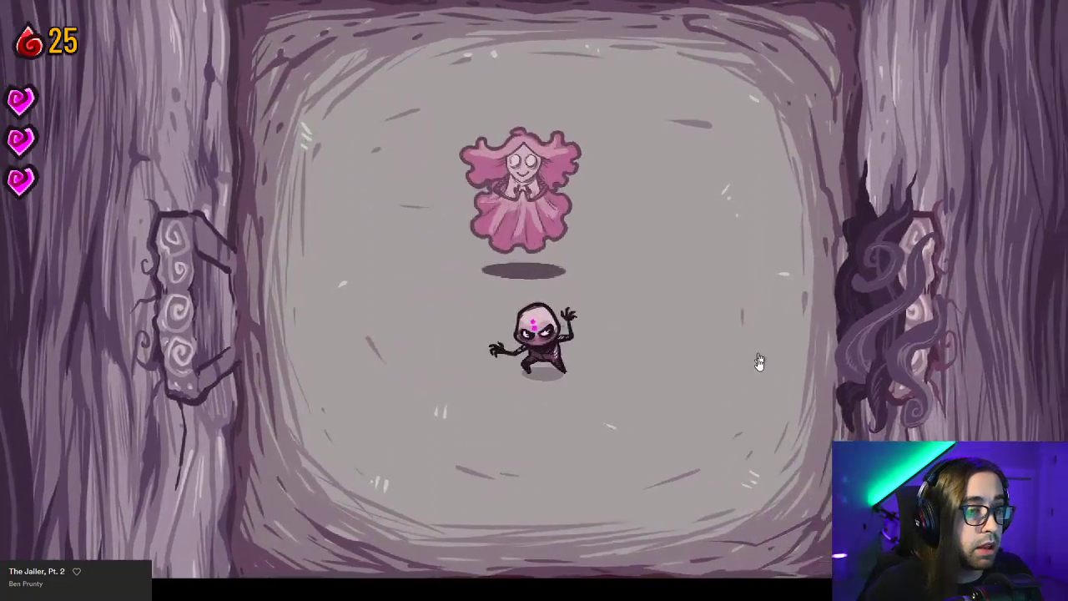
pyautogui.press('s')
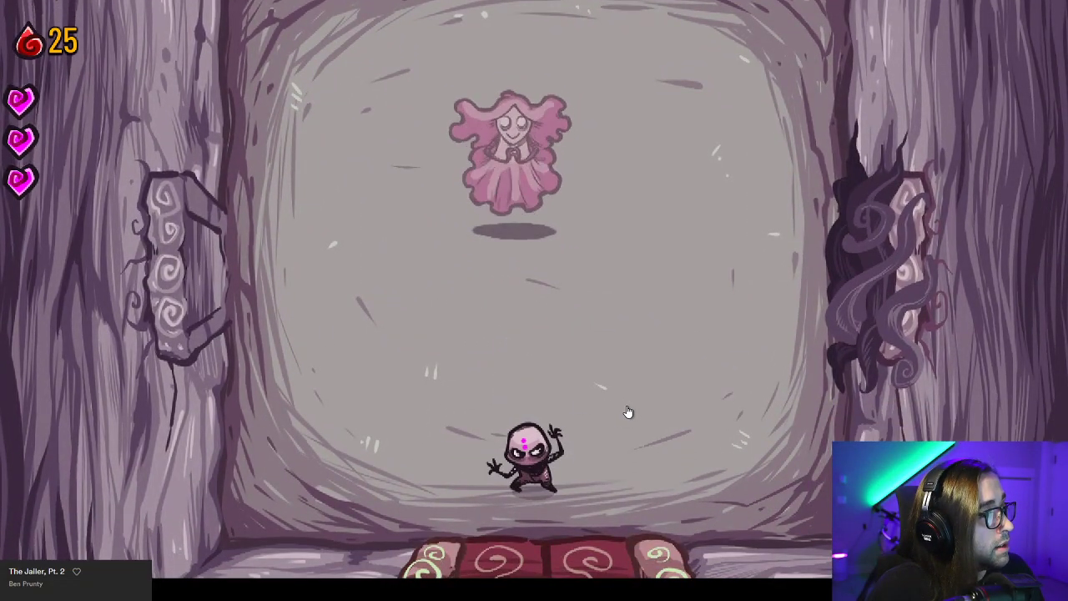
pyautogui.click(607, 397)
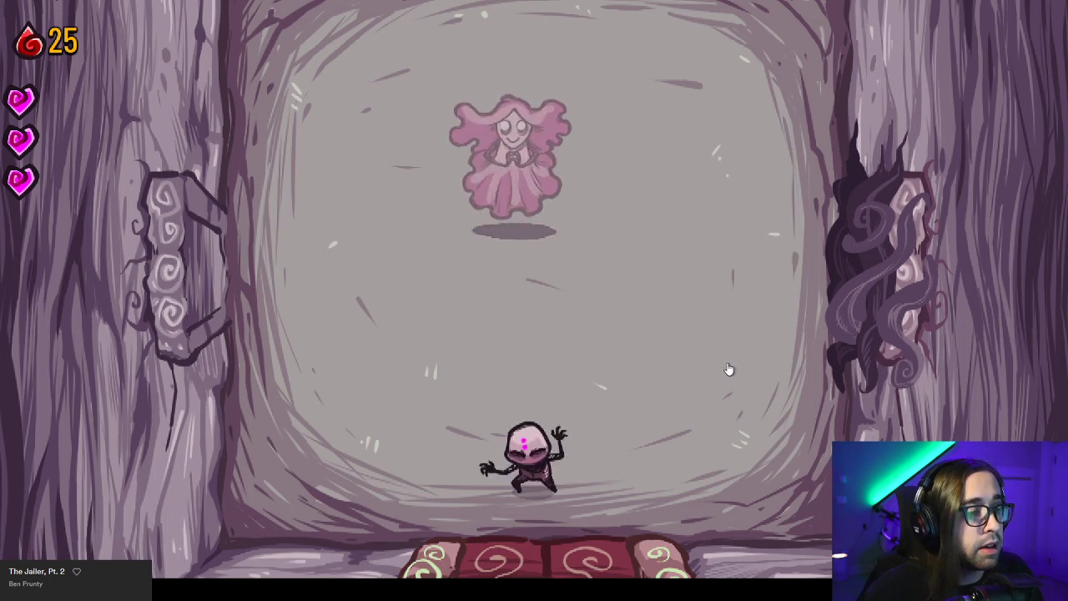
pyautogui.press('w')
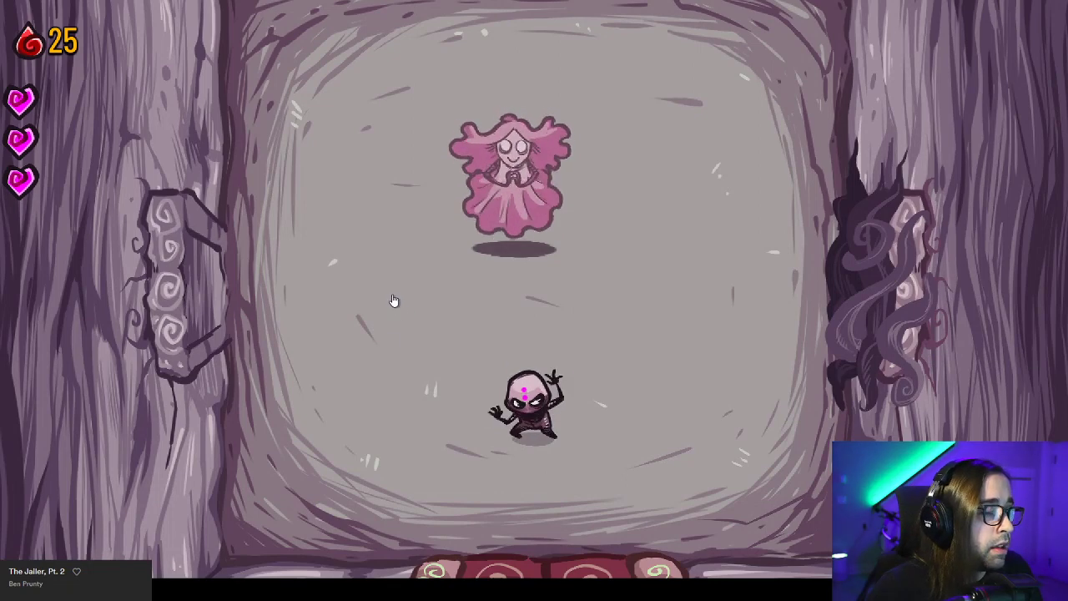
pyautogui.click(359, 322)
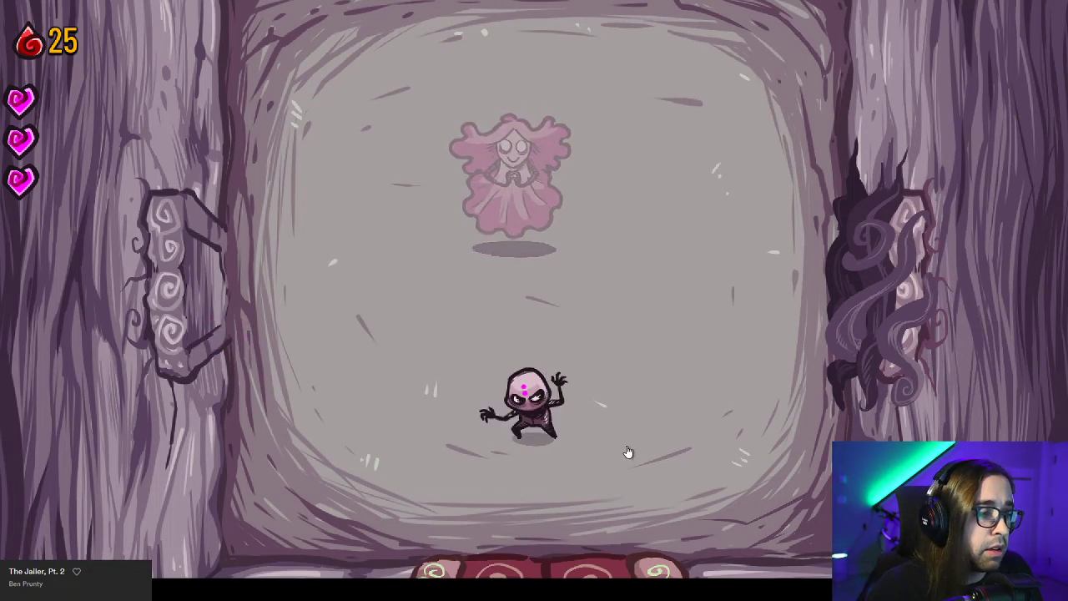
pyautogui.click(669, 363)
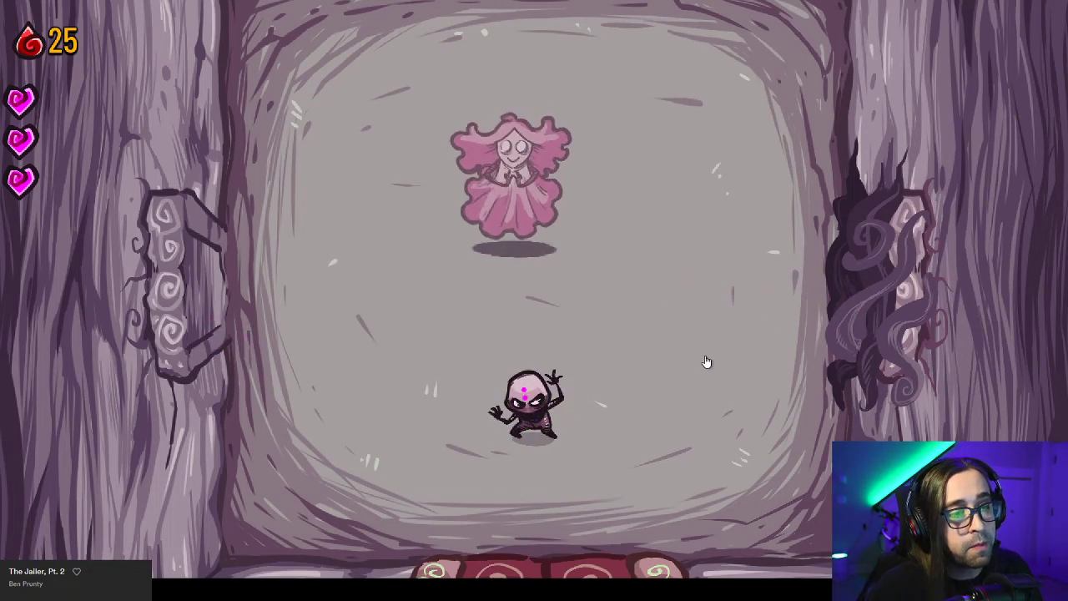
pyautogui.click(384, 302)
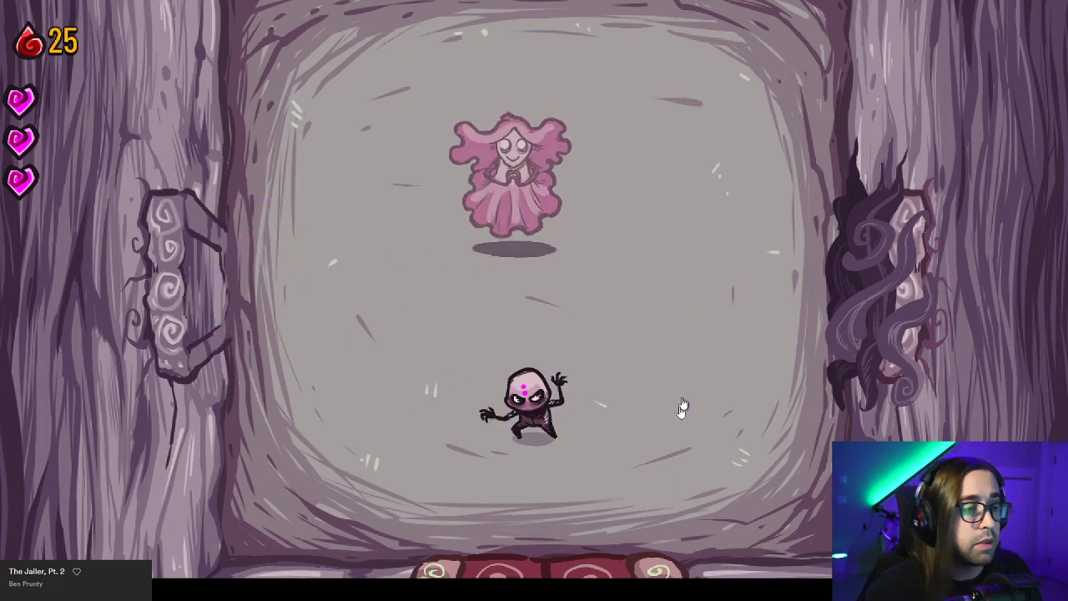
# Approach the ghost to bring up the room offers and buy the Evolving Room for 5 blood.
pyautogui.press('w')
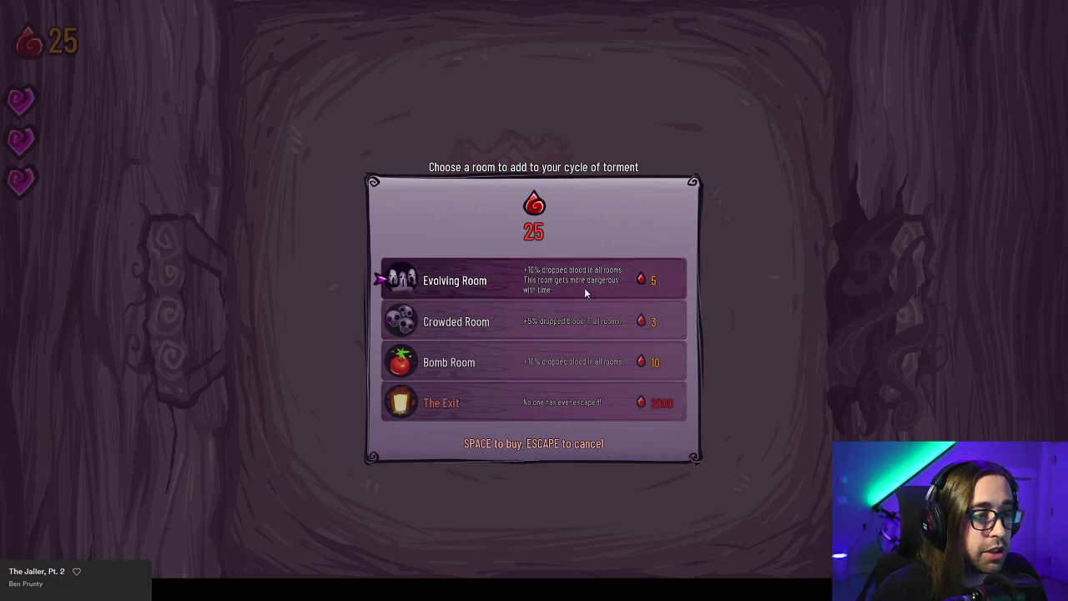
pyautogui.press('Escape')
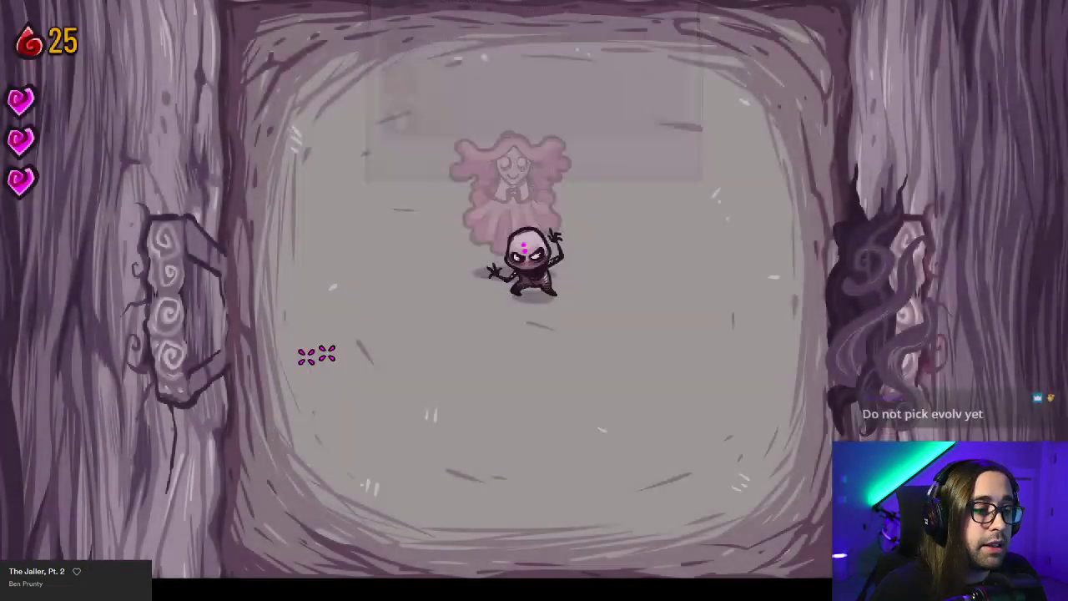
pyautogui.press('s')
pyautogui.press('a')
pyautogui.press('space')
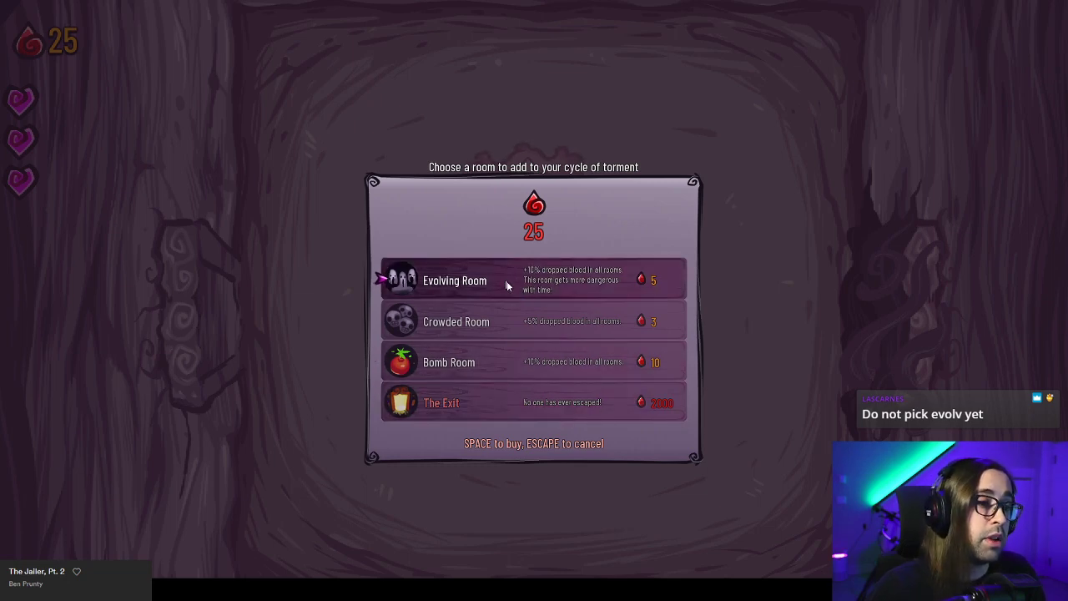
pyautogui.click(525, 291)
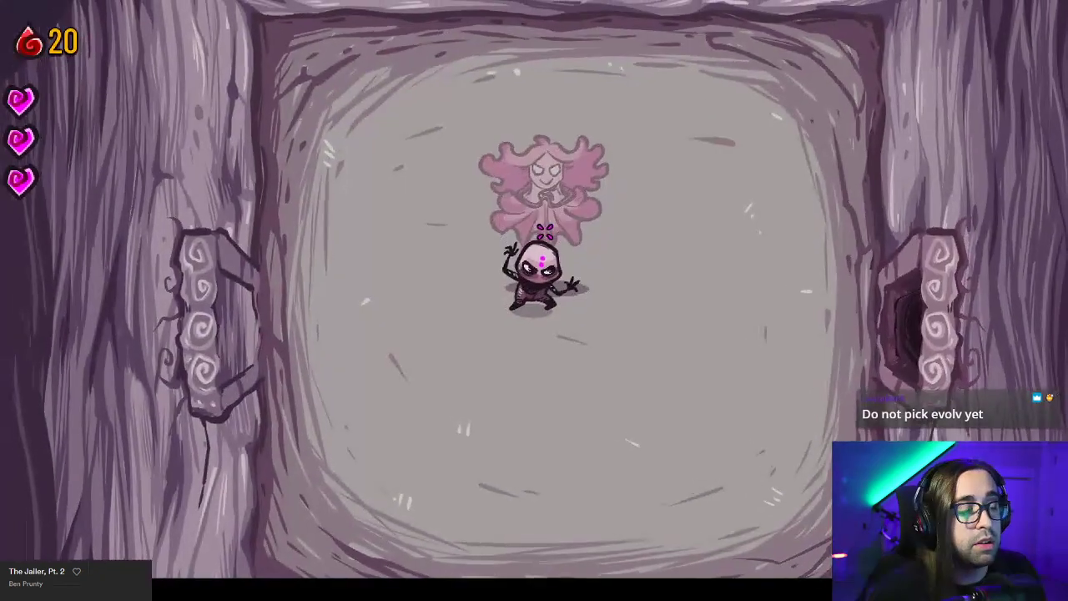
# Enter the Evolving Room, kill the lone zombie with ranged attacks and leave through the opposite door.
pyautogui.press('d')
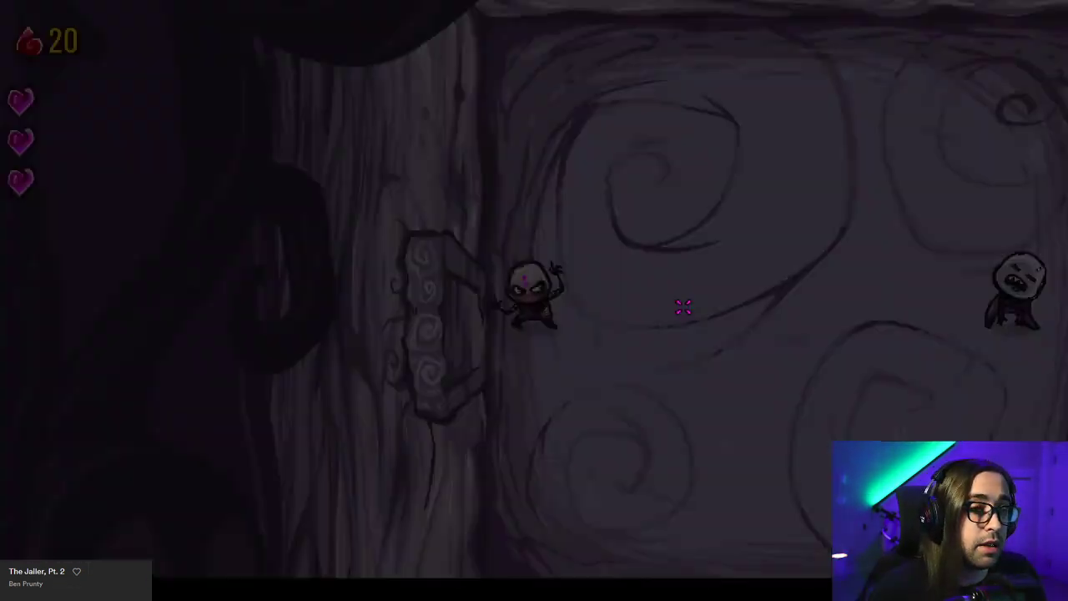
pyautogui.press('d')
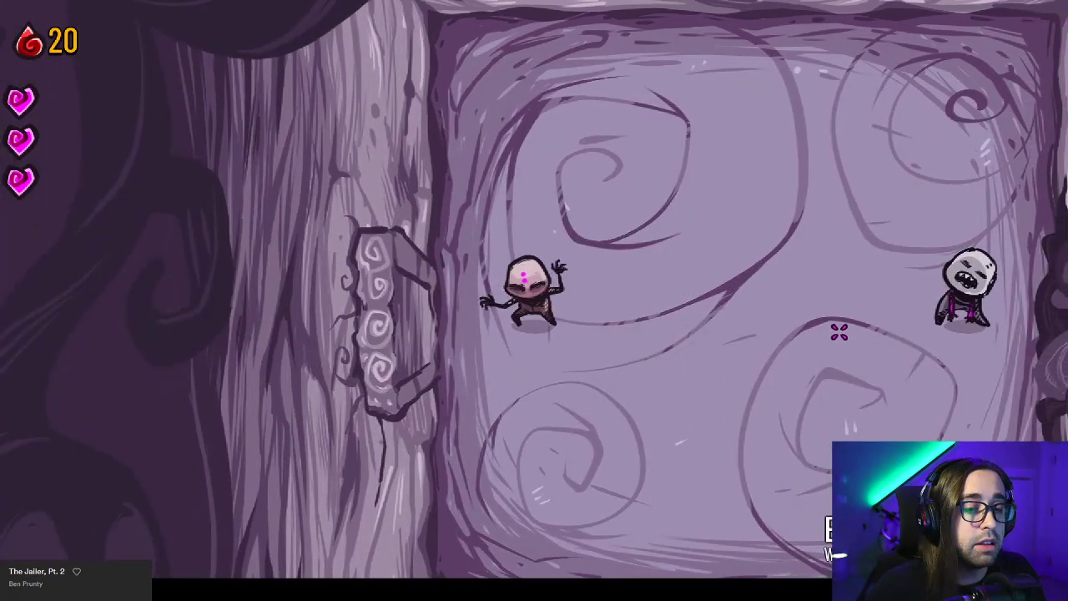
pyautogui.press('w')
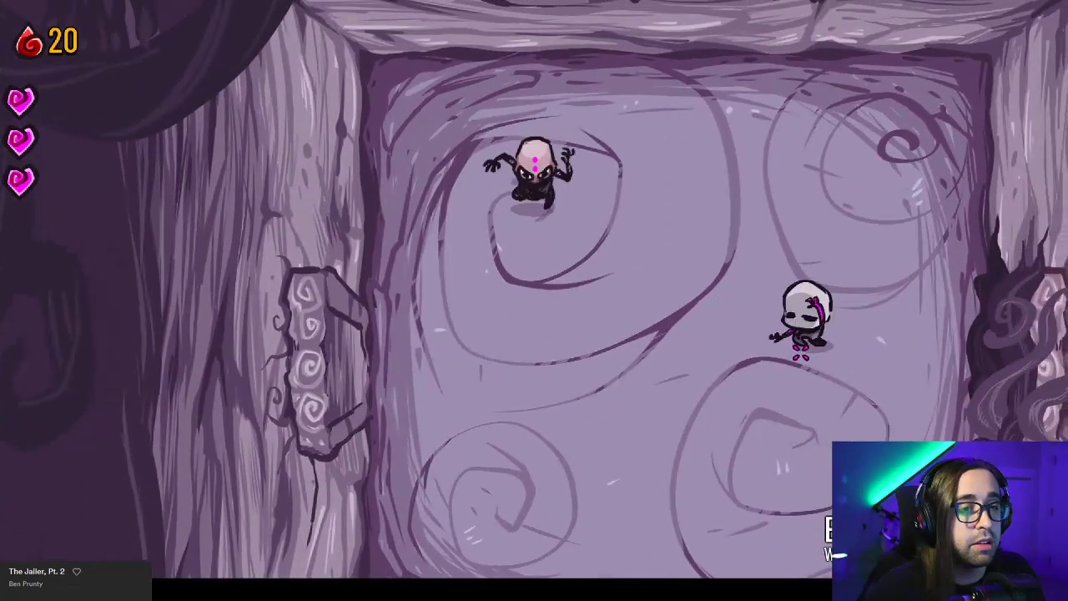
pyautogui.press('d')
pyautogui.click(761, 342)
pyautogui.press('s')
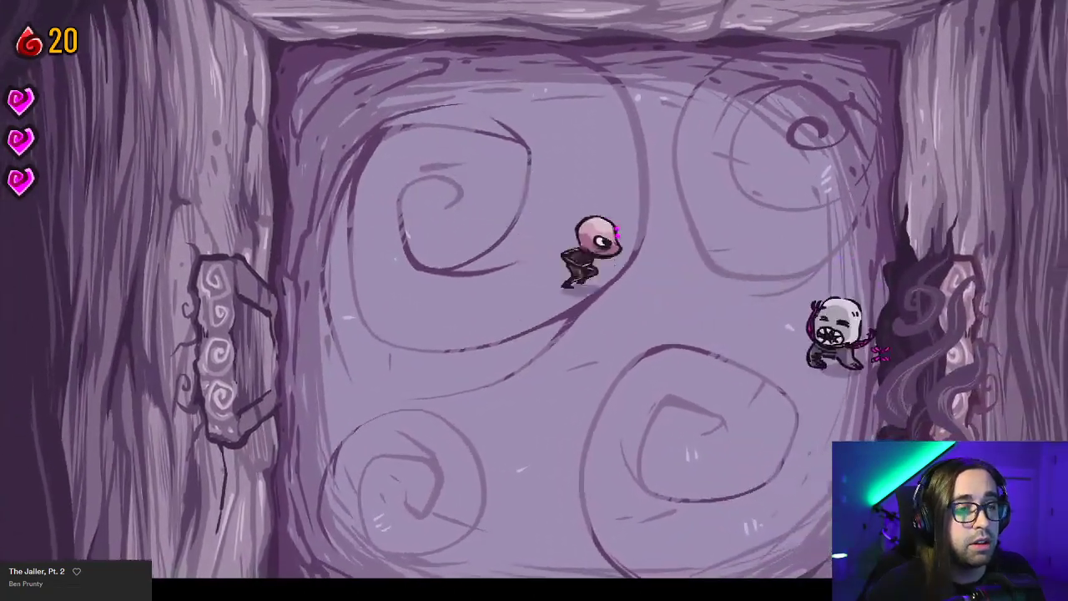
pyautogui.click(775, 343)
pyautogui.press('d')
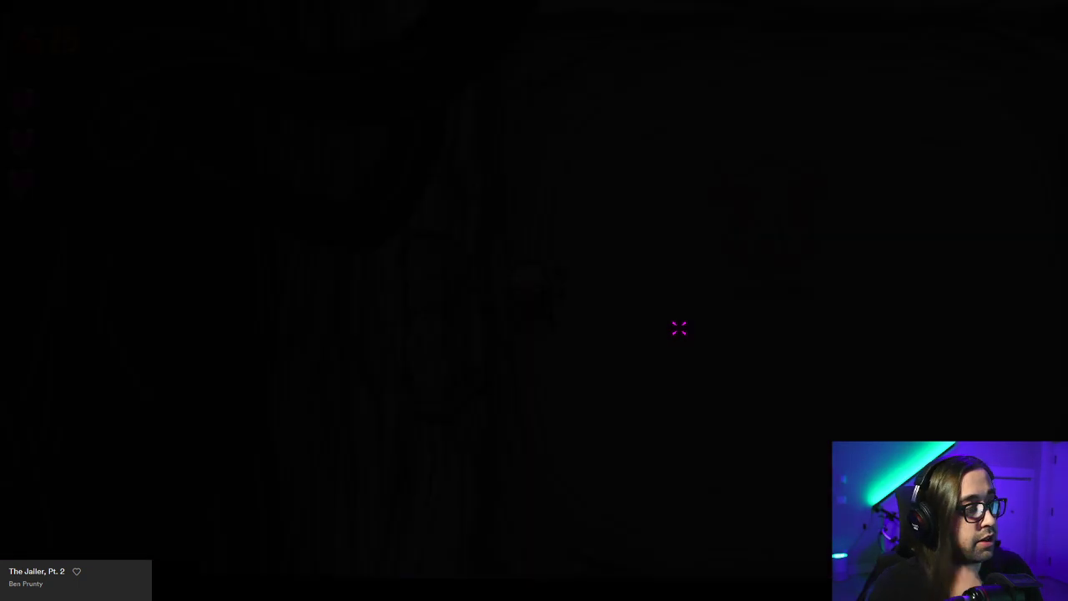
# Walk up to the ghost in the Eternal Chamber and add the free Zombie Room to the cycle.
pyautogui.press('d')
pyautogui.press('d')
pyautogui.press('s')
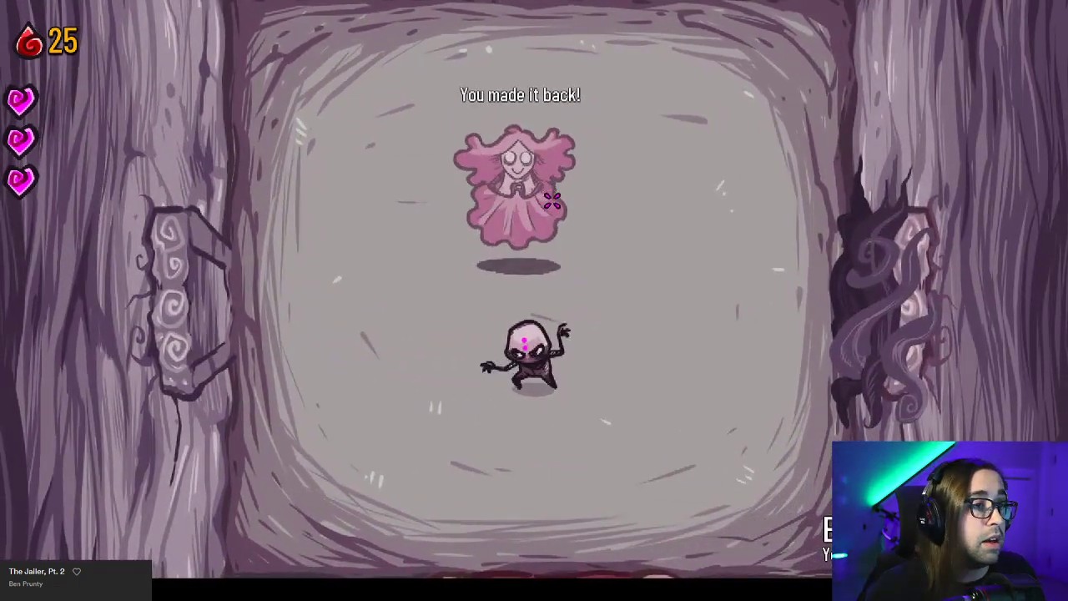
pyautogui.press('w')
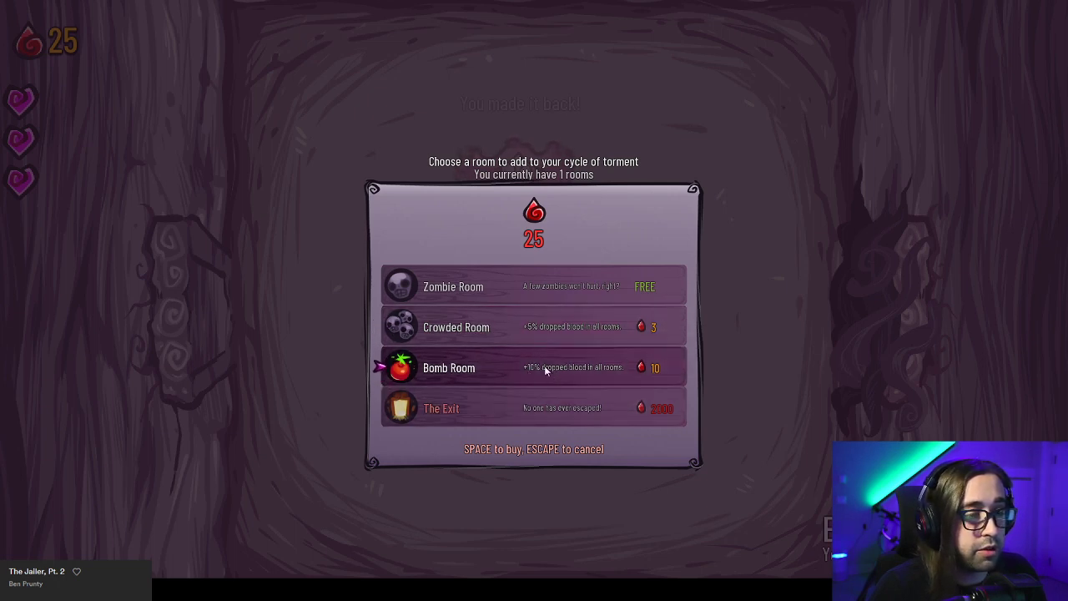
pyautogui.click(618, 294)
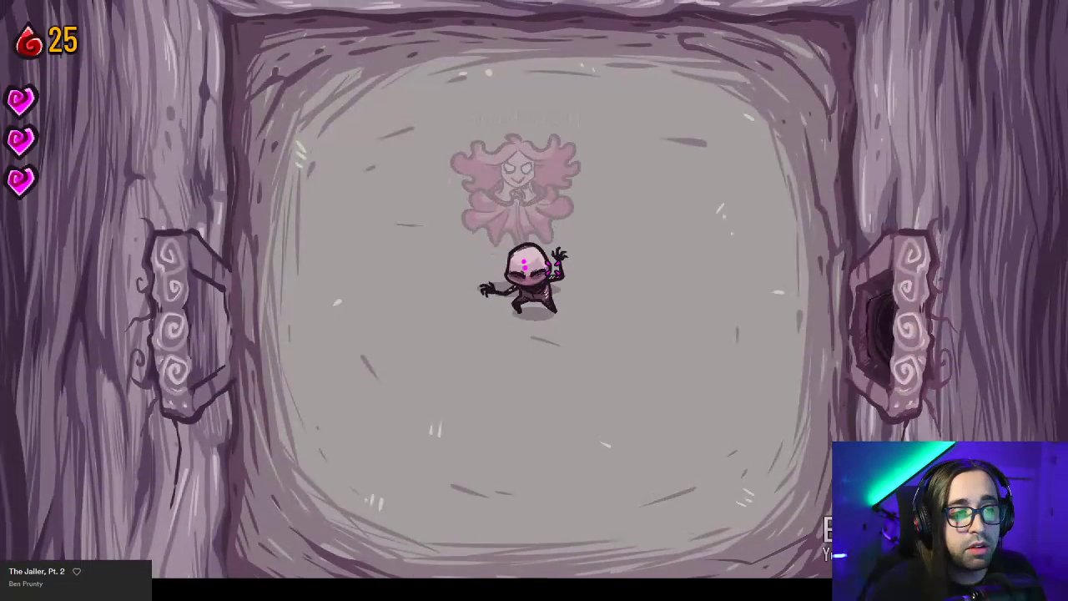
# Enter the first room of the new cycle and shoot the red-eyed enemy near the spike traps.
pyautogui.press('d')
pyautogui.press('s')
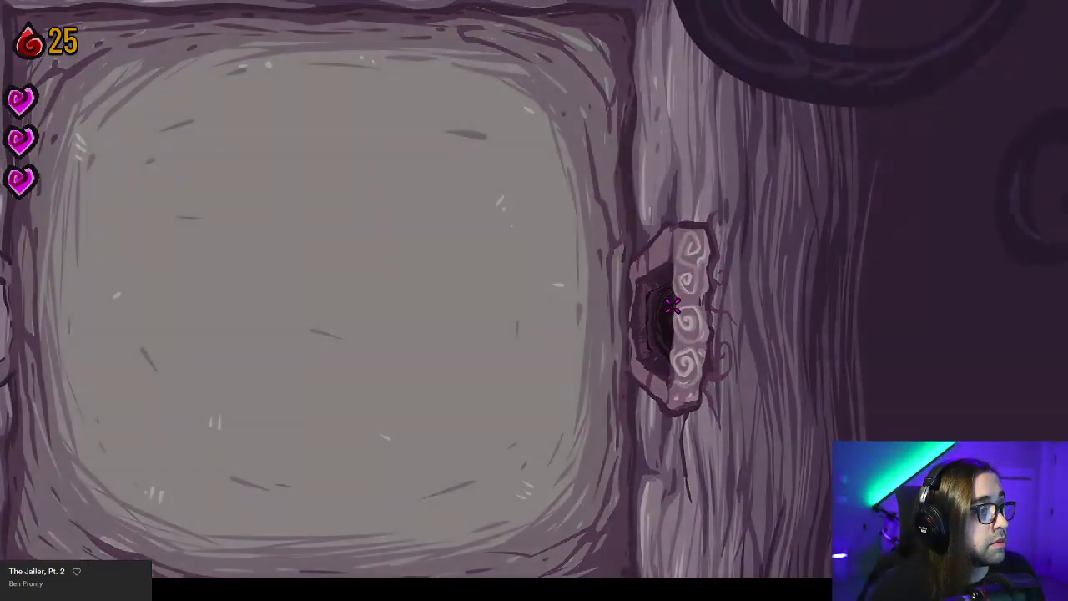
pyautogui.press('d')
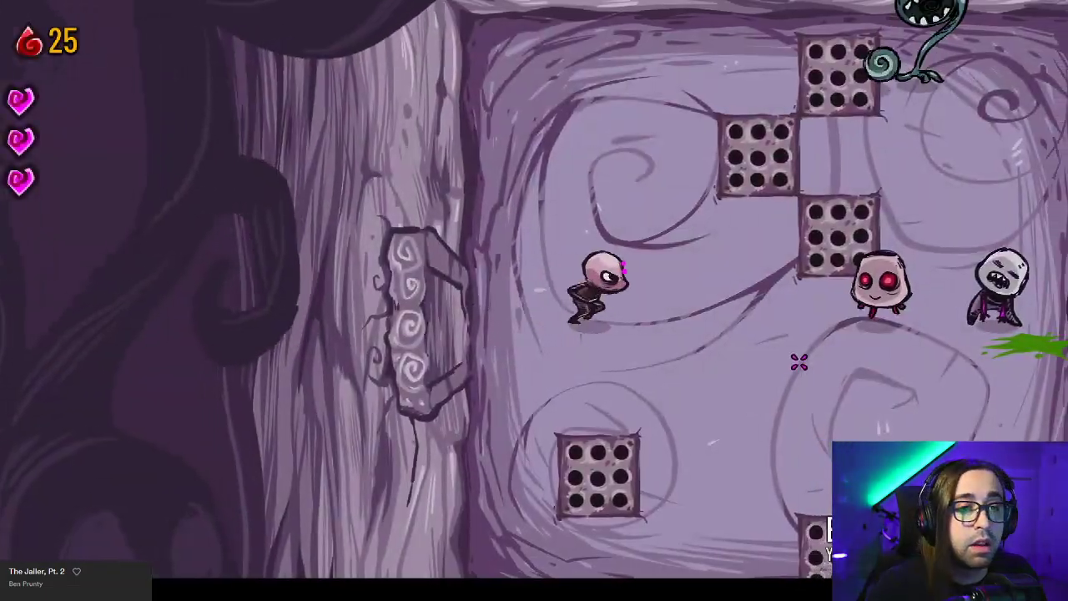
pyautogui.press('s')
pyautogui.click(834, 310)
pyautogui.press('s')
pyautogui.press('d')
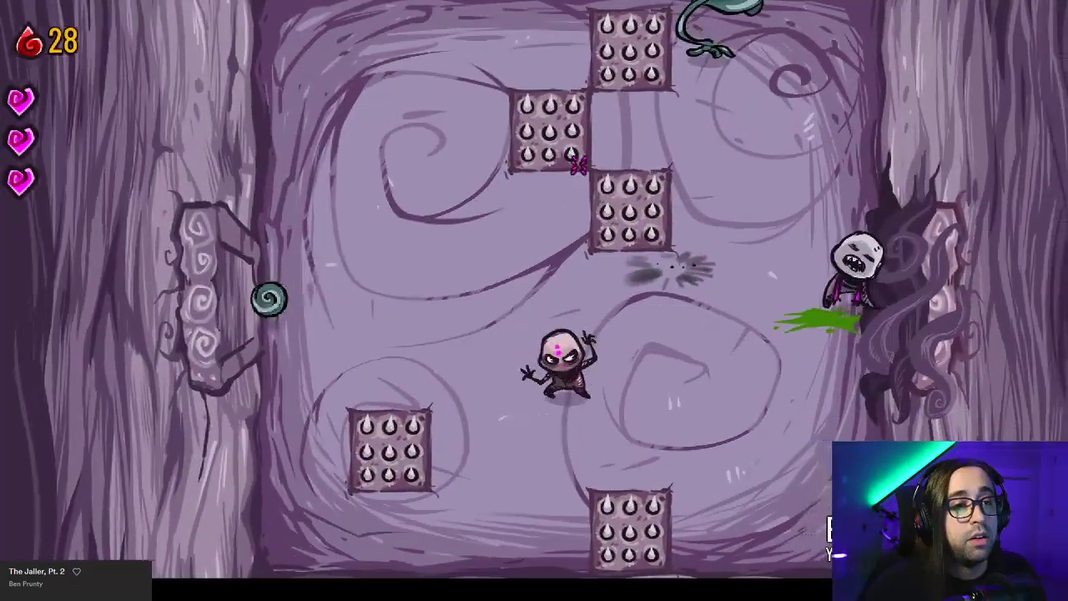
# Kill the zombie beside the sealed exit while dodging the rolling spiral ball.
pyautogui.press('d')
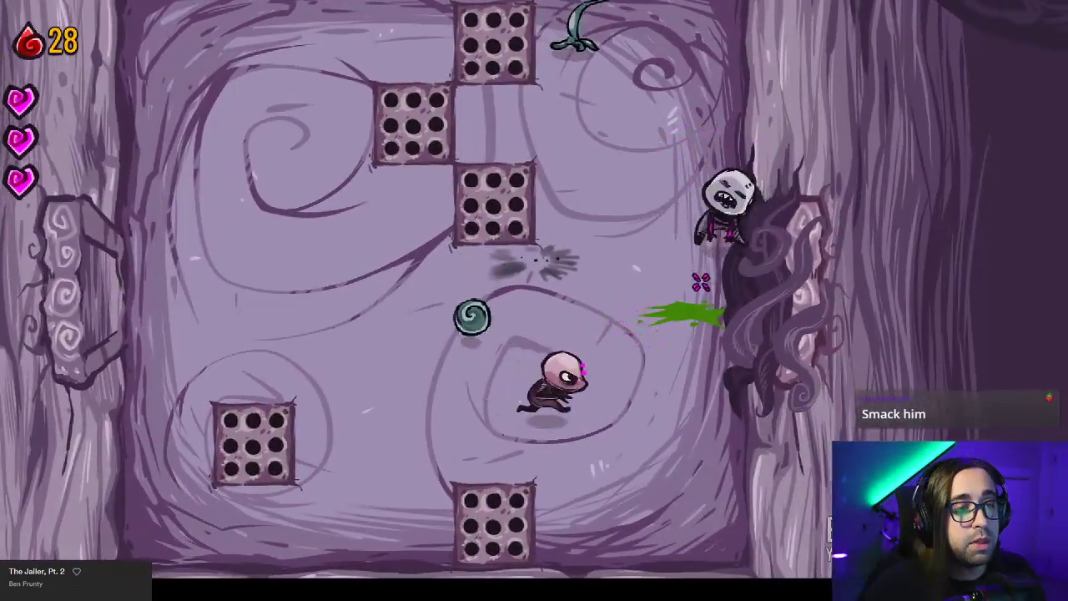
pyautogui.press('w')
pyautogui.click(669, 224)
pyautogui.press('a')
pyautogui.press('w')
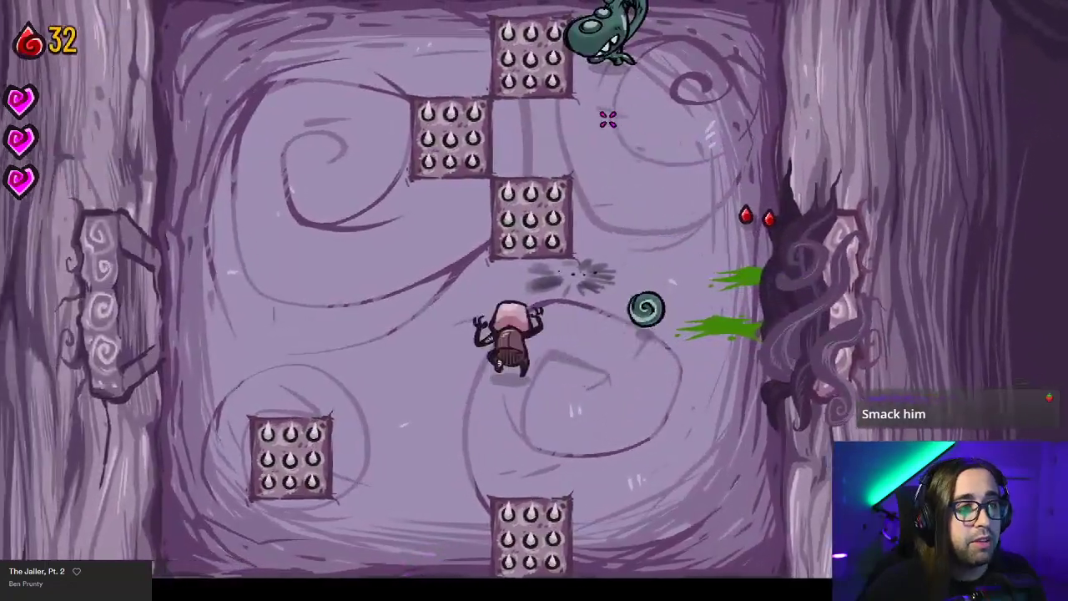
# Collect the zombie's blood drops and kill the green plant enemy near the upper spike trap.
pyautogui.press('d')
pyautogui.click(501, 93)
pyautogui.press('a')
pyautogui.press('w')
pyautogui.press('d')
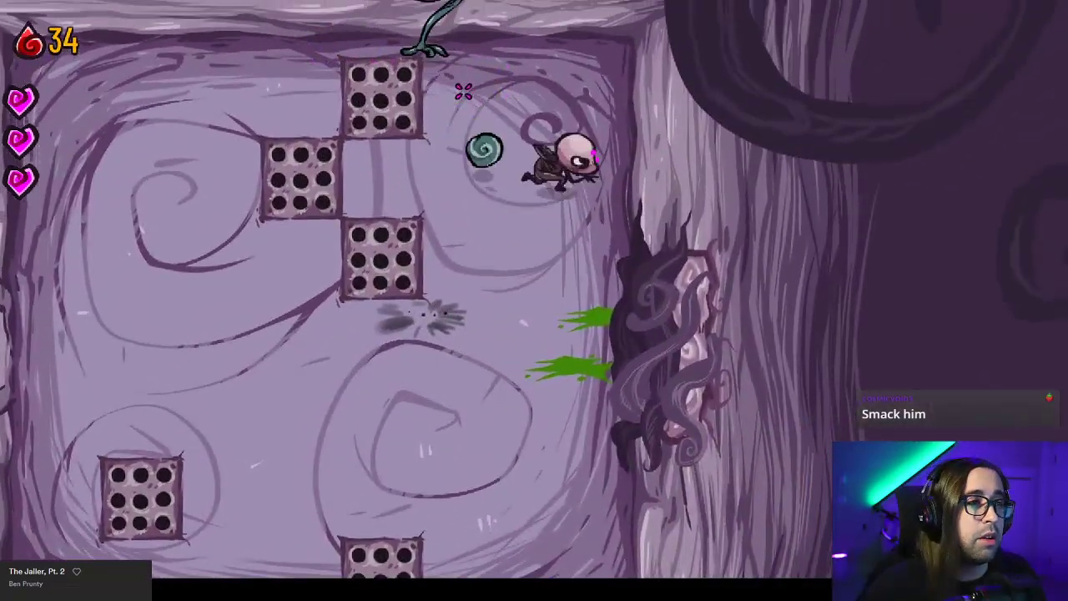
pyautogui.click(425, 93)
pyautogui.press('s')
pyautogui.press('a')
pyautogui.click(401, 71)
pyautogui.press('s')
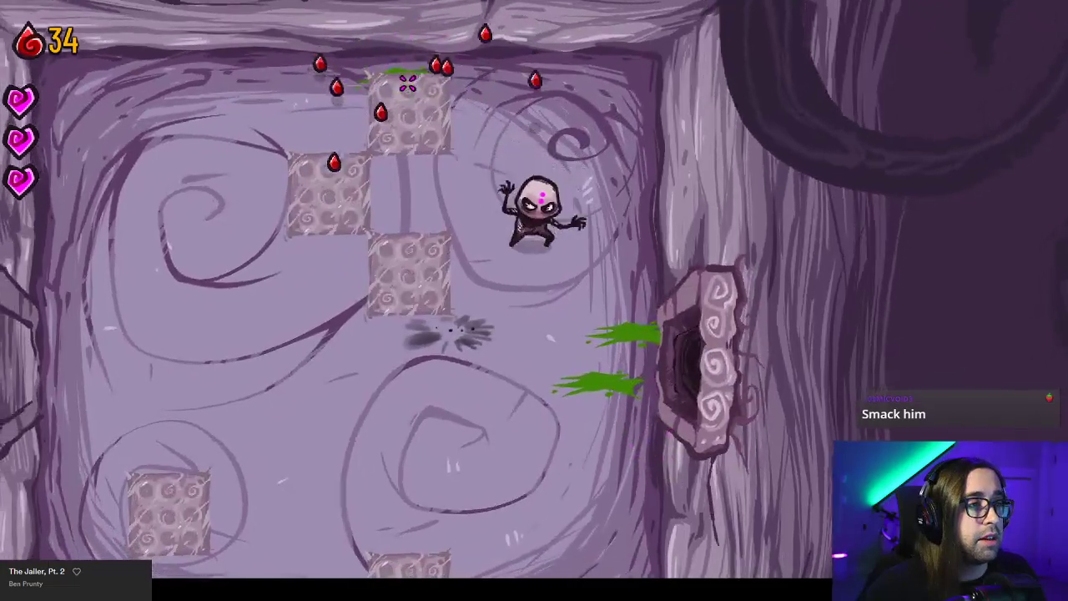
# Collect the plant's blood drops and go through the opened door into the next room.
pyautogui.press('a')
pyautogui.press('w')
pyautogui.press('d')
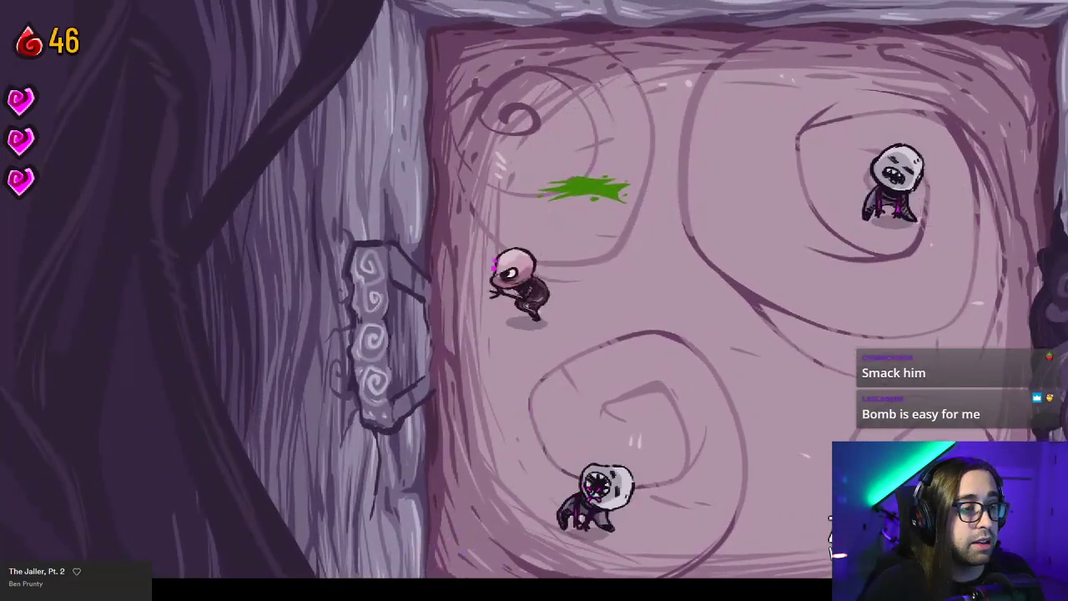
# Shoot the zombie in the lower part of the room and collect the blood lying nearby.
pyautogui.press('d')
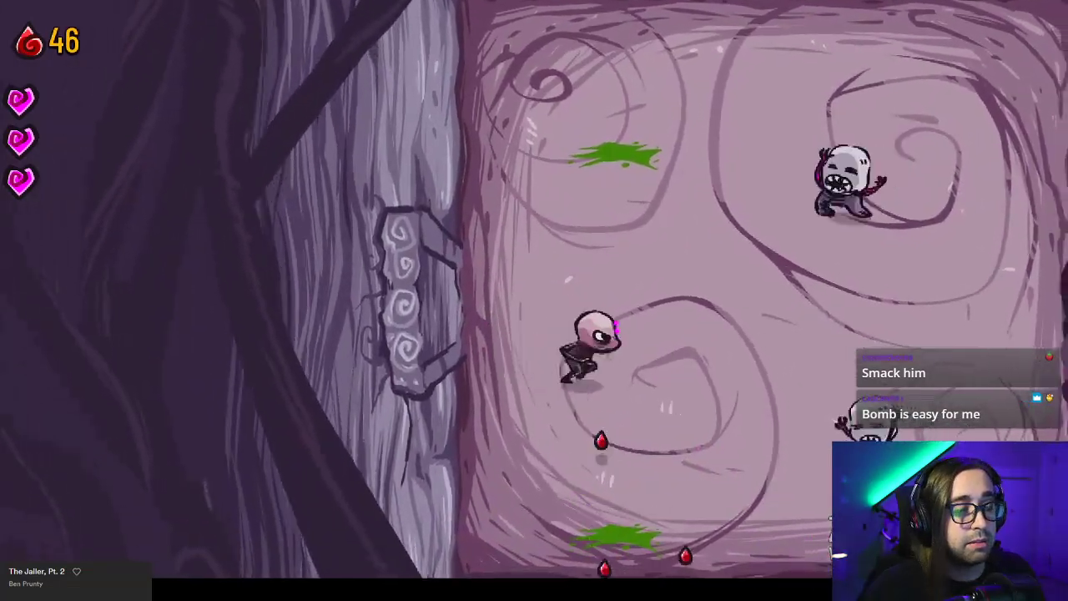
pyautogui.click(797, 417)
pyautogui.press('s')
pyautogui.click(753, 469)
pyautogui.click(630, 202)
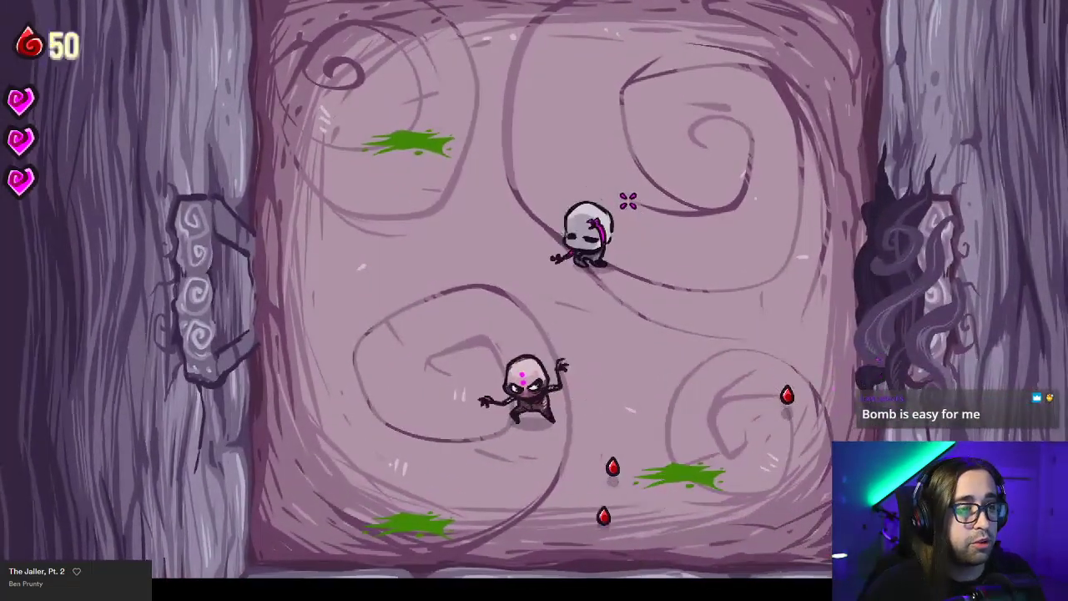
# Kill the last zombie, pick up the remaining blood and exit the room to finish the cycle.
pyautogui.click(615, 189)
pyautogui.press('d')
pyautogui.press('w')
pyautogui.click(587, 87)
pyautogui.press('d')
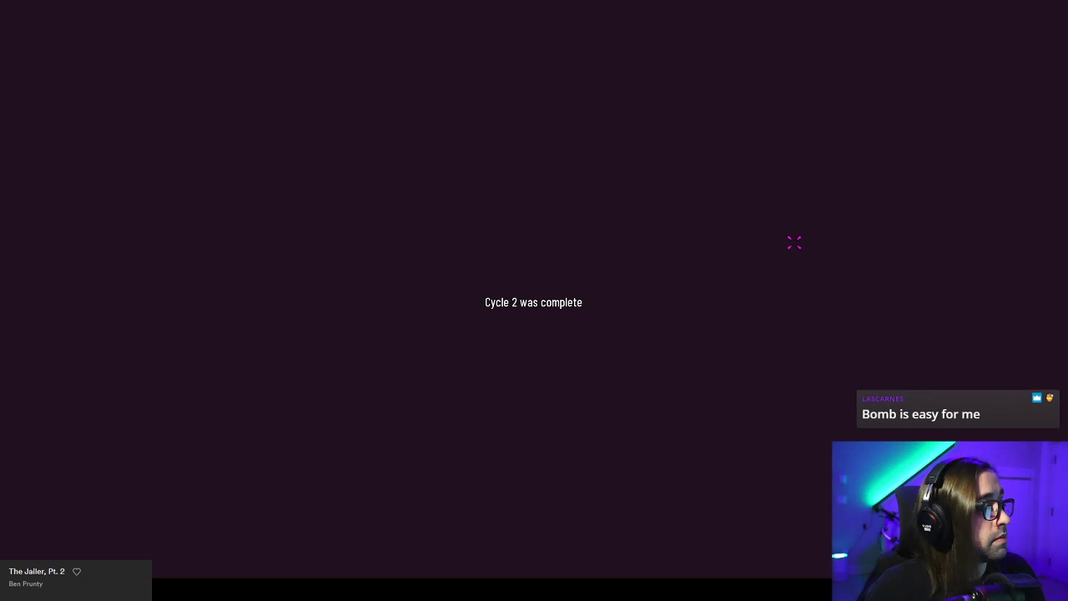
# Return to the ghost, buy the Fountain Room for 50 blood and head for the opened door.
pyautogui.press('d')
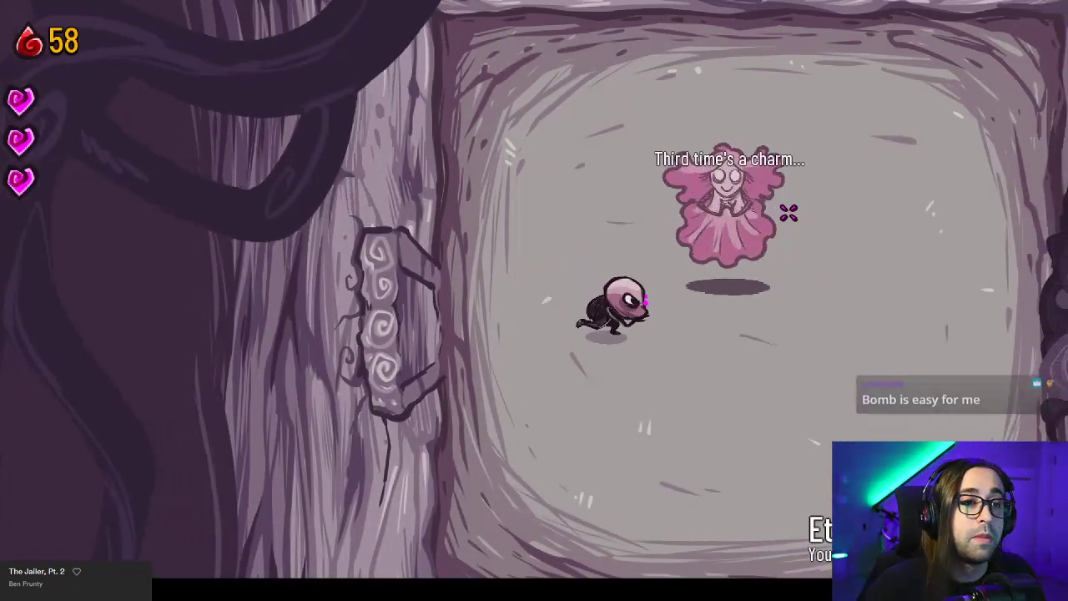
pyautogui.press('w')
pyautogui.press('space')
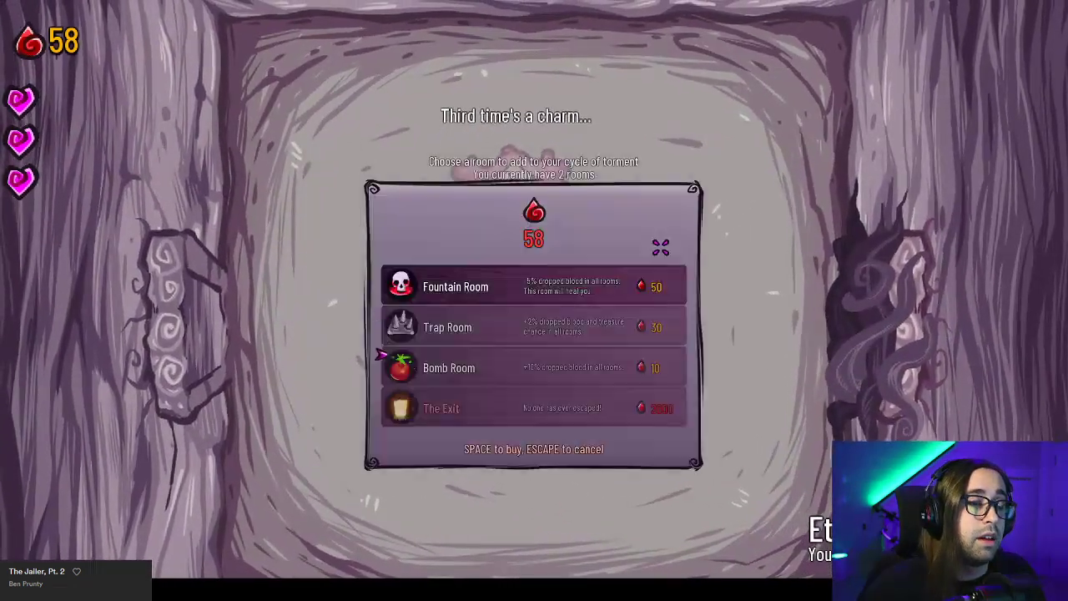
pyautogui.press('w')
pyautogui.press('w')
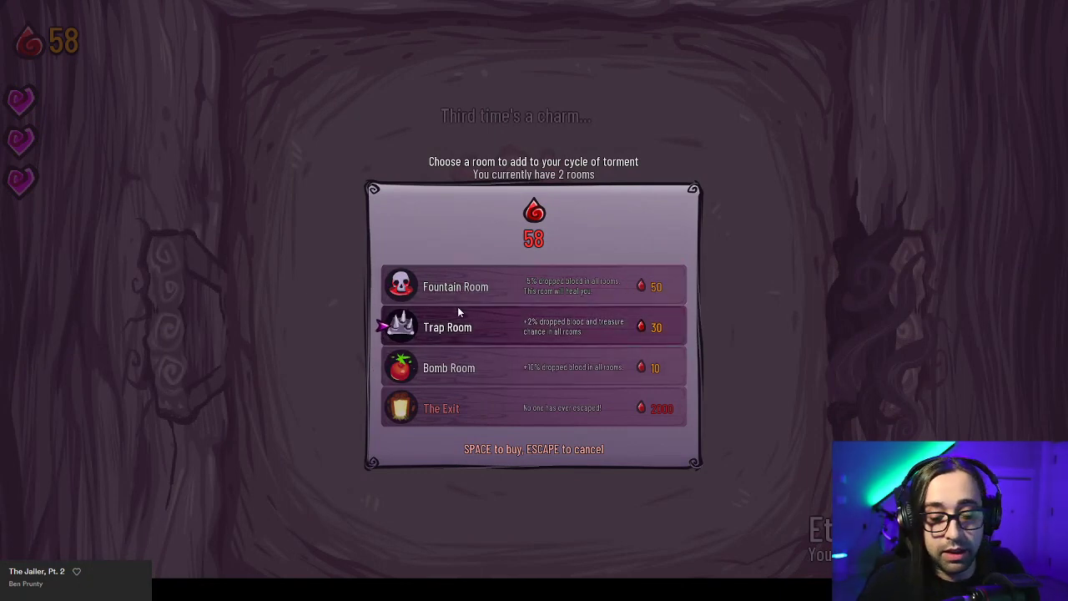
pyautogui.click(513, 287)
pyautogui.press('d')
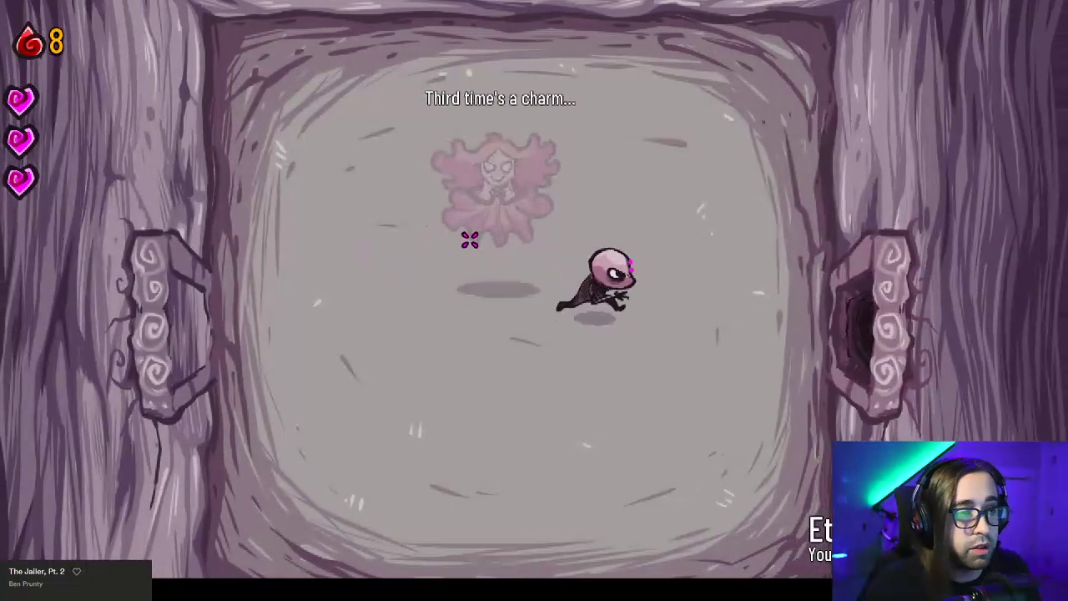
# Enter the Evolving Room, dodge the plants' projectiles and shoot the red-eyed creatures in the middle of the room.
pyautogui.press('d')
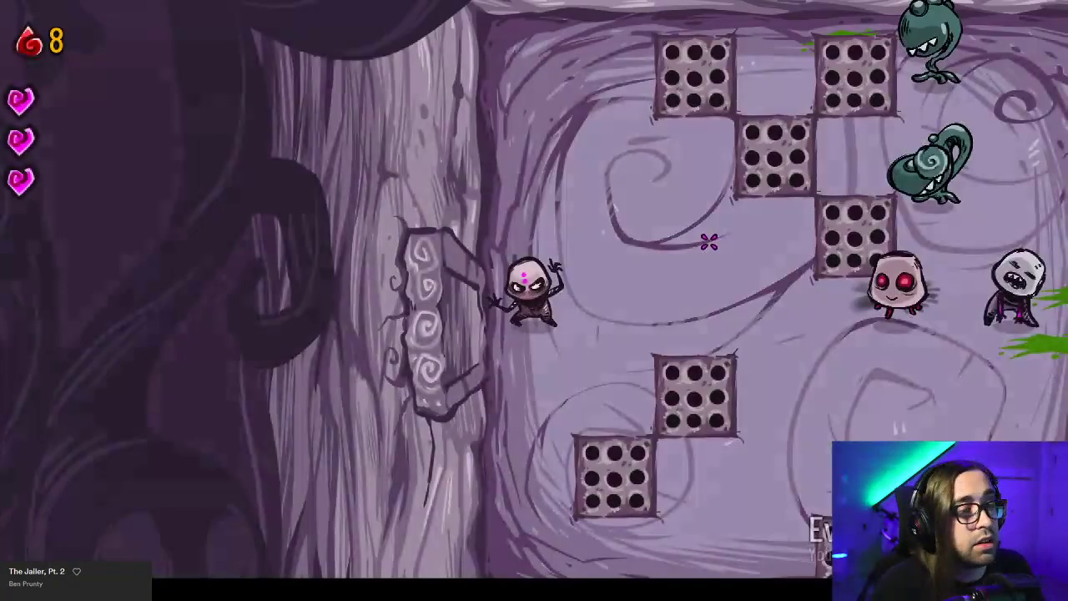
pyautogui.press('d')
pyautogui.click(677, 271)
pyautogui.press('a')
pyautogui.press('s')
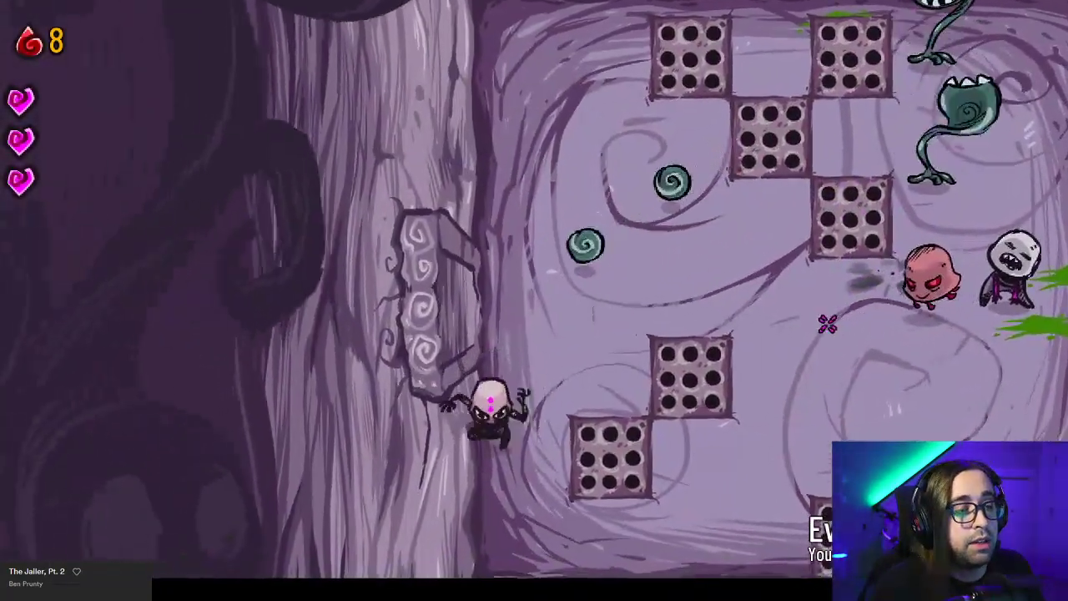
pyautogui.press('d')
pyautogui.press('d')
pyautogui.click(804, 279)
pyautogui.press('w')
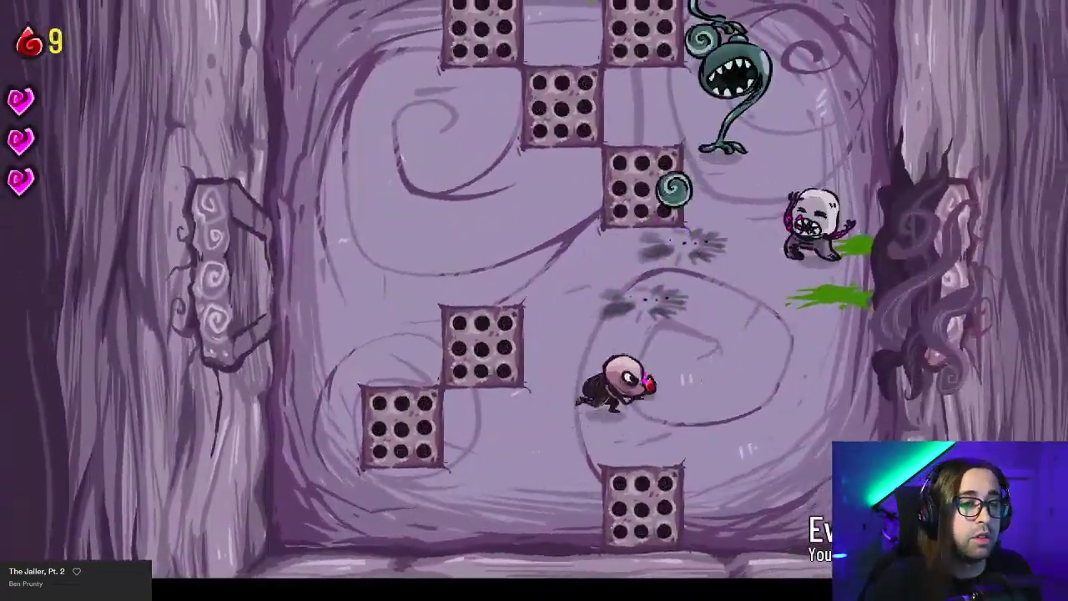
# Shoot the zombie near the sealed exit door and collect the blood it drops.
pyautogui.click(655, 221)
pyautogui.press('d')
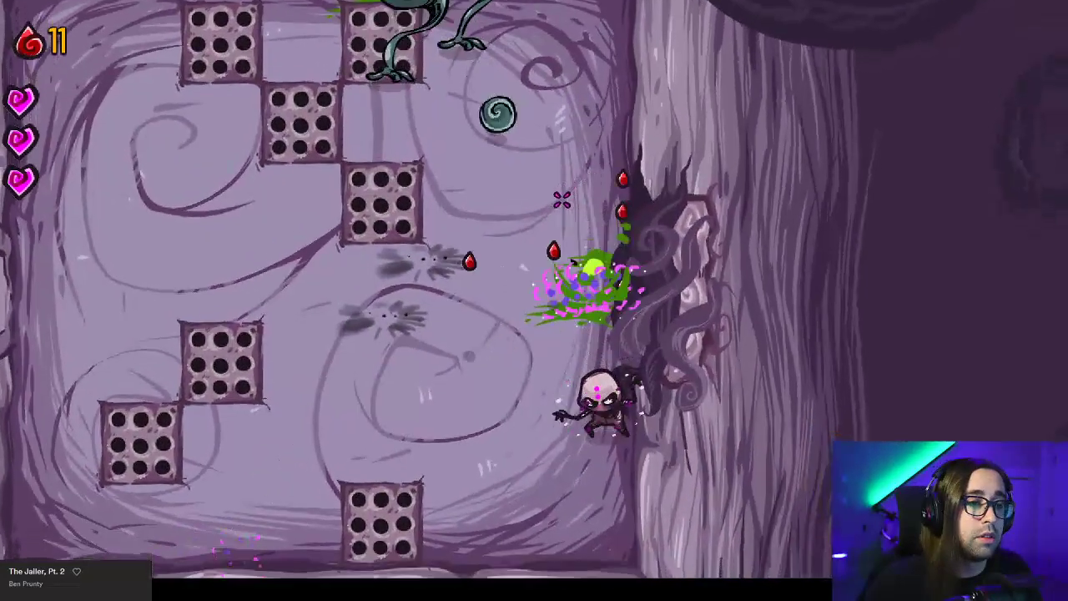
pyautogui.press('a')
pyautogui.press('w')
pyautogui.press('d')
# Dodge the plants' projectiles and shoot both plants along the upper wall until they die.
pyautogui.click(465, 131)
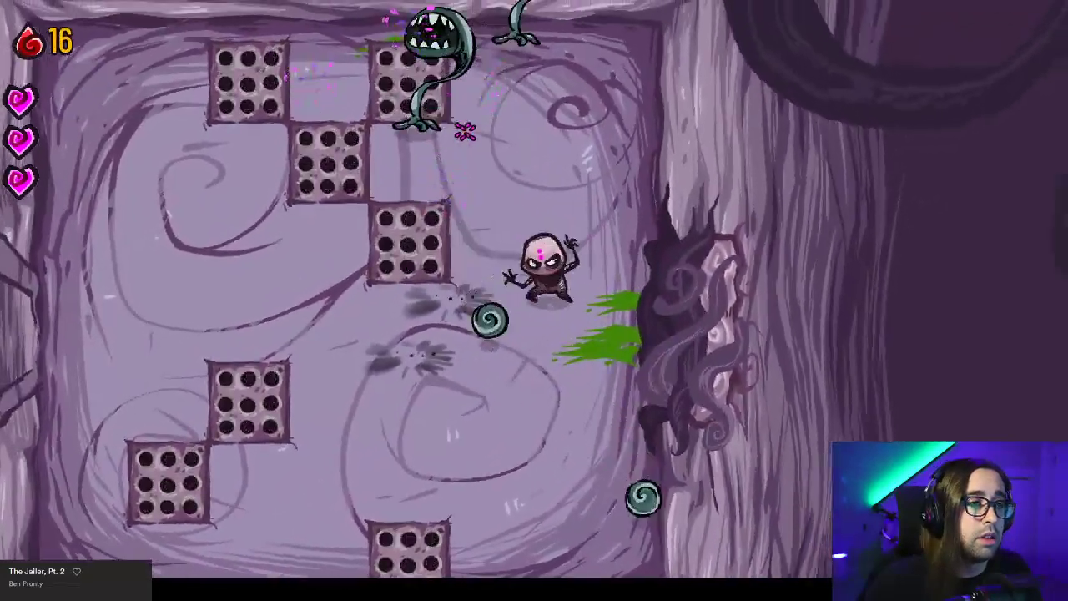
pyautogui.press('d')
pyautogui.press('a')
pyautogui.press('s')
pyautogui.press('d')
pyautogui.press('w')
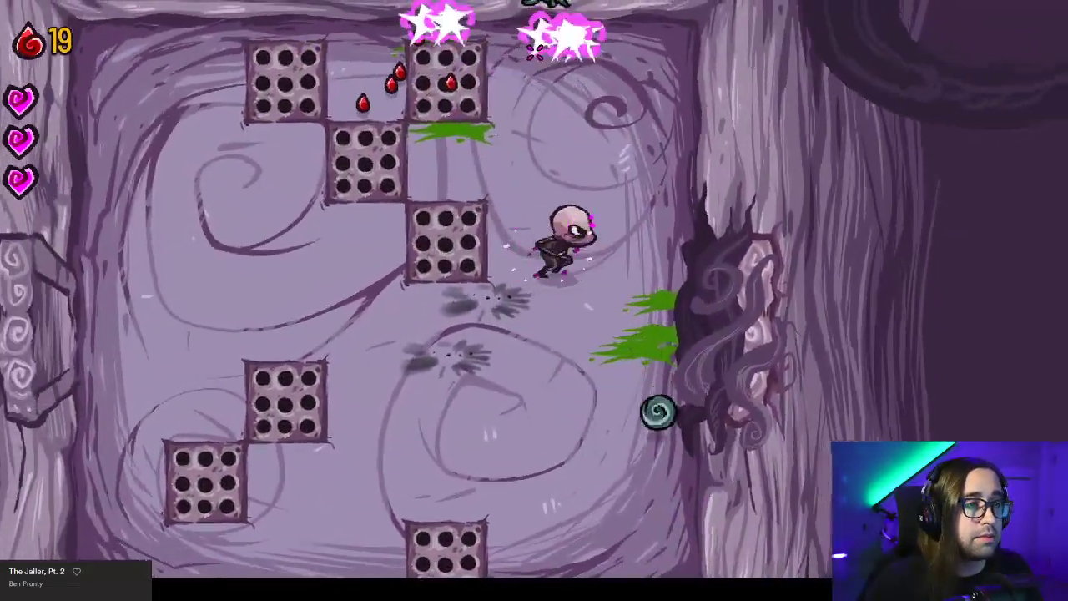
pyautogui.click(469, 84)
pyautogui.press('a')
pyautogui.click(440, 74)
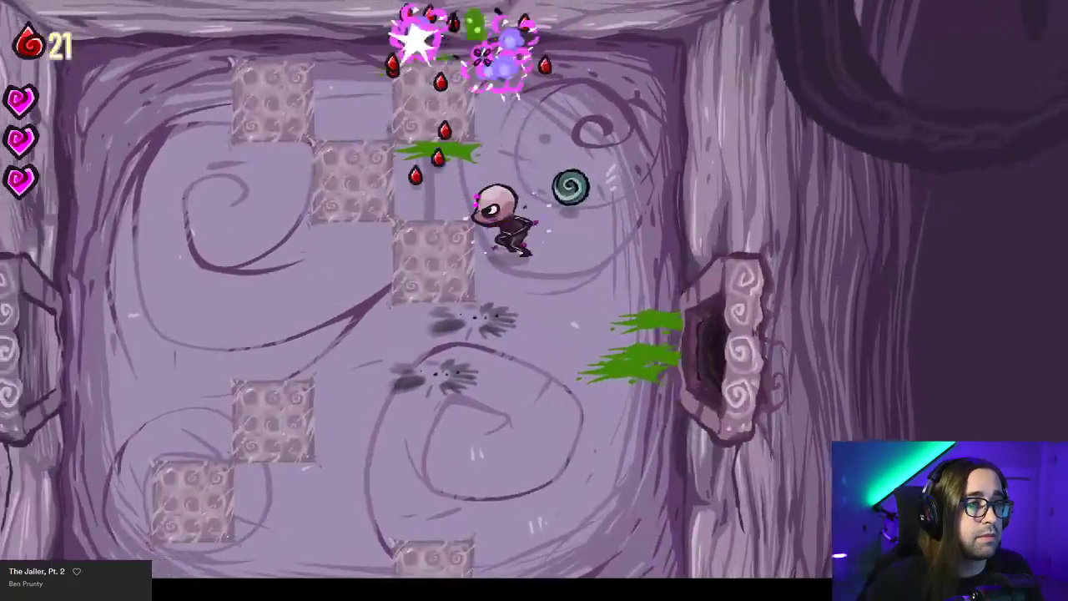
# Collect the remaining blood drops and go through the opened door into the Zombie Room.
pyautogui.press('d')
pyautogui.press('s')
pyautogui.click(660, 361)
pyautogui.press('d')
pyautogui.press('d')
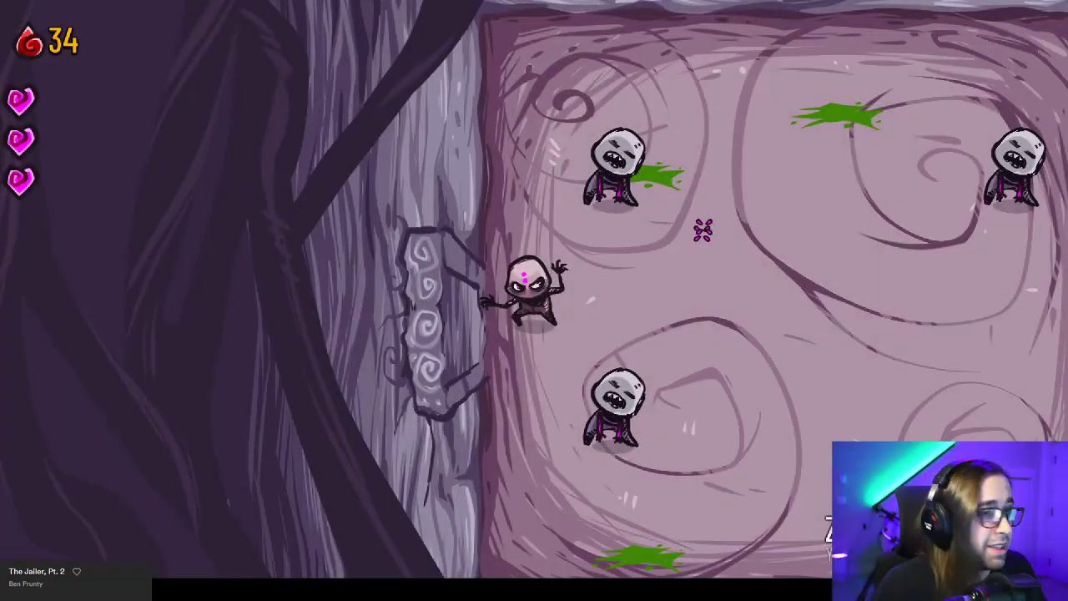
# Kill the two zombies nearest the entrance and pick up their blood.
pyautogui.press('d')
pyautogui.press('w')
pyautogui.click(614, 71)
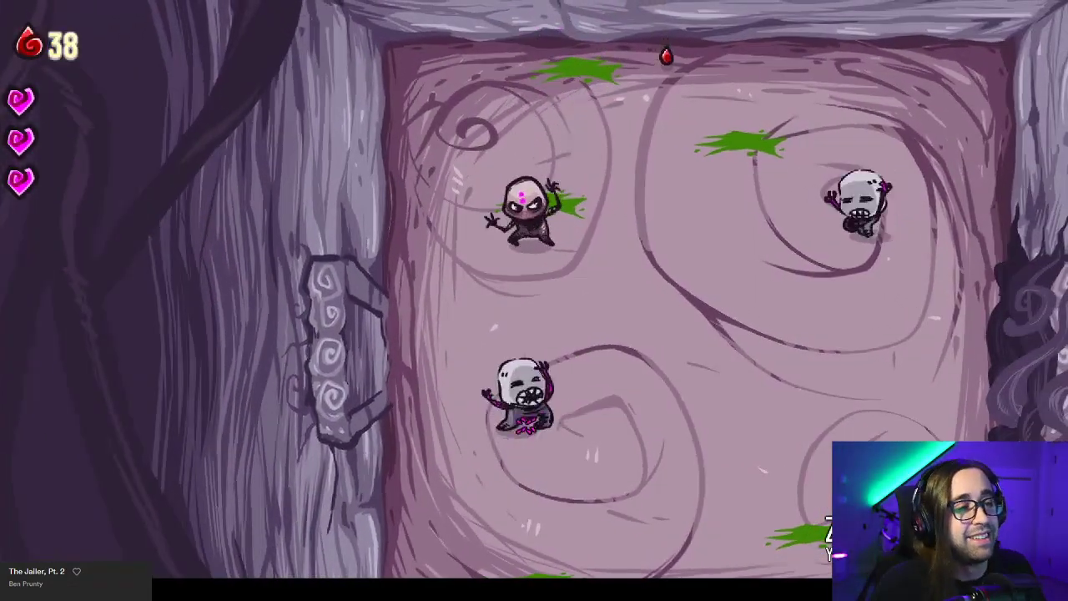
pyautogui.click(516, 430)
pyautogui.press('s')
pyautogui.press('d')
# Shoot the two remaining zombies on the exit side of the room.
pyautogui.click(792, 203)
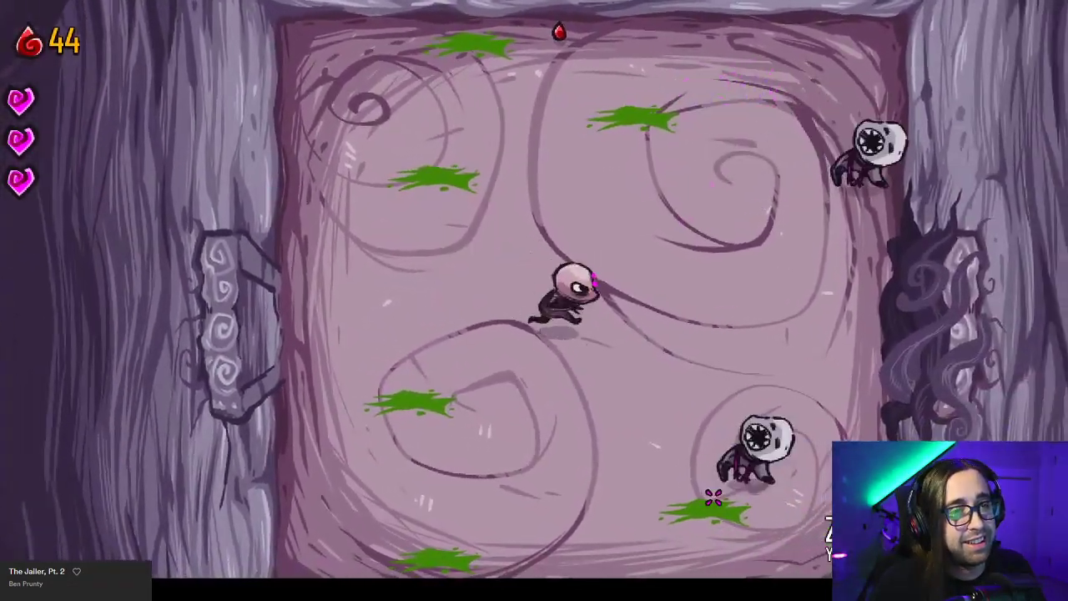
pyautogui.click(704, 477)
pyautogui.press('s')
pyautogui.press('d')
pyautogui.click(680, 513)
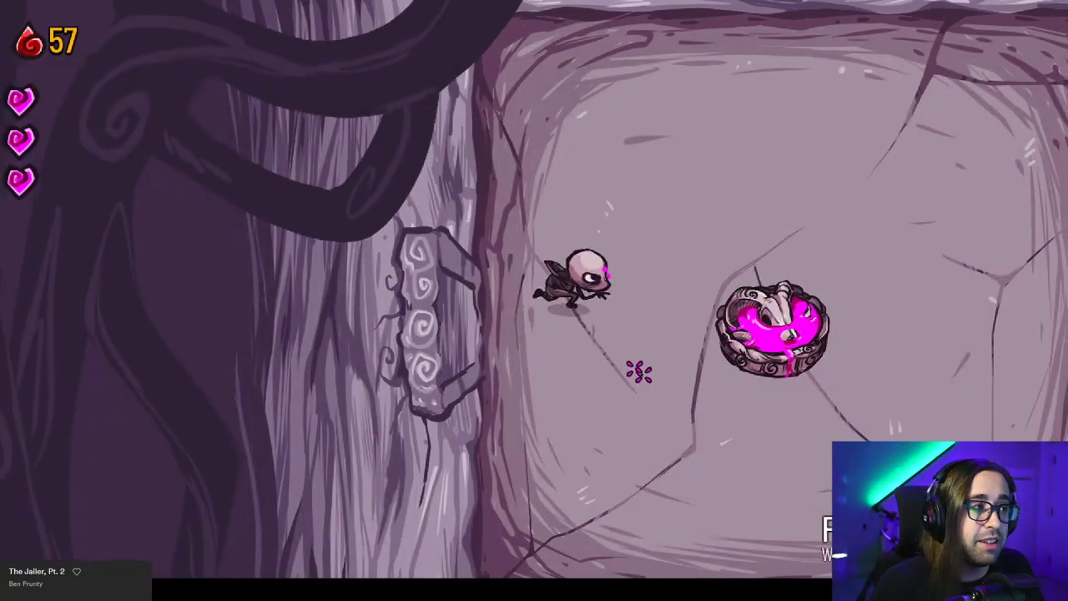
# Use the skull fountain in the Fountain Room and leave through the opened door.
pyautogui.press('d')
pyautogui.press('w')
pyautogui.press('e')
pyautogui.press('s')
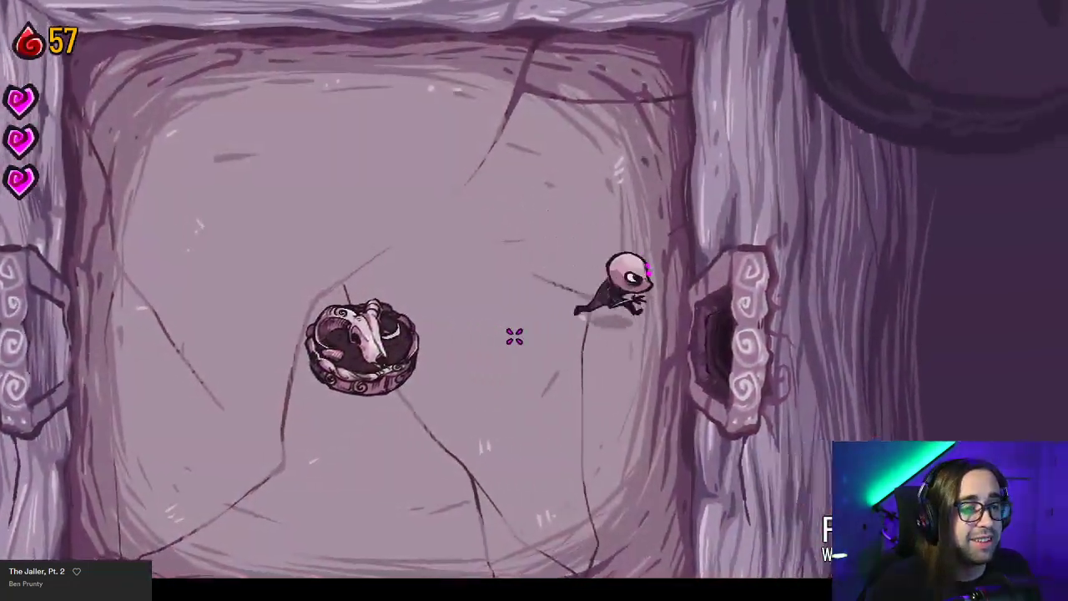
pyautogui.press('d')
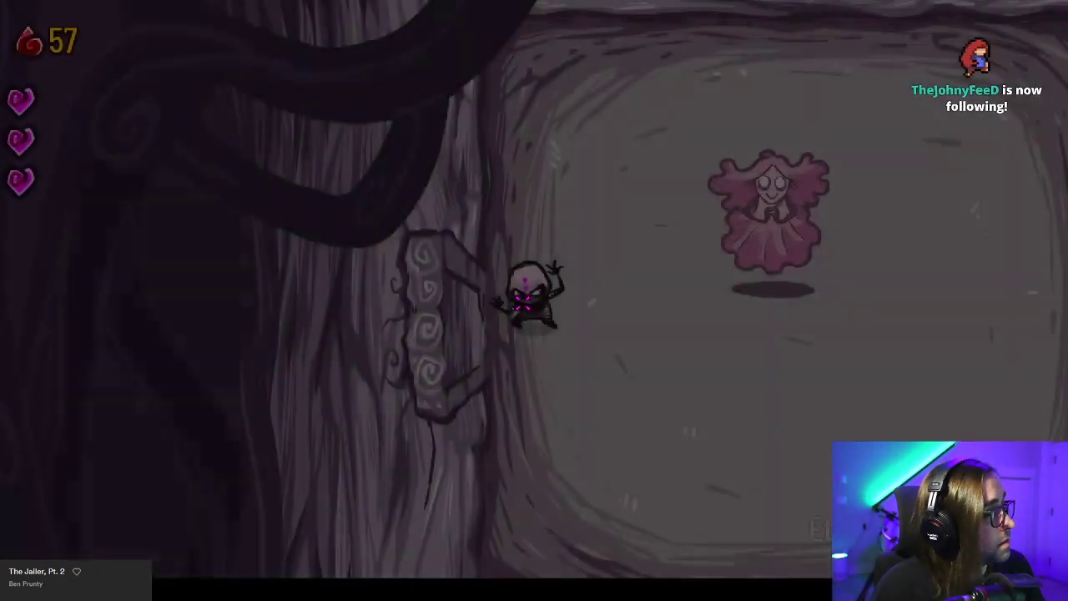
# Talk to the ghost, buy the Explosive Room for 10 blood and go through the opened door.
pyautogui.press('d')
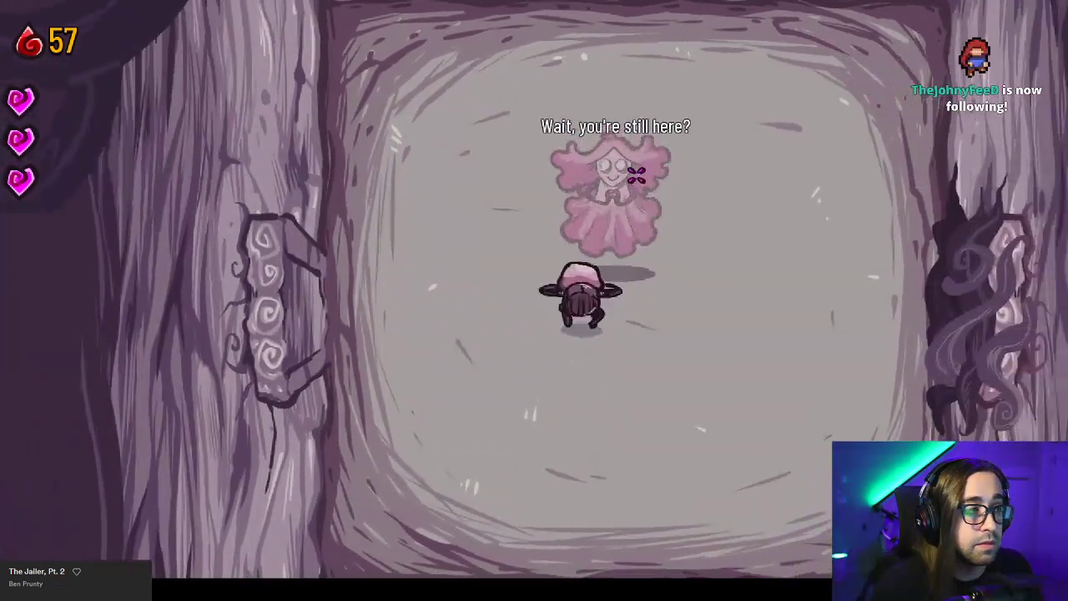
pyautogui.press('space')
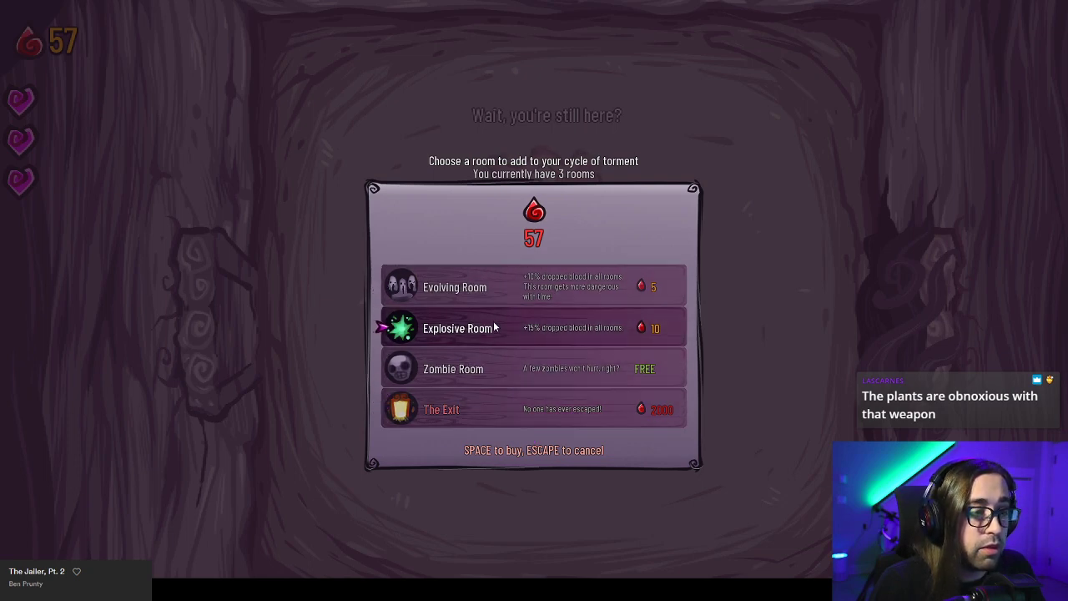
pyautogui.press('space')
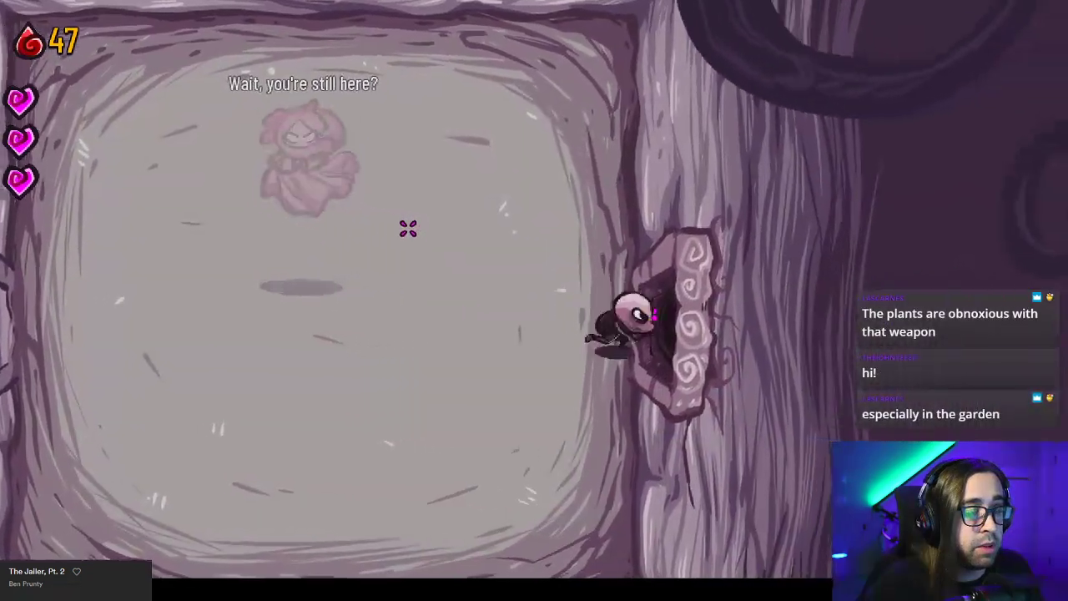
pyautogui.press('d')
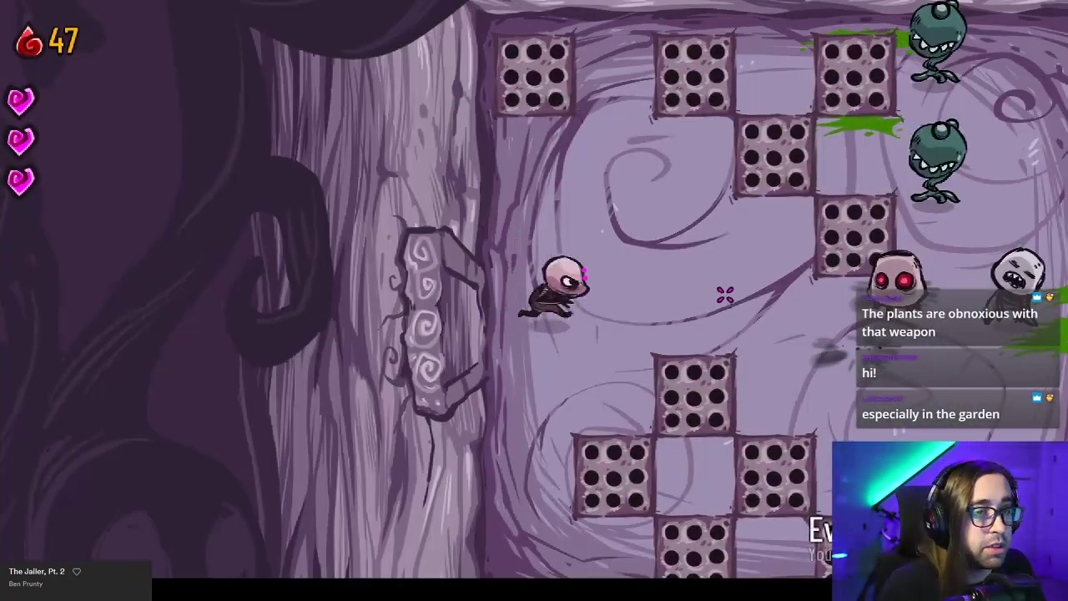
# Shoot the red-eyed creature in the middle of the Evolving Room while advancing towards it.
pyautogui.click(843, 310)
pyautogui.press('s')
pyautogui.click(826, 310)
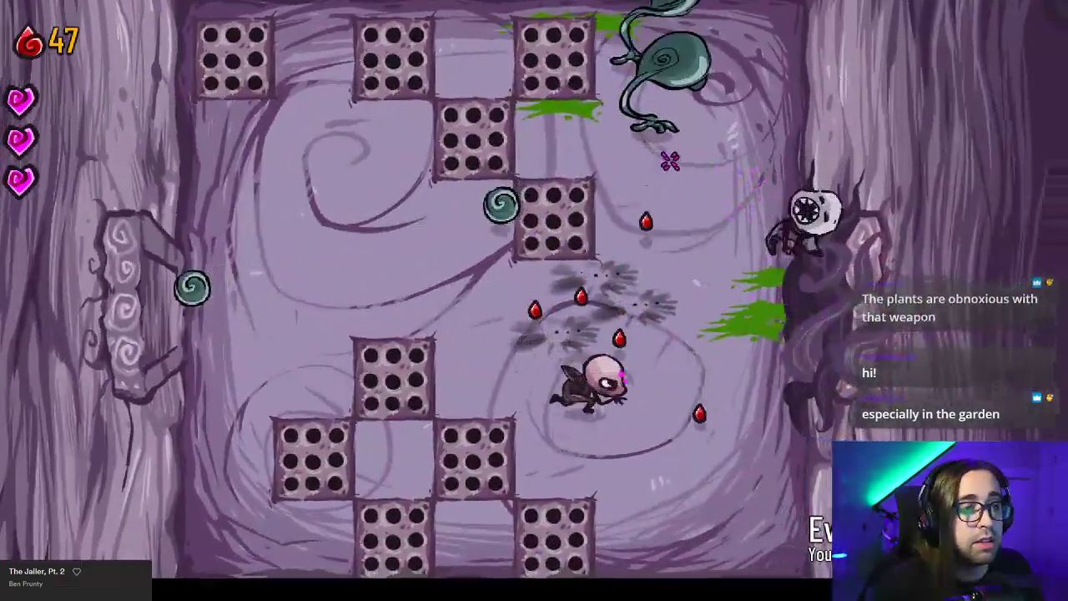
# Pick up the creature's blood drops while dodging projectiles and firing towards the plants and the zombie.
pyautogui.press('w')
pyautogui.click(581, 120)
pyautogui.press('a')
pyautogui.press('s')
pyautogui.click(722, 298)
pyautogui.press('d')
pyautogui.press('w')
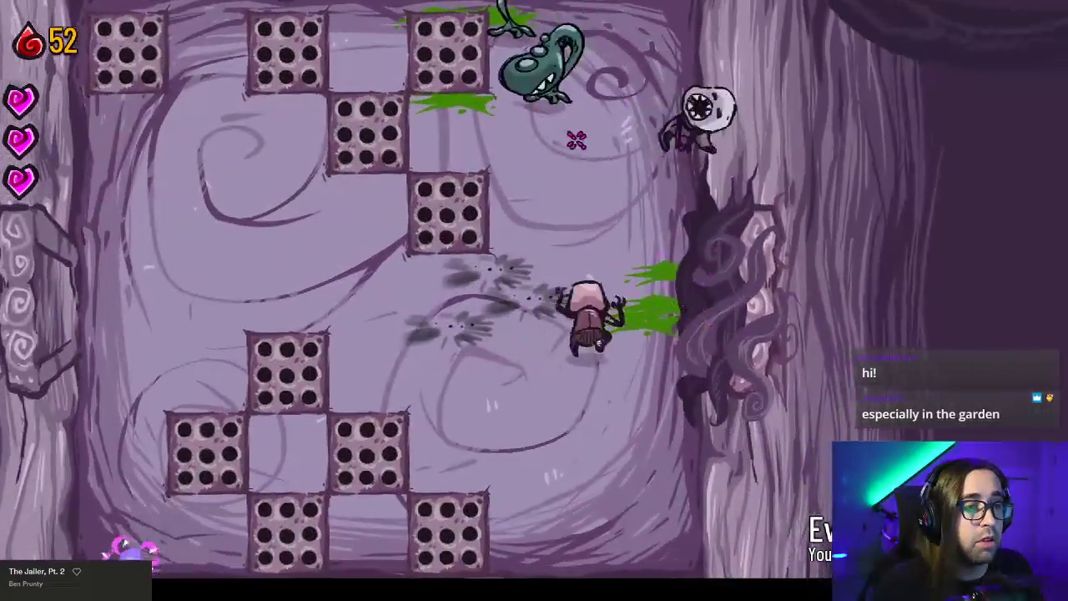
# Retreat from the exit side while shooting the nearer plant, and kill the zombie above the sealed door.
pyautogui.press('a')
pyautogui.click(522, 111)
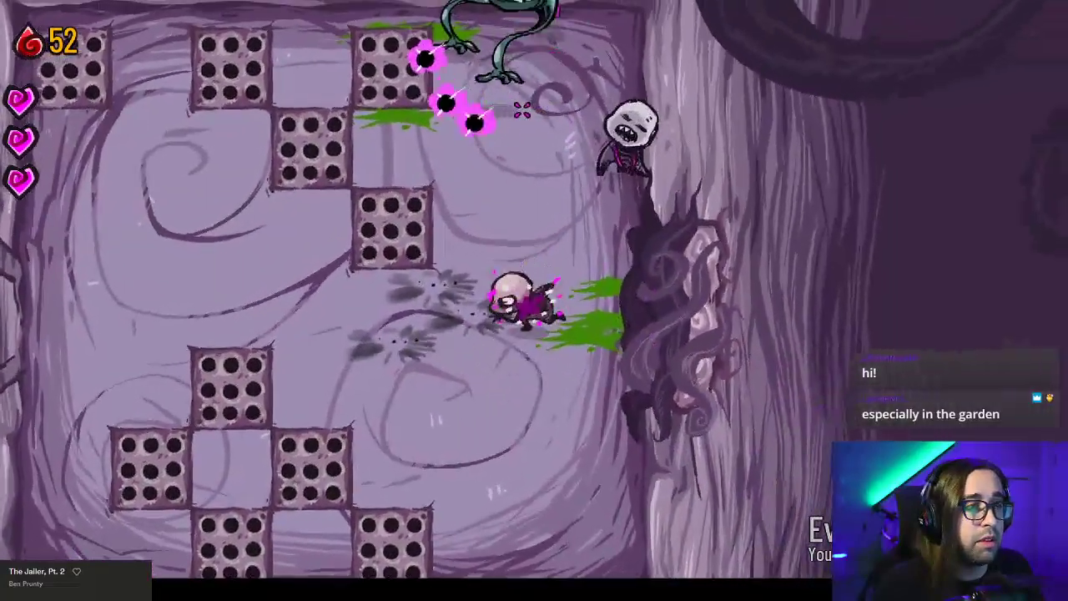
pyautogui.press('s')
pyautogui.press('a')
pyautogui.click(640, 169)
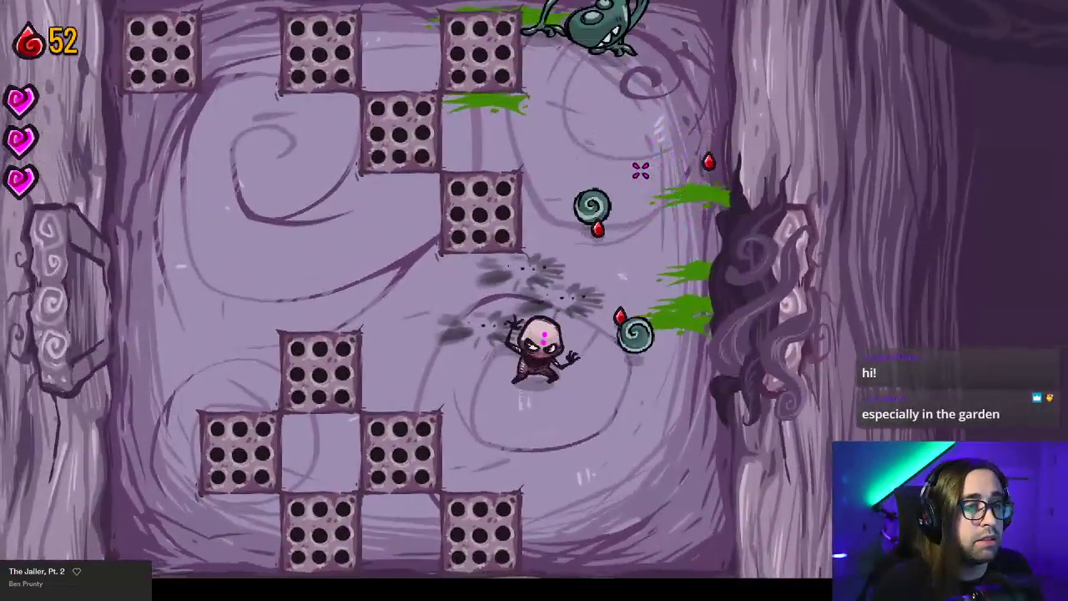
# Shoot the nearer plant while avoiding its projectiles and collect the zombie's blood by the sealed door.
pyautogui.press('a')
pyautogui.press('d')
pyautogui.press('w')
pyautogui.click(575, 81)
pyautogui.press('d')
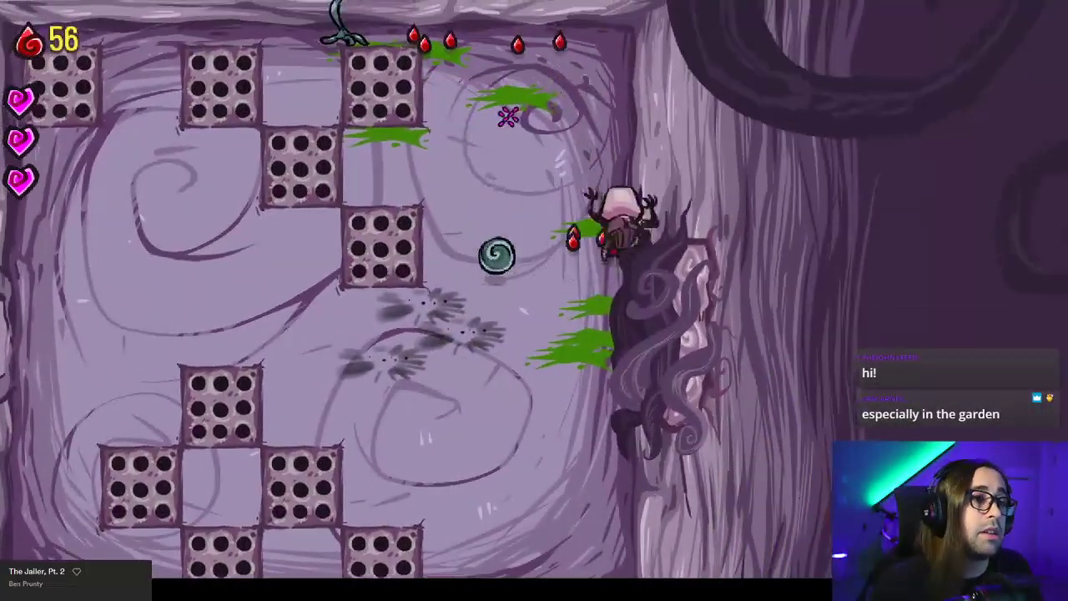
# Kill the last plant by the upper wall, gather the dropped blood and head for the exit door.
pyautogui.press('w')
pyautogui.press('a')
pyautogui.click(398, 103)
pyautogui.press('s')
pyautogui.press('d')
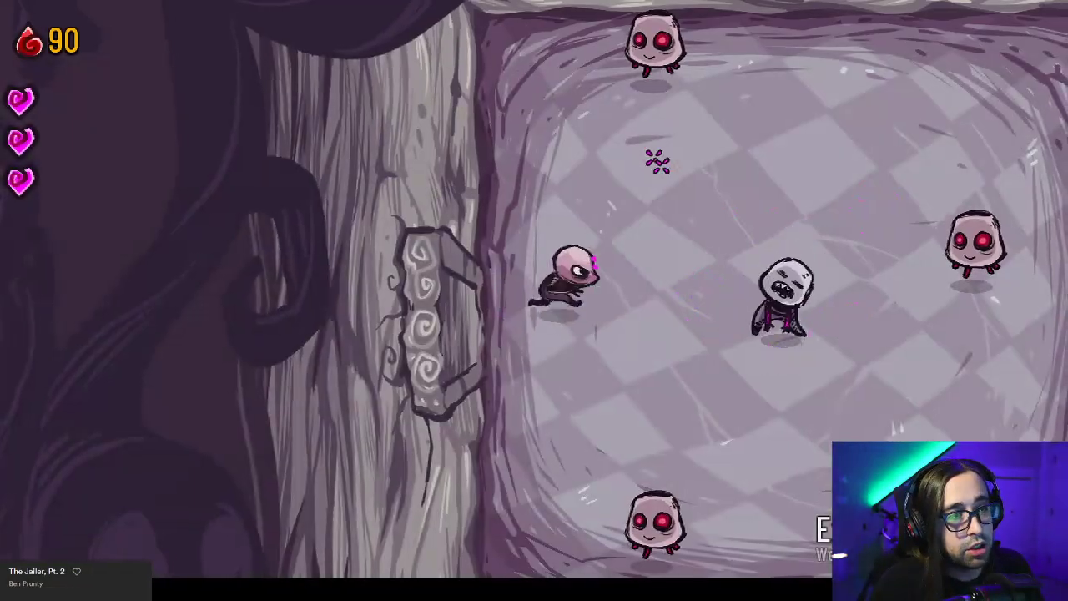
# Shoot the red-eyed creatures at the upper and lower walls of the Explosive Room and collect nearby blood.
pyautogui.click(618, 82)
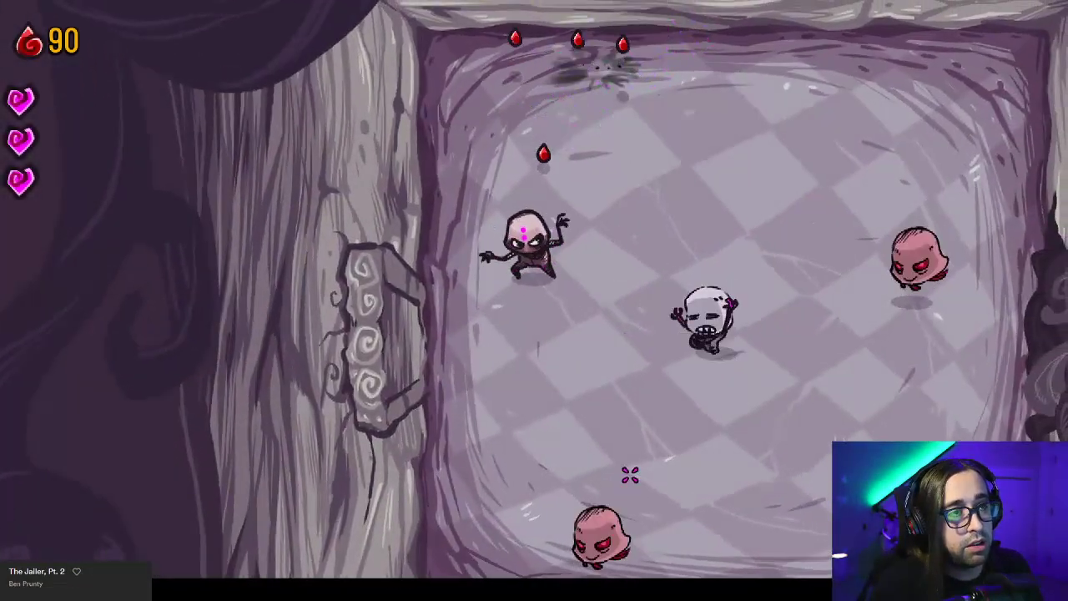
pyautogui.click(611, 524)
pyautogui.click(786, 288)
pyautogui.press('w')
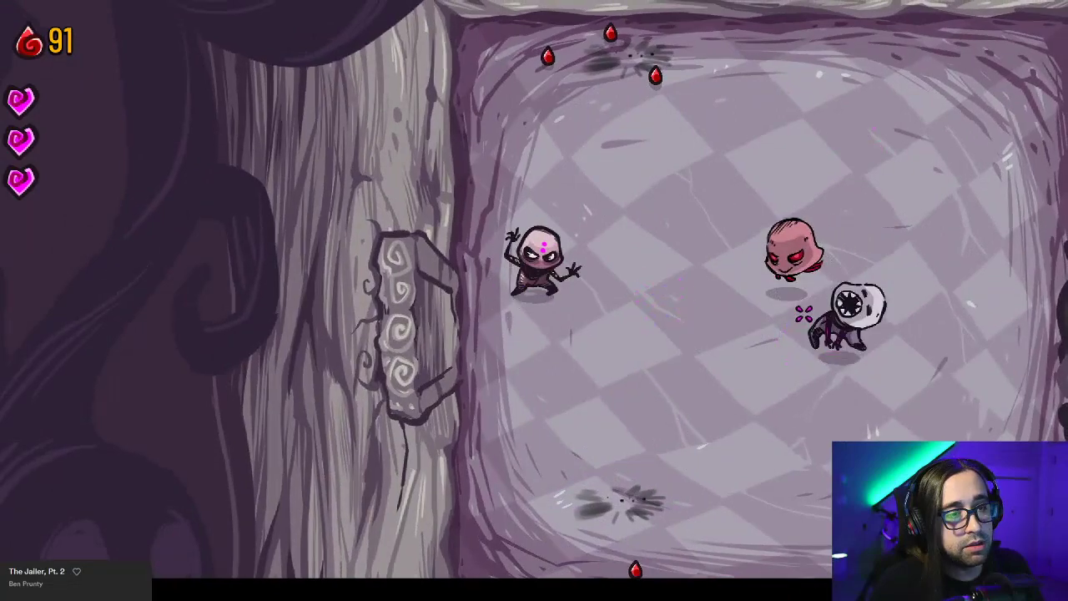
# Kill the remaining red-eyed creature and the zombie in the middle of the checkered room.
pyautogui.click(795, 257)
pyautogui.press('s')
pyautogui.press('d')
pyautogui.click(768, 324)
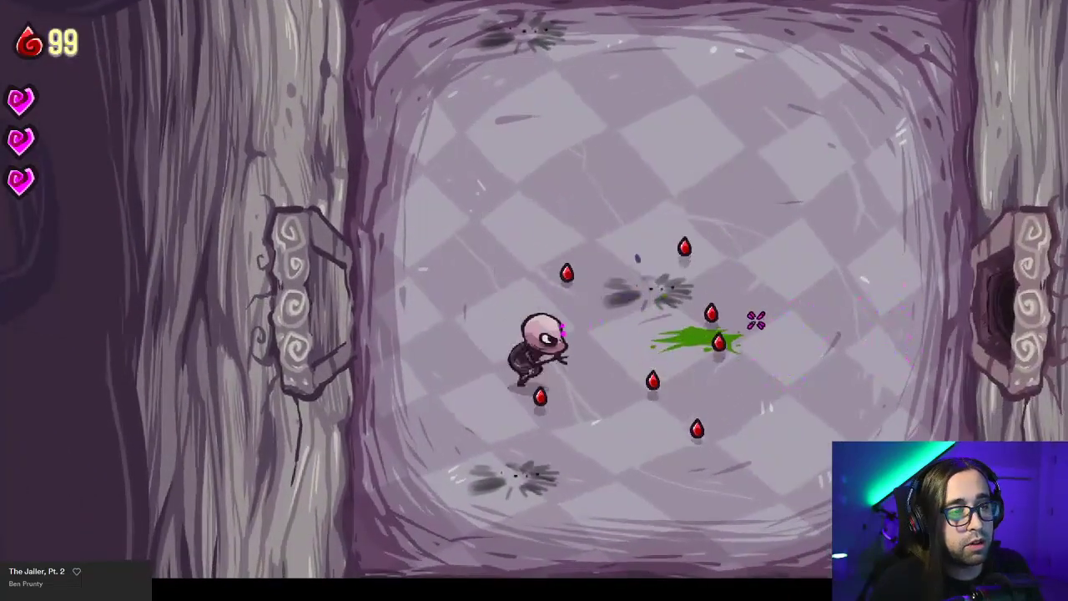
# Collect the blood drops across the checkered floor and leave through the opened door.
pyautogui.press('d')
pyautogui.press('w')
pyautogui.press('d')
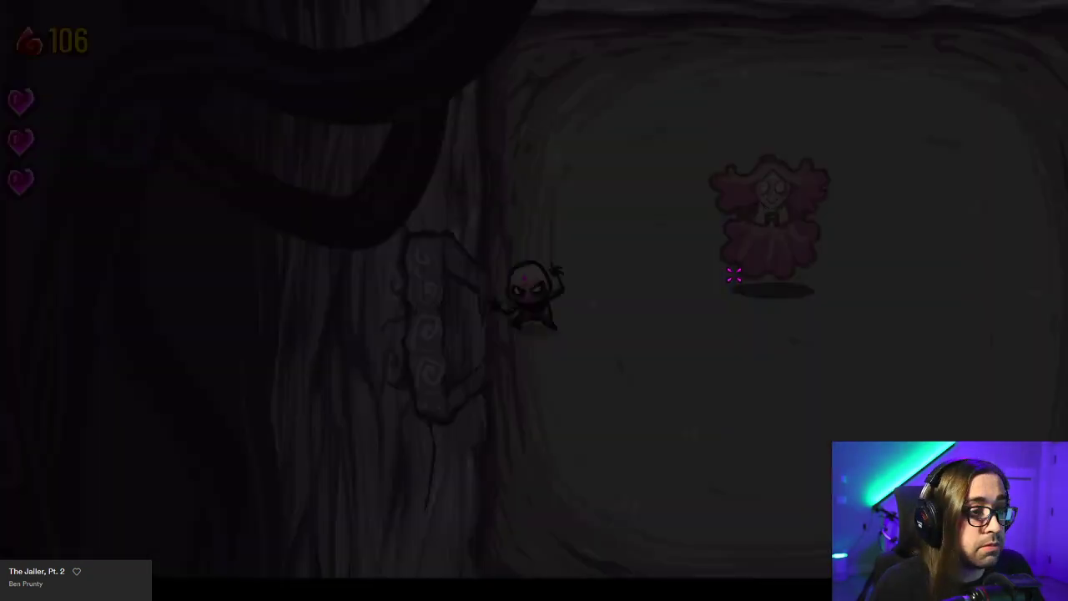
# Talk to the ghost, buy the Bomb Room for 10 blood and go through the opened door.
pyautogui.press('d')
pyautogui.press('s')
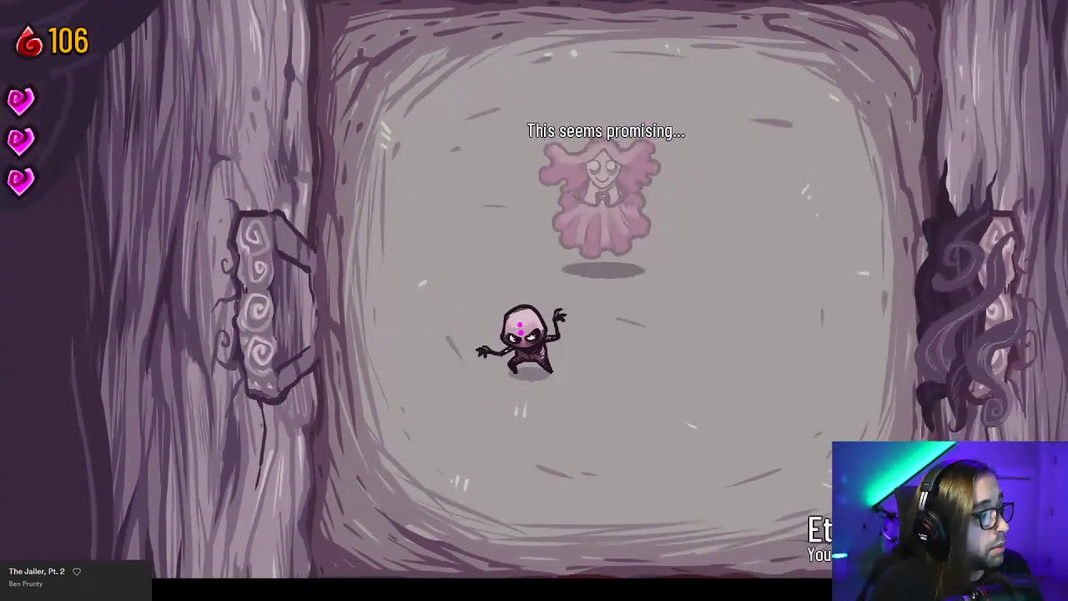
pyautogui.press('d')
pyautogui.press('w')
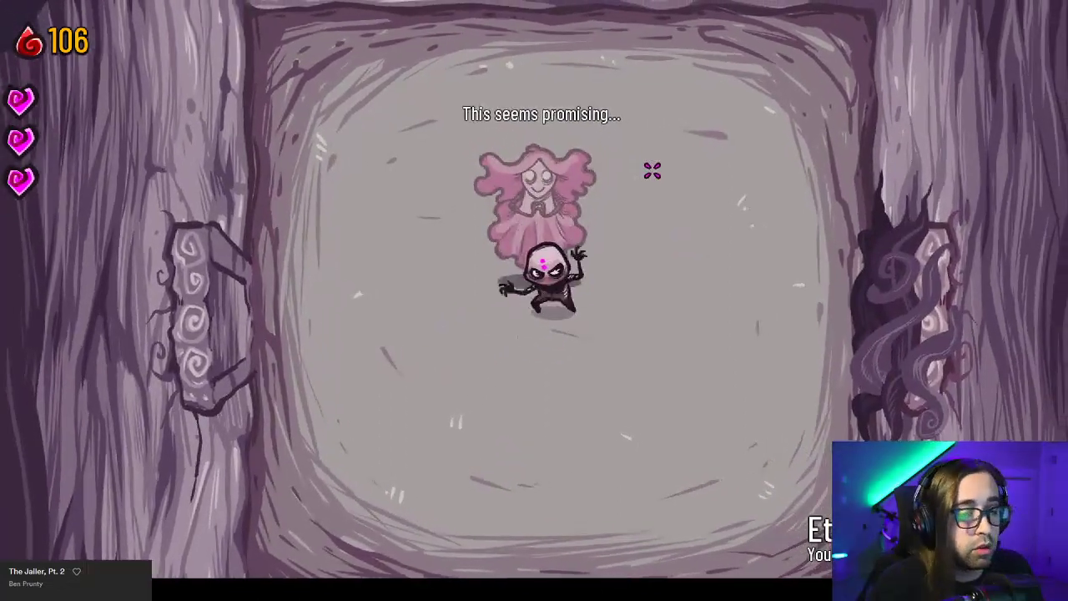
pyautogui.press('space')
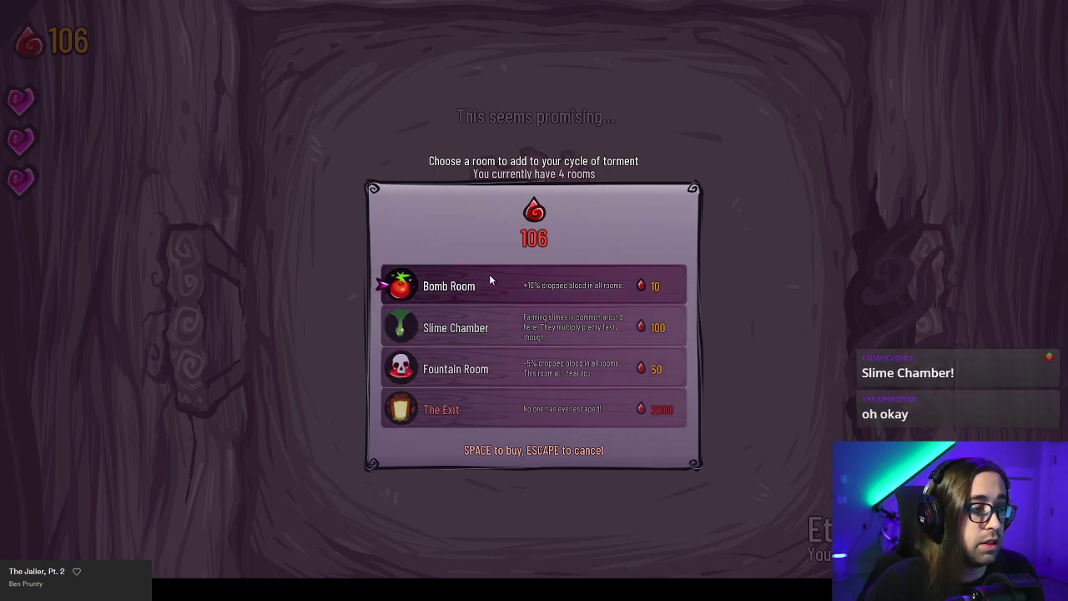
pyautogui.press('space')
pyautogui.press('d')
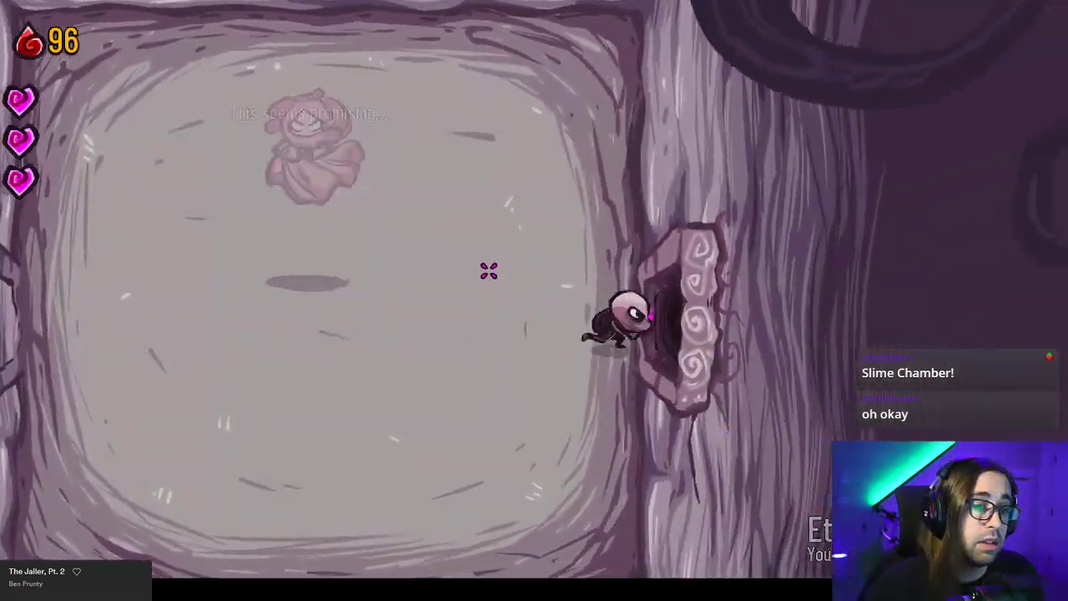
pyautogui.press('d')
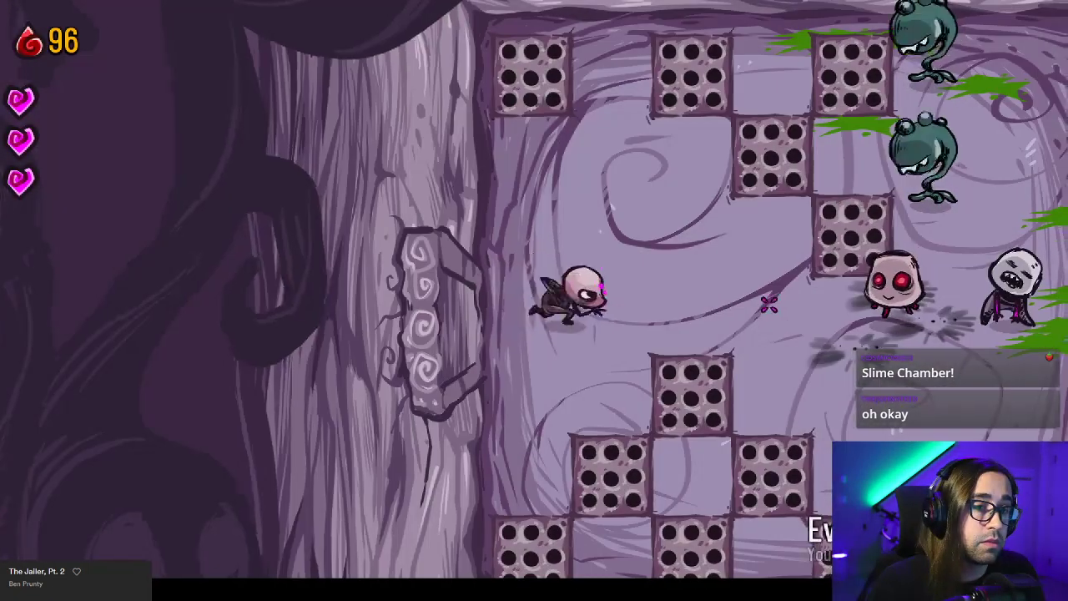
# Kill the red-eyed creature and the zombie in the Evolving Room, picking up their blood.
pyautogui.click(793, 313)
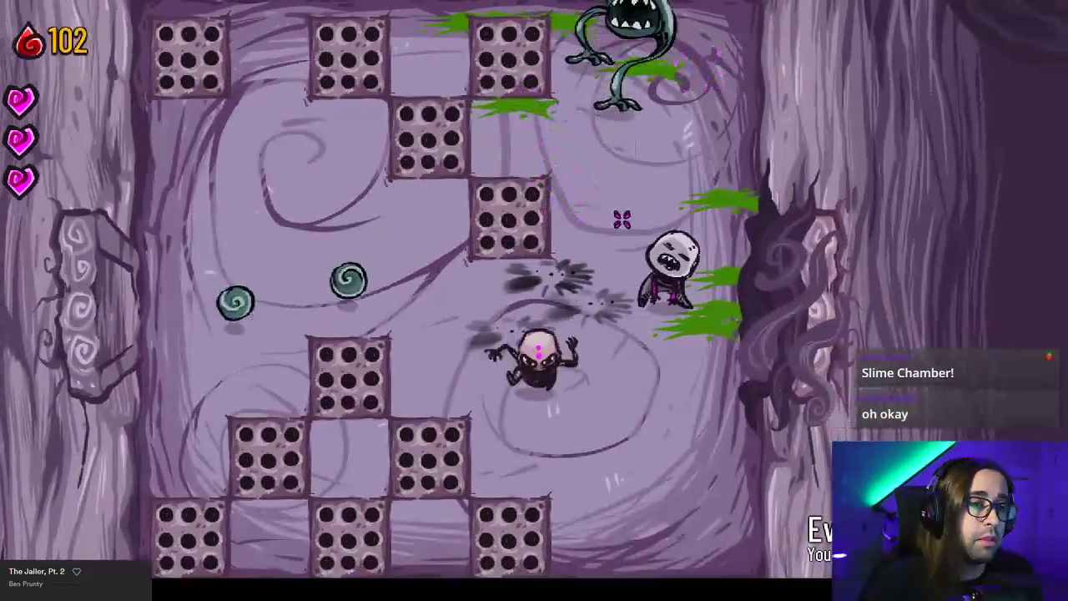
pyautogui.press('d')
pyautogui.click(620, 205)
pyautogui.press('w')
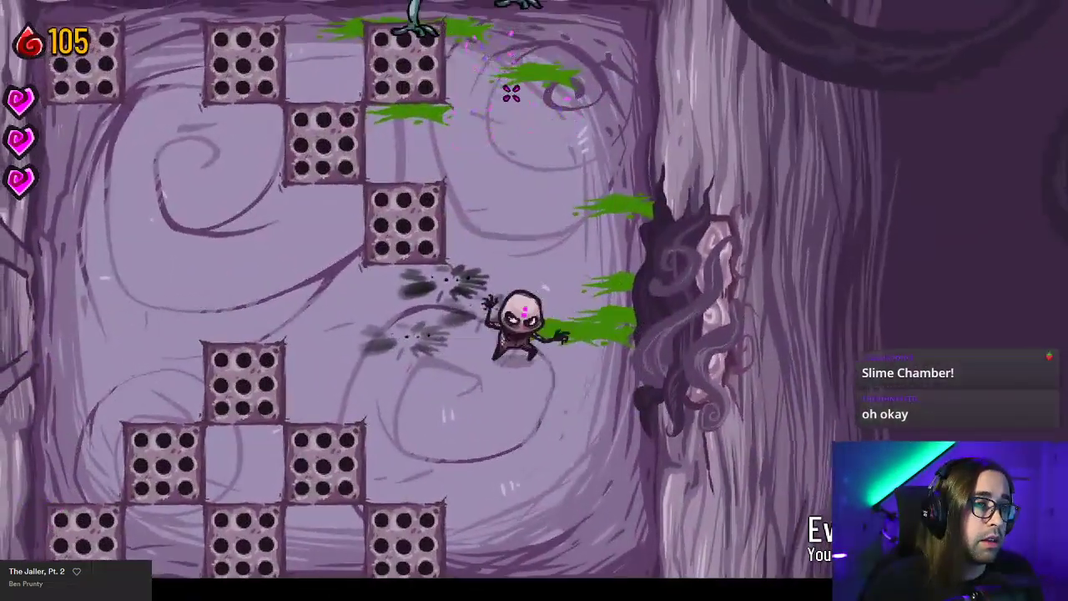
# Attack the tentacle plants along the upper wall of the Evolving Room while dodging their spiral shots.
pyautogui.press('w')
pyautogui.press('d')
pyautogui.click(511, 58)
pyautogui.press('s')
pyautogui.press('a')
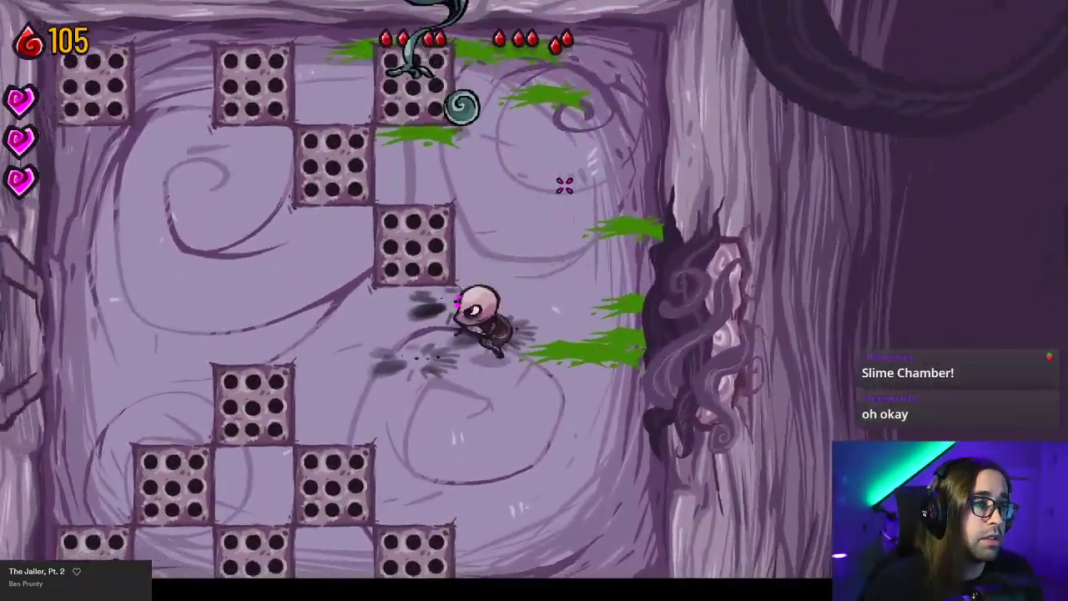
# Kill the last tentacle plant at the upper wall, gather its blood and leave through the opened door.
pyautogui.press('d')
pyautogui.press('w')
pyautogui.press('w')
pyautogui.click(396, 71)
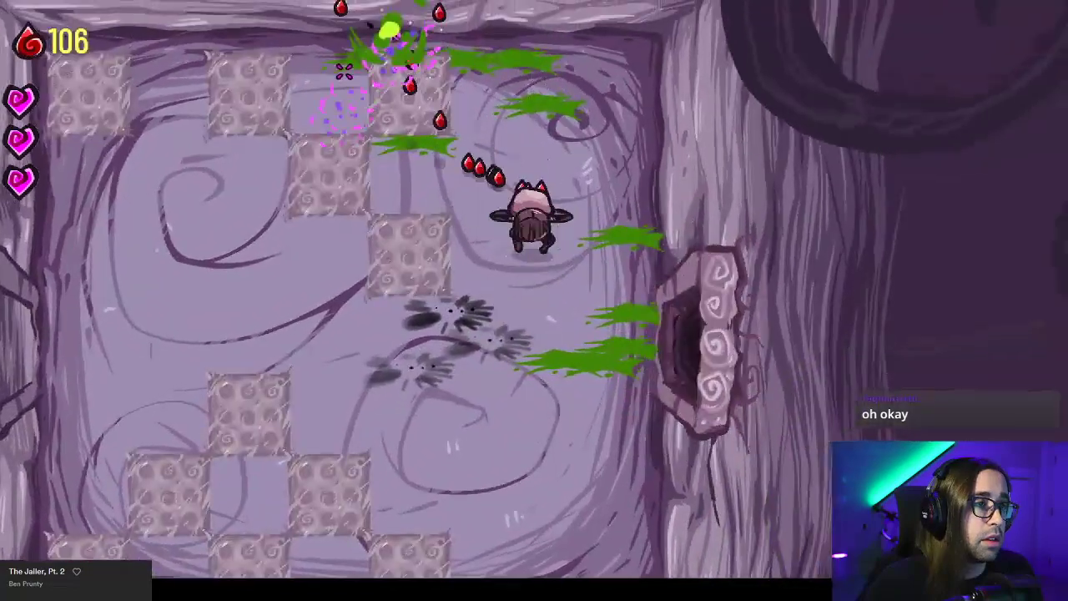
pyautogui.press('d')
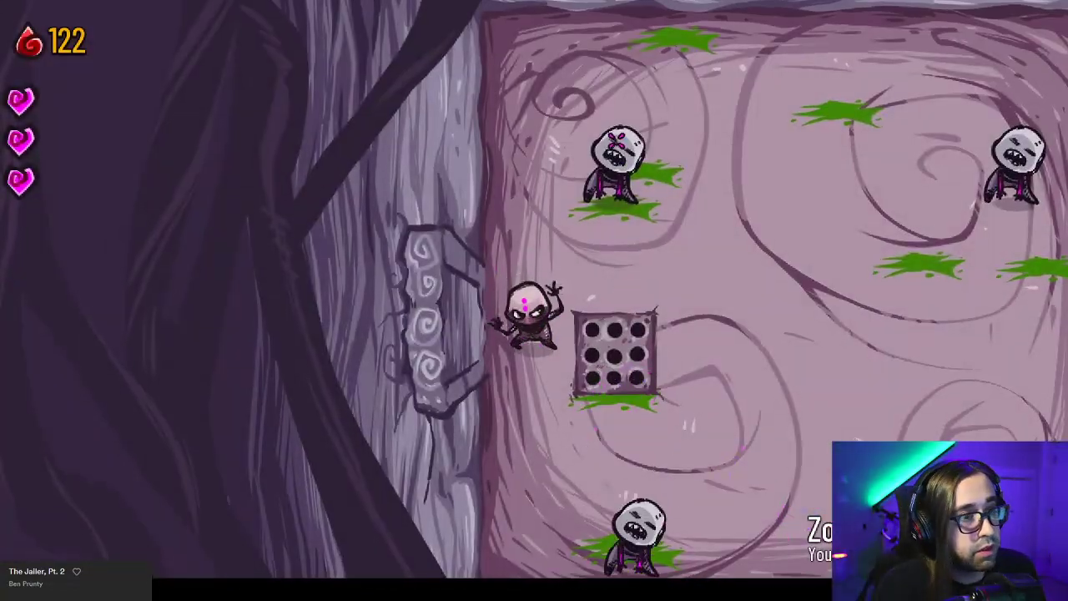
# Kill the two zombies nearest the entrance of the zombie room and pick up their blood.
pyautogui.click(667, 529)
pyautogui.press('s')
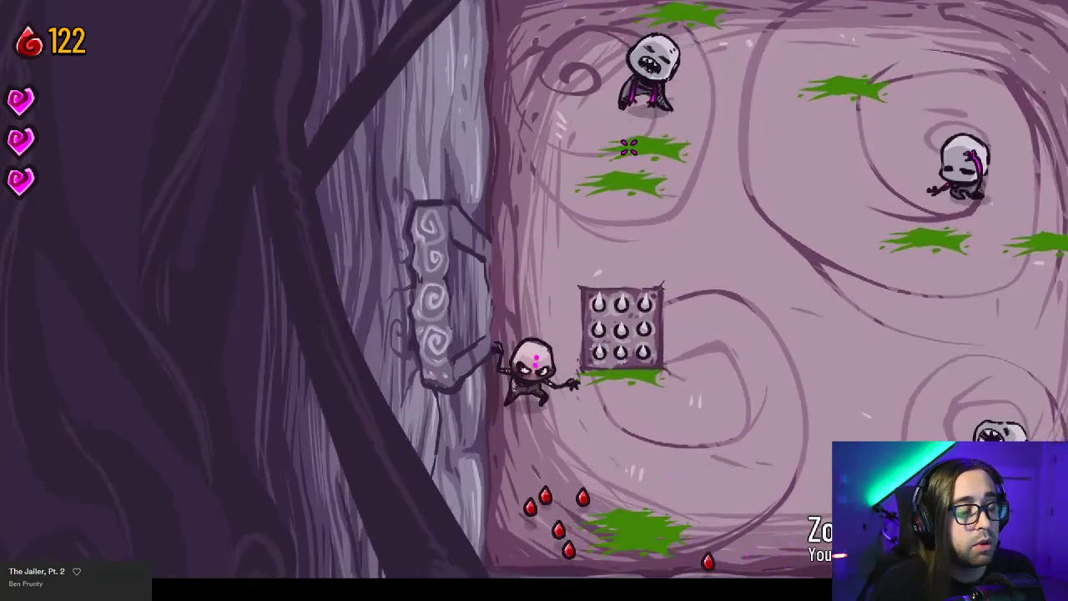
pyautogui.press('w')
pyautogui.press('d')
pyautogui.click(675, 94)
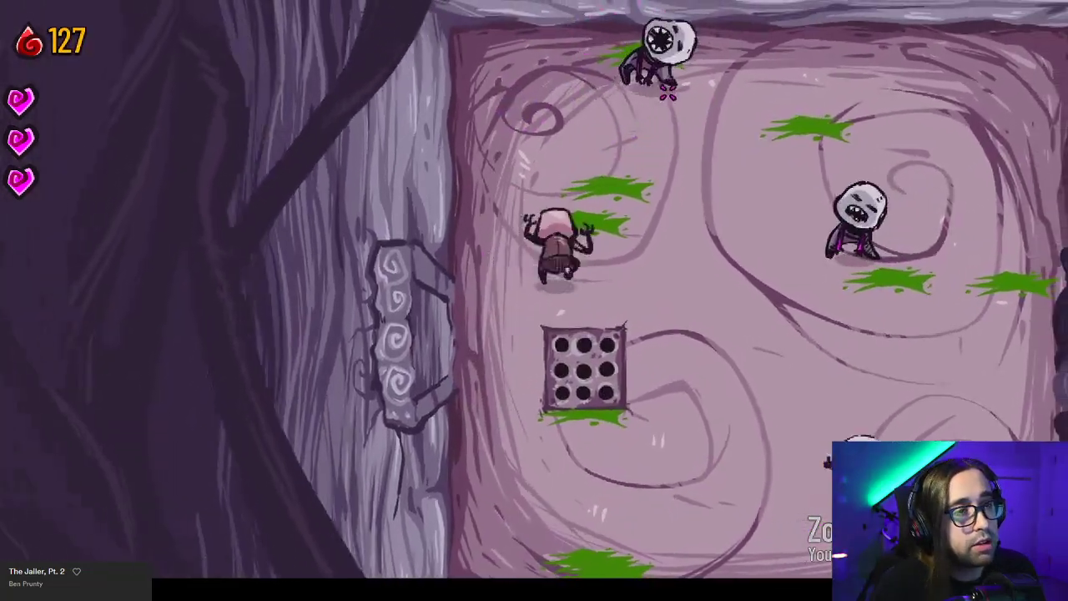
pyautogui.click(665, 103)
pyautogui.press('d')
# Kill the remaining two zombies in the zombie room while keeping clear of the spike trap.
pyautogui.click(816, 283)
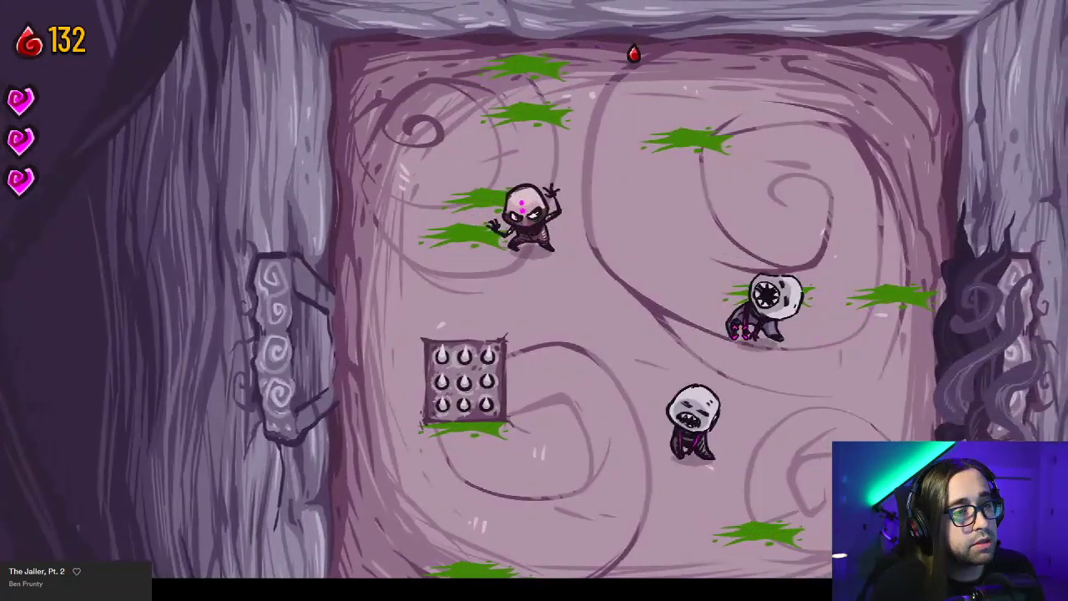
pyautogui.press('d')
pyautogui.press('s')
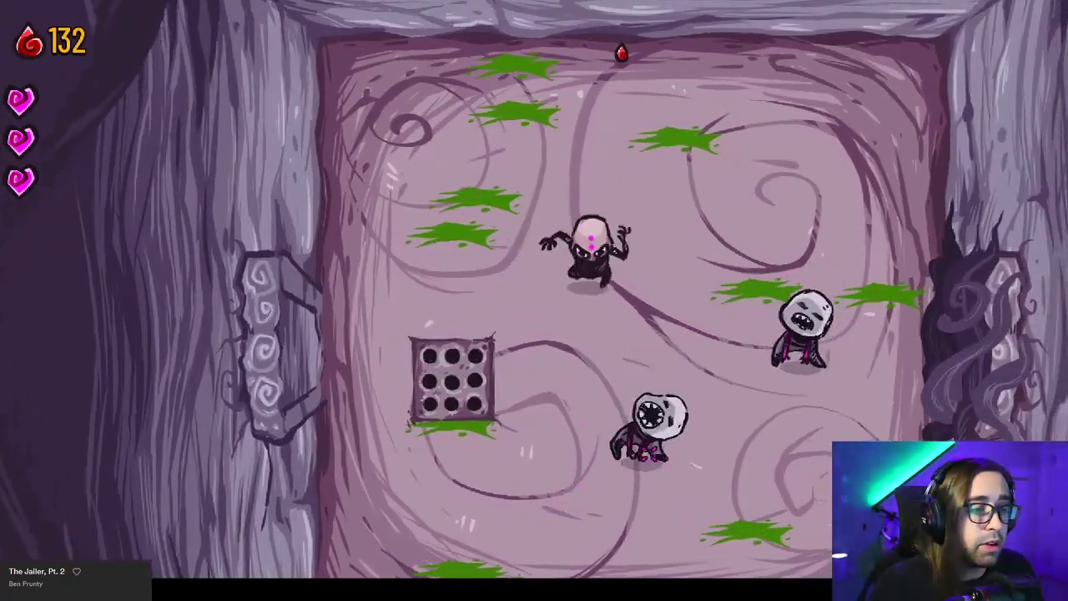
pyautogui.click(646, 453)
pyautogui.press('w')
pyautogui.press('d')
pyautogui.click(661, 394)
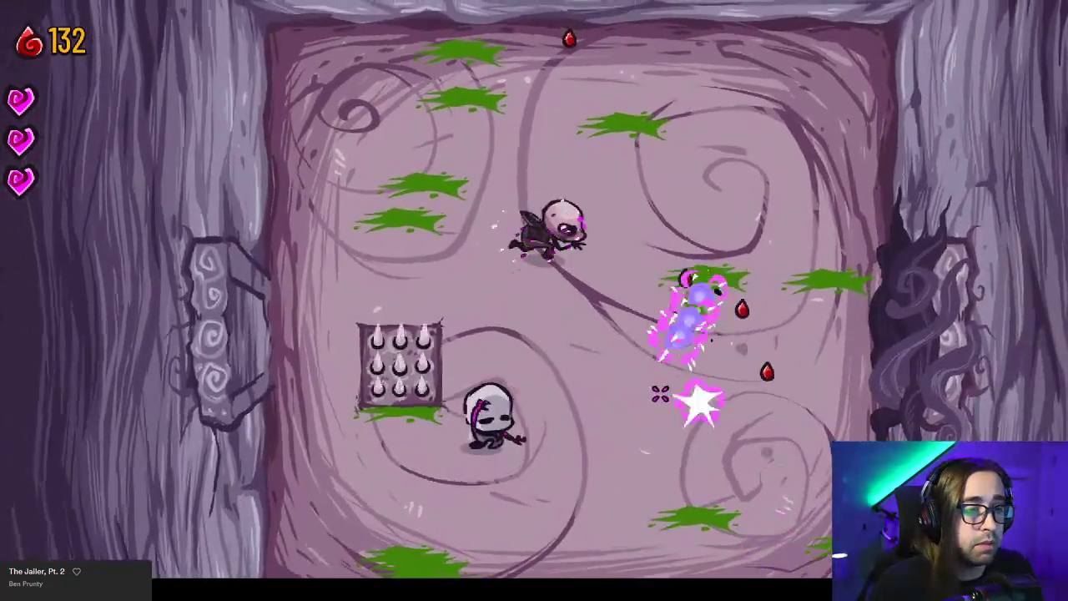
pyautogui.click(470, 451)
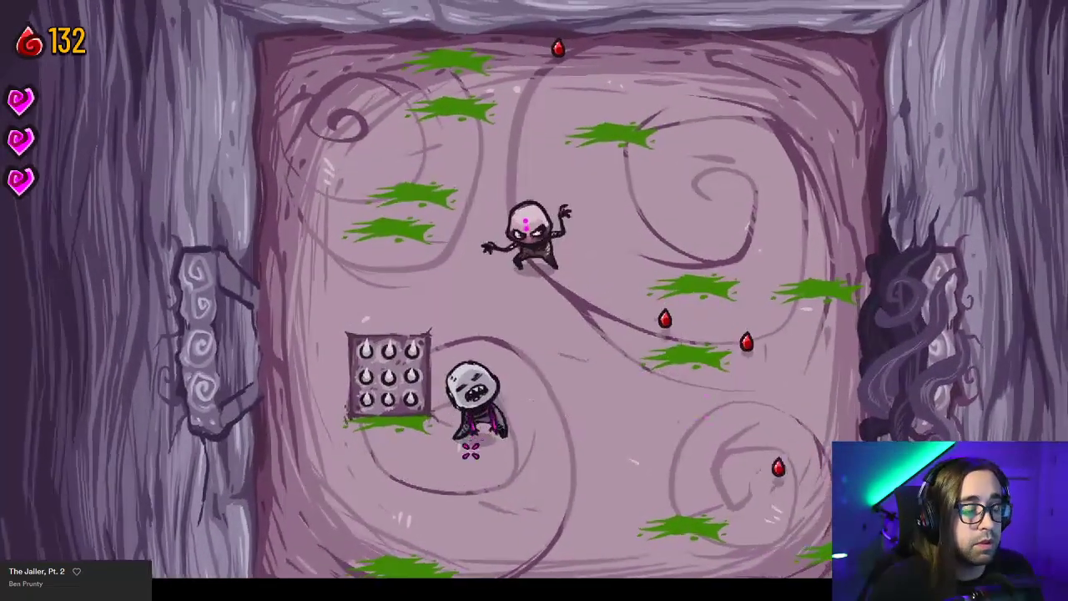
# Collect the dropped blood in the zombie room and exit through the opened door.
pyautogui.press('d')
pyautogui.press('s')
pyautogui.press('w')
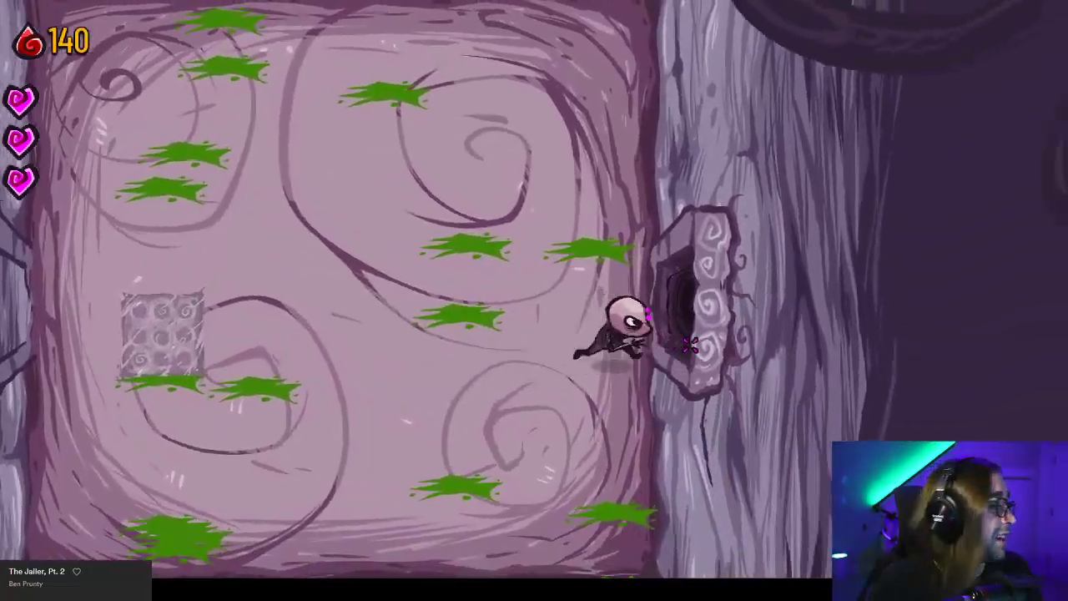
pyautogui.press('d')
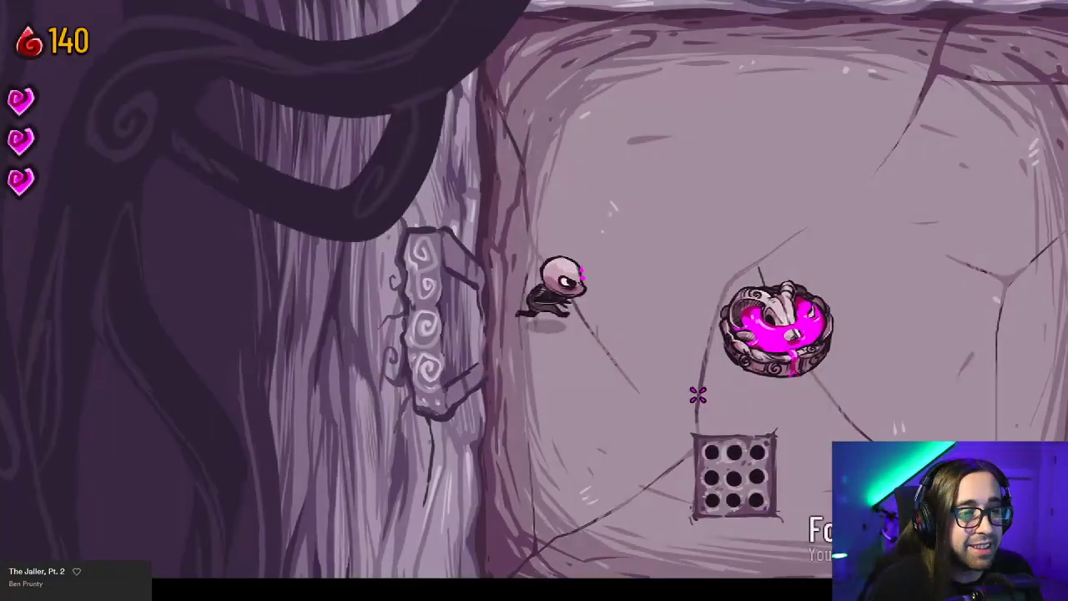
# Use the pink fountain in the middle of the room and go on through the open door.
pyautogui.press('d')
pyautogui.press('w')
pyautogui.press('e')
pyautogui.press('d')
pyautogui.press('s')
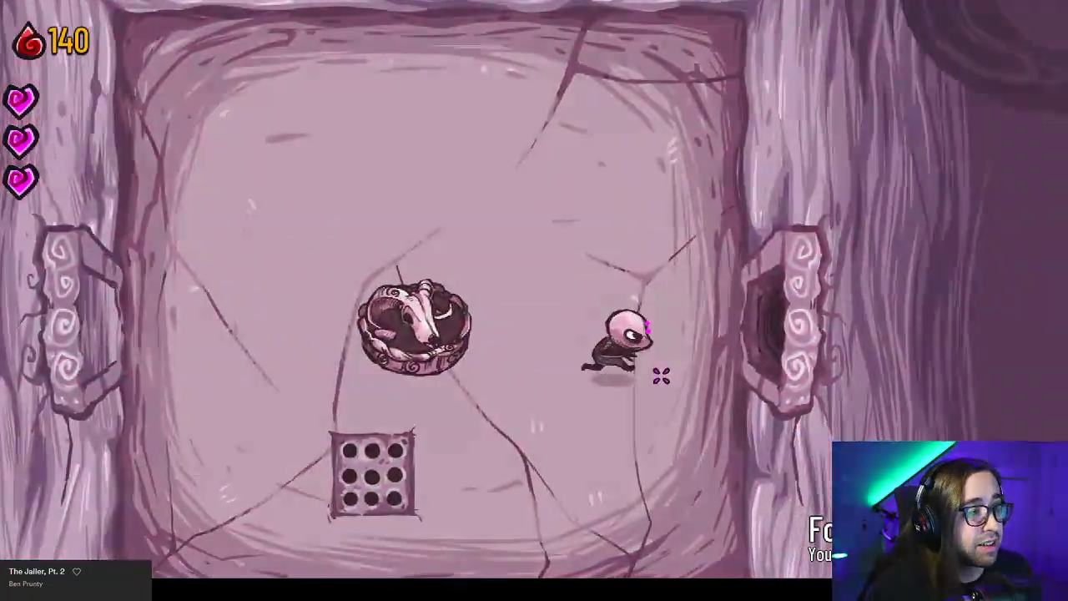
pyautogui.press('d')
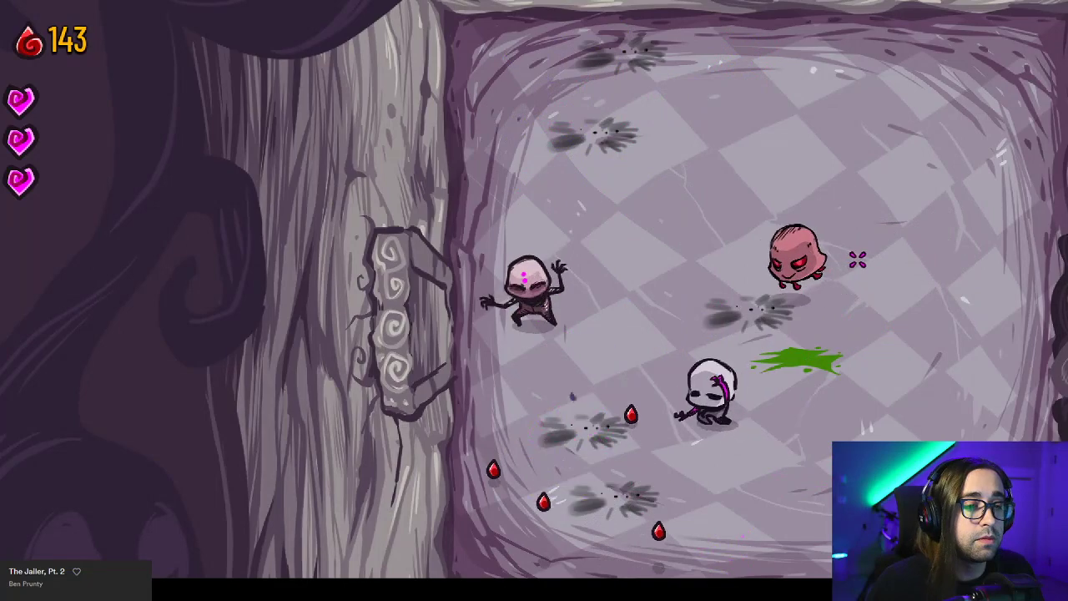
# Kill the zombie in the checkered room, collecting the scattered blood, and leave through the opened door.
pyautogui.press('s')
pyautogui.press('a')
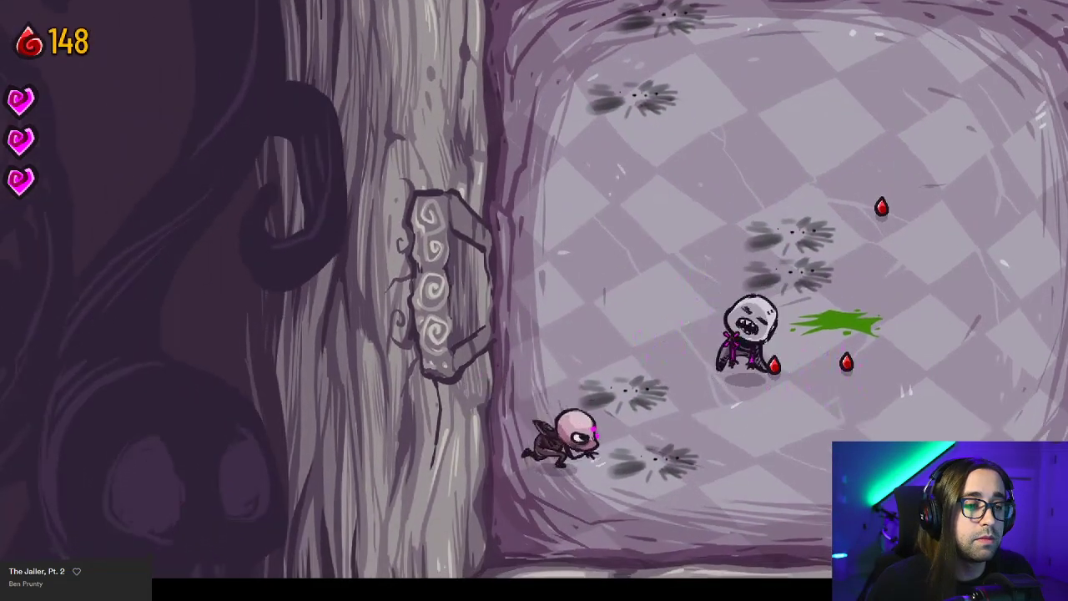
pyautogui.press('d')
pyautogui.click(682, 298)
pyautogui.press('w')
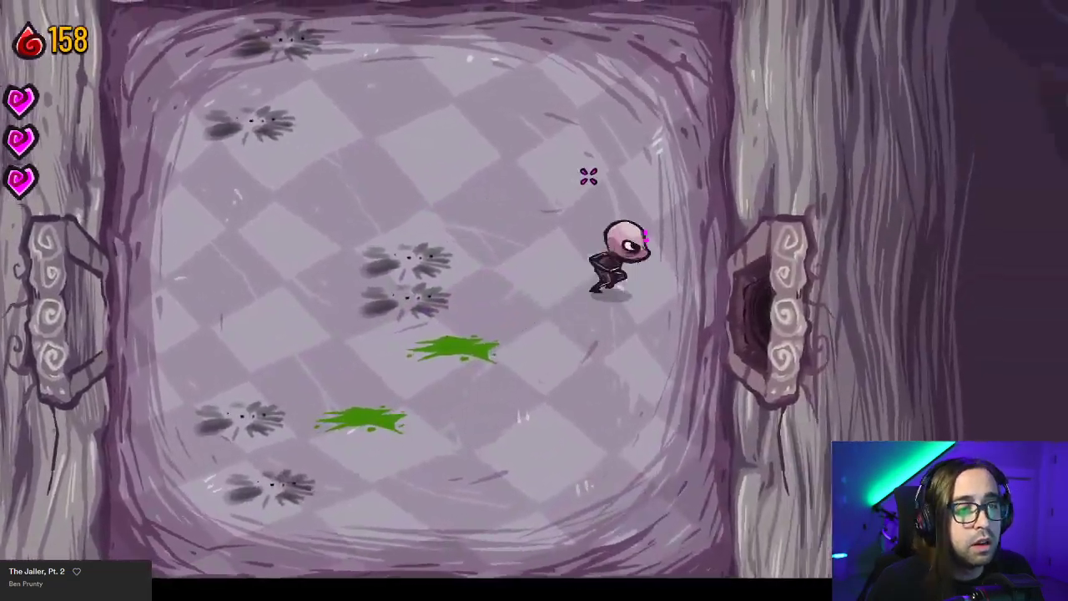
pyautogui.press('d')
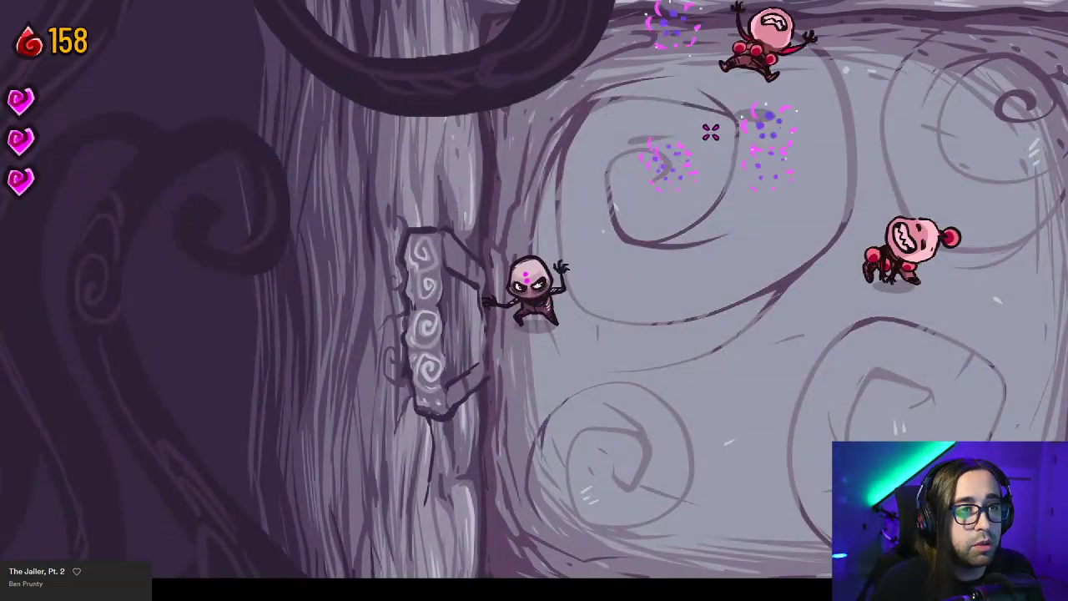
# Kill the red bomb creature by the far wall, dodging the thrown bombs and picking up its blood.
pyautogui.press('d')
pyautogui.click(788, 237)
pyautogui.press('s')
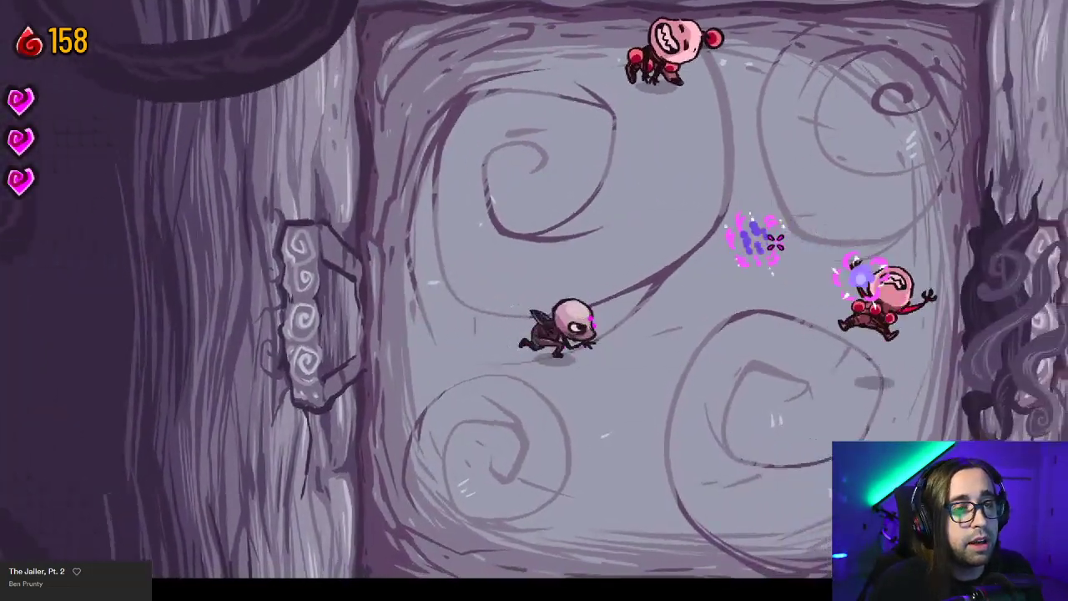
pyautogui.click(804, 430)
pyautogui.press('d')
pyautogui.press('s')
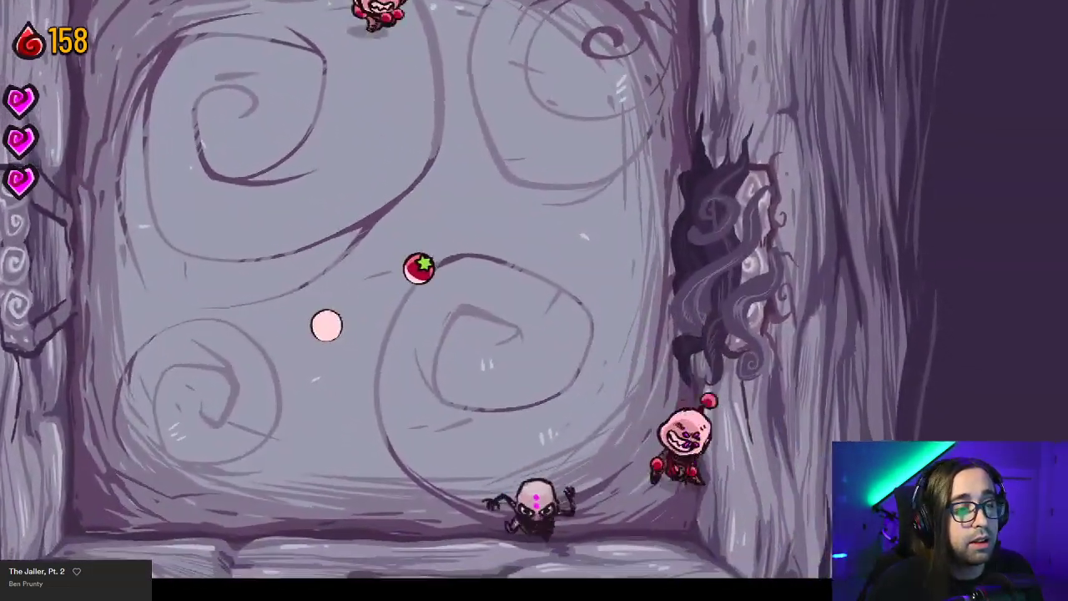
pyautogui.press('d')
pyautogui.press('w')
pyautogui.press('w')
pyautogui.press('a')
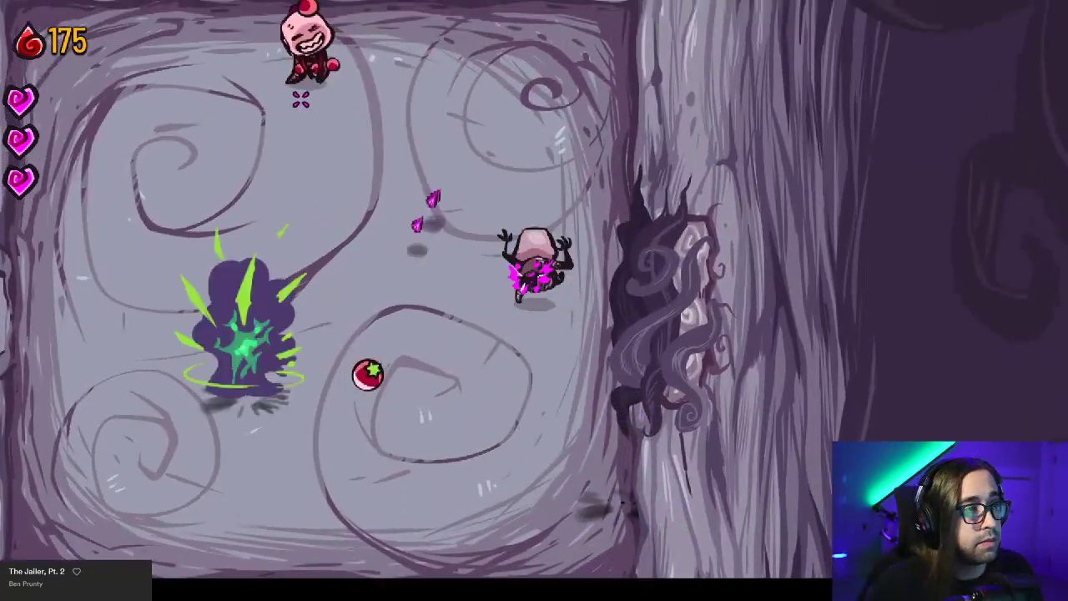
# Kill the last bomb creature at the upper wall and leave through the opened door, avoiding the remaining bomb.
pyautogui.press('d')
pyautogui.press('a')
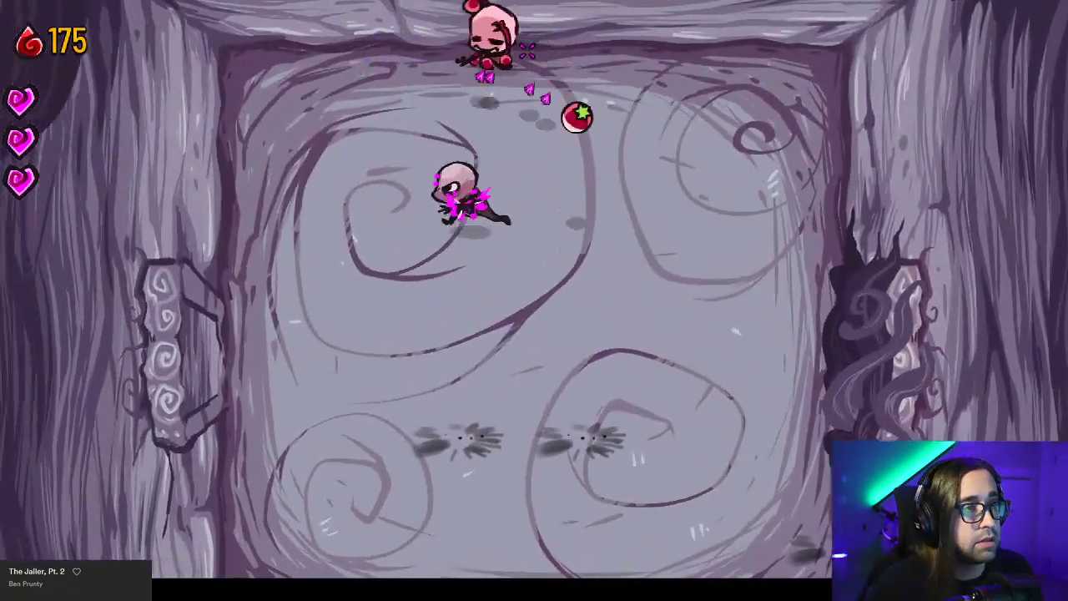
pyautogui.press('w')
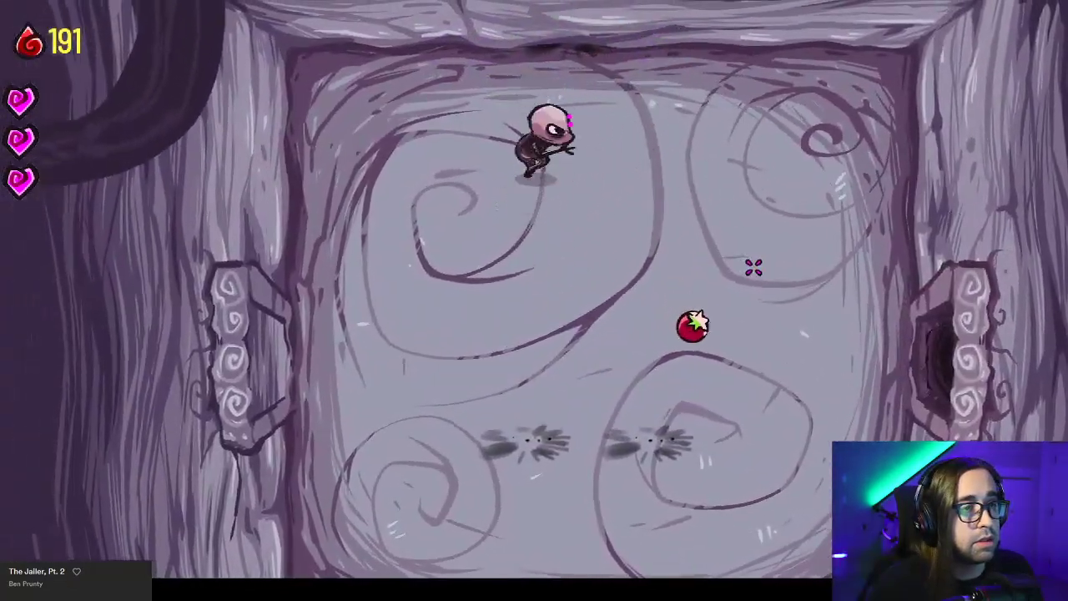
pyautogui.press('d')
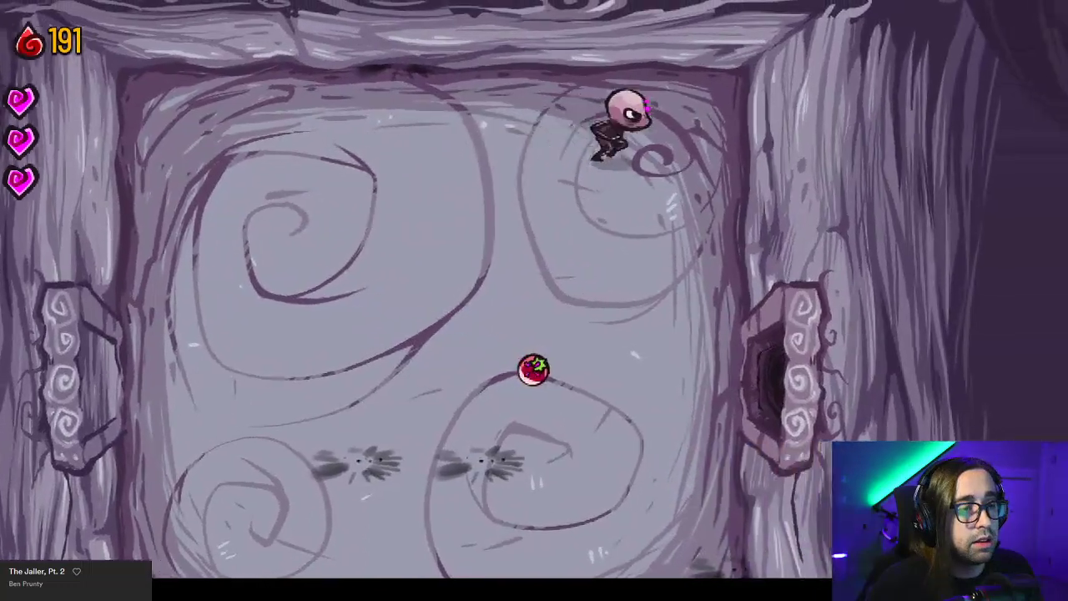
pyautogui.press('s')
pyautogui.press('d')
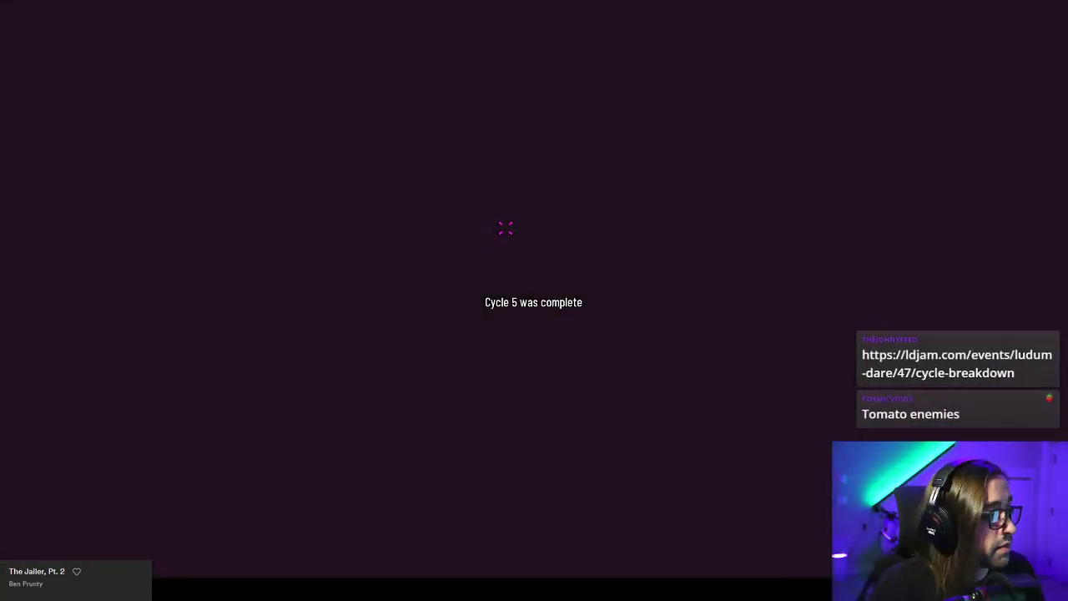
# Talk to the ghost, buy the Weapon Room for 70 blood and go through the opened door.
pyautogui.press('d')
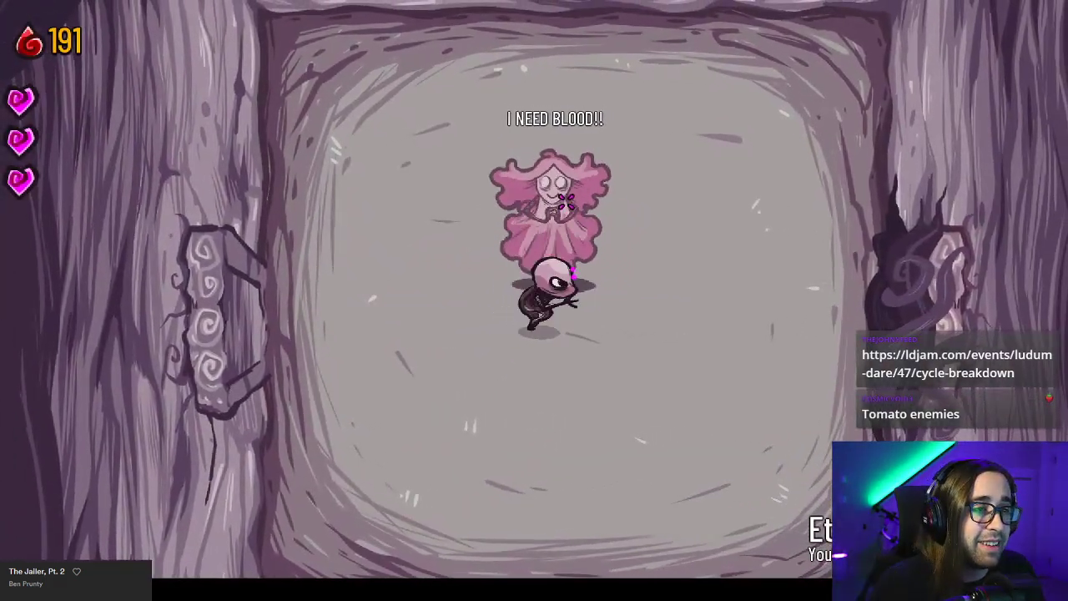
pyautogui.press('space')
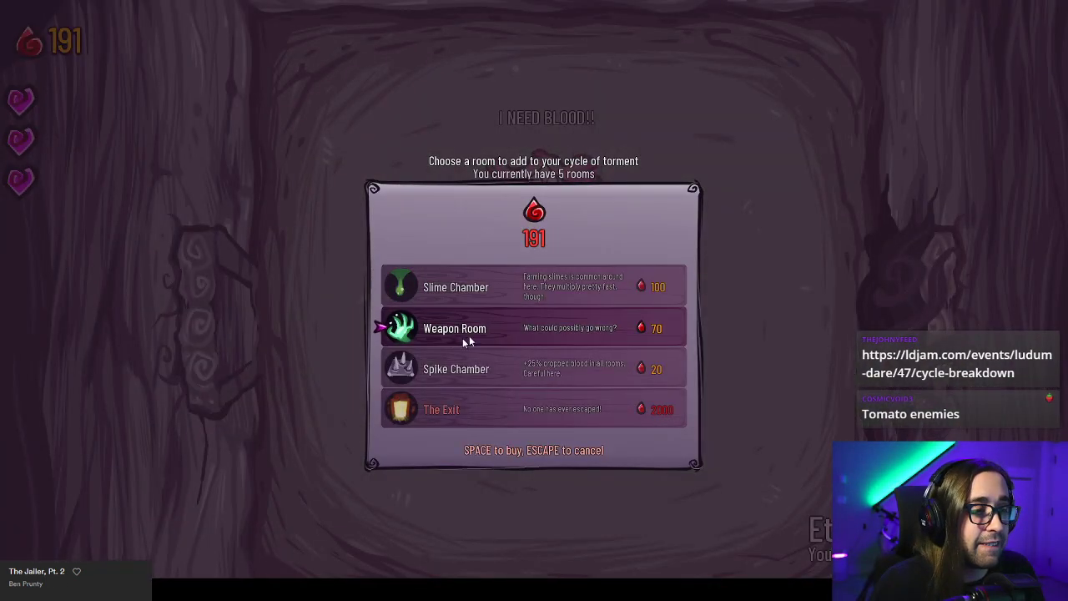
pyautogui.press('space')
pyautogui.press('d')
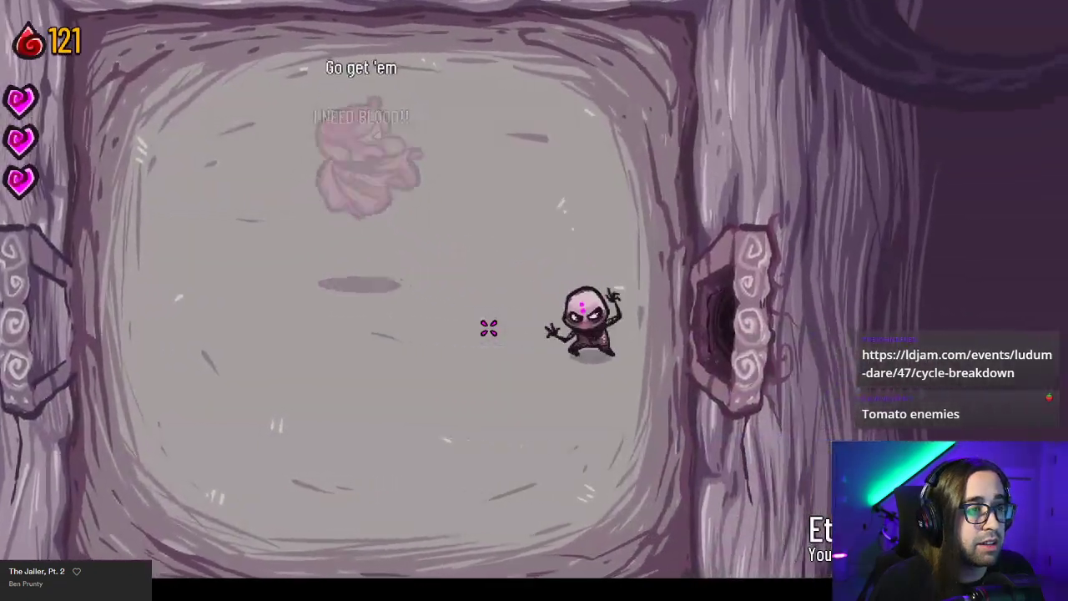
pyautogui.press('d')
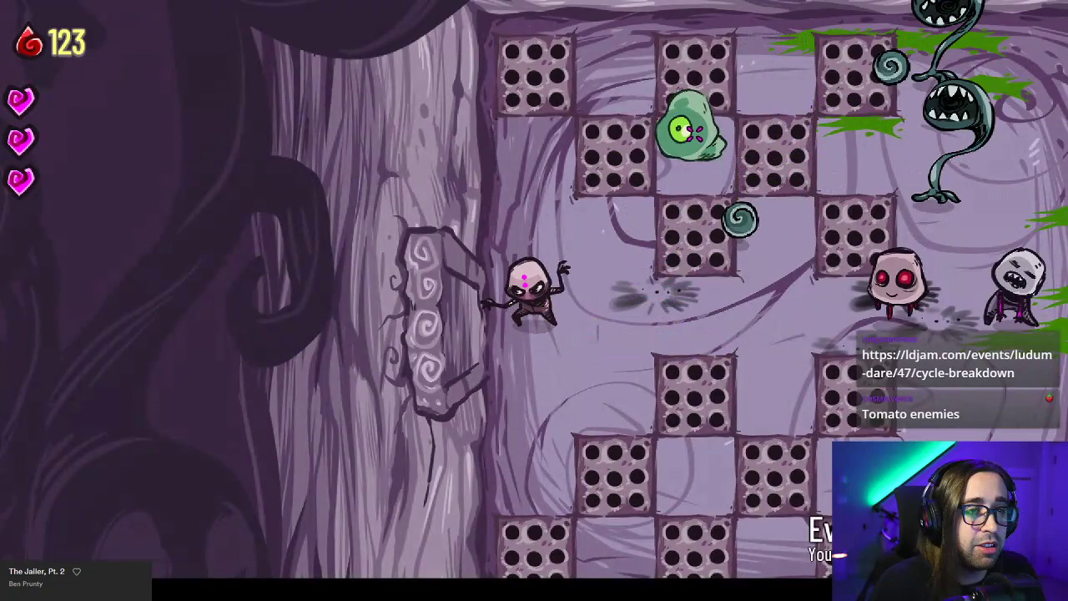
# Kill the green slime near the entrance of the Evolving Room while evading the spiral shots.
pyautogui.click(695, 133)
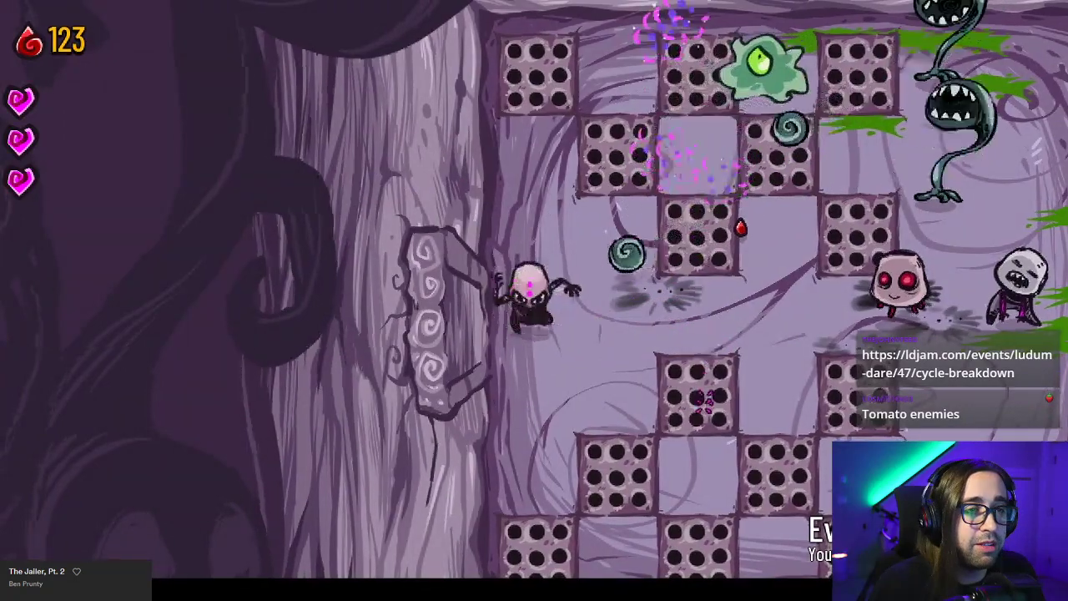
pyautogui.press('s')
pyautogui.press('d')
pyautogui.click(804, 354)
pyautogui.press('a')
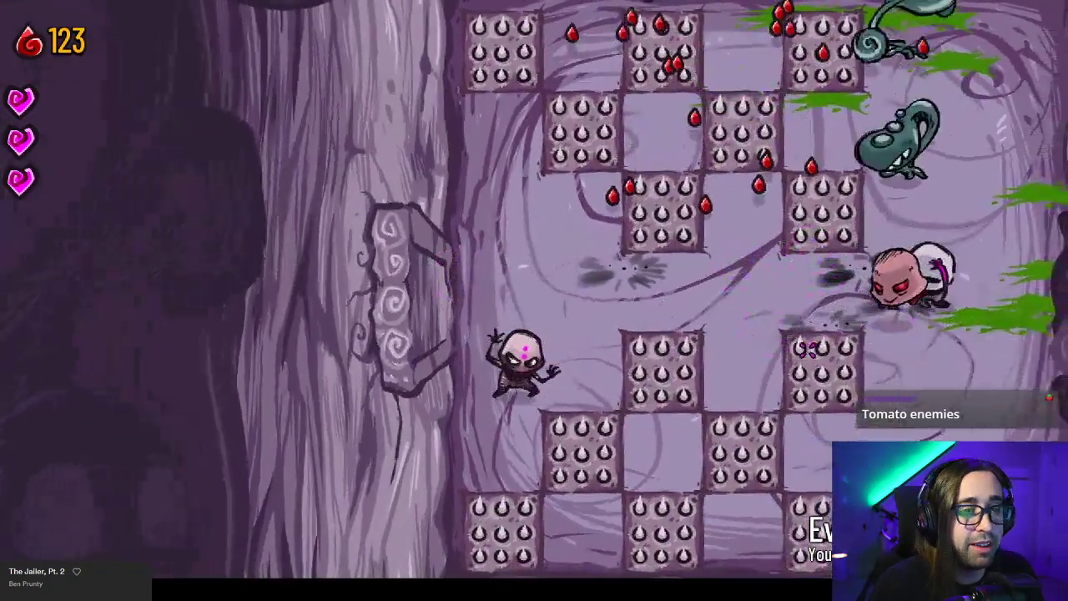
# Kill the red-eyed creature beside the zombie in the Evolving Room and pick up its blood.
pyautogui.press('d')
pyautogui.click(826, 336)
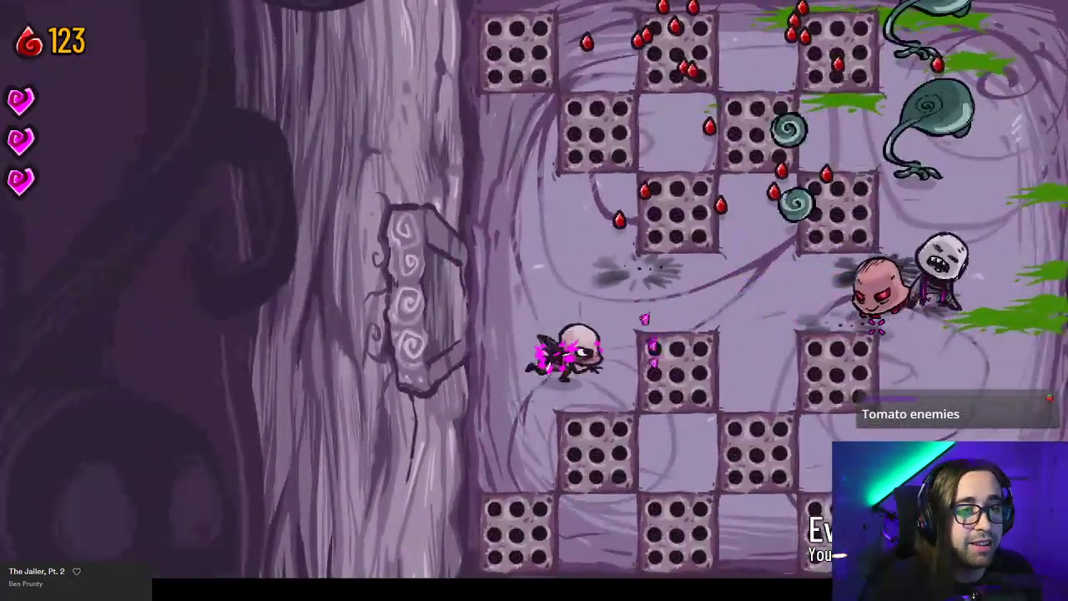
pyautogui.press('a')
pyautogui.press('w')
pyautogui.press('d')
pyautogui.press('s')
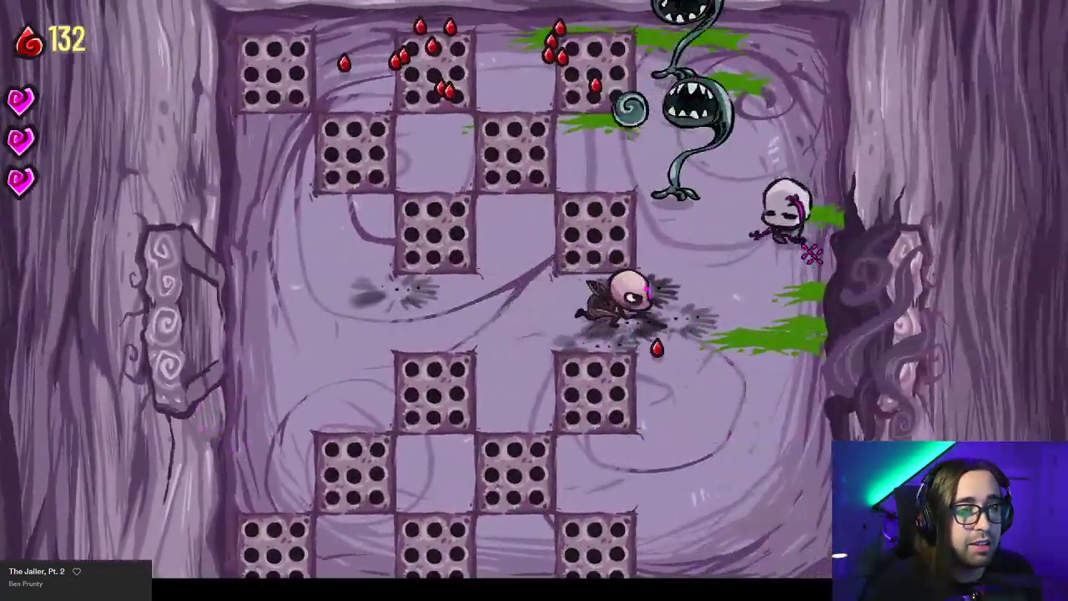
# Kill the zombie and the lower tentacle plant near the exit side of the Evolving Room.
pyautogui.click(551, 143)
pyautogui.press('s')
pyautogui.click(561, 178)
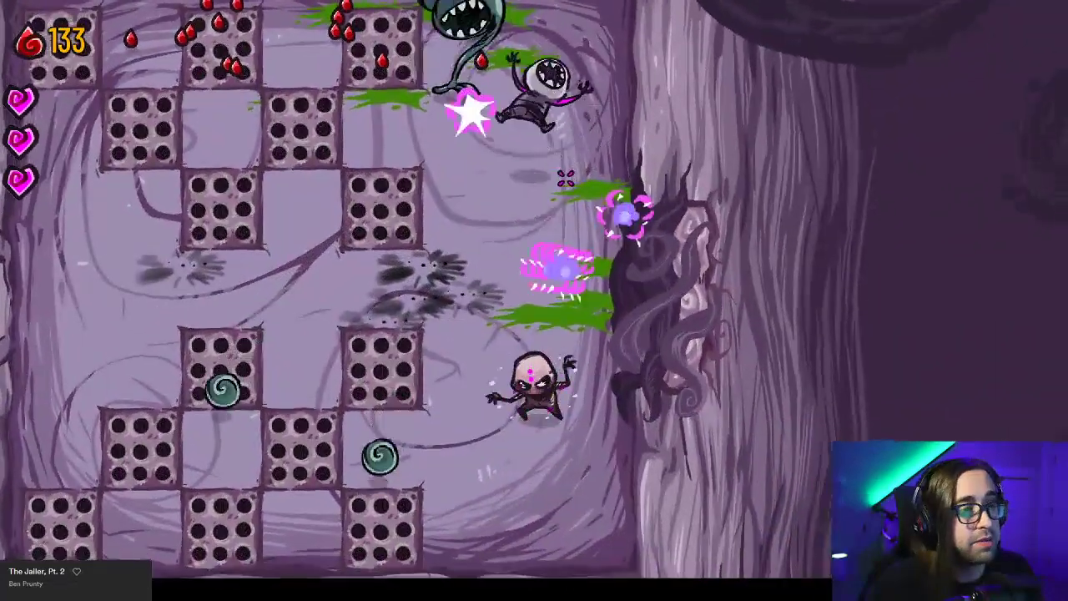
pyautogui.click(504, 95)
pyautogui.press('w')
pyautogui.press('d')
pyautogui.press('w')
pyautogui.click(491, 93)
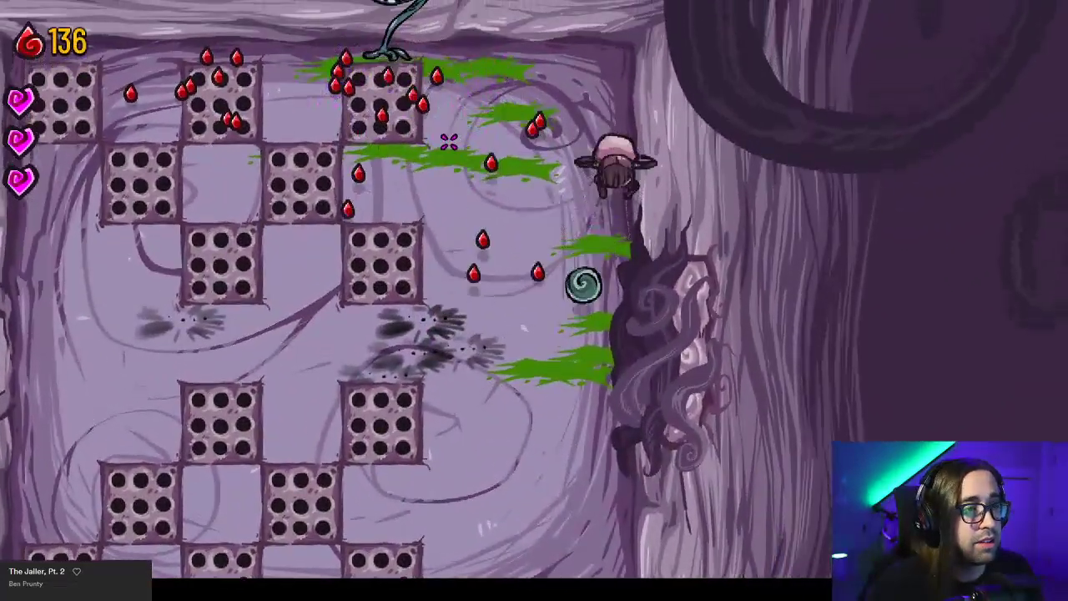
# Kill the last tentacle plant, gather the dropped blood and leave the Evolving Room through the opened door.
pyautogui.press('a')
pyautogui.click(435, 114)
pyautogui.press('s')
pyautogui.click(429, 75)
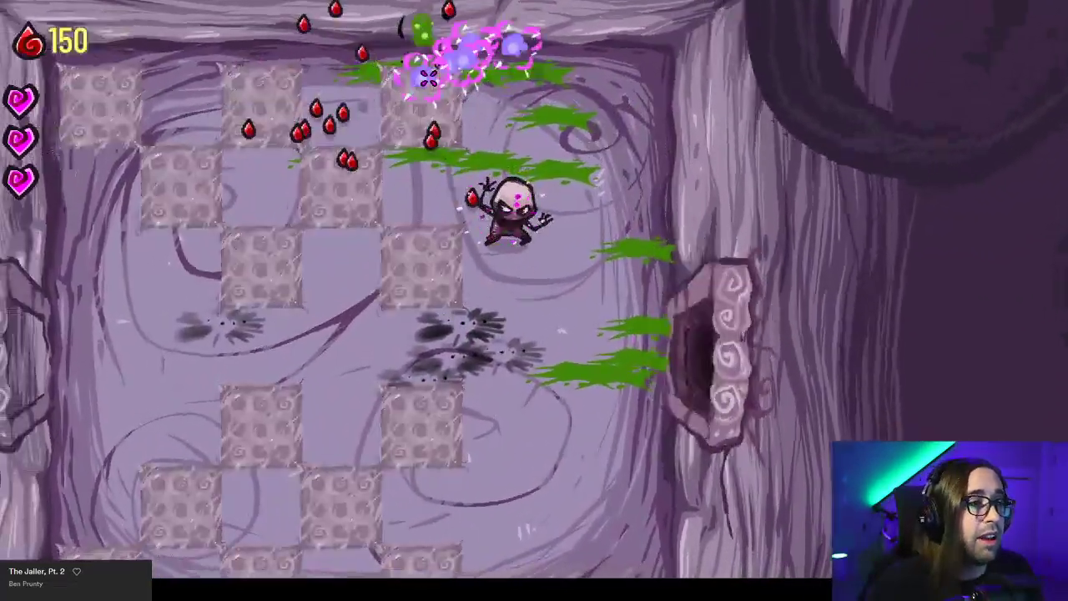
pyautogui.press('d')
pyautogui.press('s')
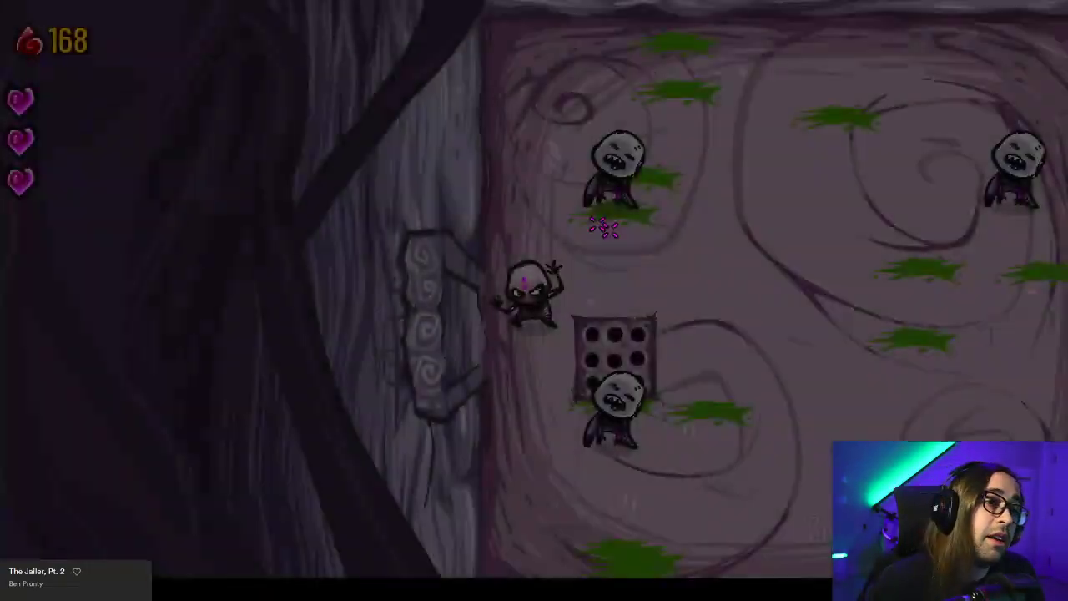
# Kill the upper zombie near the entrance of the Zombie Room and pick up its blood.
pyautogui.click(605, 192)
pyautogui.press('w')
pyautogui.click(624, 116)
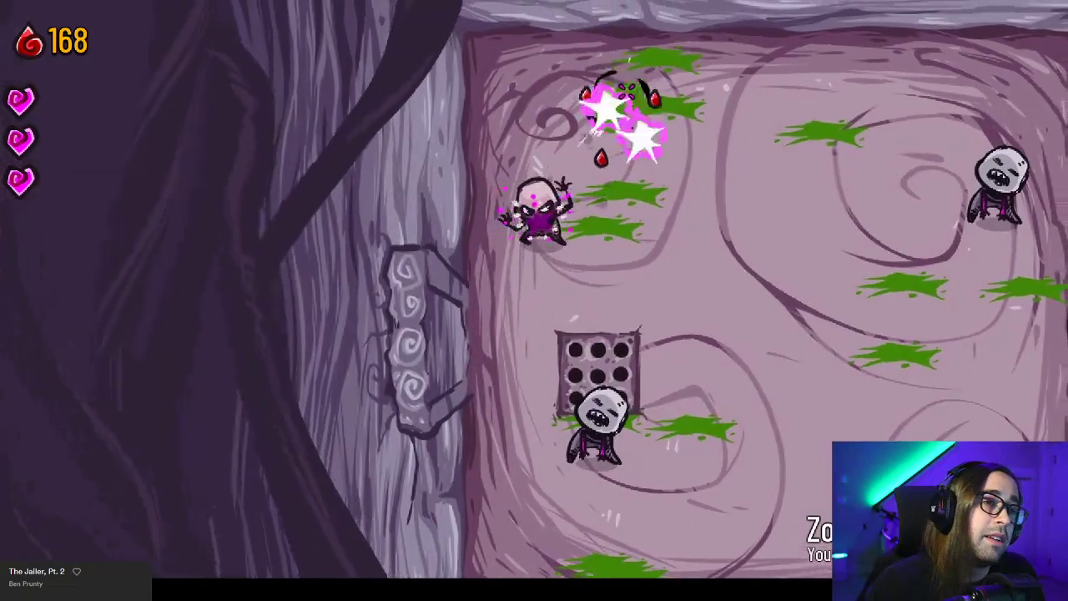
pyautogui.press('d')
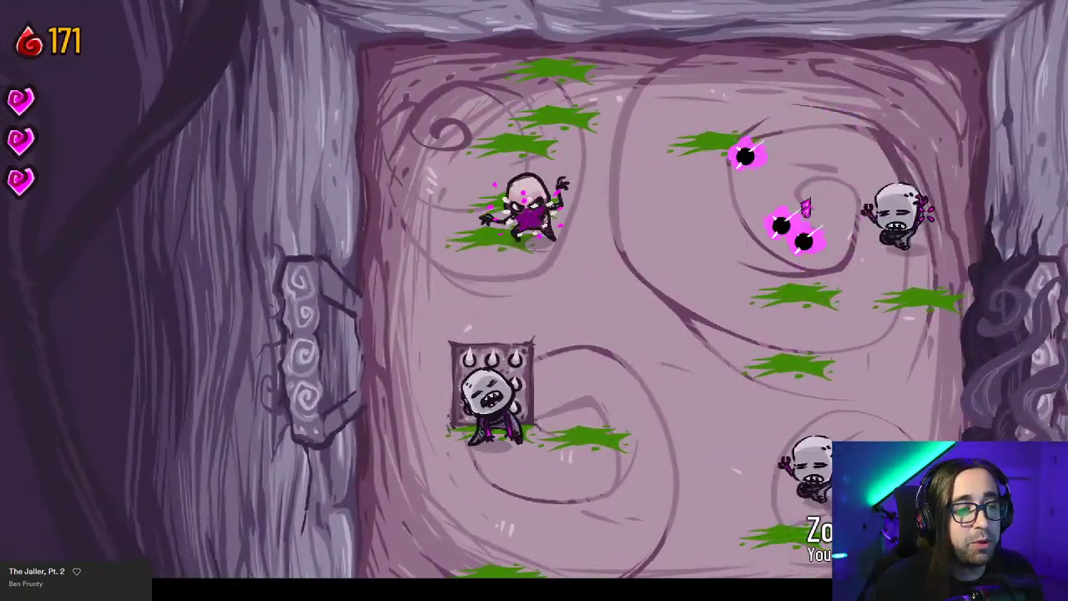
# Kill the upper zombie on the exit side of the Zombie Room.
pyautogui.press('d')
pyautogui.click(872, 242)
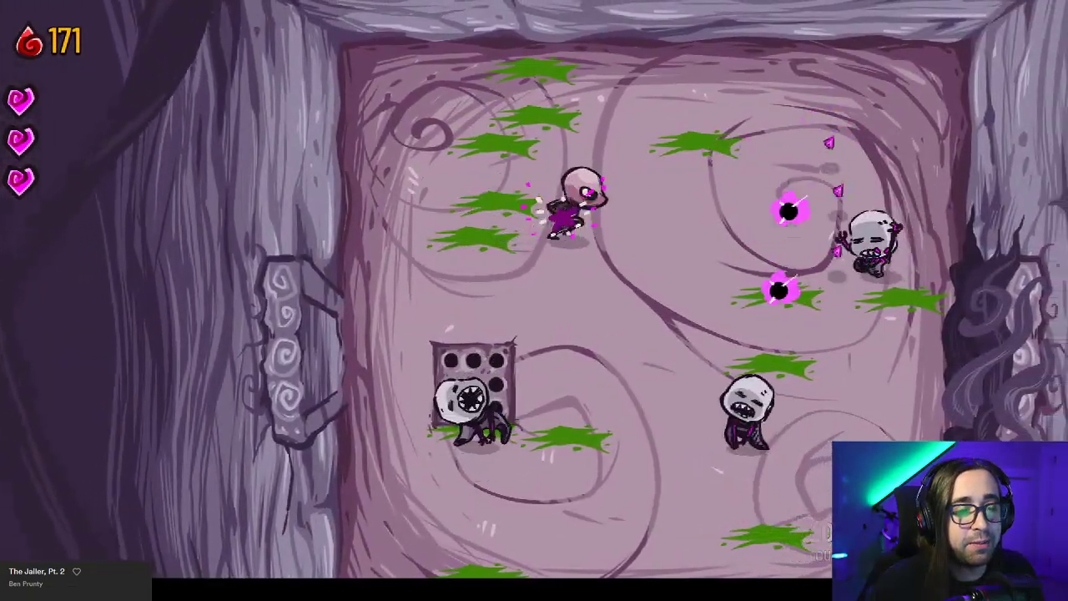
pyautogui.click(695, 429)
pyautogui.press('d')
pyautogui.click(784, 255)
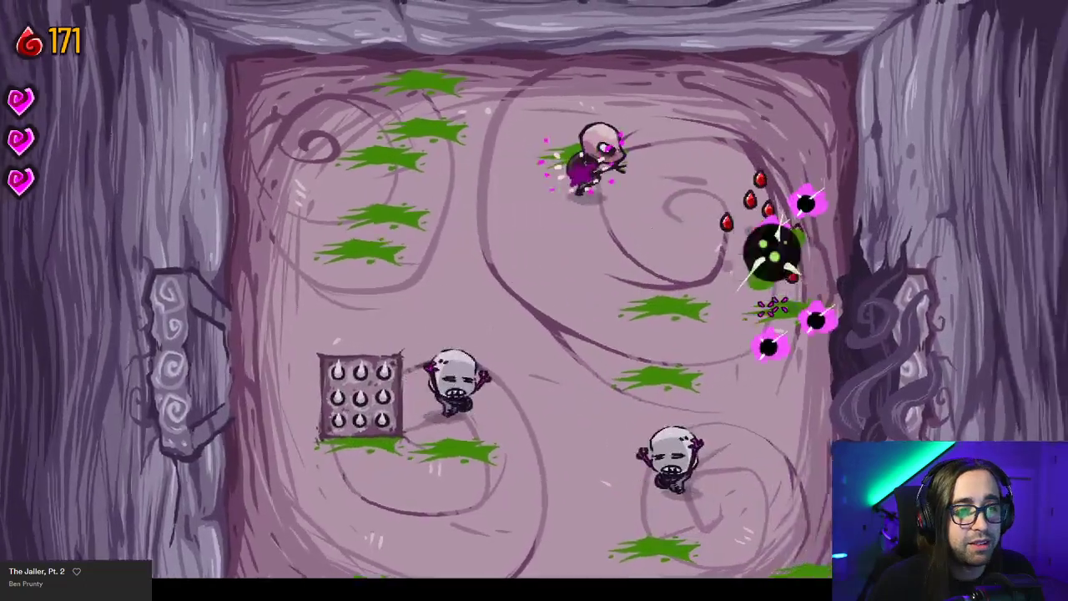
# Collect the dropped blood on the exit side and kill the zombie in the lower part of the room.
pyautogui.press('d')
pyautogui.click(605, 414)
pyautogui.click(558, 461)
pyautogui.press('d')
pyautogui.press('s')
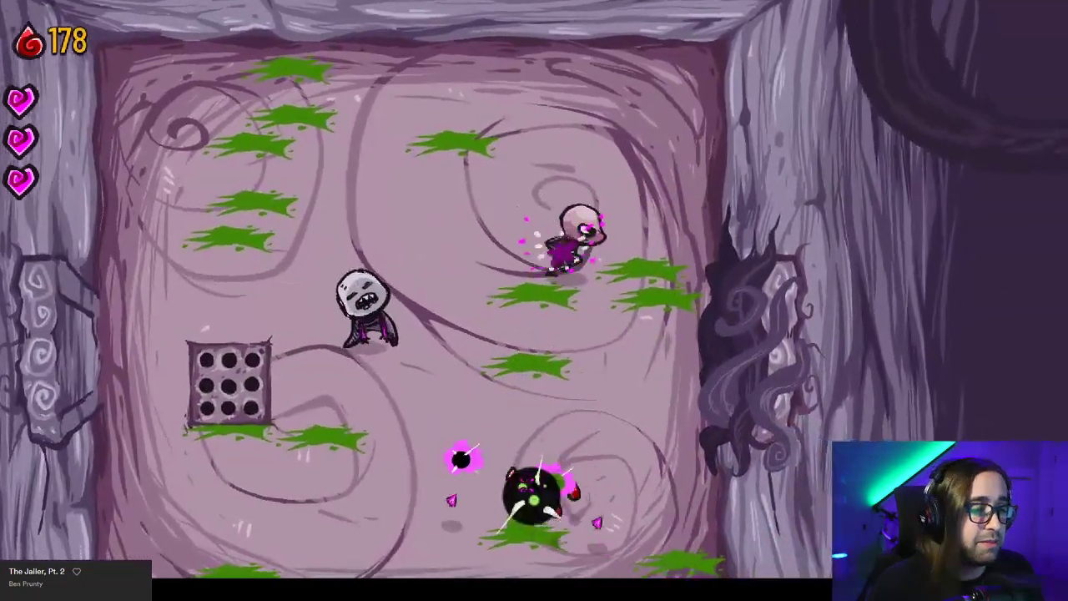
# Kill the last zombie, gather the remaining blood and leave the Zombie Room through the opened door.
pyautogui.press('a')
pyautogui.click(440, 216)
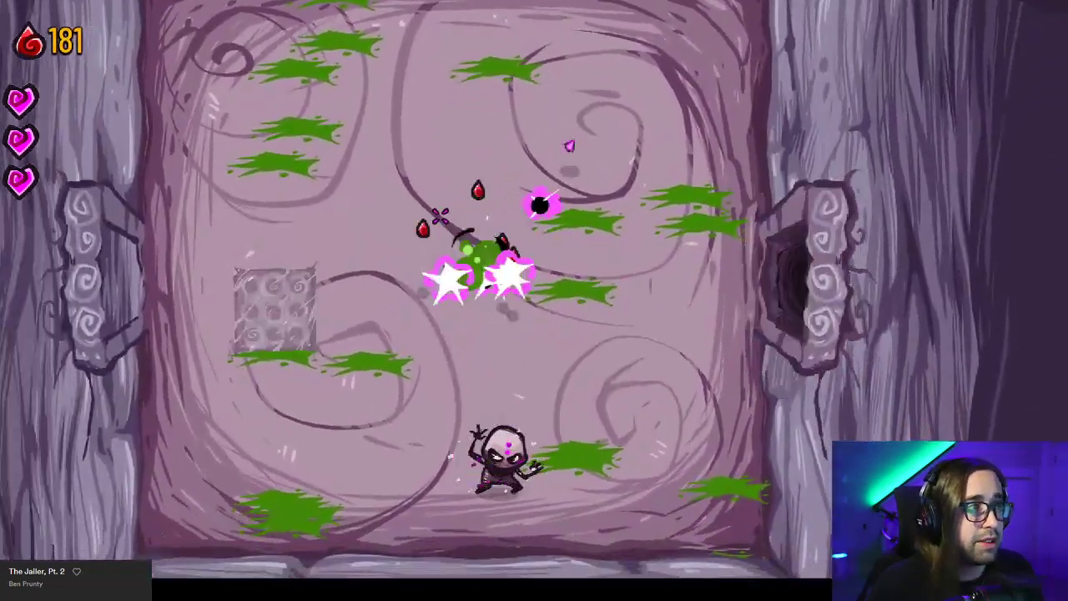
pyautogui.press('d')
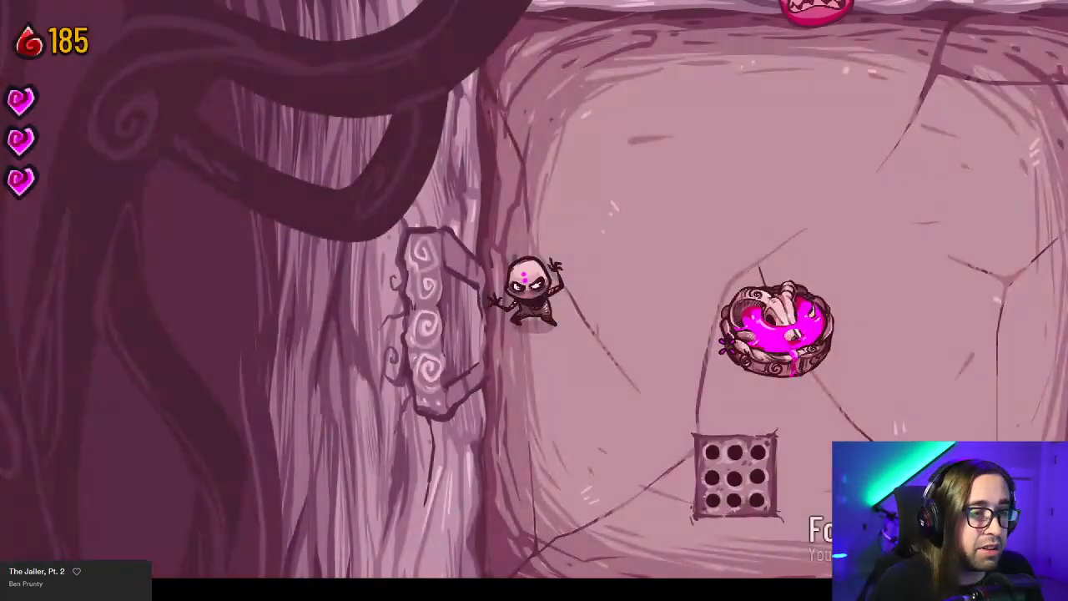
# Inspect the offer of the pink face in the fountain room to purge the room for 100 blood and decline it.
pyautogui.press('d')
pyautogui.press('w')
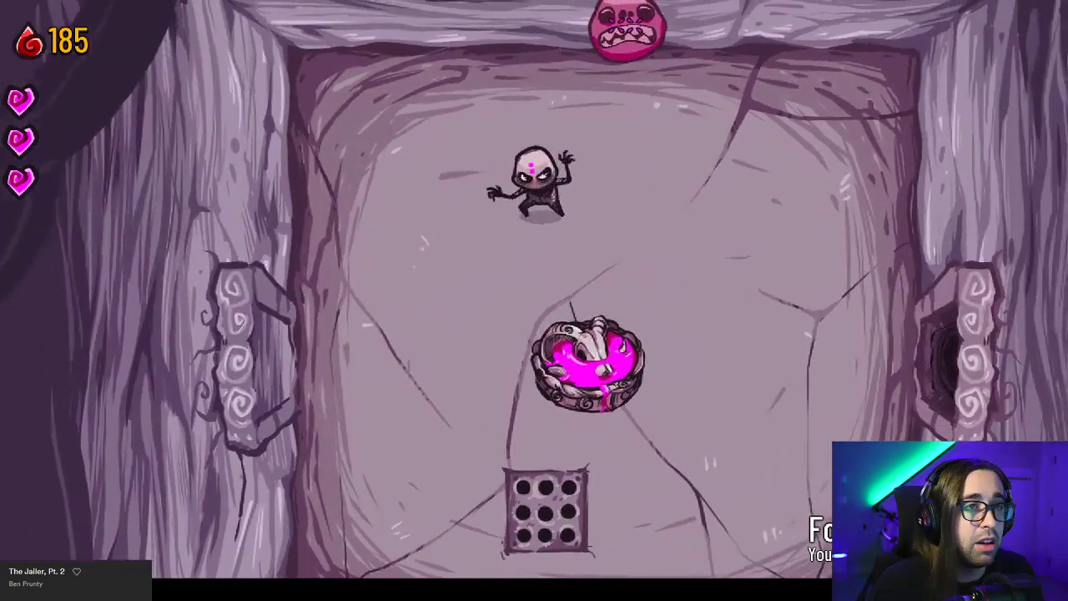
pyautogui.press('d')
pyautogui.press('s')
pyautogui.press('w')
pyautogui.press('d')
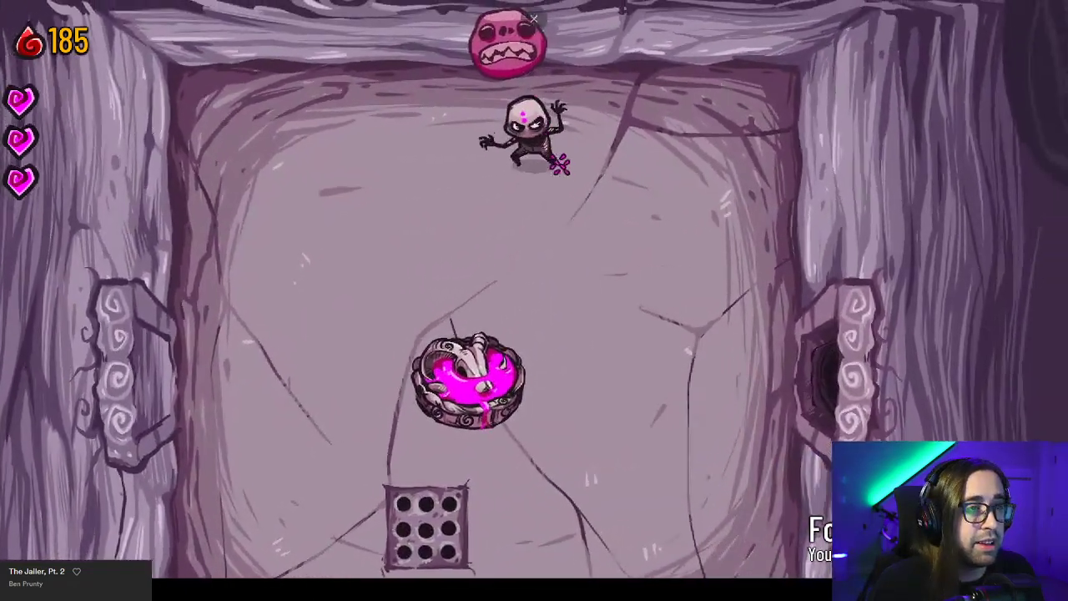
pyautogui.press('e')
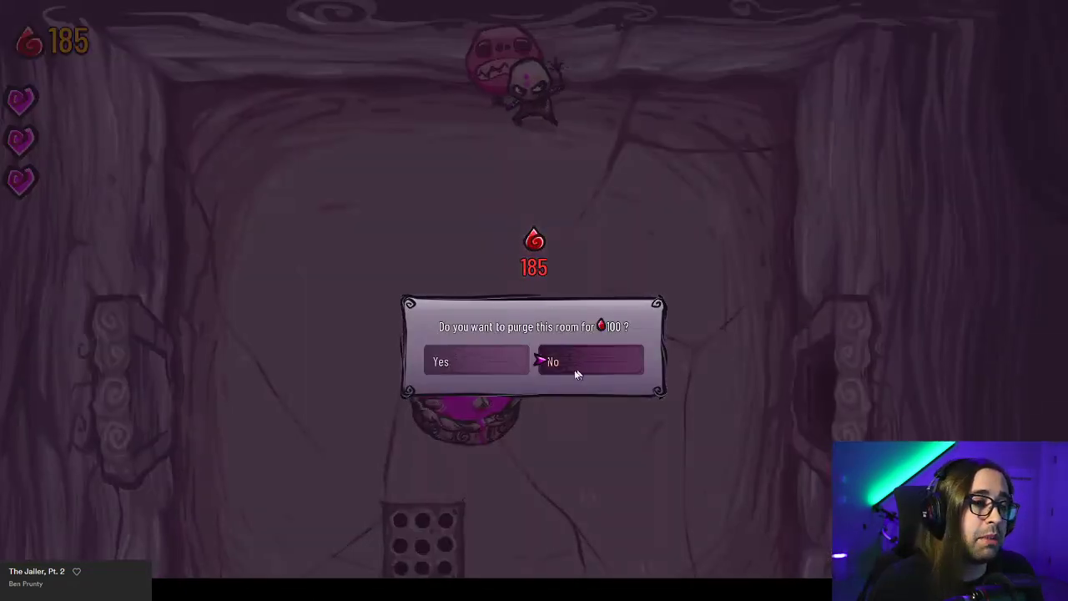
pyautogui.click(571, 361)
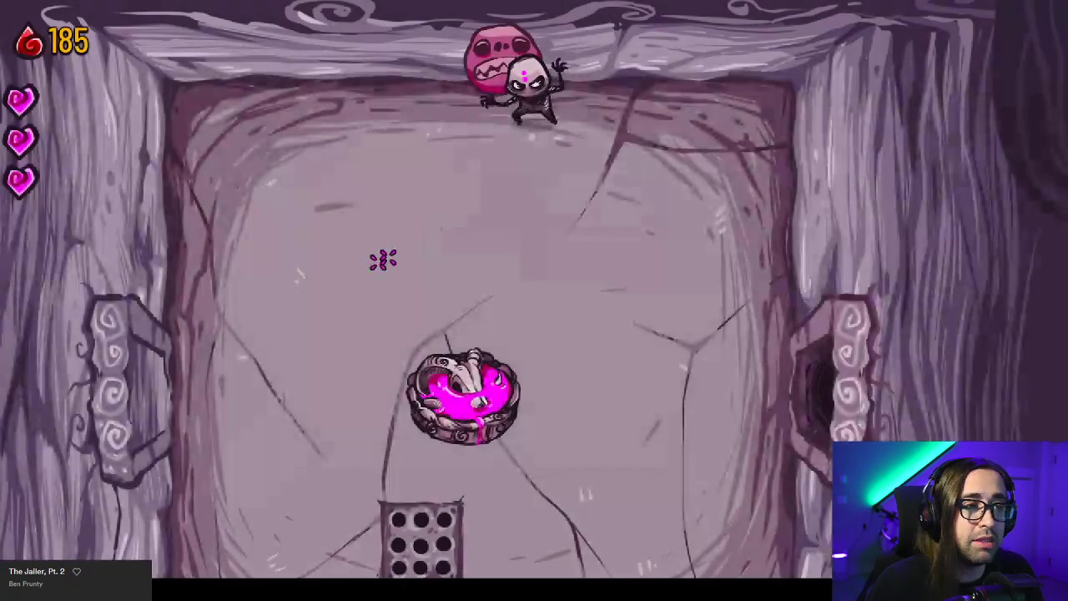
# Leave the fountain room through its open exit into the checkered-floor room.
pyautogui.press('s')
pyautogui.press('d')
pyautogui.press('s')
pyautogui.press('d')
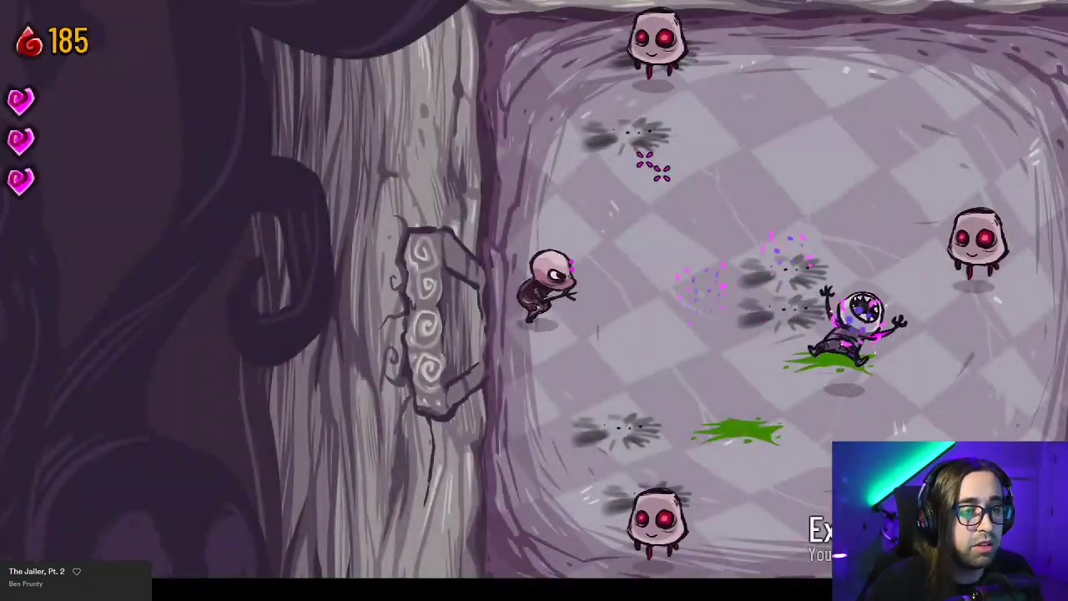
# Kill the upper and exit-side red-eyed creatures in the checkered-floor room.
pyautogui.press('w')
pyautogui.press('d')
pyautogui.click(601, 103)
pyautogui.press('d')
pyautogui.click(816, 295)
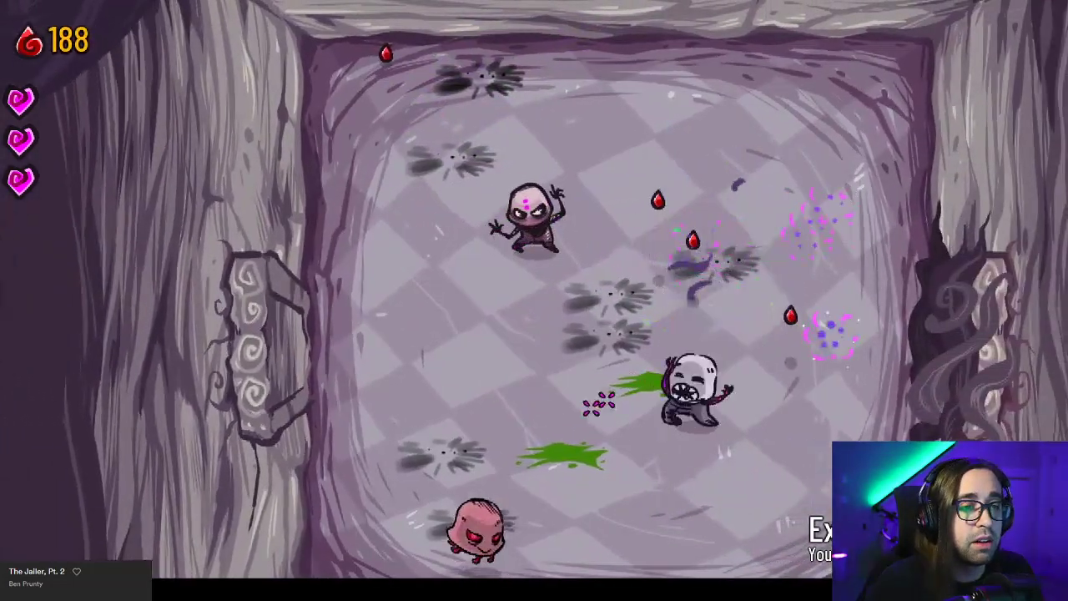
# Kill the zombie and the lower red-eyed creature, gather the dropped blood and leave the checkered-floor room.
pyautogui.press('a')
pyautogui.press('s')
pyautogui.click(467, 509)
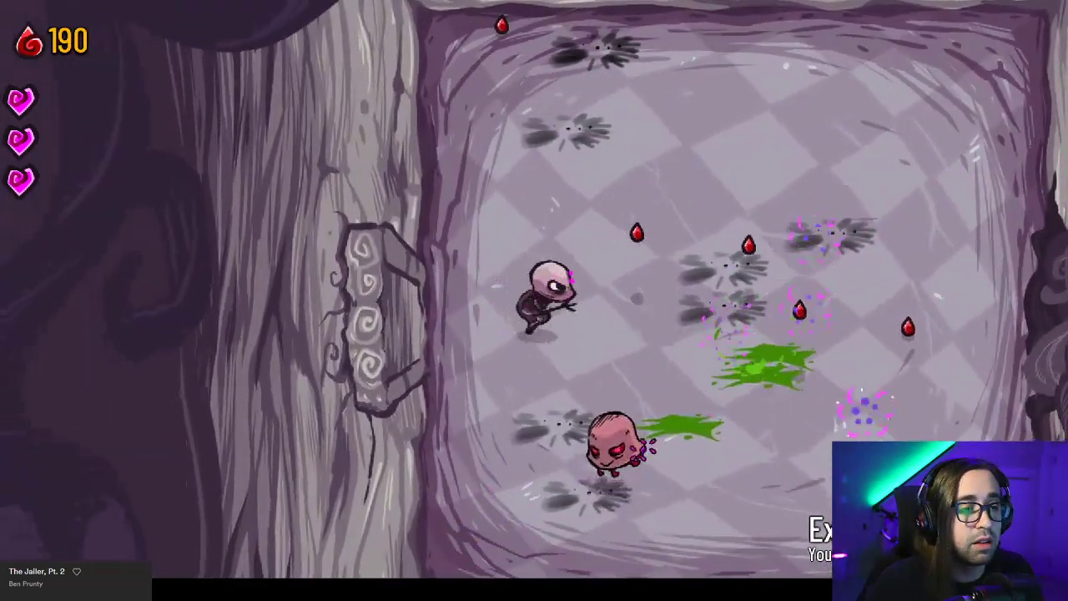
pyautogui.press('w')
pyautogui.press('d')
pyautogui.click(493, 449)
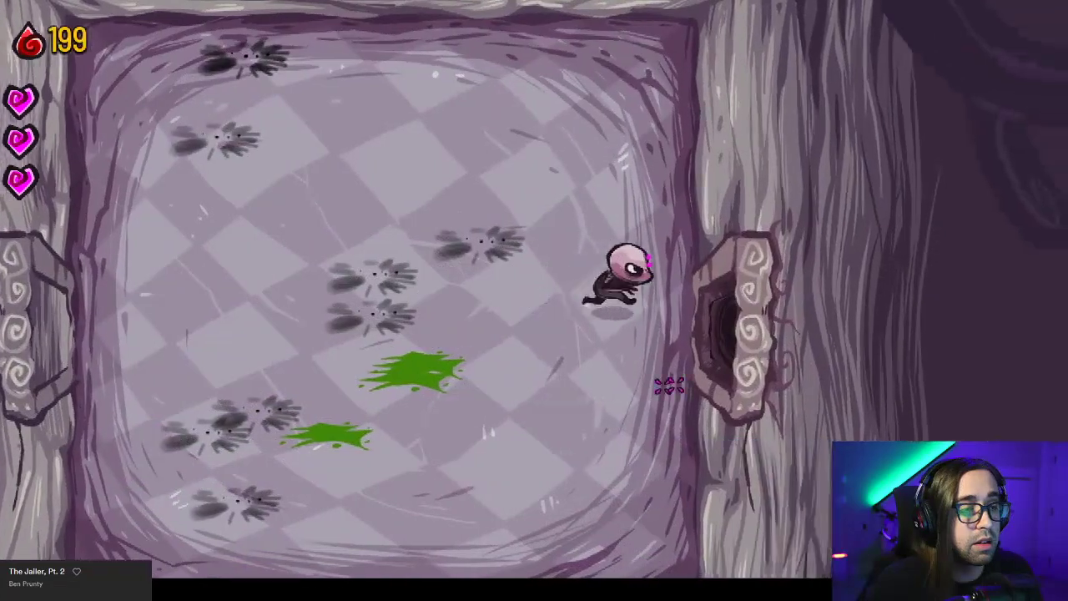
pyautogui.press('d')
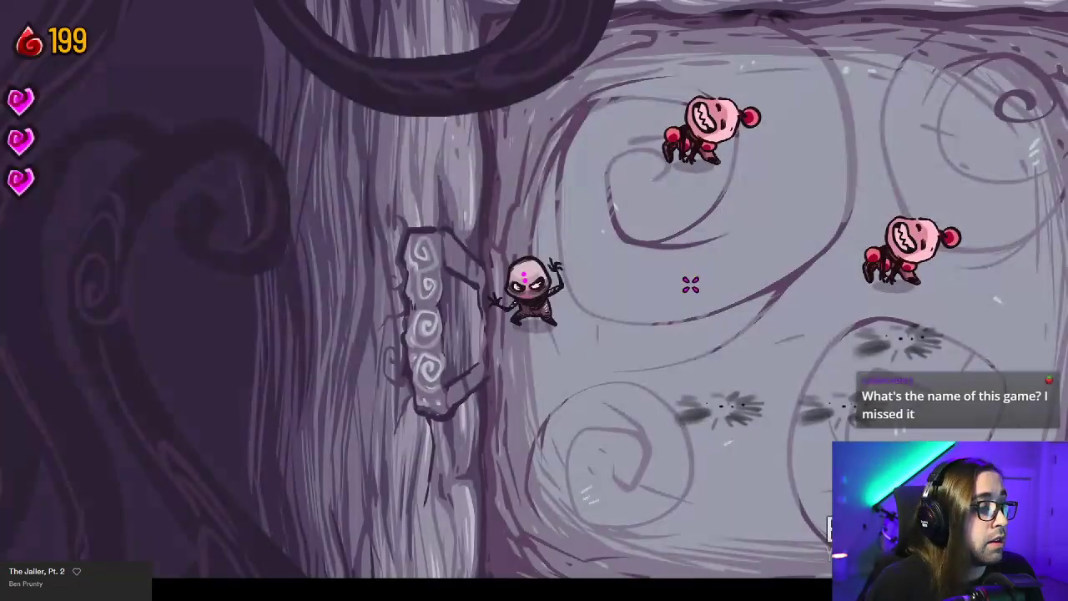
# Kill the pink red-nosed creature on the exit side while evading the upper one and pick up the dropped blood.
pyautogui.press('d')
pyautogui.click(702, 159)
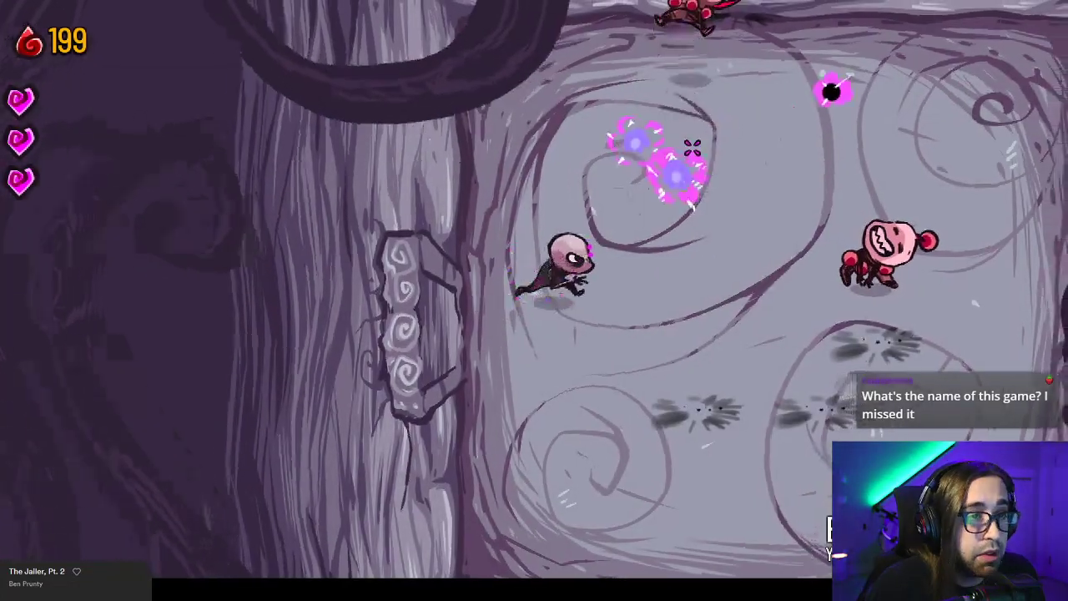
pyautogui.click(843, 307)
pyautogui.press('d')
pyautogui.click(755, 283)
pyautogui.press('s')
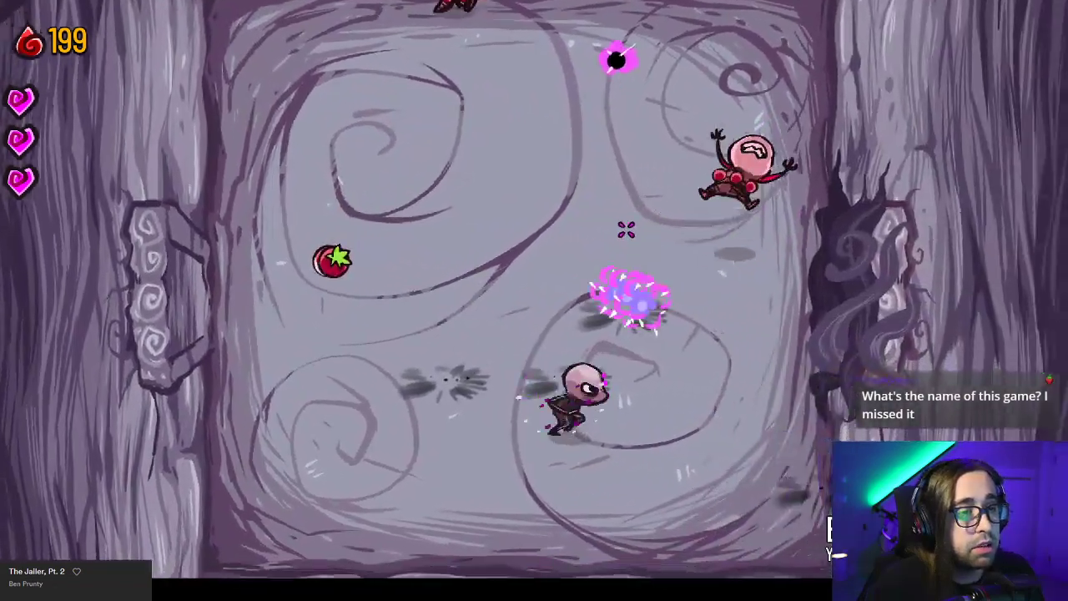
pyautogui.click(735, 167)
pyautogui.press('w')
pyautogui.press('a')
pyautogui.press('w')
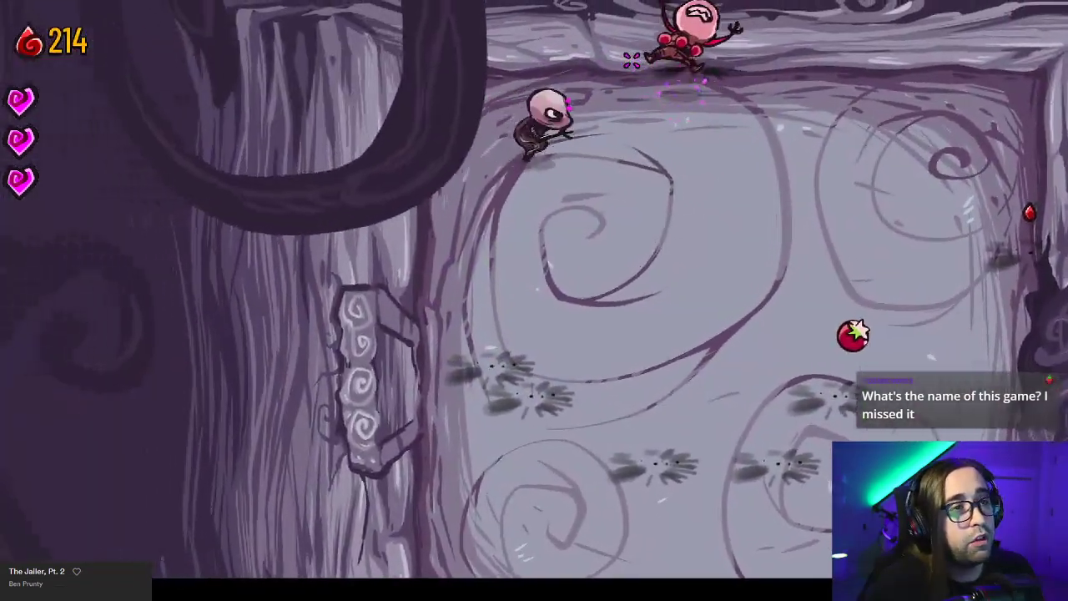
# Kill the remaining pink red-nosed creature near the upper wall, gather its blood and leave the room.
pyautogui.press('s')
pyautogui.press('d')
pyautogui.click(647, 45)
pyautogui.press('w')
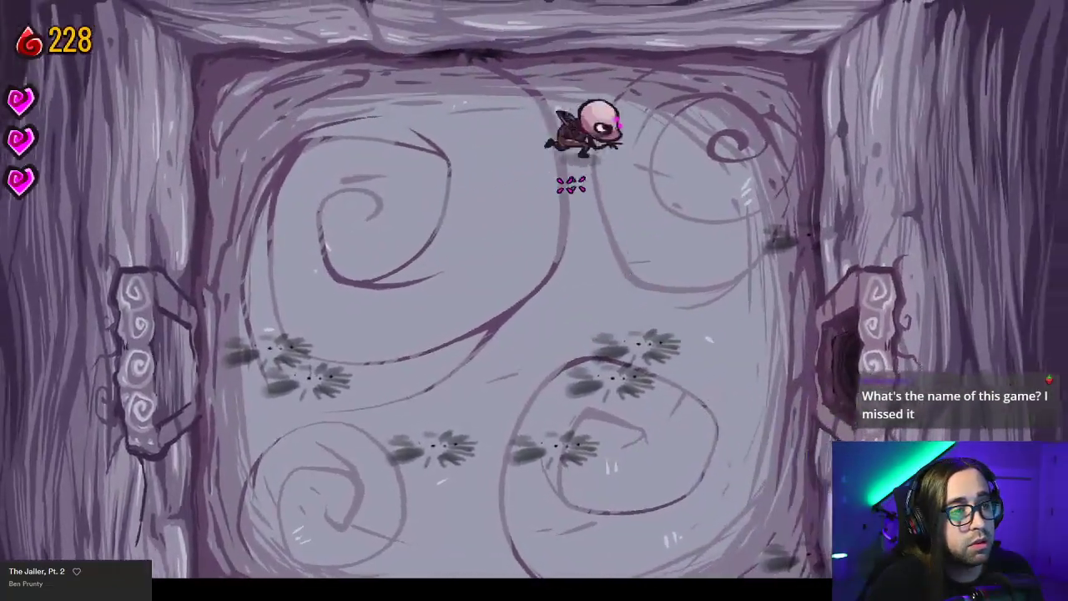
pyautogui.press('d')
pyautogui.press('s')
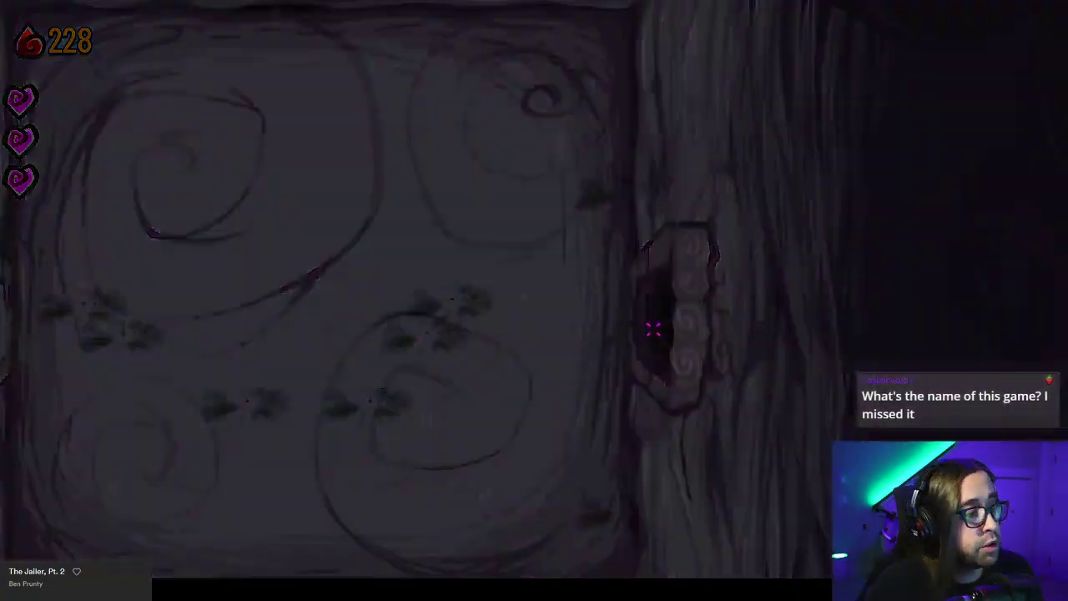
# Pass through the room with the hand and magenta orb to finish cycle 6.
pyautogui.press('d')
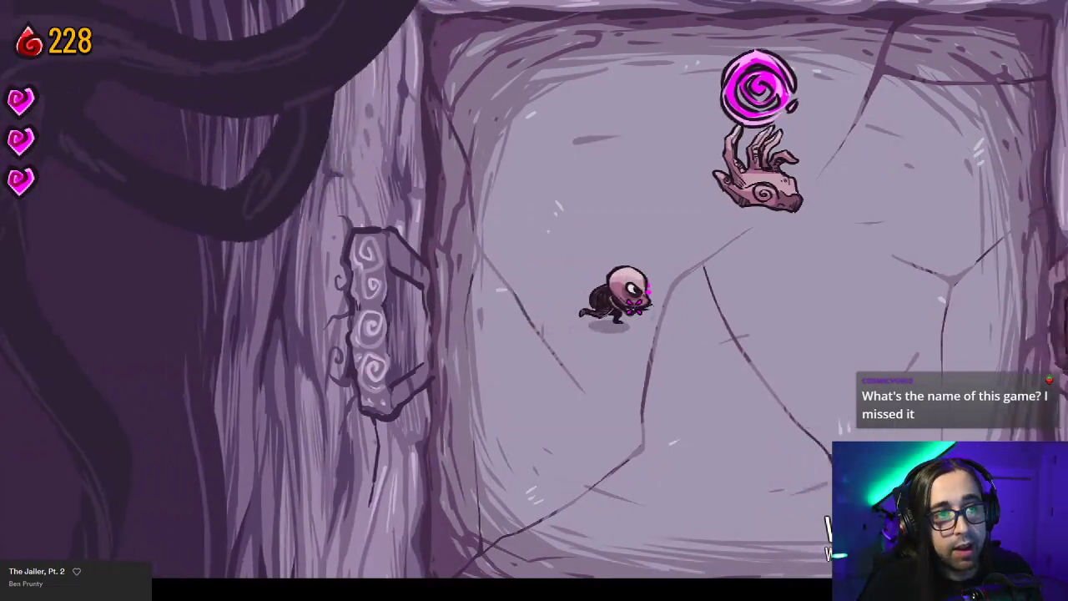
pyautogui.press('w')
pyautogui.press('s')
pyautogui.press('d')
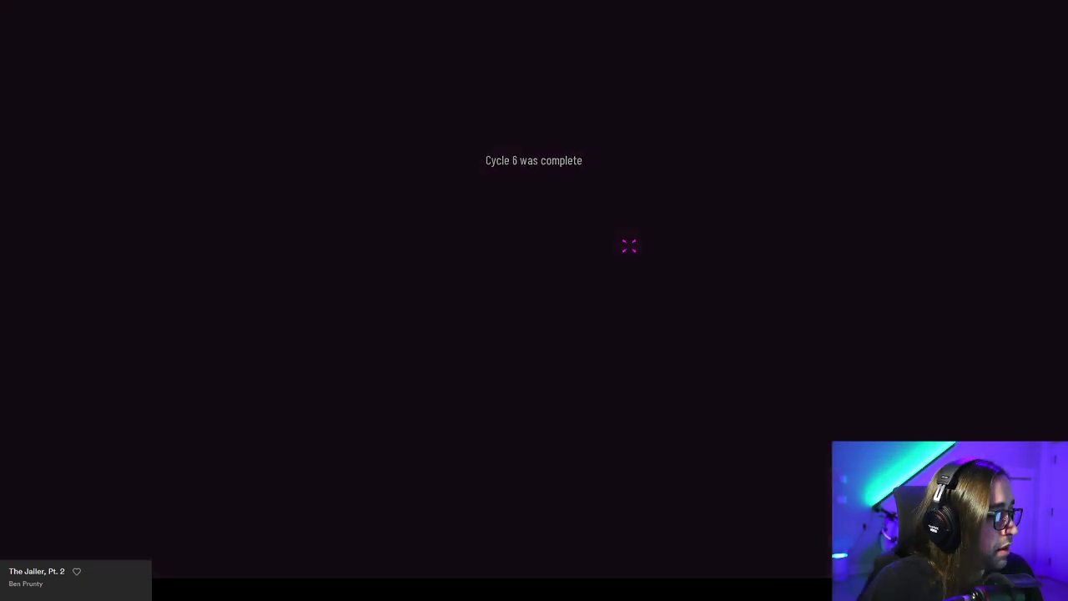
# Add the free Zombie Room to the cycle at the pink spirit and proceed into the Evolving Room.
pyautogui.press('d')
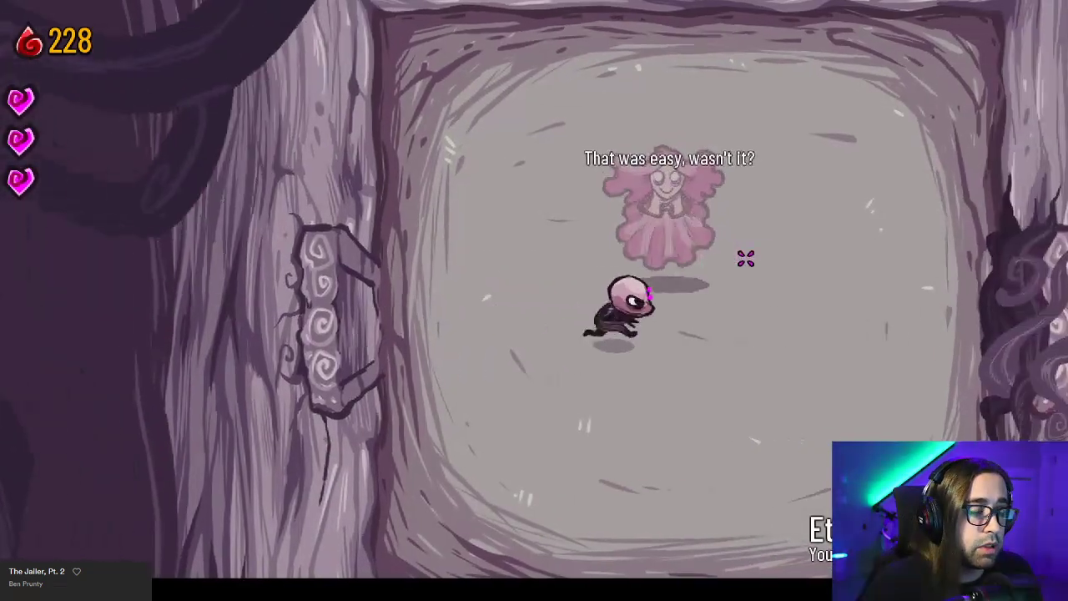
pyautogui.press('space')
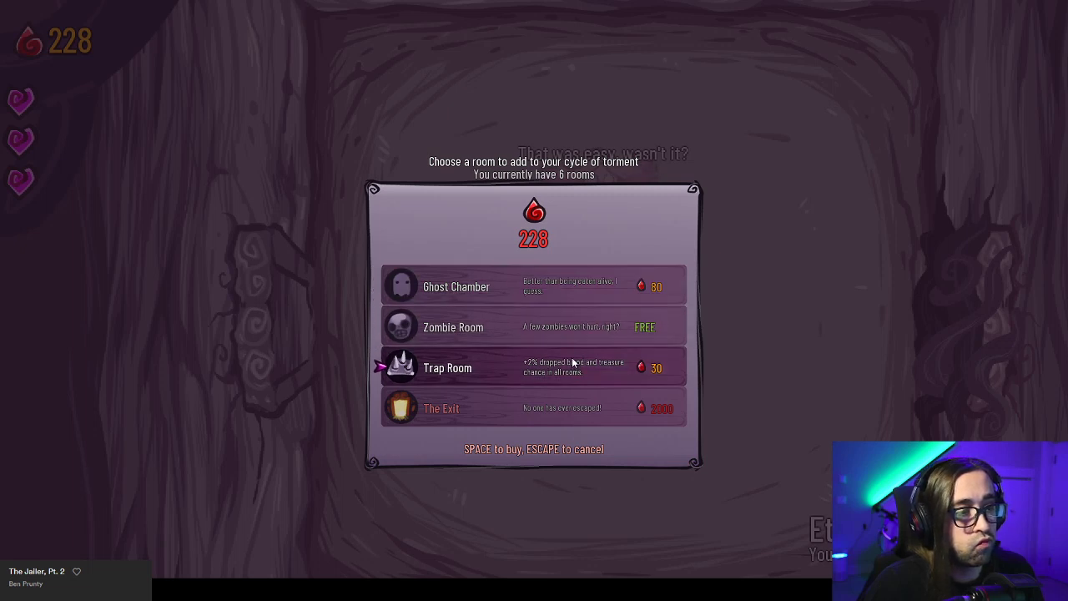
pyautogui.click(591, 318)
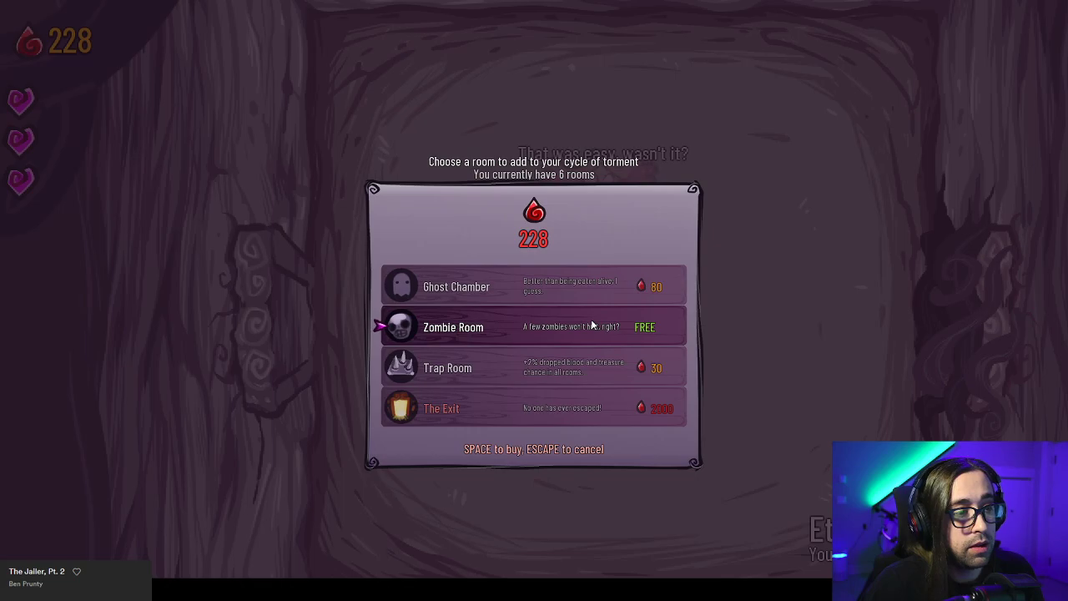
pyautogui.press('d')
pyautogui.press('d')
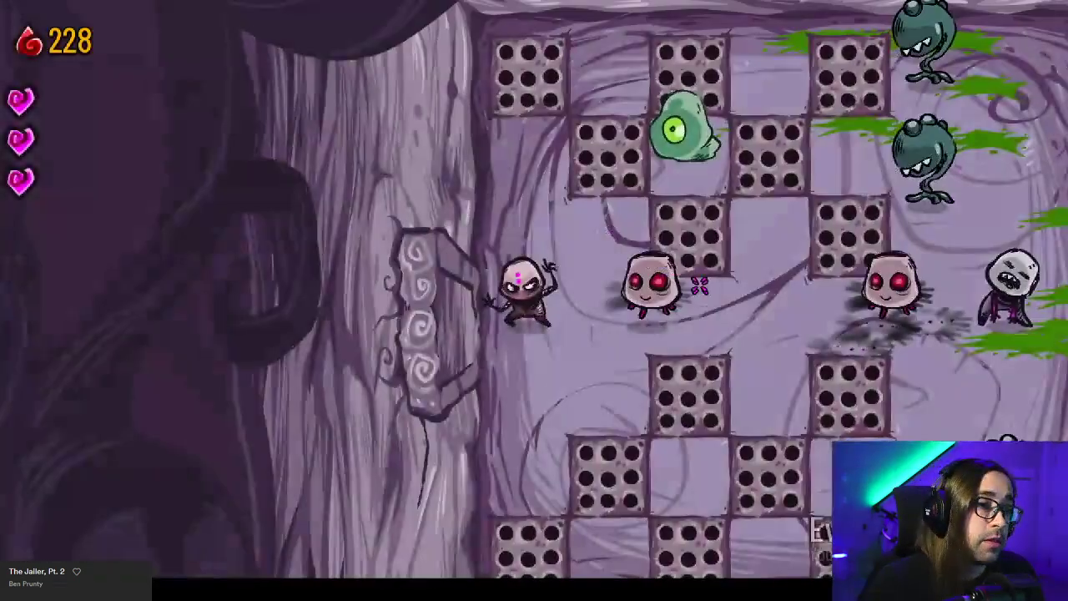
# Kill the two red-eyed creatures along the middle of the Evolving Room and pick up the nearby blood.
pyautogui.click(699, 287)
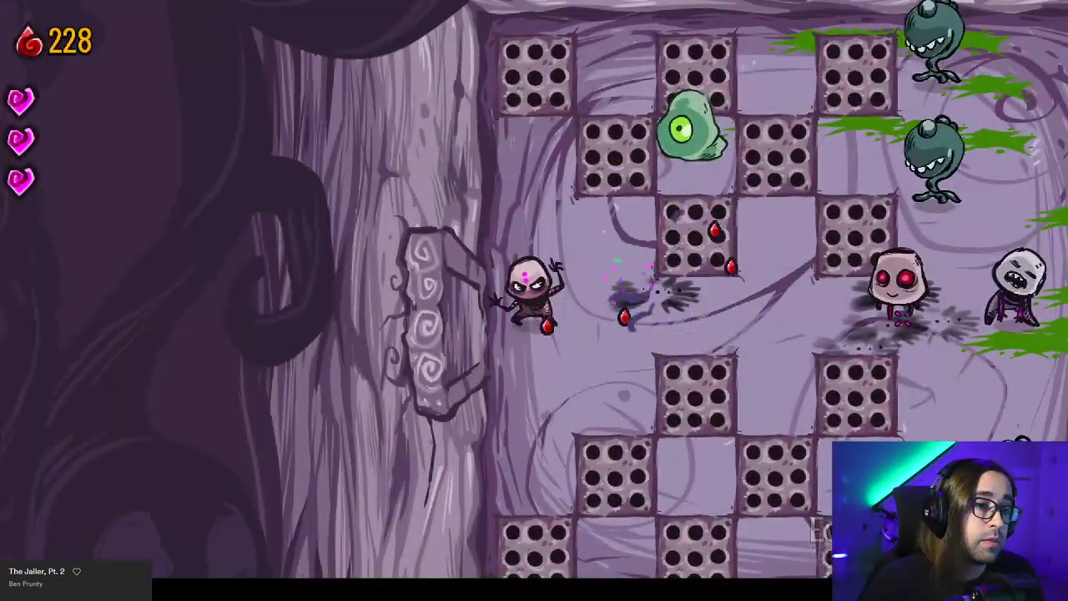
pyautogui.press('s')
pyautogui.press('w')
pyautogui.press('a')
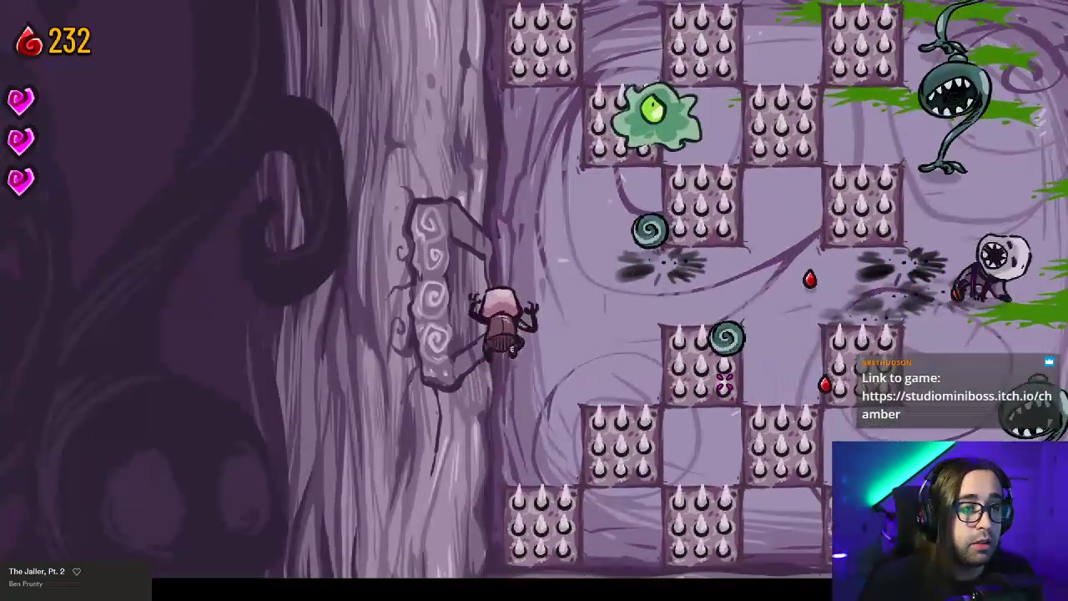
# Kill the green slime in the Evolving Room while avoiding the spikes and spiral shots, and collect blood.
pyautogui.click(723, 237)
pyautogui.press('d')
pyautogui.press('s')
pyautogui.click(788, 345)
pyautogui.press('a')
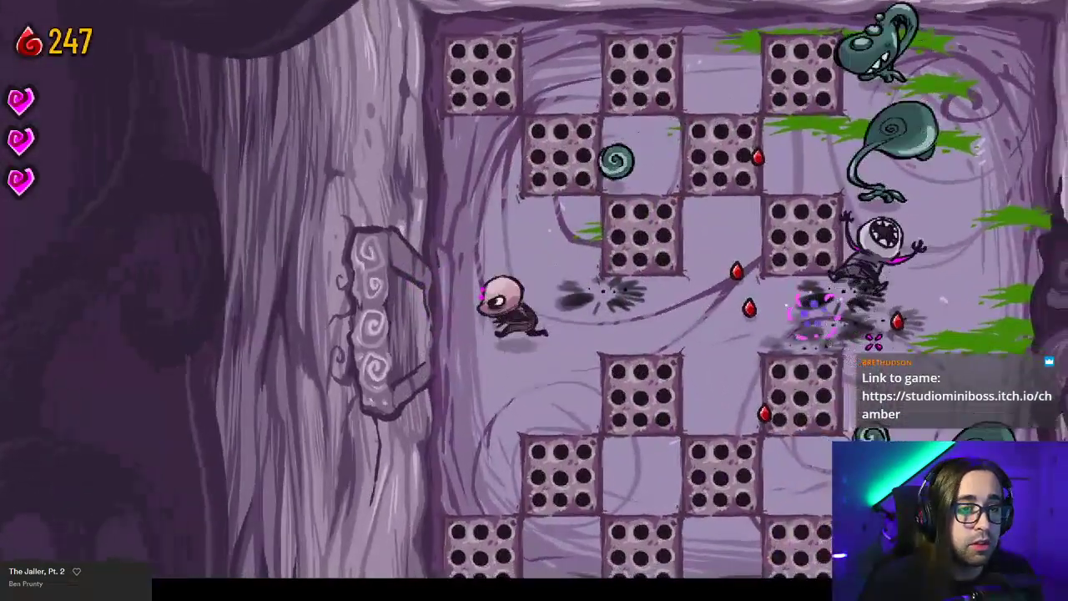
# Kill the zombie on the exit side of the Evolving Room from near the entrance while dodging spiral shots.
pyautogui.click(801, 317)
pyautogui.press('s')
pyautogui.click(928, 286)
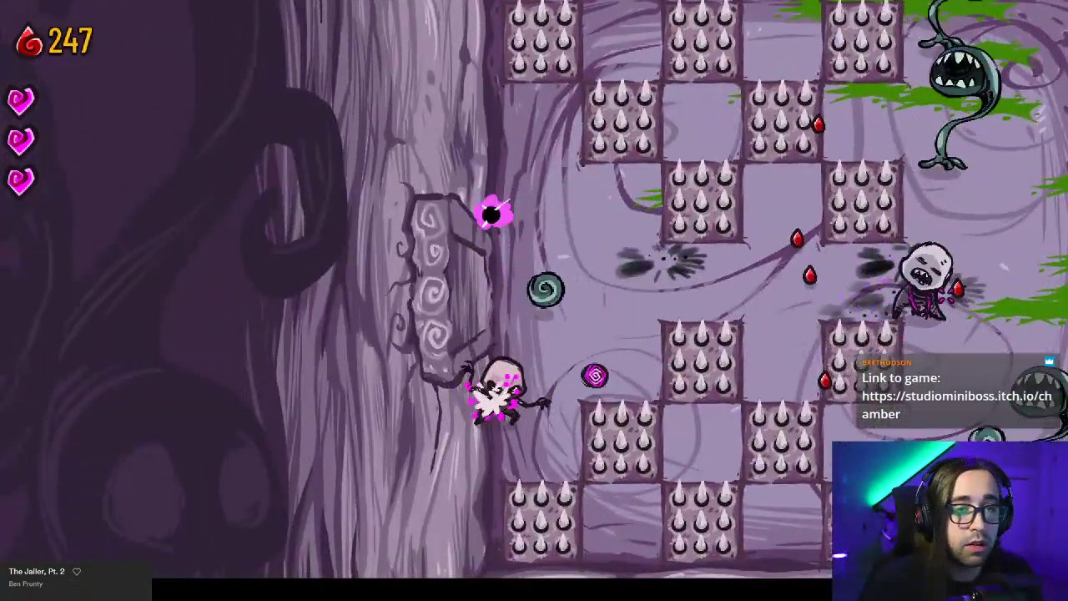
pyautogui.press('w')
pyautogui.press('d')
pyautogui.click(883, 336)
pyautogui.press('a')
pyautogui.press('w')
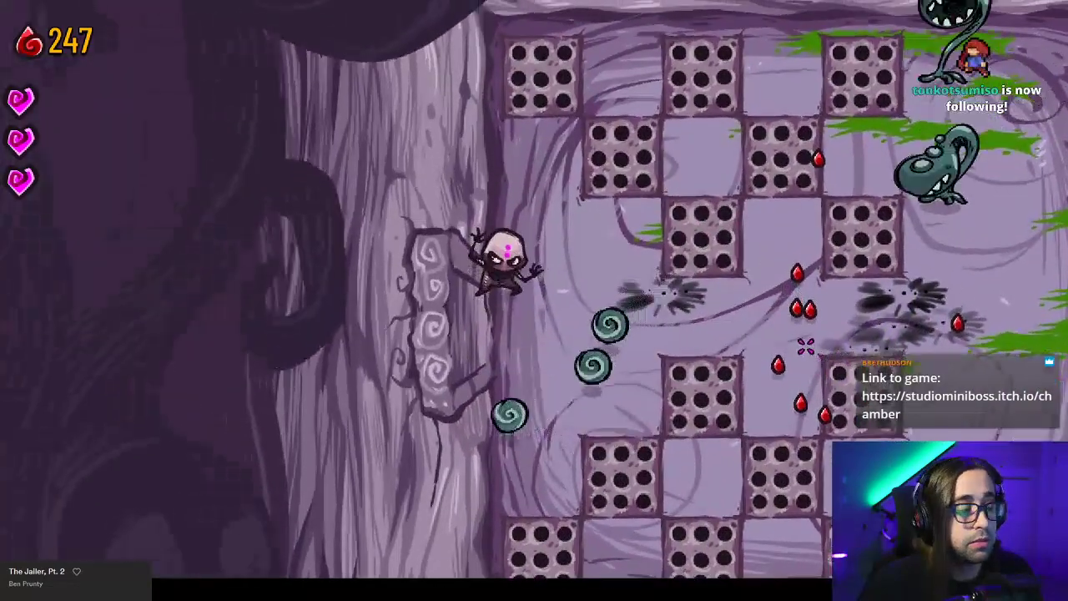
# Evade the spiral shots beside the entrance door and cross to the tentacle plants, gathering the dropped blood.
pyautogui.press('a')
pyautogui.press('s')
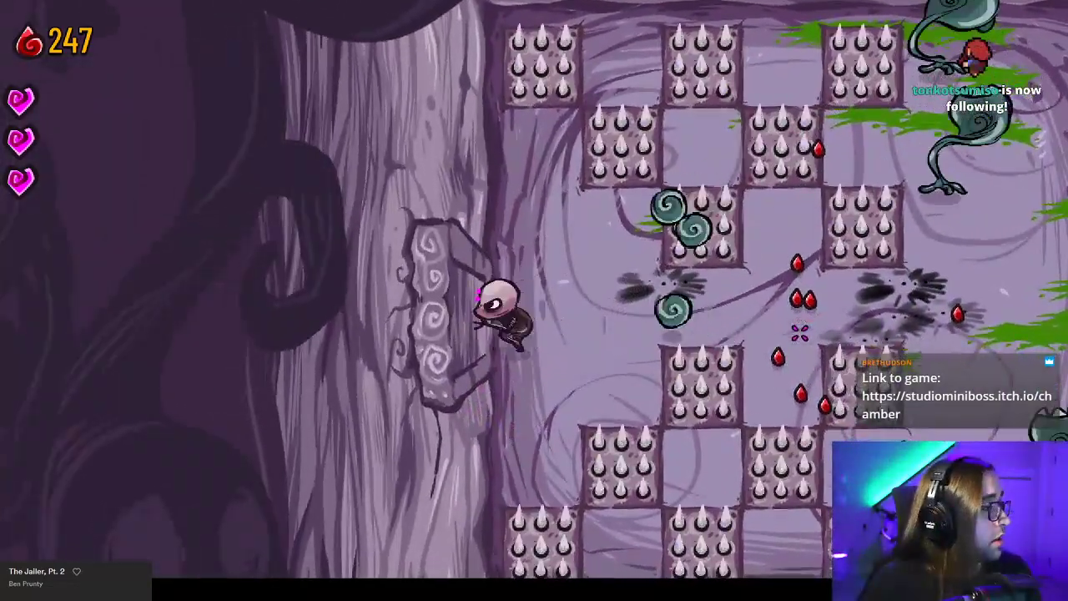
pyautogui.press('s')
pyautogui.press('w')
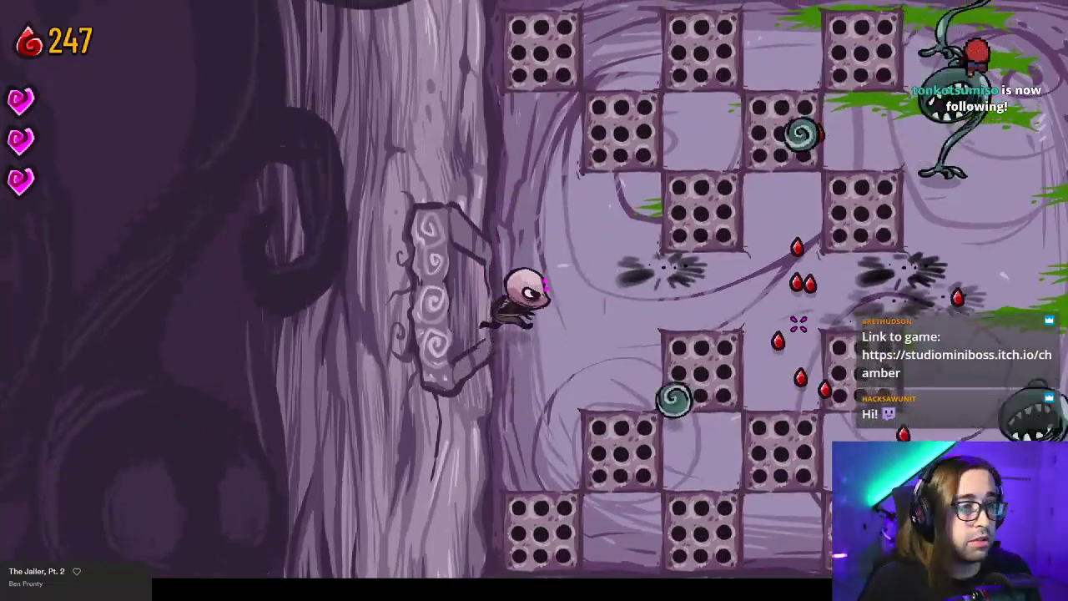
pyautogui.press('d')
pyautogui.press('d')
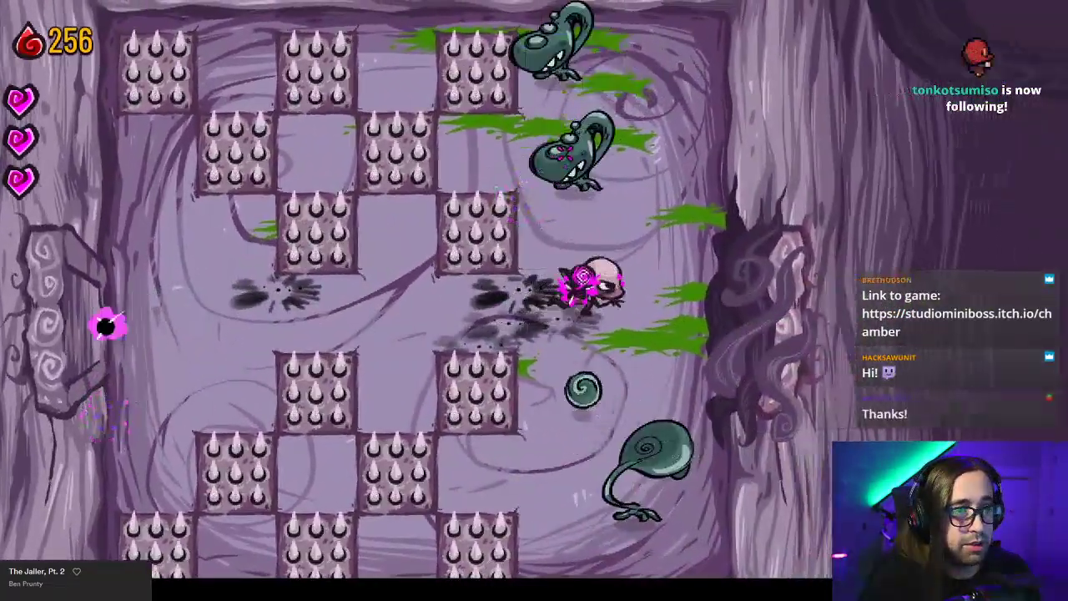
# Kill the tentacle plant just above the exit path of the Evolving Room while dodging spiral shots, and move through its dropped blood.
pyautogui.press('w')
pyautogui.click(534, 151)
pyautogui.press('s')
pyautogui.press('a')
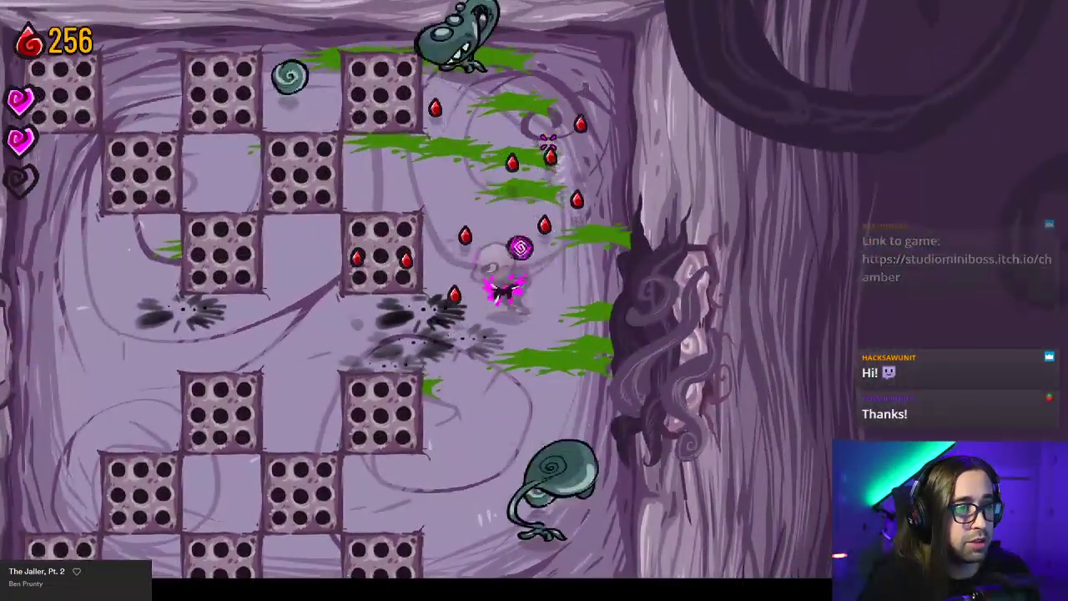
pyautogui.press('w')
pyautogui.press('d')
# Kill the remaining upper and lower tentacle plants in the Evolving Room and leave through the unblocked exit.
pyautogui.click(466, 102)
pyautogui.press('a')
pyautogui.press('s')
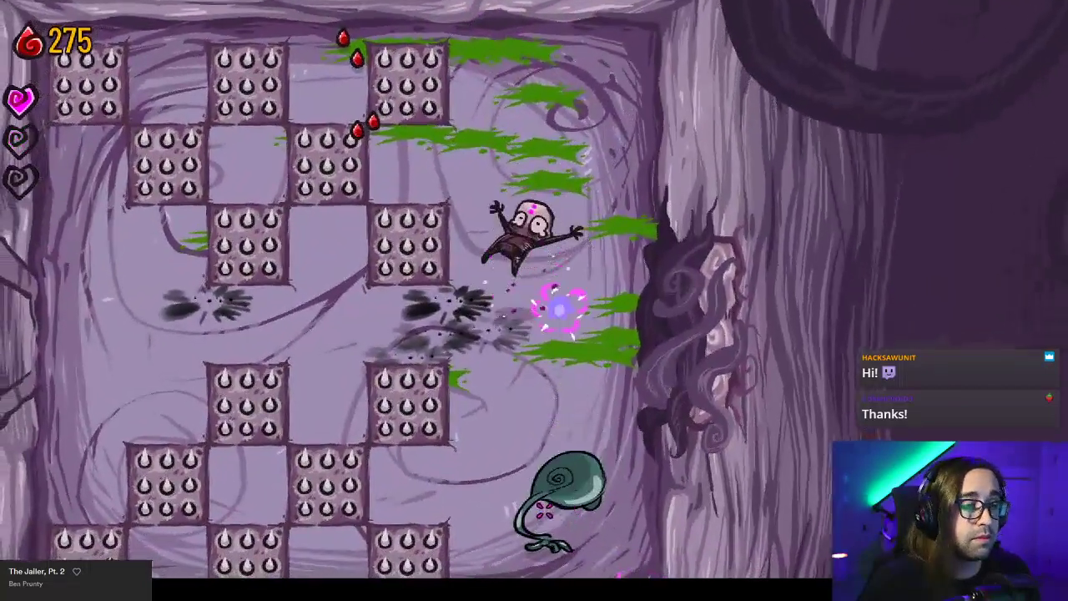
pyautogui.click(545, 515)
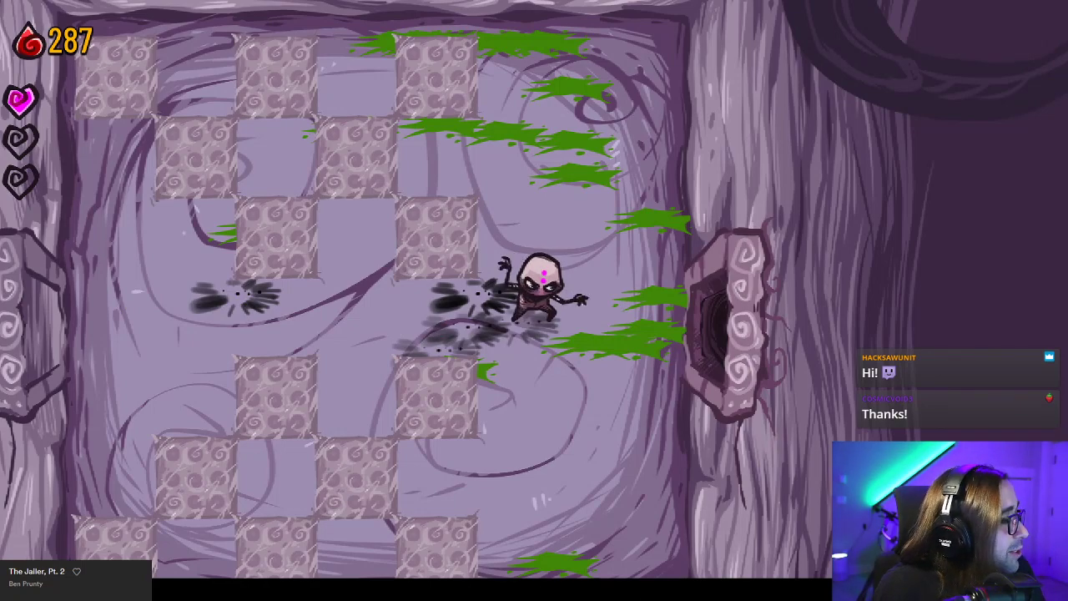
pyautogui.press('d')
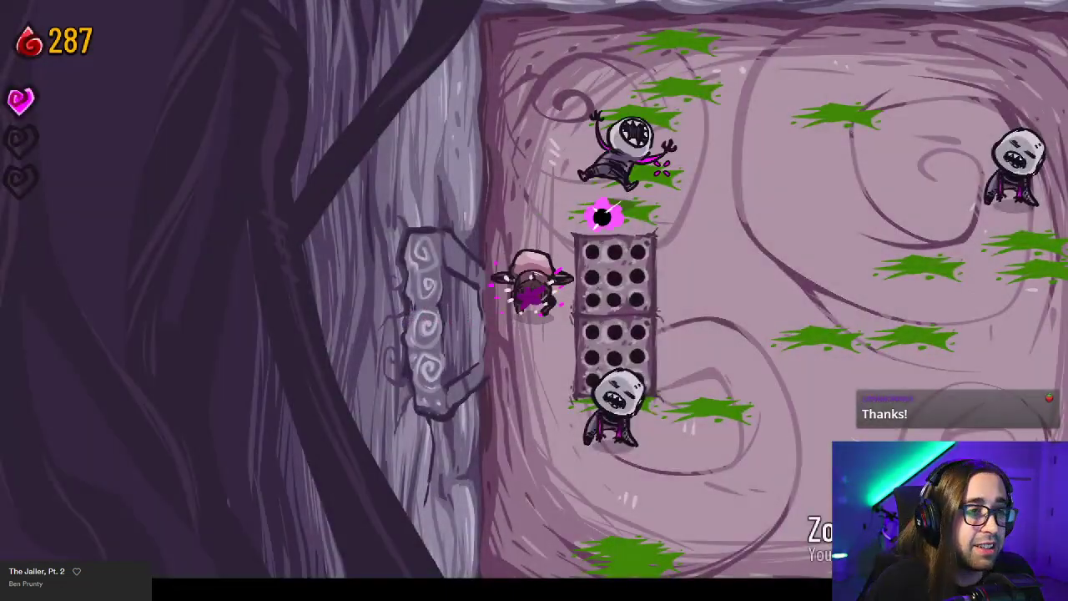
# Kill the zombies in the Zombie Room from the entrance side, keeping clear of the spike tiles, and gather the dropped blood.
pyautogui.press('w')
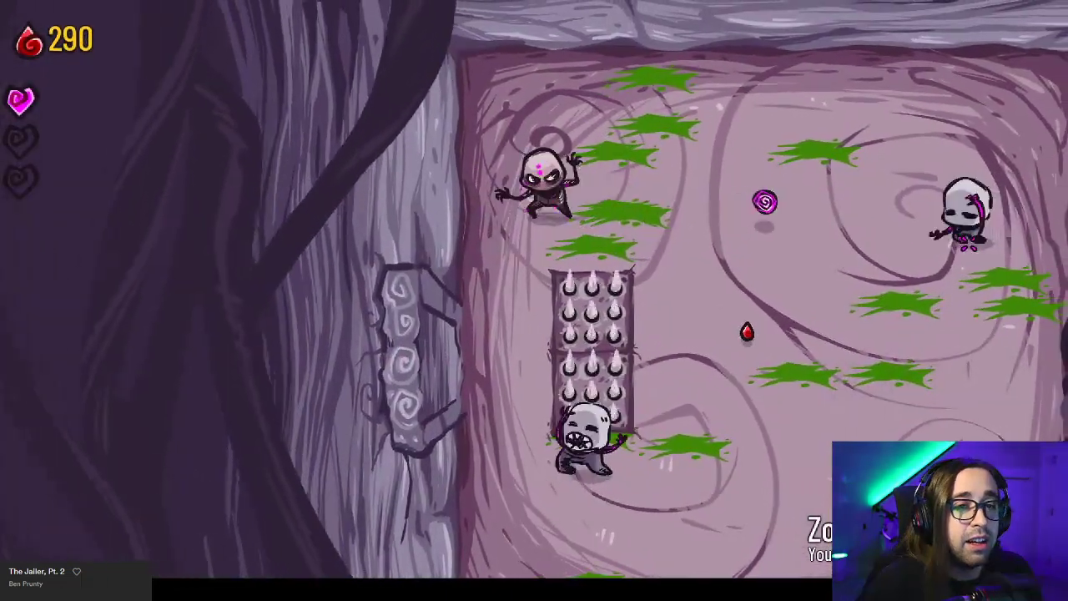
pyautogui.press('w')
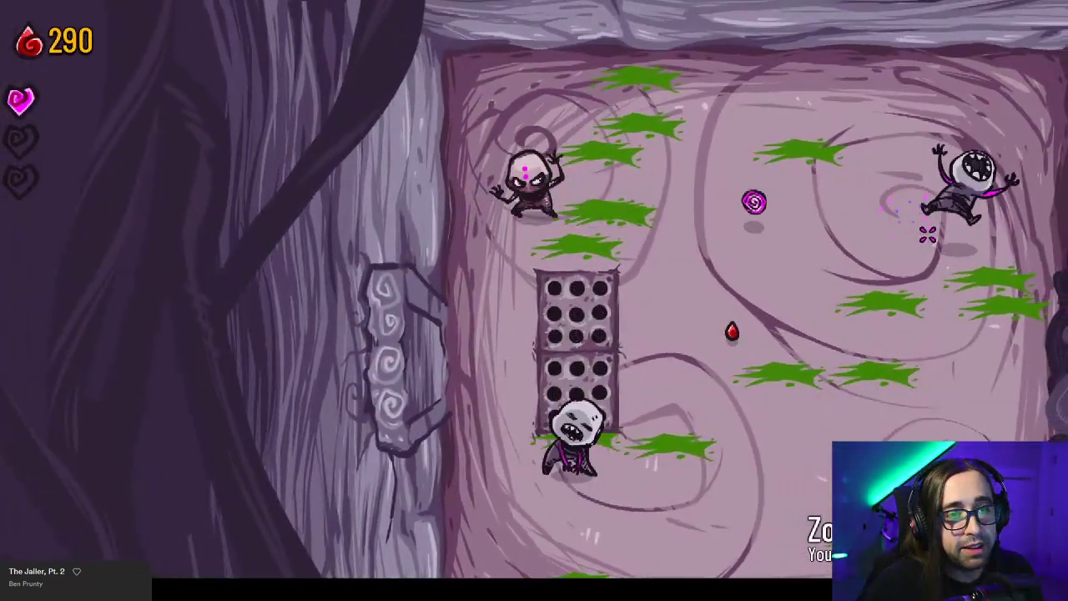
pyautogui.click(943, 220)
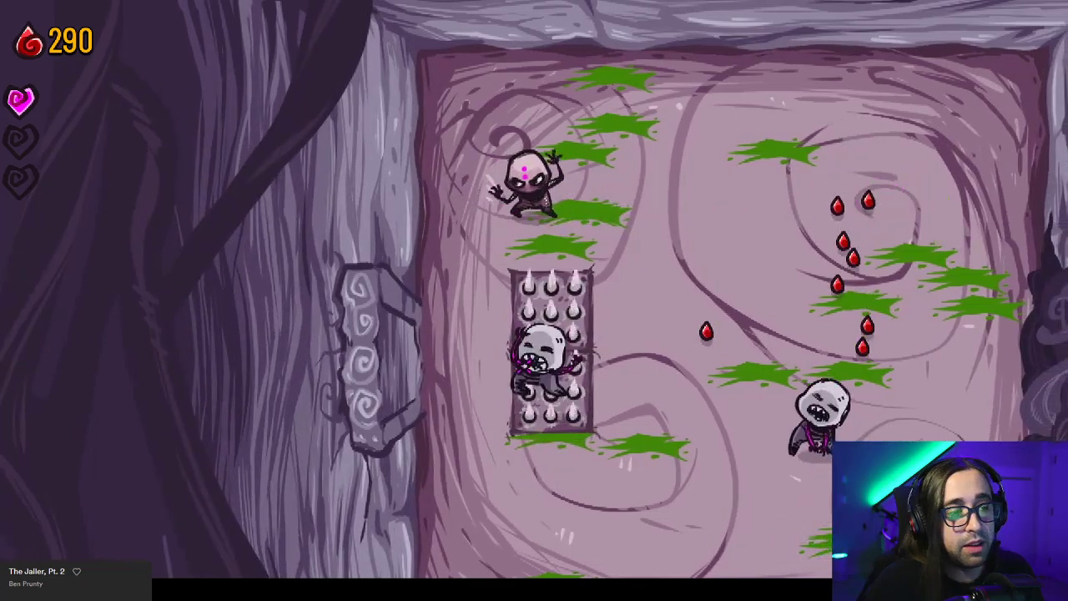
pyautogui.press('d')
pyautogui.click(500, 339)
pyautogui.click(674, 368)
pyautogui.click(653, 422)
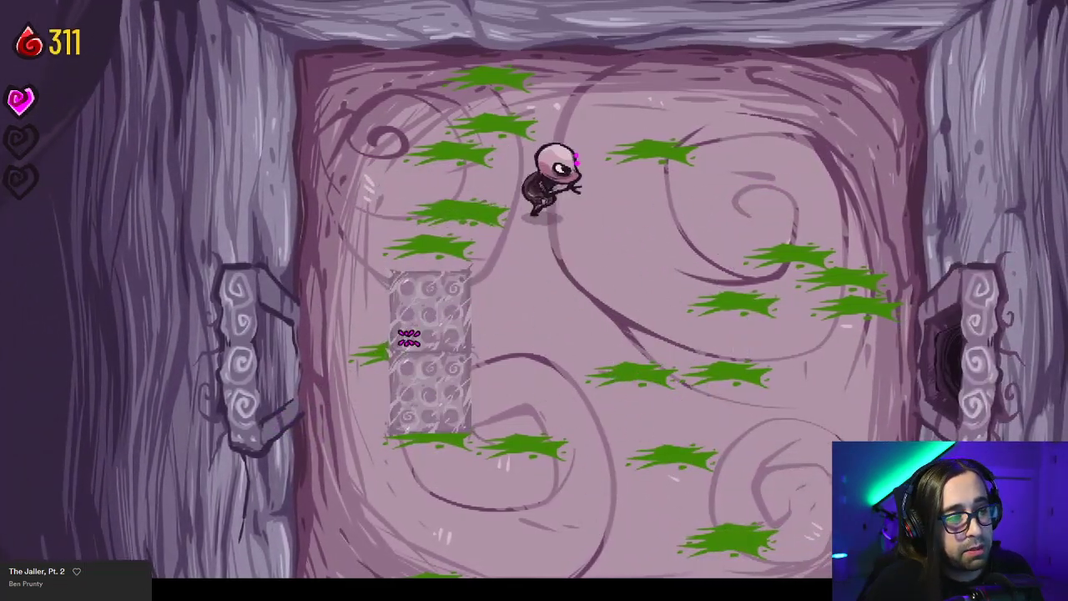
# Leave the cleared Zombie Room and pass through the skull fountain room to its exit.
pyautogui.press('d')
pyautogui.press('s')
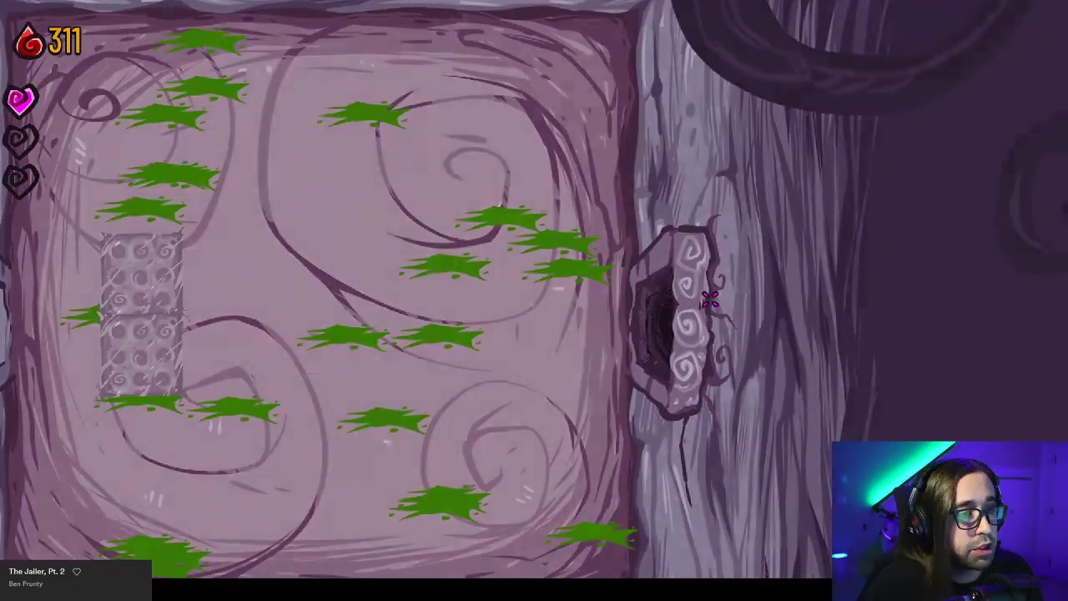
pyautogui.press('d')
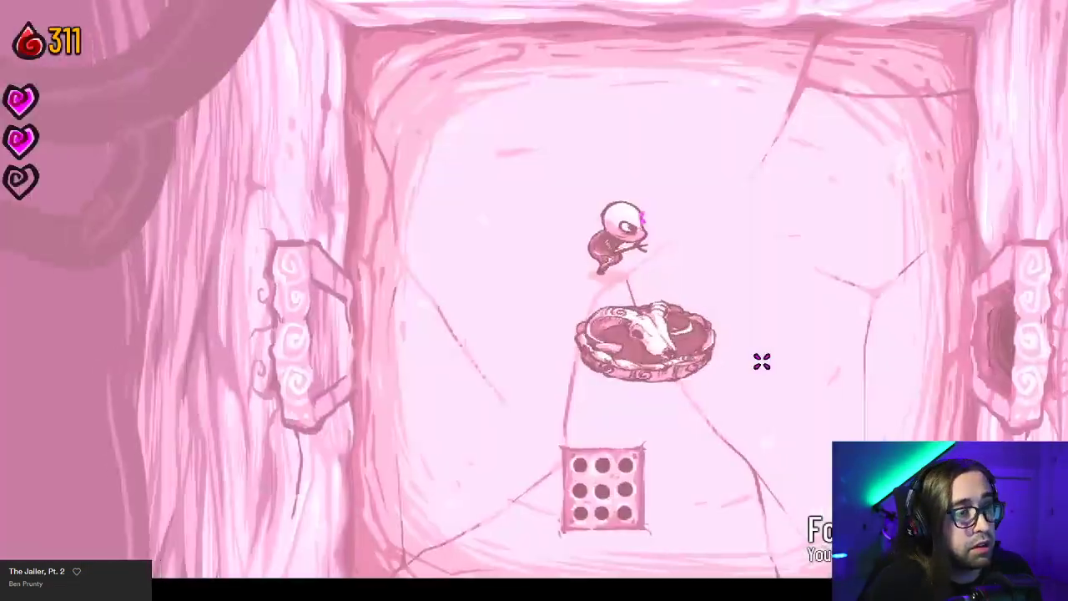
pyautogui.press('d')
pyautogui.press('s')
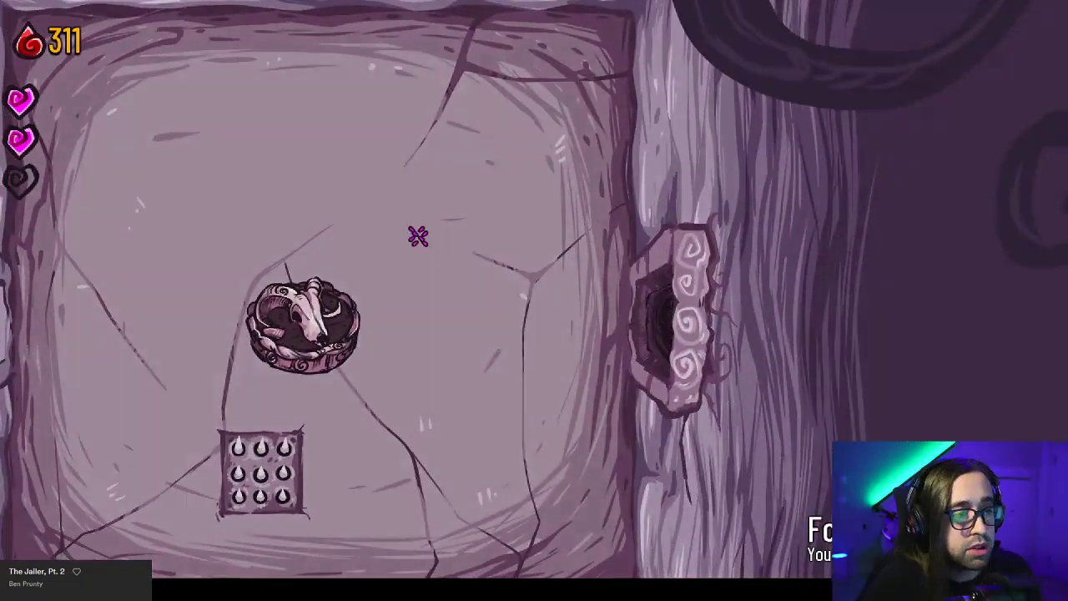
pyautogui.press('d')
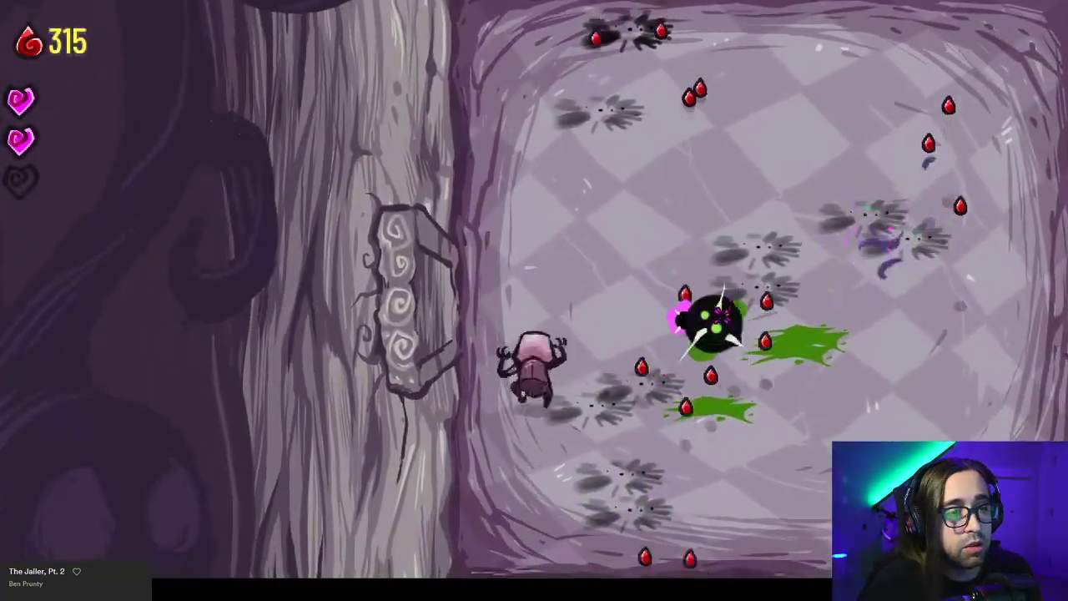
# Collect the blood drops scattered across the checkered-floor room and leave through its exit.
pyautogui.press('d')
pyautogui.press('w')
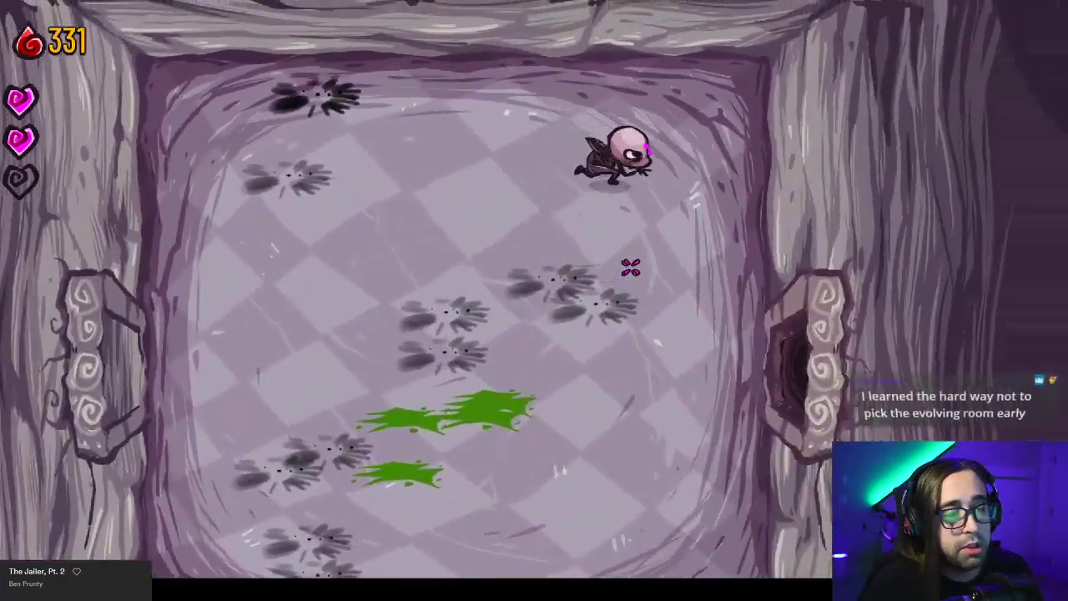
pyautogui.press('s')
pyautogui.press('d')
pyautogui.press('s')
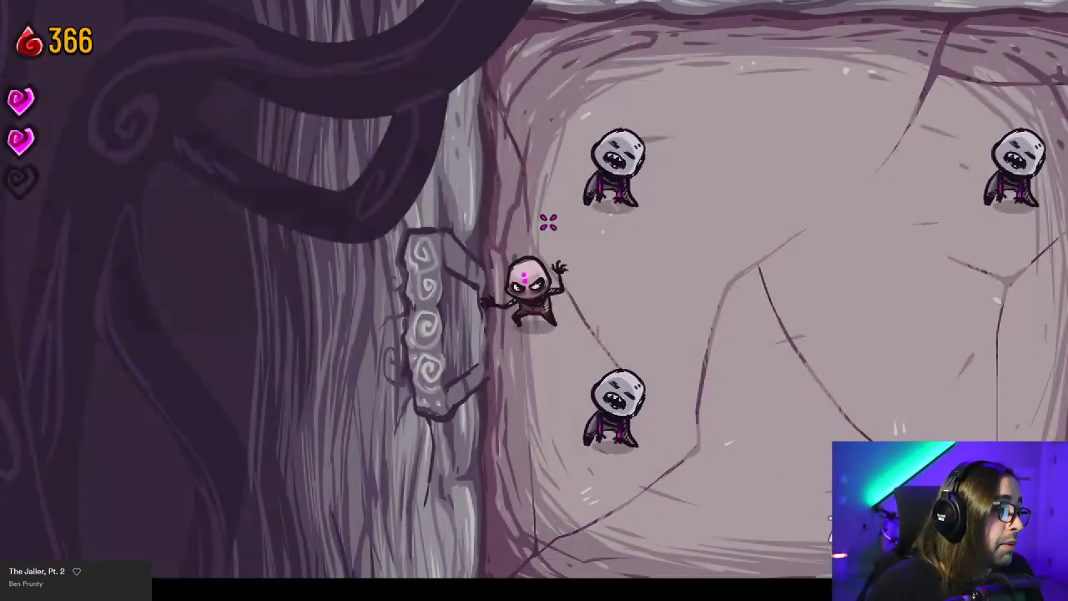
# Kill the zombies nearest the entrance of the cracked-floor room and pick up their blood.
pyautogui.press('w')
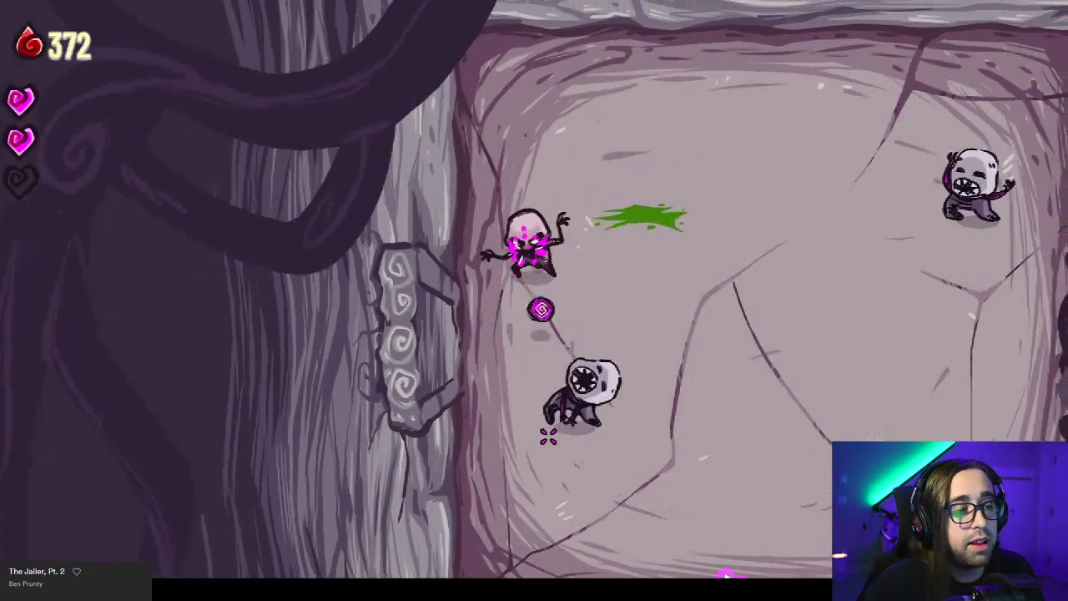
pyautogui.press('s')
pyautogui.click(619, 439)
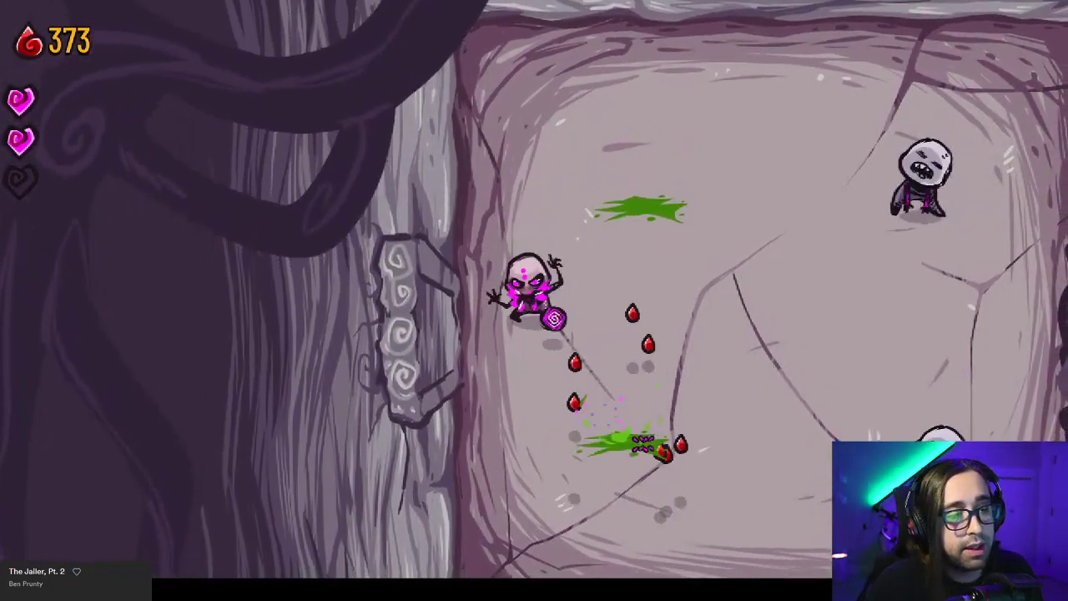
pyautogui.press('d')
pyautogui.press('s')
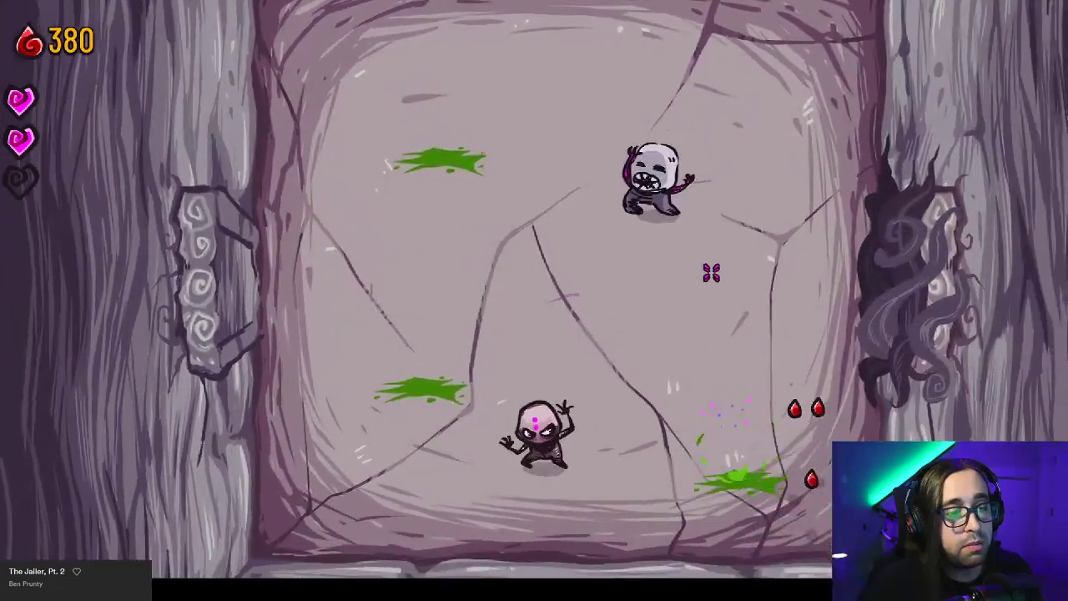
# Kill the last zombie in the cracked-floor room, gather the remaining blood and exit to finish cycle 7.
pyautogui.press('d')
pyautogui.press('w')
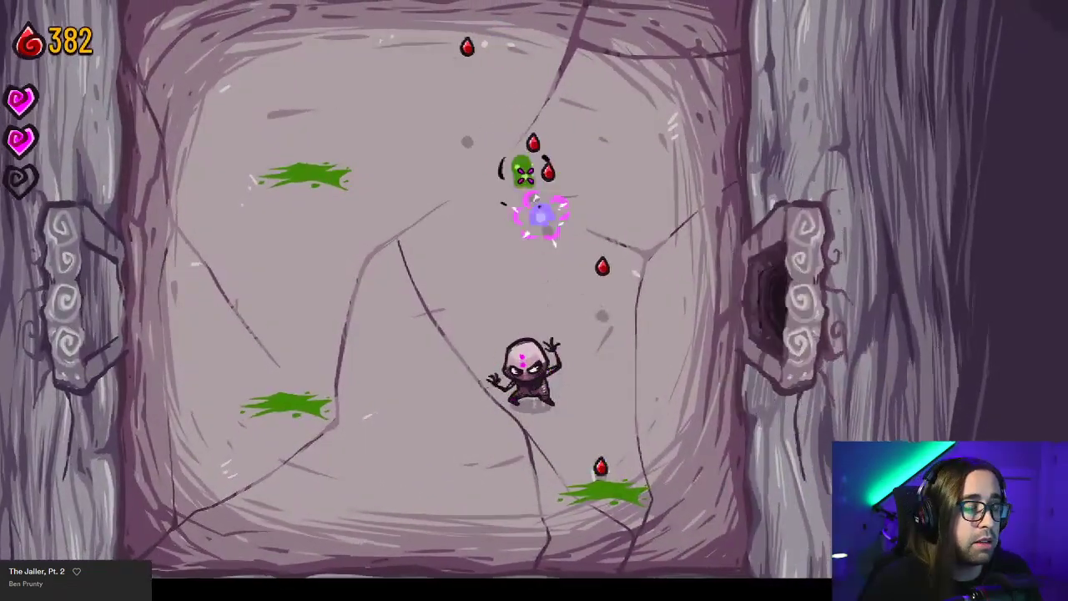
pyautogui.press('d')
pyautogui.press('w')
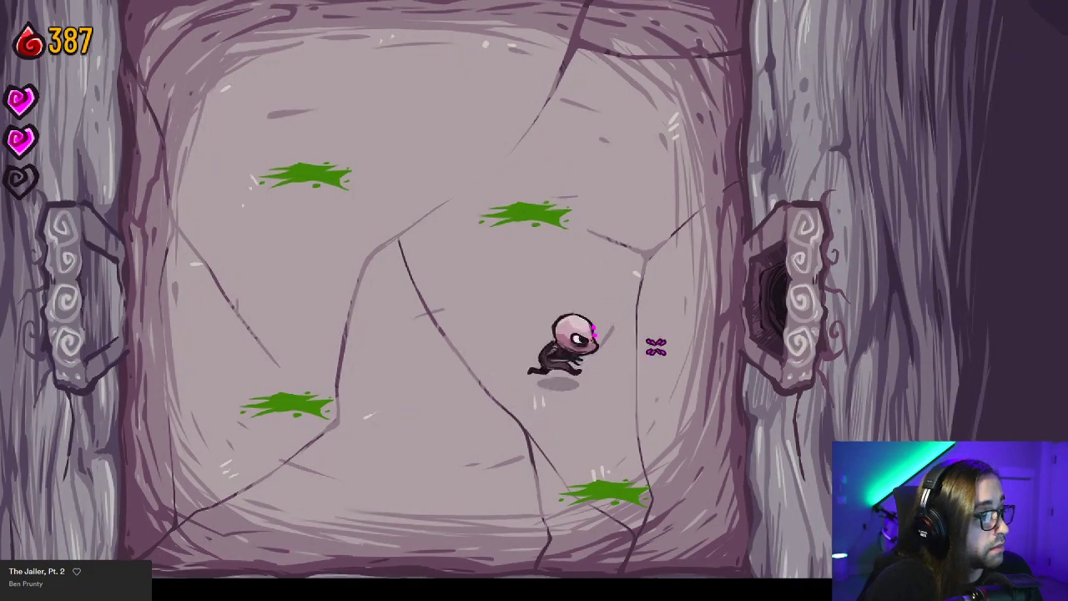
pyautogui.press('d')
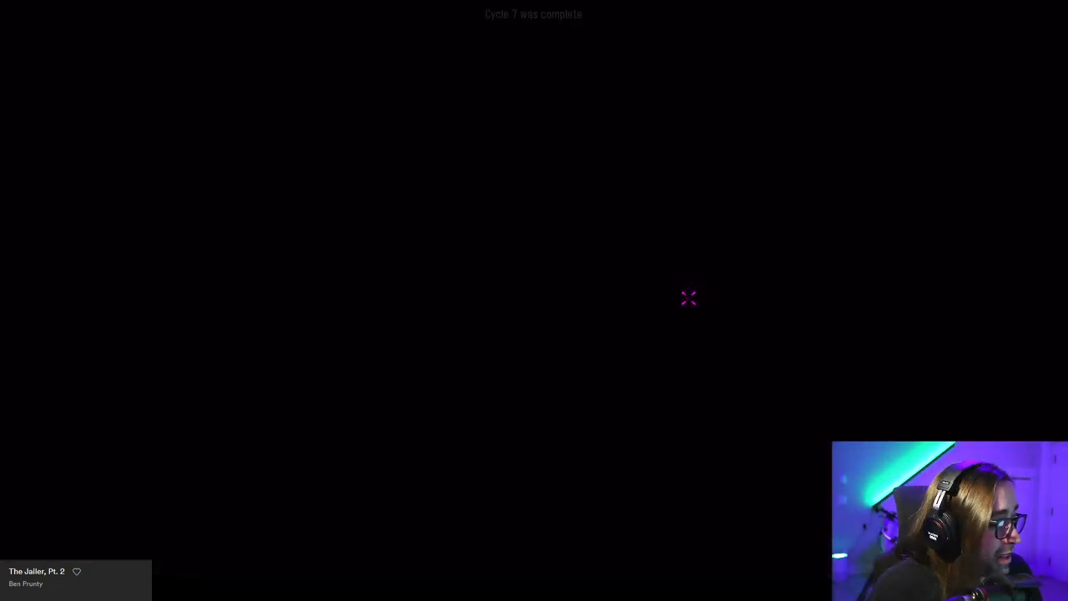
# Approach the pink ghostly figure, buy the Treasure Room for 70 blood and leave for the next cycle.
pyautogui.press('d')
pyautogui.press('s')
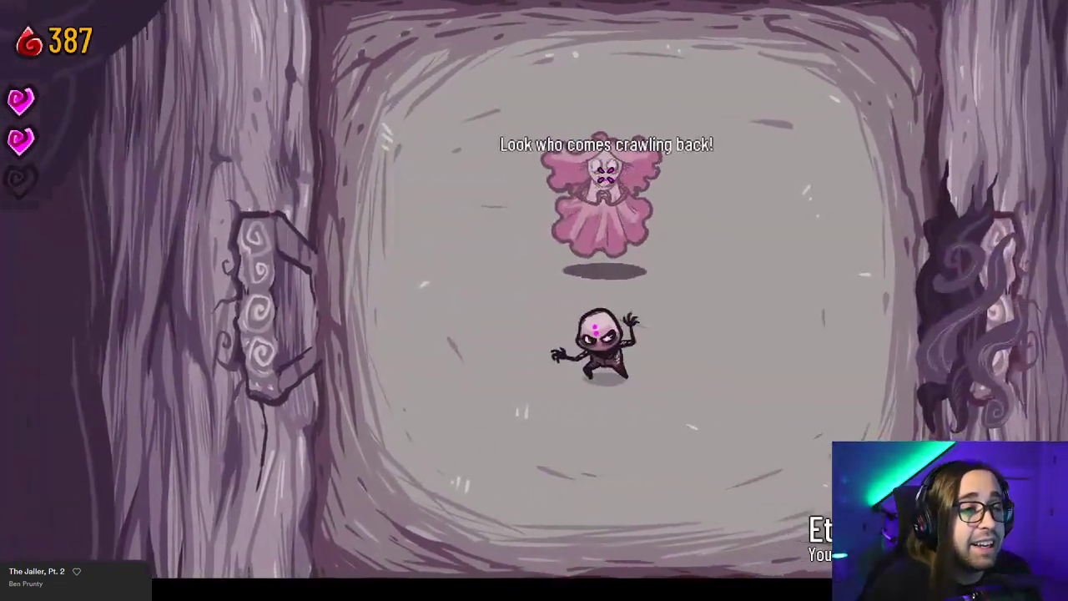
pyautogui.press('w')
pyautogui.press('w')
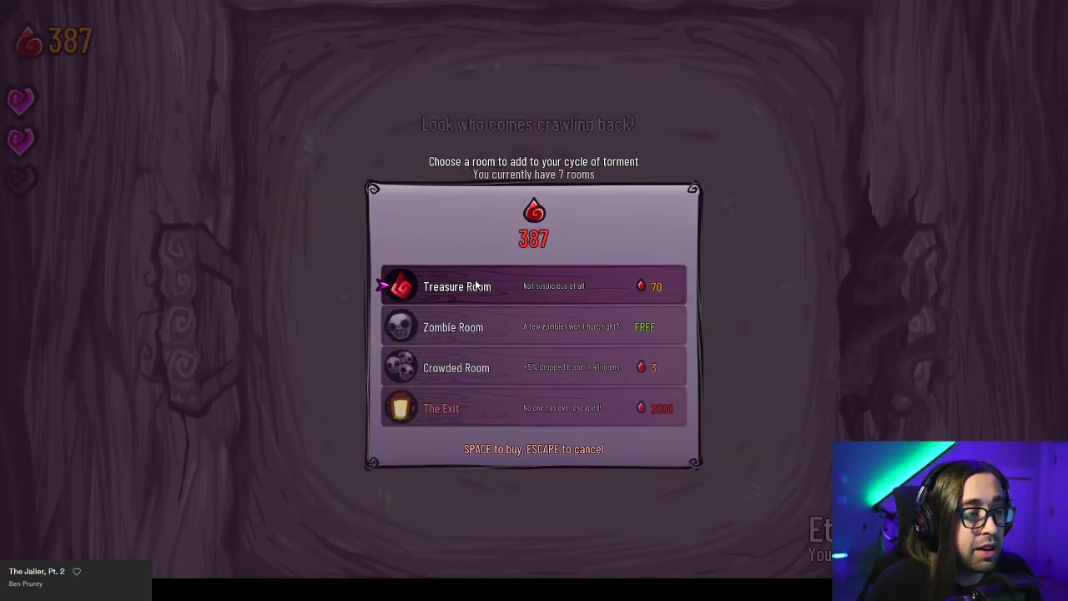
pyautogui.click(501, 289)
pyautogui.press('d')
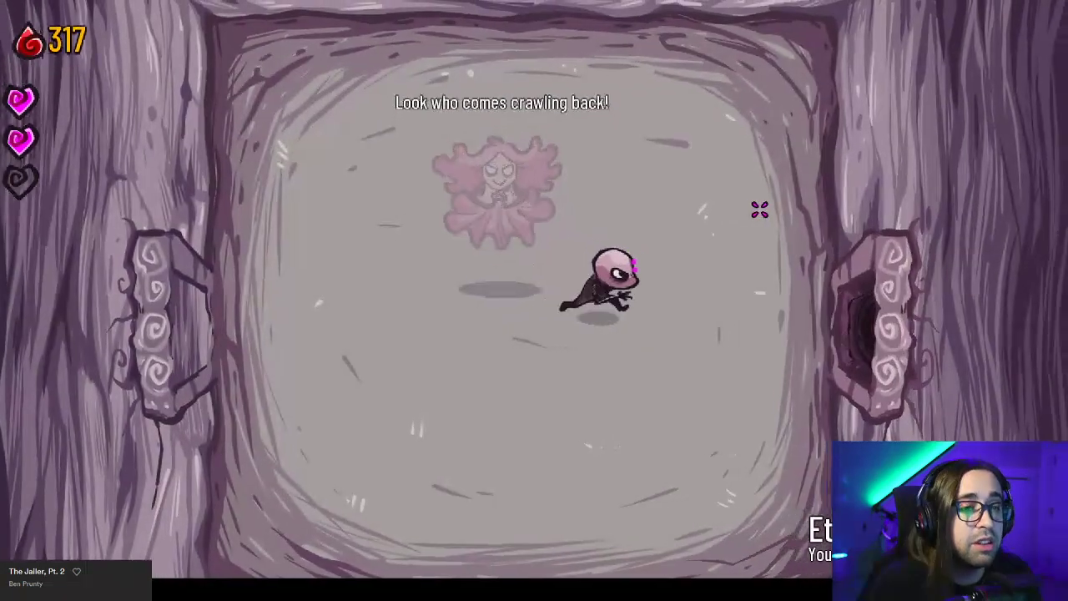
pyautogui.press('d')
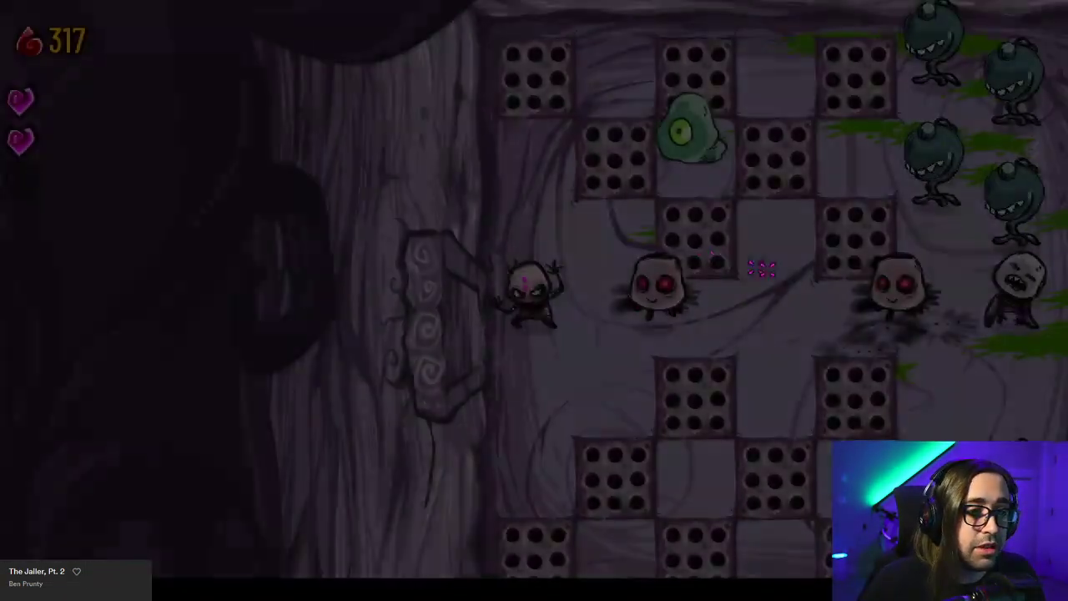
# Kill the two red-eyed creatures and the green slime in the Evolving Room from near the entrance.
pyautogui.click(763, 267)
pyautogui.click(888, 294)
pyautogui.press('d')
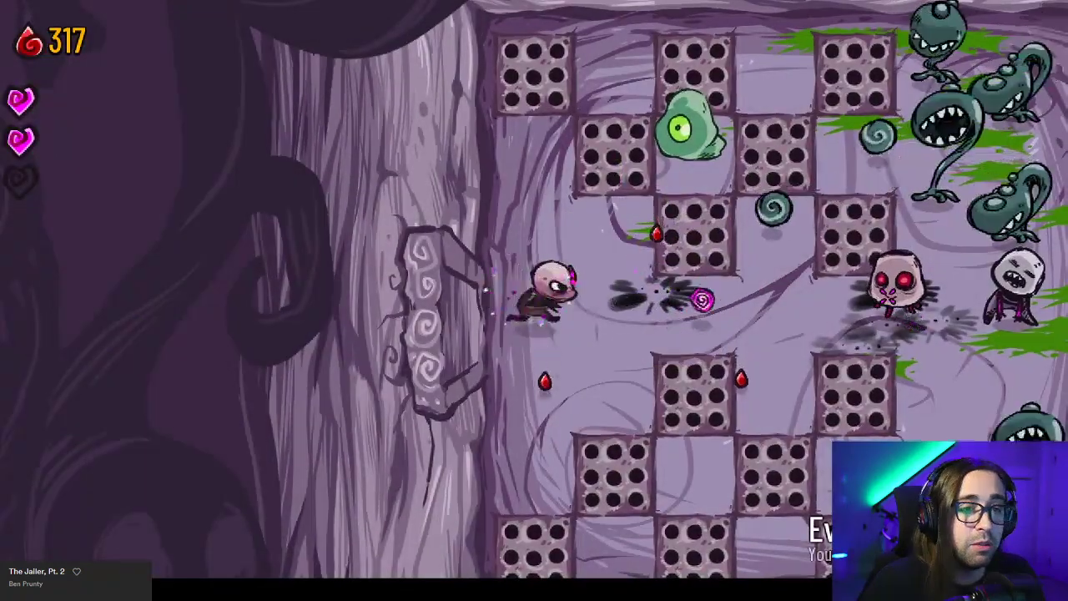
pyautogui.press('s')
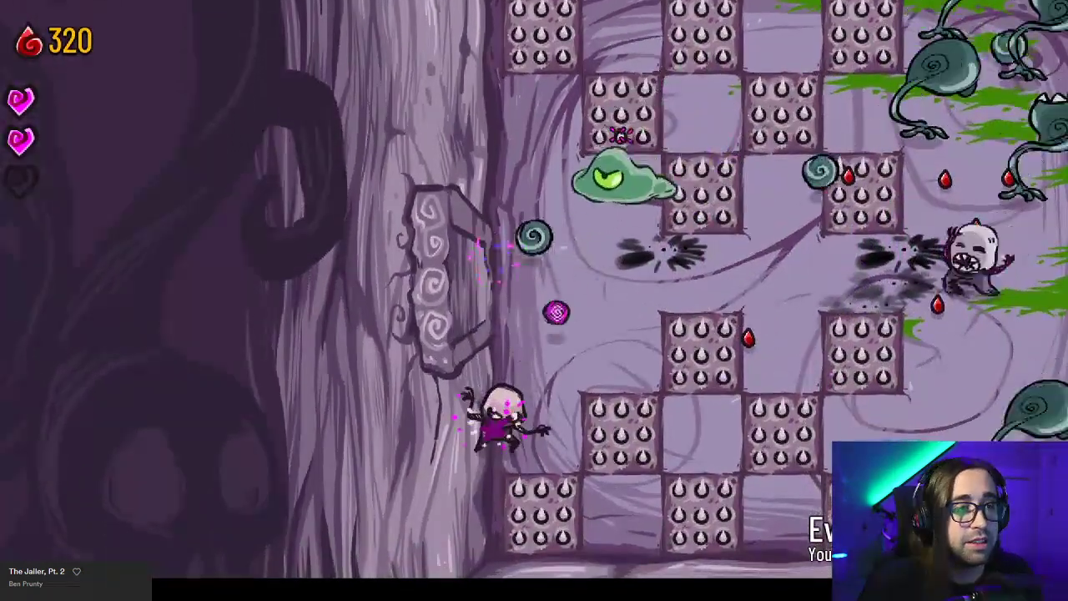
pyautogui.press('w')
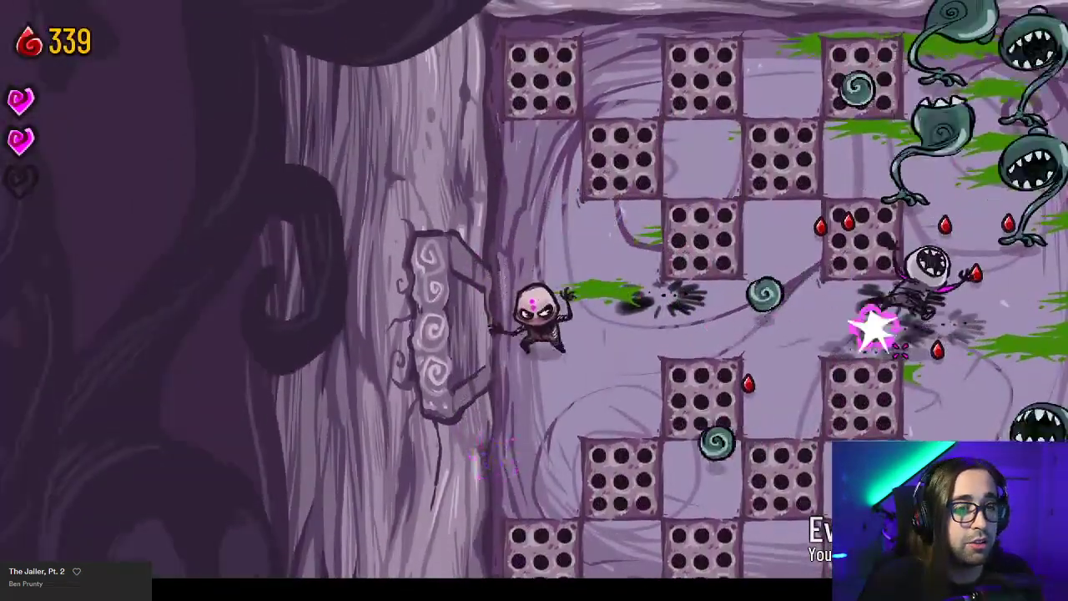
# Kill the zombie charging along the middle of the Evolving Room while evading the spiral shots.
pyautogui.press('w')
pyautogui.press('d')
pyautogui.press('s')
pyautogui.click(843, 313)
pyautogui.press('a')
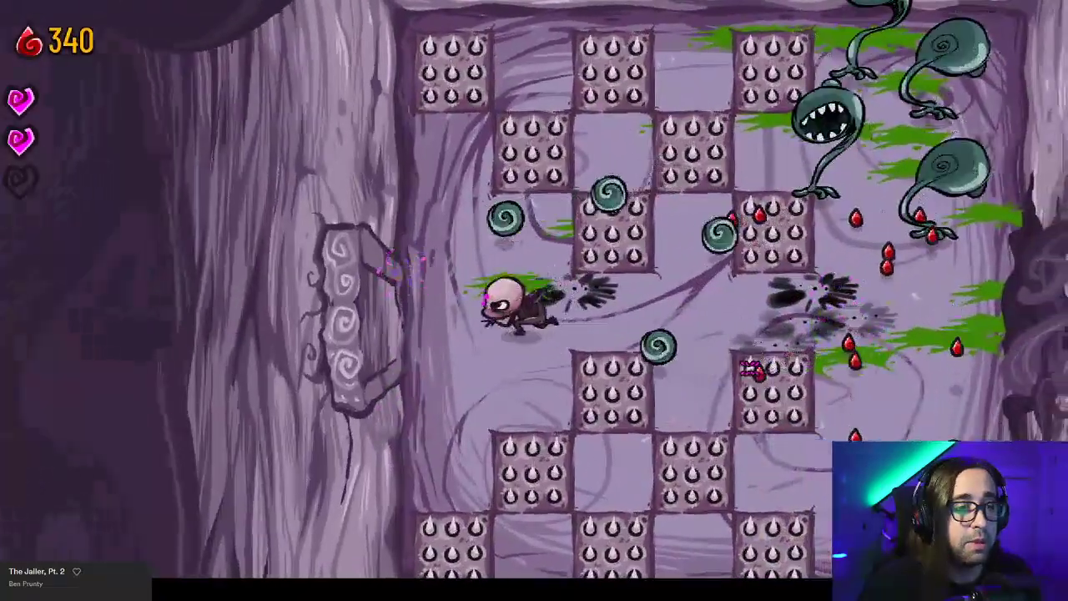
# Shoot the lower tentacle plant from between the spike tiles along the Evolving Room's lower wall, dodging its spiral shots.
pyautogui.press('s')
pyautogui.press('d')
pyautogui.click(901, 426)
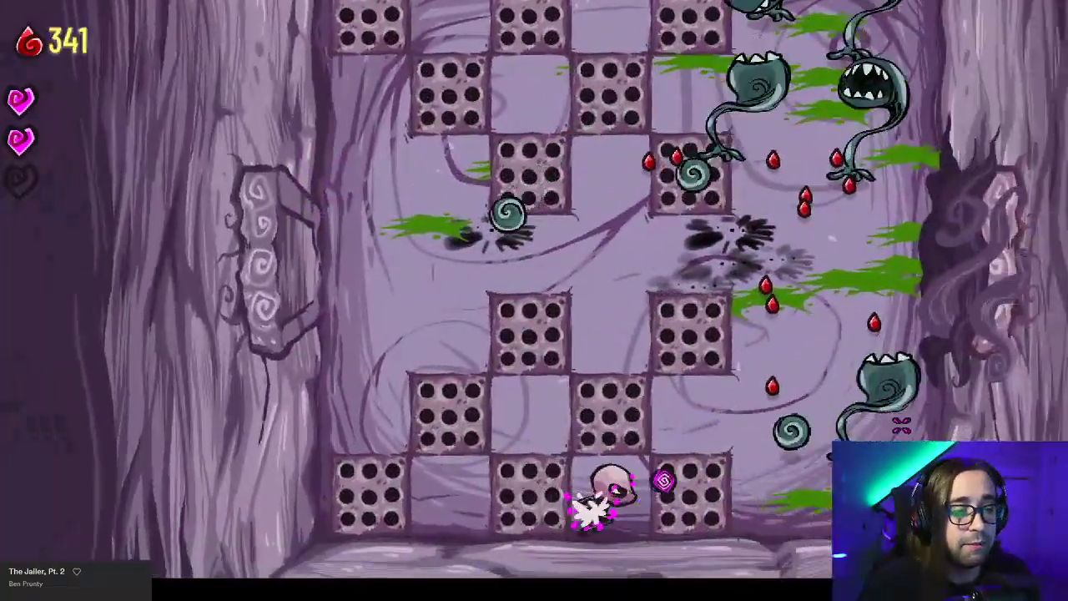
pyautogui.press('a')
pyautogui.press('d')
pyautogui.click(827, 446)
pyautogui.press('a')
pyautogui.click(835, 415)
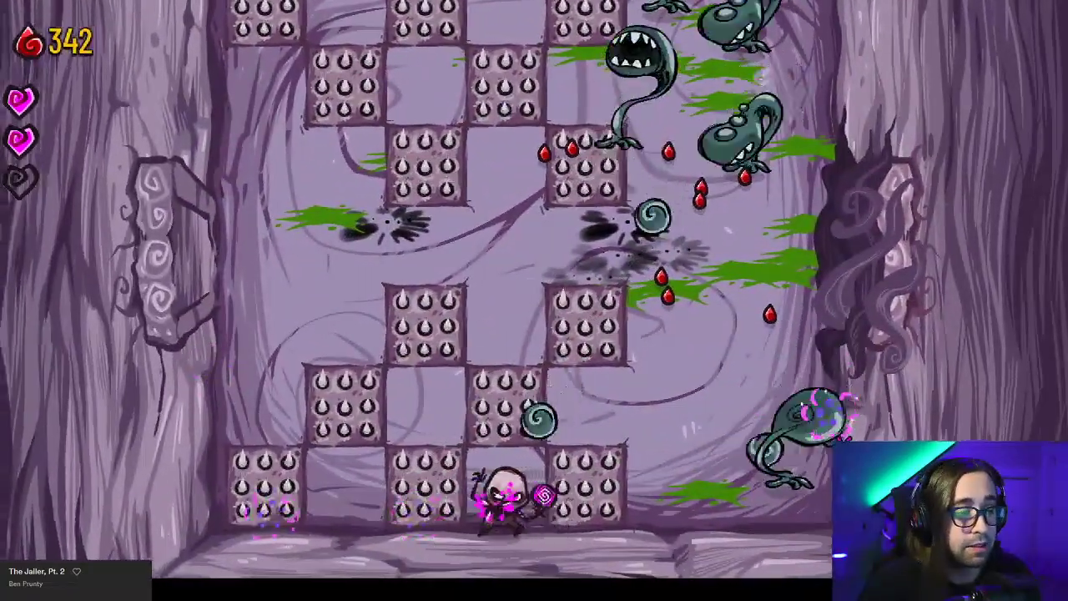
pyautogui.press('w')
pyautogui.press('s')
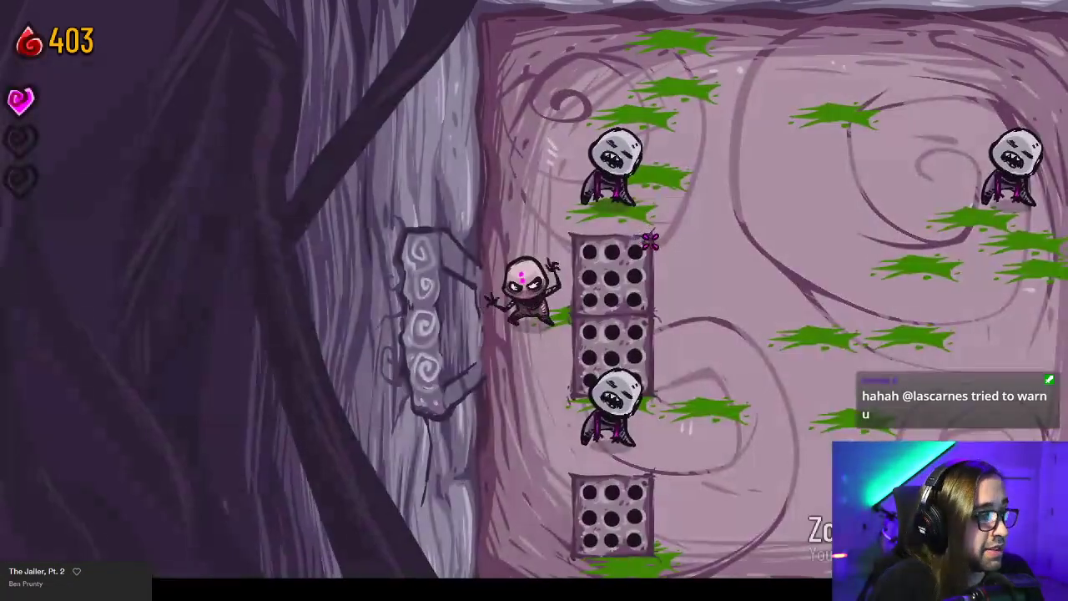
# Kill the upper zombie near the Zombie Room's entrance and shoot the one on the far side while avoiding the spikes.
pyautogui.click(639, 151)
pyautogui.press('w')
pyautogui.click(630, 159)
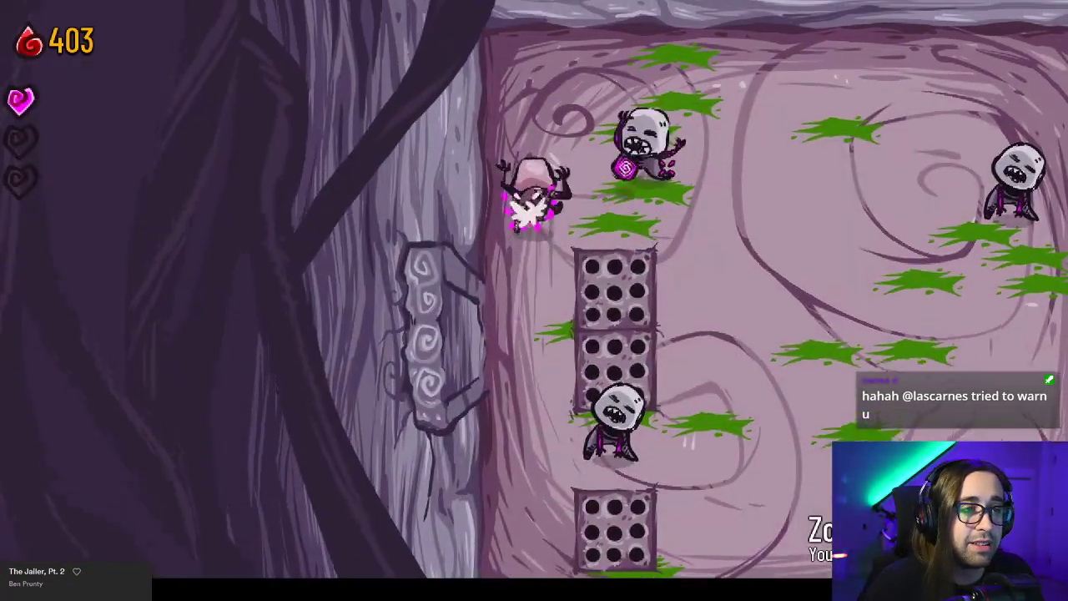
pyautogui.press('d')
pyautogui.click(939, 219)
pyautogui.press('w')
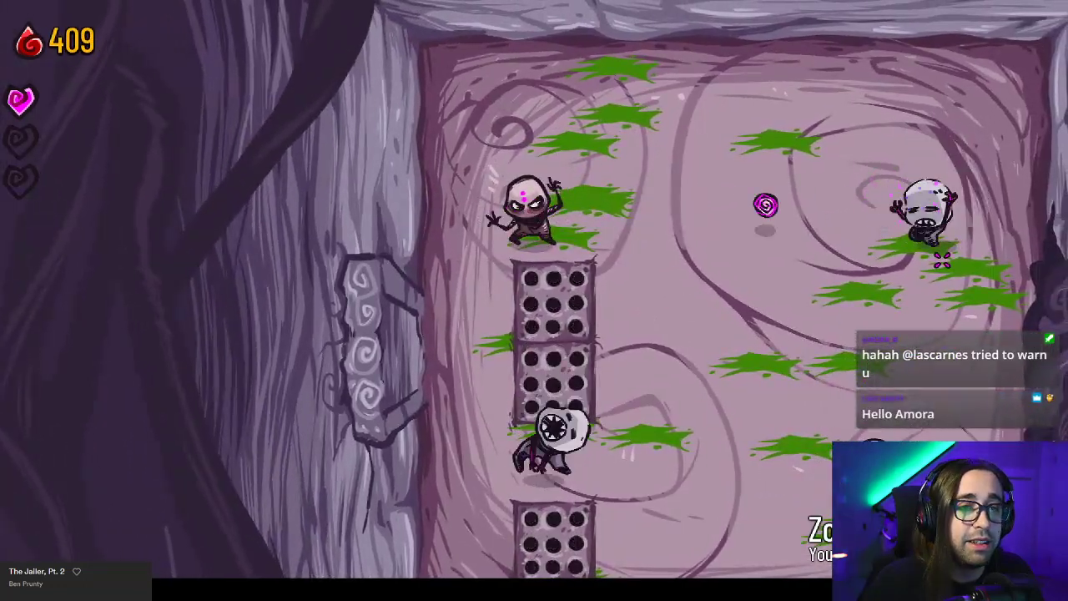
pyautogui.press('d')
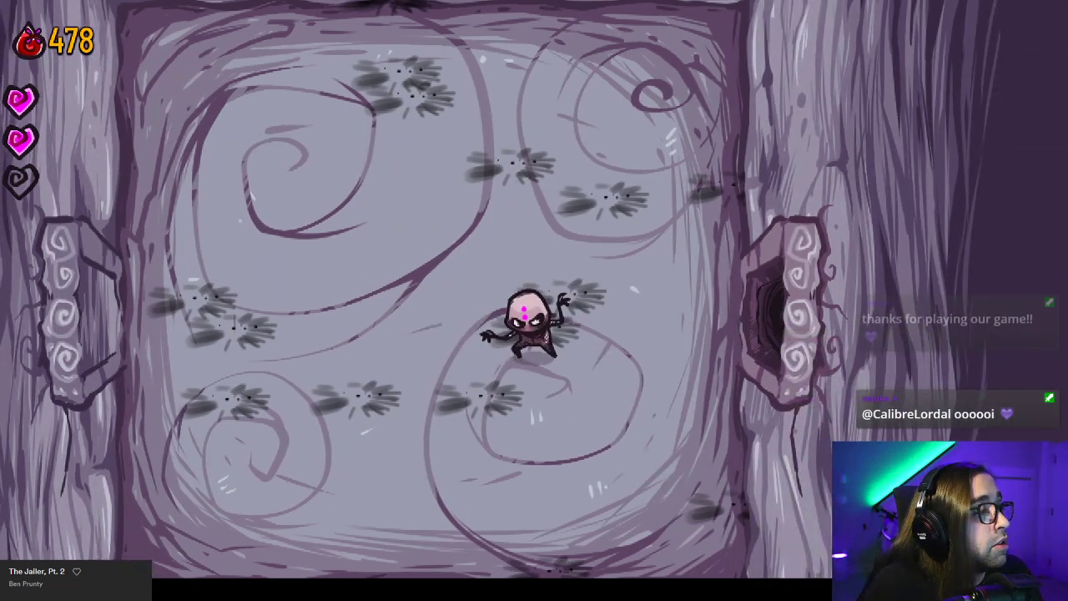
# Leave the cleared room with the spider splatters through its open exit.
pyautogui.press('d')
pyautogui.press('w')
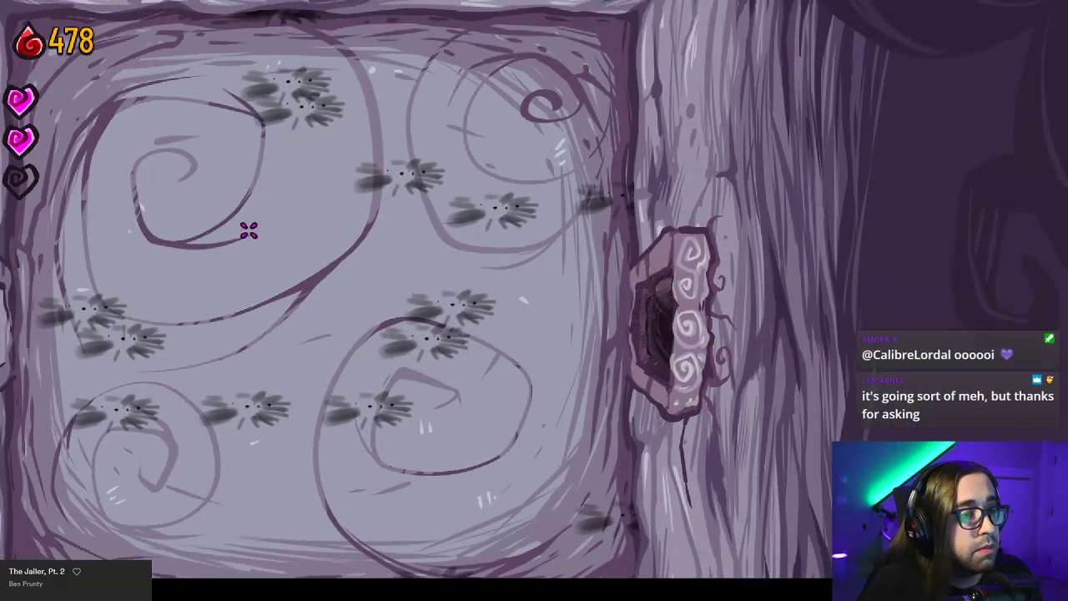
# Enter the room with the stone hand, use the hand's offering, and test-fire shots toward the room's lower side.
pyautogui.press('d')
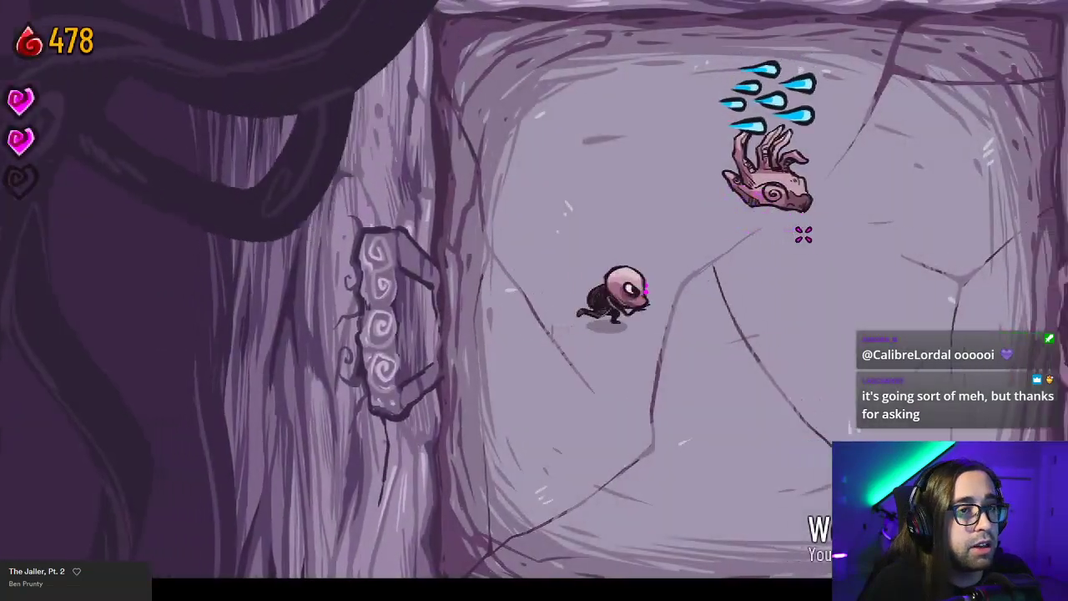
pyautogui.press('w')
pyautogui.press('s')
pyautogui.click(402, 432)
pyautogui.click(384, 446)
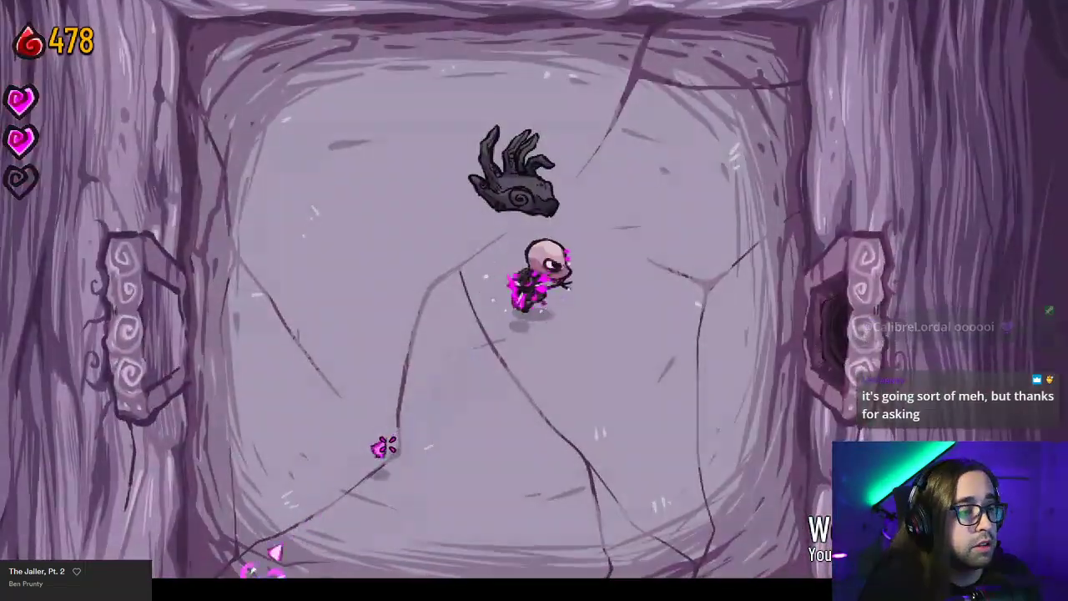
pyautogui.click(387, 446)
# Proceed to the next room, kill its zombies while avoiding the spike tile, and collect the dropped blood.
pyautogui.press('d')
pyautogui.press('s')
pyautogui.press('d')
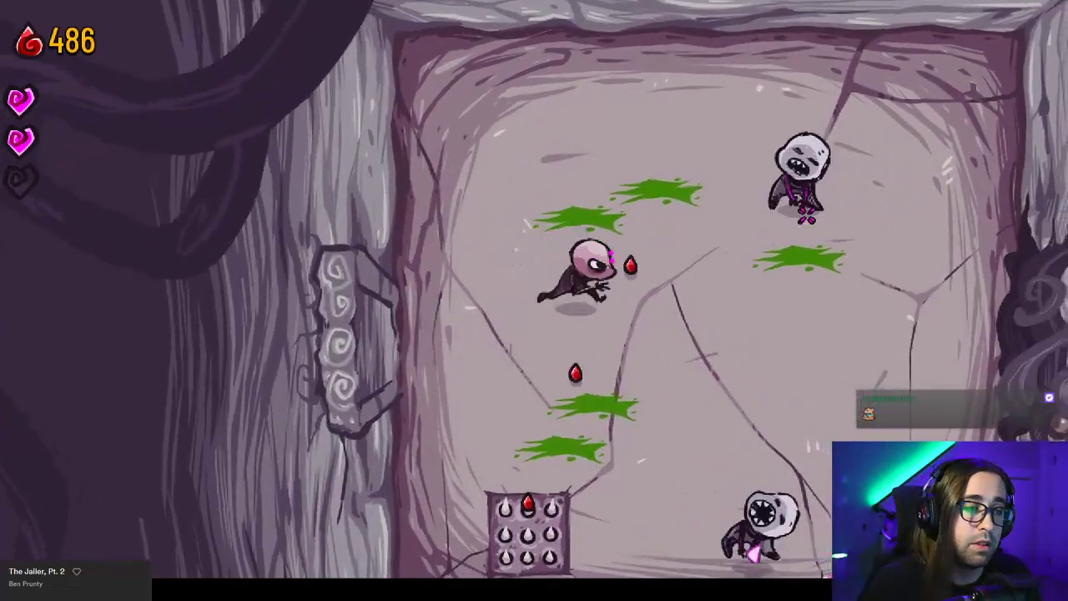
pyautogui.click(806, 217)
pyautogui.press('d')
pyautogui.press('s')
pyautogui.click(668, 184)
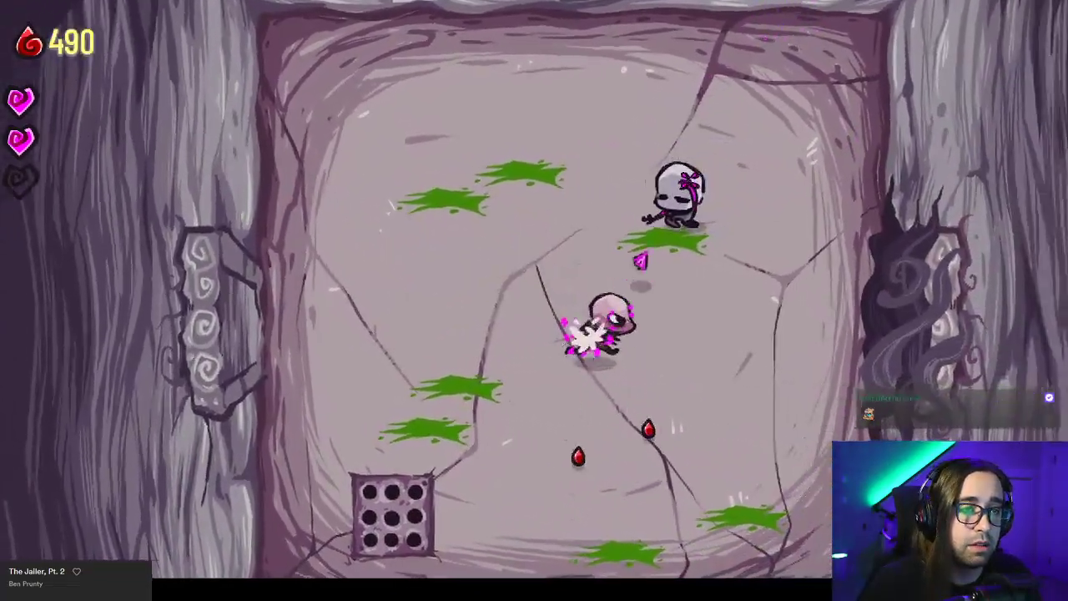
pyautogui.press('d')
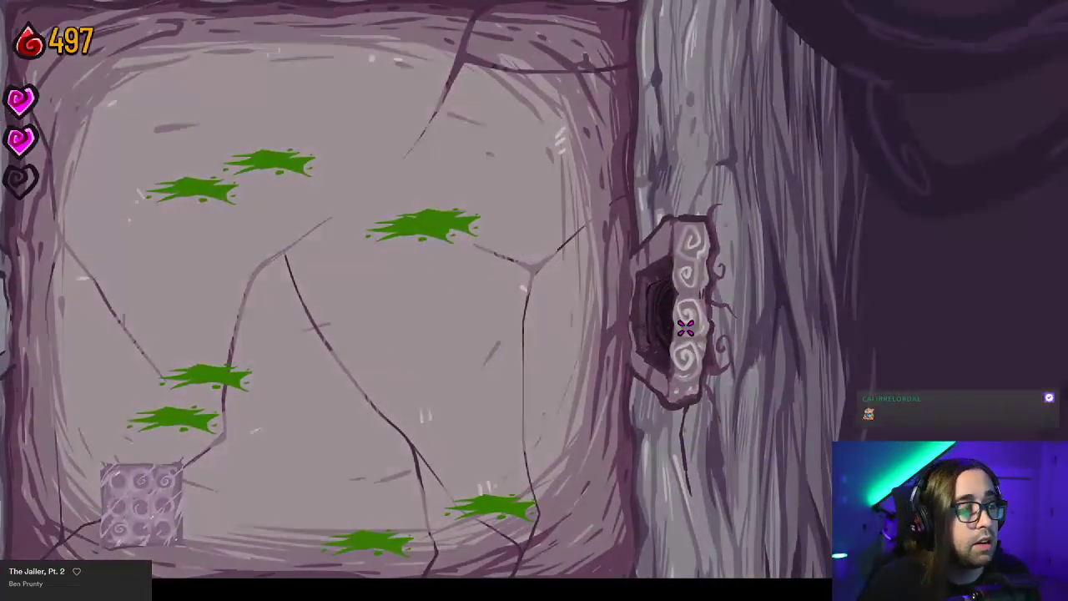
# Shoot the red-eyed skull in the middle of the treasure room and gather the blood spilling from it.
pyautogui.press('d')
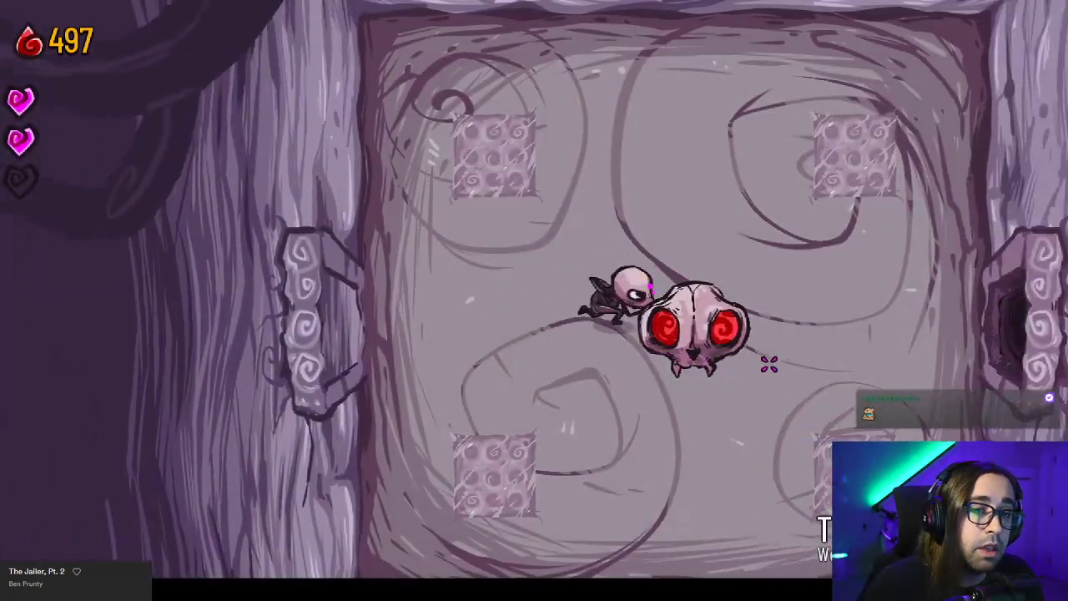
pyautogui.click(758, 359)
pyautogui.click(738, 350)
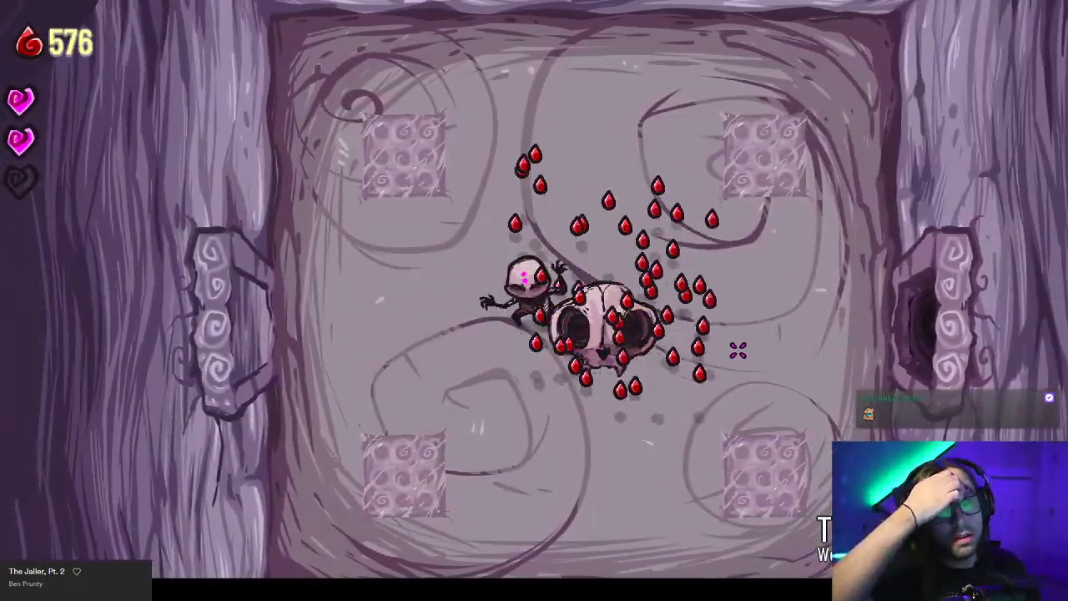
pyautogui.press('w')
pyautogui.press('d')
pyautogui.press('s')
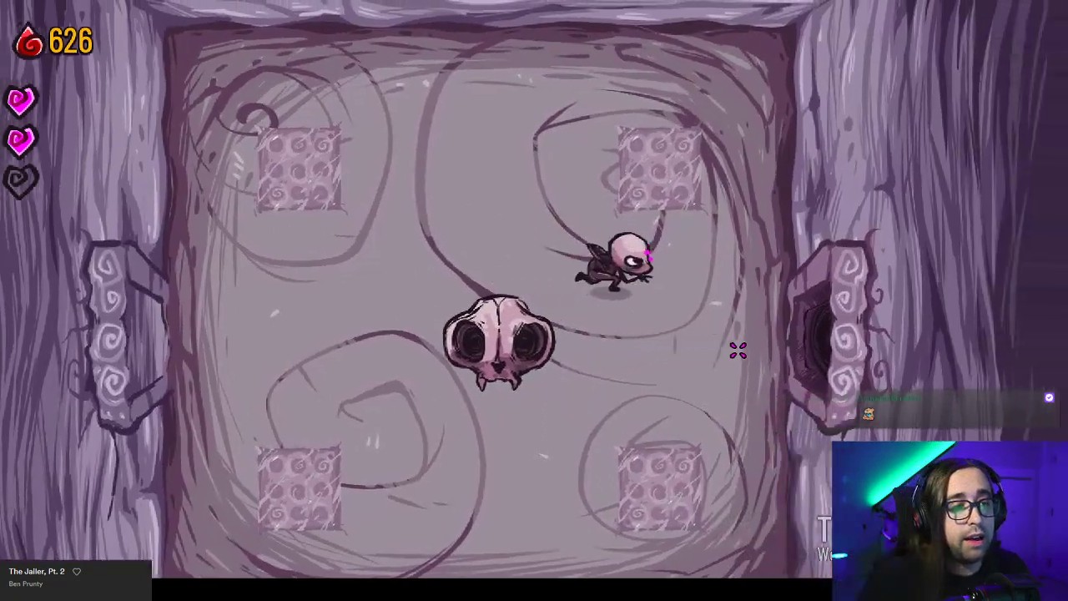
# Approach the pink spirit in the next room and add a Bomb Room to the cycle for 10 blood.
pyautogui.press('d')
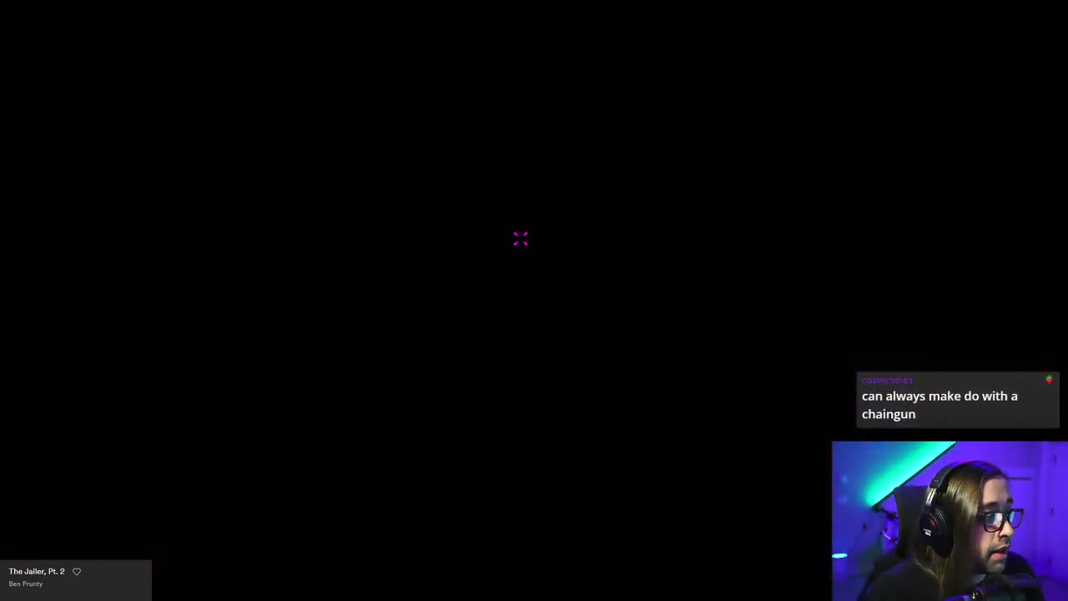
pyautogui.press('d')
pyautogui.press('s')
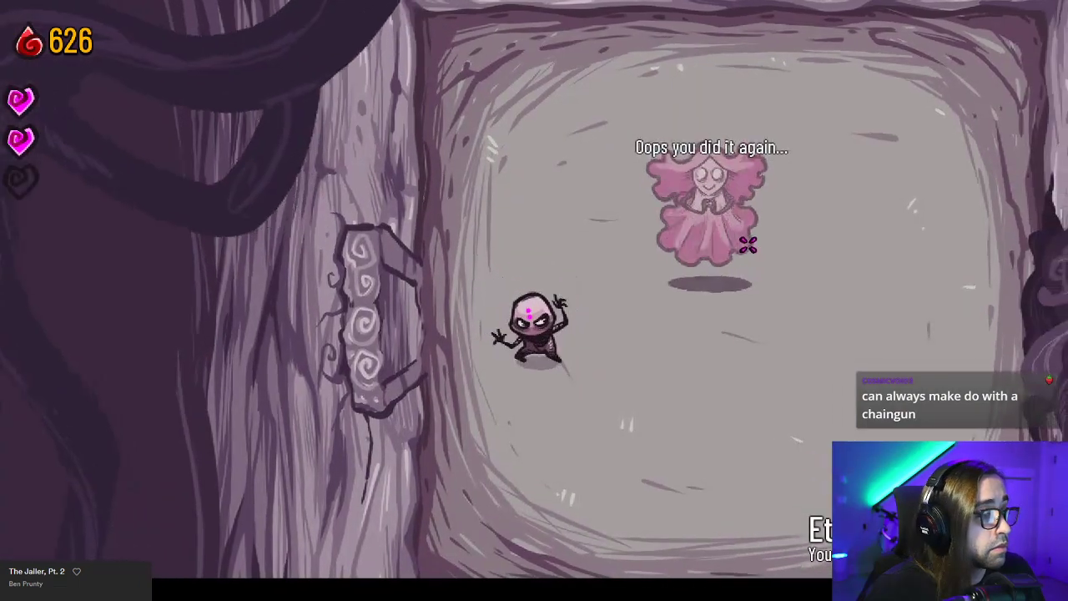
pyautogui.press('d')
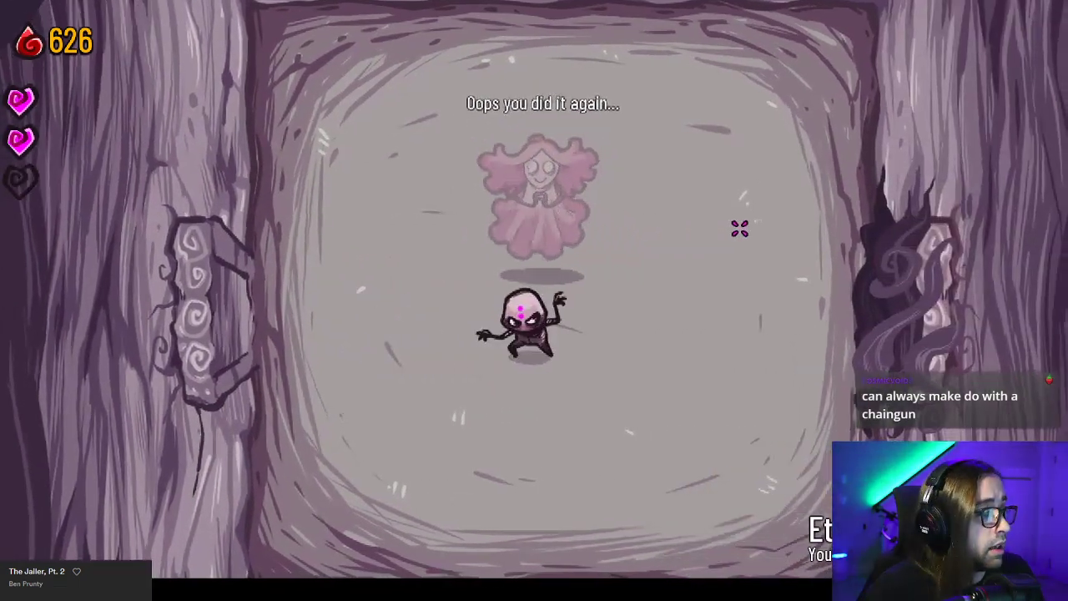
pyautogui.press('w')
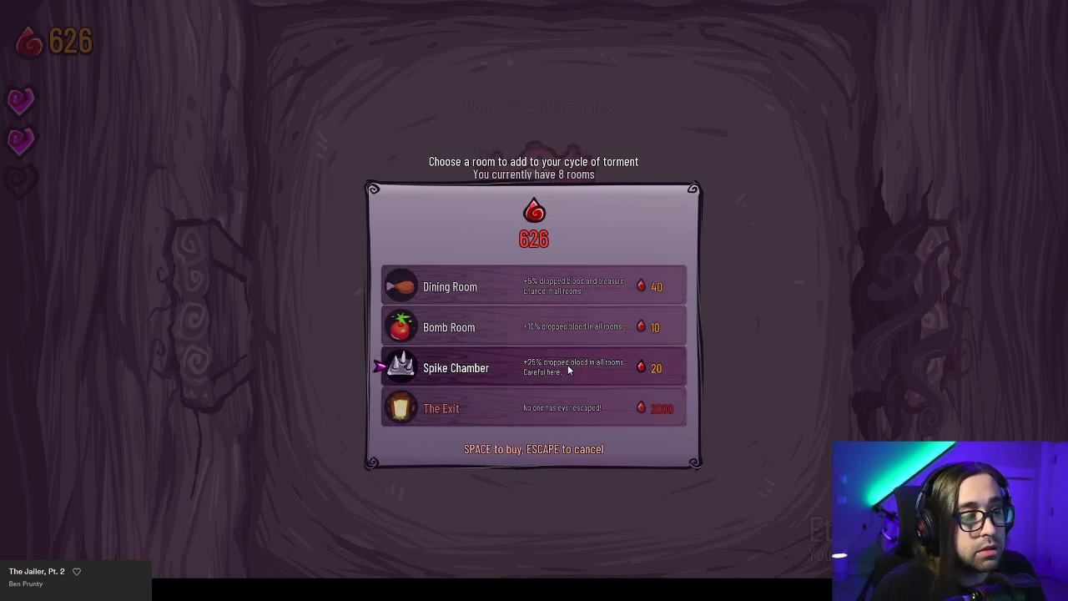
pyautogui.click(537, 320)
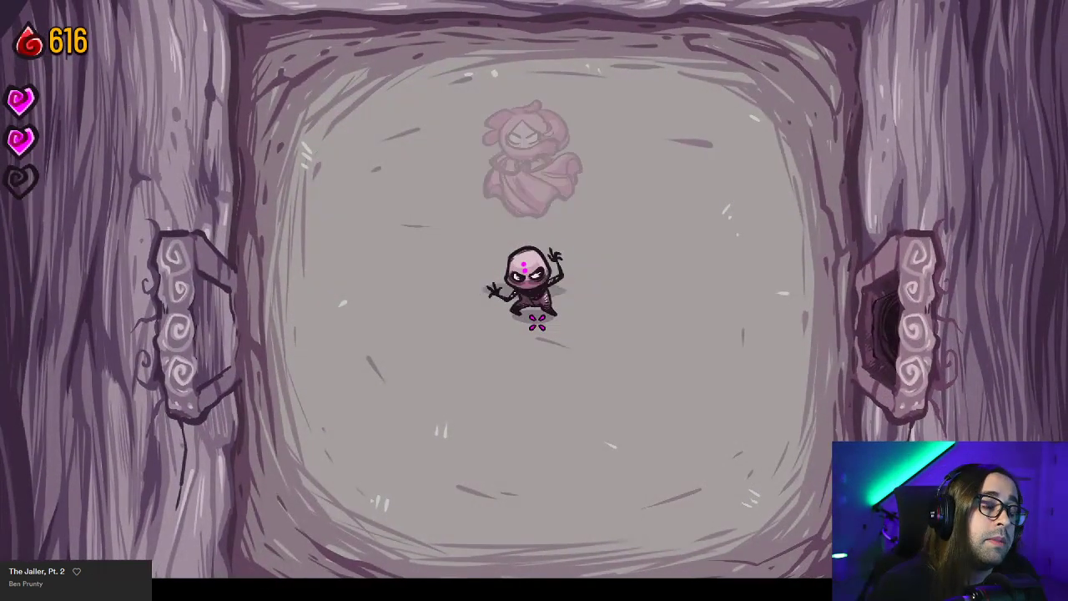
# Enter the Evolving Room and shoot the red-eyed spiders lined up along its middle corridor.
pyautogui.press('d')
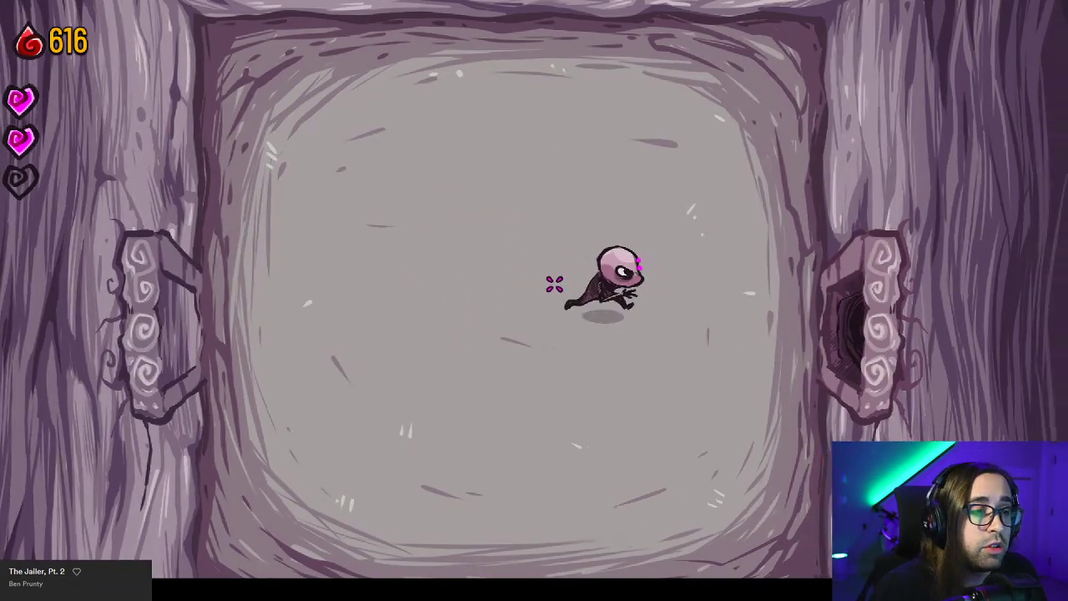
pyautogui.press('d')
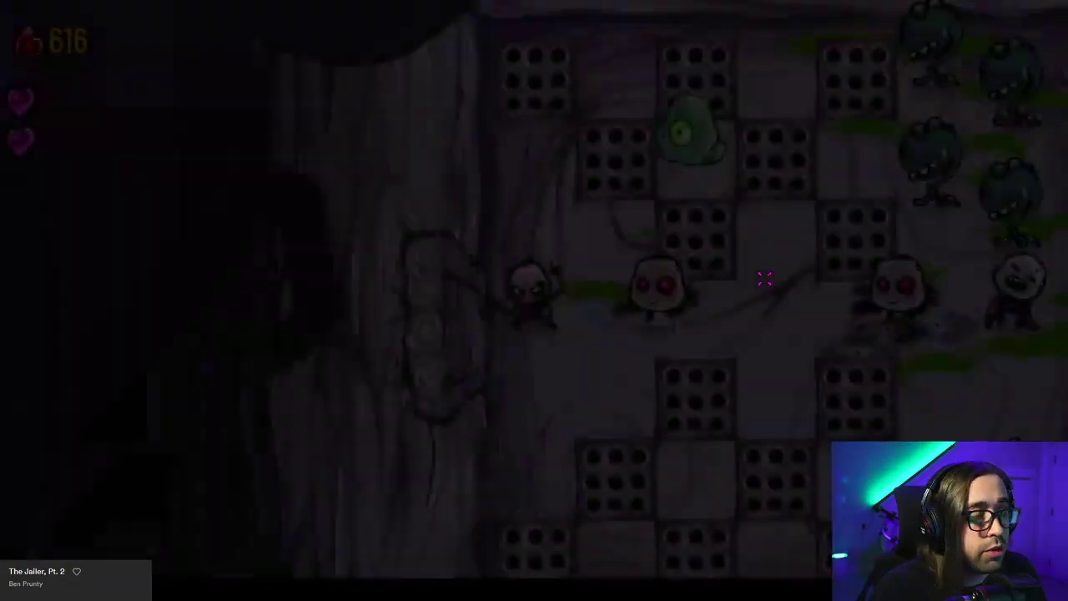
pyautogui.click(733, 308)
pyautogui.click(734, 309)
pyautogui.click(885, 301)
pyautogui.press('s')
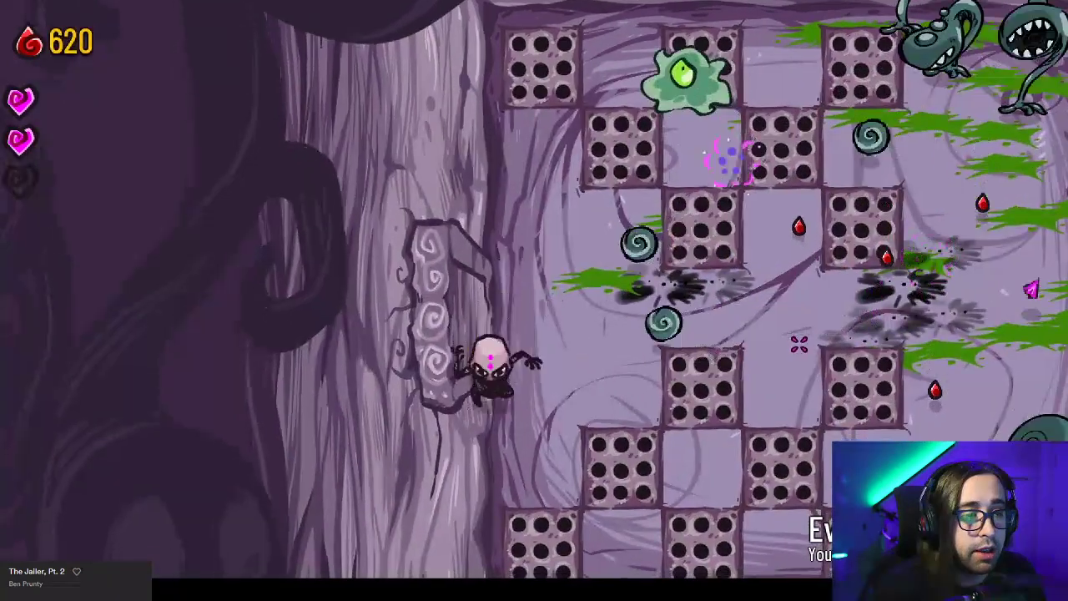
# Kill the green one-eyed slime among the upper spike tiles from beside the Evolving Room's entrance.
pyautogui.click(651, 146)
pyautogui.click(643, 158)
pyautogui.press('w')
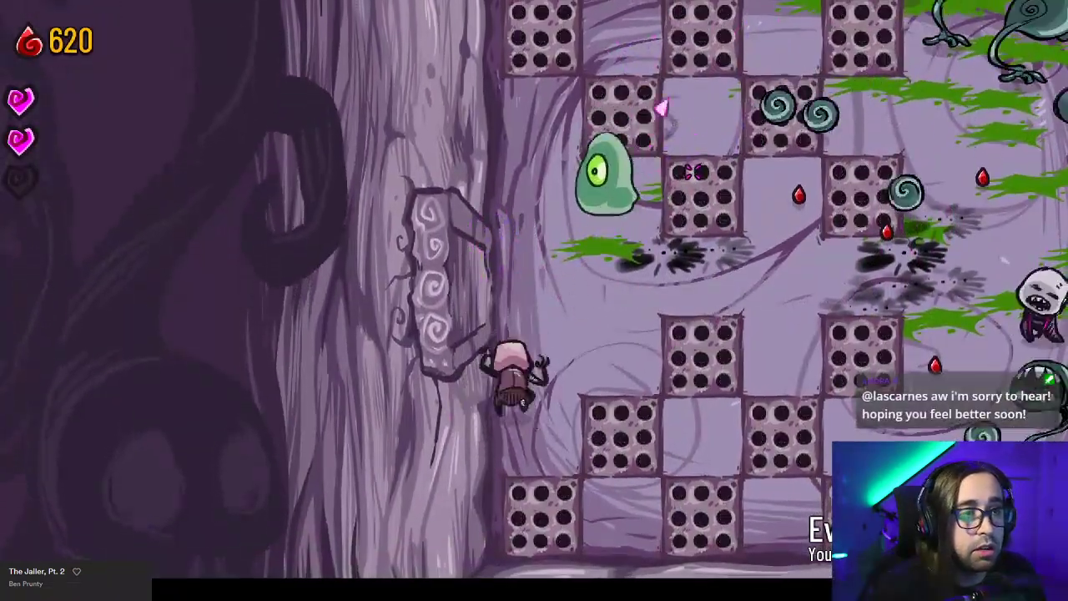
pyautogui.click(607, 212)
pyautogui.press('w')
# Fire at the tentacle plants in the Evolving Room's upper far corner while moving along the entrance wall.
pyautogui.click(768, 158)
pyautogui.click(868, 117)
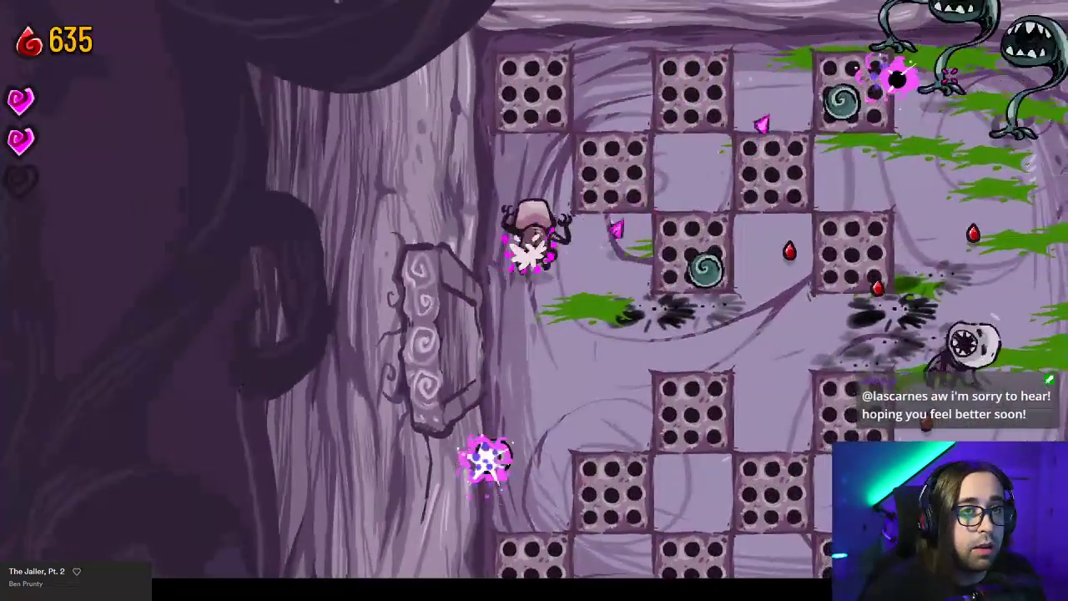
pyautogui.click(873, 112)
pyautogui.press('s')
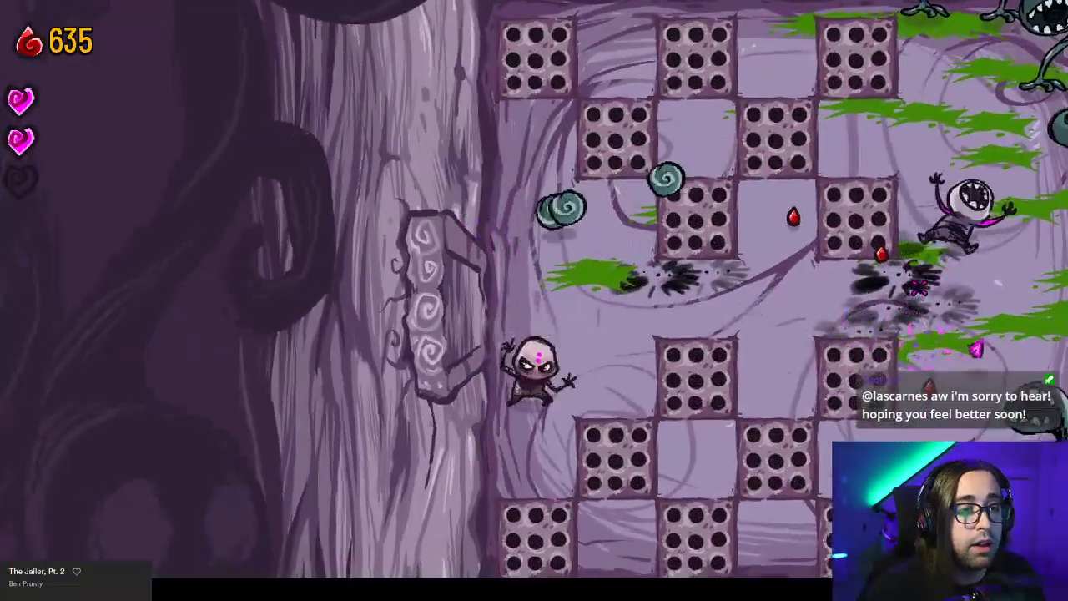
# Shoot down the zombie approaching through the Evolving Room's middle corridor while dodging the plants' spiral shots.
pyautogui.press('d')
pyautogui.click(901, 367)
pyautogui.click(829, 394)
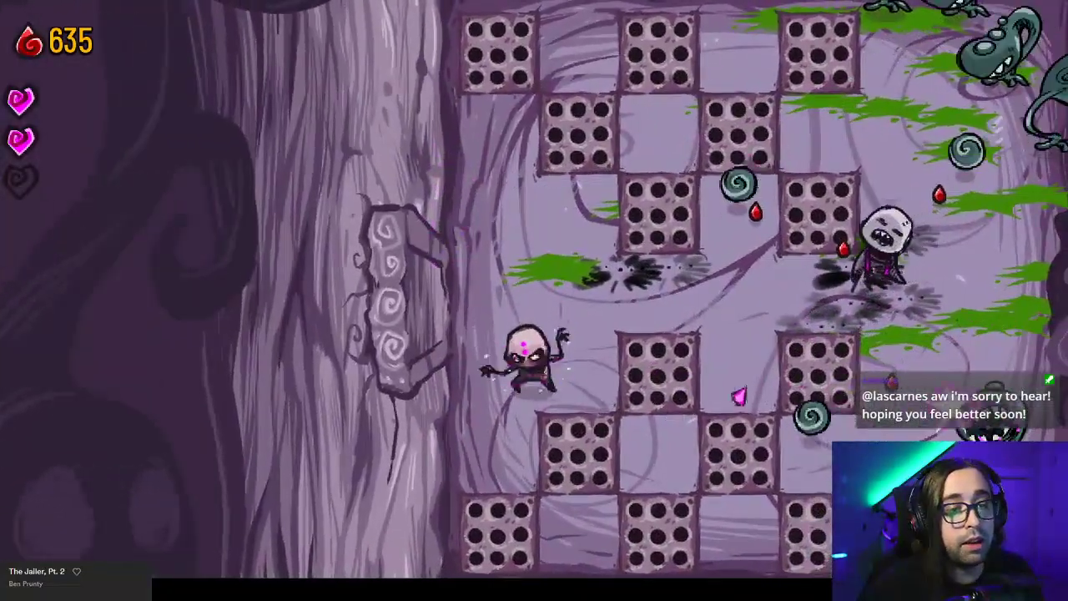
pyautogui.press('w')
pyautogui.press('a')
pyautogui.press('w')
pyautogui.click(868, 250)
pyautogui.click(885, 251)
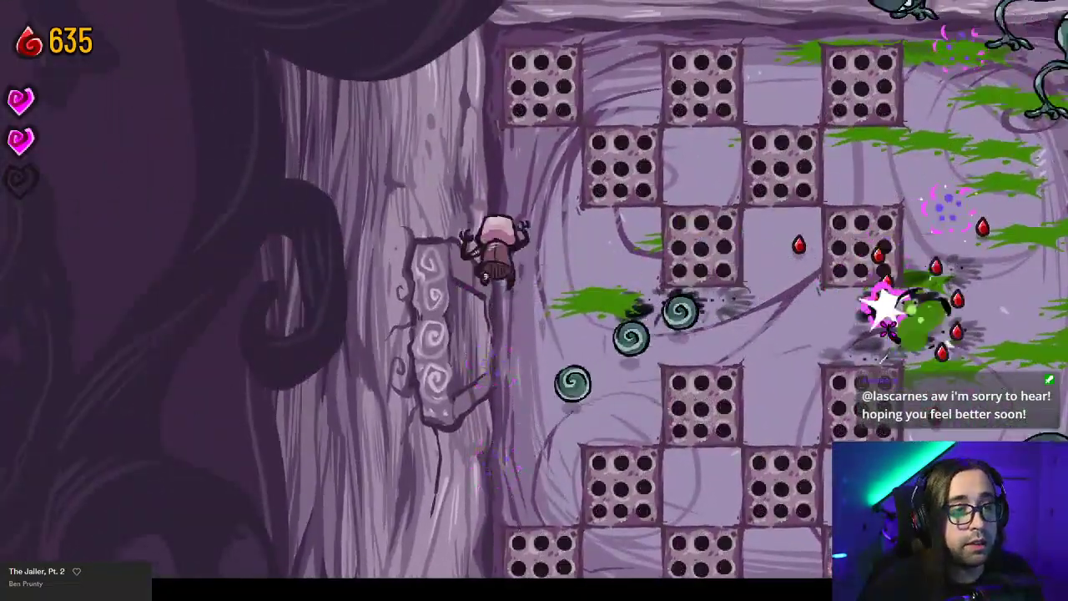
# Keep shooting toward the far side of the Evolving Room while weaving around spiral shots near the entrance.
pyautogui.press('d')
pyautogui.press('s')
pyautogui.press('s')
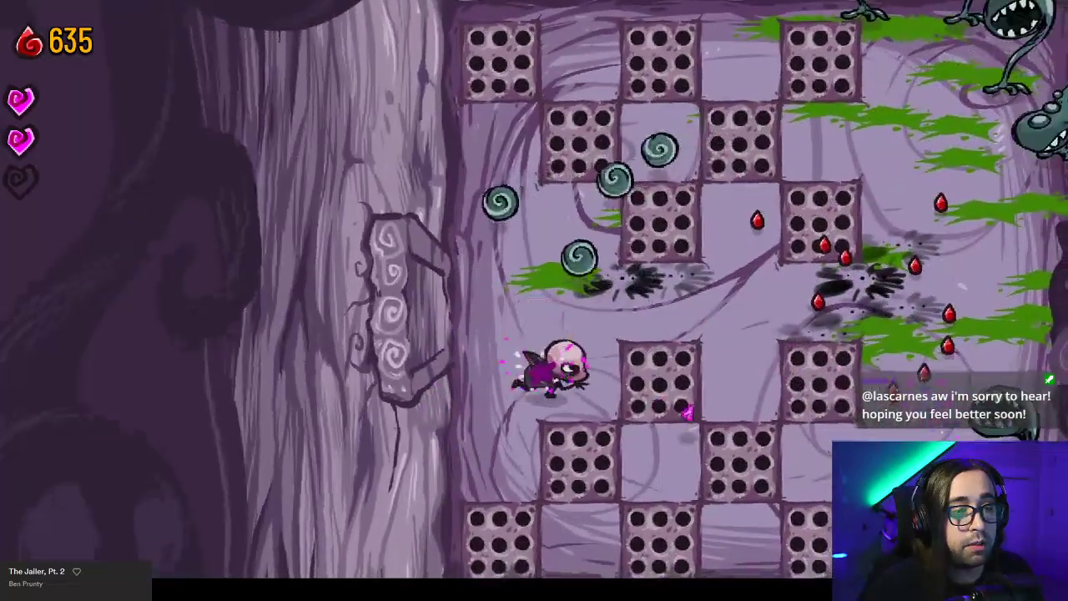
pyautogui.press('a')
pyautogui.press('w')
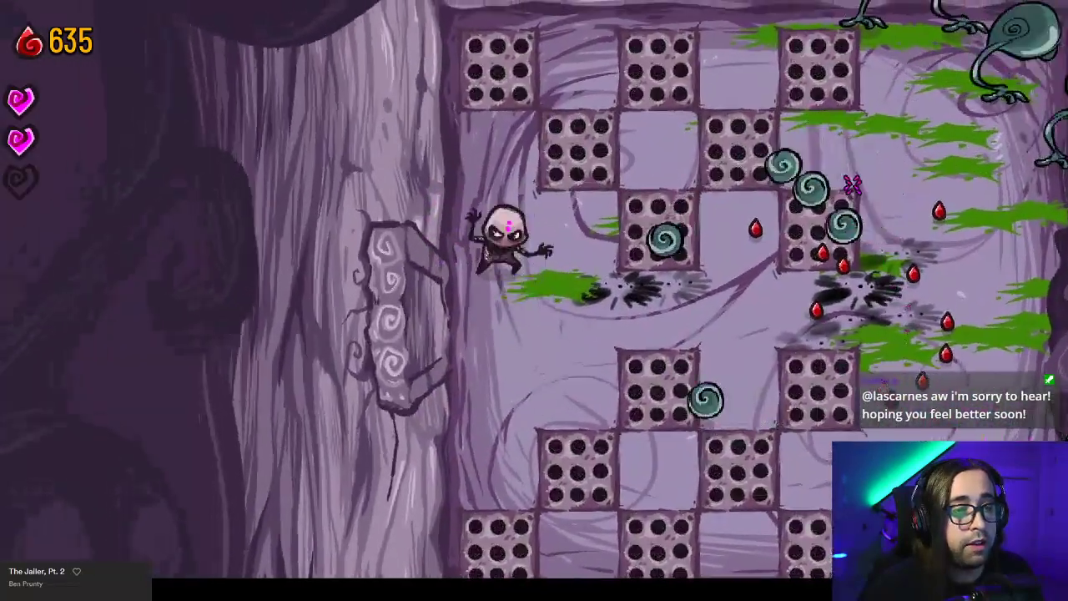
# Grab blood drops from the middle corridor, then retreat to the entrance wall to evade the incoming spiral shots.
pyautogui.press('d')
pyautogui.press('d')
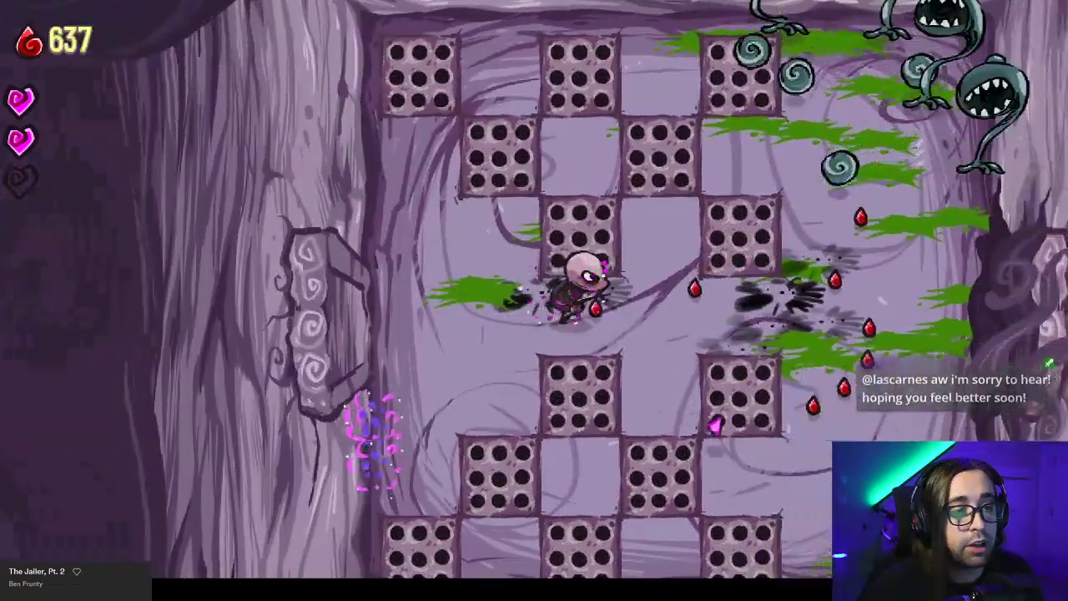
pyautogui.press('a')
pyautogui.press('s')
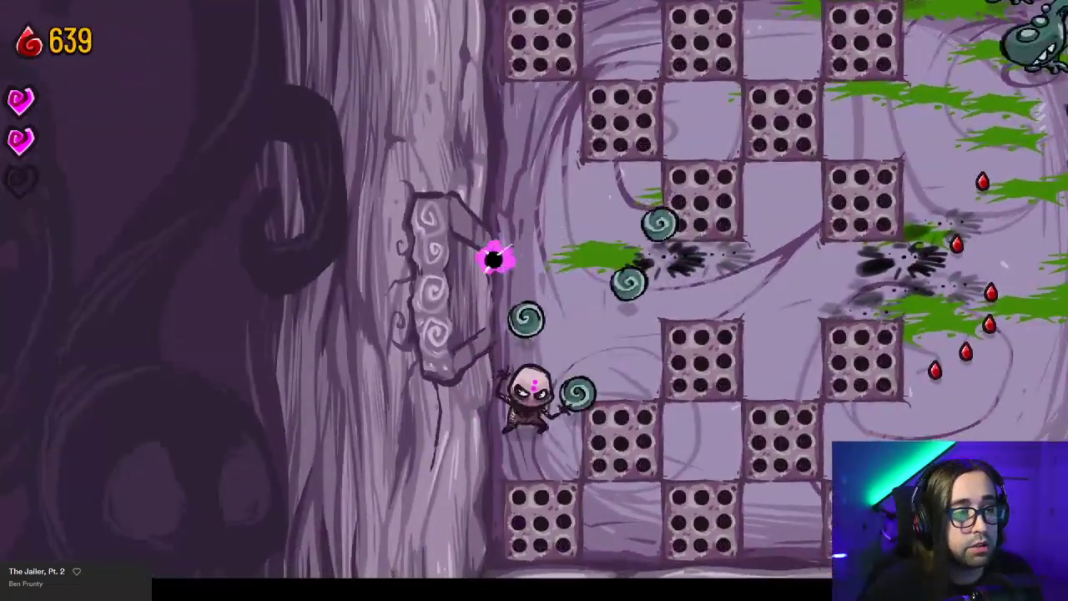
pyautogui.press('s')
pyautogui.press('a')
pyautogui.press('w')
pyautogui.press('d')
pyautogui.press('a')
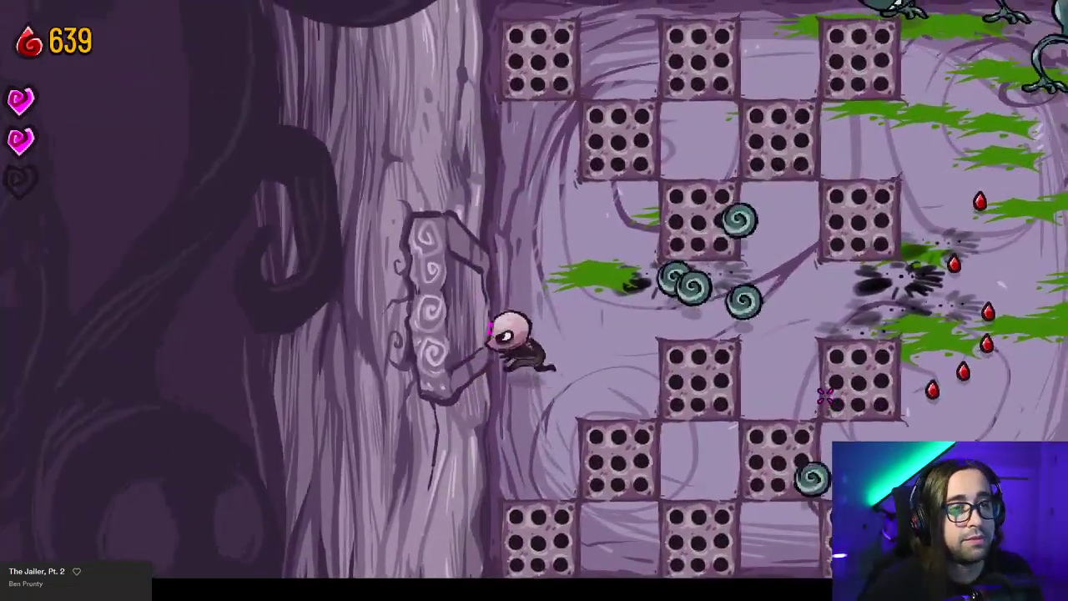
# Cross the middle corridor to the sealed exit and shoot the tentacle plants along the far wall.
pyautogui.press('w')
pyautogui.press('d')
pyautogui.press('d')
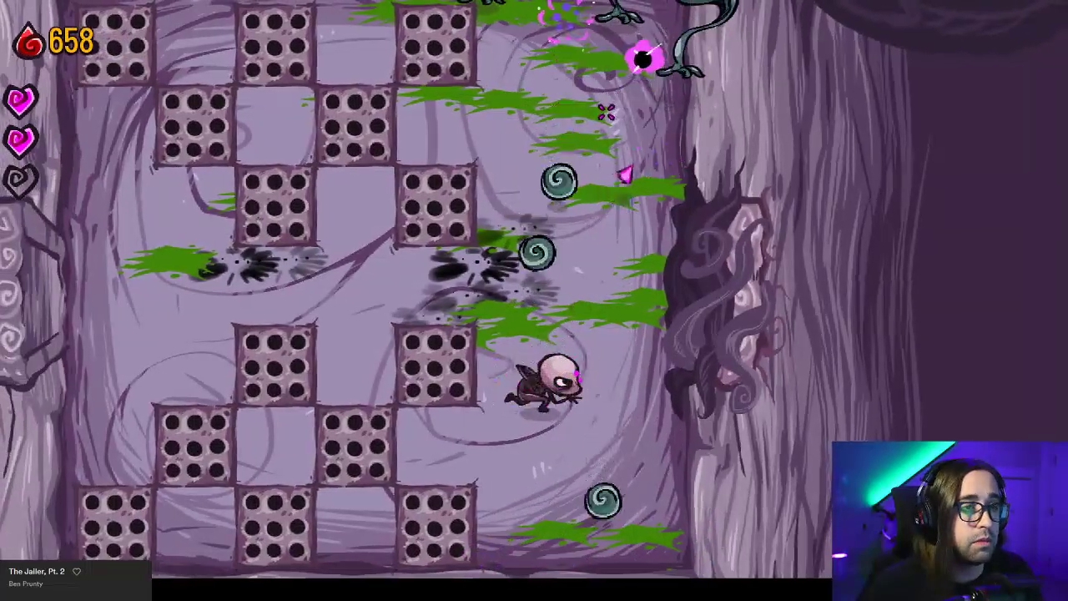
pyautogui.press('d')
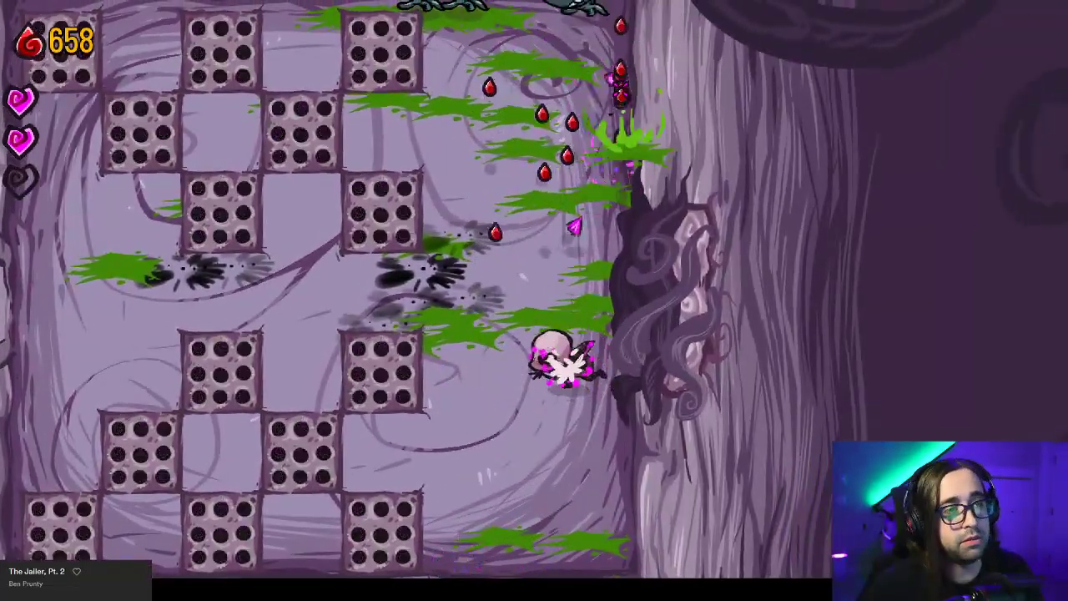
# Collect the remaining blood across the upper part of the cleared Evolving Room and leave through its open exit.
pyautogui.press('a')
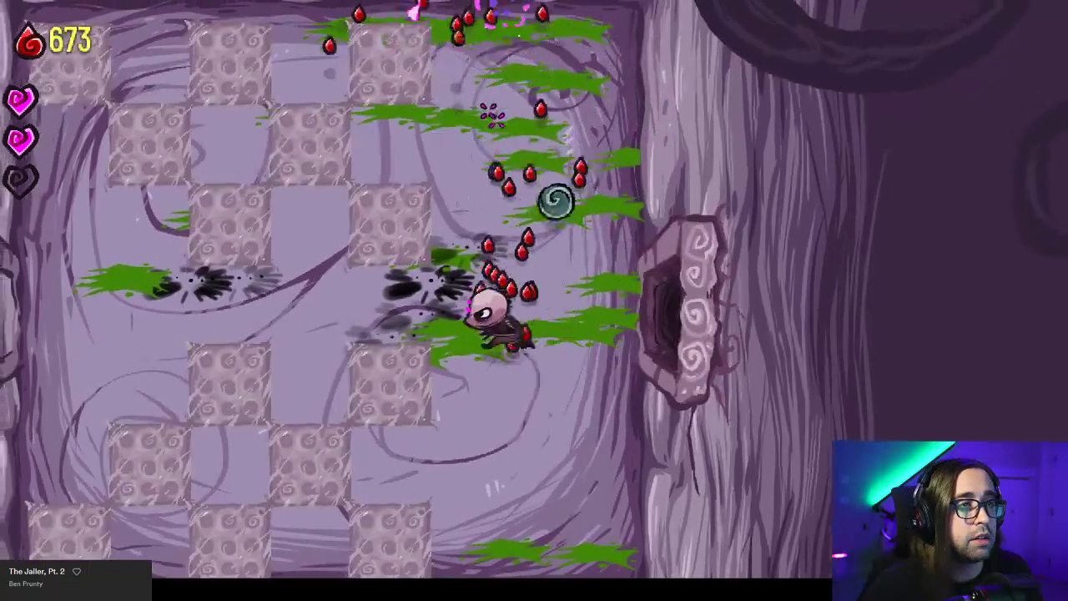
pyautogui.press('w')
pyautogui.press('a')
pyautogui.press('w')
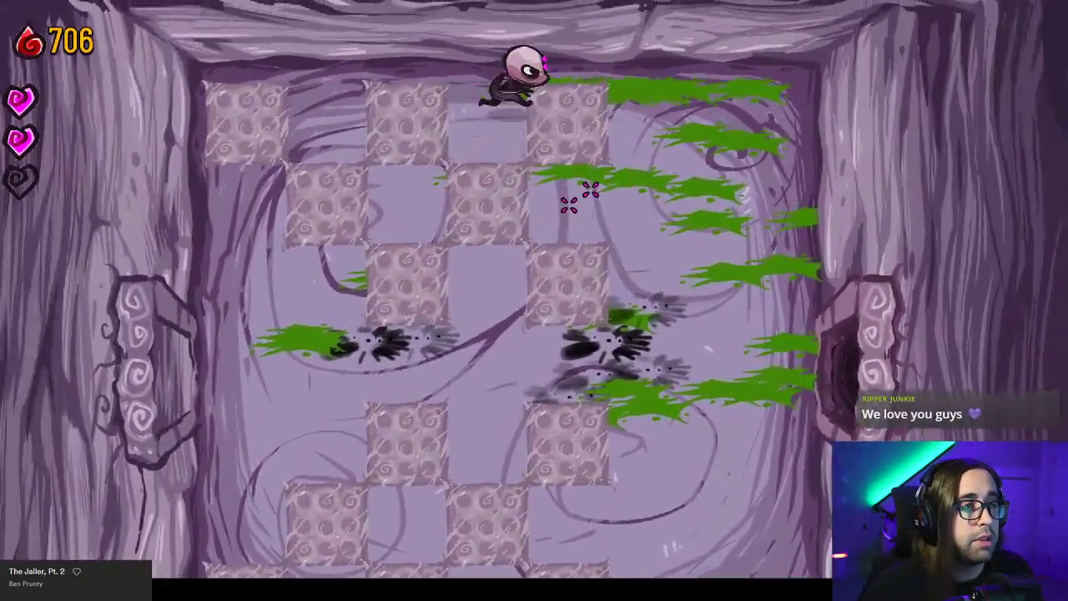
pyautogui.press('d')
pyautogui.press('s')
pyautogui.press('d')
# Clear the Zombie Room by shooting the zombies on both sides while skirting the spike tiles near the entrance.
pyautogui.press('d')
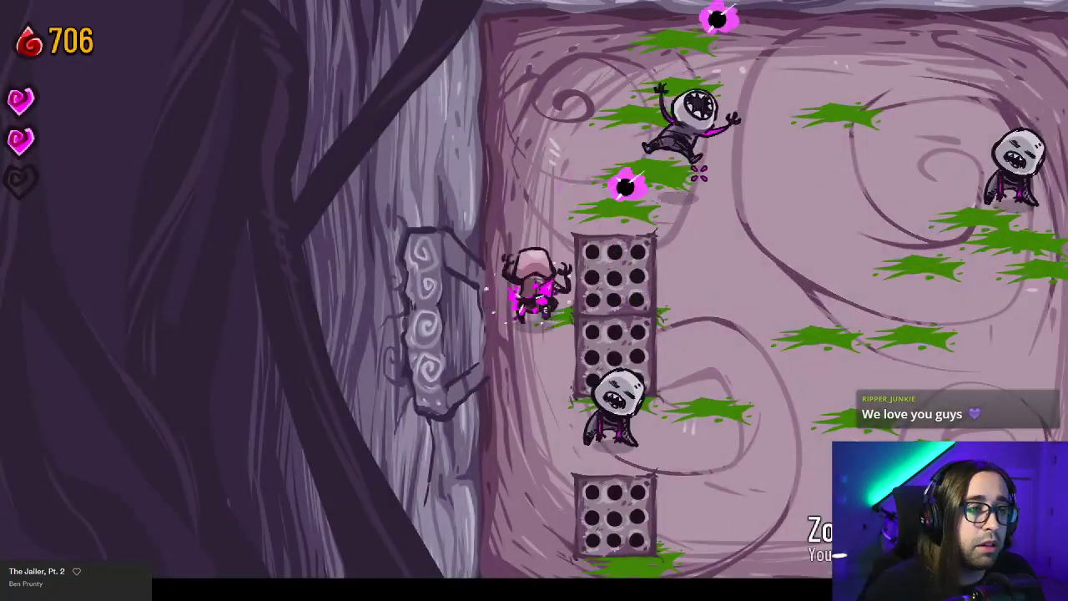
pyautogui.press('w')
pyautogui.moveTo(699, 174); pyautogui.dragTo(897, 234)
pyautogui.press('w')
pyautogui.press('d')
pyautogui.moveTo(923, 281); pyautogui.dragTo(807, 465)
pyautogui.press('d')
pyautogui.press('d')
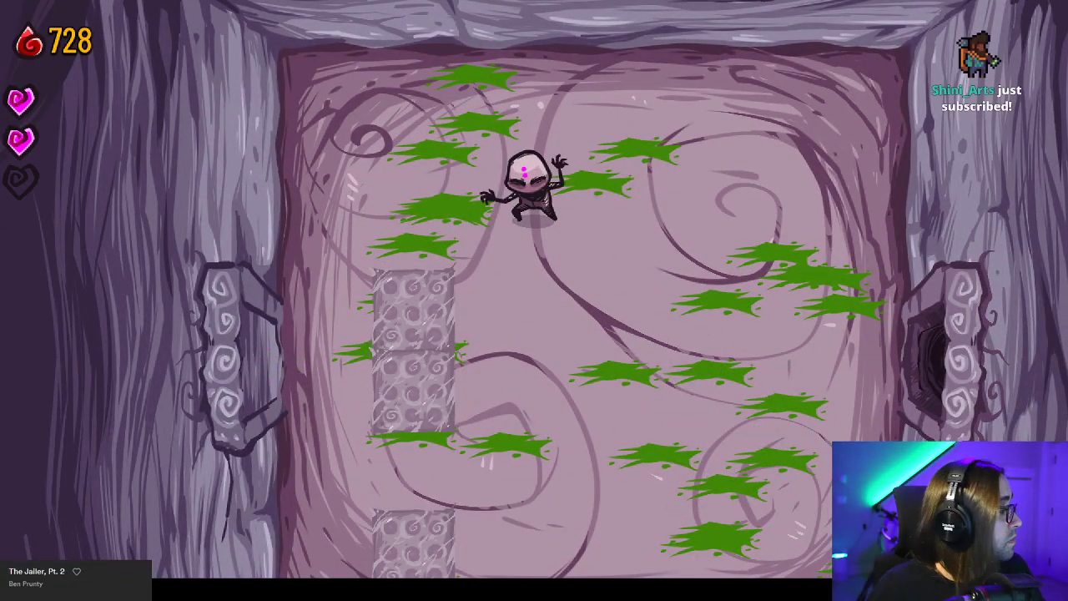
# Glance at the heaps channel in Discord, return to the game, and resume it from pause.
pyautogui.hotkey('alt', 'Tab')
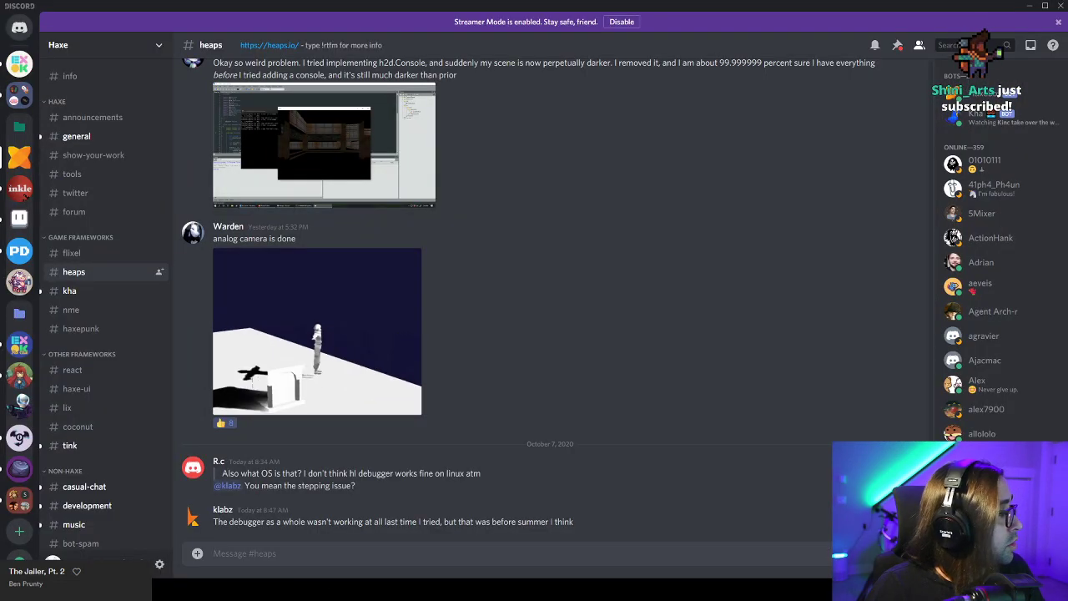
pyautogui.hotkey('alt', 'Tab')
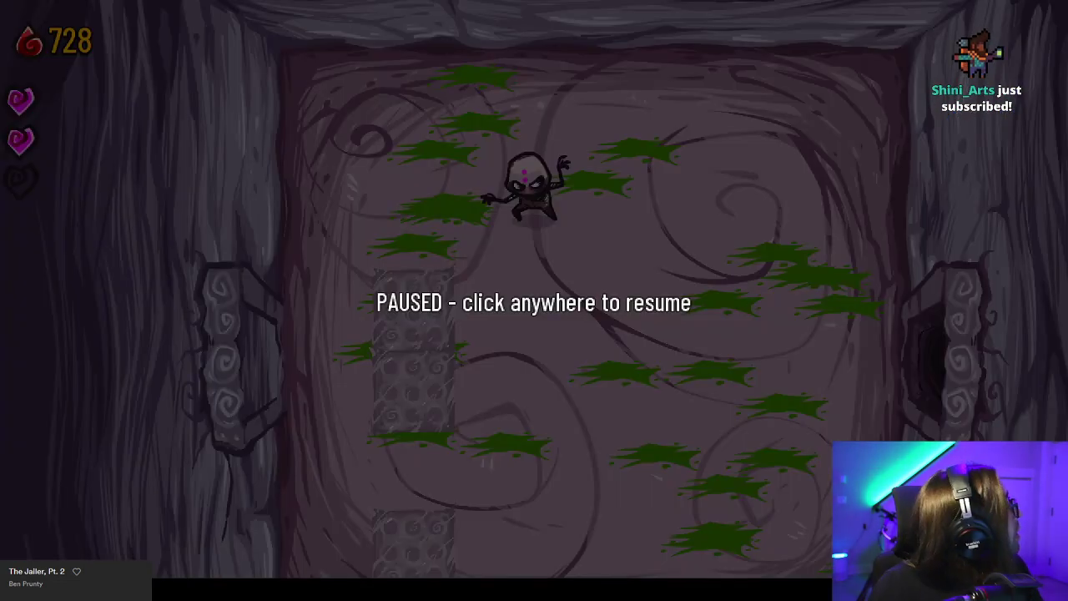
pyautogui.click(456, 250)
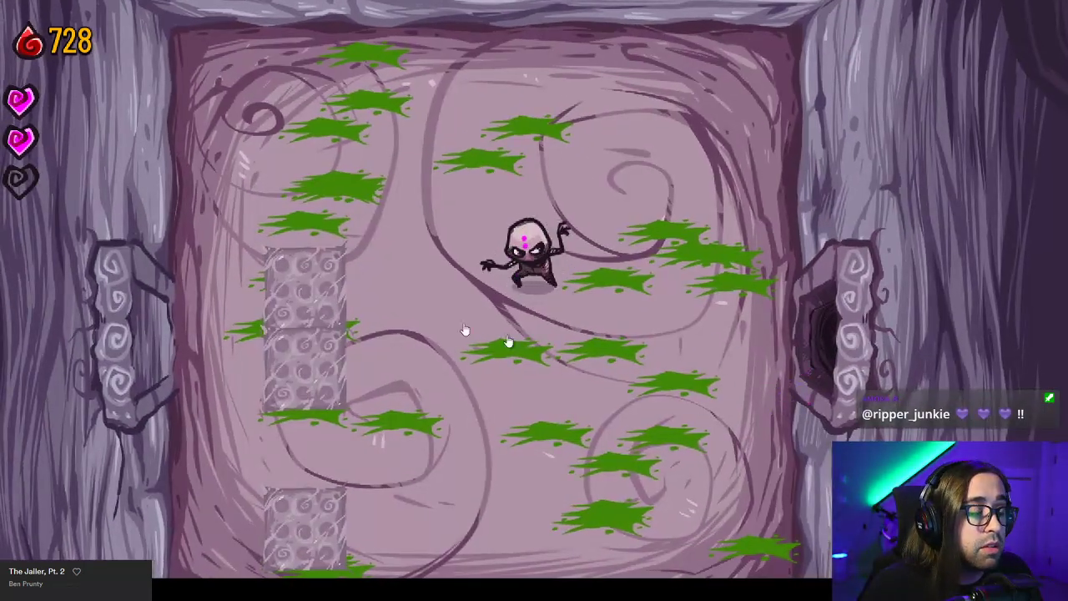
# Pause and resume the game, then leave the green-splattered room through its open exit.
pyautogui.press('Escape')
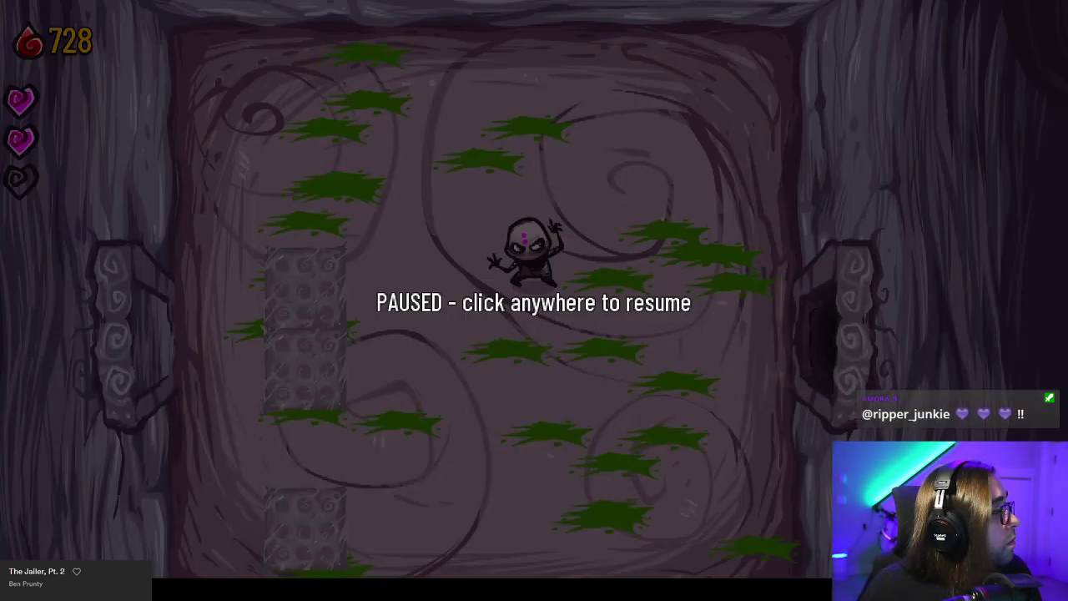
pyautogui.click(503, 224)
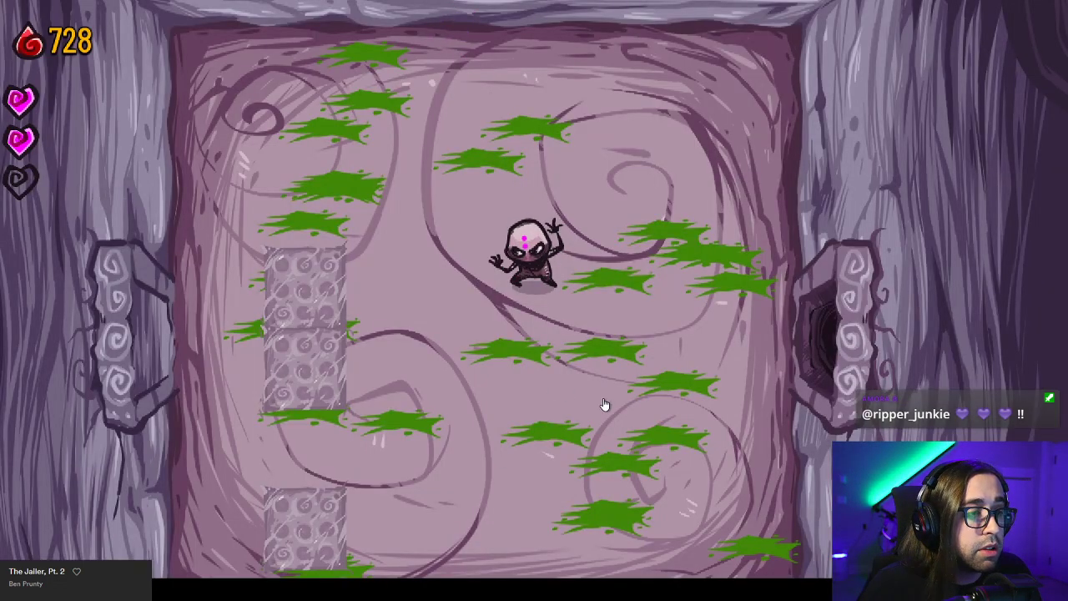
pyautogui.press('d')
pyautogui.press('s')
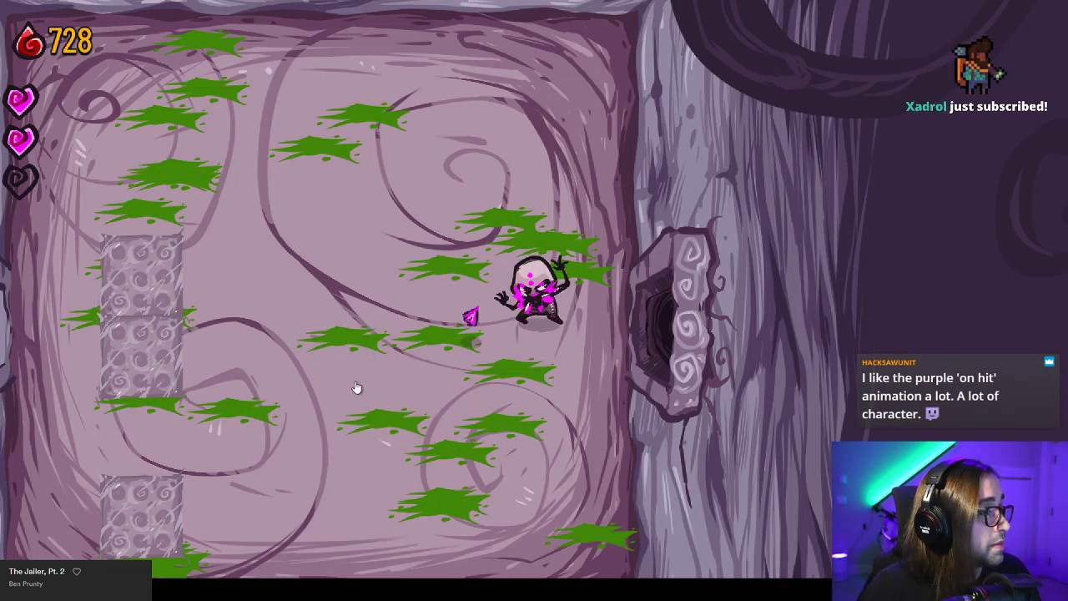
pyautogui.press('w')
pyautogui.press('a')
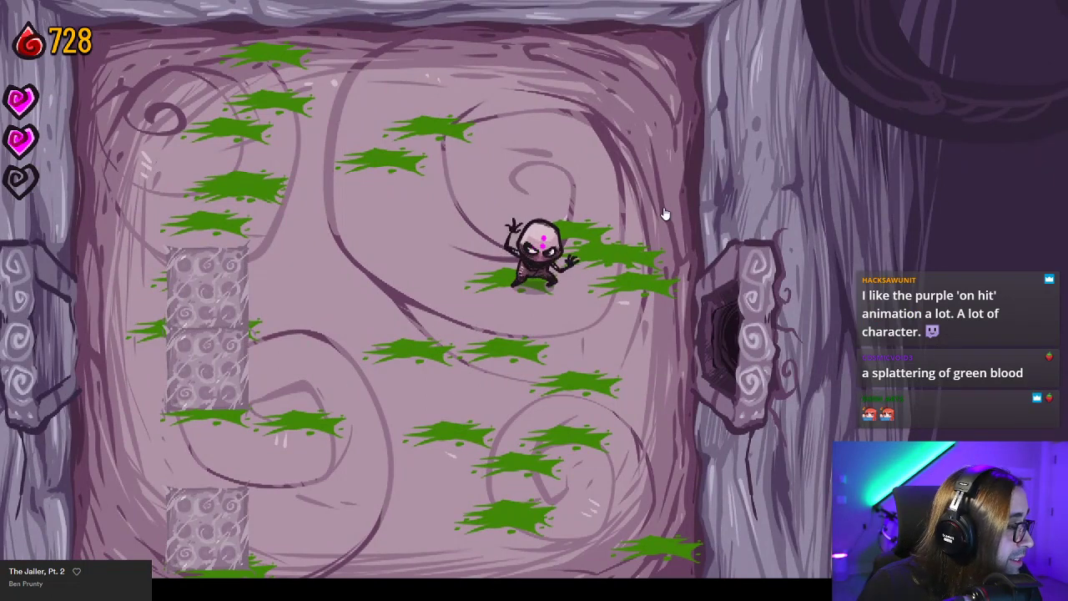
pyautogui.click(710, 204)
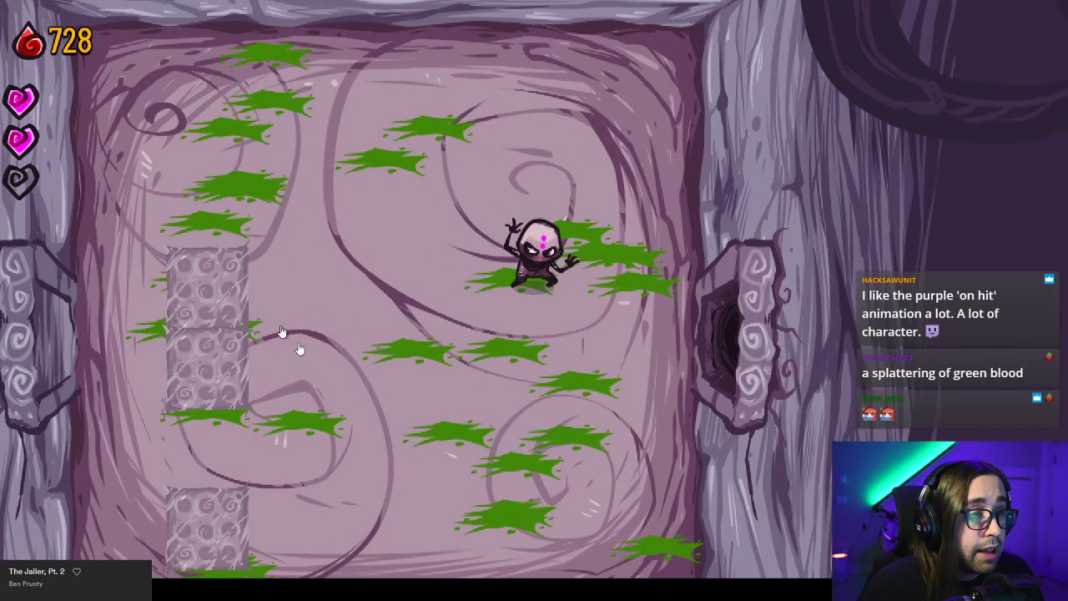
pyautogui.press('d')
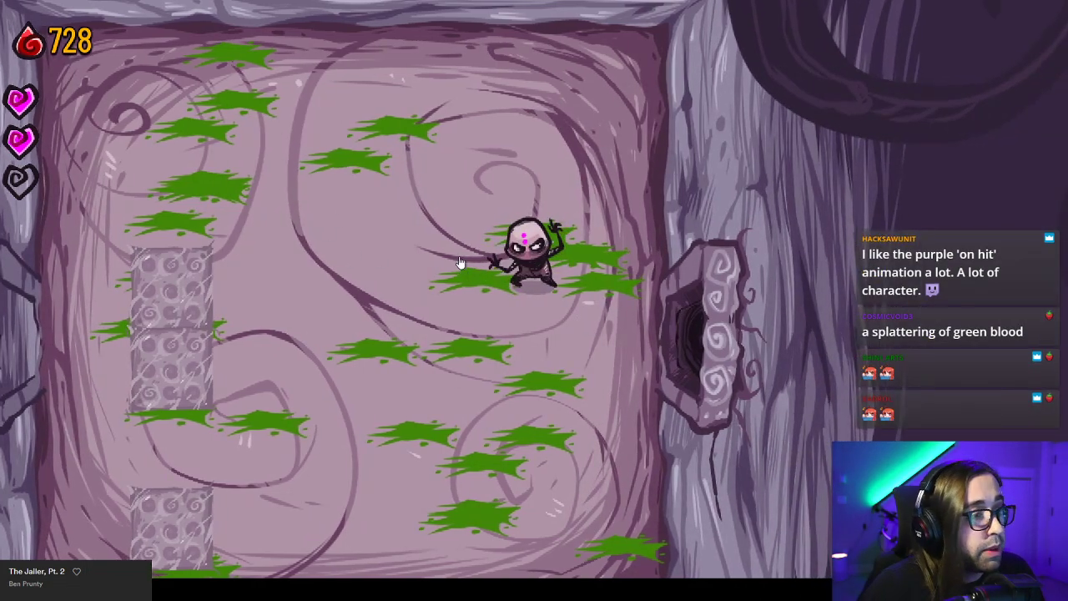
pyautogui.press('d')
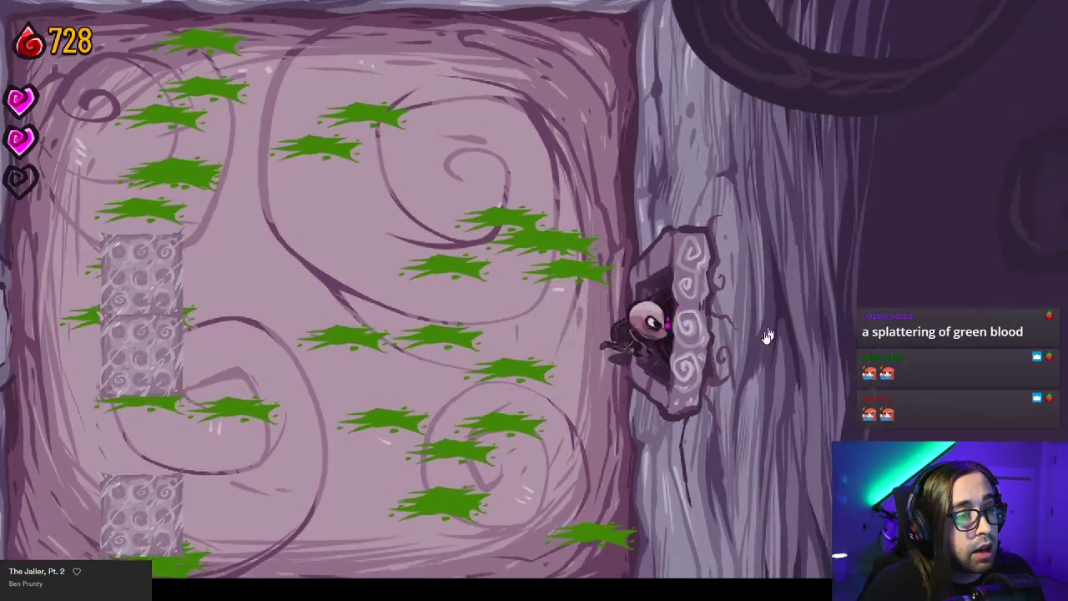
pyautogui.press('d')
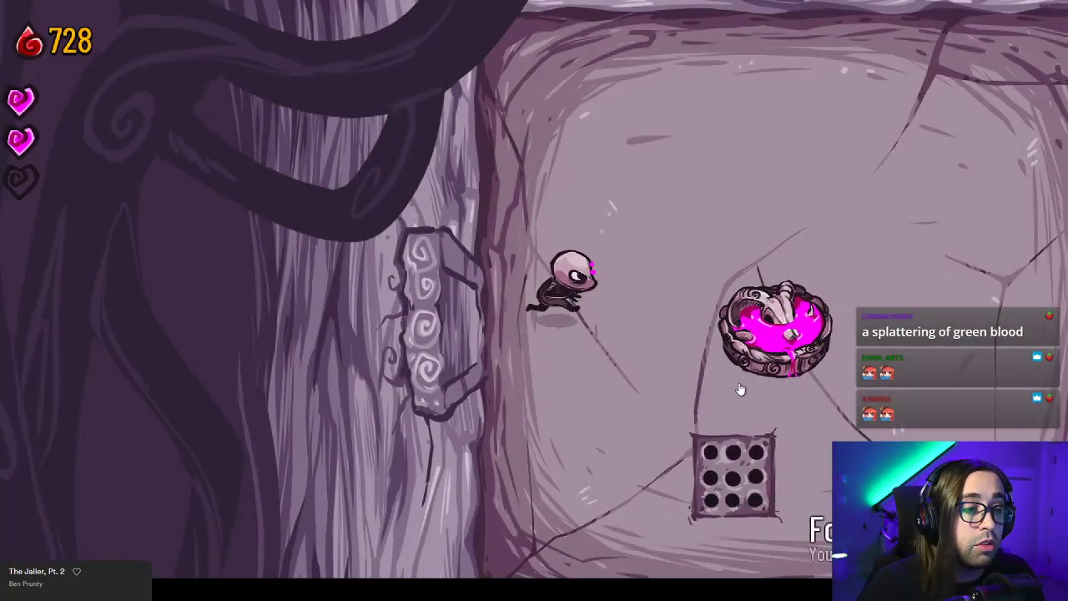
# Restore health at the magenta skull fountain and leave its room through the open exit.
pyautogui.press('w')
pyautogui.press('d')
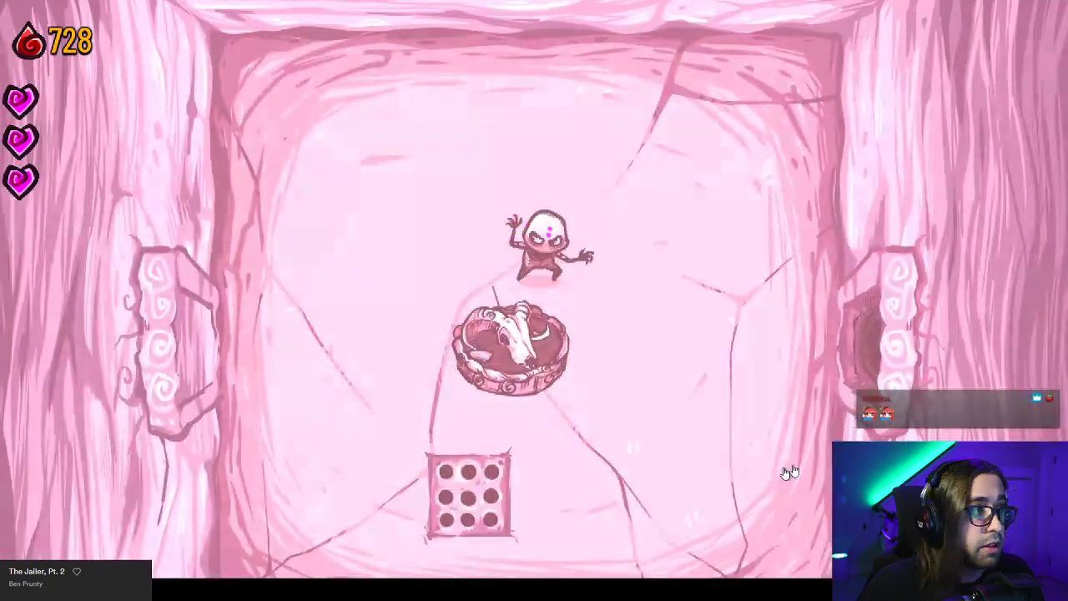
pyautogui.press('d')
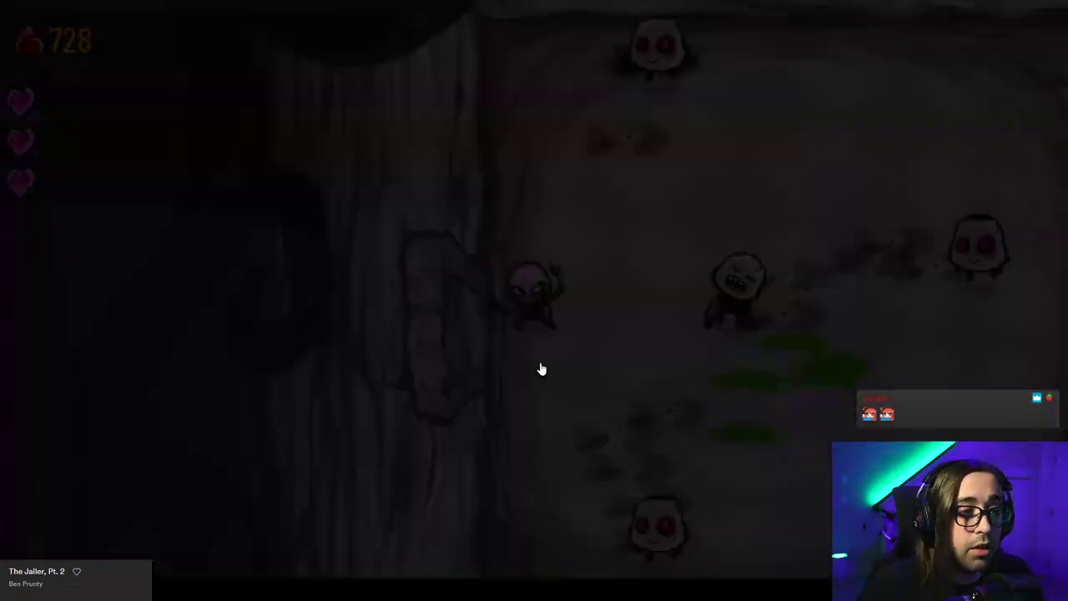
# Clear the enemies from the checkered room, picking up the dropped blood, and leave through the open exit.
pyautogui.click(747, 316)
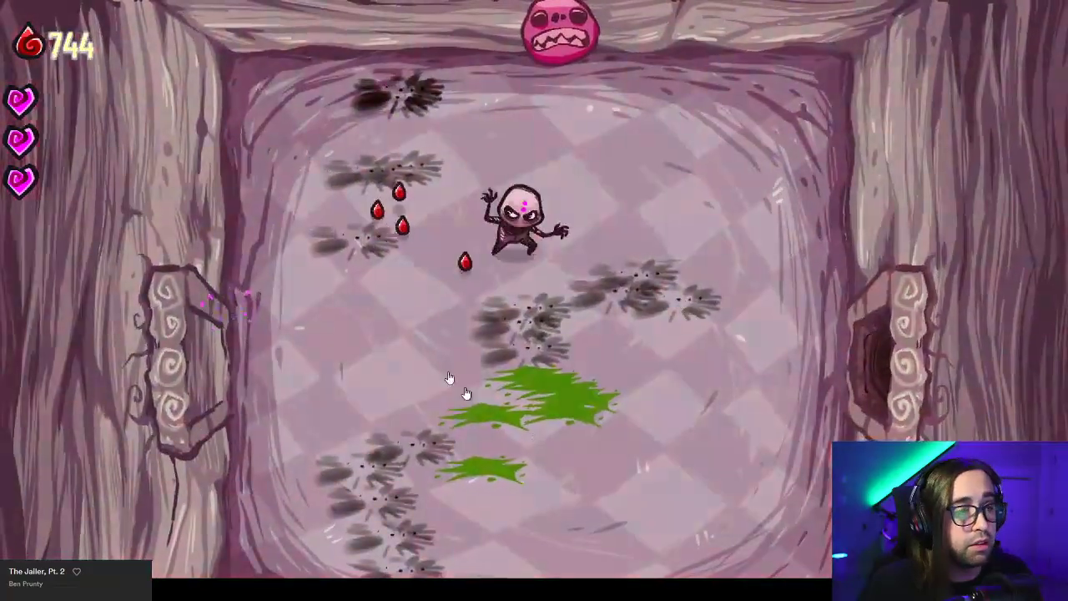
pyautogui.press('a')
pyautogui.press('s')
pyautogui.press('d')
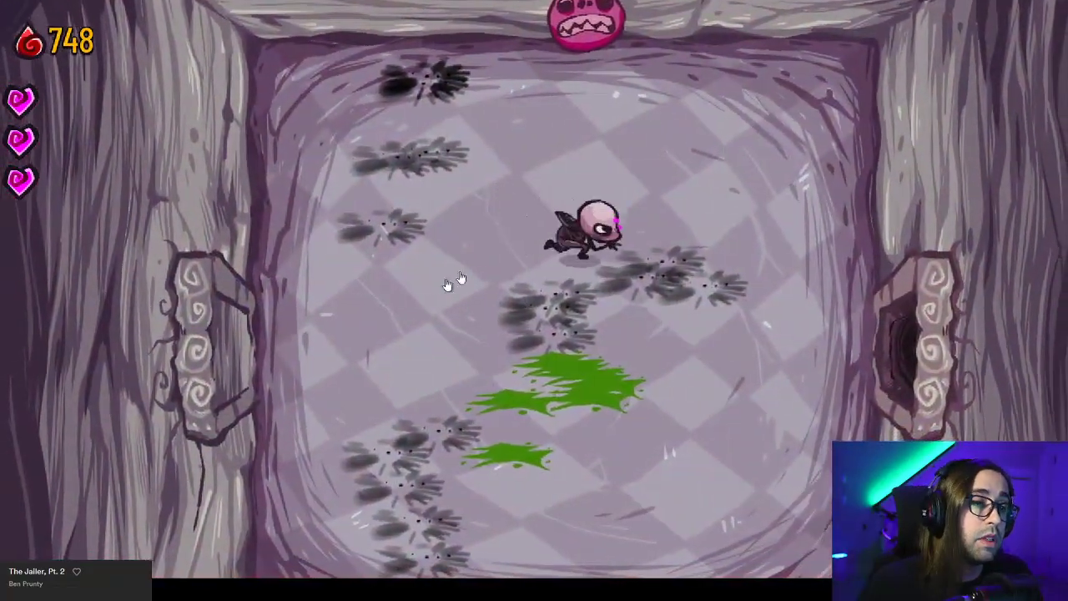
pyautogui.press('d')
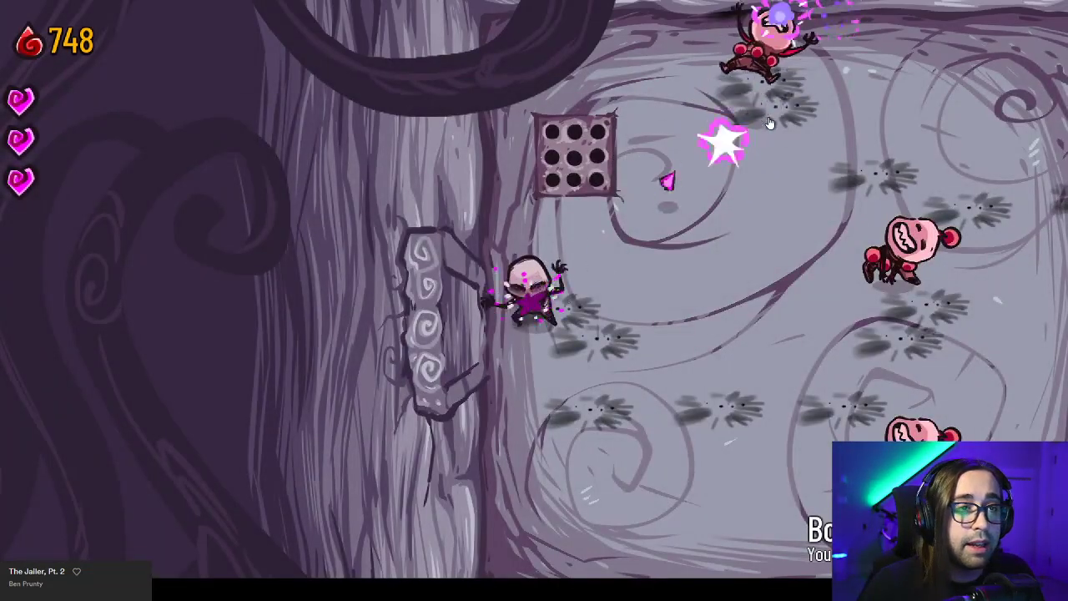
# Shoot at the tomato-throwing clowns in the next room while dodging along its lower wall.
pyautogui.click(766, 125)
pyautogui.press('d')
pyautogui.press('s')
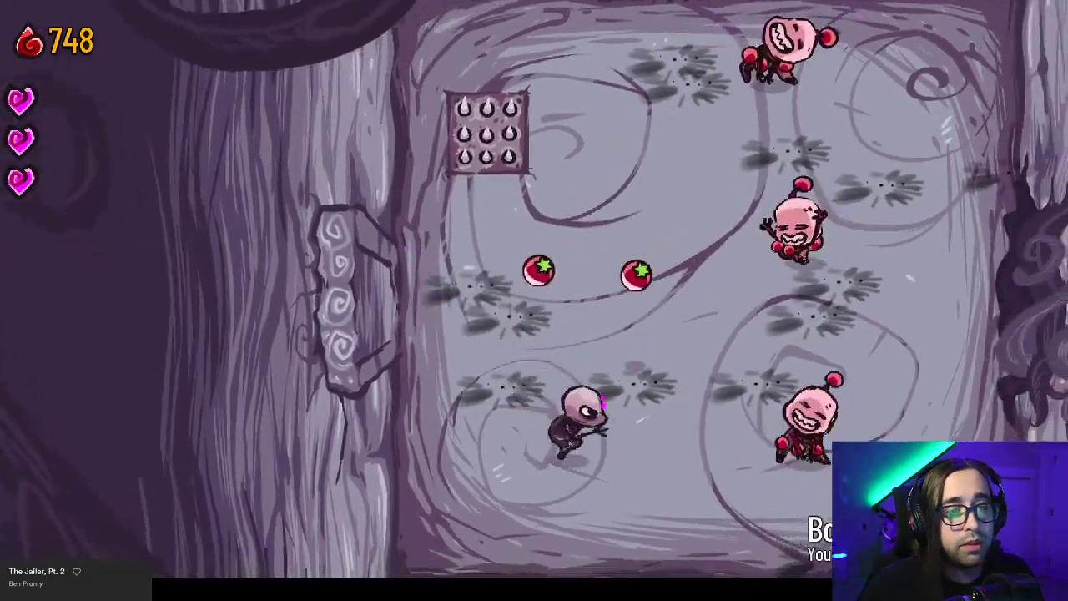
pyautogui.click(810, 409)
pyautogui.press('d')
pyautogui.press('s')
pyautogui.click(760, 326)
pyautogui.click(727, 324)
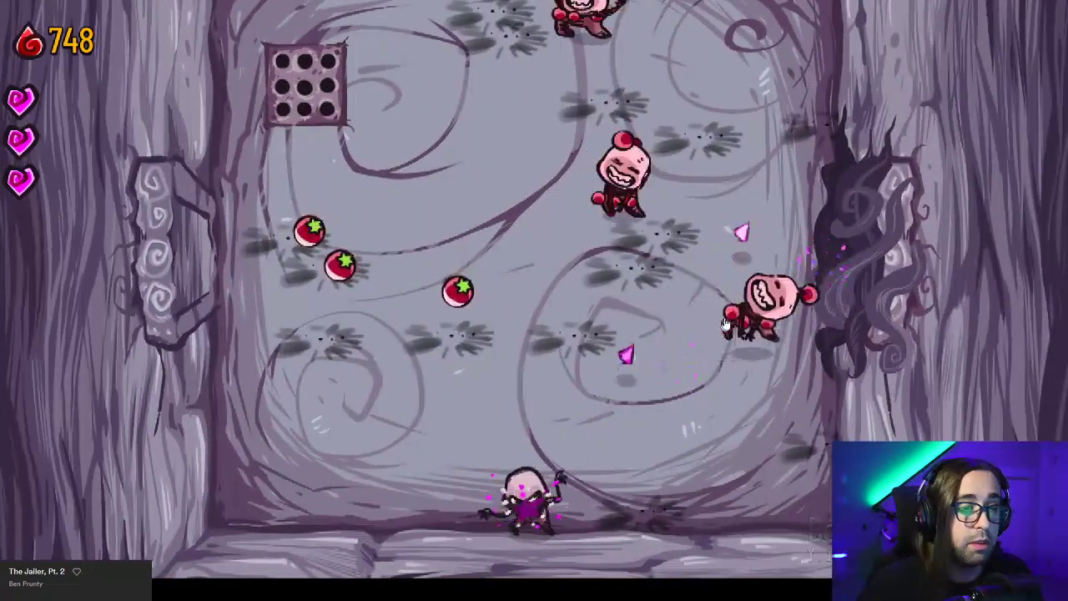
pyautogui.click(817, 334)
pyautogui.press('a')
pyautogui.press('w')
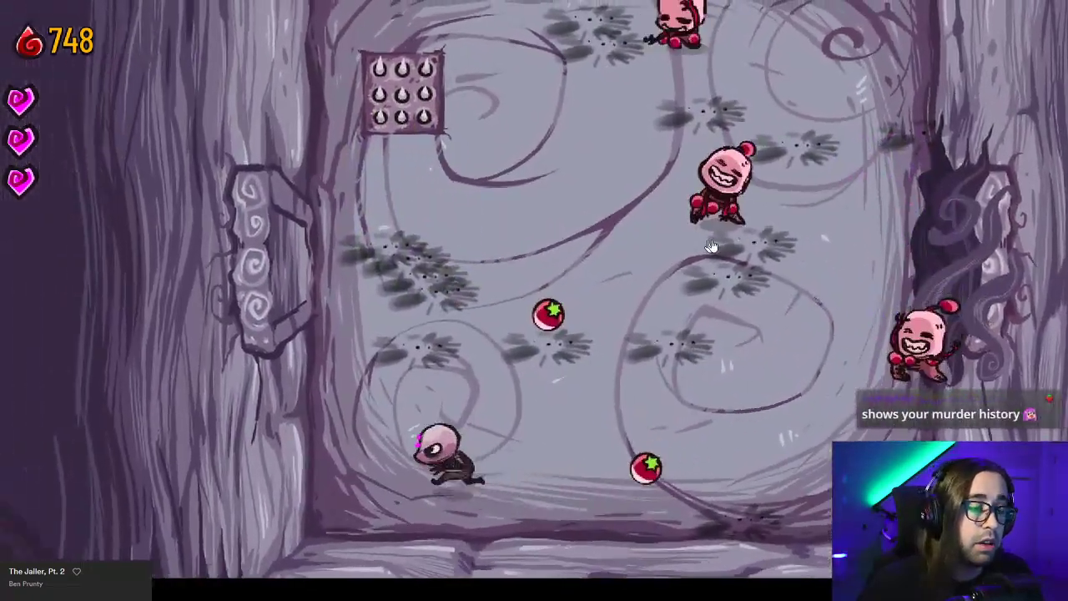
# Circle past the spike tile to the upper wall and shoot the clowns in the upper half of the room.
pyautogui.press('a')
pyautogui.press('w')
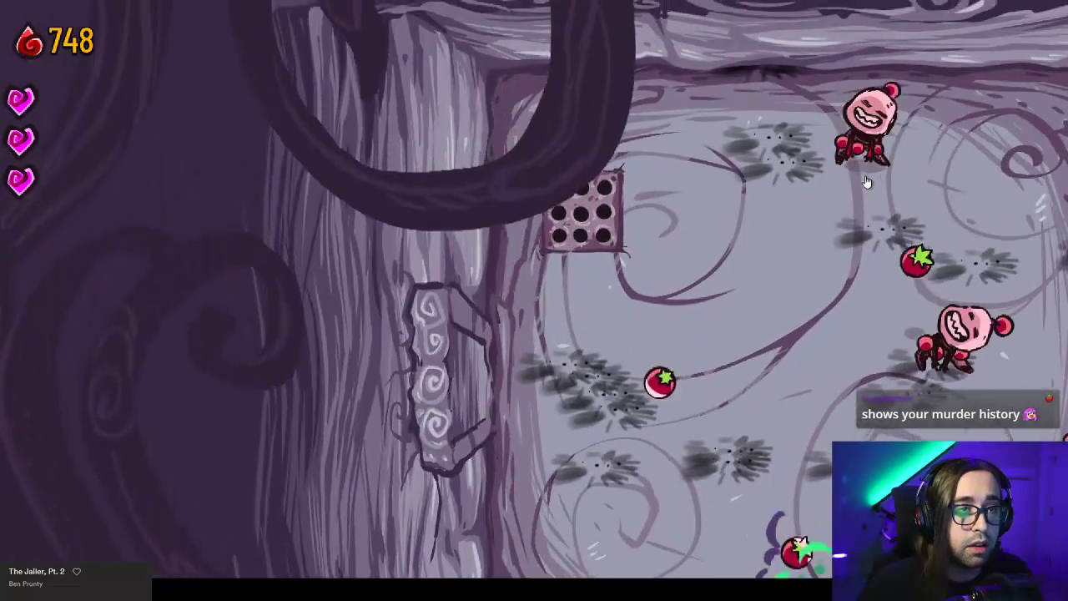
pyautogui.press('d')
pyautogui.click(871, 178)
pyautogui.click(777, 219)
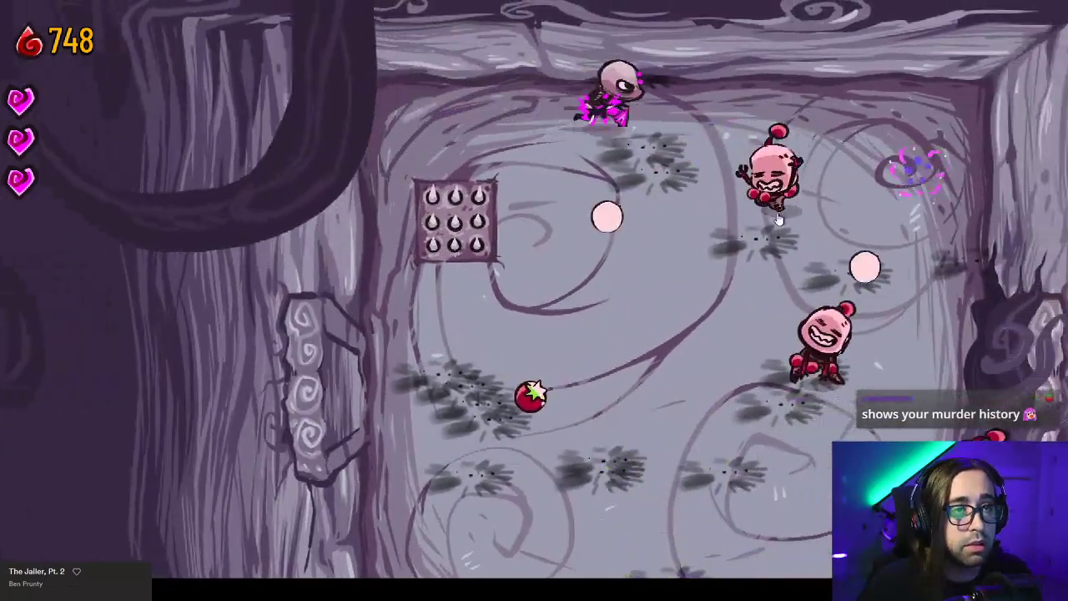
pyautogui.click(734, 250)
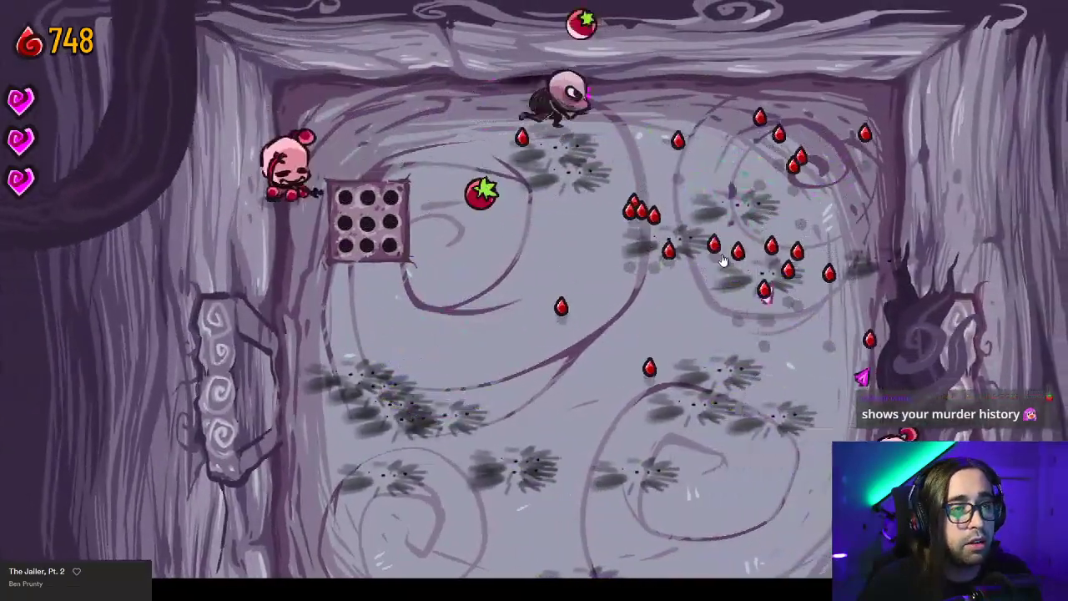
# Fire at the clown near the spike tile and gather the blood drops across the upper part of the room.
pyautogui.press('a')
pyautogui.click(348, 203)
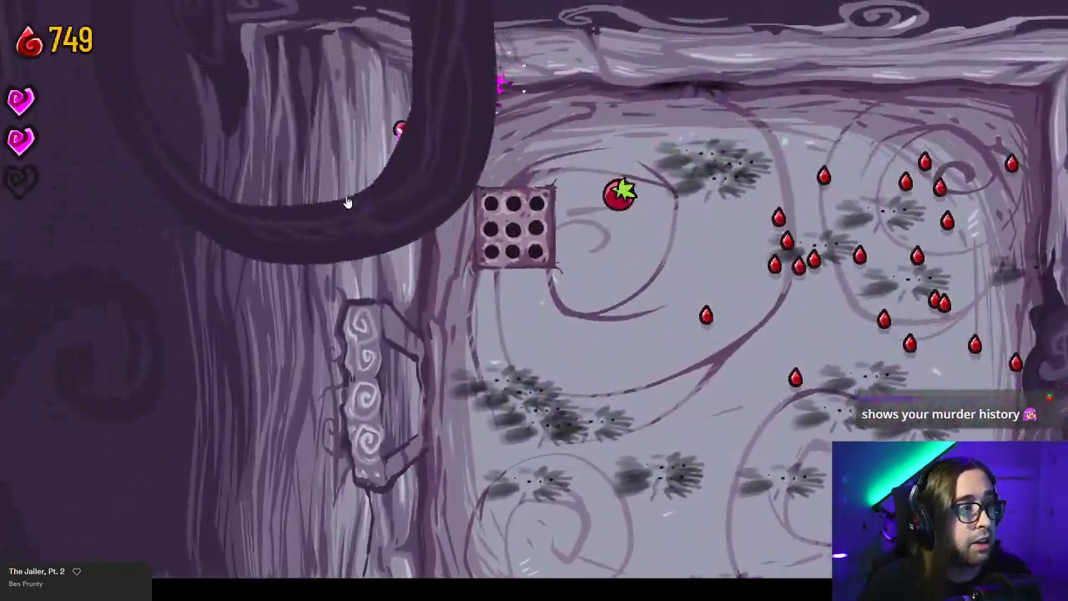
pyautogui.click(412, 234)
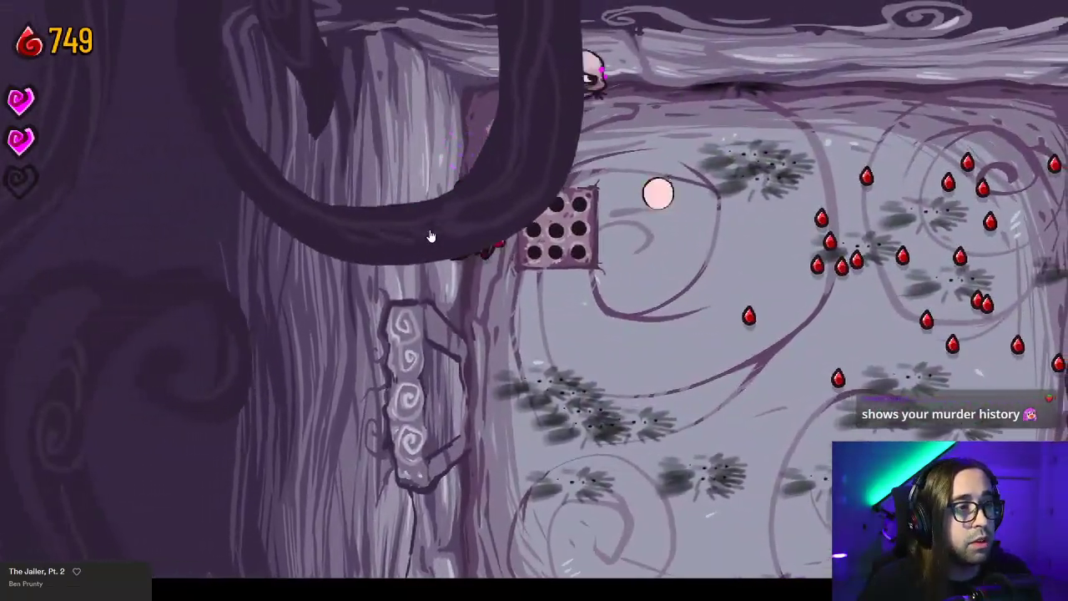
pyautogui.press('d')
pyautogui.click(406, 251)
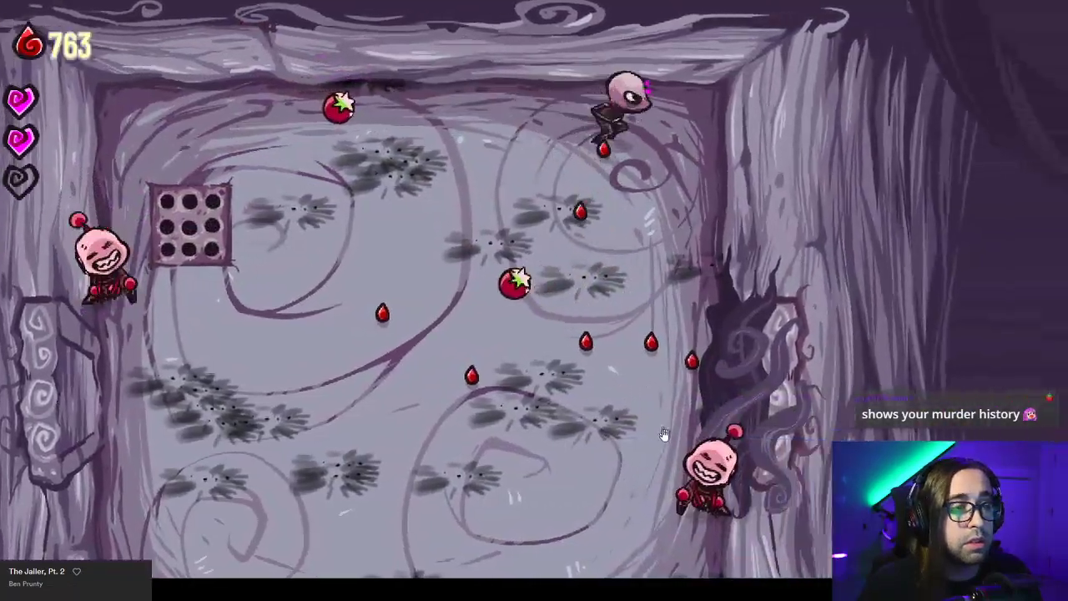
# Shoot the clown beside the sealed exit and pick up the blood it drops.
pyautogui.click(638, 506)
pyautogui.press('s')
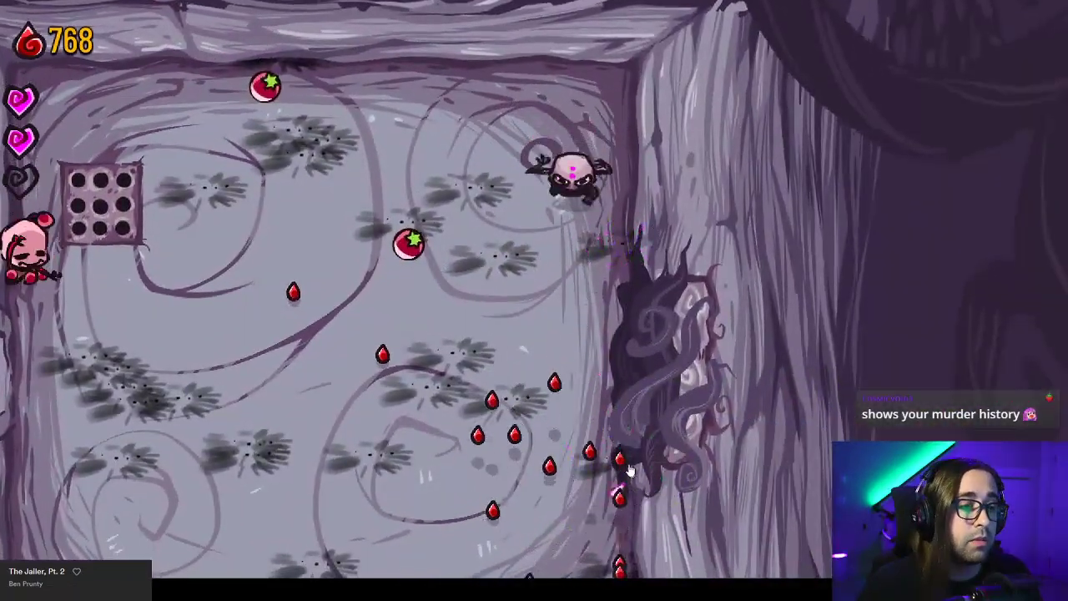
pyautogui.press('a')
# Defeat the last clown beside the spike tile from the lower part of the room and collect its blood.
pyautogui.click(225, 185)
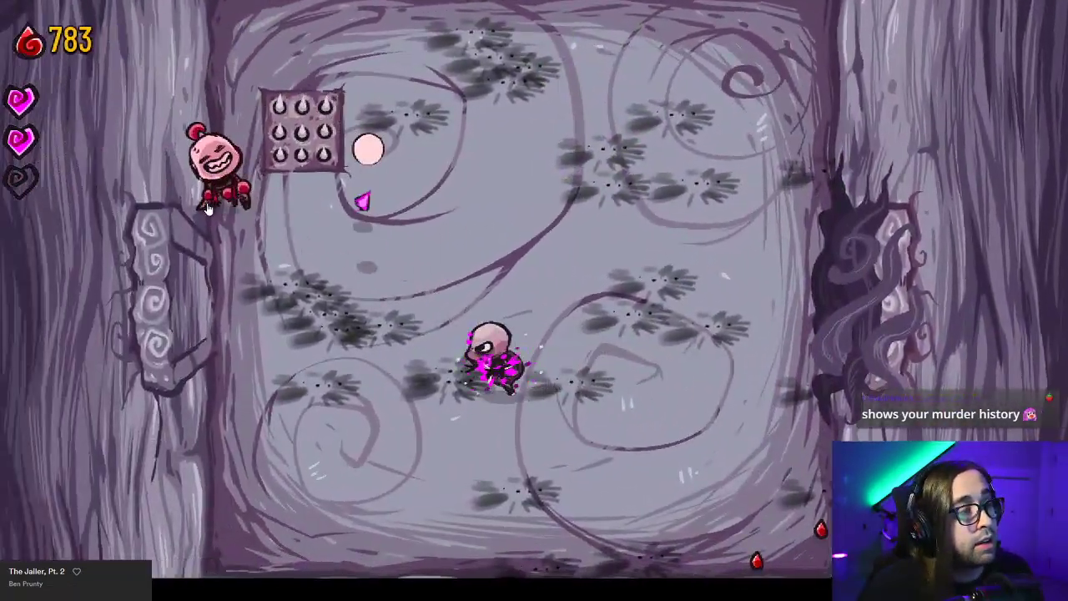
pyautogui.press('s')
pyautogui.click(365, 166)
pyautogui.click(408, 174)
pyautogui.click(422, 172)
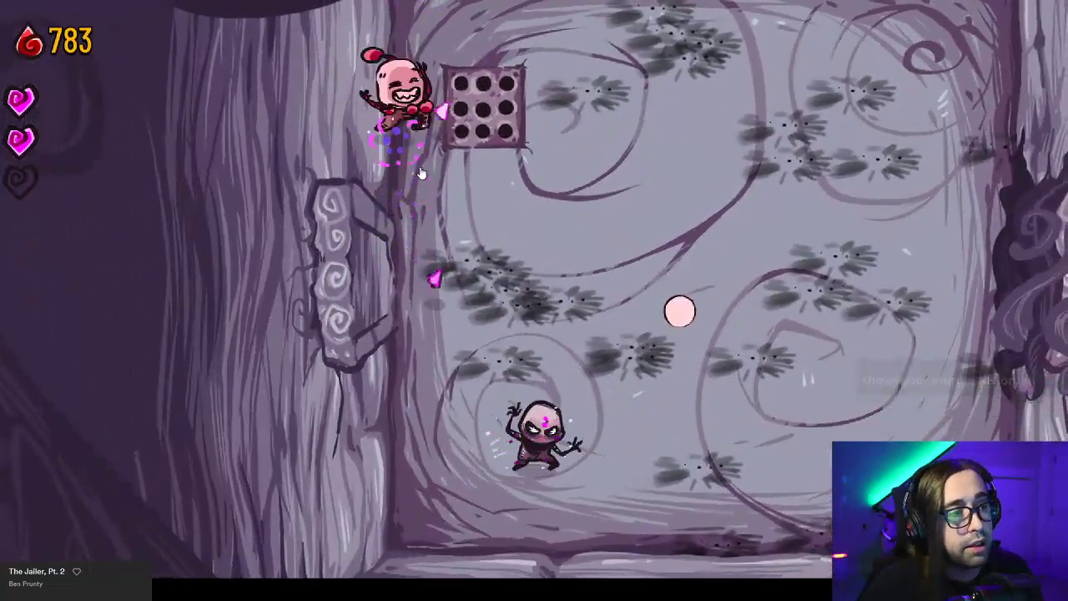
pyautogui.click(443, 170)
pyautogui.press('a')
pyautogui.press('w')
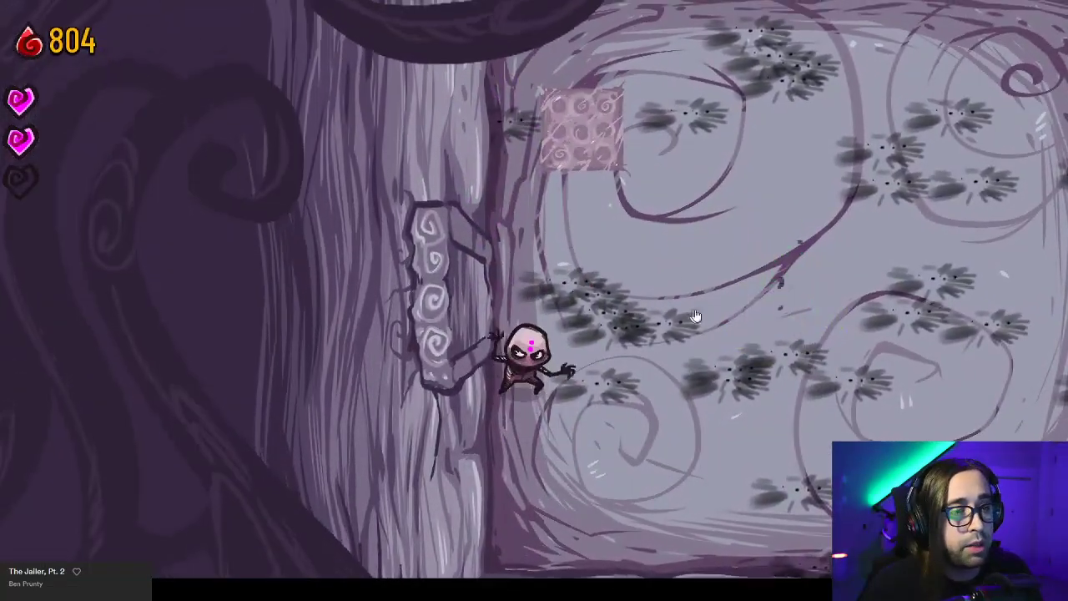
# Cross the cleared clown room to its opened exit and enter the room with the blue orb.
pyautogui.press('d')
pyautogui.press('w')
pyautogui.press('d')
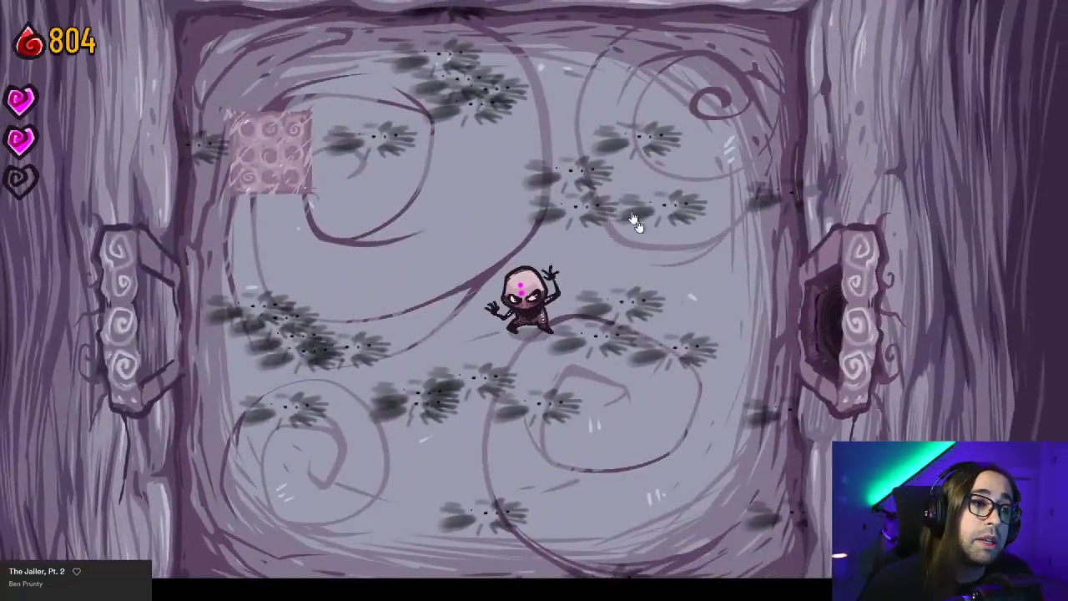
pyautogui.press('d')
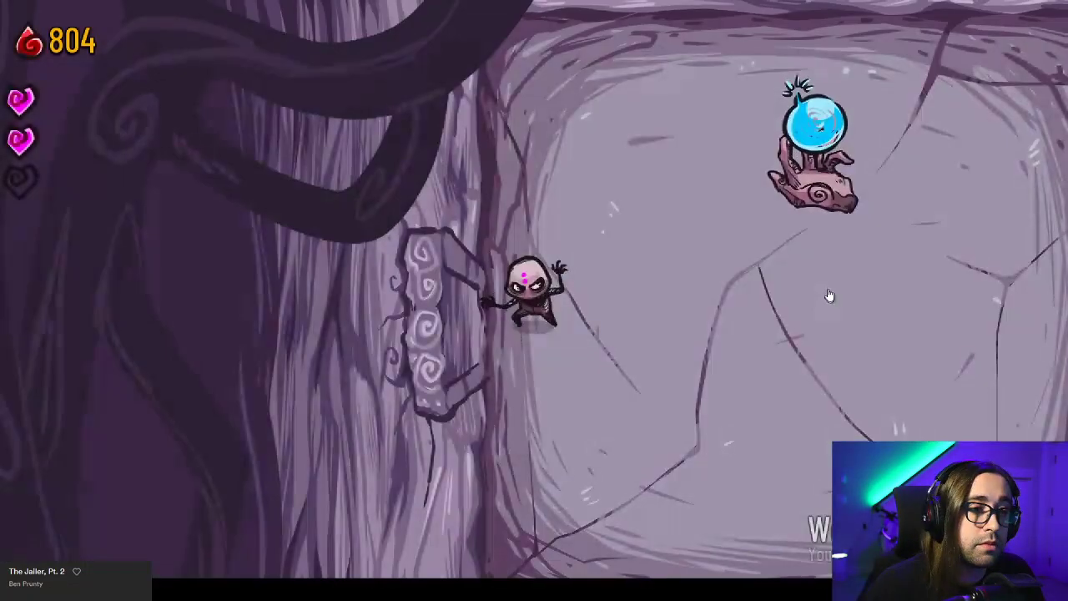
# Take the blue orb from the hand statue and continue past the skull room into the checkered room.
pyautogui.press('d')
pyautogui.press('w')
pyautogui.press('s')
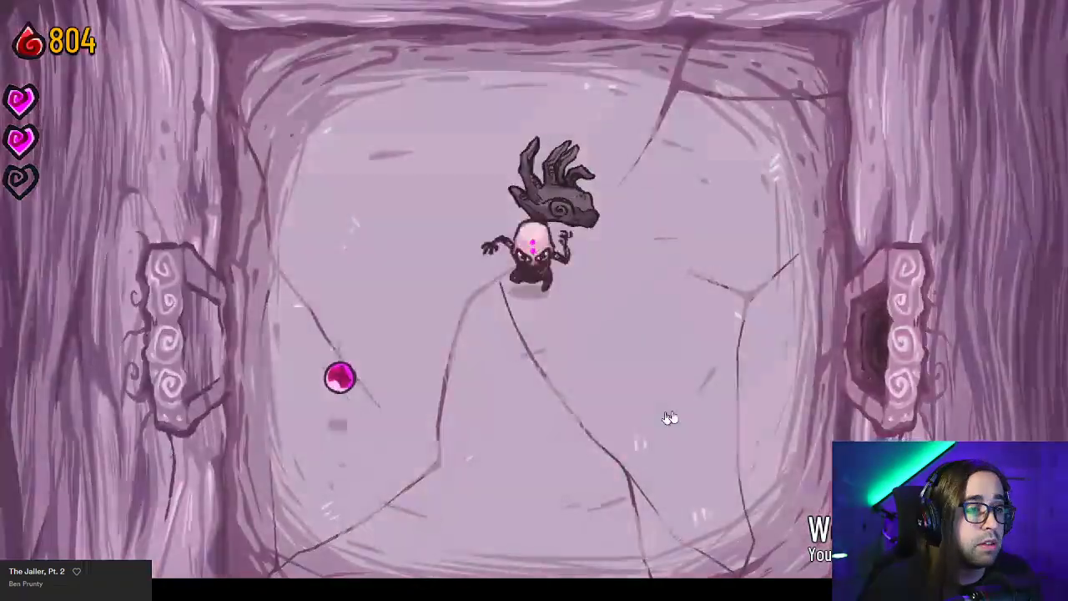
pyautogui.press('d')
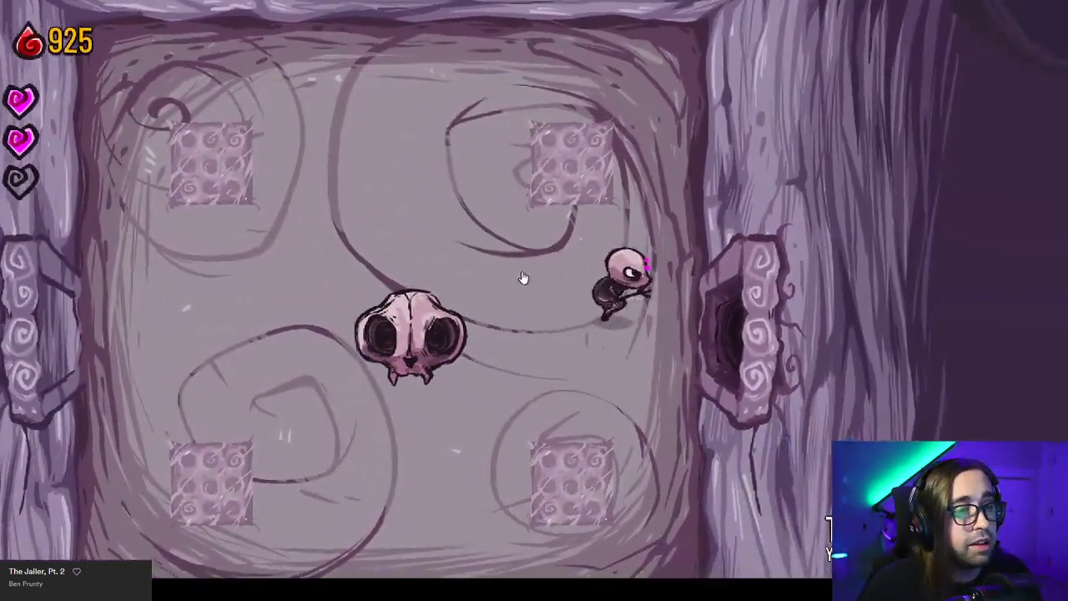
pyautogui.press('d')
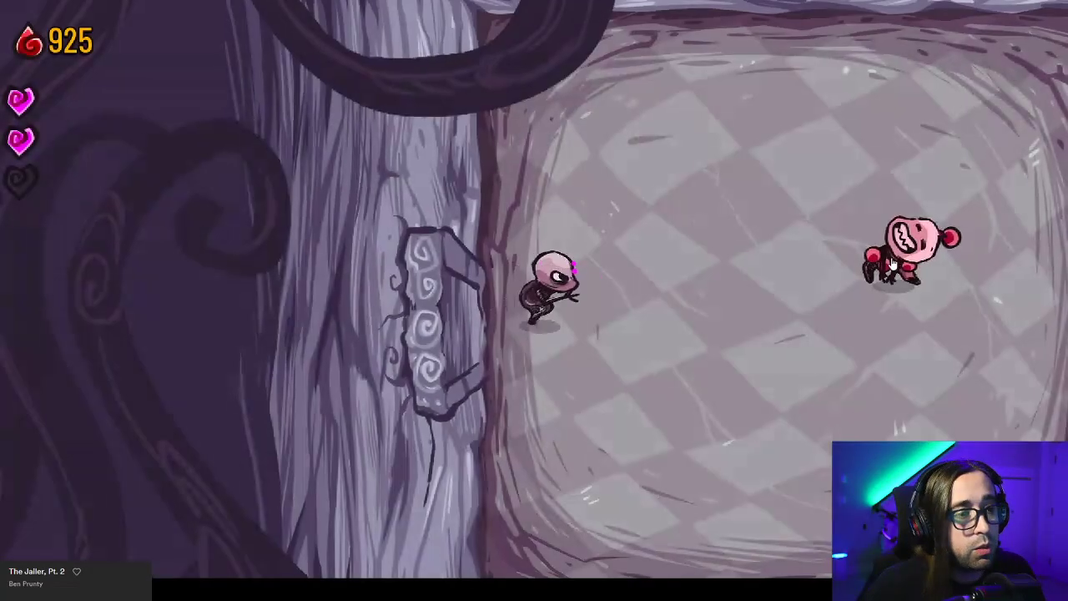
# Defeat the lone clown in the checkered room while dodging its projectiles through the lower half.
pyautogui.click(847, 307)
pyautogui.press('s')
pyautogui.press('d')
pyautogui.click(918, 213)
pyautogui.press('s')
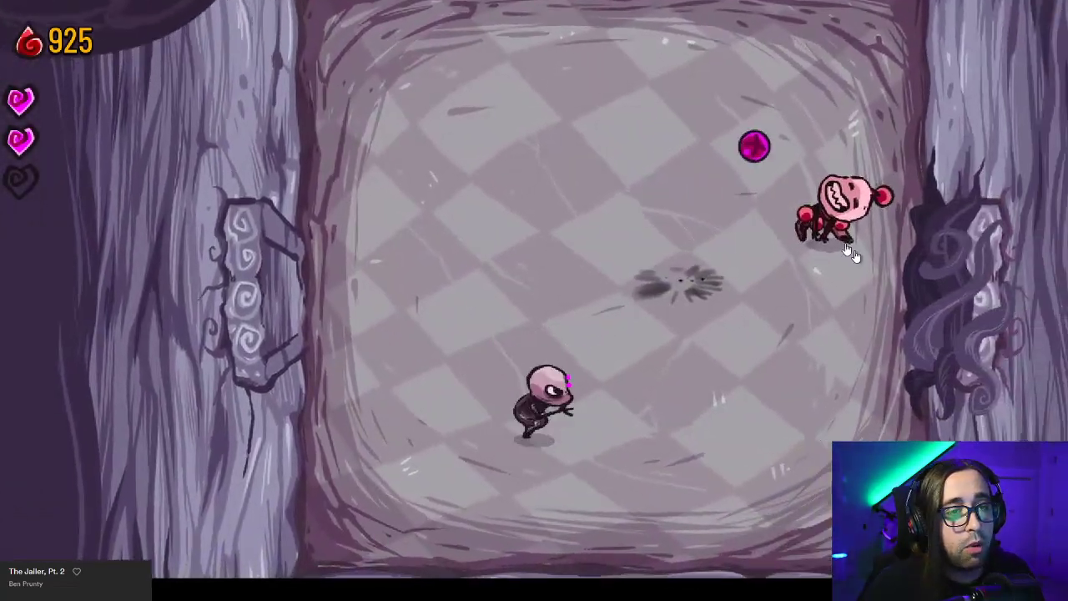
pyautogui.press('d')
pyautogui.click(763, 220)
pyautogui.press('a')
pyautogui.press('d')
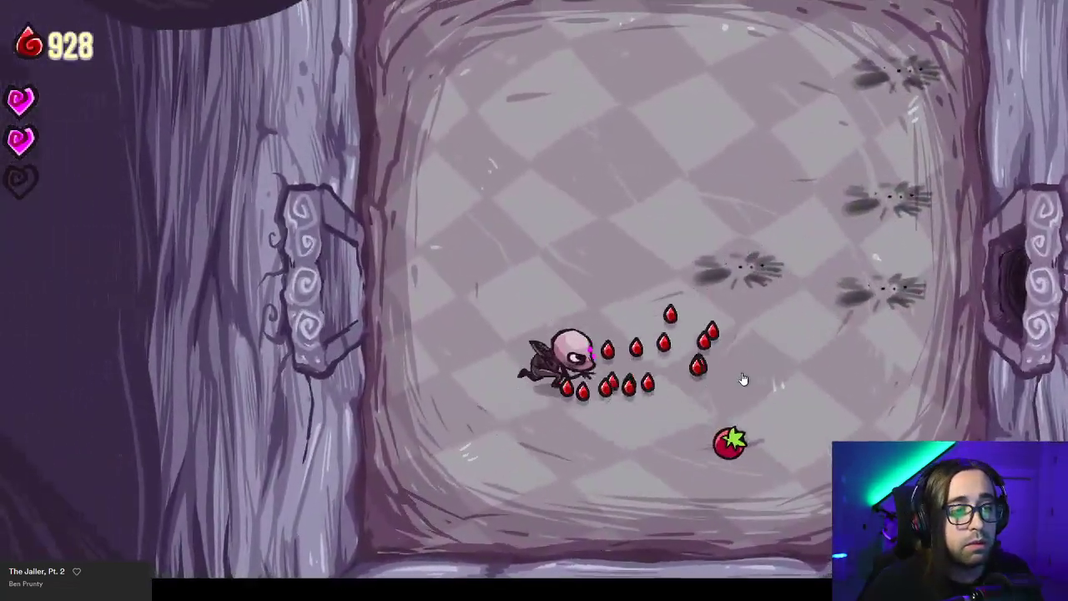
# Gather the remaining blood in the checkered room and leave through its exit to the pink floating figure's room.
pyautogui.press('w')
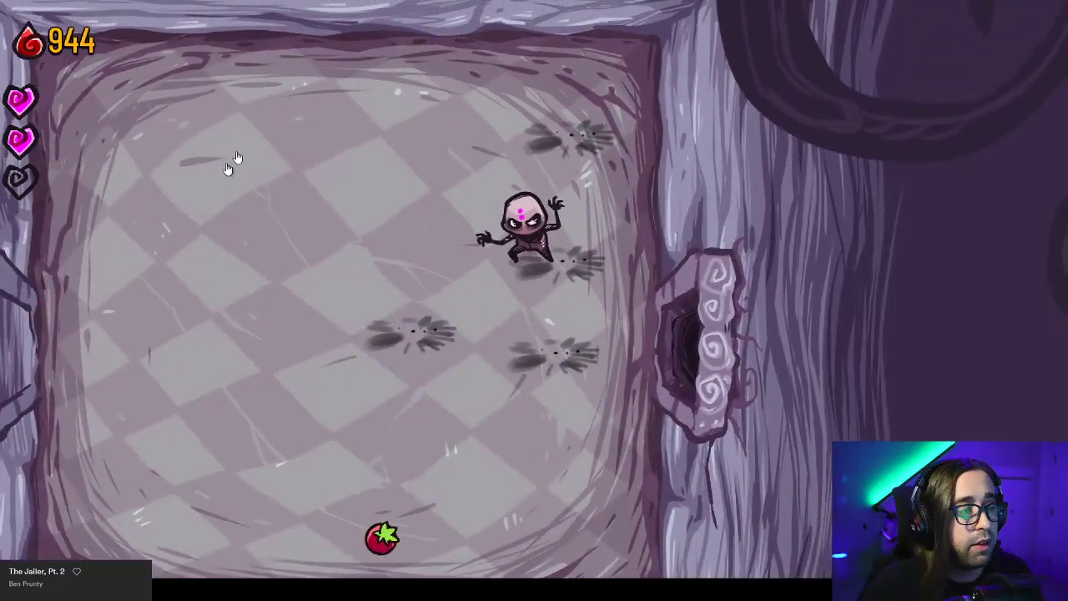
pyautogui.press('d')
pyautogui.press('s')
pyautogui.press('d')
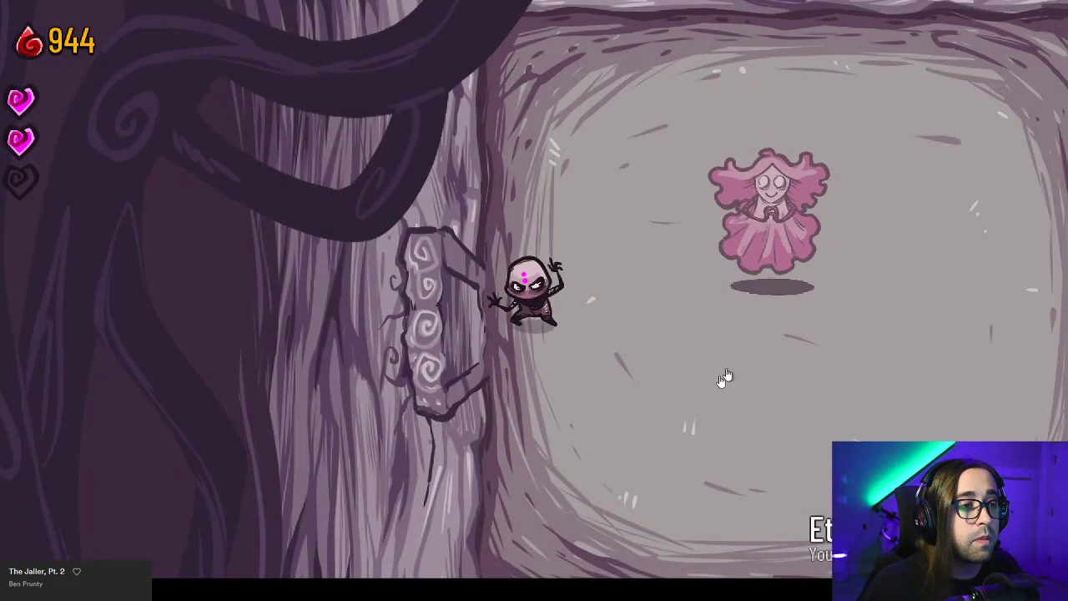
# Approach the pink floating figure, buy the Evolving Room for 5 blood, and proceed into the spike-tiled room.
pyautogui.press('d')
pyautogui.press('d')
pyautogui.press('s')
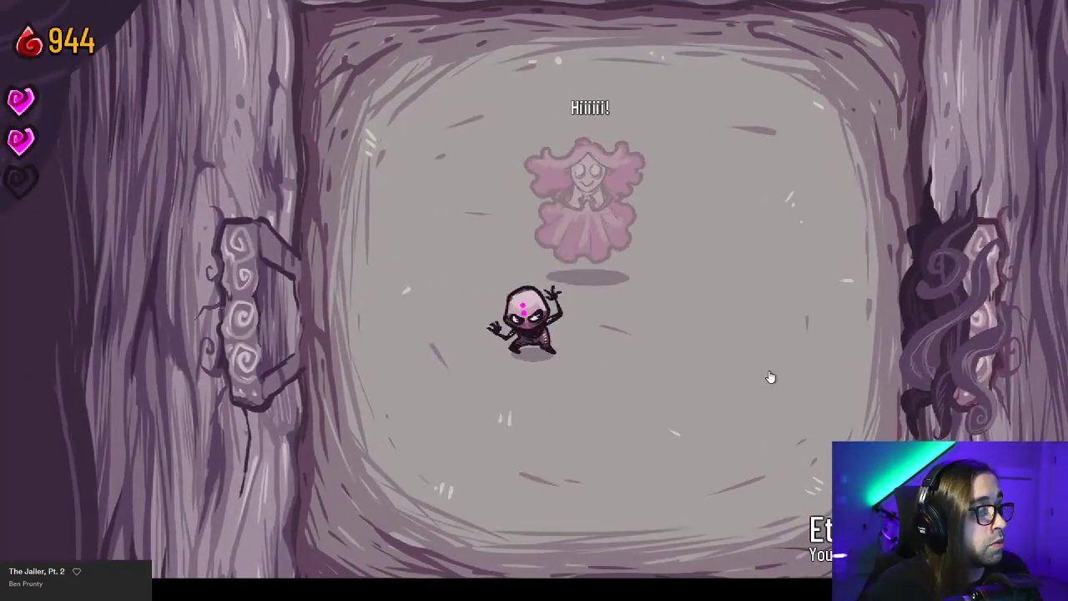
pyautogui.press('d')
pyautogui.press('w')
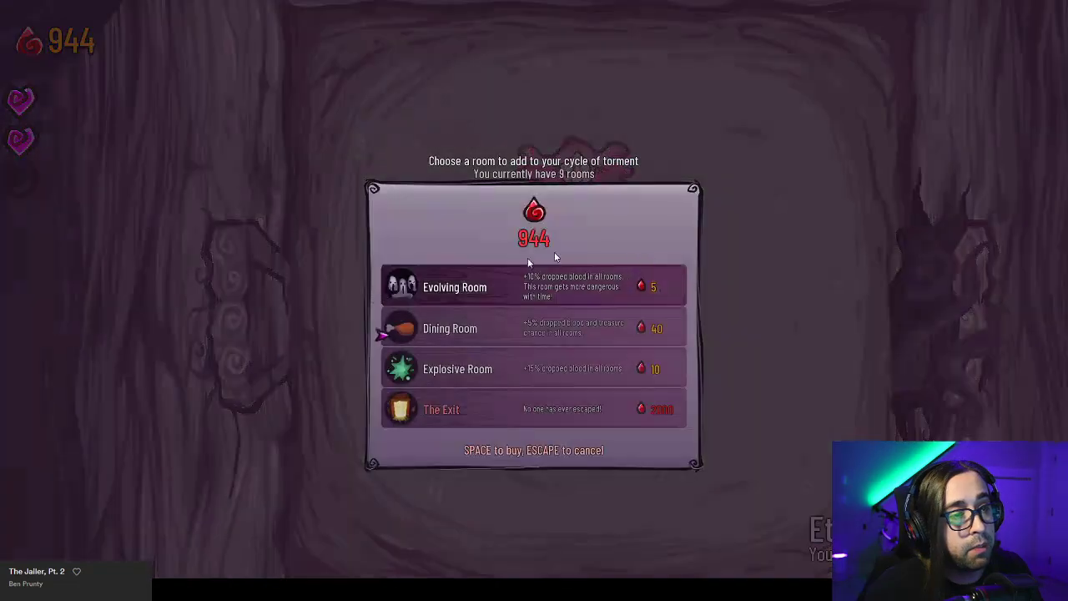
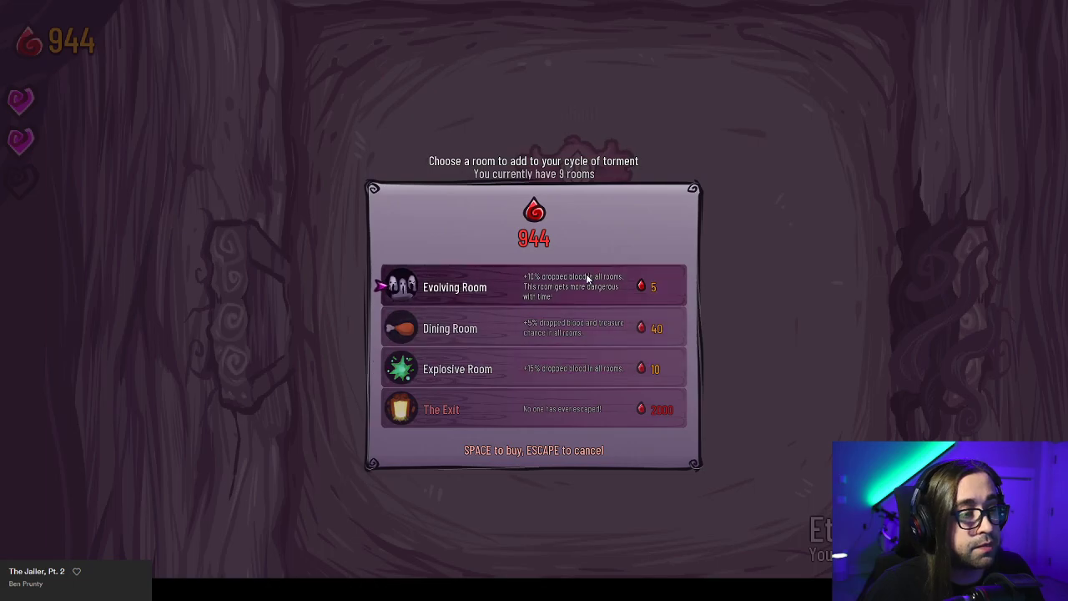
pyautogui.click(588, 281)
pyautogui.press('d')
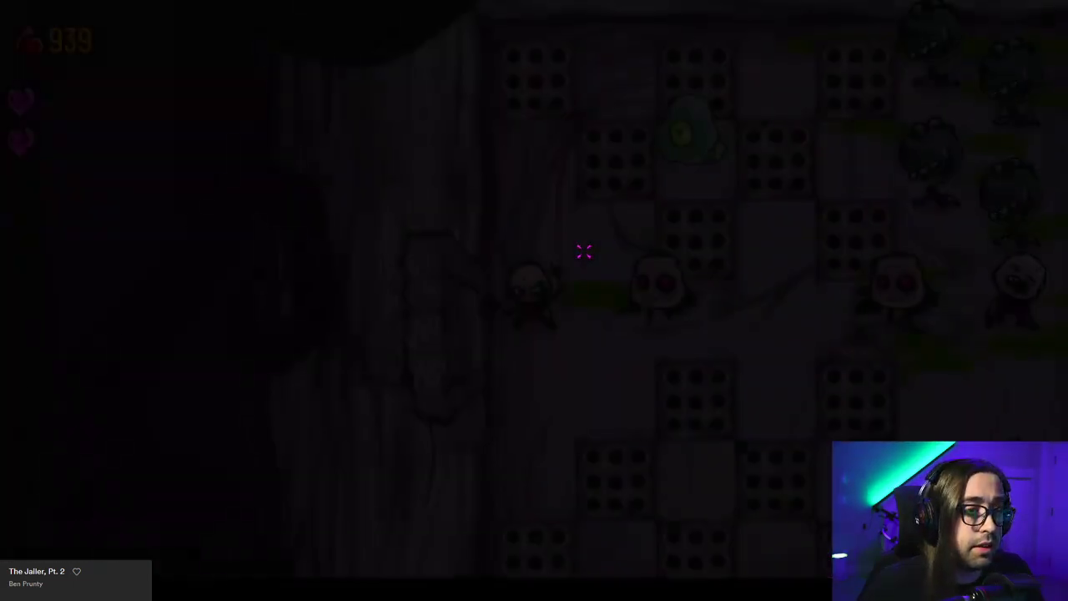
# Shoot the nearest red-eyed enemy in the spike-tiled room and retreat to the entrance wall away from the slime.
pyautogui.click(602, 274)
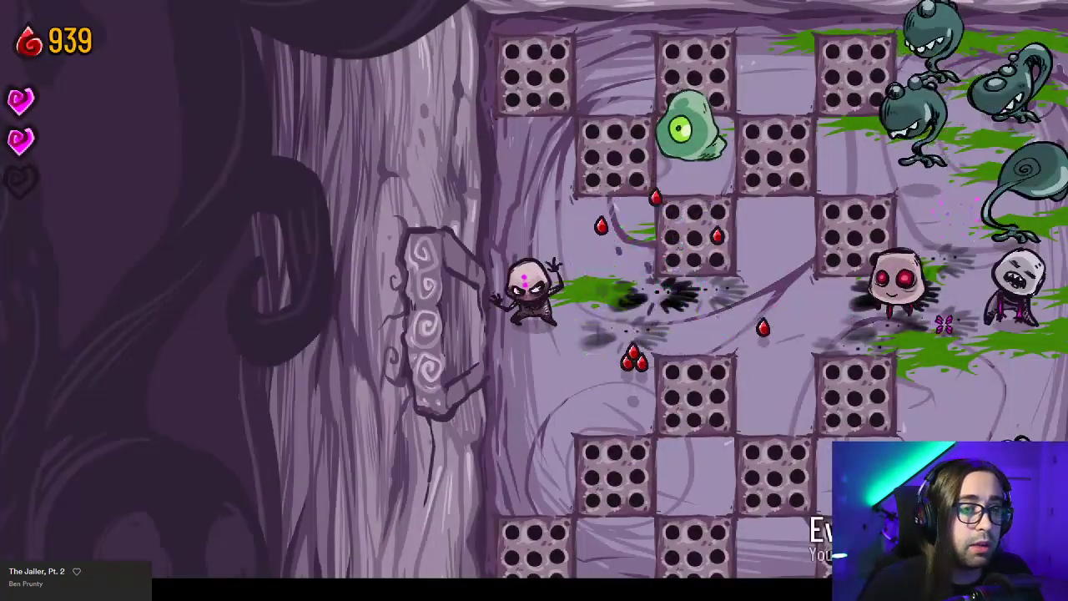
pyautogui.press('s')
pyautogui.press('a')
pyautogui.press('w')
pyautogui.press('s')
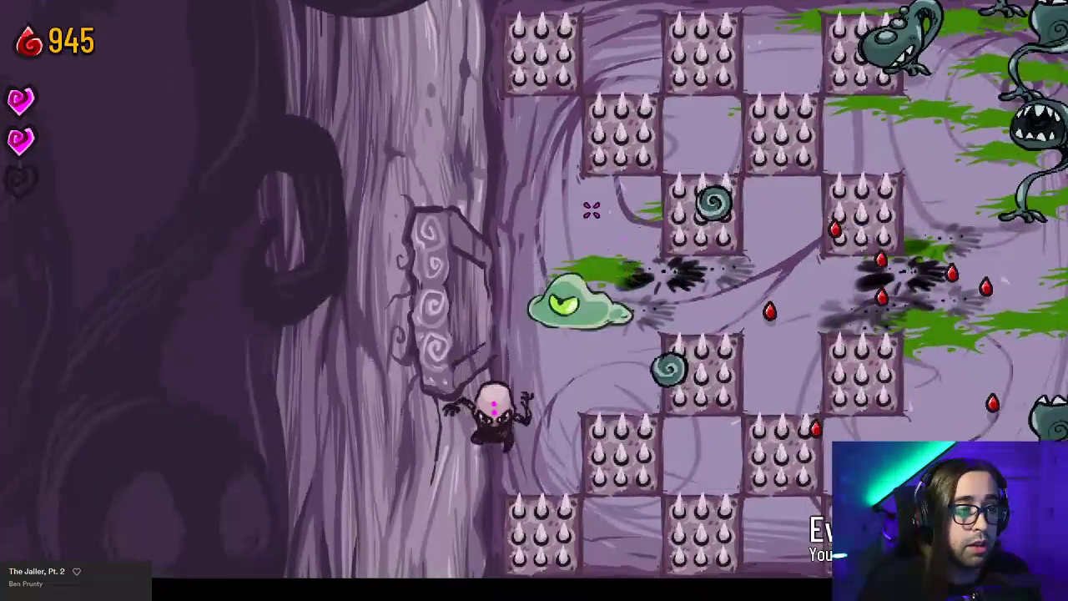
# Defeat the green slime near the entrance and fire at the far enemies while dodging the spiral projectiles.
pyautogui.click(763, 234)
pyautogui.press('d')
pyautogui.click(994, 384)
pyautogui.press('w')
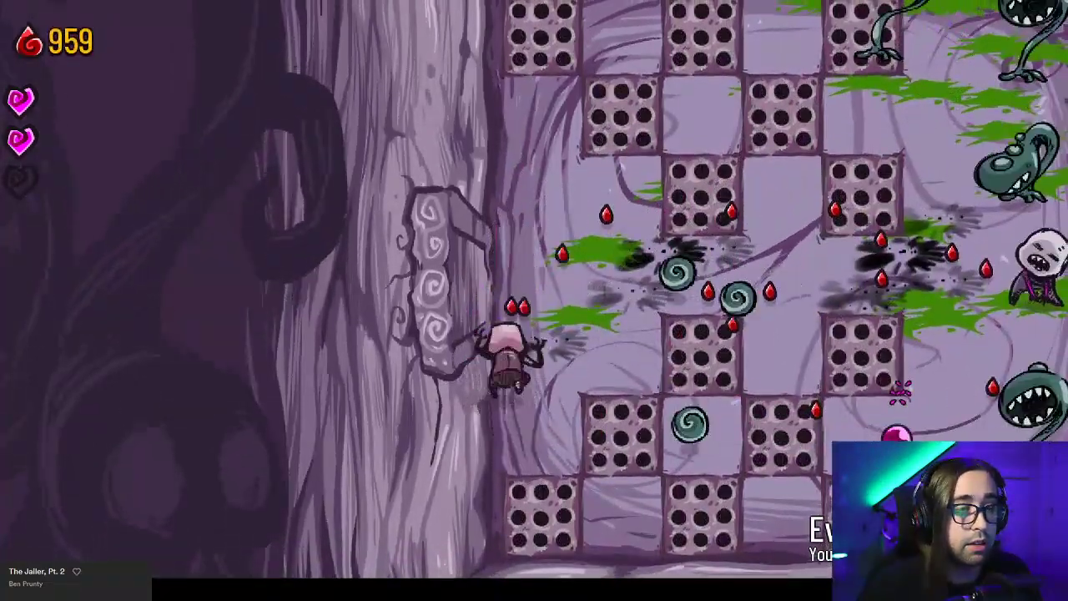
pyautogui.press('s')
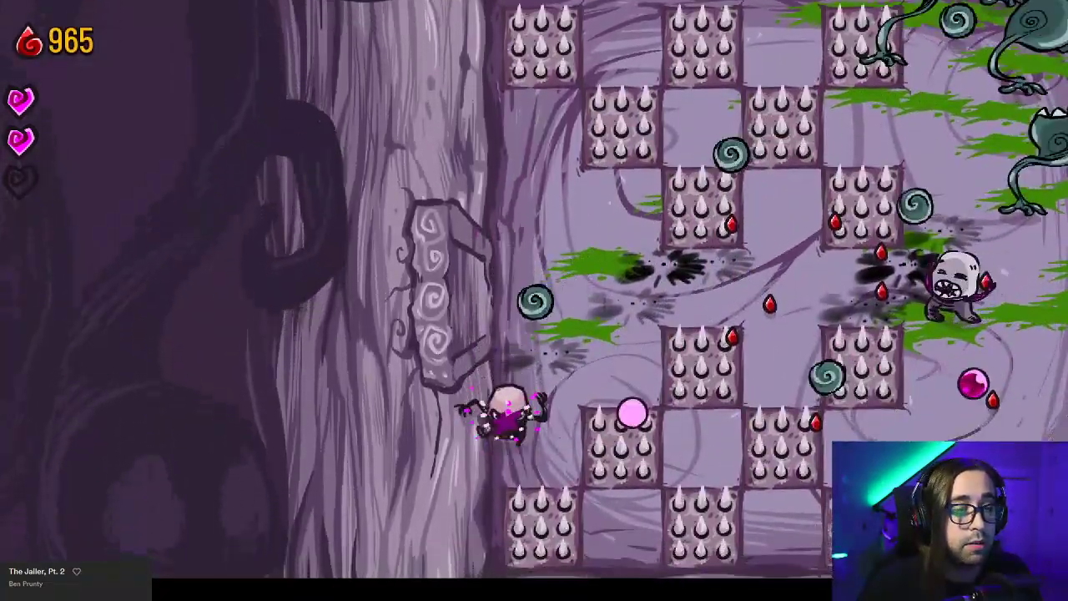
pyautogui.press('d')
pyautogui.press('w')
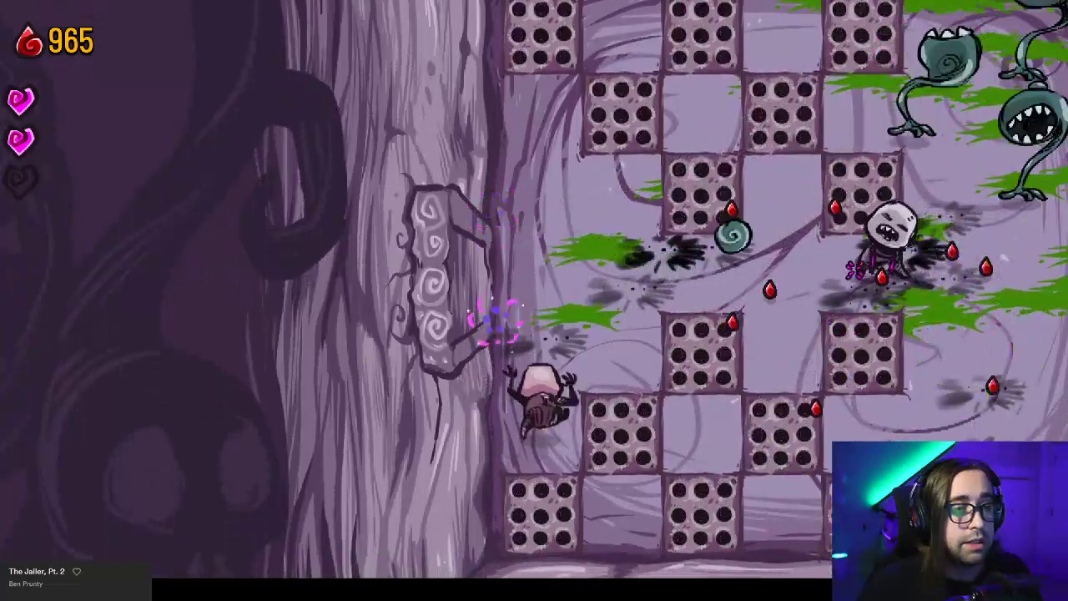
# Fight the advancing zombie across the spike tiles while moving up and down the entrance wall to evade projectiles.
pyautogui.press('a')
pyautogui.press('w')
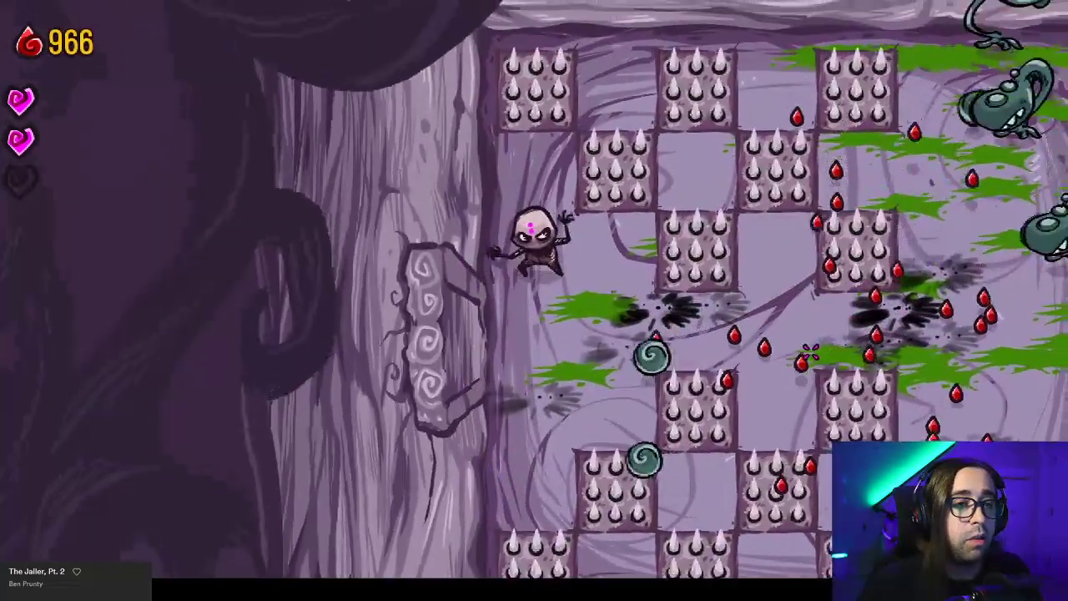
pyautogui.press('d')
pyautogui.press('s')
pyautogui.press('a')
pyautogui.press('s')
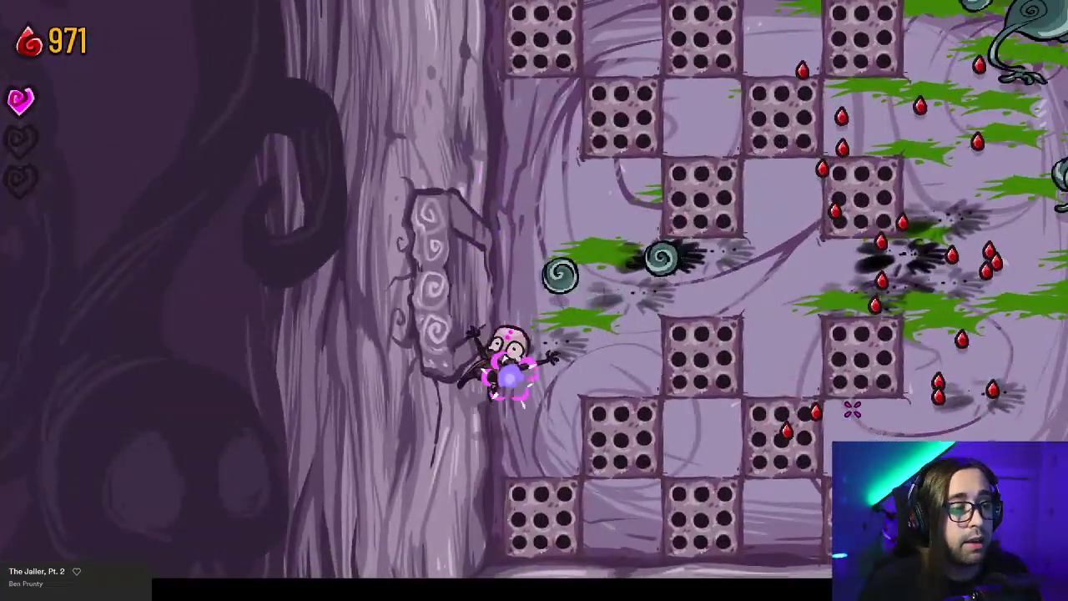
# Cross to the far side of the spike-tiled room, defeat the remaining plant monsters and collect their blood.
pyautogui.press('d')
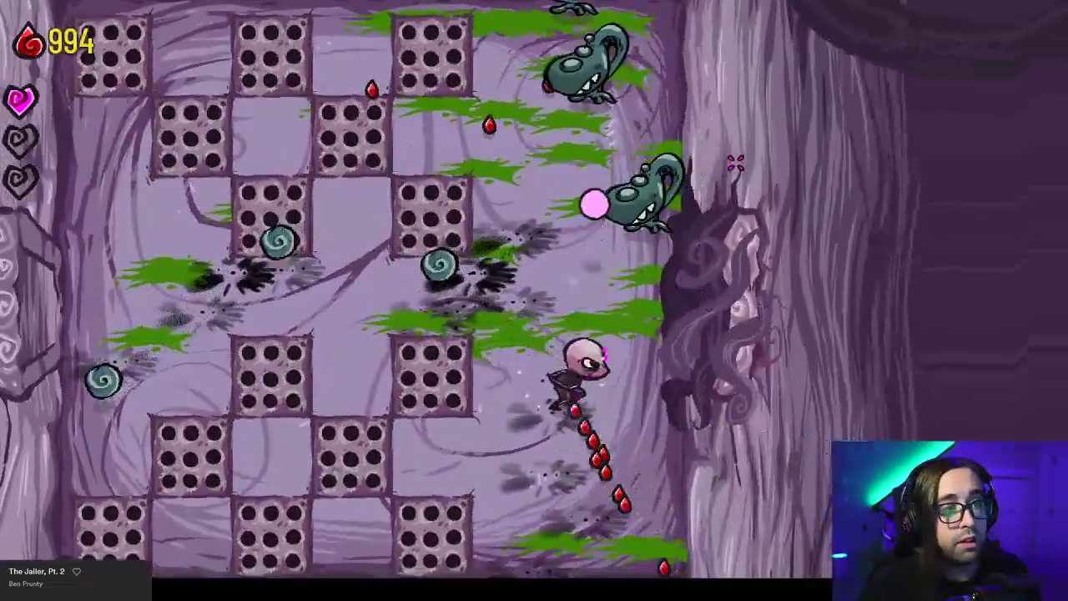
pyautogui.press('s')
pyautogui.press('a')
pyautogui.click(636, 171)
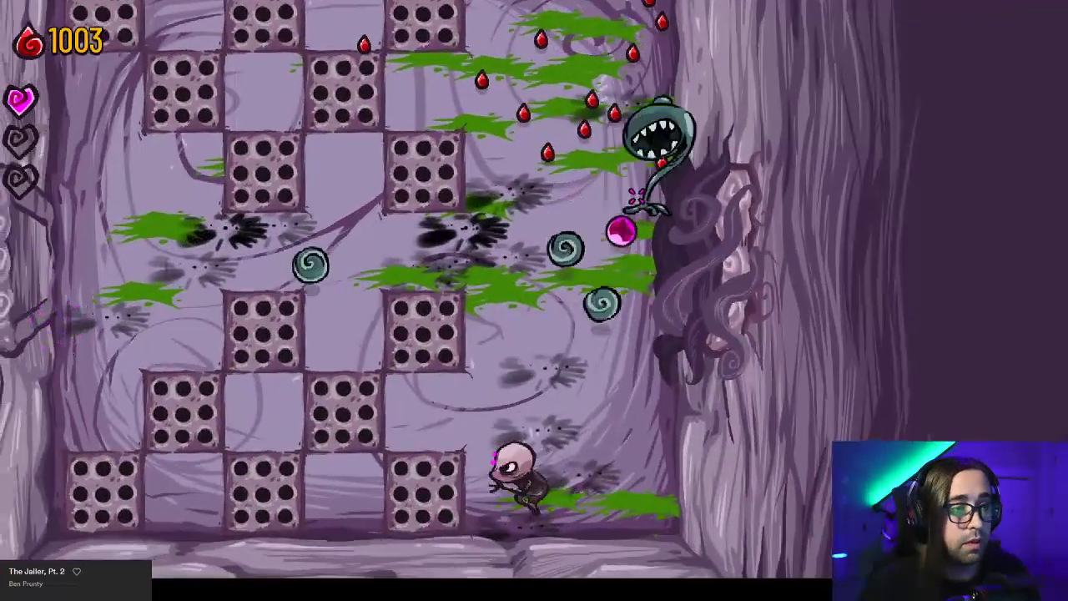
pyautogui.press('w')
pyautogui.press('w')
pyautogui.press('d')
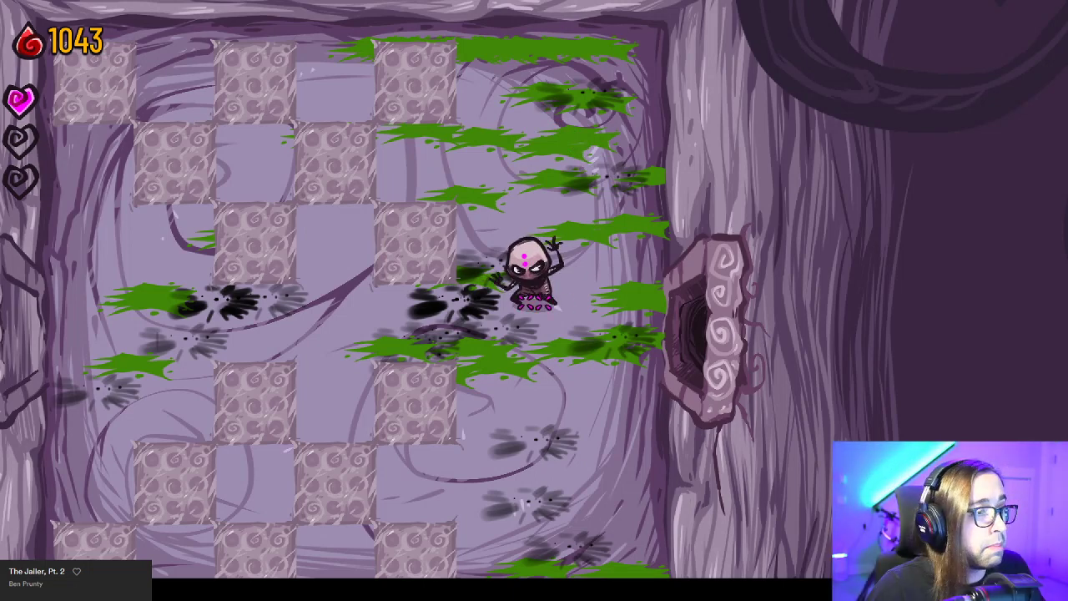
# Clear the zombie room beyond the opened exit and restore health at the pink fountain in the room that follows.
pyautogui.click(302, 217)
pyautogui.press('d')
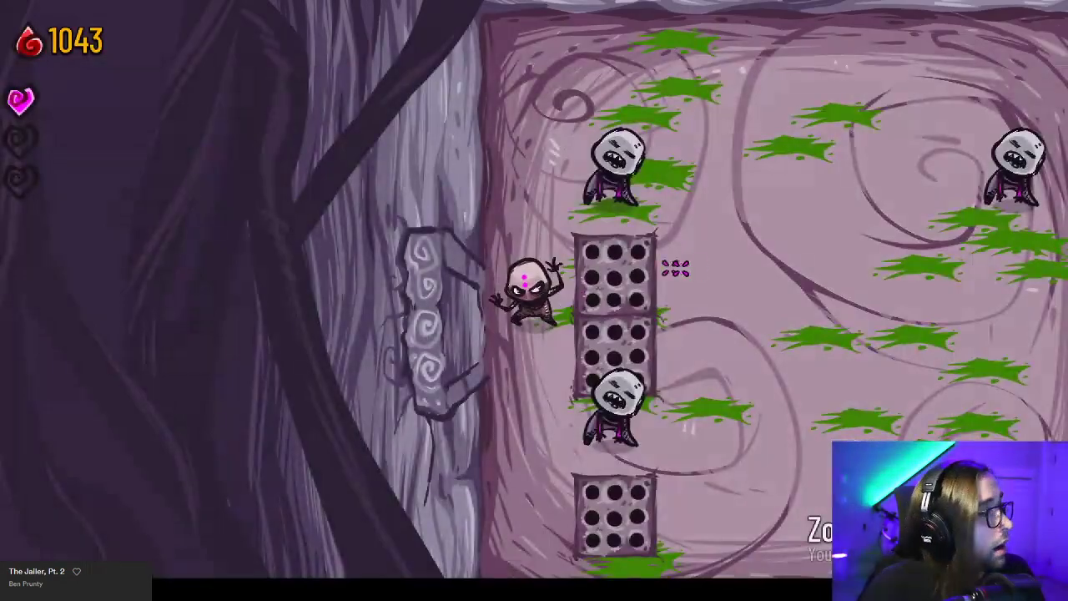
pyautogui.click(675, 153)
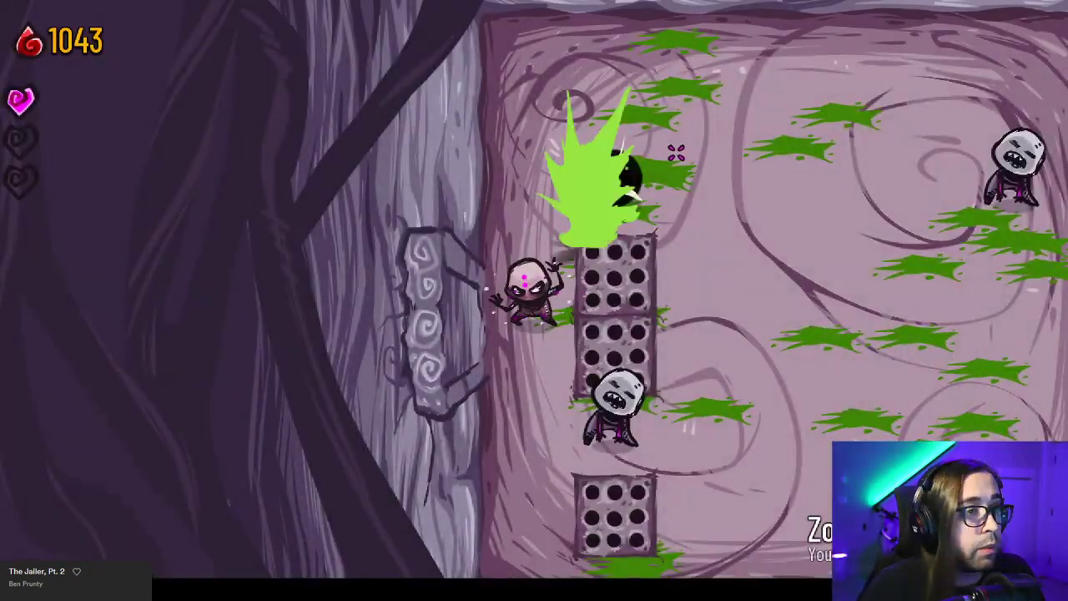
pyautogui.press('w')
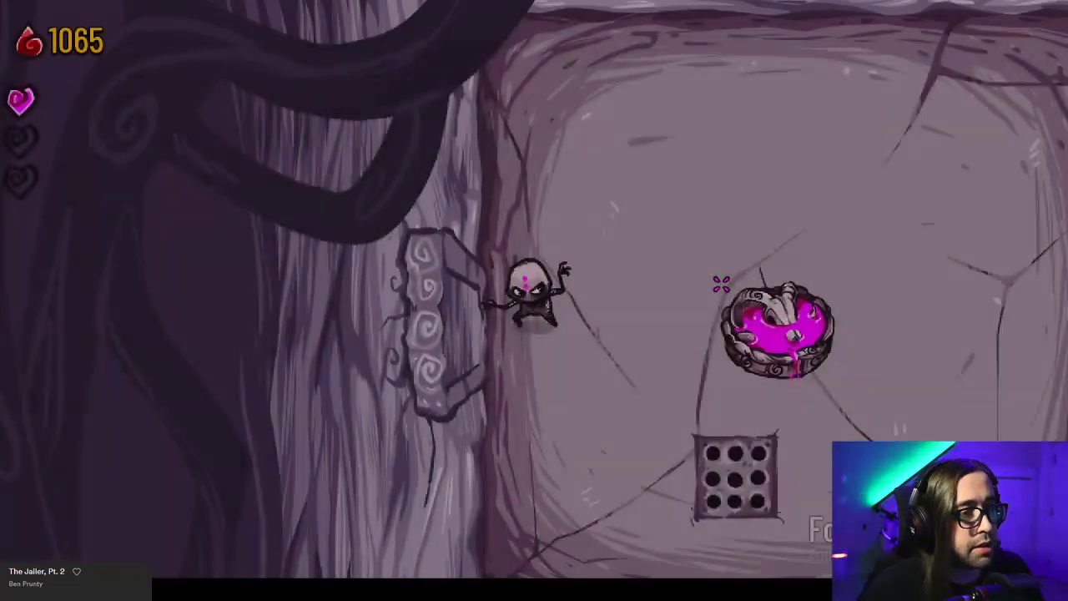
pyautogui.press('e')
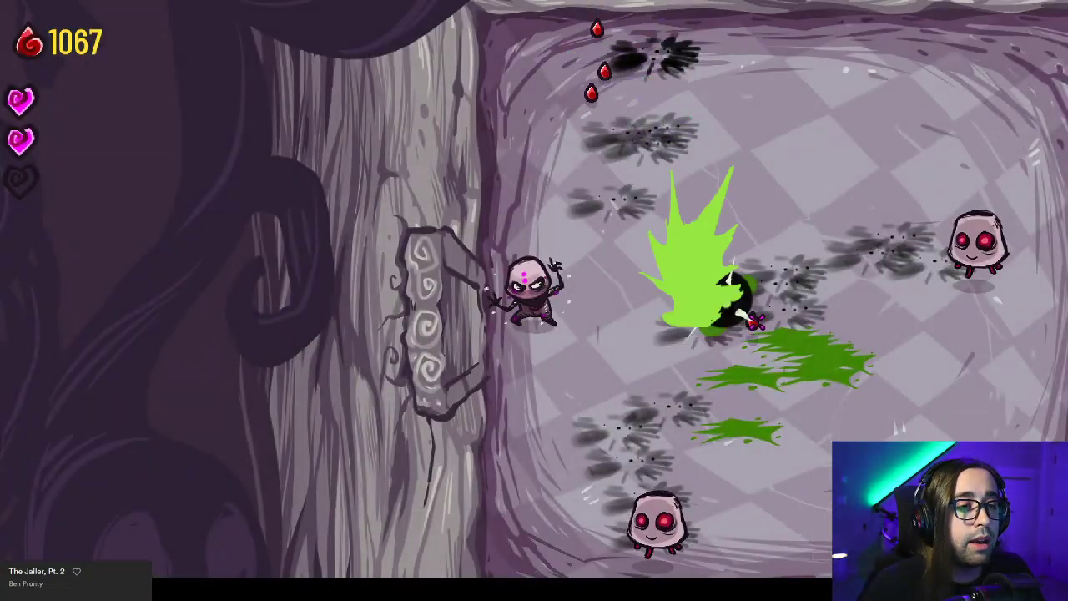
# Defeat the remaining red-eyed blobs in the checkered-floor room, gather the blood and leave through the opened exit.
pyautogui.press('w')
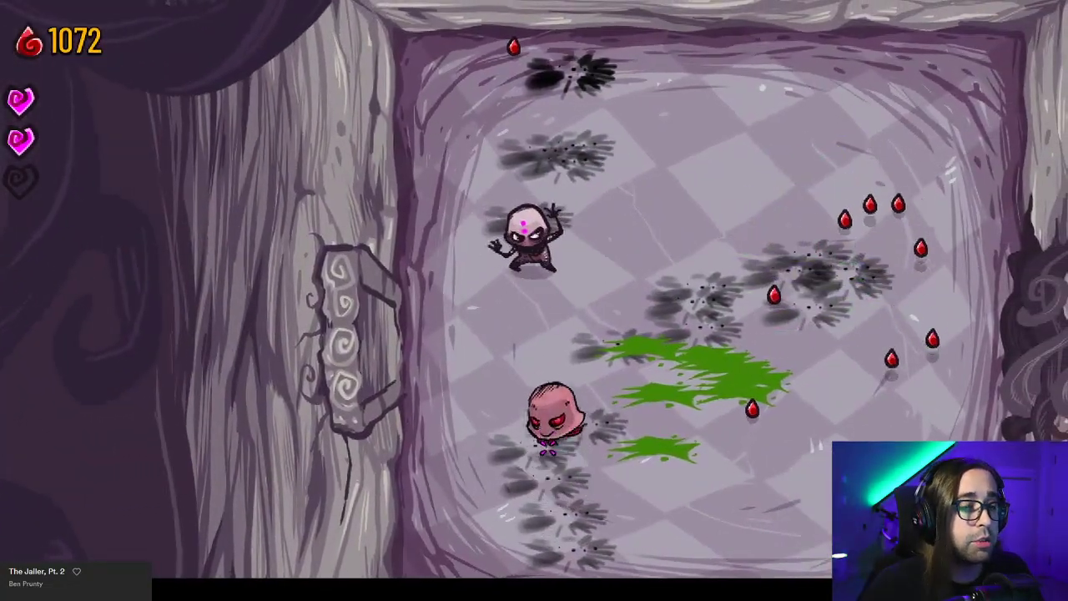
pyautogui.click(547, 448)
pyautogui.press('d')
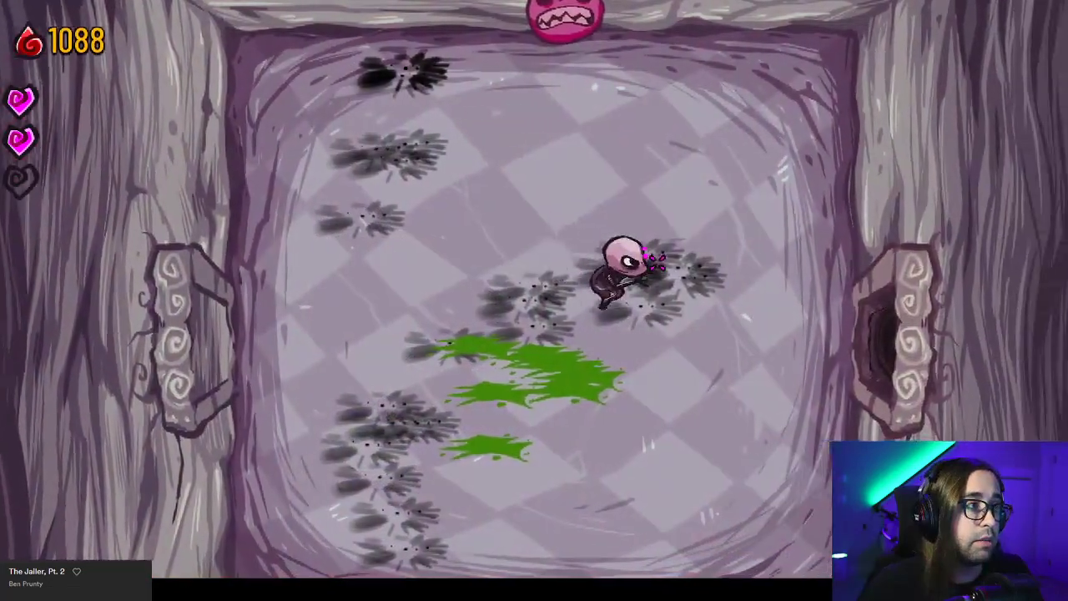
pyautogui.press('d')
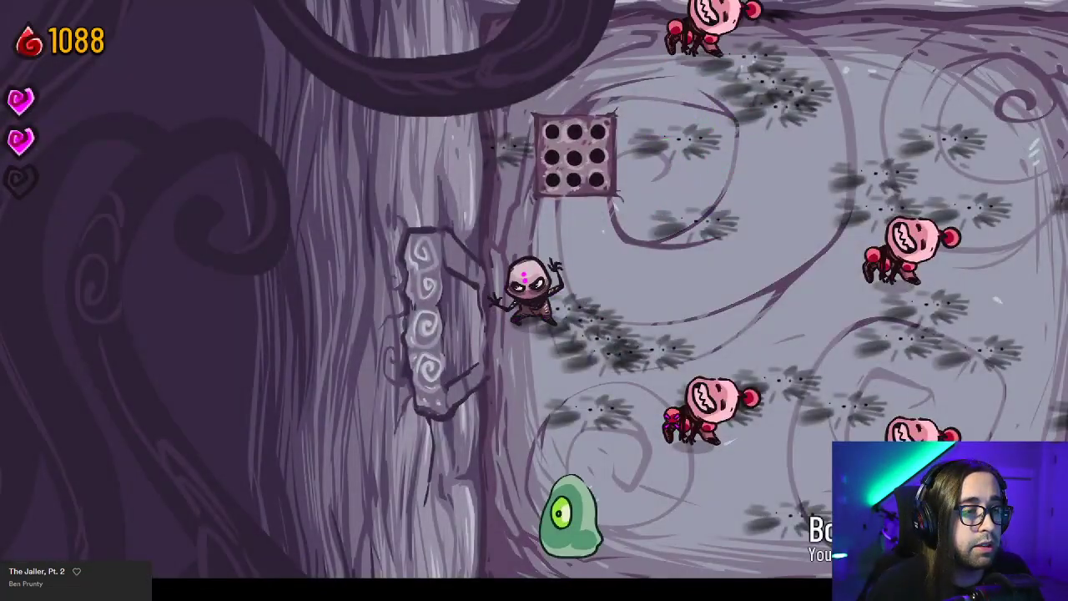
# Shoot the slime in the clown room and fight the clowns while dodging their thrown tomatoes near the entrance.
pyautogui.click(538, 404)
pyautogui.press('s')
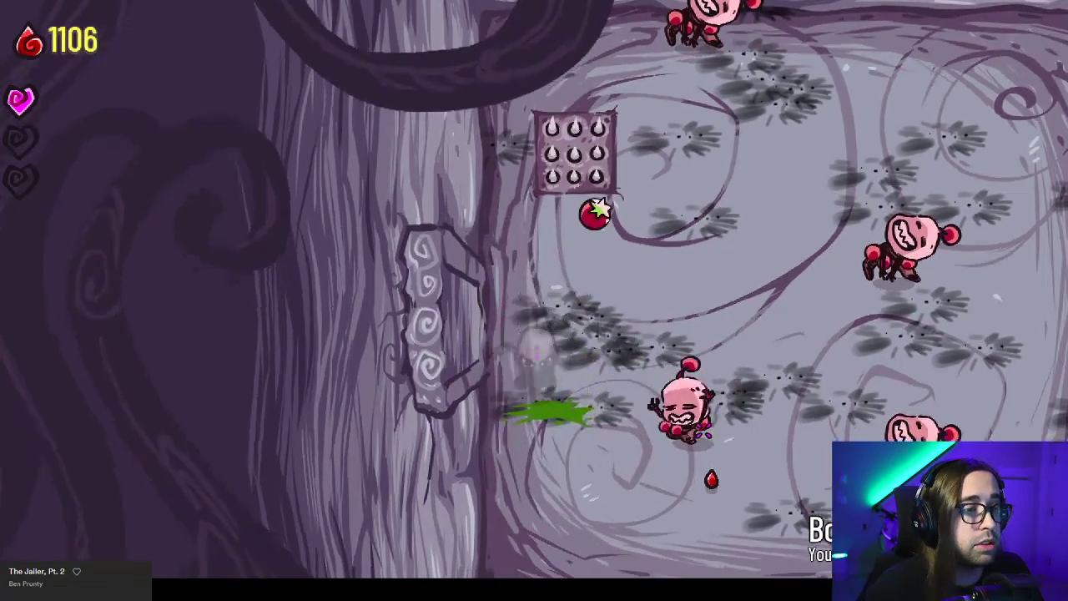
pyautogui.click(705, 400)
pyautogui.press('s')
pyautogui.press('w')
pyautogui.press('s')
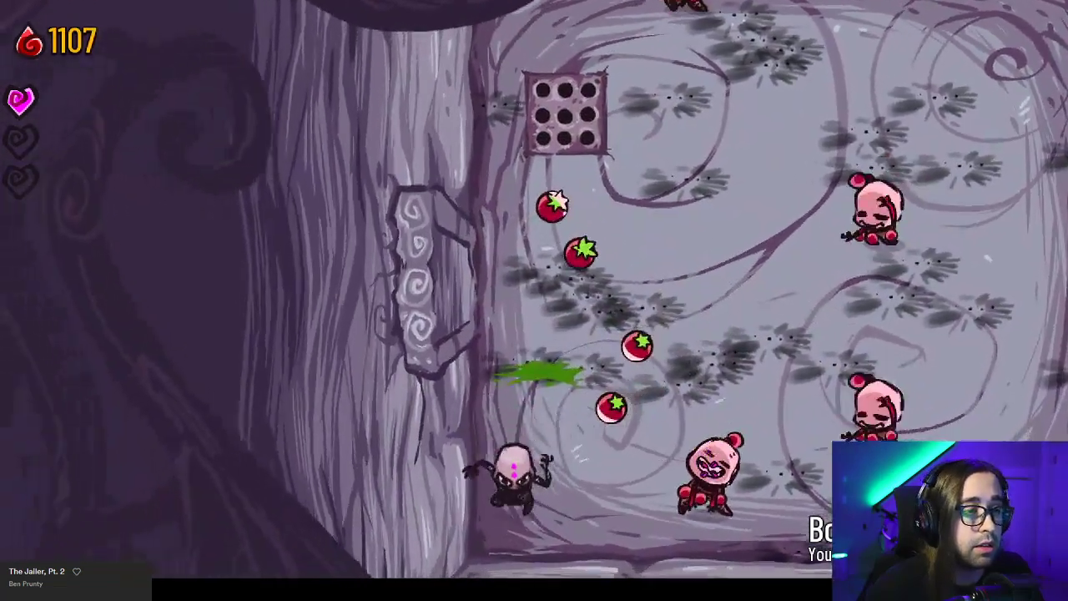
pyautogui.press('d')
pyautogui.press('a')
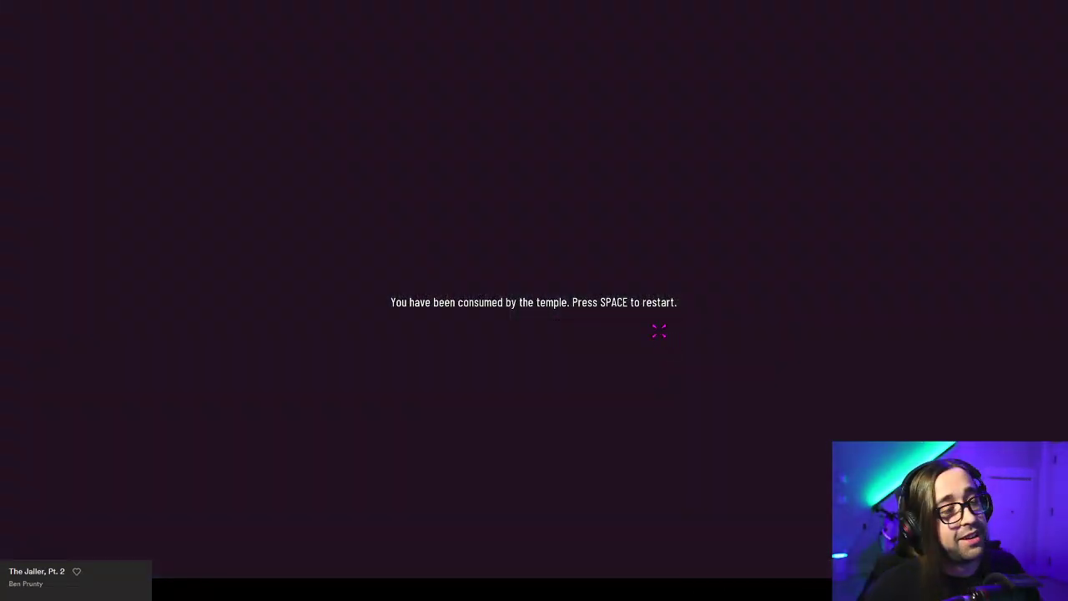
# Restart the game from the death screen and leave full-screen mode.
pyautogui.press('space')
pyautogui.press('Escape')
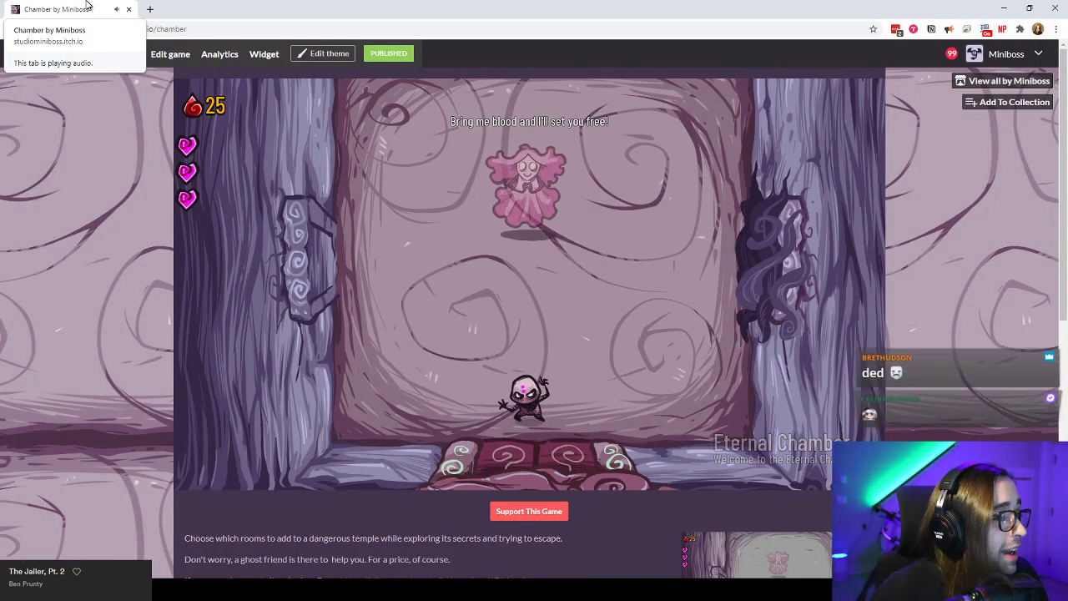
# Switch to Visual Studio Code, show the LD47 project files, and close hl.hxml to return to Hero.hx.
pyautogui.hotkey('alt', 'Tab')
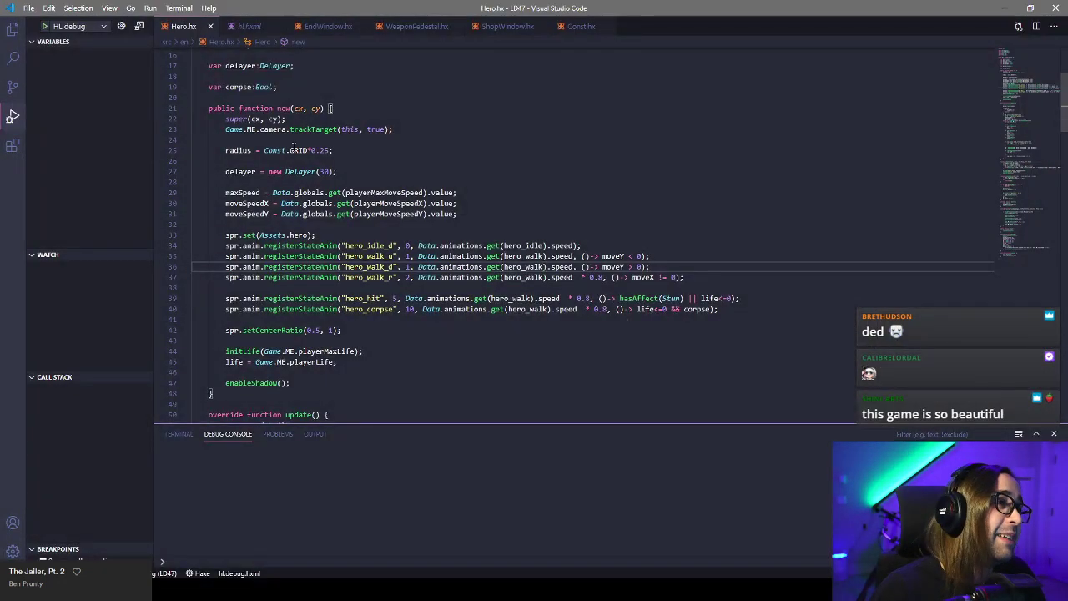
pyautogui.click(23, 37)
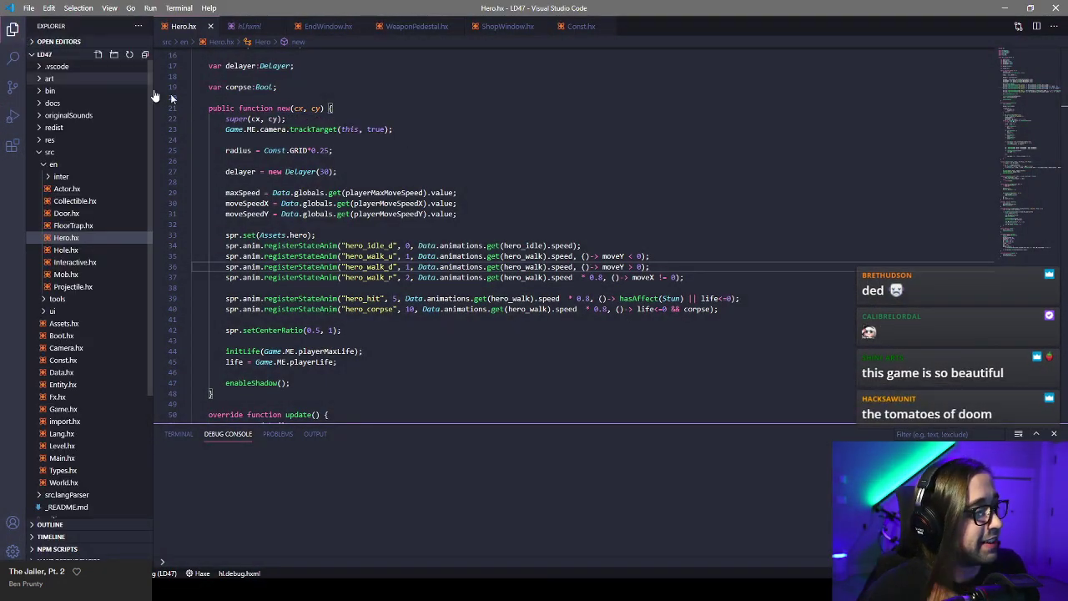
pyautogui.click(250, 26)
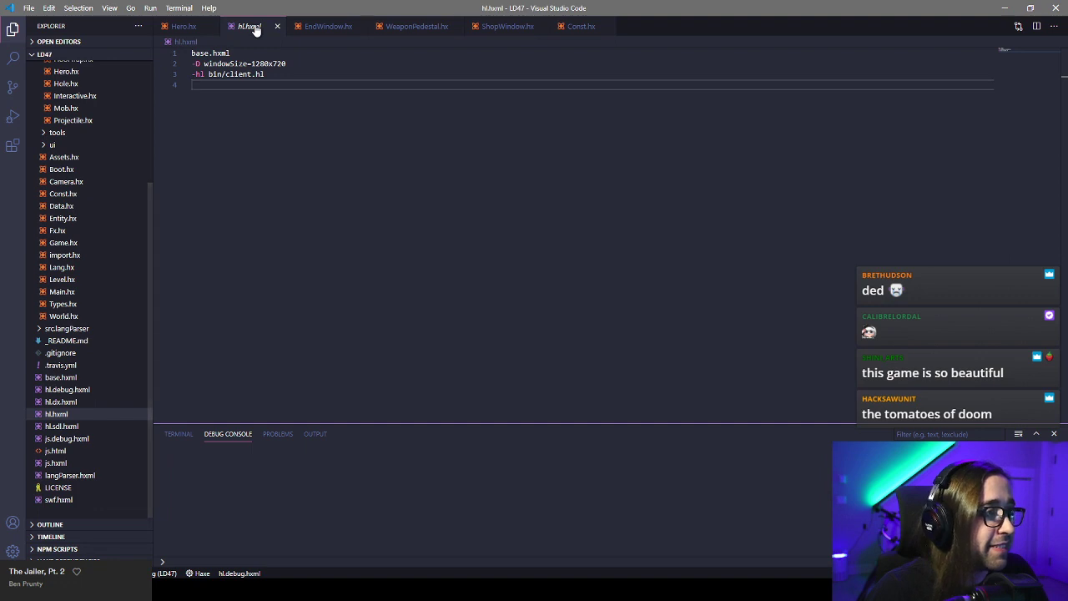
pyautogui.middleClick(256, 30)
pyautogui.click(559, 267)
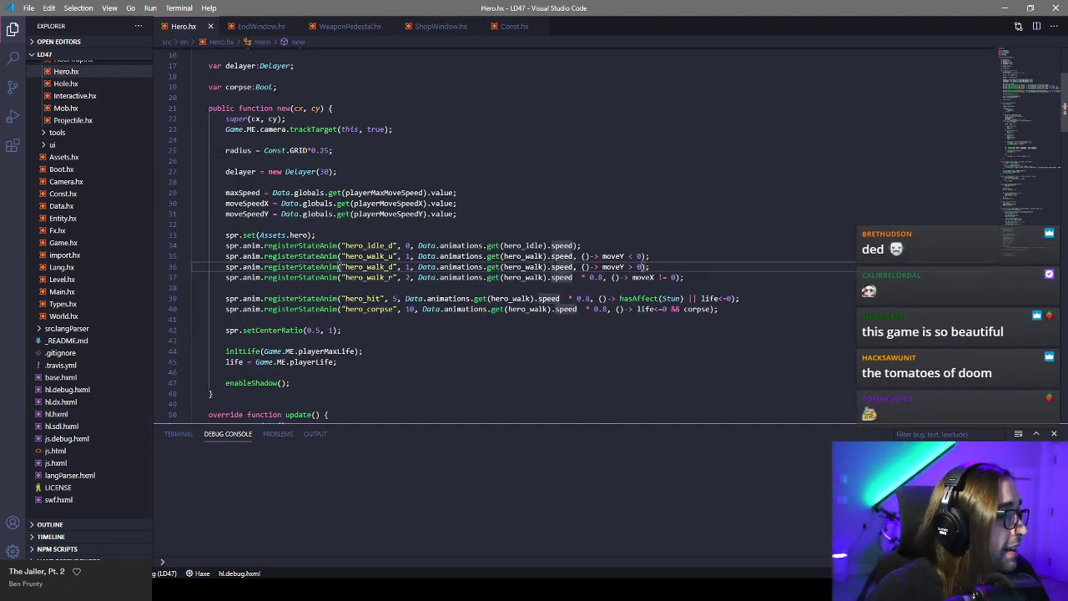
pyautogui.click(561, 267)
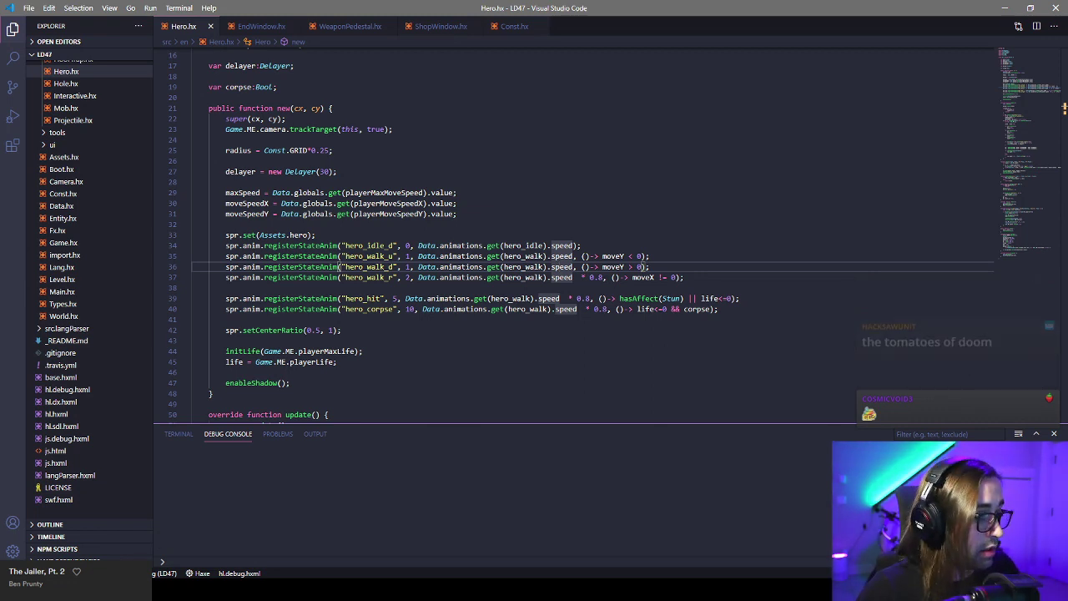
# Bring the heaps.io home page on screen to present the game engine, then move its browser window away.
pyautogui.click(132, 599)
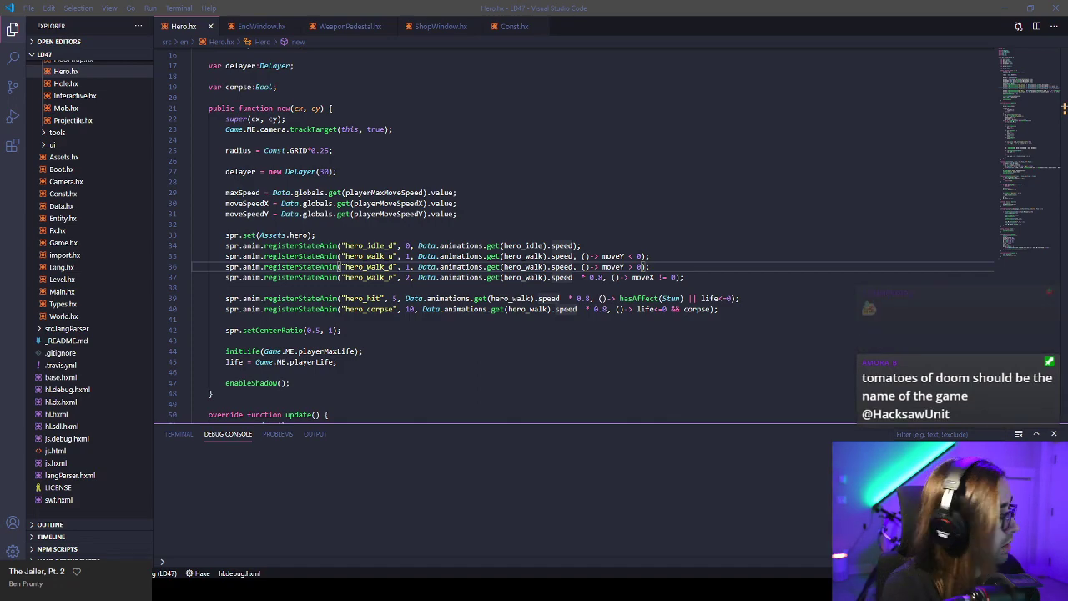
pyautogui.moveTo(518, 599); pyautogui.dragTo(641, 7)
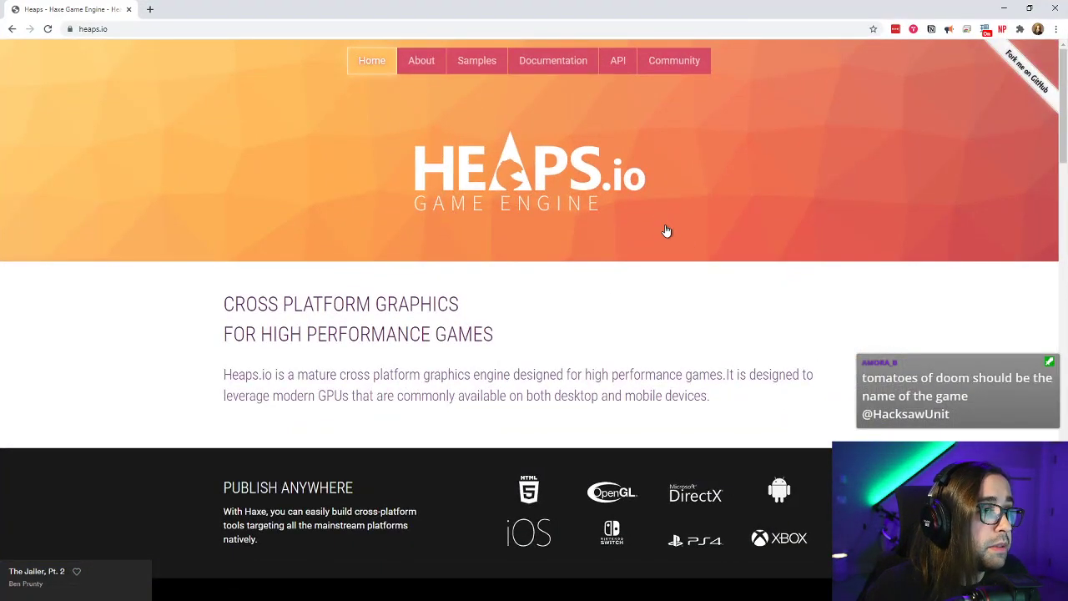
pyautogui.scroll(-1, 554, 293)
pyautogui.scroll(1, 573, 317)
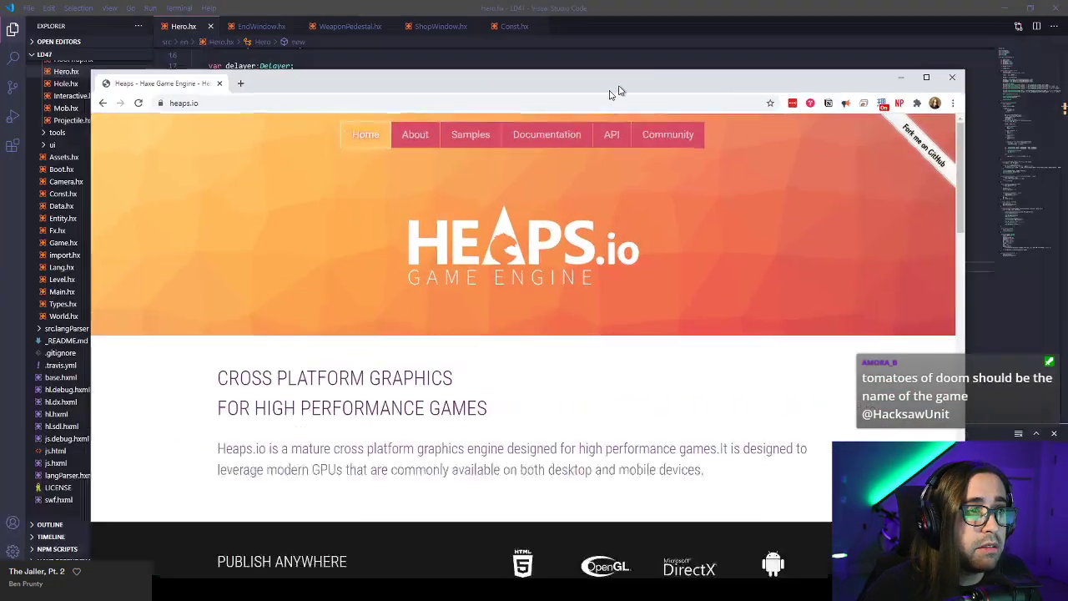
pyautogui.moveTo(727, 9); pyautogui.dragTo(584, 600)
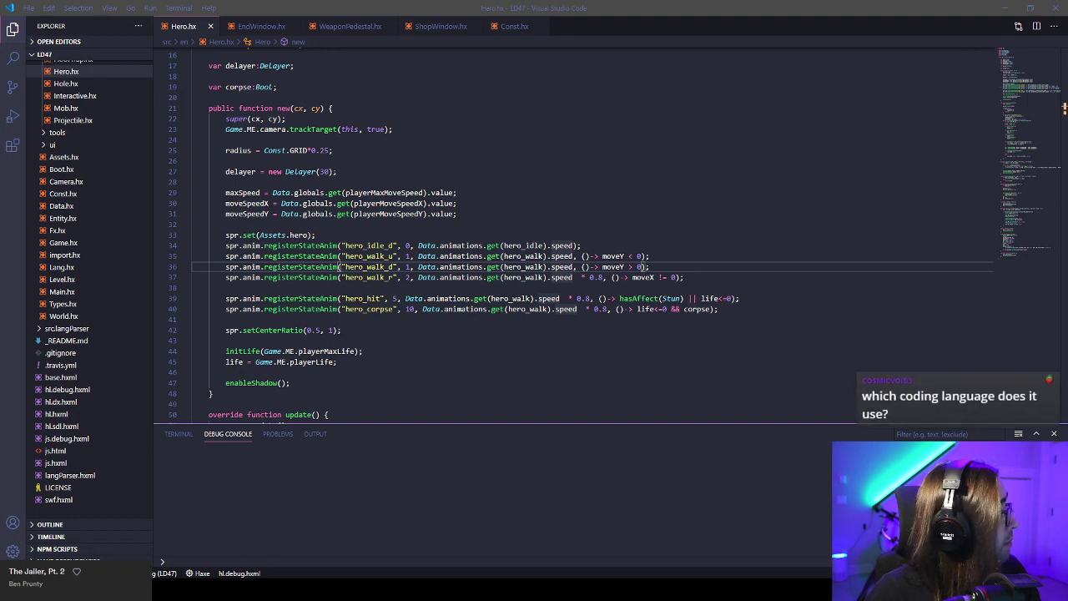
# Bring the browser window with the deepnight.net tutorials page on screen.
pyautogui.moveTo(0, 186); pyautogui.dragTo(670, 5)
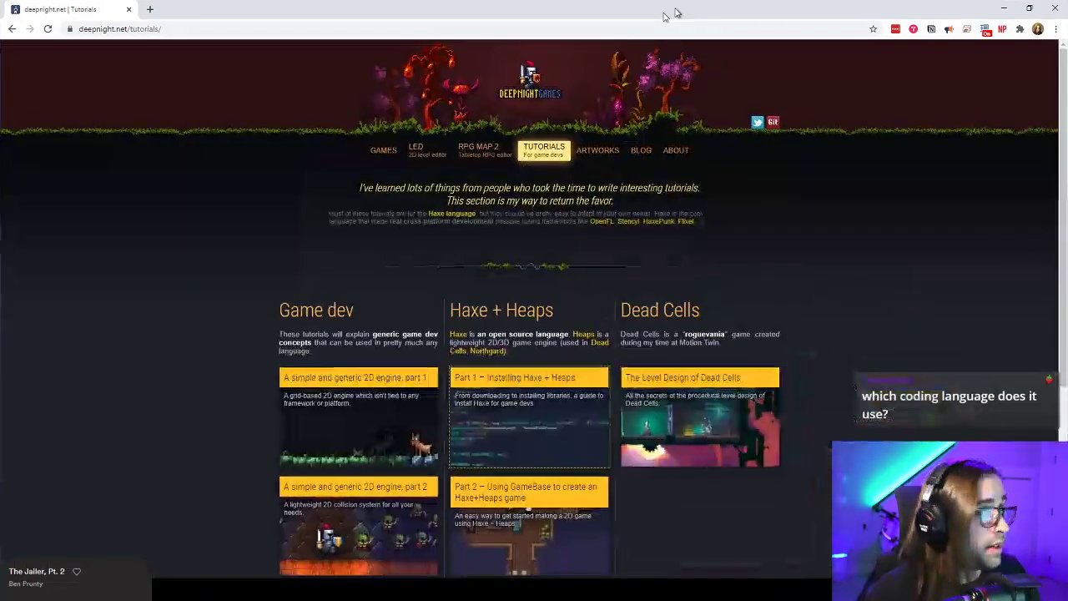
# Open the Part 1 – Installing Haxe + Heaps tutorial and look through its Haxe, Hashlink and Working with VSCode sections.
pyautogui.scroll(-4, 541, 376)
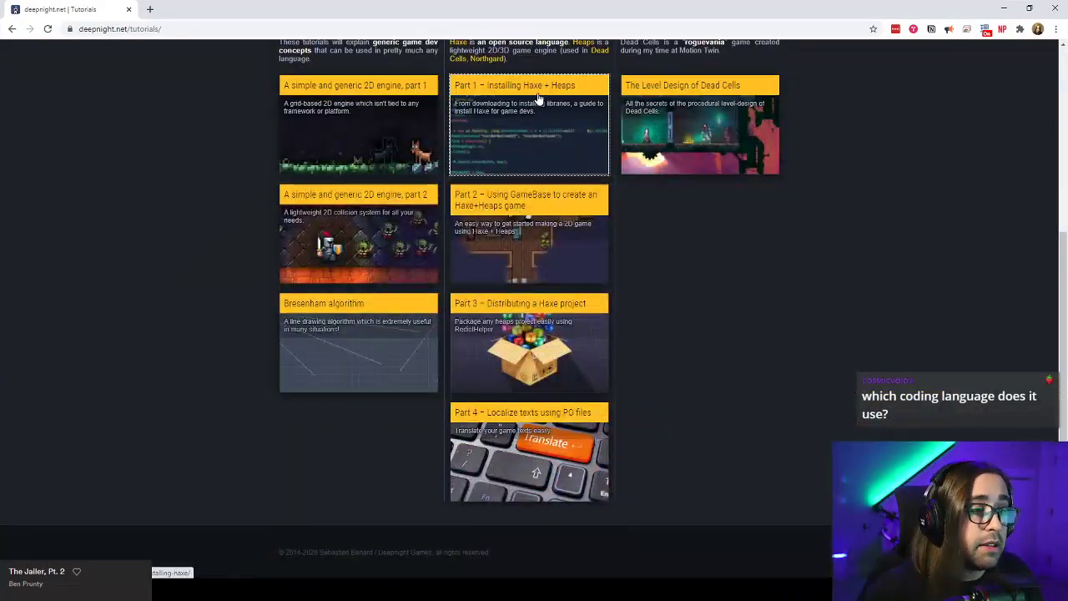
pyautogui.scroll(1, 537, 365)
pyautogui.scroll(-1, 530, 167)
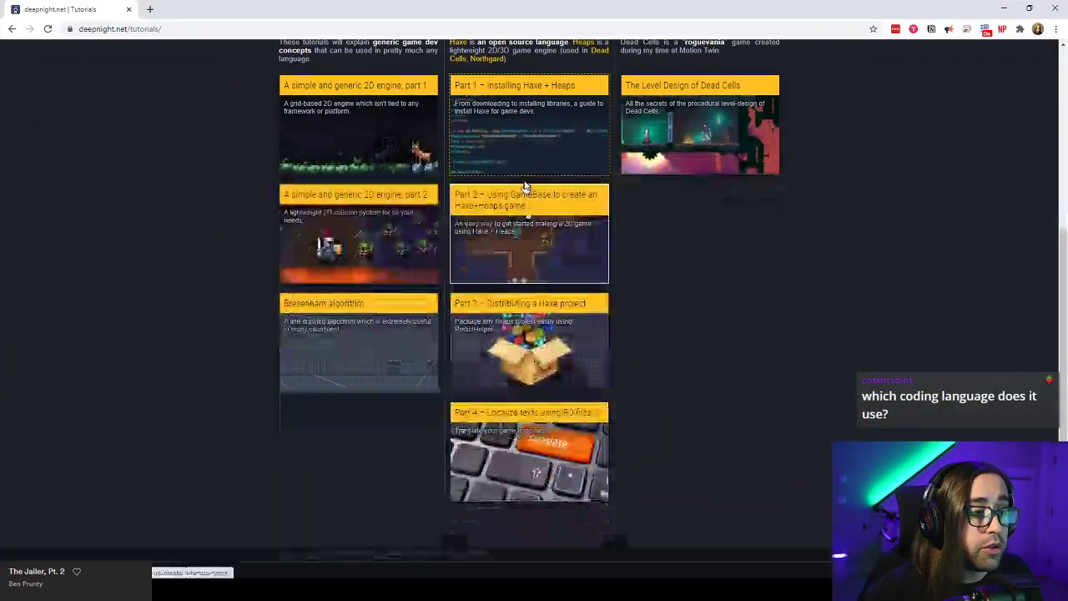
pyautogui.click(535, 90)
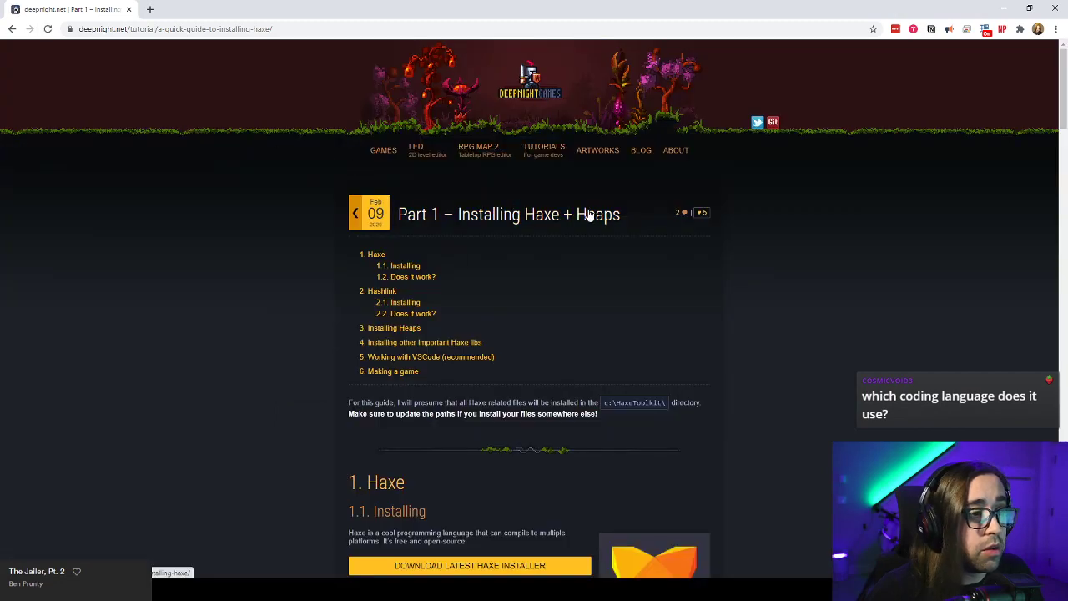
pyautogui.scroll(-2, 556, 286)
pyautogui.scroll(-3, 556, 285)
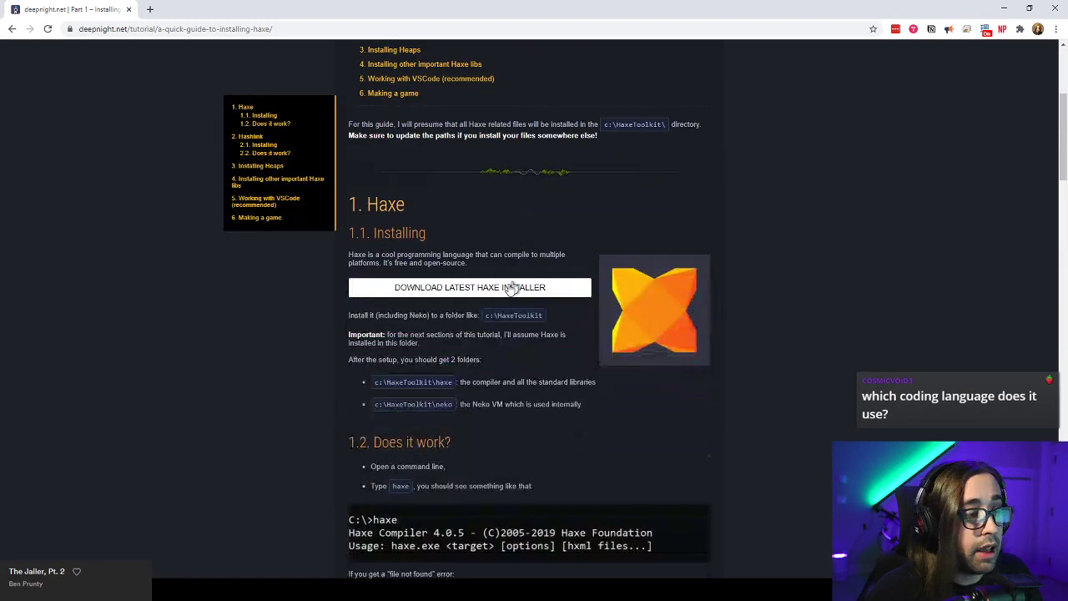
pyautogui.scroll(-12, 517, 424)
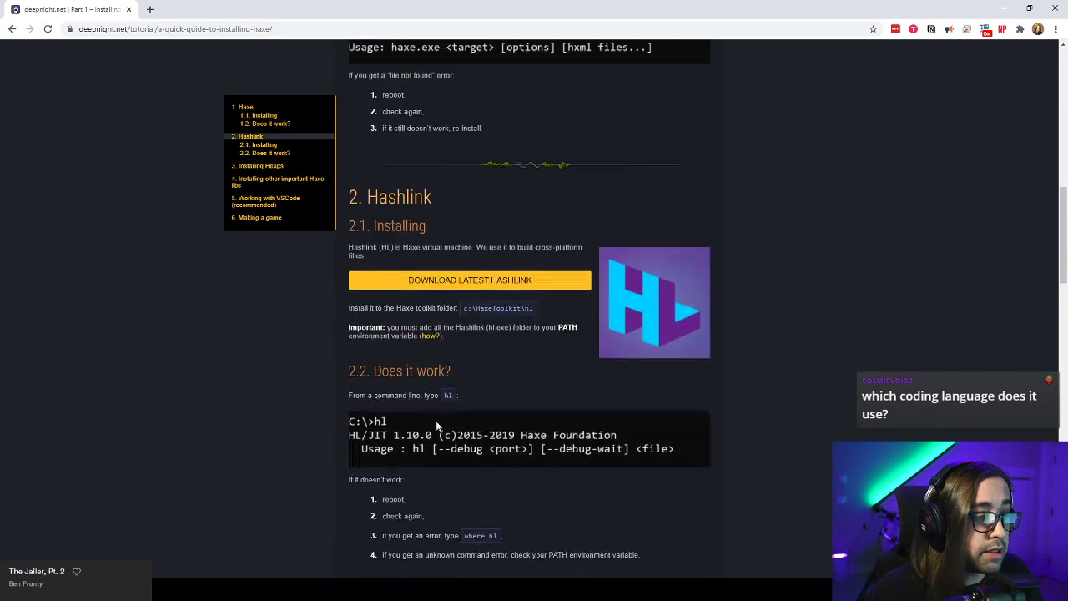
pyautogui.scroll(-7, 539, 359)
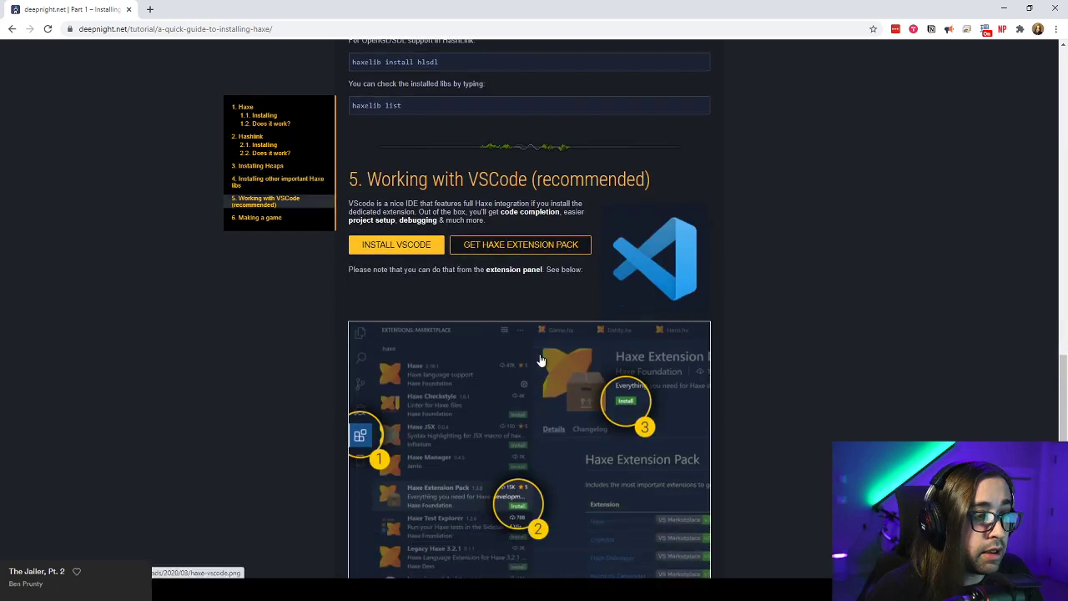
pyautogui.scroll(2, 537, 352)
pyautogui.scroll(5, 534, 376)
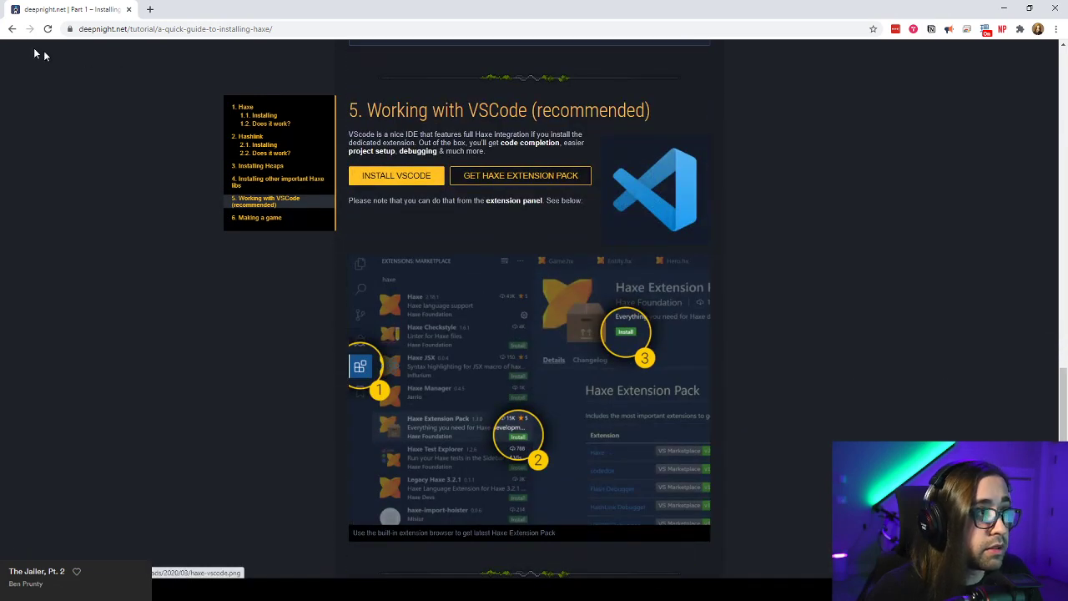
# Return to the tutorials list and open Part 2 – Using GameBase to create an Haxe+Heaps game at its Getting GameBase section.
pyautogui.click(11, 29)
pyautogui.click(472, 213)
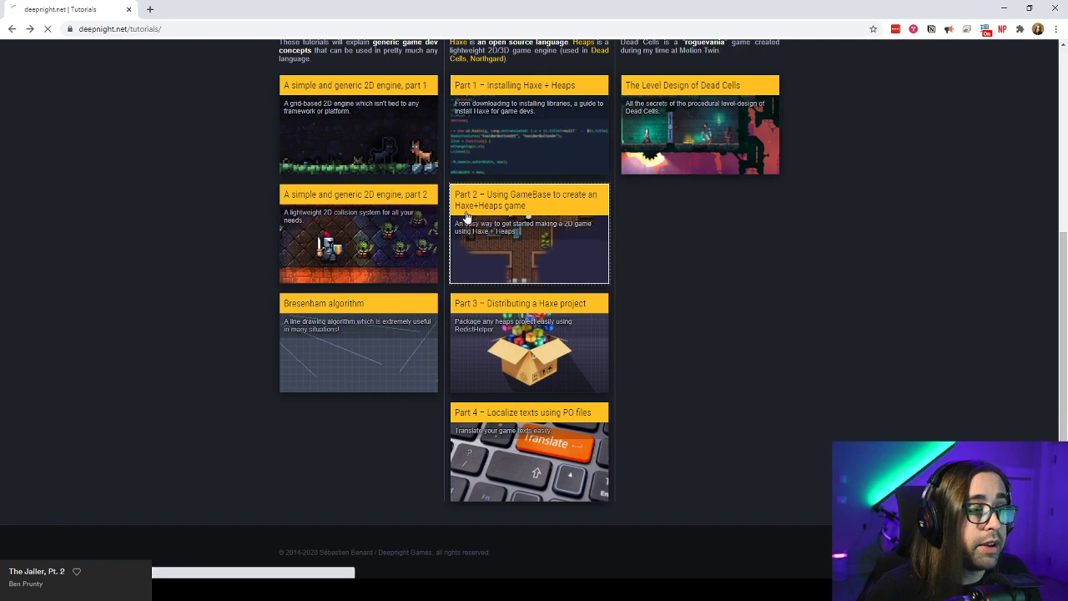
pyautogui.scroll(-4, 535, 348)
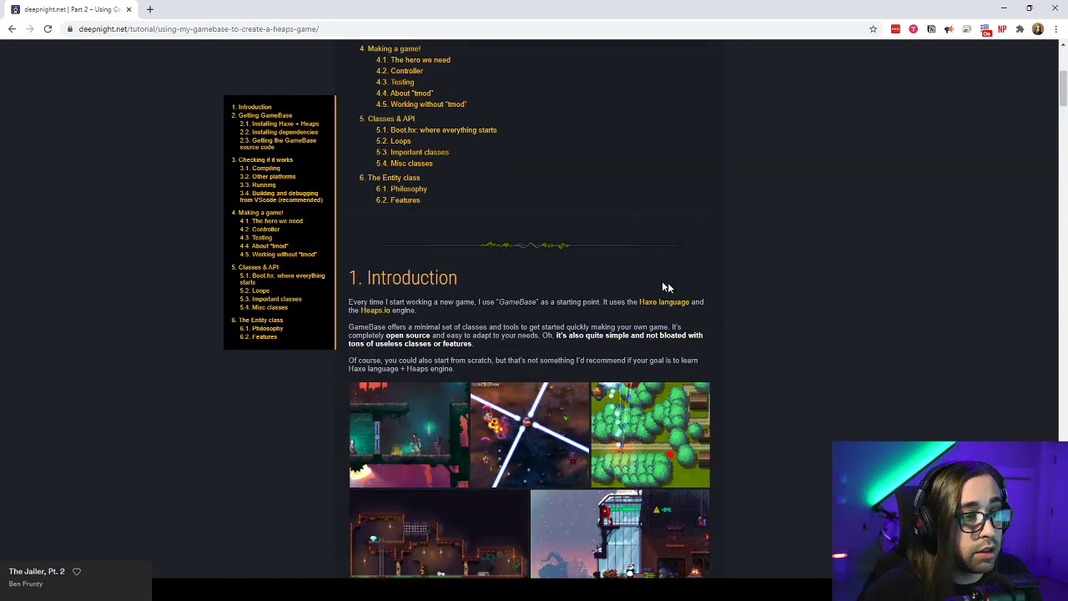
pyautogui.scroll(-5, 469, 421)
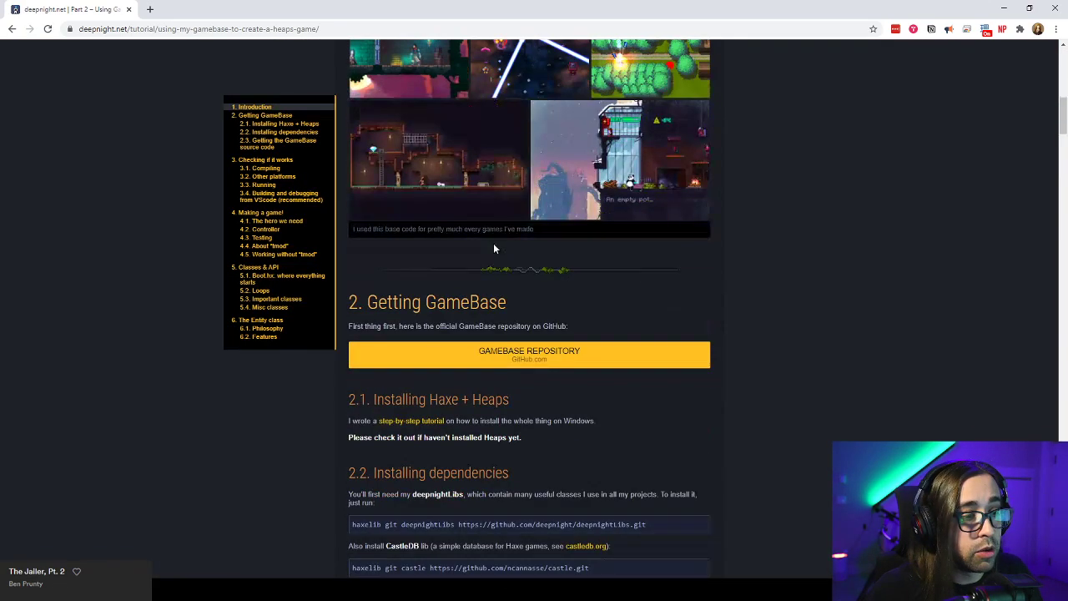
# Open the GameBase repository on GitHub, show its README and template-based repository creation form, and return to the tutorial.
pyautogui.click(512, 353)
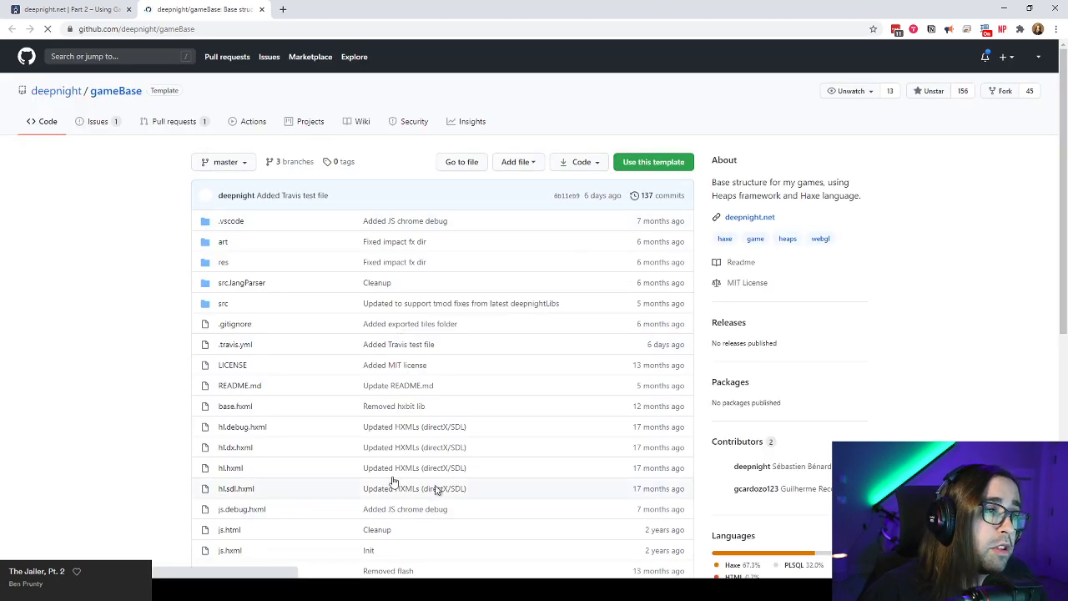
pyautogui.scroll(-4, 114, 138)
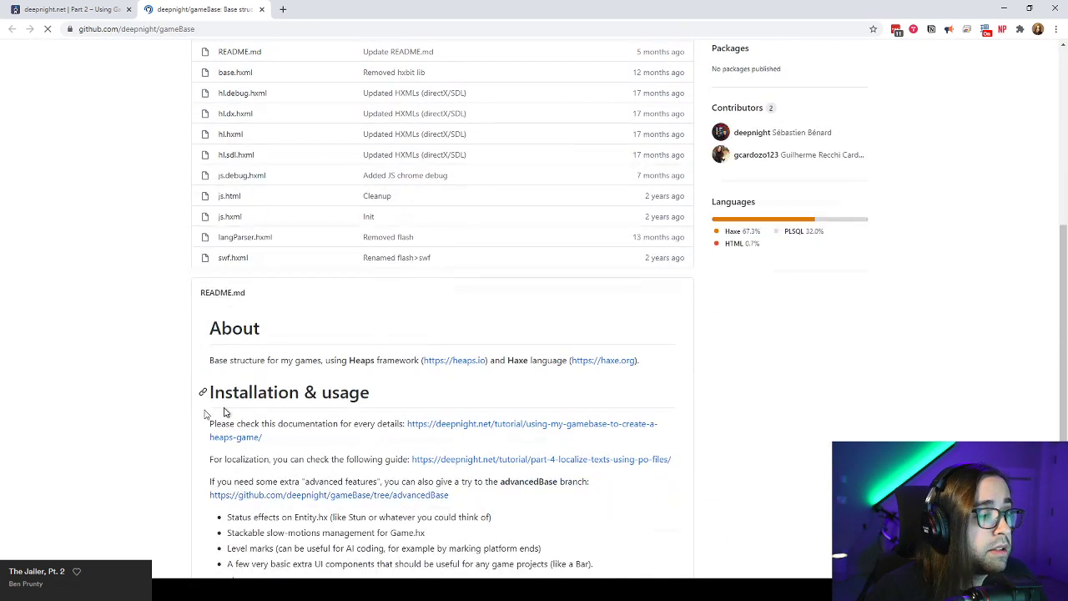
pyautogui.scroll(-2, 134, 375)
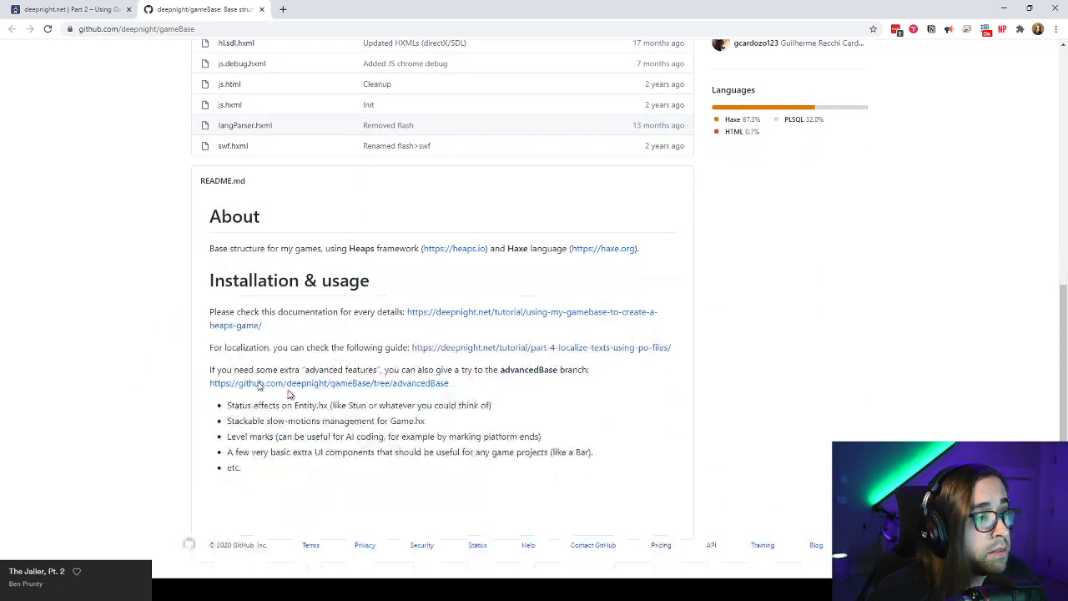
pyautogui.scroll(5, 286, 393)
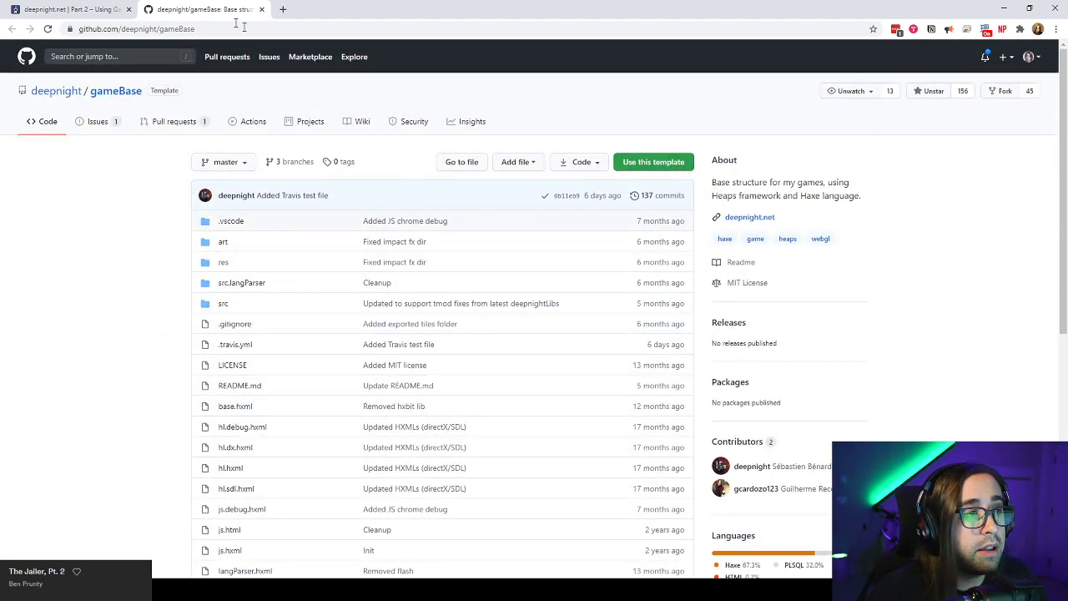
pyautogui.click(679, 167)
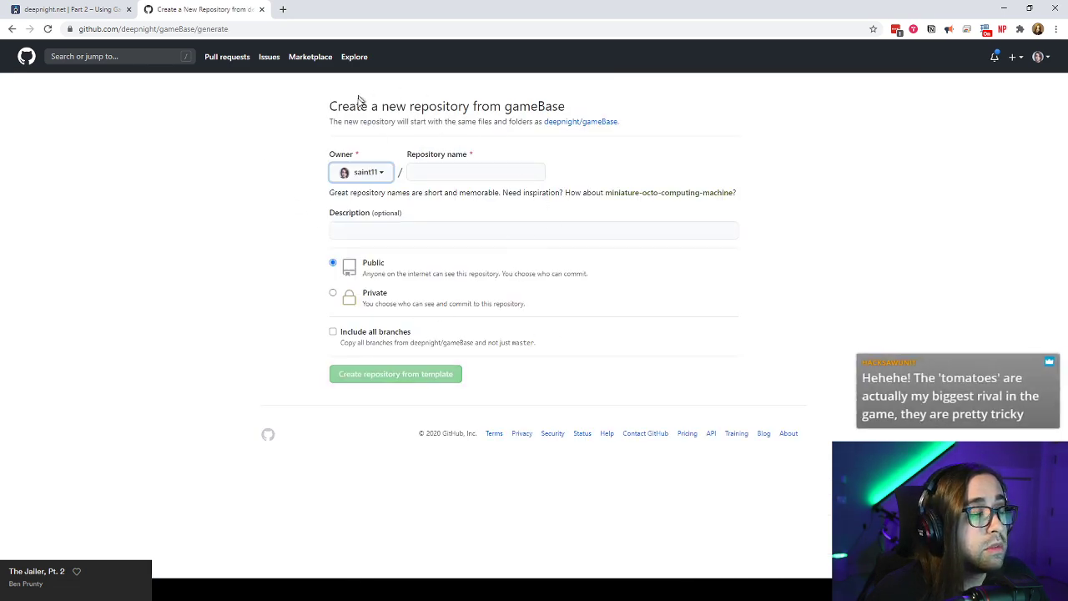
pyautogui.click(71, 8)
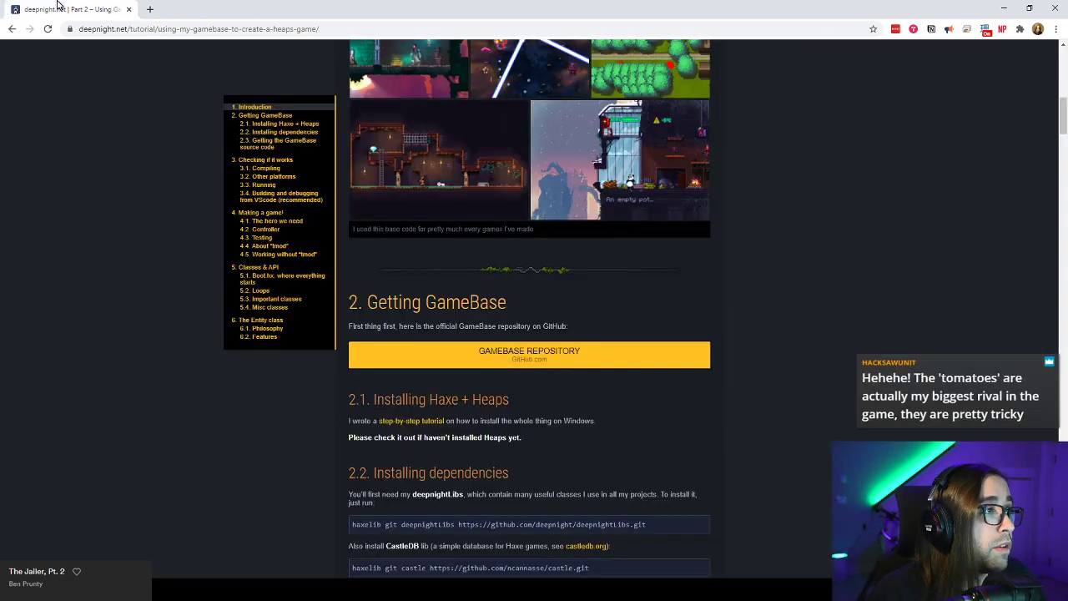
# Switch to Visual Studio Code and look through the source files Level.hx, World.hx, Types.hx and Main.hx.
pyautogui.hotkey('alt', 'Tab')
pyautogui.click(501, 278)
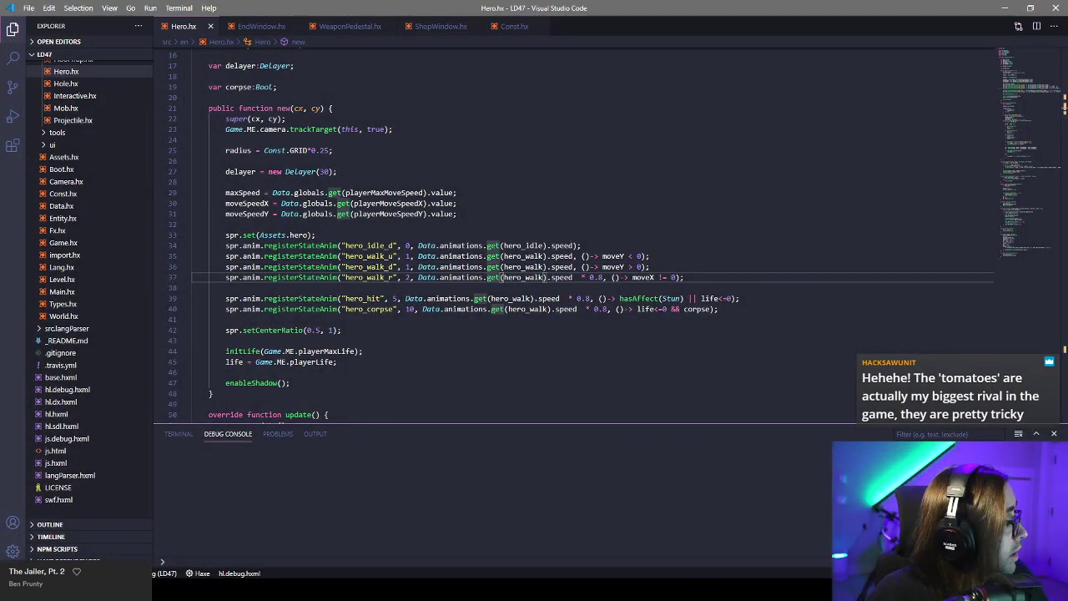
pyautogui.click(409, 287)
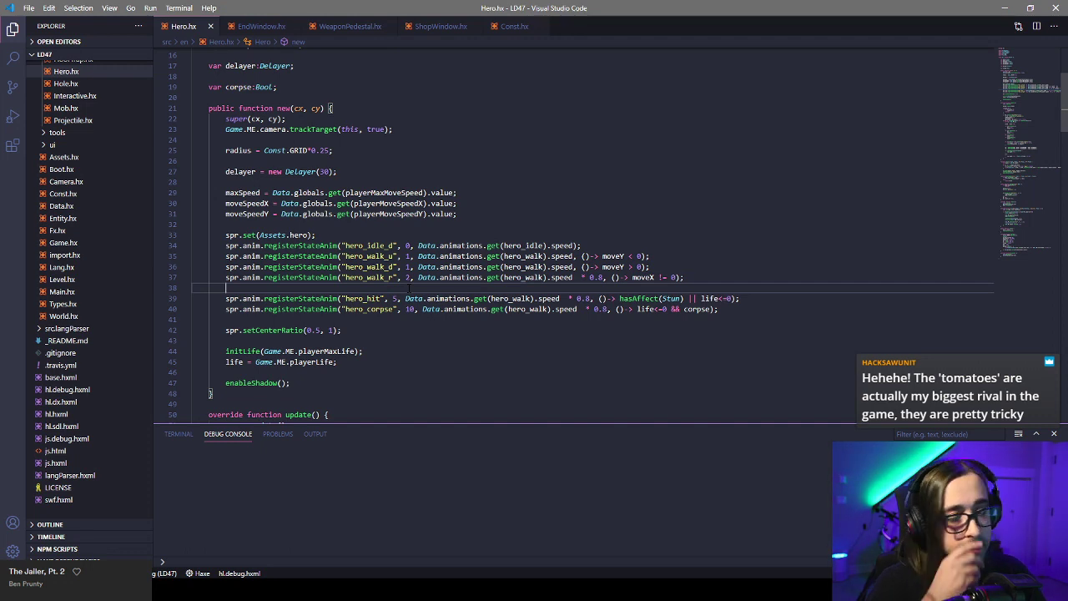
pyautogui.click(75, 280)
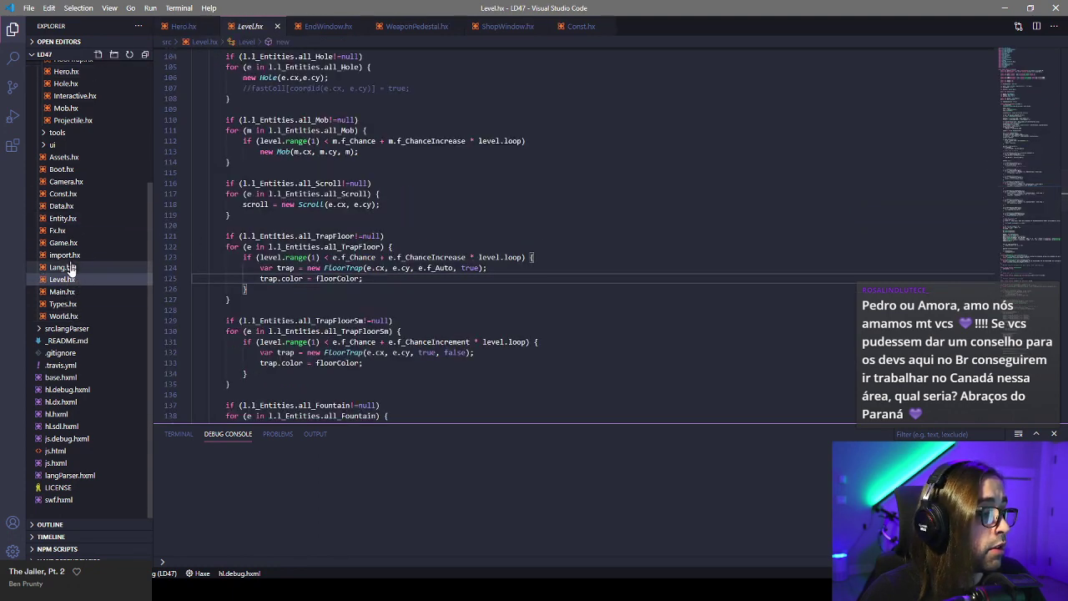
pyautogui.click(65, 317)
pyautogui.click(58, 306)
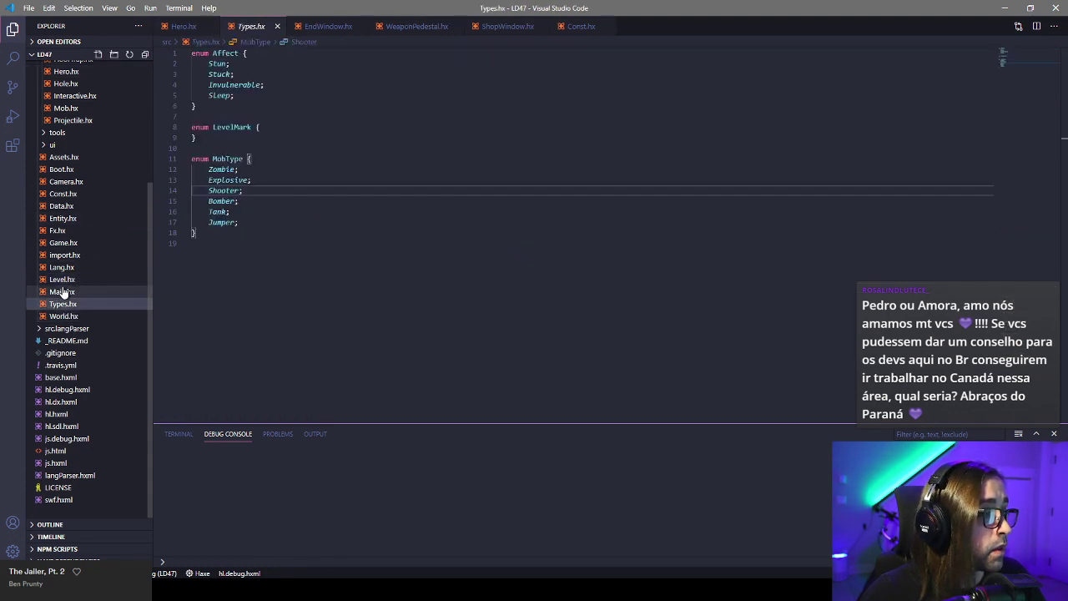
pyautogui.click(62, 292)
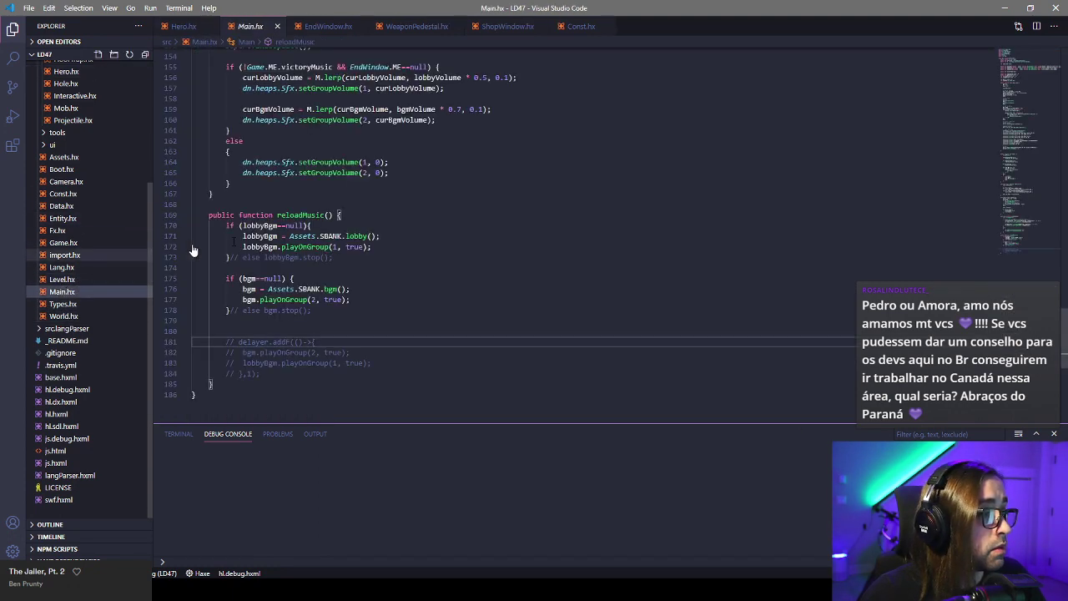
# Open Entity.hx and examine its constructor, coordinate getters and the variable declarations at the start of the class.
pyautogui.click(63, 218)
pyautogui.scroll(5, 1016, 105)
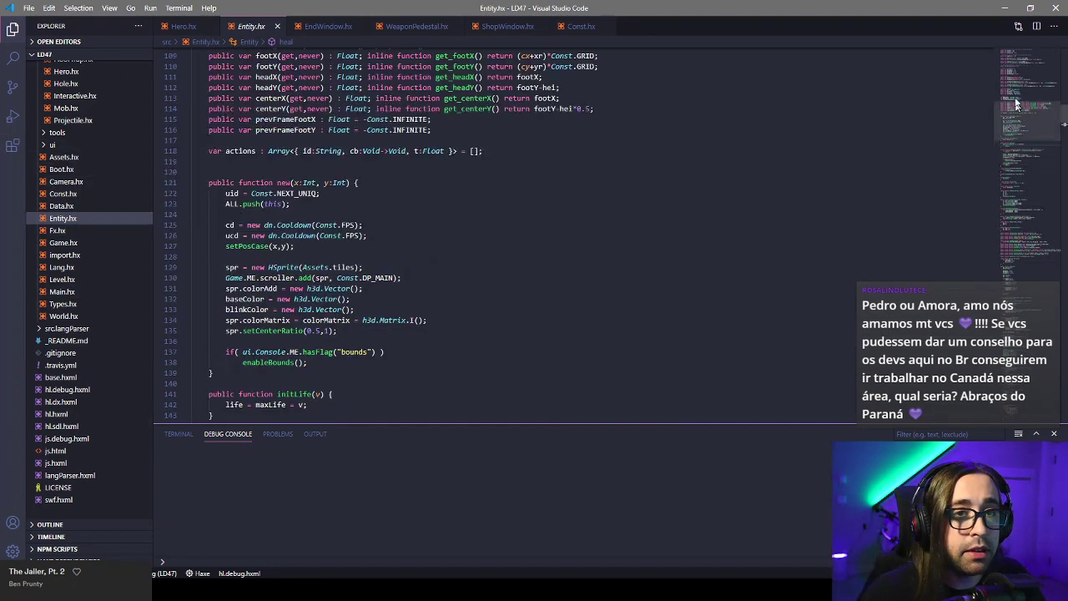
pyautogui.scroll(6, 1017, 105)
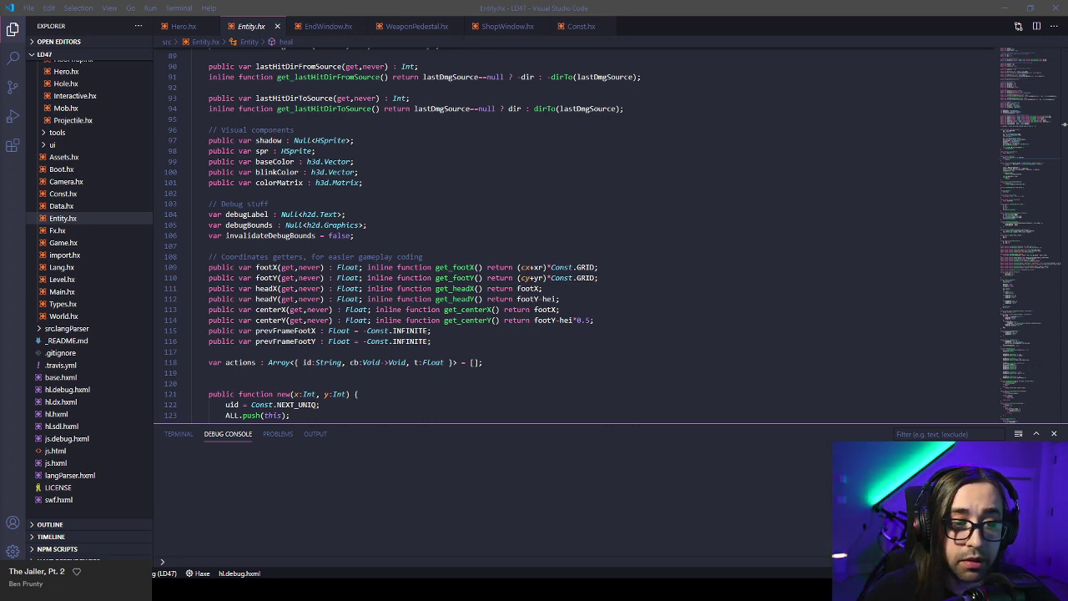
pyautogui.click(577, 268)
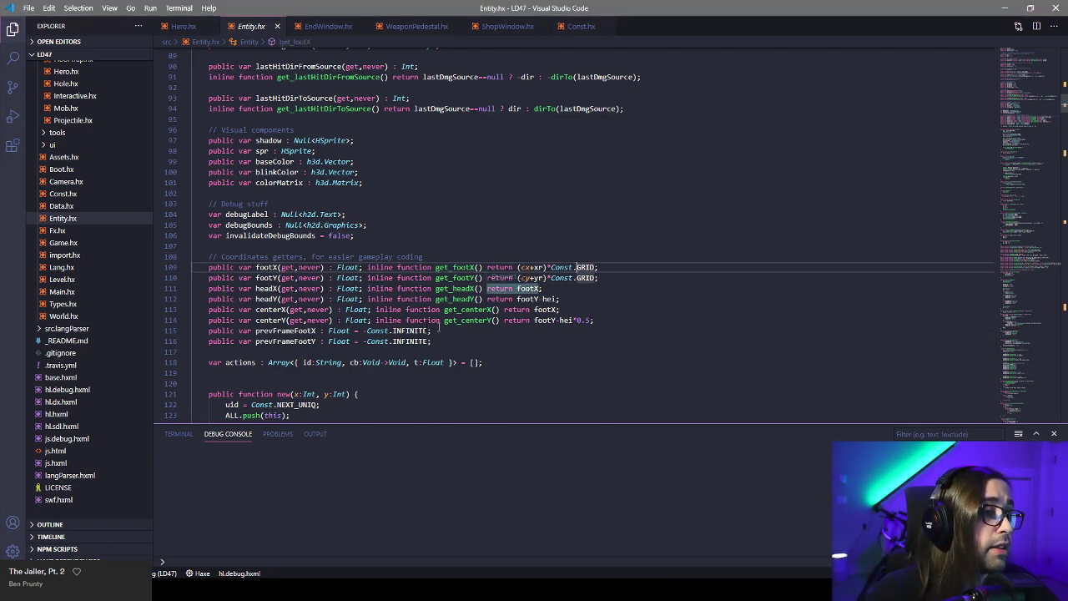
pyautogui.moveTo(1018, 113); pyautogui.dragTo(1037, 40)
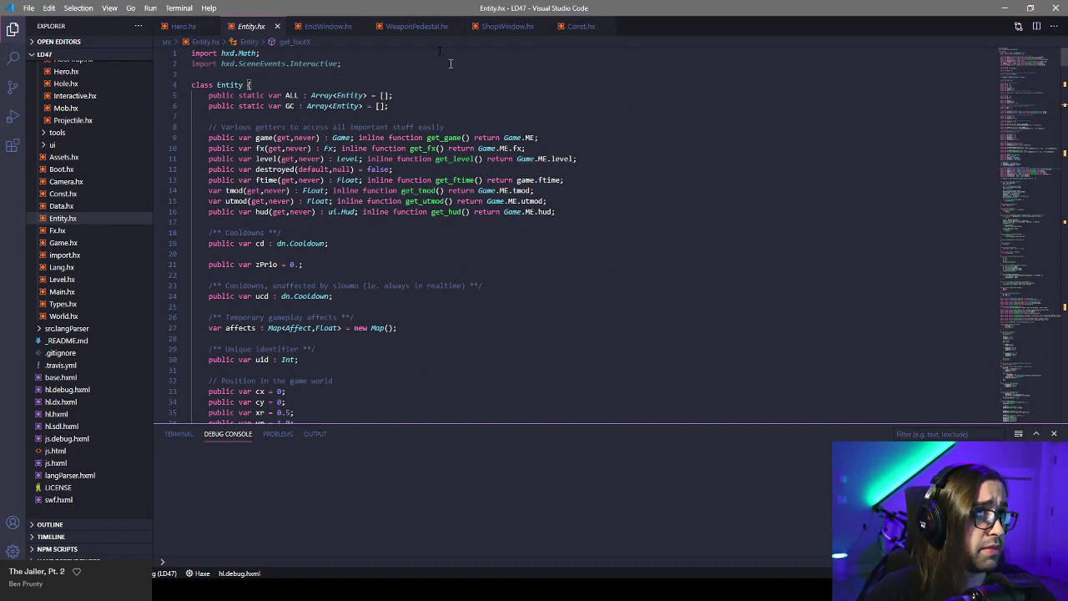
# Return to Hero.hx and examine the class declaration, the moveX Float variable and the constructor with its animation states.
pyautogui.click(186, 26)
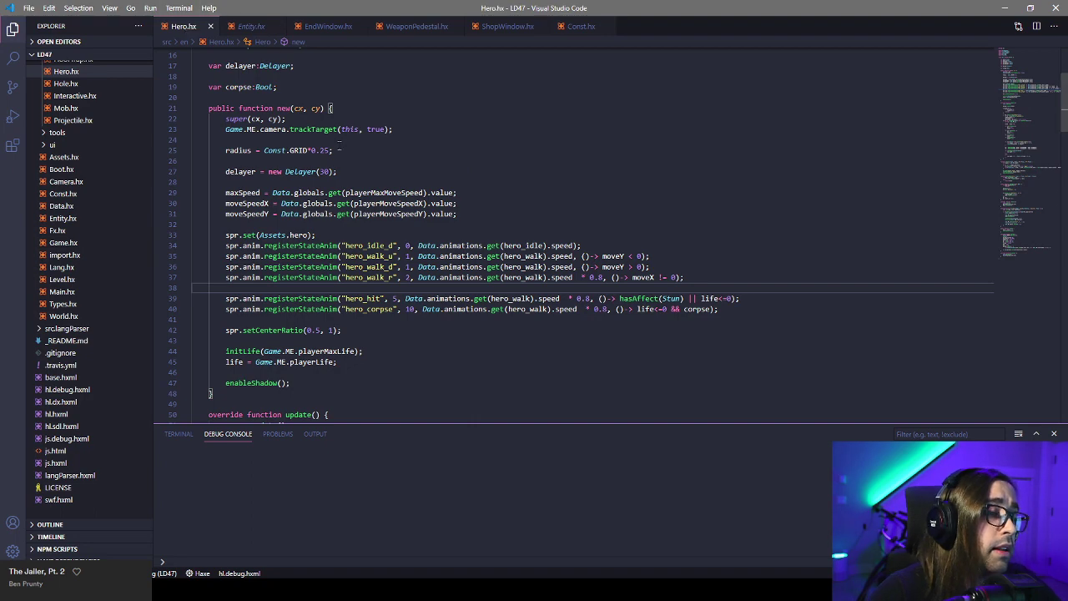
pyautogui.scroll(5, 328, 156)
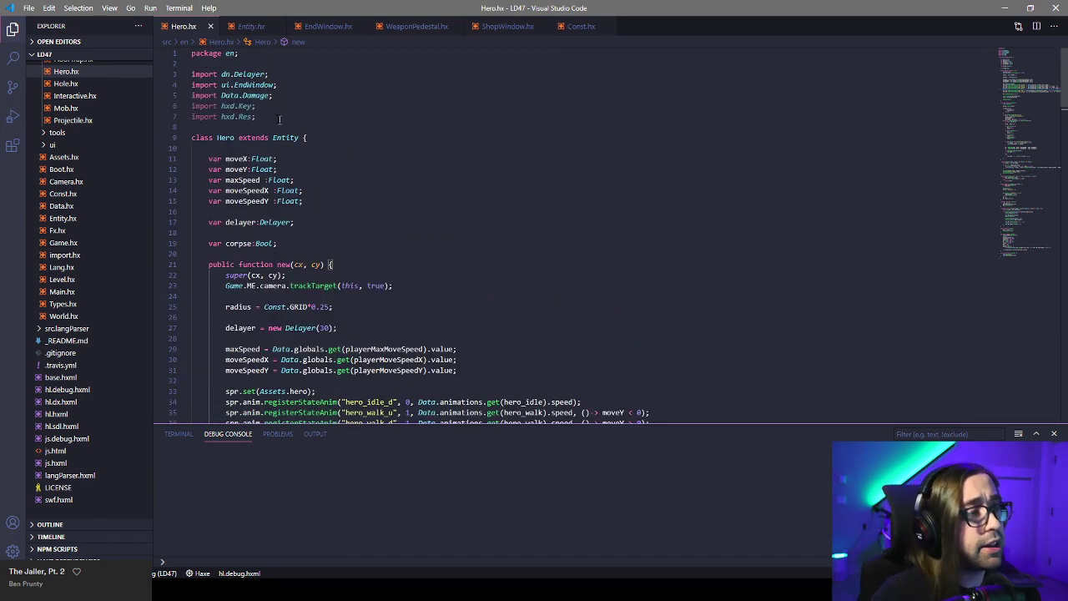
pyautogui.click(321, 145)
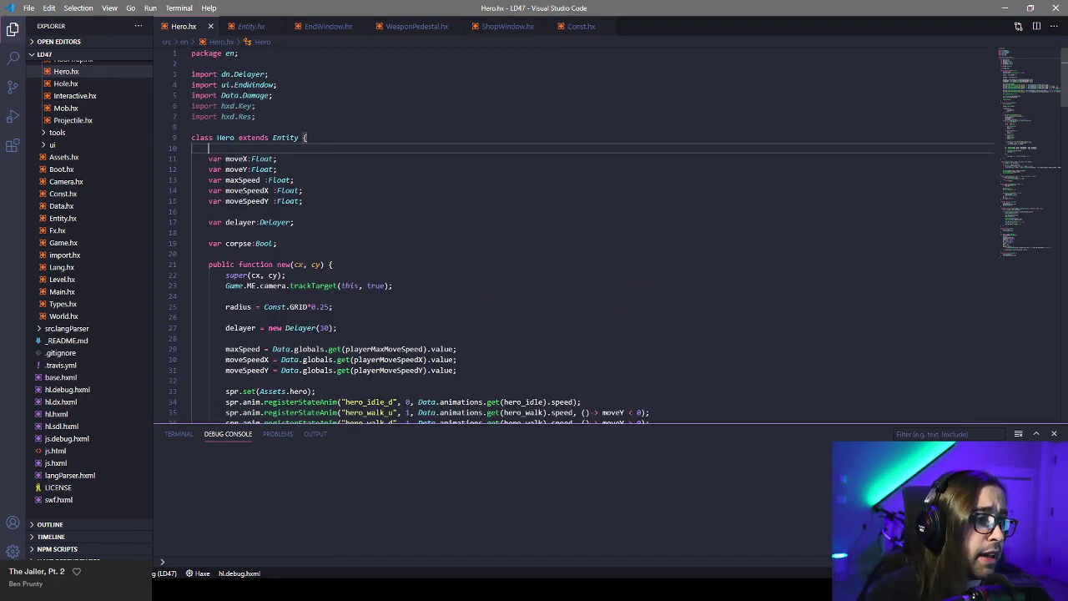
pyautogui.doubleClick(215, 158)
pyautogui.click(246, 159)
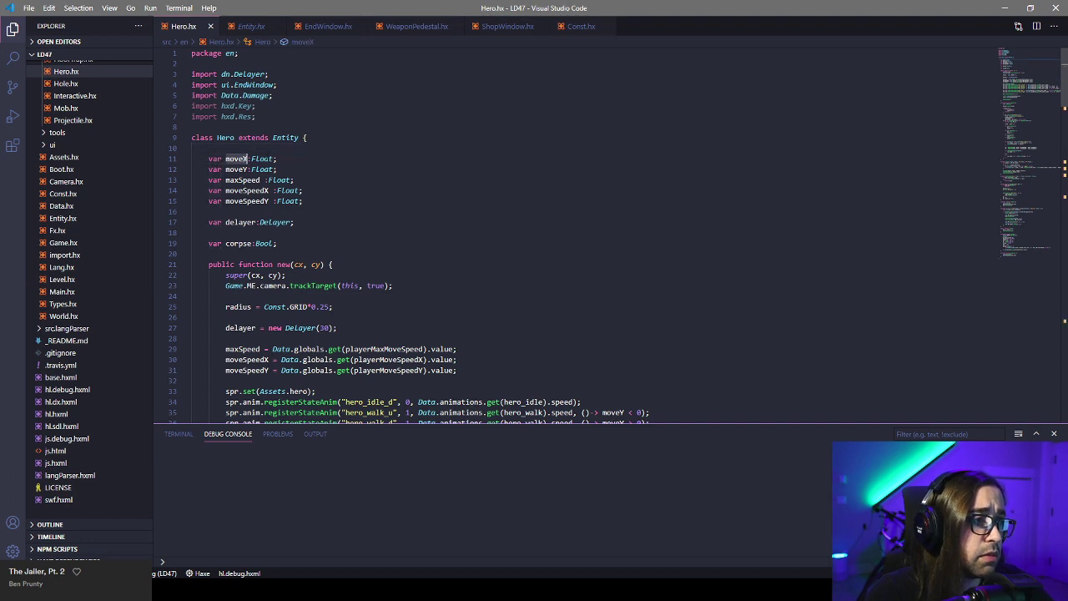
pyautogui.click(276, 158)
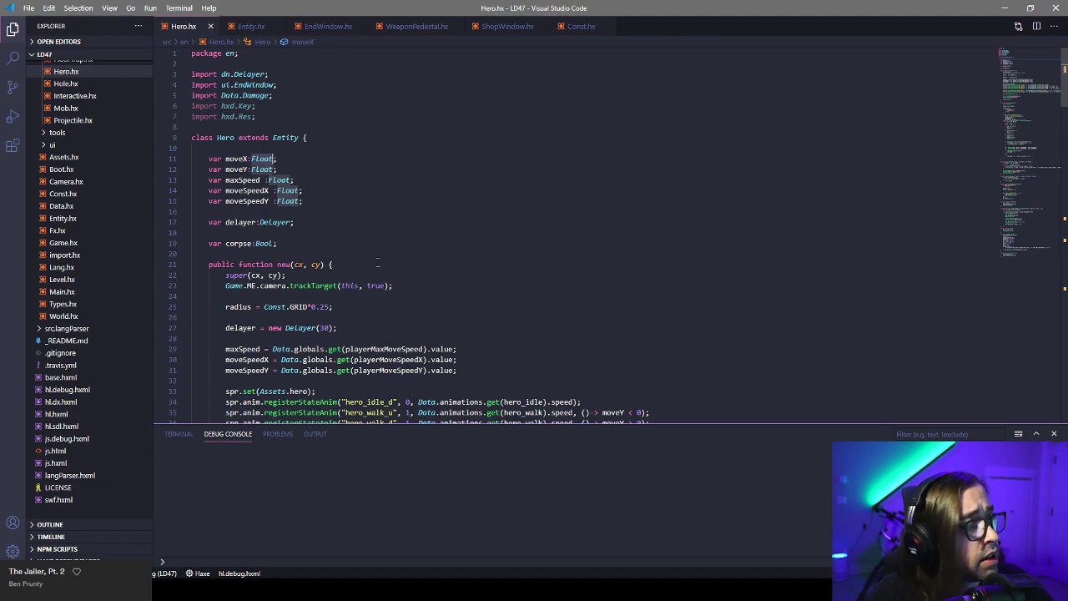
pyautogui.scroll(-1, 361, 267)
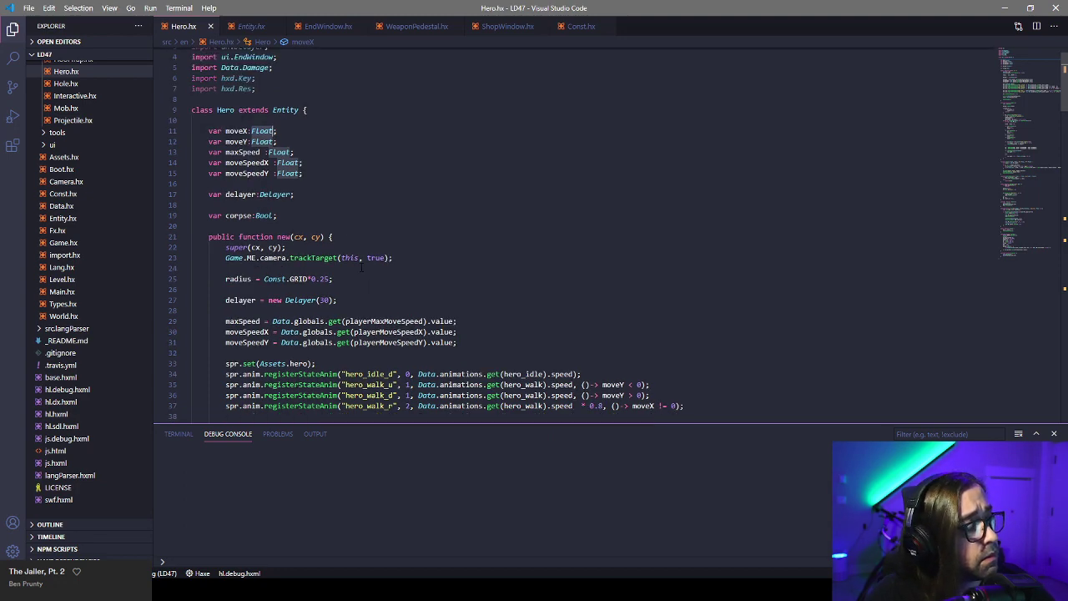
pyautogui.scroll(-5, 361, 268)
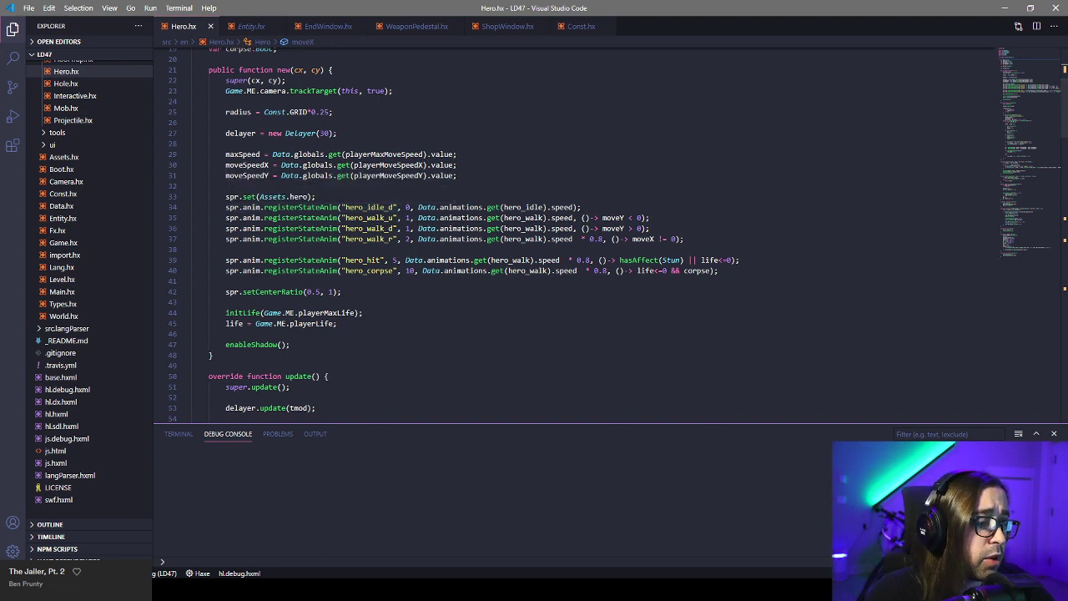
# Switch to CastleDB and open the game's database file from the res folder in C:\dev\Haxe\LD47.
pyautogui.hotkey('alt', 'Tab')
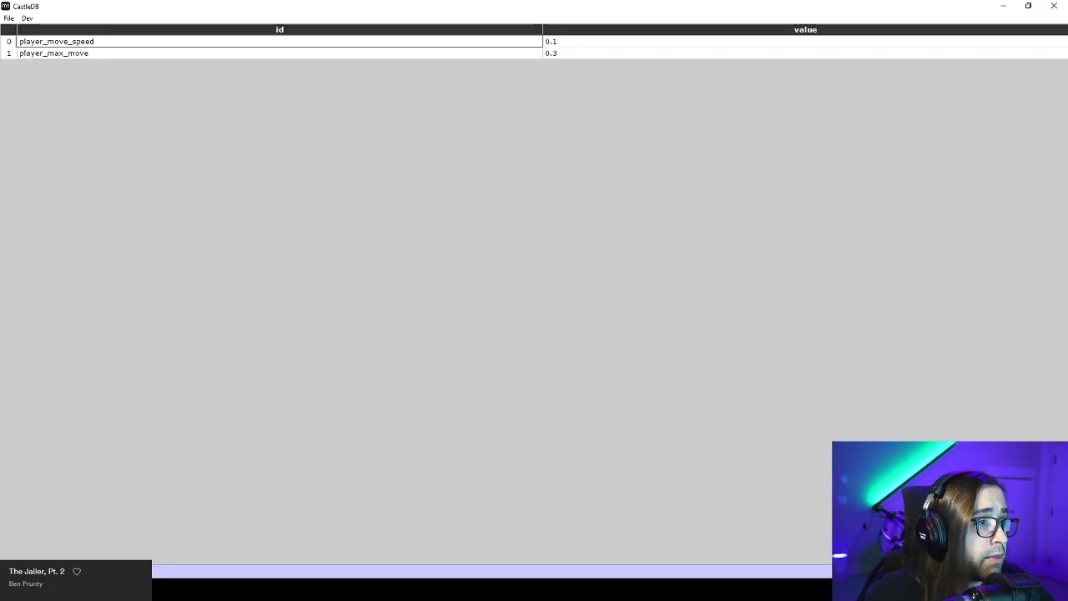
pyautogui.click(15, 17)
pyautogui.click(24, 41)
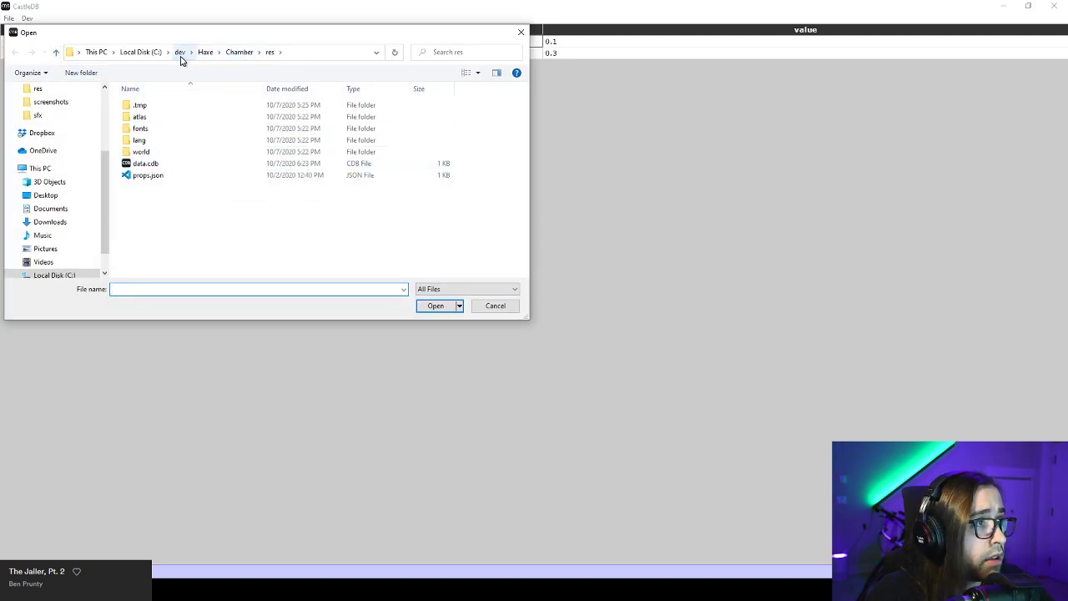
pyautogui.click(181, 55)
pyautogui.doubleClick(167, 152)
pyautogui.doubleClick(169, 156)
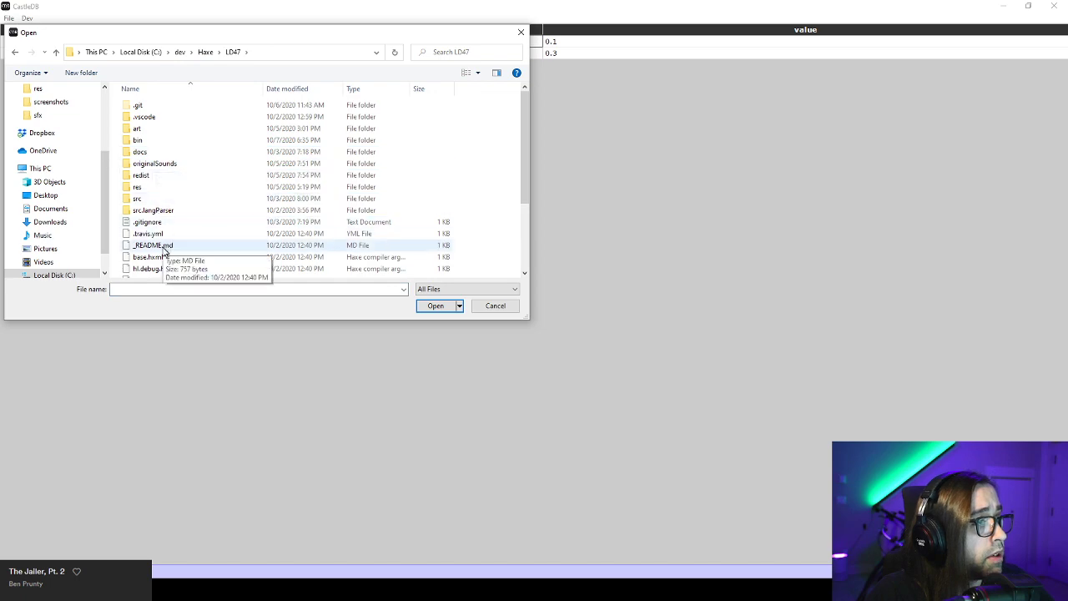
pyautogui.scroll(-3, 164, 250)
pyautogui.scroll(2, 147, 205)
pyautogui.click(155, 149)
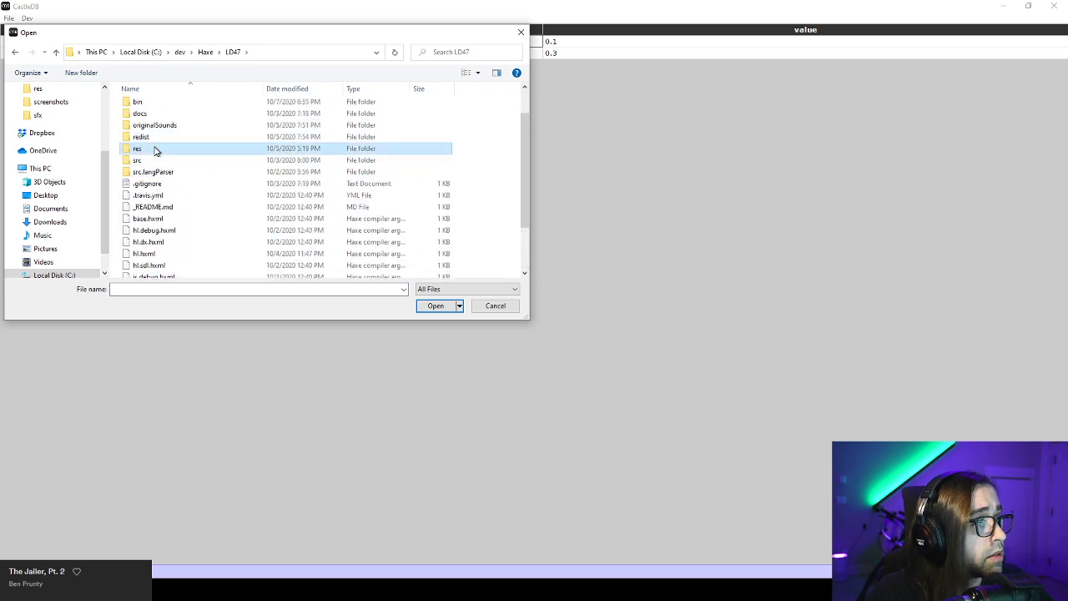
pyautogui.doubleClick(154, 148)
pyautogui.doubleClick(139, 210)
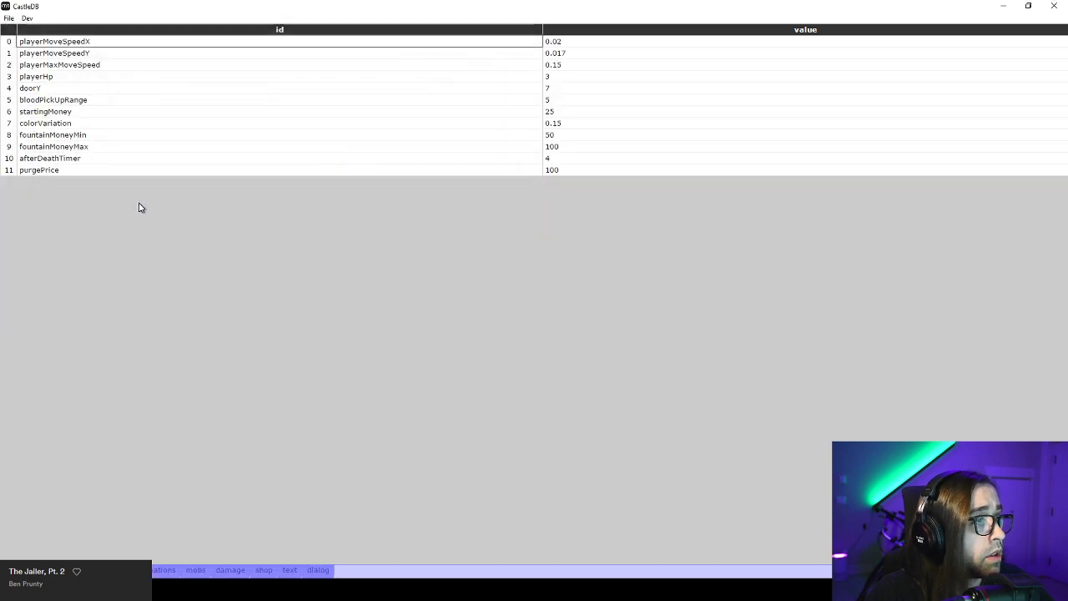
# Float the CastleDB window over the code editor and examine the ids and values of the globals sheet, especially the player speed entries.
pyautogui.doubleClick(268, 5)
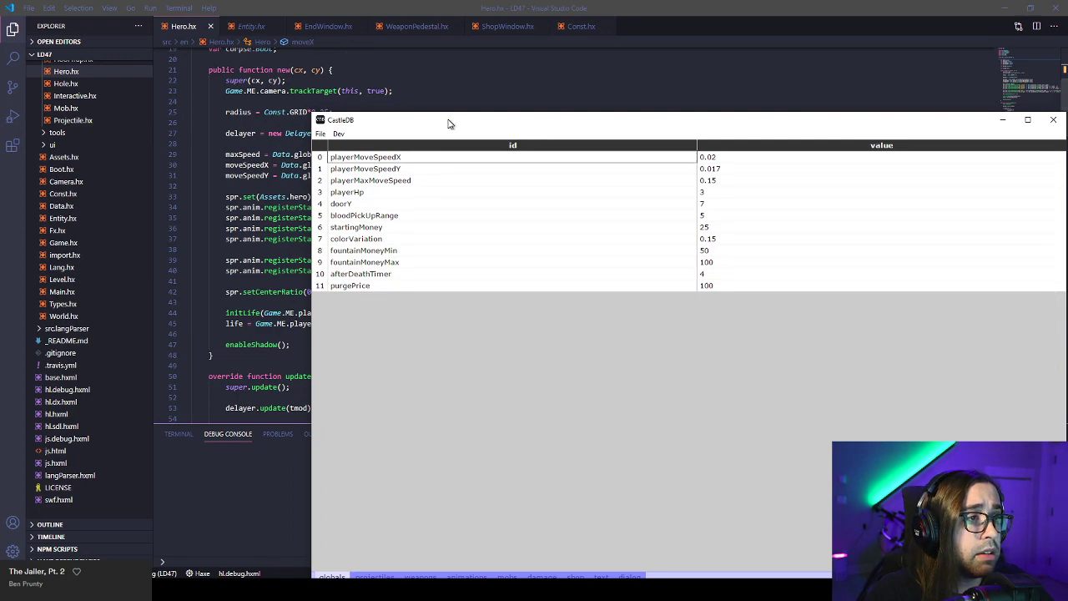
pyautogui.moveTo(448, 122); pyautogui.dragTo(315, 84)
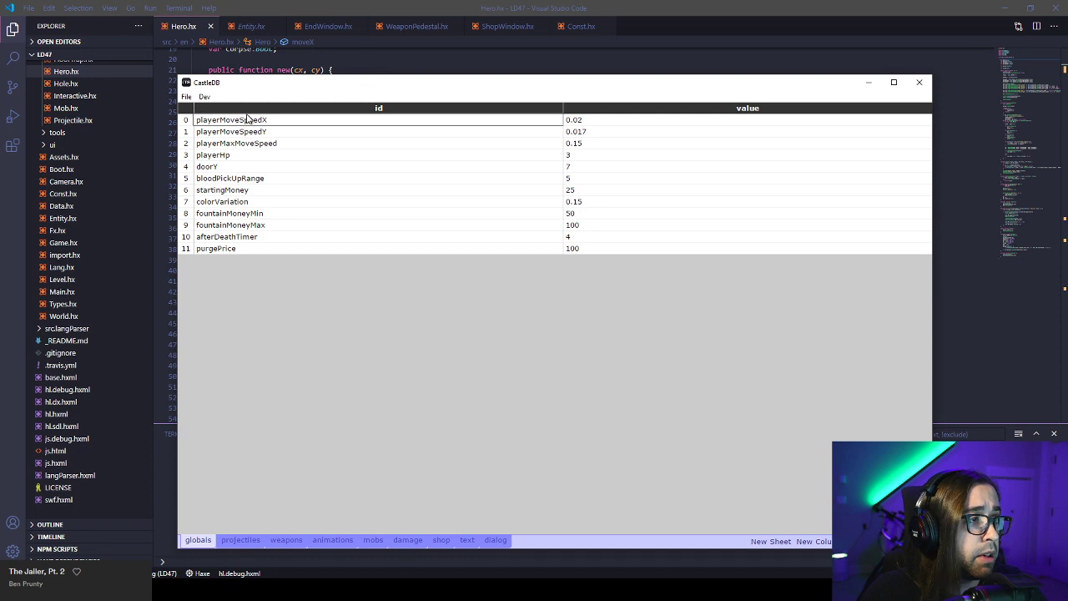
pyautogui.click(281, 135)
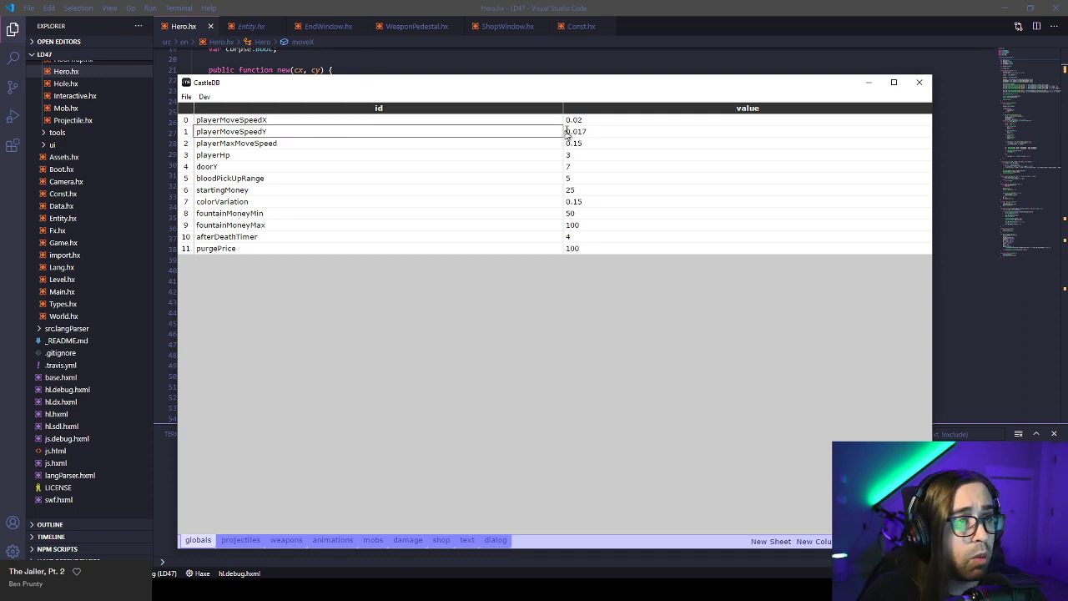
pyautogui.click(313, 148)
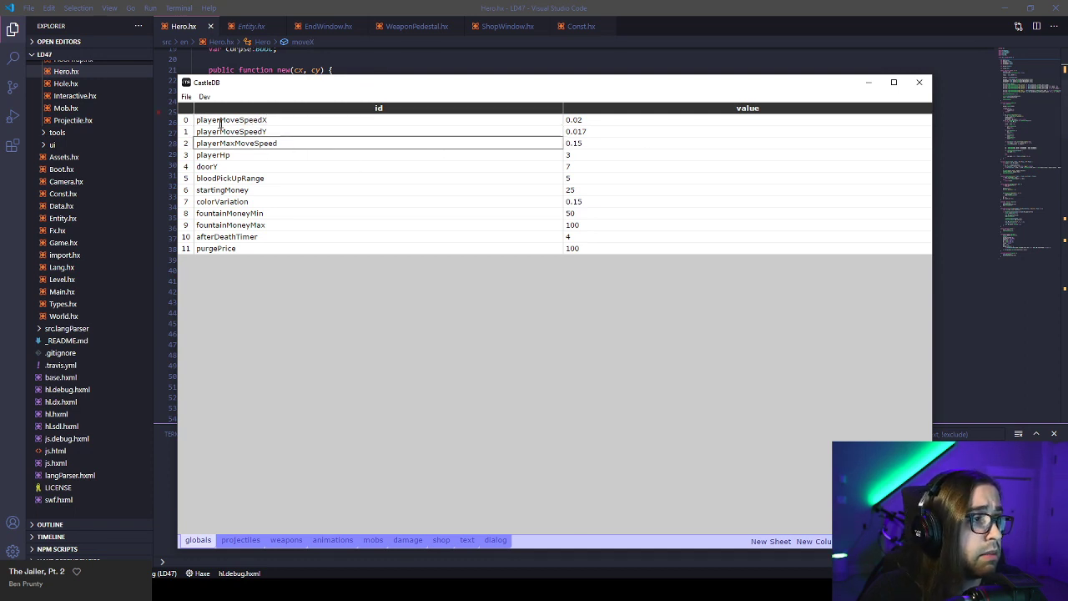
pyautogui.click(225, 191)
pyautogui.click(347, 240)
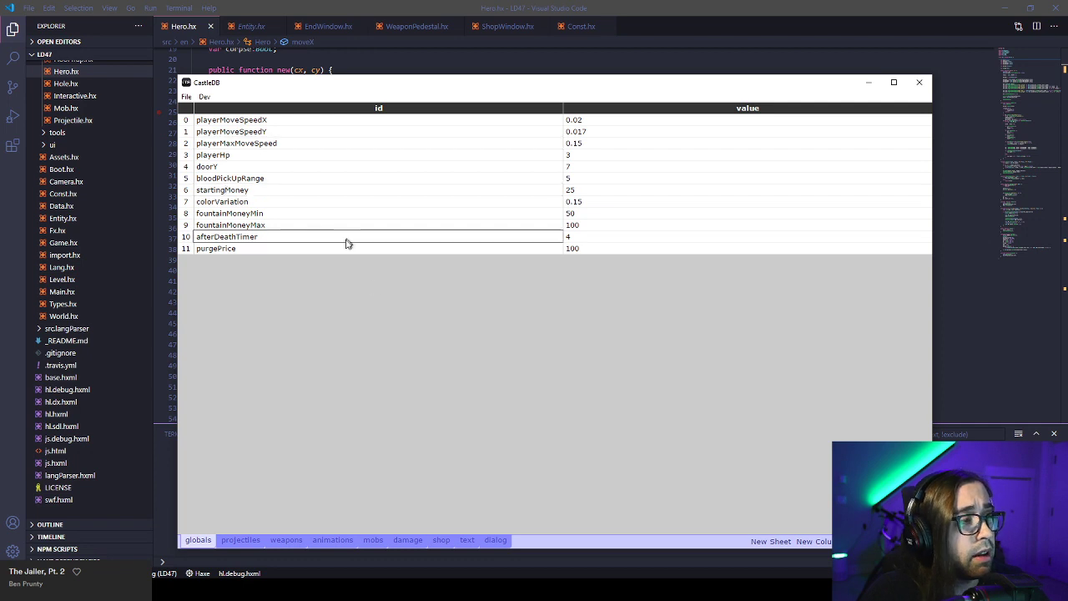
pyautogui.click(303, 190)
pyautogui.click(307, 122)
pyautogui.click(599, 134)
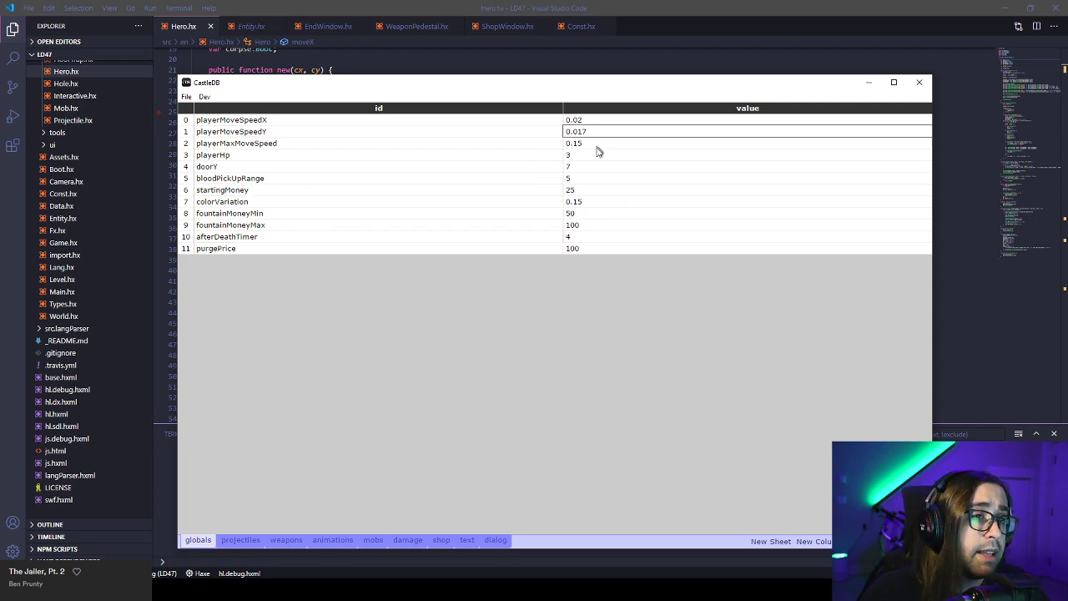
pyautogui.click(597, 158)
# Switch to Visual Studio Code and remove the playerMaxMoveSpeed argument from the maxSpeed globals lookup in Hero.hx.
pyautogui.click(425, 60)
pyautogui.click(277, 155)
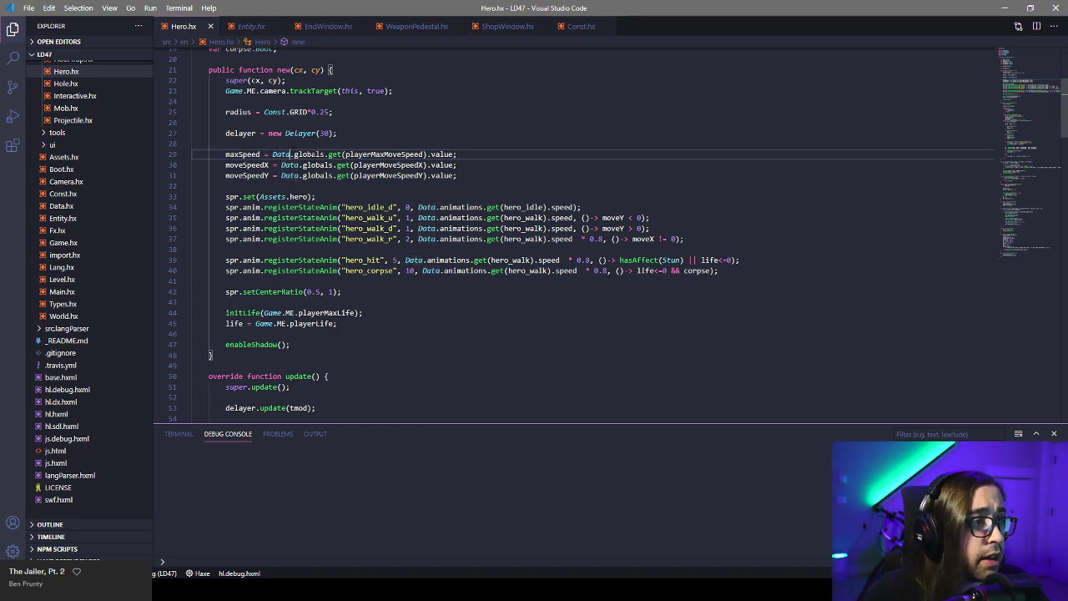
pyautogui.click(334, 154)
pyautogui.doubleClick(373, 155)
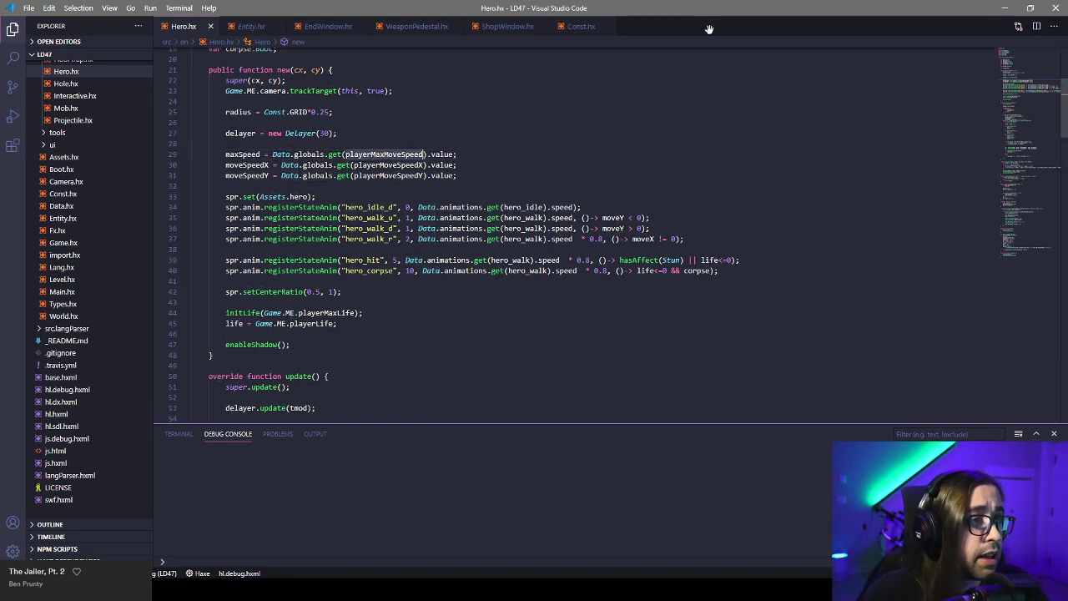
pyautogui.press('Right')
pyautogui.hotkey('ctrl', 'shift', 'Left')
pyautogui.press('BackSpace')
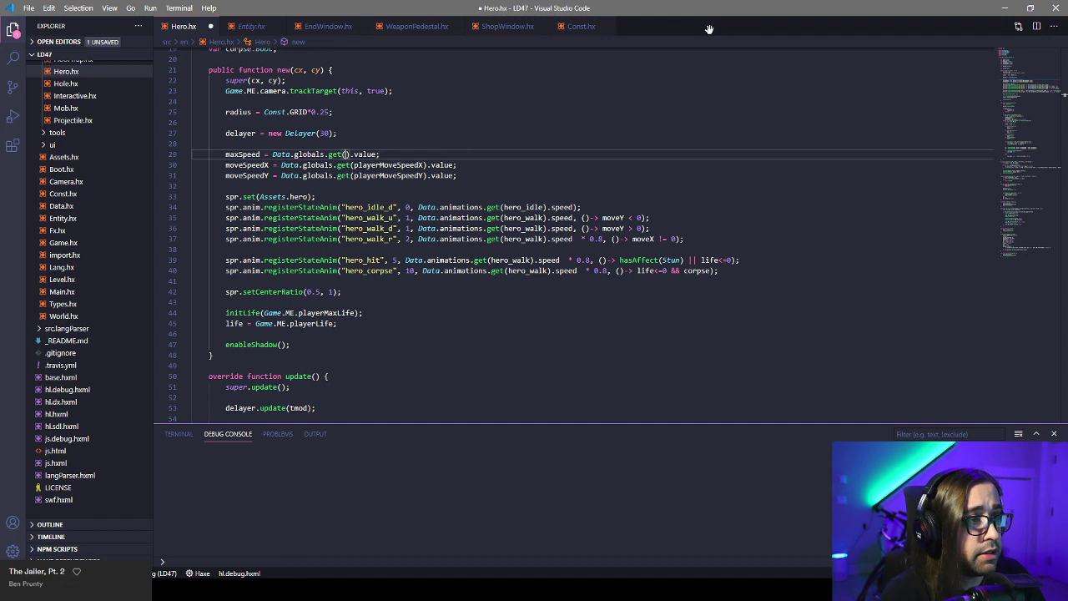
# Browse the suggested global ids and insert playerMoveSpeedX as the argument of the maxSpeed lookup.
pyautogui.hotkey('ctrl', 'space')
pyautogui.press('Down')
pyautogui.press('Down')
pyautogui.press('Down')
pyautogui.press('Down')
pyautogui.press('Down')
pyautogui.press('Down')
pyautogui.press('Down')
pyautogui.press('Down')
pyautogui.press('Down')
pyautogui.press('Down')
pyautogui.press('Down')
pyautogui.press('Down')
pyautogui.press('Down')
pyautogui.press('Down')
pyautogui.press('Down')
pyautogui.press('Down')
pyautogui.press('Down')
pyautogui.press('Down')
pyautogui.press('Down')
pyautogui.press('Down')
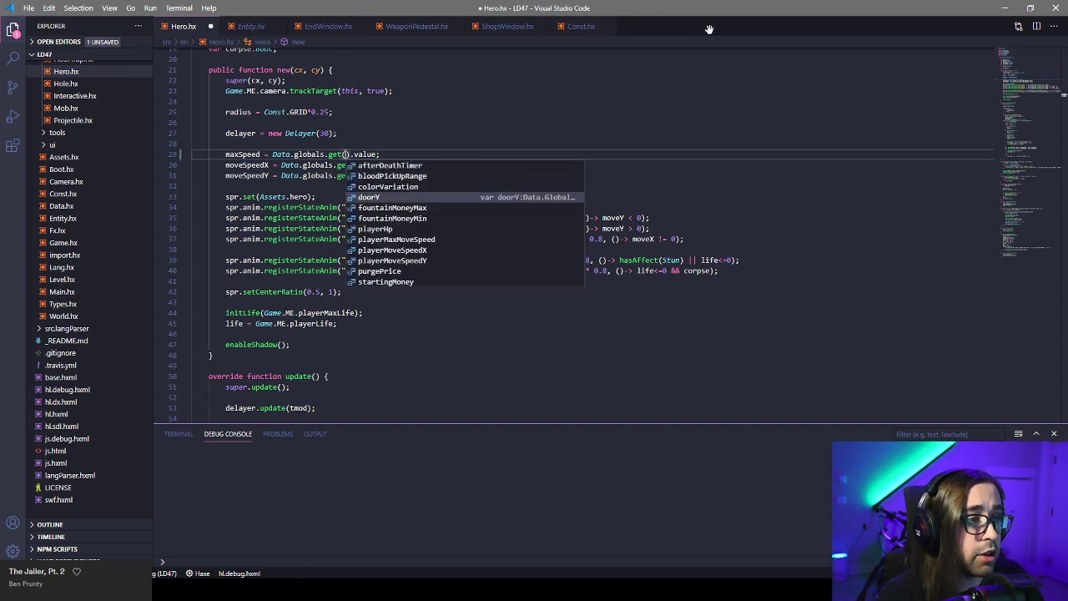
pyautogui.press('Up')
pyautogui.press('Up')
pyautogui.press('Up')
pyautogui.press('Up')
pyautogui.press('Up')
pyautogui.press('Up')
pyautogui.press('Up')
pyautogui.press('Up')
pyautogui.press('Up')
pyautogui.press('Up')
pyautogui.press('Down')
pyautogui.press('Down')
pyautogui.press('Down')
pyautogui.press('Down')
pyautogui.press('Down')
pyautogui.press('Down')
pyautogui.press('Down')
pyautogui.press('Down')
pyautogui.press('Down')
pyautogui.press('Down')
pyautogui.press('Down')
pyautogui.press('Down')
pyautogui.press('Down')
pyautogui.press('Down')
pyautogui.press('Down')
pyautogui.press('Down')
pyautogui.press('Down')
pyautogui.press('Down')
pyautogui.press('Down')
pyautogui.press('Down')
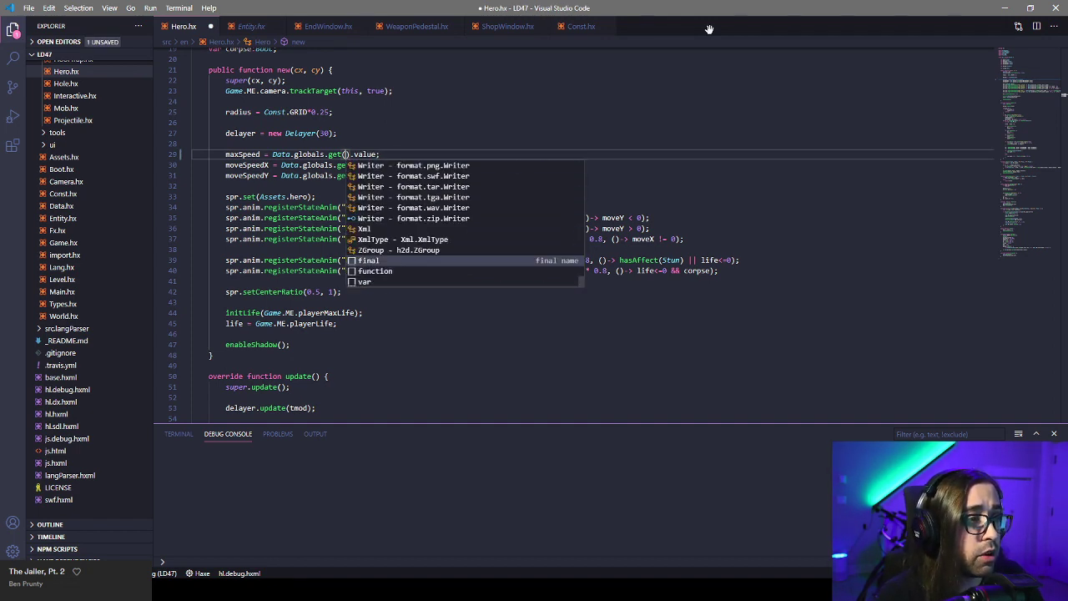
pyautogui.press('Down')
pyautogui.press('Down')
pyautogui.press('Down')
pyautogui.press('Down')
pyautogui.press('Down')
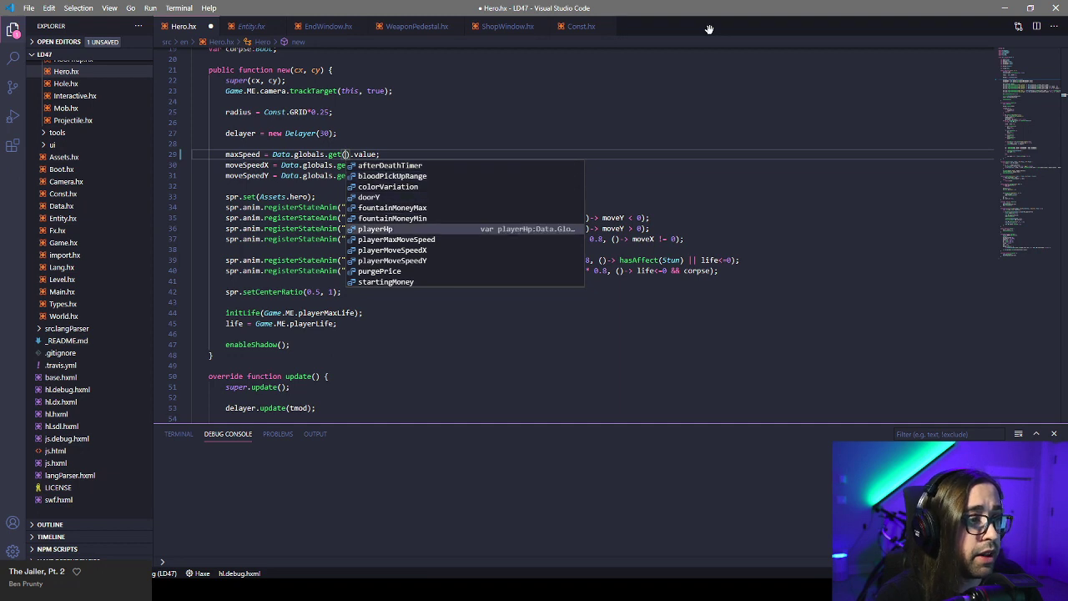
pyautogui.press('Return')
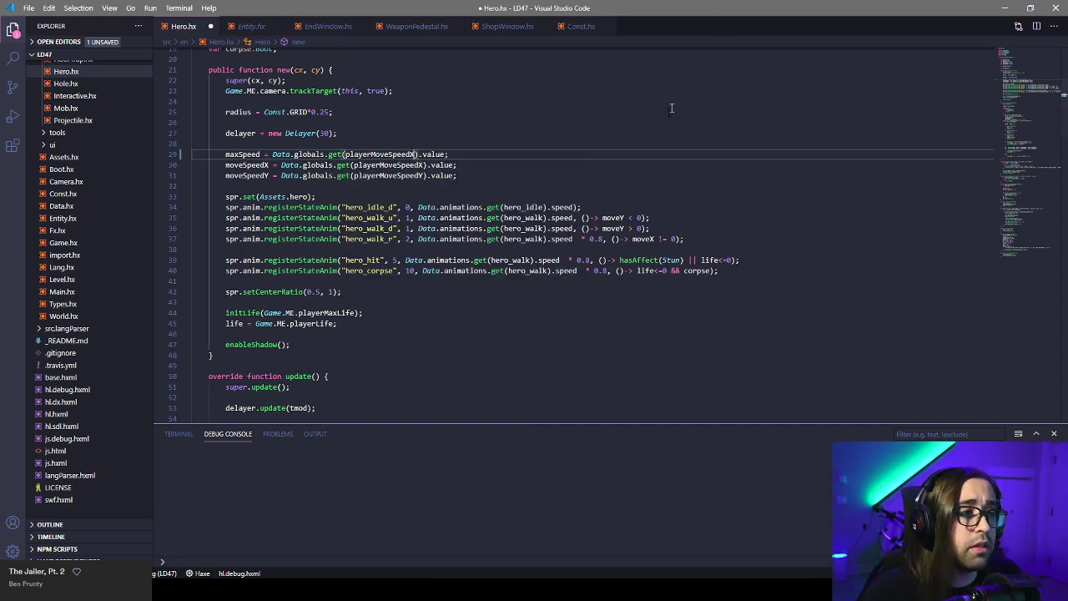
# Switch to CastleDB and rename the playerMoveSpeedX id in the globals sheet to playerMoveSpeedXa.
pyautogui.hotkey('alt', 'Tab')
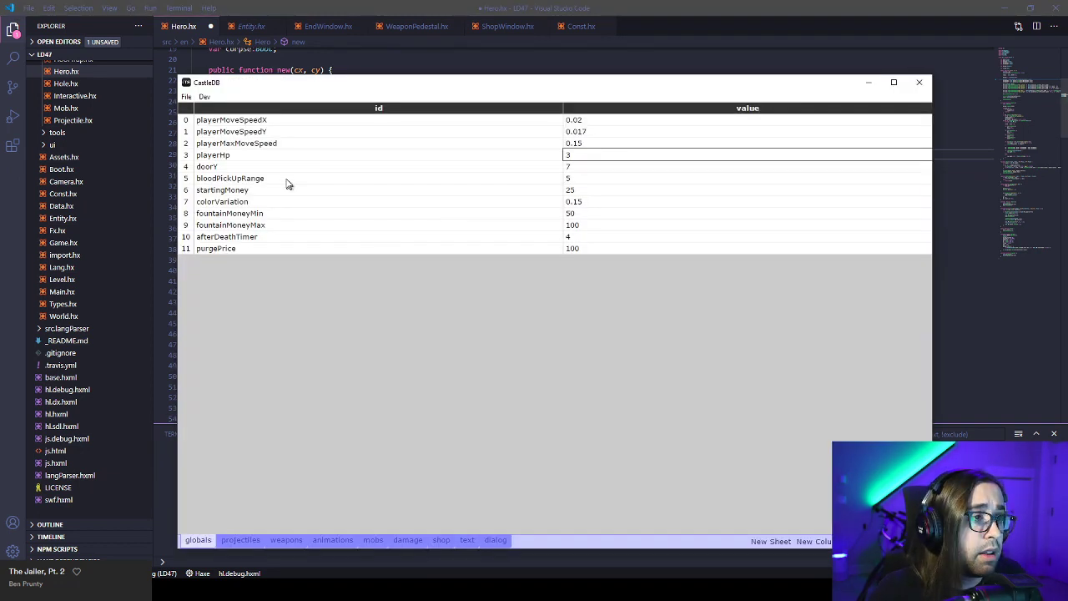
pyautogui.click(288, 122)
pyautogui.click(290, 119)
pyautogui.press('Right')
pyautogui.write('a')
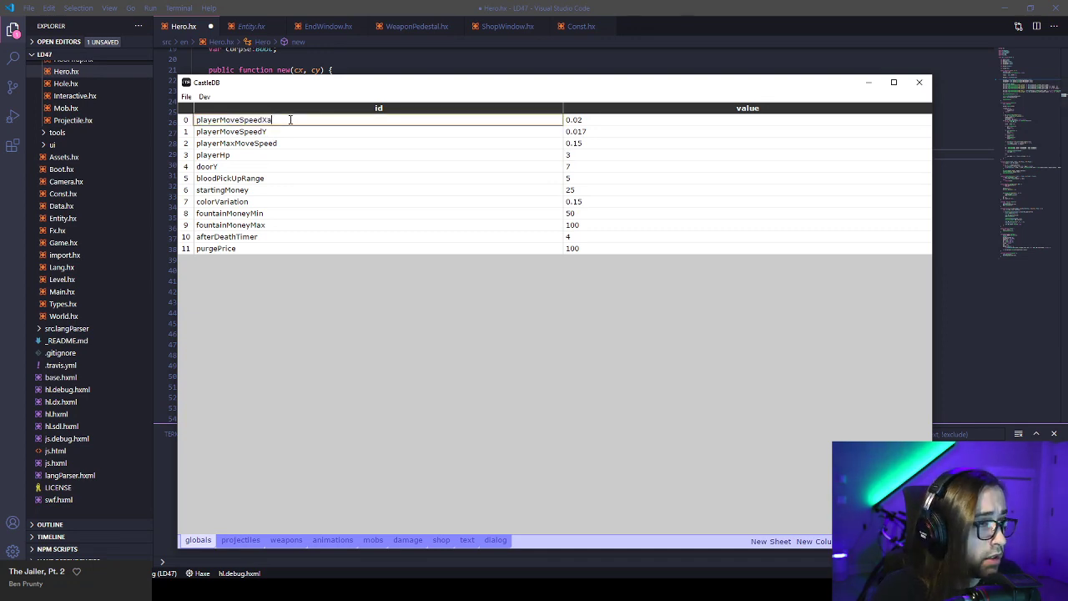
# Switch to Visual Studio Code, try to debug the project, abort the launch, and select the playerMoveSpeedX reference on the maxSpeed line.
pyautogui.hotkey('alt', 'Tab')
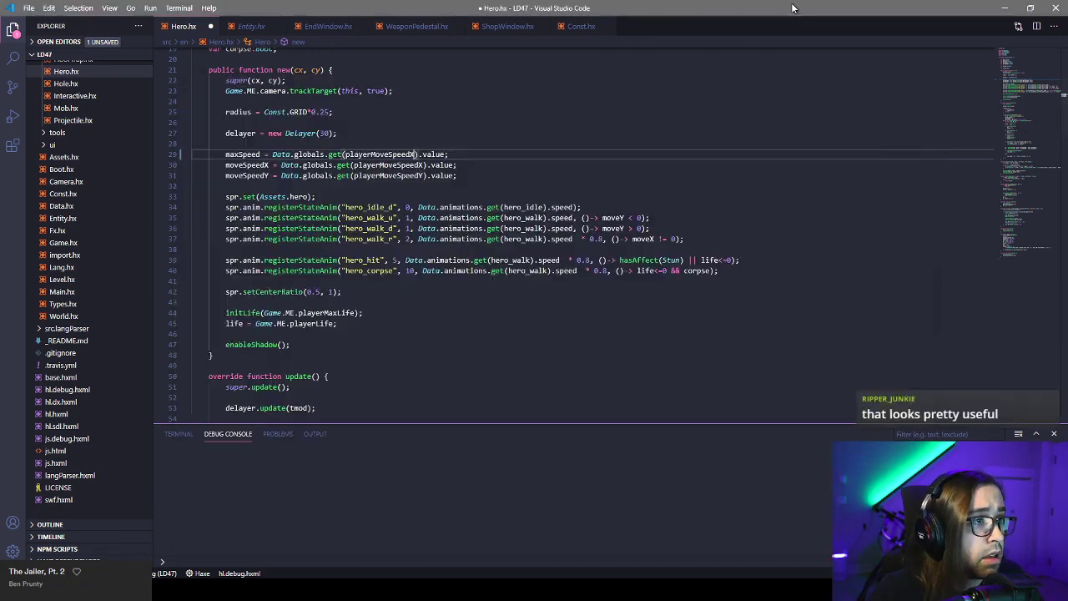
pyautogui.click(581, 249)
pyautogui.press('F5')
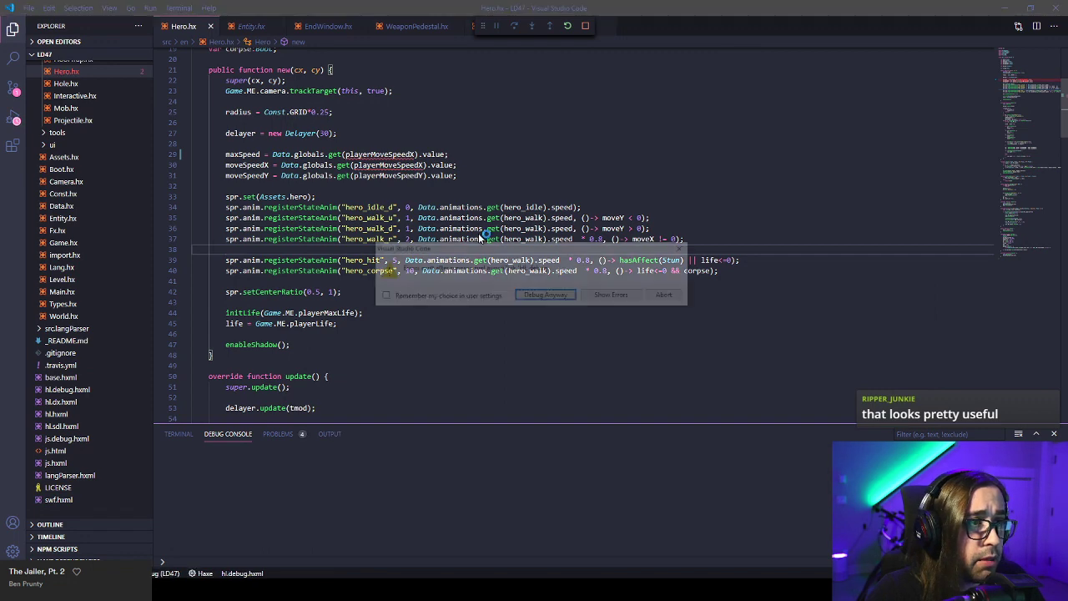
pyautogui.click(669, 299)
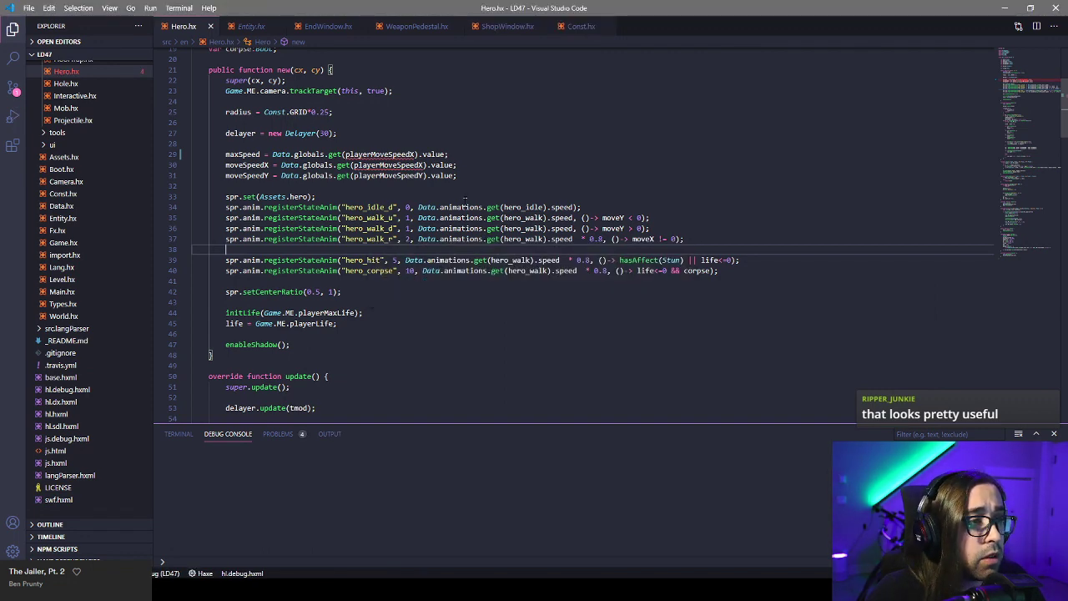
pyautogui.doubleClick(380, 154)
# Switch to CastleDB and rename the first globals id back to playerMoveSpeedX.
pyautogui.hotkey('alt', 'Tab')
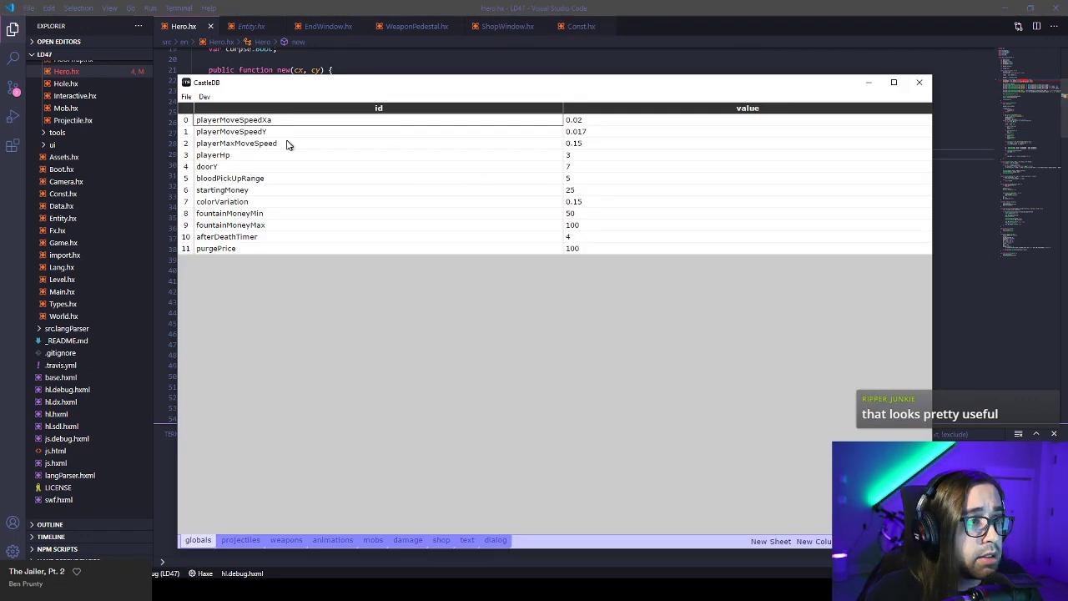
pyautogui.click(298, 121)
pyautogui.click(296, 119)
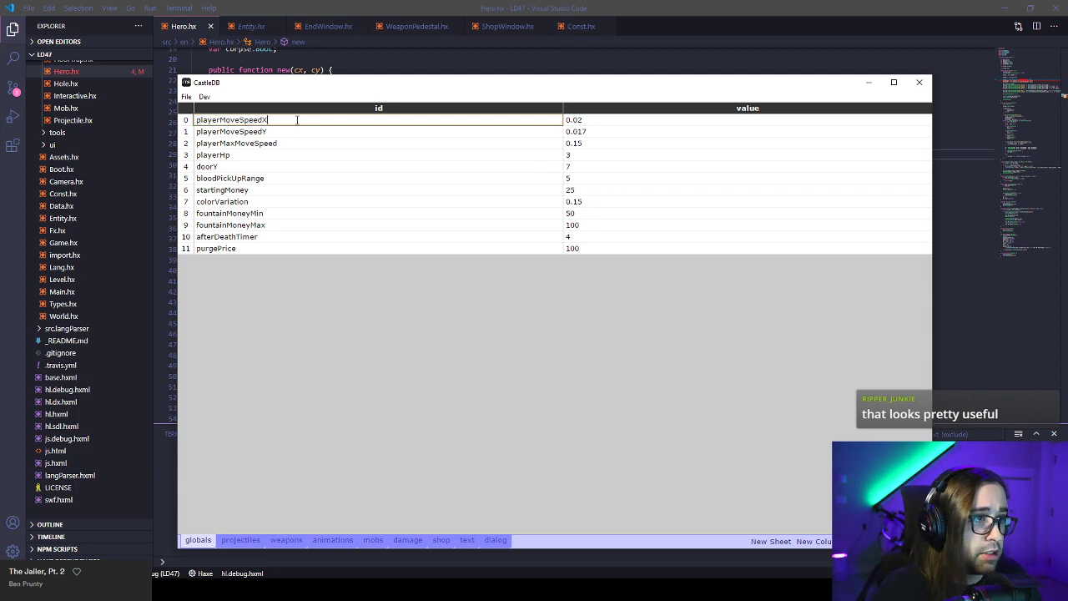
# Return to Visual Studio Code, run the game in the debugger, and close the game window.
pyautogui.click(394, 5)
pyautogui.click(439, 175)
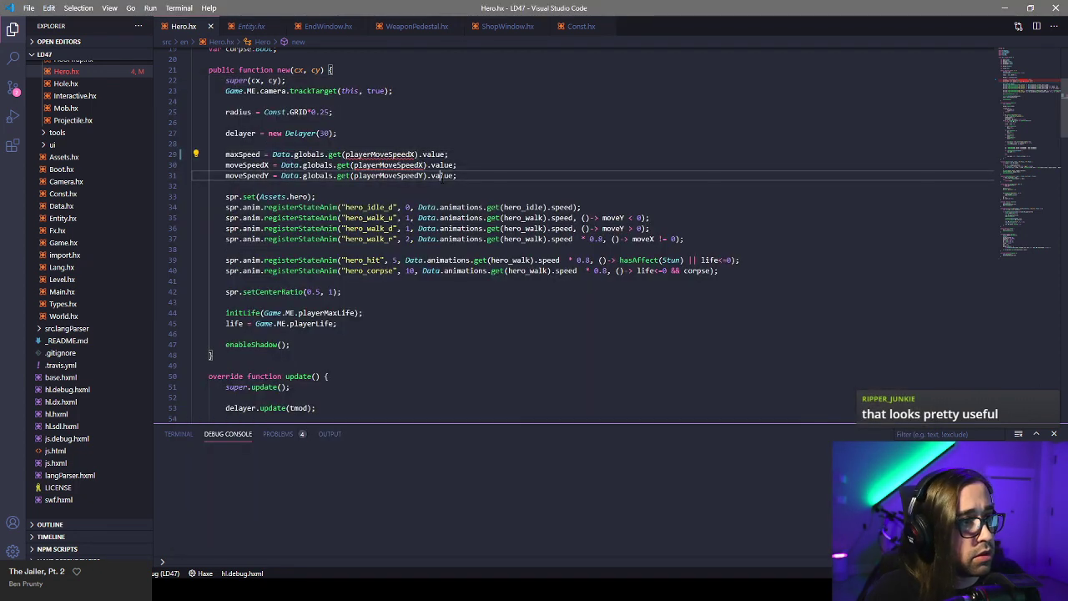
pyautogui.press('F5')
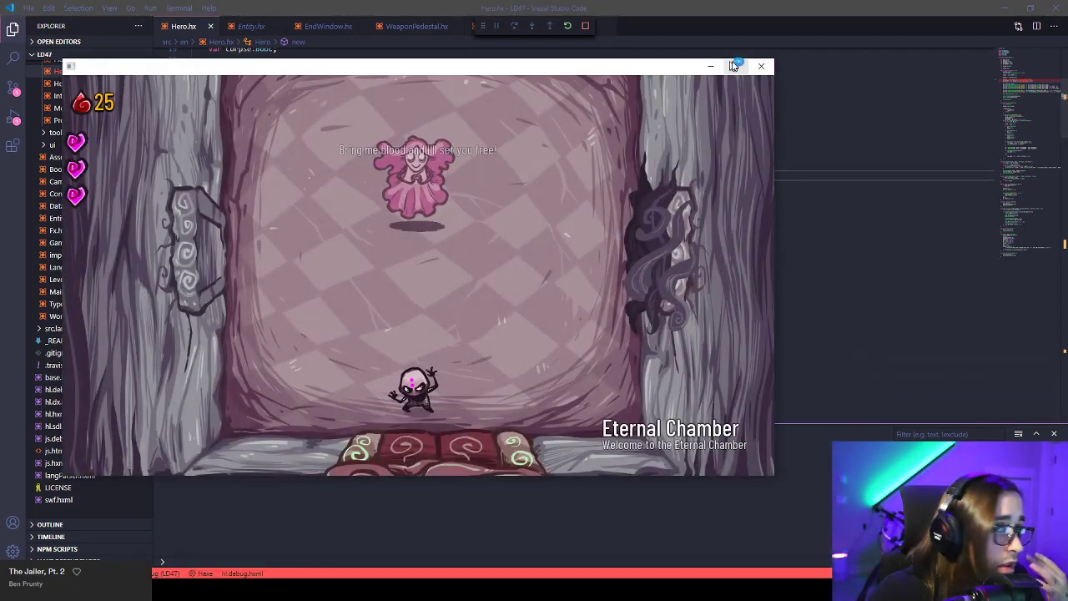
pyautogui.click(761, 66)
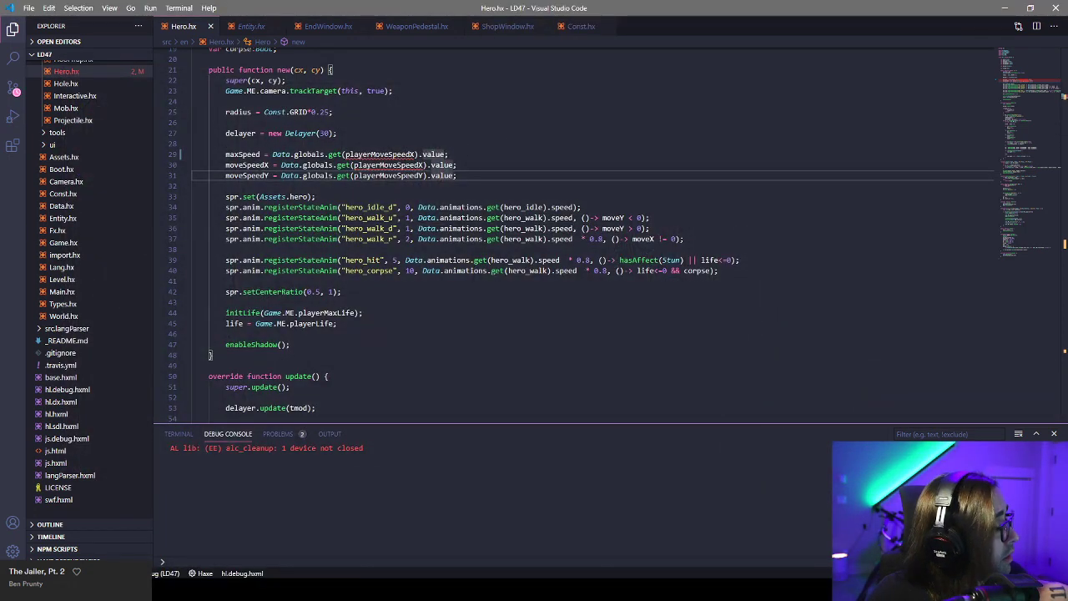
pyautogui.hotkey('alt', 'Tab')
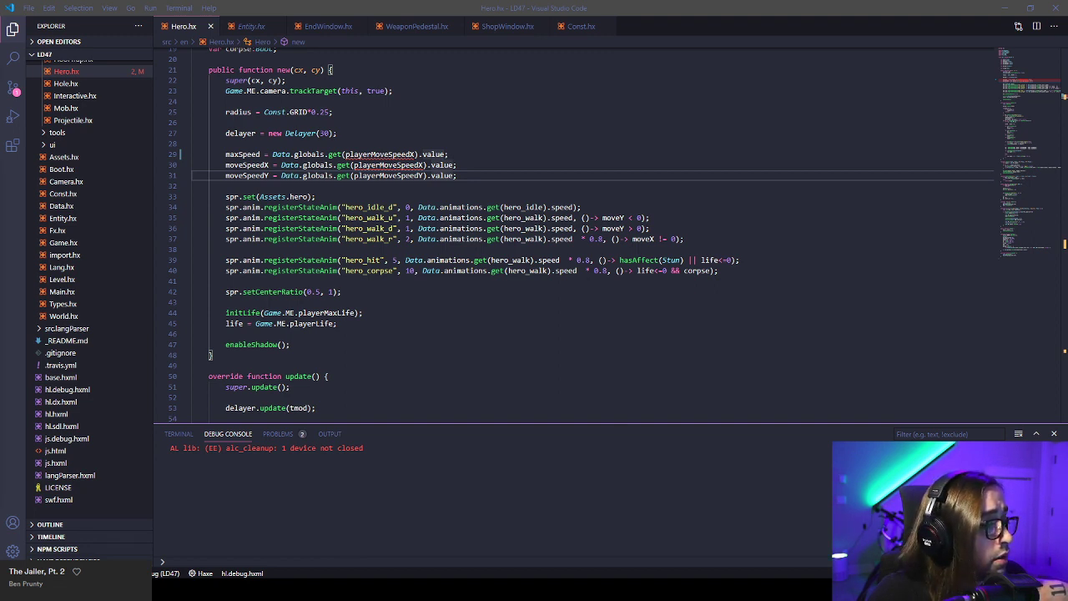
pyautogui.click(489, 133)
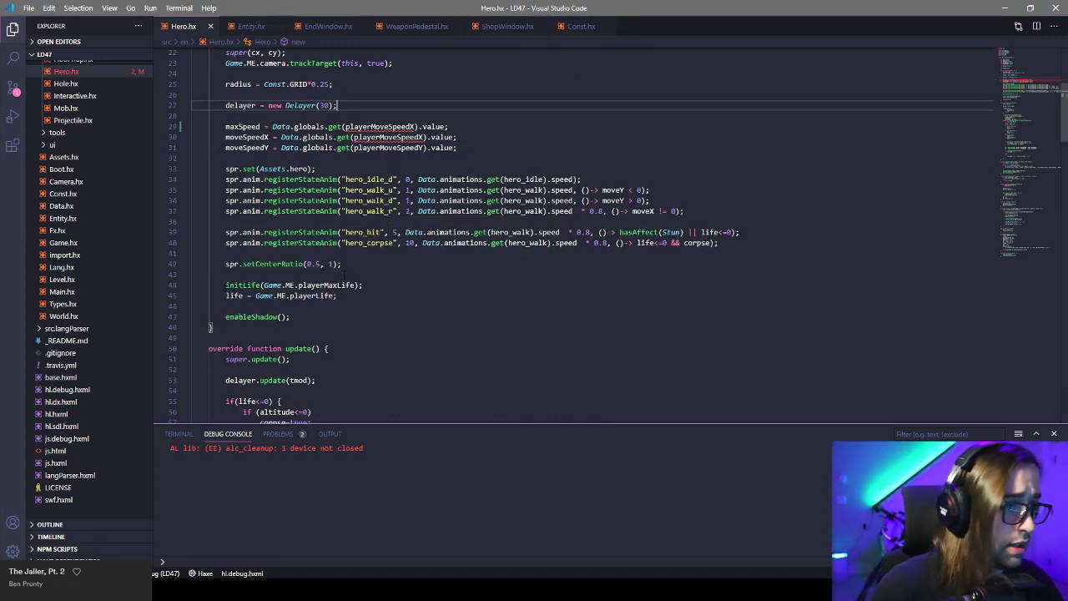
# Switch to CastleDB and examine the text sheet's ids and messages, including the victory, game_over and shopText entries.
pyautogui.hotkey('alt', 'Tab')
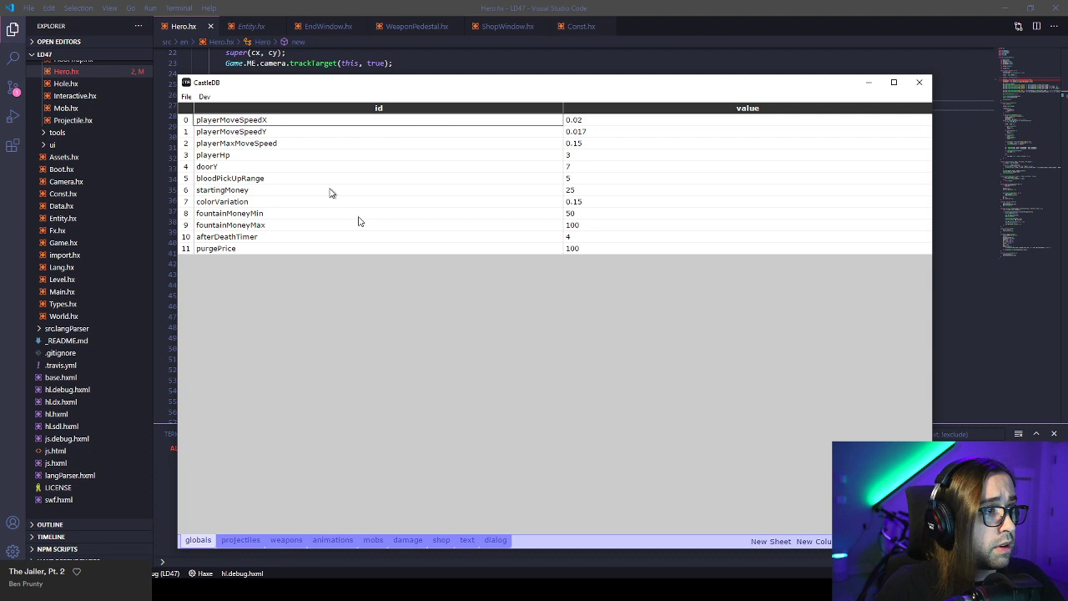
pyautogui.click(466, 540)
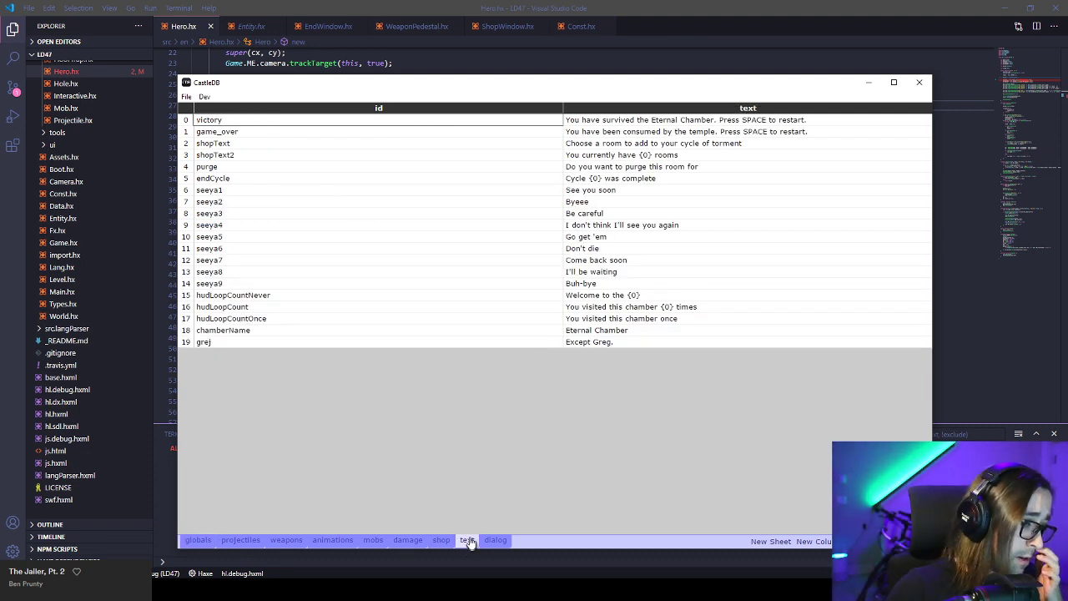
pyautogui.click(228, 133)
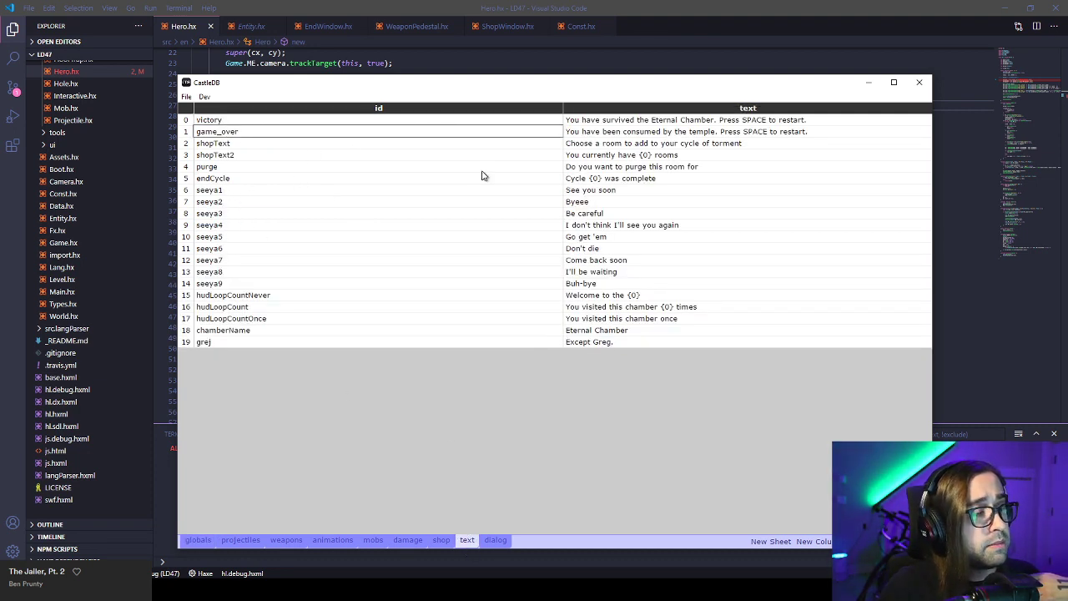
pyautogui.click(225, 123)
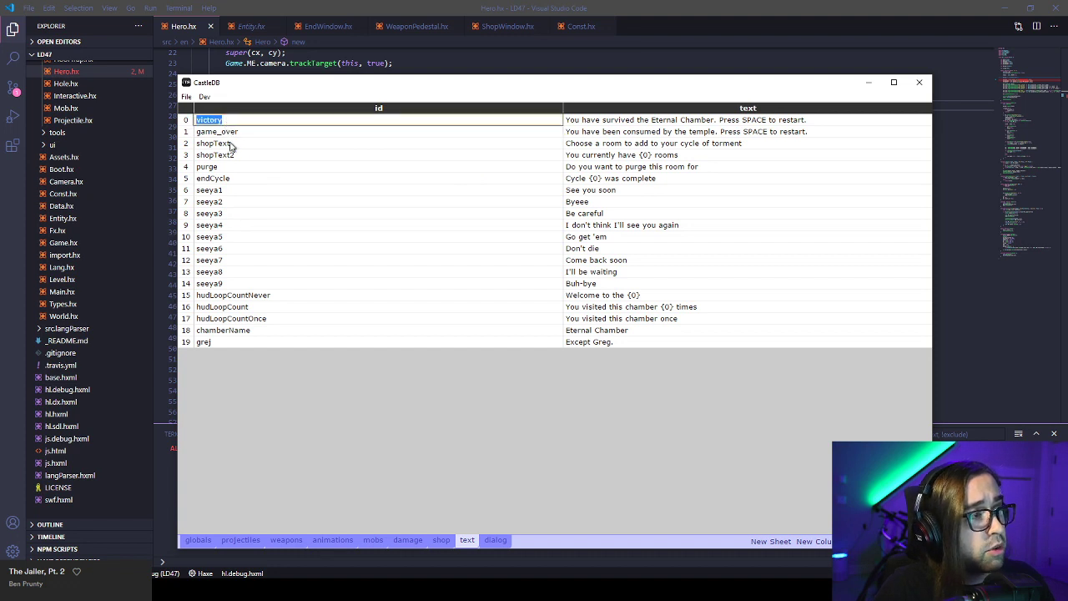
pyautogui.doubleClick(232, 143)
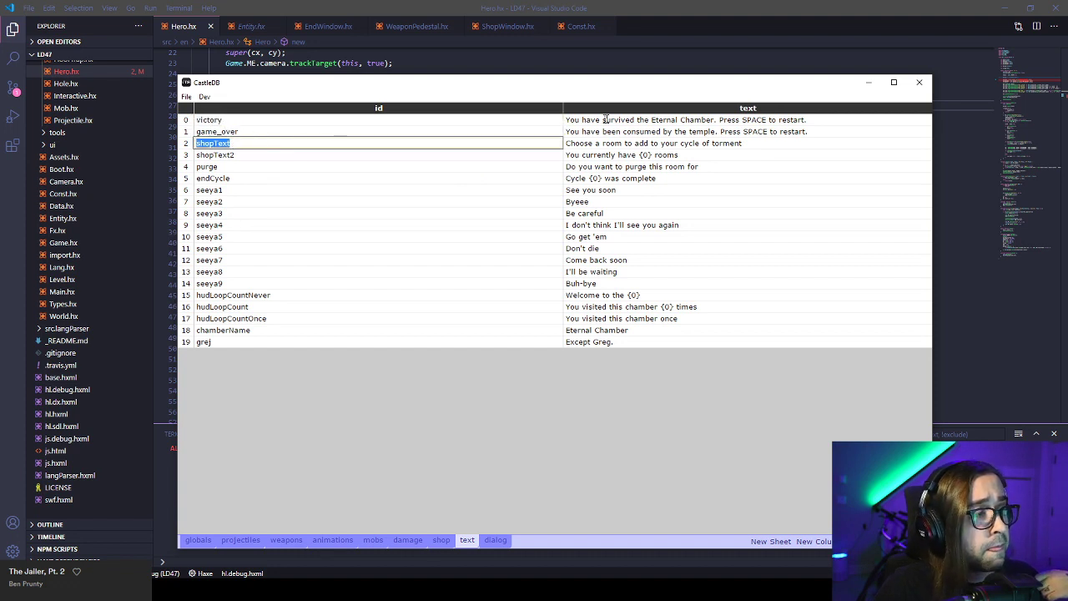
pyautogui.click(599, 143)
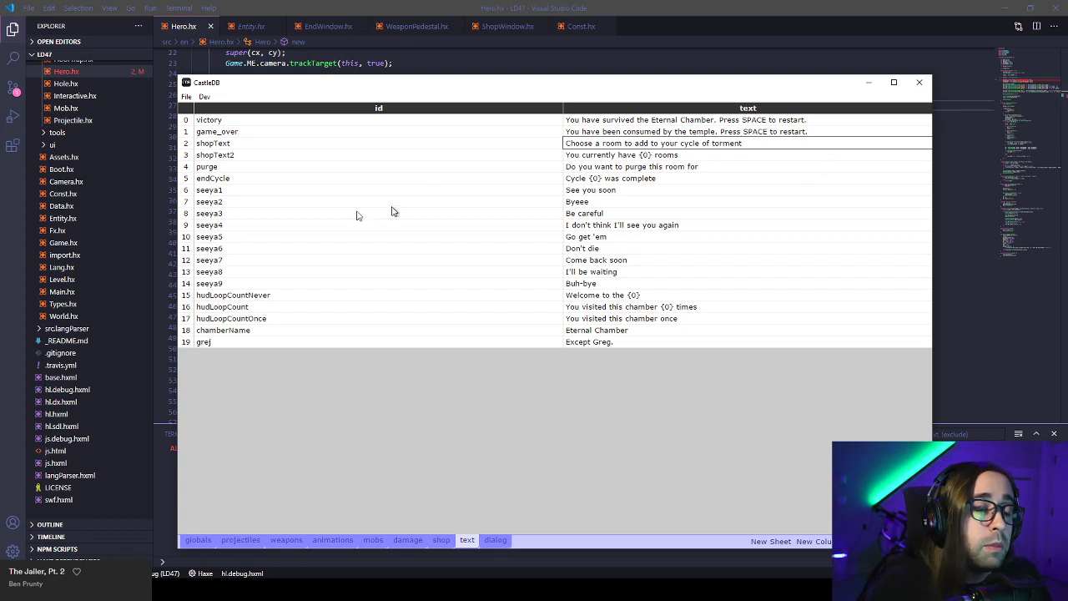
# Reposition the CastleDB window over the code editor and switch to File Explorer's res folder containing data.cdb.
pyautogui.moveTo(427, 84); pyautogui.dragTo(381, 71)
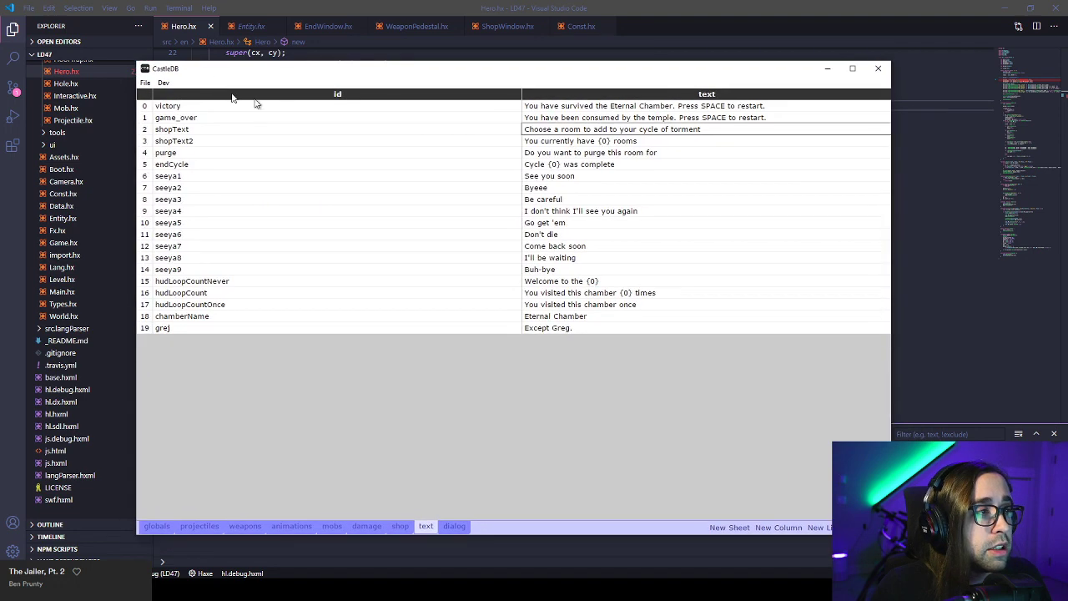
pyautogui.click(526, 2)
pyautogui.hotkey('alt', 'Tab')
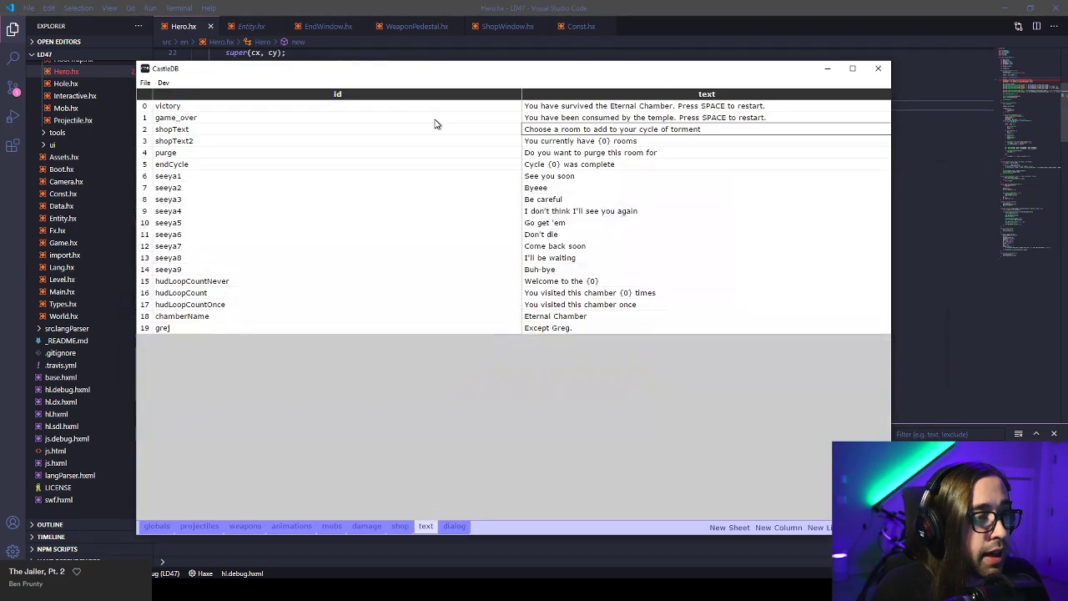
pyautogui.moveTo(506, 84); pyautogui.dragTo(586, 86)
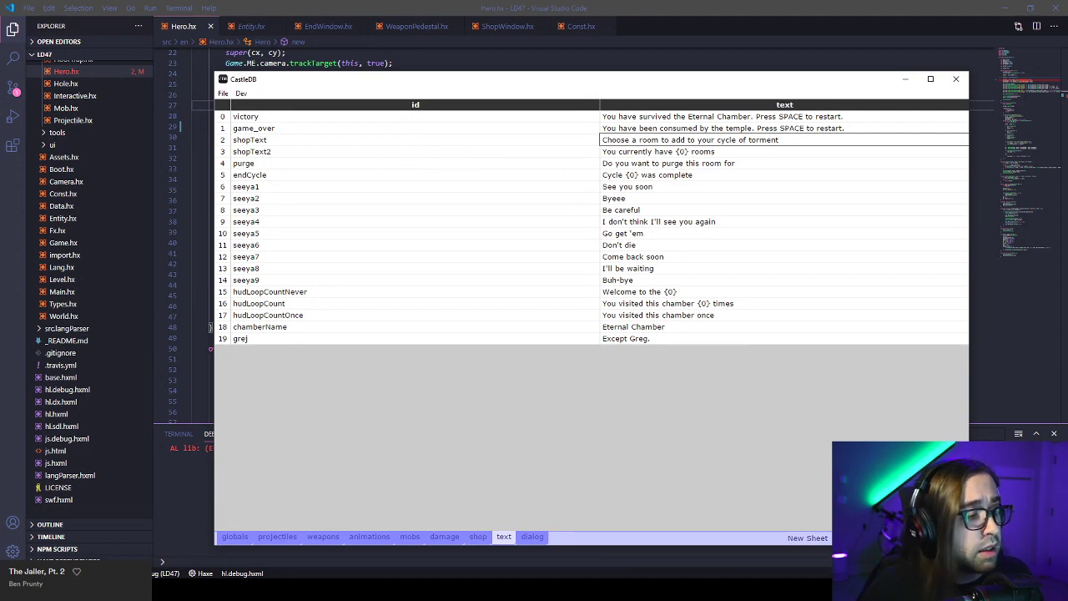
pyautogui.hotkey('alt', 'Tab')
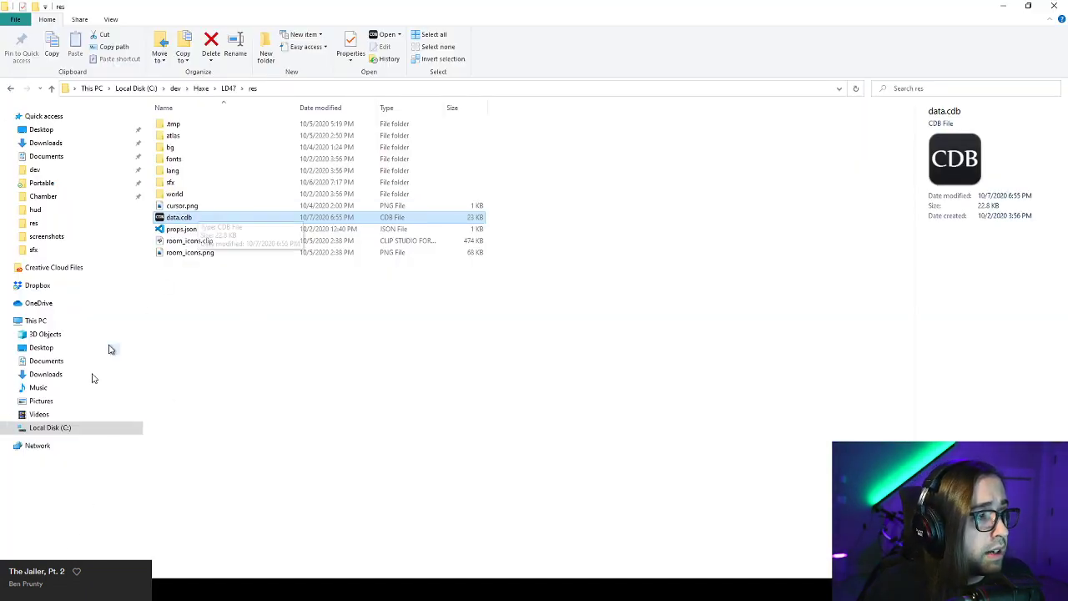
# Switch to CastleDB and review the globals sheet and the ids in the projectiles sheet, from SmallBullet through SniperBullet.
pyautogui.hotkey('alt', 'Tab')
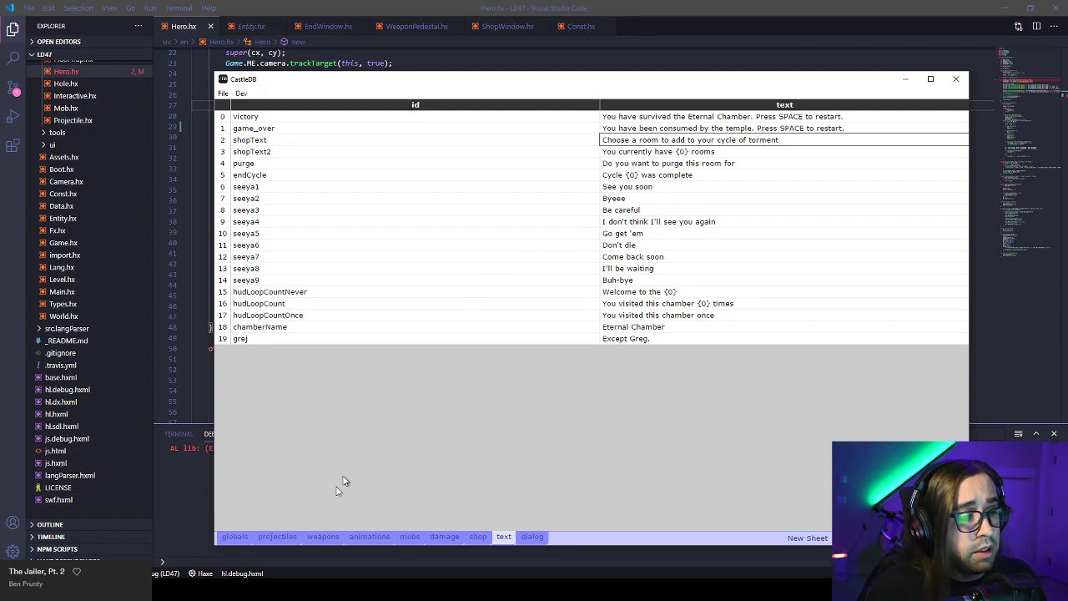
pyautogui.click(236, 539)
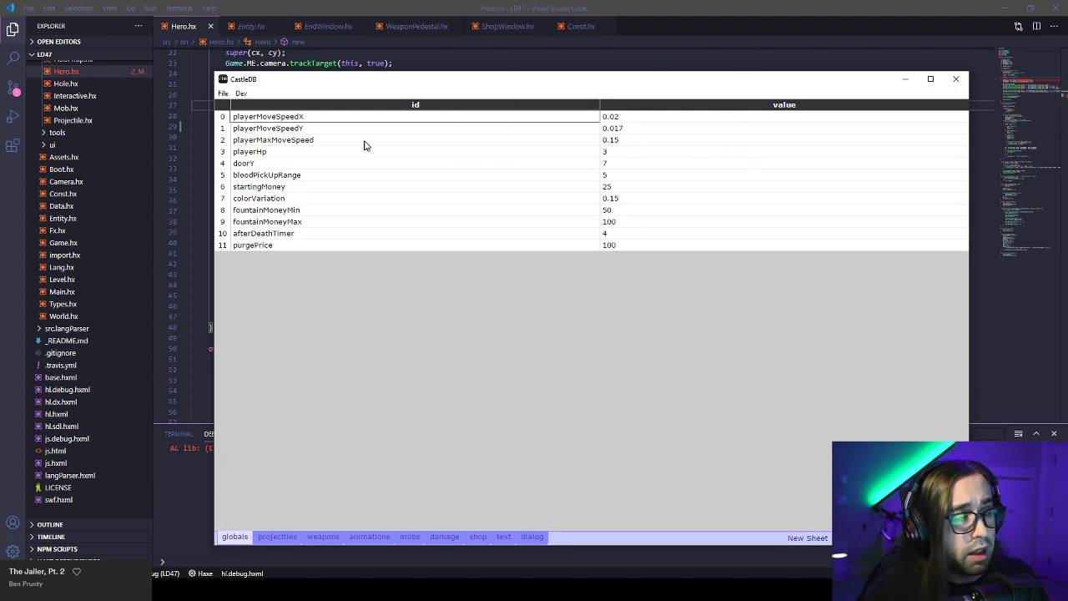
pyautogui.click(284, 539)
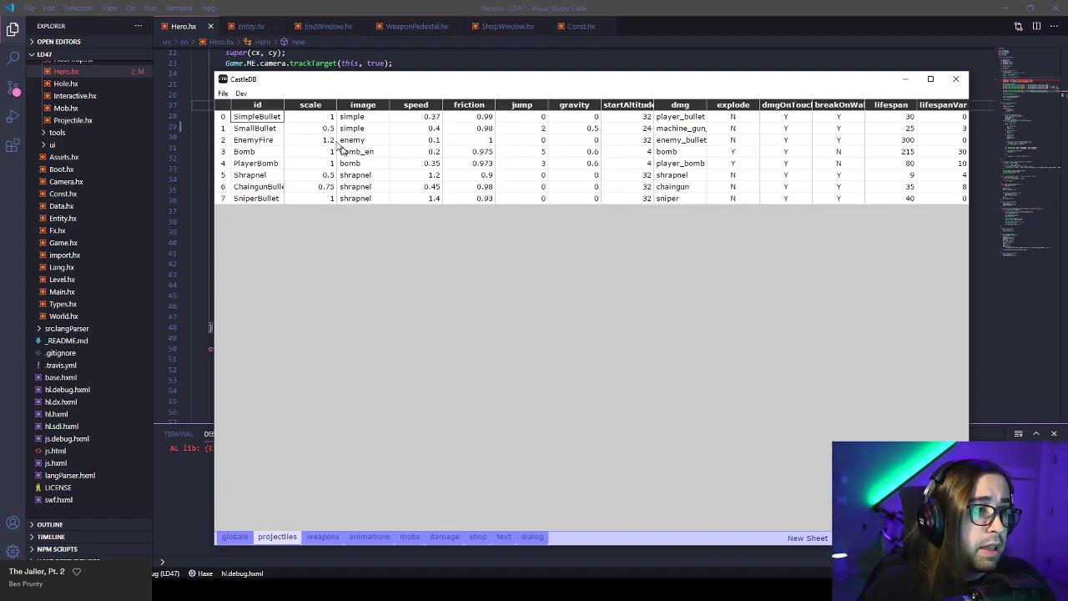
pyautogui.click(264, 128)
pyautogui.press('Down')
pyautogui.press('Down')
pyautogui.press('Down')
pyautogui.press('Down')
pyautogui.press('Down')
pyautogui.press('Down')
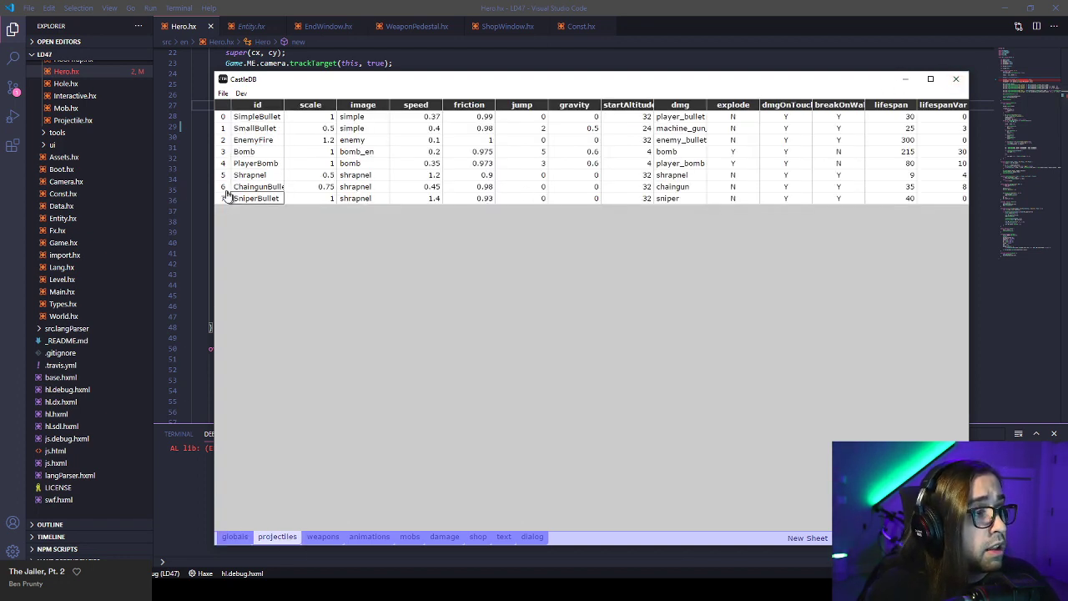
# Add a new row after Chaingun in the weapons sheet and give it the id Twitch.
pyautogui.click(326, 539)
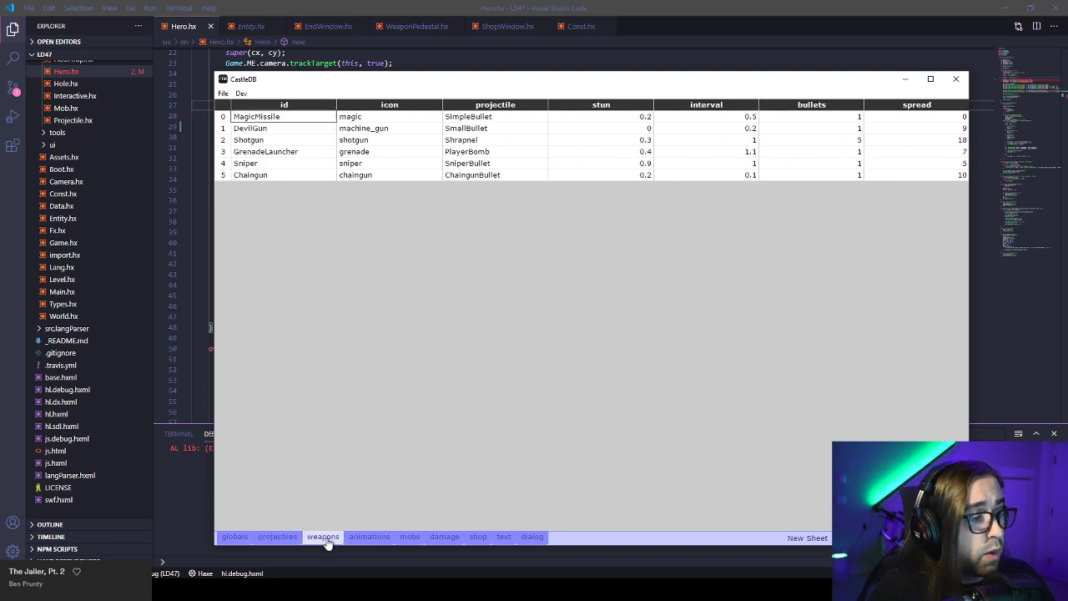
pyautogui.click(302, 163)
pyautogui.click(310, 175)
pyautogui.rightClick(312, 176)
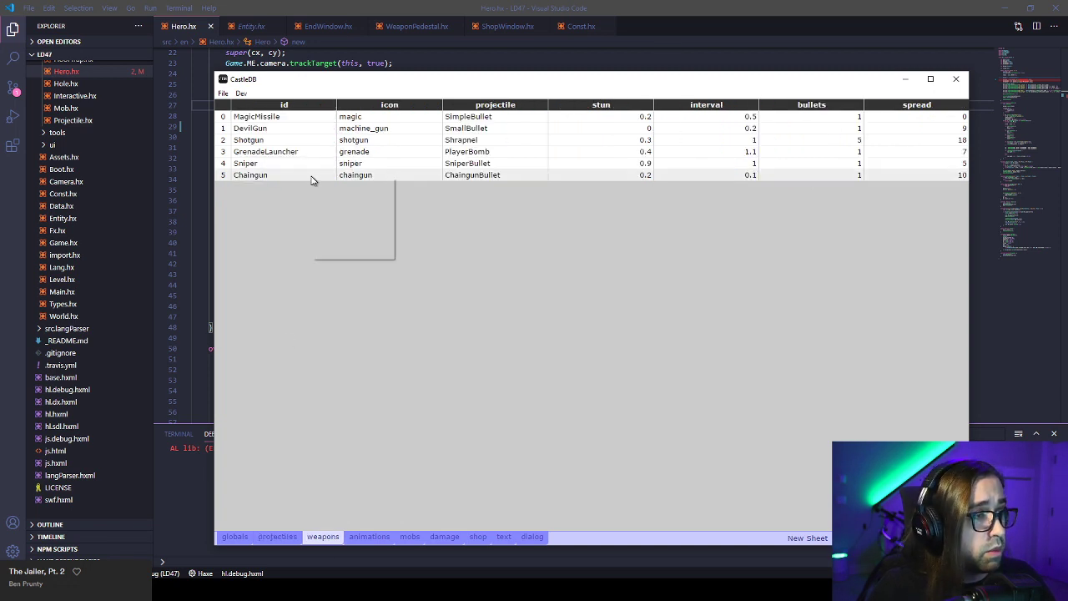
pyautogui.click(367, 212)
pyautogui.click(282, 187)
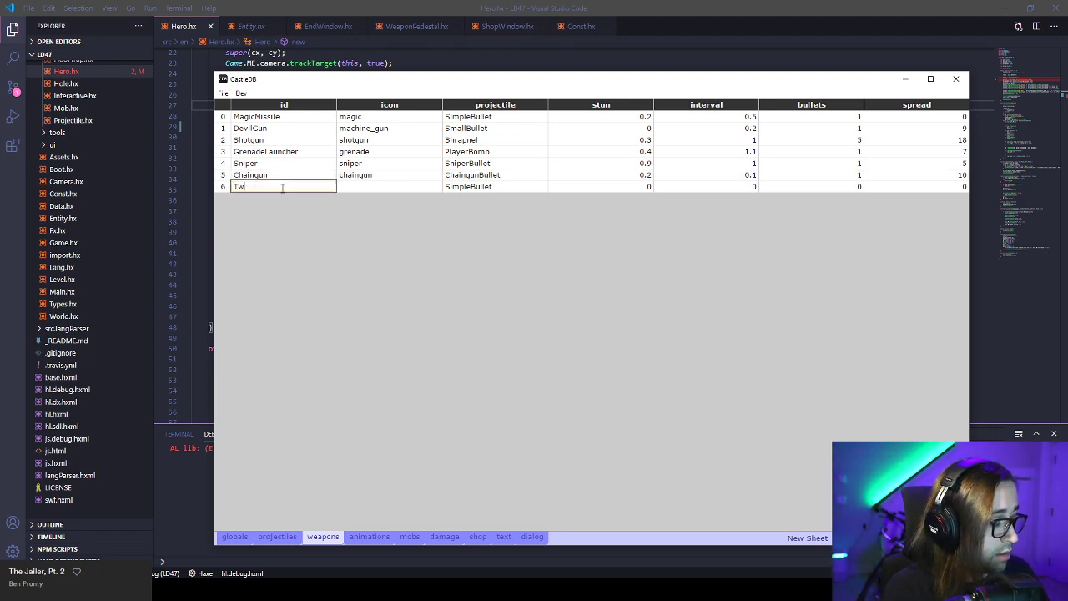
pyautogui.press('Tab')
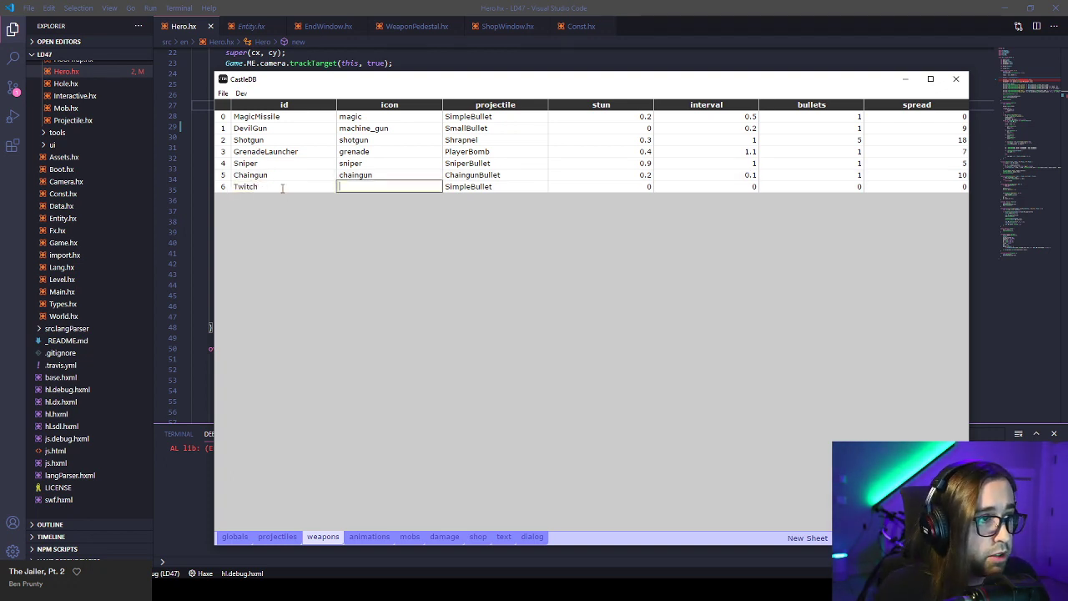
# Set the Twitch weapon's icon to chaingun and its projectile to Bomb.
pyautogui.click(382, 177)
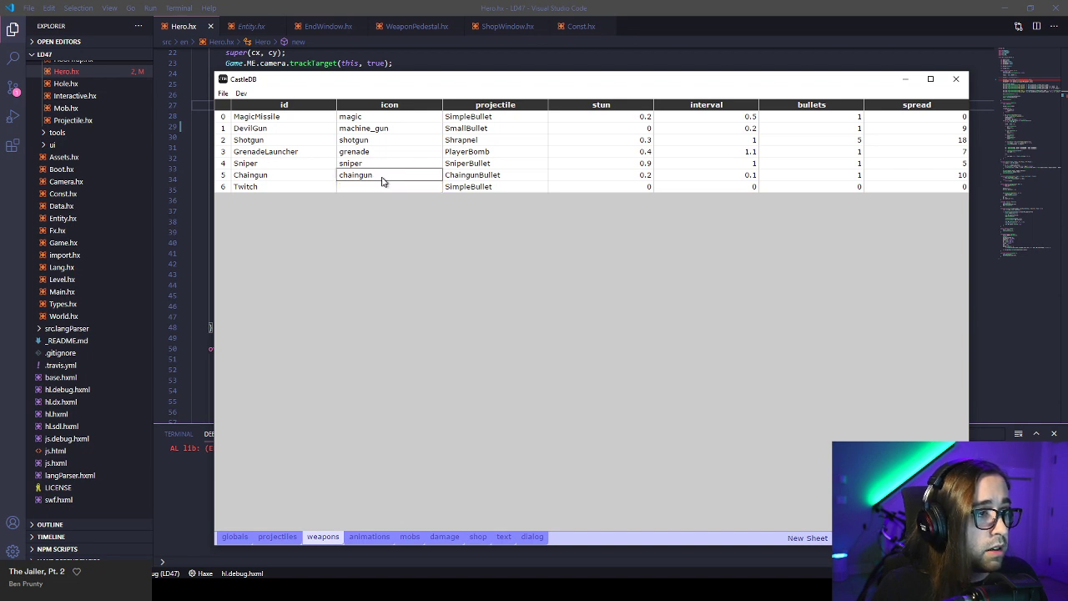
pyautogui.click(377, 191)
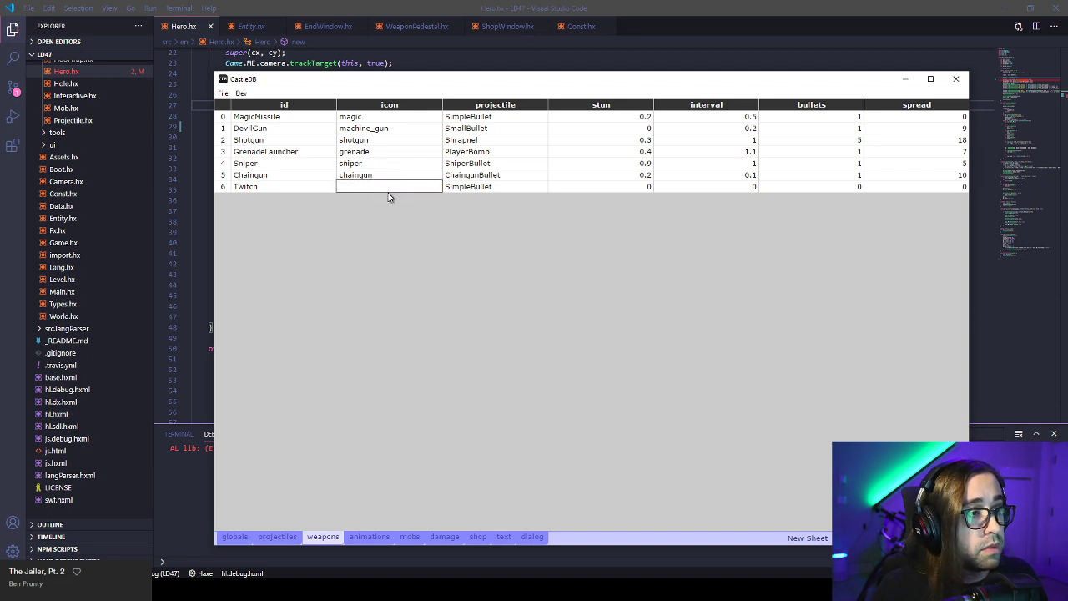
pyautogui.write('chaingun')
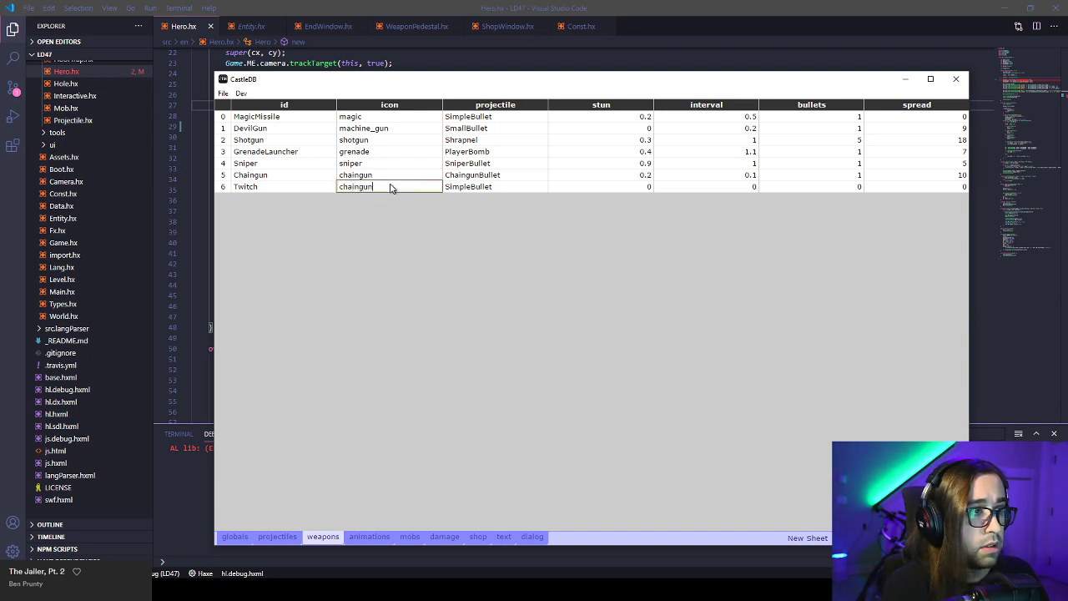
pyautogui.press('Tab')
pyautogui.press('Up')
pyautogui.press('Up')
pyautogui.press('Up')
pyautogui.press('Up')
pyautogui.press('Up')
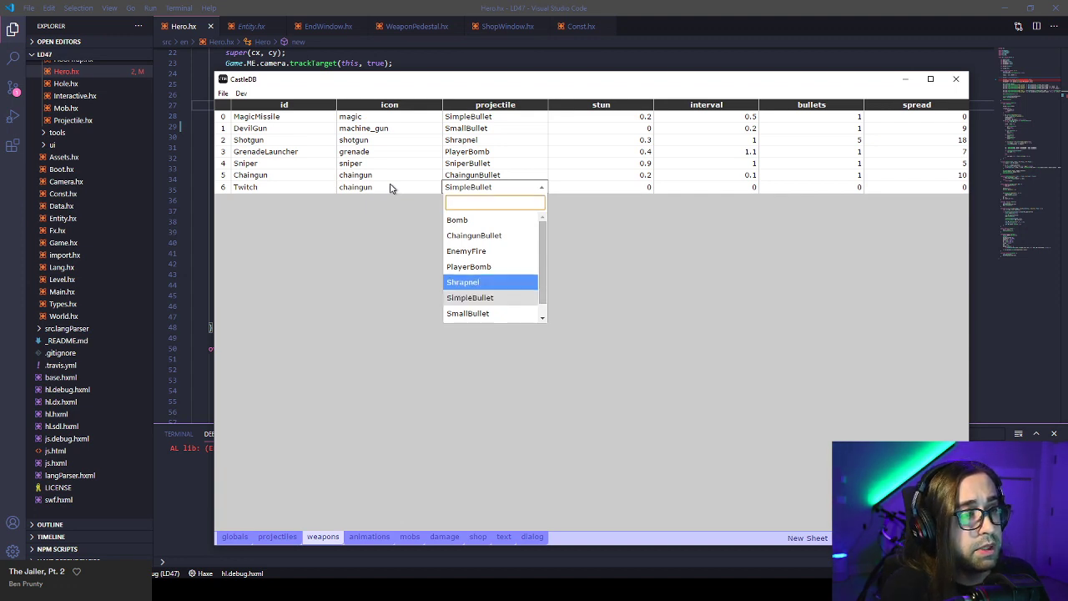
pyautogui.press('Return')
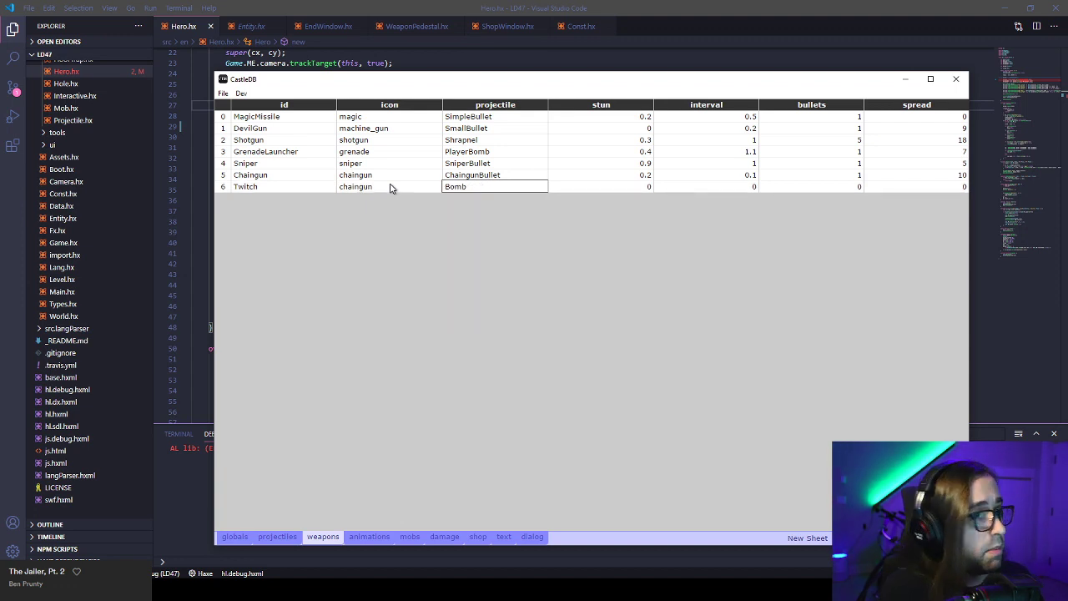
# Set the Twitch weapon's stun to 0.01, interval to 0.1, bullets to 2 and spread to 20.
pyautogui.press('Tab')
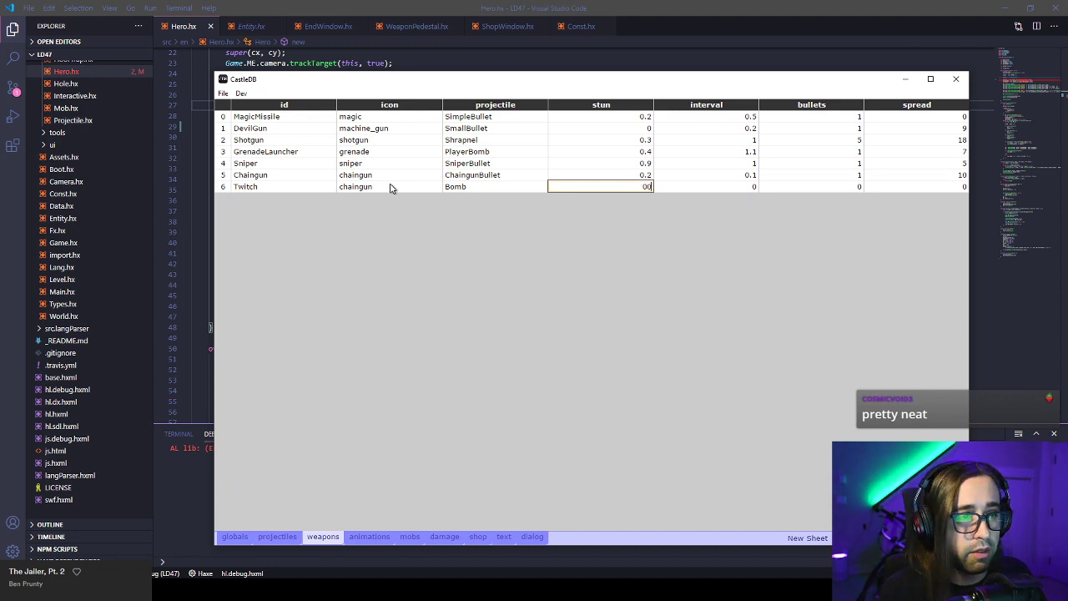
pyautogui.write('0.01')
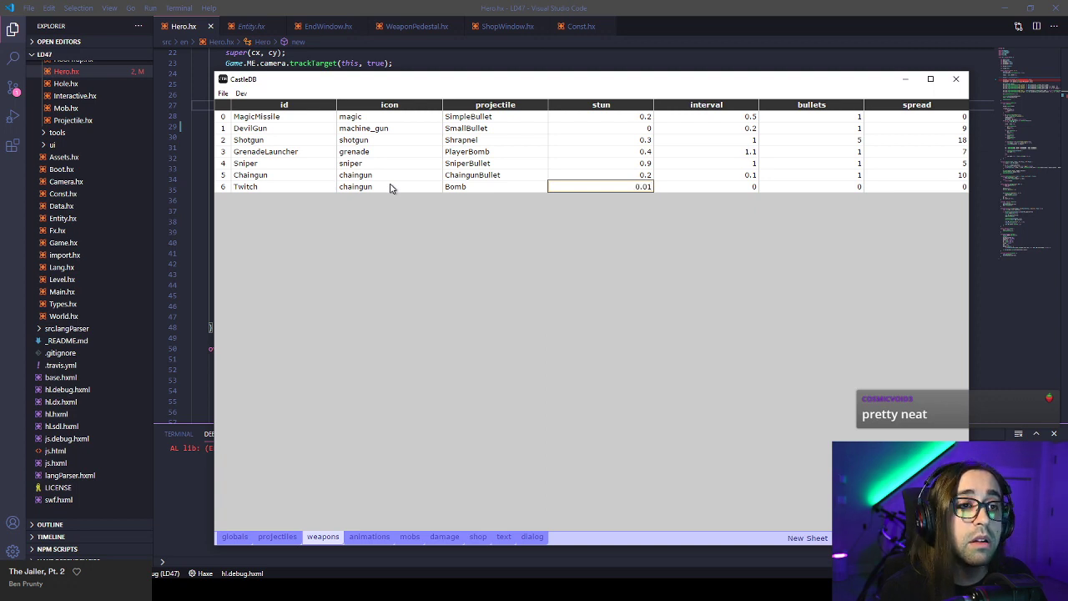
pyautogui.press('Tab')
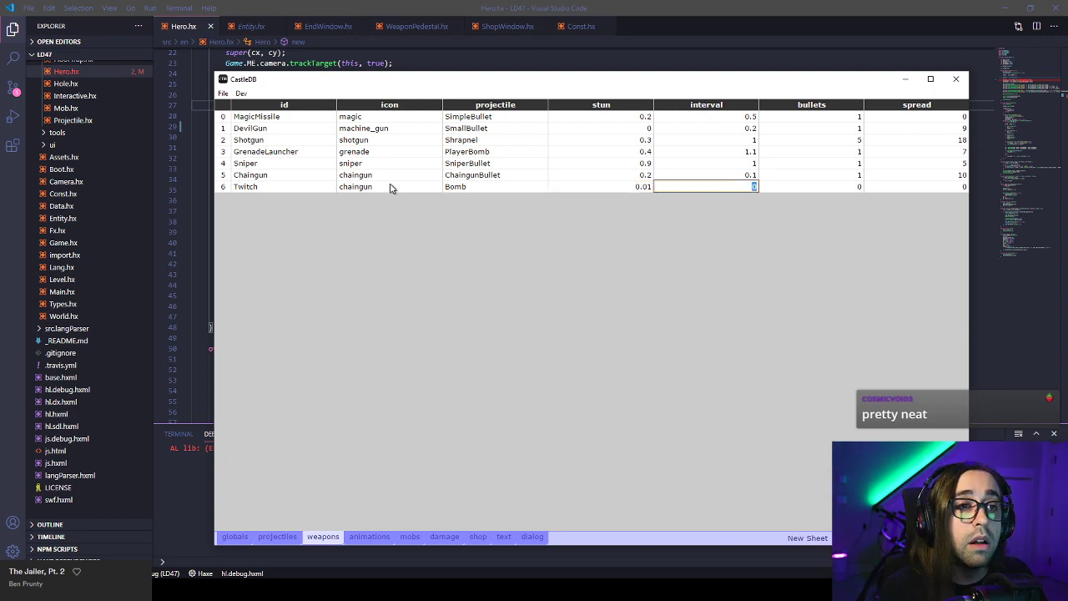
pyautogui.press('Tab')
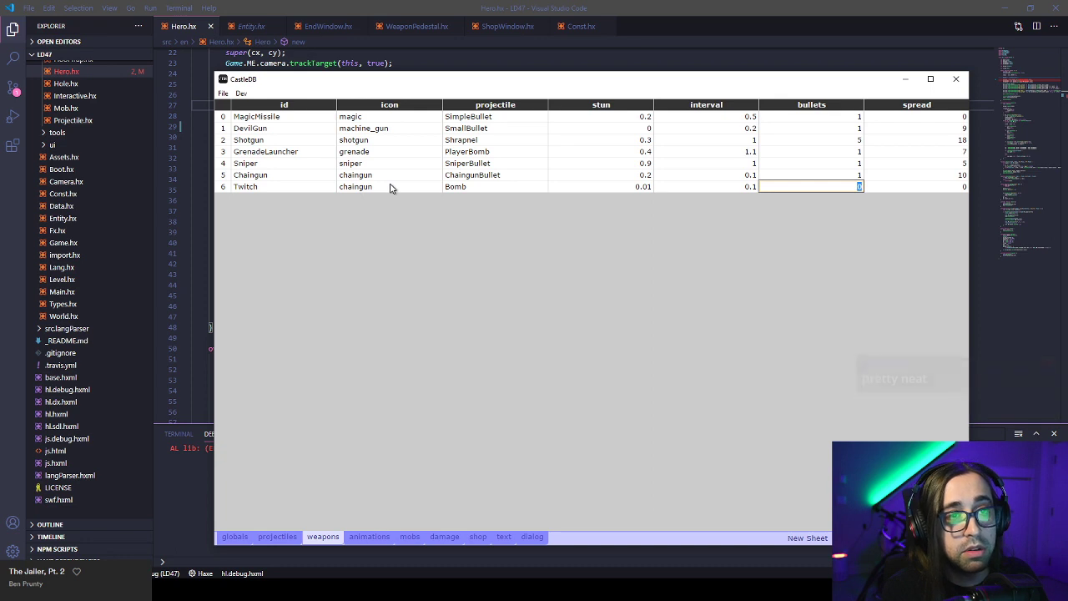
pyautogui.write('2')
pyautogui.press('Tab')
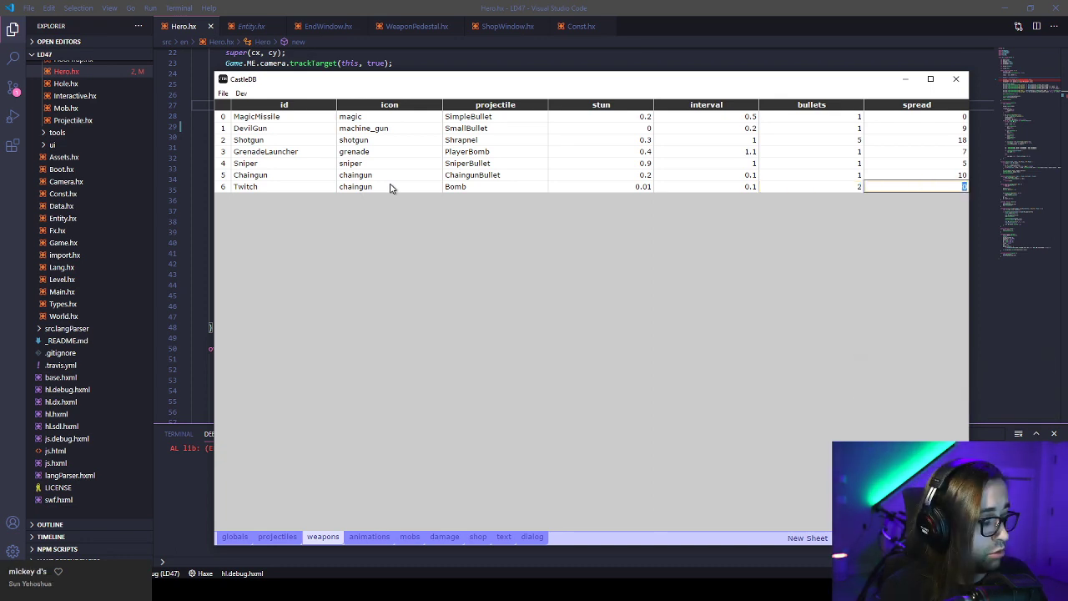
pyautogui.write('5')
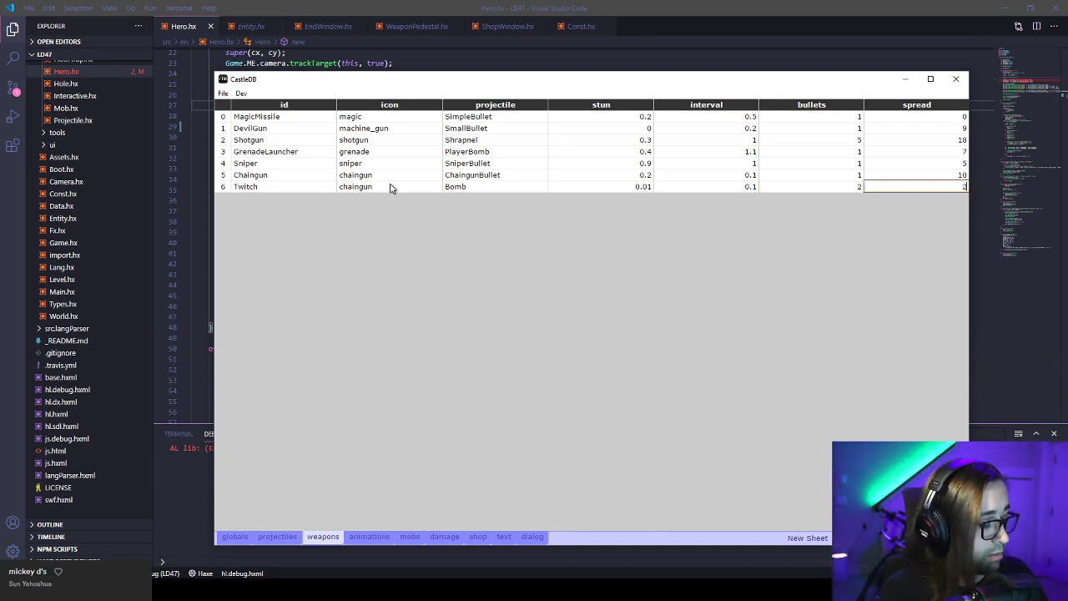
pyautogui.write('20')
pyautogui.press('Return')
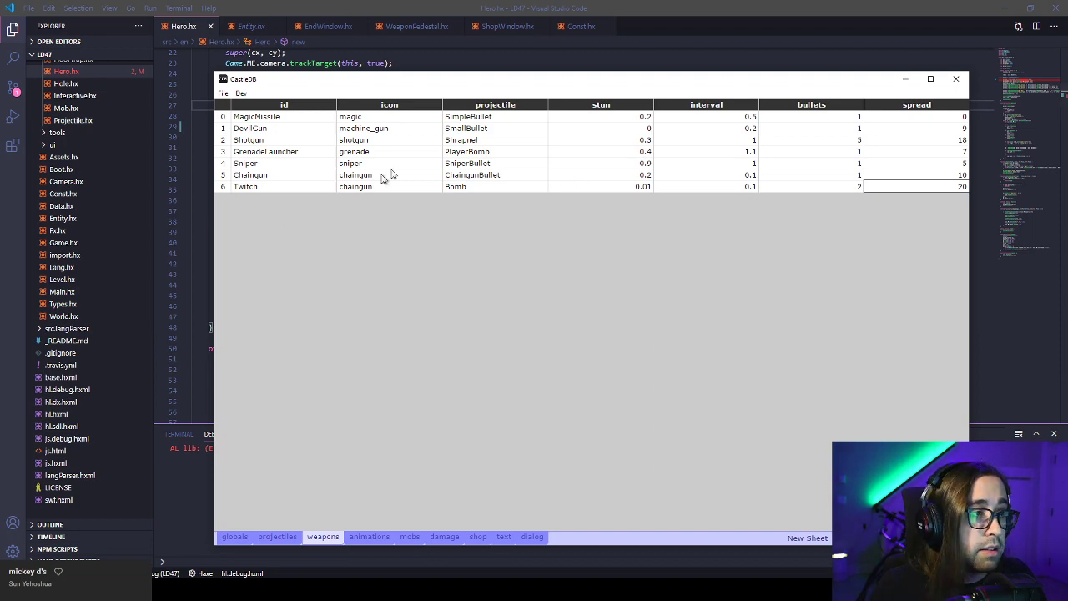
# Switch to Visual Studio Code and look through Game.hx and Level.hx for the code that assigns the weapon.
pyautogui.hotkey('alt', 'Tab')
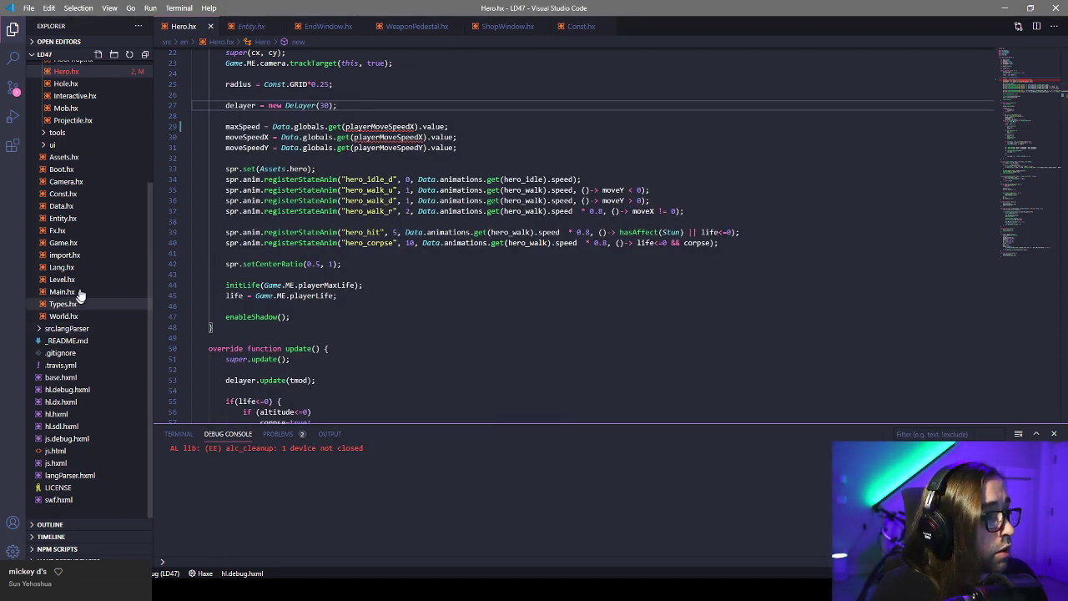
pyautogui.click(83, 242)
pyautogui.scroll(20, 429, 278)
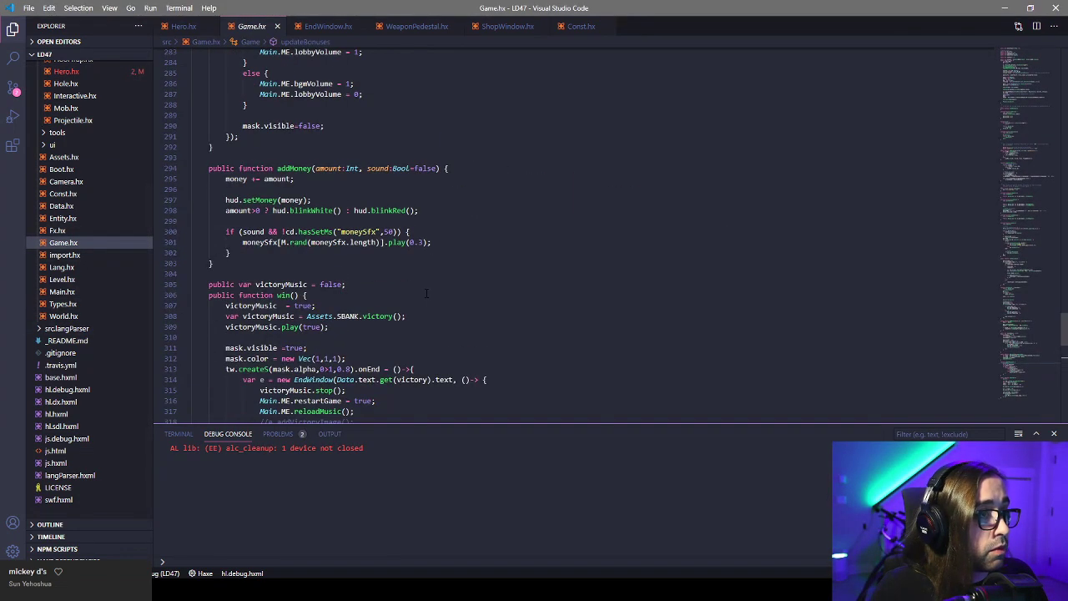
pyautogui.click(62, 279)
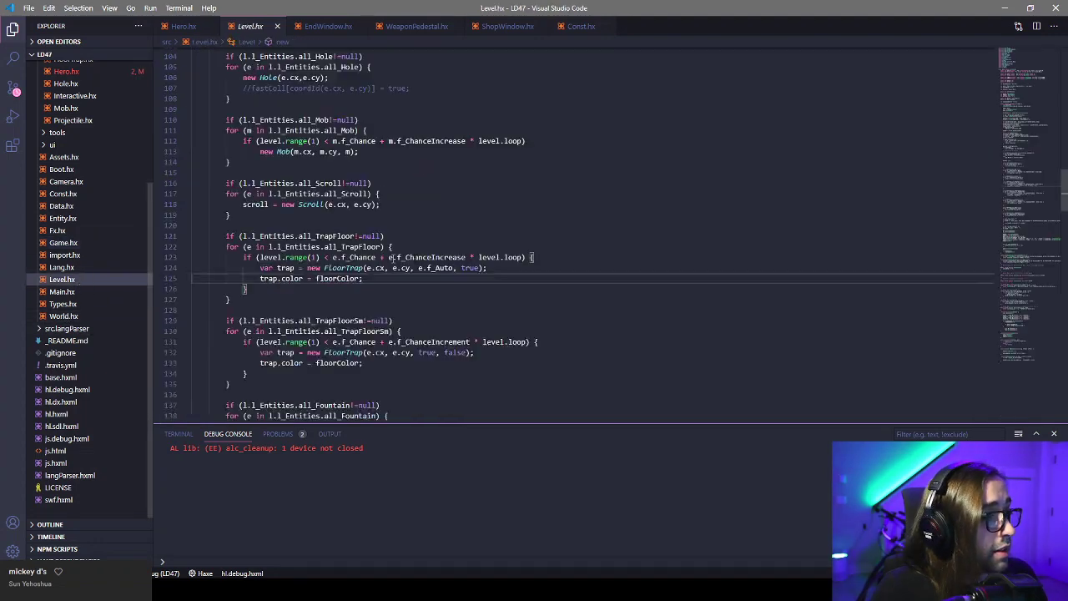
pyautogui.scroll(-5, 447, 250)
pyautogui.click(446, 303)
pyautogui.scroll(15, 447, 303)
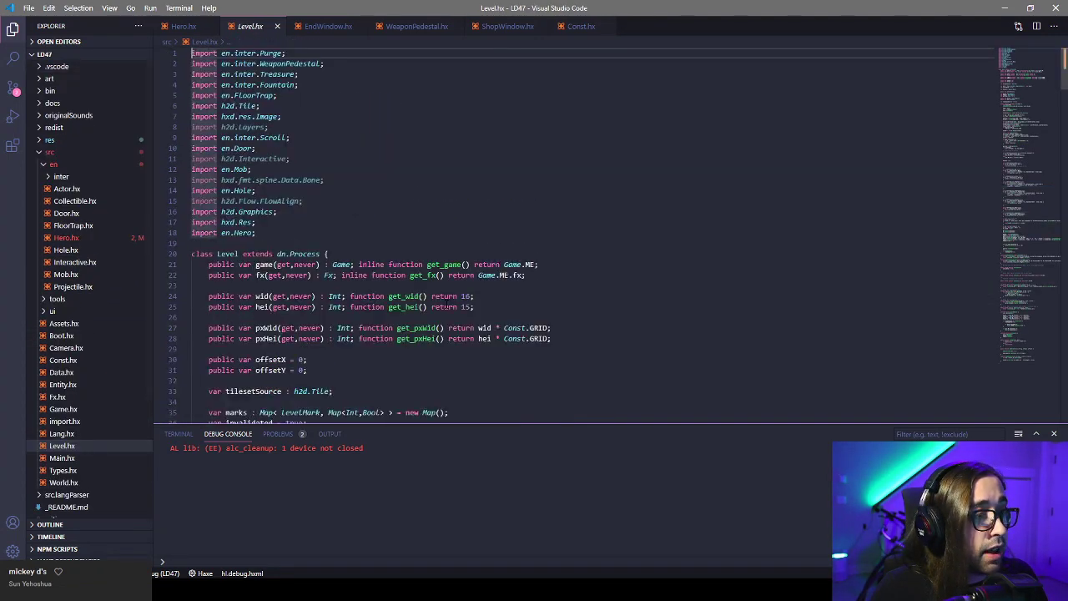
pyautogui.scroll(-5, 398, 309)
pyautogui.scroll(-3, 400, 314)
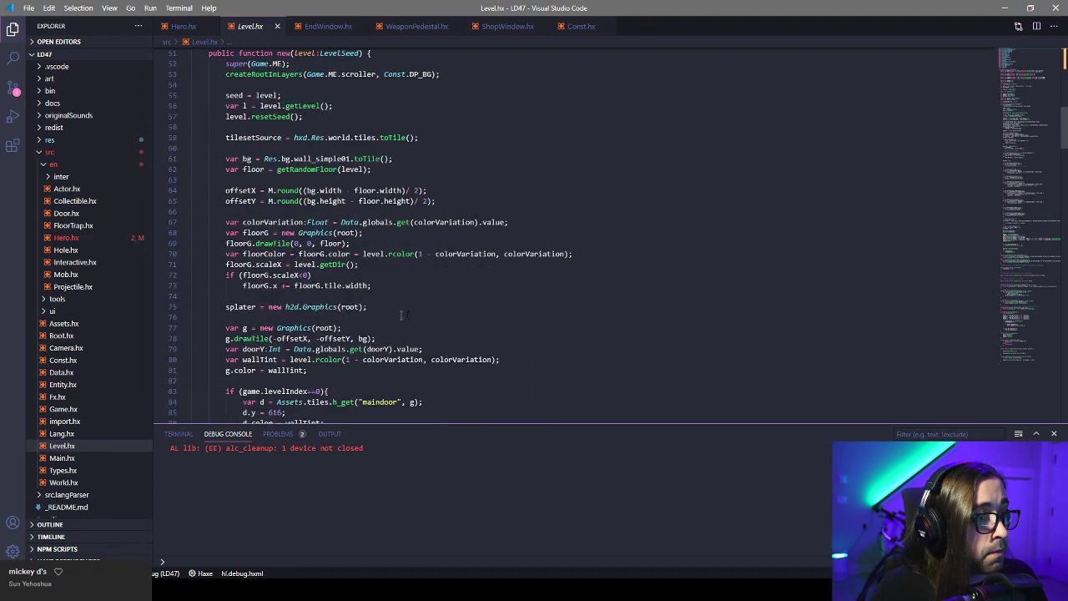
# Search Level.hx for weapon references using "Wea".
pyautogui.click(481, 242)
pyautogui.hotkey('ctrl', 'f')
pyautogui.write('wea')
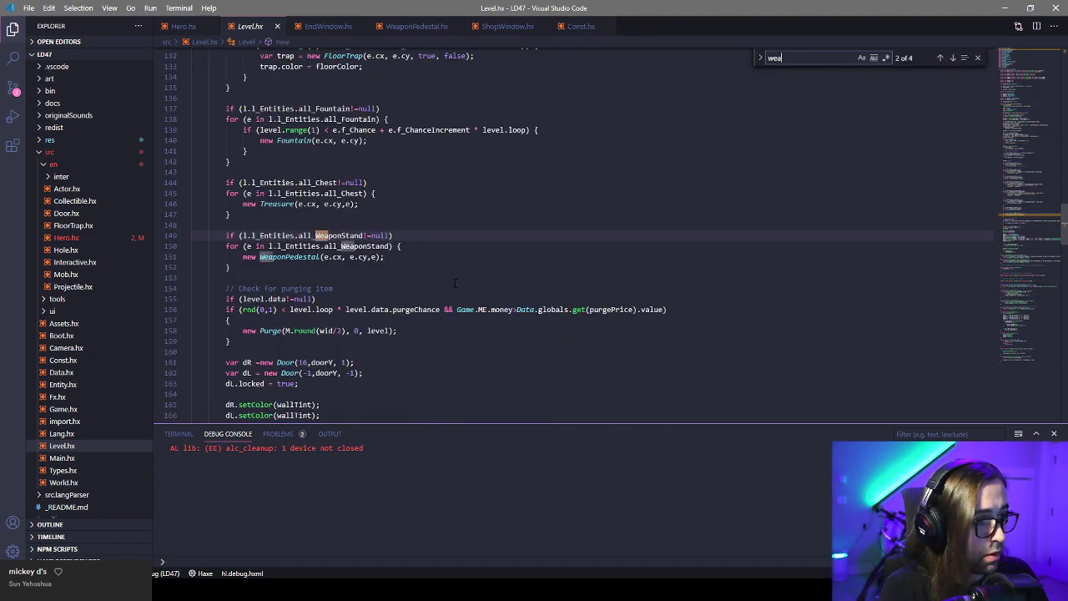
pyautogui.press('Escape')
pyautogui.hotkey('ctrl', 'f')
pyautogui.write('Wea')
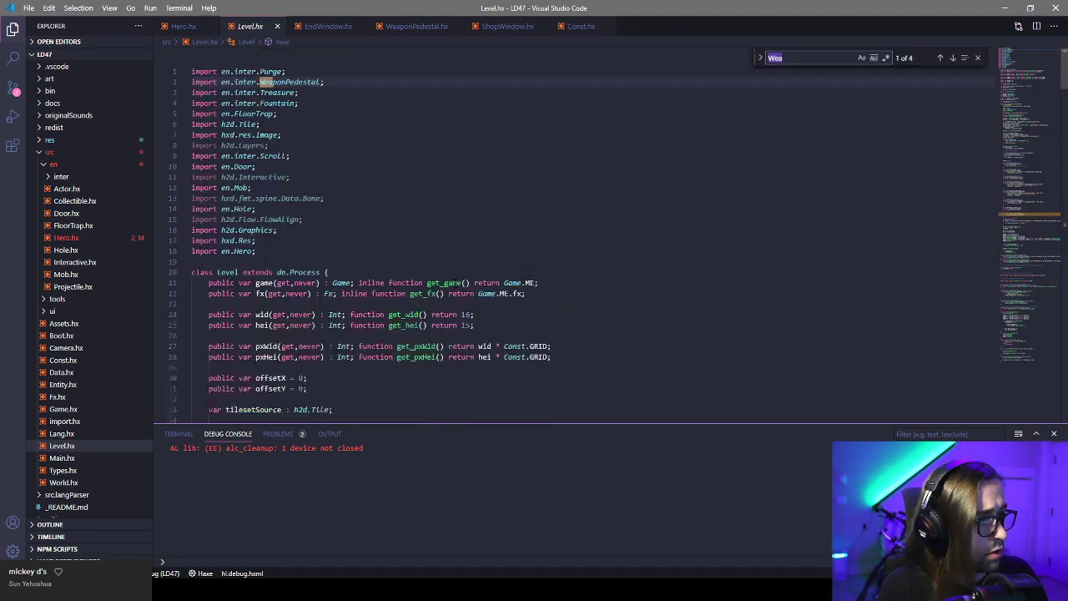
pyautogui.press('Return')
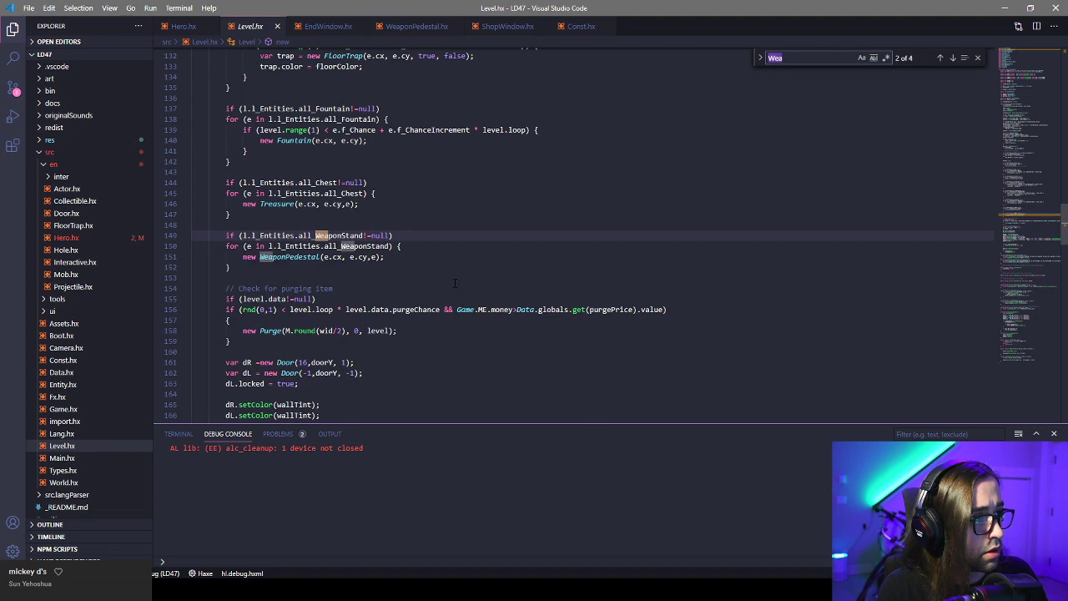
# Find "weapon" in Game.hx and uncomment the possibleWeapons declaration inside the debug block.
pyautogui.click(63, 409)
pyautogui.write('weapon')
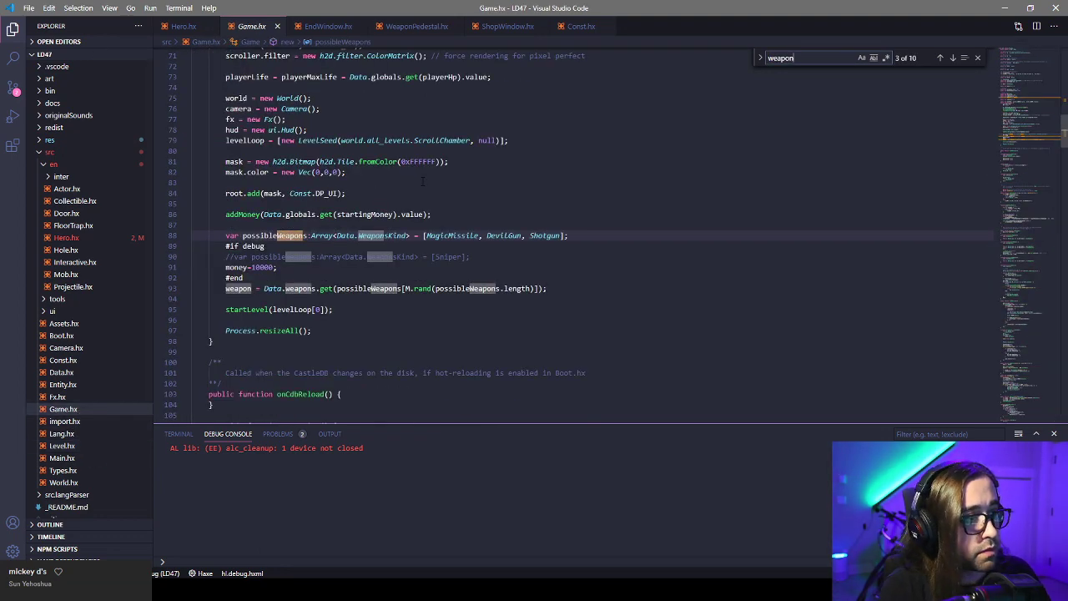
pyautogui.press('Escape')
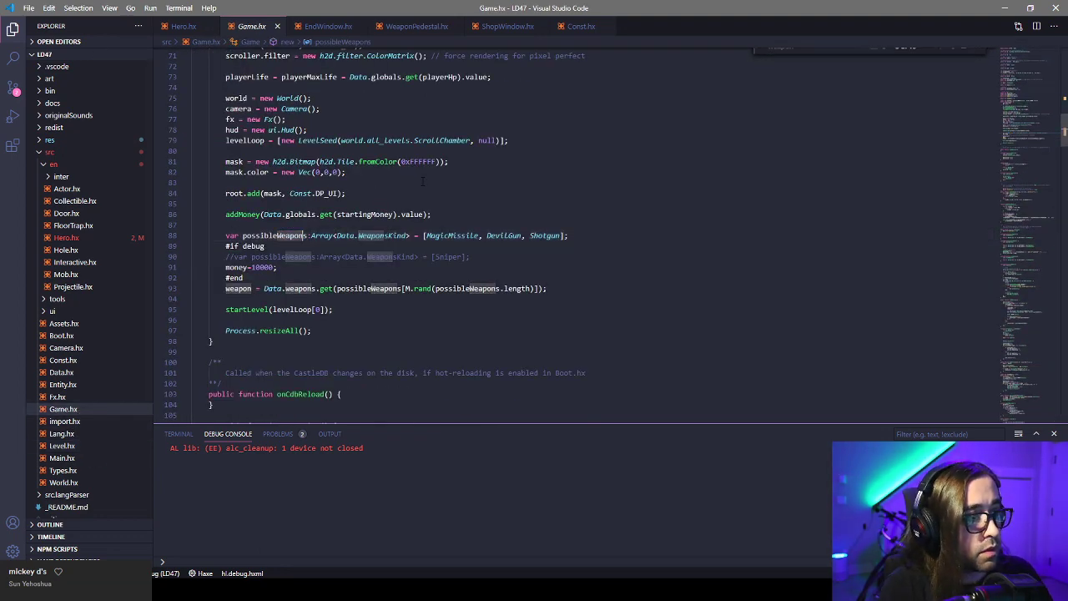
pyautogui.click(234, 256)
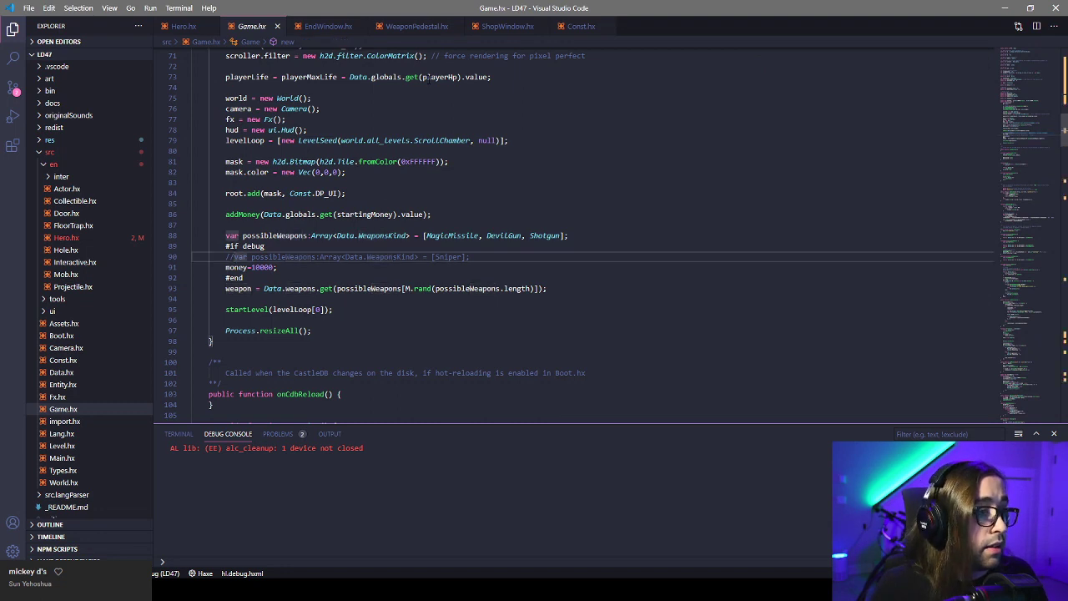
pyautogui.press('BackSpace')
pyautogui.press('BackSpace')
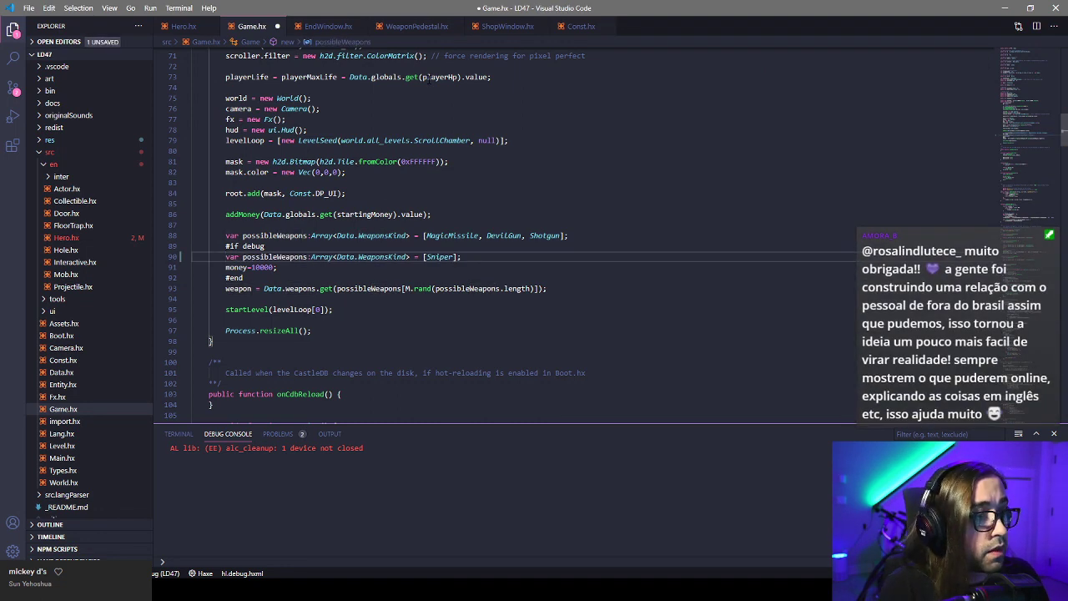
# Replace Sniper with Twitch in the debug possibleWeapons array and run the game in the debugger.
pyautogui.hotkey('ctrl', 'shift', 'Left')
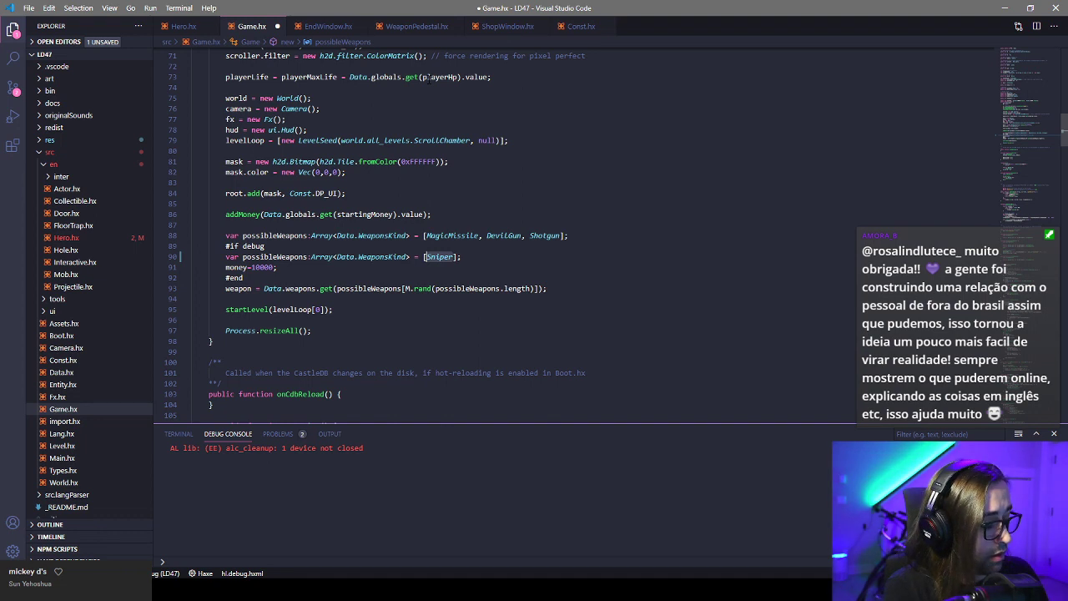
pyautogui.write('Twit')
pyautogui.press('Return')
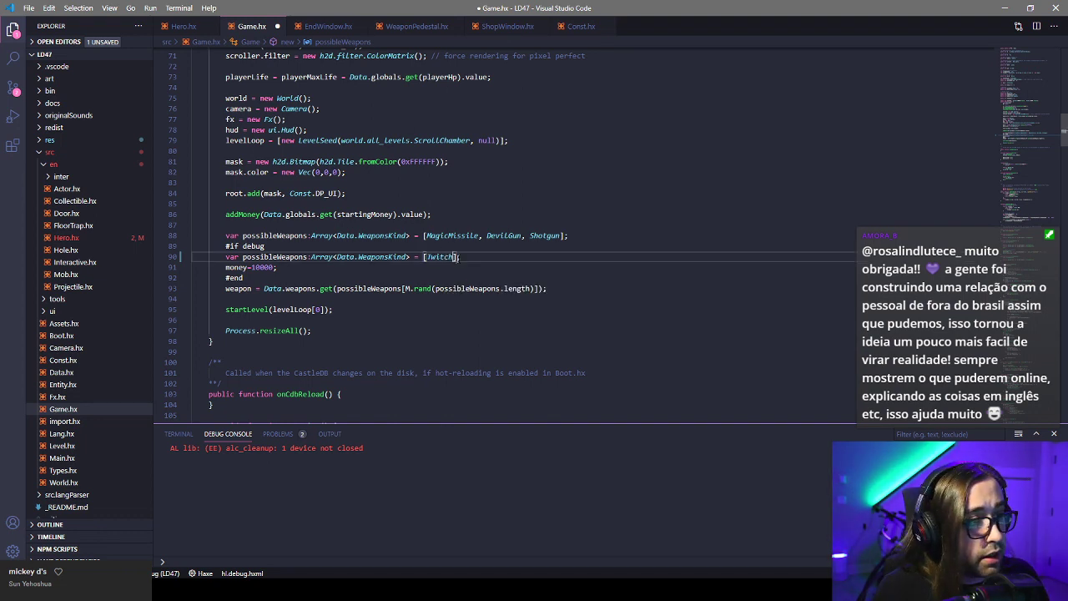
pyautogui.press('F5')
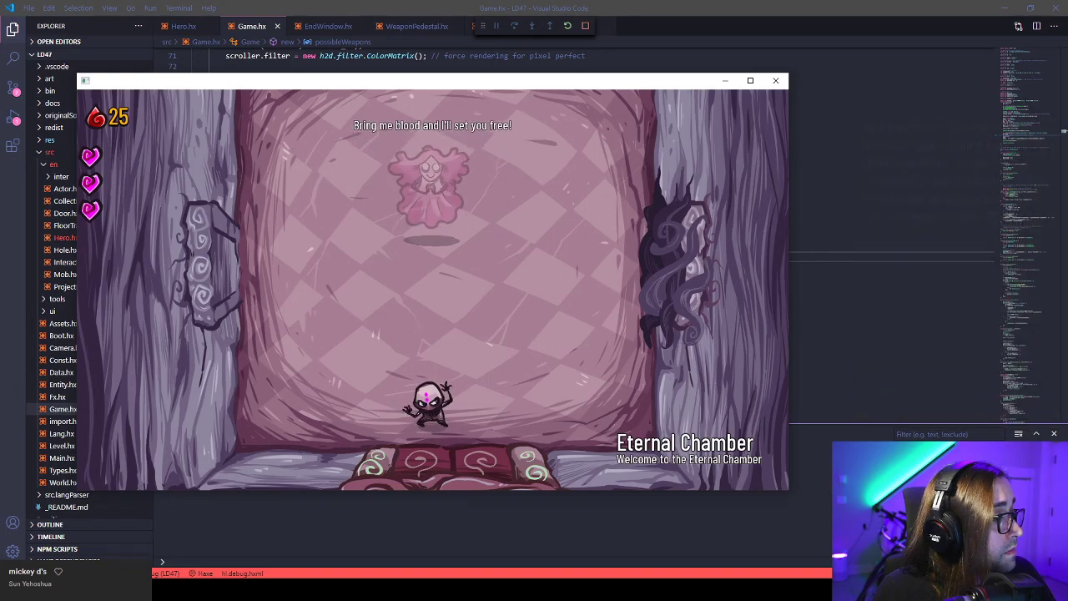
# Move the hero and fire the Twitch weapon in the running game to test it, and close the game window.
pyautogui.moveTo(503, 357); pyautogui.dragTo(515, 383)
pyautogui.press('a')
pyautogui.press('w')
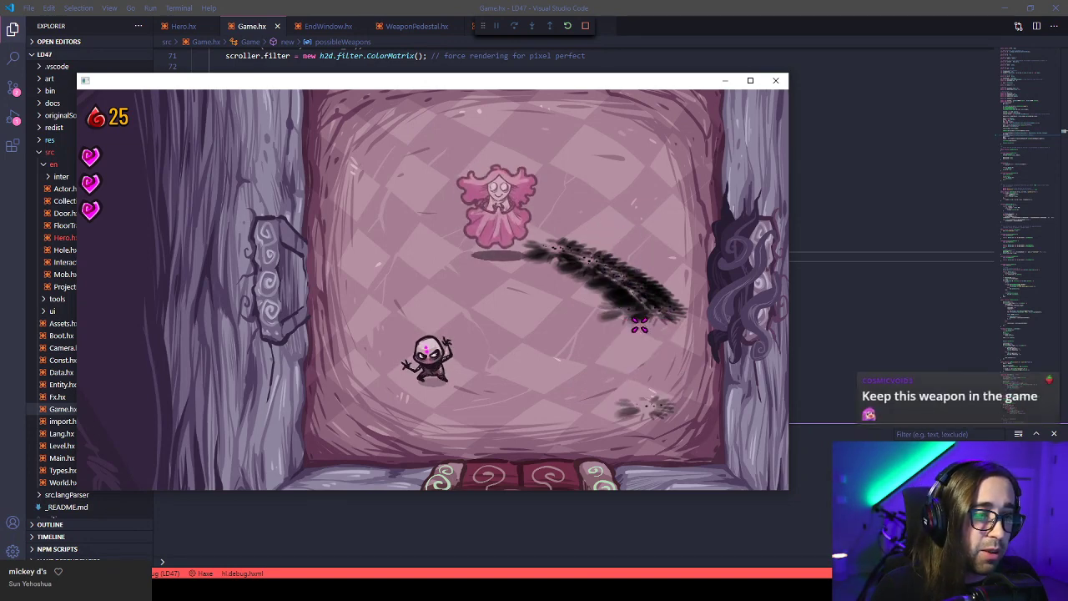
pyautogui.click(372, 236)
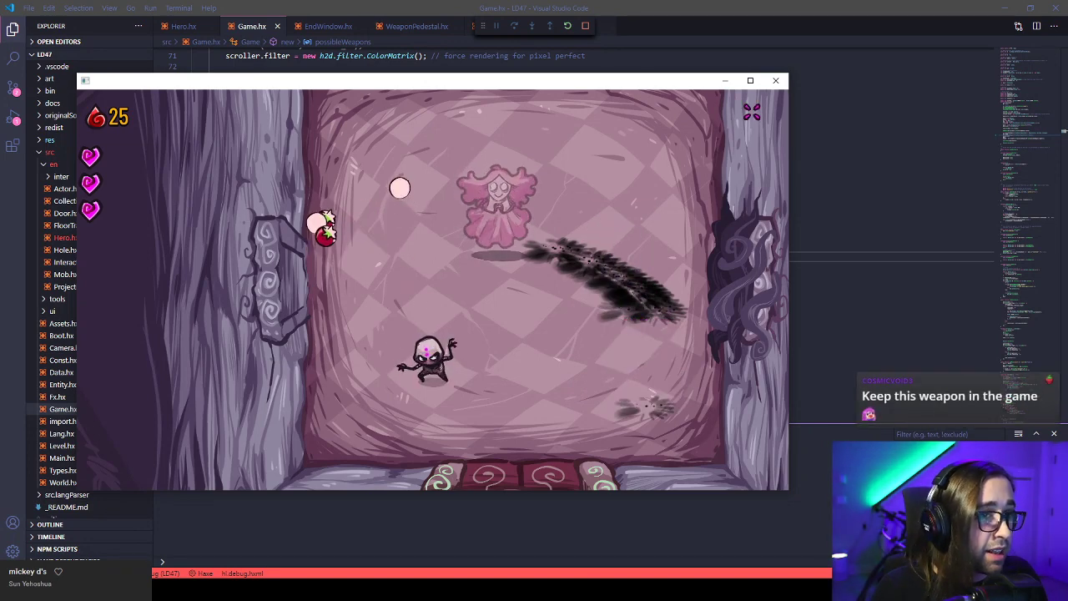
pyautogui.click(776, 81)
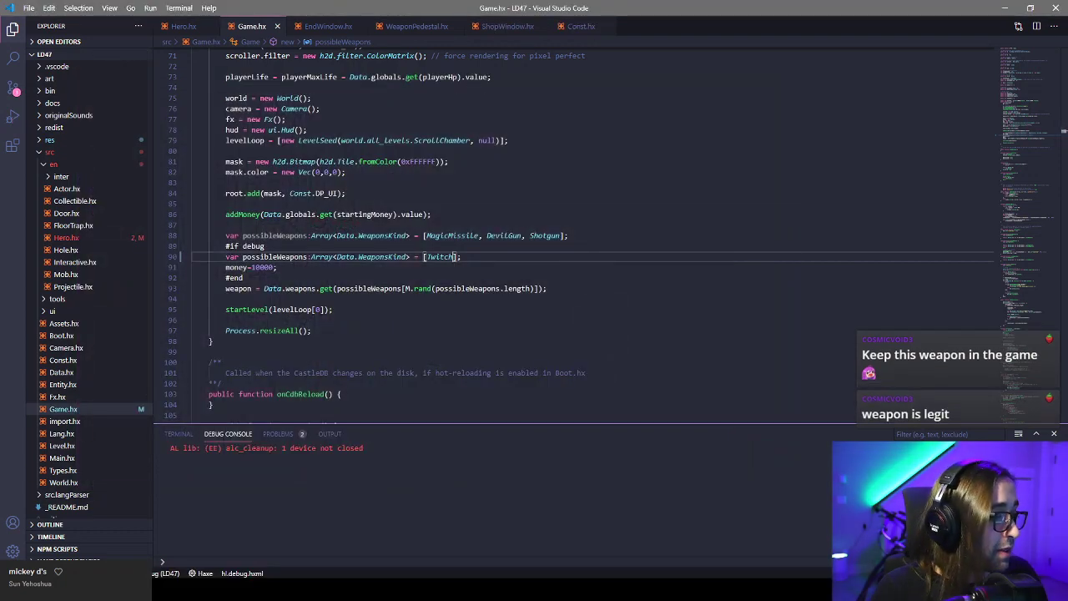
# Switch to File Explorer, go to the LD47 project's art folder and run UpdateAtlas.bat.
pyautogui.hotkey('alt', 'Tab')
pyautogui.click(182, 137)
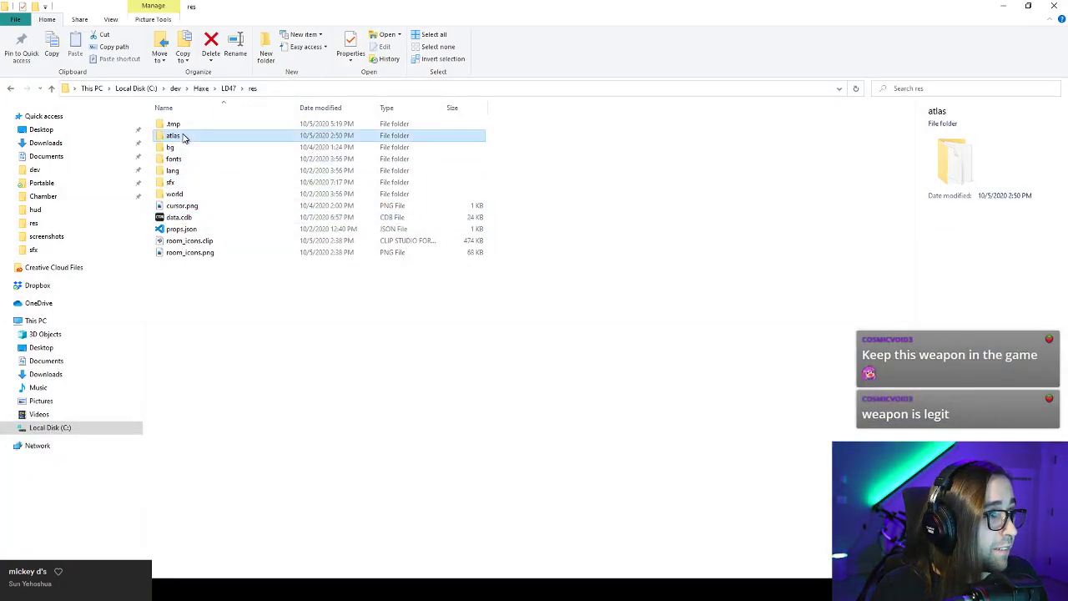
pyautogui.doubleClick(184, 139)
pyautogui.click(249, 87)
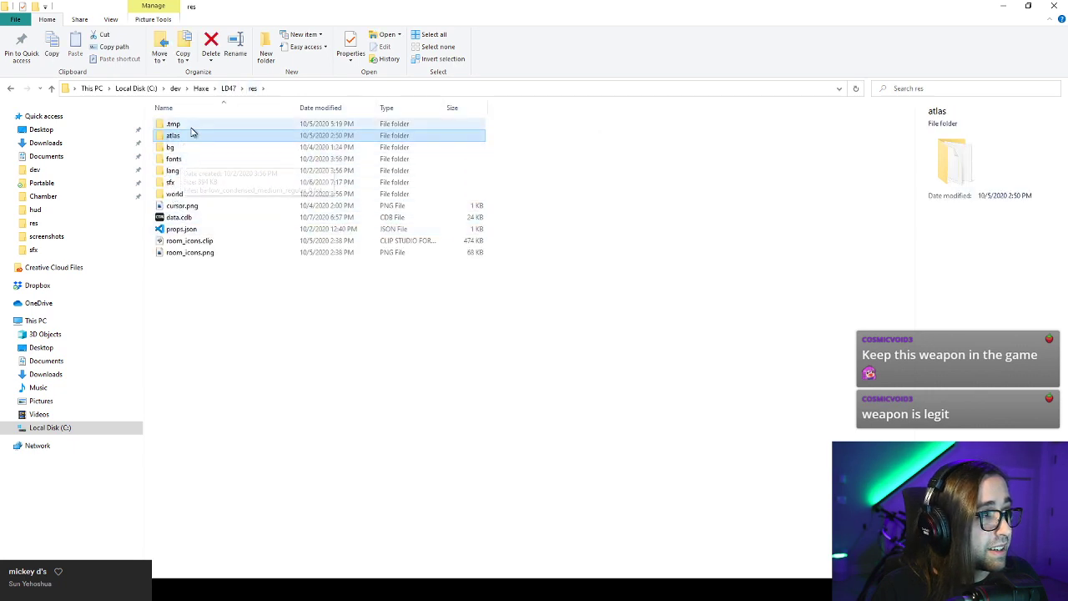
pyautogui.click(236, 88)
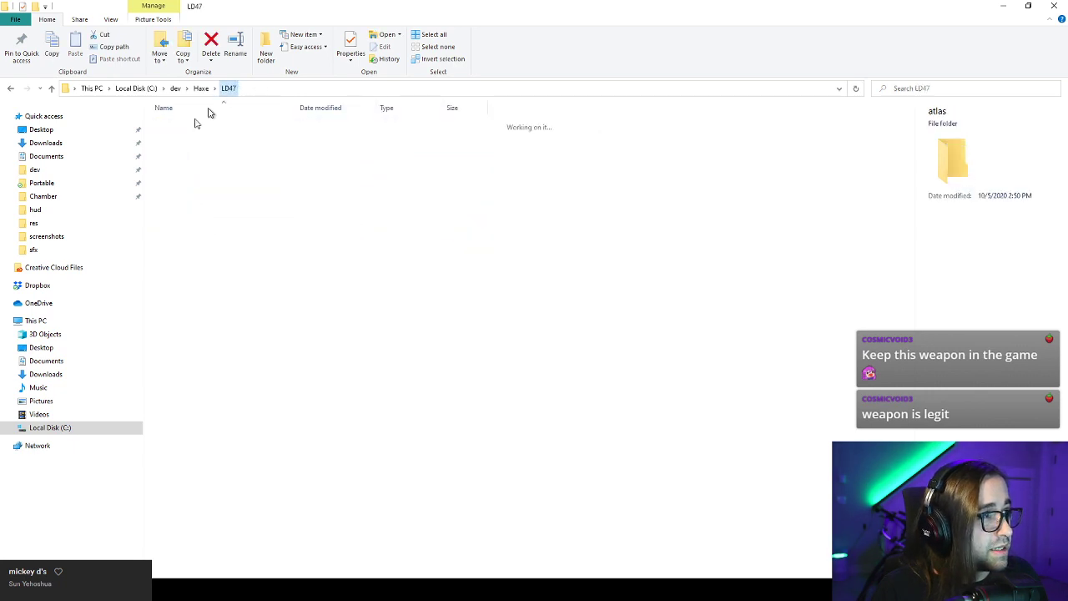
pyautogui.doubleClick(174, 147)
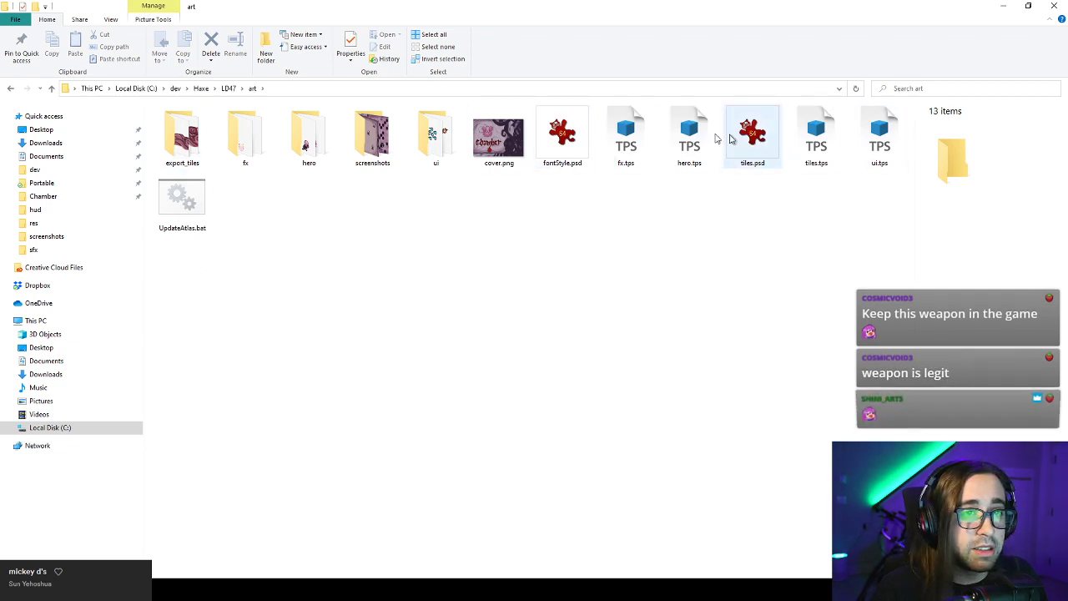
pyautogui.doubleClick(181, 200)
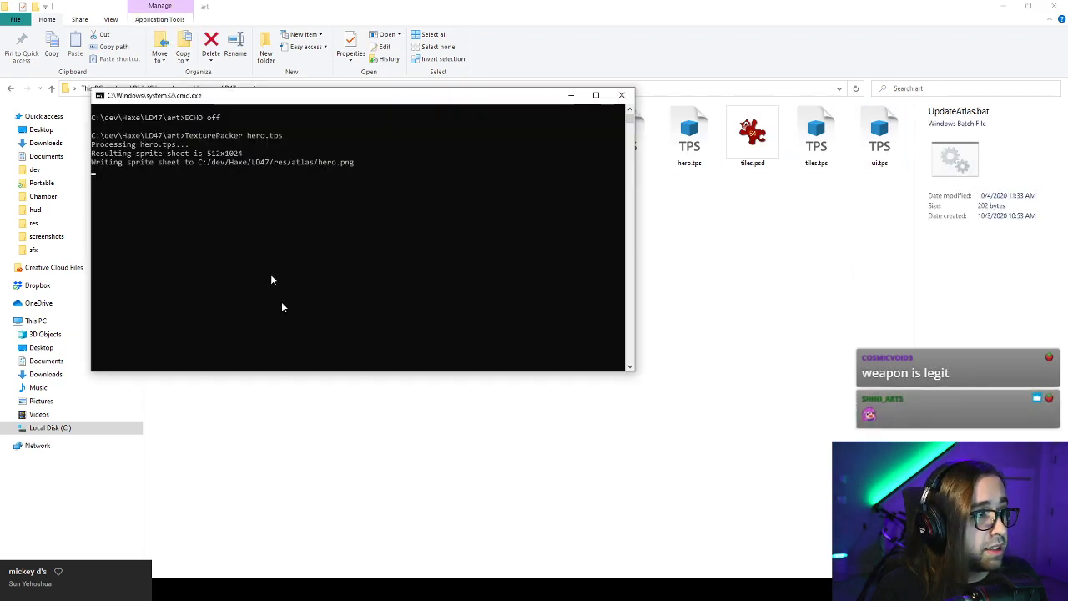
# Return to Visual Studio Code, run the game again, fire the Twitch weapon to test it, and close the game.
pyautogui.click(1004, 8)
pyautogui.press('F5')
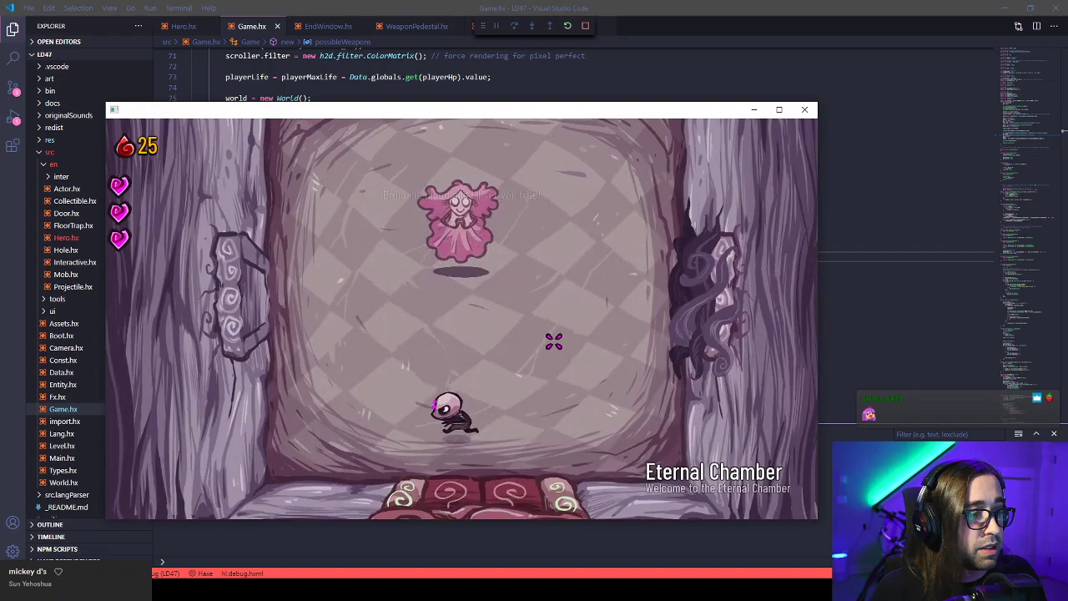
pyautogui.moveTo(554, 341); pyautogui.dragTo(686, 364)
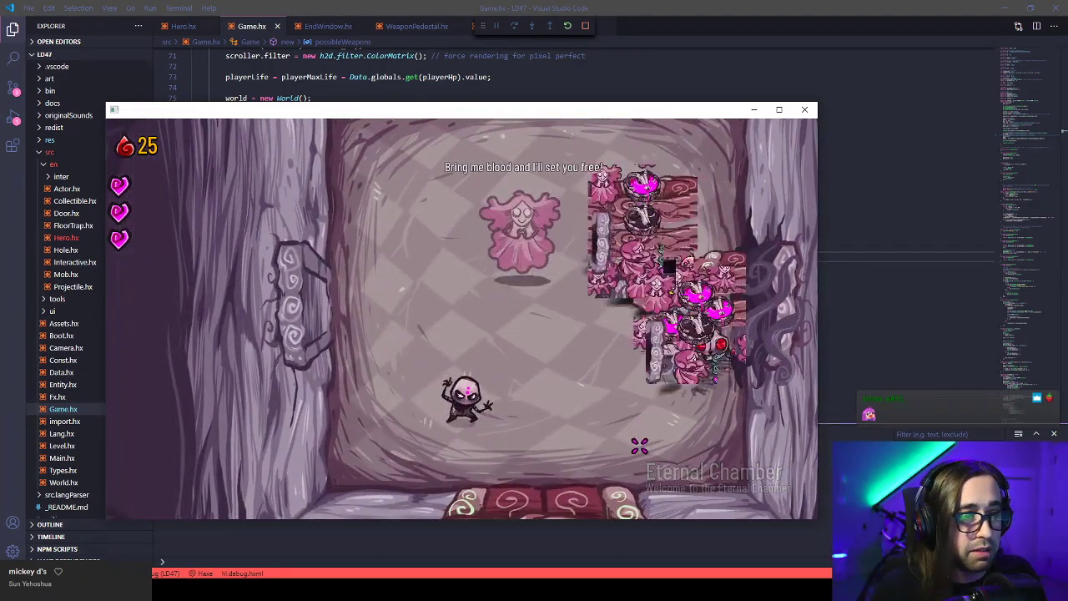
pyautogui.click(805, 110)
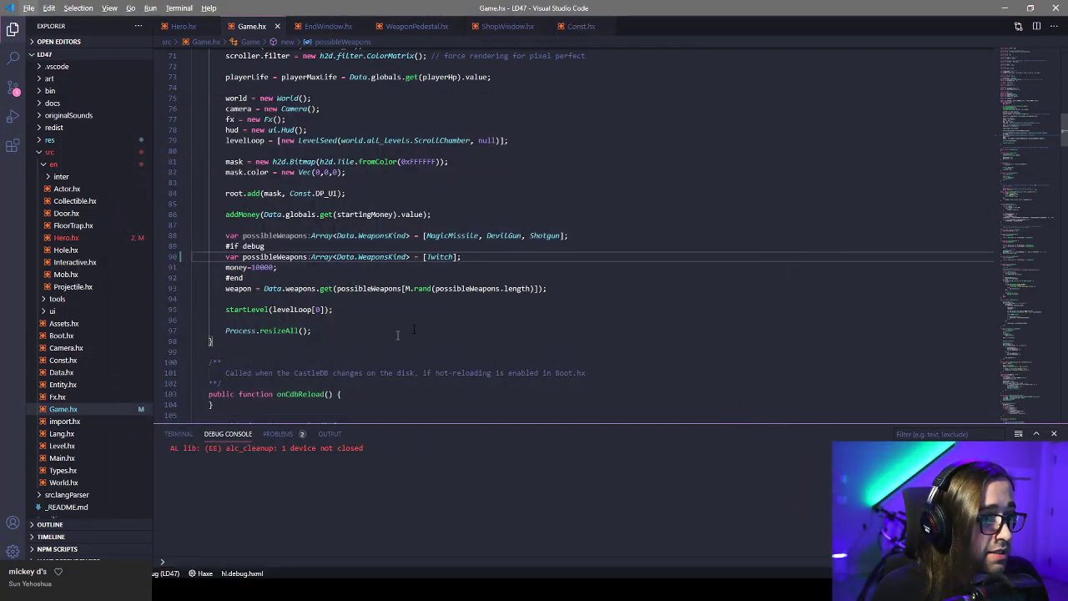
# Undo the Twitch edits to the debug possibleWeapons line in Game.hx, then run the game and close it.
pyautogui.hotkey('ctrl', 'z')
pyautogui.hotkey('ctrl', 'z')
pyautogui.hotkey('ctrl', 'z')
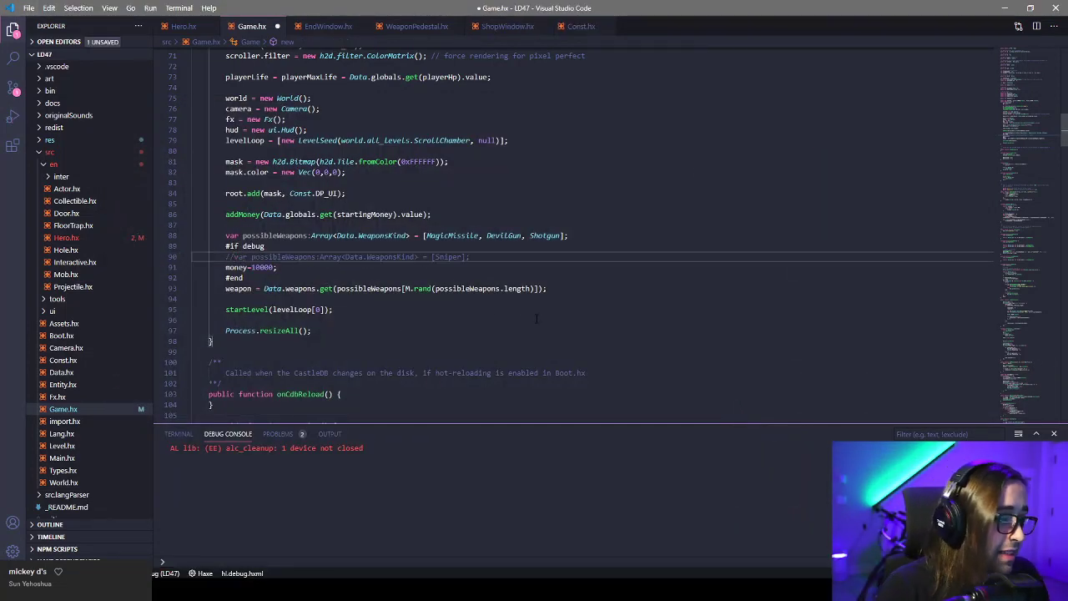
pyautogui.press('F5')
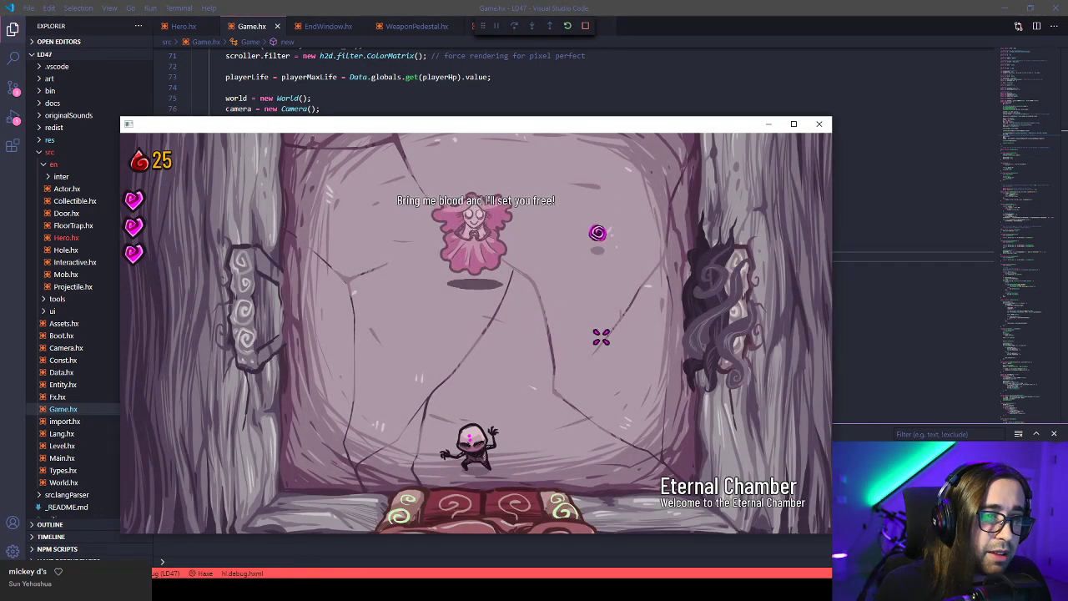
pyautogui.click(819, 123)
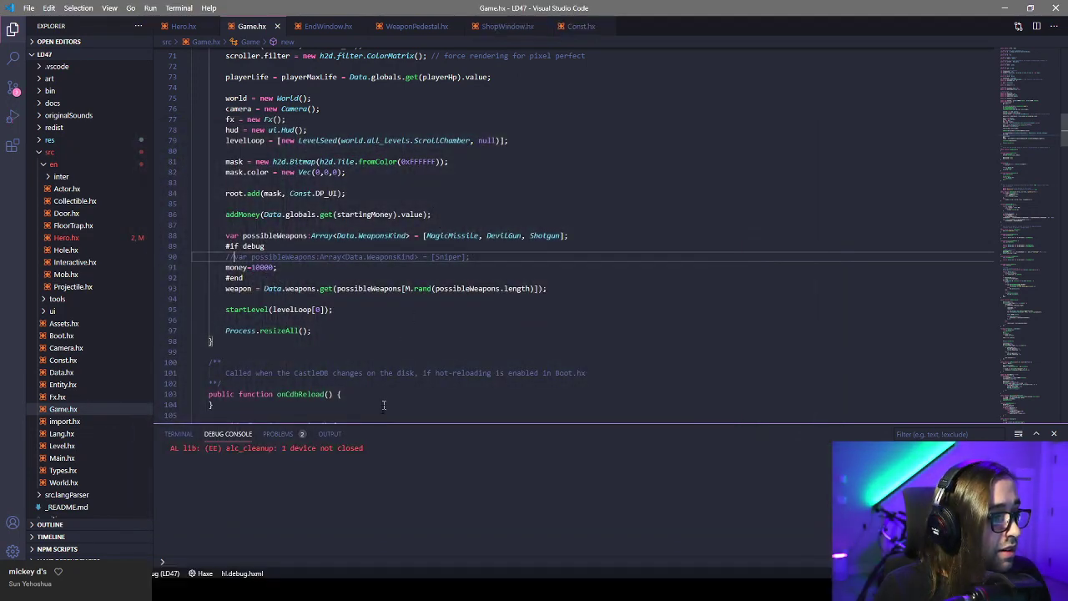
# List the workspace problems and go to the first unresolved identifier in Hero.hx.
pyautogui.click(278, 434)
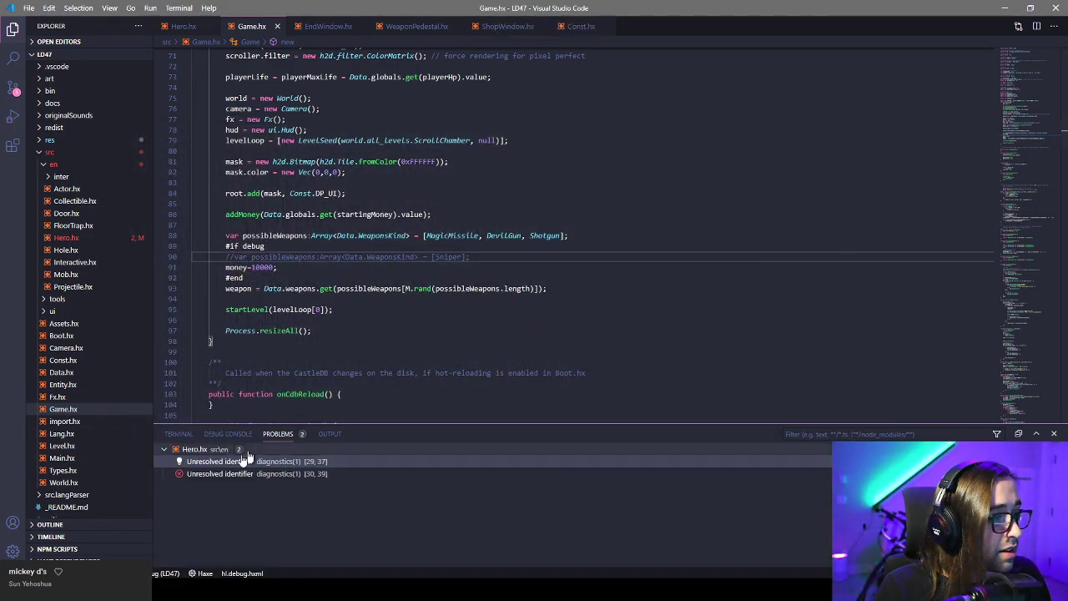
pyautogui.click(233, 464)
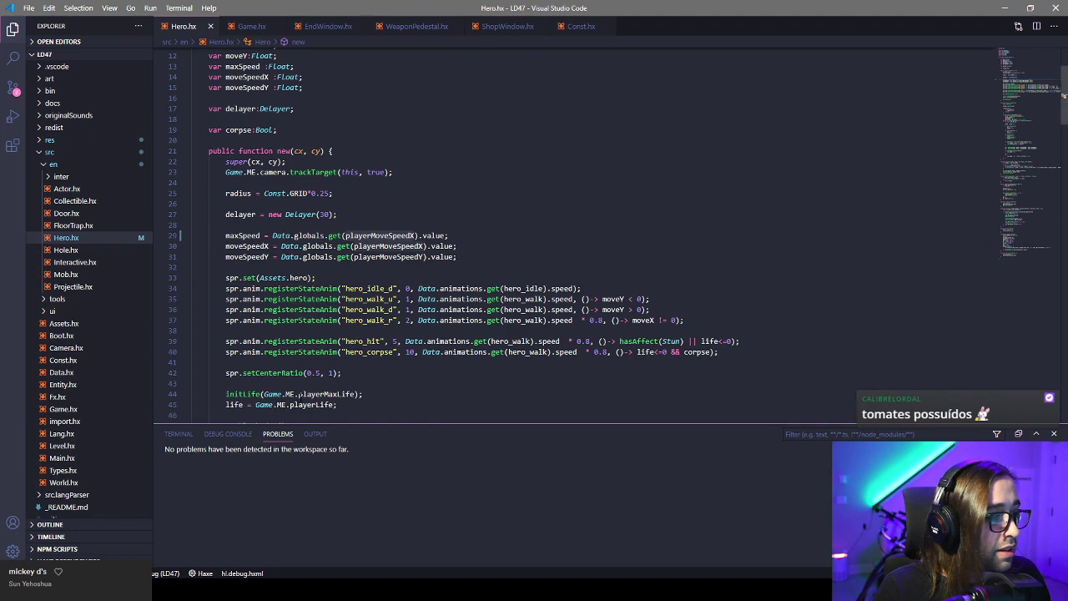
# Rerun UpdateAtlas.bat from File Explorer, go back up to the LD47 folder and return to Hero.hx in Visual Studio Code.
pyautogui.hotkey('alt', 'Tab')
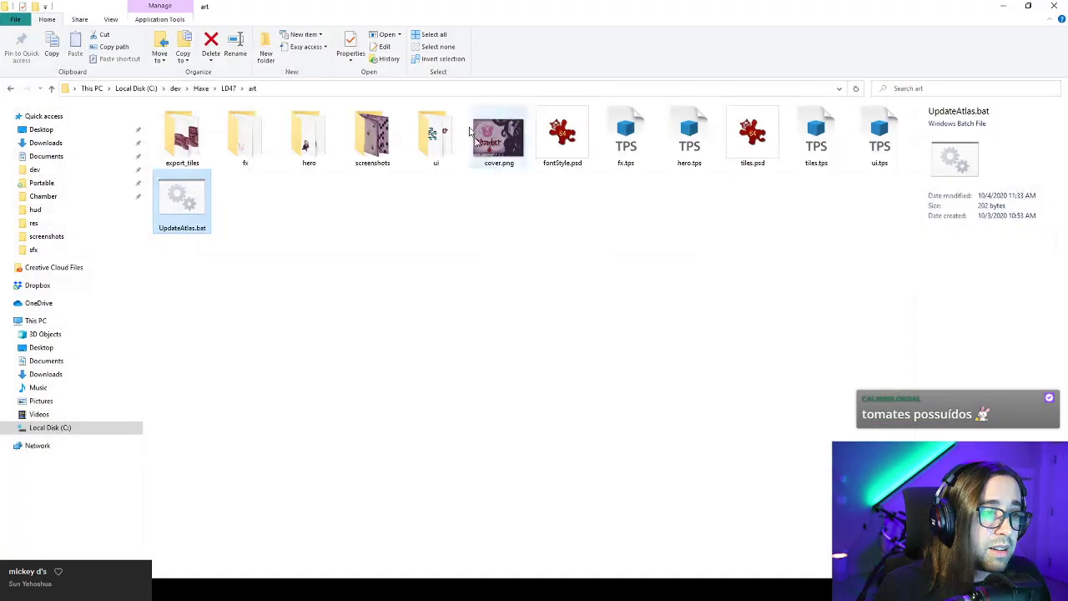
pyautogui.doubleClick(182, 211)
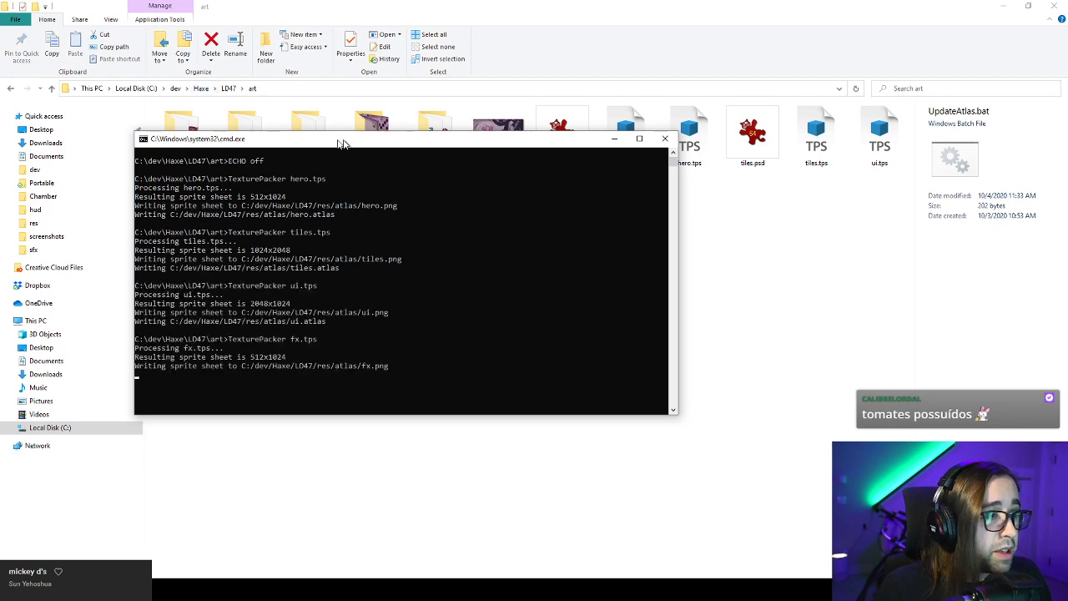
pyautogui.click(227, 88)
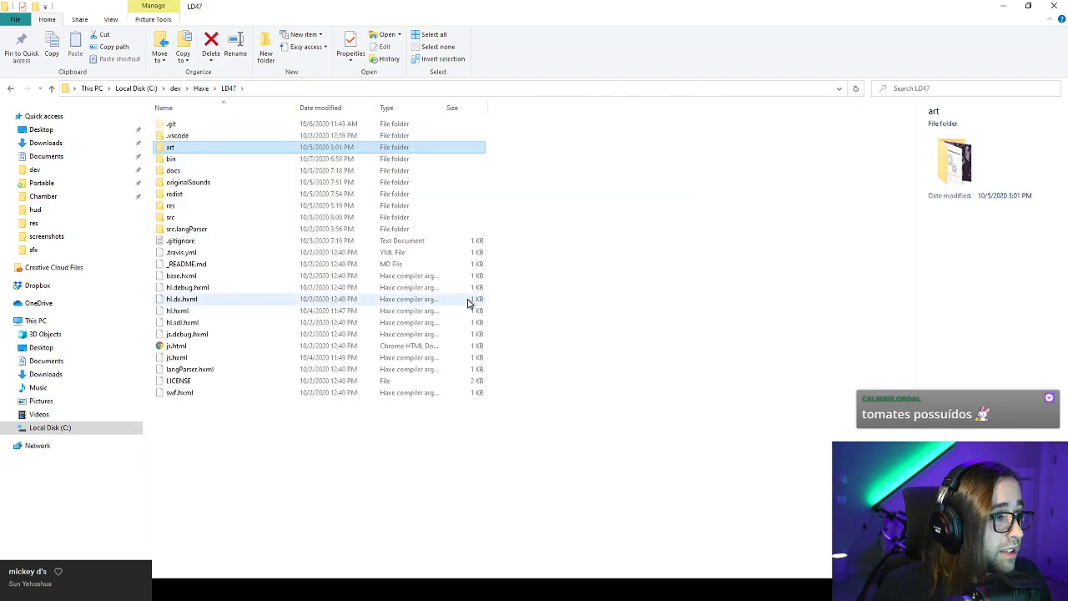
pyautogui.hotkey('alt', 'Tab')
pyautogui.click(413, 288)
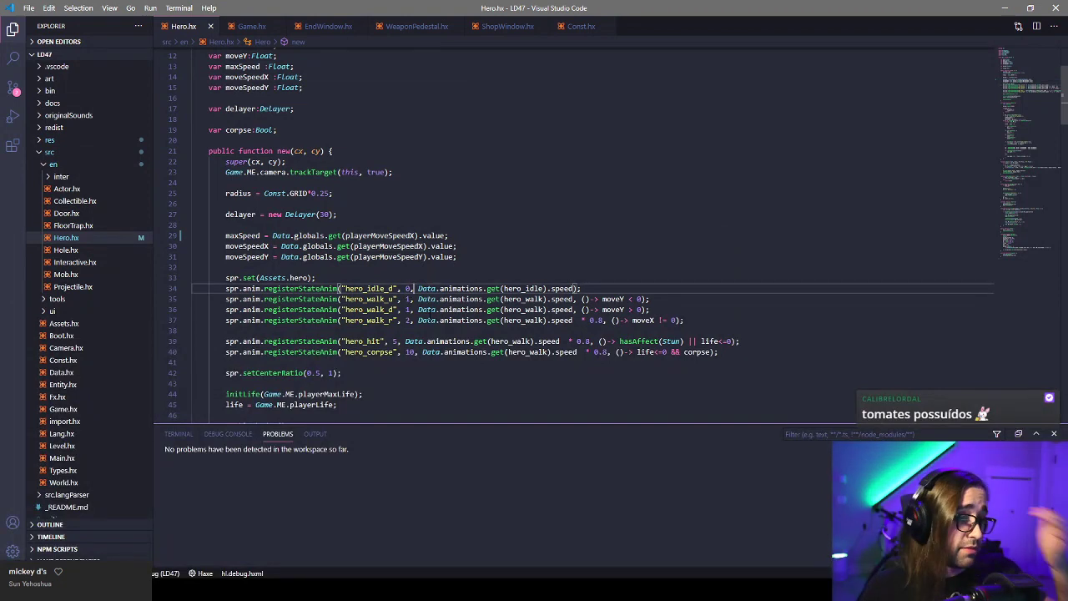
# Switch to CastleDB and review the animations, weapons and projectiles sheets, including the projectile choices for the Twitch weapon.
pyautogui.hotkey('alt', 'Tab')
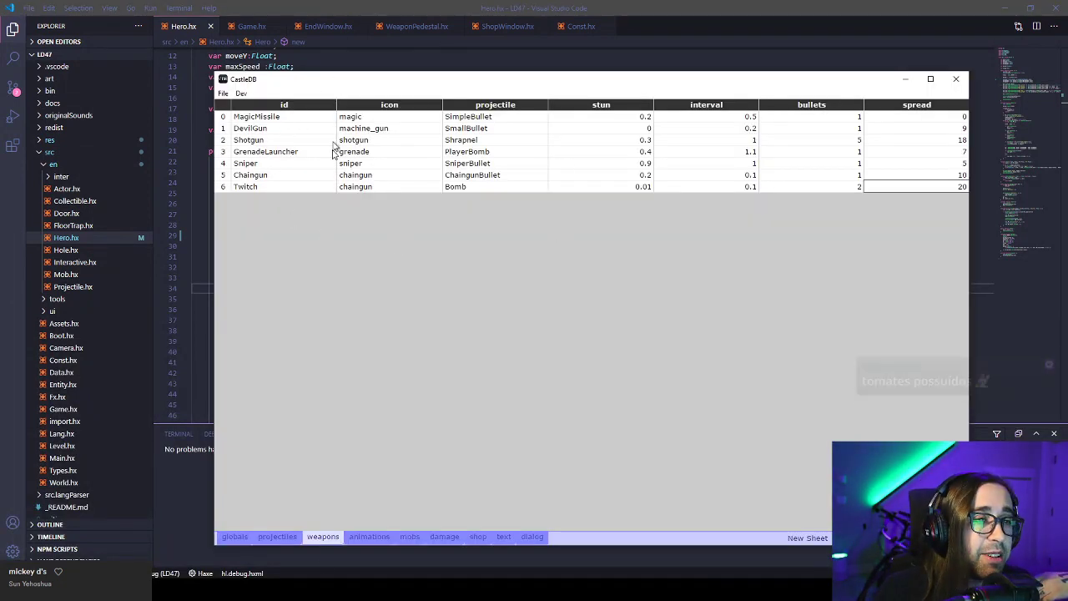
pyautogui.click(361, 537)
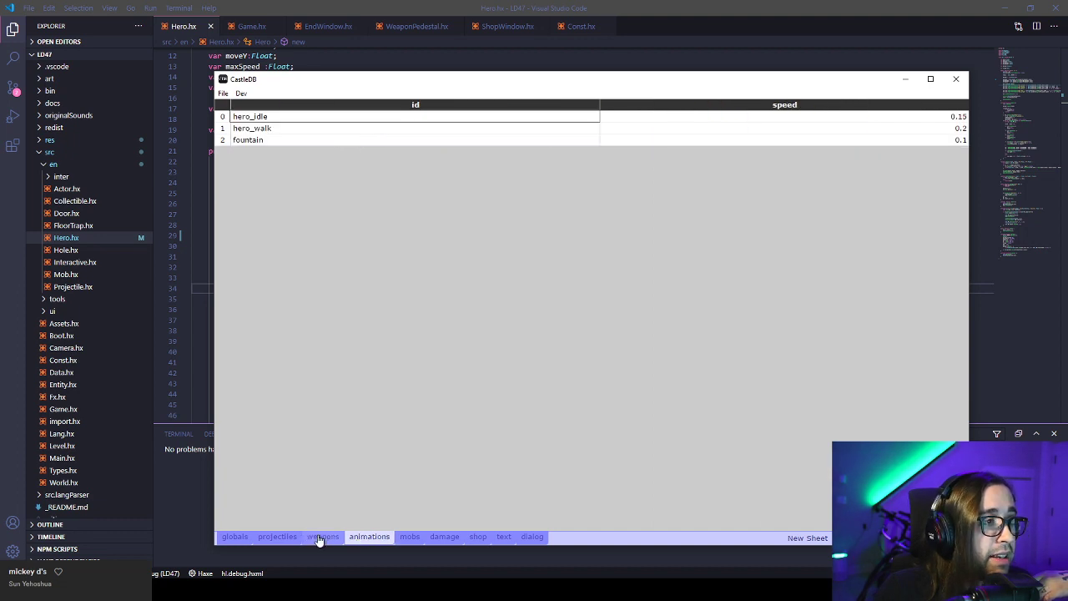
pyautogui.click(321, 538)
pyautogui.click(373, 188)
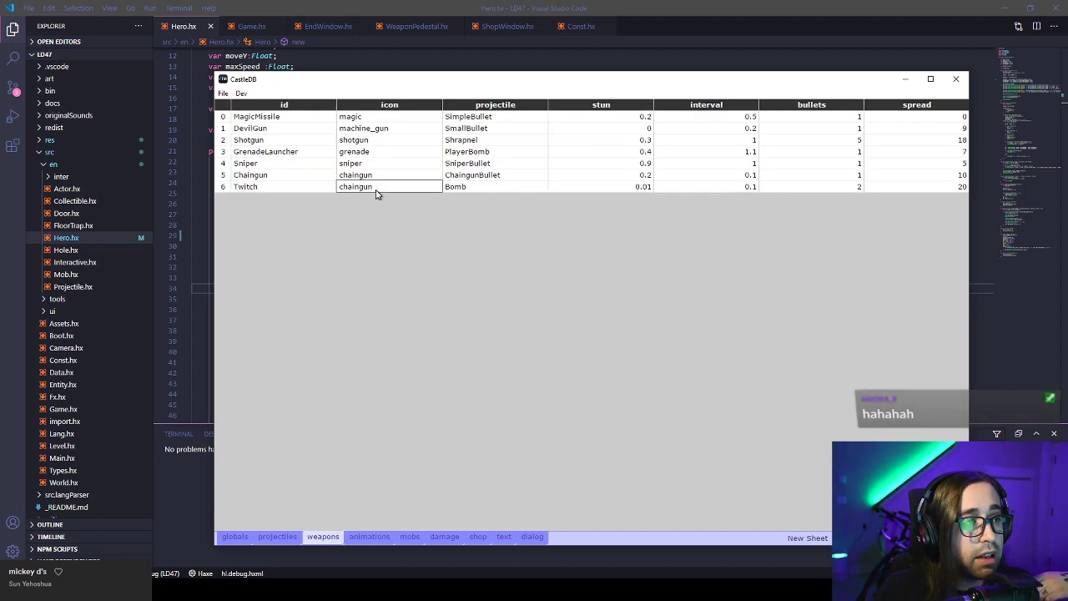
pyautogui.click(482, 191)
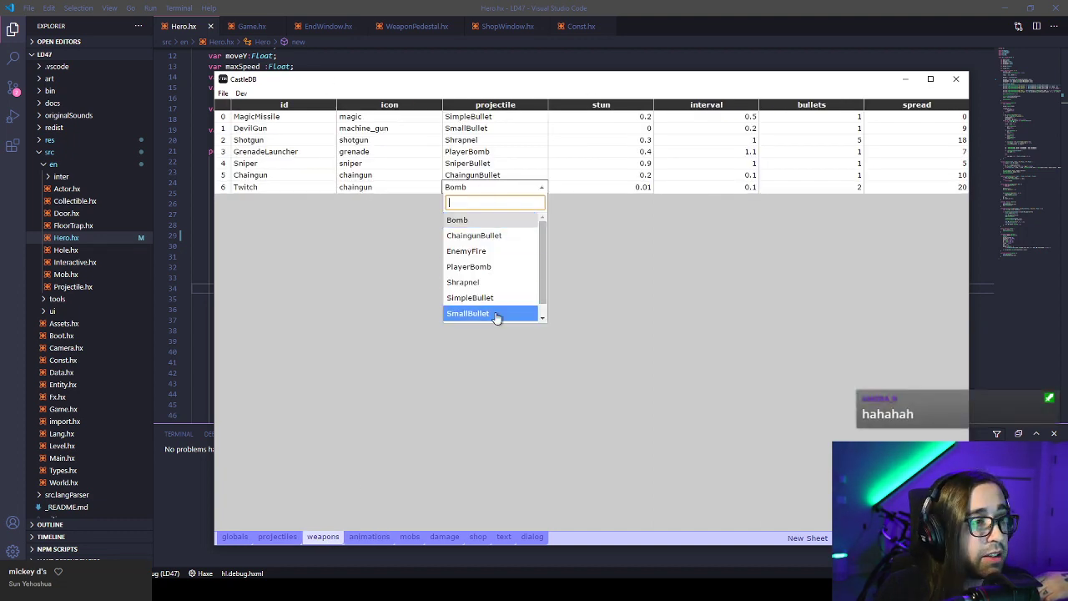
pyautogui.click(329, 381)
pyautogui.click(296, 537)
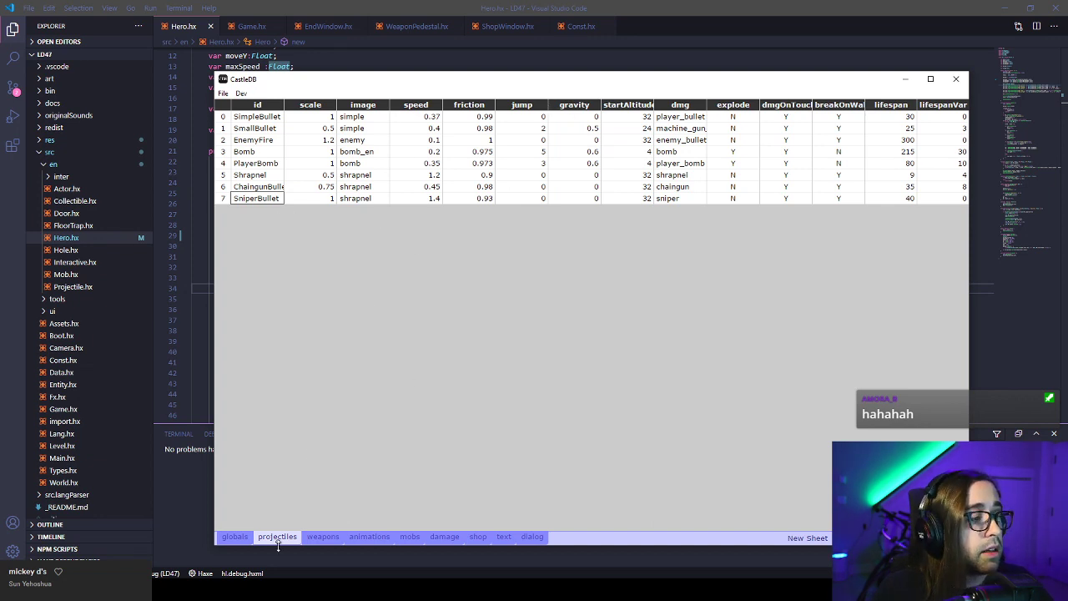
pyautogui.click(322, 538)
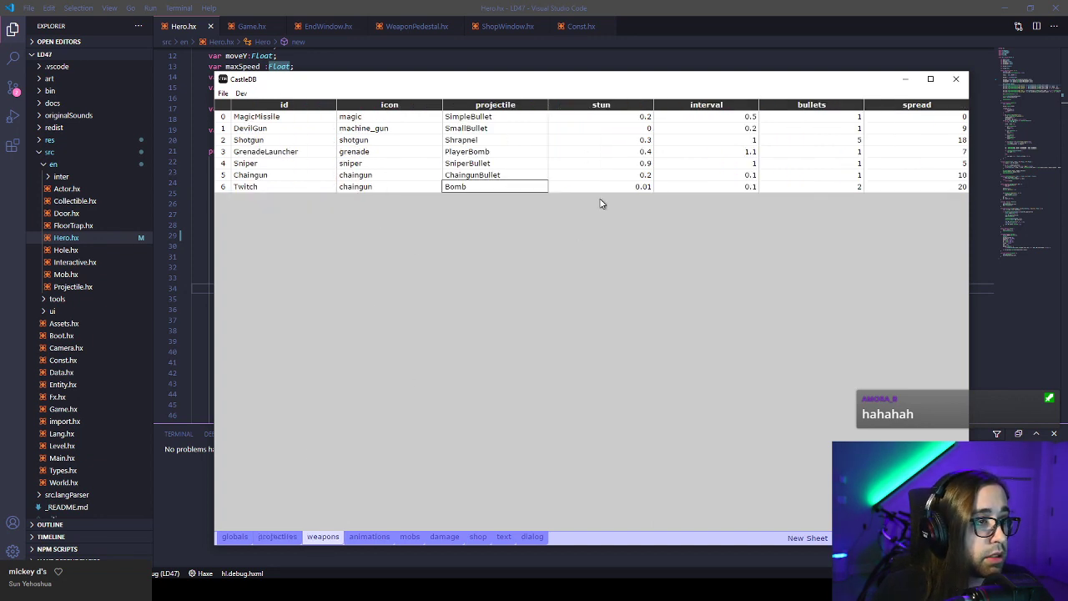
# Review the column types available for a new column in the weapons sheet, cancel without adding it, and close CastleDB.
pyautogui.rightClick(514, 191)
pyautogui.rightClick(512, 105)
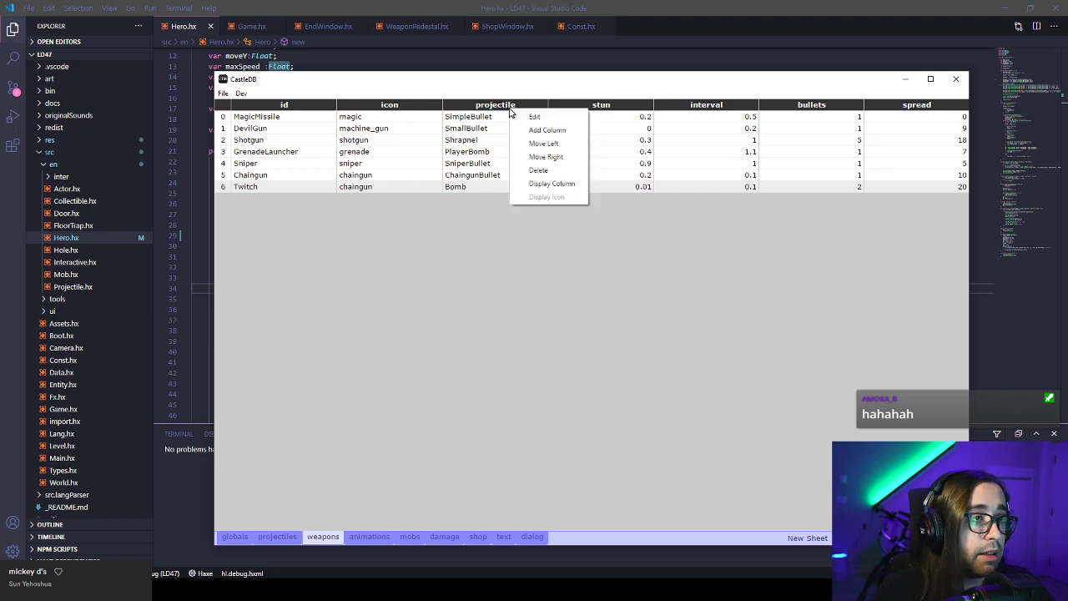
pyautogui.click(547, 129)
pyautogui.click(627, 187)
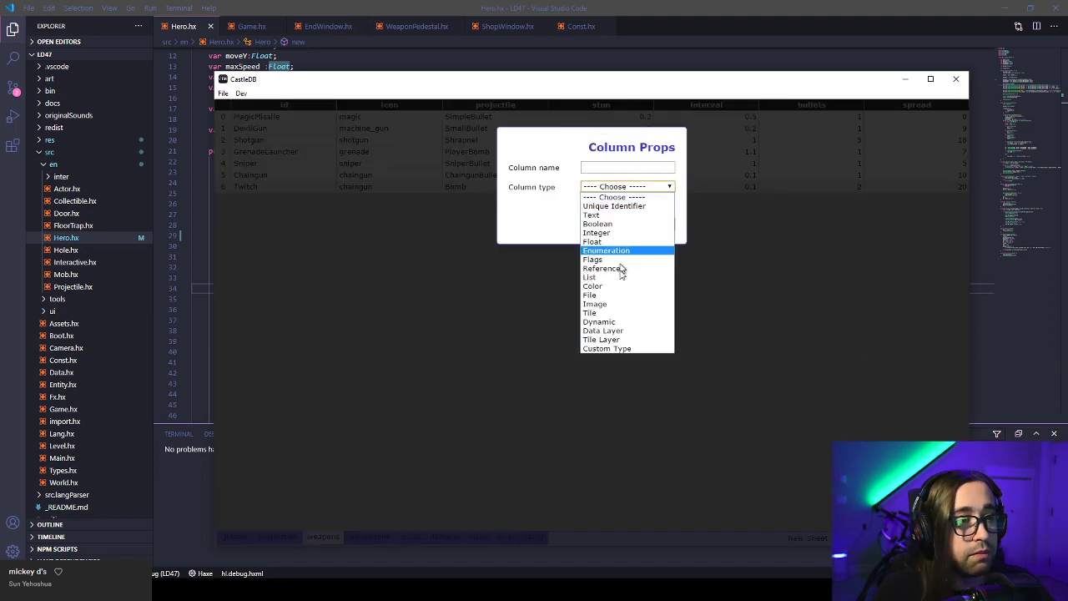
pyautogui.press('Escape')
pyautogui.click(660, 225)
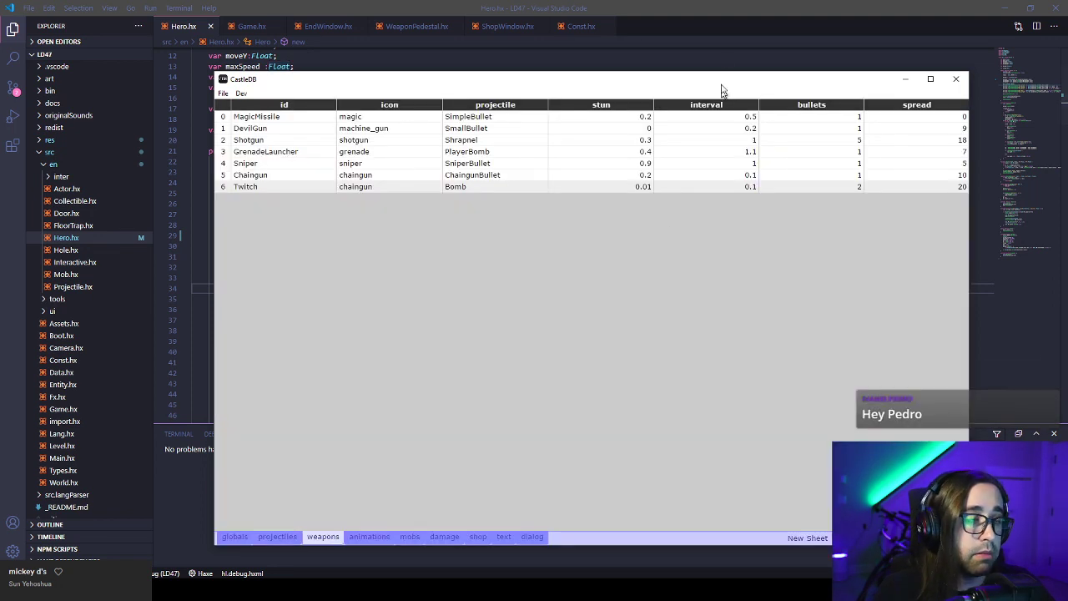
pyautogui.click(956, 80)
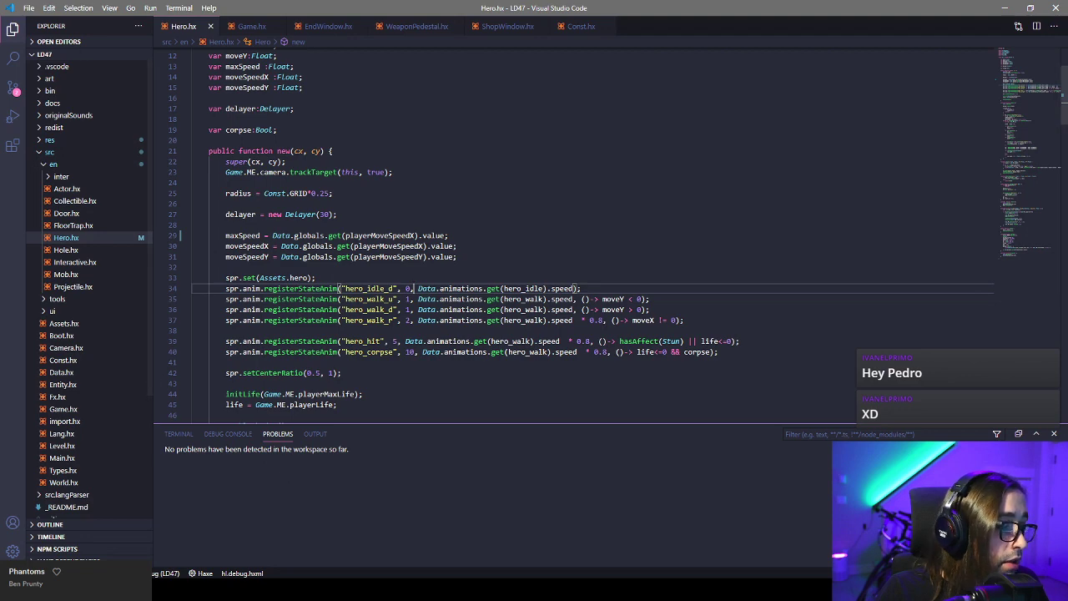
# Launch the LEd 2D level editor and open the recent LD47 world.json project.
pyautogui.hotkey('alt', 'space')
pyautogui.write('led')
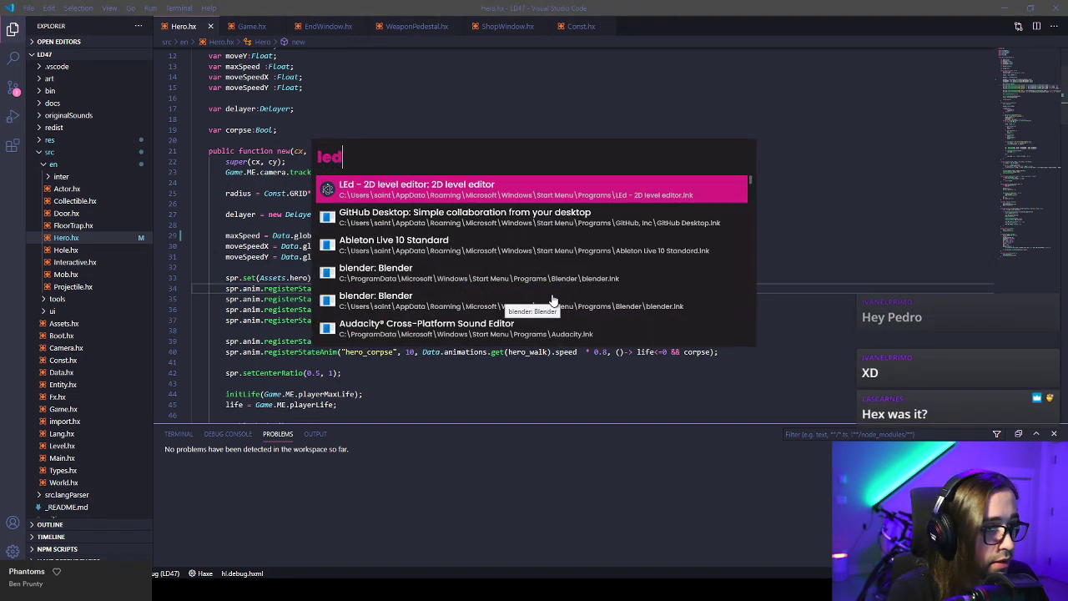
pyautogui.press('Return')
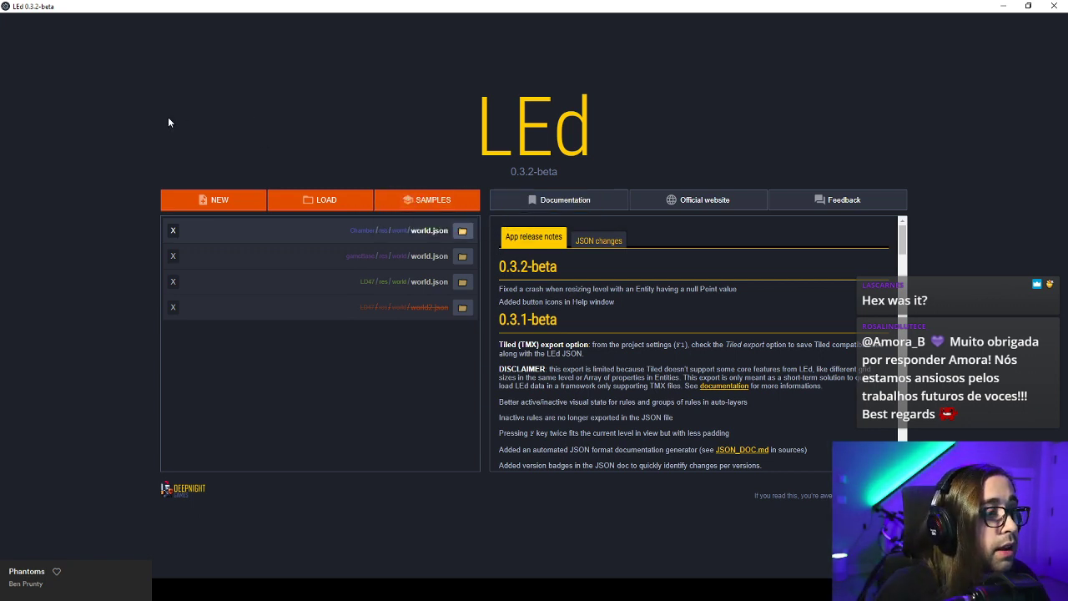
pyautogui.click(430, 287)
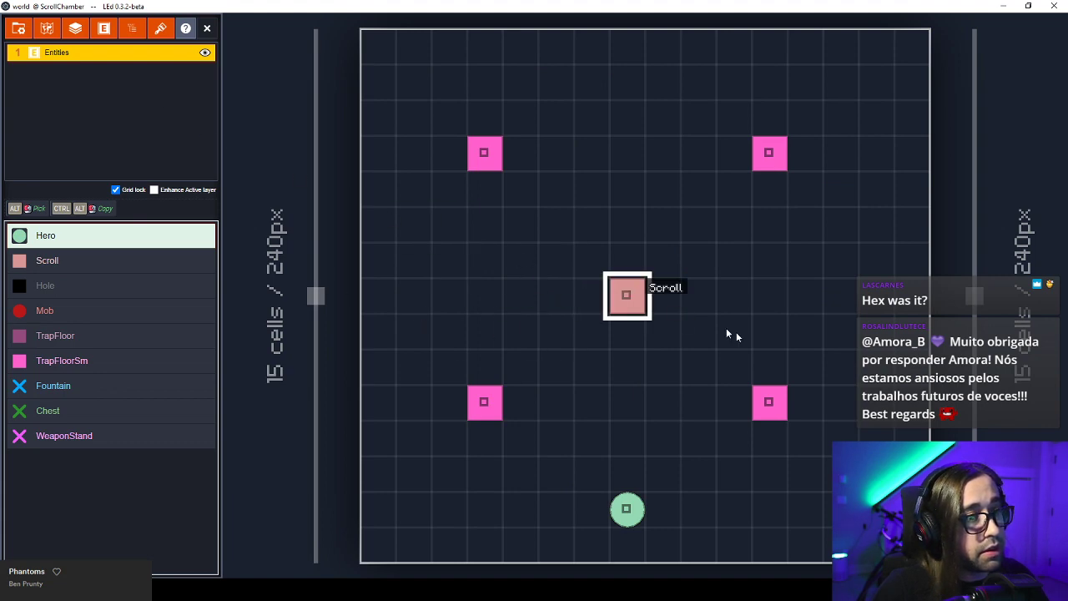
# Display the list of project levels in the LD47 world.
pyautogui.moveTo(700, 318)
pyautogui.mouseDown()
pyautogui.moveTo(612, 267)
pyautogui.moveTo(711, 317)
pyautogui.mouseUp()
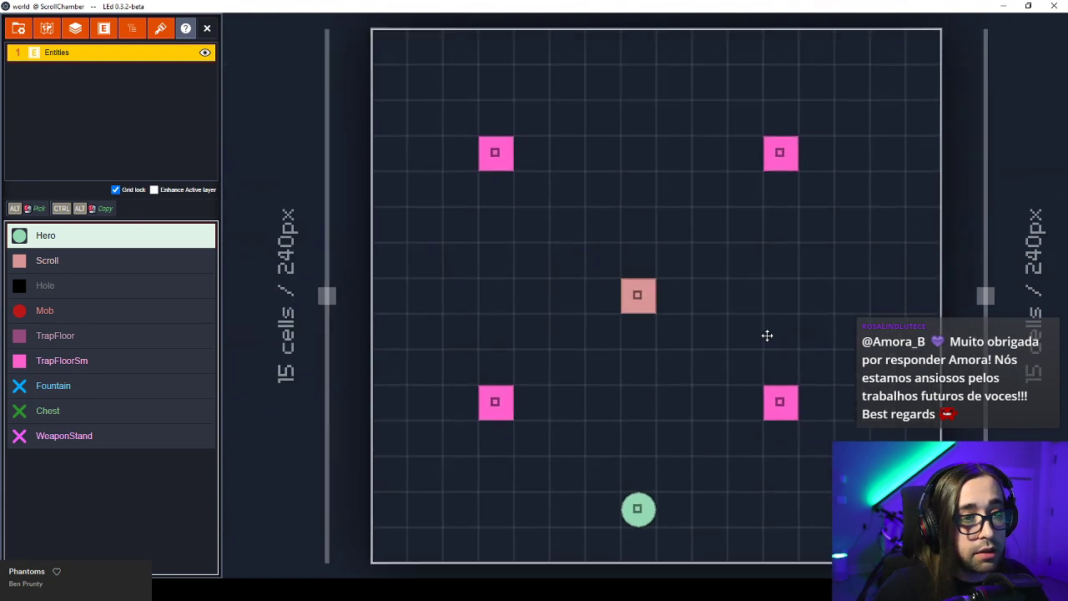
pyautogui.click(22, 32)
pyautogui.click(43, 32)
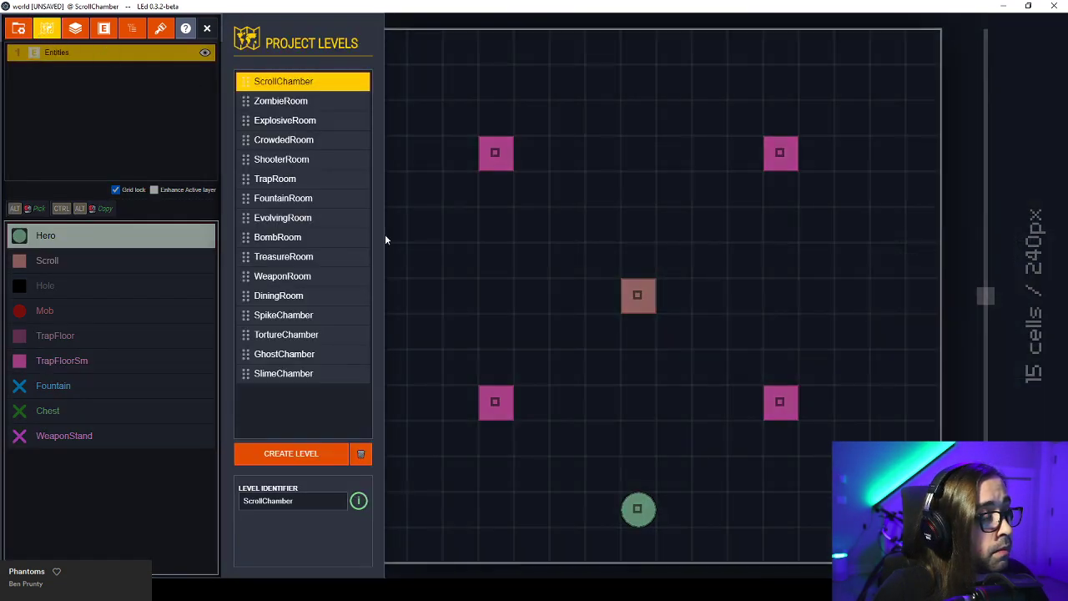
# Open the EvolvingRoom level and view its full layout of mobs, floor traps and chest.
pyautogui.click(282, 217)
pyautogui.click(474, 253)
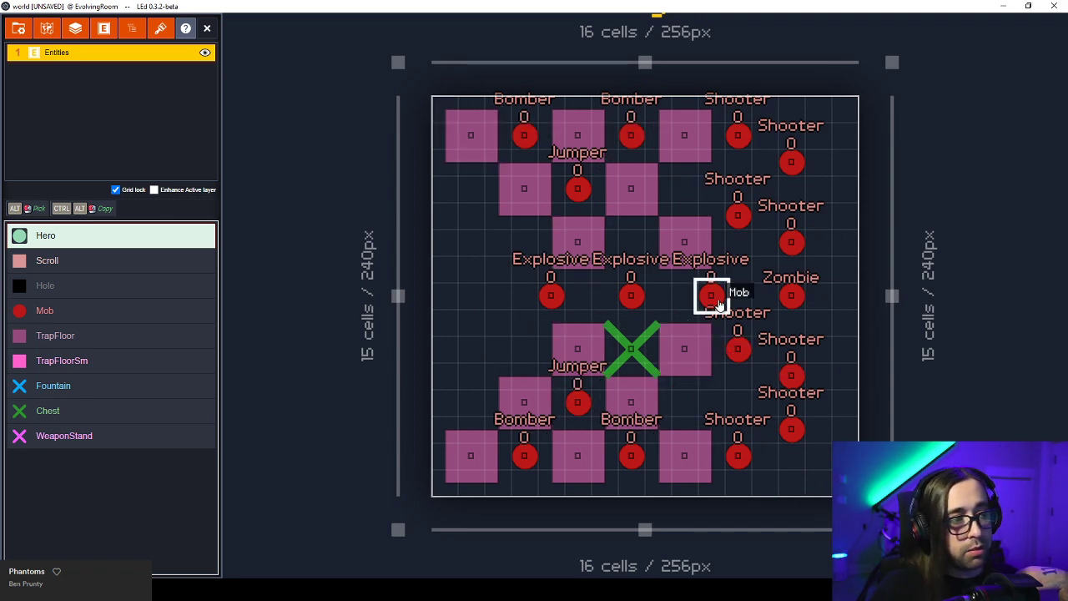
pyautogui.scroll(-1, 712, 296)
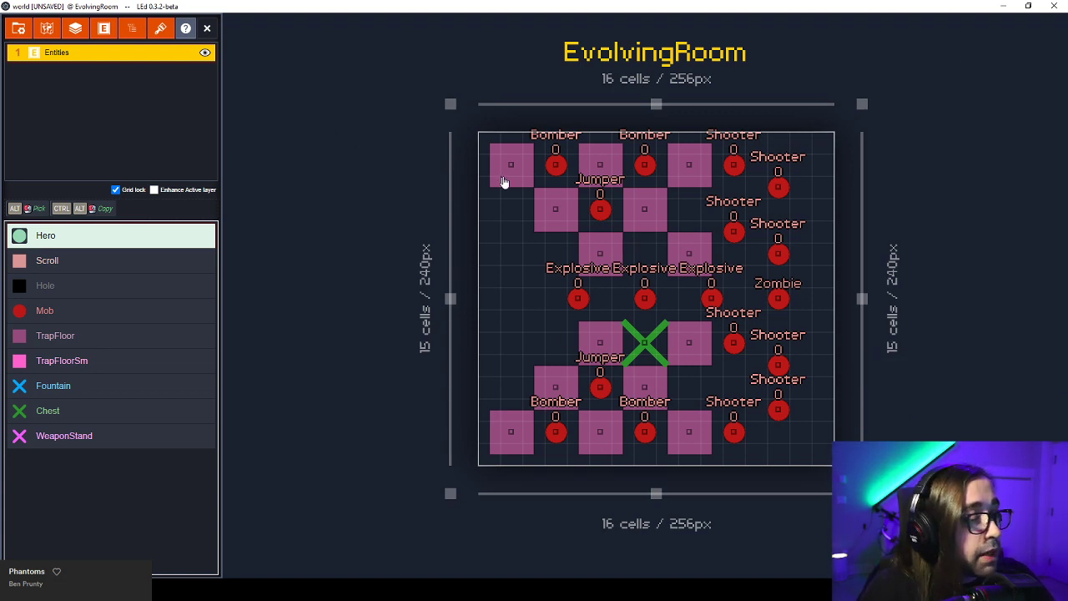
# Review the project levels list and the project settings, then close the settings.
pyautogui.click(46, 29)
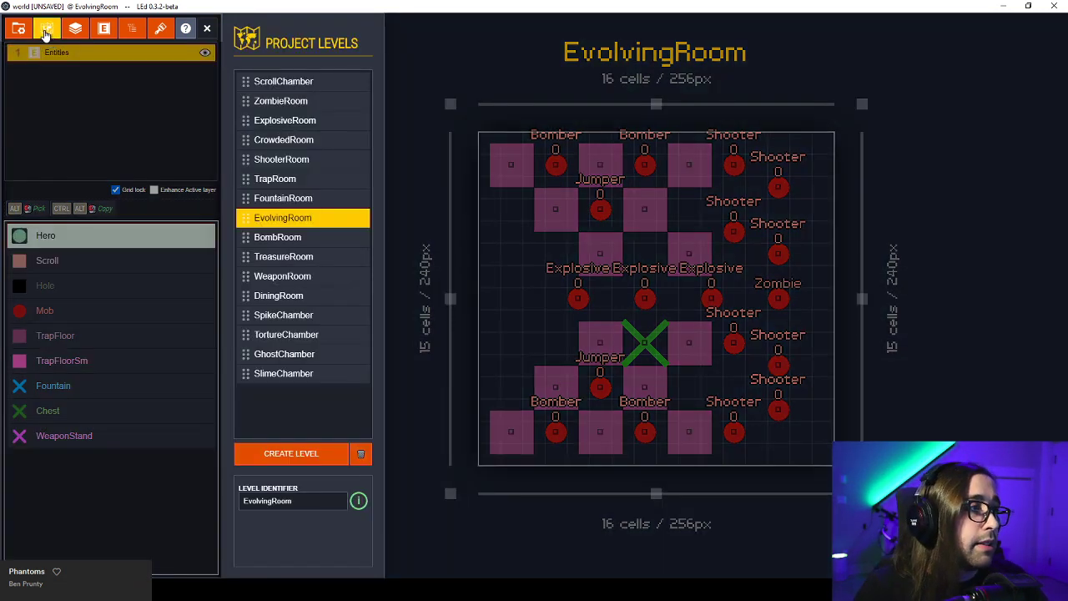
pyautogui.click(19, 29)
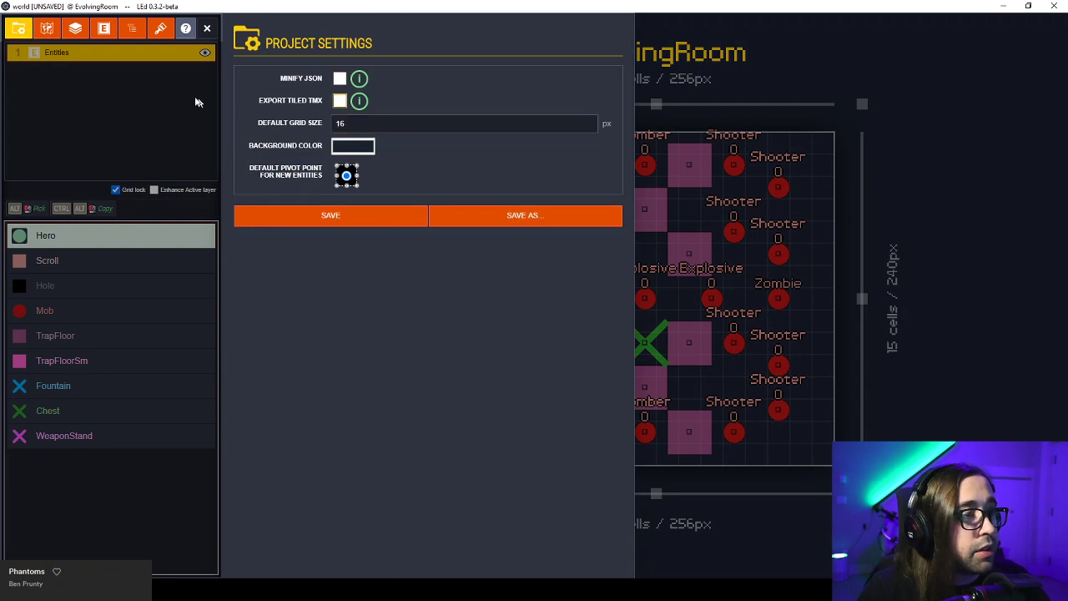
pyautogui.click(10, 28)
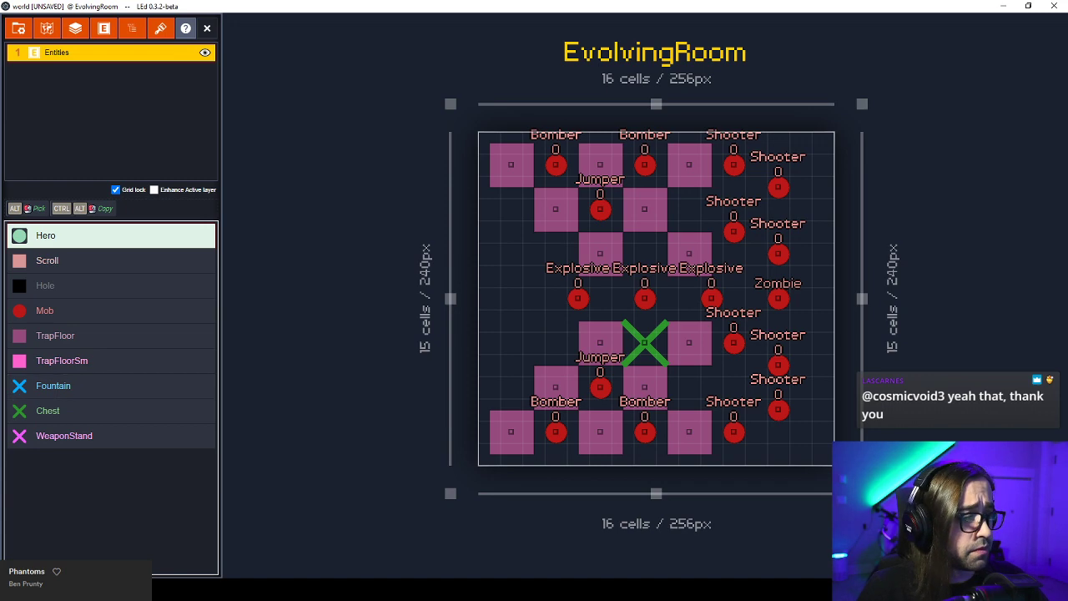
# Switch to Visual Studio Code, open Level.hx and examine the loop that creates a Fountain for each all_Fountain entity.
pyautogui.hotkey('alt', 'Tab')
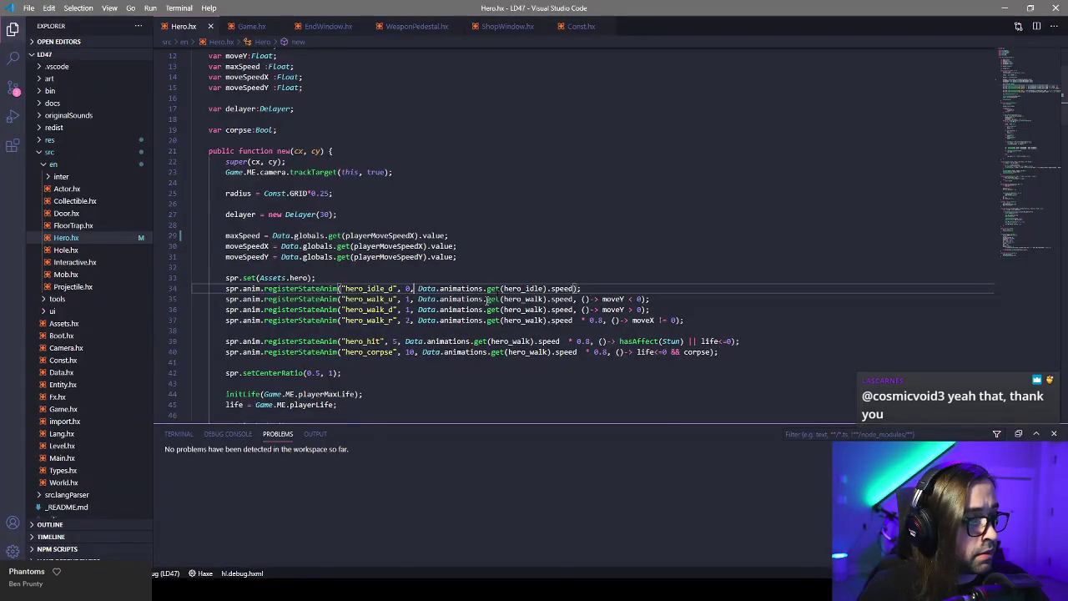
pyautogui.click(74, 448)
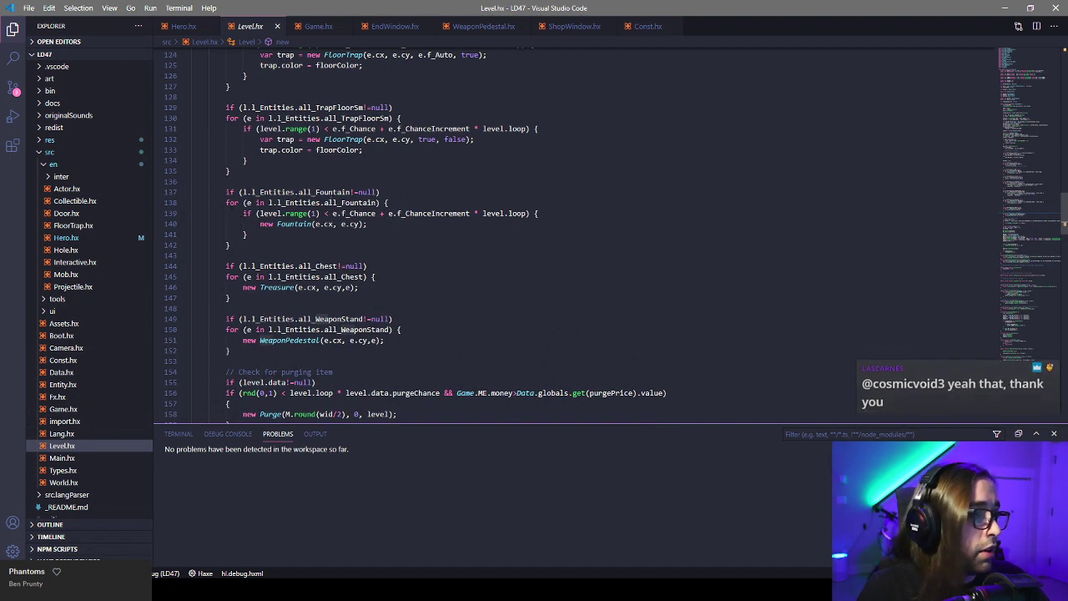
pyautogui.click(376, 203)
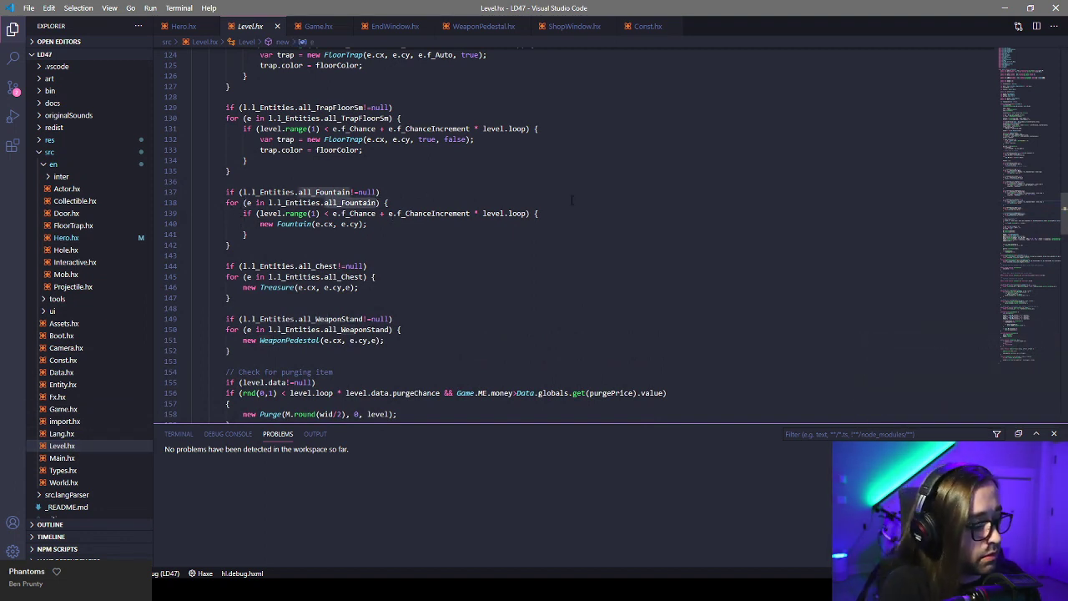
pyautogui.press('Down')
pyautogui.press('Down')
pyautogui.hotkey('shift', 'Home')
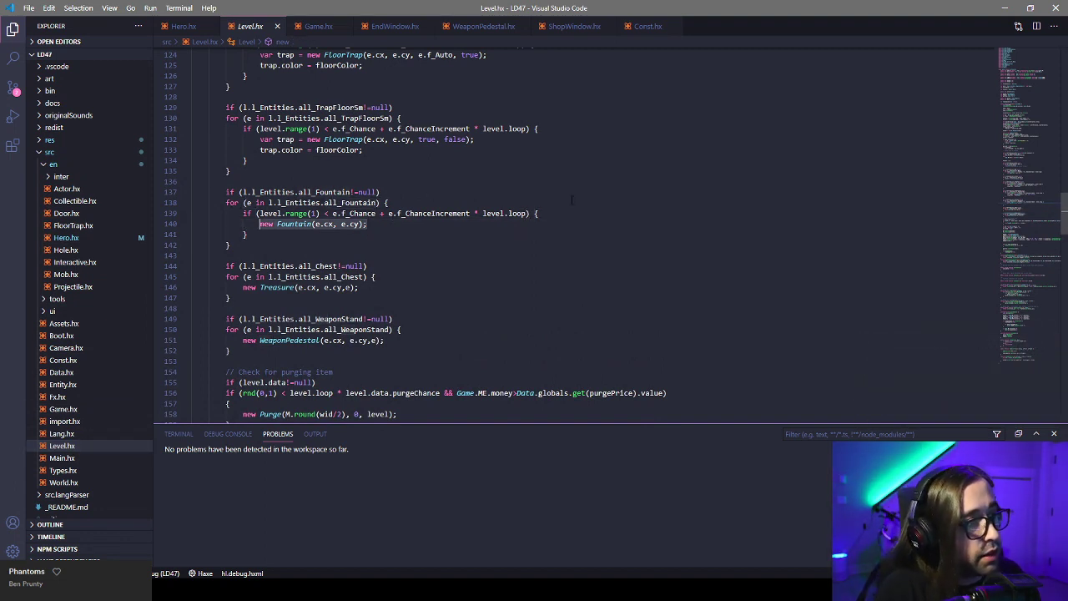
pyautogui.press('Up')
pyautogui.press('Up')
pyautogui.press('Up')
pyautogui.press('Up')
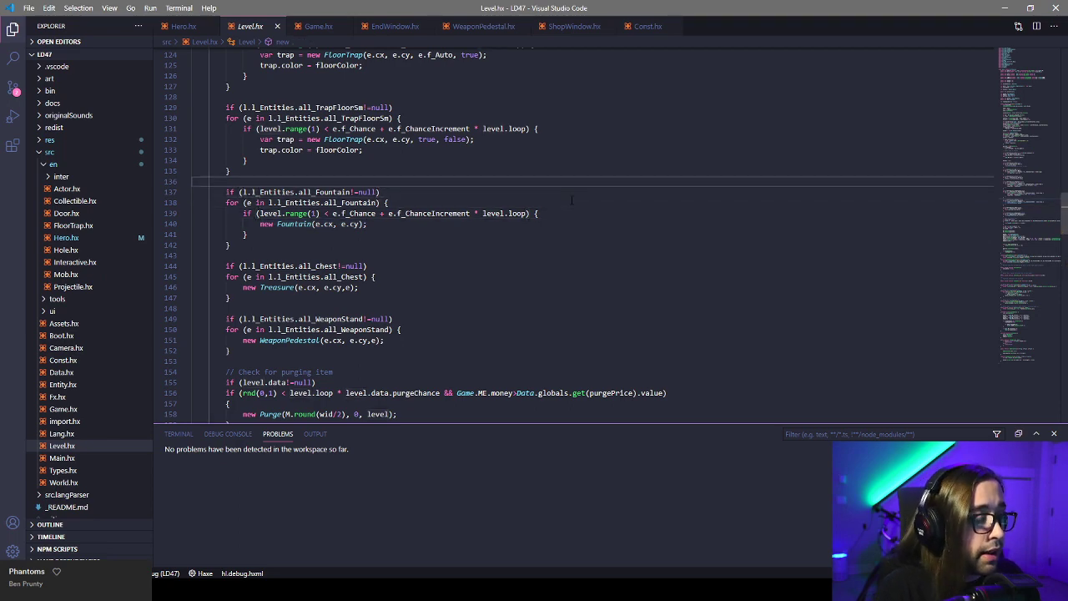
# Examine the Level constructor in Level.hx, including its LevelSeed argument, the getLevel call and the colorVariation value.
pyautogui.press('Return')
pyautogui.hotkey('ctrl', 's')
pyautogui.hotkey('ctrl', 'Home')
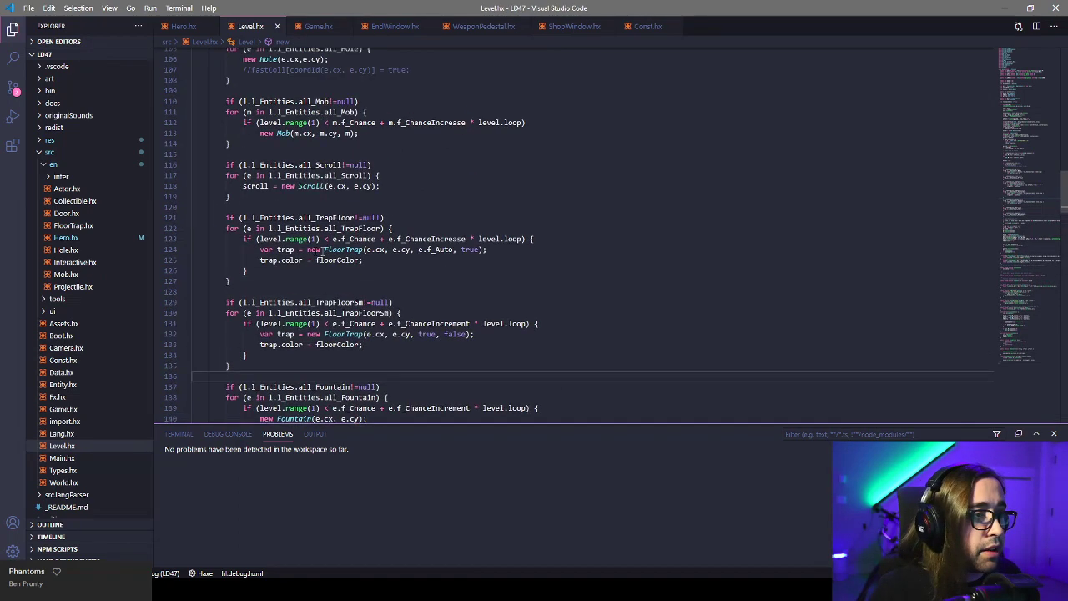
pyautogui.scroll(-12, 313, 234)
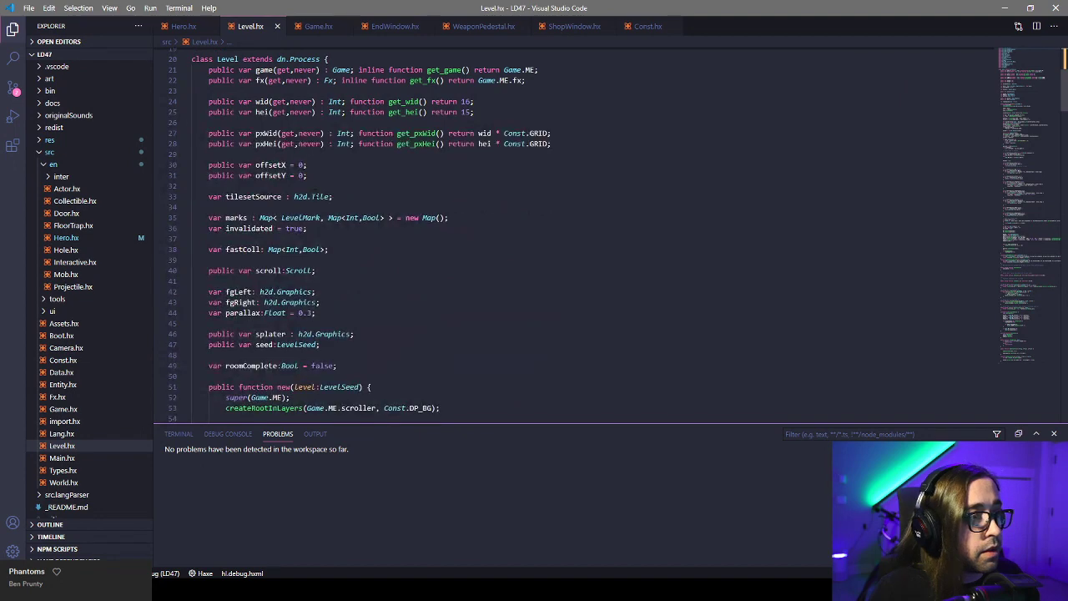
pyautogui.click(317, 192)
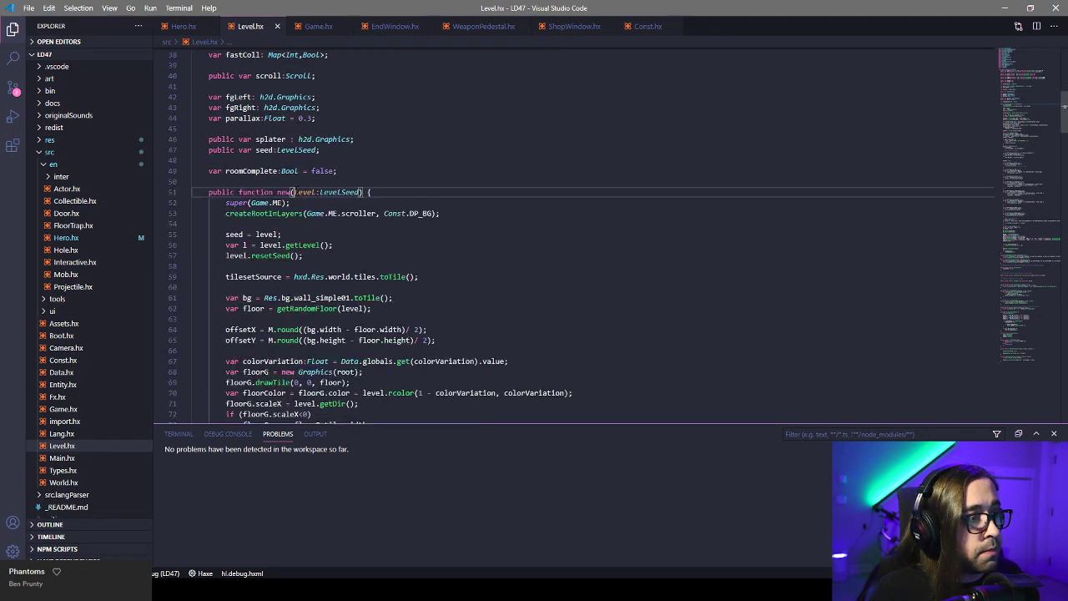
pyautogui.scroll(-4, 317, 192)
pyautogui.scroll(-6, 317, 238)
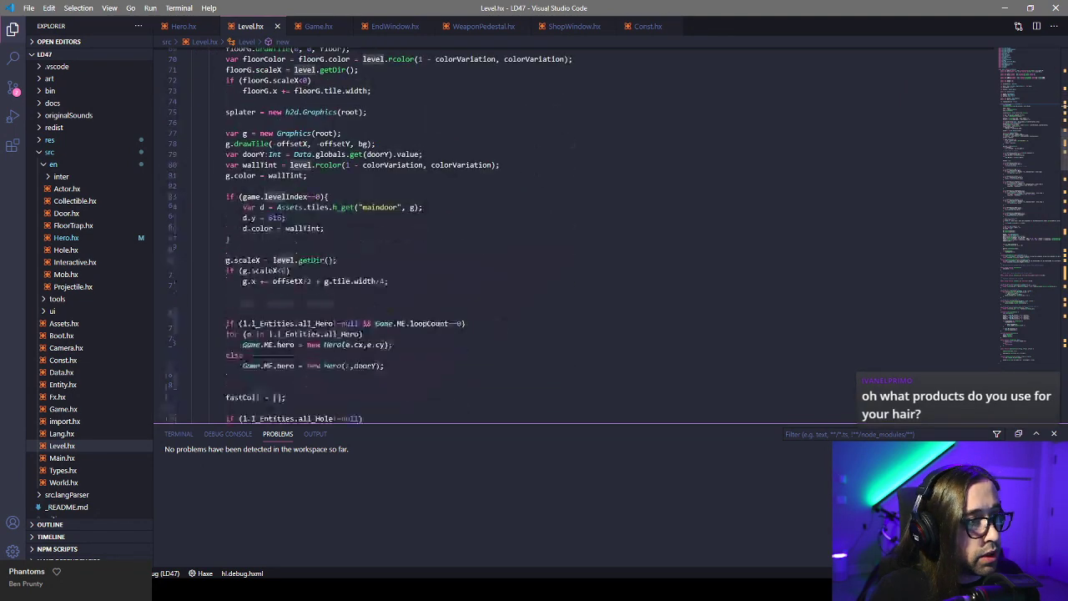
pyautogui.scroll(4, 314, 250)
pyautogui.scroll(5, 315, 251)
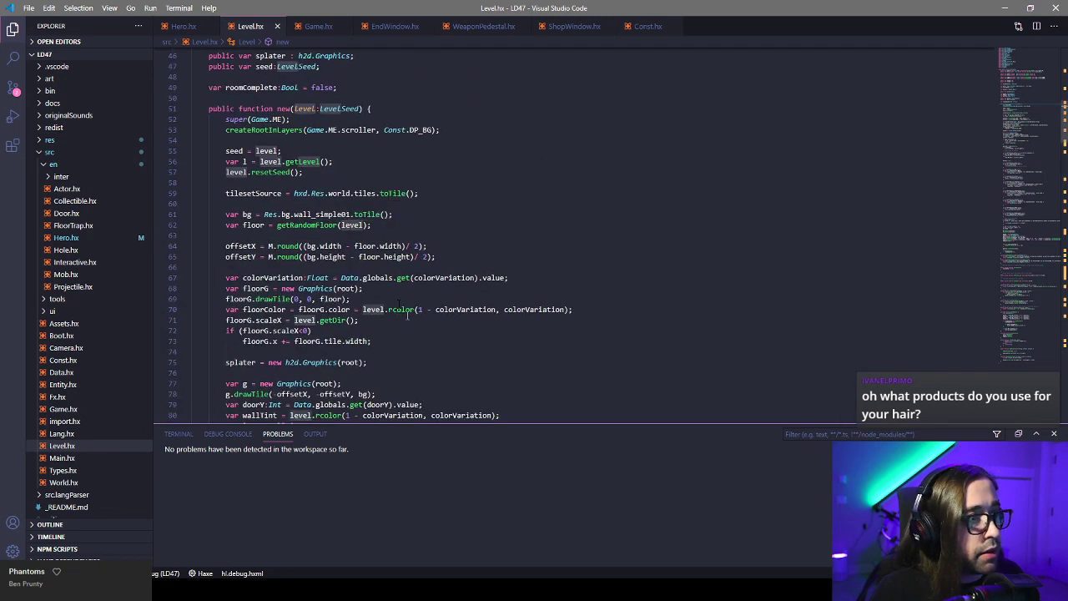
pyautogui.click(275, 161)
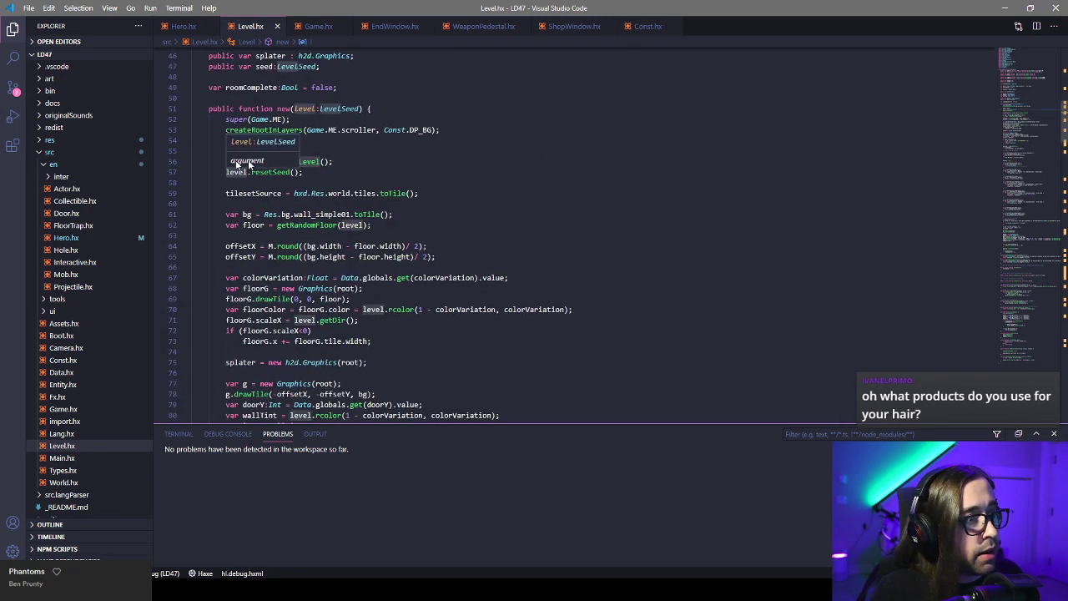
pyautogui.click(464, 277)
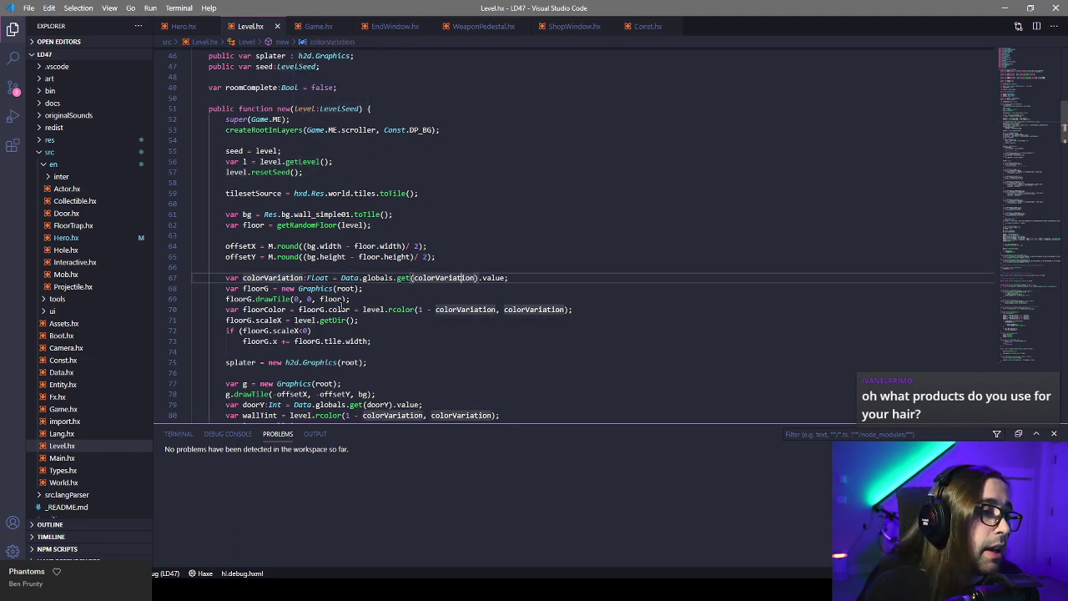
# Examine the entity-loading code in Level.hx for the Hero, Hole and Mob entities.
pyautogui.scroll(-6, 340, 307)
pyautogui.scroll(-6, 362, 253)
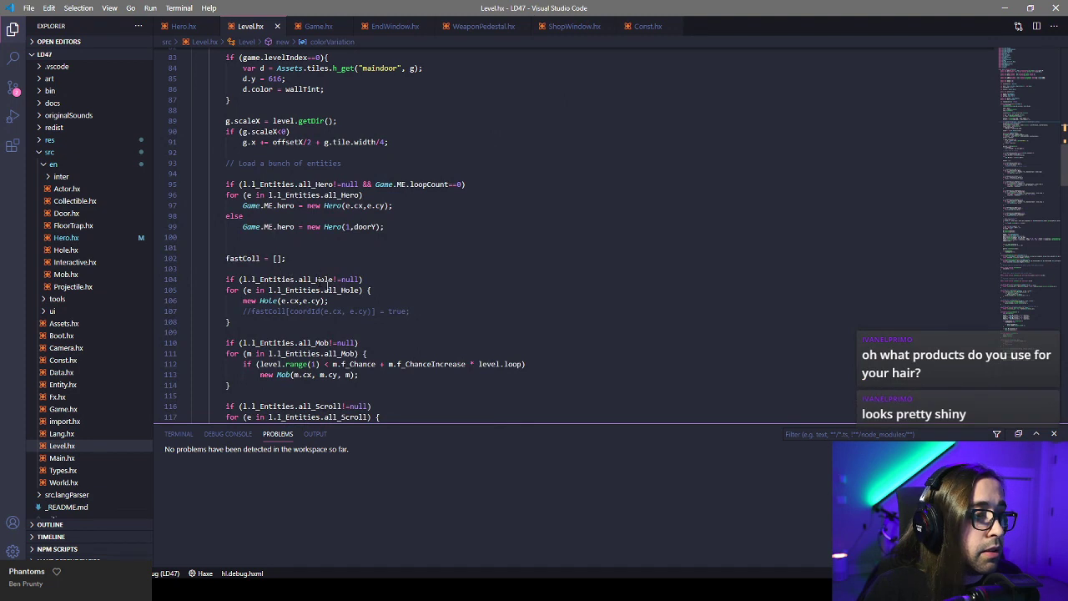
pyautogui.scroll(-2, 326, 285)
pyautogui.click(321, 298)
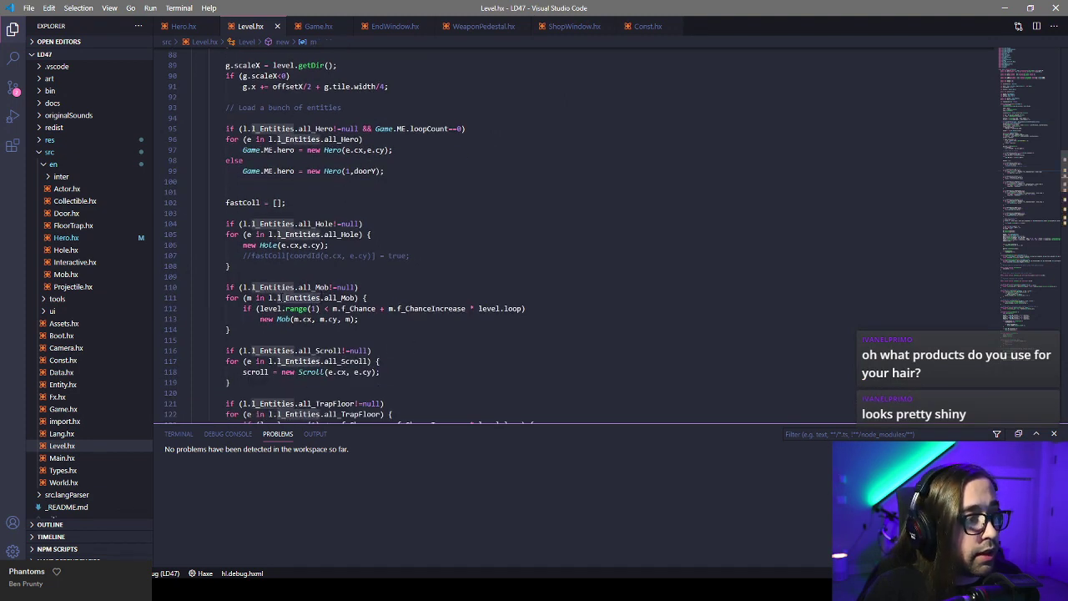
# Start a temporary l.l_Entities. expression on a new line below the Hole loop, using code completion.
pyautogui.click(251, 268)
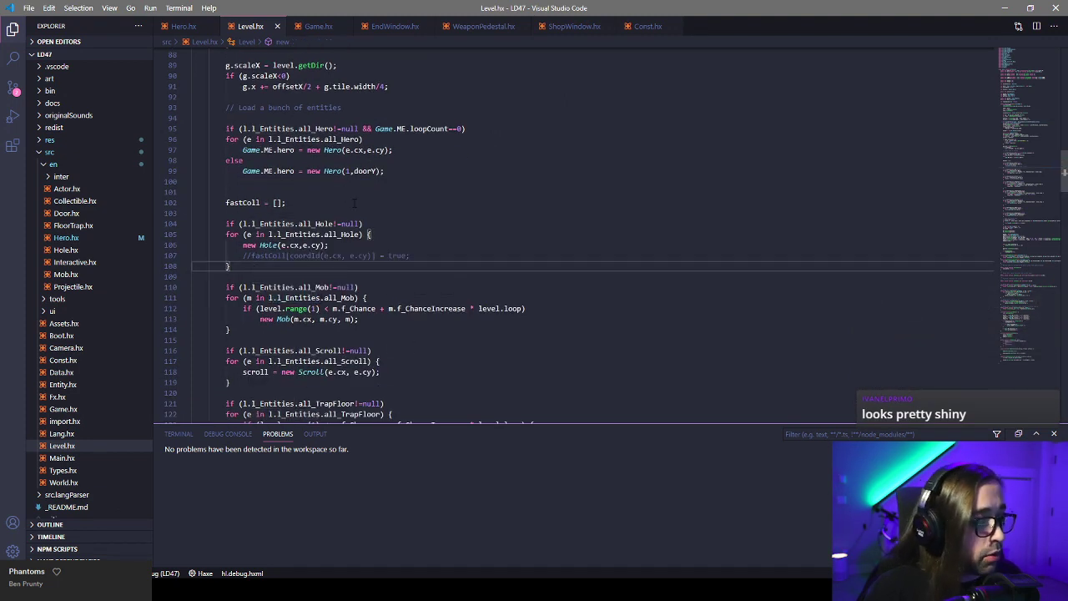
pyautogui.press('Return')
pyautogui.press('Return')
pyautogui.write('l.')
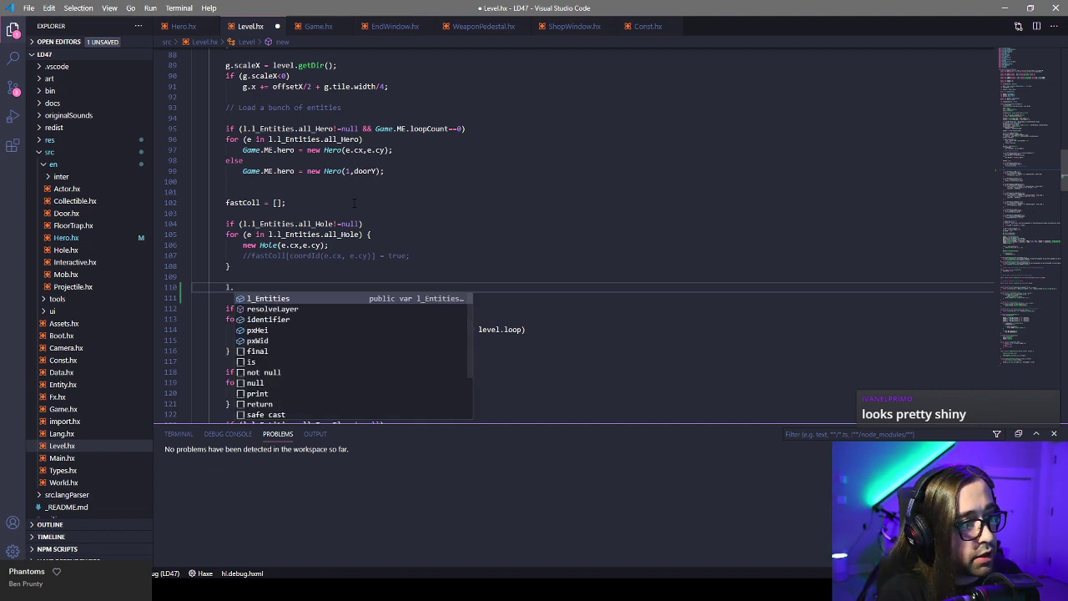
pyautogui.press('Down')
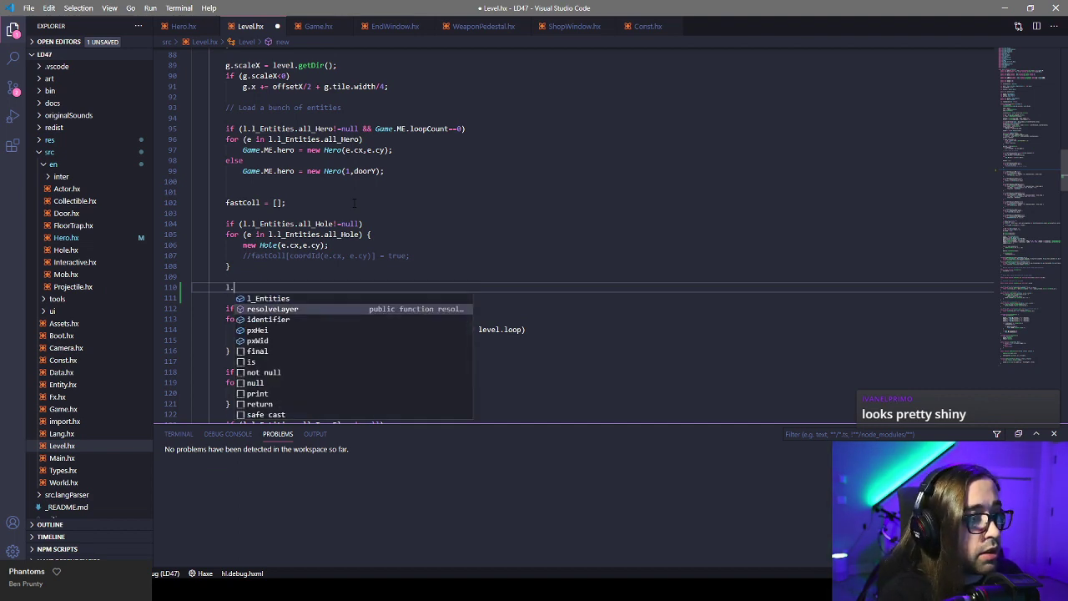
pyautogui.press('Up')
pyautogui.press('Return')
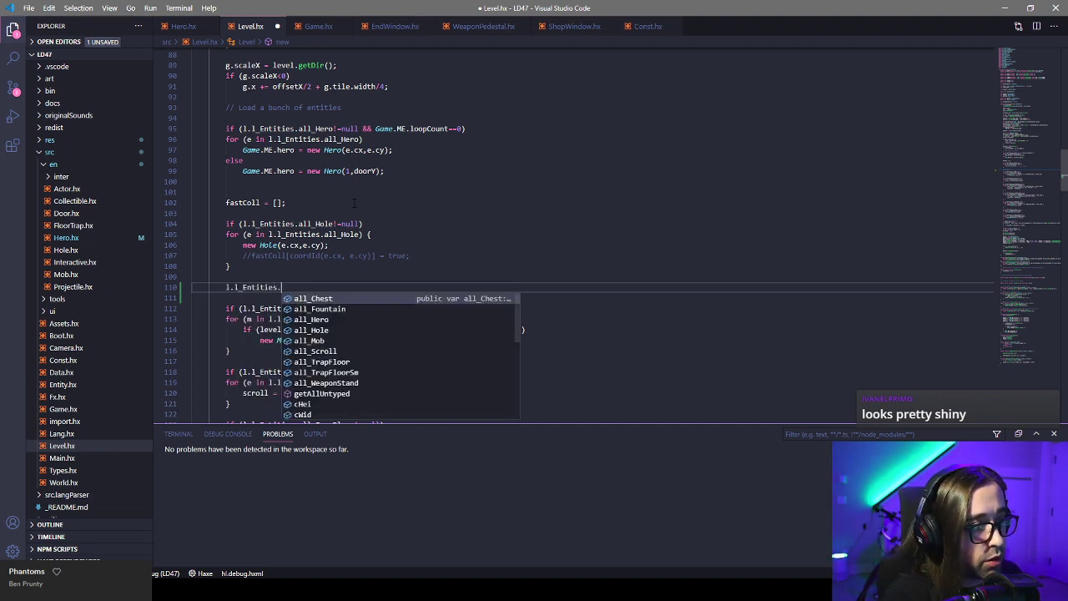
# Browse the completion members of l.l_Entities, from the all_ entity lists through pxOffsetX, and remove the temporary line.
pyautogui.press('Down')
pyautogui.press('Down')
pyautogui.press('Down')
pyautogui.press('Down')
pyautogui.press('Down')
pyautogui.press('Down')
pyautogui.press('Down')
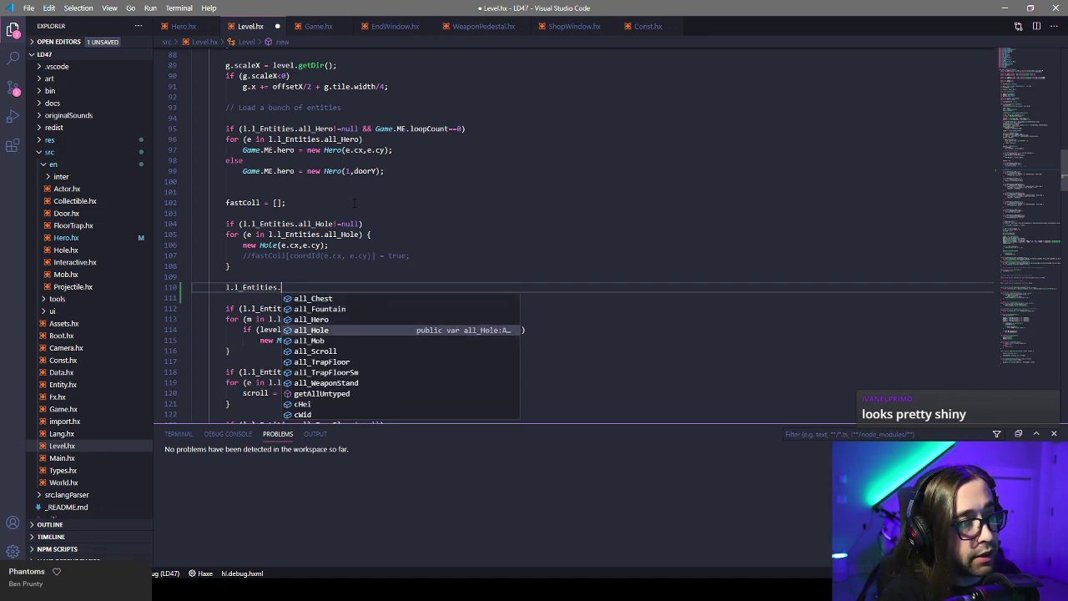
pyautogui.press('Down')
pyautogui.press('Down')
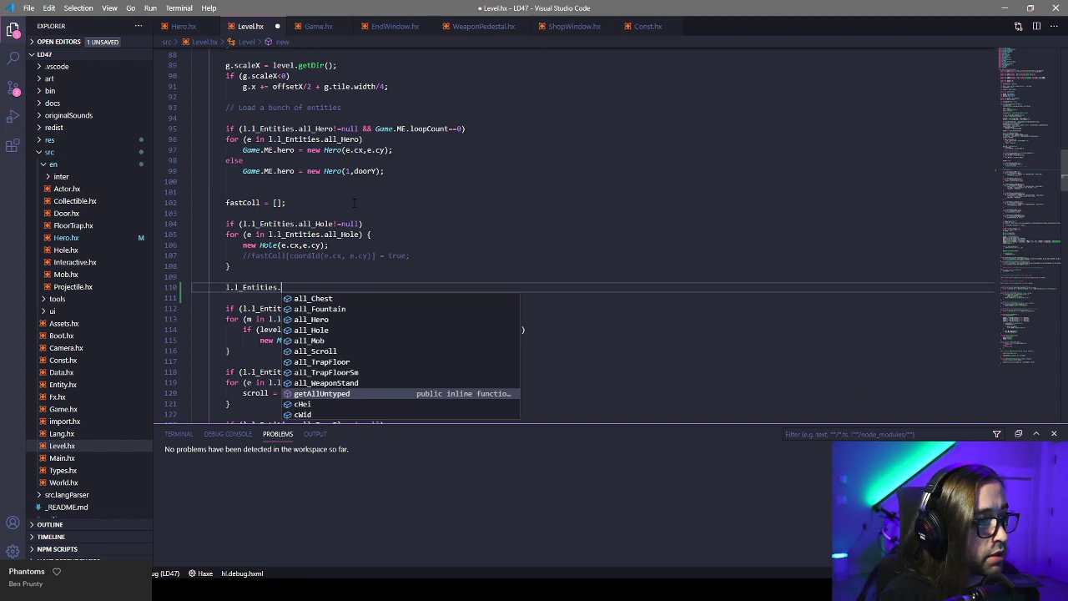
pyautogui.press('Down')
pyautogui.press('Down')
pyautogui.press('Down')
pyautogui.press('Down')
pyautogui.press('Down')
pyautogui.press('Down')
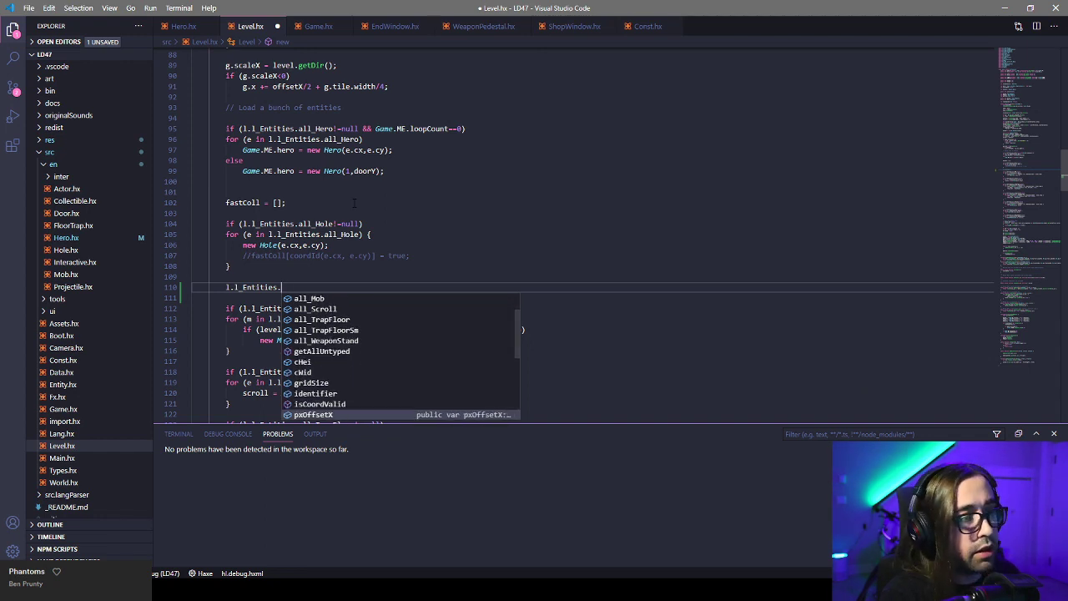
pyautogui.hotkey('shift', 'Up')
pyautogui.press('BackSpace')
pyautogui.press('BackSpace')
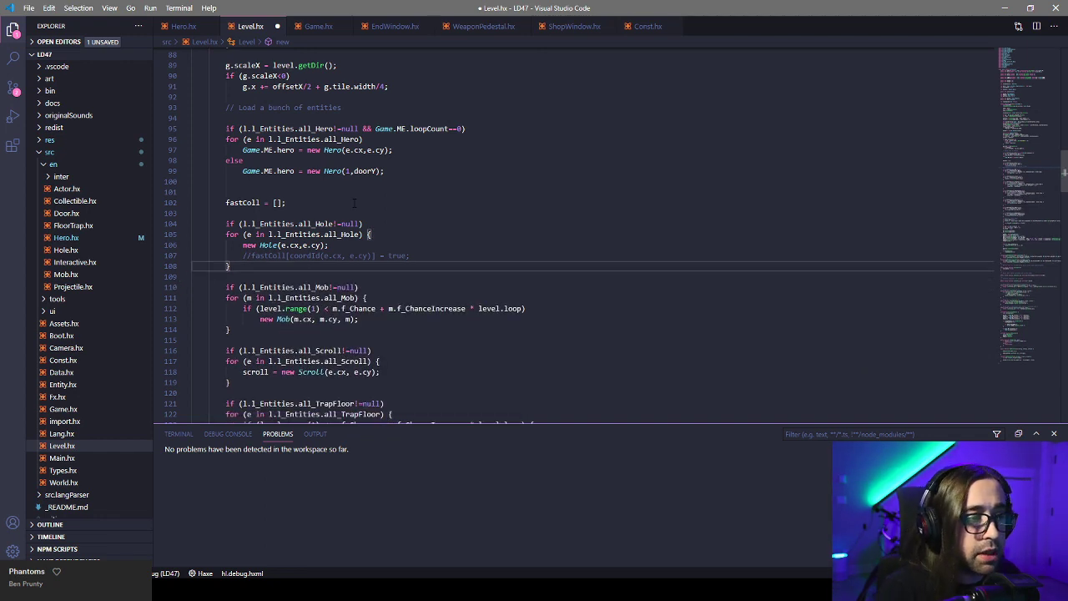
# Point out all_Mob in the Mob condition, switch to LEd and review the project layers and entity definitions.
pyautogui.click(330, 287)
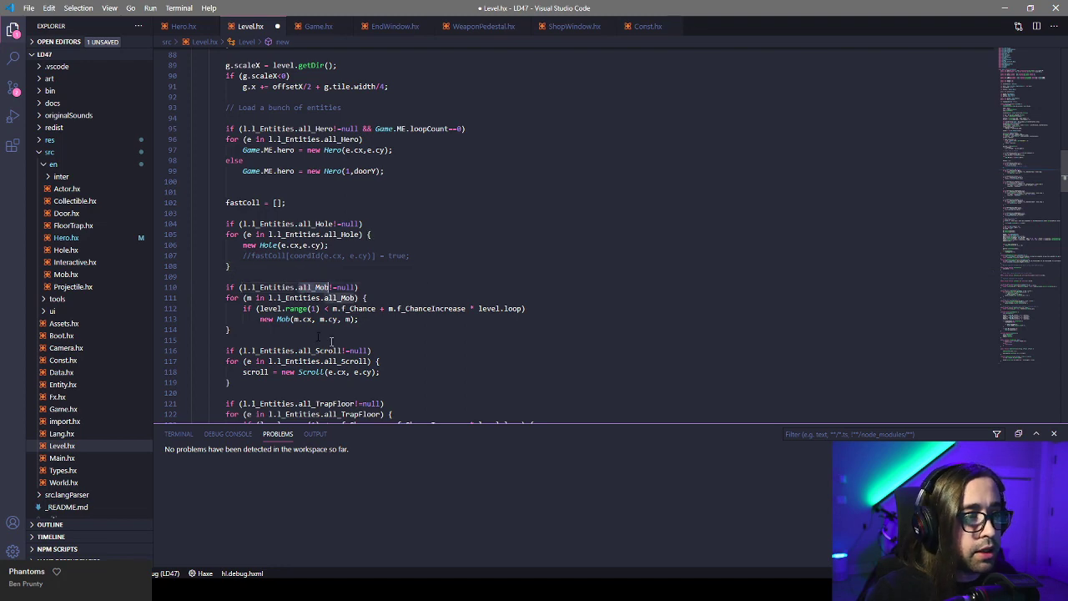
pyautogui.hotkey('alt', 'Tab')
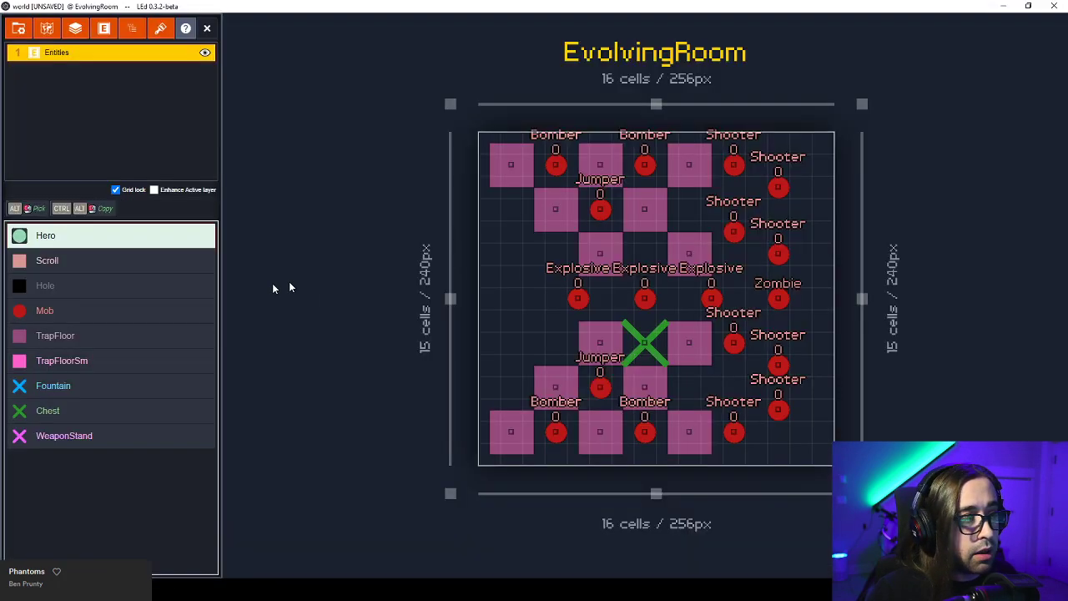
pyautogui.click(84, 30)
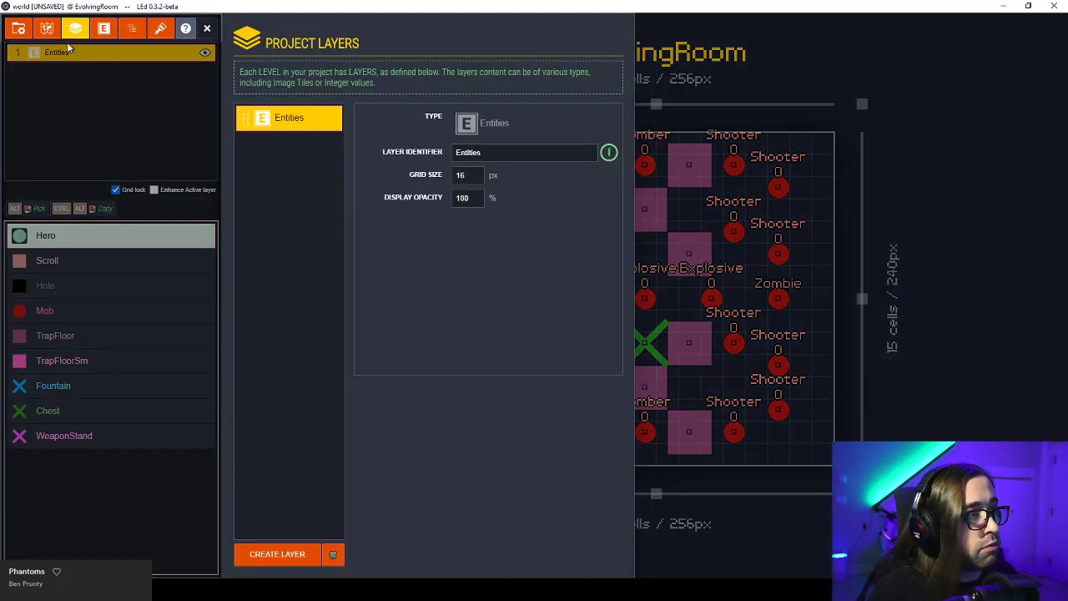
pyautogui.click(103, 28)
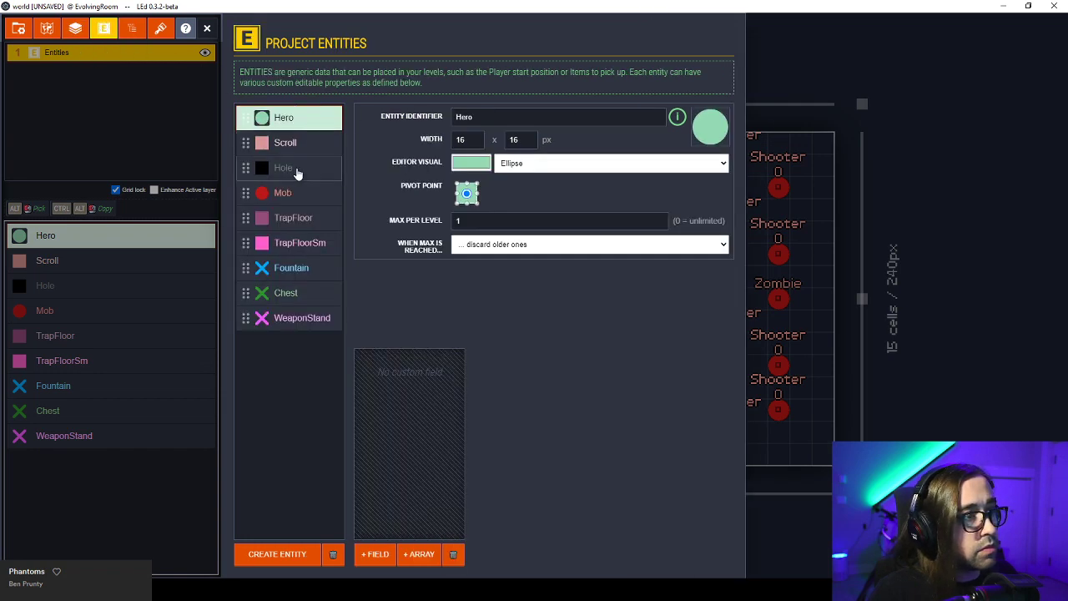
# Open the Mob entity's definition and try changing its identifier to Mobb.
pyautogui.click(294, 192)
pyautogui.click(511, 117)
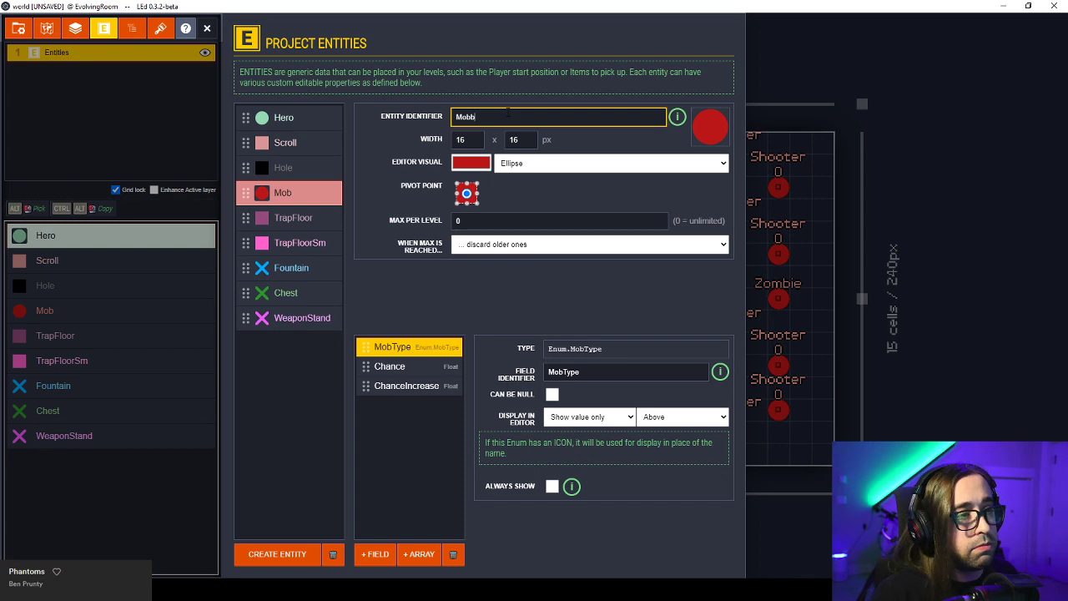
pyautogui.press('BackSpace')
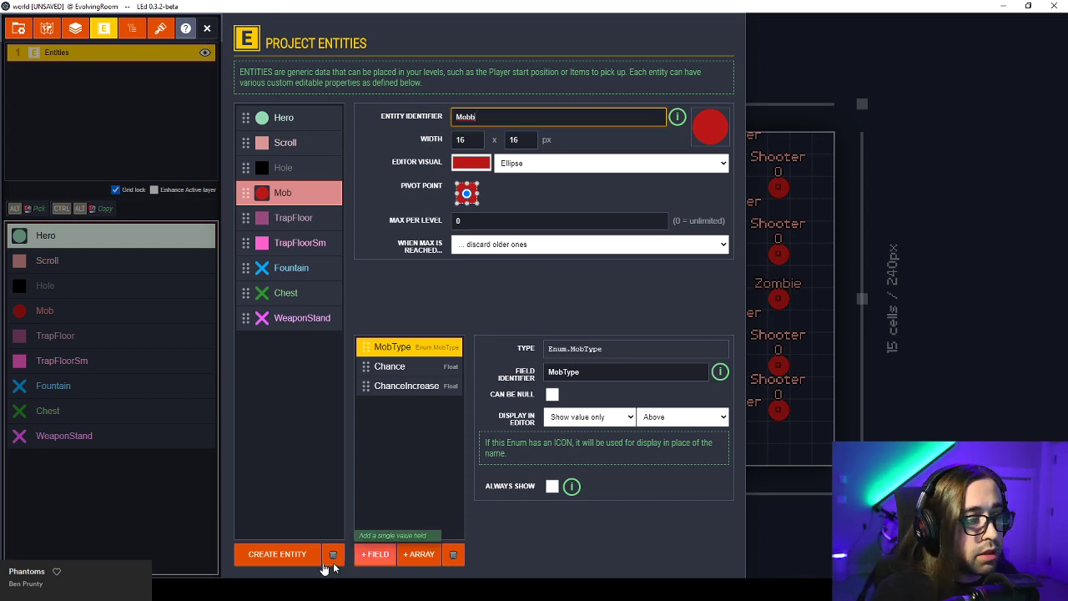
# Switch back to Visual Studio Code and place the cursor on the line creating a new Hole.
pyautogui.hotkey('alt', 'Tab')
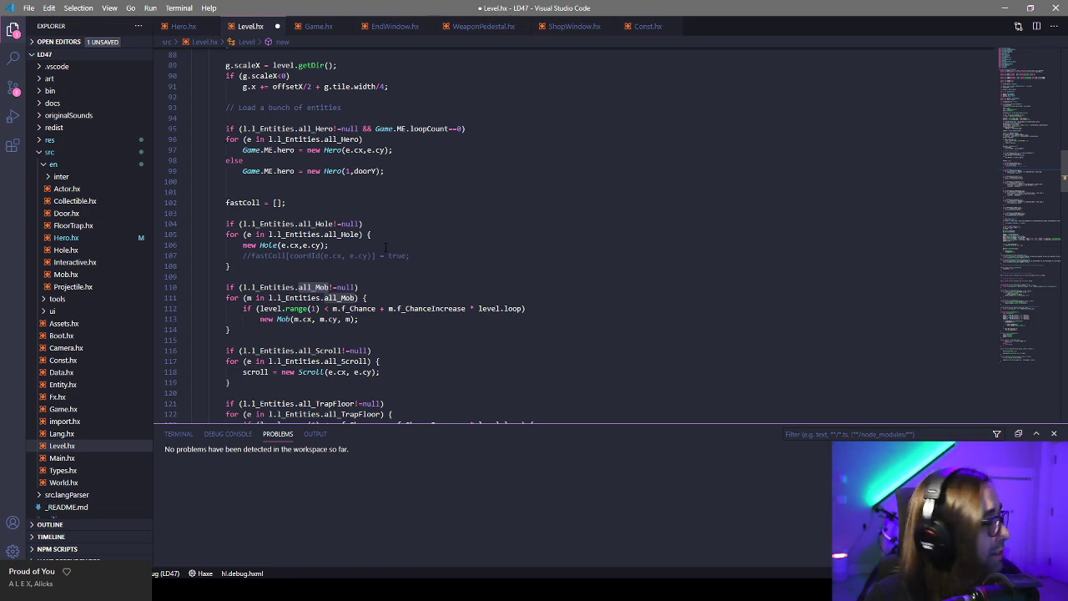
pyautogui.click(385, 247)
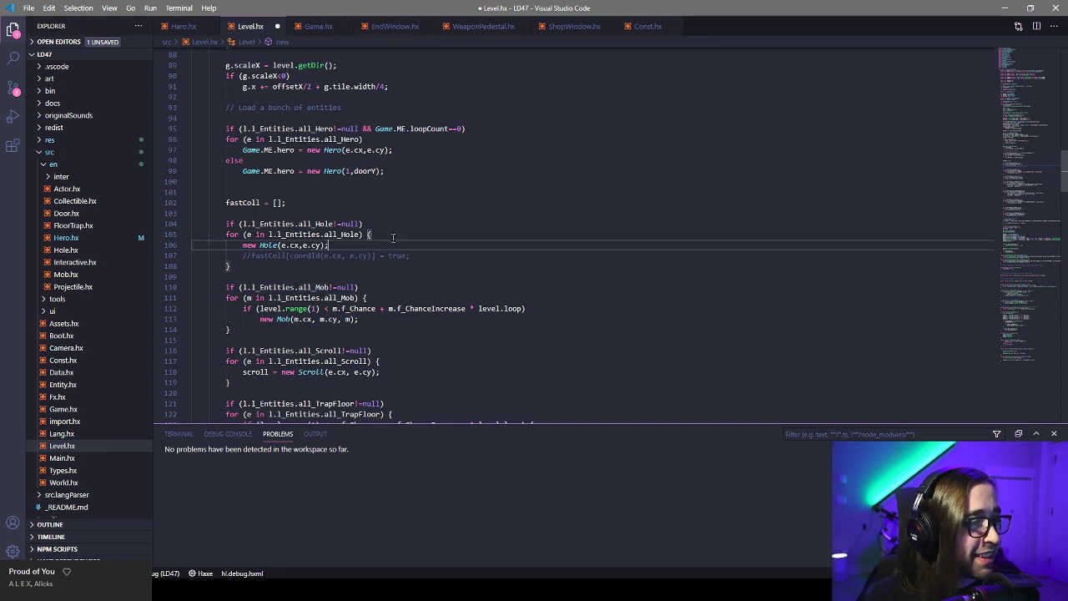
pyautogui.click(391, 234)
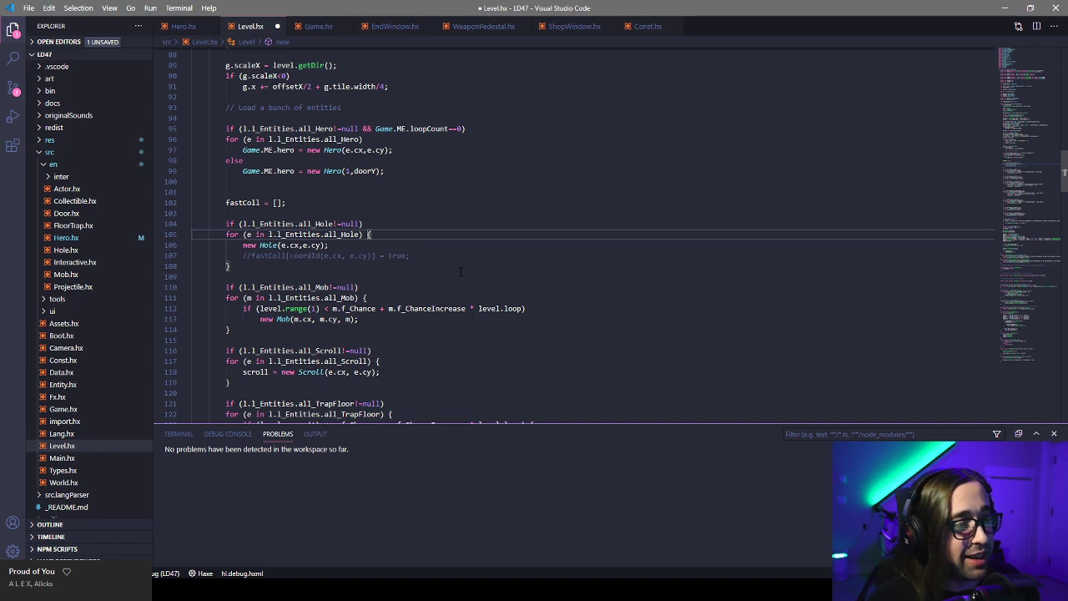
pyautogui.click(403, 192)
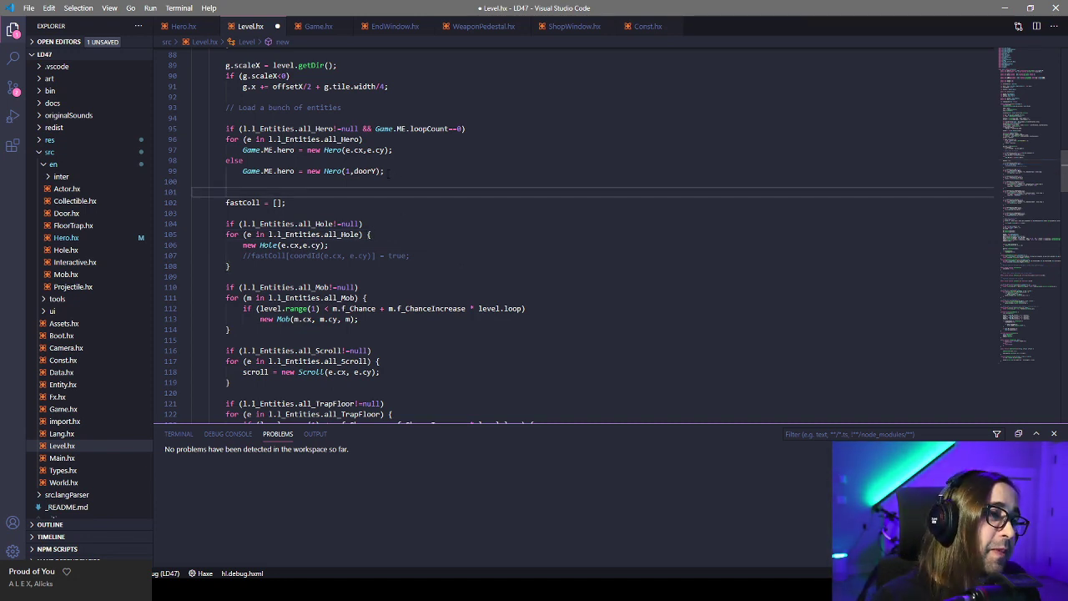
pyautogui.click(391, 170)
pyautogui.click(398, 151)
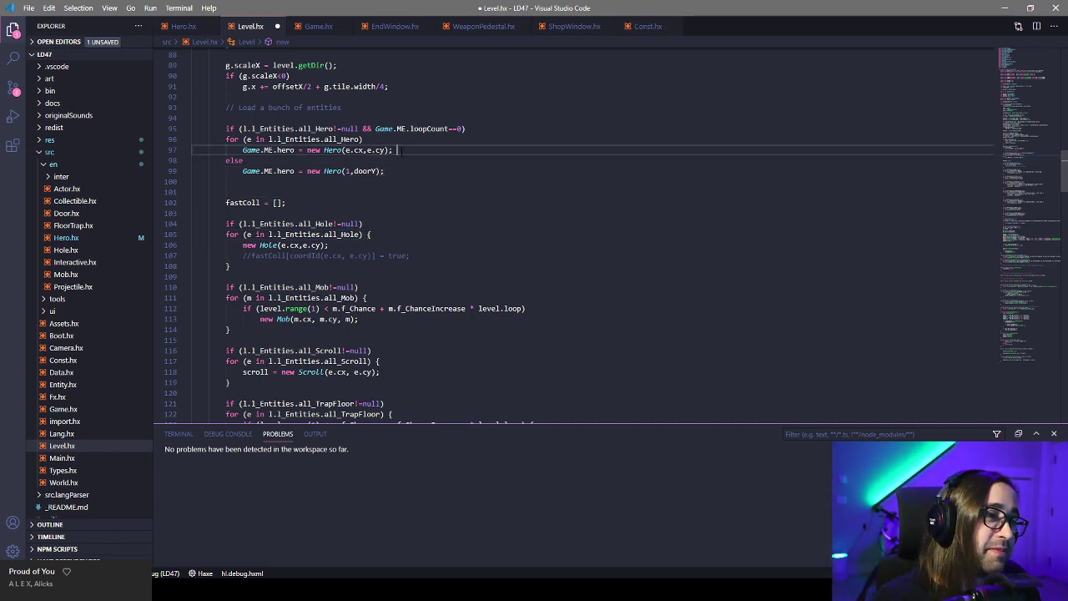
# Switch to LEd and look through the project layers, entity definitions and project settings.
pyautogui.hotkey('alt', 'Tab')
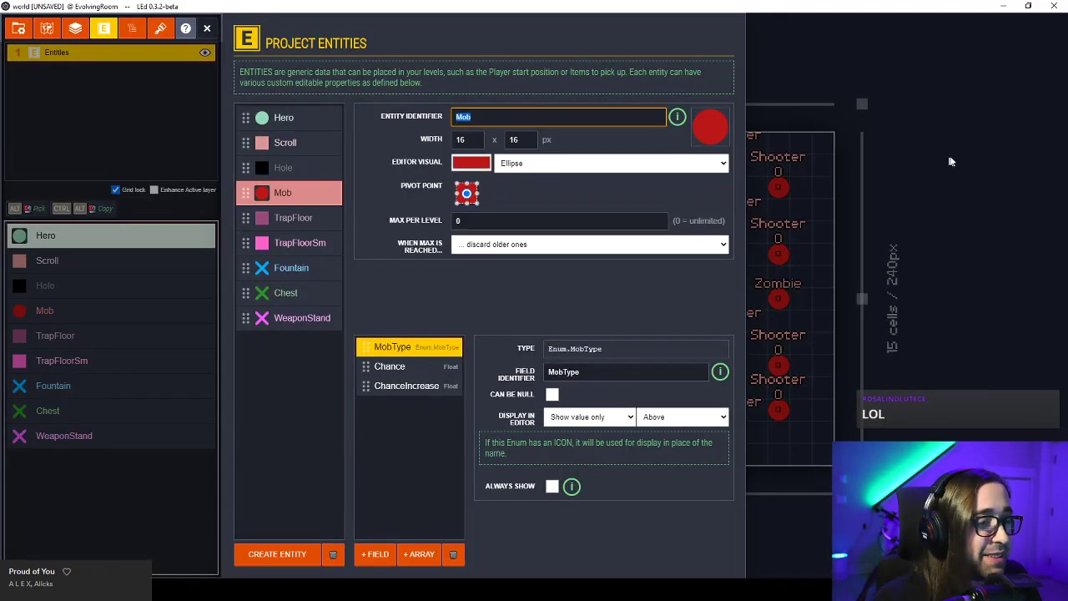
pyautogui.click(968, 209)
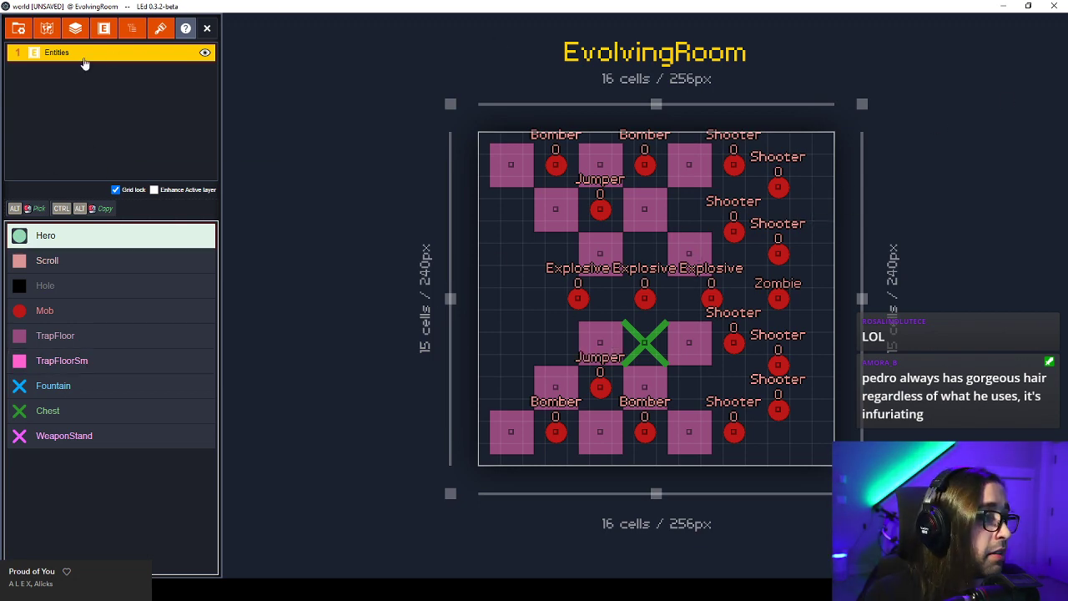
pyautogui.click(75, 29)
pyautogui.click(75, 29)
pyautogui.click(104, 28)
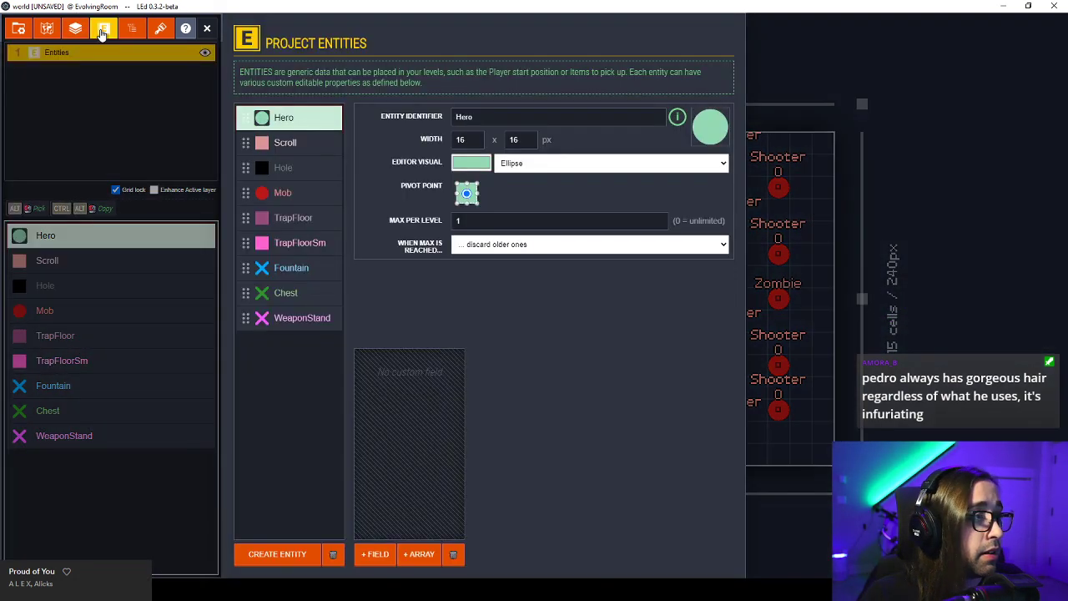
pyautogui.click(20, 30)
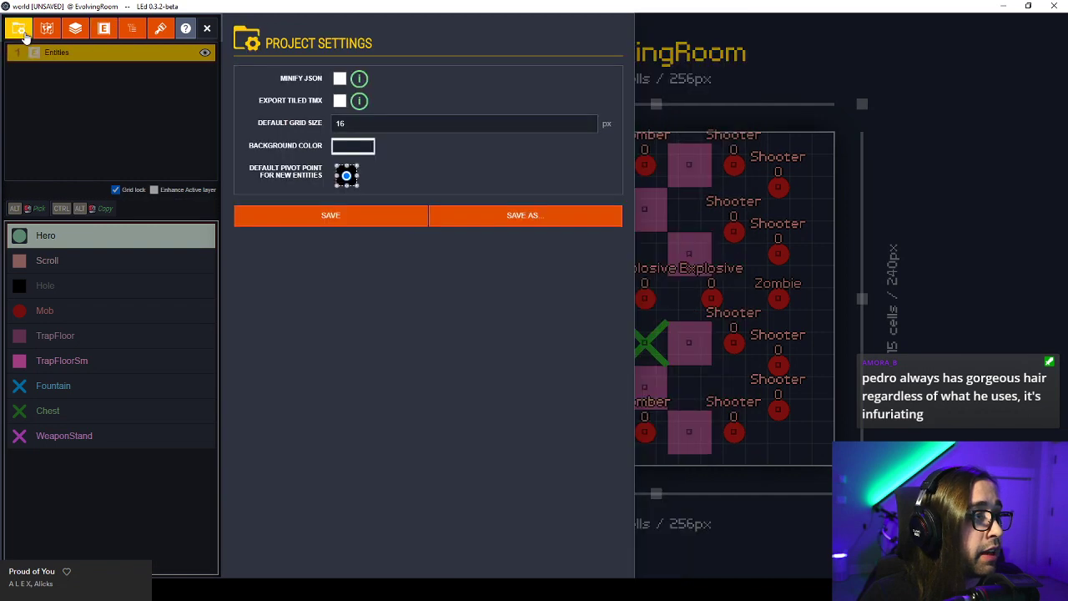
pyautogui.click(156, 99)
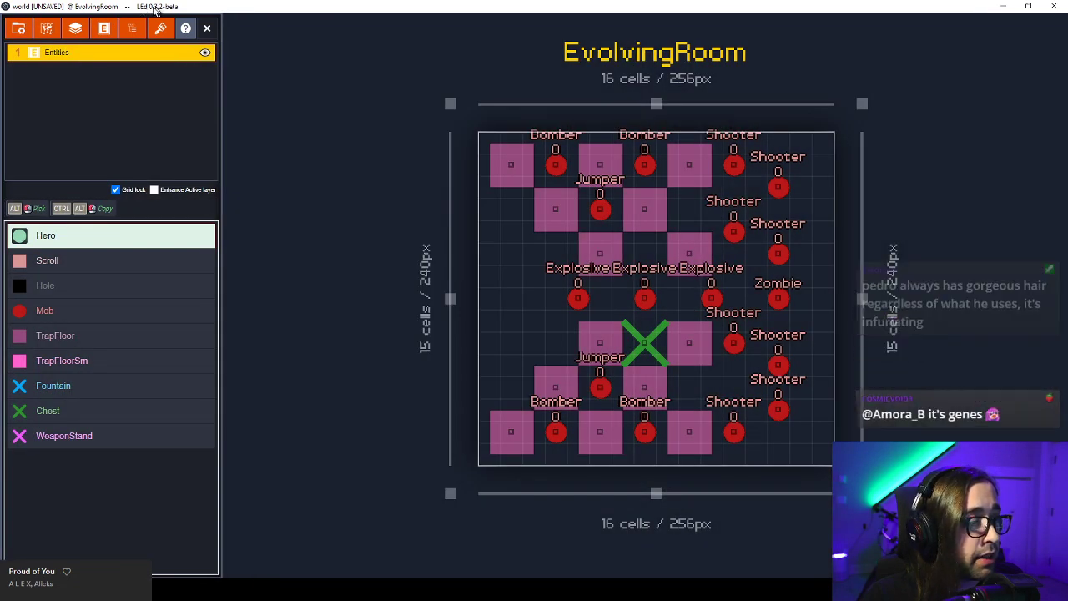
# Check the entity enums imported from Types.hx and return to the entity definitions.
pyautogui.click(104, 29)
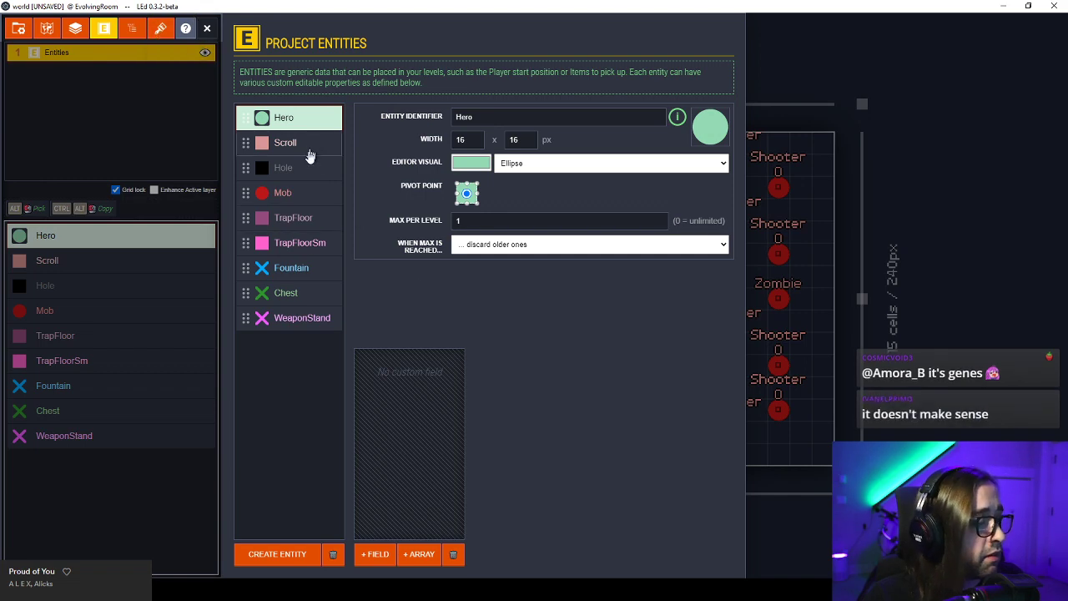
pyautogui.click(132, 28)
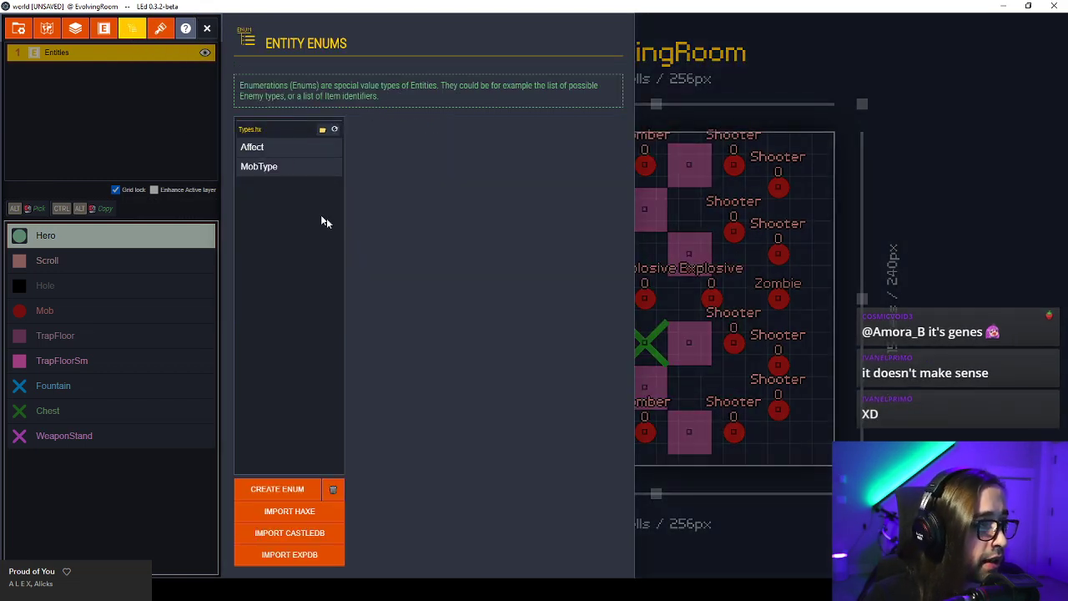
pyautogui.click(106, 32)
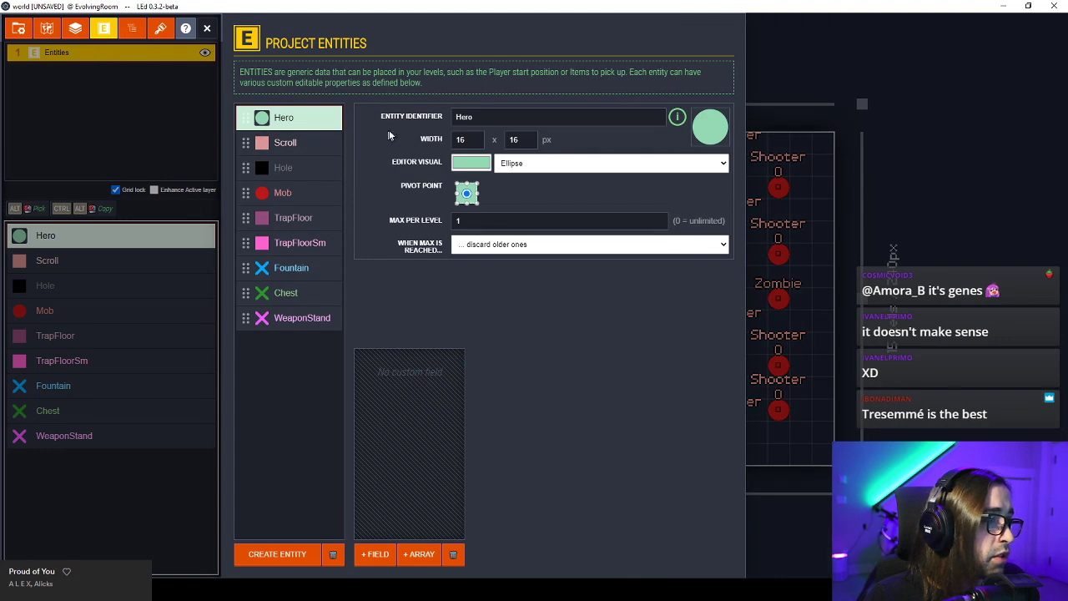
# Switch to Visual Studio Code, open Types.hx and highlight the MobType values from Zombie to Bomber.
pyautogui.hotkey('alt', 'Tab')
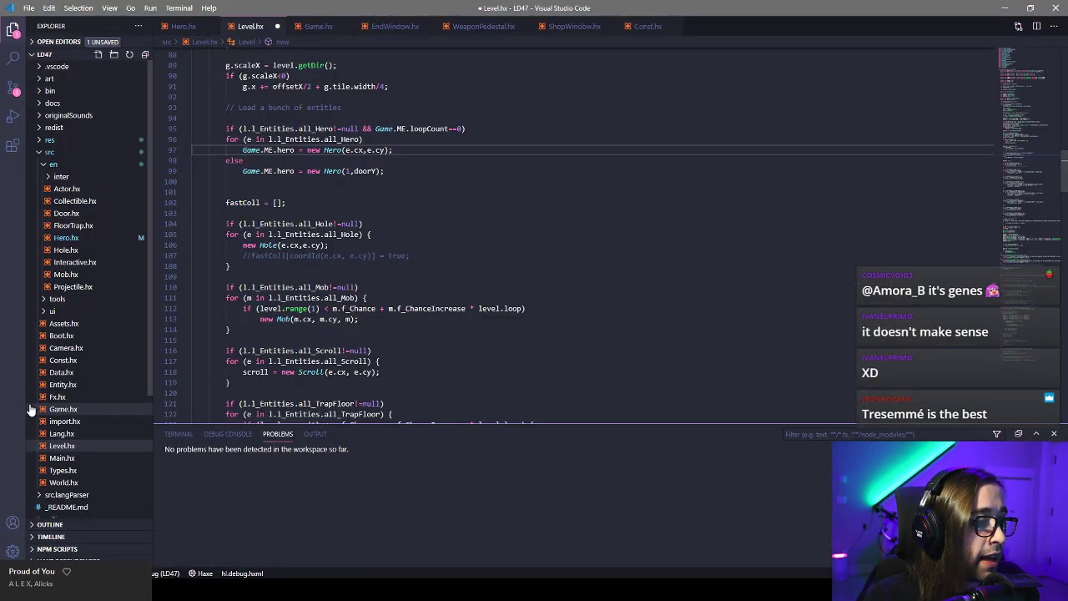
pyautogui.click(63, 471)
pyautogui.moveTo(239, 202); pyautogui.dragTo(229, 170)
# Switch back to LEd and inspect the Mob entity's MobType and Chance field definitions.
pyautogui.hotkey('alt', 'Tab')
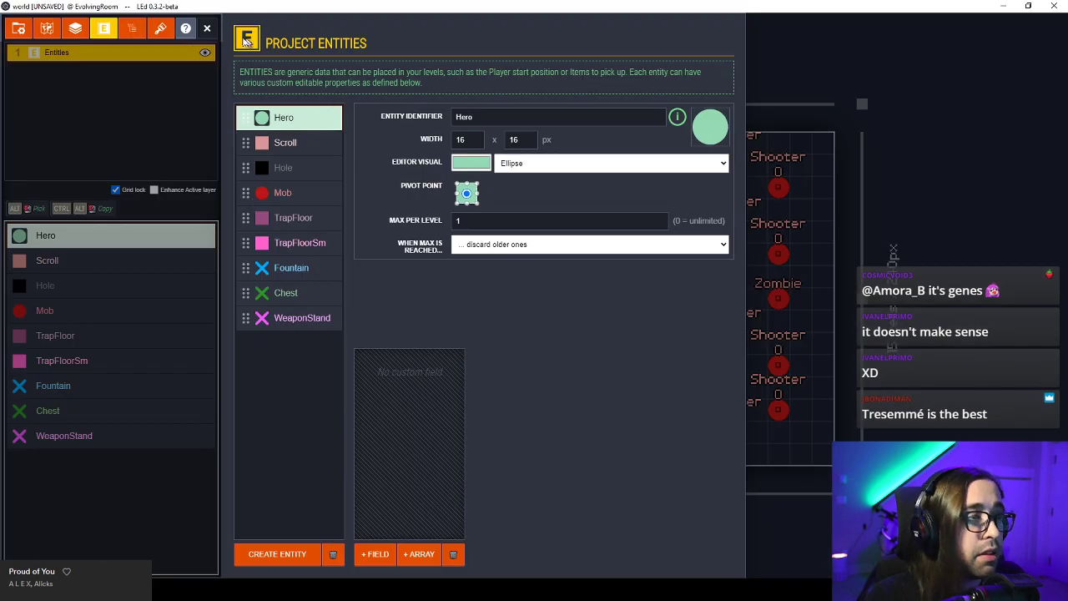
pyautogui.click(288, 193)
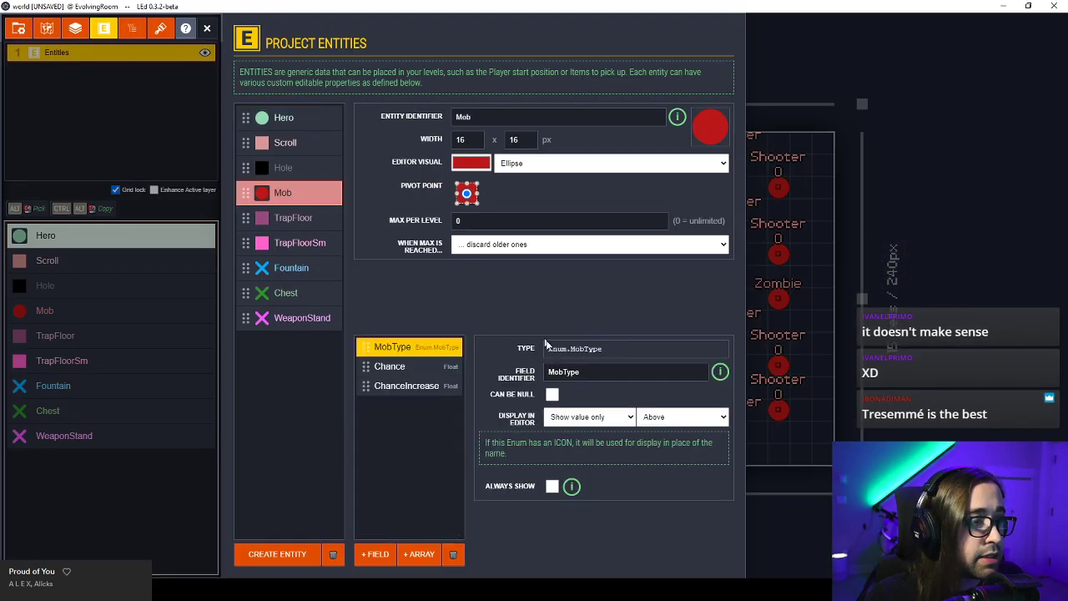
pyautogui.click(389, 367)
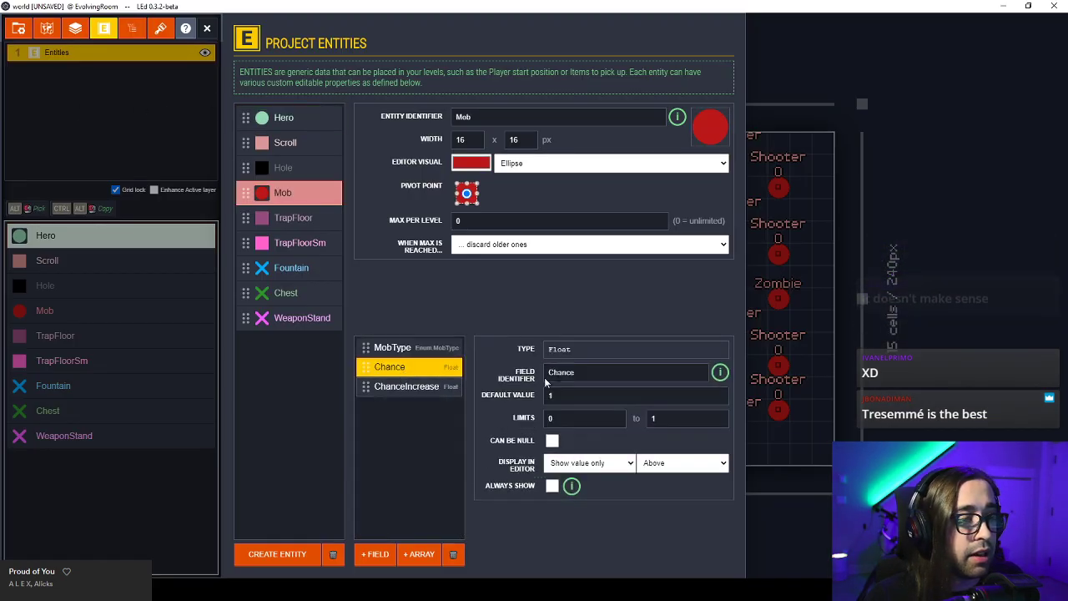
# Inspect the MobType options and Chance field of the Explosive mob next to the Zombie, glancing at the enum in Types.hx.
pyautogui.press('Escape')
pyautogui.click(719, 302)
pyautogui.click(1012, 272)
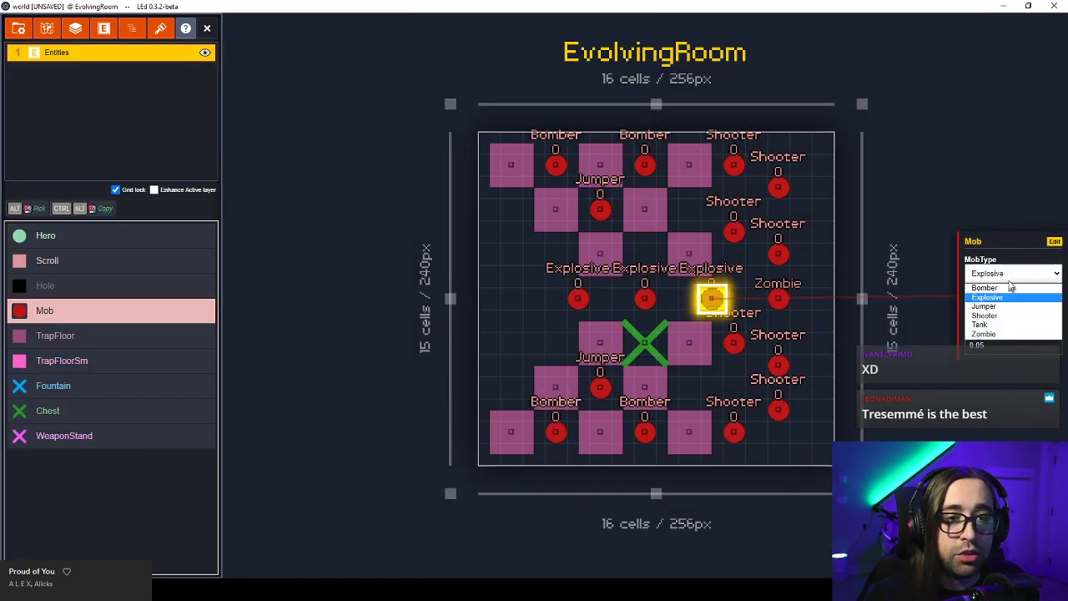
pyautogui.click(1004, 262)
pyautogui.hotkey('alt', 'Tab')
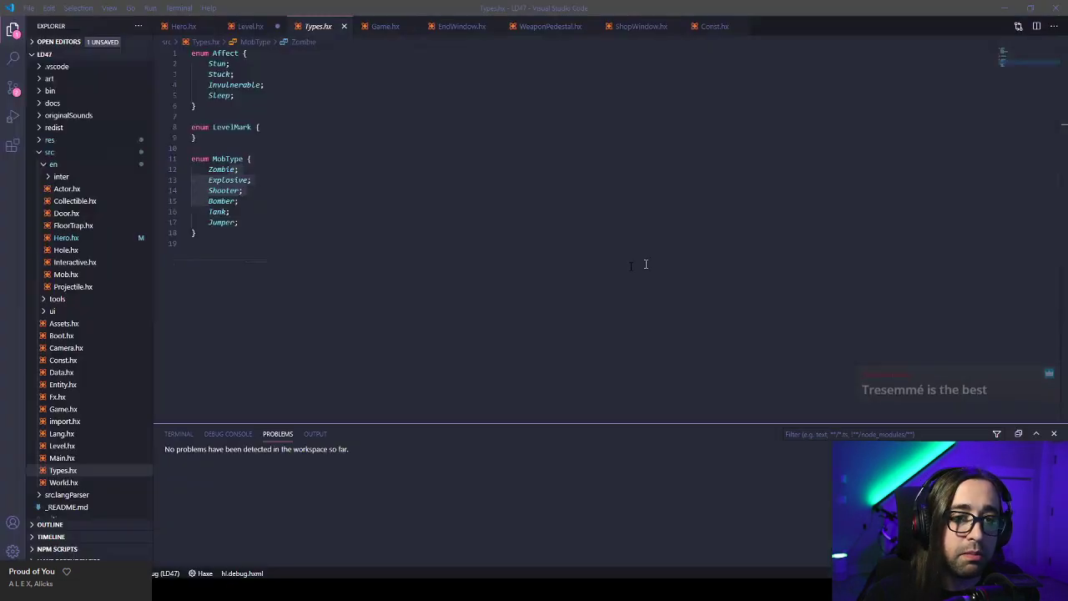
pyautogui.hotkey('alt', 'Tab')
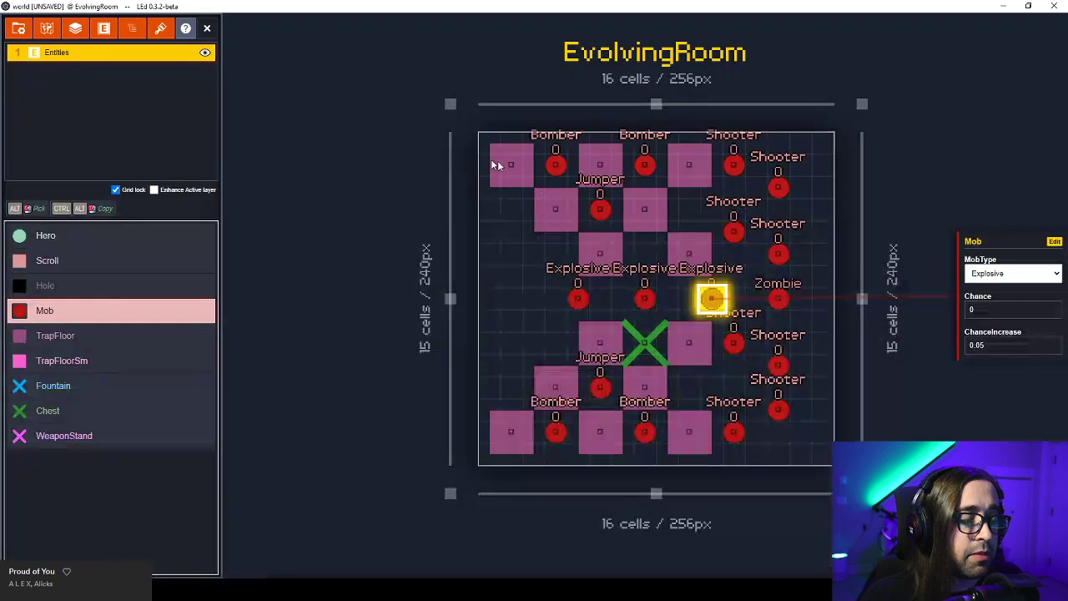
pyautogui.click(1012, 309)
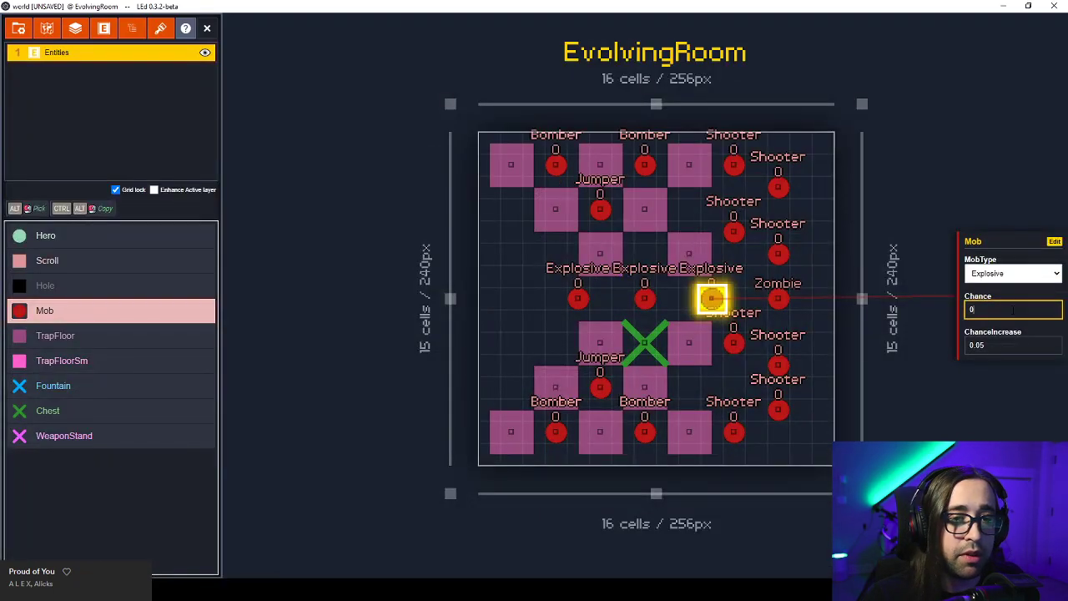
pyautogui.click(951, 427)
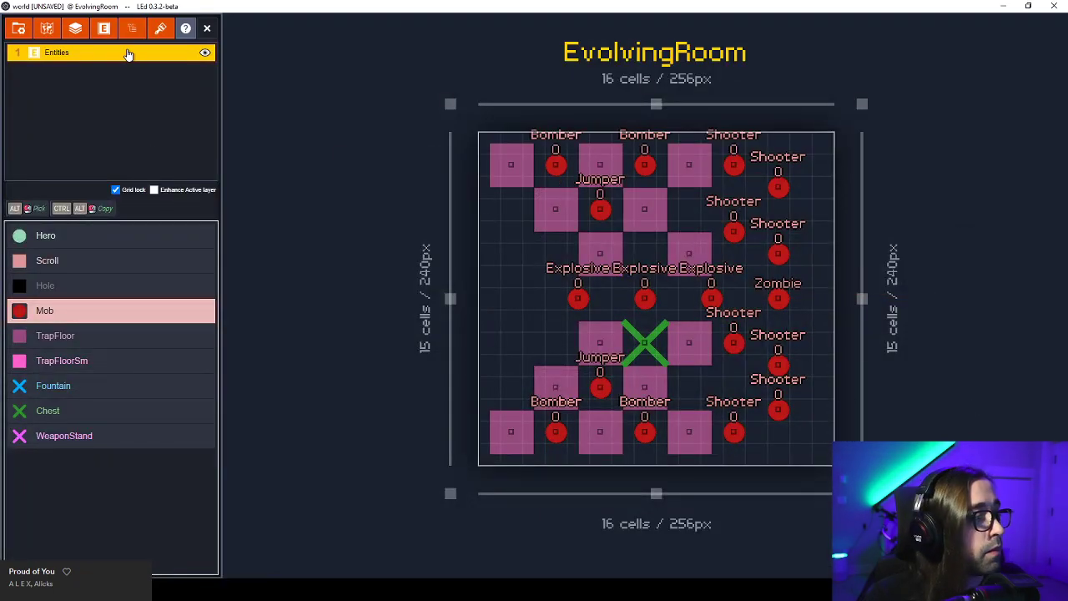
# Close LEd without saving the project and return to Types.hx in Visual Studio Code.
pyautogui.click(1054, 6)
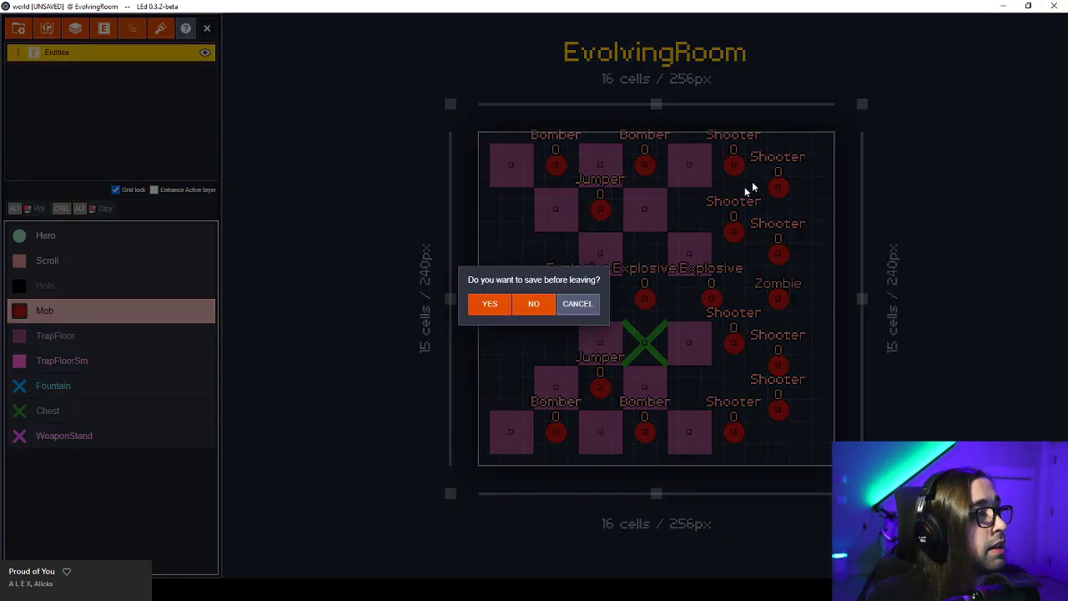
pyautogui.click(524, 302)
pyautogui.click(310, 191)
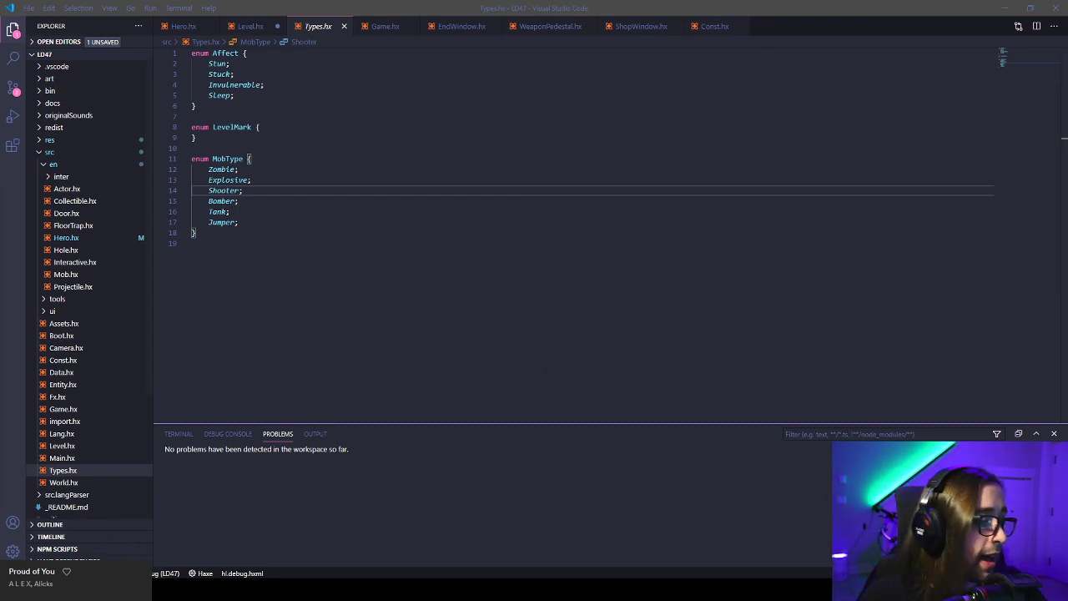
# Run the game with the HL debug configuration and quit it.
pyautogui.click(394, 308)
pyautogui.press('F5')
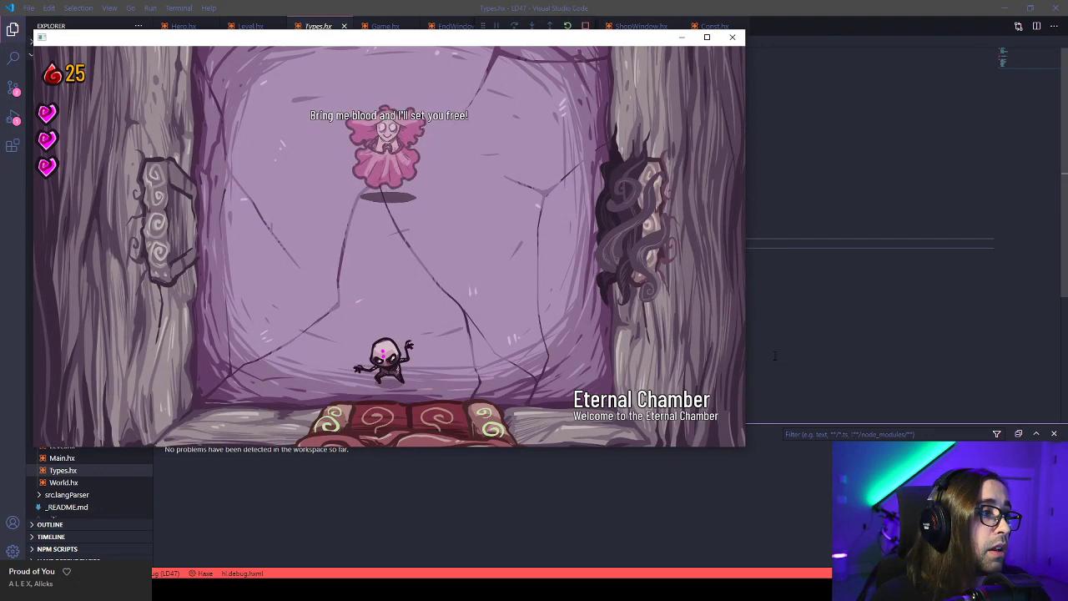
pyautogui.press('Escape')
pyautogui.press('Escape')
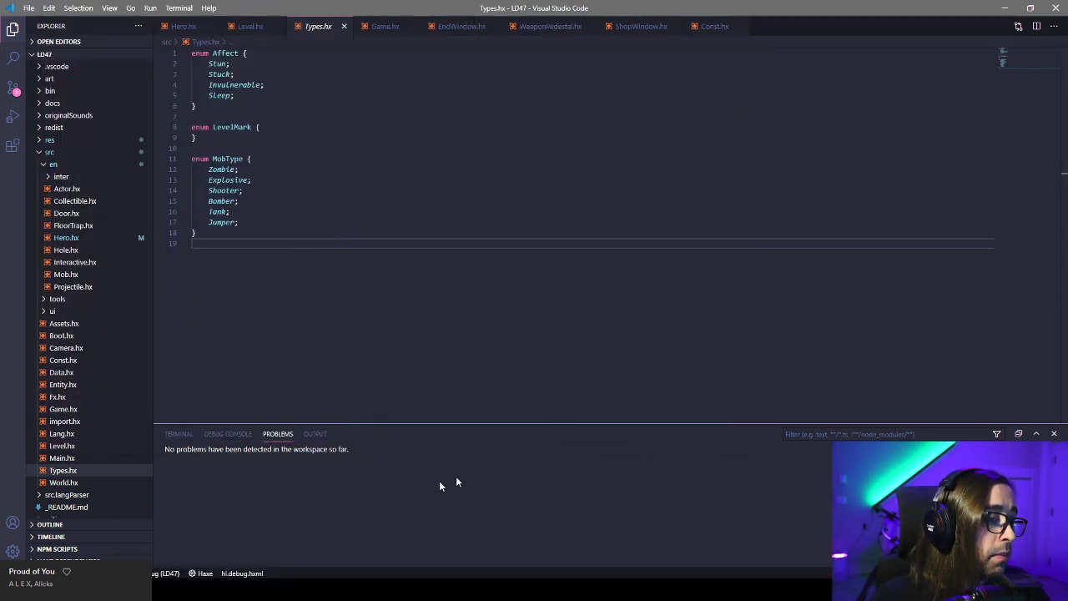
# Set the Haxe configuration to js.debug.hxml and launch the game with Chrome JS debug.
pyautogui.click(243, 575)
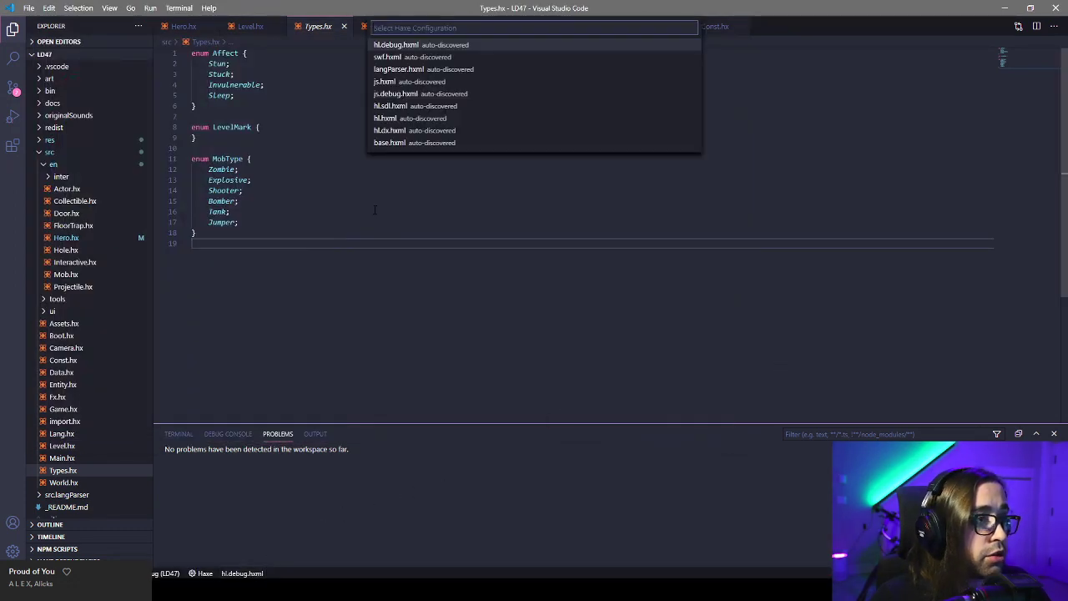
pyautogui.click(409, 94)
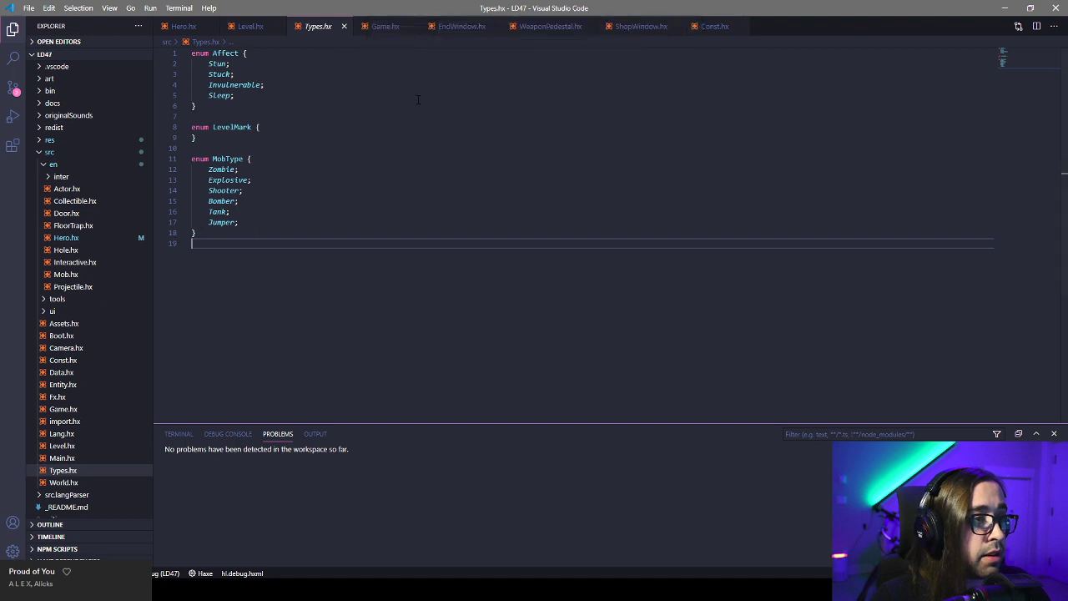
pyautogui.click(160, 574)
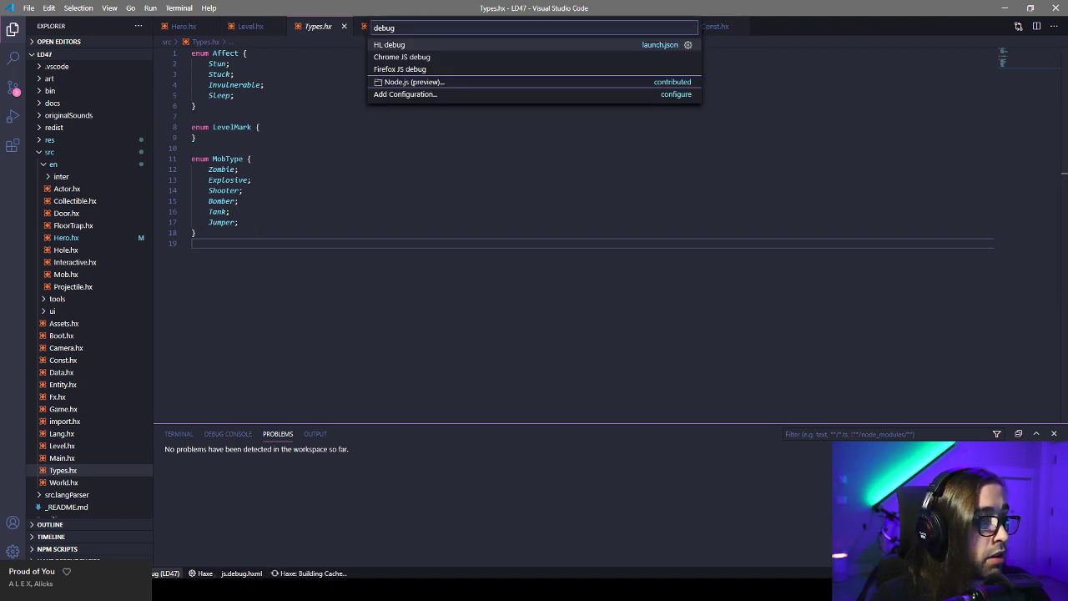
pyautogui.click(409, 57)
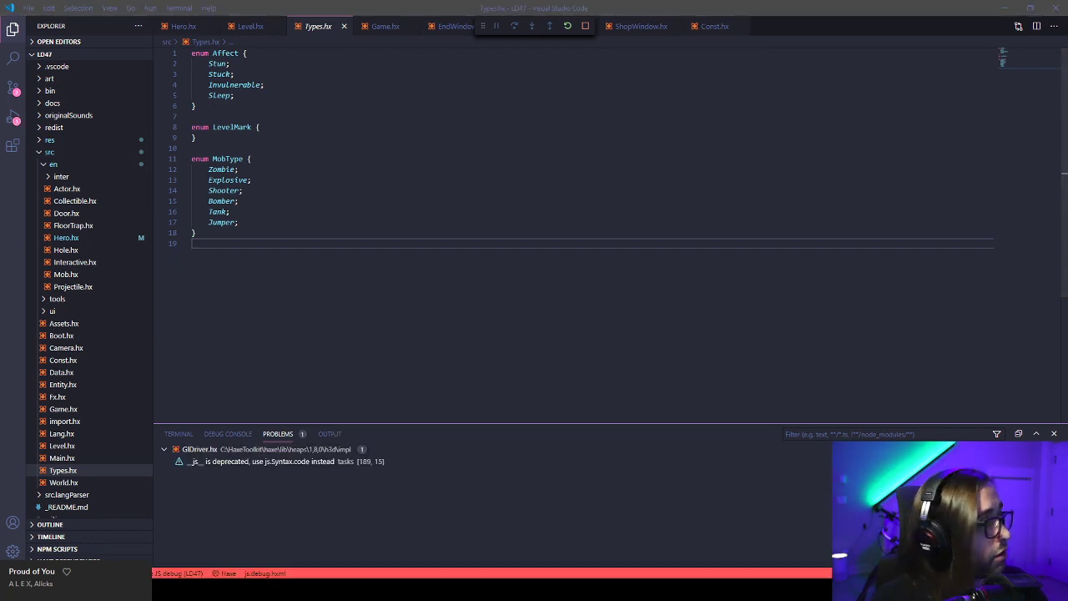
# Try out the game's JavaScript build in the browser and return to Visual Studio Code.
pyautogui.click(524, 301)
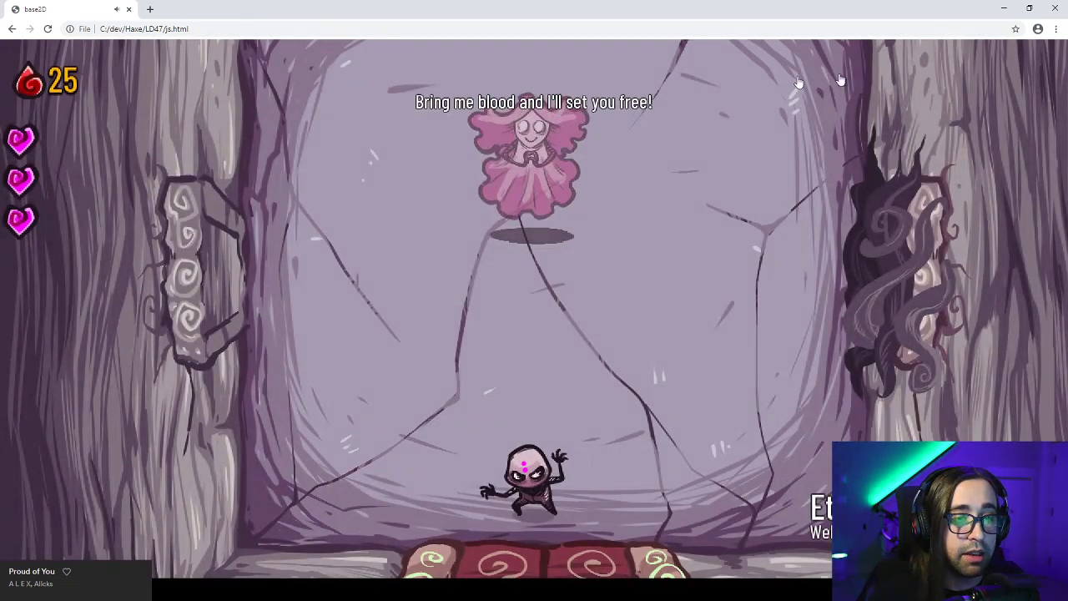
pyautogui.click(324, 420)
pyautogui.click(329, 410)
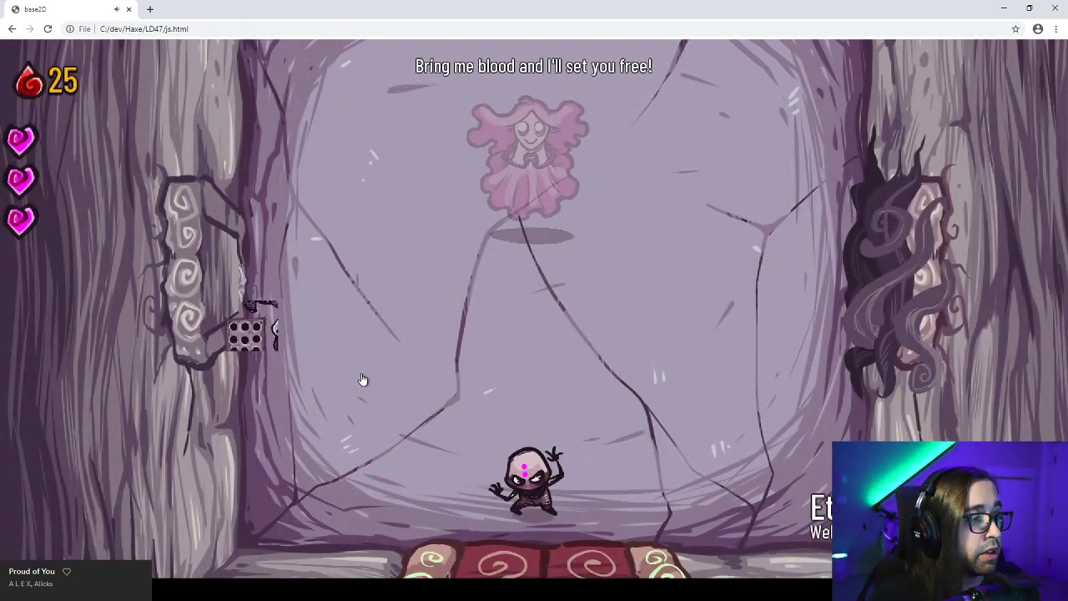
pyautogui.hotkey('alt', 'Tab')
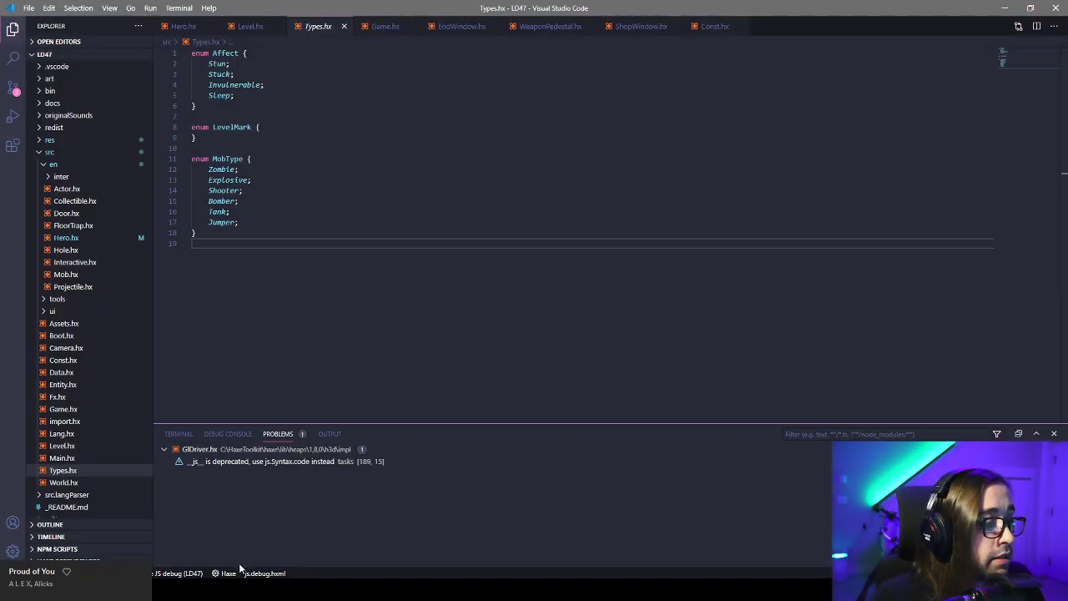
# Set the Haxe configuration back to hl.debug.hxml, then view the debug launch configurations and dismiss the list.
pyautogui.click(267, 574)
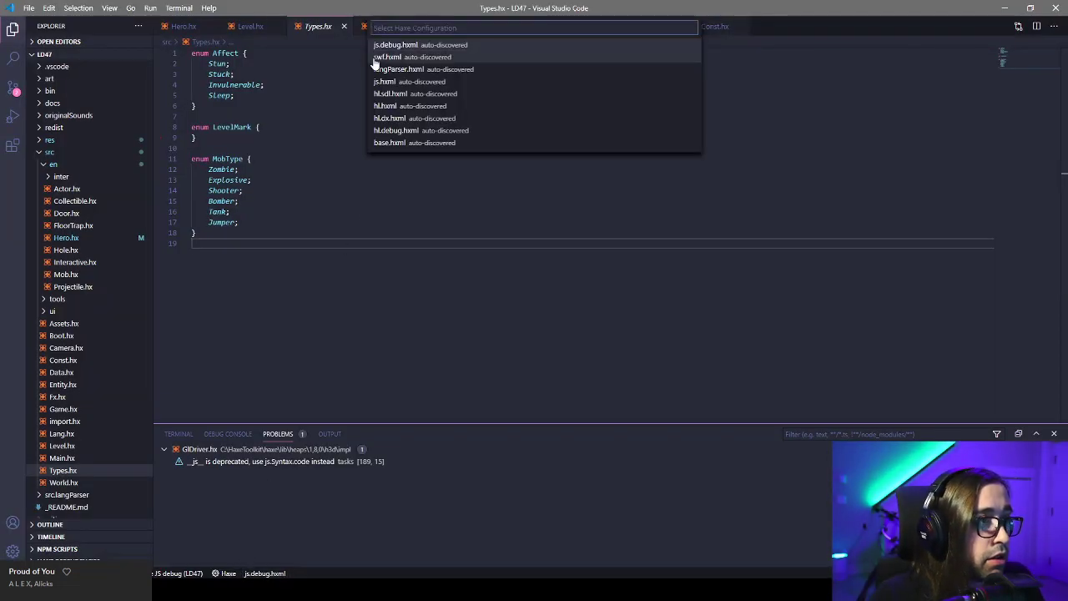
pyautogui.click(430, 131)
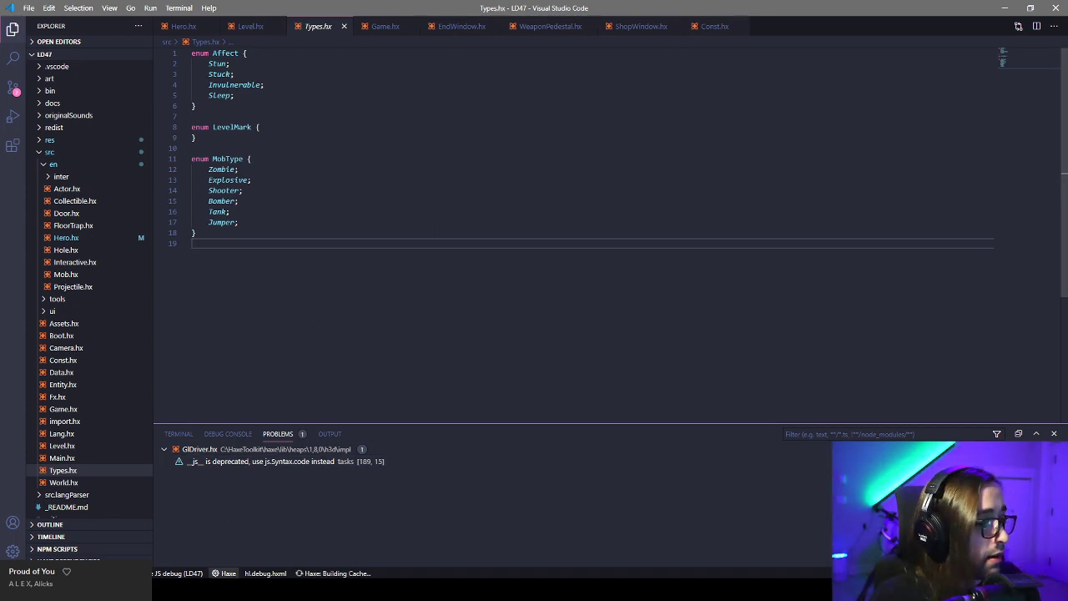
pyautogui.click(177, 573)
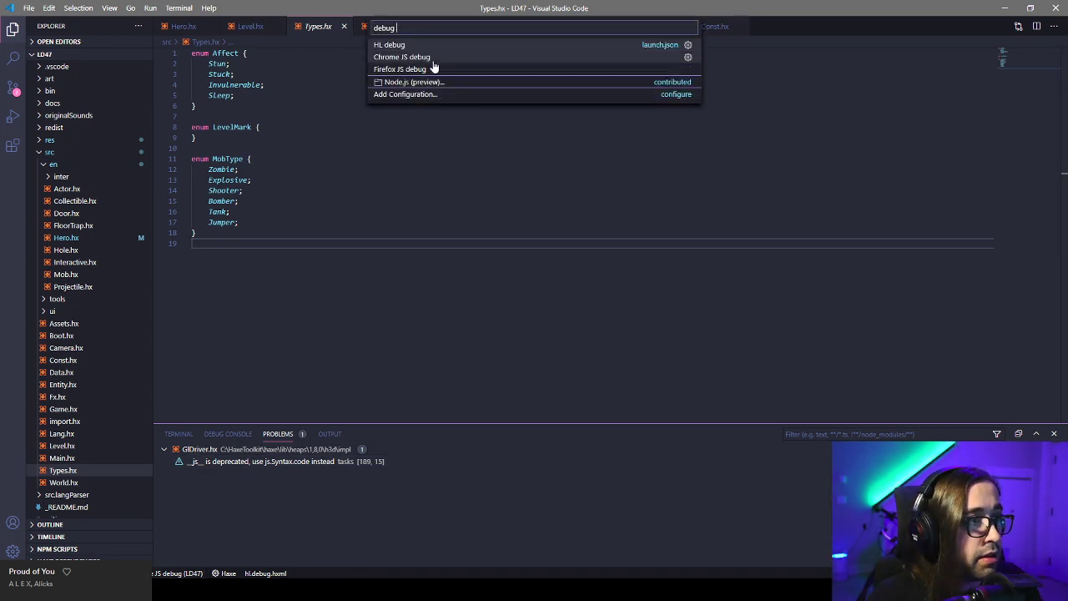
pyautogui.press('Escape')
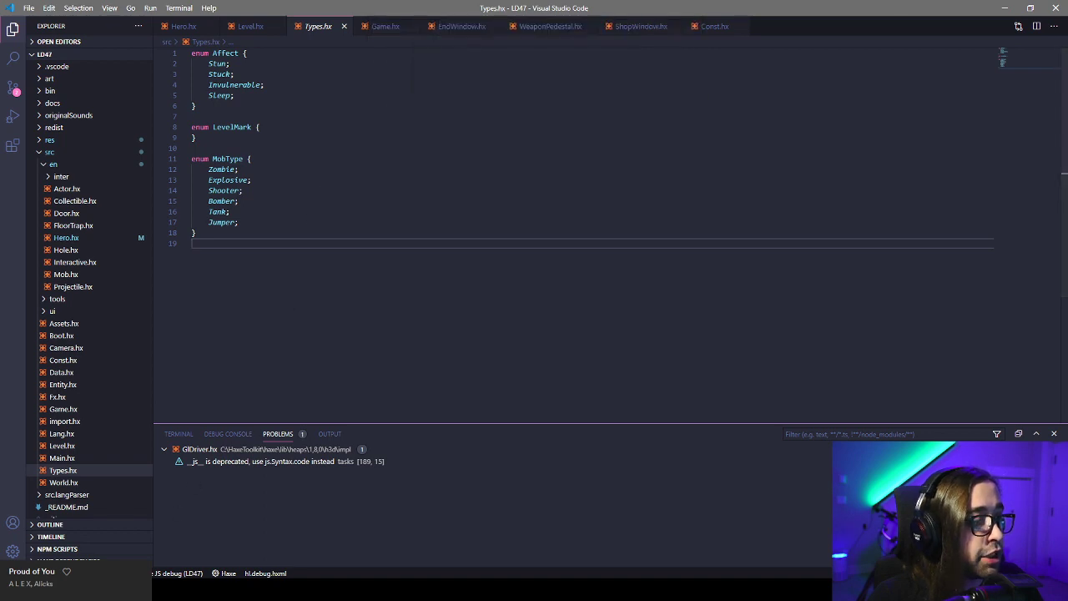
# Run the game again with the HL debug configuration and close the game window.
pyautogui.click(178, 574)
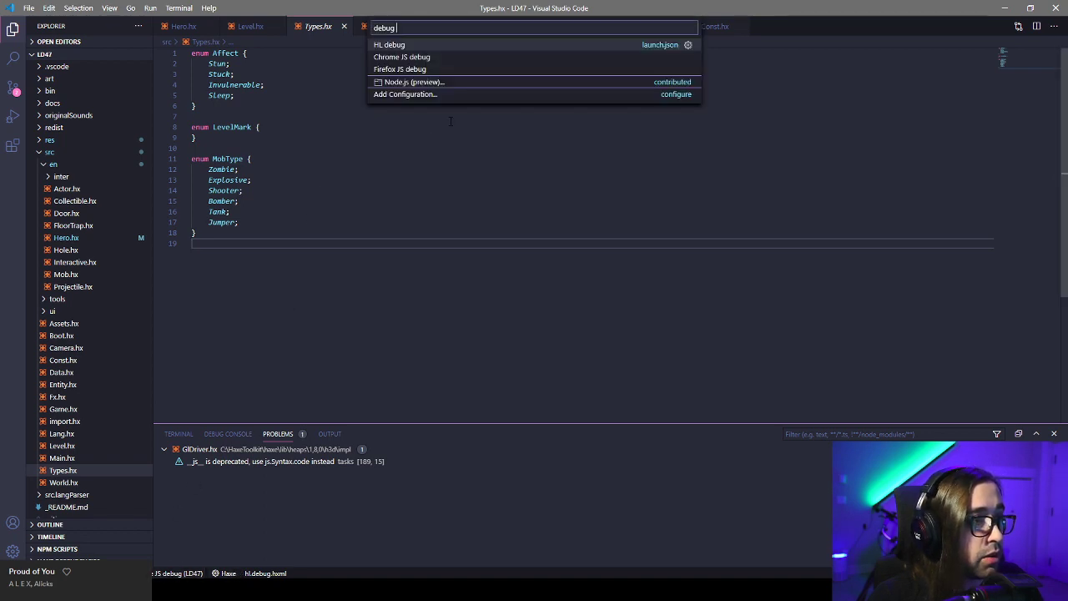
pyautogui.click(415, 45)
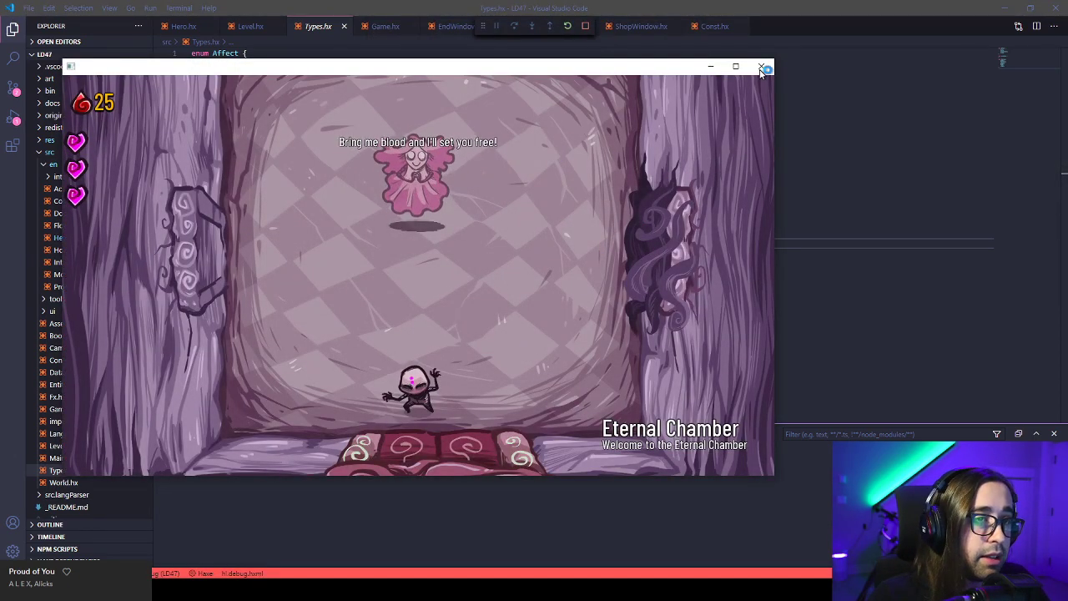
pyautogui.click(759, 67)
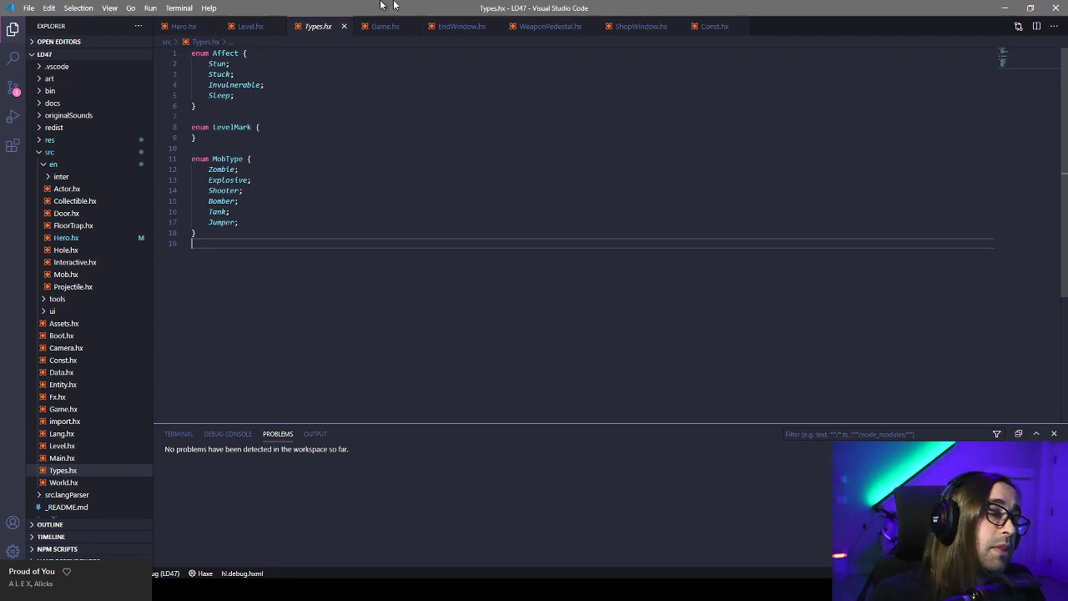
# Look through the open Game.hx, EndWindow.hx, WeaponPedestal.hx, ShopWindow.hx and Const.hx source files.
pyautogui.click(384, 26)
pyautogui.click(462, 26)
pyautogui.click(550, 26)
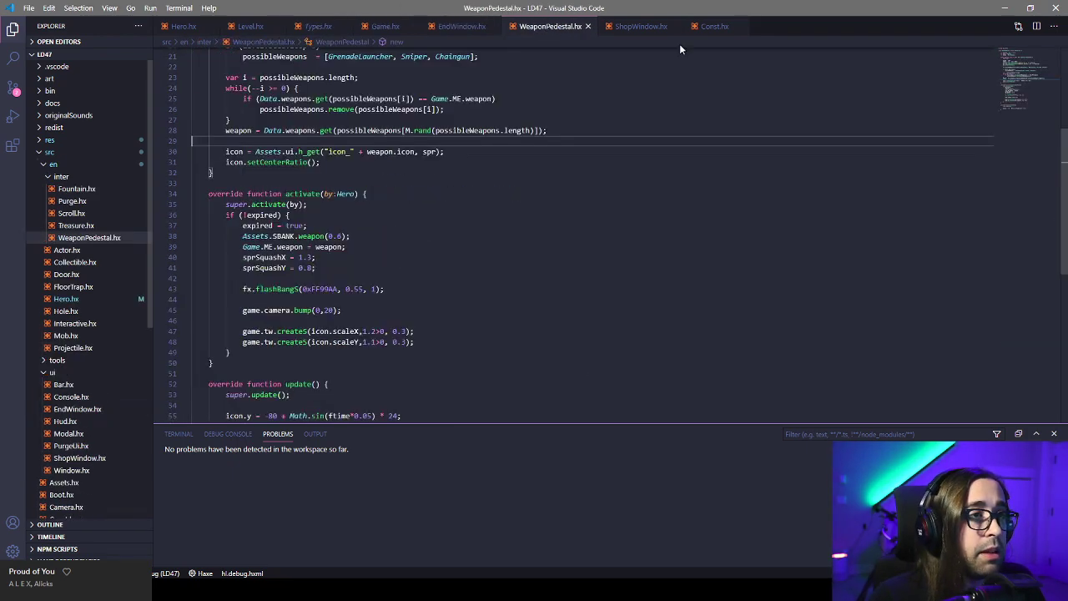
pyautogui.click(640, 26)
pyautogui.click(714, 25)
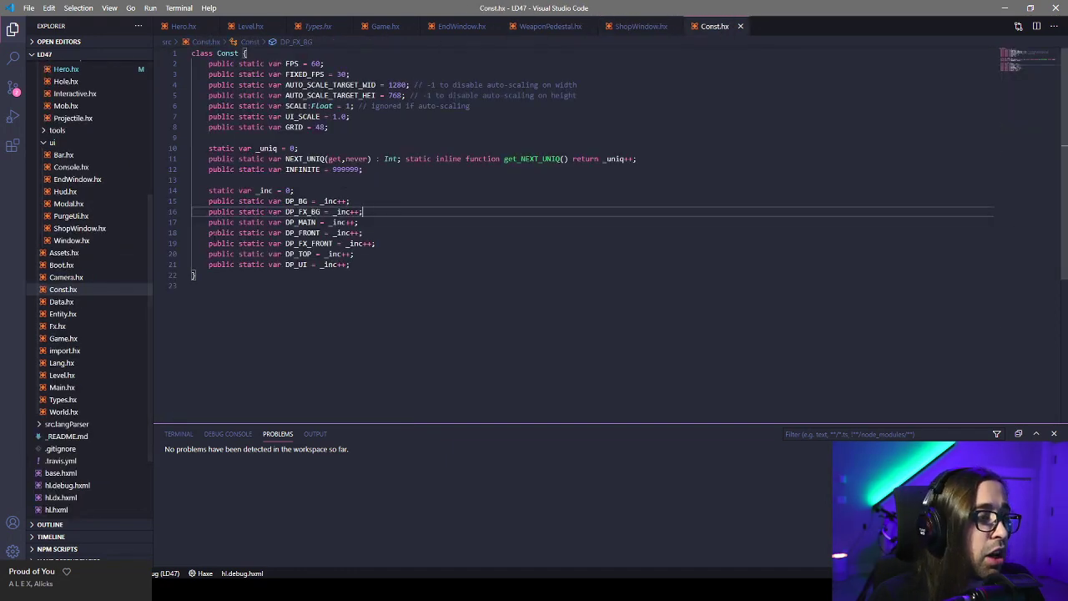
# View Hud.hx, collapse the en folder, and view Modal.hx in the ui folder.
pyautogui.scroll(2, 119, 255)
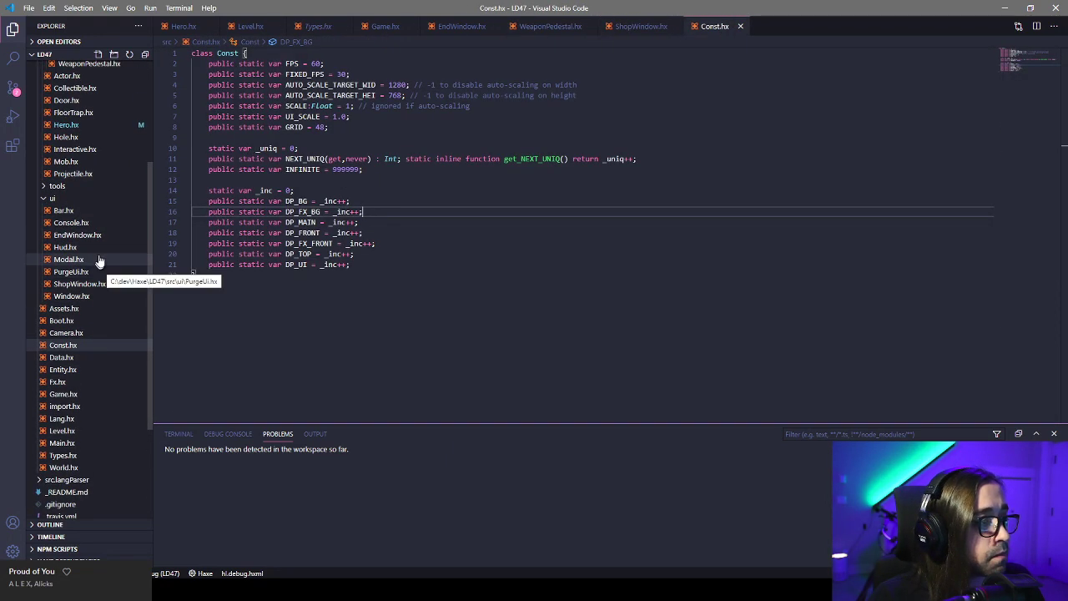
pyautogui.click(100, 248)
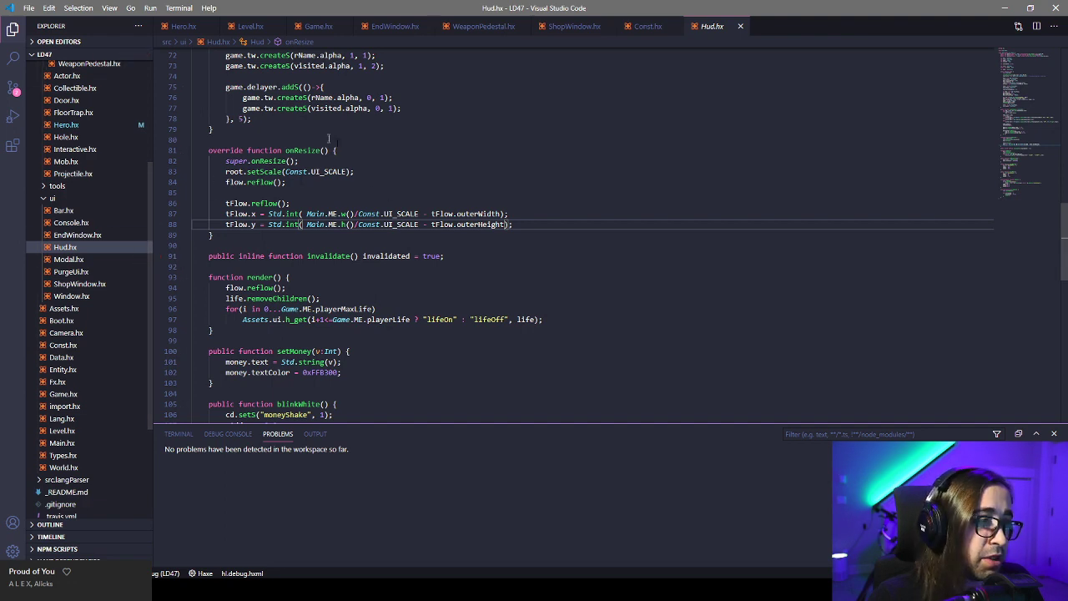
pyautogui.scroll(6, 74, 186)
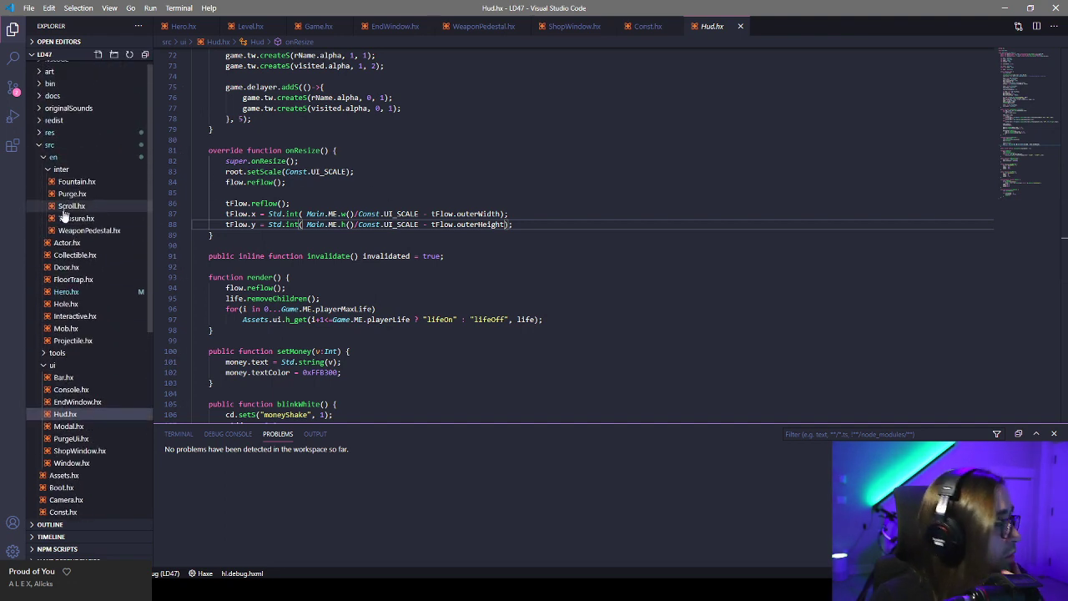
pyautogui.click(82, 158)
pyautogui.click(74, 185)
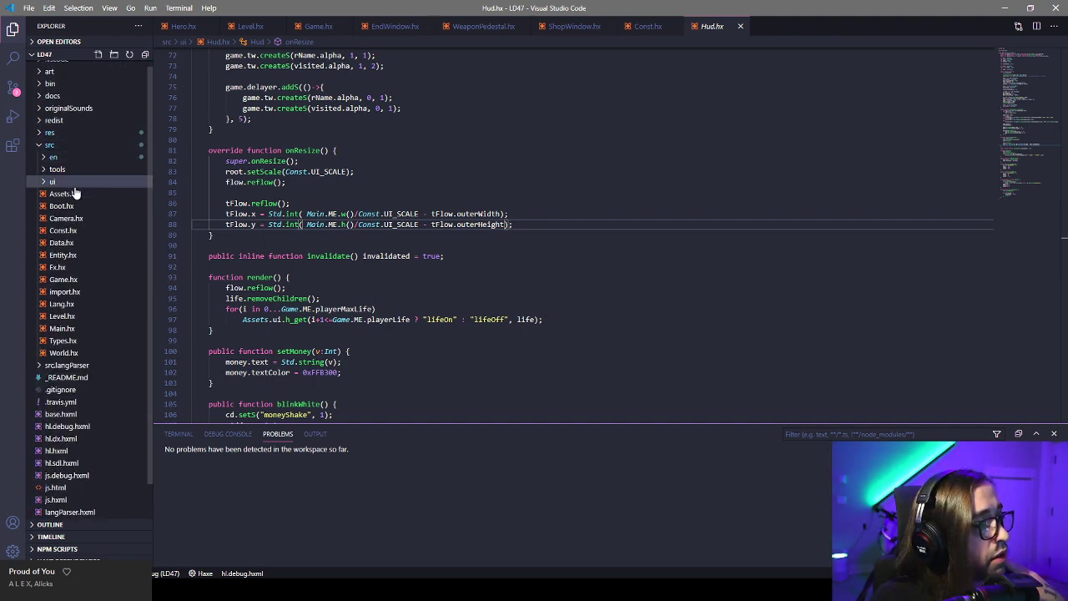
pyautogui.click(73, 186)
pyautogui.click(75, 242)
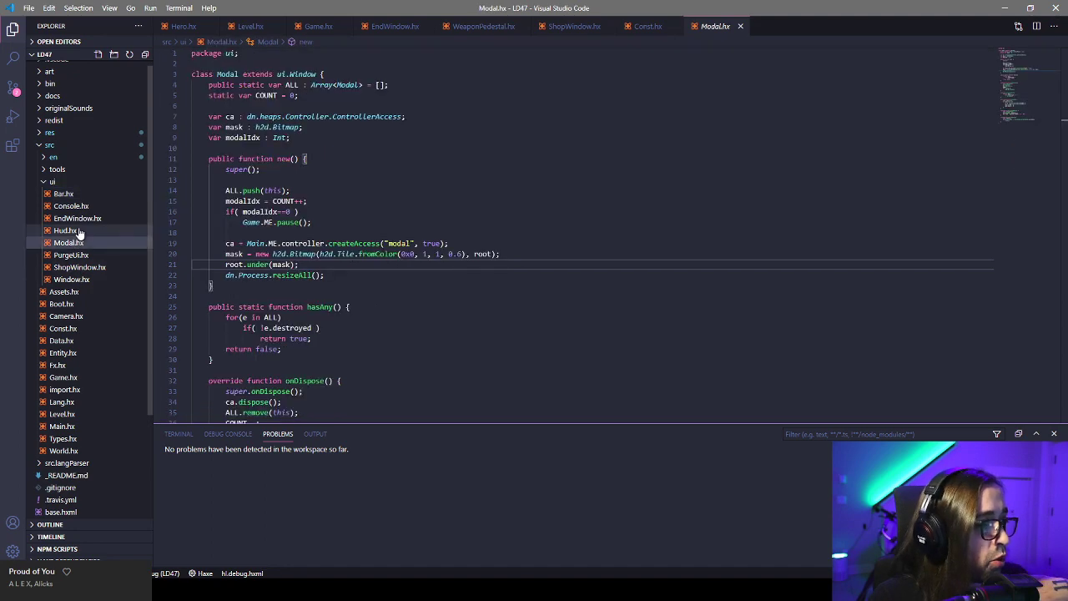
# Examine the code of Hud.hx from the sayRoomName function back to the constructor.
pyautogui.click(65, 231)
pyautogui.scroll(7, 324, 247)
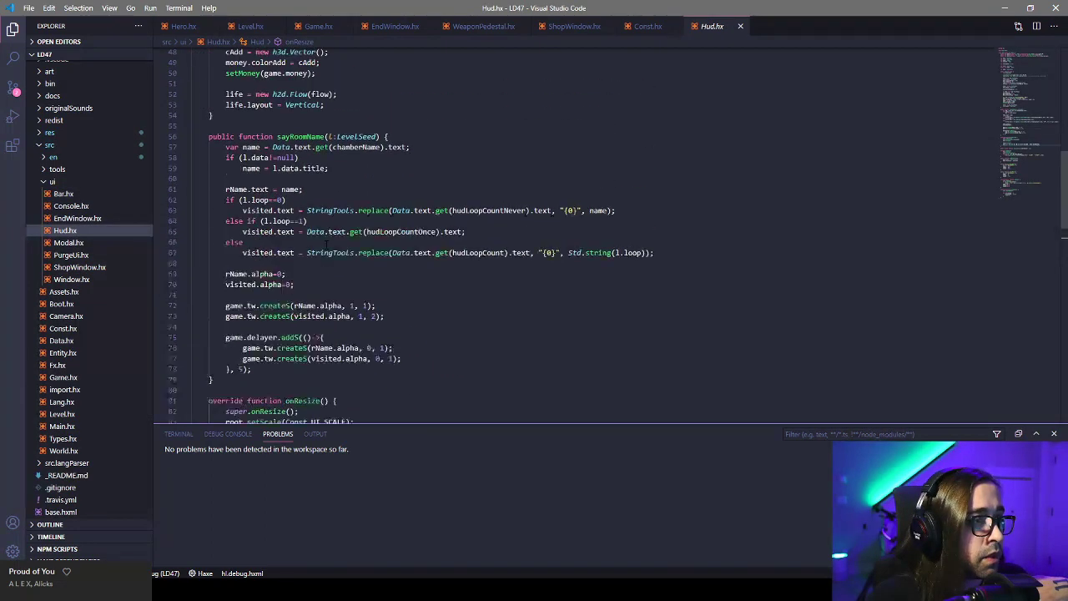
pyautogui.scroll(5, 326, 245)
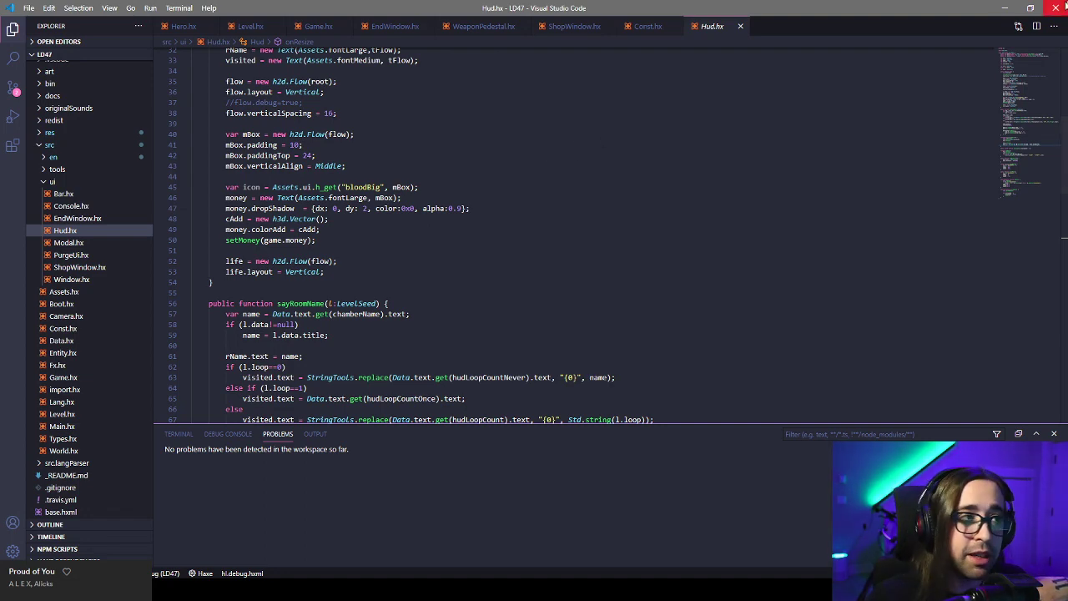
pyautogui.scroll(4, 419, 234)
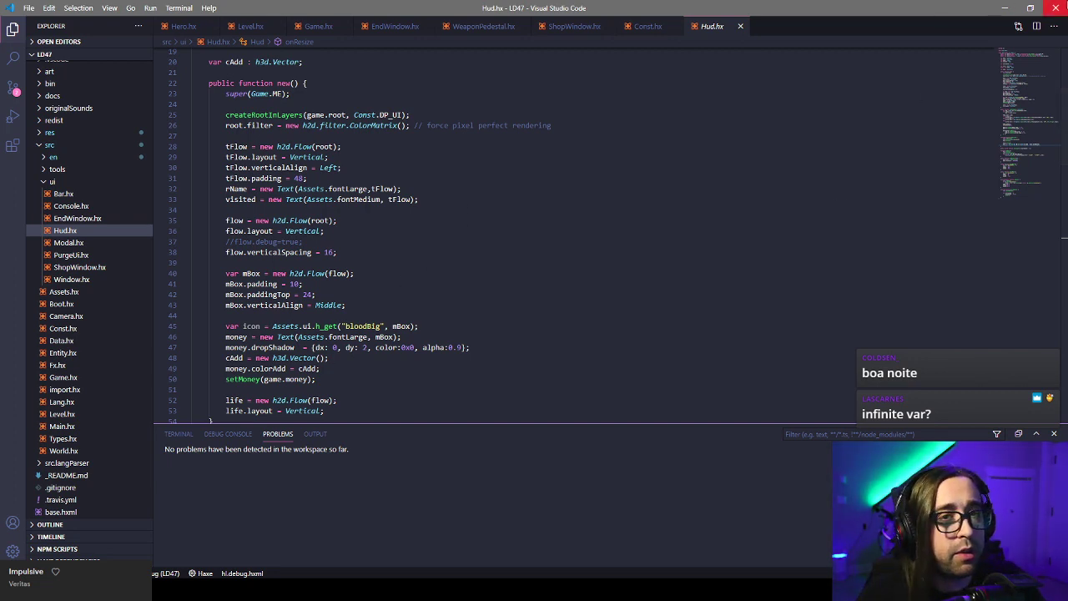
# Close Visual Studio Code and GitHub Desktop, and switch to the Bonesaw2020 project in Unity.
pyautogui.click(1062, 6)
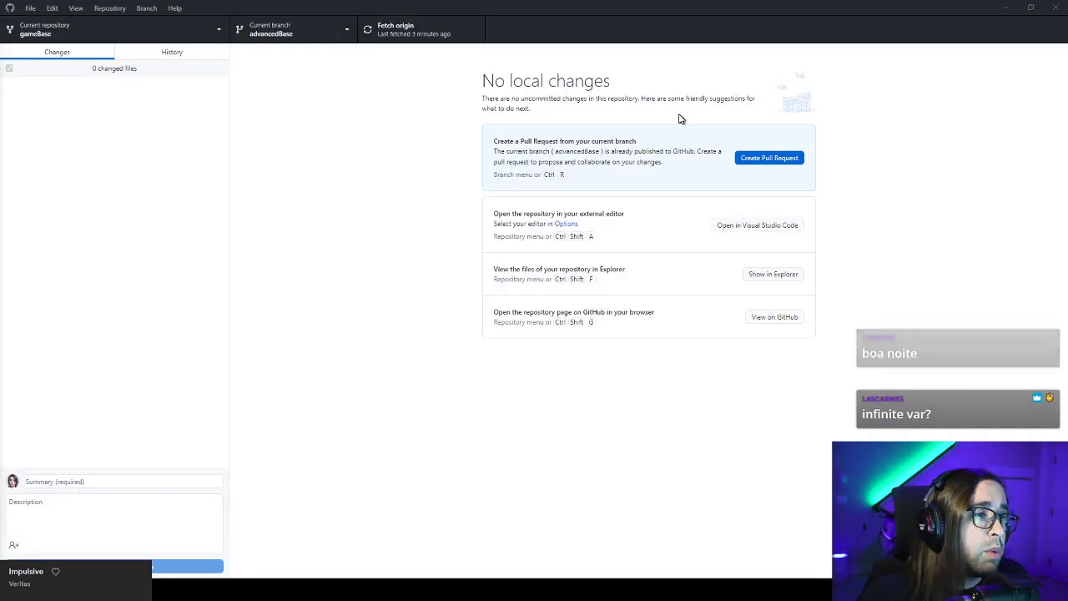
pyautogui.hotkey('alt', 'F4')
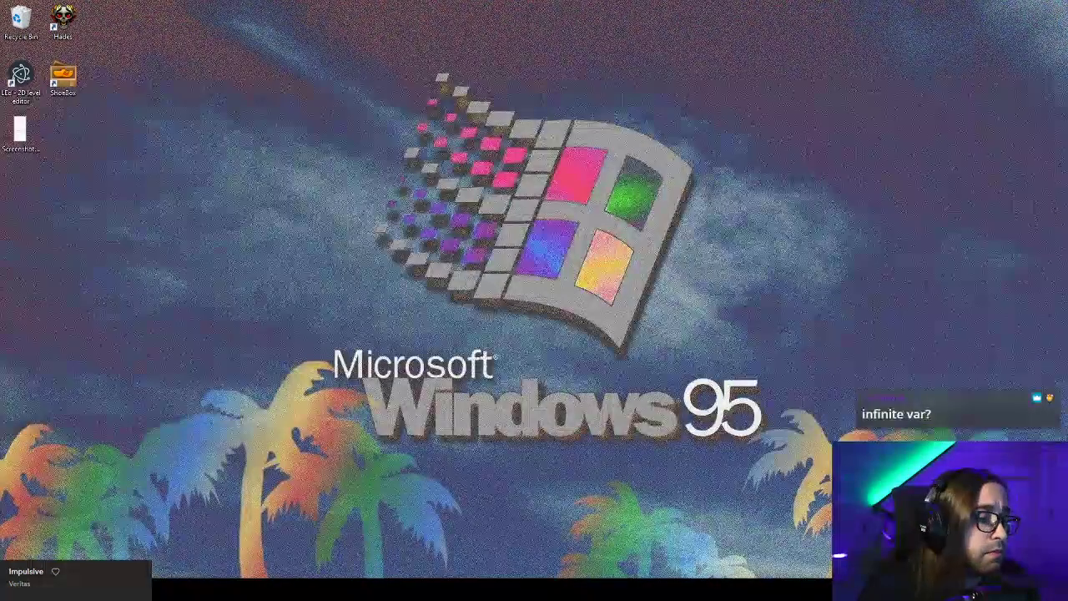
pyautogui.click(177, 589)
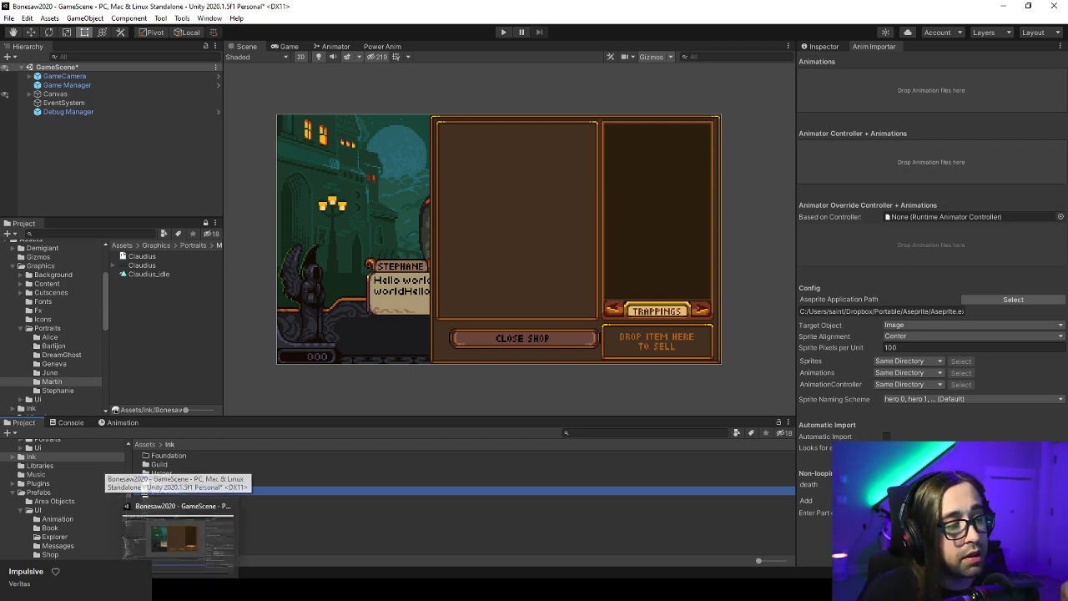
pyautogui.moveTo(514, 392); pyautogui.dragTo(517, 391)
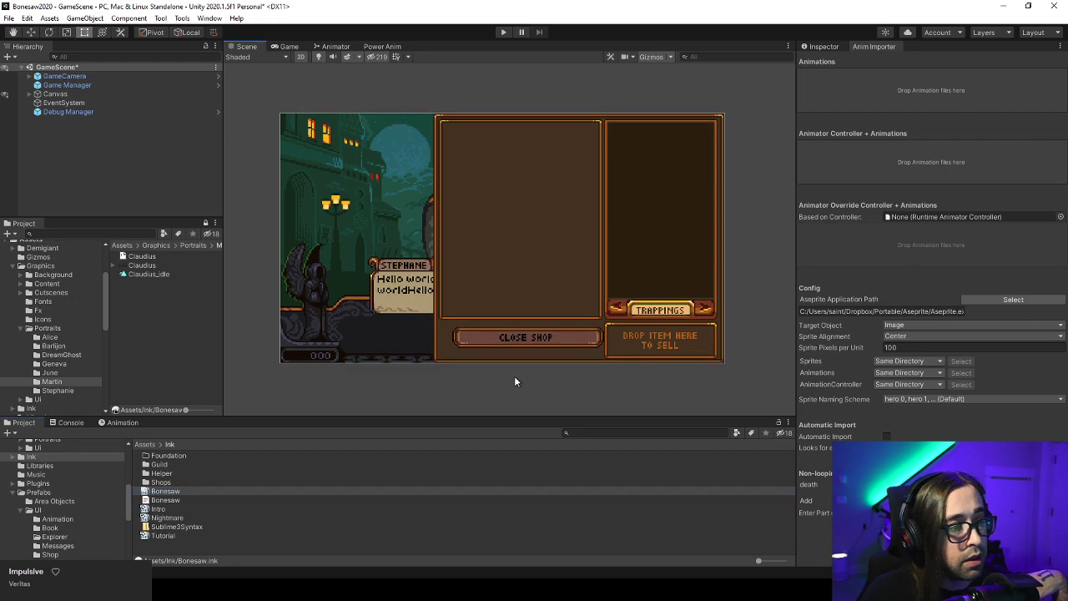
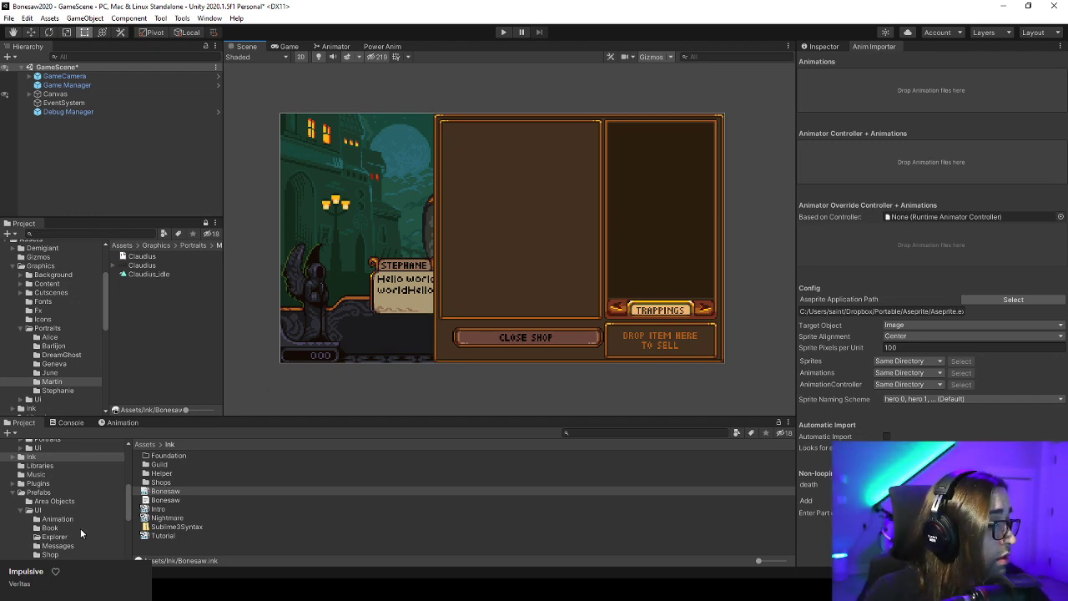
# Launch Aseprite and open the recent file MedicineBook.aseprite.
pyautogui.hotkey('alt', 'space')
pyautogui.write('ase')
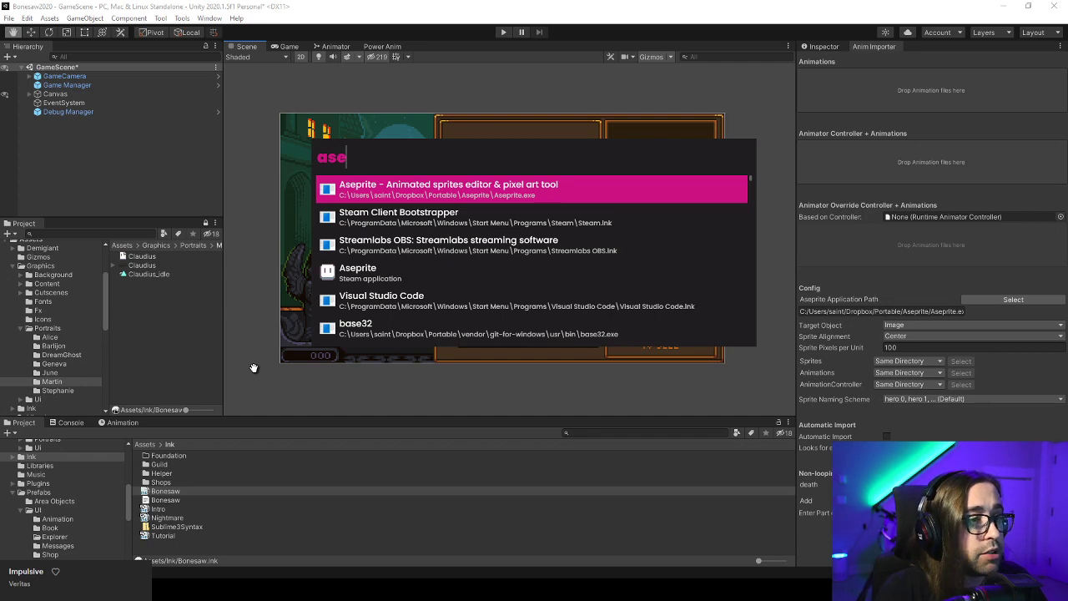
pyautogui.press('Return')
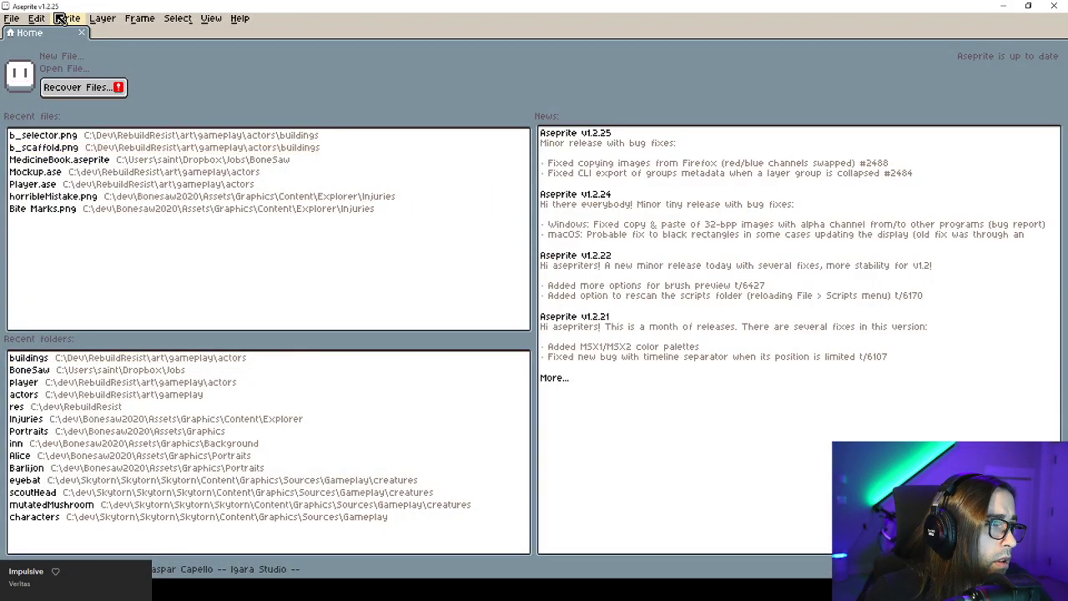
pyautogui.click(87, 162)
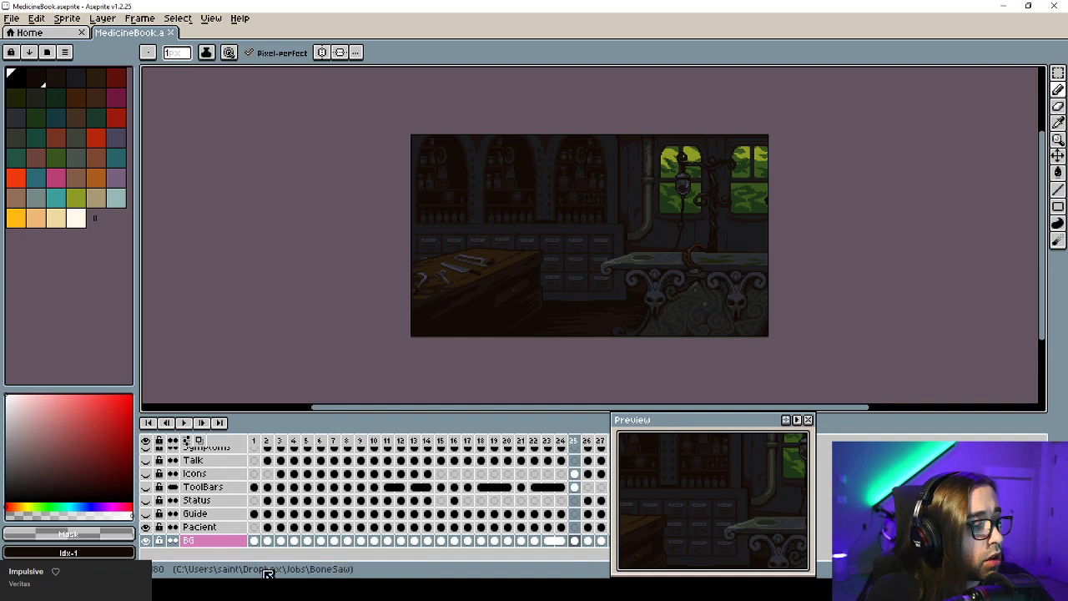
# Open Claudius.ase from the Unity project's Portraits/Martin folder in Aseprite.
pyautogui.hotkey('alt', 'Tab')
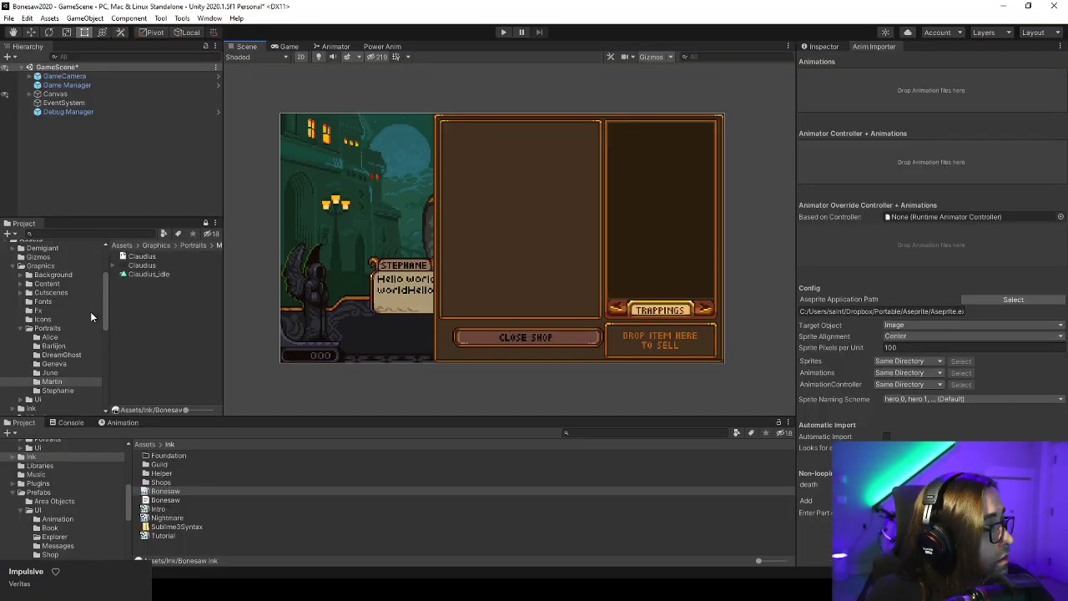
pyautogui.hotkey('alt', 'Tab')
pyautogui.moveTo(297, 299); pyautogui.dragTo(296, 298)
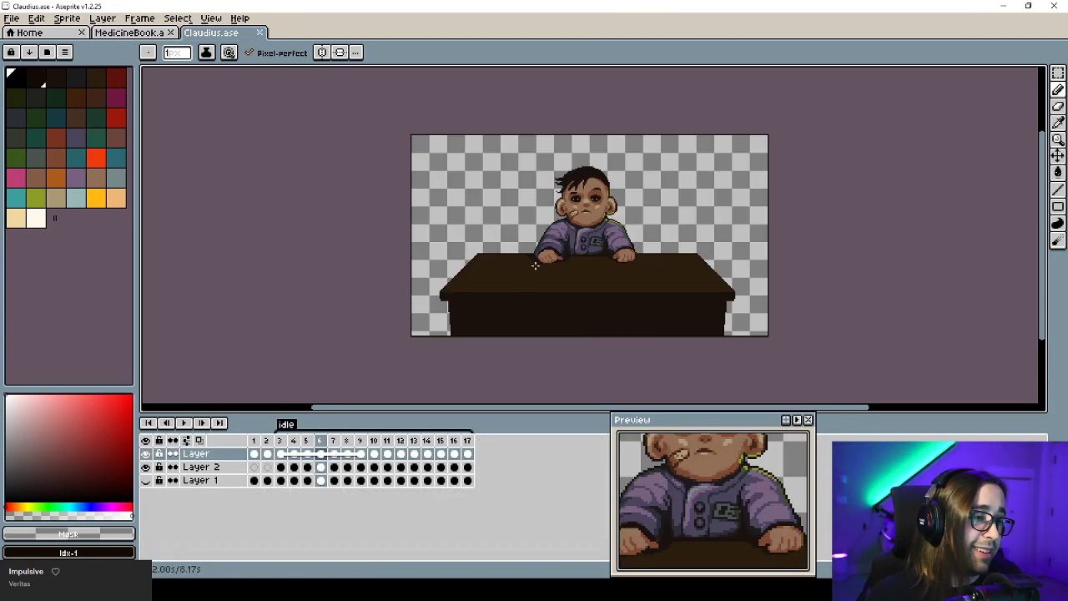
# Play the idle animation of Claudius.ase from frame 3, stop it, and compare frames 2 and 3.
pyautogui.click(280, 453)
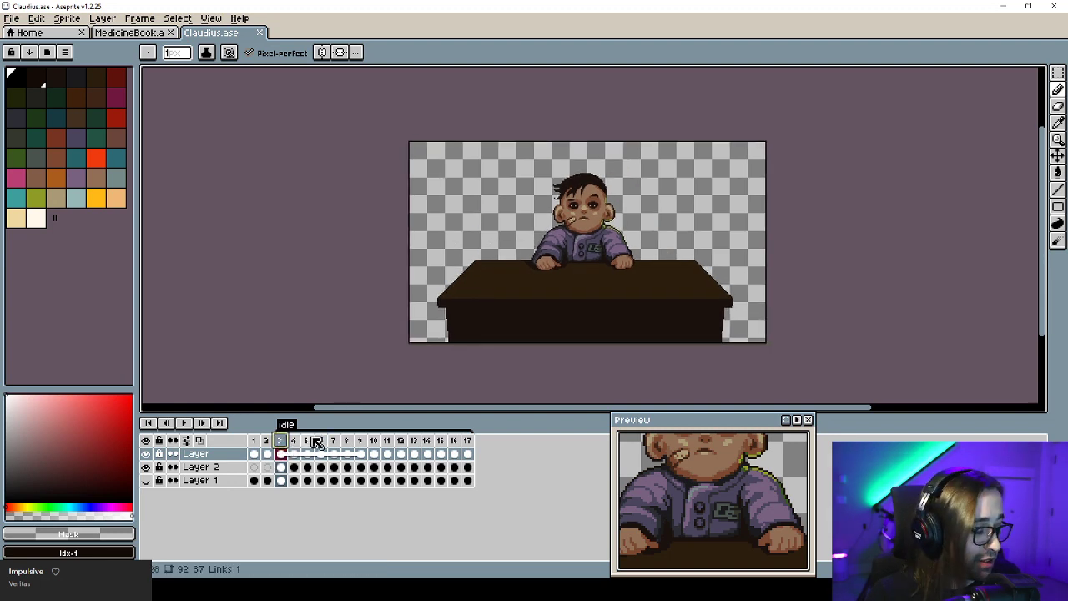
pyautogui.press('Return')
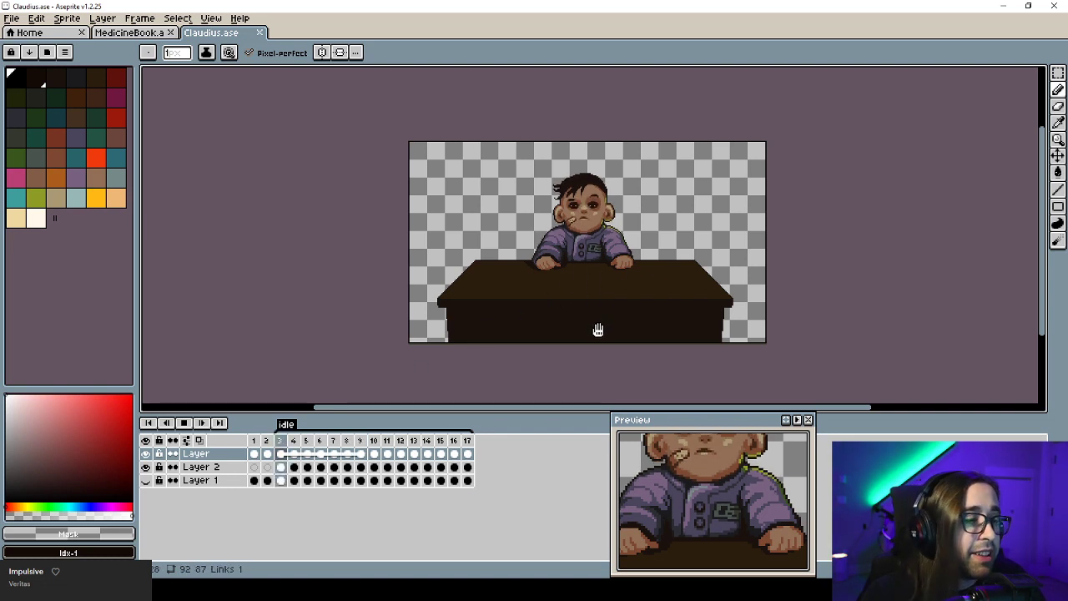
pyautogui.press('Return')
pyautogui.press('Left')
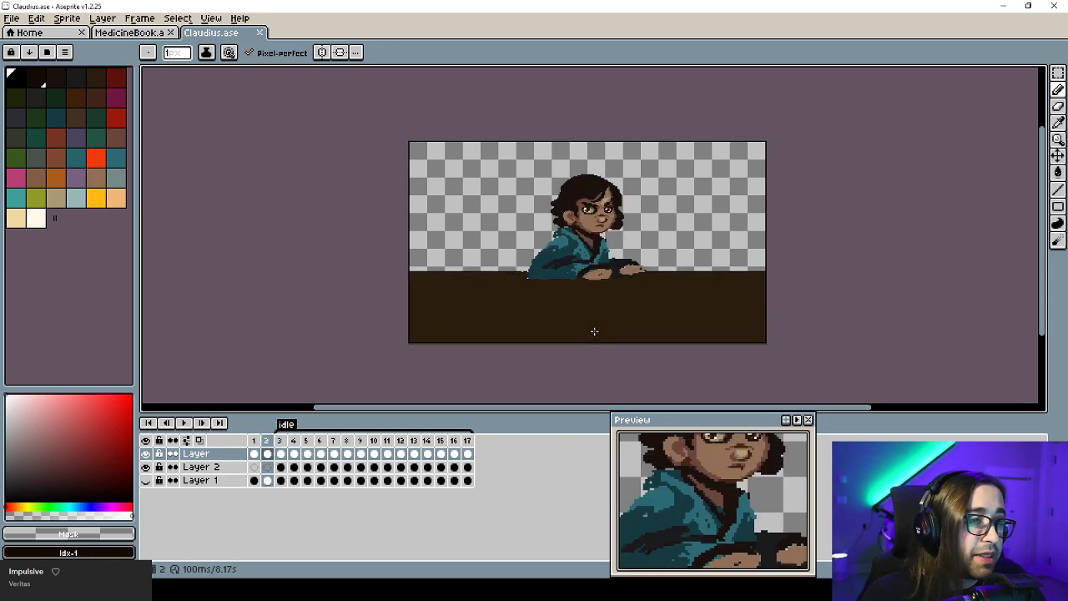
pyautogui.press('Right')
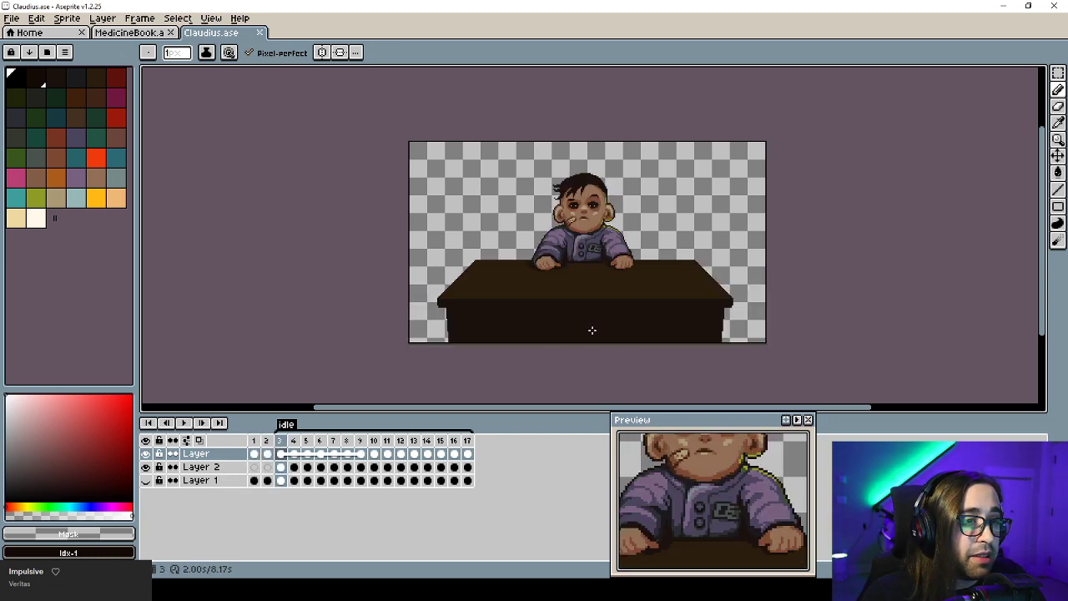
# Duplicate frame 3 ahead of the idle tag and sample the brown shading colour #7d4832 from the character's face.
pyautogui.click(278, 442)
pyautogui.moveTo(274, 441); pyautogui.dragTo(268, 443)
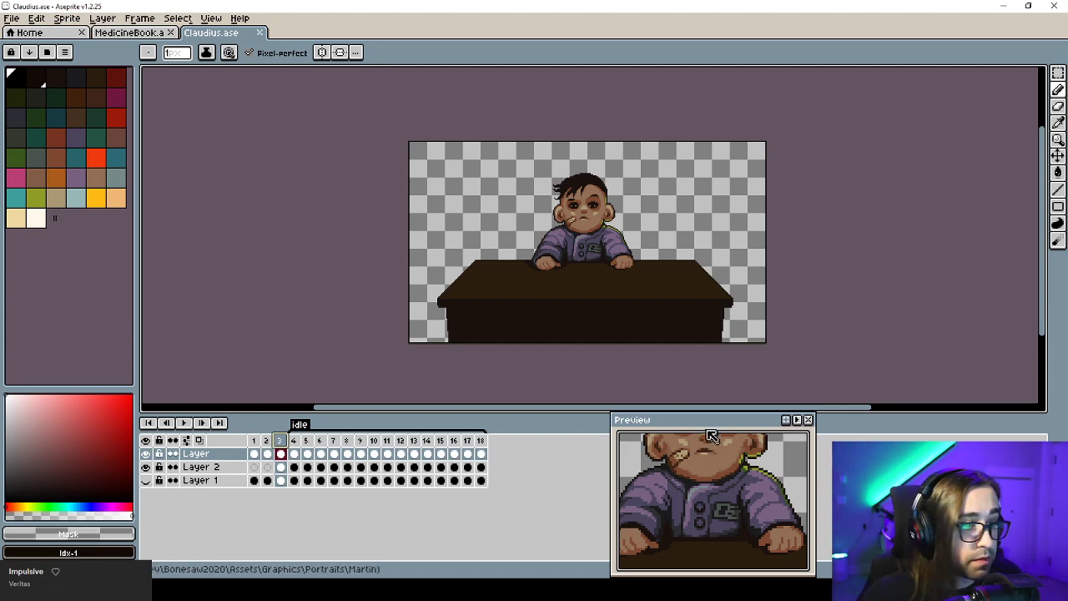
pyautogui.scroll(1, 578, 194)
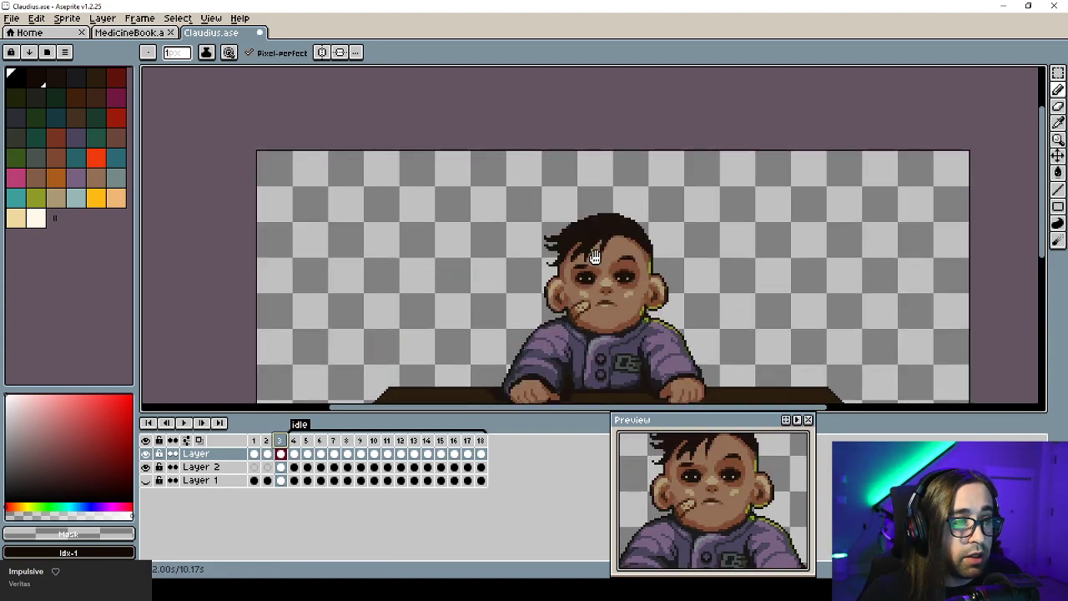
pyautogui.scroll(2, 594, 256)
pyautogui.keyDown('alt'); pyautogui.click(506, 238); pyautogui.keyUp('alt')
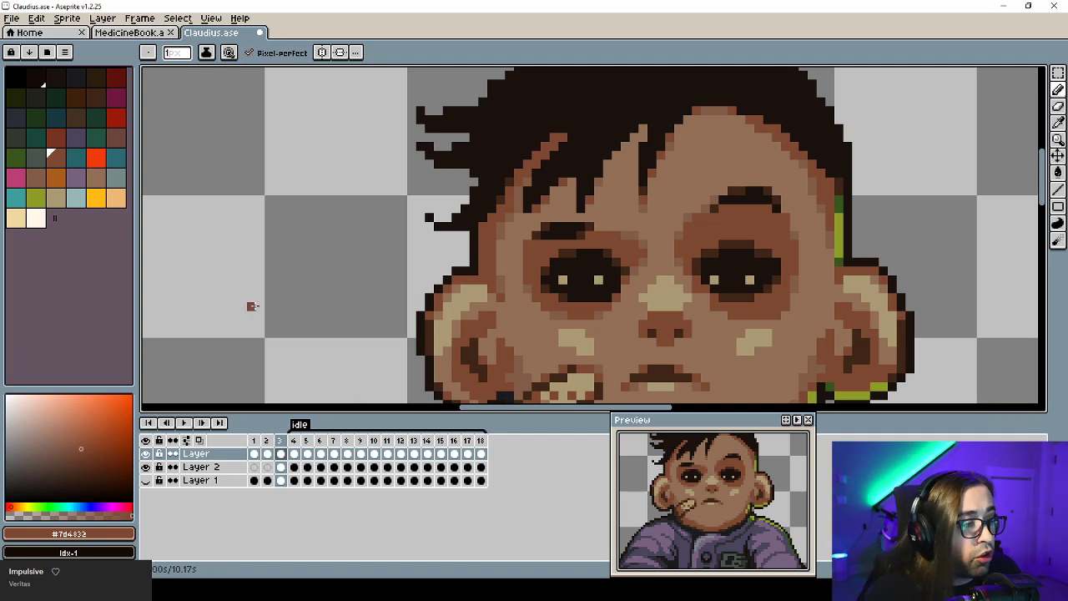
# Play the GameScene in Unity, go to the patient screen, and travel by the map to start the conversation with Claudius.
pyautogui.click(188, 589)
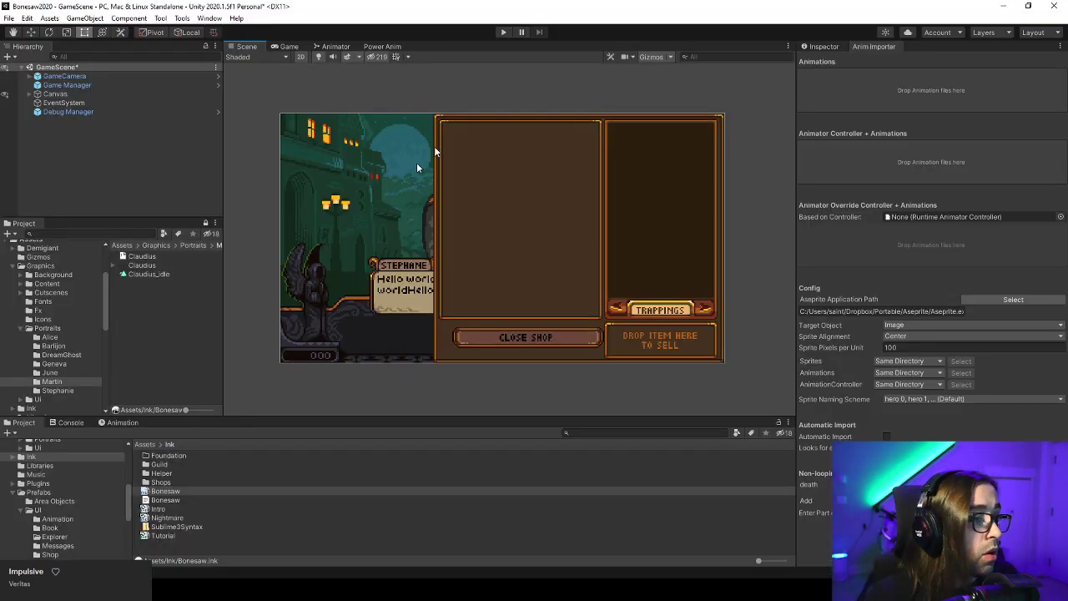
pyautogui.click(503, 33)
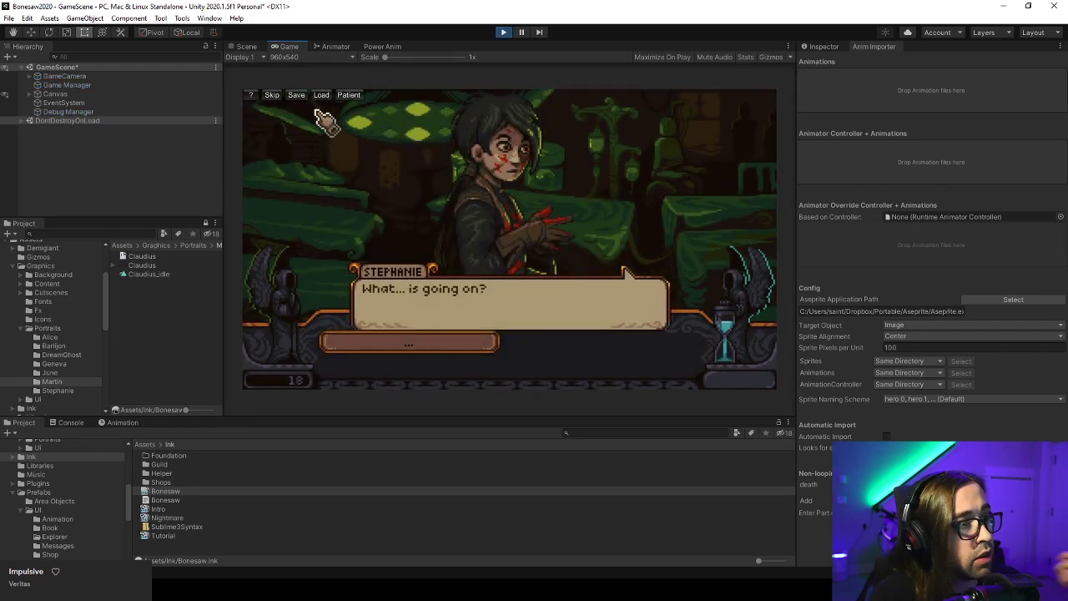
pyautogui.click(344, 94)
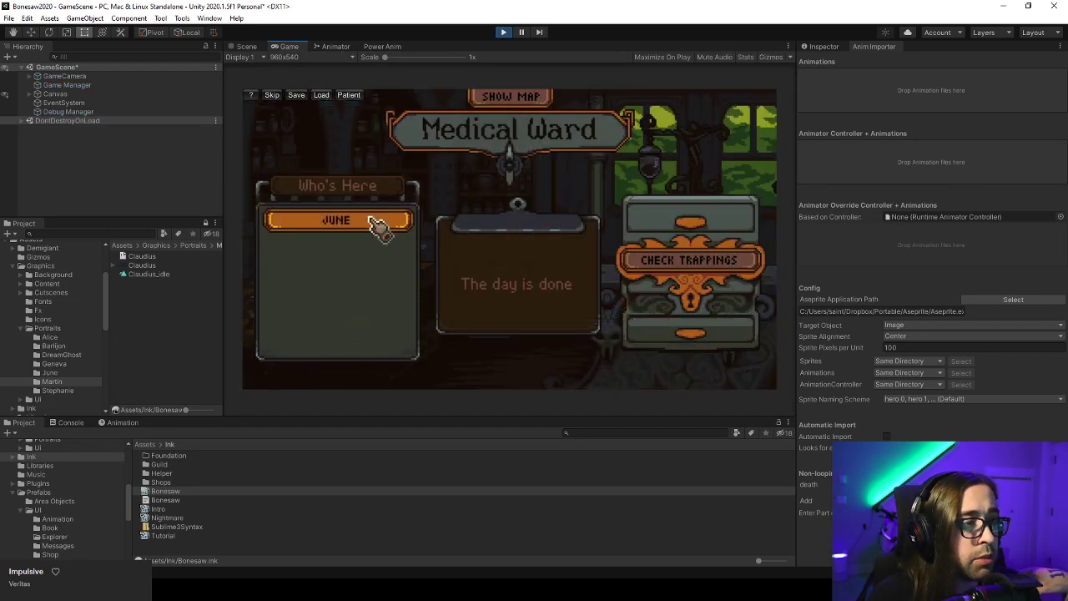
pyautogui.click(510, 96)
pyautogui.click(507, 275)
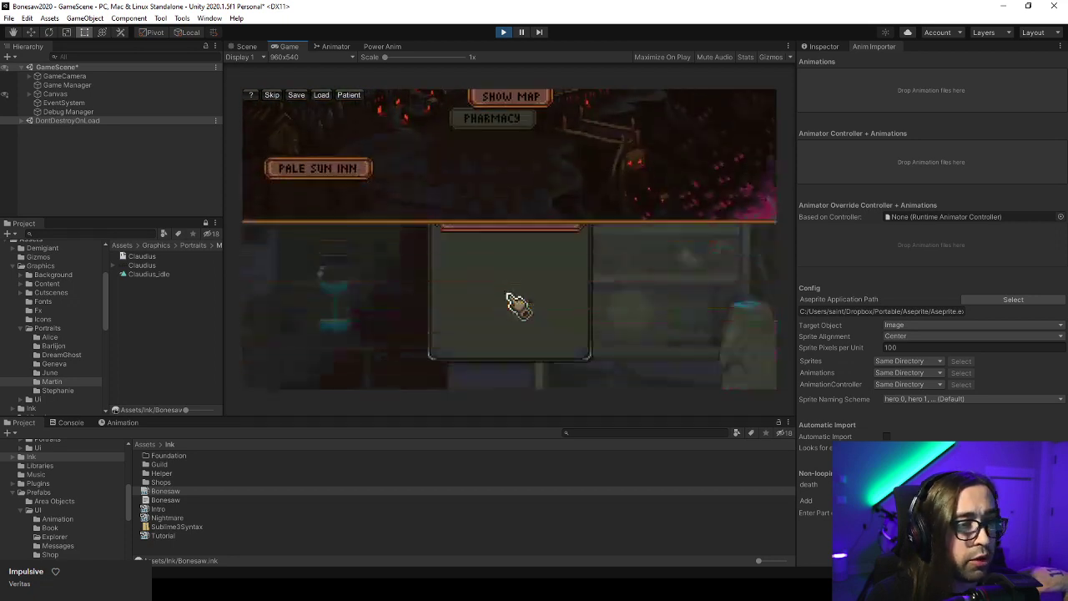
pyautogui.click(507, 223)
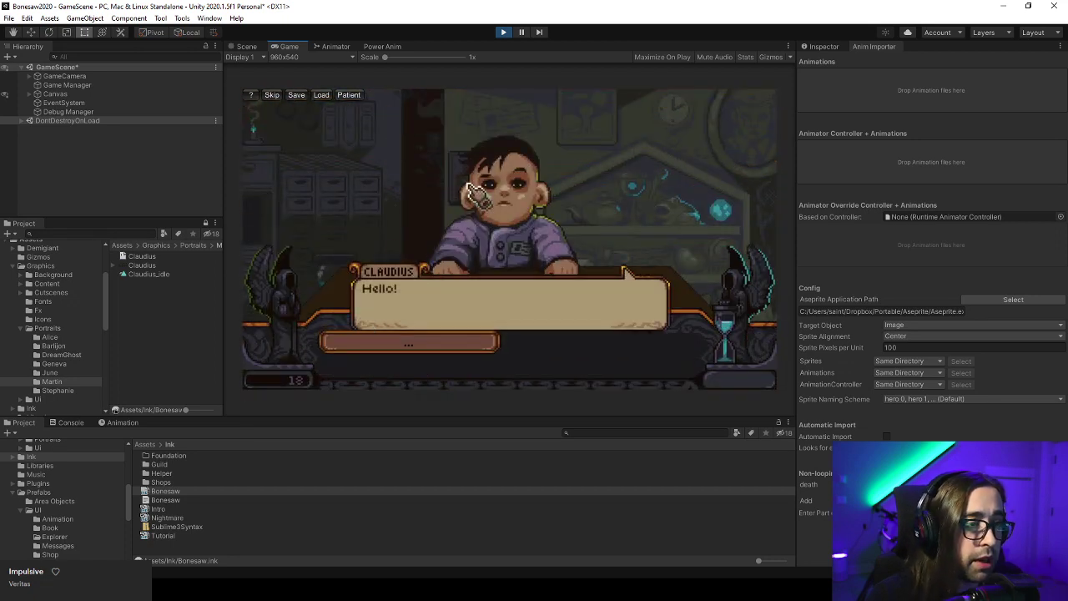
# Advance Claudius's dialogue to open his shop, return to Claudius.ase in Aseprite and touch up the shading between the bandaged cheek and ear.
pyautogui.click(482, 345)
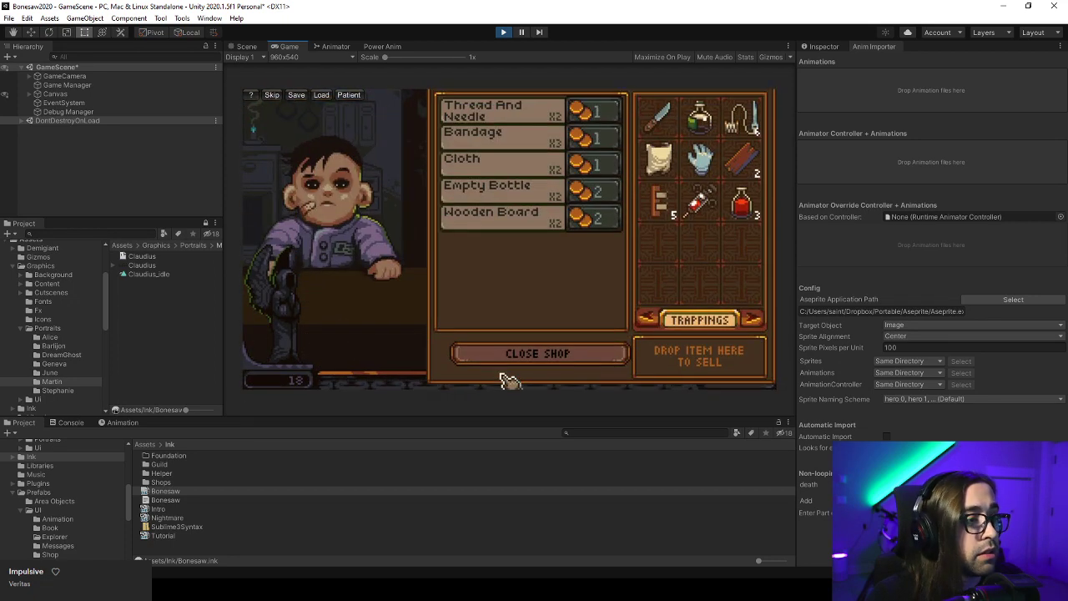
pyautogui.hotkey('alt', 'Tab')
pyautogui.moveTo(451, 312); pyautogui.dragTo(442, 220)
pyautogui.press('alt')
pyautogui.click(487, 227)
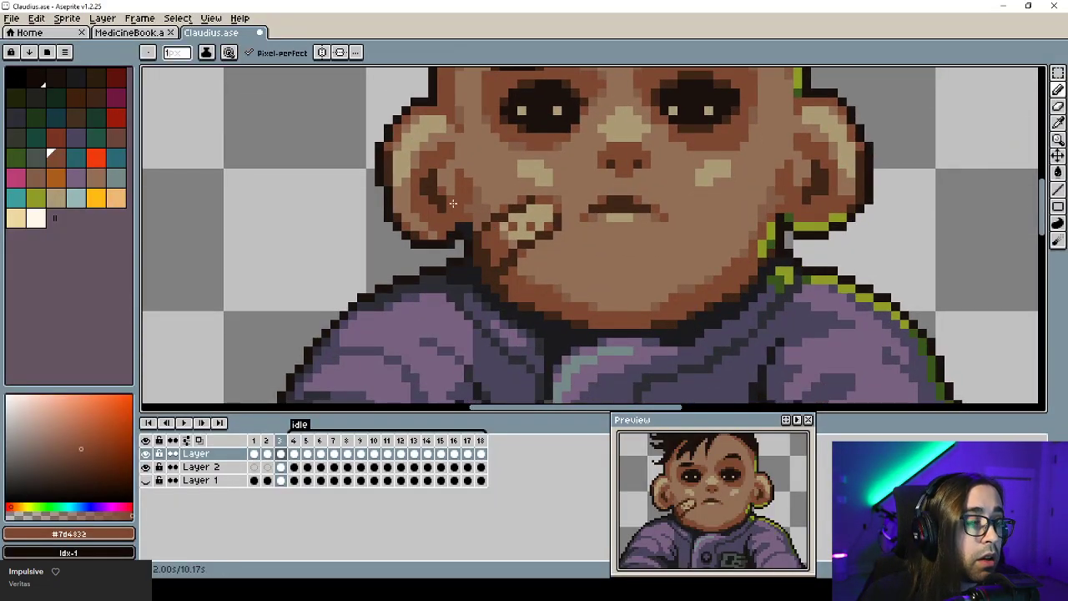
pyautogui.press('alt')
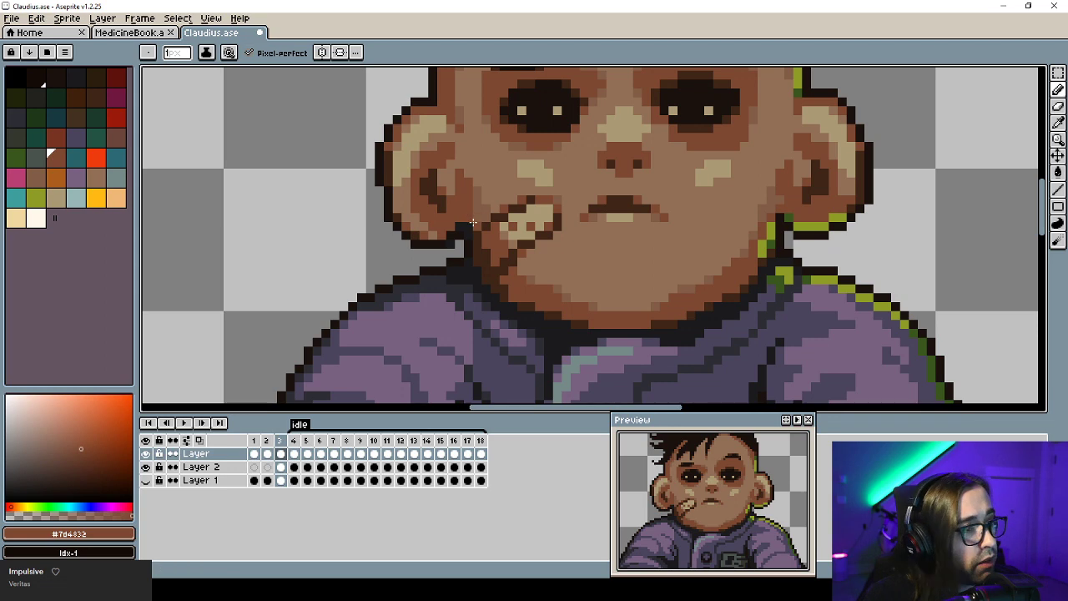
pyautogui.keyDown('alt'); pyautogui.click(468, 217); pyautogui.keyUp('alt')
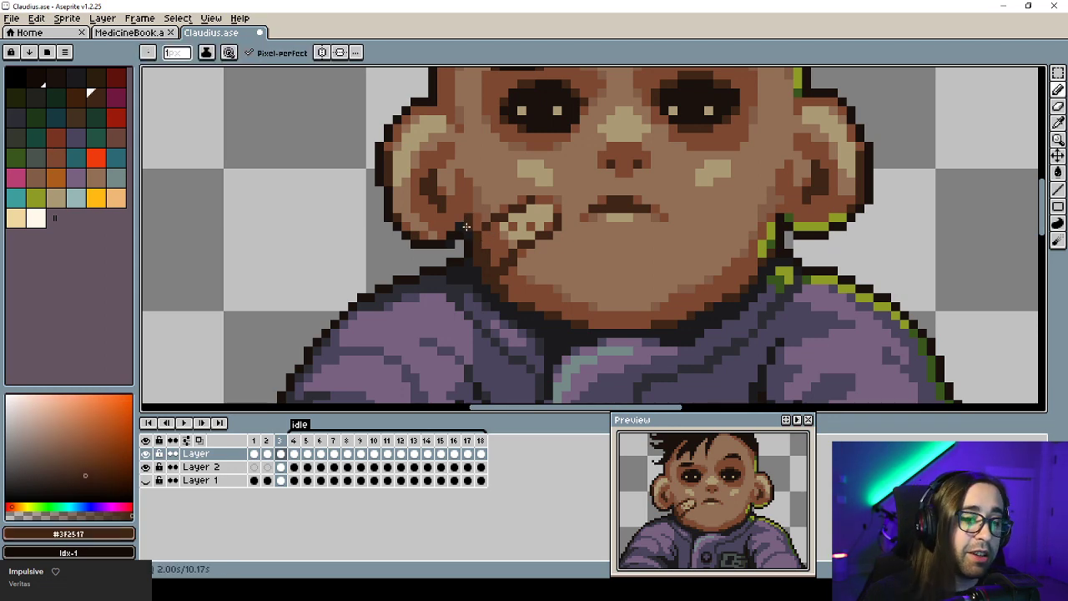
# Blend the edge between the face and the ear on the bandaged side, using the sampled mid-brown #825c46.
pyautogui.moveTo(480, 196); pyautogui.dragTo(436, 286)
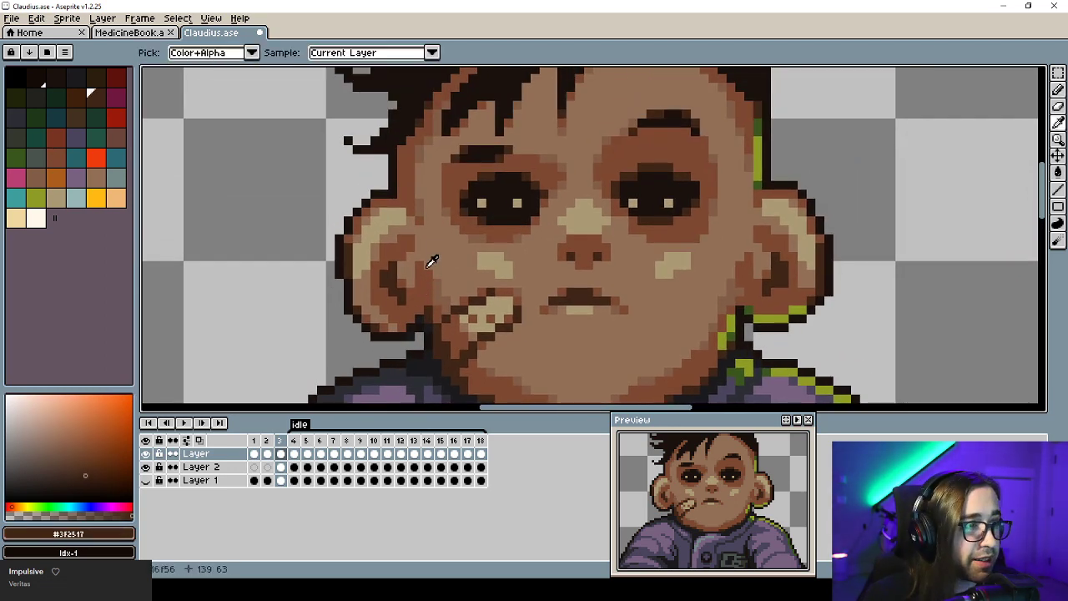
pyautogui.keyDown('alt'); pyautogui.click(429, 260); pyautogui.keyUp('alt')
pyautogui.keyDown('alt'); pyautogui.click(428, 252); pyautogui.keyUp('alt')
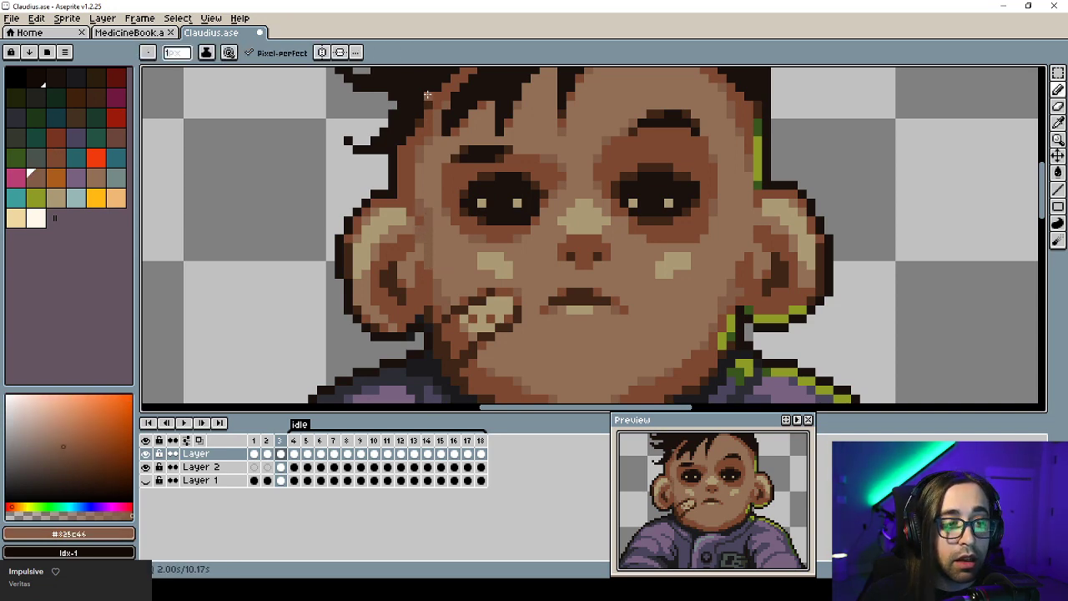
# Compare the face being edited in Aseprite with Claudius's portrait in the running Unity game.
pyautogui.hotkey('alt', 'Tab')
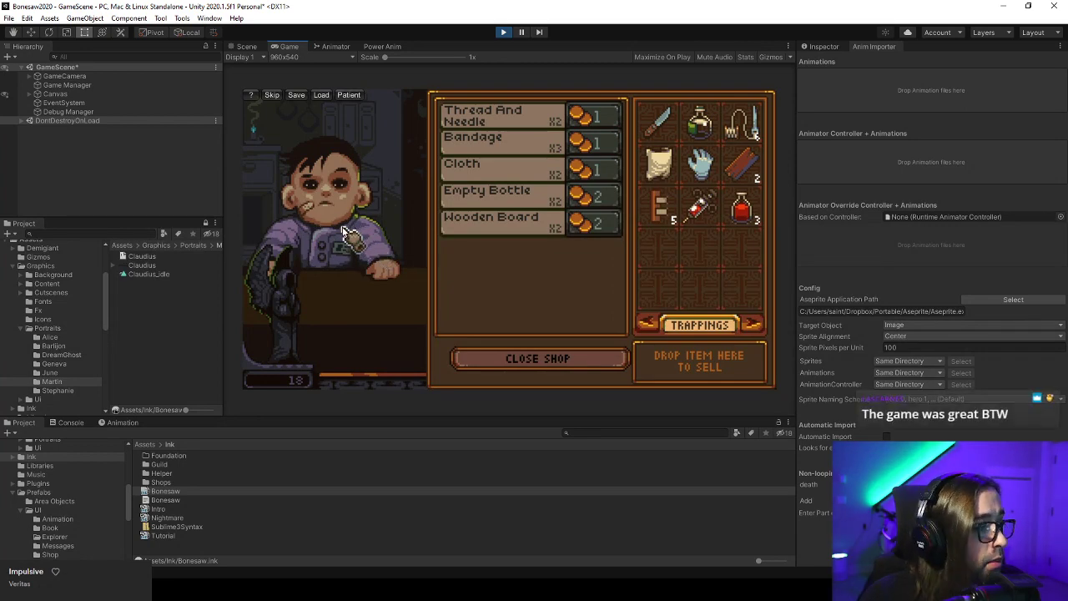
pyautogui.hotkey('alt', 'Tab')
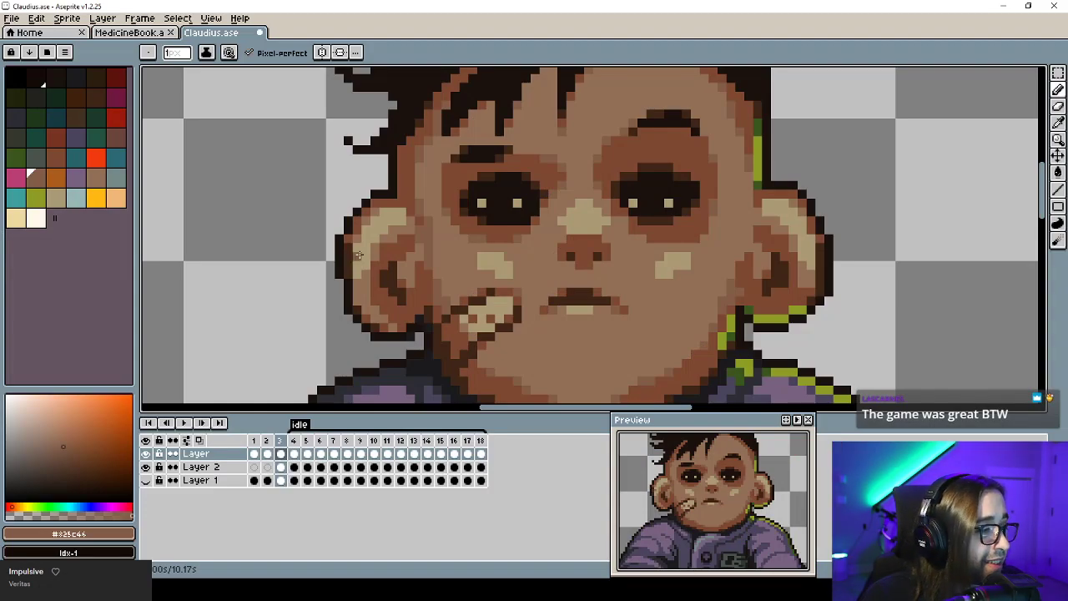
pyautogui.hotkey('alt', 'Tab')
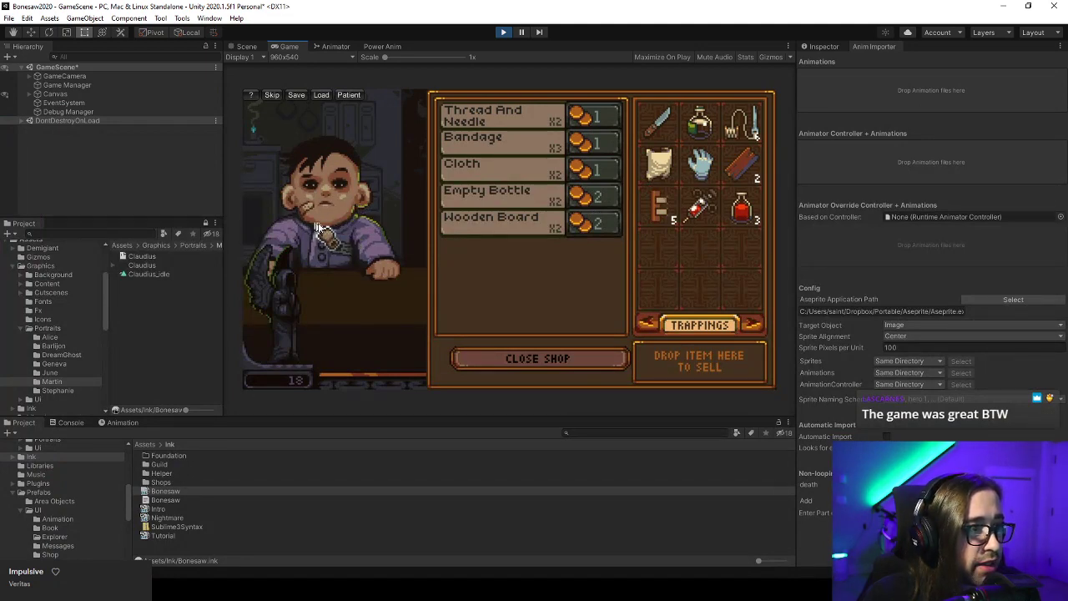
pyautogui.hotkey('alt', 'Tab')
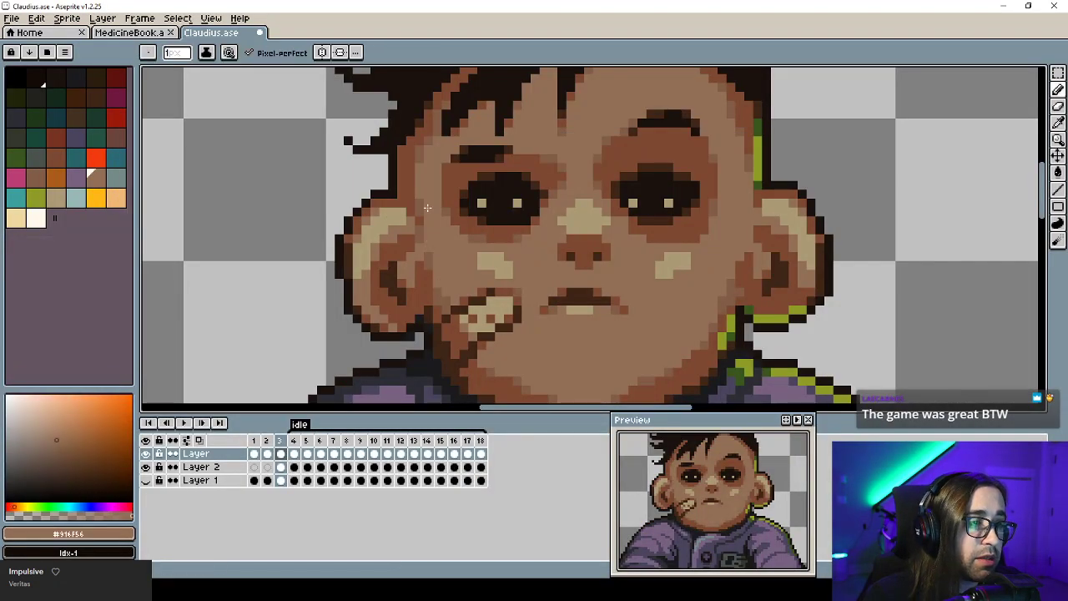
pyautogui.hotkey('alt', 'Tab')
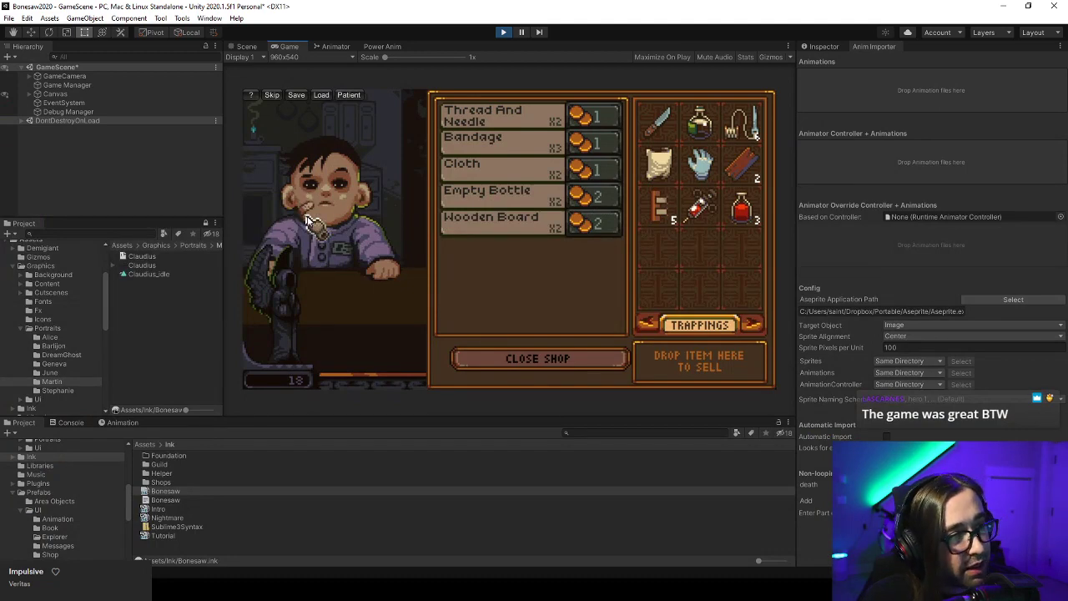
pyautogui.hotkey('alt', 'Tab')
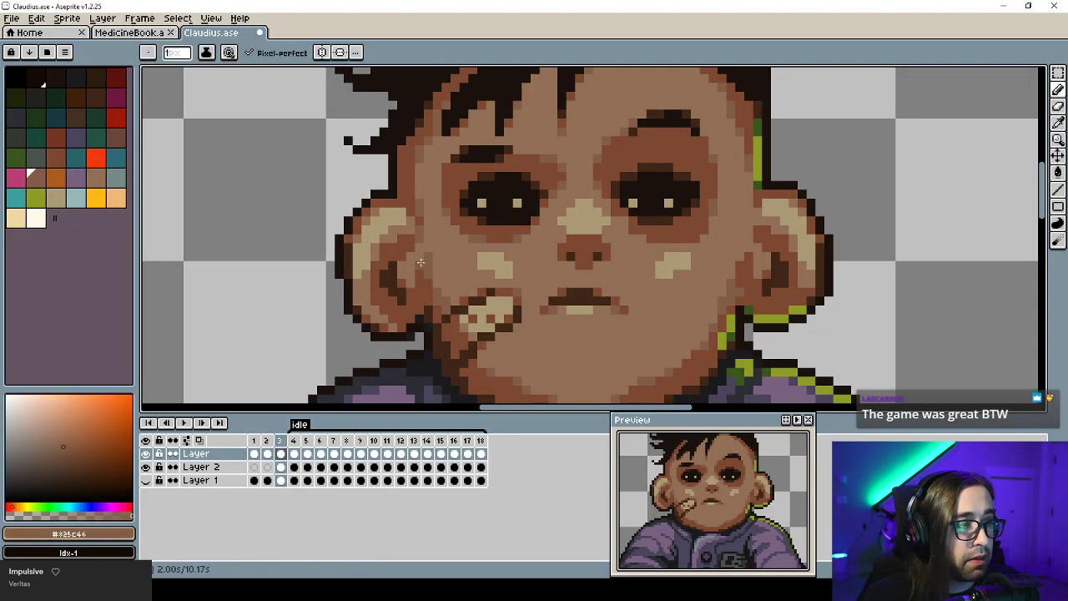
# Soften the shading along the chin on frame 3, sampling #7d4832 and the mid-brown #825c46.
pyautogui.moveTo(443, 281); pyautogui.dragTo(436, 153)
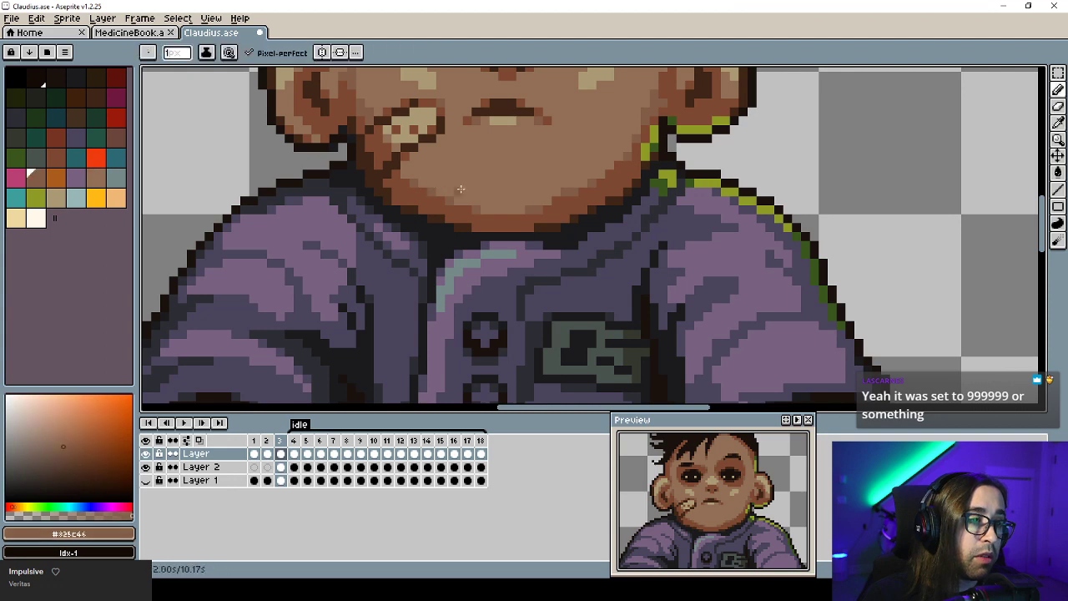
pyautogui.keyDown('alt'); pyautogui.click(544, 210); pyautogui.keyUp('alt')
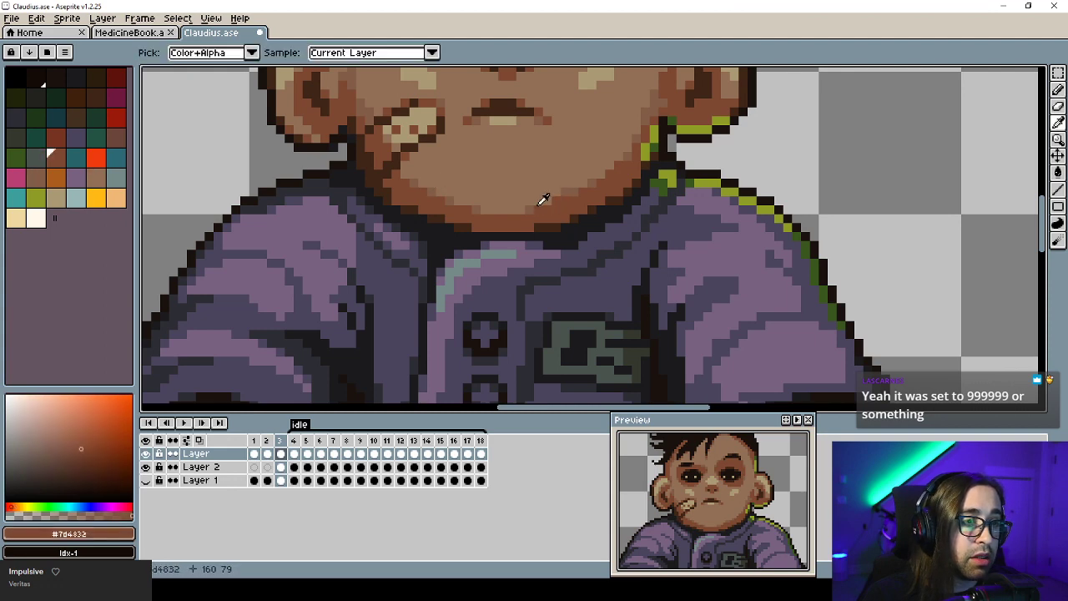
pyautogui.keyDown('alt'); pyautogui.click(537, 208); pyautogui.keyUp('alt')
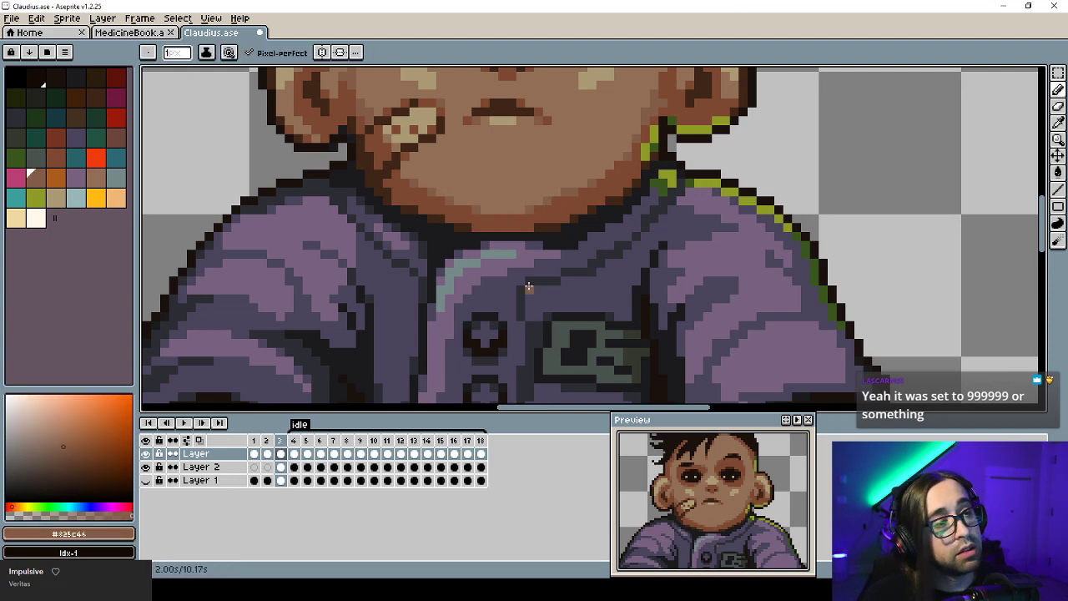
pyautogui.scroll(-3, 544, 244)
pyautogui.scroll(2, 555, 222)
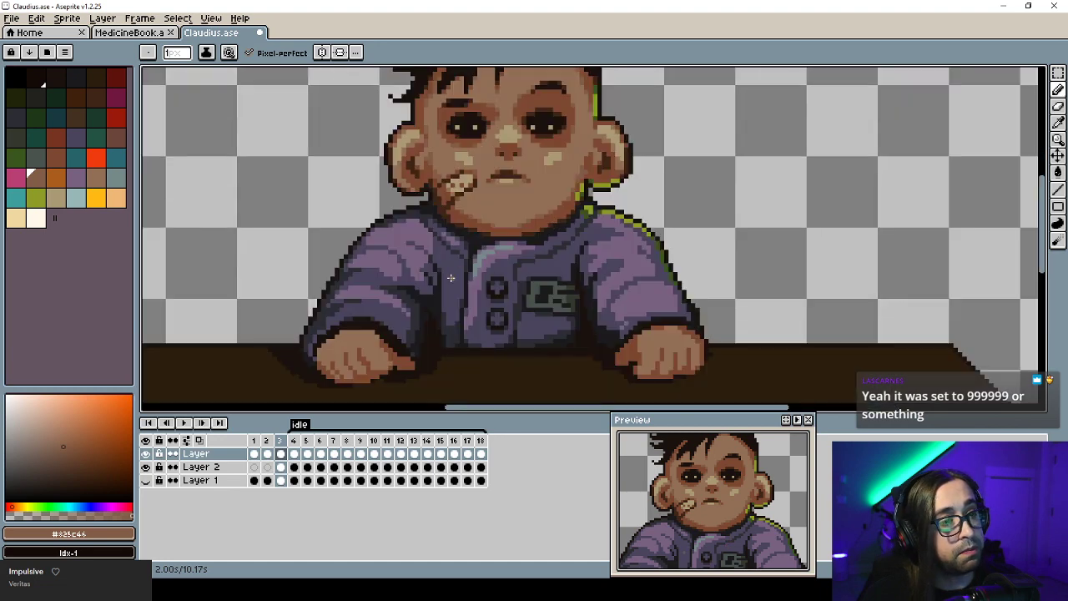
# Reshape the outer finger of the hand below the bandaged cheek, using skin tone #916f56 with #7d4832 for its lower edge.
pyautogui.moveTo(364, 372); pyautogui.dragTo(440, 274)
pyautogui.scroll(3, 409, 308)
pyautogui.keyDown('alt'); pyautogui.click(363, 249); pyautogui.keyUp('alt')
pyautogui.click(337, 266)
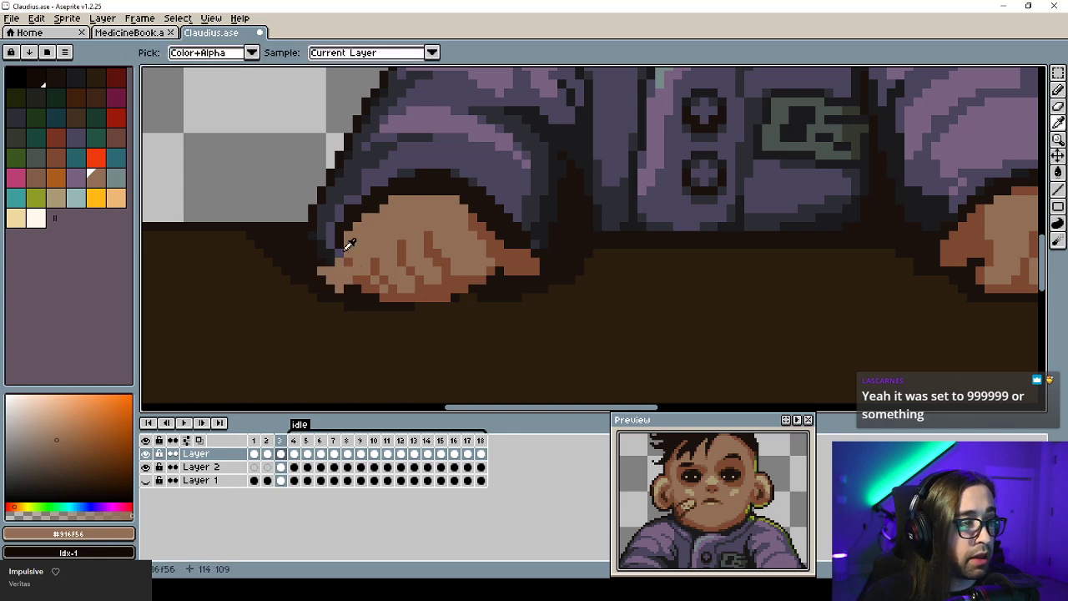
pyautogui.keyDown('alt'); pyautogui.click(337, 273); pyautogui.keyUp('alt')
pyautogui.moveTo(323, 280)
pyautogui.mouseDown()
pyautogui.moveTo(327, 292)
pyautogui.moveTo(357, 290)
pyautogui.mouseUp()
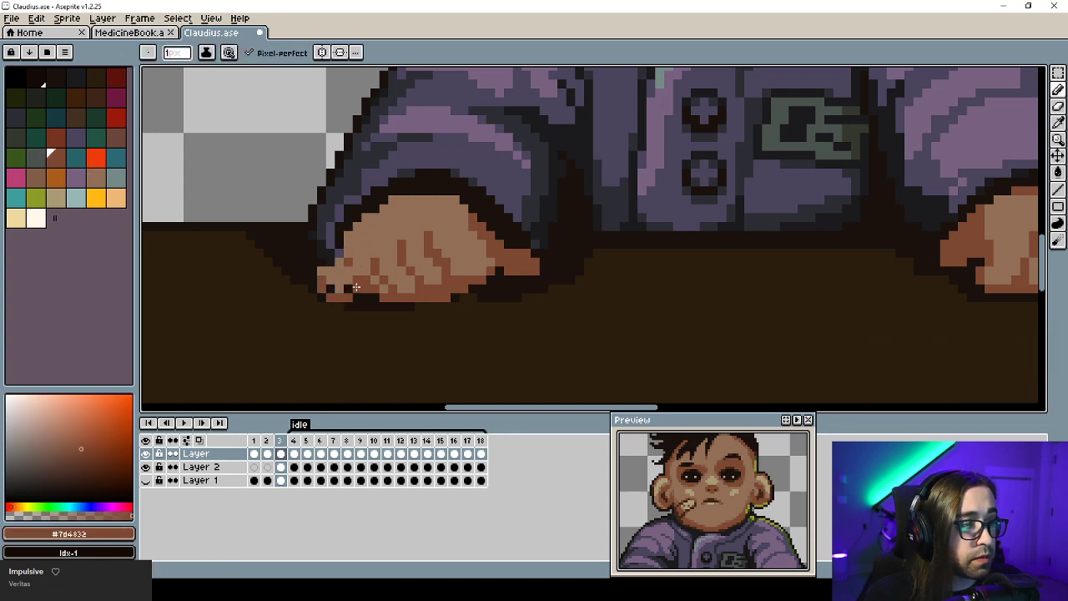
pyautogui.keyDown('alt'); pyautogui.click(342, 282); pyautogui.keyUp('alt')
pyautogui.click(343, 286)
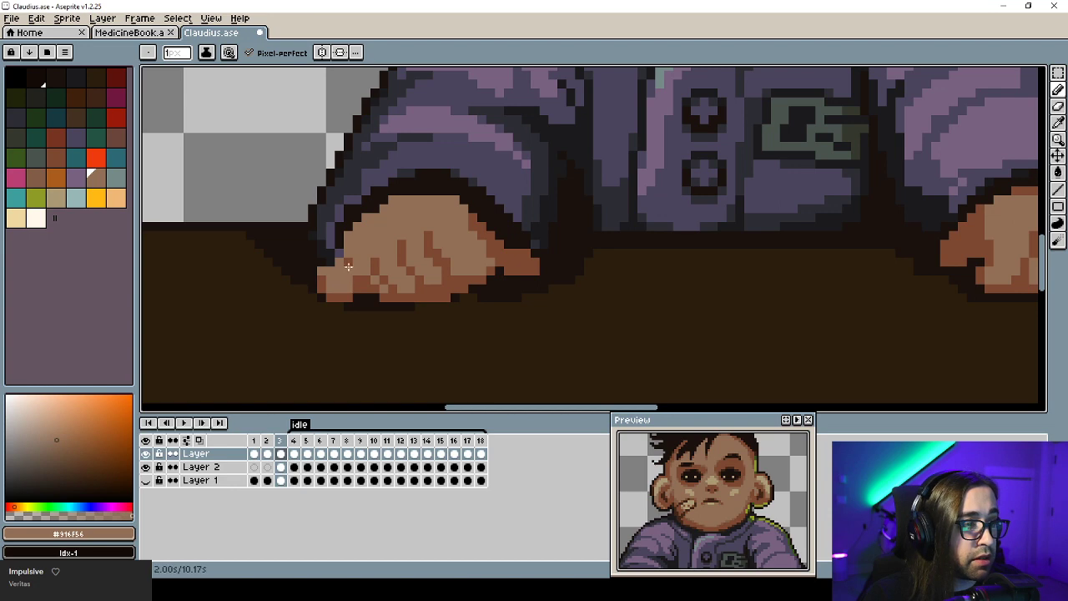
# Trim the outer finger's upper corner with the transparent mask colour and shade the hand's outer edge in #7d4832.
pyautogui.keyDown('alt'); pyautogui.click(325, 257); pyautogui.keyUp('alt')
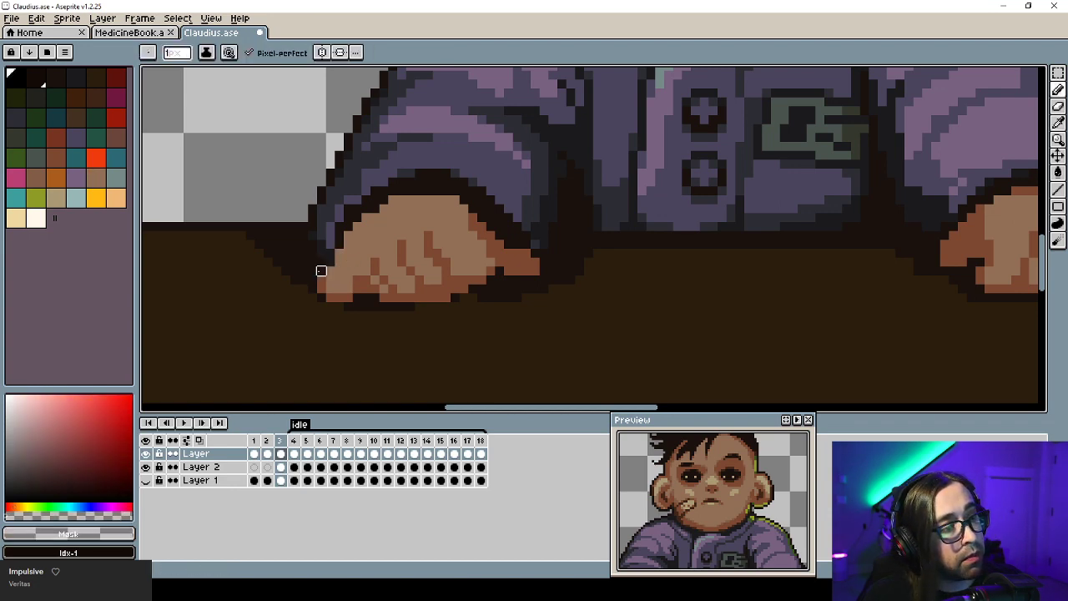
pyautogui.keyDown('alt'); pyautogui.click(322, 279); pyautogui.keyUp('alt')
pyautogui.click(333, 262)
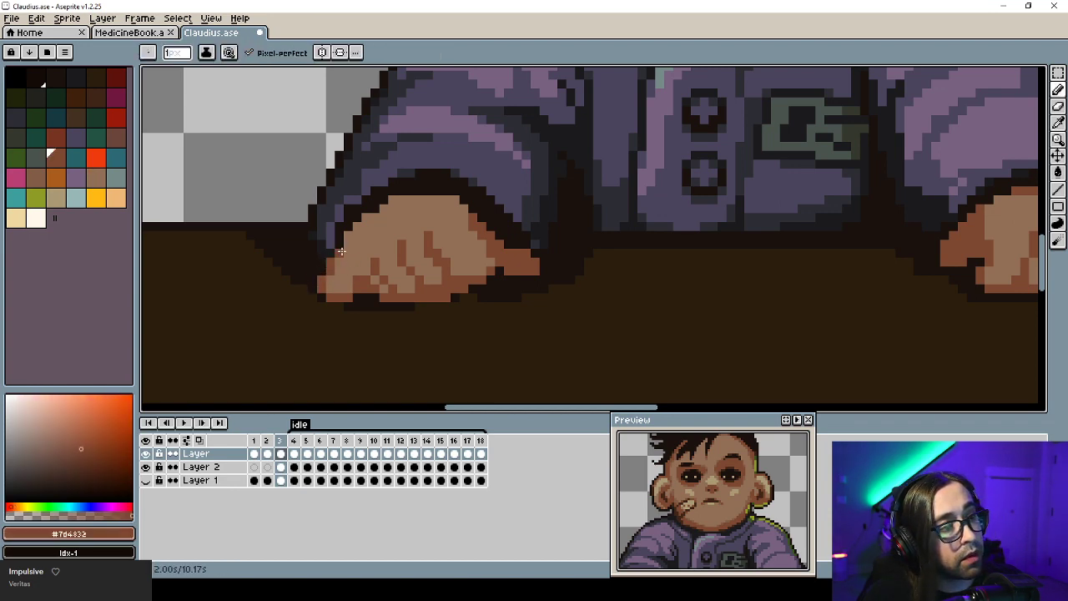
pyautogui.keyDown('alt'); pyautogui.click(351, 264); pyautogui.keyUp('alt')
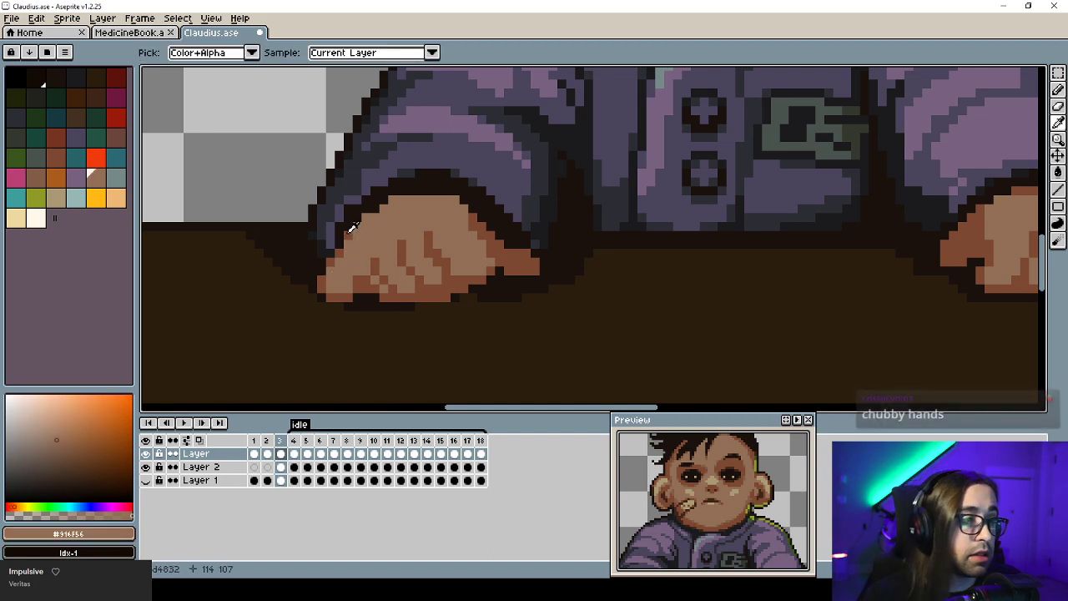
pyautogui.keyDown('alt'); pyautogui.click(349, 235); pyautogui.keyUp('alt')
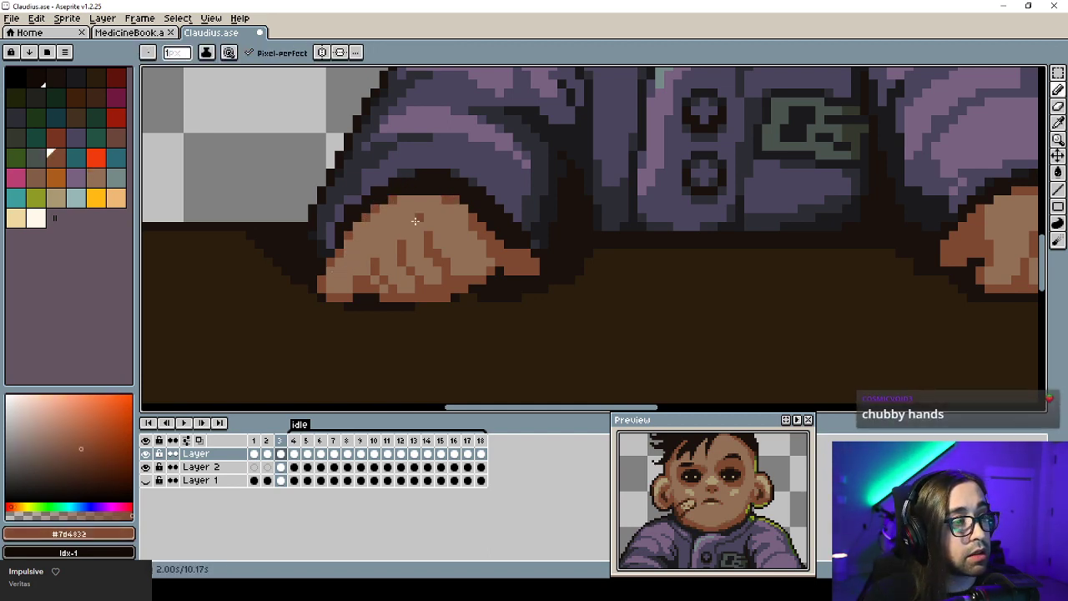
# Undo the last stroke and paint over the old finger creases and lower edge with skin tone #916f56.
pyautogui.keyDown('alt'); pyautogui.click(388, 280); pyautogui.keyUp('alt')
pyautogui.hotkey('ctrl', 'z')
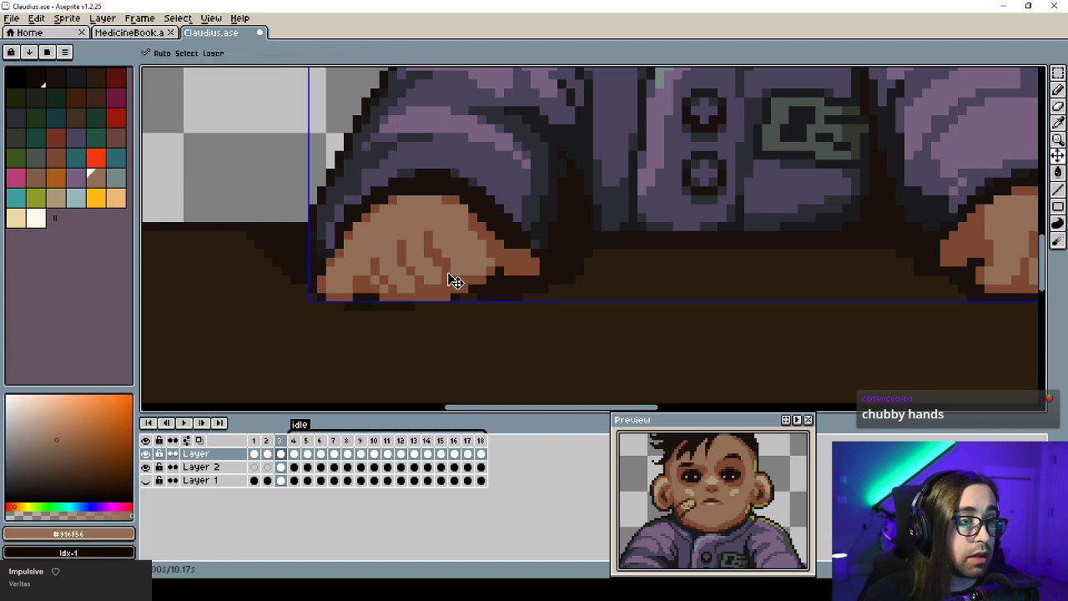
pyautogui.click(375, 262)
pyautogui.moveTo(384, 298); pyautogui.dragTo(403, 298)
pyautogui.click(419, 280)
pyautogui.moveTo(428, 253); pyautogui.dragTo(428, 244)
pyautogui.click(410, 270)
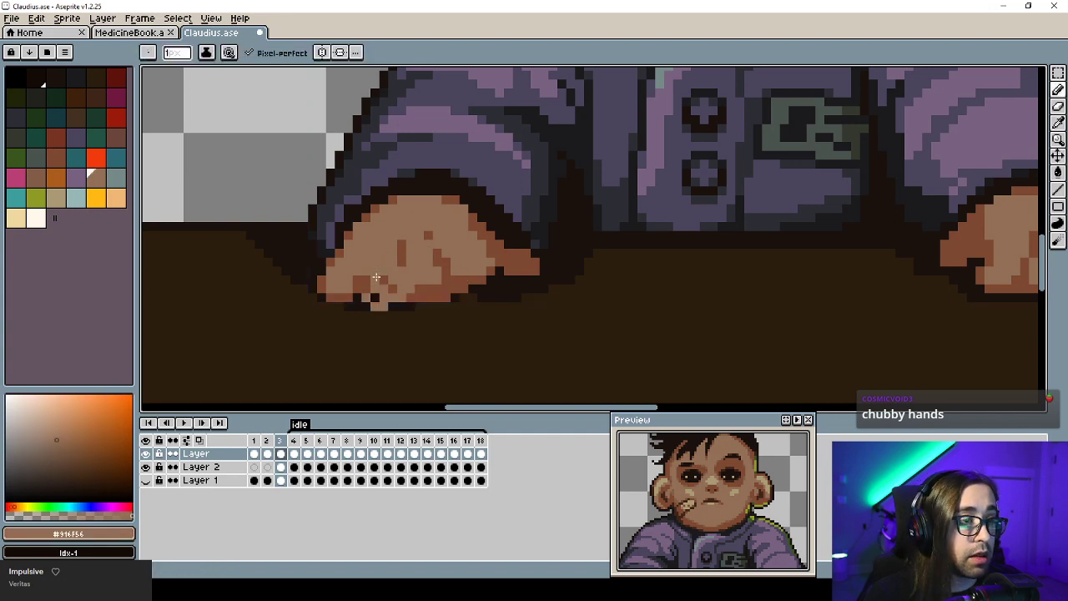
# Redraw the creases between the fingers in #7d4832, clean them up with #916f56, and bring the hand into the preview.
pyautogui.keyDown('alt'); pyautogui.click(365, 280); pyautogui.keyUp('alt')
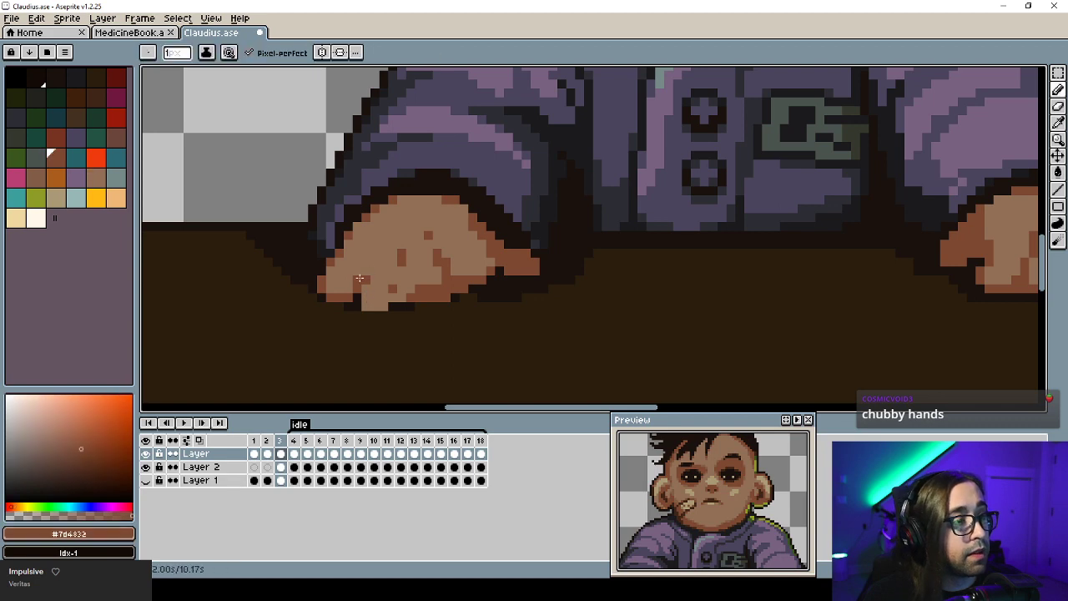
pyautogui.click(366, 271)
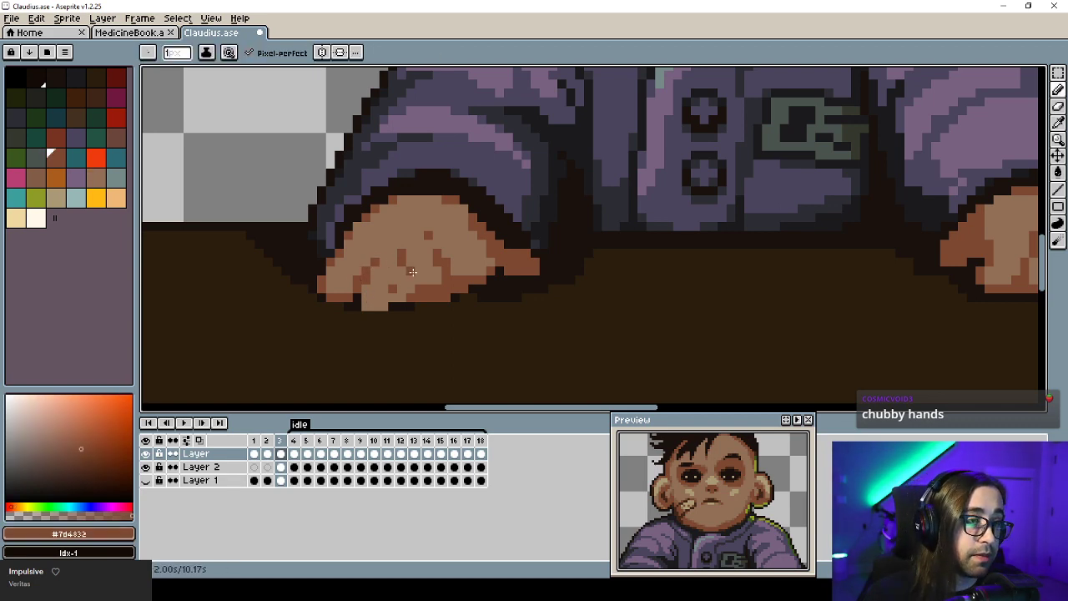
pyautogui.moveTo(663, 563); pyautogui.dragTo(719, 504)
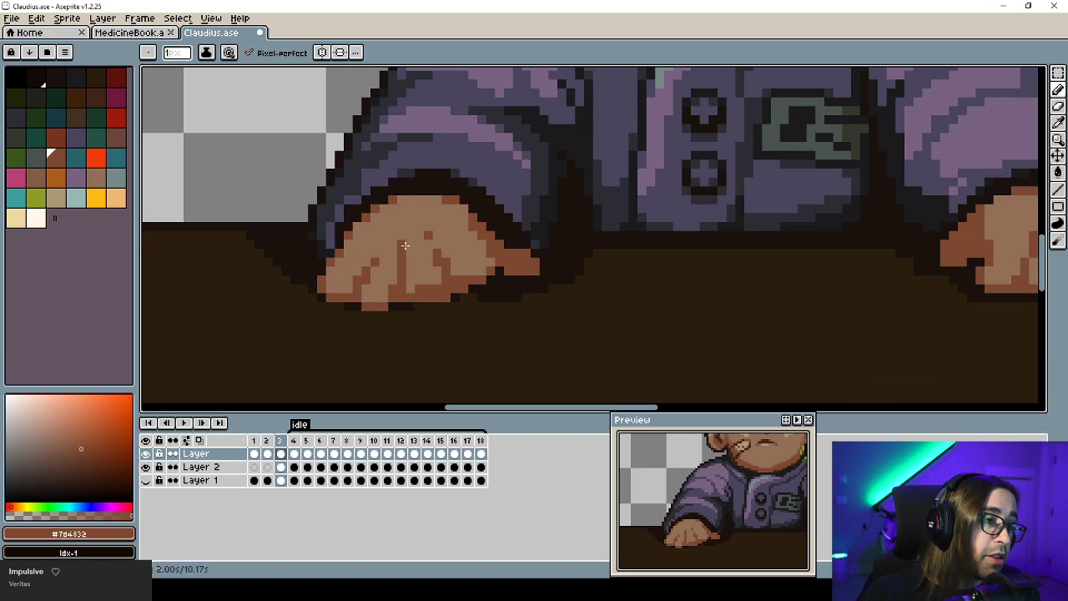
pyautogui.keyDown('alt'); pyautogui.click(399, 262); pyautogui.keyUp('alt')
pyautogui.keyDown('alt'); pyautogui.click(407, 258); pyautogui.keyUp('alt')
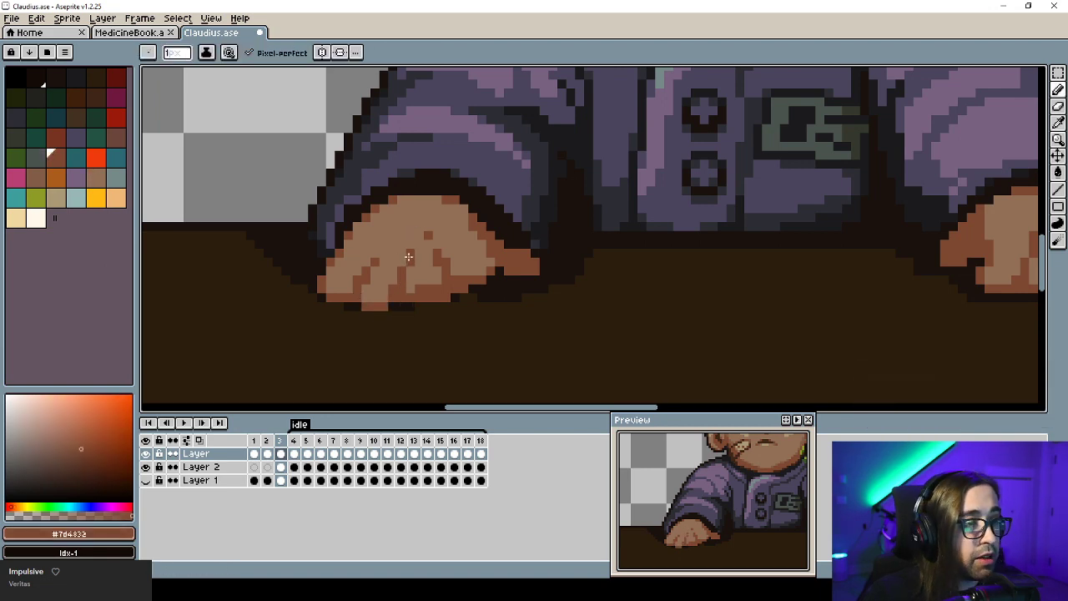
pyautogui.keyDown('alt'); pyautogui.click(410, 248); pyautogui.keyUp('alt')
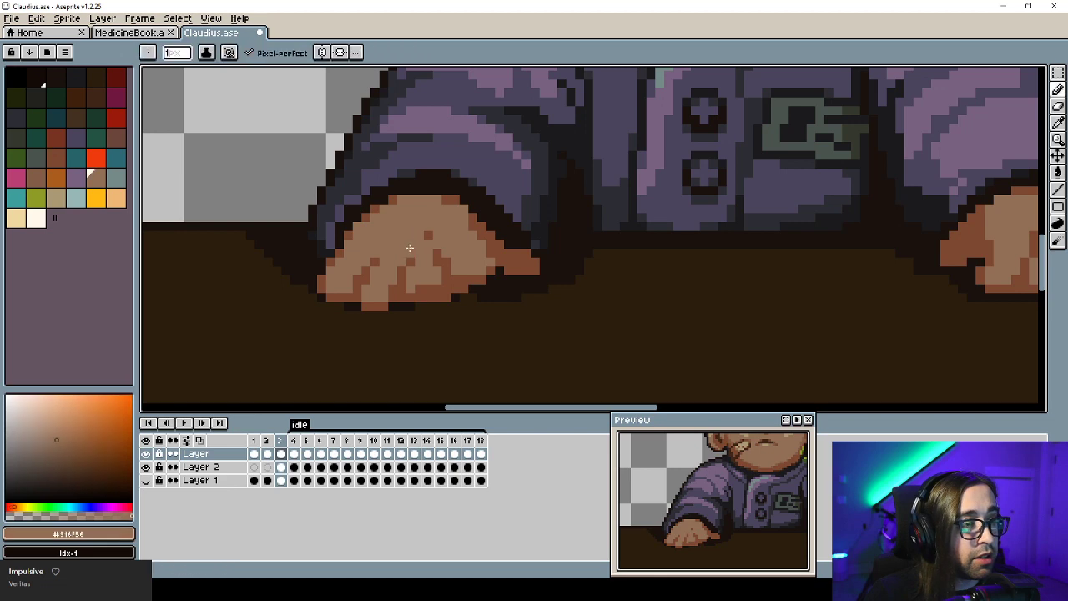
# Lengthen the middle finger and cut a gap beside it with the transparent mask colour, edging the gap in #7d4832.
pyautogui.keyDown('alt'); pyautogui.click(405, 306); pyautogui.keyUp('alt')
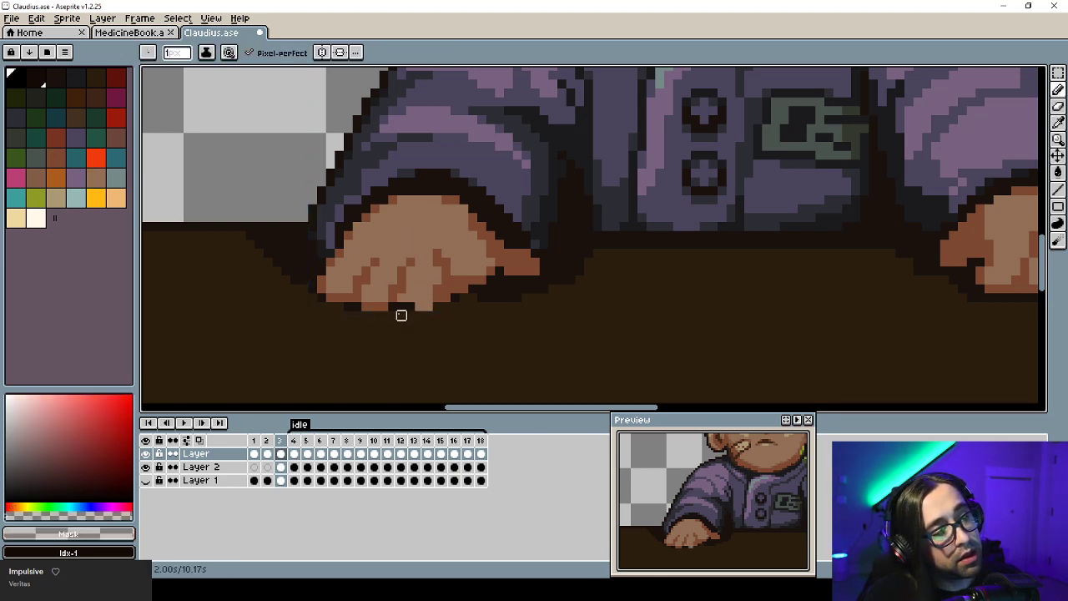
pyautogui.click(401, 289)
pyautogui.keyDown('alt'); pyautogui.click(393, 288); pyautogui.keyUp('alt')
pyautogui.click(392, 297)
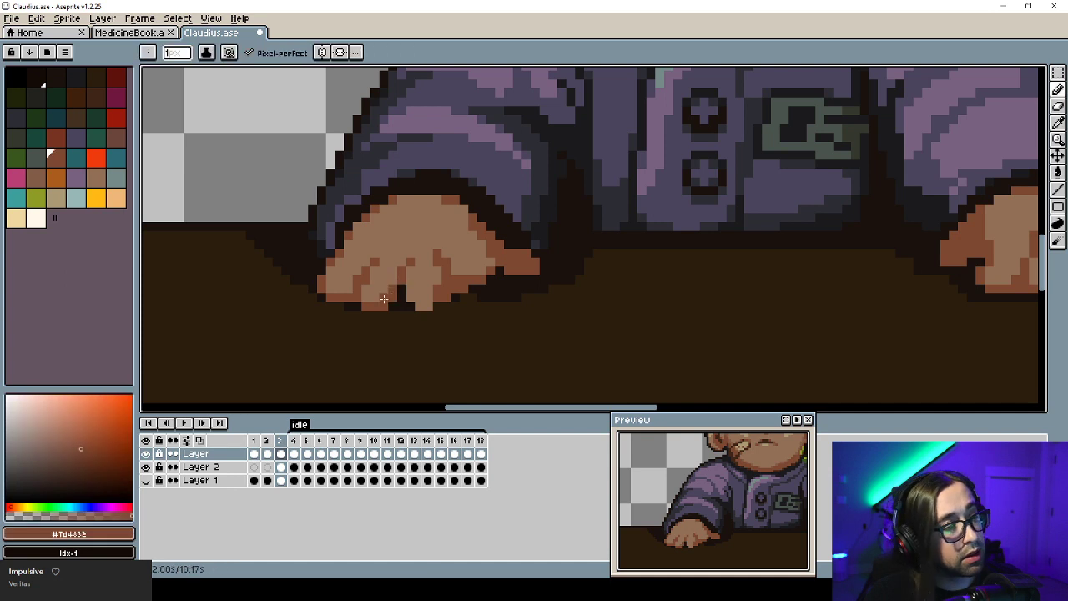
# Clean up the fingertip outlines with the transparent mask colour and shade the middle finger's side and tip in #7d4832.
pyautogui.keyDown('alt'); pyautogui.click(360, 307); pyautogui.keyUp('alt')
pyautogui.keyDown('alt'); pyautogui.click(366, 315); pyautogui.keyUp('alt')
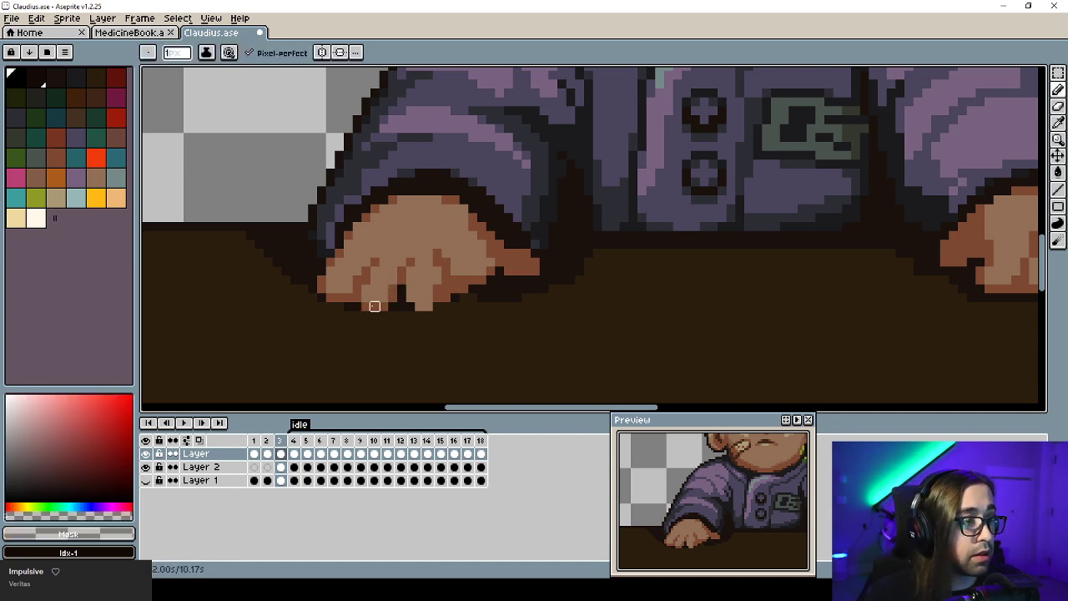
pyautogui.keyDown('alt'); pyautogui.click(407, 280); pyautogui.keyUp('alt')
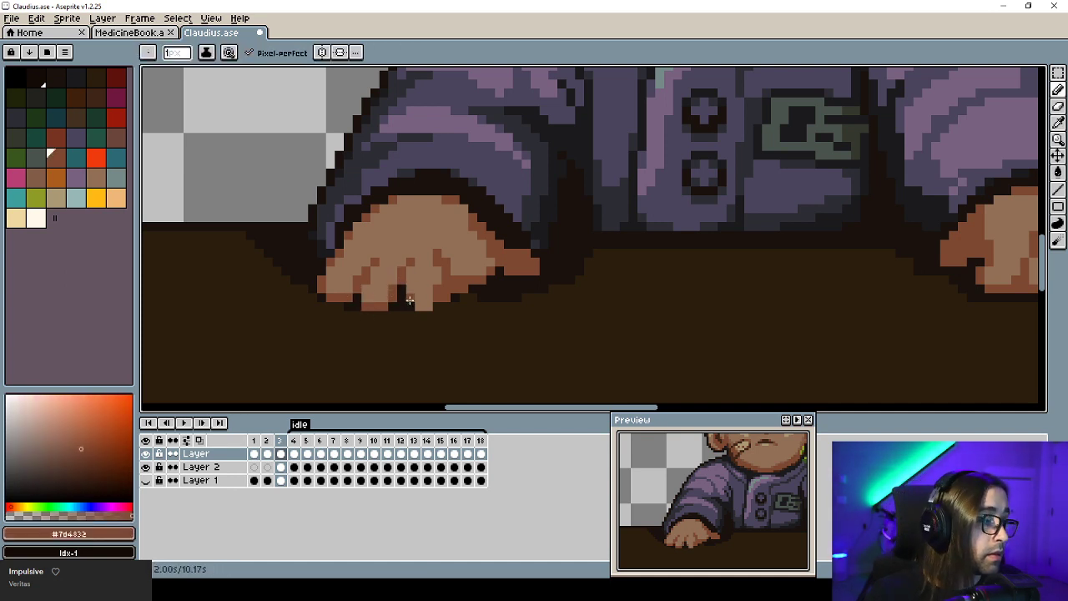
pyautogui.press('ctrl')
pyautogui.click(411, 289)
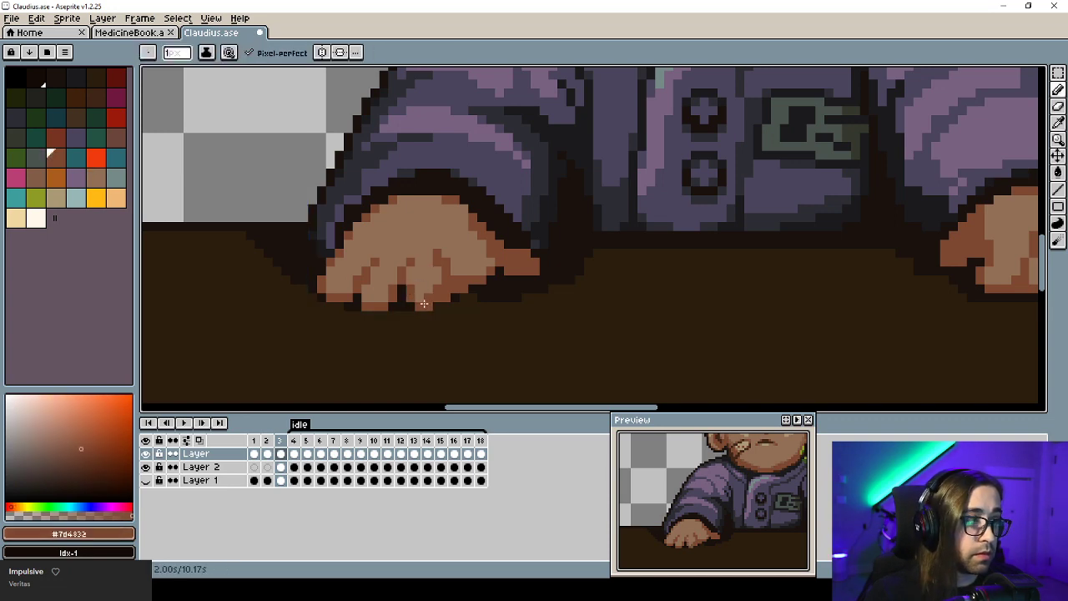
# Extend the left-hand picture hand's middle fingertip in #7d4832 and fill the inside of the finger with #916f56.
pyautogui.keyDown('alt'); pyautogui.click(433, 297); pyautogui.keyUp('alt')
pyautogui.keyDown('alt'); pyautogui.click(414, 298); pyautogui.keyUp('alt')
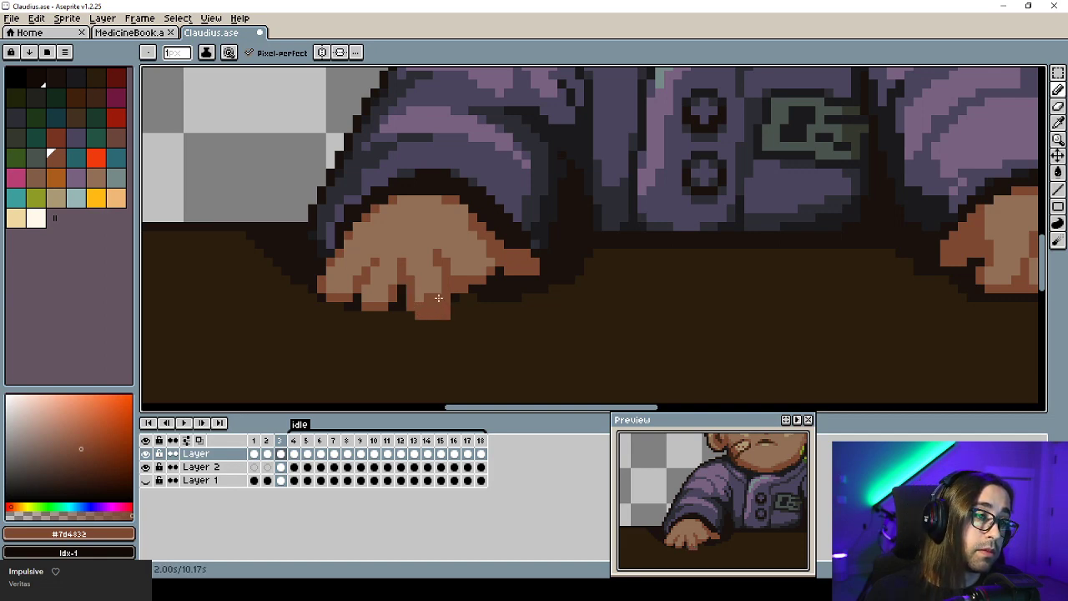
pyautogui.keyDown('alt'); pyautogui.click(438, 298); pyautogui.keyUp('alt')
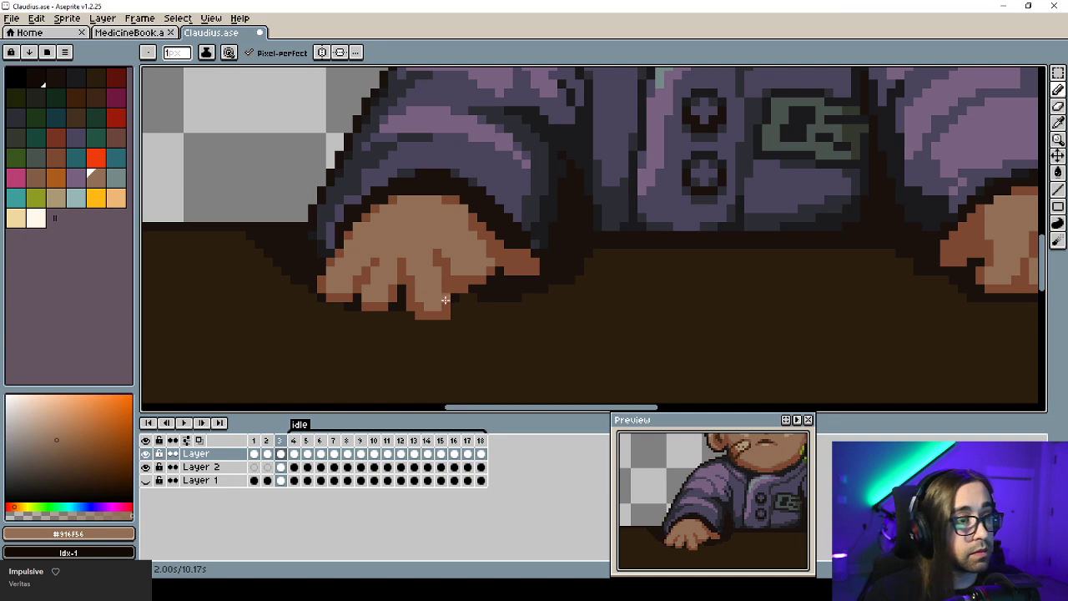
# Draw and fill the finger beside the thumb in #916f56, and edge its tip in #7d4832.
pyautogui.moveTo(472, 290)
pyautogui.mouseDown()
pyautogui.moveTo(490, 315)
pyautogui.moveTo(474, 288)
pyautogui.mouseUp()
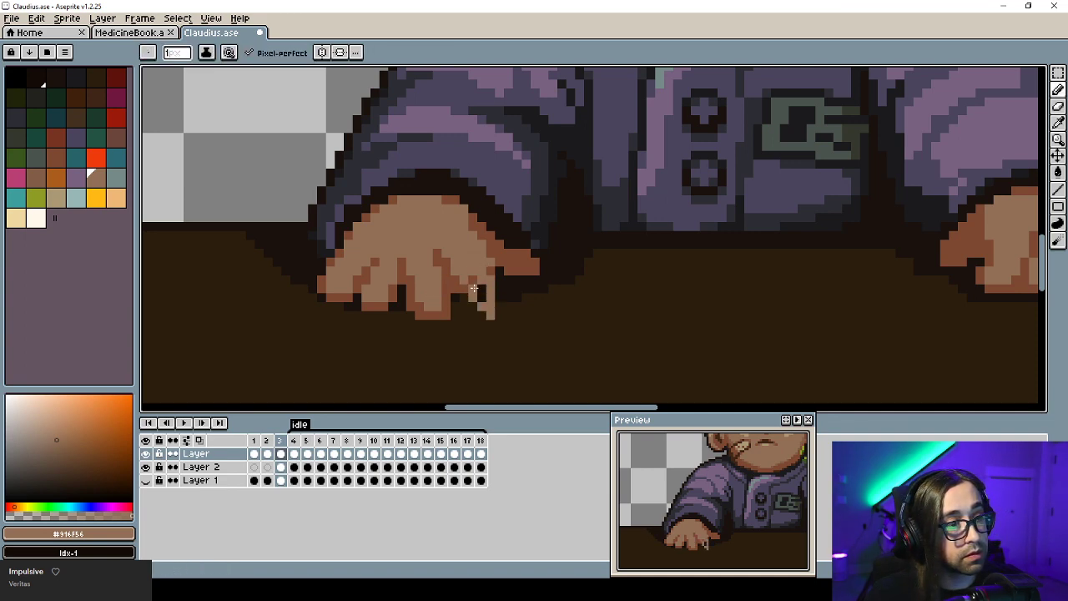
pyautogui.click(482, 289)
pyautogui.click(481, 297)
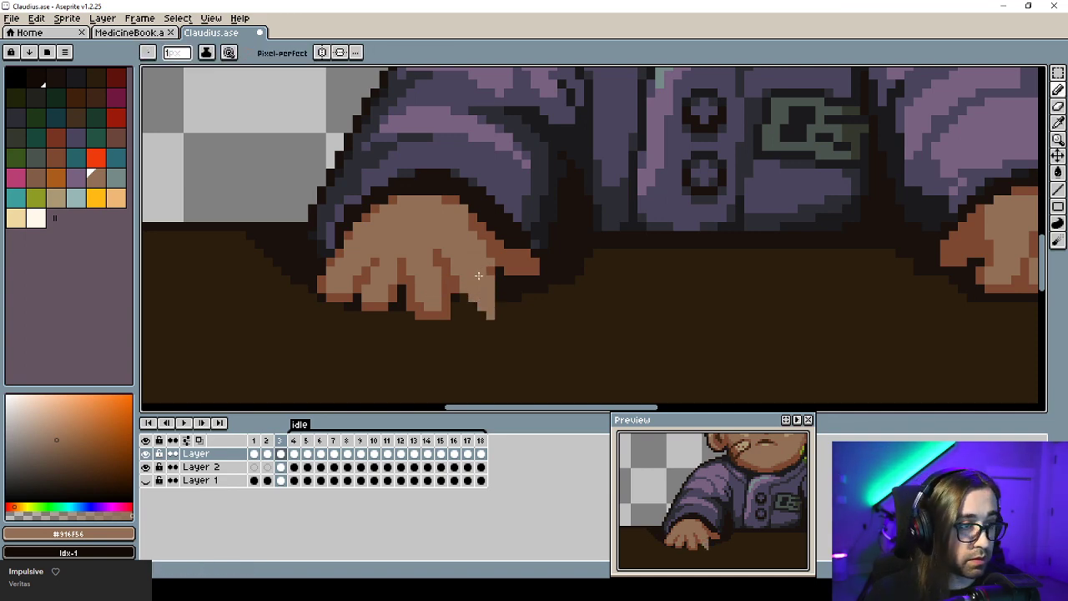
pyautogui.keyDown('alt'); pyautogui.click(495, 257); pyautogui.keyUp('alt')
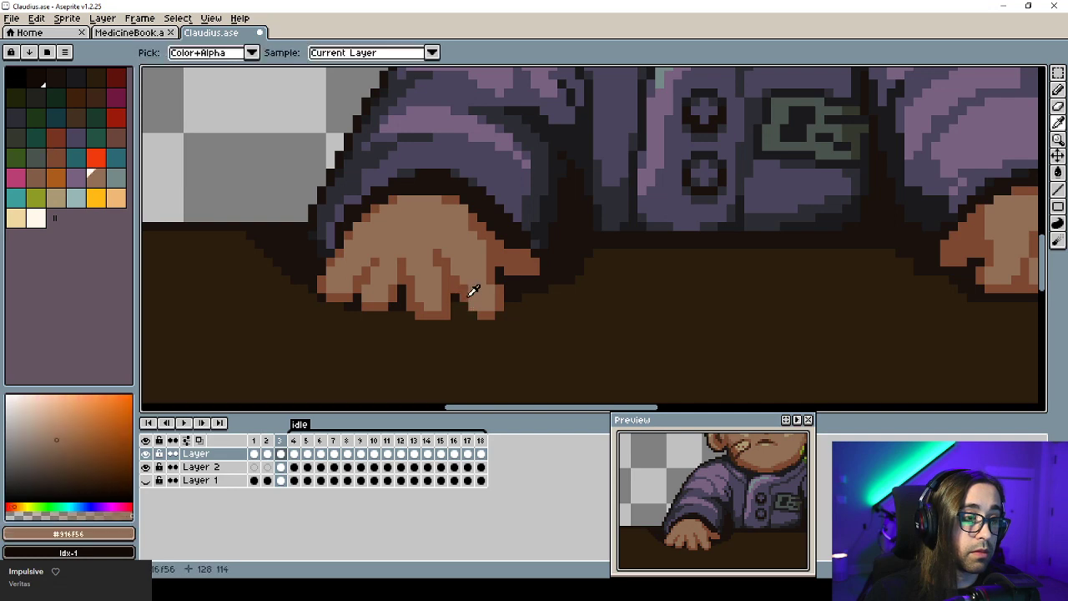
pyautogui.click(472, 314)
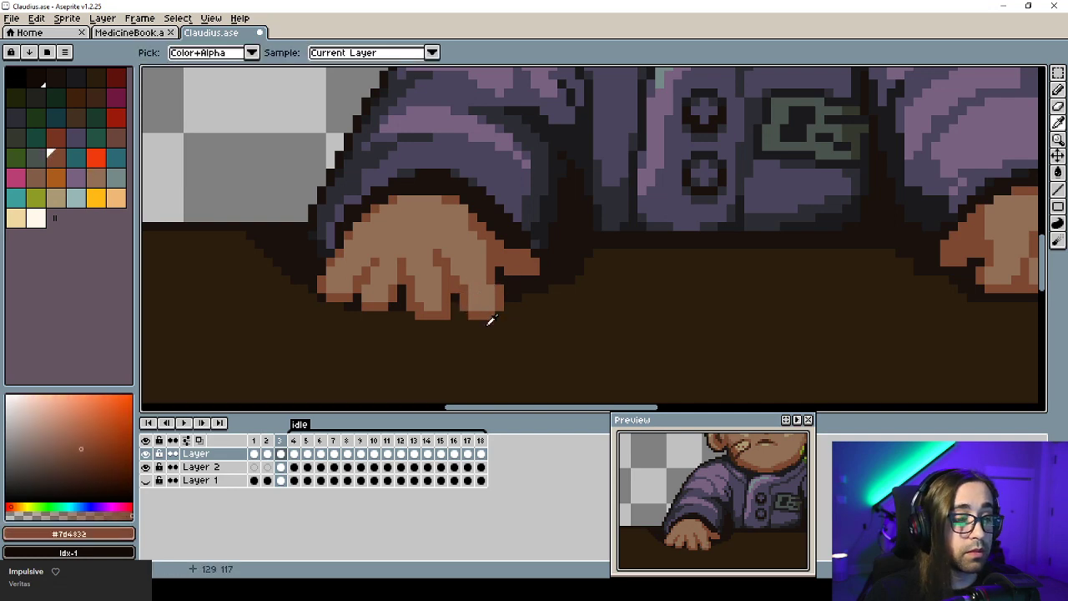
# Trim the index fingertip with the transparent mask colour and reshade the tip and the thumb side of the hand in #7d4832.
pyautogui.keyDown('alt'); pyautogui.click(490, 300); pyautogui.keyUp('alt')
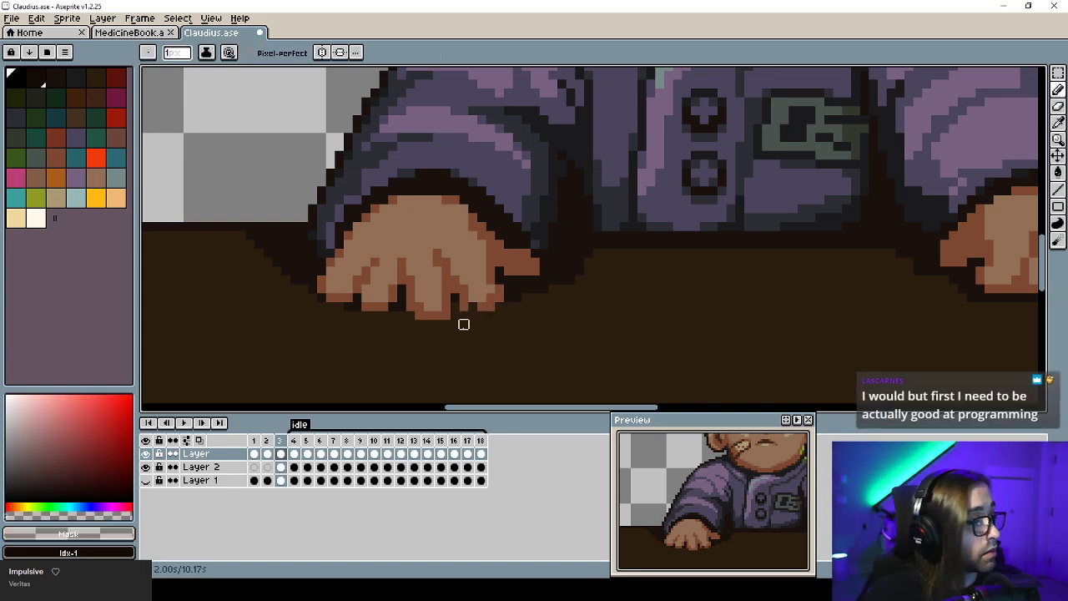
pyautogui.moveTo(443, 293); pyautogui.dragTo(387, 326)
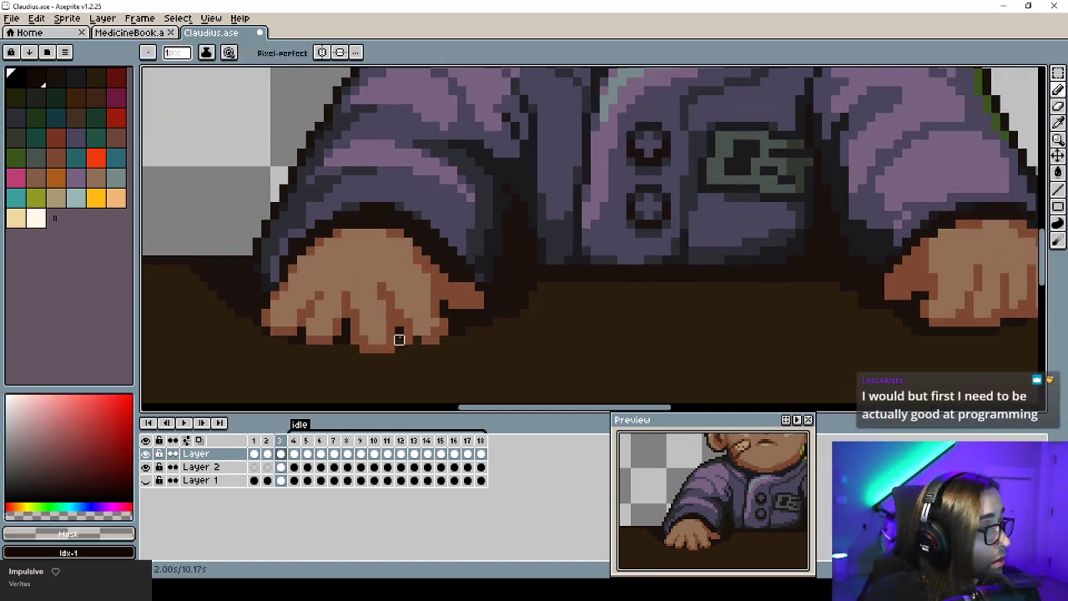
pyautogui.keyDown('alt'); pyautogui.click(409, 320); pyautogui.keyUp('alt')
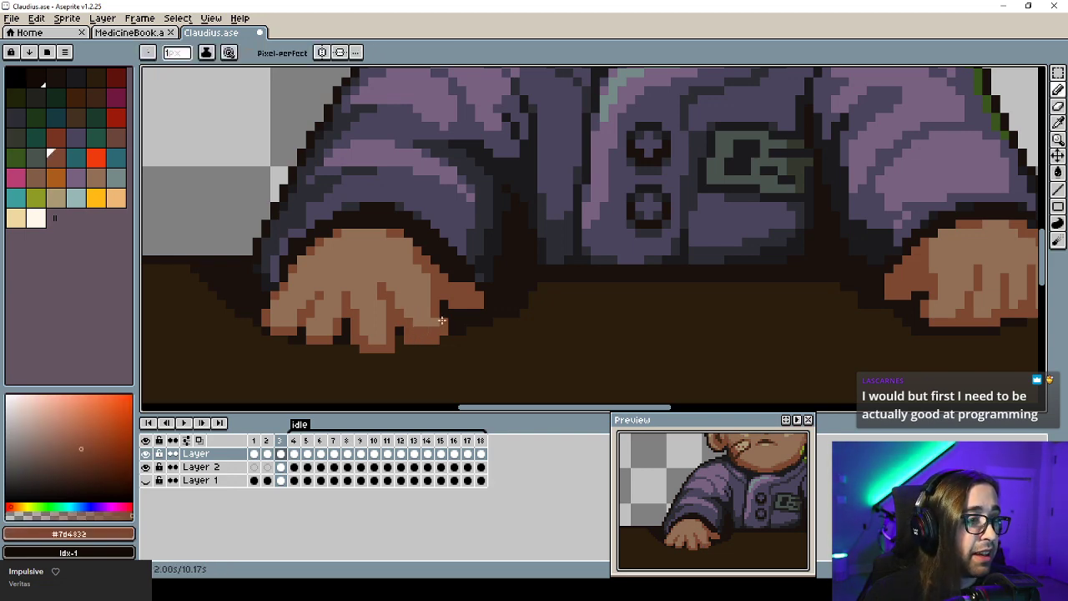
pyautogui.keyDown('alt'); pyautogui.click(431, 312); pyautogui.keyUp('alt')
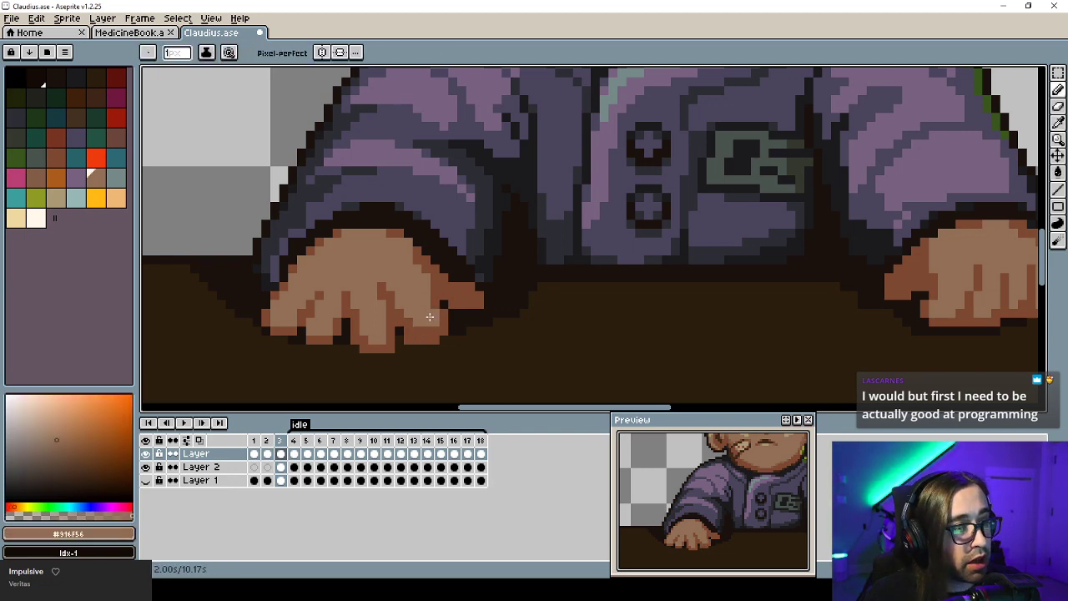
pyautogui.keyDown('alt'); pyautogui.click(449, 280); pyautogui.keyUp('alt')
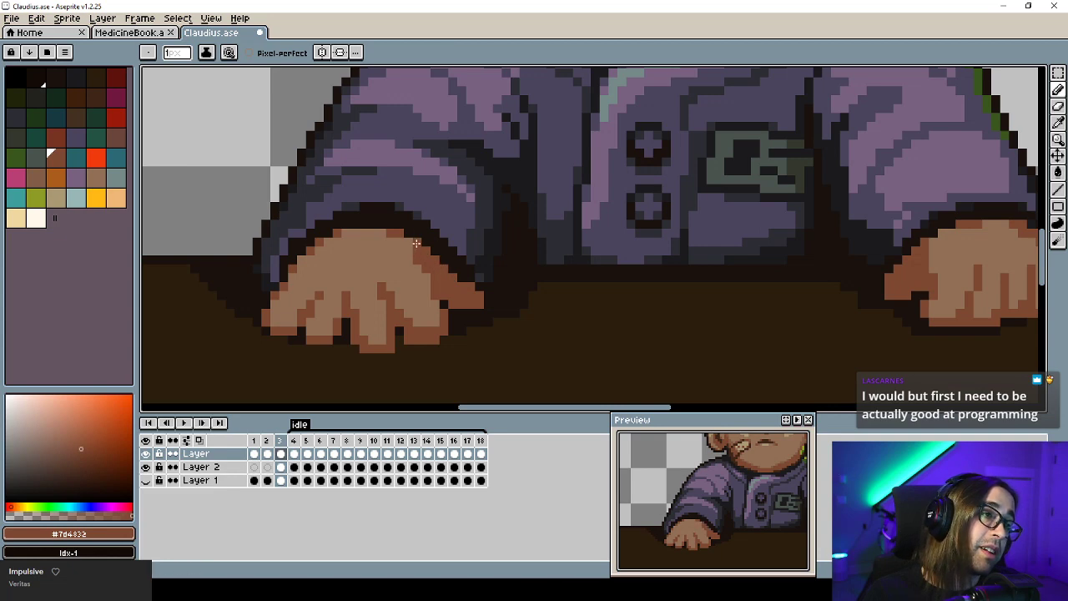
# Cut the gap between index finger and thumb with the mask colour, and lengthen the finger using #7d4832 and #916f56.
pyautogui.keyDown('alt'); pyautogui.click(459, 323); pyautogui.keyUp('alt')
pyautogui.moveTo(444, 313)
pyautogui.mouseDown()
pyautogui.moveTo(445, 334)
pyautogui.moveTo(435, 324)
pyautogui.moveTo(444, 340)
pyautogui.moveTo(444, 322)
pyautogui.mouseUp()
pyautogui.keyDown('alt'); pyautogui.click(445, 280); pyautogui.keyUp('alt')
pyautogui.keyDown('alt'); pyautogui.click(444, 330); pyautogui.keyUp('alt')
pyautogui.keyDown('alt'); pyautogui.click(431, 336); pyautogui.keyUp('alt')
pyautogui.keyDown('alt'); pyautogui.click(425, 313); pyautogui.keyUp('alt')
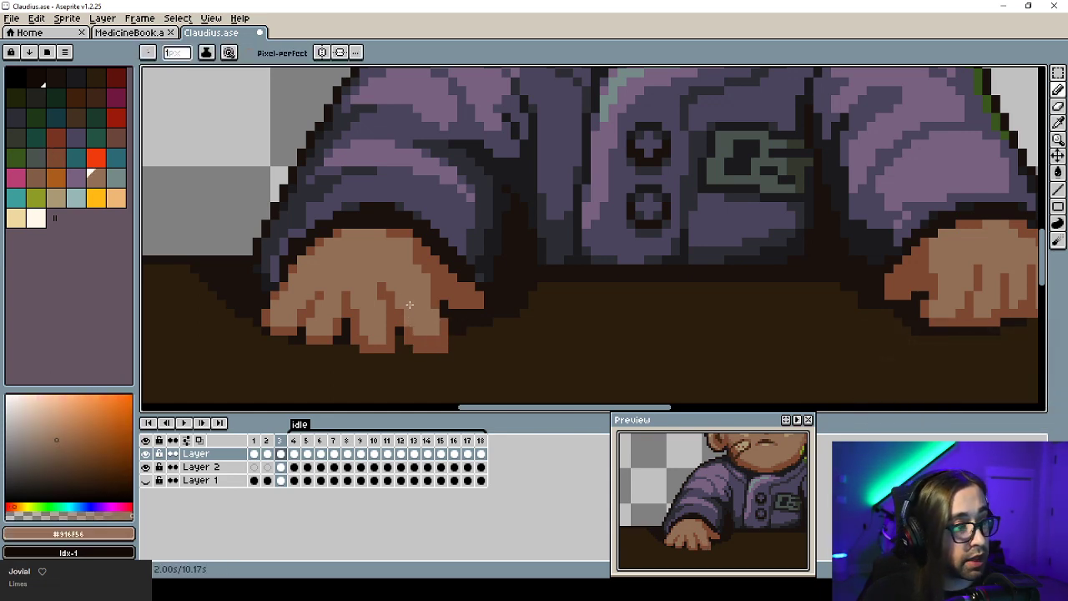
# Shorten the crease between the middle and index fingers with #916f56 and round off the index fingertip with the mask colour.
pyautogui.keyDown('alt'); pyautogui.click(436, 312); pyautogui.keyUp('alt')
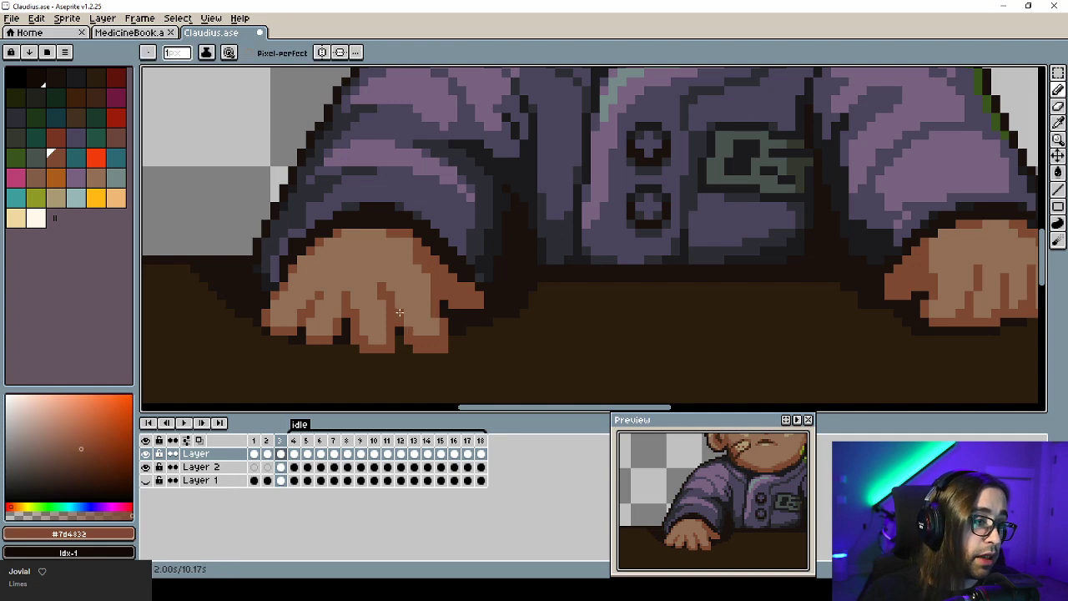
pyautogui.keyDown('alt'); pyautogui.click(405, 278); pyautogui.keyUp('alt')
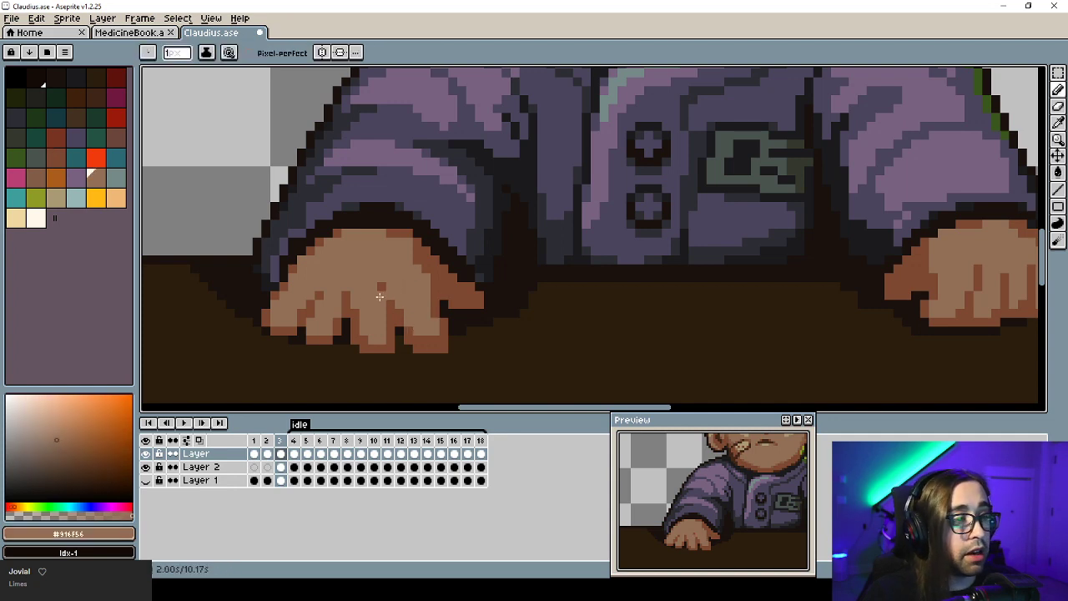
pyautogui.keyDown('alt'); pyautogui.click(440, 346); pyautogui.keyUp('alt')
pyautogui.scroll(-5, 441, 347)
pyautogui.scroll(4, 429, 347)
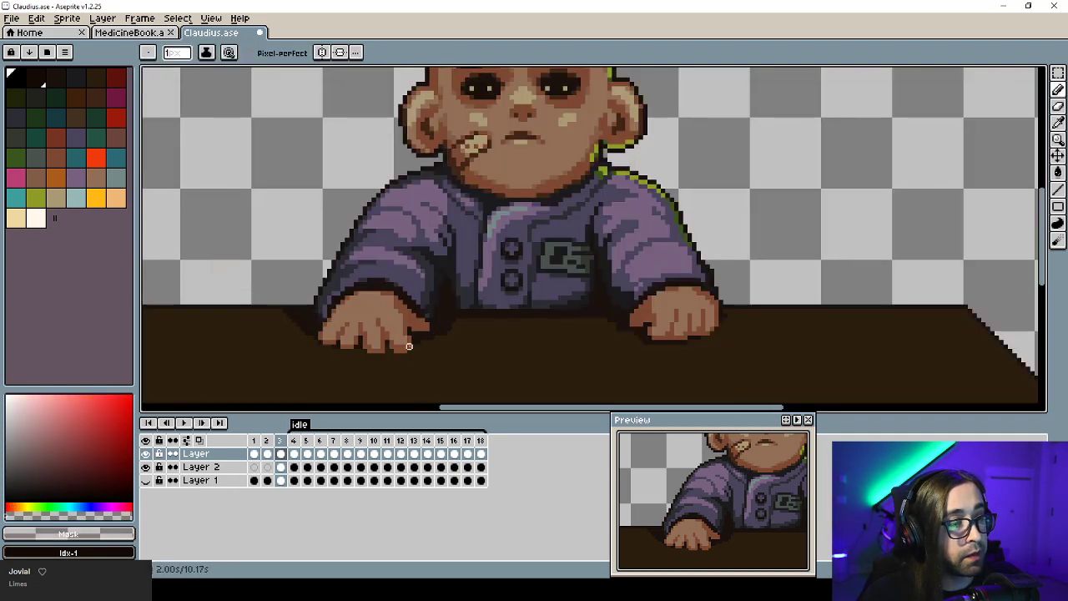
pyautogui.scroll(3, 392, 338)
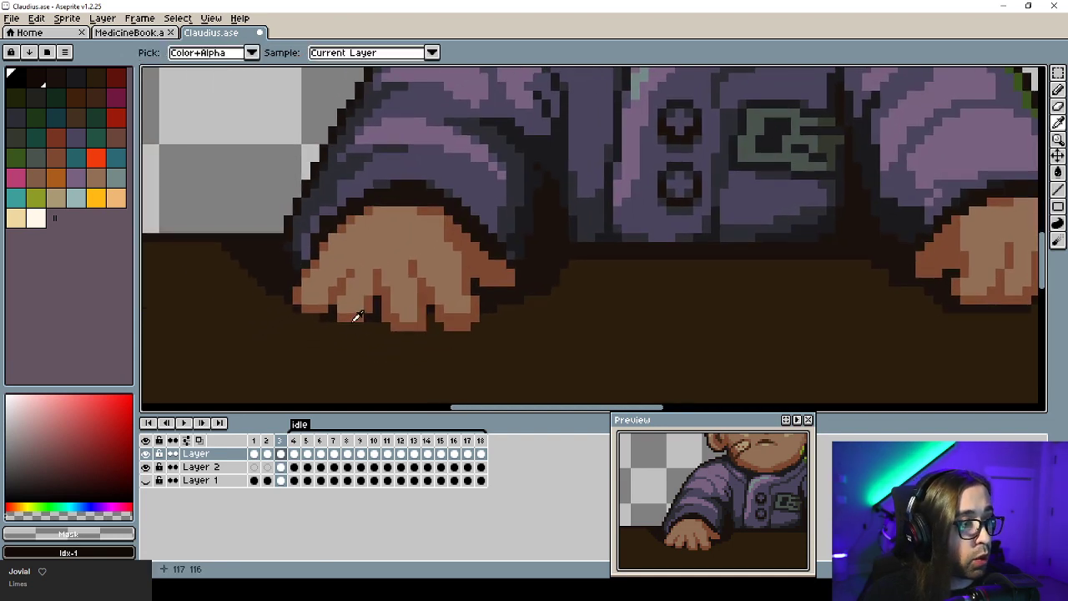
# Widen the ring fingertip in #7d4832 and touch up the finger shading with #916f56, checking the hand against the whole portrait.
pyautogui.keyDown('alt'); pyautogui.click(337, 314); pyautogui.keyUp('alt')
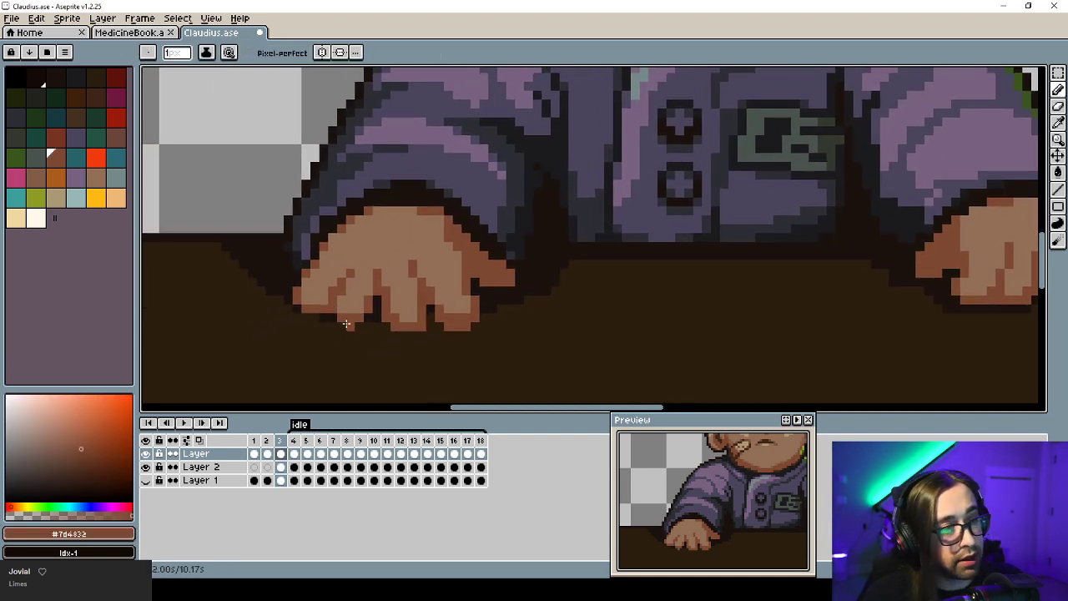
pyautogui.keyDown('alt'); pyautogui.click(407, 303); pyautogui.keyUp('alt')
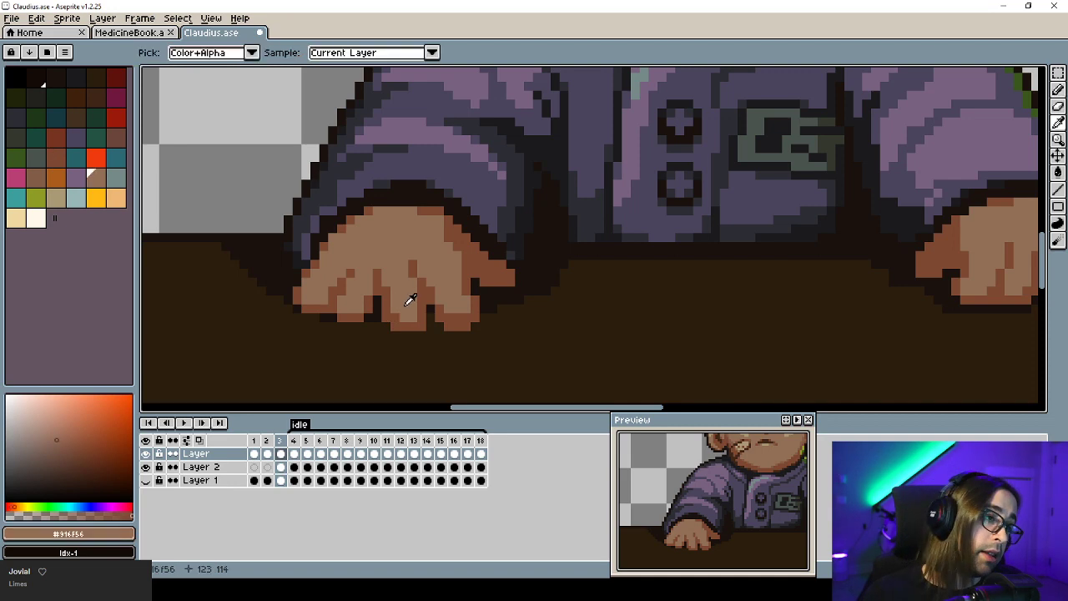
pyautogui.keyDown('alt'); pyautogui.click(398, 318); pyautogui.keyUp('alt')
pyautogui.scroll(-4, 386, 325)
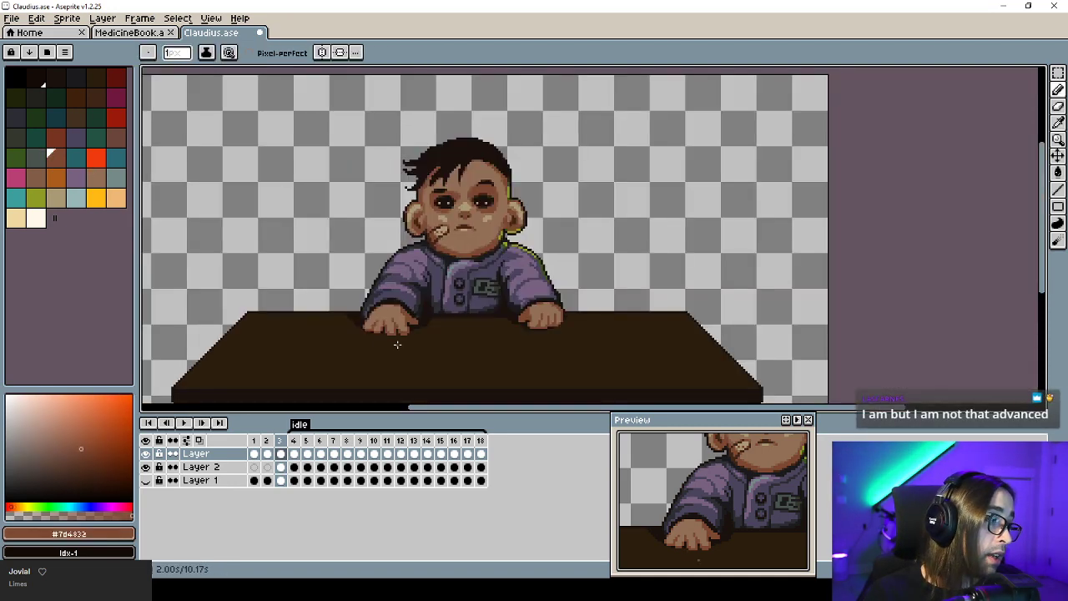
pyautogui.scroll(1, 409, 330)
pyautogui.scroll(-2, 426, 332)
pyautogui.scroll(4, 428, 333)
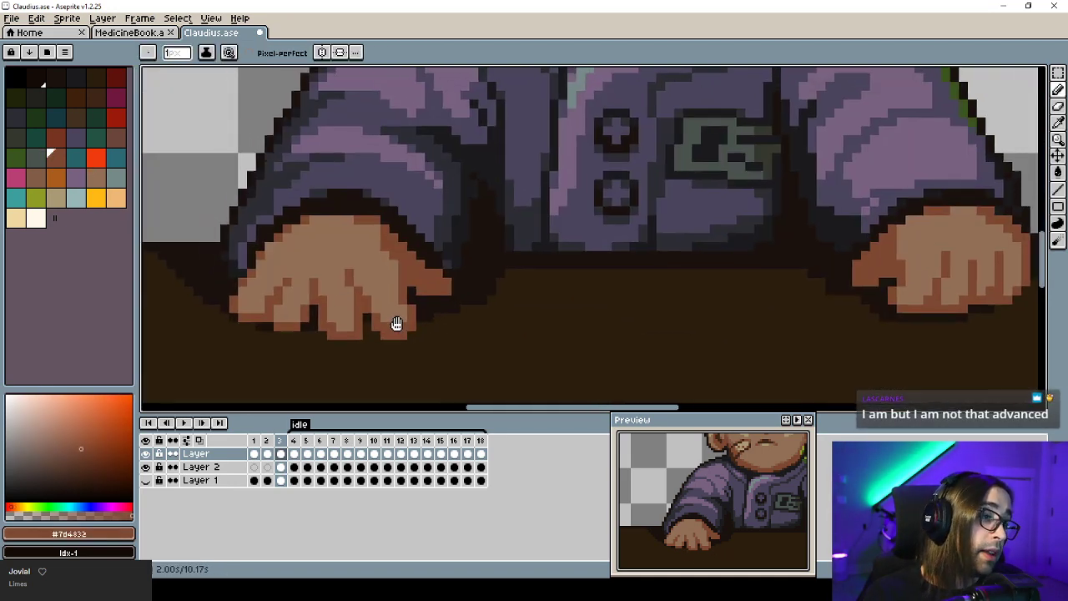
pyautogui.keyDown('alt'); pyautogui.click(403, 298); pyautogui.keyUp('alt')
pyautogui.scroll(-4, 405, 300)
pyautogui.scroll(2, 406, 304)
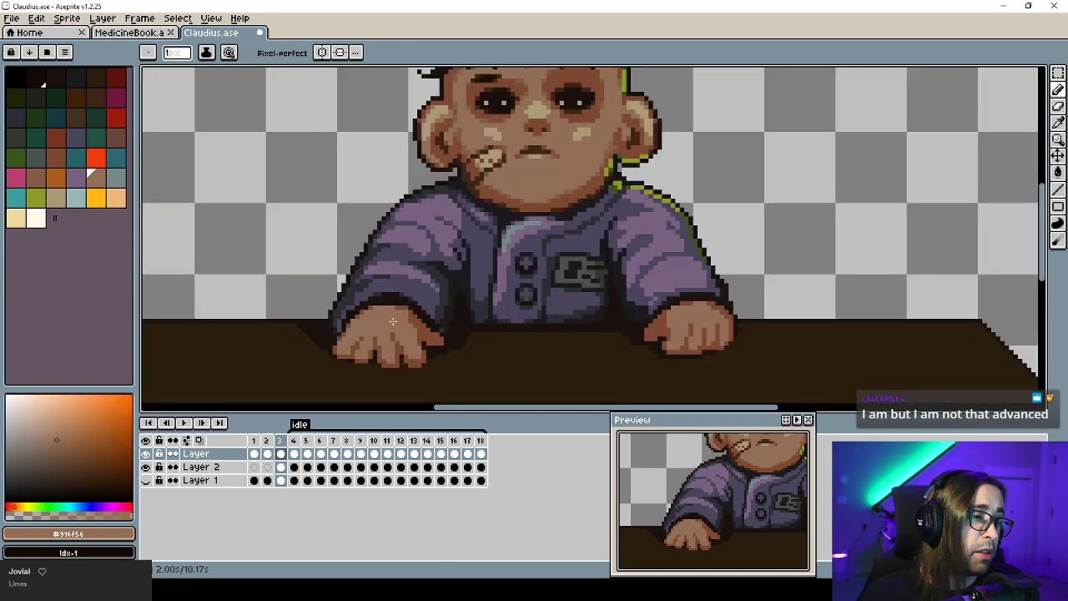
# Add #ab9a74 highlights to the two outer fingertips and touch up the crease between them with #916f56 and #7d4832.
pyautogui.keyDown('alt'); pyautogui.click(502, 127); pyautogui.keyUp('alt')
pyautogui.scroll(1, 369, 387)
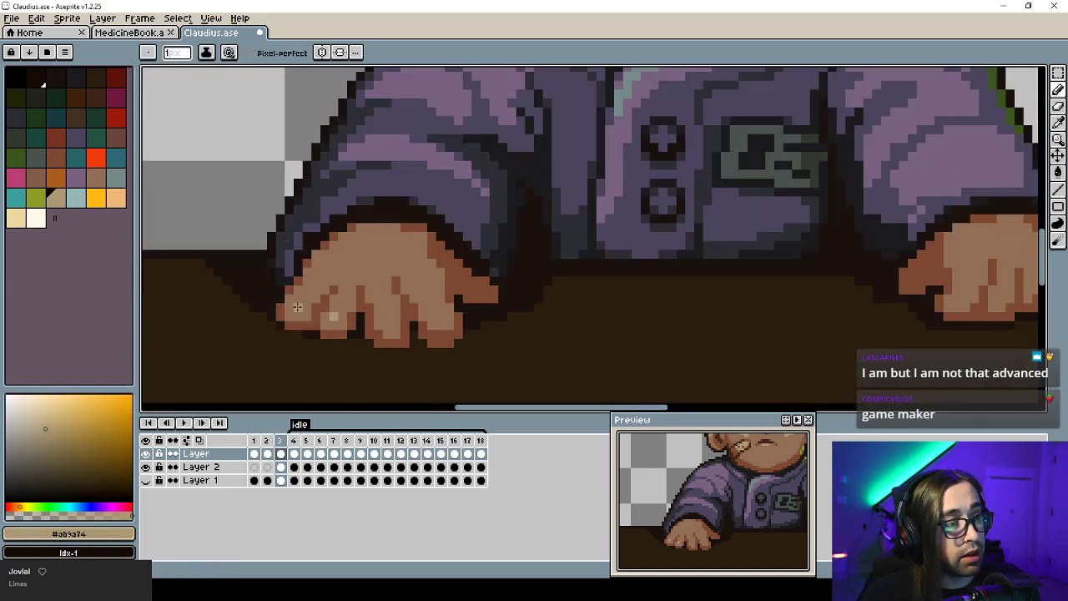
pyautogui.moveTo(292, 307); pyautogui.dragTo(300, 308)
pyautogui.keyDown('alt'); pyautogui.click(334, 300); pyautogui.keyUp('alt')
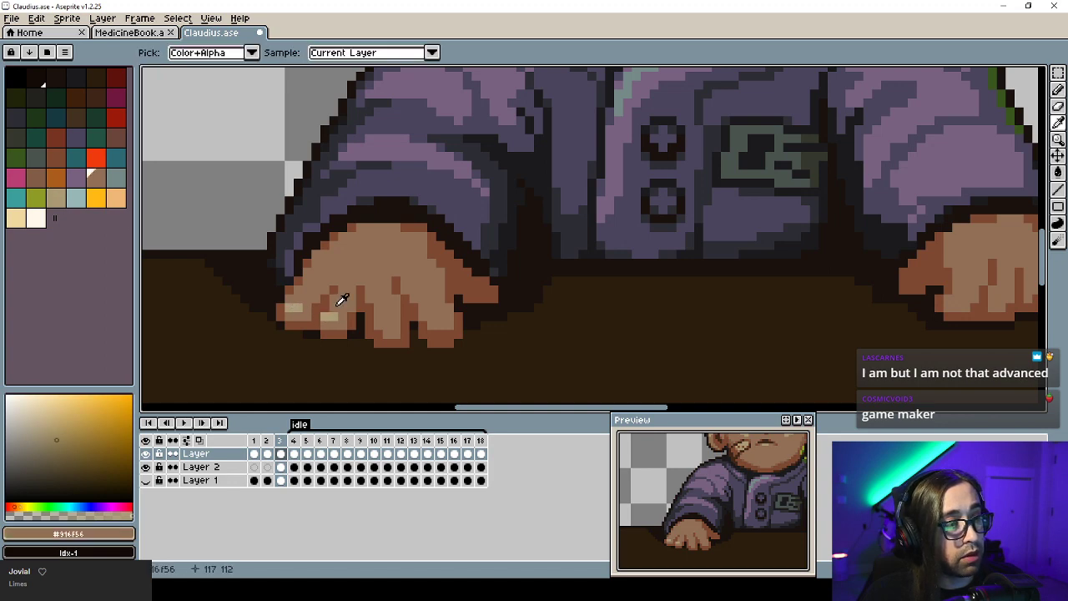
pyautogui.keyDown('alt'); pyautogui.click(332, 328); pyautogui.keyUp('alt')
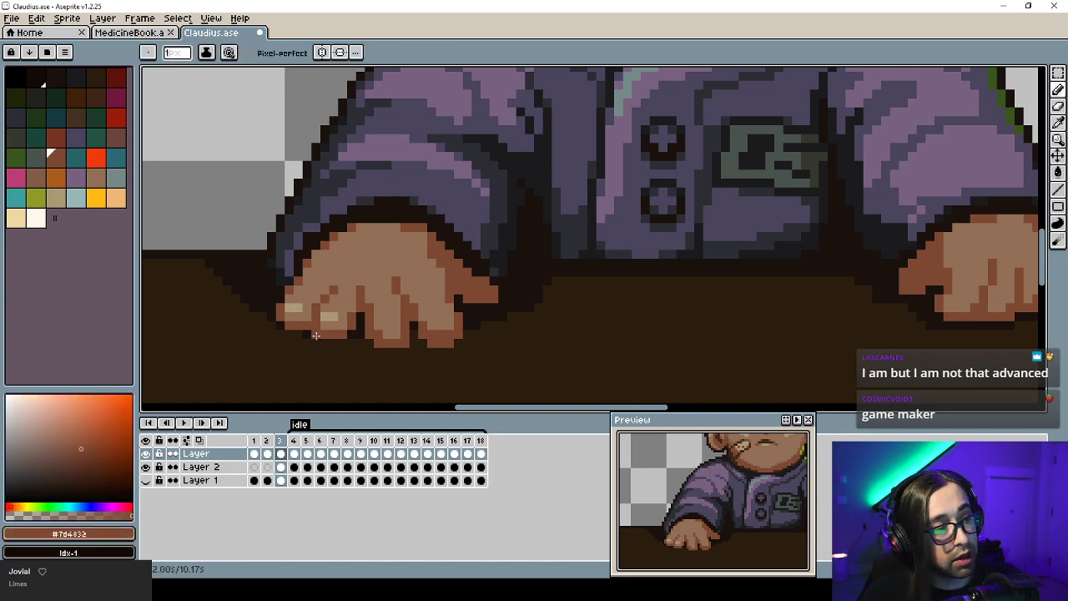
# Paint #ab9a74 highlights on the middle and index fingertips and enlarge the highlights on the outer fingers.
pyautogui.scroll(-1, 324, 361)
pyautogui.scroll(-3, 321, 357)
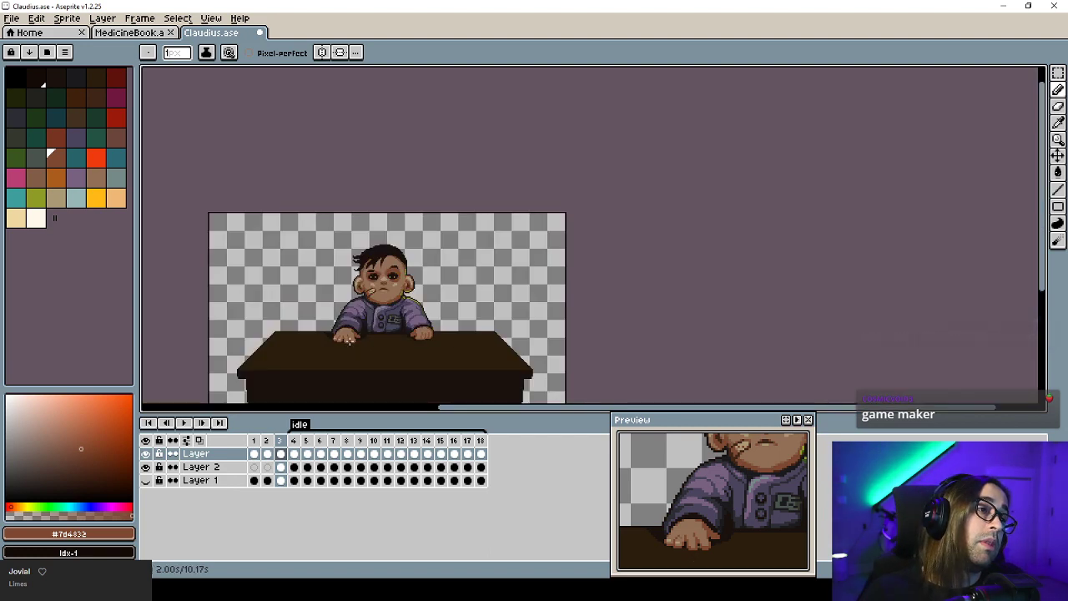
pyautogui.scroll(2, 316, 352)
pyautogui.scroll(2, 316, 352)
pyautogui.keyDown('alt'); pyautogui.click(307, 353); pyautogui.keyUp('alt')
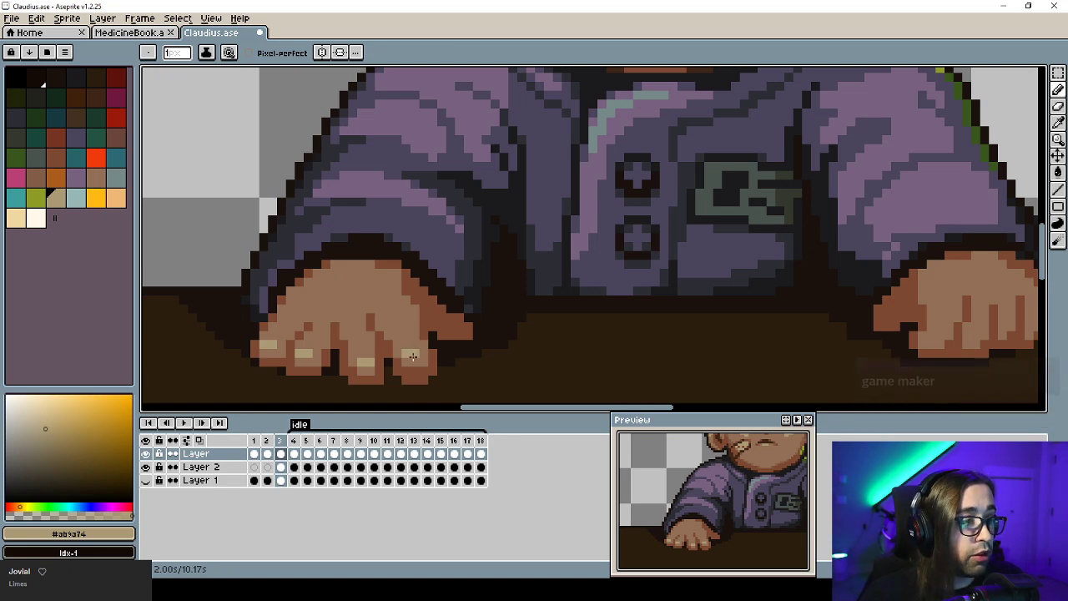
pyautogui.click(413, 357)
pyautogui.keyDown('alt'); pyautogui.click(374, 358); pyautogui.keyUp('alt')
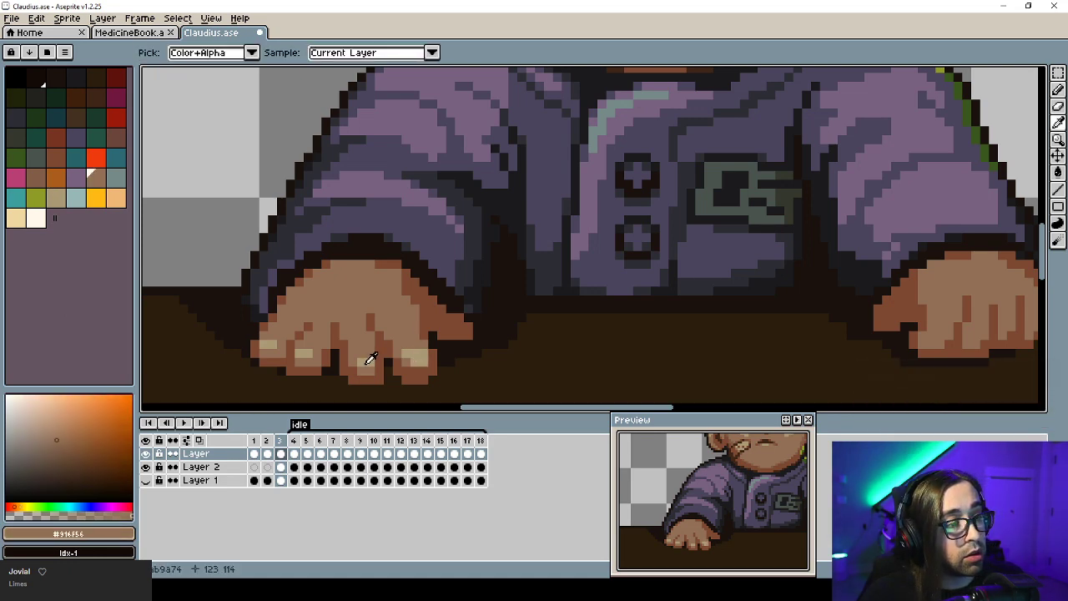
pyautogui.keyDown('alt'); pyautogui.click(367, 364); pyautogui.keyUp('alt')
pyautogui.moveTo(362, 354); pyautogui.dragTo(353, 356)
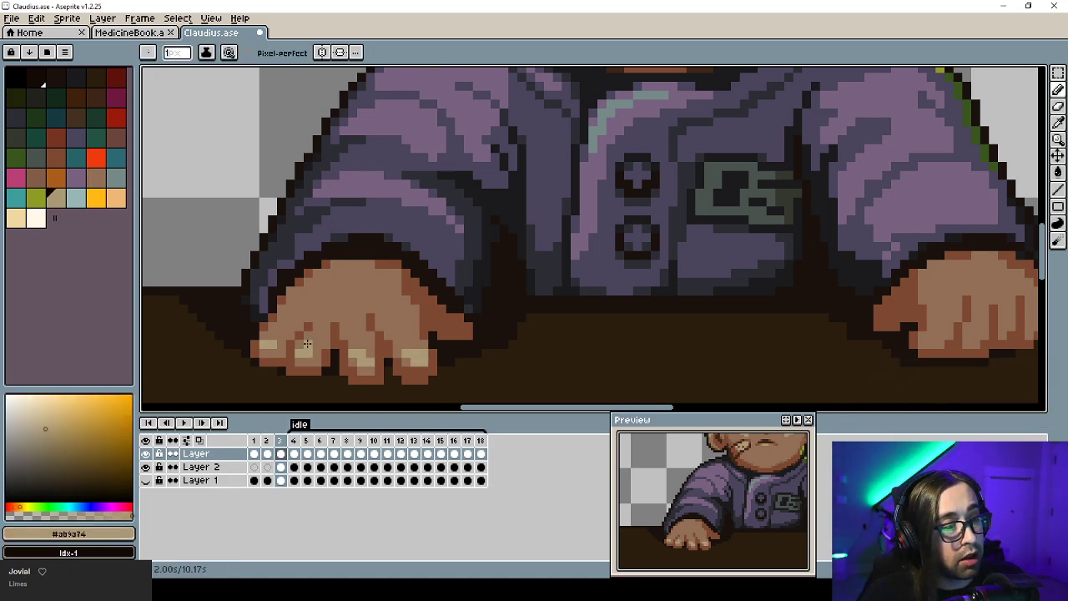
pyautogui.click(316, 348)
pyautogui.moveTo(273, 337); pyautogui.dragTo(282, 336)
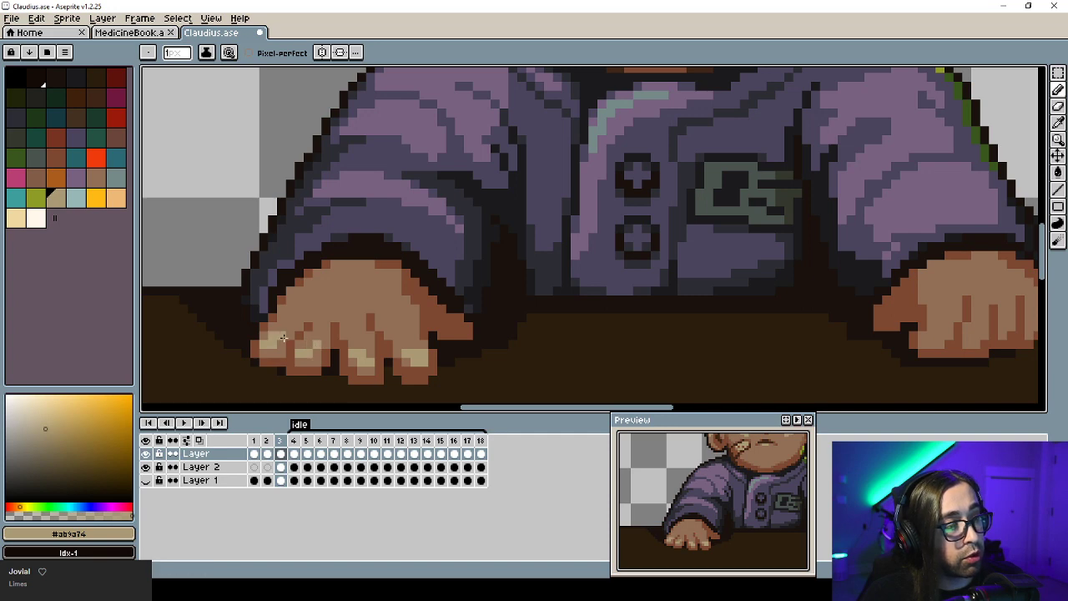
# Paint over the fingertip highlights with skin tone #916f56, leaving only a spot on the little finger.
pyautogui.scroll(-5, 307, 348)
pyautogui.scroll(5, 326, 365)
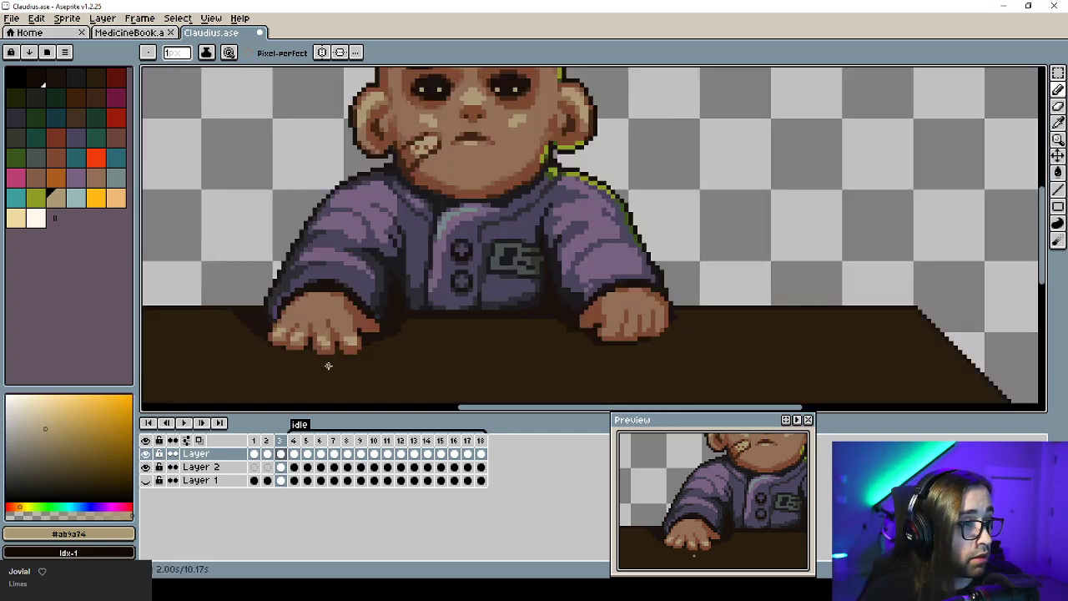
pyautogui.keyDown('alt'); pyautogui.click(329, 324); pyautogui.keyUp('alt')
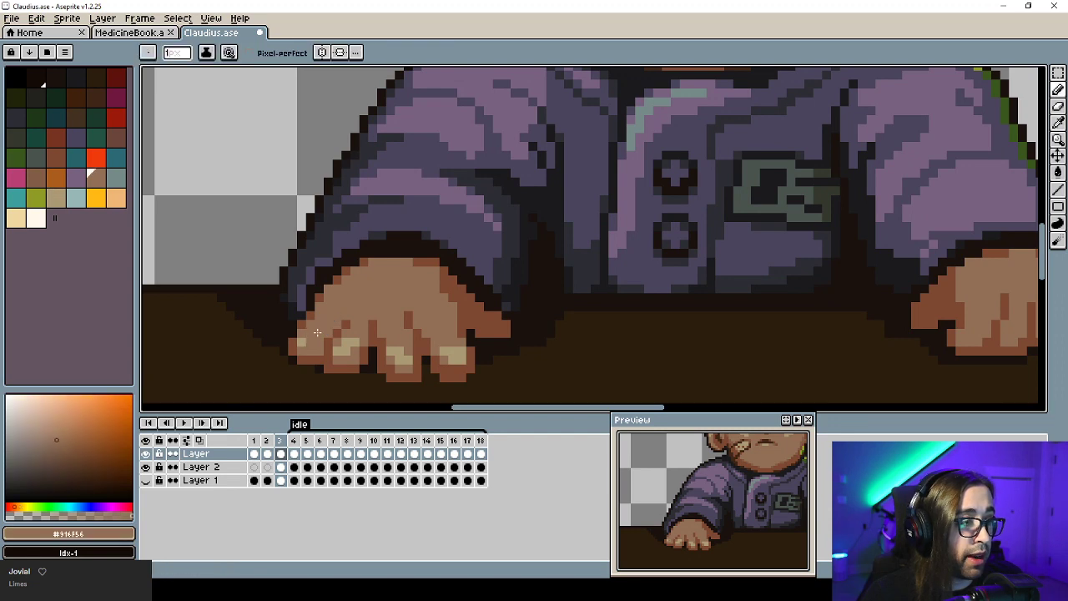
pyautogui.click(315, 335)
pyautogui.moveTo(338, 350)
pyautogui.mouseDown()
pyautogui.moveTo(403, 359)
pyautogui.moveTo(454, 359)
pyautogui.mouseUp()
# Paint a #ab9a74 highlight along the back of the hand above the little finger and thin it out with #916f56.
pyautogui.keyDown('alt'); pyautogui.click(302, 342); pyautogui.keyUp('alt')
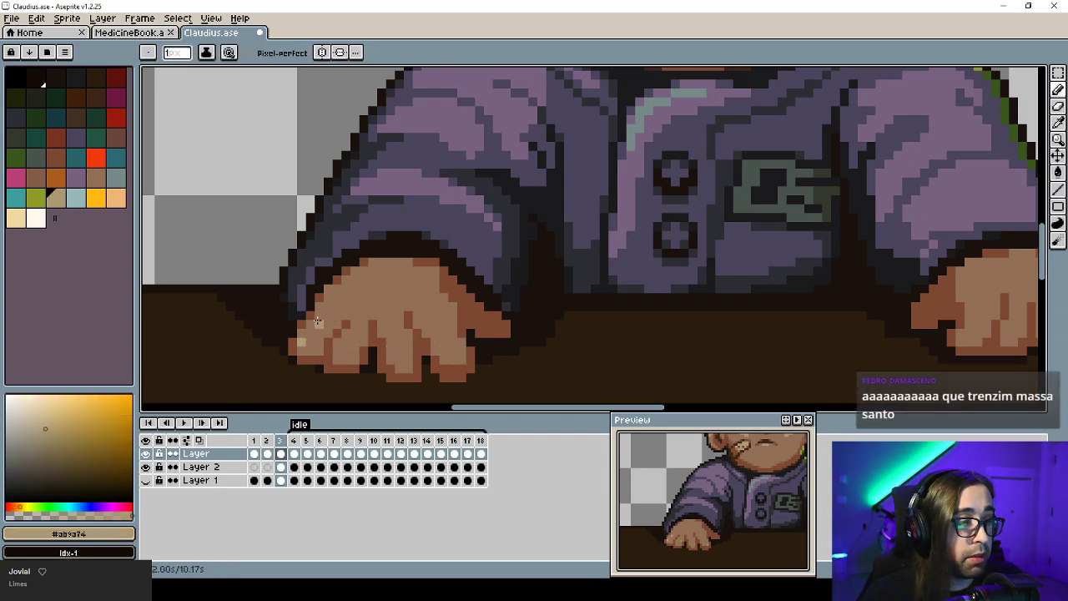
pyautogui.moveTo(318, 327); pyautogui.dragTo(339, 289)
pyautogui.click(330, 303)
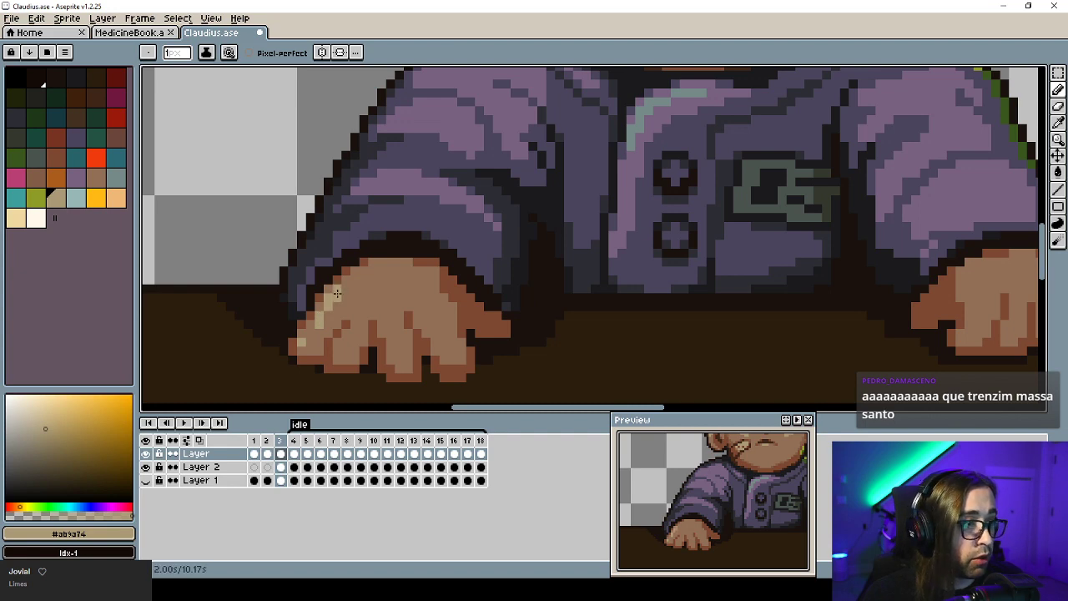
pyautogui.keyDown('alt'); pyautogui.click(334, 322); pyautogui.keyUp('alt')
pyautogui.click(317, 324)
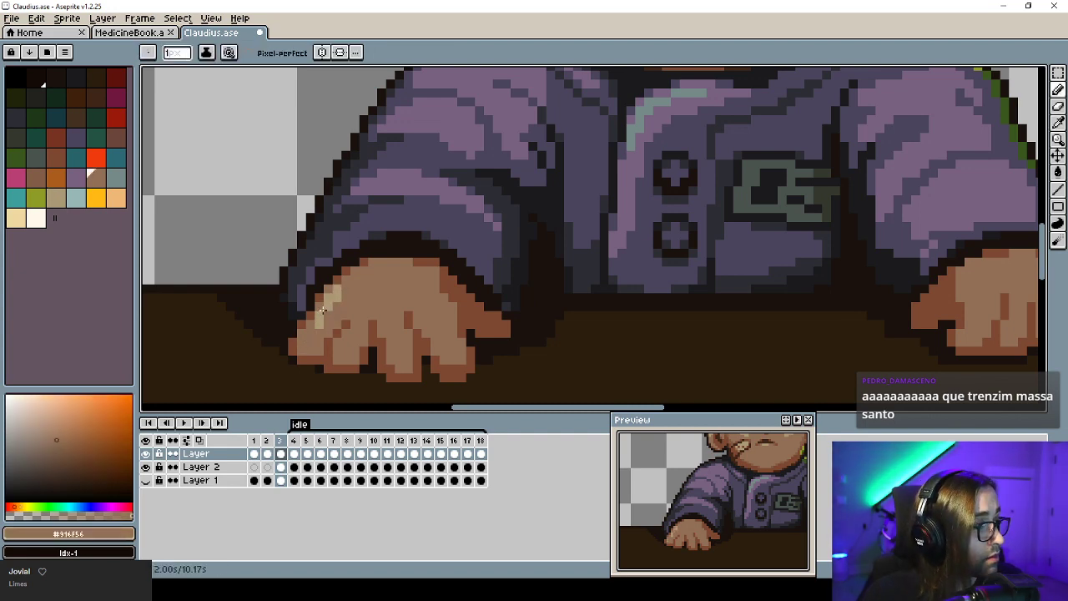
pyautogui.click(331, 296)
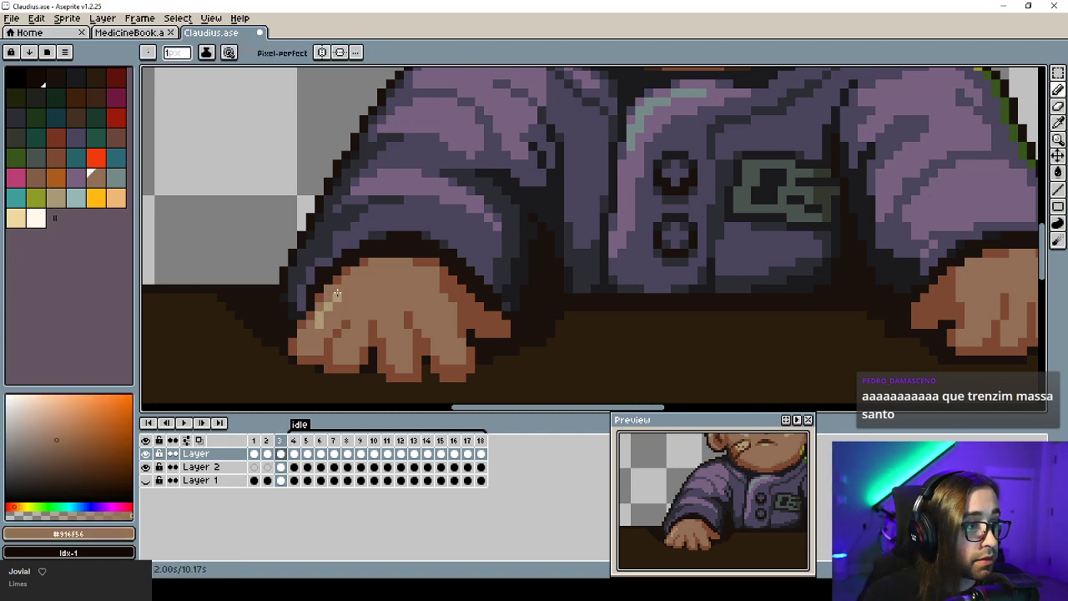
# Widen and extend the #ab9a74 highlight along the back of the hand above the little finger.
pyautogui.keyDown('alt'); pyautogui.click(329, 311); pyautogui.keyUp('alt')
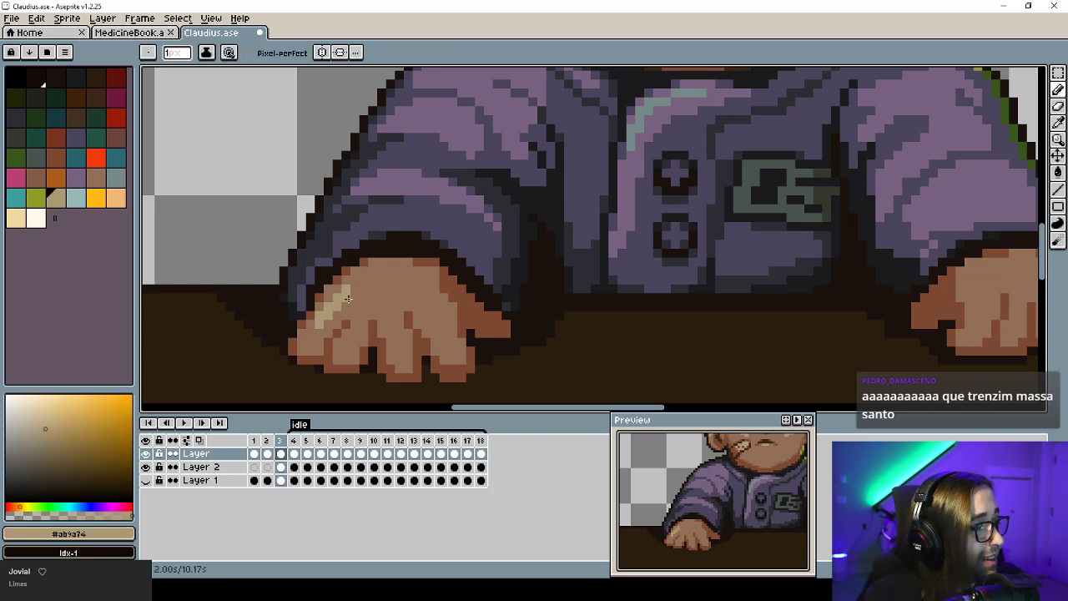
pyautogui.scroll(-3, 343, 296)
pyautogui.scroll(2, 342, 292)
pyautogui.scroll(1, 342, 291)
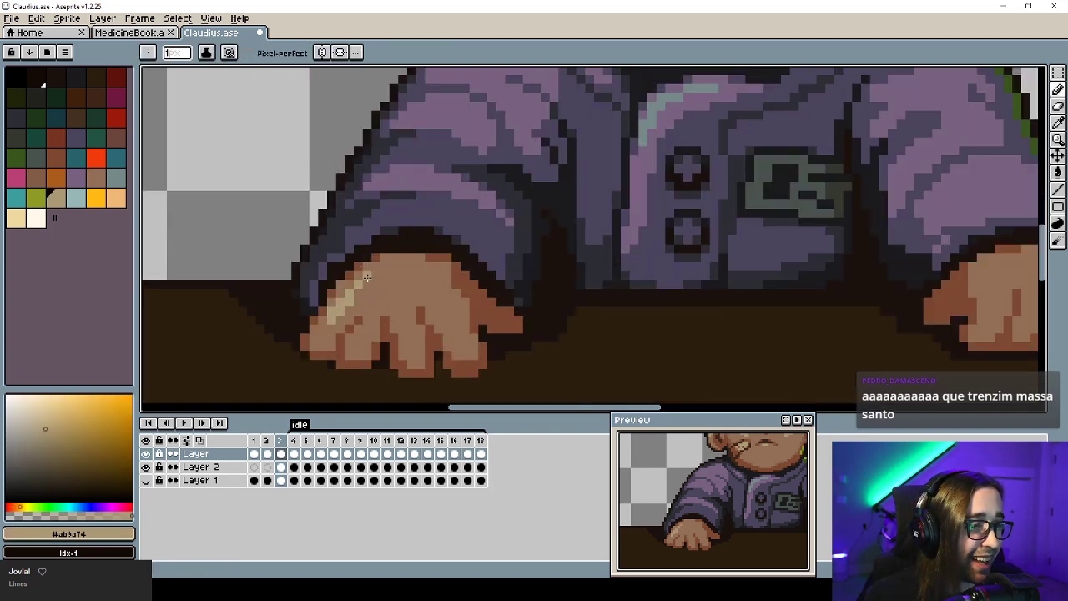
pyautogui.scroll(-3, 380, 328)
pyautogui.scroll(2, 370, 337)
pyautogui.scroll(1, 403, 325)
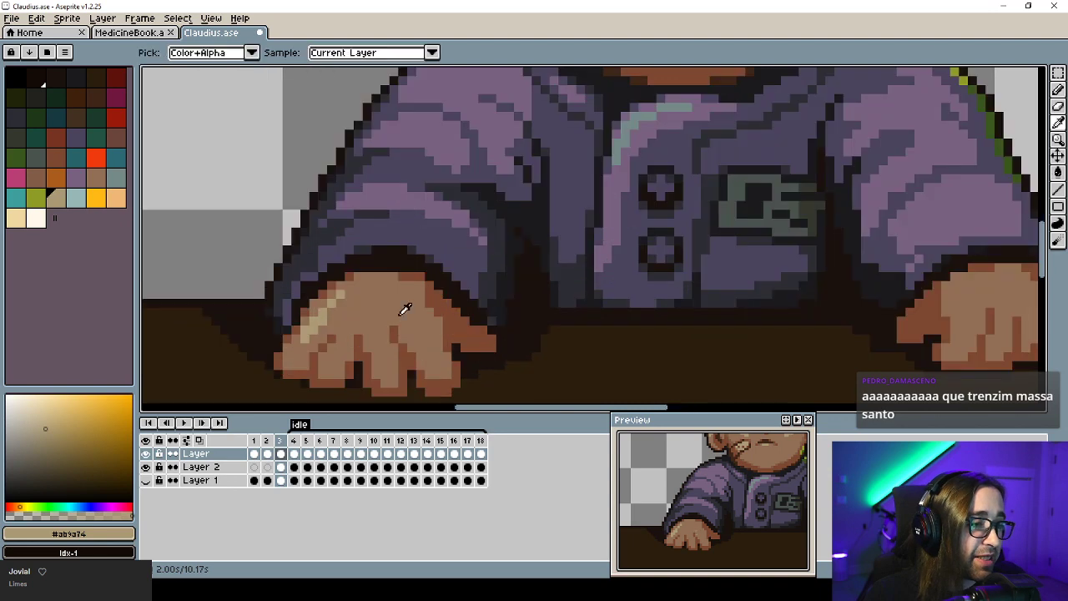
# Touch up the crease between the middle and index fingers with skin tone #916f56.
pyautogui.keyDown('alt'); pyautogui.click(406, 306); pyautogui.keyUp('alt')
pyautogui.keyDown('alt'); pyautogui.click(407, 337); pyautogui.keyUp('alt')
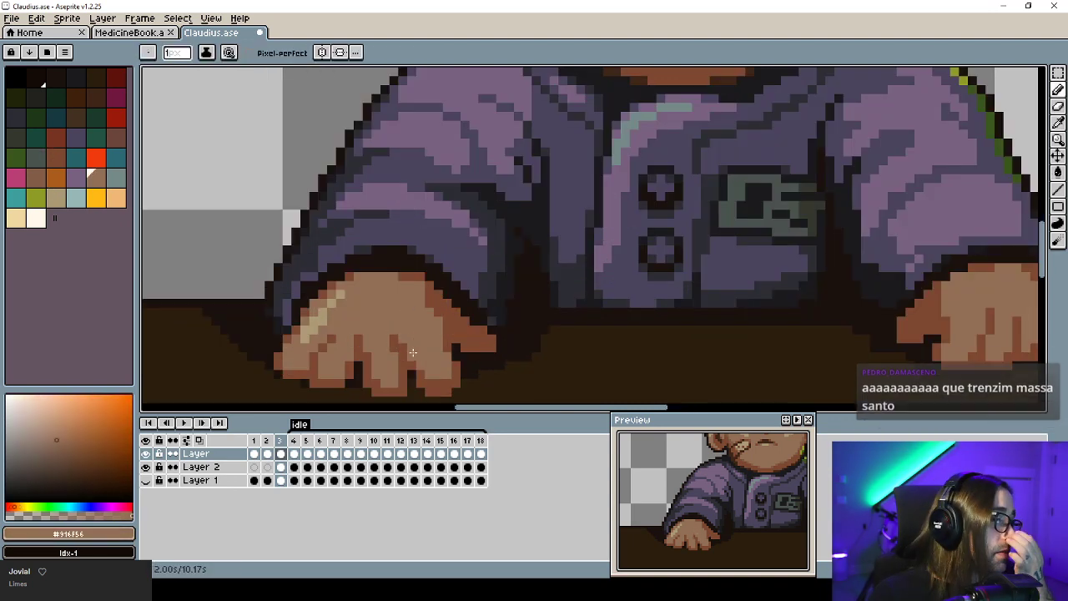
pyautogui.keyDown('alt'); pyautogui.click(404, 341); pyautogui.keyUp('alt')
pyautogui.scroll(-3, 424, 378)
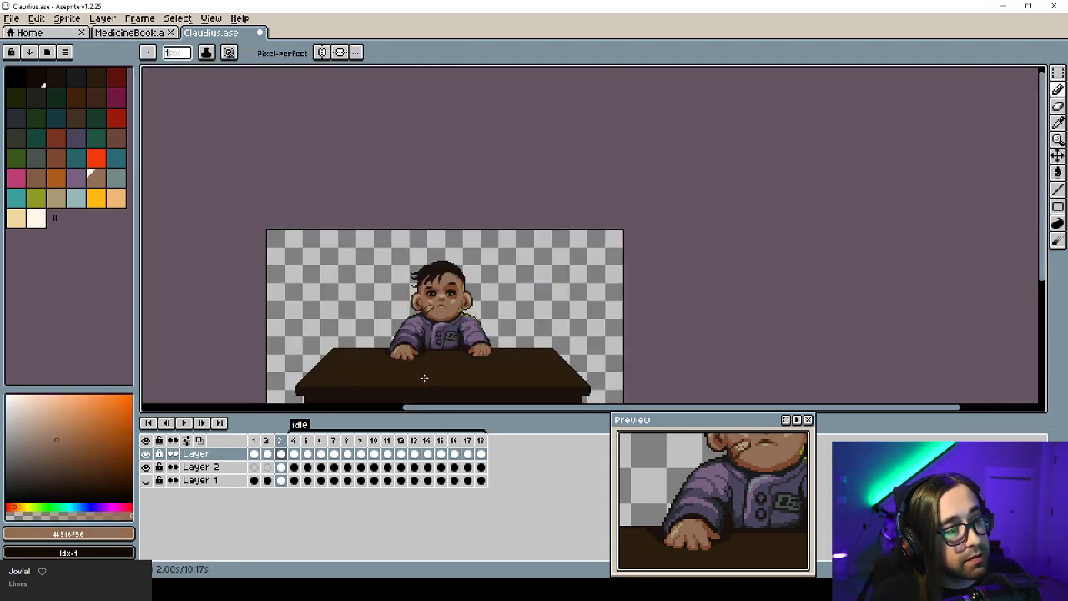
pyautogui.scroll(3, 408, 360)
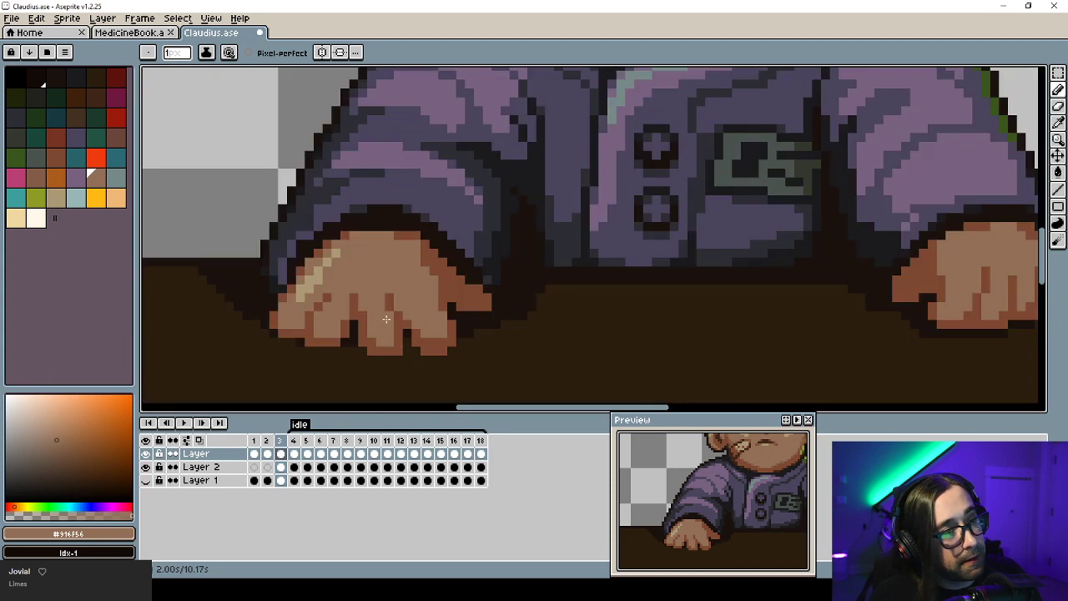
# Extend the #ab9a74 highlight toward the wrist and paint over its lower part with #916f56, leaving a small spot.
pyautogui.keyDown('alt'); pyautogui.click(424, 252); pyautogui.keyUp('alt')
pyautogui.keyDown('alt'); pyautogui.click(318, 273); pyautogui.keyUp('alt')
pyautogui.moveTo(318, 273); pyautogui.dragTo(352, 254)
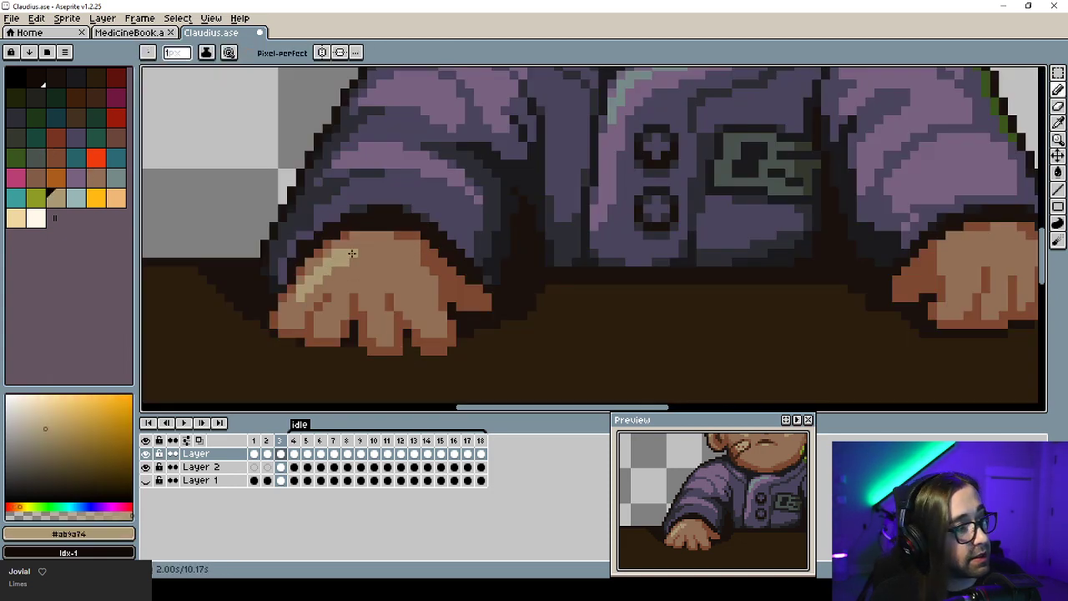
pyautogui.scroll(-3, 354, 271)
pyautogui.scroll(1, 380, 275)
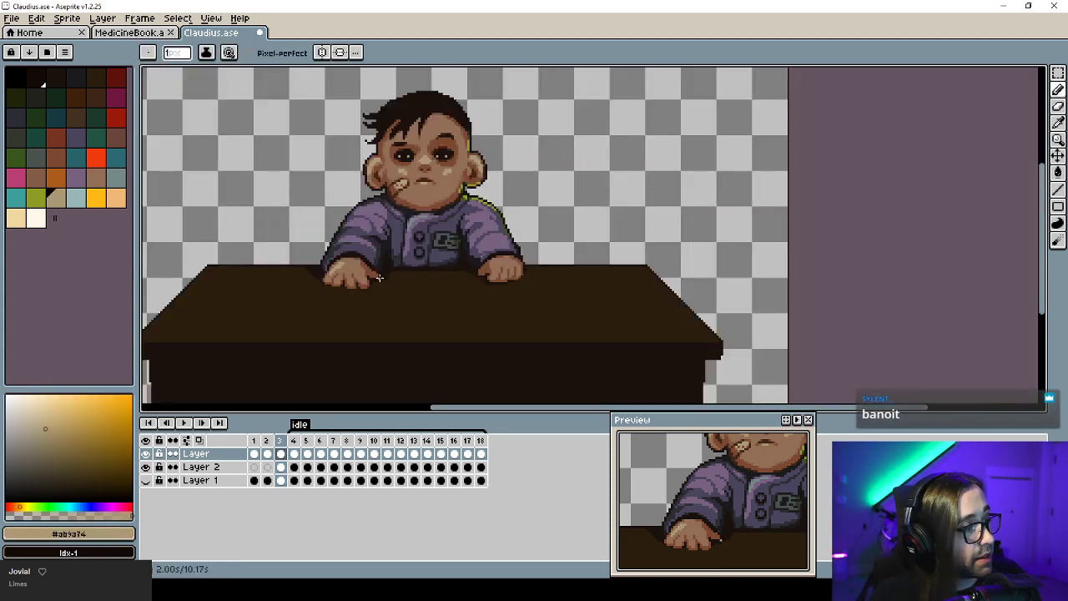
pyautogui.scroll(4, 379, 278)
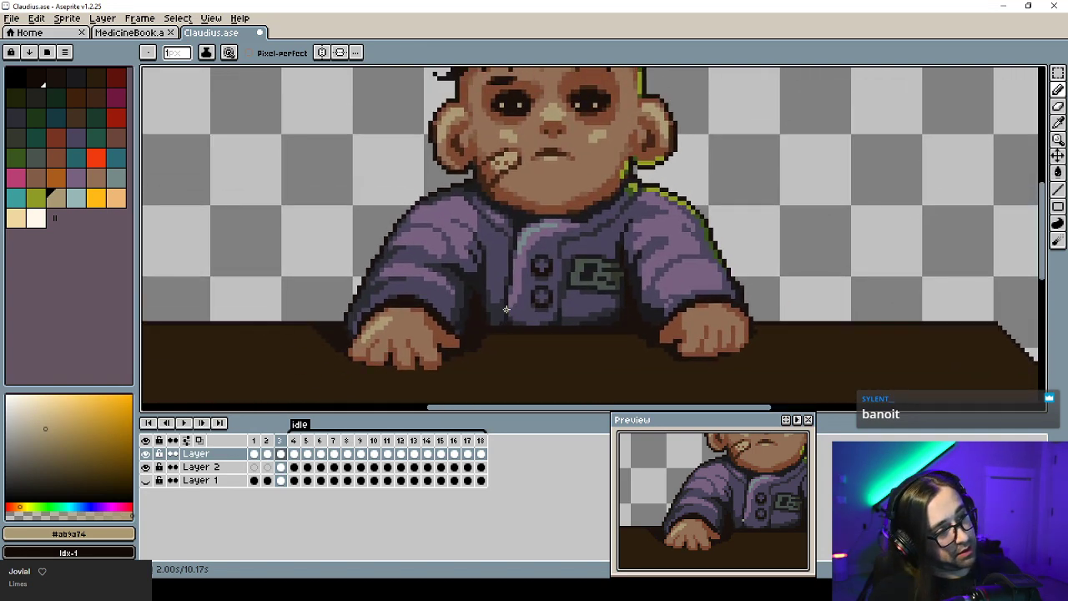
pyautogui.scroll(2, 357, 346)
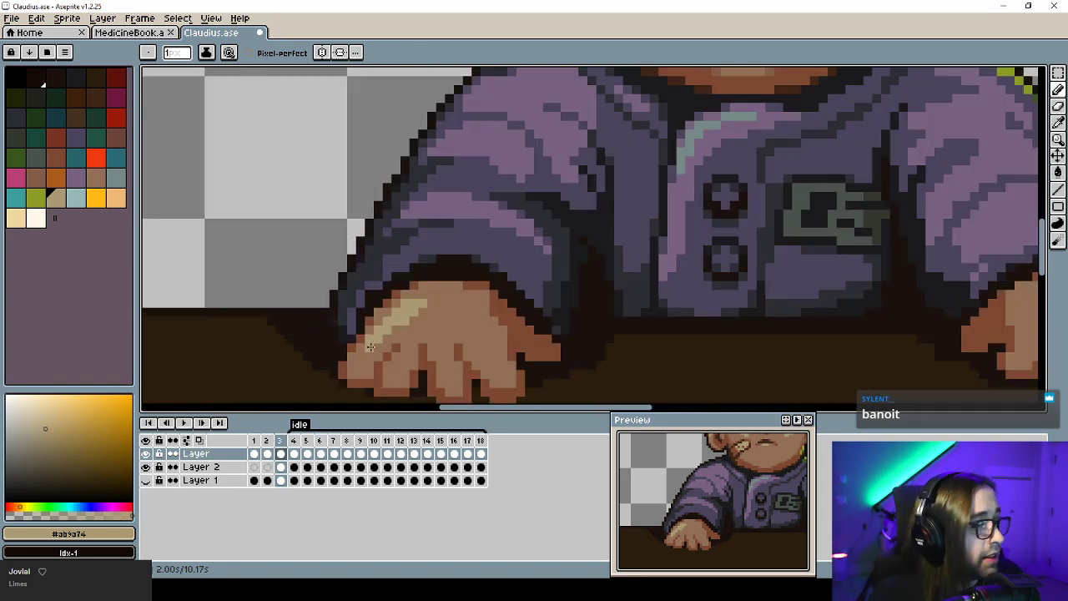
pyautogui.keyDown('alt'); pyautogui.click(365, 342); pyautogui.keyUp('alt')
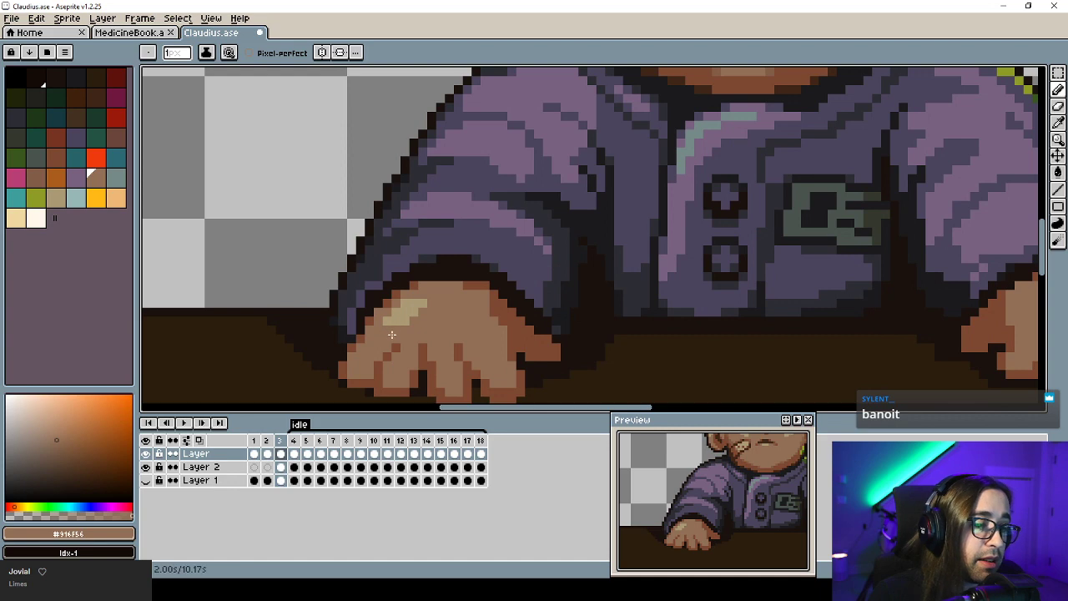
pyautogui.moveTo(392, 326); pyautogui.dragTo(421, 309)
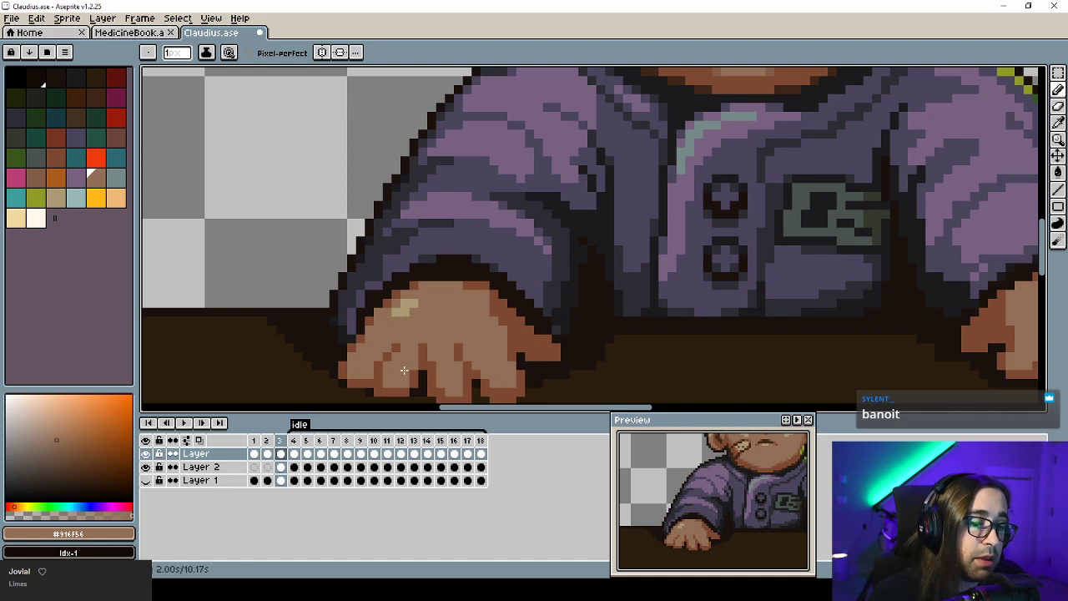
# Shade the crease between the middle and index fingers with #7d4832 and open the gap between their tips with the Mask colour.
pyautogui.moveTo(474, 355)
pyautogui.mouseDown()
pyautogui.moveTo(410, 293)
pyautogui.moveTo(466, 332)
pyautogui.moveTo(469, 312)
pyautogui.moveTo(456, 336)
pyautogui.mouseUp()
pyautogui.press('q')
pyautogui.keyDown('alt'); pyautogui.click(397, 289); pyautogui.keyUp('alt')
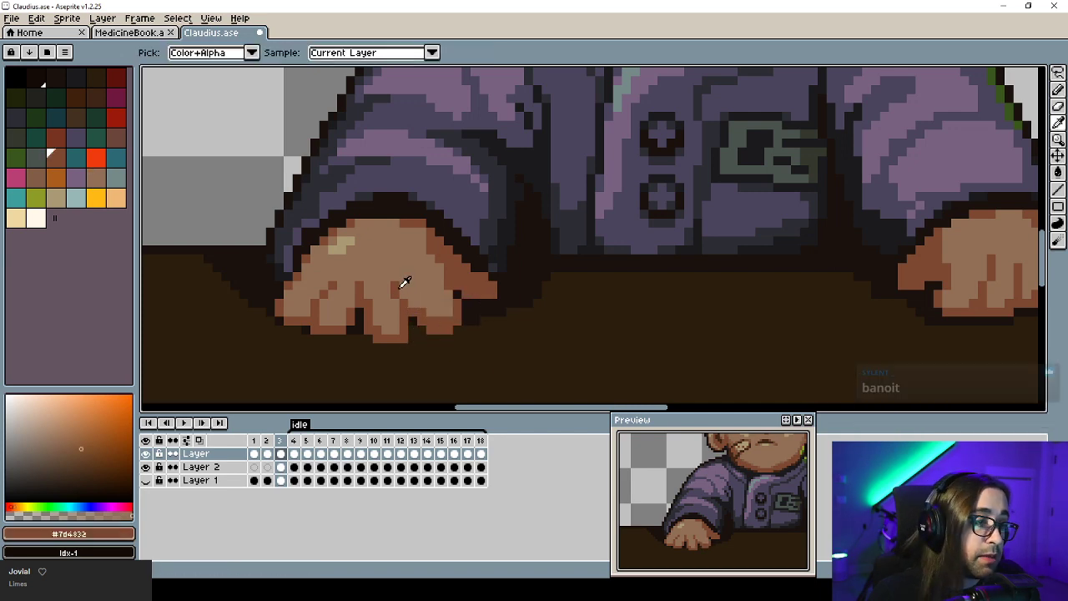
pyautogui.moveTo(404, 295); pyautogui.dragTo(413, 304)
pyautogui.keyDown('alt'); pyautogui.click(417, 330); pyautogui.keyUp('alt')
pyautogui.click(412, 312)
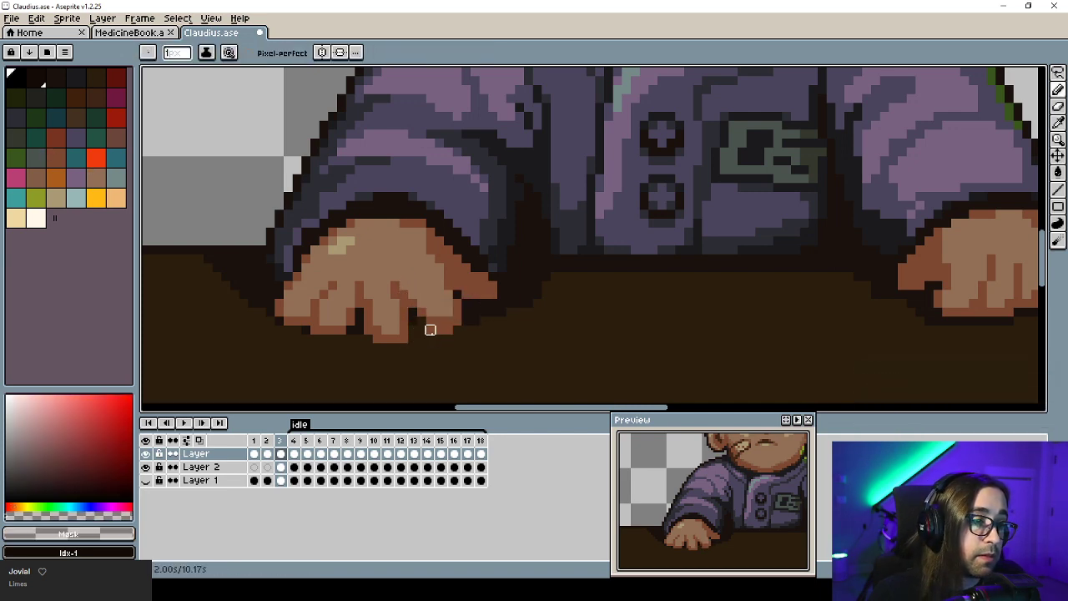
# Refine the upper end of the crease between the middle and index fingers with #7d4832 and #916f56.
pyautogui.keyDown('alt'); pyautogui.click(407, 298); pyautogui.keyUp('alt')
pyautogui.keyDown('alt'); pyautogui.click(394, 270); pyautogui.keyUp('alt')
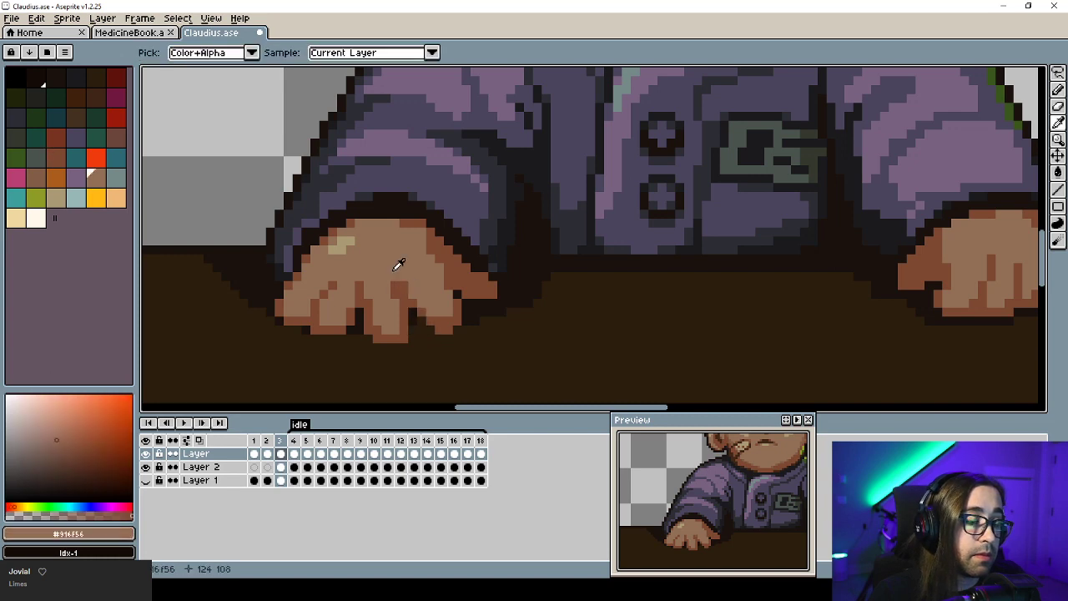
pyautogui.keyDown('alt'); pyautogui.click(395, 285); pyautogui.keyUp('alt')
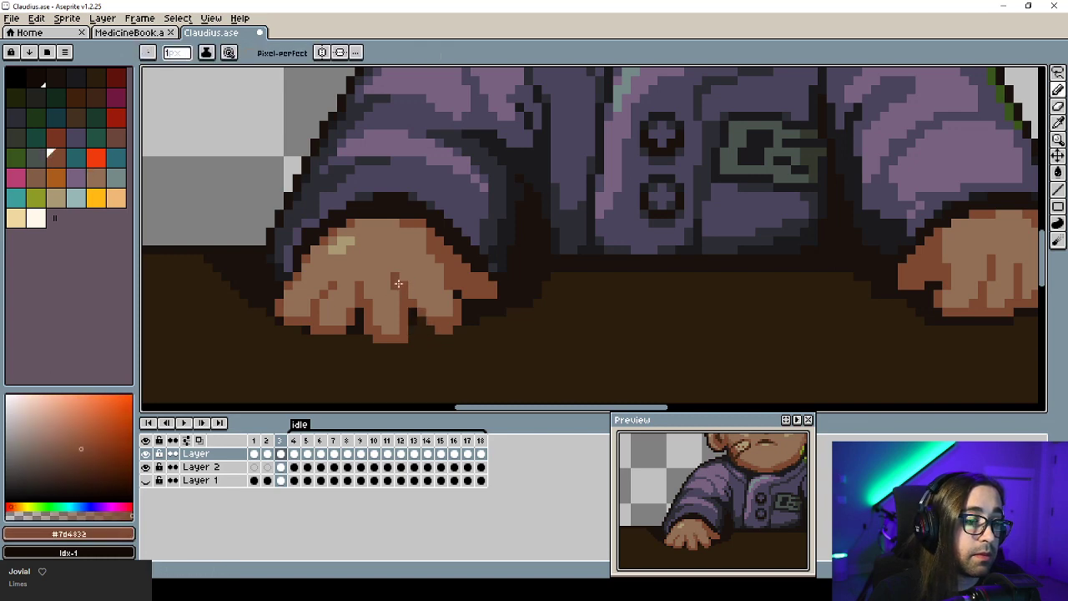
pyautogui.keyDown('alt'); pyautogui.click(405, 279); pyautogui.keyUp('alt')
pyautogui.scroll(-1, 688, 490)
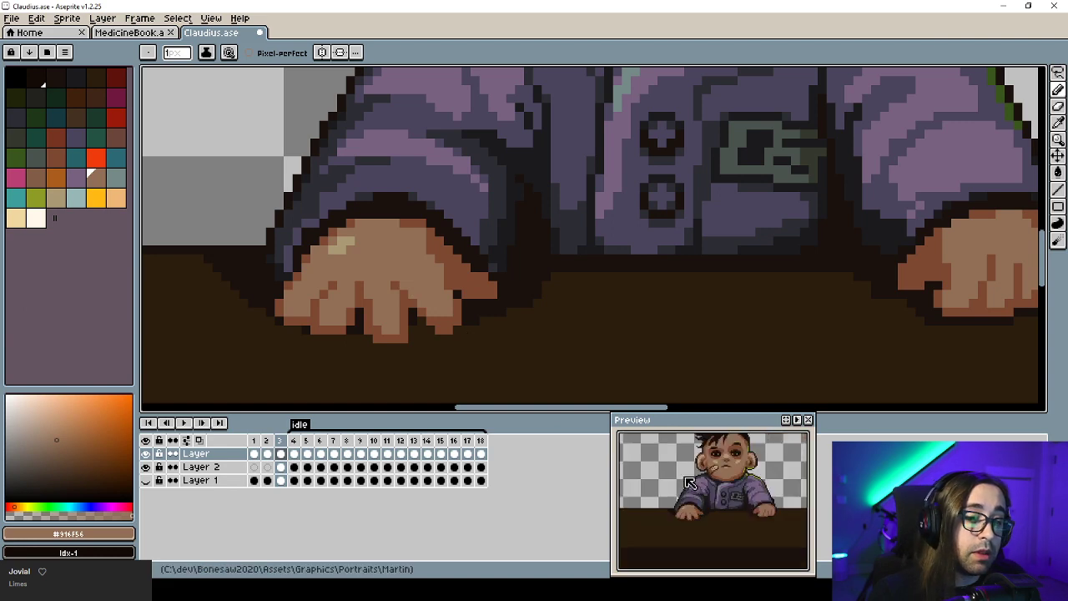
pyautogui.moveTo(688, 483); pyautogui.dragTo(658, 515)
# Widen the gap beside the middle finger with the Mask colour and reshade its fingertip with #7d4832 and #916f56.
pyautogui.moveTo(350, 330)
pyautogui.mouseDown()
pyautogui.moveTo(428, 313)
pyautogui.moveTo(427, 323)
pyautogui.mouseUp()
pyautogui.keyDown('alt'); pyautogui.click(418, 340); pyautogui.keyUp('alt')
pyautogui.keyDown('alt'); pyautogui.click(419, 349); pyautogui.keyUp('alt')
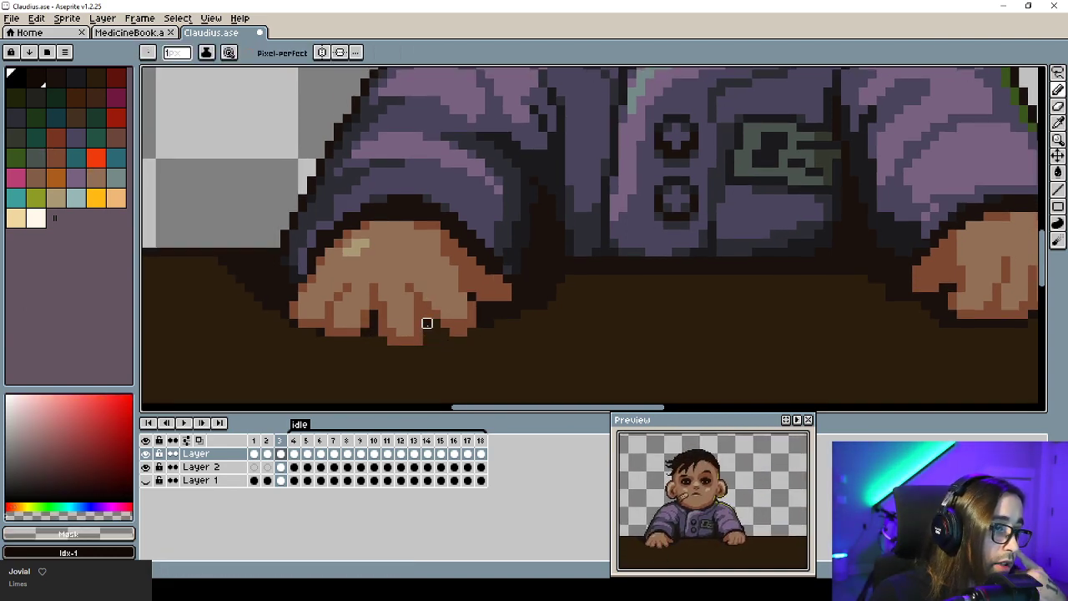
pyautogui.keyDown('alt'); pyautogui.click(388, 338); pyautogui.keyUp('alt')
pyautogui.keyDown('alt'); pyautogui.click(388, 338); pyautogui.keyUp('alt')
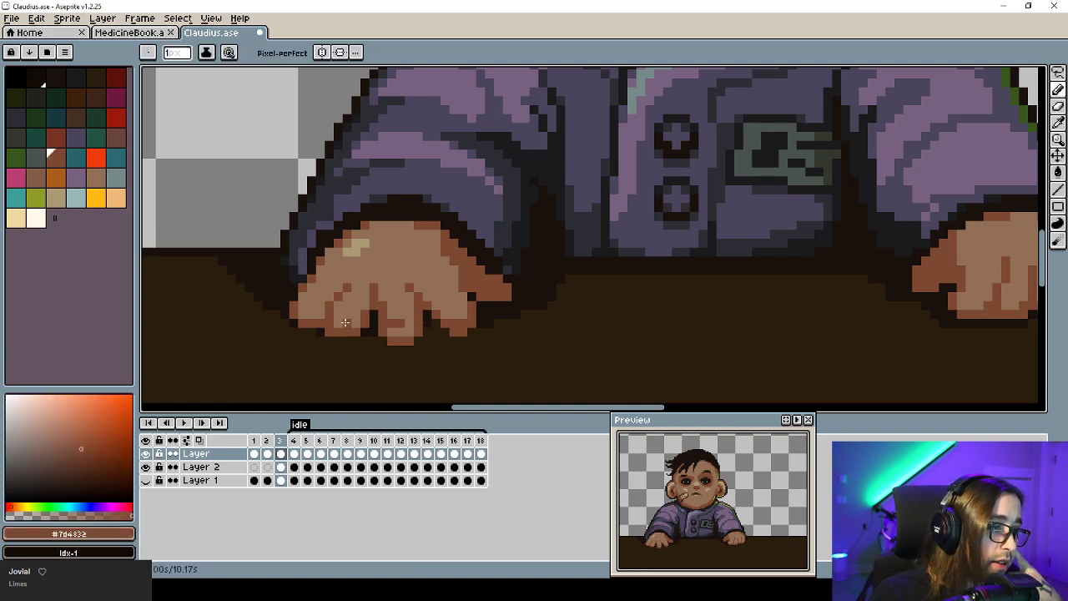
pyautogui.keyDown('alt'); pyautogui.click(403, 315); pyautogui.keyUp('alt')
pyautogui.moveTo(409, 324); pyautogui.dragTo(390, 324)
pyautogui.keyDown('alt'); pyautogui.click(383, 312); pyautogui.keyUp('alt')
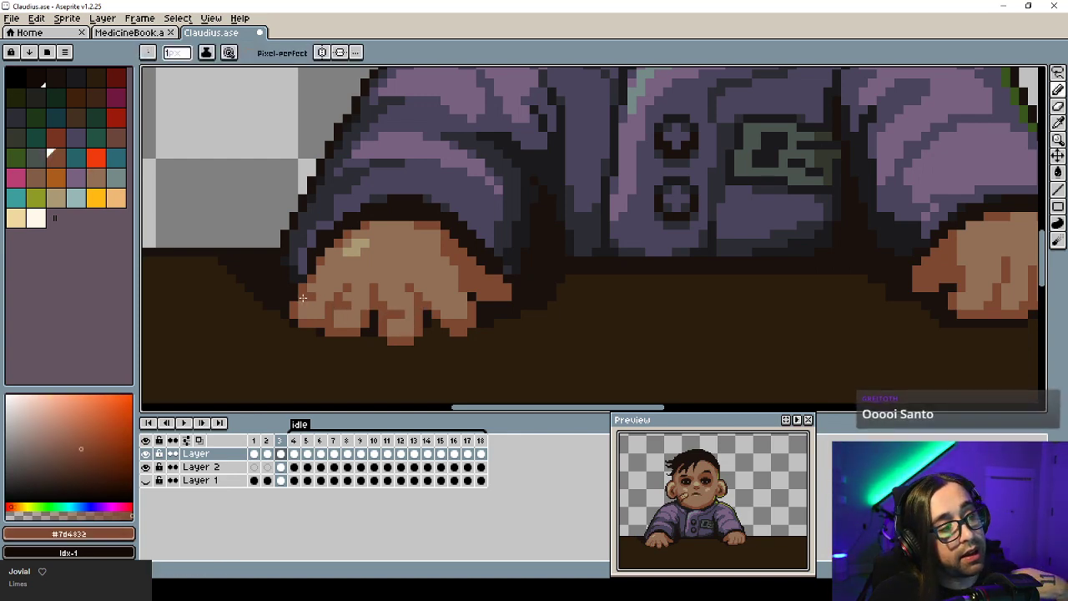
# Lengthen and straighten the index finger with #916f56, keeping a #7d4832 shade at its tip and inner side.
pyautogui.keyDown('alt'); pyautogui.click(440, 304); pyautogui.keyUp('alt')
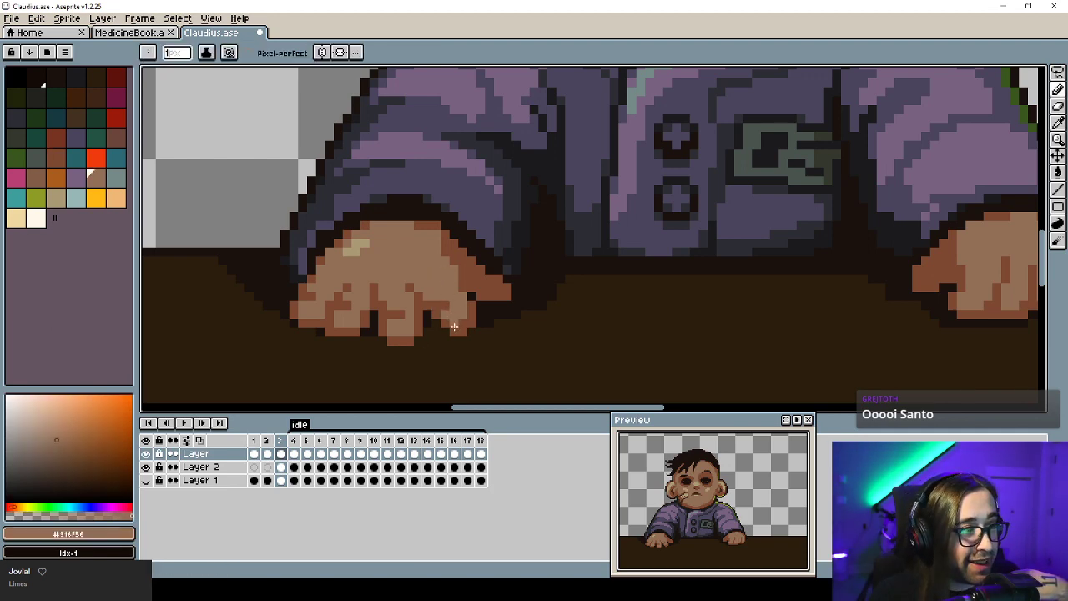
pyautogui.keyDown('alt'); pyautogui.click(433, 316); pyautogui.keyUp('alt')
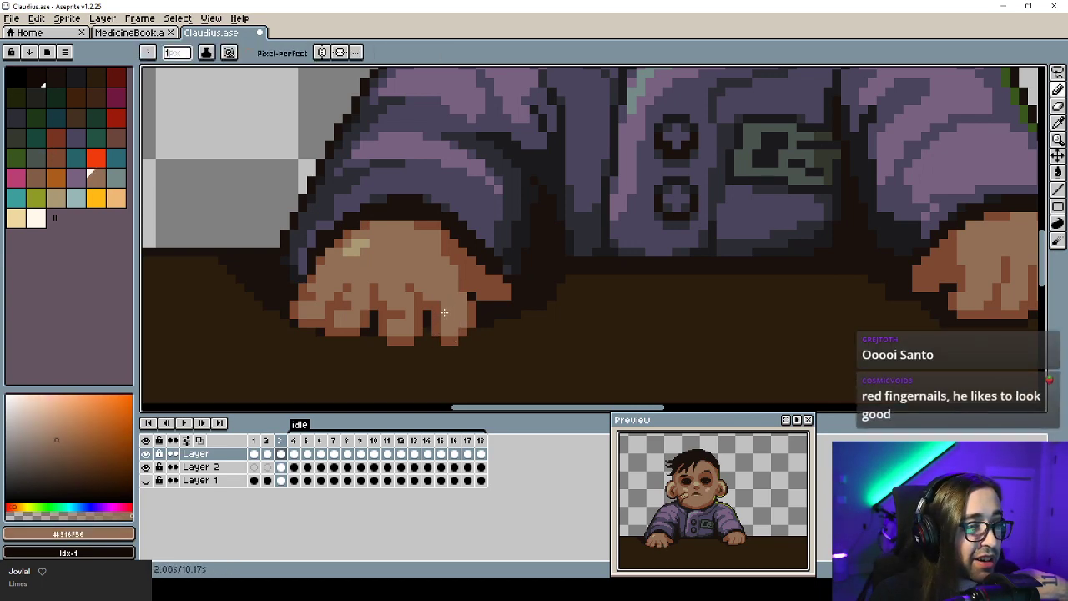
pyautogui.keyDown('alt'); pyautogui.click(440, 305); pyautogui.keyUp('alt')
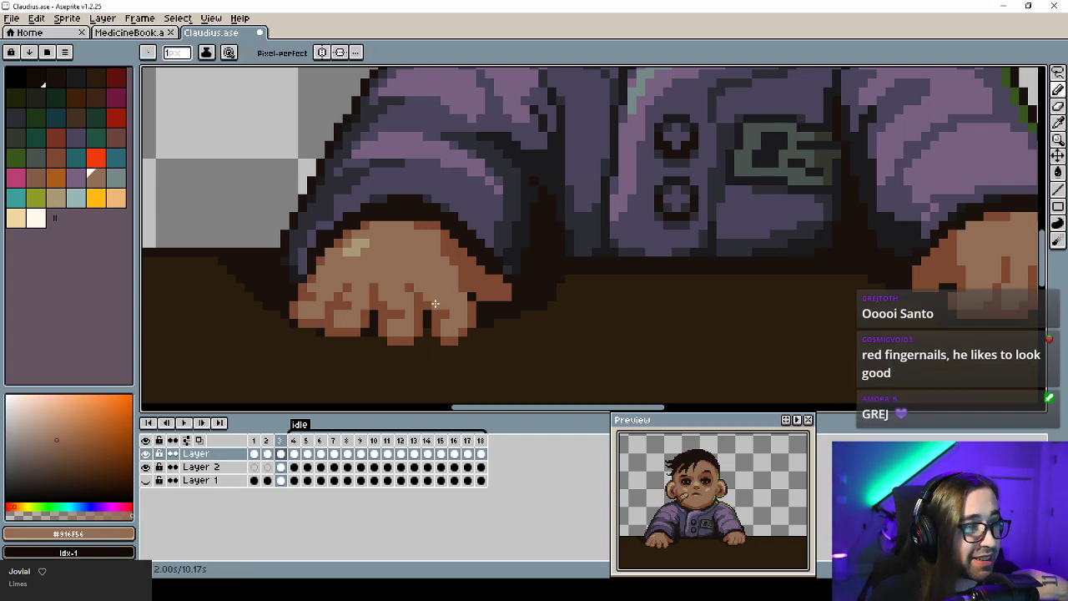
# Reshape the gap between the index finger and thumb with the Mask colour and shade its edge with #7d4832.
pyautogui.keyDown('alt'); pyautogui.click(473, 306); pyautogui.keyUp('alt')
pyautogui.keyDown('alt'); pyautogui.click(471, 315); pyautogui.keyUp('alt')
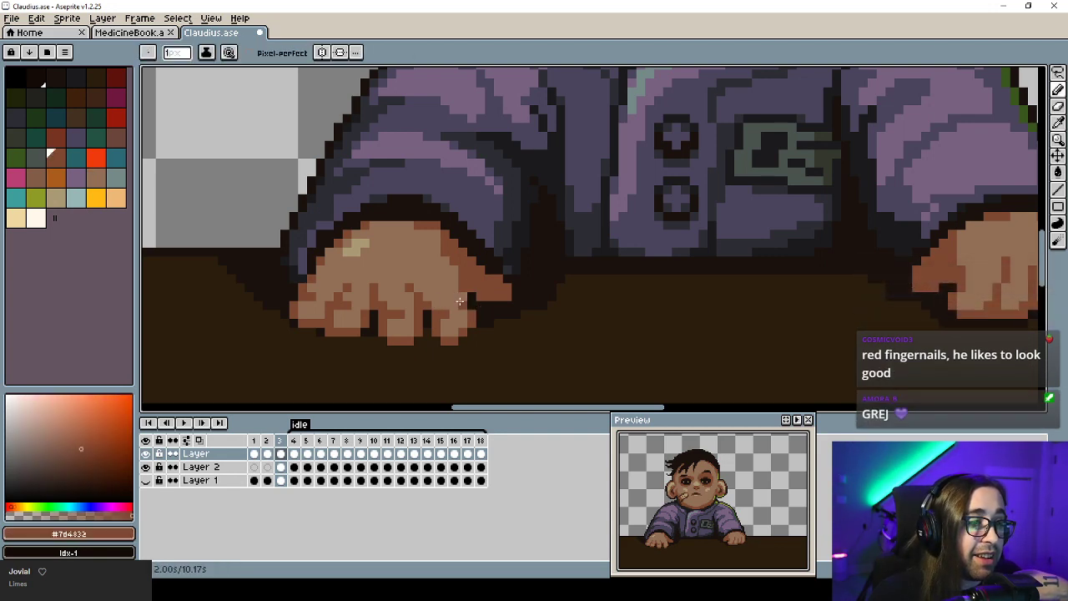
pyautogui.keyDown('alt'); pyautogui.click(476, 302); pyautogui.keyUp('alt')
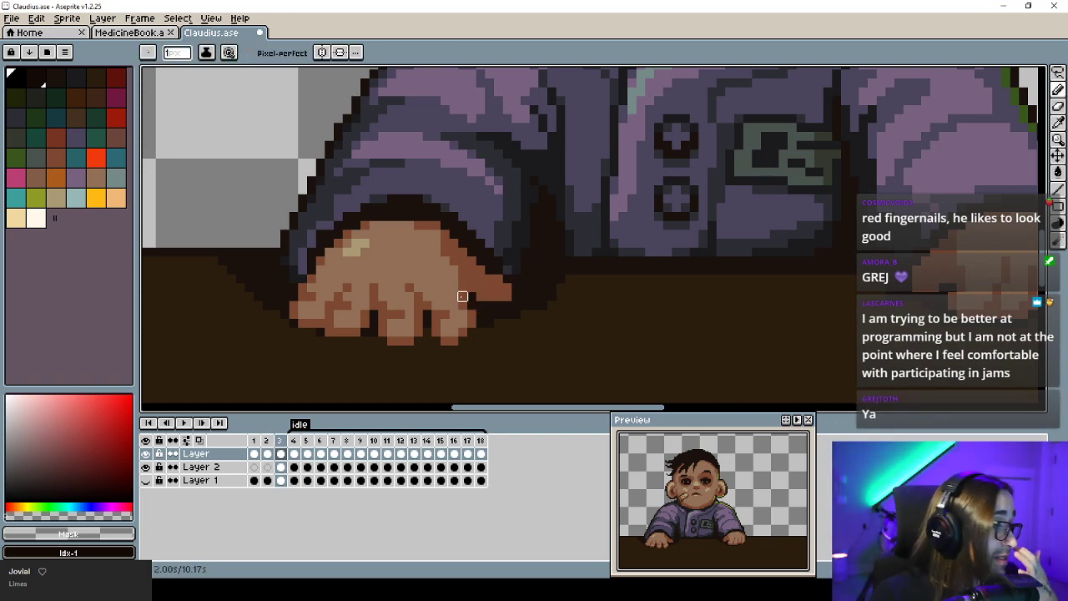
pyautogui.keyDown('alt'); pyautogui.click(472, 296); pyautogui.keyUp('alt')
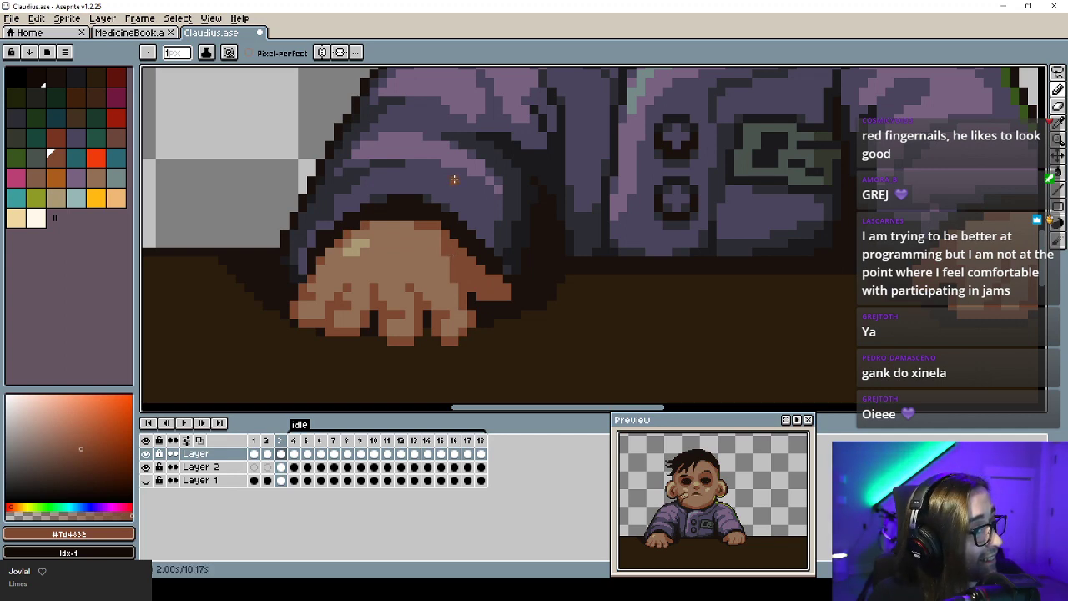
pyautogui.scroll(-4, 450, 289)
pyautogui.scroll(4, 462, 329)
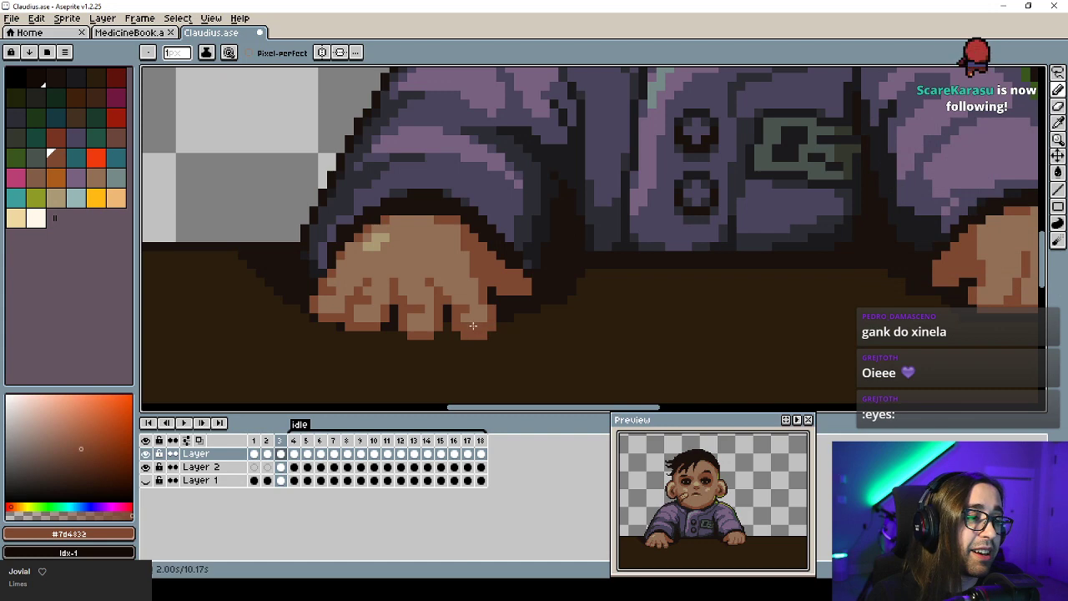
# Fill out the index fingertip with #916f56 and trim its lower end with the Mask colour.
pyautogui.keyDown('alt'); pyautogui.click(469, 334); pyautogui.keyUp('alt')
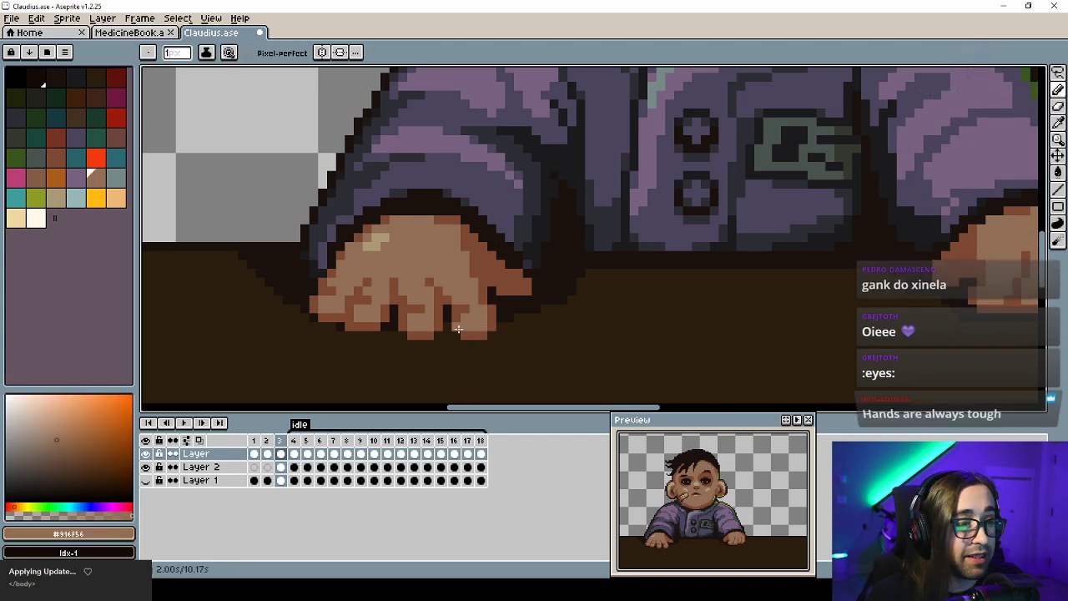
pyautogui.keyDown('alt'); pyautogui.click(484, 320); pyautogui.keyUp('alt')
pyautogui.keyDown('alt'); pyautogui.click(487, 319); pyautogui.keyUp('alt')
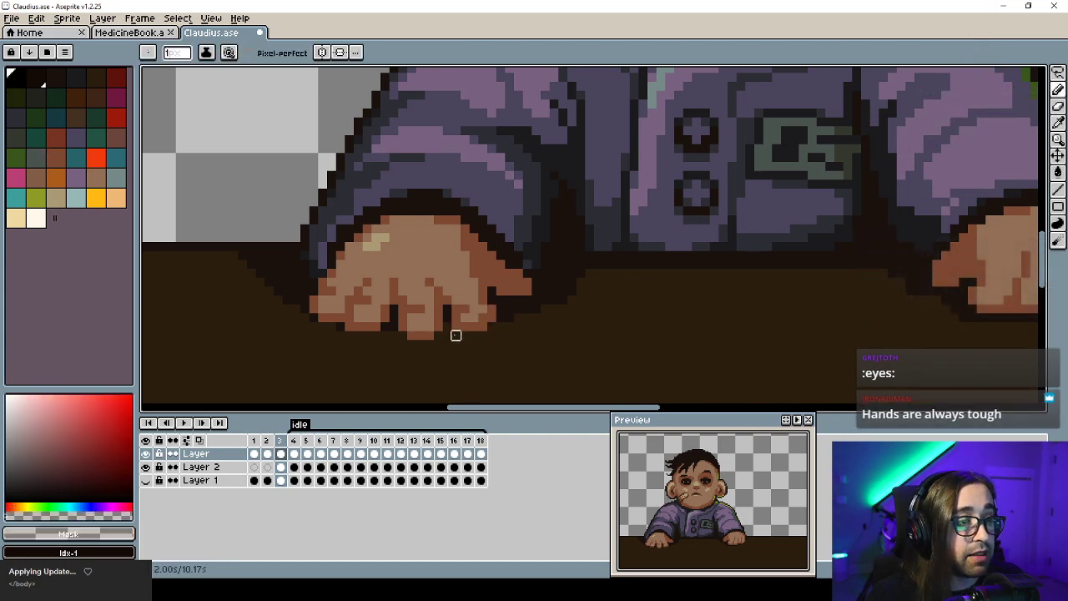
pyautogui.keyDown('alt'); pyautogui.click(473, 290); pyautogui.keyUp('alt')
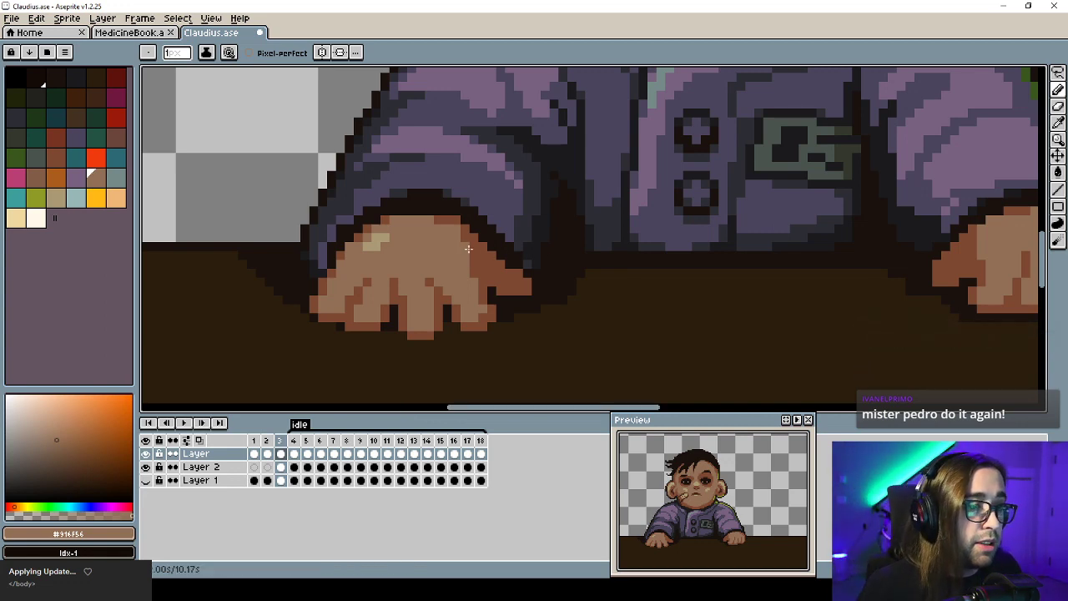
# Touch up the edge between the hand and the sleeve cuff with #1a120f, #2d2d34 and #916f56.
pyautogui.keyDown('alt'); pyautogui.click(457, 221); pyautogui.keyUp('alt')
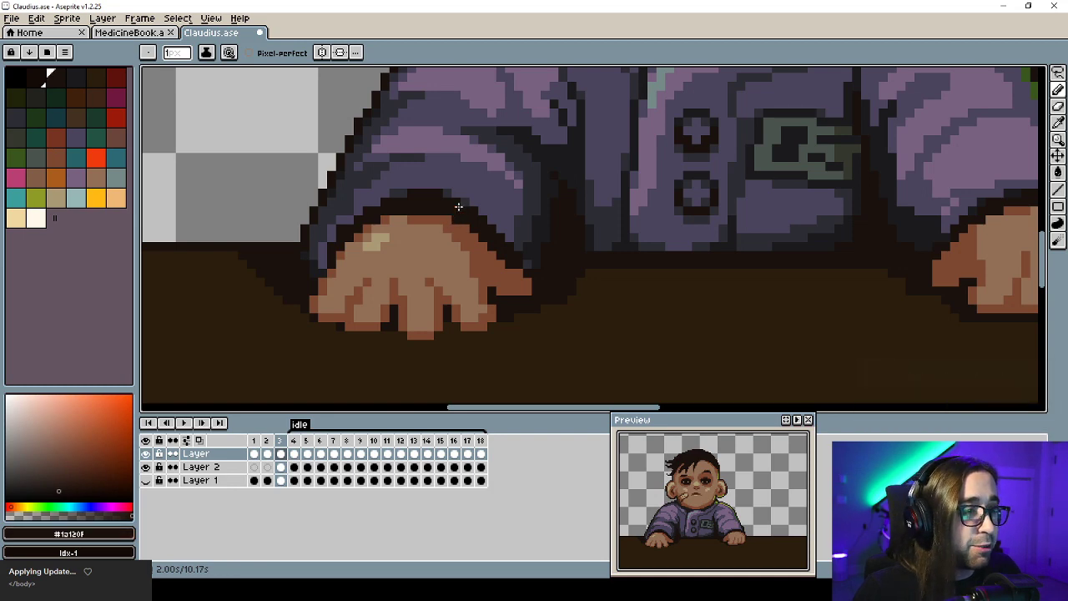
pyautogui.keyDown('alt'); pyautogui.click(452, 220); pyautogui.keyUp('alt')
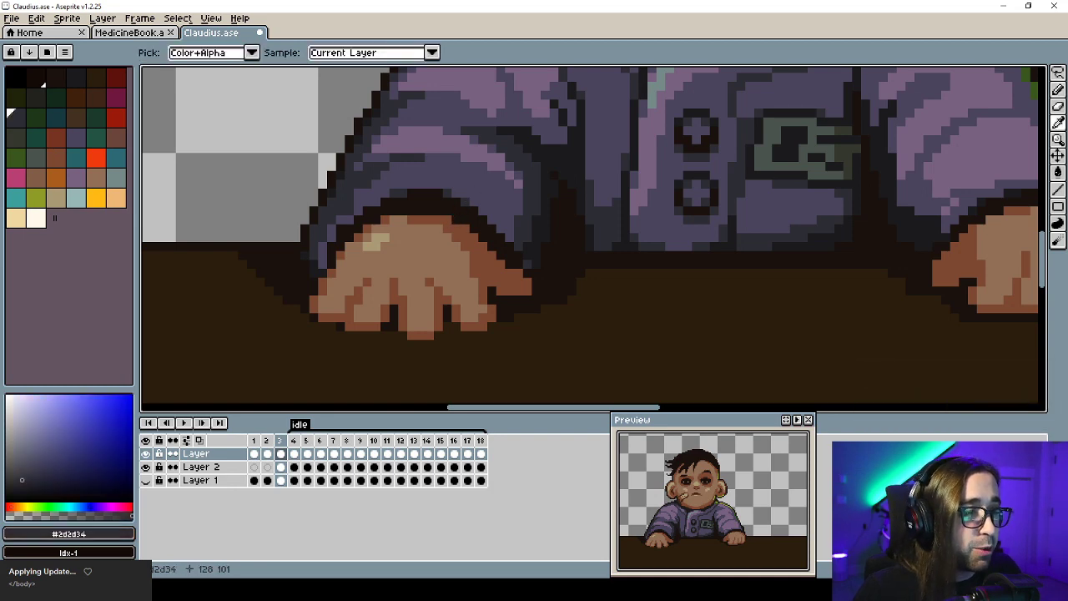
pyautogui.keyDown('alt'); pyautogui.click(440, 232); pyautogui.keyUp('alt')
pyautogui.scroll(-5, 428, 237)
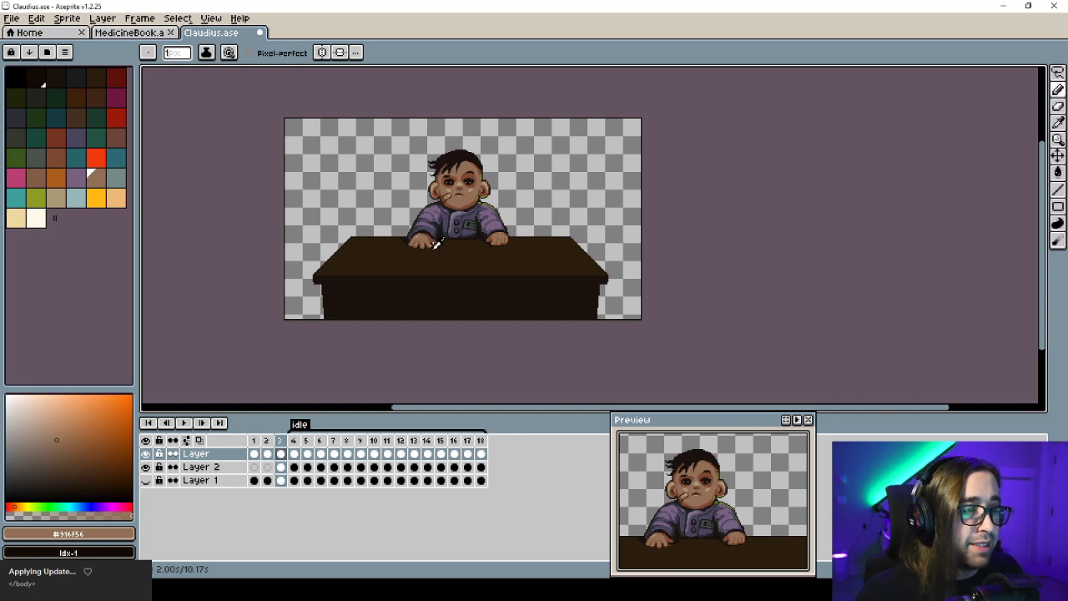
pyautogui.keyDown('alt'); pyautogui.click(431, 298); pyautogui.keyUp('alt')
pyautogui.scroll(3, 411, 219)
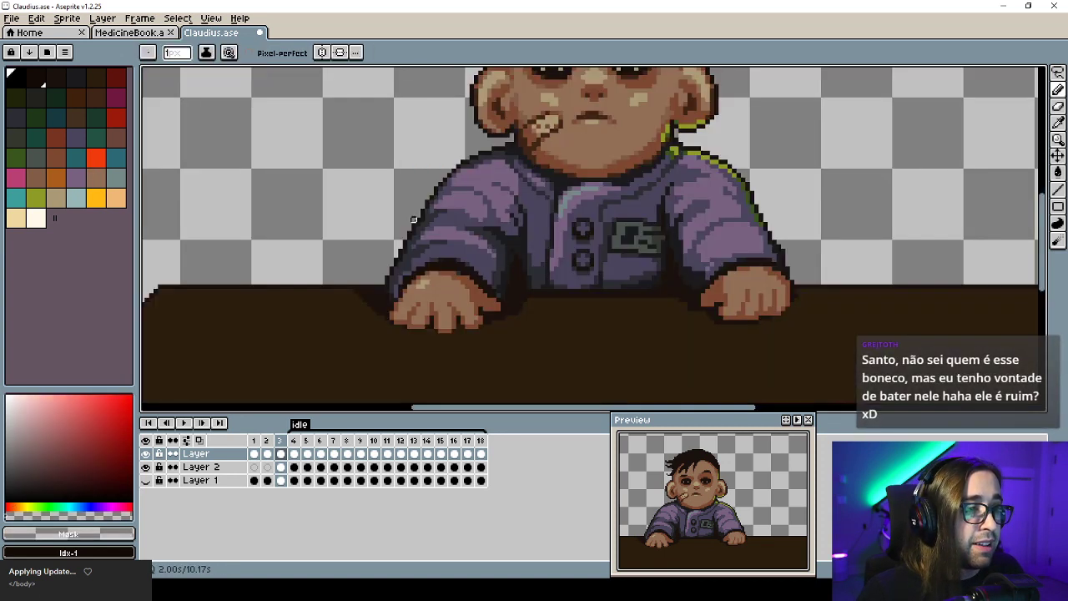
pyautogui.keyDown('alt'); pyautogui.click(402, 286); pyautogui.keyUp('alt')
pyautogui.moveTo(272, 204)
pyautogui.mouseDown()
pyautogui.moveTo(359, 106)
pyautogui.moveTo(330, 243)
pyautogui.mouseUp()
pyautogui.moveTo(304, 177)
pyautogui.mouseDown()
pyautogui.moveTo(316, 158)
pyautogui.moveTo(343, 166)
pyautogui.mouseUp()
pyautogui.moveTo(312, 202); pyautogui.dragTo(352, 200)
pyautogui.hotkey('ctrl', 'z')
pyautogui.hotkey('ctrl', 'z')
pyautogui.hotkey('ctrl', 'z')
pyautogui.hotkey('ctrl', 'z')
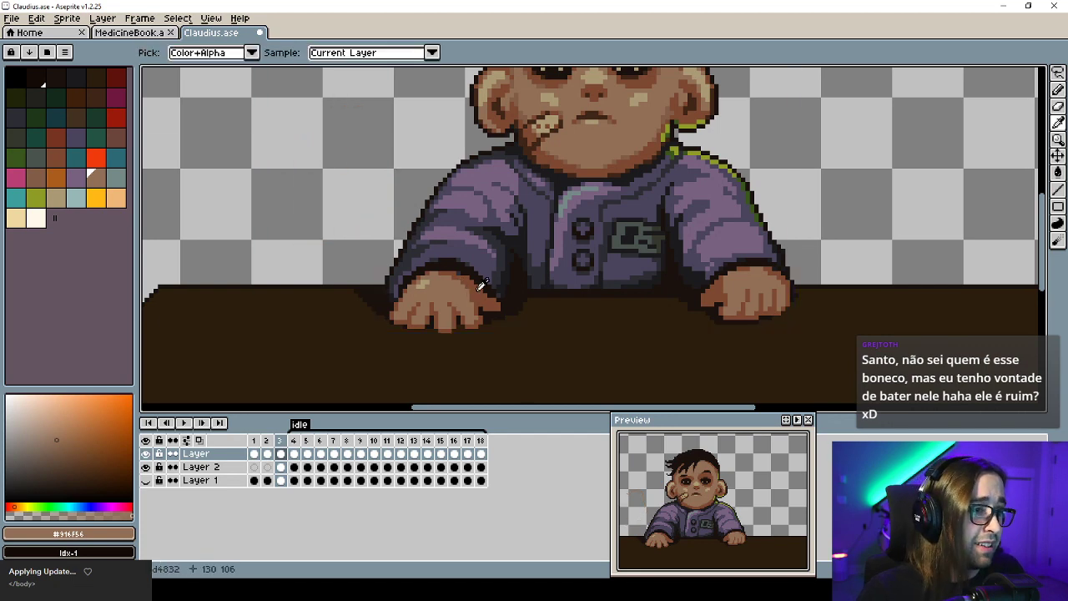
# Reshape the highlight on the back of the hand with #916f56 and #ab9a74, and save the sprite.
pyautogui.keyDown('alt'); pyautogui.click(480, 285); pyautogui.keyUp('alt')
pyautogui.moveTo(309, 230)
pyautogui.mouseDown()
pyautogui.moveTo(294, 231)
pyautogui.moveTo(306, 230)
pyautogui.mouseUp()
pyautogui.hotkey('ctrl', 'z')
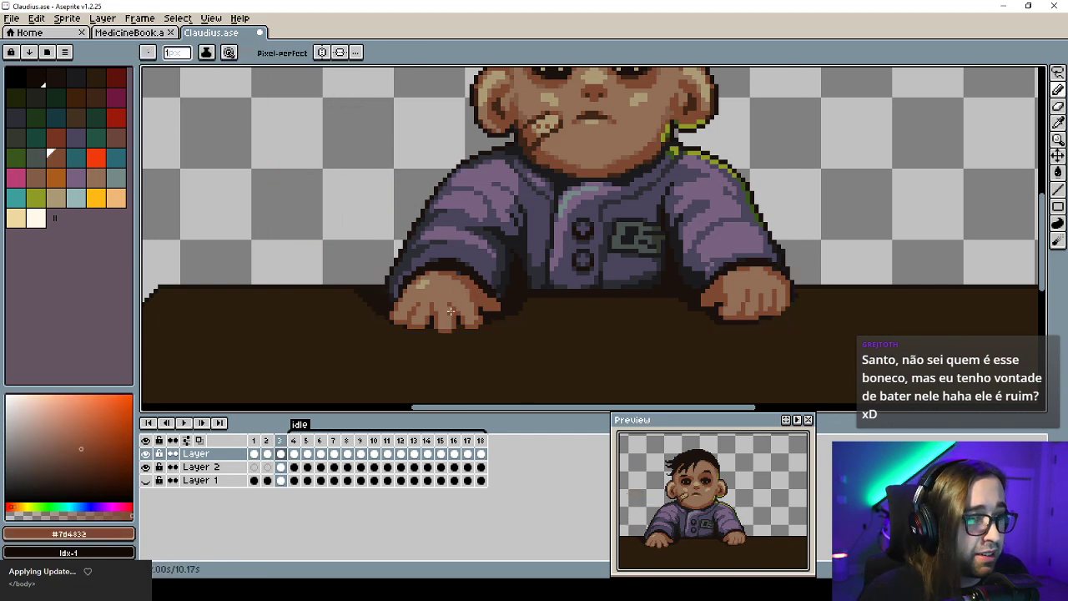
pyautogui.scroll(2, 425, 289)
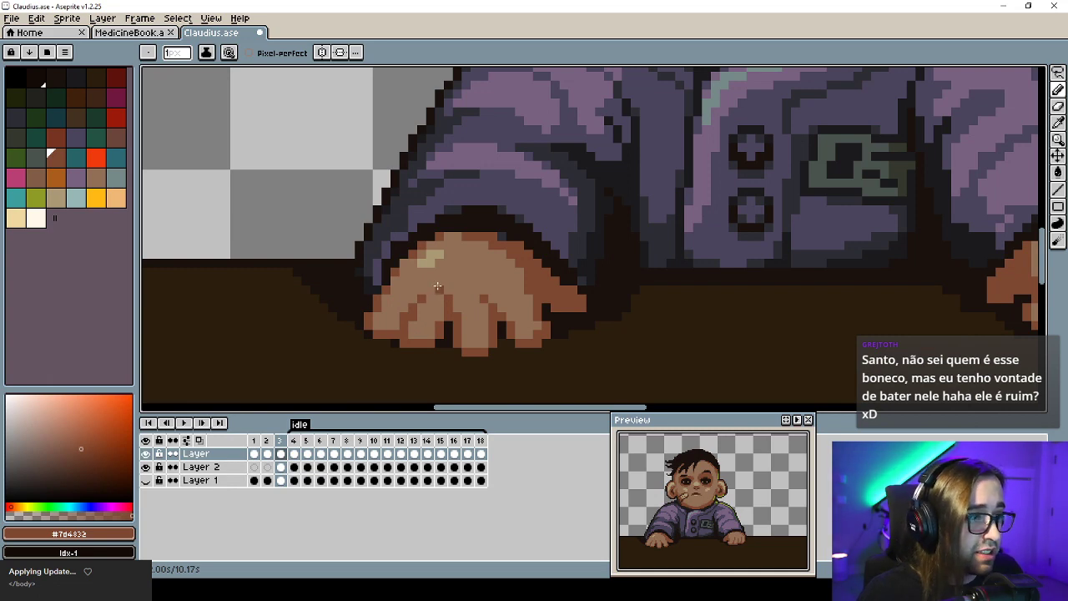
pyautogui.keyDown('alt'); pyautogui.click(426, 262); pyautogui.keyUp('alt')
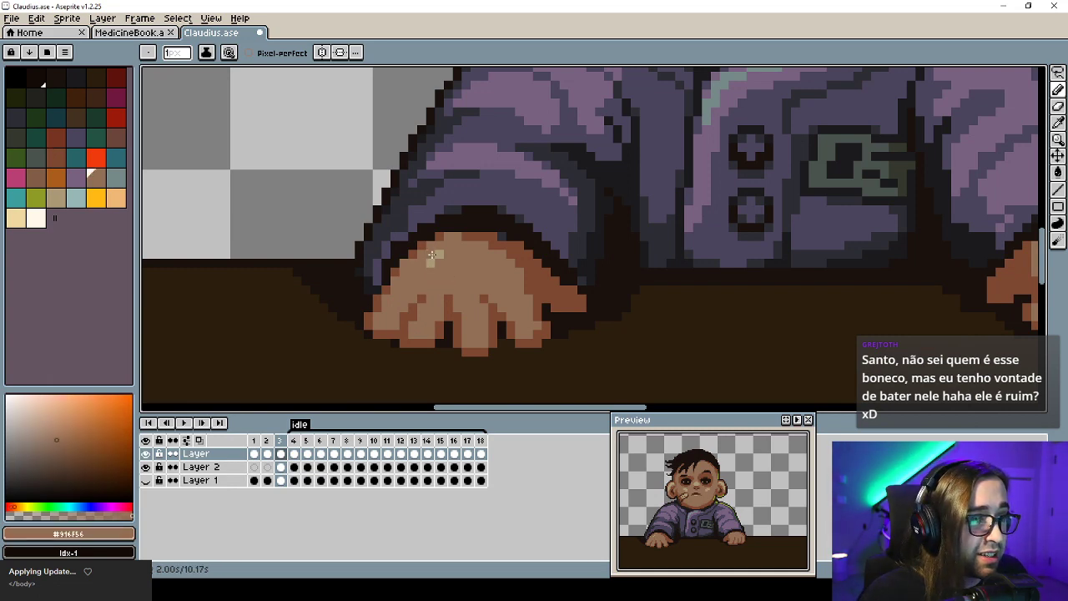
pyautogui.keyDown('alt'); pyautogui.click(431, 259); pyautogui.keyUp('alt')
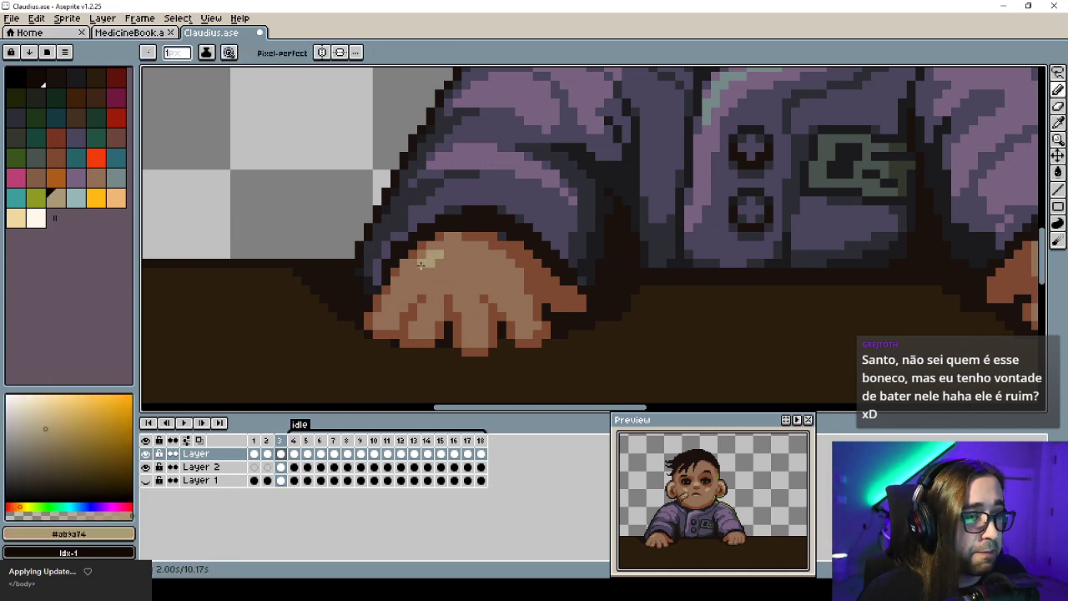
pyautogui.click(411, 273)
pyautogui.keyDown('alt'); pyautogui.click(430, 273); pyautogui.keyUp('alt')
pyautogui.hotkey('ctrl', 's')
pyautogui.moveTo(431, 276); pyautogui.dragTo(375, 286)
pyautogui.scroll(-3, 391, 284)
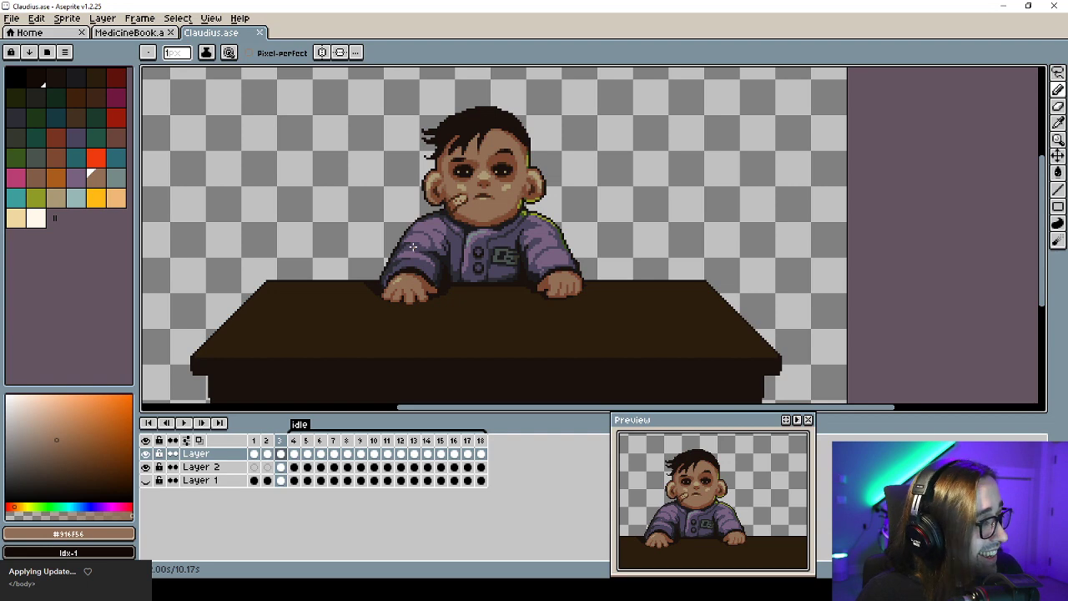
# Touch up the top edge of the hand along the sleeve cuff with #7d4832 and #2d2d34, and save the sprite.
pyautogui.scroll(3, 412, 247)
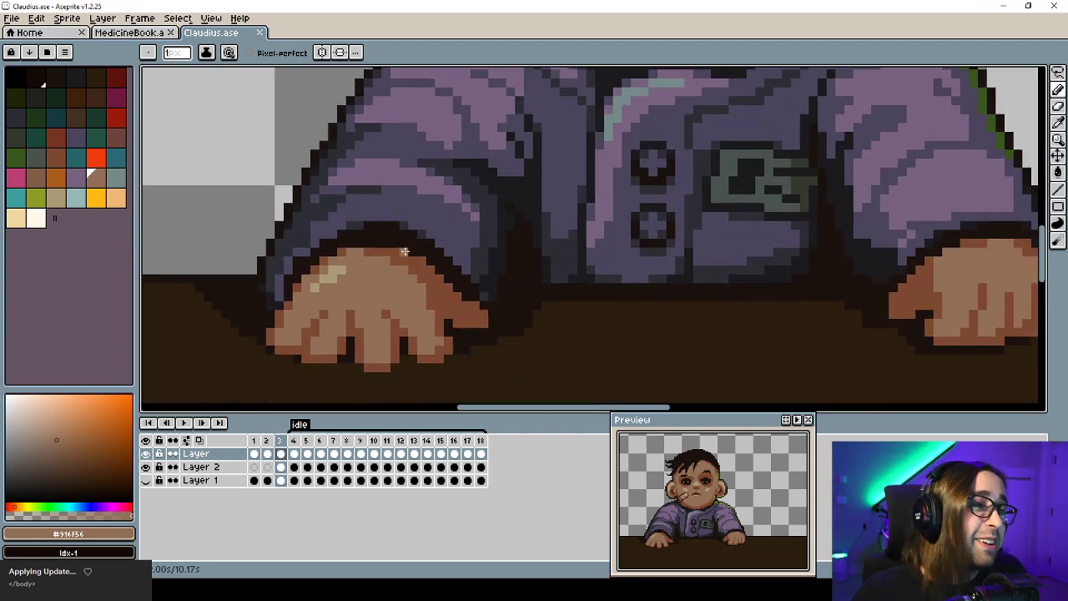
pyautogui.keyDown('alt'); pyautogui.click(350, 259); pyautogui.keyUp('alt')
pyautogui.keyDown('alt'); pyautogui.click(346, 252); pyautogui.keyUp('alt')
pyautogui.click(361, 251)
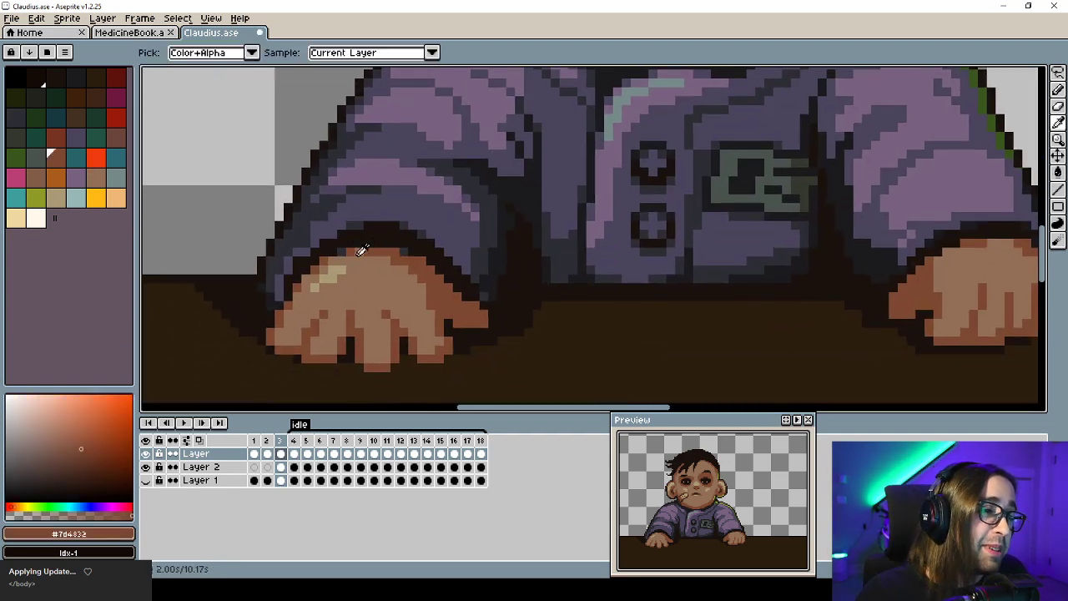
pyautogui.keyDown('alt'); pyautogui.click(373, 252); pyautogui.keyUp('alt')
pyautogui.keyDown('alt'); pyautogui.click(384, 257); pyautogui.keyUp('alt')
pyautogui.scroll(-3, 386, 283)
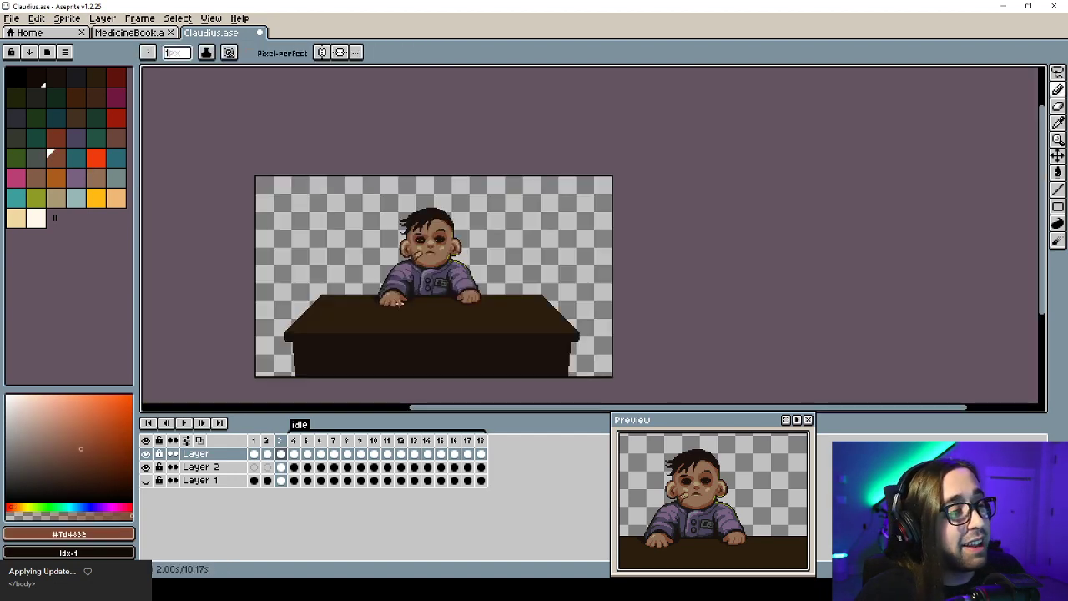
pyautogui.scroll(3, 359, 272)
pyautogui.scroll(-1, 359, 271)
pyautogui.keyDown('alt'); pyautogui.click(359, 217); pyautogui.keyUp('alt')
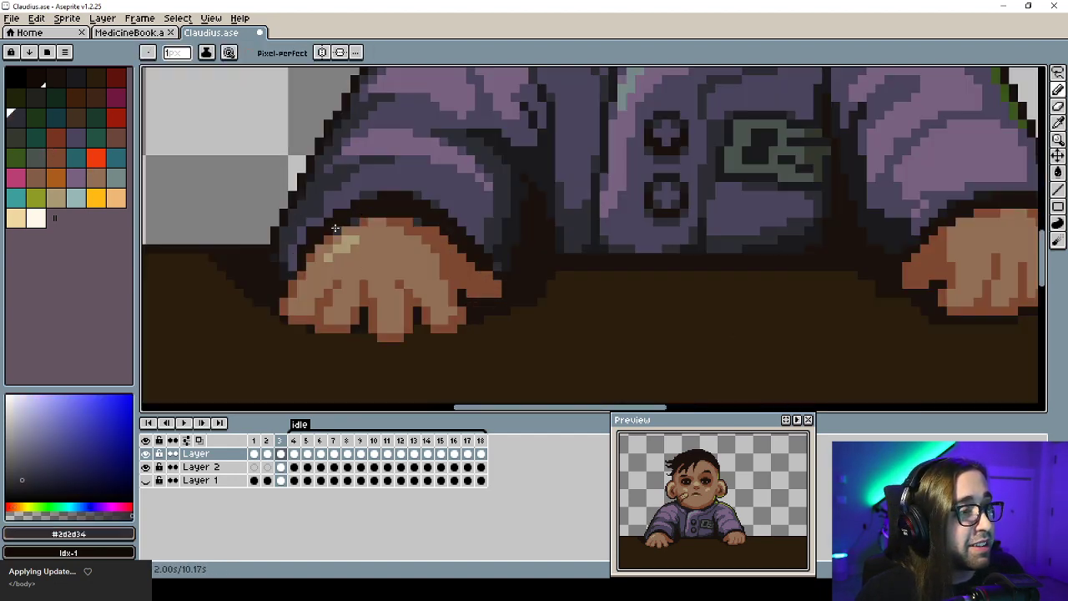
pyautogui.scroll(-3, 374, 249)
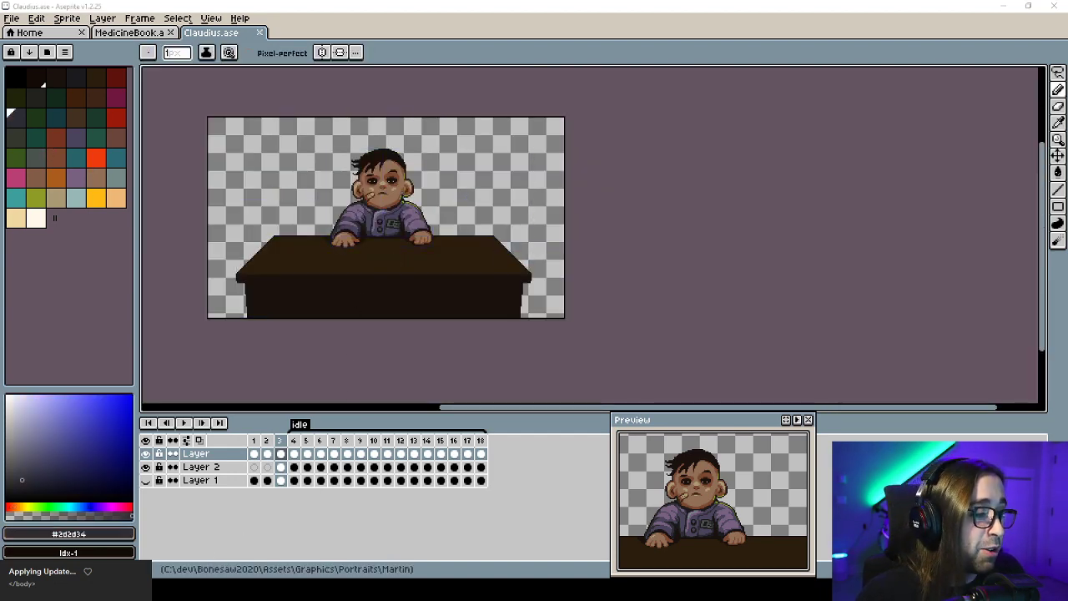
# Switch to Unity, close and reopen Claudius's shop in the running game to check his dialogue, and stop play mode.
pyautogui.hotkey('alt', 'Tab')
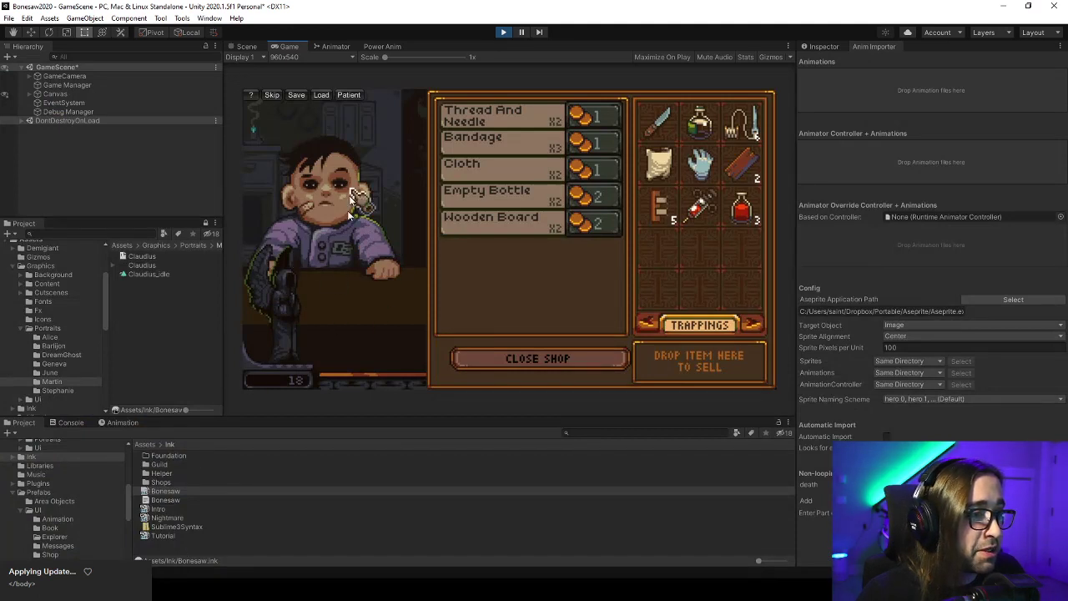
pyautogui.click(503, 367)
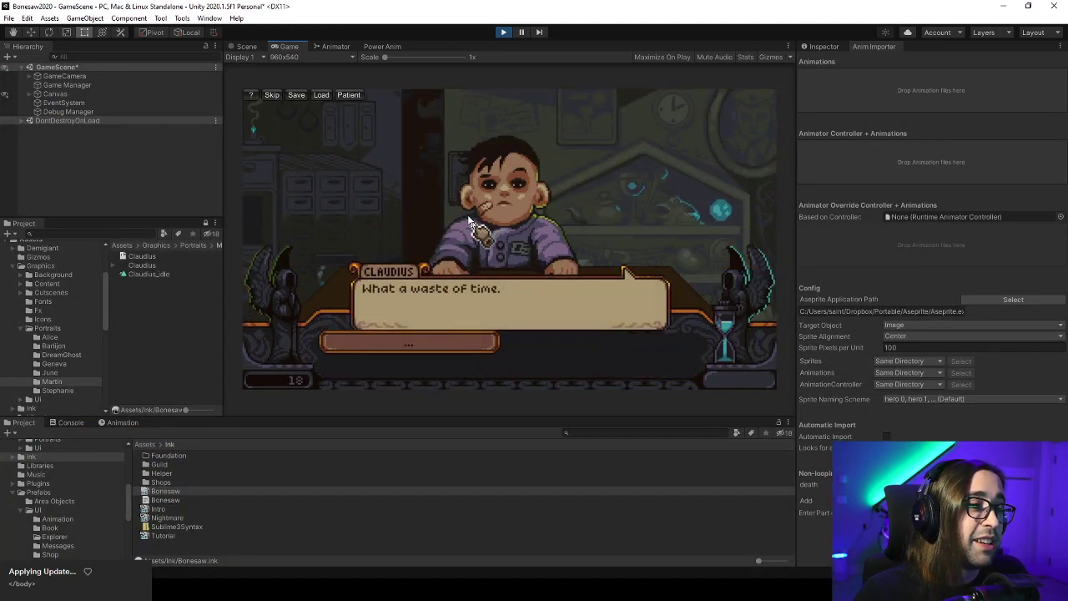
pyautogui.click(448, 345)
pyautogui.click(523, 223)
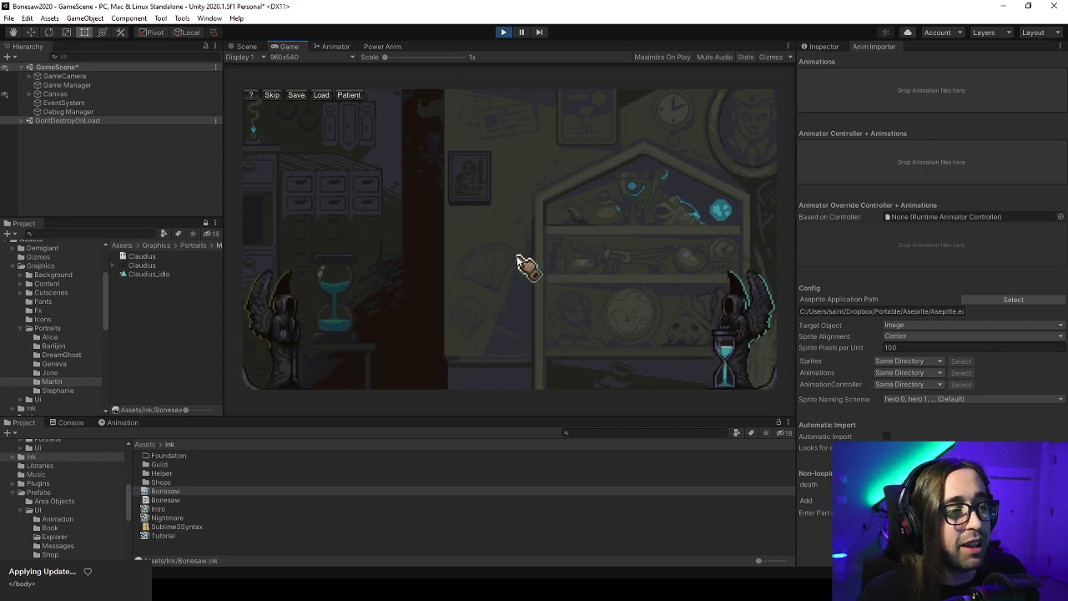
pyautogui.click(445, 345)
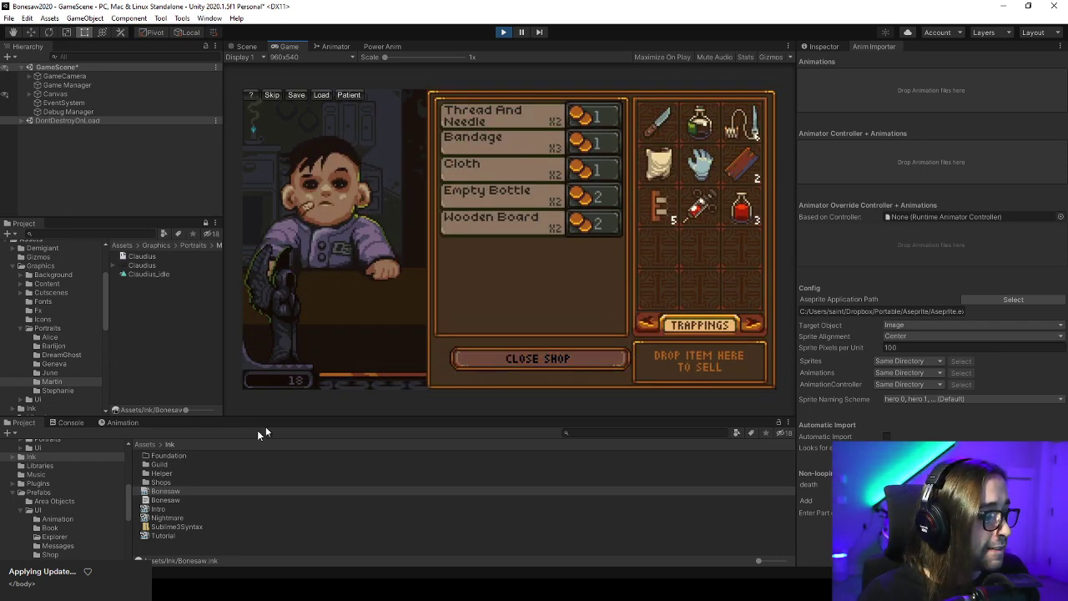
pyautogui.click(825, 47)
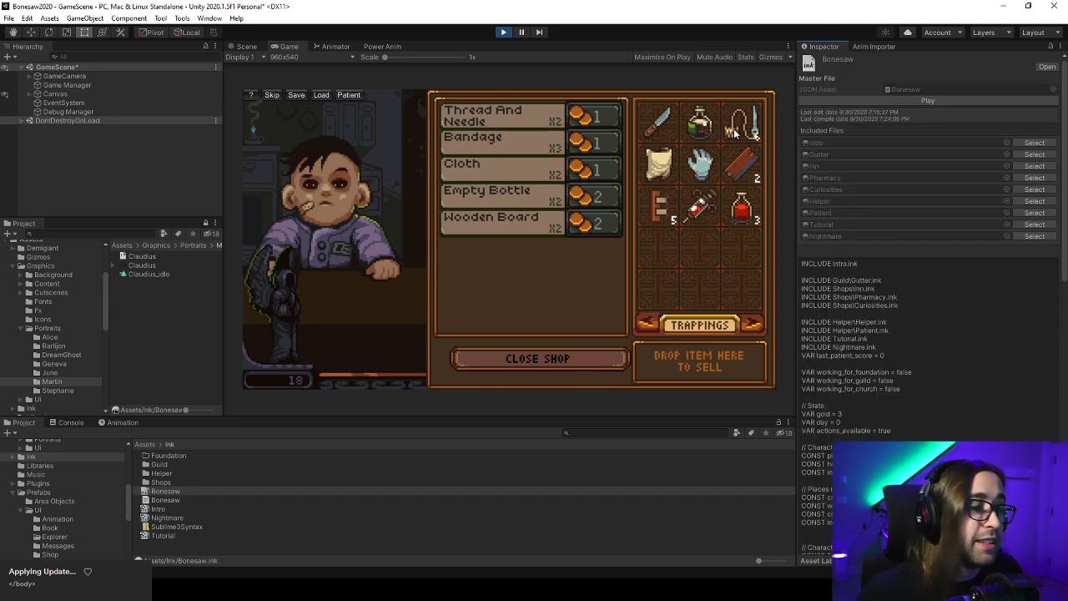
pyautogui.click(504, 33)
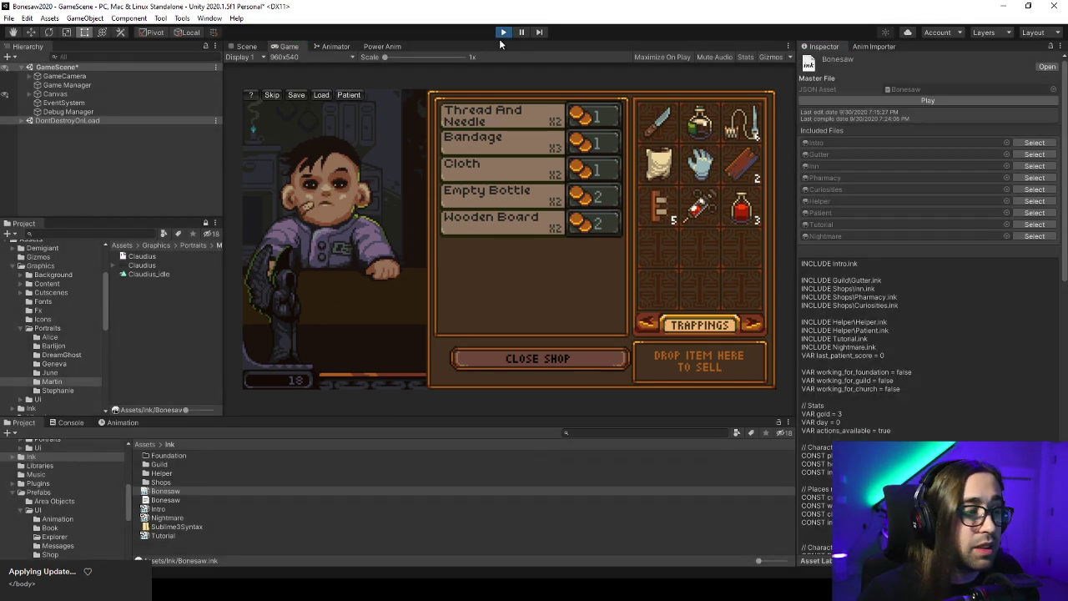
# Open the Bonesaw ink story in Inky and examine the shop dialogue script in Pharmacy.ink.
pyautogui.doubleClick(167, 492)
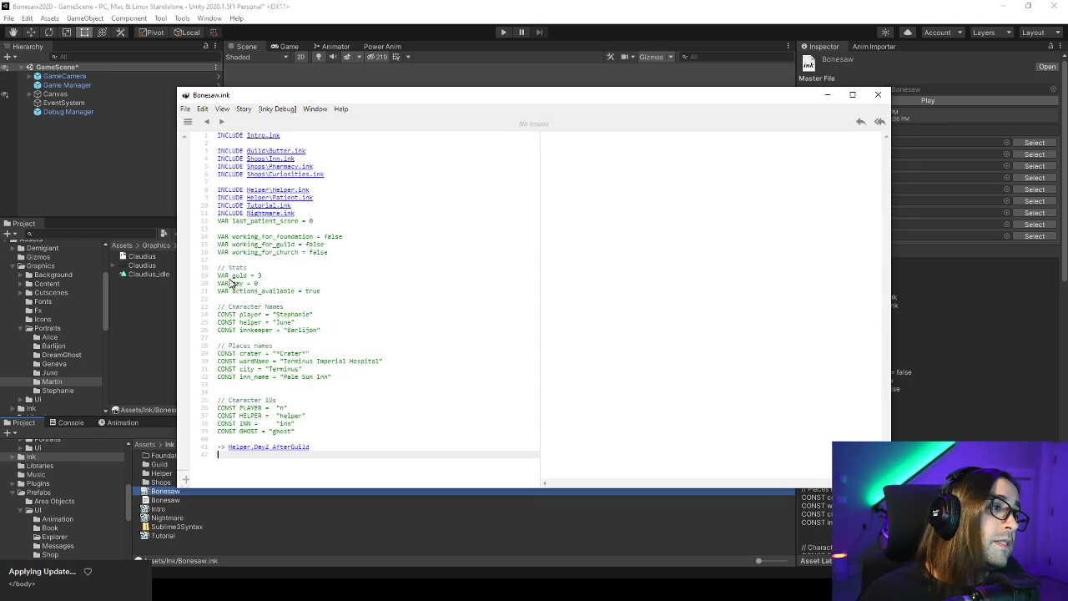
pyautogui.click(227, 331)
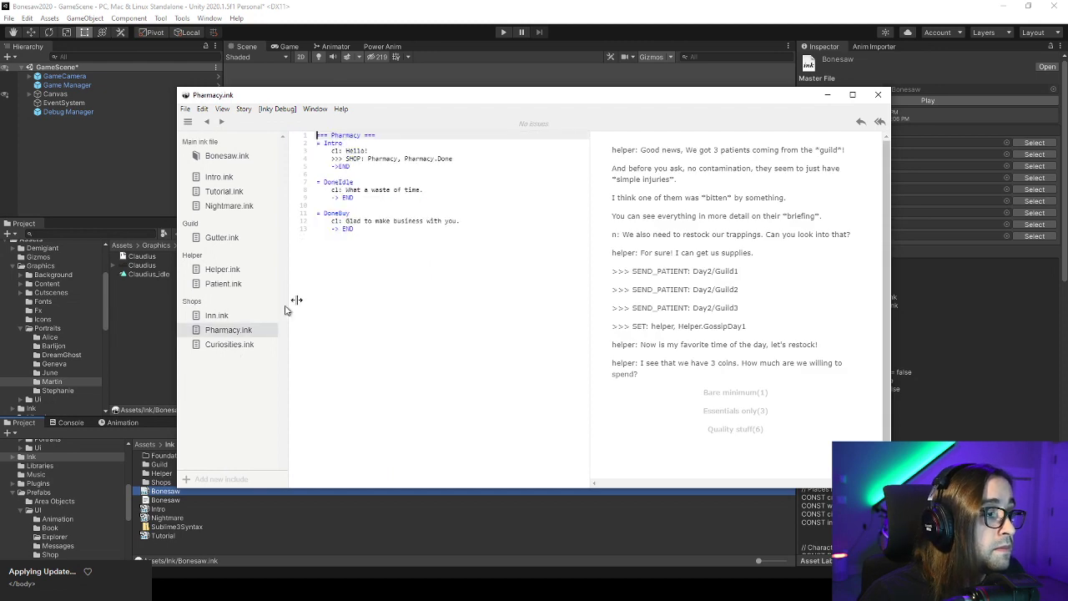
pyautogui.click(240, 345)
pyautogui.click(246, 322)
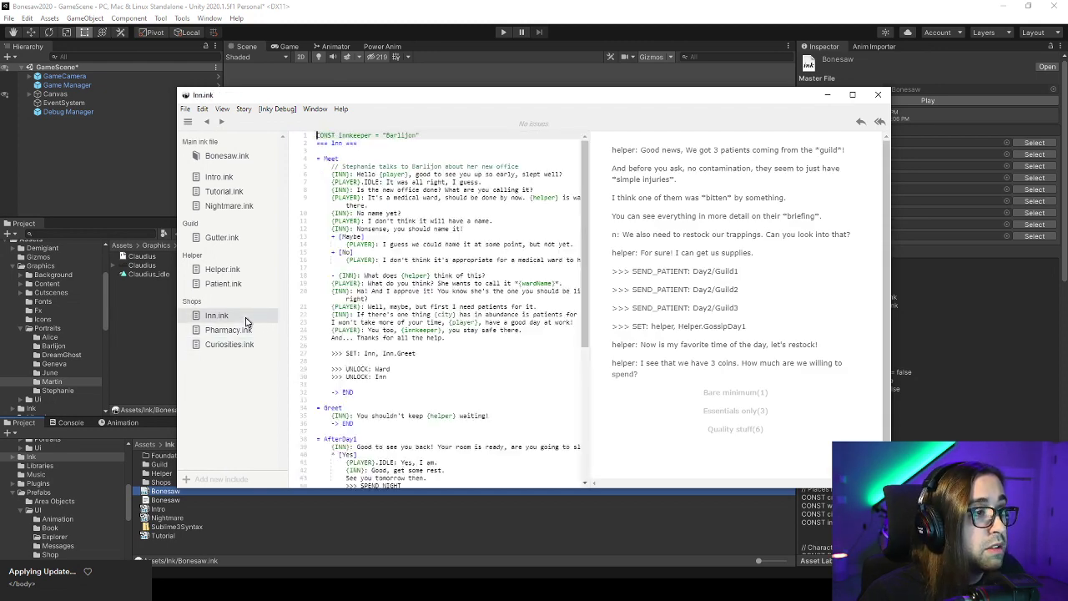
pyautogui.click(233, 331)
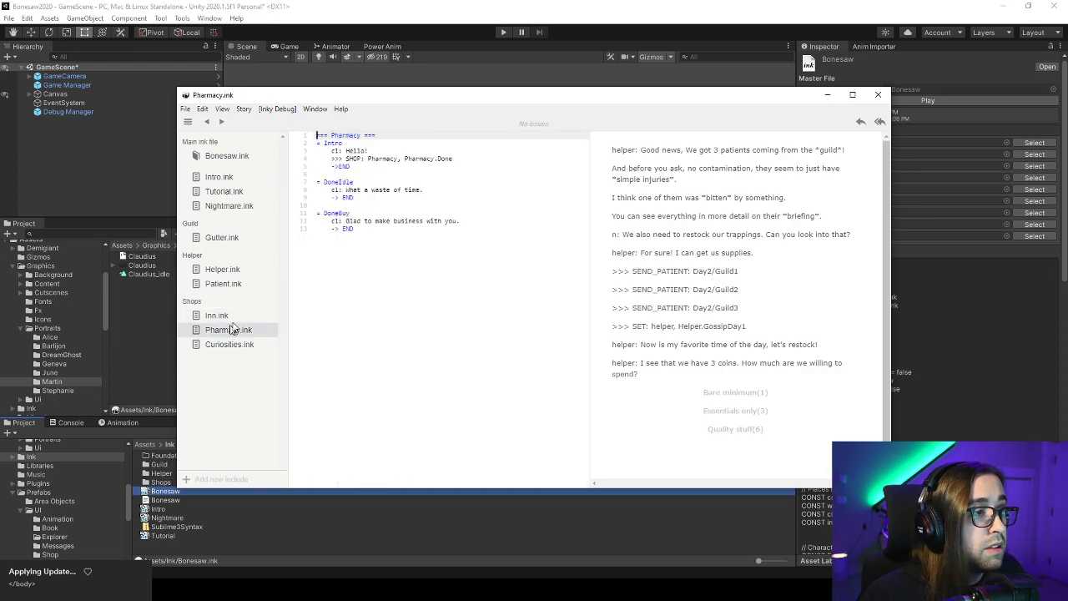
pyautogui.click(418, 154)
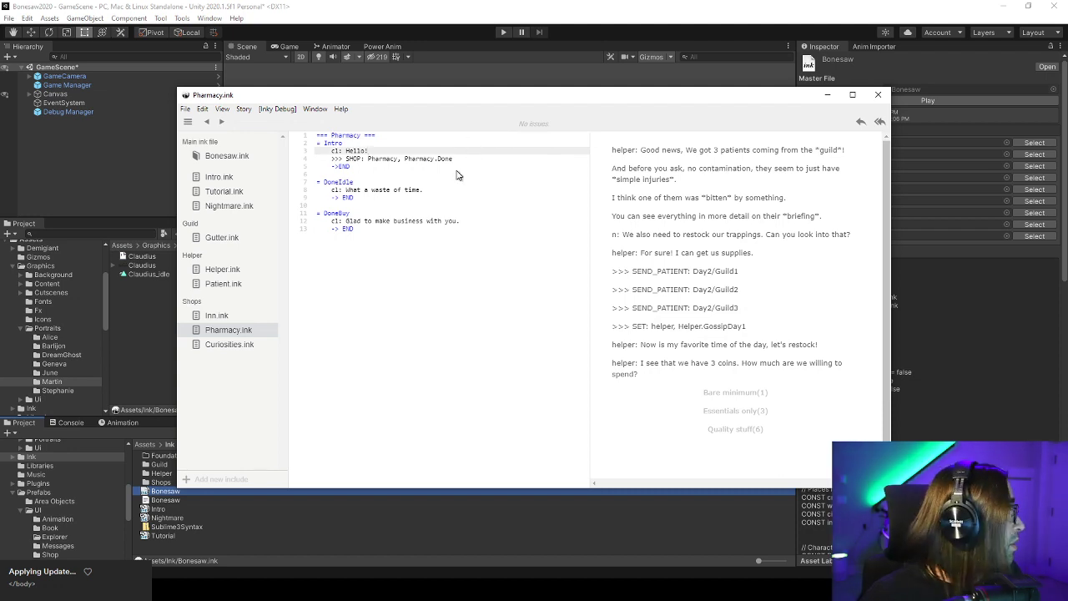
# Run the game in Unity, load the saved game and travel to Claudius's shop to view his portrait.
pyautogui.click(592, 31)
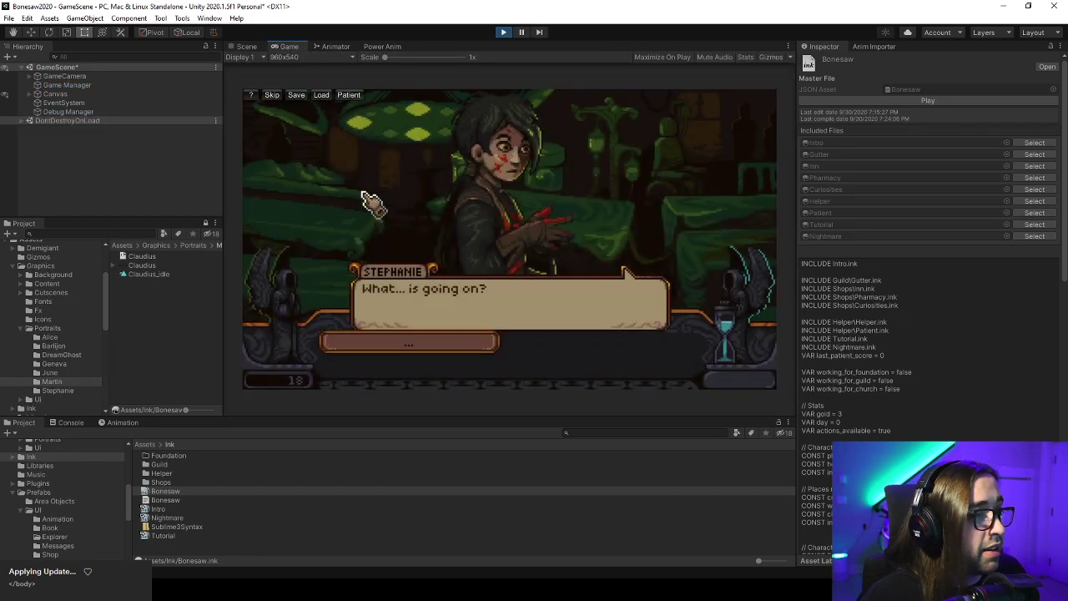
pyautogui.click(322, 95)
pyautogui.click(505, 100)
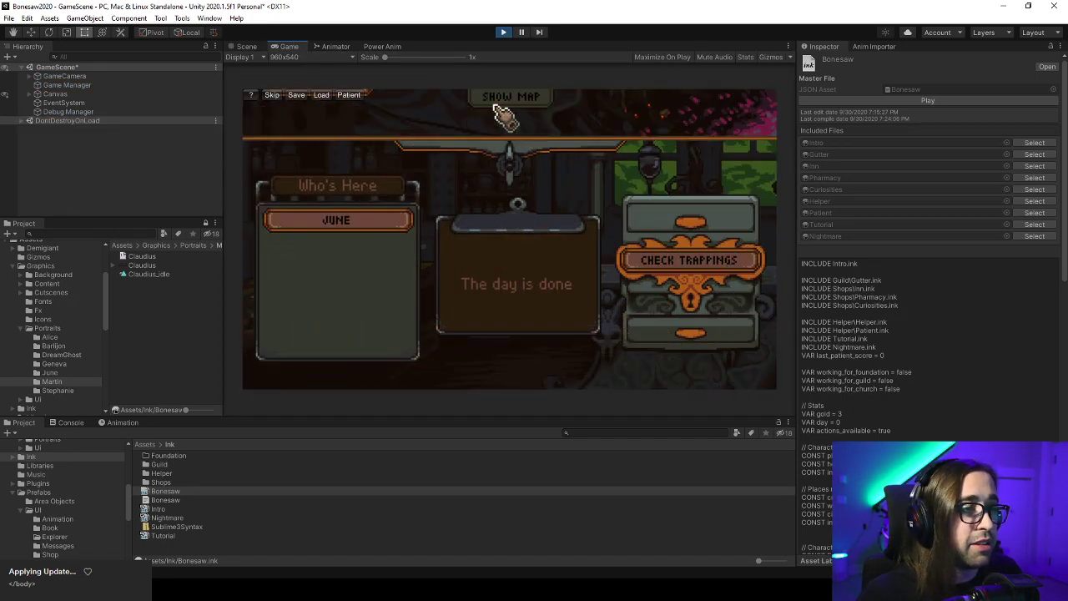
pyautogui.click(492, 288)
pyautogui.click(513, 223)
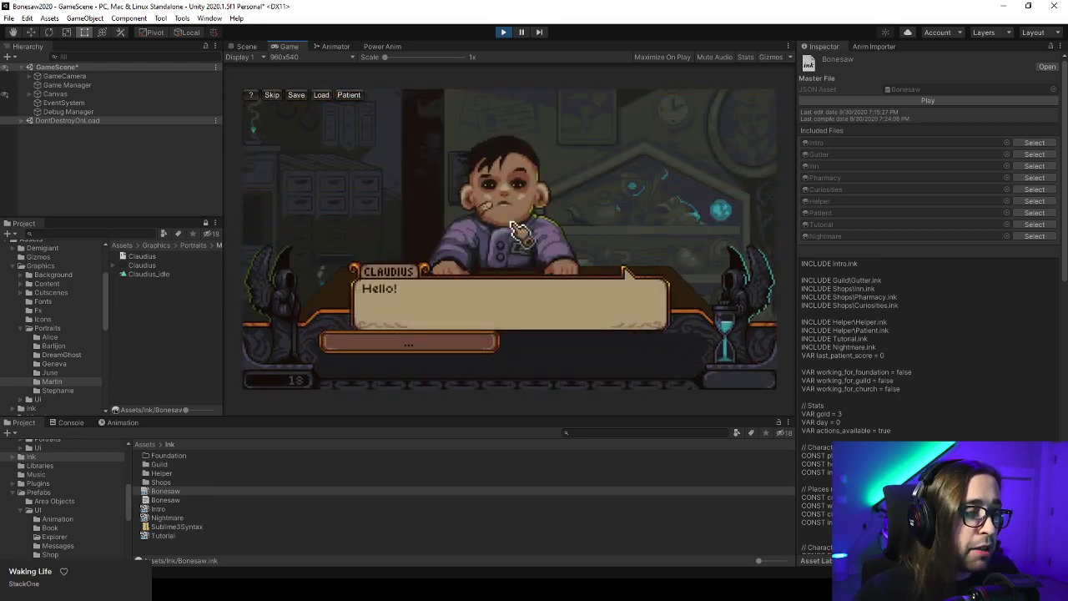
pyautogui.click(489, 349)
# Switch back to Aseprite and touch up the shading of the refined hand with #7d4832.
pyautogui.hotkey('alt', 'Tab')
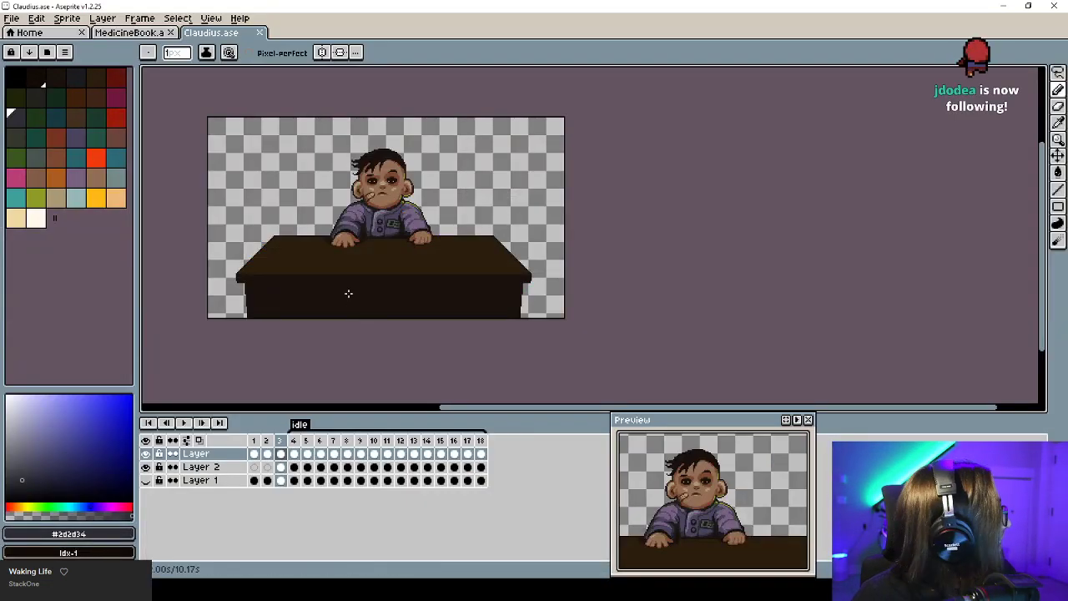
pyautogui.moveTo(334, 304); pyautogui.dragTo(318, 298)
pyautogui.moveTo(359, 266); pyautogui.dragTo(352, 266)
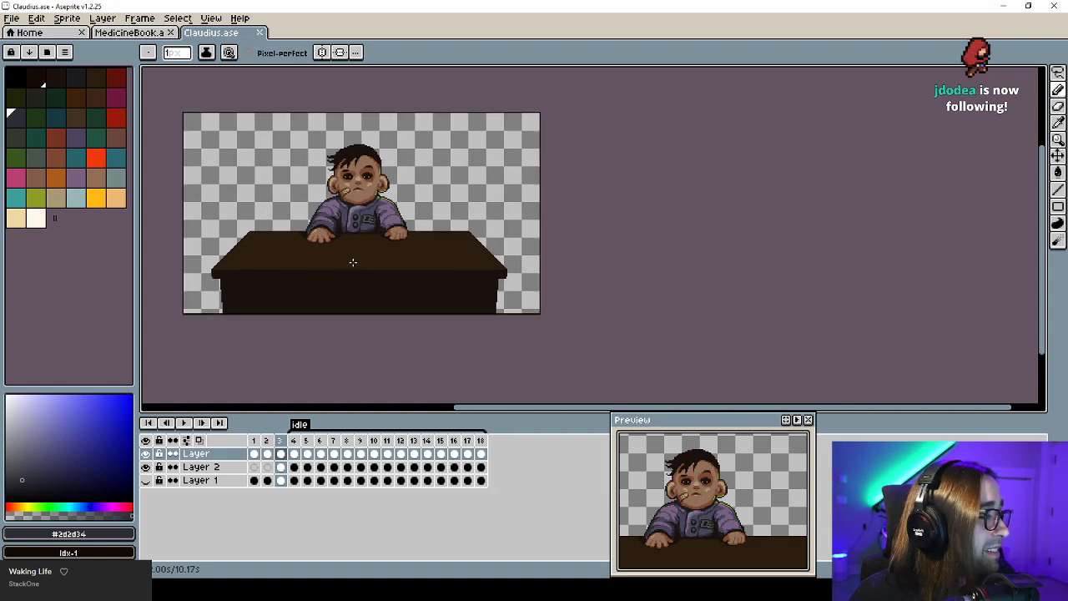
pyautogui.scroll(4, 353, 267)
pyautogui.scroll(-2, 367, 296)
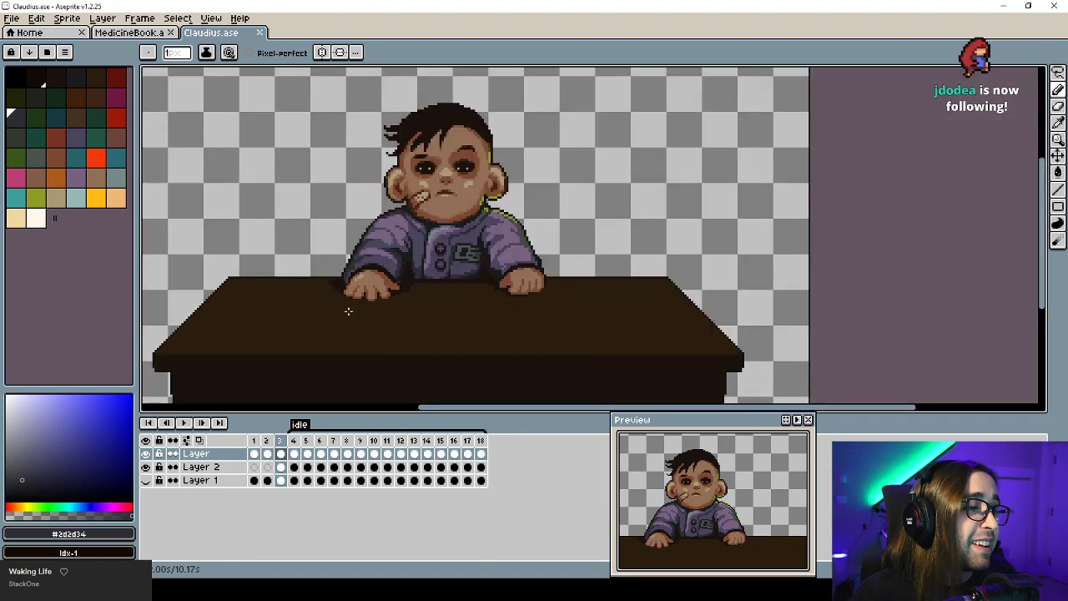
pyautogui.scroll(5, 331, 296)
pyautogui.keyDown('alt'); pyautogui.click(298, 259); pyautogui.keyUp('alt')
pyautogui.scroll(-5, 298, 261)
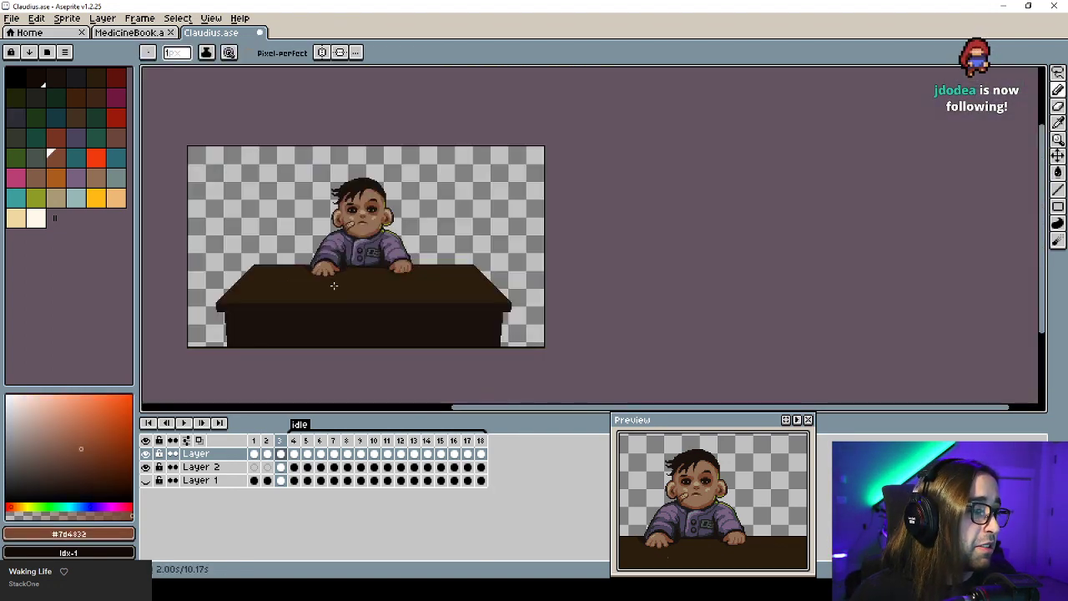
# Select the old hand under the sleeve with the green rim light and delete it.
pyautogui.scroll(3, 381, 265)
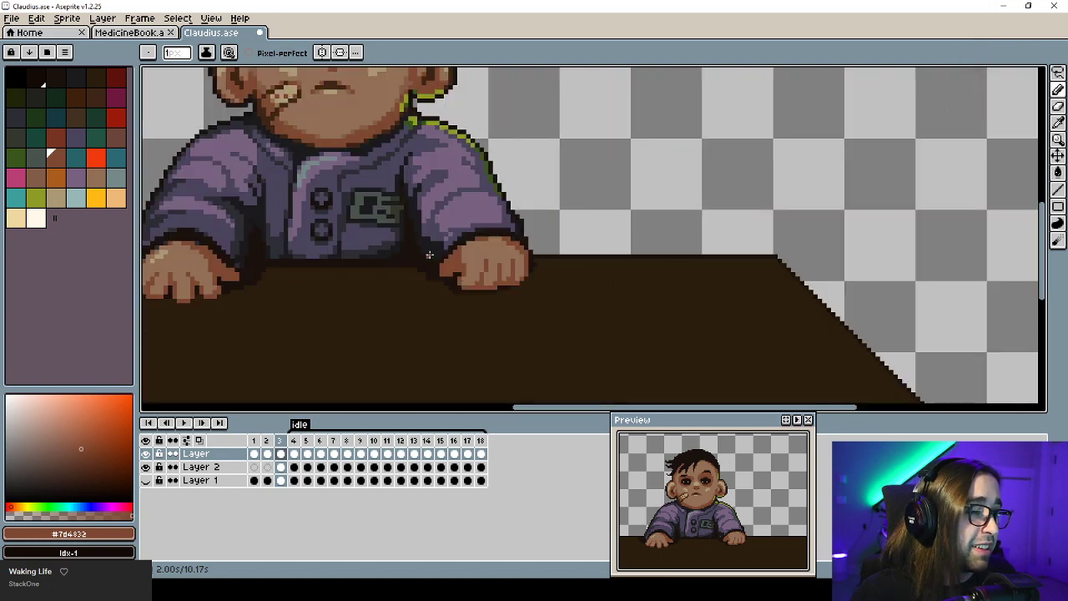
pyautogui.press('m')
pyautogui.moveTo(458, 247)
pyautogui.mouseDown()
pyautogui.moveTo(530, 292)
pyautogui.moveTo(519, 253)
pyautogui.mouseUp()
pyautogui.press('Delete')
# Copy the refined hand, flip the pasted copy horizontally and place it at the end of the opposite sleeve.
pyautogui.moveTo(197, 274); pyautogui.dragTo(333, 241)
pyautogui.moveTo(313, 205)
pyautogui.mouseDown()
pyautogui.moveTo(370, 221)
pyautogui.moveTo(362, 215)
pyautogui.mouseUp()
pyautogui.hotkey('ctrl', 'c')
pyautogui.hotkey('ctrl', 'v')
pyautogui.hotkey('shift', 'h')
pyautogui.moveTo(327, 264); pyautogui.dragTo(619, 254)
pyautogui.hotkey('ctrl', 'd')
pyautogui.press('b')
# Blend the mirrored hand's cuff into the sleeve with #1a120f, #4a435c and #786180.
pyautogui.scroll(2, 619, 205)
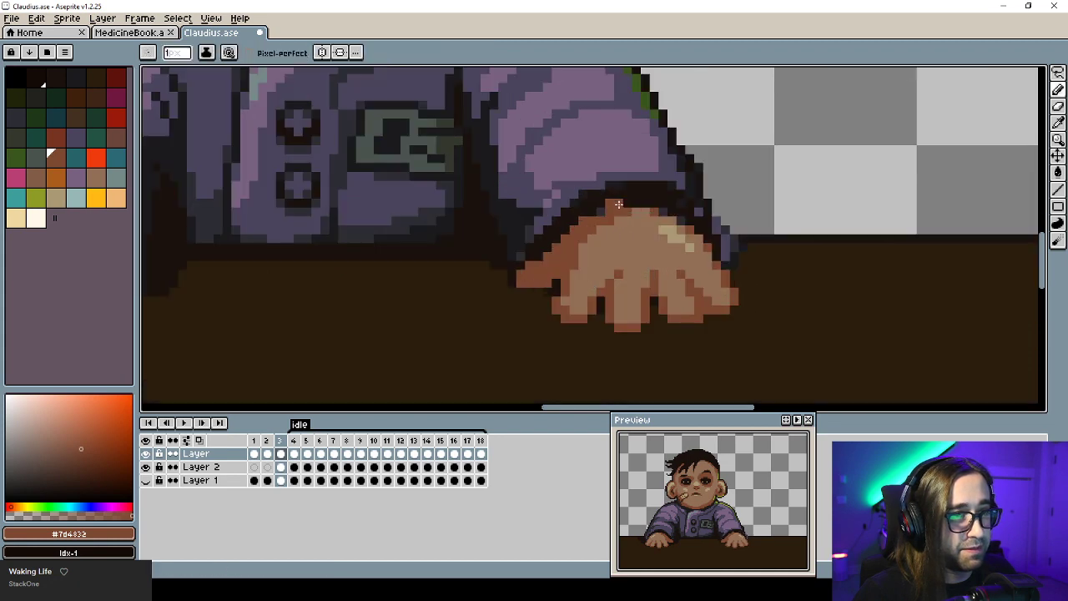
pyautogui.keyDown('alt'); pyautogui.click(624, 203); pyautogui.keyUp('alt')
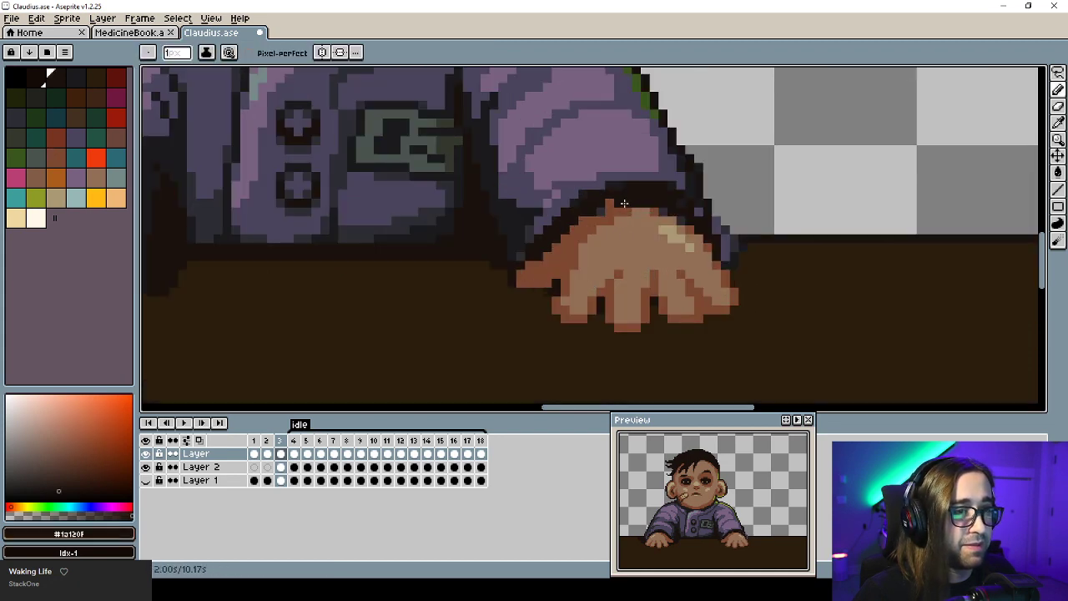
pyautogui.keyDown('alt'); pyautogui.click(682, 193); pyautogui.keyUp('alt')
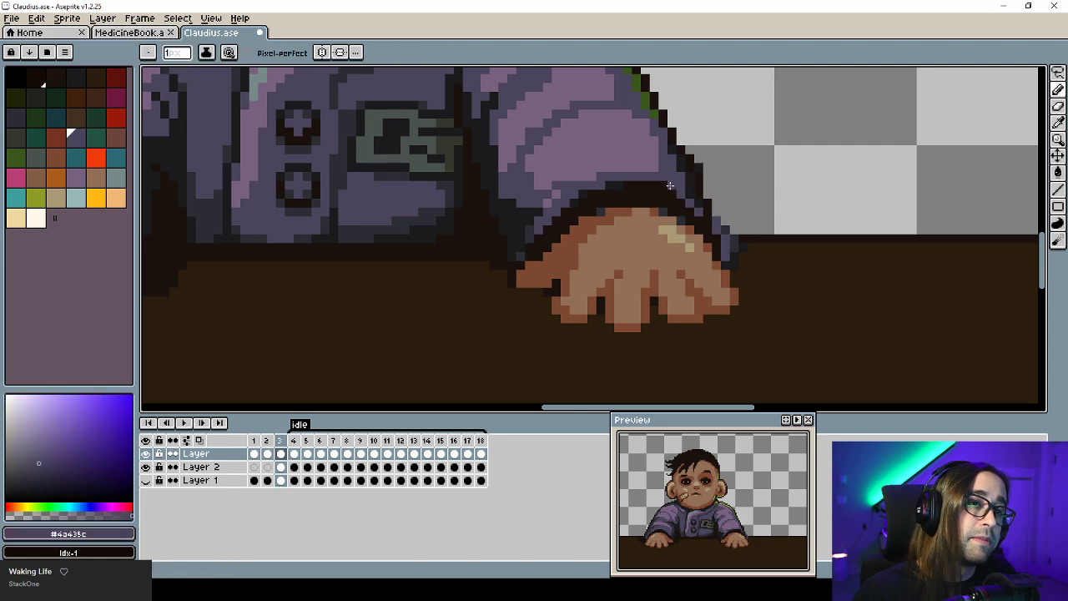
pyautogui.keyDown('alt'); pyautogui.click(657, 188); pyautogui.keyUp('alt')
pyautogui.keyDown('alt'); pyautogui.click(662, 163); pyautogui.keyUp('alt')
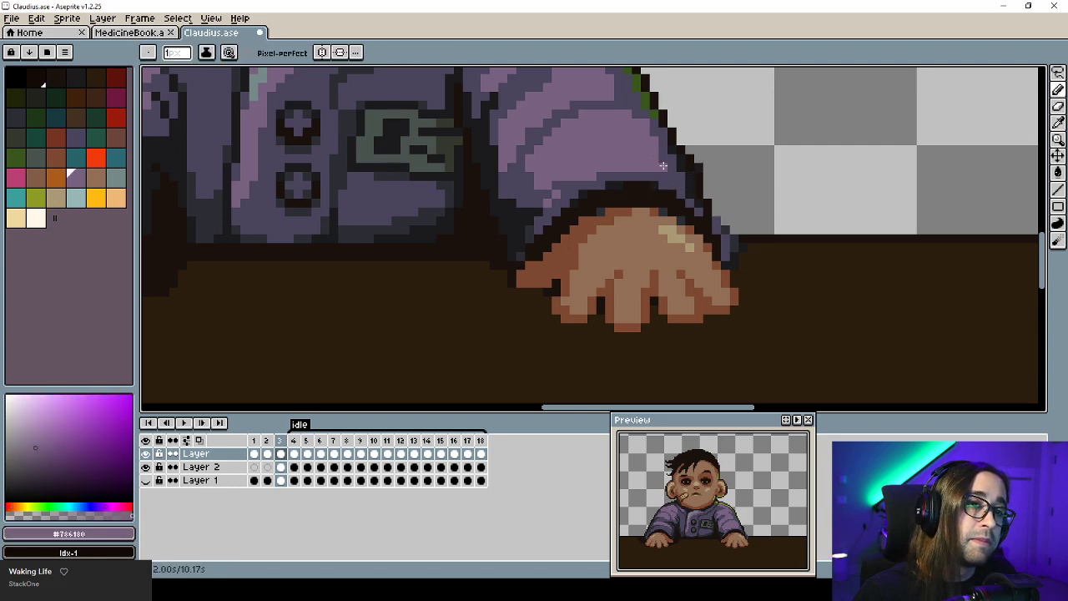
pyautogui.keyDown('alt'); pyautogui.click(694, 191); pyautogui.keyUp('alt')
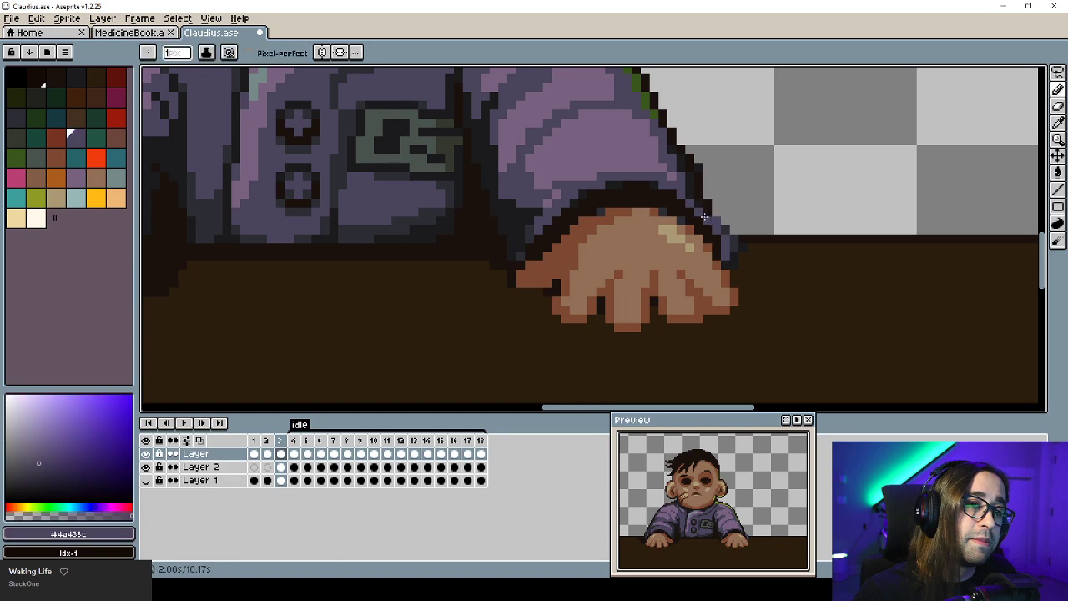
# Outline the outer edge of the mirrored cuff with #1a120f and clear the stray sleeve pixels beside it with the Mask colour.
pyautogui.keyDown('alt'); pyautogui.click(705, 220); pyautogui.keyUp('alt')
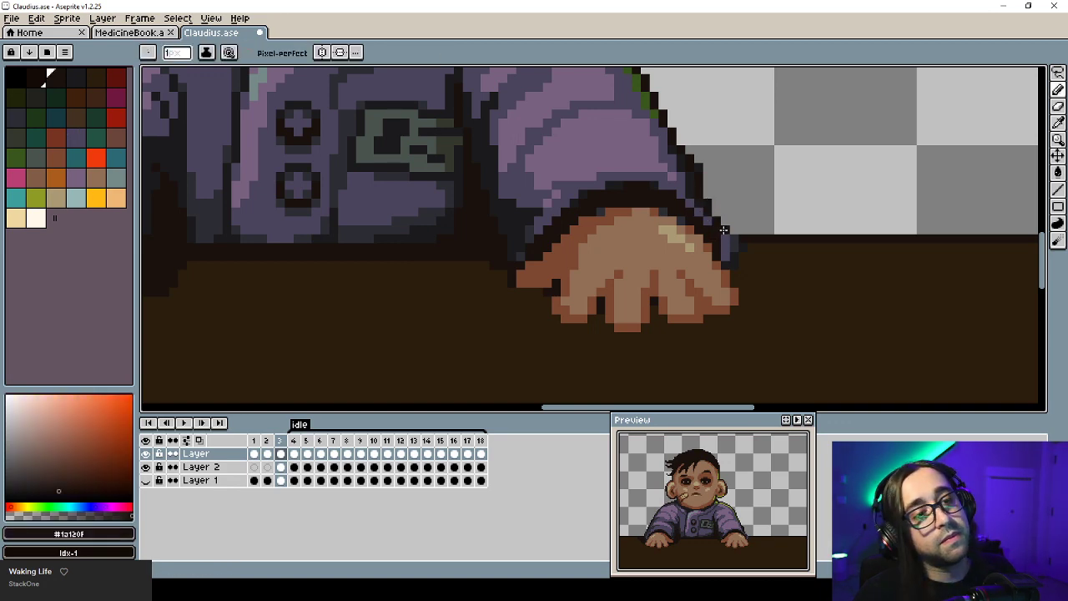
pyautogui.keyDown('alt'); pyautogui.click(748, 231); pyautogui.keyUp('alt')
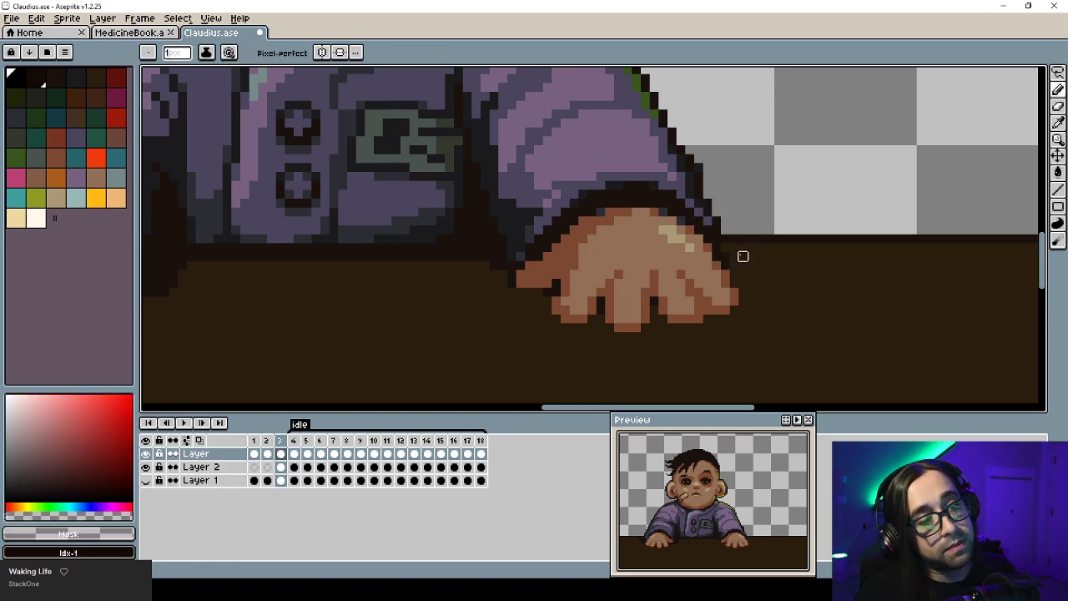
pyautogui.scroll(-6, 743, 256)
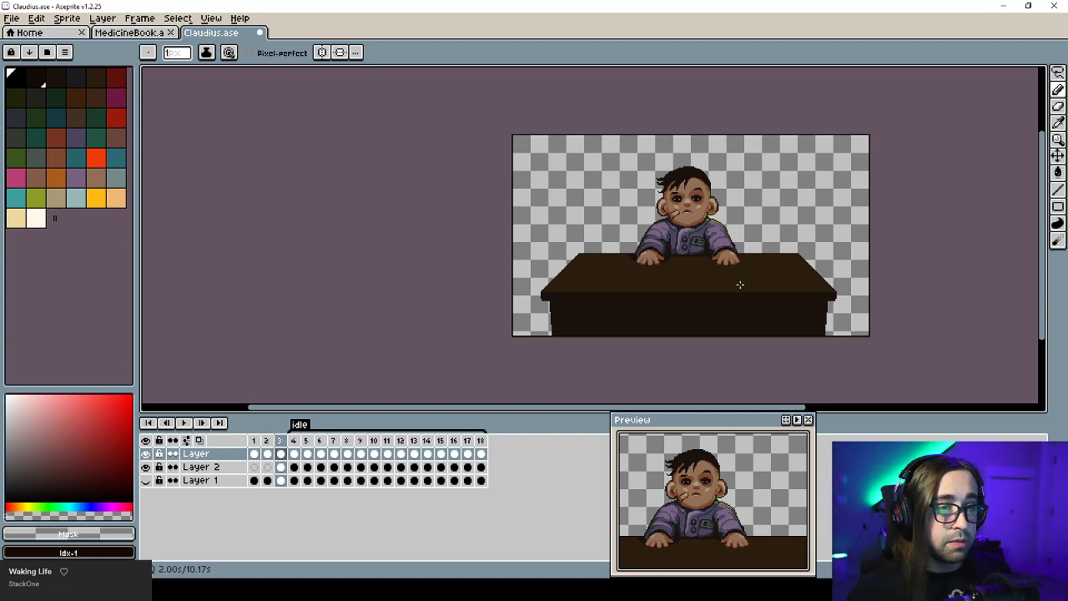
# Compare the figure on frames 1, 3 and 4, flipping between frames 3 and 4 to judge the hand movement.
pyautogui.press('Left')
pyautogui.press('Left')
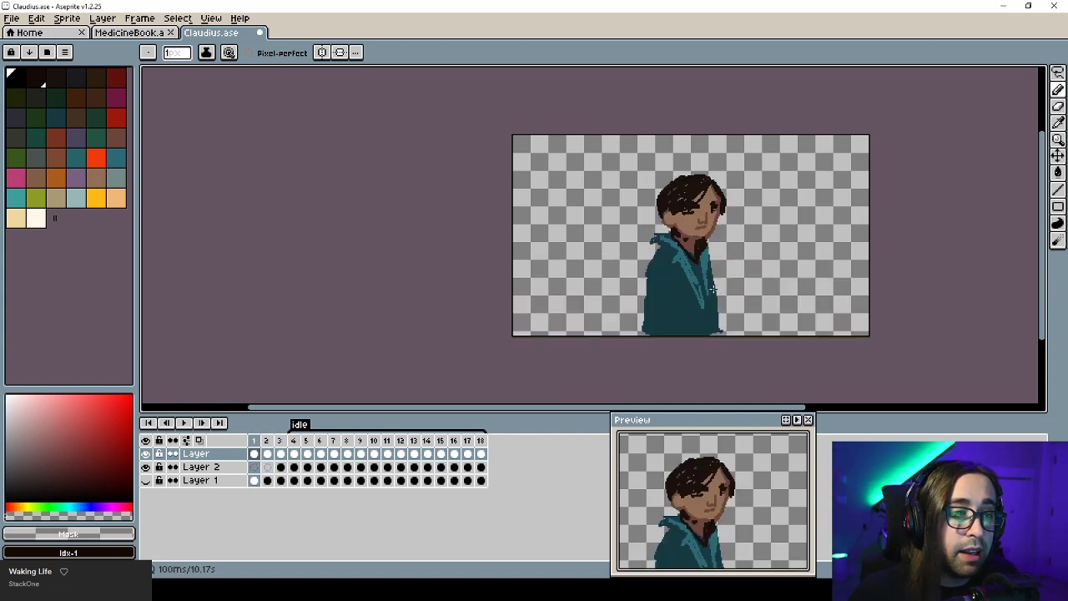
pyautogui.press('Right')
pyautogui.press('Right')
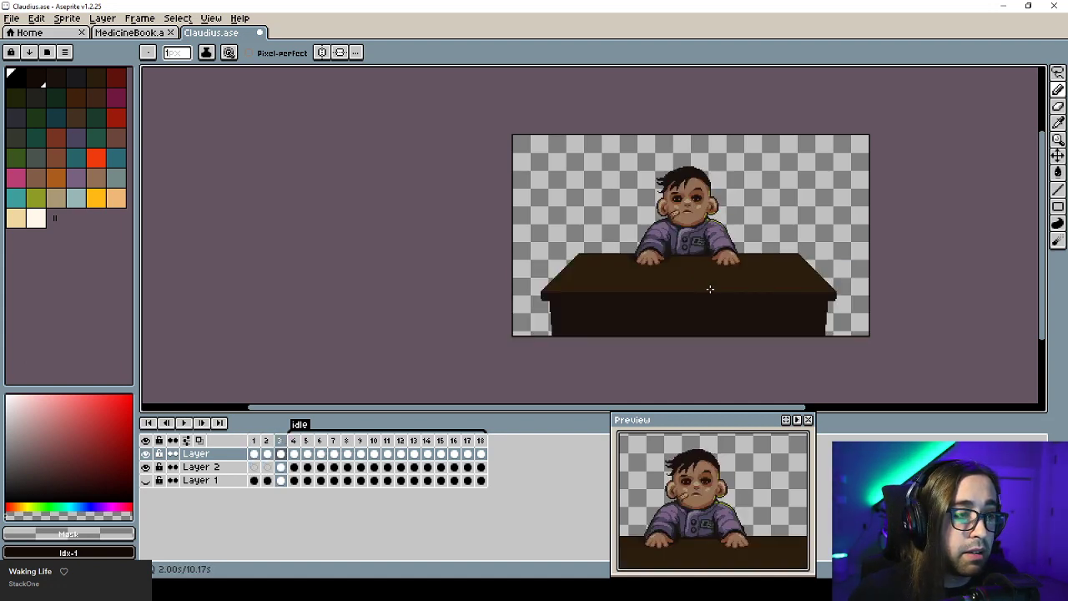
pyautogui.press('Right')
pyautogui.press('Left')
pyautogui.press('Right')
pyautogui.press('Left')
pyautogui.press('Right')
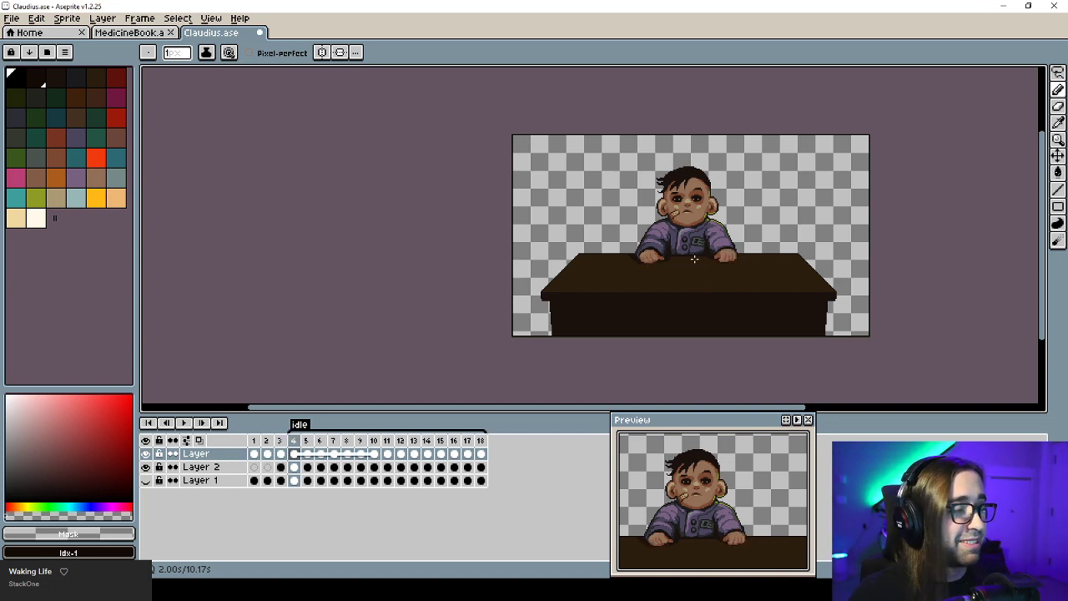
pyautogui.press('Left')
pyautogui.press('Right')
pyautogui.press('Left')
pyautogui.press('Right')
pyautogui.press('Left')
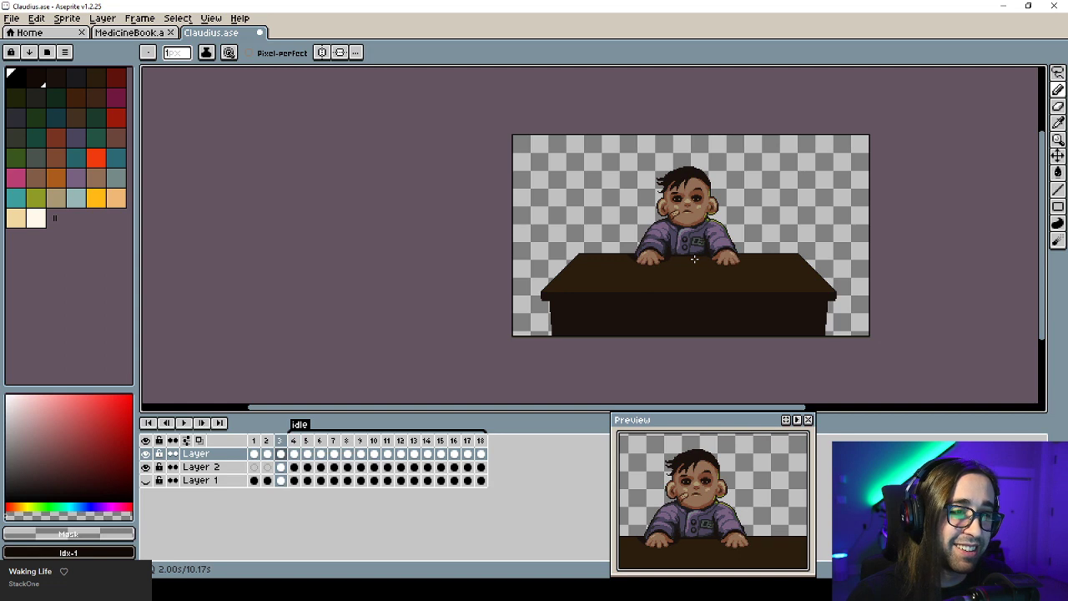
pyautogui.press('Right')
pyautogui.press('Left')
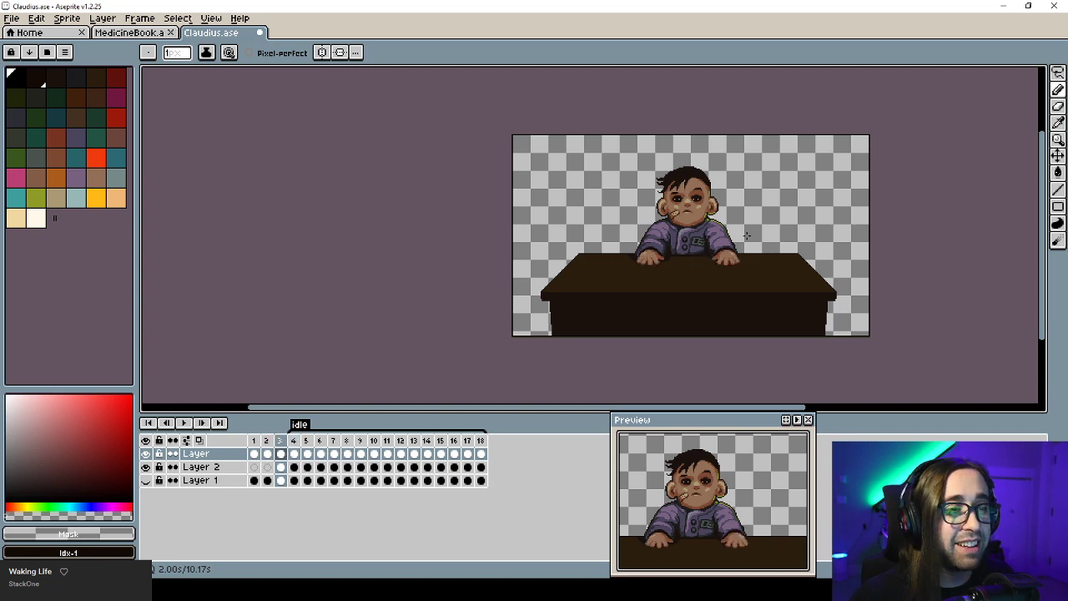
# Touch up the outer edge of the hand opposite the bandaged cheek with the sampled reddish-brown #7d4832 and save the sprite.
pyautogui.scroll(8, 747, 236)
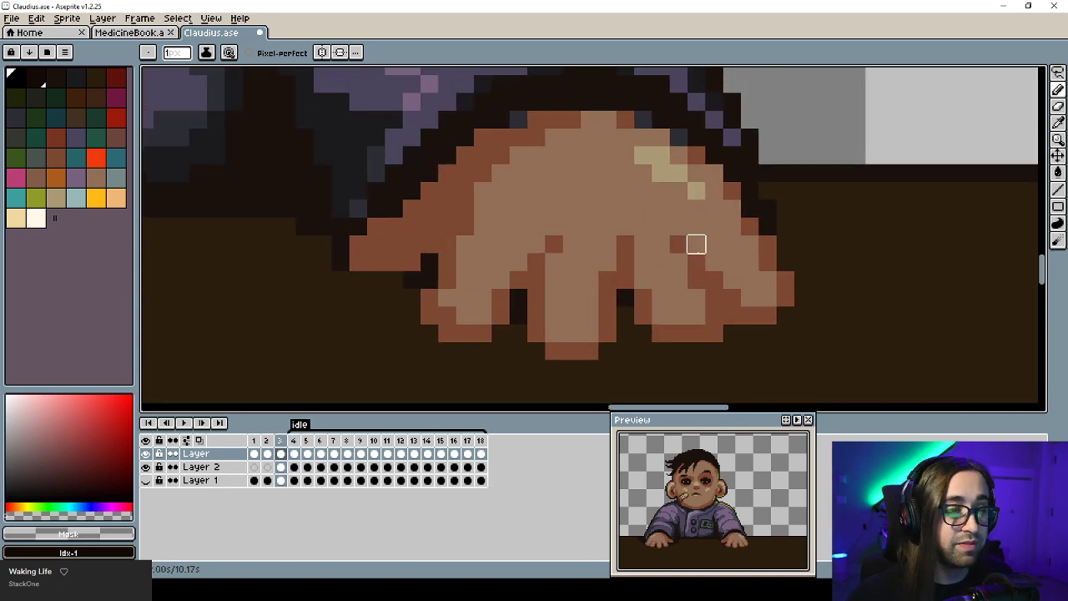
pyautogui.keyDown('alt'); pyautogui.click(733, 243); pyautogui.keyUp('alt')
pyautogui.keyDown('alt'); pyautogui.click(732, 197); pyautogui.keyUp('alt')
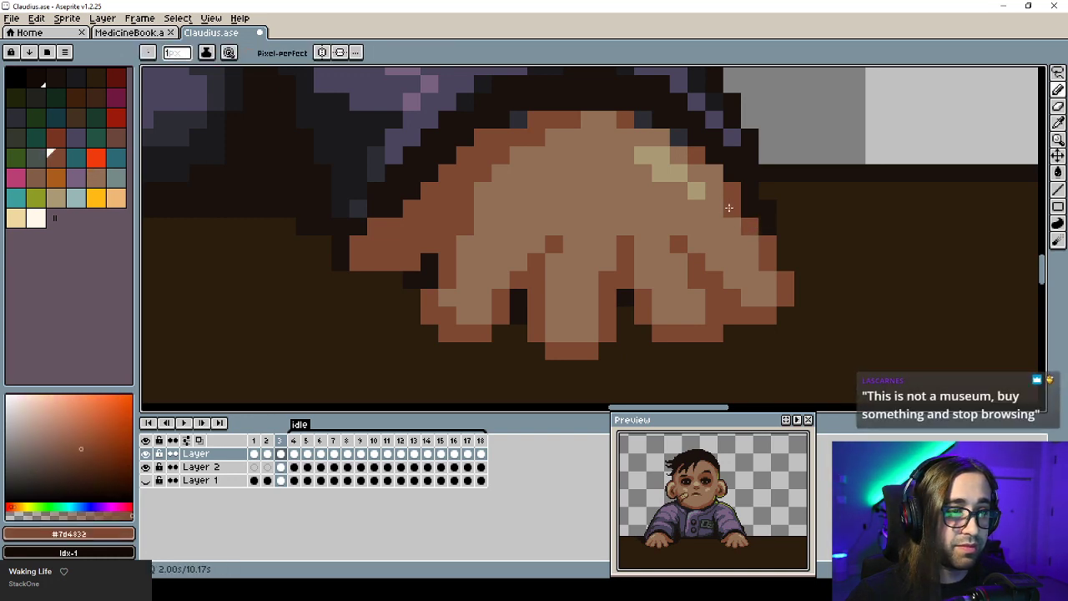
pyautogui.scroll(-6, 729, 208)
pyautogui.hotkey('ctrl', 's')
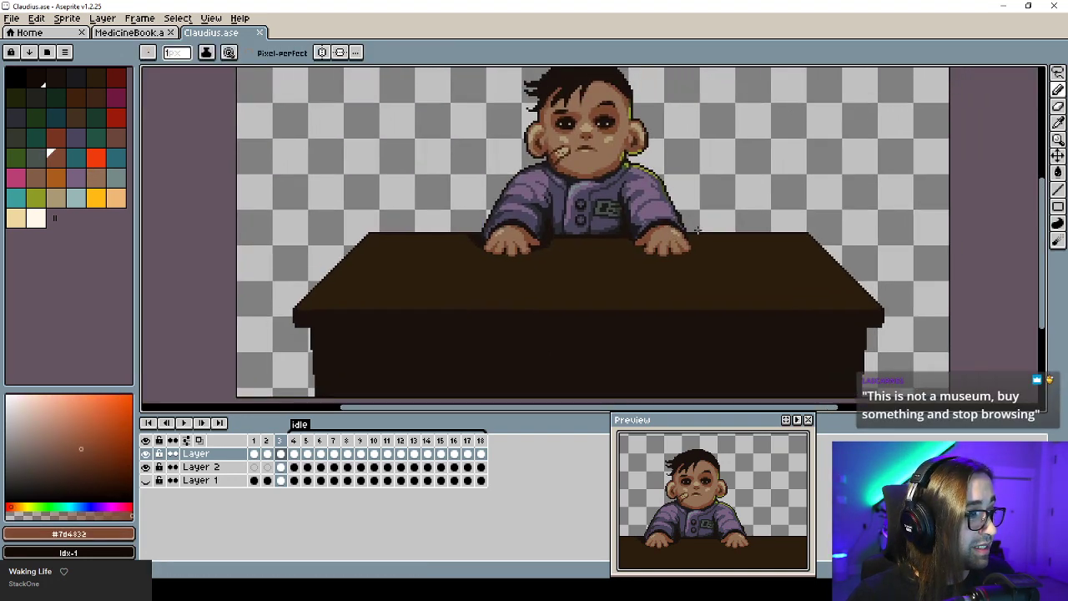
# Shade the small gaps beside both thumbs on frame 3 with the dark blue-grey #2d2d34 sampled from the sleeve cuff.
pyautogui.scroll(5, 684, 234)
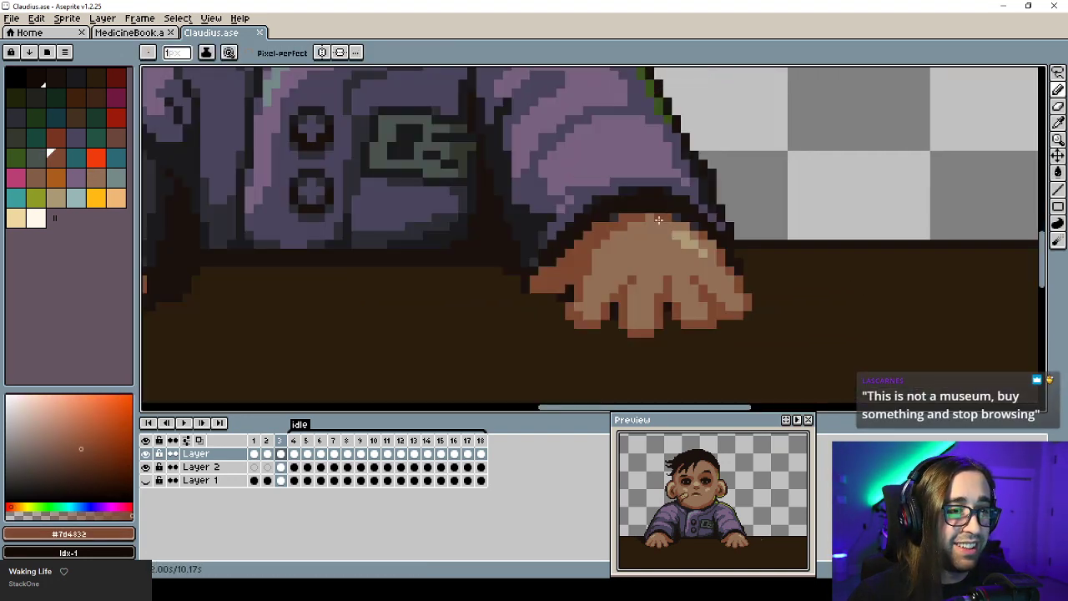
pyautogui.keyDown('alt'); pyautogui.click(615, 218); pyautogui.keyUp('alt')
pyautogui.scroll(-2, 615, 219)
pyautogui.scroll(-2, 557, 309)
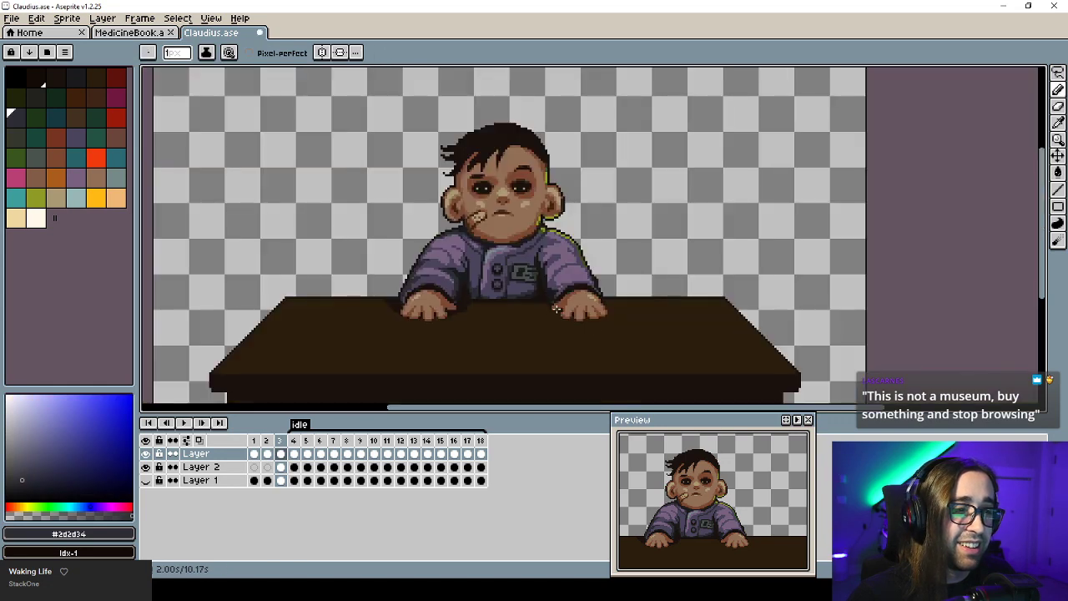
pyautogui.scroll(4, 557, 309)
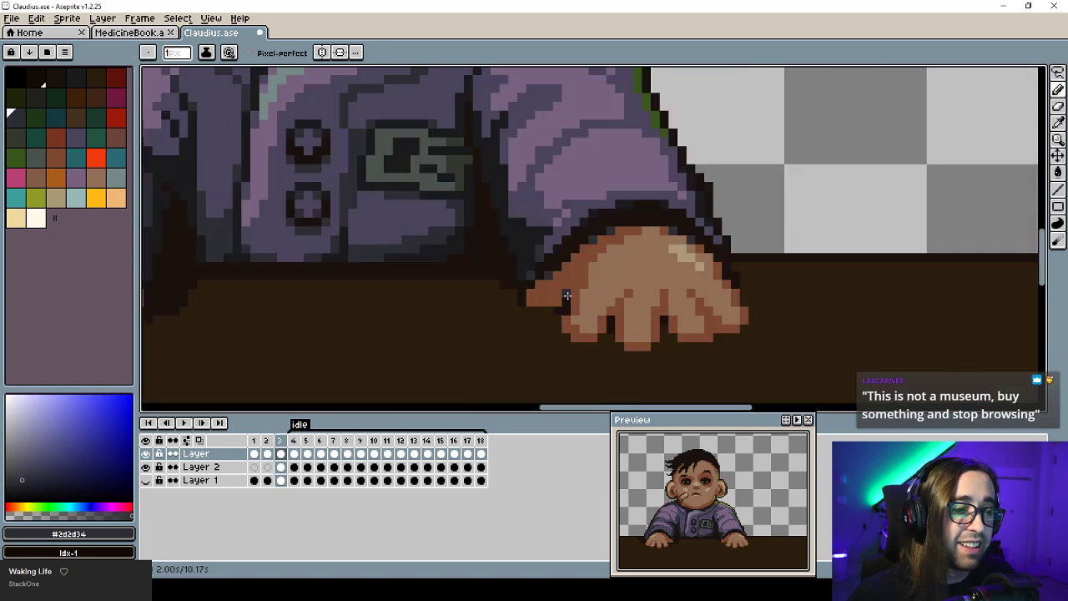
pyautogui.moveTo(498, 296); pyautogui.dragTo(743, 248)
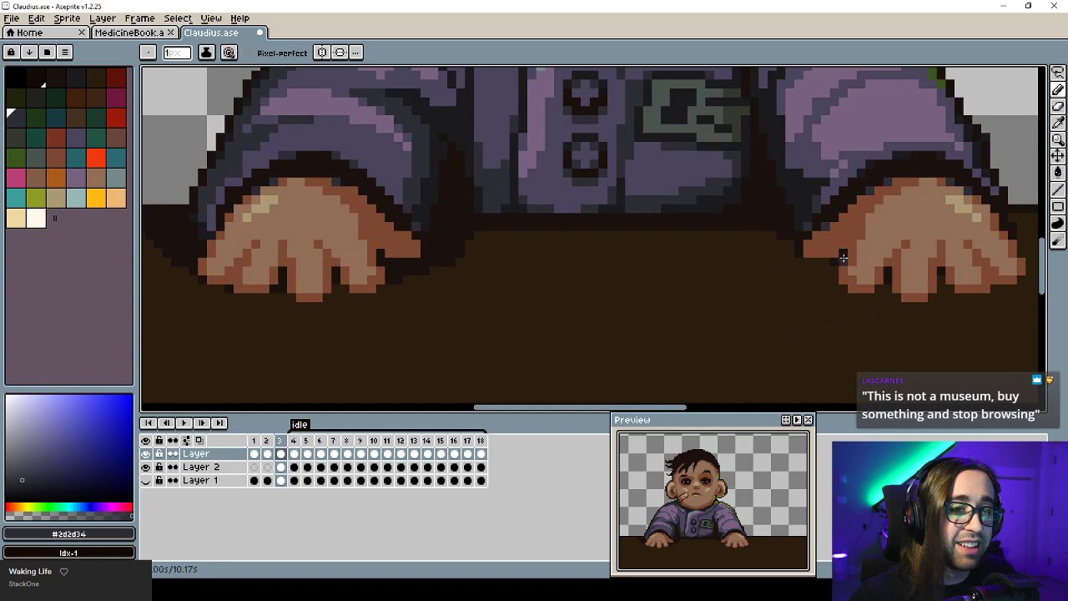
pyautogui.scroll(-3, 408, 244)
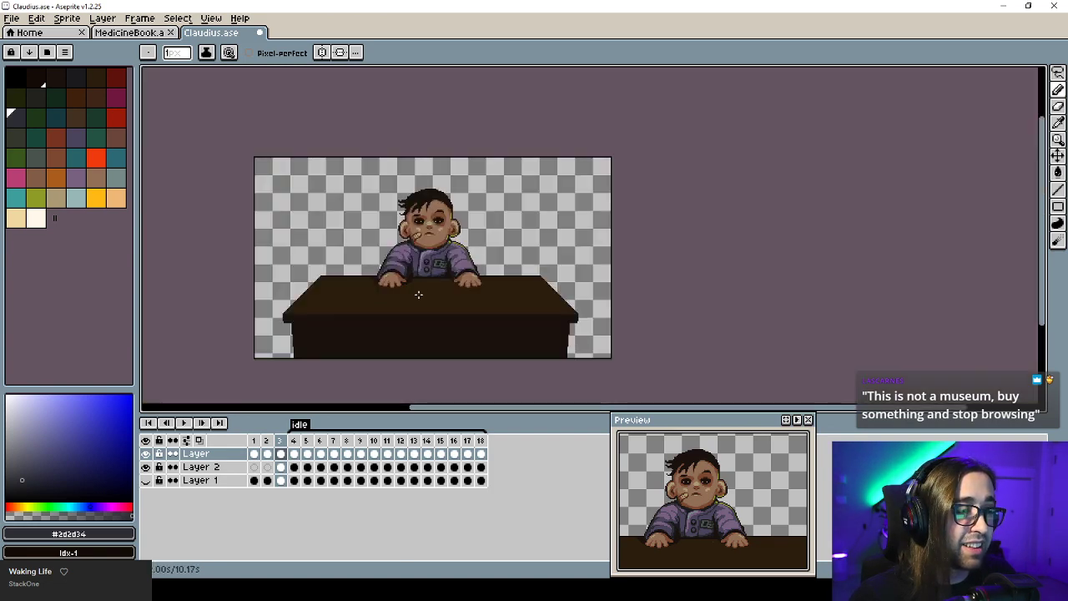
pyautogui.scroll(1, 422, 294)
# On Layer 2, undo the last stroke and paint dark #1a120f contact shadows on the table around both hands.
pyautogui.keyDown('alt'); pyautogui.click(424, 296); pyautogui.keyUp('alt')
pyautogui.scroll(2, 409, 275)
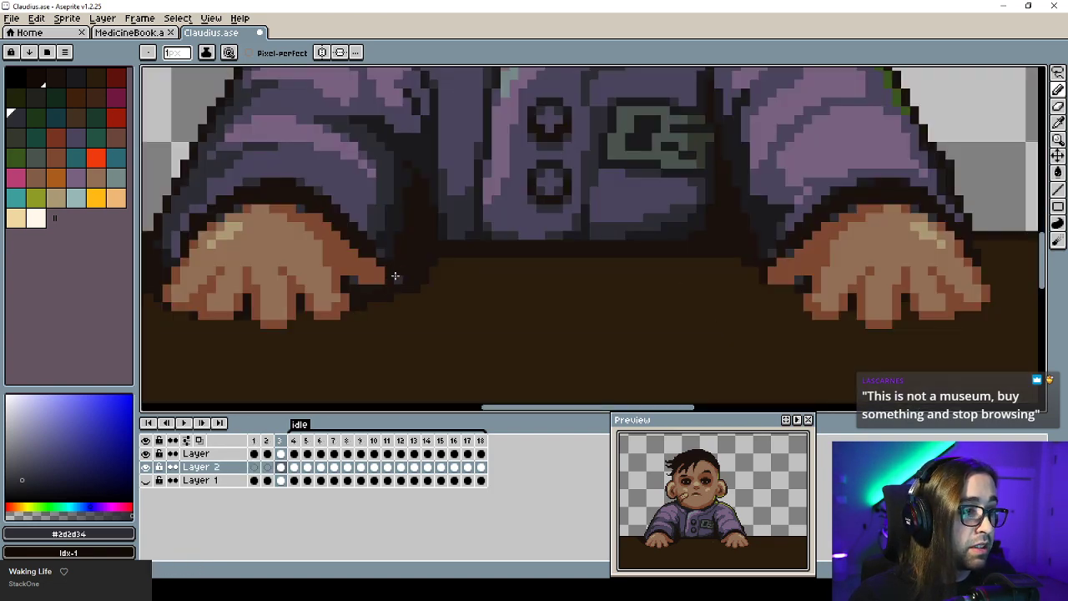
pyautogui.hotkey('ctrl', 'z')
pyautogui.moveTo(318, 323)
pyautogui.mouseDown()
pyautogui.moveTo(343, 312)
pyautogui.moveTo(312, 323)
pyautogui.moveTo(299, 315)
pyautogui.moveTo(346, 322)
pyautogui.moveTo(256, 326)
pyautogui.moveTo(236, 311)
pyautogui.moveTo(287, 318)
pyautogui.moveTo(261, 333)
pyautogui.moveTo(392, 300)
pyautogui.moveTo(334, 293)
pyautogui.mouseUp()
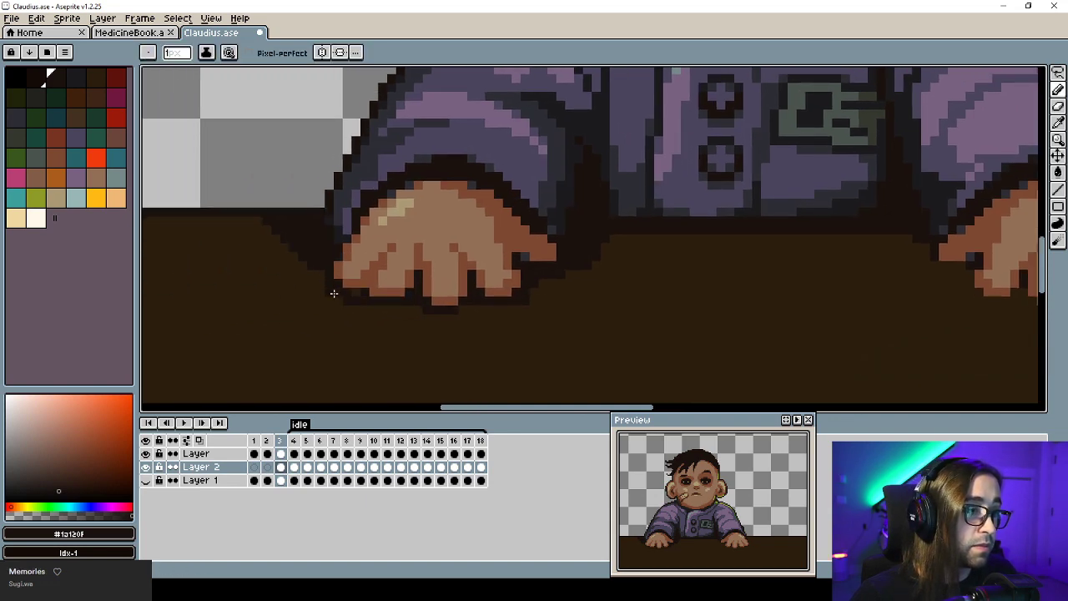
pyautogui.scroll(-4, 322, 270)
pyautogui.scroll(4, 471, 248)
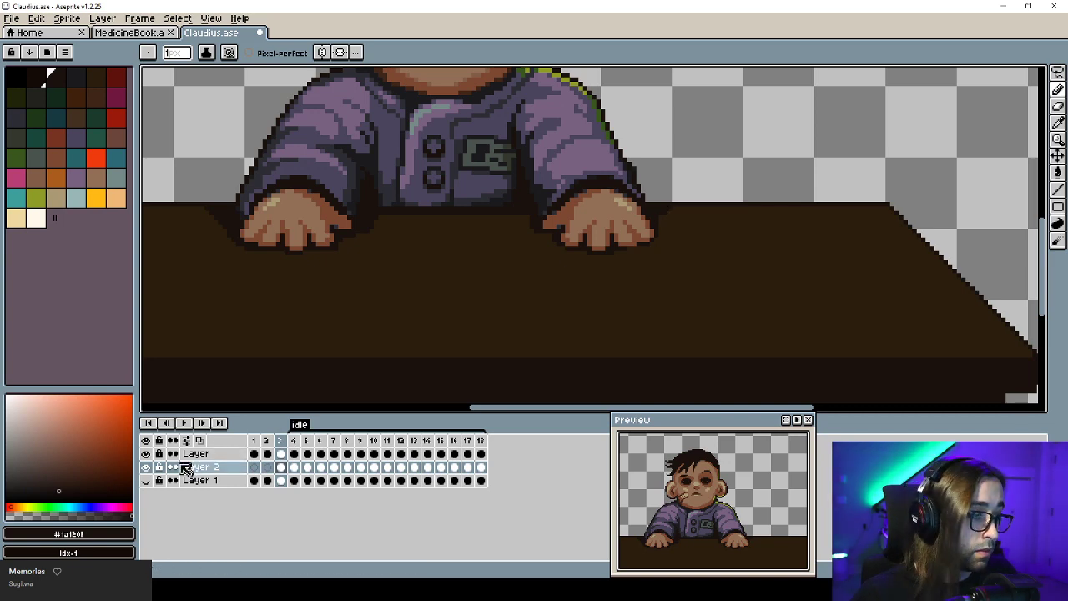
# Link the Layer 2 cels from frame 3 through frame 18 so they share the table drawing.
pyautogui.press('Return')
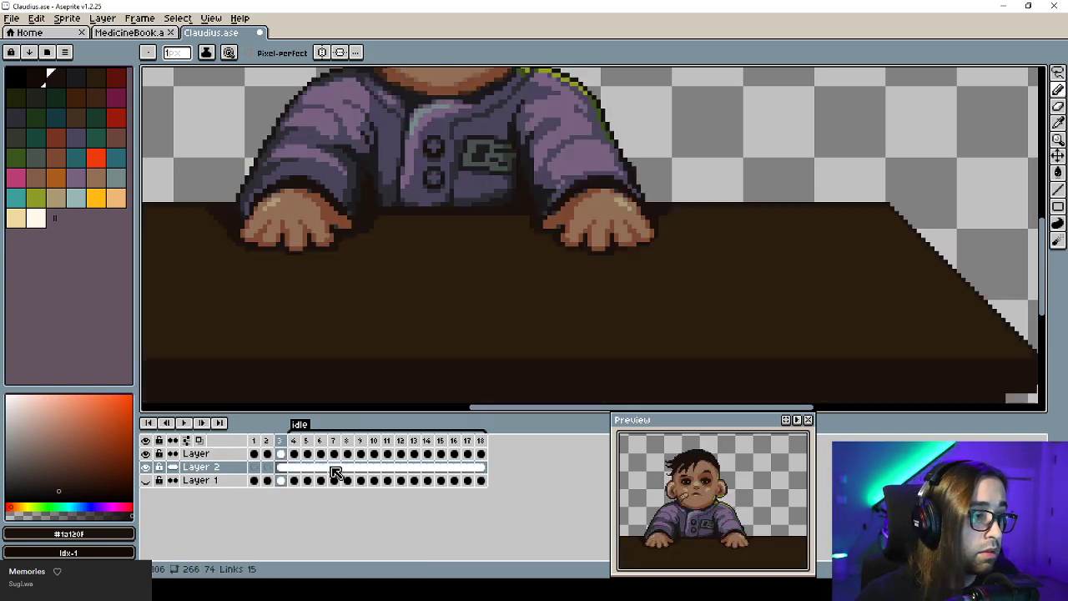
pyautogui.moveTo(513, 262); pyautogui.dragTo(574, 292)
pyautogui.scroll(-5, 571, 295)
pyautogui.scroll(2, 569, 296)
pyautogui.scroll(3, 567, 211)
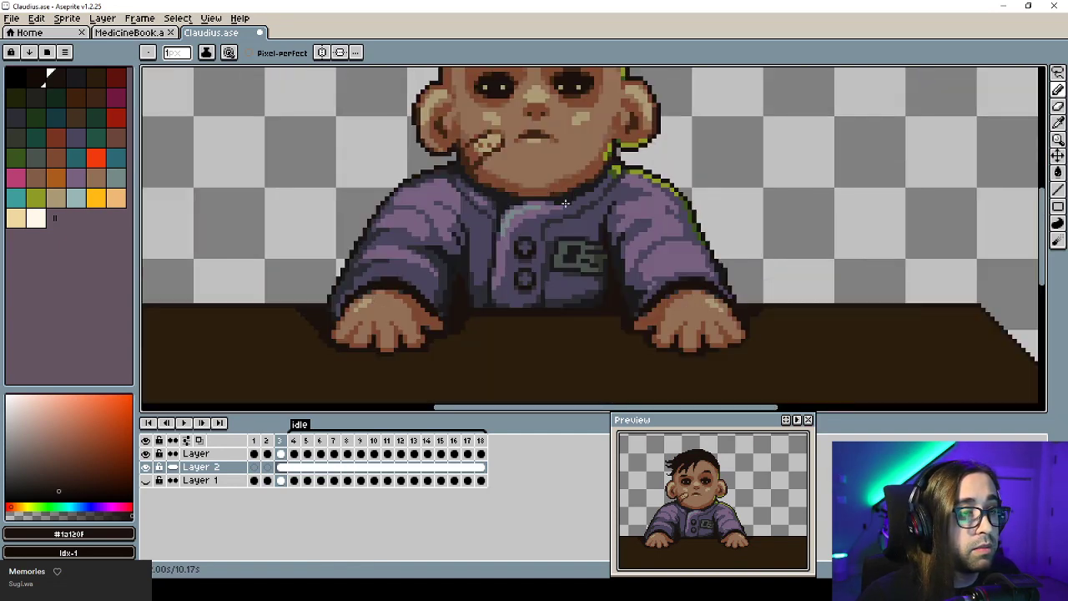
pyautogui.moveTo(539, 210); pyautogui.dragTo(555, 308)
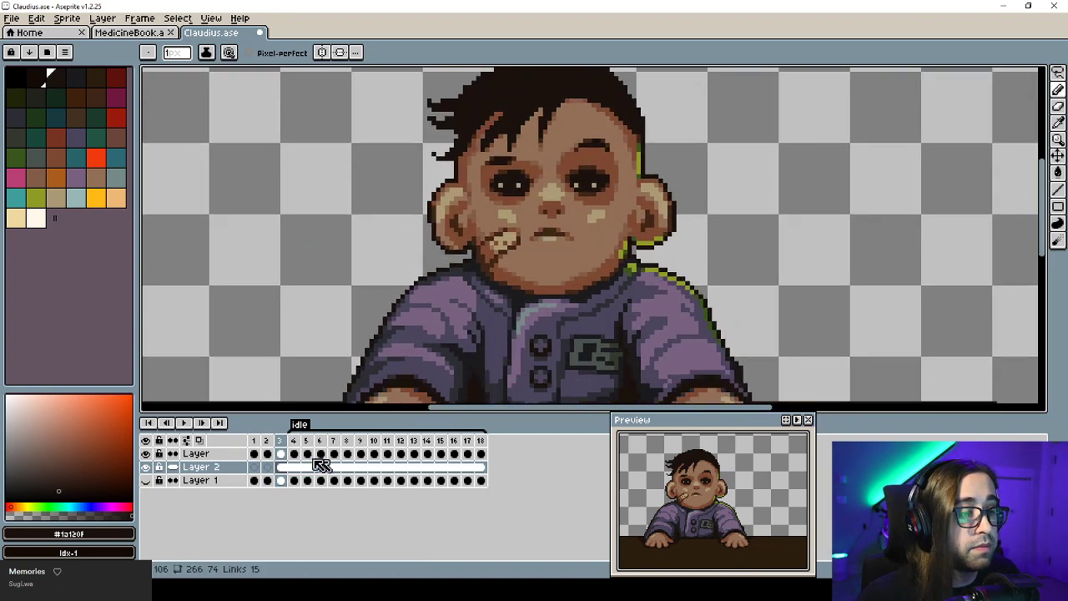
# Marquee-select the inner part of the eyebrow above the bandaged cheek and make frame 3 of the top layer active.
pyautogui.scroll(2, 527, 182)
pyautogui.press('m')
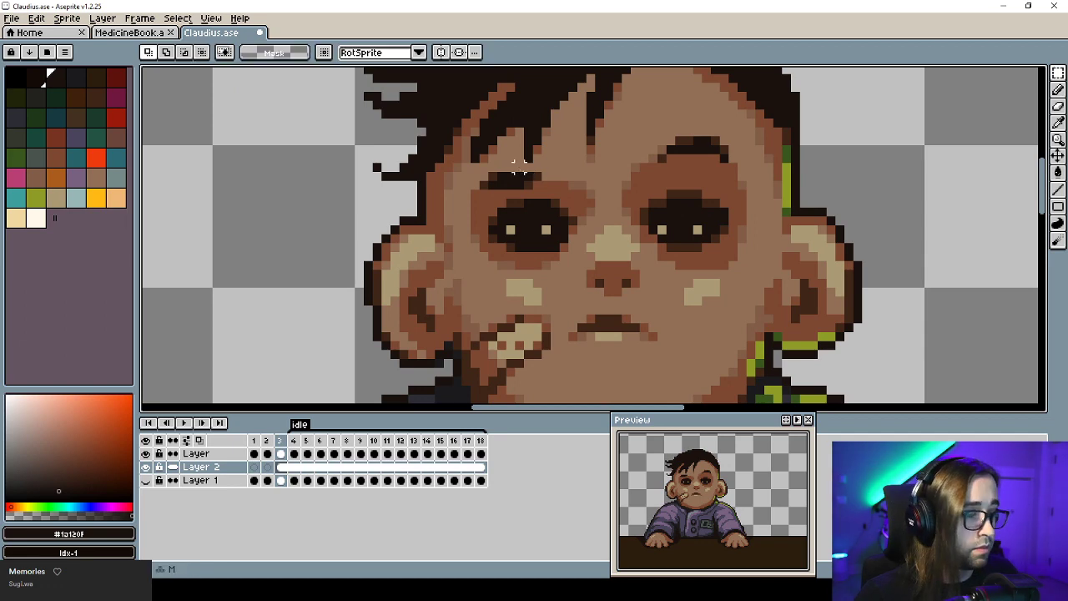
pyautogui.moveTo(506, 164); pyautogui.dragTo(569, 188)
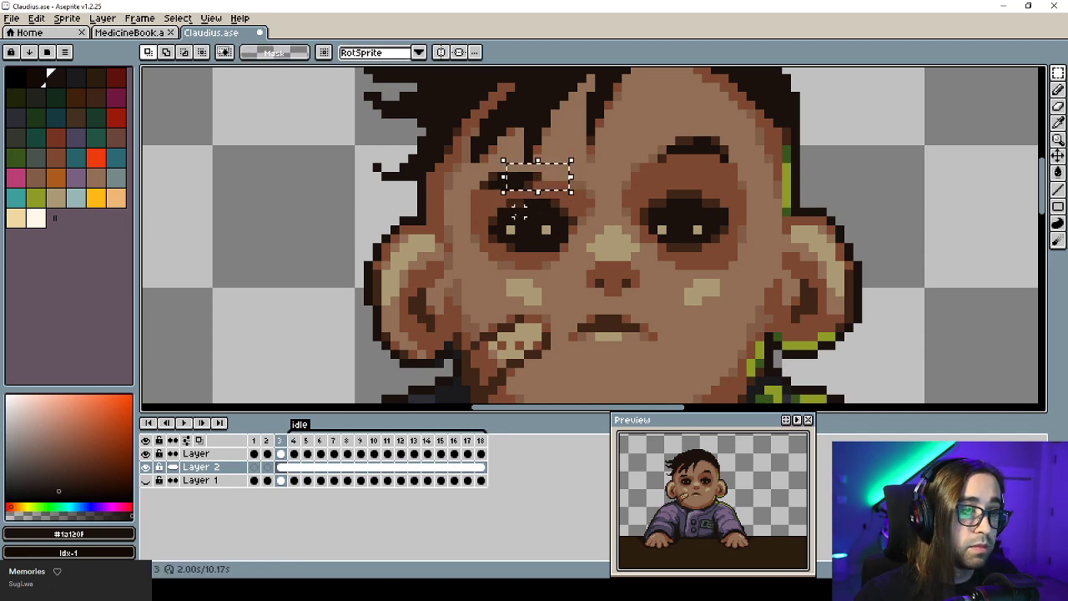
pyautogui.click(281, 453)
# Try to lower the selected inner part of the eyebrow by one pixel.
pyautogui.click(551, 182)
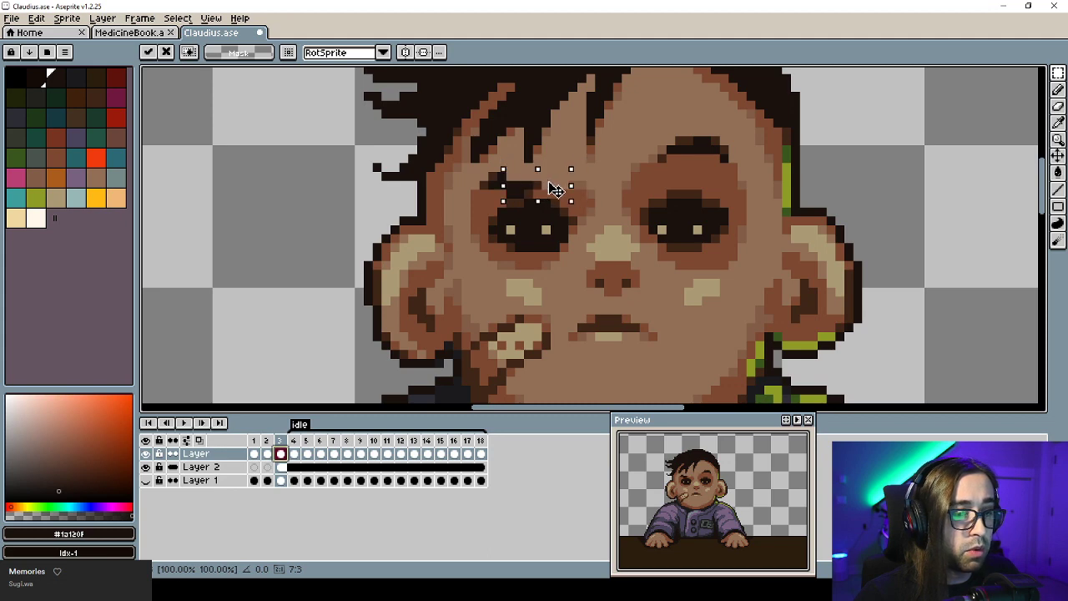
pyautogui.hotkey('ctrl', 'z')
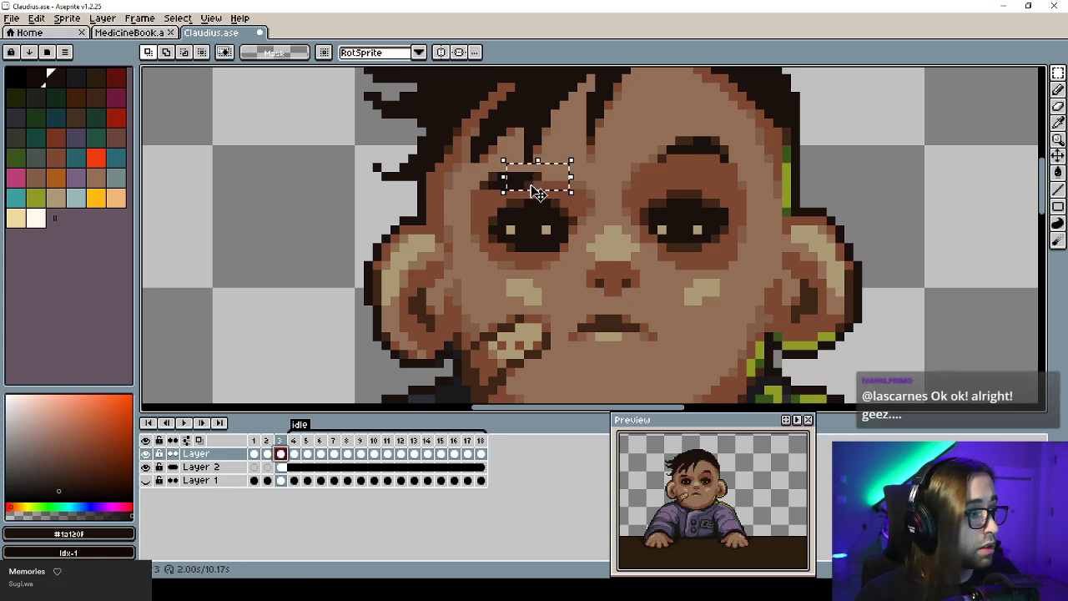
pyautogui.moveTo(532, 183); pyautogui.dragTo(524, 190)
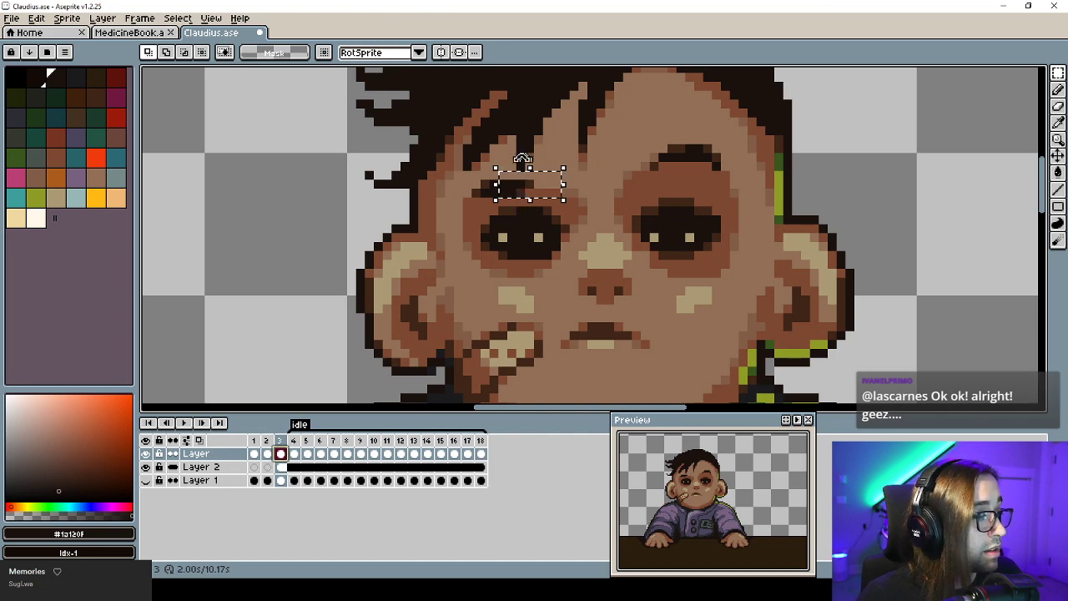
pyautogui.click(549, 192)
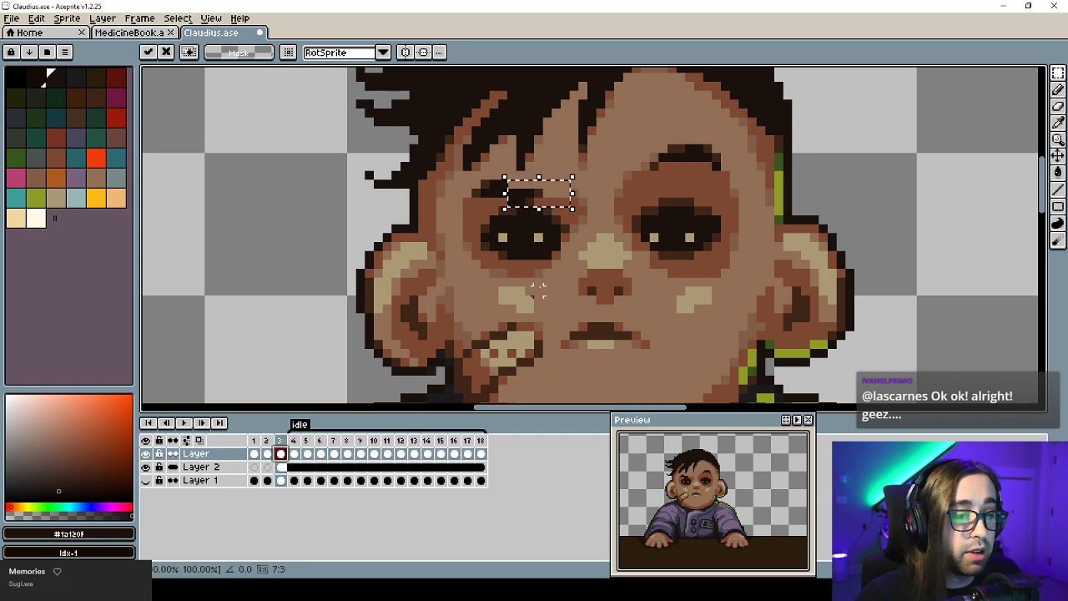
pyautogui.hotkey('ctrl', 'z')
# Shift the selected eyebrow part one pixel towards the nose and apply the move.
pyautogui.moveTo(532, 203); pyautogui.dragTo(544, 197)
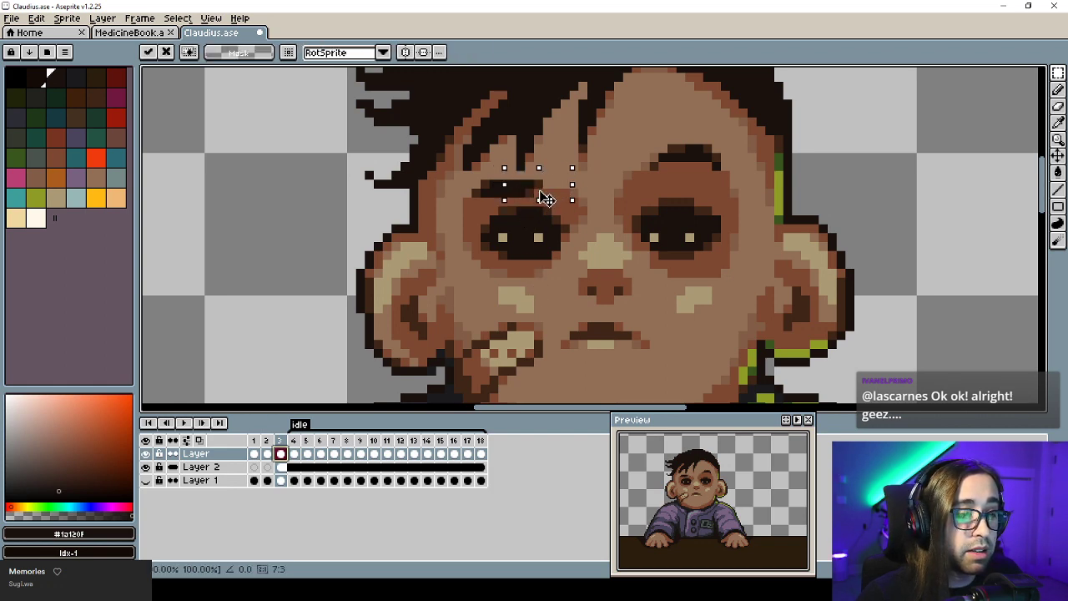
pyautogui.press('Return')
pyautogui.scroll(-3, 541, 197)
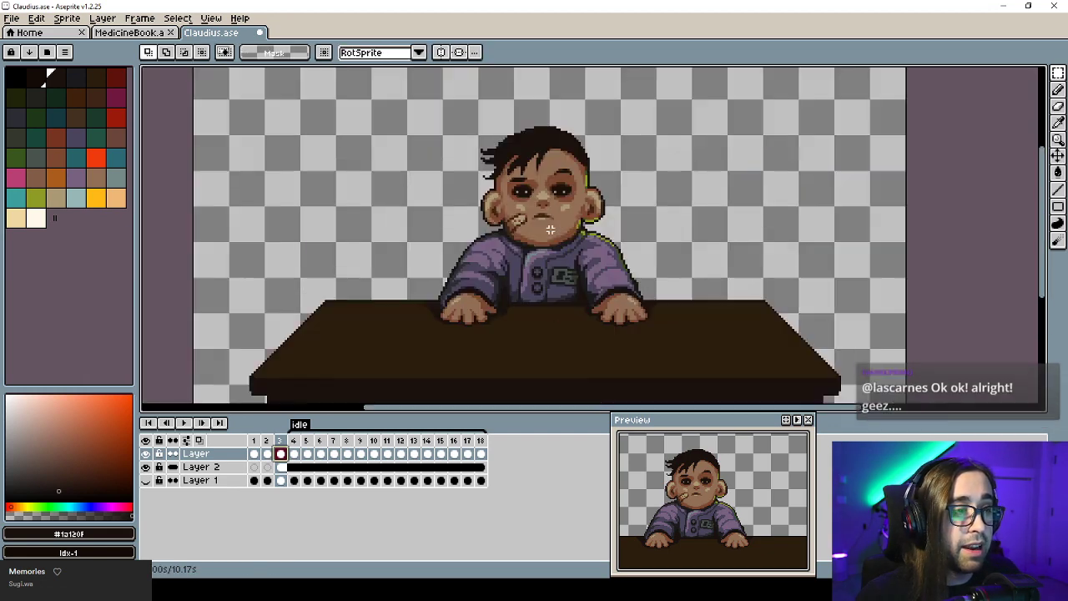
pyautogui.scroll(2, 522, 219)
pyautogui.scroll(1, 501, 208)
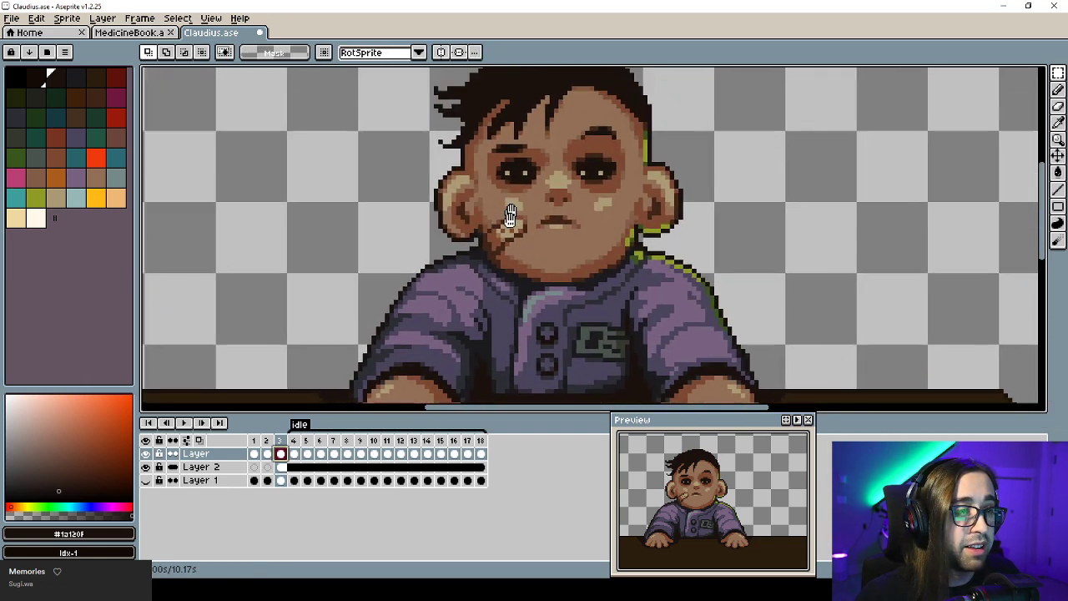
# Pencil a yellow-green rim light up the outer edge of the ear opposite the bandage, using the colour sampled beside the head.
pyautogui.scroll(-1, 508, 219)
pyautogui.scroll(3, 510, 229)
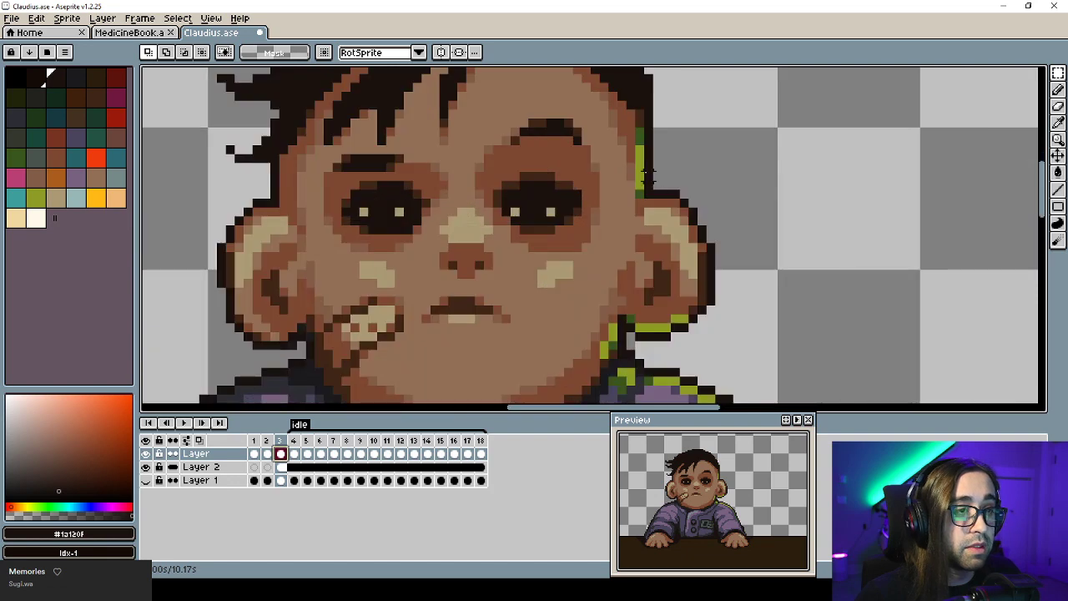
pyautogui.press('b')
pyautogui.keyDown('alt'); pyautogui.click(641, 175); pyautogui.keyUp('alt')
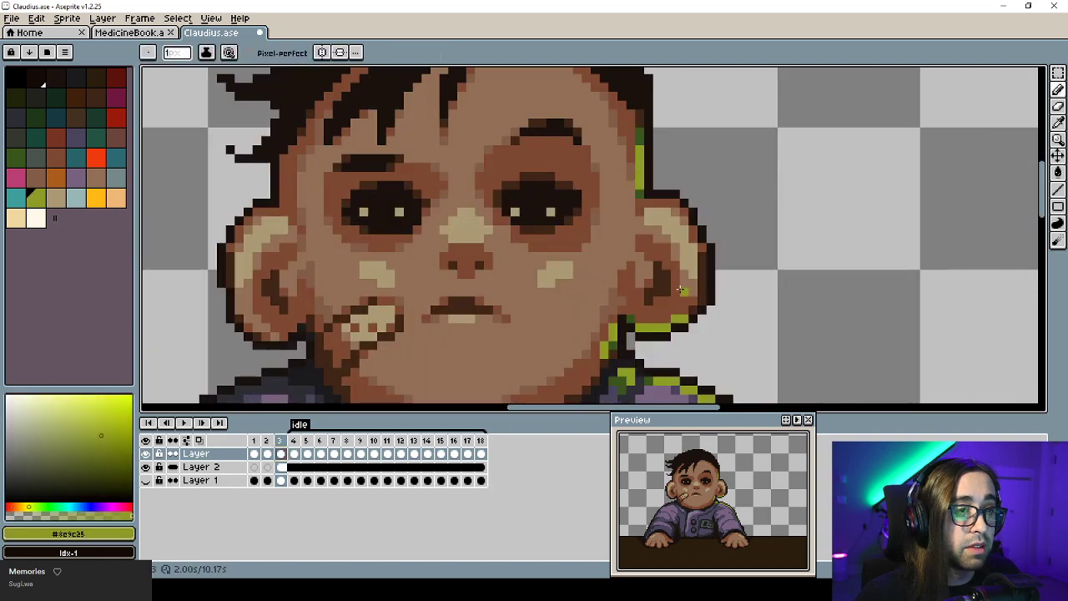
pyautogui.moveTo(701, 296); pyautogui.dragTo(701, 268)
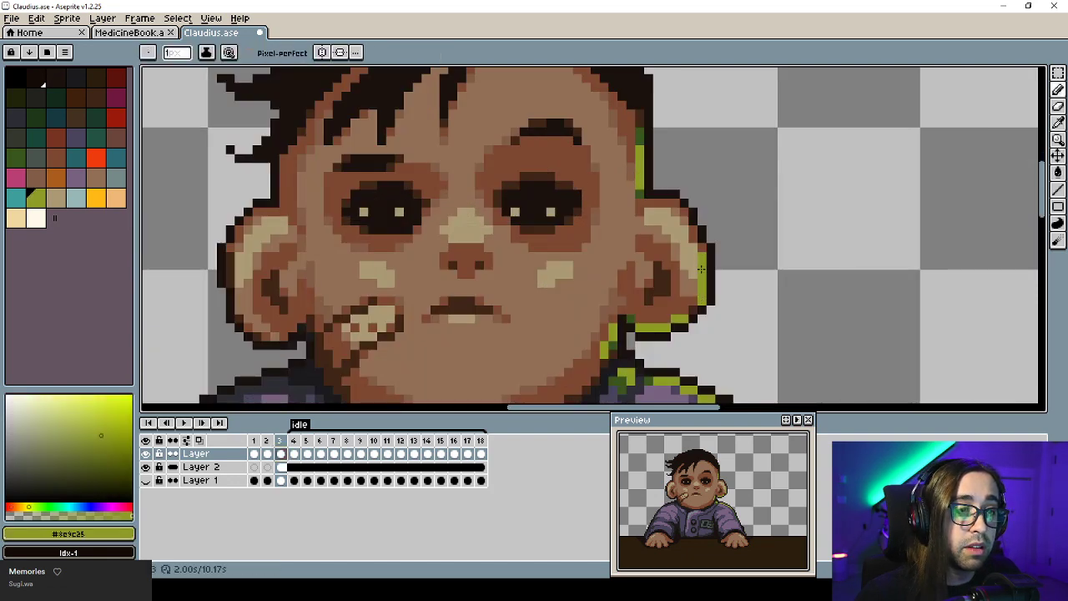
# Trim the upper end of the ear's rim light back with reddish-brown #7d4832, resample the yellow-green and save the sprite.
pyautogui.keyDown('alt'); pyautogui.click(638, 322); pyautogui.keyUp('alt')
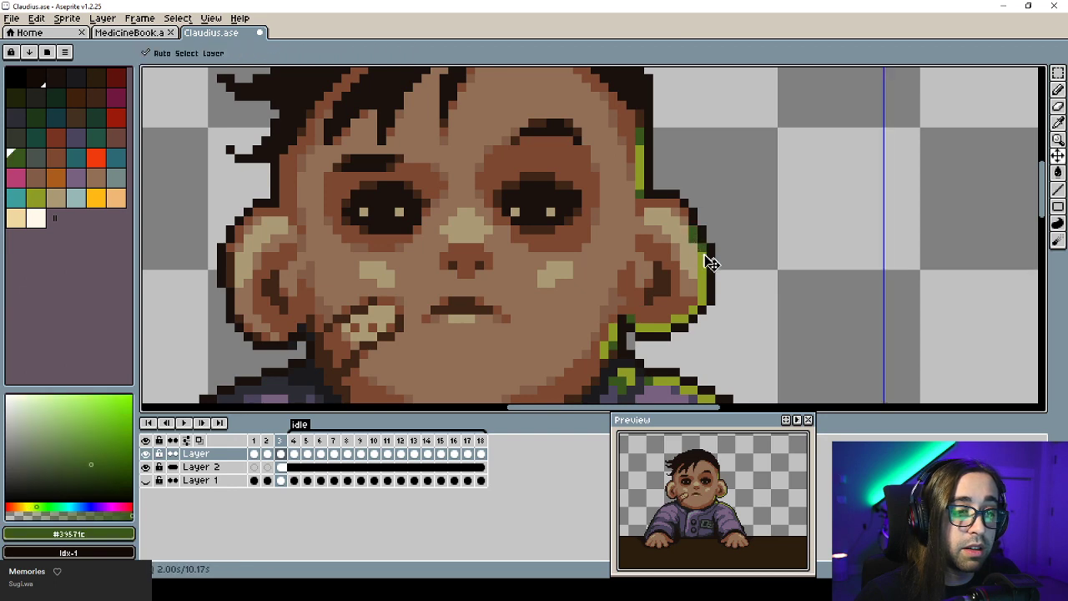
pyautogui.keyDown('alt'); pyautogui.click(703, 263); pyautogui.keyUp('alt')
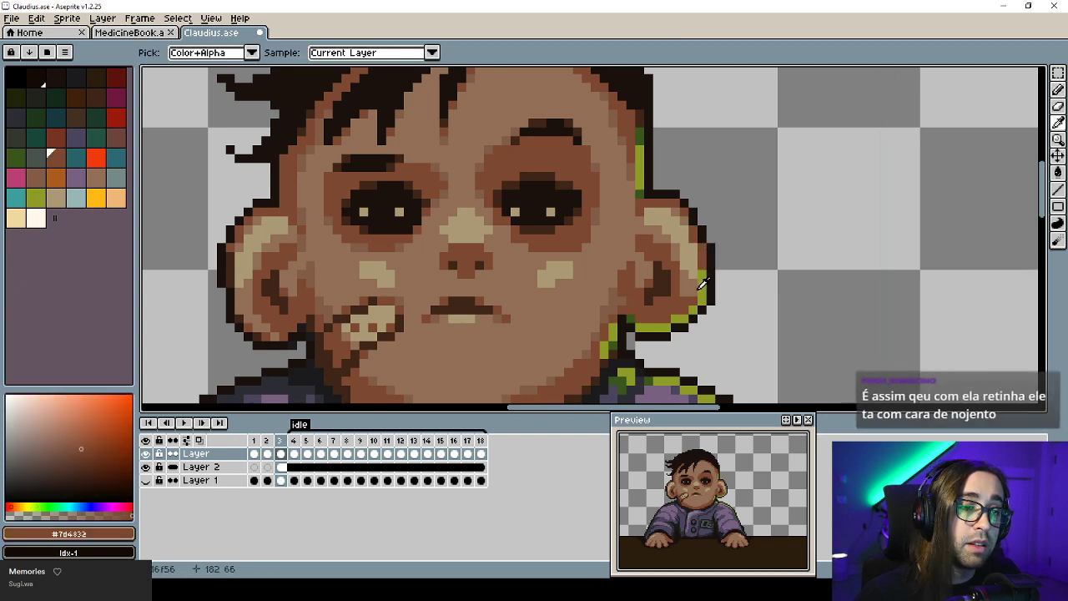
pyautogui.keyDown('alt'); pyautogui.click(704, 279); pyautogui.keyUp('alt')
pyautogui.scroll(-4, 573, 272)
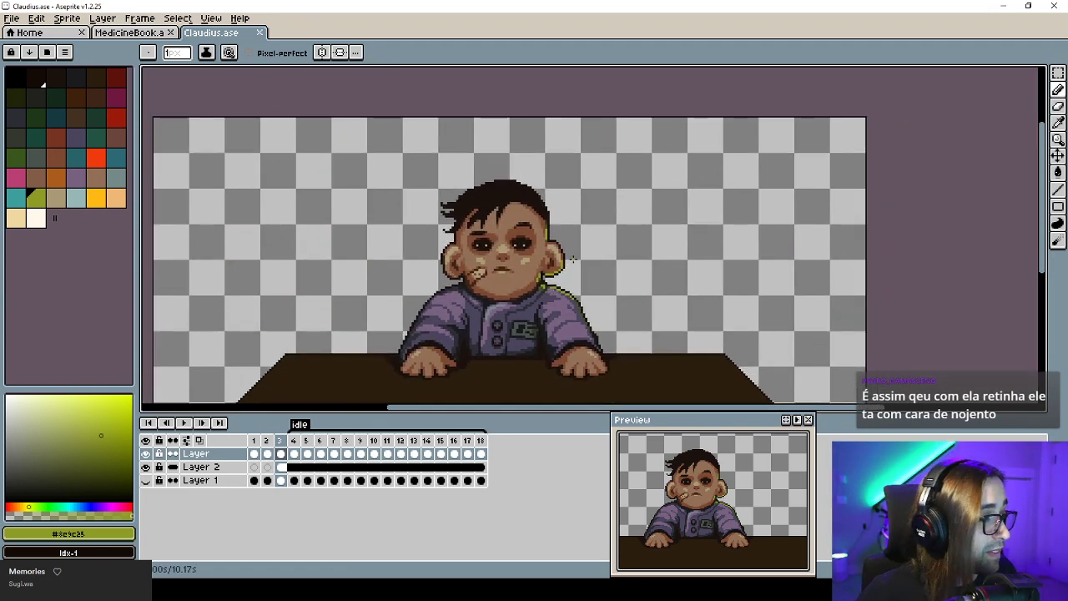
pyautogui.moveTo(494, 308); pyautogui.dragTo(434, 262)
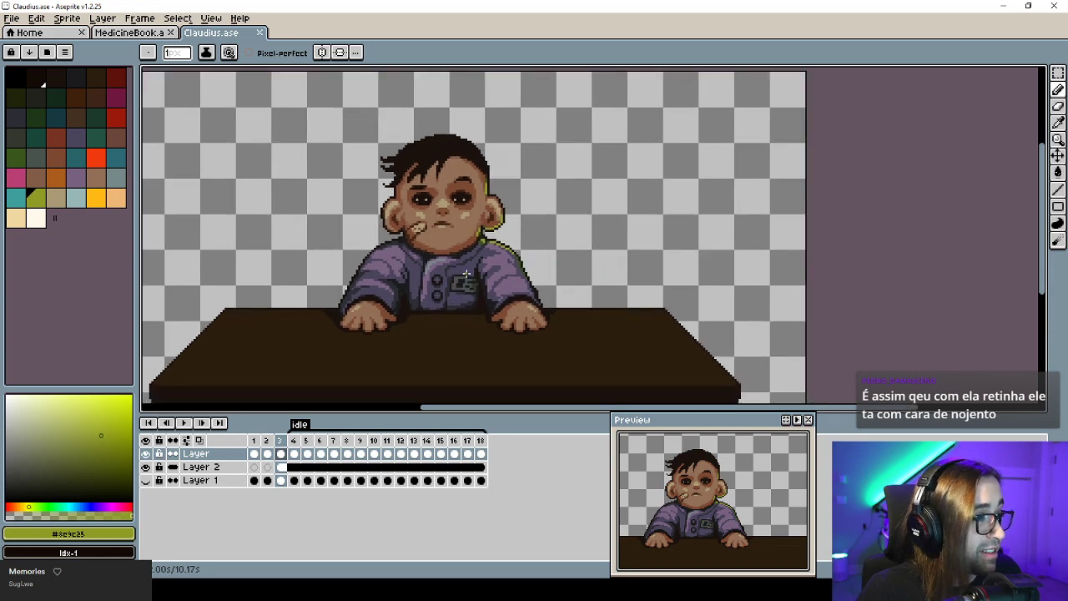
# Retouch the jaw edge below the bandage with the sampled dark brown #3f2517.
pyautogui.scroll(2, 467, 273)
pyautogui.press('5')
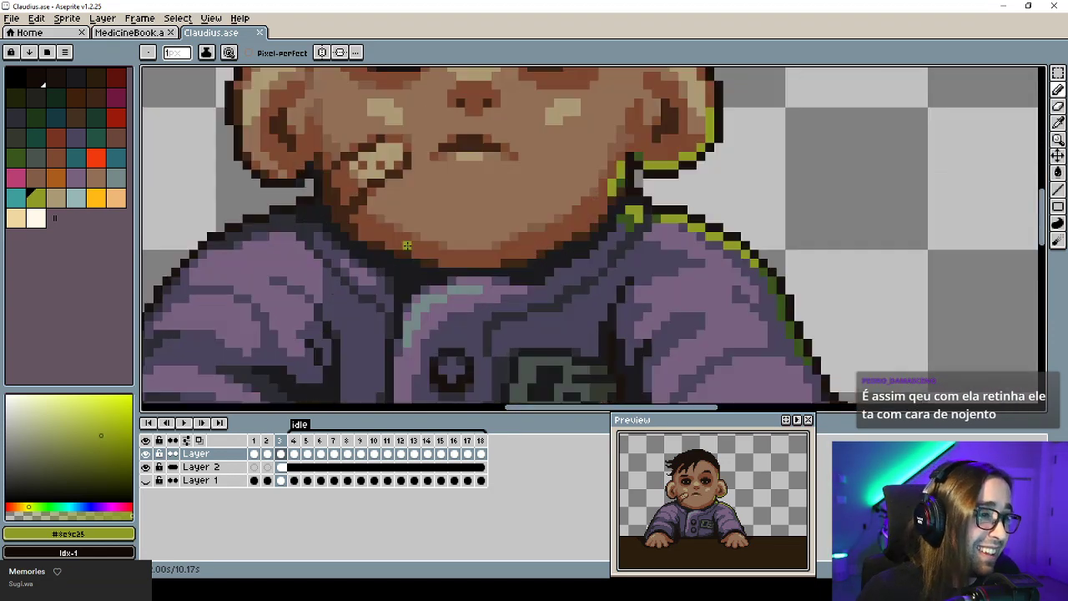
pyautogui.press('6')
pyautogui.keyDown('alt'); pyautogui.click(359, 236); pyautogui.keyUp('alt')
pyautogui.click(360, 236)
pyautogui.press('2')
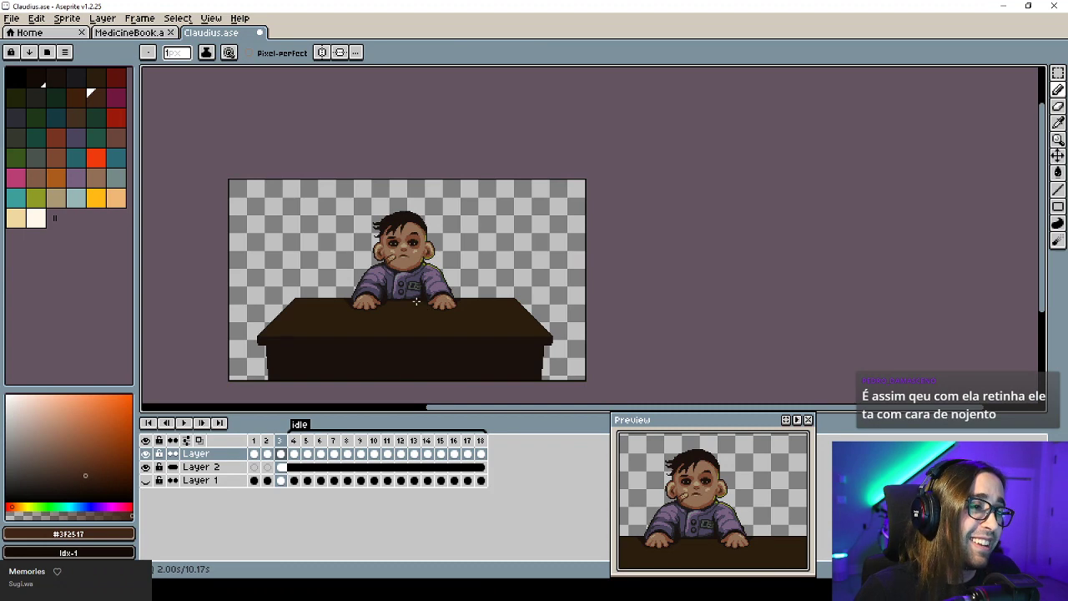
# Refine the dark shadow line between the jaw and the shirt collar, alternating the sampled colours #1a120f and #1b1b1d.
pyautogui.scroll(5, 415, 301)
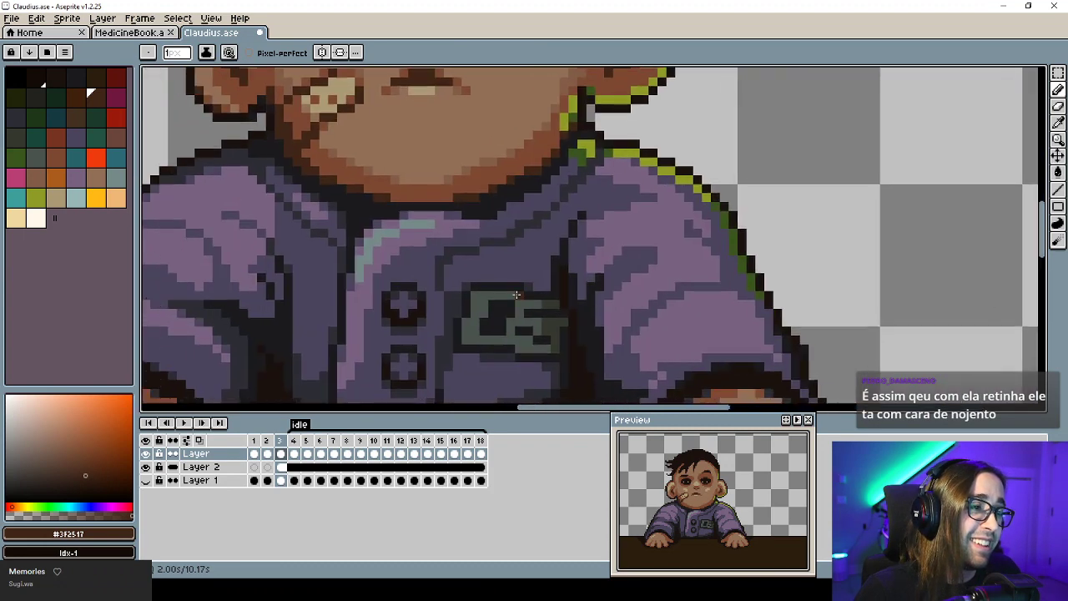
pyautogui.keyDown('alt'); pyautogui.click(566, 287); pyautogui.keyUp('alt')
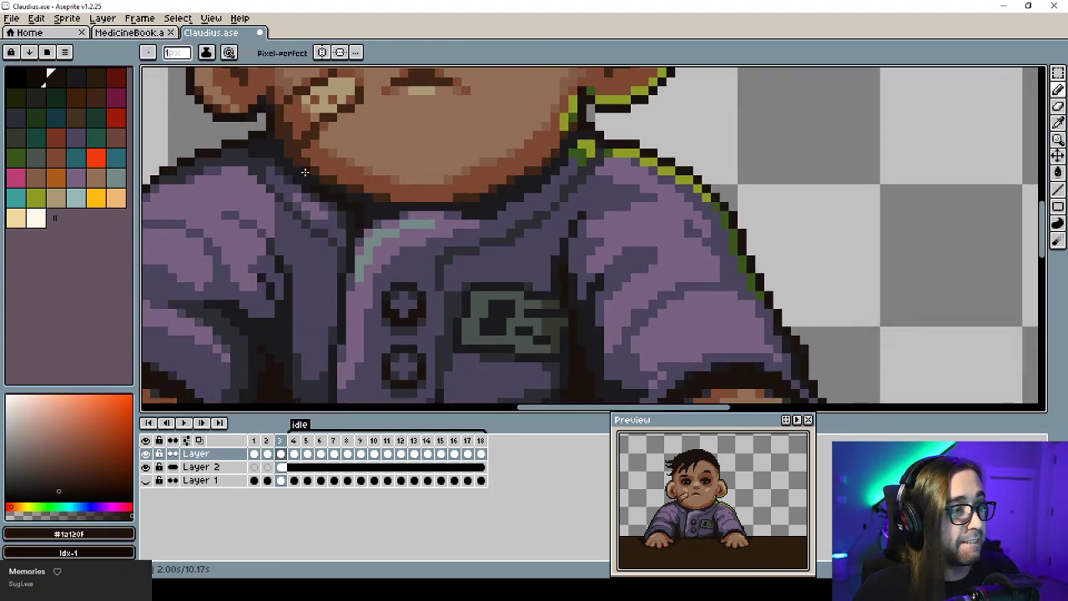
pyautogui.keyDown('alt'); pyautogui.click(379, 207); pyautogui.keyUp('alt')
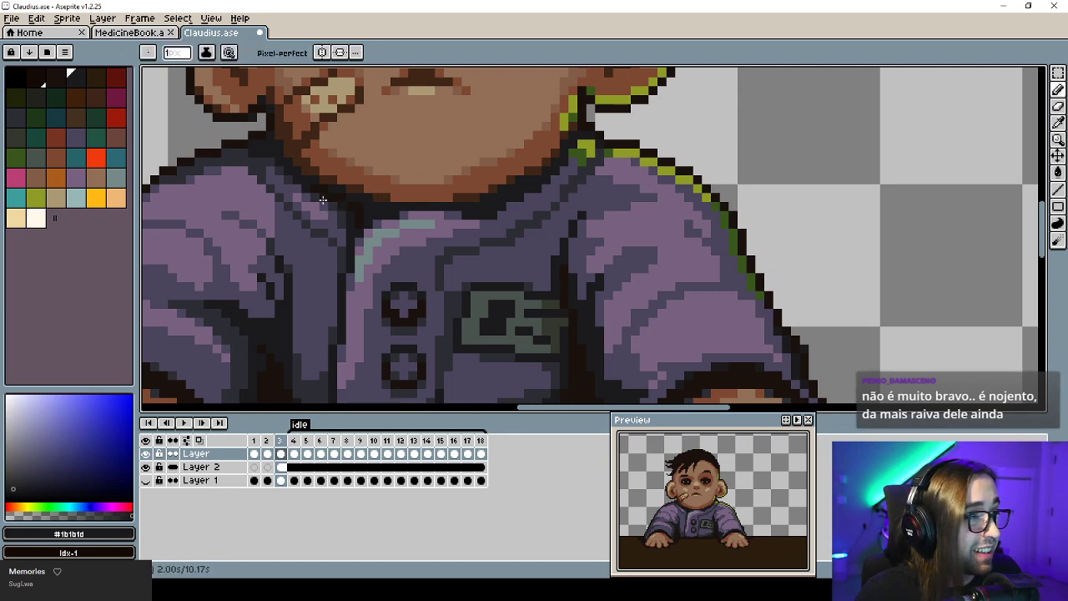
pyautogui.keyDown('alt'); pyautogui.click(316, 181); pyautogui.keyUp('alt')
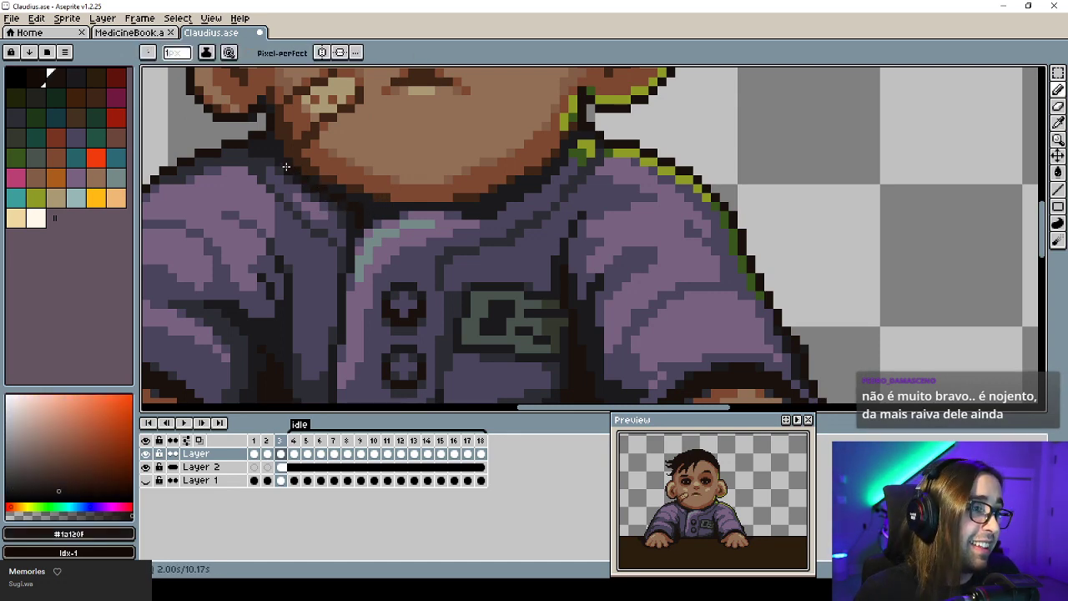
pyautogui.keyDown('alt'); pyautogui.click(284, 154); pyautogui.keyUp('alt')
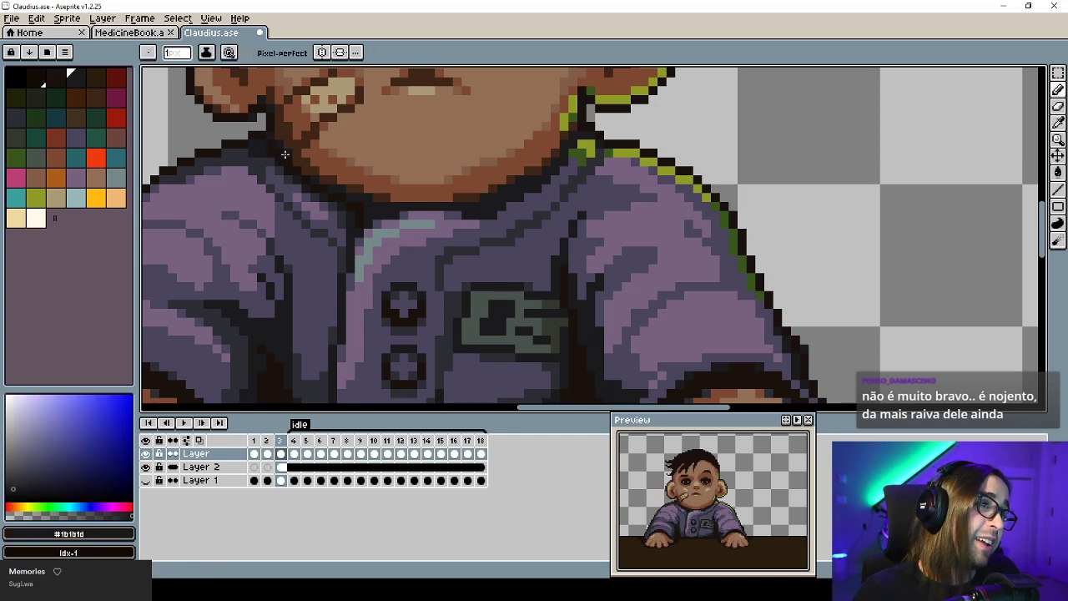
pyautogui.scroll(-6, 284, 154)
pyautogui.scroll(5, 350, 201)
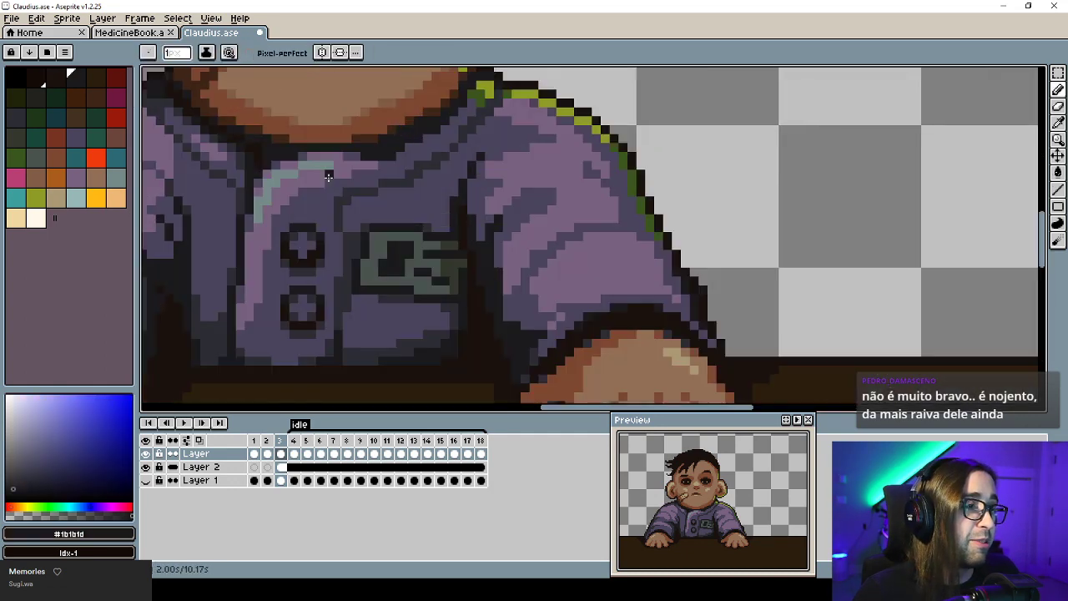
# Darken the vertical edge line of the shirt's button placket with the sampled near-black brown #1a120f.
pyautogui.keyDown('alt'); pyautogui.click(325, 255); pyautogui.keyUp('alt')
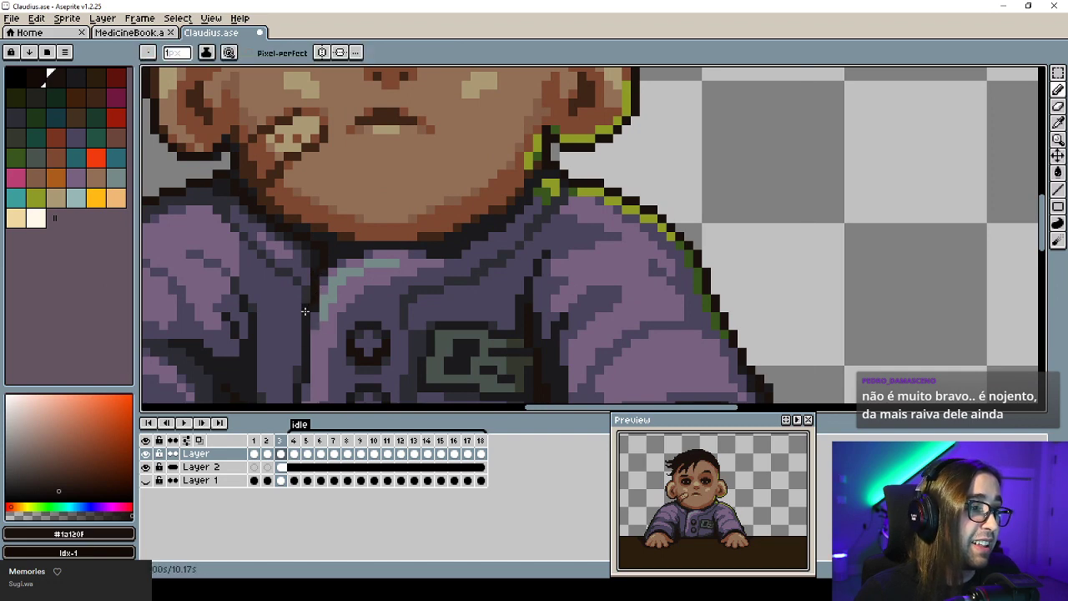
pyautogui.moveTo(305, 361); pyautogui.dragTo(341, 258)
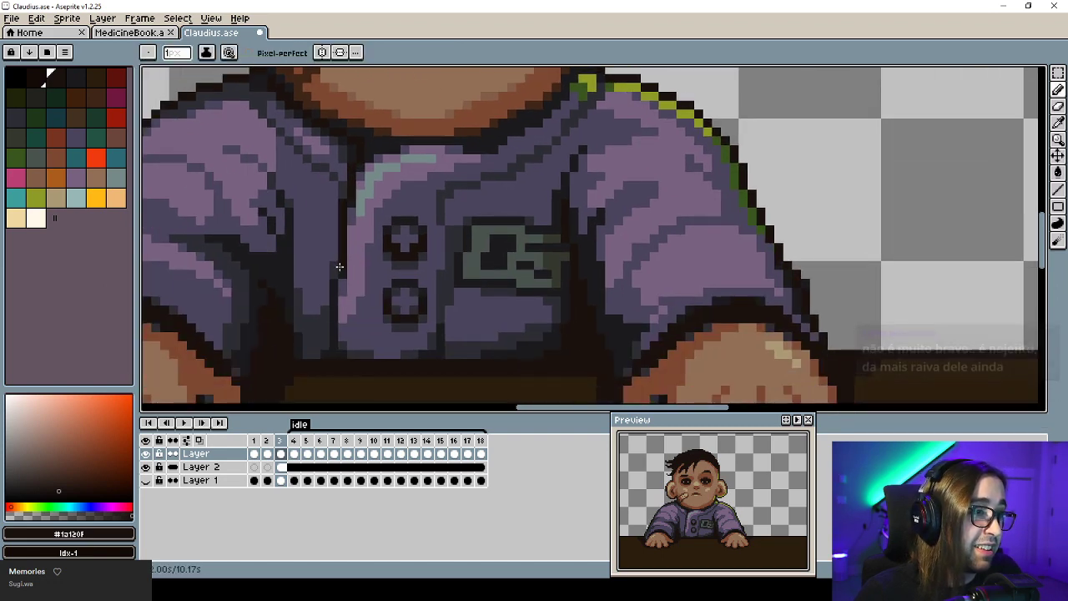
pyautogui.scroll(-5, 359, 326)
pyautogui.scroll(2, 367, 335)
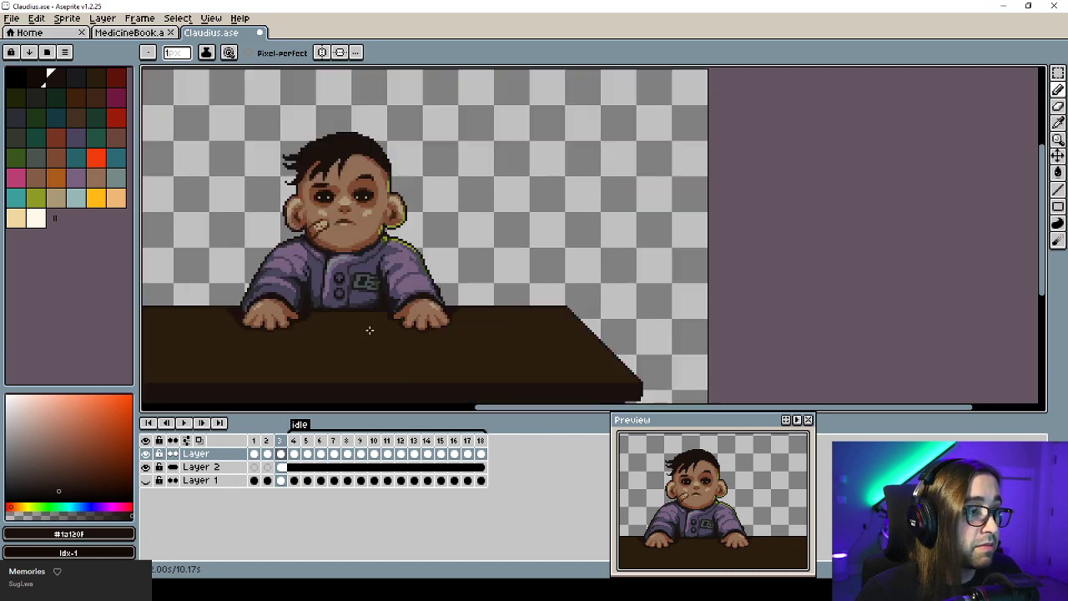
pyautogui.scroll(2, 375, 299)
pyautogui.scroll(-3, 354, 274)
pyautogui.scroll(1, 340, 281)
# Block in props on Layer 2: a tan Idx-38 filled rectangle beside the bandaged side and two dark green Idx-8 rectangles on the opposite side.
pyautogui.moveTo(193, 336); pyautogui.dragTo(331, 305)
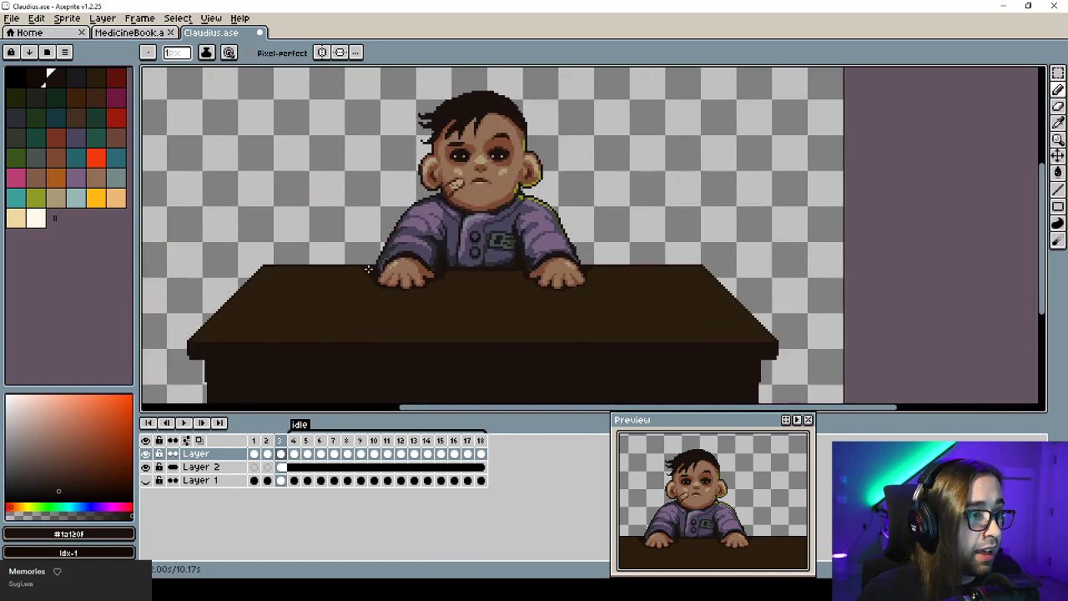
pyautogui.keyDown('alt'); pyautogui.click(346, 278); pyautogui.keyUp('alt')
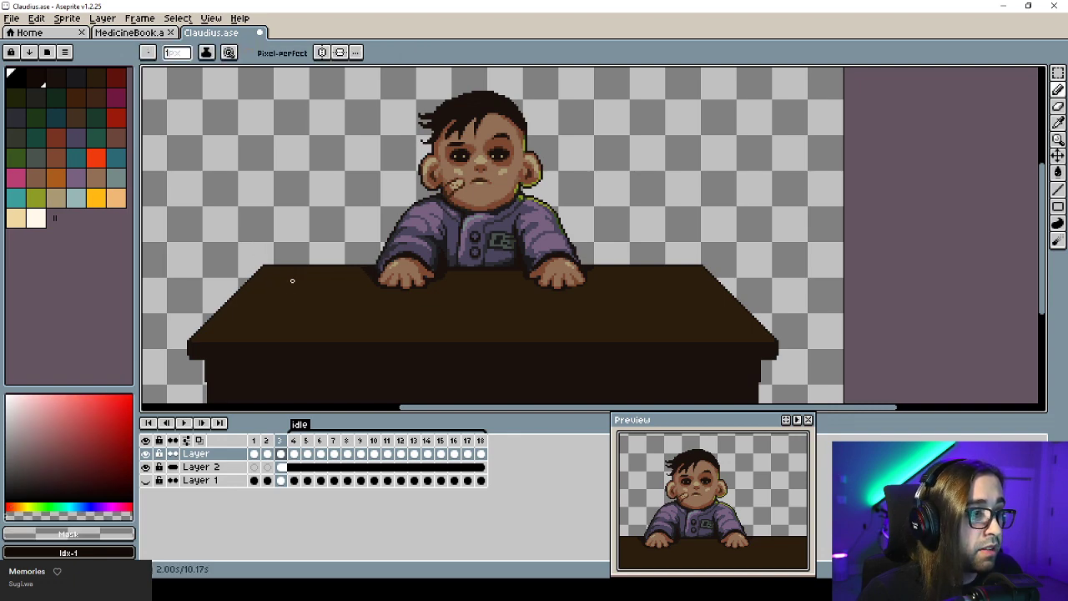
pyautogui.keyDown('ctrl'); pyautogui.click(330, 302); pyautogui.keyUp('ctrl')
pyautogui.keyDown('alt'); pyautogui.click(370, 267); pyautogui.keyUp('alt')
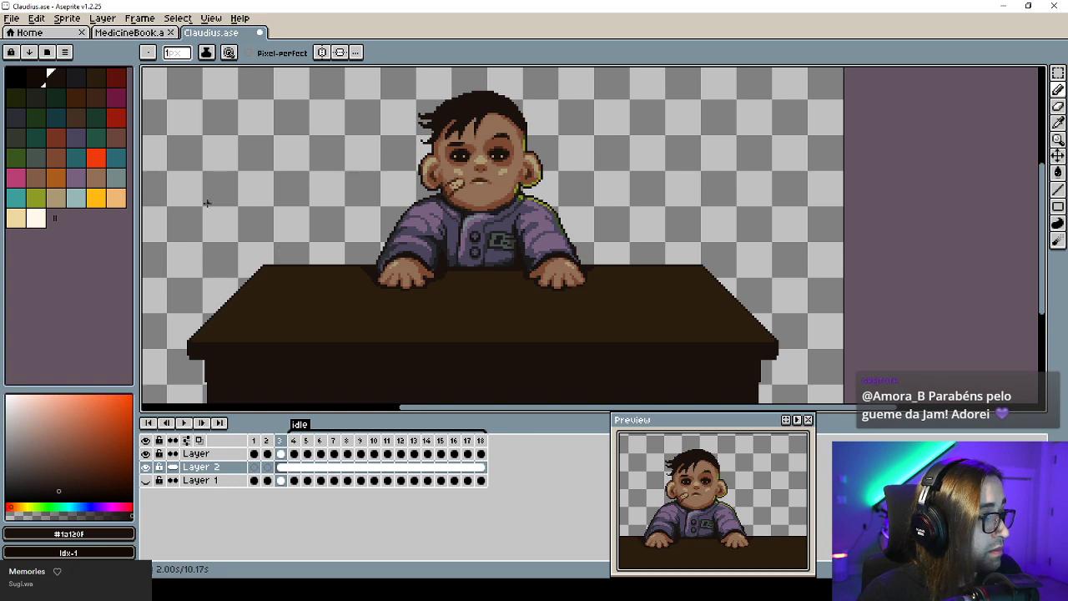
pyautogui.click(57, 195)
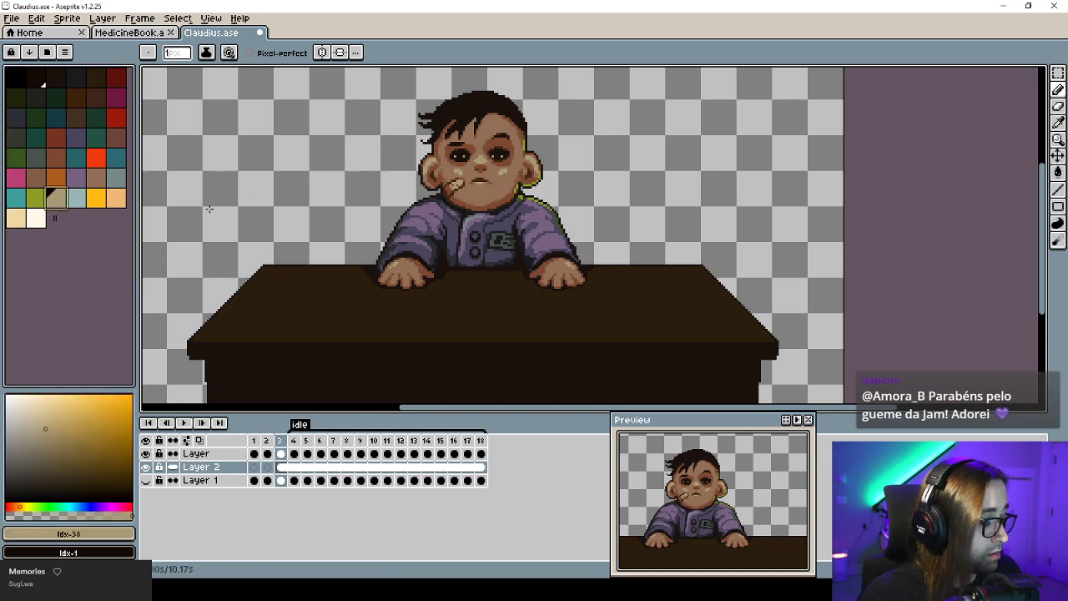
pyautogui.press('u')
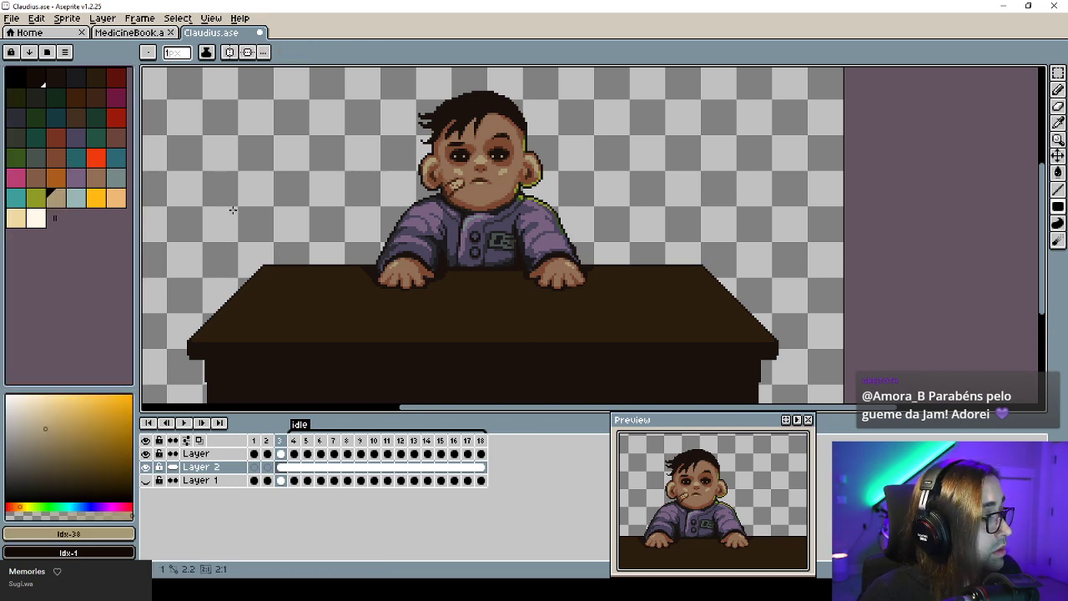
pyautogui.moveTo(236, 209); pyautogui.dragTo(315, 286)
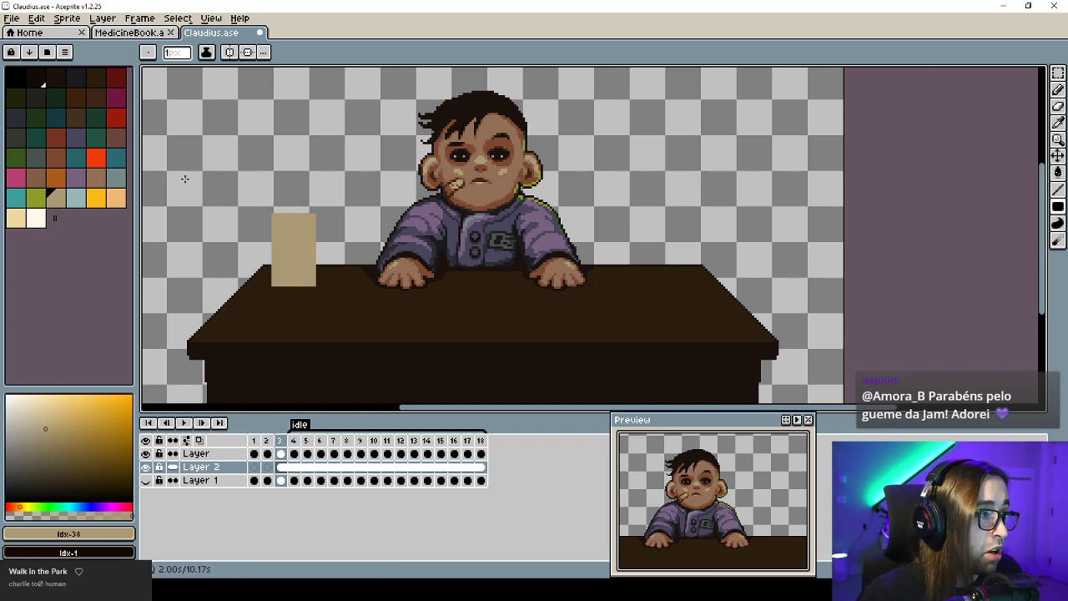
pyautogui.click(55, 97)
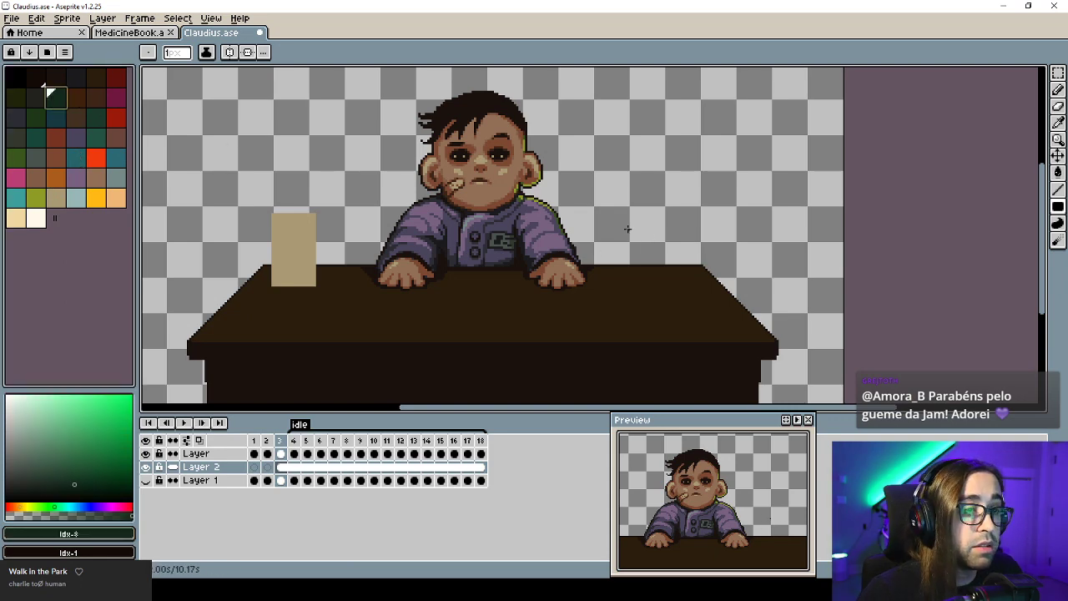
pyautogui.moveTo(634, 220)
pyautogui.mouseDown()
pyautogui.moveTo(718, 342)
pyautogui.moveTo(725, 311)
pyautogui.mouseUp()
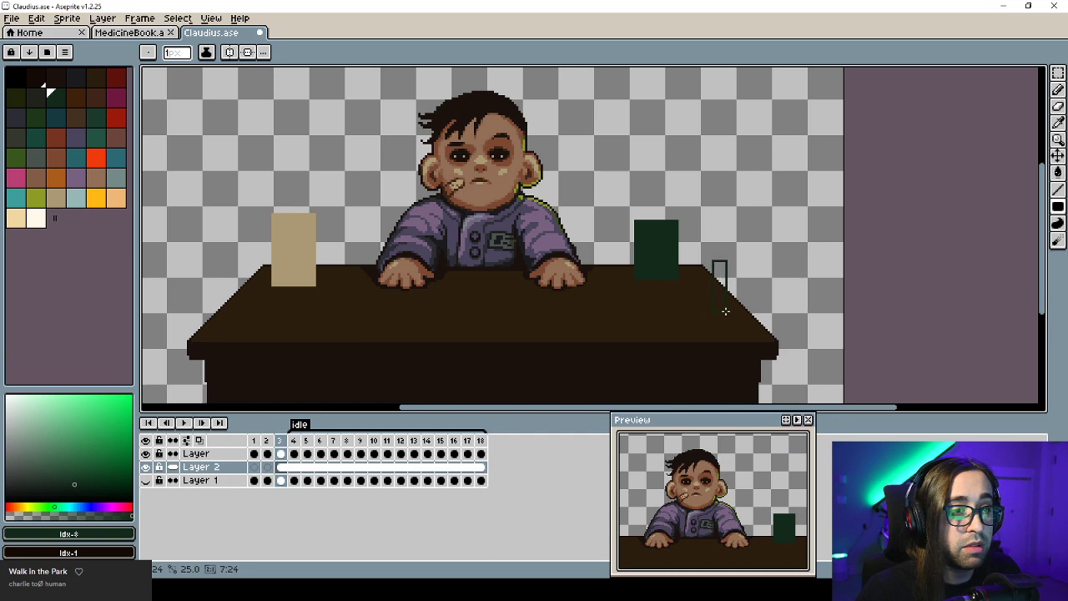
# Outline a trapezoid desk mat in #1a120f on the tabletop before the character, mirroring its slanted side for the other end.
pyautogui.keyDown('alt'); pyautogui.click(354, 296); pyautogui.keyUp('alt')
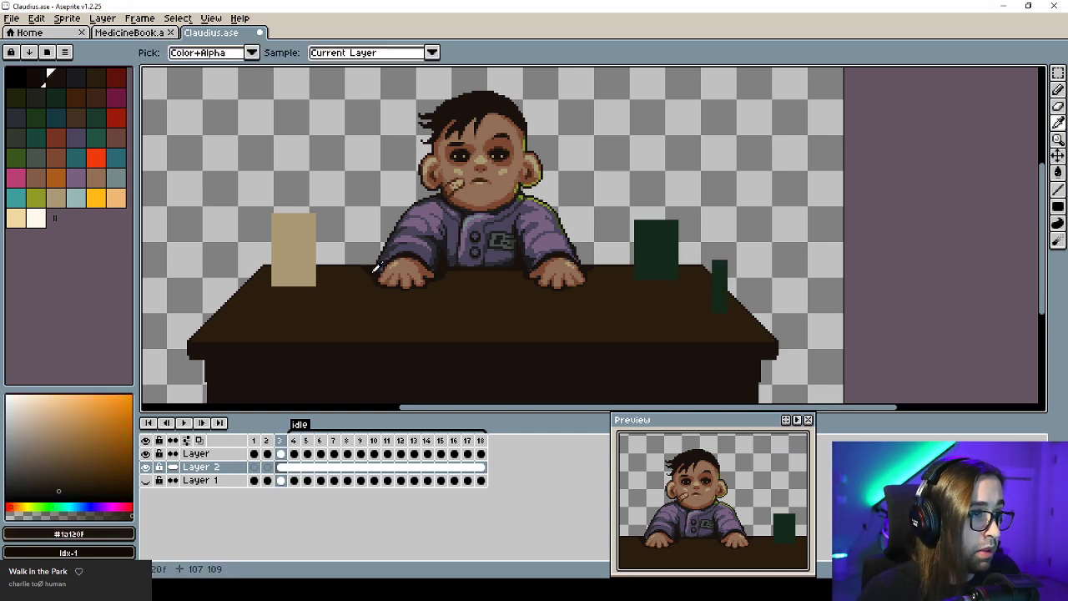
pyautogui.moveTo(362, 292)
pyautogui.mouseDown()
pyautogui.moveTo(333, 335)
pyautogui.moveTo(506, 306)
pyautogui.moveTo(587, 331)
pyautogui.moveTo(636, 328)
pyautogui.moveTo(626, 329)
pyautogui.mouseUp()
pyautogui.press('m')
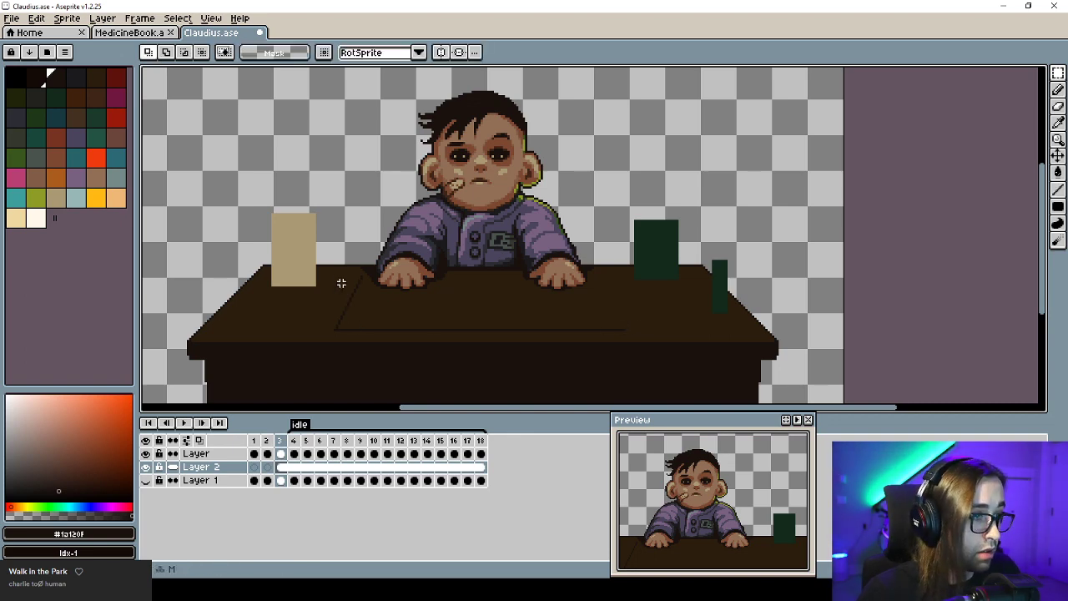
pyautogui.moveTo(331, 265); pyautogui.dragTo(600, 294)
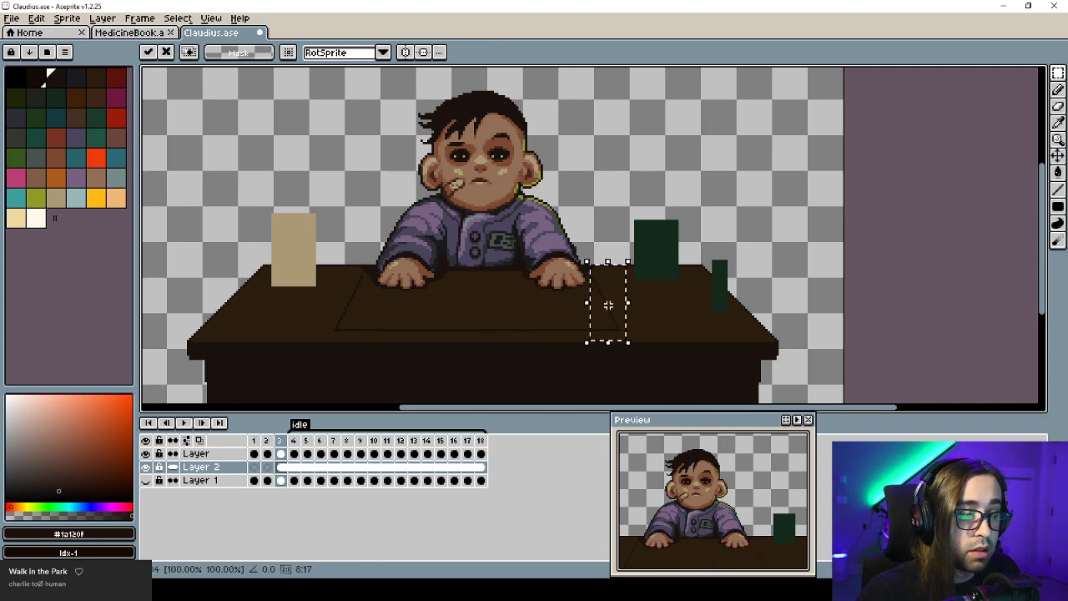
pyautogui.click(629, 316)
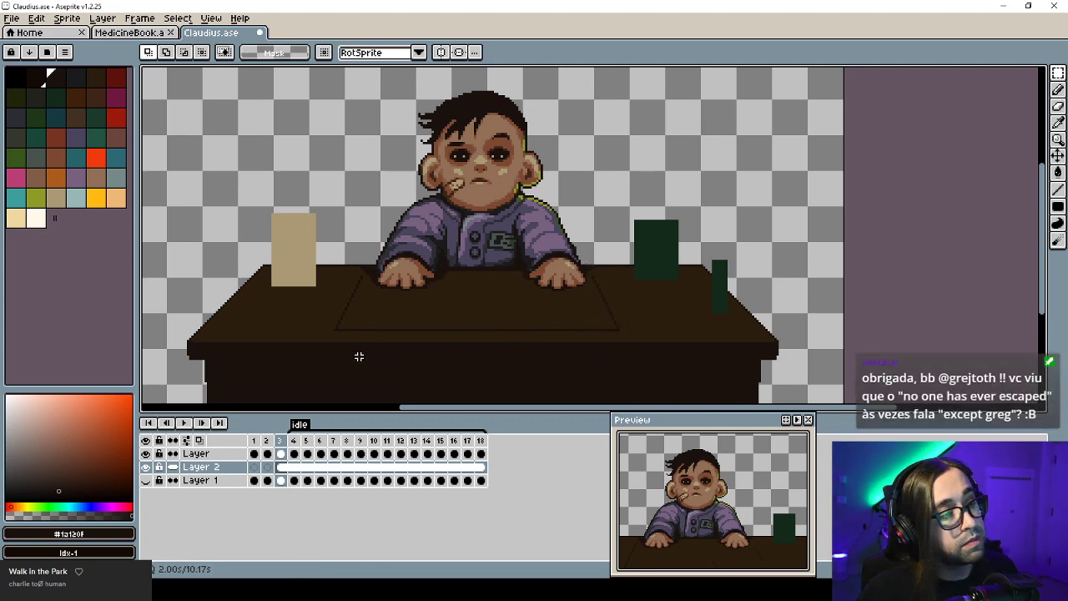
# Trim the desk mat outline's front corners with the sampled table brown #2a1d0d and save the sprite.
pyautogui.scroll(1, 358, 355)
pyautogui.press('b')
pyautogui.keyDown('alt'); pyautogui.click(313, 309); pyautogui.keyUp('alt')
pyautogui.scroll(2, 317, 300)
pyautogui.click(325, 292)
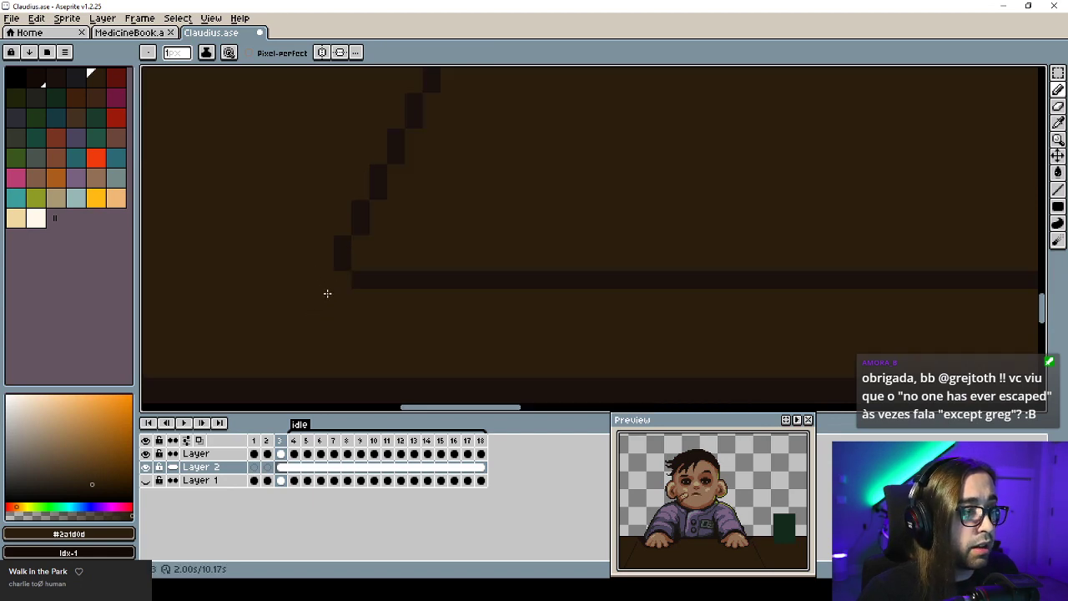
pyautogui.scroll(-4, 532, 318)
pyautogui.scroll(5, 645, 318)
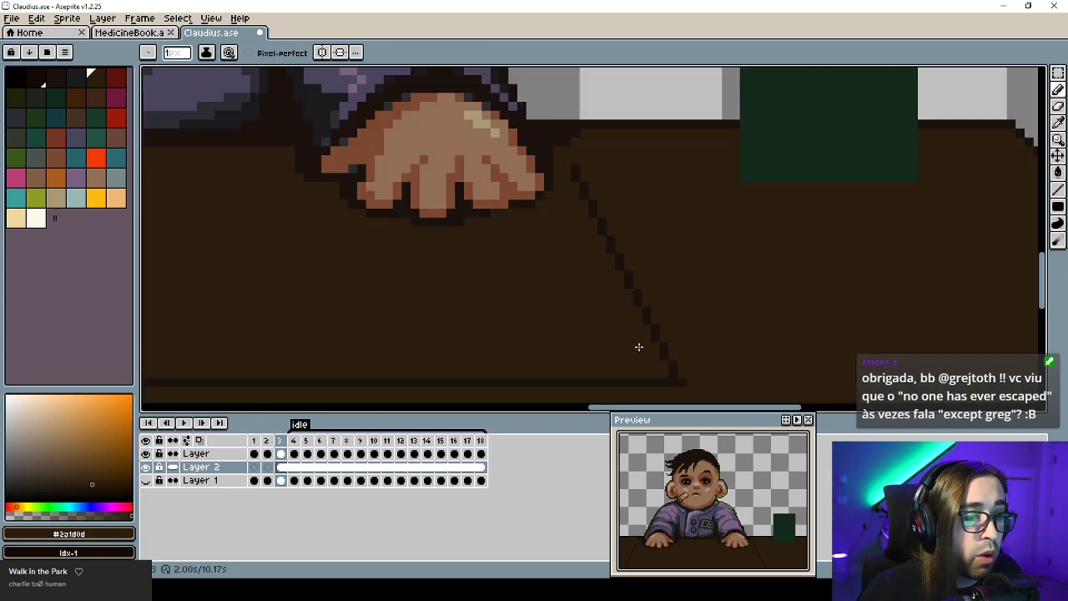
pyautogui.click(681, 384)
pyautogui.scroll(-5, 677, 385)
pyautogui.hotkey('ctrl', 's')
# Extend the desk mat outline's back corners towards the hands with the sampled dark brown #1a120f.
pyautogui.moveTo(627, 344)
pyautogui.mouseDown()
pyautogui.moveTo(624, 318)
pyautogui.moveTo(604, 305)
pyautogui.mouseUp()
pyautogui.scroll(2, 494, 318)
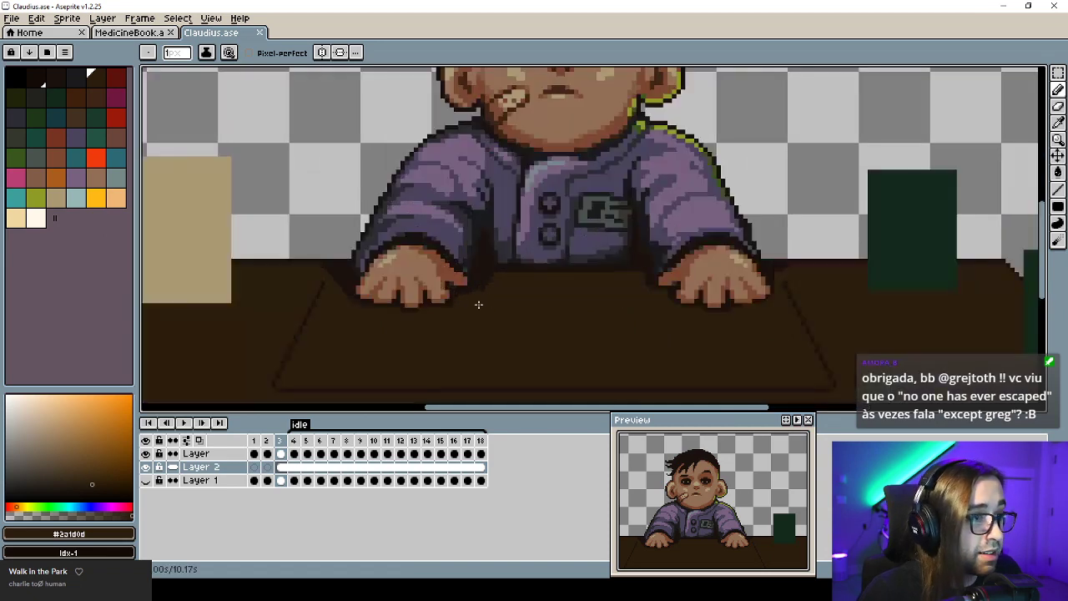
pyautogui.scroll(3, 386, 306)
pyautogui.scroll(-3, 387, 295)
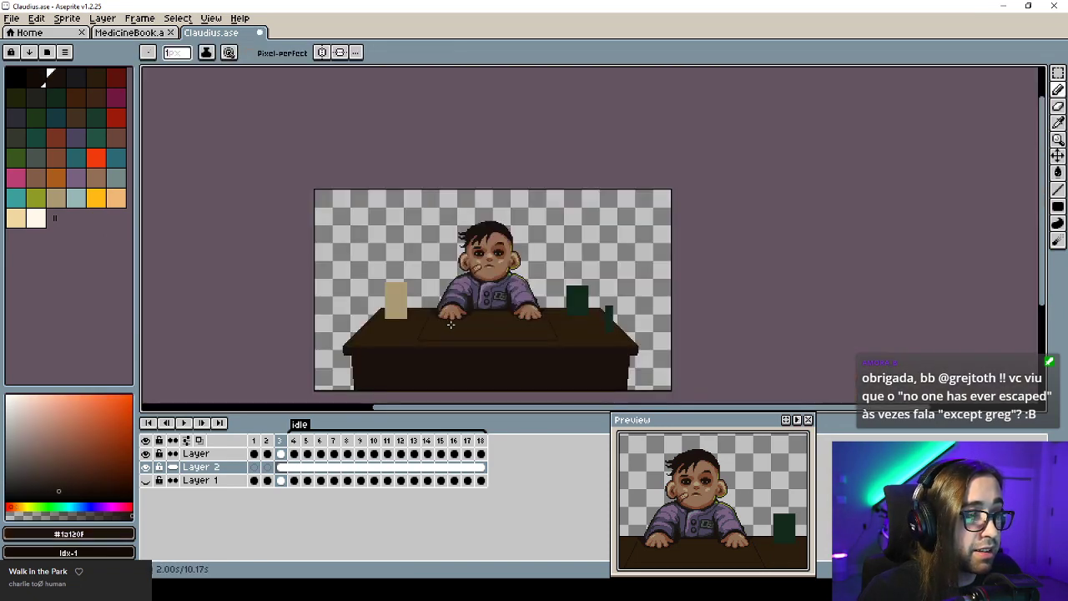
pyautogui.scroll(3, 483, 317)
pyautogui.moveTo(544, 317); pyautogui.dragTo(876, 147)
pyautogui.scroll(-5, 520, 227)
pyautogui.scroll(3, 521, 226)
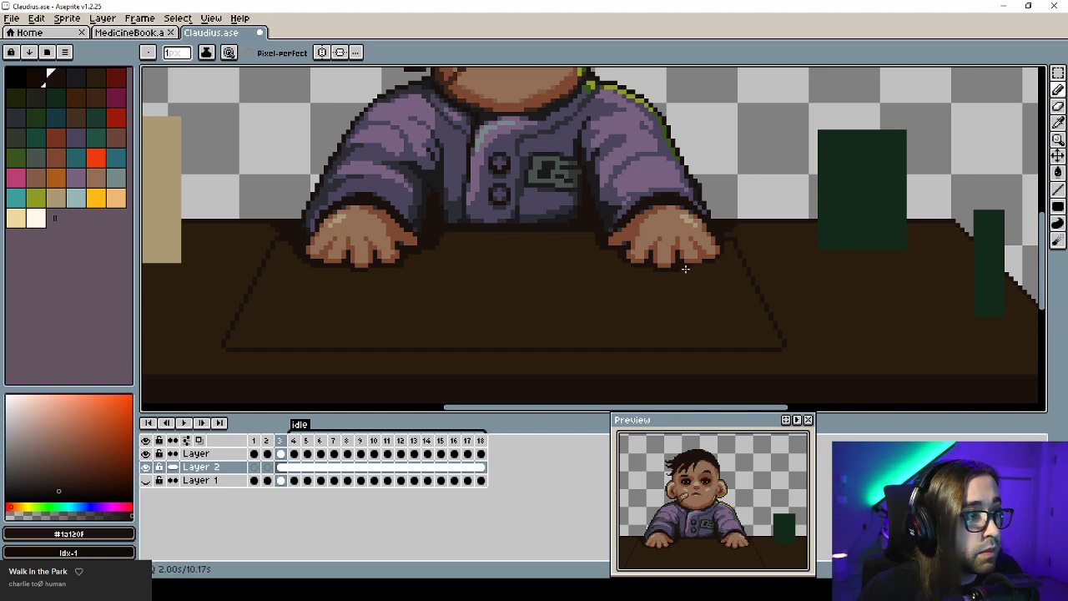
# Pencil short broken dashes of #1a120f between the hands as the desk mat's back edge and save the sprite.
pyautogui.scroll(3, 515, 287)
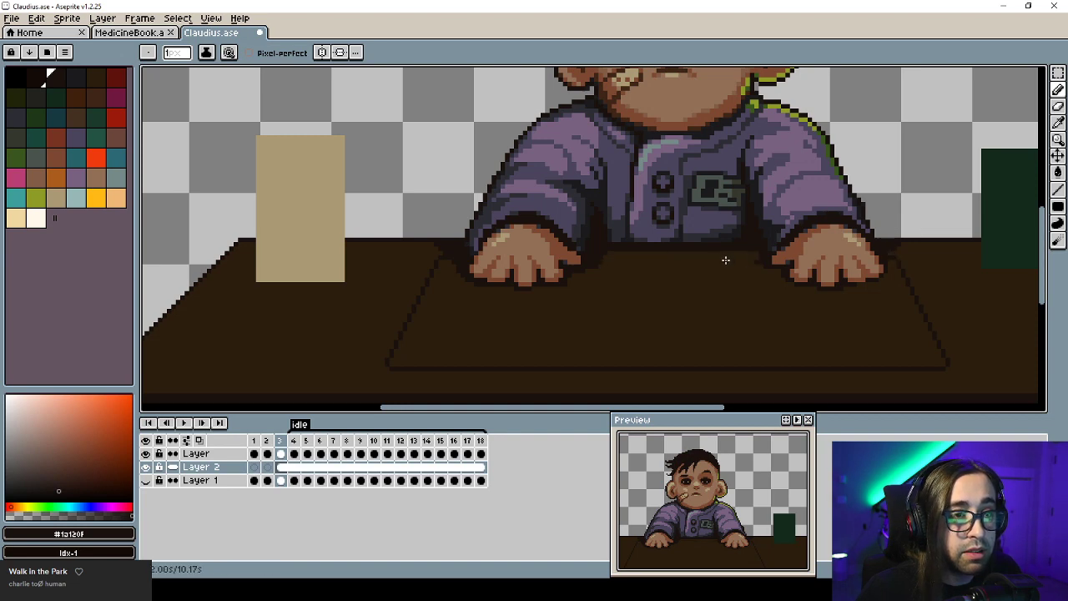
pyautogui.moveTo(740, 258); pyautogui.dragTo(756, 256)
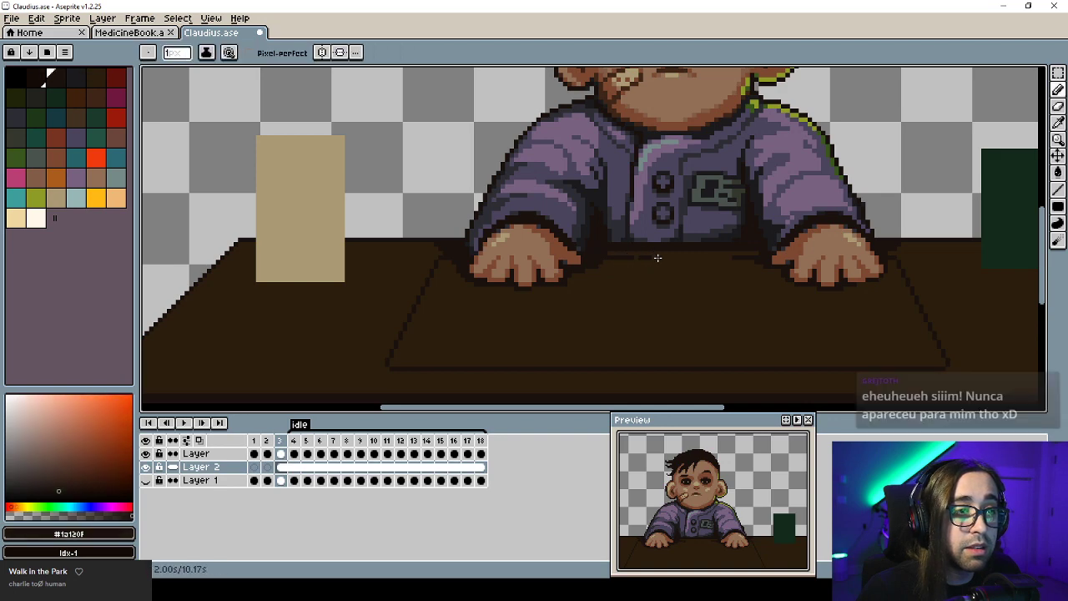
pyautogui.moveTo(627, 298); pyautogui.dragTo(593, 300)
pyautogui.hotkey('ctrl', 's')
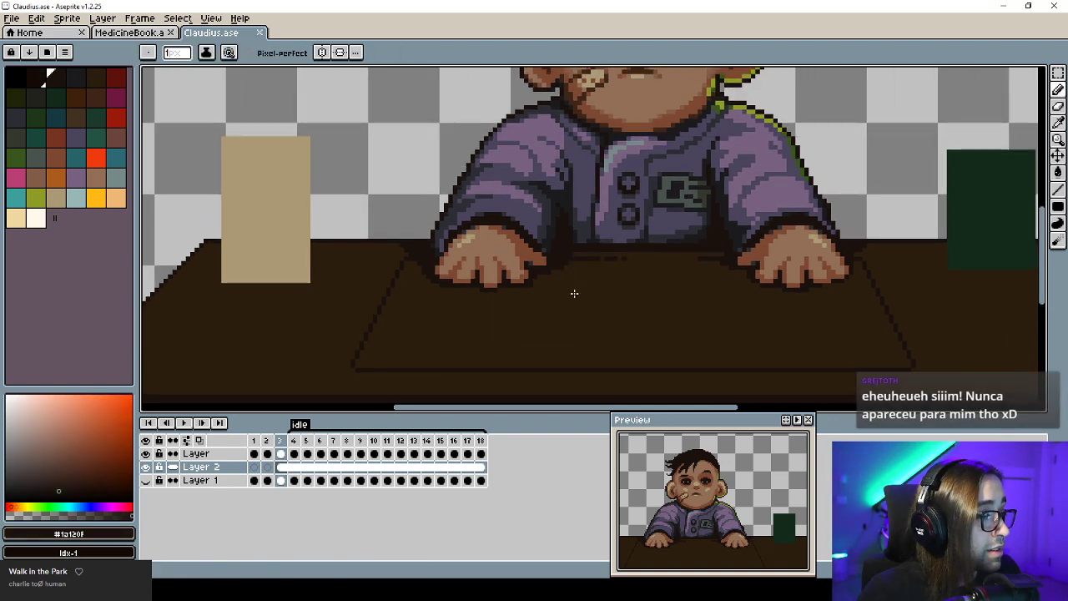
# Angle the beige block's base corners with #1a120f pixels and extend its right side and bottom point in sampled beige #ab9a74.
pyautogui.scroll(1, 588, 276)
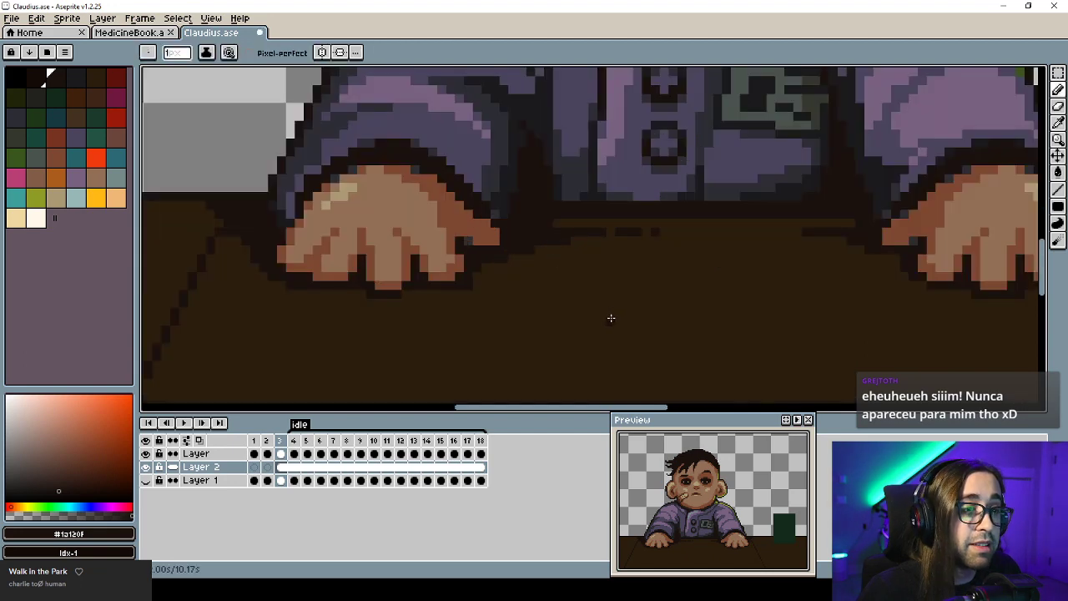
pyautogui.scroll(-3, 610, 315)
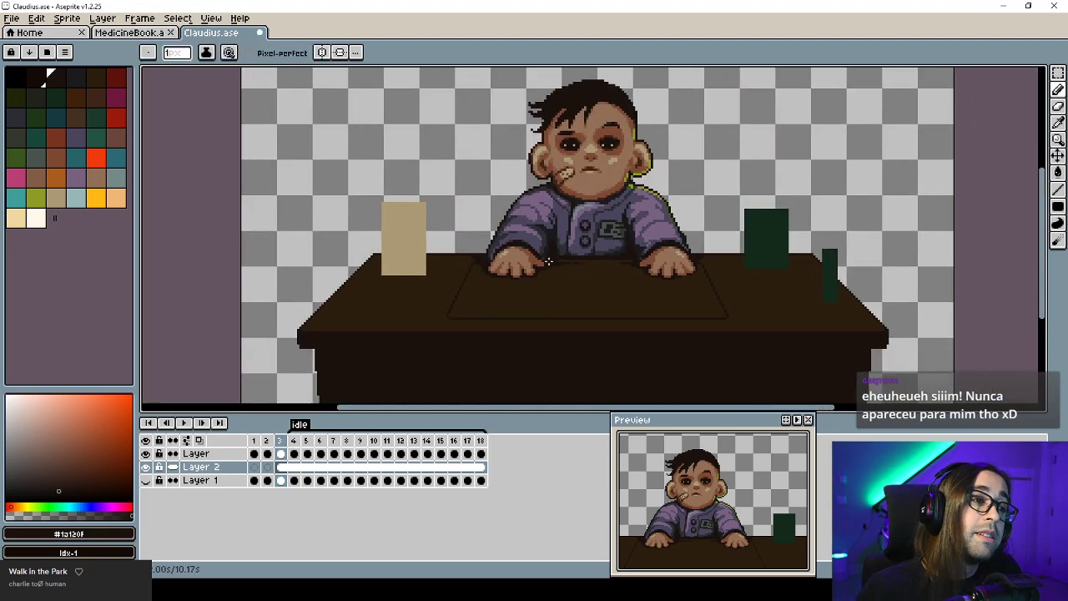
pyautogui.scroll(3, 458, 276)
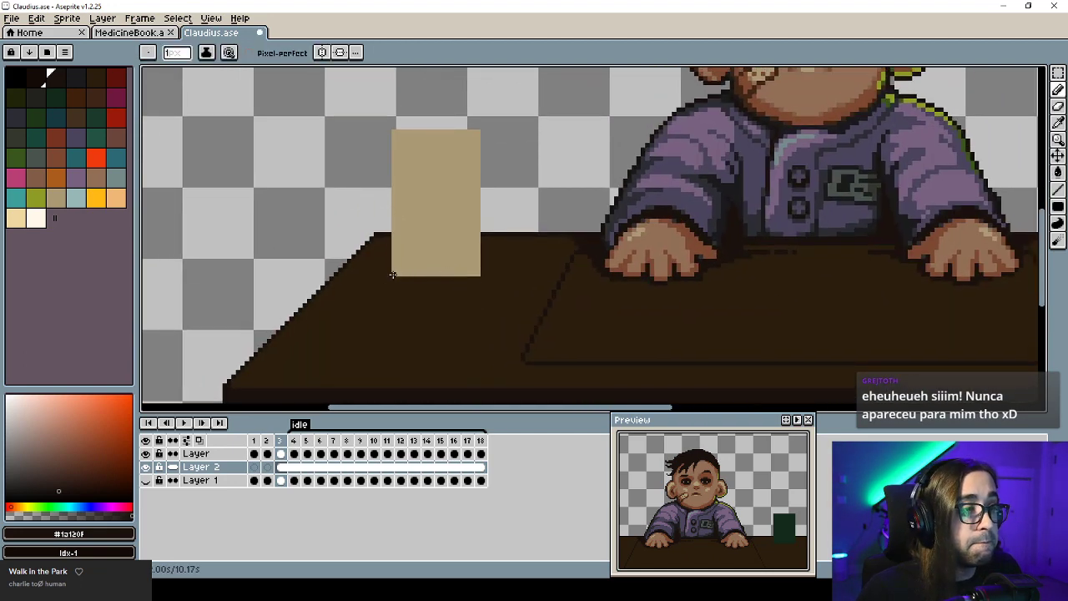
pyautogui.moveTo(415, 275); pyautogui.dragTo(474, 274)
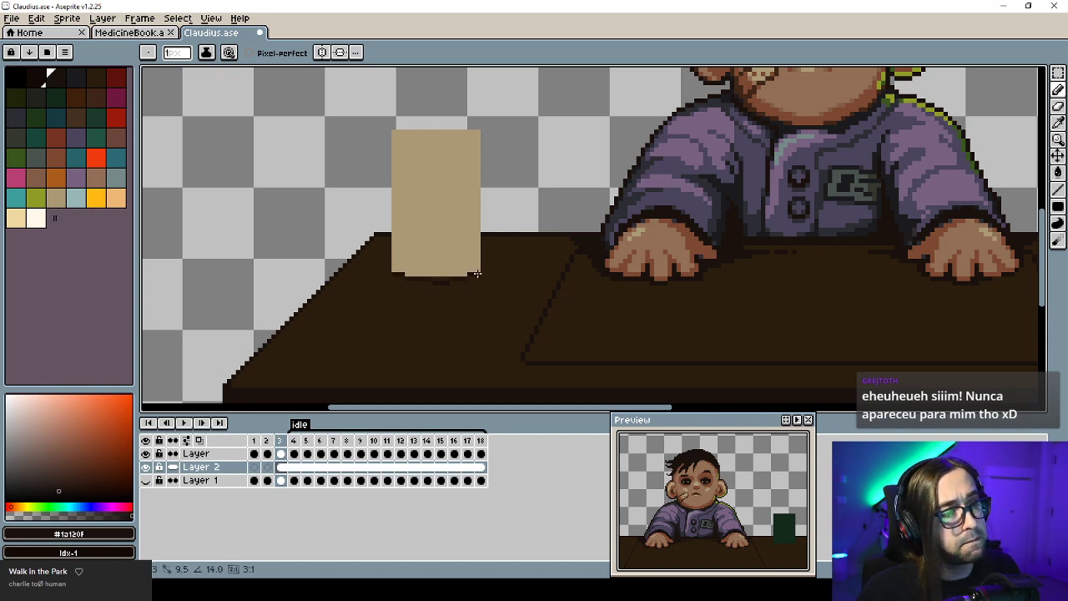
pyautogui.click(483, 271)
pyautogui.keyDown('alt'); pyautogui.click(481, 275); pyautogui.keyUp('alt')
pyautogui.click(479, 273)
pyautogui.keyDown('alt'); pyautogui.click(457, 269); pyautogui.keyUp('alt')
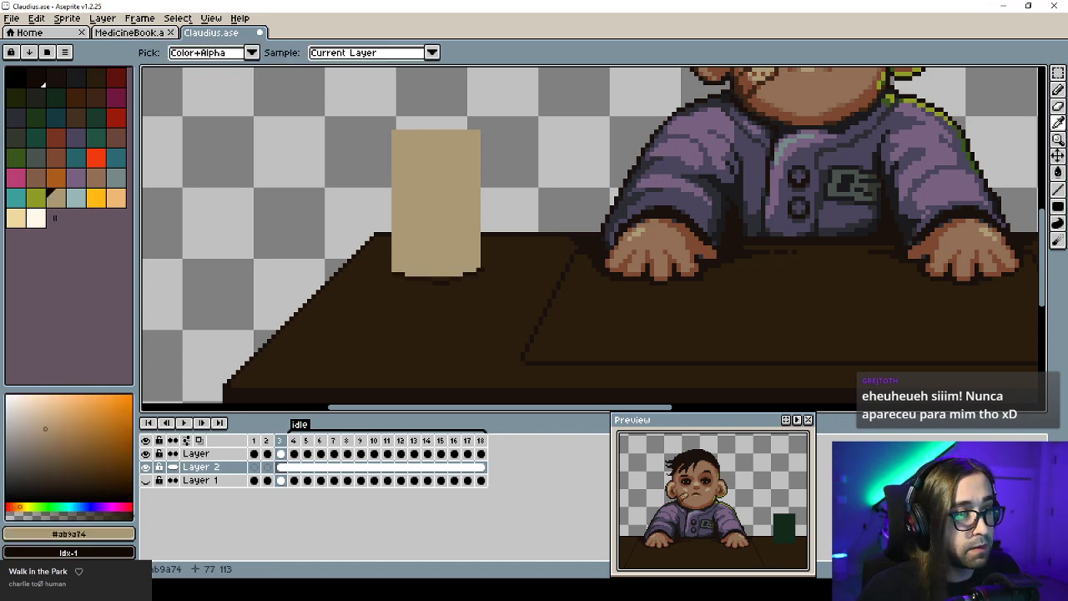
pyautogui.moveTo(482, 265); pyautogui.dragTo(482, 174)
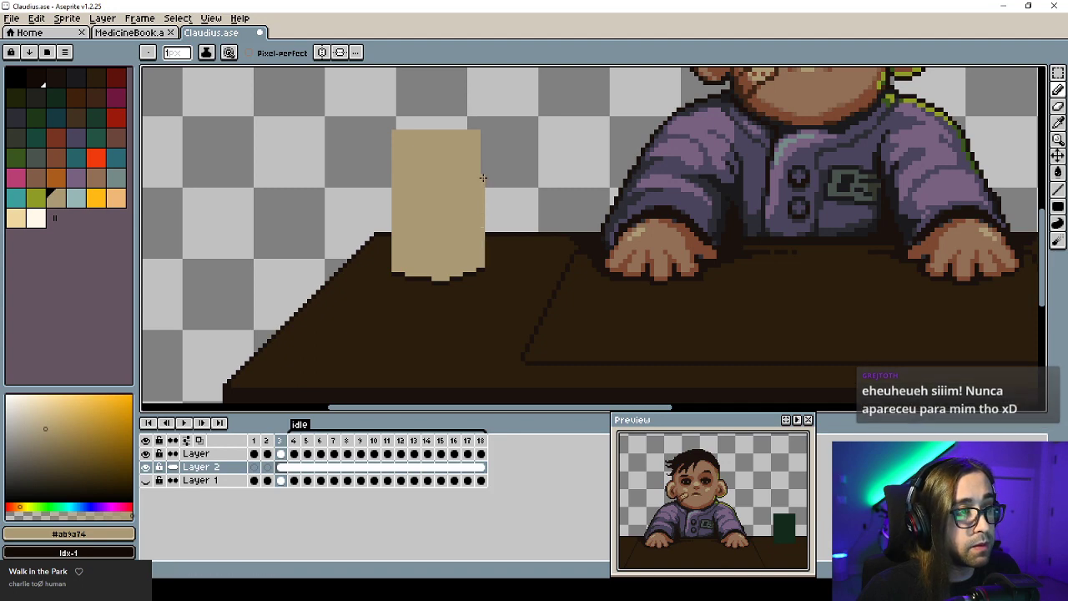
# Cut the beige block down to a peaked top by drawing a transparent roofline and filling everything above it with transparency.
pyautogui.keyDown('alt'); pyautogui.click(354, 182); pyautogui.keyUp('alt')
pyautogui.moveTo(397, 181); pyautogui.dragTo(429, 171)
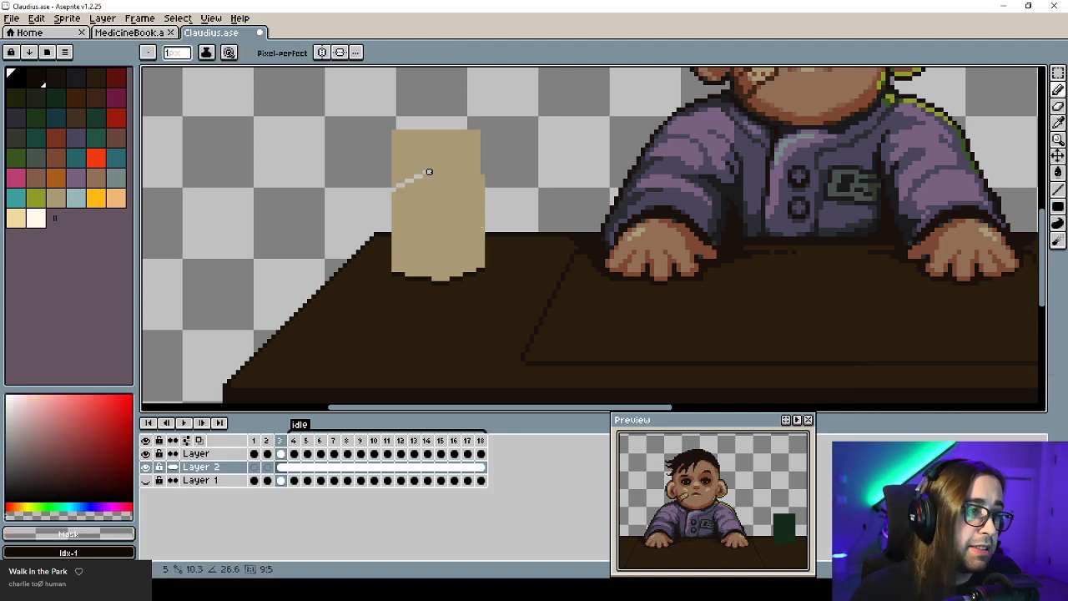
pyautogui.keyDown('shift'); pyautogui.click(482, 185); pyautogui.keyUp('shift')
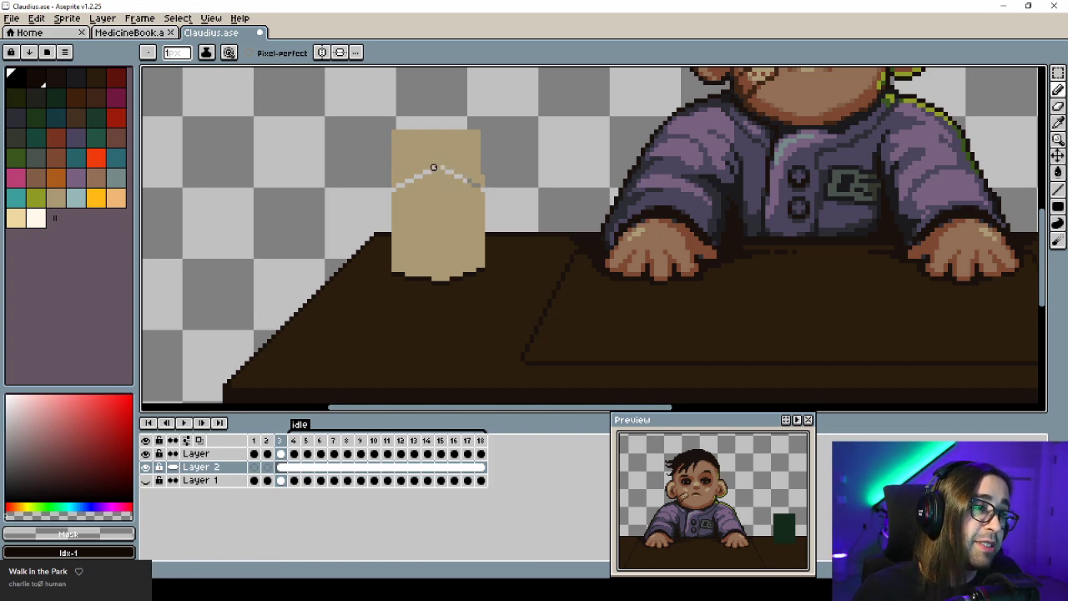
pyautogui.moveTo(433, 167); pyautogui.dragTo(440, 168)
pyautogui.press('g')
pyautogui.click(460, 158)
pyautogui.press('b')
pyautogui.keyDown('alt'); pyautogui.click(435, 197); pyautogui.keyUp('alt')
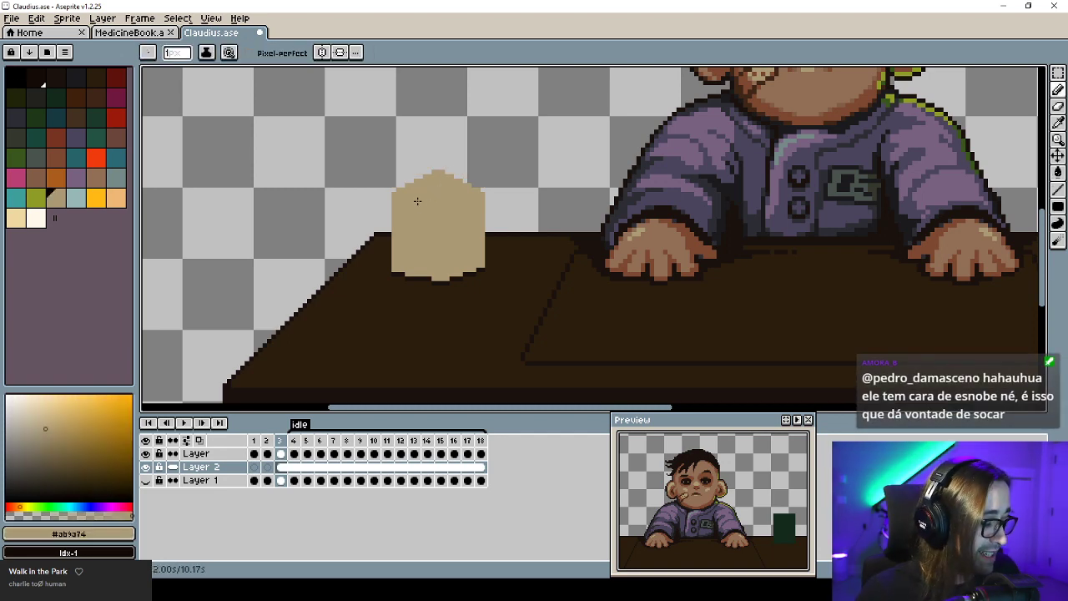
# Fill the block with dark green Idx-13 and pencil its vertical front edge in lighter green Idx-24.
pyautogui.click(36, 117)
pyautogui.press('g')
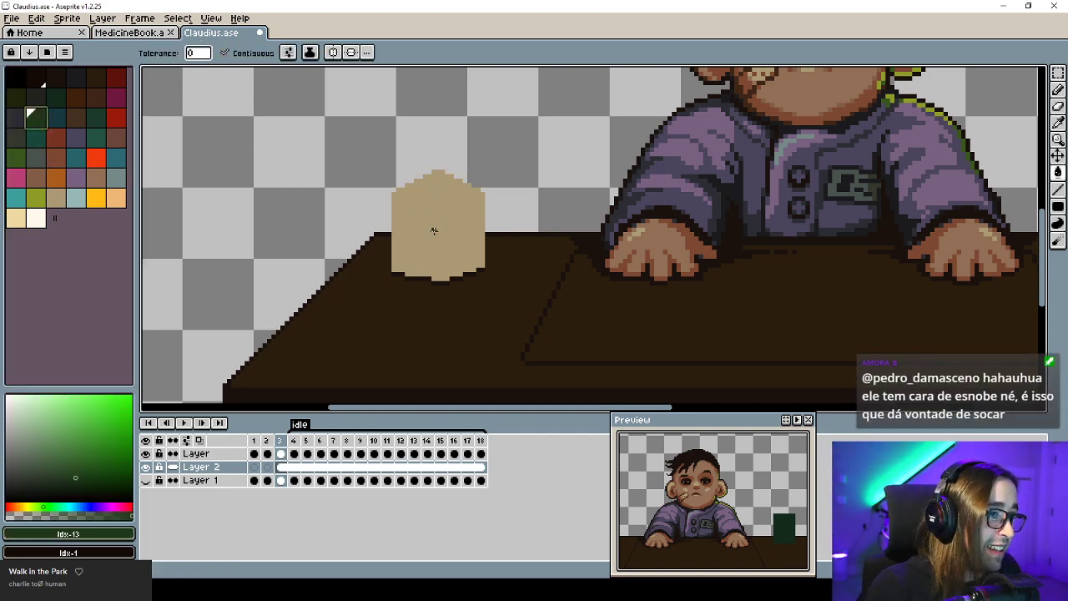
pyautogui.click(433, 230)
pyautogui.press('b')
pyautogui.click(16, 157)
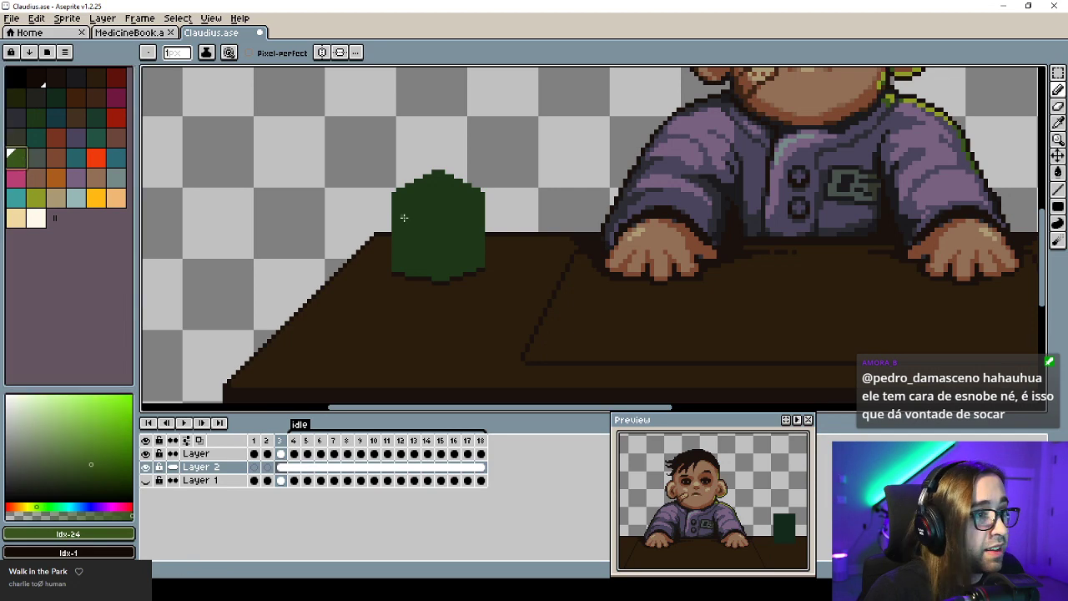
pyautogui.scroll(2, 434, 272)
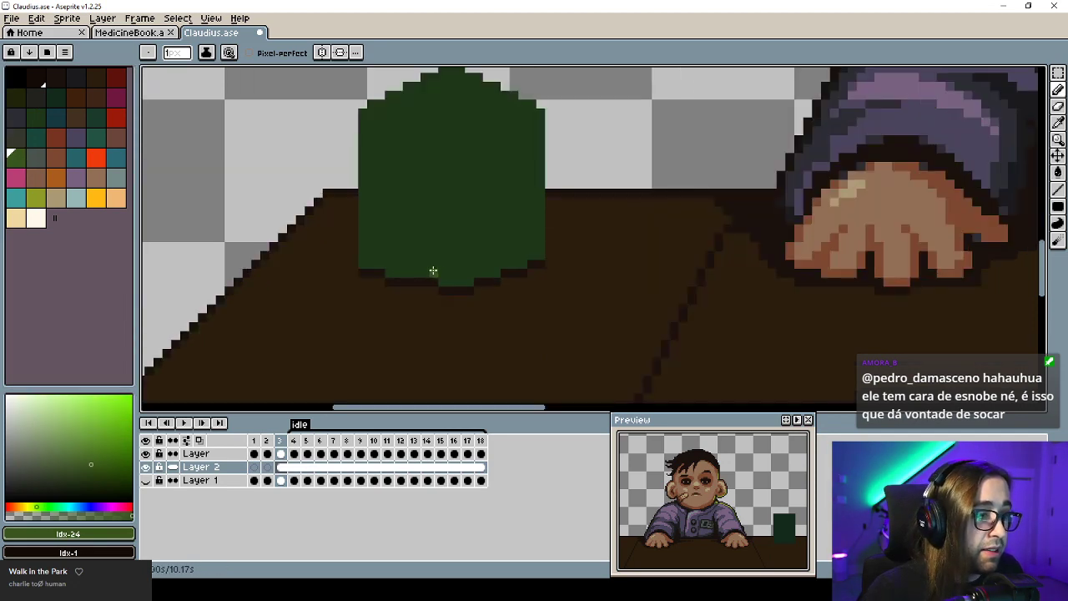
pyautogui.moveTo(446, 275); pyautogui.dragTo(455, 90)
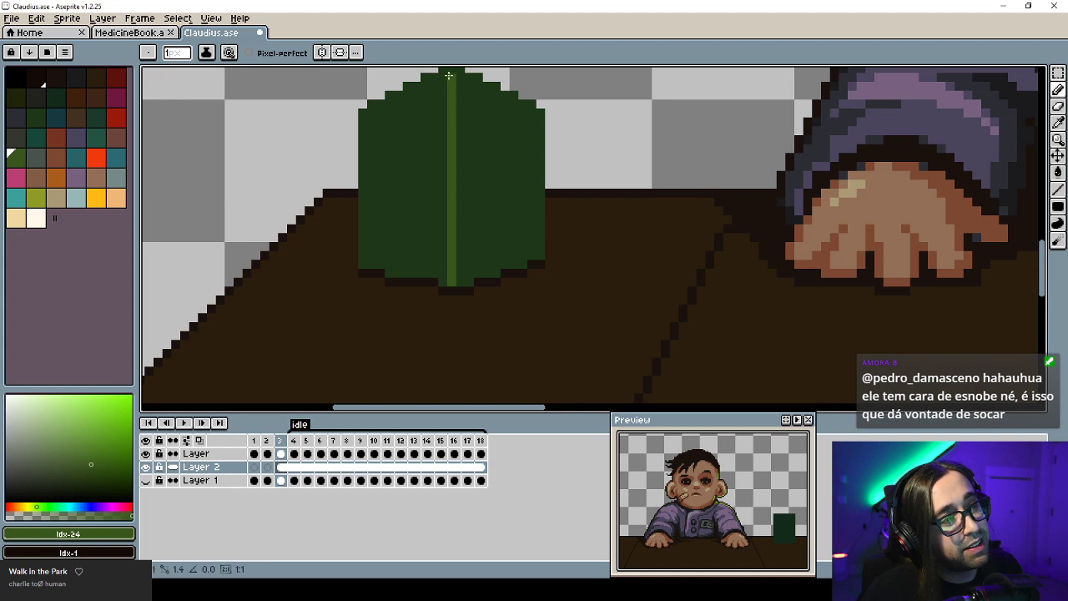
# Draw a diagonal from the green block's left shoulder to its front edge and fill the upper-left face with Idx-24 green.
pyautogui.moveTo(456, 130)
pyautogui.mouseDown()
pyautogui.moveTo(451, 212)
pyautogui.moveTo(381, 192)
pyautogui.mouseUp()
pyautogui.hotkey('ctrl', 'z')
pyautogui.click(393, 186)
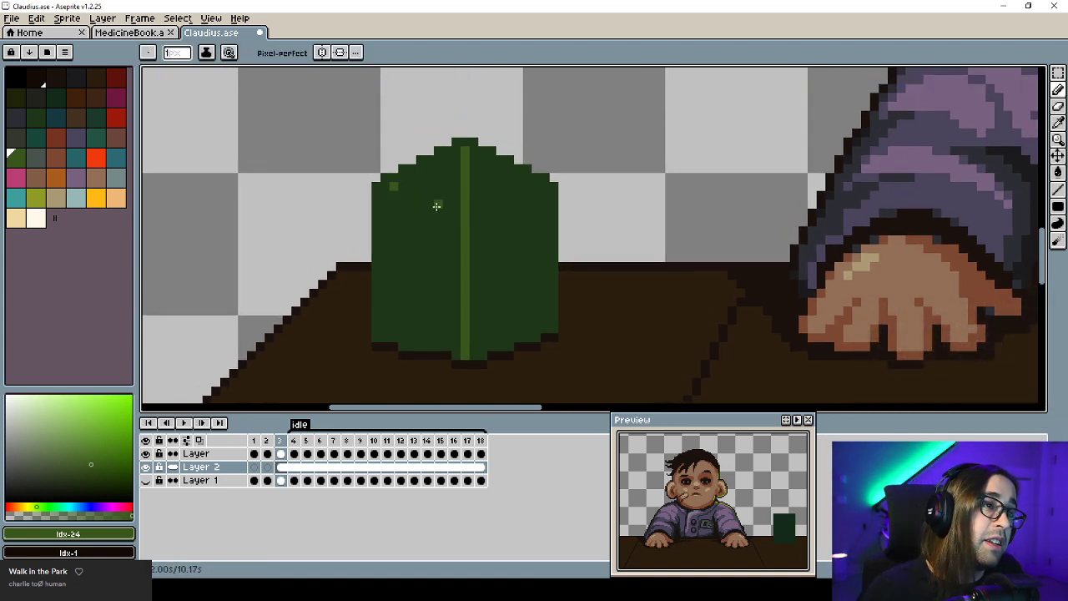
pyautogui.keyDown('shift'); pyautogui.click(458, 221); pyautogui.keyUp('shift')
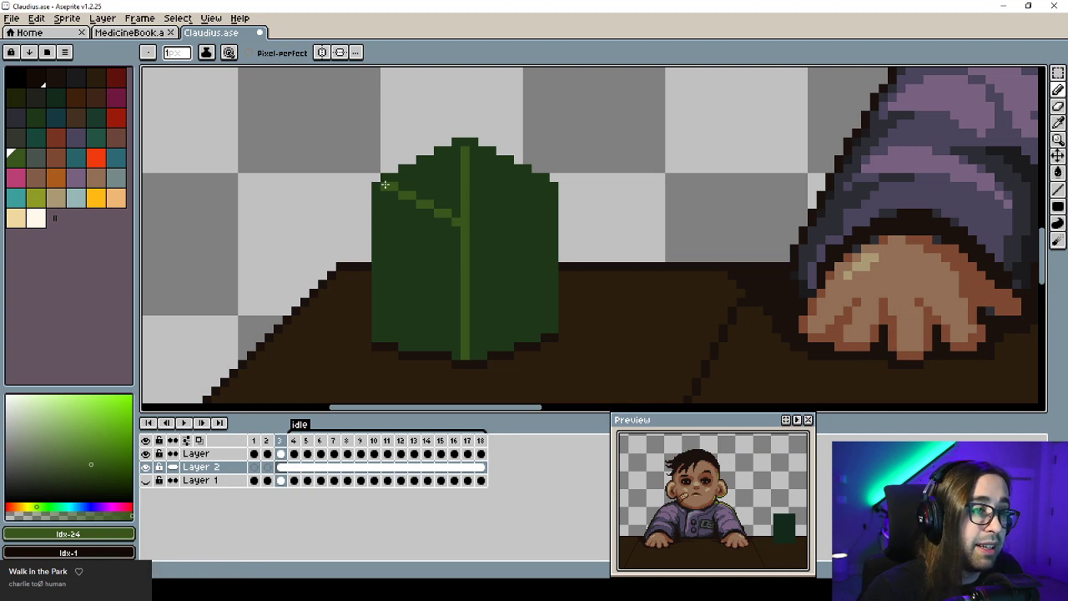
pyautogui.press('g')
pyautogui.press('b')
pyautogui.click(465, 142)
pyautogui.press('g')
pyautogui.click(445, 178)
pyautogui.press('b')
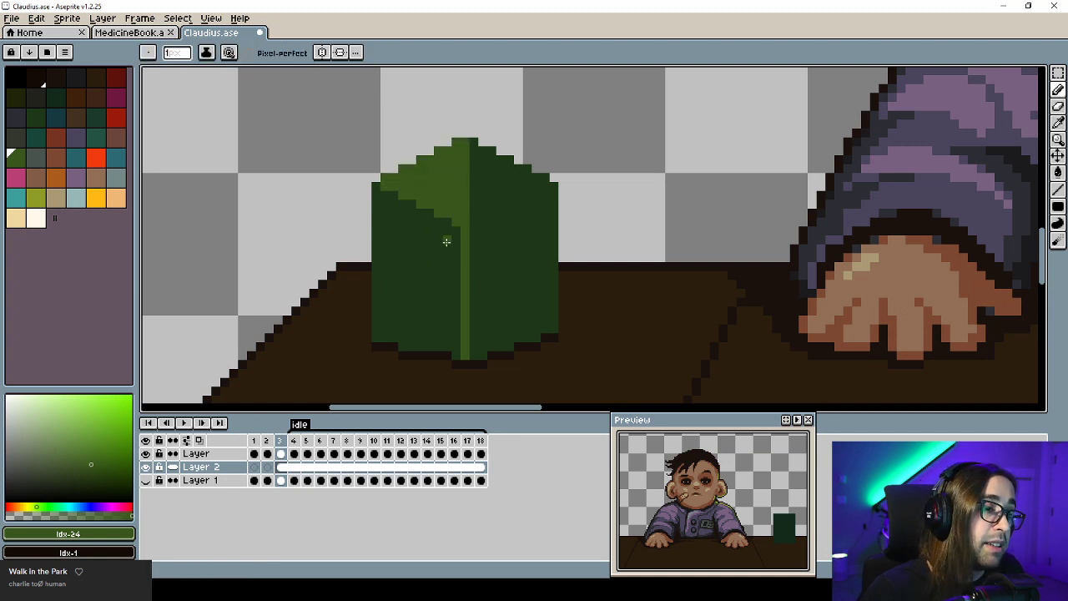
# Pencil a rounded cast shadow in sampled dark brown #1a120f on the tabletop at the left of the green block.
pyautogui.keyDown('alt'); pyautogui.click(369, 327); pyautogui.keyUp('alt')
pyautogui.moveTo(374, 317)
pyautogui.mouseDown()
pyautogui.moveTo(381, 332)
pyautogui.moveTo(443, 352)
pyautogui.moveTo(380, 337)
pyautogui.moveTo(329, 293)
pyautogui.moveTo(361, 284)
pyautogui.mouseUp()
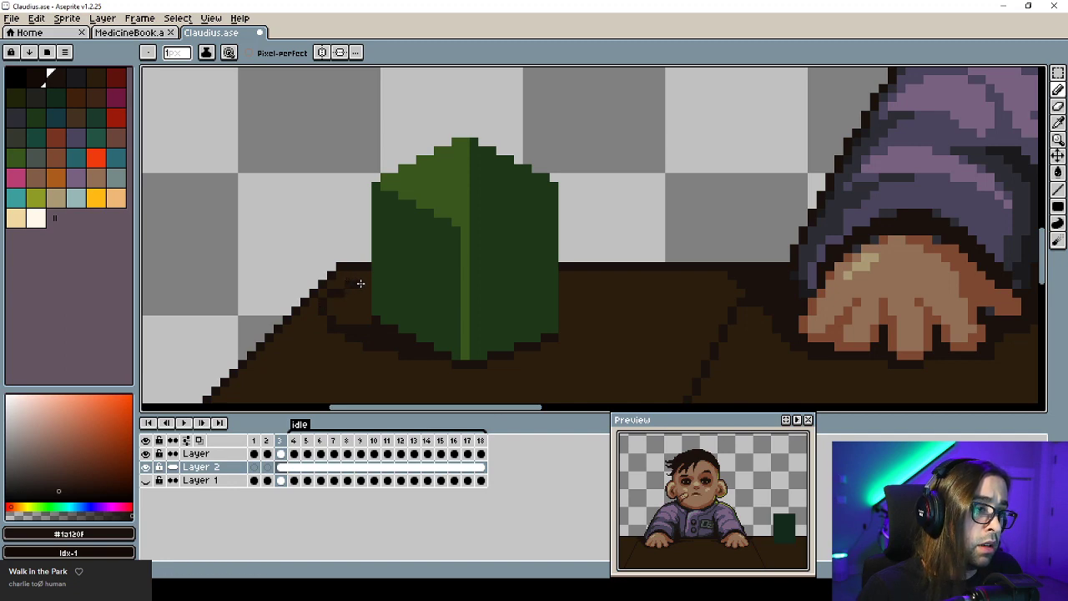
pyautogui.scroll(-5, 362, 286)
pyautogui.scroll(5, 419, 263)
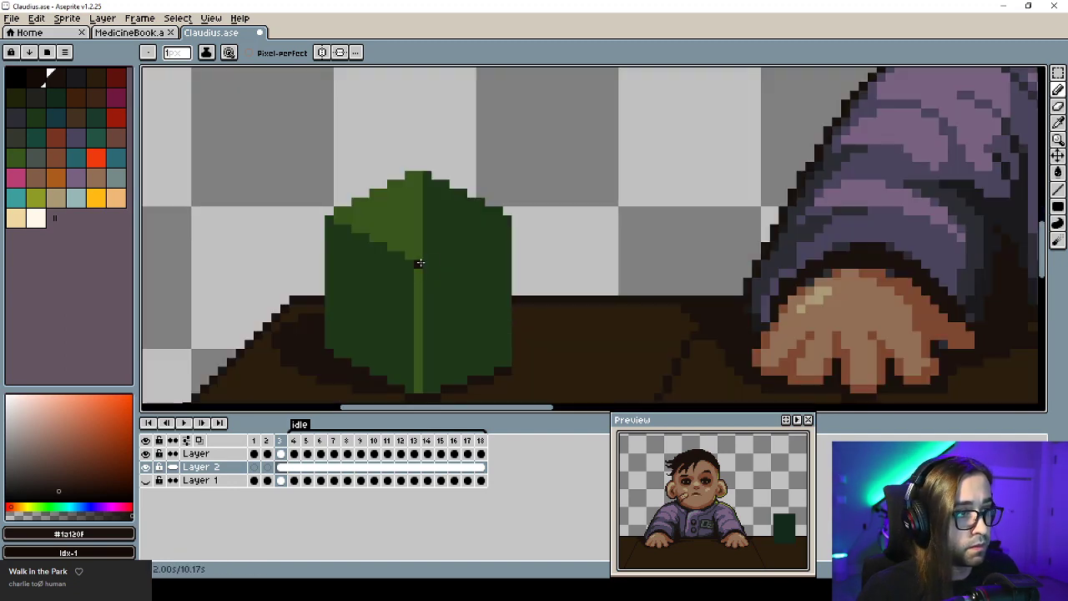
# Add a narrow upright bottle neck as a filled #1e3819 rectangle over the green block's peak, and sample the lighter green #39571c.
pyautogui.keyDown('alt'); pyautogui.click(425, 220); pyautogui.keyUp('alt')
pyautogui.moveTo(395, 219); pyautogui.dragTo(405, 261)
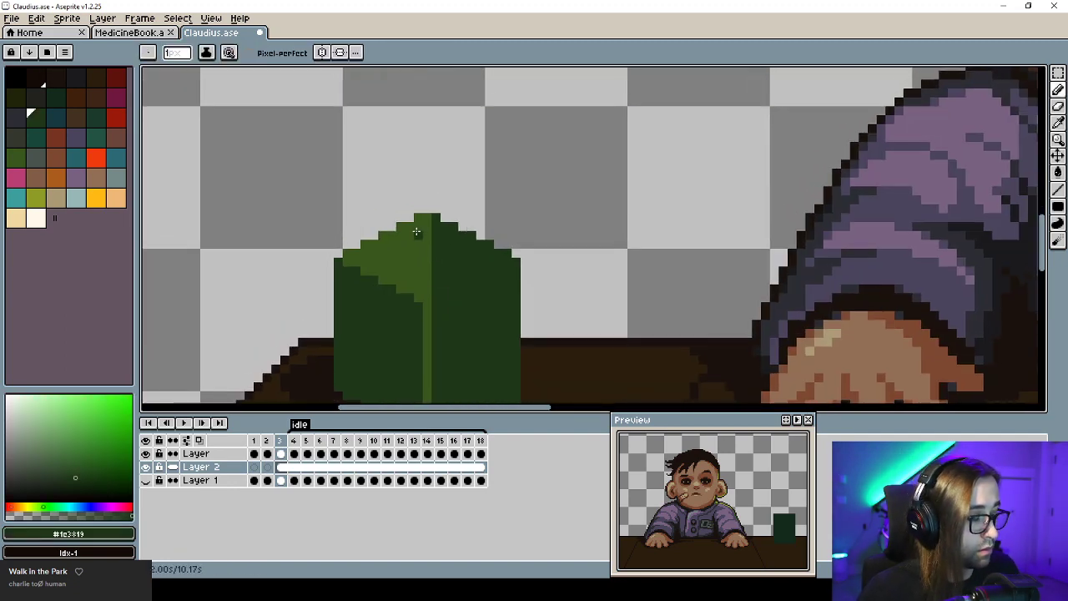
pyautogui.press('u')
pyautogui.moveTo(401, 166); pyautogui.dragTo(443, 262)
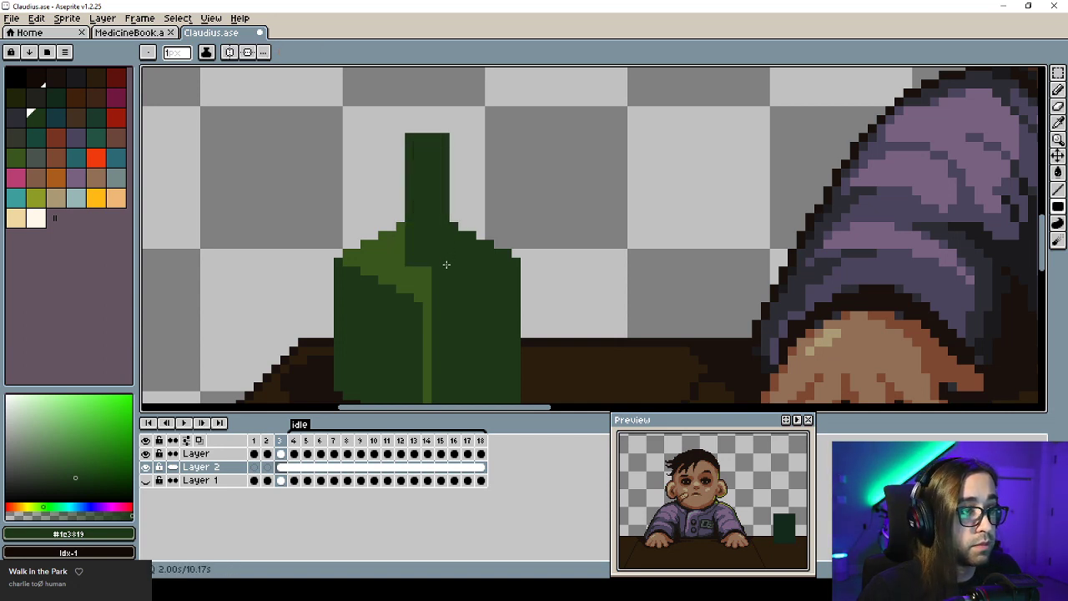
pyautogui.press('alt')
pyautogui.keyDown('alt'); pyautogui.click(414, 267); pyautogui.keyUp('alt')
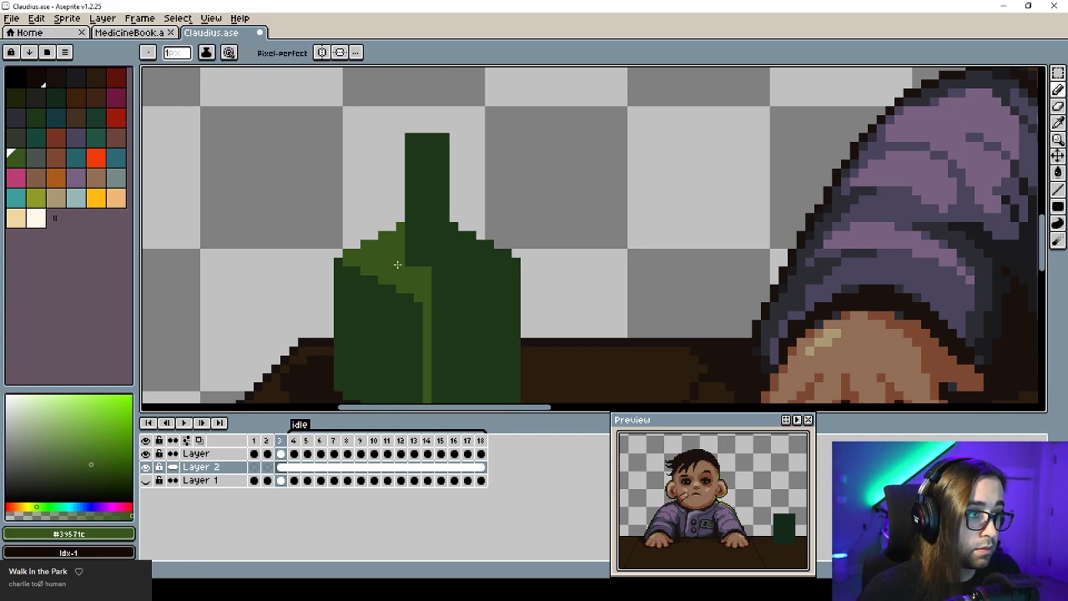
pyautogui.scroll(-5, 450, 284)
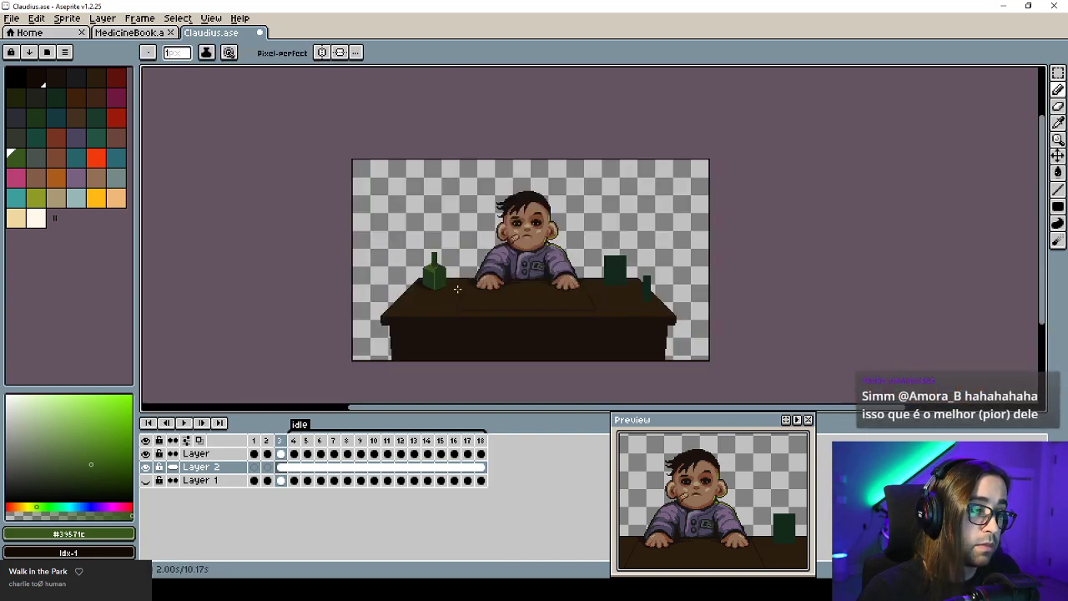
pyautogui.scroll(1, 450, 289)
pyautogui.scroll(-2, 407, 282)
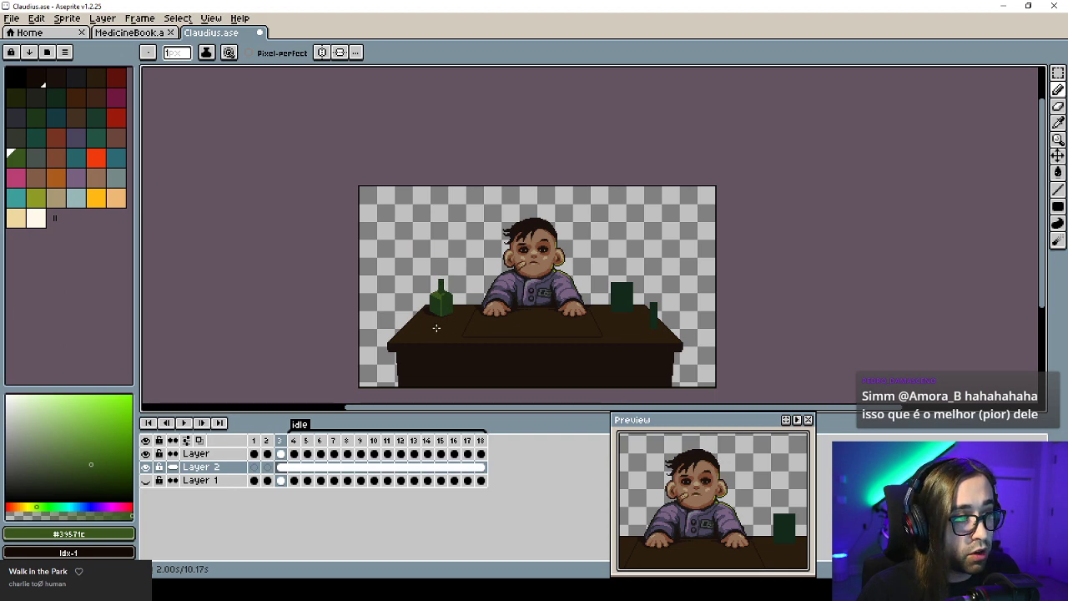
# Try to move the table's front section up to make the tabletop shallower.
pyautogui.press('m')
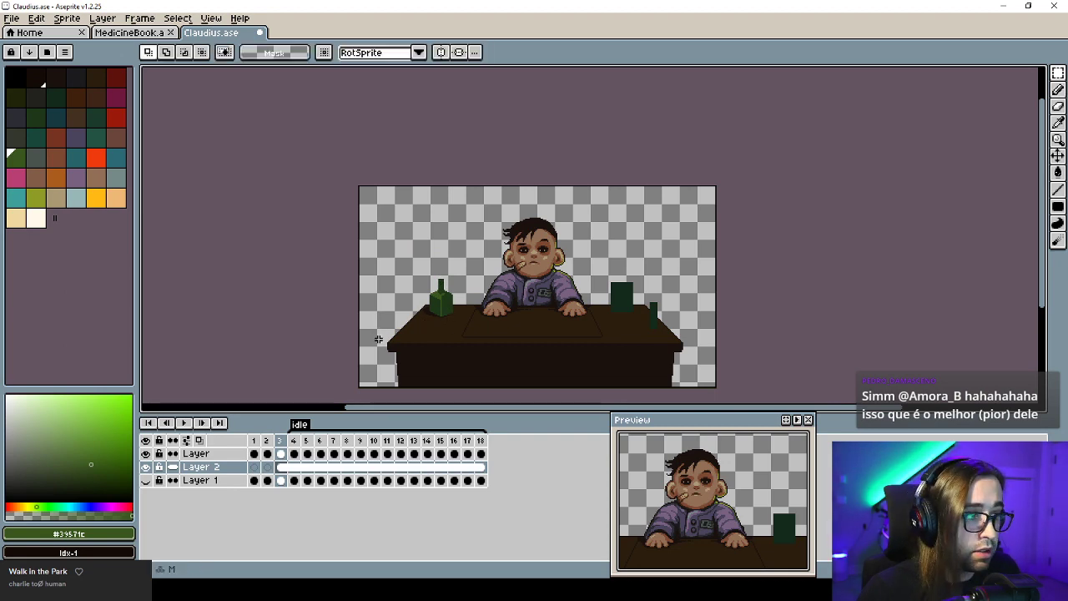
pyautogui.scroll(6, 381, 339)
pyautogui.scroll(-4, 389, 288)
pyautogui.moveTo(394, 285)
pyautogui.mouseDown()
pyautogui.moveTo(392, 273)
pyautogui.moveTo(349, 279)
pyautogui.moveTo(754, 303)
pyautogui.moveTo(970, 332)
pyautogui.mouseUp()
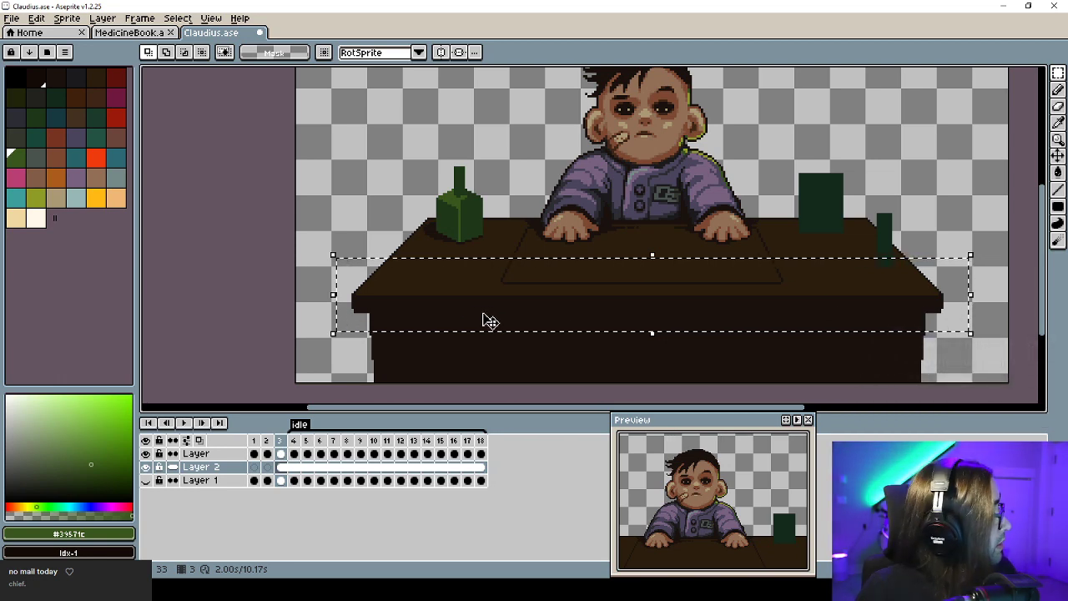
pyautogui.hotkey('ctrl', 'd')
pyautogui.moveTo(332, 297); pyautogui.dragTo(973, 384)
pyautogui.moveTo(783, 311); pyautogui.dragTo(783, 297)
pyautogui.hotkey('ctrl', 'z')
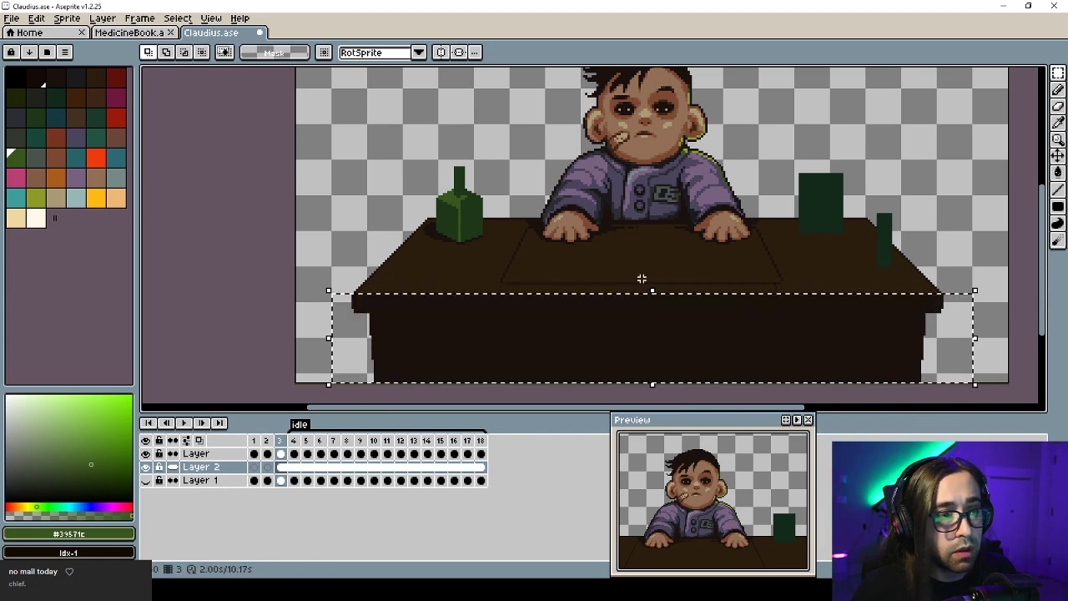
pyautogui.scroll(5, 536, 257)
pyautogui.hotkey('ctrl', 'd')
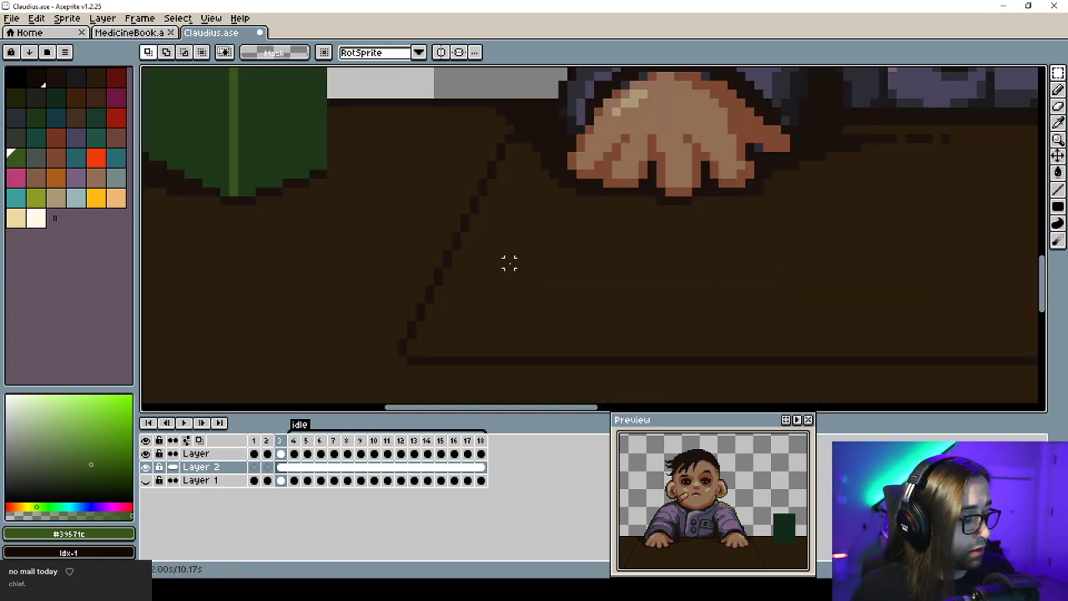
# Draw a straight #1a120f line across the desk mat between its slanted sides as a new front edge farther back.
pyautogui.press('i')
pyautogui.click(460, 240)
pyautogui.press('b')
pyautogui.scroll(-3, 461, 242)
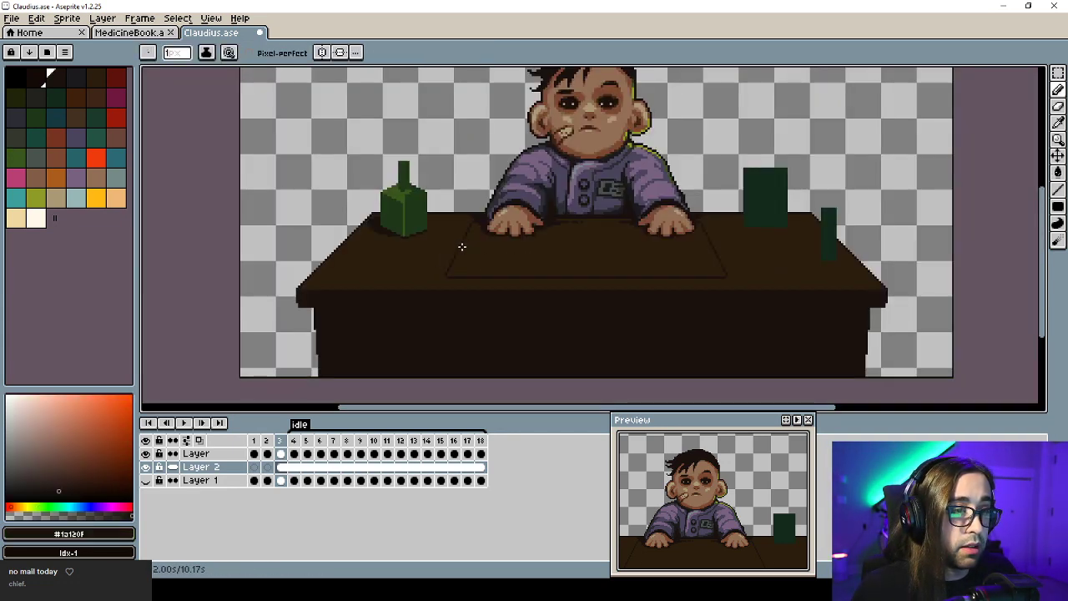
pyautogui.scroll(2, 460, 242)
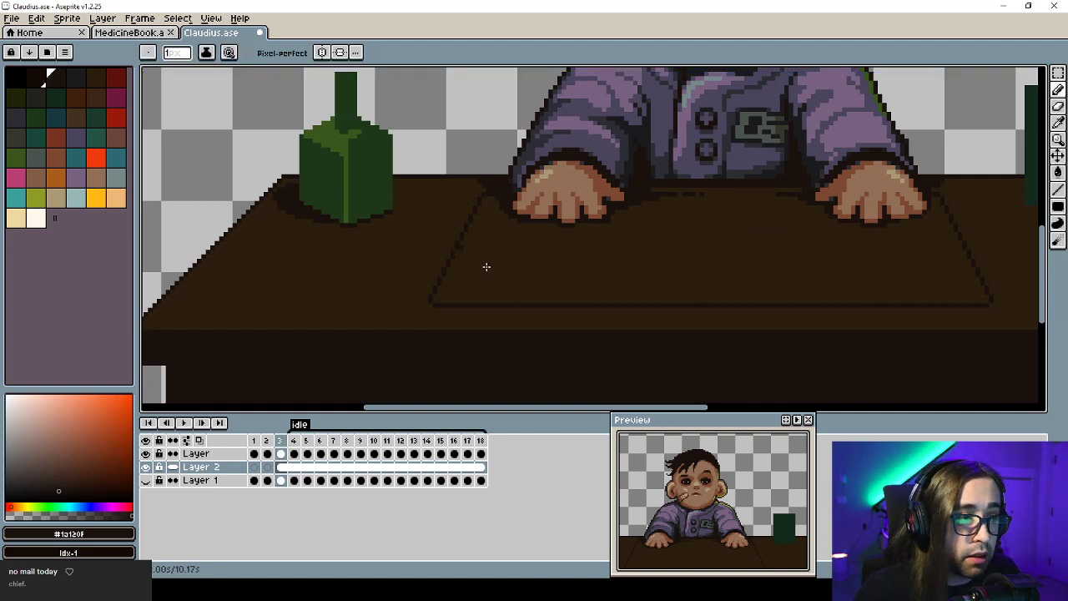
pyautogui.keyDown('shift'); pyautogui.click(969, 266); pyautogui.keyUp('shift')
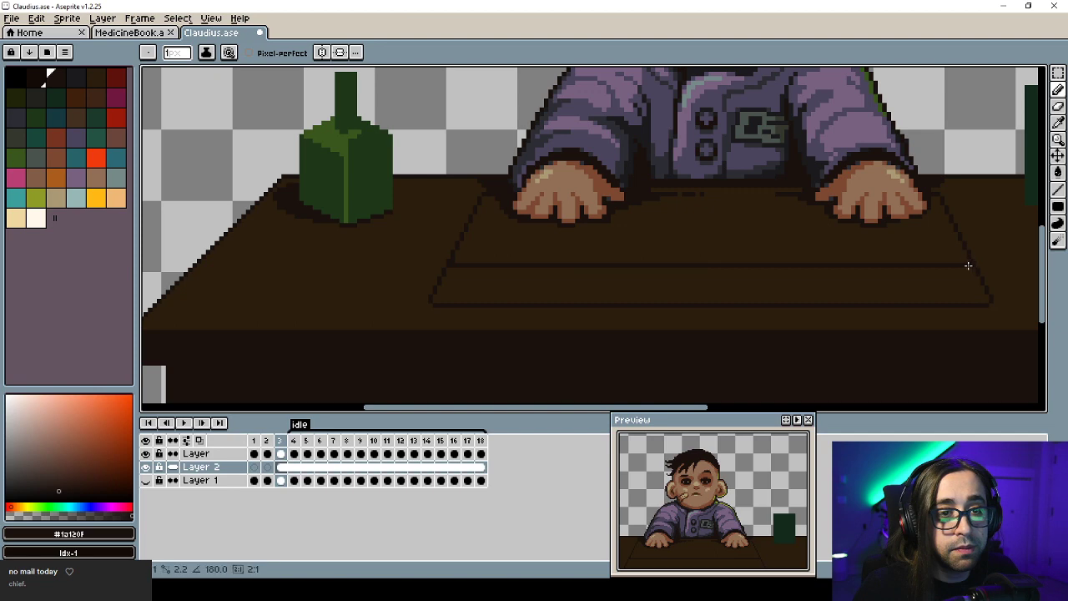
# Paint over the desk mat's leftover corners and part of its old front line with table brown #2a1d0d using a 2 px brush.
pyautogui.moveTo(432, 278); pyautogui.dragTo(411, 278)
pyautogui.keyDown('alt'); pyautogui.click(408, 280); pyautogui.keyUp('alt')
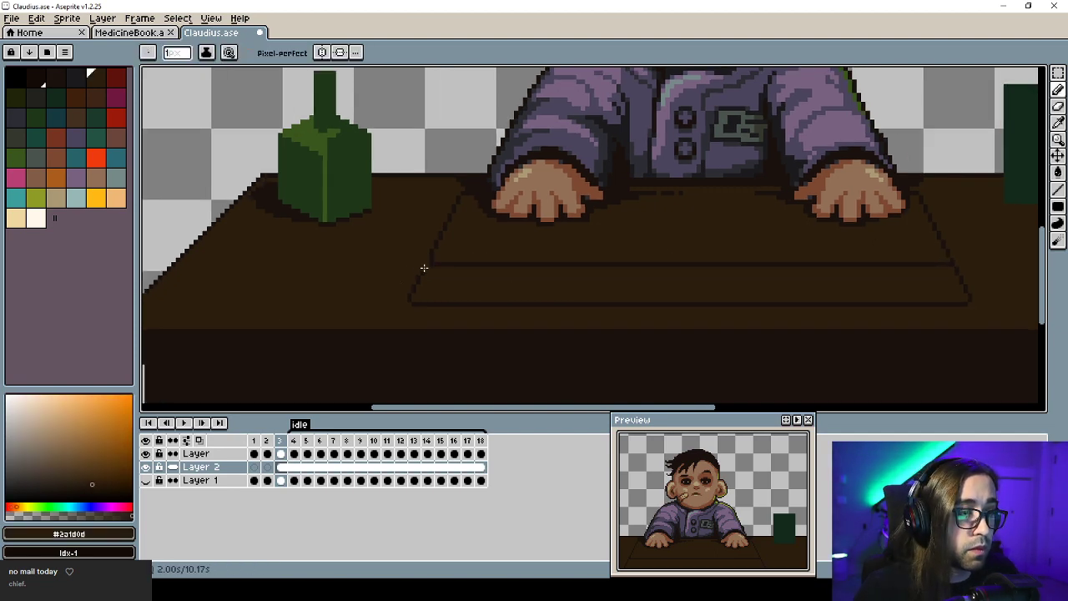
pyautogui.press('+')
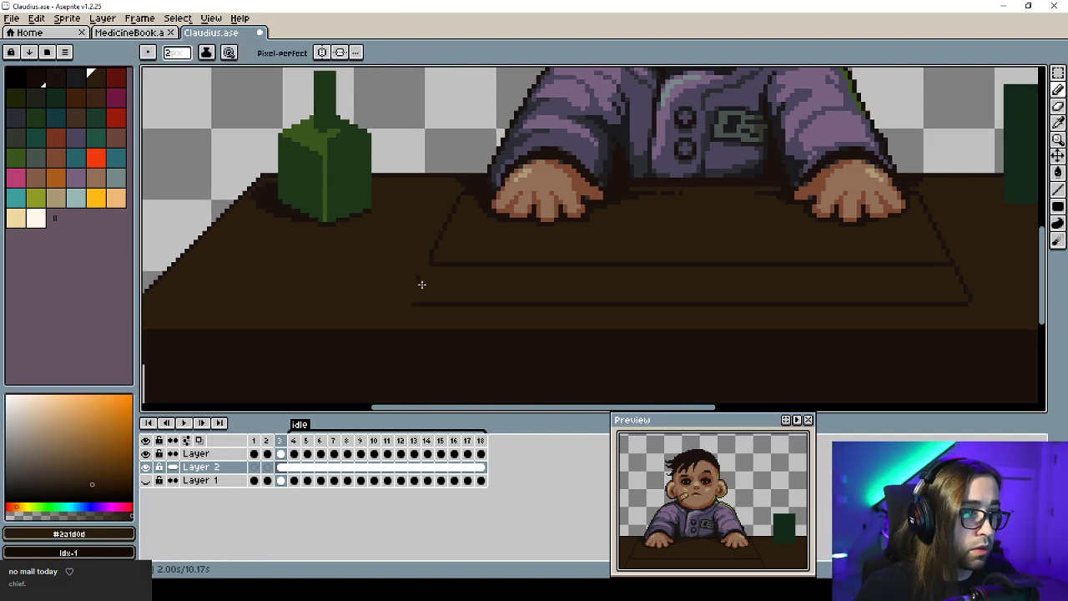
pyautogui.moveTo(976, 293); pyautogui.dragTo(920, 292)
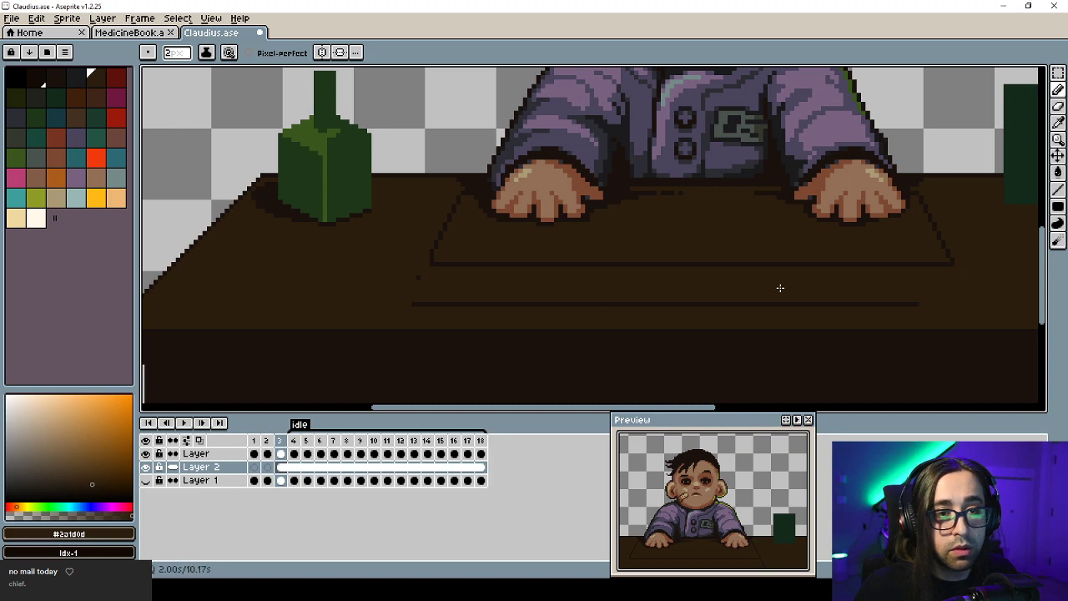
pyautogui.press('[')
# Shift the table's full-width front section up a few pixels to bring its top edge closer to the desk mat.
pyautogui.scroll(-4, 536, 294)
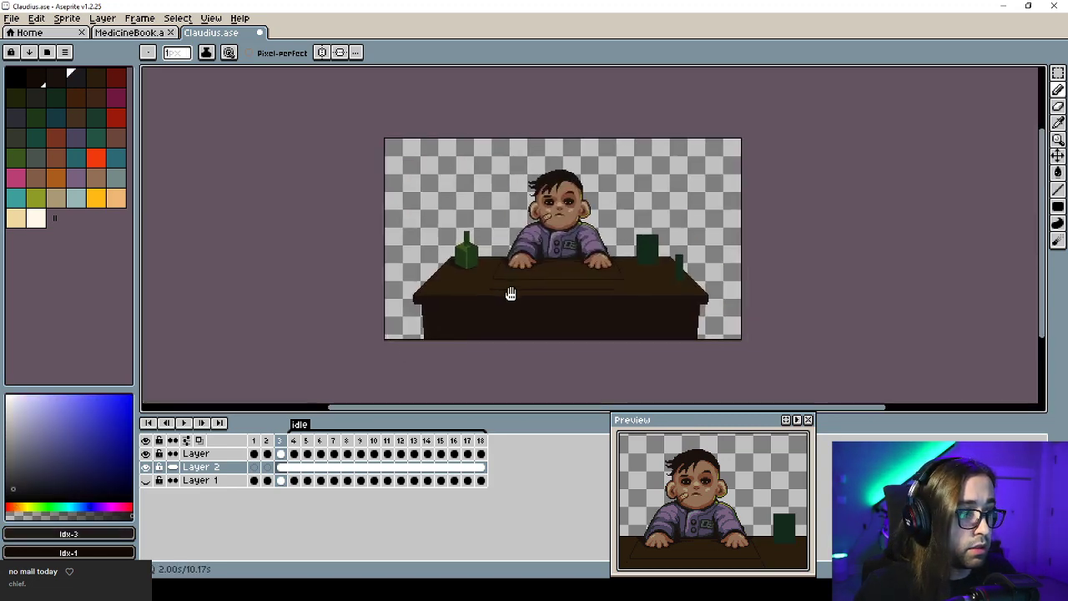
pyautogui.scroll(2, 509, 293)
pyautogui.press('m')
pyautogui.moveTo(249, 262); pyautogui.dragTo(884, 389)
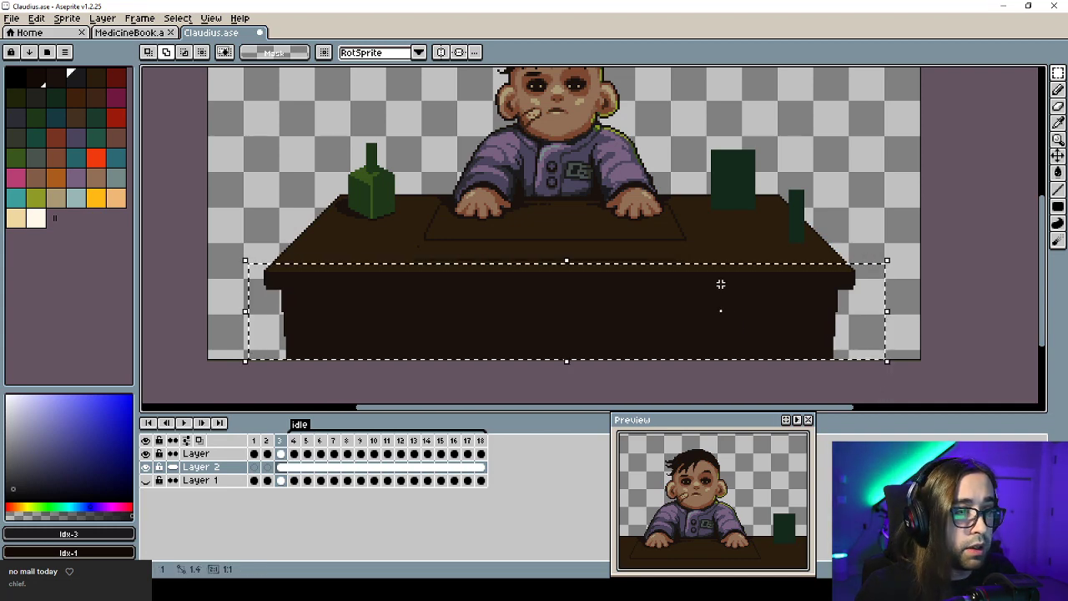
pyautogui.press('Up')
pyautogui.press('Up')
pyautogui.press('Up')
pyautogui.press('Up')
pyautogui.press('Up')
pyautogui.press('Up')
pyautogui.press('Up')
pyautogui.press('Up')
pyautogui.press('Up')
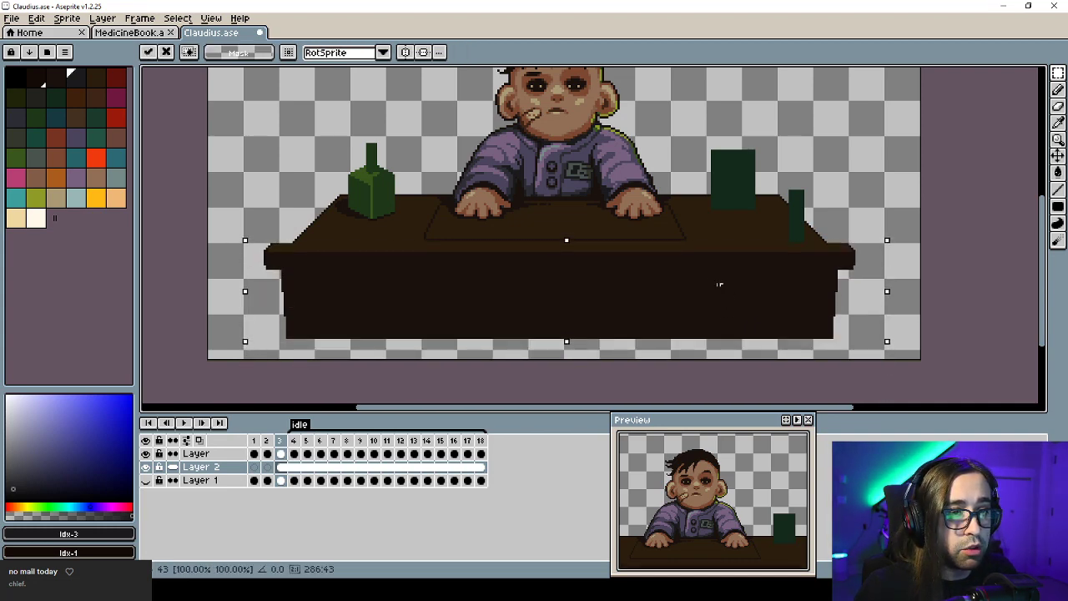
pyautogui.moveTo(718, 237); pyautogui.dragTo(743, 255)
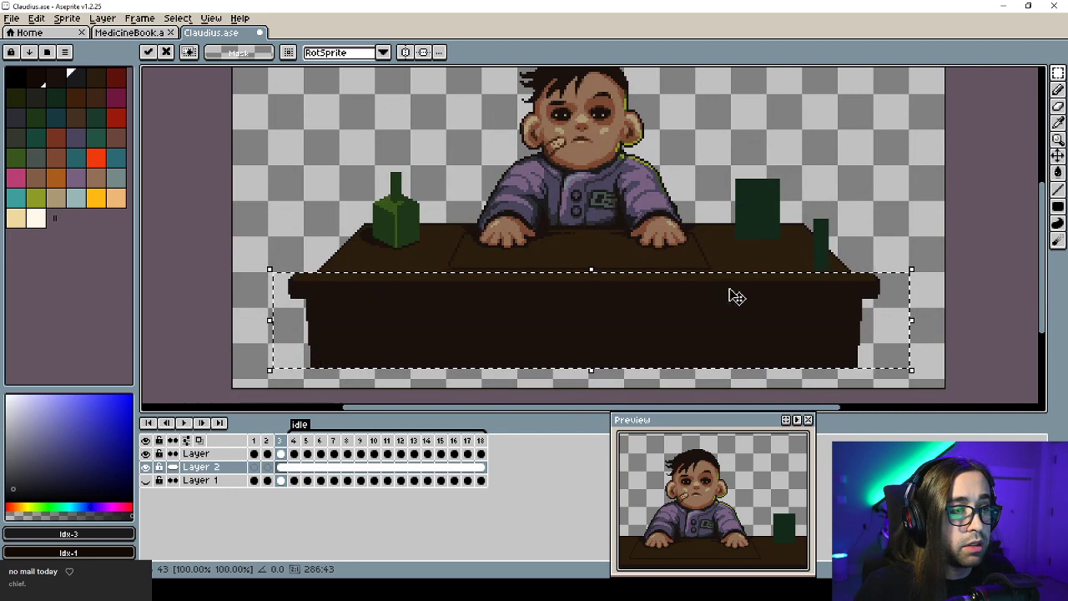
pyautogui.press('Down')
pyautogui.press('Down')
pyautogui.press('Down')
pyautogui.press('Down')
pyautogui.press('Return')
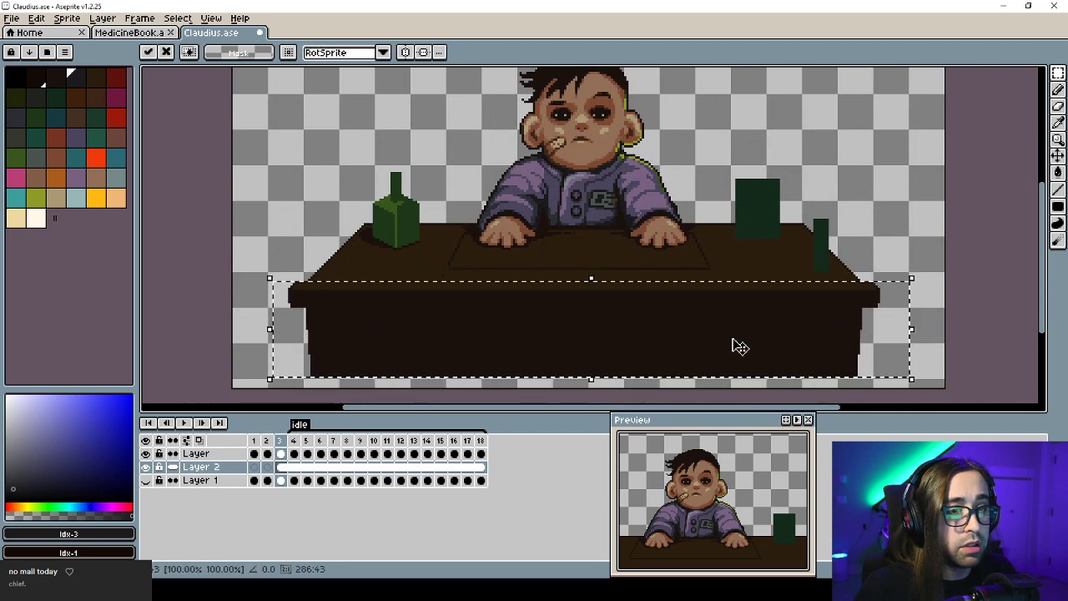
pyautogui.hotkey('ctrl', 'd')
# Move the left and right ends of the table front inward to line up with the tabletop's slanted sides.
pyautogui.moveTo(278, 283); pyautogui.dragTo(364, 385)
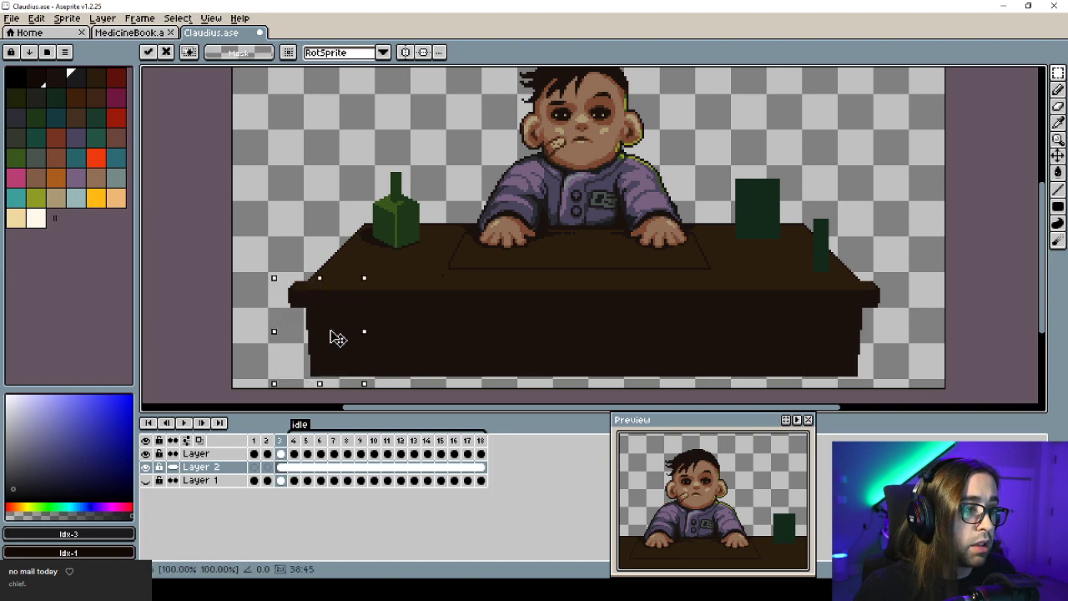
pyautogui.moveTo(336, 341); pyautogui.dragTo(349, 339)
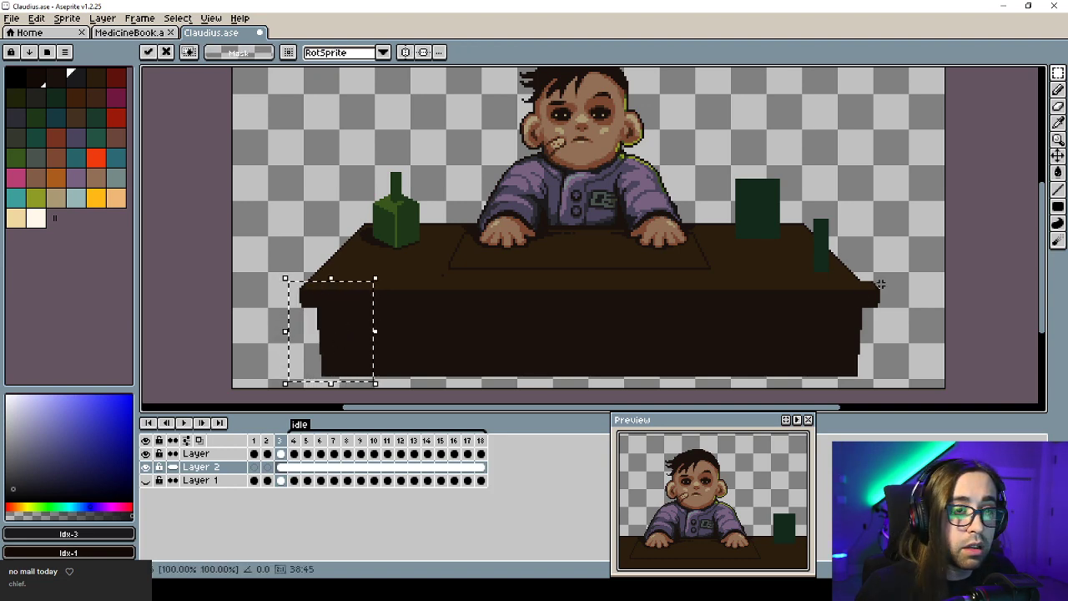
pyautogui.moveTo(876, 285); pyautogui.dragTo(776, 389)
pyautogui.moveTo(841, 332); pyautogui.dragTo(830, 333)
pyautogui.hotkey('ctrl', 'd')
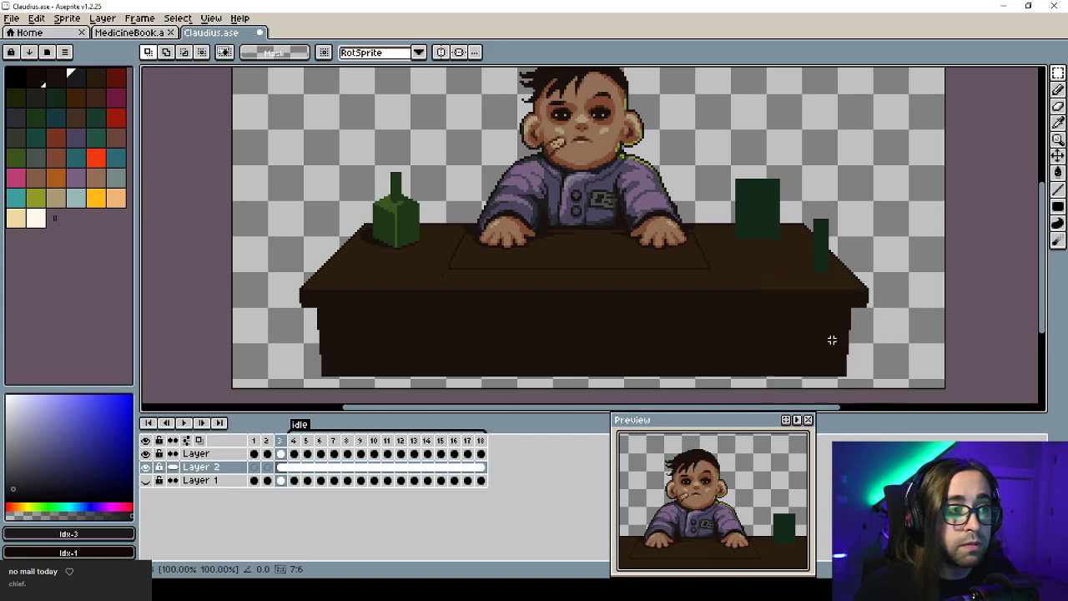
# Draw short diagonal scratch marks in #1a120f on the tabletop near the desk mat's front-left corner.
pyautogui.press('b')
pyautogui.scroll(3, 451, 305)
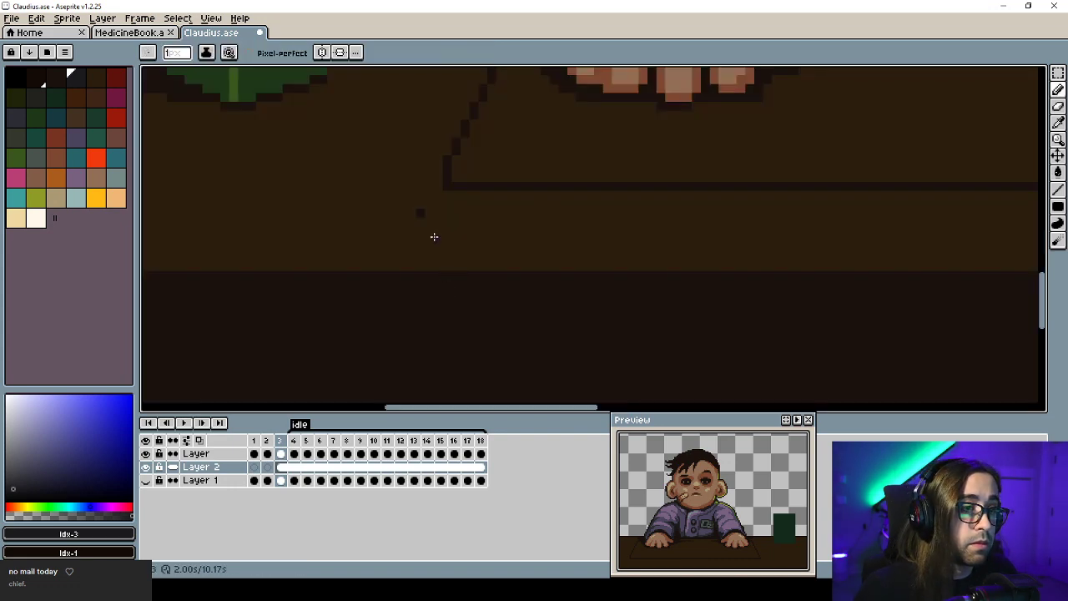
pyautogui.keyDown('alt'); pyautogui.click(412, 216); pyautogui.keyUp('alt')
pyautogui.keyDown('alt'); pyautogui.click(449, 179); pyautogui.keyUp('alt')
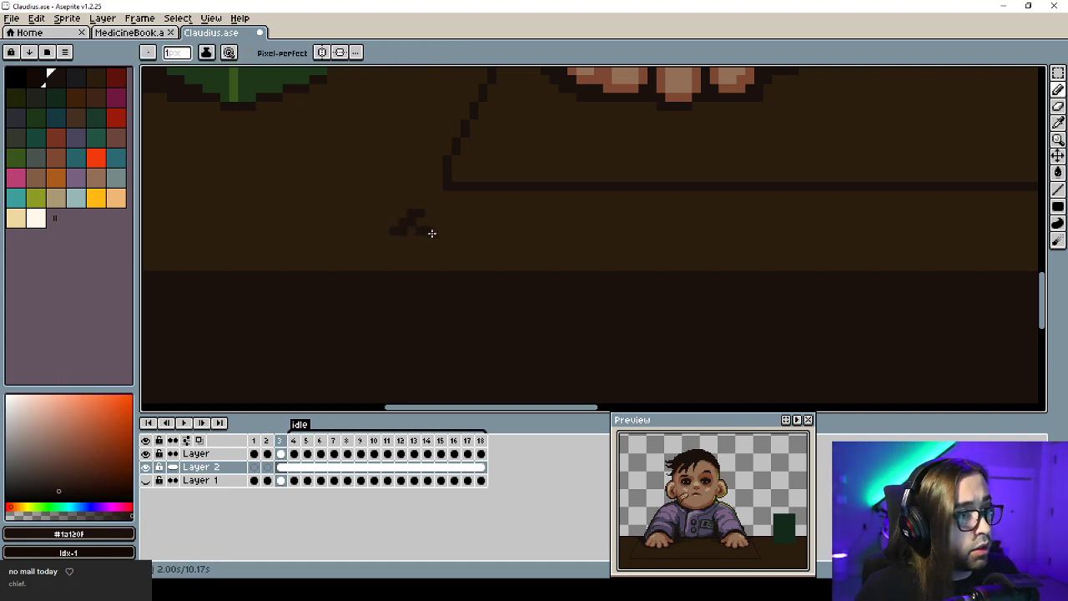
pyautogui.moveTo(456, 258); pyautogui.dragTo(475, 249)
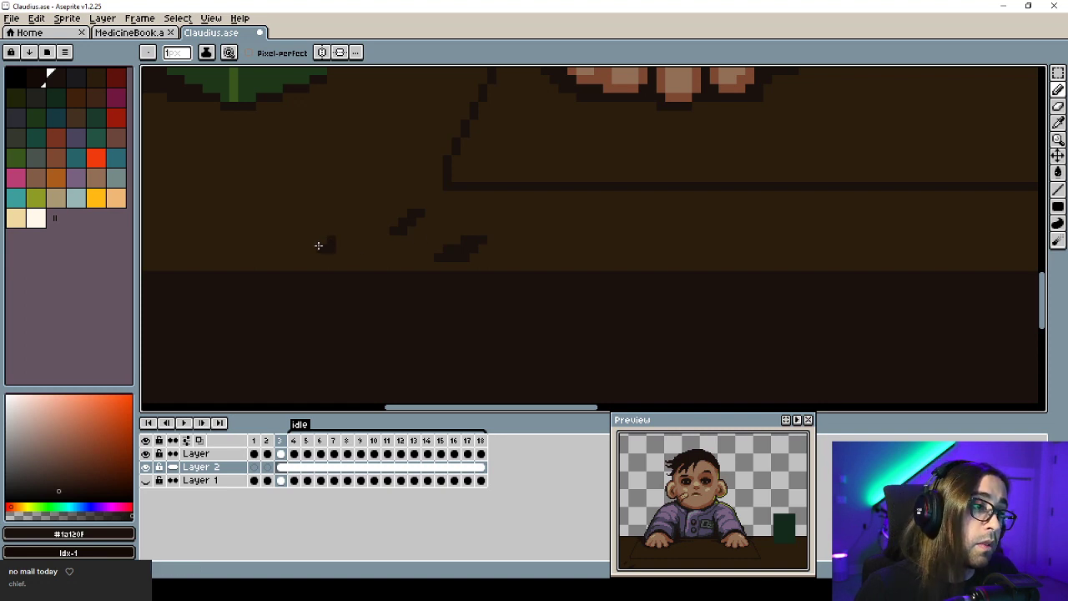
# Draw a thin #40200c highlight along the left part of the tabletop's front edge, thicker toward the left corner.
pyautogui.scroll(-3, 341, 234)
pyautogui.scroll(2, 501, 224)
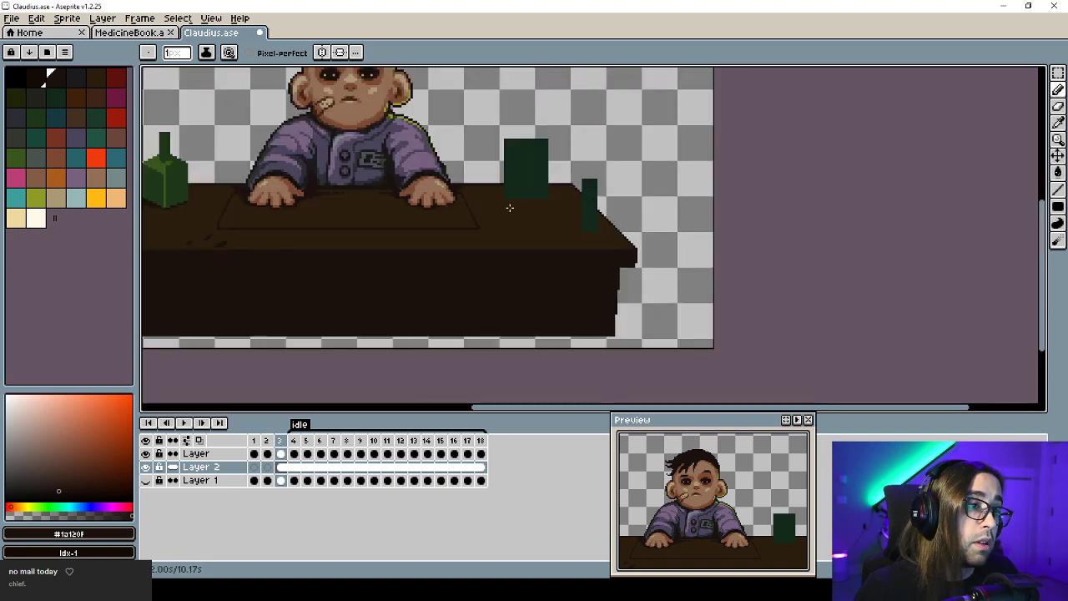
pyautogui.hscroll(-8, 460, 208)
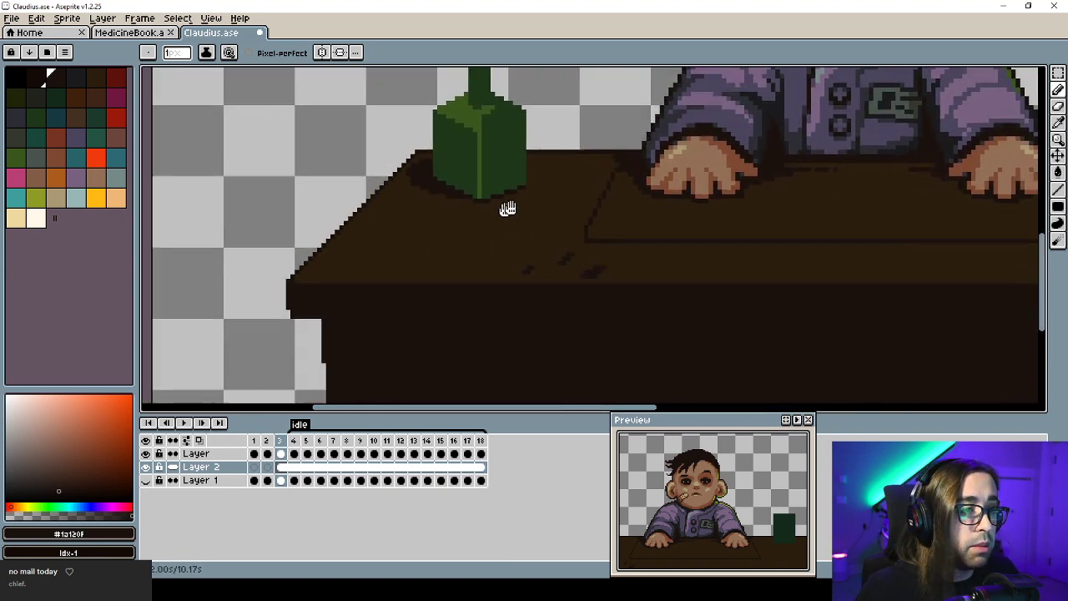
pyautogui.scroll(1, 506, 209)
pyautogui.scroll(2, 471, 194)
pyautogui.click(75, 96)
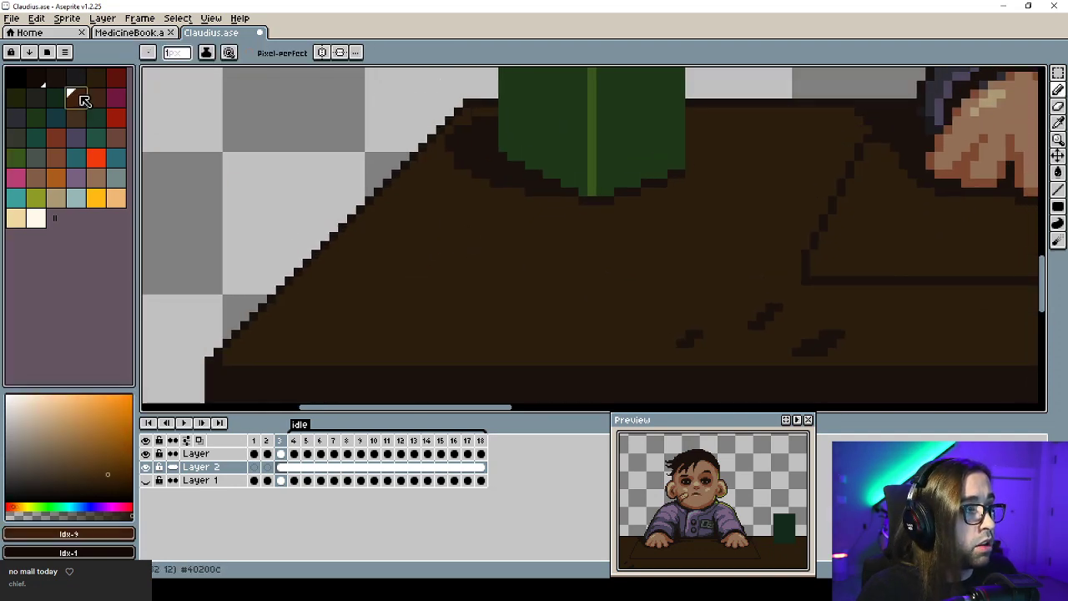
pyautogui.hotkey('ctrl', 'z')
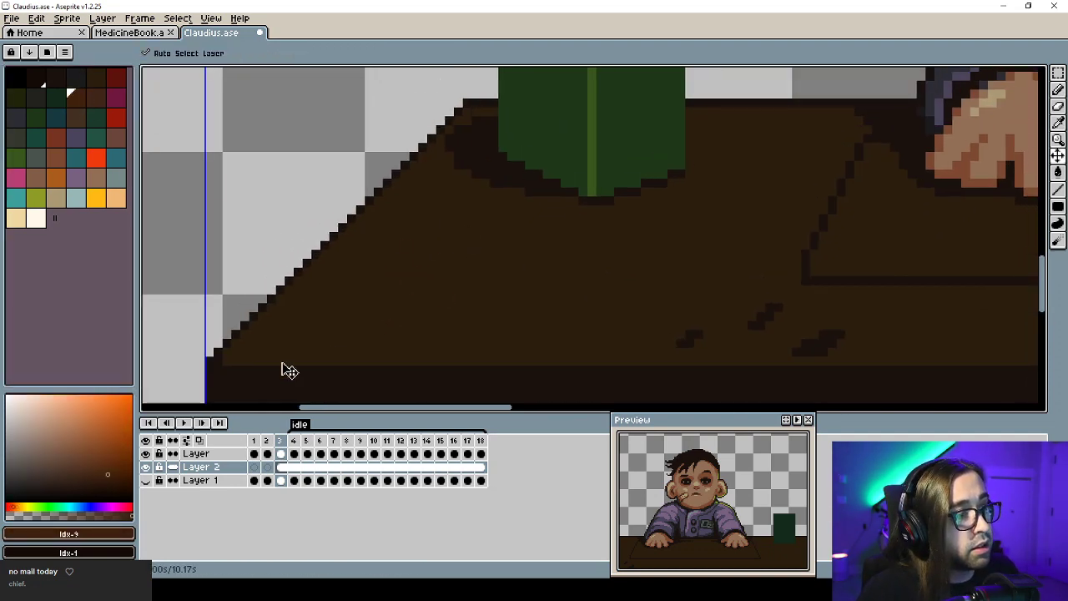
pyautogui.click(244, 351)
pyautogui.keyDown('shift'); pyautogui.click(885, 360); pyautogui.keyUp('shift')
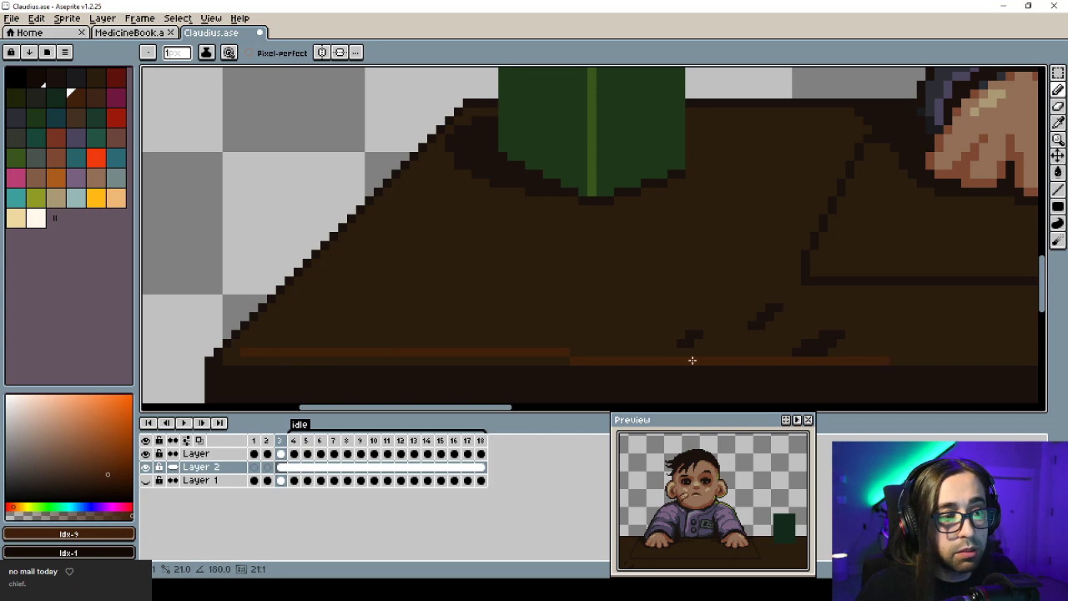
pyautogui.hotkey('ctrl', 'z')
pyautogui.click(237, 343)
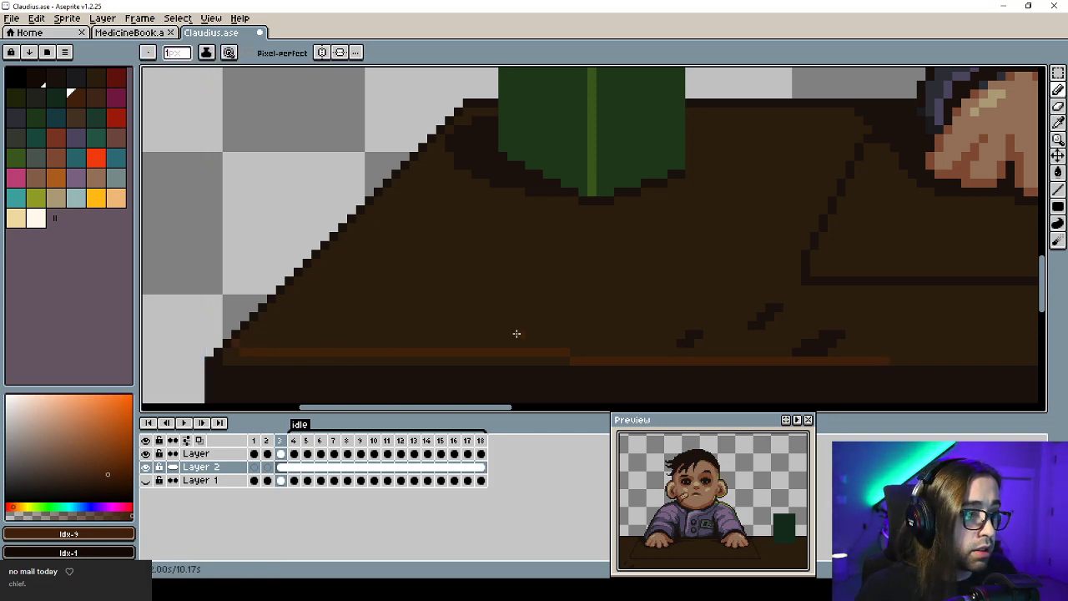
pyautogui.keyDown('shift'); pyautogui.click(675, 351); pyautogui.keyUp('shift')
pyautogui.keyDown('shift'); pyautogui.click(732, 352); pyautogui.keyUp('shift')
pyautogui.scroll(-6, 754, 358)
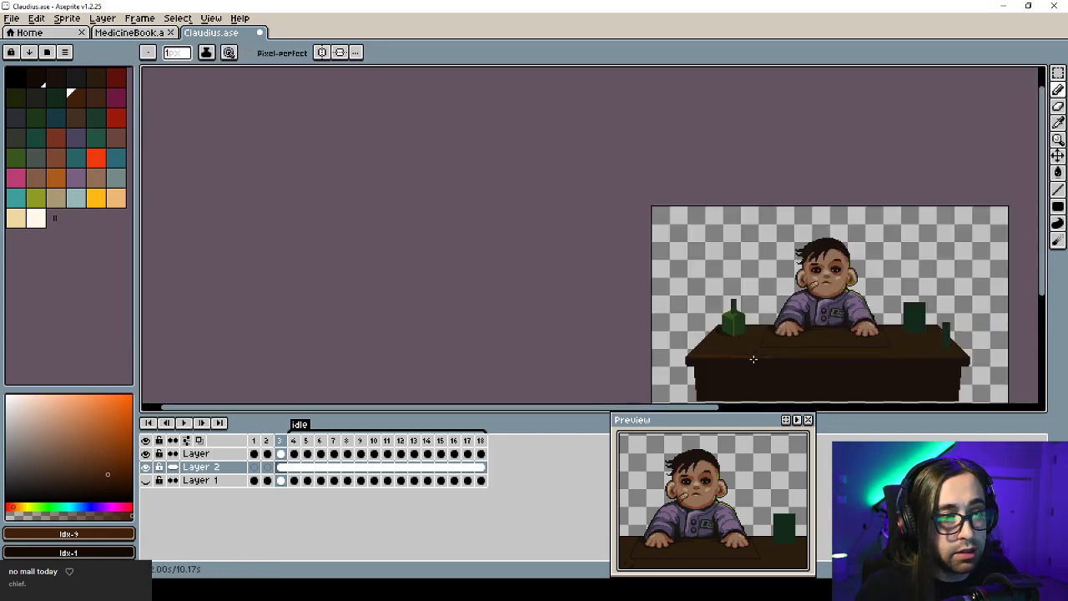
# Extend the #40200c highlight along the front edge to the right corner, thicken it there, and add small wear marks above it.
pyautogui.moveTo(821, 323); pyautogui.dragTo(796, 139)
pyautogui.scroll(3, 826, 322)
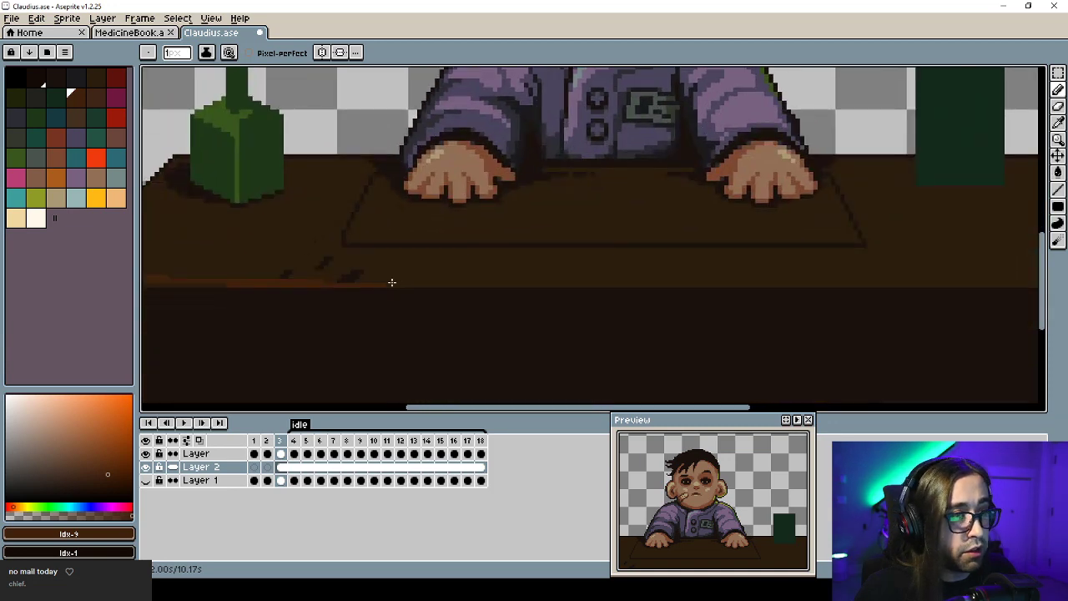
pyautogui.keyDown('shift'); pyautogui.click(992, 285); pyautogui.keyUp('shift')
pyautogui.moveTo(1001, 284); pyautogui.dragTo(671, 292)
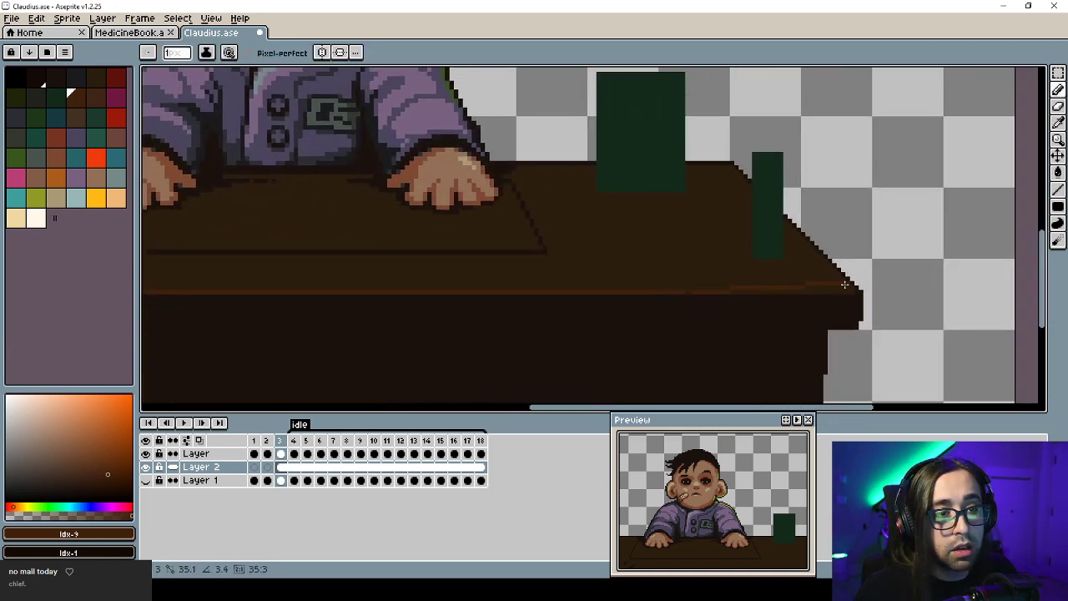
pyautogui.keyDown('shift'); pyautogui.click(698, 288); pyautogui.keyUp('shift')
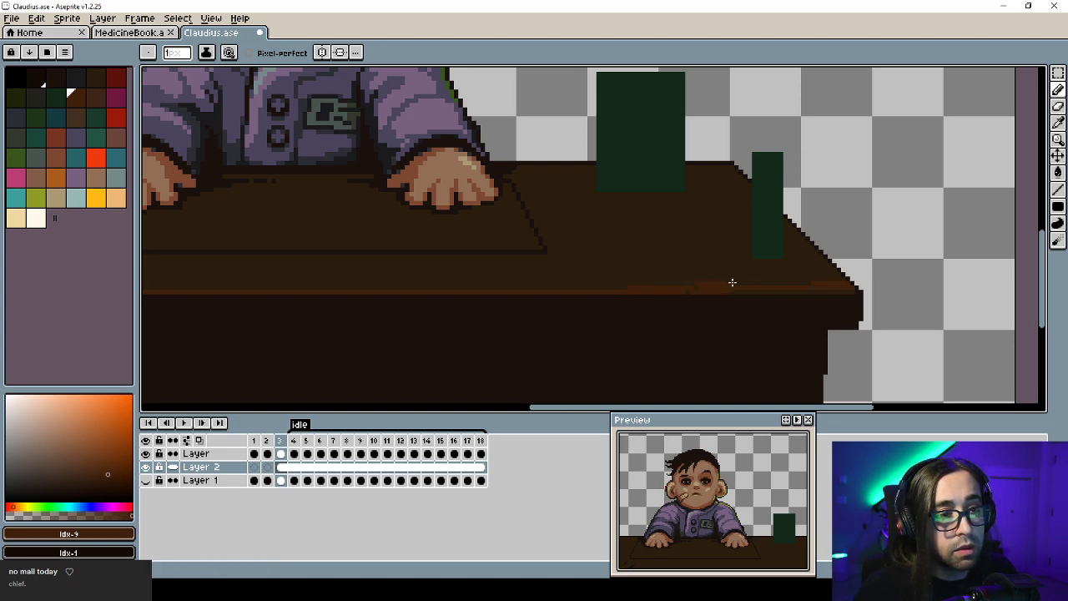
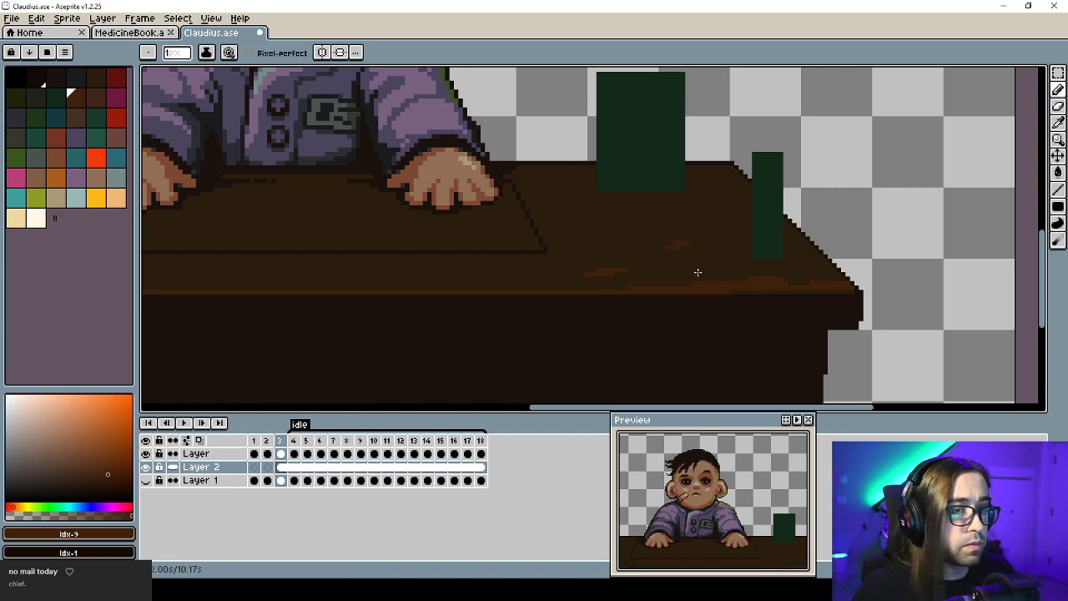
pyautogui.scroll(-3, 696, 272)
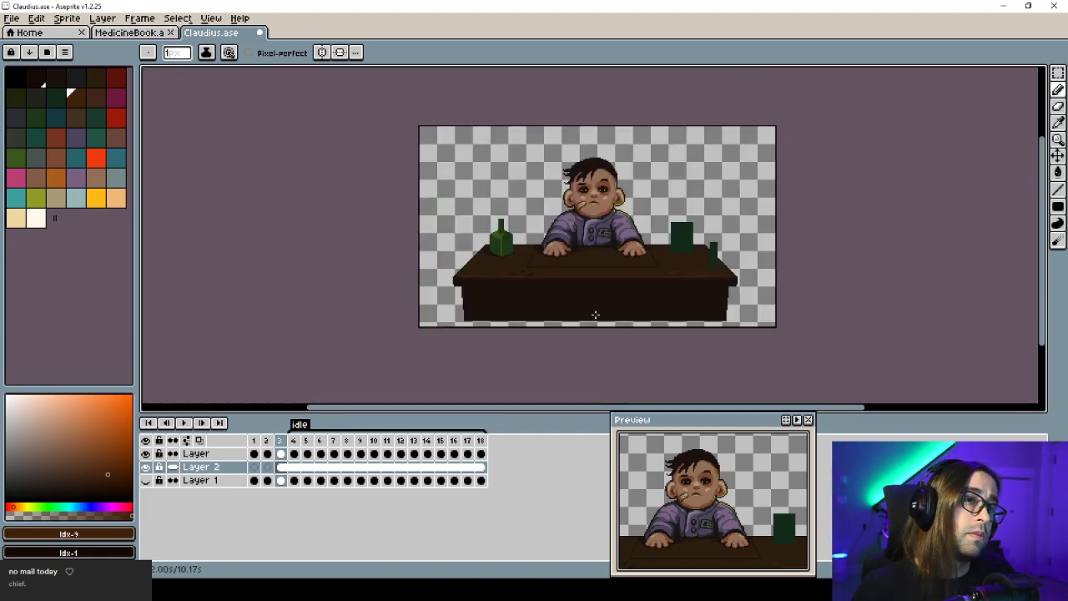
# Add short #40200c wear marks on the tabletop's left side in front of the bottle, trimming them with table brown #2a1d0d.
pyautogui.scroll(4, 451, 264)
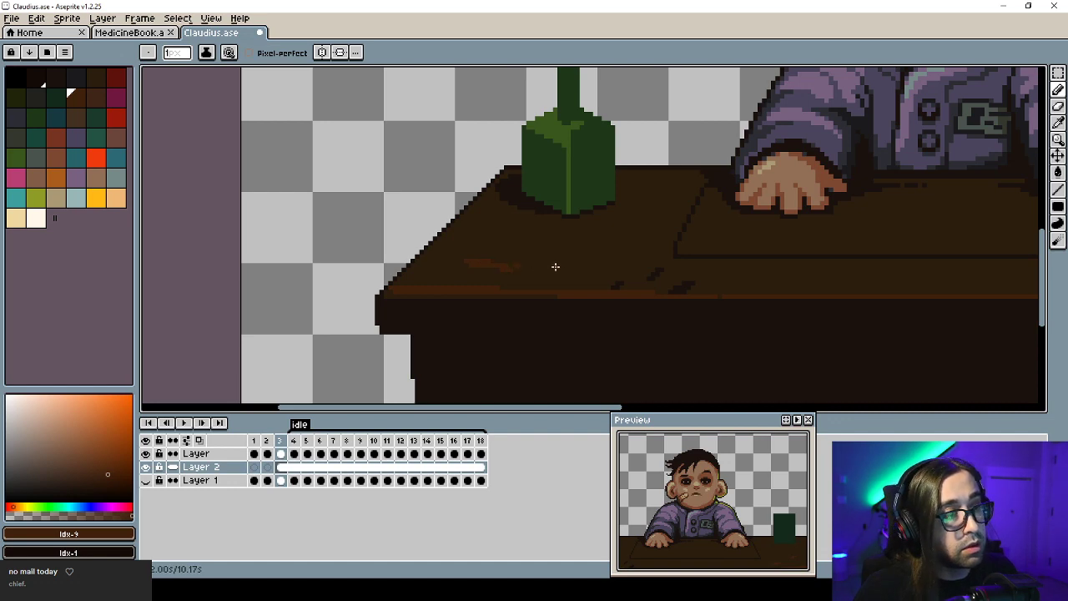
pyautogui.scroll(2, 564, 272)
pyautogui.scroll(-4, 584, 289)
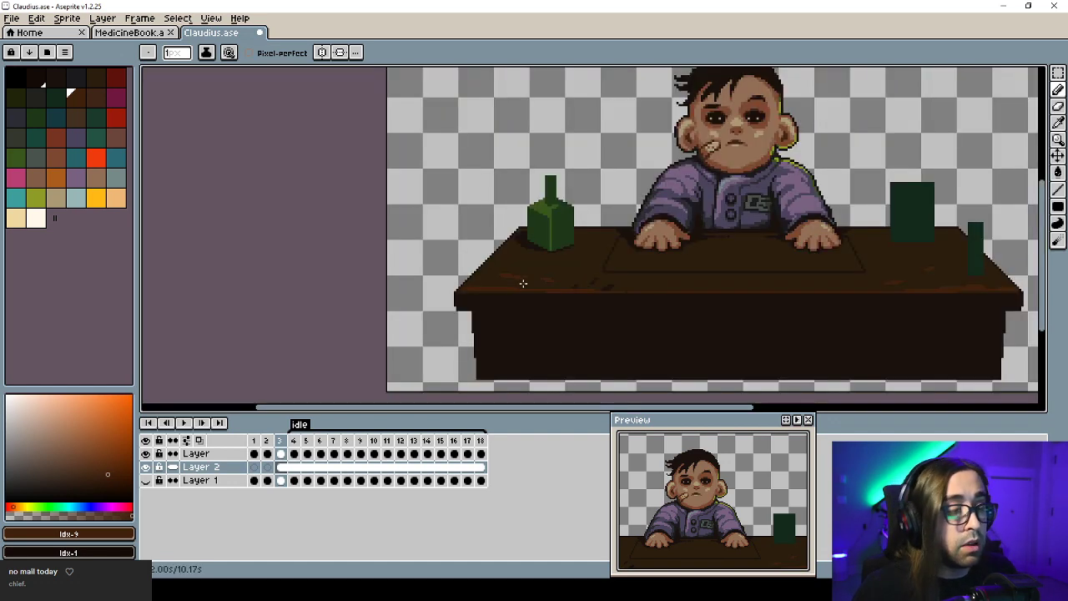
pyautogui.scroll(2, 513, 271)
pyautogui.scroll(2, 513, 271)
pyautogui.keyDown('alt'); pyautogui.click(526, 275); pyautogui.keyUp('alt')
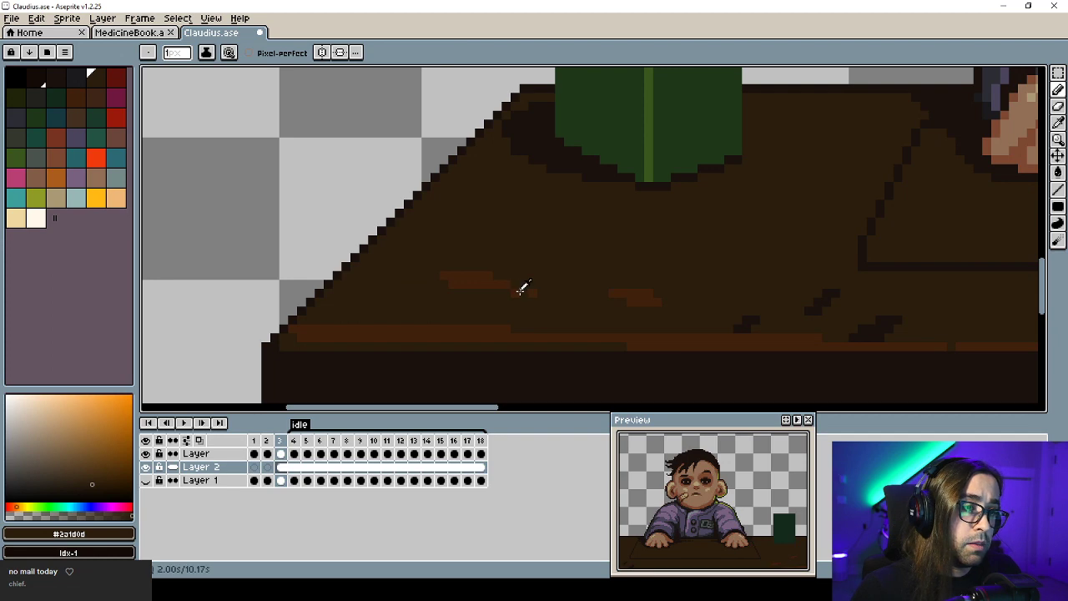
pyautogui.keyDown('alt'); pyautogui.click(476, 282); pyautogui.keyUp('alt')
pyautogui.scroll(-7, 476, 283)
pyautogui.scroll(7, 499, 301)
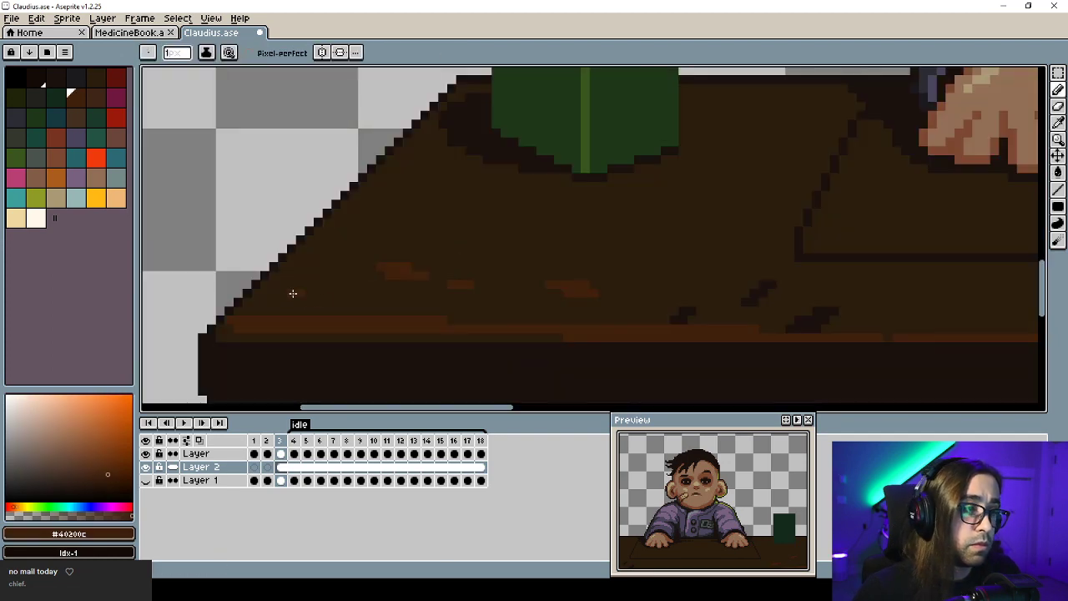
pyautogui.scroll(-4, 335, 299)
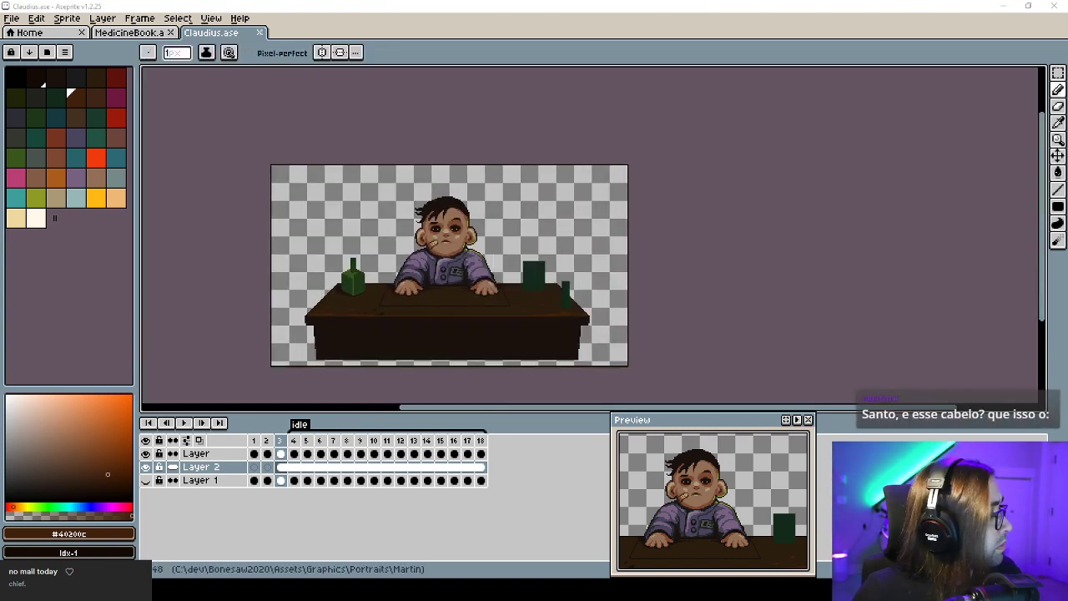
# Stretch a thin strip at the table front's base downward to fill the gap to the canvas's lower edge.
pyautogui.moveTo(477, 272); pyautogui.dragTo(526, 244)
pyautogui.moveTo(426, 300); pyautogui.dragTo(423, 278)
pyautogui.press('m')
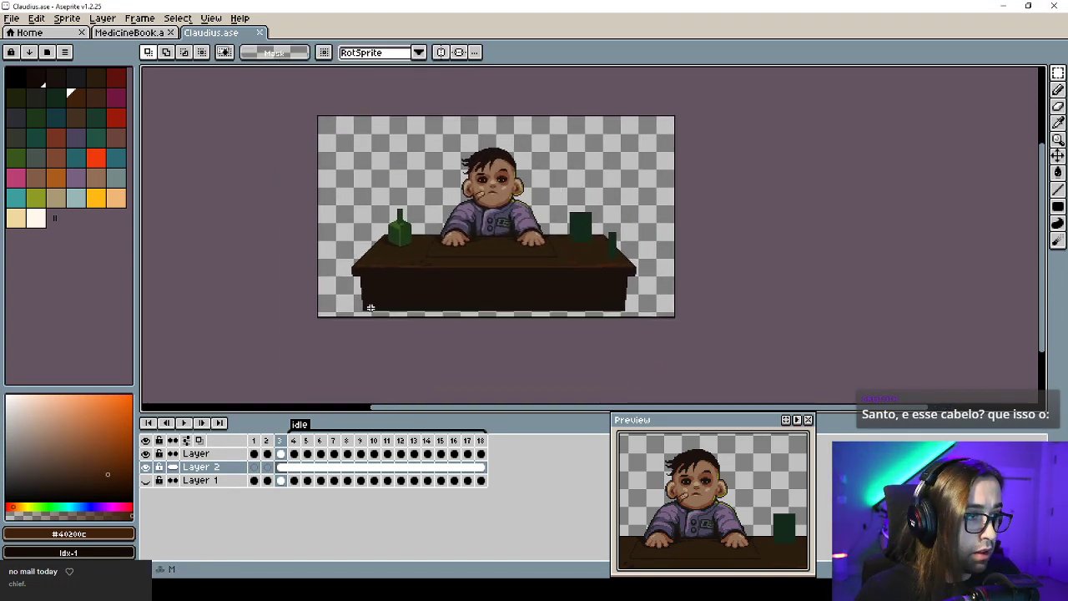
pyautogui.moveTo(364, 302); pyautogui.dragTo(661, 315)
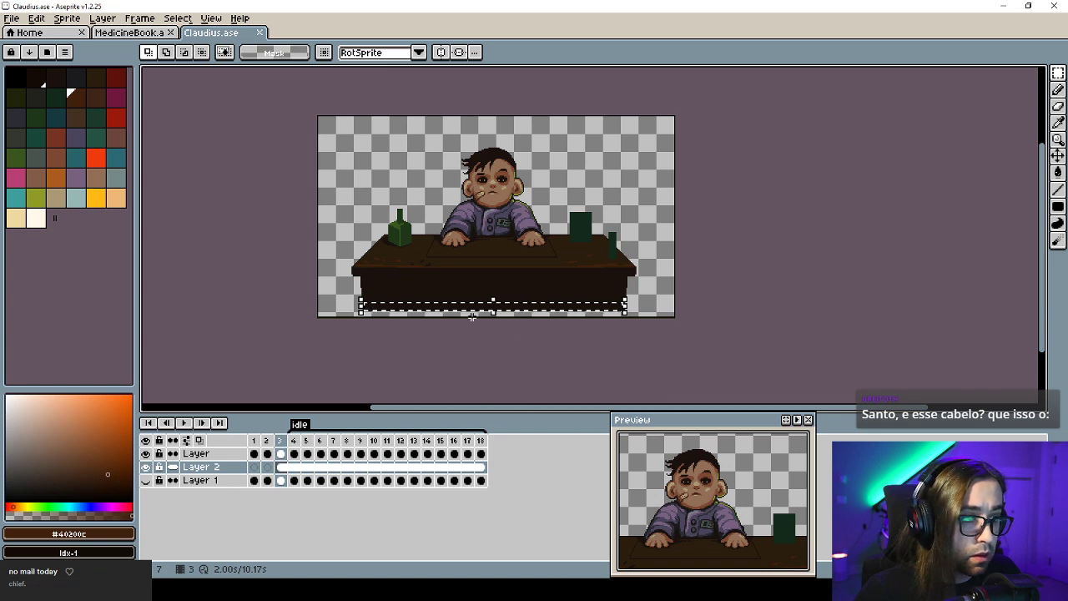
pyautogui.hotkey('ctrl', 'd')
pyautogui.moveTo(358, 305); pyautogui.dragTo(645, 302)
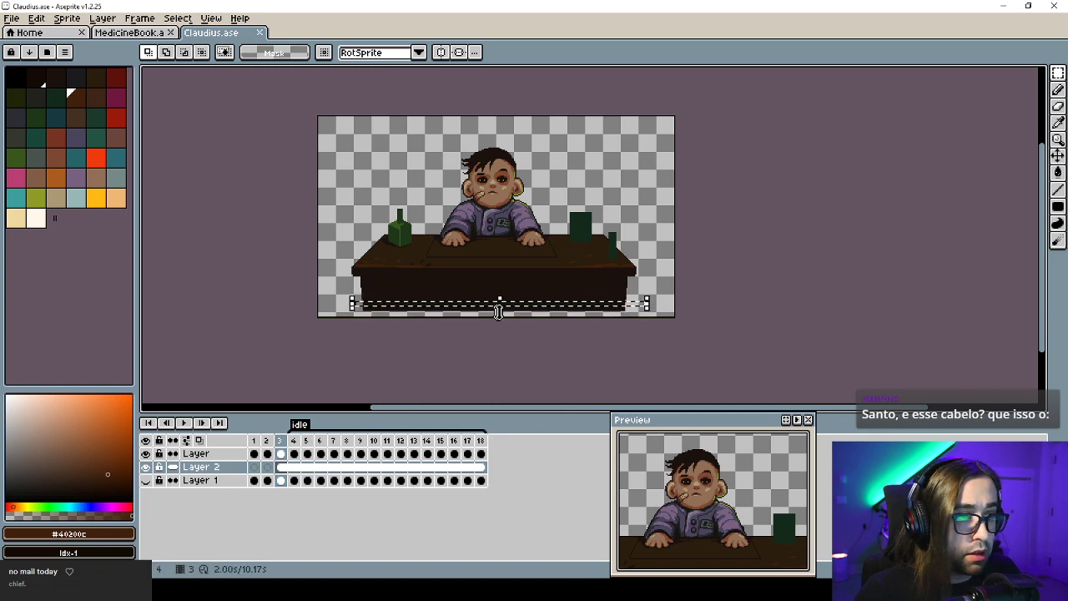
pyautogui.moveTo(499, 309); pyautogui.dragTo(505, 349)
pyautogui.hotkey('ctrl', 'd')
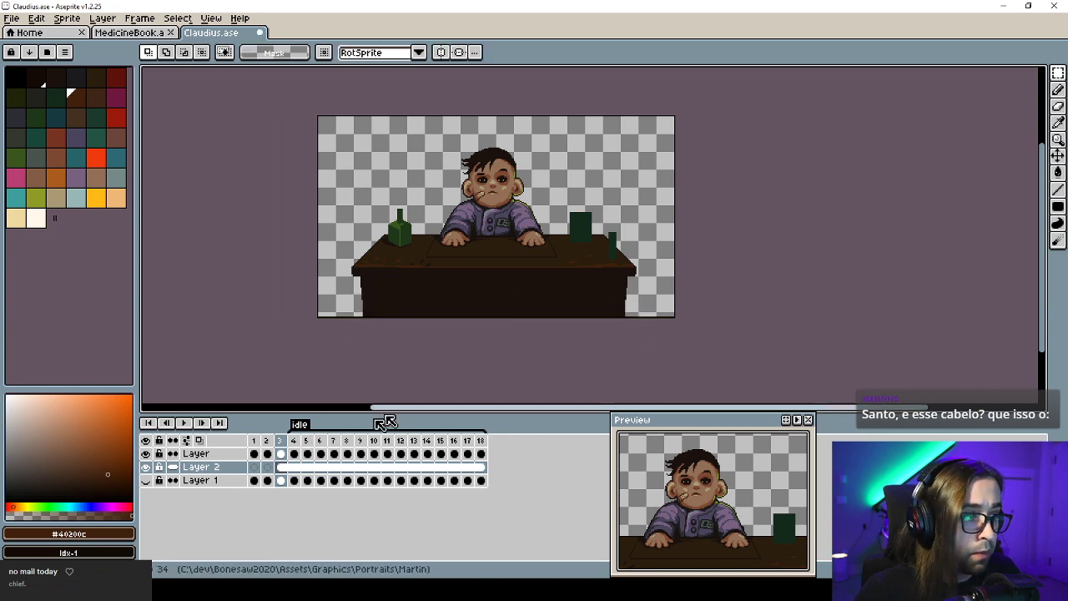
# Step through the neighbouring frames around the start of the idle animation to check the character against the table.
pyautogui.click(294, 440)
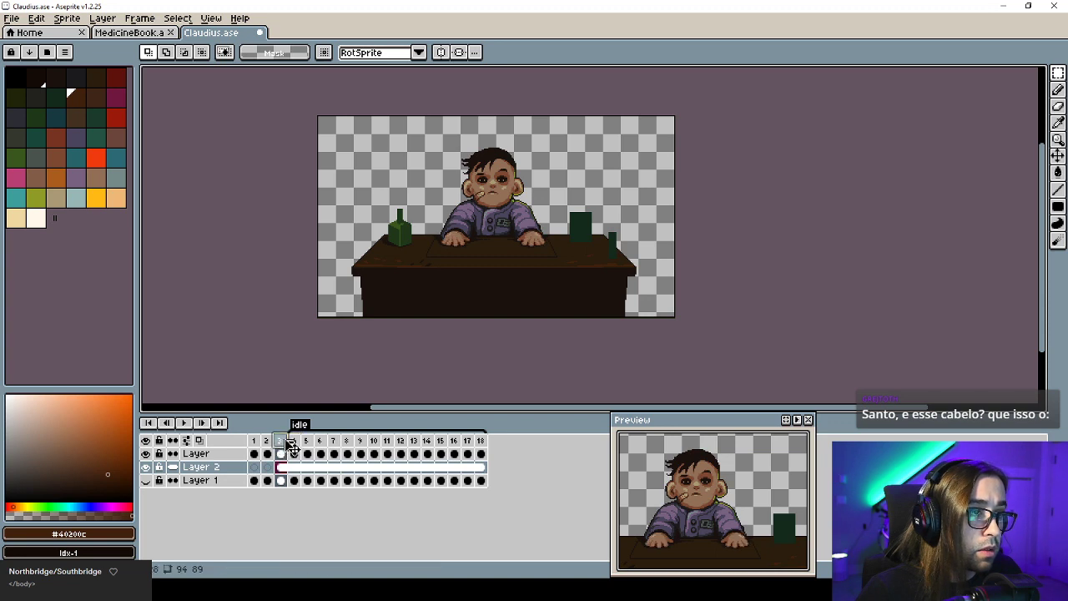
pyautogui.press('Left')
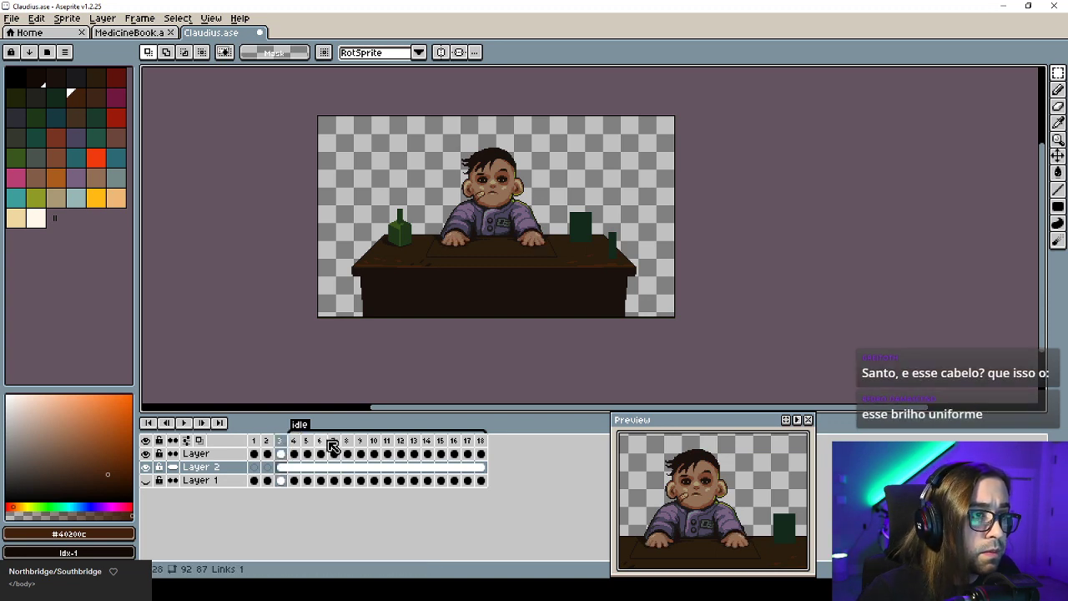
pyautogui.press('Left')
pyautogui.press('Right')
pyautogui.press('Right')
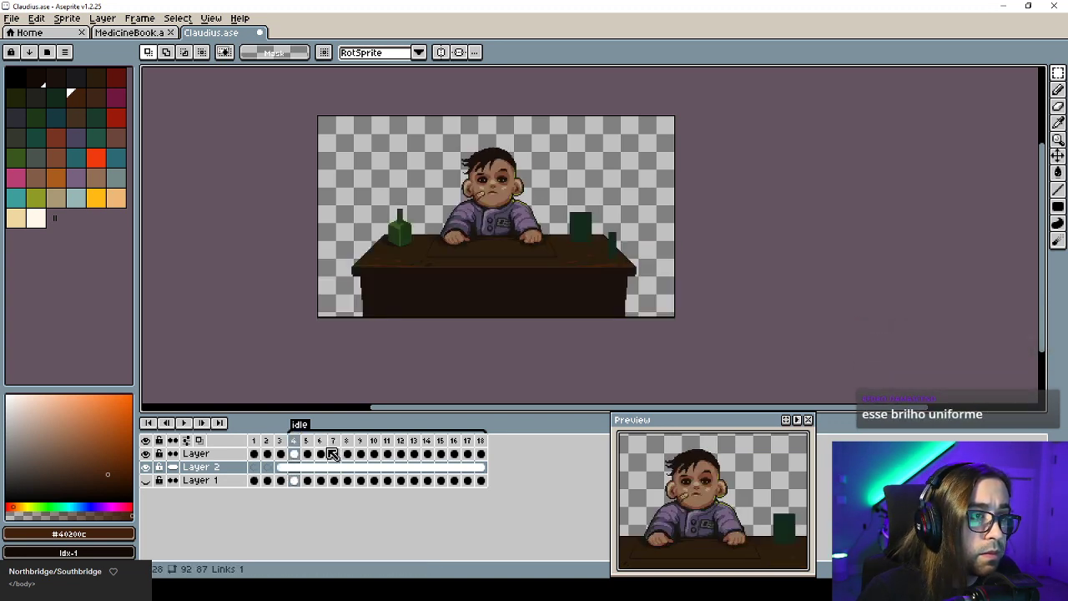
# Flip back and forth between frames 3 and 4 to compare the character's pose behind the table.
pyautogui.press('Left')
pyautogui.press('Right')
pyautogui.press('Left')
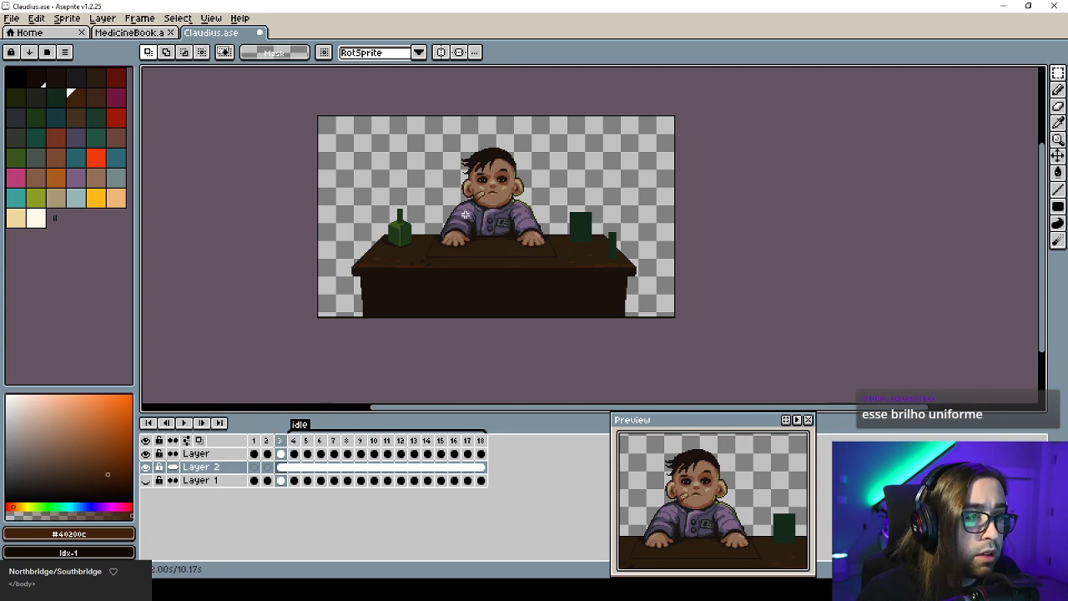
pyautogui.press('Right')
pyautogui.press('Left')
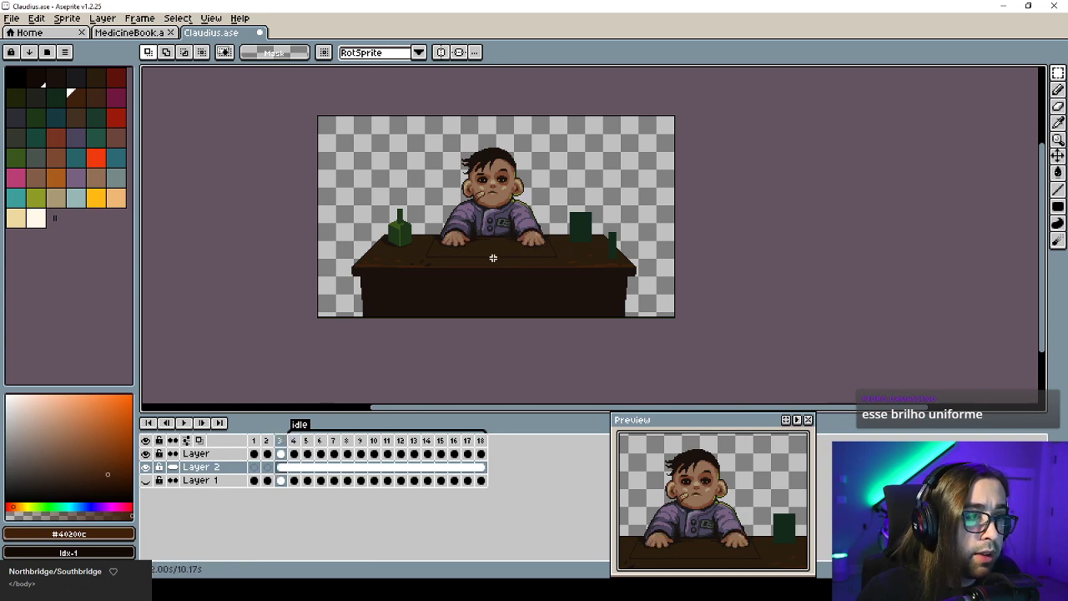
# Switch to the Pencil on the character's layer and sample the brown #7d4832 beside the straight eyebrow.
pyautogui.scroll(6, 514, 236)
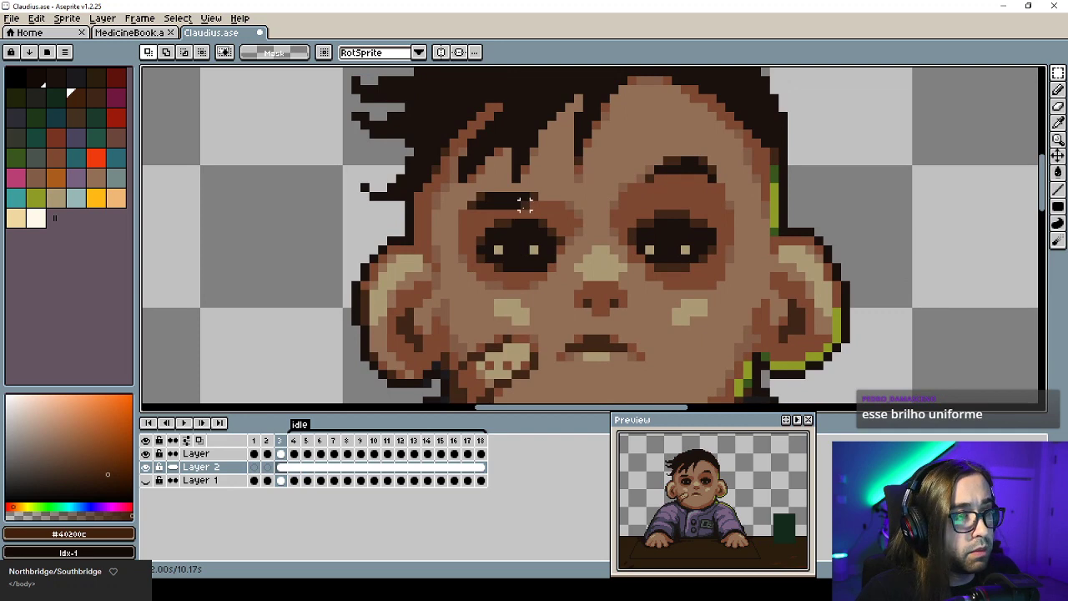
pyautogui.press('b')
pyautogui.keyDown('alt'); pyautogui.click(525, 205); pyautogui.keyUp('alt')
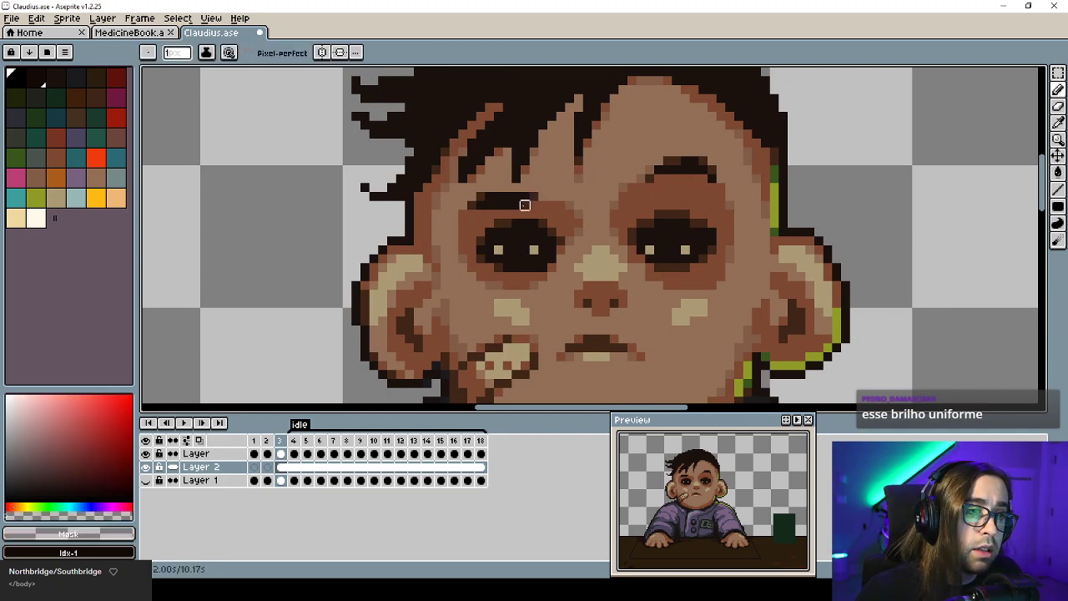
pyautogui.keyDown('alt'); pyautogui.click(517, 205); pyautogui.keyUp('alt')
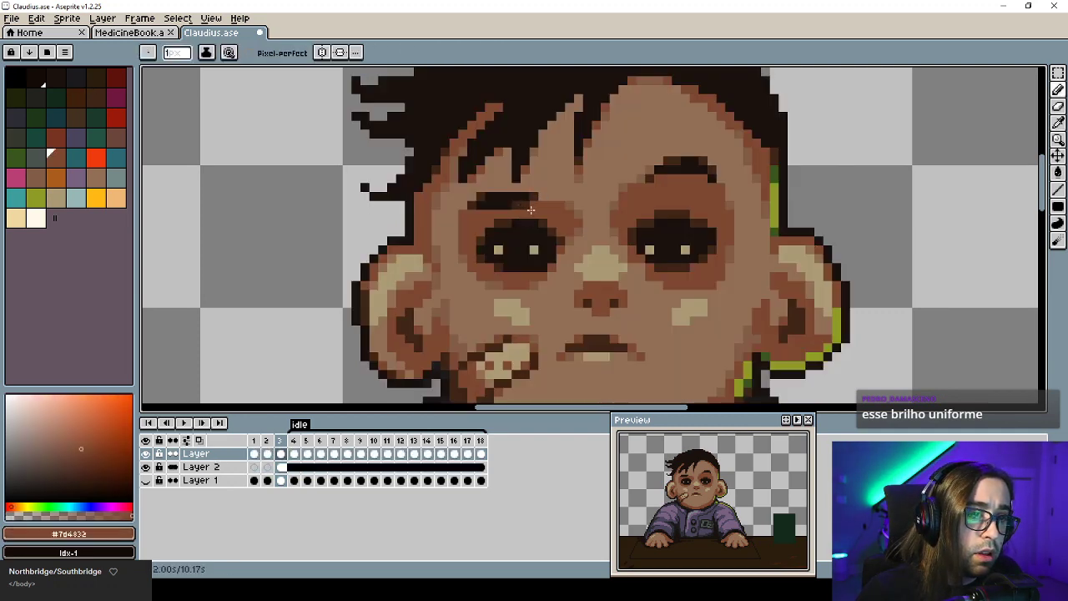
pyautogui.scroll(-6, 560, 358)
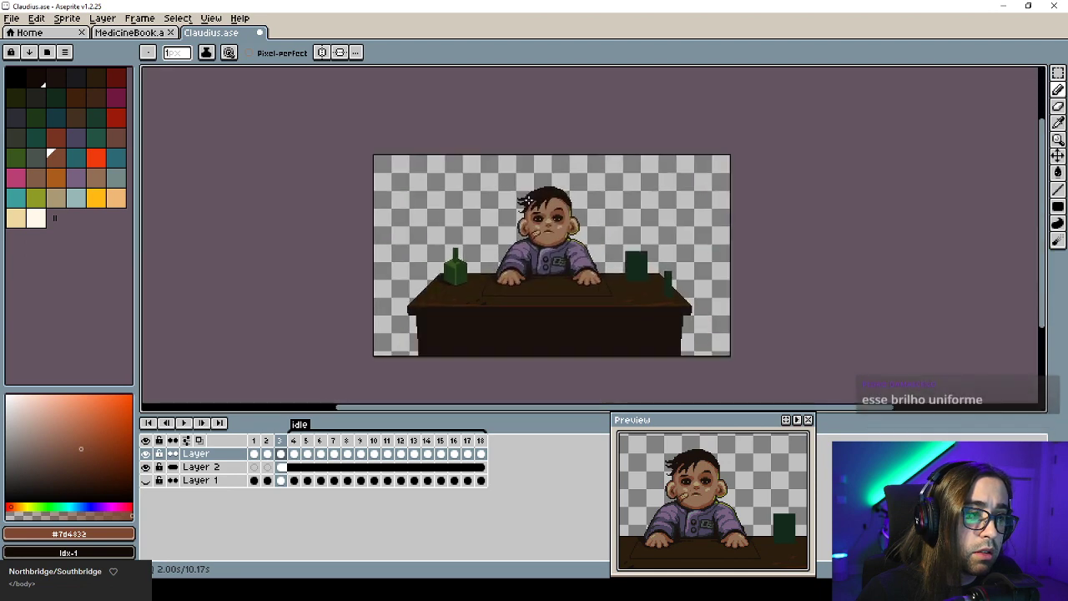
# Step between frame 3 and its neighbouring frames to compare the character's face and head.
pyautogui.press('Right')
pyautogui.press('Left')
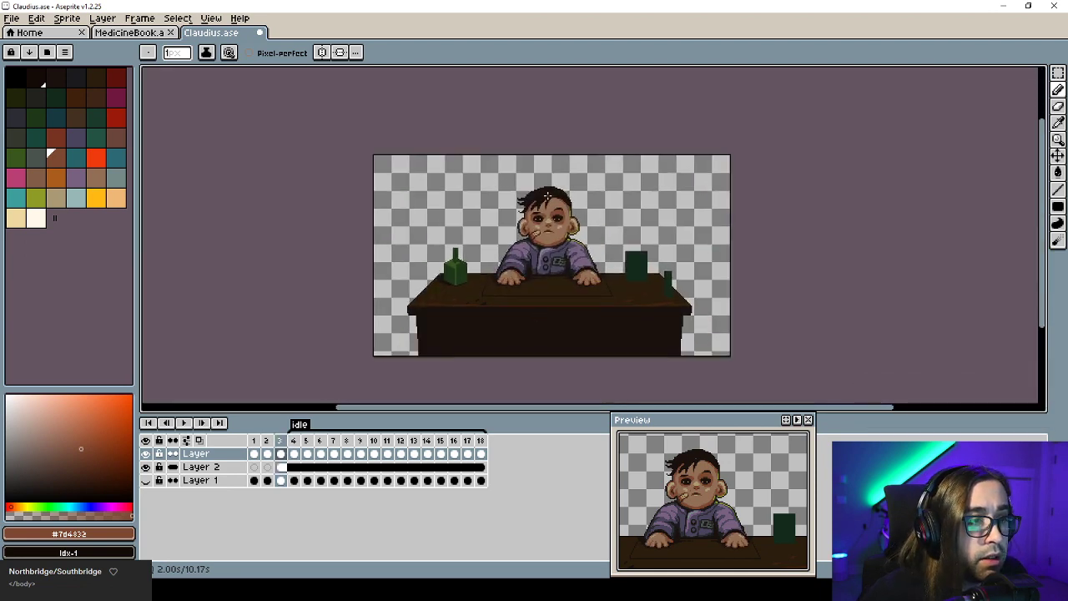
pyautogui.press('Left')
pyautogui.press('Right')
pyautogui.press('Right')
pyautogui.press('Left')
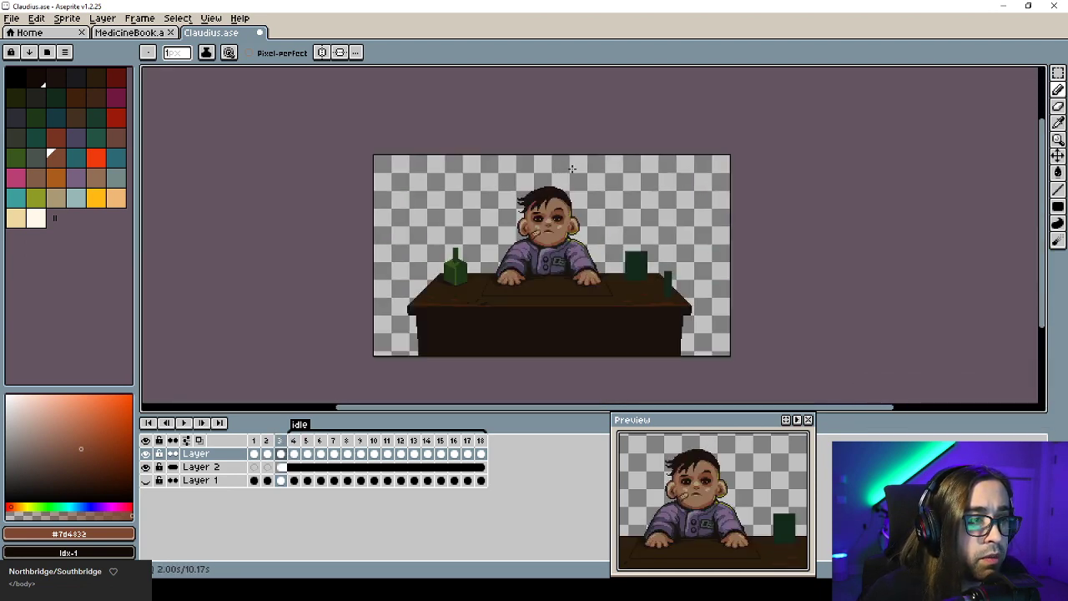
pyautogui.press('Right')
pyautogui.press('Left')
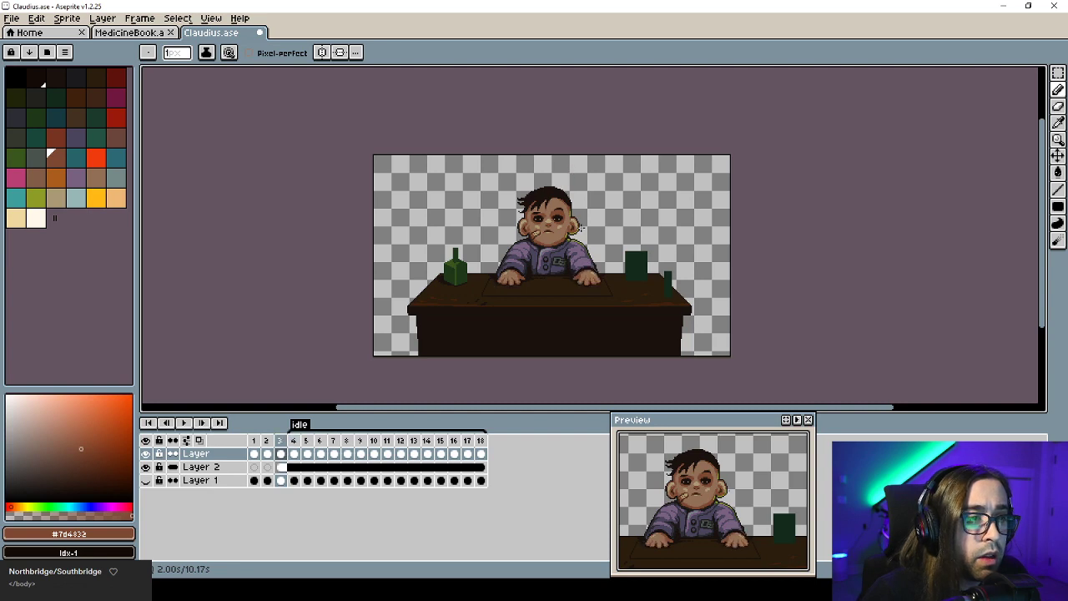
# Retouch the lower edge of the green-lit ear using outline colour #1a120f, transparency and the rim-light green, and save the sprite.
pyautogui.scroll(6, 585, 232)
pyautogui.moveTo(565, 216); pyautogui.dragTo(591, 216)
pyautogui.keyDown('alt'); pyautogui.click(558, 220); pyautogui.keyUp('alt')
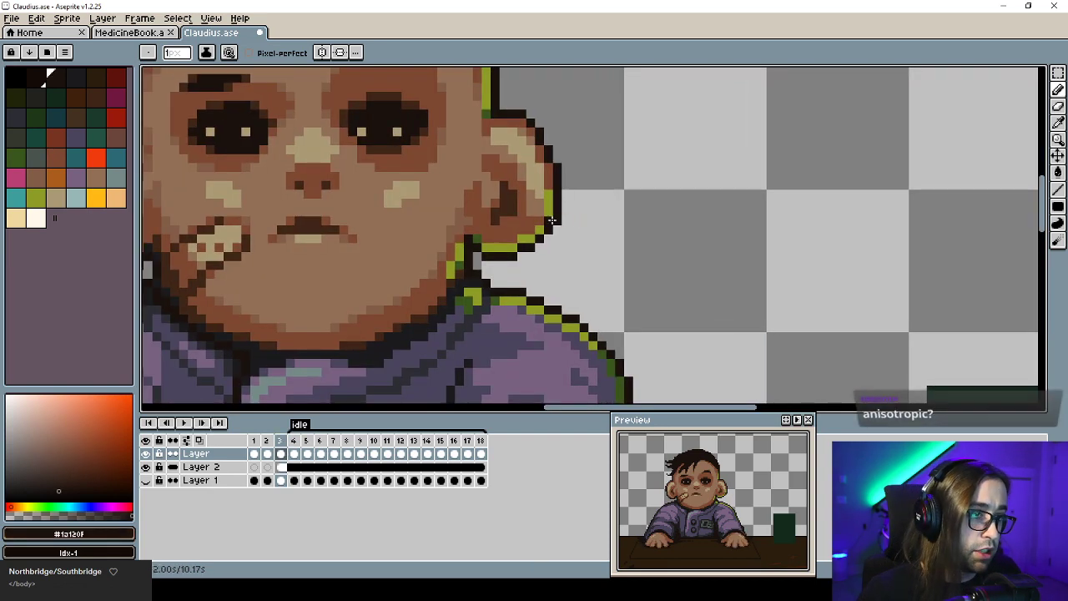
pyautogui.keyDown('alt'); pyautogui.click(569, 221); pyautogui.keyUp('alt')
pyautogui.keyDown('alt'); pyautogui.click(552, 226); pyautogui.keyUp('alt')
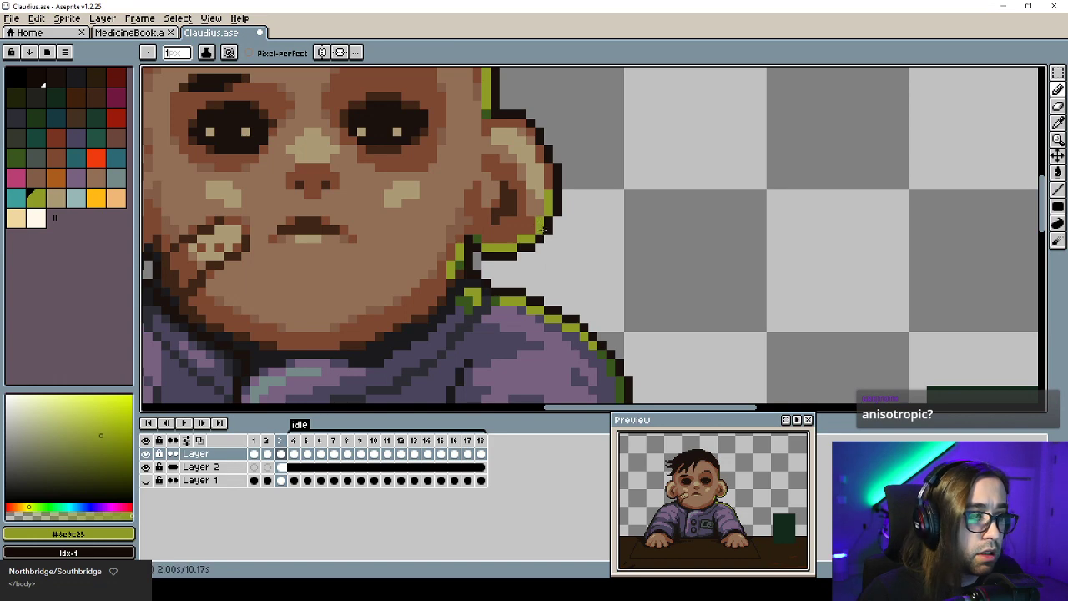
pyautogui.hotkey('ctrl', 's')
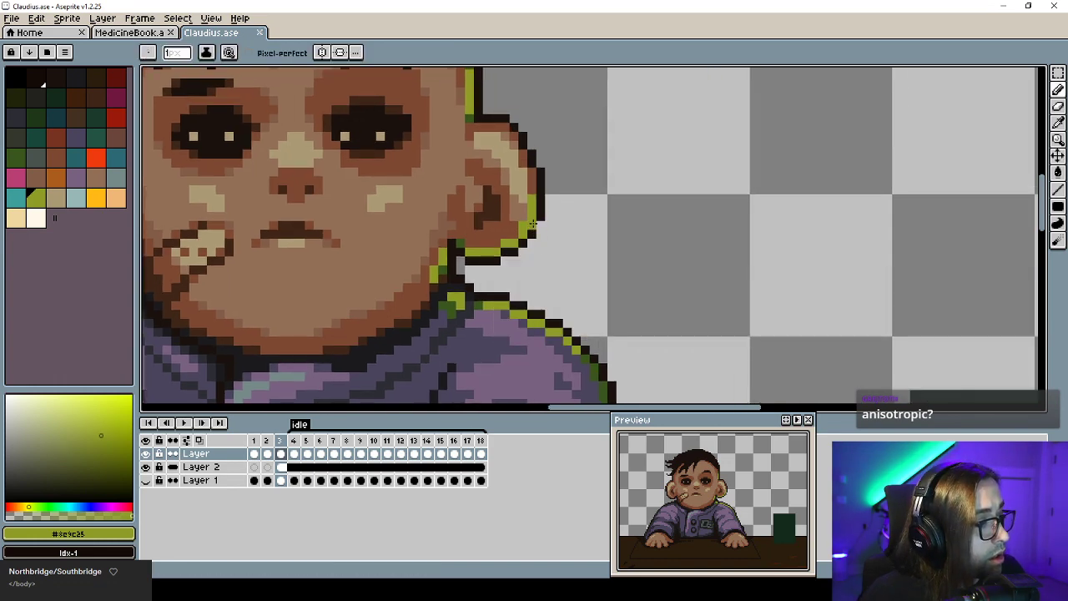
pyautogui.scroll(-1, 534, 227)
pyautogui.scroll(1, 573, 238)
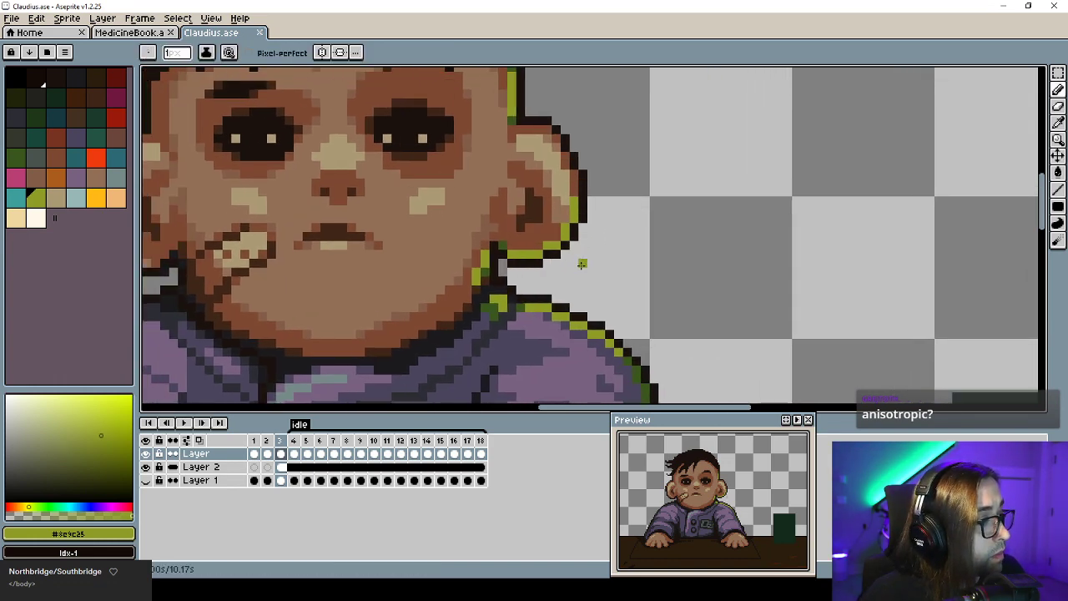
pyautogui.moveTo(567, 259); pyautogui.dragTo(592, 299)
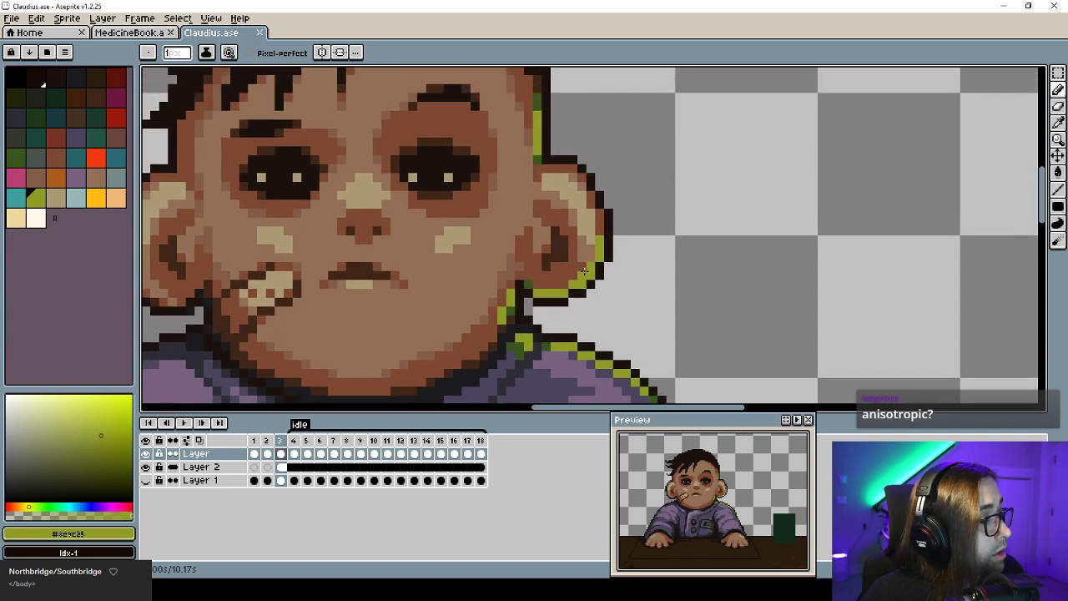
pyautogui.scroll(-3, 585, 271)
pyautogui.scroll(2, 511, 203)
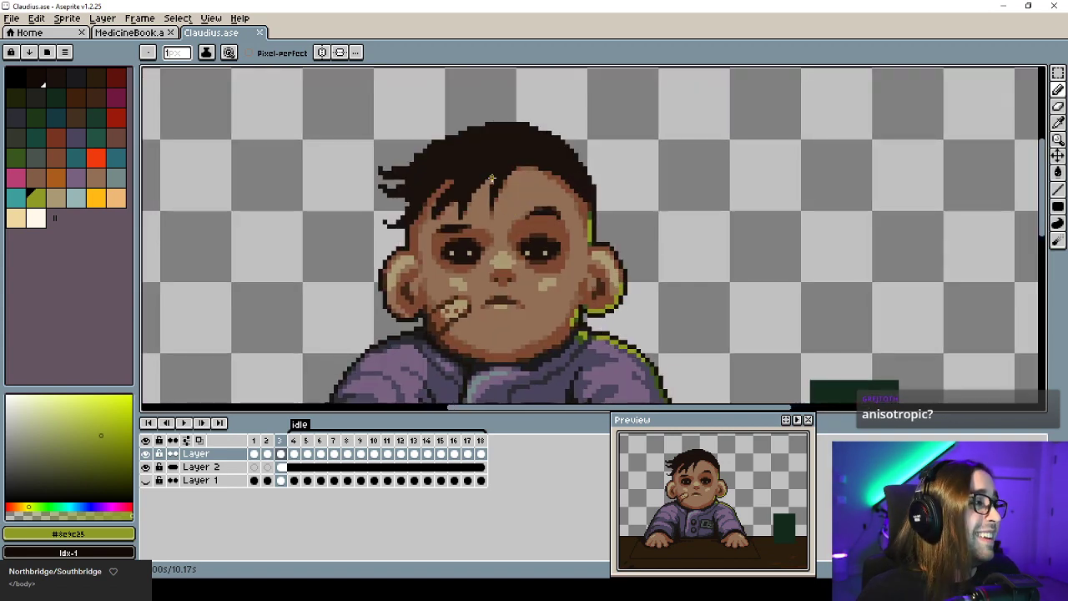
# Thicken the loose hair strand over the middle of the forehead with hair colour #1a120f.
pyautogui.scroll(2, 509, 177)
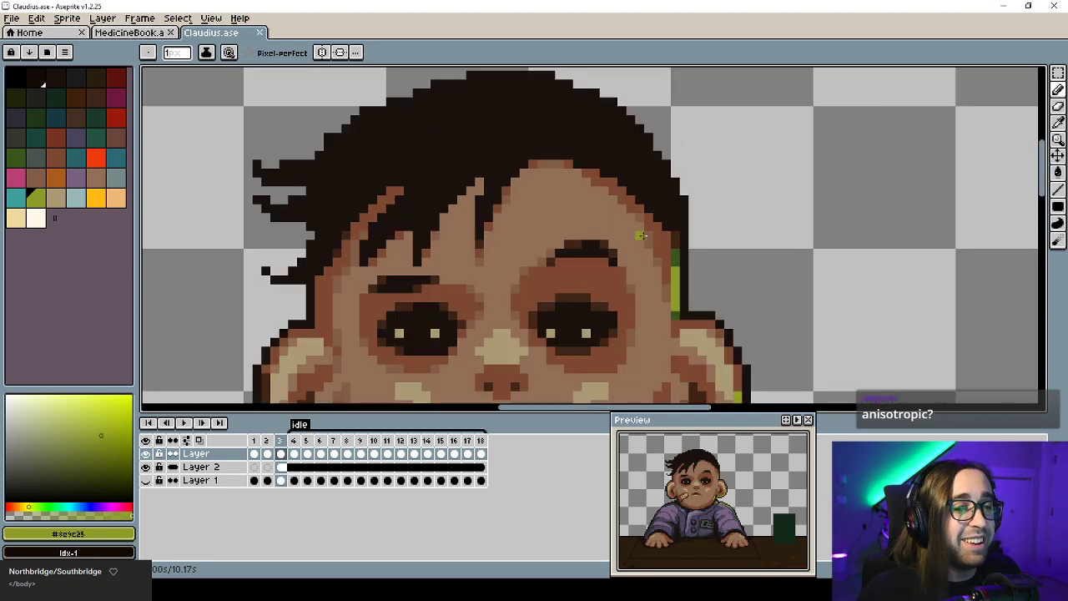
pyautogui.keyDown('alt'); pyautogui.click(488, 172); pyautogui.keyUp('alt')
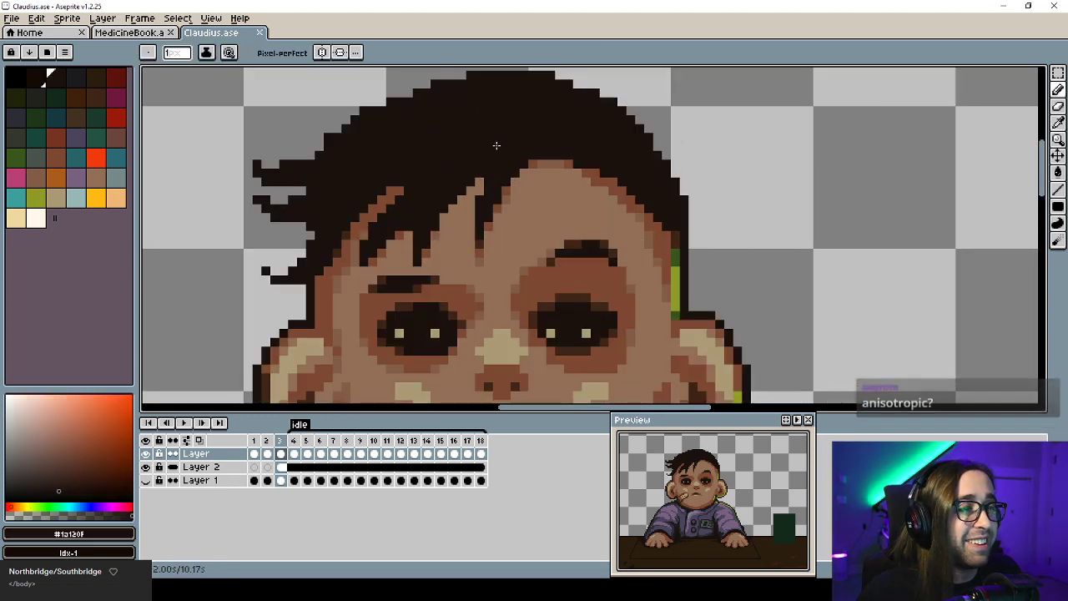
pyautogui.moveTo(477, 224); pyautogui.dragTo(470, 228)
pyautogui.click(472, 211)
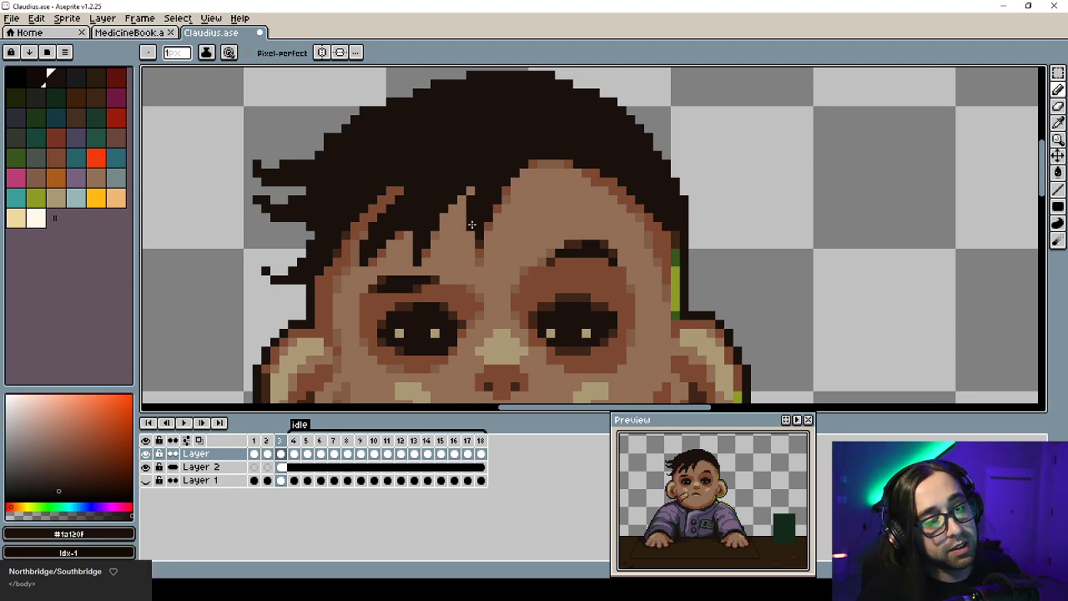
pyautogui.hotkey('ctrl', 'z')
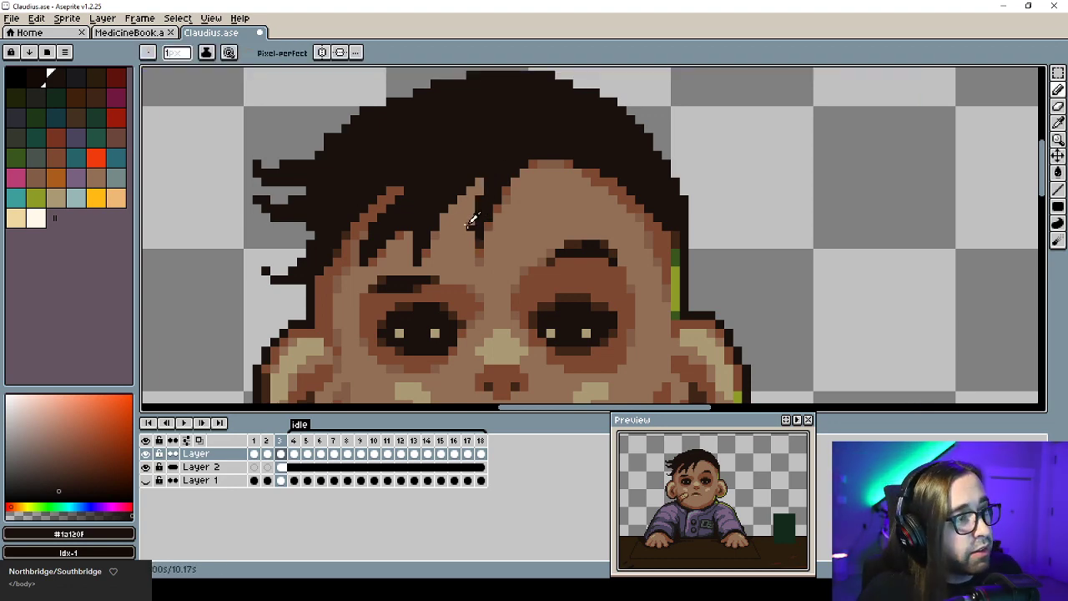
pyautogui.moveTo(469, 224); pyautogui.dragTo(472, 211)
# Shade the narrow skin gap beside the thickened forehead strand with #7d4832 and #825c46.
pyautogui.keyDown('alt'); pyautogui.click(460, 213); pyautogui.keyUp('alt')
pyautogui.keyDown('alt'); pyautogui.click(506, 191); pyautogui.keyUp('alt')
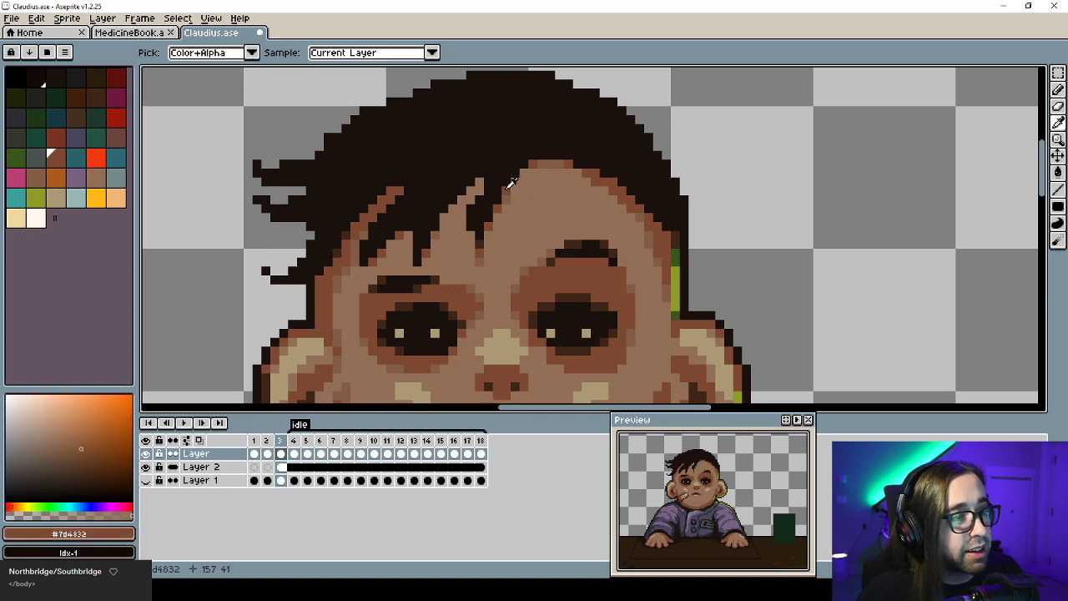
pyautogui.click(478, 181)
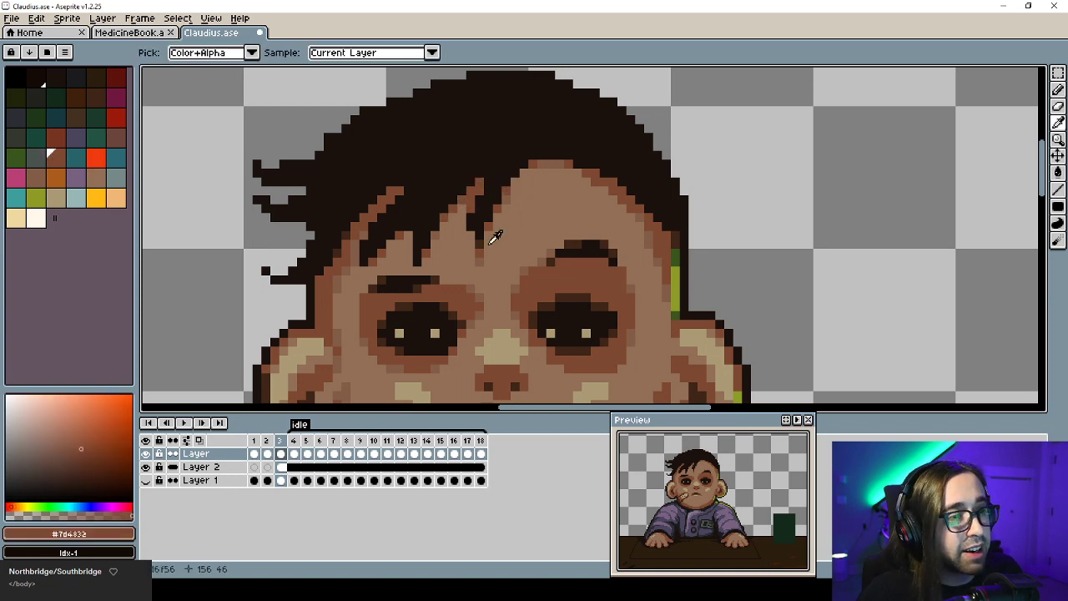
pyautogui.keyDown('alt'); pyautogui.click(446, 220); pyautogui.keyUp('alt')
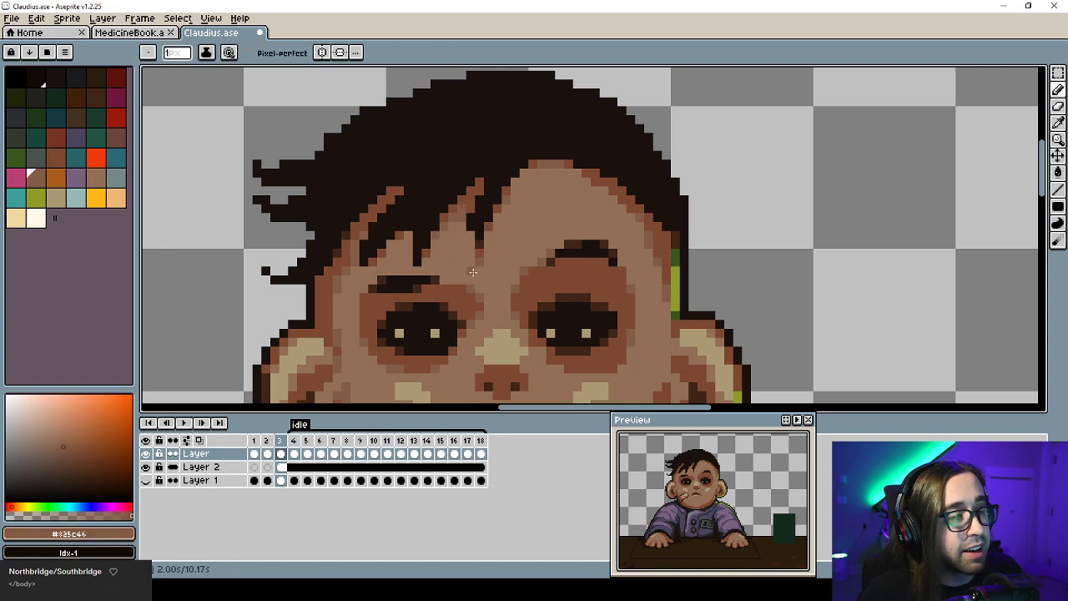
pyautogui.scroll(-5, 452, 216)
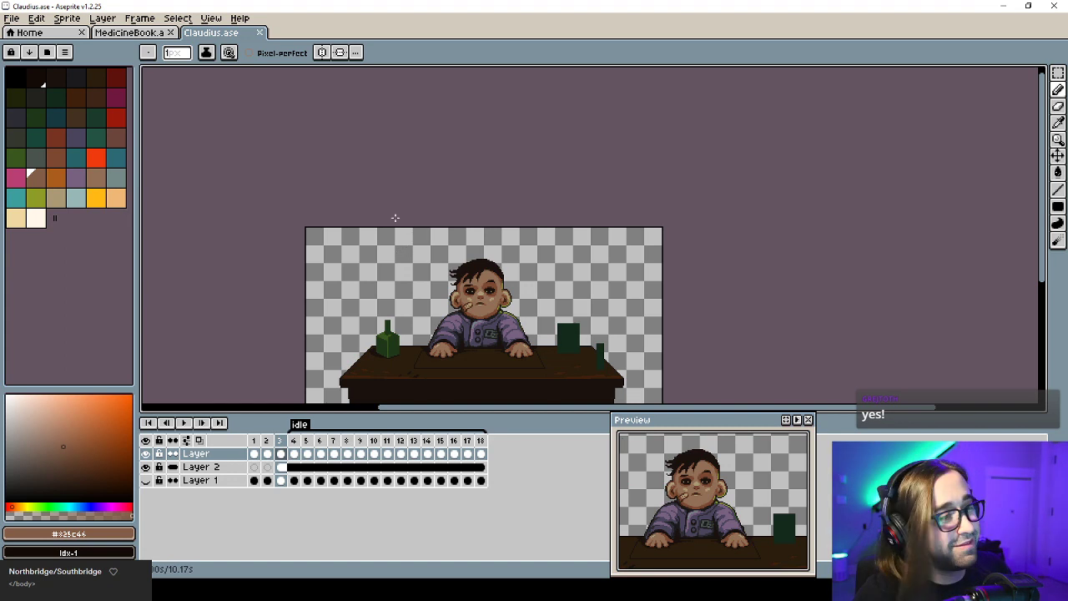
# Try to build out the hair's upper-left outline from the tufts to the crown with #1a120f.
pyautogui.scroll(3, 478, 292)
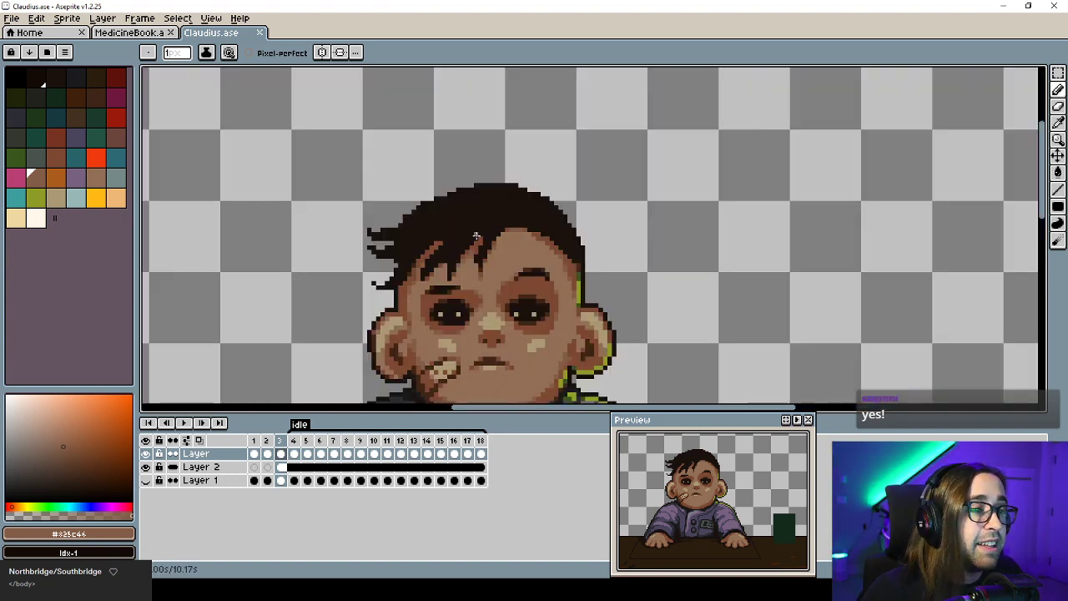
pyautogui.keyDown('alt'); pyautogui.click(399, 192); pyautogui.keyUp('alt')
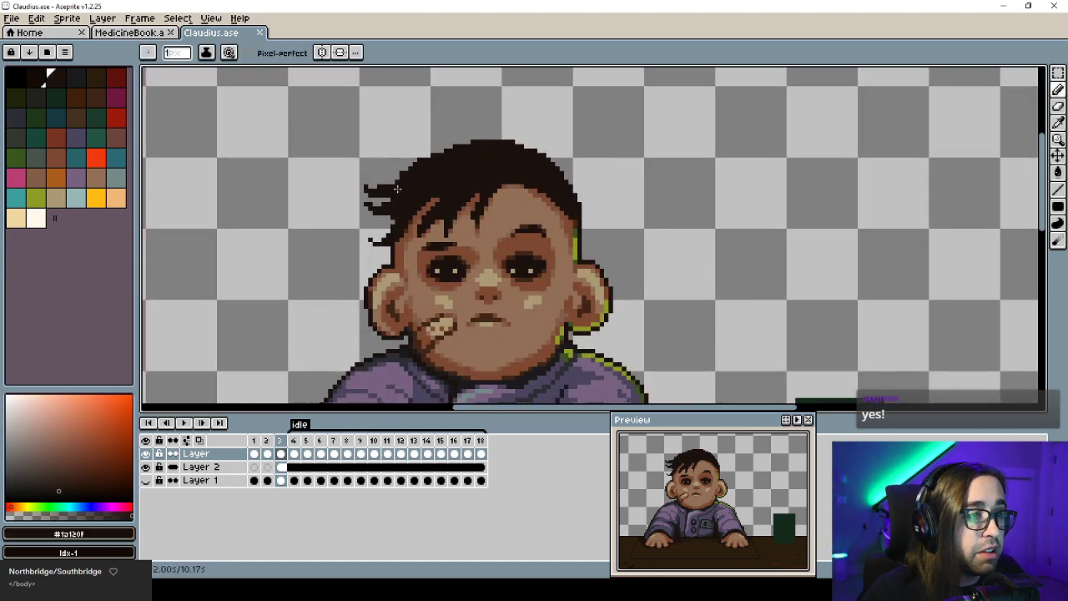
pyautogui.scroll(2, 399, 175)
pyautogui.moveTo(370, 184)
pyautogui.mouseDown()
pyautogui.moveTo(471, 122)
pyautogui.moveTo(505, 119)
pyautogui.mouseUp()
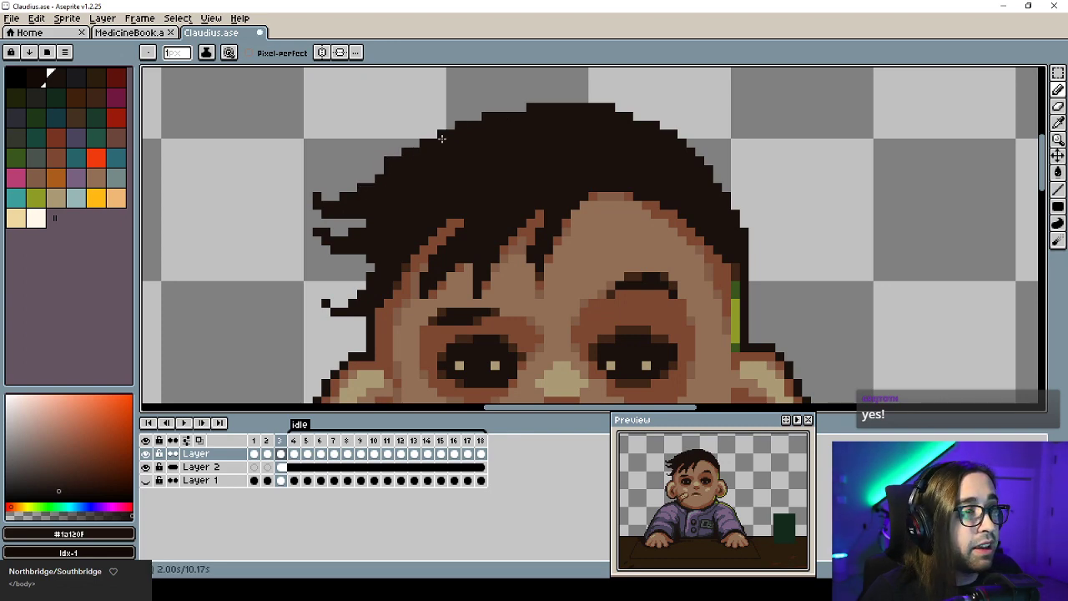
pyautogui.hotkey('ctrl', 'z')
pyautogui.hotkey('ctrl', 'z')
pyautogui.hotkey('ctrl', 'z')
pyautogui.hotkey('ctrl', 'z')
# Try a rounder crown outline in #1a120f, trimming single pixels of it with transparency.
pyautogui.keyDown('alt'); pyautogui.click(389, 154); pyautogui.keyUp('alt')
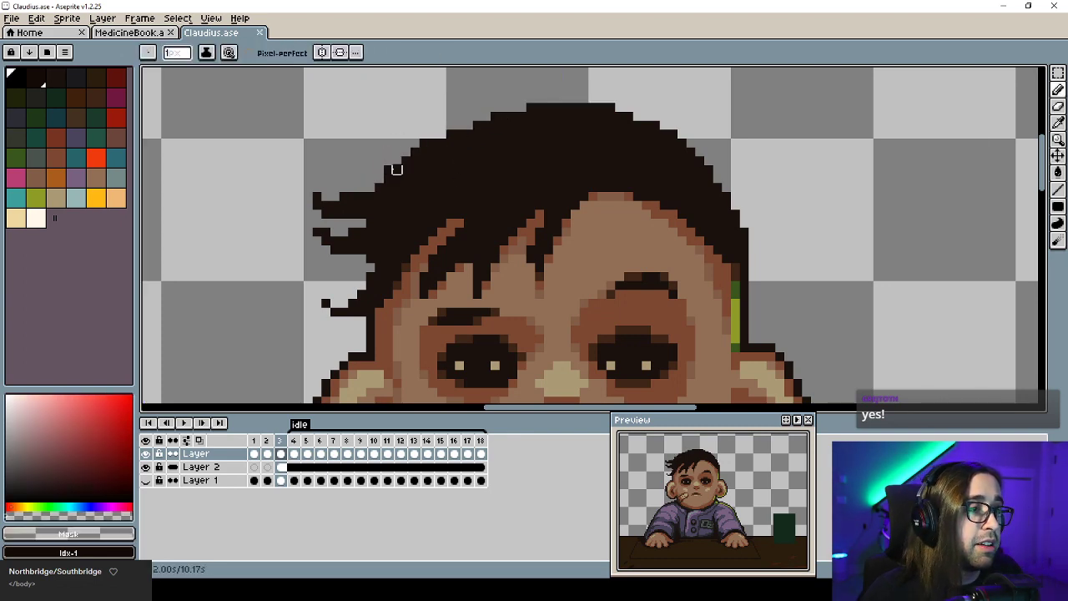
pyautogui.keyDown('alt'); pyautogui.click(399, 171); pyautogui.keyUp('alt')
pyautogui.moveTo(398, 161)
pyautogui.mouseDown()
pyautogui.moveTo(427, 136)
pyautogui.moveTo(525, 109)
pyautogui.mouseUp()
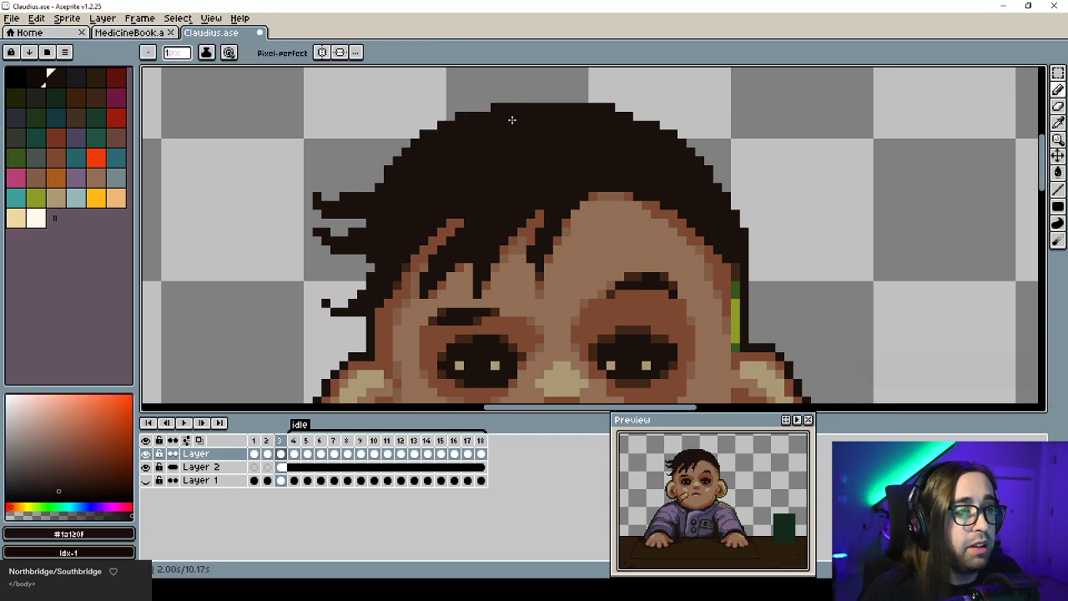
pyautogui.press('ctrl')
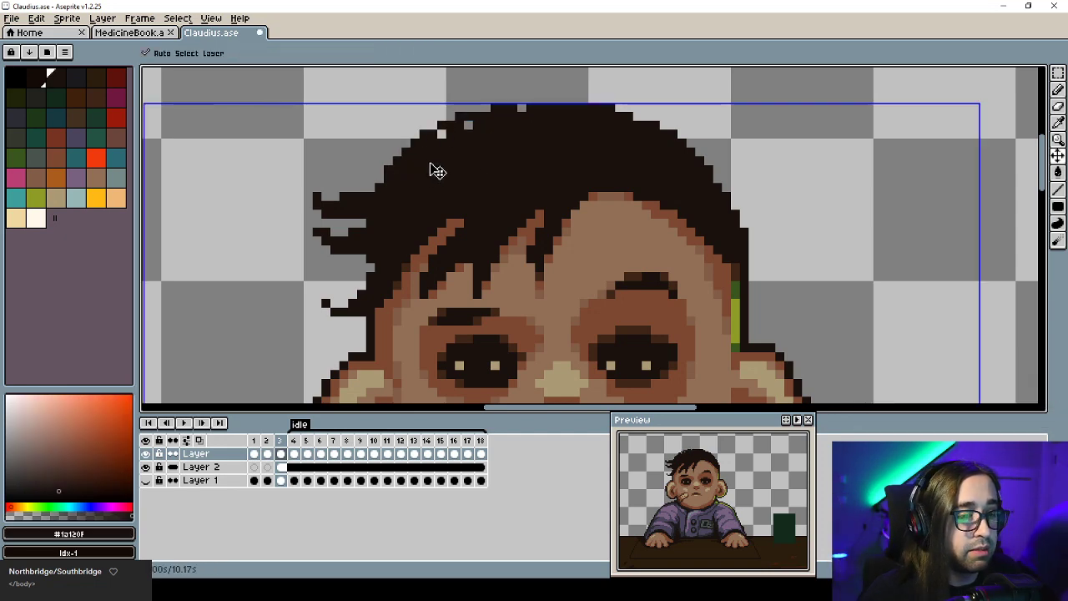
pyautogui.hotkey('ctrl', 'z')
pyautogui.hotkey('ctrl', 'z')
# Fill out the hair above the side tufts with #1a120f and lengthen the two upper tufts outward with upturned tips.
pyautogui.press('alt')
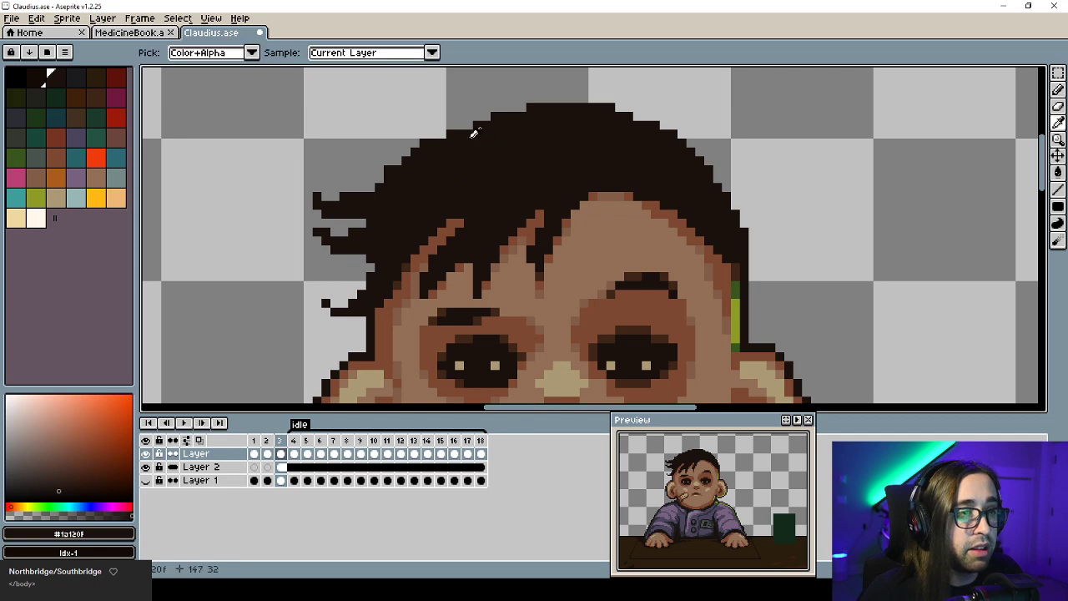
pyautogui.moveTo(399, 161)
pyautogui.mouseDown()
pyautogui.moveTo(360, 179)
pyautogui.moveTo(386, 184)
pyautogui.moveTo(341, 199)
pyautogui.mouseUp()
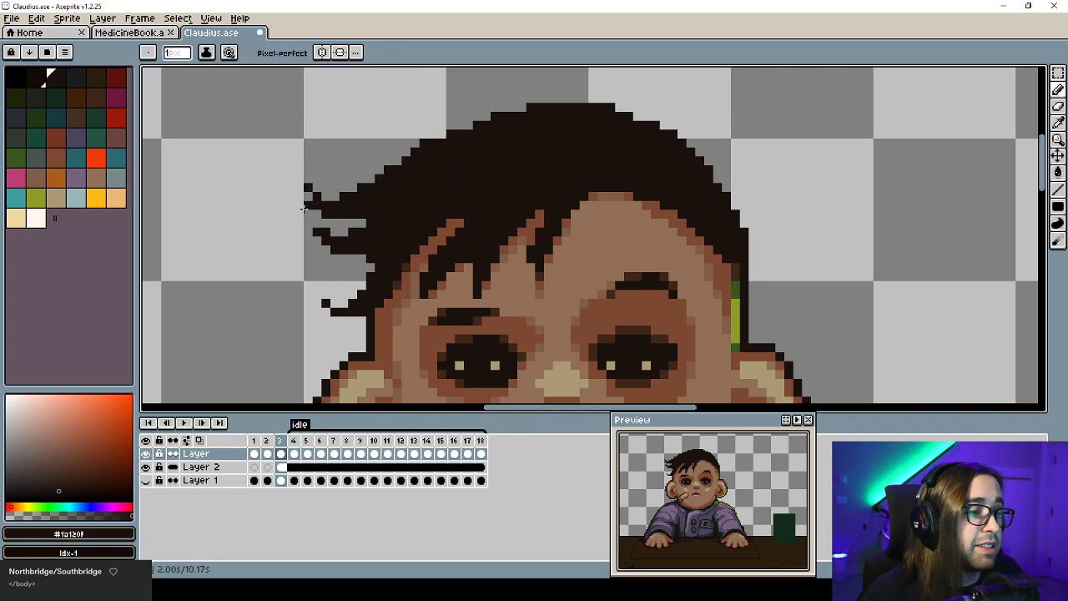
pyautogui.moveTo(287, 221); pyautogui.dragTo(323, 249)
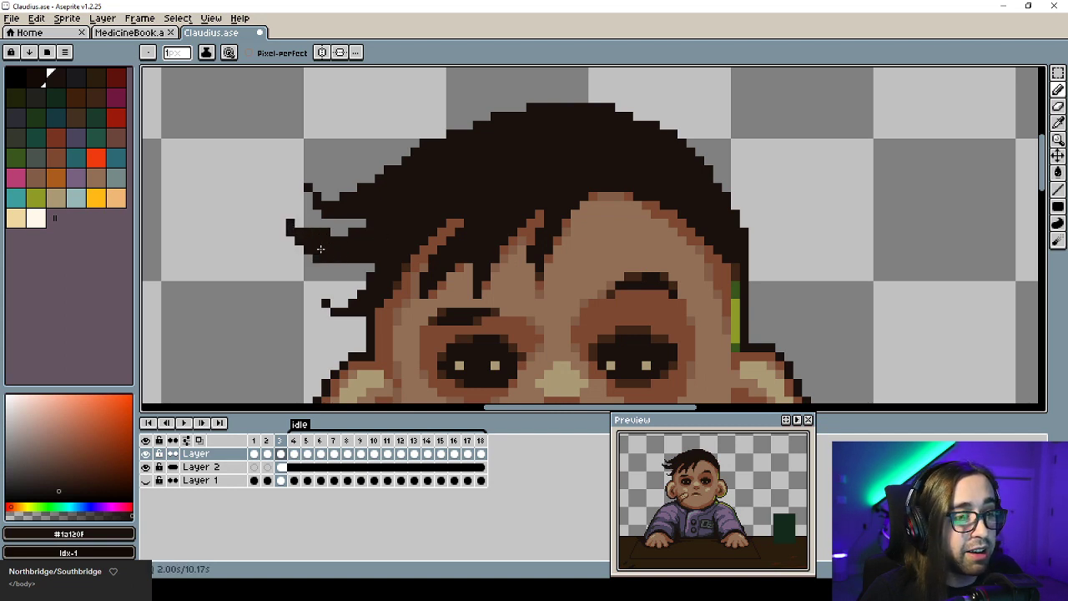
# Erase the uppermost tuft's long tip with transparency and redraw it as a shorter upturned tip in #1a120f.
pyautogui.keyDown('alt'); pyautogui.click(305, 180); pyautogui.keyUp('alt')
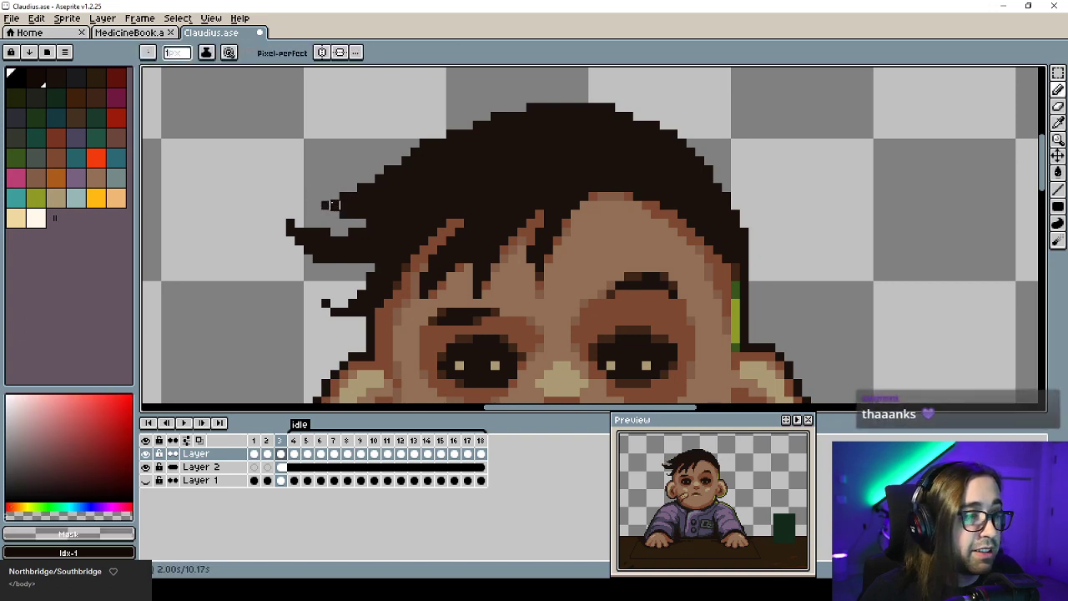
pyautogui.keyDown('alt'); pyautogui.click(335, 205); pyautogui.keyUp('alt')
pyautogui.click(318, 198)
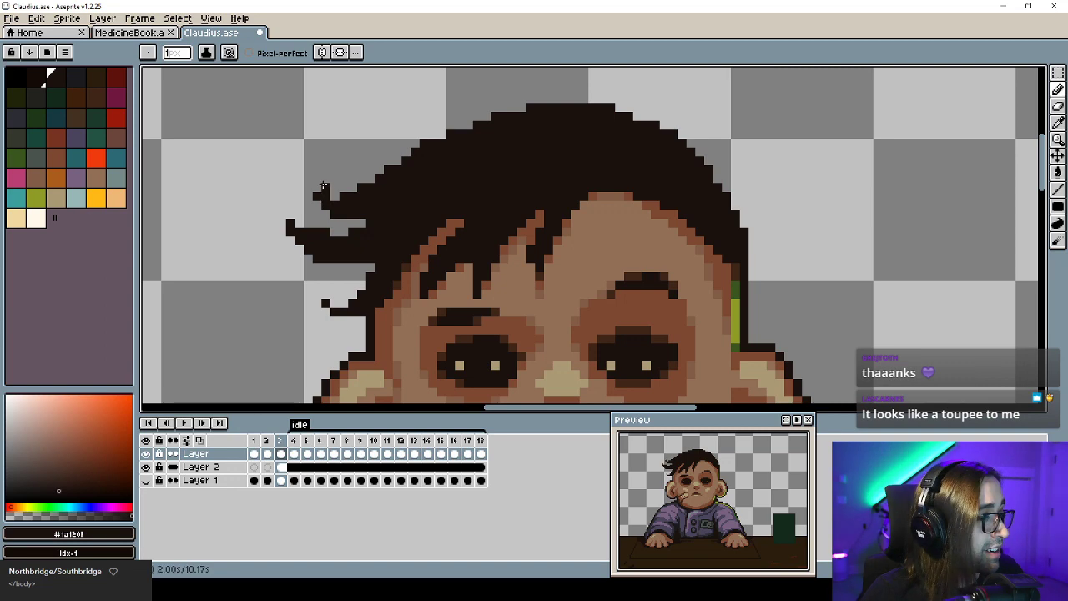
pyautogui.scroll(-3, 343, 223)
pyautogui.scroll(3, 393, 179)
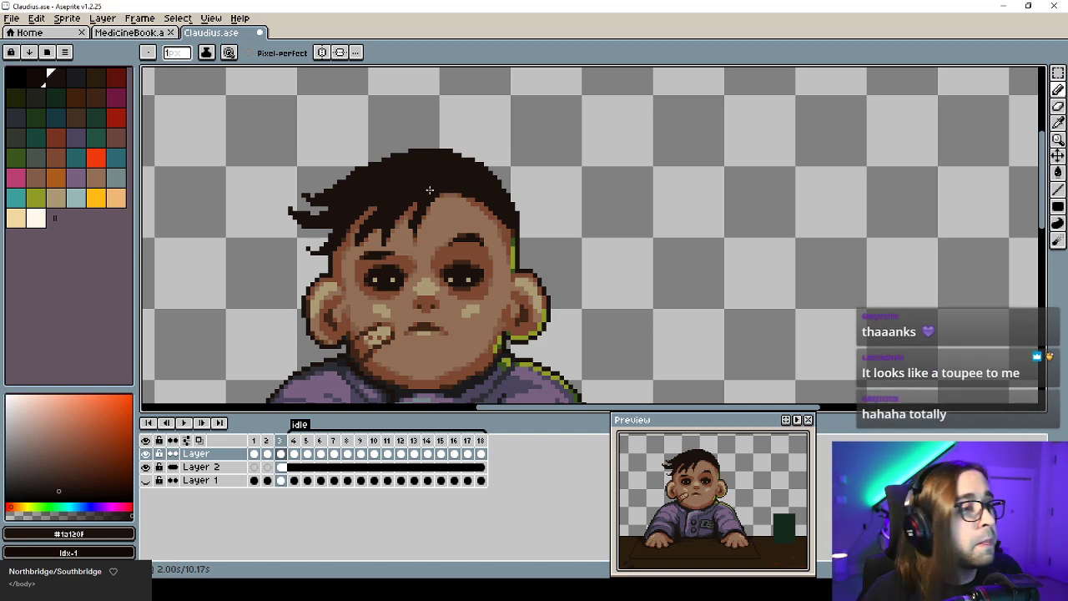
# Soften the hair's outer edge and temple hairline on the green-lit side of the head with #3f2517 pixels.
pyautogui.scroll(2, 490, 205)
pyautogui.keyDown('alt'); pyautogui.click(537, 263); pyautogui.keyUp('alt')
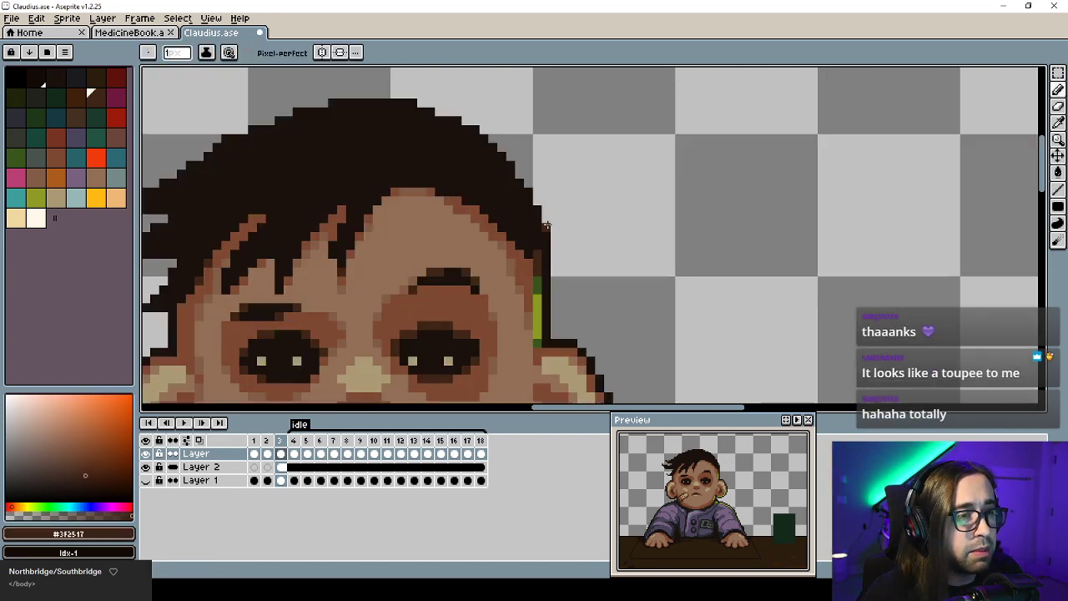
pyautogui.keyDown('alt'); pyautogui.click(492, 216); pyautogui.keyUp('alt')
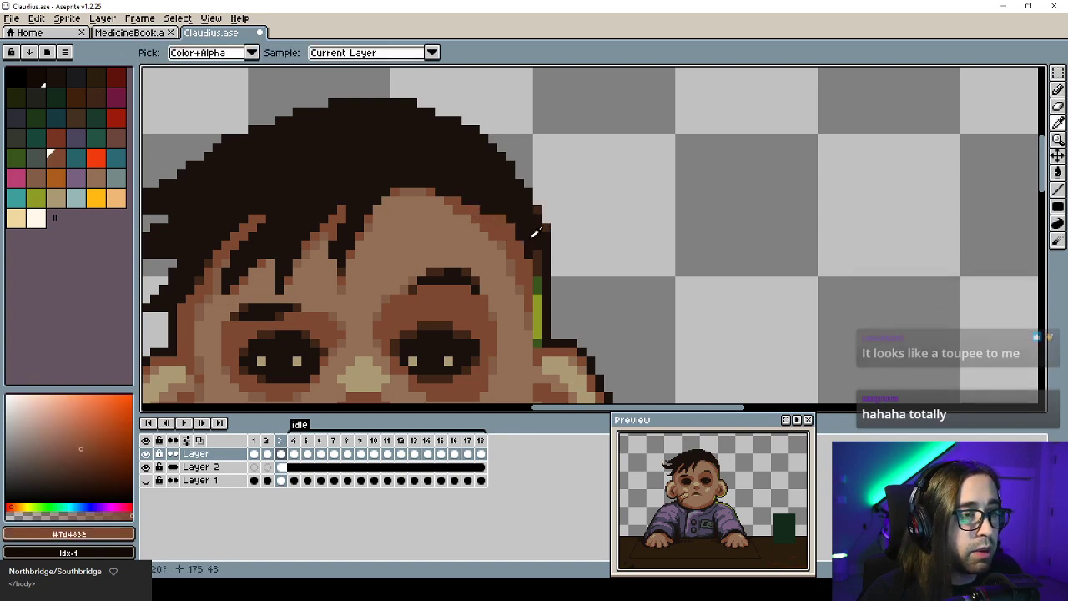
pyautogui.keyDown('alt'); pyautogui.click(529, 273); pyautogui.keyUp('alt')
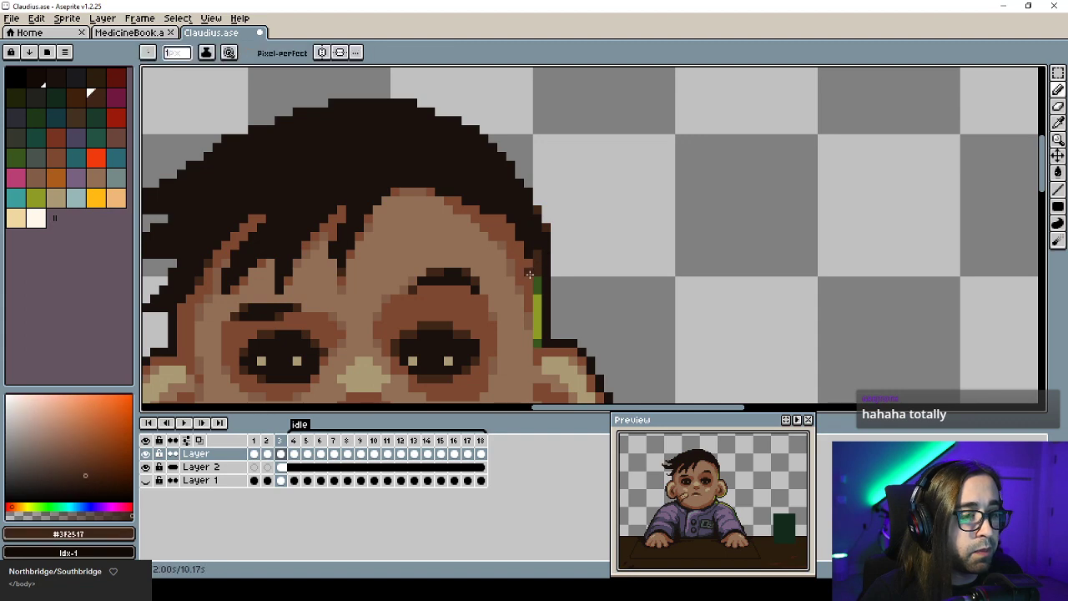
pyautogui.moveTo(509, 251); pyautogui.dragTo(528, 273)
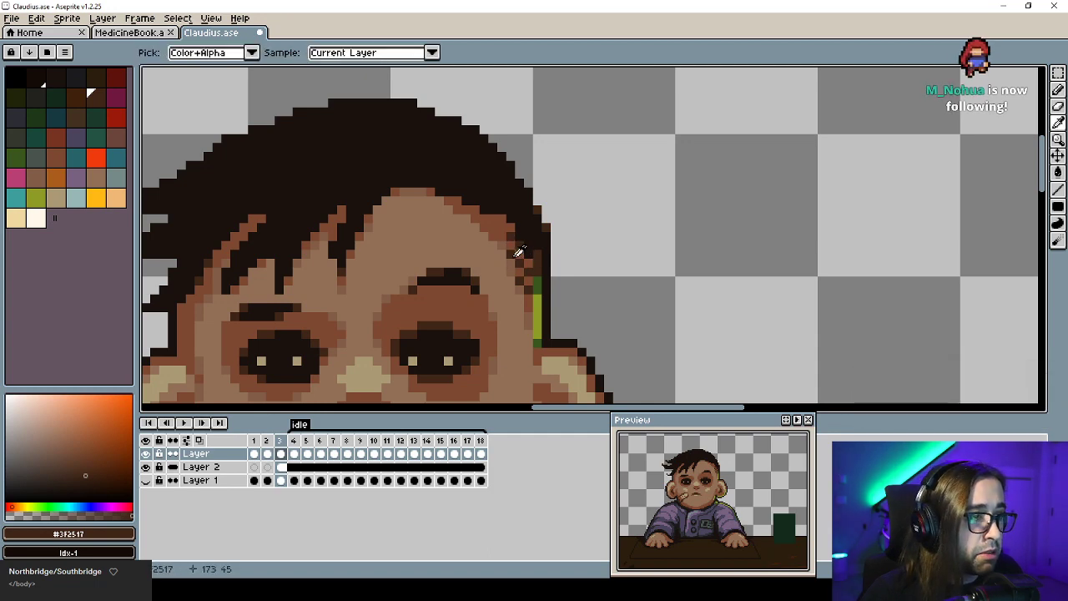
# Dither the temple hair on the green-lit side in a checker pattern of alternating #1a120f and #3f2517 pixels.
pyautogui.keyDown('alt'); pyautogui.click(513, 248); pyautogui.keyUp('alt')
pyautogui.click(536, 270)
pyautogui.moveTo(520, 255); pyautogui.dragTo(533, 255)
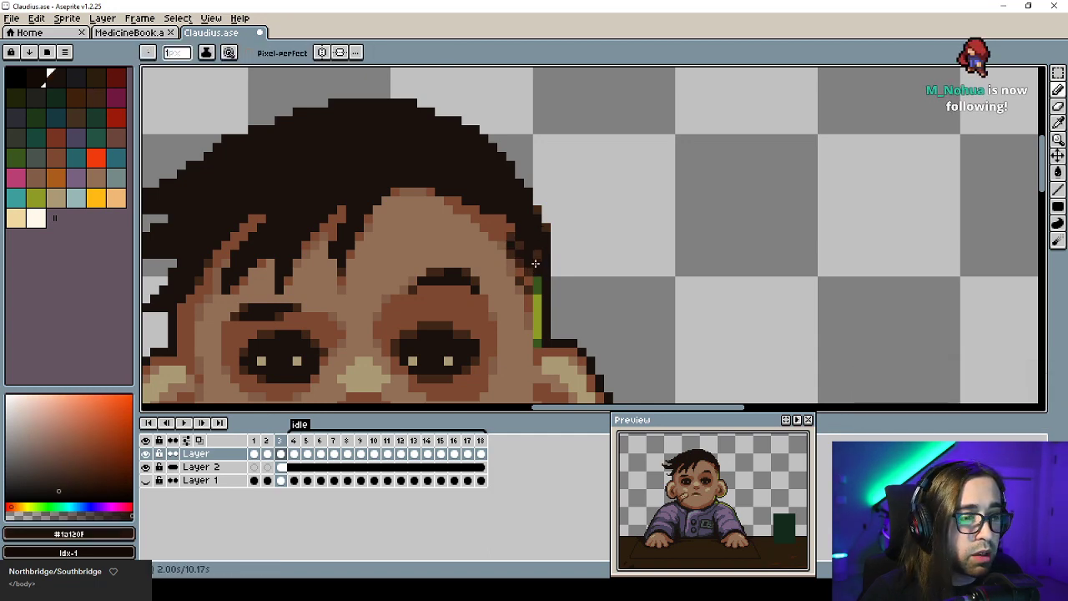
pyautogui.keyDown('alt'); pyautogui.click(536, 262); pyautogui.keyUp('alt')
pyautogui.click(528, 263)
pyautogui.keyDown('alt'); pyautogui.click(539, 253); pyautogui.keyUp('alt')
pyautogui.click(529, 254)
pyautogui.keyDown('alt'); pyautogui.click(529, 262); pyautogui.keyUp('alt')
pyautogui.click(529, 254)
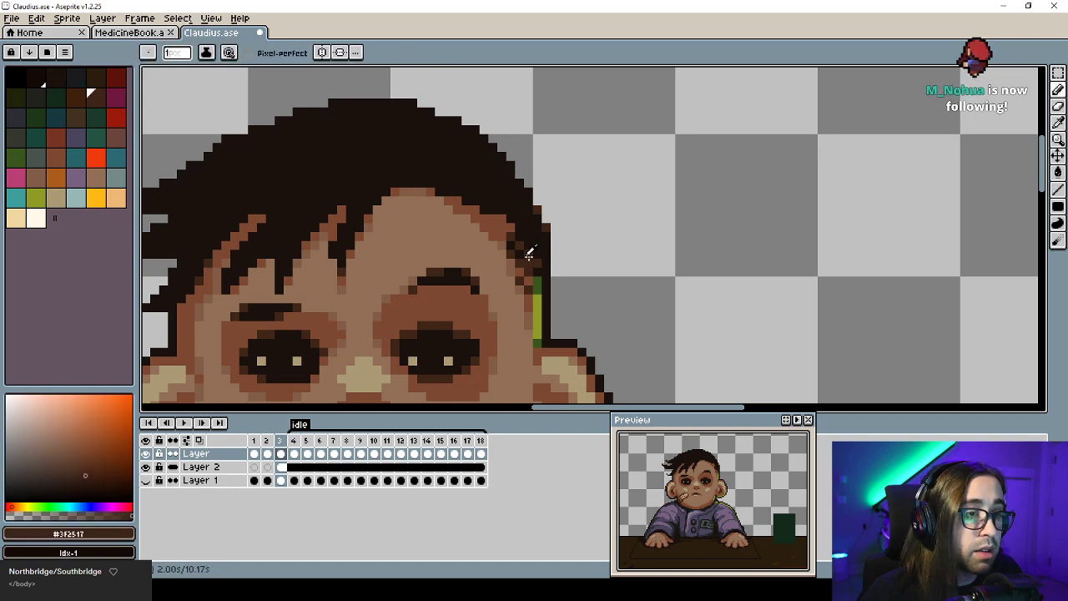
pyautogui.keyDown('alt'); pyautogui.click(532, 246); pyautogui.keyUp('alt')
pyautogui.keyDown('alt'); pyautogui.click(529, 254); pyautogui.keyUp('alt')
pyautogui.click(524, 254)
pyautogui.keyDown('alt'); pyautogui.click(532, 244); pyautogui.keyUp('alt')
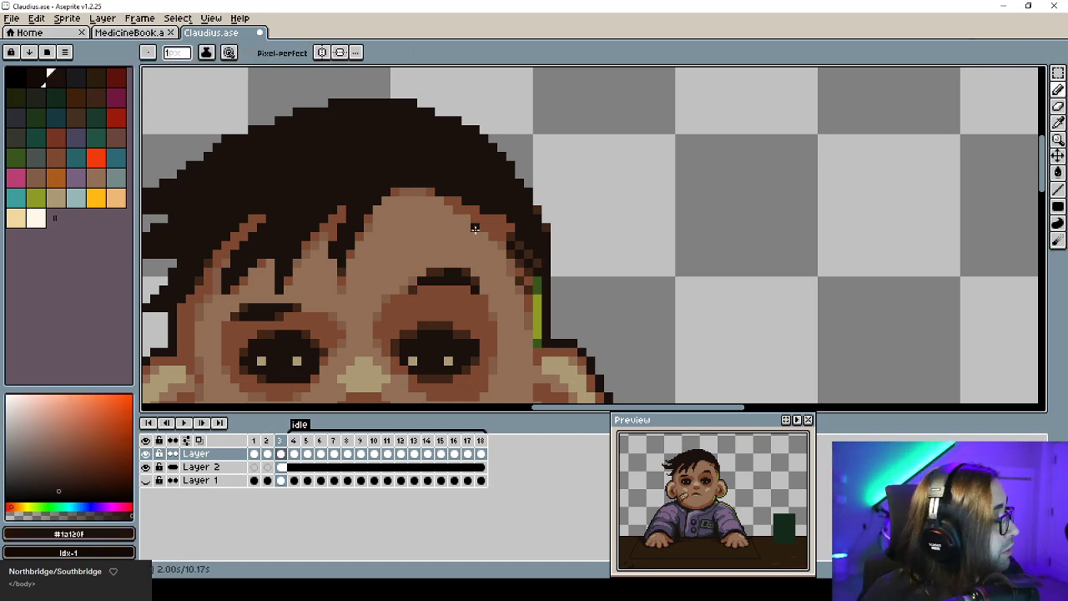
# Blend the forehead skin along the green-lit side's hairline with #7d4832, #916f56 and #825c46, saving the file.
pyautogui.moveTo(469, 258); pyautogui.dragTo(476, 254)
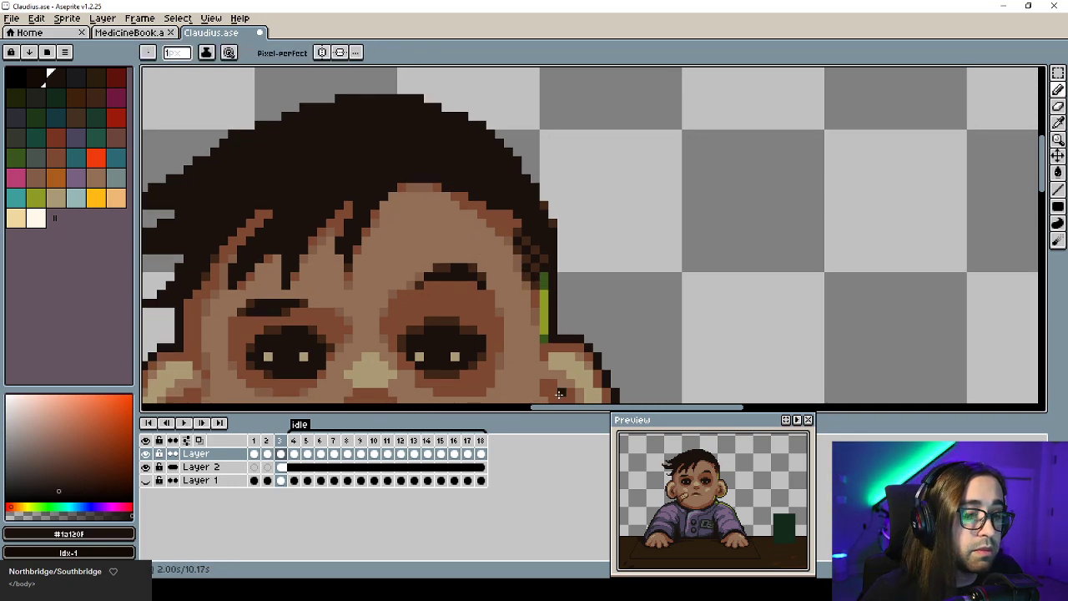
pyautogui.keyDown('alt'); pyautogui.click(510, 219); pyautogui.keyUp('alt')
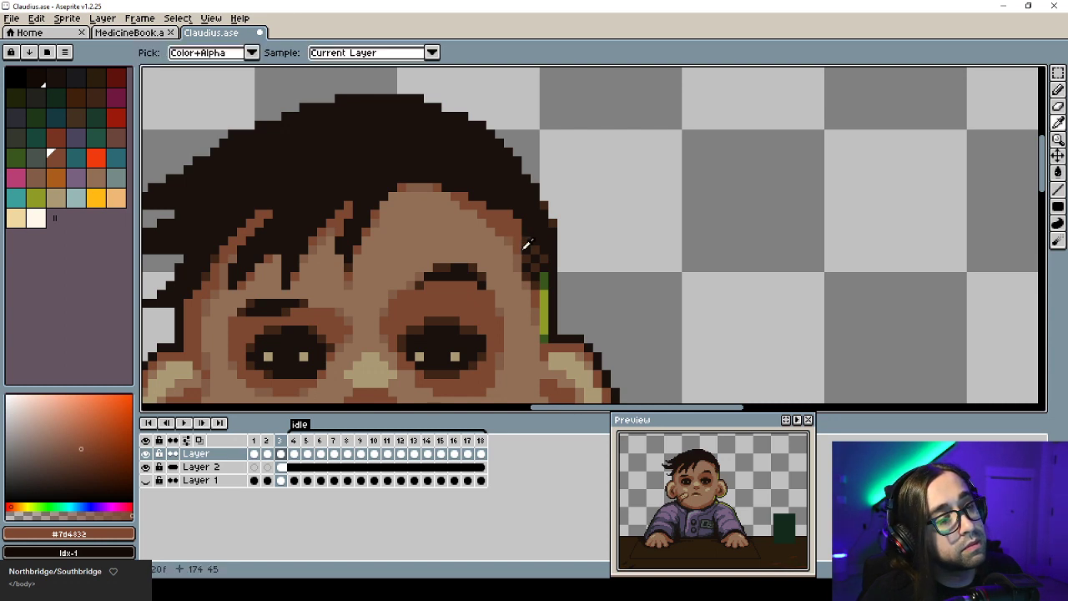
pyautogui.keyDown('alt'); pyautogui.click(521, 251); pyautogui.keyUp('alt')
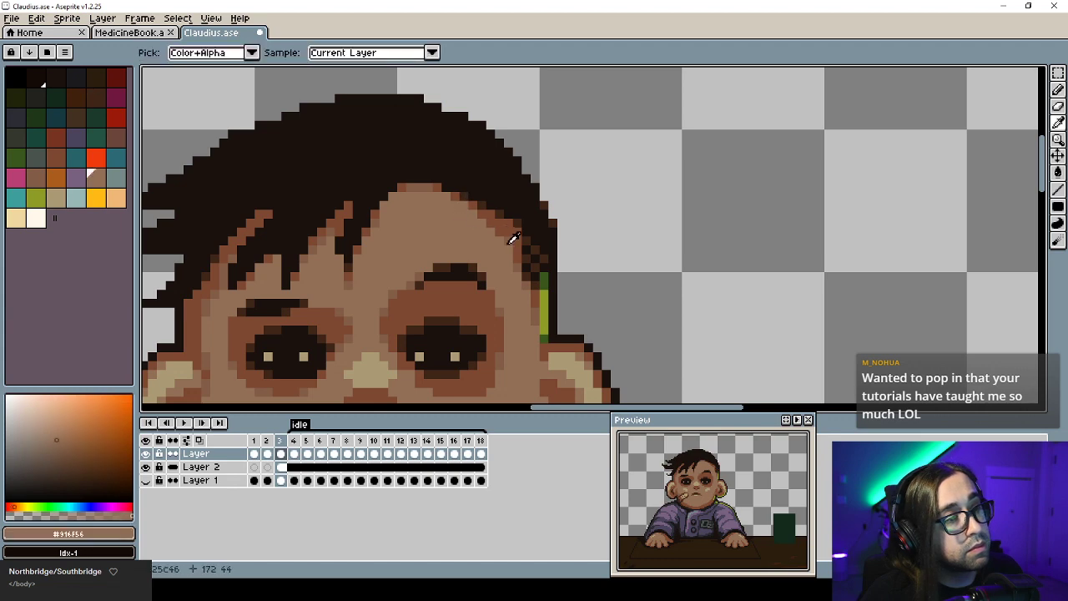
pyautogui.keyDown('alt'); pyautogui.click(493, 227); pyautogui.keyUp('alt')
pyautogui.hotkey('ctrl', 's')
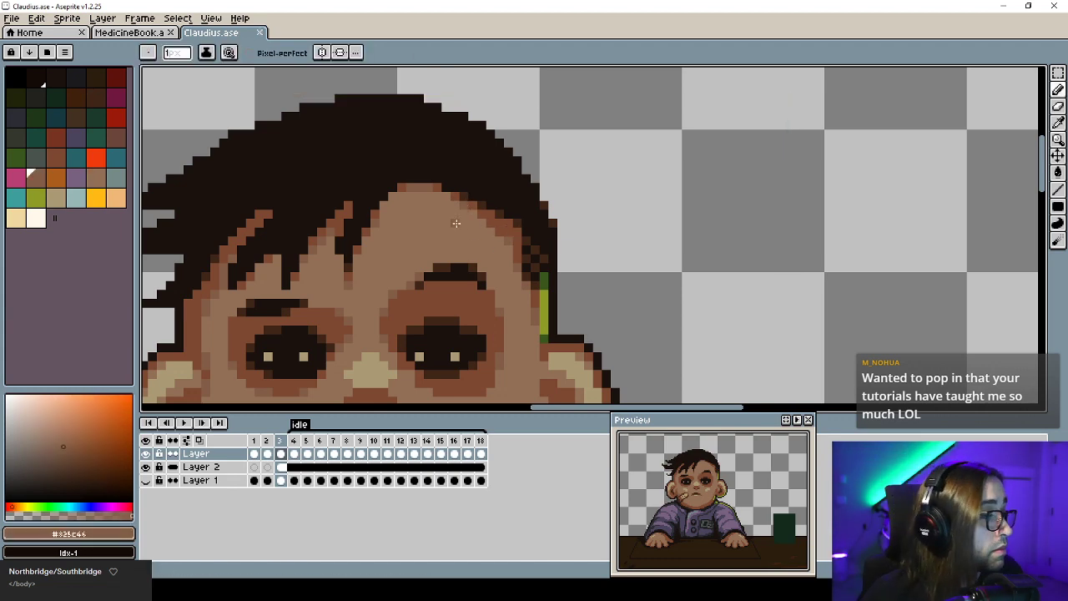
pyautogui.moveTo(457, 235); pyautogui.dragTo(410, 199)
pyautogui.moveTo(452, 230); pyautogui.dragTo(425, 206)
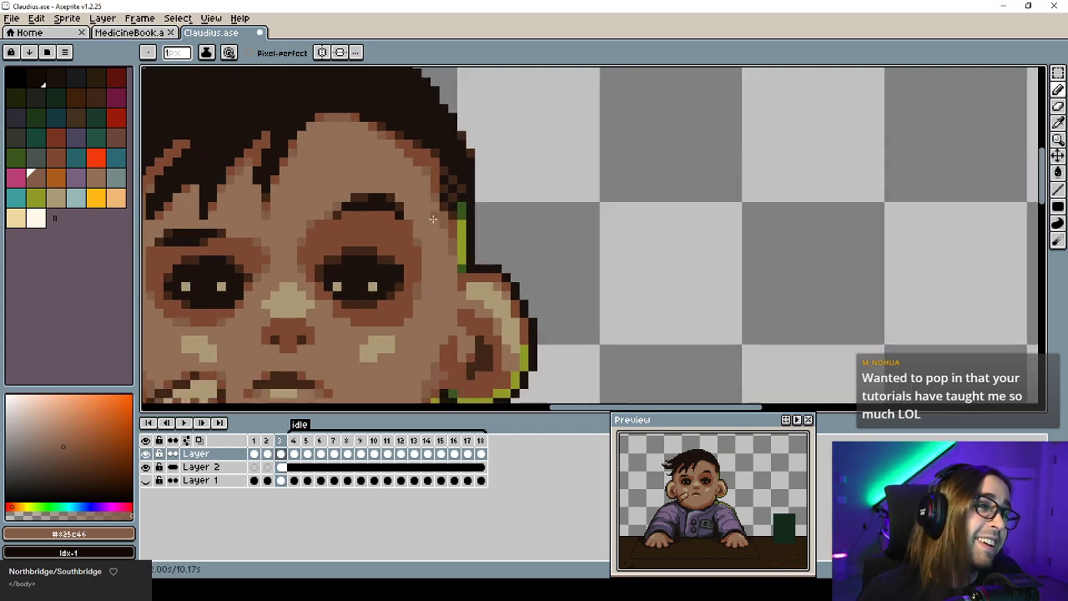
# Dither the opposite temple's hair below the side tufts with alternating #1a120f and #3f2517 pixels.
pyautogui.scroll(-4, 448, 243)
pyautogui.scroll(5, 459, 217)
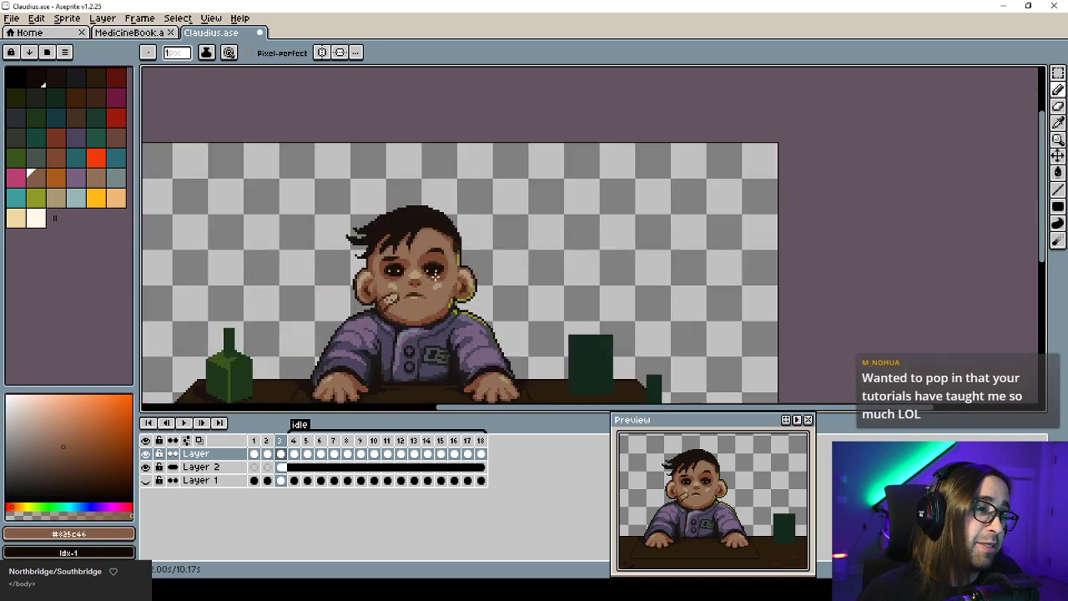
pyautogui.press('i')
pyautogui.keyDown('alt'); pyautogui.click(469, 200); pyautogui.keyUp('alt')
pyautogui.moveTo(418, 199); pyautogui.dragTo(573, 163)
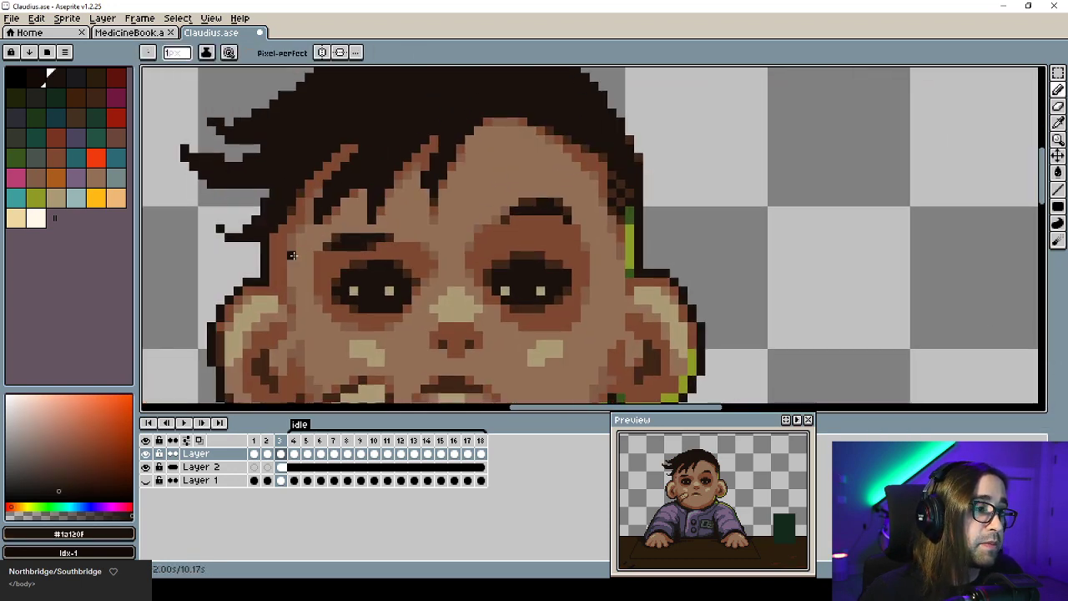
pyautogui.moveTo(272, 248); pyautogui.dragTo(289, 235)
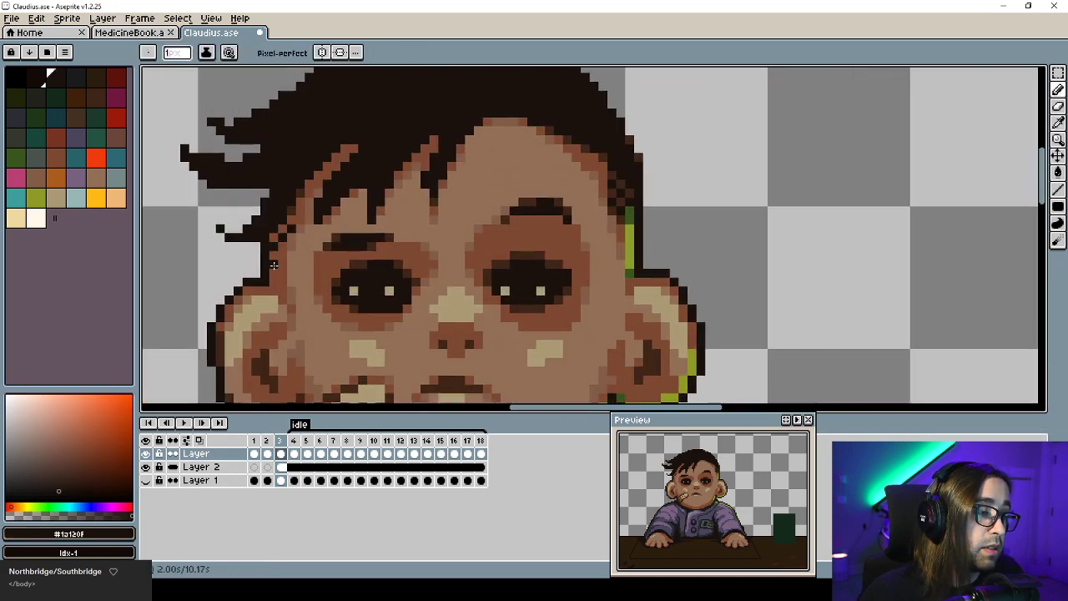
pyautogui.keyDown('alt'); pyautogui.click(282, 234); pyautogui.keyUp('alt')
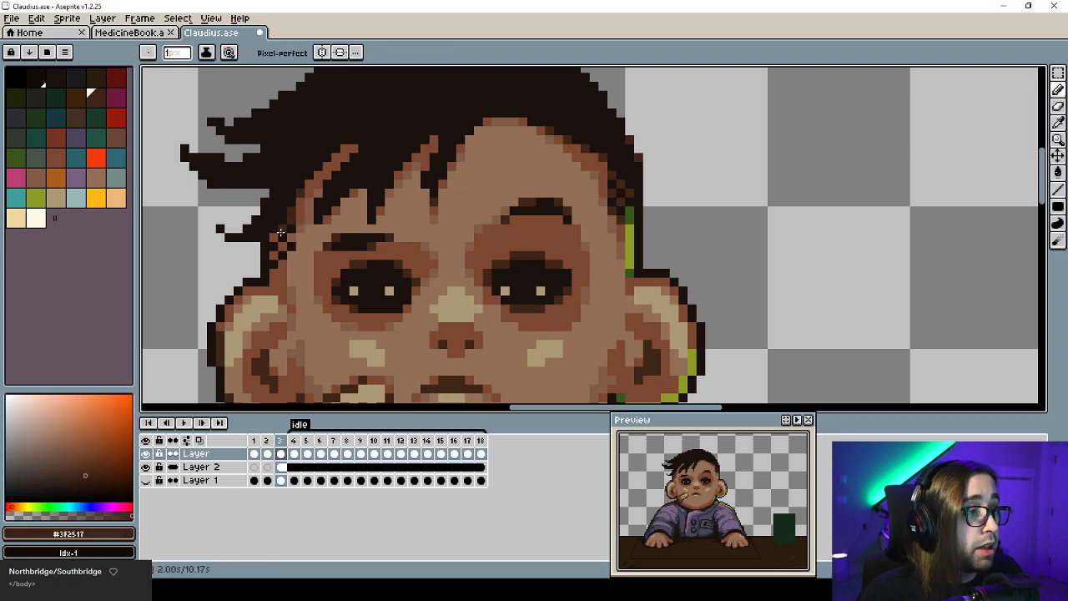
pyautogui.keyDown('alt'); pyautogui.click(293, 235); pyautogui.keyUp('alt')
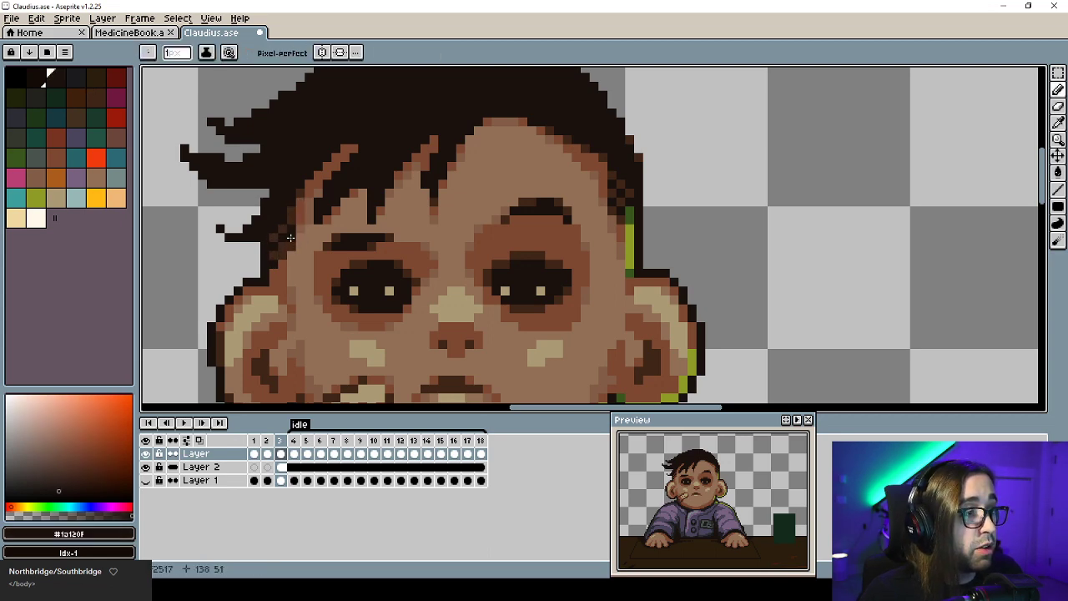
pyautogui.keyDown('alt'); pyautogui.click(284, 230); pyautogui.keyUp('alt')
pyautogui.click(292, 237)
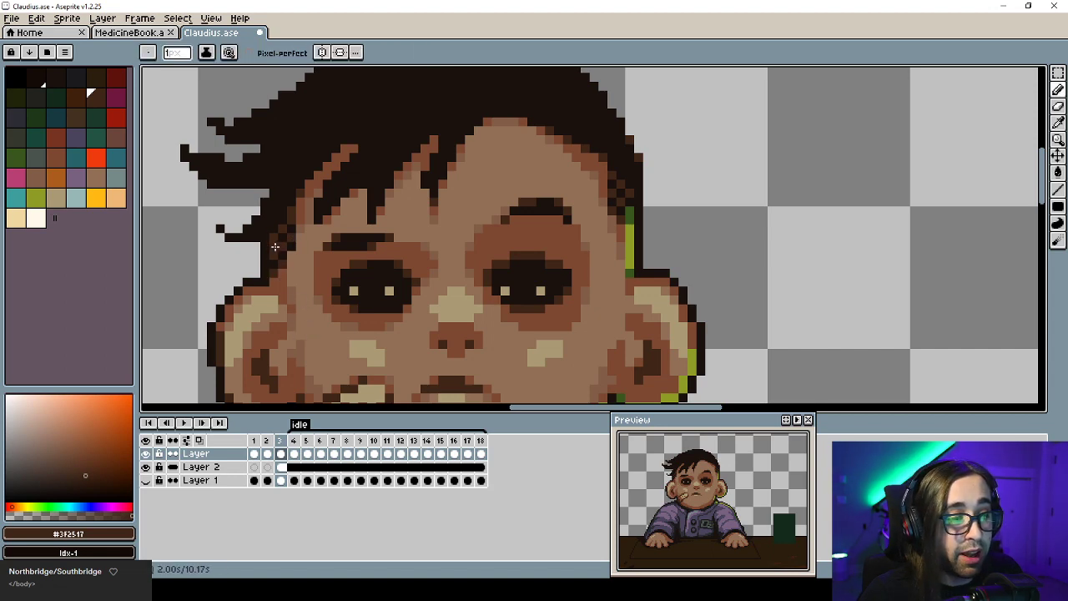
# Blend that temple's dithered edge with #7d4832 and extend the dithering down to the ear in #3f2517 and #1a120f.
pyautogui.keyDown('alt'); pyautogui.click(294, 237); pyautogui.keyUp('alt')
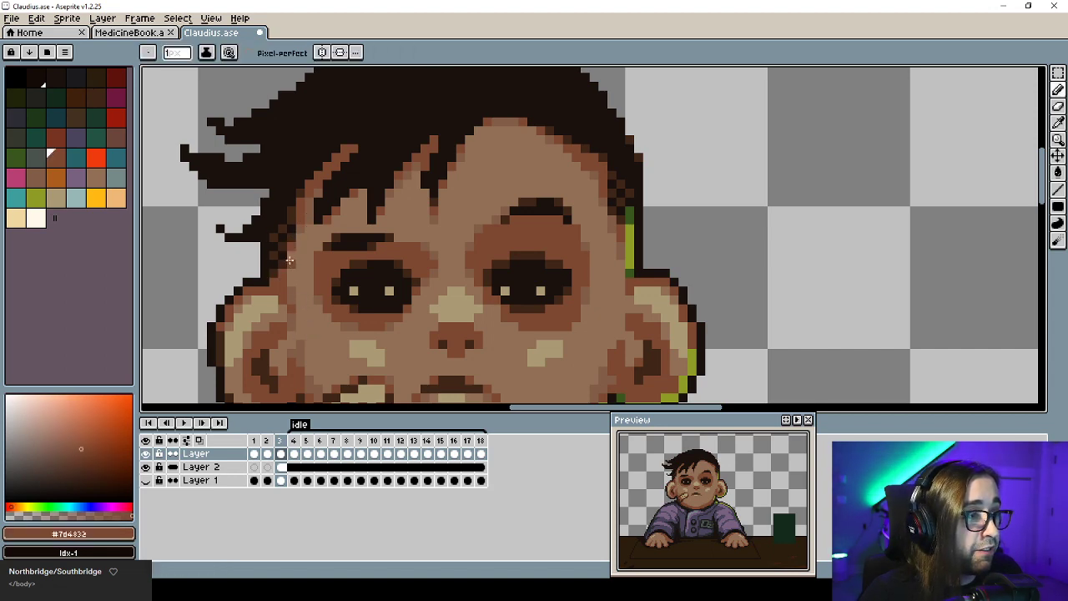
pyautogui.keyDown('alt'); pyautogui.click(273, 282); pyautogui.keyUp('alt')
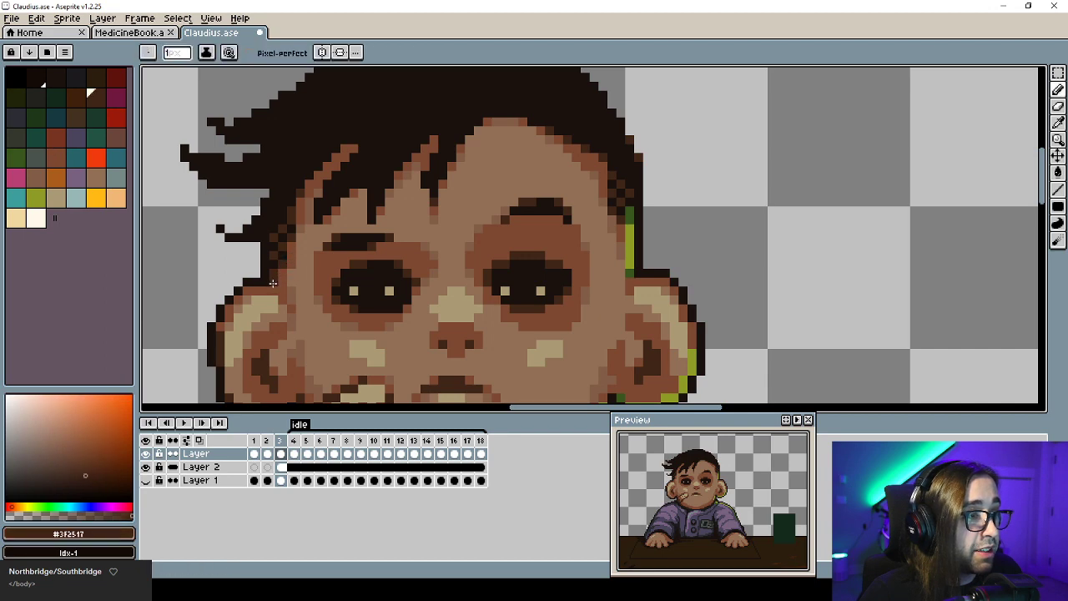
pyautogui.keyDown('alt'); pyautogui.click(284, 262); pyautogui.keyUp('alt')
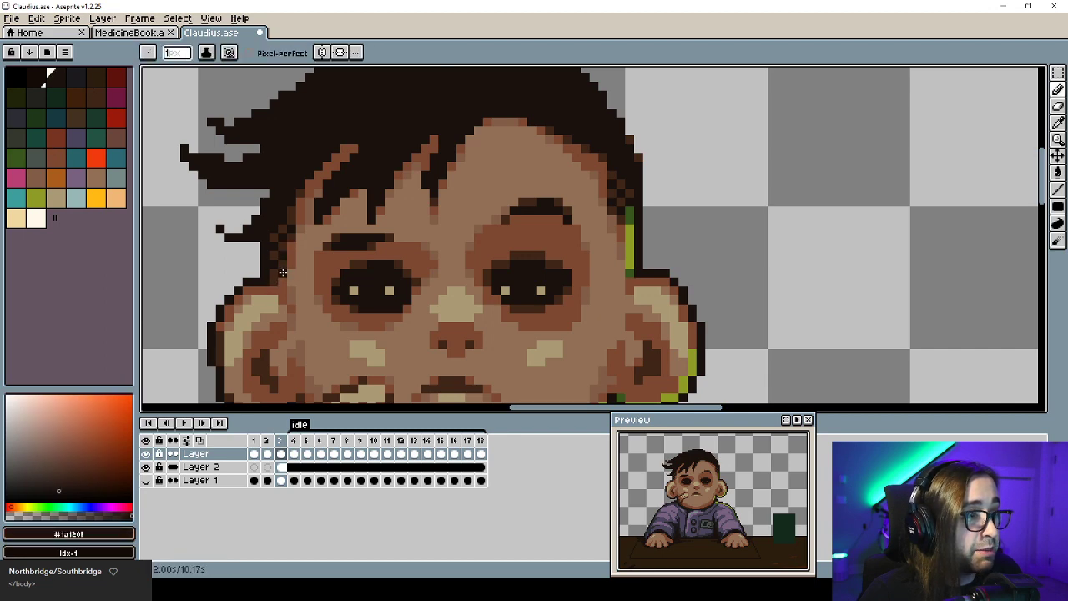
# Extend the green-lit temple's dithering down toward the ear as a sideburn with #1a120f, #3f2517 and #7d4832.
pyautogui.keyDown('alt'); pyautogui.click(619, 221); pyautogui.keyUp('alt')
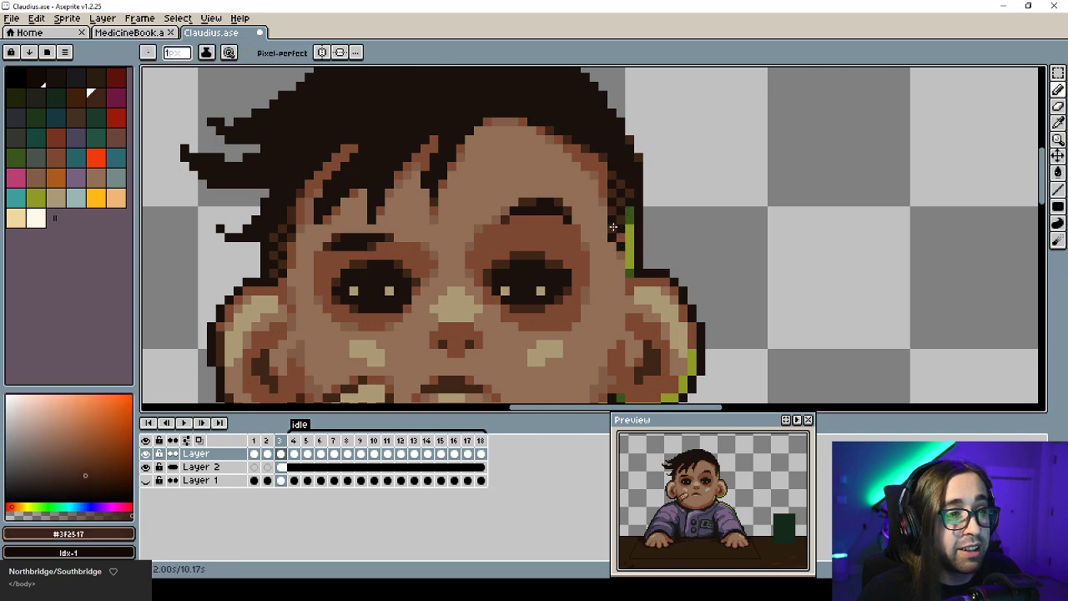
pyautogui.keyDown('alt'); pyautogui.click(612, 199); pyautogui.keyUp('alt')
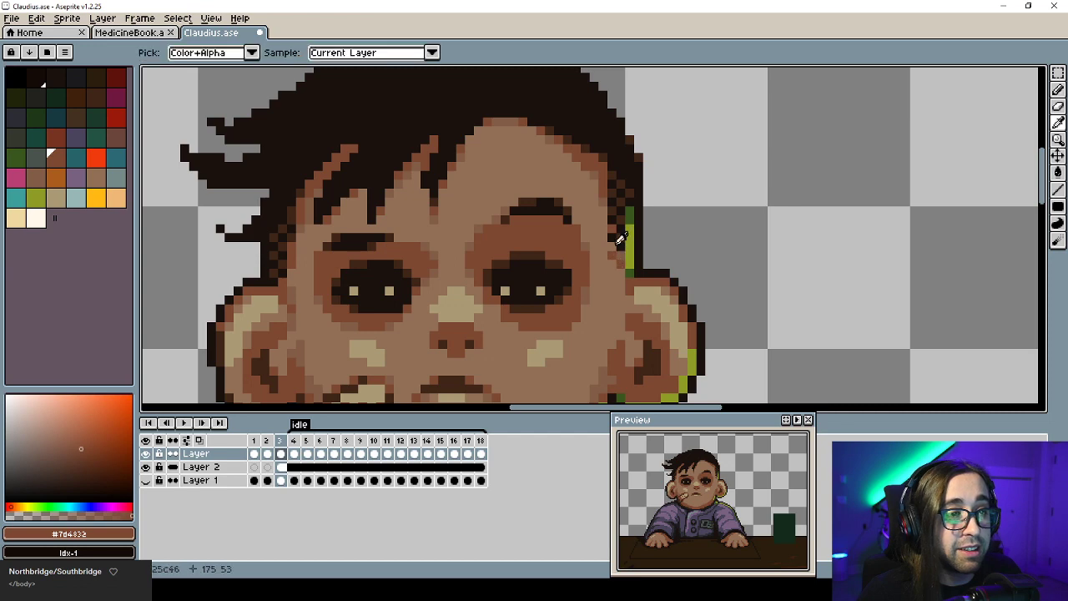
pyautogui.keyDown('alt'); pyautogui.click(622, 232); pyautogui.keyUp('alt')
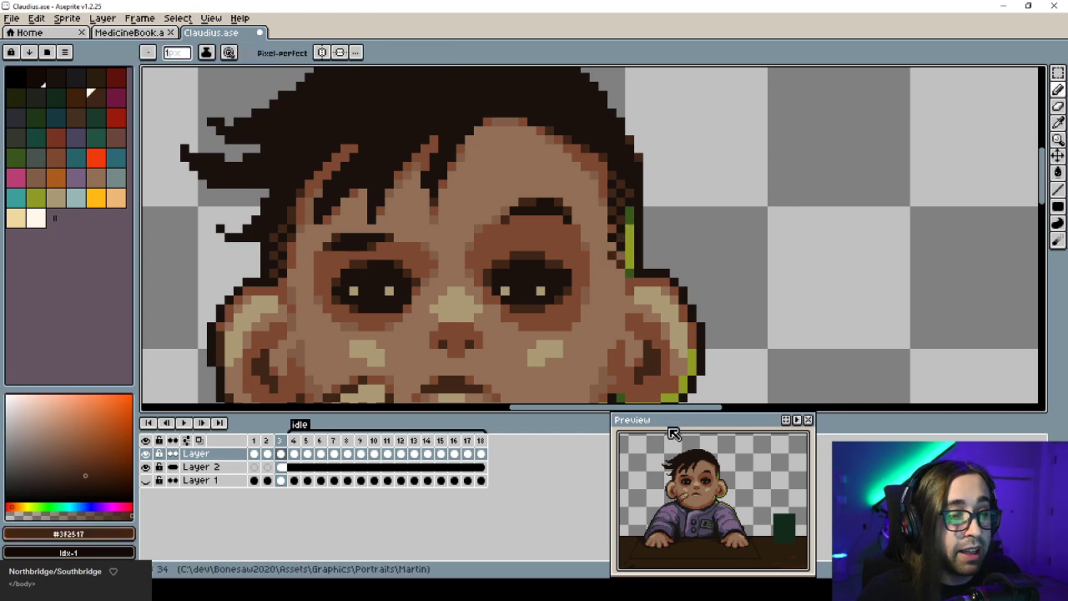
# Compare the hair on frame 3 with frame 4, return to frame 3 and save the file.
pyautogui.press('1')
pyautogui.press('2')
pyautogui.press('Right')
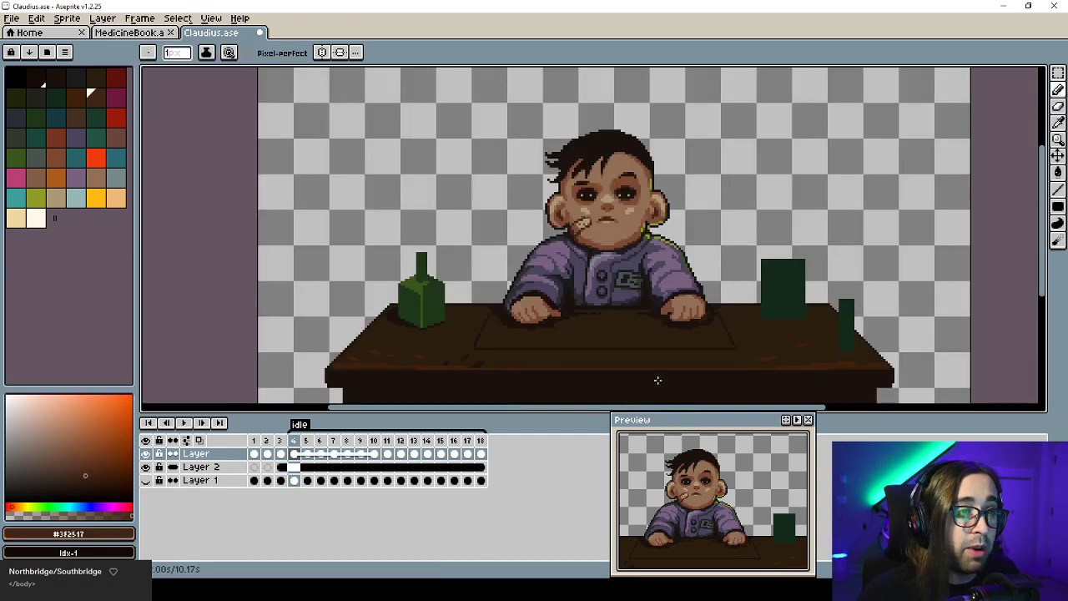
pyautogui.press('Left')
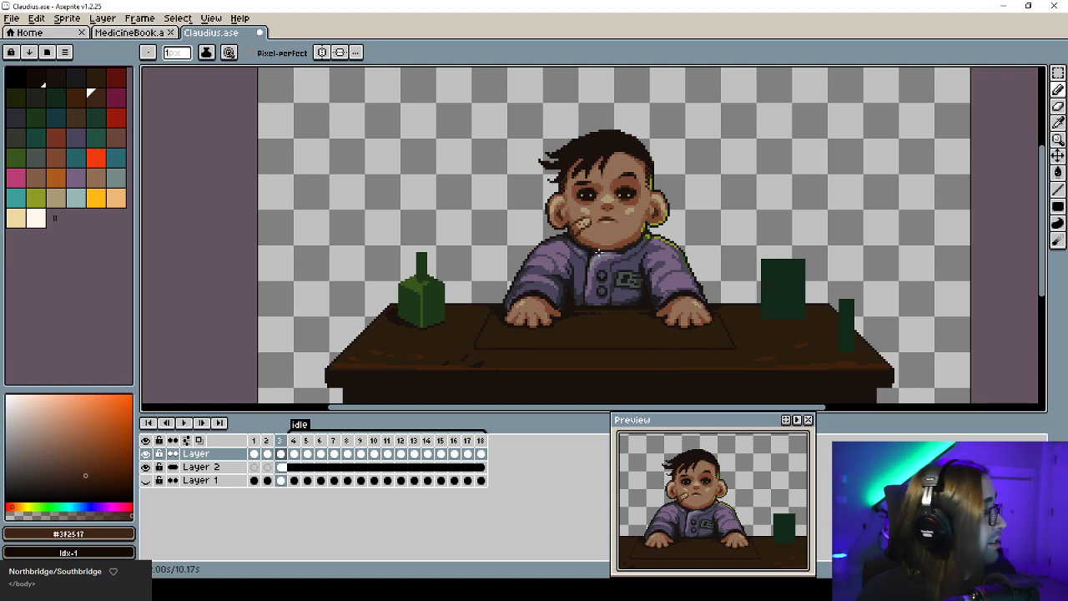
pyautogui.hotkey('ctrl', 's')
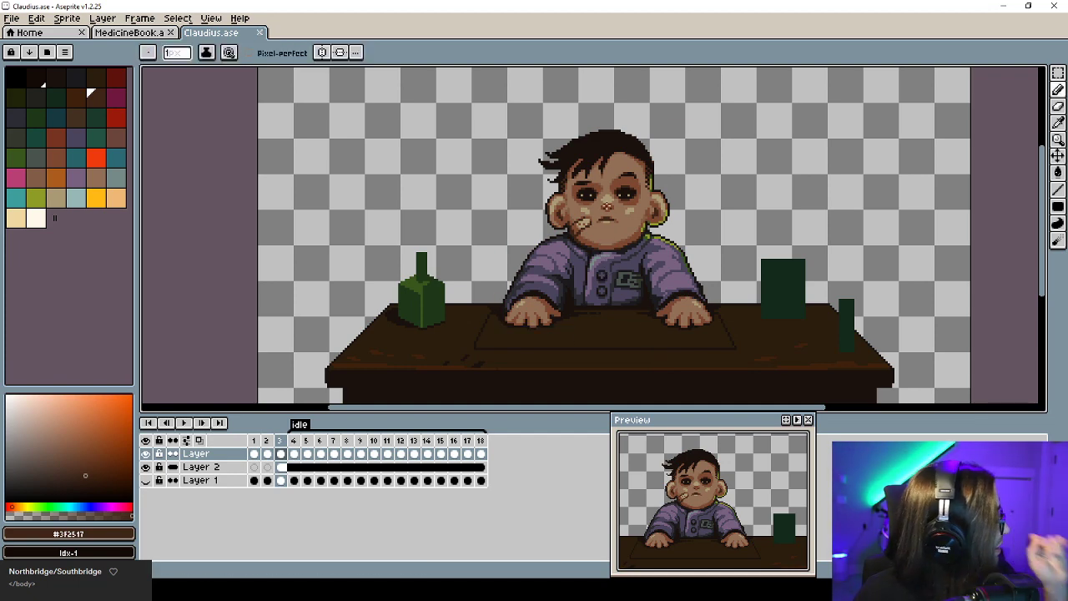
# Trim the uppermost tuft with transparency, anti-alias the tuft and crown outline with #3f2517 pixels, and save the file.
pyautogui.press('e')
pyautogui.moveTo(579, 169); pyautogui.dragTo(573, 191)
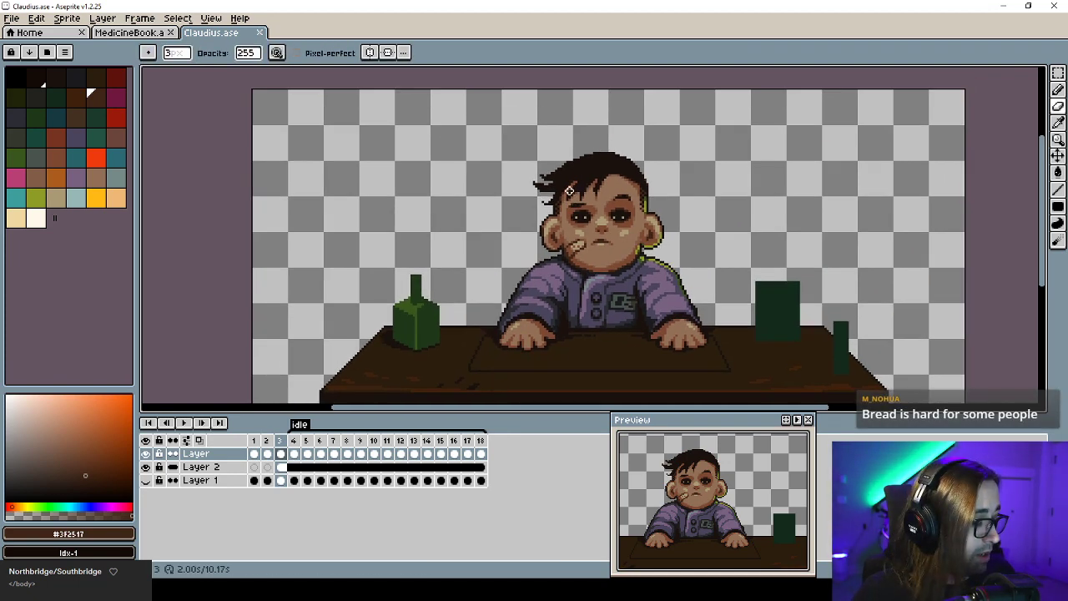
pyautogui.press('b')
pyautogui.scroll(2, 482, 168)
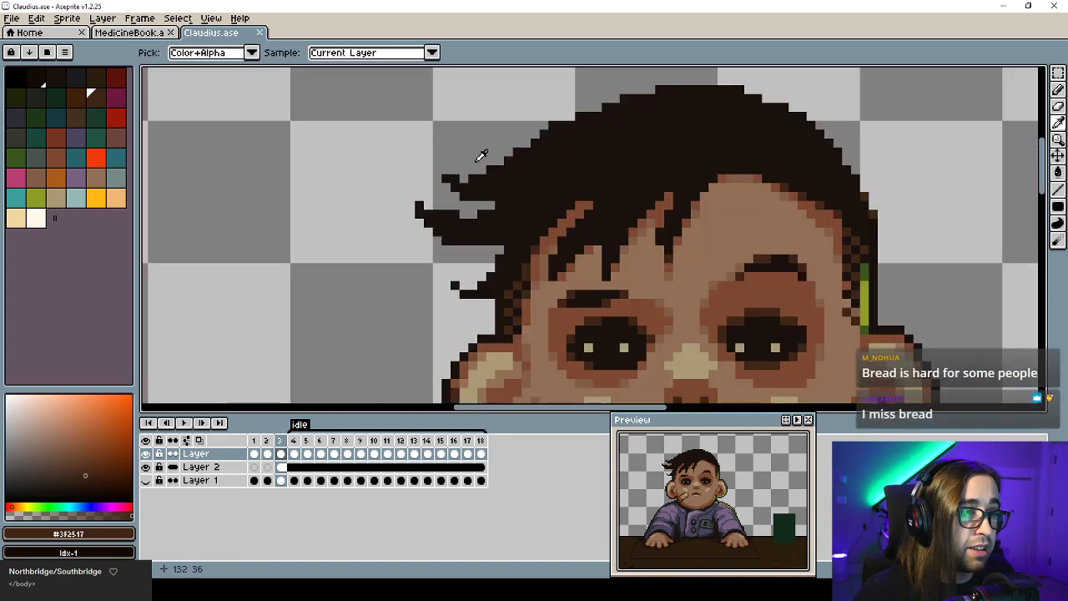
pyautogui.keyDown('alt'); pyautogui.click(472, 170); pyautogui.keyUp('alt')
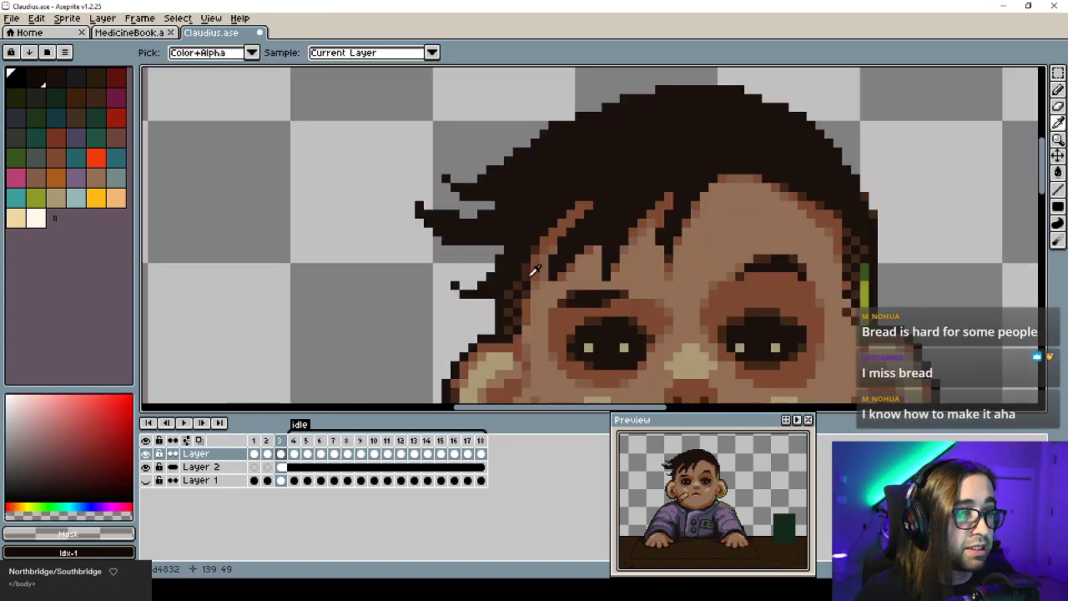
pyautogui.keyDown('alt'); pyautogui.click(463, 194); pyautogui.keyUp('alt')
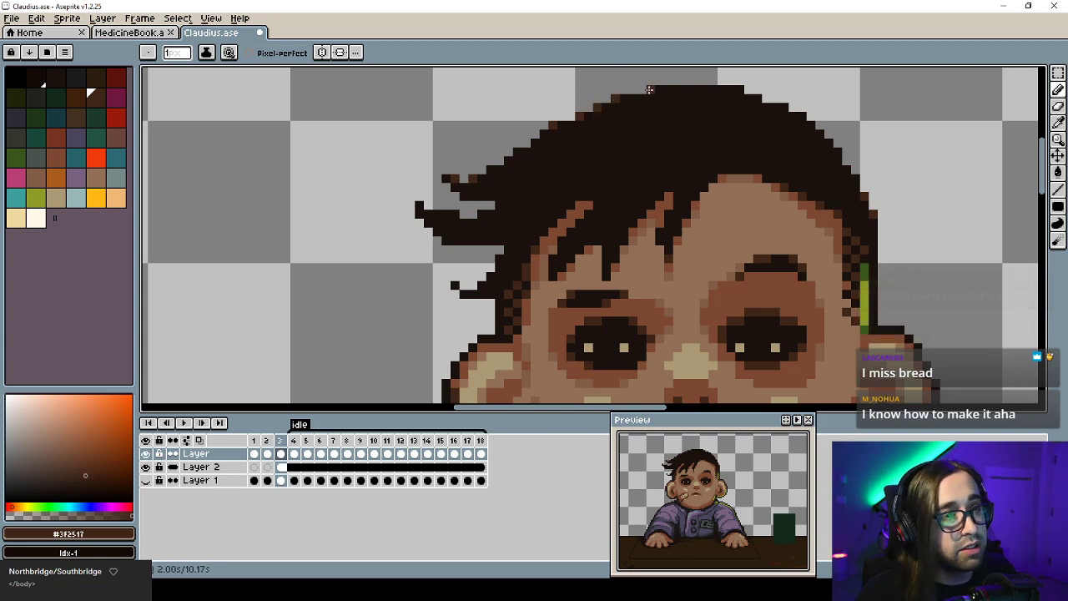
pyautogui.moveTo(642, 90); pyautogui.dragTo(651, 90)
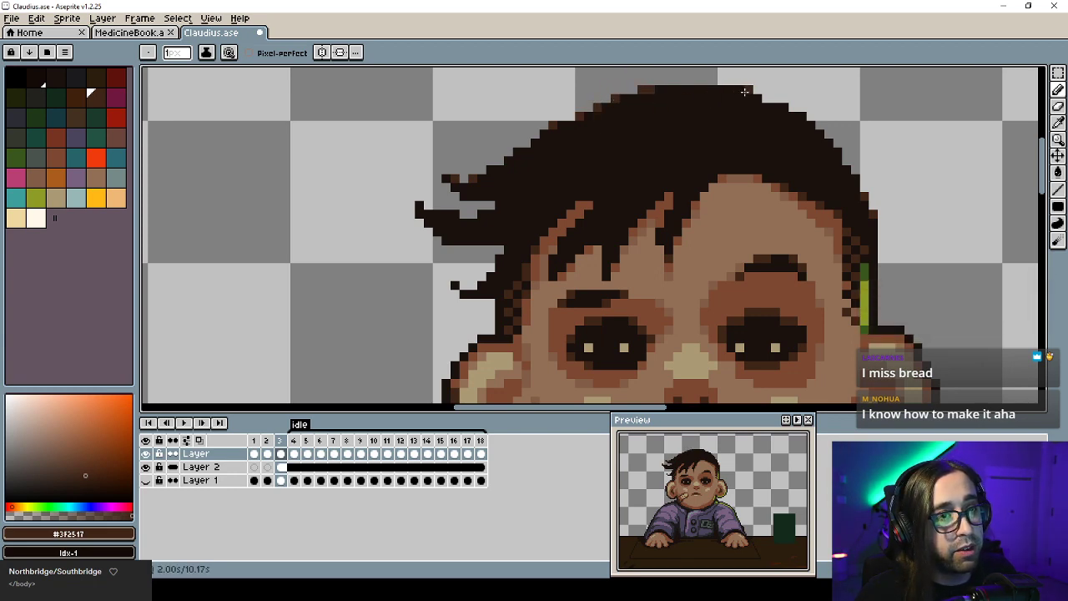
pyautogui.scroll(-3, 718, 117)
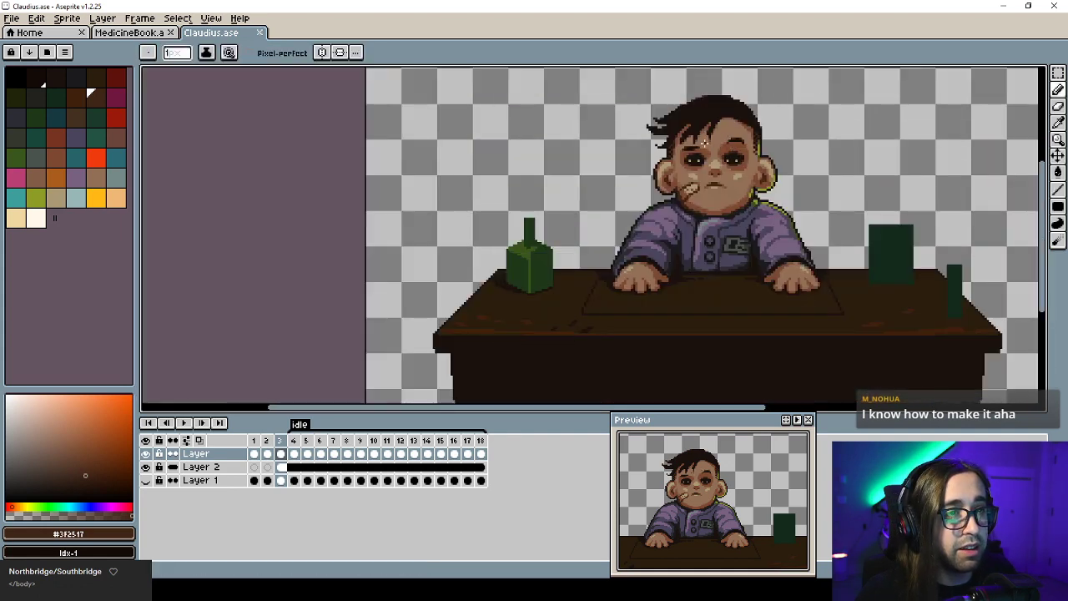
# Toggle Layer 1's visibility on and off to check the portrait, and look closely at the hair.
pyautogui.click(147, 480)
pyautogui.click(147, 481)
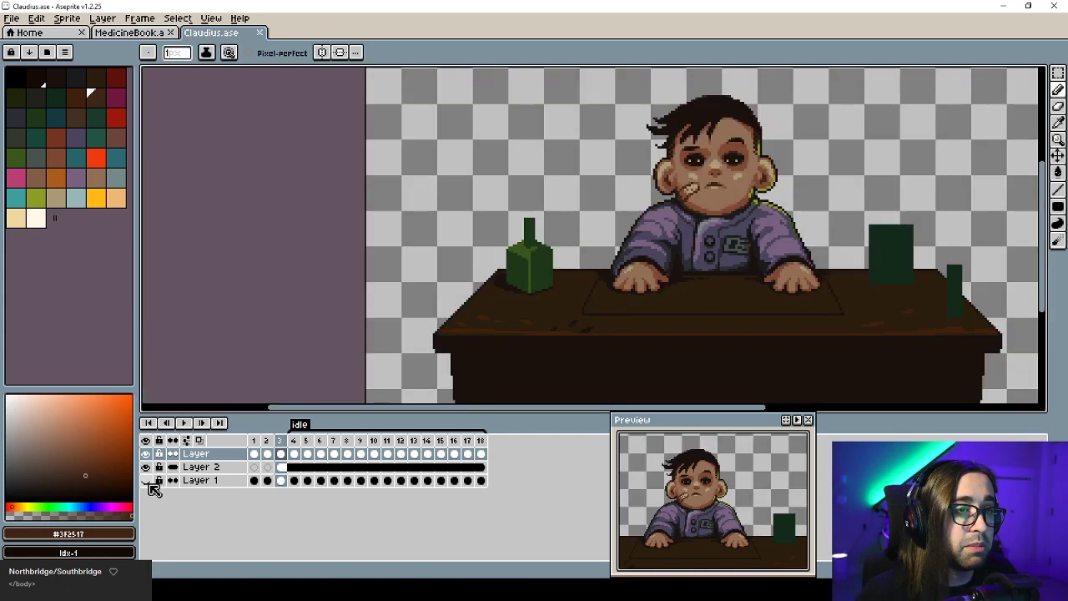
pyautogui.scroll(4, 706, 95)
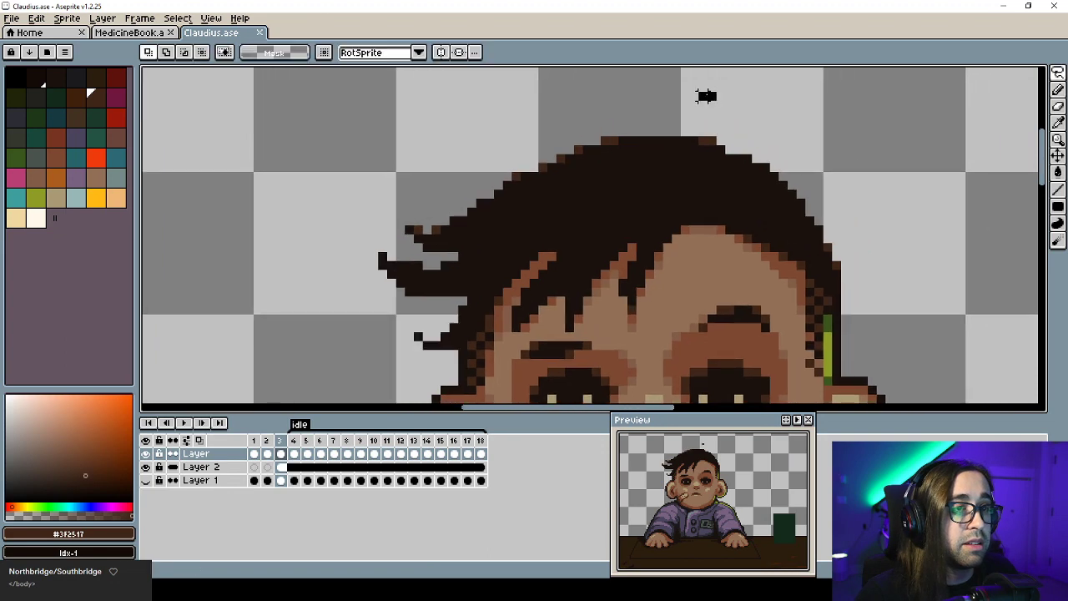
# Select the crown outline and upper tuft, recolour their brown anti-aliasing pixels to dark green #132a1b, save the file and deselect.
pyautogui.moveTo(706, 95); pyautogui.dragTo(706, 95)
pyautogui.press('w')
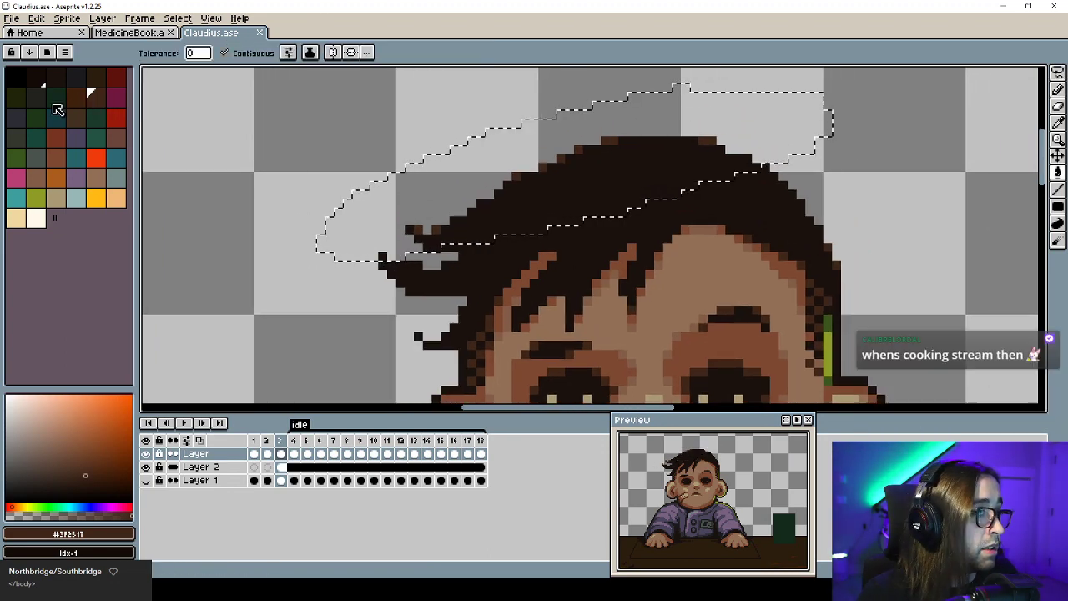
pyautogui.click(53, 104)
pyautogui.click(516, 177)
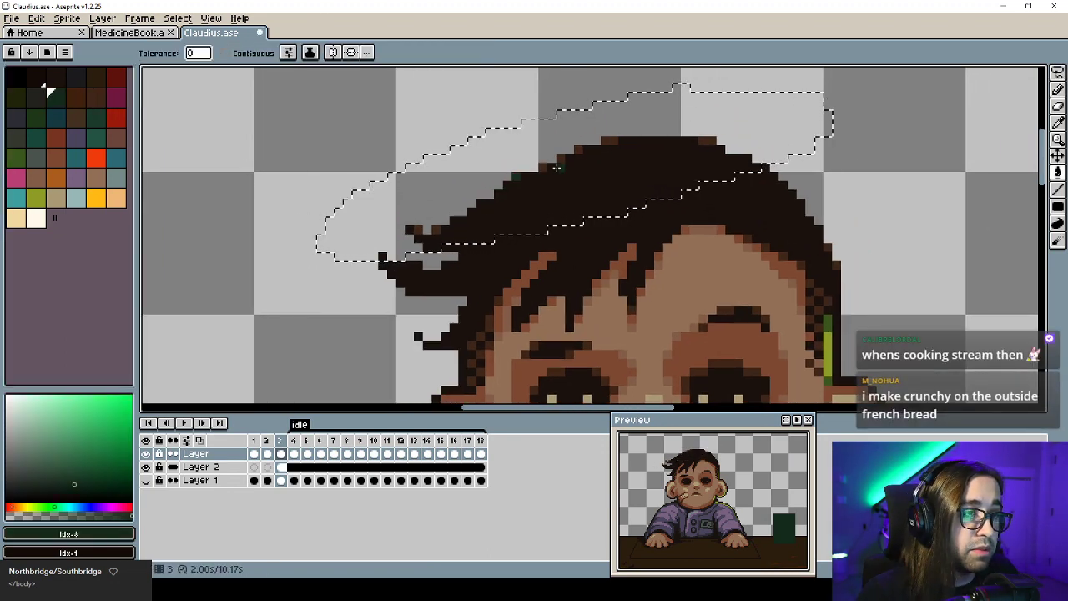
pyautogui.click(545, 169)
pyautogui.hotkey('ctrl', 's')
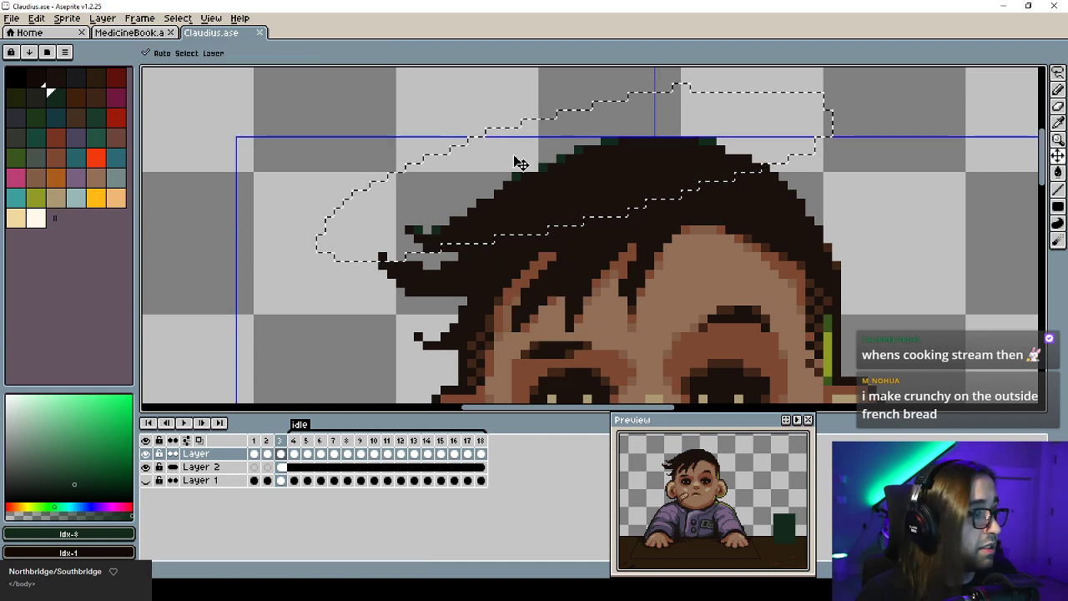
pyautogui.hotkey('ctrl', 'd')
# Add #132a1b anti-aliasing pixels down the outer hair edge from the crown to the green-lit side of the head.
pyautogui.press('b')
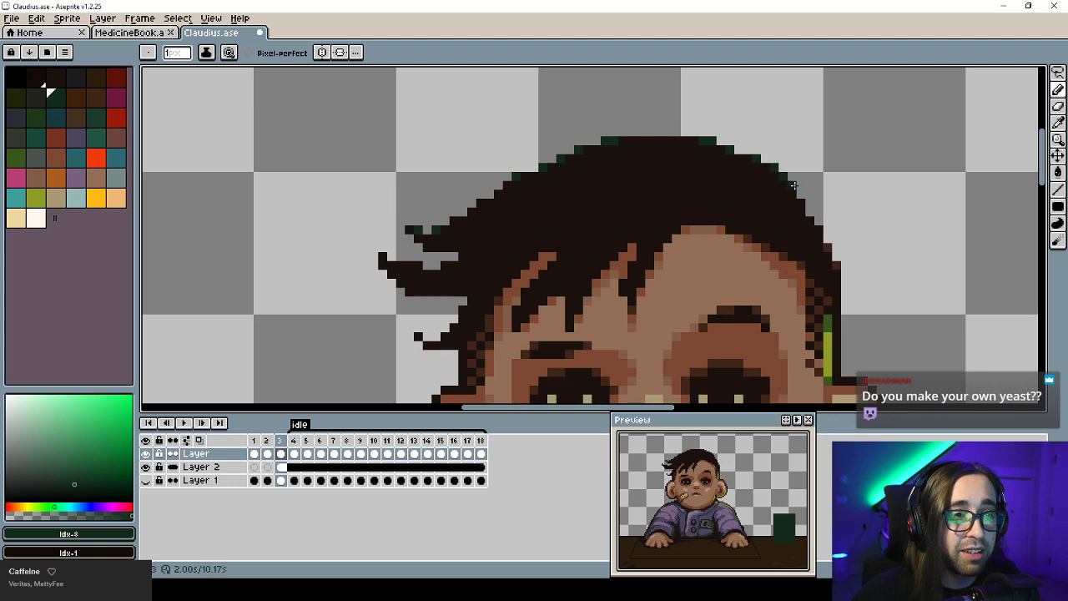
pyautogui.keyDown('alt'); pyautogui.click(793, 188); pyautogui.keyUp('alt')
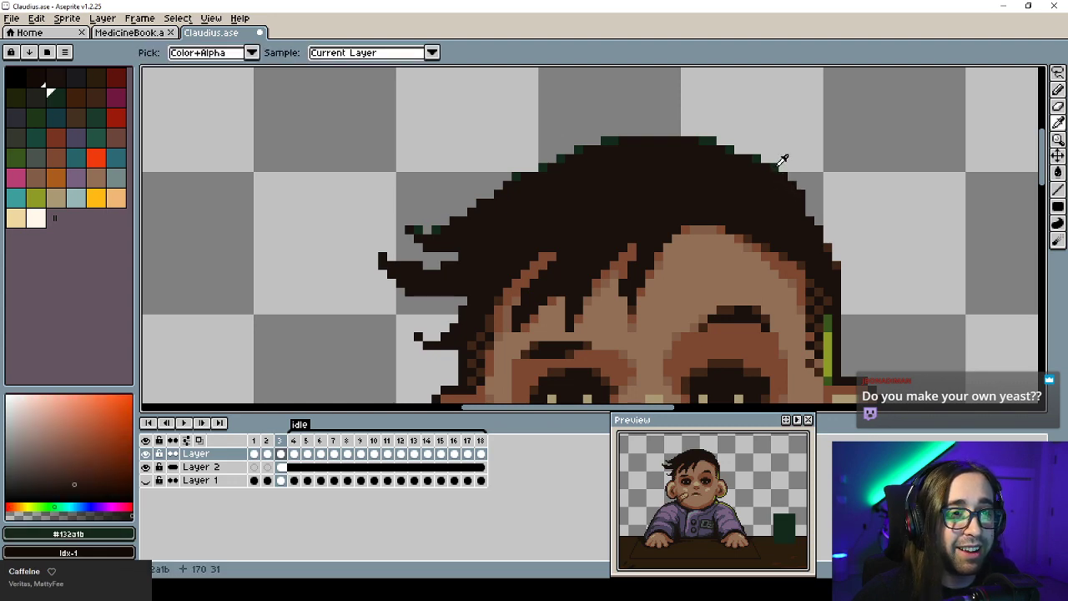
pyautogui.keyDown('alt'); pyautogui.click(782, 164); pyautogui.keyUp('alt')
pyautogui.keyDown('alt'); pyautogui.click(787, 161); pyautogui.keyUp('alt')
pyautogui.moveTo(803, 218); pyautogui.dragTo(810, 202)
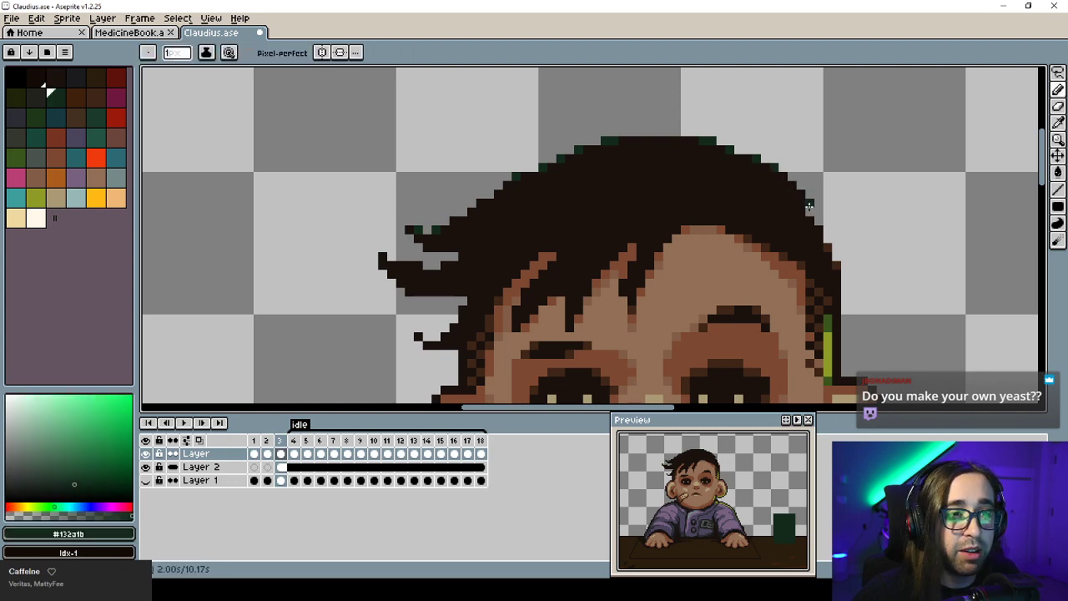
pyautogui.scroll(-4, 789, 283)
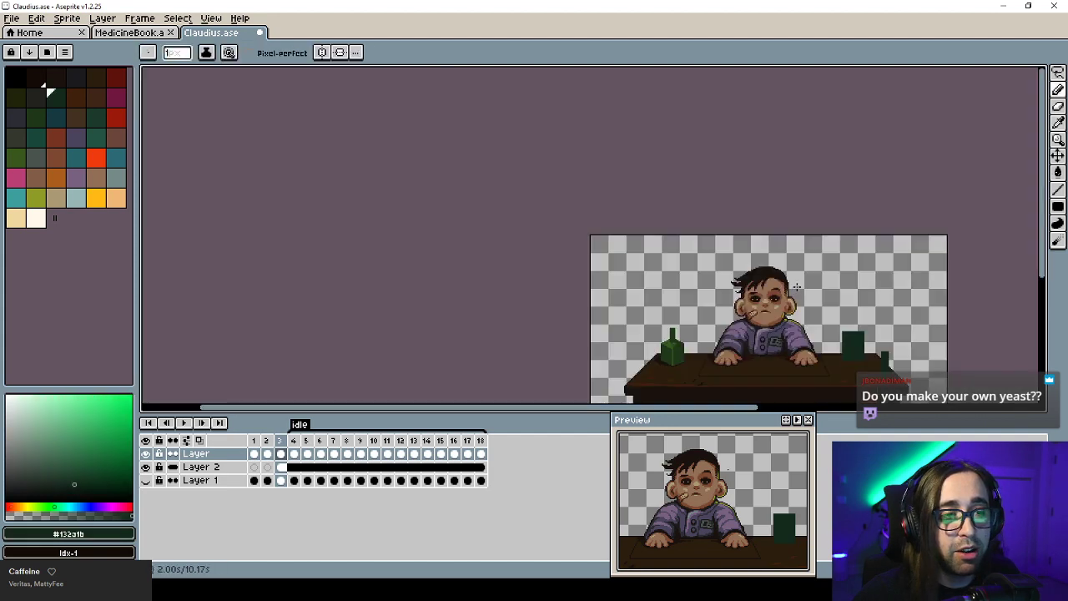
pyautogui.scroll(4, 759, 236)
pyautogui.click(706, 236)
pyautogui.click(715, 254)
pyautogui.moveTo(712, 248); pyautogui.dragTo(741, 184)
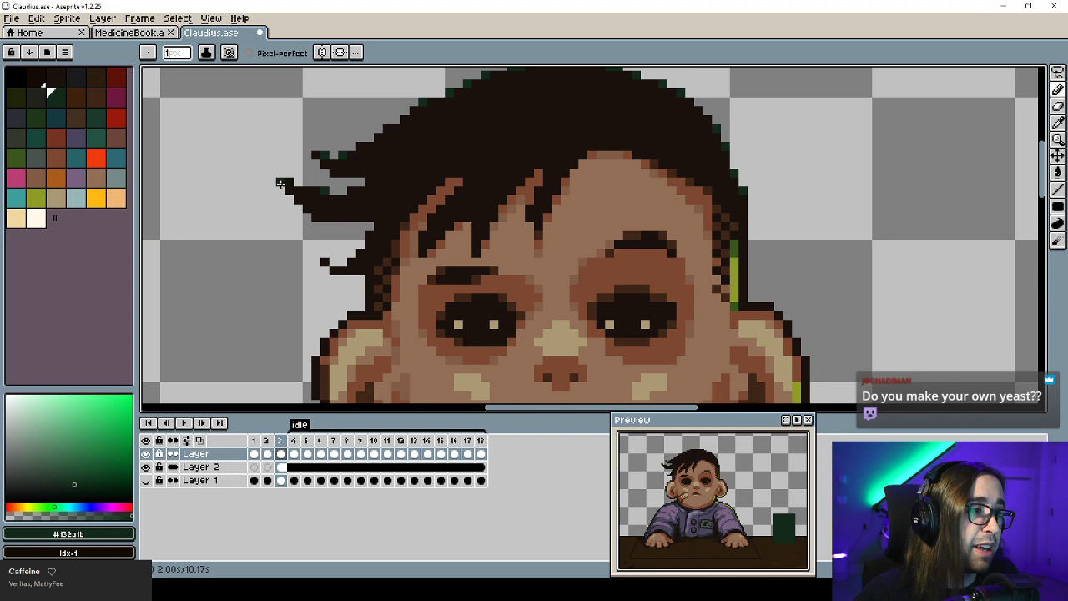
# Soften the tip and edges of the middle hair tuft with #132a1b pixels, trimming its underside with transparency.
pyautogui.click(281, 183)
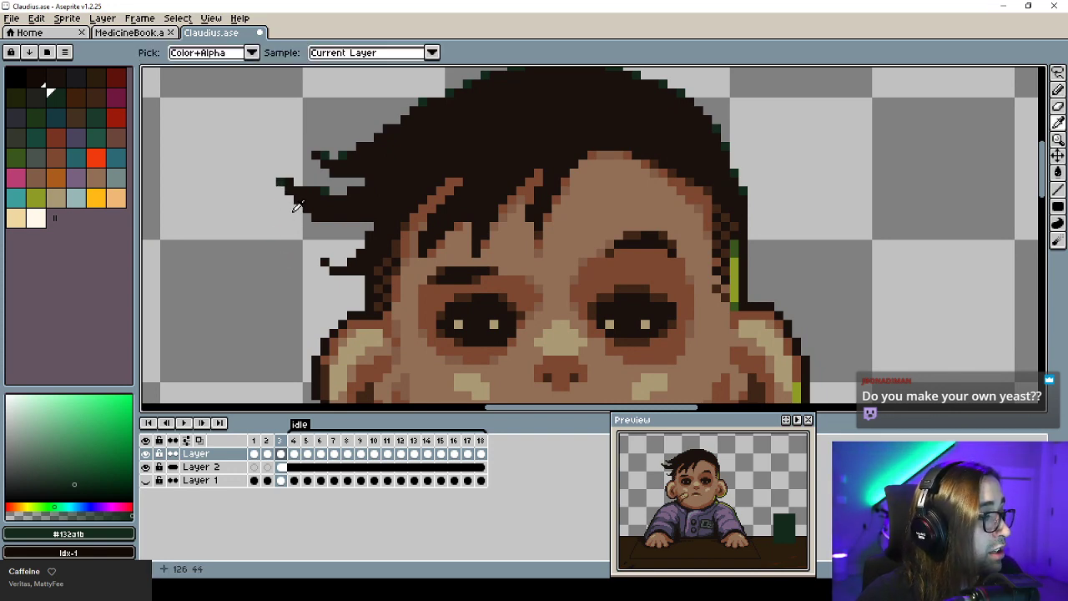
pyautogui.keyDown('alt'); pyautogui.click(302, 186); pyautogui.keyUp('alt')
pyautogui.keyDown('alt'); pyautogui.click(330, 187); pyautogui.keyUp('alt')
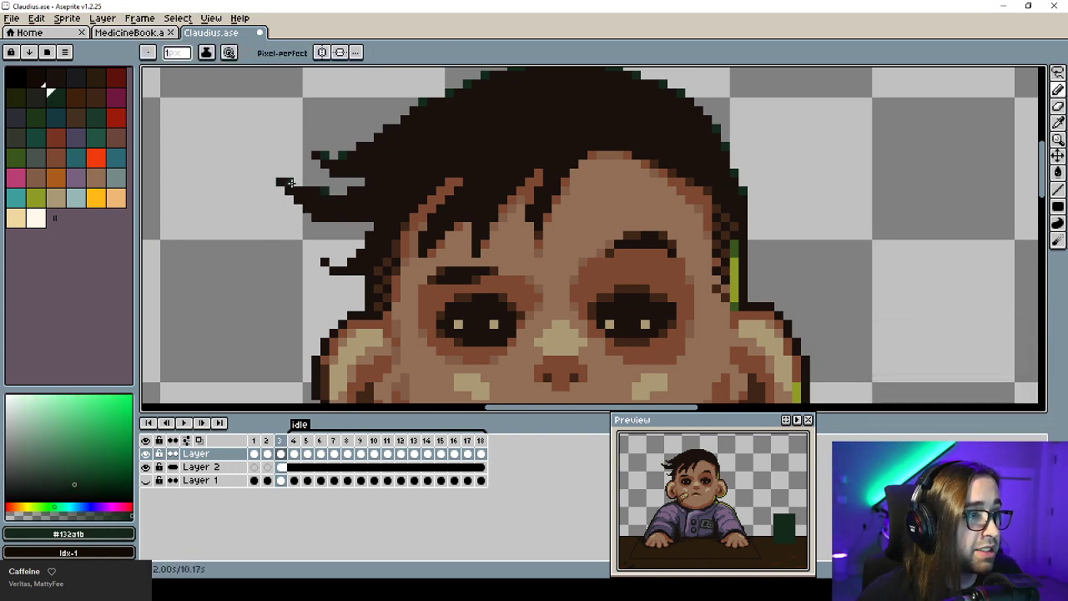
pyautogui.click(288, 183)
pyautogui.click(324, 224)
pyautogui.keyDown('alt'); pyautogui.click(325, 234); pyautogui.keyUp('alt')
pyautogui.moveTo(324, 227); pyautogui.dragTo(315, 218)
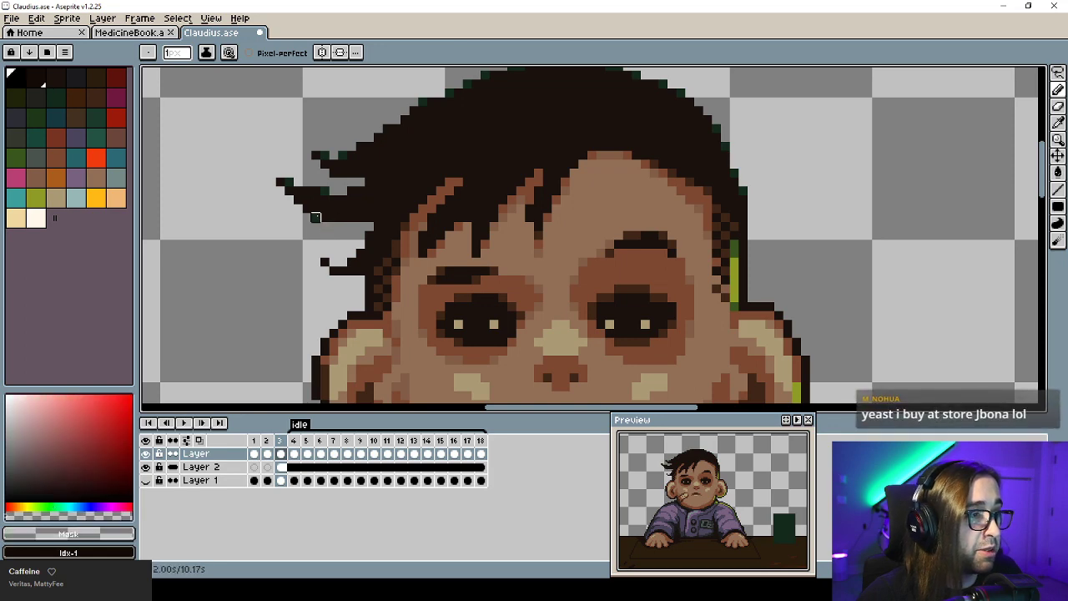
# Add #132a1b anti-aliasing pixels to the underside of the middle tuft and around the lowest tuft, and save the file.
pyautogui.keyDown('alt'); pyautogui.click(324, 192); pyautogui.keyUp('alt')
pyautogui.click(323, 220)
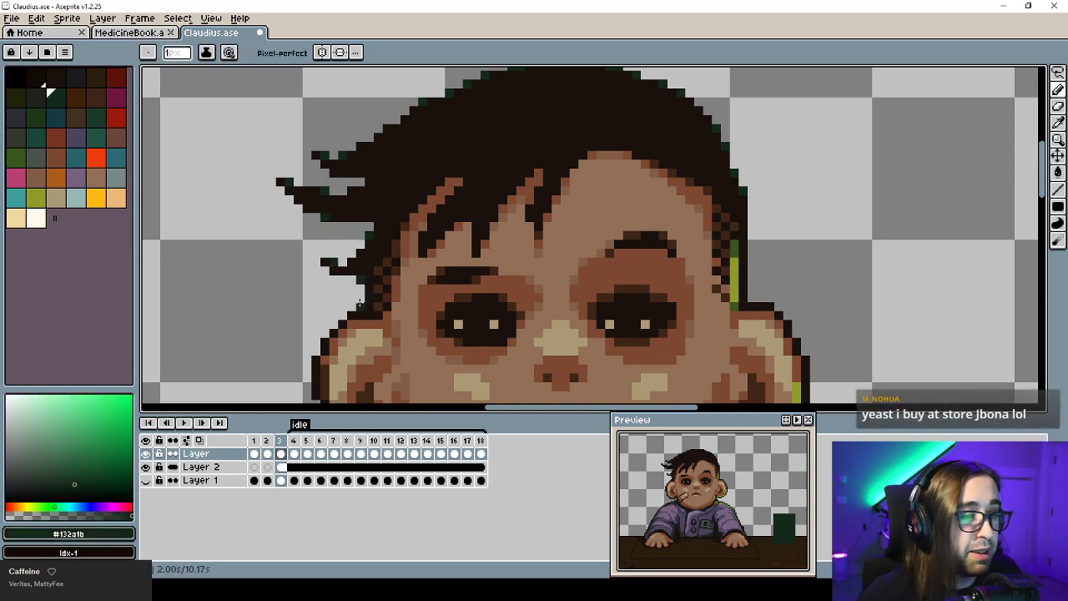
pyautogui.scroll(-3, 518, 279)
pyautogui.scroll(5, 519, 279)
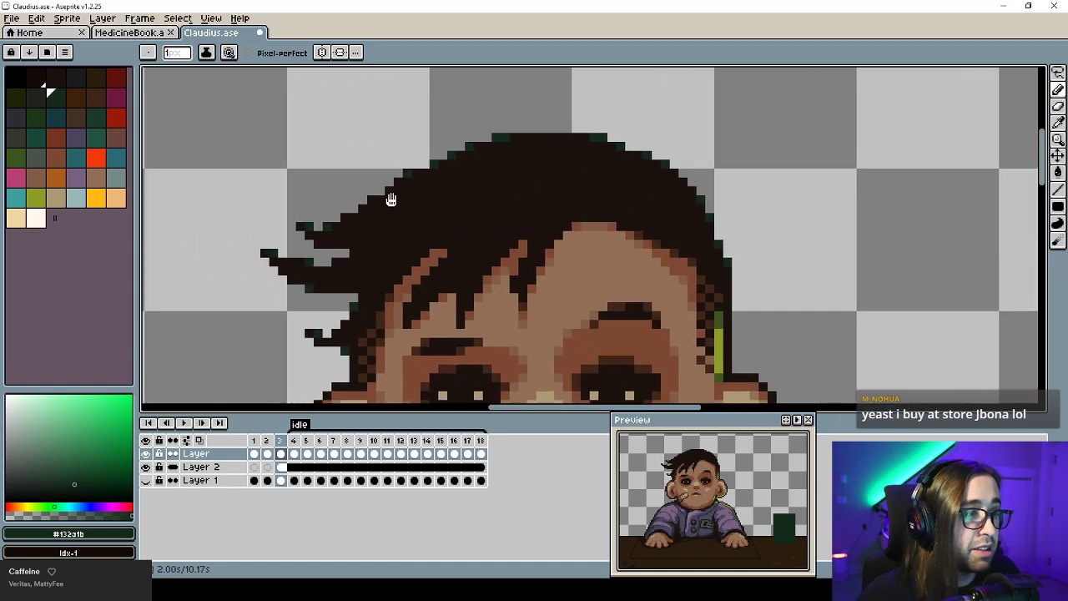
pyautogui.moveTo(345, 262); pyautogui.dragTo(385, 182)
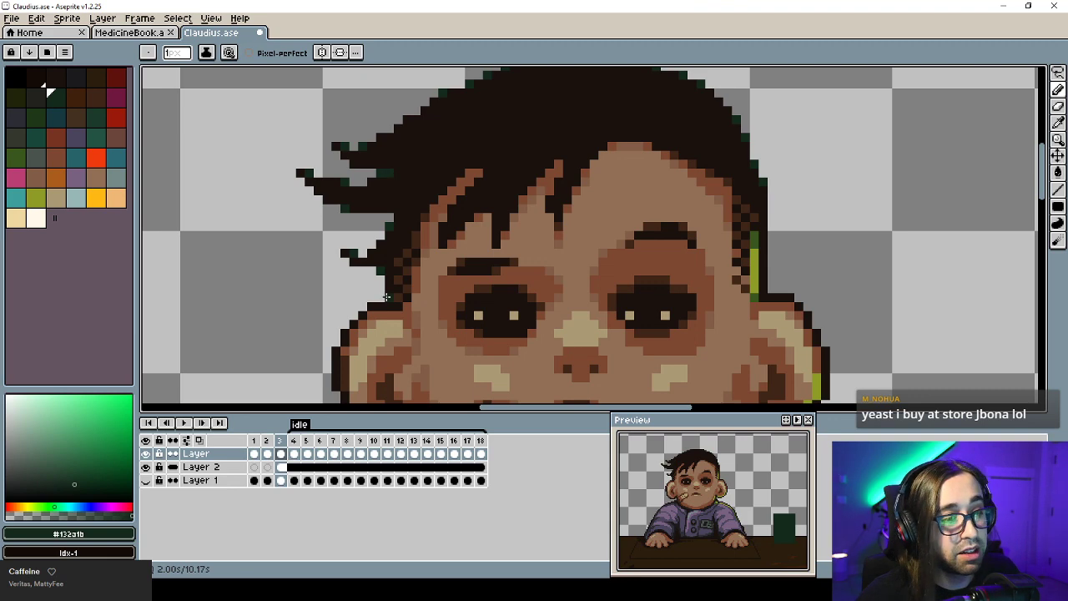
pyautogui.scroll(-4, 371, 245)
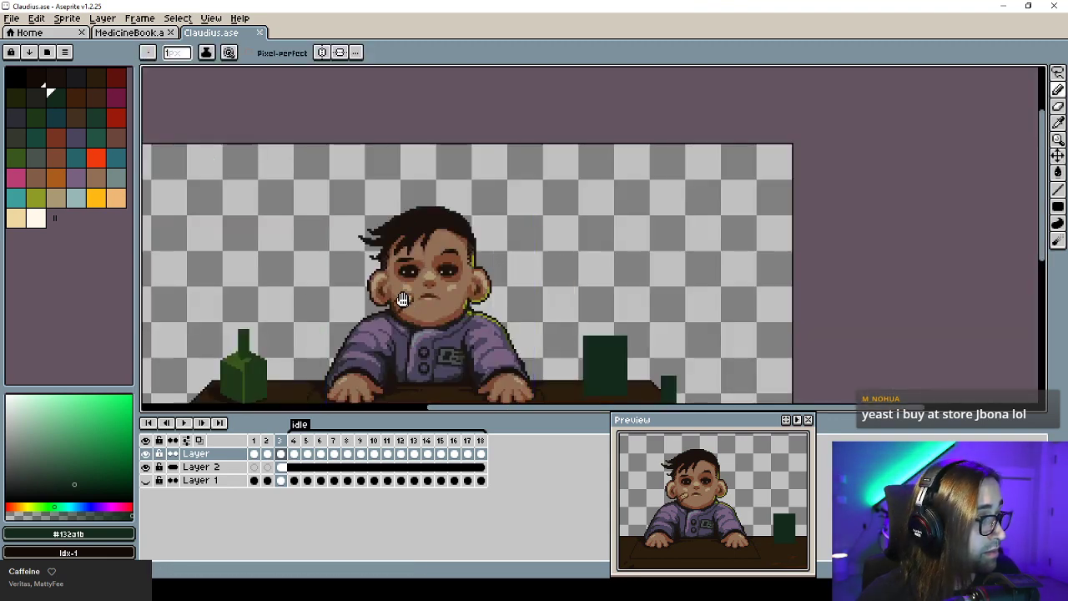
pyautogui.moveTo(402, 299); pyautogui.dragTo(385, 224)
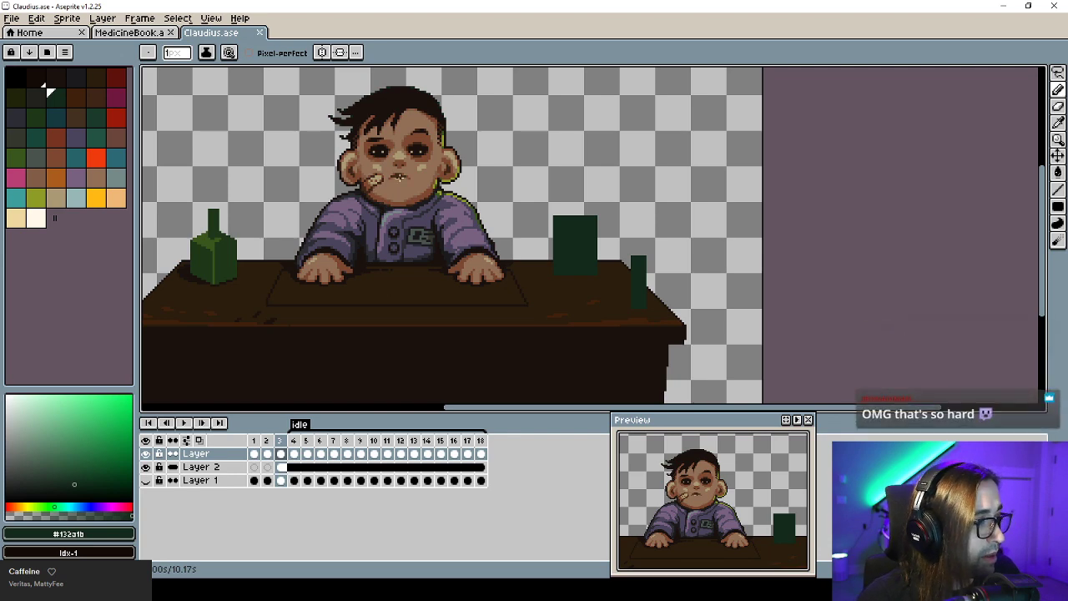
# Anti-alias the unlit ear's outline with #132a1b, and touch up the green-lit ear's rim using #1a120f, #7d4832 and #916f56.
pyautogui.scroll(4, 400, 199)
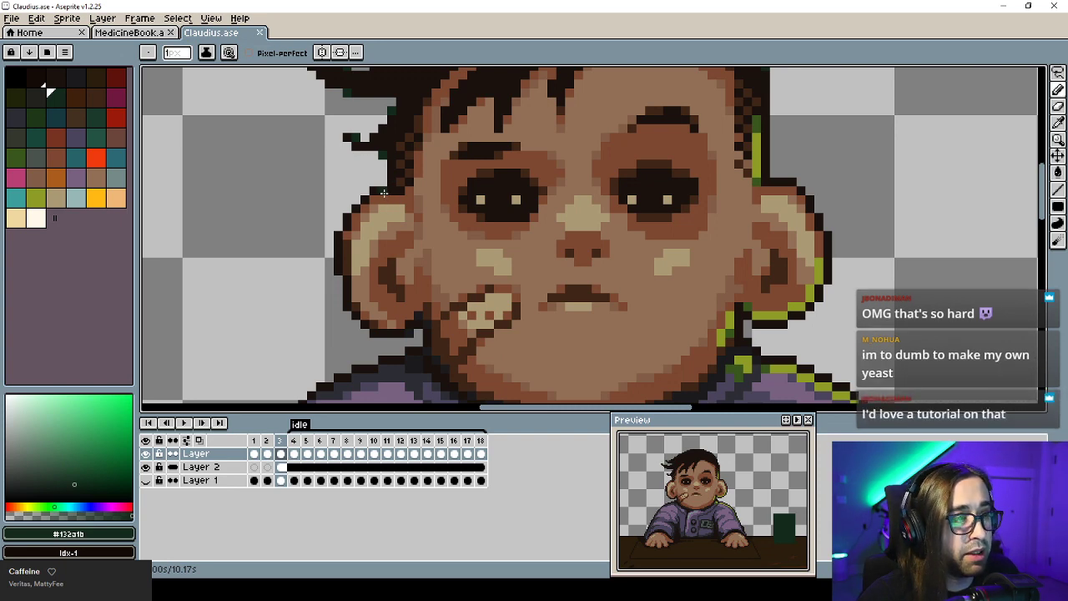
pyautogui.click(337, 280)
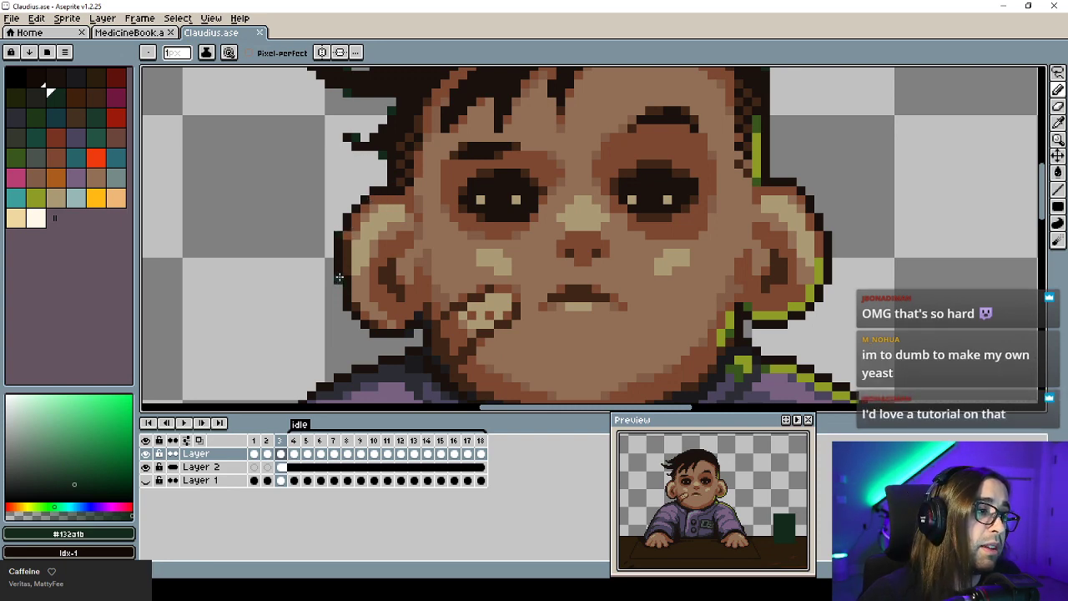
pyautogui.keyDown('alt'); pyautogui.click(827, 267); pyautogui.keyUp('alt')
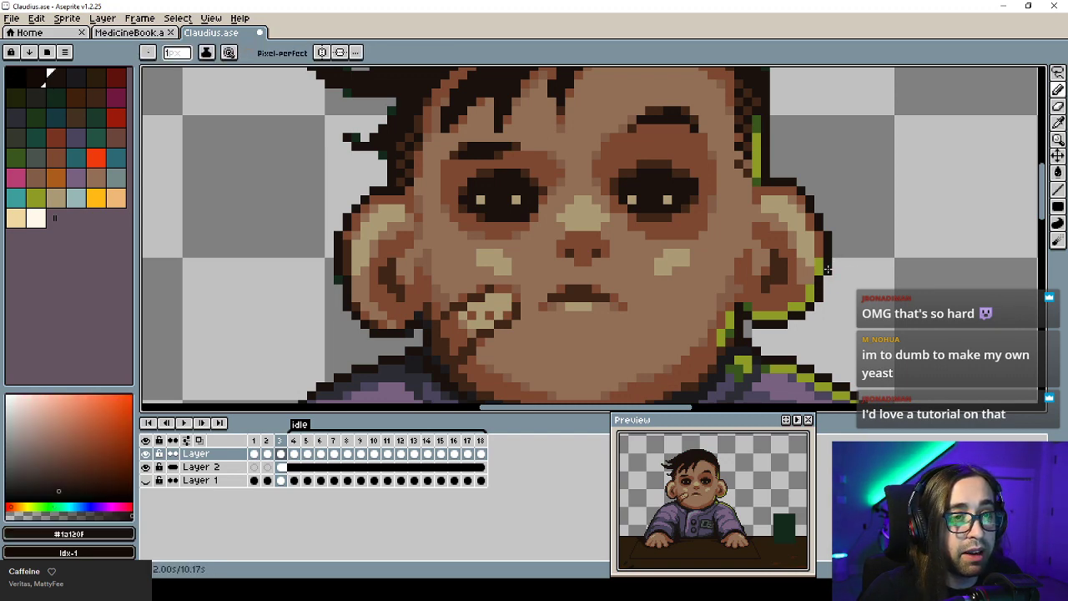
pyautogui.keyDown('alt'); pyautogui.click(820, 266); pyautogui.keyUp('alt')
pyautogui.keyDown('alt'); pyautogui.click(804, 278); pyautogui.keyUp('alt')
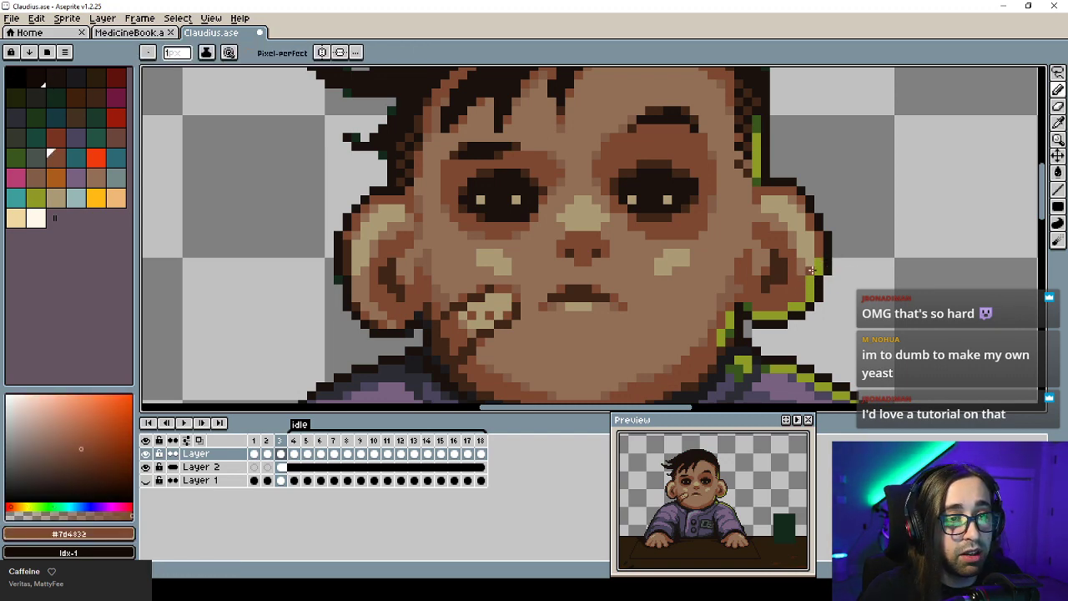
pyautogui.keyDown('alt'); pyautogui.click(809, 257); pyautogui.keyUp('alt')
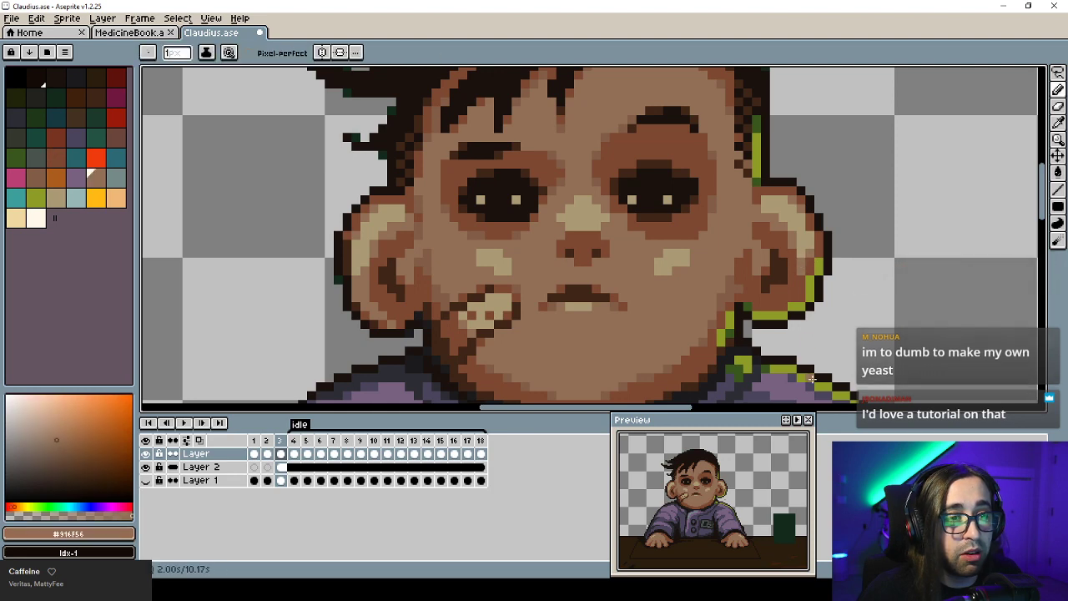
pyautogui.press('alt')
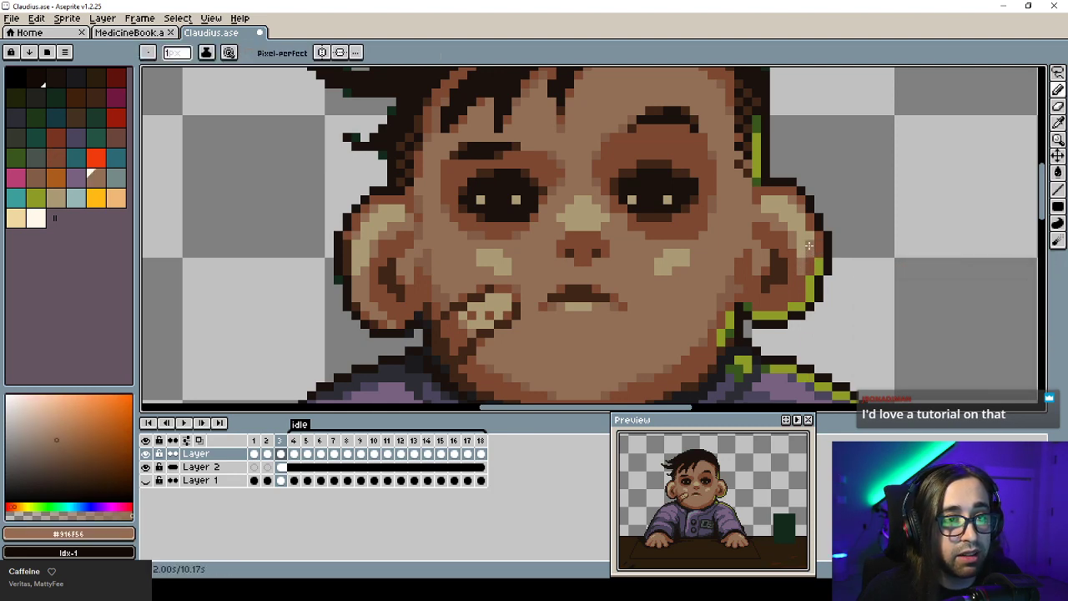
pyautogui.scroll(-4, 800, 217)
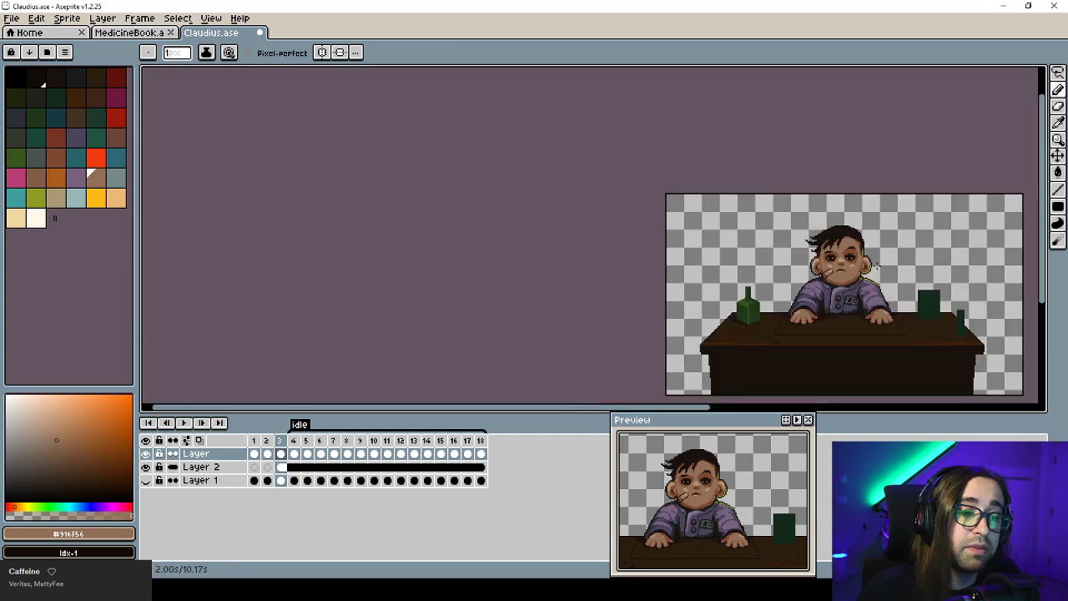
pyautogui.scroll(2, 751, 215)
pyautogui.scroll(3, 746, 216)
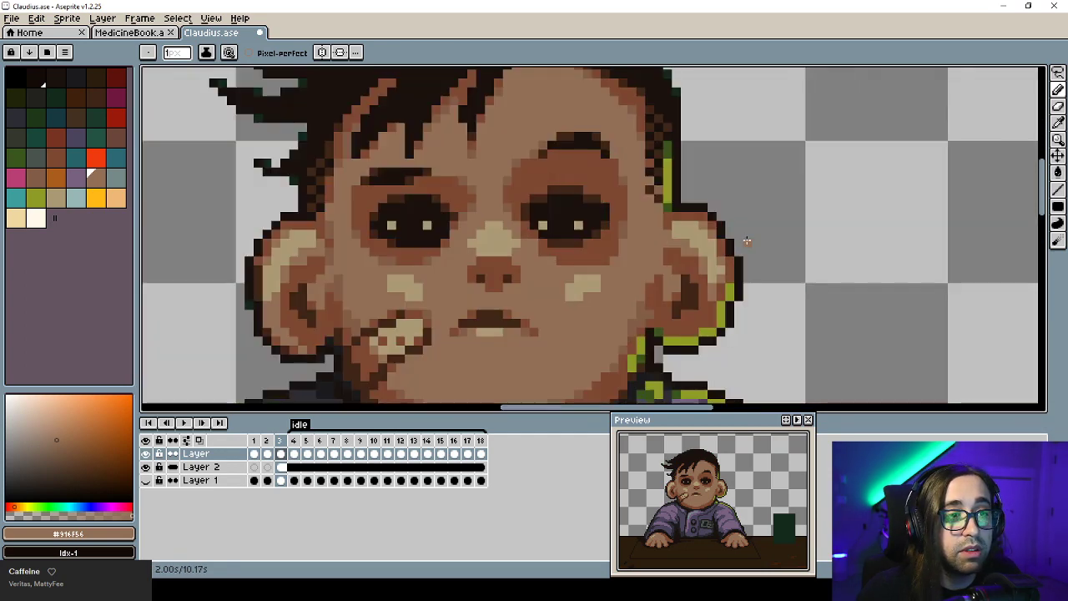
# Extend the green-lit ear's inner shadow with #7d4832 and draw a curved dark fold inside it with #3f2517.
pyautogui.keyDown('alt'); pyautogui.click(694, 254); pyautogui.keyUp('alt')
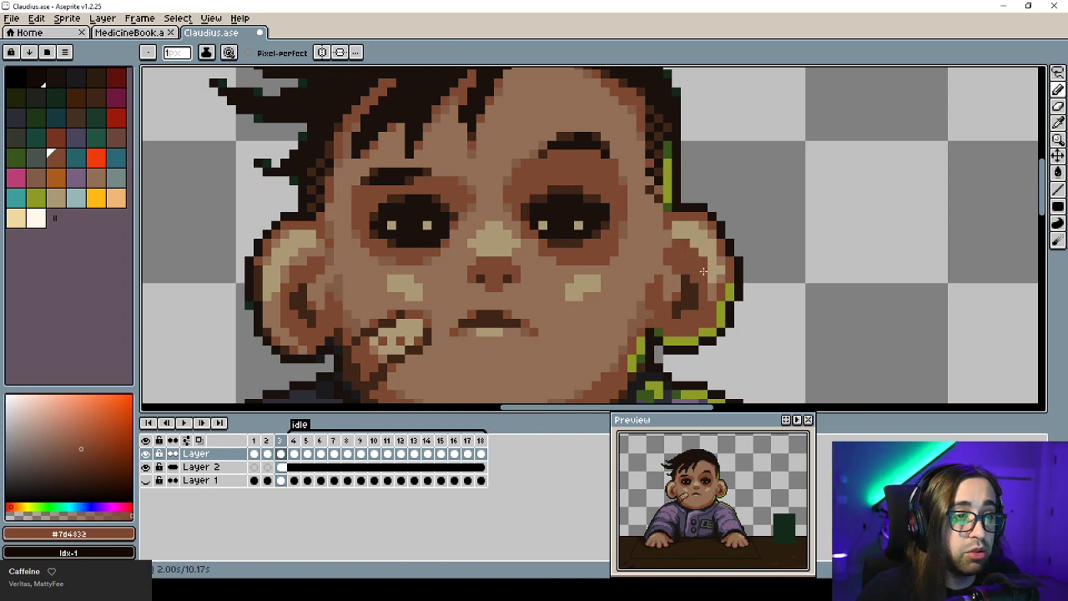
pyautogui.press('alt')
pyautogui.keyDown('alt'); pyautogui.click(694, 294); pyautogui.keyUp('alt')
pyautogui.moveTo(678, 252); pyautogui.dragTo(702, 268)
pyautogui.click(685, 245)
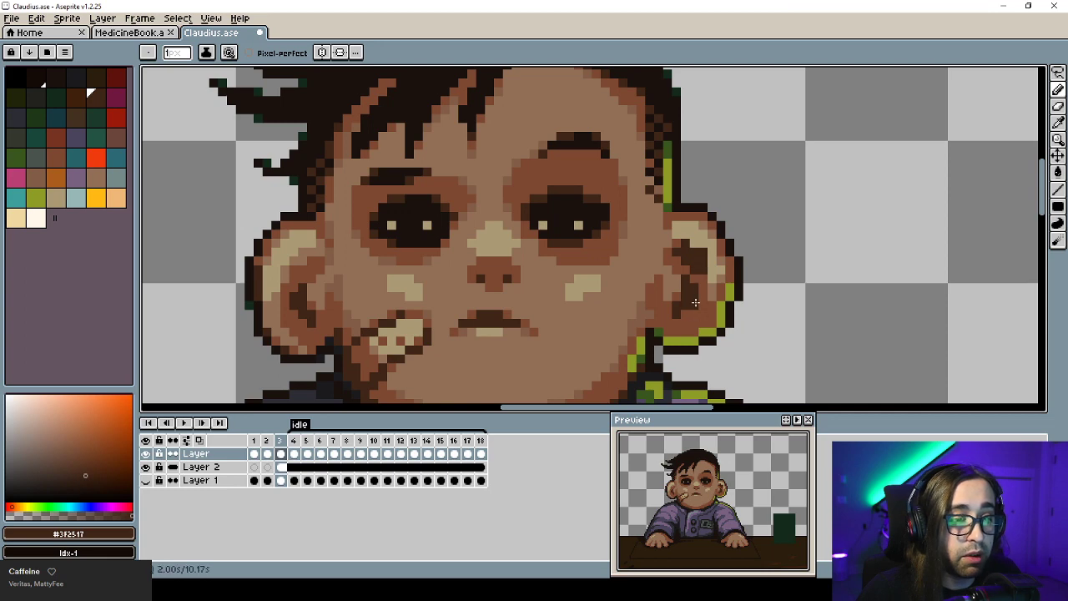
pyautogui.click(703, 277)
pyautogui.press('alt')
# Refine the dark fold inside the green-lit ear with #7d4832 and #3f2517 pixels, and save the file.
pyautogui.keyDown('alt'); pyautogui.click(686, 270); pyautogui.keyUp('alt')
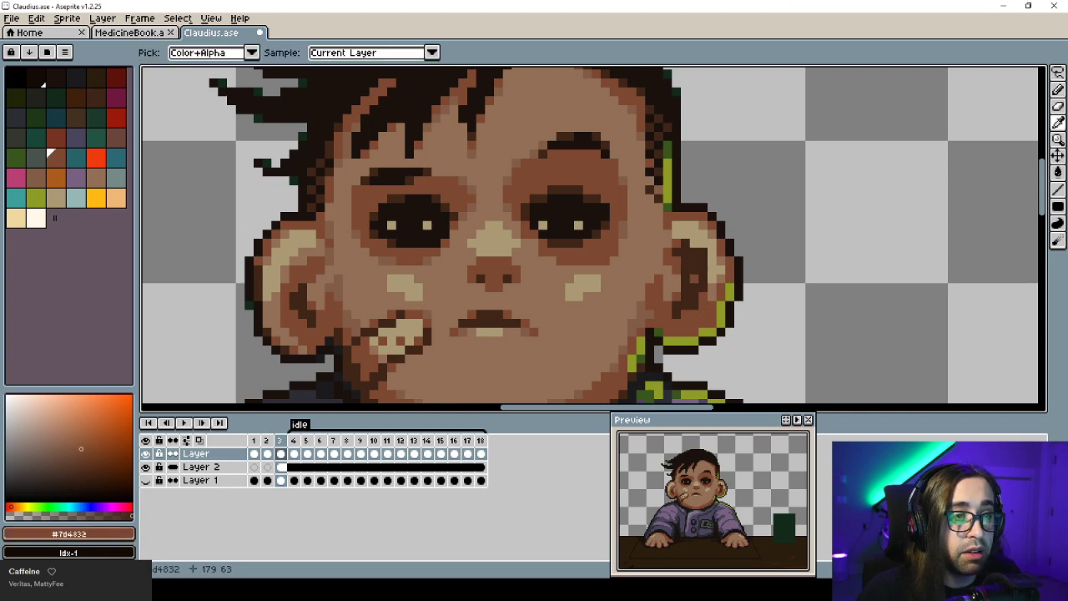
pyautogui.click(689, 265)
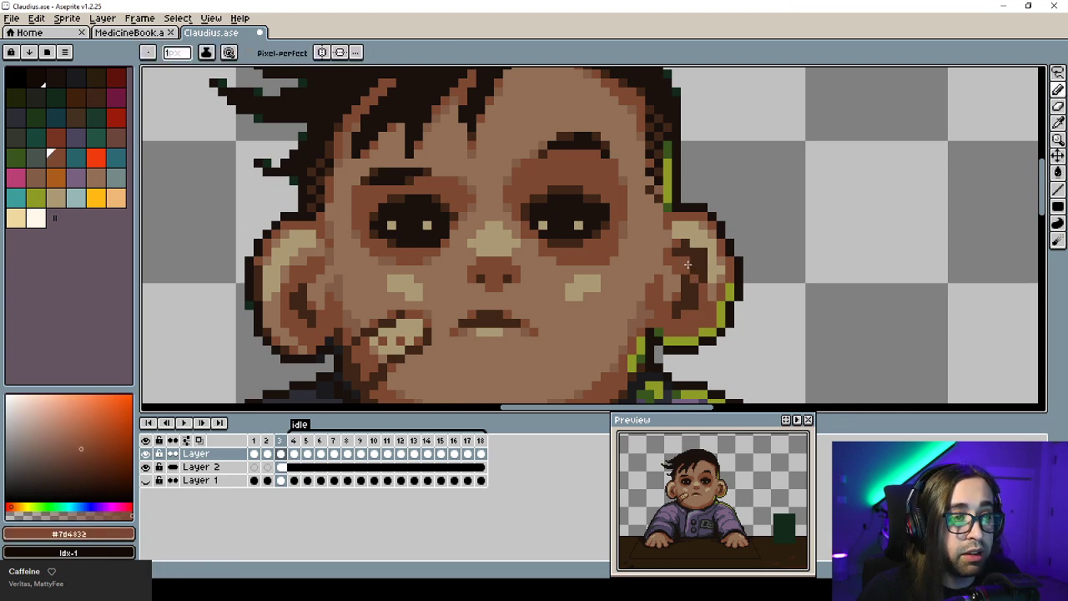
pyautogui.moveTo(693, 269); pyautogui.dragTo(702, 276)
pyautogui.click(698, 289)
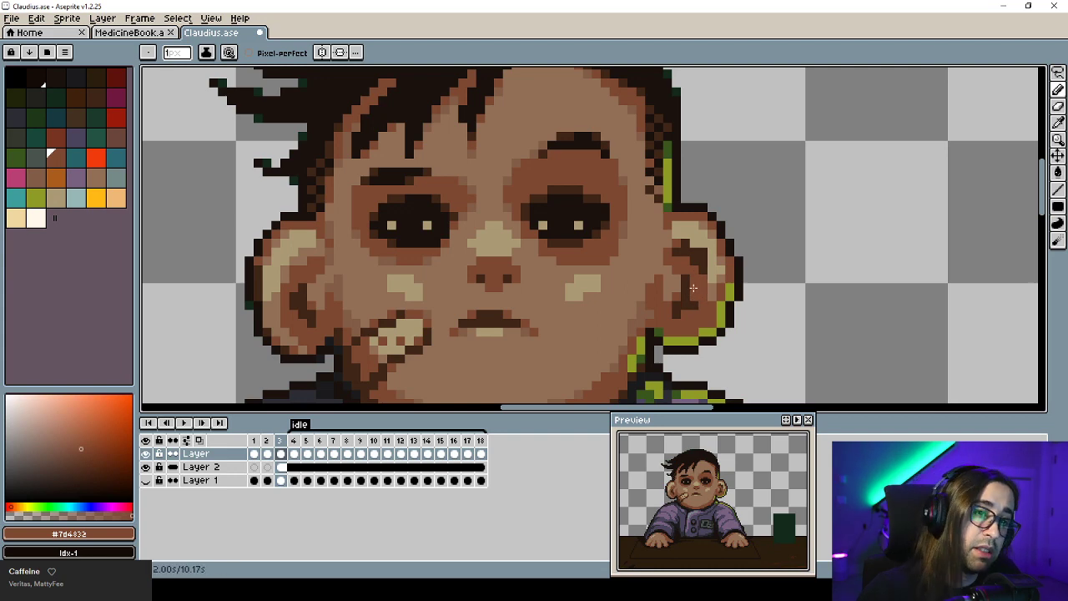
pyautogui.keyDown('alt'); pyautogui.click(694, 286); pyautogui.keyUp('alt')
pyautogui.click(697, 315)
pyautogui.scroll(-7, 699, 315)
pyautogui.scroll(5, 711, 339)
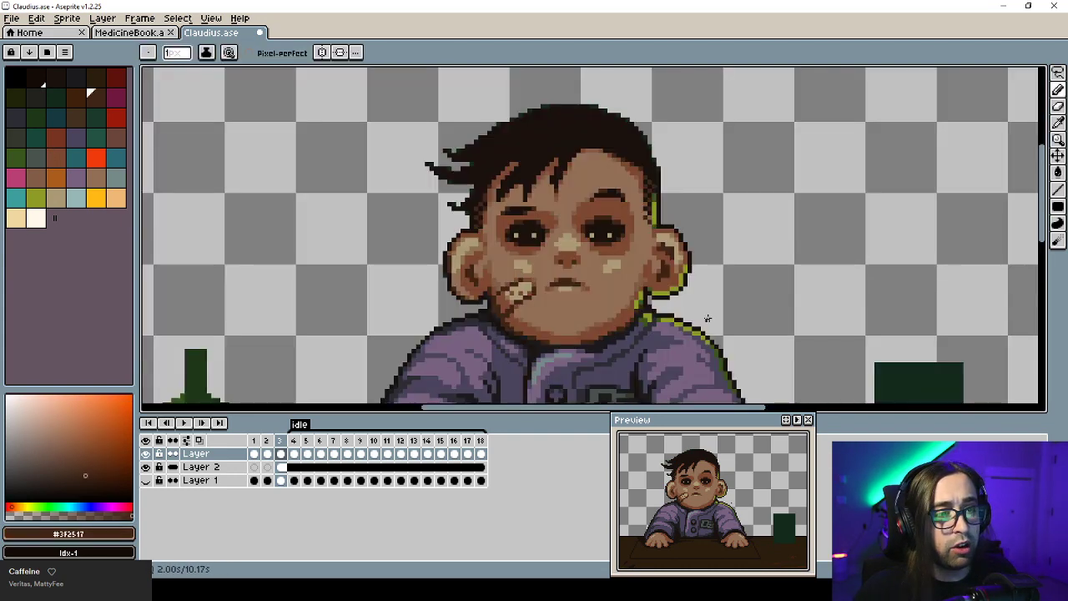
pyautogui.click(634, 201)
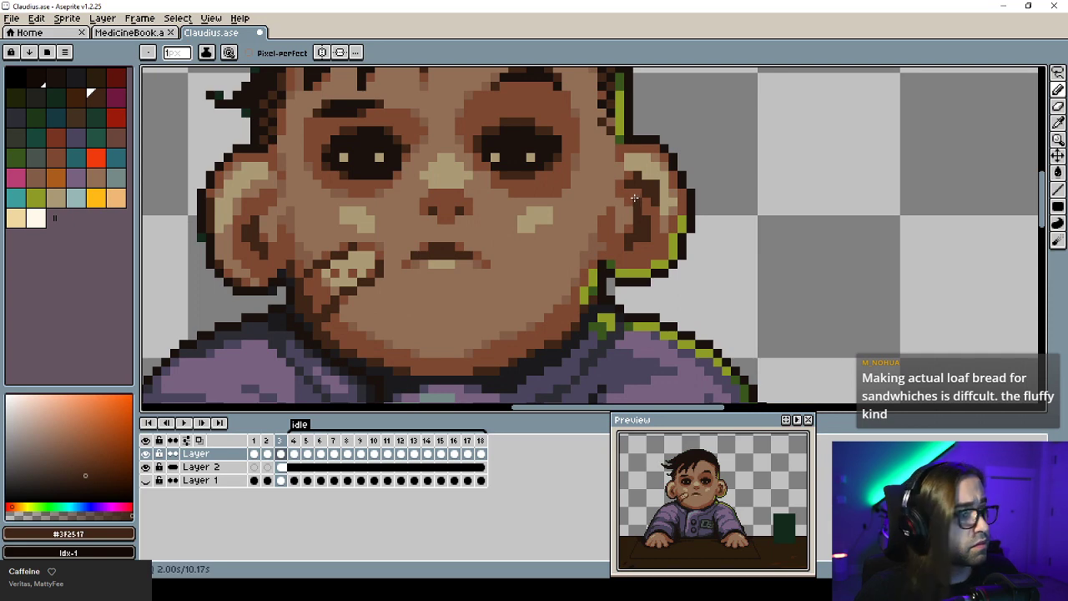
pyautogui.hotkey('ctrl', 's')
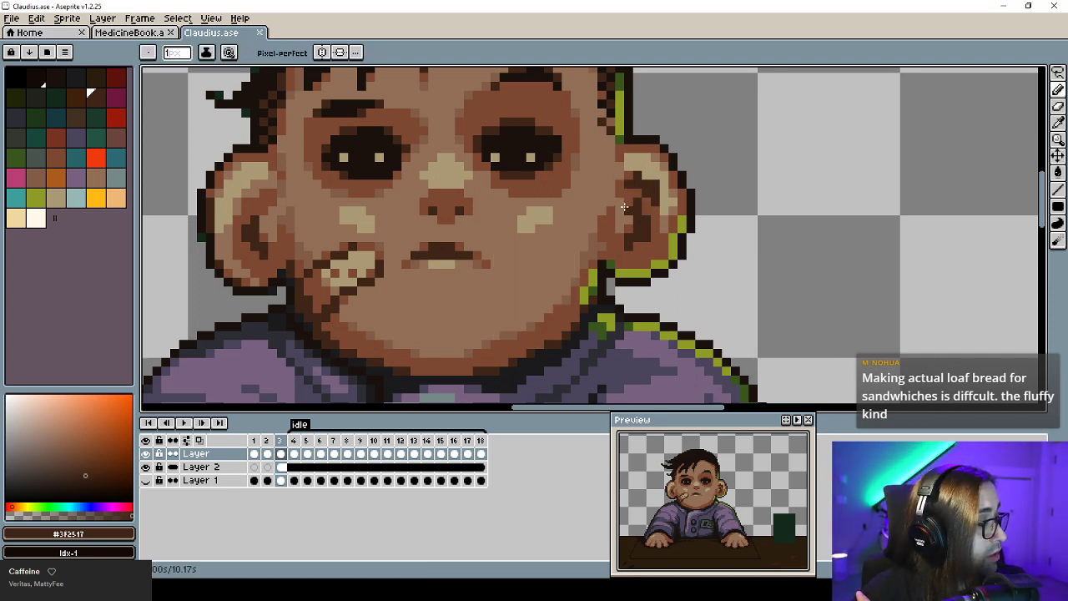
# Shade the junction between the green-lit ear and the temple with #3f2517 and #7d4832 pixels.
pyautogui.click(617, 151)
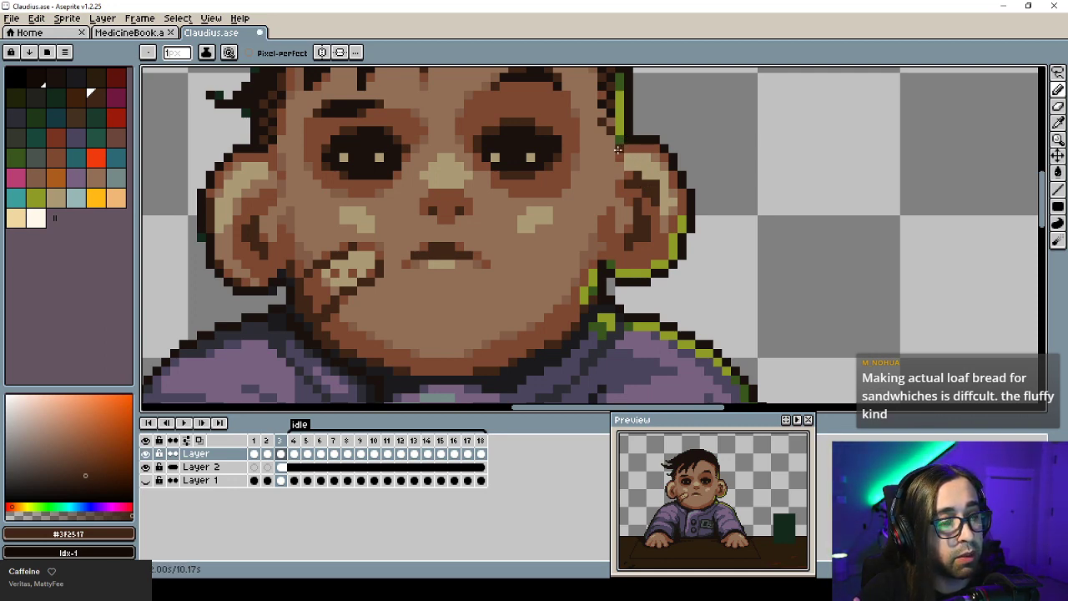
pyautogui.keyDown('alt'); pyautogui.click(617, 161); pyautogui.keyUp('alt')
pyautogui.click(610, 163)
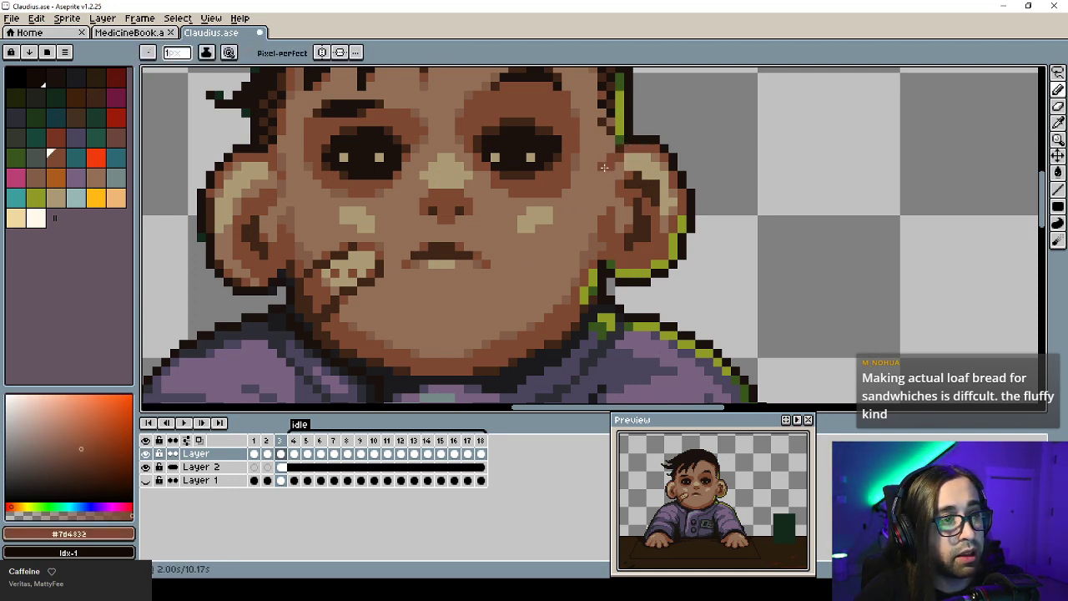
pyautogui.moveTo(576, 196)
pyautogui.mouseDown()
pyautogui.moveTo(637, 239)
pyautogui.moveTo(674, 284)
pyautogui.mouseUp()
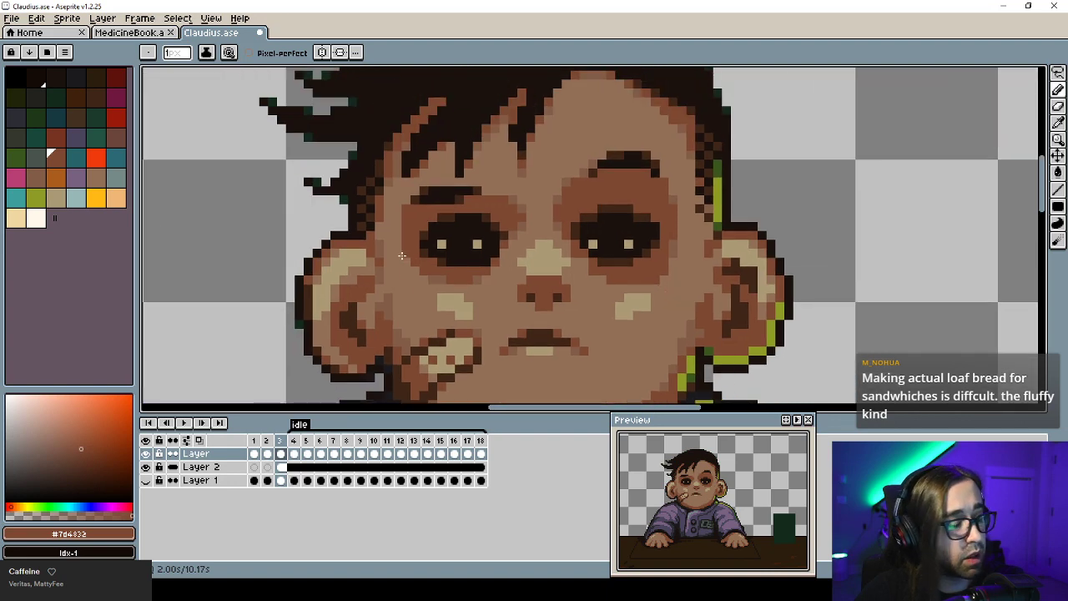
# Soften the cheek shading beside the green-lit ear with #825c46 pixels.
pyautogui.keyDown('alt'); pyautogui.click(699, 336); pyautogui.keyUp('alt')
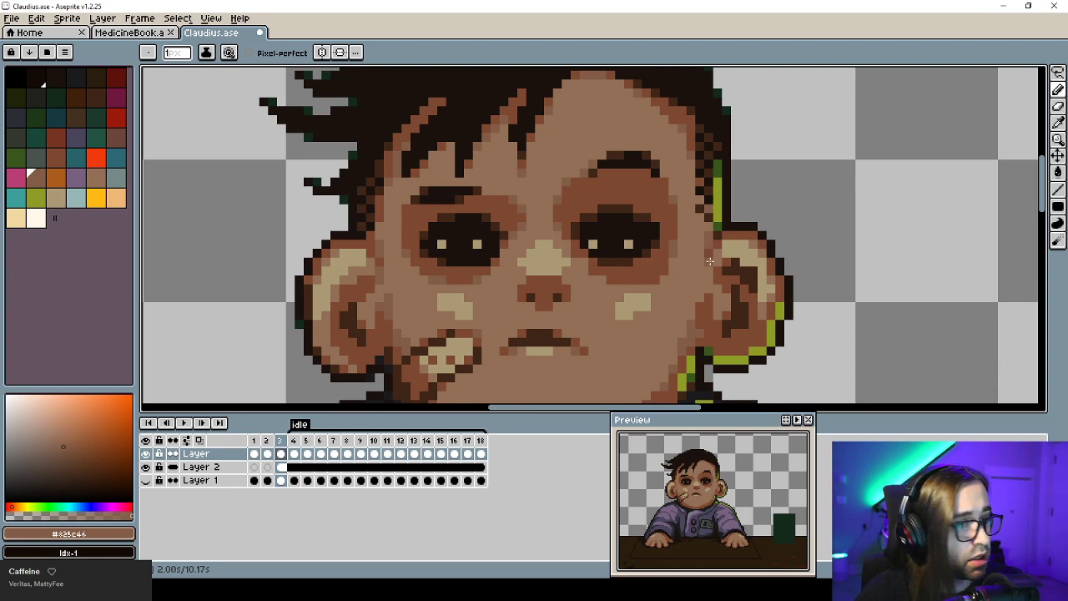
pyautogui.press('v')
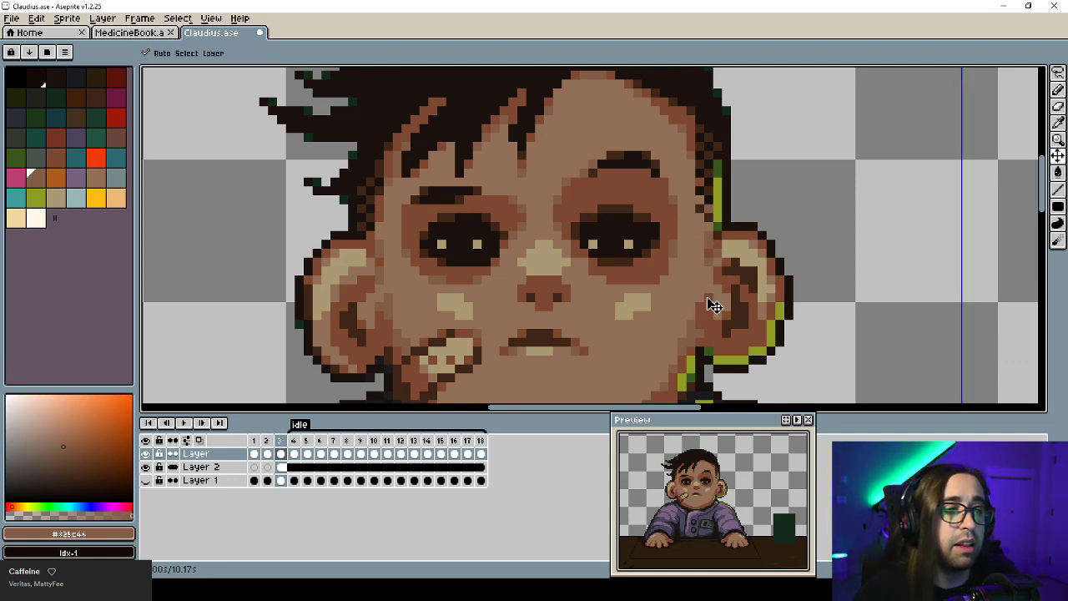
pyautogui.scroll(-5, 713, 305)
pyautogui.press('b')
pyautogui.moveTo(726, 303); pyautogui.dragTo(676, 237)
pyautogui.scroll(5, 674, 266)
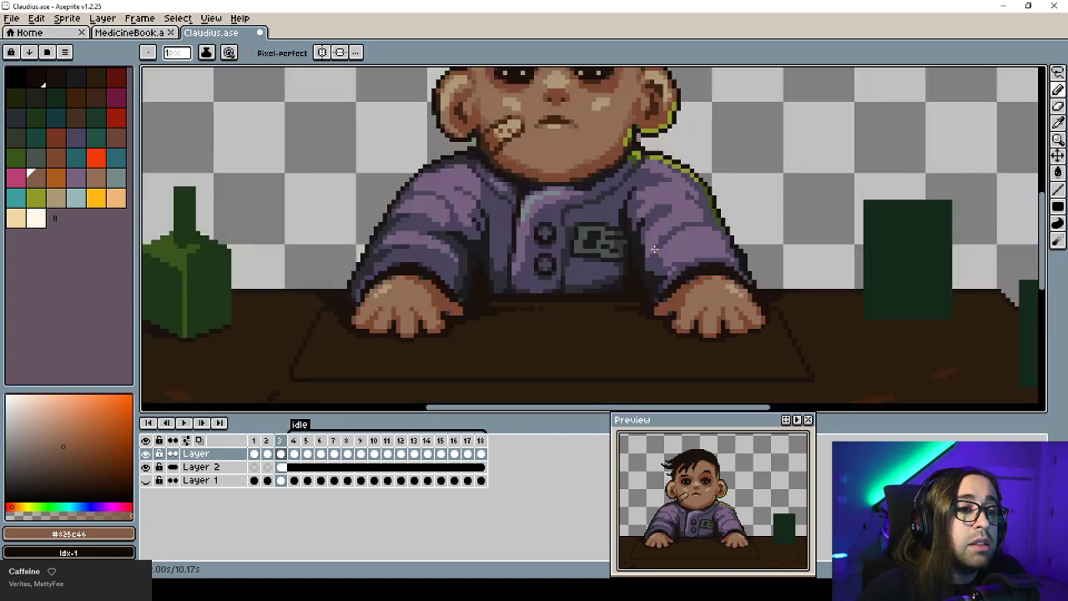
pyautogui.moveTo(664, 182); pyautogui.dragTo(643, 361)
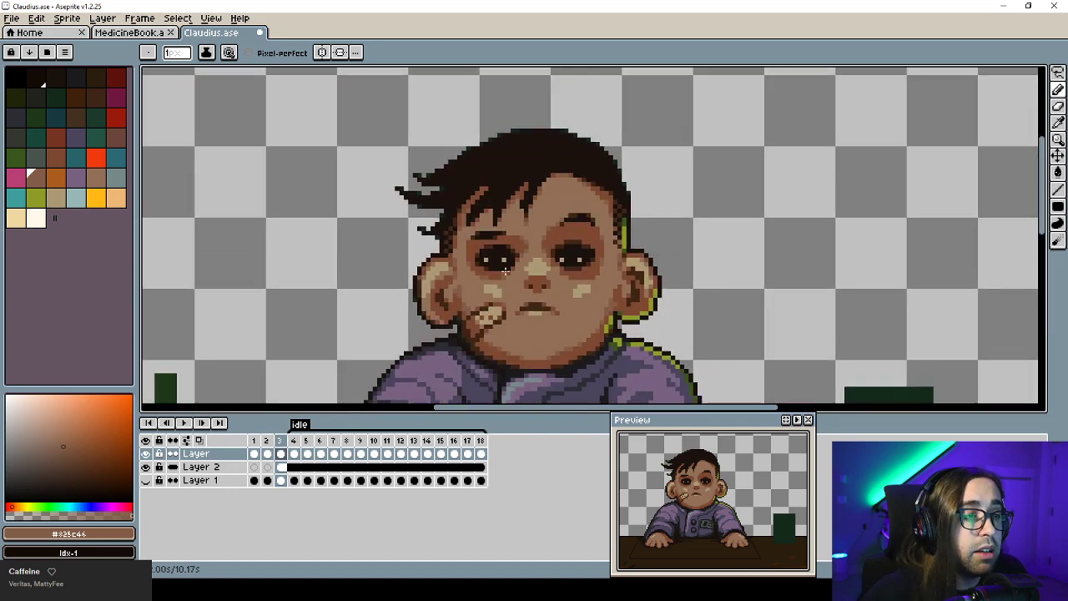
# Compare the character's head across the neighbouring animation frames.
pyautogui.press('Right')
pyautogui.press('Left')
pyautogui.press('Left')
pyautogui.press('Right')
pyautogui.press('Right')
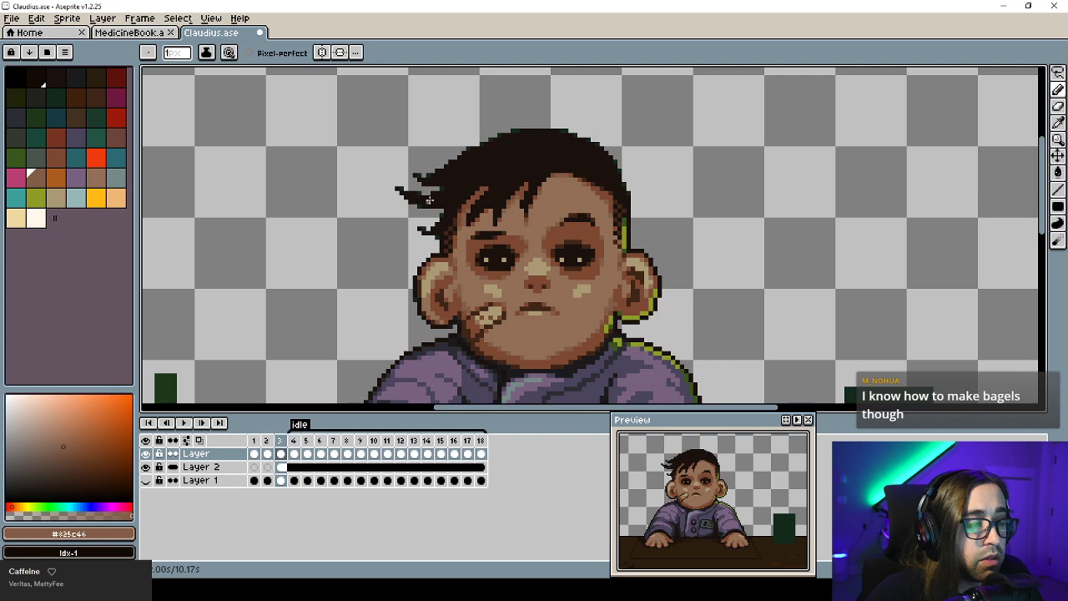
# Look through the character and background frames in MedicineBook.aseprite, and return to Claudius.ase.
pyautogui.click(135, 35)
pyautogui.press('Left')
pyautogui.press('Left')
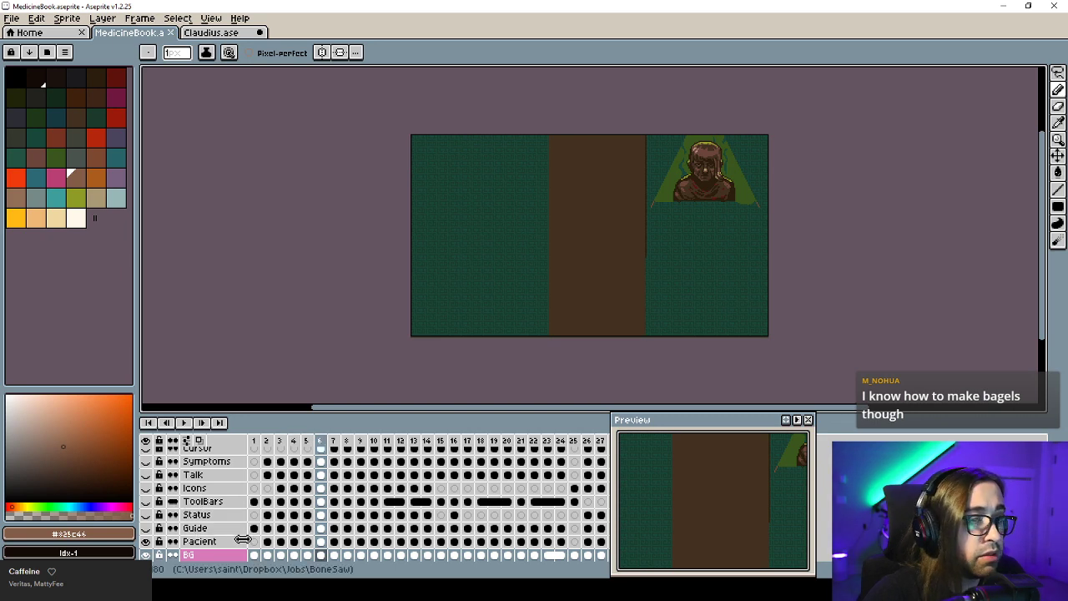
pyautogui.press('Right')
pyautogui.press('Right')
pyautogui.press('Right')
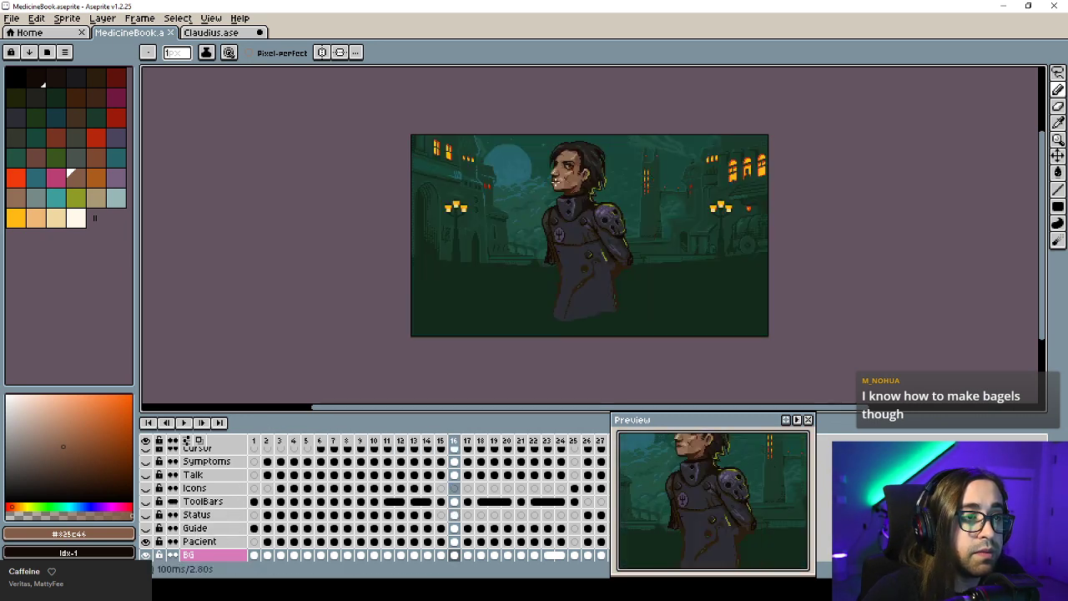
pyautogui.moveTo(583, 159); pyautogui.dragTo(541, 228)
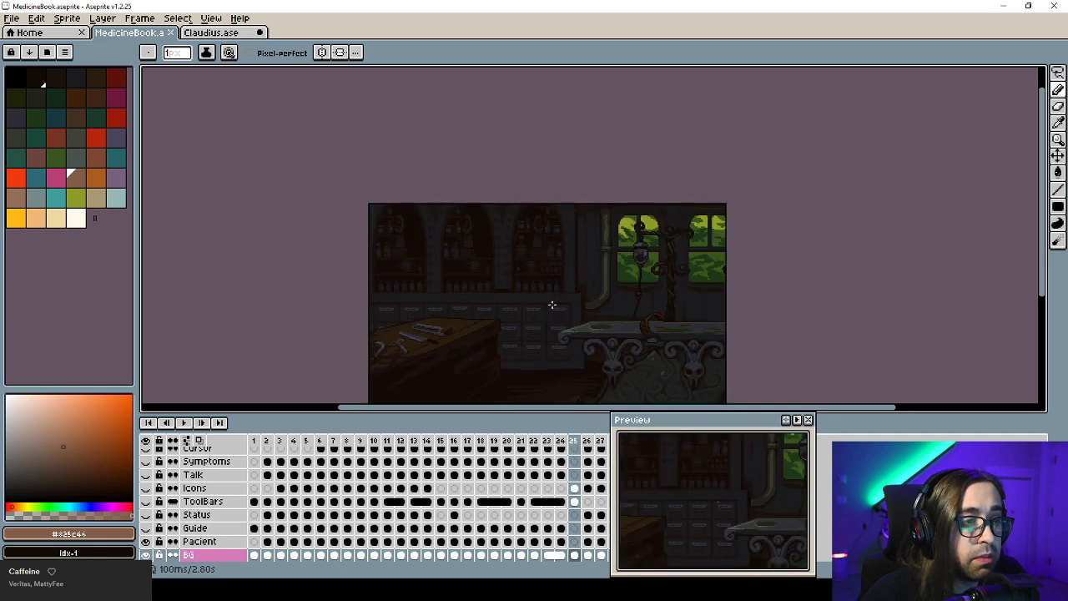
pyautogui.click(206, 33)
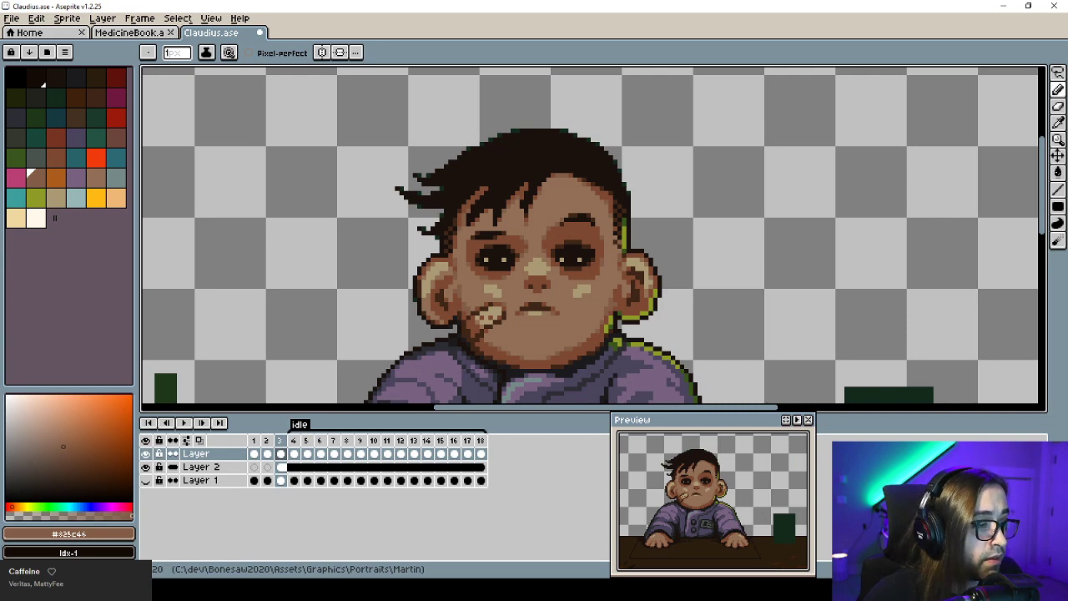
# Open the June portrait from Unity's Portraits folder, examine its hair shading, and return to Claudius.ase.
pyautogui.hotkey('alt', 'Tab')
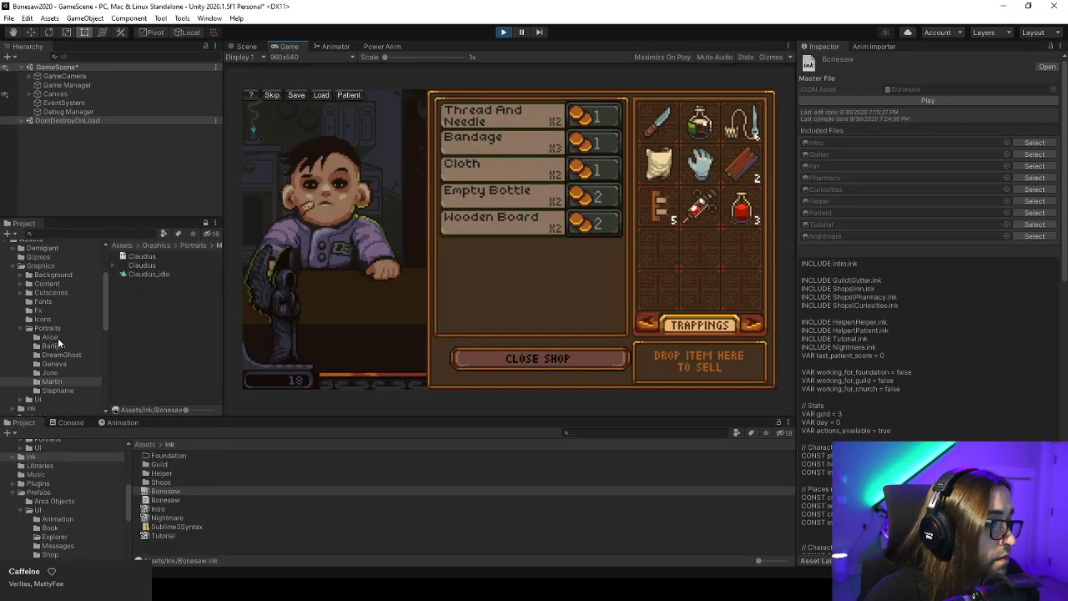
pyautogui.doubleClick(138, 257)
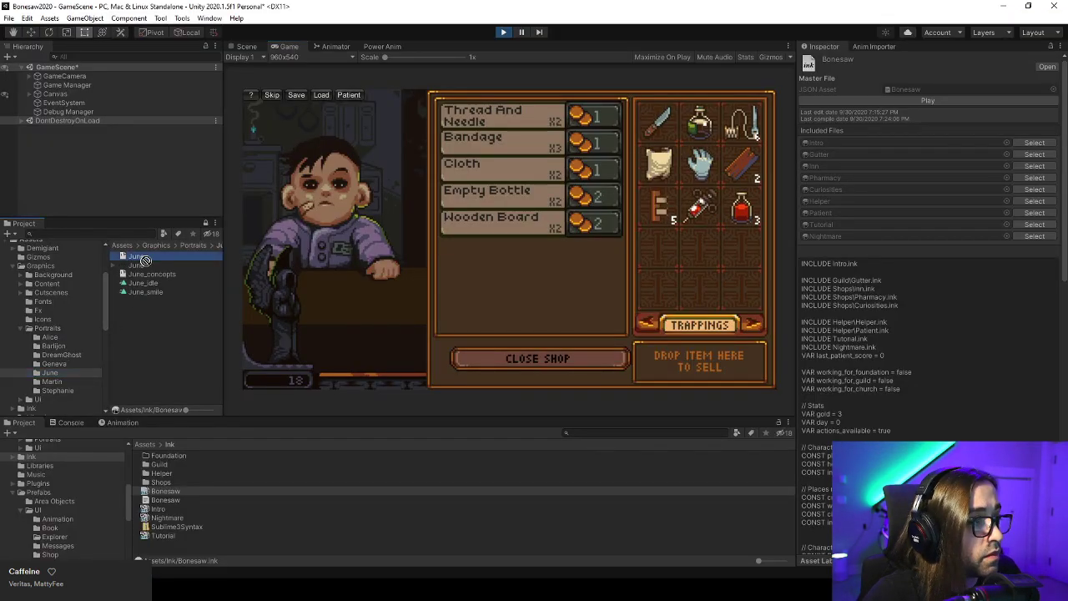
pyautogui.moveTo(221, 242); pyautogui.dragTo(453, 247)
pyautogui.scroll(3, 576, 191)
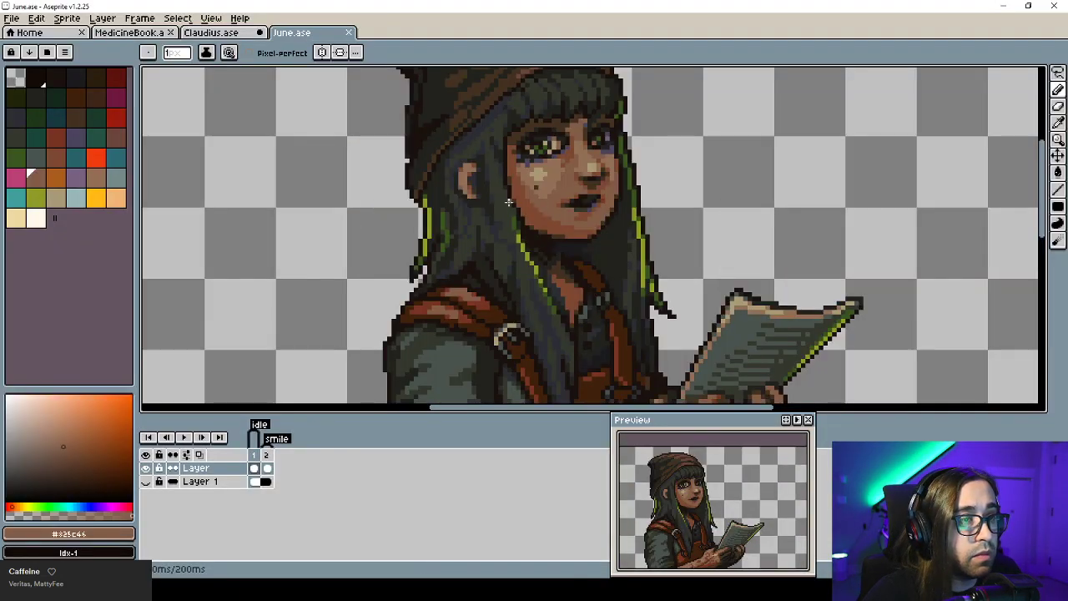
pyautogui.hotkey('ctrl', 'shift', 'Tab')
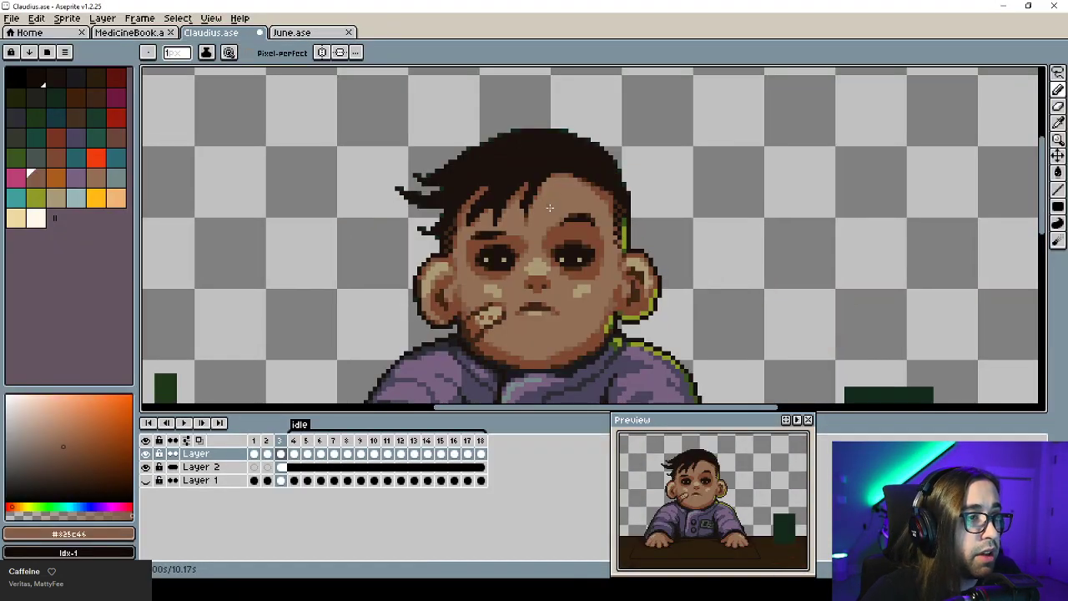
# Paint curved strand highlights in the side-swept hair with #1b1b1d and trim them with #1a120f.
pyautogui.keyDown('alt'); pyautogui.click(505, 161); pyautogui.keyUp('alt')
pyautogui.click(78, 79)
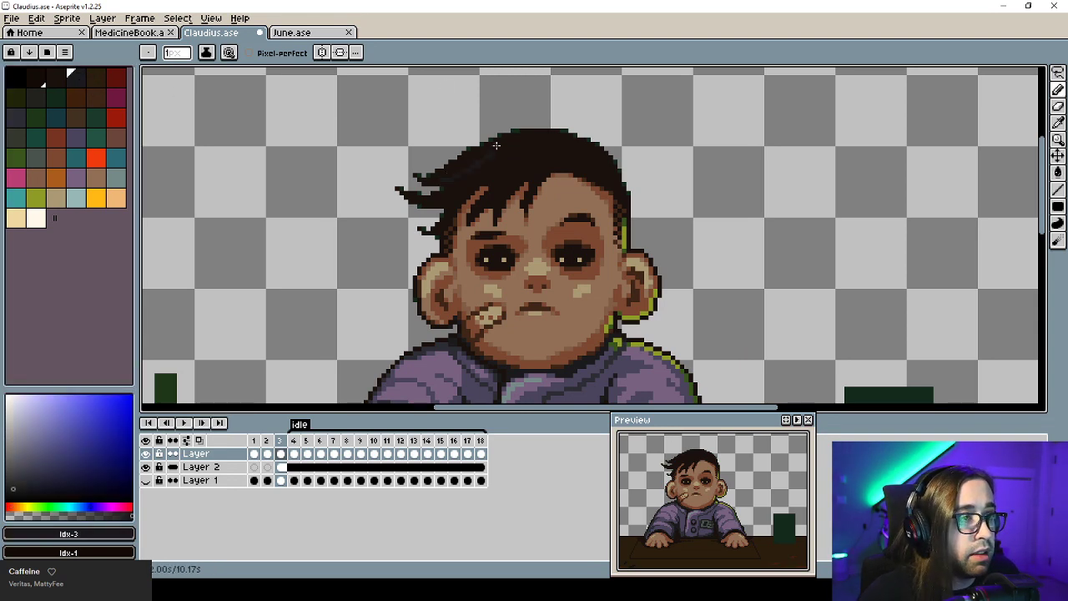
pyautogui.scroll(2, 478, 170)
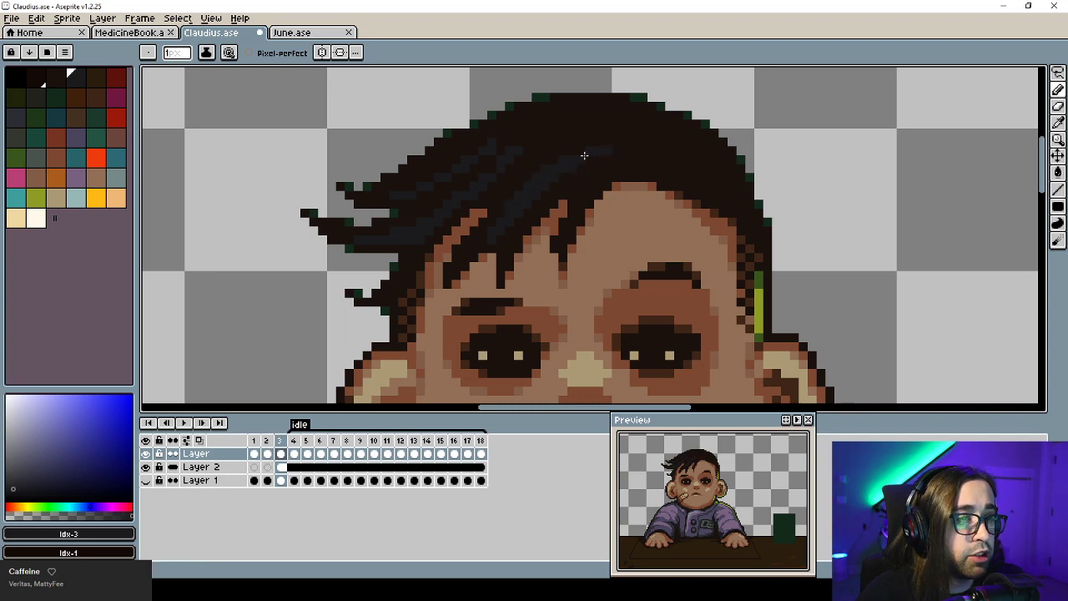
pyautogui.keyDown('alt'); pyautogui.click(494, 160); pyautogui.keyUp('alt')
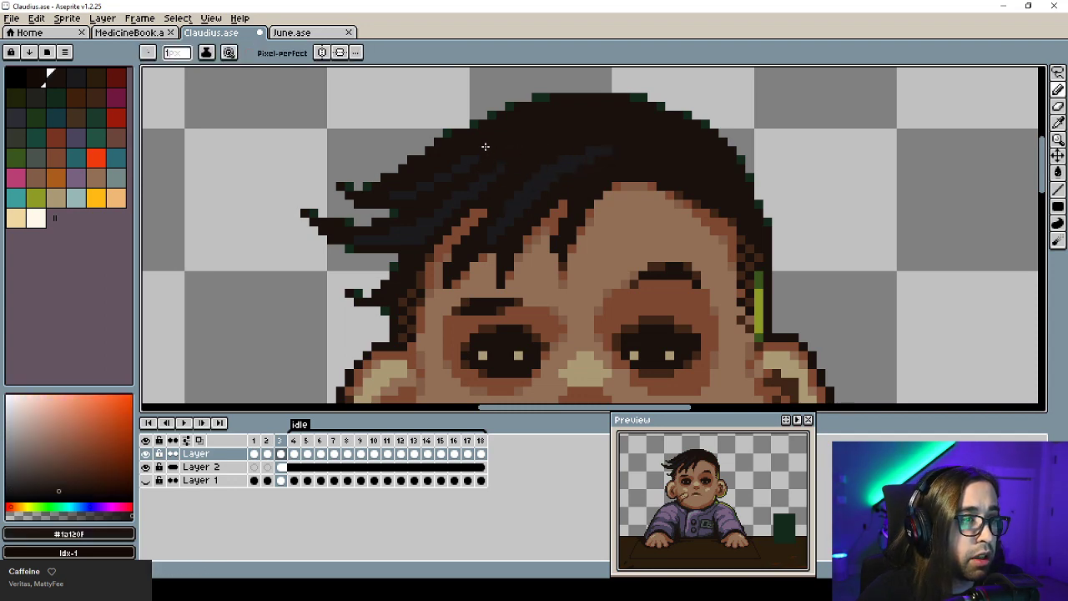
pyautogui.keyDown('alt'); pyautogui.click(449, 170); pyautogui.keyUp('alt')
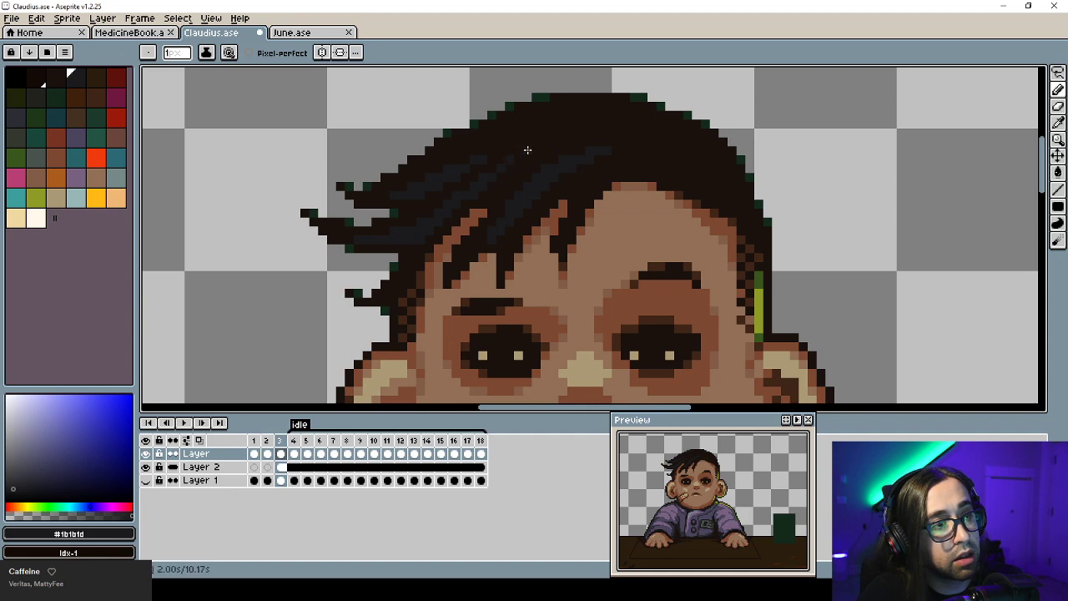
pyautogui.keyDown('alt'); pyautogui.click(558, 140); pyautogui.keyUp('alt')
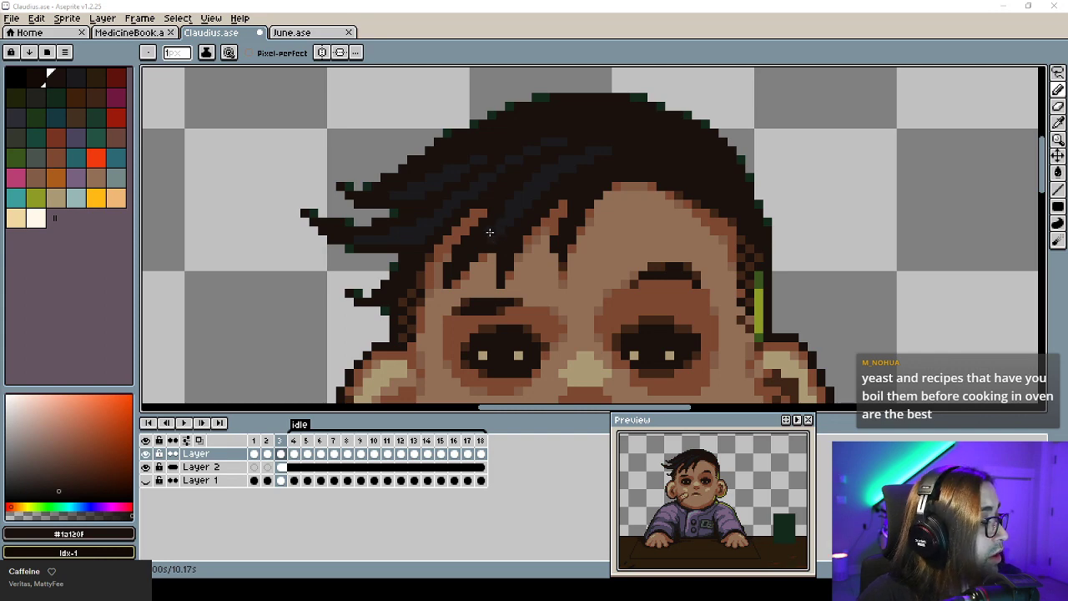
# Extend the hair highlight into the pointed lock above the forehead with #1b1b1d, correcting its edges with #1a120f.
pyautogui.keyDown('alt'); pyautogui.click(483, 227); pyautogui.keyUp('alt')
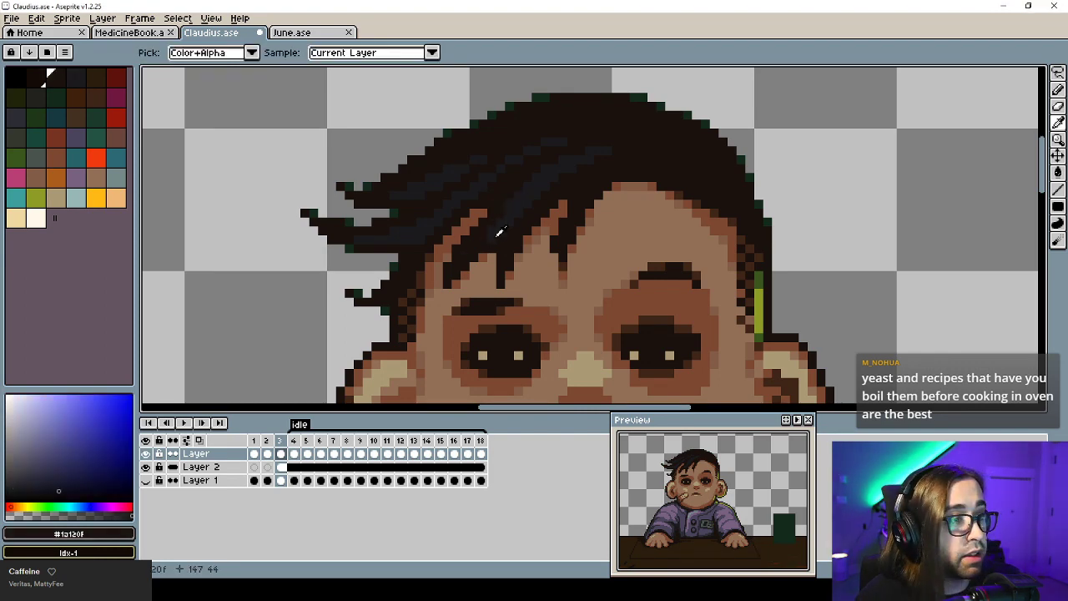
pyautogui.keyDown('alt'); pyautogui.click(486, 244); pyautogui.keyUp('alt')
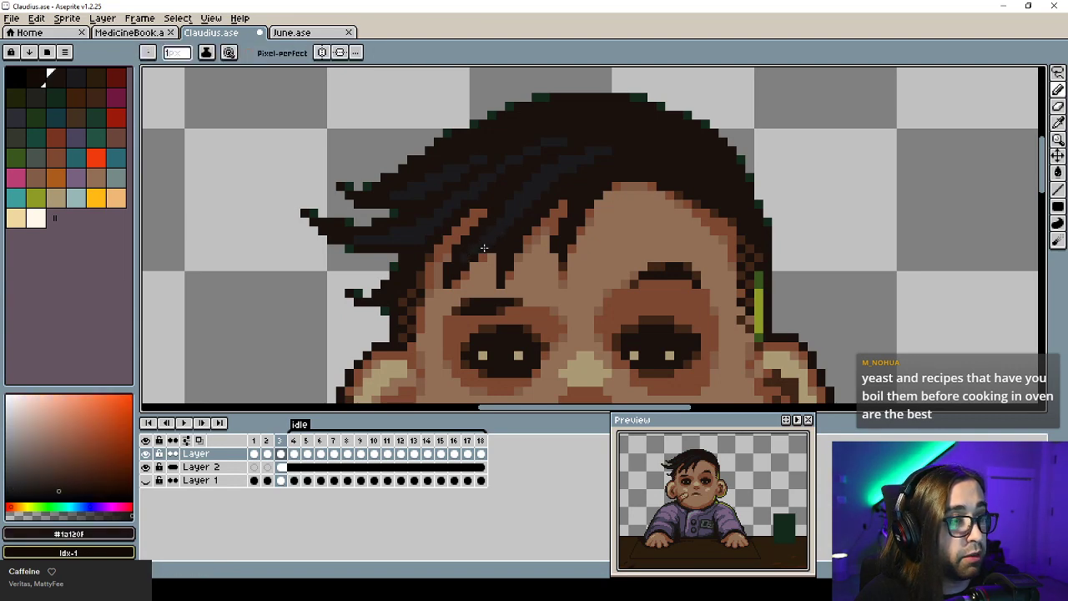
pyautogui.keyDown('alt'); pyautogui.click(495, 235); pyautogui.keyUp('alt')
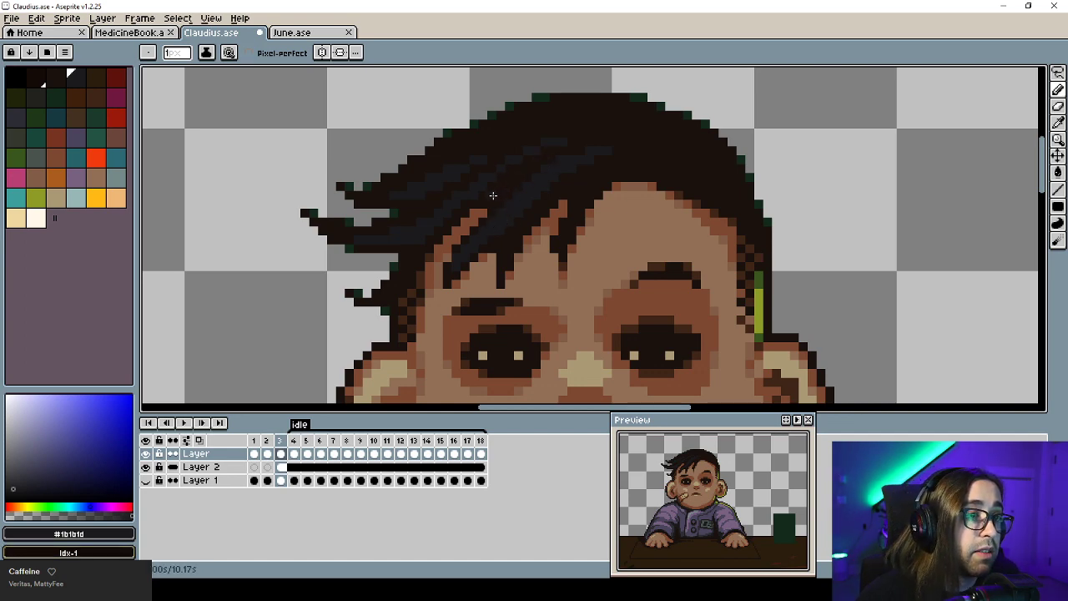
# Dither between the upper hair strands with #1b1b1d and #1a120f, extend the highlights towards the crown, and save the file.
pyautogui.keyDown('alt'); pyautogui.click(542, 152); pyautogui.keyUp('alt')
pyautogui.keyDown('alt'); pyautogui.click(530, 150); pyautogui.keyUp('alt')
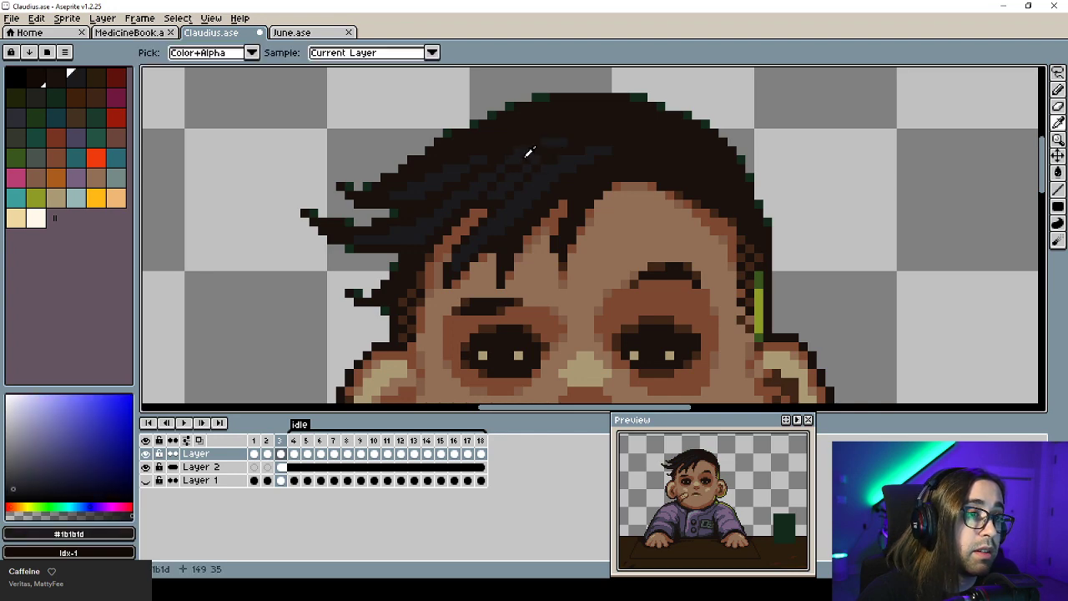
pyautogui.keyDown('alt'); pyautogui.click(524, 157); pyautogui.keyUp('alt')
pyautogui.keyDown('alt'); pyautogui.click(527, 148); pyautogui.keyUp('alt')
pyautogui.keyDown('alt'); pyautogui.click(528, 143); pyautogui.keyUp('alt')
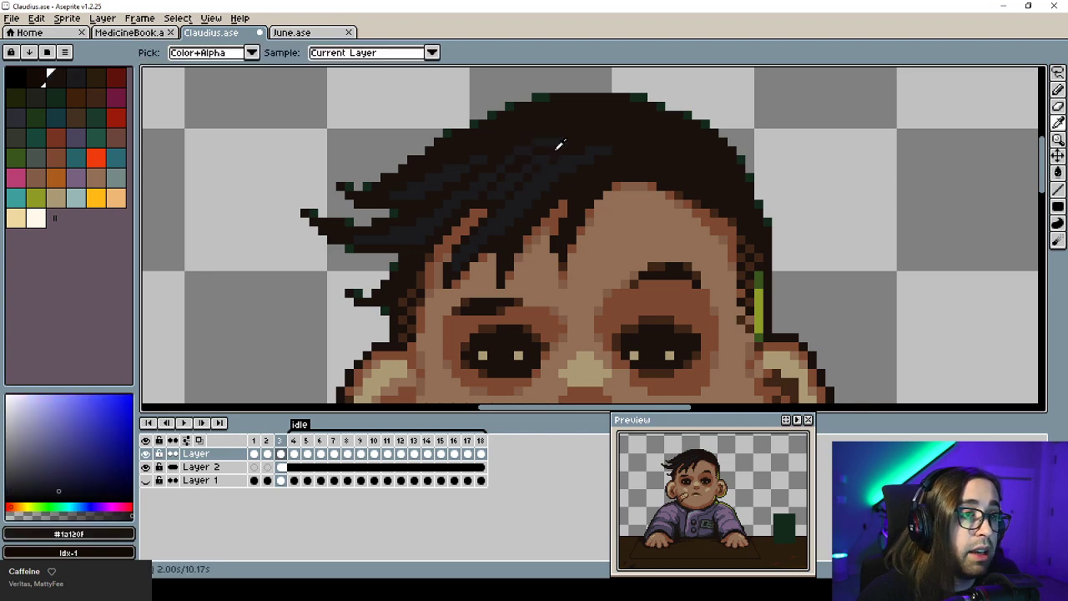
pyautogui.keyDown('alt'); pyautogui.click(535, 172); pyautogui.keyUp('alt')
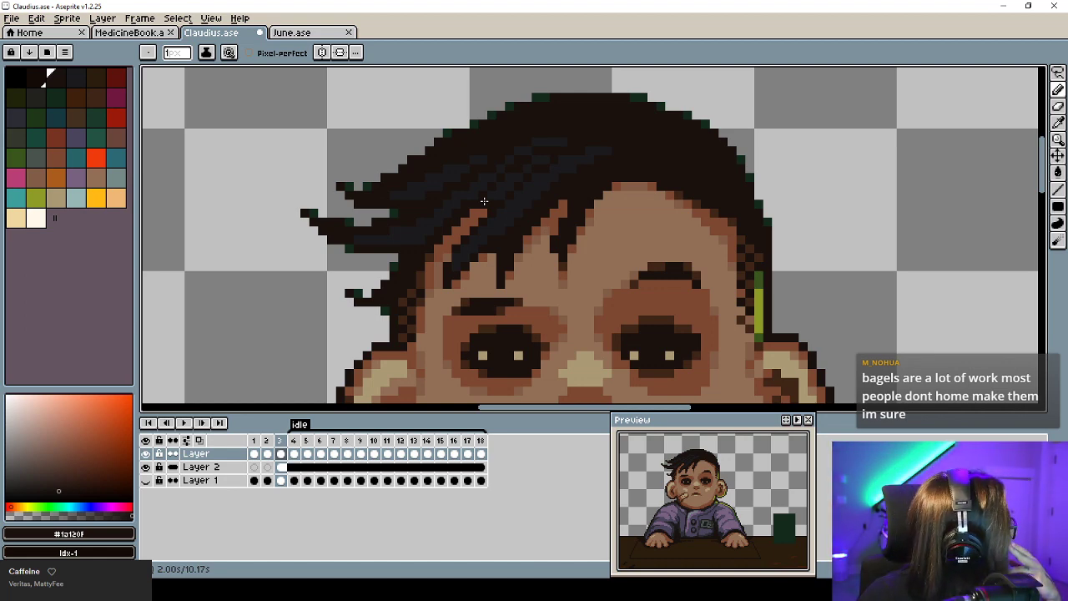
pyautogui.keyDown('alt'); pyautogui.click(504, 144); pyautogui.keyUp('alt')
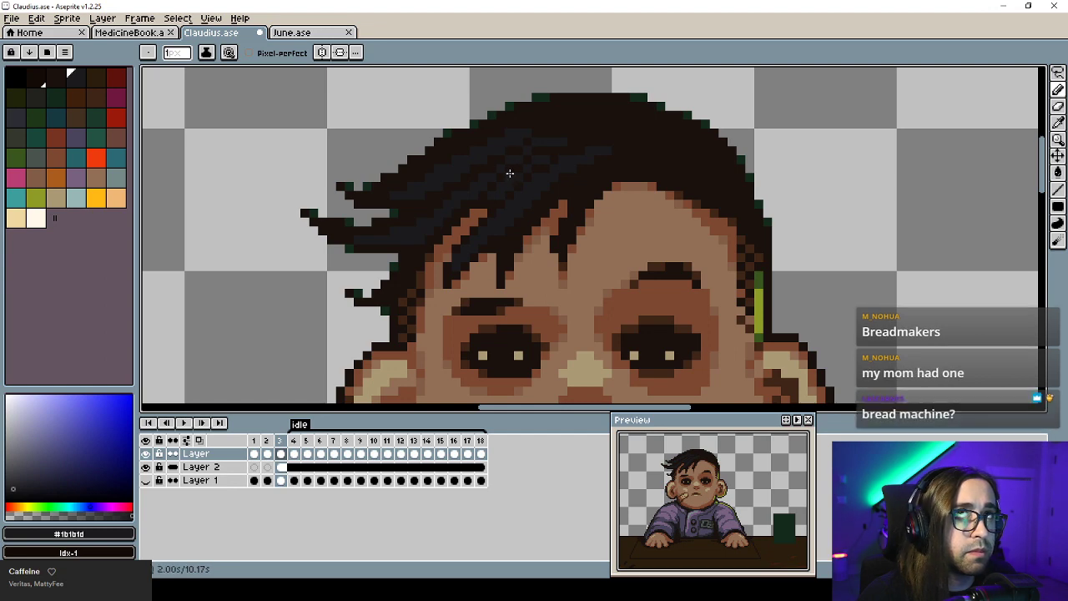
pyautogui.hotkey('ctrl', 's')
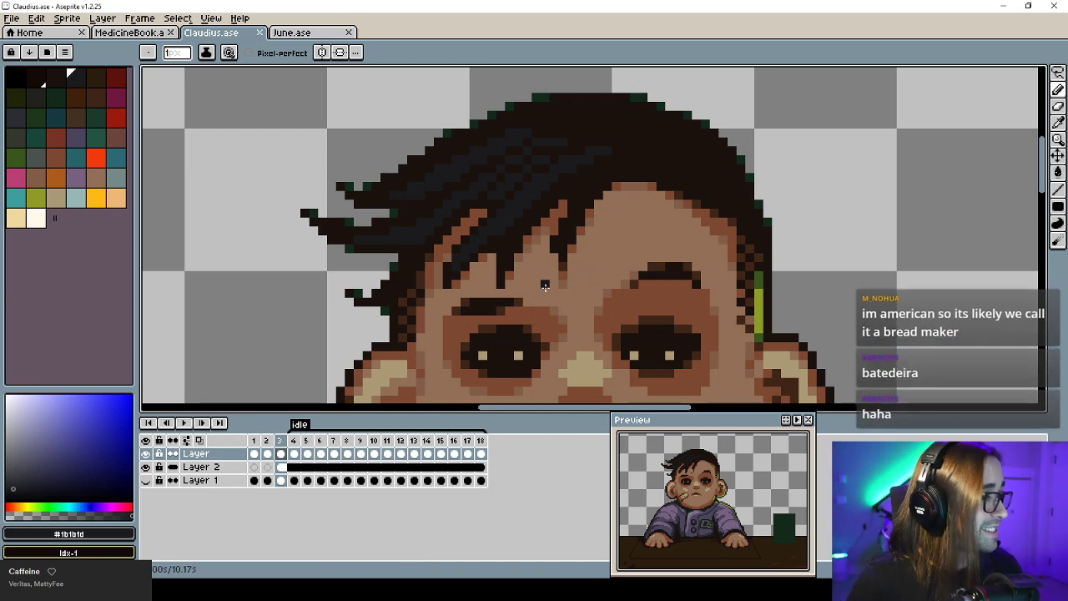
# Touch up the side-swept hair and its tufts with #1b1b1d and #1a120f pixels.
pyautogui.keyDown('alt'); pyautogui.click(456, 166); pyautogui.keyUp('alt')
pyautogui.click(373, 196)
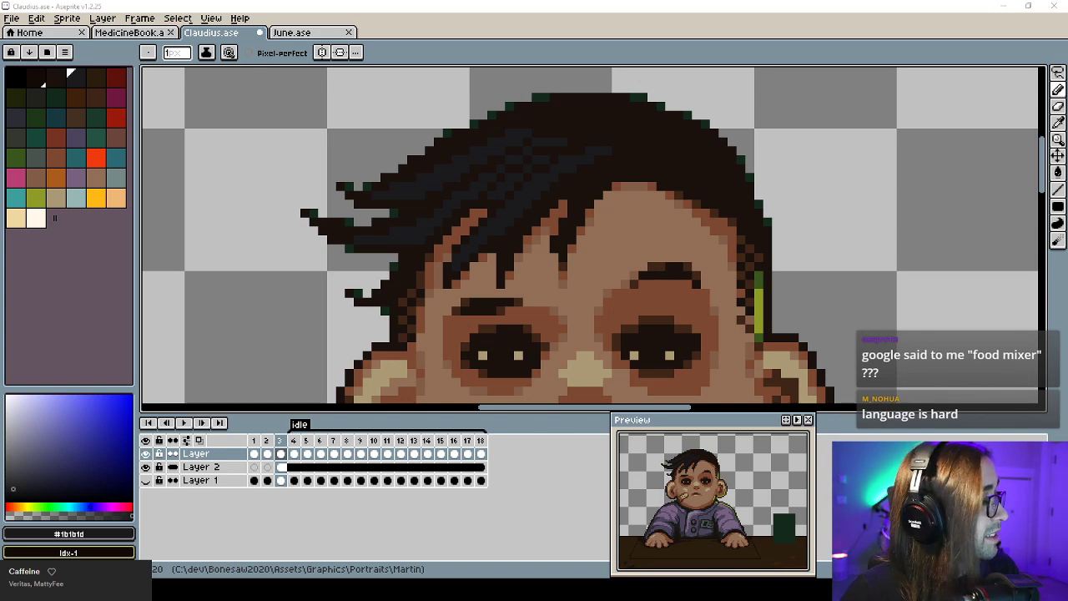
pyautogui.moveTo(447, 294); pyautogui.dragTo(417, 302)
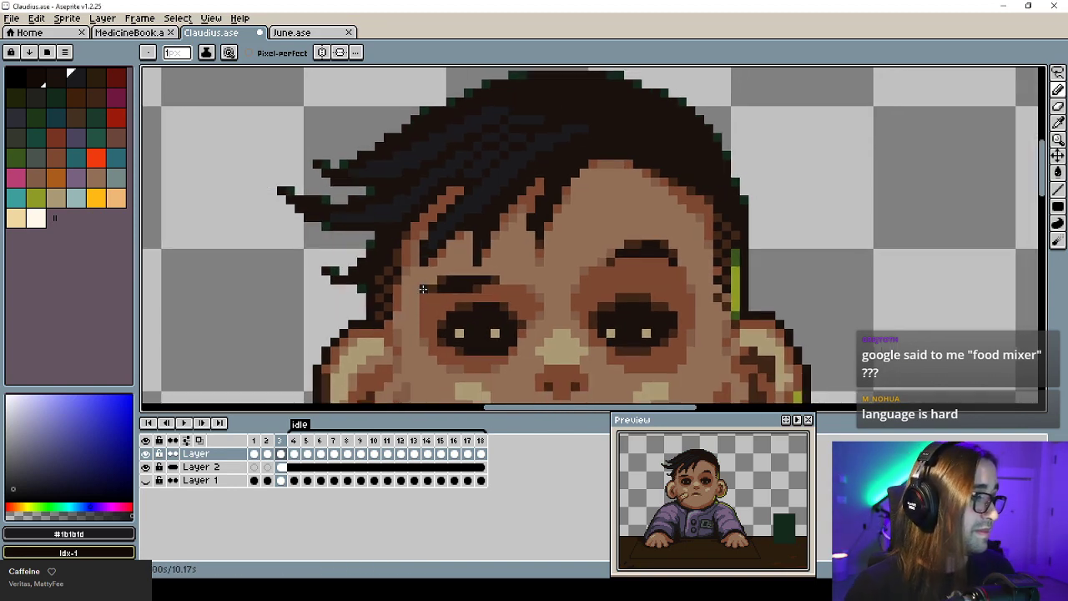
pyautogui.scroll(-4, 451, 275)
pyautogui.scroll(5, 422, 222)
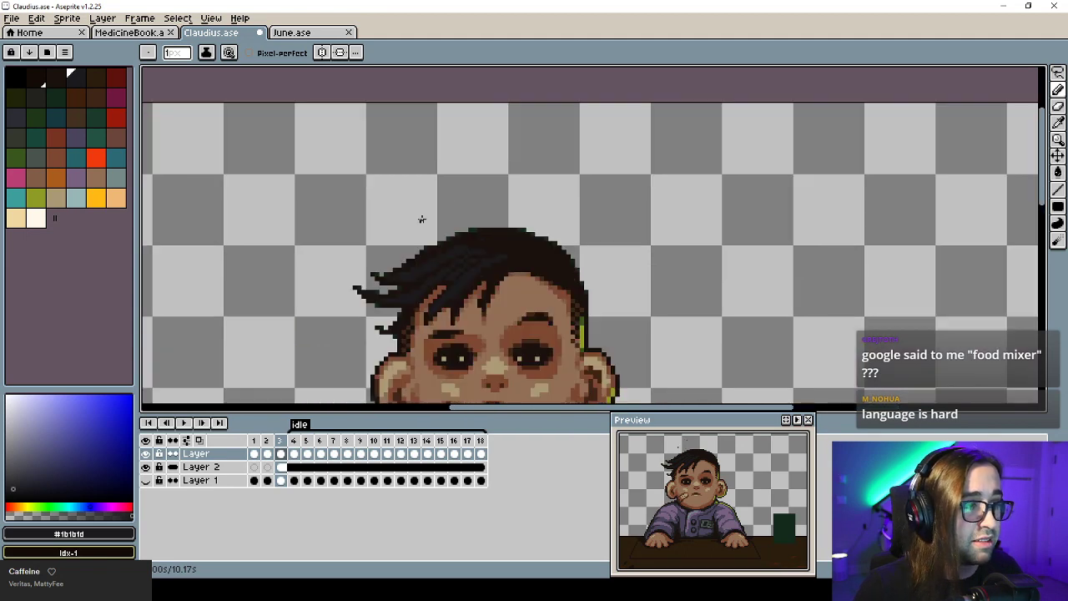
pyautogui.press('alt')
pyautogui.keyDown('alt'); pyautogui.click(385, 278); pyautogui.keyUp('alt')
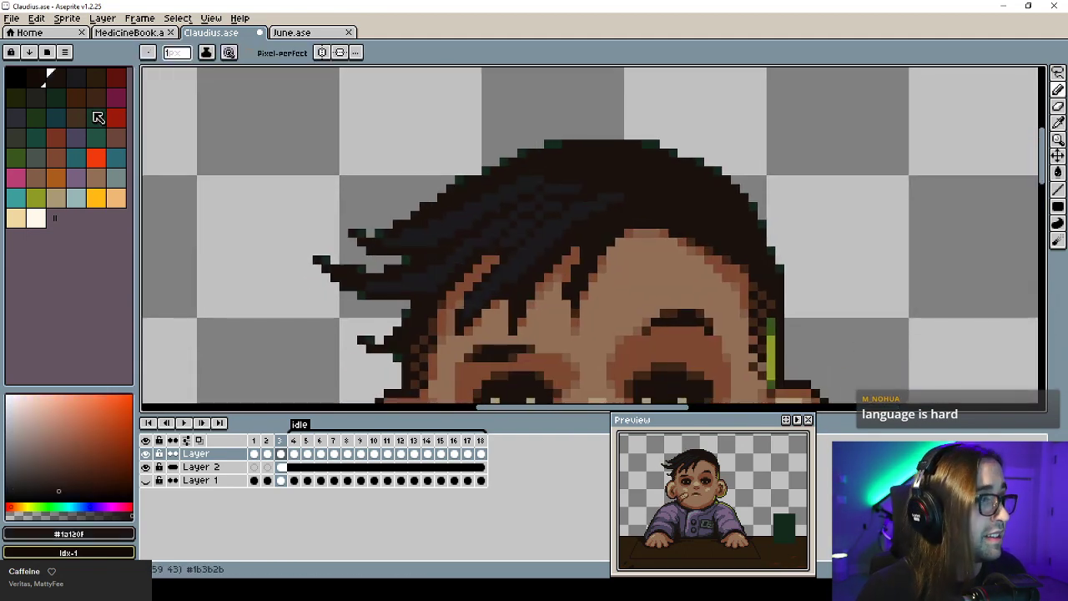
# Paint a lighter highlight along the long side tuft with palette colour 12, and pick #1b1b1d for further hair shading.
pyautogui.click(23, 111)
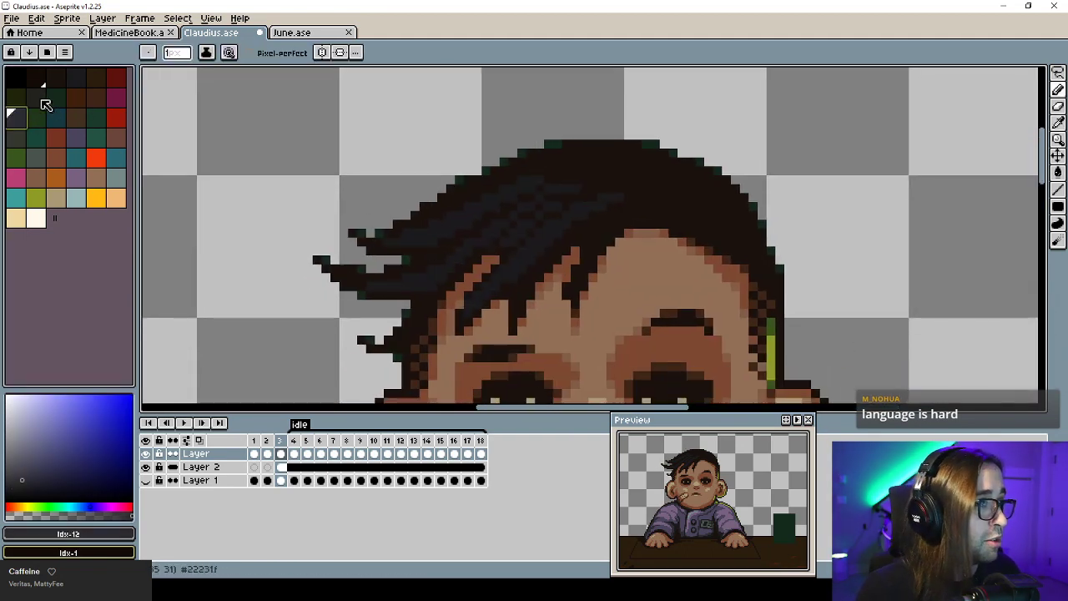
pyautogui.click(36, 96)
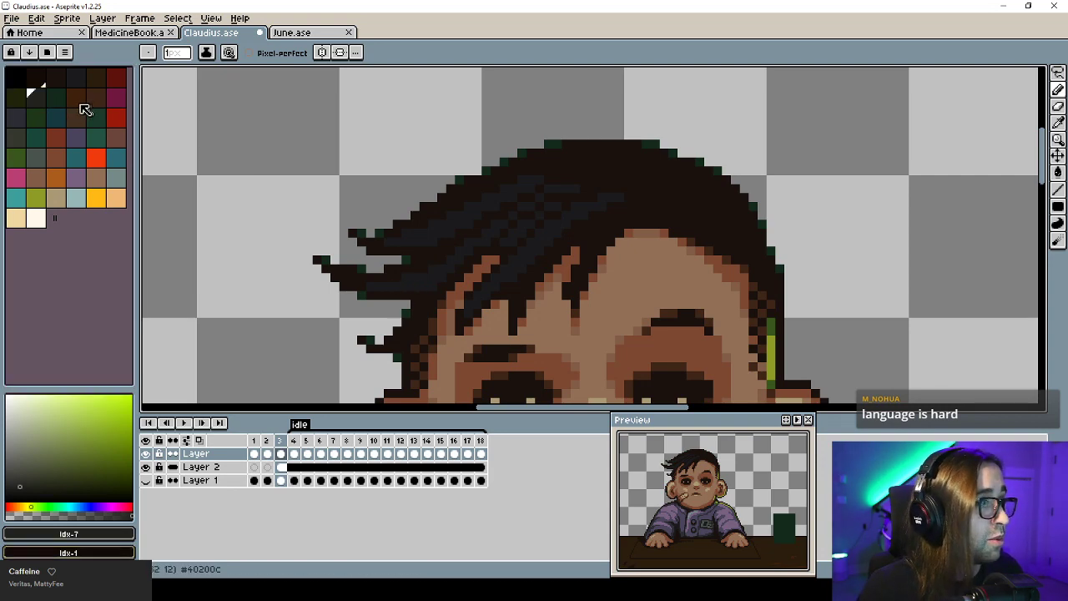
pyautogui.click(16, 115)
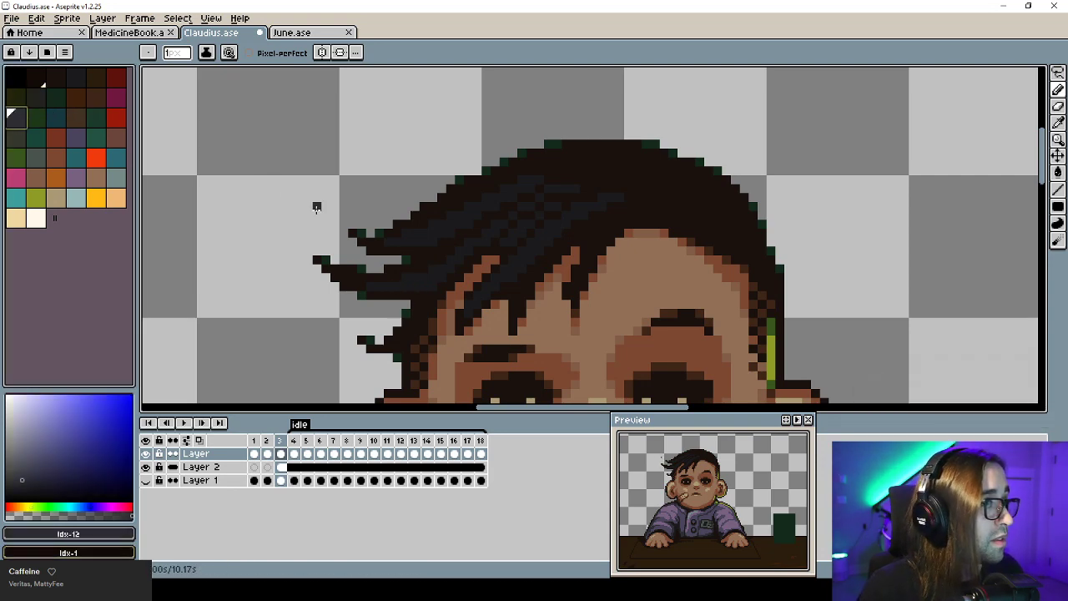
pyautogui.moveTo(432, 287); pyautogui.dragTo(423, 278)
pyautogui.keyDown('alt'); pyautogui.click(433, 270); pyautogui.keyUp('alt')
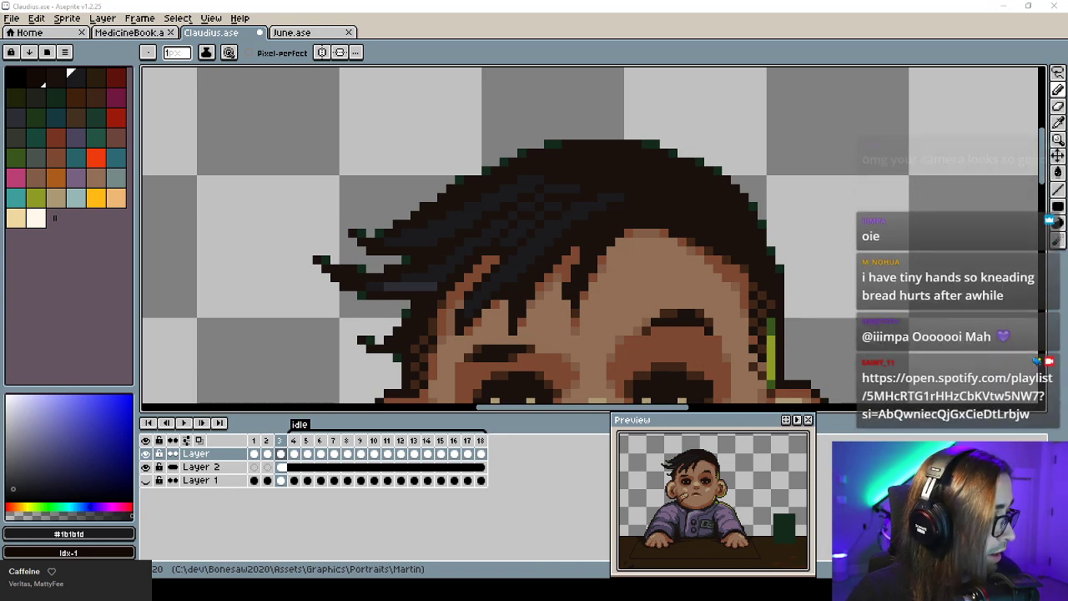
pyautogui.moveTo(553, 285); pyautogui.dragTo(513, 242)
pyautogui.moveTo(519, 323); pyautogui.dragTo(531, 252)
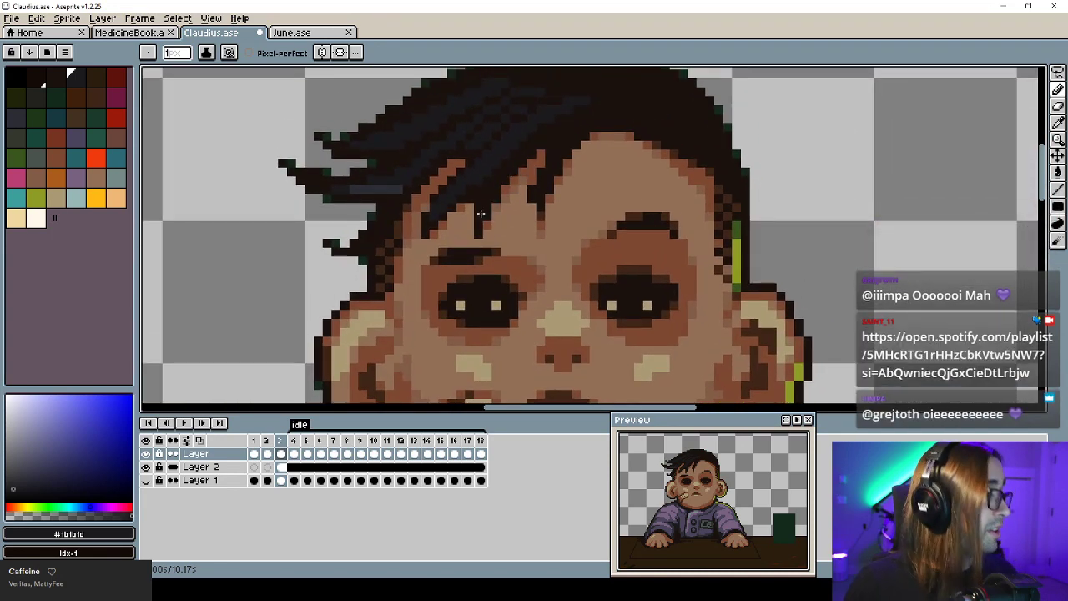
# Paint lighter #2d2d34 highlights on the long side tuft and the pointed lock above the forehead, and save the file.
pyautogui.moveTo(493, 207); pyautogui.dragTo(490, 248)
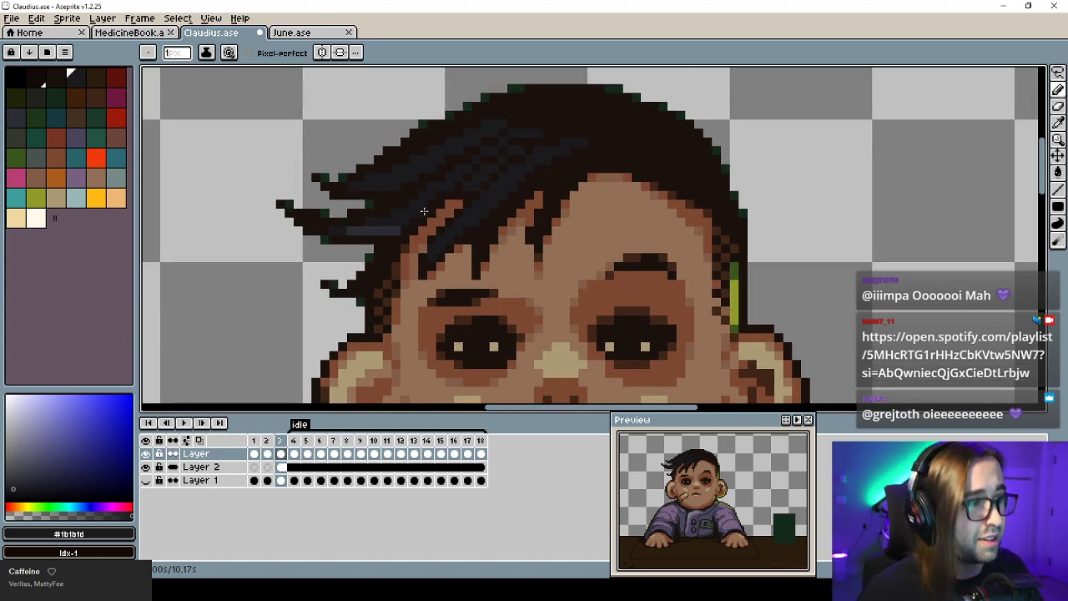
pyautogui.keyDown('alt'); pyautogui.click(397, 230); pyautogui.keyUp('alt')
pyautogui.keyDown('alt'); pyautogui.click(399, 224); pyautogui.keyUp('alt')
pyautogui.click(398, 230)
pyautogui.keyDown('alt'); pyautogui.click(389, 228); pyautogui.keyUp('alt')
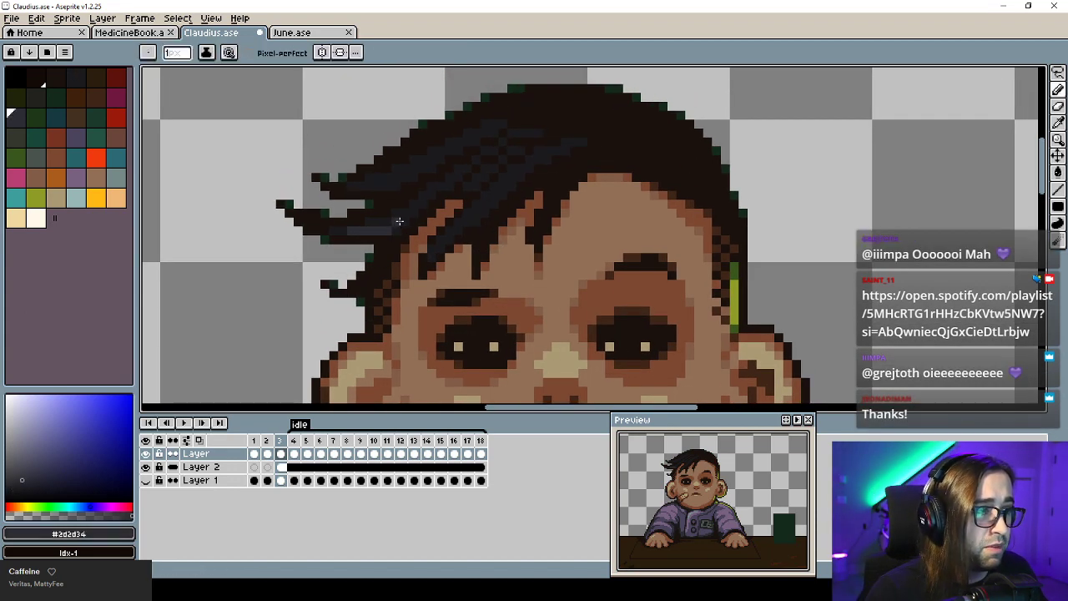
pyautogui.moveTo(396, 222); pyautogui.dragTo(408, 217)
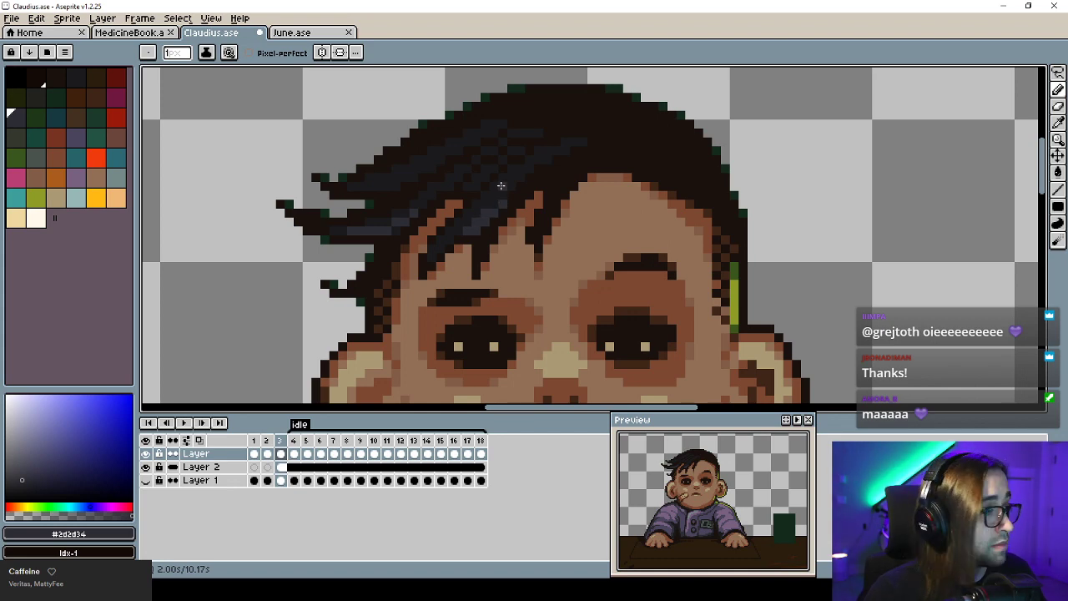
pyautogui.scroll(-4, 501, 186)
pyautogui.scroll(2, 468, 243)
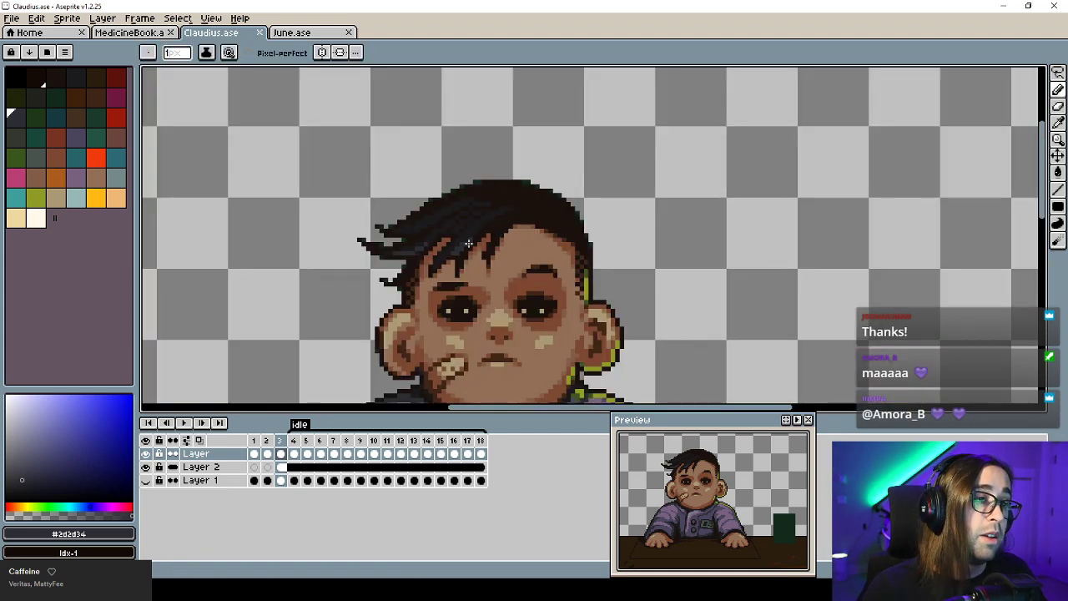
# Refine the lower end of the forehead lock's highlight with #2d2d34 and #1b1b1d pixels, and save the file.
pyautogui.scroll(4, 468, 243)
pyautogui.click(493, 219)
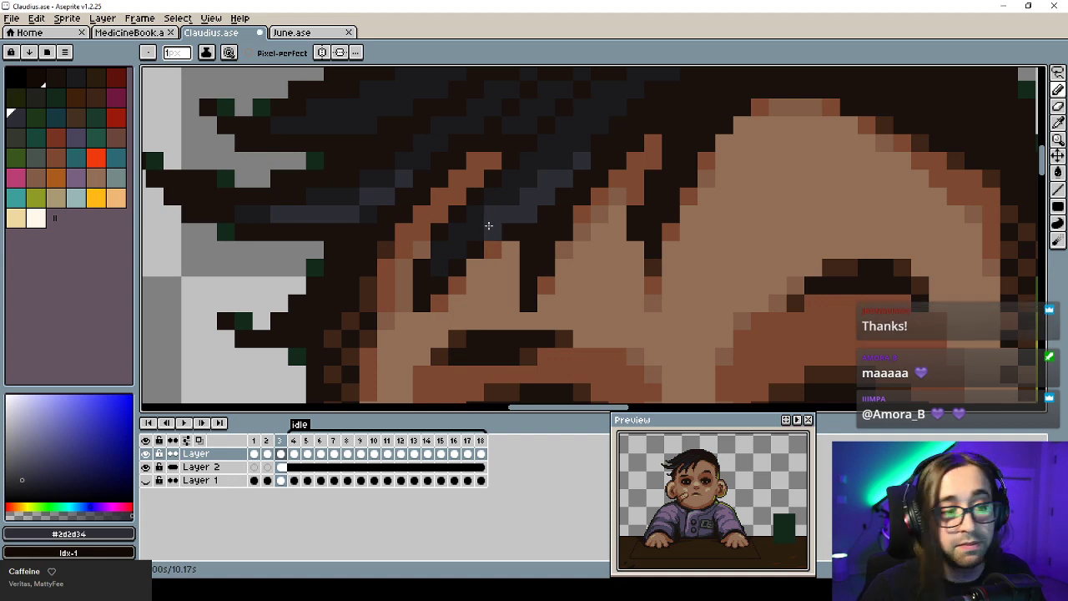
pyautogui.keyDown('alt'); pyautogui.click(493, 200); pyautogui.keyUp('alt')
pyautogui.click(493, 216)
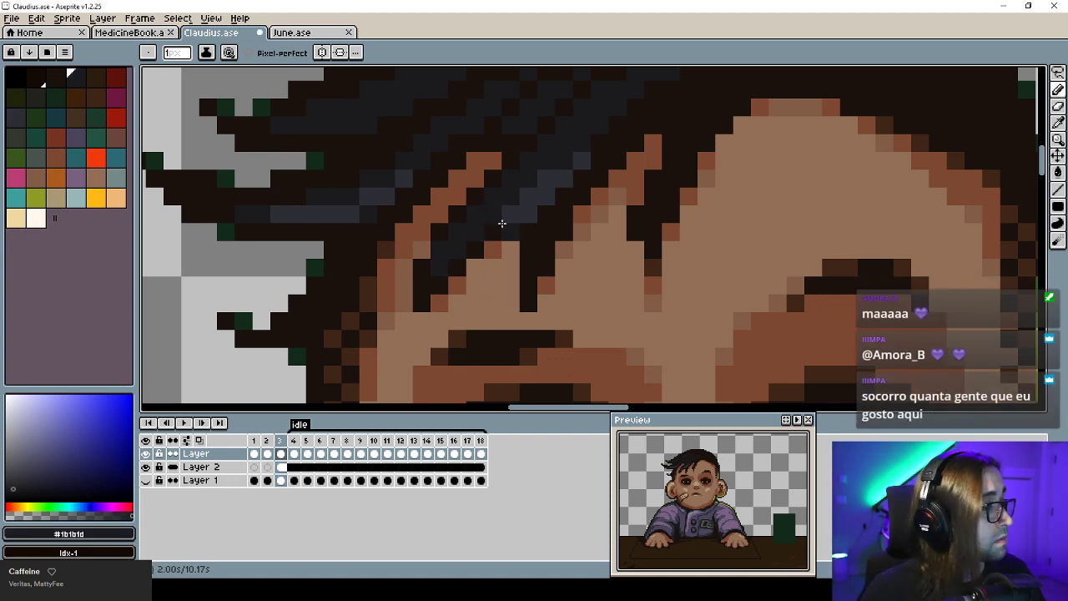
pyautogui.scroll(-5, 502, 224)
pyautogui.hotkey('ctrl', 's')
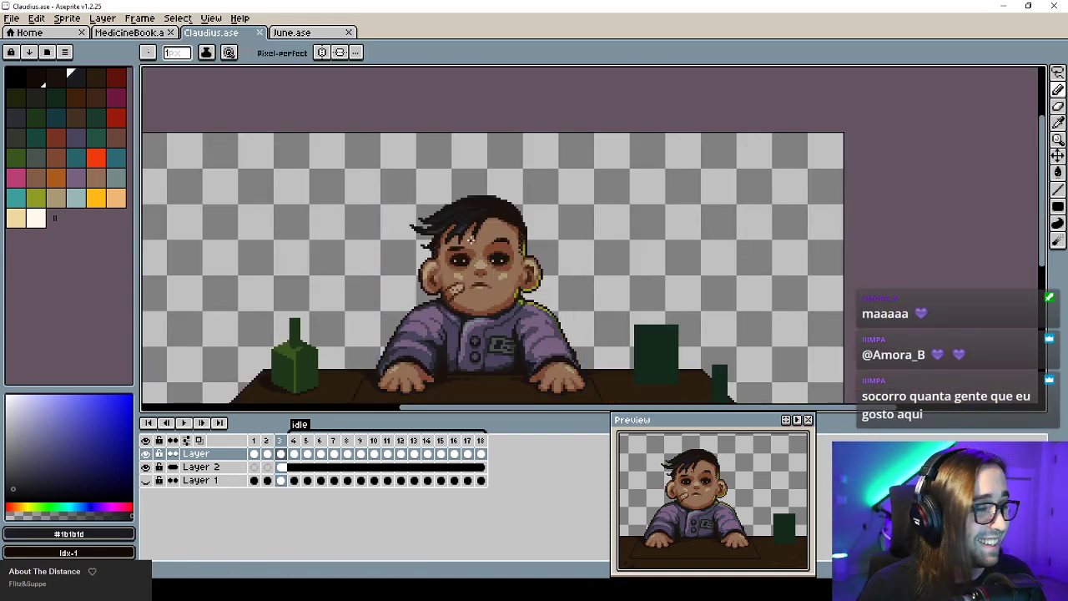
# Extend the long side tuft's highlight towards the head with #2d2d34, pick #1b1b1d, and save the file.
pyautogui.scroll(3, 472, 239)
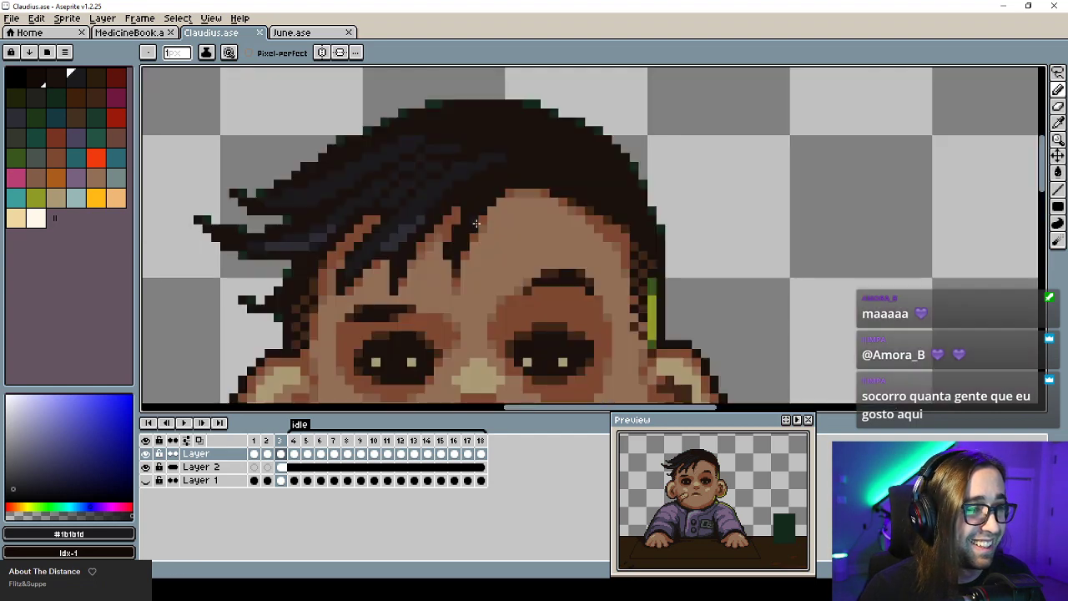
pyautogui.keyDown('alt'); pyautogui.click(419, 220); pyautogui.keyUp('alt')
pyautogui.moveTo(304, 239); pyautogui.dragTo(314, 230)
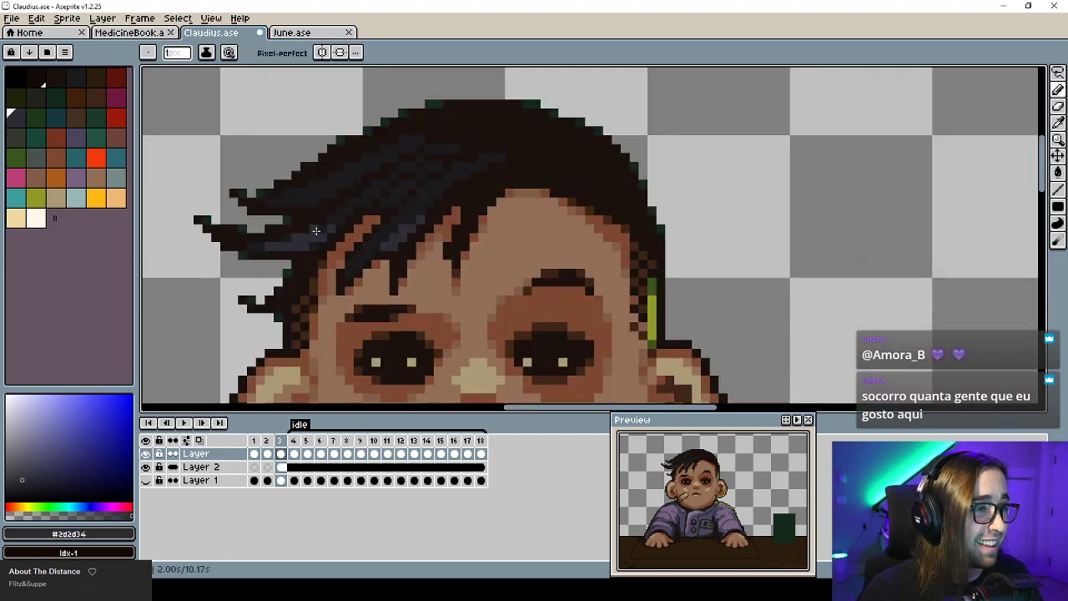
pyautogui.keyDown('alt'); pyautogui.click(323, 220); pyautogui.keyUp('alt')
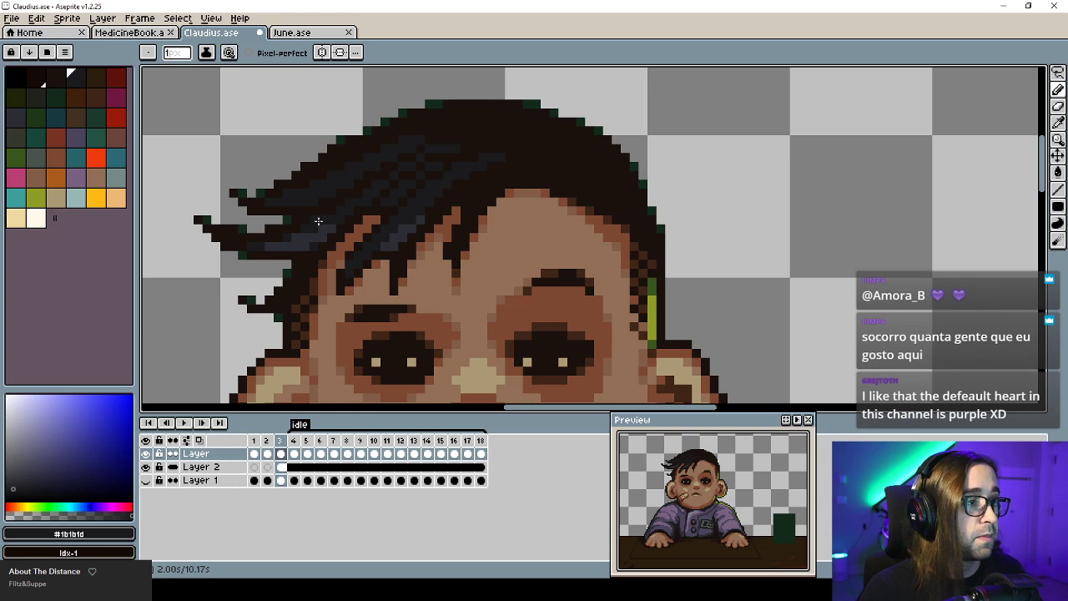
pyautogui.scroll(-3, 333, 225)
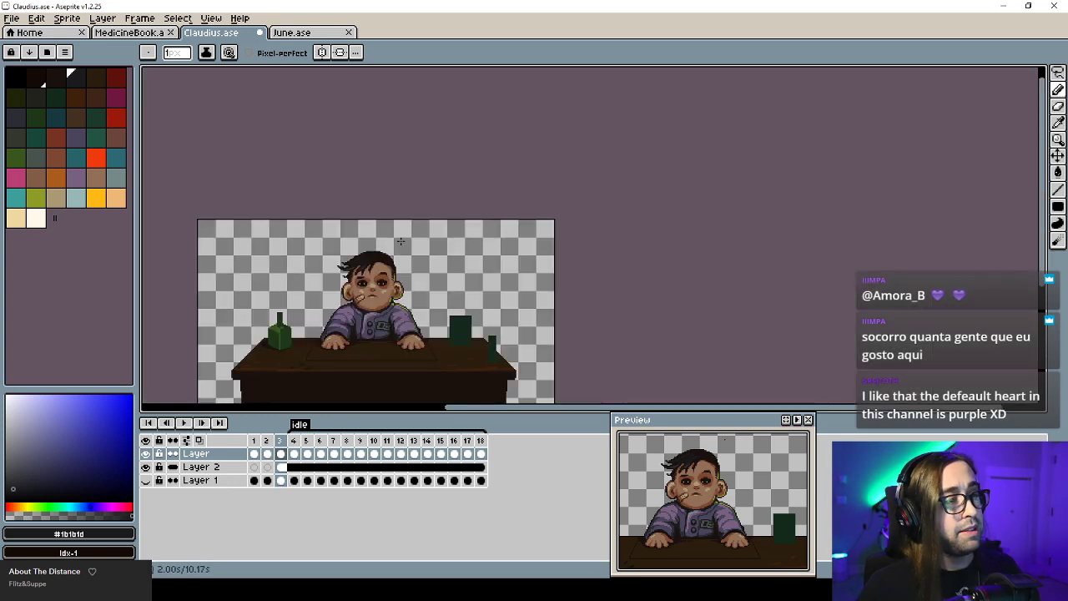
pyautogui.scroll(3, 401, 241)
pyautogui.scroll(-2, 431, 150)
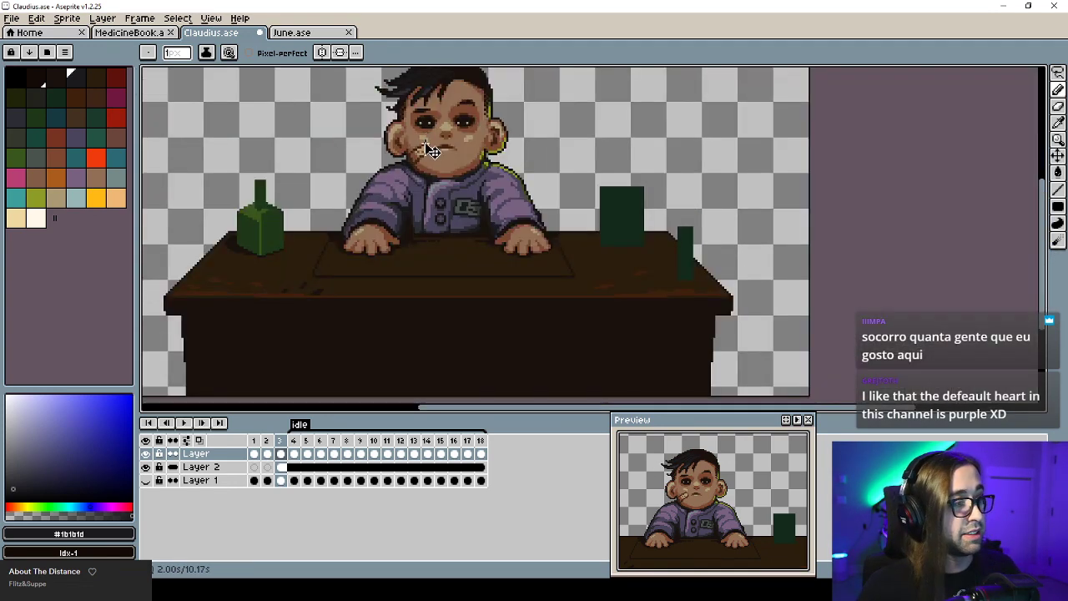
pyautogui.hotkey('ctrl', 's')
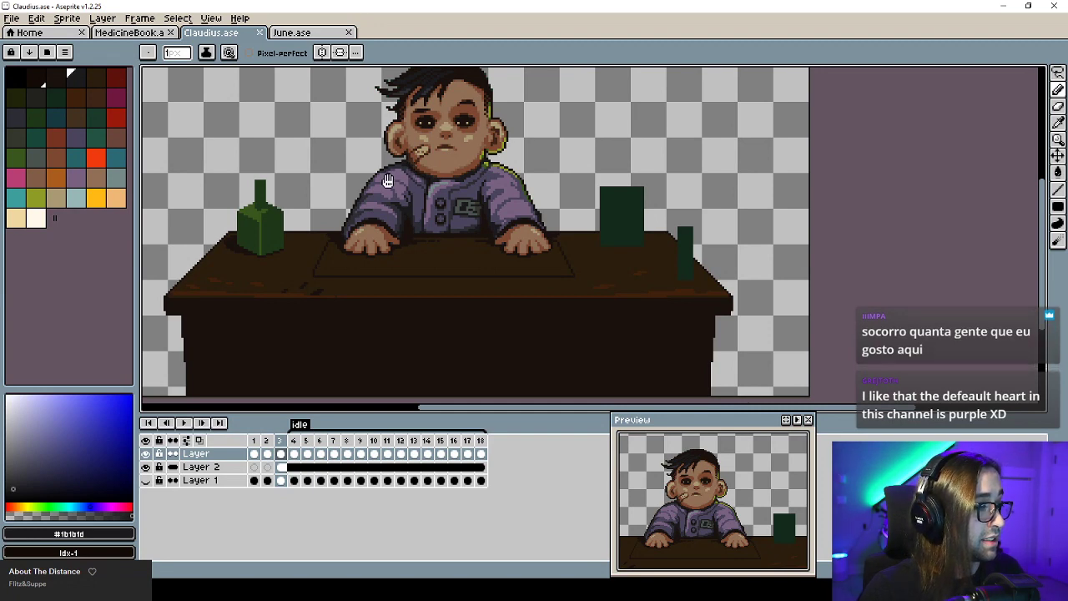
pyautogui.moveTo(389, 181); pyautogui.dragTo(387, 215)
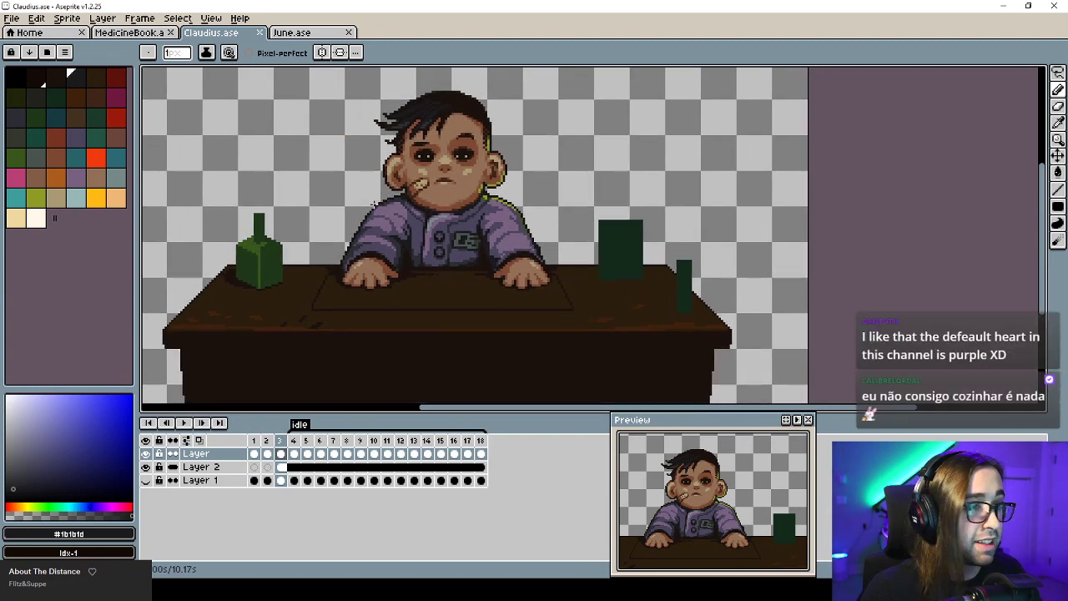
pyautogui.scroll(3, 332, 248)
pyautogui.press('q')
pyautogui.moveTo(313, 164); pyautogui.dragTo(320, 296)
pyautogui.hotkey('ctrl', 'd')
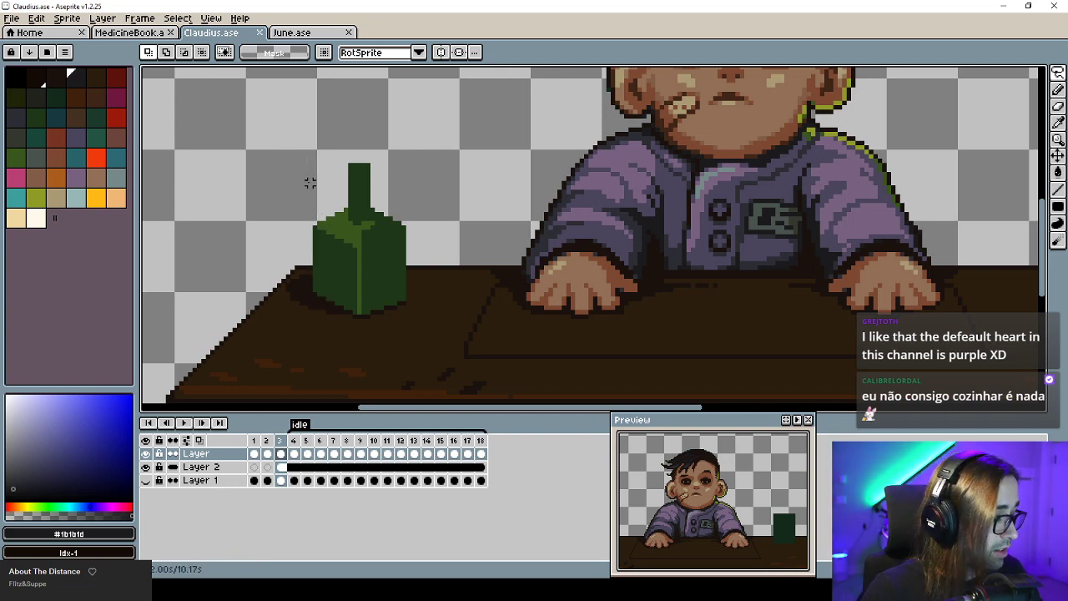
pyautogui.moveTo(305, 143); pyautogui.dragTo(354, 311)
# Select the green bottle's lower left corner on Layer 2 in frame 3 and squash its height to 66.67%.
pyautogui.moveTo(304, 274); pyautogui.dragTo(358, 317)
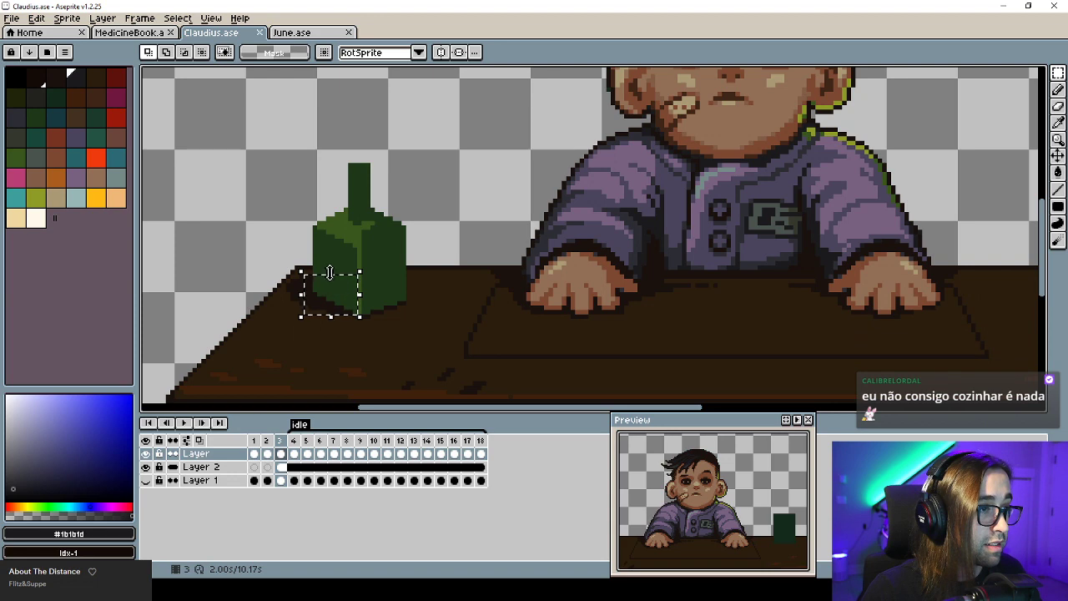
pyautogui.moveTo(330, 273); pyautogui.dragTo(338, 303)
pyautogui.press('Escape')
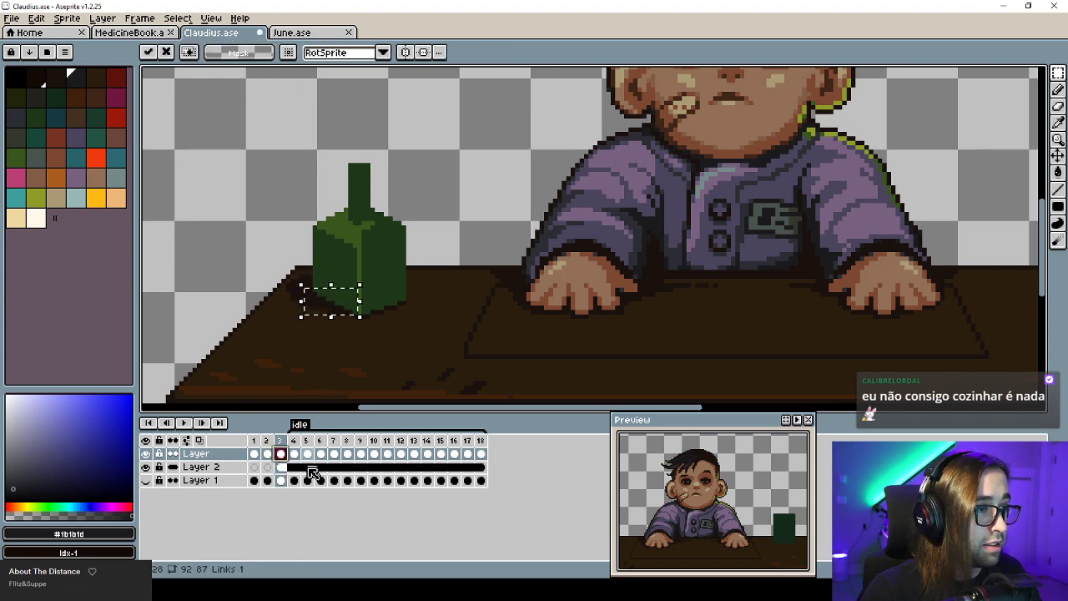
pyautogui.click(280, 466)
pyautogui.moveTo(331, 267); pyautogui.dragTo(333, 285)
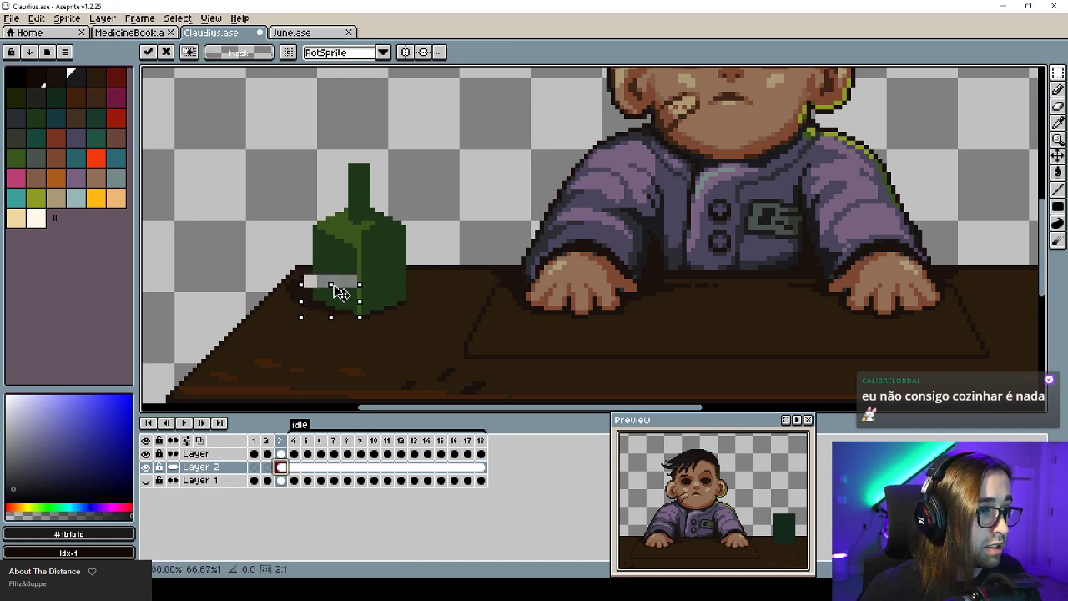
pyautogui.press('Return')
# Fill the gap left in the bottle with #1e3819 and the gap in its shadow with #1a120f.
pyautogui.keyDown('alt'); pyautogui.click(339, 294); pyautogui.keyUp('alt')
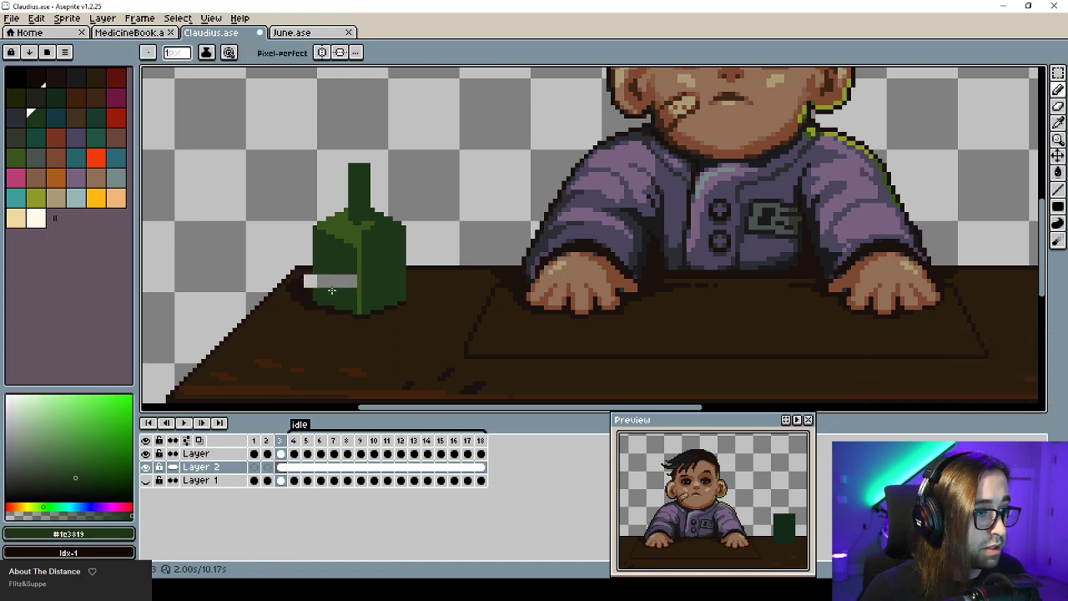
pyautogui.press('g')
pyautogui.click(335, 282)
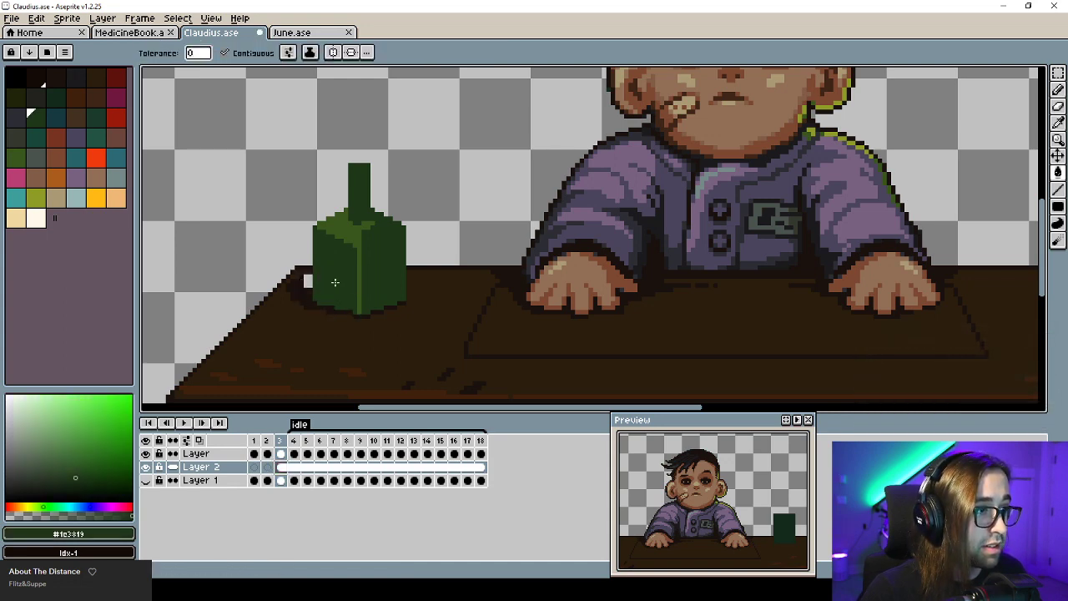
pyautogui.keyDown('alt'); pyautogui.click(307, 281); pyautogui.keyUp('alt')
pyautogui.press('b')
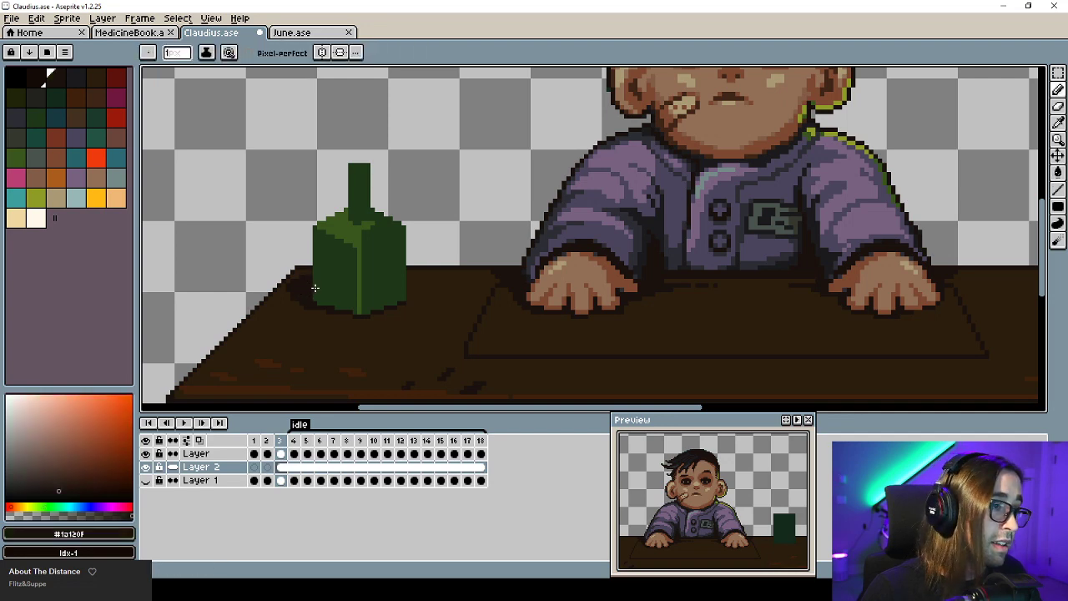
# Clean up the bottle's lower left edge and contact shadow using #1e3819 and #1a120f pixels.
pyautogui.scroll(-2, 337, 311)
pyautogui.scroll(2, 359, 303)
pyautogui.moveTo(315, 265); pyautogui.dragTo(326, 265)
pyautogui.scroll(1, 313, 305)
pyautogui.keyDown('alt'); pyautogui.click(301, 317); pyautogui.keyUp('alt')
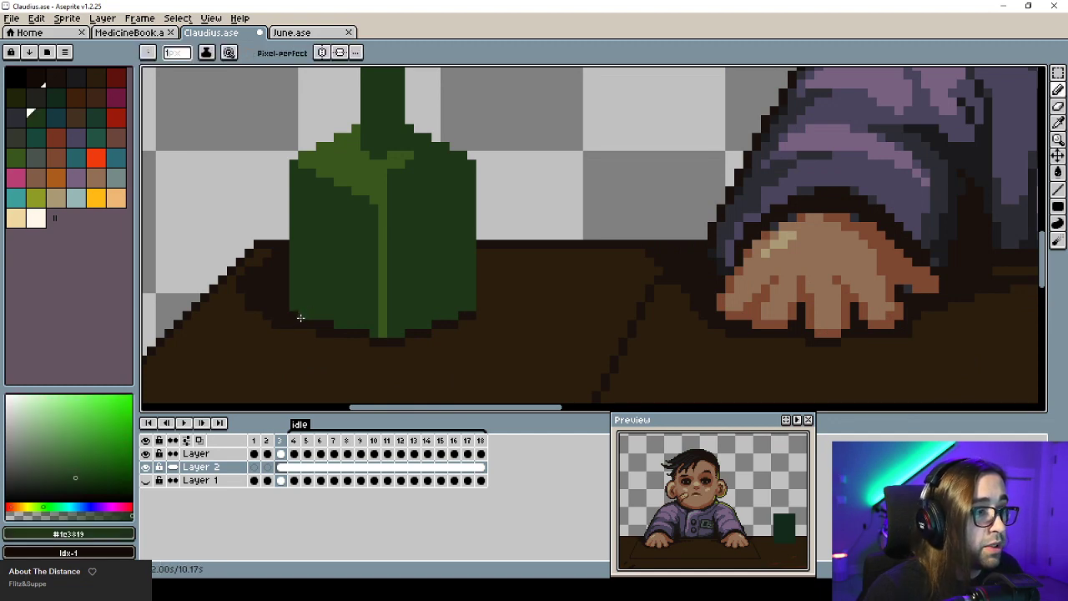
pyautogui.keyDown('alt'); pyautogui.click(308, 322); pyautogui.keyUp('alt')
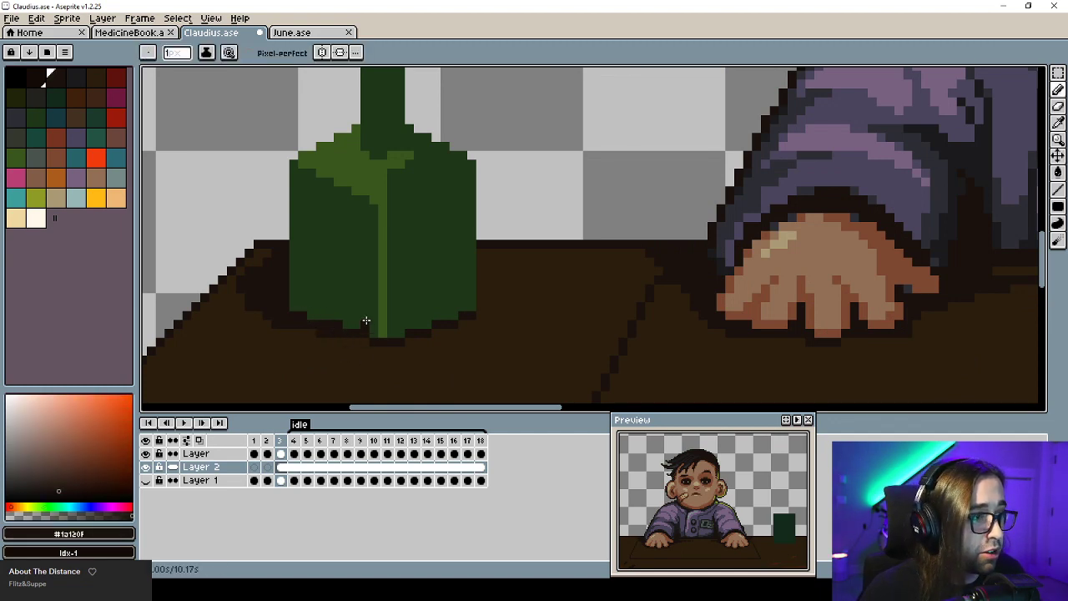
pyautogui.keyDown('alt'); pyautogui.click(350, 274); pyautogui.keyUp('alt')
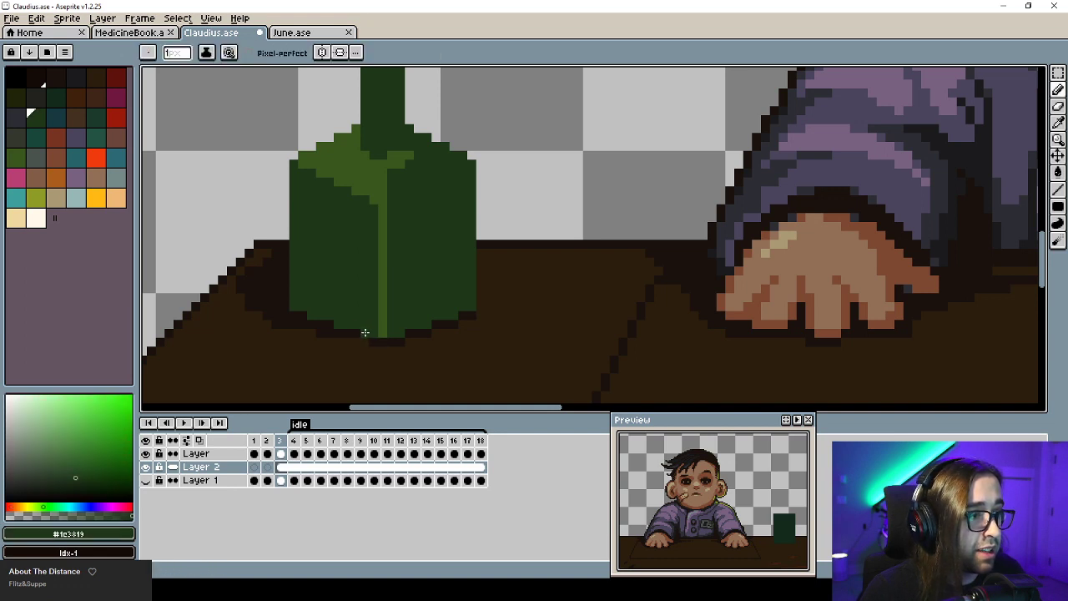
pyautogui.keyDown('alt'); pyautogui.click(365, 338); pyautogui.keyUp('alt')
pyautogui.press('alt')
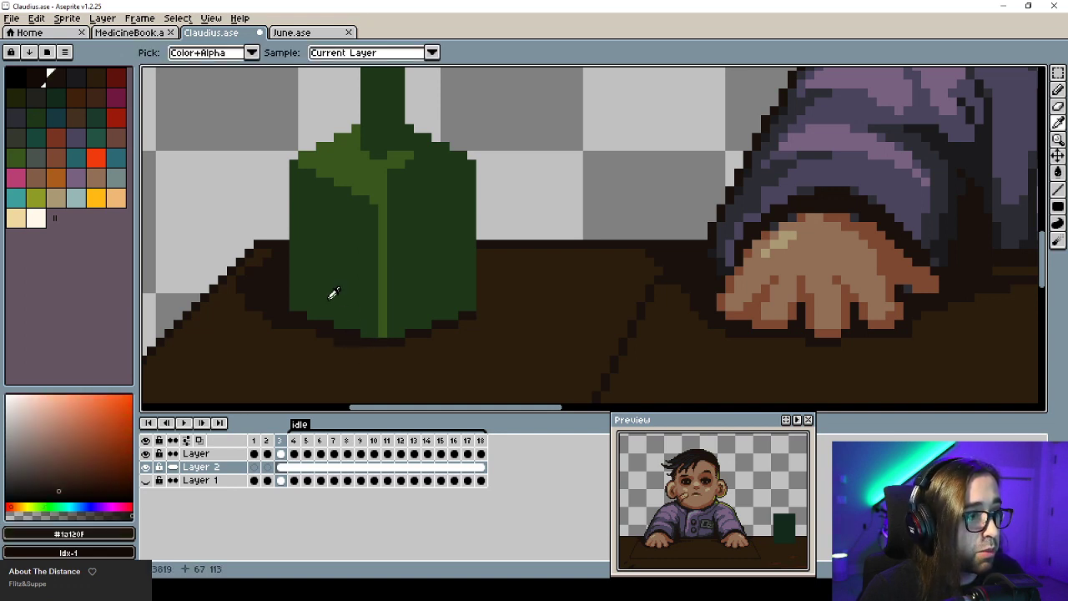
pyautogui.keyDown('alt'); pyautogui.click(362, 314); pyautogui.keyUp('alt')
pyautogui.press('q')
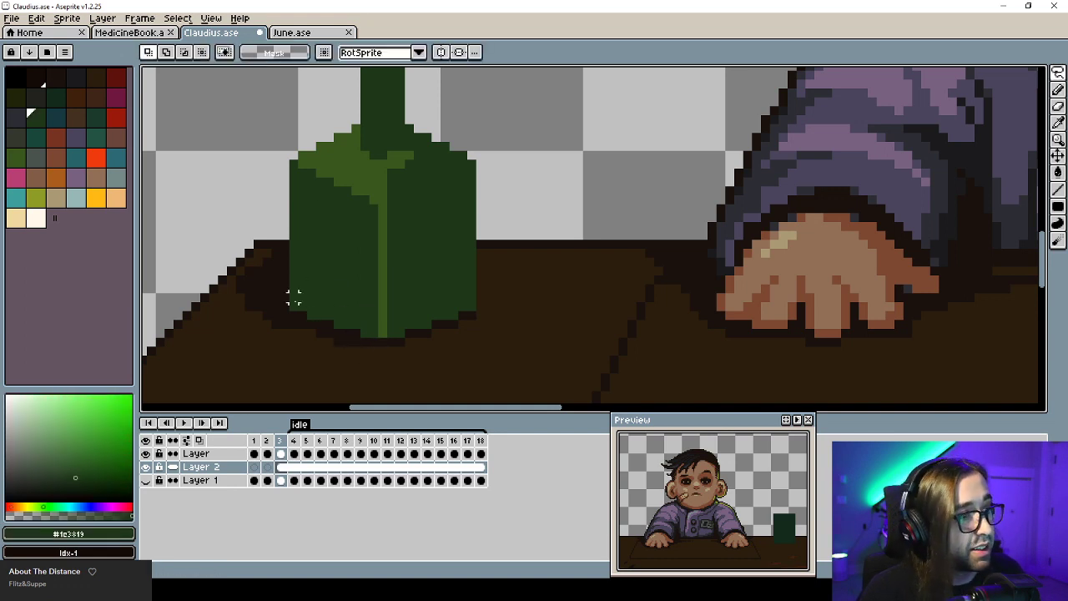
pyautogui.moveTo(292, 297)
pyautogui.mouseDown()
pyautogui.moveTo(370, 329)
pyautogui.moveTo(377, 343)
pyautogui.moveTo(354, 205)
pyautogui.moveTo(365, 185)
pyautogui.mouseUp()
pyautogui.hotkey('ctrl', 'z')
pyautogui.hotkey('ctrl', 'd')
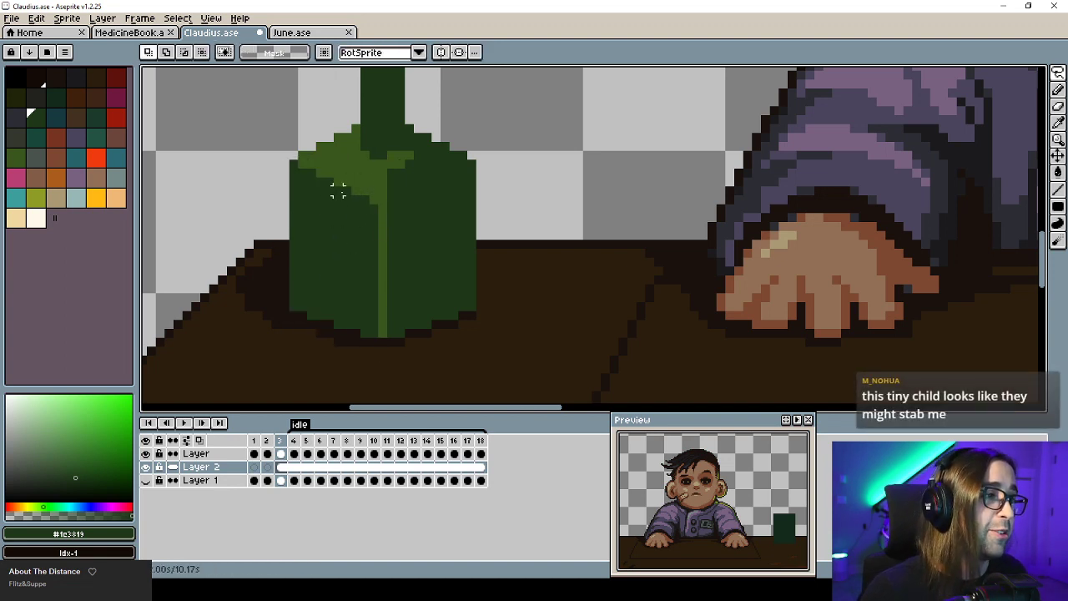
# Draw #39571c highlight lines along the base and just below the shoulder of the bottle's left face.
pyautogui.press('b')
pyautogui.keyDown('alt'); pyautogui.click(338, 190); pyautogui.keyUp('alt')
pyautogui.moveTo(294, 306); pyautogui.dragTo(377, 332)
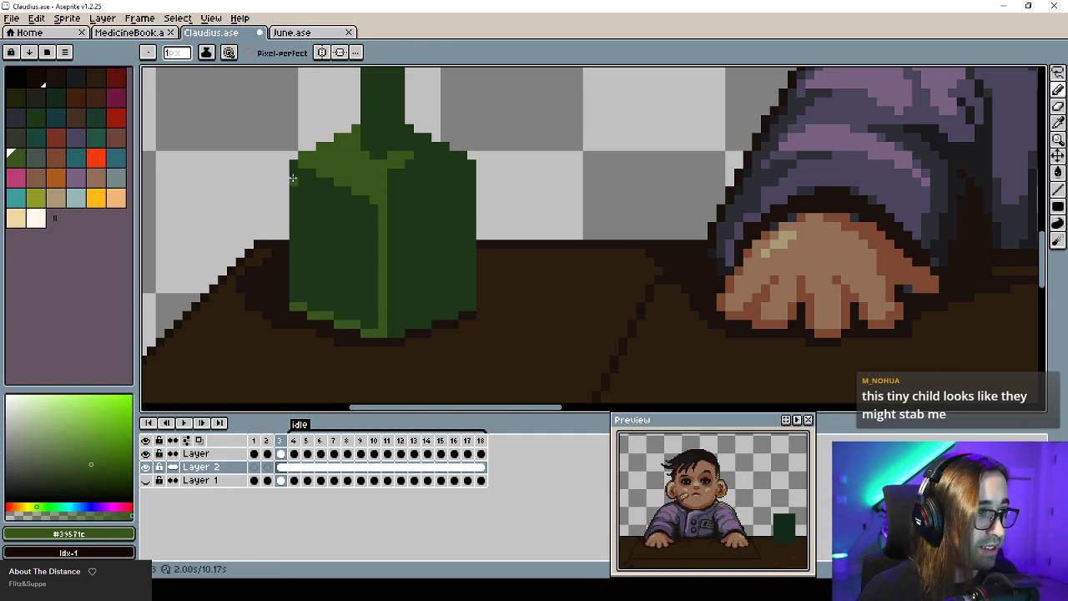
pyautogui.moveTo(292, 177); pyautogui.dragTo(374, 209)
# Replace the highlight along the base of the bottle's left face with dark green #132a1b shading, blending with #1e3819.
pyautogui.press('alt')
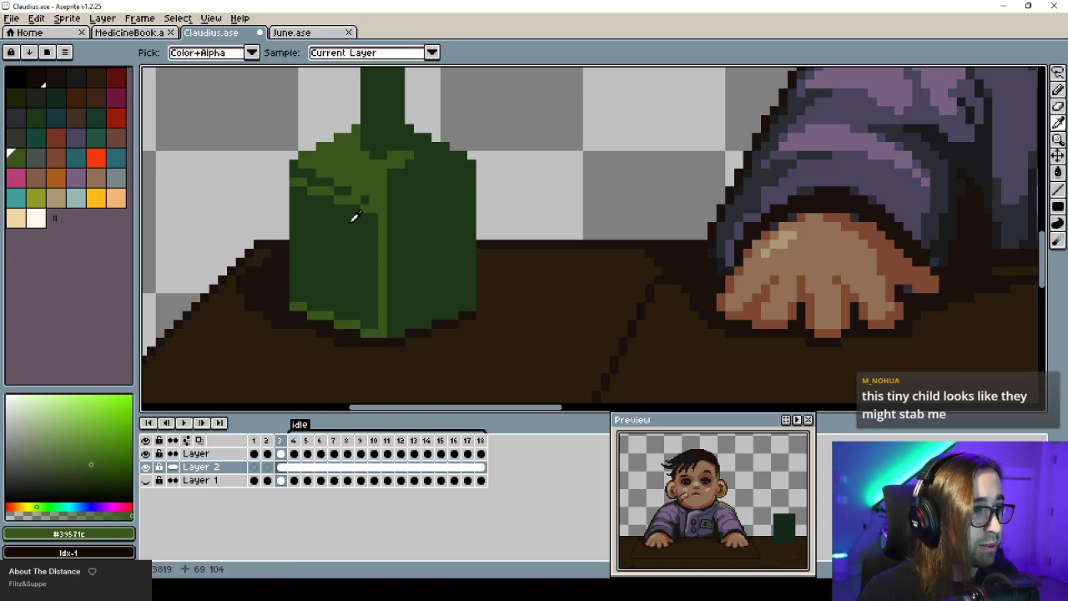
pyautogui.keyDown('alt'); pyautogui.click(354, 217); pyautogui.keyUp('alt')
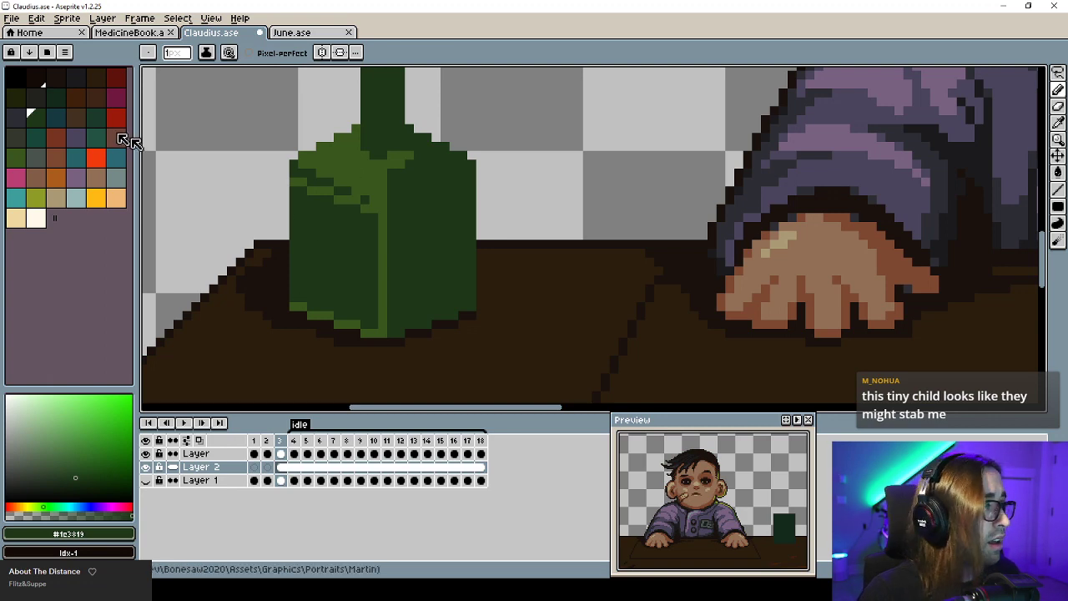
pyautogui.click(55, 96)
pyautogui.moveTo(298, 304); pyautogui.dragTo(373, 334)
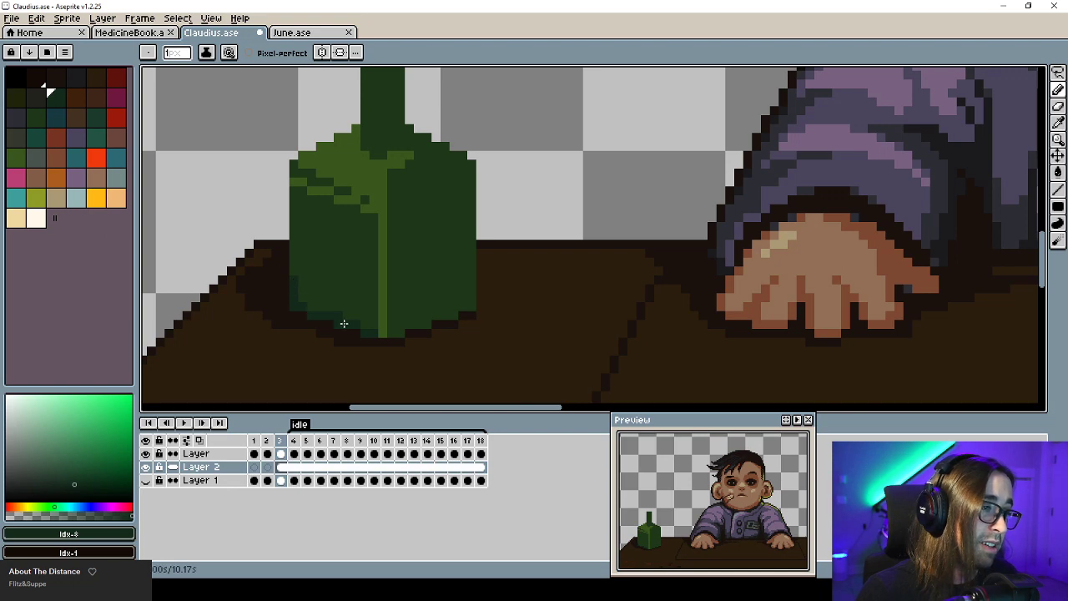
pyautogui.press('alt')
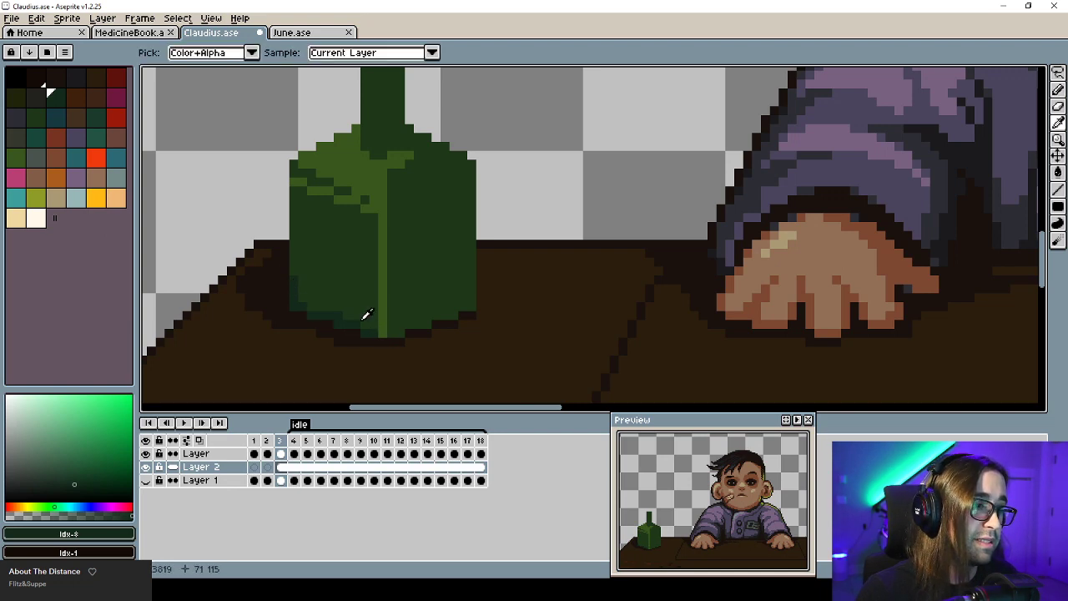
pyautogui.click(313, 303)
pyautogui.press('b')
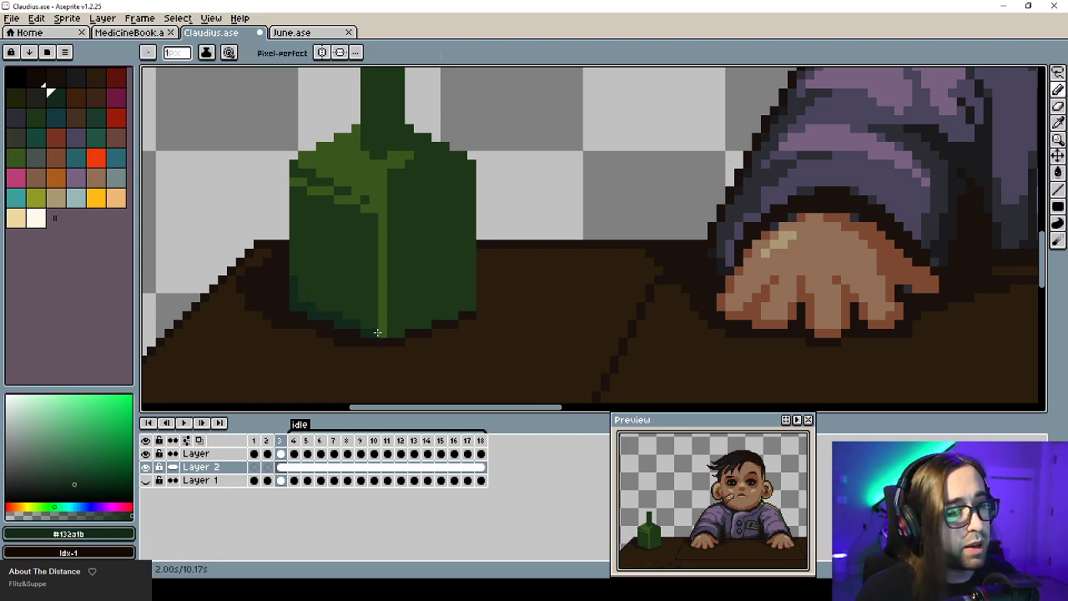
# Cover the lower part of the bottle's vertical edge highlight with #1e3819 and break it into separate #39571c pixels.
pyautogui.keyDown('alt'); pyautogui.click(374, 308); pyautogui.keyUp('alt')
pyautogui.moveTo(382, 297); pyautogui.dragTo(383, 333)
pyautogui.keyDown('alt'); pyautogui.click(381, 274); pyautogui.keyUp('alt')
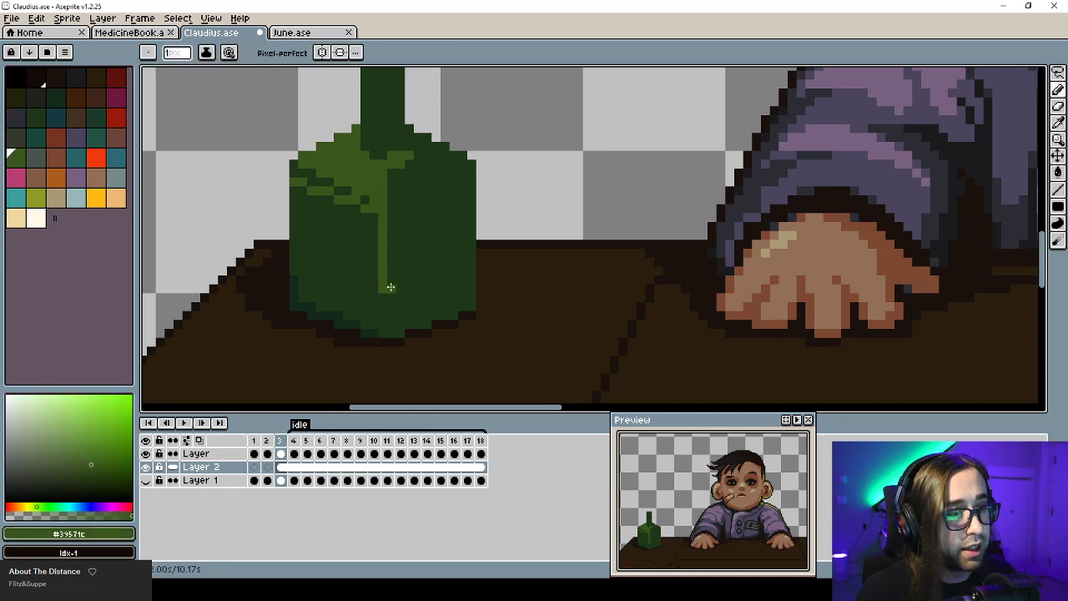
pyautogui.keyDown('alt'); pyautogui.click(390, 287); pyautogui.keyUp('alt')
pyautogui.click(382, 281)
pyautogui.keyDown('alt'); pyautogui.click(384, 288); pyautogui.keyUp('alt')
pyautogui.click(383, 313)
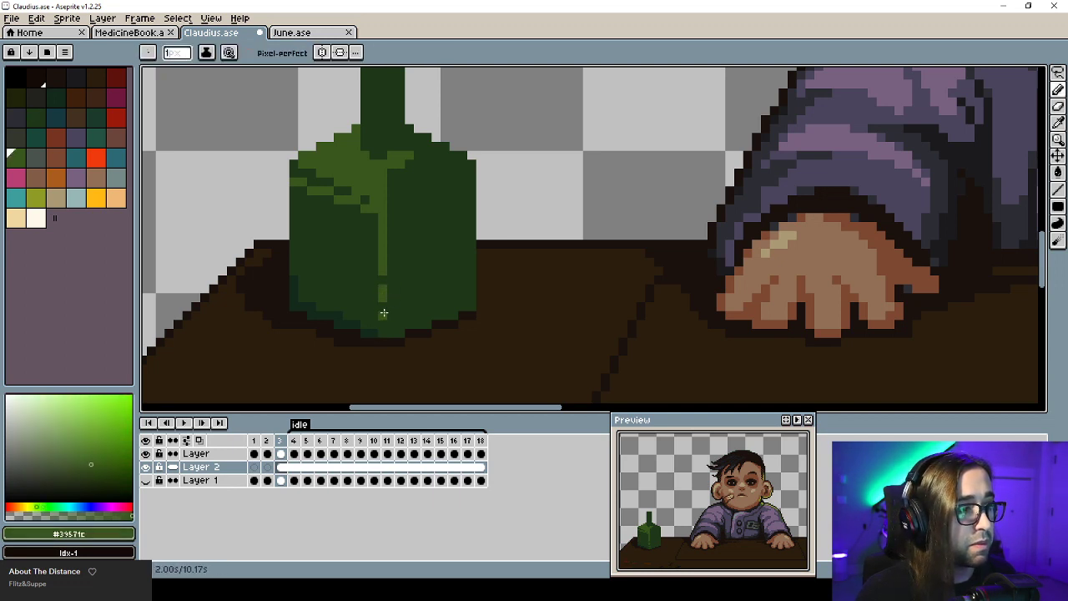
# Fill the gaps in the highlight on the bottle's left shoulder with #39571c to make one solid patch.
pyautogui.keyDown('alt'); pyautogui.click(283, 305); pyautogui.keyUp('alt')
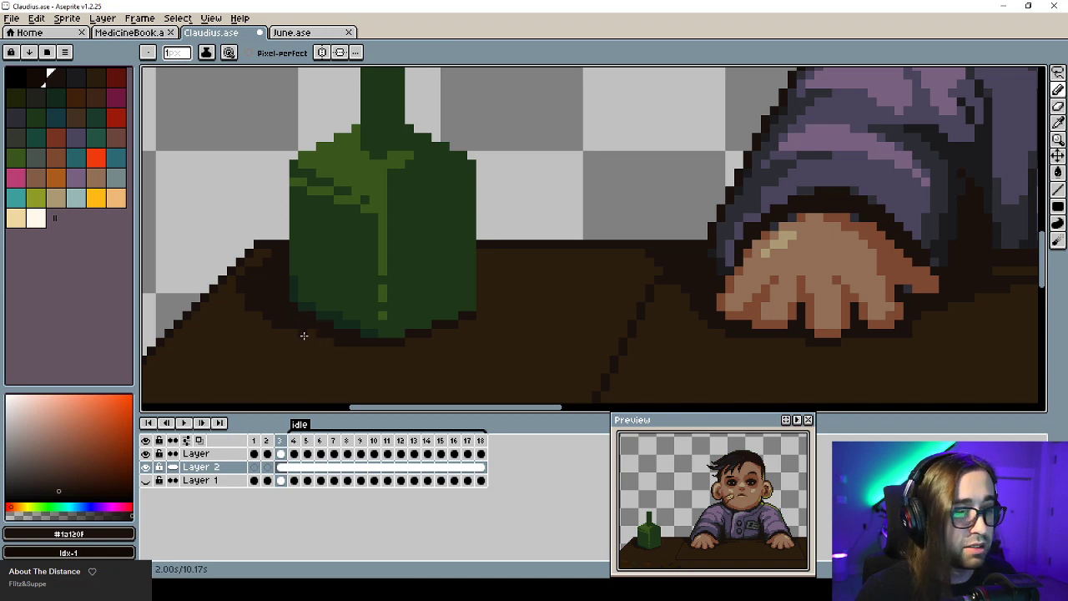
pyautogui.keyDown('alt'); pyautogui.click(311, 288); pyautogui.keyUp('alt')
pyautogui.keyDown('alt'); pyautogui.click(302, 298); pyautogui.keyUp('alt')
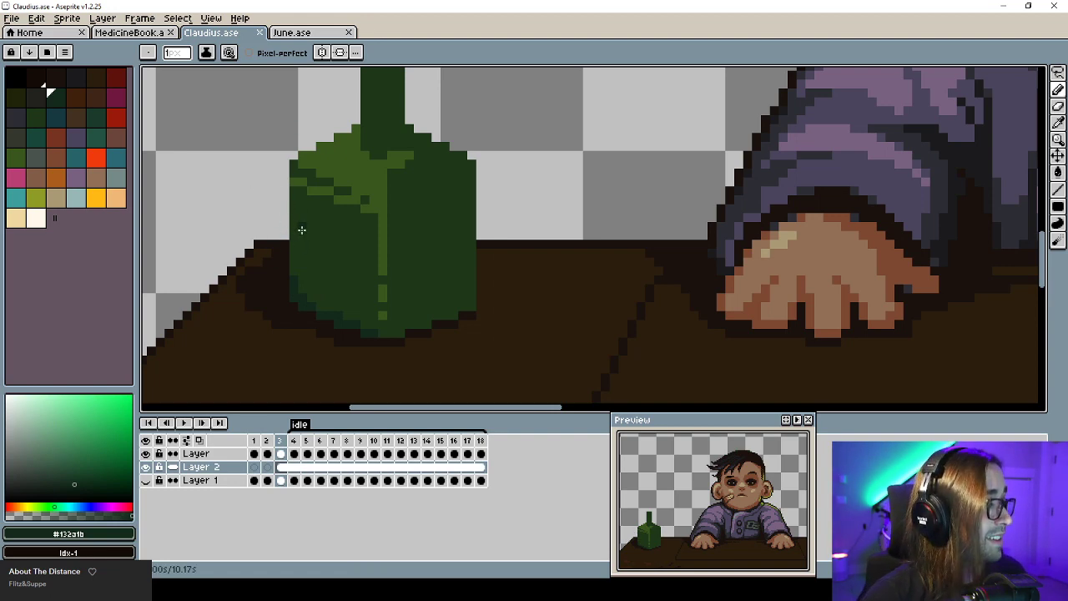
pyautogui.moveTo(305, 230); pyautogui.dragTo(270, 282)
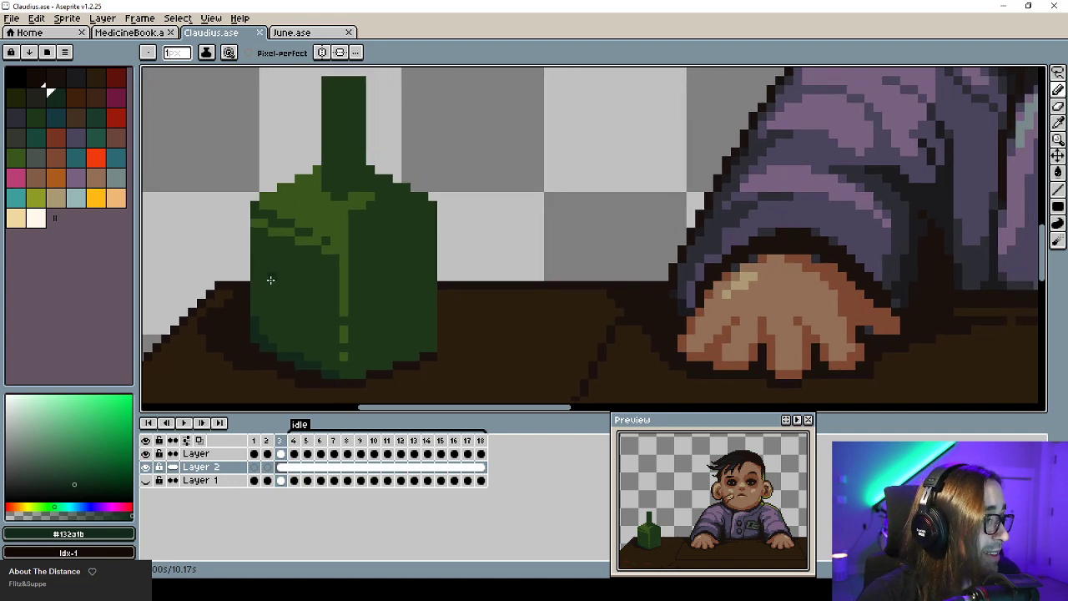
pyautogui.keyDown('alt'); pyautogui.click(265, 211); pyautogui.keyUp('alt')
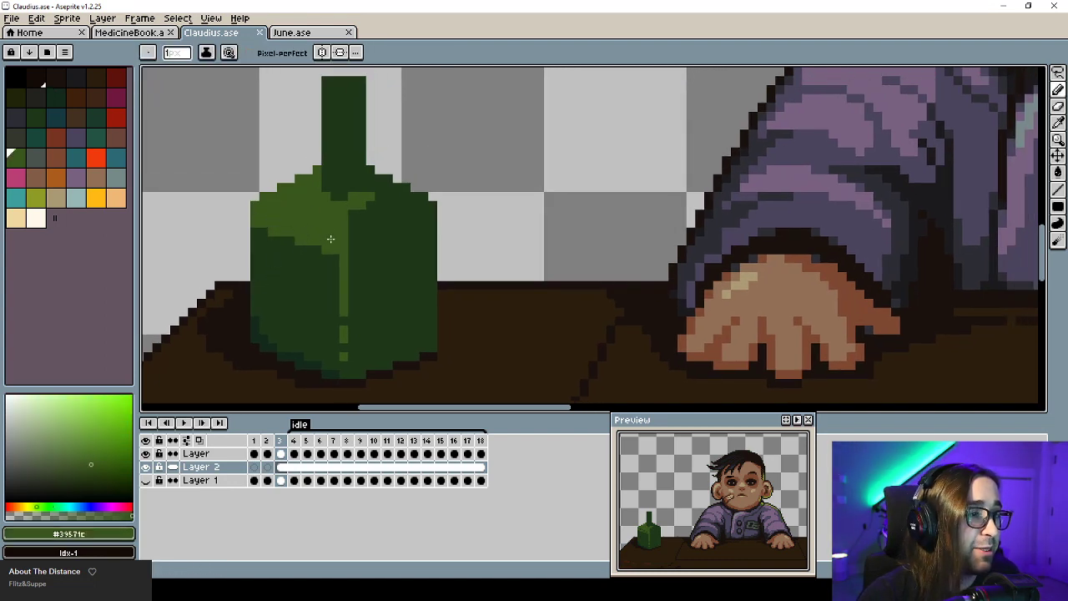
# Erase the upper edge of the bottle's left shoulder with the transparent mask colour to lower its slope.
pyautogui.keyDown('alt'); pyautogui.click(245, 213); pyautogui.keyUp('alt')
pyautogui.click(255, 214)
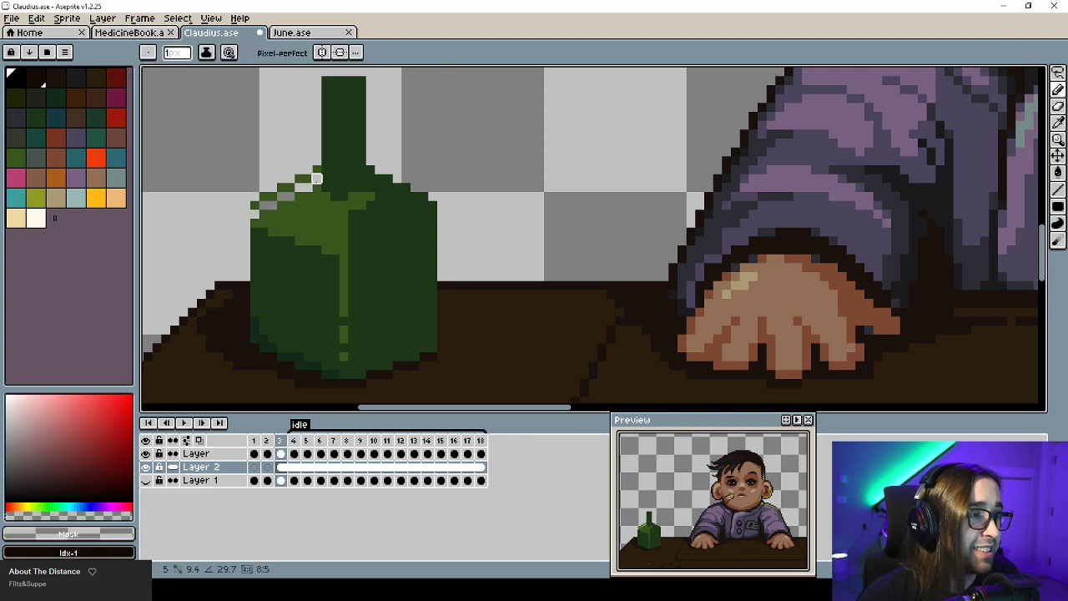
pyautogui.keyDown('shift'); pyautogui.click(317, 188); pyautogui.keyUp('shift')
pyautogui.press('g')
pyautogui.click(298, 187)
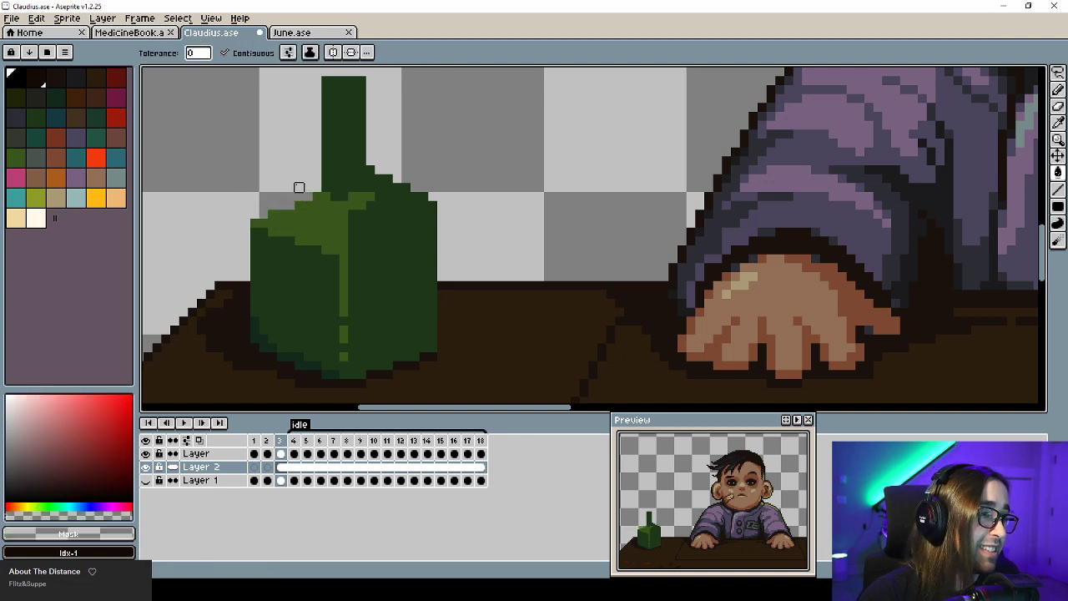
# Add #39571c pixels beside the left base of the neck and erase the upper edge of the right shoulder.
pyautogui.press('b')
pyautogui.keyDown('alt'); pyautogui.click(313, 202); pyautogui.keyUp('alt')
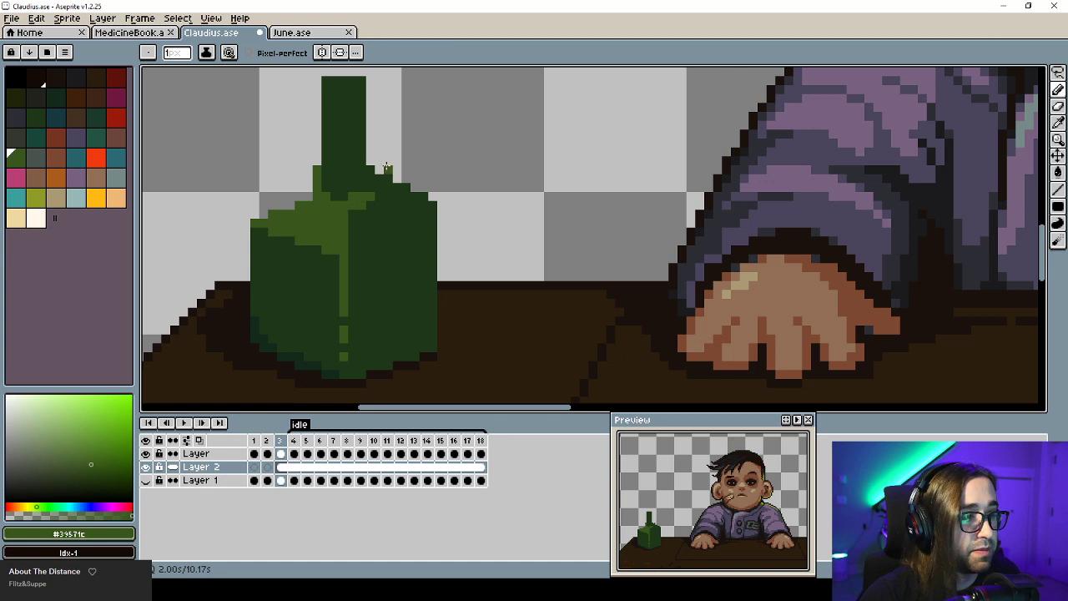
pyautogui.keyDown('alt'); pyautogui.click(387, 166); pyautogui.keyUp('alt')
pyautogui.moveTo(370, 186)
pyautogui.mouseDown()
pyautogui.moveTo(441, 214)
pyautogui.moveTo(388, 186)
pyautogui.moveTo(424, 205)
pyautogui.mouseUp()
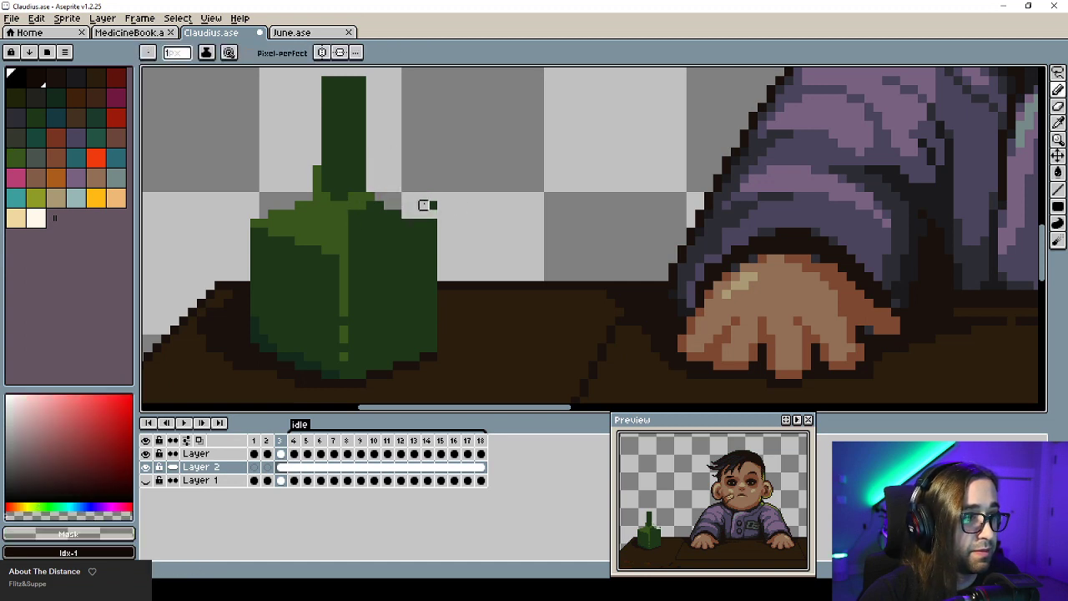
# Shade the base and outer edge of the bottle's right face with dark green #132a1b.
pyautogui.keyDown('alt'); pyautogui.click(361, 342); pyautogui.keyUp('alt')
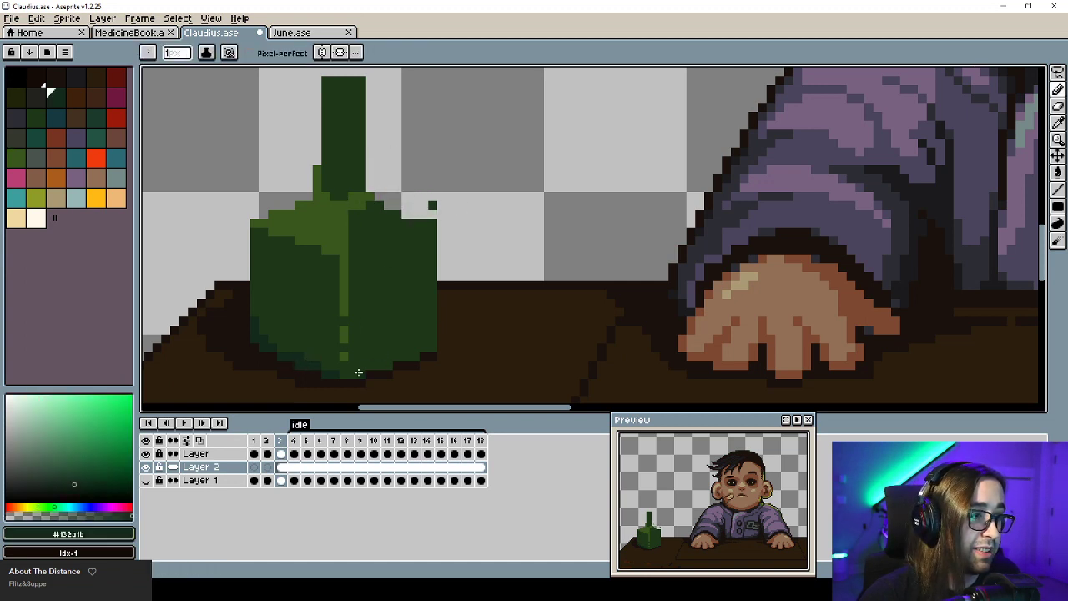
pyautogui.keyDown('shift'); pyautogui.click(433, 345); pyautogui.keyUp('shift')
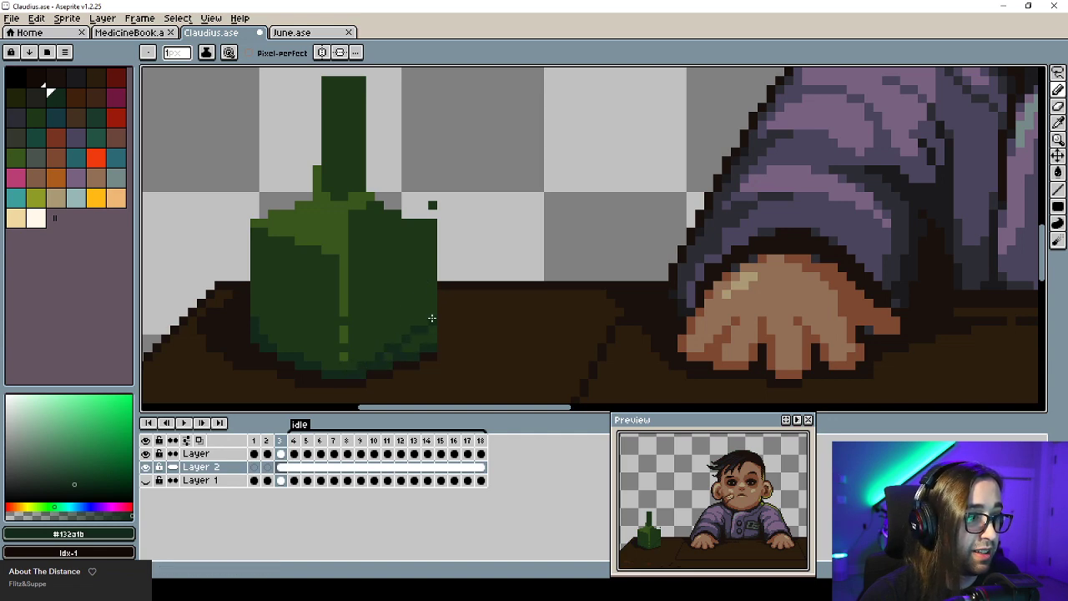
pyautogui.press('g')
pyautogui.press('b')
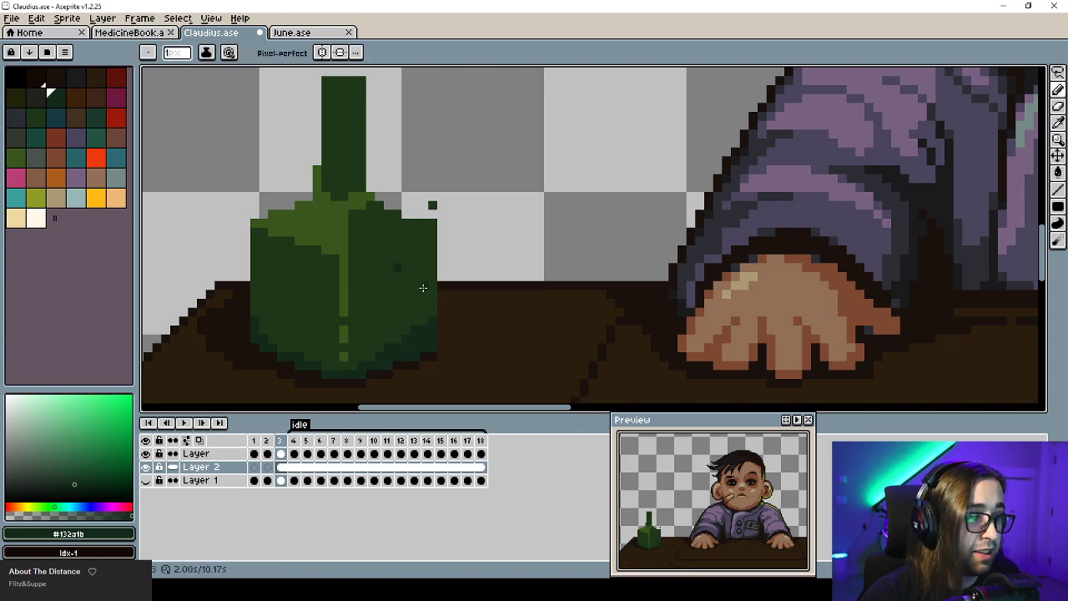
pyautogui.moveTo(424, 324); pyautogui.dragTo(432, 232)
# Trim the bottle's upper right corner to transparent and shade the right shoulder with #132a1b.
pyautogui.keyDown('alt'); pyautogui.click(439, 205); pyautogui.keyUp('alt')
pyautogui.keyDown('alt'); pyautogui.click(432, 233); pyautogui.keyUp('alt')
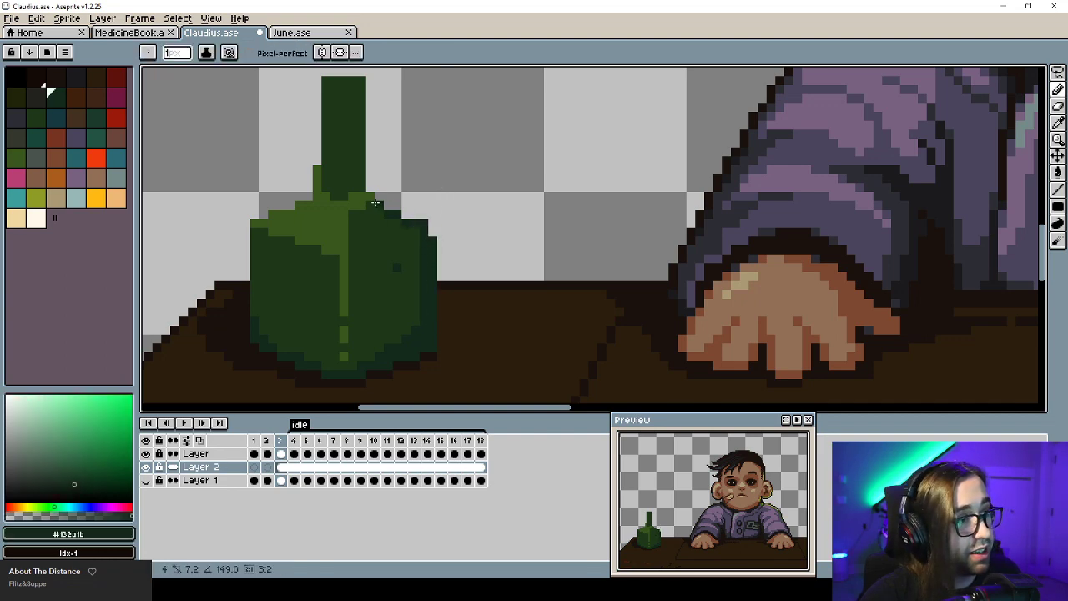
pyautogui.keyDown('shift'); pyautogui.click(424, 233); pyautogui.keyUp('shift')
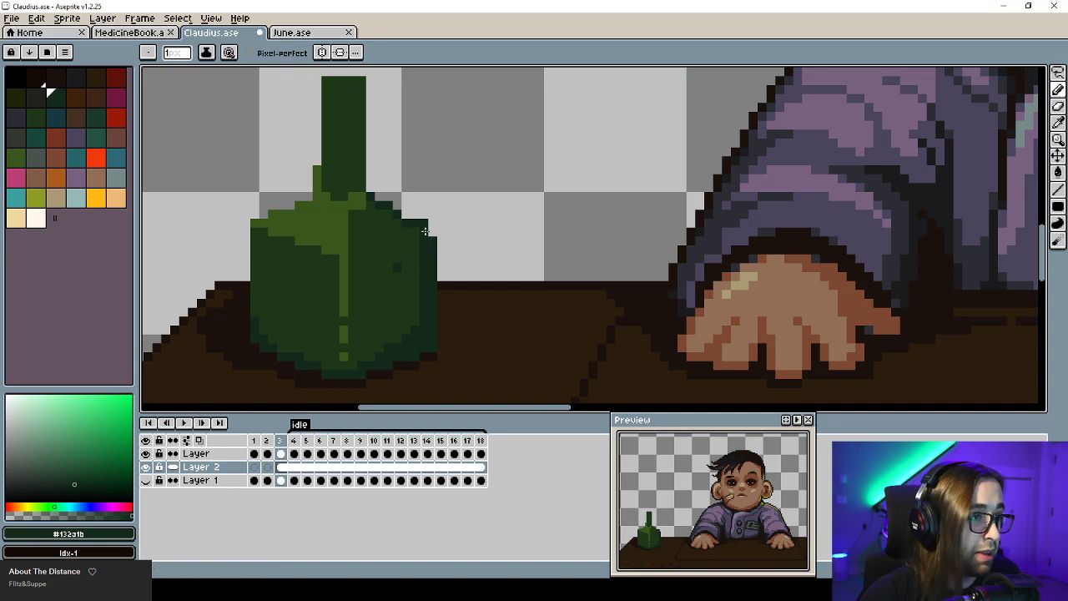
pyautogui.keyDown('alt'); pyautogui.click(387, 205); pyautogui.keyUp('alt')
pyautogui.keyDown('alt'); pyautogui.click(391, 214); pyautogui.keyUp('alt')
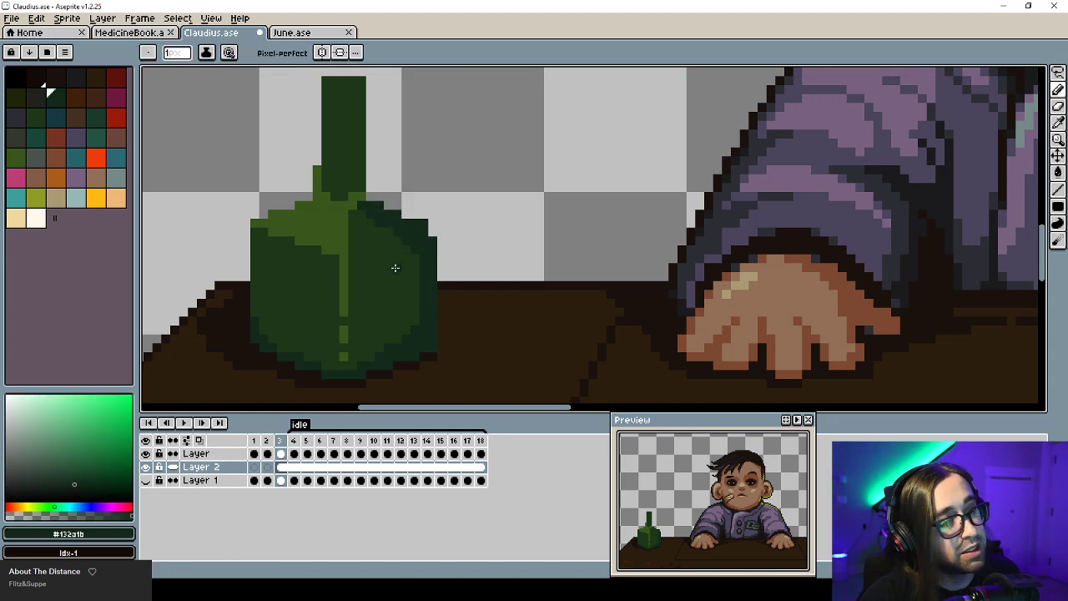
# Widen the neck's right side in steps with #132a1b and blend the neck's base into the body with #1e3819.
pyautogui.moveTo(379, 179); pyautogui.dragTo(446, 80)
pyautogui.scroll(5, 440, 233)
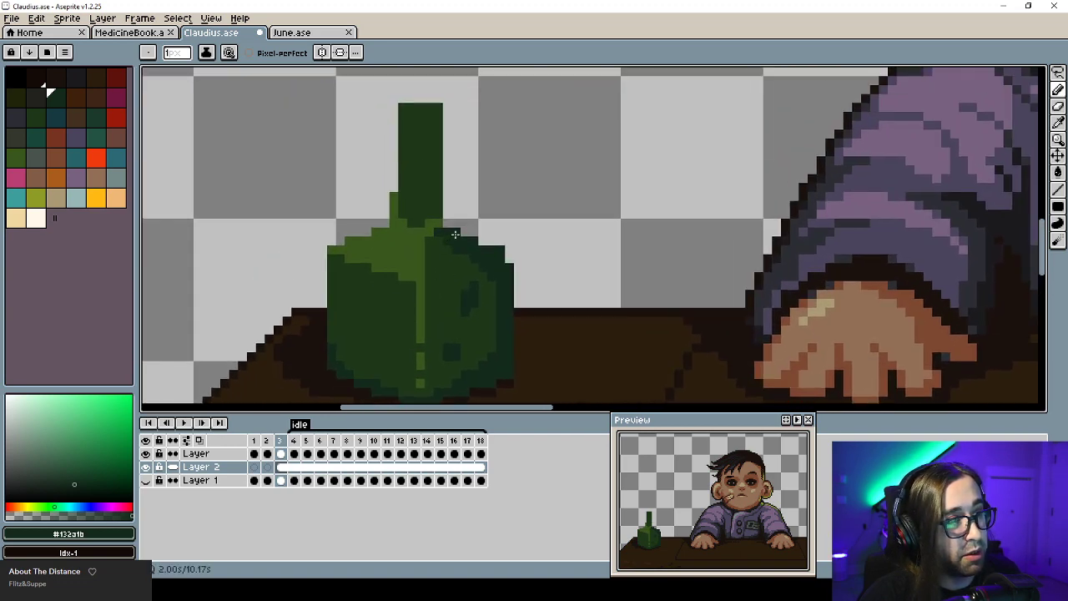
pyautogui.click(454, 225)
pyautogui.keyDown('shift'); pyautogui.click(446, 135); pyautogui.keyUp('shift')
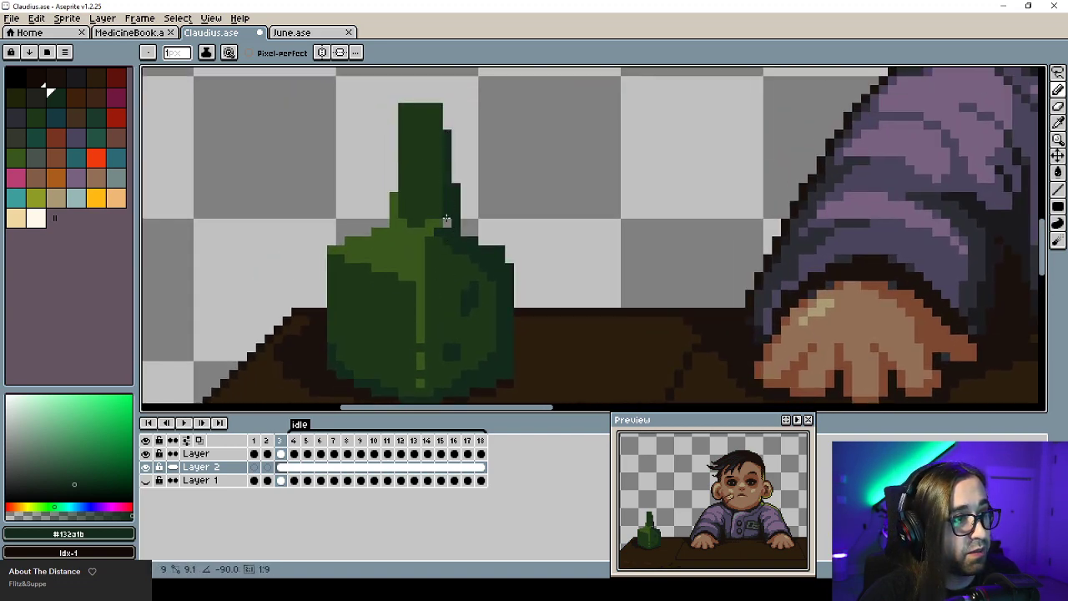
pyautogui.keyDown('shift'); pyautogui.click(447, 221); pyautogui.keyUp('shift')
pyautogui.keyDown('alt'); pyautogui.click(425, 235); pyautogui.keyUp('alt')
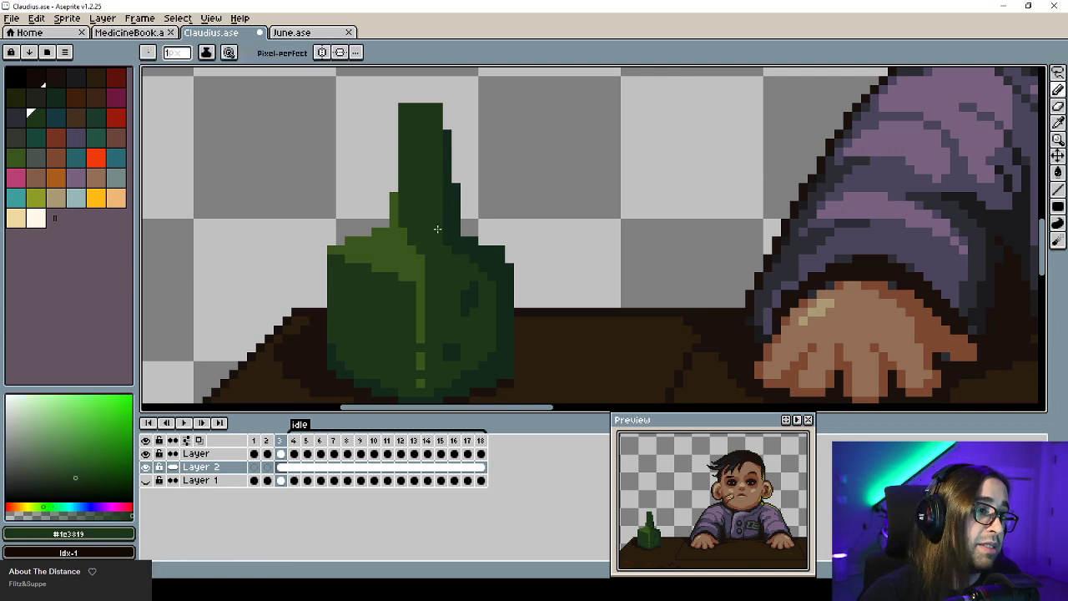
pyautogui.moveTo(395, 196); pyautogui.dragTo(393, 214)
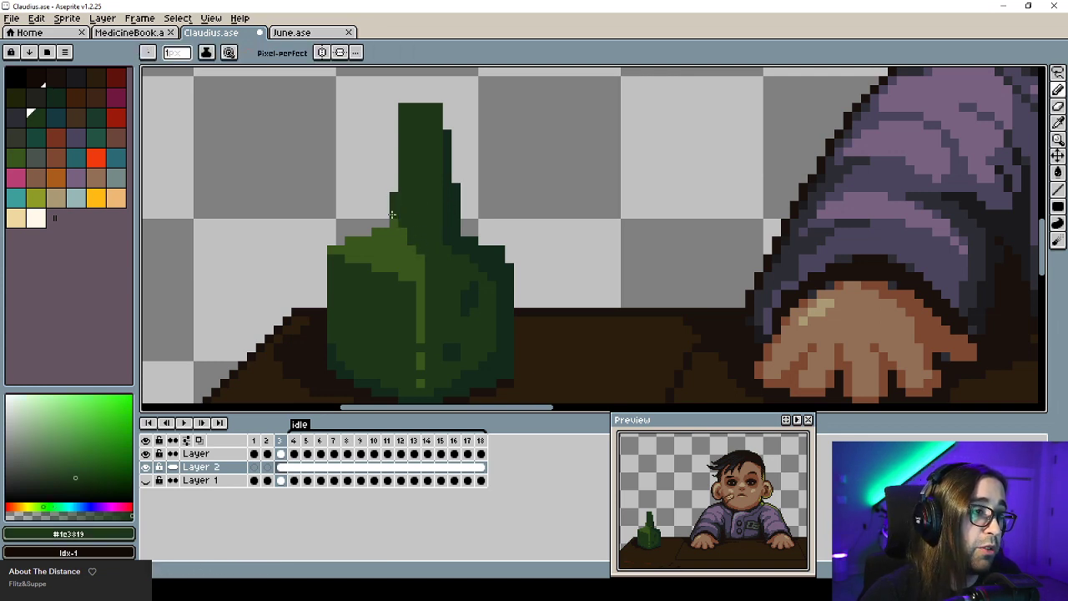
# Outline the bottle's left side, mouth and right neck edge in #1a120f, and fill the right shoulder's corner with #132a1b.
pyautogui.keyDown('alt'); pyautogui.click(321, 308); pyautogui.keyUp('alt')
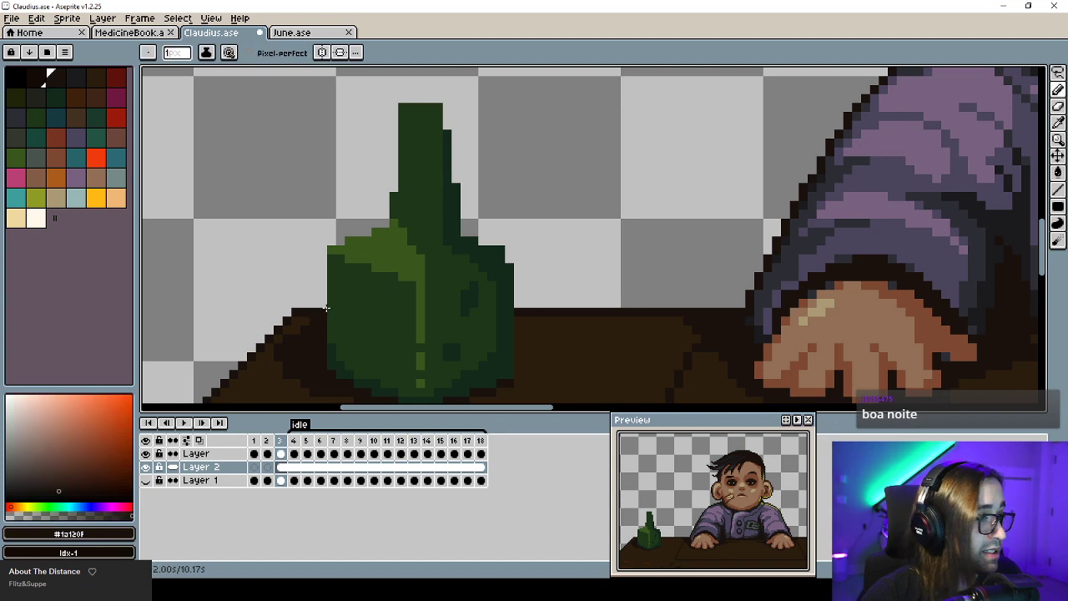
pyautogui.moveTo(331, 284)
pyautogui.mouseDown()
pyautogui.moveTo(333, 247)
pyautogui.moveTo(387, 224)
pyautogui.moveTo(399, 151)
pyautogui.moveTo(391, 128)
pyautogui.moveTo(407, 96)
pyautogui.moveTo(444, 97)
pyautogui.mouseUp()
pyautogui.hotkey('ctrl', 'z')
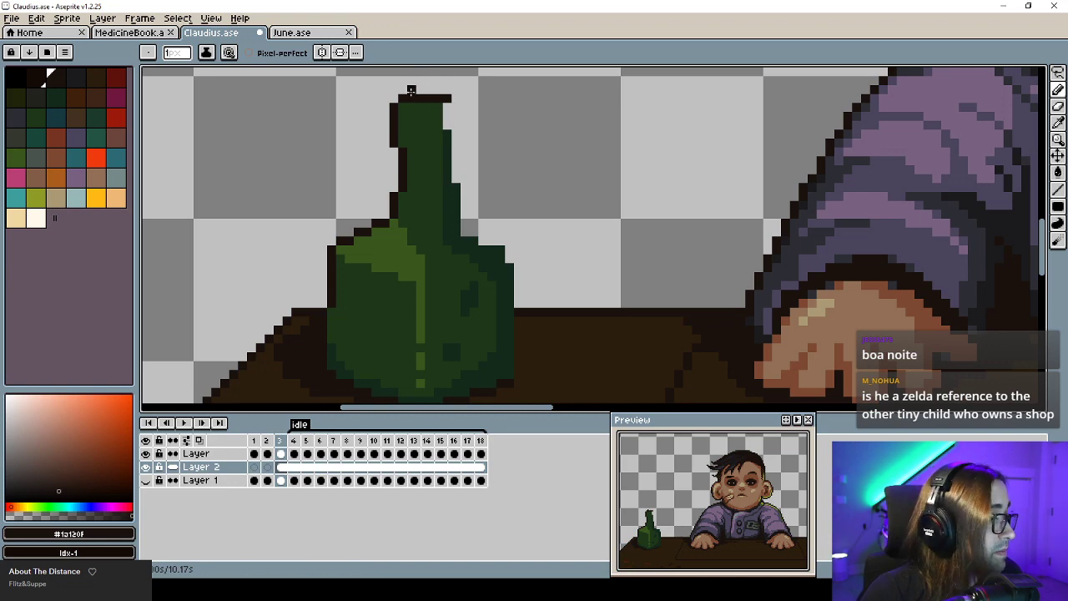
pyautogui.moveTo(432, 139); pyautogui.dragTo(406, 162)
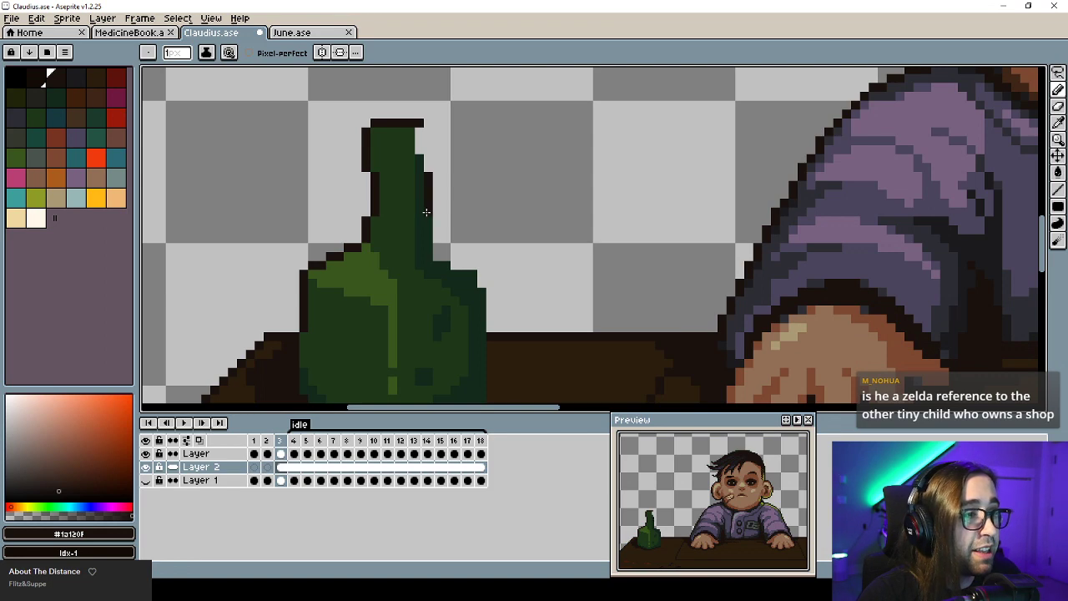
pyautogui.moveTo(434, 219); pyautogui.dragTo(444, 248)
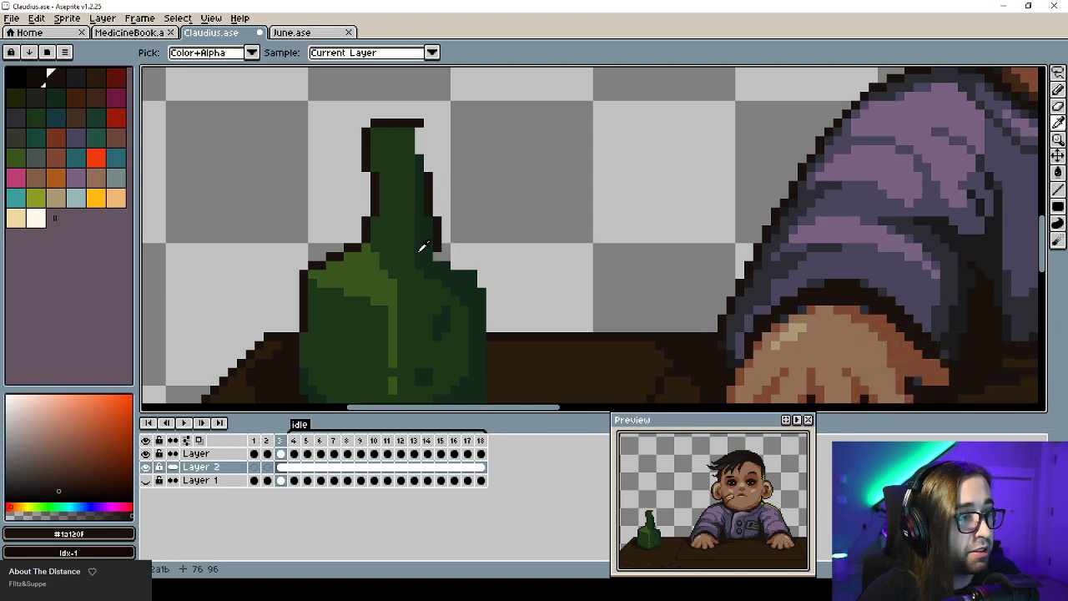
pyautogui.keyDown('alt'); pyautogui.click(429, 252); pyautogui.keyUp('alt')
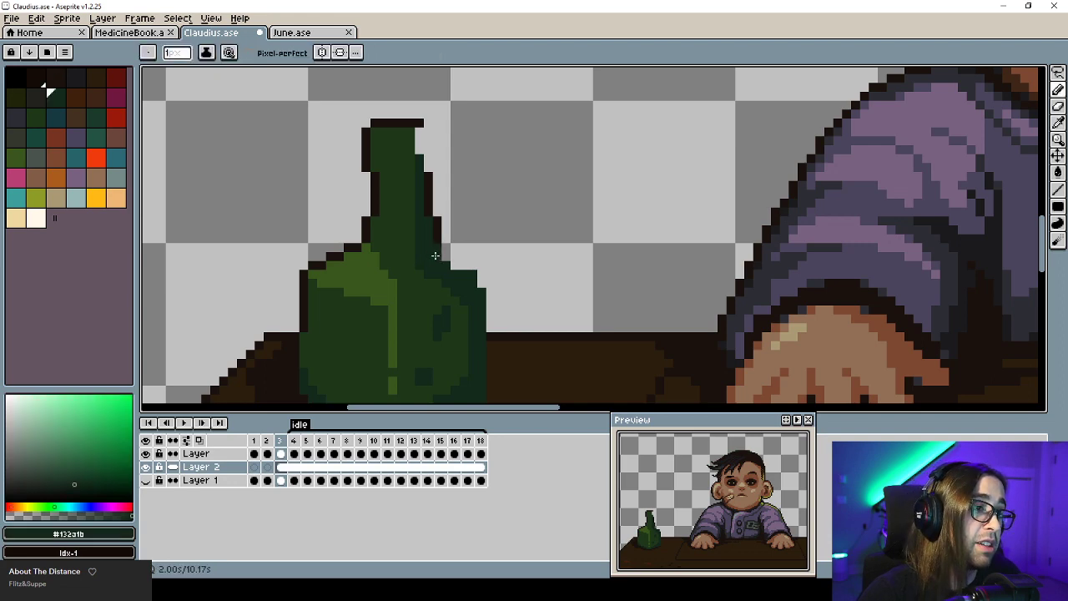
pyautogui.keyDown('alt'); pyautogui.click(442, 240); pyautogui.keyUp('alt')
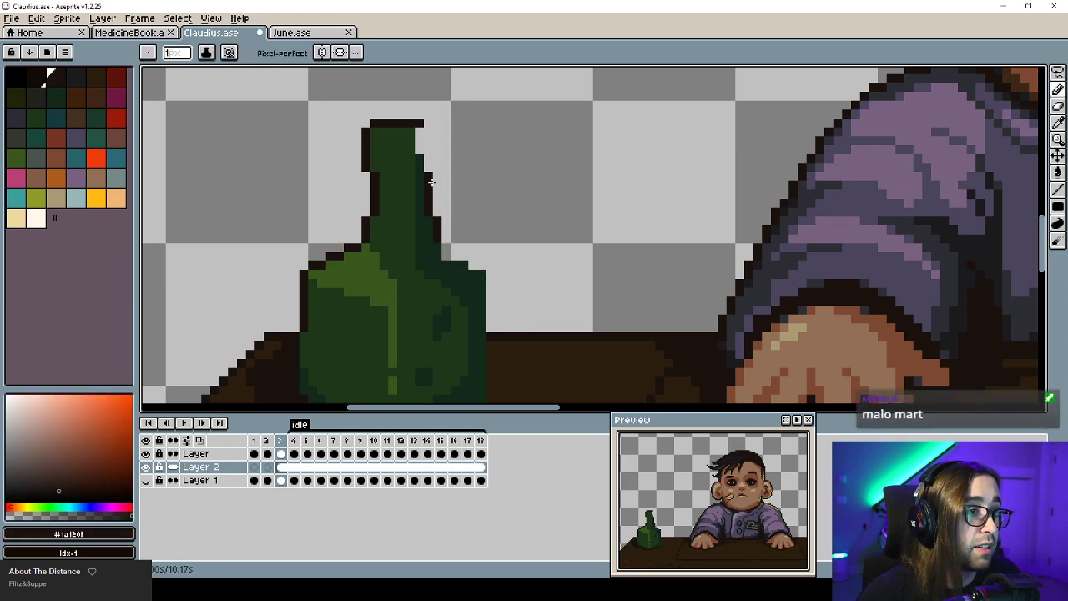
# Copy the left half of the bottle's neck and paste it flipped horizontally onto the right side.
pyautogui.press('m')
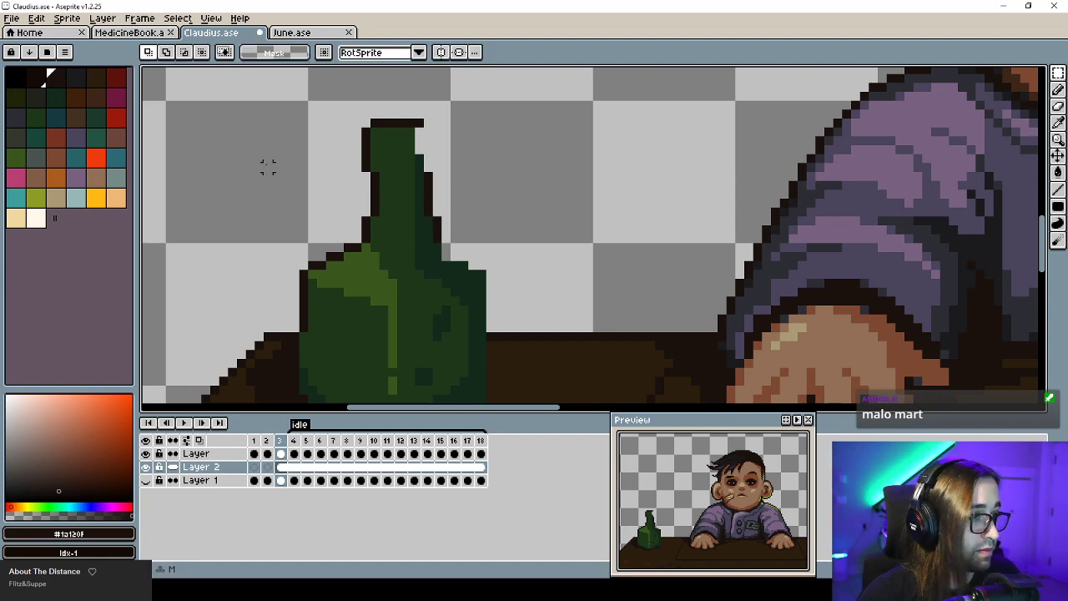
pyautogui.moveTo(257, 164)
pyautogui.mouseDown()
pyautogui.moveTo(350, 239)
pyautogui.moveTo(381, 245)
pyautogui.moveTo(276, 227)
pyautogui.moveTo(279, 209)
pyautogui.moveTo(487, 217)
pyautogui.moveTo(429, 211)
pyautogui.moveTo(428, 131)
pyautogui.moveTo(392, 131)
pyautogui.moveTo(414, 130)
pyautogui.moveTo(414, 139)
pyautogui.mouseUp()
pyautogui.hotkey('ctrl', 'c')
pyautogui.hotkey('ctrl', 'v')
pyautogui.hotkey('shift', 'h')
pyautogui.hotkey('ctrl', 'd')
# Clean up the mirrored neck, painting a #1a120f mouth opening and green pixels at both corners of the lip.
pyautogui.press('b')
pyautogui.keyDown('alt'); pyautogui.click(455, 221); pyautogui.keyUp('alt')
pyautogui.keyDown('alt'); pyautogui.click(420, 187); pyautogui.keyUp('alt')
pyautogui.keyDown('alt'); pyautogui.click(401, 138); pyautogui.keyUp('alt')
pyautogui.keyDown('alt'); pyautogui.click(409, 123); pyautogui.keyUp('alt')
pyautogui.keyDown('alt'); pyautogui.click(389, 141); pyautogui.keyUp('alt')
pyautogui.click(420, 132)
pyautogui.click(375, 132)
pyautogui.keyDown('alt'); pyautogui.click(382, 122); pyautogui.keyUp('alt')
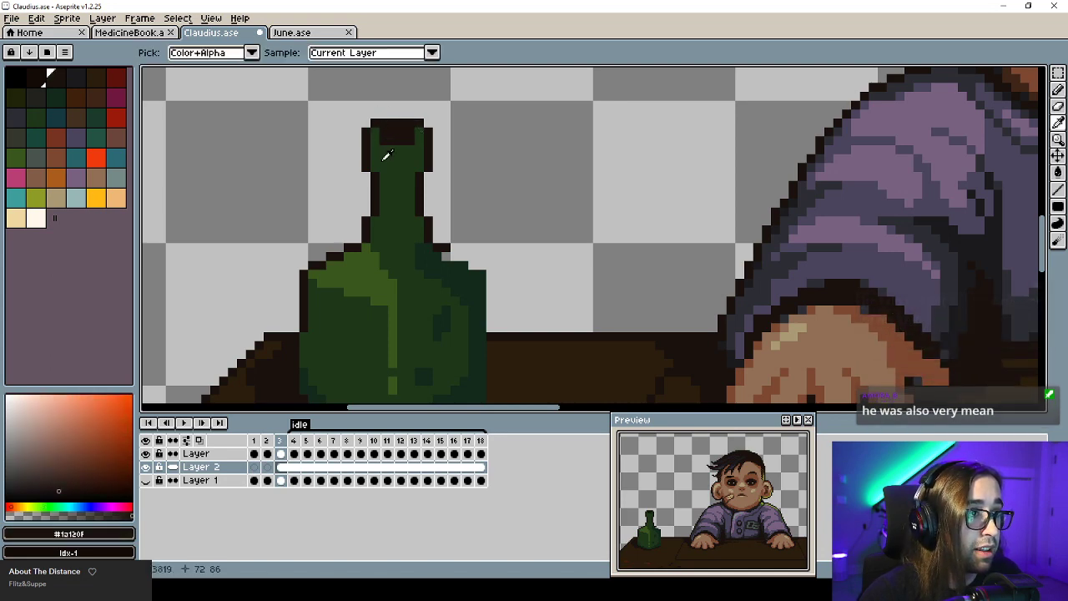
# Highlight the front of the bottle's lip with #39571c and refine the mouth opening with #132a1b and #1a120f pixels.
pyautogui.keyDown('alt'); pyautogui.click(381, 155); pyautogui.keyUp('alt')
pyautogui.keyDown('alt'); pyautogui.click(351, 278); pyautogui.keyUp('alt')
pyautogui.click(378, 143)
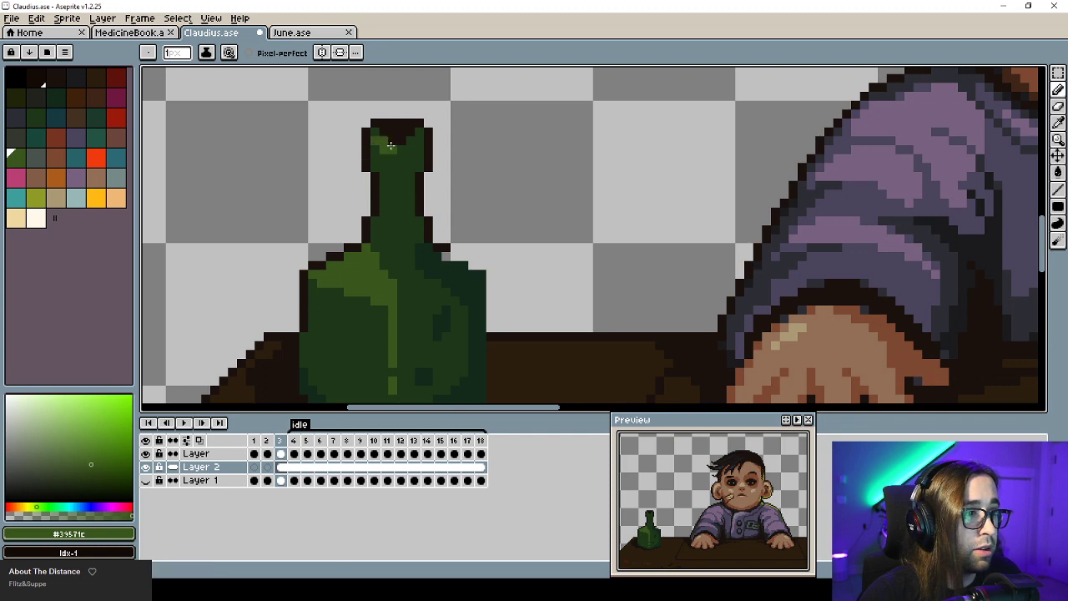
pyautogui.keyDown('alt'); pyautogui.click(412, 142); pyautogui.keyUp('alt')
pyautogui.click(392, 139)
pyautogui.keyDown('alt'); pyautogui.click(392, 149); pyautogui.keyUp('alt')
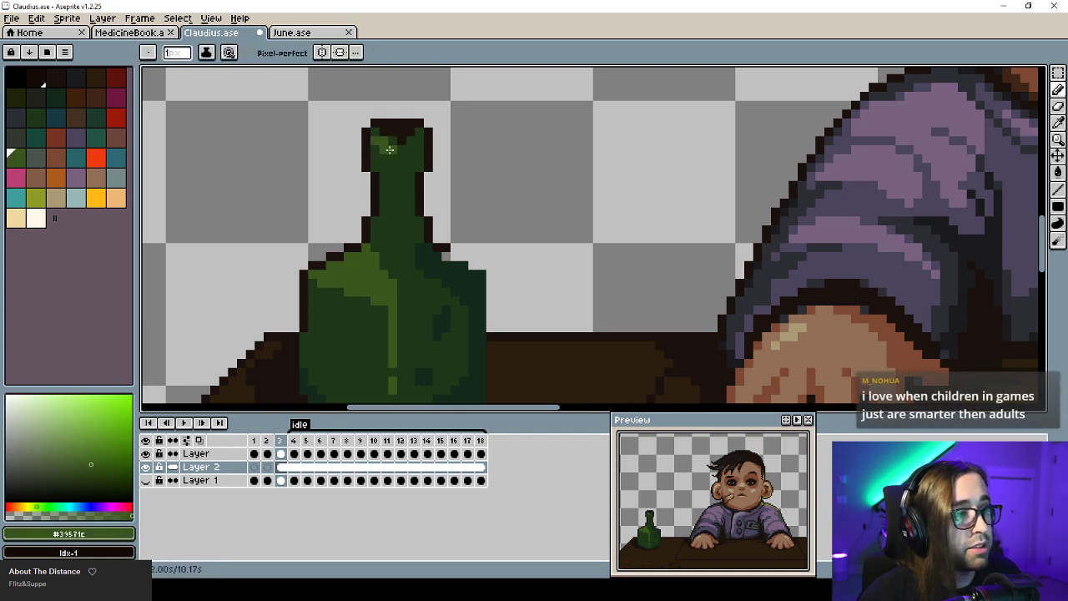
pyautogui.click(401, 149)
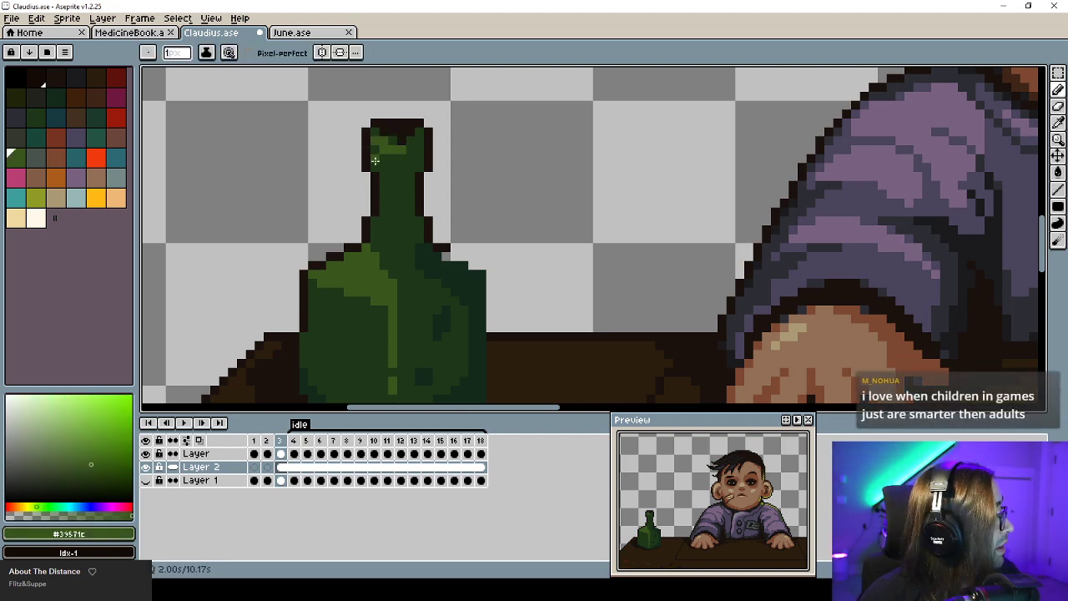
pyautogui.keyDown('alt'); pyautogui.click(431, 258); pyautogui.keyUp('alt')
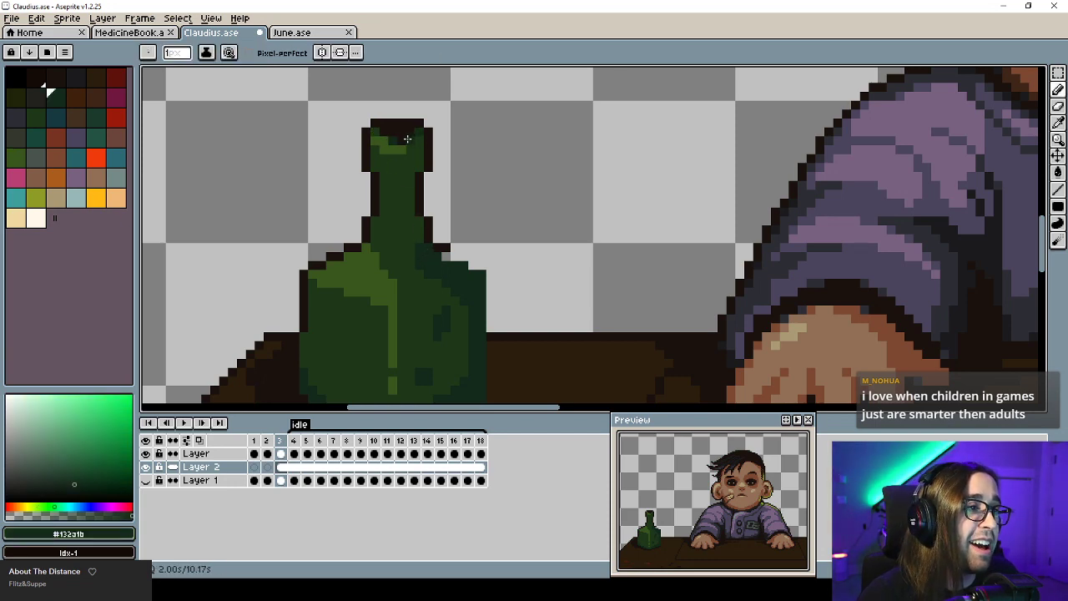
pyautogui.keyDown('alt'); pyautogui.click(375, 125); pyautogui.keyUp('alt')
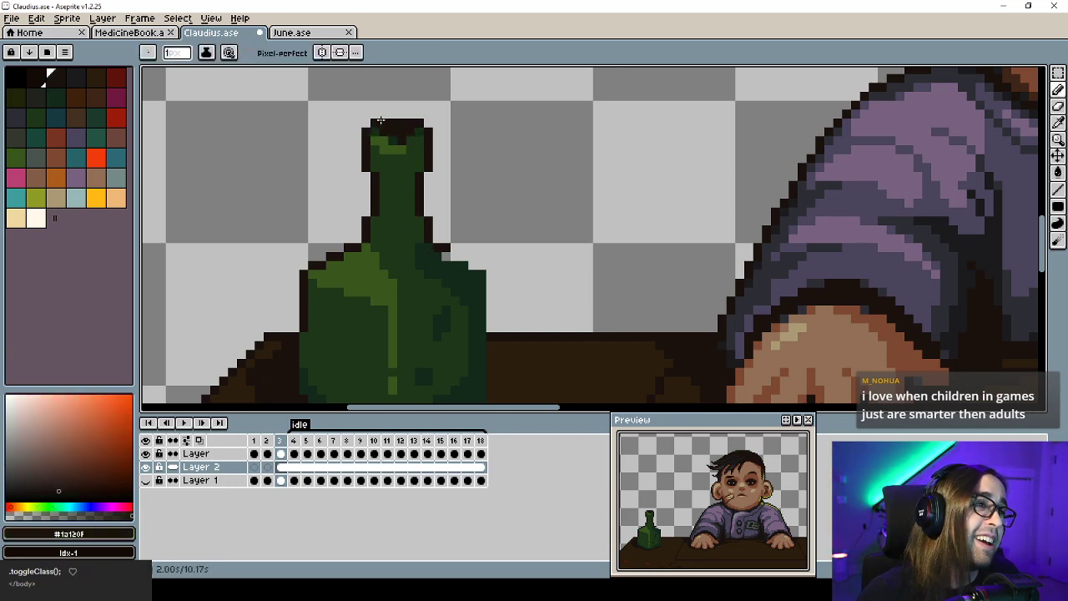
# Outline the bottle's right shoulder, its full right side and the lower left edge in #1a120f.
pyautogui.scroll(-4, 375, 125)
pyautogui.scroll(2, 363, 115)
pyautogui.scroll(2, 363, 115)
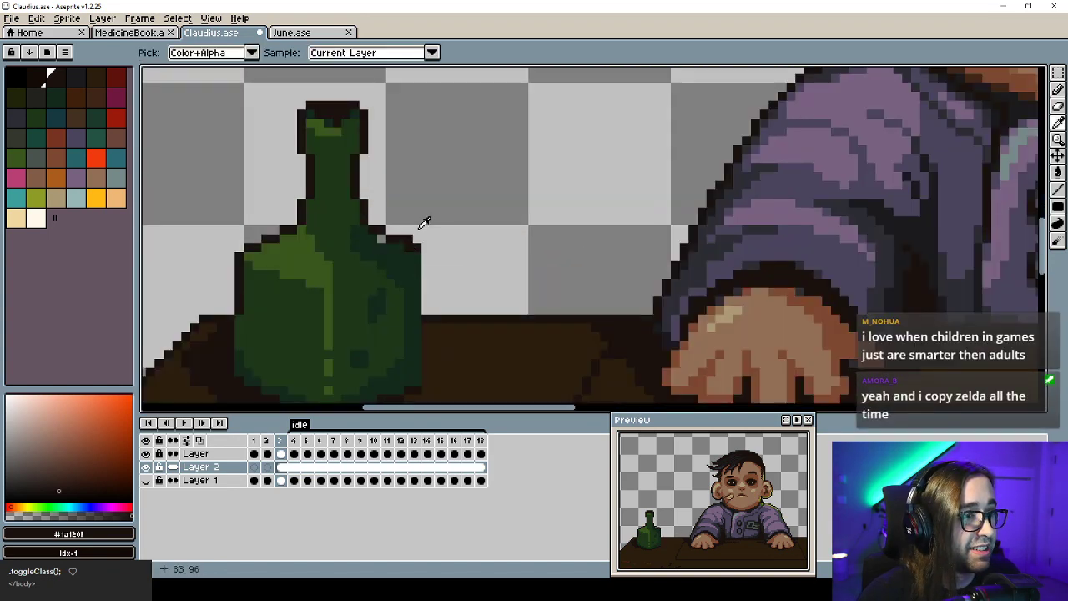
pyautogui.keyDown('alt'); pyautogui.click(388, 240); pyautogui.keyUp('alt')
pyautogui.keyDown('alt'); pyautogui.click(423, 237); pyautogui.keyUp('alt')
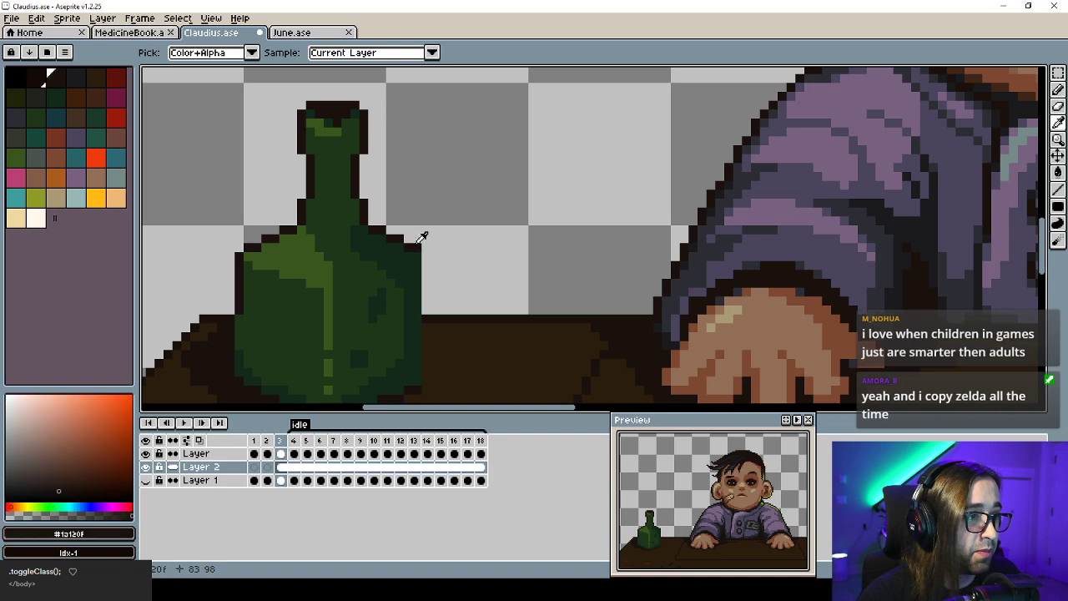
pyautogui.keyDown('shift'); pyautogui.click(427, 380); pyautogui.keyUp('shift')
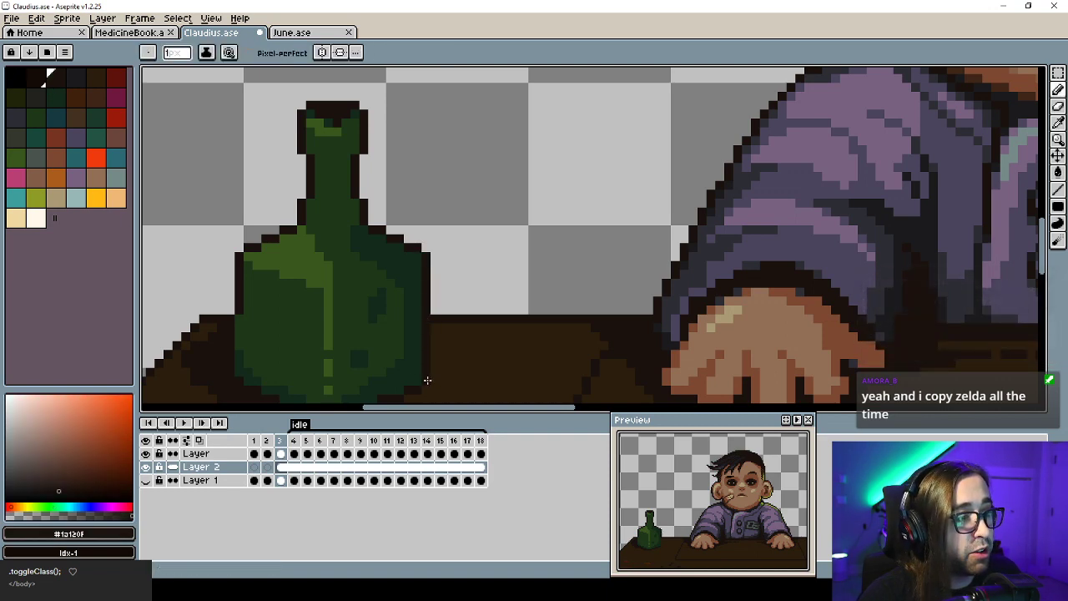
pyautogui.moveTo(347, 339); pyautogui.dragTo(417, 212)
pyautogui.moveTo(310, 186); pyautogui.dragTo(308, 247)
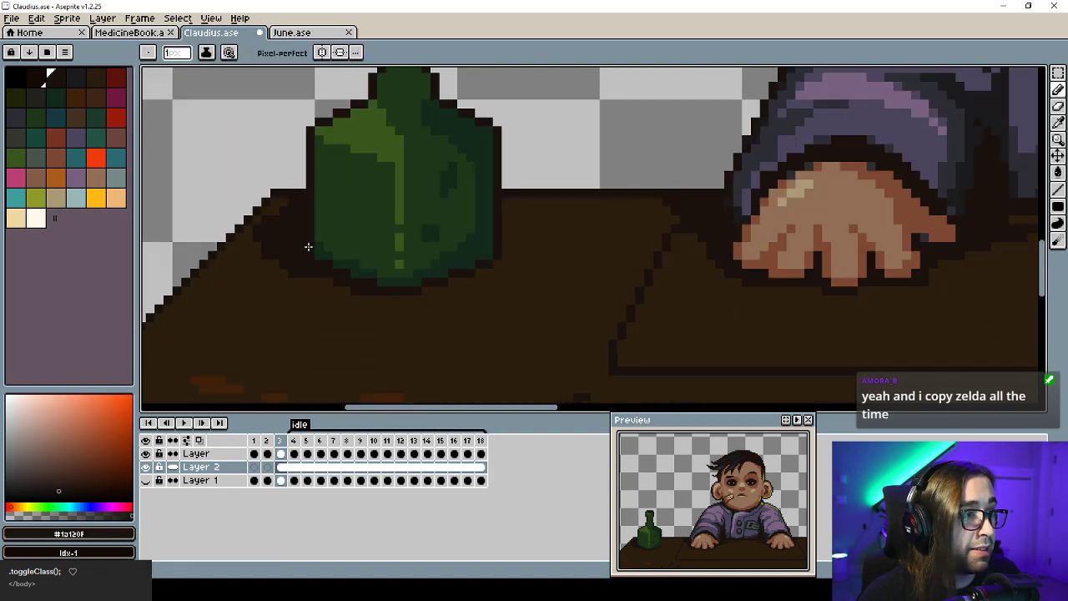
# Touch up the highlight along the front edge of the bottle's body with #1e3819 pixels.
pyautogui.scroll(-3, 320, 253)
pyautogui.scroll(4, 334, 246)
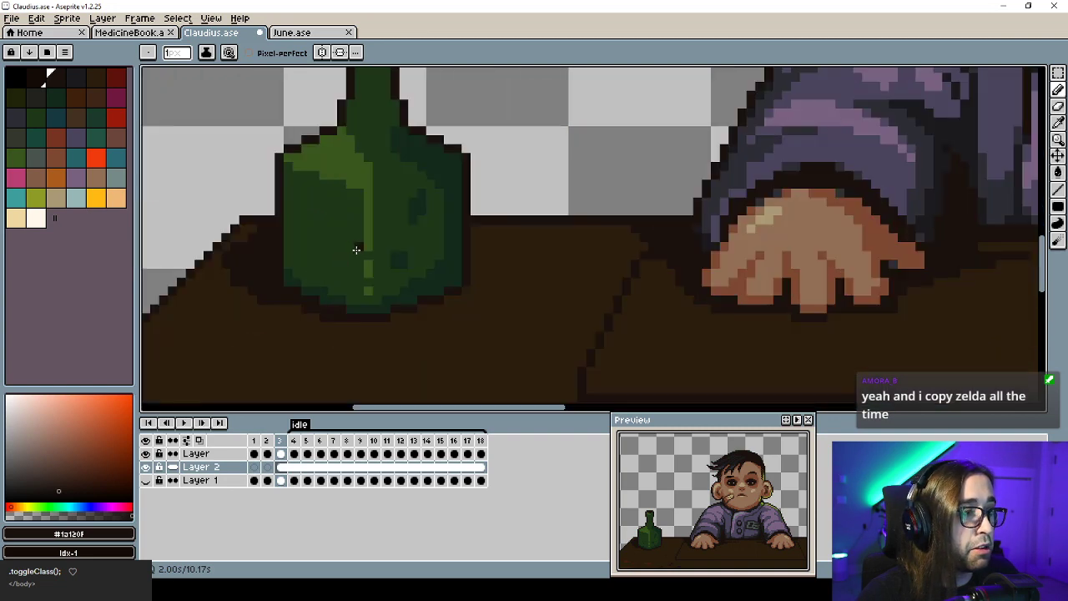
pyautogui.press('alt')
pyautogui.click(317, 191)
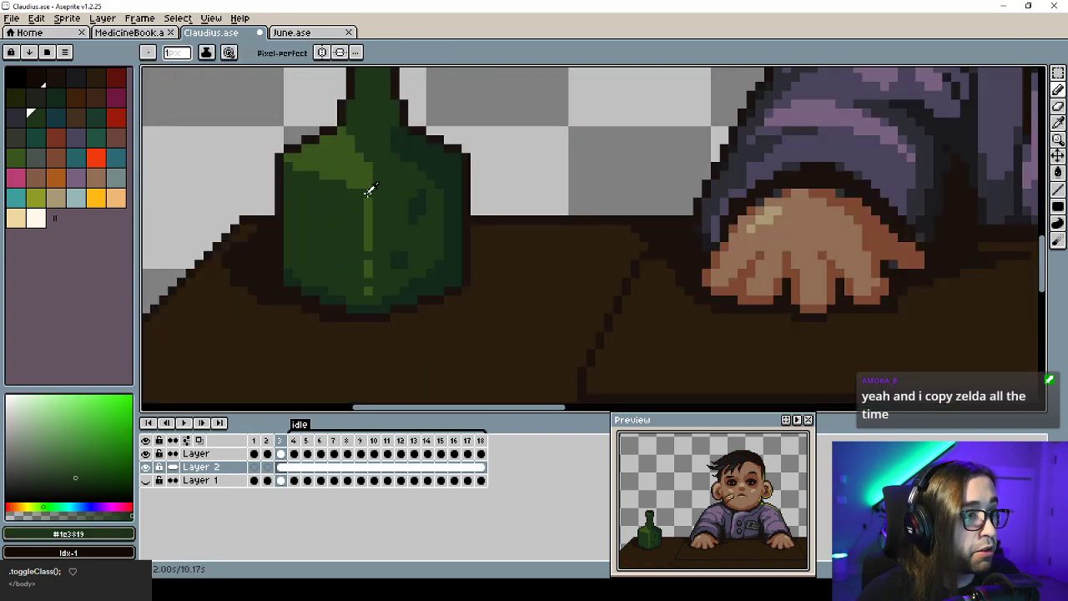
pyautogui.keyDown('alt'); pyautogui.click(369, 190); pyautogui.keyUp('alt')
pyautogui.keyDown('alt'); pyautogui.click(343, 200); pyautogui.keyUp('alt')
# Shade the underside of the bottle's lip and the top of its neck with #132a1b pixels.
pyautogui.scroll(-3, 346, 199)
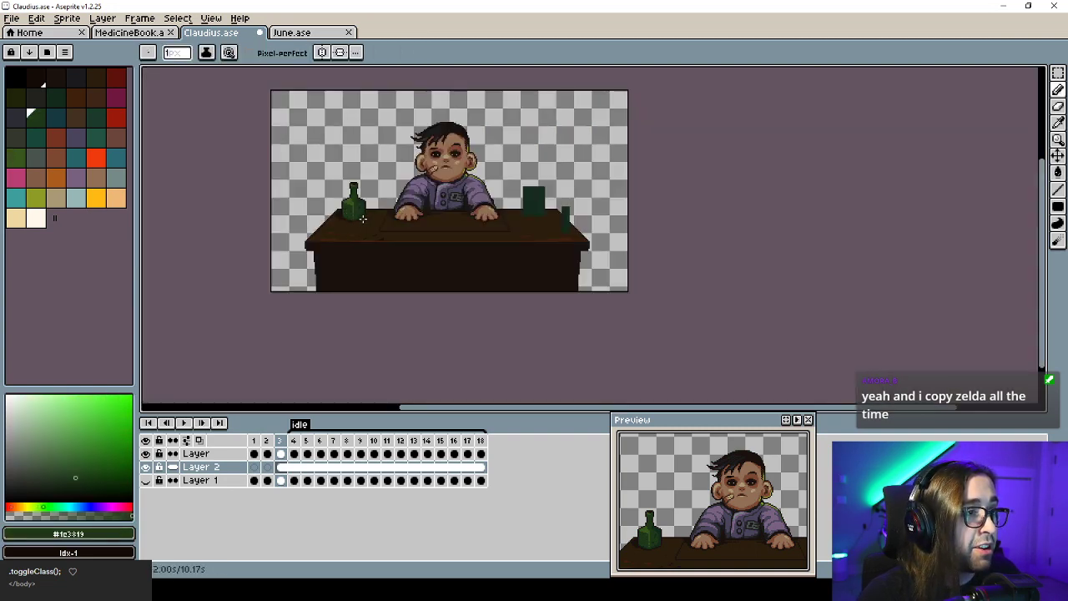
pyautogui.scroll(1, 346, 191)
pyautogui.scroll(4, 350, 180)
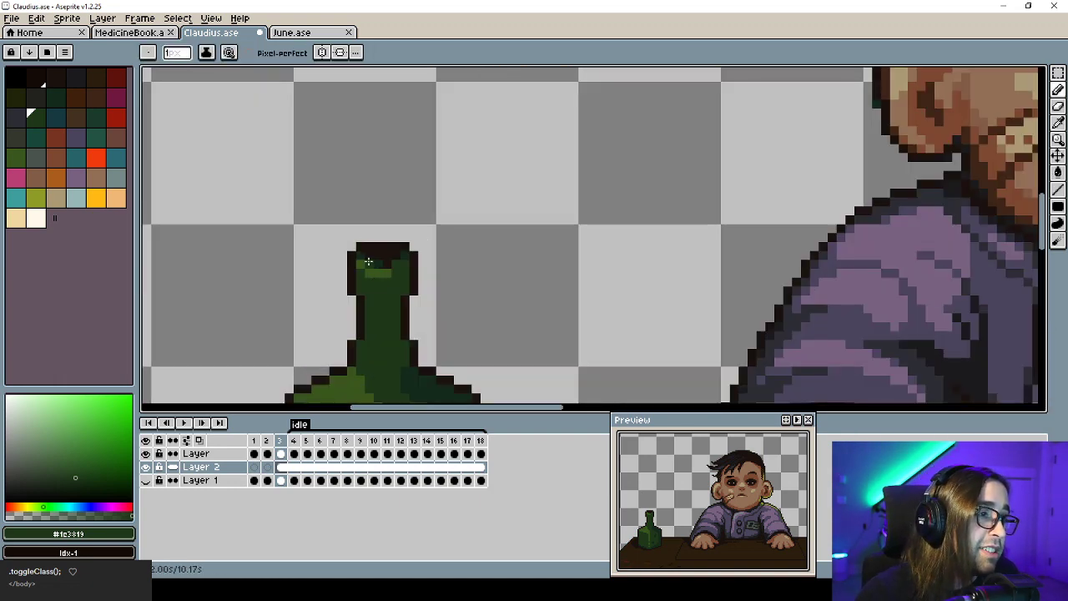
pyautogui.keyDown('alt'); pyautogui.click(375, 257); pyautogui.keyUp('alt')
pyautogui.scroll(-3, 381, 284)
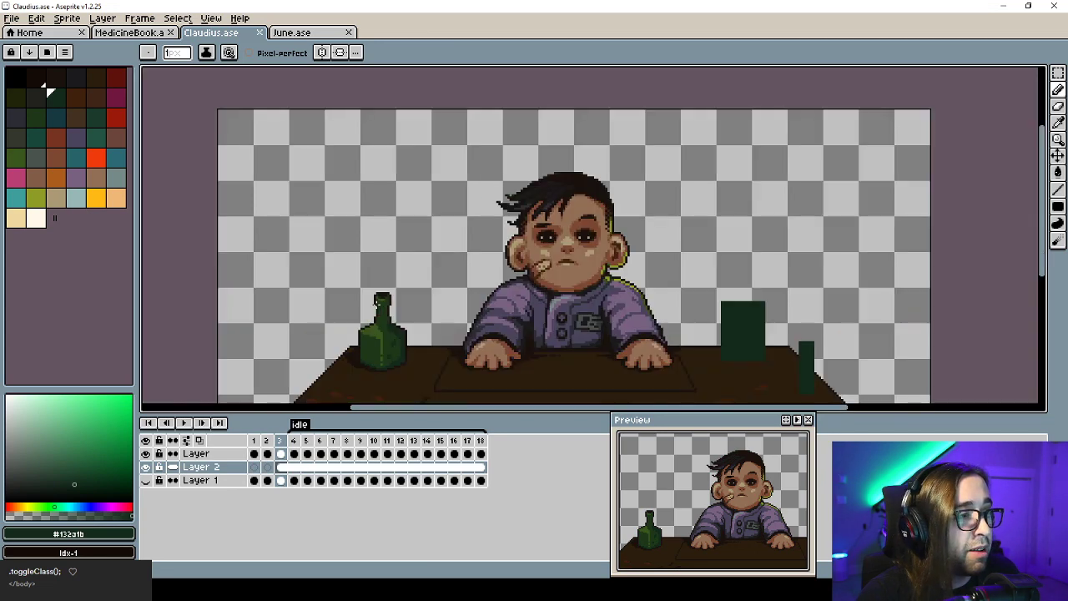
pyautogui.scroll(3, 355, 184)
pyautogui.moveTo(400, 262)
pyautogui.mouseDown()
pyautogui.moveTo(390, 217)
pyautogui.moveTo(424, 192)
pyautogui.mouseUp()
pyautogui.keyDown('alt'); pyautogui.click(438, 276); pyautogui.keyUp('alt')
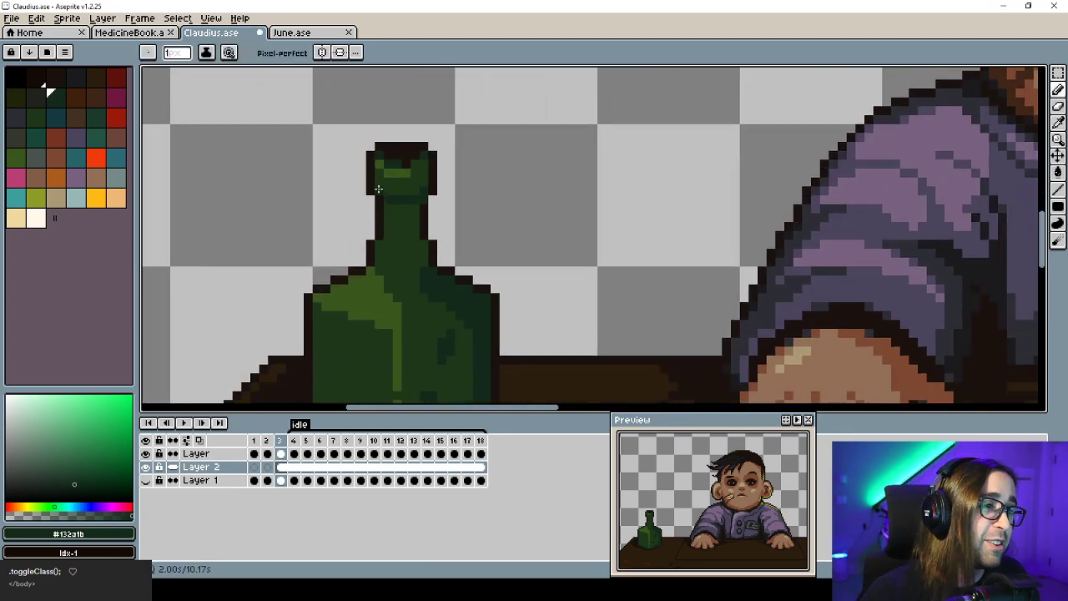
pyautogui.keyDown('alt'); pyautogui.click(424, 210); pyautogui.keyUp('alt')
pyautogui.click(424, 201)
pyautogui.keyDown('alt'); pyautogui.click(408, 202); pyautogui.keyUp('alt')
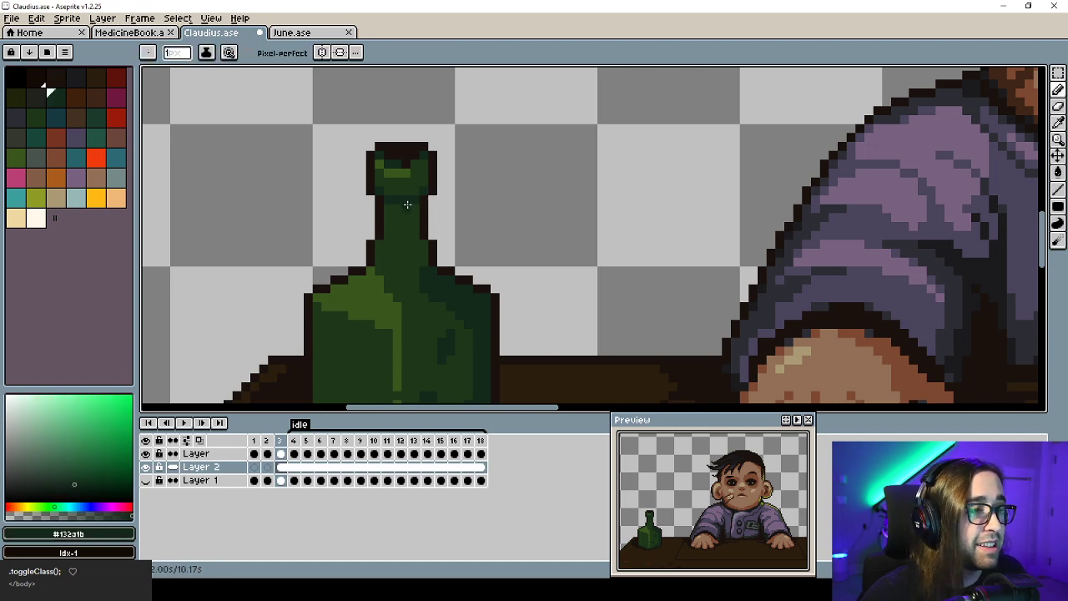
# Shade the right side of the bottle's neck with dark green #132a1b and save the sprite.
pyautogui.moveTo(408, 209); pyautogui.dragTo(414, 253)
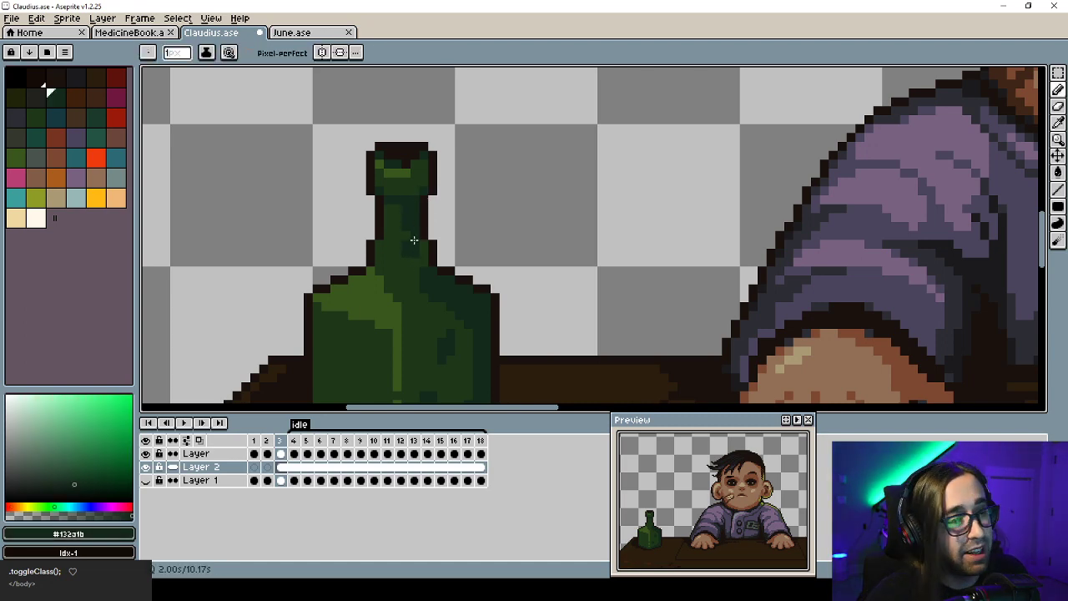
pyautogui.scroll(-6, 409, 254)
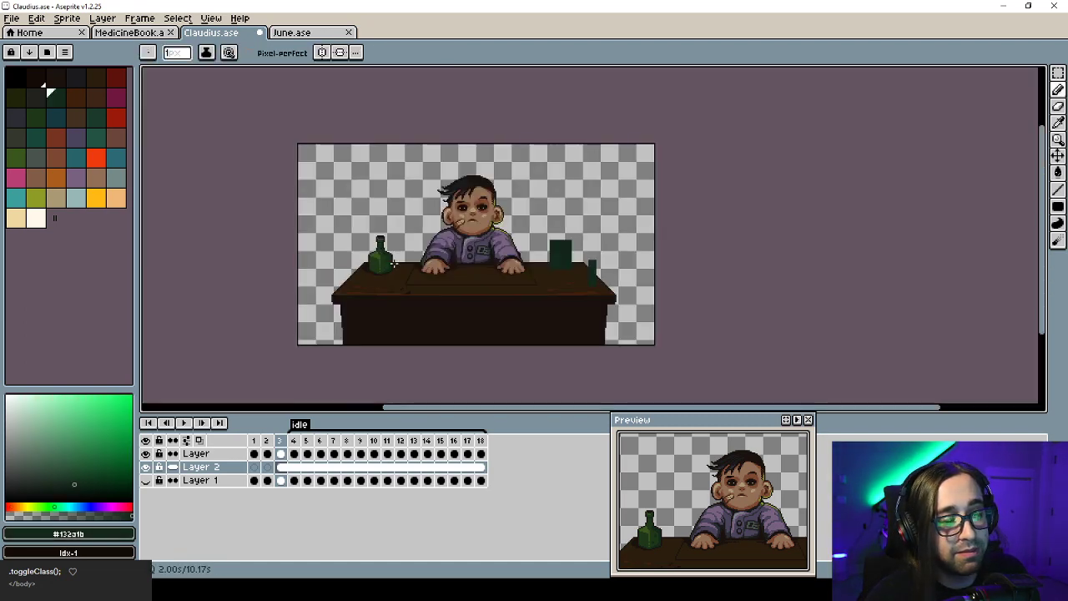
pyautogui.scroll(6, 374, 253)
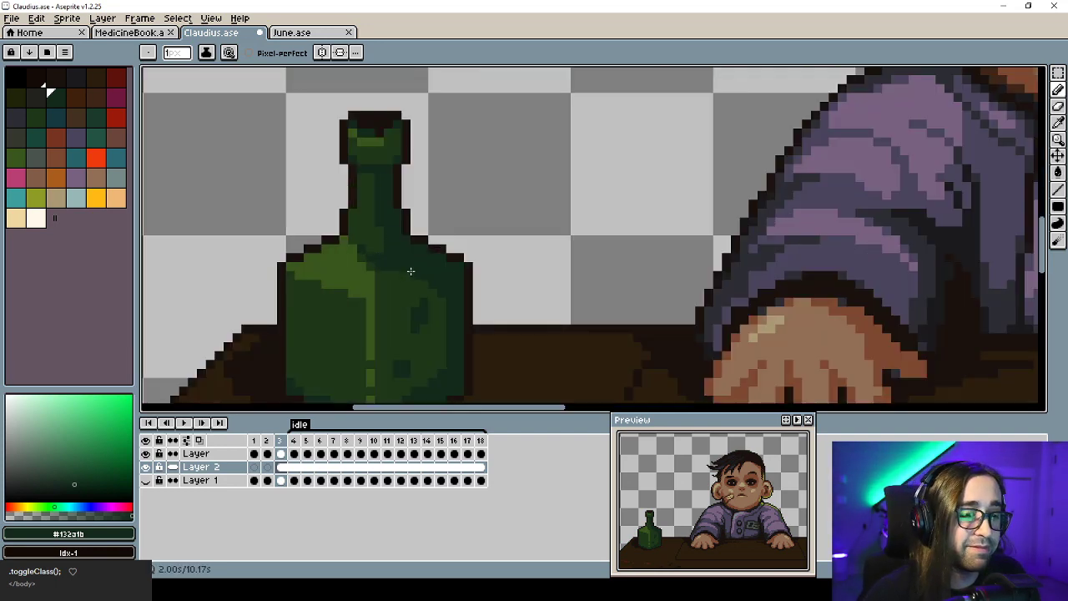
pyautogui.keyDown('alt'); pyautogui.click(369, 245); pyautogui.keyUp('alt')
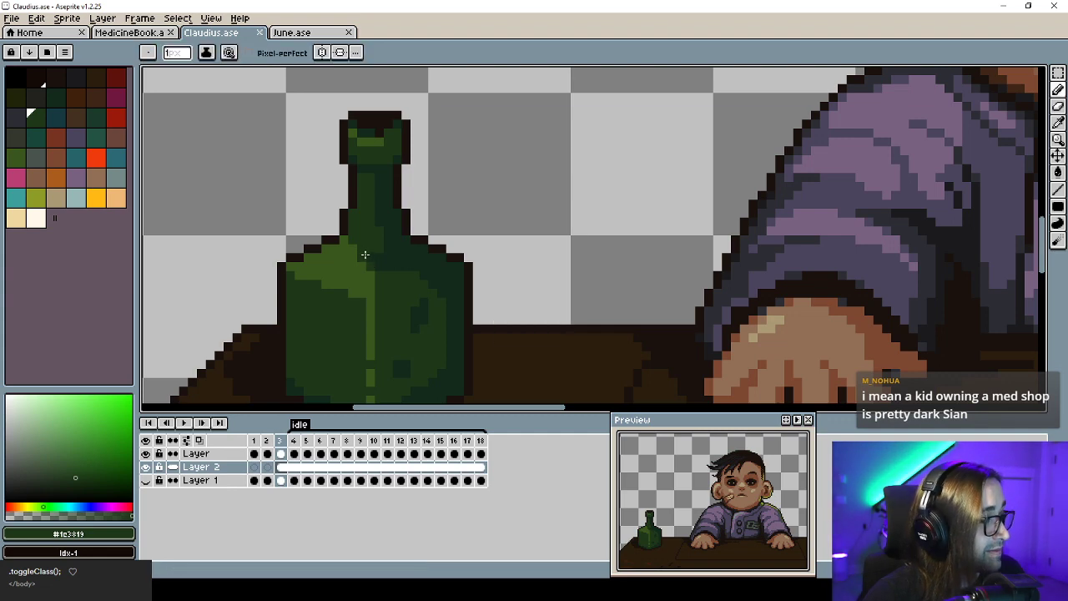
pyautogui.scroll(-3, 376, 273)
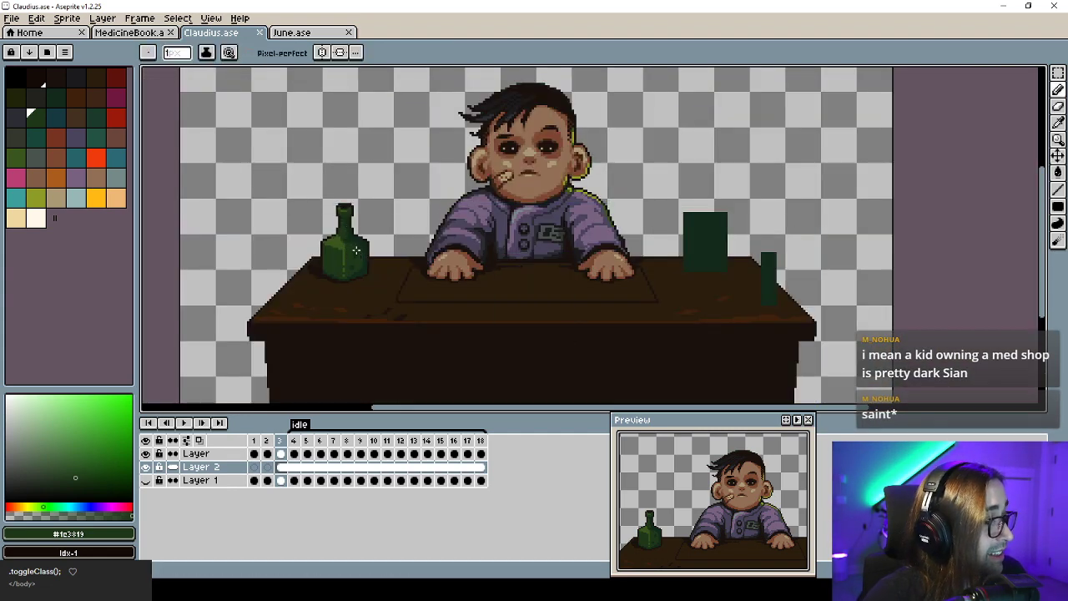
pyautogui.scroll(2, 336, 255)
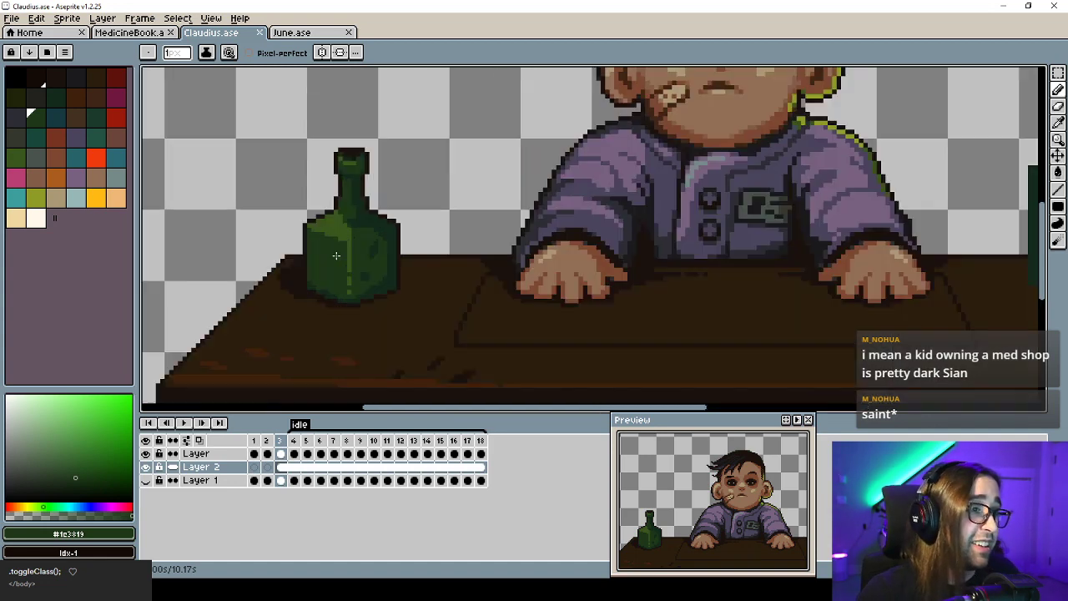
pyautogui.scroll(2, 366, 212)
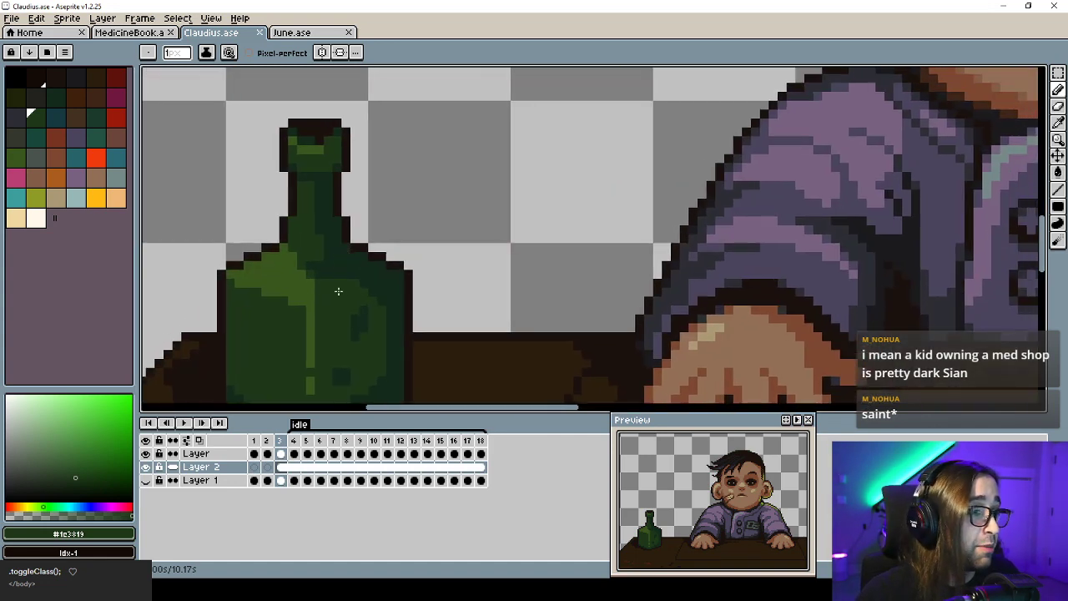
# Paint dark green #132a1b pixels on the bottle's right face, just below the shoulder.
pyautogui.keyDown('alt'); pyautogui.click(367, 269); pyautogui.keyUp('alt')
pyautogui.moveTo(334, 291); pyautogui.dragTo(363, 292)
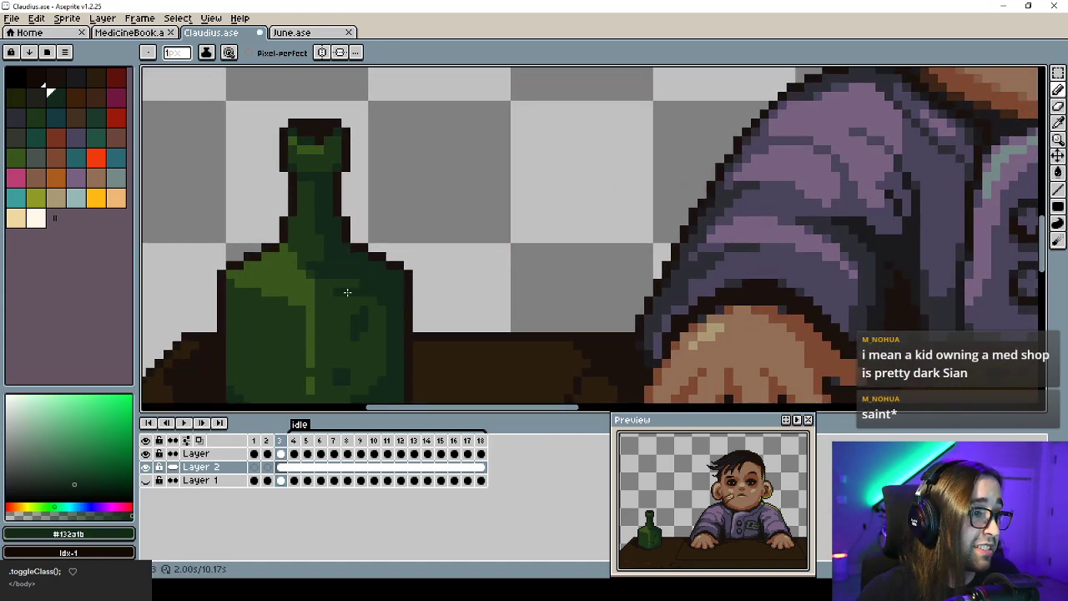
pyautogui.keyDown('alt'); pyautogui.click(335, 303); pyautogui.keyUp('alt')
pyautogui.keyDown('alt'); pyautogui.click(334, 290); pyautogui.keyUp('alt')
pyautogui.scroll(-4, 370, 363)
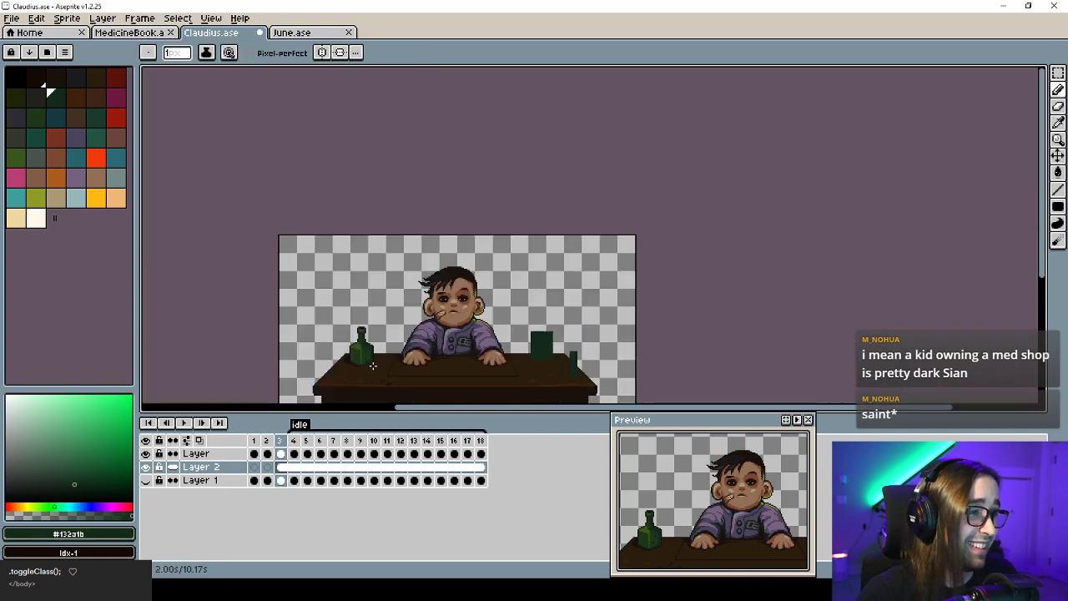
pyautogui.scroll(3, 374, 364)
pyautogui.scroll(2, 374, 364)
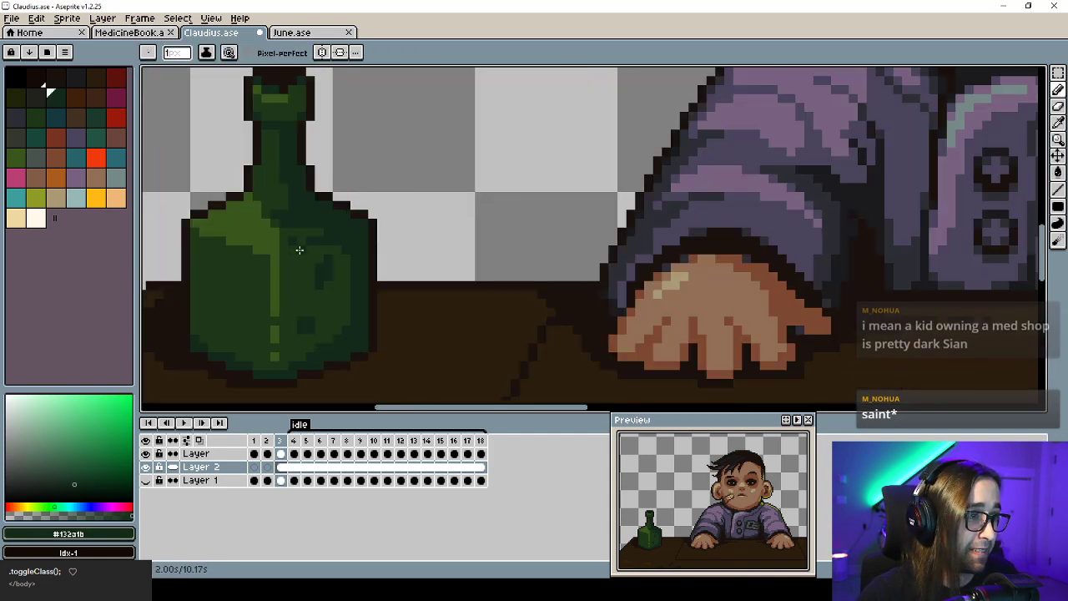
# Refine the glass texture below the bottle's right shoulder with greens #1e3819 and #132a1b, and save the sprite.
pyautogui.keyDown('alt'); pyautogui.click(326, 286); pyautogui.keyUp('alt')
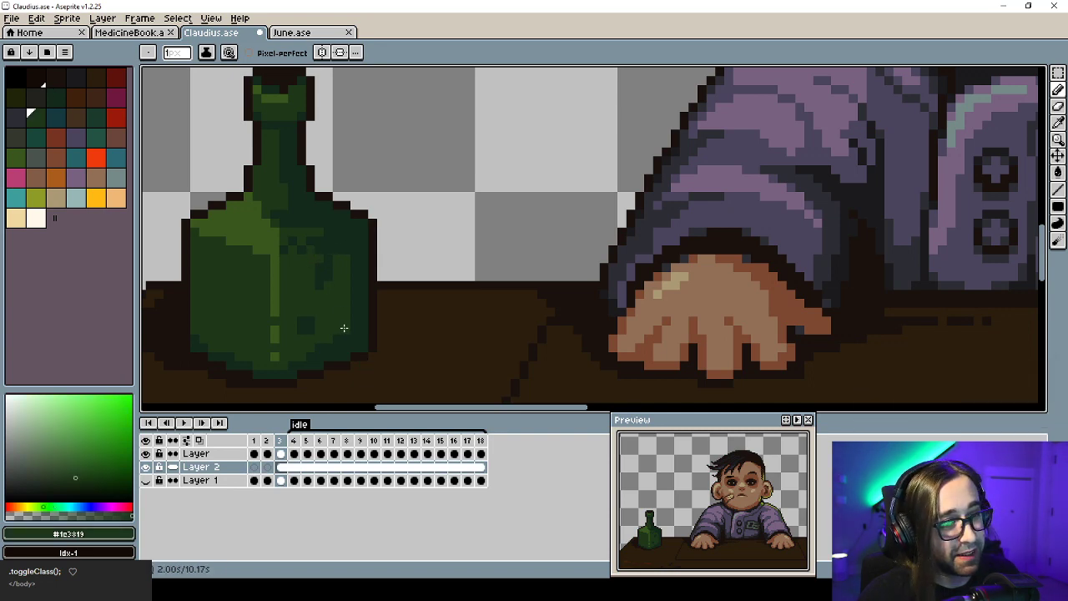
pyautogui.keyDown('alt'); pyautogui.click(325, 233); pyautogui.keyUp('alt')
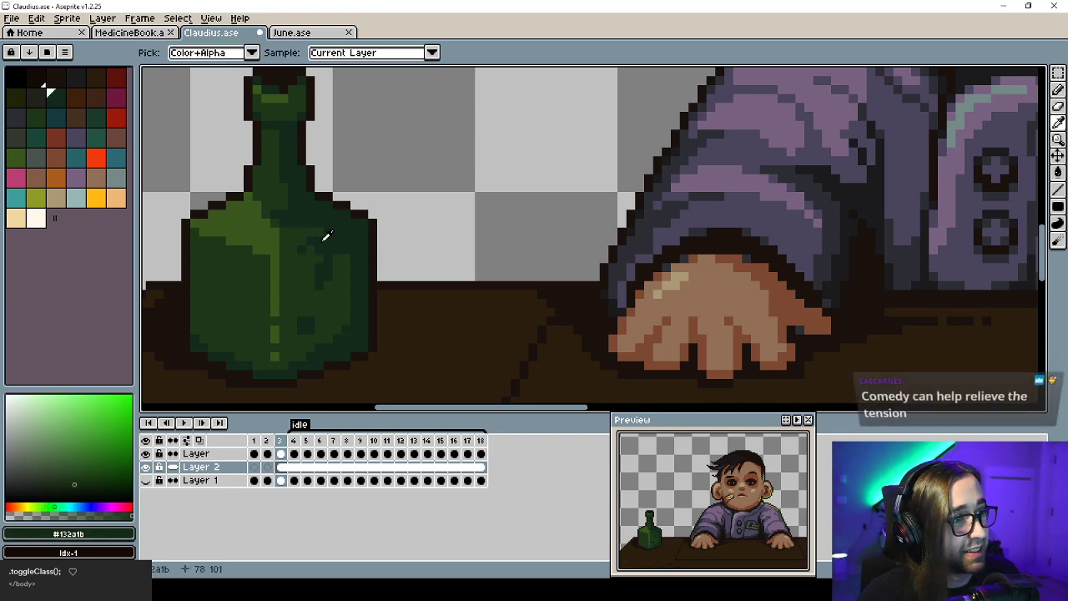
pyautogui.keyDown('alt'); pyautogui.click(308, 240); pyautogui.keyUp('alt')
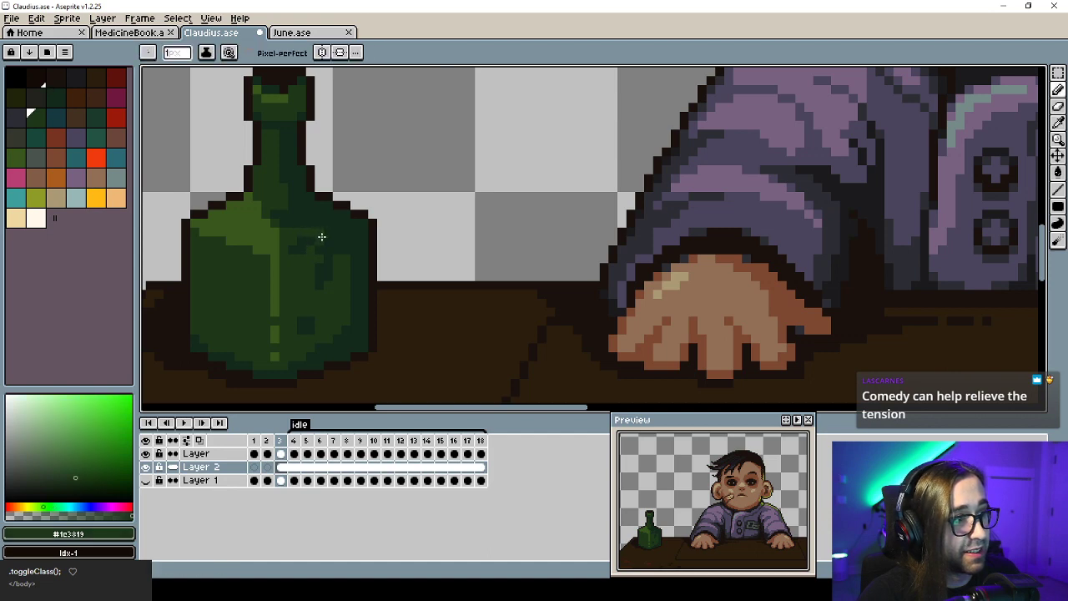
pyautogui.hotkey('ctrl', 's')
pyautogui.moveTo(323, 251); pyautogui.dragTo(303, 252)
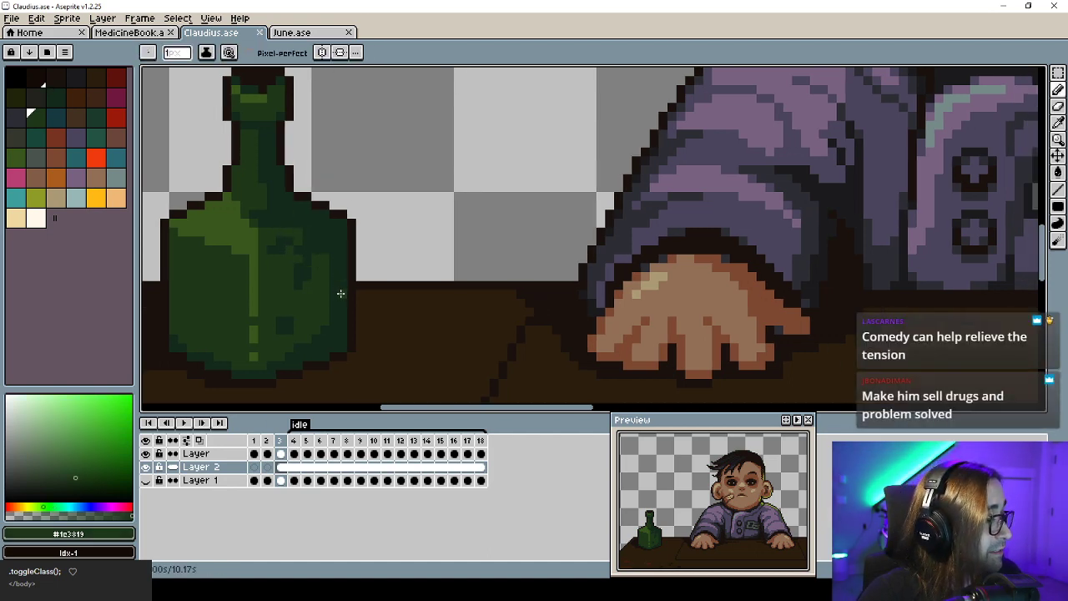
# Break up the shadow edge on the bottle's right face with small pixel clusters of #132a1b and #1e3819.
pyautogui.scroll(-3, 324, 289)
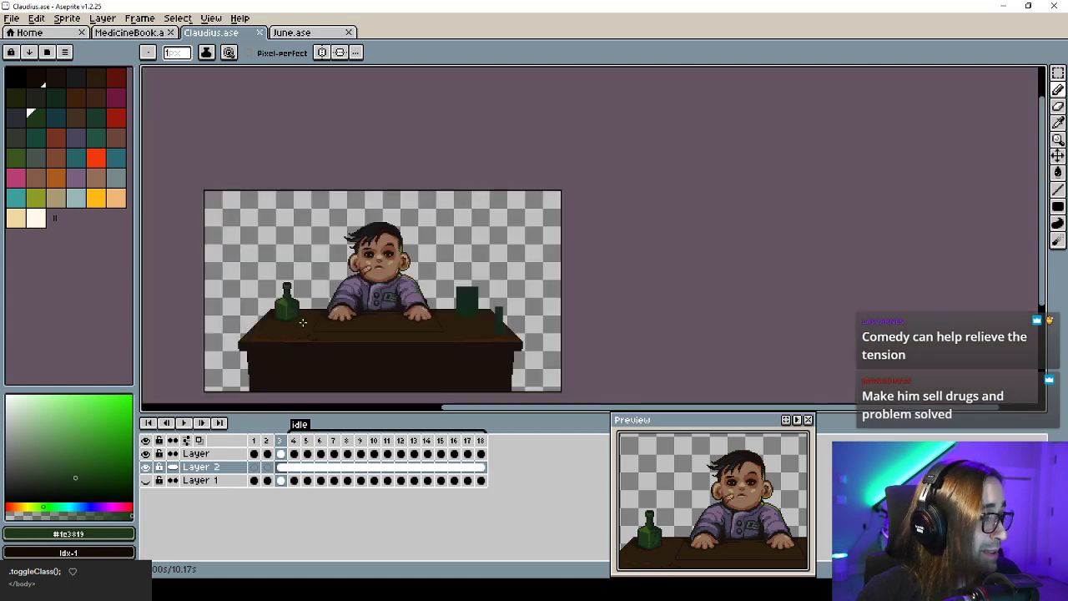
pyautogui.scroll(4, 303, 322)
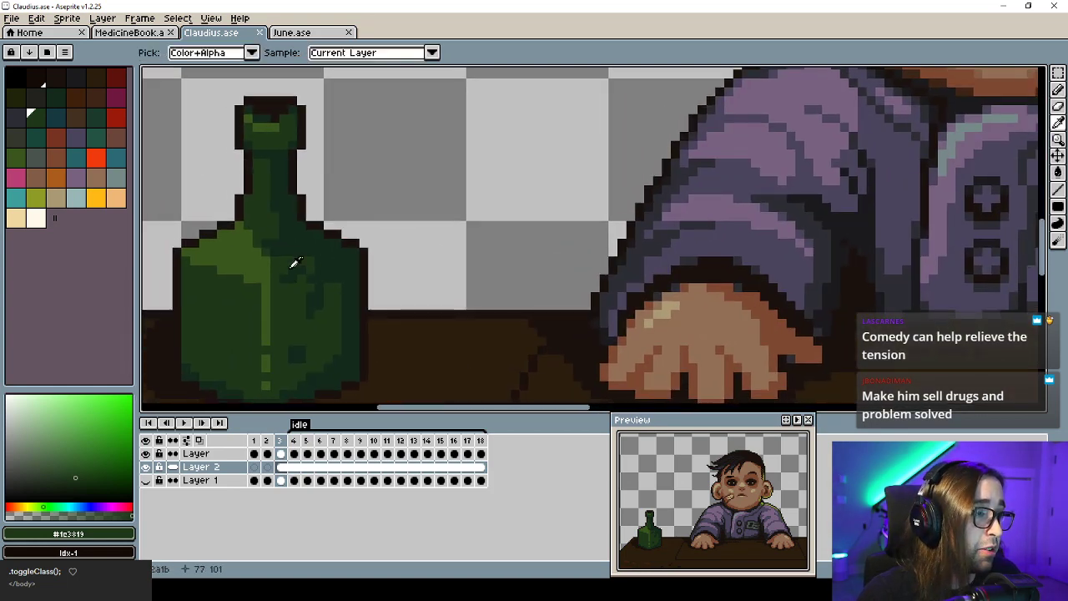
pyautogui.keyDown('alt'); pyautogui.click(289, 252); pyautogui.keyUp('alt')
pyautogui.click(285, 260)
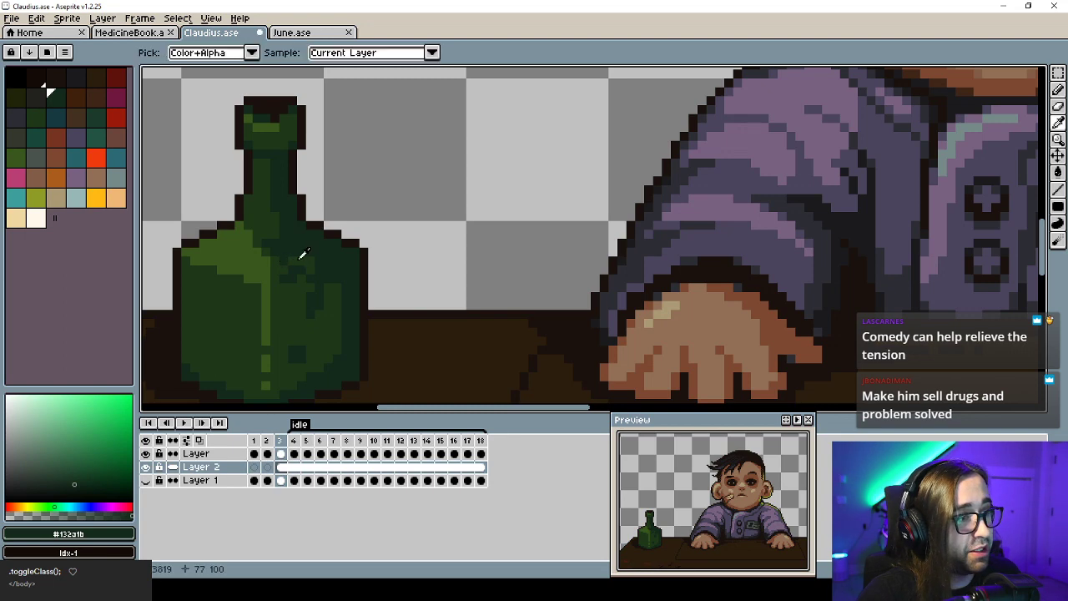
pyautogui.keyDown('alt'); pyautogui.click(295, 262); pyautogui.keyUp('alt')
pyautogui.keyDown('alt'); pyautogui.click(313, 267); pyautogui.keyUp('alt')
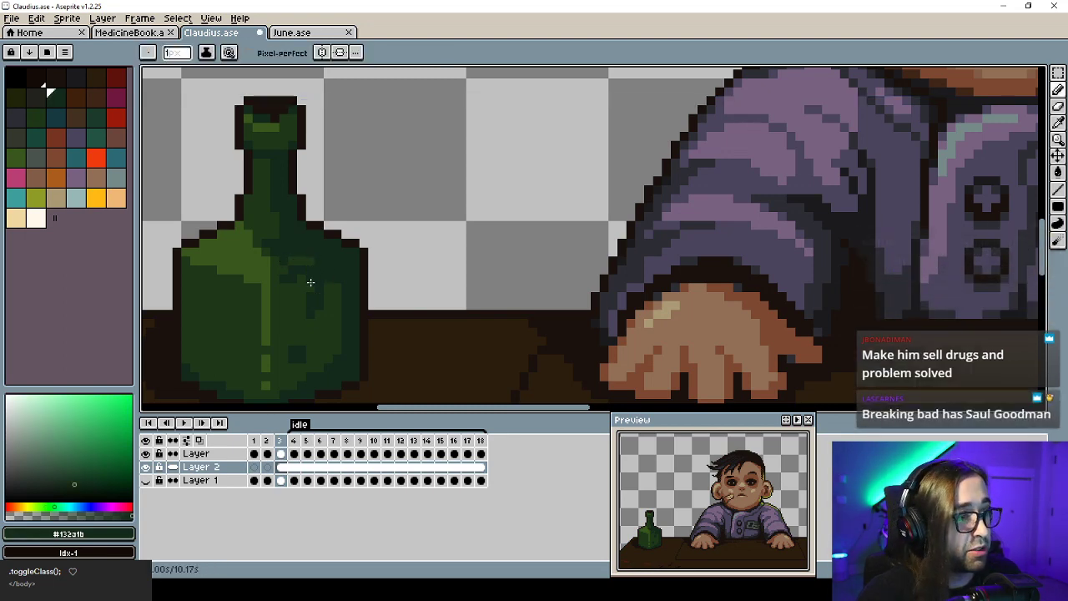
pyautogui.keyDown('alt'); pyautogui.click(320, 276); pyautogui.keyUp('alt')
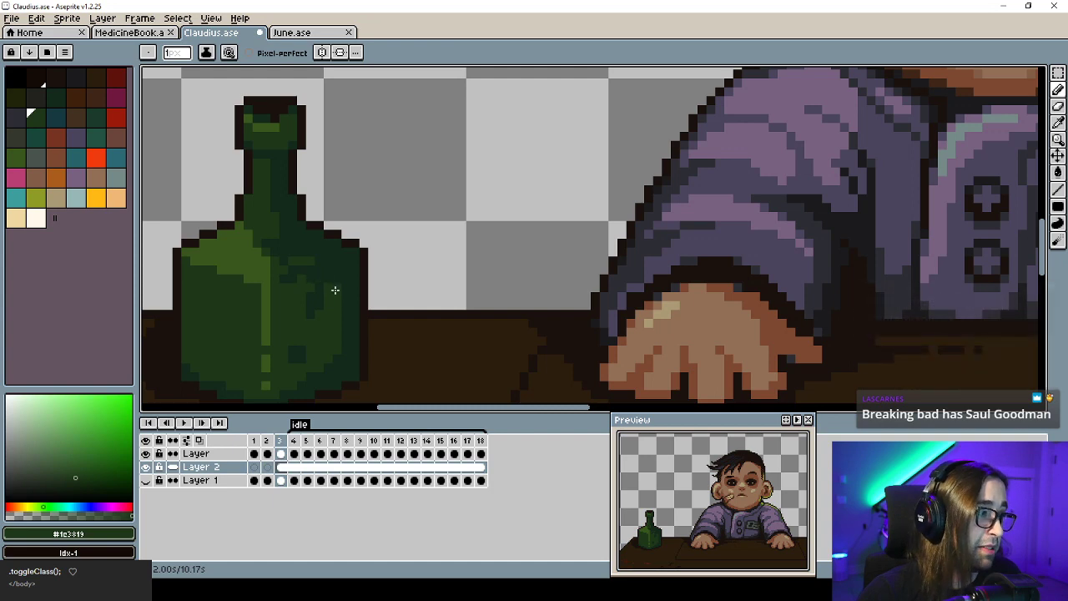
pyautogui.keyDown('alt'); pyautogui.click(326, 305); pyautogui.keyUp('alt')
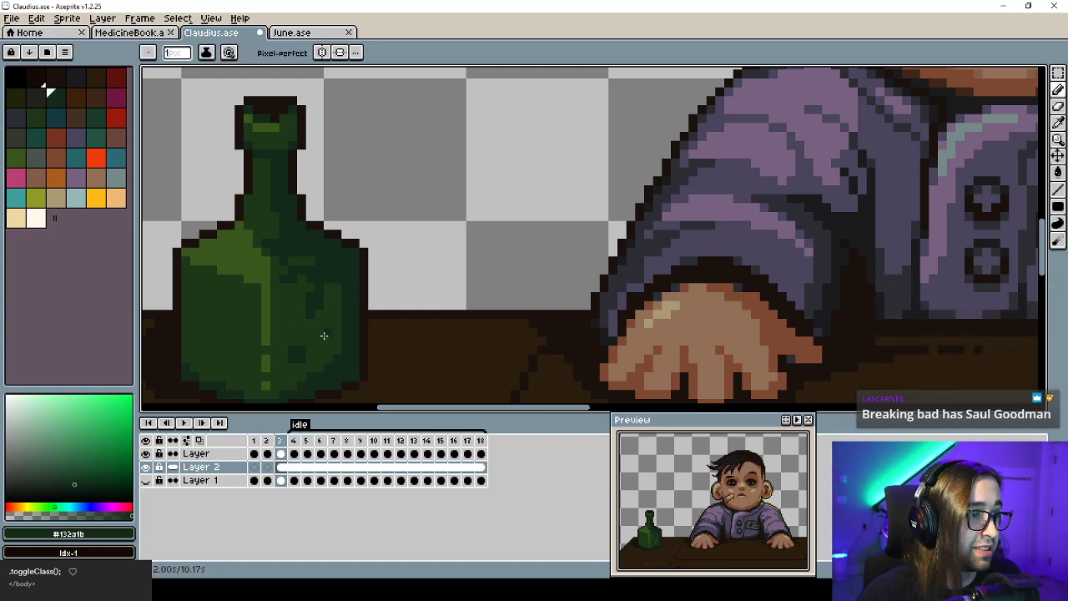
pyautogui.scroll(-4, 405, 366)
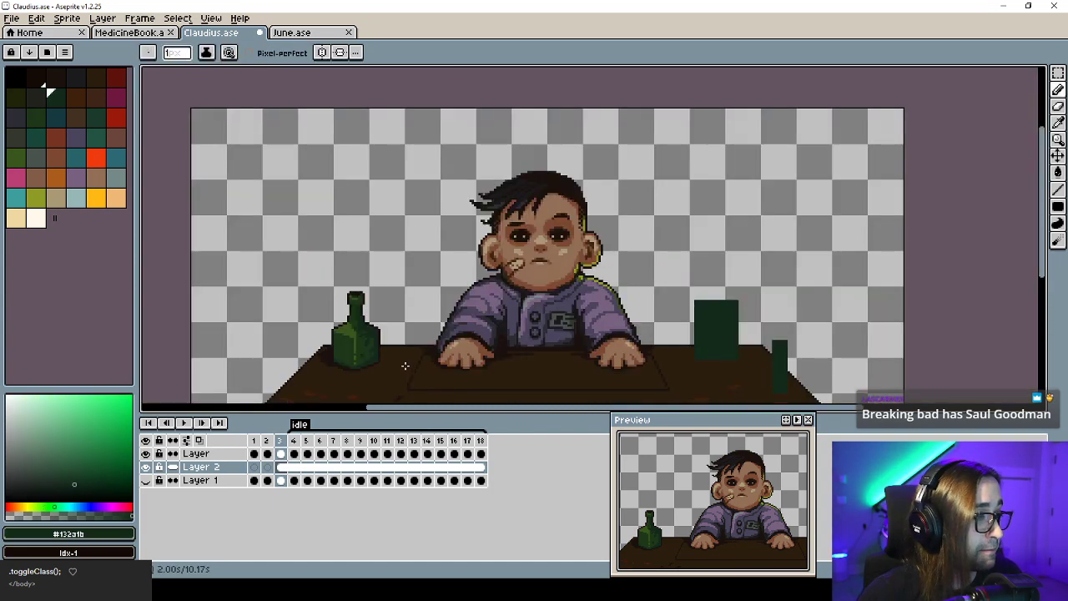
pyautogui.scroll(-2, 394, 307)
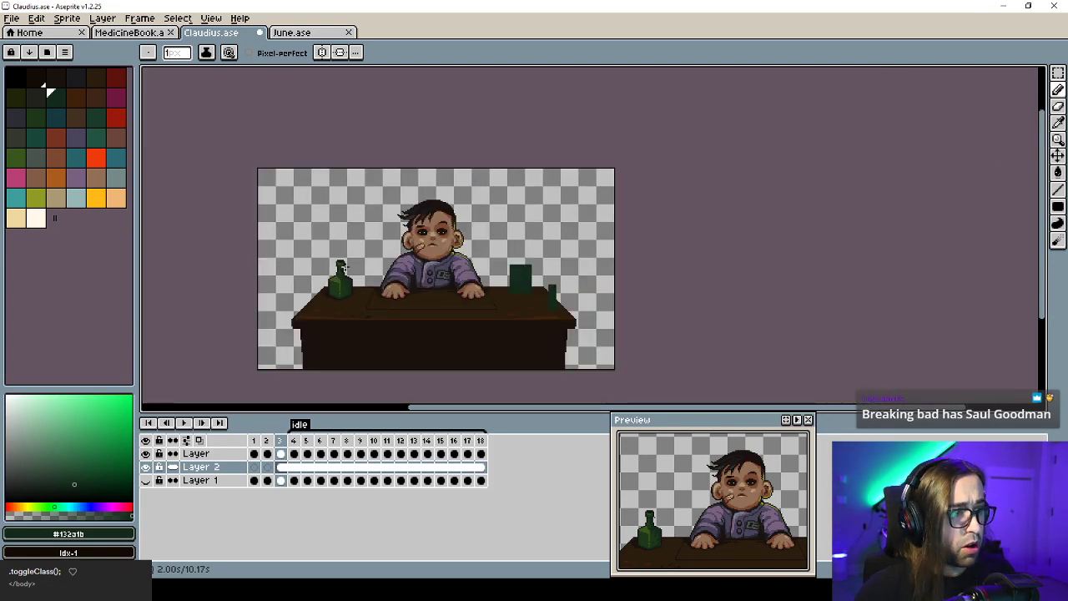
# Outline a slanted four-sided label on the bottle's left face in near-black #1a120f.
pyautogui.scroll(3, 345, 304)
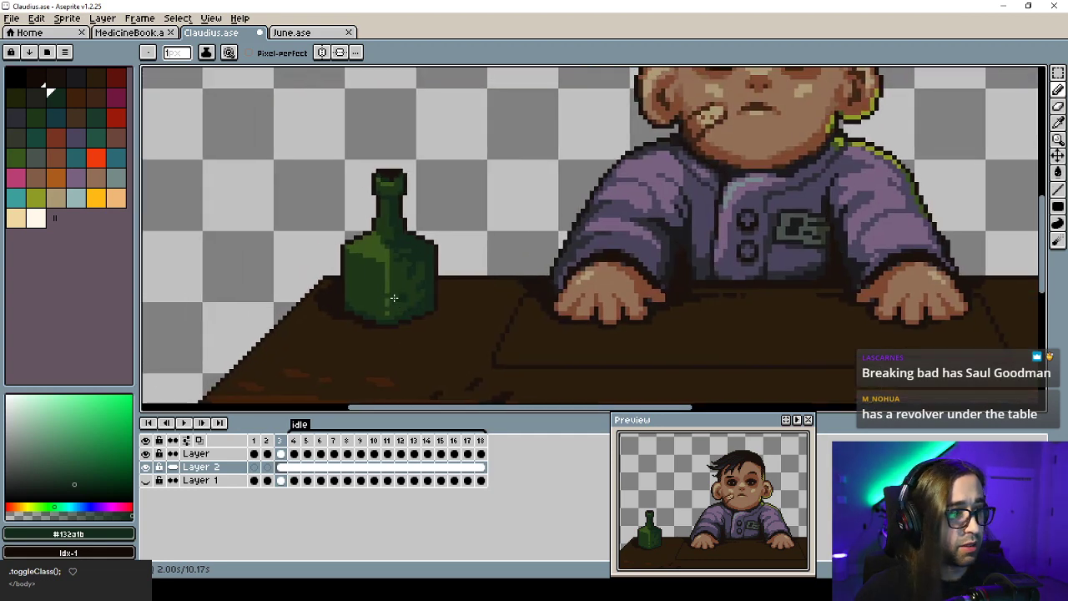
pyautogui.scroll(2, 394, 297)
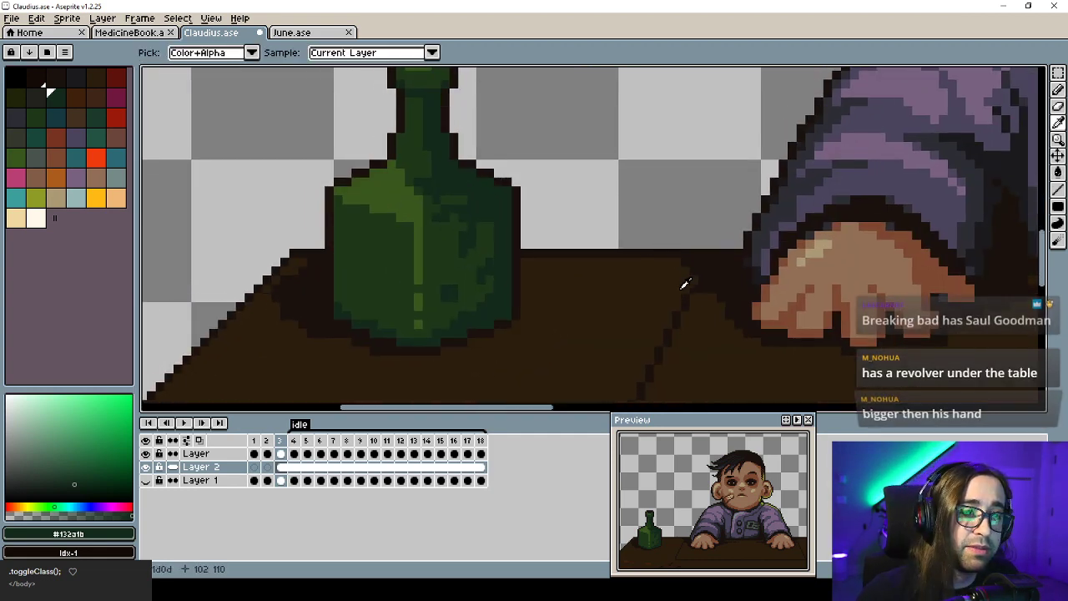
pyautogui.scroll(-3, 406, 267)
pyautogui.scroll(2, 491, 247)
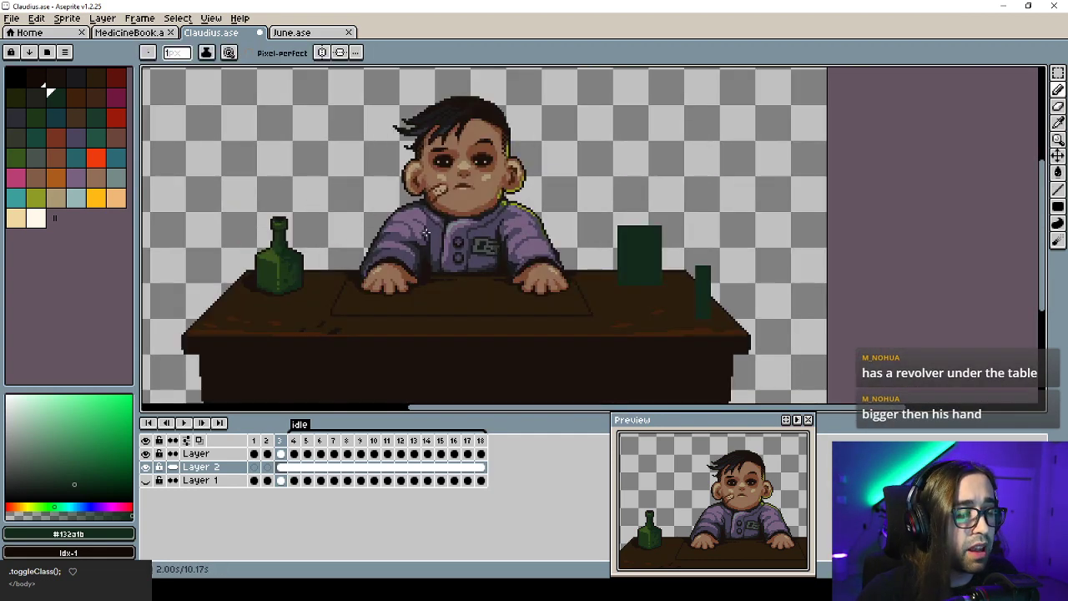
pyautogui.scroll(4, 378, 215)
pyautogui.press('i')
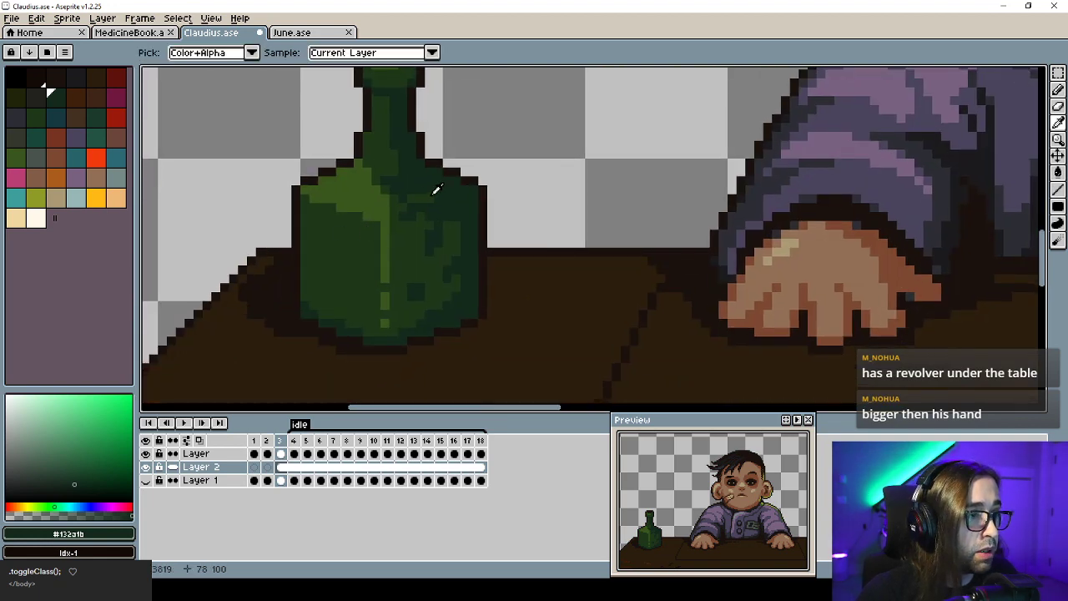
pyautogui.click(426, 161)
pyautogui.press('b')
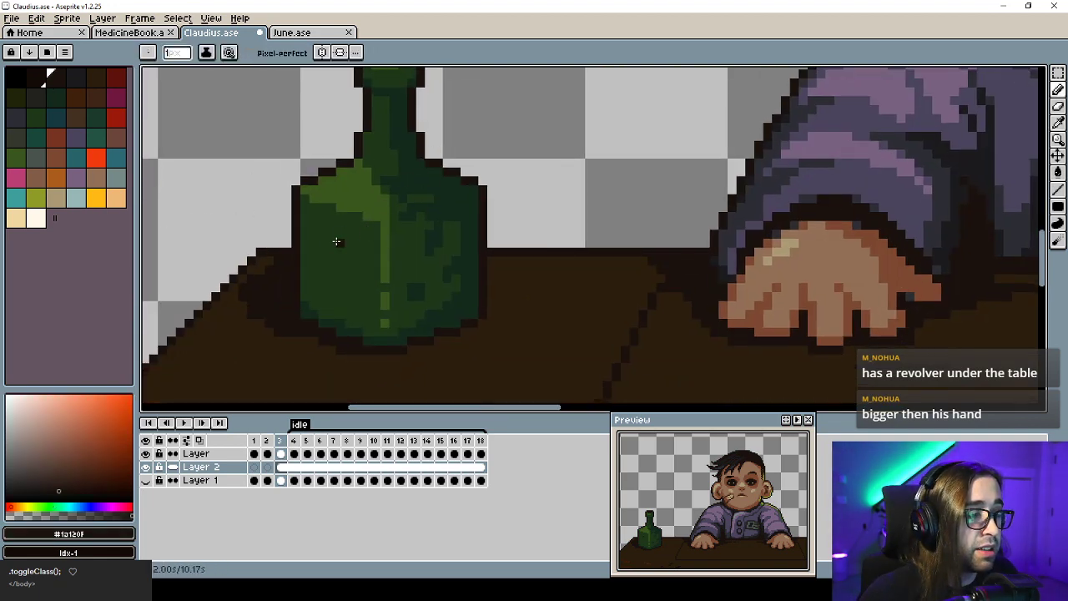
pyautogui.moveTo(311, 221)
pyautogui.mouseDown()
pyautogui.moveTo(311, 291)
pyautogui.moveTo(311, 281)
pyautogui.moveTo(365, 305)
pyautogui.mouseUp()
pyautogui.keyDown('shift'); pyautogui.click(364, 227); pyautogui.keyUp('shift')
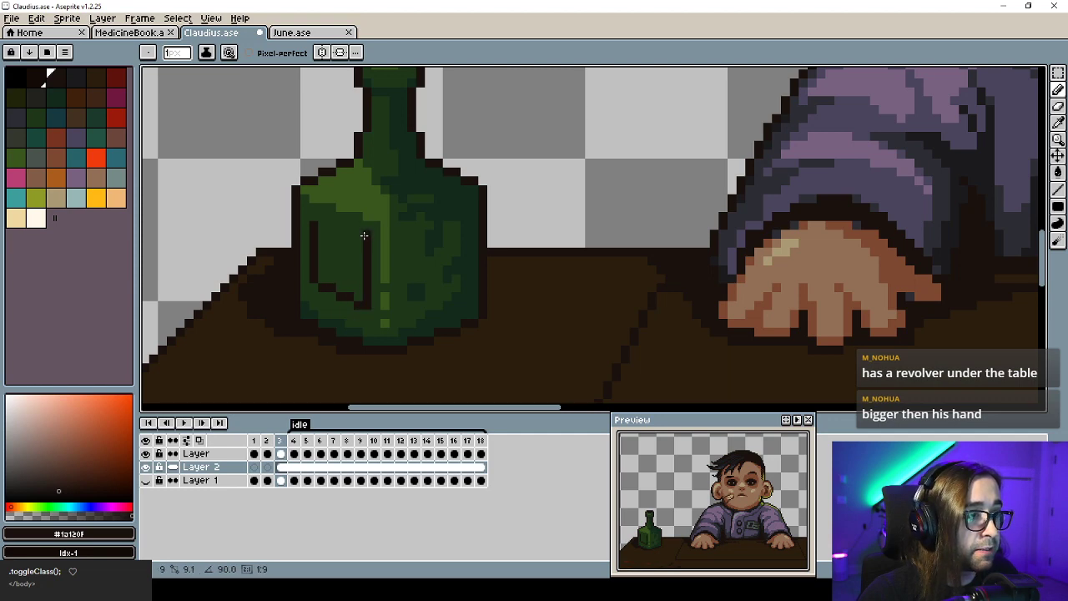
pyautogui.keyDown('shift'); pyautogui.click(312, 219); pyautogui.keyUp('shift')
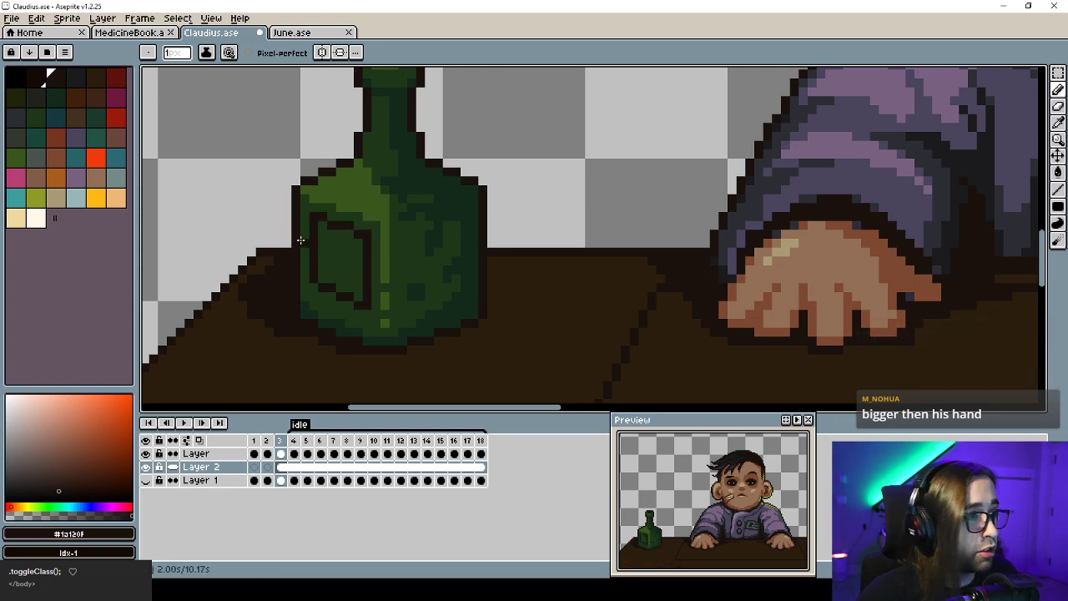
# Fill the label with palette grey Idx-25 and paint over its left, upper and right outlines in the same grey.
pyautogui.click(35, 157)
pyautogui.press('g')
pyautogui.click(326, 258)
pyautogui.press('b')
pyautogui.moveTo(313, 215); pyautogui.dragTo(313, 267)
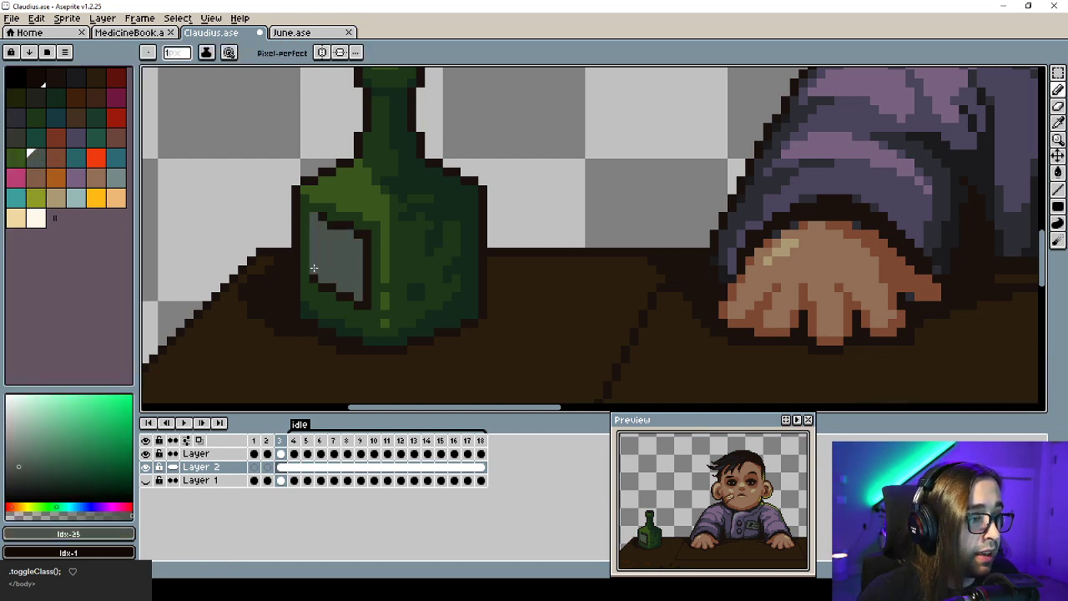
pyautogui.click(322, 214)
pyautogui.hotkey('ctrl', 'z')
pyautogui.moveTo(322, 217)
pyautogui.mouseDown()
pyautogui.moveTo(363, 237)
pyautogui.moveTo(363, 294)
pyautogui.mouseUp()
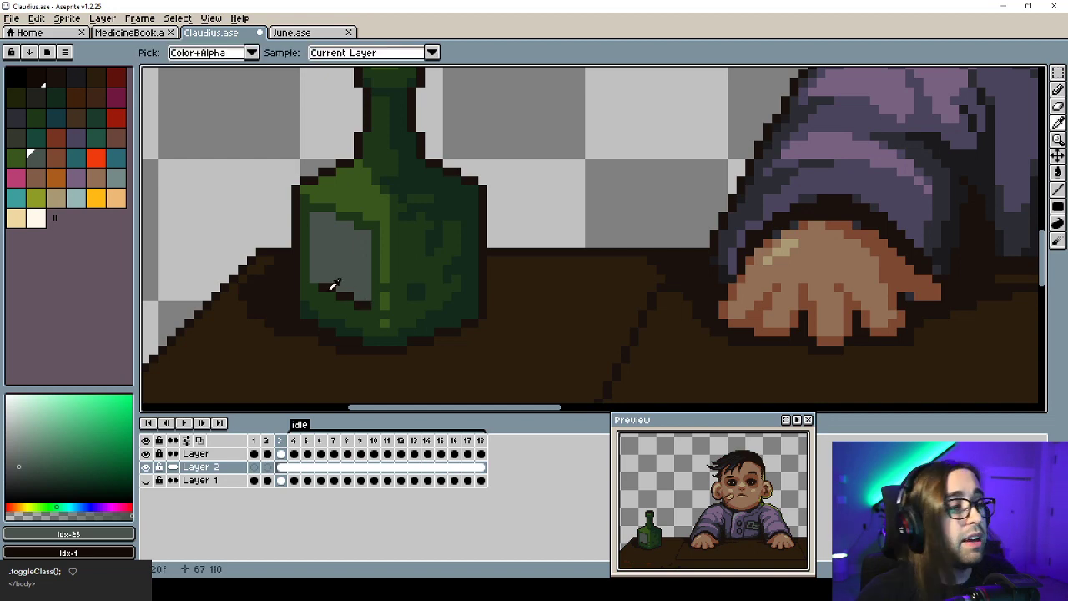
# Repaint the label's right edge in near-black #1a120f and break up its lower outline with pixels of grey #49524d.
pyautogui.keyDown('alt'); pyautogui.click(331, 286); pyautogui.keyUp('alt')
pyautogui.scroll(-5, 351, 305)
pyautogui.scroll(2, 316, 278)
pyautogui.scroll(3, 316, 278)
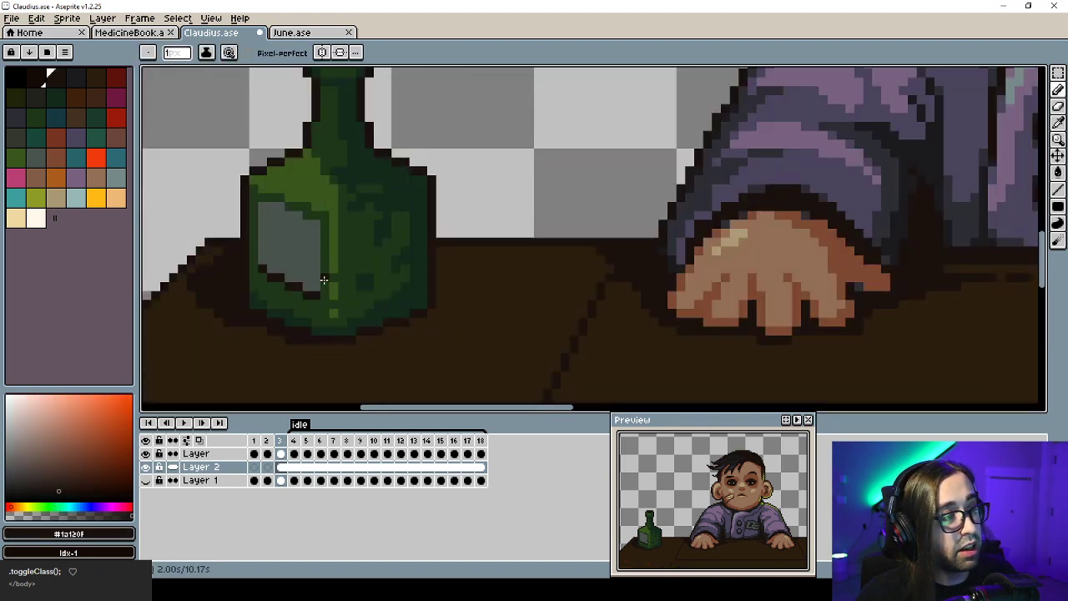
pyautogui.moveTo(315, 287)
pyautogui.mouseDown()
pyautogui.moveTo(315, 224)
pyautogui.moveTo(307, 265)
pyautogui.mouseUp()
pyautogui.keyDown('alt'); pyautogui.click(292, 284); pyautogui.keyUp('alt')
pyautogui.click(279, 277)
pyautogui.click(263, 270)
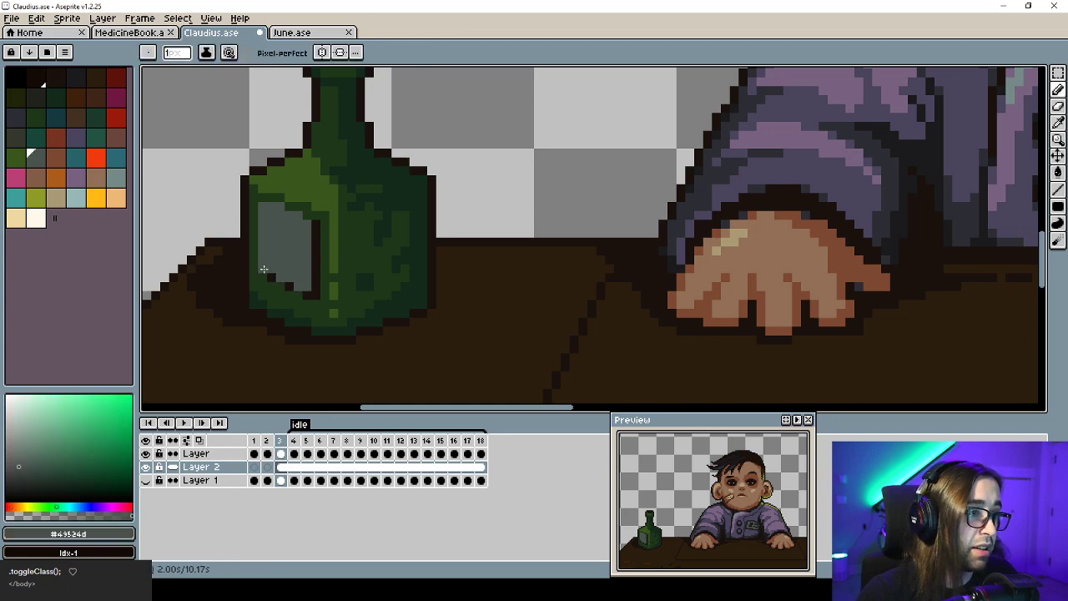
# Soften the label's near-black outline with dark green #132a1b at its lower-left corner and along the upper part of its right edge.
pyautogui.keyDown('alt'); pyautogui.click(265, 310); pyautogui.keyUp('alt')
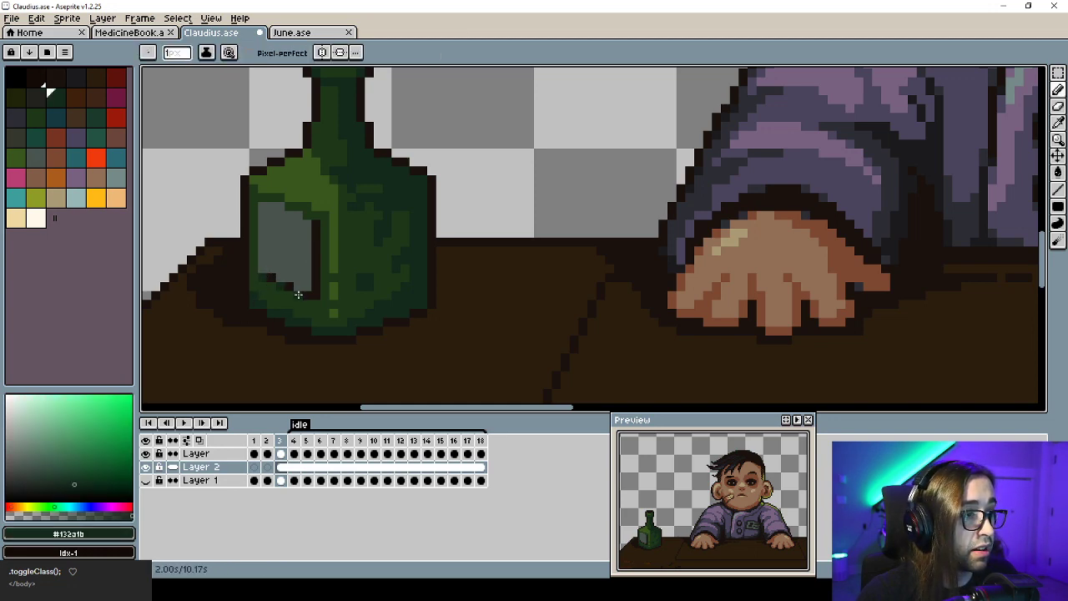
pyautogui.press('alt')
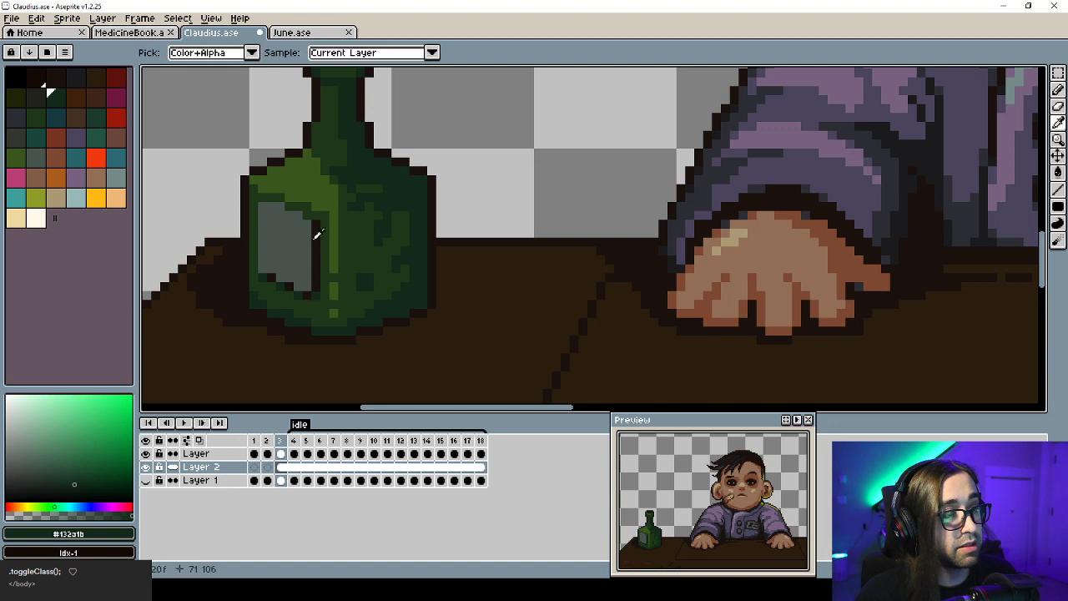
pyautogui.keyDown('alt'); pyautogui.click(318, 215); pyautogui.keyUp('alt')
pyautogui.moveTo(315, 223); pyautogui.dragTo(316, 234)
pyautogui.keyDown('alt'); pyautogui.click(315, 295); pyautogui.keyUp('alt')
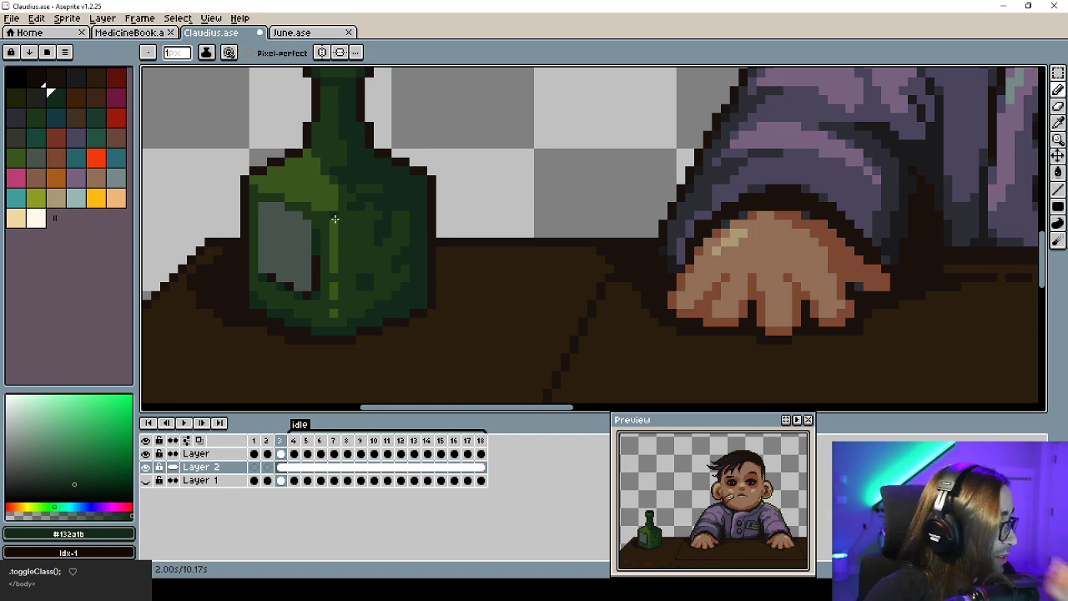
# Paint a dark green #132a1b strip down the glass along the label's left side and touch up the label's upper-right corner.
pyautogui.scroll(-6, 327, 287)
pyautogui.scroll(6, 328, 287)
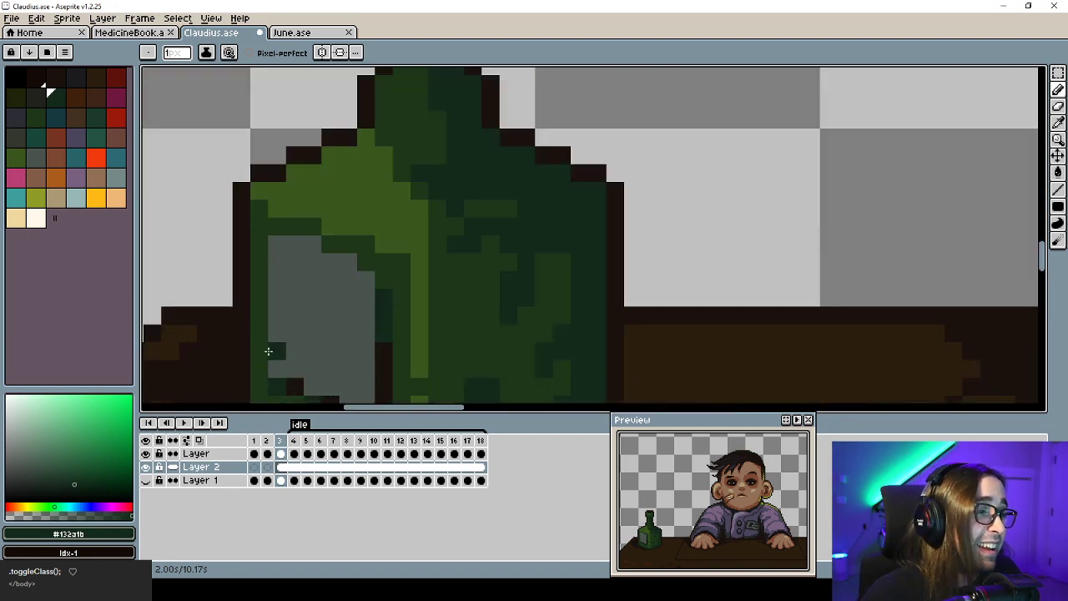
pyautogui.moveTo(255, 374); pyautogui.dragTo(259, 247)
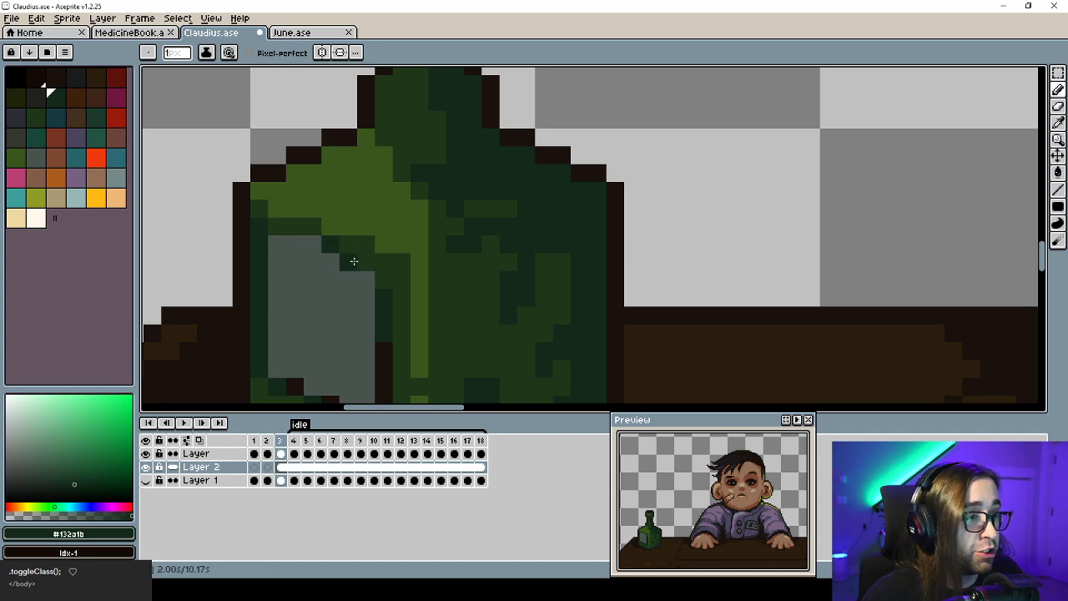
pyautogui.keyDown('alt'); pyautogui.click(356, 237); pyautogui.keyUp('alt')
pyautogui.scroll(-6, 342, 242)
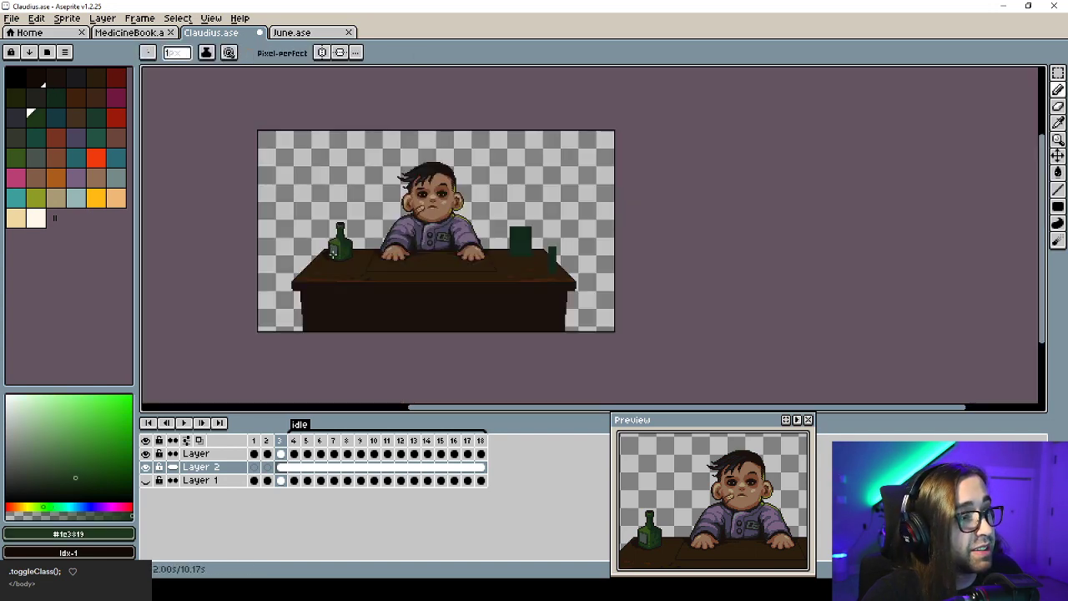
pyautogui.scroll(3, 352, 276)
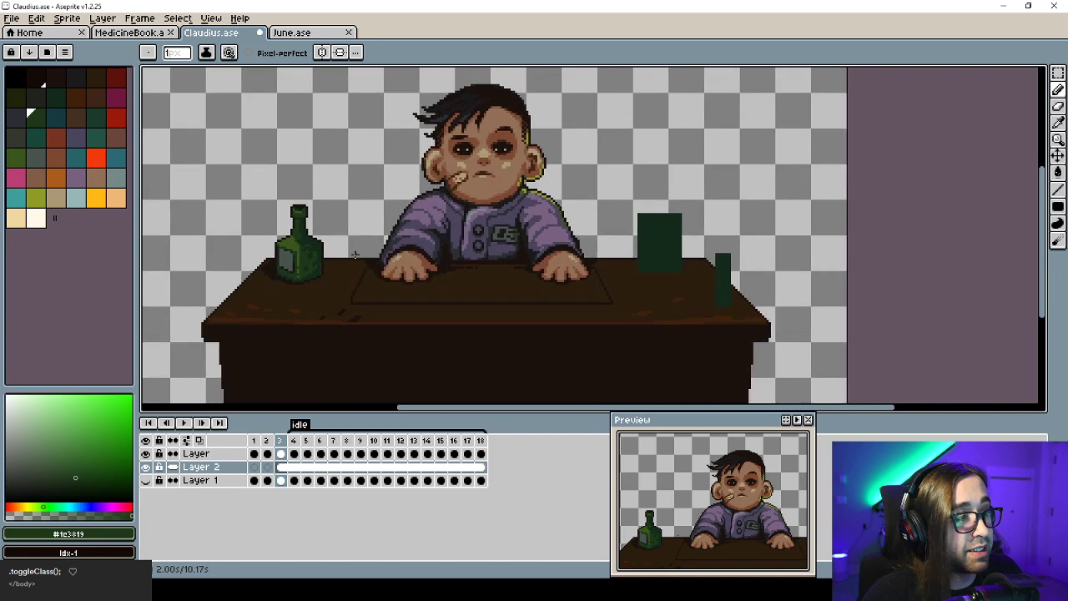
pyautogui.press('m')
pyautogui.moveTo(276, 198); pyautogui.dragTo(323, 283)
pyautogui.moveTo(297, 245); pyautogui.dragTo(608, 207)
pyautogui.hotkey('shift', 'h')
pyautogui.hotkey('ctrl', 'd')
# Erase the large dark green placeholder block at the back of the desk by filling it with the transparent Mask colour.
pyautogui.scroll(5, 608, 207)
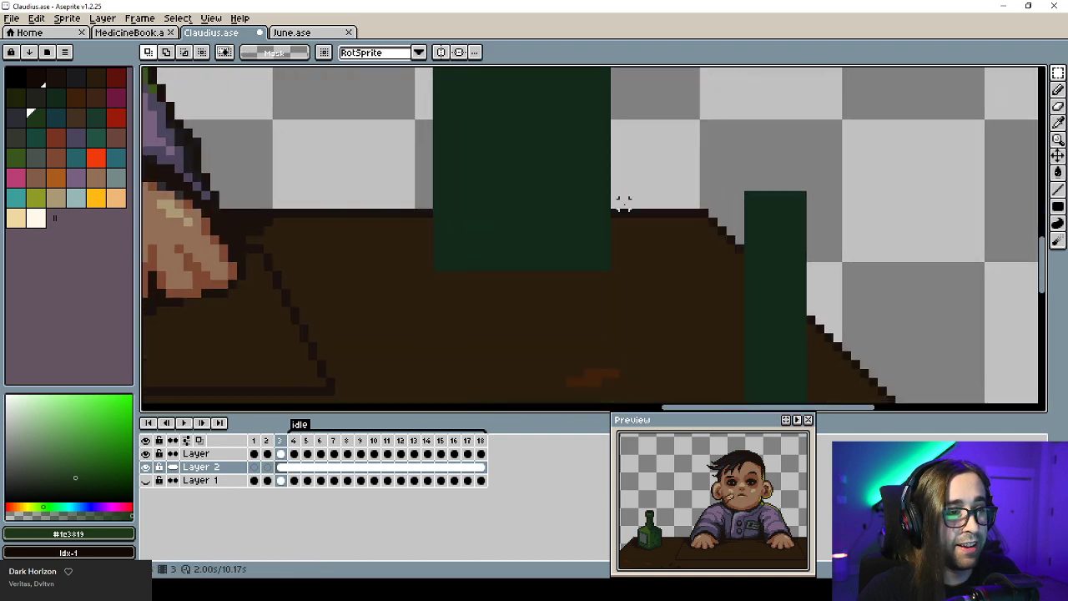
pyautogui.scroll(-5, 668, 214)
pyautogui.scroll(4, 518, 207)
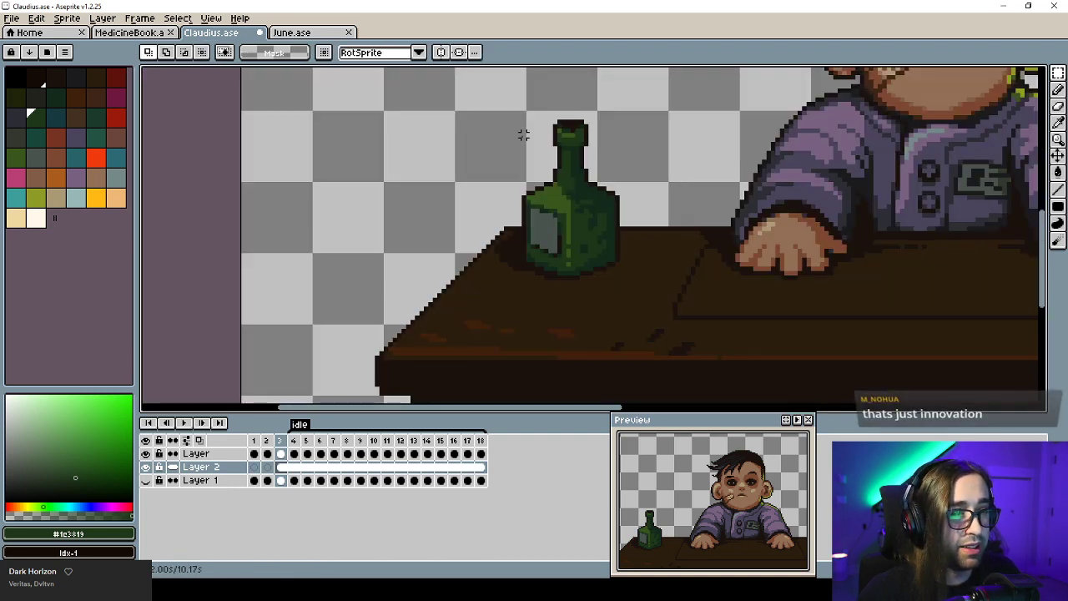
pyautogui.scroll(-5, 564, 130)
pyautogui.scroll(5, 628, 237)
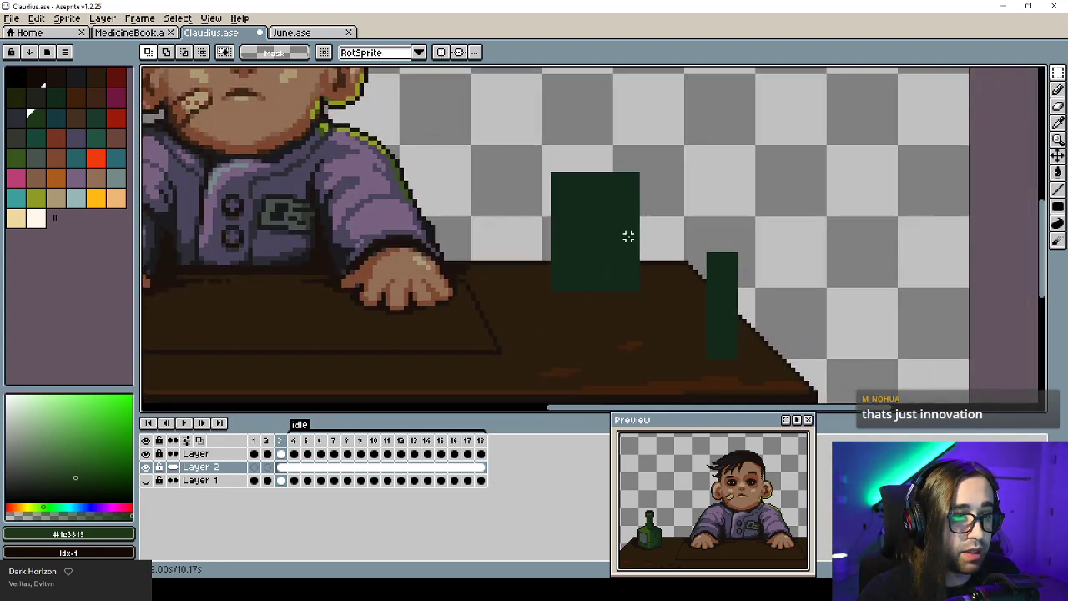
pyautogui.keyDown('alt'); pyautogui.click(660, 286); pyautogui.keyUp('alt')
pyautogui.press('g')
pyautogui.click(620, 259)
pyautogui.hotkey('ctrl', 'z')
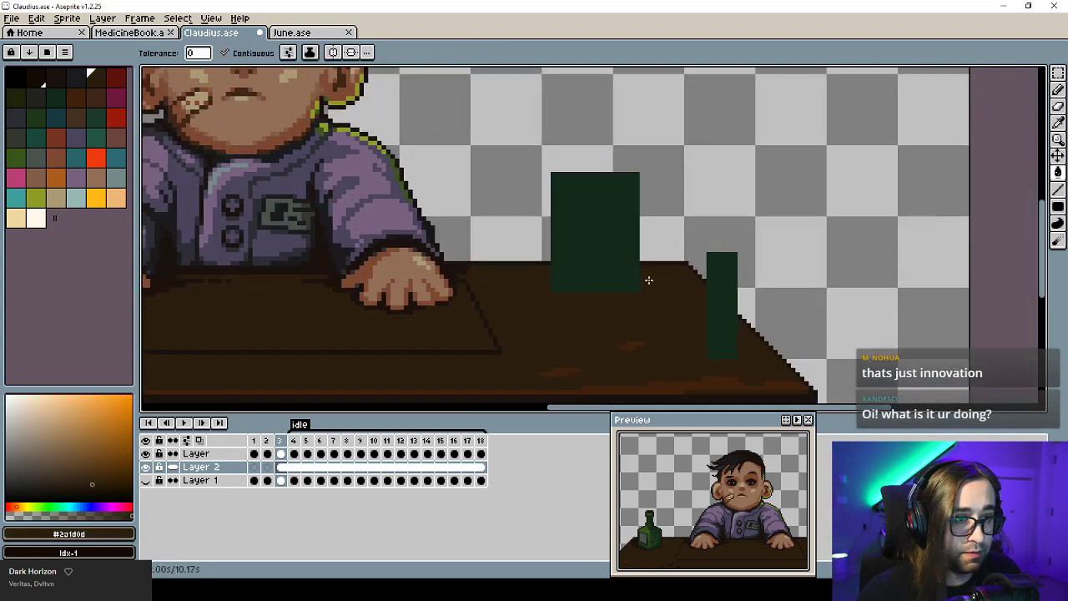
pyautogui.keyDown('alt'); pyautogui.click(658, 238); pyautogui.keyUp('alt')
pyautogui.click(628, 263)
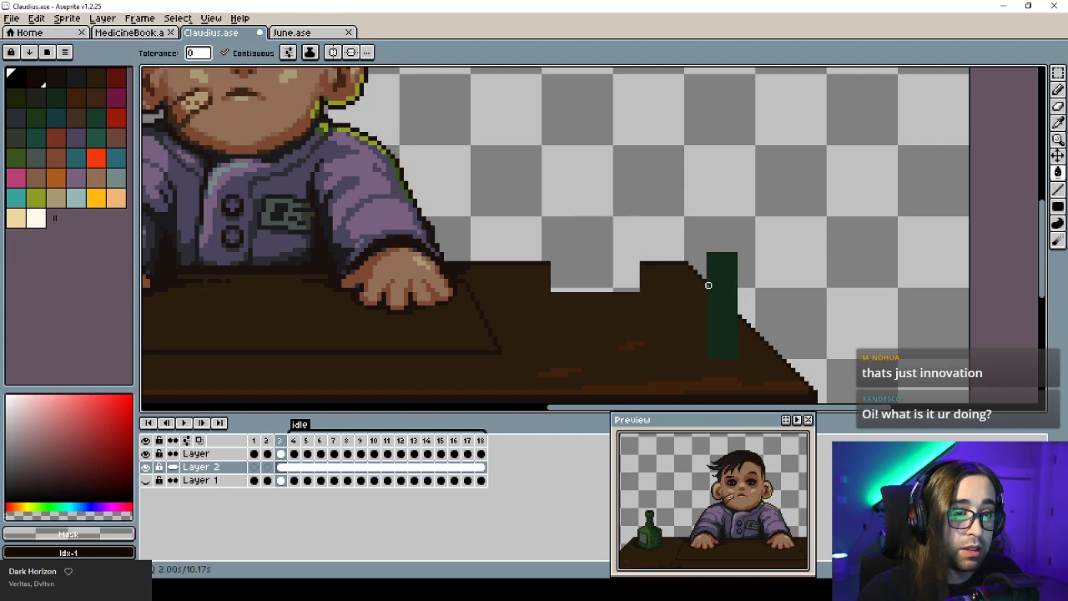
# Redraw the desk's missing back edge with a straight #1a120f line and fill the gap below it with desk brown #2a1d0d.
pyautogui.press('b')
pyautogui.keyDown('alt'); pyautogui.click(644, 264); pyautogui.keyUp('alt')
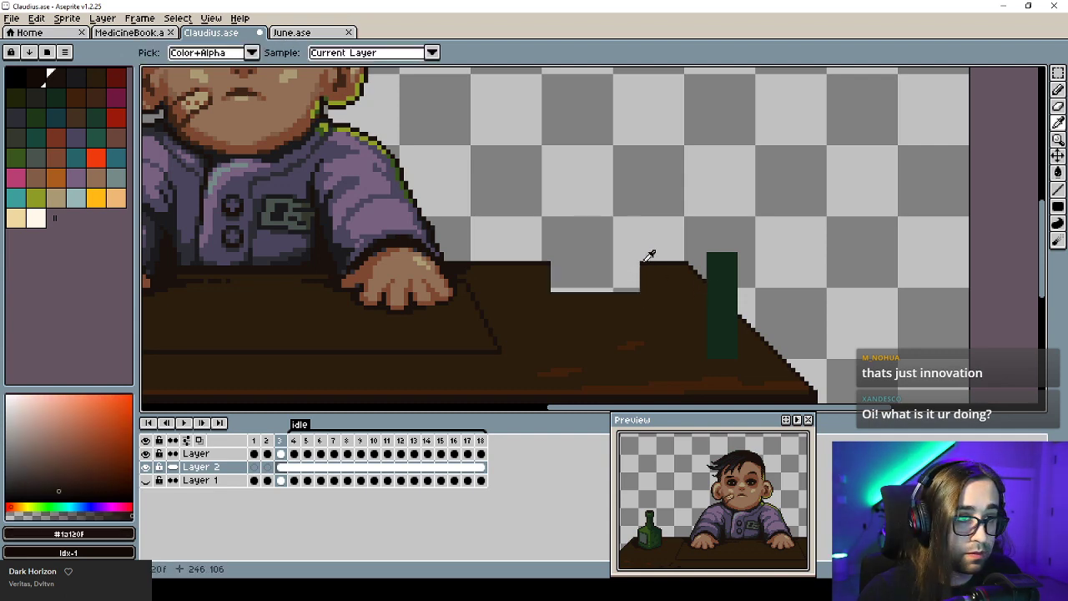
pyautogui.click(549, 264)
pyautogui.keyDown('shift'); pyautogui.click(641, 264); pyautogui.keyUp('shift')
pyautogui.keyDown('alt'); pyautogui.click(655, 272); pyautogui.keyUp('alt')
pyautogui.press('g')
pyautogui.click(609, 284)
pyautogui.press('b')
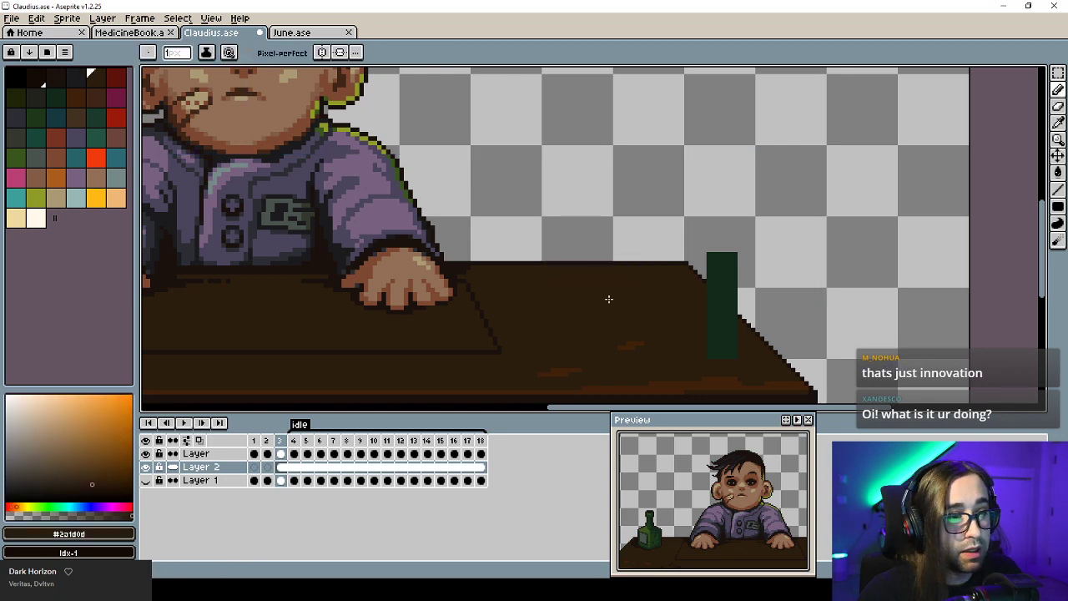
# Save the sprite with the repaired desk.
pyautogui.scroll(-5, 614, 300)
pyautogui.scroll(4, 532, 298)
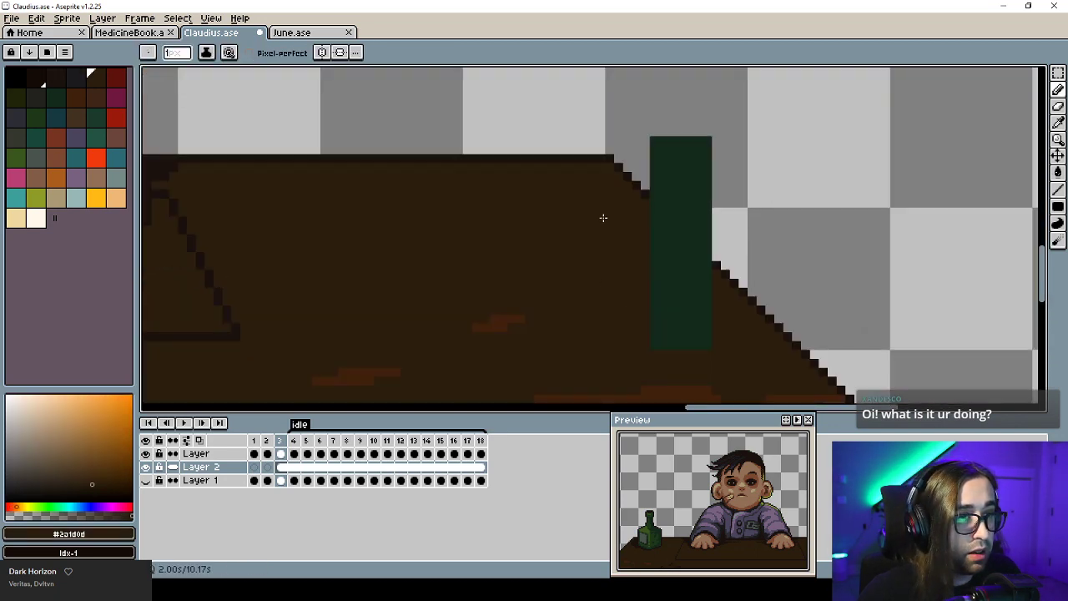
pyautogui.scroll(-2, 618, 213)
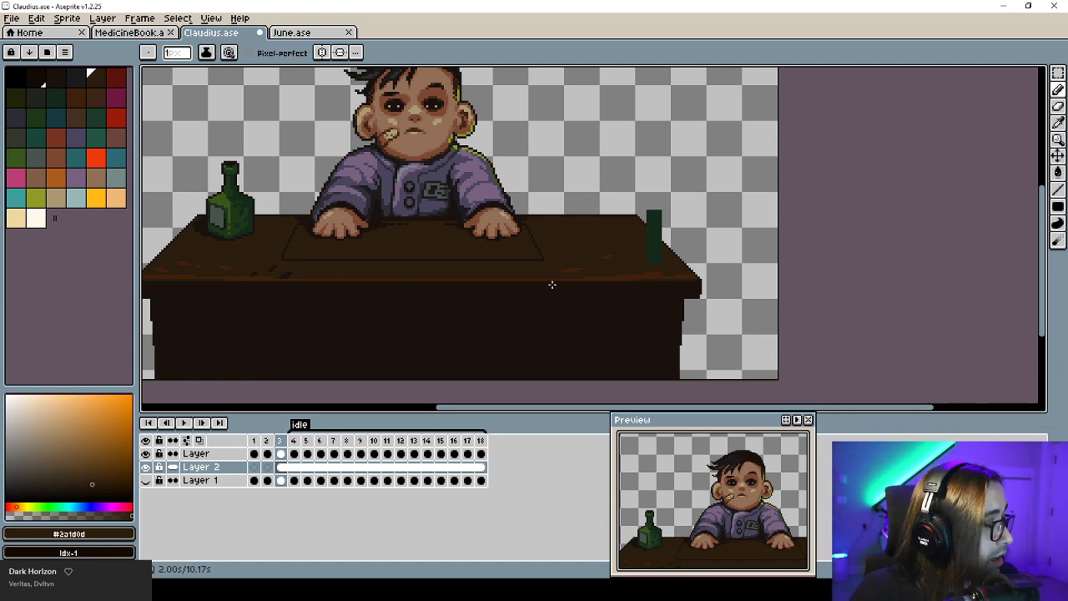
pyautogui.moveTo(553, 214); pyautogui.dragTo(579, 282)
pyautogui.hotkey('ctrl', 's')
pyautogui.press('b')
pyautogui.scroll(2, 328, 122)
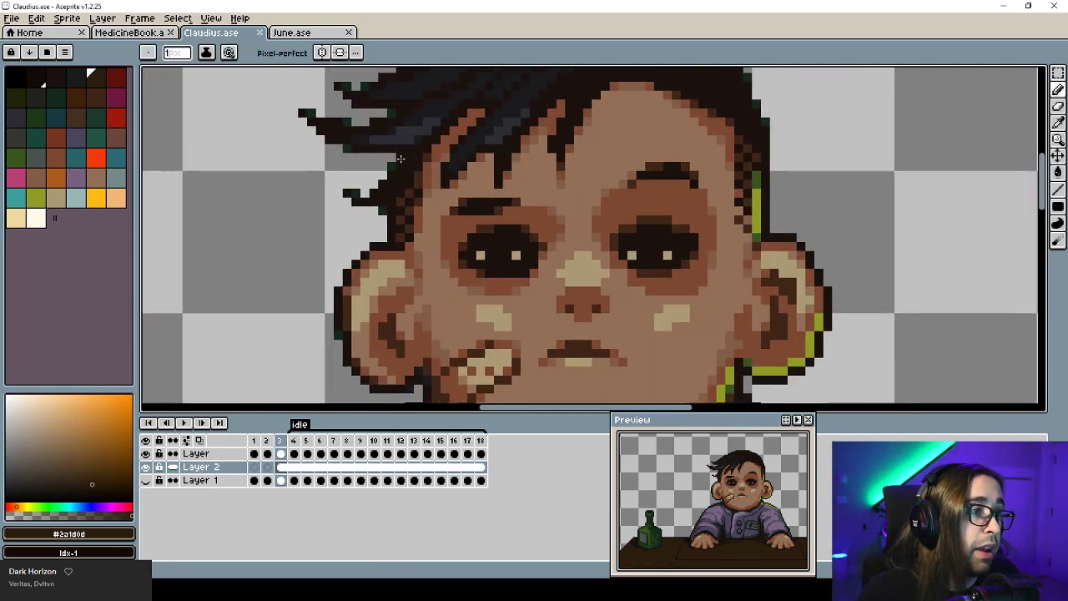
pyautogui.keyDown('alt'); pyautogui.click(392, 157); pyautogui.keyUp('alt')
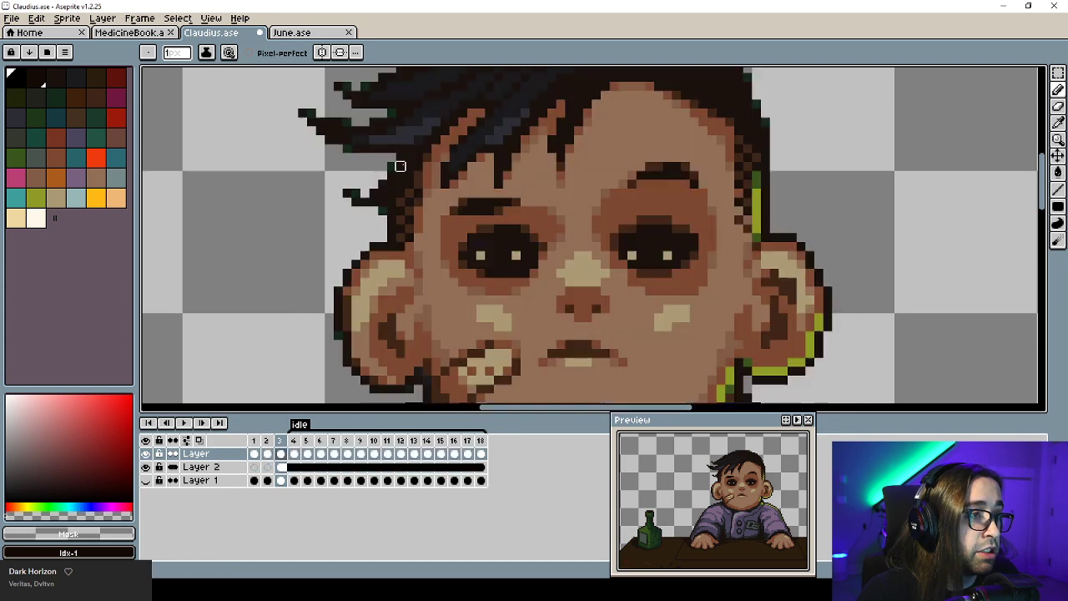
pyautogui.keyDown('alt'); pyautogui.click(394, 160); pyautogui.keyUp('alt')
pyautogui.keyDown('alt'); pyautogui.click(366, 155); pyautogui.keyUp('alt')
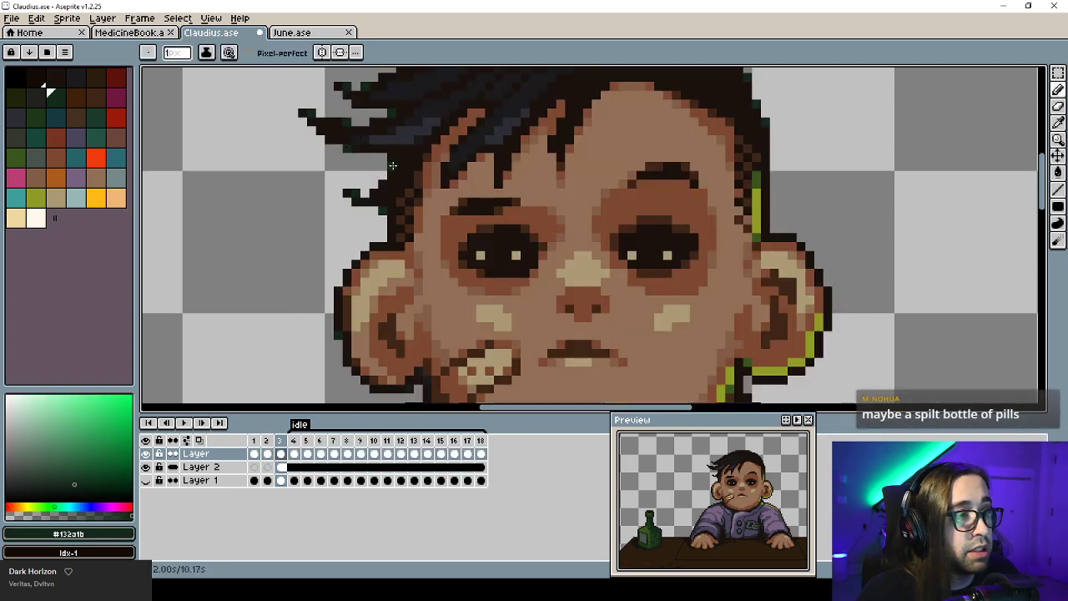
pyautogui.scroll(-5, 409, 225)
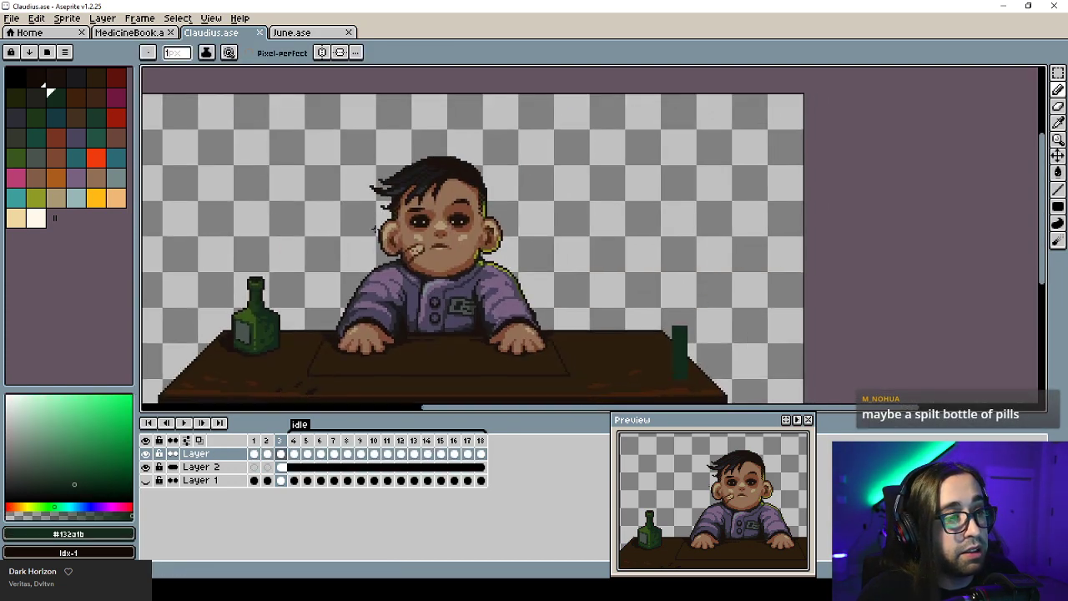
pyautogui.scroll(5, 570, 296)
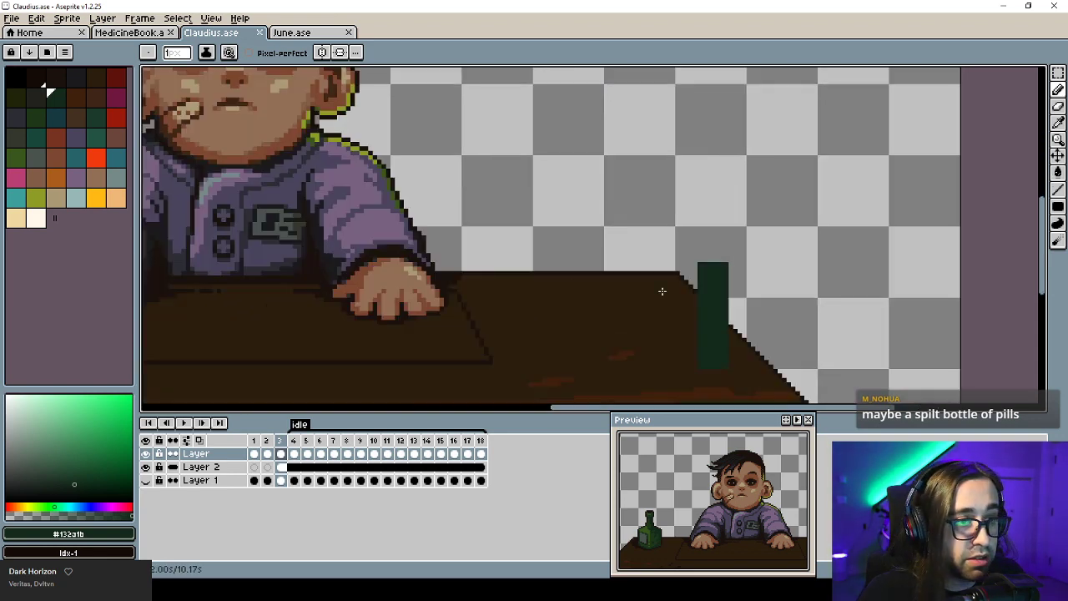
pyautogui.keyDown('alt'); pyautogui.click(485, 372); pyautogui.keyUp('alt')
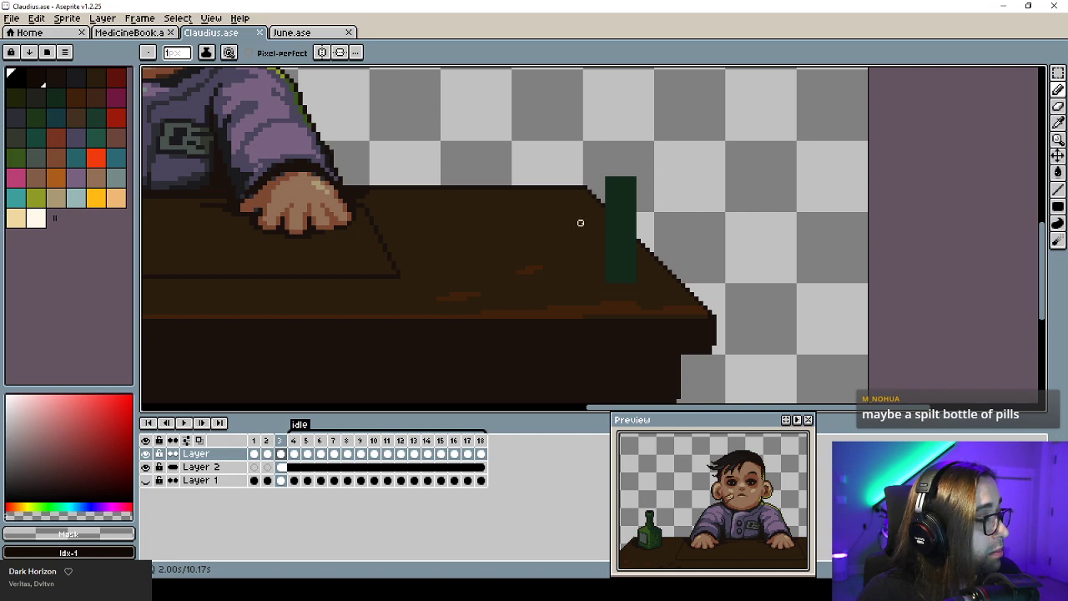
pyautogui.press('alt')
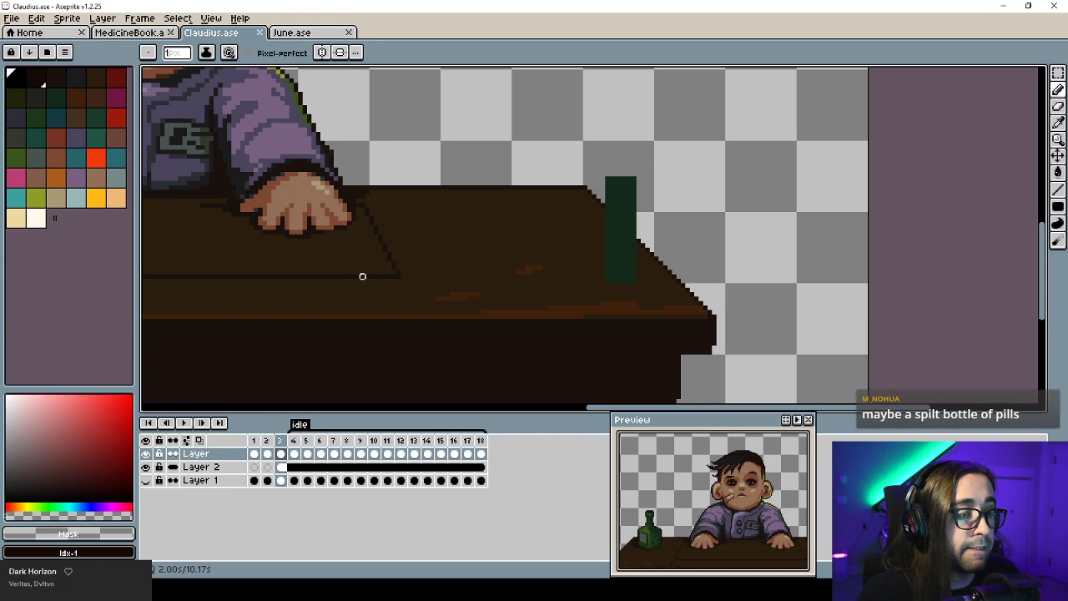
pyautogui.press('alt')
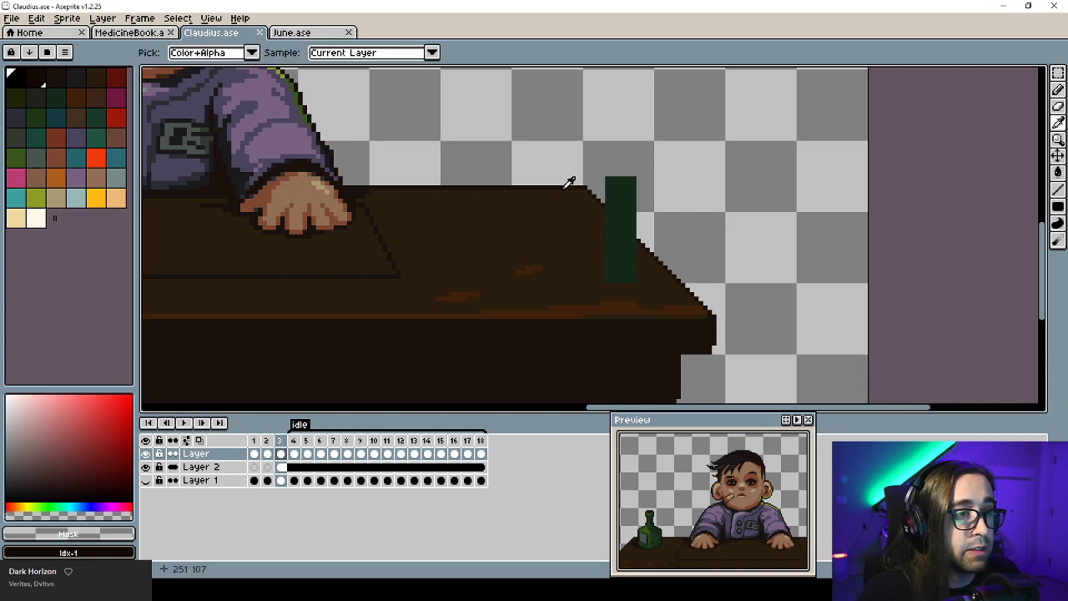
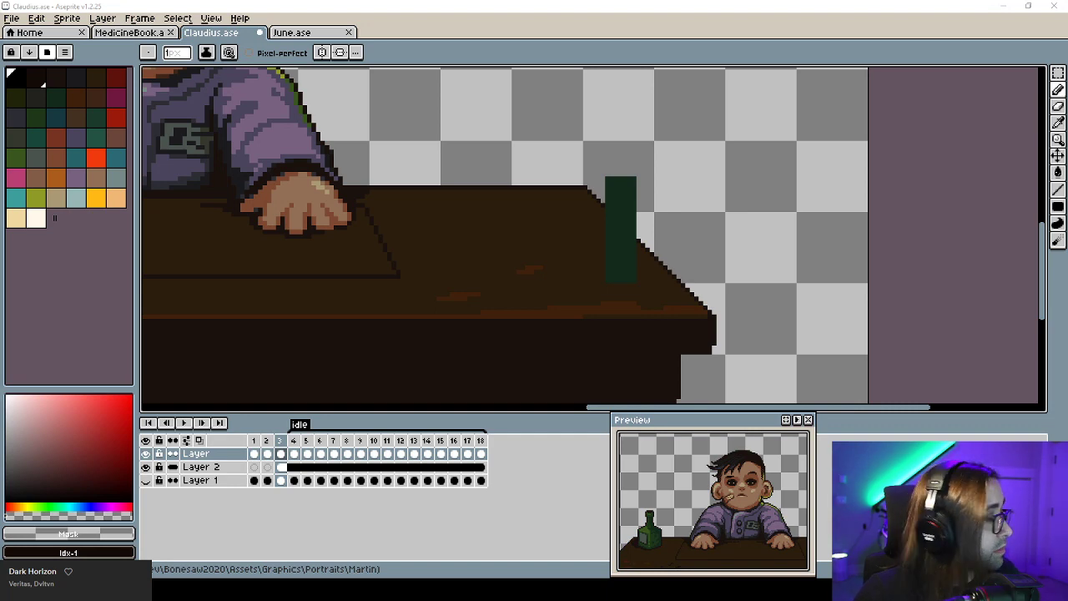
pyautogui.moveTo(586, 271); pyautogui.dragTo(584, 230)
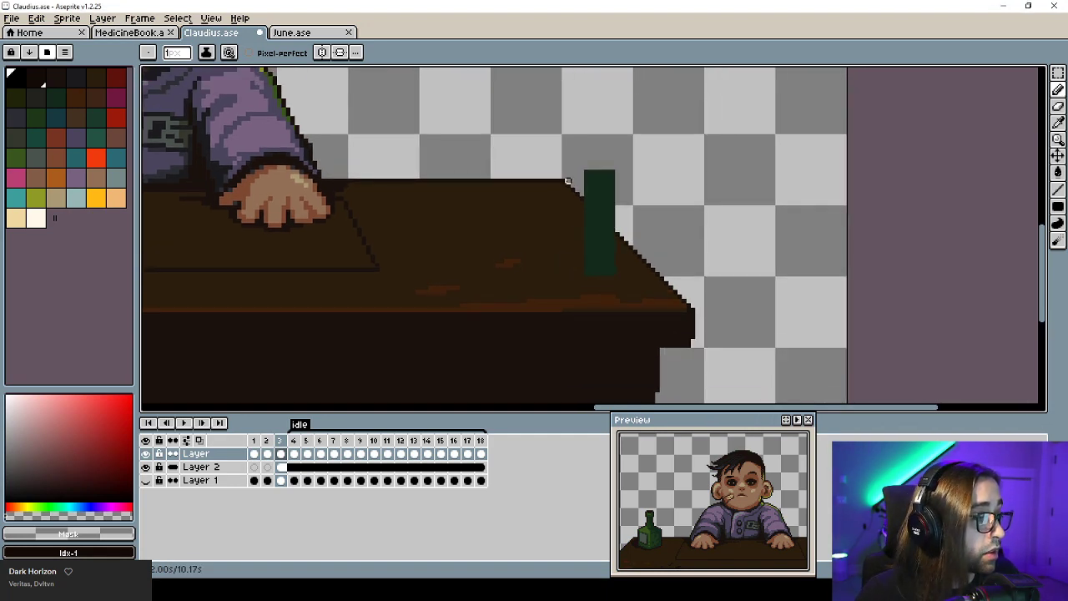
pyautogui.keyDown('alt'); pyautogui.click(558, 320); pyautogui.keyUp('alt')
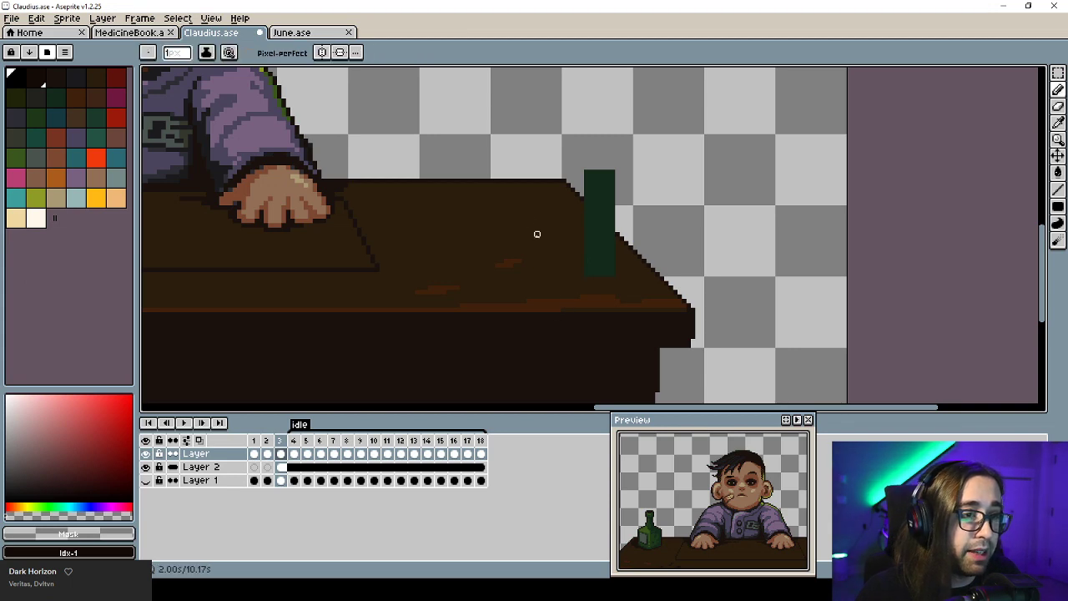
# Make Layer 2 active on frame 3 and sample near-black #1a120f from the desk front.
pyautogui.press('Left')
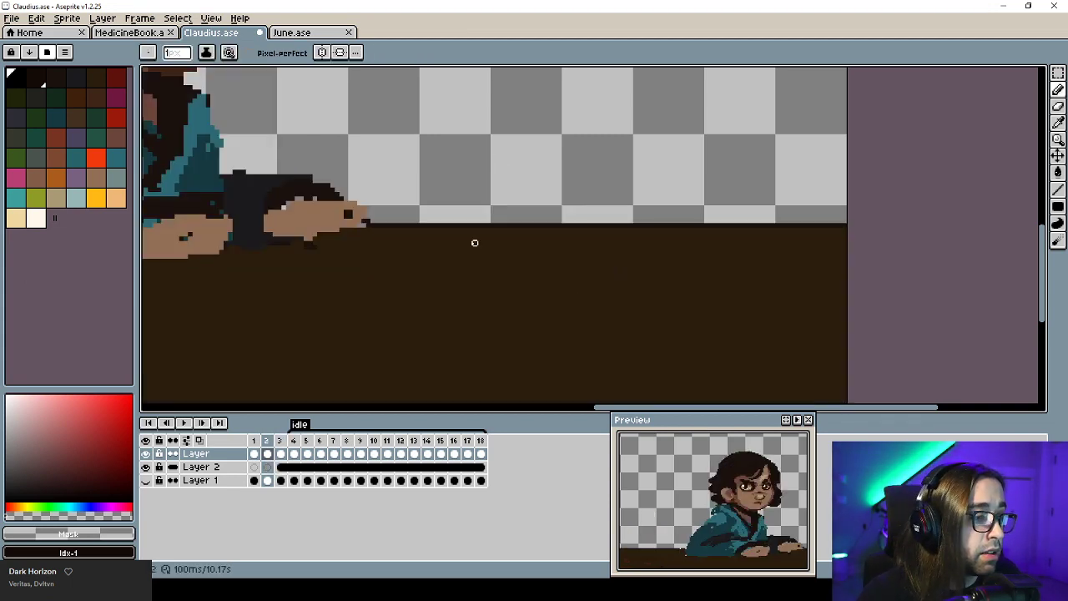
pyautogui.press('Right')
pyautogui.press('Down')
pyautogui.keyDown('alt'); pyautogui.click(514, 317); pyautogui.keyUp('alt')
pyautogui.moveTo(493, 162)
pyautogui.mouseDown()
pyautogui.moveTo(506, 233)
pyautogui.moveTo(481, 197)
pyautogui.mouseUp()
pyautogui.hotkey('ctrl', 'z')
pyautogui.hotkey('ctrl', 'z')
pyautogui.hotkey('ctrl', 'z')
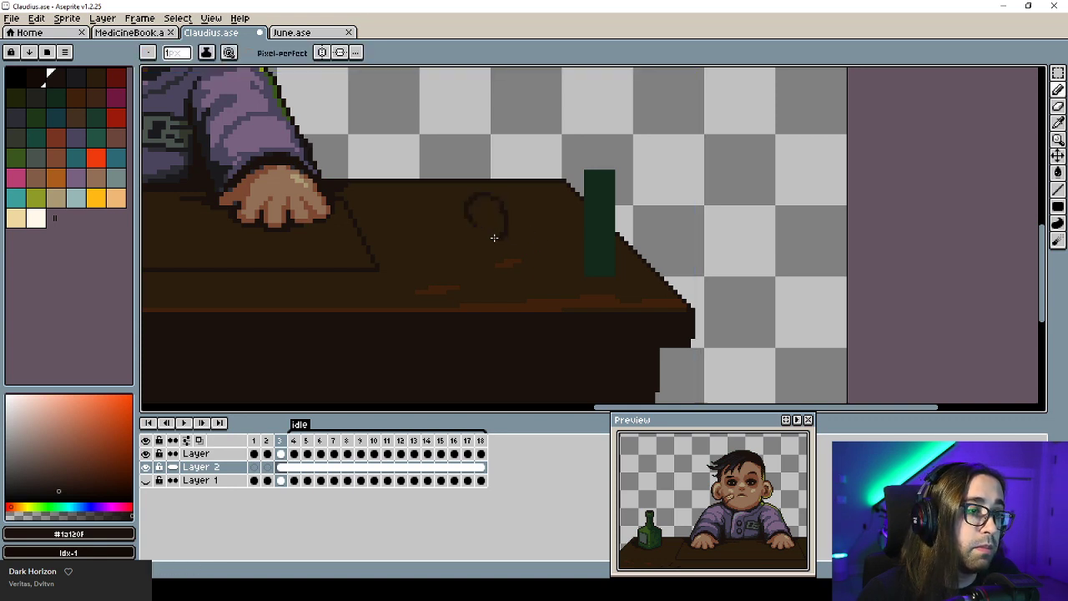
pyautogui.hotkey('ctrl', 'z')
pyautogui.hotkey('ctrl', 'z')
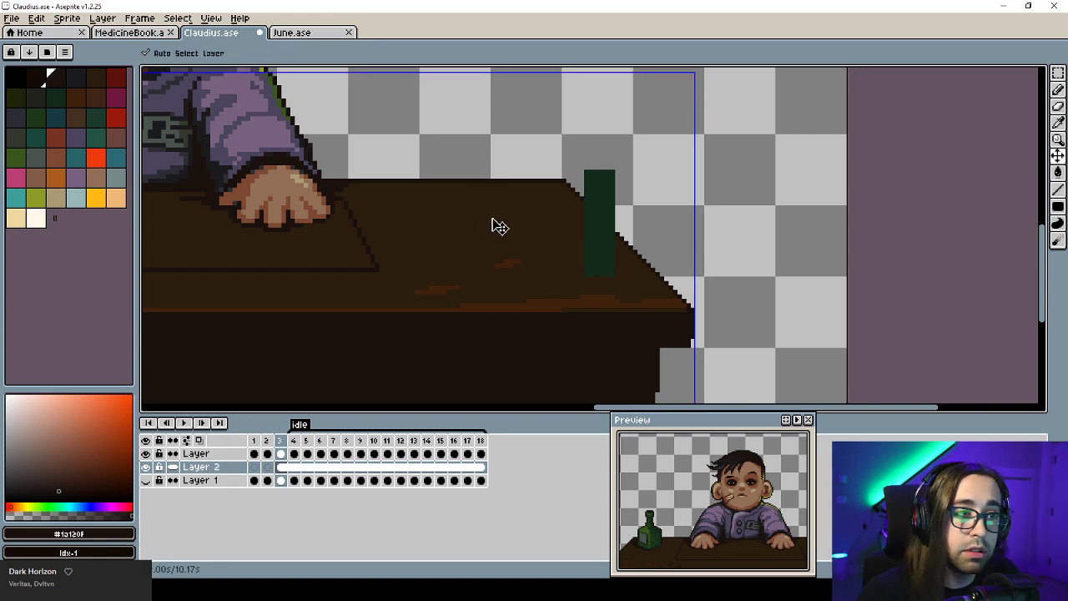
# Draw a small upright ellipse outline in #1a120f on the desktop between the boy's hand and the narrow green block.
pyautogui.hotkey('shift', 'u')
pyautogui.moveTo(481, 219)
pyautogui.mouseDown()
pyautogui.moveTo(500, 249)
pyautogui.moveTo(494, 240)
pyautogui.mouseUp()
pyautogui.press('b')
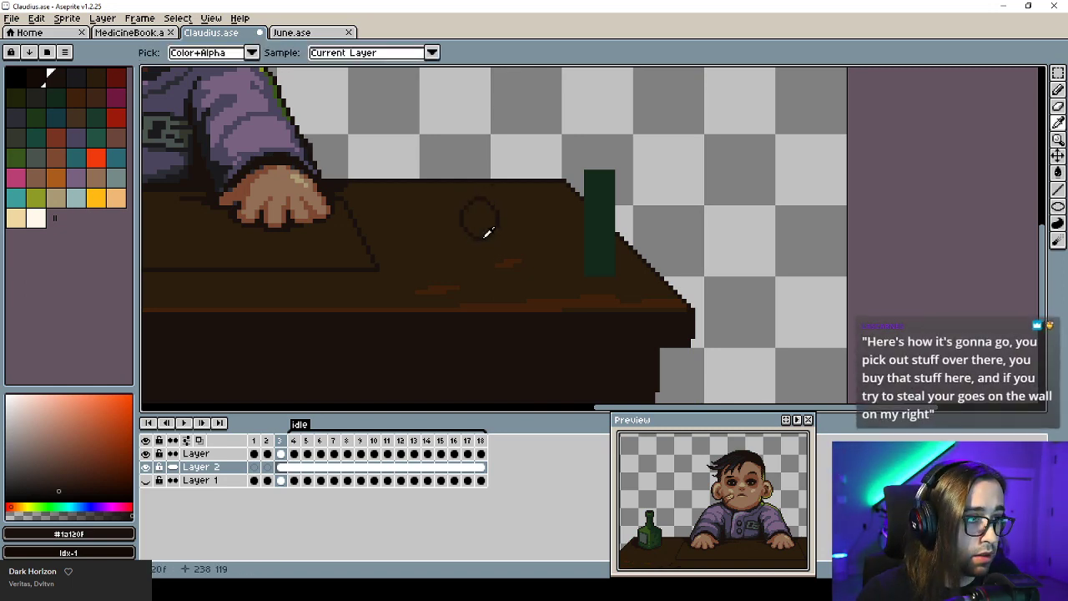
pyautogui.click(486, 238)
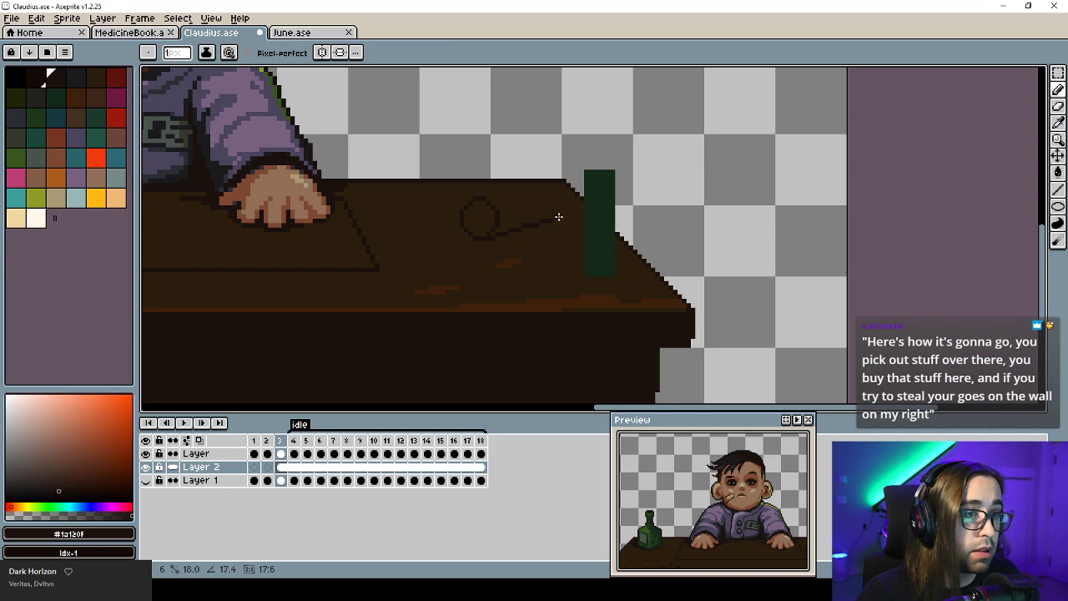
pyautogui.keyDown('shift'); pyautogui.click(559, 217); pyautogui.keyUp('shift')
pyautogui.hotkey('ctrl', 'z')
pyautogui.hotkey('shift', 'u')
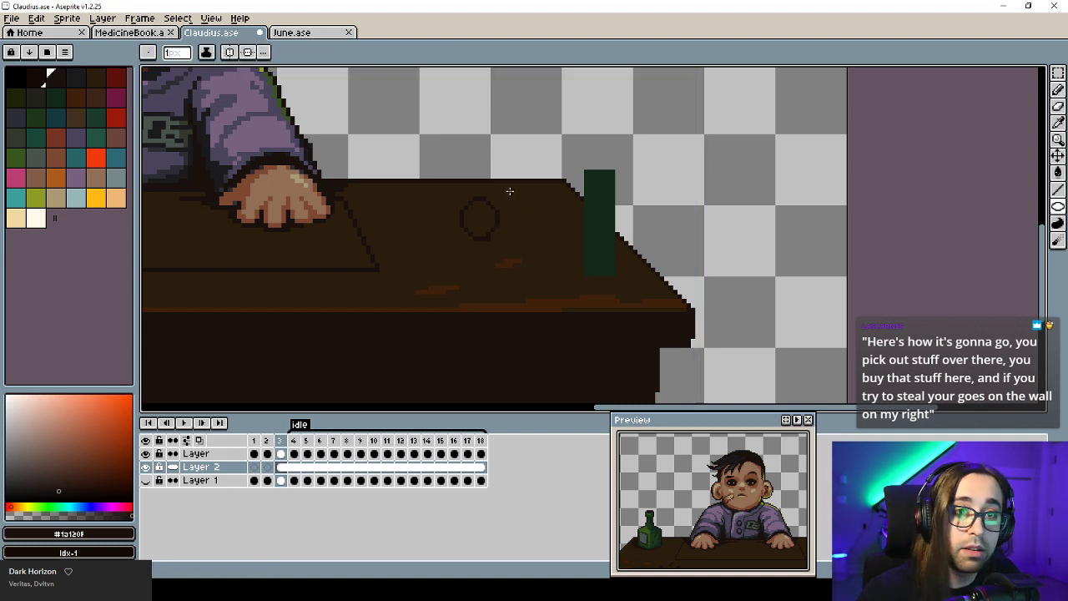
# Replace the small ellipse with two larger overlapping-the-desk circle outlines in #1a120f, joined by lines into a cylinder lying on its side.
pyautogui.hotkey('ctrl', 'z')
pyautogui.moveTo(467, 189); pyautogui.dragTo(474, 205)
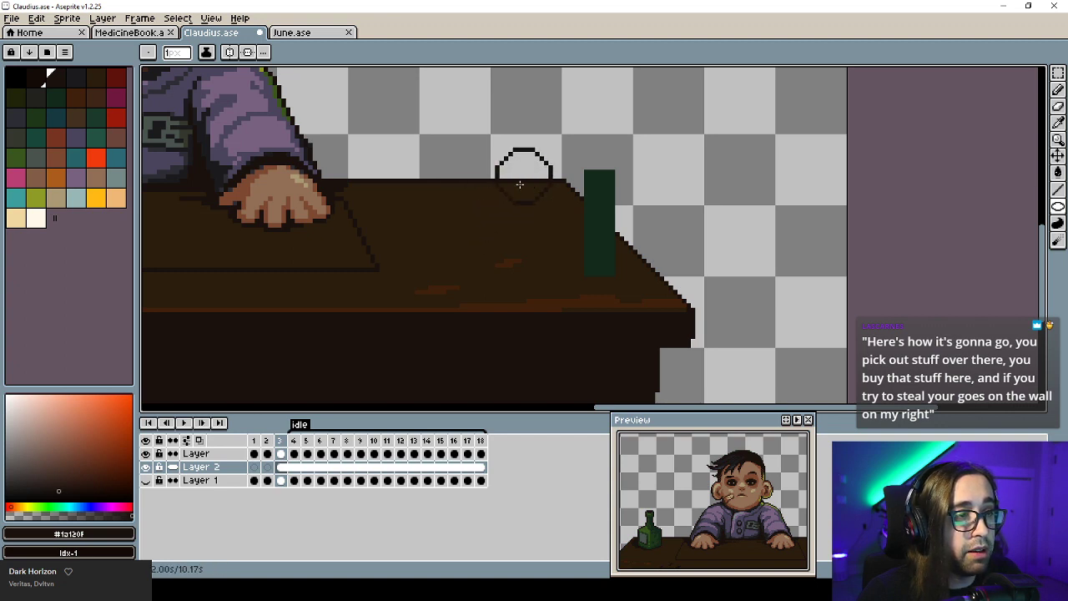
pyautogui.moveTo(448, 149); pyautogui.dragTo(503, 222)
pyautogui.press('l')
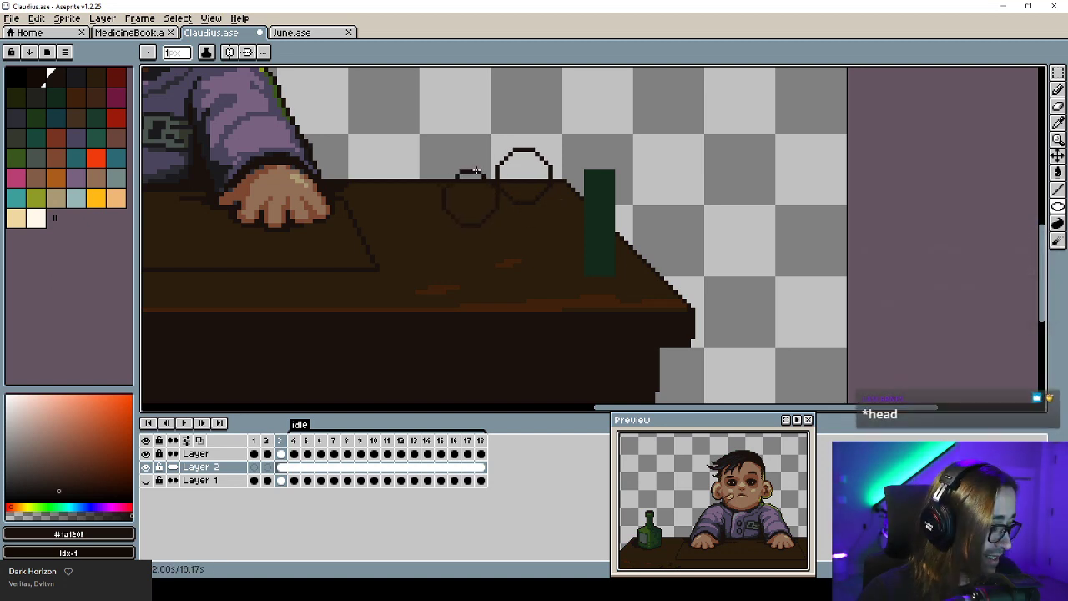
pyautogui.moveTo(460, 172); pyautogui.dragTo(515, 152)
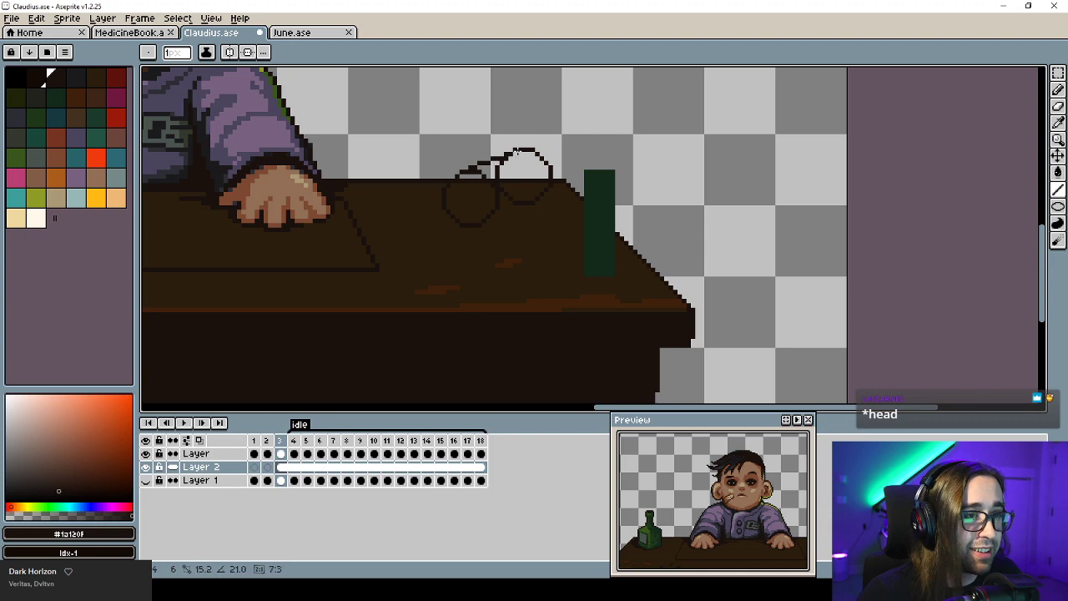
pyautogui.moveTo(489, 217); pyautogui.dragTo(526, 206)
# Fill the cylinder's body with the block's dark green #132a1b and paint over the outline and desk-edge pixels inside it.
pyautogui.press('g')
pyautogui.keyDown('alt'); pyautogui.click(585, 231); pyautogui.keyUp('alt')
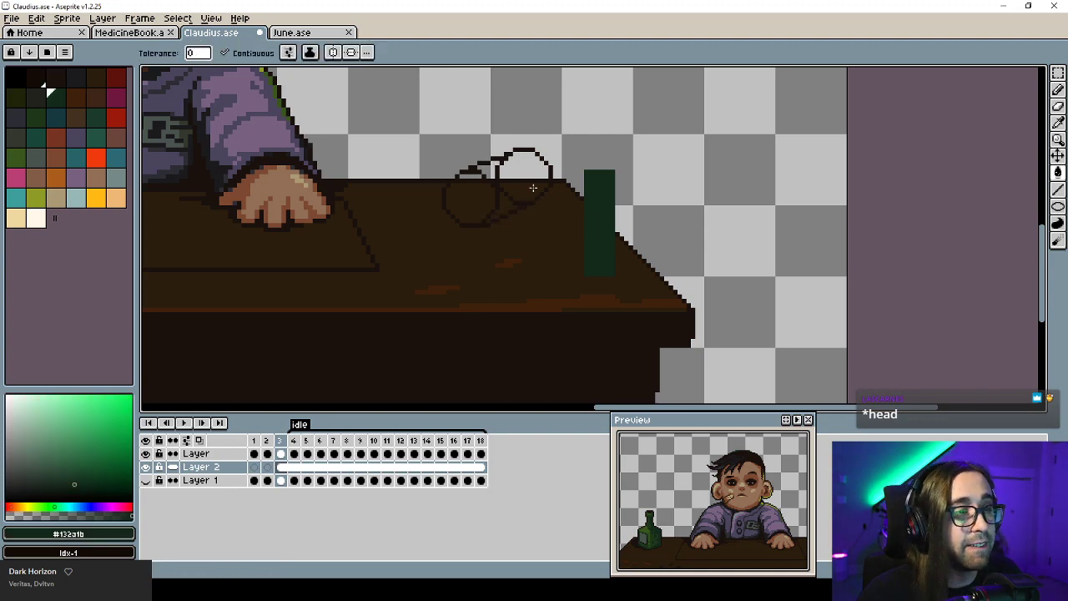
pyautogui.click(523, 183)
pyautogui.scroll(5, 501, 205)
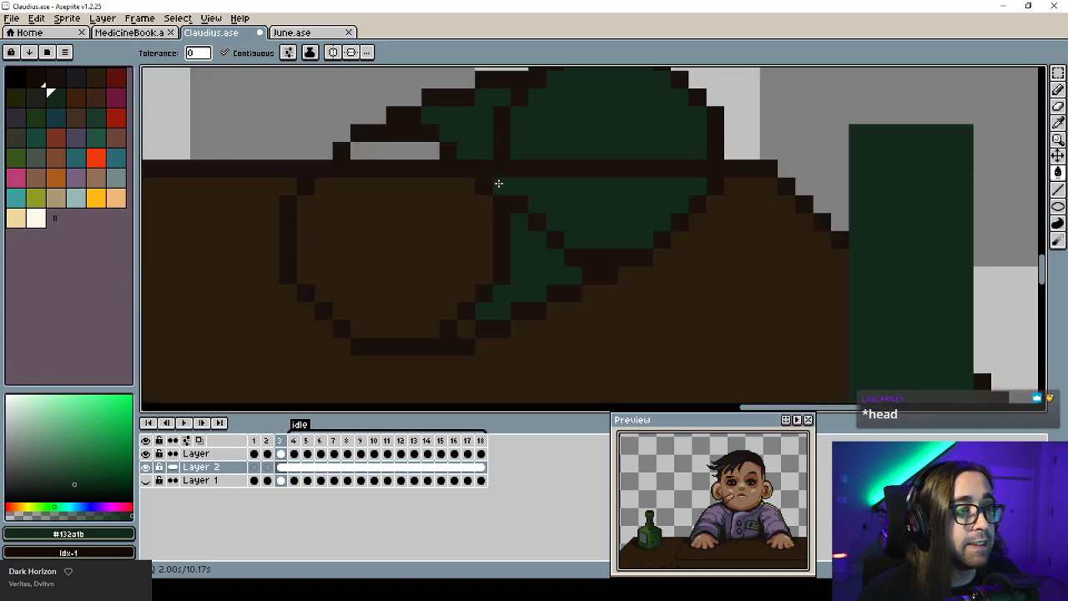
pyautogui.press('b')
pyautogui.moveTo(480, 167)
pyautogui.mouseDown()
pyautogui.moveTo(511, 193)
pyautogui.moveTo(507, 101)
pyautogui.moveTo(534, 83)
pyautogui.mouseUp()
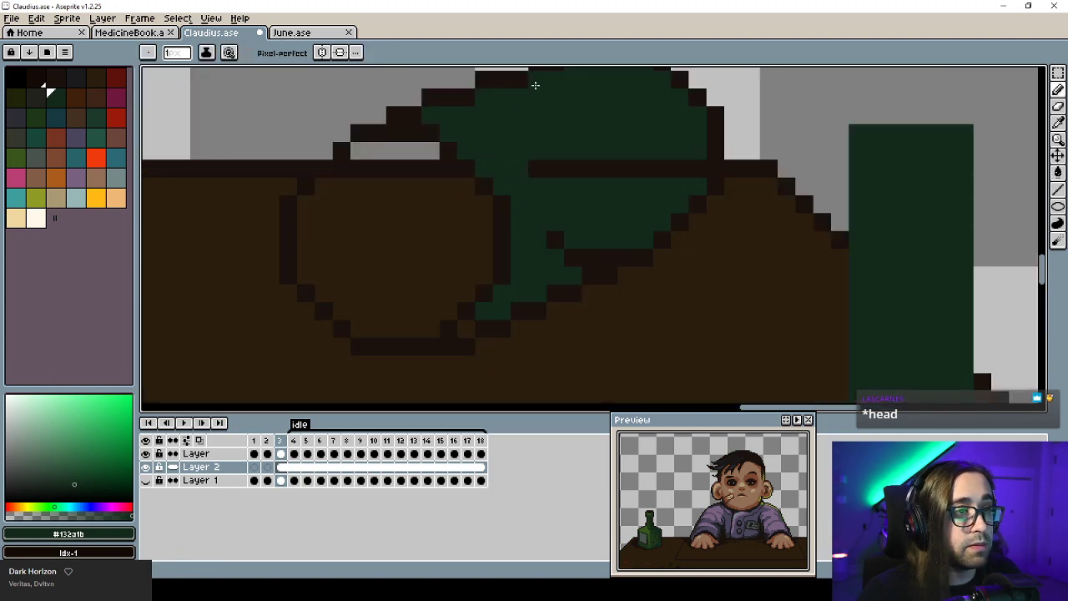
pyautogui.moveTo(697, 168); pyautogui.dragTo(534, 169)
pyautogui.moveTo(576, 254); pyautogui.dragTo(608, 246)
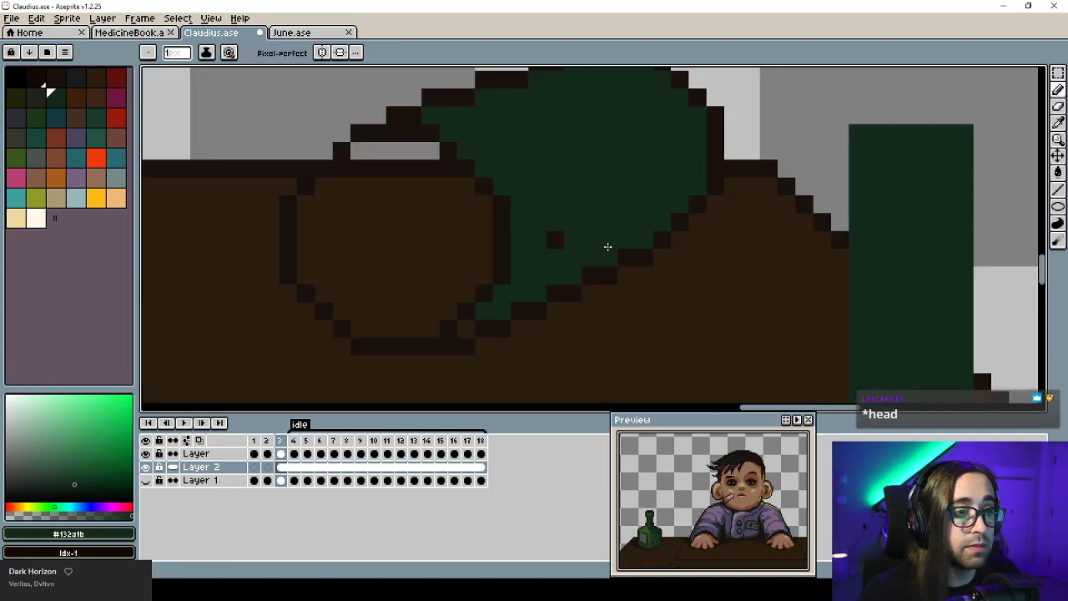
pyautogui.click(466, 328)
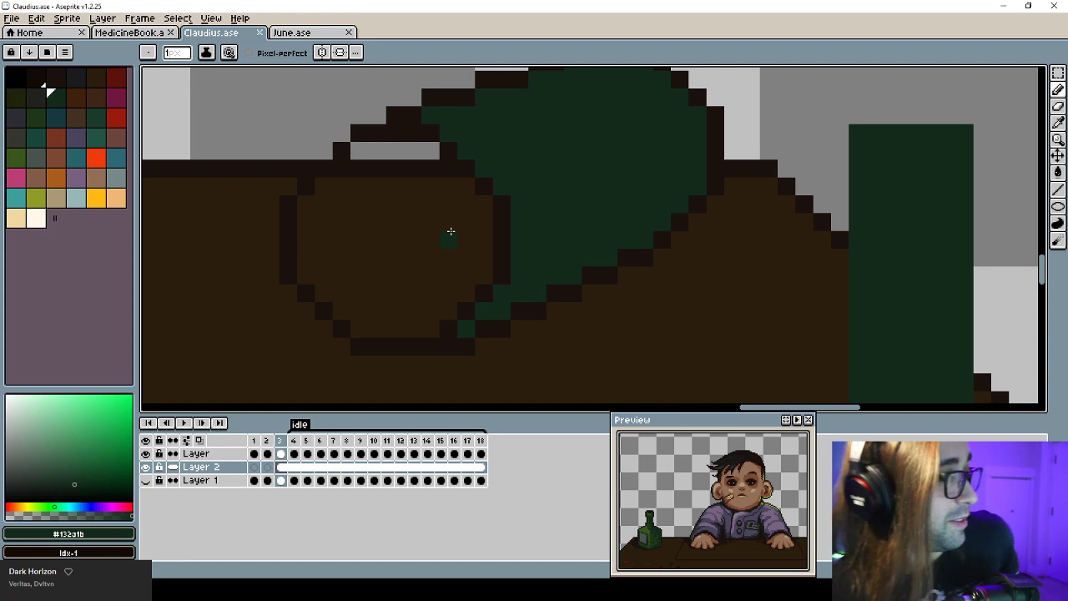
# Redraw the desk's slanted edge across the narrow green block in #1a120f and clear the part beyond the desk to transparent.
pyautogui.moveTo(334, 263); pyautogui.dragTo(300, 267)
pyautogui.moveTo(446, 229); pyautogui.dragTo(513, 218)
pyautogui.scroll(-8, 490, 229)
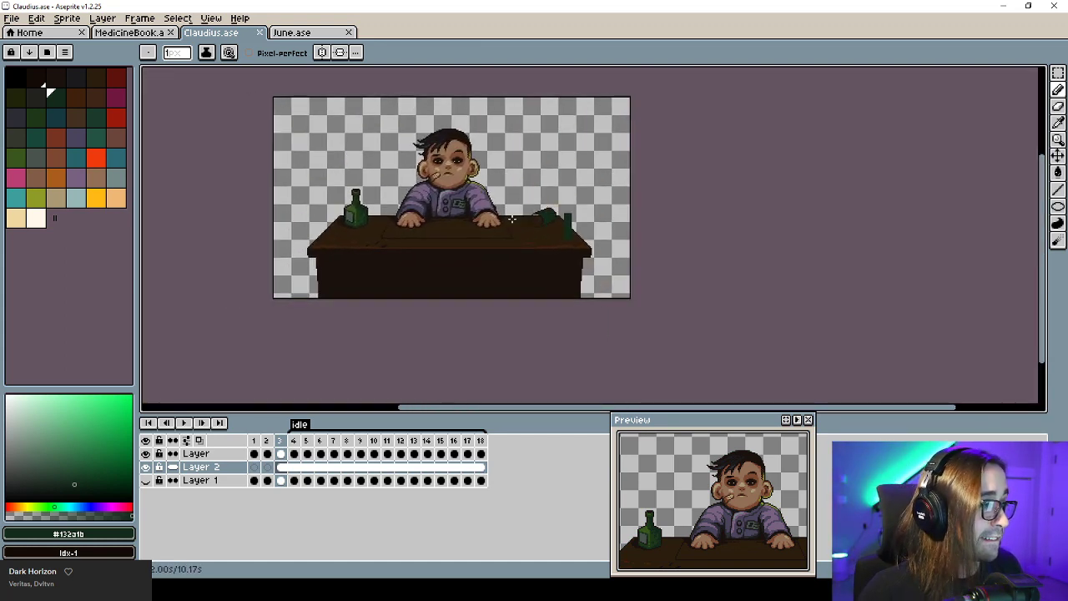
pyautogui.scroll(3, 555, 240)
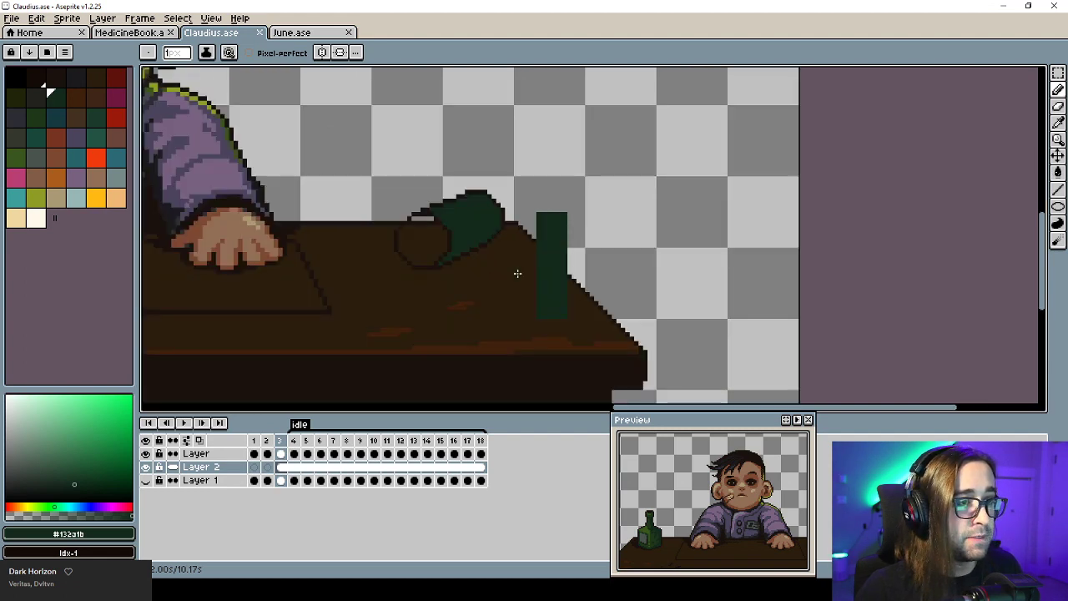
pyautogui.scroll(2, 566, 296)
pyautogui.keyDown('alt'); pyautogui.click(503, 206); pyautogui.keyUp('alt')
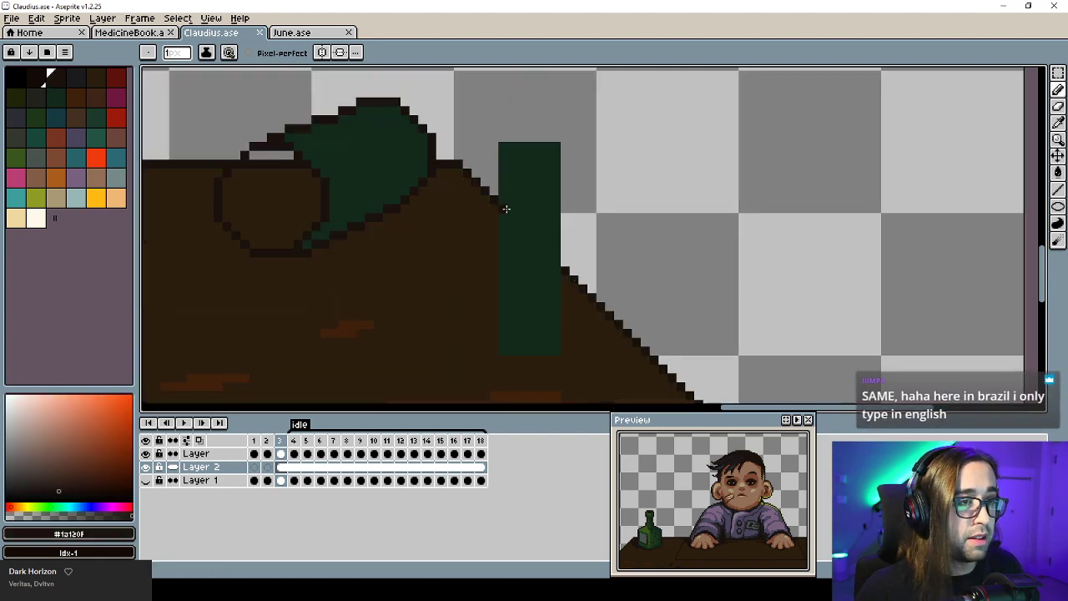
pyautogui.moveTo(562, 269); pyautogui.dragTo(501, 206)
pyautogui.keyDown('alt'); pyautogui.click(574, 198); pyautogui.keyUp('alt')
pyautogui.press('g')
pyautogui.click(529, 191)
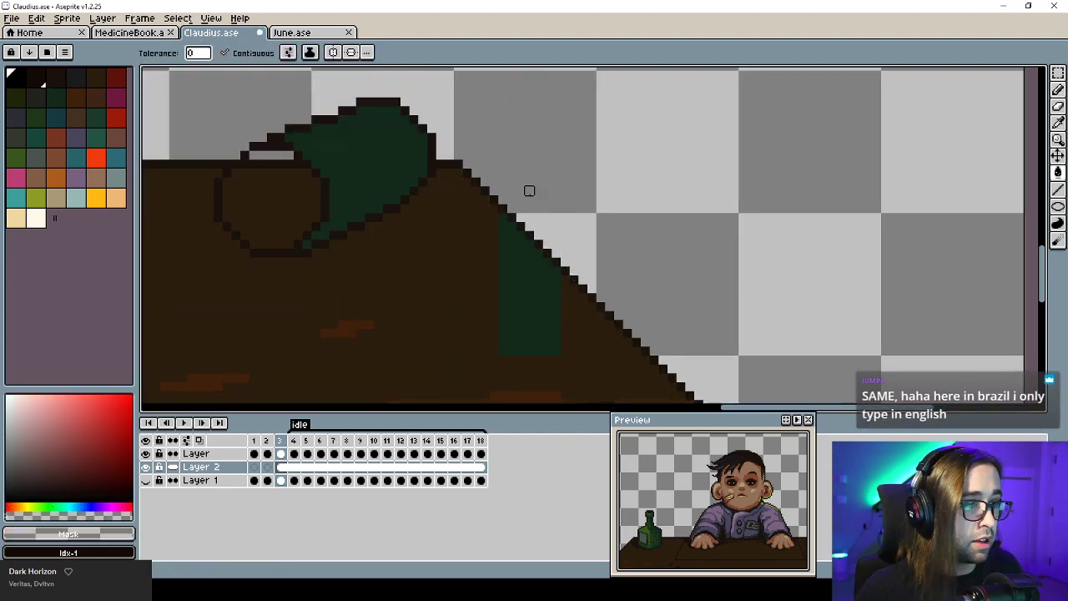
# Fill the rest of the narrow green block with desk brown #2a1d0d.
pyautogui.keyDown('alt'); pyautogui.click(475, 280); pyautogui.keyUp('alt')
pyautogui.click(522, 291)
pyautogui.press('b')
# Fill the cylinder's round opening and the gap above it with near-black #1a120f.
pyautogui.scroll(-5, 407, 229)
pyautogui.scroll(1, 412, 227)
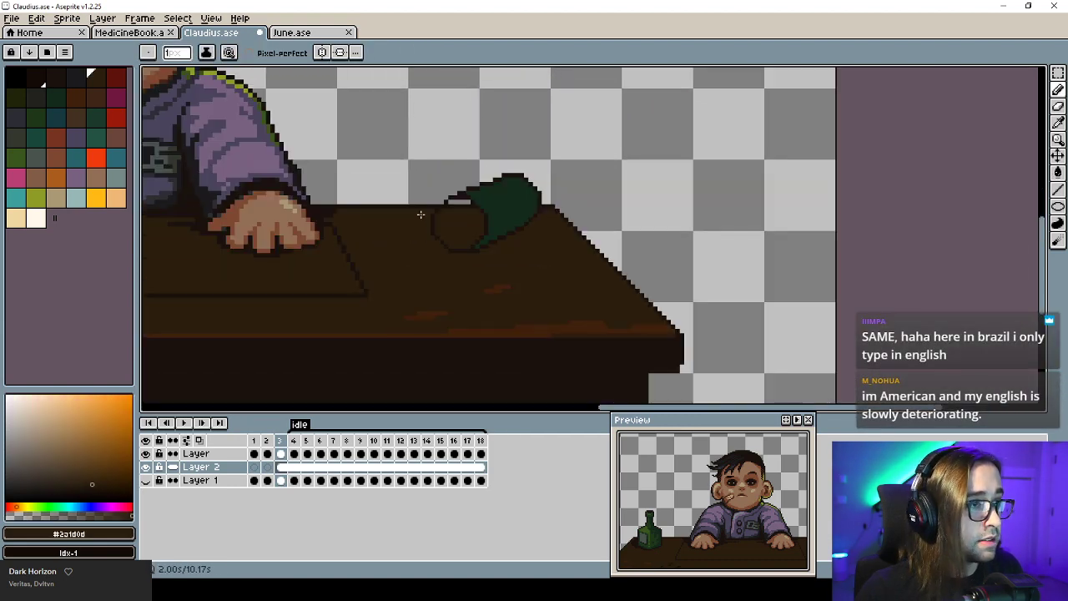
pyautogui.scroll(1, 486, 228)
pyautogui.keyDown('alt'); pyautogui.click(485, 220); pyautogui.keyUp('alt')
pyautogui.press('g')
pyautogui.click(449, 220)
pyautogui.click(434, 178)
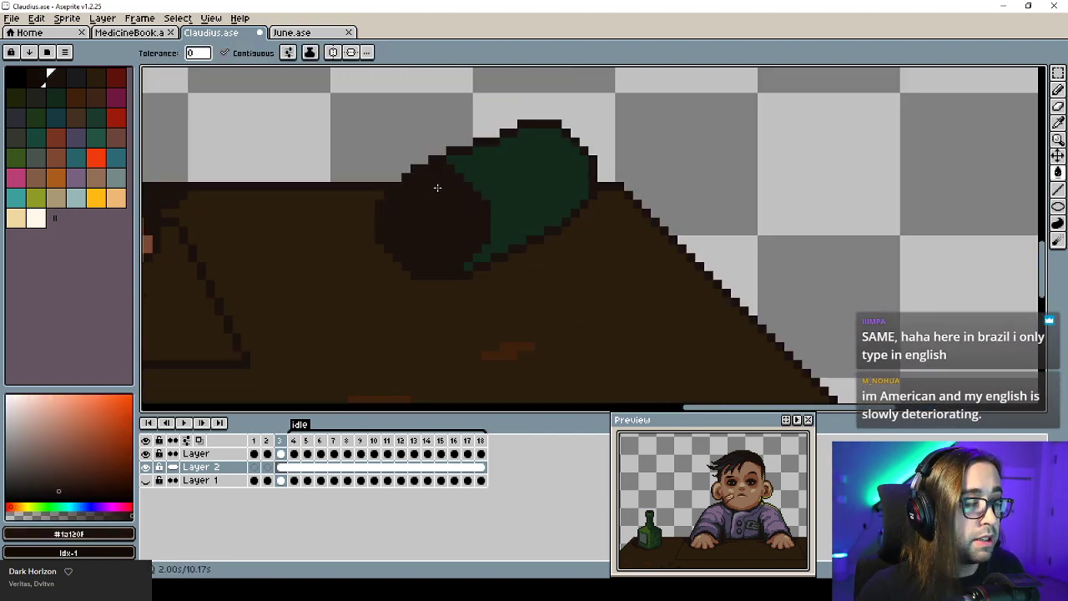
# Recolour the cylinder's green body with the orange palette colour #ab5c1c.
pyautogui.keyDown('alt'); pyautogui.click(469, 172); pyautogui.keyUp('alt')
pyautogui.press('b')
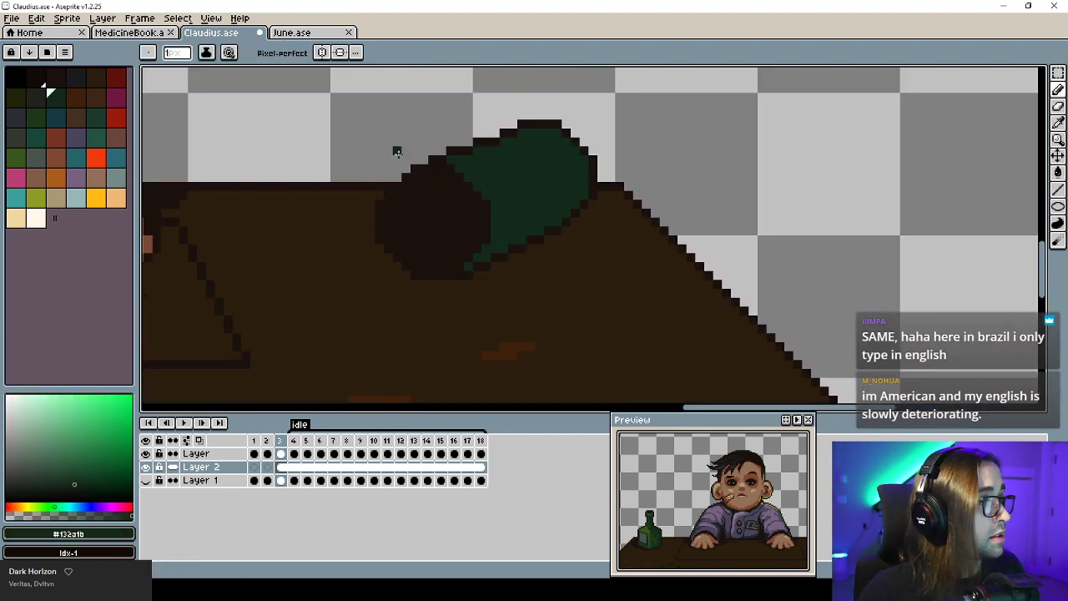
pyautogui.click(57, 138)
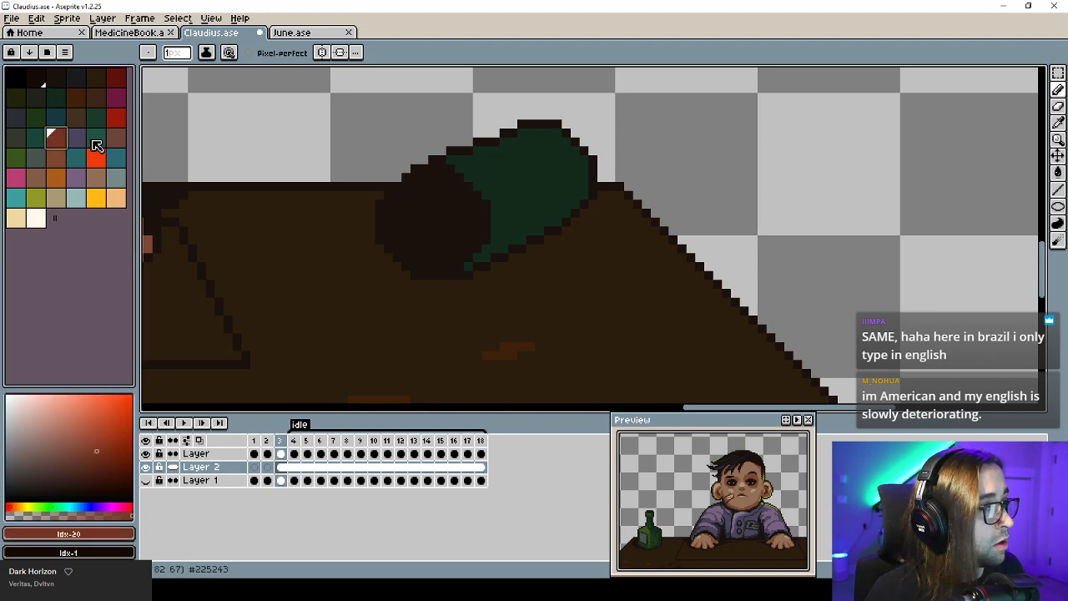
pyautogui.click(95, 136)
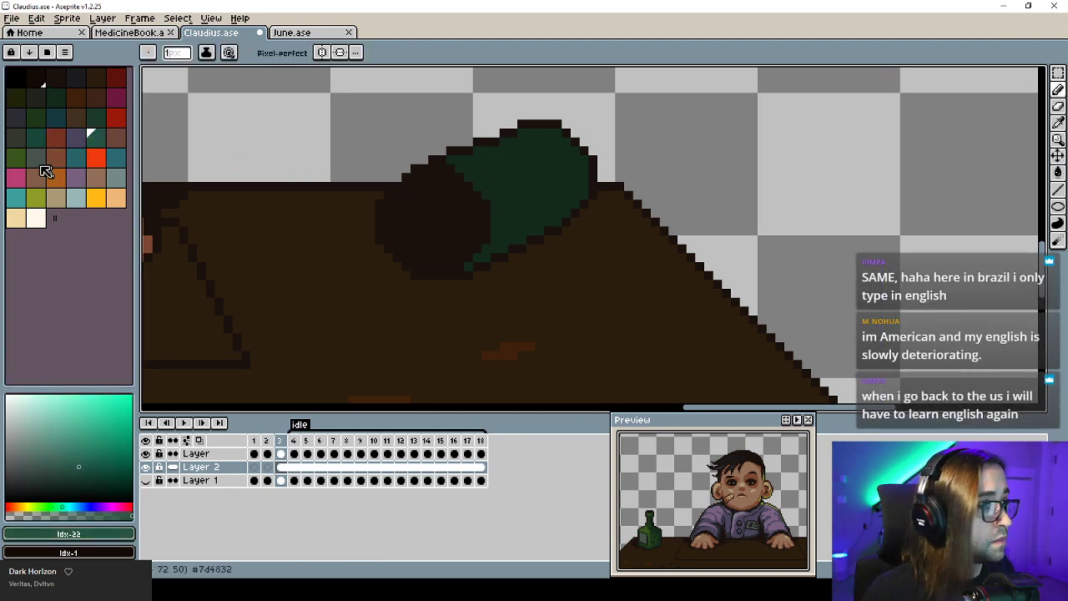
pyautogui.click(57, 179)
pyautogui.press('g')
pyautogui.click(503, 168)
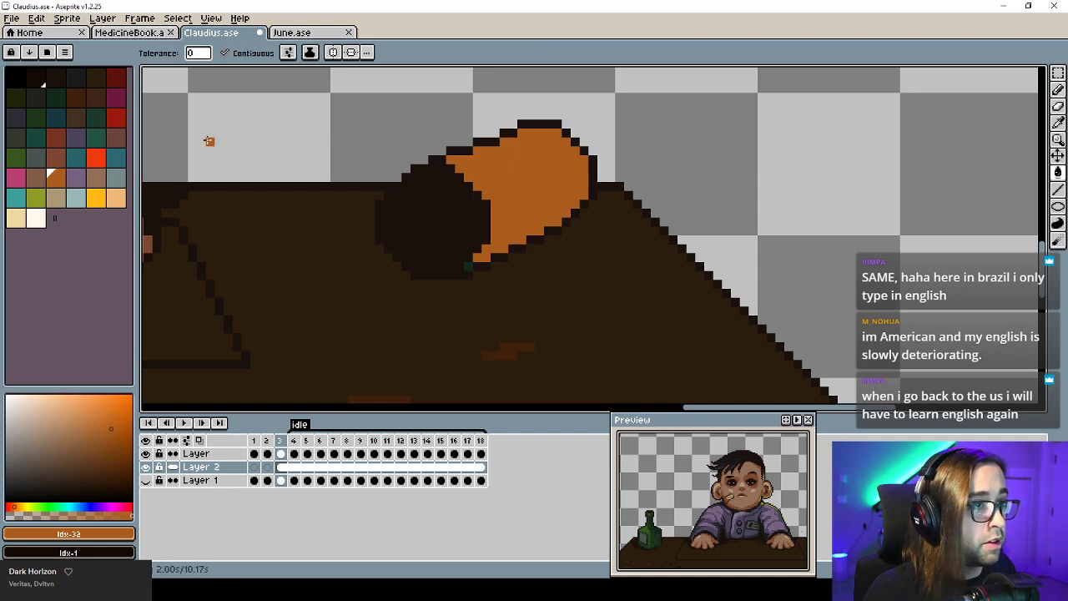
# Shade the body's lower edge in reddish brown #773421 and run orange #ab5c1c and #773421 pixels along the opening's lower rim.
pyautogui.click(60, 142)
pyautogui.press('b')
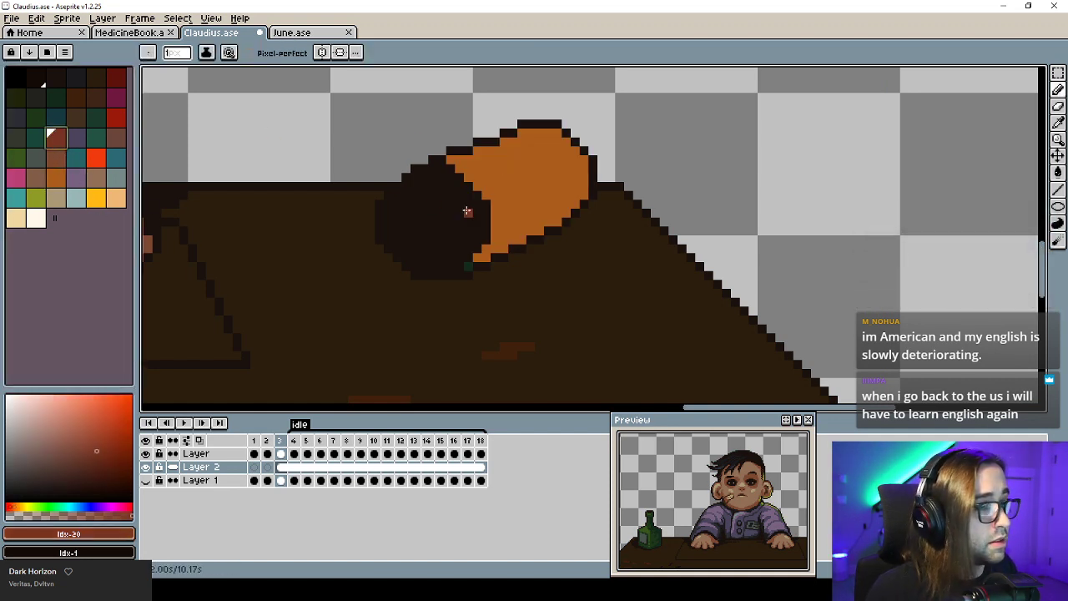
pyautogui.moveTo(500, 243); pyautogui.dragTo(480, 262)
pyautogui.keyDown('alt'); pyautogui.click(476, 258); pyautogui.keyUp('alt')
pyautogui.click(468, 266)
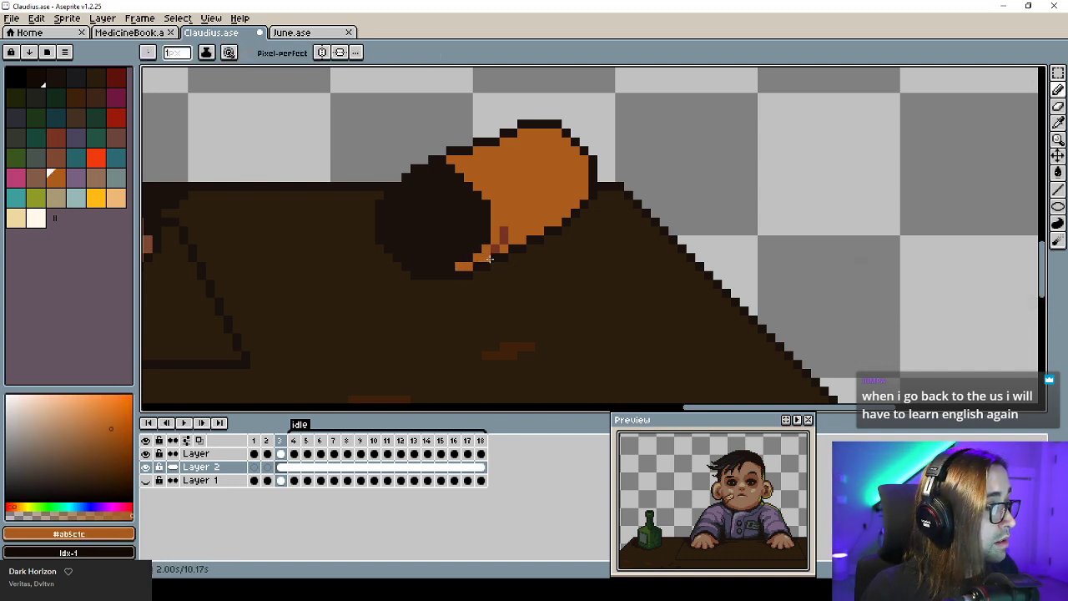
pyautogui.keyDown('alt'); pyautogui.click(501, 245); pyautogui.keyUp('alt')
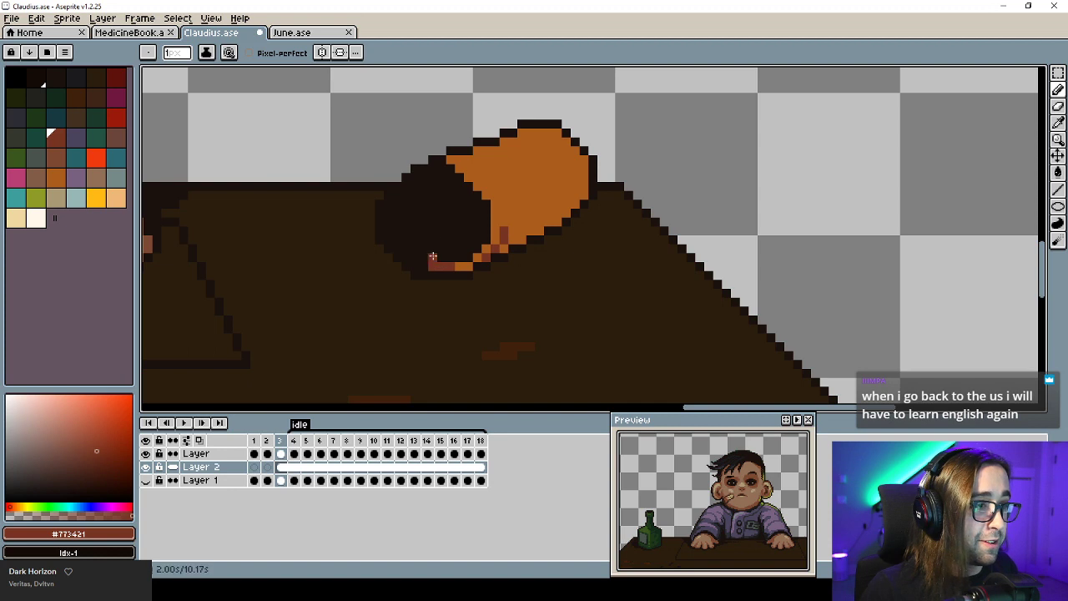
# Paint a #773421 rim around the top and body side of the opening, trimming its inner edge with #1a120f.
pyautogui.click(429, 175)
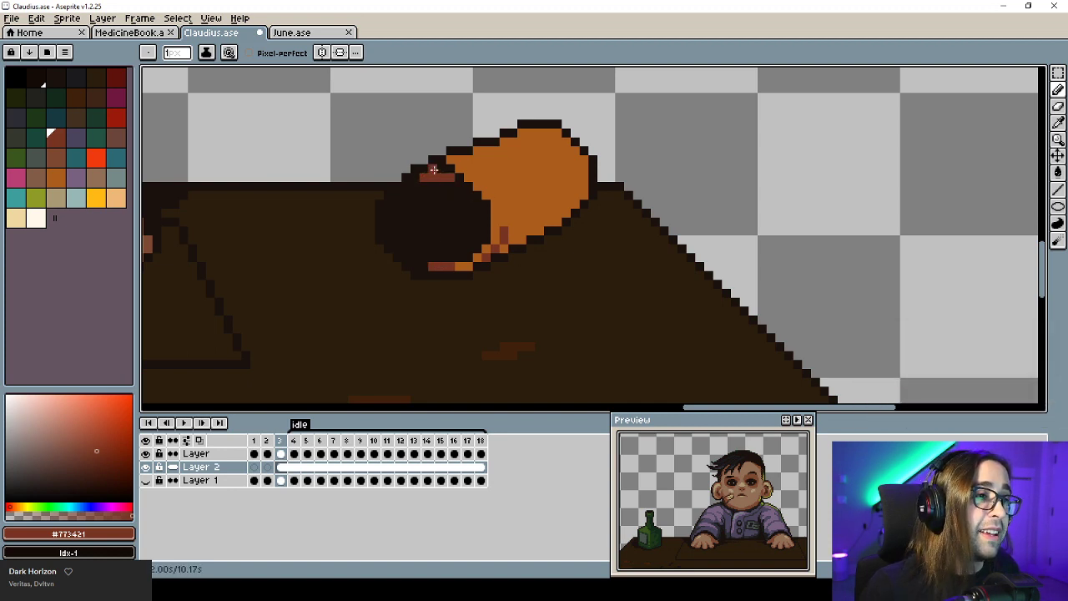
pyautogui.keyDown('alt'); pyautogui.click(439, 184); pyautogui.keyUp('alt')
pyautogui.click(427, 177)
pyautogui.keyDown('alt'); pyautogui.click(443, 172); pyautogui.keyUp('alt')
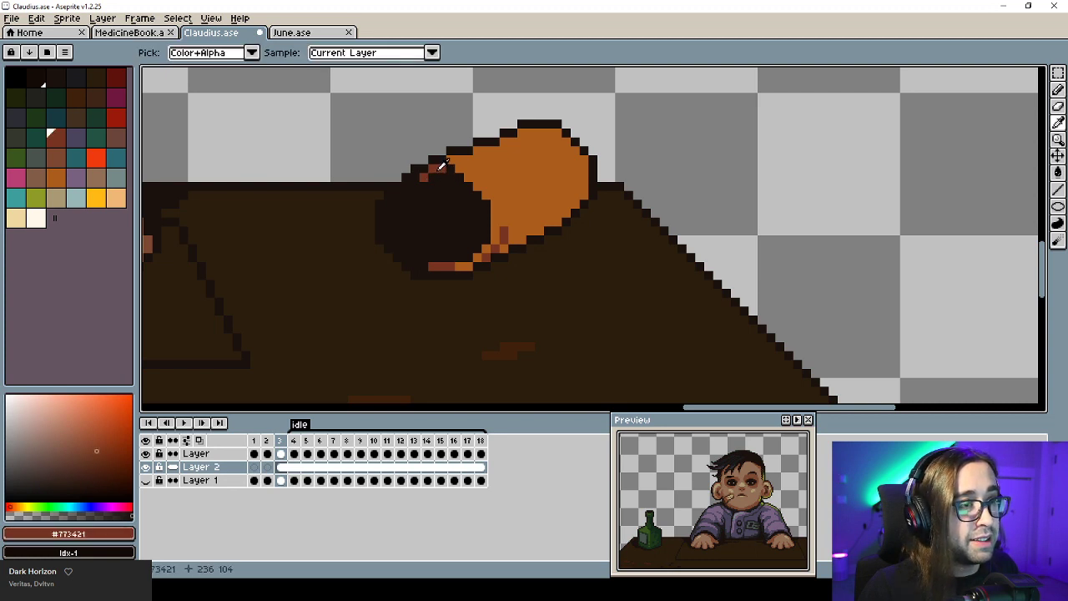
pyautogui.keyDown('alt'); pyautogui.click(449, 179); pyautogui.keyUp('alt')
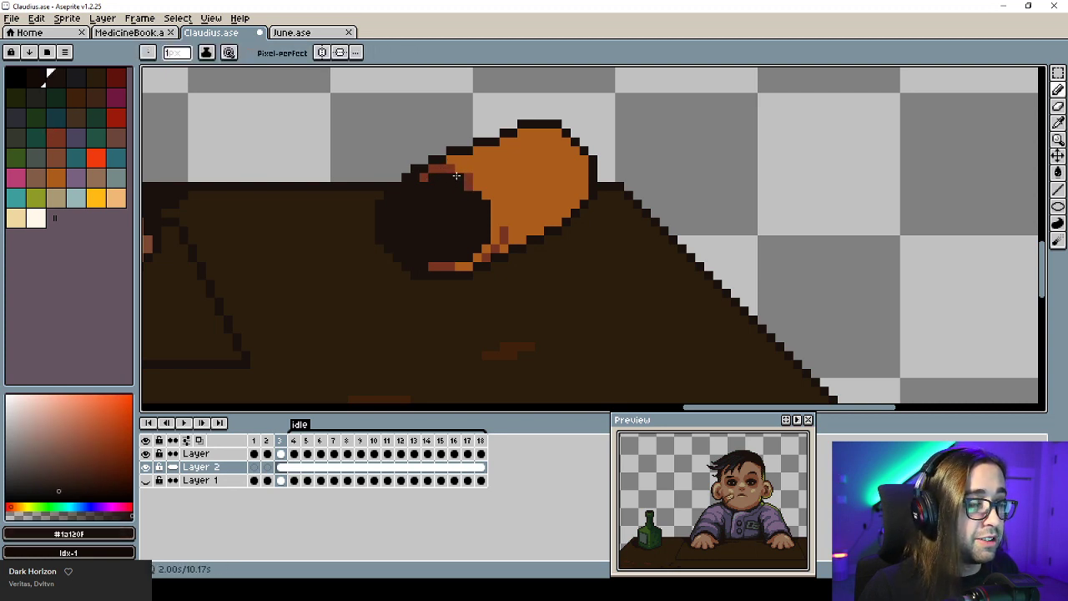
pyautogui.keyDown('alt'); pyautogui.click(470, 179); pyautogui.keyUp('alt')
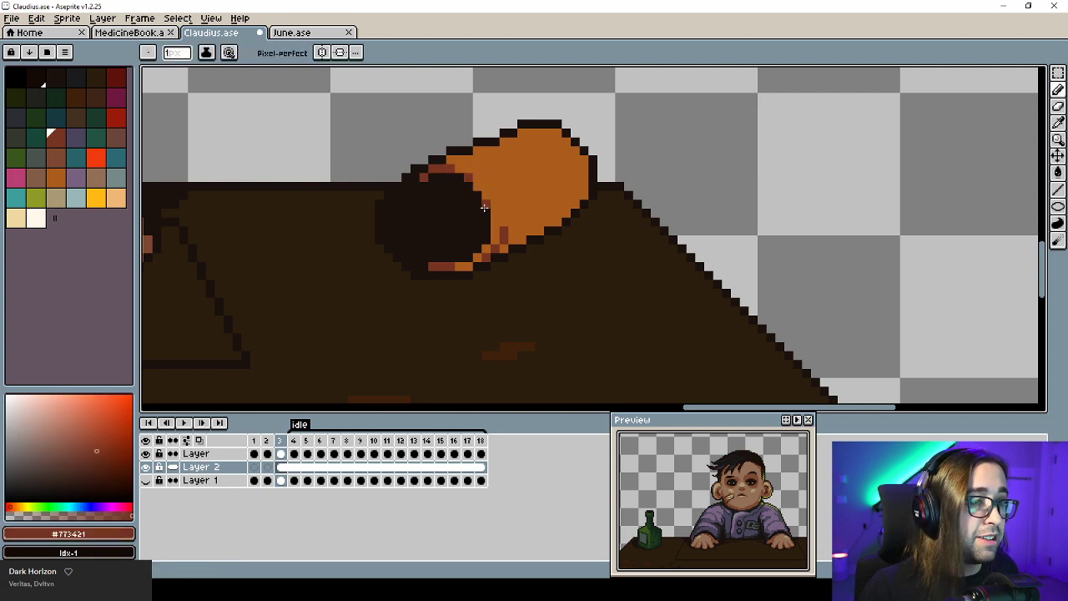
pyautogui.hotkey('ctrl', 'z')
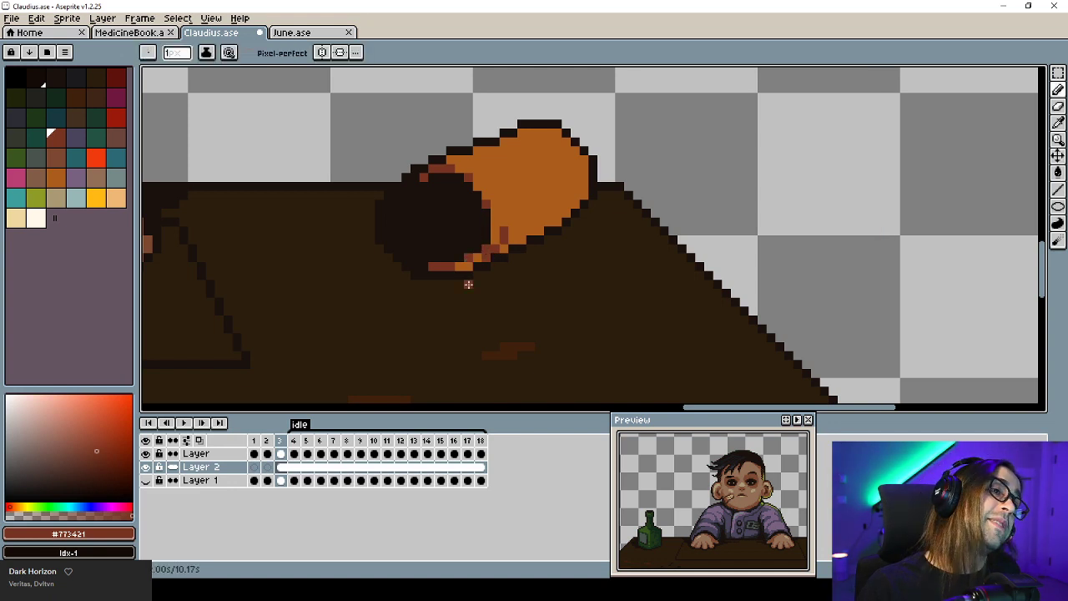
# Clean up the lower rim pixels and draw a curved #773421 band around the orange body, parallel to the opening.
pyautogui.keyDown('alt'); pyautogui.click(479, 256); pyautogui.keyUp('alt')
pyautogui.click(485, 248)
pyautogui.keyDown('alt'); pyautogui.click(495, 248); pyautogui.keyUp('alt')
pyautogui.click(488, 240)
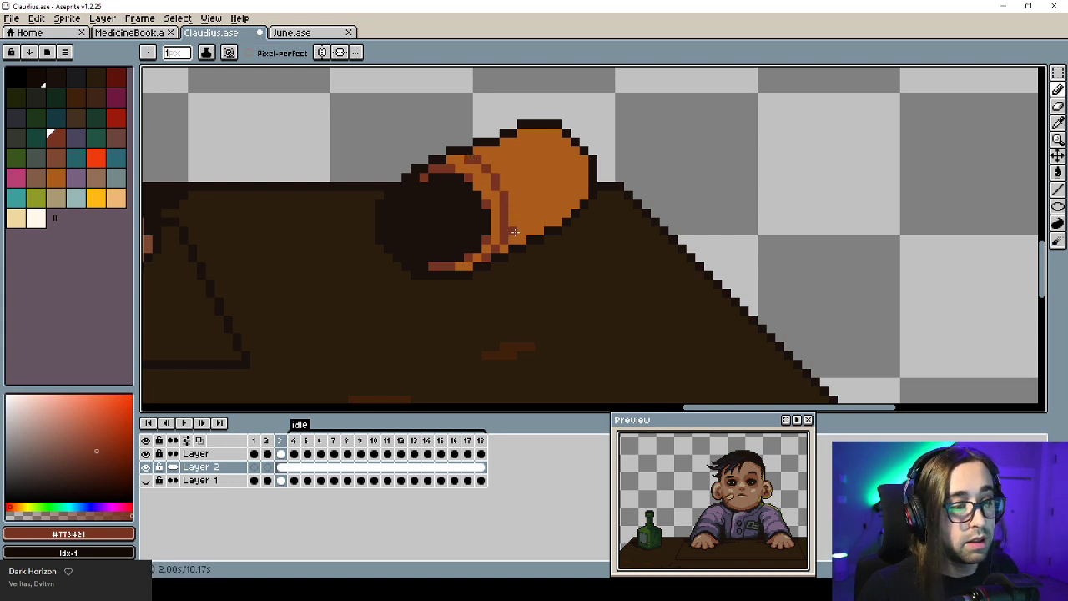
# Extend the cylinder's #1a120f outline outward above the opening's far side and erase its surplus corner pixel to transparent.
pyautogui.press('alt')
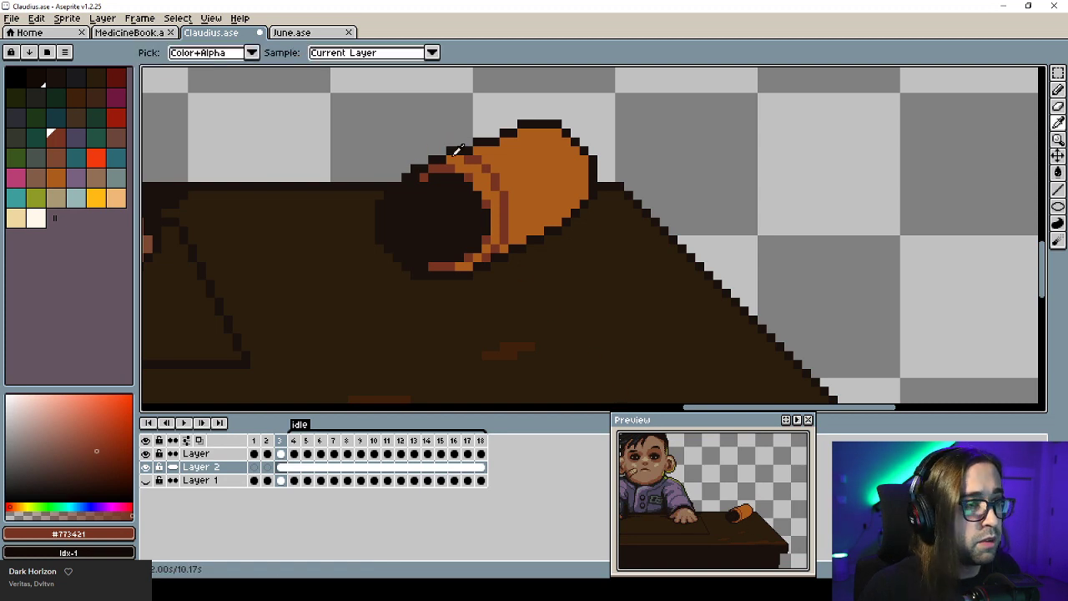
pyautogui.keyDown('alt'); pyautogui.click(399, 186); pyautogui.keyUp('alt')
pyautogui.moveTo(396, 185); pyautogui.dragTo(408, 164)
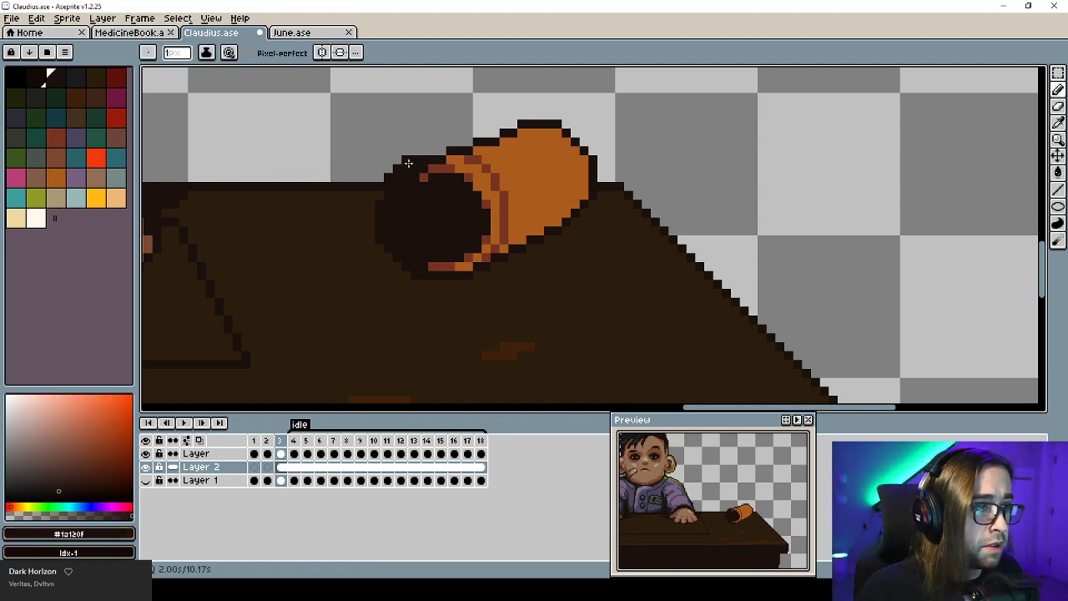
pyautogui.keyDown('alt'); pyautogui.click(416, 145); pyautogui.keyUp('alt')
pyautogui.click(406, 159)
# Continue the #773421 rim around the opening's upper far side and down its edge, covering stray inner pixels with #1a120f.
pyautogui.keyDown('alt'); pyautogui.click(425, 169); pyautogui.keyUp('alt')
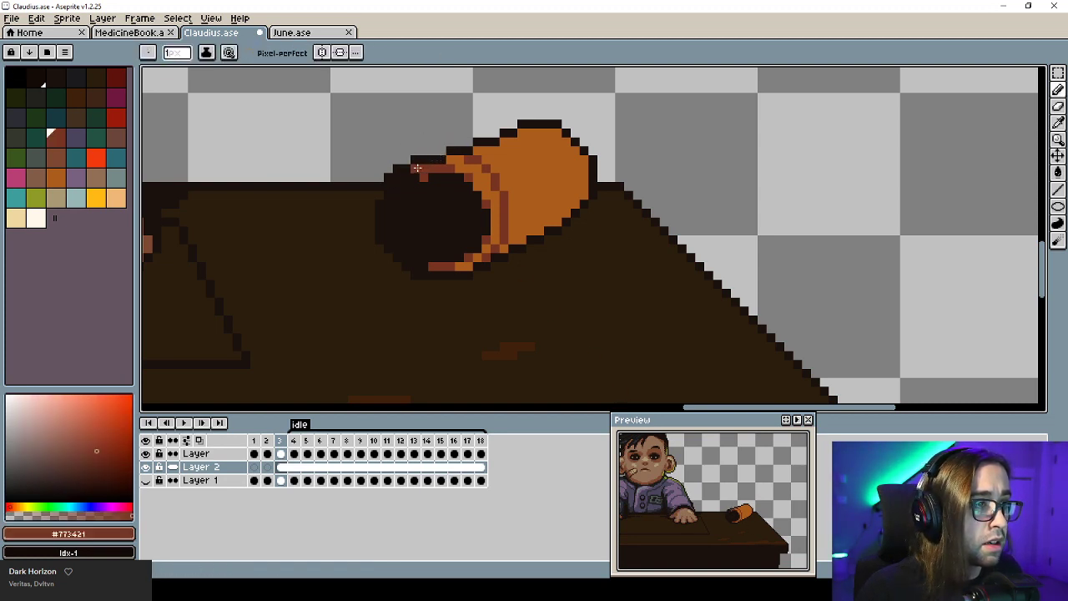
pyautogui.keyDown('alt'); pyautogui.click(411, 186); pyautogui.keyUp('alt')
pyautogui.moveTo(416, 178); pyautogui.dragTo(424, 177)
pyautogui.keyDown('alt'); pyautogui.click(423, 169); pyautogui.keyUp('alt')
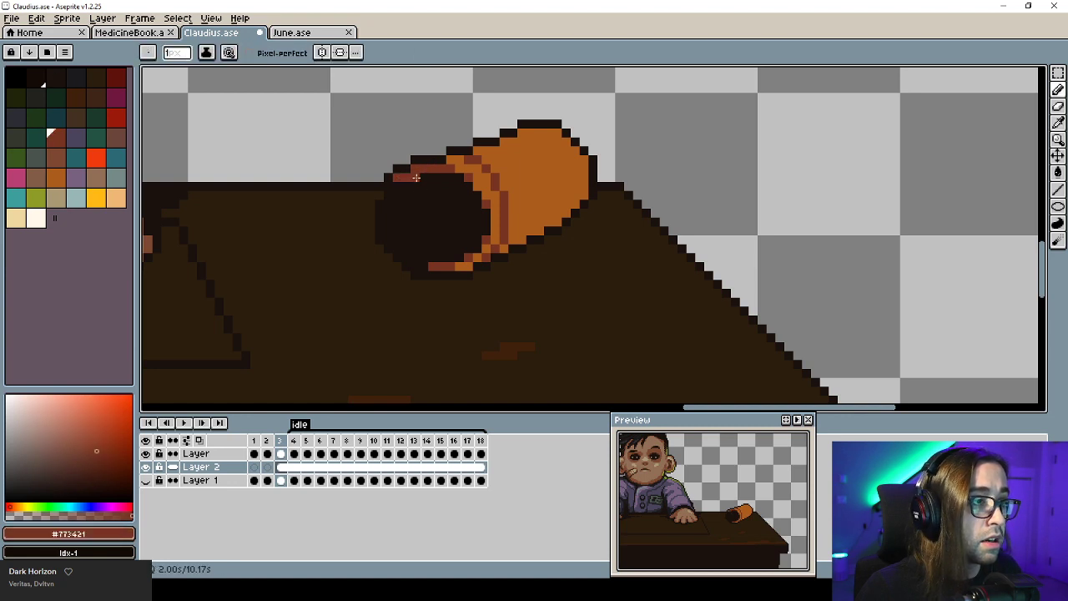
pyautogui.click(397, 192)
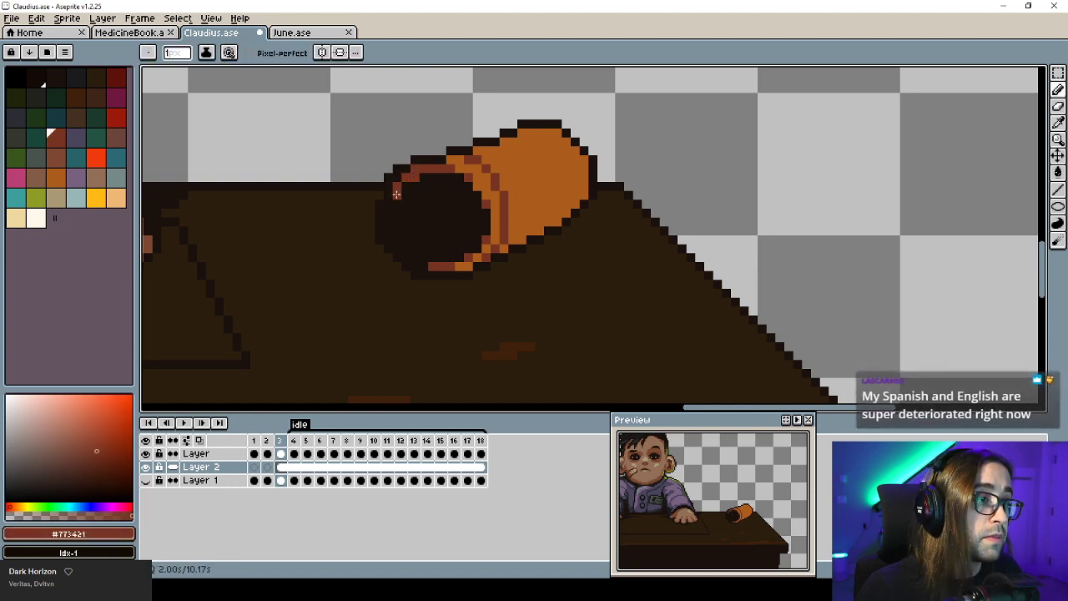
pyautogui.click(390, 231)
# Thin the far-side rim with #1a120f and erase the stepped corner pixel of the outline above it.
pyautogui.keyDown('alt'); pyautogui.click(407, 215); pyautogui.keyUp('alt')
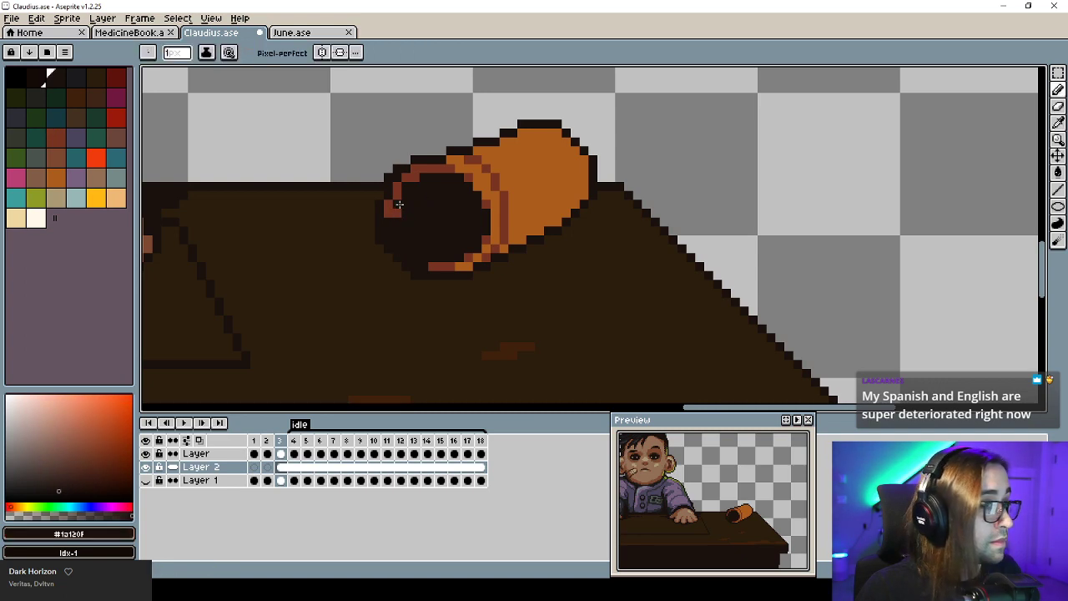
pyautogui.click(398, 212)
pyautogui.keyDown('alt'); pyautogui.click(398, 193); pyautogui.keyUp('alt')
pyautogui.keyDown('alt'); pyautogui.click(405, 151); pyautogui.keyUp('alt')
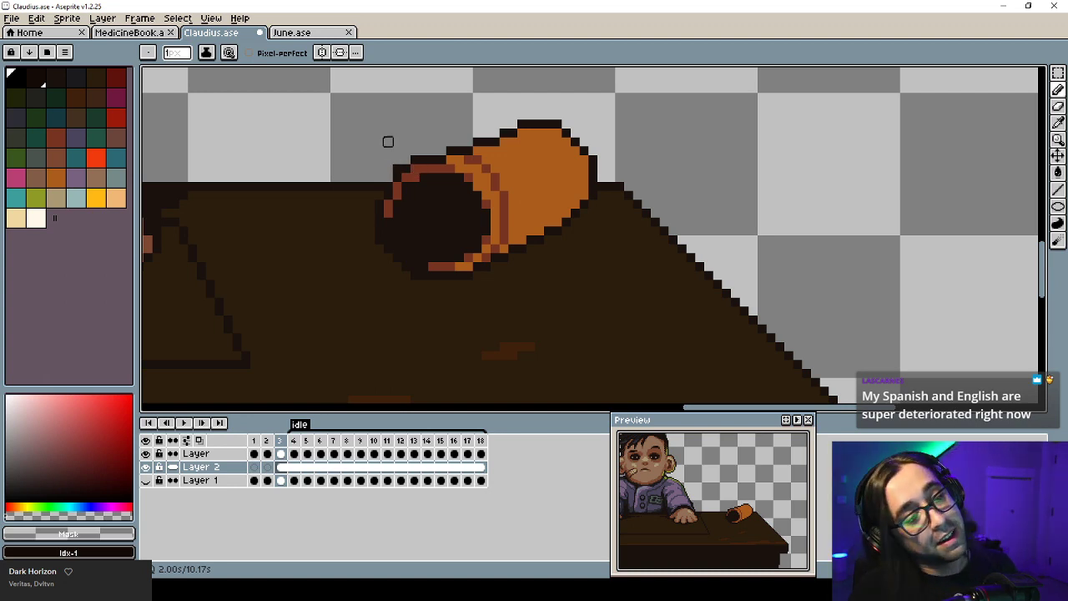
pyautogui.click(398, 169)
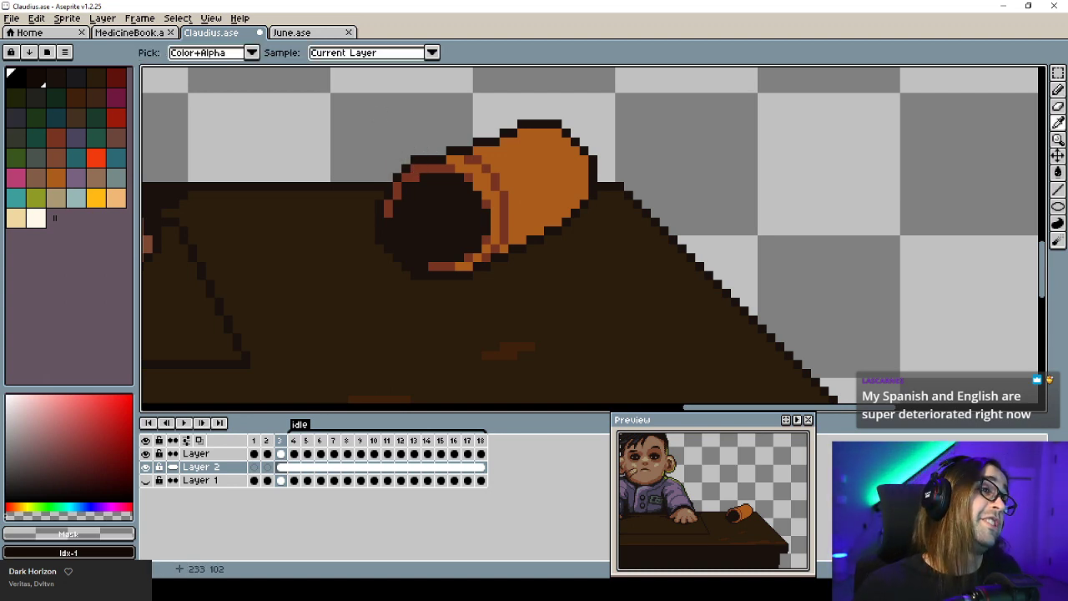
# Tidy the outline and rim pixels at the opening's upper far corner and extend the lower #773421 rim by one pixel.
pyautogui.click(415, 159)
pyautogui.keyDown('alt'); pyautogui.click(431, 160); pyautogui.keyUp('alt')
pyautogui.click(415, 168)
pyautogui.keyDown('alt'); pyautogui.click(433, 167); pyautogui.keyUp('alt')
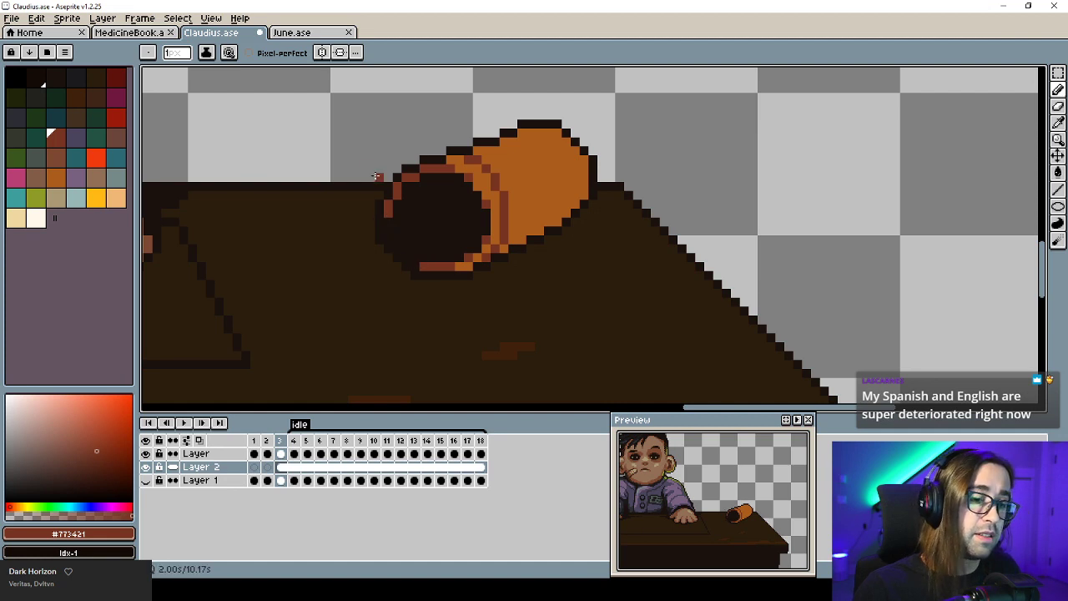
# Shade the far side of the cylinder's dark opening and the tips of its rim with #1b1b1d, and save the sprite.
pyautogui.click(76, 81)
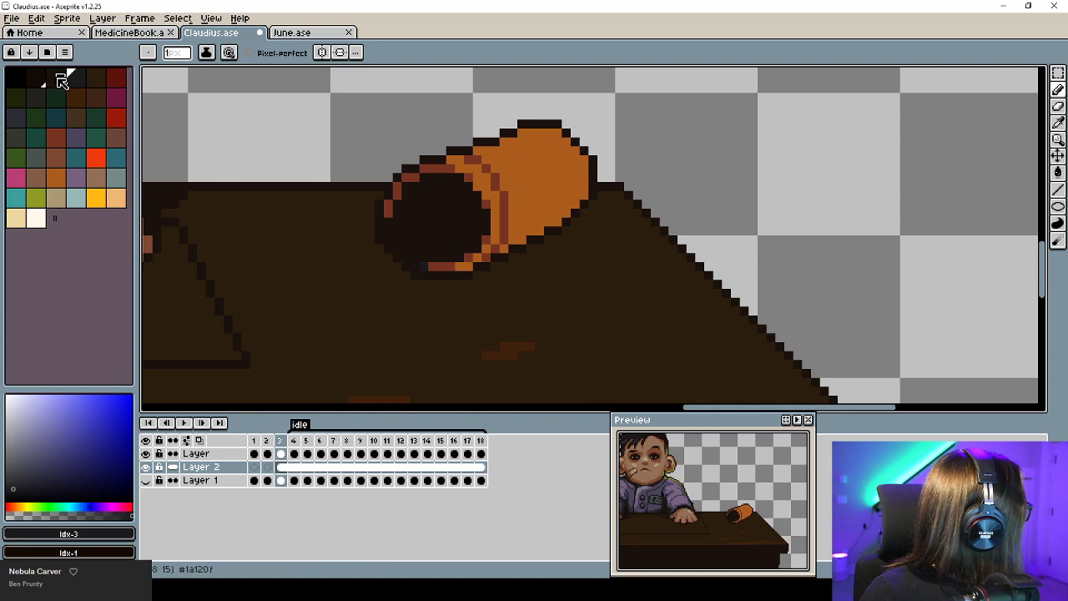
pyautogui.click(76, 137)
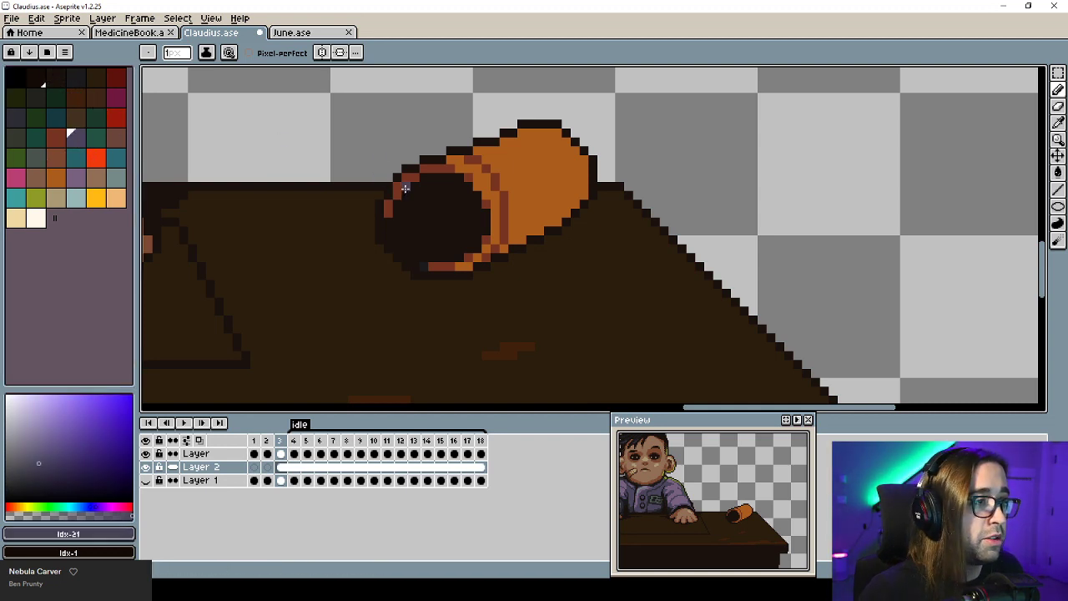
pyautogui.click(75, 78)
pyautogui.moveTo(439, 187); pyautogui.dragTo(420, 219)
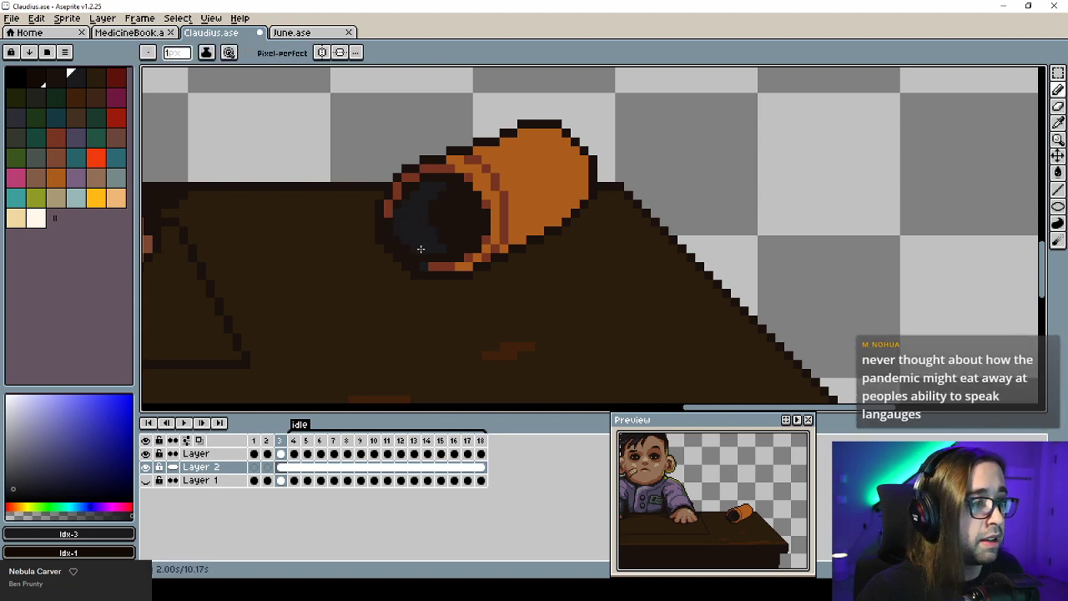
pyautogui.keyDown('alt'); pyautogui.click(396, 232); pyautogui.keyUp('alt')
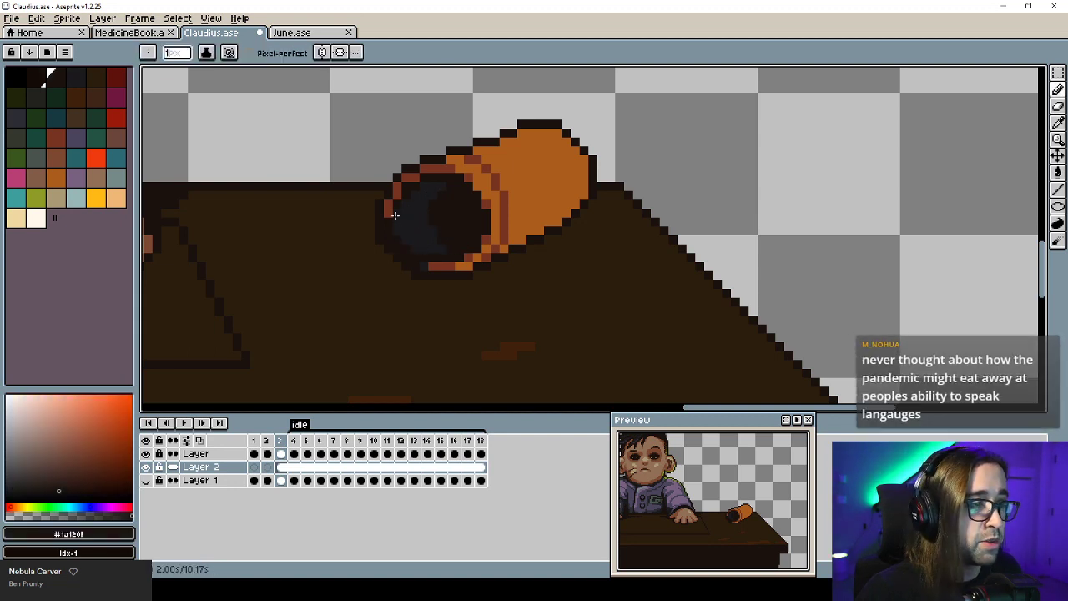
pyautogui.keyDown('alt'); pyautogui.click(387, 224); pyautogui.keyUp('alt')
pyautogui.scroll(-4, 419, 266)
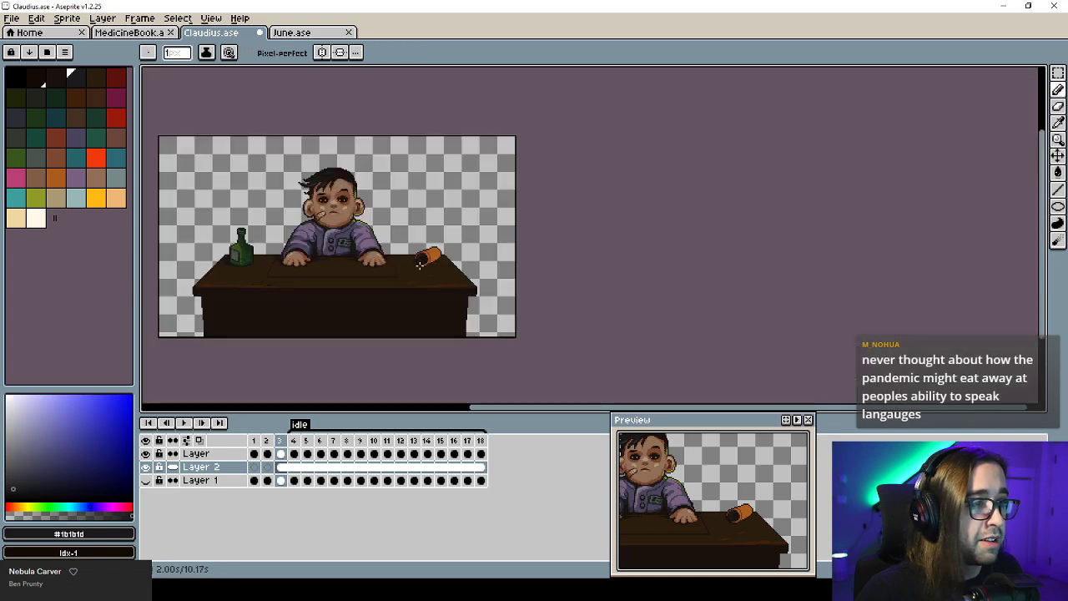
pyautogui.scroll(4, 397, 222)
pyautogui.hotkey('ctrl', 's')
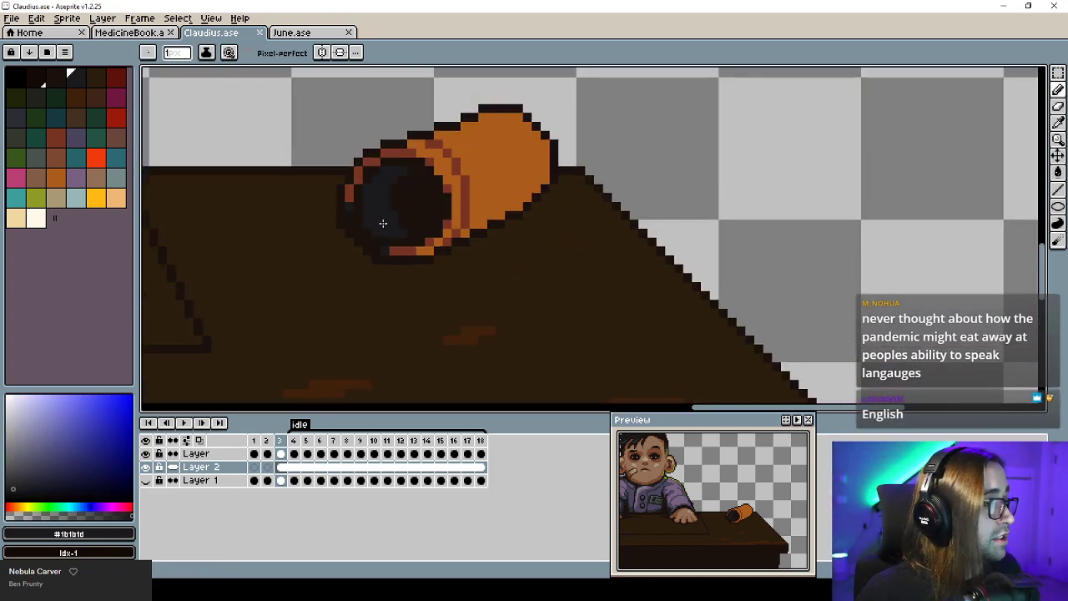
# Add a second, narrow #1b1b1d patch inside the opening, closer to the orange body, and trim it with #1a120f.
pyautogui.scroll(2, 394, 200)
pyautogui.keyDown('alt'); pyautogui.click(446, 198); pyautogui.keyUp('alt')
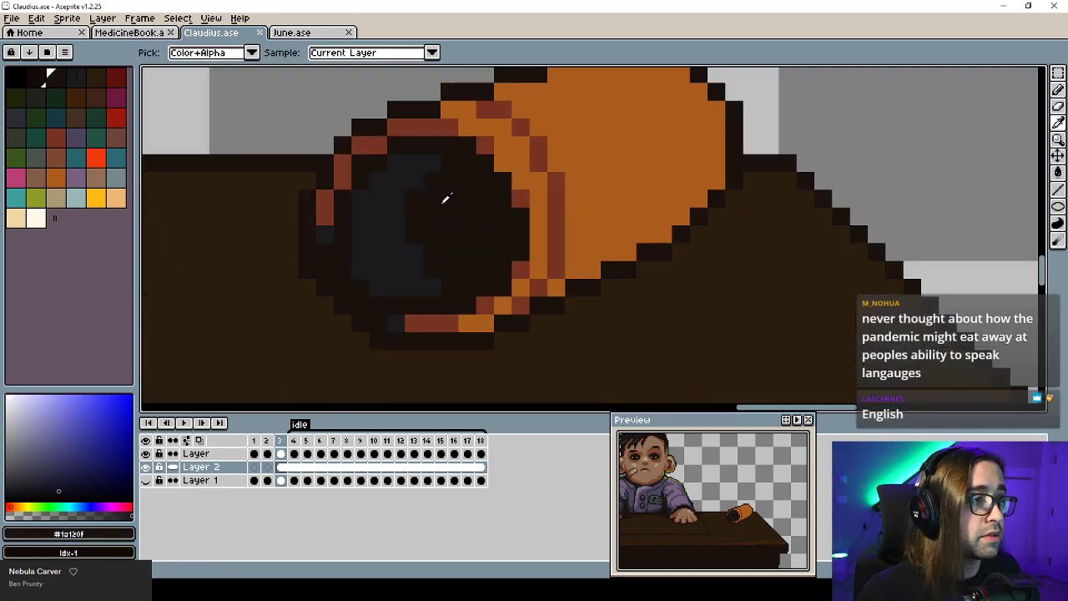
pyautogui.keyDown('alt'); pyautogui.click(409, 160); pyautogui.keyUp('alt')
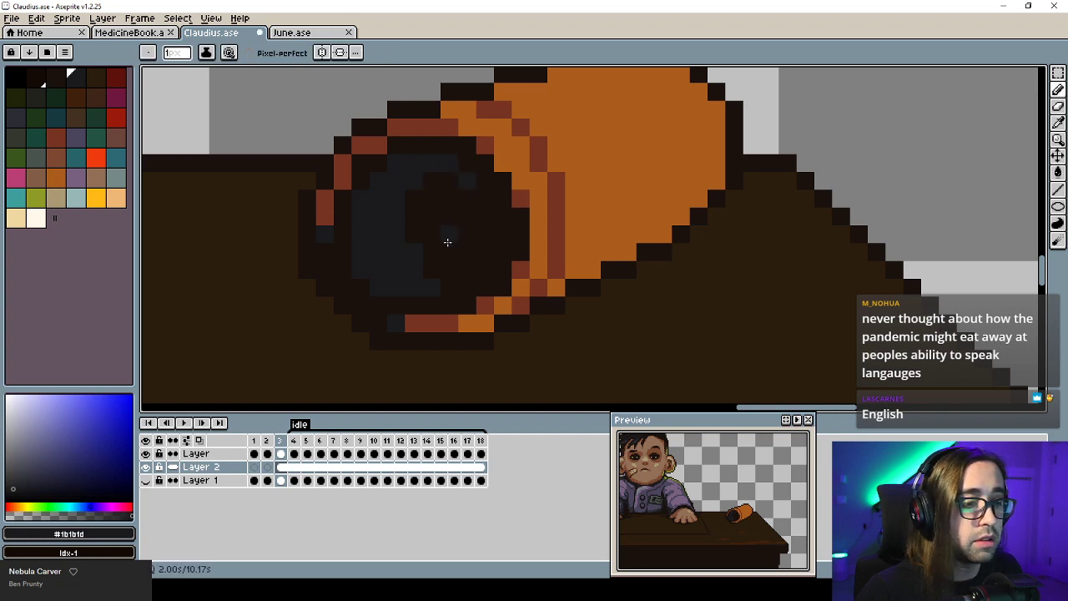
pyautogui.hotkey('ctrl', 'z')
pyautogui.moveTo(464, 197)
pyautogui.mouseDown()
pyautogui.moveTo(456, 241)
pyautogui.moveTo(478, 254)
pyautogui.moveTo(474, 203)
pyautogui.moveTo(449, 248)
pyautogui.moveTo(480, 272)
pyautogui.mouseUp()
pyautogui.keyDown('alt'); pyautogui.click(473, 212); pyautogui.keyUp('alt')
pyautogui.click(471, 205)
pyautogui.keyDown('alt'); pyautogui.click(454, 223); pyautogui.keyUp('alt')
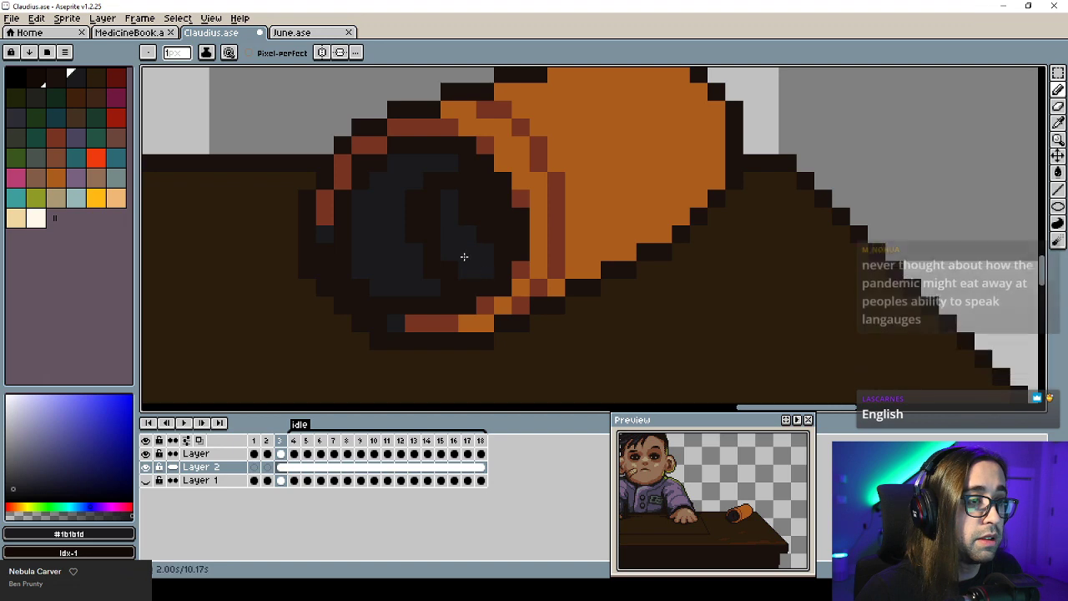
# Widen the inner #1b1b1d patch and join it to the outer one along the opening's lower part, trimming pixels with #1a120f.
pyautogui.moveTo(436, 237); pyautogui.dragTo(434, 209)
pyautogui.keyDown('alt'); pyautogui.click(477, 205); pyautogui.keyUp('alt')
pyautogui.keyDown('alt'); pyautogui.click(454, 199); pyautogui.keyUp('alt')
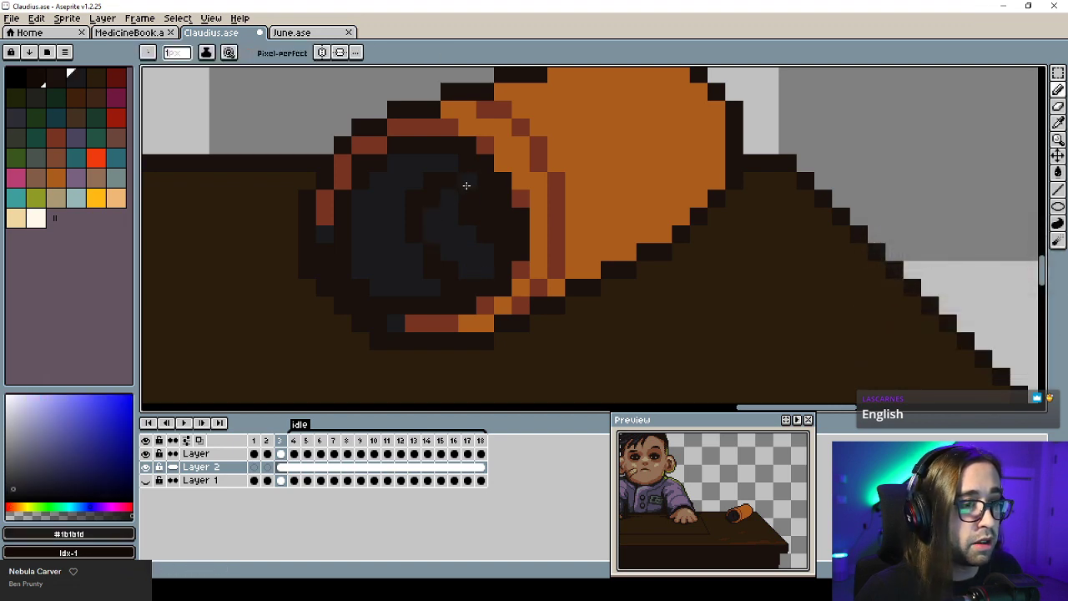
pyautogui.keyDown('alt'); pyautogui.click(480, 197); pyautogui.keyUp('alt')
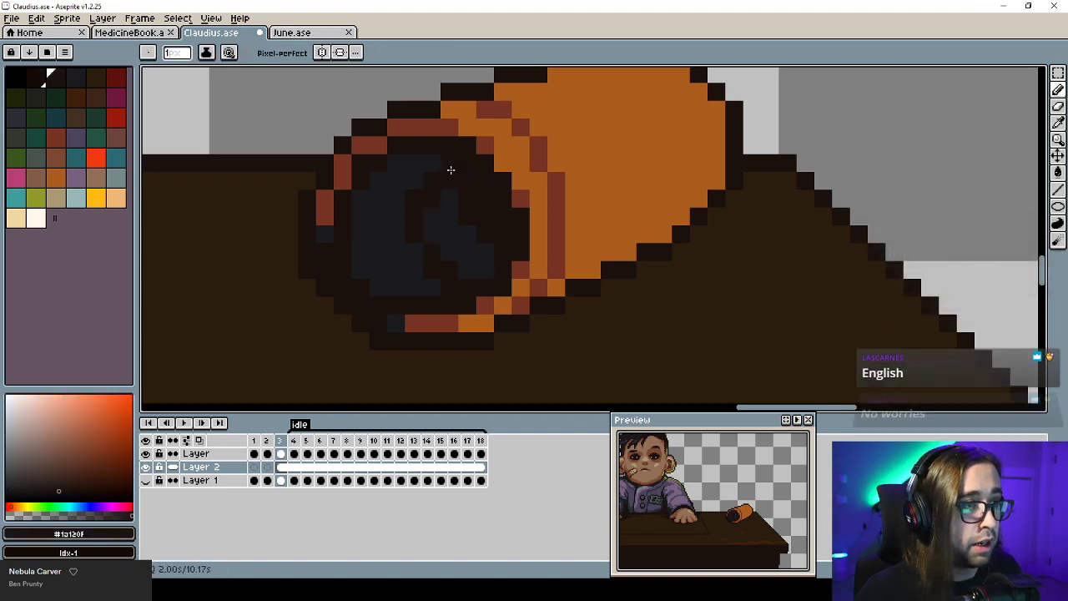
pyautogui.keyDown('alt'); pyautogui.click(444, 242); pyautogui.keyUp('alt')
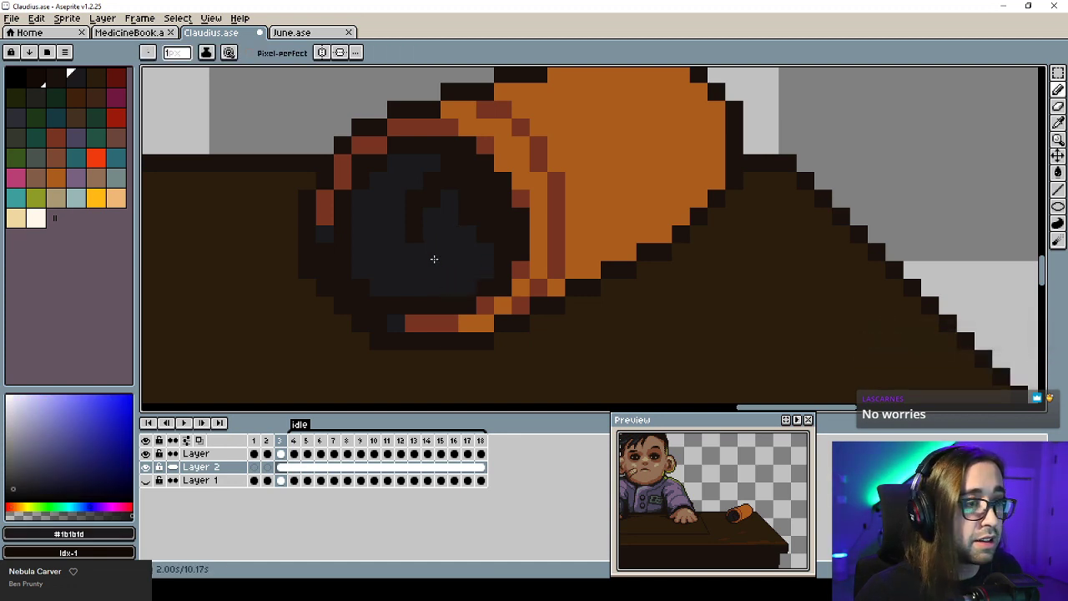
pyautogui.keyDown('alt'); pyautogui.click(501, 232); pyautogui.keyUp('alt')
# Continue the opening's rim with #1b1b1d pixels around its lower far edge, linking the two #773421 ends.
pyautogui.scroll(-5, 429, 267)
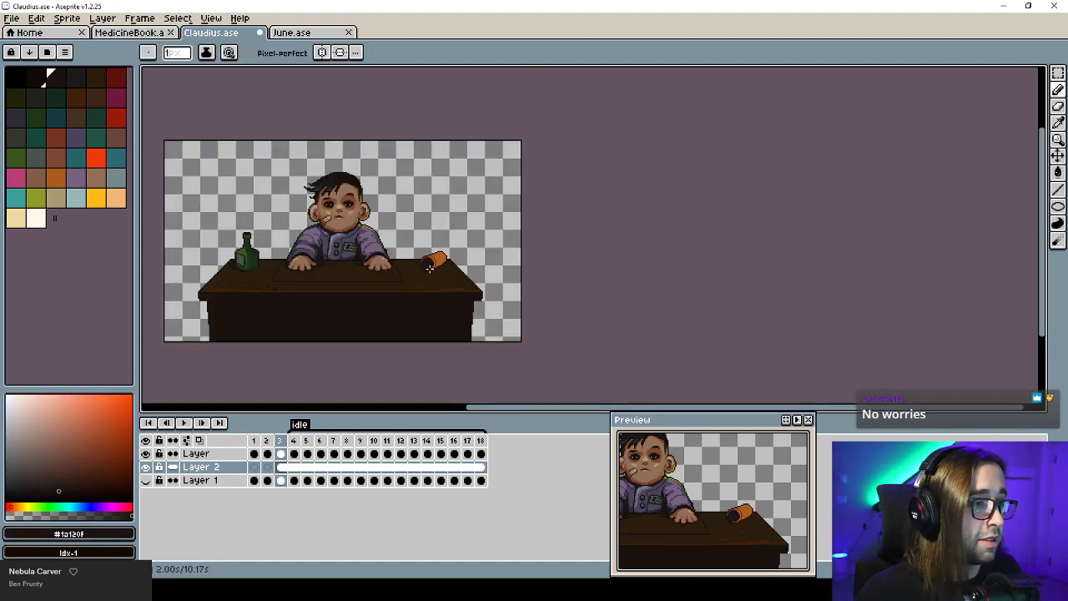
pyautogui.scroll(5, 429, 267)
pyautogui.keyDown('alt'); pyautogui.click(370, 233); pyautogui.keyUp('alt')
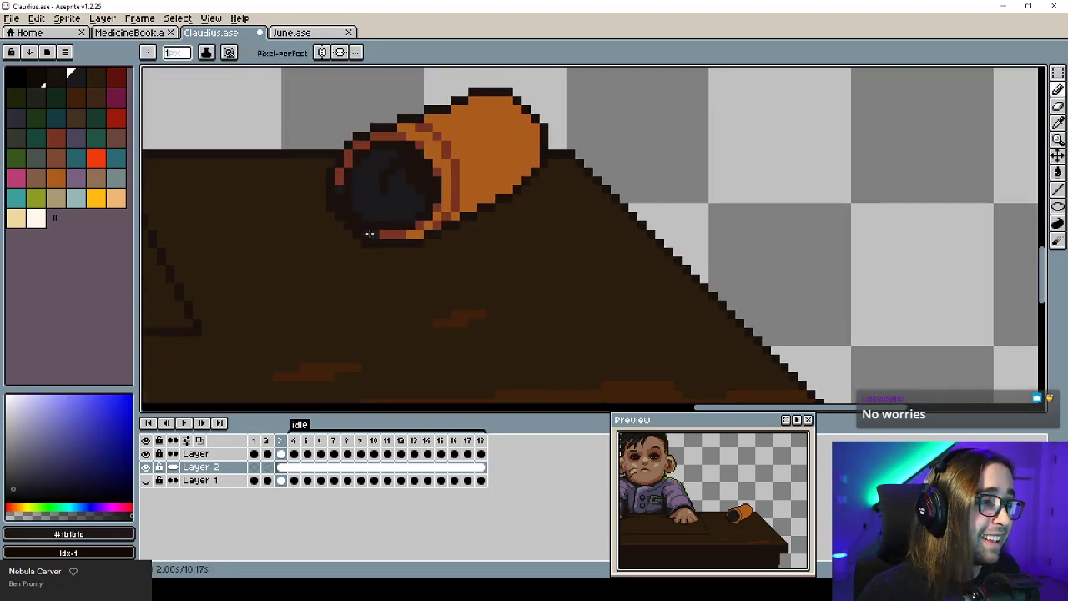
pyautogui.hotkey('ctrl', 'z')
pyautogui.click(368, 234)
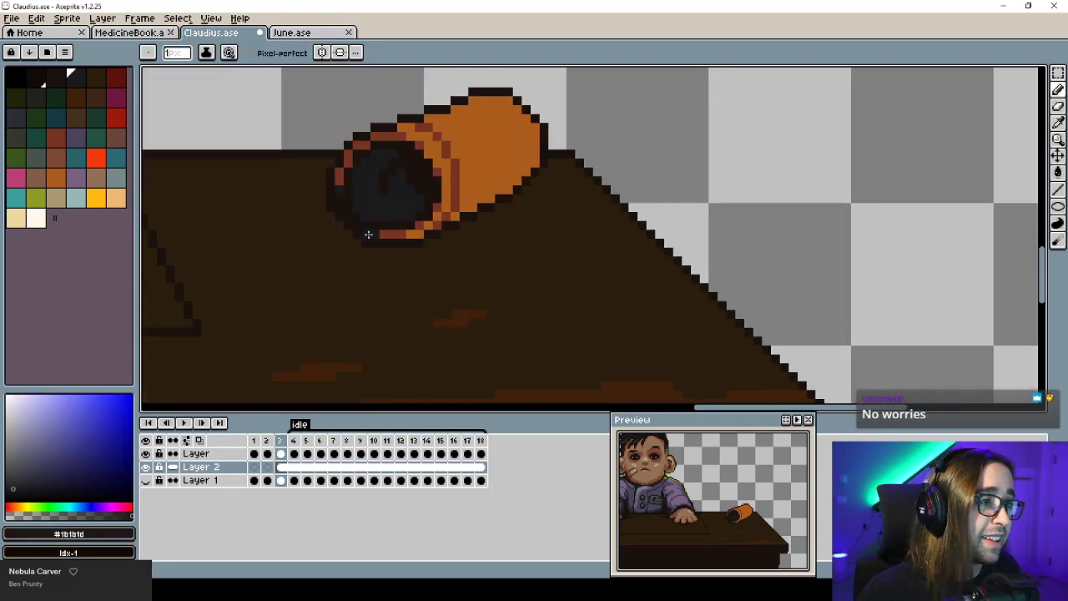
pyautogui.keyDown('alt'); pyautogui.click(330, 198); pyautogui.keyUp('alt')
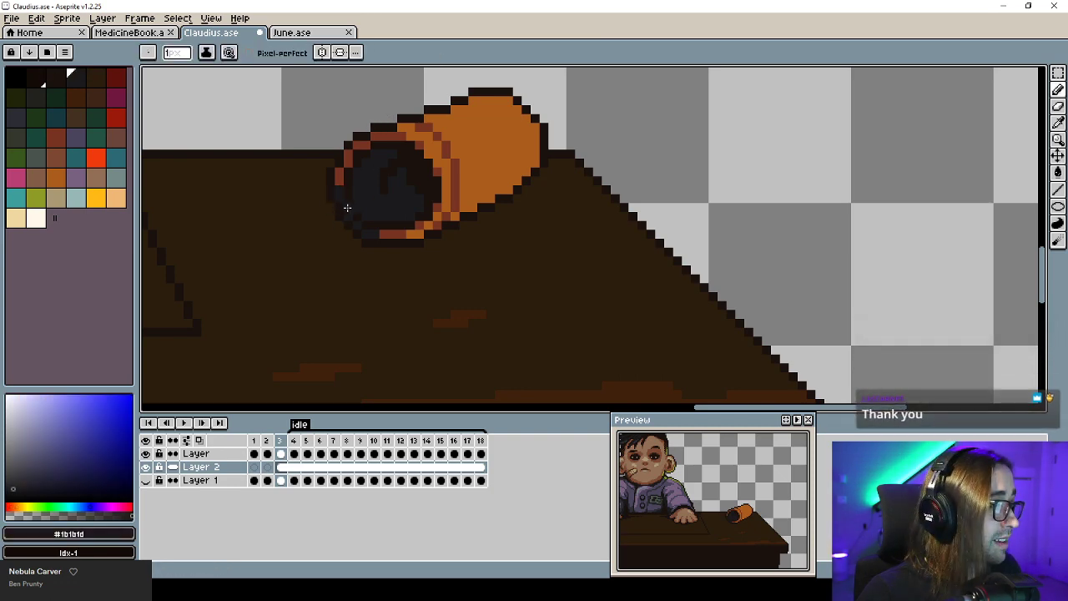
pyautogui.scroll(-4, 383, 258)
pyautogui.scroll(3, 383, 258)
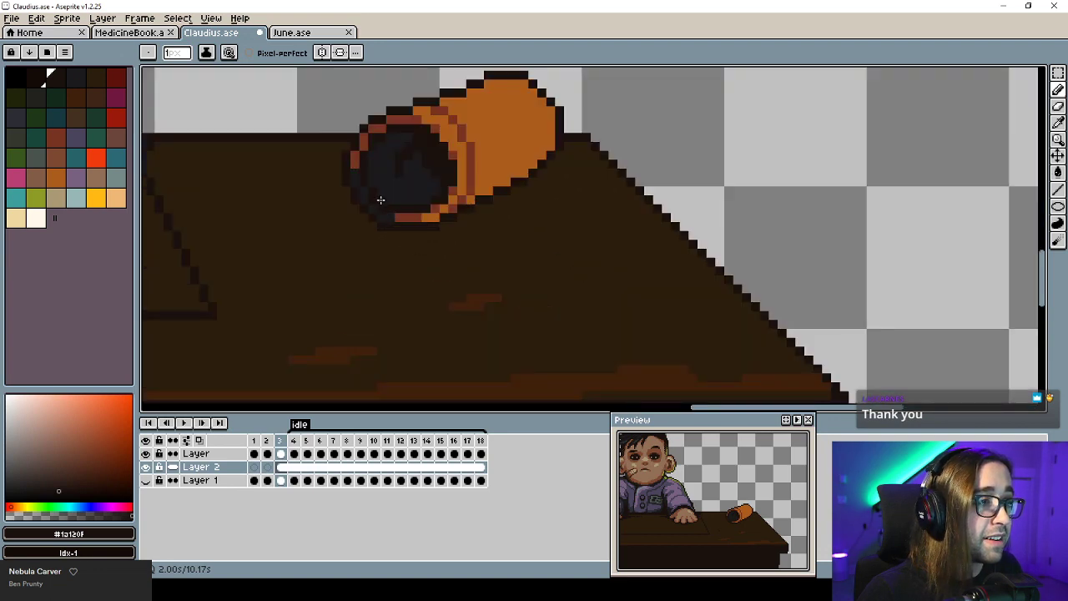
# Outline a shadow along the cylinder's underside in #773421 and fill it down to the outline, including the lip's lower pixels.
pyautogui.scroll(-4, 380, 201)
pyautogui.scroll(4, 394, 273)
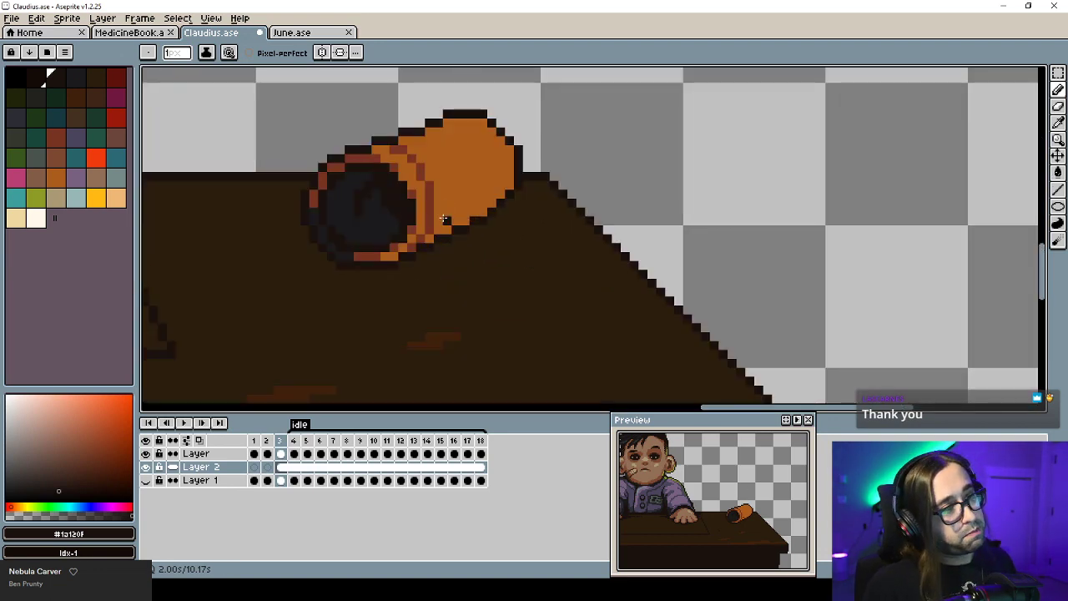
pyautogui.keyDown('alt'); pyautogui.click(431, 212); pyautogui.keyUp('alt')
pyautogui.moveTo(438, 211); pyautogui.dragTo(508, 167)
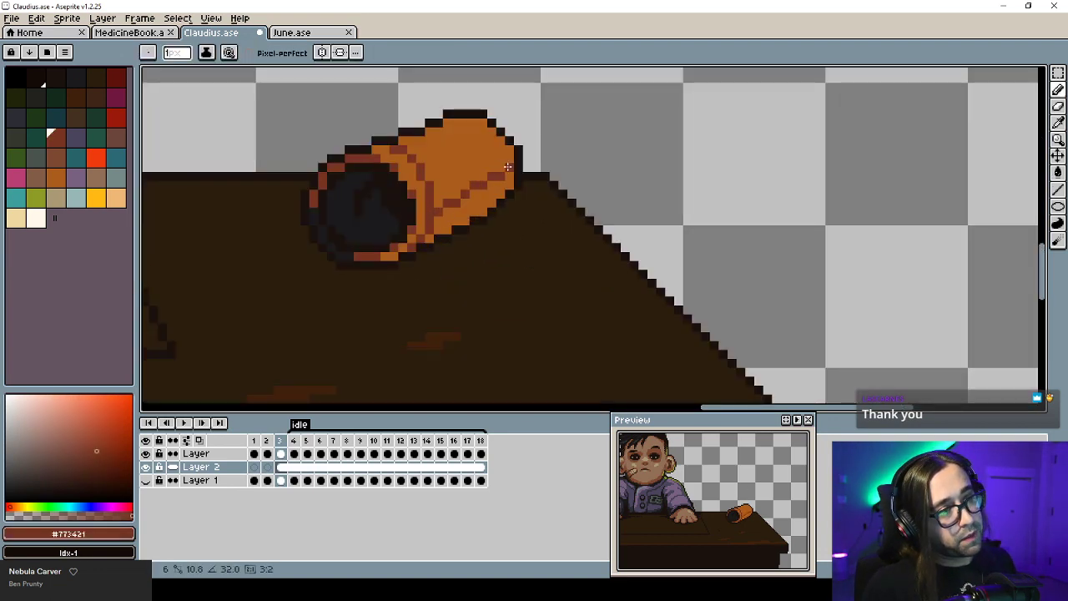
pyautogui.press('g')
pyautogui.click(459, 215)
pyautogui.click(405, 250)
pyautogui.press('b')
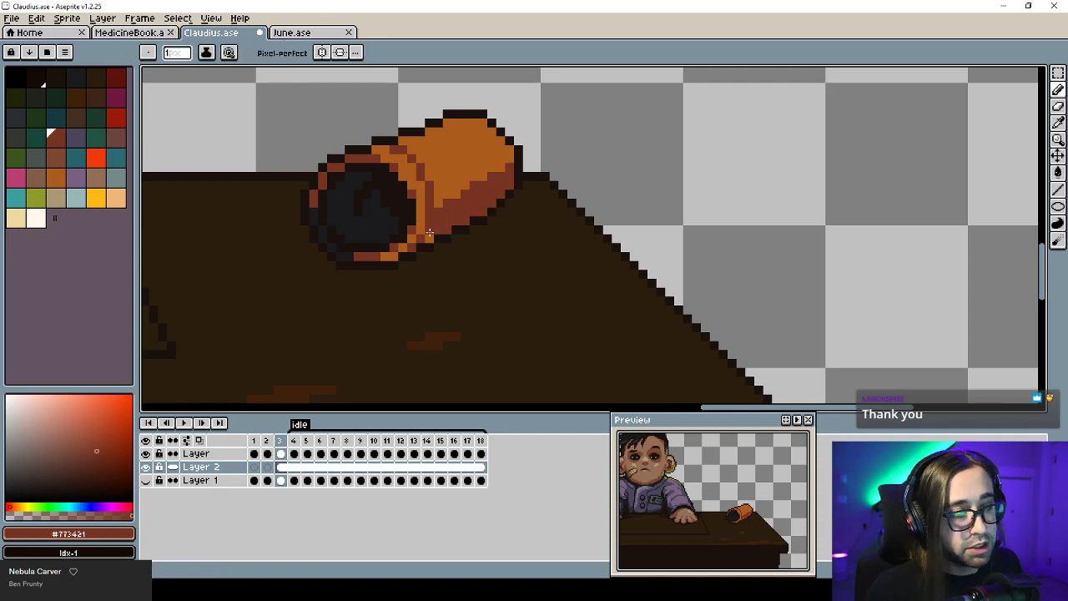
pyautogui.moveTo(429, 237); pyautogui.dragTo(413, 244)
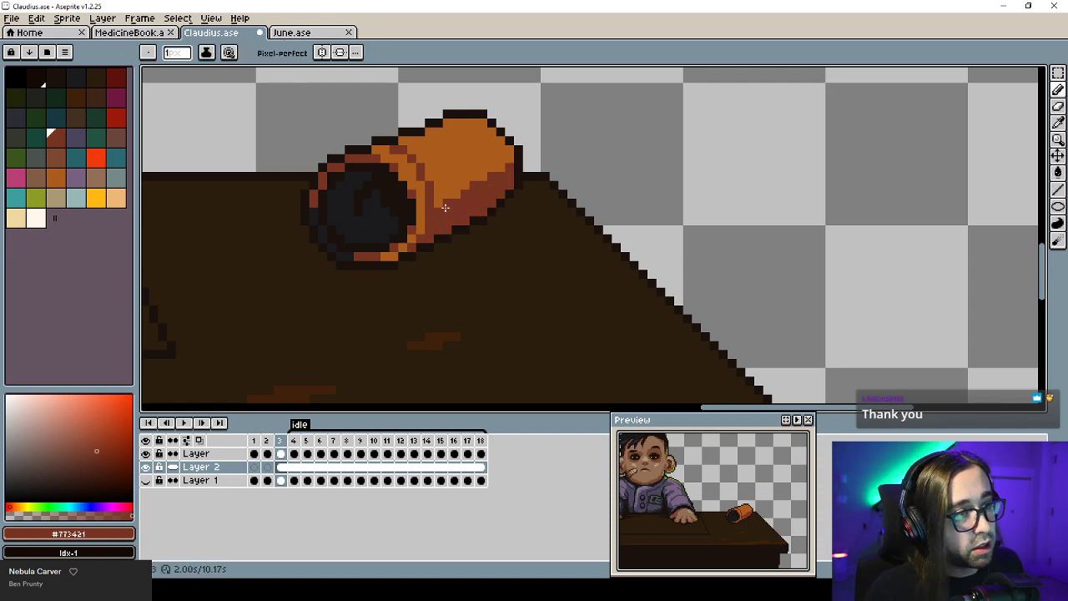
# Try a short yellow highlight along the shaded underside of the cylinder.
pyautogui.keyDown('alt'); pyautogui.click(459, 182); pyautogui.keyUp('alt')
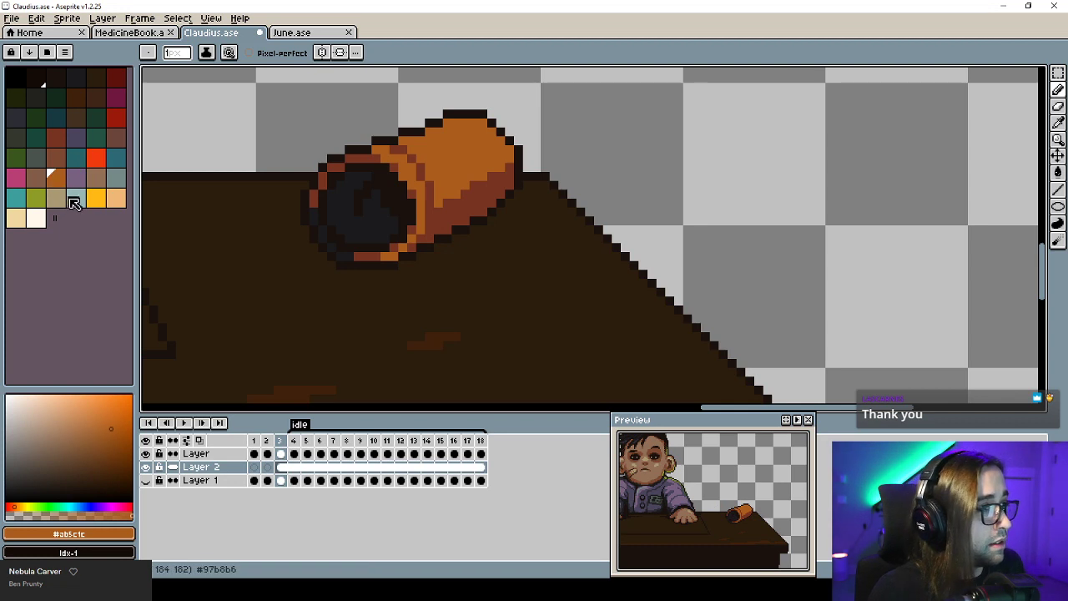
pyautogui.click(54, 174)
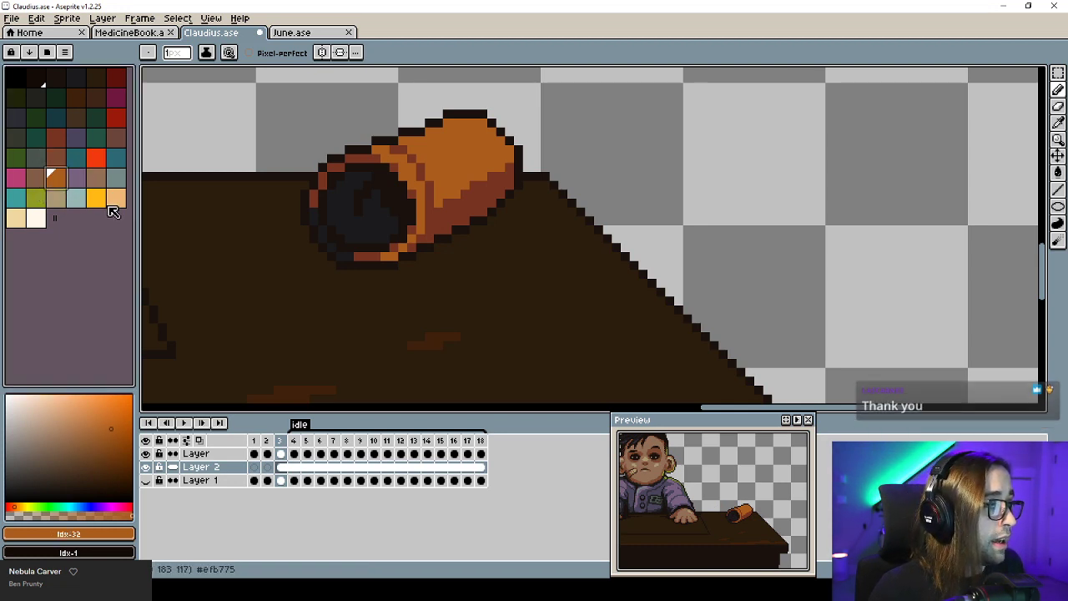
pyautogui.click(95, 197)
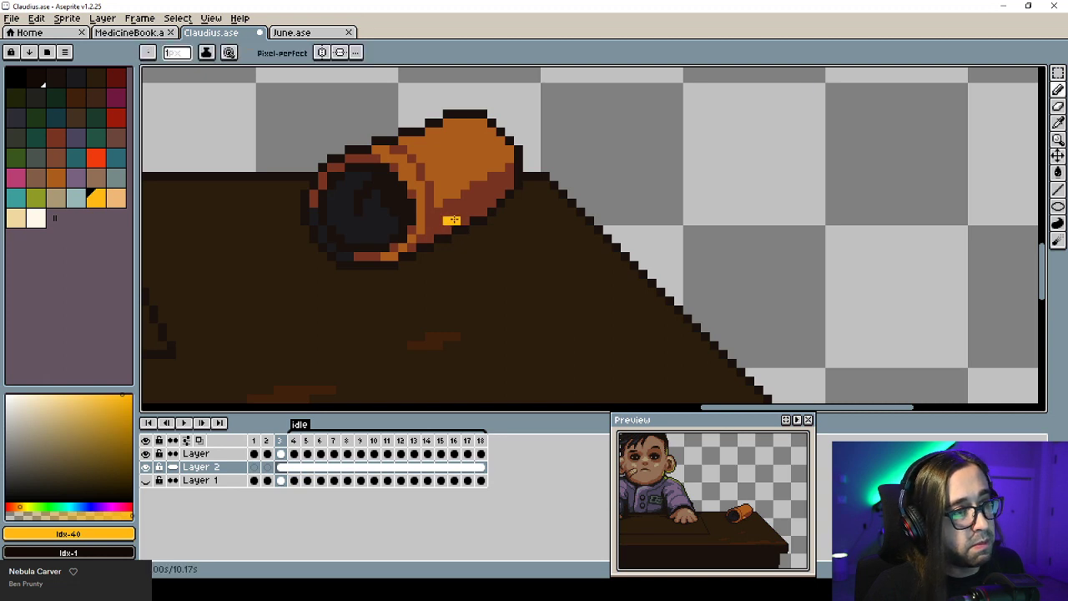
pyautogui.moveTo(452, 220); pyautogui.dragTo(483, 194)
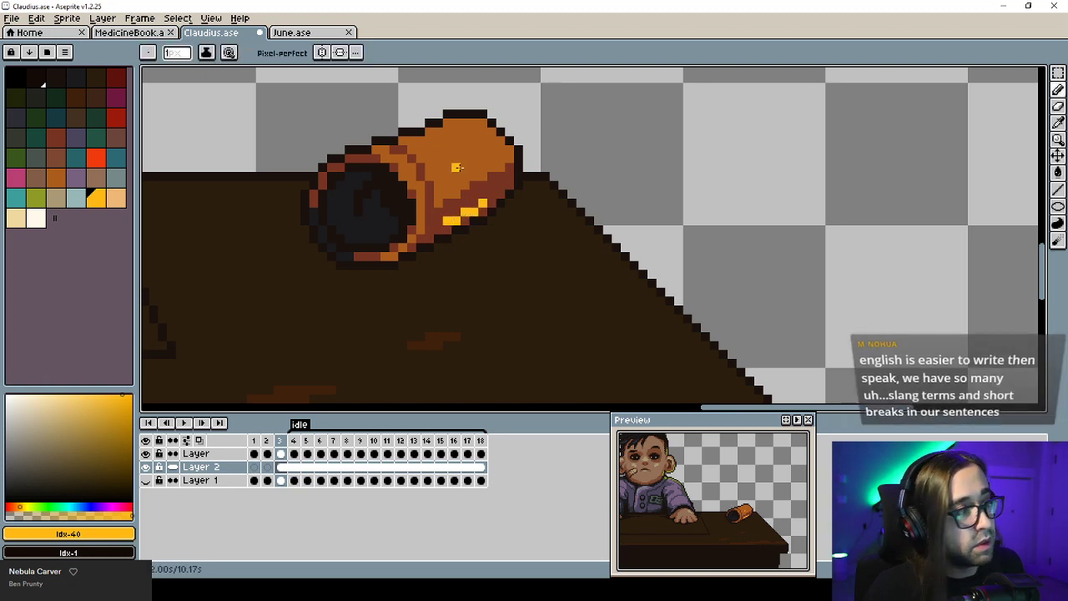
pyautogui.scroll(-4, 469, 253)
pyautogui.scroll(5, 468, 252)
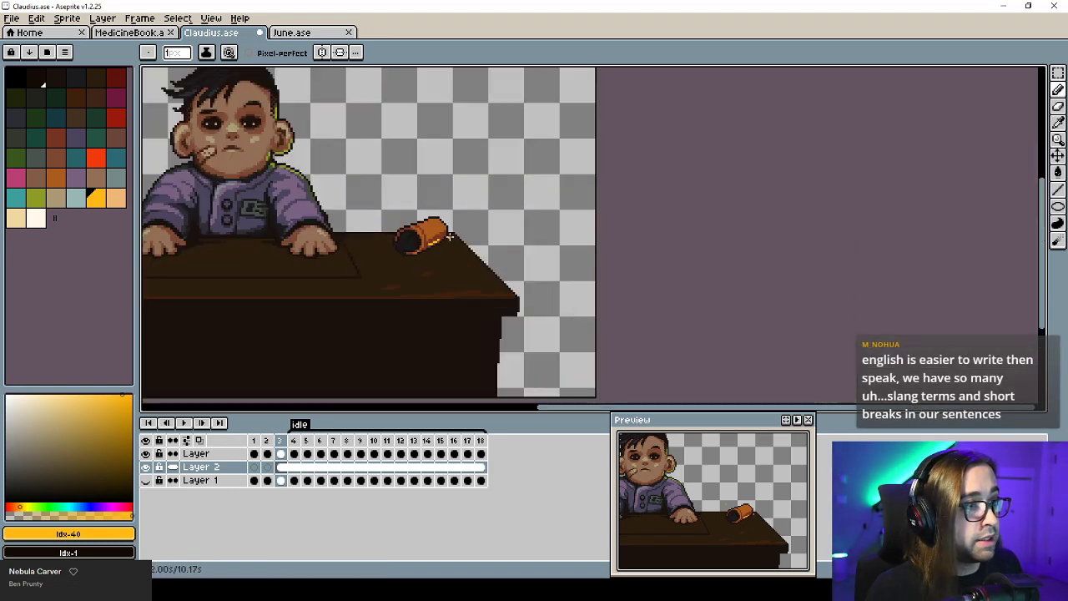
pyautogui.press('ctrl')
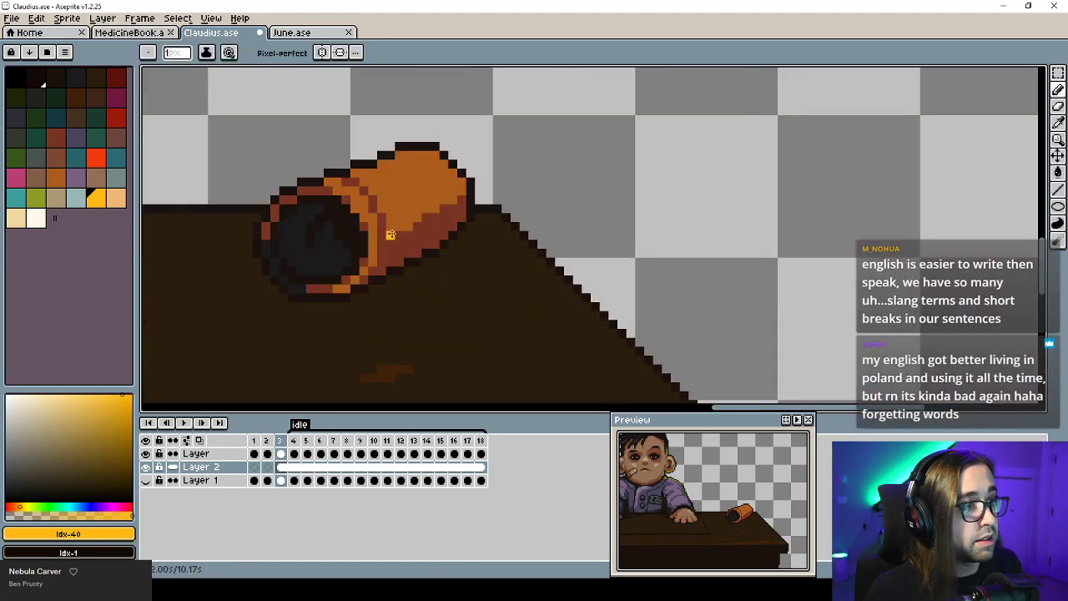
# Draw a stepped yellow line along the upper edge of the underside shadow and recolor it with the body orange #ab5c1c.
pyautogui.moveTo(391, 235); pyautogui.dragTo(452, 200)
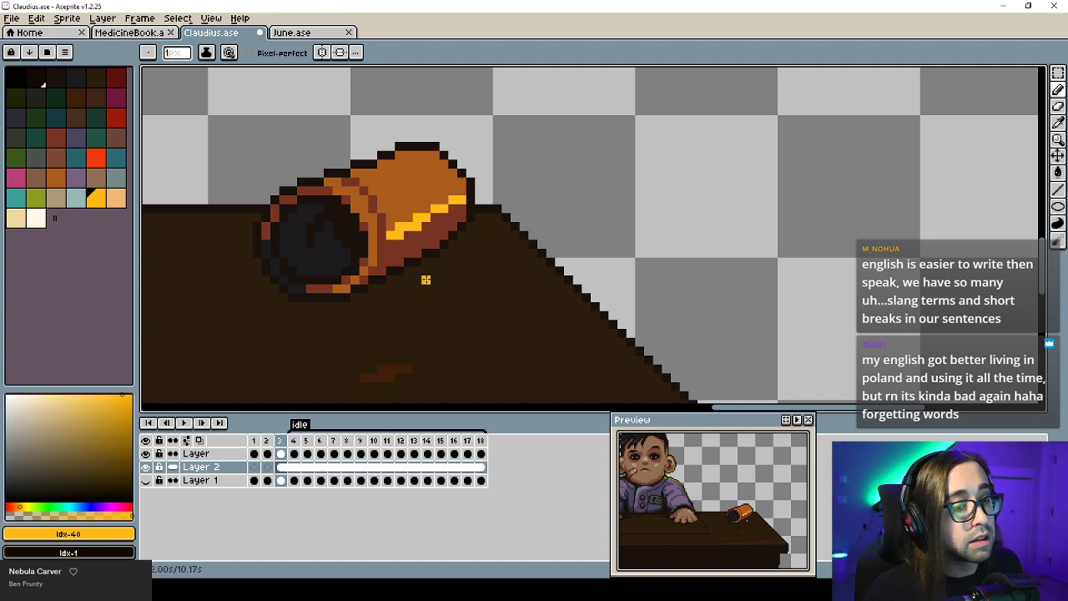
pyautogui.scroll(-4, 426, 279)
pyautogui.scroll(4, 427, 201)
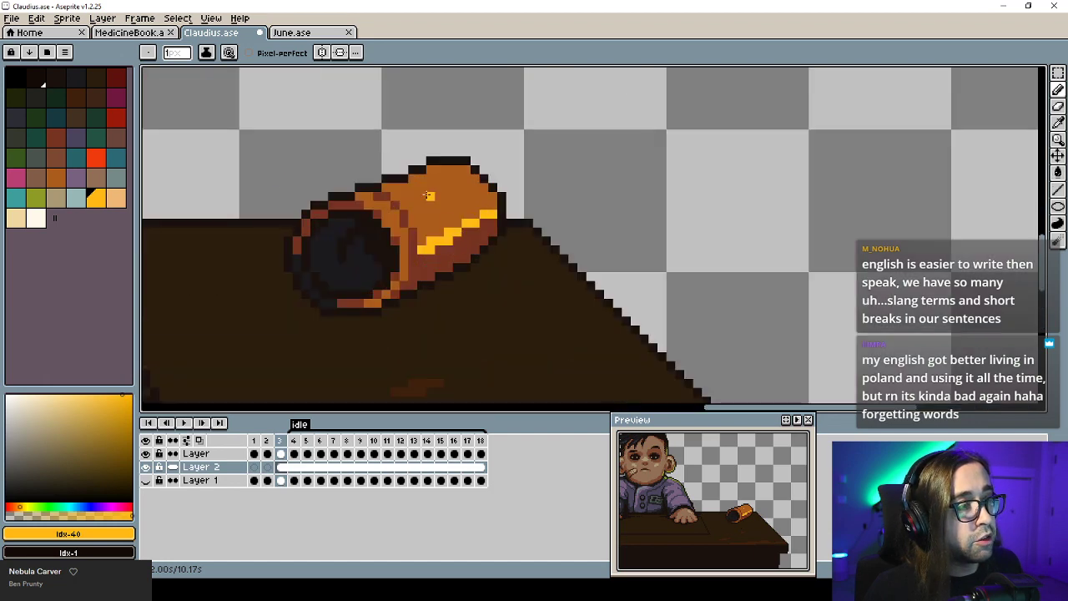
pyautogui.click(56, 176)
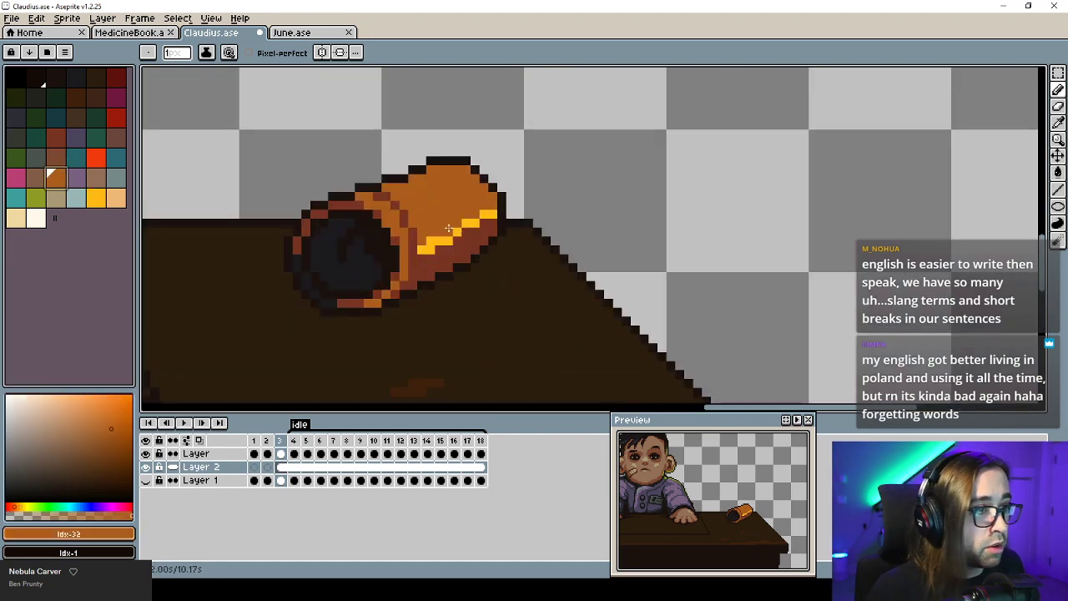
pyautogui.press('g')
pyautogui.click(442, 241)
pyautogui.click(479, 227)
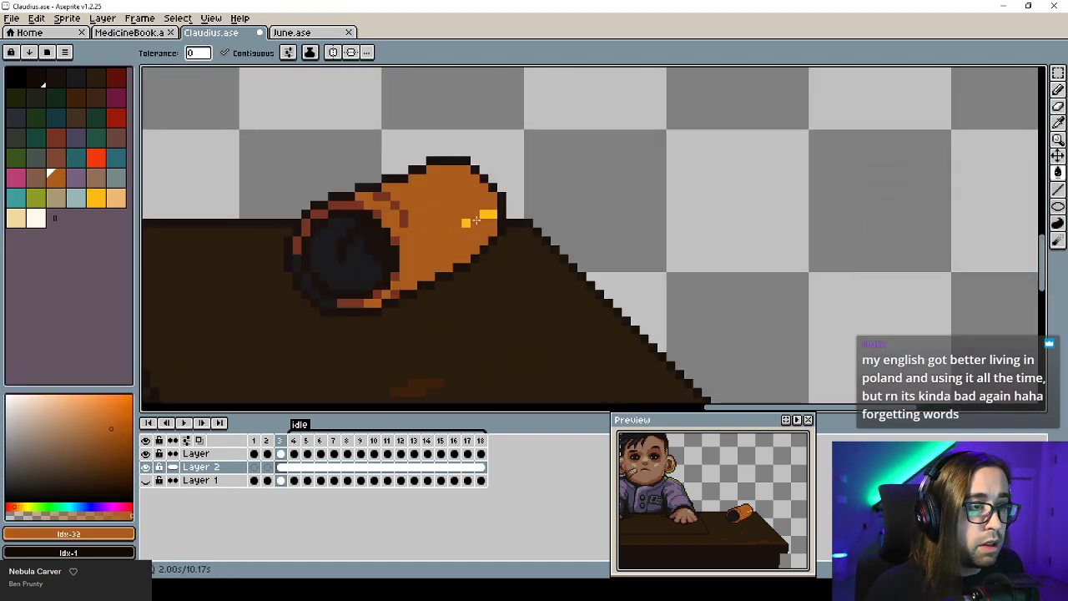
pyautogui.hotkey('ctrl', 'z')
pyautogui.click(471, 223)
pyautogui.click(486, 214)
# Draw a #773421 line lengthwise along the body from the band to the closed end, and shade the closed end's edge.
pyautogui.press('b')
pyautogui.keyDown('alt'); pyautogui.click(412, 239); pyautogui.keyUp('alt')
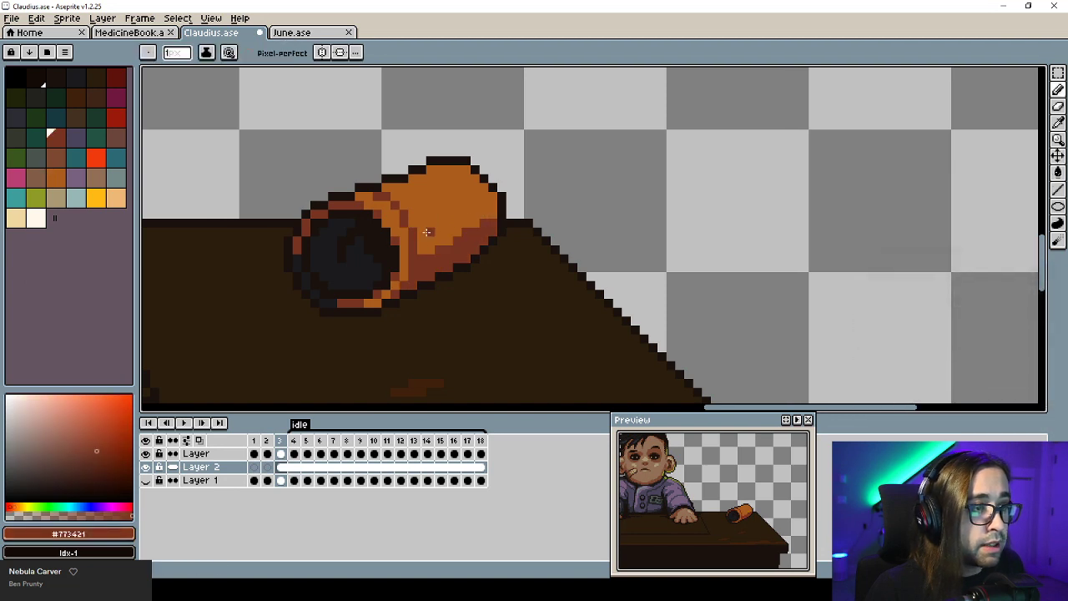
pyautogui.click(422, 233)
pyautogui.moveTo(490, 198); pyautogui.dragTo(427, 227)
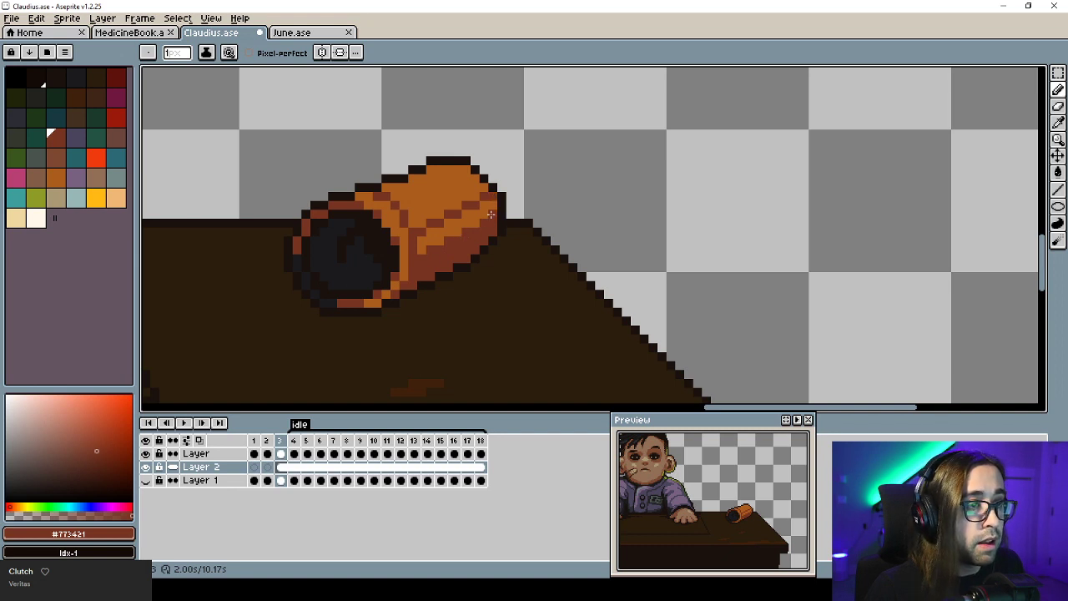
pyautogui.moveTo(491, 214); pyautogui.dragTo(492, 206)
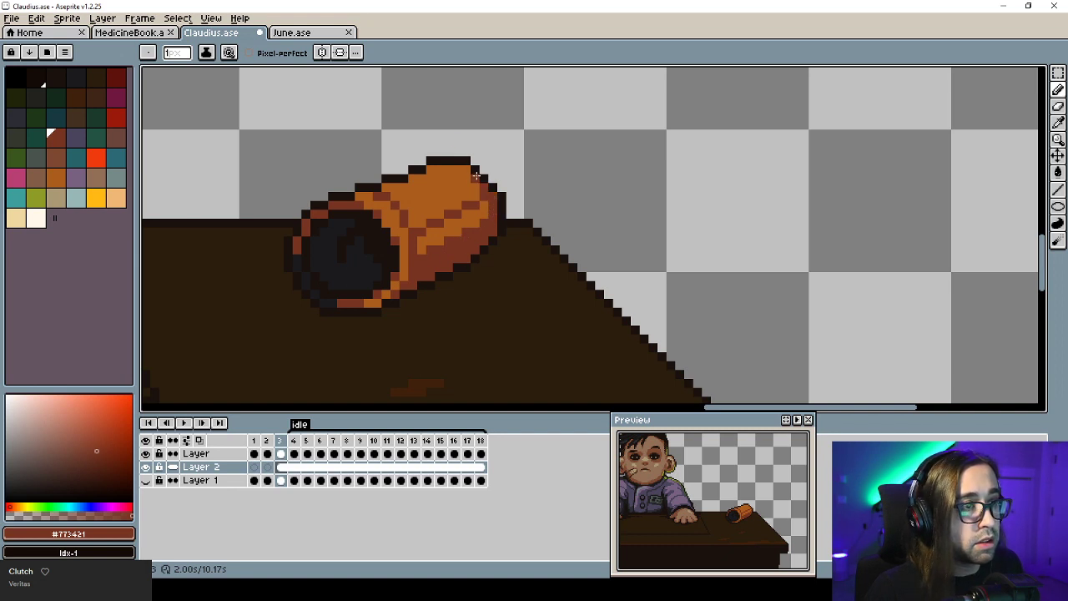
# Refine the upper rim of the cylinder's open end with #773421 rim pixels and #1a120f outline pixels.
pyautogui.keyDown('alt'); pyautogui.click(368, 199); pyautogui.keyUp('alt')
pyautogui.moveTo(351, 197); pyautogui.dragTo(341, 191)
pyautogui.keyDown('alt'); pyautogui.click(335, 195); pyautogui.keyUp('alt')
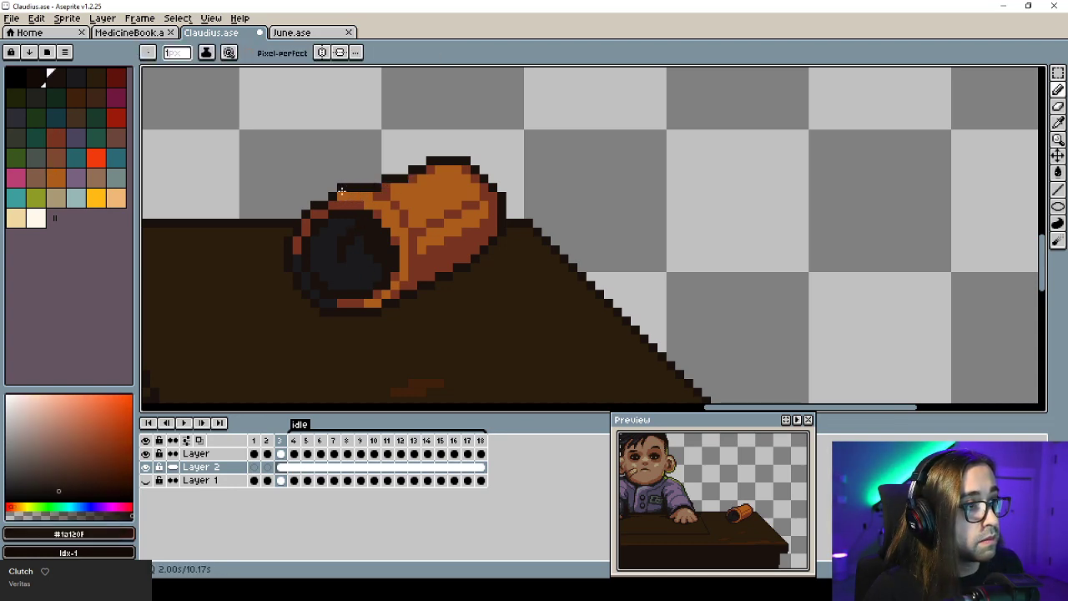
pyautogui.keyDown('alt'); pyautogui.click(344, 198); pyautogui.keyUp('alt')
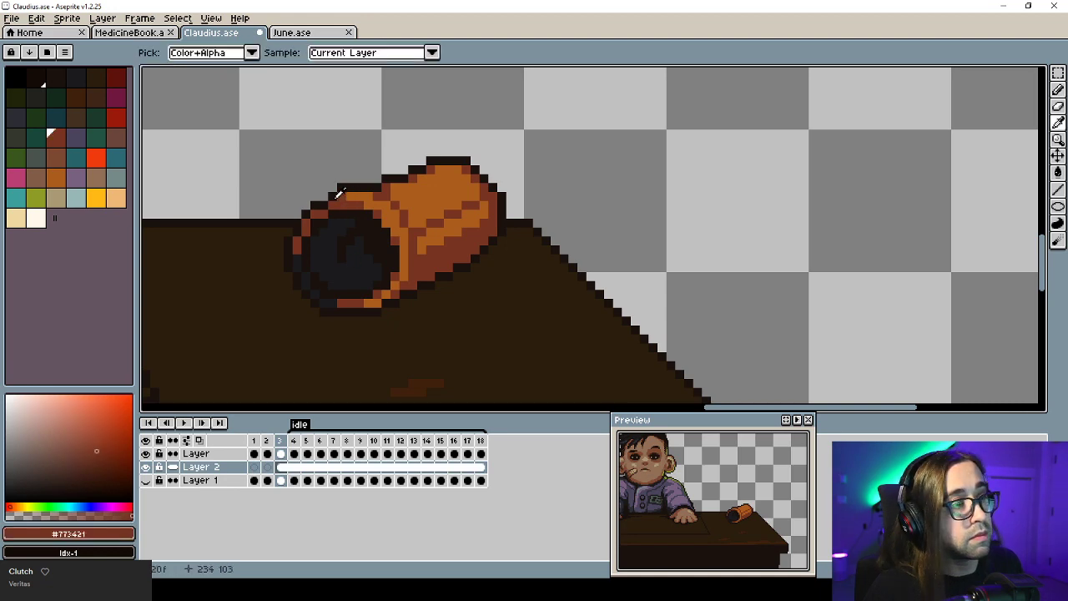
pyautogui.keyDown('alt'); pyautogui.click(334, 196); pyautogui.keyUp('alt')
pyautogui.click(326, 197)
pyautogui.keyDown('alt'); pyautogui.click(332, 204); pyautogui.keyUp('alt')
pyautogui.scroll(-6, 414, 275)
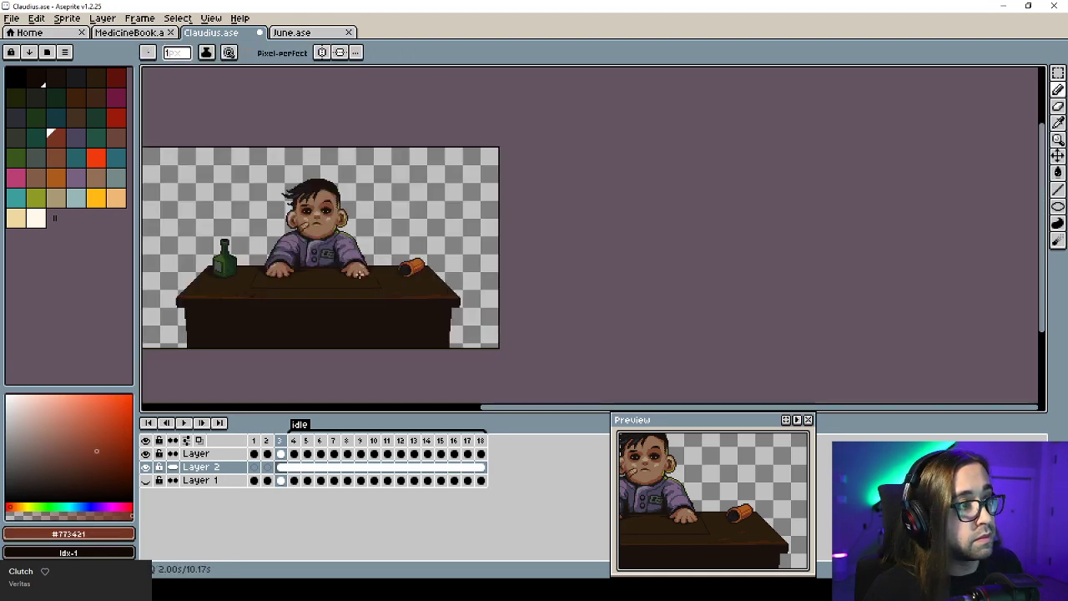
pyautogui.scroll(6, 411, 278)
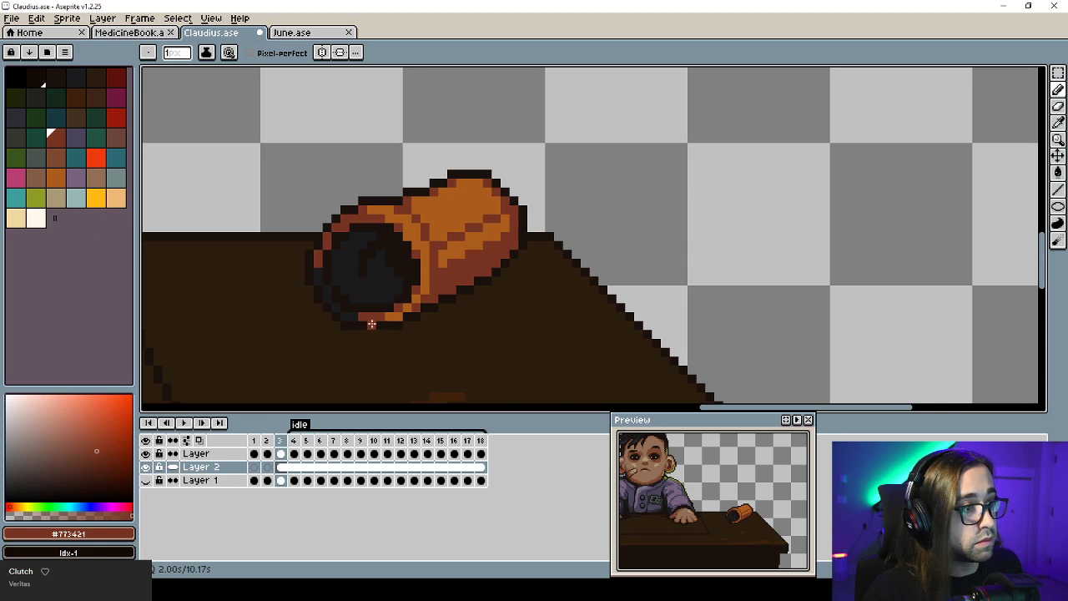
# Shift the lower rim section of the cylinder's open end down by one pixel.
pyautogui.press('m')
pyautogui.moveTo(355, 293)
pyautogui.mouseDown()
pyautogui.moveTo(388, 332)
pyautogui.moveTo(382, 324)
pyautogui.mouseUp()
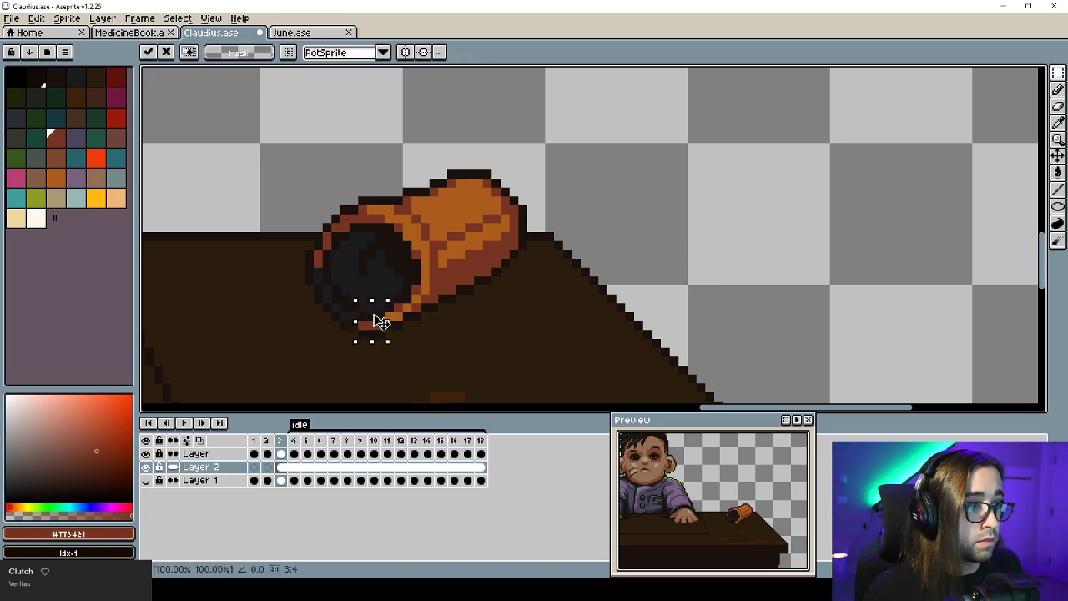
pyautogui.press('Return')
pyautogui.scroll(-3, 375, 321)
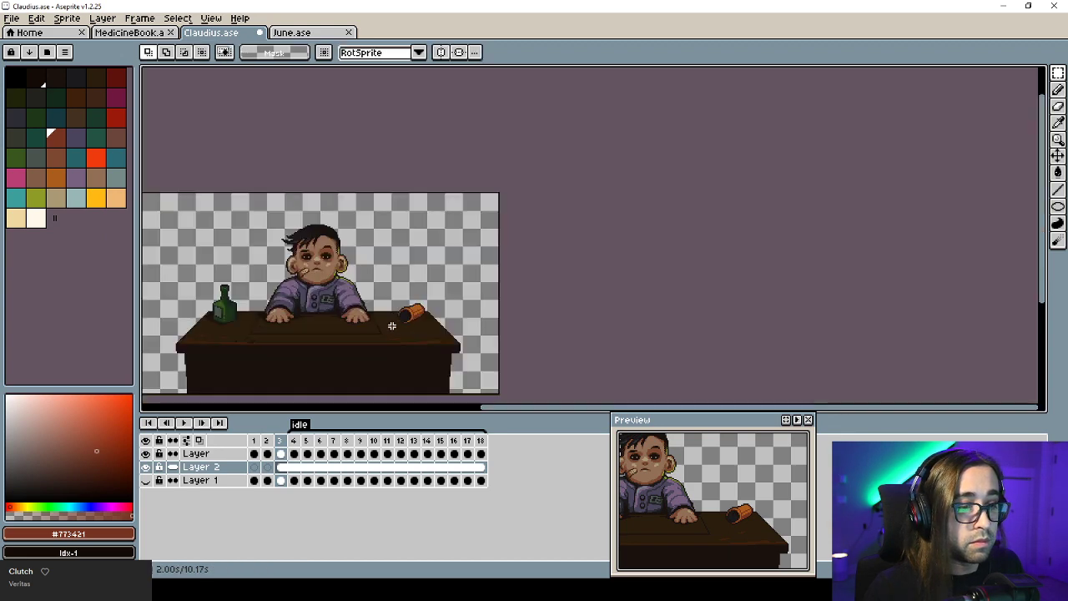
pyautogui.scroll(3, 392, 309)
pyautogui.scroll(2, 388, 298)
# Draw a small oval pill on the desk in front of the cylinder's opening and recolor it #49524d.
pyautogui.press('b')
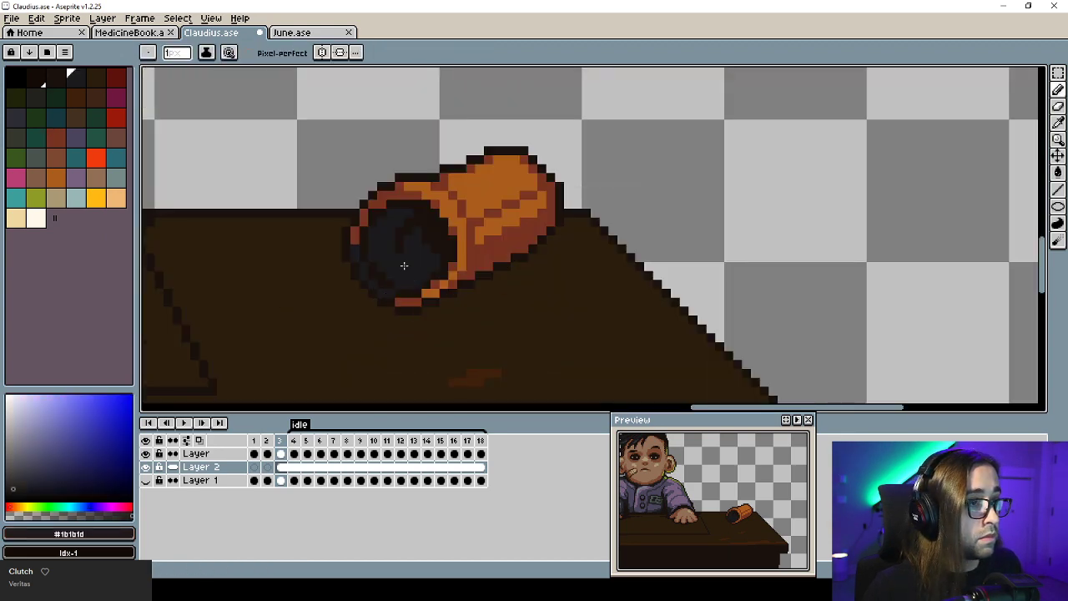
pyautogui.click(76, 198)
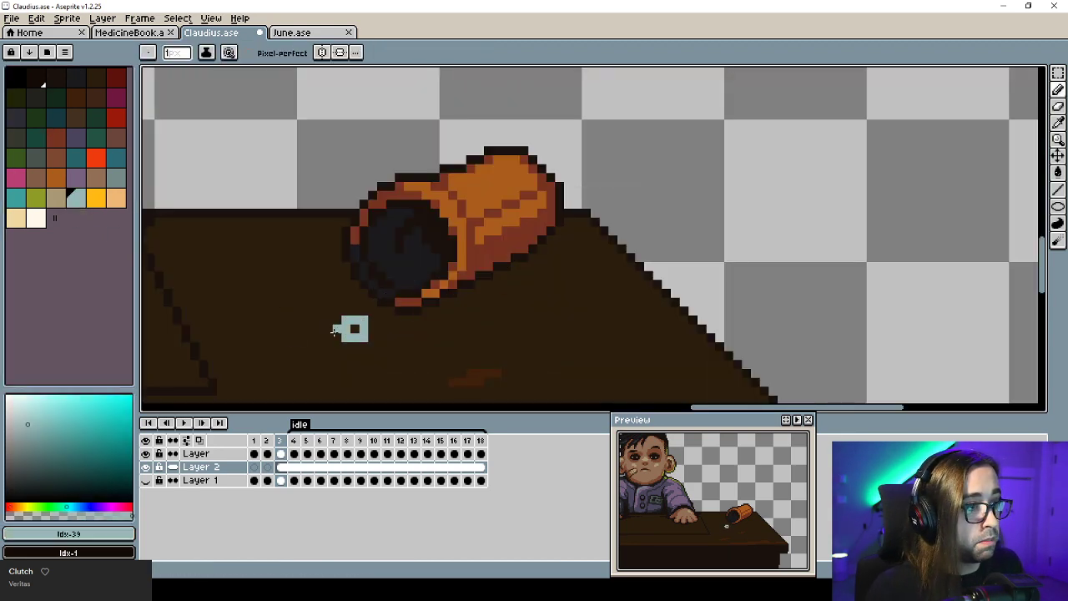
pyautogui.moveTo(354, 328); pyautogui.dragTo(338, 334)
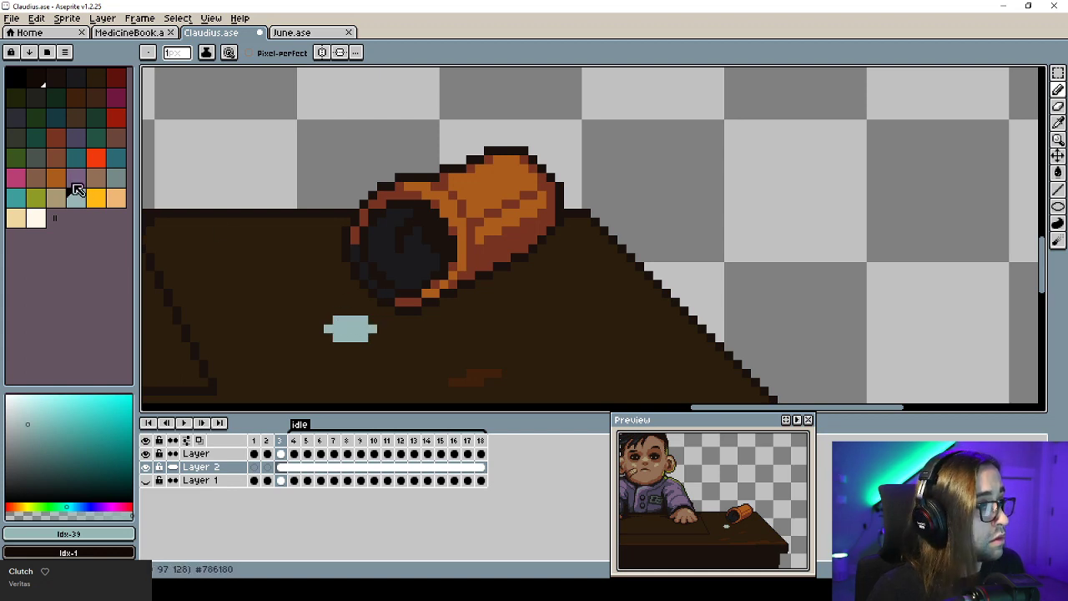
pyautogui.click(36, 157)
pyautogui.press('g')
pyautogui.click(349, 322)
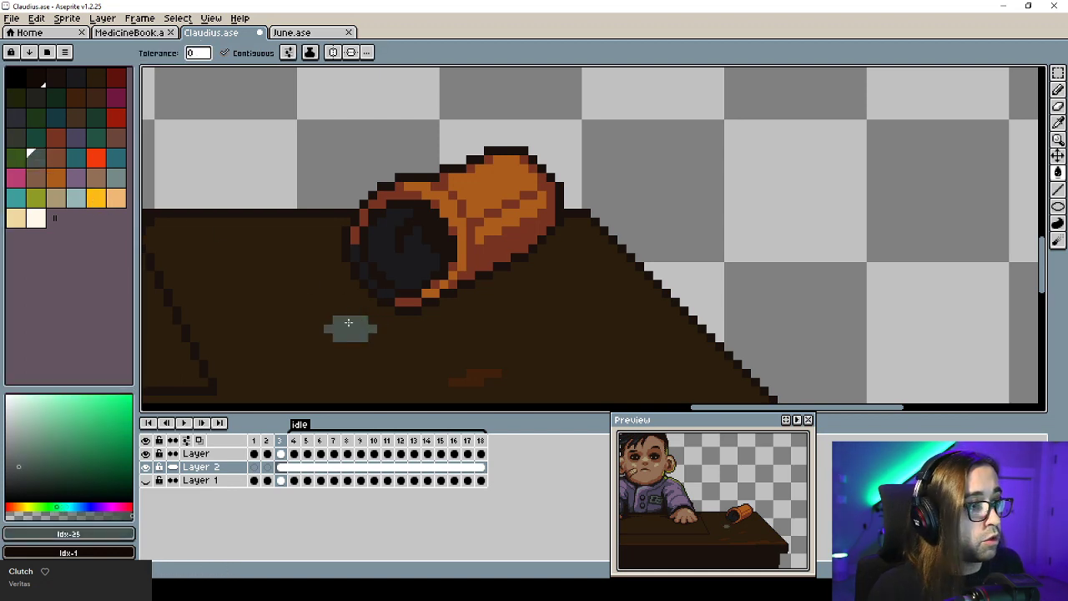
# Shade the pill's underside in a darker gray-green and outline the pill in #1a120f.
pyautogui.click(16, 138)
pyautogui.press('b')
pyautogui.moveTo(328, 330)
pyautogui.mouseDown()
pyautogui.moveTo(338, 347)
pyautogui.moveTo(365, 342)
pyautogui.mouseUp()
pyautogui.keyDown('alt'); pyautogui.click(392, 323); pyautogui.keyUp('alt')
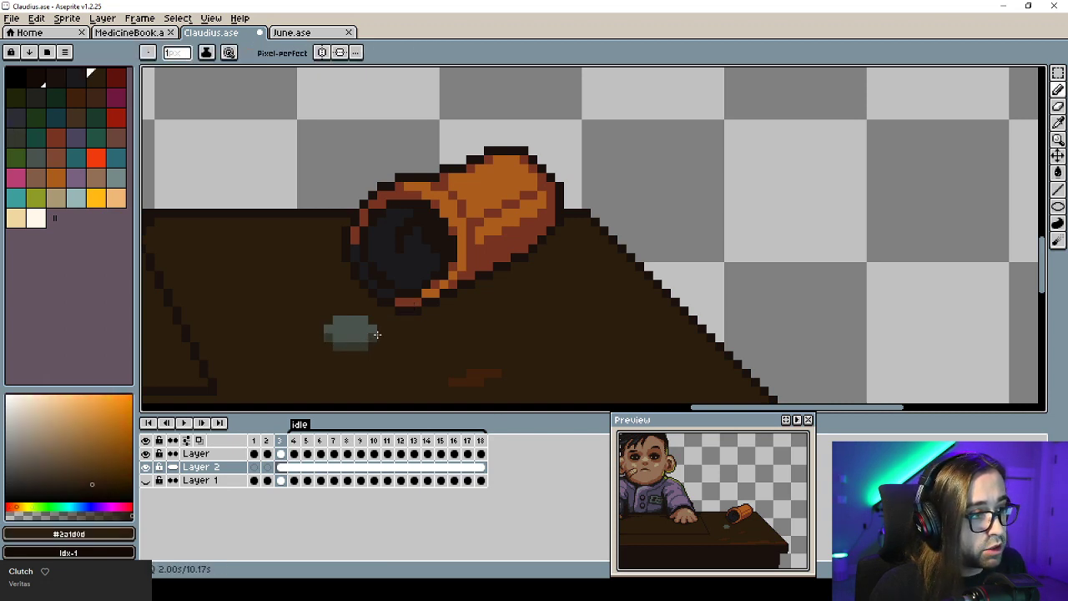
pyautogui.keyDown('alt'); pyautogui.click(411, 308); pyautogui.keyUp('alt')
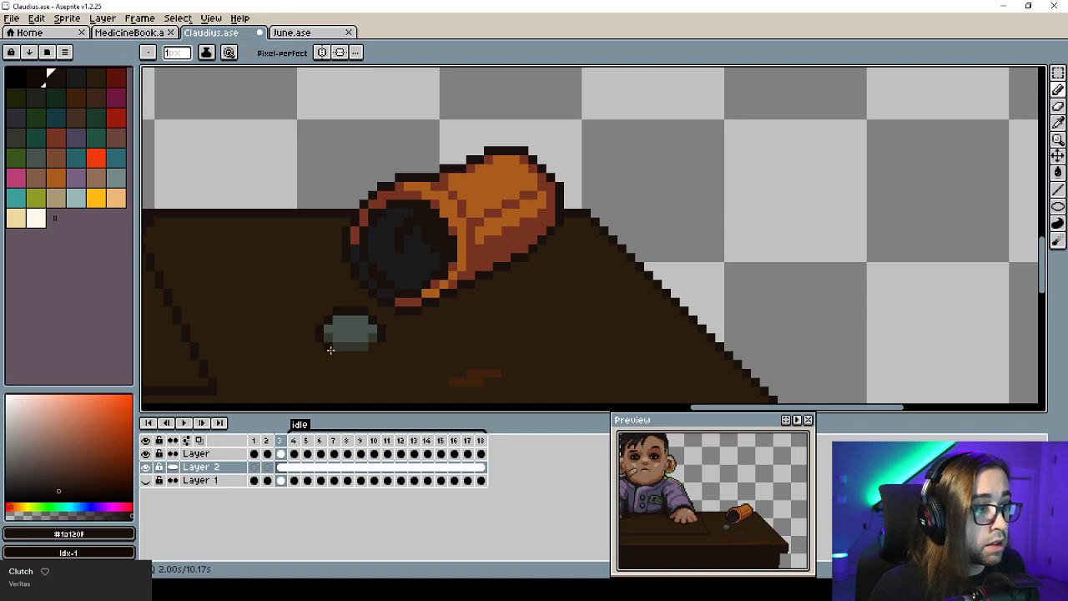
# Duplicate the outlined pill and place the copy on the desk further back, beside the cylinder's opening.
pyautogui.press('m')
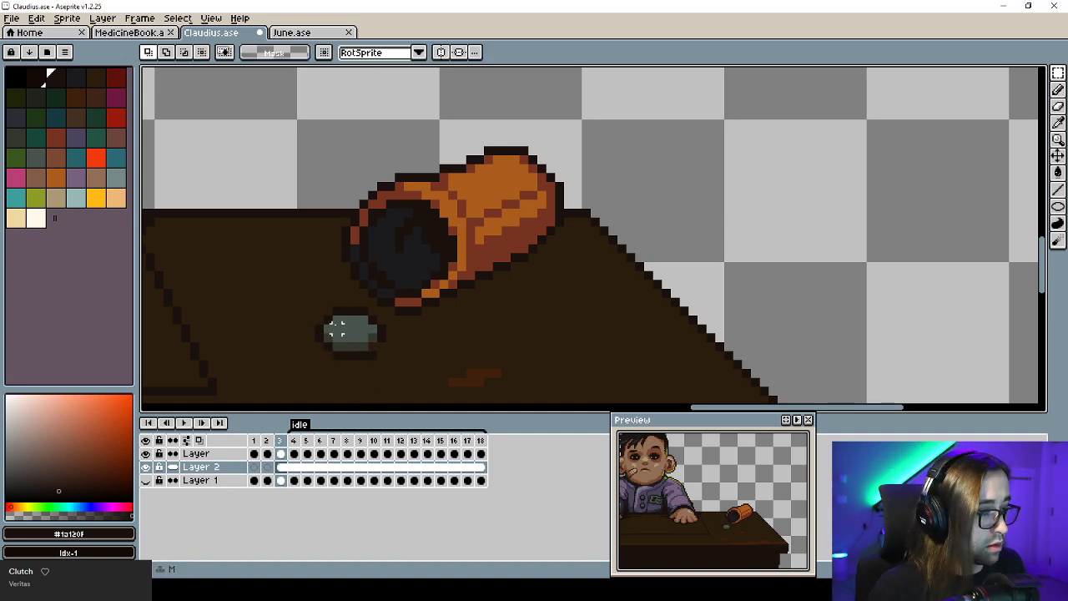
pyautogui.moveTo(316, 307); pyautogui.dragTo(386, 369)
pyautogui.hotkey('ctrl', 'd')
pyautogui.press('b')
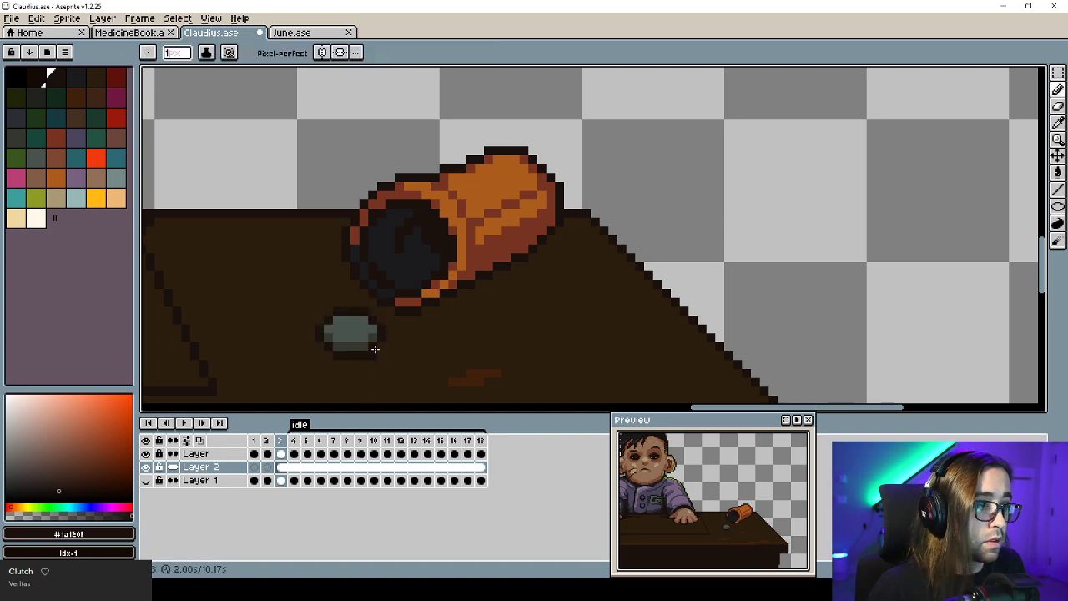
pyautogui.keyDown('alt'); pyautogui.click(373, 356); pyautogui.keyUp('alt')
pyautogui.press('m')
pyautogui.moveTo(304, 304); pyautogui.dragTo(322, 257)
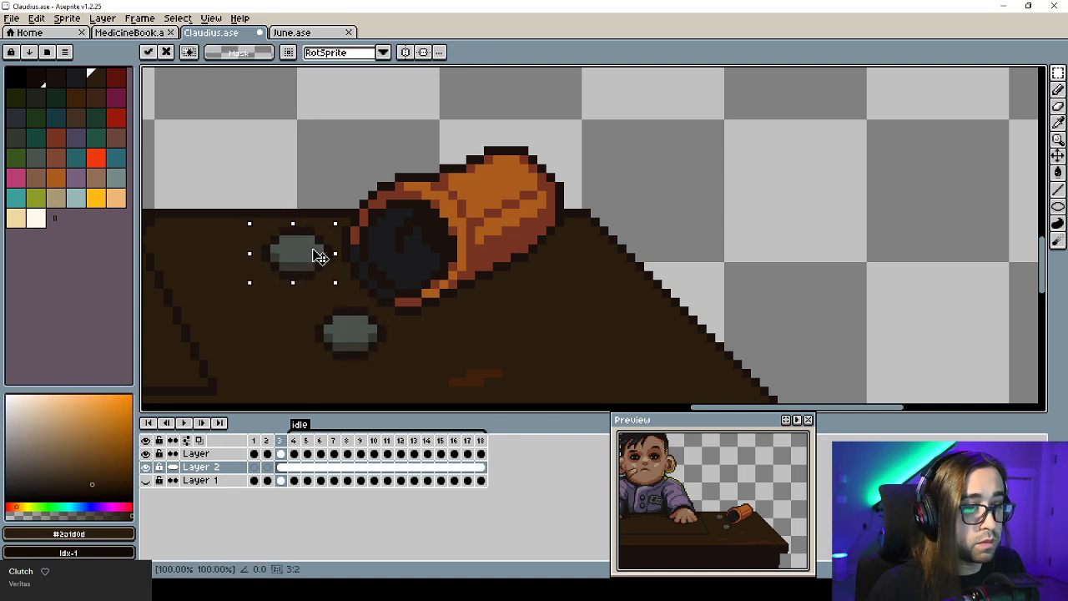
# Paint pills inside the cylinder's dark opening in the pill's gray-green shades, separated with #1a120f pixels.
pyautogui.press('b')
pyautogui.keyDown('alt'); pyautogui.click(360, 322); pyautogui.keyUp('alt')
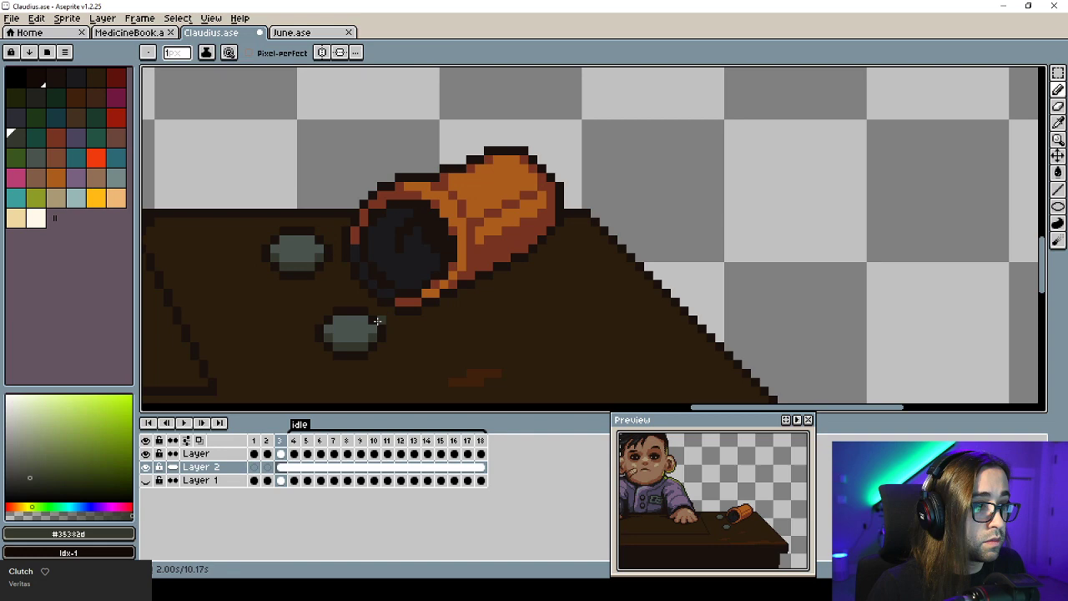
pyautogui.moveTo(415, 261)
pyautogui.mouseDown()
pyautogui.moveTo(438, 254)
pyautogui.moveTo(429, 254)
pyautogui.mouseUp()
pyautogui.keyDown('alt'); pyautogui.click(430, 248); pyautogui.keyUp('alt')
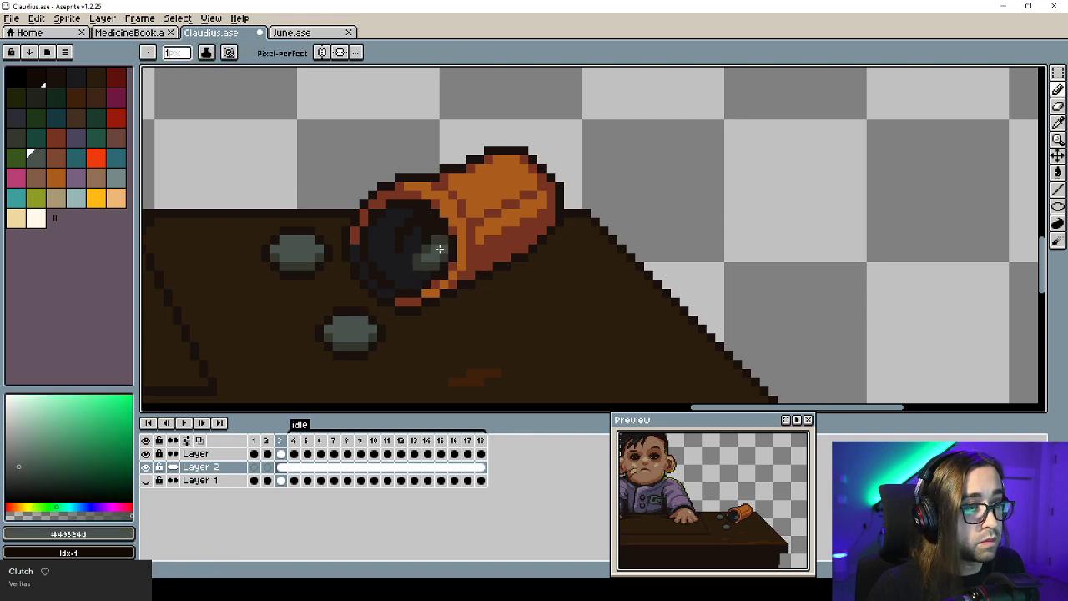
pyautogui.keyDown('alt'); pyautogui.click(421, 258); pyautogui.keyUp('alt')
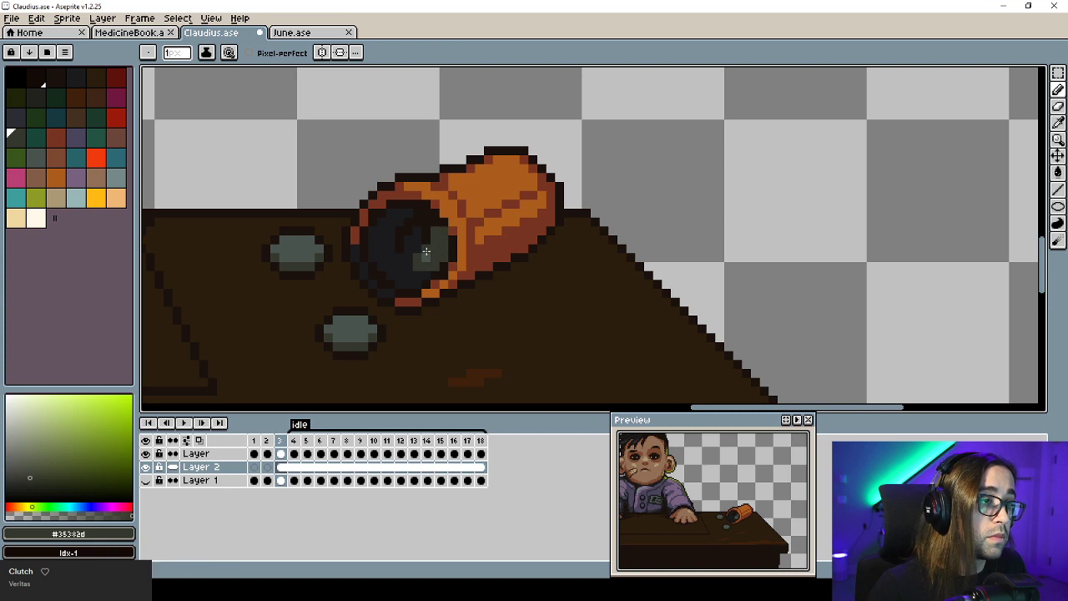
pyautogui.keyDown('alt'); pyautogui.click(432, 246); pyautogui.keyUp('alt')
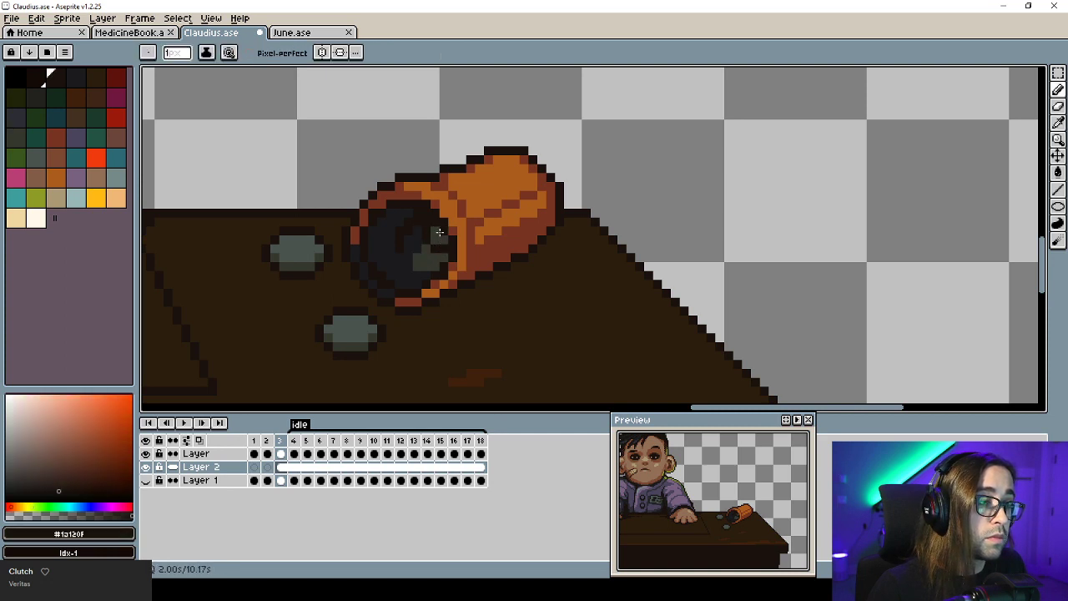
pyautogui.keyDown('alt'); pyautogui.click(421, 236); pyautogui.keyUp('alt')
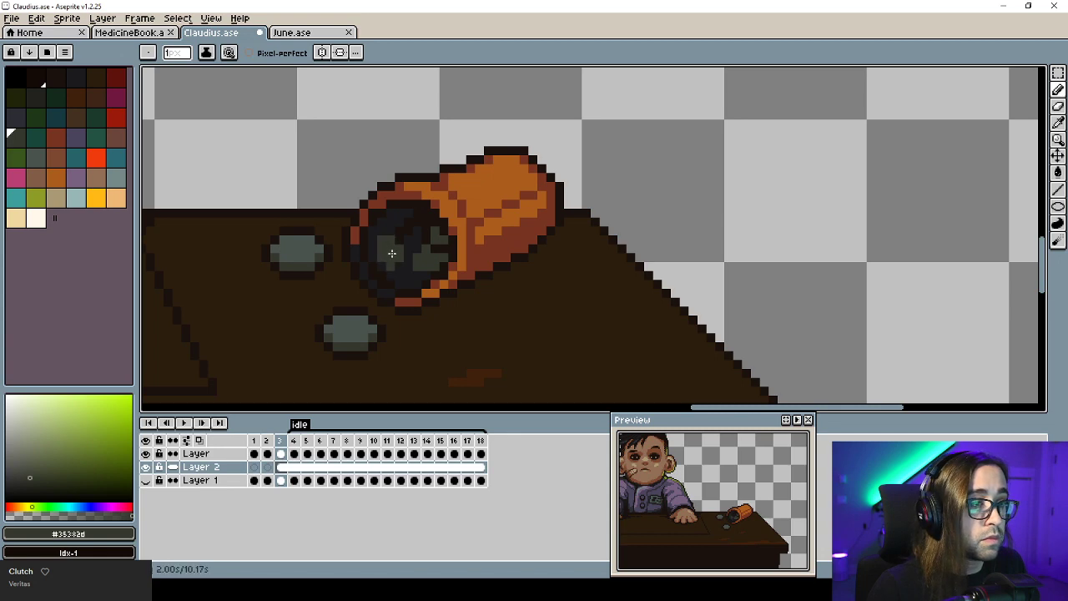
pyautogui.scroll(-3, 400, 350)
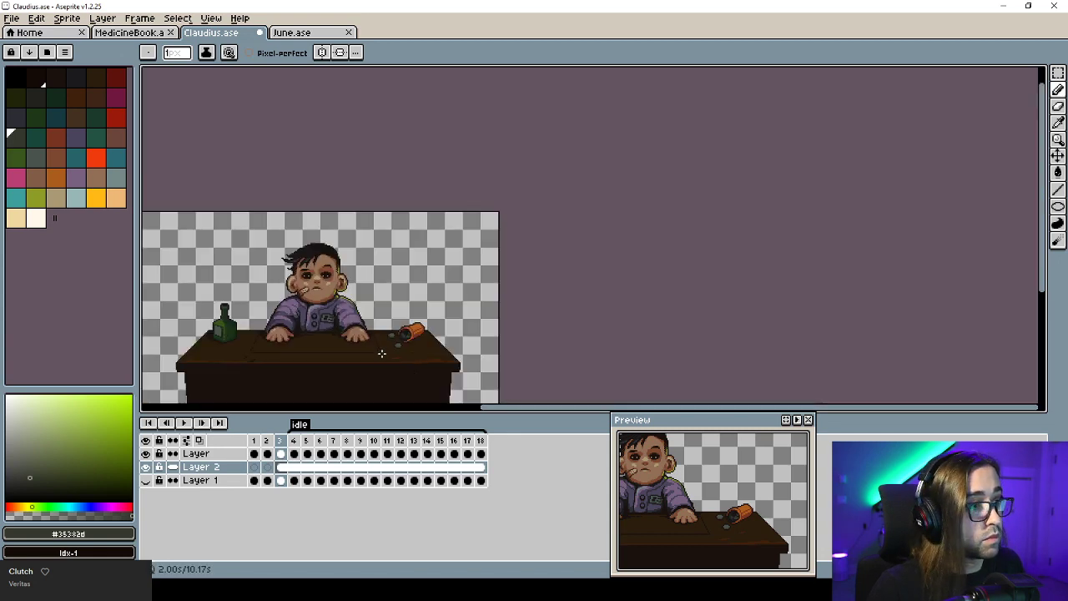
pyautogui.scroll(4, 400, 329)
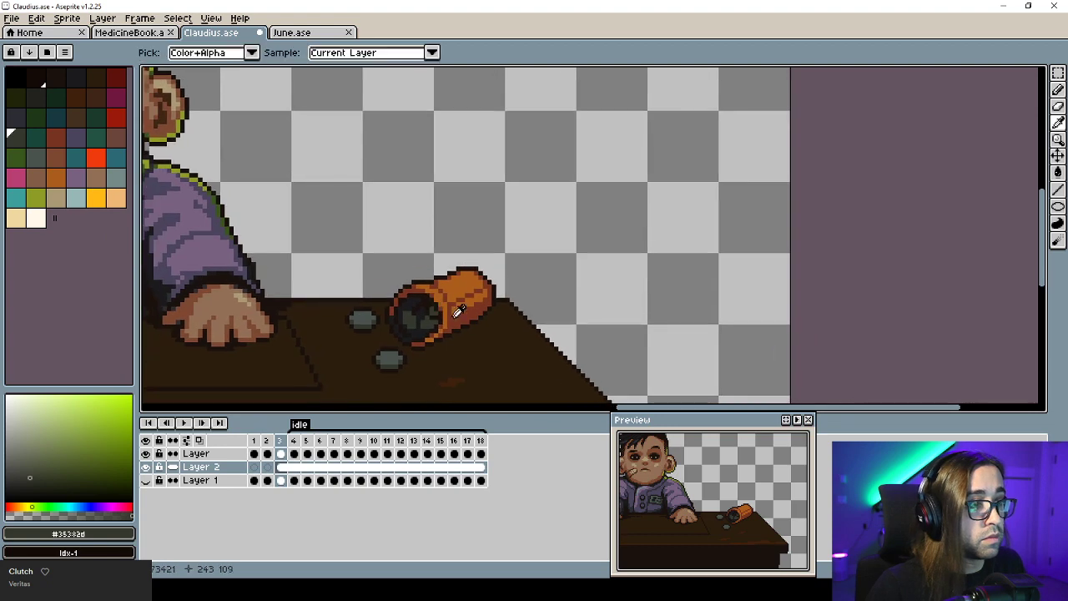
# Draw a tall upright bottle shape with a stepped top behind the cylinder in #773421 and fill it.
pyautogui.keyDown('alt'); pyautogui.click(422, 304); pyautogui.keyUp('alt')
pyautogui.scroll(1, 365, 301)
pyautogui.moveTo(391, 297)
pyautogui.mouseDown()
pyautogui.moveTo(396, 160)
pyautogui.moveTo(463, 153)
pyautogui.moveTo(470, 234)
pyautogui.mouseUp()
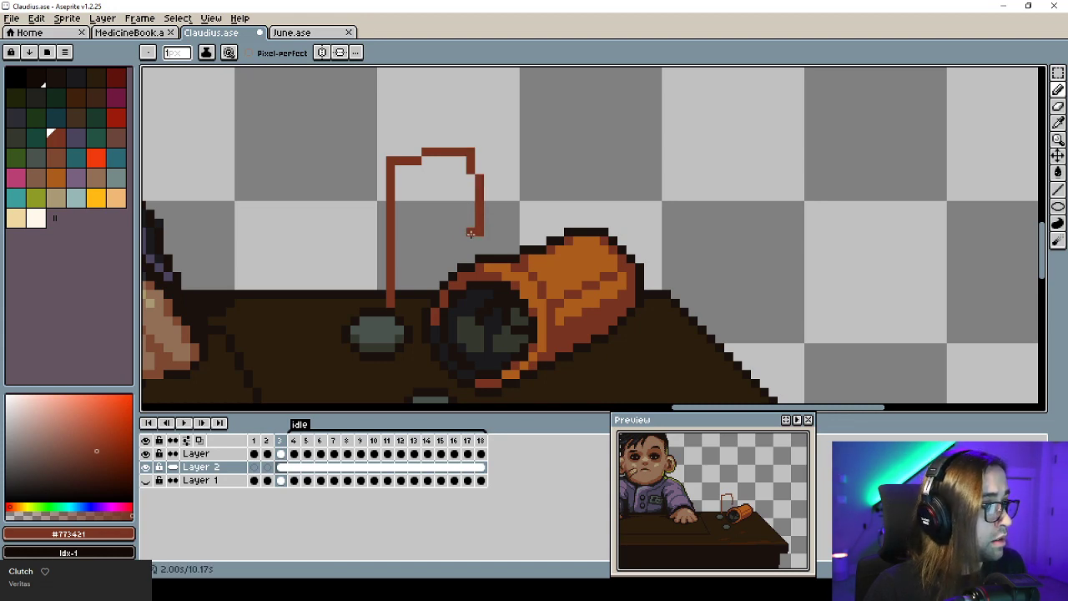
pyautogui.keyDown('shift'); pyautogui.click(498, 160); pyautogui.keyUp('shift')
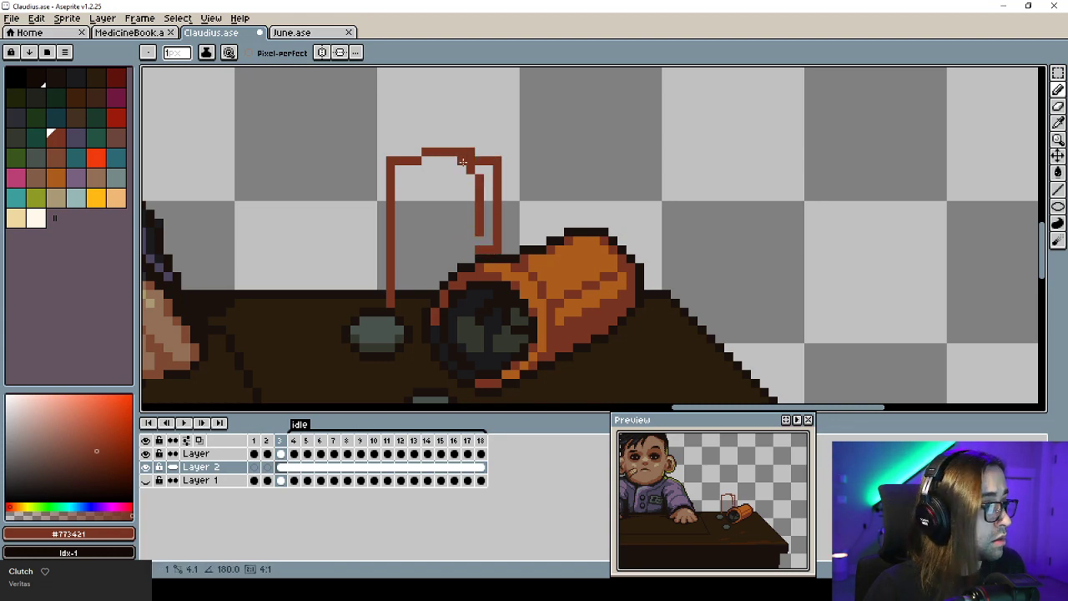
pyautogui.keyDown('shift'); pyautogui.click(416, 160); pyautogui.keyUp('shift')
pyautogui.press('g')
pyautogui.click(428, 223)
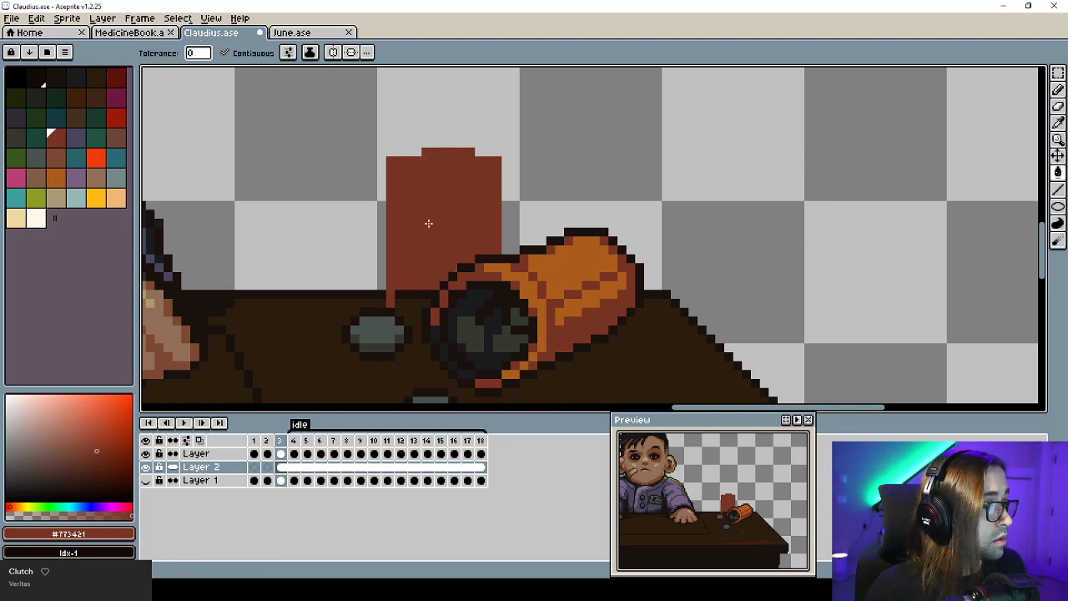
# Try to trim the upright shape's top edge with the transparent color, and undo the last stroke.
pyautogui.press('b')
pyautogui.keyDown('alt'); pyautogui.click(508, 140); pyautogui.keyUp('alt')
pyautogui.moveTo(471, 152); pyautogui.dragTo(391, 170)
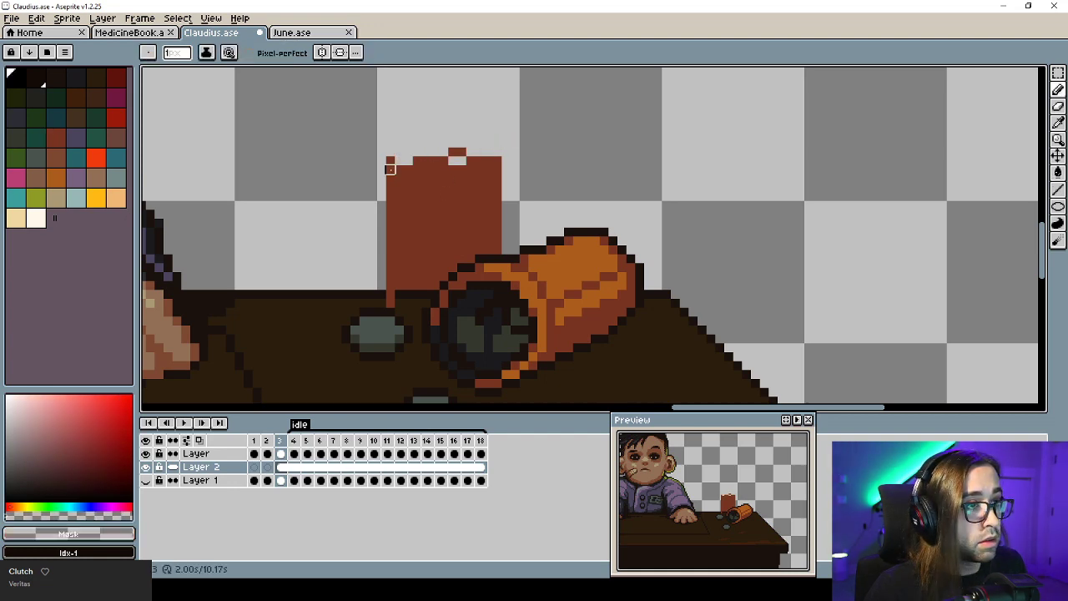
pyautogui.hotkey('ctrl', 'z')
# Outline the upright shape's side above the cylinder and its adjoining top edge in #1a120f, and widen the raised top in #773421.
pyautogui.keyDown('alt'); pyautogui.click(486, 257); pyautogui.keyUp('alt')
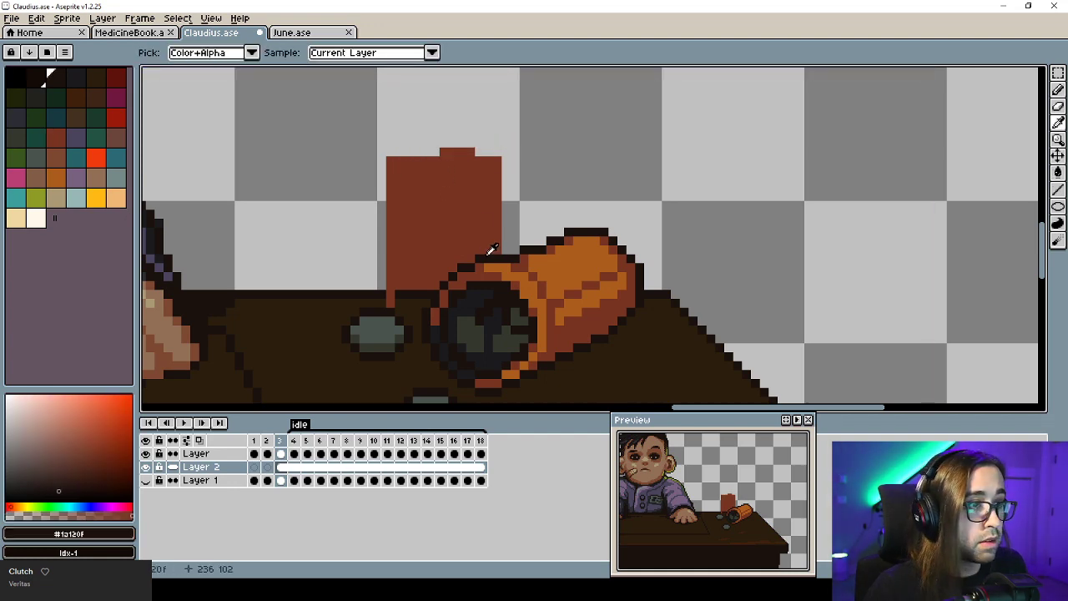
pyautogui.click(505, 249)
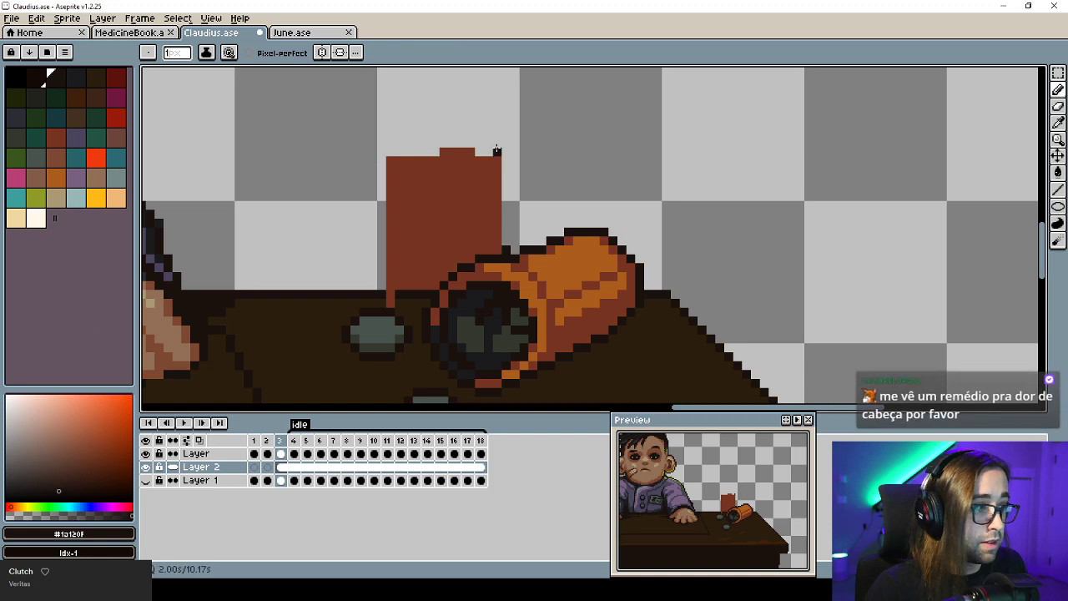
pyautogui.keyDown('shift'); pyautogui.click(507, 164); pyautogui.keyUp('shift')
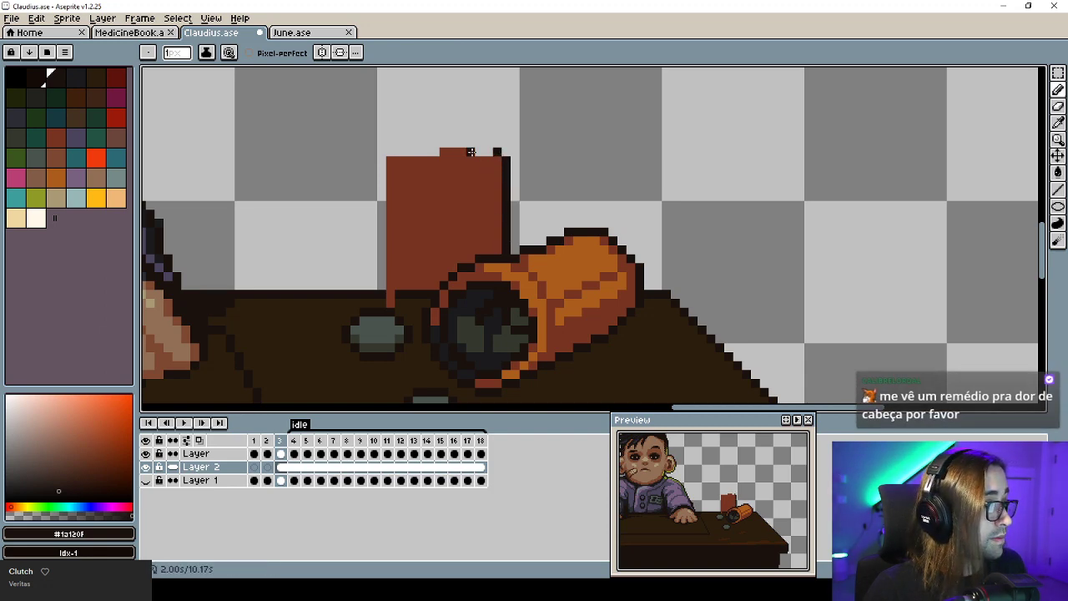
pyautogui.keyDown('alt'); pyautogui.click(420, 152); pyautogui.keyUp('alt')
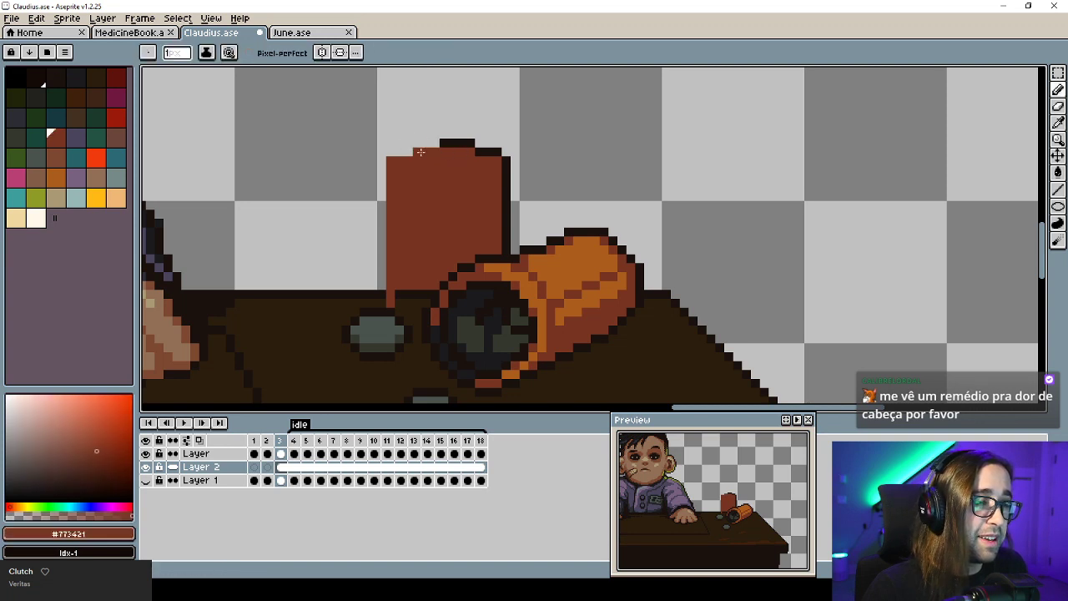
pyautogui.press('m')
pyautogui.moveTo(419, 109); pyautogui.dragTo(496, 185)
pyautogui.moveTo(524, 80)
pyautogui.mouseDown()
pyautogui.moveTo(502, 198)
pyautogui.moveTo(488, 98)
pyautogui.mouseUp()
pyautogui.hotkey('ctrl', 'd')
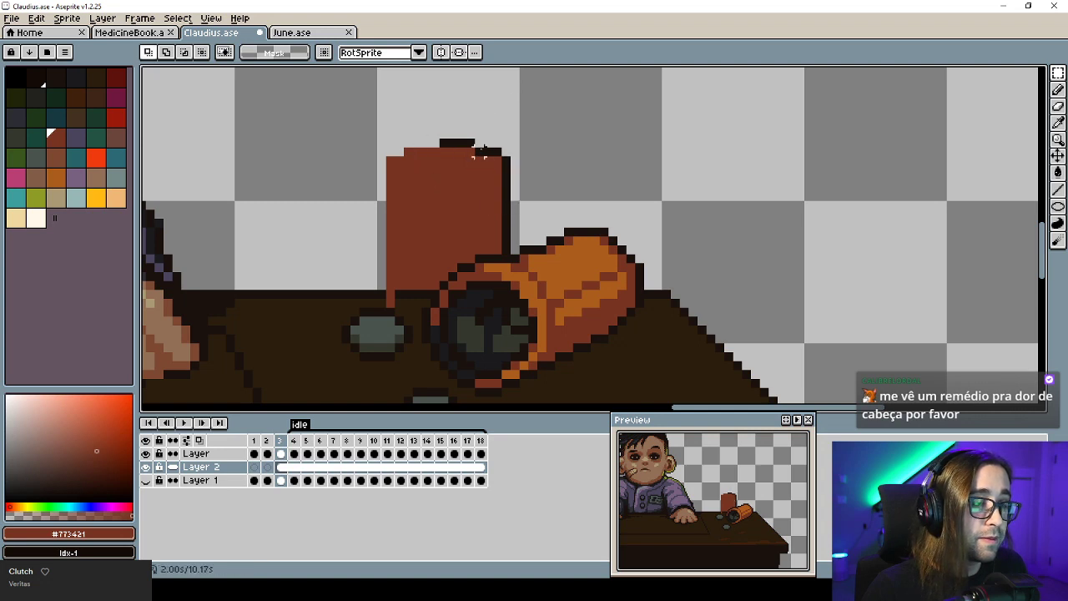
# Round the upright shape's outlined top corner into a diagonal step, using #1a120f and the transparent color.
pyautogui.press('b')
pyautogui.keyDown('alt'); pyautogui.click(505, 154); pyautogui.keyUp('alt')
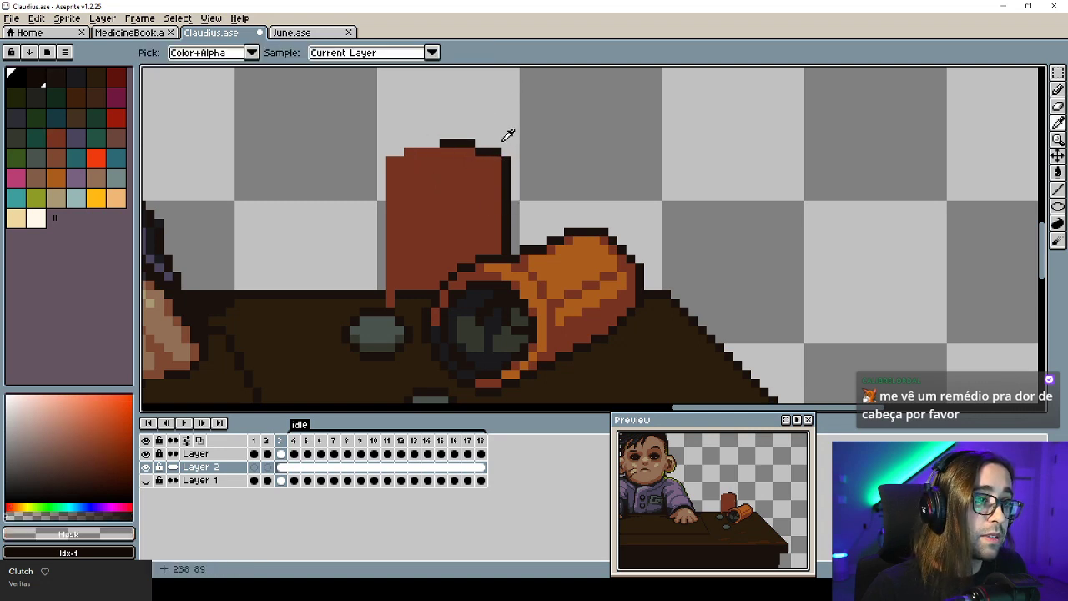
pyautogui.keyDown('alt'); pyautogui.click(506, 164); pyautogui.keyUp('alt')
pyautogui.click(498, 161)
pyautogui.keyDown('alt'); pyautogui.click(507, 153); pyautogui.keyUp('alt')
pyautogui.keyDown('alt'); pyautogui.click(507, 162); pyautogui.keyUp('alt')
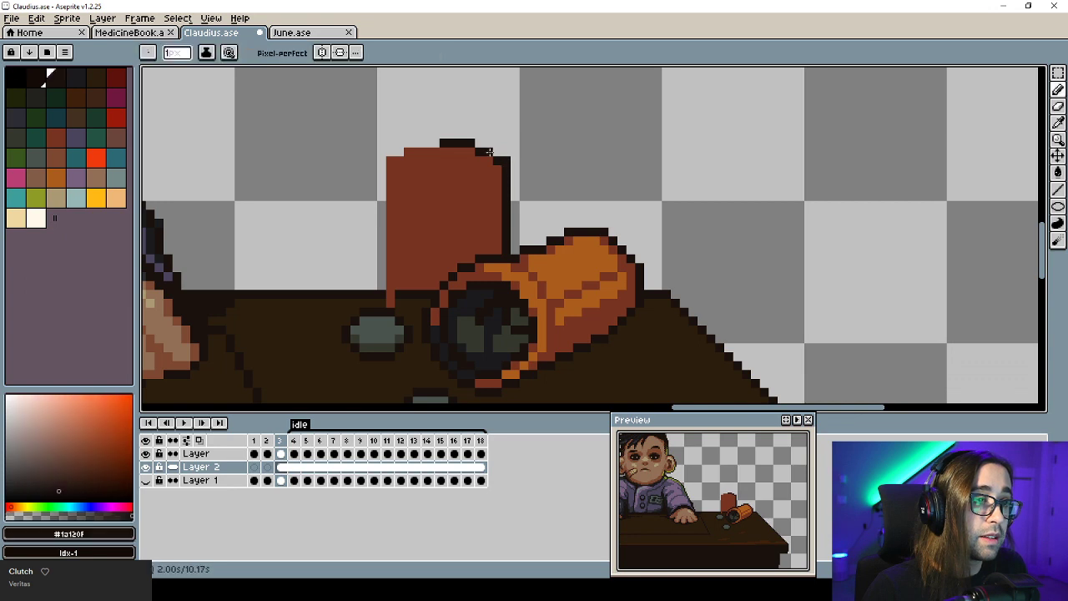
pyautogui.keyDown('alt'); pyautogui.click(507, 150); pyautogui.keyUp('alt')
pyautogui.click(506, 161)
# Complete the upright bottle's outline on its left side and top corner in #1a120f to match the right side, and extend its base in #773421.
pyautogui.press('m')
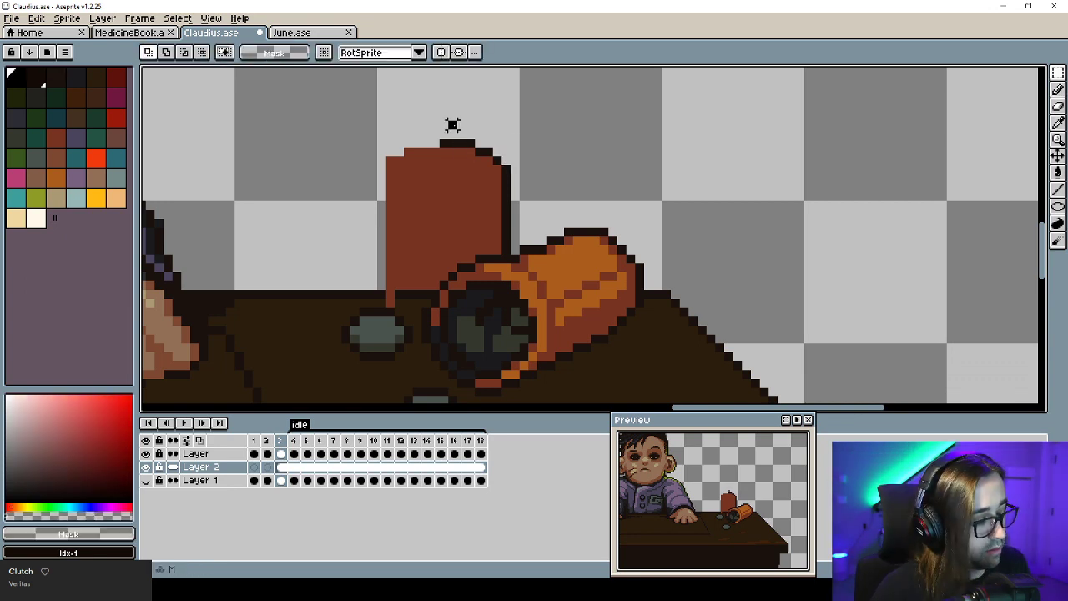
pyautogui.moveTo(451, 125)
pyautogui.mouseDown()
pyautogui.moveTo(521, 191)
pyautogui.moveTo(516, 200)
pyautogui.moveTo(403, 180)
pyautogui.moveTo(389, 216)
pyautogui.moveTo(393, 295)
pyautogui.mouseUp()
pyautogui.hotkey('ctrl', 'd')
pyautogui.hotkey('ctrl', 'd')
pyautogui.press('b')
pyautogui.keyDown('alt'); pyautogui.click(393, 298); pyautogui.keyUp('alt')
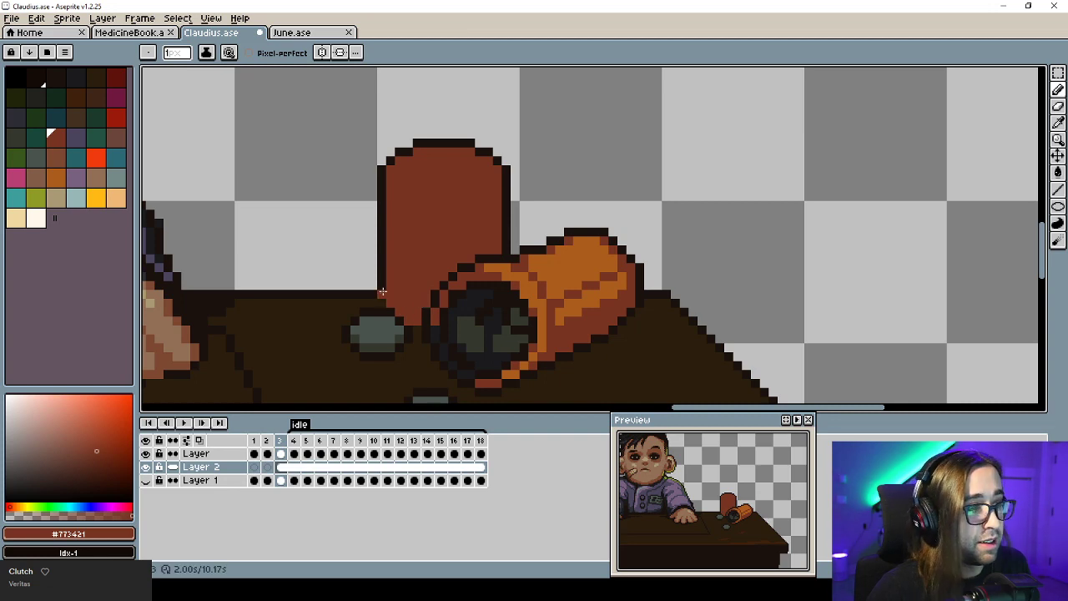
pyautogui.keyDown('alt'); pyautogui.click(356, 298); pyautogui.keyUp('alt')
pyautogui.scroll(-3, 415, 331)
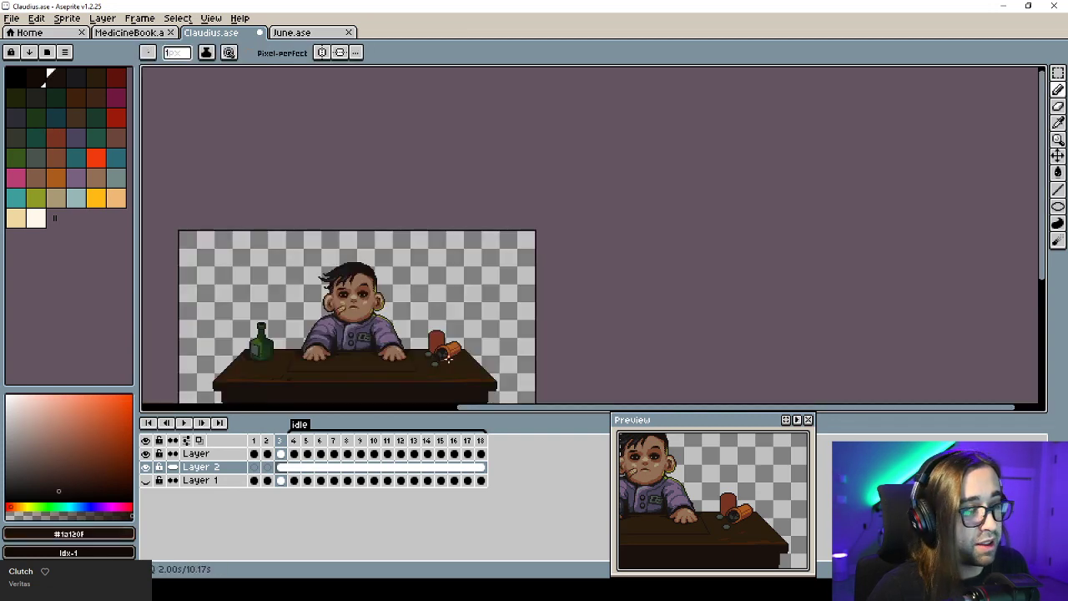
pyautogui.scroll(3, 383, 258)
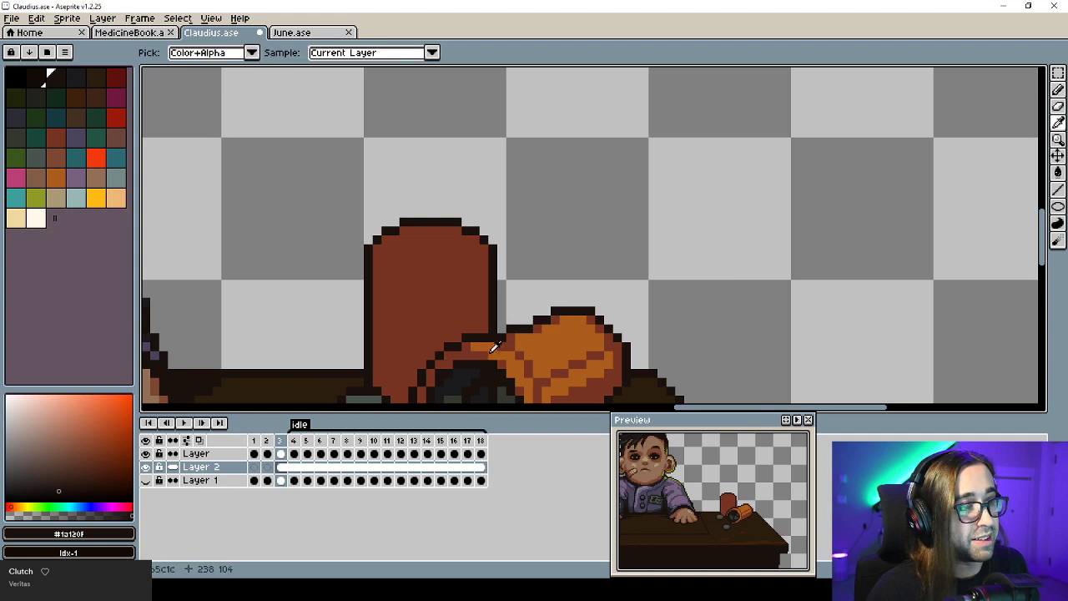
# Draw the front edge of the upright bottle's rim in #ab5c1c and step its right end upward, correcting pixels with #773421.
pyautogui.keyDown('alt'); pyautogui.click(492, 349); pyautogui.keyUp('alt')
pyautogui.click(378, 257)
pyautogui.moveTo(385, 258)
pyautogui.mouseDown()
pyautogui.moveTo(451, 267)
pyautogui.moveTo(480, 256)
pyautogui.moveTo(470, 277)
pyautogui.mouseUp()
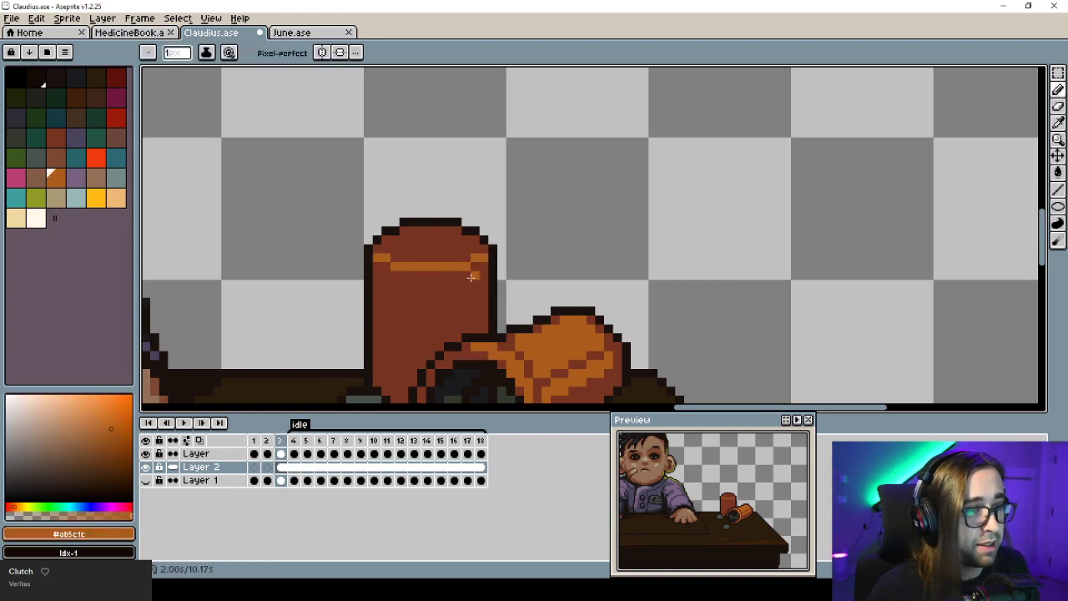
pyautogui.keyDown('alt'); pyautogui.click(483, 271); pyautogui.keyUp('alt')
pyautogui.click(483, 257)
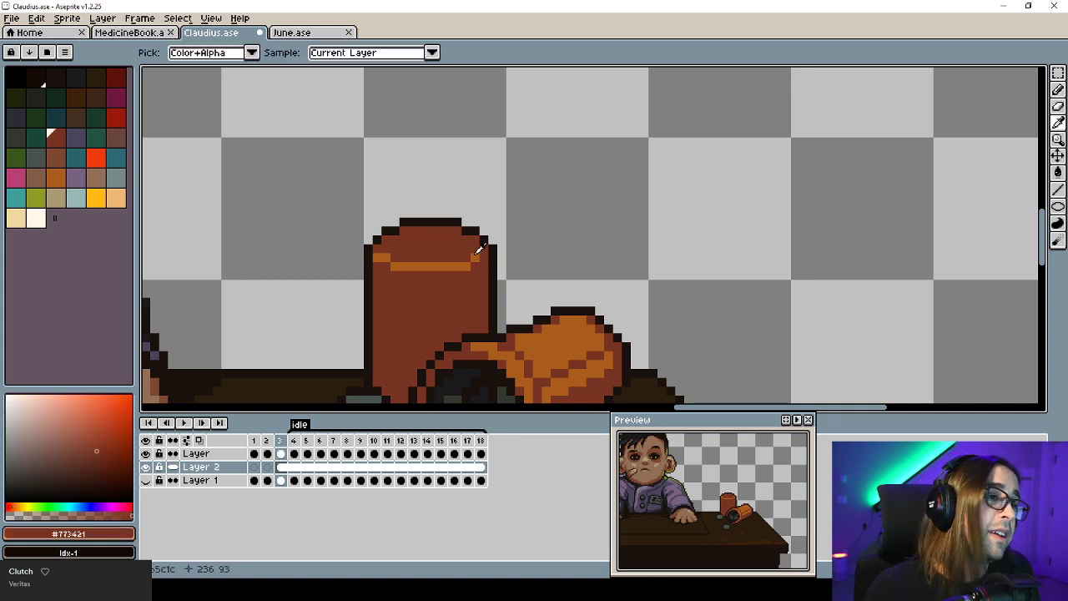
pyautogui.keyDown('alt'); pyautogui.click(476, 257); pyautogui.keyUp('alt')
pyautogui.click(466, 260)
pyautogui.keyDown('alt'); pyautogui.click(468, 276); pyautogui.keyUp('alt')
pyautogui.click(467, 266)
pyautogui.keyDown('alt'); pyautogui.click(473, 258); pyautogui.keyUp('alt')
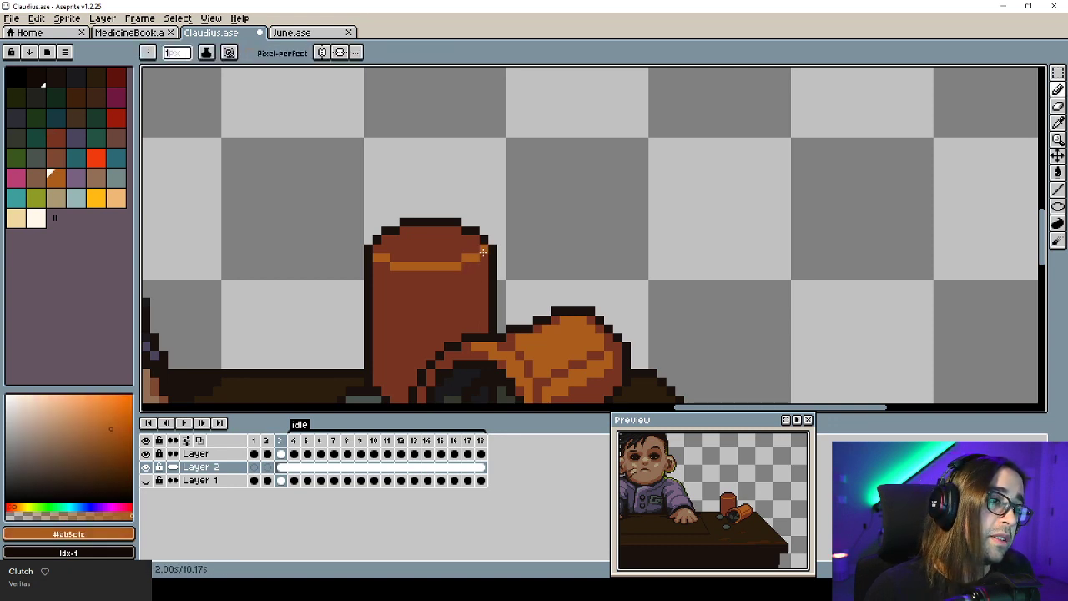
# Step the left end of the upright bottle's rim line upward to mirror the right end, using #ab5c1c and #773421.
pyautogui.keyDown('alt'); pyautogui.click(388, 249); pyautogui.keyUp('alt')
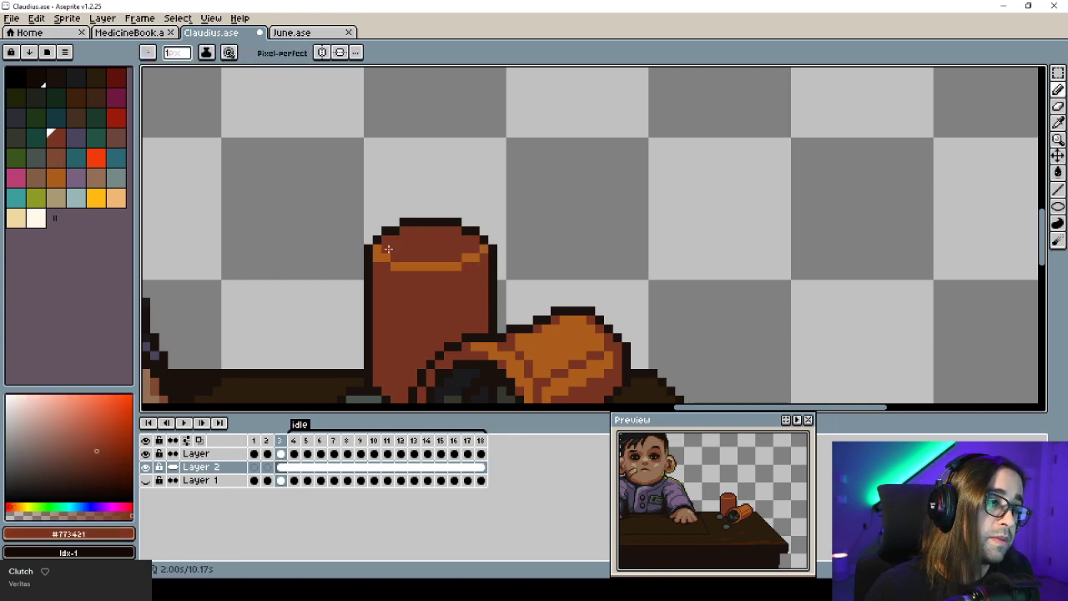
pyautogui.keyDown('alt'); pyautogui.click(386, 258); pyautogui.keyUp('alt')
pyautogui.click(395, 258)
pyautogui.keyDown('alt'); pyautogui.click(394, 276); pyautogui.keyUp('alt')
pyautogui.click(395, 266)
pyautogui.keyDown('alt'); pyautogui.click(395, 260); pyautogui.keyUp('alt')
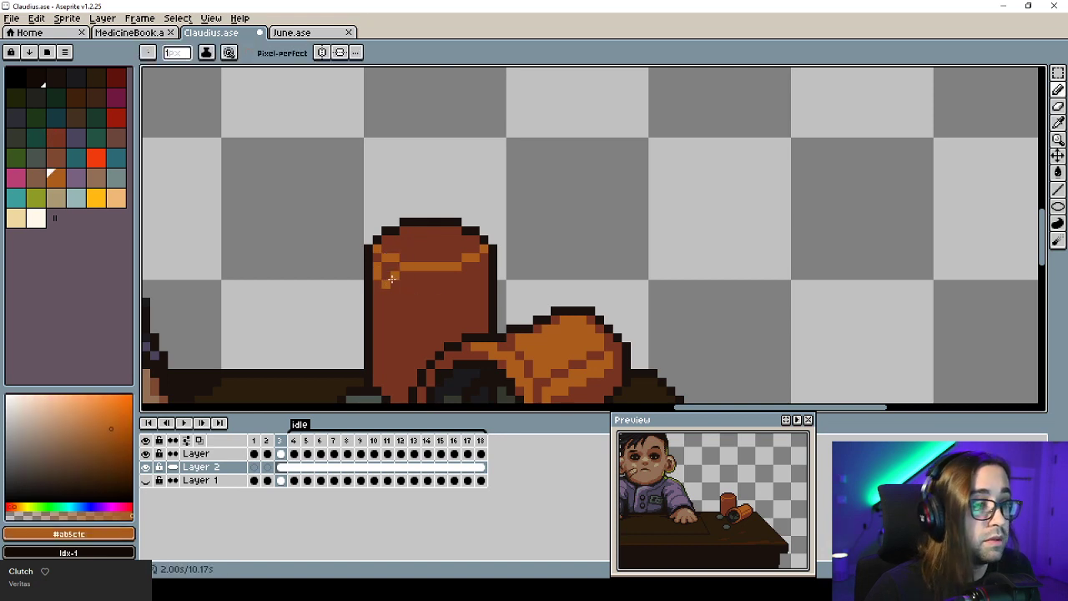
# Draw a second line under the rim and a diagonal across the upright bottle's body in #ab5c1c, and fill the area between them.
pyautogui.moveTo(405, 285)
pyautogui.mouseDown()
pyautogui.moveTo(462, 285)
pyautogui.moveTo(399, 349)
pyautogui.moveTo(393, 377)
pyautogui.moveTo(379, 375)
pyautogui.mouseUp()
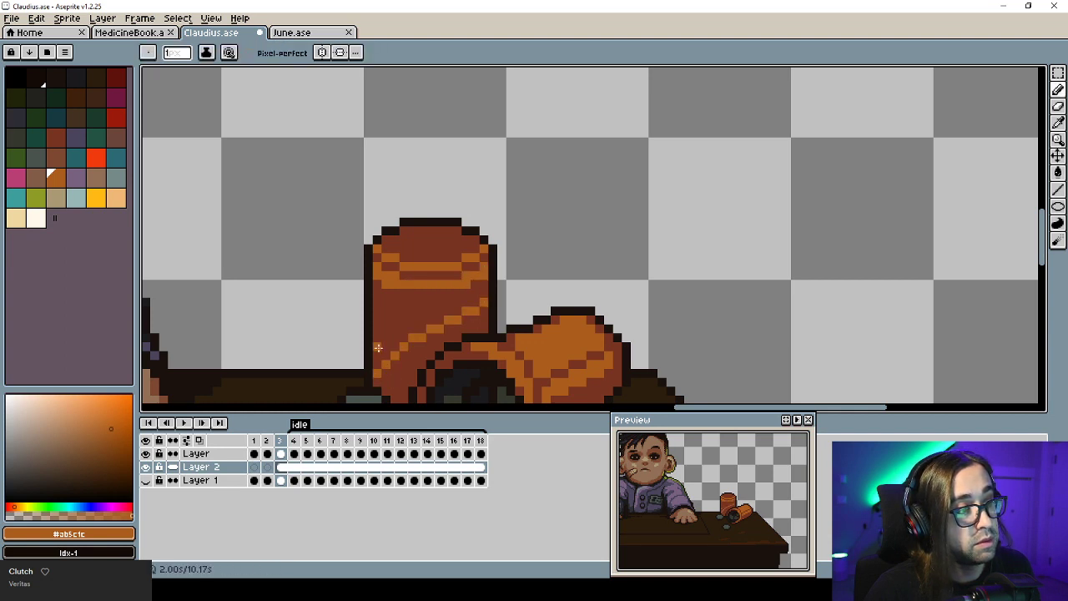
pyautogui.press('g')
pyautogui.click(403, 327)
pyautogui.press('b')
pyautogui.scroll(-7, 405, 327)
pyautogui.scroll(7, 407, 334)
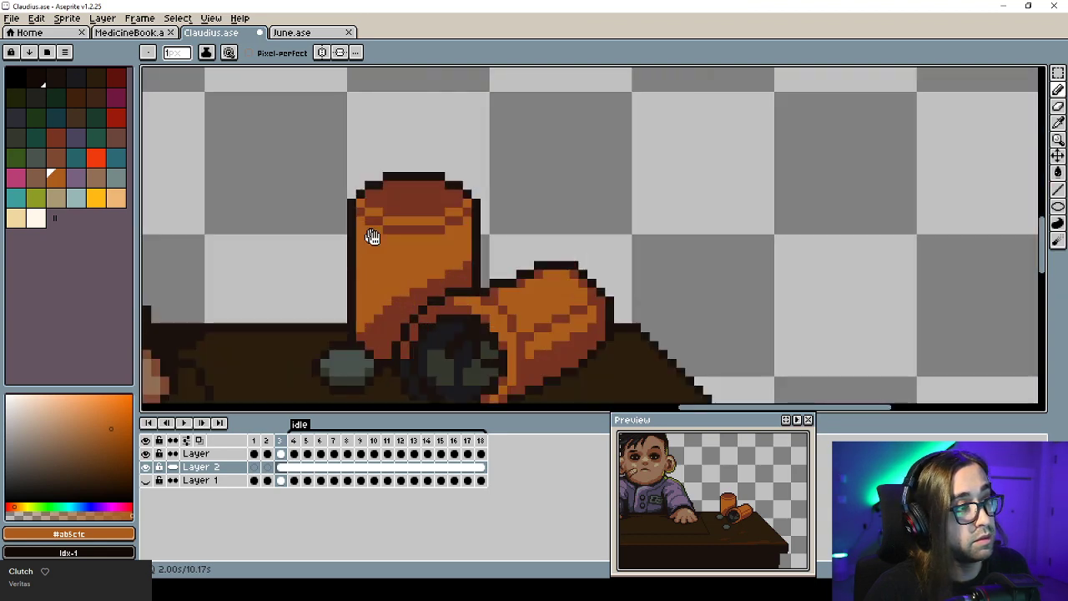
# Narrow the upright bottle's body below the rim by moving both side edges inward one pixel.
pyautogui.moveTo(372, 237); pyautogui.dragTo(374, 350)
pyautogui.press('m')
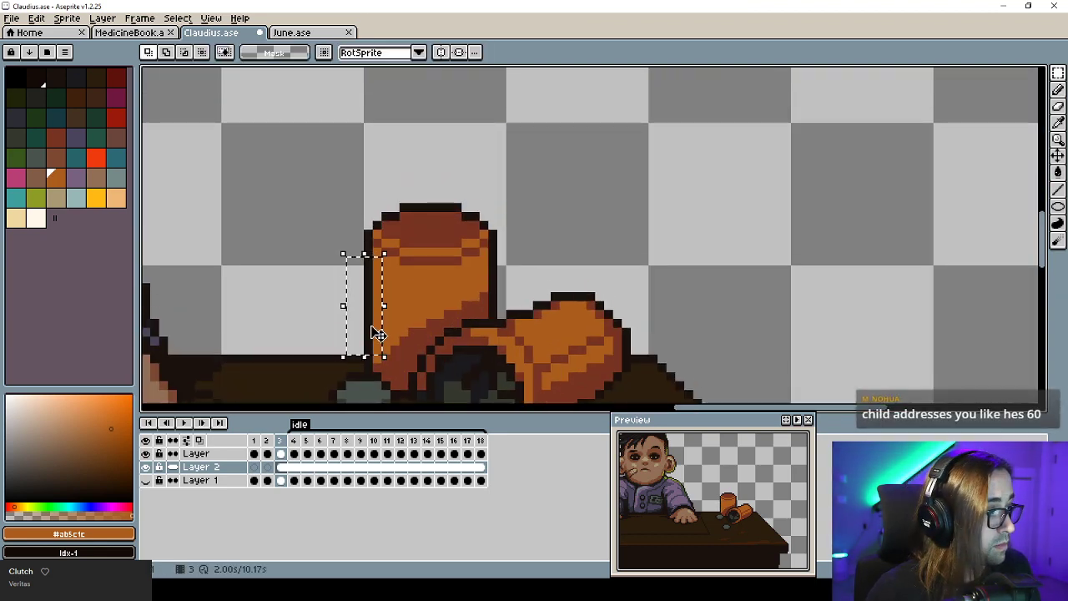
pyautogui.hotkey('ctrl', 't')
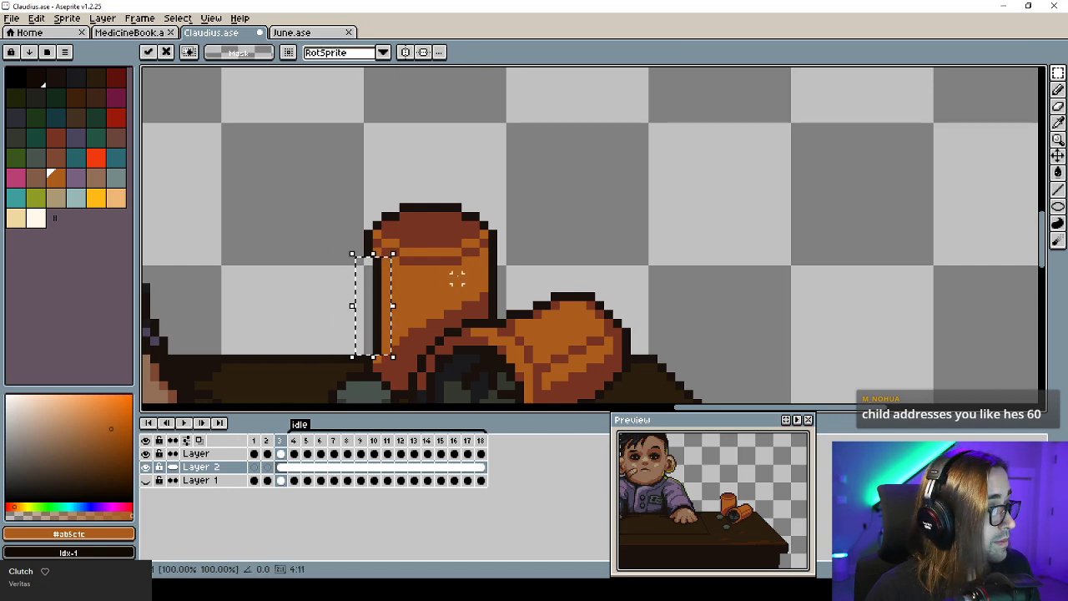
pyautogui.moveTo(501, 260); pyautogui.dragTo(480, 300)
pyautogui.hotkey('ctrl', 'd')
pyautogui.press('b')
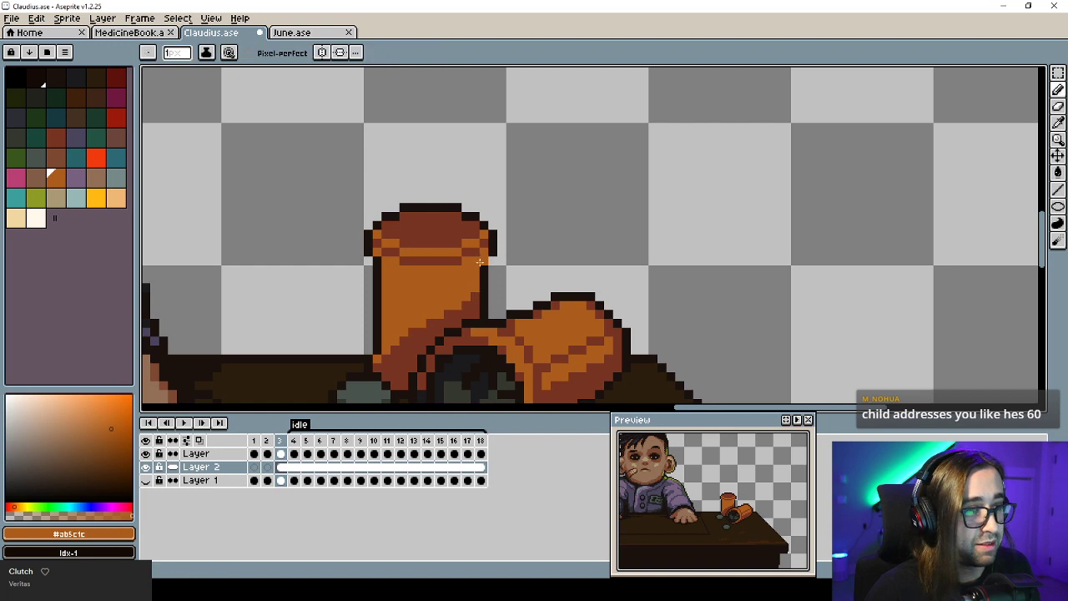
# Thicken the shadow band beneath the upright bottle's rim in #773421 and tidy the left base corner with #1a120f.
pyautogui.keyDown('alt'); pyautogui.click(482, 261); pyautogui.keyUp('alt')
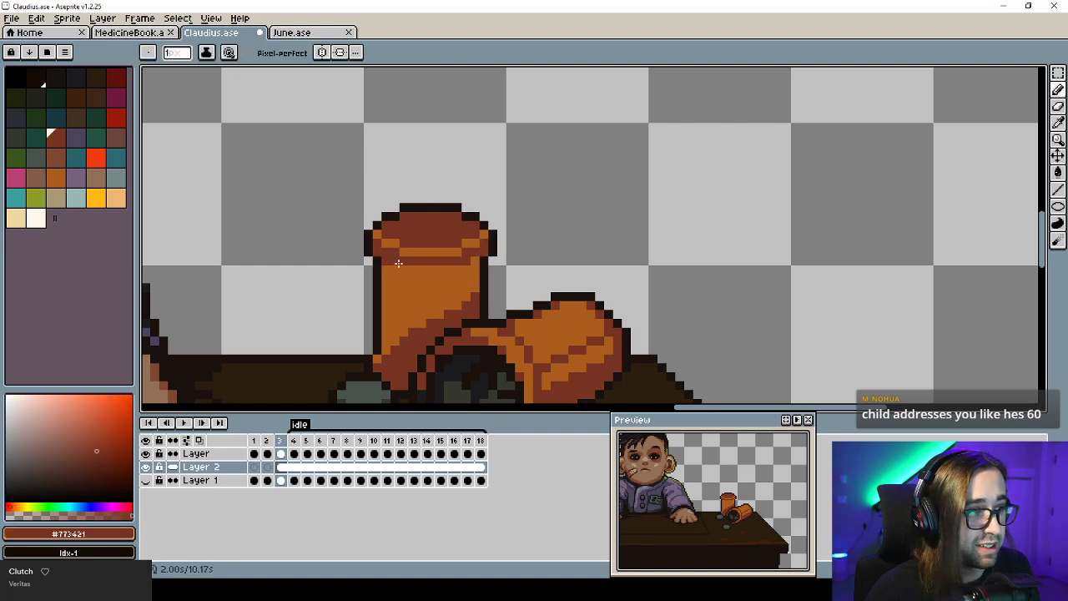
pyautogui.moveTo(398, 273); pyautogui.dragTo(456, 269)
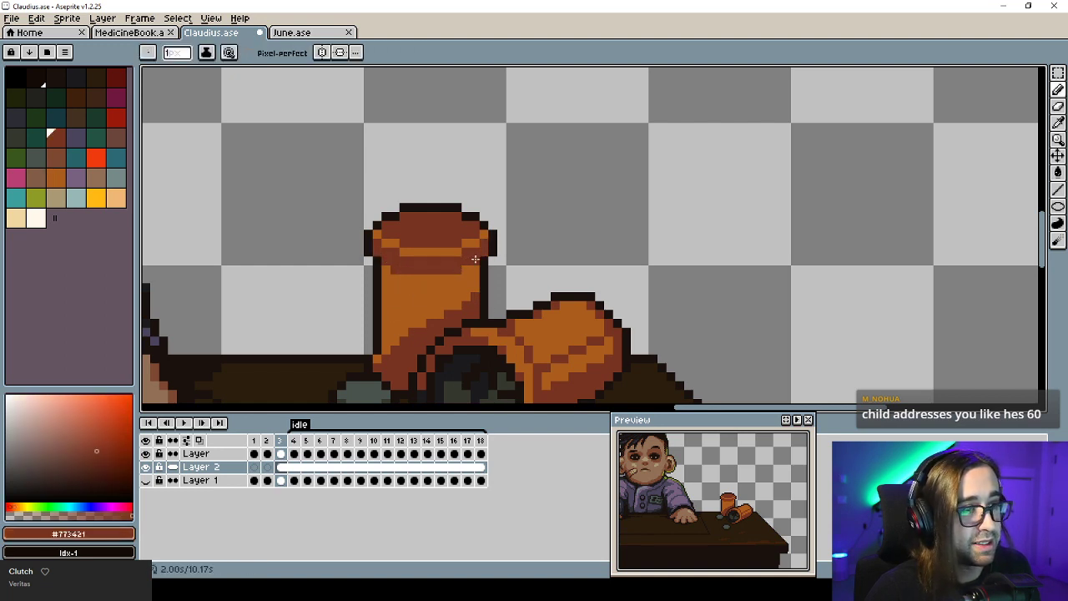
pyautogui.keyDown('alt'); pyautogui.click(382, 355); pyautogui.keyUp('alt')
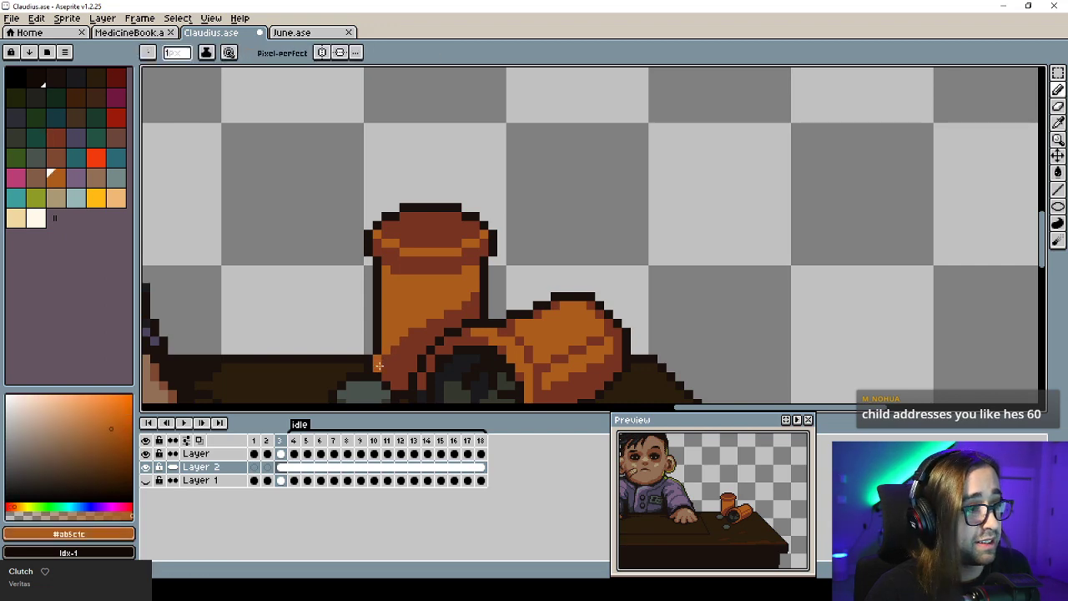
pyautogui.keyDown('alt'); pyautogui.click(378, 366); pyautogui.keyUp('alt')
pyautogui.scroll(-4, 384, 369)
pyautogui.scroll(5, 394, 349)
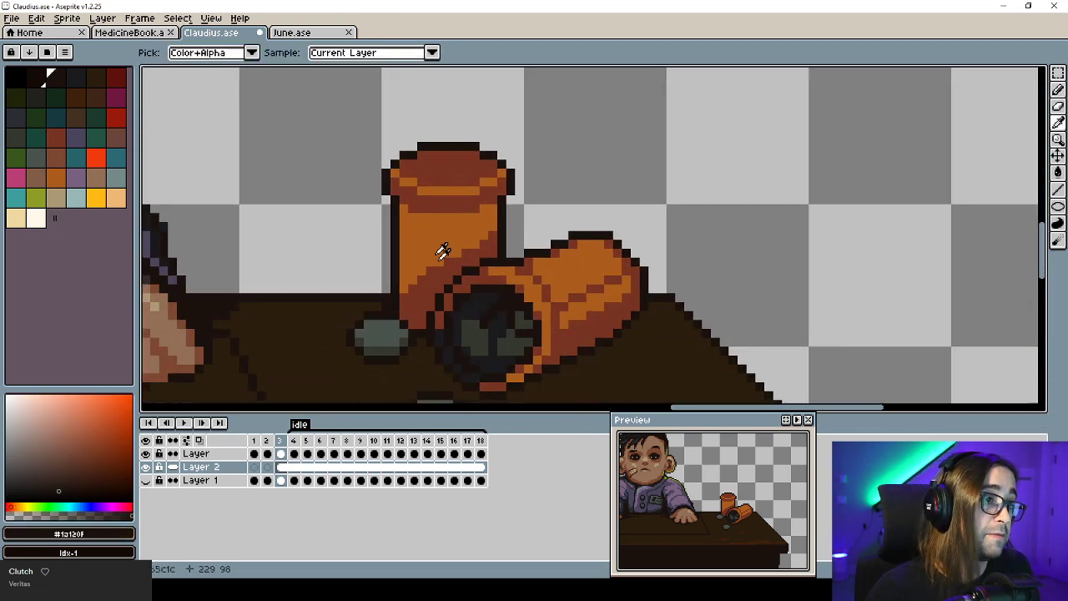
# Paint the upright bottle's dark opening inside the rim in #1b1b1d, keeping a #773421 edge around it.
pyautogui.keyDown('alt'); pyautogui.click(481, 307); pyautogui.keyUp('alt')
pyautogui.moveTo(409, 171)
pyautogui.mouseDown()
pyautogui.moveTo(484, 170)
pyautogui.moveTo(424, 172)
pyautogui.mouseUp()
pyautogui.keyDown('alt'); pyautogui.click(494, 162); pyautogui.keyUp('alt')
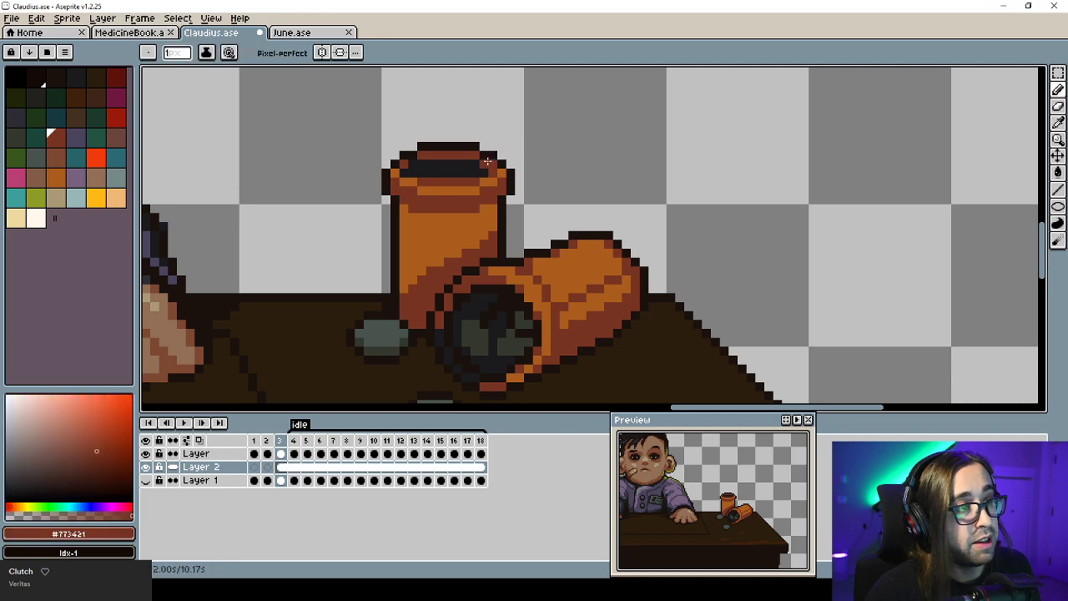
pyautogui.keyDown('alt'); pyautogui.click(487, 169); pyautogui.keyUp('alt')
pyautogui.scroll(-2, 486, 168)
pyautogui.scroll(2, 416, 171)
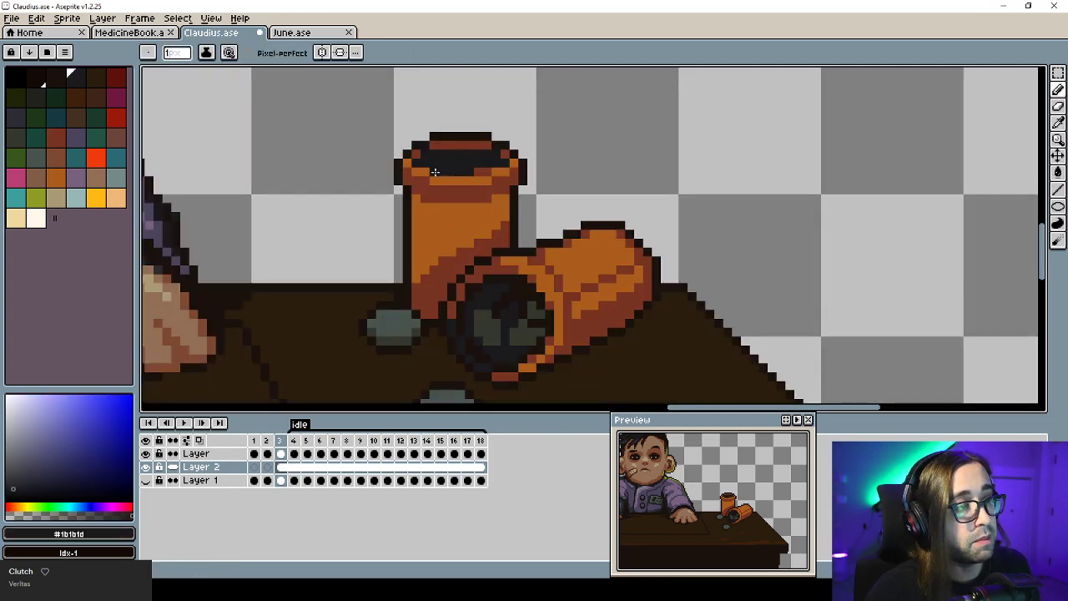
# Undo the last rim pixels and reshape the front corners of the upright bottle's opening with #773421, #1b1b1d and #ab5c1c.
pyautogui.keyDown('alt'); pyautogui.click(487, 170); pyautogui.keyUp('alt')
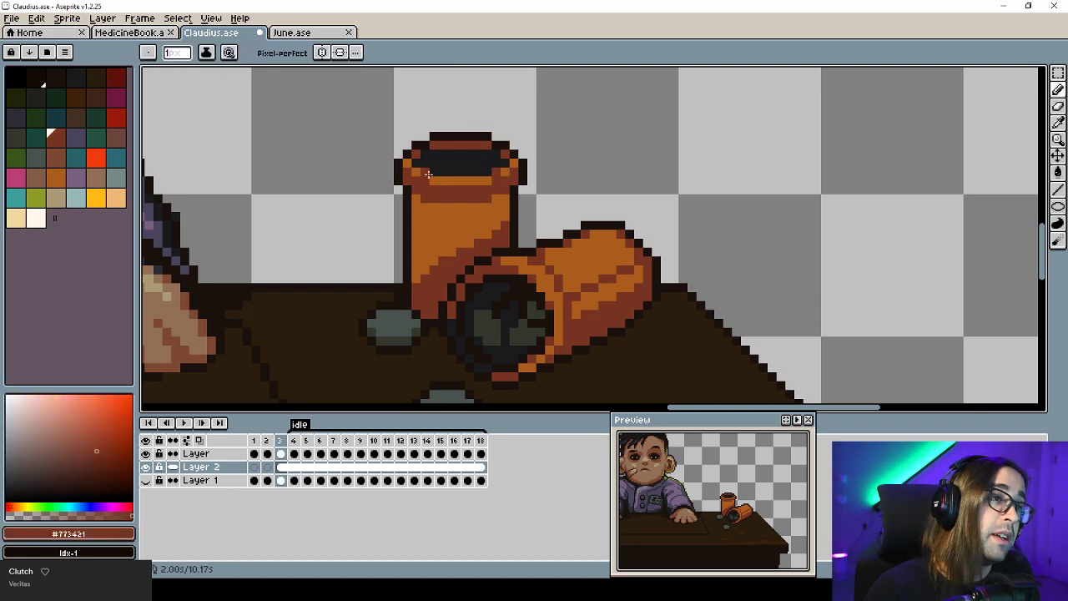
pyautogui.hotkey('ctrl', 'z')
pyautogui.hotkey('ctrl', 'z')
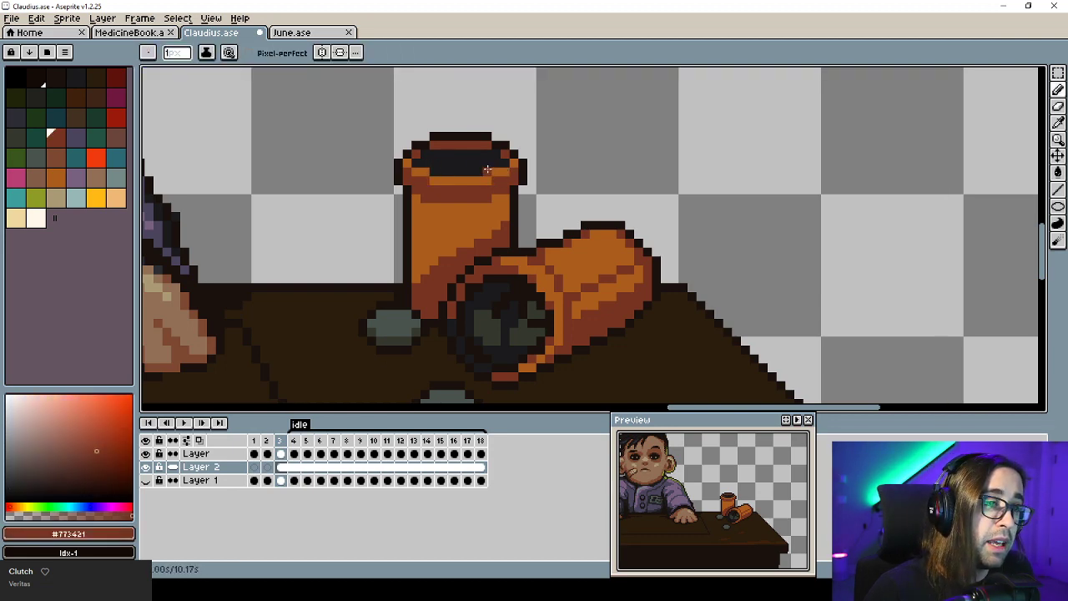
pyautogui.keyDown('alt'); pyautogui.click(429, 162); pyautogui.keyUp('alt')
pyautogui.keyDown('alt'); pyautogui.click(417, 201); pyautogui.keyUp('alt')
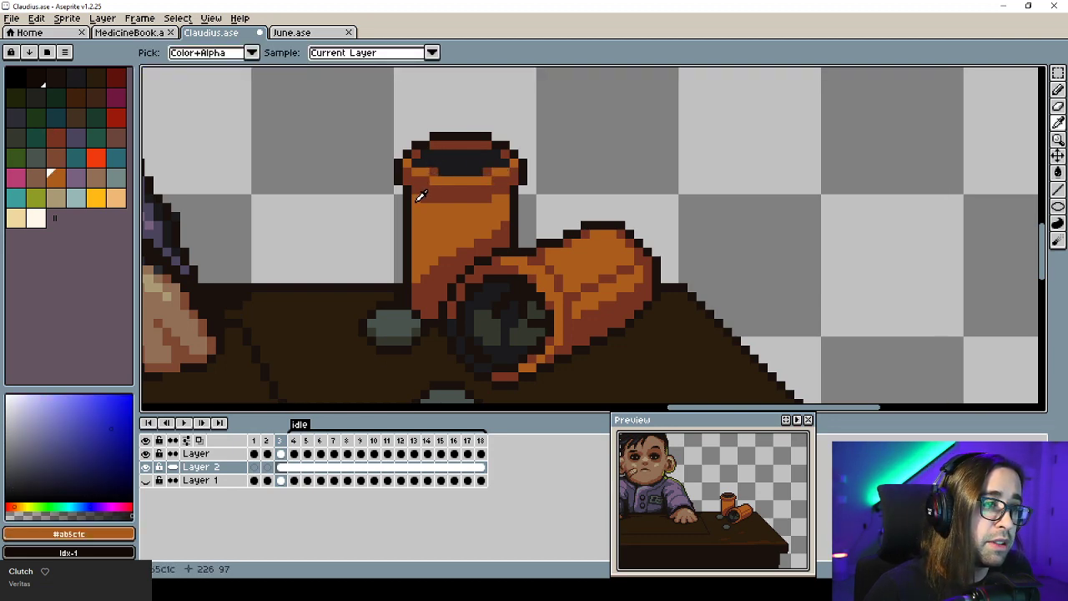
pyautogui.keyDown('alt'); pyautogui.click(401, 177); pyautogui.keyUp('alt')
pyautogui.keyDown('alt'); pyautogui.click(395, 187); pyautogui.keyUp('alt')
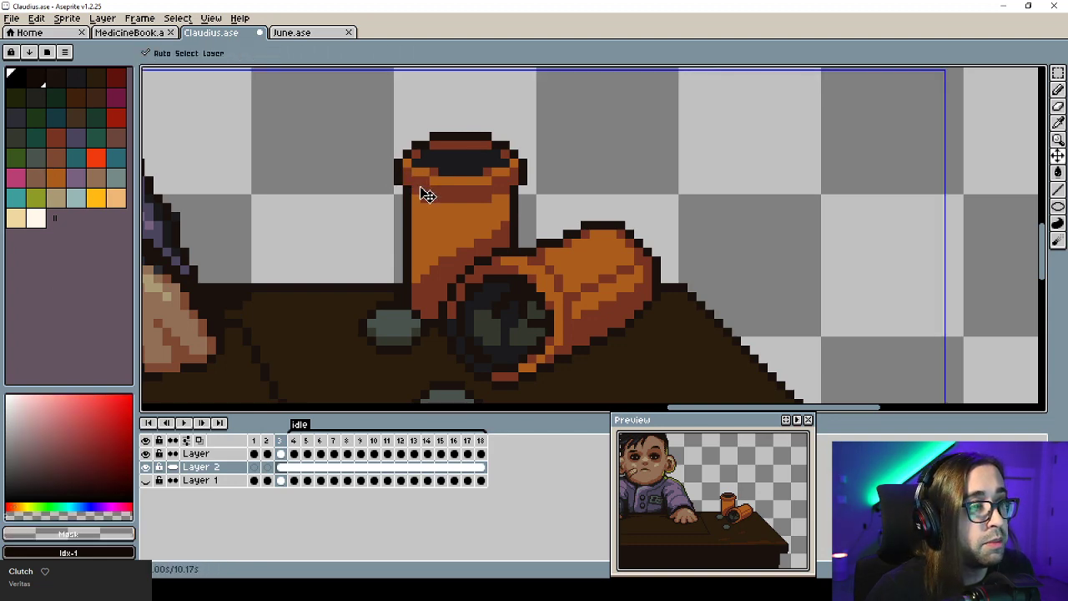
pyautogui.keyDown('alt'); pyautogui.click(419, 170); pyautogui.keyUp('alt')
# Shade the right side of the upright bottle's body with #773421, leaving a small orange patch beside the edge.
pyautogui.scroll(-6, 479, 269)
pyautogui.scroll(6, 479, 270)
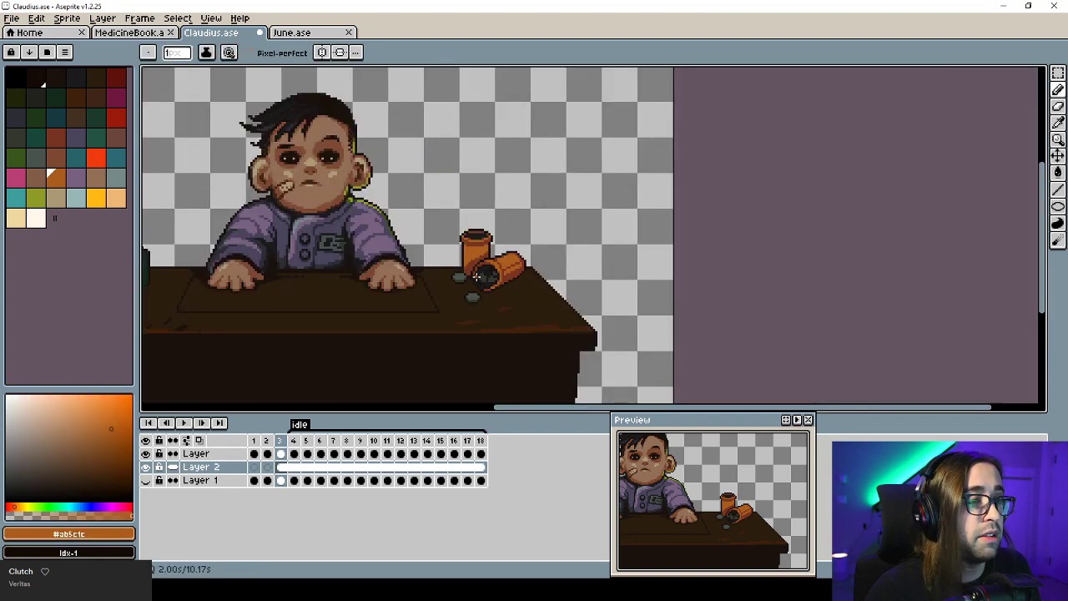
pyautogui.keyDown('alt'); pyautogui.click(479, 194); pyautogui.keyUp('alt')
pyautogui.moveTo(479, 208); pyautogui.dragTo(487, 227)
pyautogui.click(479, 237)
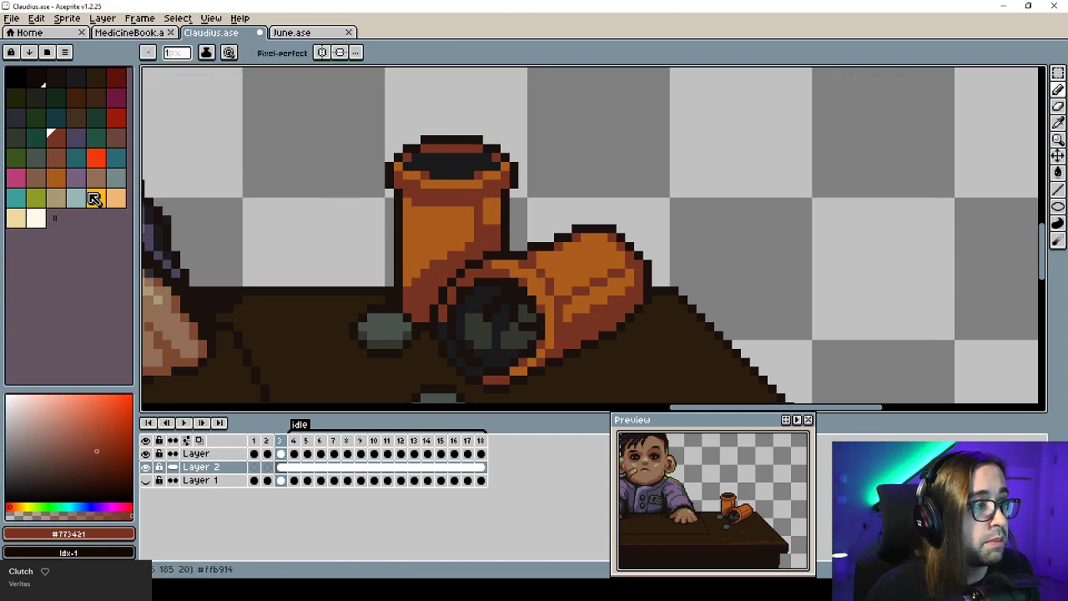
# Highlight the left edge of the upright bottle's rim and body in yellow-green Idx-37, and soften it with dark green Idx-24.
pyautogui.click(35, 205)
pyautogui.moveTo(495, 194); pyautogui.dragTo(494, 220)
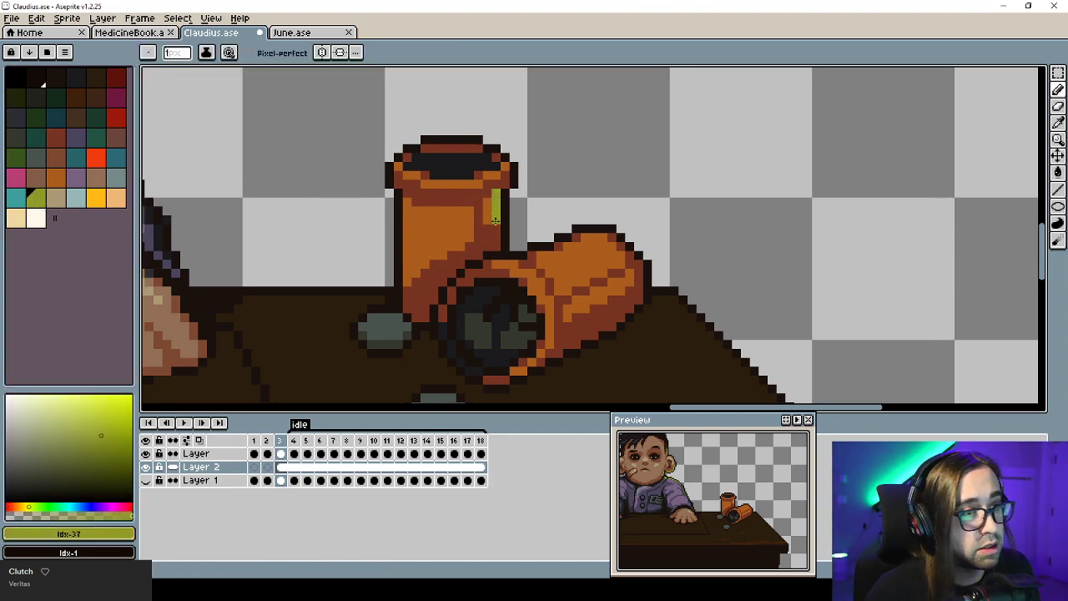
pyautogui.hotkey('ctrl', 'z')
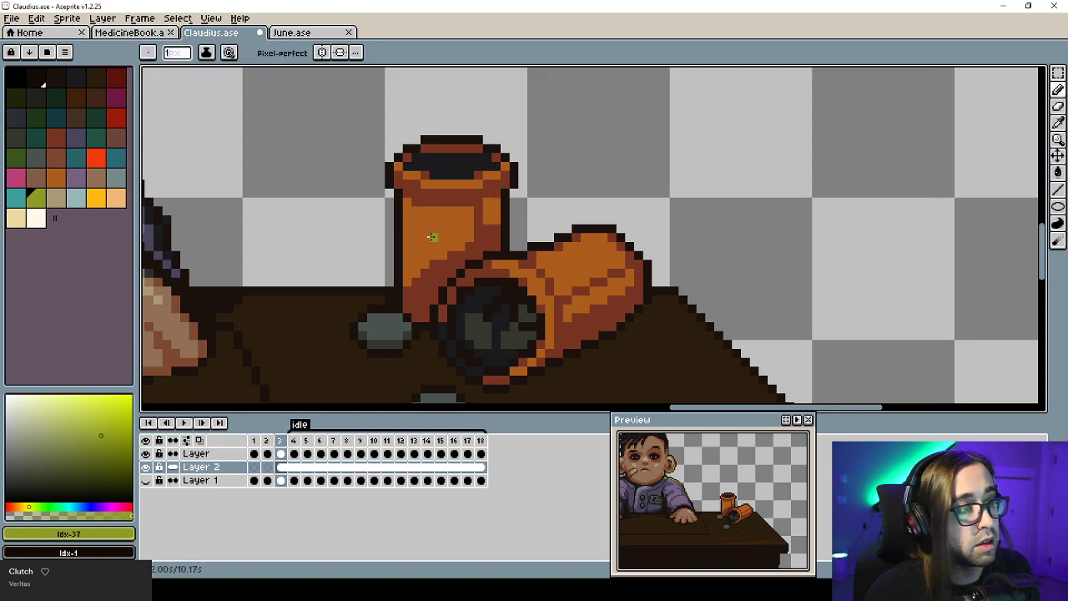
pyautogui.moveTo(405, 202)
pyautogui.mouseDown()
pyautogui.moveTo(406, 285)
pyautogui.moveTo(406, 198)
pyautogui.mouseUp()
pyautogui.hotkey('ctrl', 'z')
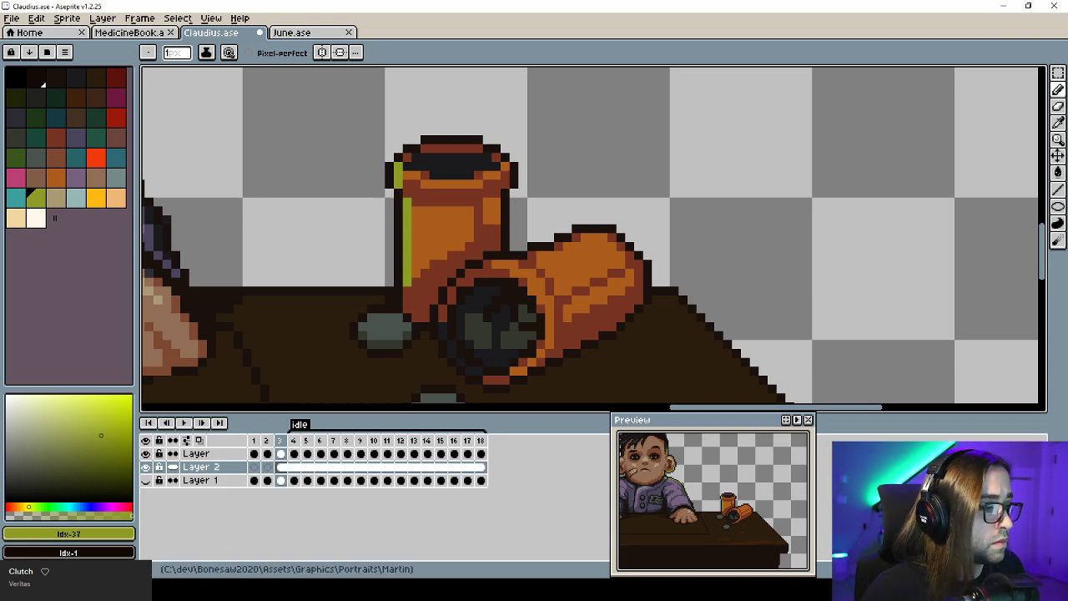
pyautogui.moveTo(463, 256); pyautogui.dragTo(454, 246)
pyautogui.moveTo(436, 184); pyautogui.dragTo(518, 237)
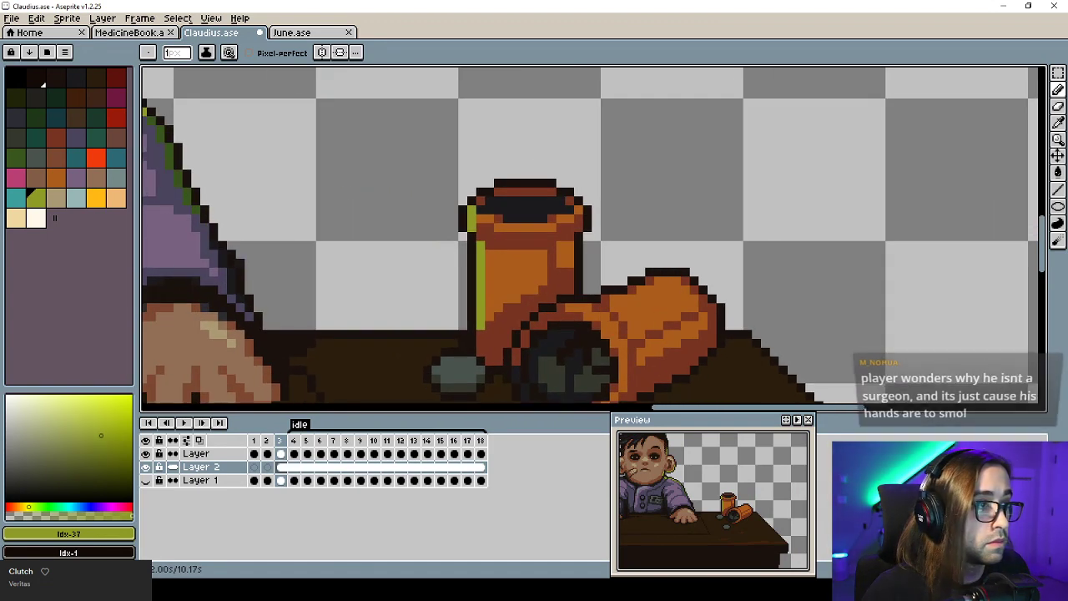
pyautogui.click(17, 157)
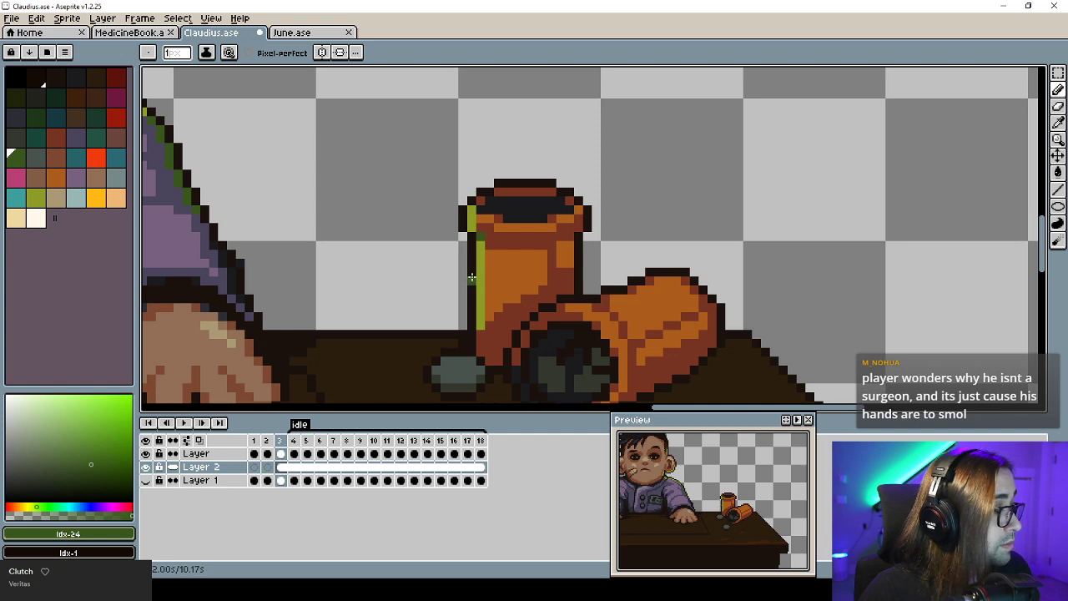
pyautogui.moveTo(482, 275); pyautogui.dragTo(482, 256)
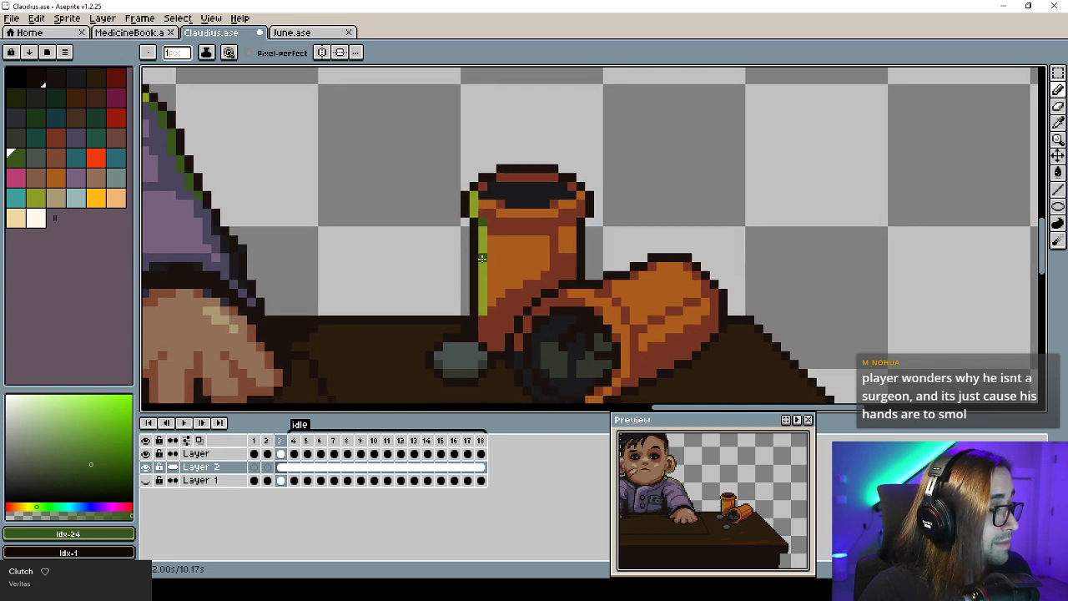
# Highlight the left curve of the spilled bottle's rim in the same yellow-green, and taper the highlights with dark green #39571c.
pyautogui.keyDown('alt'); pyautogui.click(484, 306); pyautogui.keyUp('alt')
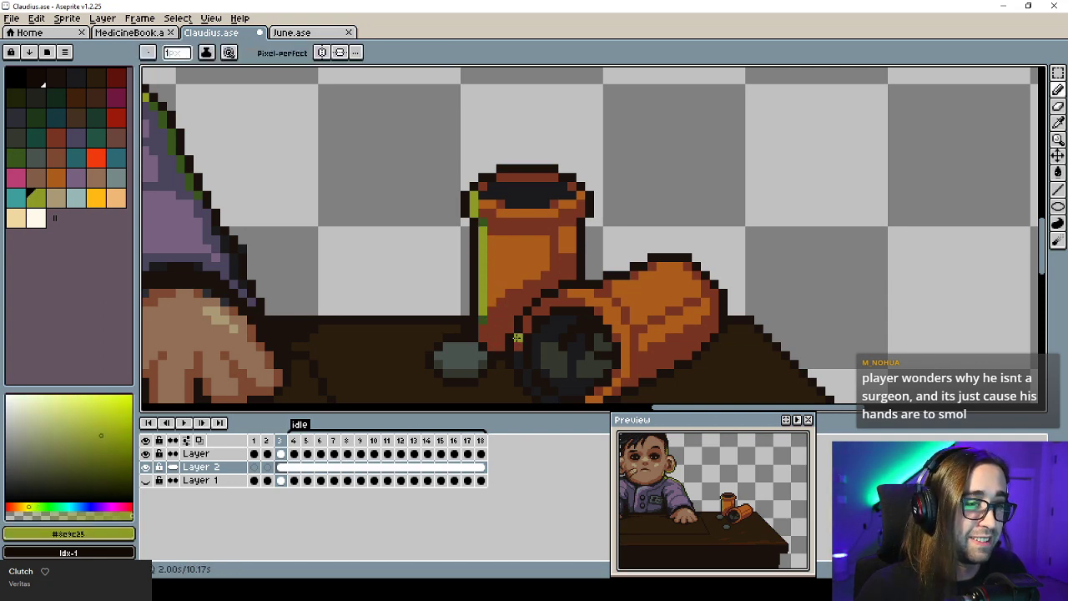
pyautogui.moveTo(518, 337); pyautogui.dragTo(519, 357)
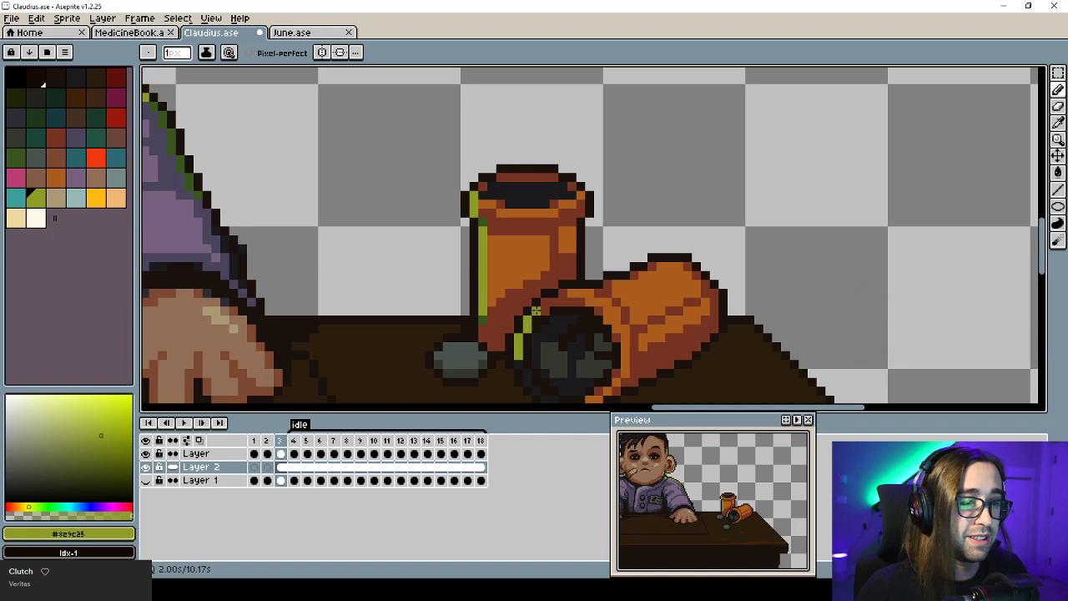
pyautogui.keyDown('alt'); pyautogui.click(481, 236); pyautogui.keyUp('alt')
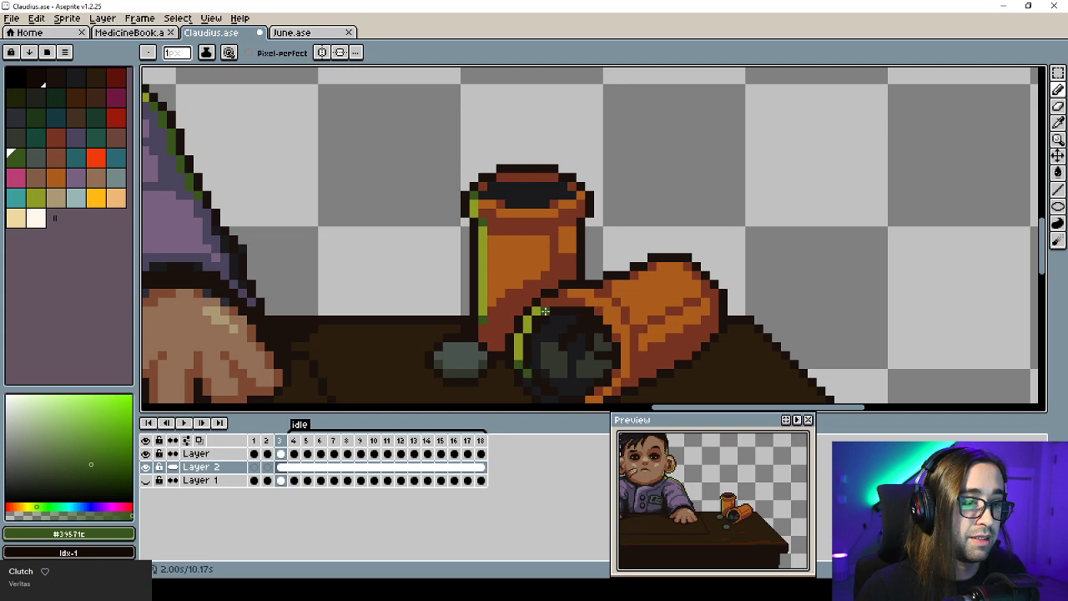
# Save the sprite with the finished pill bottles on the desk.
pyautogui.scroll(-3, 544, 311)
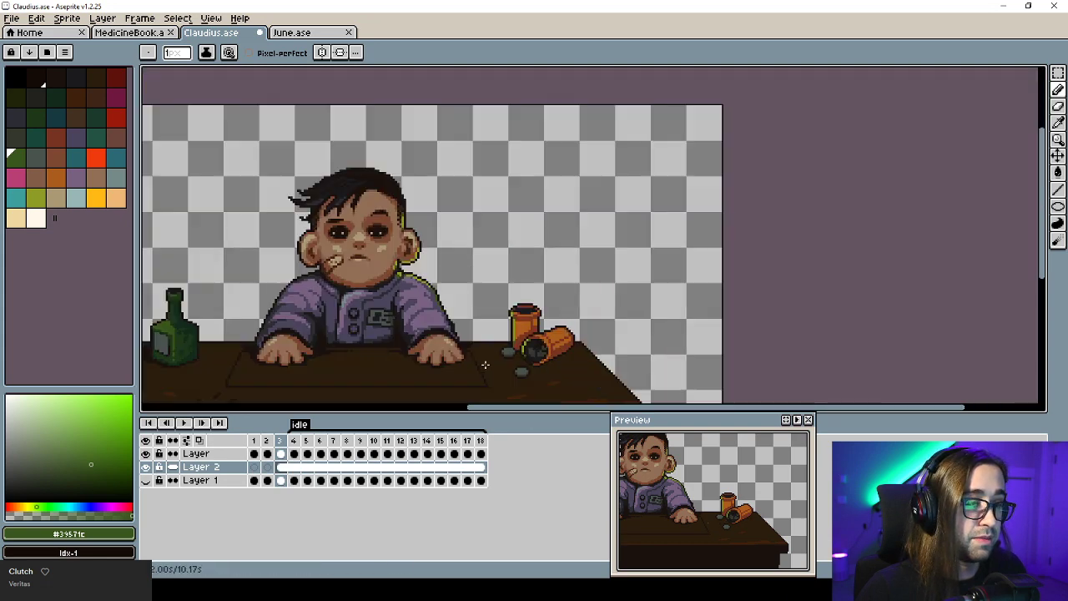
pyautogui.moveTo(466, 338); pyautogui.dragTo(463, 334)
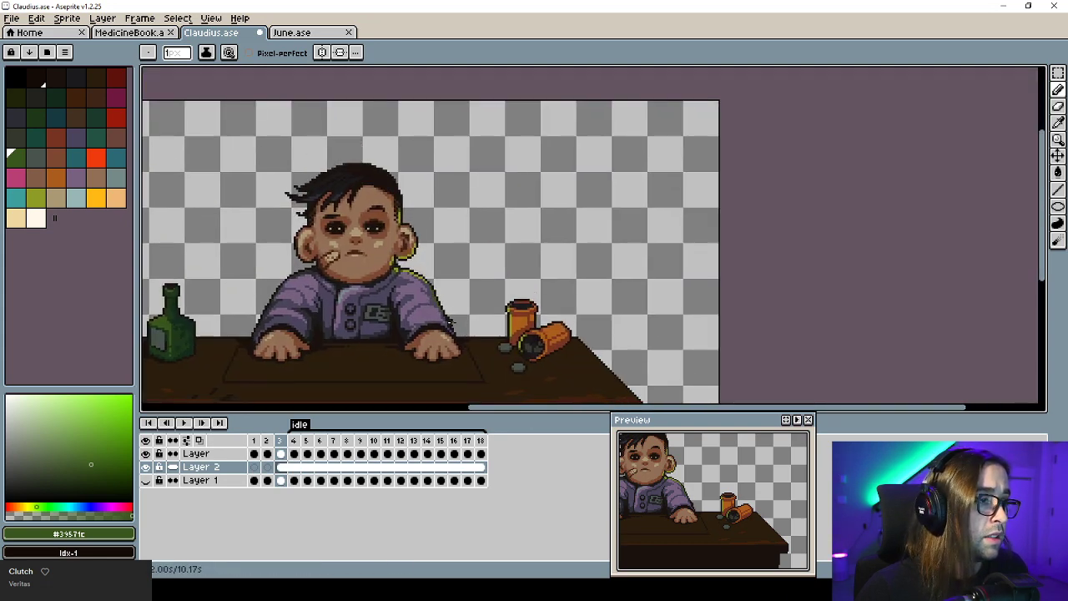
pyautogui.moveTo(464, 286); pyautogui.dragTo(531, 242)
pyautogui.hotkey('ctrl', 's')
# Flip back and forth between frames 3, 4 and 5 to compare the character's hair, eyes and hands.
pyautogui.press('Right')
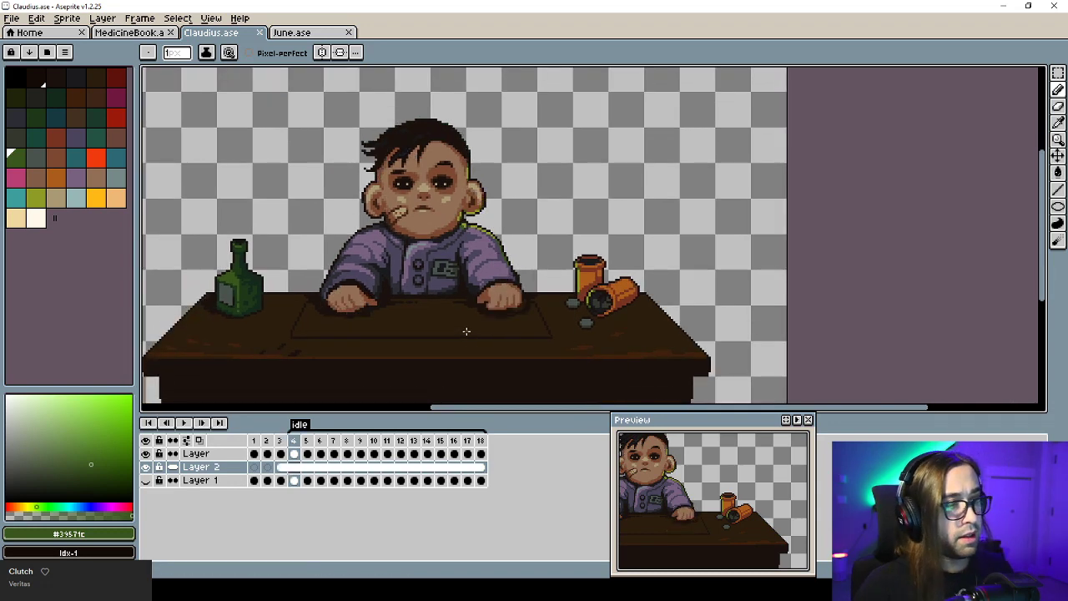
pyautogui.press('Right')
pyautogui.press('Right')
pyautogui.press('Left')
pyautogui.press('Left')
pyautogui.press('Right')
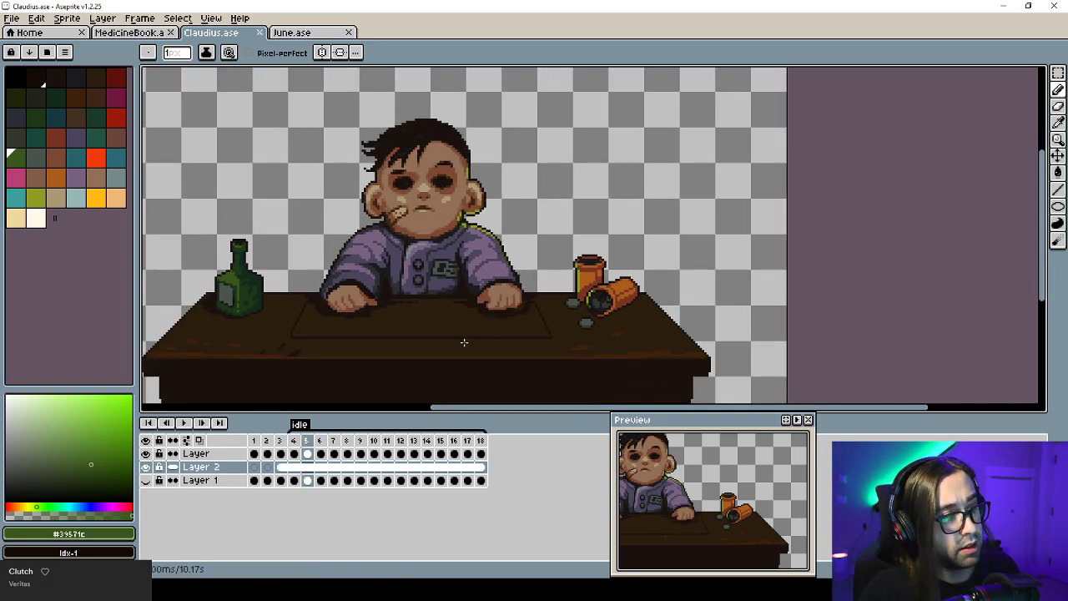
pyautogui.click(294, 454)
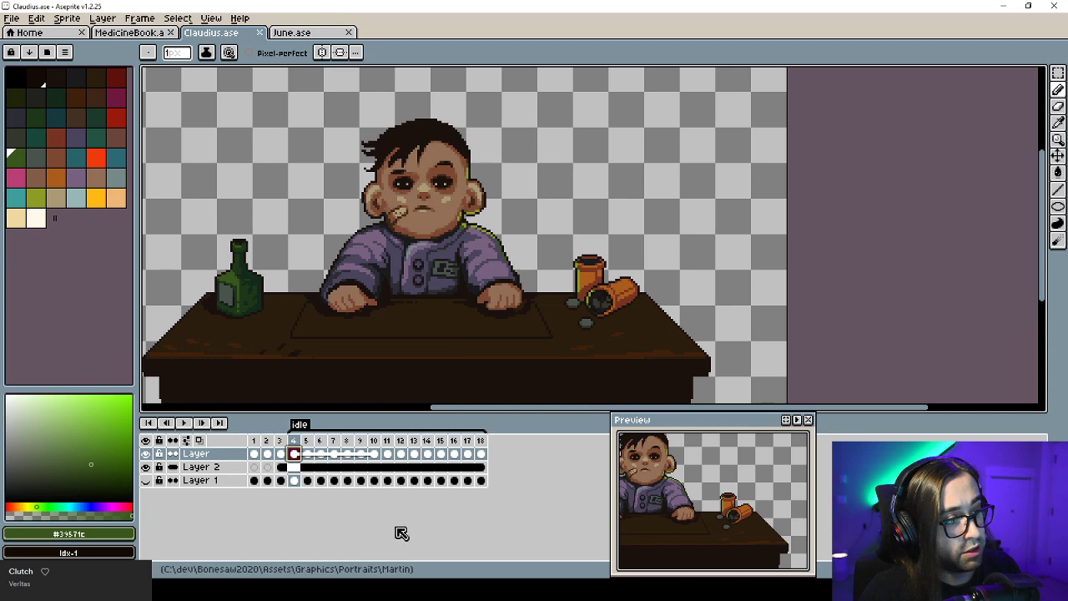
pyautogui.press('Left')
pyautogui.press('Right')
pyautogui.press('Left')
pyautogui.press('Right')
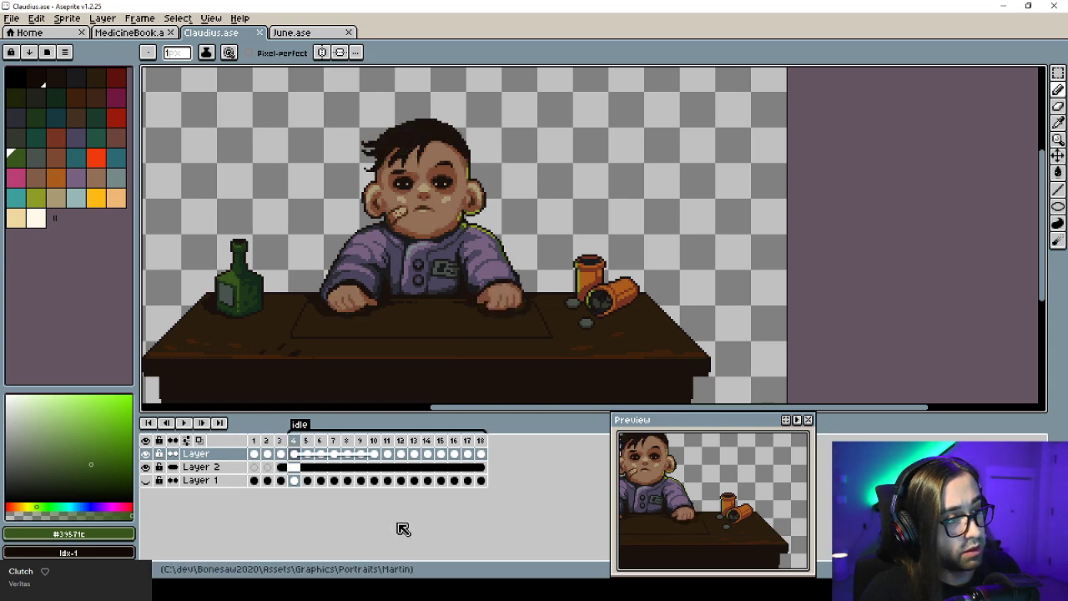
pyautogui.press('Left')
pyautogui.press('Right')
pyautogui.press('Left')
pyautogui.press('Right')
pyautogui.press('Left')
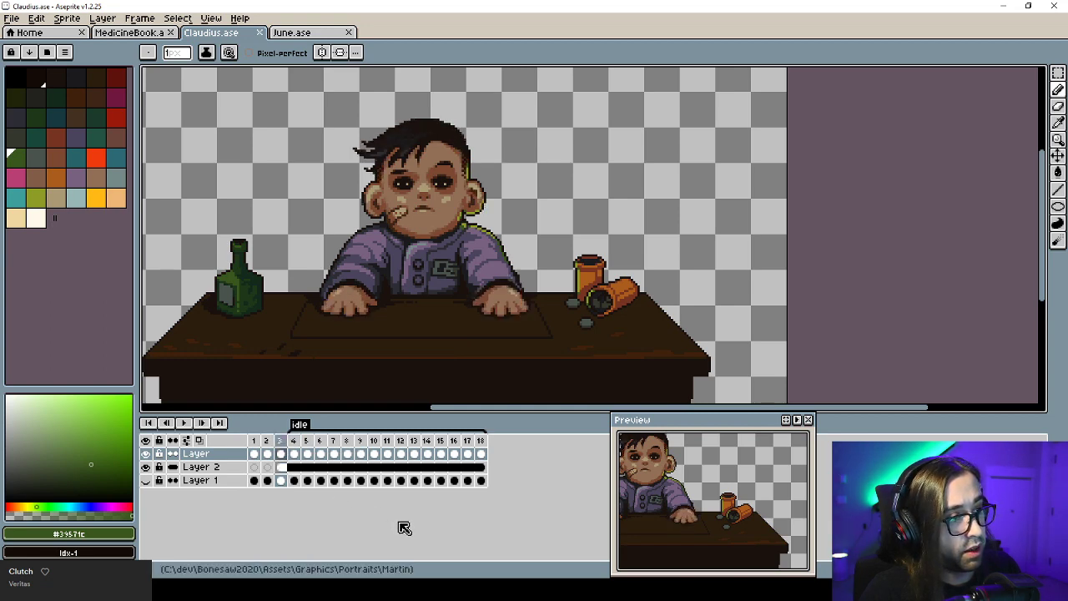
pyautogui.press('Right')
pyautogui.press('Left')
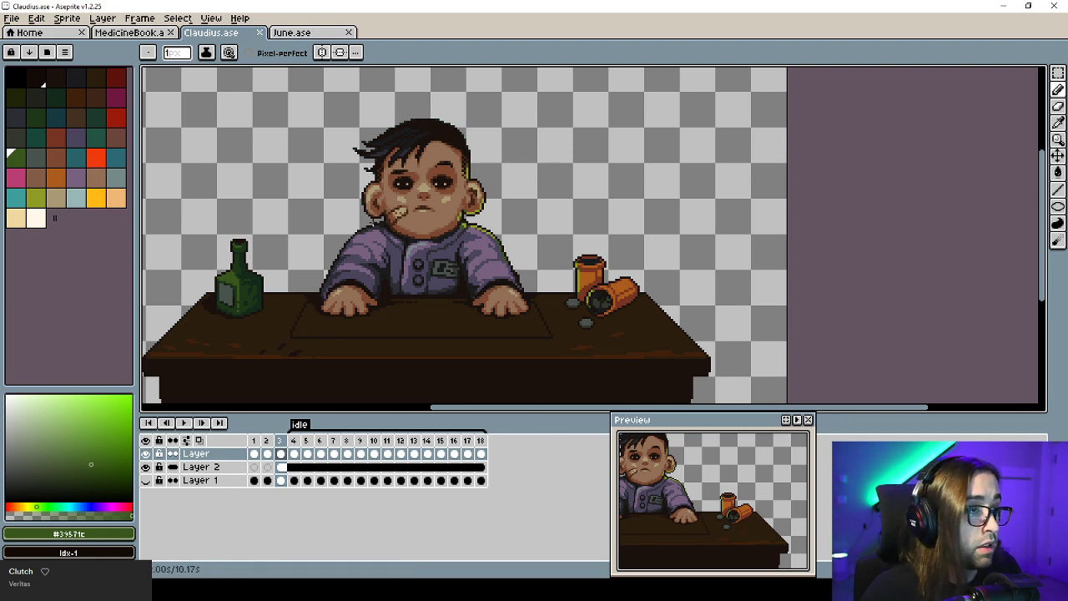
# Add a new layer above the character layer and clear the small lasso selection over the left eyebrow on frame 4.
pyautogui.press('m')
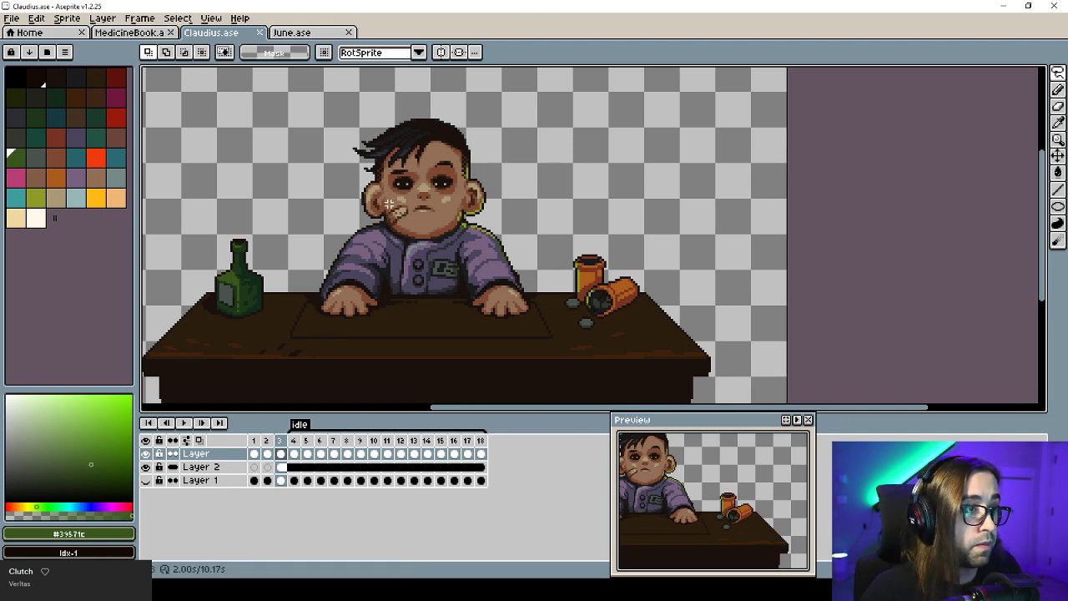
pyautogui.click(293, 454)
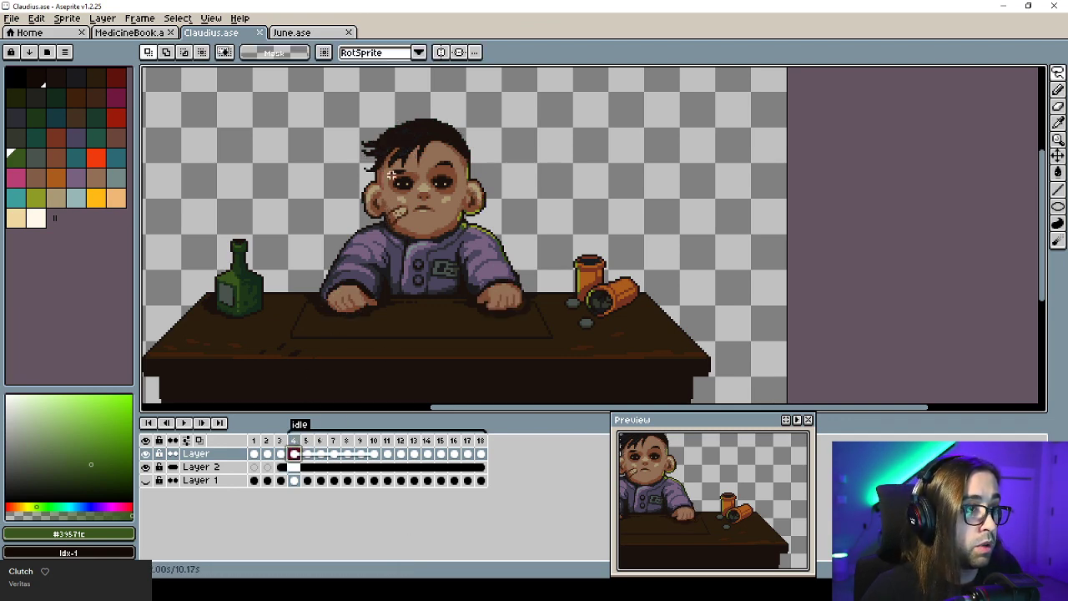
pyautogui.moveTo(391, 176)
pyautogui.mouseDown()
pyautogui.moveTo(399, 161)
pyautogui.moveTo(383, 174)
pyautogui.mouseUp()
pyautogui.click(293, 453)
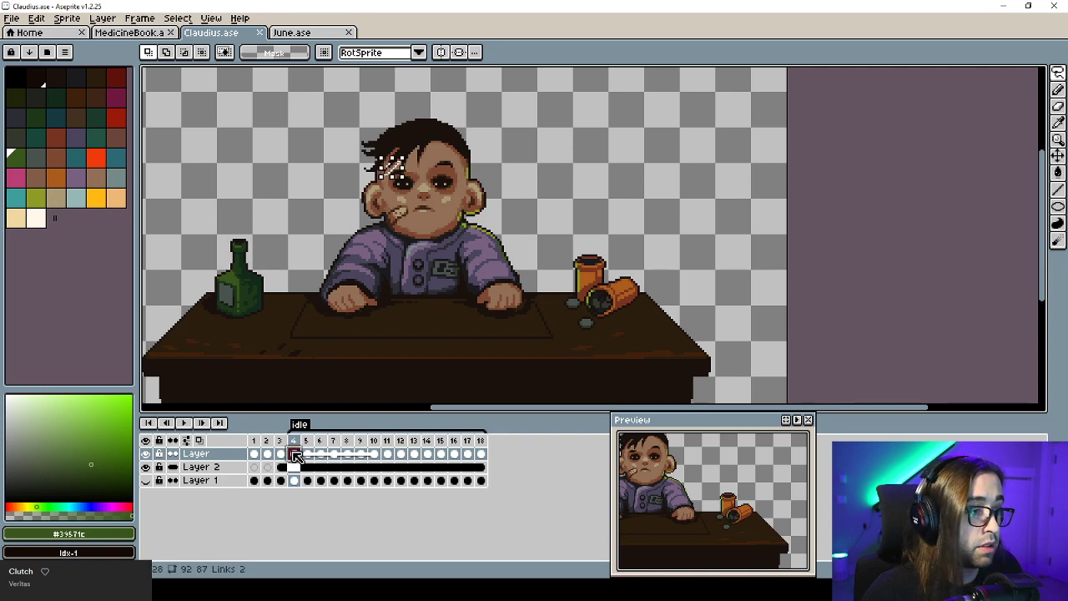
pyautogui.click(281, 453)
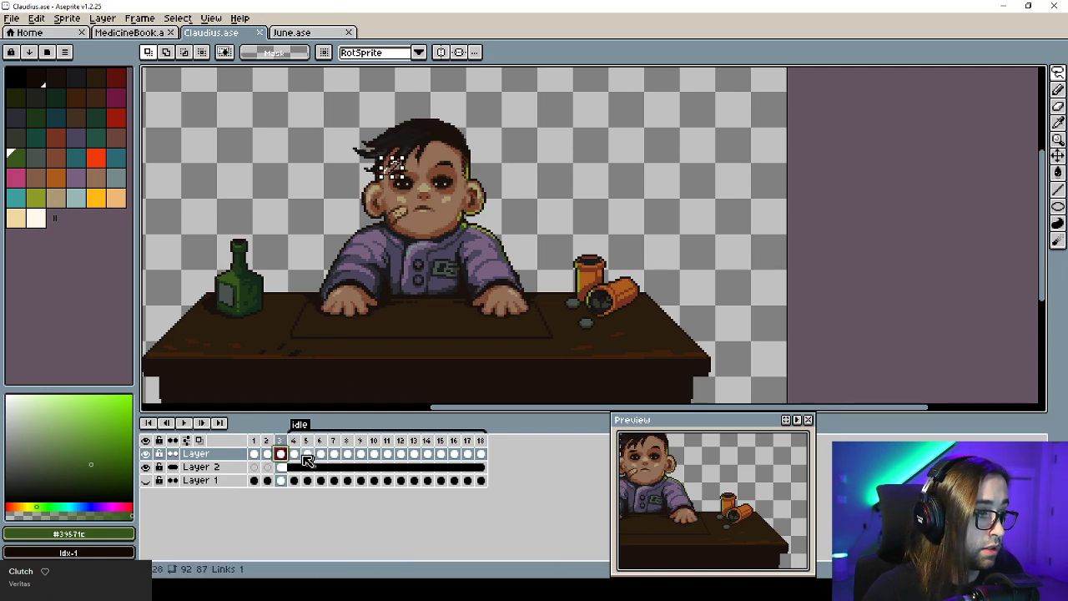
pyautogui.hotkey('shift', 'n')
pyautogui.click(295, 467)
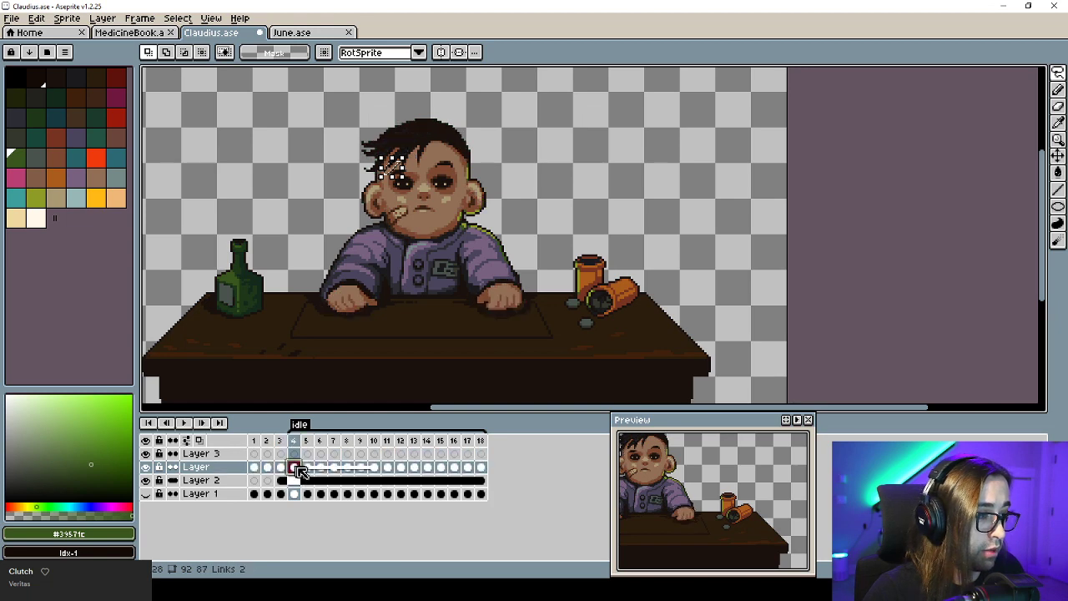
pyautogui.hotkey('ctrl', 'd')
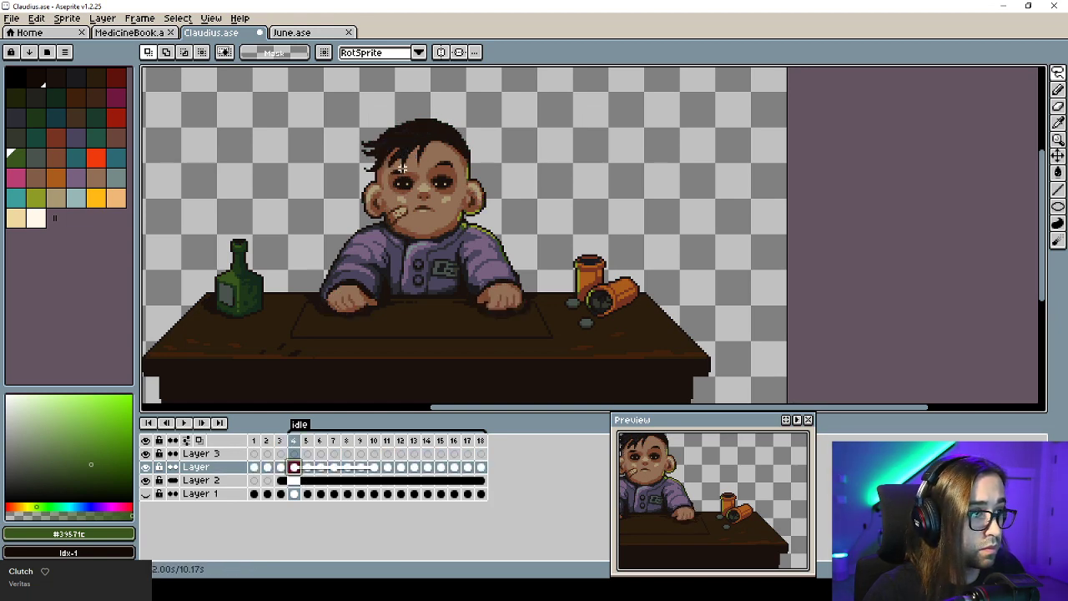
# Lasso the face on frame 4 of the character layer and remove the hair, ears and body around it.
pyautogui.moveTo(408, 220)
pyautogui.mouseDown()
pyautogui.moveTo(459, 213)
pyautogui.moveTo(449, 148)
pyautogui.mouseUp()
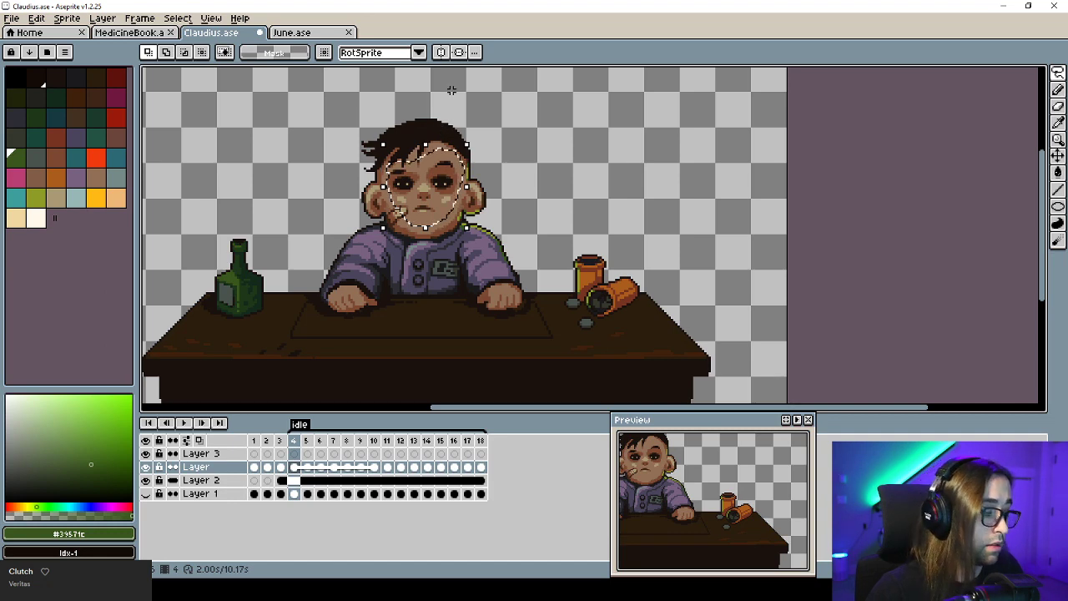
pyautogui.press('Delete')
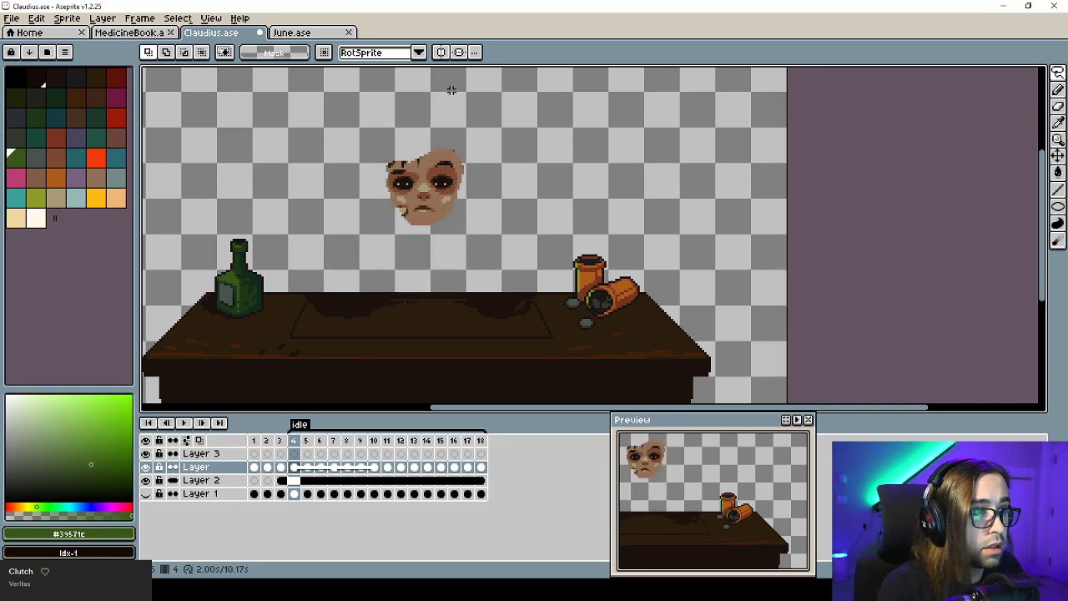
pyautogui.hotkey('ctrl', 'z')
pyautogui.hotkey('ctrl', 'y')
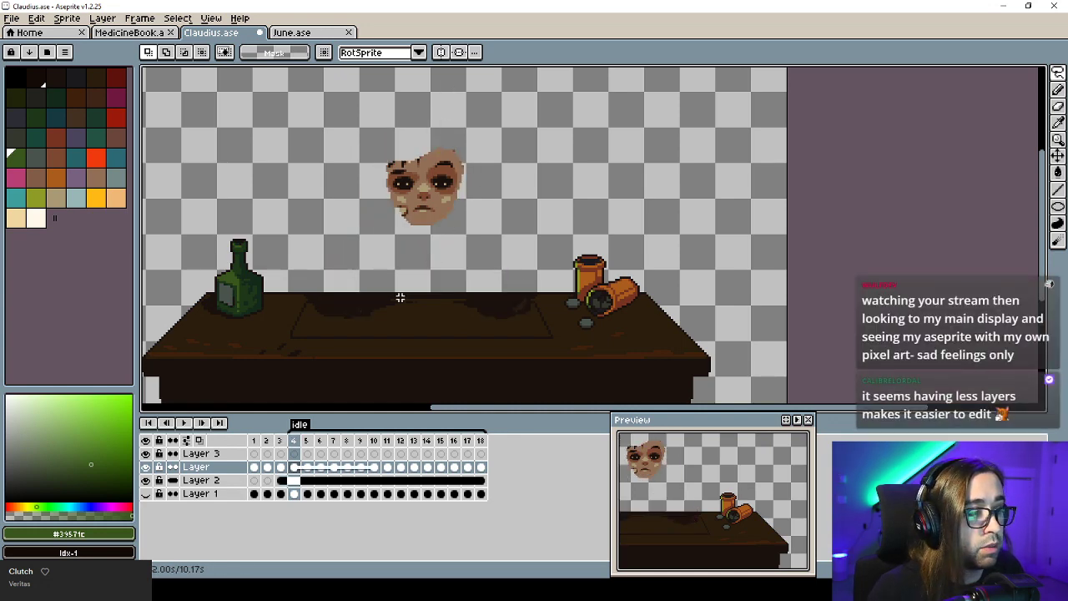
# Copy the left eye and eyebrow area from frame 3 of the character layer to Layer 3 on frame 4.
pyautogui.click(281, 466)
pyautogui.scroll(2, 415, 159)
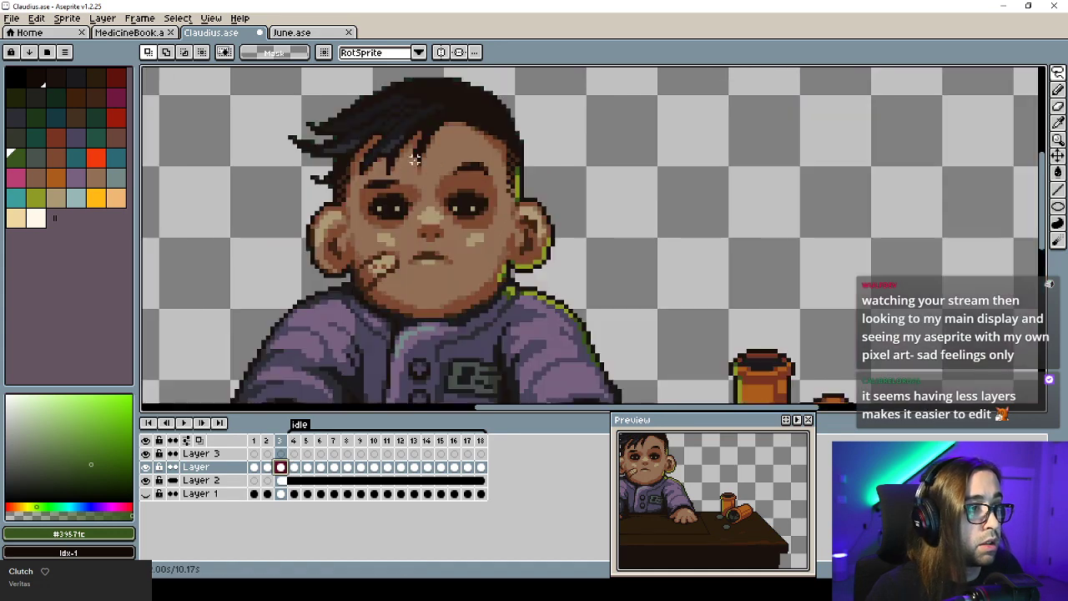
pyautogui.moveTo(361, 162); pyautogui.dragTo(420, 225)
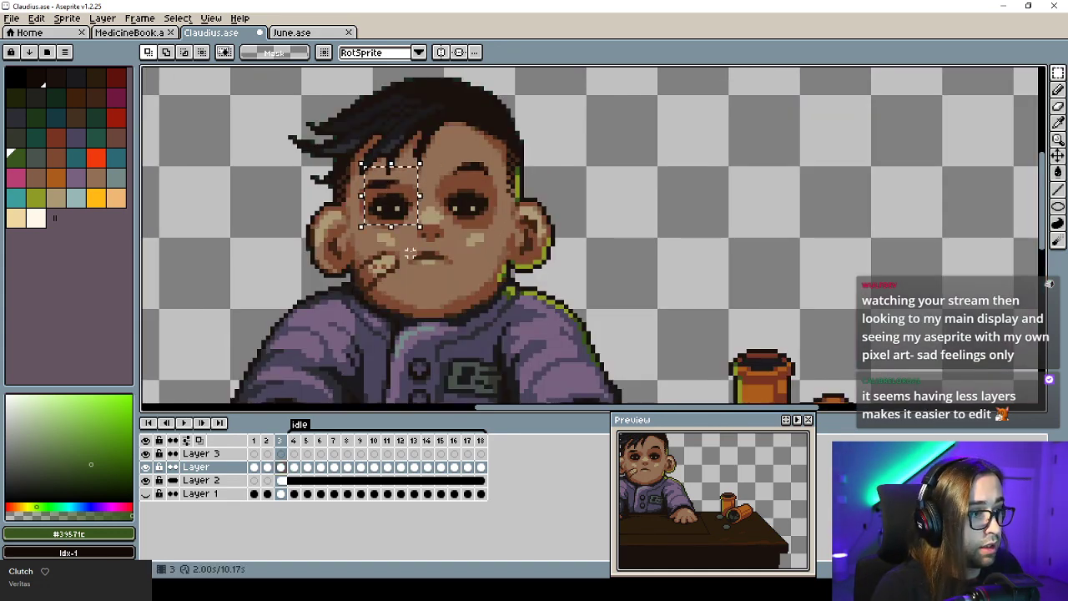
pyautogui.hotkey('ctrl', 'd')
pyautogui.press('Right')
pyautogui.press('Up')
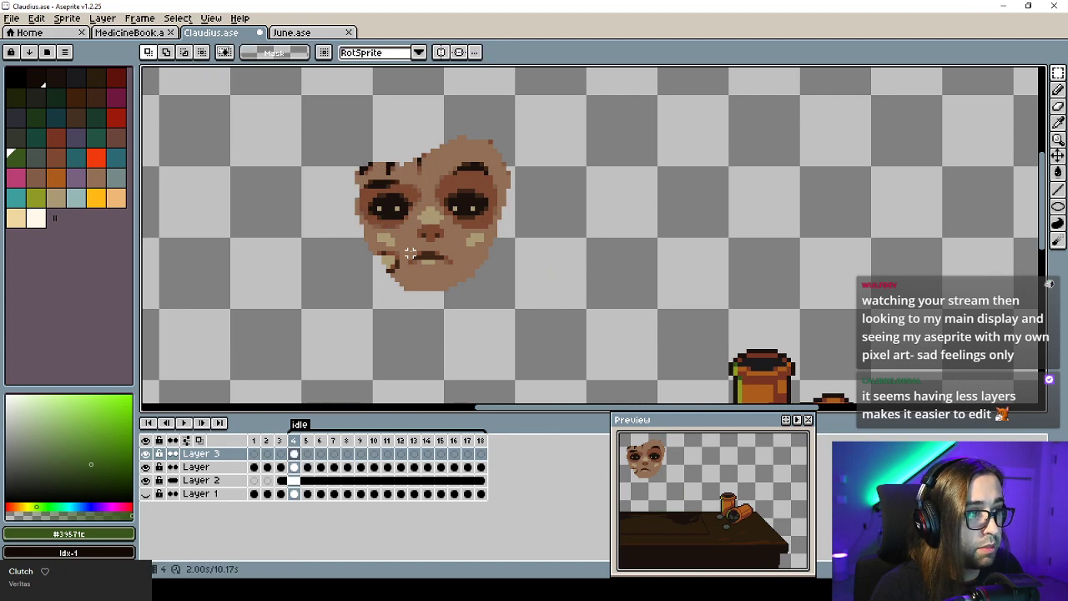
# Copy the left eyebrow area from frame 4 of Layer 3 to frame 5 of the same layer.
pyautogui.press('Right')
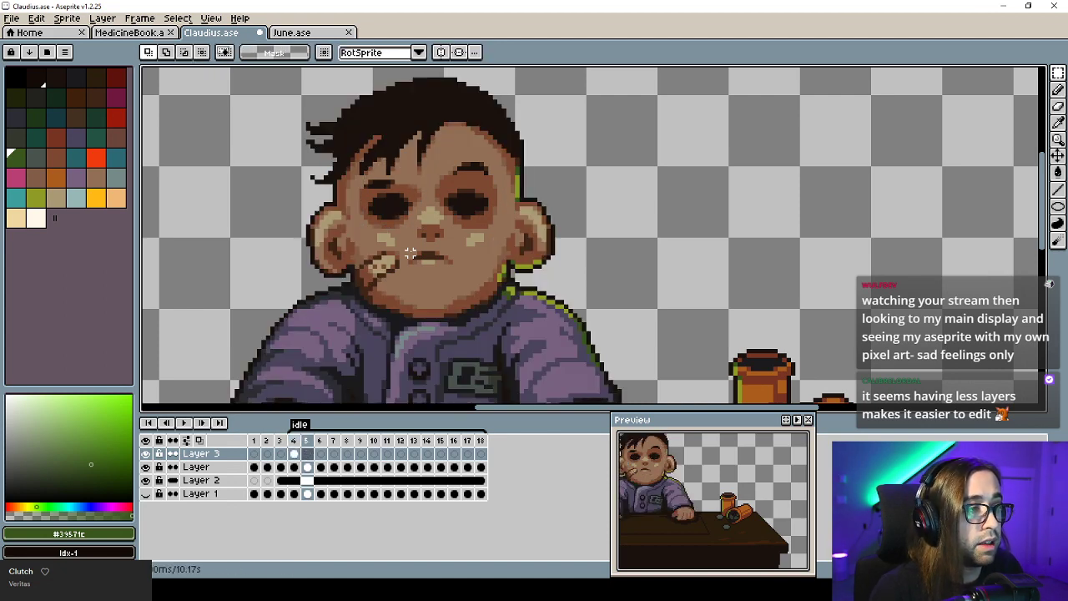
pyautogui.press('Left')
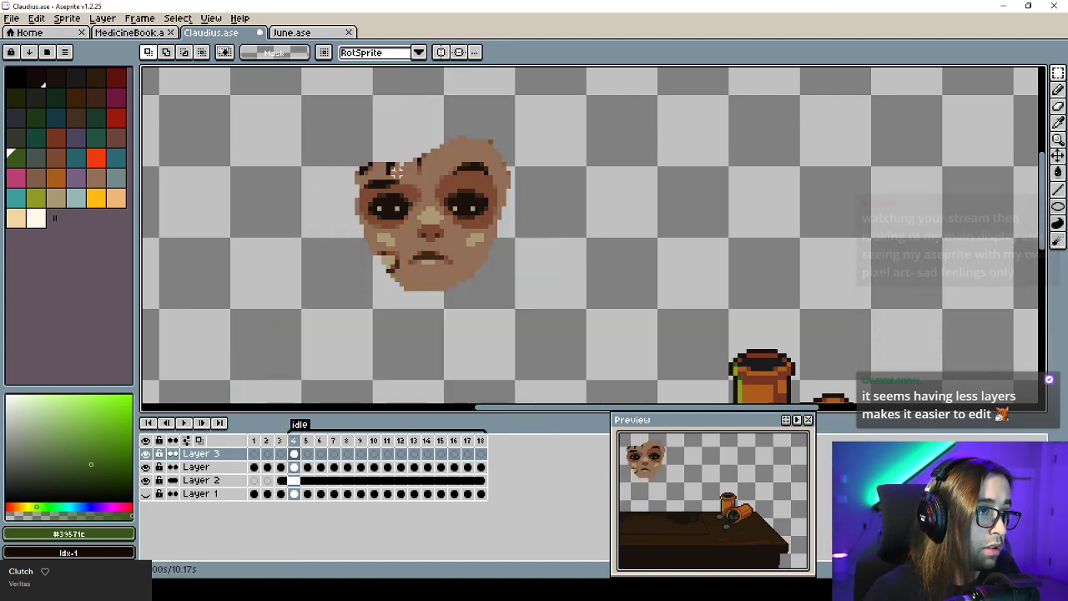
pyautogui.moveTo(414, 172); pyautogui.dragTo(373, 194)
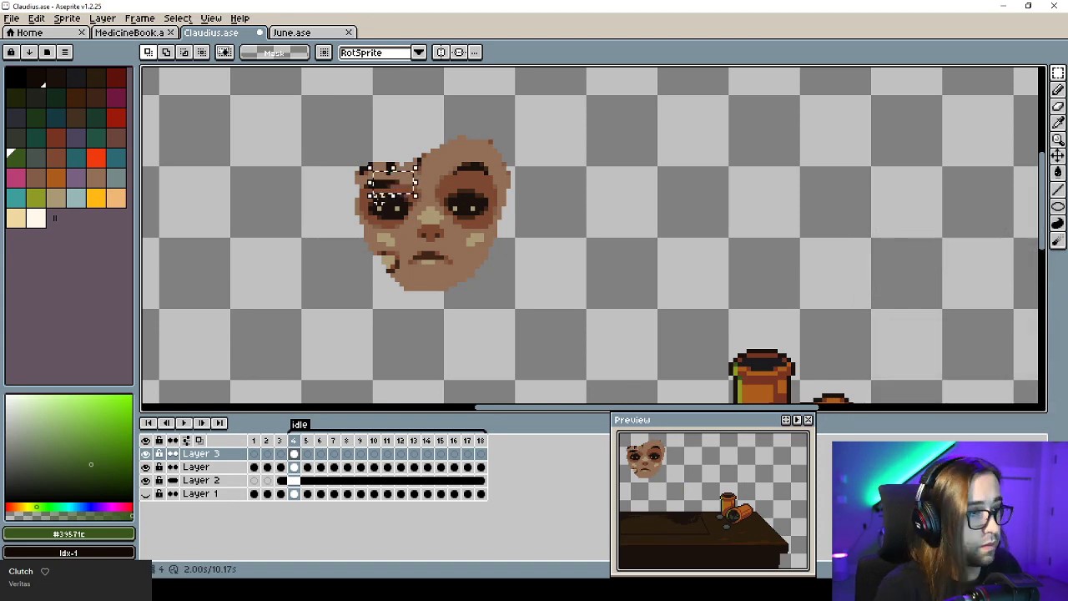
pyautogui.press('Right')
pyautogui.hotkey('ctrl', 'v')
pyautogui.press('Return')
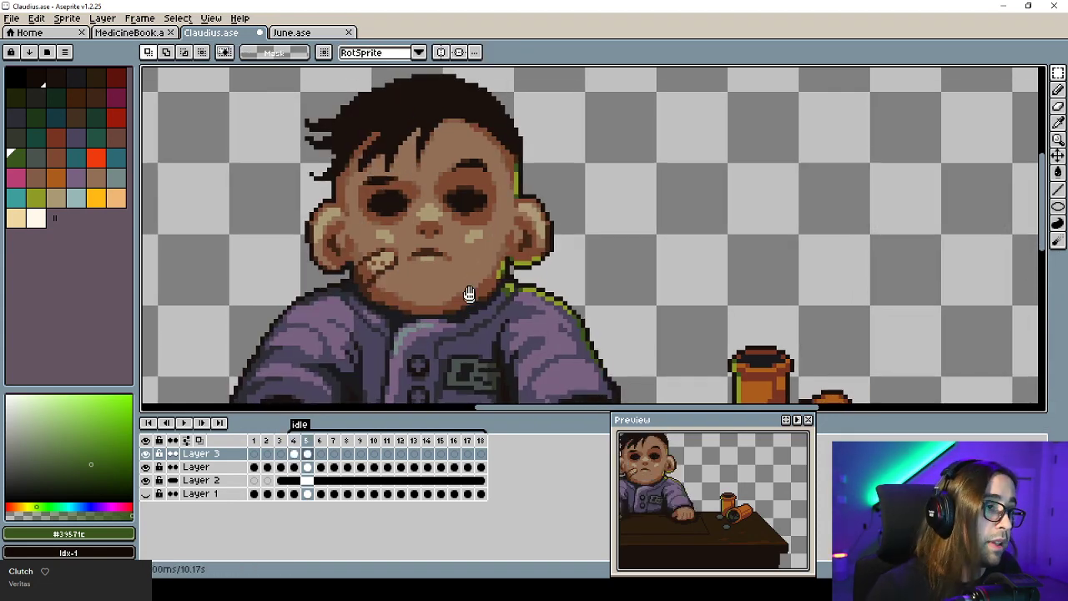
# Play the idle animation to check how the face and eyebrow change across the frames.
pyautogui.scroll(-3, 450, 296)
pyautogui.scroll(1, 426, 306)
pyautogui.scroll(2, 426, 261)
pyautogui.moveTo(427, 261); pyautogui.dragTo(408, 340)
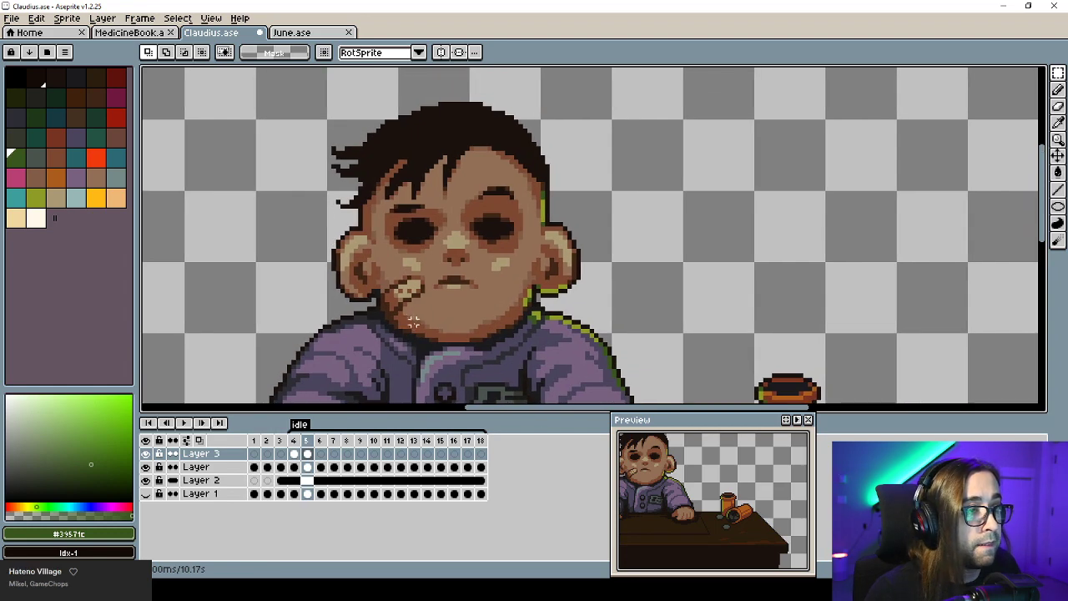
pyautogui.press('Return')
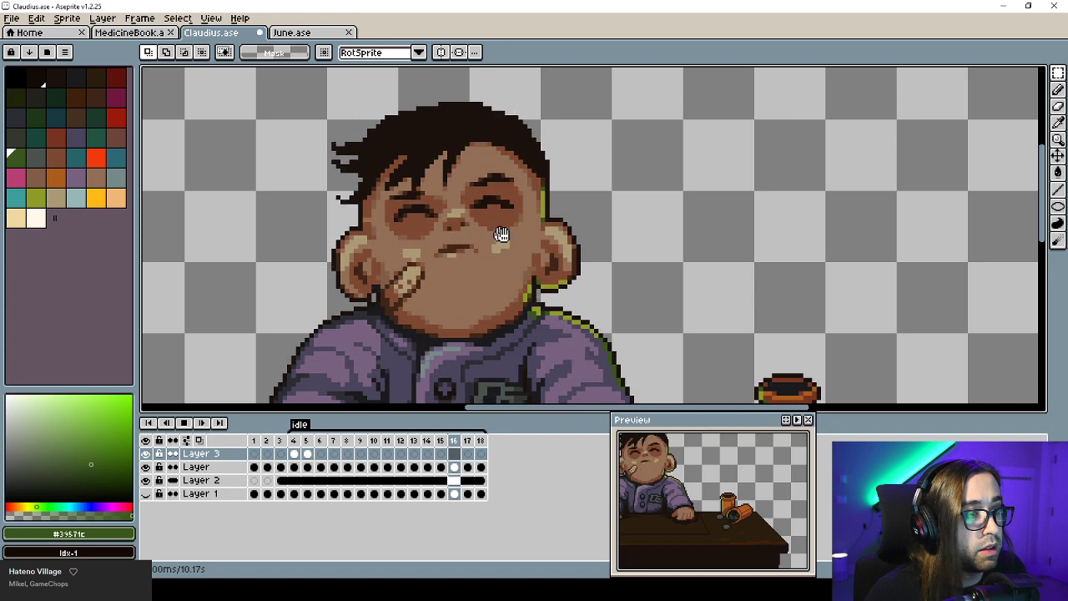
pyautogui.press('Return')
# Select and copy the torso, arms and open hands from frame 3 of the character layer.
pyautogui.press('Left')
pyautogui.scroll(-4, 431, 360)
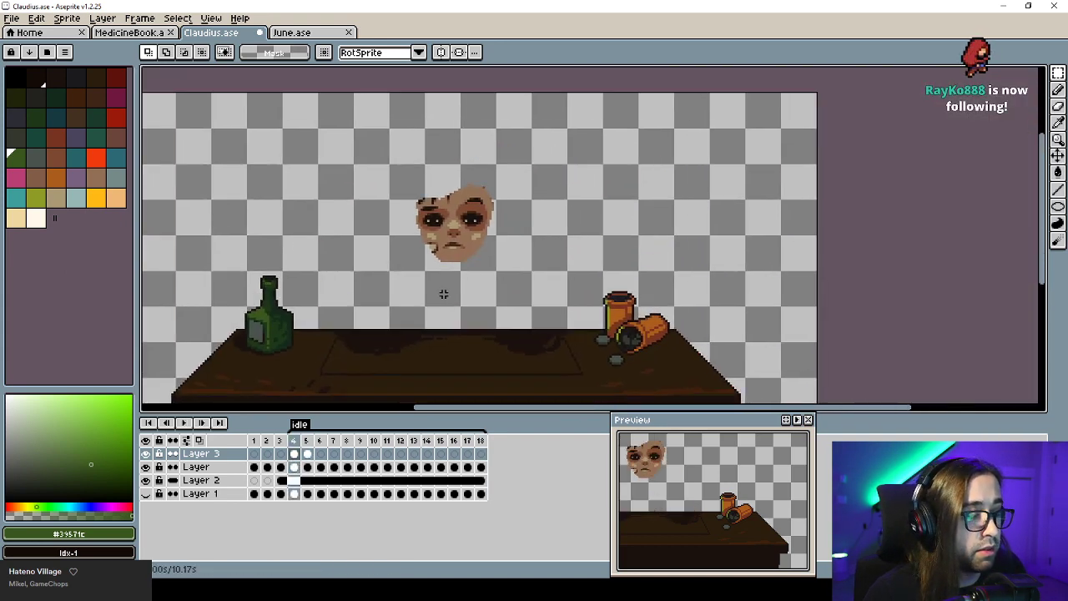
pyautogui.click(280, 466)
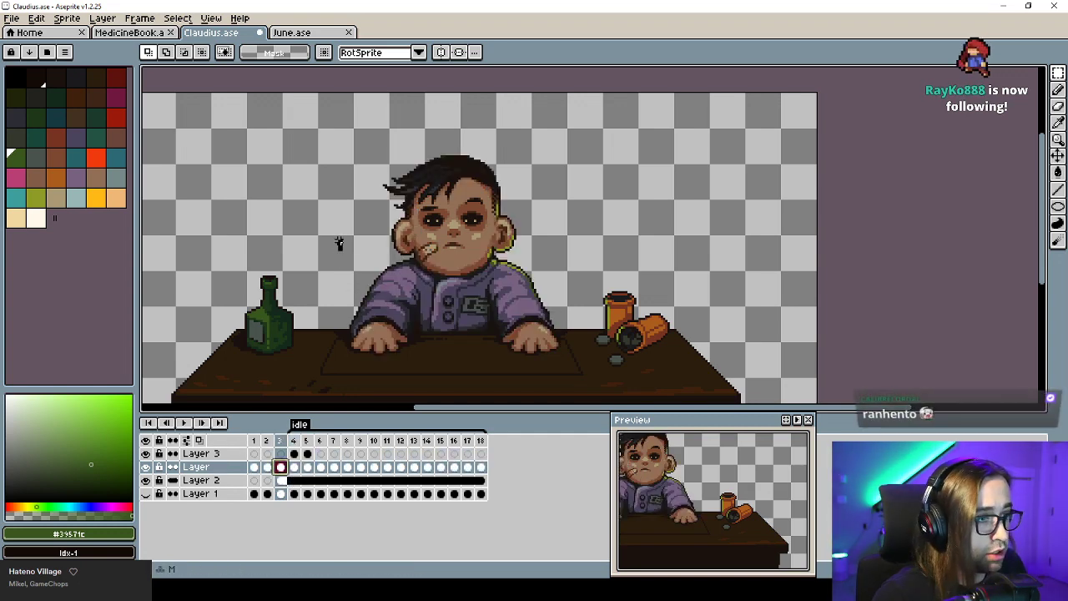
pyautogui.moveTo(338, 246); pyautogui.dragTo(590, 375)
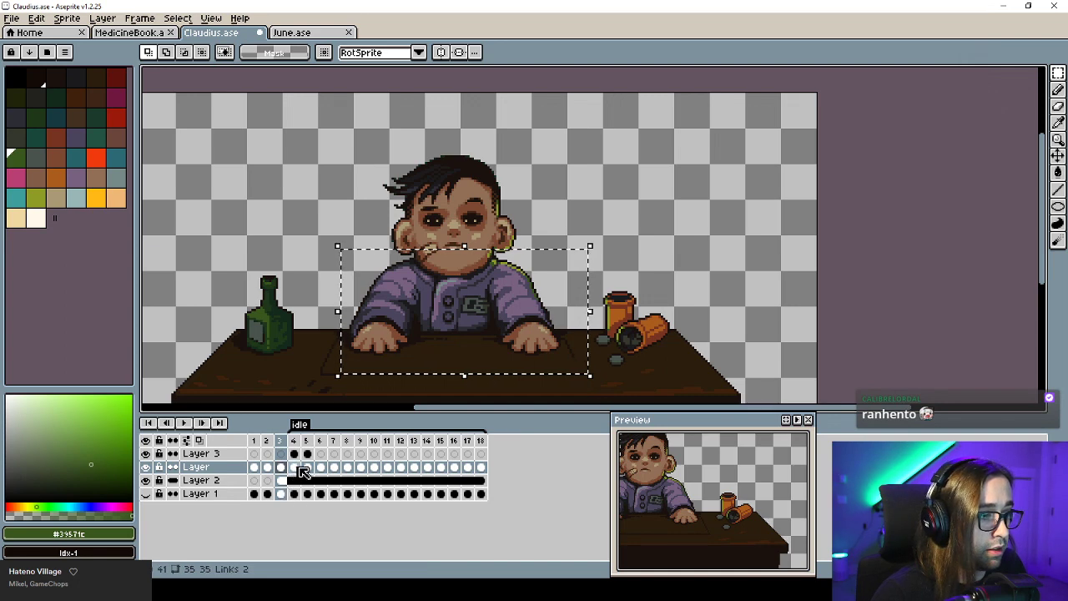
# Try pasting the copied torso and open hands onto frame 5 of the character layer, and undo the paste.
pyautogui.click(294, 468)
pyautogui.click(307, 467)
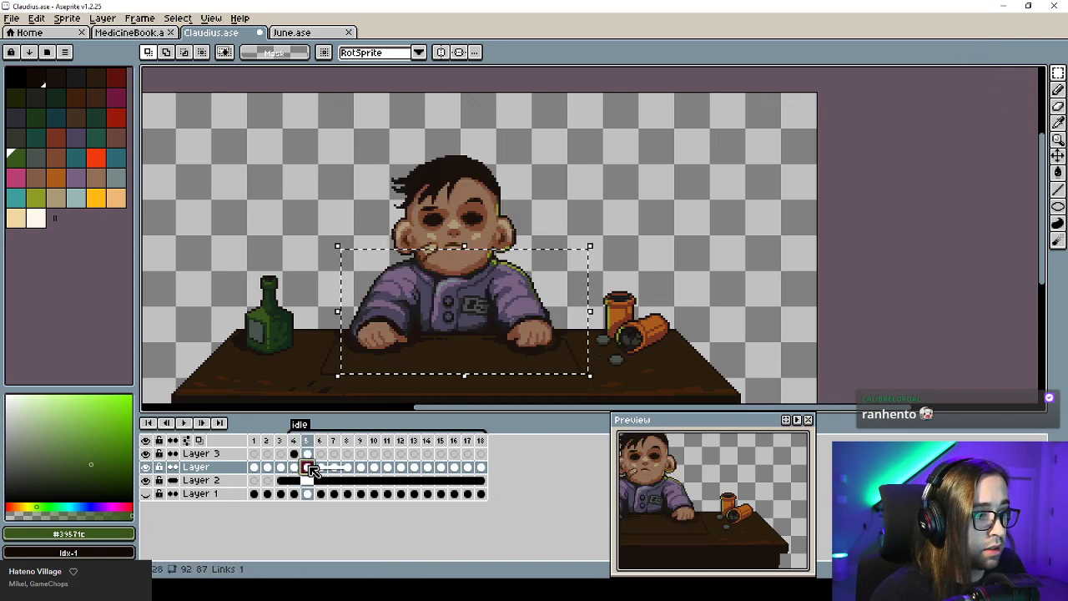
pyautogui.hotkey('ctrl', 'z')
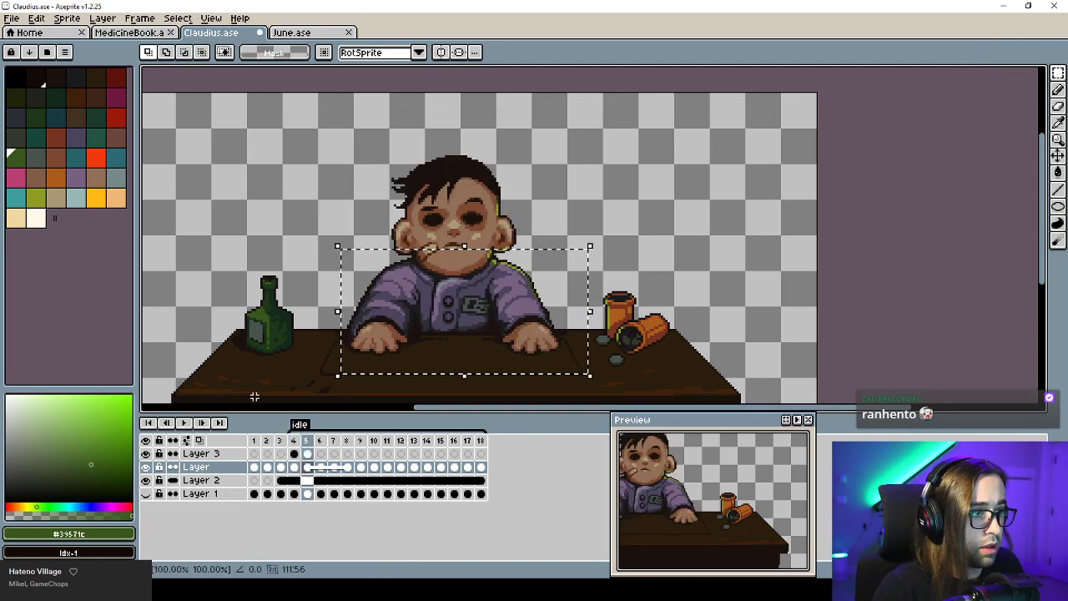
pyautogui.hotkey('ctrl', 'y')
pyautogui.hotkey('ctrl', 'z')
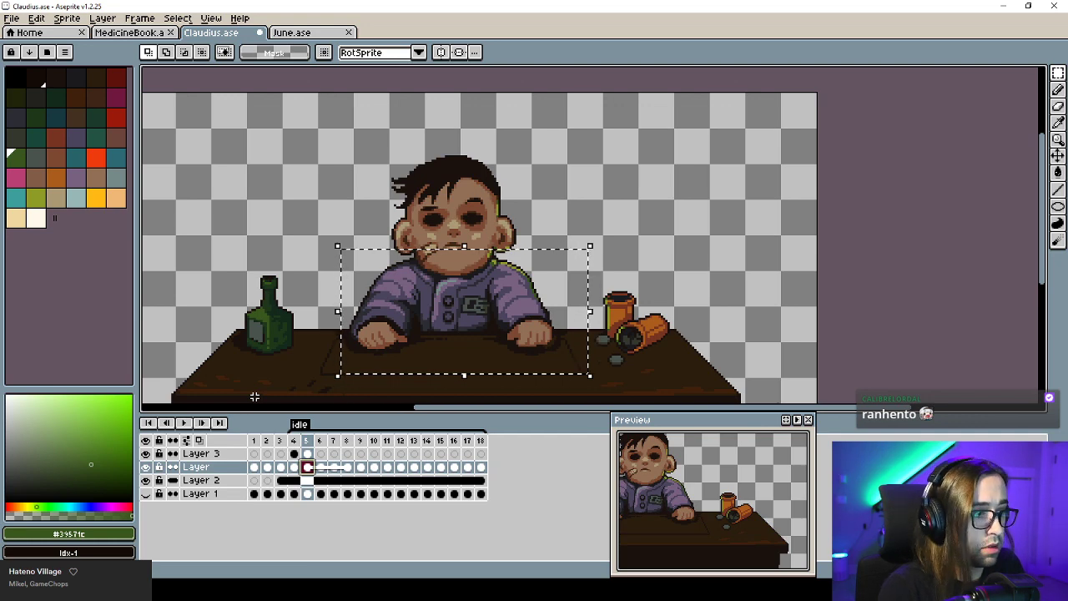
# Paste the copied torso, arms and open hands onto frame 4 of the character layer.
pyautogui.press(',')
pyautogui.press('Return')
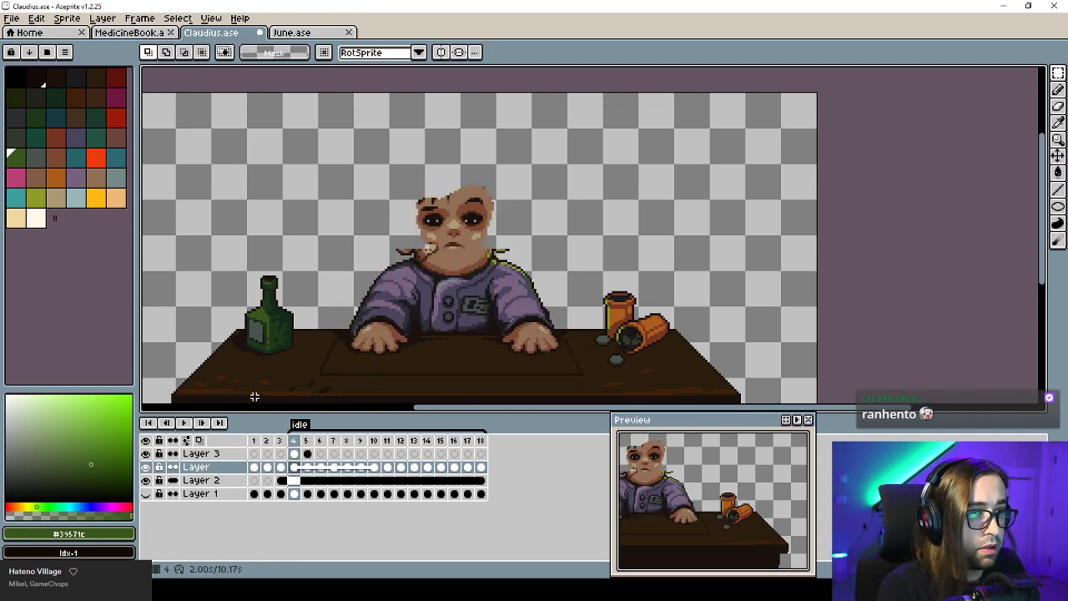
# Try replacing the torso and closed hands on frame 5 of the character layer with the copied open-hand torso, and undo it.
pyautogui.press('.')
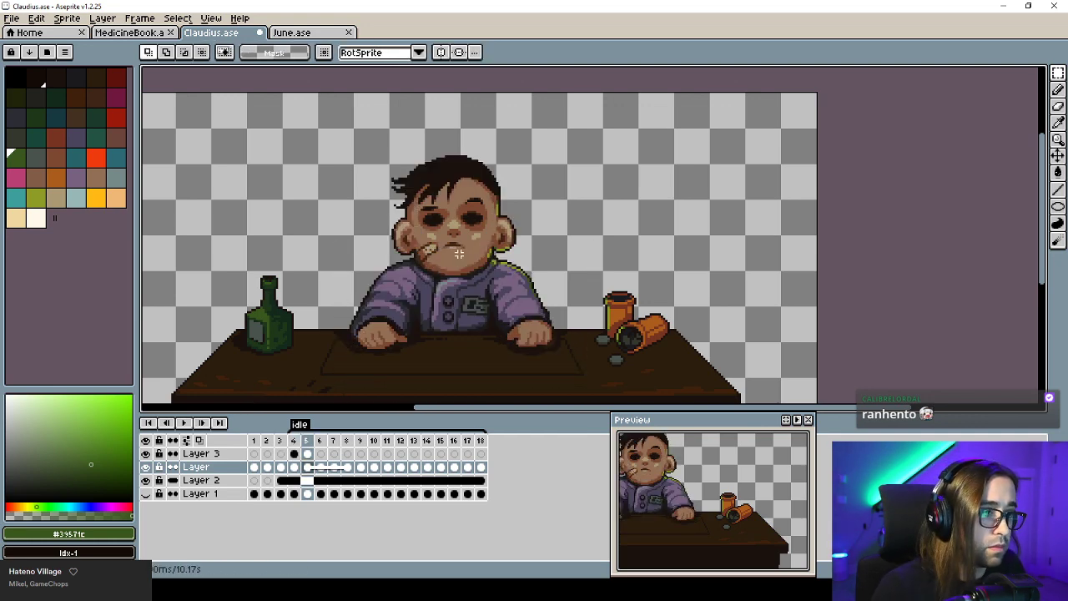
pyautogui.moveTo(342, 245); pyautogui.dragTo(567, 375)
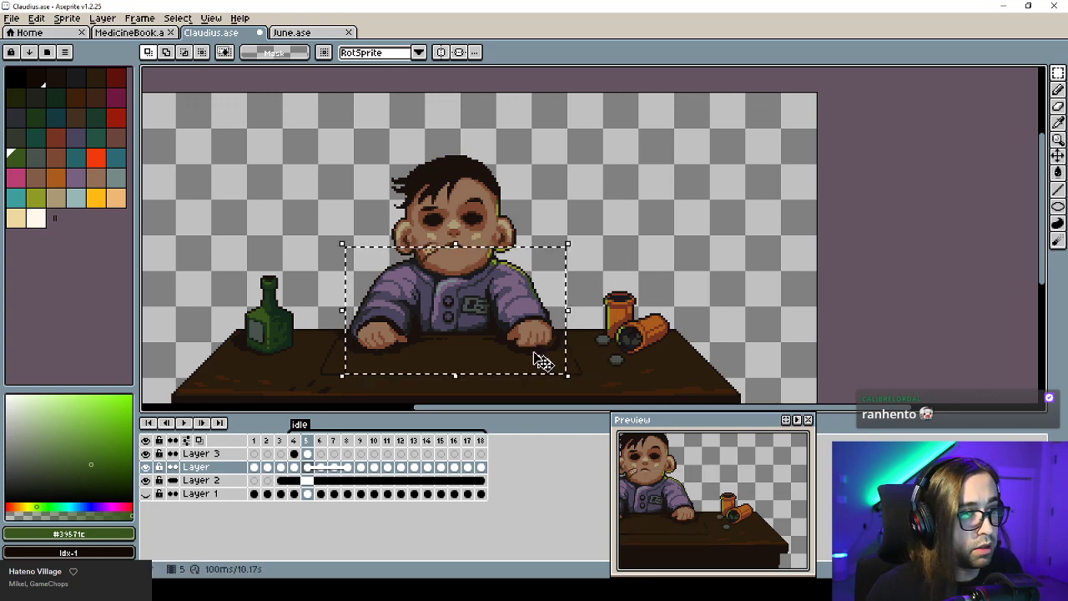
pyautogui.click(541, 359)
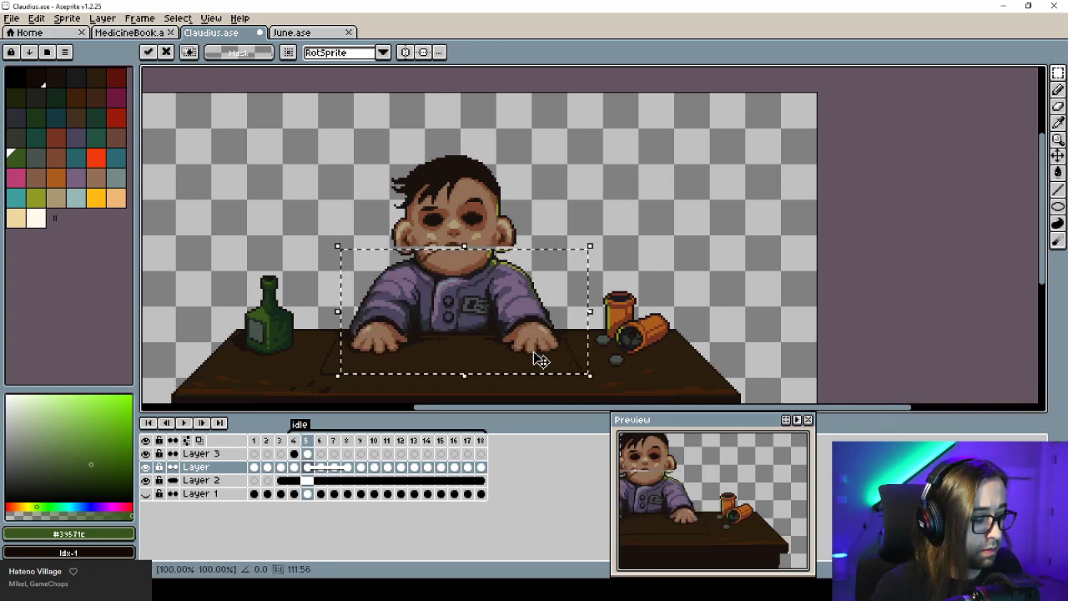
pyautogui.press('Delete')
pyautogui.hotkey('ctrl', 'z')
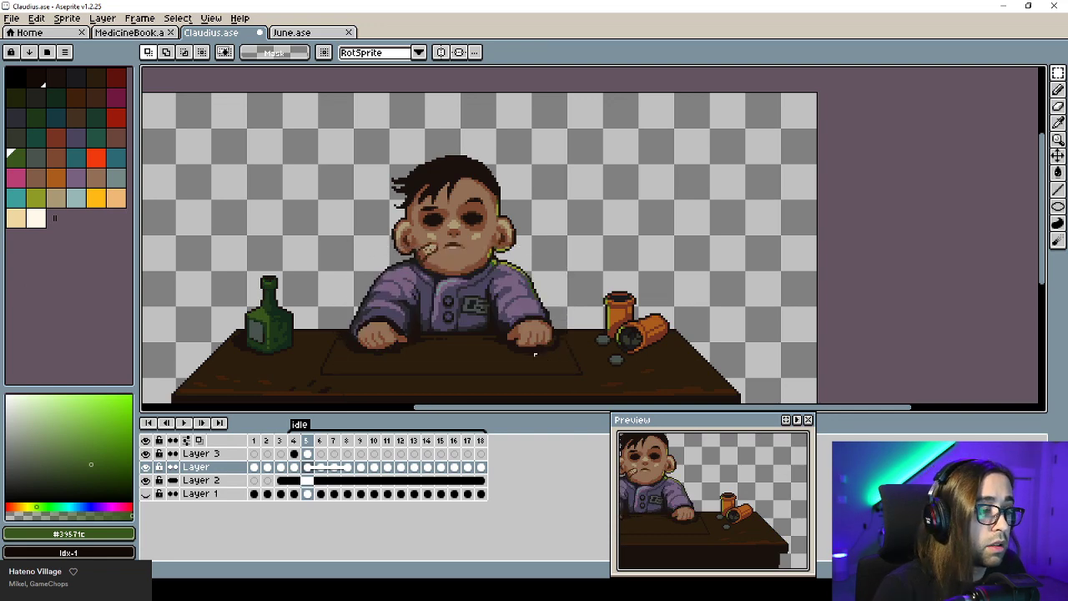
# Clear the torso and closed hands on frame 5 of the character layer and paste the copied open-hand torso in their place.
pyautogui.moveTo(329, 272); pyautogui.dragTo(605, 395)
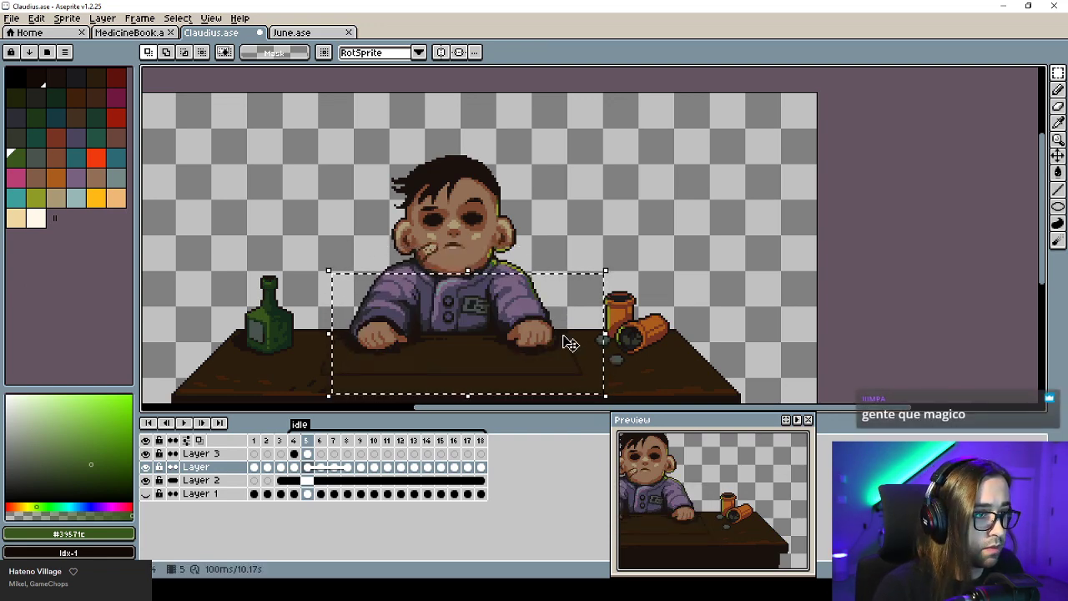
pyautogui.press('Delete')
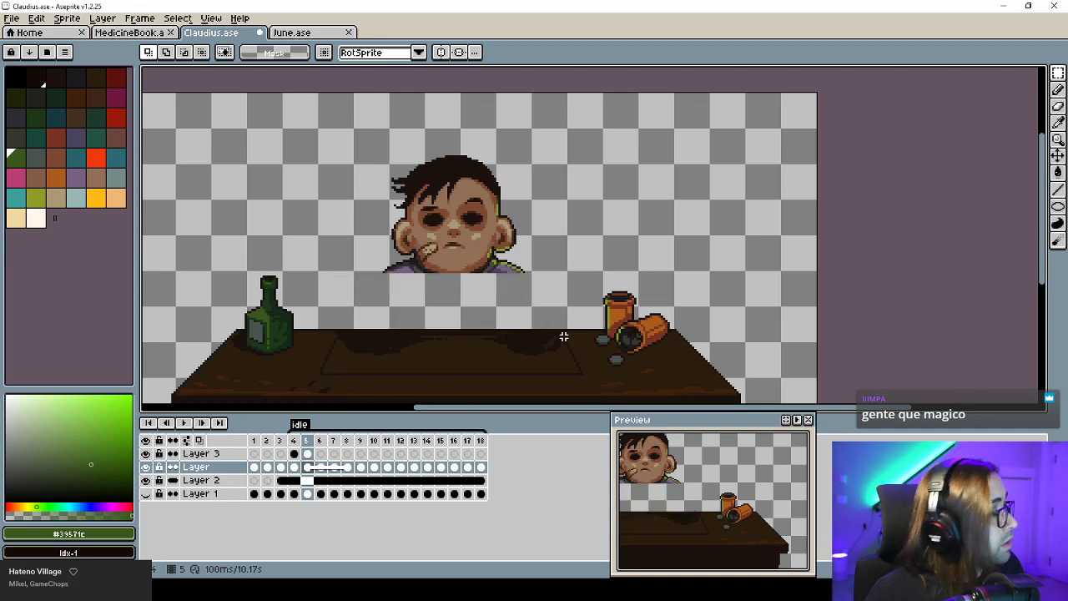
pyautogui.hotkey('ctrl', 'z')
pyautogui.hotkey('ctrl', 'd')
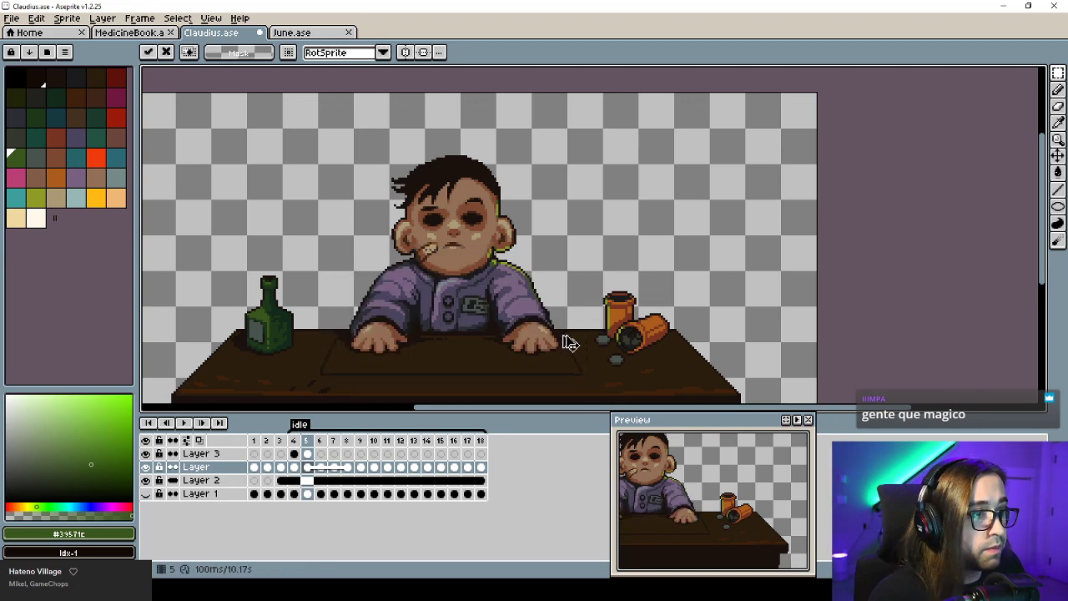
pyautogui.press('Left')
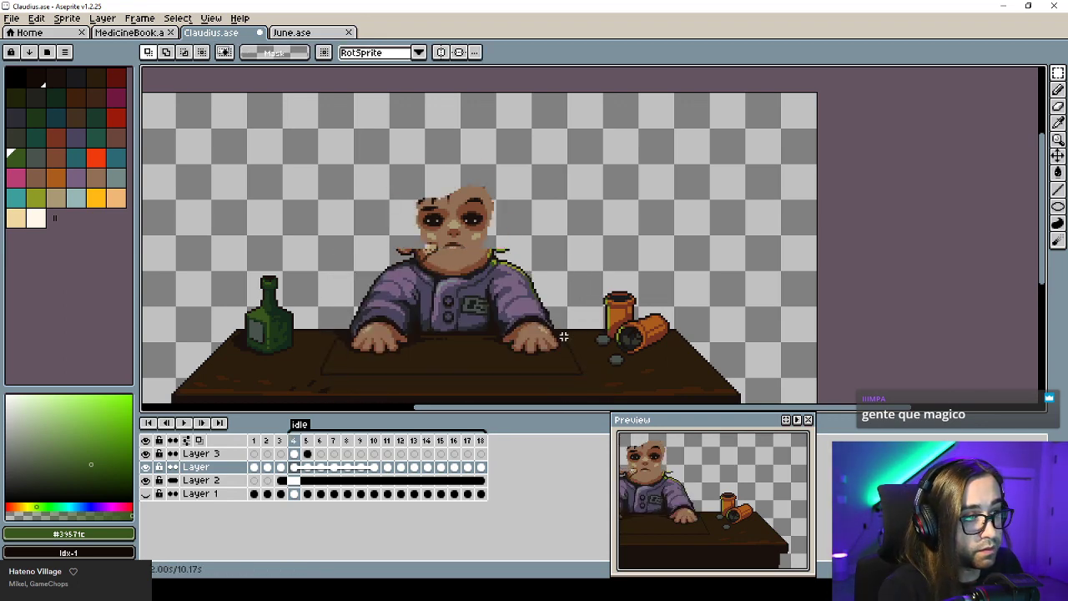
pyautogui.press('Right')
# Replace the torso and closed hands on frame 6 of the character layer with the copied open-hand torso.
pyautogui.press('Right')
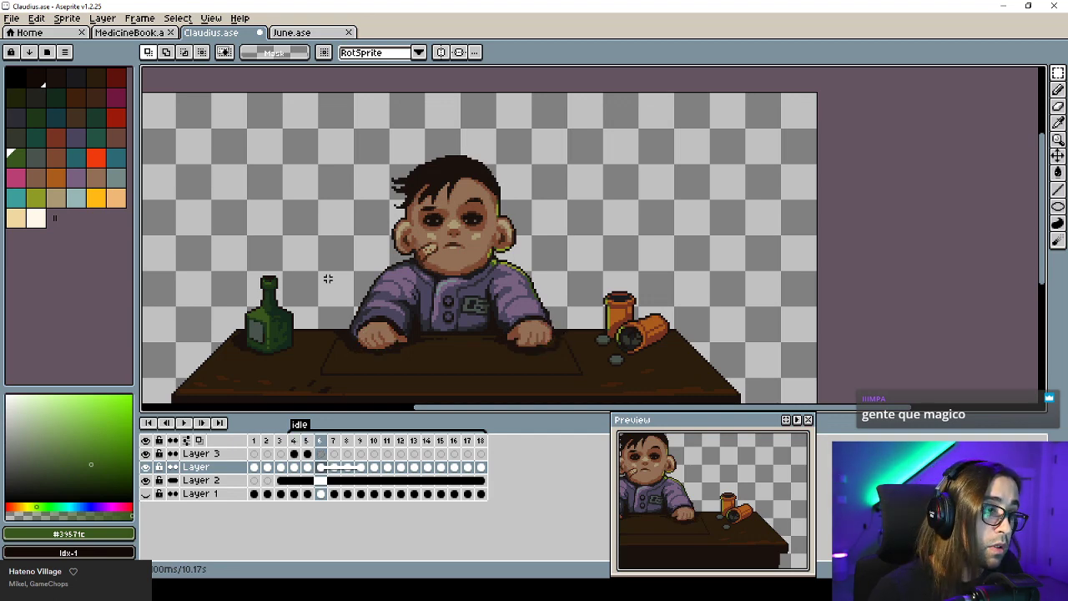
pyautogui.moveTo(327, 267); pyautogui.dragTo(577, 371)
pyautogui.hotkey('ctrl', 'x')
pyautogui.hotkey('ctrl', 'v')
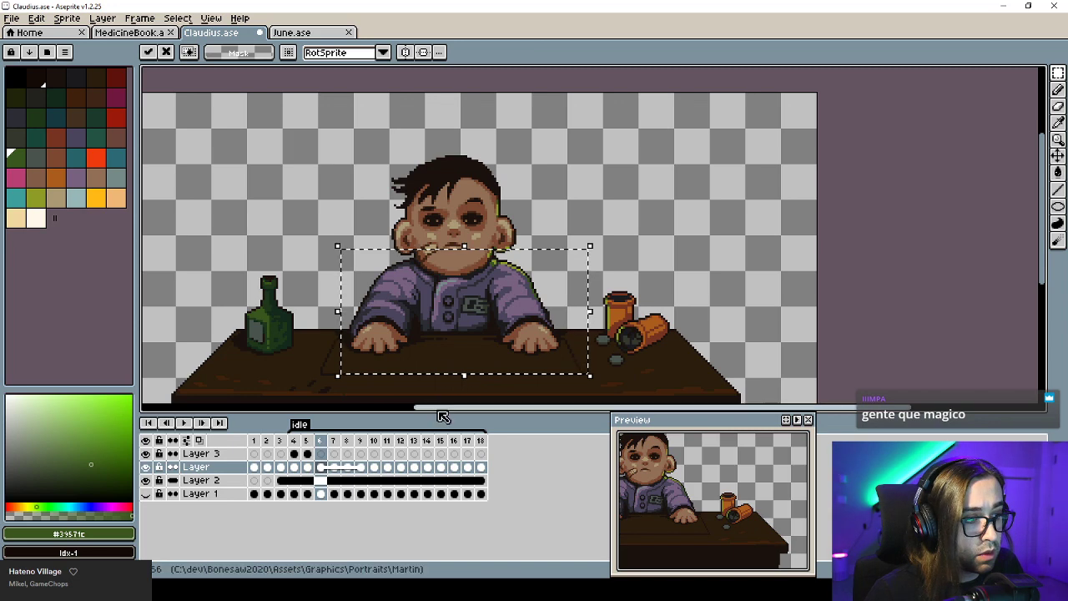
# Clear the torso and closed hands on frame 11 and paste the copied open-hand torso there.
pyautogui.press('Right')
pyautogui.press('Right')
pyautogui.press('Right')
pyautogui.press('Right')
pyautogui.press('Right')
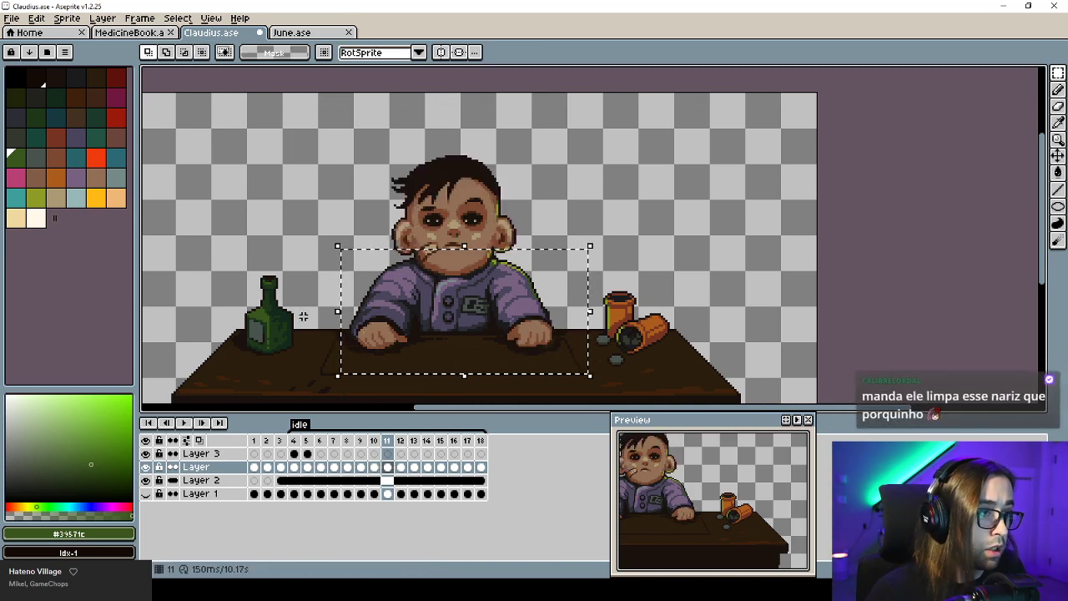
pyautogui.press('Delete')
pyautogui.hotkey('ctrl', 'v')
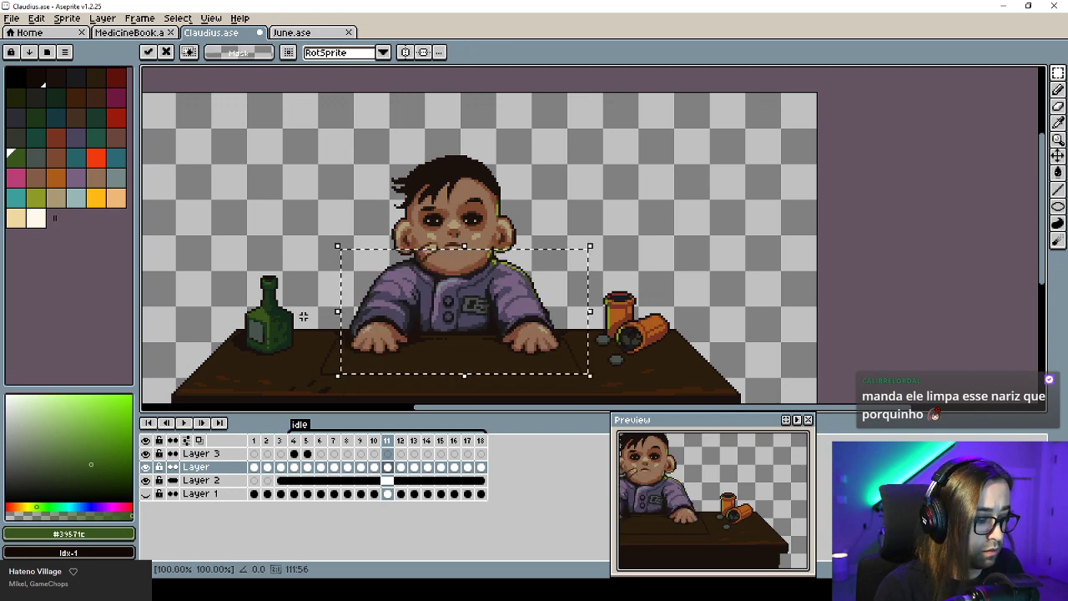
# Replace the torso and closed hands on frames 12 and 13 with the copied open-hand torso.
pyautogui.press('Right')
pyautogui.press('Delete')
pyautogui.hotkey('ctrl', 'v')
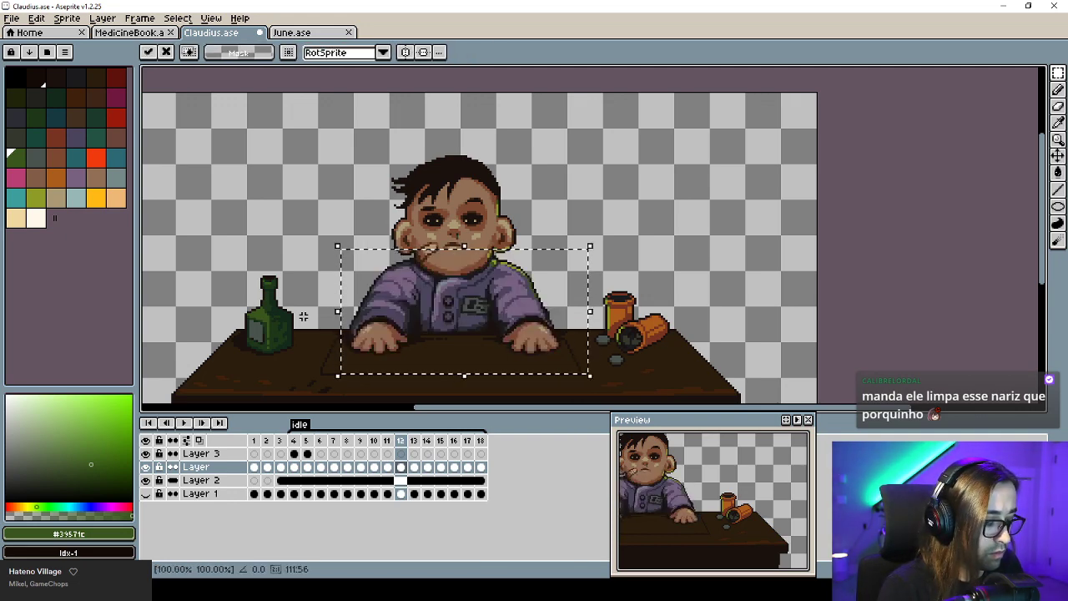
pyautogui.press('Right')
pyautogui.press('Delete')
pyautogui.hotkey('ctrl', 'v')
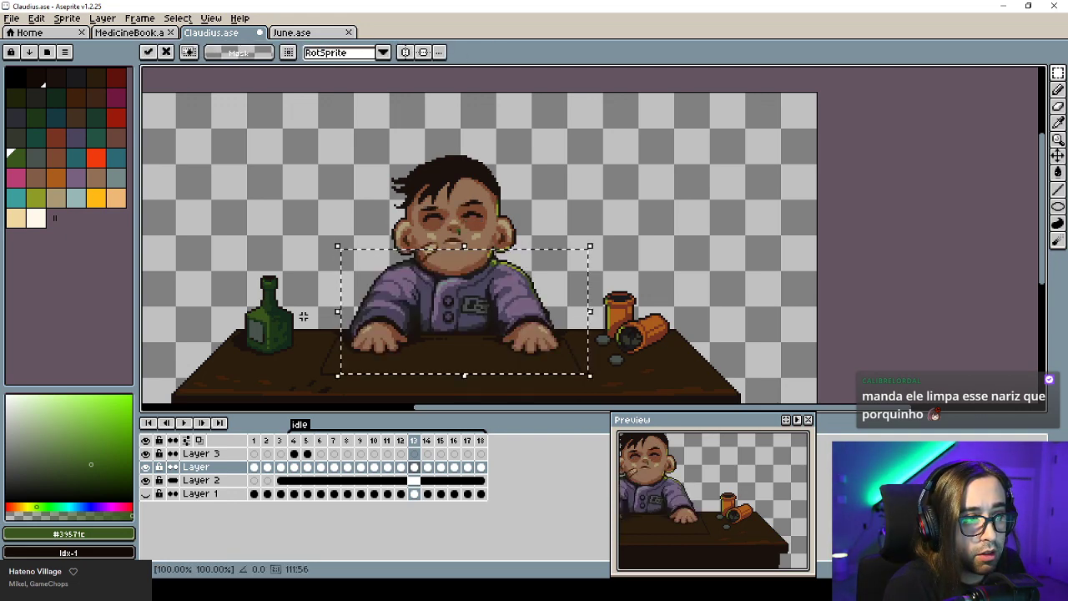
# Replace the torso and closed hands on frame 14 with the copied open-hand torso, raised slightly compared with frame 13.
pyautogui.press('Right')
pyautogui.press('Delete')
pyautogui.hotkey('ctrl', 'v')
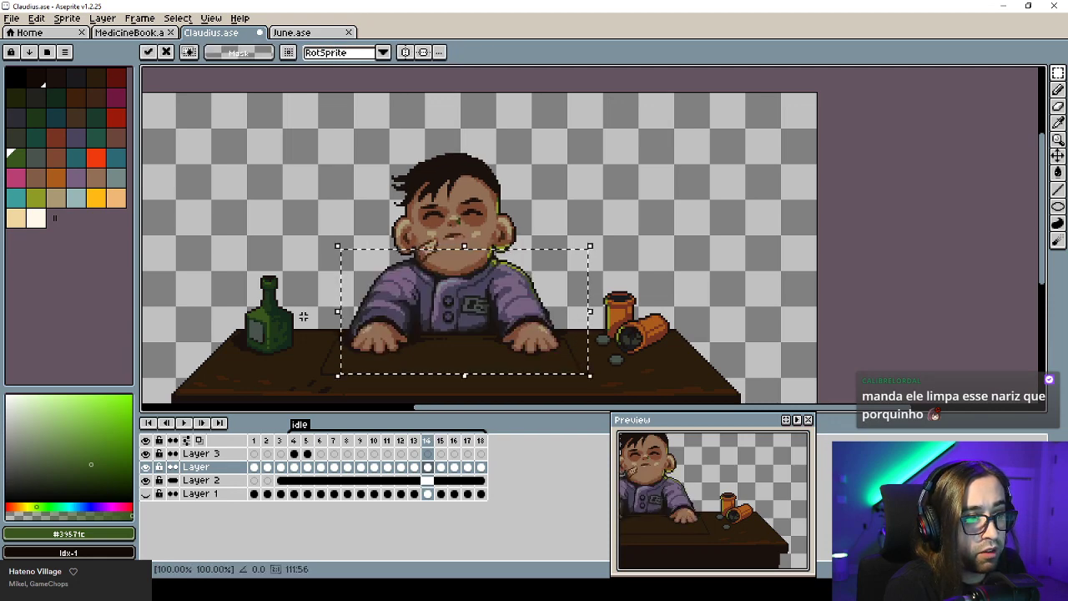
pyautogui.press(',')
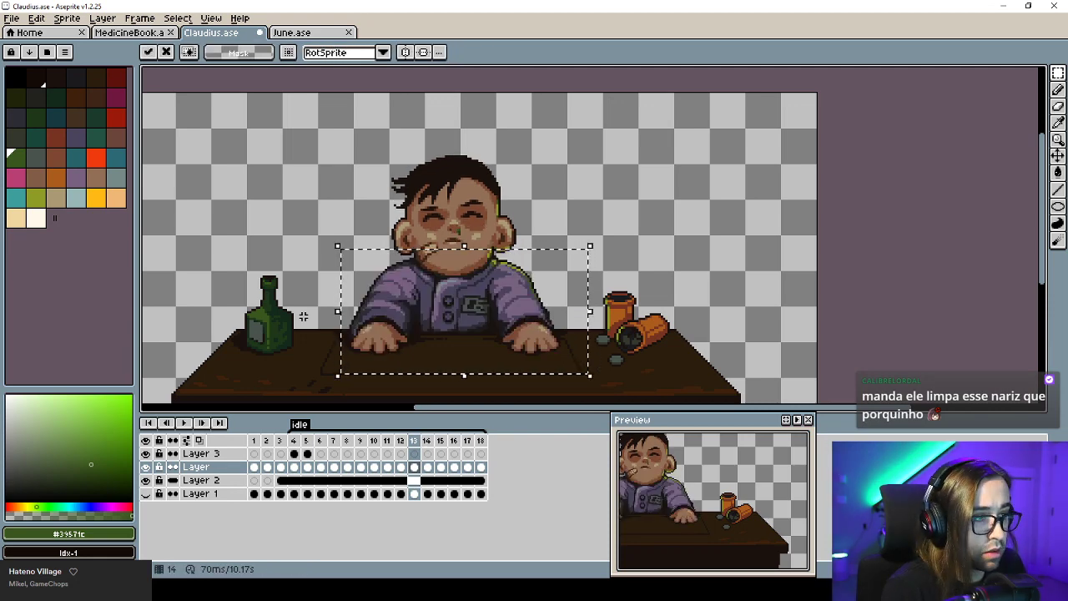
pyautogui.press('.')
pyautogui.hotkey('ctrl', 'v')
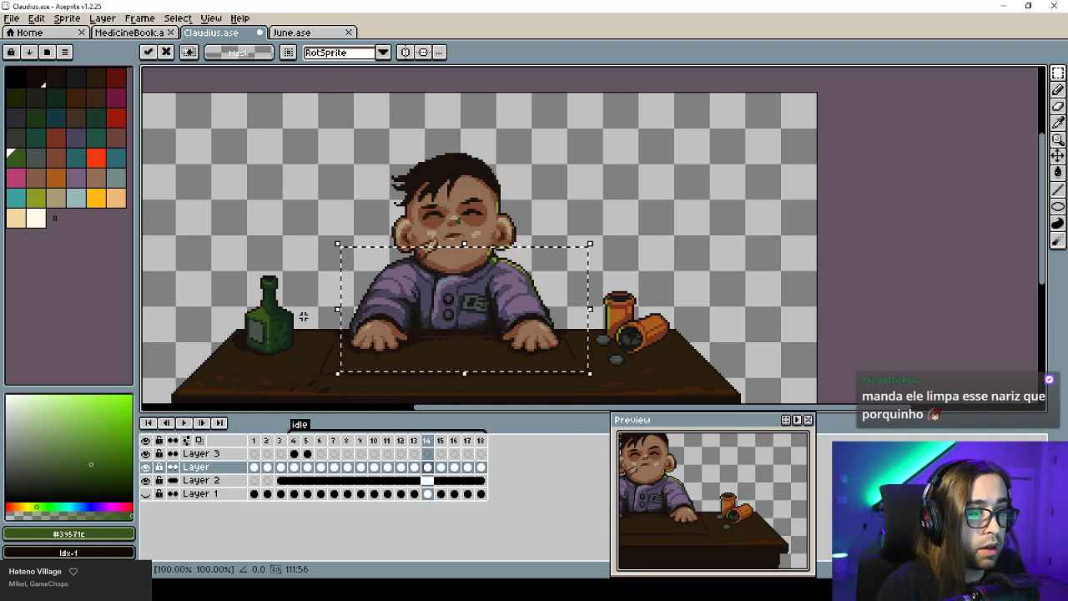
# Paste the copied open-hand torso over frame 15 and nudge it up one pixel.
pyautogui.press('Right')
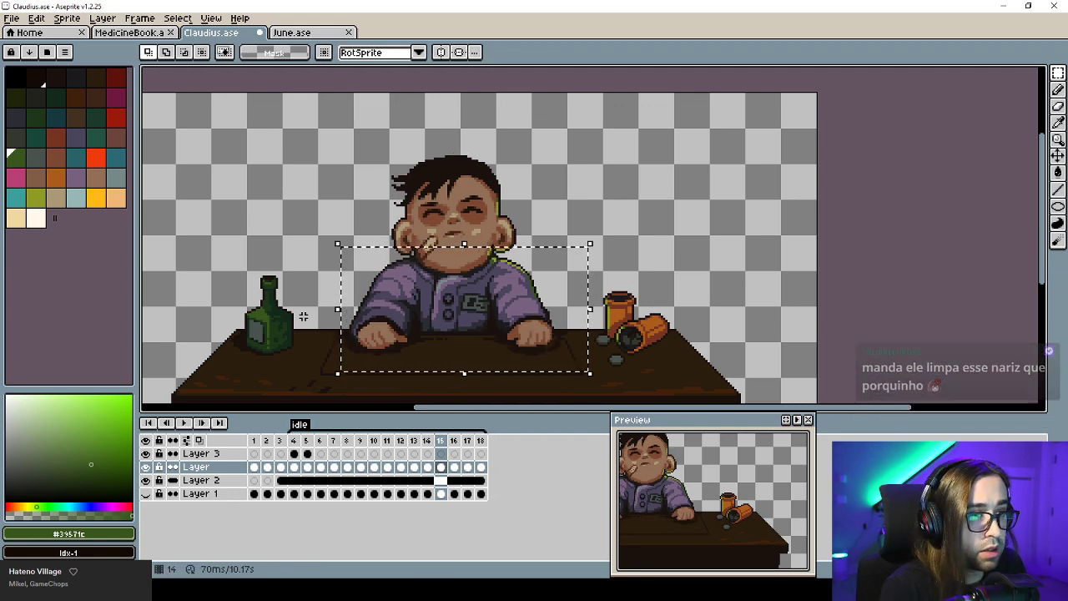
pyautogui.hotkey('ctrl', 'v')
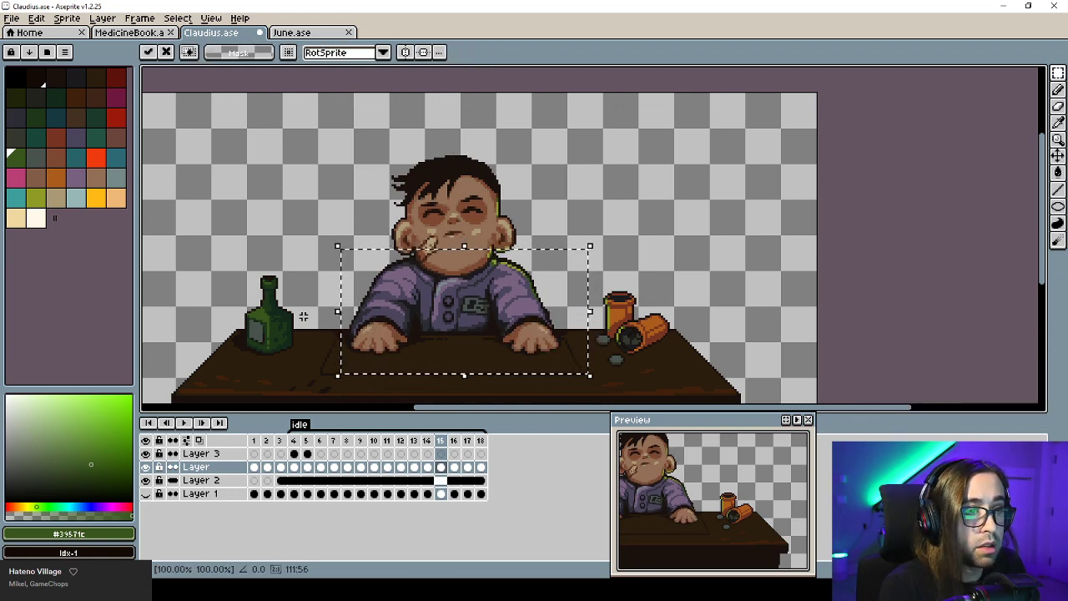
pyautogui.press('Up')
# Try replacing the lower face, torso and closed hands on frame 18 with the copied open-hand torso, and undo the change.
pyautogui.press('.')
pyautogui.press('.')
pyautogui.press('.')
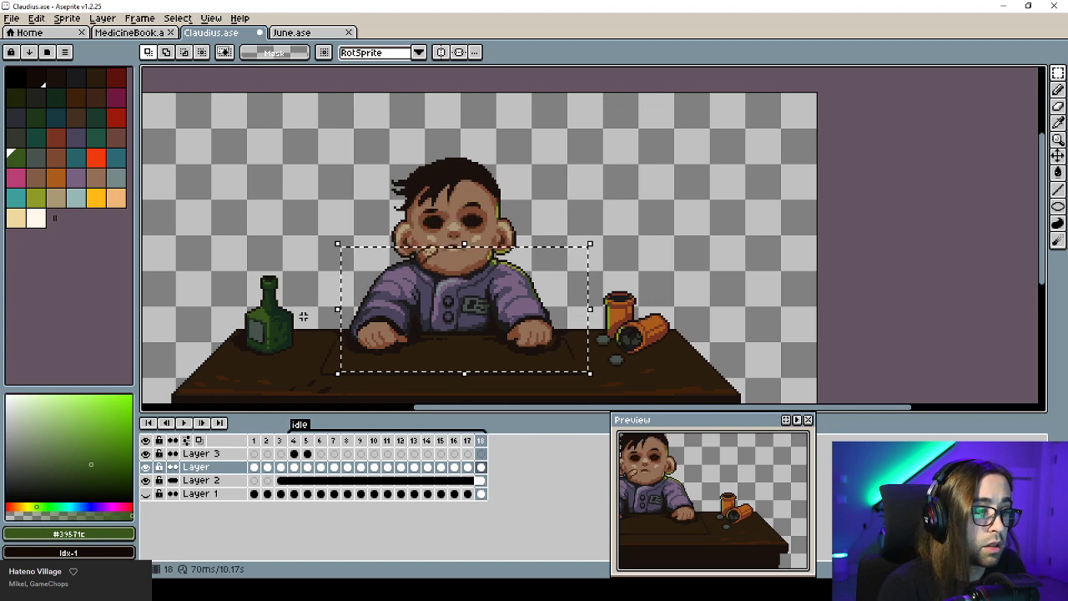
pyautogui.press('Delete')
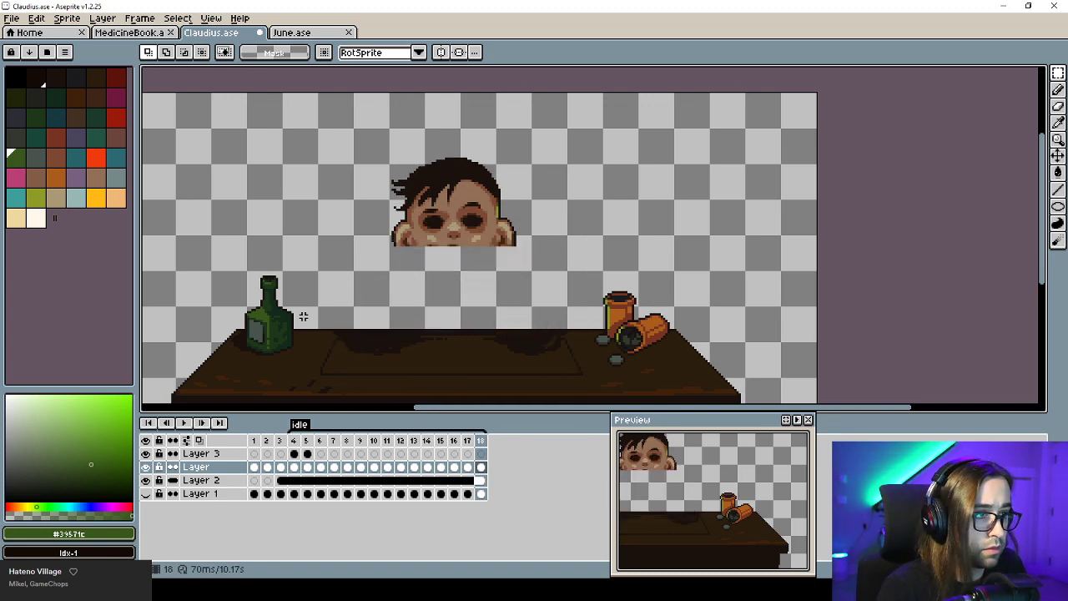
pyautogui.hotkey('ctrl', 'v')
pyautogui.hotkey('ctrl', 'z')
pyautogui.hotkey('ctrl', 'z')
pyautogui.hotkey('ctrl', 'z')
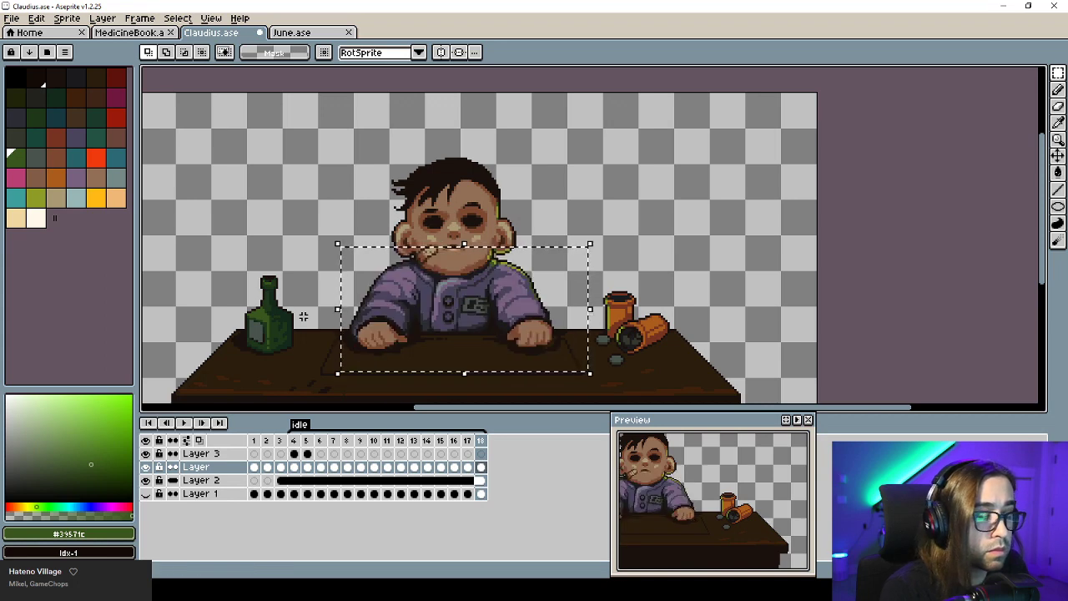
# Select only the torso and closed hands on frame 18 and replace them with the copied open-hand torso.
pyautogui.moveTo(324, 260); pyautogui.dragTo(579, 373)
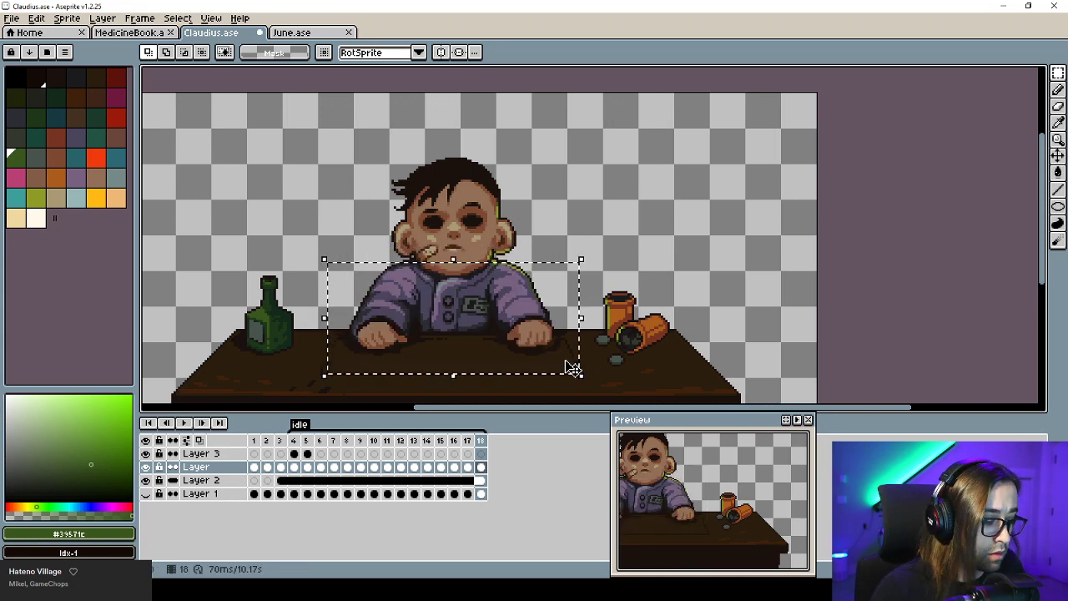
pyautogui.hotkey('ctrl', 'v')
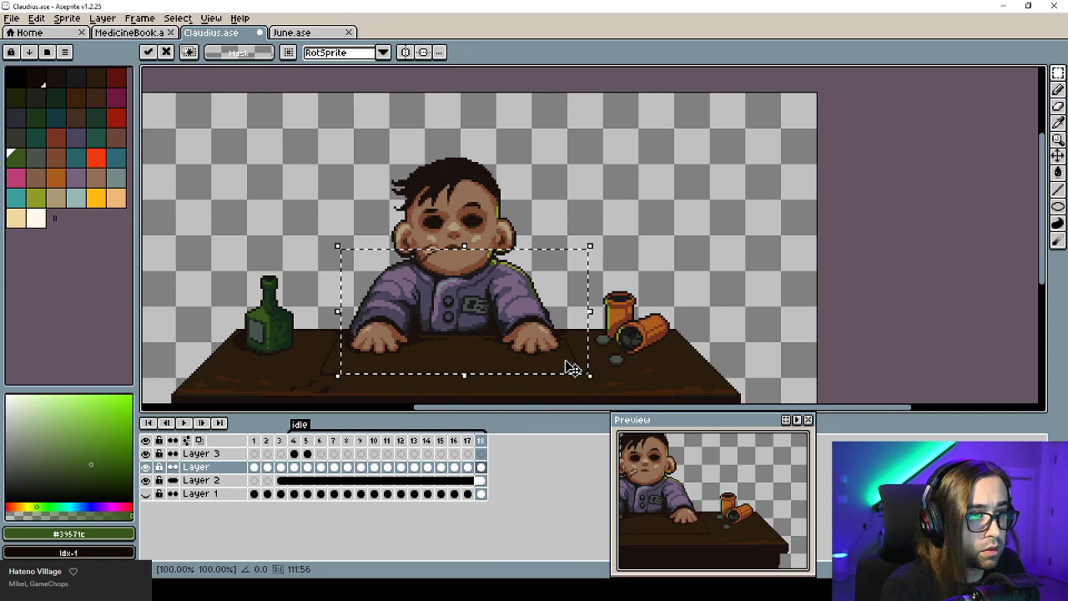
pyautogui.press('Return')
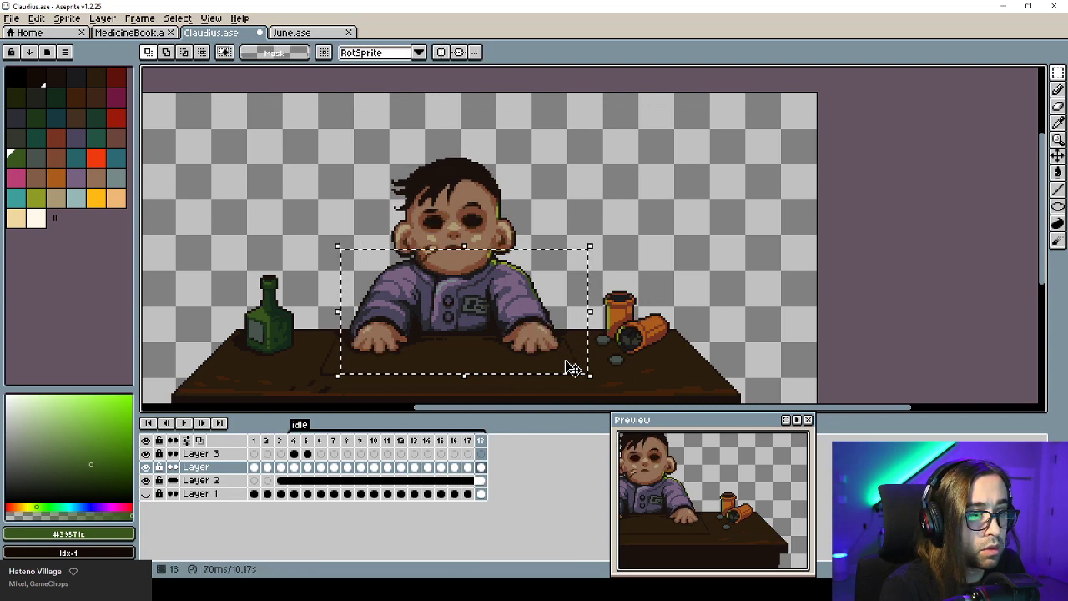
# Play the idle animation to check the open hands and torso across the frames.
pyautogui.press('Right')
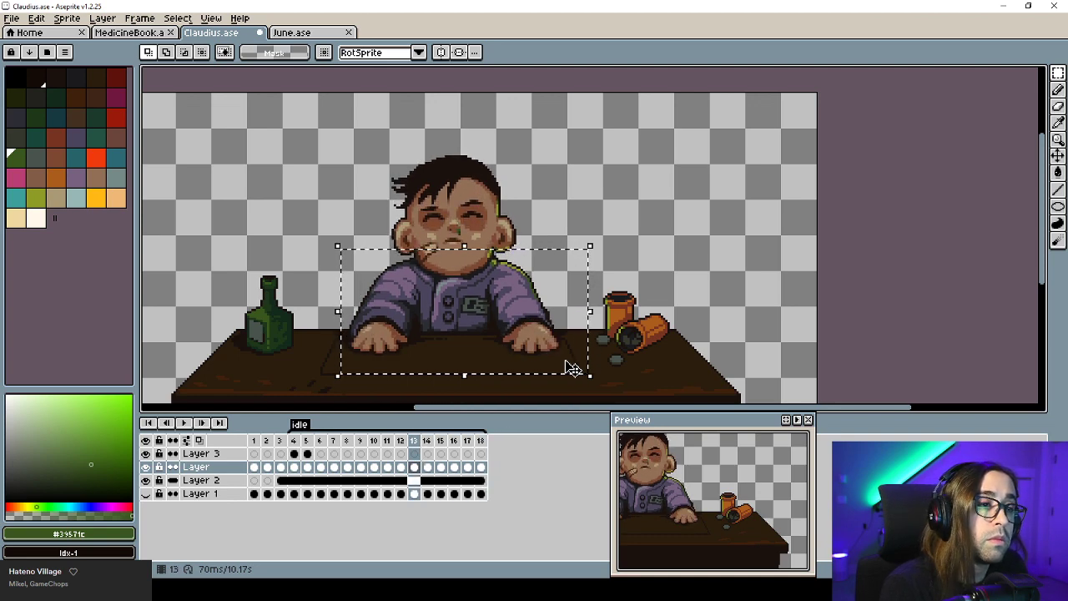
pyautogui.press(',')
pyautogui.hotkey('ctrl', 'd')
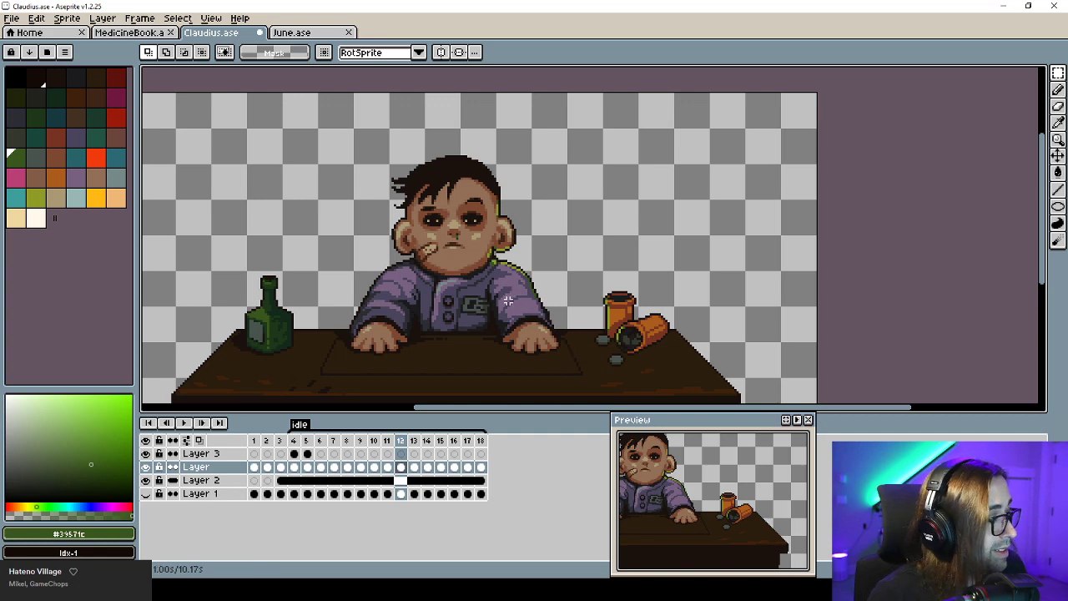
pyautogui.moveTo(508, 301); pyautogui.dragTo(493, 290)
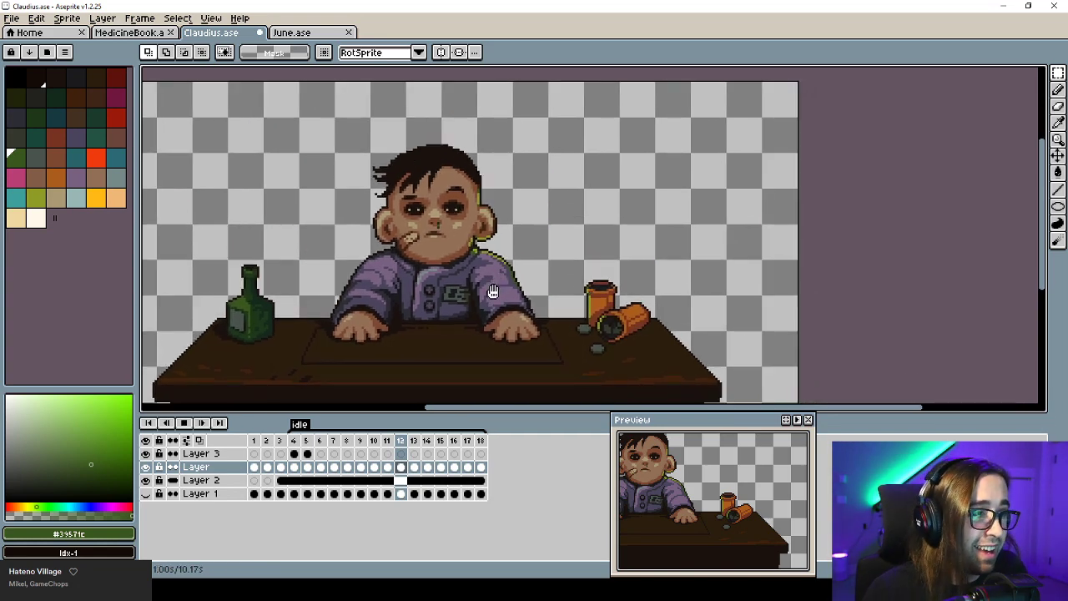
pyautogui.press('Return')
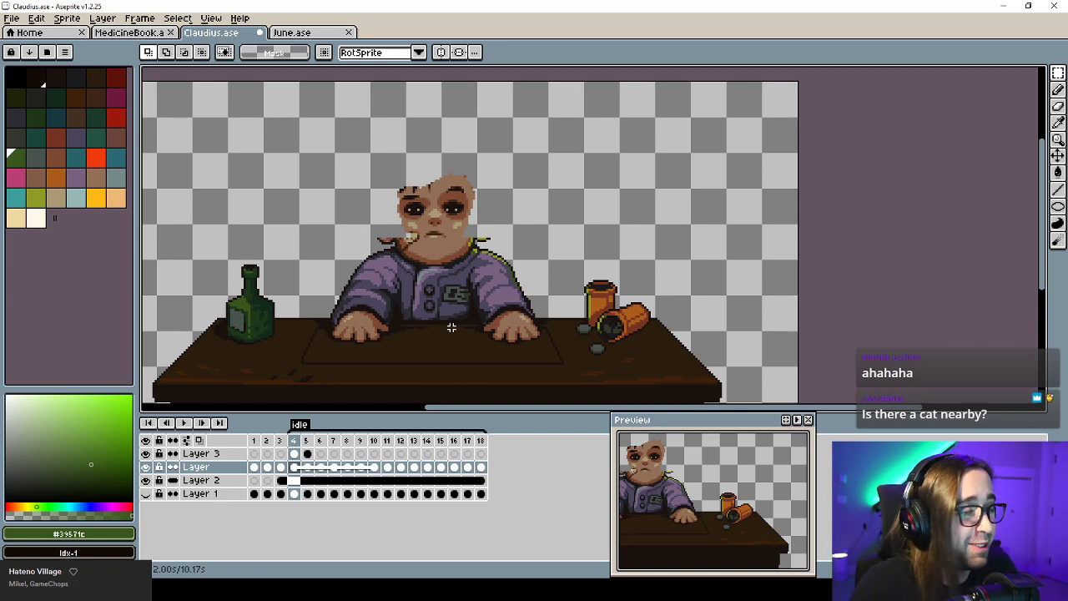
# Select and copy the hair, ears and outer head around the face from frame 3 of the character layer.
pyautogui.click(254, 466)
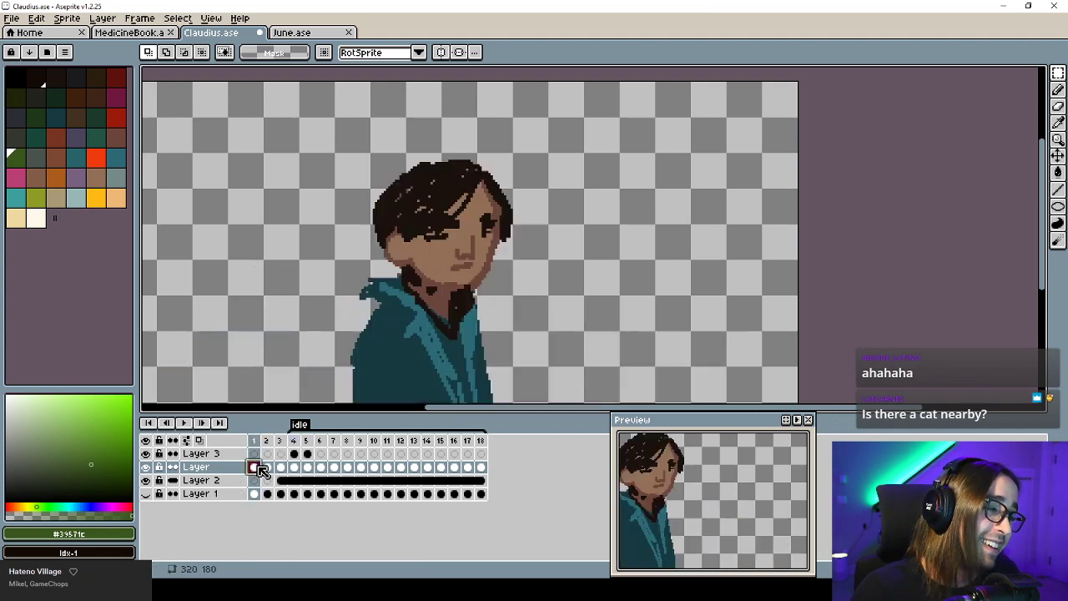
pyautogui.click(280, 467)
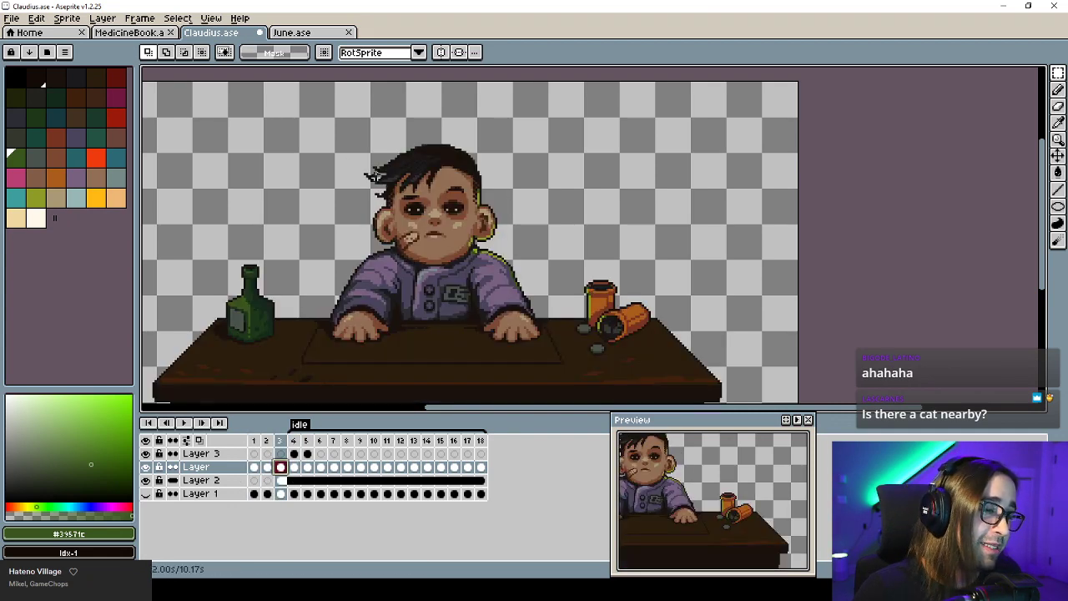
pyautogui.scroll(2, 390, 171)
pyautogui.moveTo(319, 115); pyautogui.dragTo(411, 318)
pyautogui.moveTo(628, 77); pyautogui.dragTo(338, 192)
pyautogui.moveTo(726, 104); pyautogui.dragTo(659, 171)
pyautogui.moveTo(673, 349); pyautogui.dragTo(554, 113)
pyautogui.moveTo(392, 139); pyautogui.dragTo(494, 217)
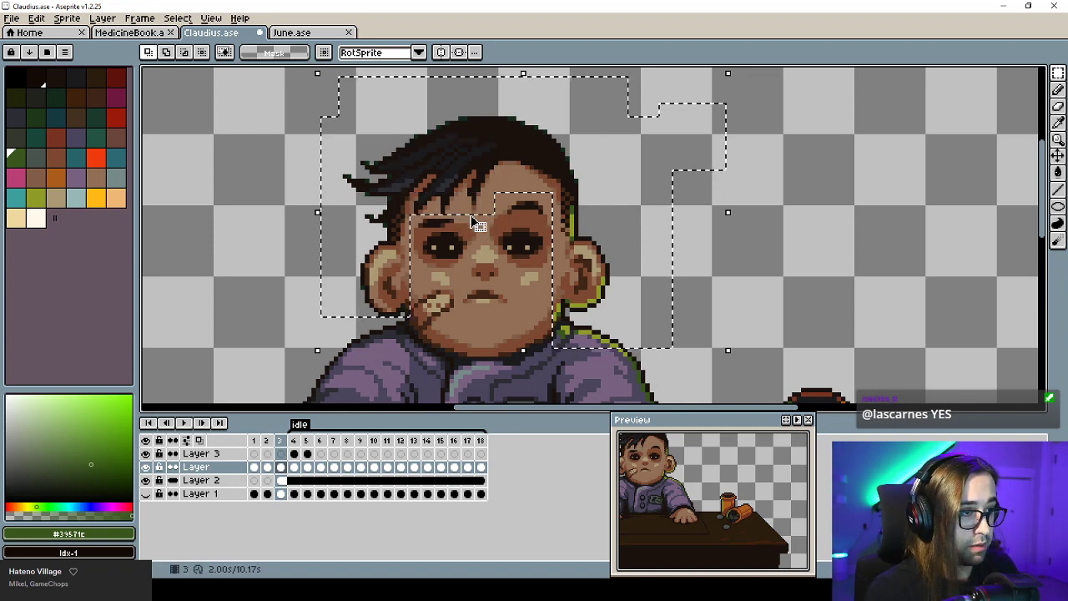
pyautogui.hotkey('ctrl', 'd')
# Paste the copied hair, ears and outer head onto frame 4 of the character layer and deselect.
pyautogui.press('Right')
pyautogui.hotkey('ctrl', 'v')
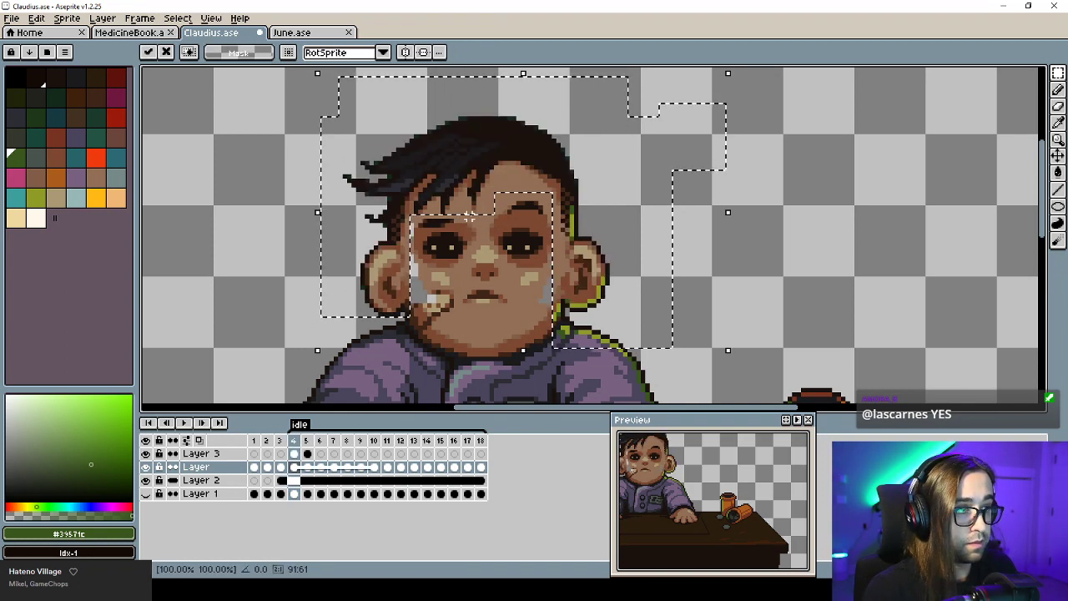
pyautogui.hotkey('ctrl', 'd')
# Fill the transparent gap beside the bandaged cheek on frame 4 with the sampled skin colour #916F56.
pyautogui.press('g')
pyautogui.keyDown('alt'); pyautogui.click(428, 286); pyautogui.keyUp('alt')
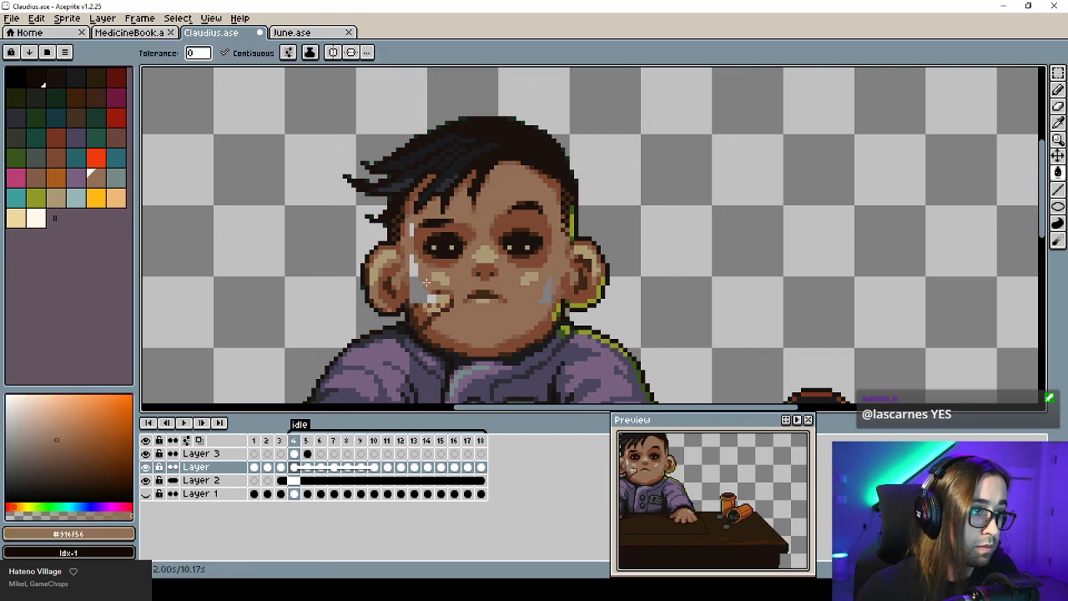
pyautogui.click(419, 292)
pyautogui.scroll(-4, 549, 294)
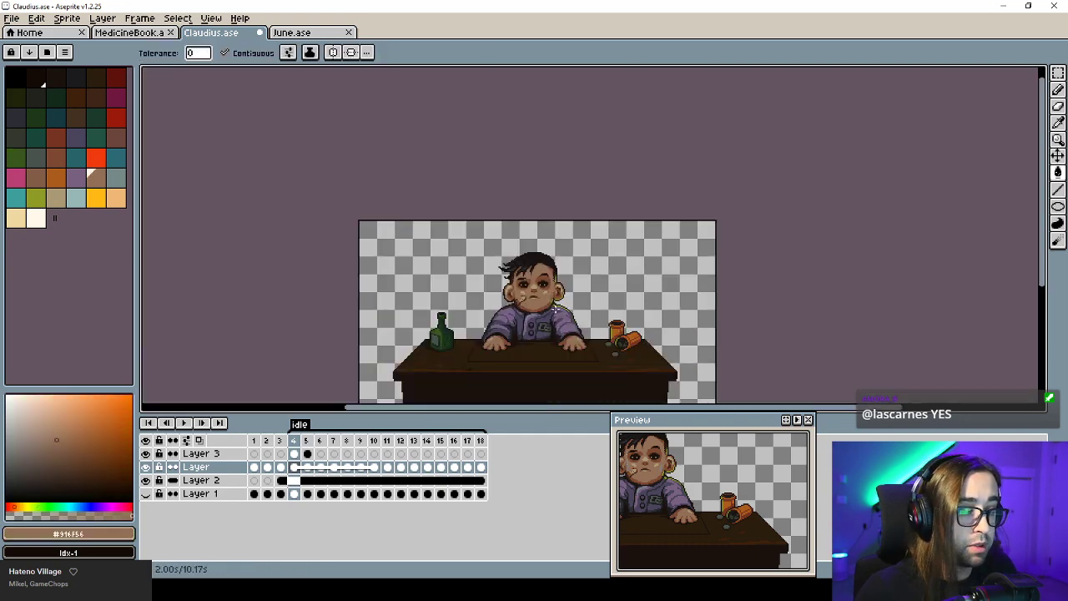
# Copy the bandaged cheek from frame 3 of the character layer, paste it onto frame 4 and deselect.
pyautogui.scroll(2, 563, 279)
pyautogui.press('Left')
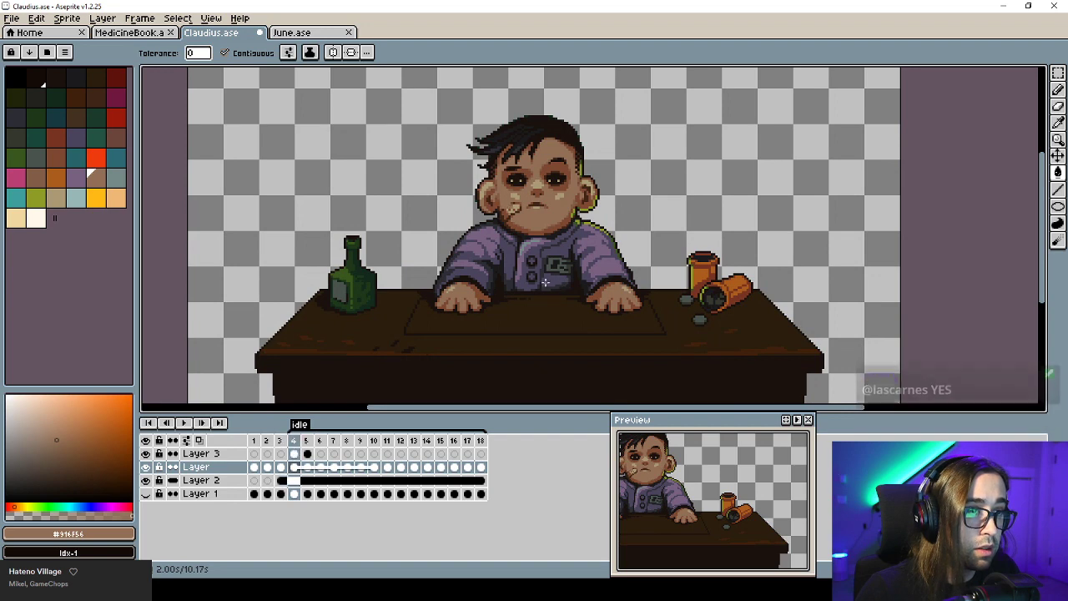
pyautogui.press('Left')
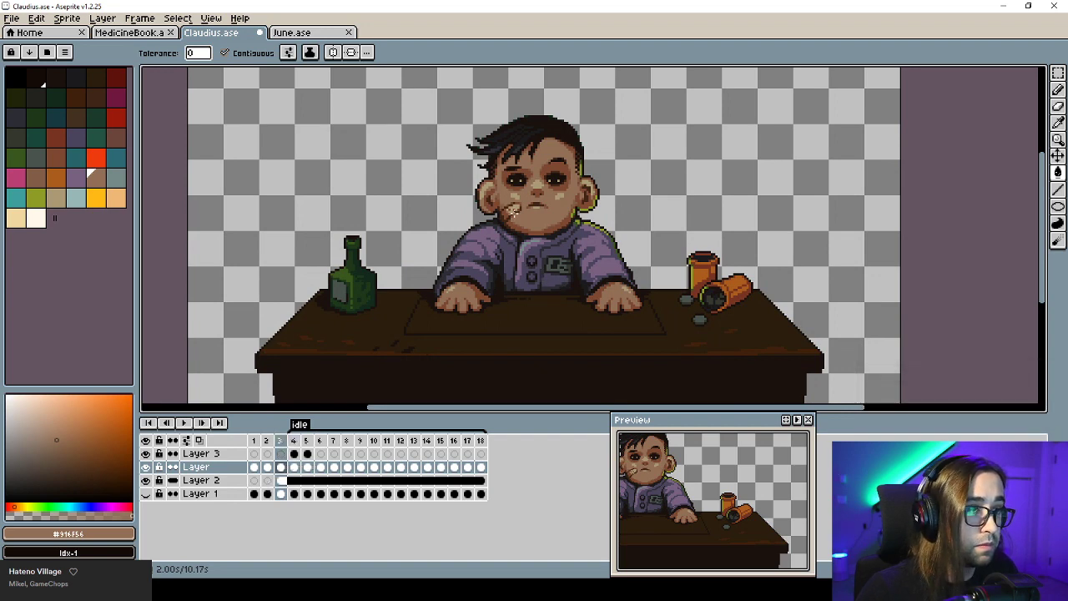
pyautogui.scroll(2, 511, 212)
pyautogui.press('m')
pyautogui.moveTo(456, 221); pyautogui.dragTo(521, 276)
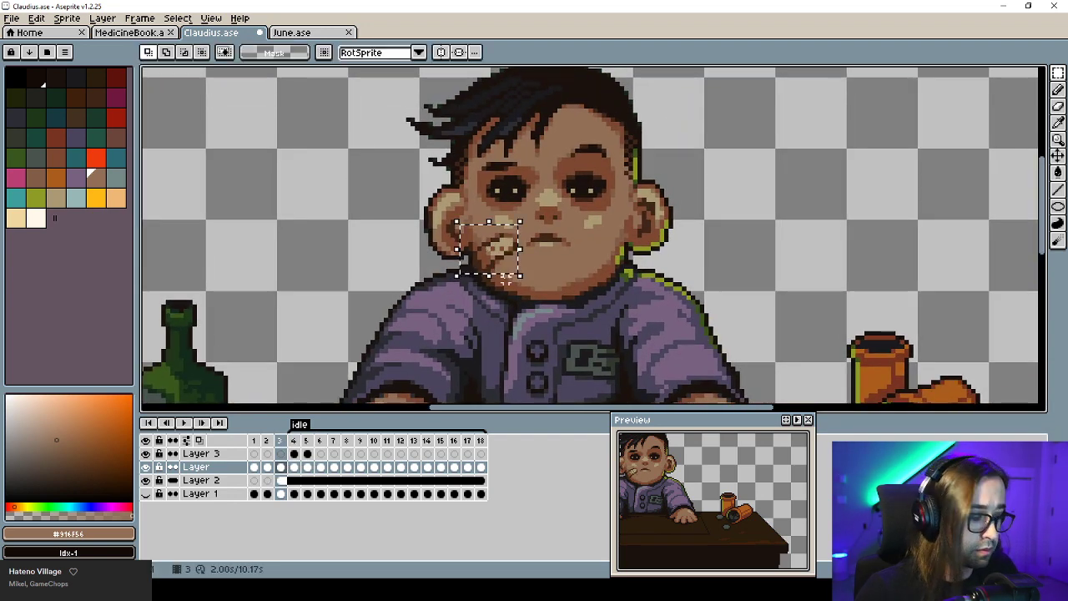
pyautogui.hotkey('ctrl', 'c')
pyautogui.hotkey('ctrl', 'd')
pyautogui.press('Right')
pyautogui.hotkey('ctrl', 'v')
pyautogui.hotkey('ctrl', 'd')
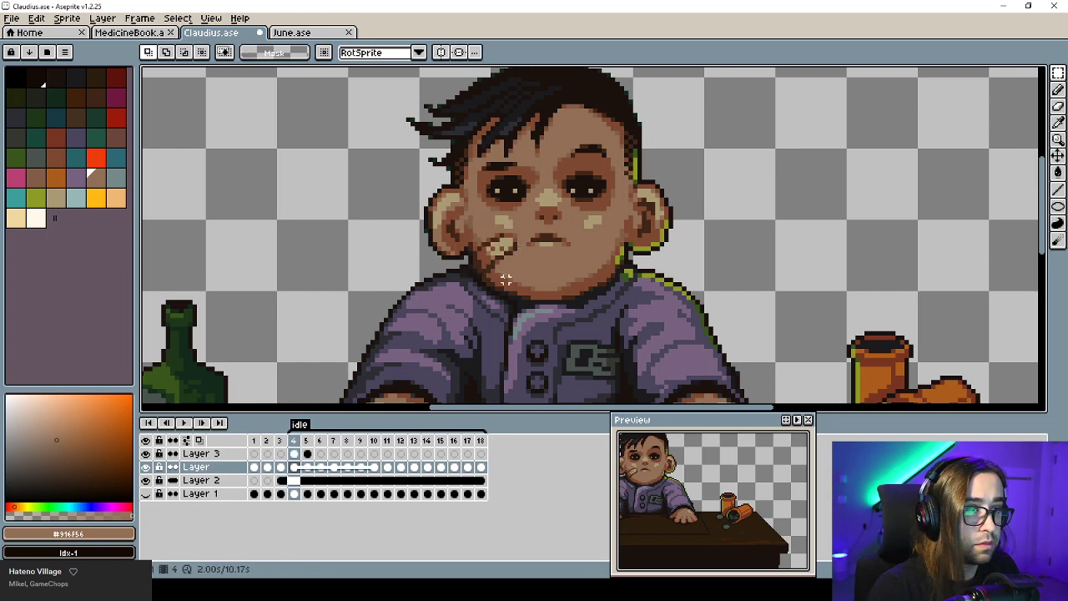
# Compare frames 4 to 6 to examine how the hair and head change between them.
pyautogui.scroll(-3, 506, 279)
pyautogui.scroll(1, 506, 280)
pyautogui.press('Right')
pyautogui.press('Right')
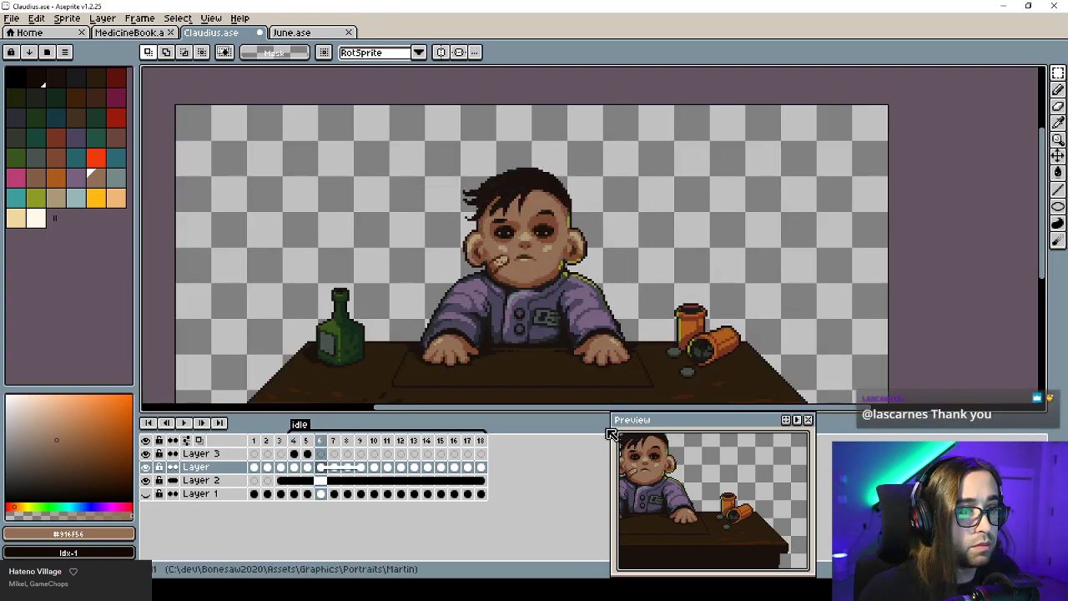
pyautogui.press('Left')
pyautogui.press('Left')
pyautogui.press('Right')
pyautogui.press('Left')
pyautogui.press('Right')
pyautogui.press('Left')
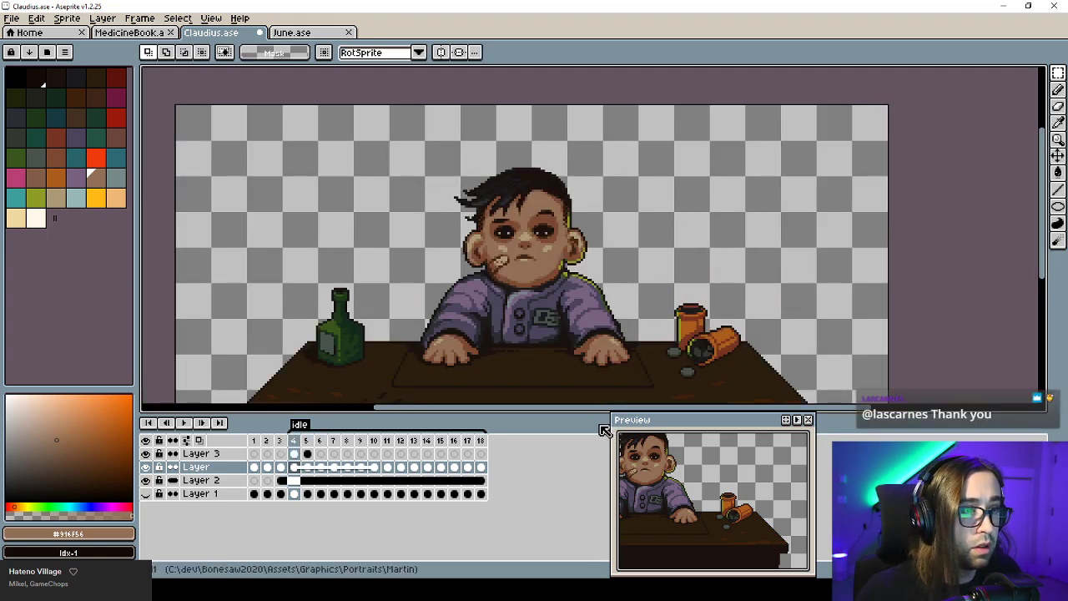
pyautogui.press('Right')
# Play the idle animation to check the rebuilt head and the hands in motion.
pyautogui.press('Return')
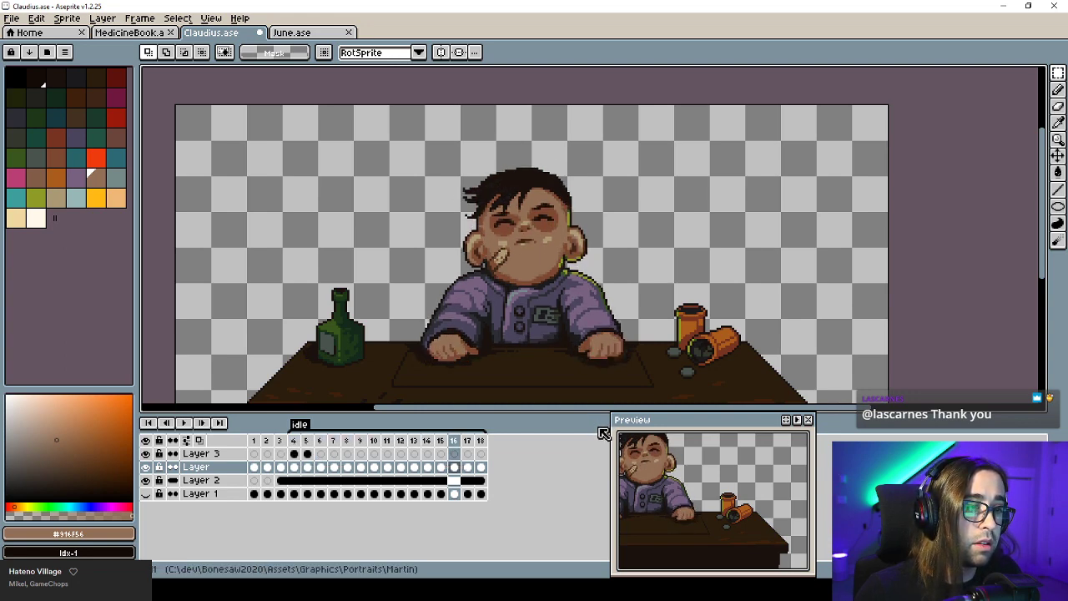
pyautogui.press('Return')
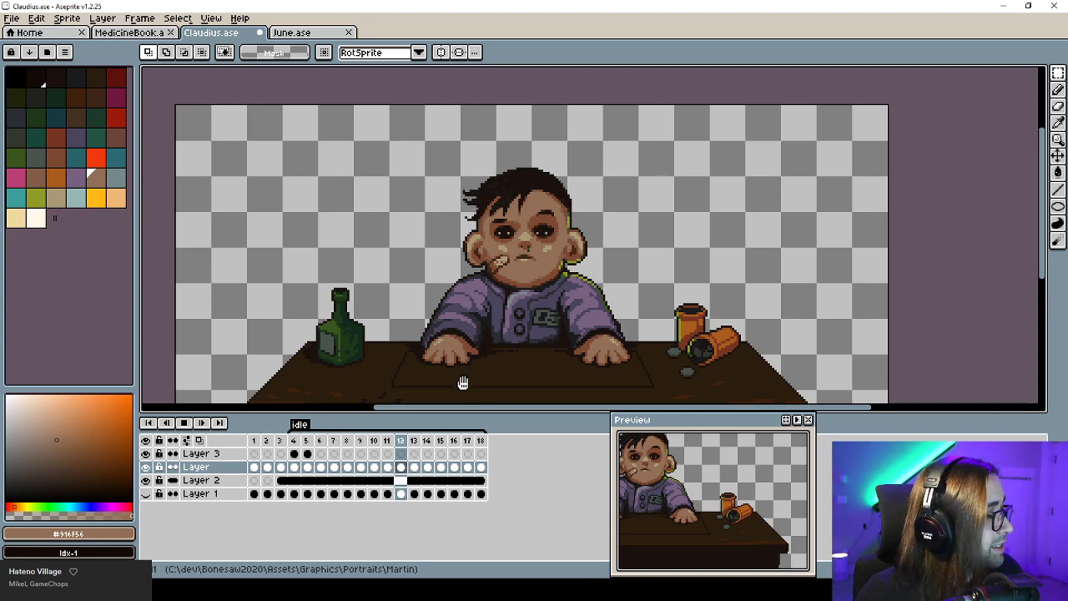
pyautogui.moveTo(518, 319); pyautogui.dragTo(521, 302)
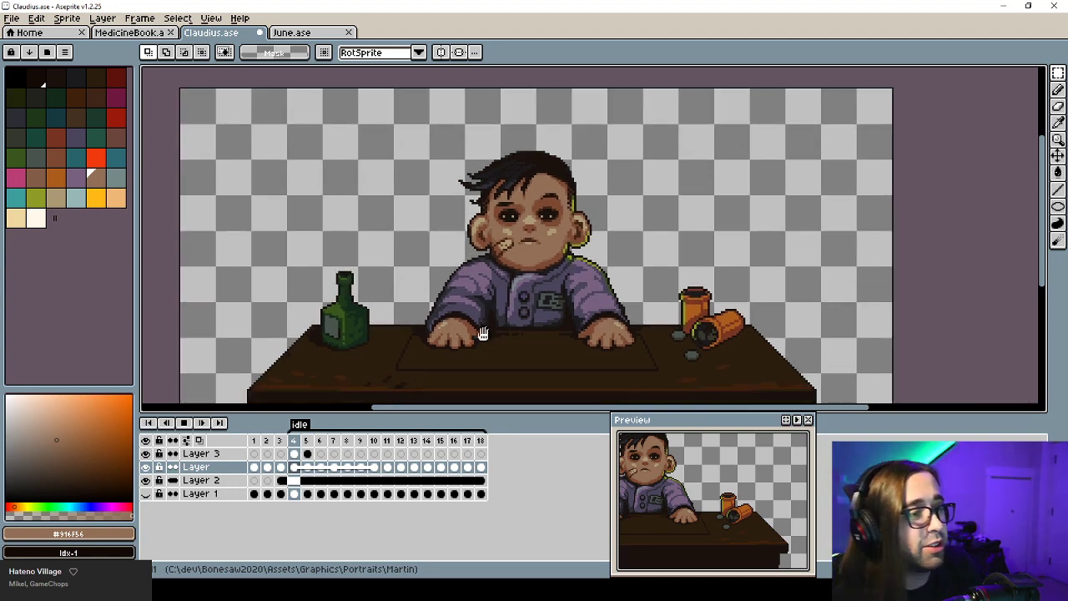
pyautogui.press('Return')
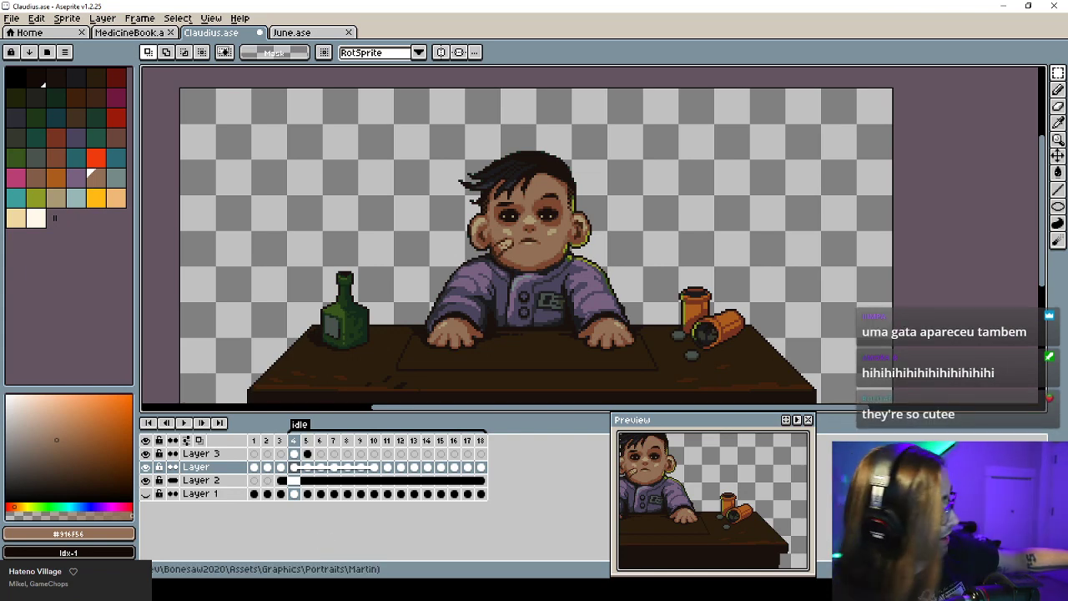
pyautogui.moveTo(233, 589)
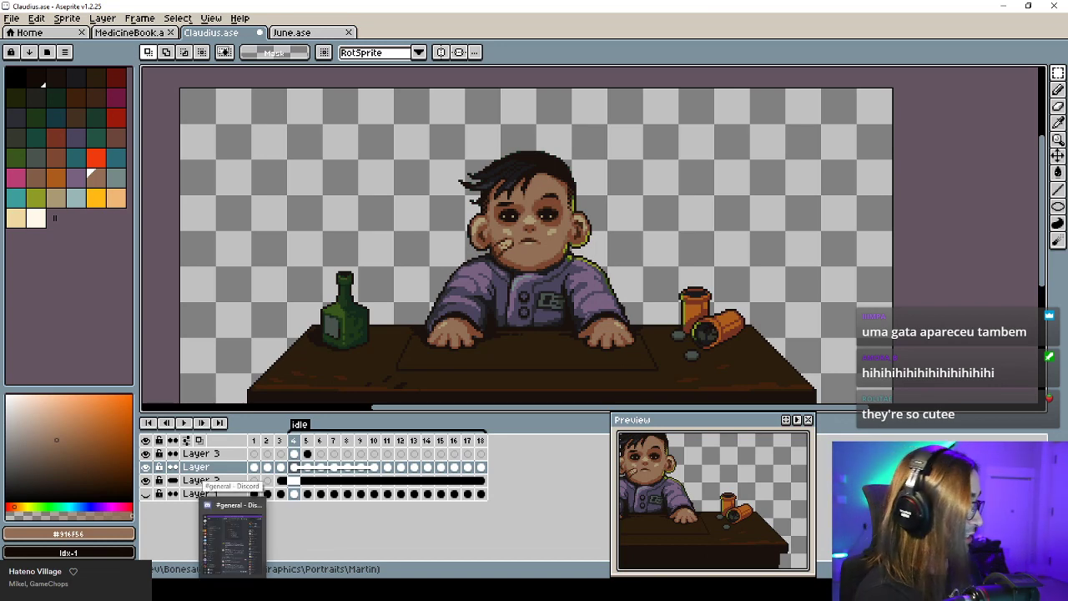
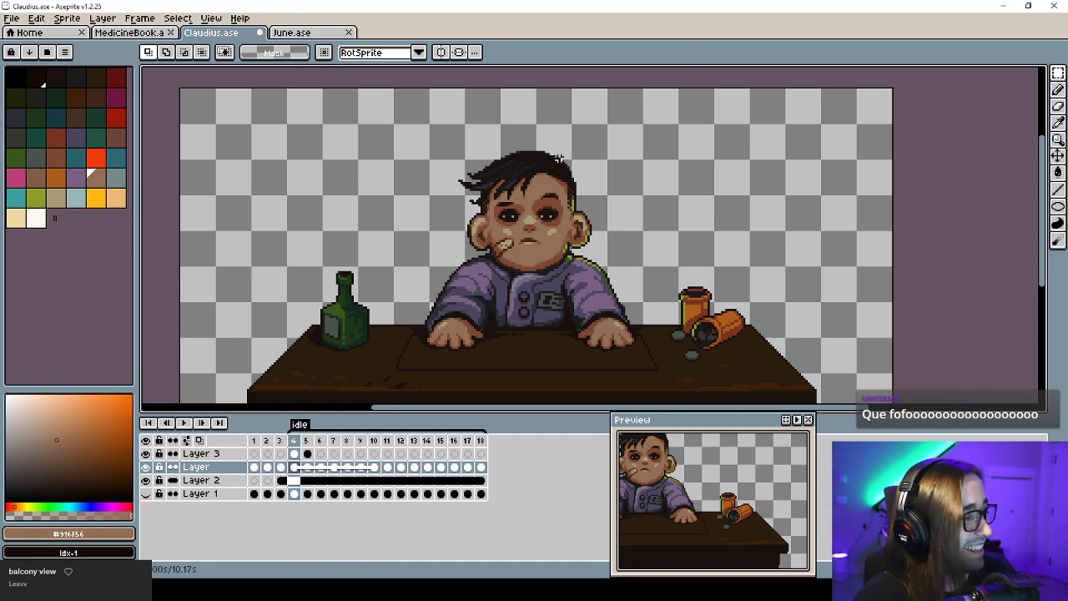
# Step through frames 3 to 15 one by one to examine the hands and torso for inconsistencies.
pyautogui.moveTo(586, 262); pyautogui.dragTo(573, 263)
pyautogui.press('Left')
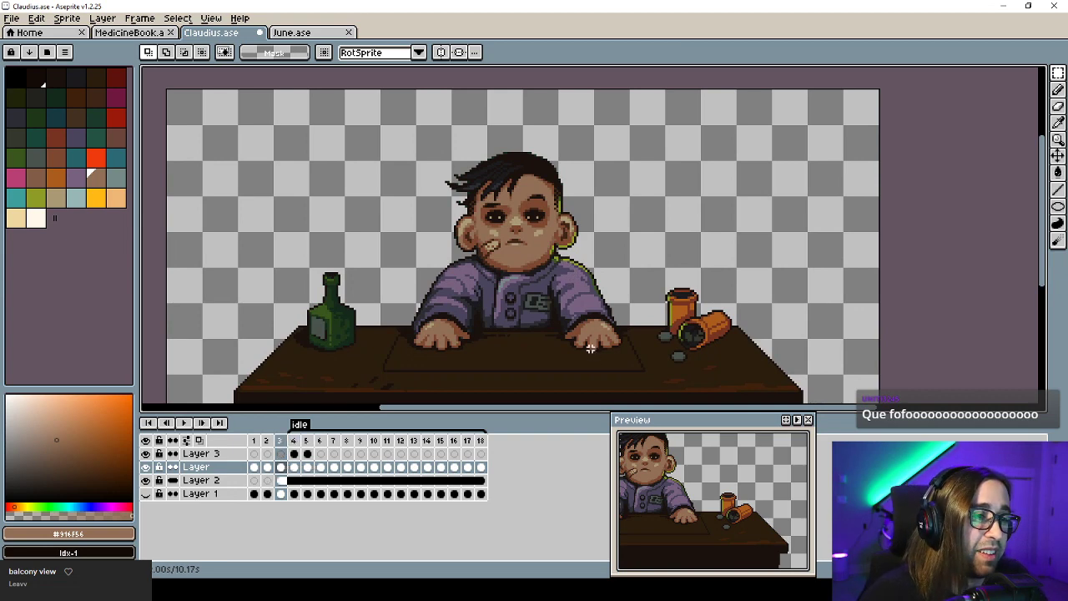
pyautogui.press('Right')
pyautogui.press('Right')
pyautogui.press('Left')
pyautogui.press('Left')
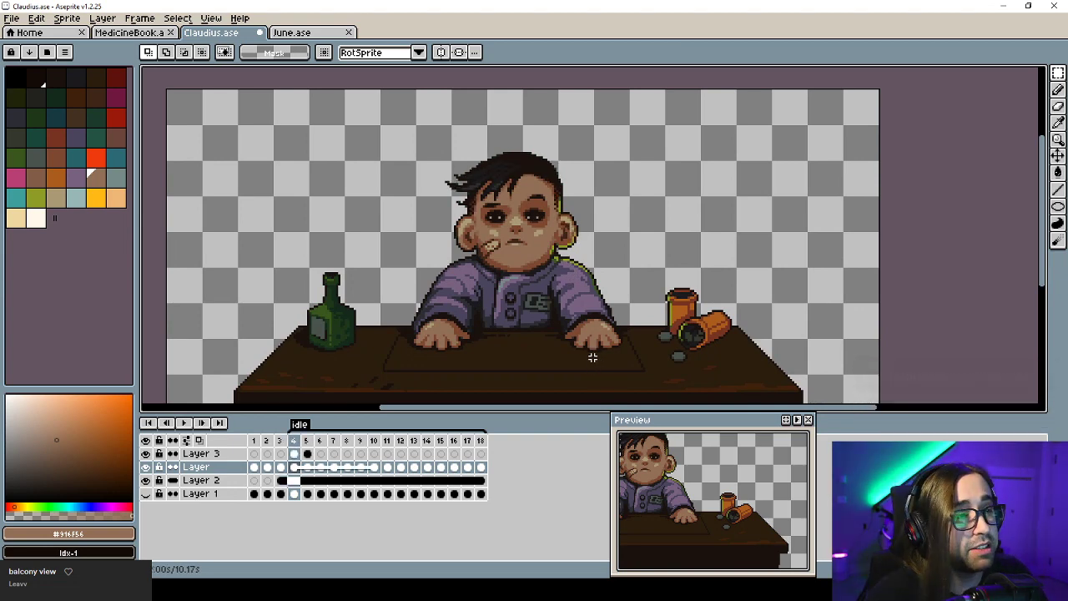
pyautogui.press('Right')
pyautogui.press('Right')
pyautogui.press('Right')
pyautogui.press('Right')
pyautogui.press('Right')
pyautogui.press('Right')
pyautogui.press('Right')
pyautogui.press('Right')
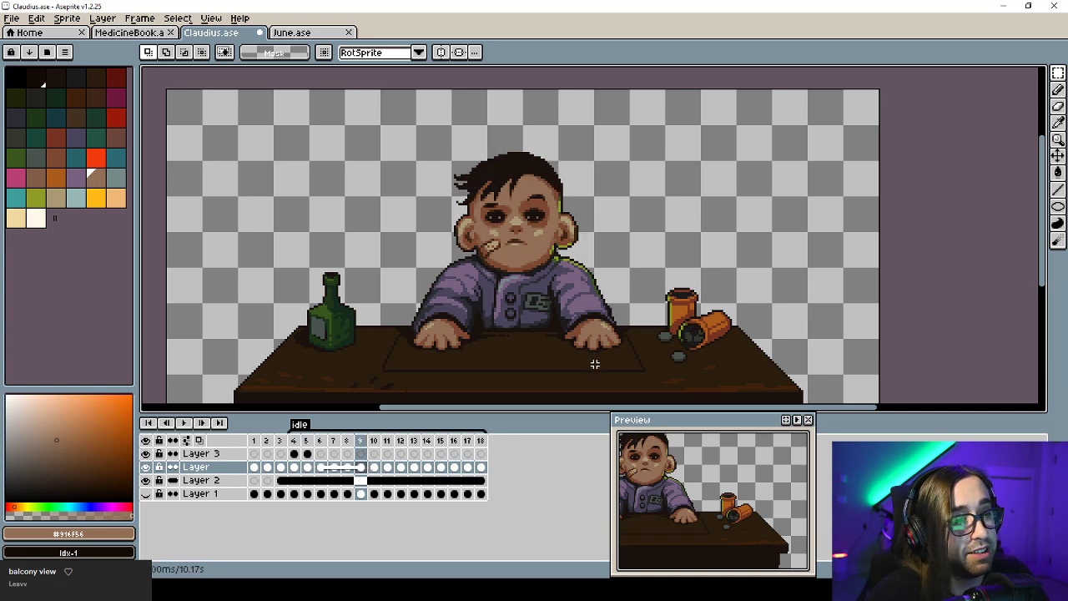
pyautogui.press('Right')
pyautogui.press('Right')
pyautogui.press('Right')
pyautogui.press('Right')
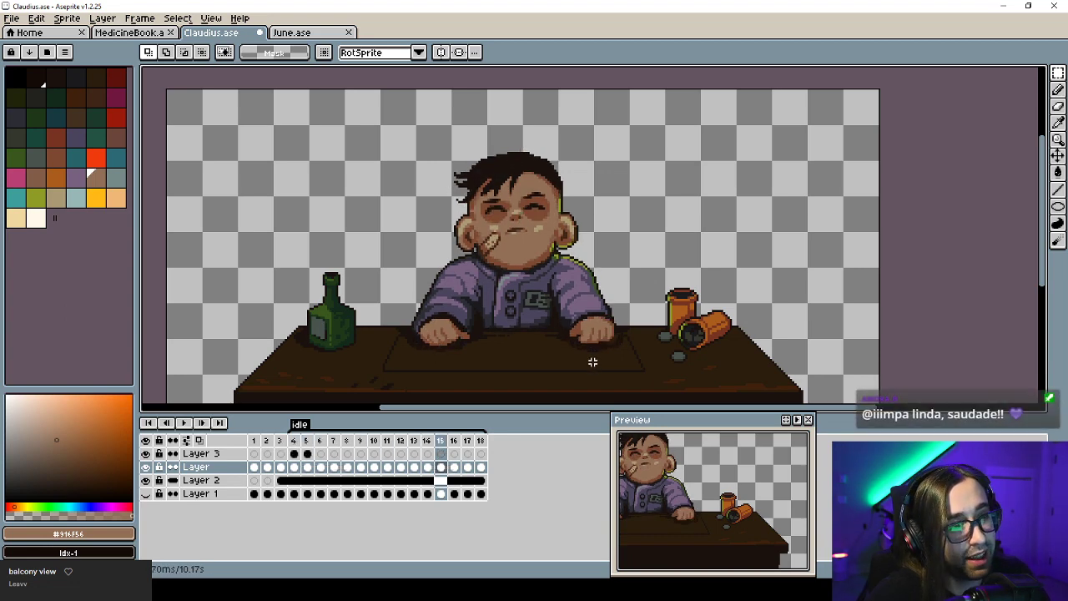
# Copy the lower torso and open hands from frame 14 and replace the fists on frame 15 with them.
pyautogui.press('Left')
pyautogui.press('Right')
pyautogui.press('Left')
pyautogui.press('Right')
pyautogui.press('Left')
pyautogui.moveTo(404, 295); pyautogui.dragTo(641, 363)
pyautogui.press('Right')
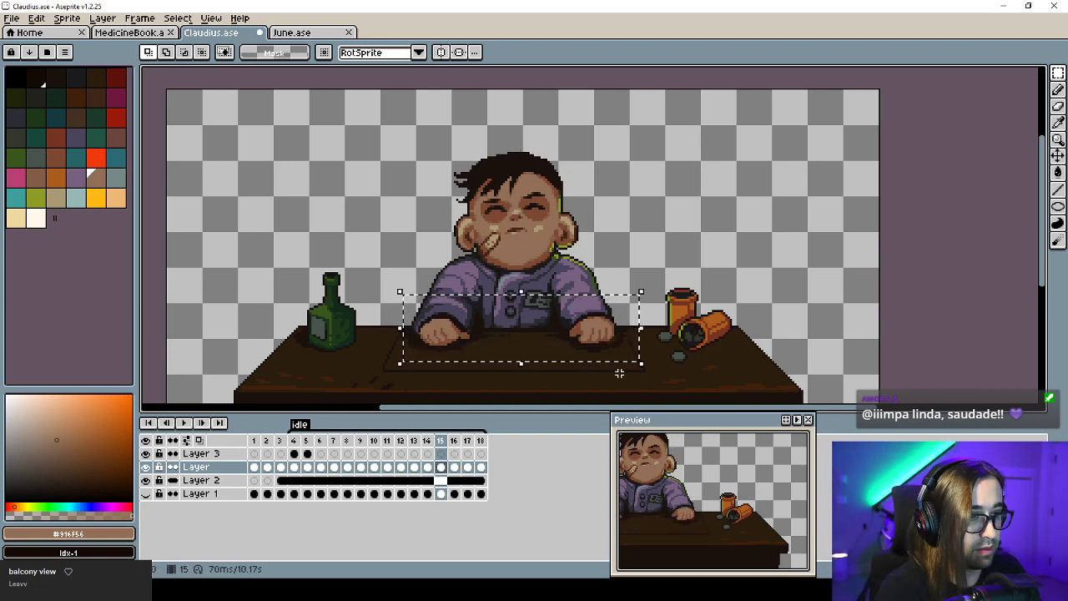
pyautogui.press('Delete')
pyautogui.hotkey('ctrl', 'v')
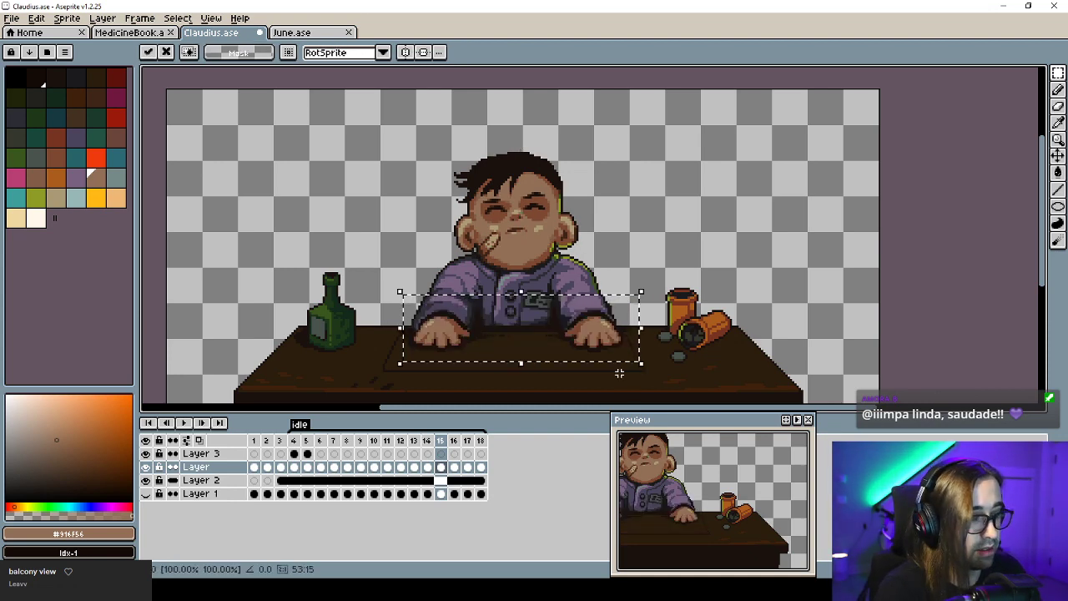
# Lasso the shoulder and sleeve nearest the bottle on frame 14, paste them onto frame 15 and deselect.
pyautogui.press('Left')
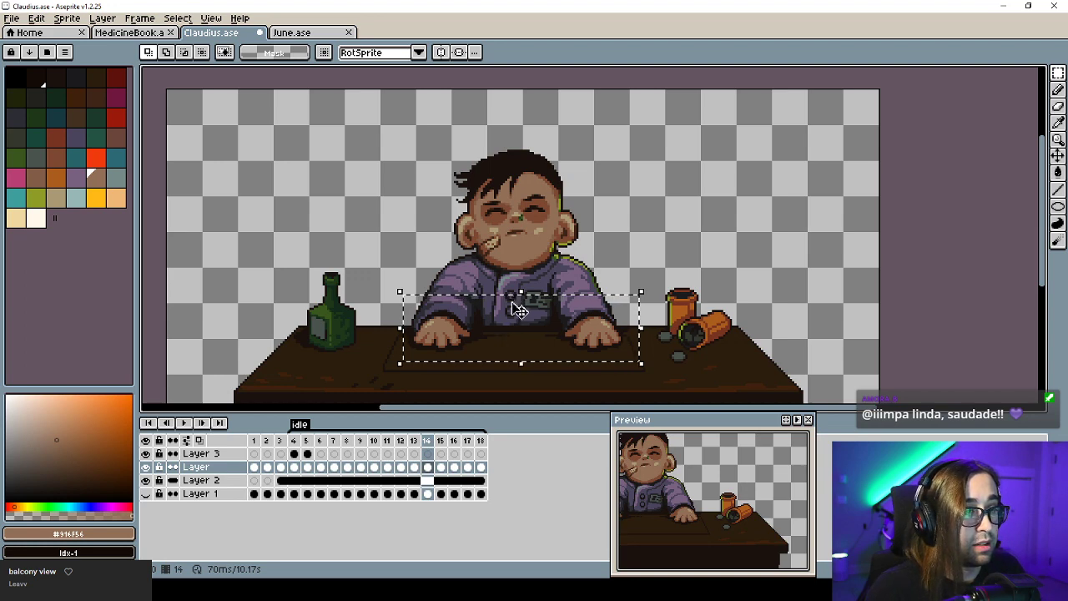
pyautogui.scroll(2, 469, 290)
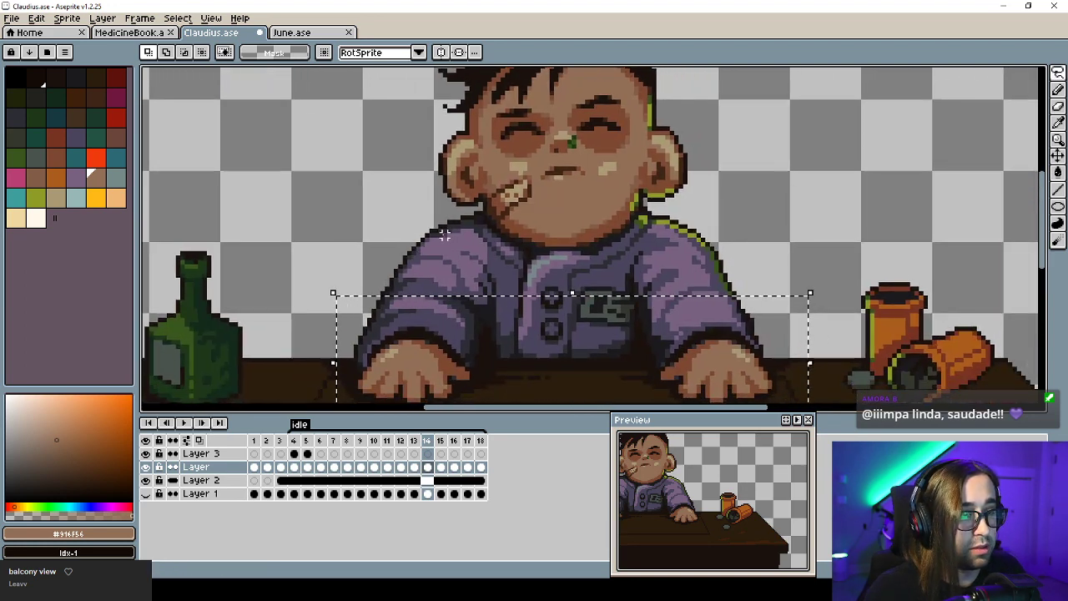
pyautogui.press(',')
pyautogui.press('.')
pyautogui.press('.')
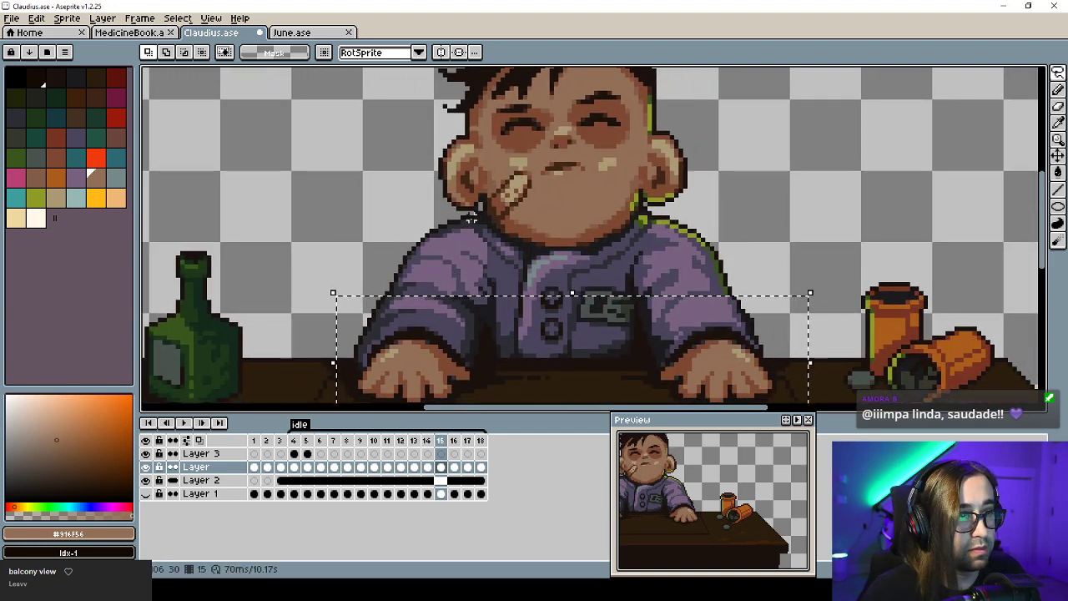
pyautogui.press('Left')
pyautogui.moveTo(351, 288)
pyautogui.mouseDown()
pyautogui.moveTo(501, 372)
pyautogui.moveTo(506, 226)
pyautogui.mouseUp()
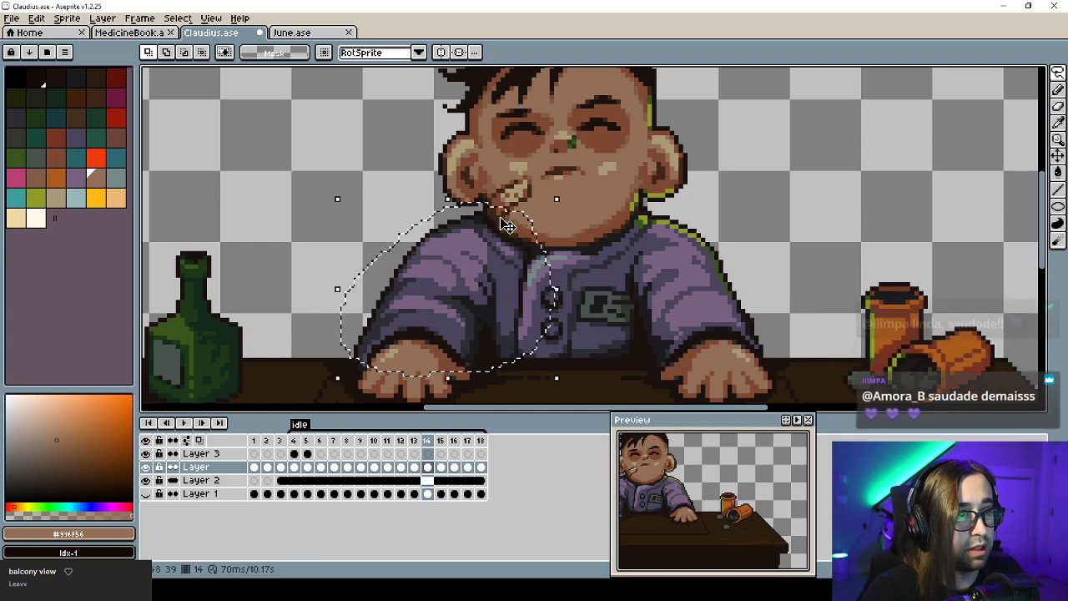
pyautogui.press('Right')
pyautogui.hotkey('ctrl', 'd')
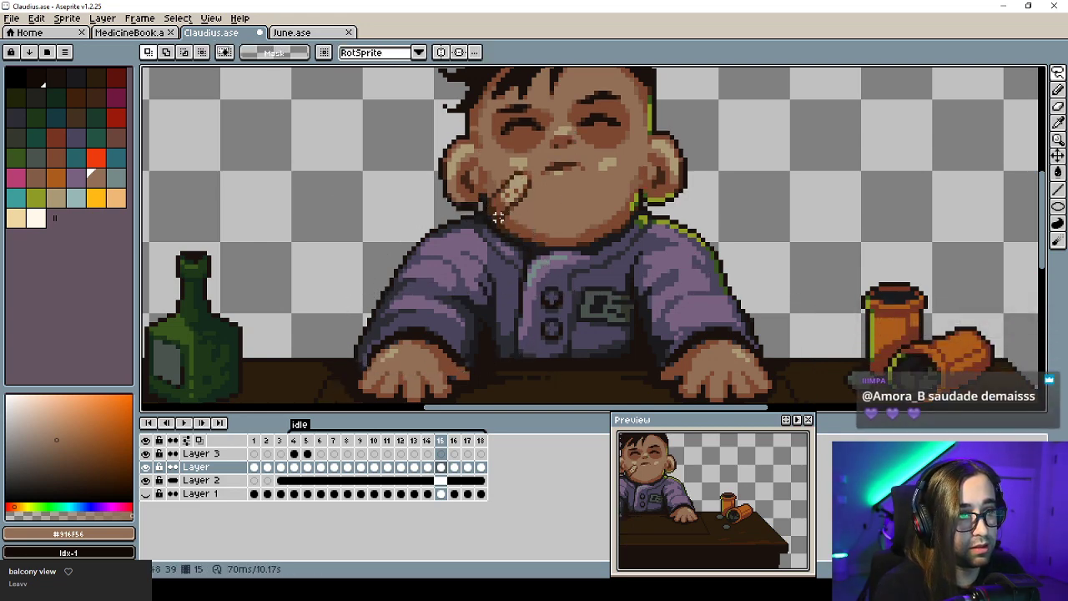
# Paste the copied shoulder and sleeve onto frame 16 of the character layer and deselect.
pyautogui.press('Right')
pyautogui.hotkey('ctrl', 'shift', 'd')
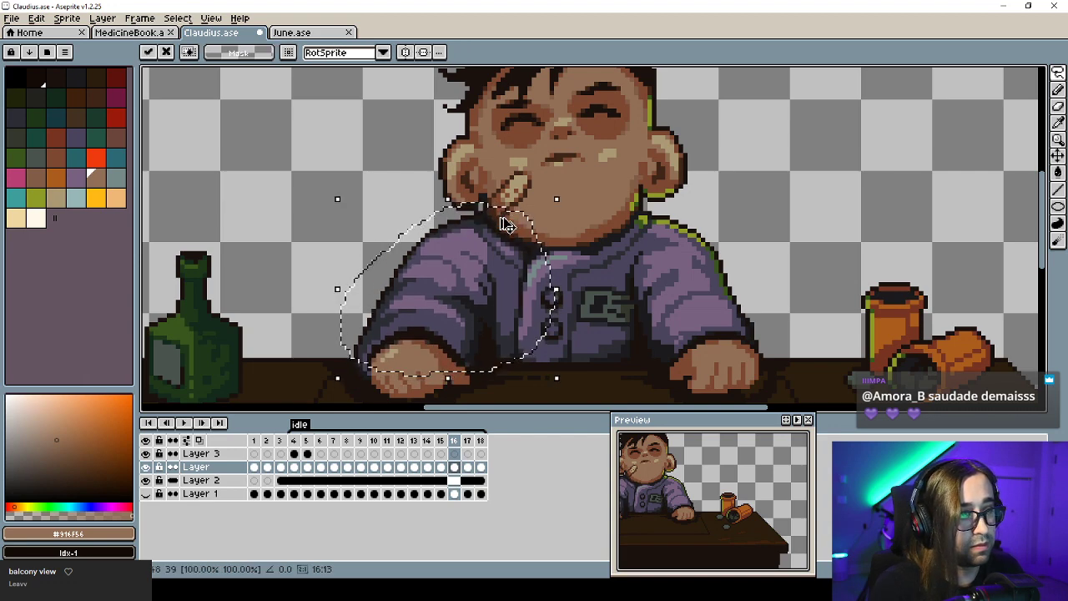
pyautogui.hotkey('ctrl', 'd')
# Try to clear the lower torso and fists on frame 16 of the character layer.
pyautogui.moveTo(314, 319)
pyautogui.mouseDown()
pyautogui.moveTo(716, 401)
pyautogui.moveTo(706, 239)
pyautogui.mouseUp()
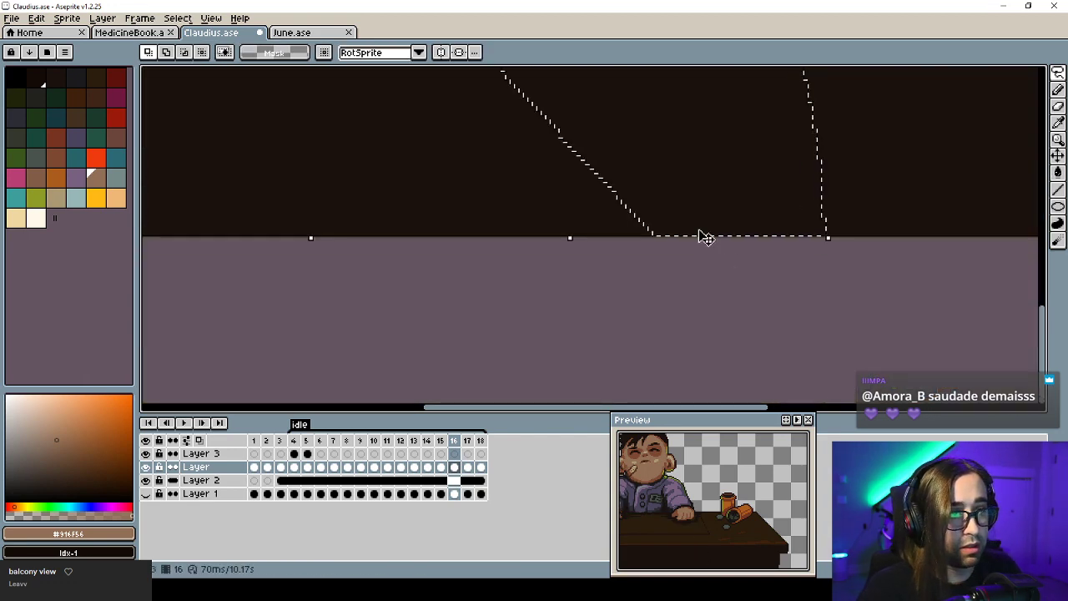
pyautogui.scroll(-4, 663, 215)
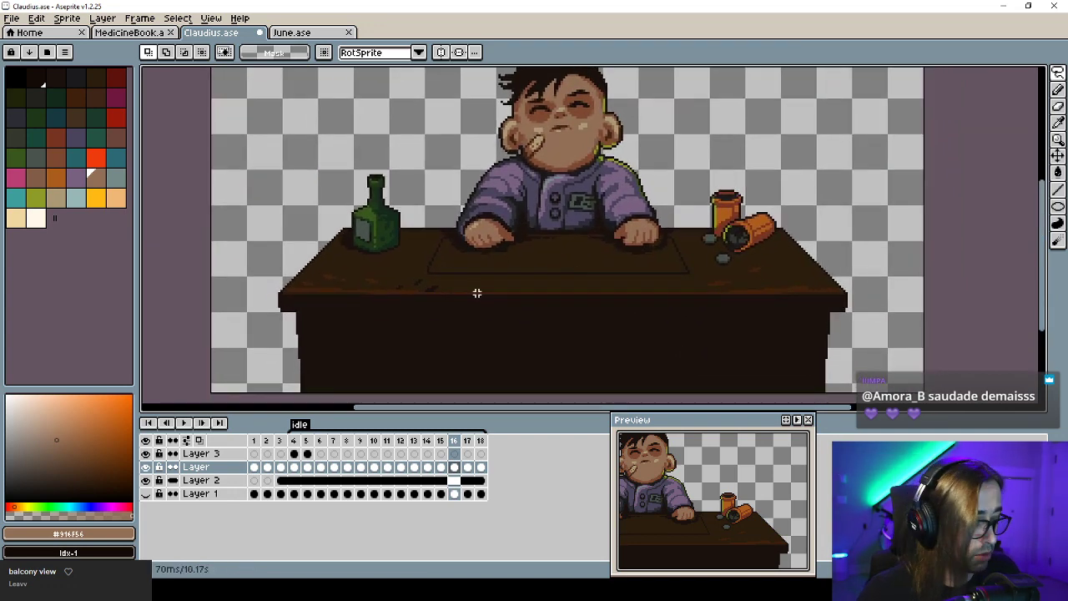
pyautogui.press('m')
pyautogui.moveTo(433, 193); pyautogui.dragTo(674, 272)
pyautogui.press('Delete')
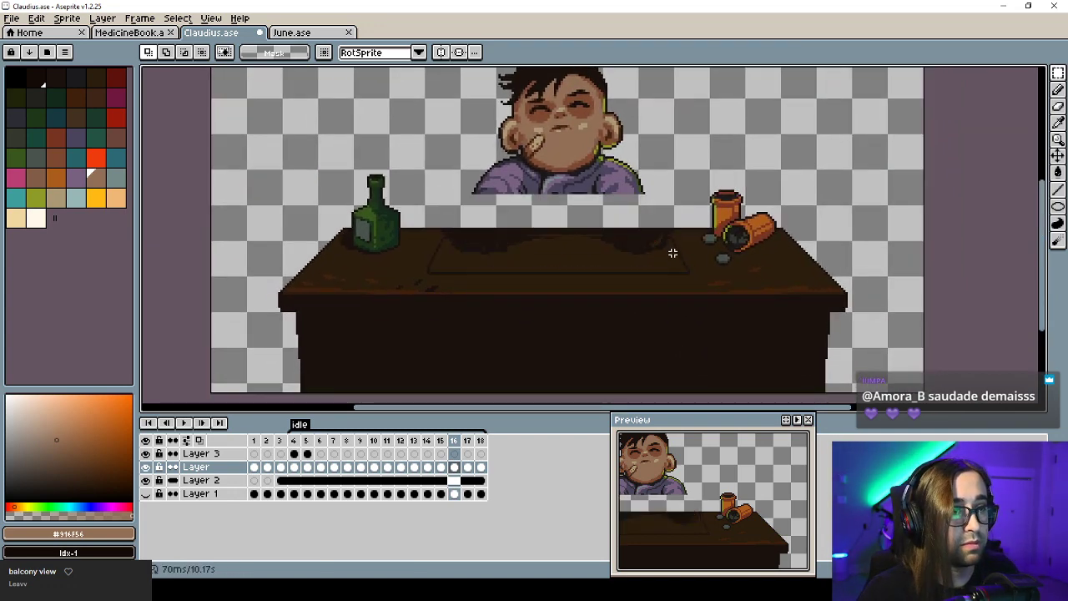
pyautogui.hotkey('ctrl', 'z')
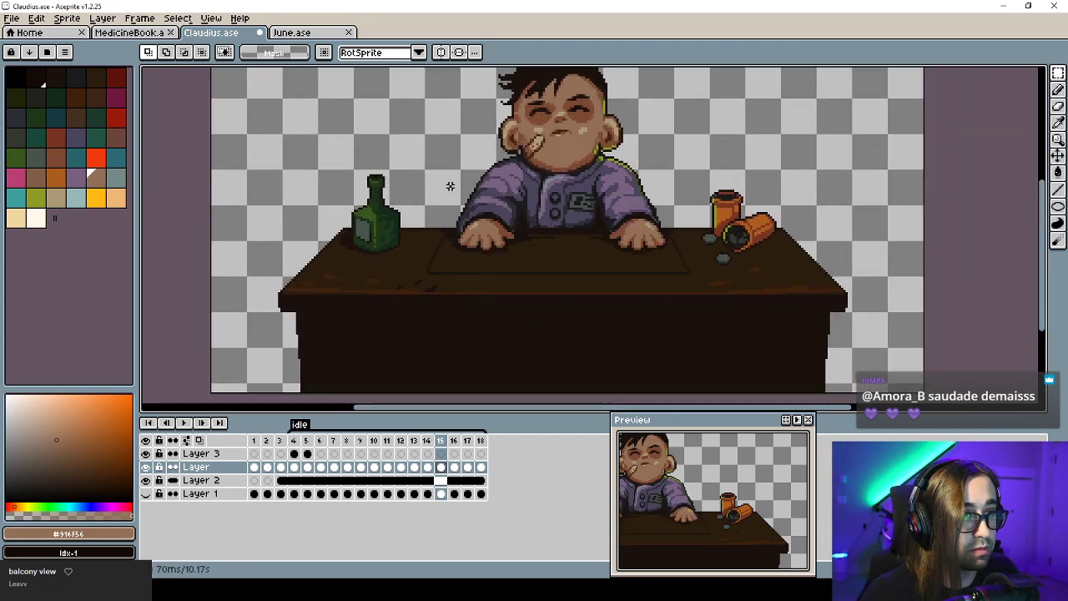
# Copy the lower torso and open hands from frame 15 and replace the fists on frame 16 with them.
pyautogui.moveTo(447, 183); pyautogui.dragTo(685, 272)
pyautogui.press('Delete')
pyautogui.hotkey('ctrl', 'z')
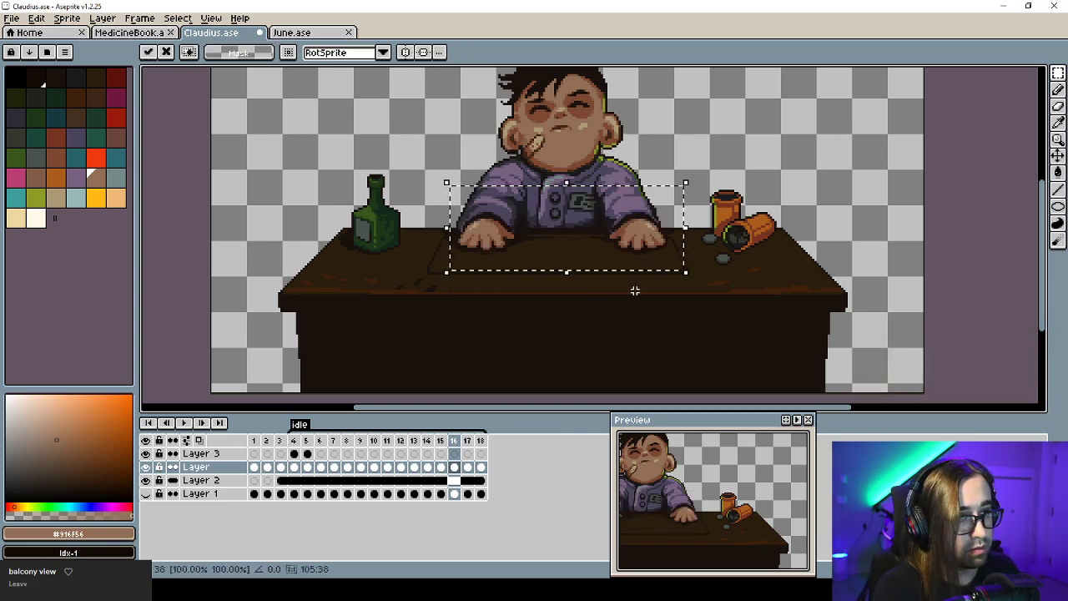
# Try pasting the copied lower torso and open hands onto frame 17, and compare it with the neighbouring frames.
pyautogui.press('Right')
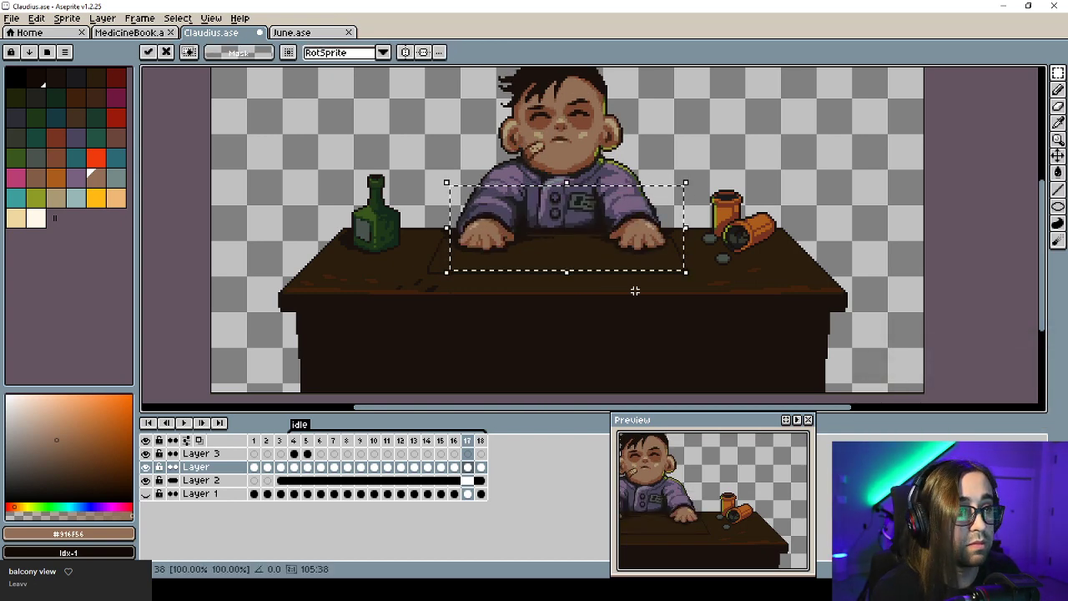
pyautogui.hotkey('ctrl', 'd')
pyautogui.press('Left')
pyautogui.press('Right')
pyautogui.press('Right')
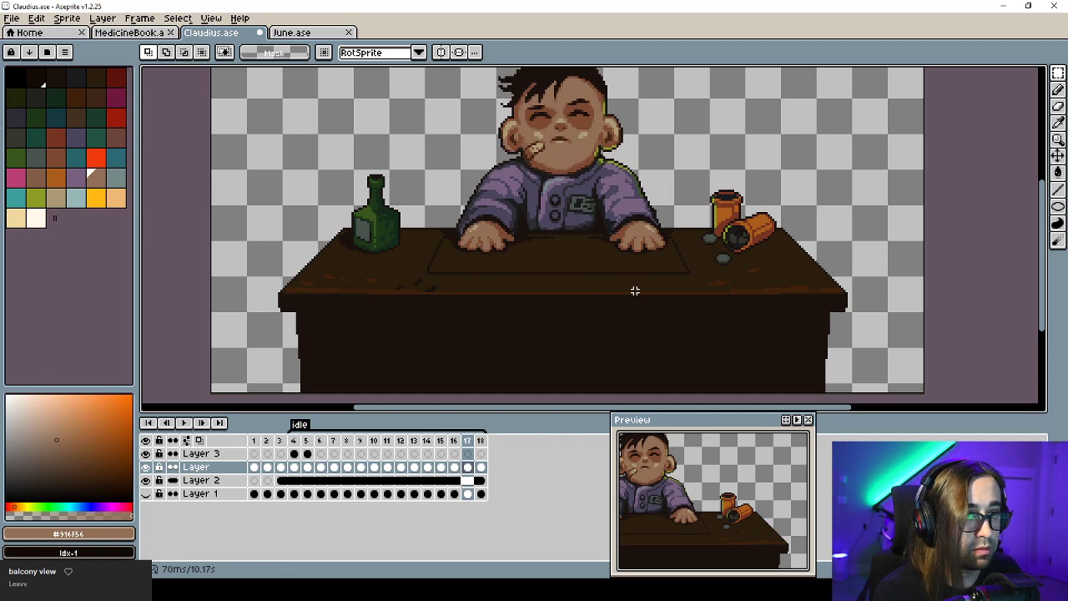
# Undo the paste on frame 17, replace its fists with the copied open hands and lower torso, and inspect the hand.
pyautogui.press('Left')
pyautogui.hotkey('ctrl', 'shift', 'd')
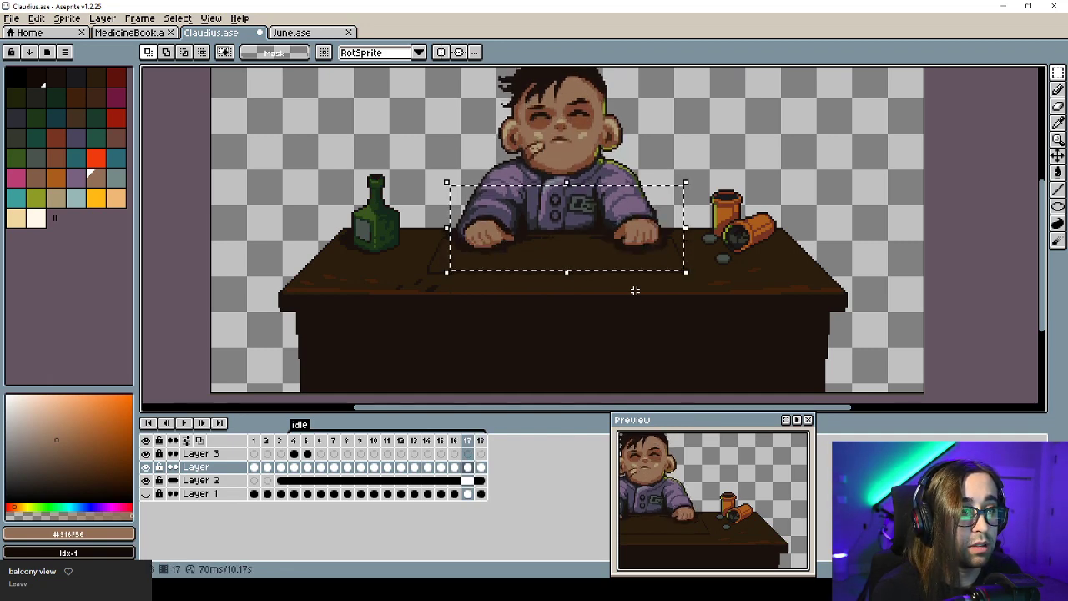
pyautogui.press('Down')
pyautogui.press('Return')
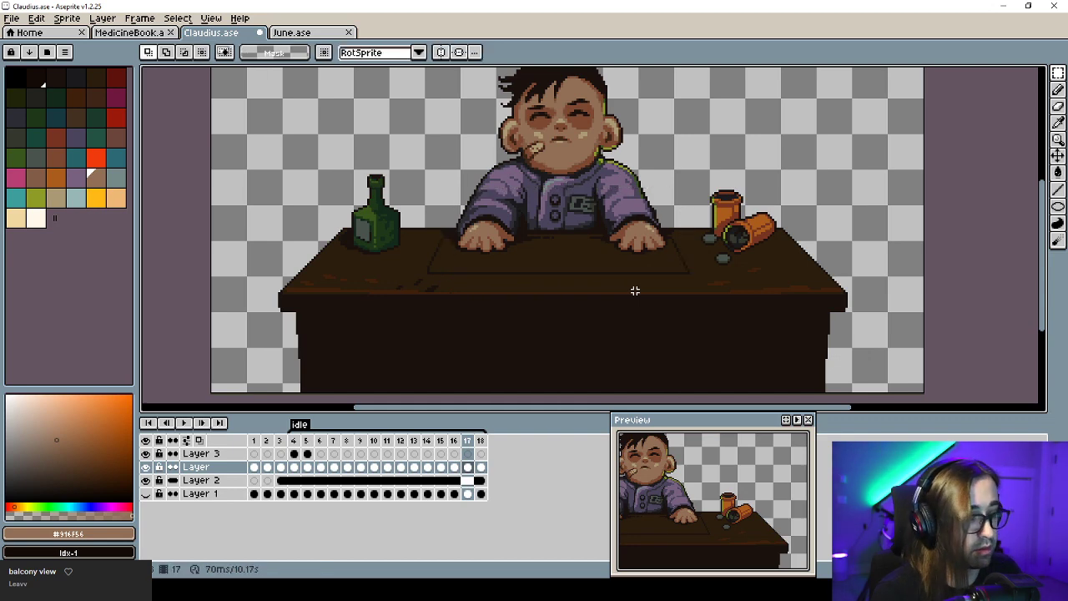
pyautogui.press('Return')
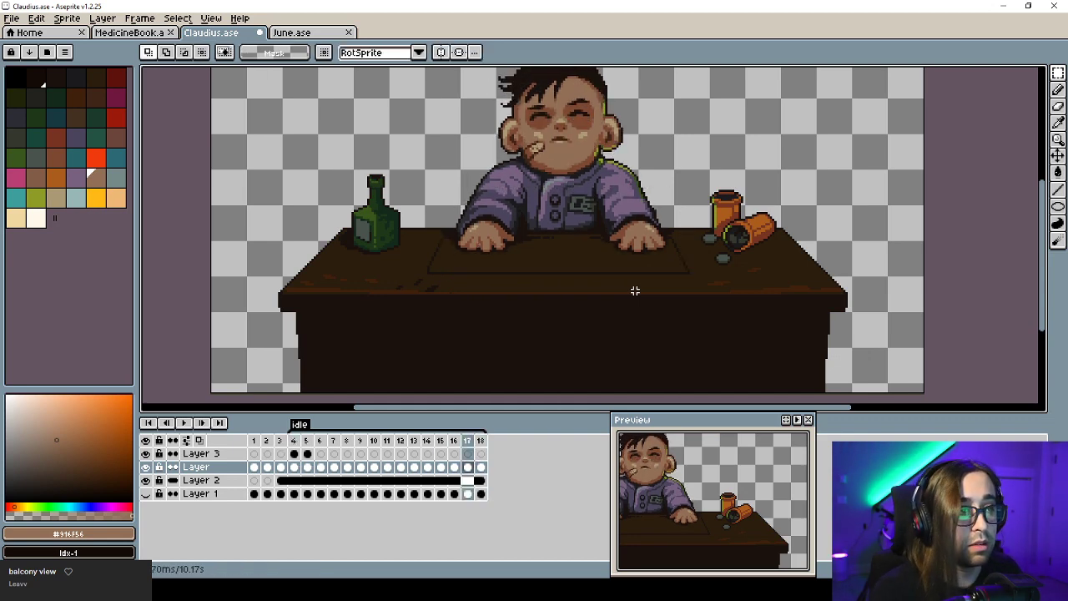
pyautogui.scroll(5, 449, 267)
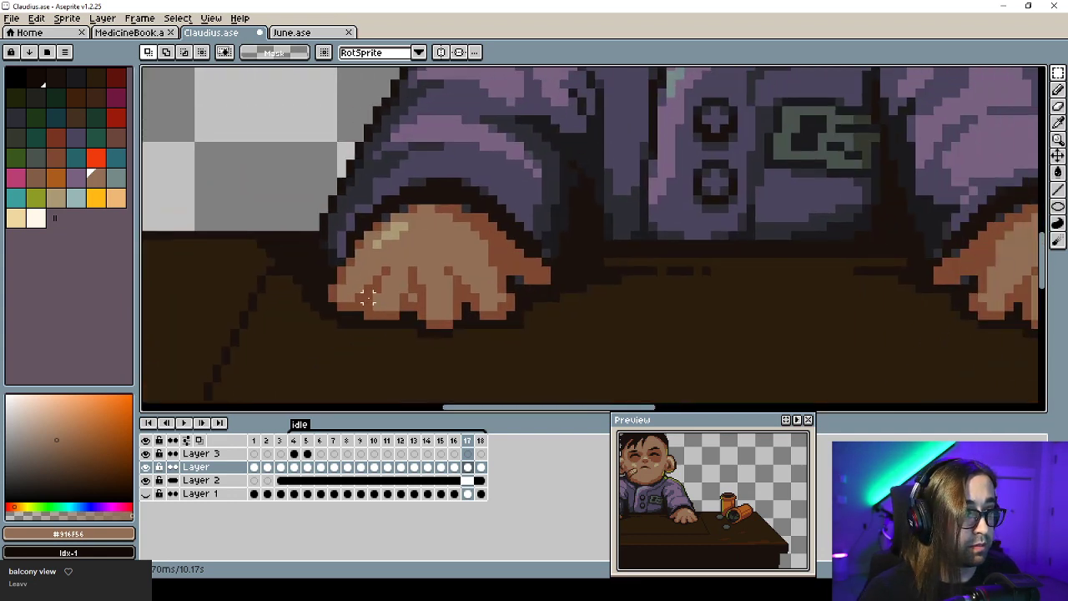
# Copy the lower torso and open hands from frame 16 onto frame 17, shift them slightly down to fit, and play the animation.
pyautogui.scroll(-3, 367, 299)
pyautogui.scroll(2, 331, 279)
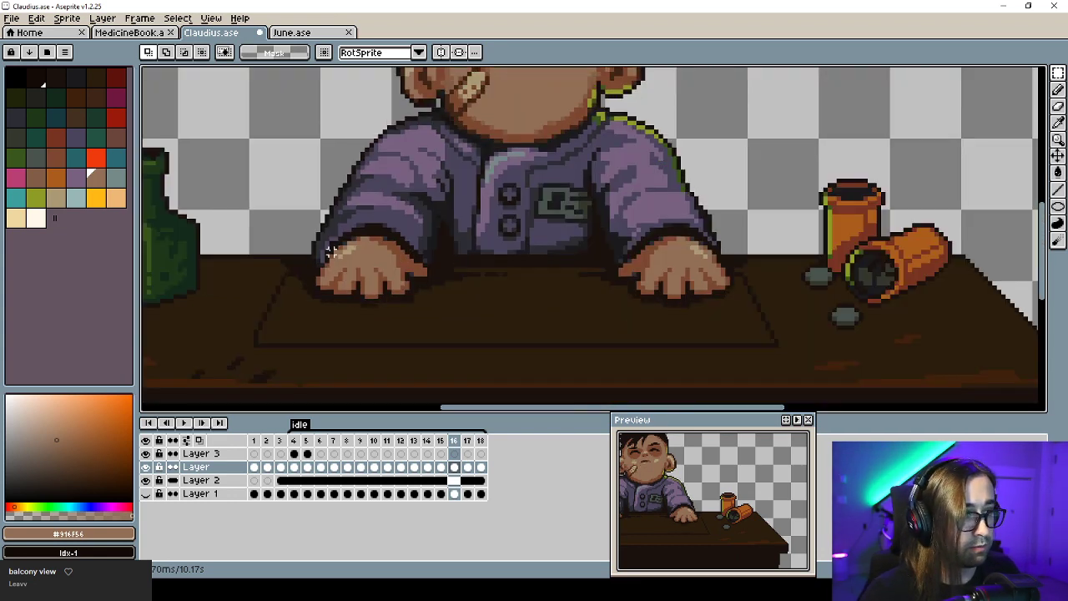
pyautogui.moveTo(283, 217); pyautogui.dragTo(746, 318)
pyautogui.press('.')
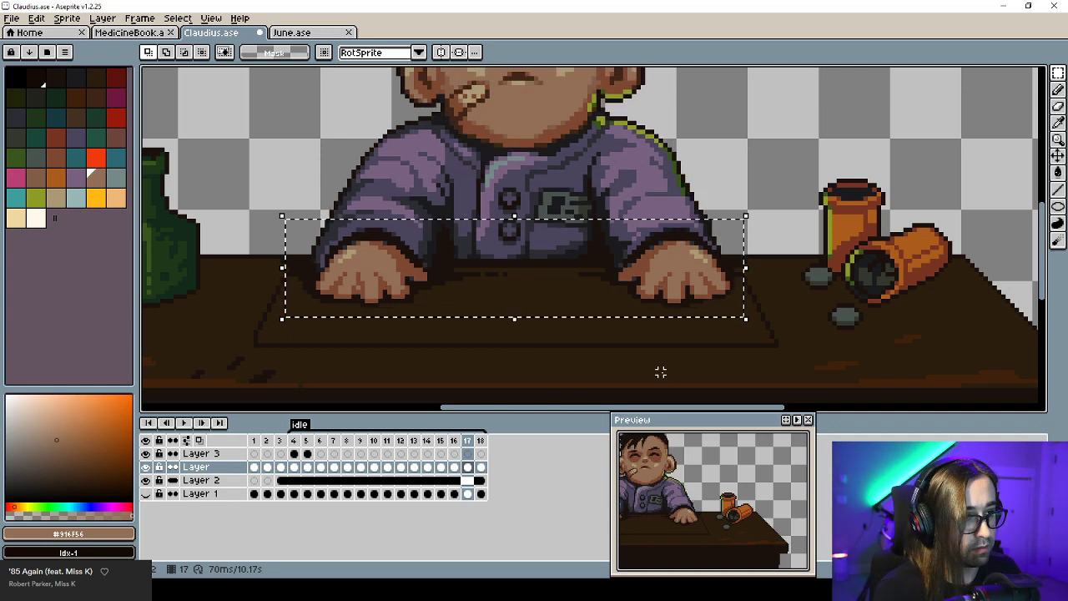
pyautogui.moveTo(257, 240)
pyautogui.mouseDown()
pyautogui.moveTo(768, 358)
pyautogui.moveTo(767, 371)
pyautogui.mouseUp()
pyautogui.hotkey('ctrl', 'z')
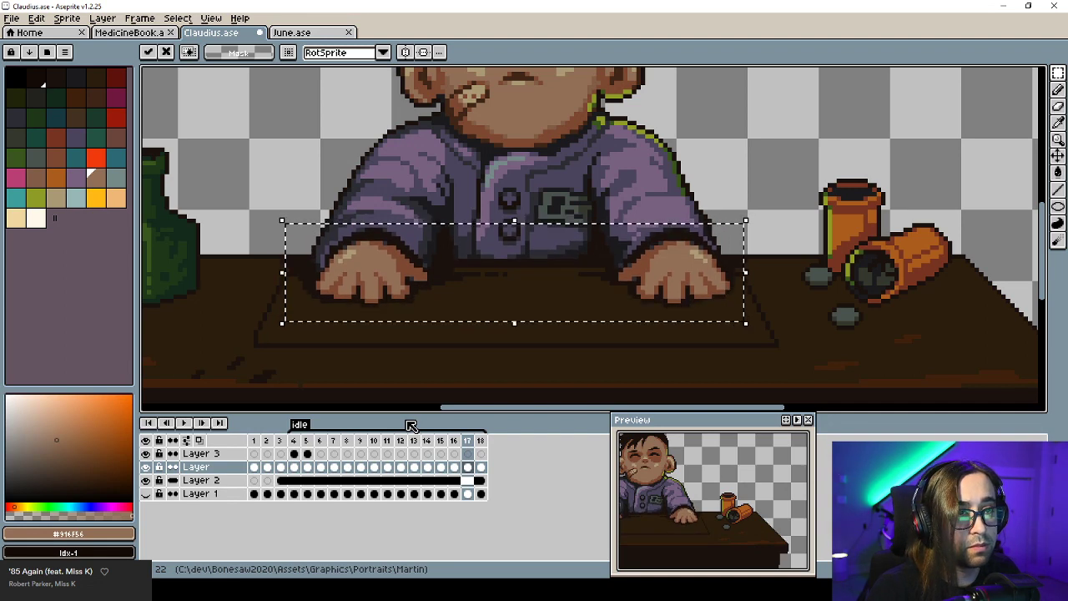
pyautogui.hotkey('ctrl', 'd')
pyautogui.press('Return')
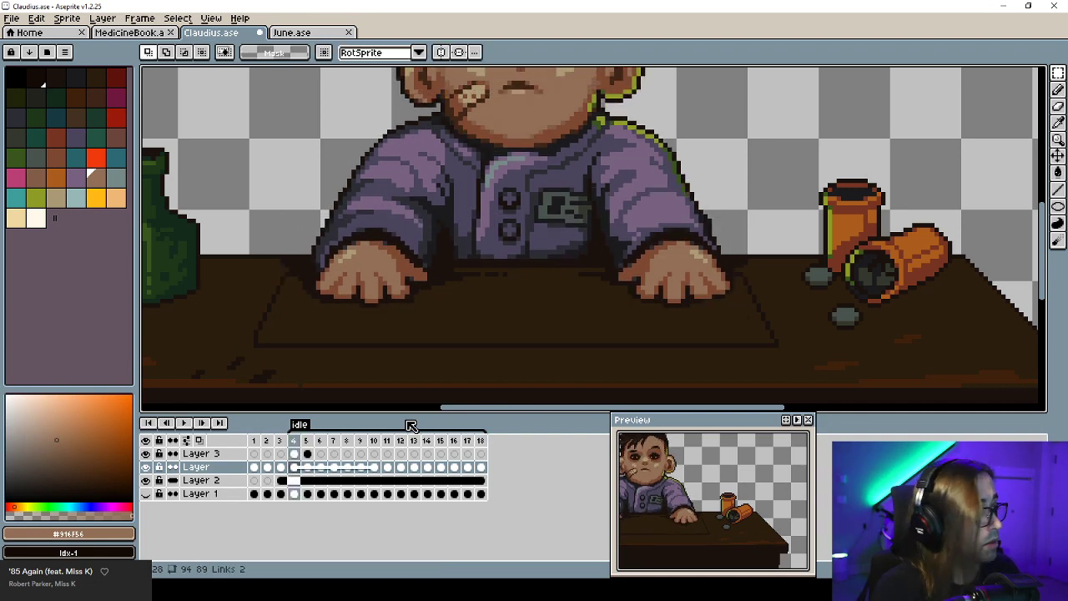
pyautogui.scroll(-2, 493, 232)
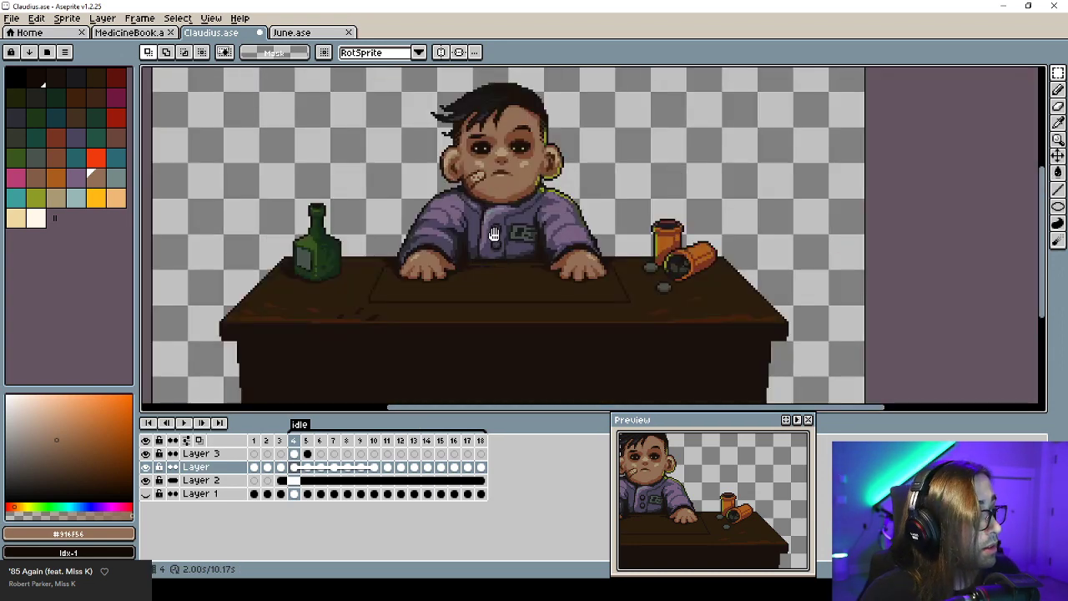
pyautogui.moveTo(494, 234); pyautogui.dragTo(484, 233)
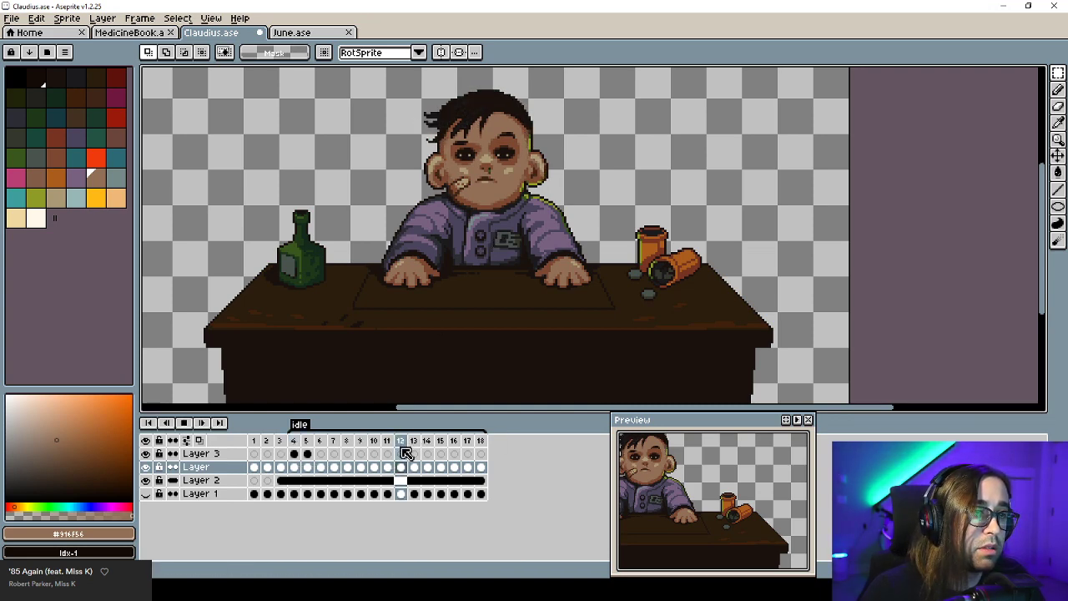
# Set frames 12 to 18 as a loop section, play it on the canvas and in the preview, and centre the character there.
pyautogui.moveTo(403, 441); pyautogui.dragTo(484, 444)
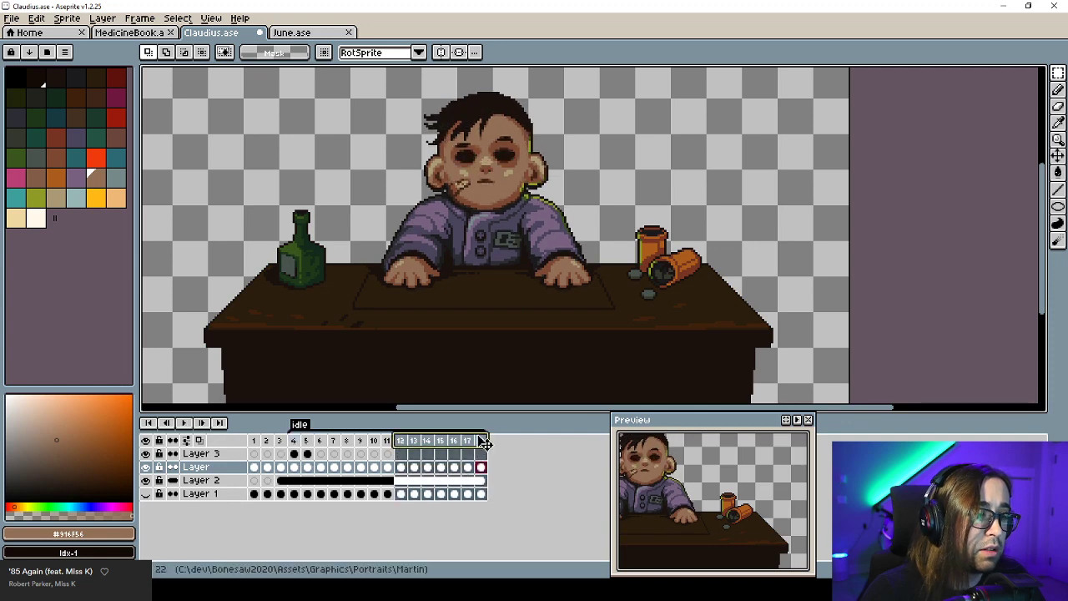
pyautogui.press('F2')
pyautogui.click(400, 457)
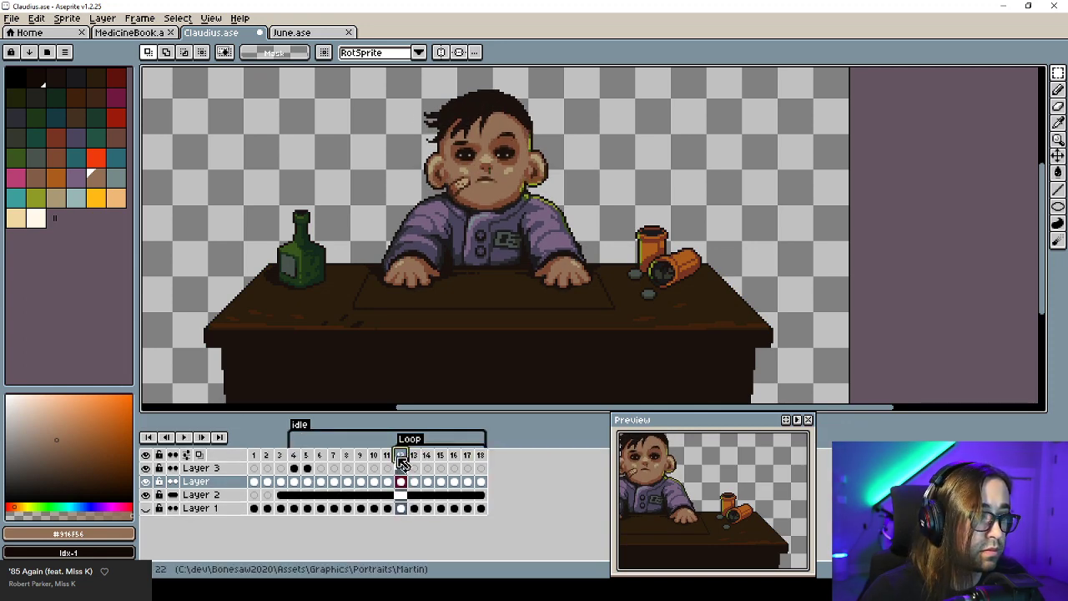
pyautogui.press('Return')
pyautogui.click(797, 419)
pyautogui.moveTo(671, 476); pyautogui.dragTo(695, 486)
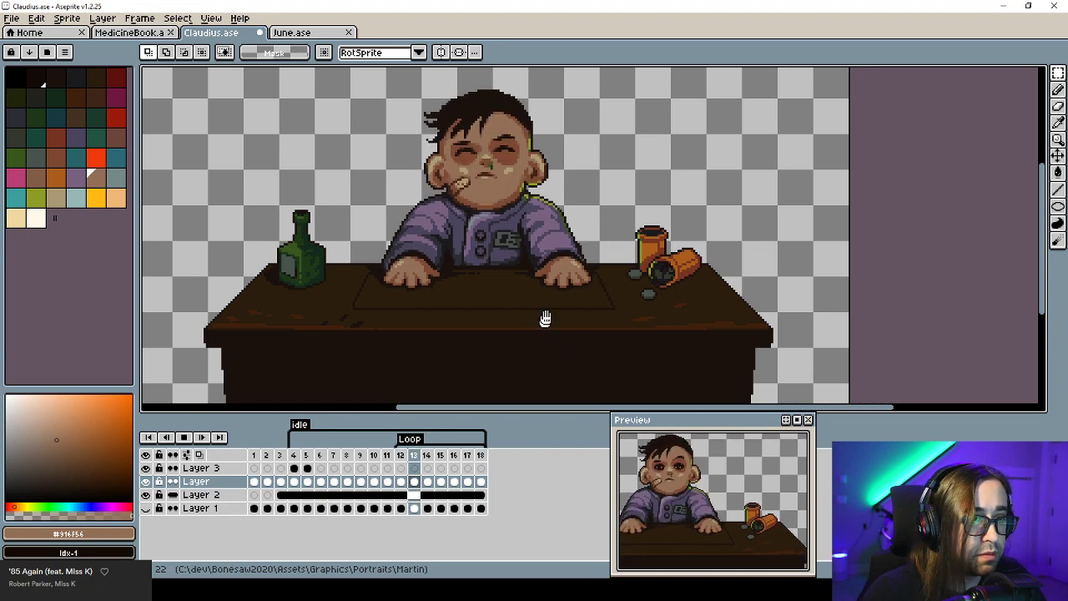
pyautogui.press('Return')
# Copy the shirt badge and adjacent sleeve area from frame 14 and paste it onto frames 15 and 16.
pyautogui.press('Right')
pyautogui.press('Right')
pyautogui.press('Right')
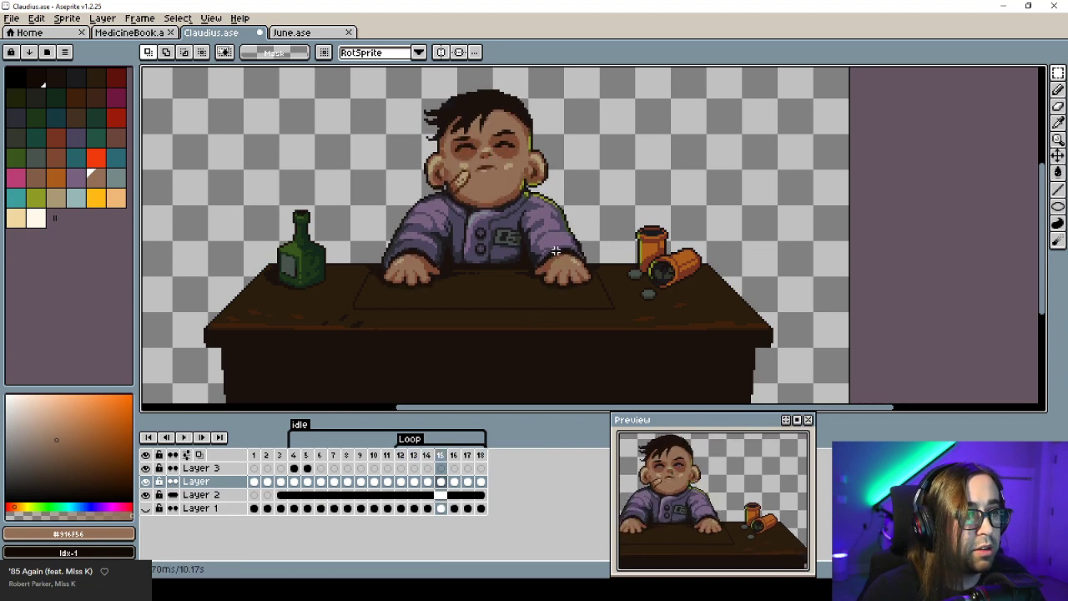
pyautogui.press('Left')
pyautogui.moveTo(584, 203); pyautogui.dragTo(499, 252)
pyautogui.hotkey('ctrl', 'c')
pyautogui.press('Right')
pyautogui.hotkey('ctrl', 'v')
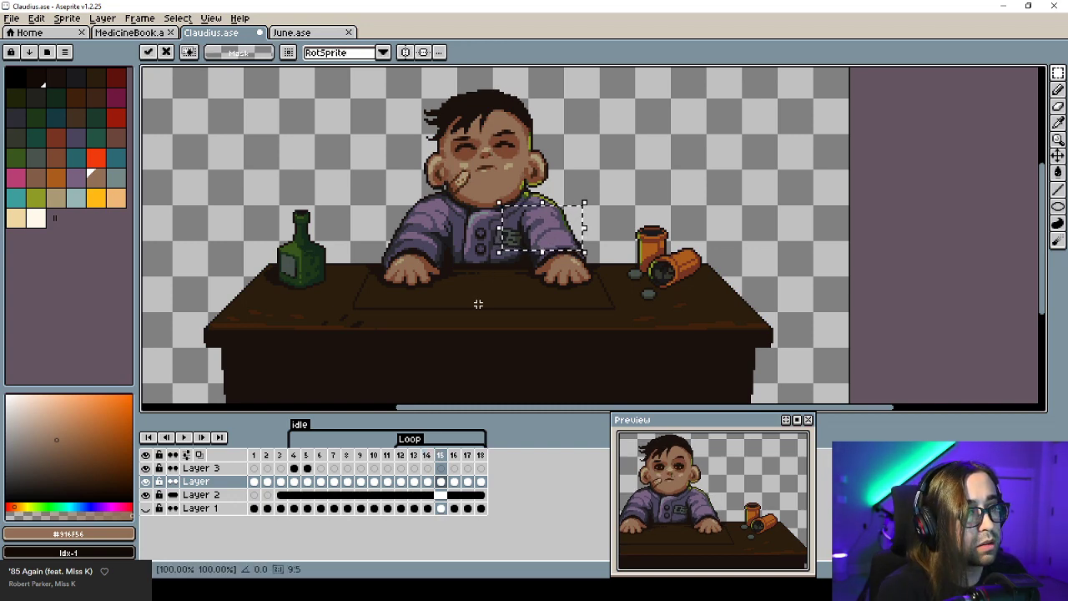
pyautogui.press('Return')
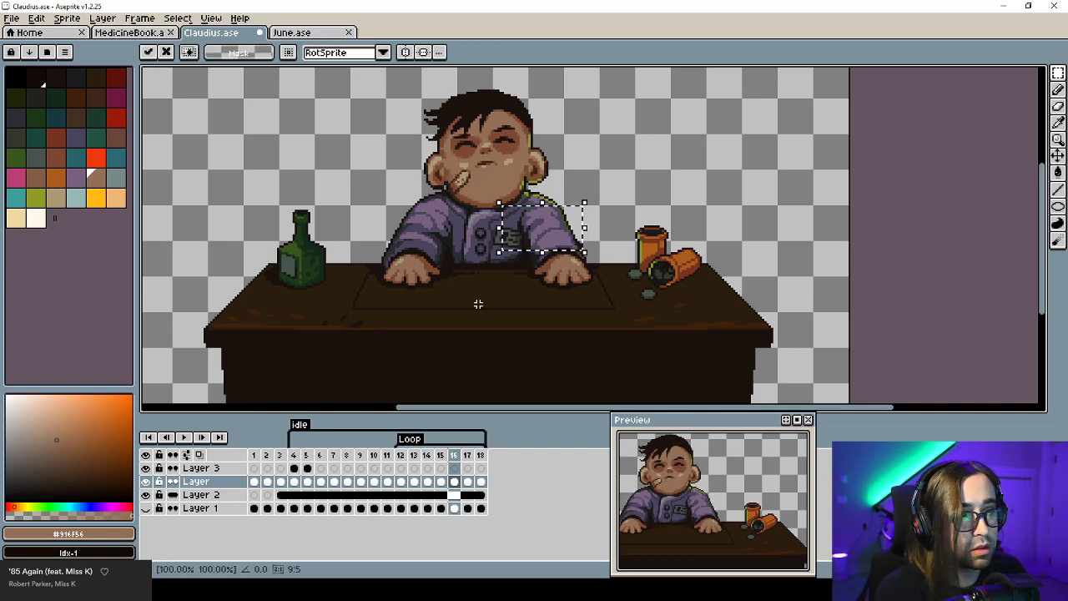
# Paste the copied badge and sleeve area onto frame 17, shifted slightly down to match the torso.
pyautogui.press('Right')
pyautogui.press('Right')
pyautogui.hotkey('ctrl', 'v')
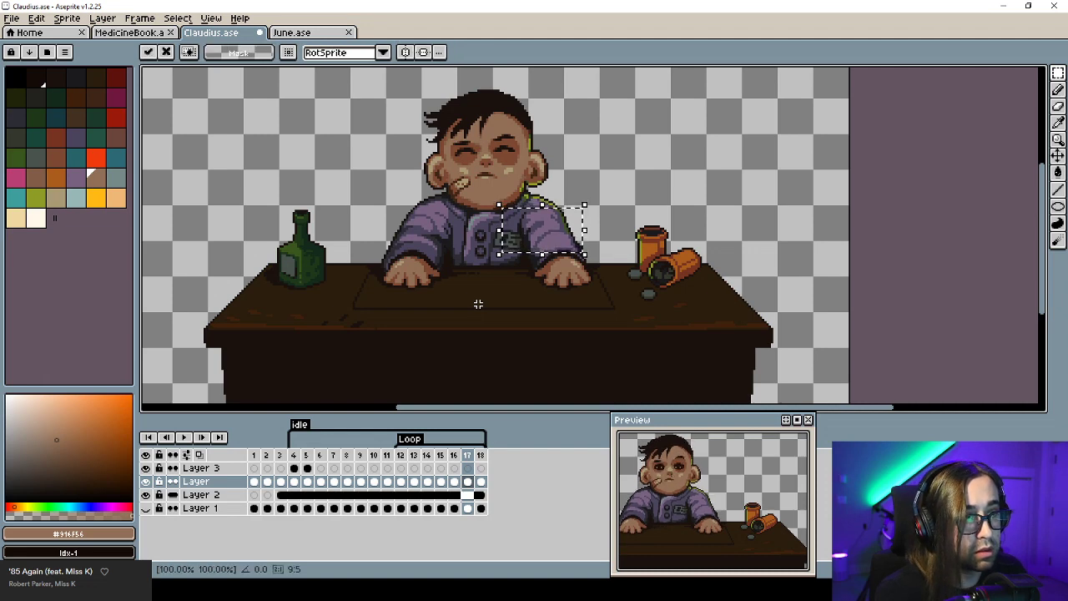
pyautogui.press('Return')
pyautogui.press('Right')
pyautogui.press('Right')
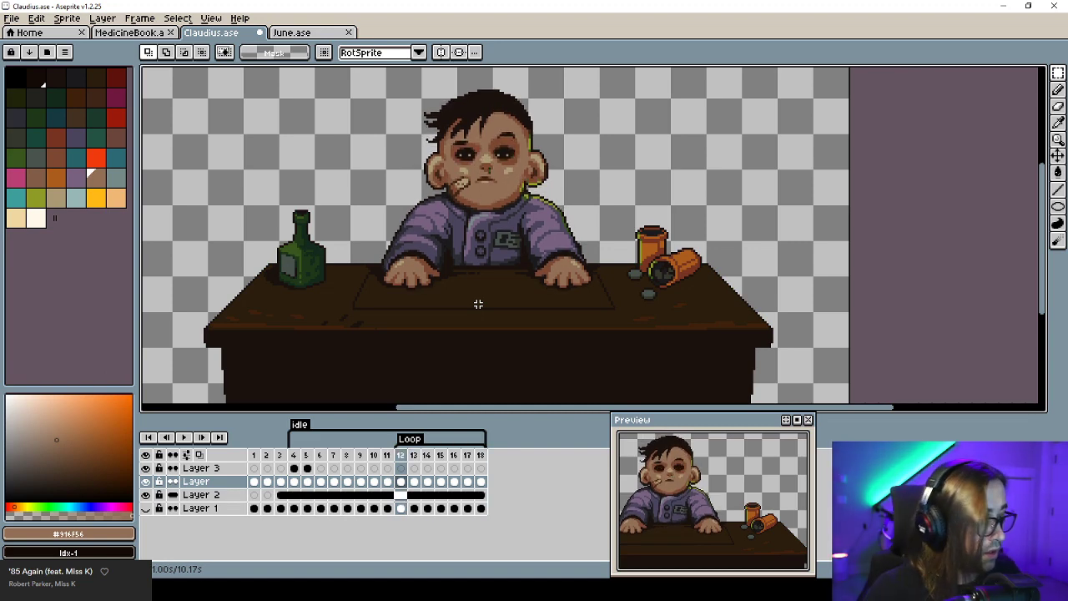
# Move the character layer's frame 4 artwork aside to check what belongs to Layer 3, and undo the move.
pyautogui.click(295, 444)
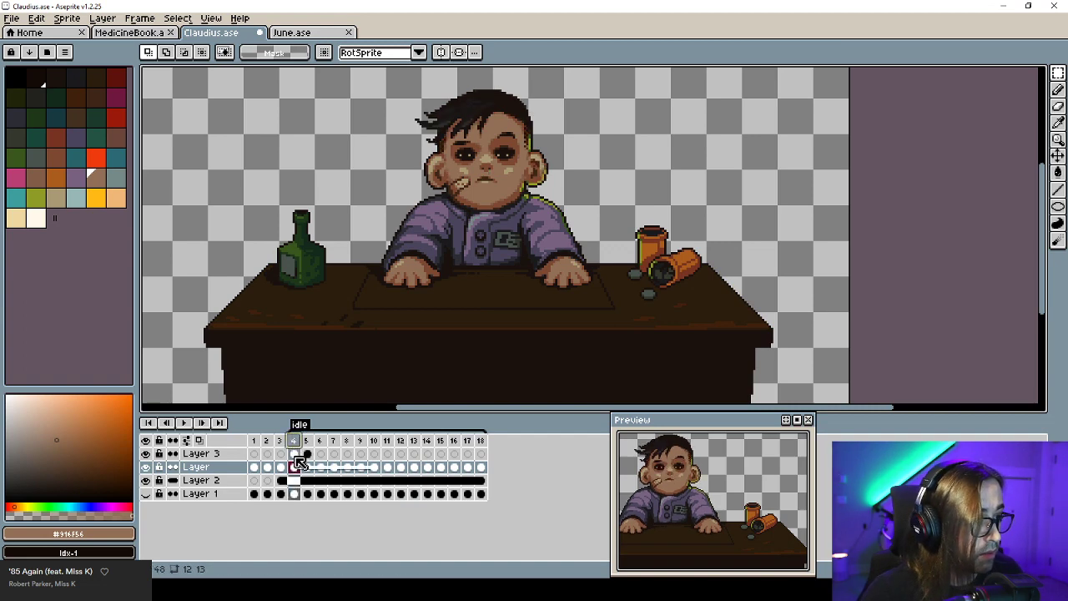
pyautogui.click(306, 454)
pyautogui.click(294, 466)
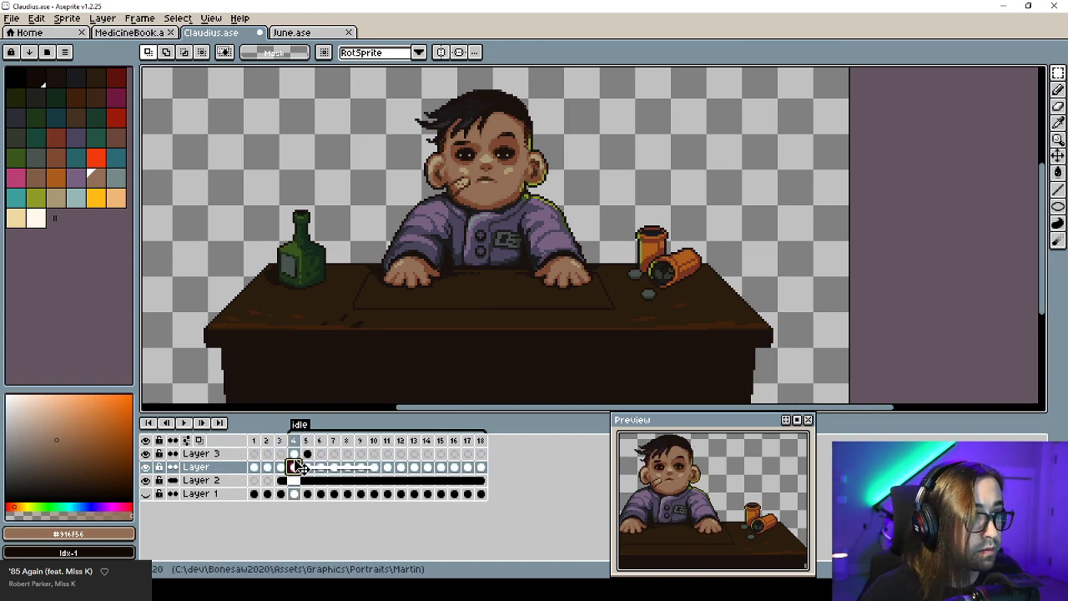
pyautogui.press('v')
pyautogui.moveTo(513, 261); pyautogui.dragTo(310, 205)
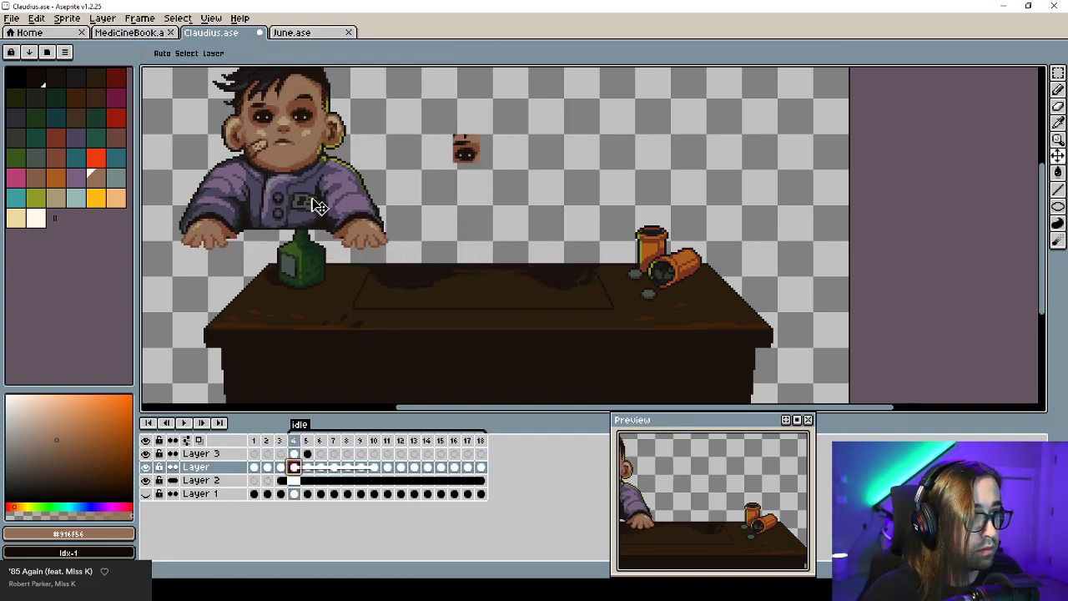
pyautogui.hotkey('ctrl', 'z')
# Merge Layer 3 down into the character layer.
pyautogui.rightClick(219, 453)
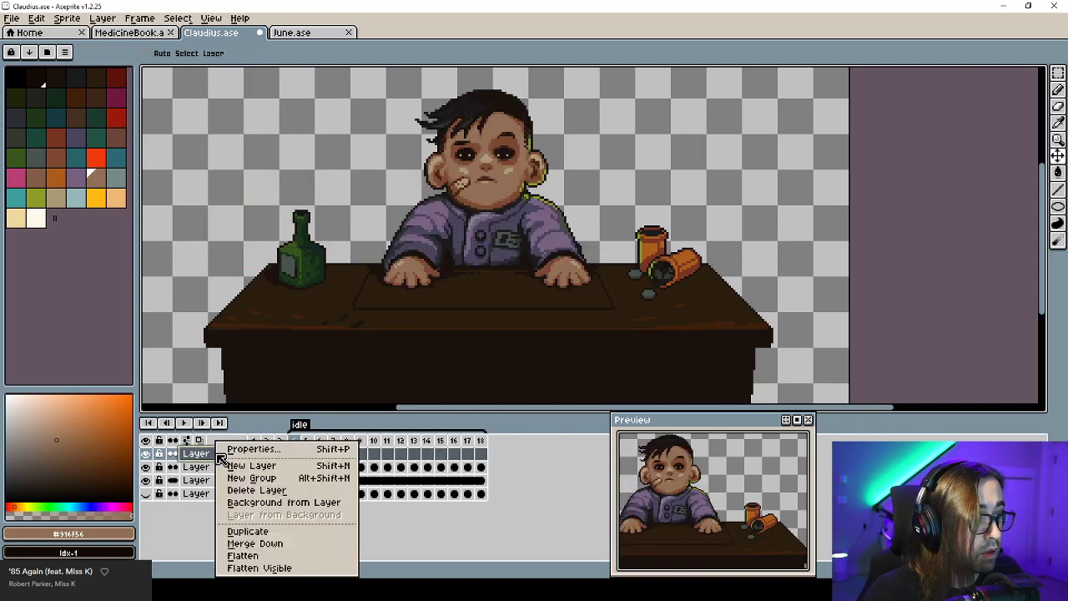
pyautogui.click(263, 544)
pyautogui.moveTo(260, 589)
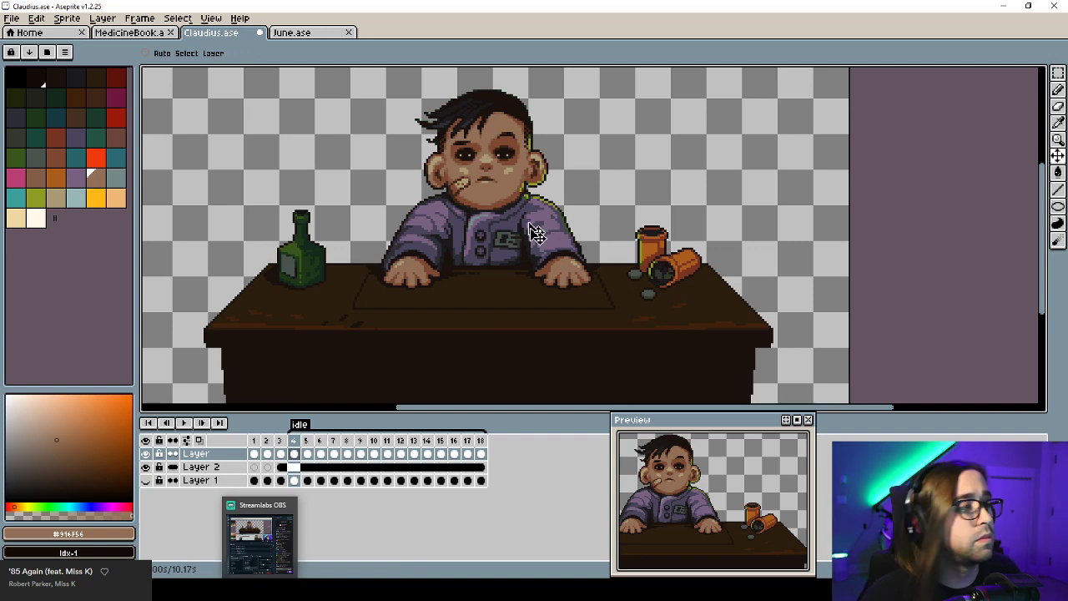
# Select all of the hair on frame 4 by combining rectangles over both sides with a lasso along the fringe and crown.
pyautogui.moveTo(510, 238); pyautogui.dragTo(475, 292)
pyautogui.moveTo(445, 253); pyautogui.dragTo(406, 272)
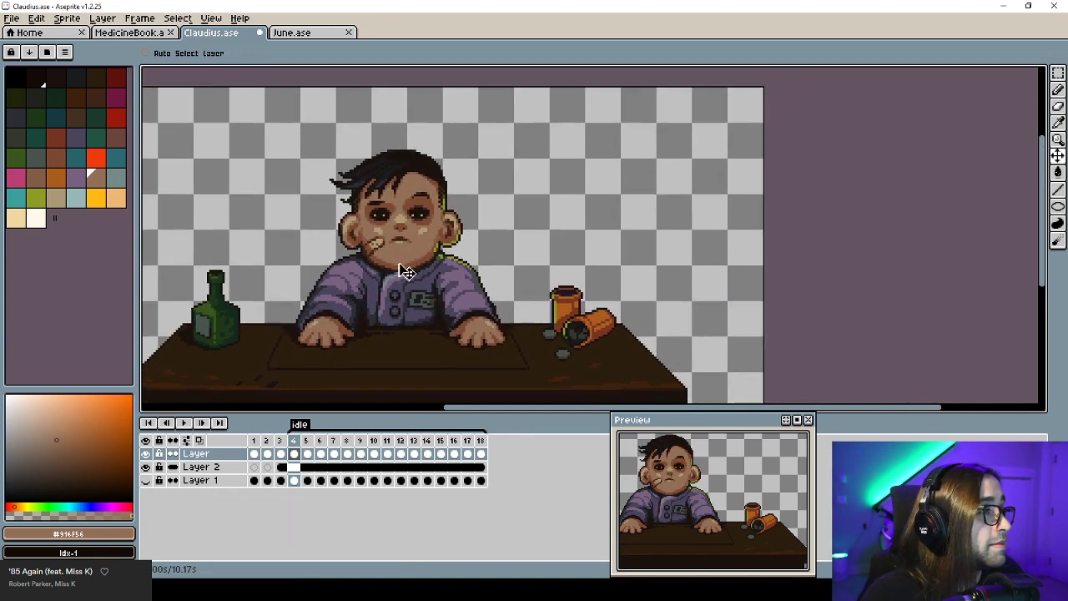
pyautogui.scroll(2, 404, 242)
pyautogui.press('m')
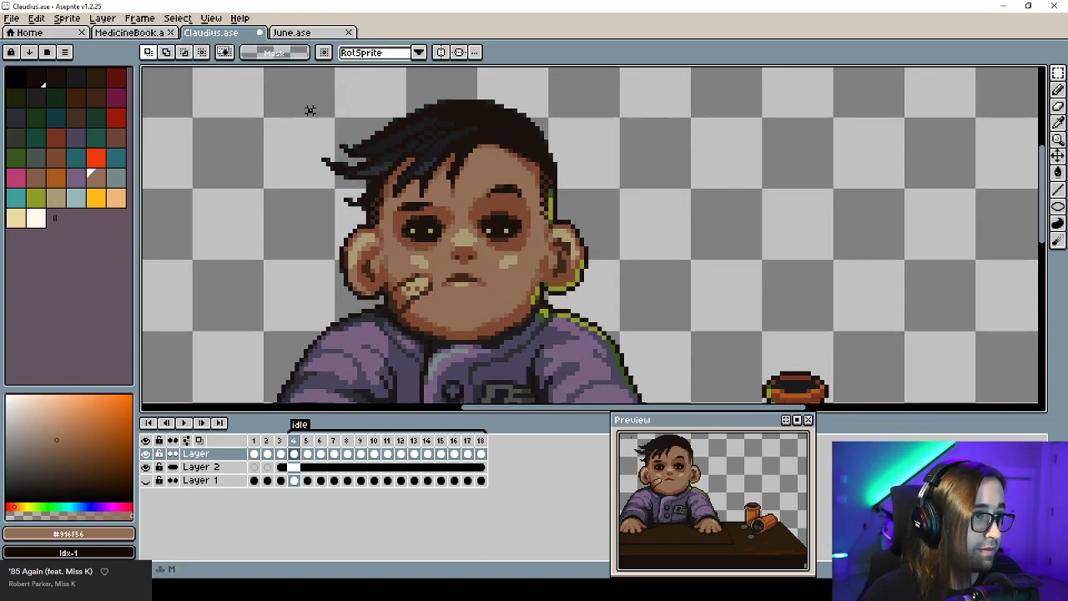
pyautogui.moveTo(309, 110); pyautogui.dragTo(389, 242)
pyautogui.keyDown('shift'); pyautogui.moveTo(535, 100); pyautogui.dragTo(634, 234); pyautogui.keyUp('shift')
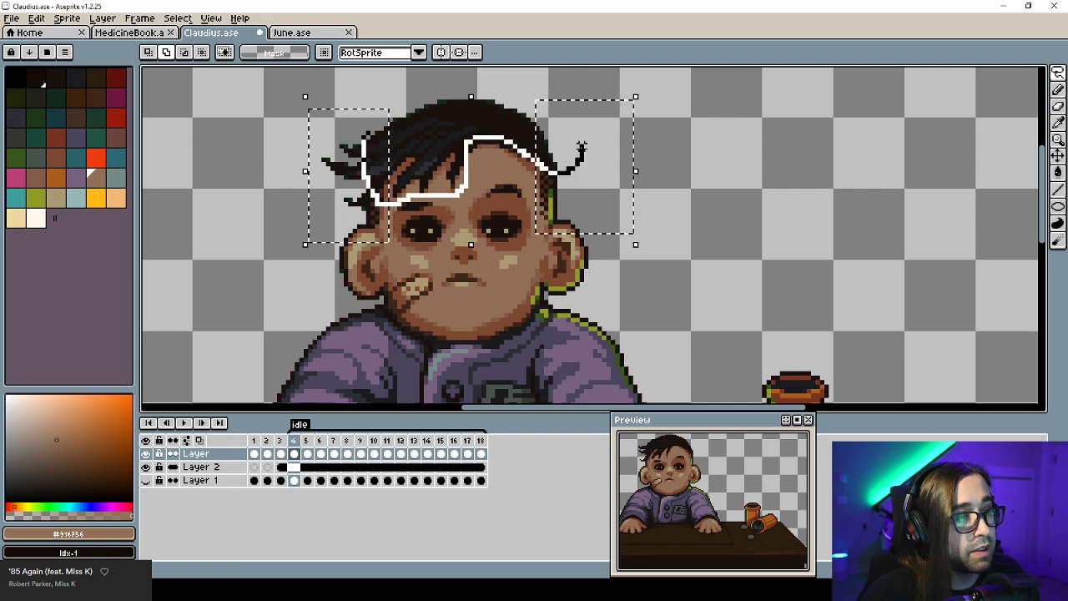
pyautogui.keyDown('shift'); pyautogui.moveTo(582, 146); pyautogui.dragTo(347, 95); pyautogui.keyUp('shift')
pyautogui.moveTo(443, 195)
pyautogui.keyDown('shift'); pyautogui.mouseDown()
pyautogui.moveTo(561, 224)
pyautogui.moveTo(493, 180)
pyautogui.mouseUp(); pyautogui.keyUp('shift')
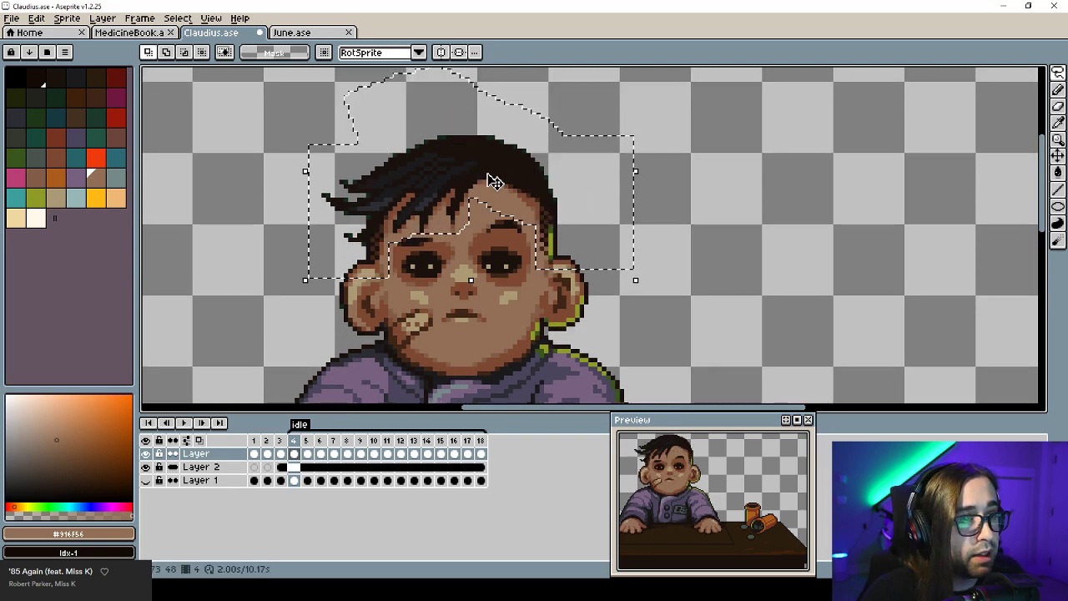
# Copy the selected hair from frame 4 and paste it over the plain hair on frames 5 and 6.
pyautogui.press('.')
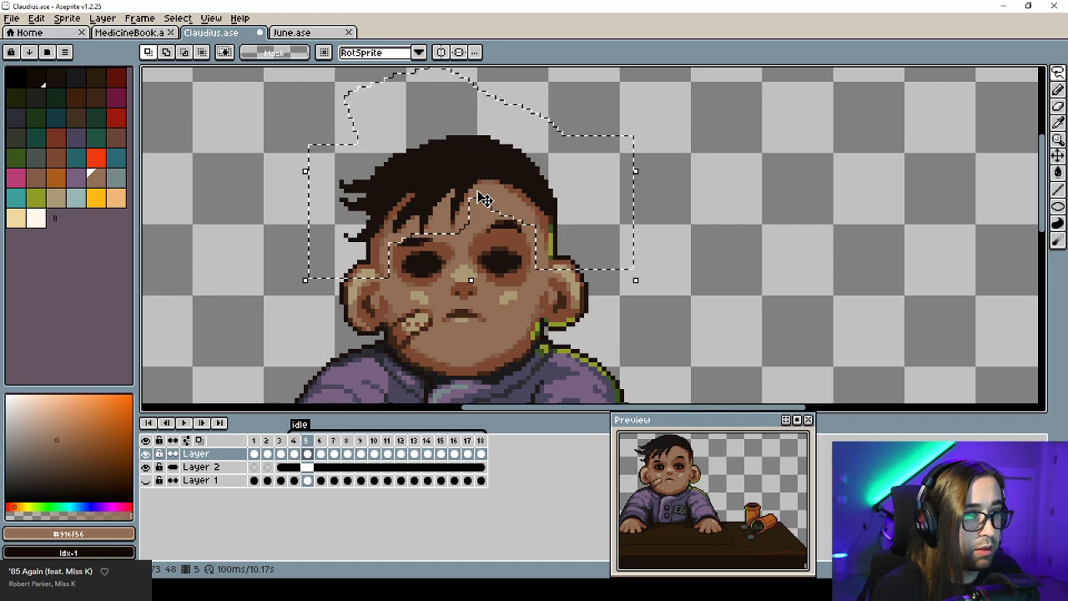
pyautogui.press('.')
pyautogui.press('.')
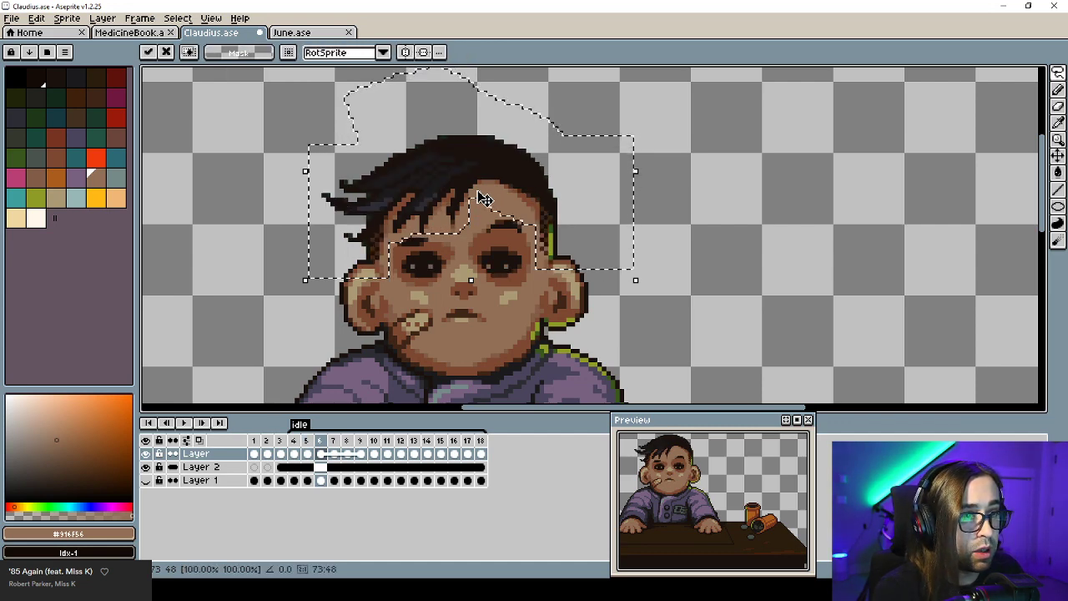
pyautogui.click(482, 197)
pyautogui.press(',')
pyautogui.press(',')
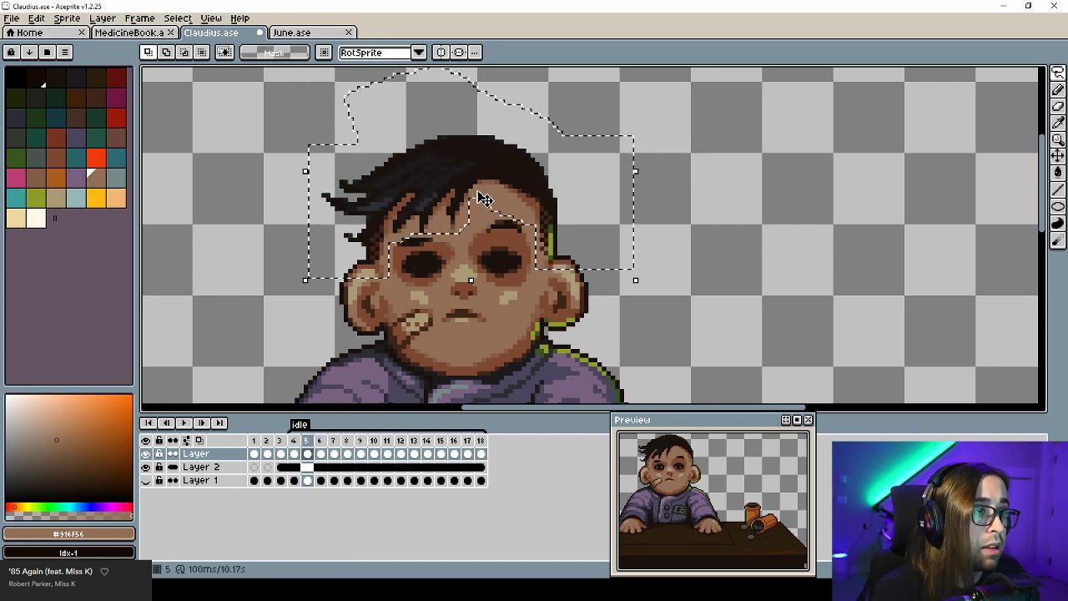
# Step back and forth through the idle frames up to frame 10 to compare the hair.
pyautogui.press('.')
pyautogui.press('.')
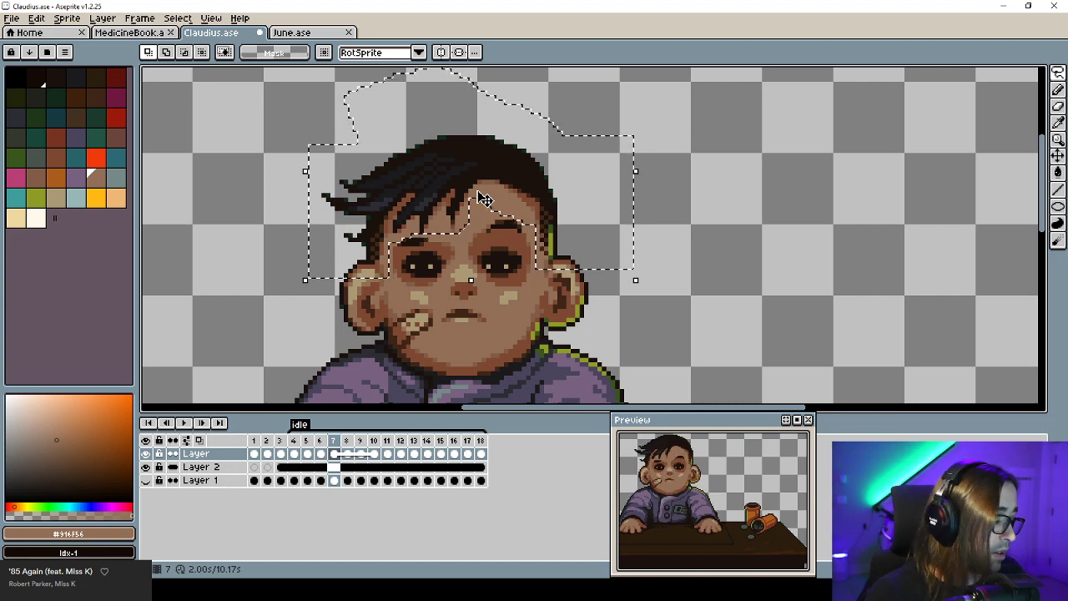
pyautogui.press('.')
pyautogui.press('.')
pyautogui.press(',')
pyautogui.press(',')
pyautogui.press(',')
pyautogui.press(',')
pyautogui.press(',')
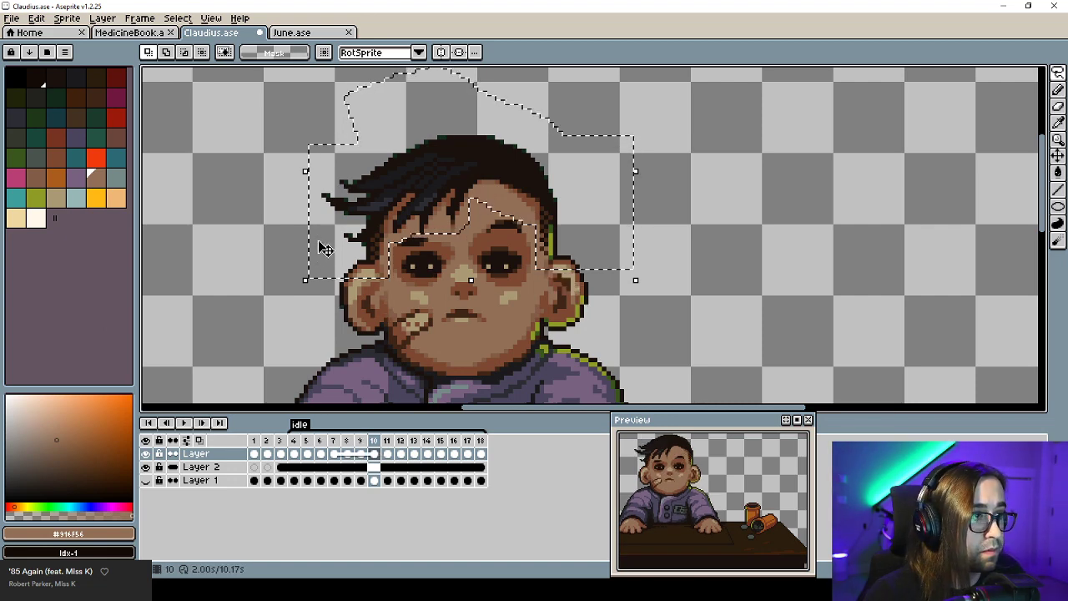
# Paste the copied frame 4 hair over the plain hair on frame 8.
pyautogui.press('.')
pyautogui.press('.')
pyautogui.press('.')
pyautogui.press('.')
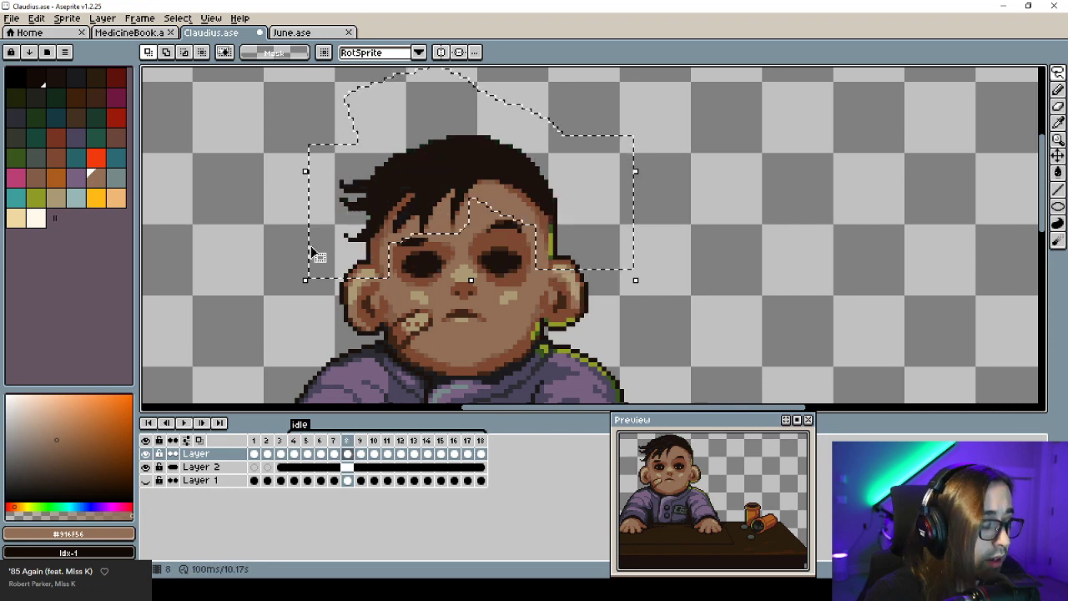
pyautogui.click(316, 255)
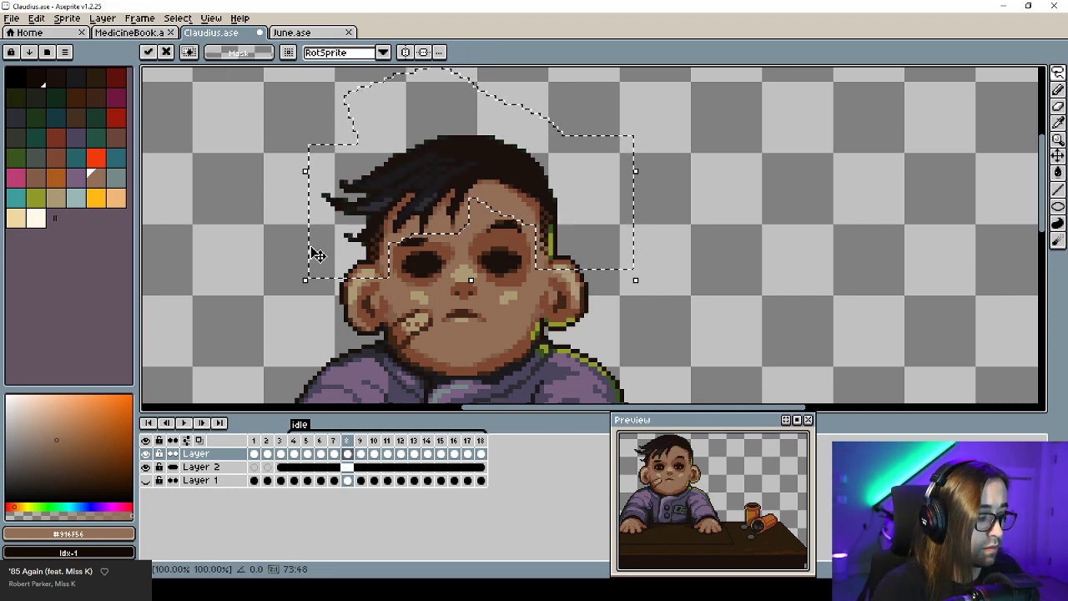
# Compare the hair and its outline between frames 6 and 7 up close.
pyautogui.press(',')
pyautogui.press(',')
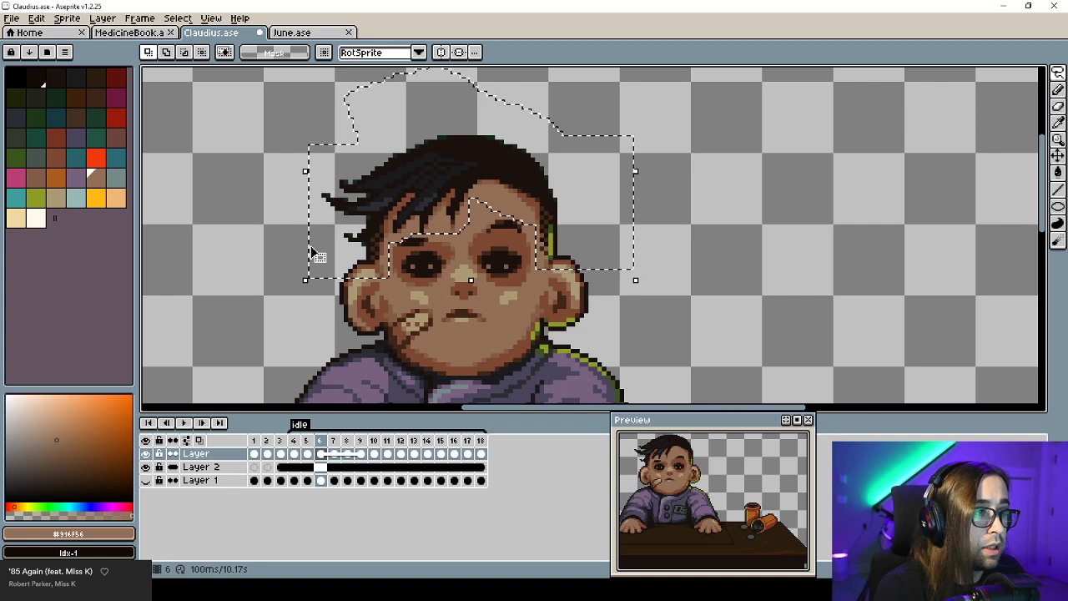
pyautogui.press('.')
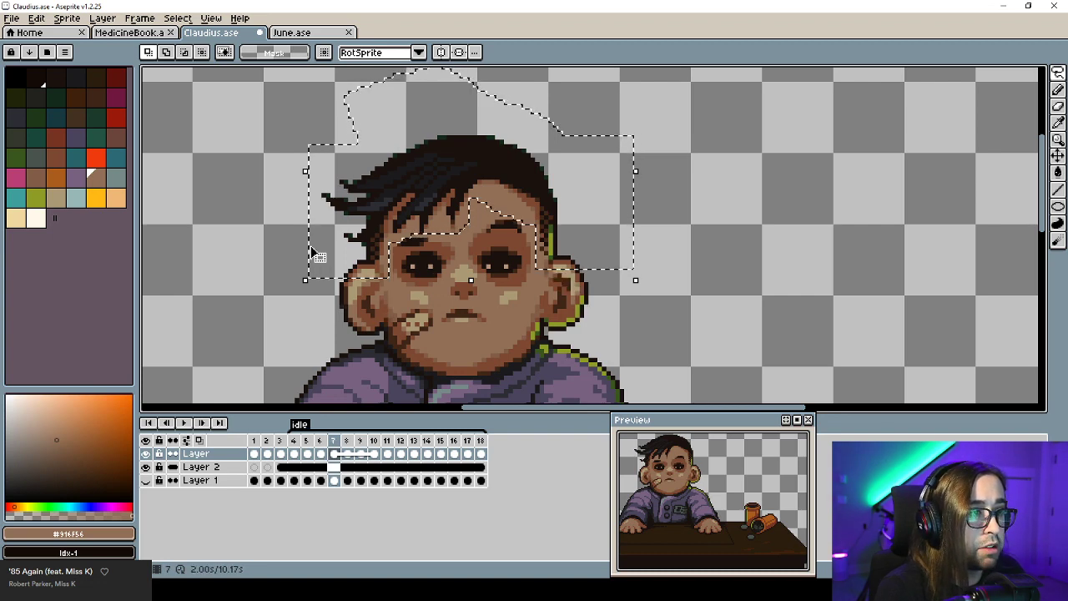
pyautogui.press(',')
pyautogui.scroll(3, 314, 253)
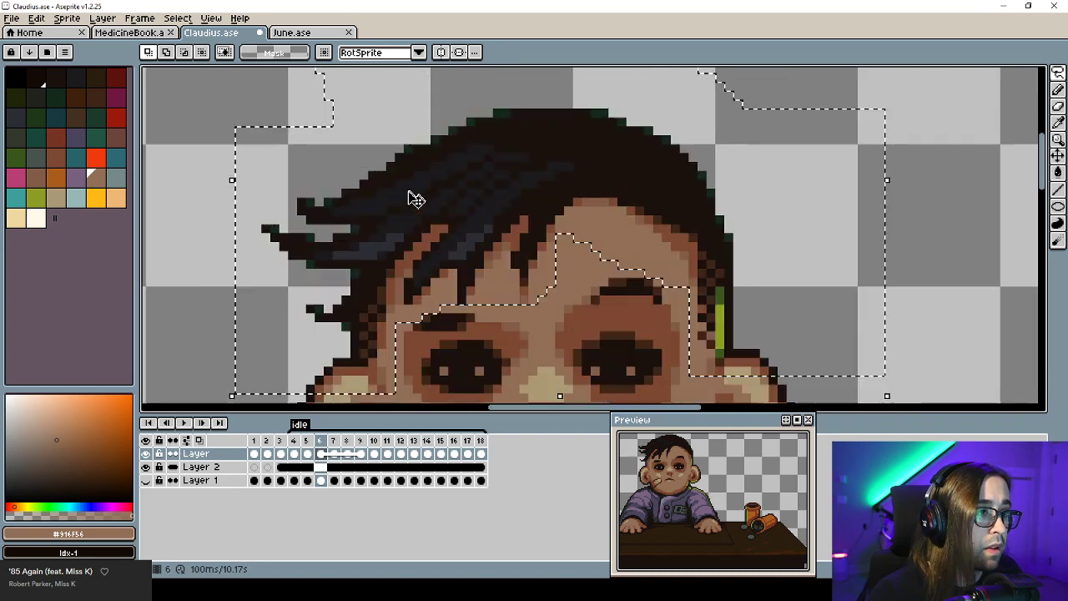
# Sample the near-black hair colour #1a120f on frame 7 for the Pencil tool.
pyautogui.press('b')
pyautogui.press('.')
pyautogui.keyDown('alt'); pyautogui.click(333, 284); pyautogui.keyUp('alt')
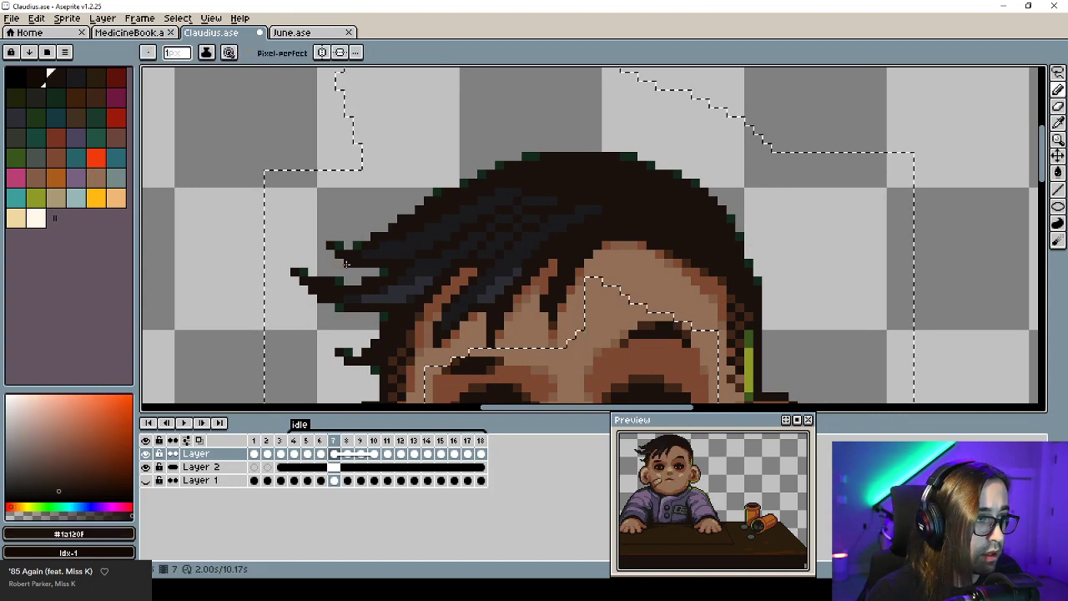
pyautogui.scroll(-4, 334, 284)
pyautogui.scroll(1, 330, 334)
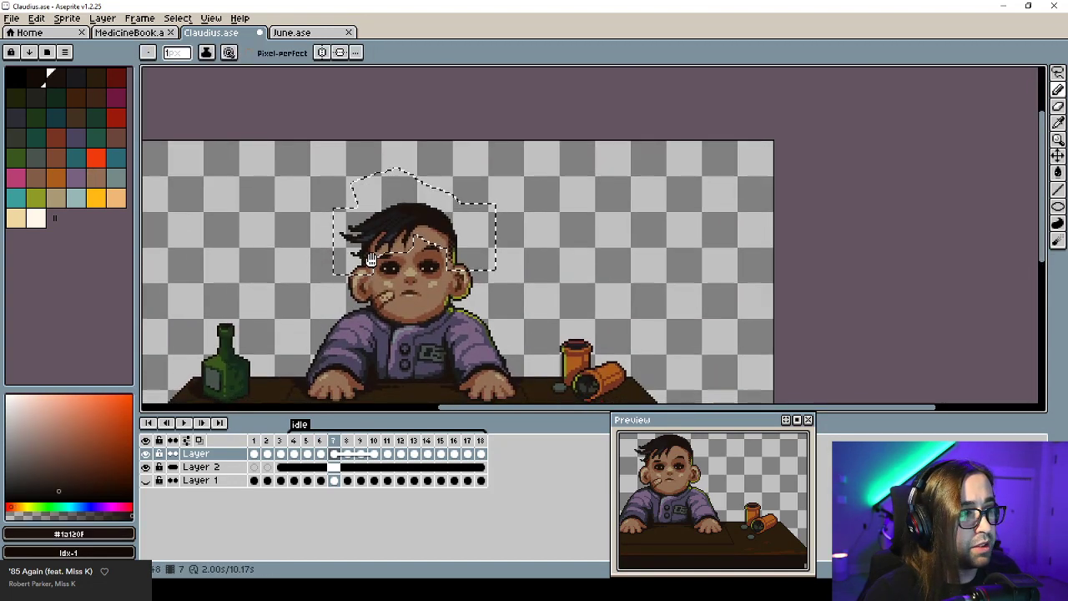
# Paste the copied frame 4 hair over the plain hair on frames 13 and 14, then go to frame 15.
pyautogui.press('.')
pyautogui.press('.')
pyautogui.press('.')
pyautogui.press('.')
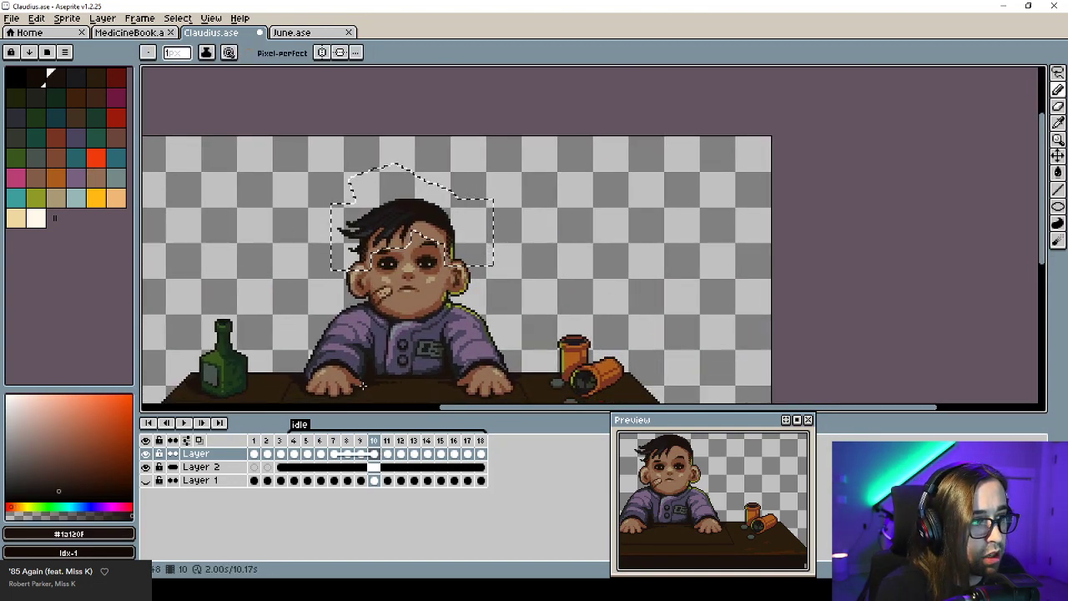
pyautogui.hotkey('ctrl', 't')
pyautogui.press('.')
pyautogui.press('.')
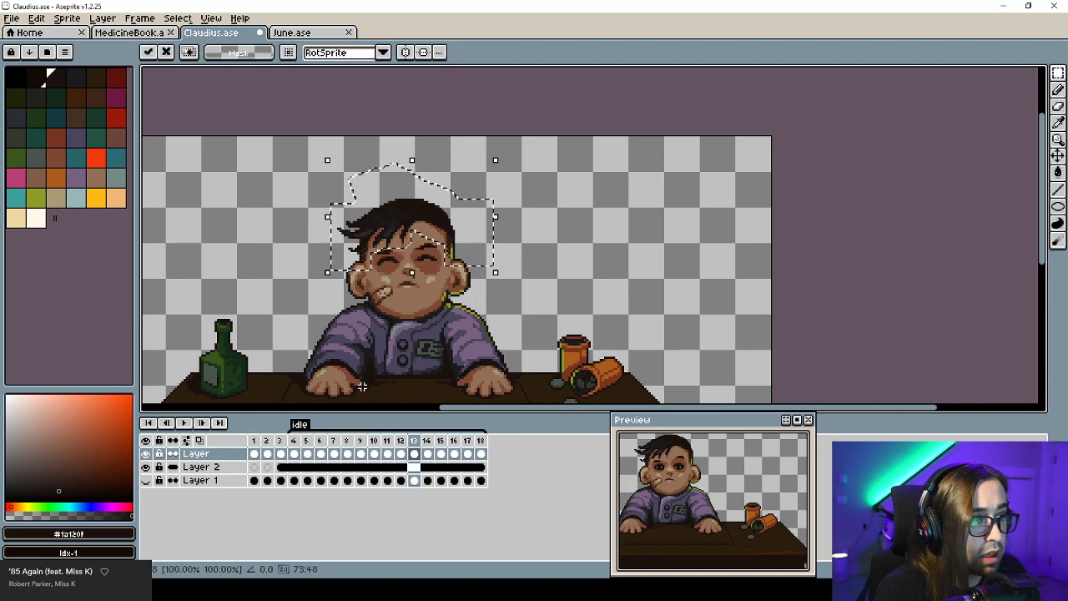
pyautogui.press('.')
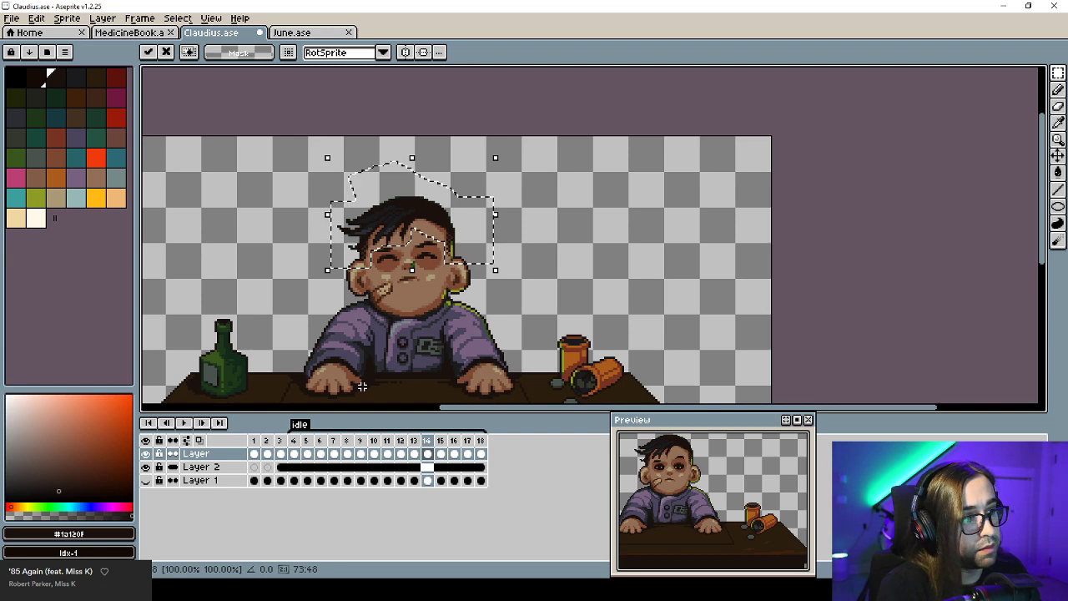
pyautogui.press('.')
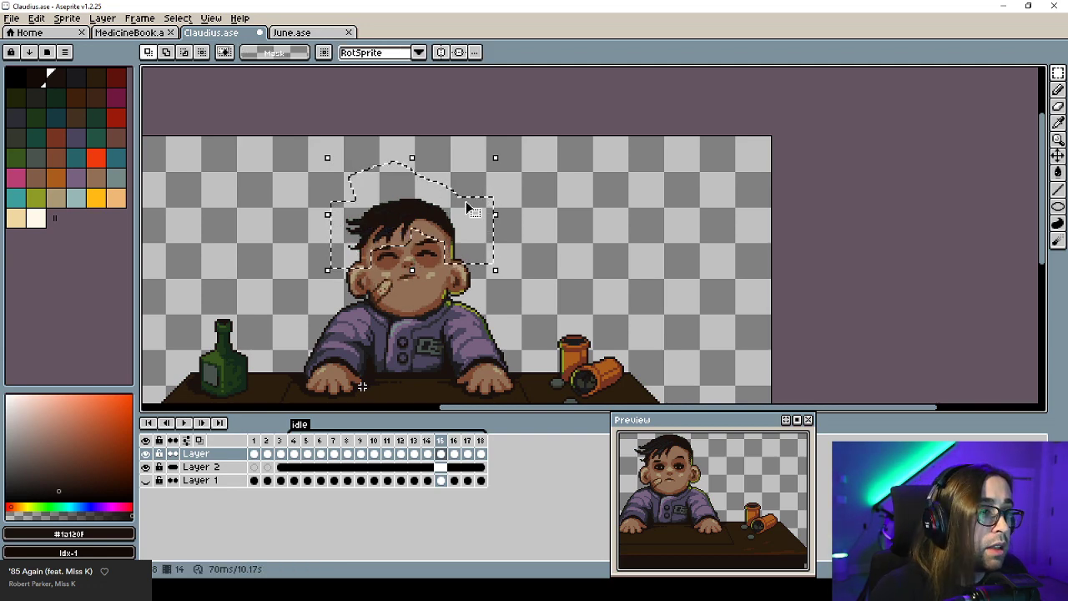
# Discard the trial hair placement on frame 15 and add a new layer above the character layer.
pyautogui.press('Down')
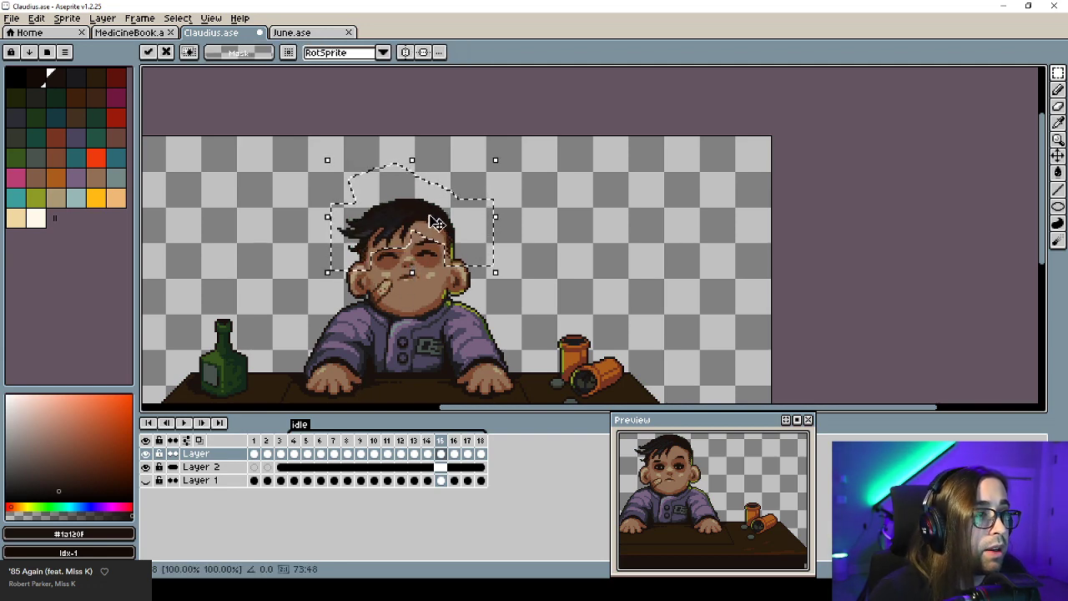
pyautogui.press('Return')
pyautogui.hotkey('shift', 'n')
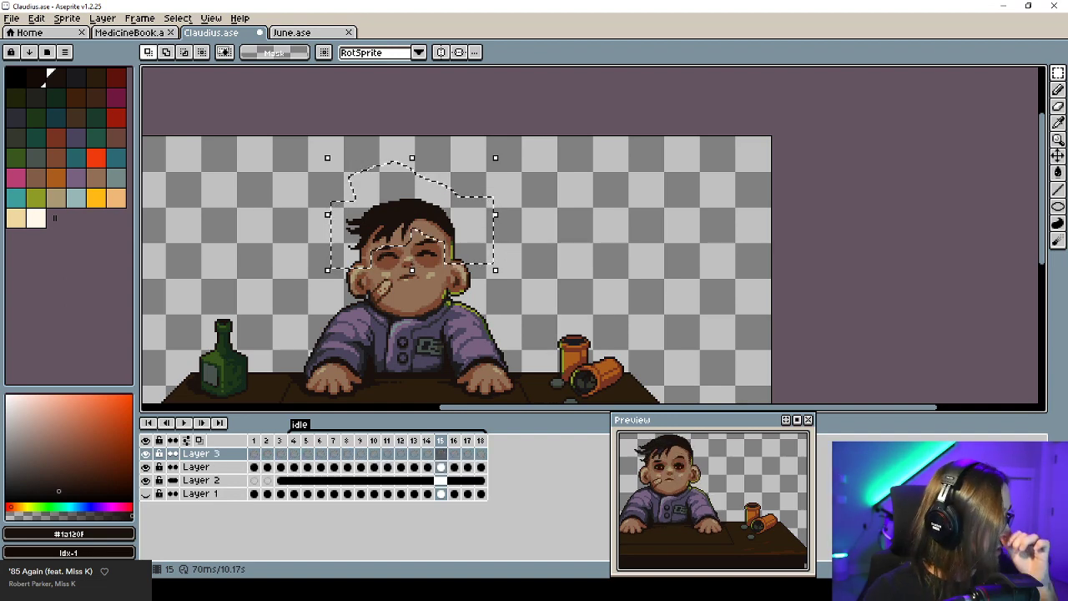
# Paste the copied frame 4 hair onto the new layer at frame 15 and nudge it vertically to fit the head.
pyautogui.press('Down')
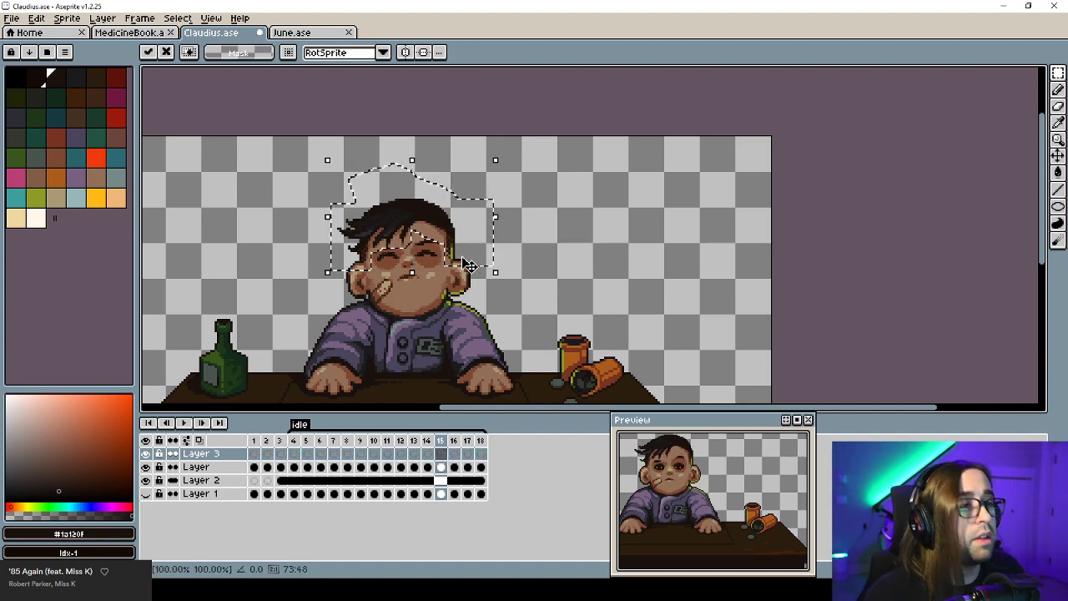
pyautogui.scroll(2, 465, 245)
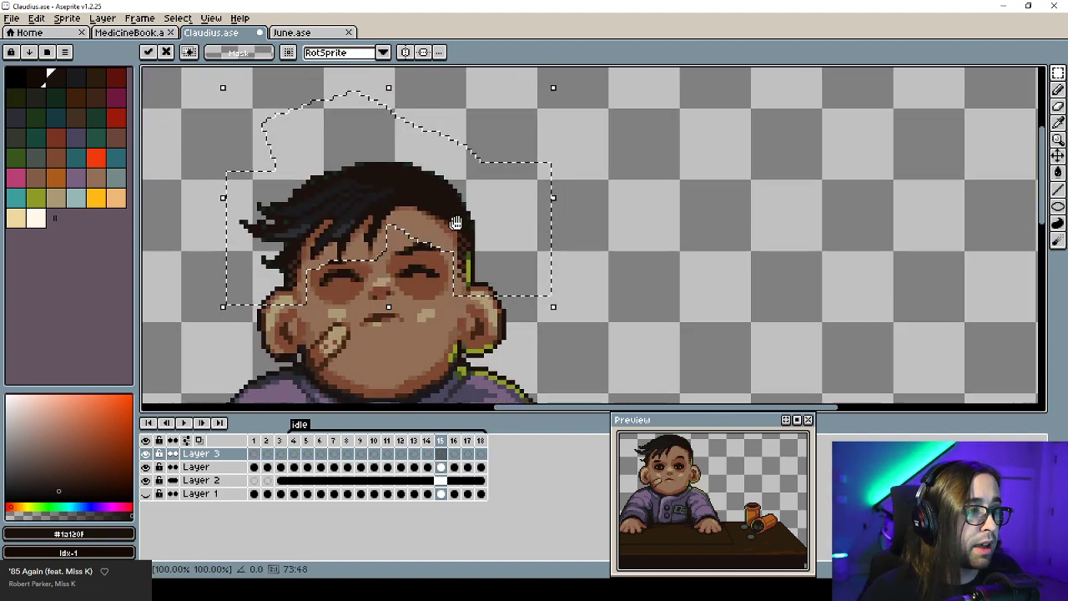
pyautogui.press('Down')
pyautogui.press('Down')
pyautogui.press('Down')
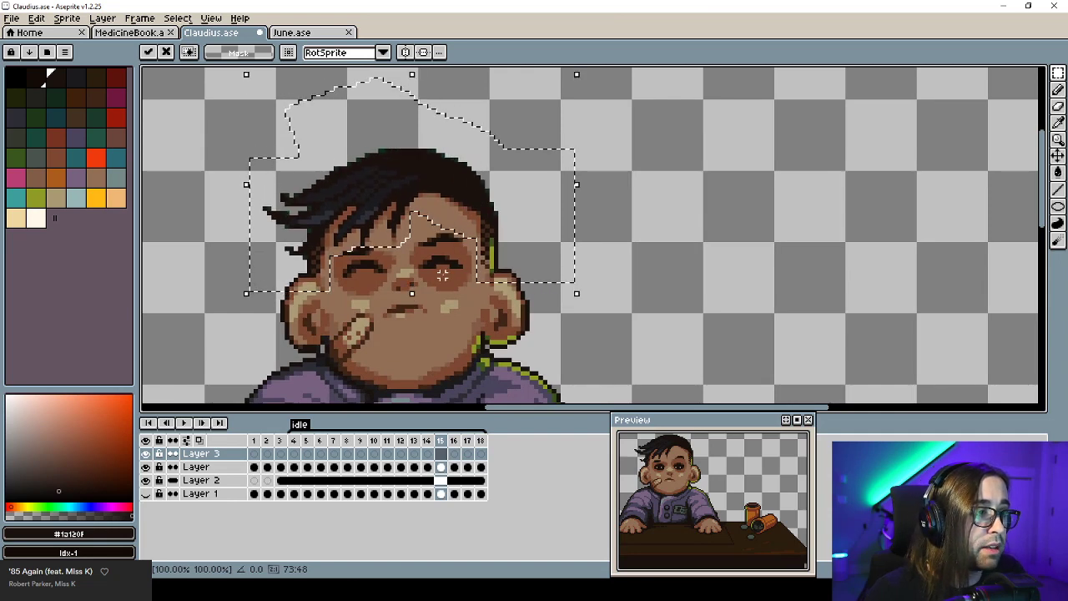
pyautogui.press('Up')
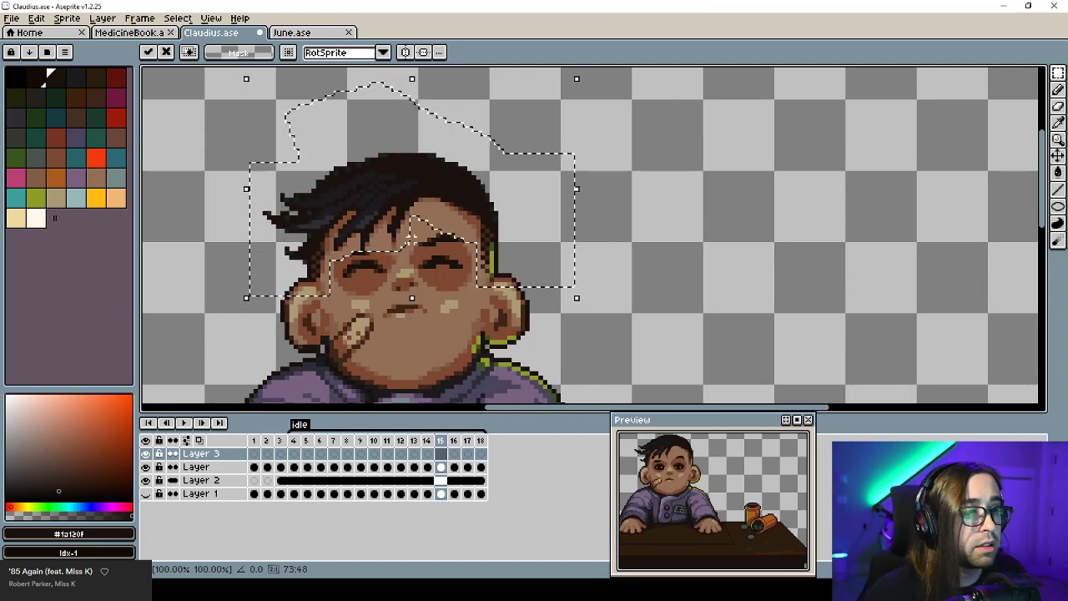
# Place the pasted hair on Layer 3 in frame 15 and clear the selection.
pyautogui.hotkey('ctrl', 'd')
# Try squashing the hair in frame 15 to about 92% of its height and shifting it slightly.
pyautogui.moveTo(229, 152); pyautogui.dragTo(585, 263)
pyautogui.click(412, 274)
pyautogui.moveTo(407, 267); pyautogui.dragTo(408, 261)
pyautogui.moveTo(412, 202); pyautogui.dragTo(410, 203)
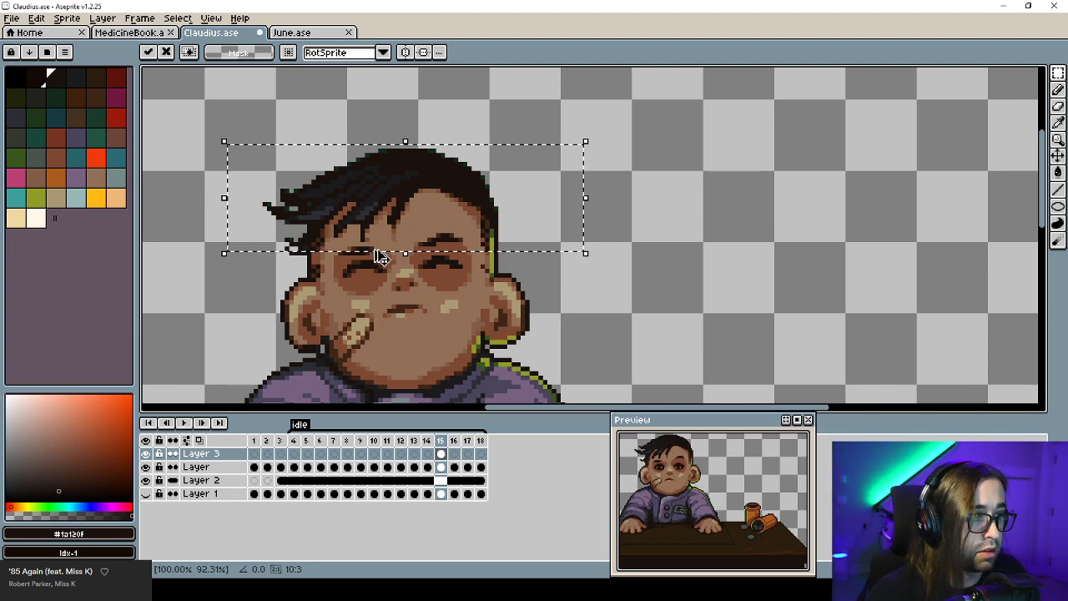
pyautogui.hotkey('ctrl', 'z')
pyautogui.hotkey('ctrl', 'z')
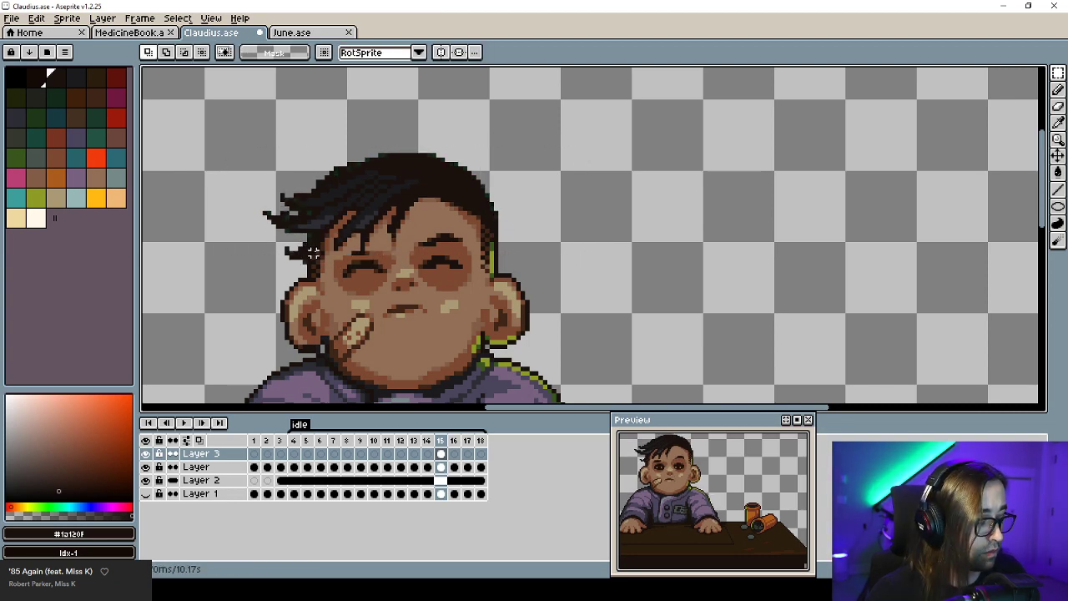
# Select the whole hair piece on Layer 3 in frame 15 and squash it slightly upward from its lower edge.
pyautogui.press('Left')
pyautogui.press('Right')
pyautogui.moveTo(247, 134); pyautogui.dragTo(541, 270)
pyautogui.moveTo(396, 273); pyautogui.dragTo(395, 266)
pyautogui.hotkey('ctrl', 'd')
pyautogui.scroll(2, 372, 231)
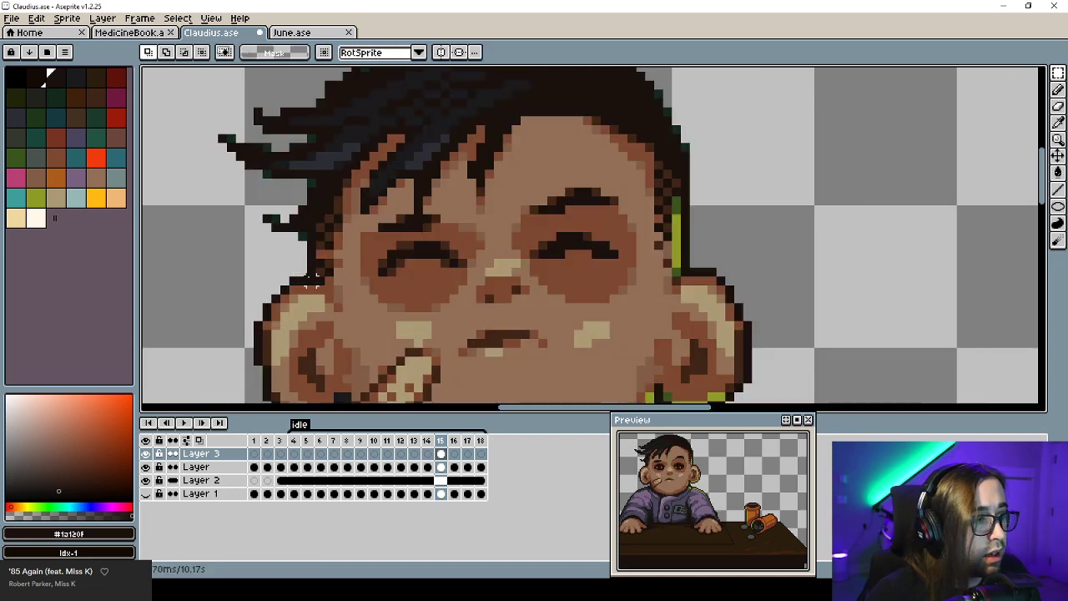
# Retouch the dithered sideburn pixels beside the head in frame 15 with the Pencil, using colours sampled from the drawing.
pyautogui.press('b')
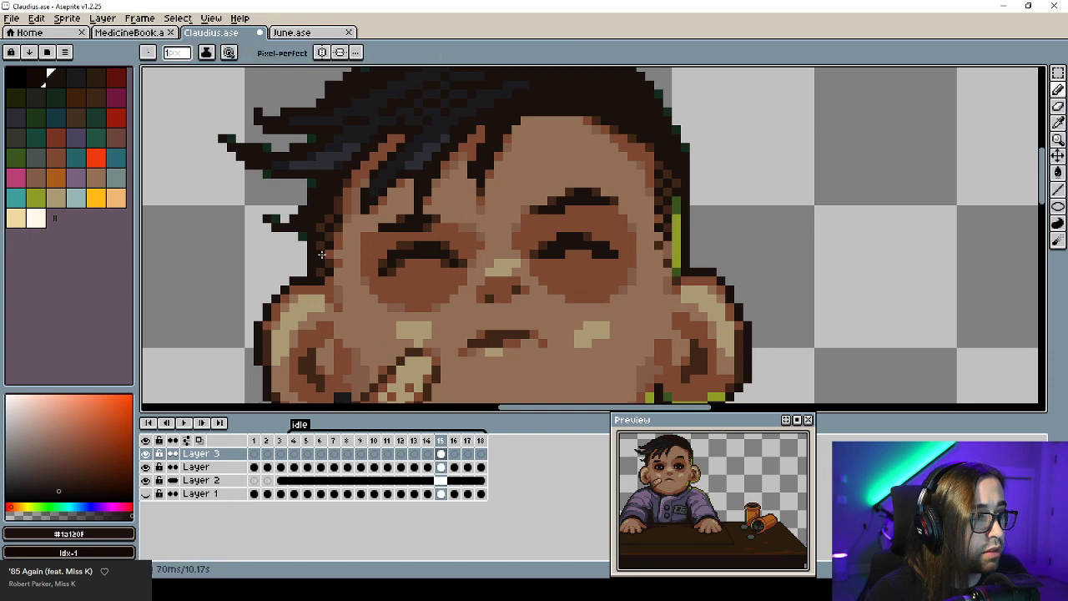
pyautogui.keyDown('alt'); pyautogui.click(322, 255); pyautogui.keyUp('alt')
pyautogui.click(322, 263)
pyautogui.keyDown('alt'); pyautogui.click(327, 269); pyautogui.keyUp('alt')
pyautogui.click(321, 271)
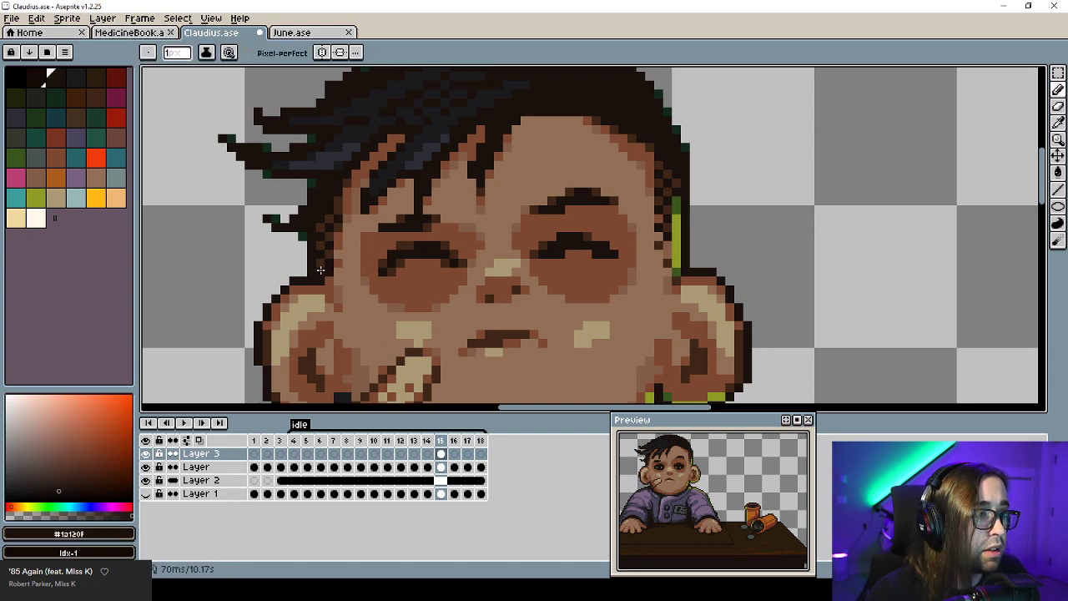
pyautogui.keyDown('alt'); pyautogui.click(329, 268); pyautogui.keyUp('alt')
pyautogui.keyDown('alt'); pyautogui.click(323, 272); pyautogui.keyUp('alt')
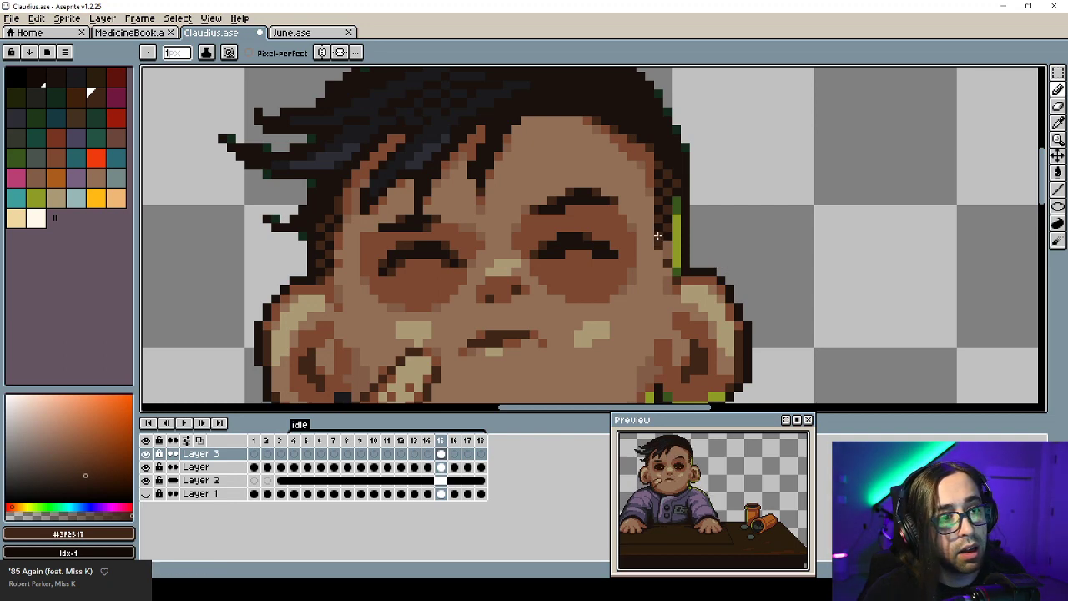
pyautogui.keyDown('alt'); pyautogui.click(667, 263); pyautogui.keyUp('alt')
# Flip between frames 14 and 15 to compare the hair's position and movement.
pyautogui.scroll(-4, 667, 281)
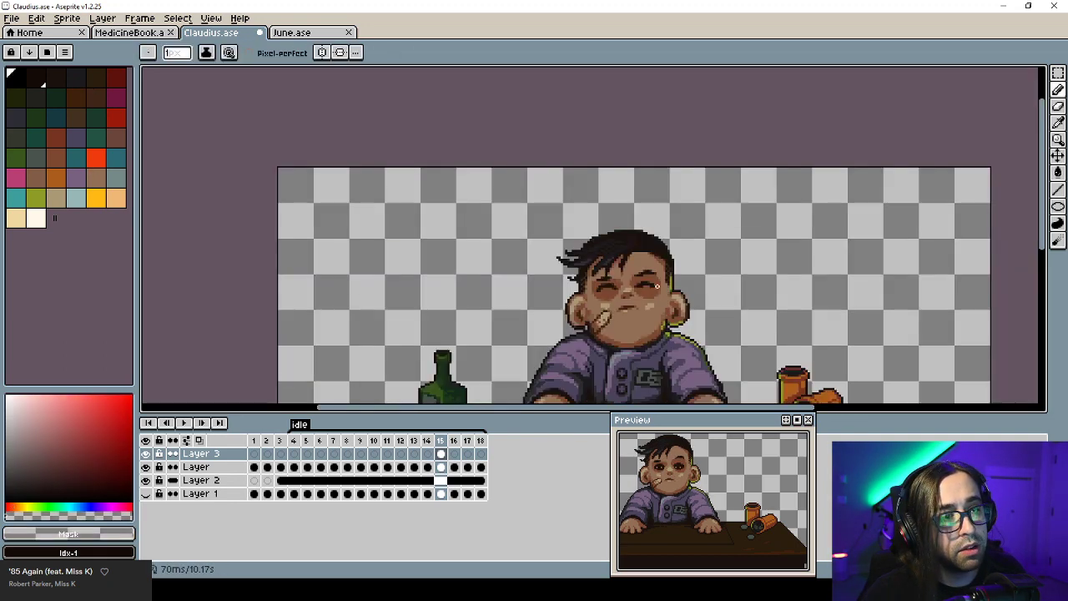
pyautogui.press('Left')
pyautogui.press('Right')
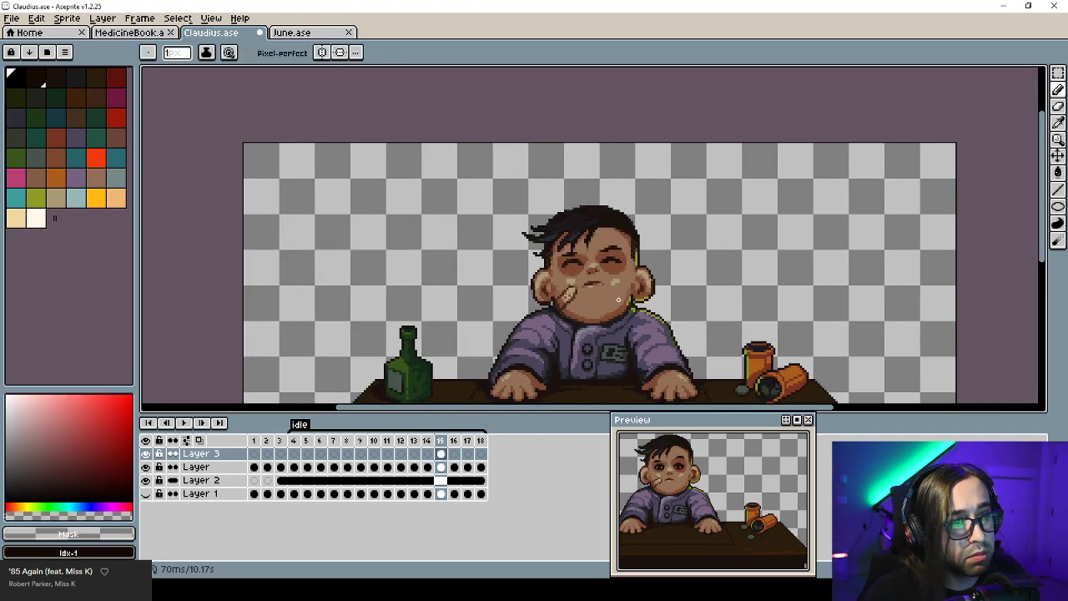
pyautogui.press('Left')
pyautogui.press('Right')
pyautogui.press('Left')
pyautogui.press('Right')
pyautogui.moveTo(575, 257)
pyautogui.mouseDown()
pyautogui.moveTo(530, 285)
pyautogui.moveTo(461, 282)
pyautogui.mouseUp()
pyautogui.press('Left')
pyautogui.press('Right')
pyautogui.press('Left')
pyautogui.press('Right')
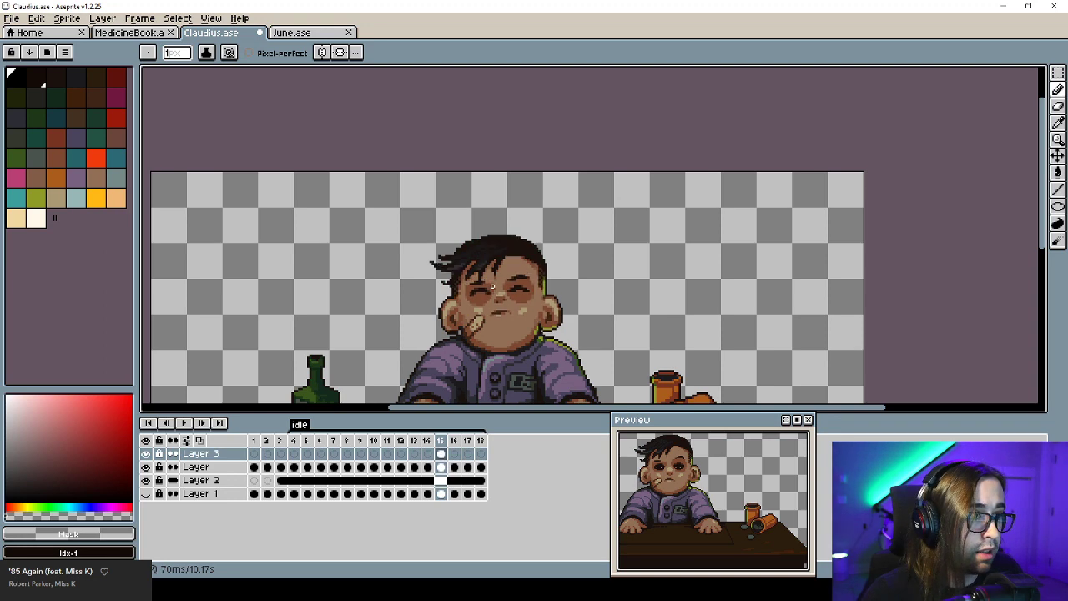
# Duplicate the frame 15 hair into frame 16 on Layer 3 as an independent, unlinked cel.
pyautogui.click(453, 453)
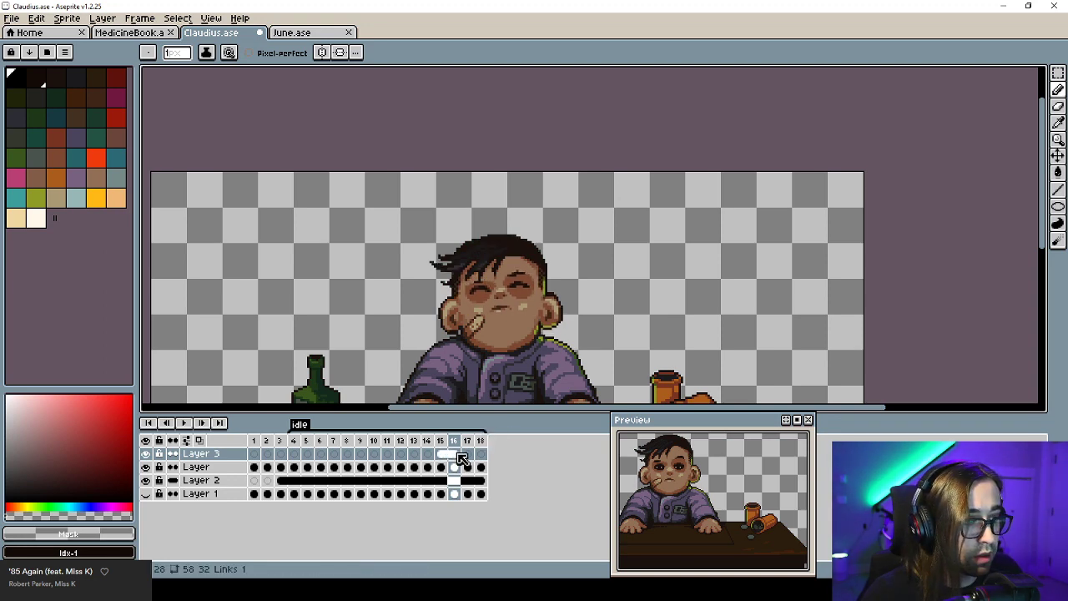
pyautogui.rightClick(453, 453)
pyautogui.click(485, 494)
# Select the lower hair strands and forehead area in frame 16, extending the selection over the outer strand tips.
pyautogui.scroll(2, 491, 276)
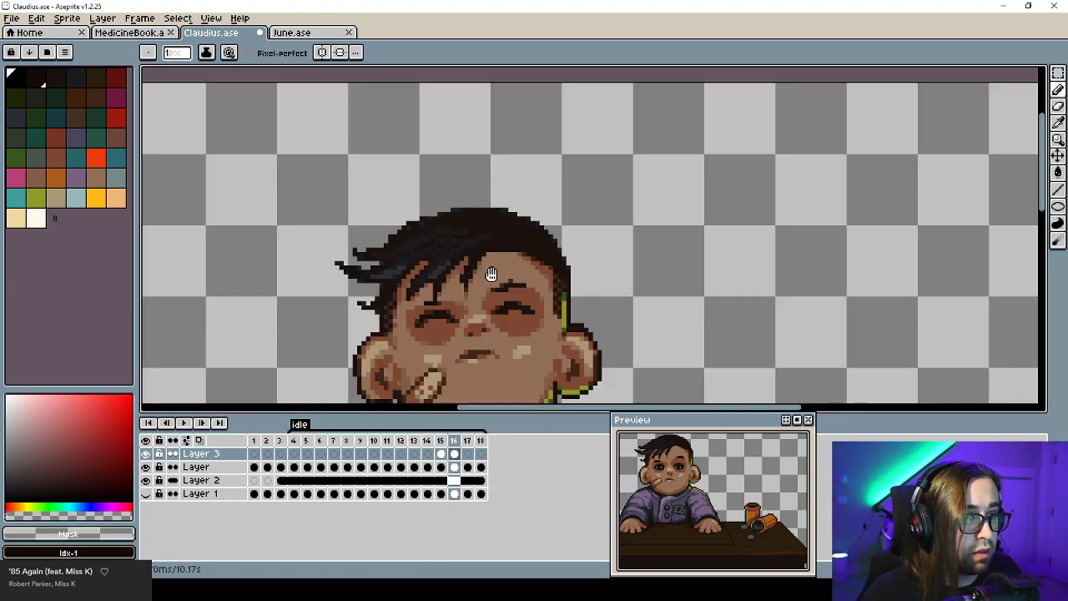
pyautogui.press('m')
pyautogui.moveTo(334, 219); pyautogui.dragTo(587, 307)
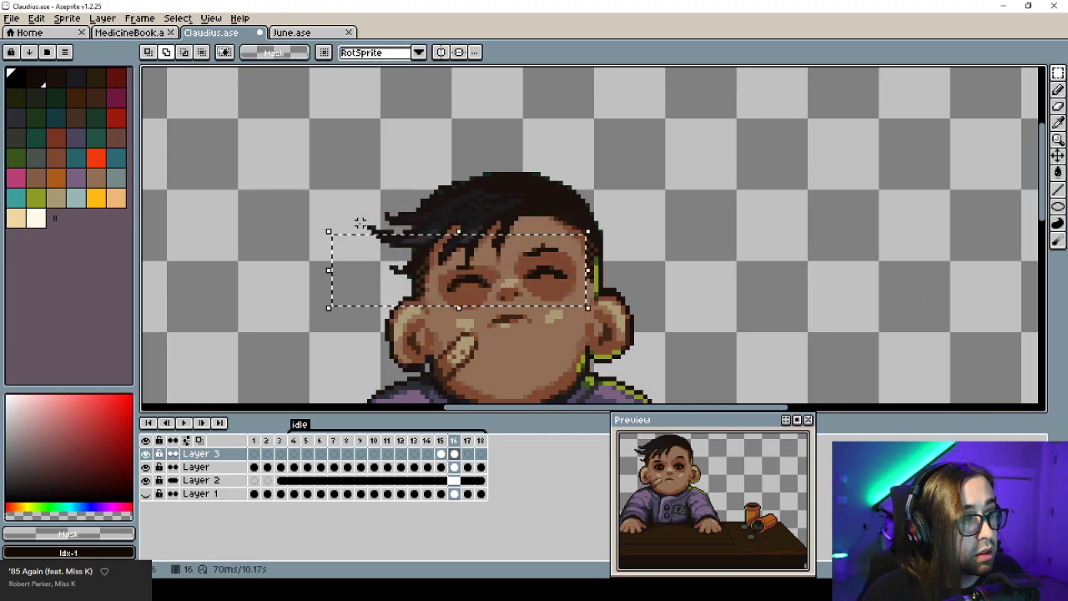
pyautogui.moveTo(420, 257); pyautogui.dragTo(421, 258)
pyautogui.moveTo(352, 219); pyautogui.dragTo(380, 237)
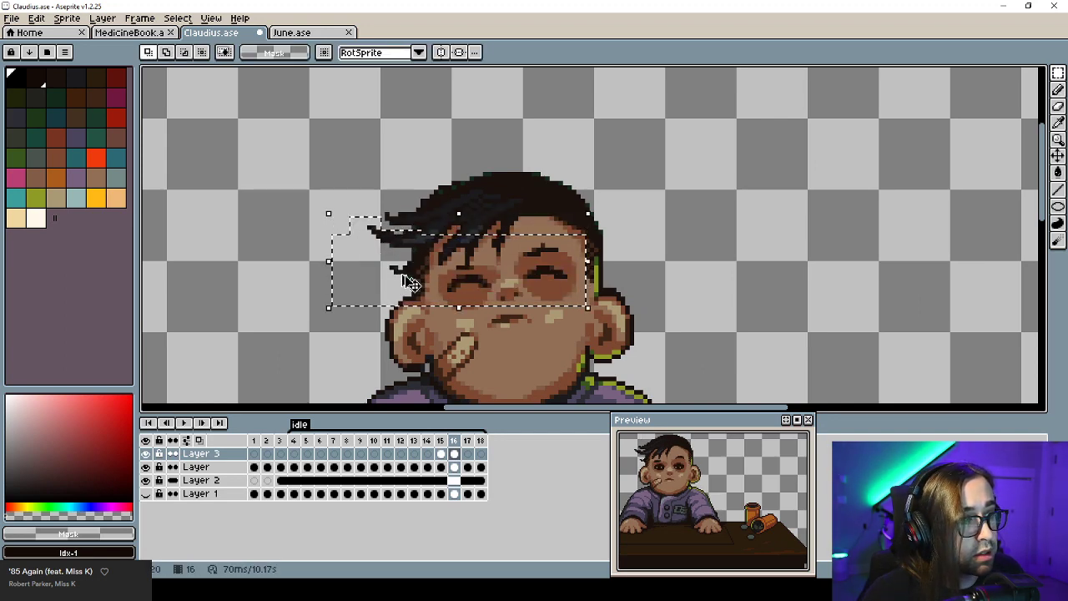
pyautogui.moveTo(420, 284); pyautogui.dragTo(421, 279)
pyautogui.hotkey('ctrl', 'z')
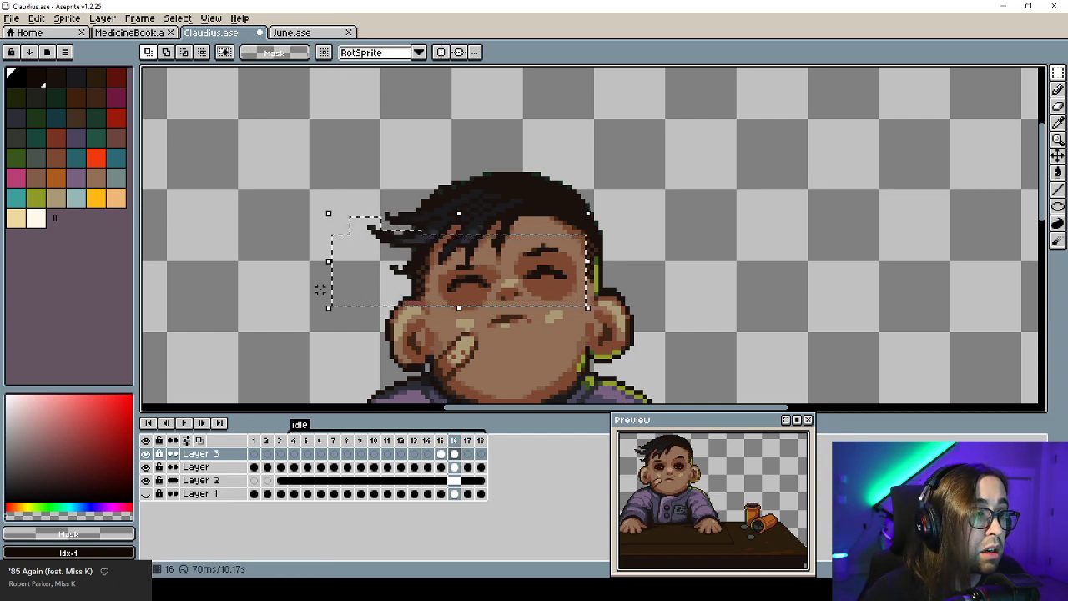
# Exclude the area around the eye on the bandage side from the selection and nudge the selected hair in frame 16 slightly upward.
pyautogui.moveTo(300, 289); pyautogui.dragTo(480, 321)
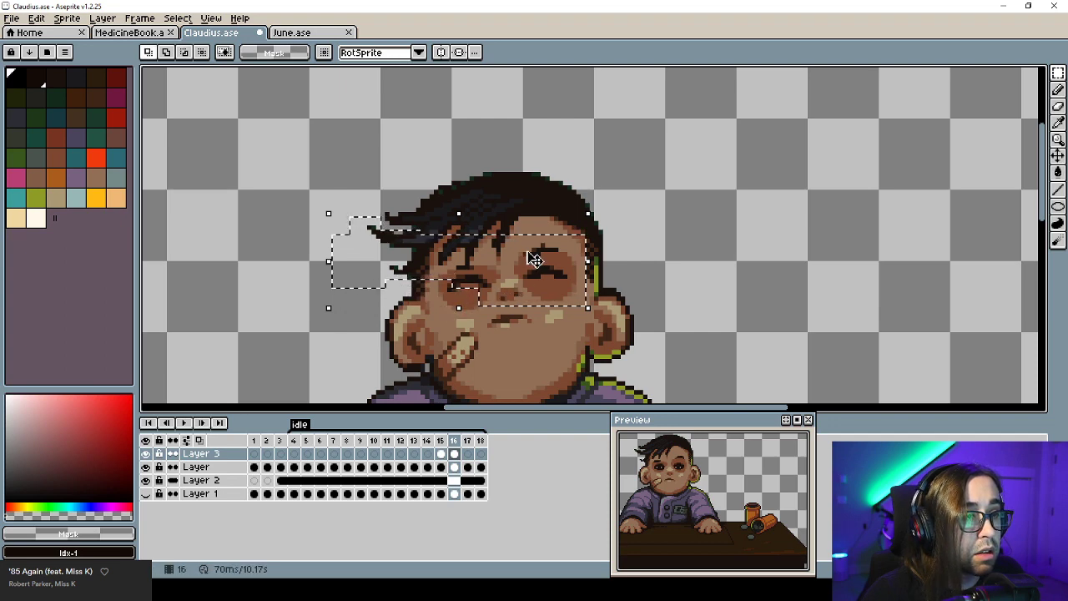
pyautogui.moveTo(534, 259); pyautogui.dragTo(537, 255)
pyautogui.press('Escape')
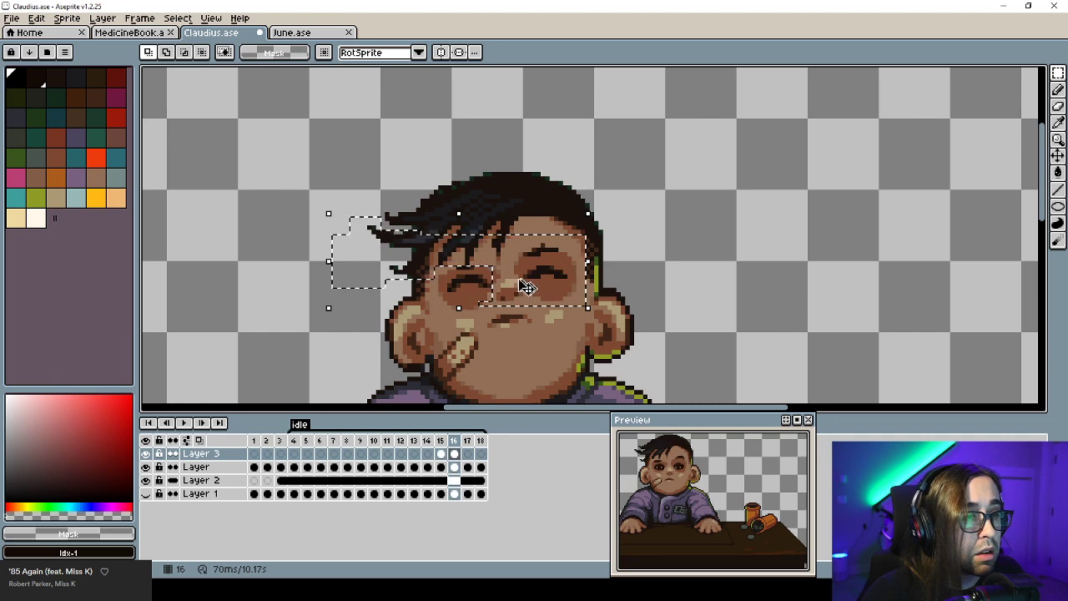
pyautogui.moveTo(528, 255); pyautogui.dragTo(527, 247)
pyautogui.hotkey('ctrl', 'd')
# Hide the character layer named Layer and erase stray skin pixels beneath the fringe on Layer 3 in frame 15.
pyautogui.click(146, 468)
pyautogui.press('e')
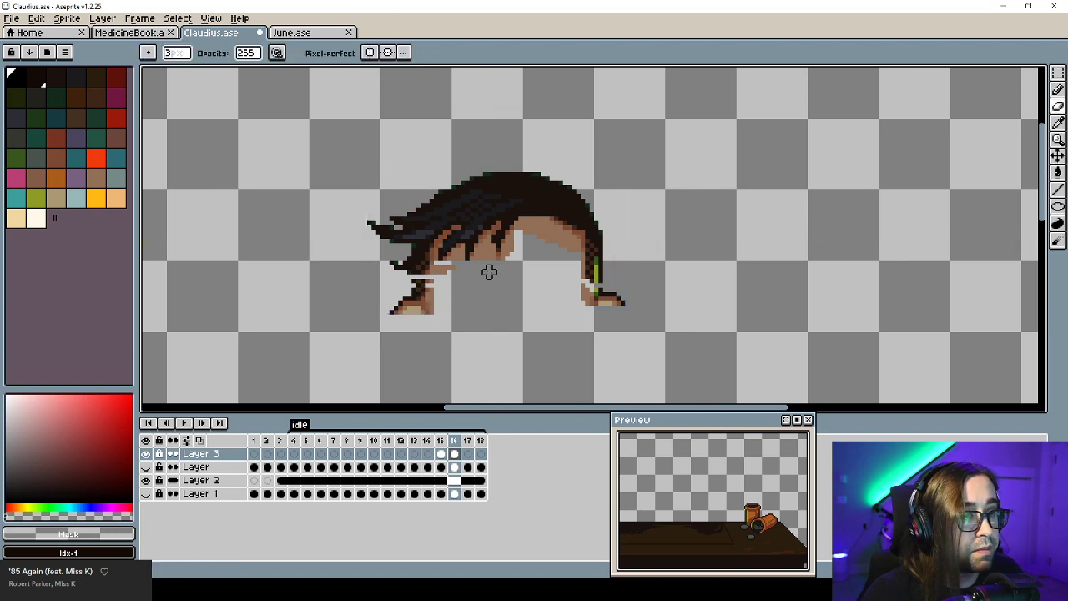
pyautogui.press('Left')
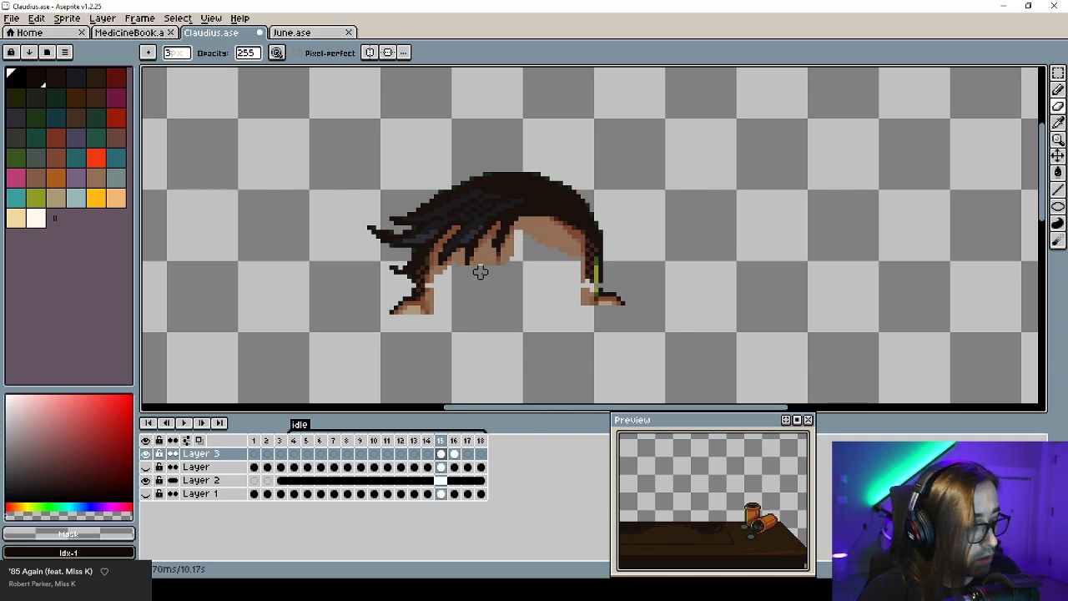
pyautogui.press('g')
pyautogui.press('b')
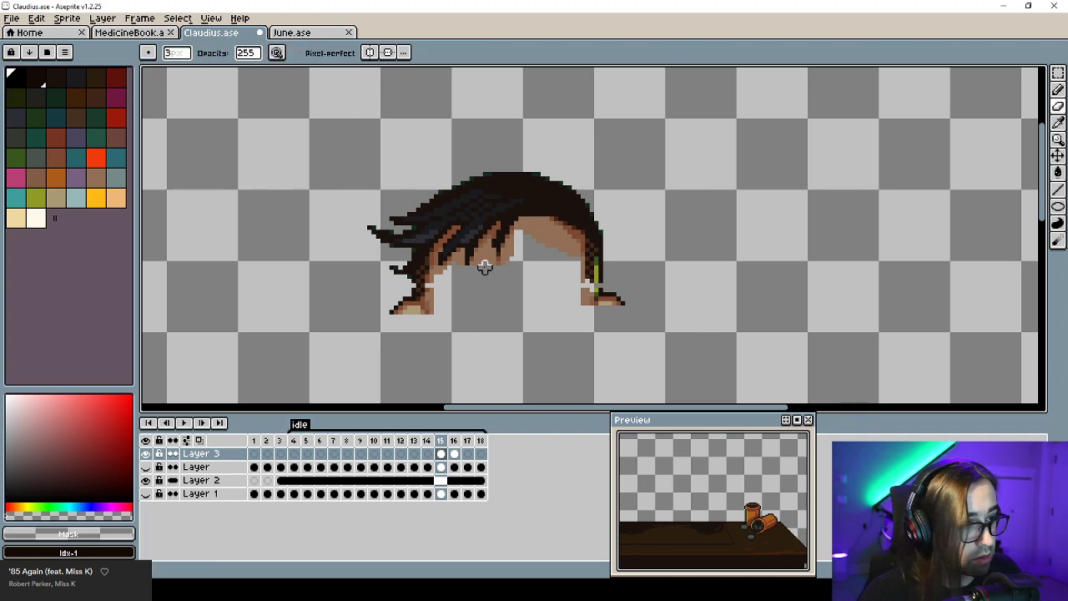
pyautogui.press('e')
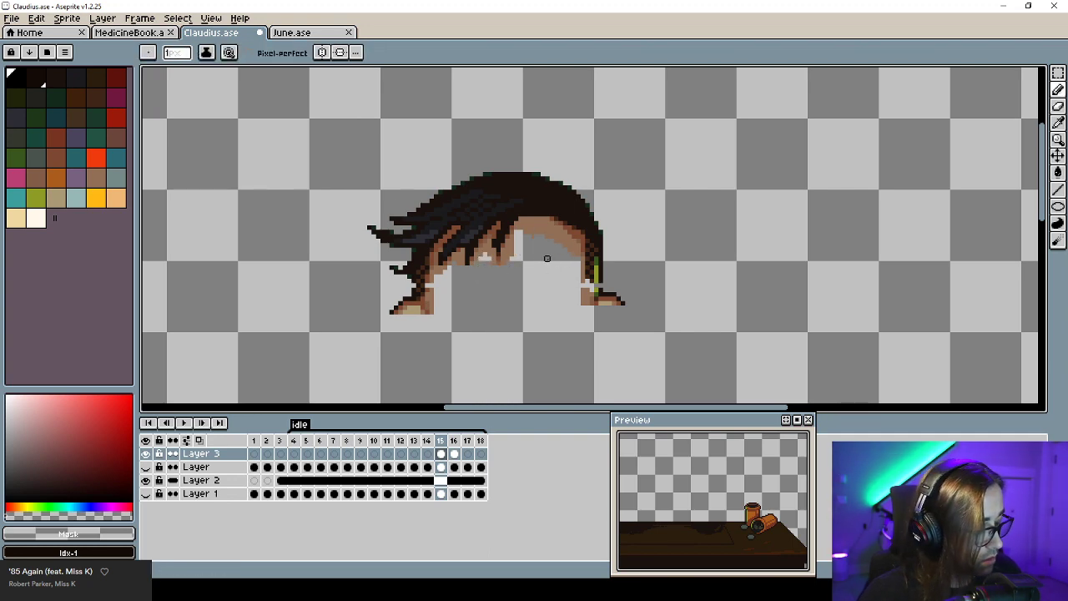
# Go to frame 14 and make the character layer visible again.
pyautogui.press('Left')
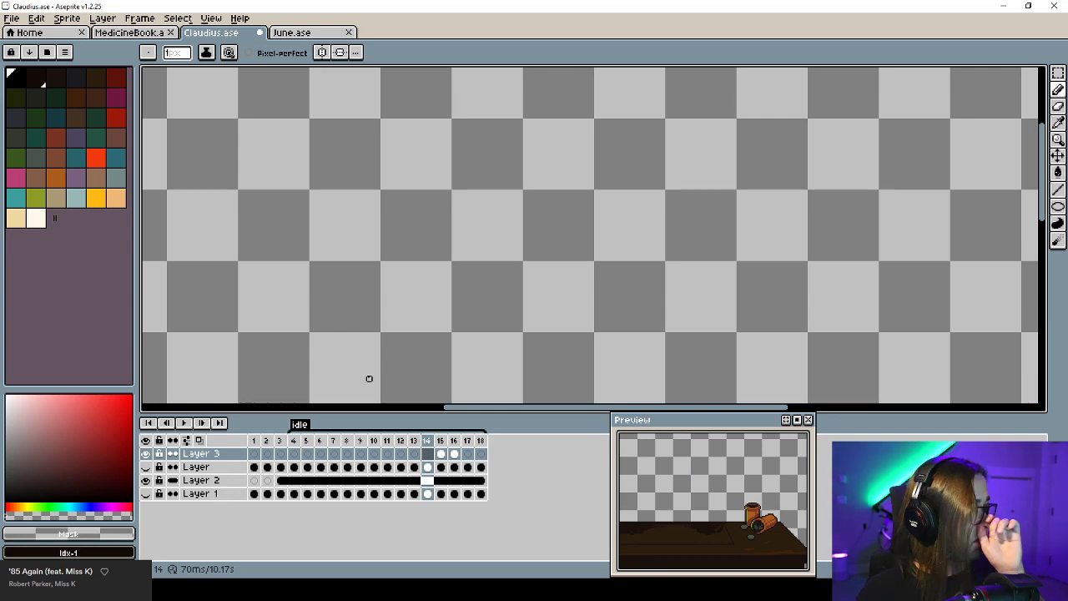
pyautogui.click(145, 480)
pyautogui.click(147, 480)
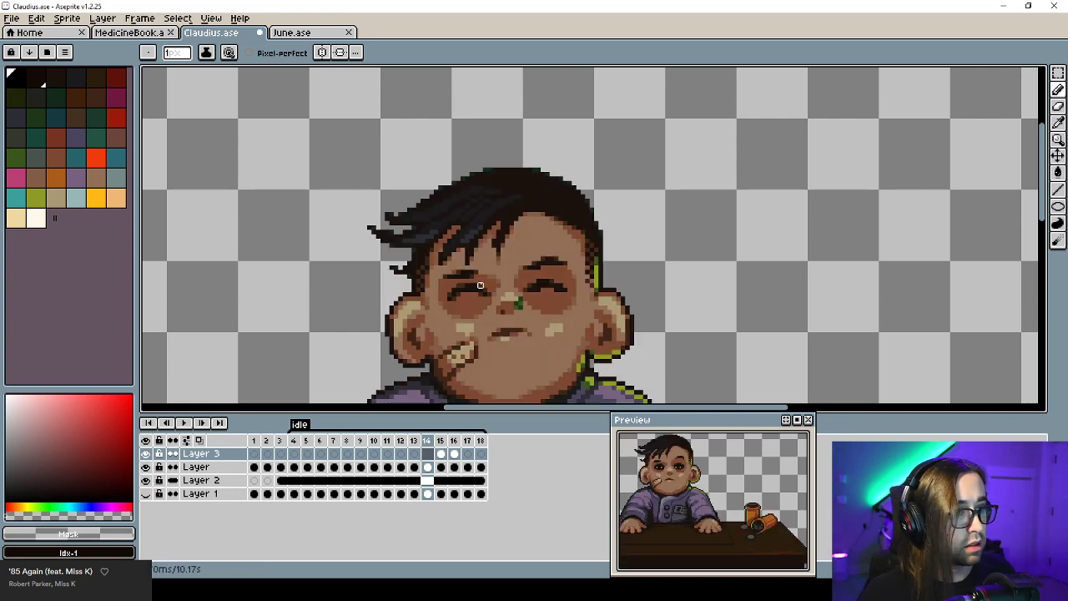
# Step back and forth through frames 11 to 17 to check how the head and hair animate.
pyautogui.scroll(-1, 480, 286)
pyautogui.scroll(1, 501, 294)
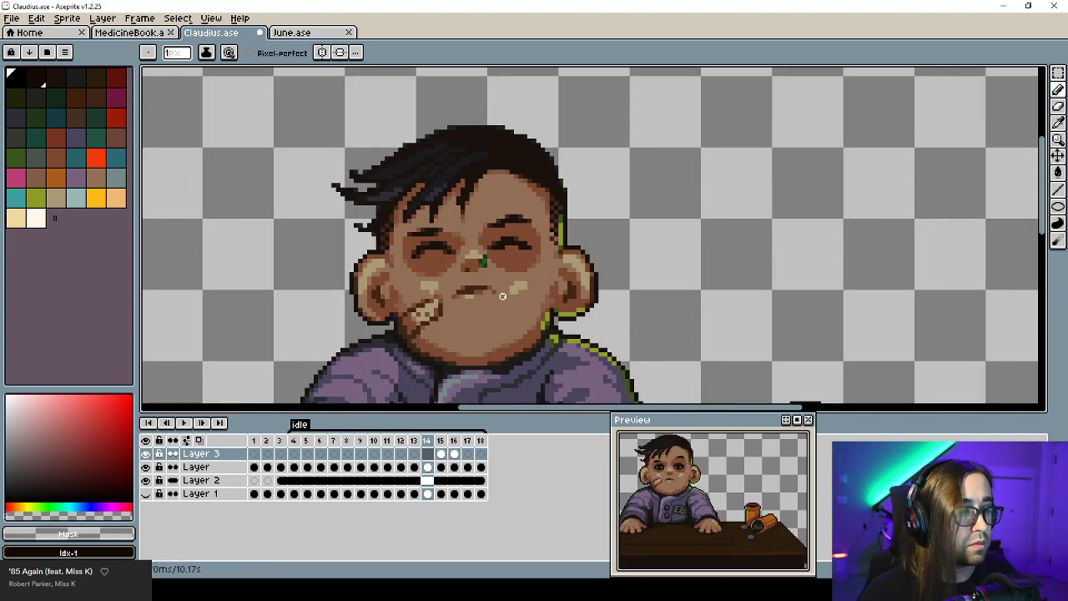
pyautogui.press('Left')
pyautogui.press('Left')
pyautogui.press('Left')
pyautogui.press('Right')
pyautogui.press('Right')
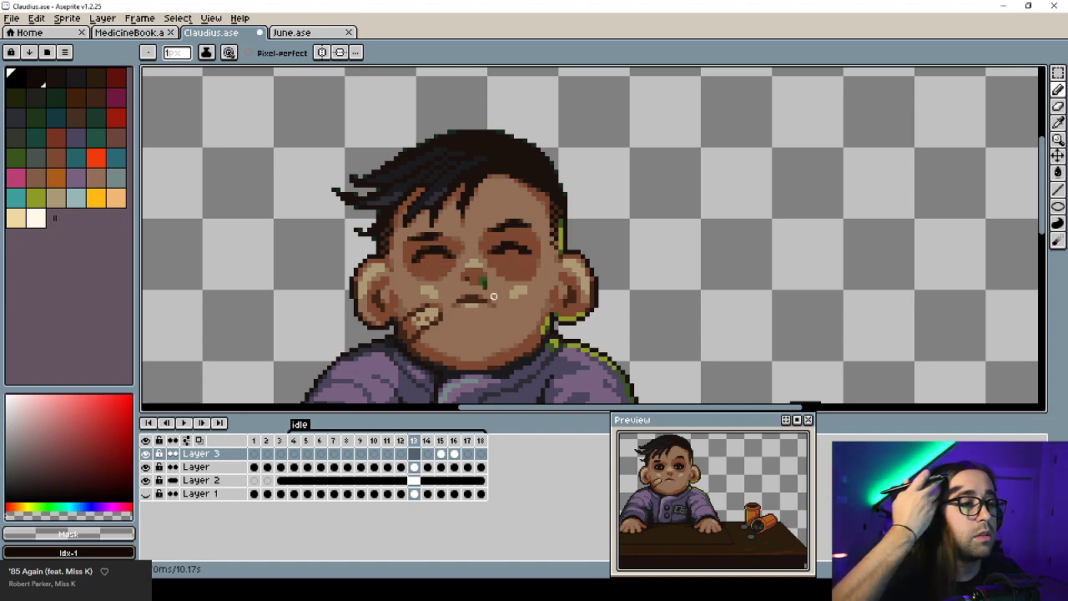
pyautogui.press('Right')
pyautogui.press('Right')
pyautogui.press('Right')
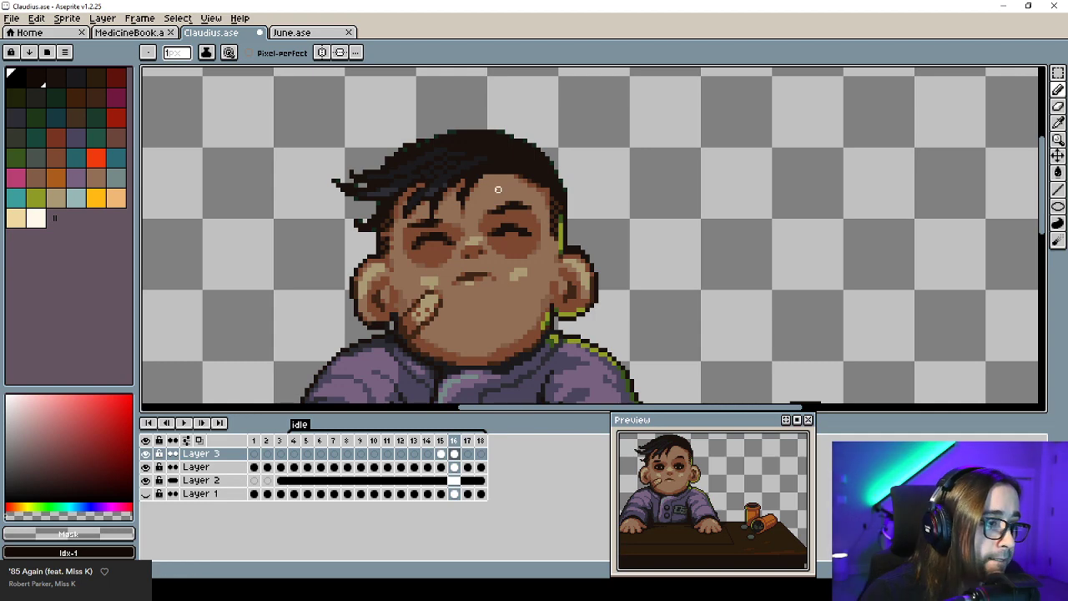
pyautogui.press('Right')
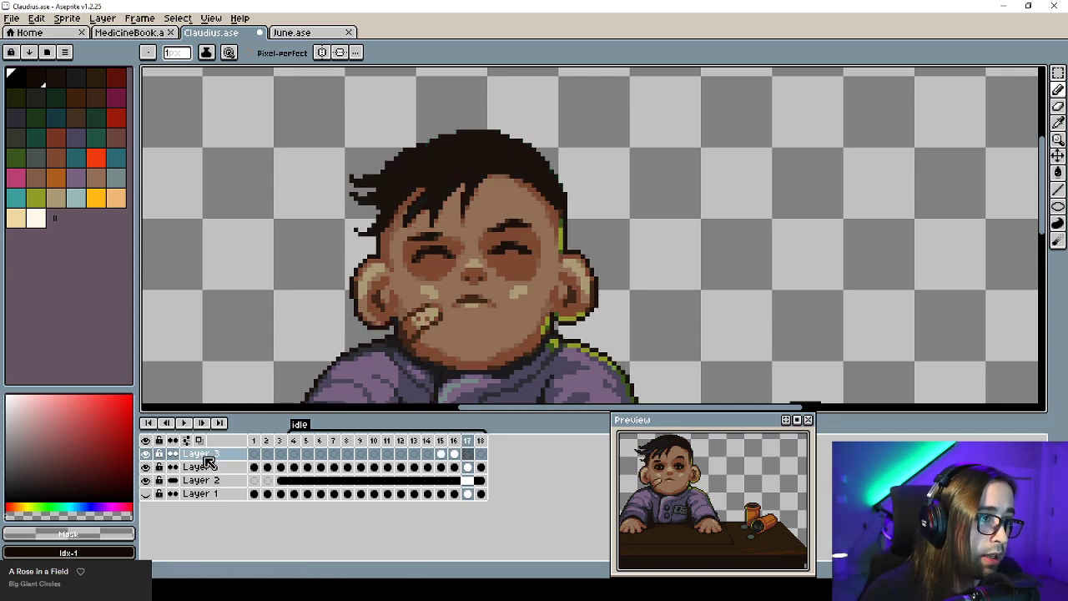
pyautogui.press('Left')
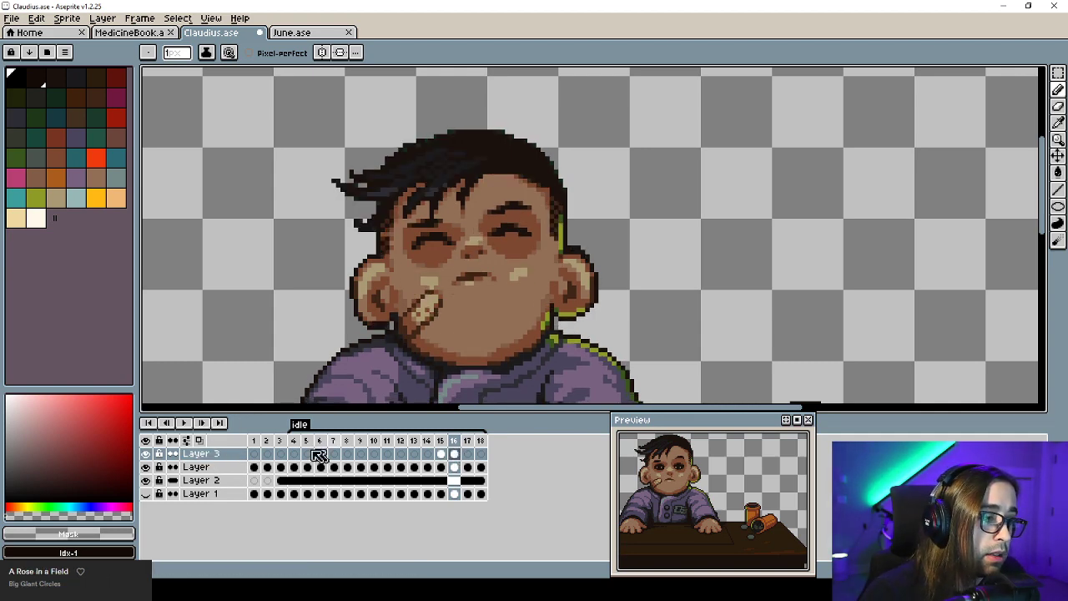
# Retouch the hairline on Layer 3 in frame 16 using sampled skin tone #916f56, shadow #7d4832 and hair colour #1a120f.
pyautogui.keyDown('alt'); pyautogui.click(490, 180); pyautogui.keyUp('alt')
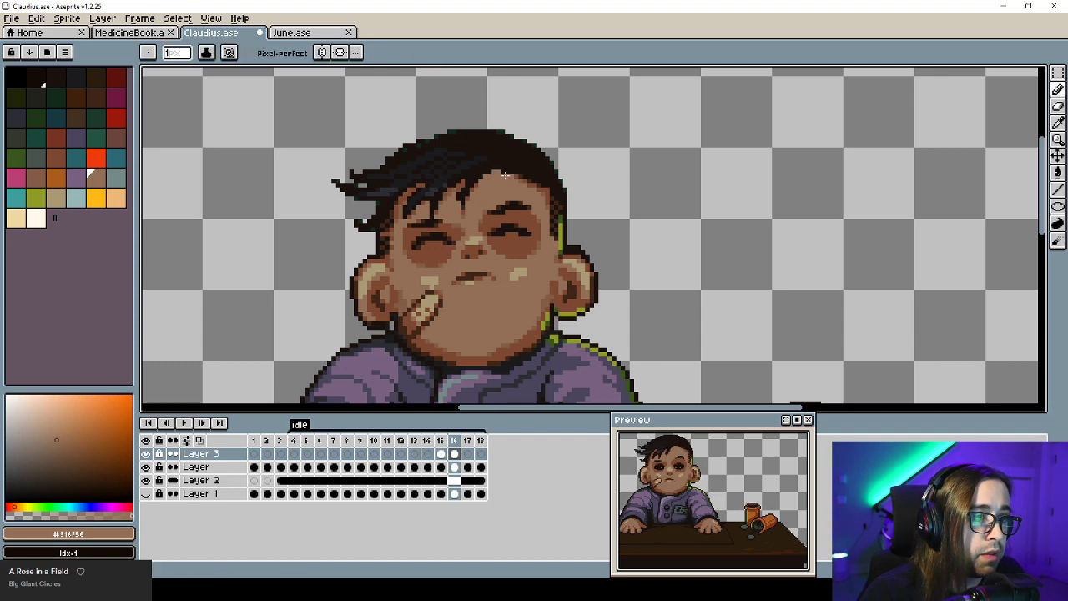
pyautogui.keyDown('alt'); pyautogui.click(505, 172); pyautogui.keyUp('alt')
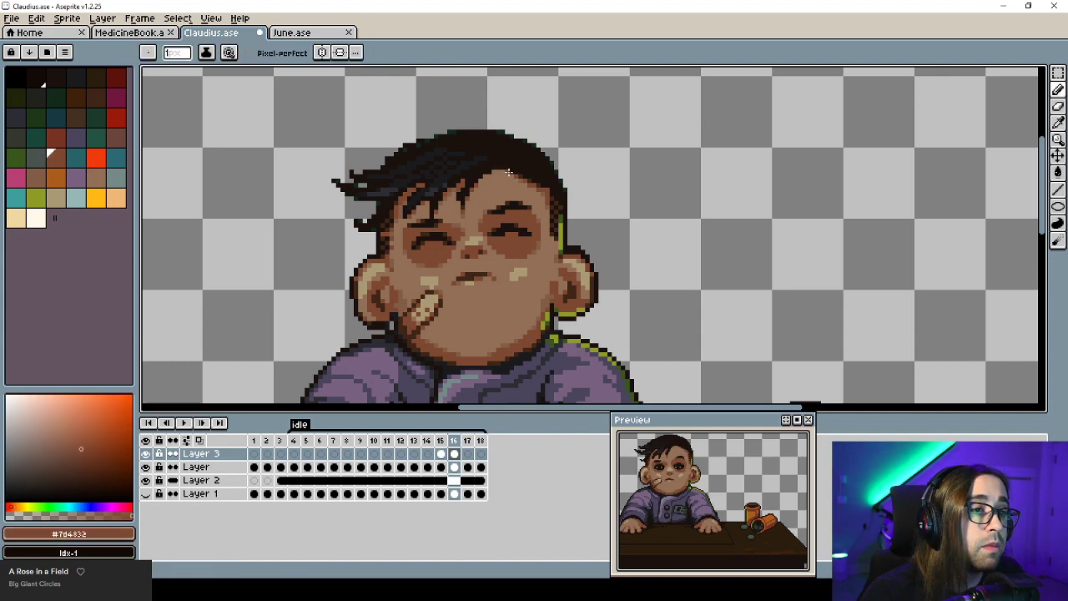
pyautogui.press(',')
pyautogui.press('.')
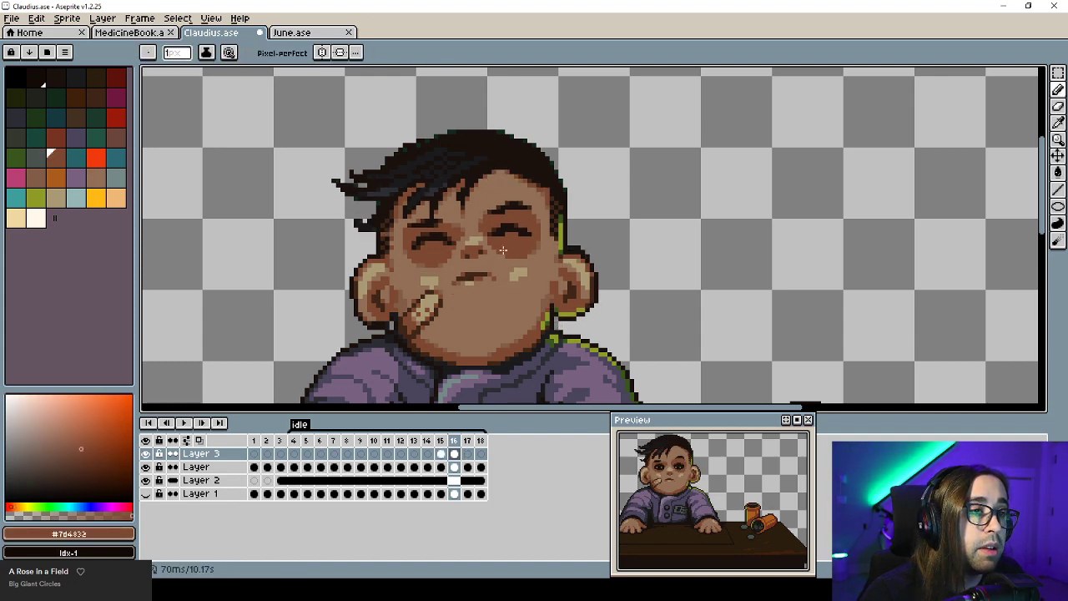
pyautogui.press('.')
pyautogui.press(',')
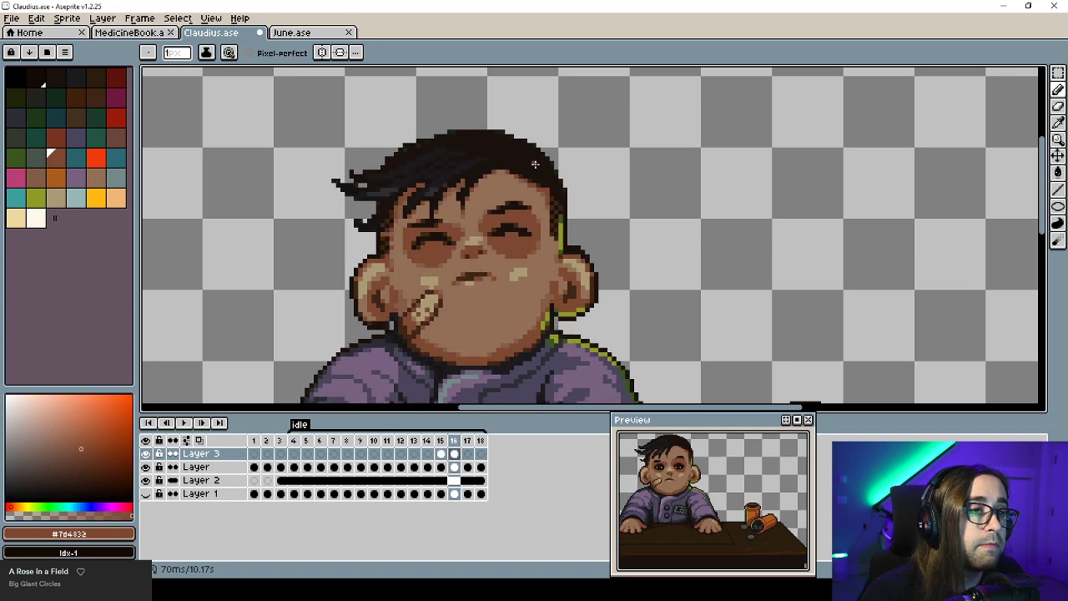
pyautogui.keyDown('alt'); pyautogui.click(535, 164); pyautogui.keyUp('alt')
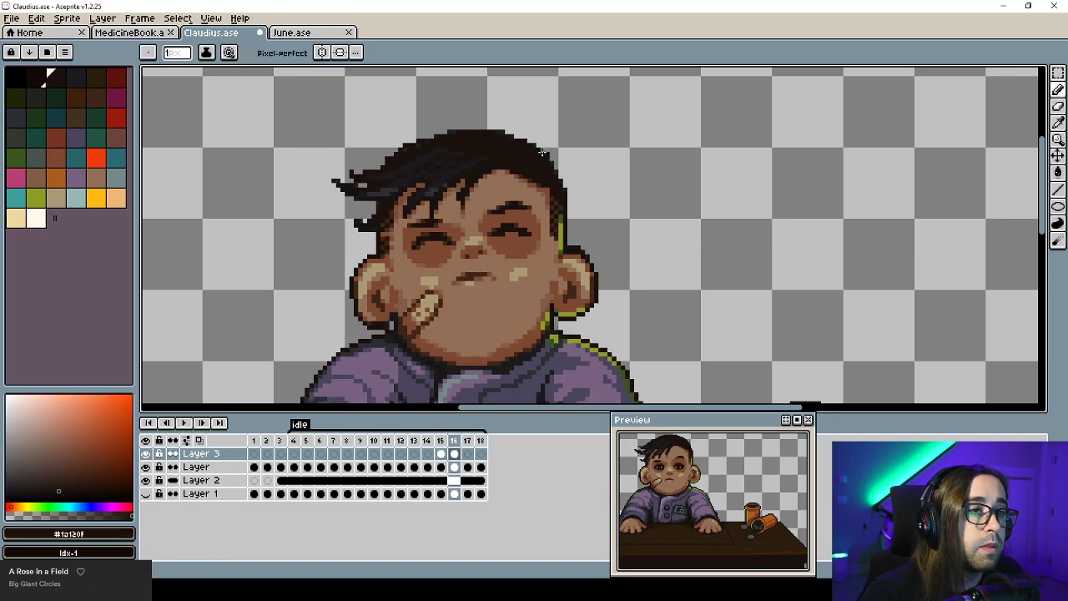
# Try pasting the copied hair onto Layer 3 in frame 17.
pyautogui.press('.')
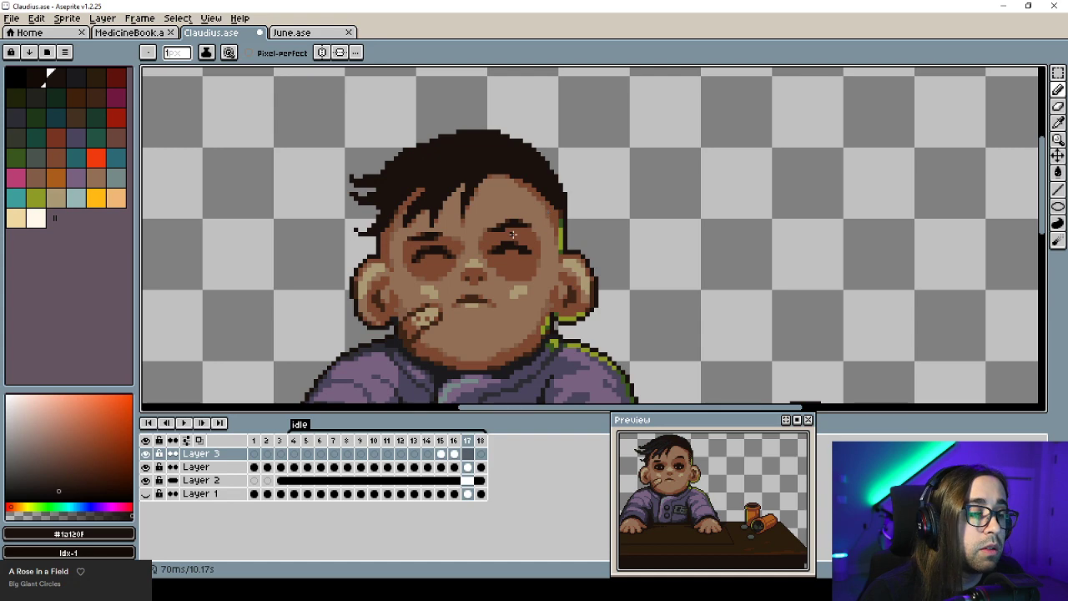
pyautogui.hotkey('ctrl', 'v')
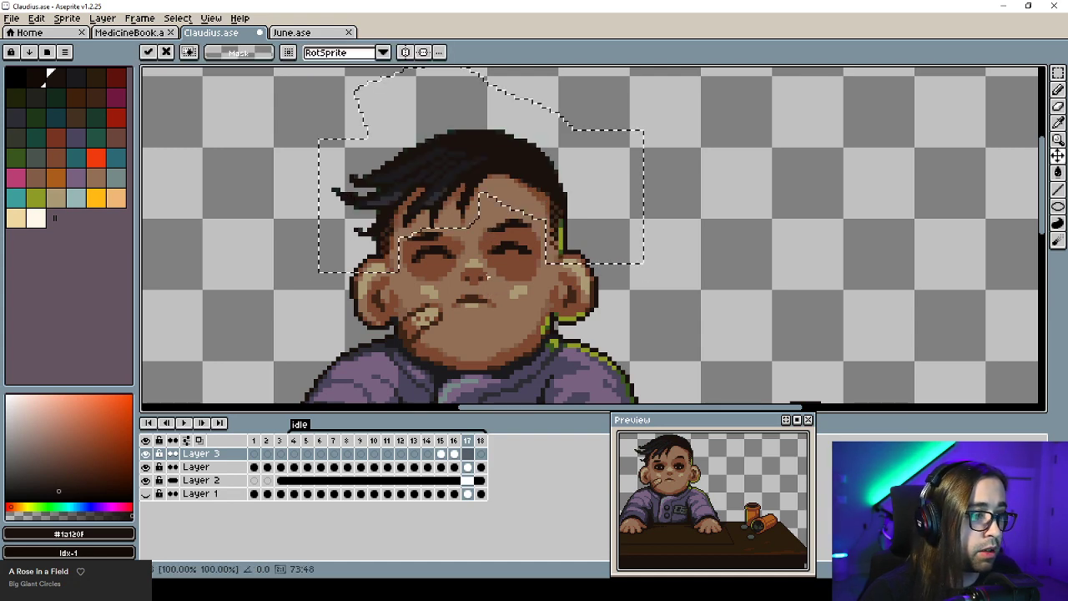
pyautogui.hotkey('ctrl', 'd')
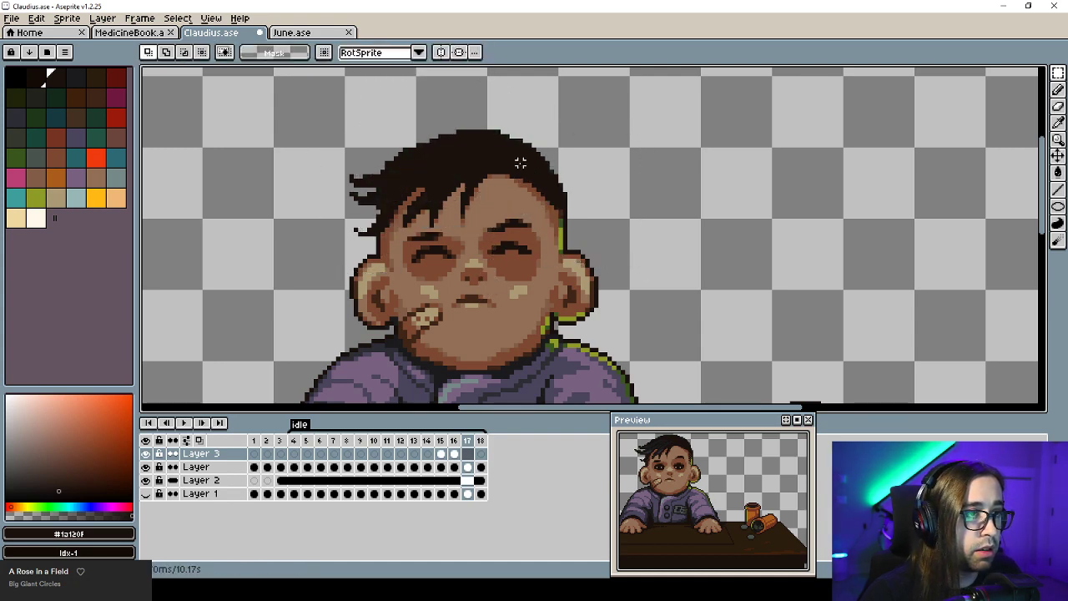
# Paste the detailed hair onto Layer 3 in frame 17, deselect it and compare it with the preceding frames.
pyautogui.hotkey('ctrl', 'v')
pyautogui.hotkey('ctrl', 'd')
pyautogui.press('Left')
pyautogui.press('Left')
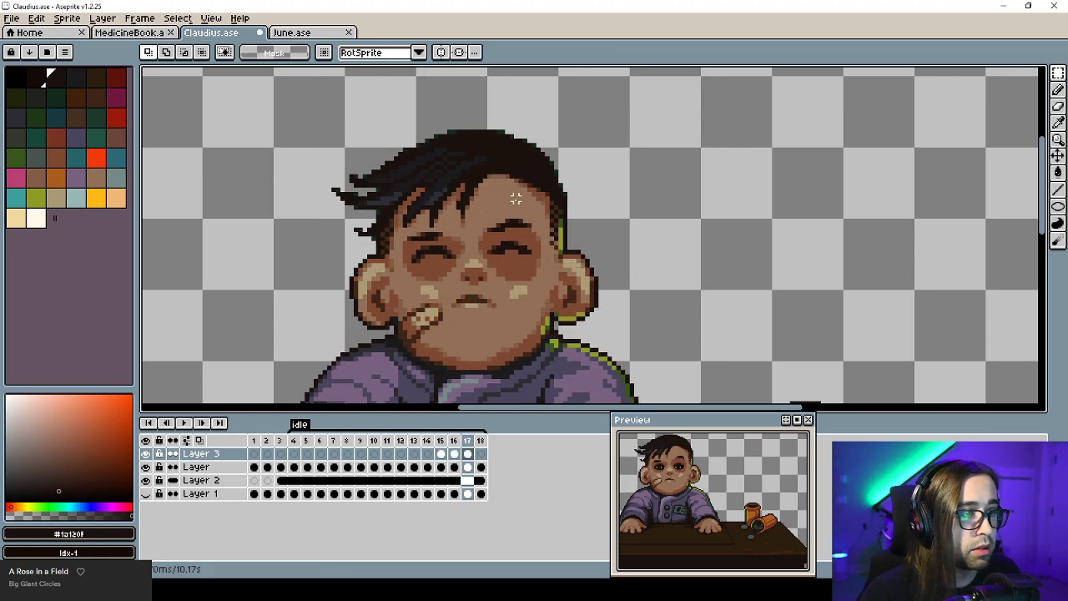
# Select the hair area in frame 4, leaving out the face below the hairline.
pyautogui.click(293, 453)
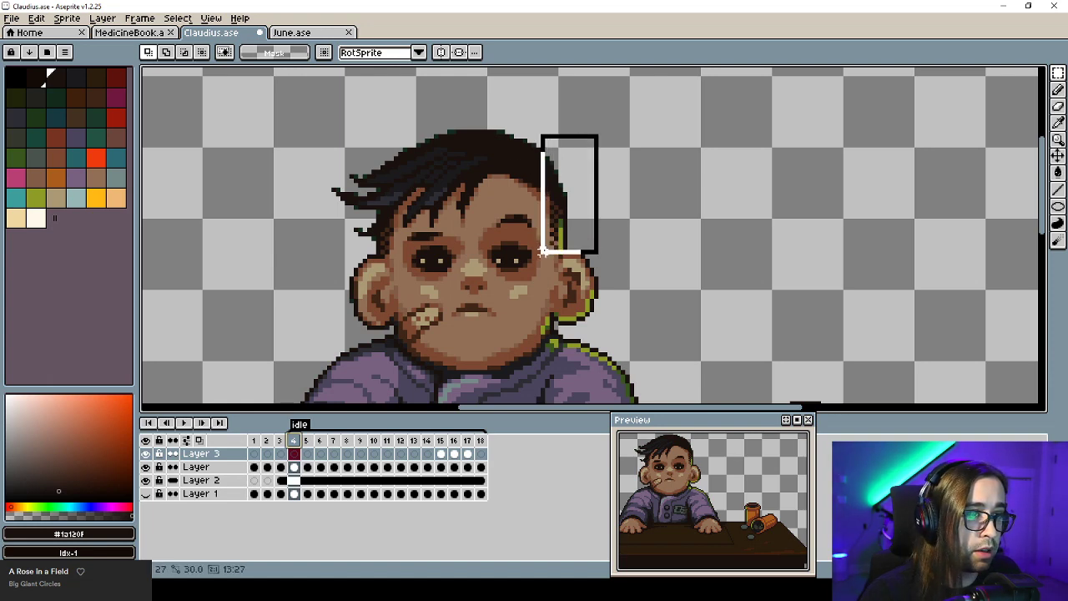
pyautogui.moveTo(544, 250); pyautogui.dragTo(545, 255)
pyautogui.moveTo(394, 134); pyautogui.dragTo(298, 260)
pyautogui.moveTo(566, 101); pyautogui.dragTo(345, 238)
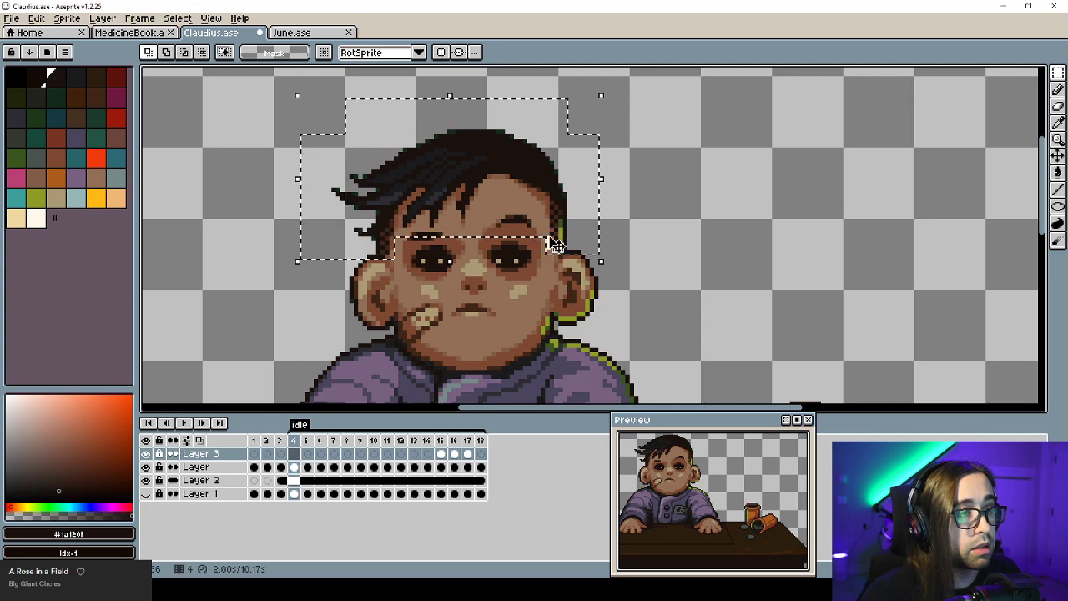
pyautogui.press('w')
pyautogui.hotkey('ctrl', 'd')
pyautogui.hotkey('ctrl', 'z')
pyautogui.press('q')
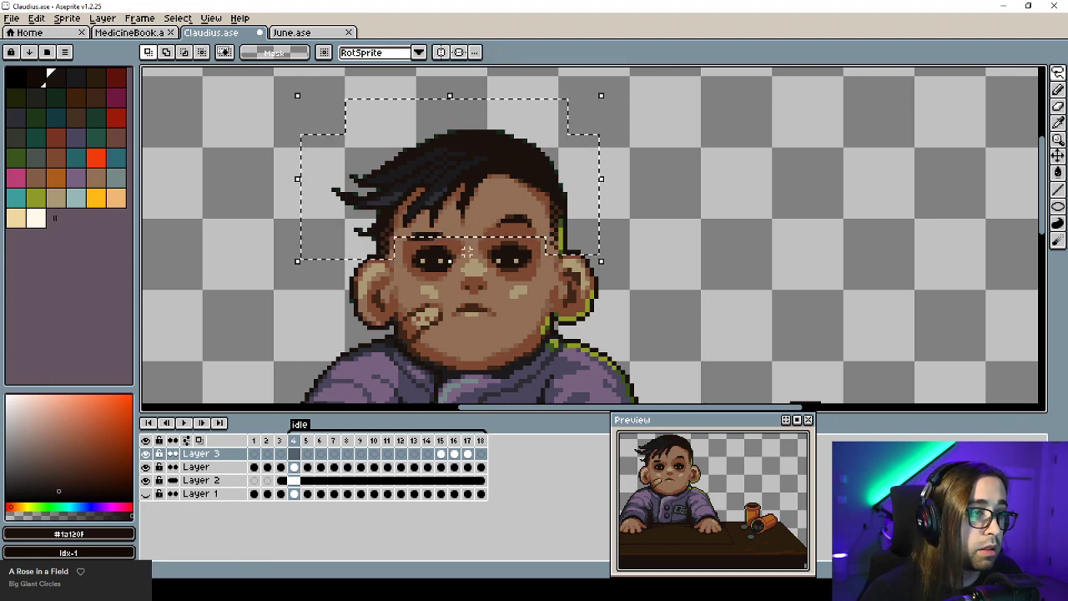
pyautogui.moveTo(470, 252)
pyautogui.mouseDown()
pyautogui.moveTo(494, 197)
pyautogui.moveTo(530, 190)
pyautogui.moveTo(540, 269)
pyautogui.moveTo(409, 230)
pyautogui.moveTo(439, 220)
pyautogui.moveTo(476, 233)
pyautogui.moveTo(434, 225)
pyautogui.mouseUp()
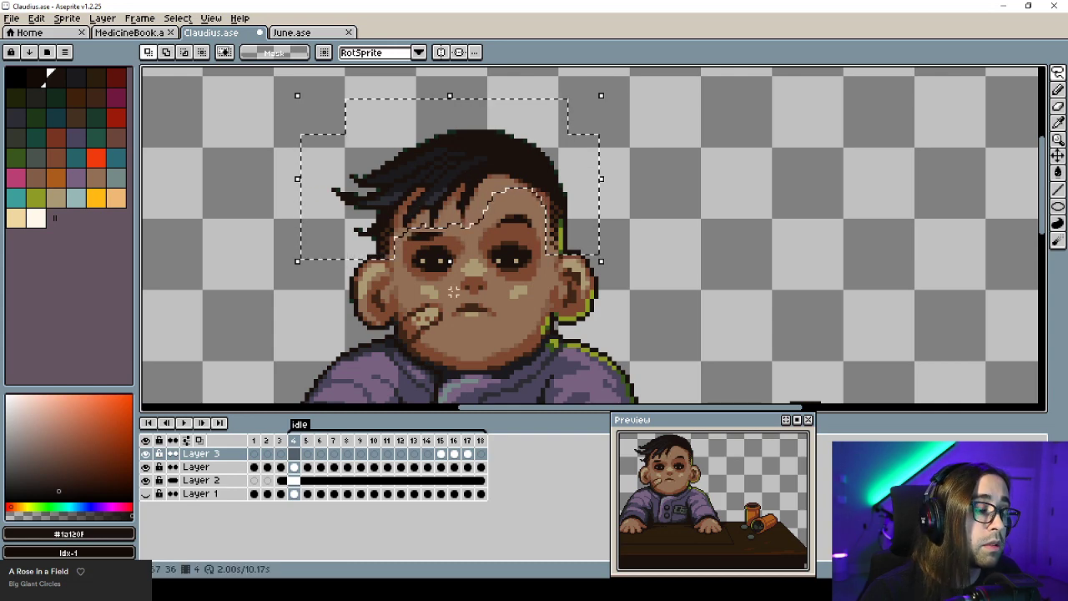
# Paste the detailed hair onto Layer 3 in frame 18, nudge it down one pixel and compare it with the preceding frames.
pyautogui.click(483, 455)
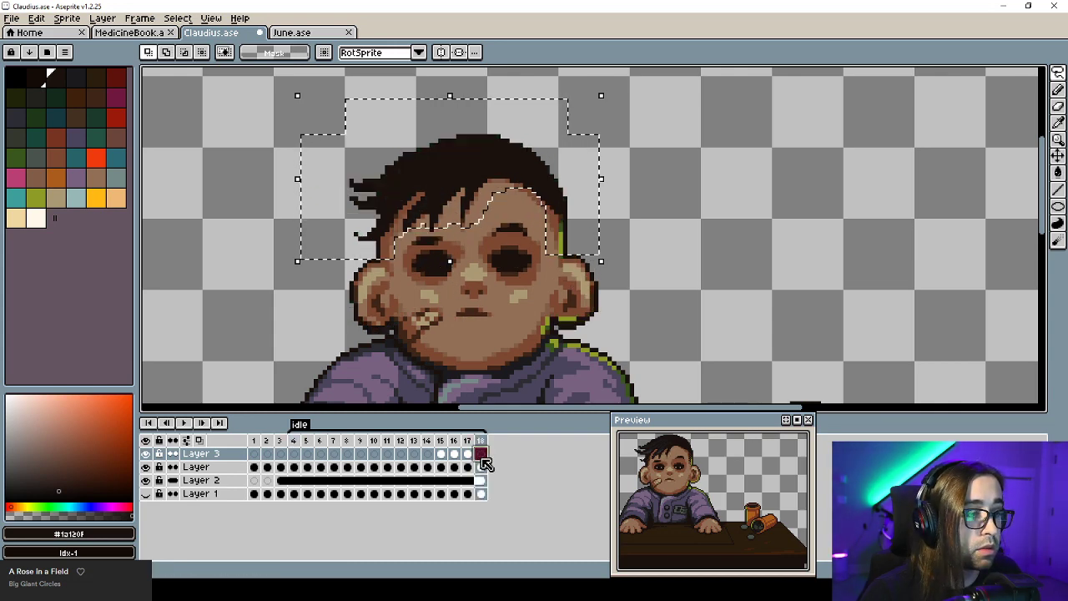
pyautogui.hotkey('ctrl', 'v')
pyautogui.press('Down')
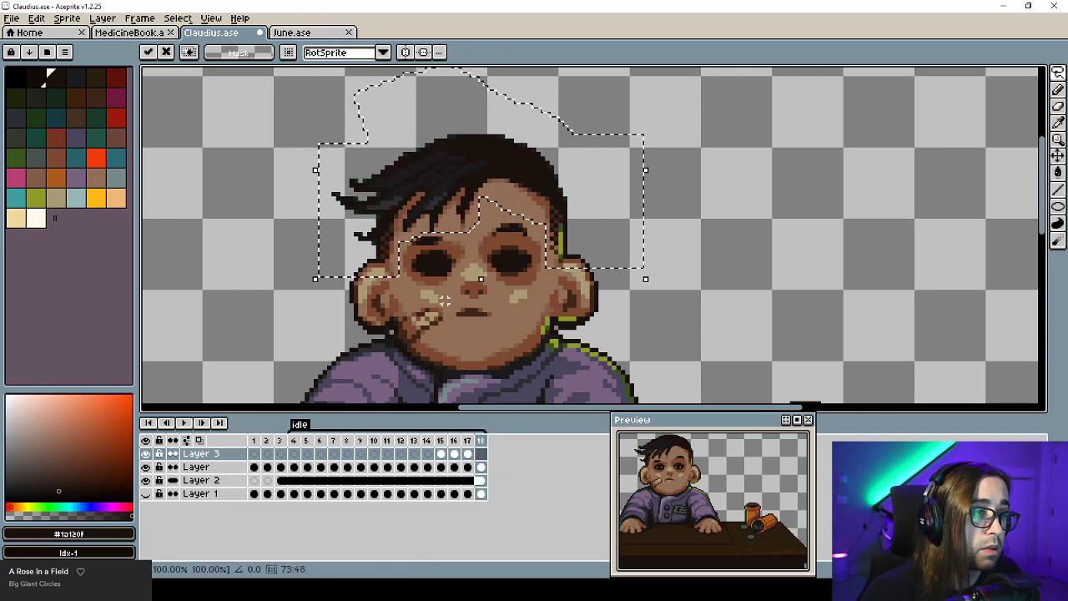
pyautogui.hotkey('ctrl', 'd')
pyautogui.press('Left')
pyautogui.press('Left')
pyautogui.press('Left')
pyautogui.press('Right')
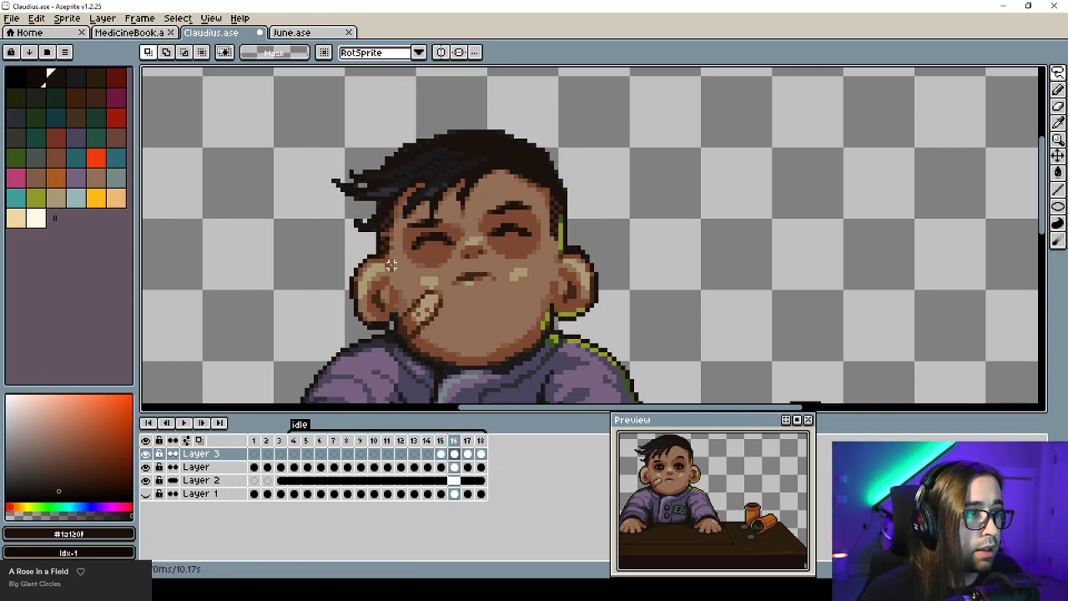
pyautogui.press('Right')
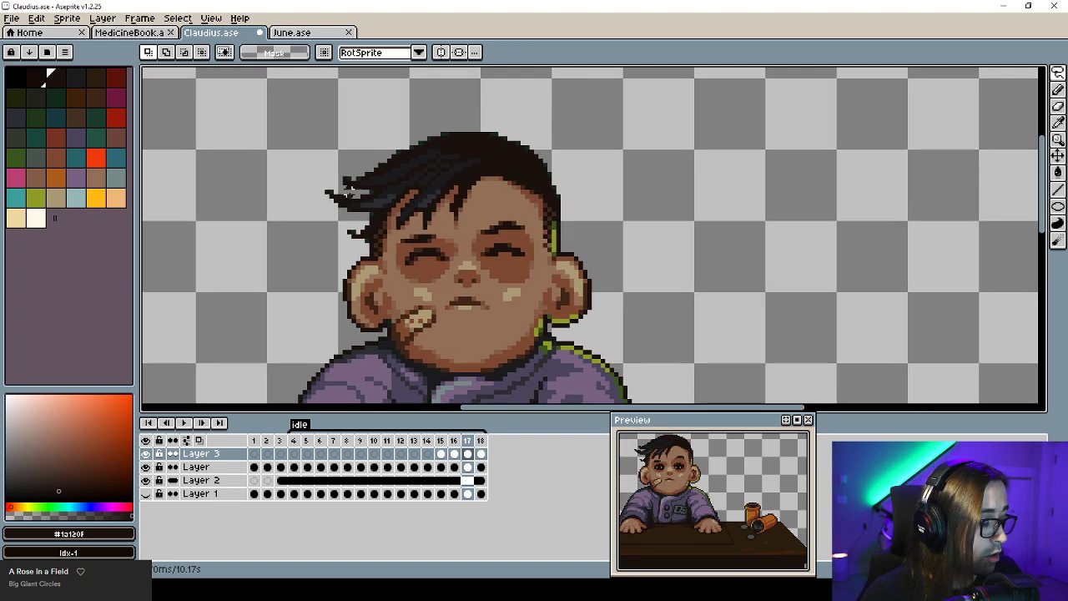
# Retouch the outer tips of the windblown strands in frame 16 with hair colour #1a120f and check the motion against the neighbouring frames.
pyautogui.scroll(2, 367, 184)
pyautogui.press('Left')
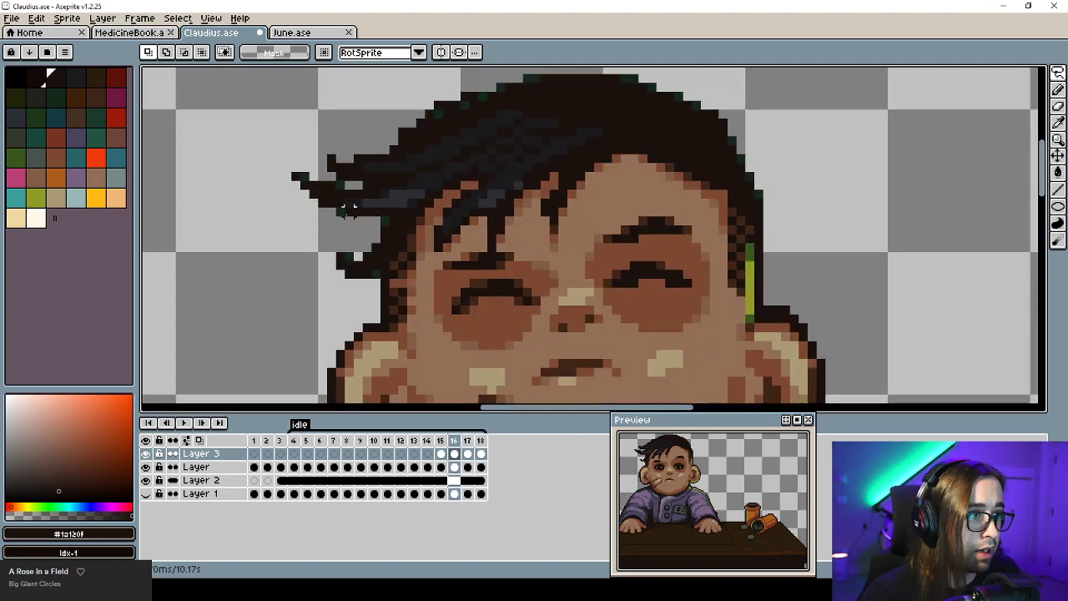
pyautogui.press('b')
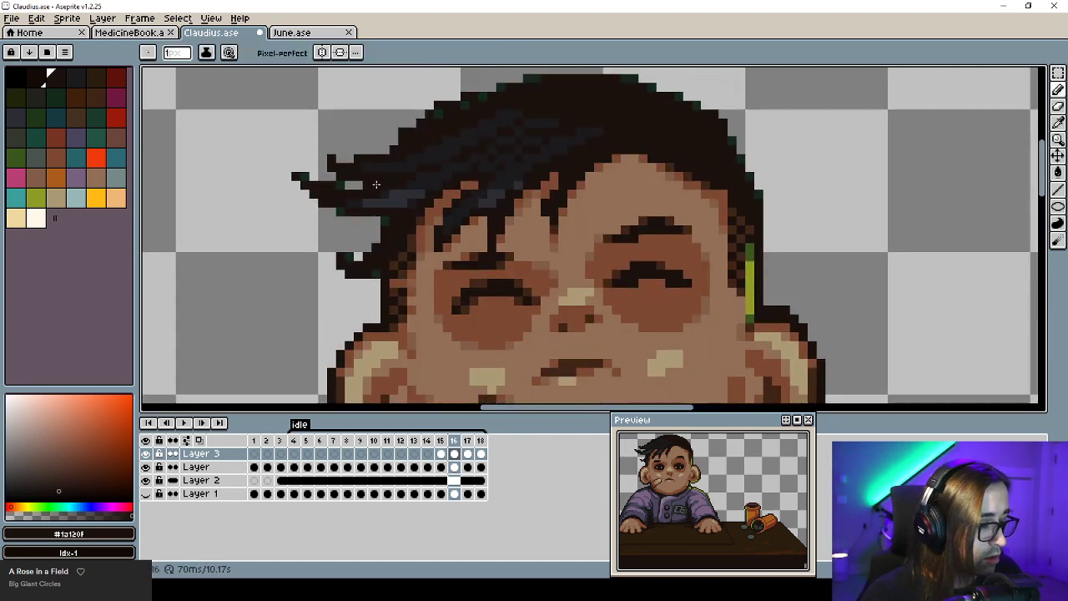
pyautogui.press('Left')
pyautogui.press('Right')
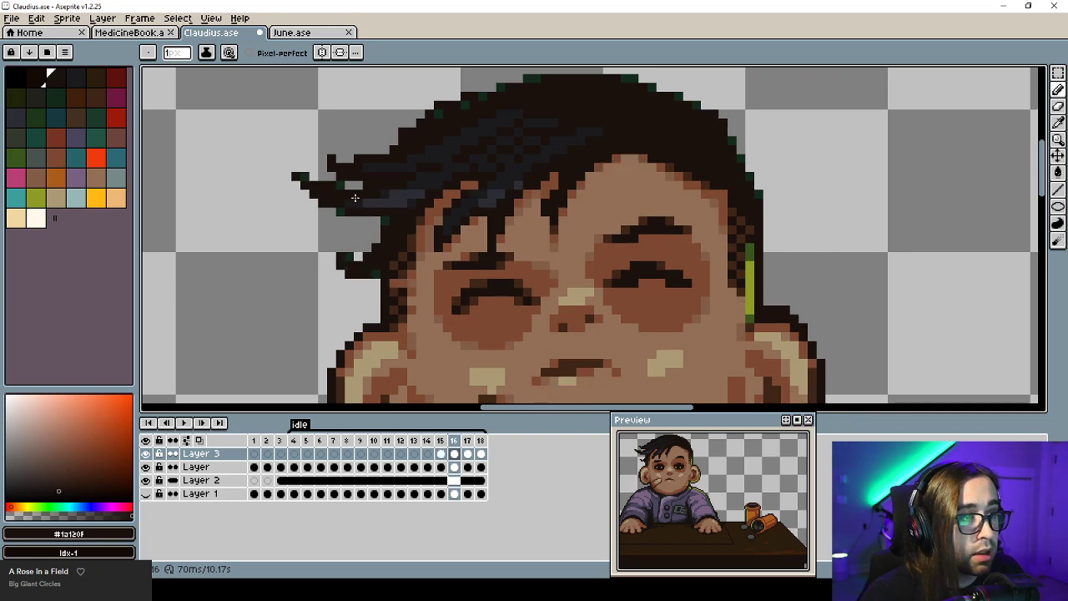
pyautogui.moveTo(362, 190); pyautogui.dragTo(305, 163)
pyautogui.press('Left')
pyautogui.press('Right')
pyautogui.press('Return')
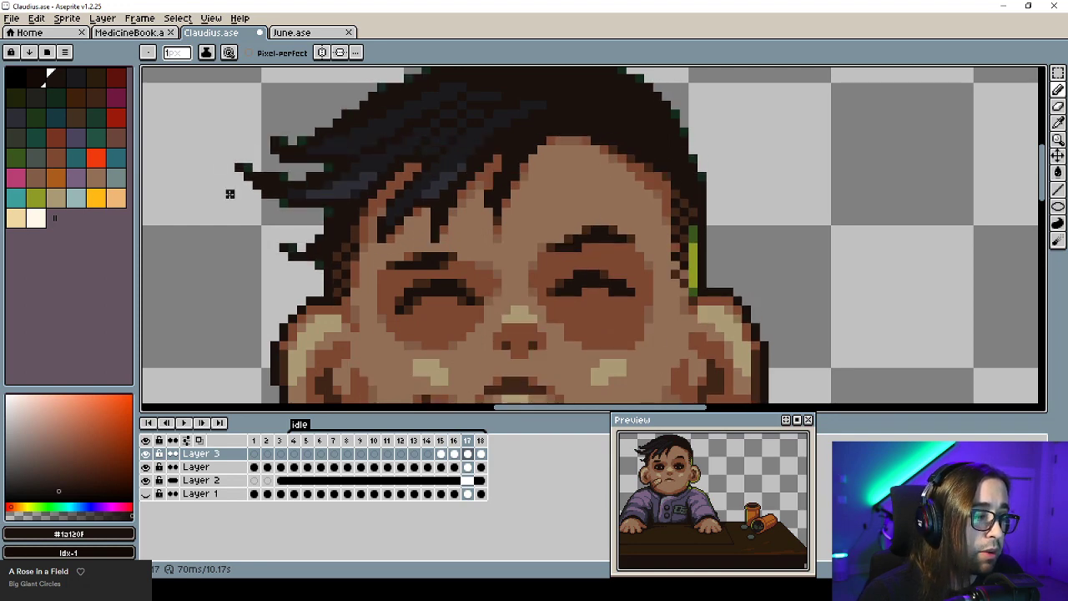
# Lasso the windblown hair strands in frame 17 and try to shift them up on Layer 3.
pyautogui.press('m')
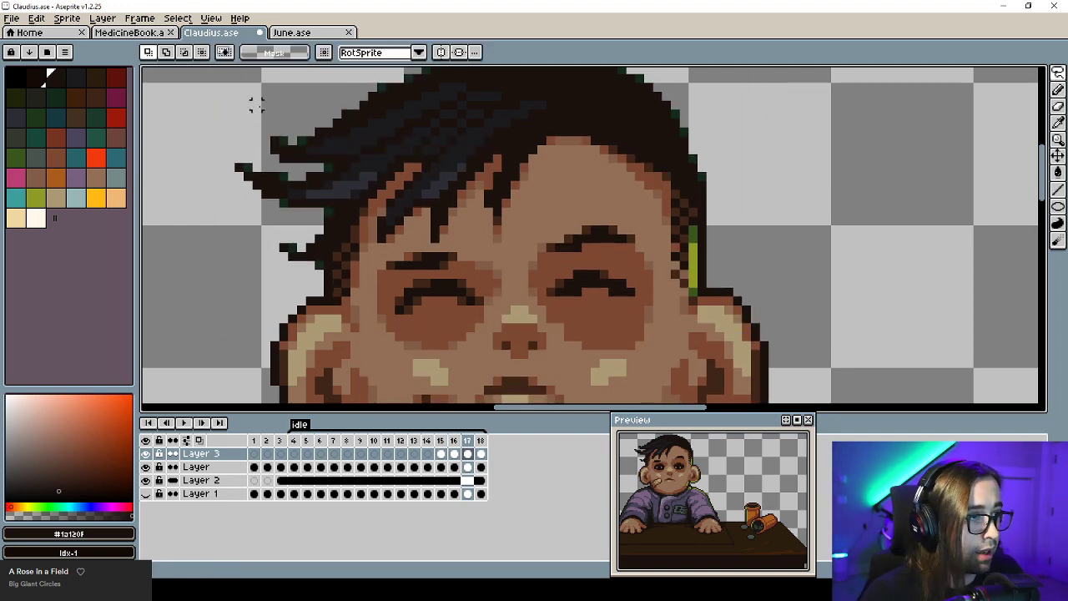
pyautogui.moveTo(255, 104)
pyautogui.mouseDown()
pyautogui.moveTo(248, 202)
pyautogui.moveTo(317, 203)
pyautogui.mouseUp()
pyautogui.moveTo(390, 169); pyautogui.dragTo(419, 140)
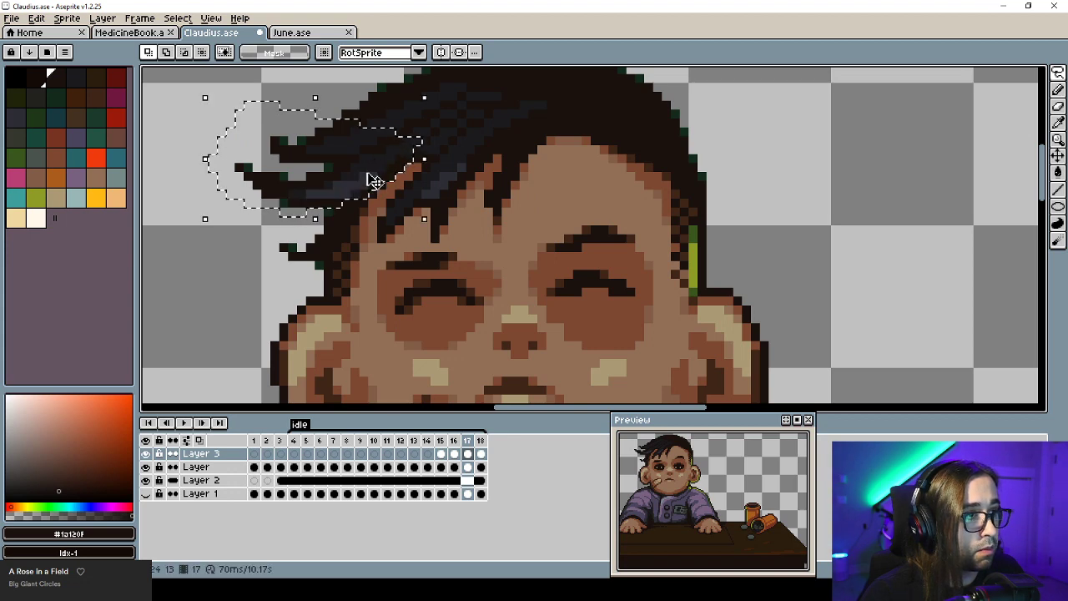
pyautogui.moveTo(366, 174); pyautogui.dragTo(364, 170)
pyautogui.hotkey('ctrl', 'z')
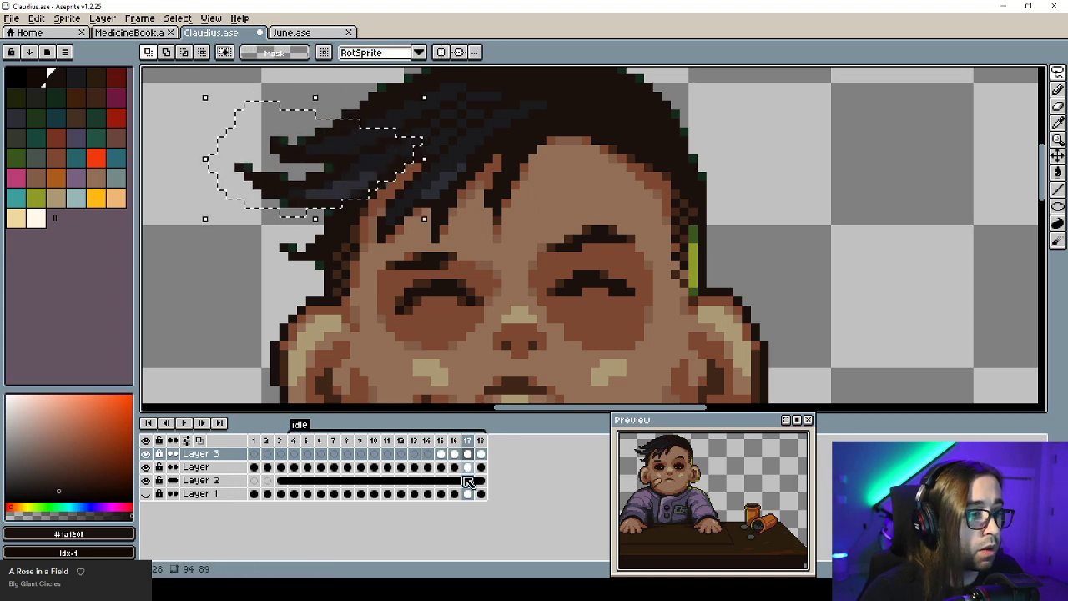
# Merge Layer 3 down into the character layer and move the selected strands in frame 17 up one pixel.
pyautogui.rightClick(212, 455)
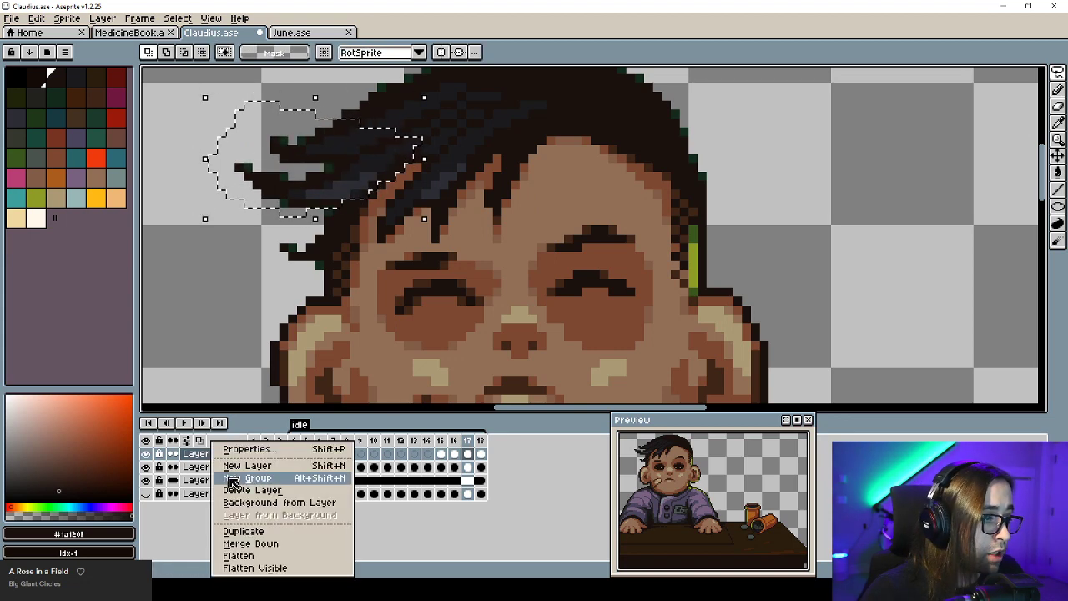
pyautogui.click(253, 543)
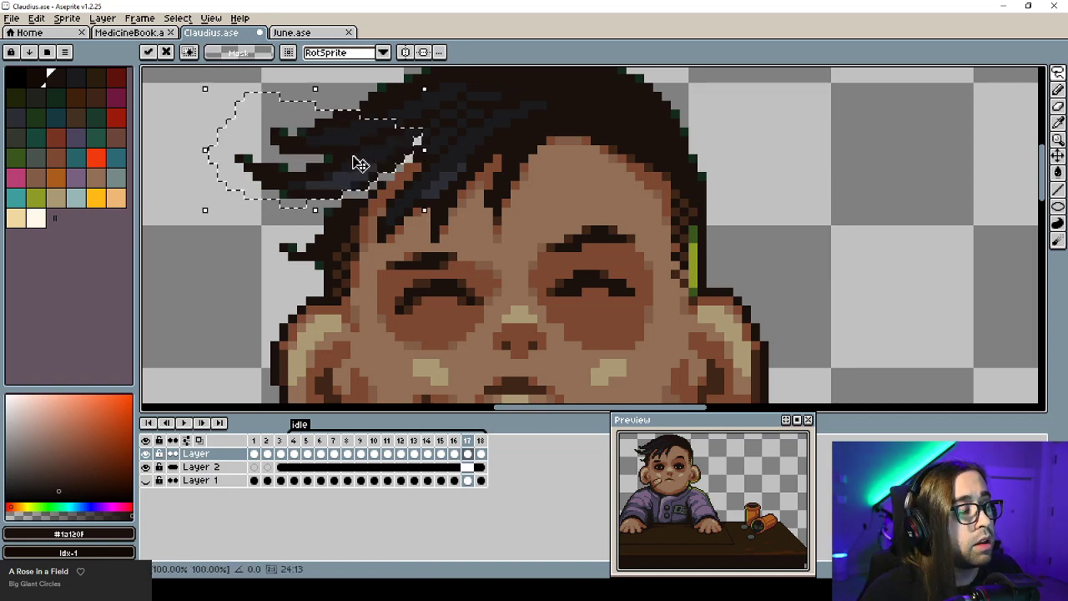
pyautogui.hotkey('ctrl', 'd')
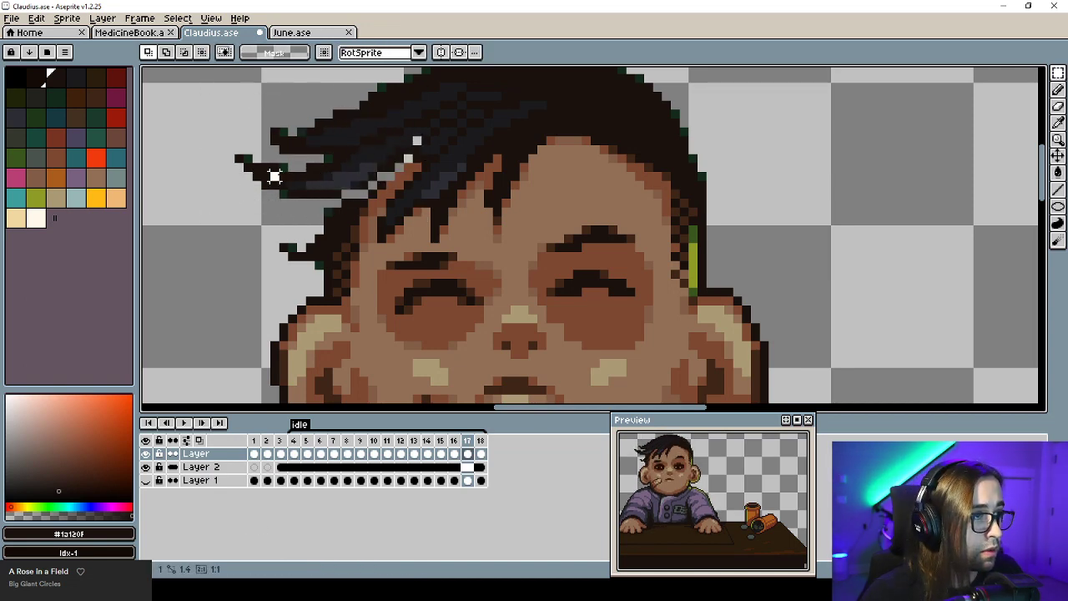
# Select the 10 by 3 pixel section of the lower windblown strand in frame 17 and shift it up.
pyautogui.moveTo(275, 176)
pyautogui.mouseDown()
pyautogui.moveTo(355, 196)
pyautogui.moveTo(341, 173)
pyautogui.moveTo(332, 180)
pyautogui.mouseUp()
pyautogui.hotkey('ctrl', 'z')
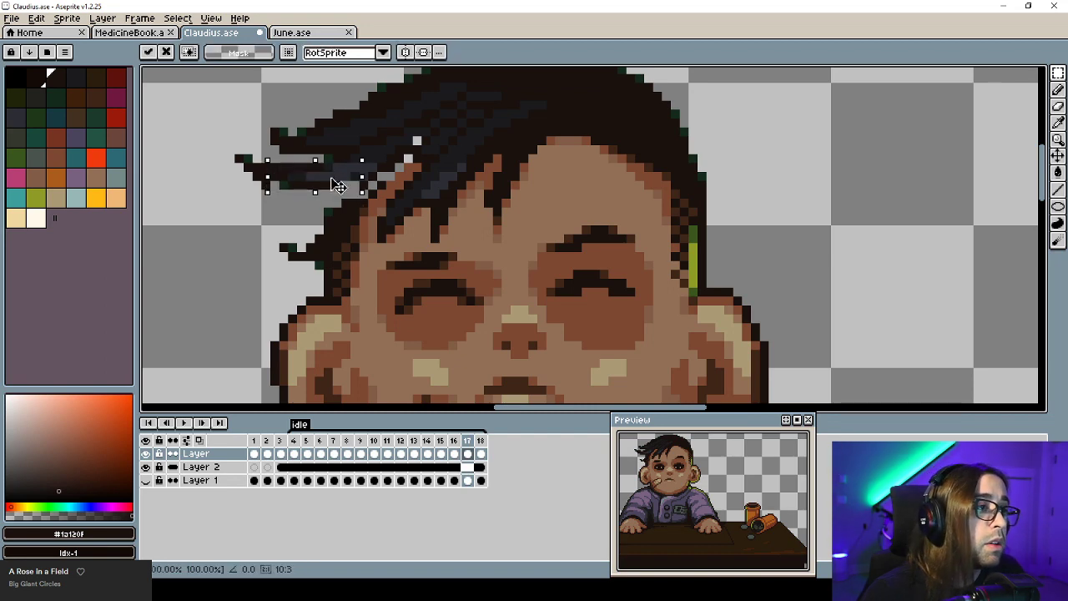
pyautogui.hotkey('ctrl', 'd')
# Fill the gaps and clean up the shifted strands in frame 17 with sampled hair colours #1b1b1d and #1a120f.
pyautogui.press('b')
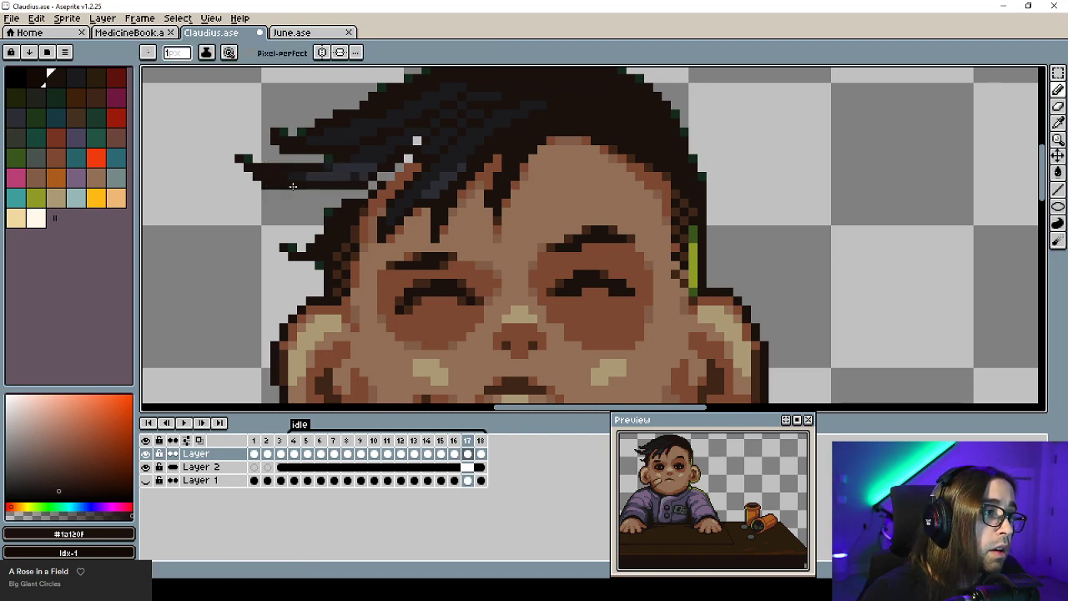
pyautogui.press('Left')
pyautogui.press('Right')
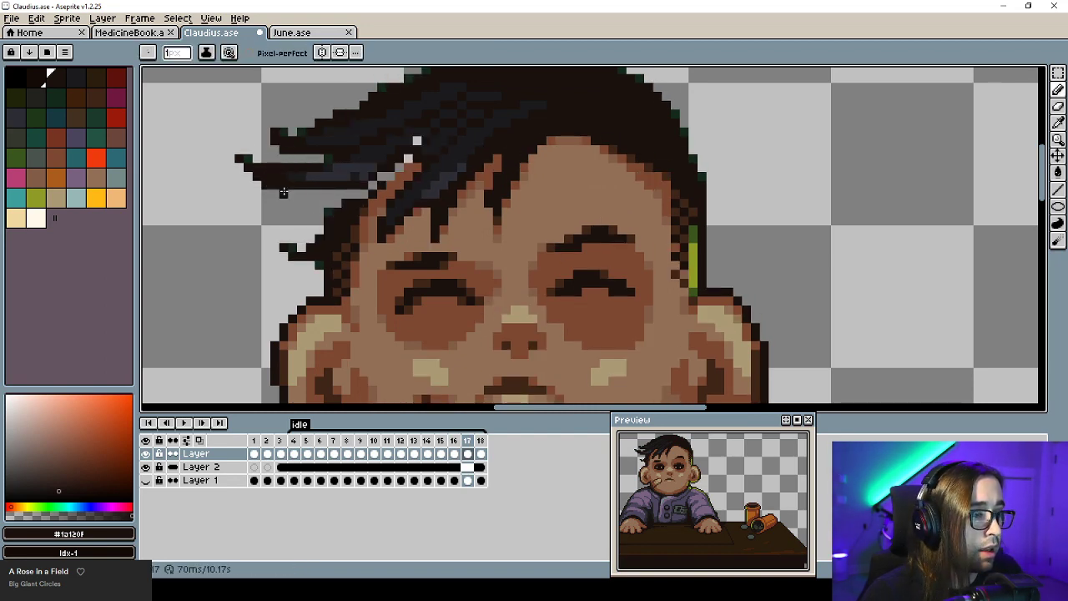
pyautogui.keyDown('alt'); pyautogui.click(326, 161); pyautogui.keyUp('alt')
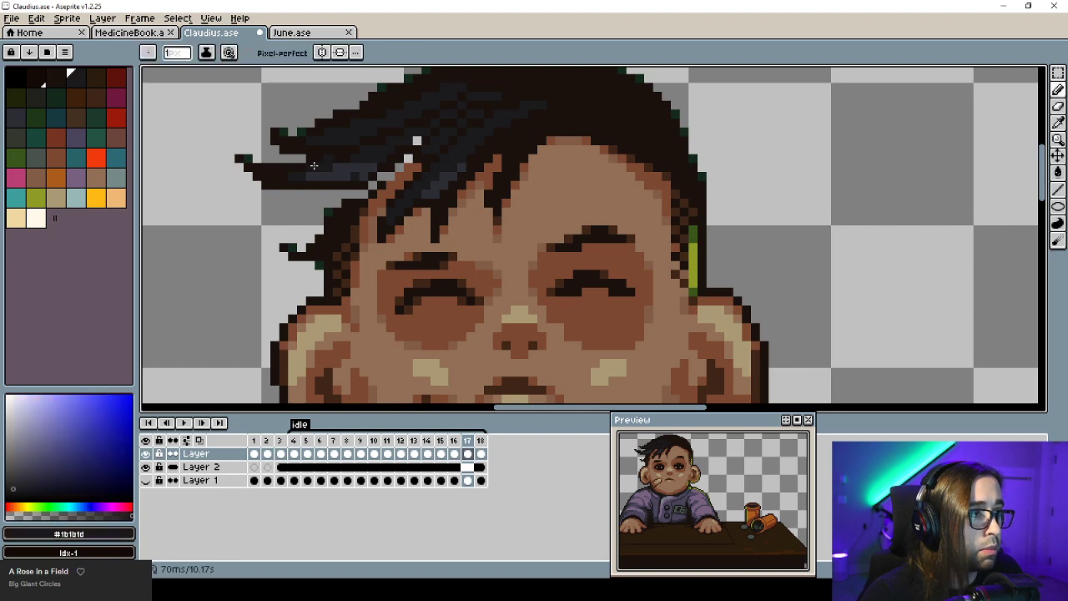
pyautogui.keyDown('alt'); pyautogui.click(396, 167); pyautogui.keyUp('alt')
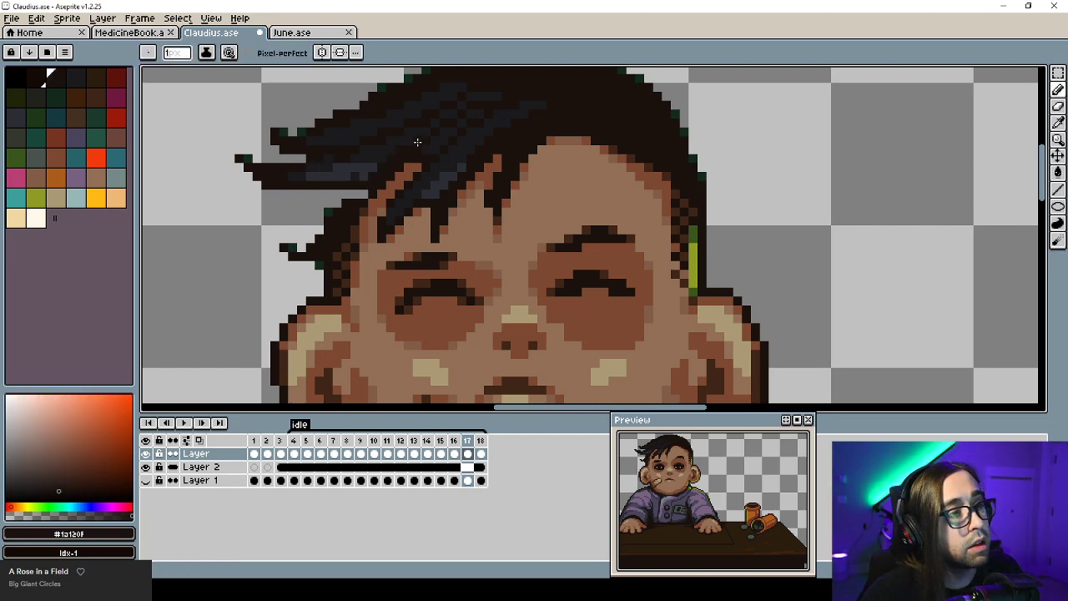
pyautogui.press('Left')
pyautogui.press('Right')
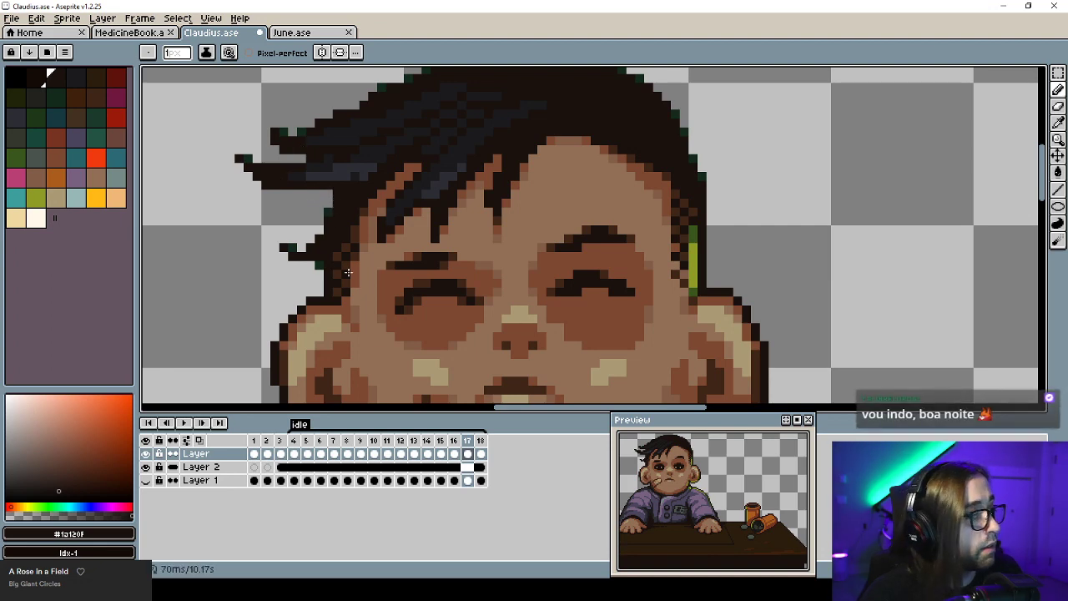
# Select the 7 by 4 pixel tip section of the lower windblown strand in frame 18 and shift it up.
pyautogui.press('Right')
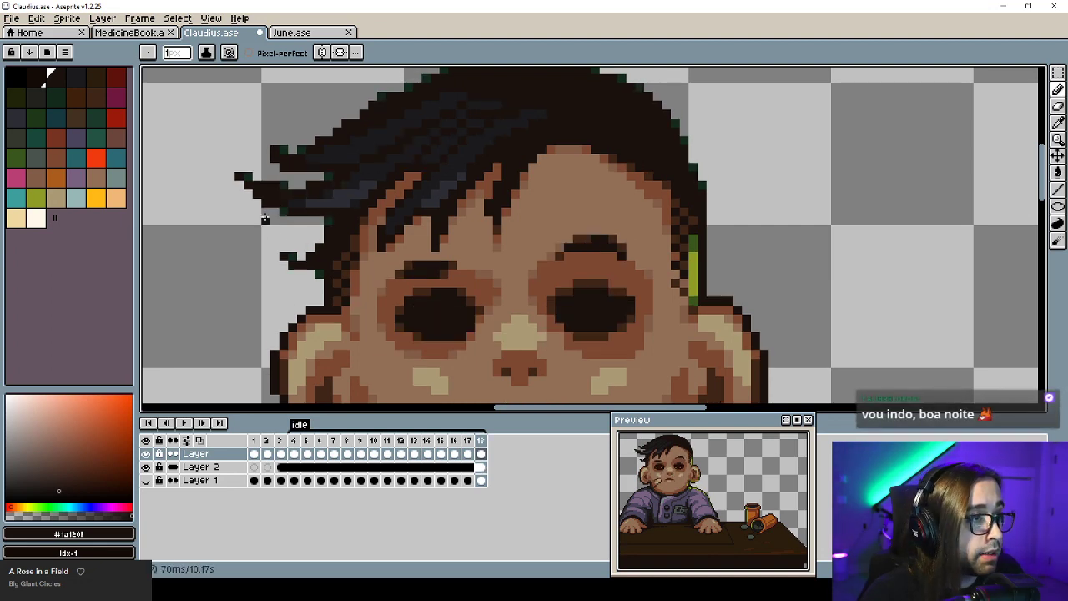
pyautogui.press('m')
pyautogui.moveTo(227, 172); pyautogui.dragTo(321, 227)
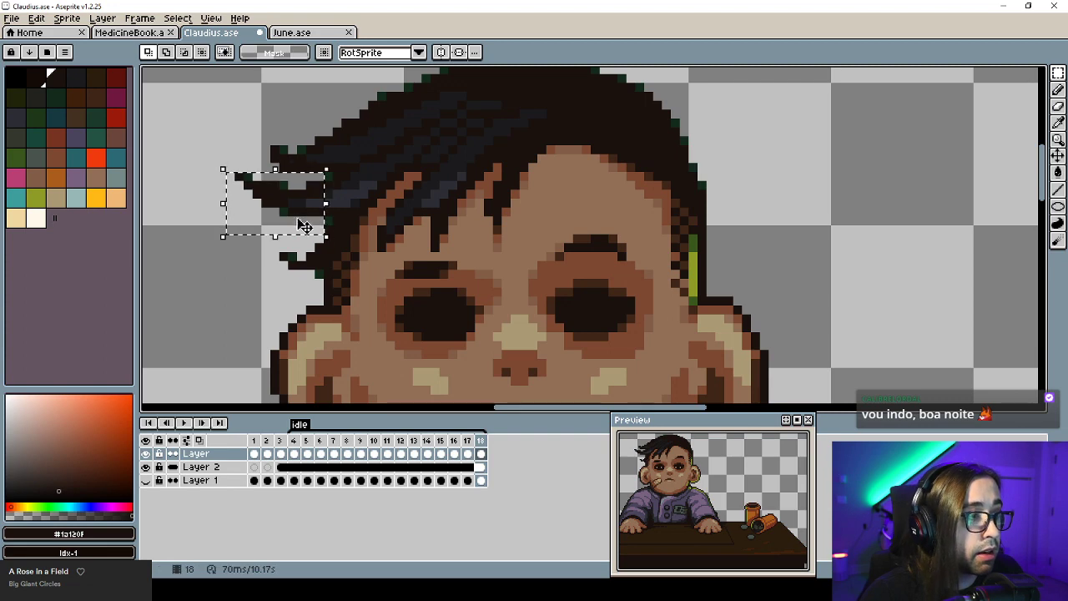
pyautogui.click(222, 176)
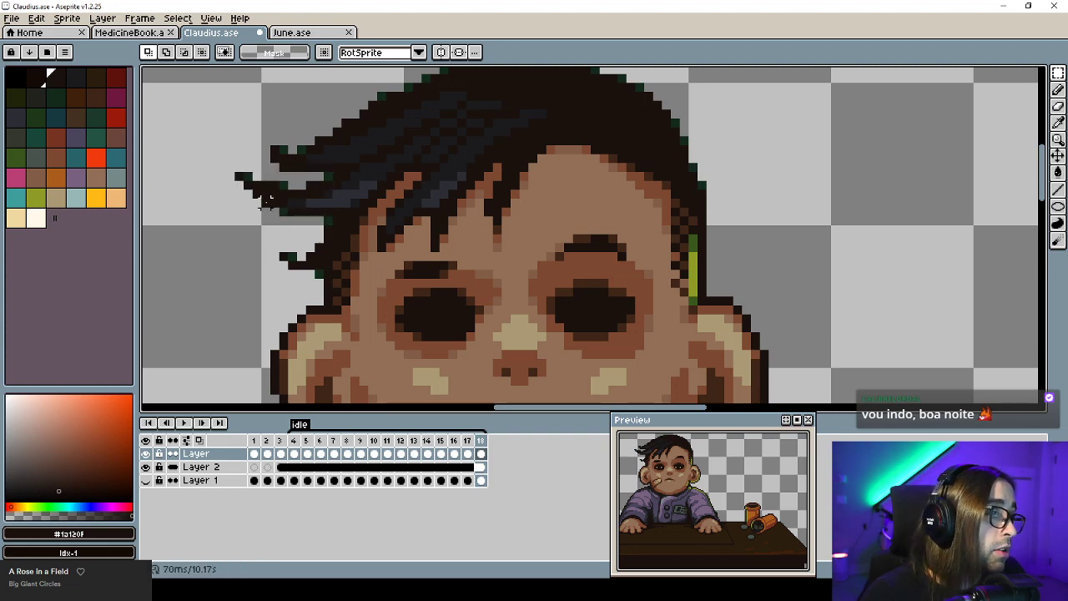
pyautogui.moveTo(260, 187)
pyautogui.mouseDown()
pyautogui.moveTo(325, 226)
pyautogui.moveTo(317, 200)
pyautogui.mouseUp()
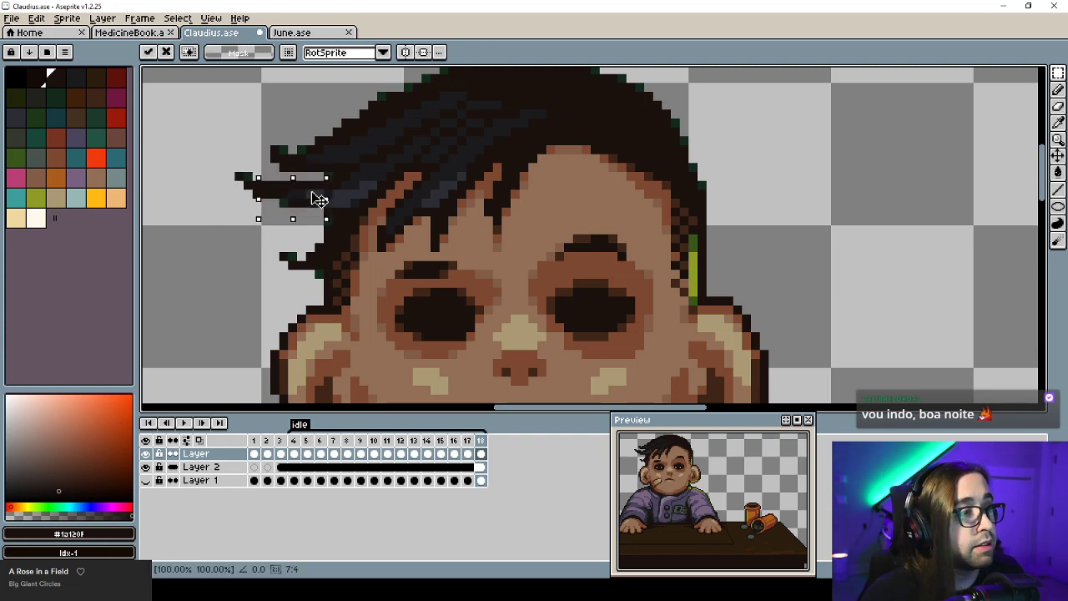
pyautogui.click(317, 220)
# Retouch the shifted strand in frame 18 with sampled colours #2d2d34, #1b1b1d and #1a120f, and save the sprite.
pyautogui.press('b')
pyautogui.keyDown('alt'); pyautogui.click(325, 195); pyautogui.keyUp('alt')
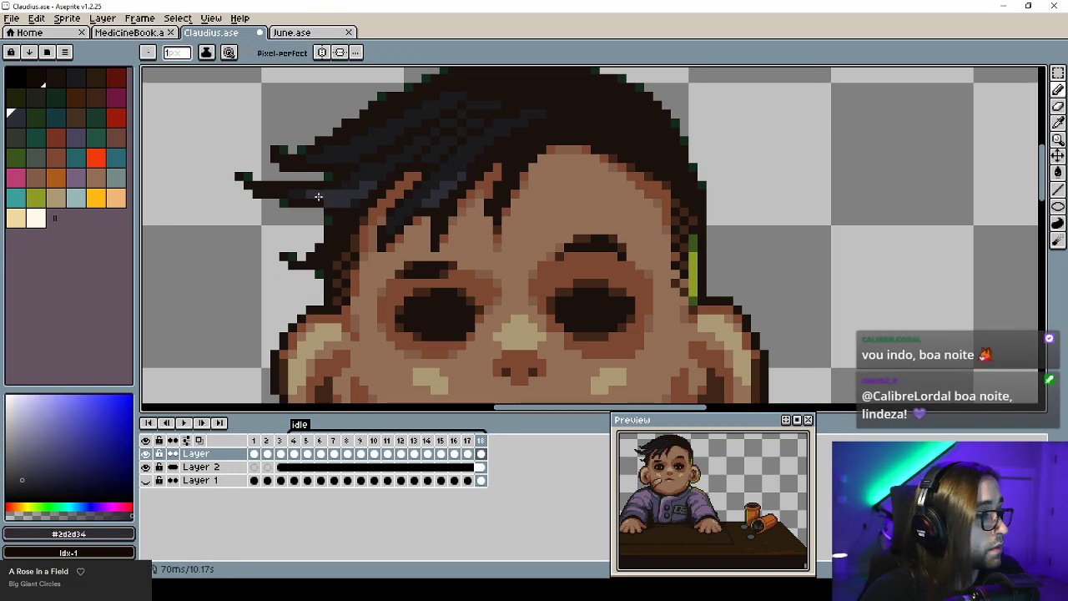
pyautogui.keyDown('alt'); pyautogui.click(322, 200); pyautogui.keyUp('alt')
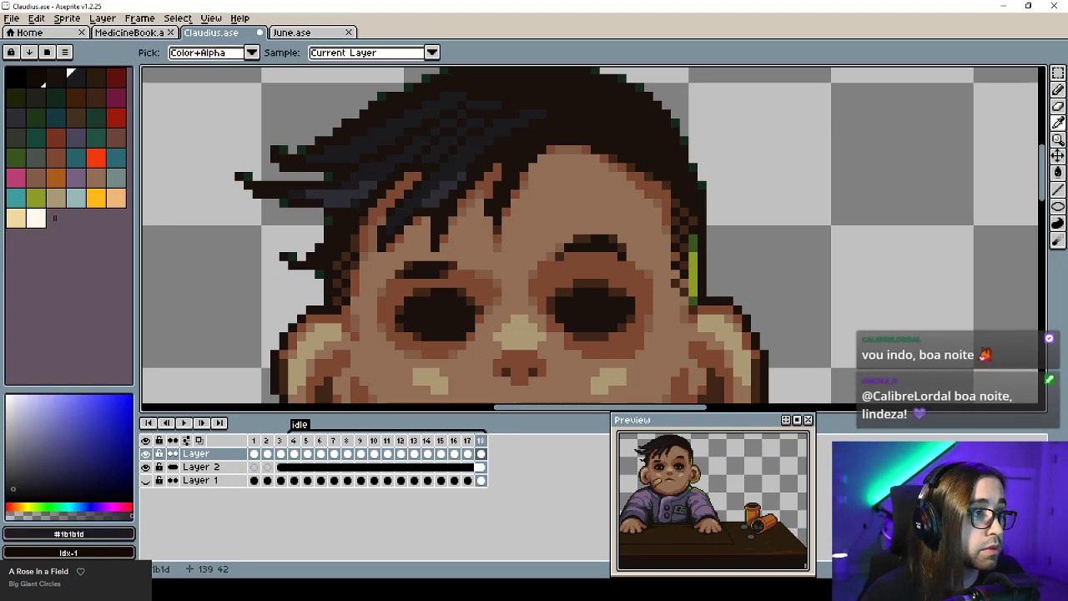
pyautogui.keyDown('alt'); pyautogui.click(319, 212); pyautogui.keyUp('alt')
pyautogui.hotkey('ctrl', 's')
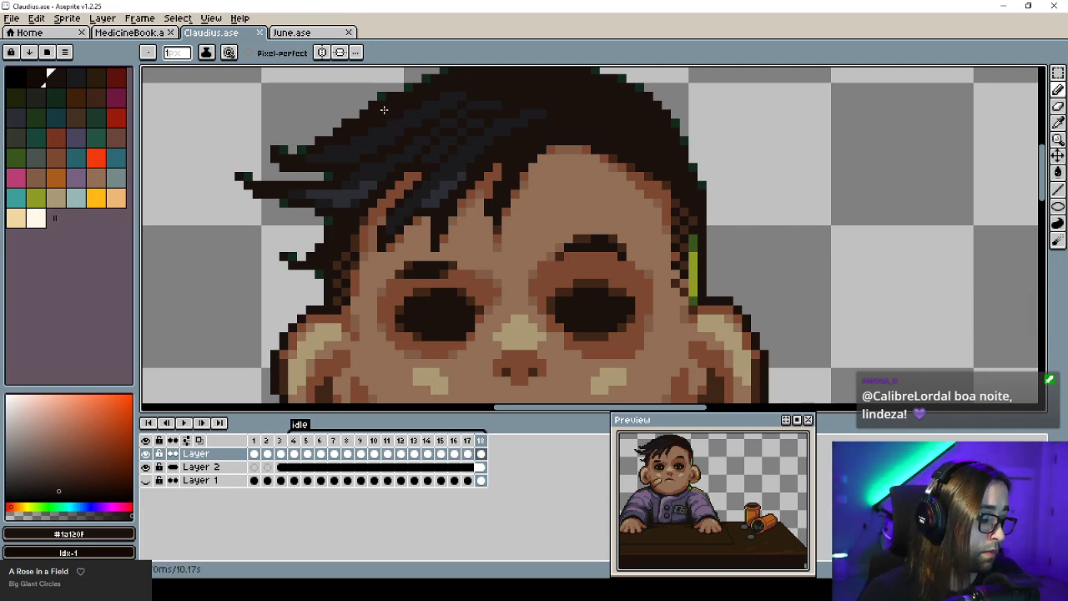
# Play back the animation and create a loop section covering frames 10 to 18.
pyautogui.press('Return')
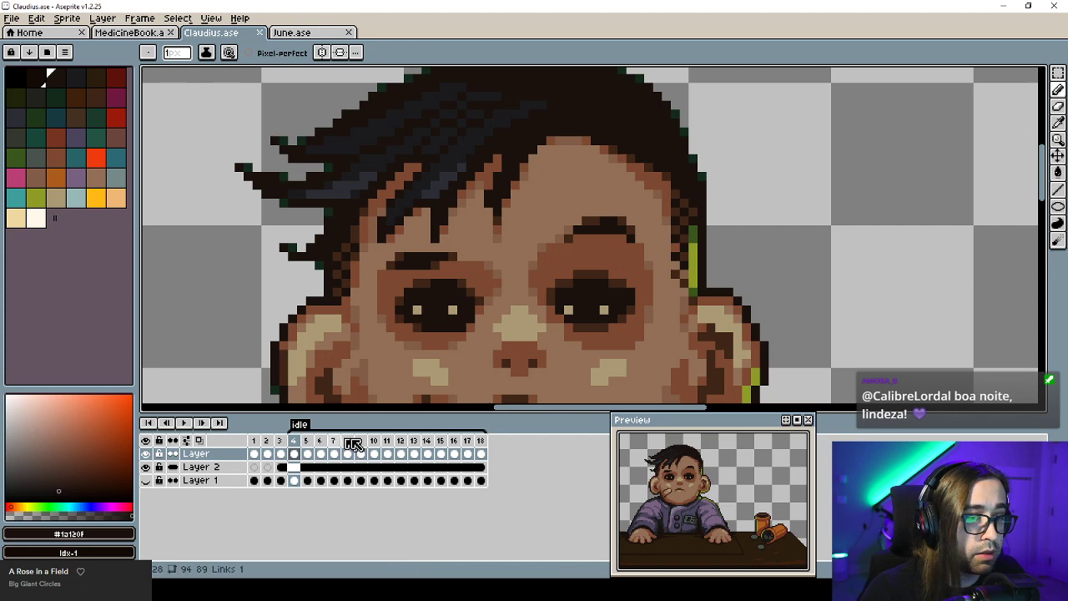
pyautogui.moveTo(481, 451); pyautogui.dragTo(369, 448)
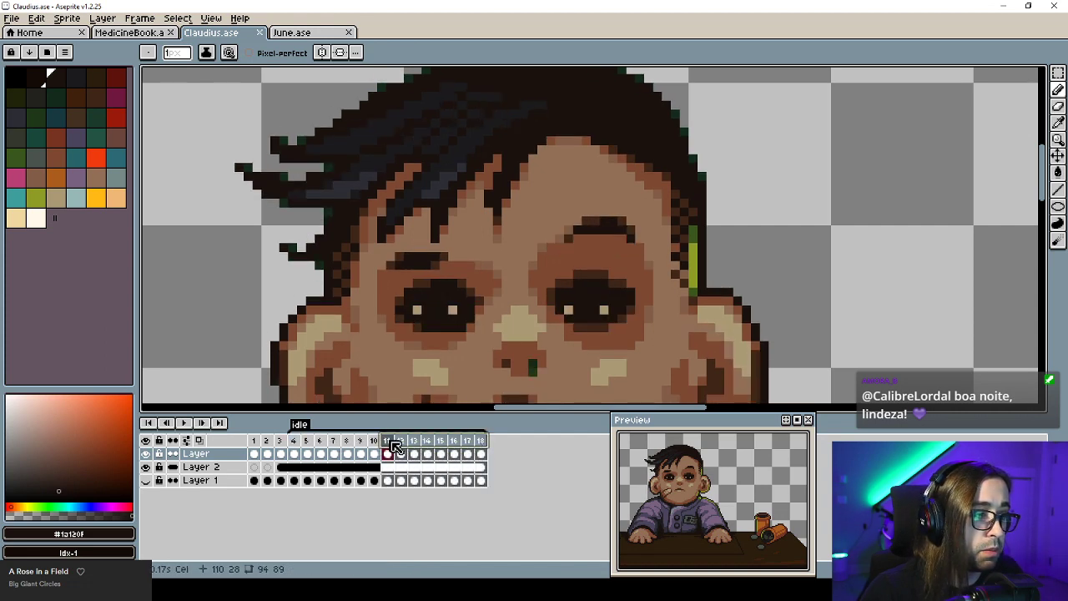
pyautogui.press('F2')
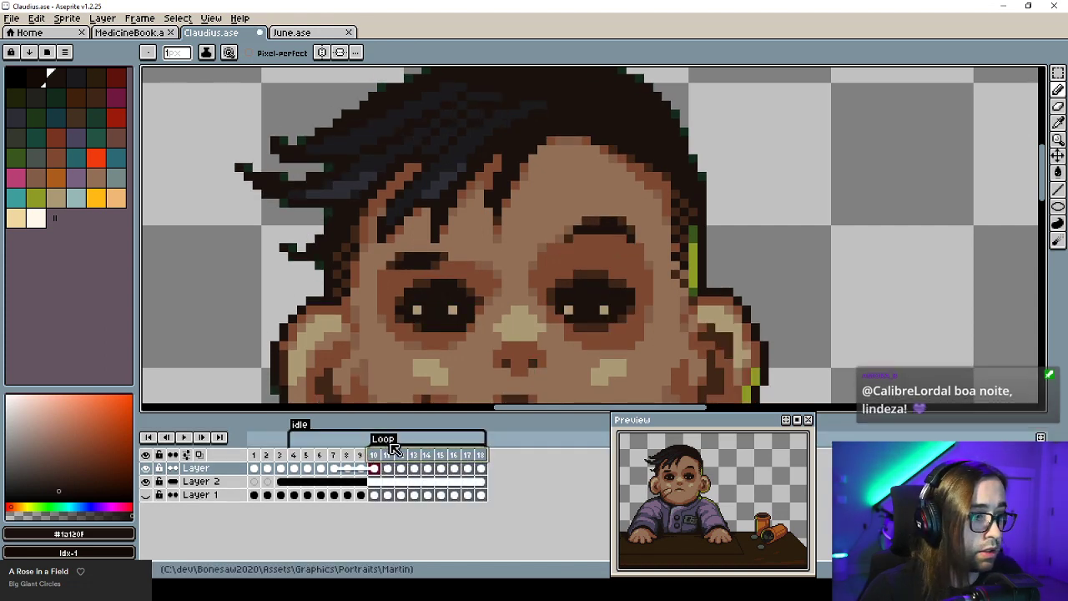
# Play back the Loop section with the whole character and table in view.
pyautogui.click(440, 455)
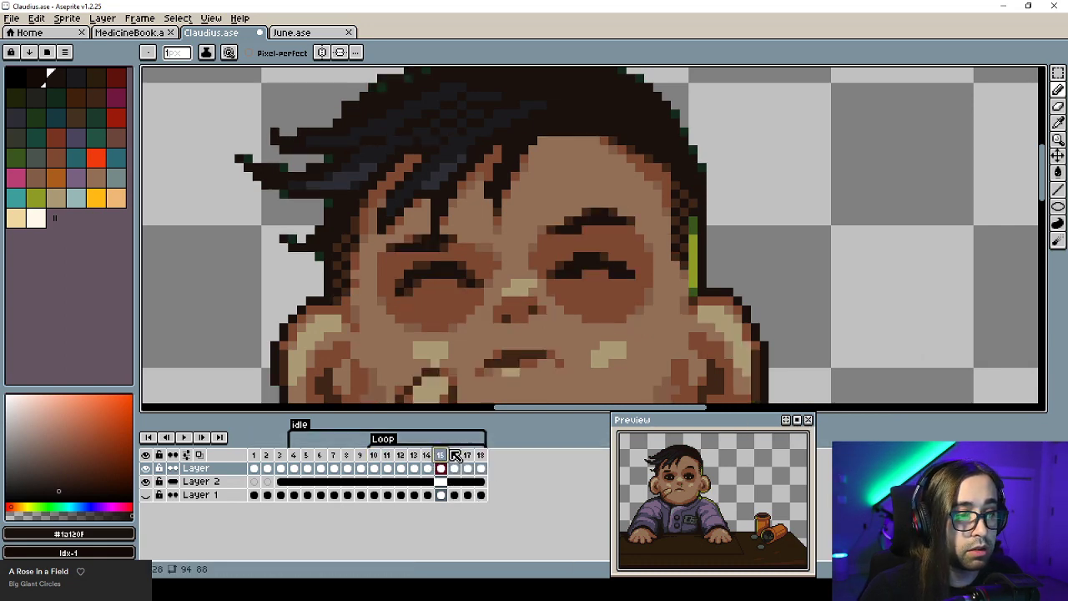
pyautogui.scroll(-5, 451, 382)
pyautogui.moveTo(445, 392); pyautogui.dragTo(431, 334)
pyautogui.press('Return')
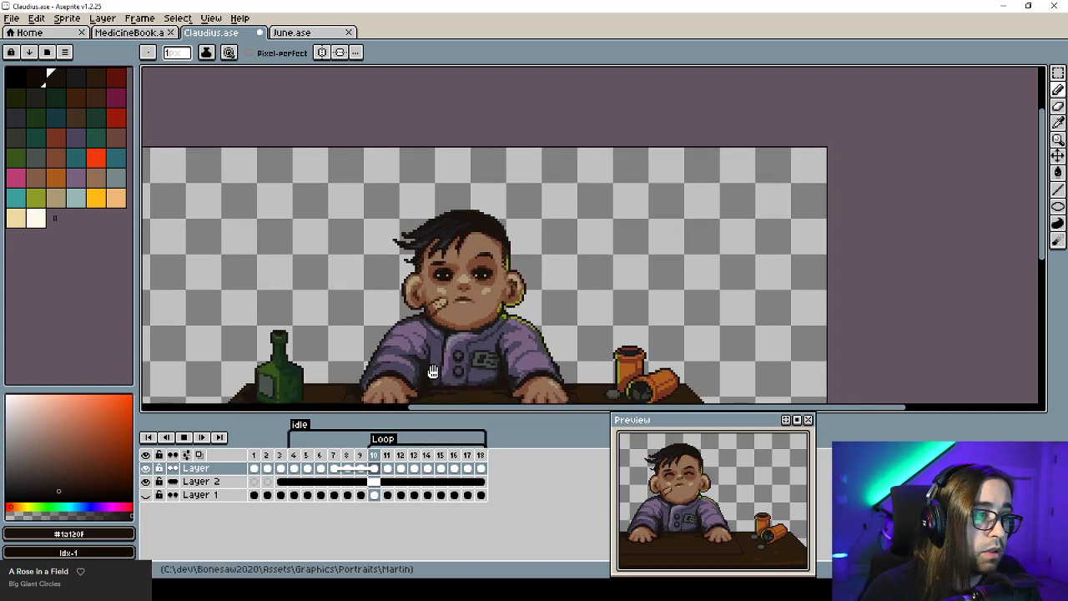
pyautogui.moveTo(418, 290); pyautogui.dragTo(416, 260)
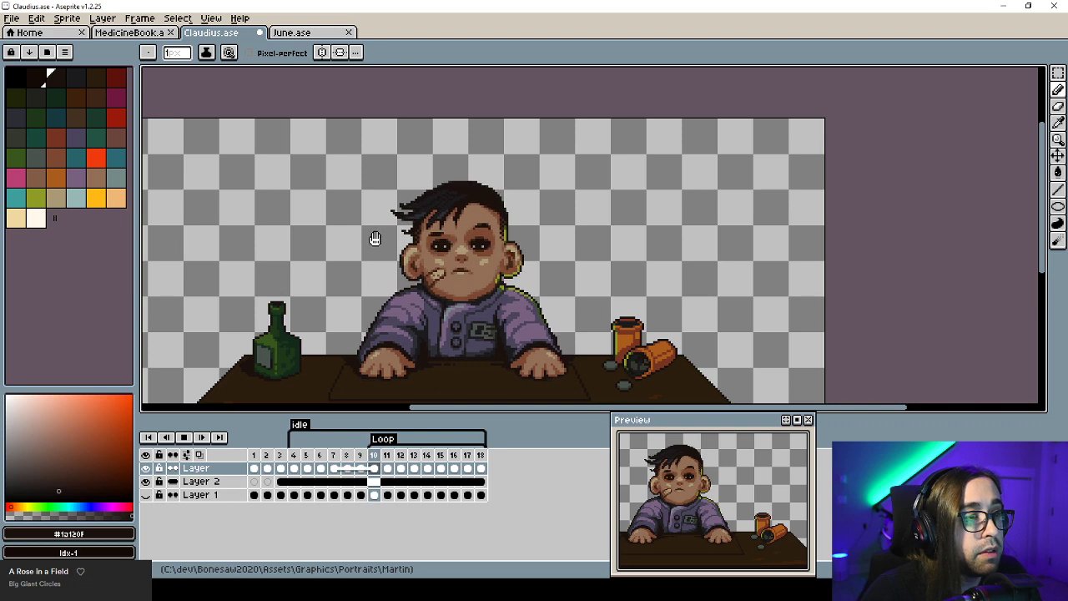
# Copy the character cel of frame 10 to the end of the timeline as frame 19.
pyautogui.click(374, 468)
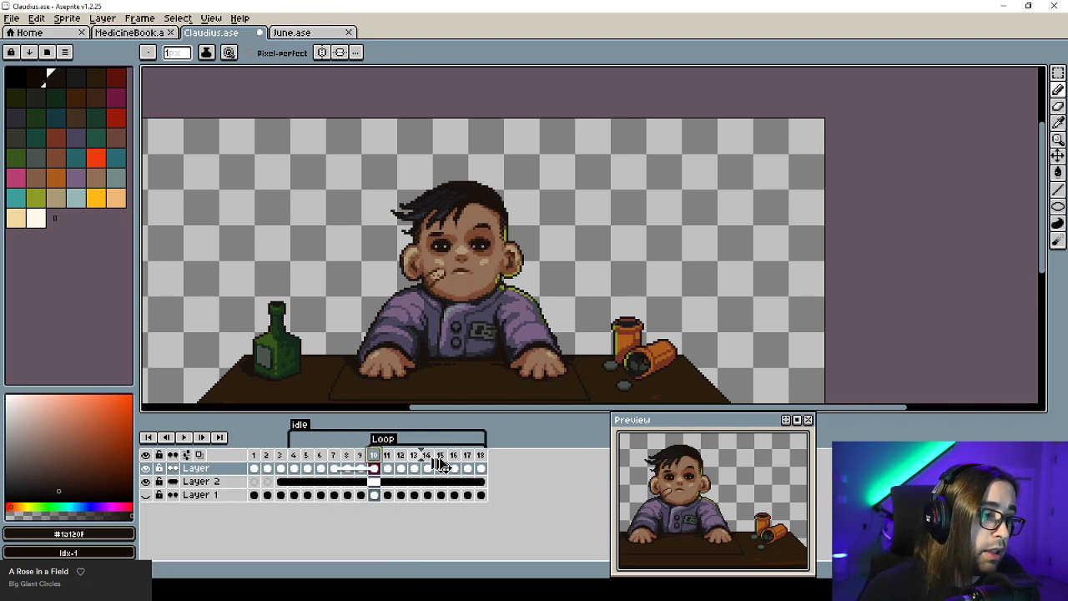
pyautogui.moveTo(488, 470); pyautogui.dragTo(494, 468)
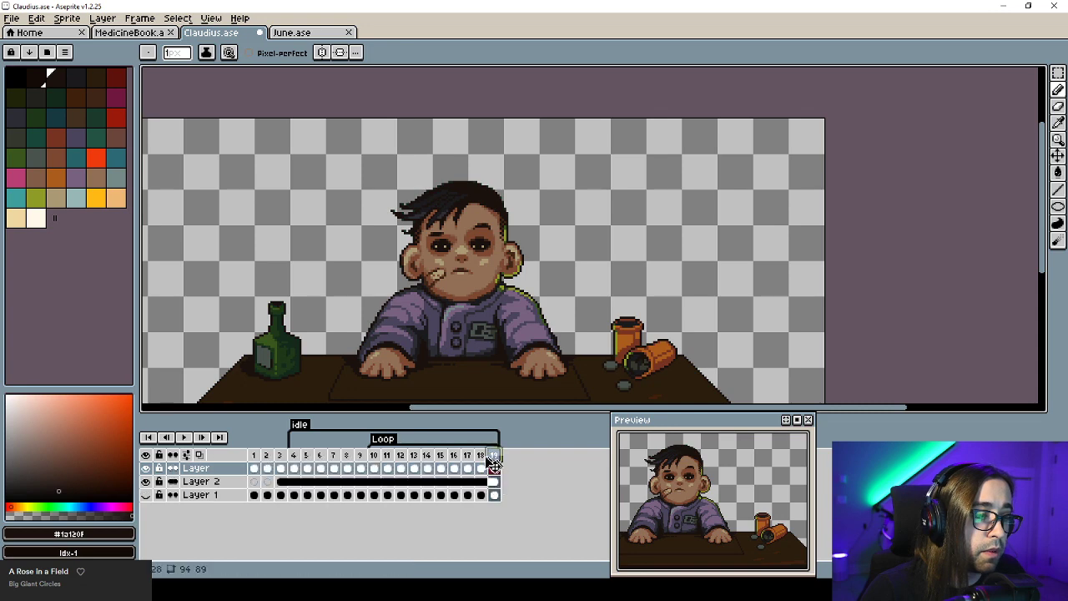
pyautogui.scroll(2, 375, 184)
pyautogui.scroll(2, 371, 234)
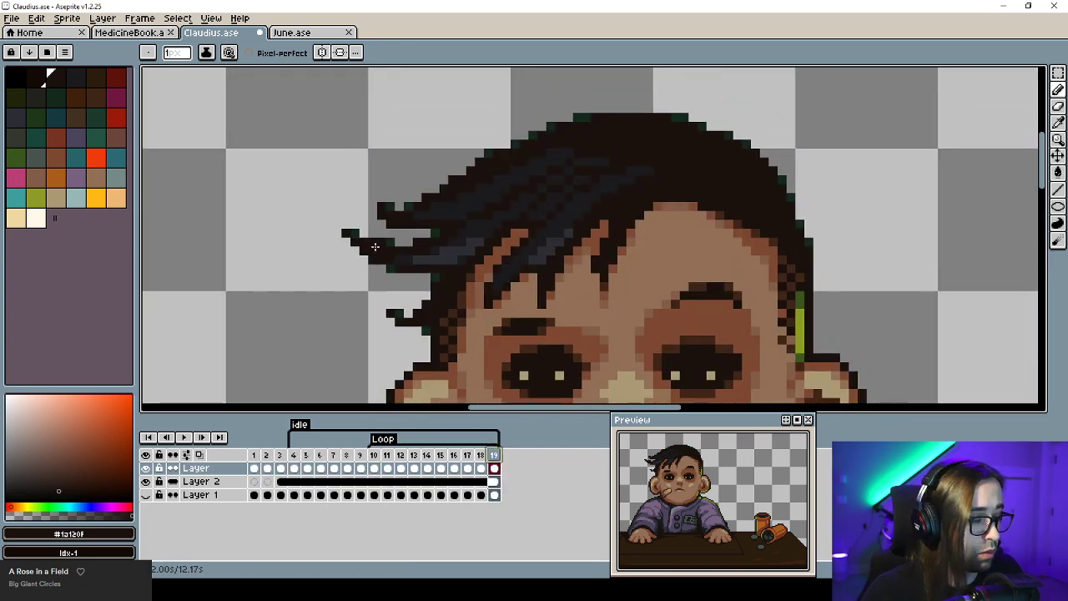
# Compare the hair, face and ears across frames 10, 11, 17, 18 and 19 to check the loop's transition.
pyautogui.press('Left')
pyautogui.scroll(-2, 372, 251)
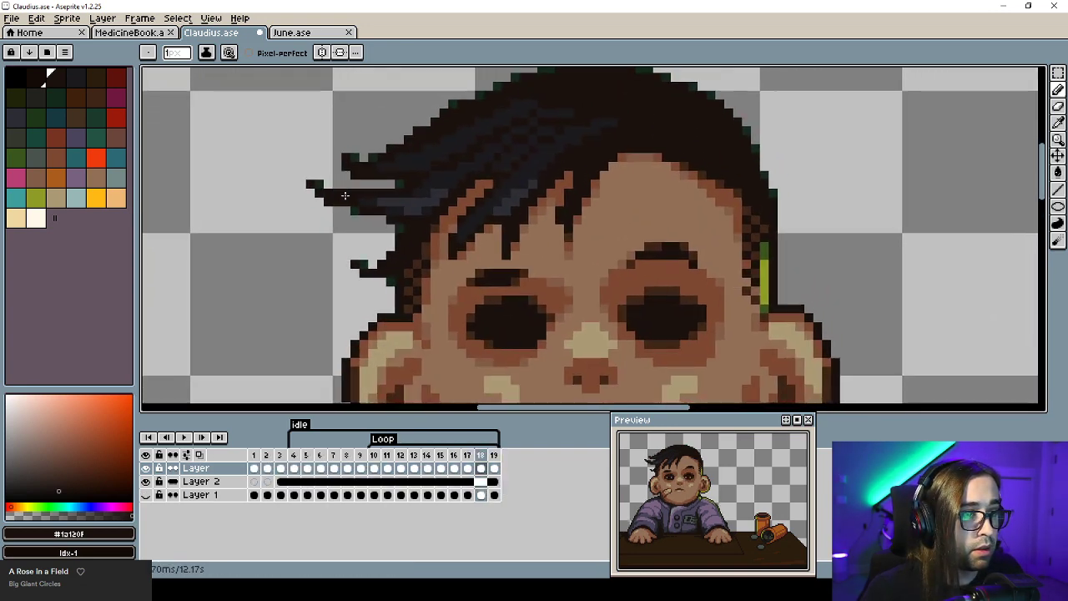
pyautogui.press('Right')
pyautogui.press('Right')
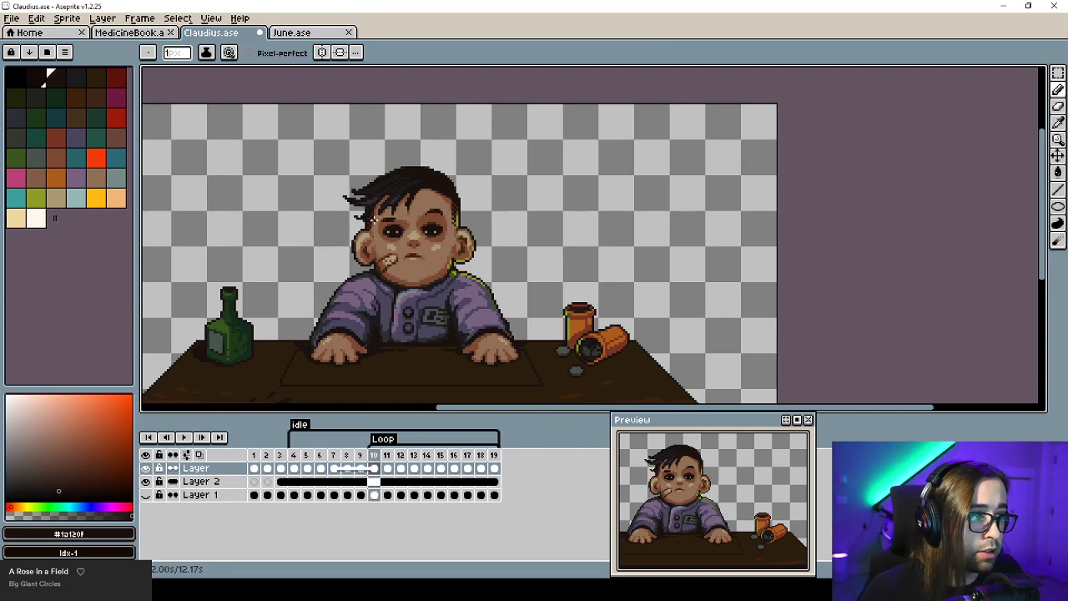
pyautogui.press('Right')
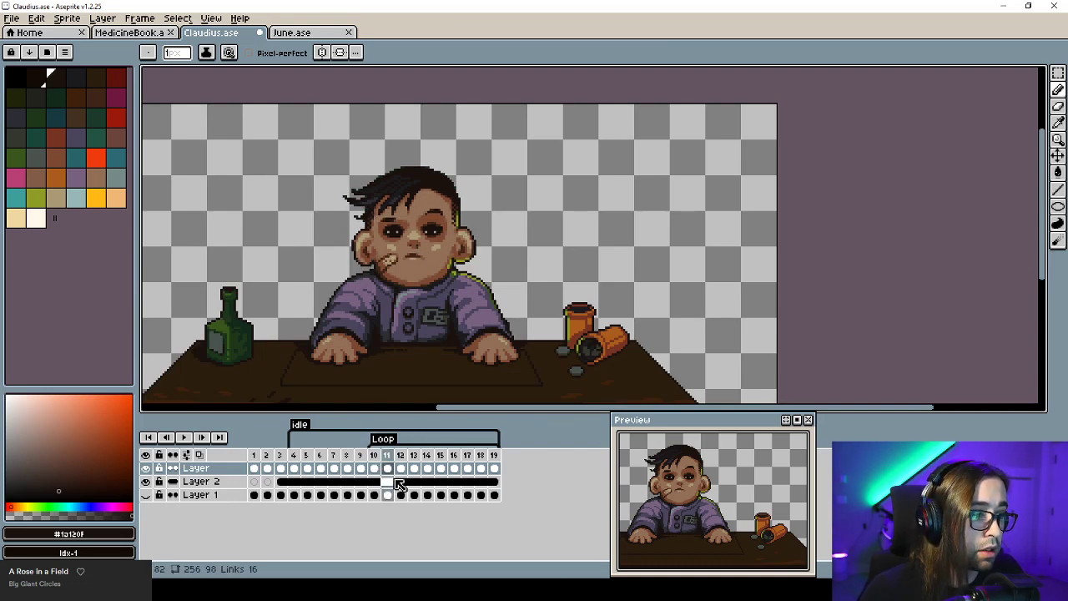
pyautogui.press('Left')
pyautogui.press('Right')
pyautogui.press('Left')
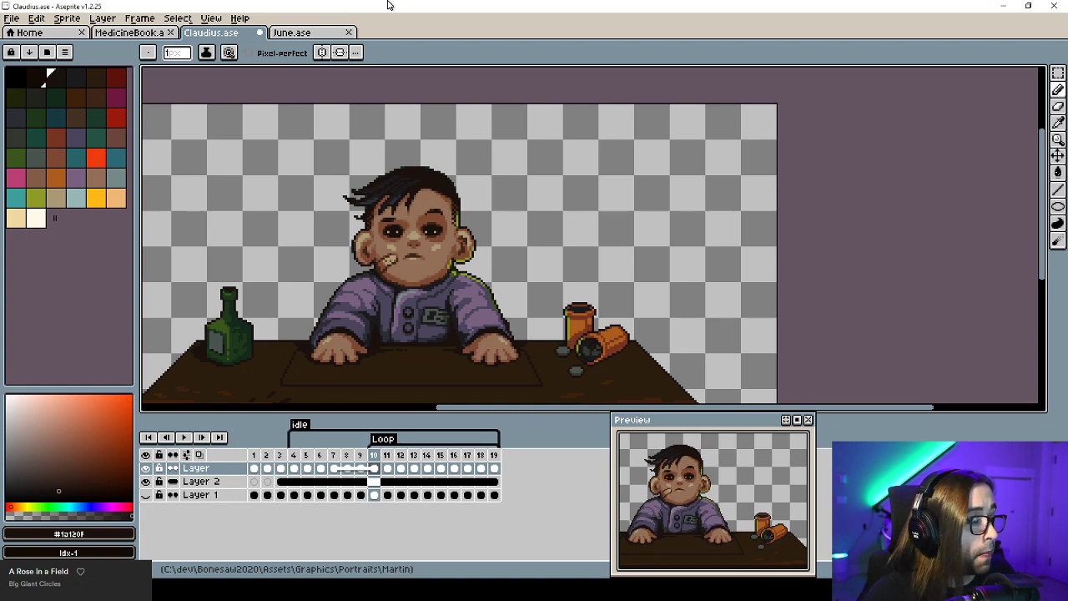
pyautogui.scroll(1, 499, 224)
pyautogui.scroll(-2, 467, 242)
pyautogui.scroll(4, 433, 265)
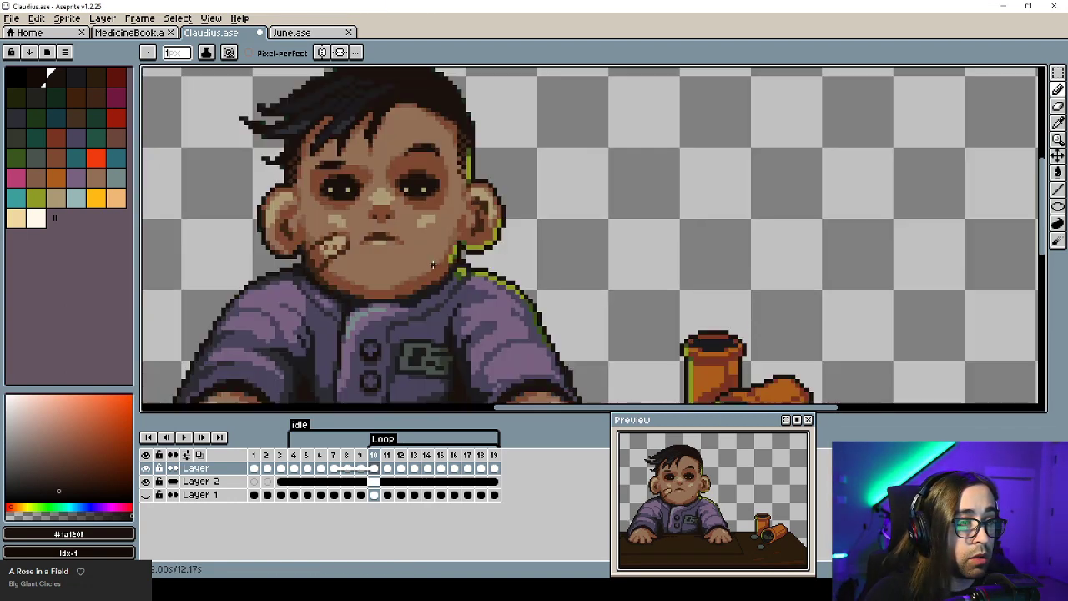
pyautogui.moveTo(433, 265); pyautogui.dragTo(456, 280)
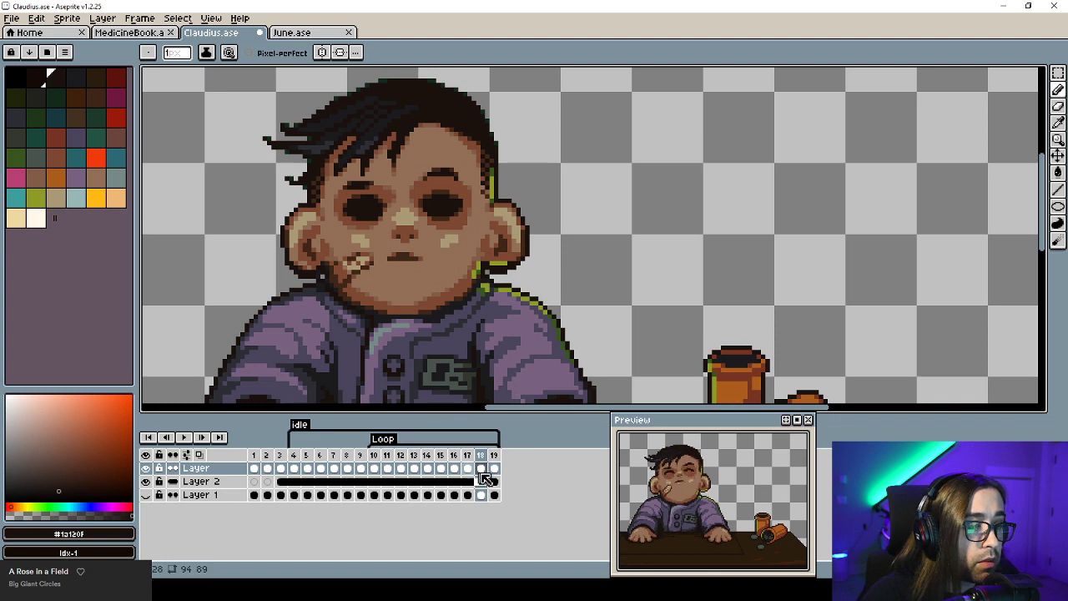
pyautogui.scroll(-1, 476, 286)
pyautogui.scroll(1, 501, 286)
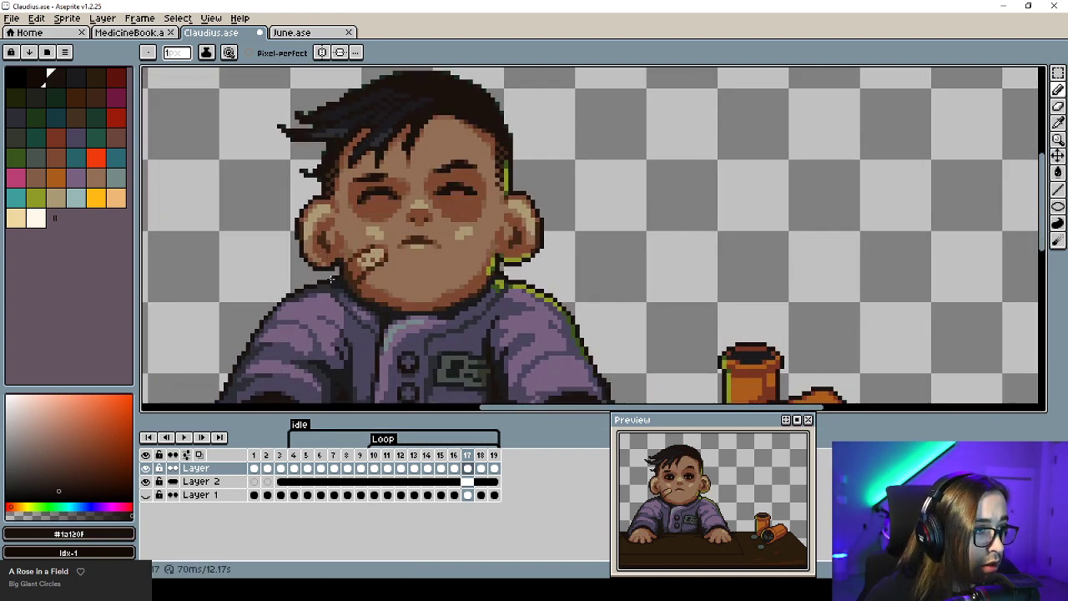
# Copy the 13 by 6 pixel lower part of the ear on the bandaged side from frame 17 into frame 18, one pixel lower.
pyautogui.scroll(2, 308, 278)
pyautogui.press('alt')
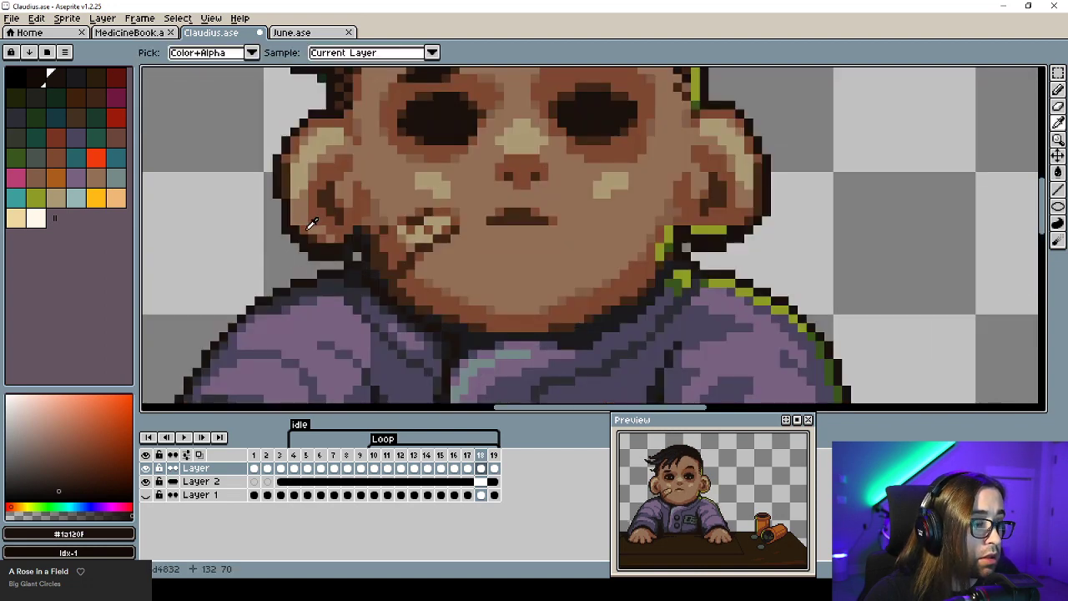
pyautogui.press('Left')
pyautogui.press('m')
pyautogui.moveTo(264, 198); pyautogui.dragTo(380, 252)
pyautogui.press('Right')
pyautogui.hotkey('ctrl', 'v')
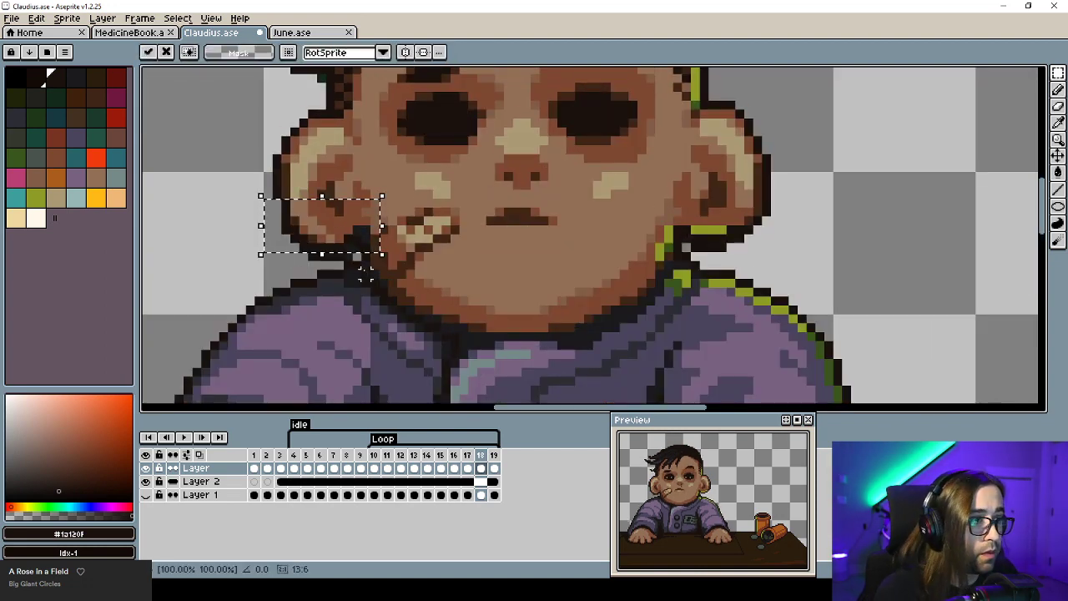
pyautogui.press('Down')
pyautogui.hotkey('ctrl', 'd')
# Copy the 13 by 5 pixel lower part of the green-rimmed ear from frame 17 into frame 18, one pixel lower.
pyautogui.press('Left')
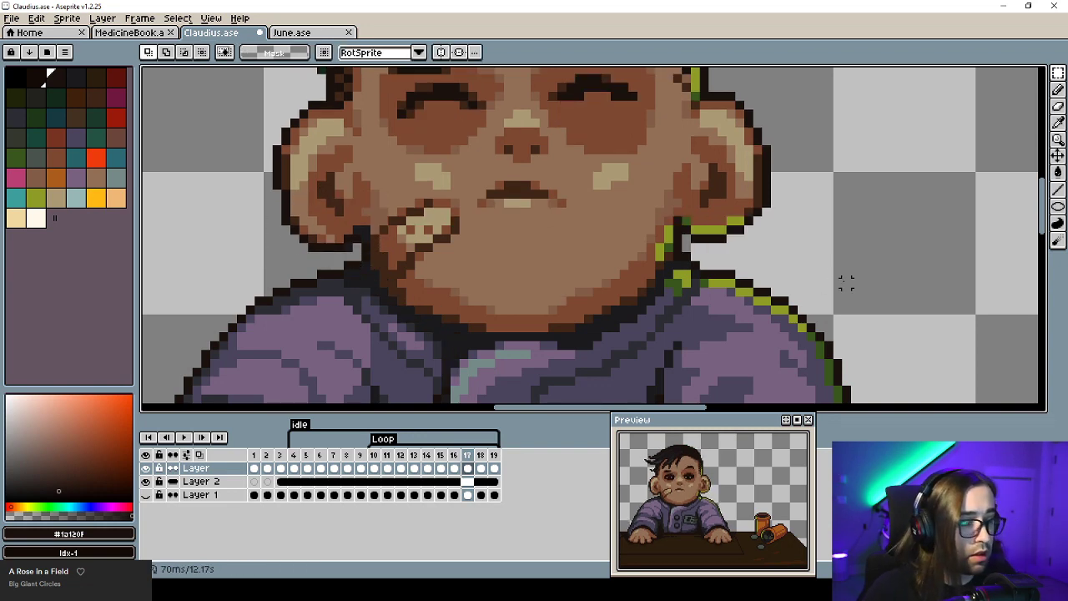
pyautogui.press('Right')
pyautogui.press('Left')
pyautogui.moveTo(786, 200); pyautogui.dragTo(677, 240)
pyautogui.hotkey('ctrl', 'c')
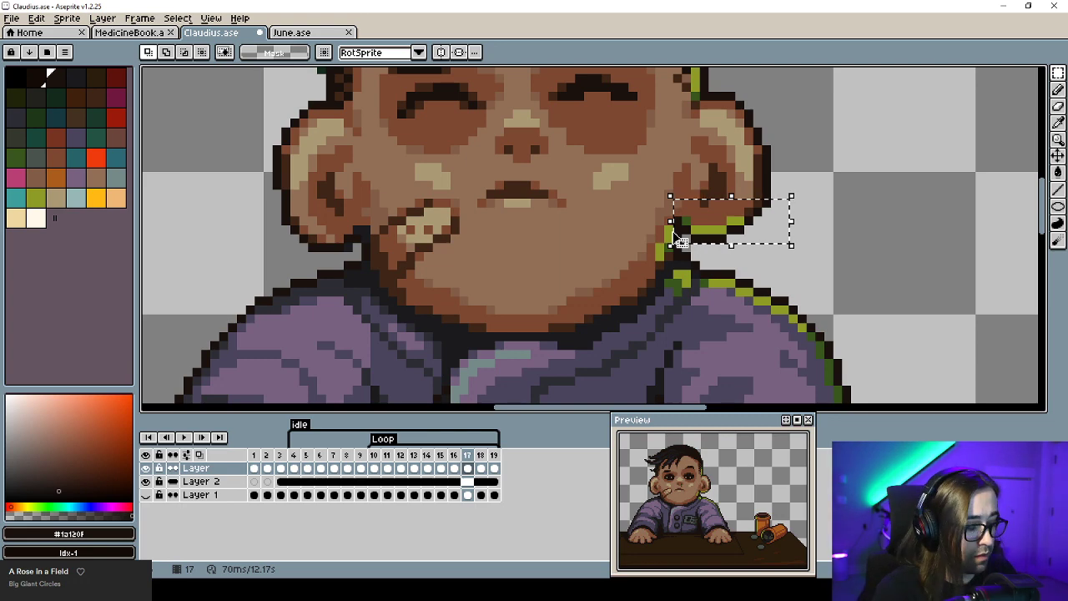
pyautogui.press('Right')
pyautogui.hotkey('ctrl', 'v')
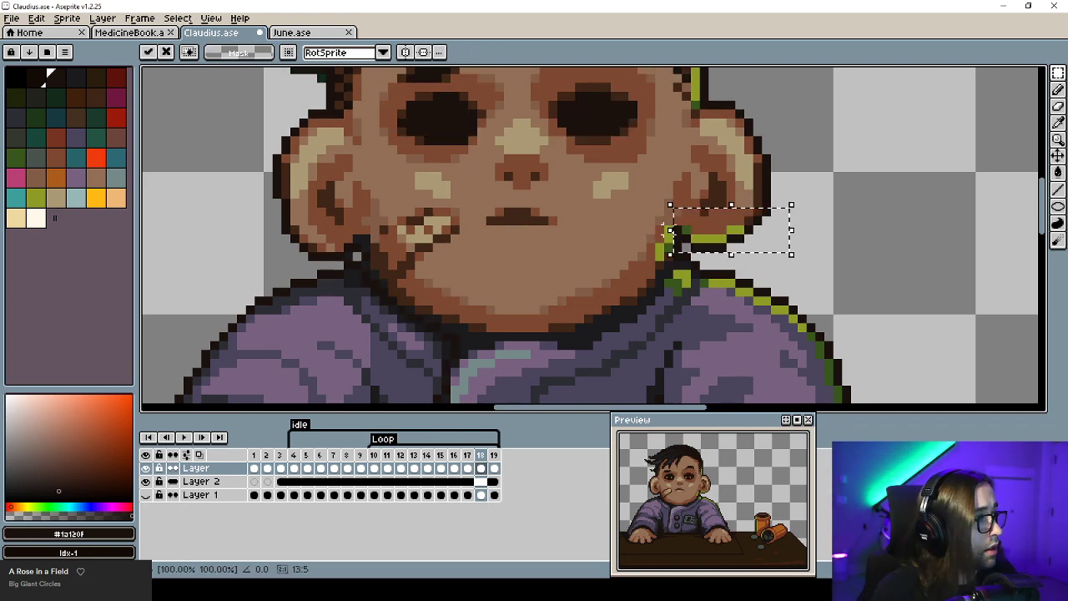
pyautogui.press('Escape')
# Play back the animation to check the ear movement, stopping on frame 16.
pyautogui.scroll(-3, 579, 335)
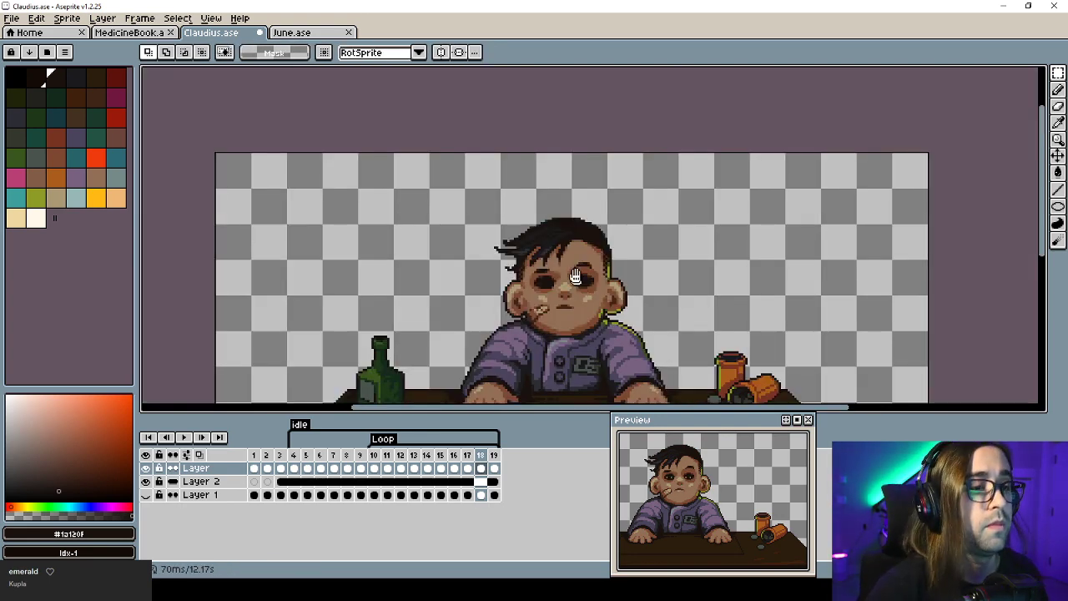
pyautogui.moveTo(576, 275); pyautogui.dragTo(538, 210)
pyautogui.press('Left')
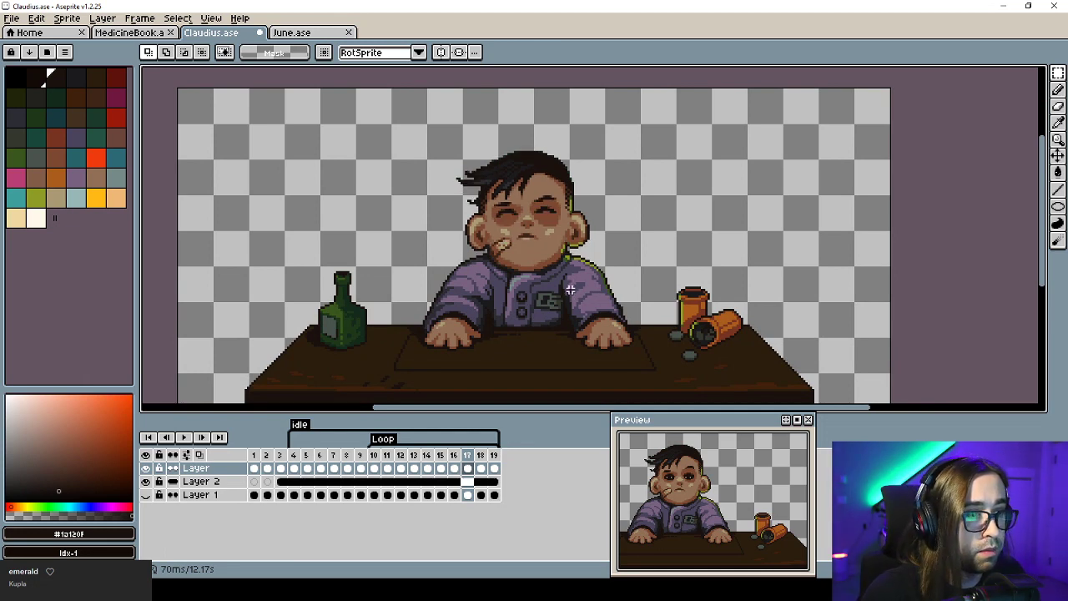
pyautogui.press('Return')
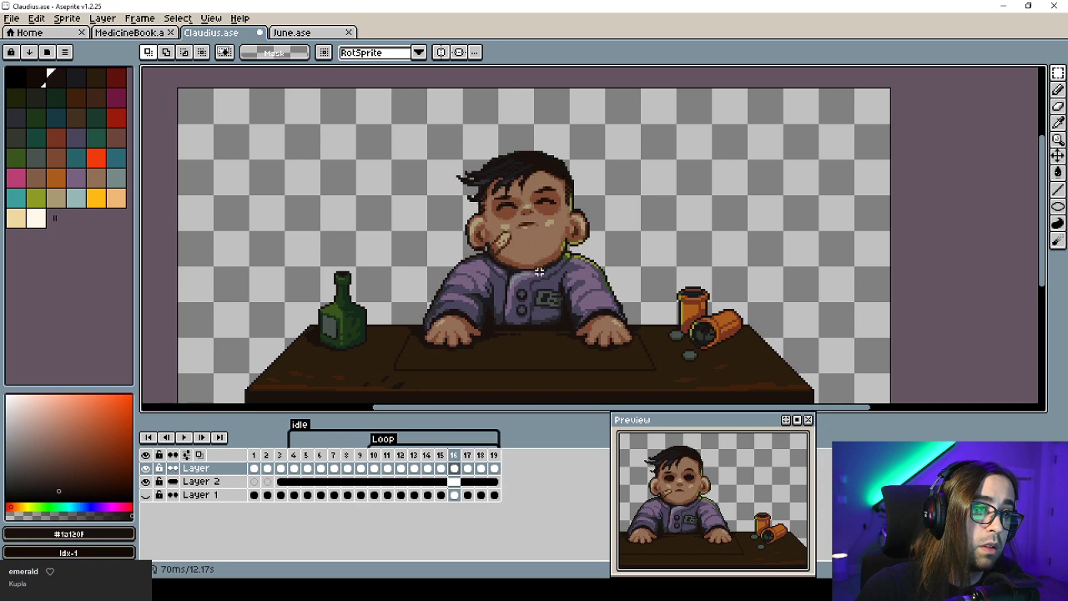
# Set the duration of frame 16 to 100 milliseconds.
pyautogui.press('p')
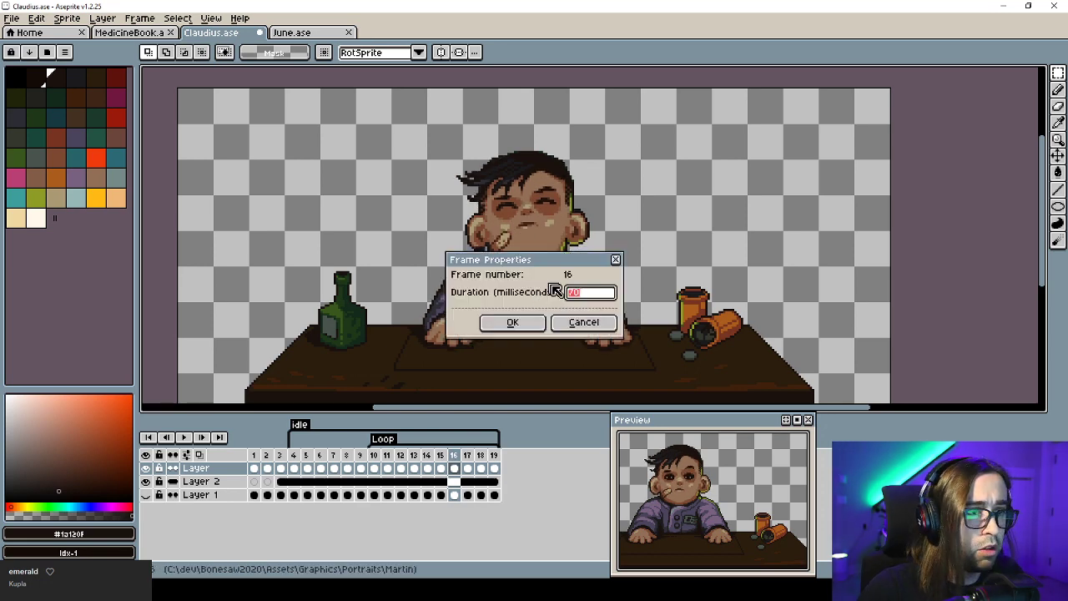
pyautogui.write('90')
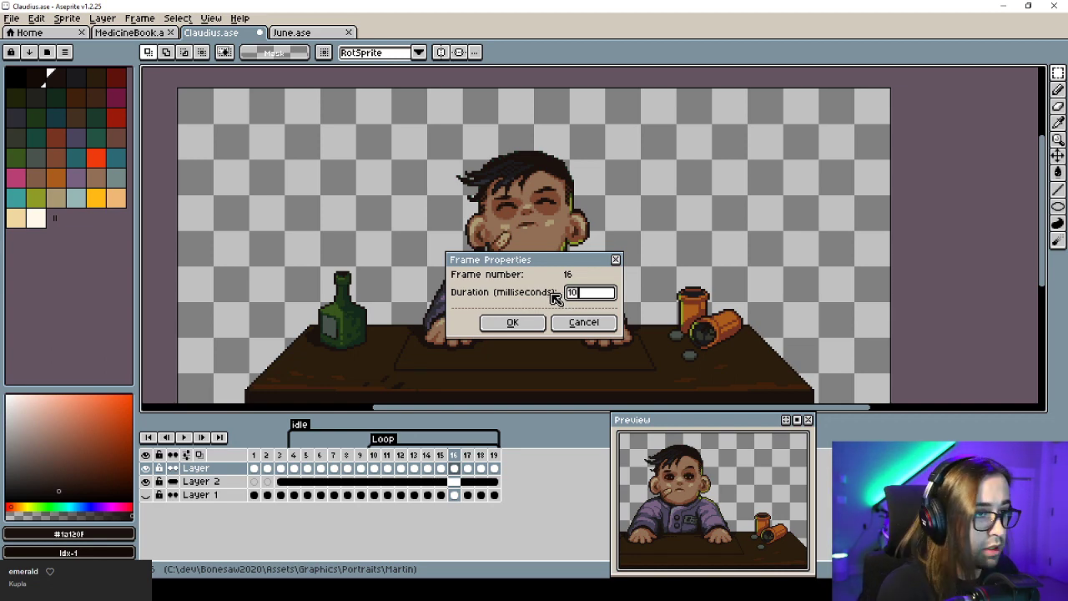
pyautogui.press('Return')
pyautogui.write('p')
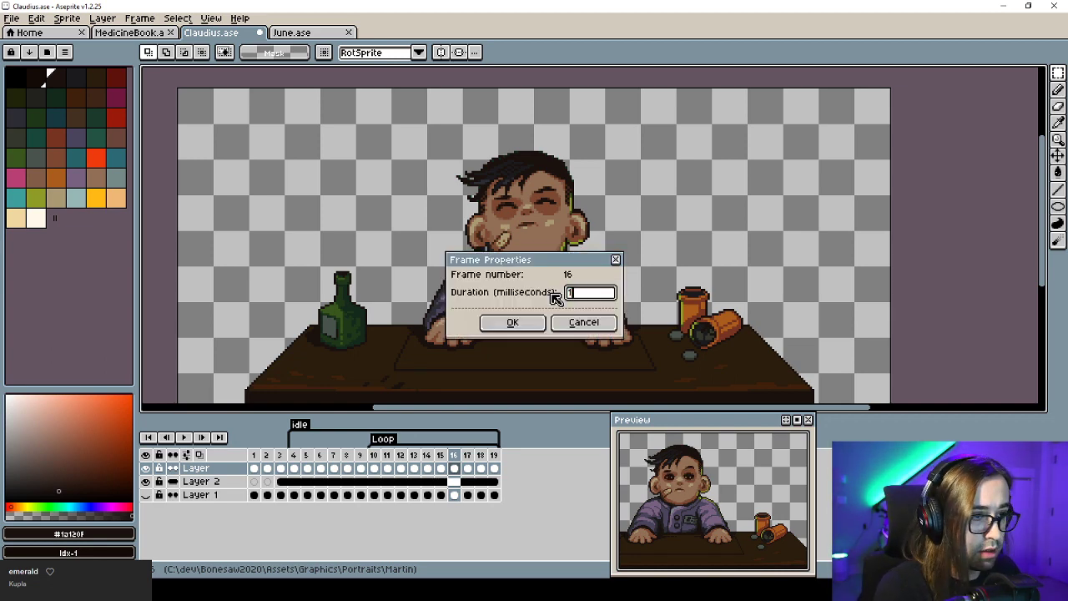
pyautogui.write('100')
pyautogui.press('Return')
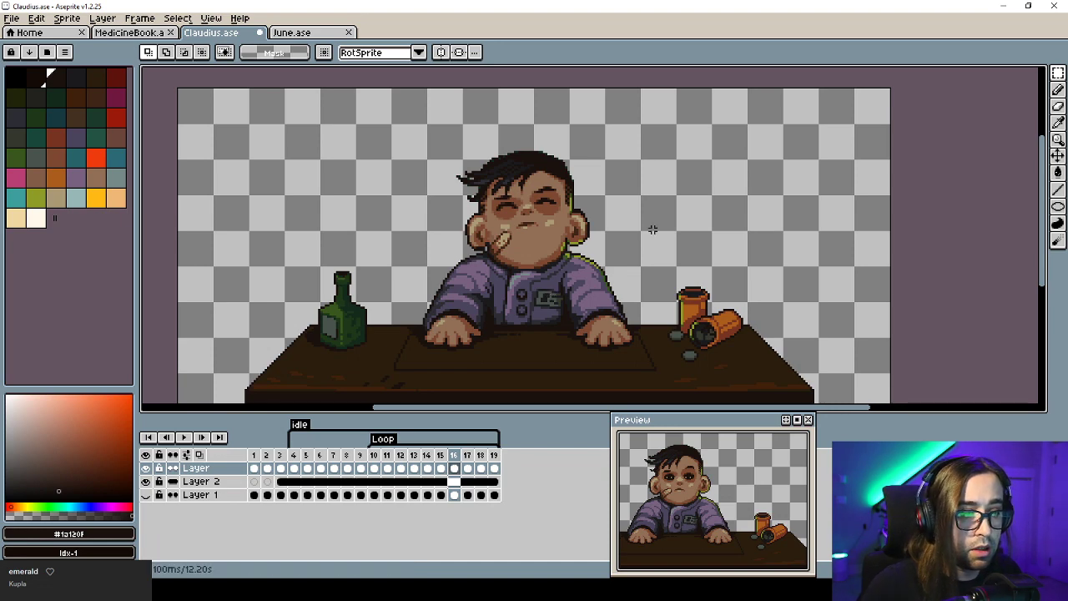
# Shorten the duration of frame 10 in its frame properties.
pyautogui.click(374, 468)
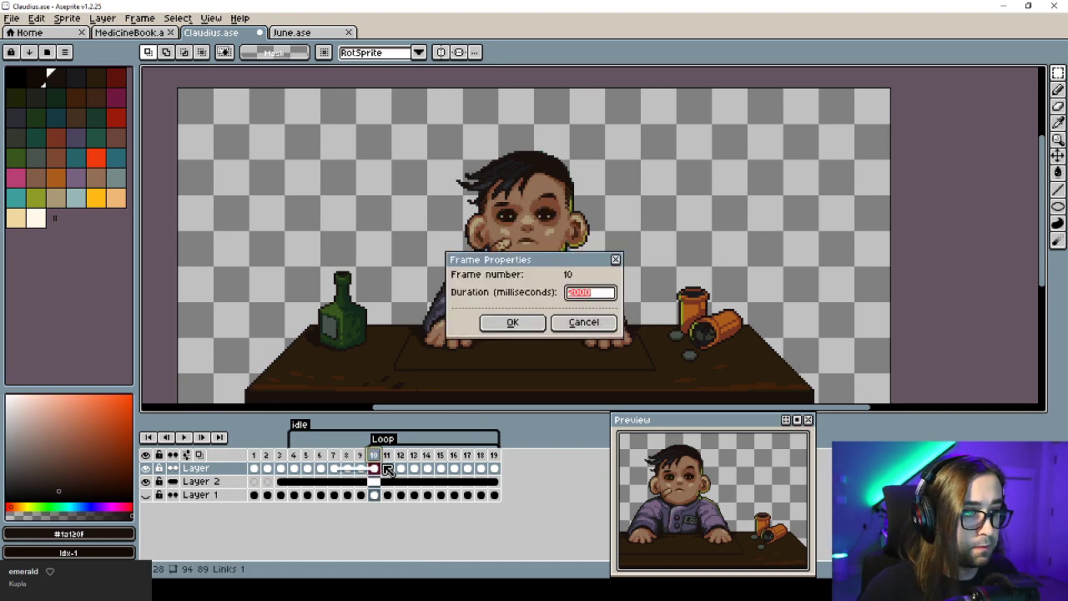
pyautogui.write('0')
pyautogui.press('Return')
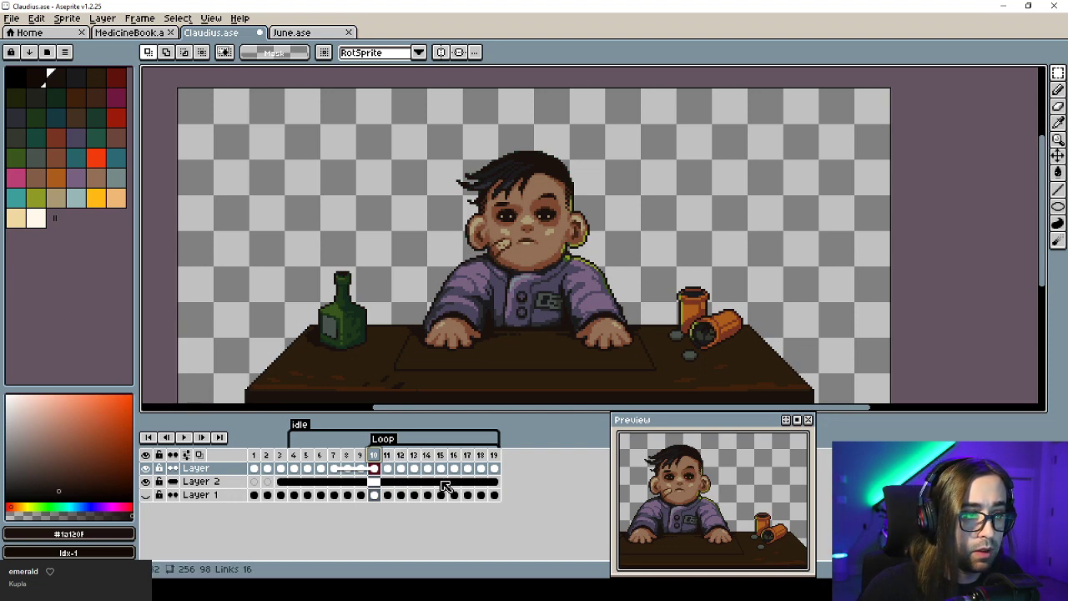
# Step through frames 11 to 19 and examine how the head settles at the end of the loop.
pyautogui.press('Right')
pyautogui.press('Right')
pyautogui.press('Right')
pyautogui.press('Right')
pyautogui.press('Right')
pyautogui.press('Right')
pyautogui.press('Right')
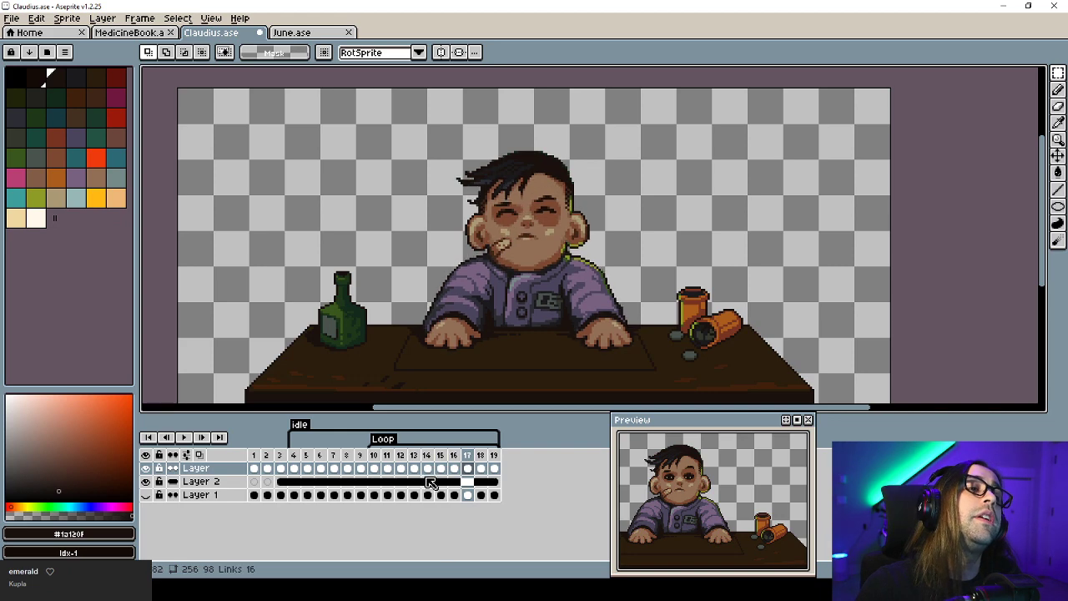
pyautogui.press('Left')
pyautogui.press('Right')
pyautogui.press('Right')
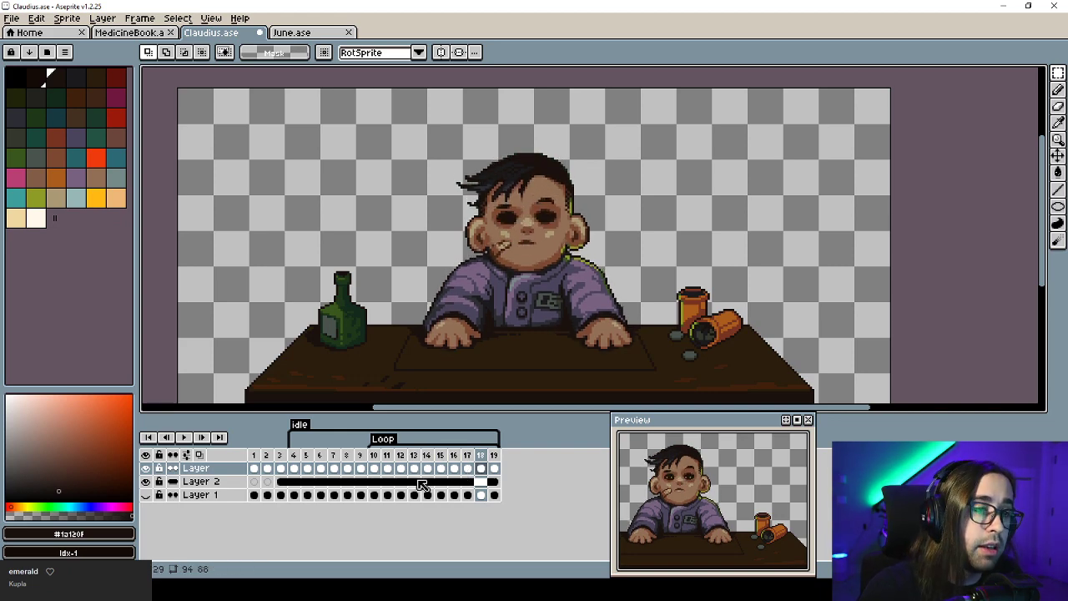
pyautogui.press('Right')
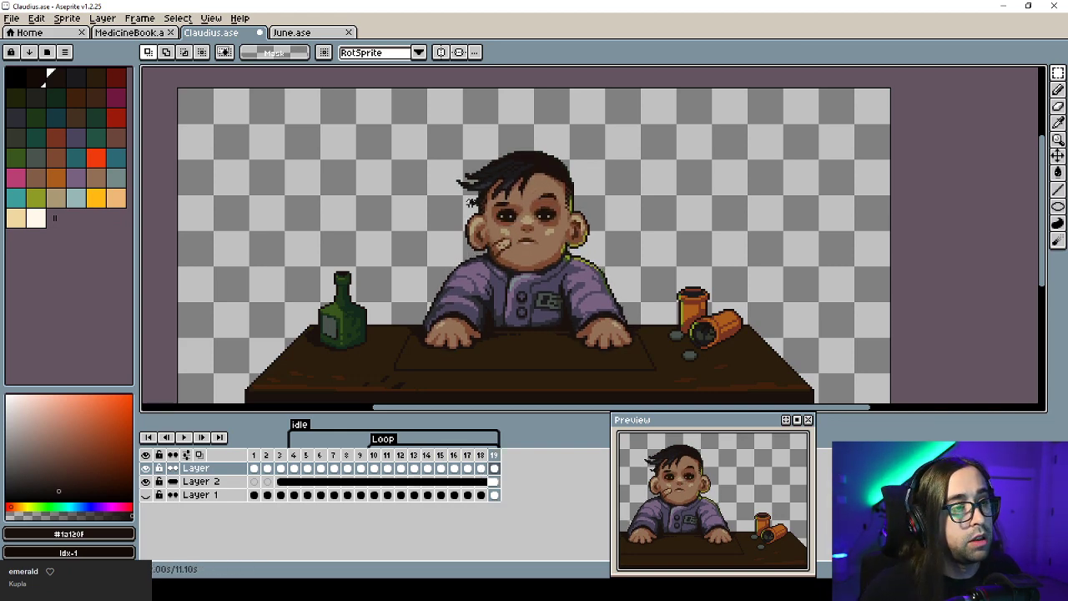
pyautogui.press('Left')
pyautogui.press('Right')
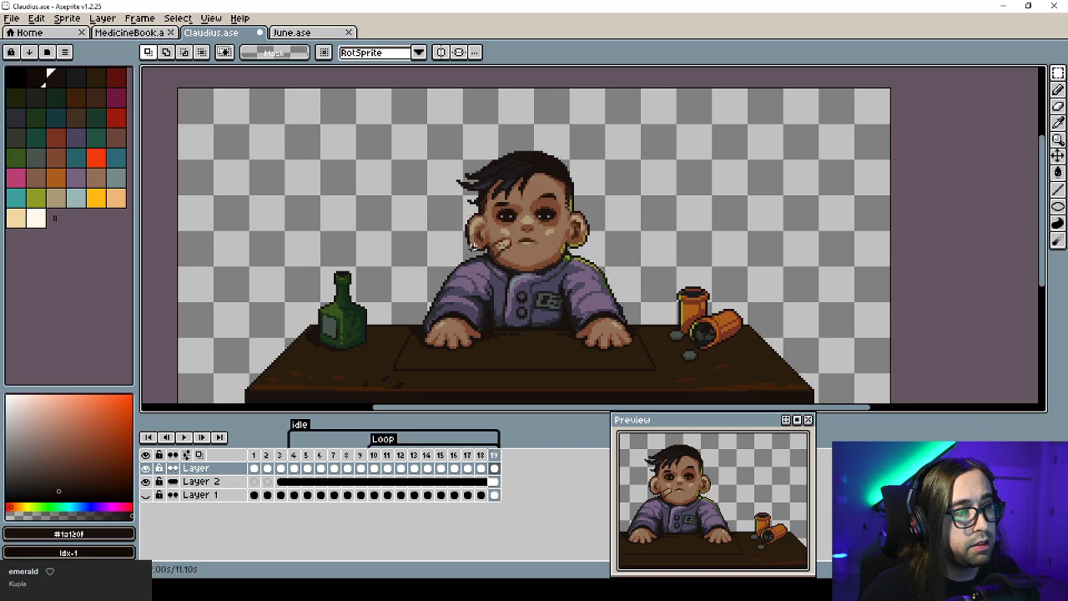
# Copy the cheek bandage from frame 17 and paste it over the bandage in frame 18.
pyautogui.scroll(3, 505, 236)
pyautogui.scroll(-2, 517, 244)
pyautogui.scroll(2, 434, 251)
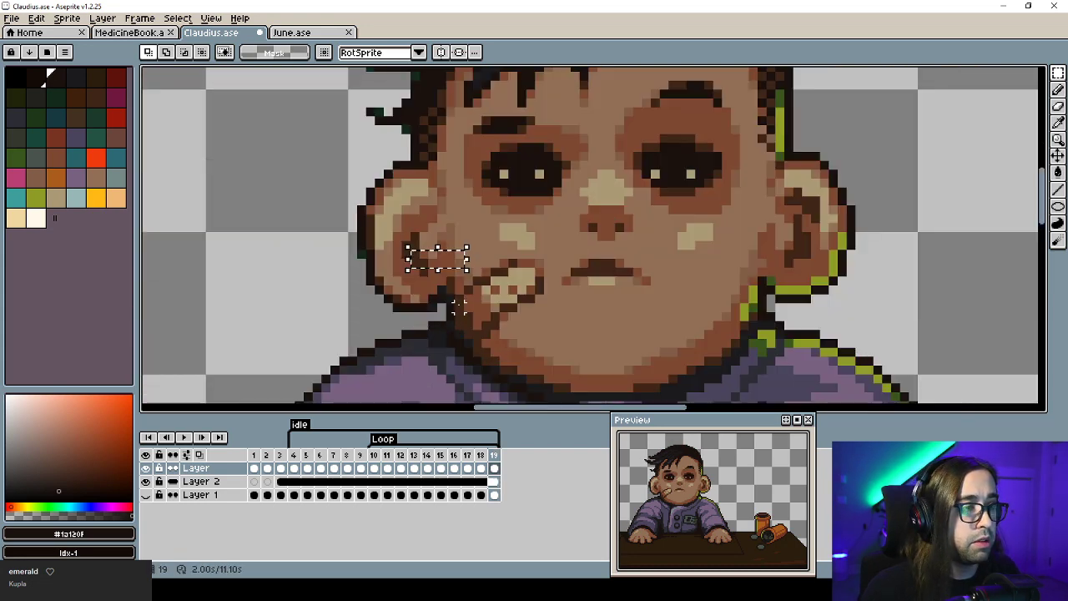
pyautogui.press('Left')
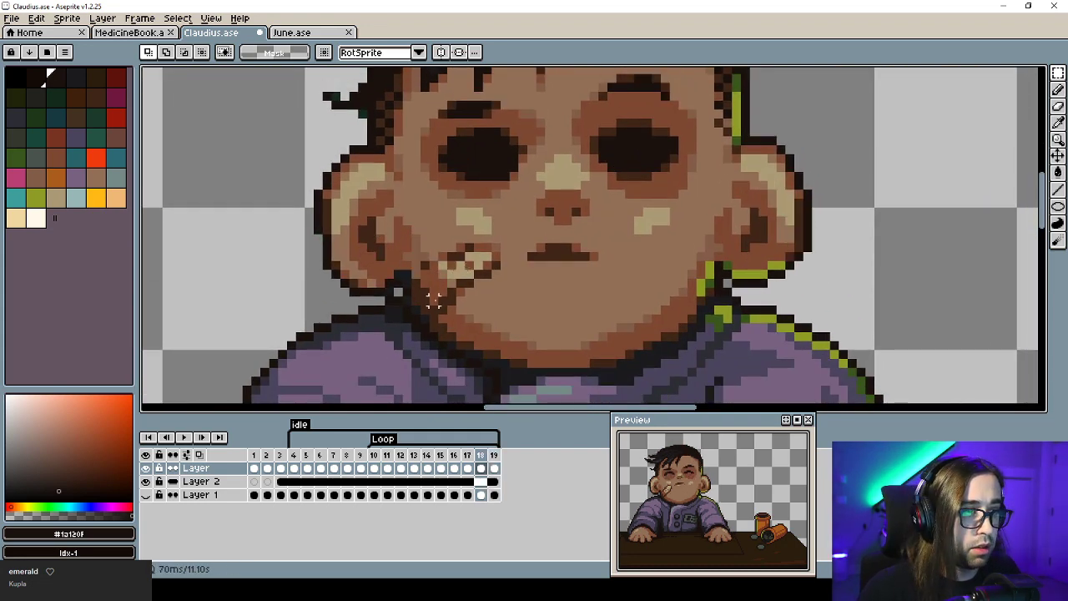
pyautogui.press('Left')
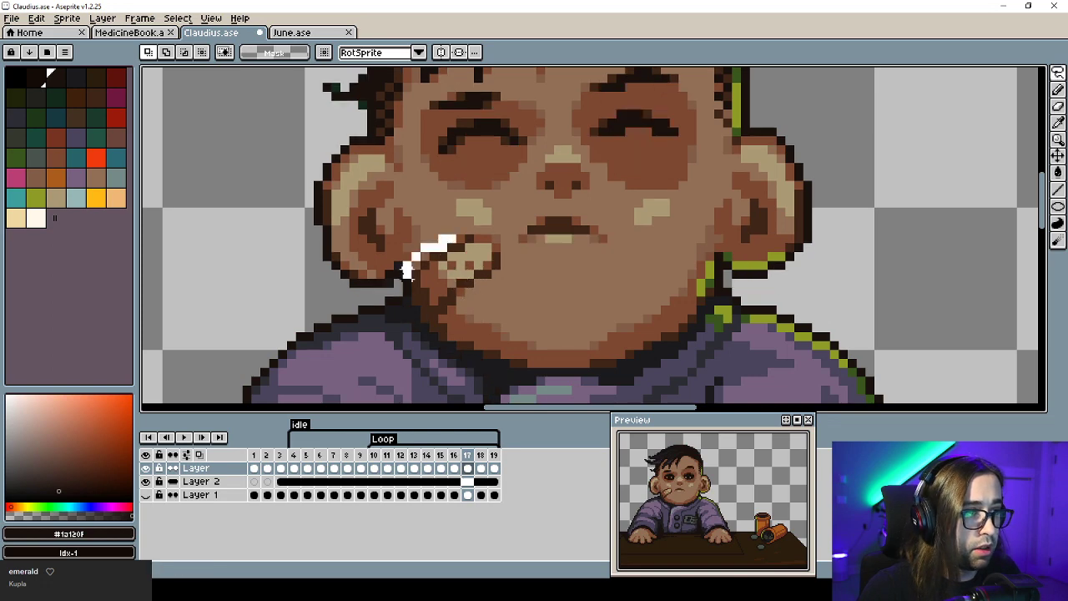
pyautogui.moveTo(497, 257); pyautogui.dragTo(480, 231)
pyautogui.hotkey('ctrl', 'c')
pyautogui.press('Right')
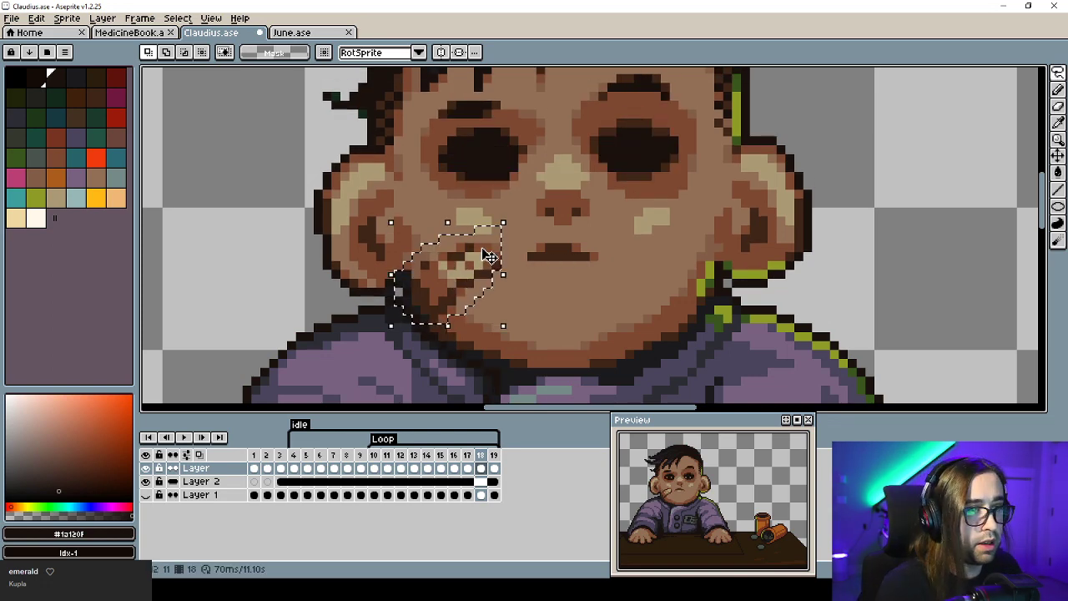
pyautogui.hotkey('ctrl', 'v')
pyautogui.hotkey('ctrl', 'd')
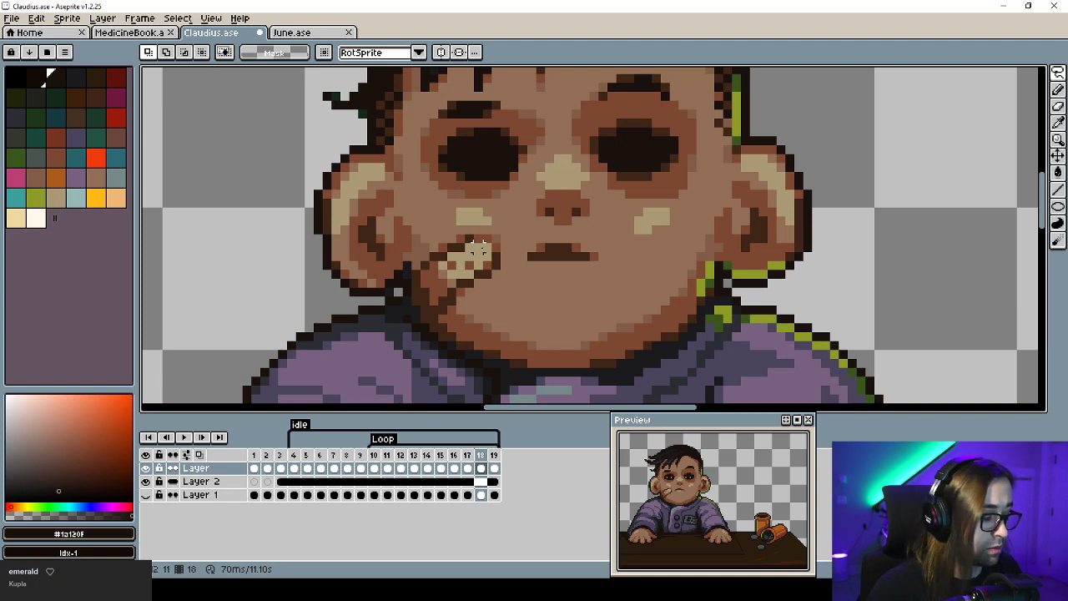
# Sample the tan lip highlight colour for the Pencil and compare the mouth across frames 16 to 19.
pyautogui.press('b')
pyautogui.press('Left')
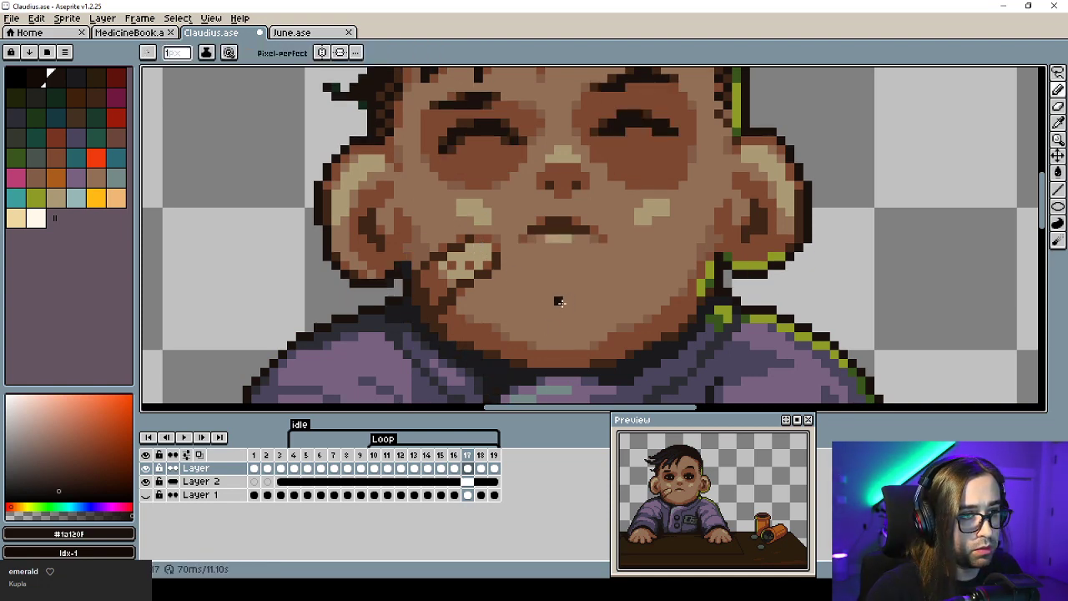
pyautogui.keyDown('alt'); pyautogui.click(558, 238); pyautogui.keyUp('alt')
pyautogui.press('Right')
pyautogui.press('Right')
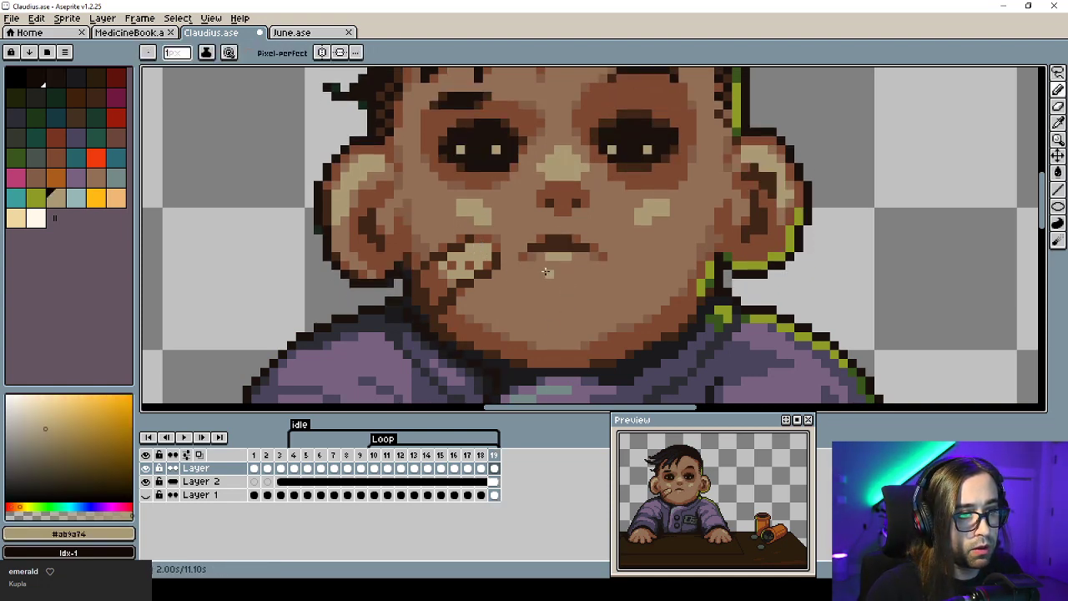
pyautogui.press('Left')
pyautogui.press('Left')
pyautogui.press('Left')
pyautogui.press('Right')
pyautogui.press('Right')
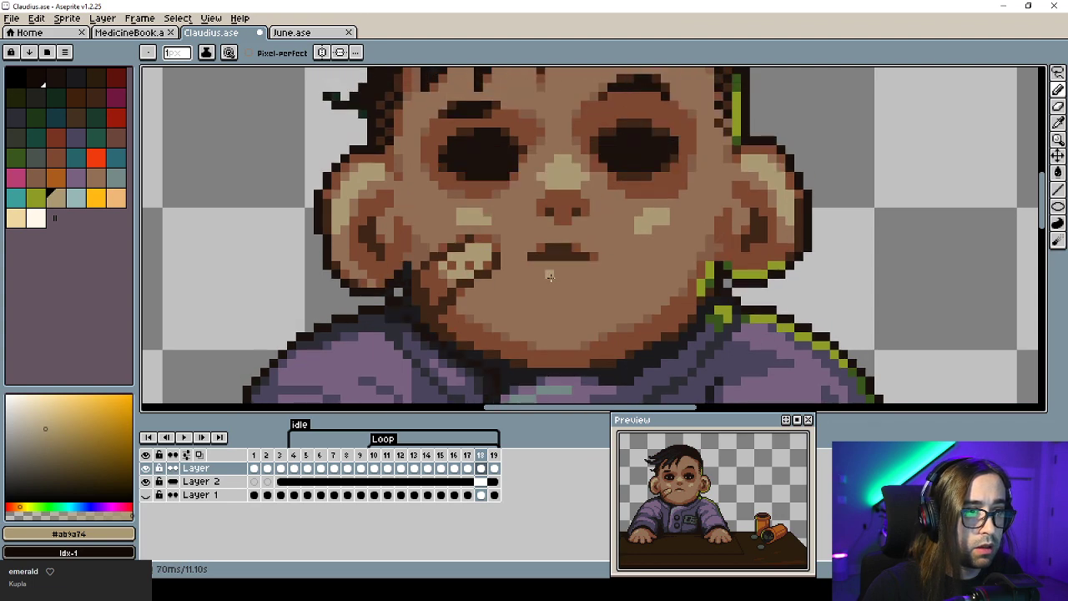
pyautogui.press('Right')
# Lasso the eyes, brows, nose and mouth in frame 19 and shift them down one pixel.
pyautogui.scroll(-4, 534, 280)
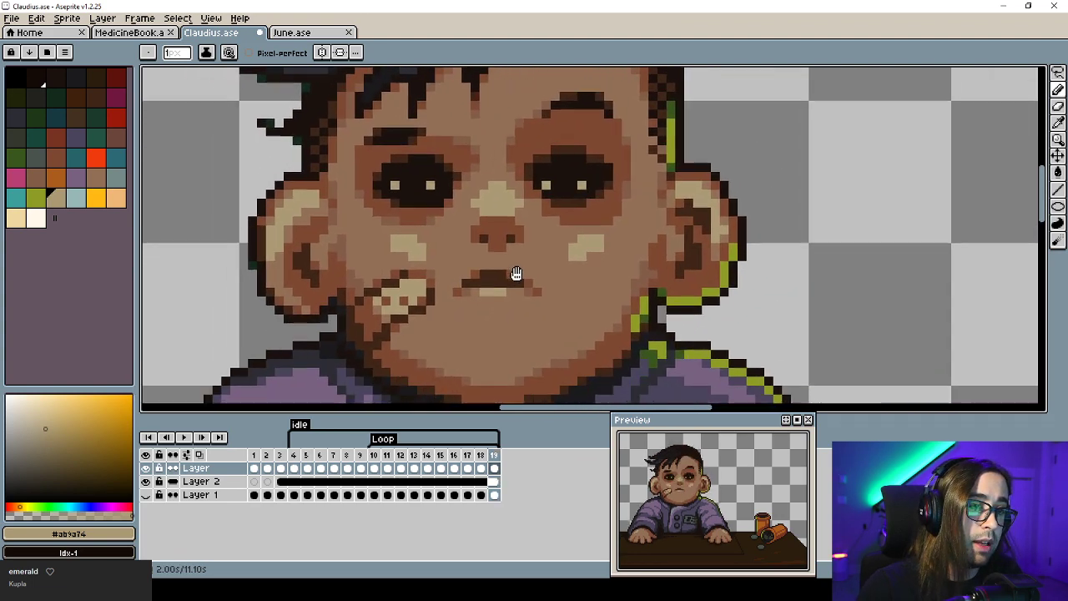
pyautogui.scroll(2, 521, 273)
pyautogui.press('m')
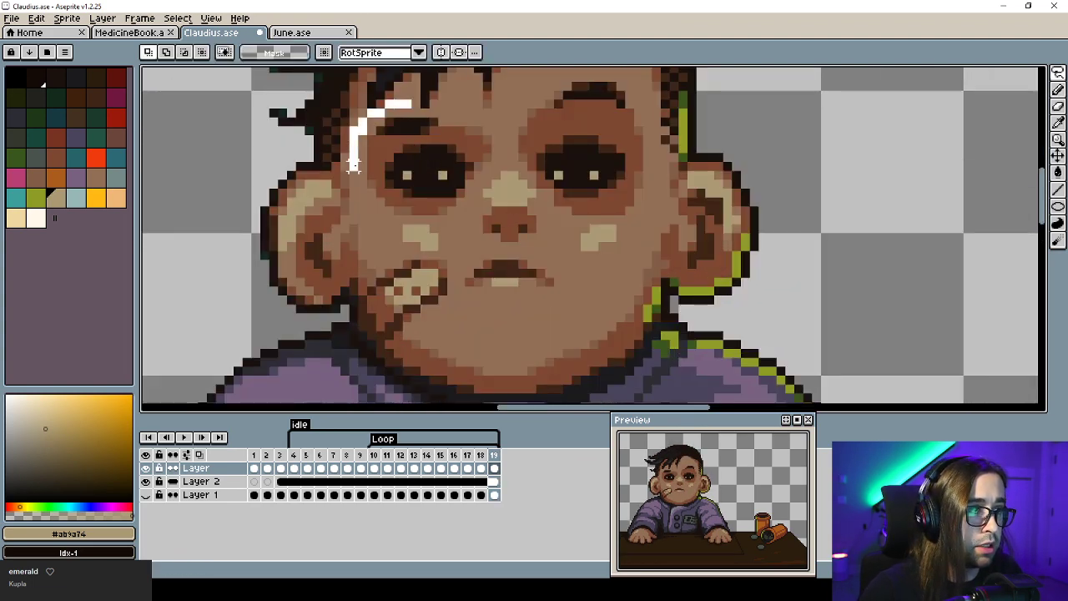
pyautogui.moveTo(628, 256)
pyautogui.mouseDown()
pyautogui.moveTo(639, 80)
pyautogui.moveTo(497, 112)
pyautogui.mouseUp()
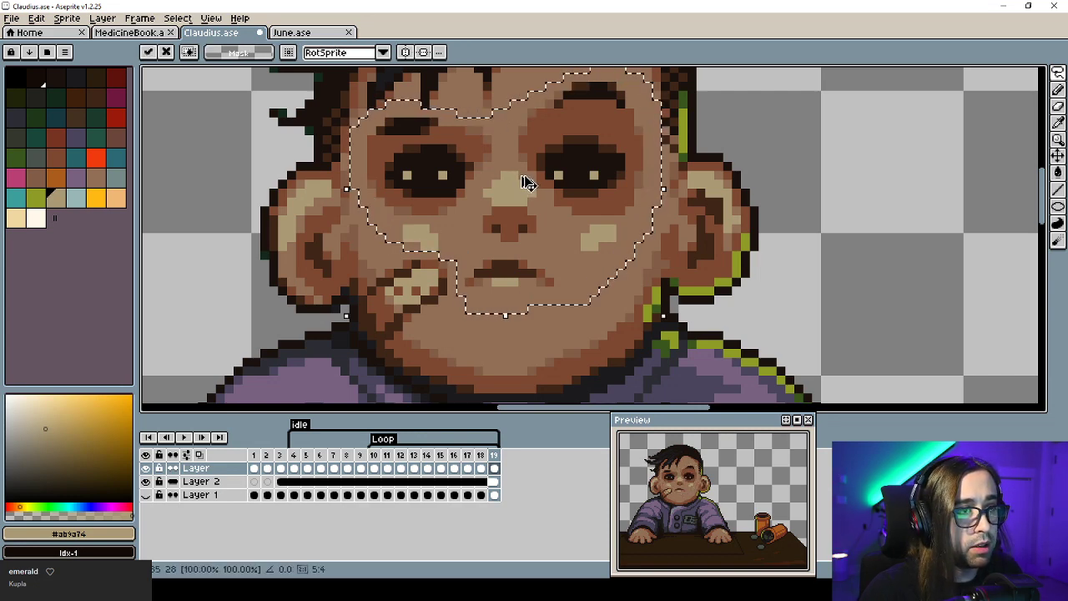
pyautogui.press('Down')
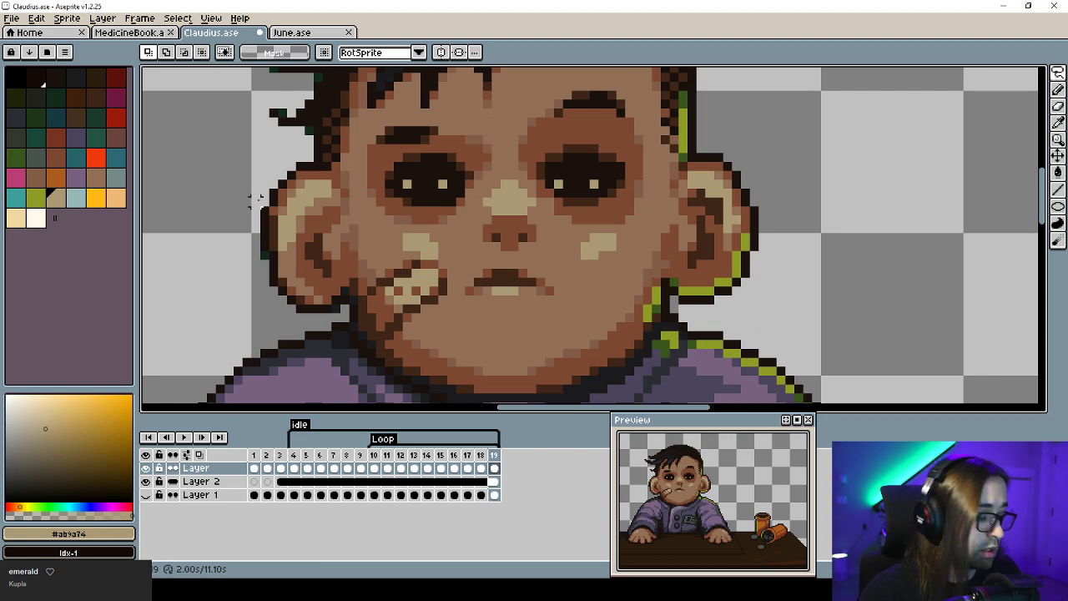
# Raise both ears in frame 19 by one pixel and clear the selection.
pyautogui.moveTo(232, 152); pyautogui.dragTo(342, 323)
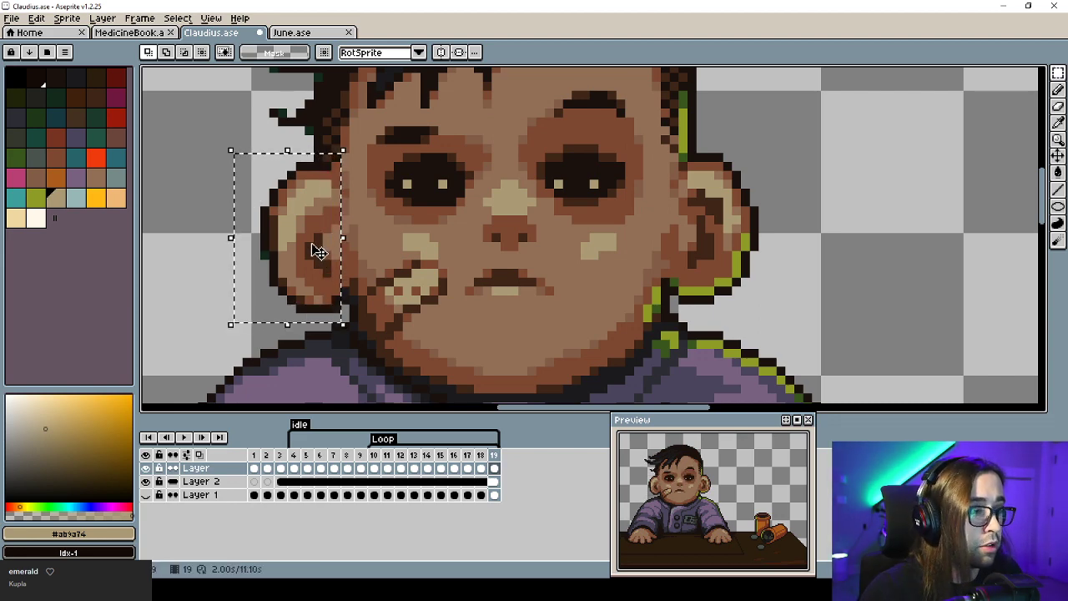
pyautogui.press('Up')
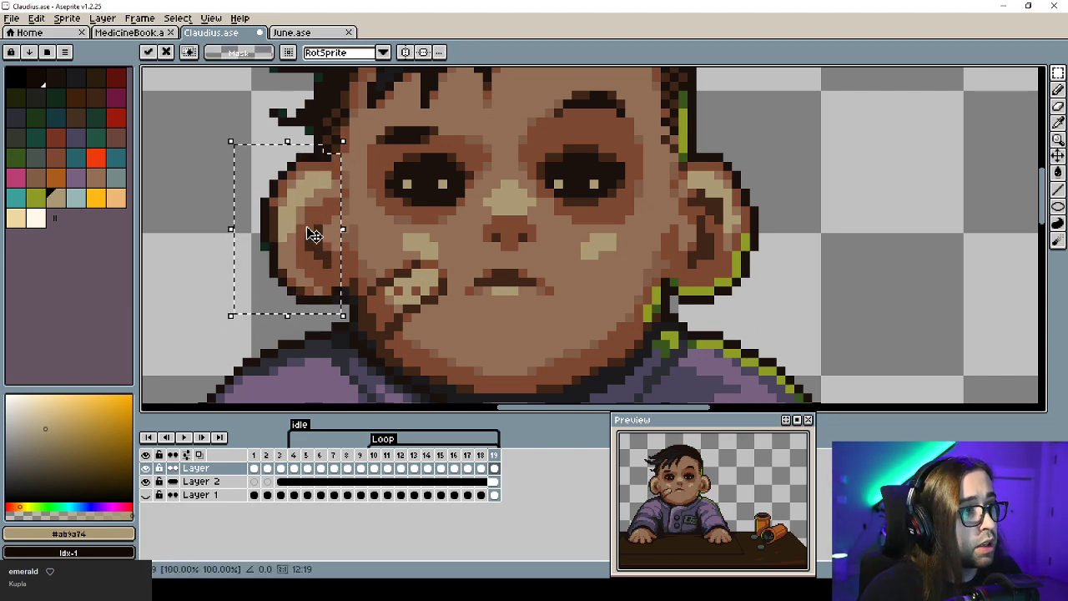
pyautogui.moveTo(795, 151); pyautogui.dragTo(702, 256)
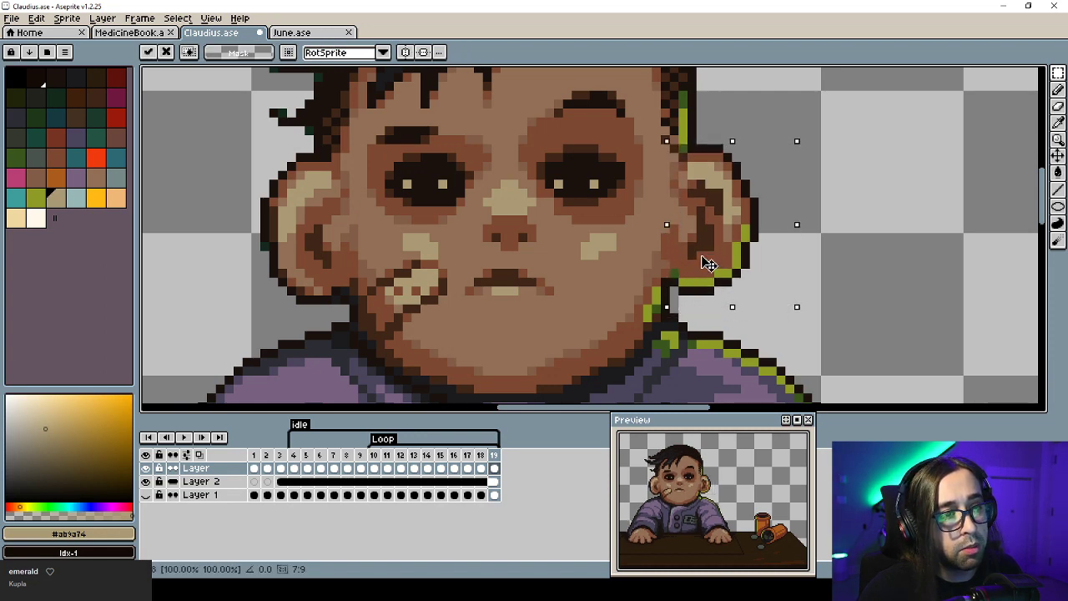
pyautogui.hotkey('ctrl', 'd')
pyautogui.scroll(-5, 699, 256)
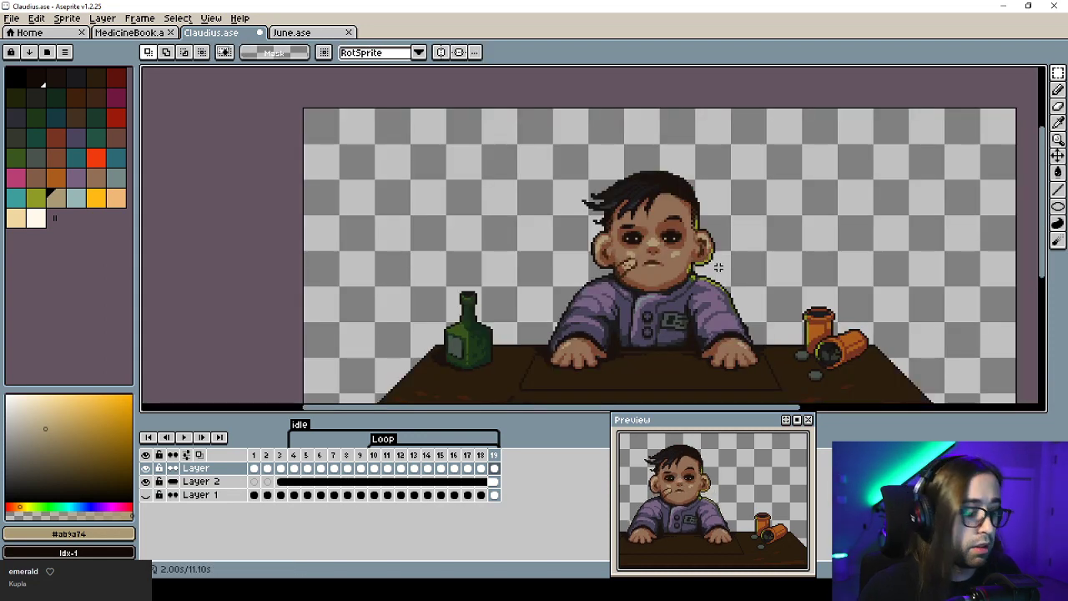
# Check frame 19 against the preceding frames, then lower its eyes, brows, nose and mouth by another pixel.
pyautogui.press('Left')
pyautogui.press('Left')
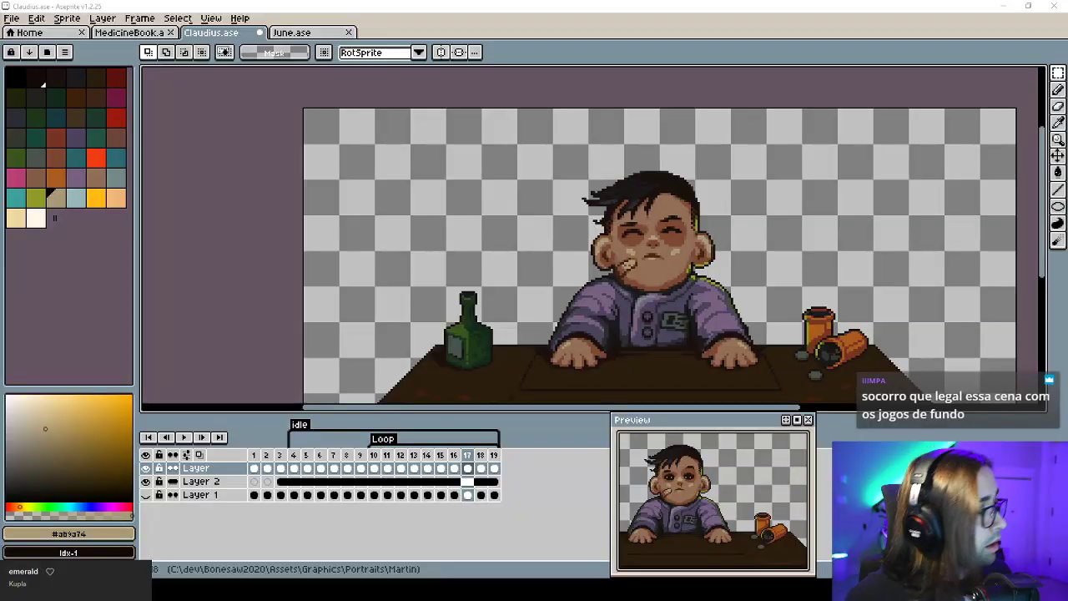
pyautogui.moveTo(658, 269); pyautogui.dragTo(624, 274)
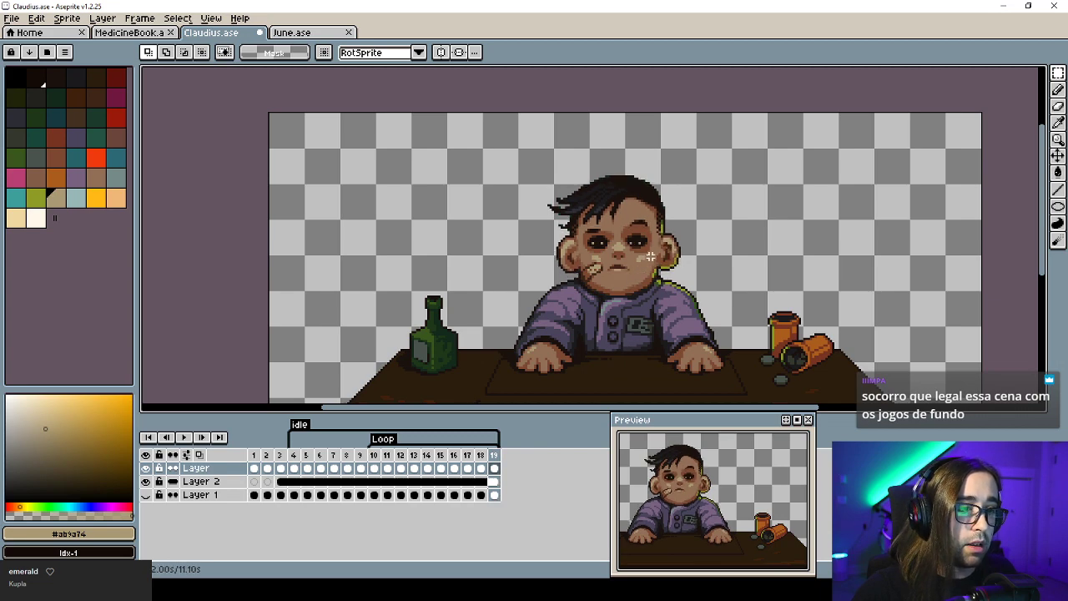
pyautogui.scroll(1, 622, 244)
pyautogui.moveTo(581, 227)
pyautogui.mouseDown()
pyautogui.moveTo(553, 213)
pyautogui.moveTo(554, 253)
pyautogui.mouseUp()
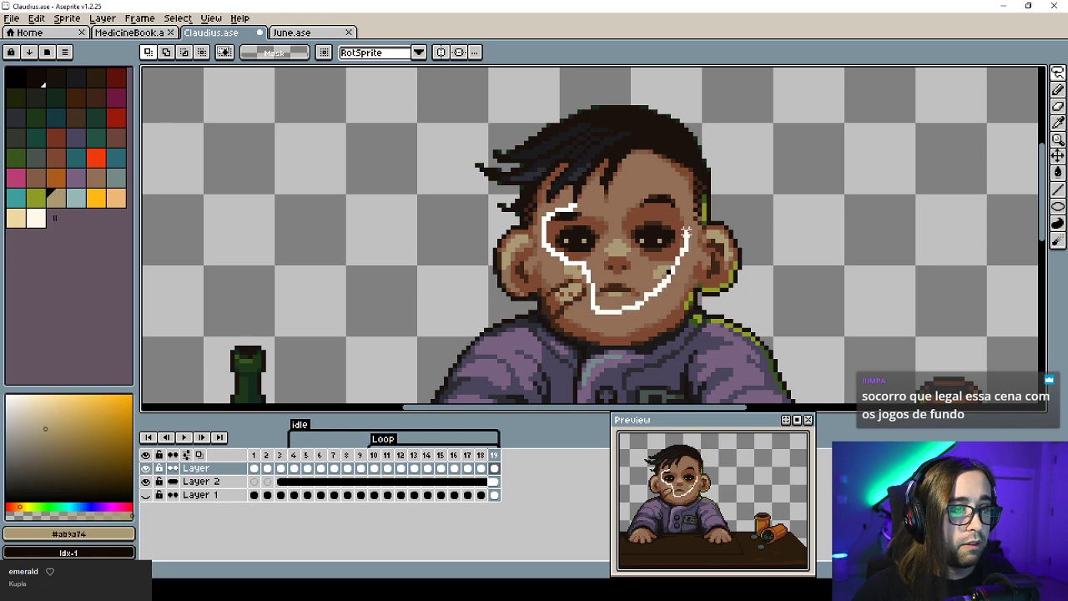
pyautogui.moveTo(633, 192); pyautogui.dragTo(589, 209)
pyautogui.press('Down')
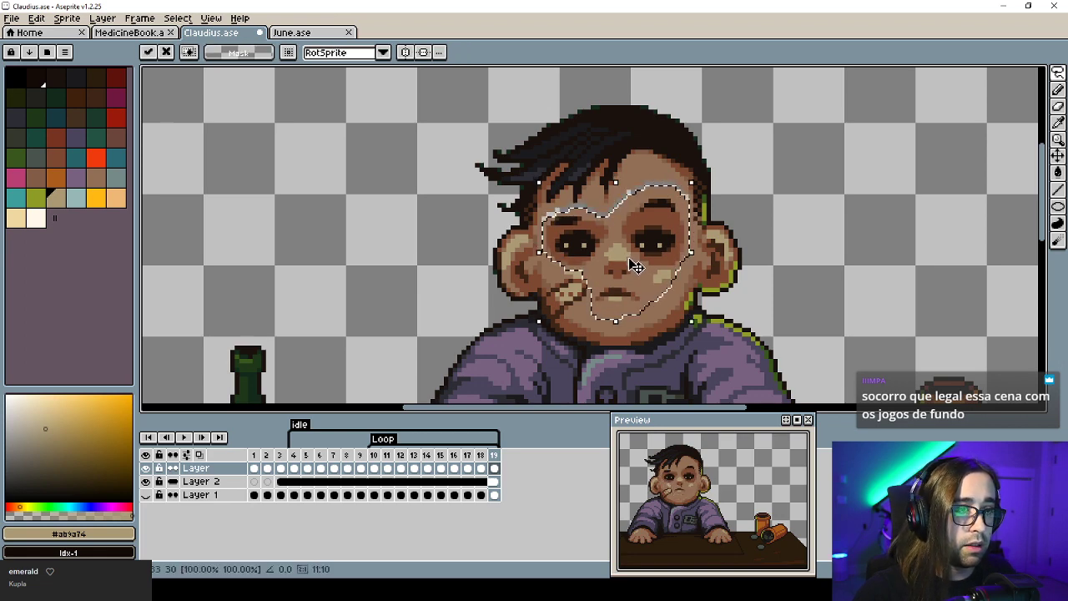
pyautogui.hotkey('ctrl', 'z')
pyautogui.moveTo(633, 248); pyautogui.dragTo(632, 258)
pyautogui.hotkey('ctrl', 'd')
pyautogui.press('Right')
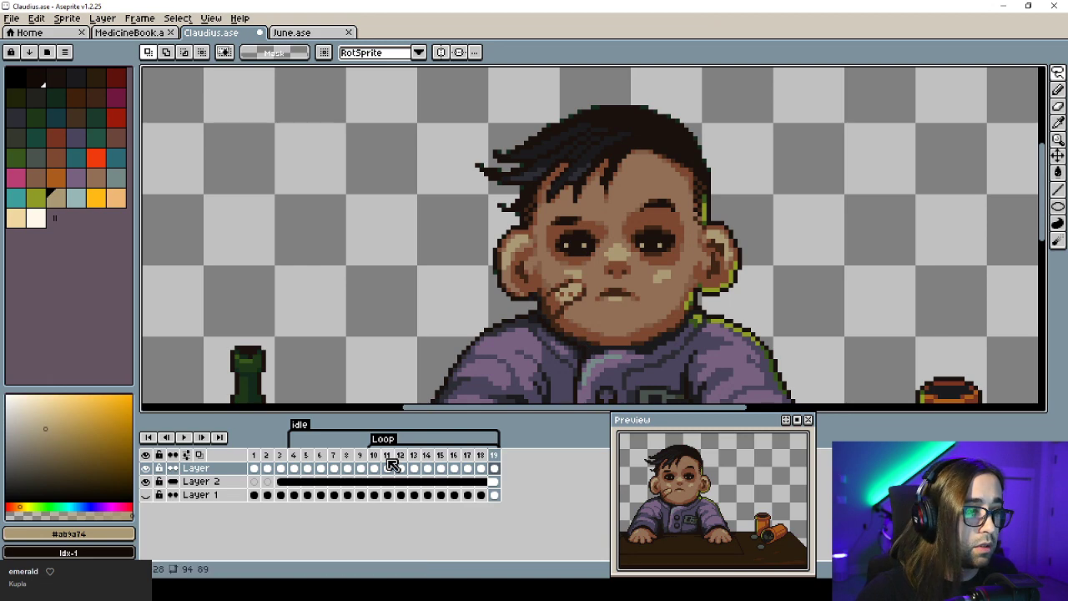
# Copy frame 10 to the end of the loop as frame 20 and compare it with frame 19.
pyautogui.moveTo(379, 466); pyautogui.dragTo(501, 463)
pyautogui.rightClick(506, 461)
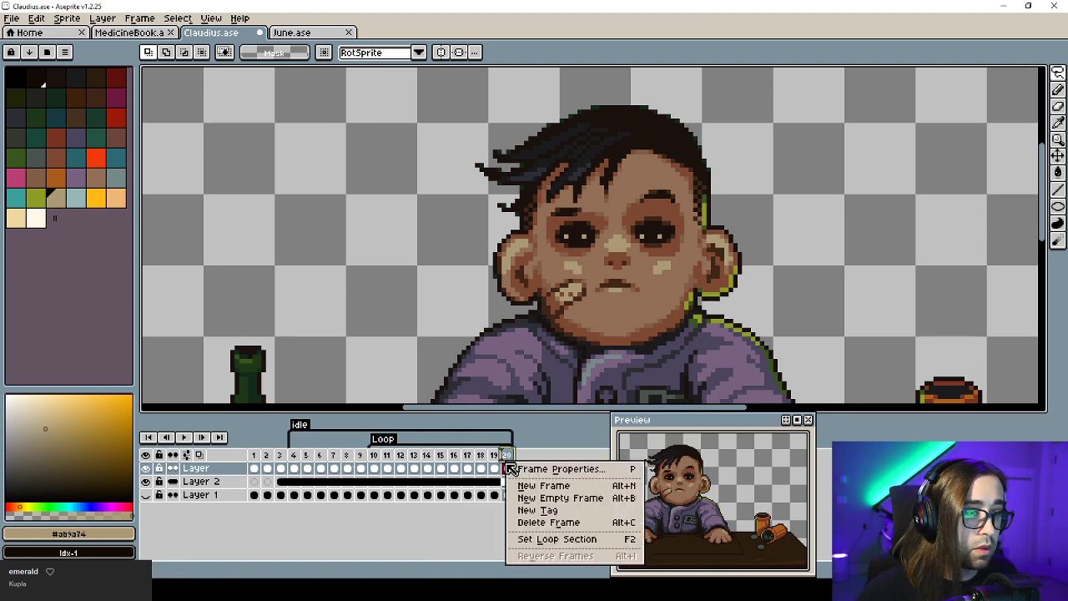
pyautogui.click(507, 469)
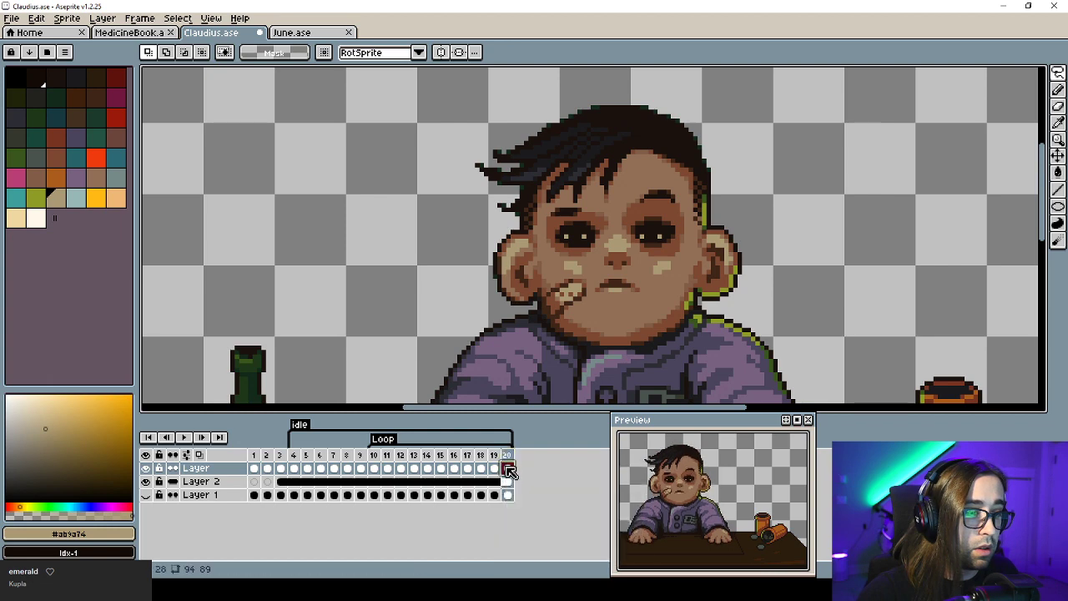
pyautogui.click(498, 472)
pyautogui.click(506, 473)
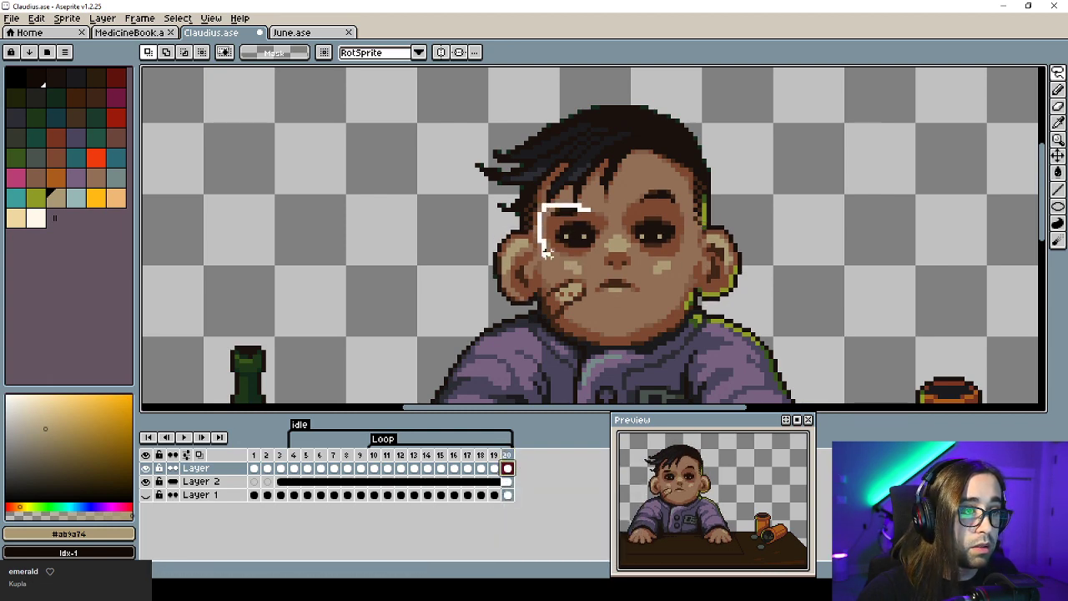
# Lasso the facial features in frame 20 without the bandage and move them down one pixel.
pyautogui.moveTo(584, 282)
pyautogui.mouseDown()
pyautogui.moveTo(641, 303)
pyautogui.moveTo(682, 245)
pyautogui.mouseUp()
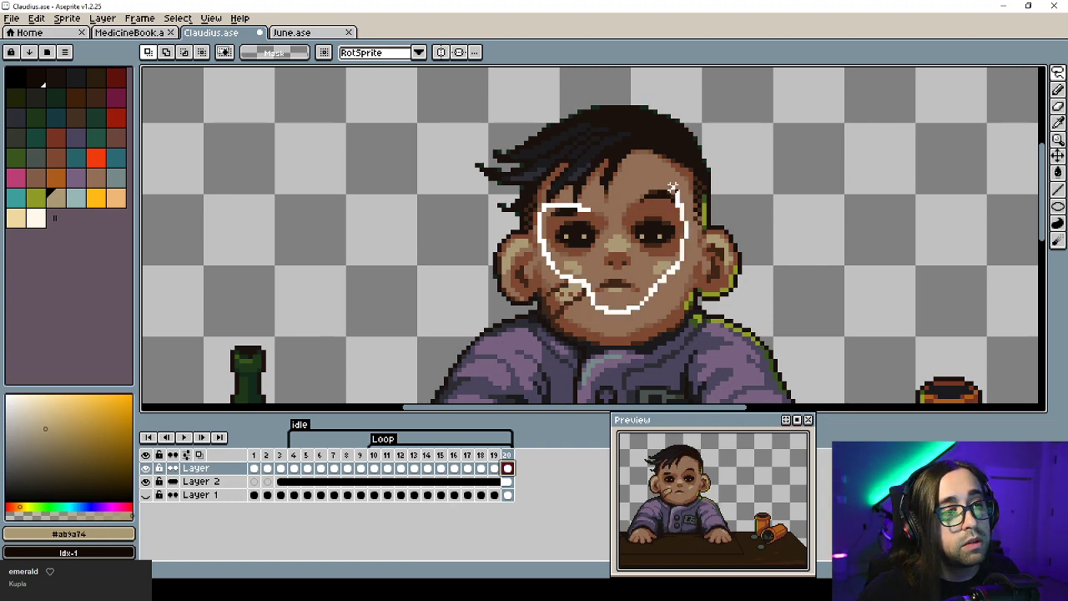
pyautogui.moveTo(623, 211); pyautogui.dragTo(621, 211)
pyautogui.click(624, 262)
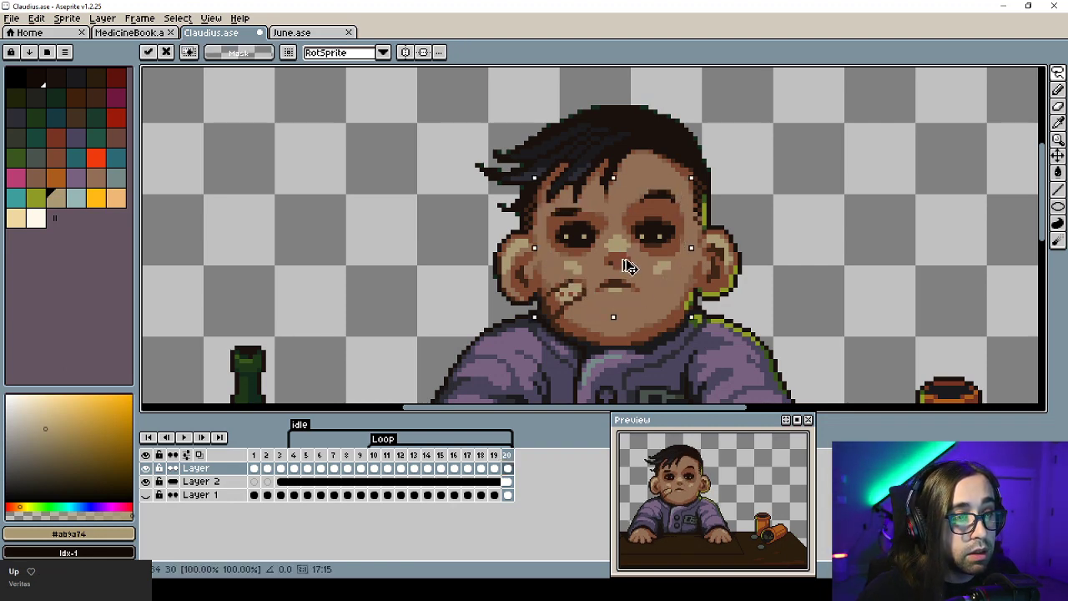
pyautogui.press('Return')
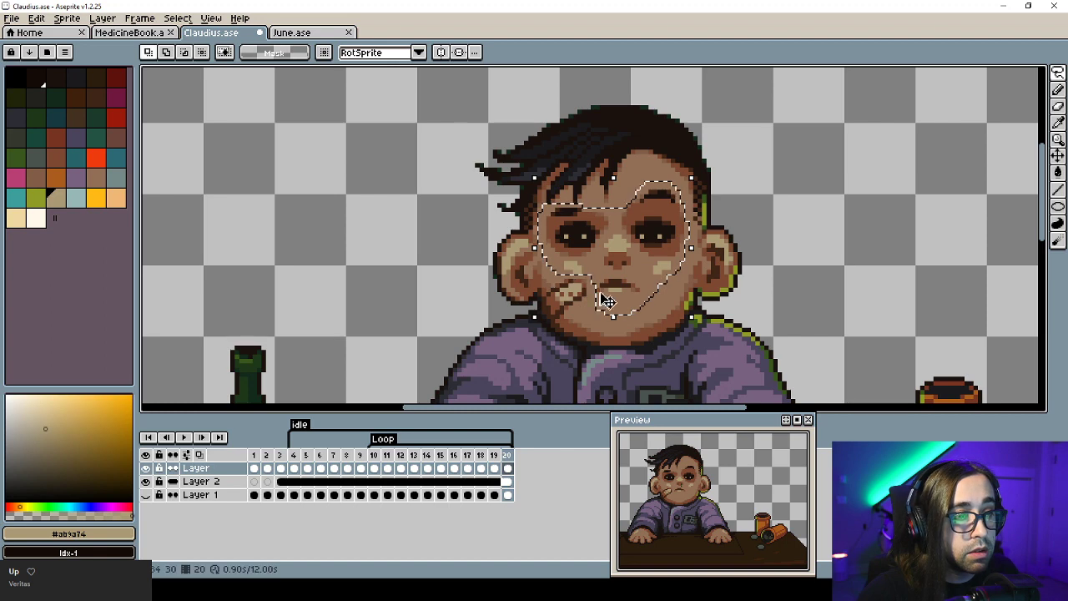
pyautogui.click(607, 267)
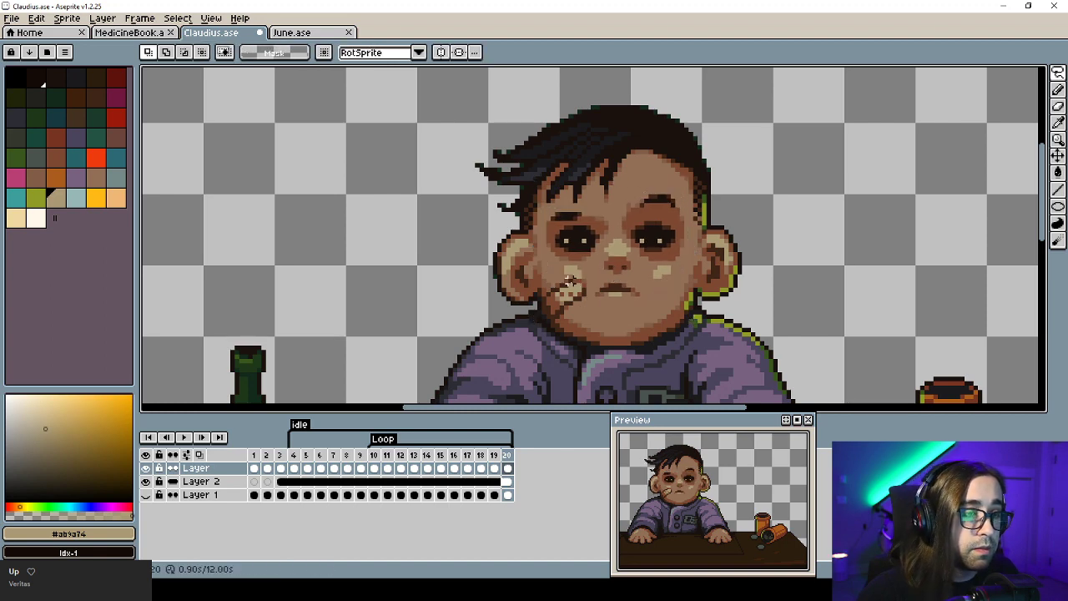
# Extend the frame 20 face selection over the cheek bandage, lower everything one pixel, and sample the skin colour.
pyautogui.hotkey('ctrl', 'z')
pyautogui.moveTo(562, 269)
pyautogui.mouseDown()
pyautogui.moveTo(615, 298)
pyautogui.moveTo(557, 301)
pyautogui.moveTo(573, 296)
pyautogui.mouseUp()
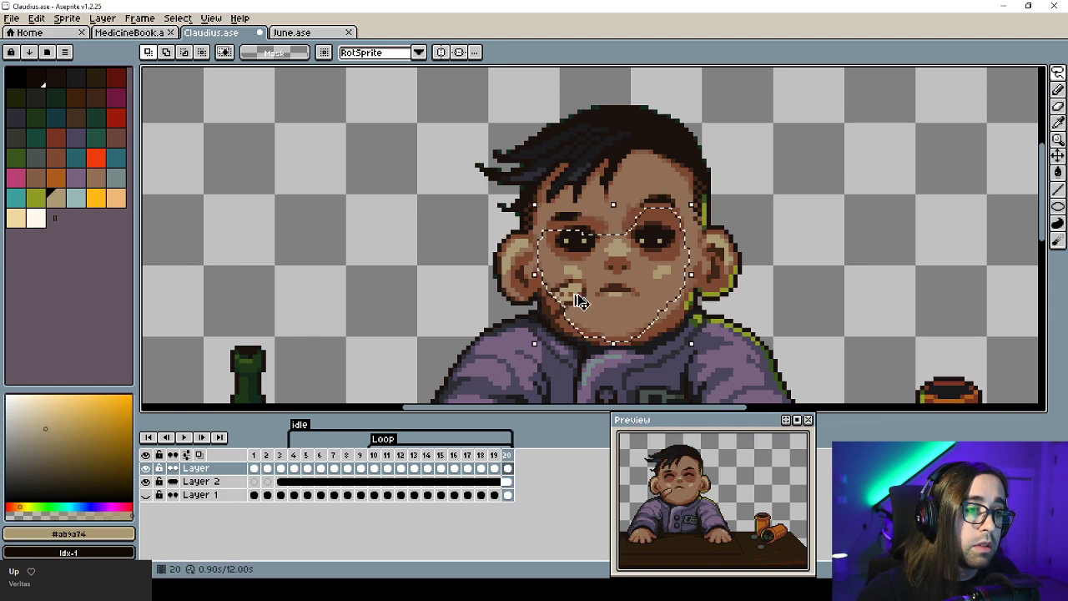
pyautogui.scroll(3, 563, 293)
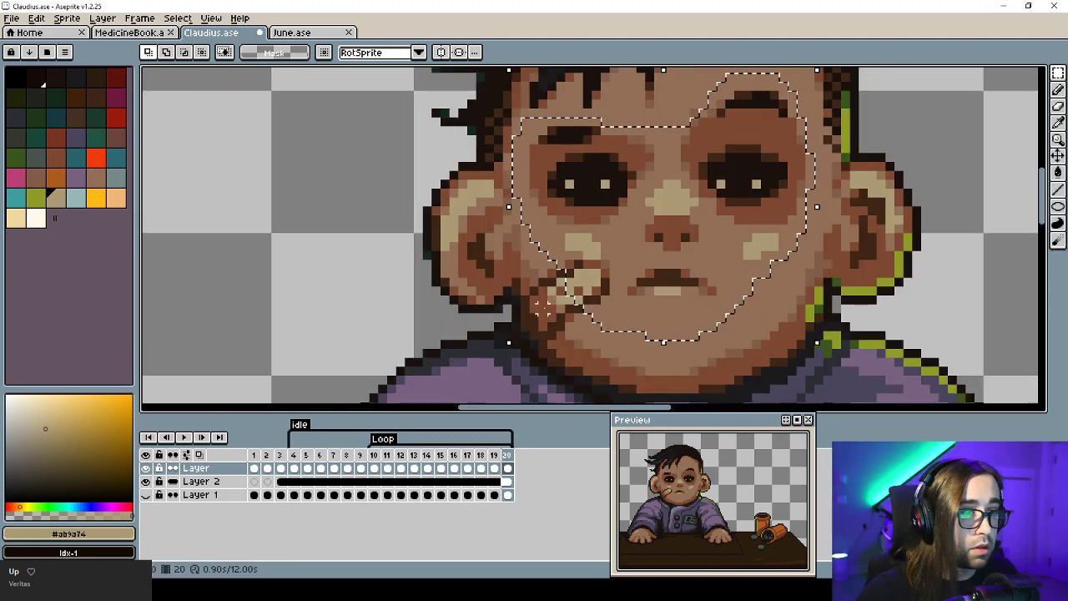
pyautogui.moveTo(535, 291); pyautogui.dragTo(574, 240)
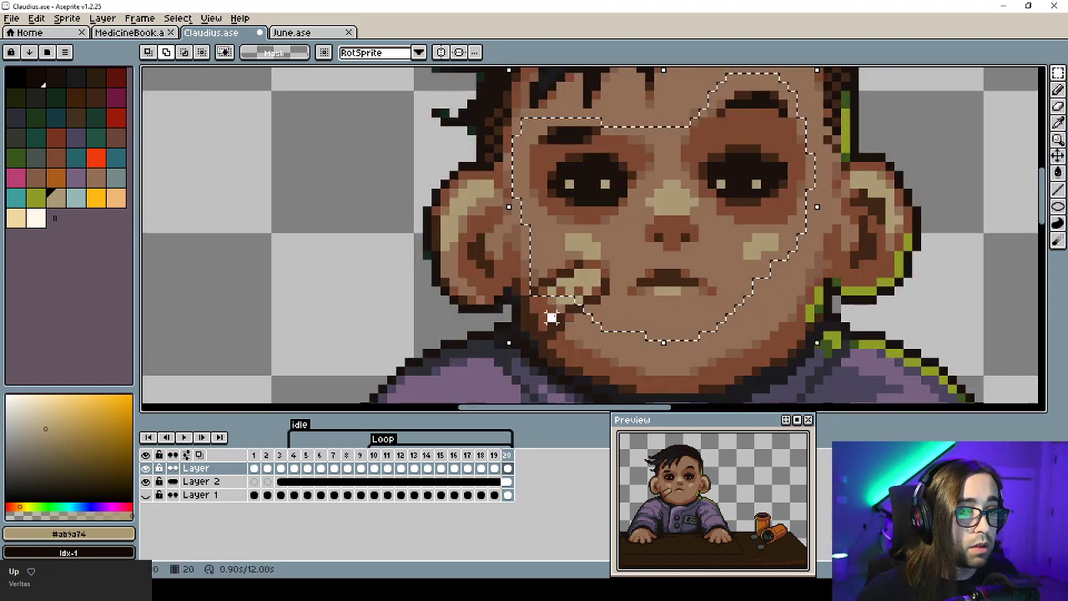
pyautogui.moveTo(551, 318); pyautogui.dragTo(600, 252)
pyautogui.hotkey('ctrl', 'z')
pyautogui.hotkey('ctrl', 'd')
pyautogui.press('b')
pyautogui.keyDown('alt'); pyautogui.click(677, 123); pyautogui.keyUp('alt')
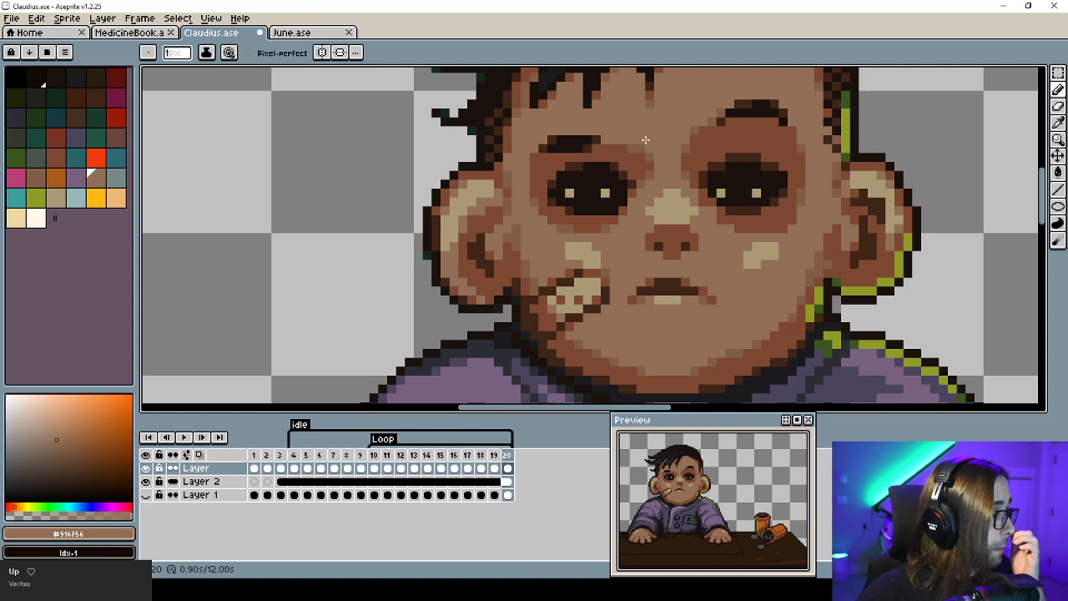
# Play back the animation to check how the face settles through frames 19 and 20 into the loop.
pyautogui.scroll(-4, 584, 264)
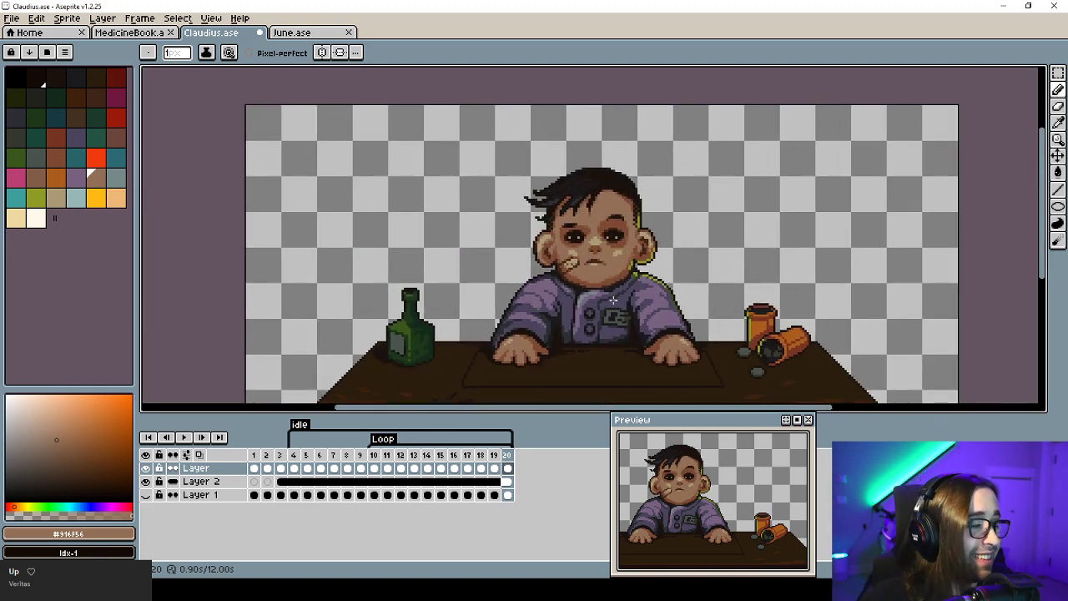
pyautogui.press('Return')
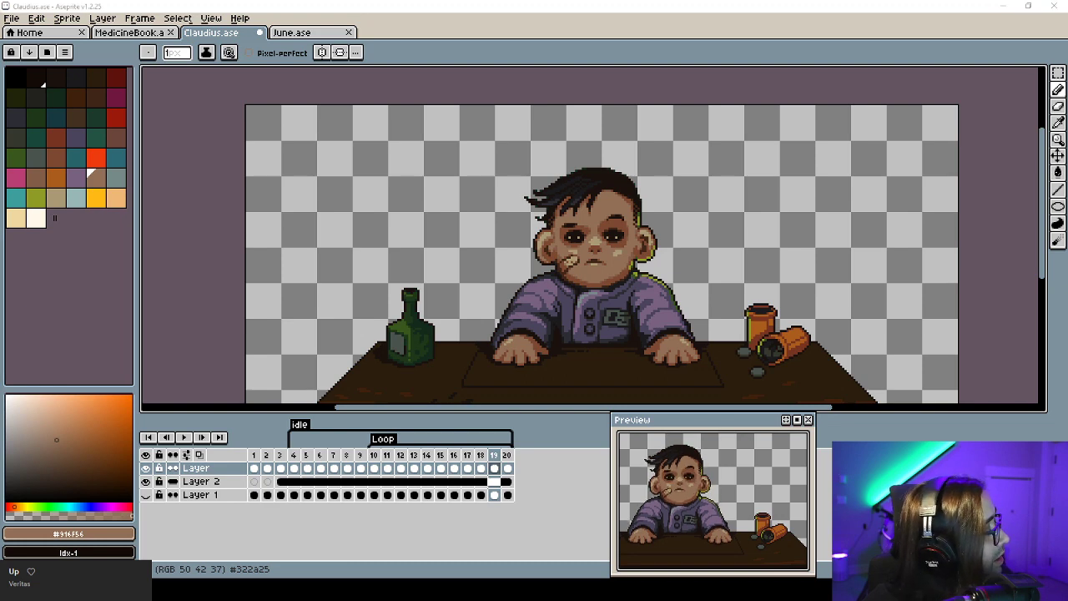
pyautogui.moveTo(621, 279); pyautogui.dragTo(608, 294)
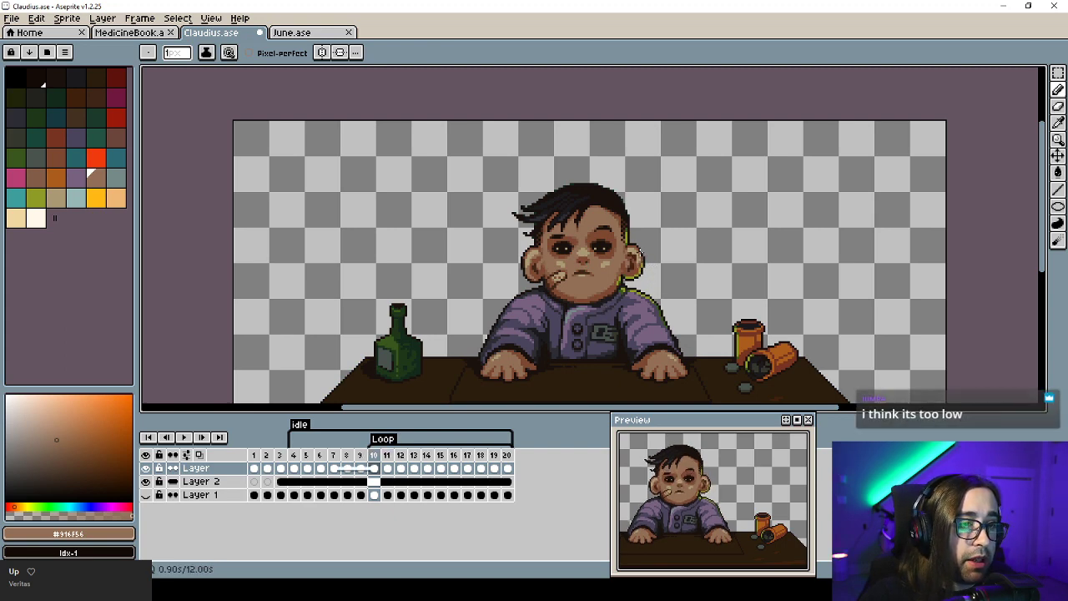
# Lasso the green-rimmed ear in frame 10, follow it through frame 13, and raise it one pixel in frame 14.
pyautogui.scroll(1, 639, 250)
pyautogui.press('q')
pyautogui.moveTo(632, 228)
pyautogui.mouseDown()
pyautogui.moveTo(611, 315)
pyautogui.moveTo(637, 226)
pyautogui.mouseUp()
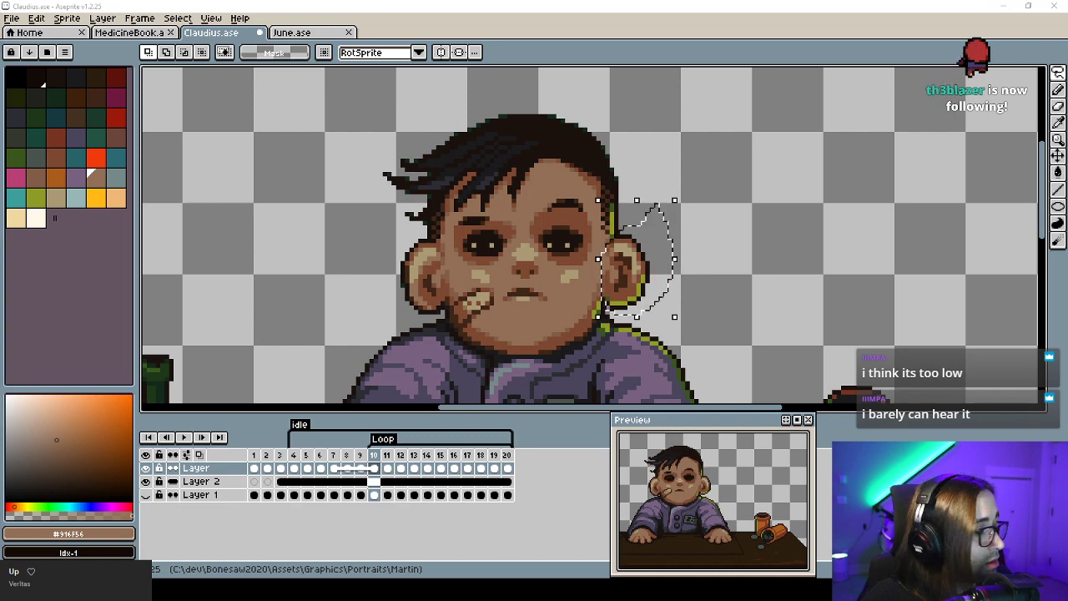
pyautogui.click(645, 274)
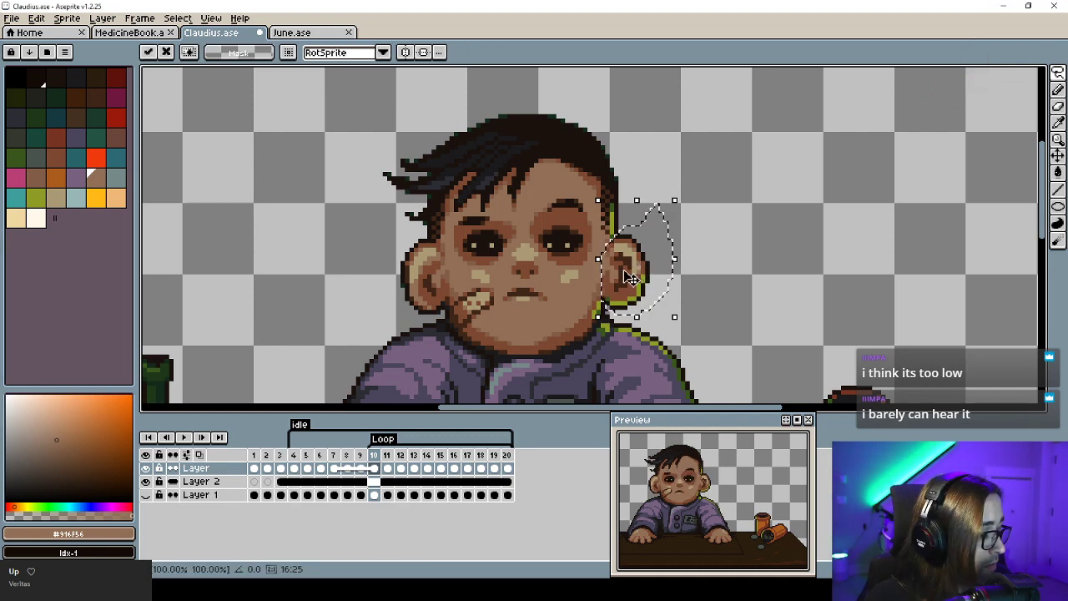
pyautogui.click(630, 278)
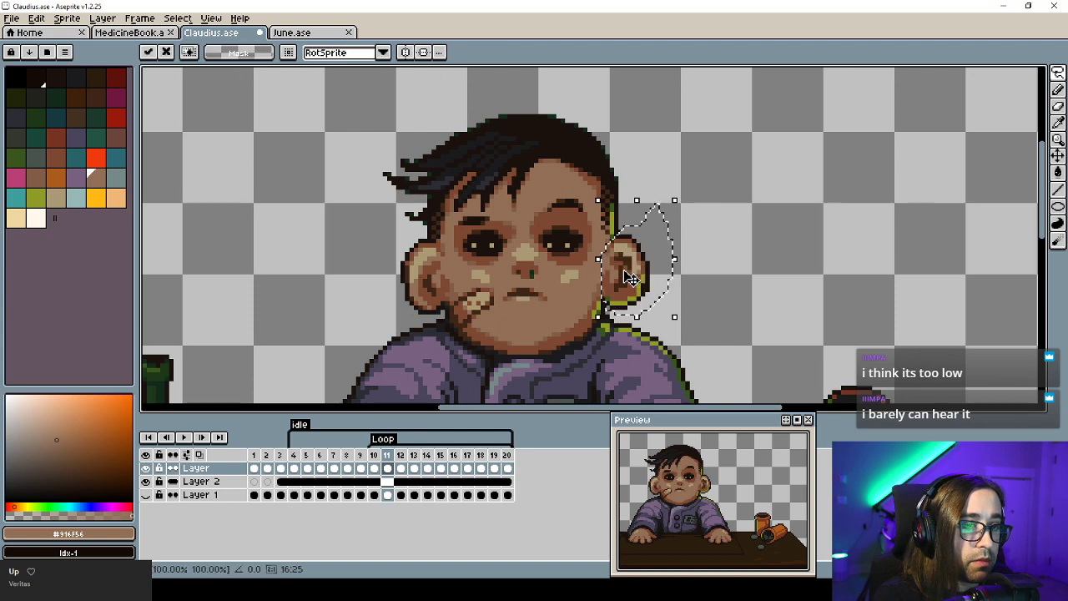
pyautogui.press('Return')
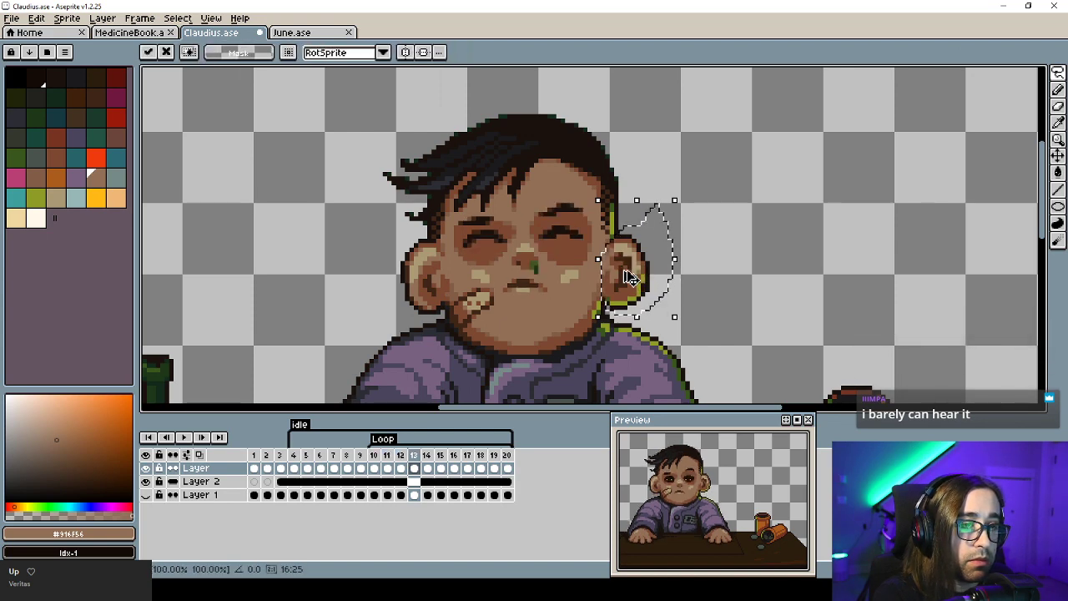
pyautogui.click(630, 278)
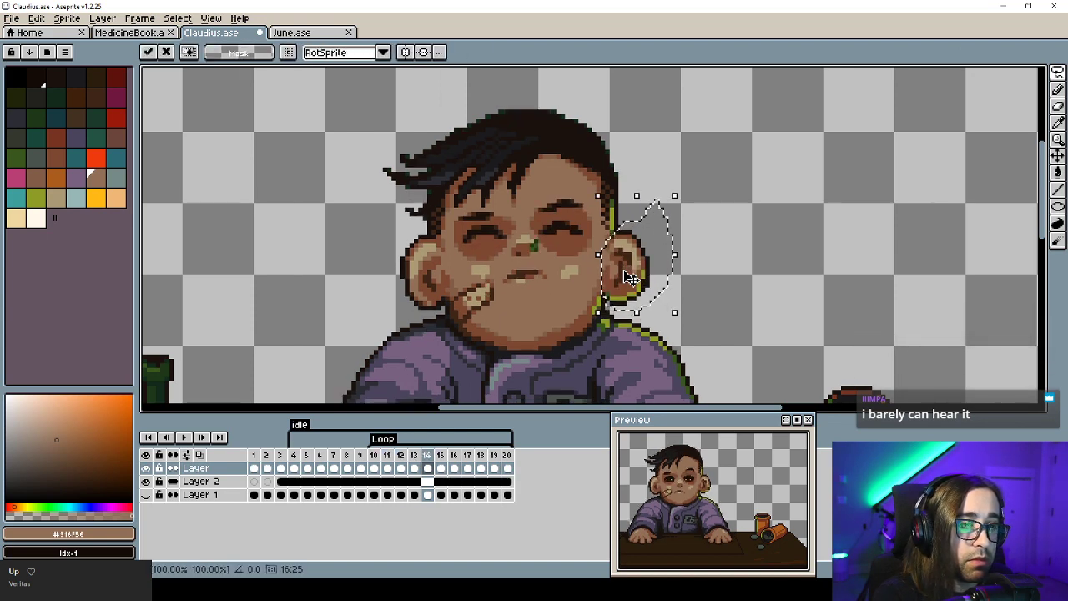
pyautogui.press('Return')
# Nudge the selected ear one pixel down in frame 15, up in frame 16, and down in frames 17 and 18.
pyautogui.press('Down')
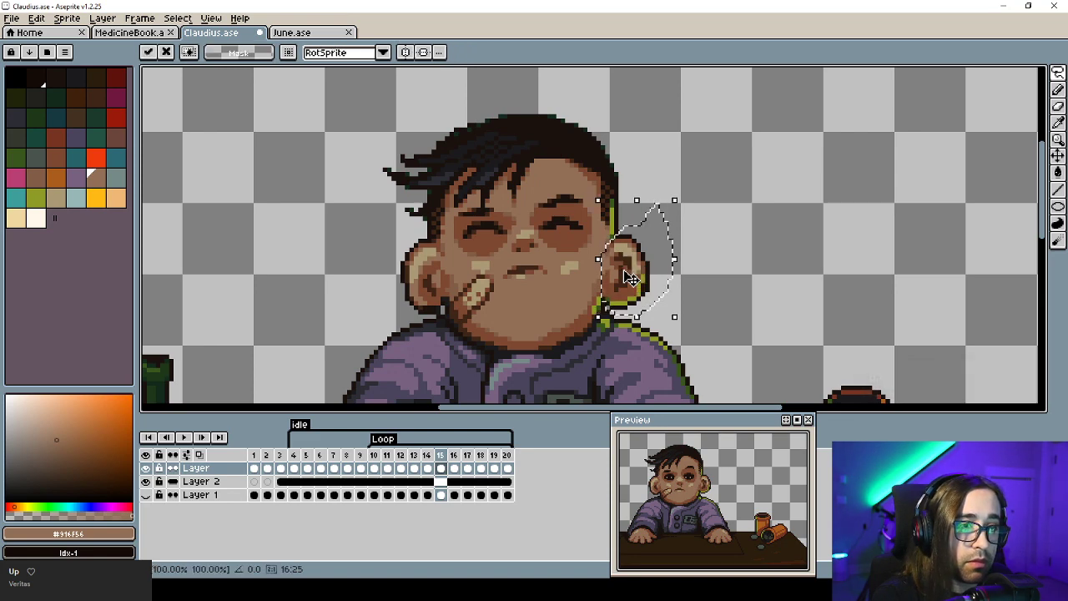
pyautogui.press('.')
pyautogui.press('Up')
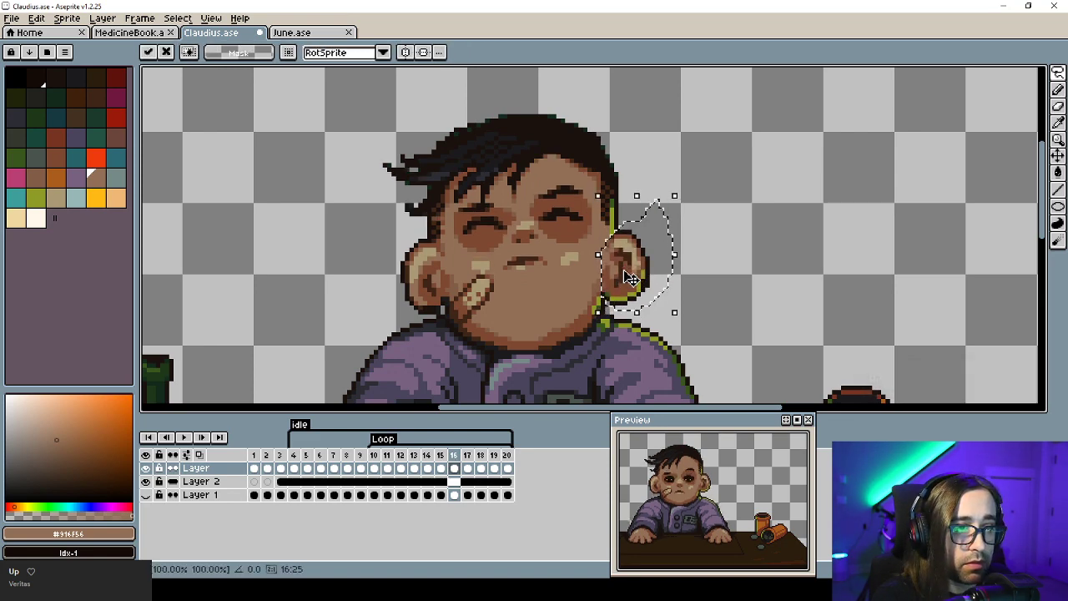
pyautogui.press('.')
pyautogui.press('Down')
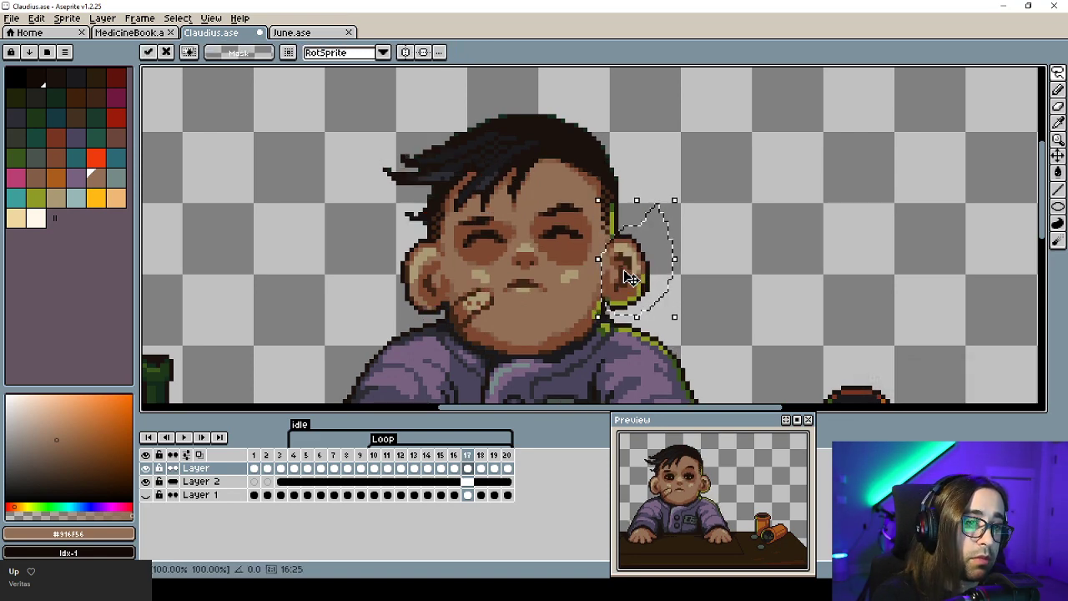
pyautogui.press('.')
pyautogui.press('Up')
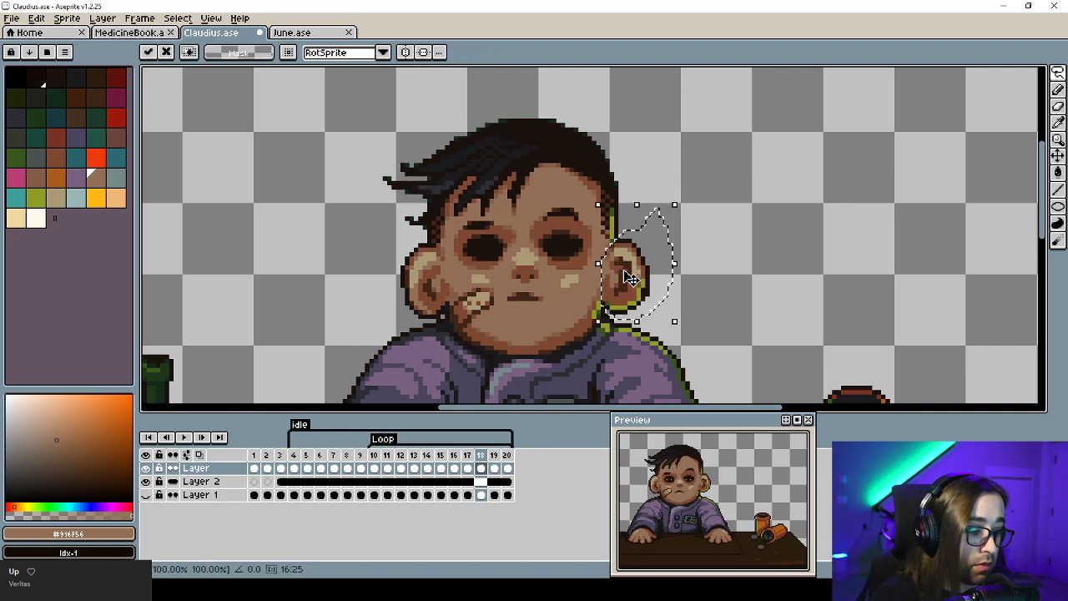
pyautogui.press('.')
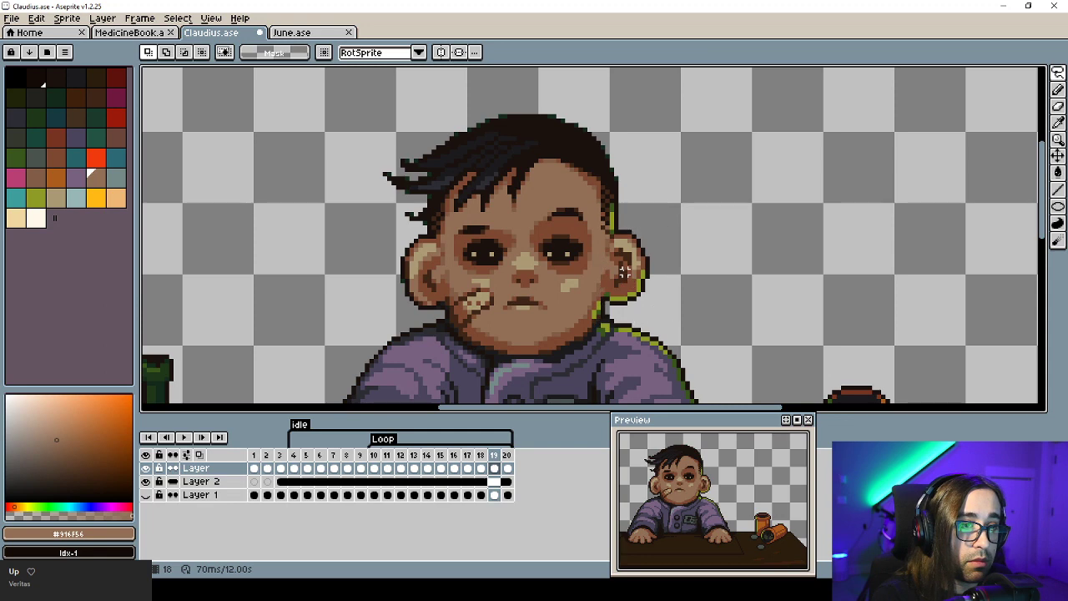
# Play back the animation to check the ear movement close up and with the whole portrait in view.
pyautogui.press('Return')
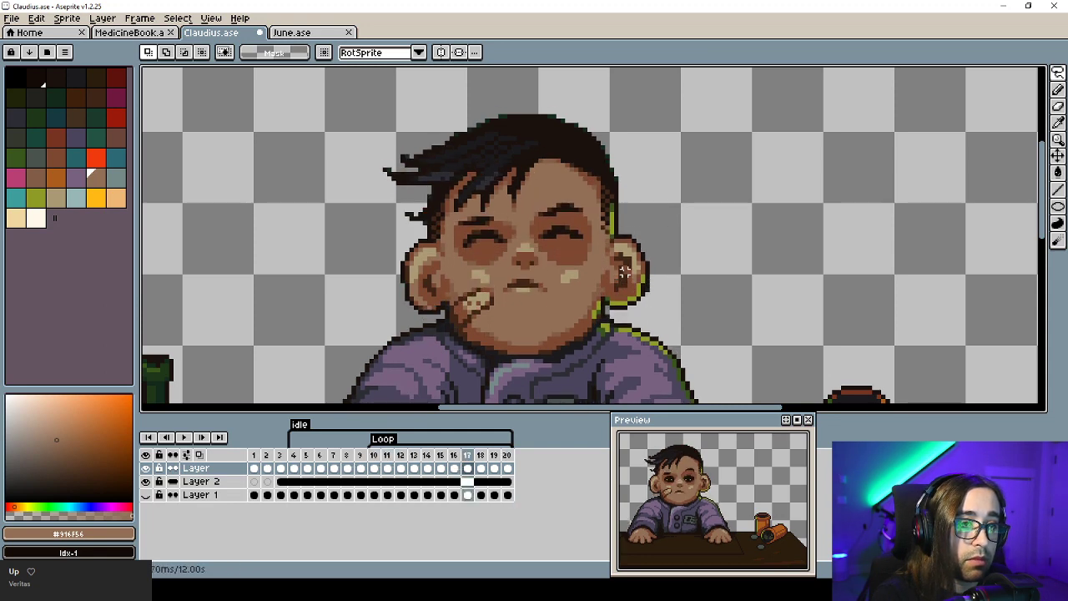
pyautogui.press('b')
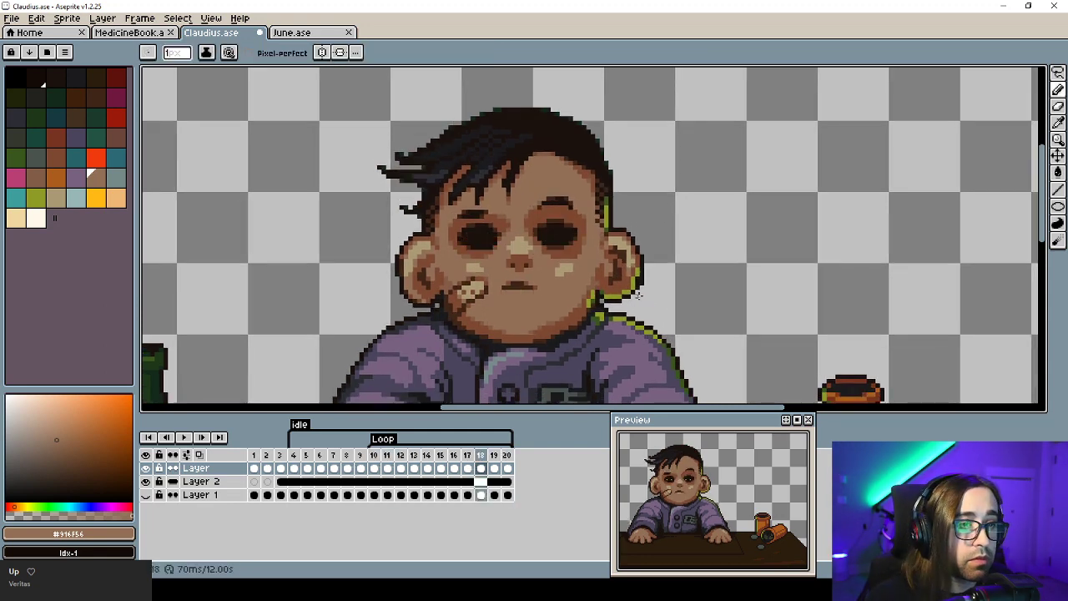
pyautogui.scroll(3, 650, 280)
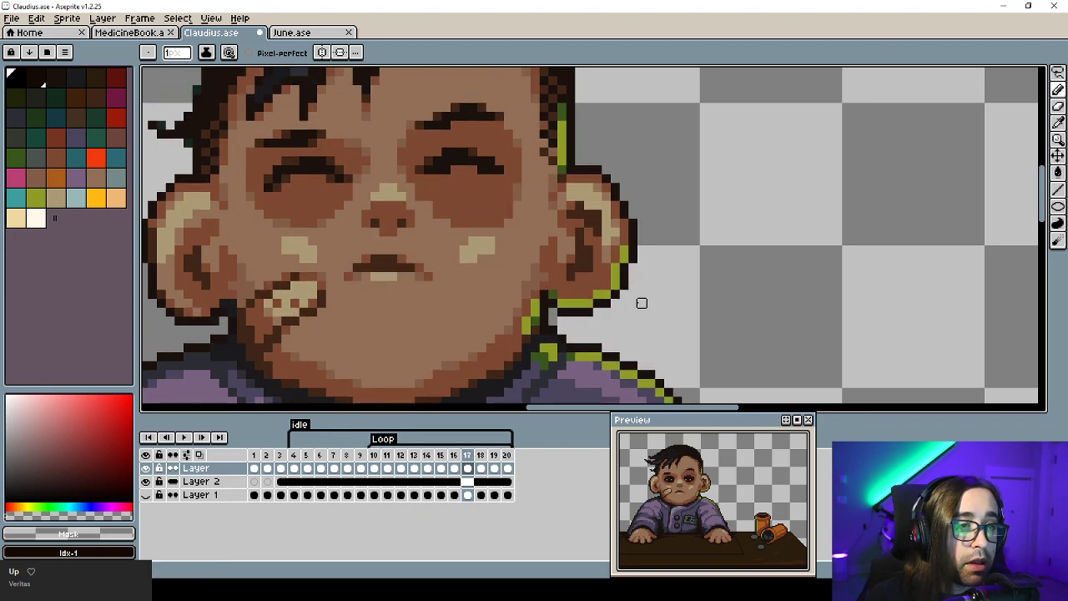
pyautogui.scroll(-5, 642, 329)
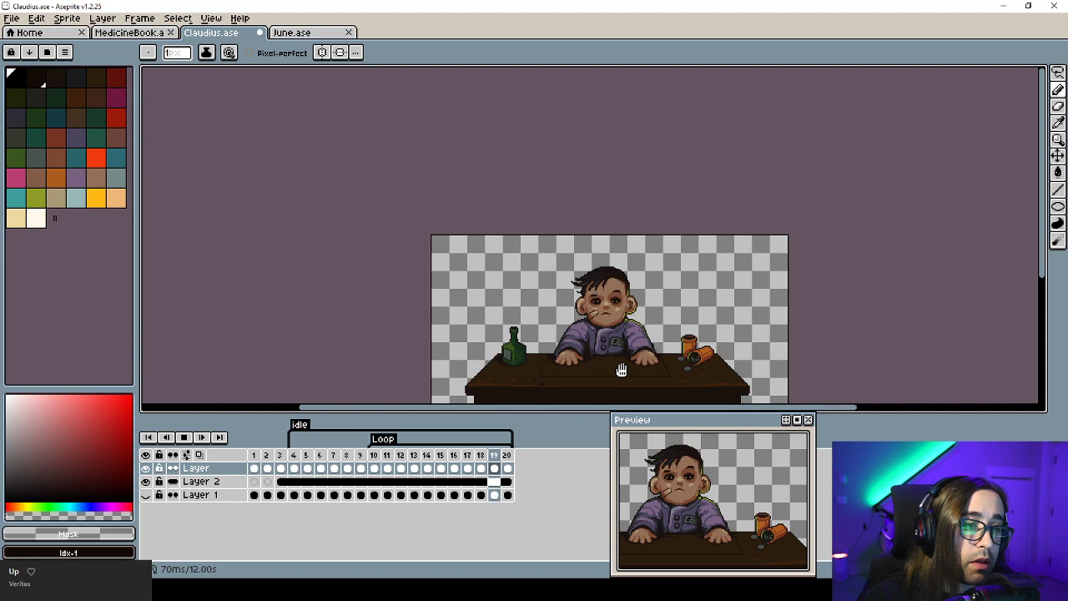
pyautogui.press('Return')
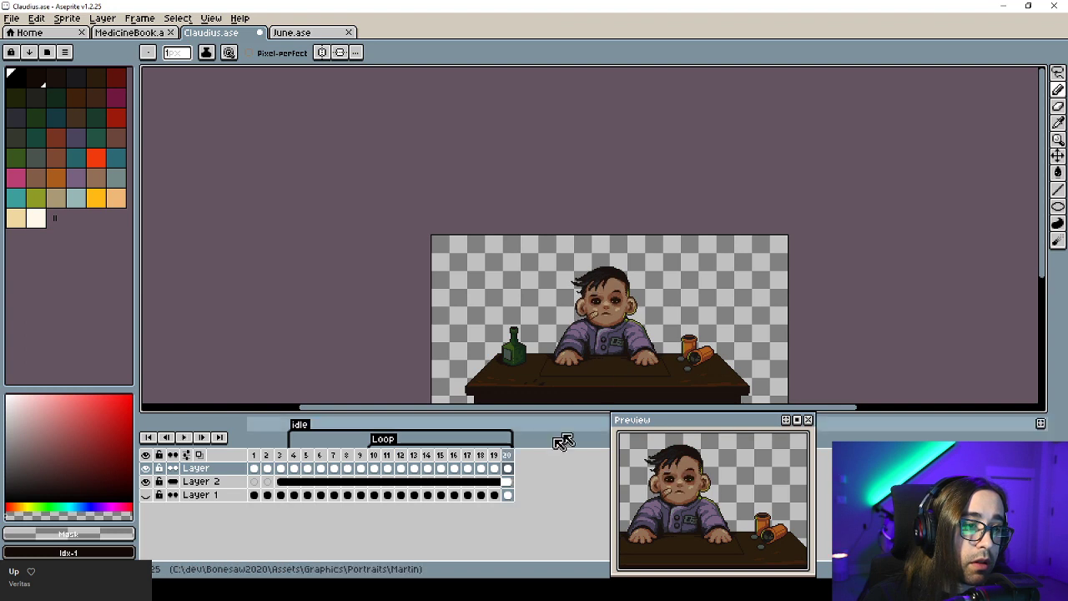
# Set the durations of frames 19 and 20 to 80 milliseconds each.
pyautogui.click(498, 470)
pyautogui.doubleClick(494, 456)
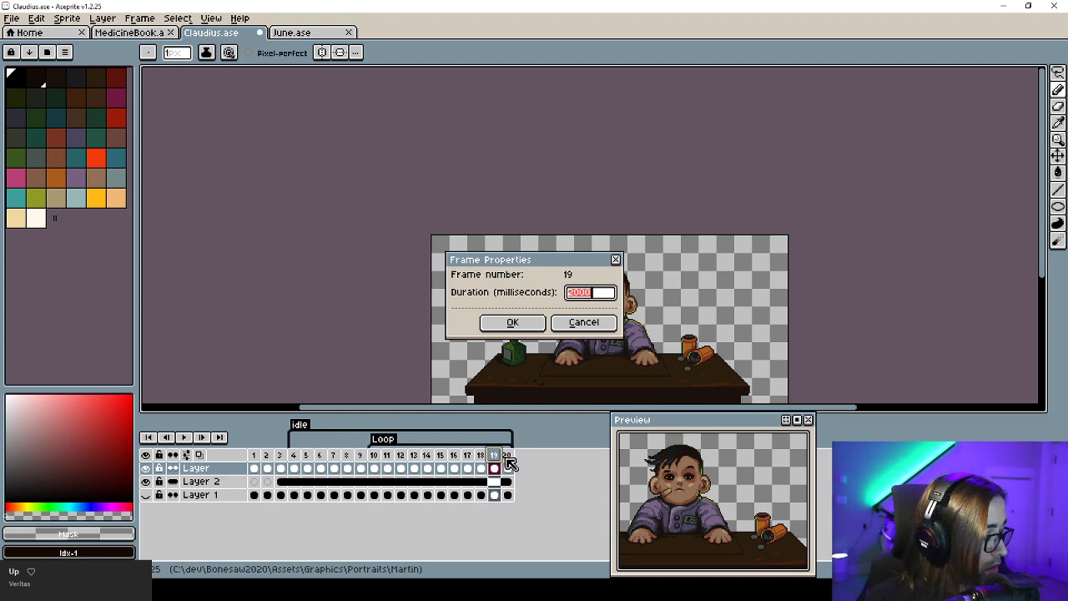
pyautogui.write('100')
pyautogui.click(527, 325)
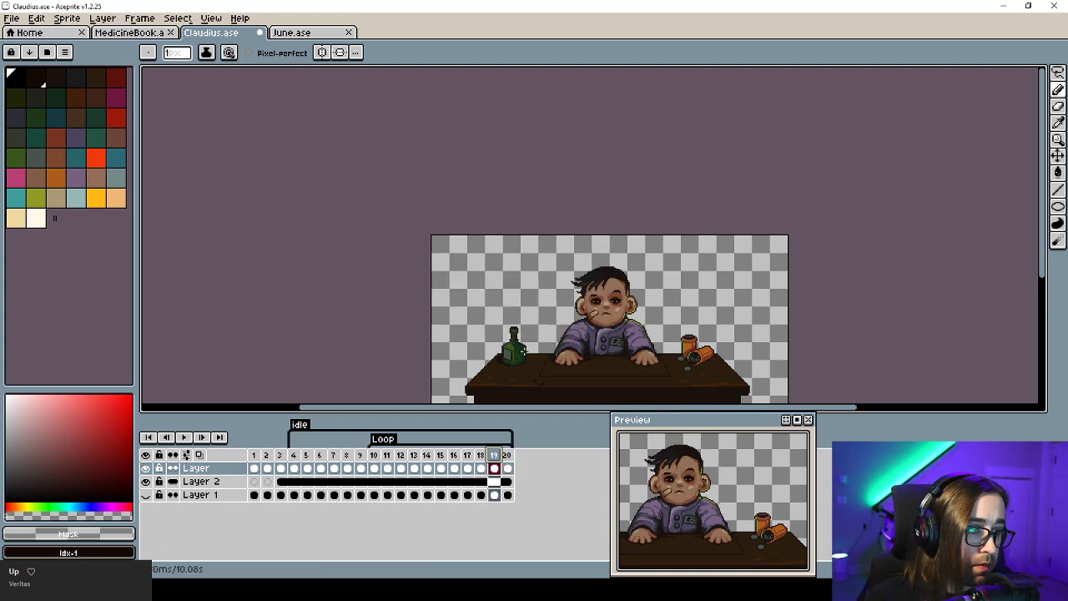
pyautogui.click(506, 468)
pyautogui.doubleClick(509, 457)
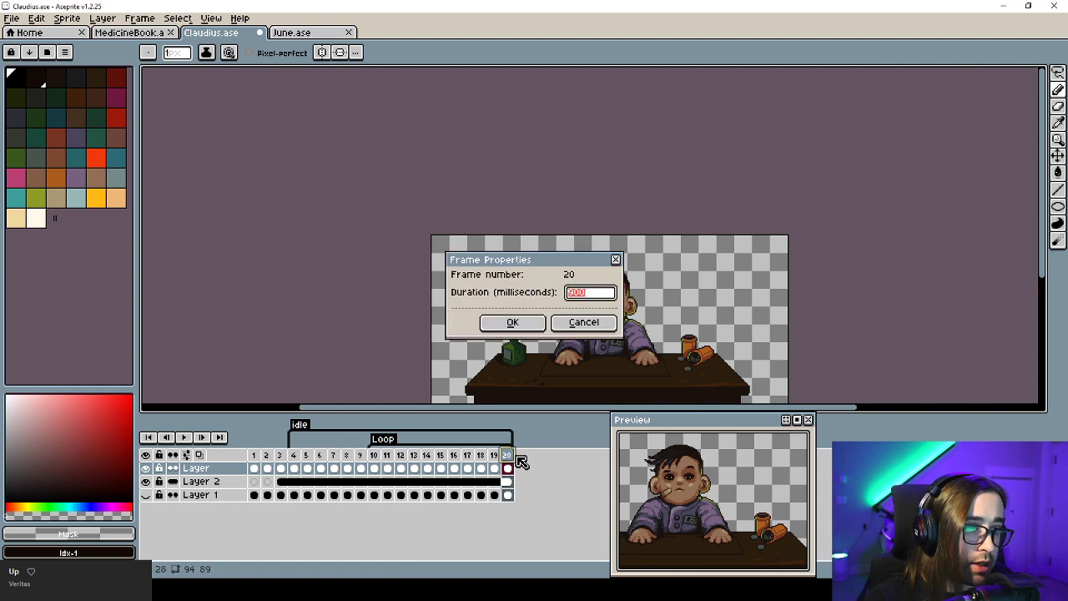
pyautogui.click(512, 322)
# Play the loop from frame 10 to check the timing of its closing frames.
pyautogui.click(374, 468)
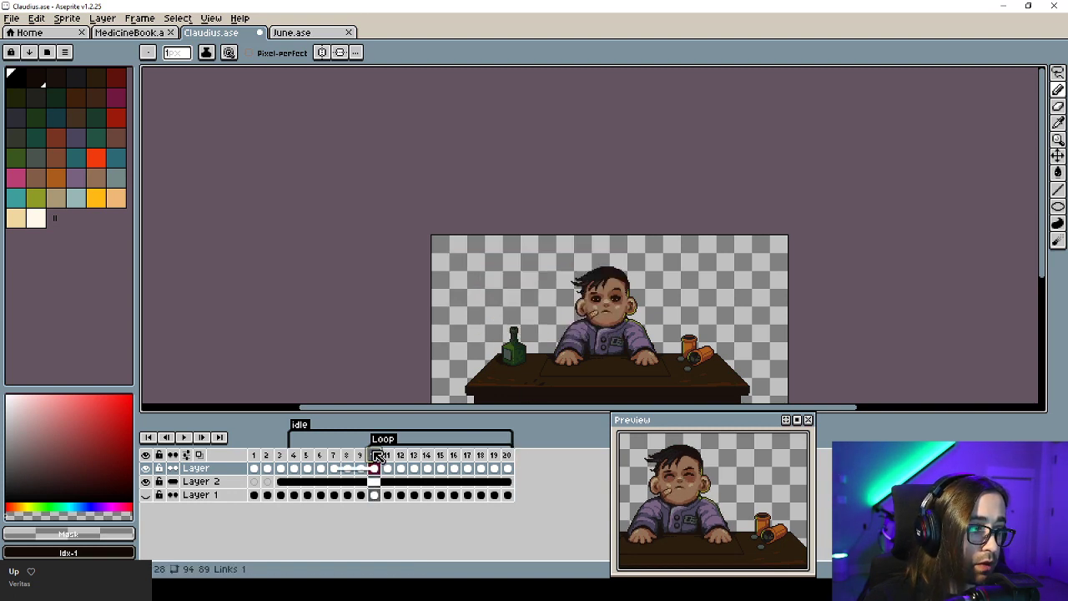
pyautogui.press('p')
pyautogui.press('Return')
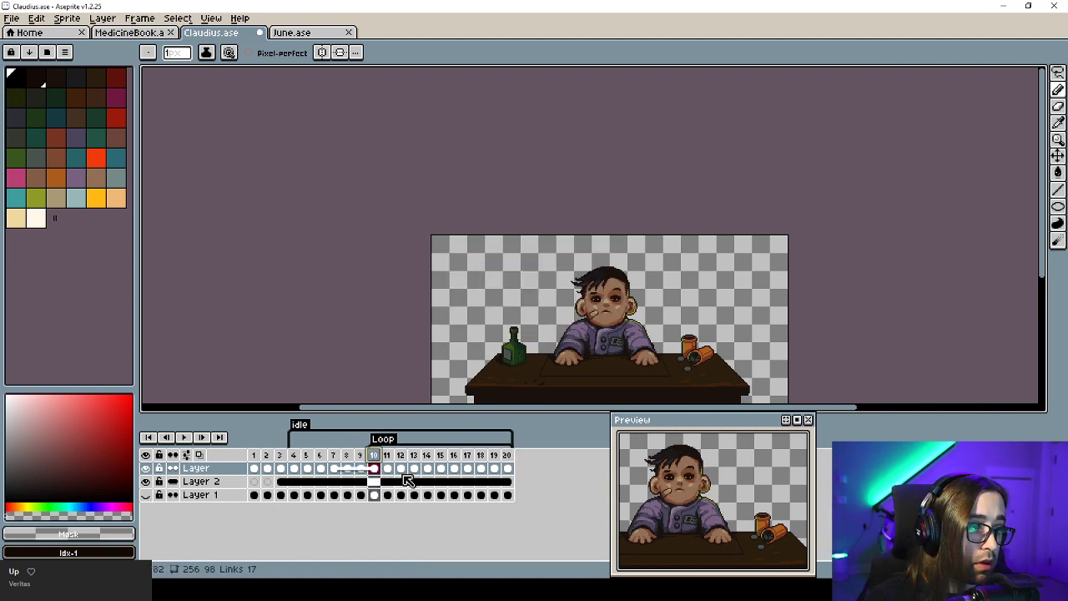
pyautogui.press('Return')
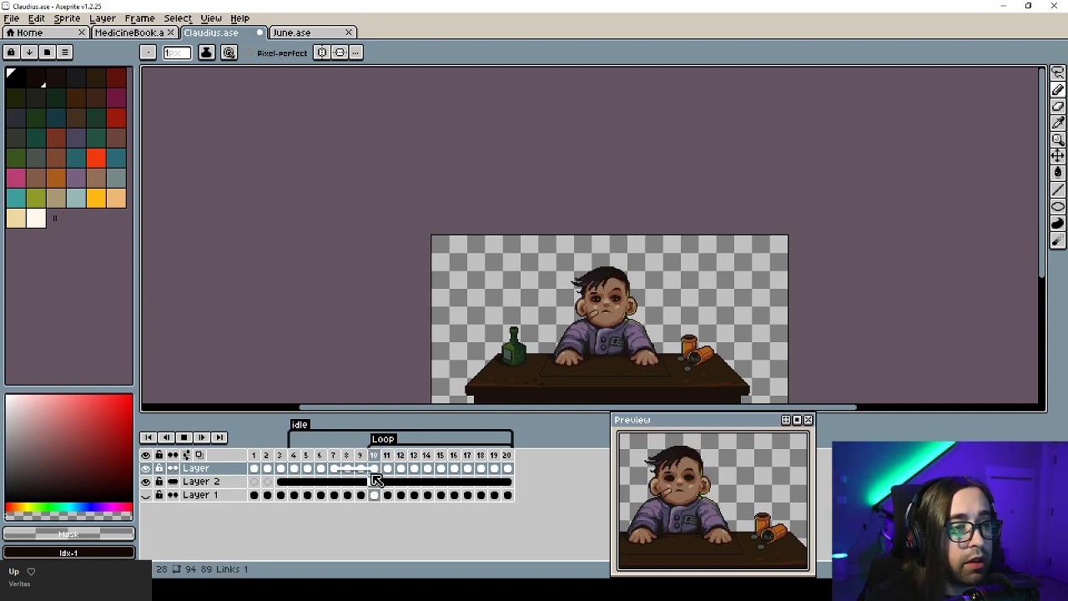
pyautogui.press('Return')
pyautogui.press('Return')
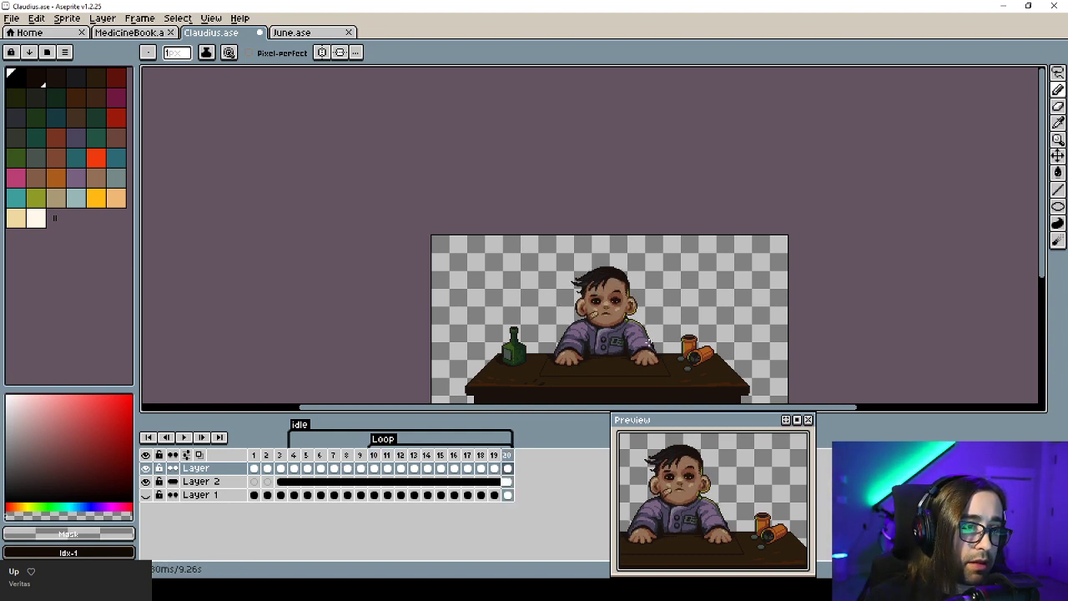
# Compare the head, face and ear positions frame by frame across frames 16 to 20.
pyautogui.scroll(3, 649, 334)
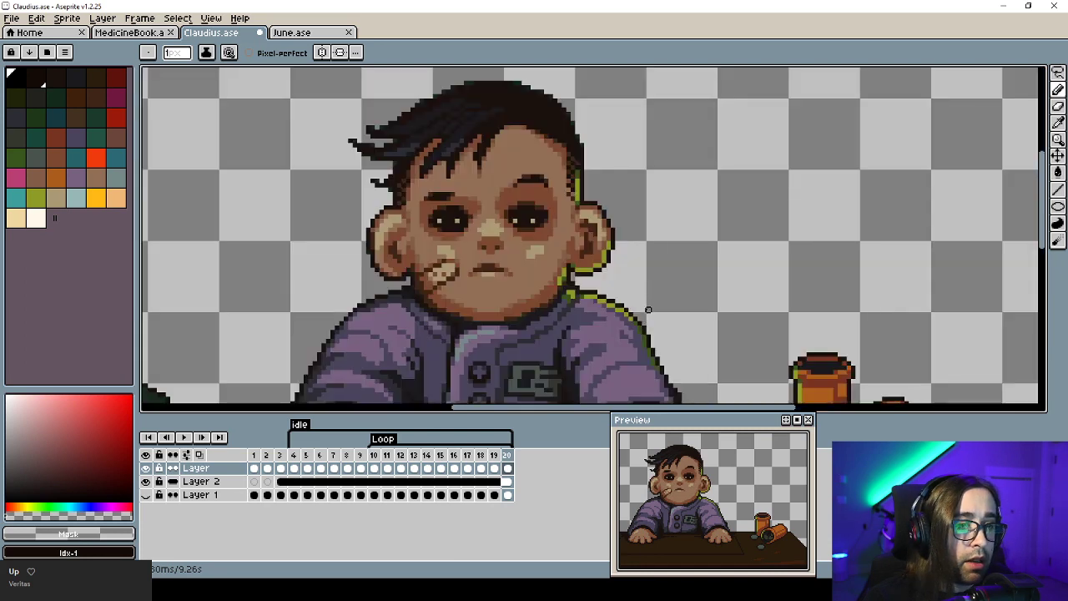
pyautogui.moveTo(620, 209); pyautogui.dragTo(612, 247)
pyautogui.press('Left')
pyautogui.press('Left')
pyautogui.press('Left')
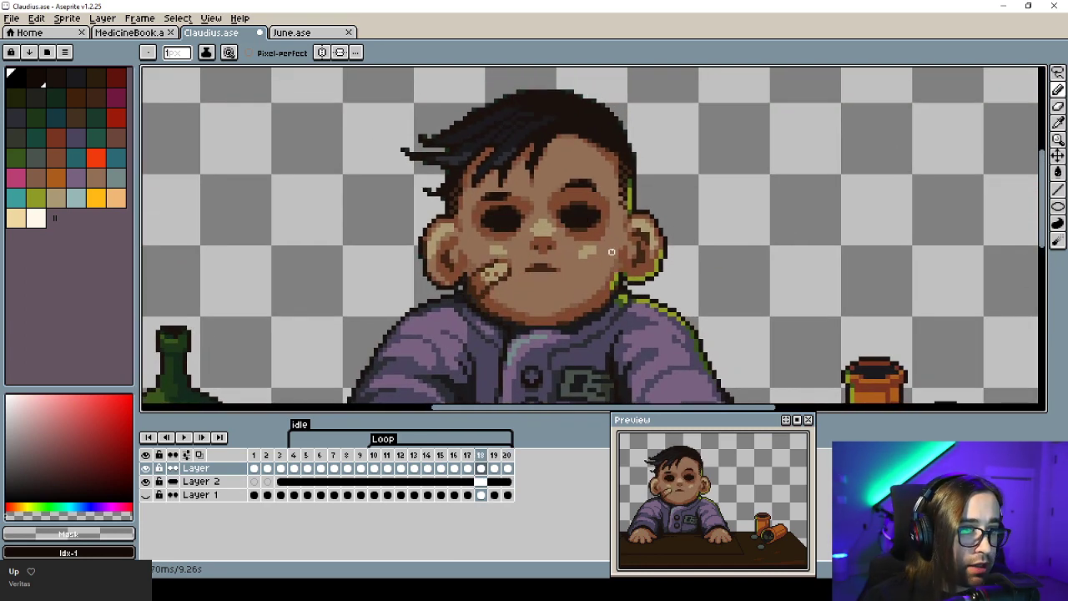
pyautogui.press('Right')
pyautogui.press('Right')
pyautogui.press('Right')
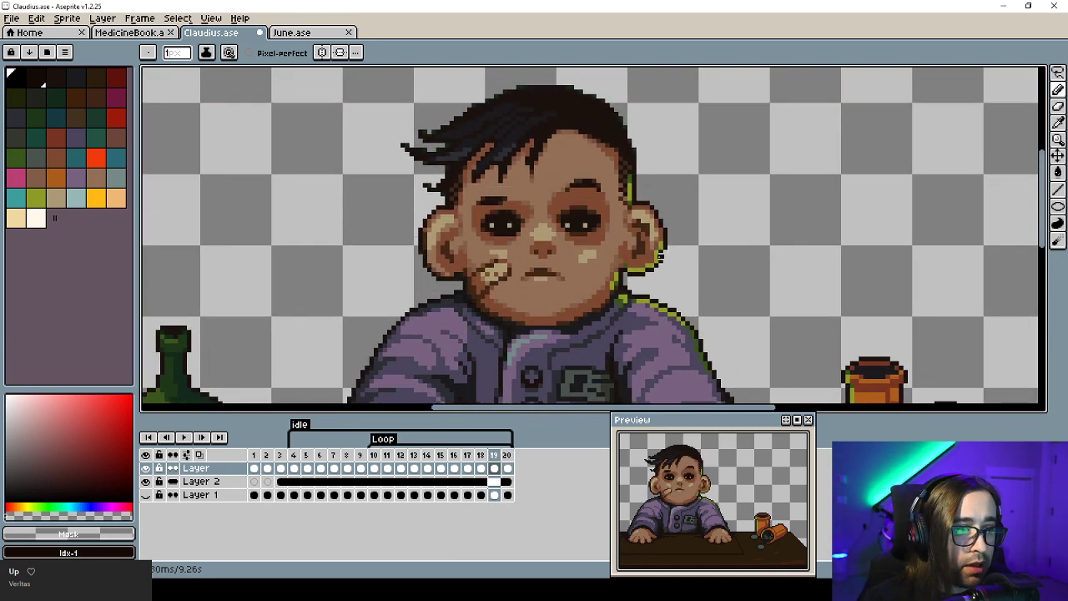
pyautogui.press('Left')
pyautogui.press('Left')
pyautogui.press('Left')
pyautogui.press('Left')
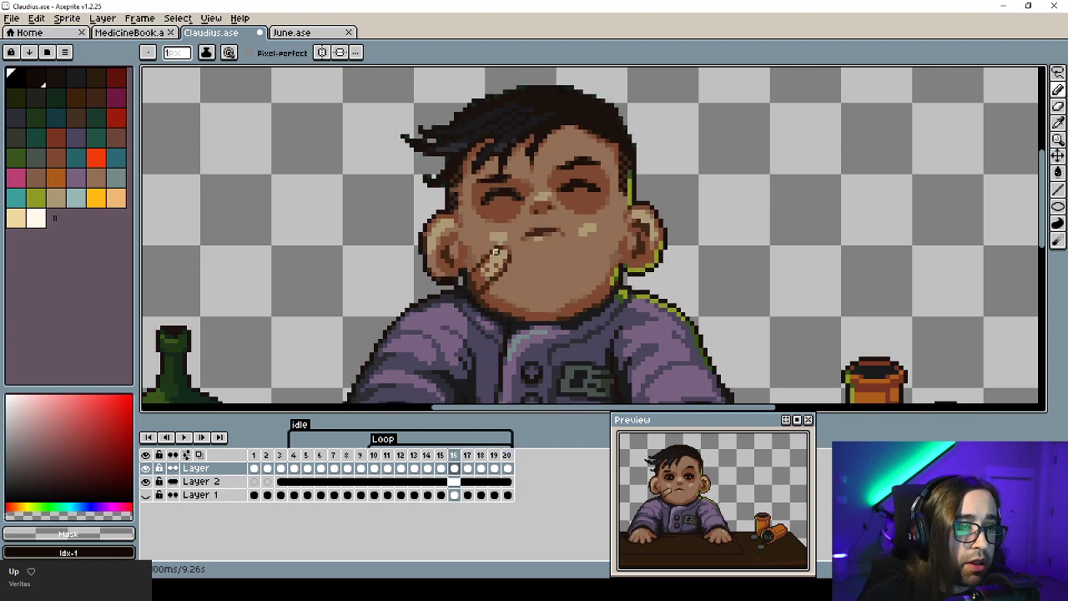
# Sample the reddish-brown skin shadow #7d4832 in frame 16 and compare the area beside the bandaged cheek in frames 17 to 20.
pyautogui.keyDown('alt'); pyautogui.click(465, 283); pyautogui.keyUp('alt')
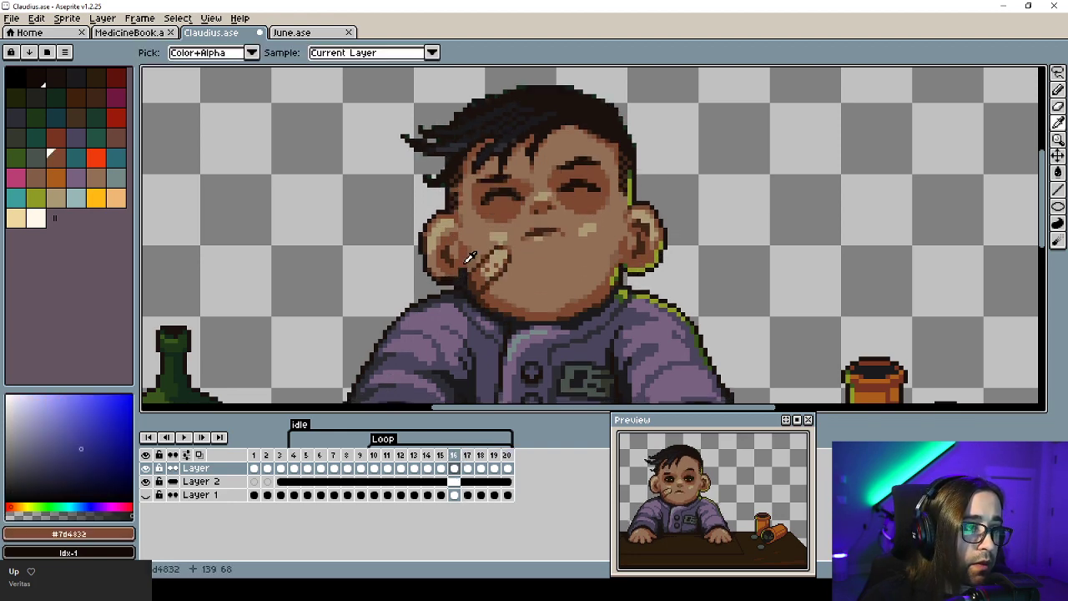
pyautogui.press('Right')
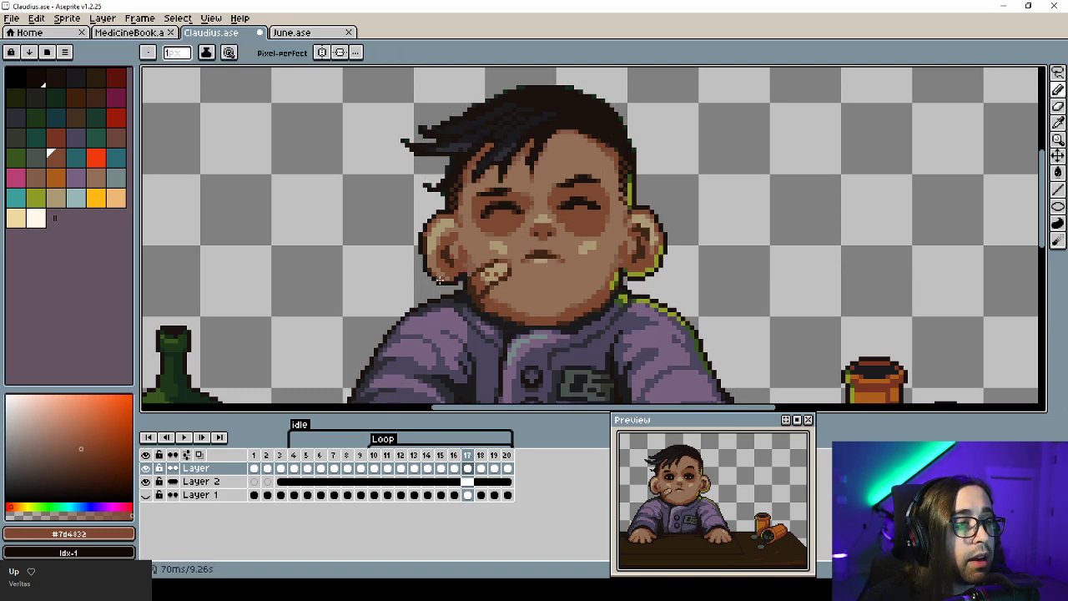
pyautogui.press('Right')
pyautogui.press('Right')
pyautogui.press('Right')
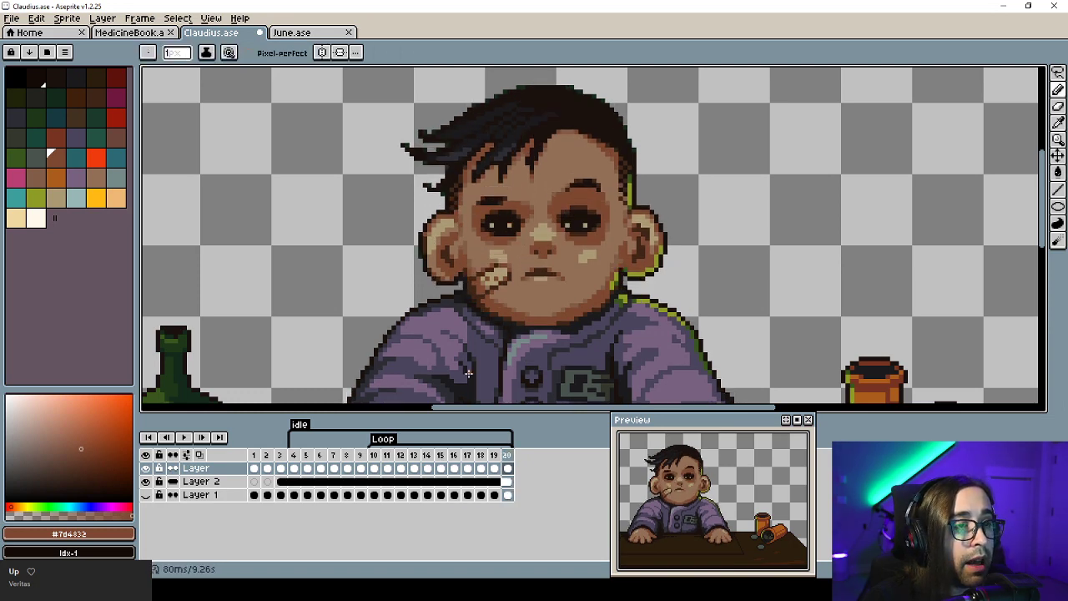
pyautogui.press('Left')
pyautogui.press('Left')
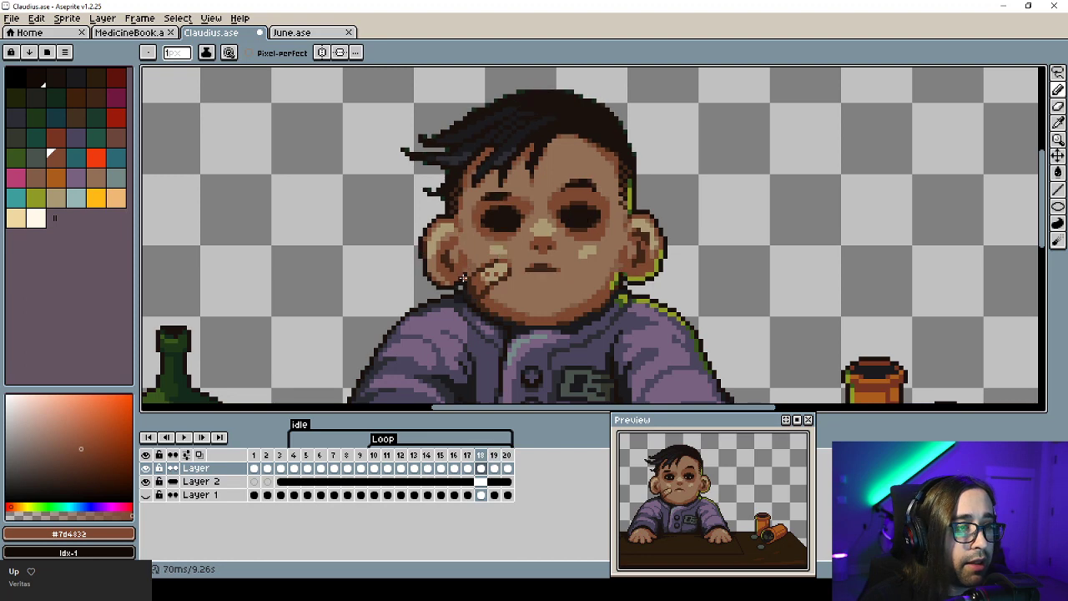
pyautogui.hotkey('ctrl', 'z')
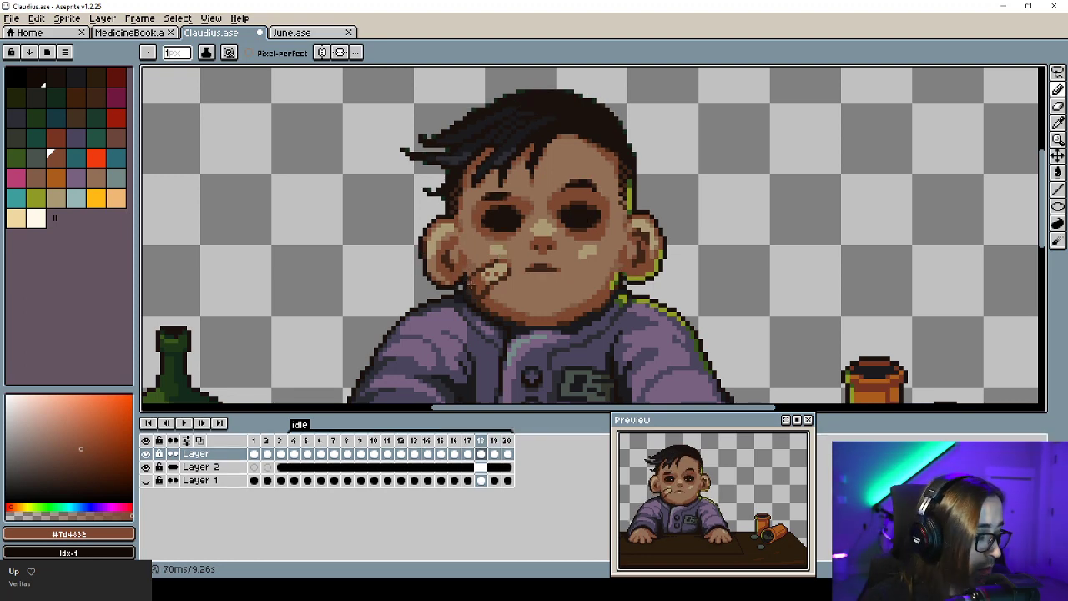
pyautogui.hotkey('ctrl', 'z')
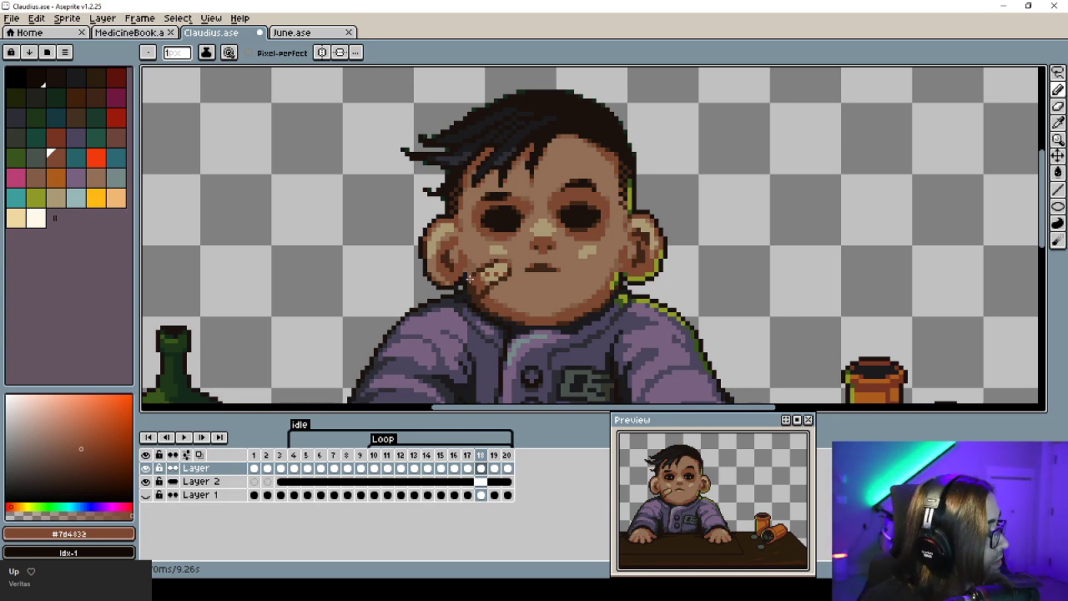
# With onion skinning on, select the ear on the bandaged side in frame 19 and lower it by one pixel.
pyautogui.press('F3')
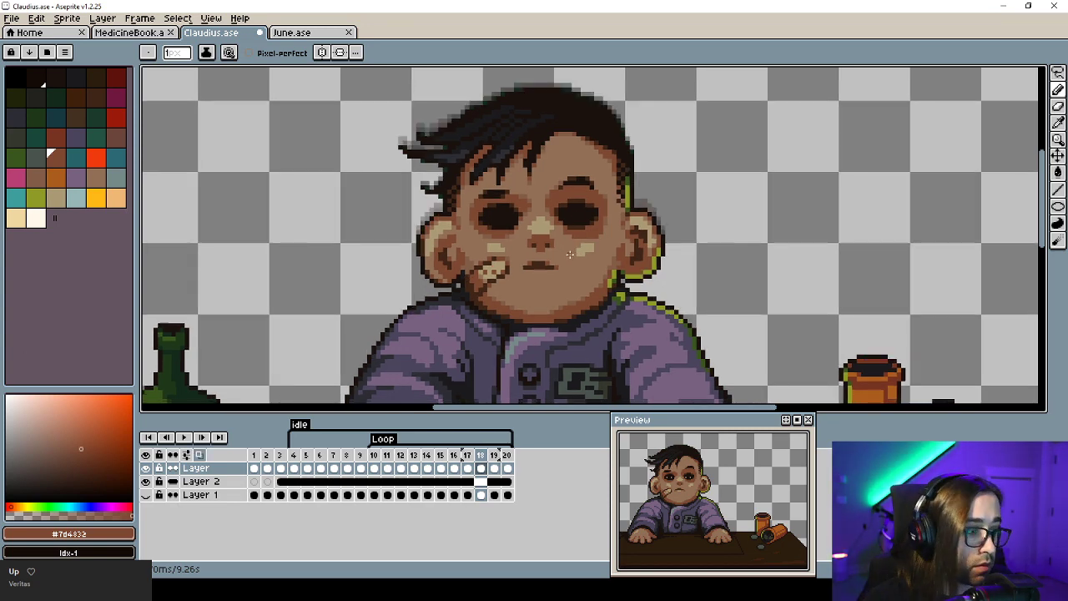
pyautogui.press('.')
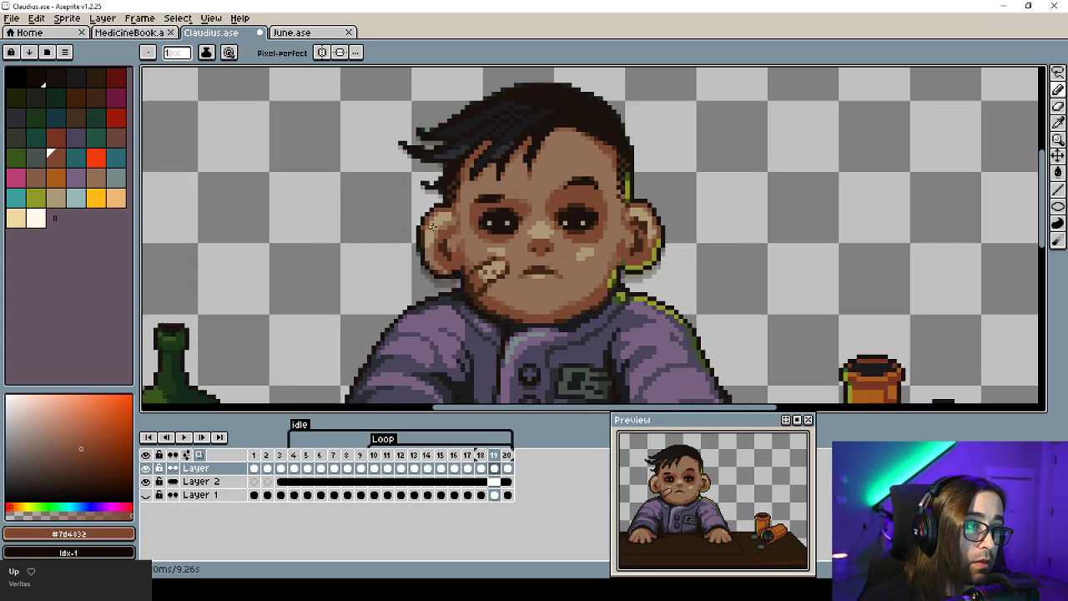
pyautogui.scroll(2, 442, 231)
pyautogui.press('m')
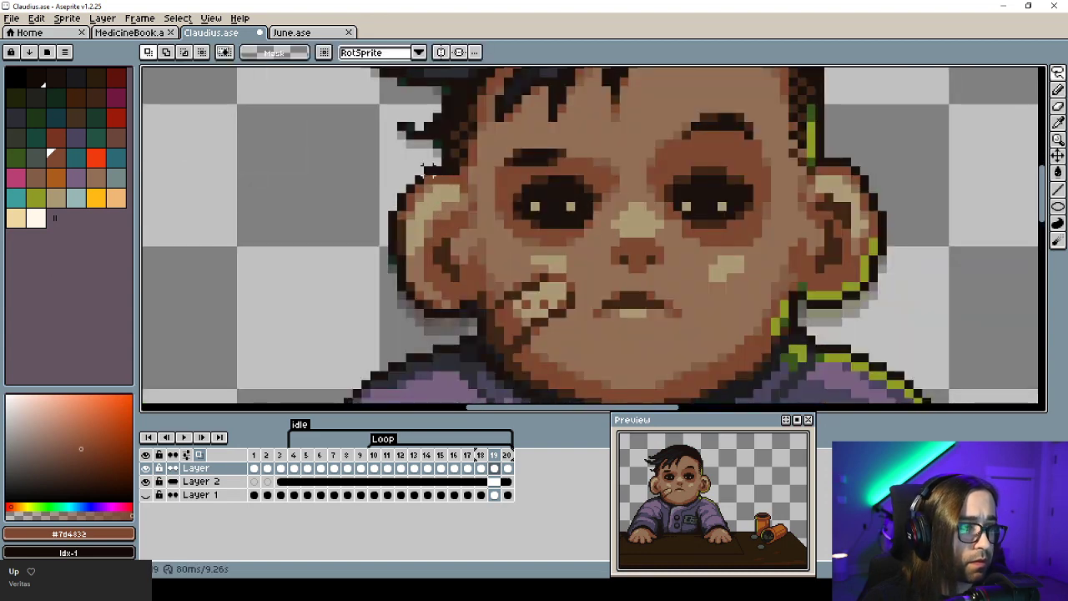
pyautogui.moveTo(381, 167); pyautogui.dragTo(273, 248)
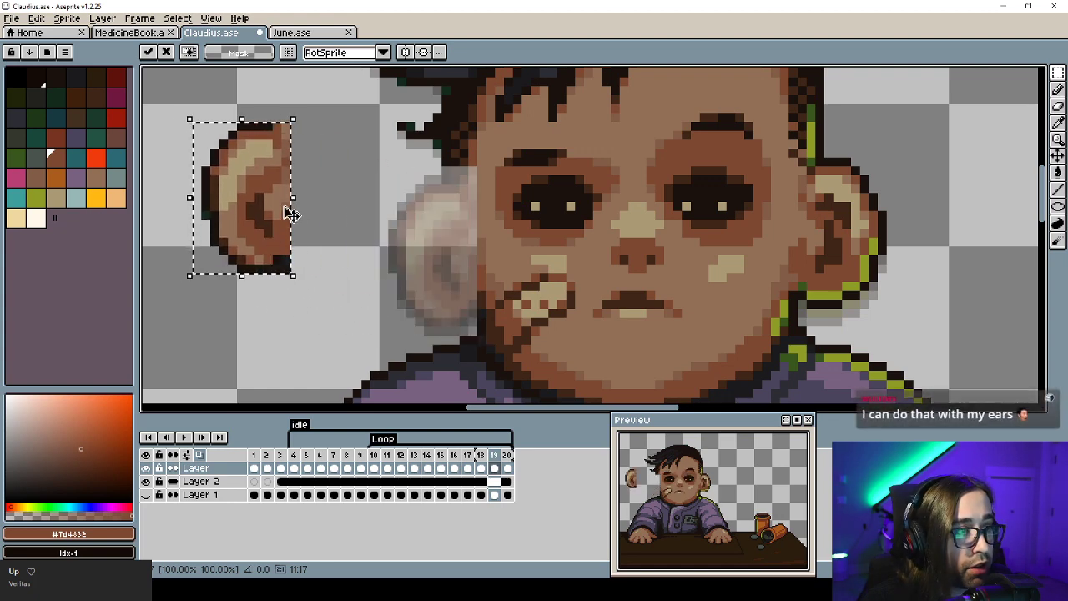
pyautogui.hotkey('ctrl', 'z')
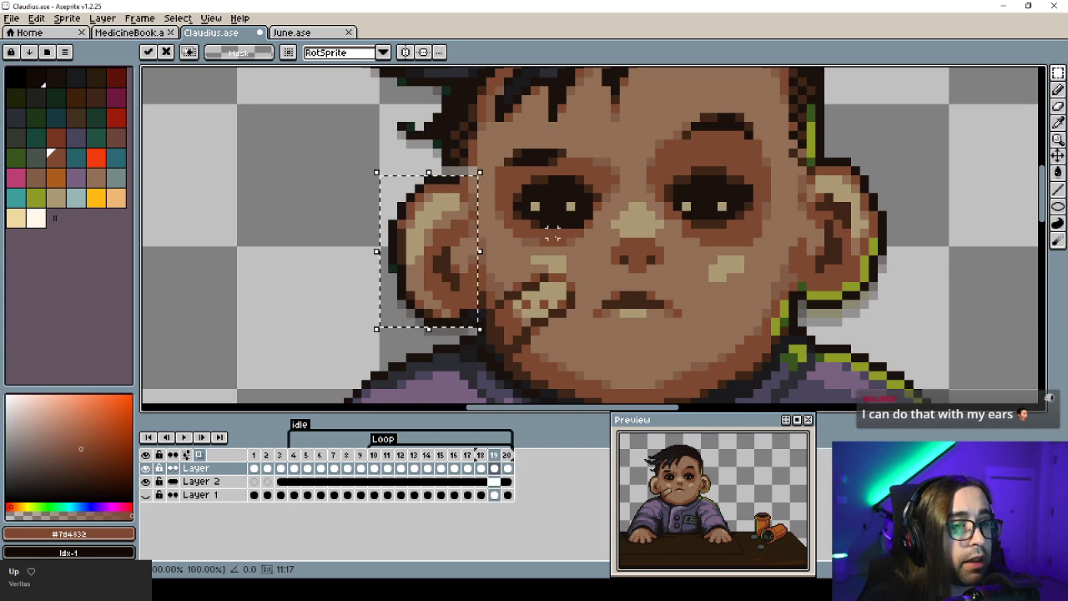
# Lower the ear opposite the bandaged cheek by one pixel in frame 19 and clear the selection.
pyautogui.moveTo(866, 218); pyautogui.dragTo(646, 208)
pyautogui.moveTo(579, 151); pyautogui.dragTo(670, 302)
pyautogui.moveTo(641, 238); pyautogui.dragTo(641, 247)
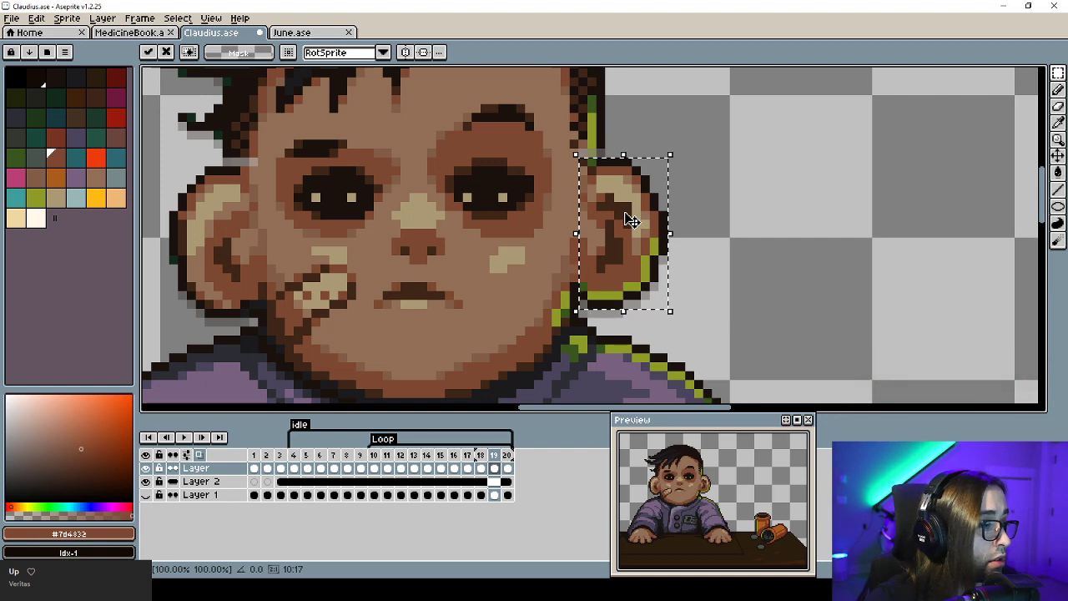
pyautogui.hotkey('ctrl', 'd')
# Fill the gap above the green-rimmed ear in frame 19 with sampled hair outline, green #39571c, dark brown #3f2517 and skin shadow #7d4832.
pyautogui.moveTo(485, 189); pyautogui.dragTo(444, 341)
pyautogui.press('b')
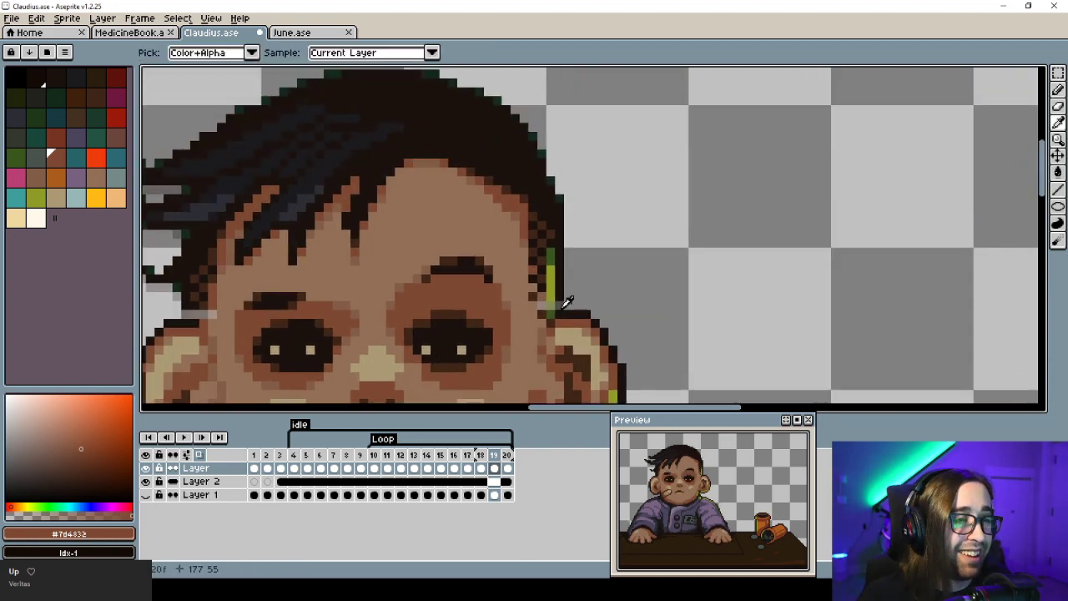
pyautogui.keyDown('alt'); pyautogui.click(558, 299); pyautogui.keyUp('alt')
pyautogui.keyDown('alt'); pyautogui.click(551, 308); pyautogui.keyUp('alt')
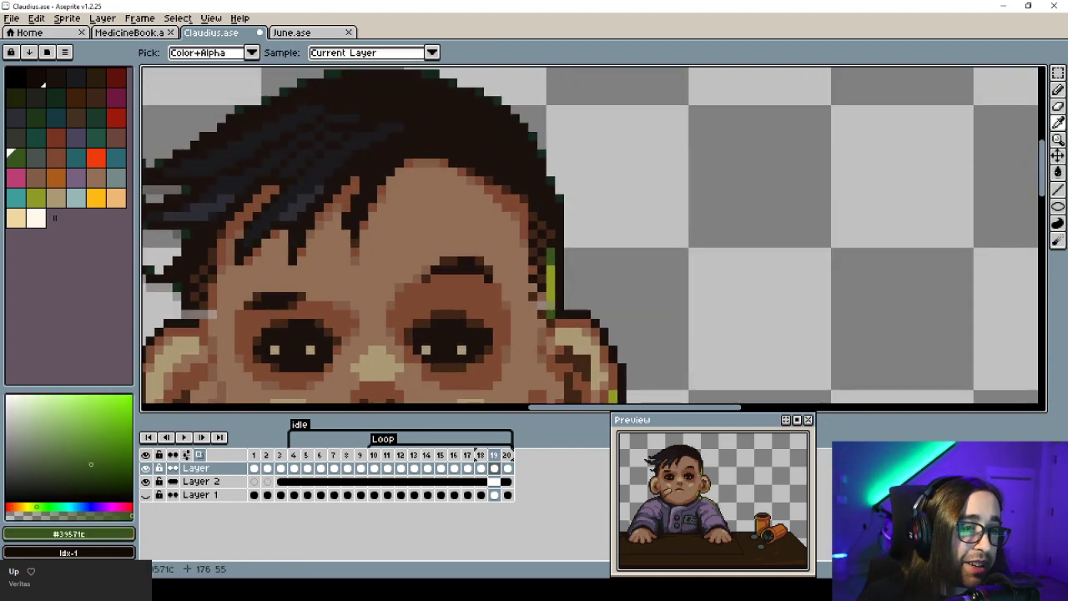
pyautogui.keyDown('alt'); pyautogui.click(541, 304); pyautogui.keyUp('alt')
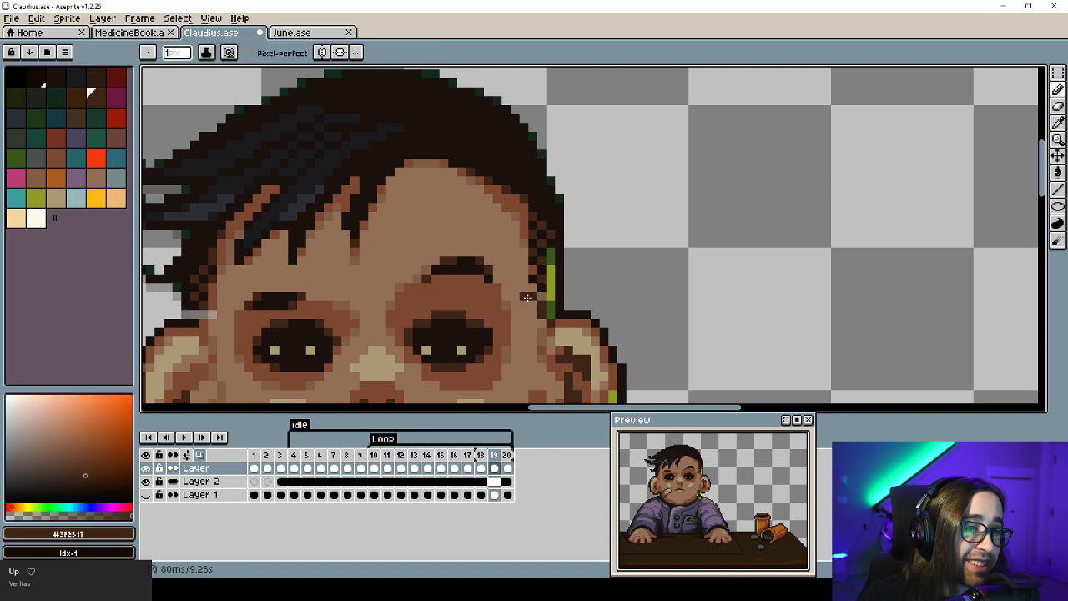
pyautogui.keyDown('alt'); pyautogui.click(529, 282); pyautogui.keyUp('alt')
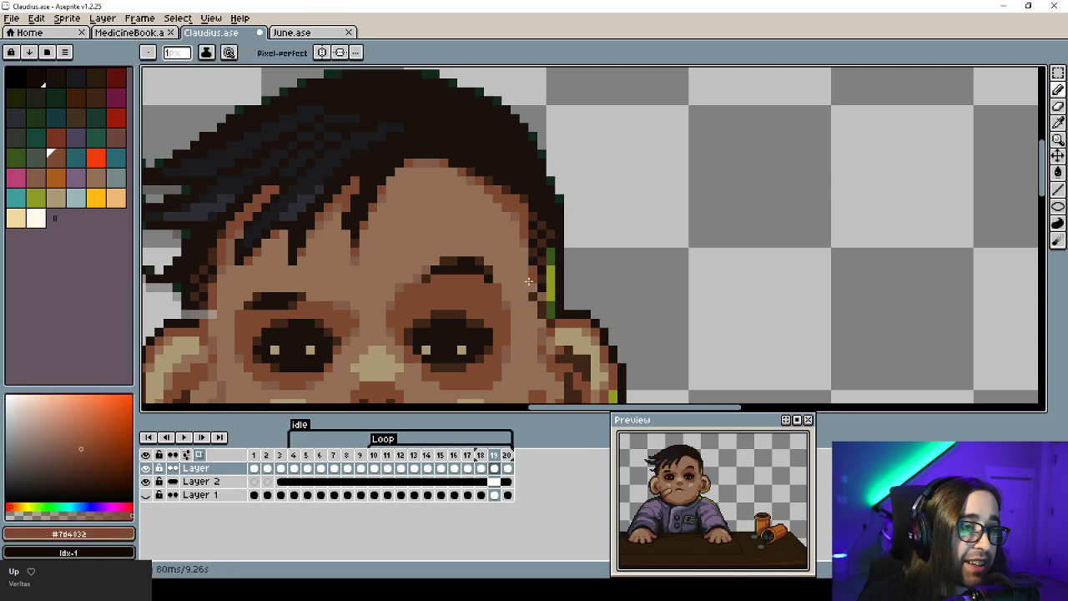
# Patch the gap above the bandaged-side ear in frame 19 with sampled dark outline #1a120f, brown #3f2517 and skin shadow #7d4832.
pyautogui.moveTo(484, 334); pyautogui.dragTo(741, 279)
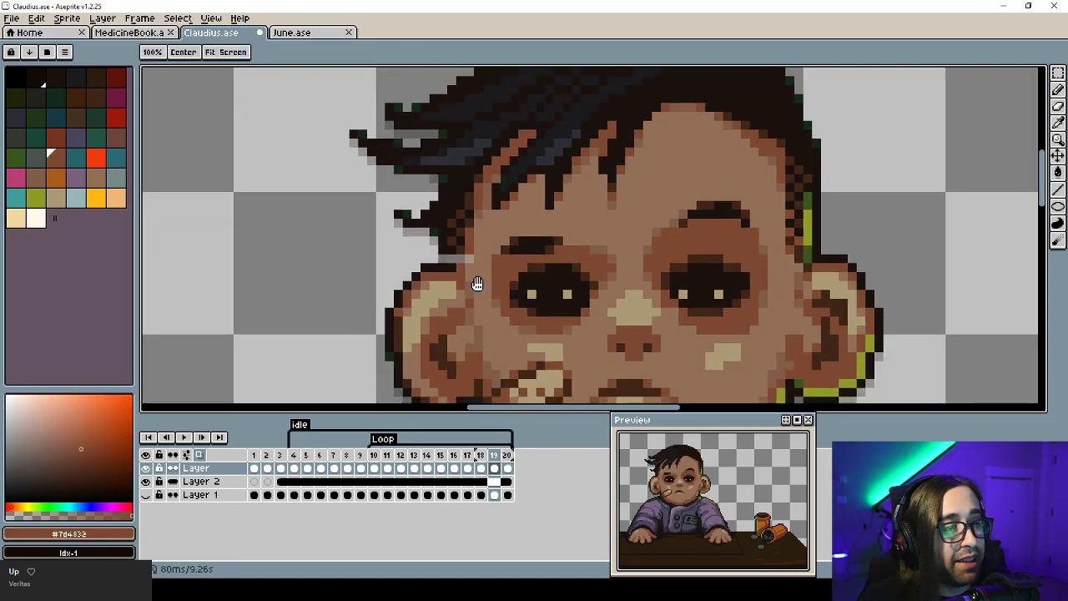
pyautogui.keyDown('alt'); pyautogui.click(458, 265); pyautogui.keyUp('alt')
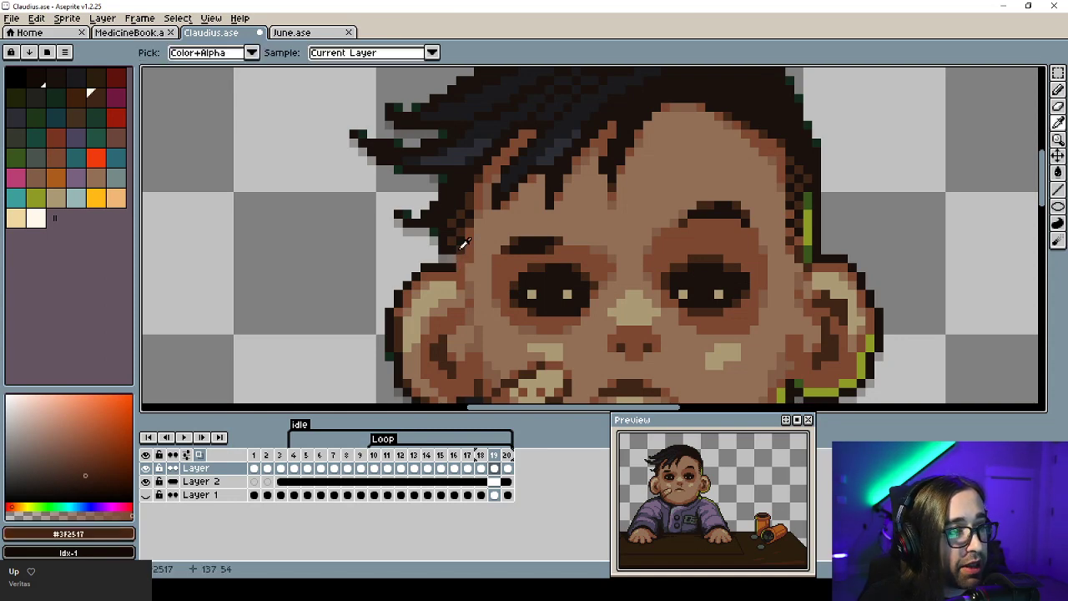
pyautogui.keyDown('alt'); pyautogui.click(444, 248); pyautogui.keyUp('alt')
pyautogui.moveTo(444, 259); pyautogui.dragTo(453, 259)
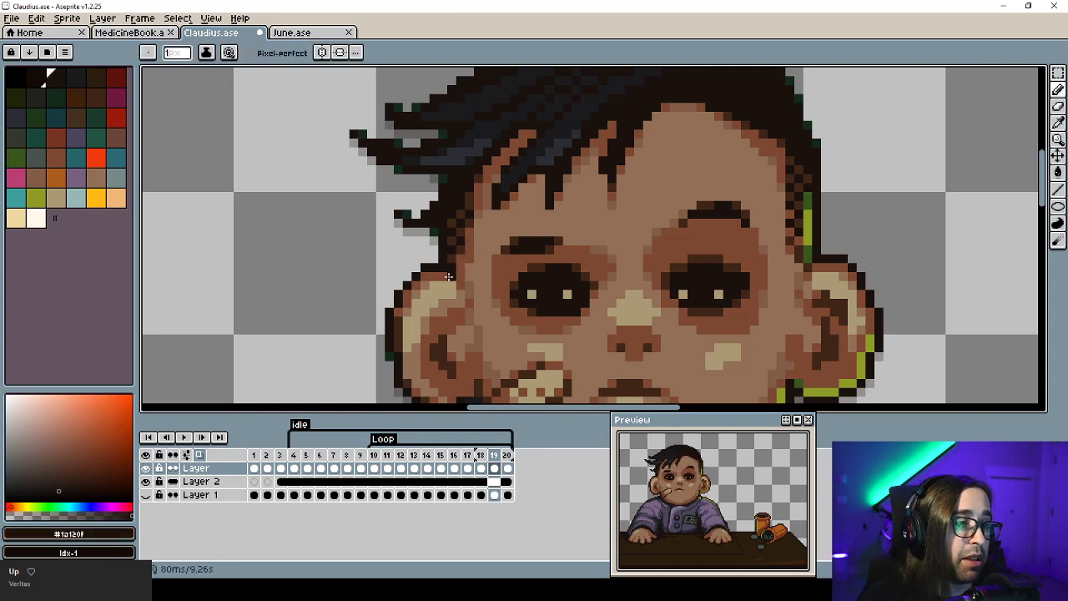
pyautogui.keyDown('alt'); pyautogui.click(458, 260); pyautogui.keyUp('alt')
pyautogui.click(469, 259)
pyautogui.scroll(-3, 470, 283)
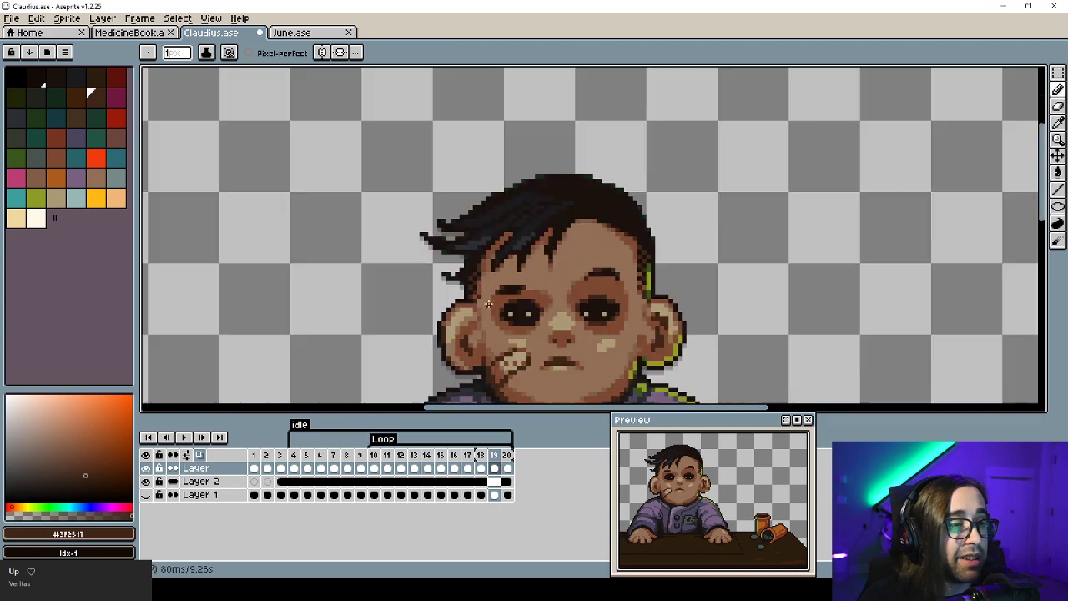
pyautogui.scroll(3, 460, 287)
pyautogui.keyDown('alt'); pyautogui.click(461, 287); pyautogui.keyUp('alt')
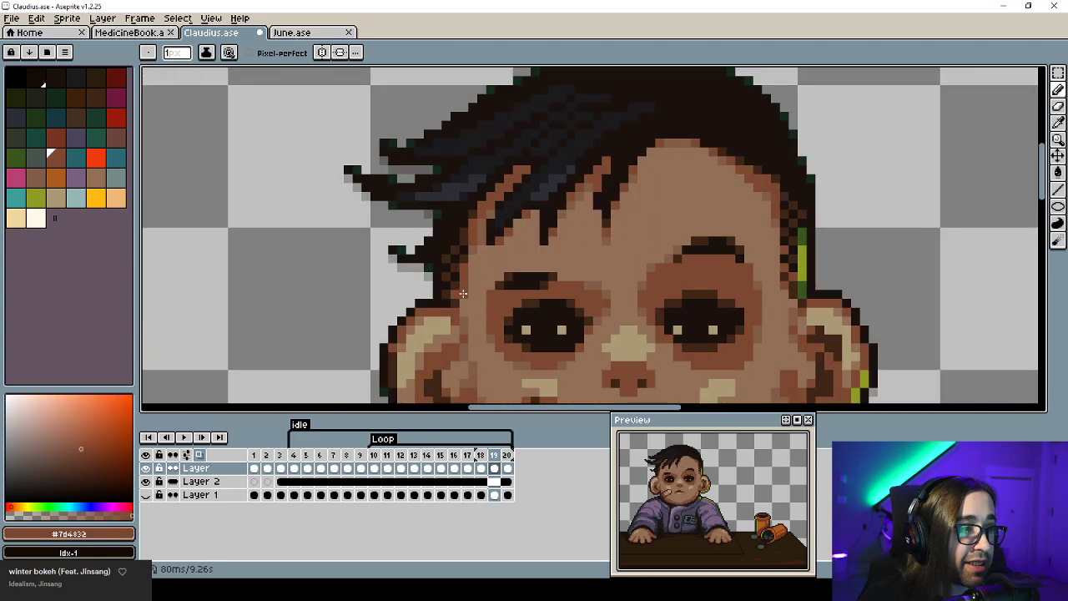
# Save the sprite and play the loop to check the ears and face in motion.
pyautogui.scroll(-4, 470, 292)
pyautogui.hotkey('ctrl', 's')
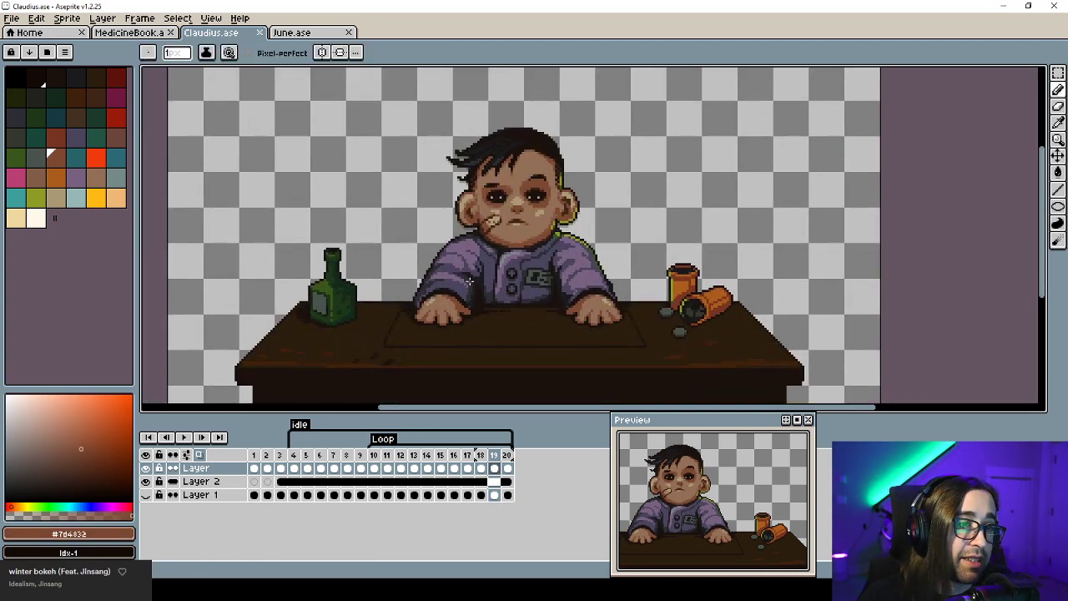
pyautogui.press('Return')
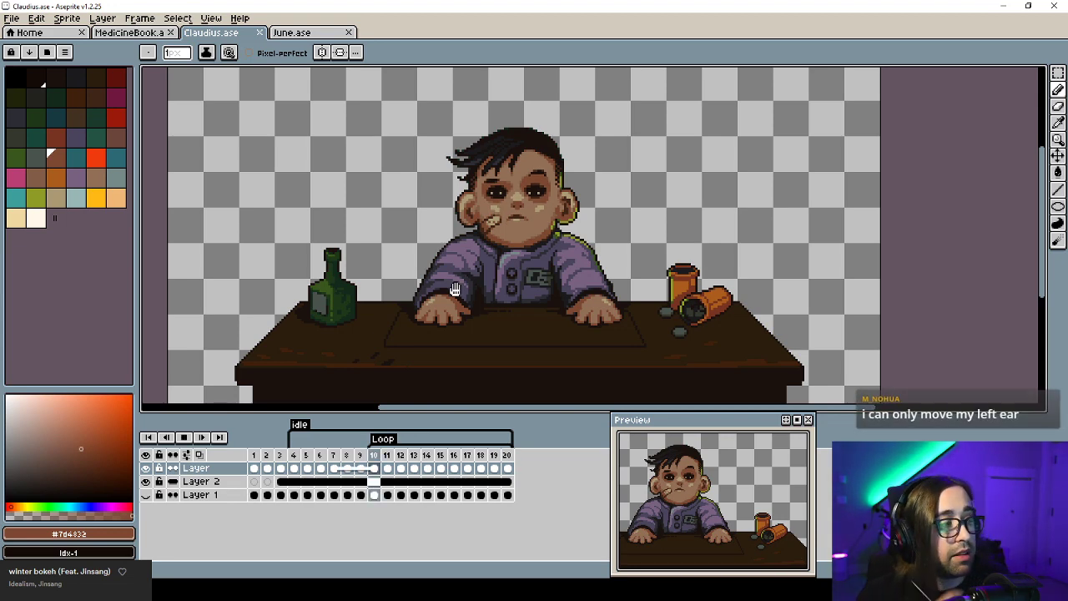
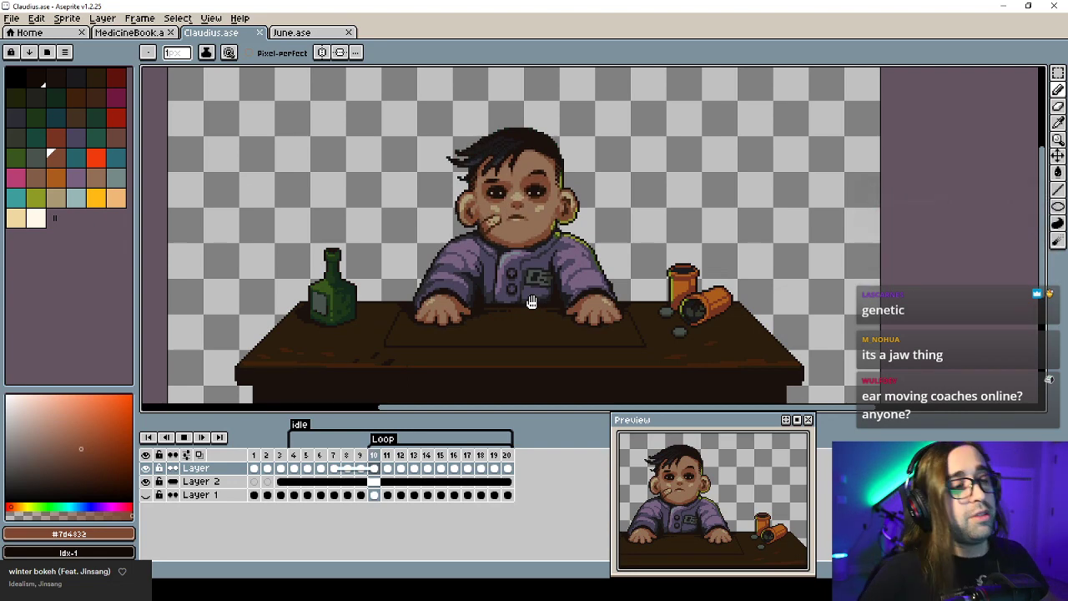
pyautogui.scroll(2, 467, 210)
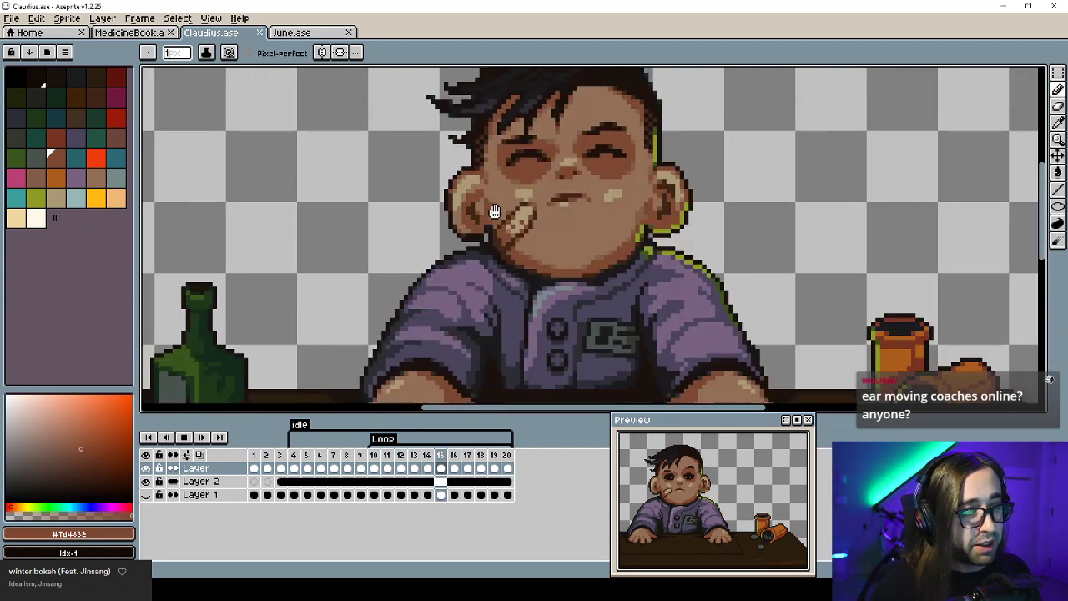
pyautogui.moveTo(542, 231); pyautogui.dragTo(483, 244)
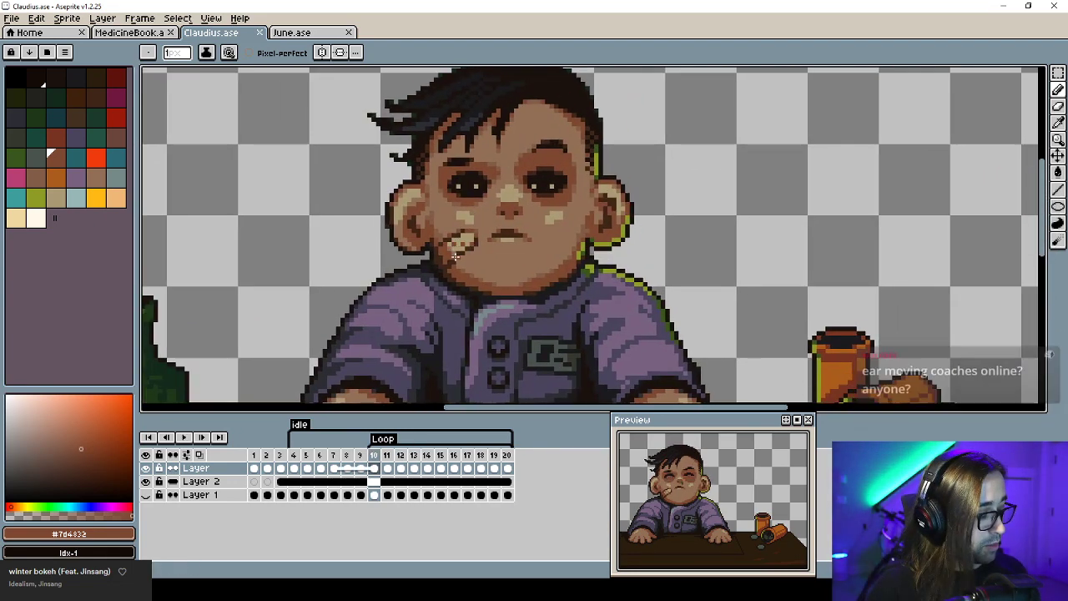
# In frame 10, add a pixel of sampled skin shadow #7d4832 along the lower edge of the cheek bandage.
pyautogui.scroll(2, 518, 256)
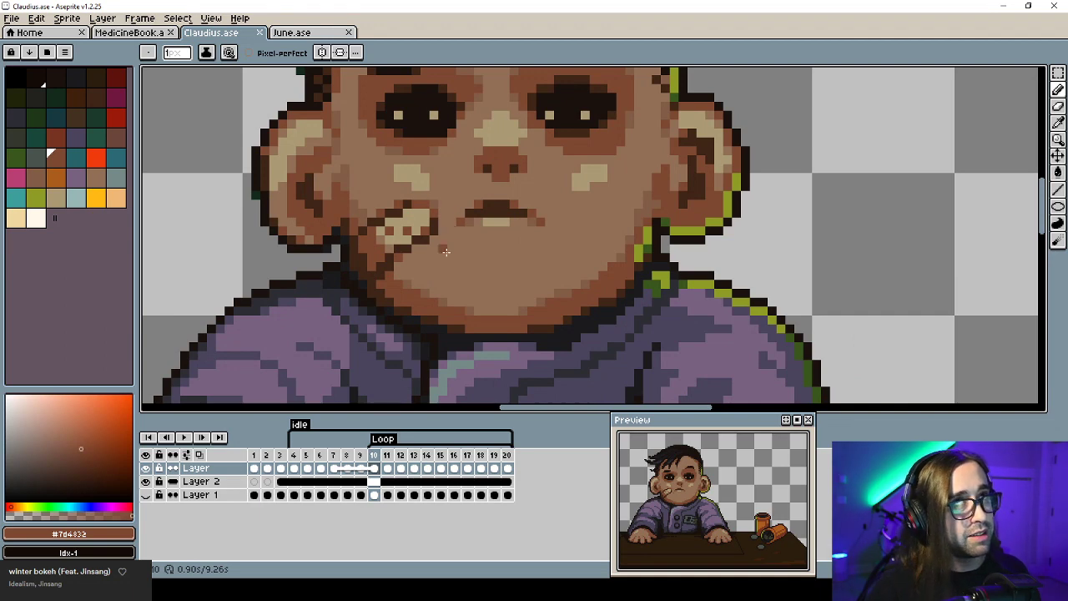
pyautogui.keyDown('alt'); pyautogui.click(421, 202); pyautogui.keyUp('alt')
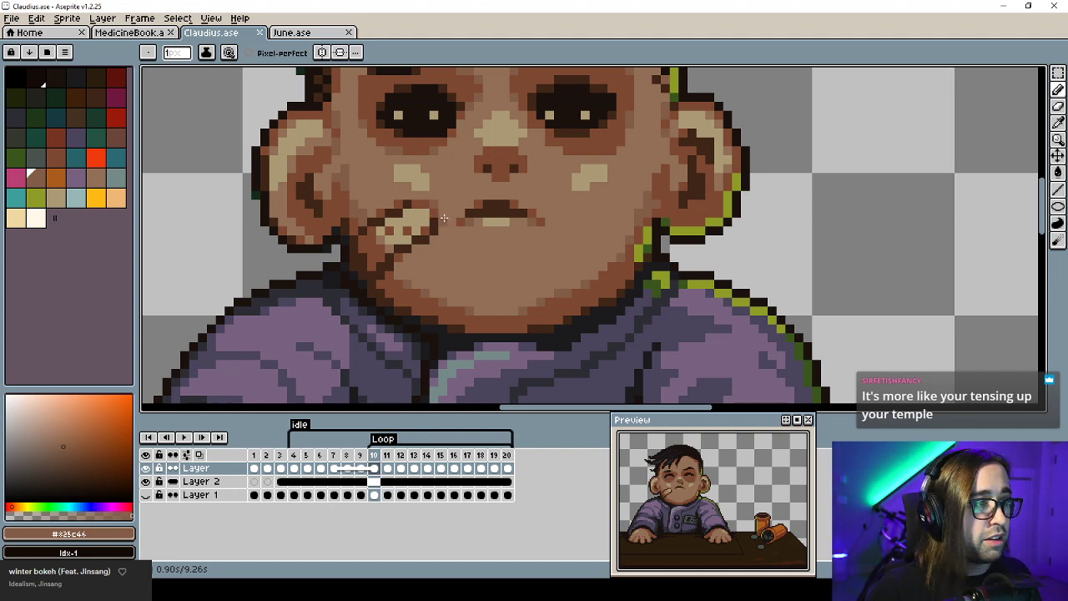
pyautogui.keyDown('alt'); pyautogui.click(432, 210); pyautogui.keyUp('alt')
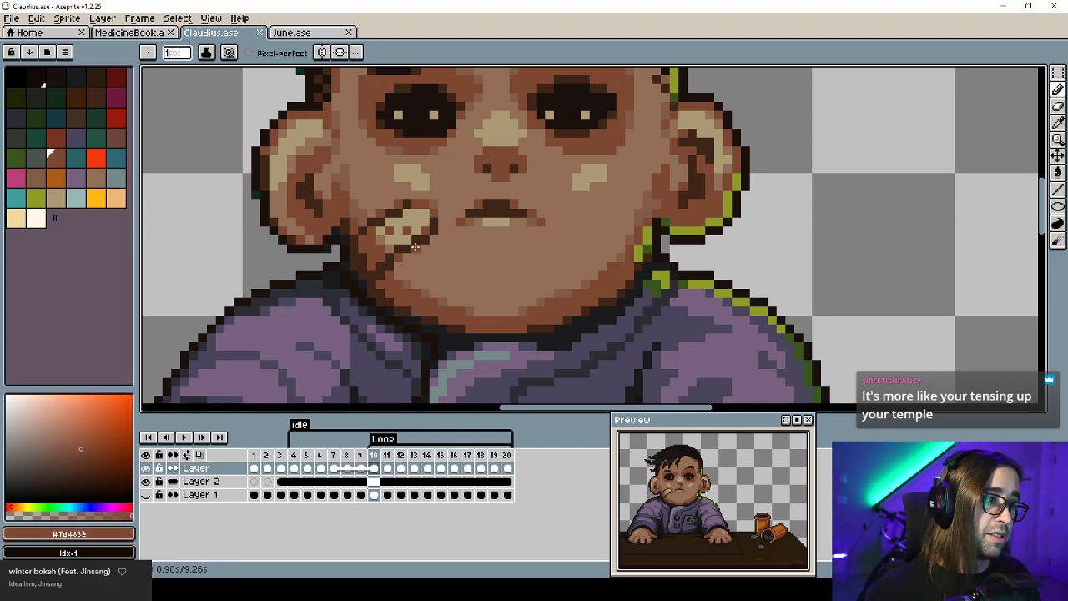
pyautogui.click(415, 247)
pyautogui.scroll(-4, 415, 247)
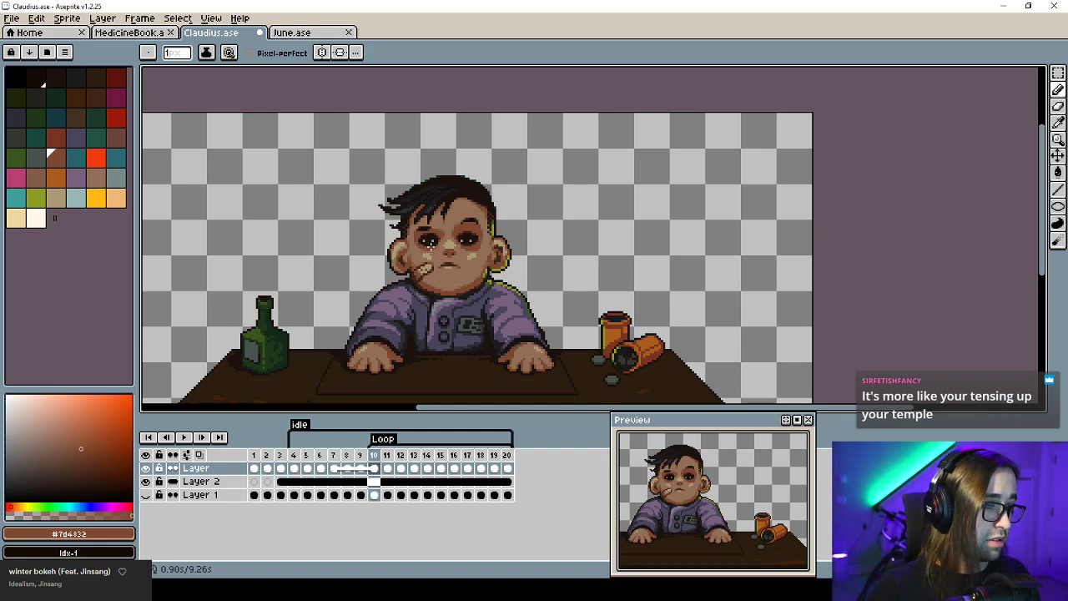
pyautogui.scroll(5, 431, 296)
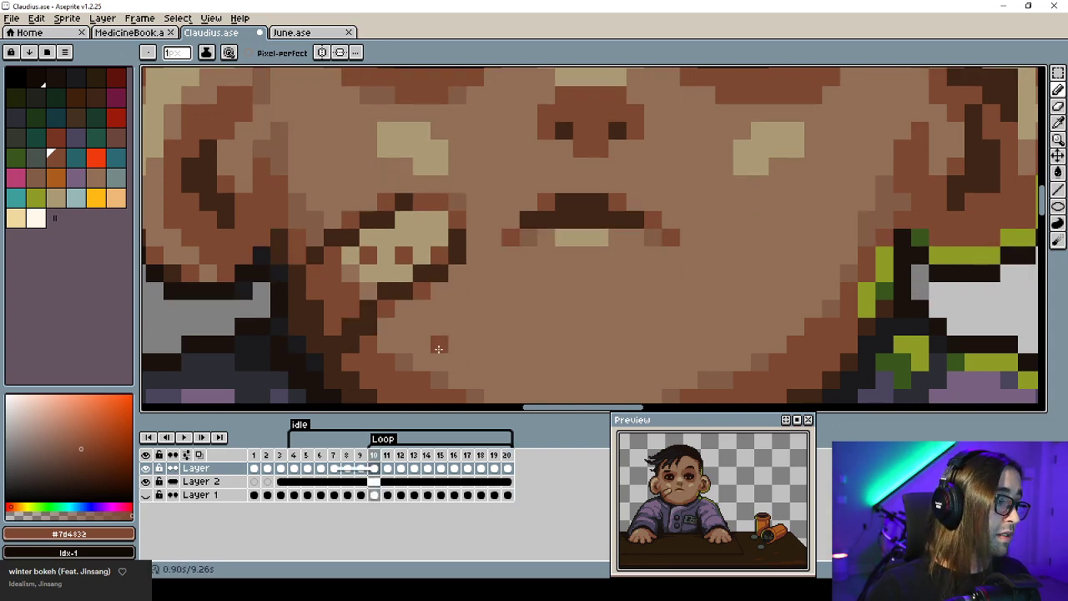
pyautogui.scroll(-5, 438, 348)
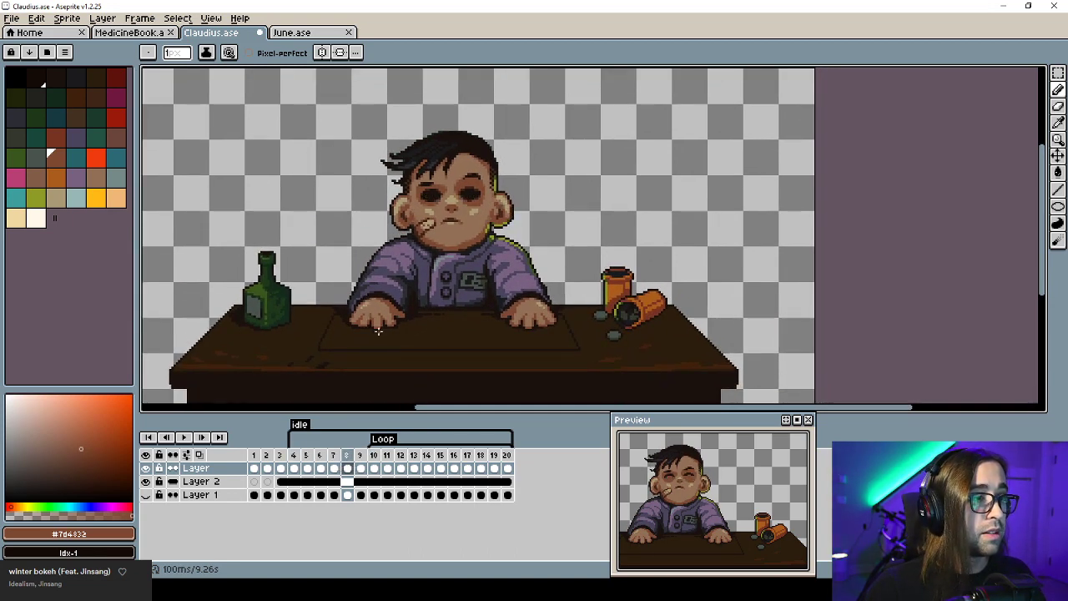
# Sample the skin tone #916f56 and skin shadow #7d4832 around the cheek bandage in frame 4.
pyautogui.scroll(3, 434, 233)
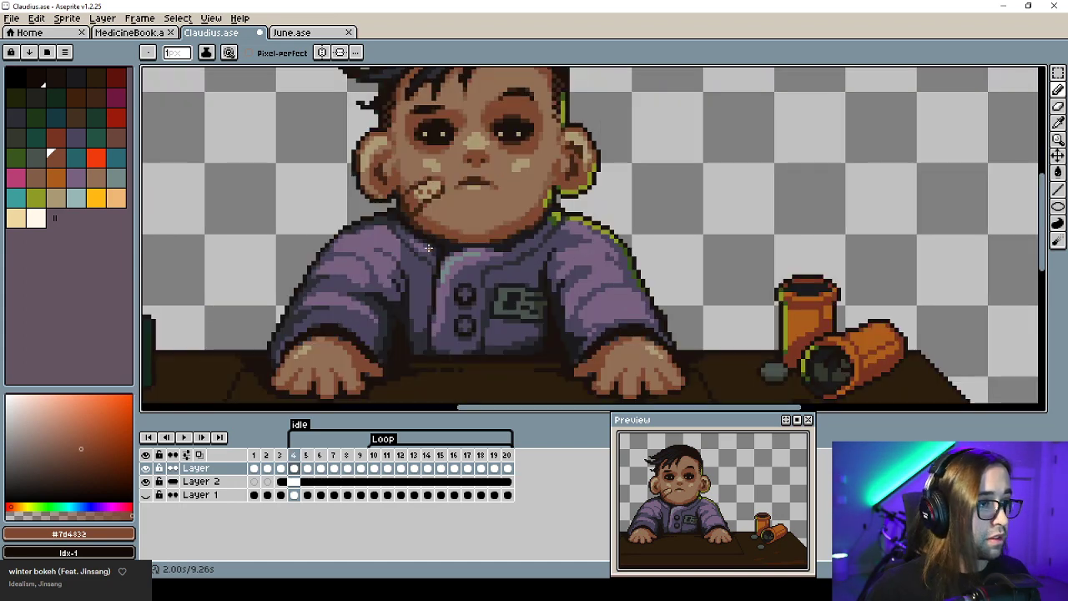
pyautogui.keyDown('alt'); pyautogui.click(457, 261); pyautogui.keyUp('alt')
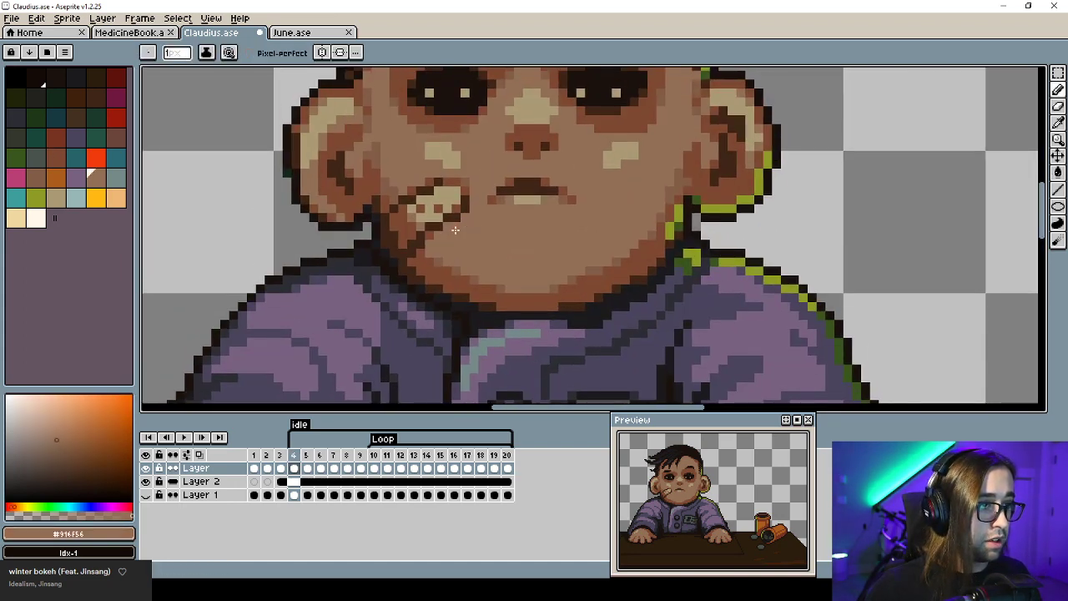
pyautogui.keyDown('alt'); pyautogui.click(441, 235); pyautogui.keyUp('alt')
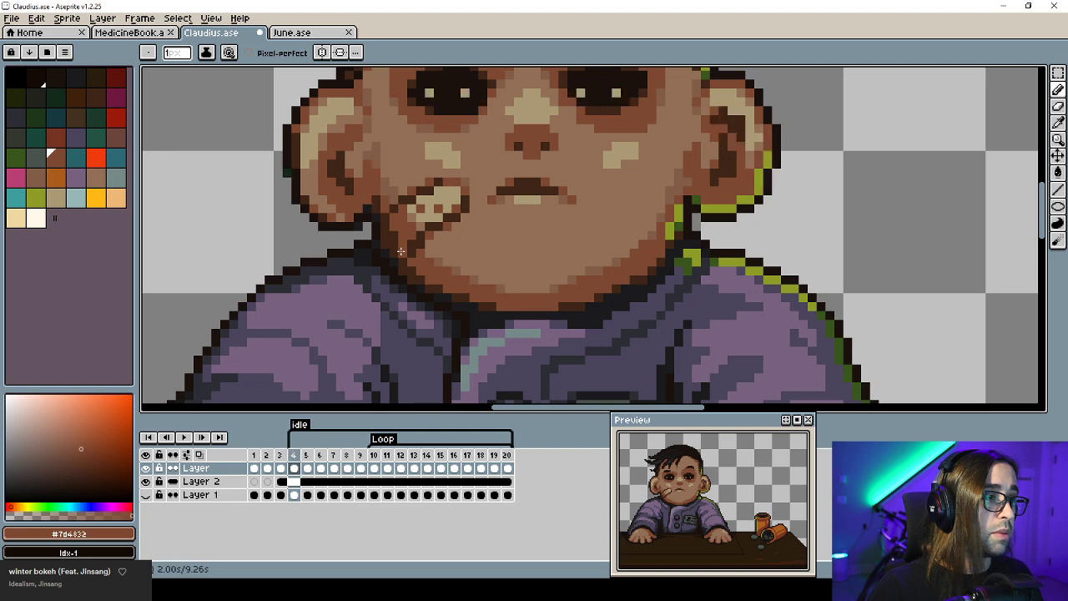
# Select the areas around both ears together in frame 4.
pyautogui.scroll(2, 392, 213)
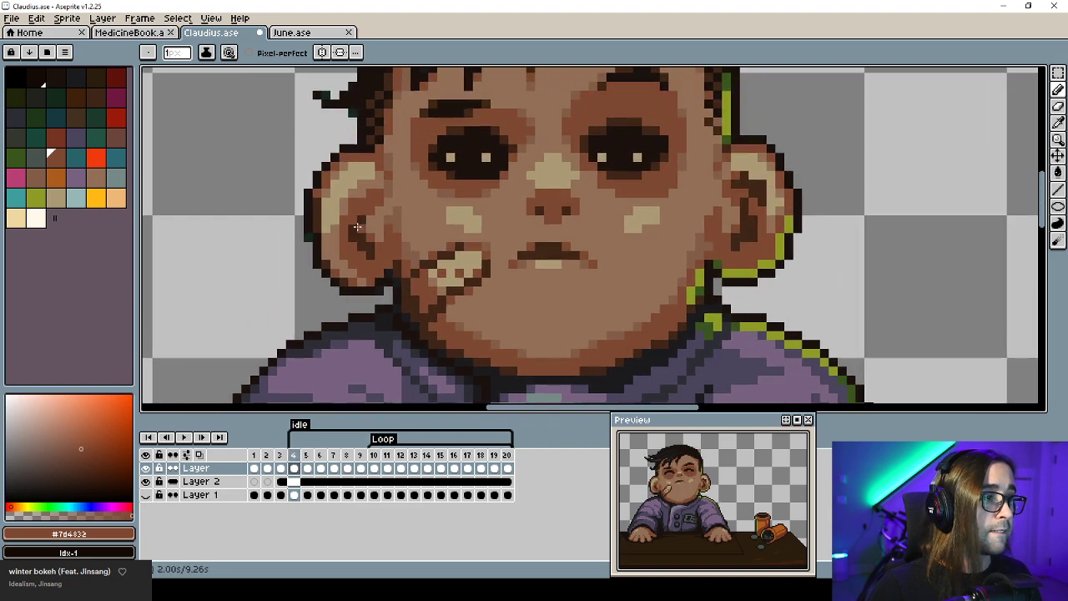
pyautogui.press('m')
pyautogui.moveTo(287, 146); pyautogui.dragTo(397, 288)
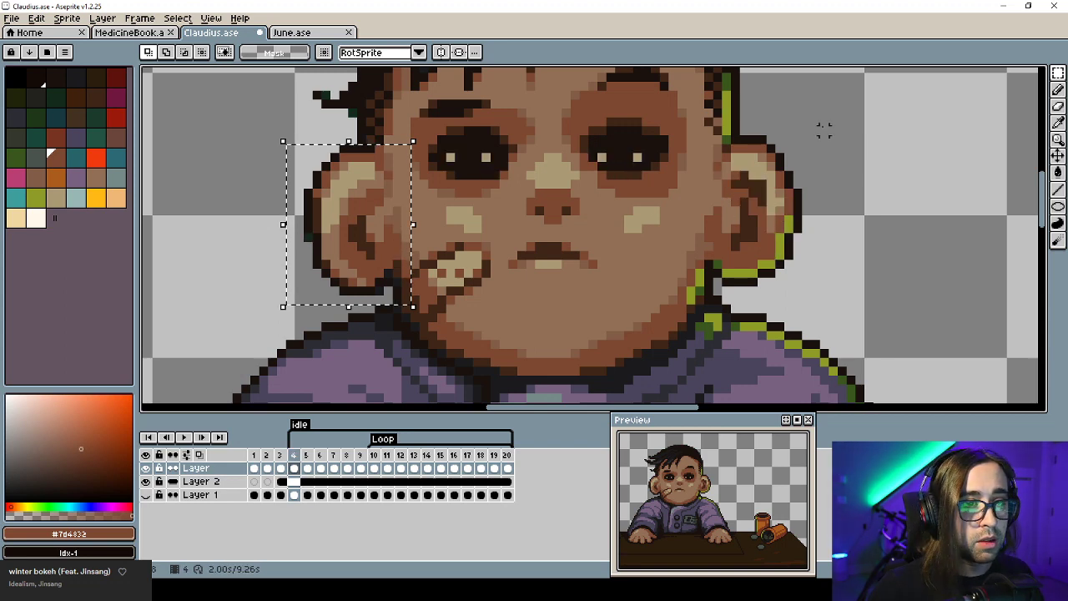
pyautogui.moveTo(867, 71); pyautogui.dragTo(577, 360)
pyautogui.hotkey('ctrl', 'z')
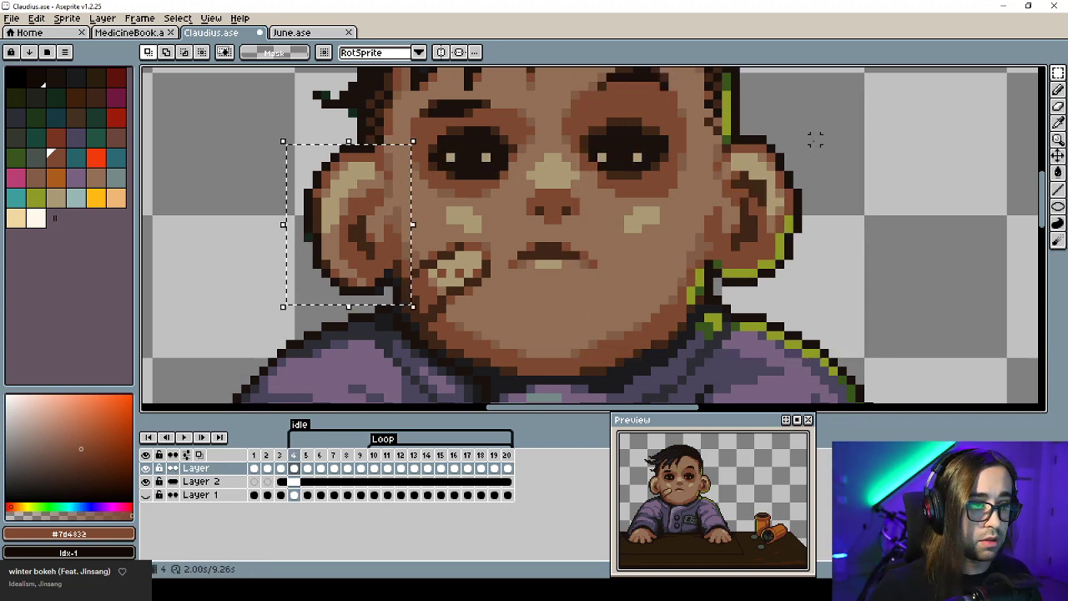
pyautogui.keyDown('shift'); pyautogui.moveTo(814, 117); pyautogui.dragTo(678, 297); pyautogui.keyUp('shift')
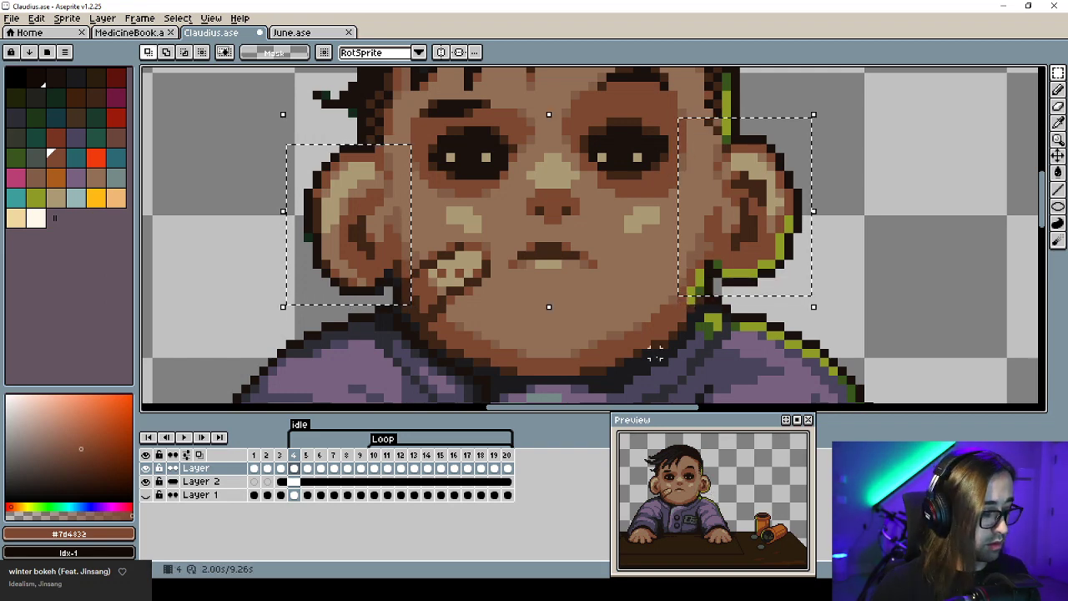
# Copy both ears from frame 4, paste them in place while advancing through the following frames to 13, and clear the selection.
pyautogui.hotkey('ctrl', 'c')
pyautogui.press('.')
pyautogui.hotkey('ctrl', 'v')
pyautogui.press('.')
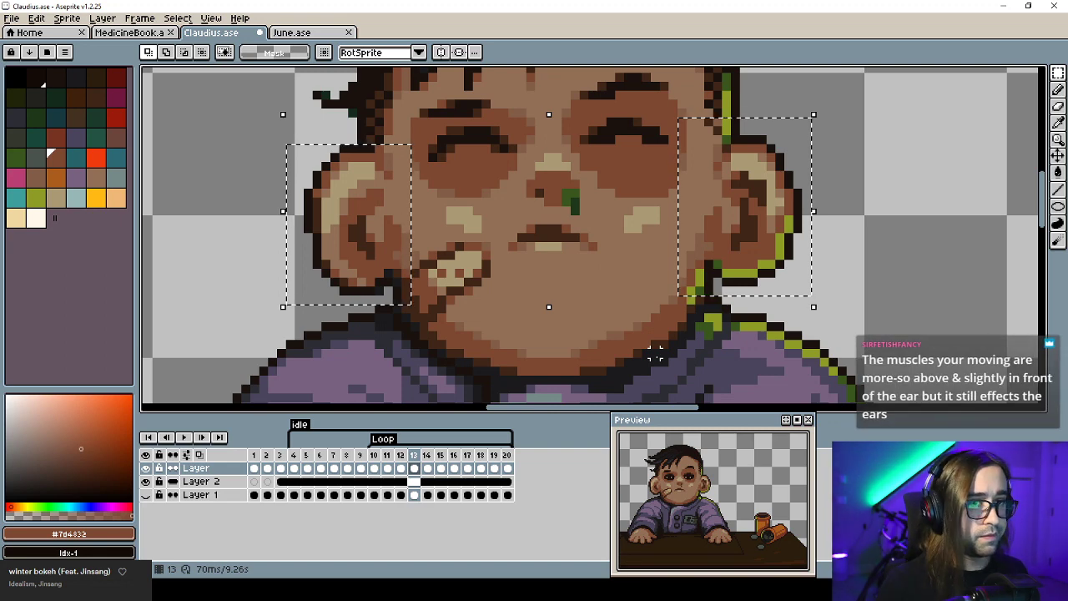
pyautogui.hotkey('ctrl', 'd')
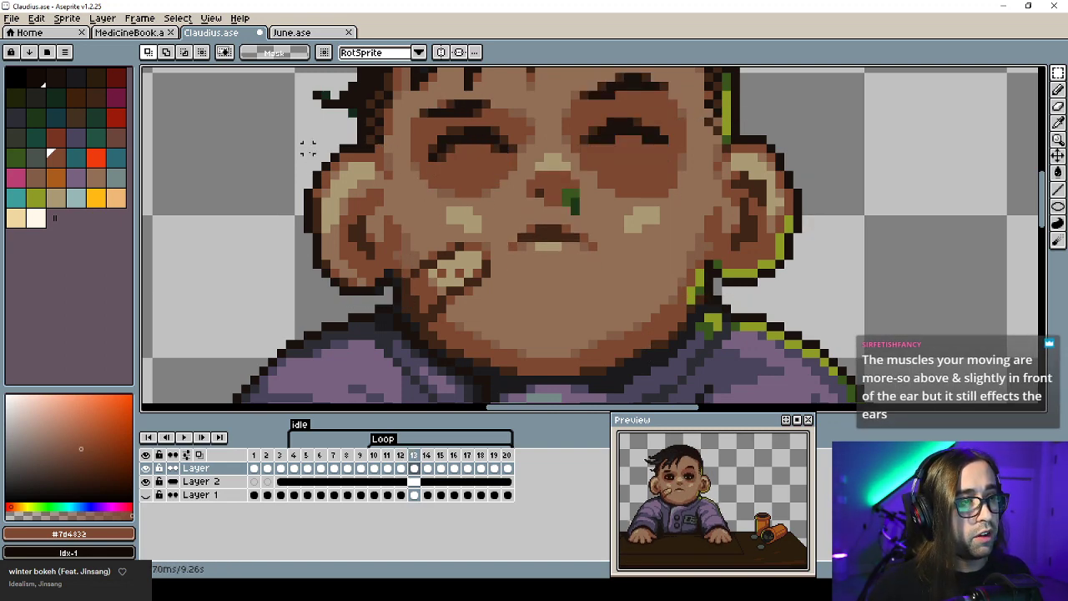
# In frame 13, select the ear on each side of the head, move both one pixel down and clear the selection.
pyautogui.moveTo(308, 147); pyautogui.dragTo(372, 265)
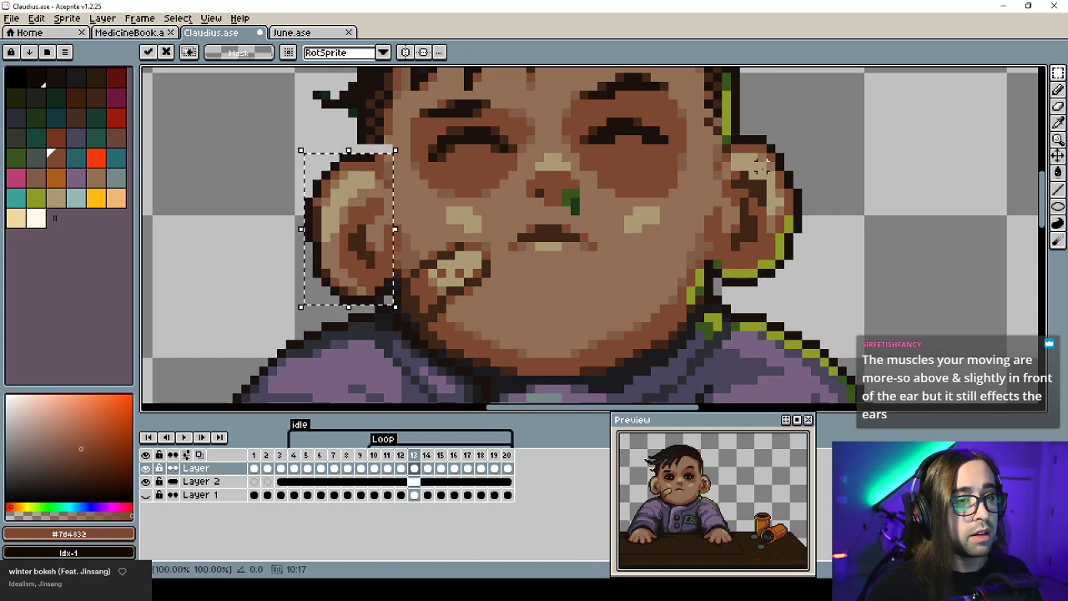
pyautogui.moveTo(824, 131); pyautogui.dragTo(727, 289)
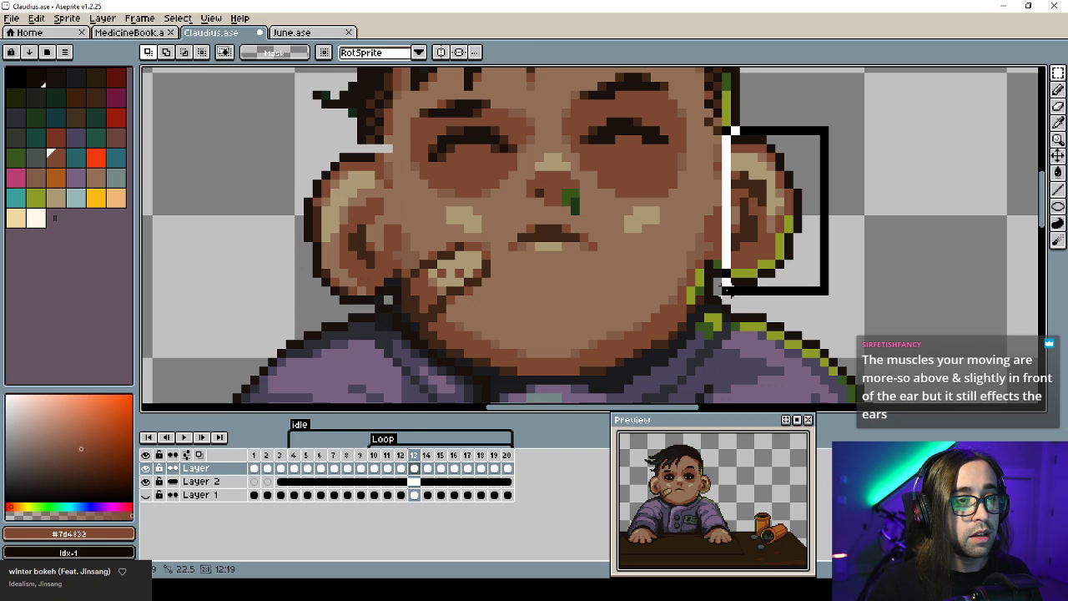
pyautogui.moveTo(731, 131); pyautogui.dragTo(719, 125)
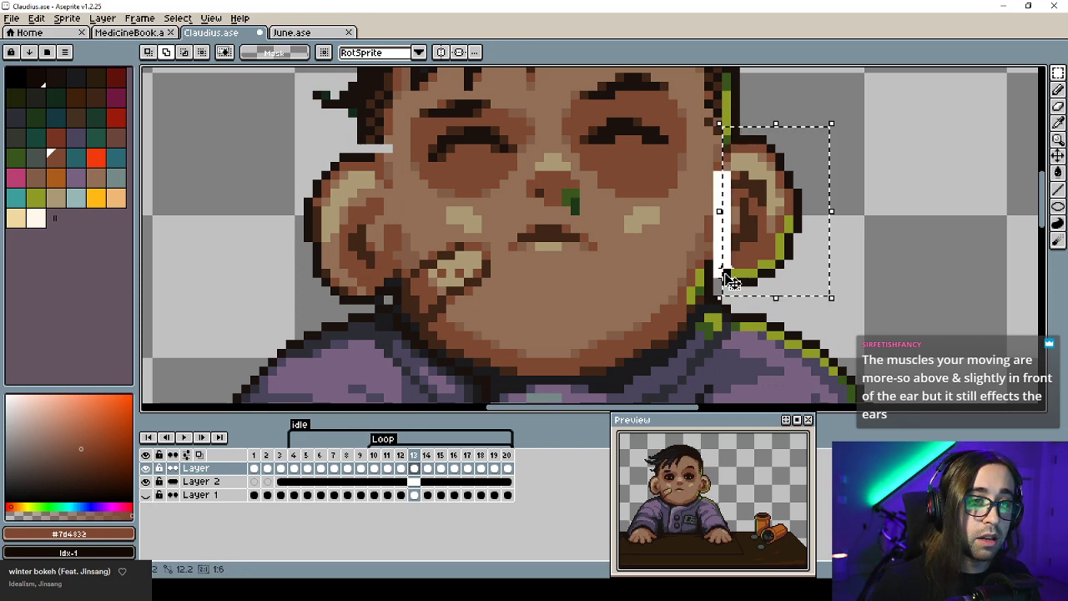
pyautogui.moveTo(725, 274); pyautogui.dragTo(725, 275)
pyautogui.moveTo(741, 246); pyautogui.dragTo(738, 253)
pyautogui.hotkey('ctrl', 'd')
# Repair the seams above both ears in frame 13 with sampled outline #1a120f, green rim light, brown #3f2517 and skin #916f56.
pyautogui.press('b')
pyautogui.keyDown('alt'); pyautogui.click(735, 147); pyautogui.keyUp('alt')
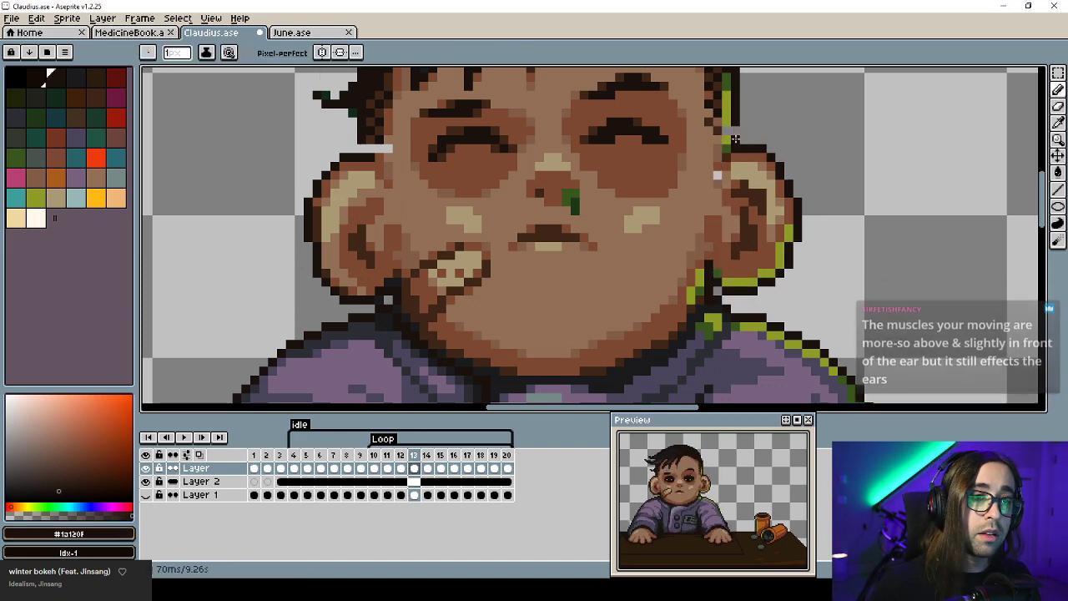
pyautogui.keyDown('alt'); pyautogui.click(725, 131); pyautogui.keyUp('alt')
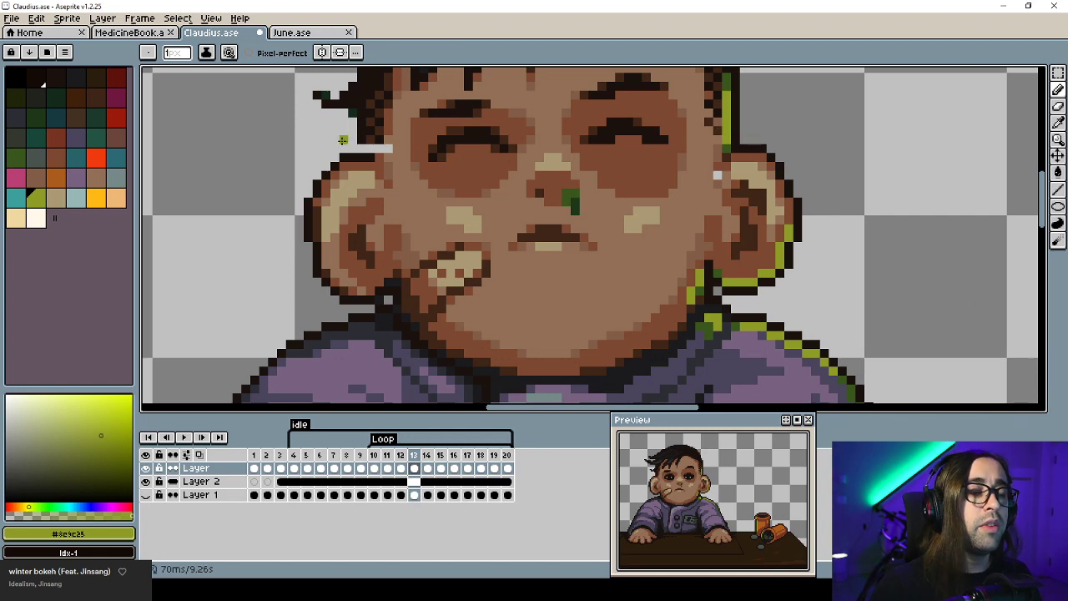
pyautogui.keyDown('alt'); pyautogui.click(368, 142); pyautogui.keyUp('alt')
pyautogui.keyDown('alt'); pyautogui.click(386, 123); pyautogui.keyUp('alt')
pyautogui.click(372, 148)
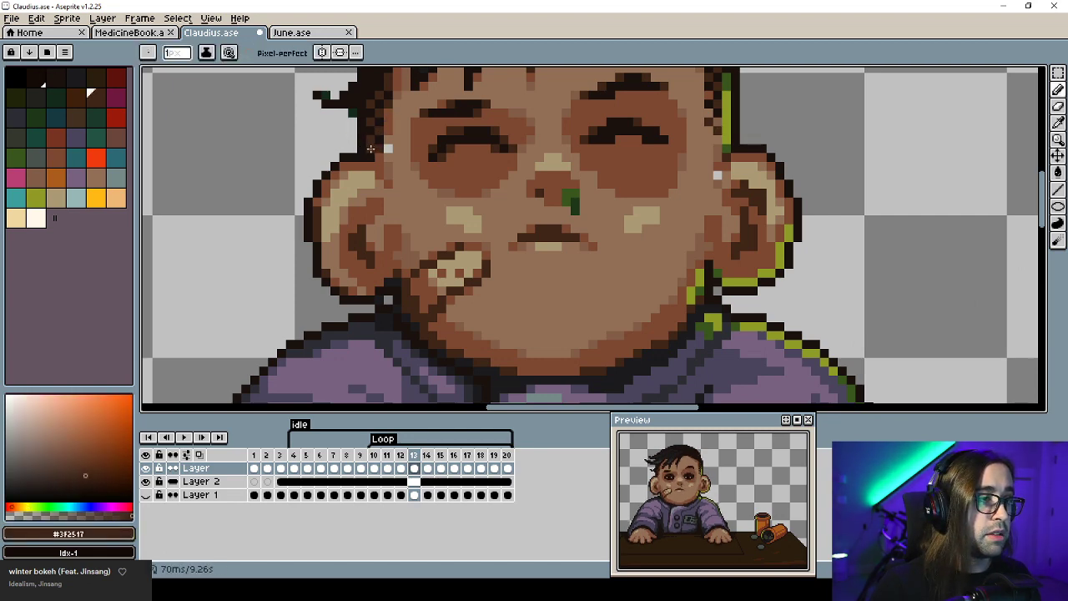
pyautogui.keyDown('alt'); pyautogui.click(386, 148); pyautogui.keyUp('alt')
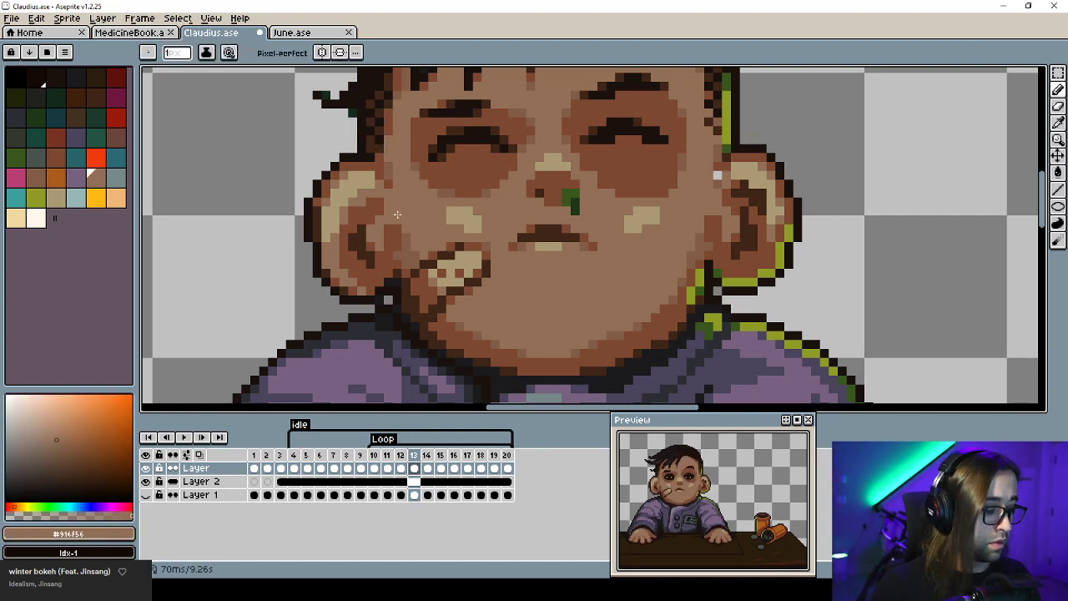
# Compare the ear positions and seams frame by frame across frames 12 to 19.
pyautogui.press('Left')
pyautogui.press('Right')
pyautogui.press('Right')
pyautogui.press('Right')
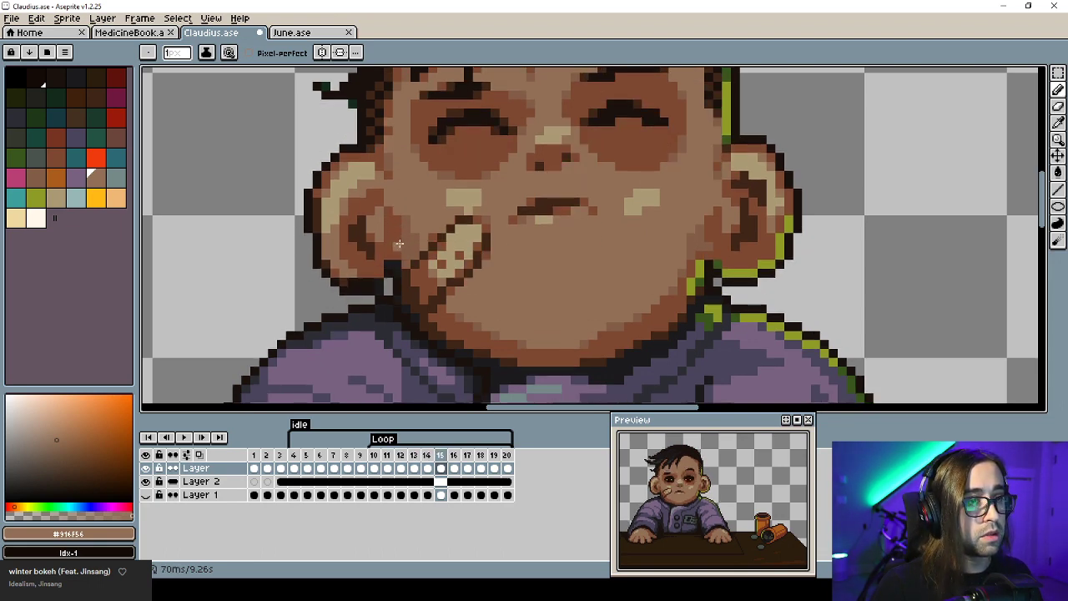
pyautogui.press('Left')
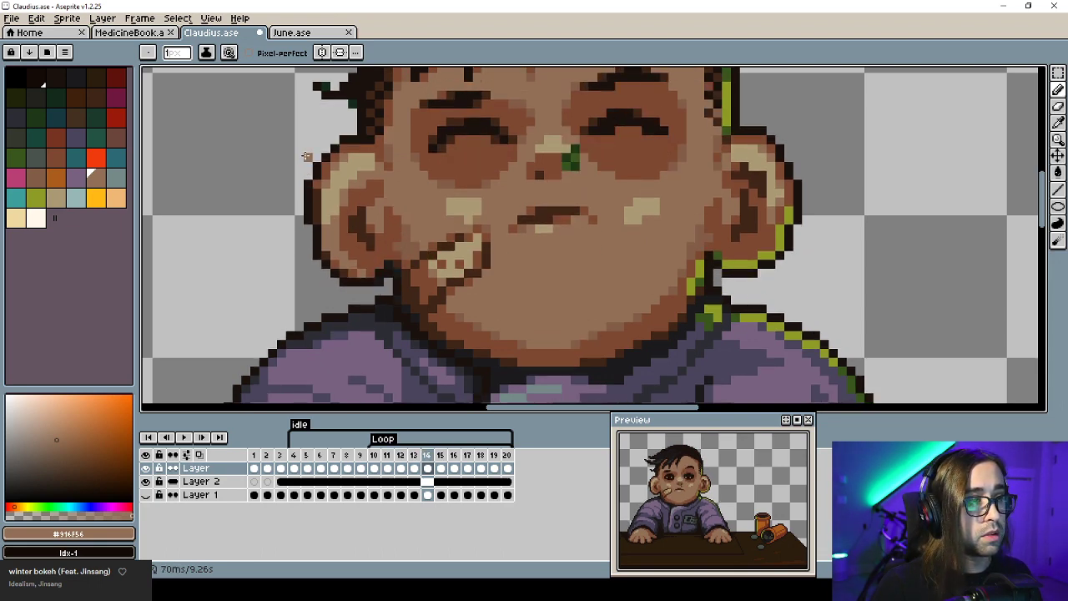
pyautogui.press('Right')
pyautogui.press('Right')
pyautogui.press('Right')
pyautogui.press('Right')
pyautogui.press('Right')
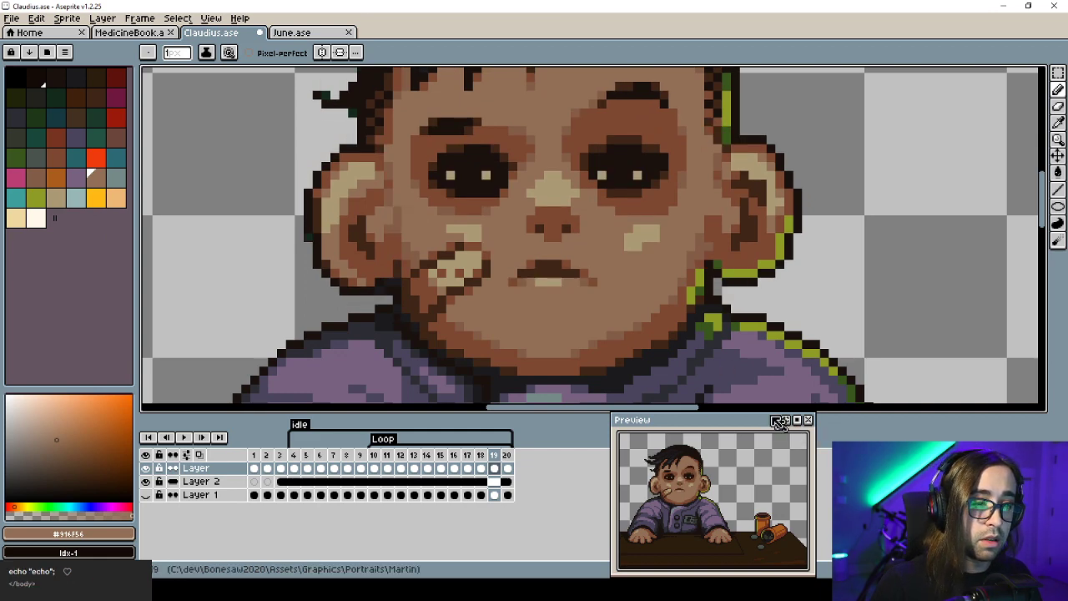
pyautogui.press('Left')
pyautogui.press('Left')
pyautogui.press('Left')
pyautogui.press('Right')
pyautogui.press('Right')
pyautogui.press('Left')
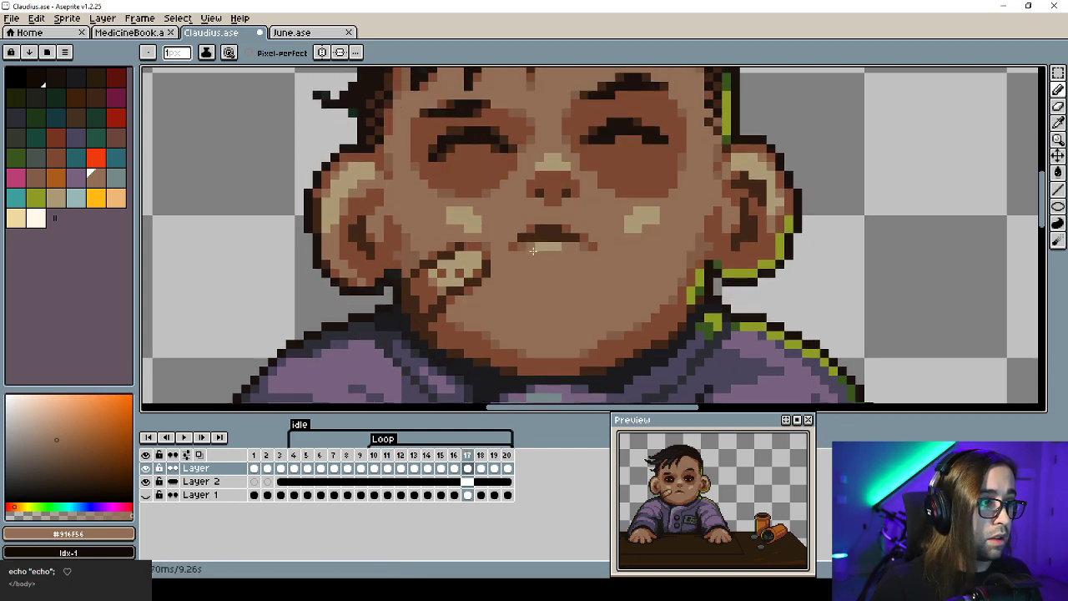
# Return to frame 12 and delete the Loop tag from the timeline.
pyautogui.press('Left')
pyautogui.press('Left')
pyautogui.press('Left')
pyautogui.press('Left')
pyautogui.press('Left')
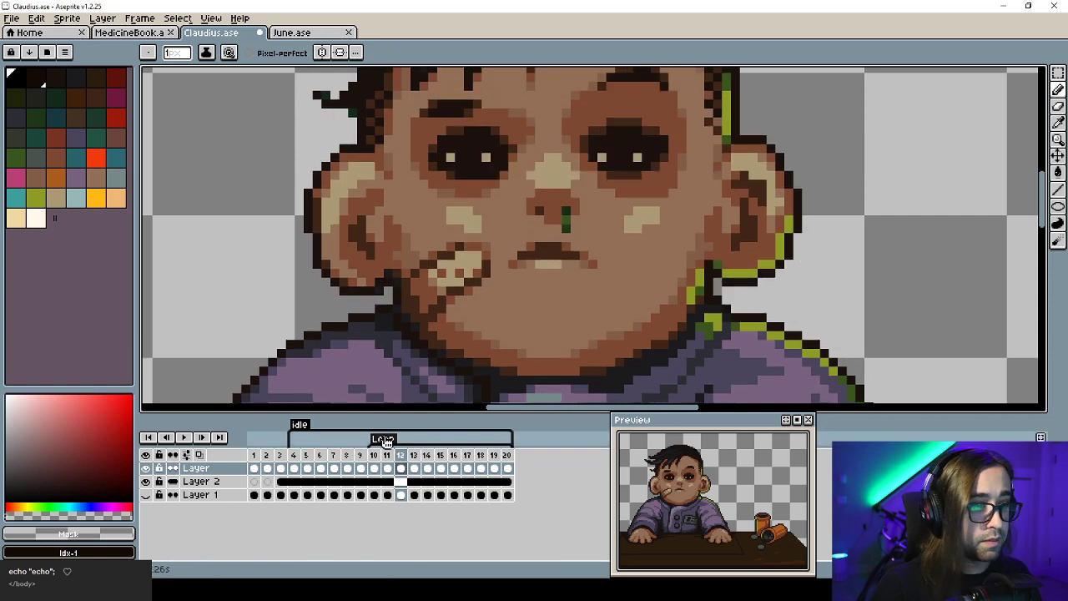
pyautogui.press('F2')
# Check the ears, eyes and bandage for consistency frame by frame across frames 4 to 12.
pyautogui.press('Left')
pyautogui.press('Left')
pyautogui.press('Left')
pyautogui.press('Left')
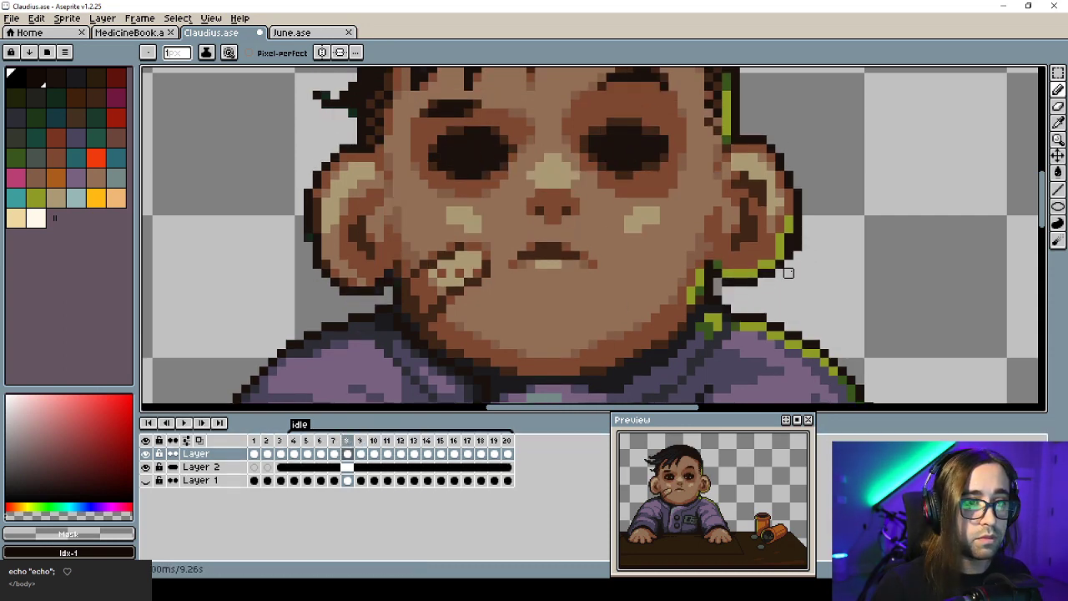
pyautogui.press('Right')
pyautogui.press('Right')
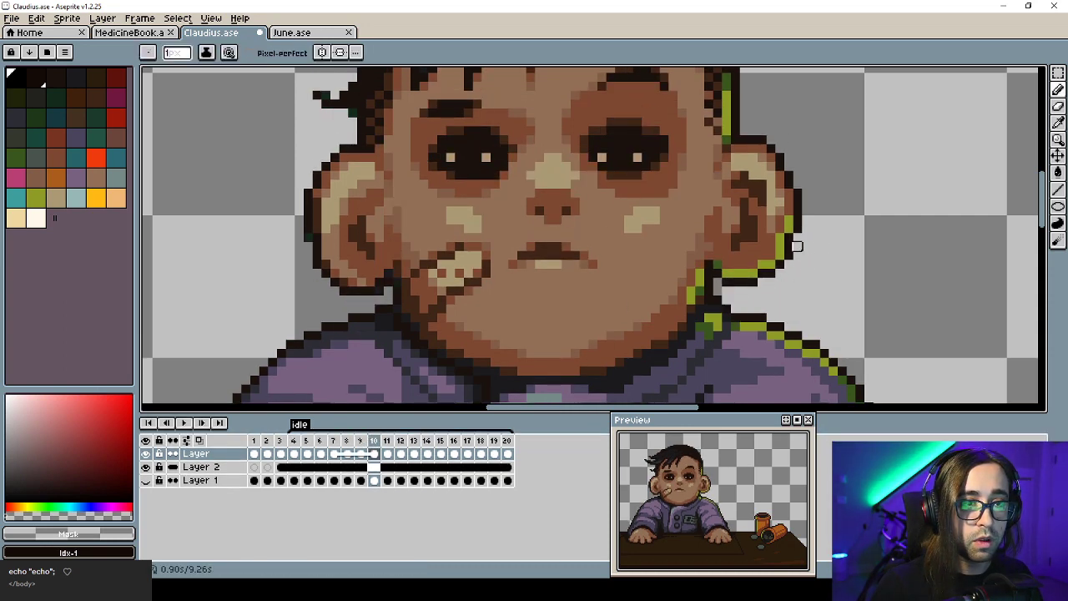
pyautogui.press('Left')
pyautogui.press('Left')
pyautogui.press('Left')
pyautogui.press('Left')
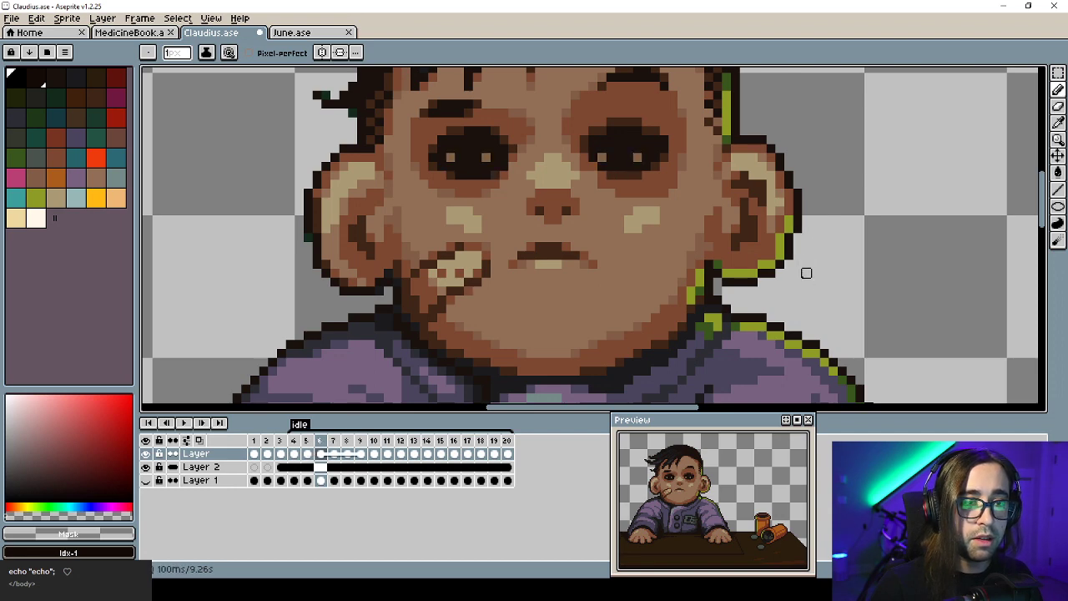
pyautogui.press('Left')
pyautogui.press('Left')
pyautogui.press('Right')
pyautogui.press('Left')
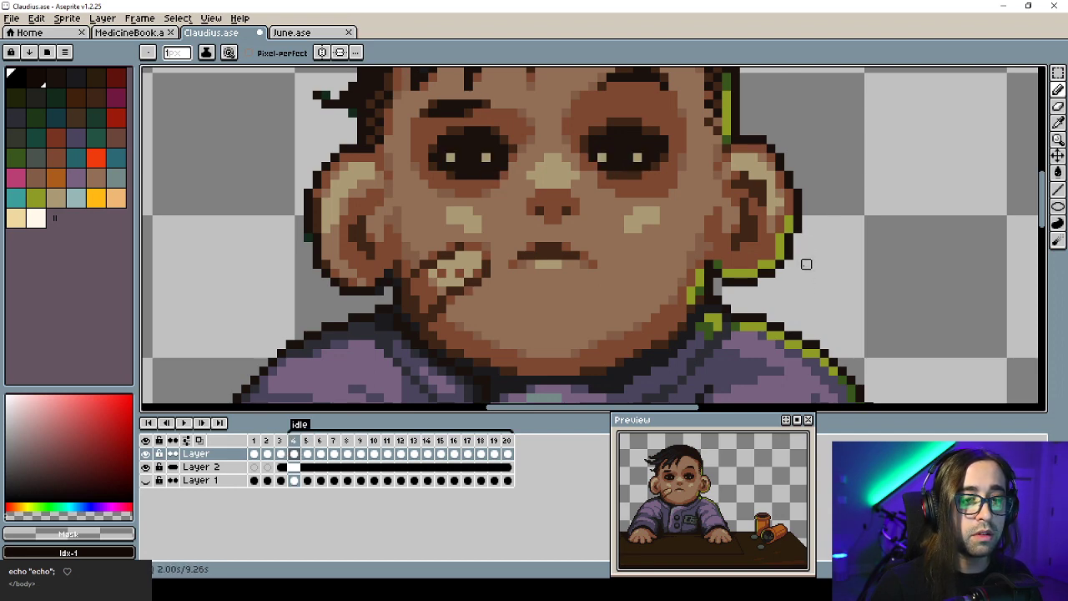
pyautogui.press('Left')
# Save Claudius.ase and view the whole desk scene.
pyautogui.hotkey('ctrl', 's')
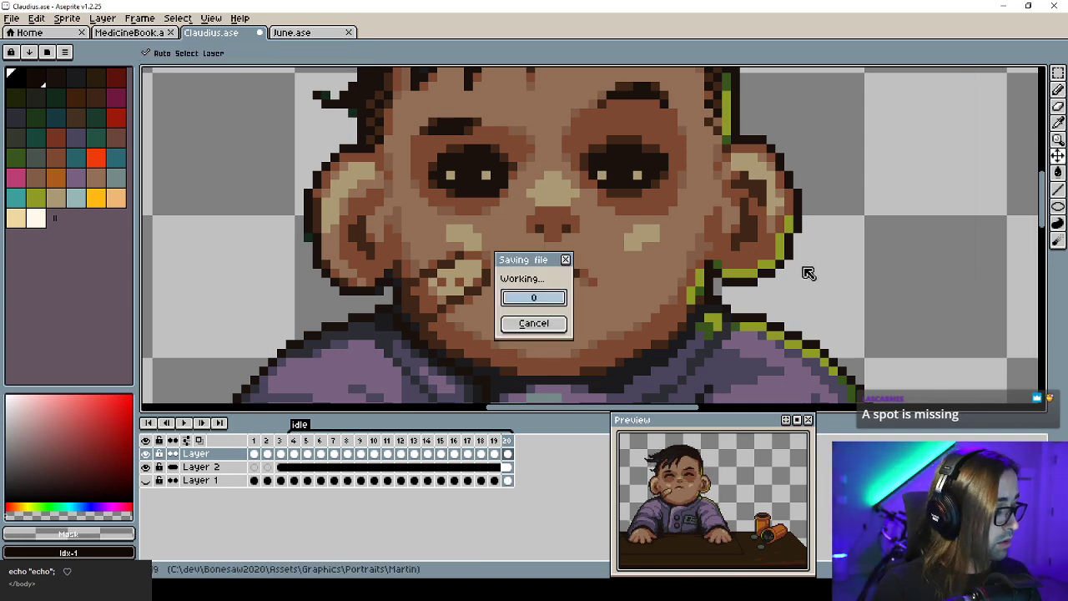
pyautogui.scroll(-3, 793, 217)
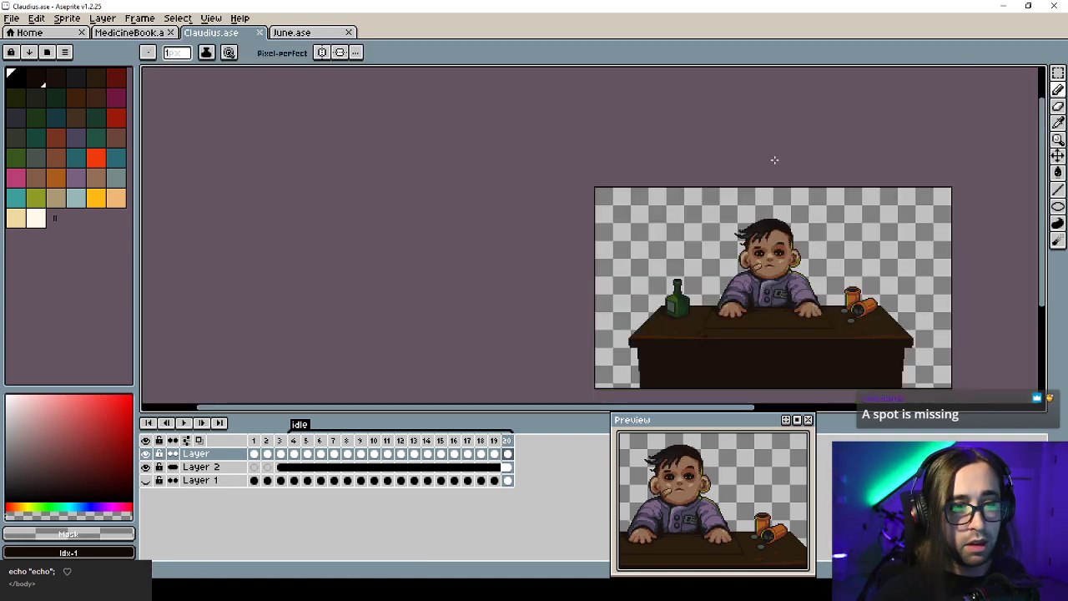
pyautogui.hotkey('alt', 'Tab')
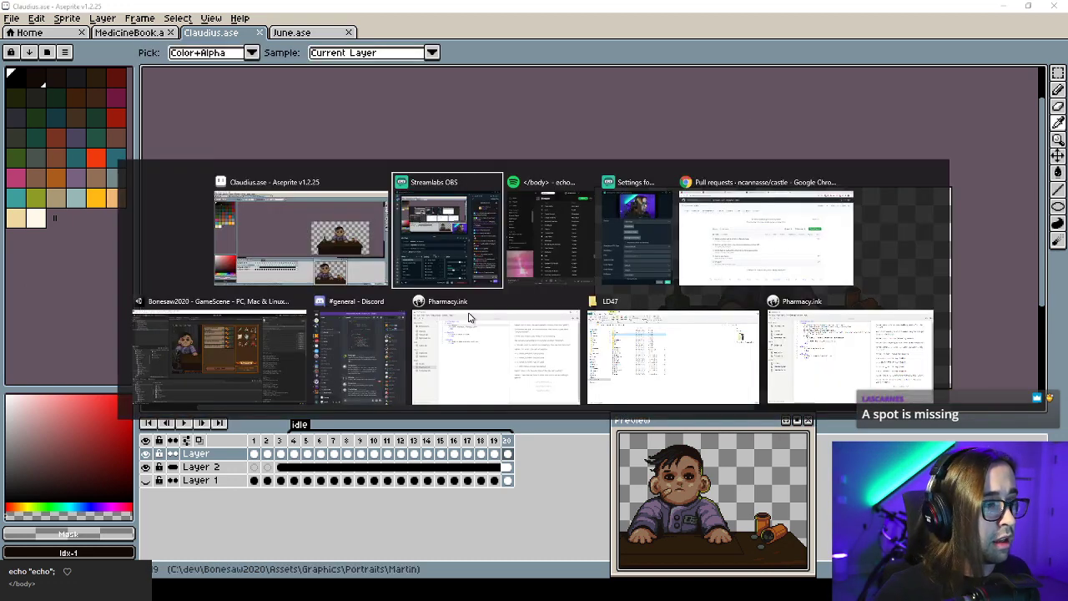
pyautogui.press('Escape')
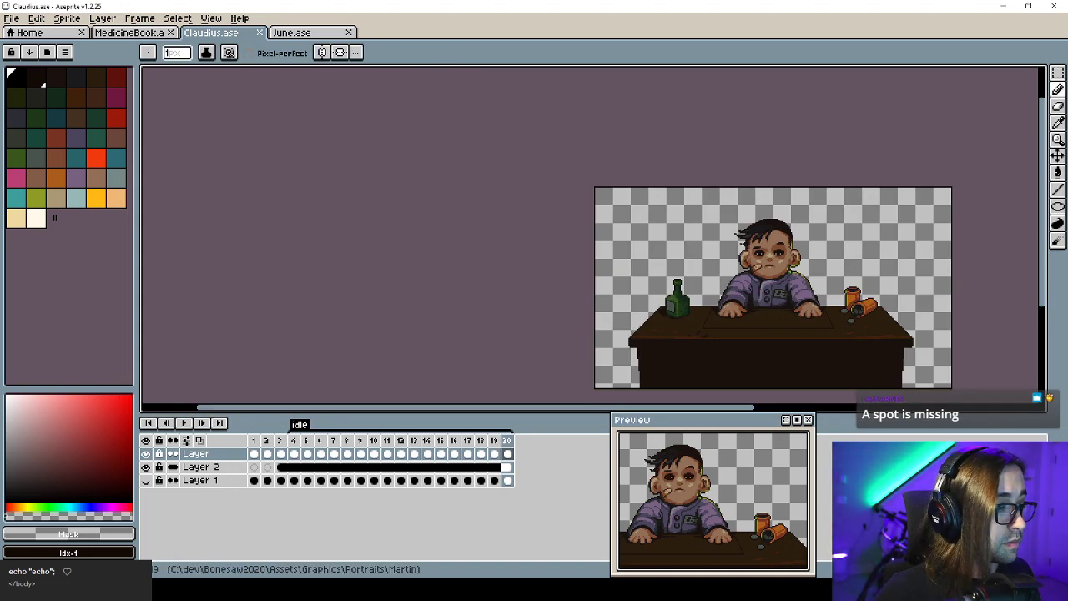
# Switch to the Unity editor and rename the Martin portraits folder to Claudius.
pyautogui.hotkey('alt', 'Tab')
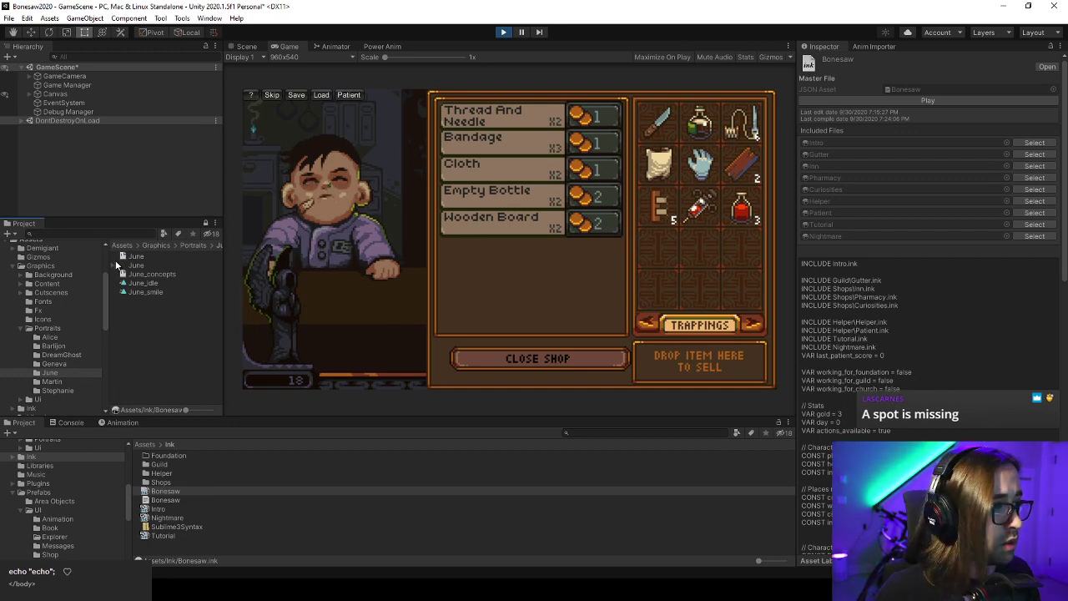
pyautogui.click(56, 381)
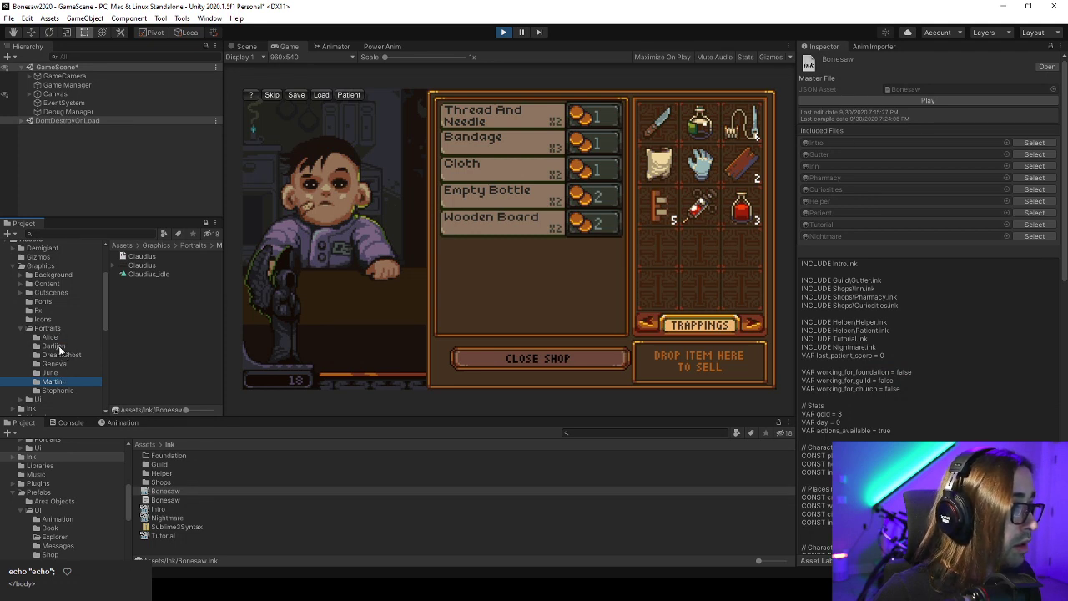
pyautogui.click(57, 381)
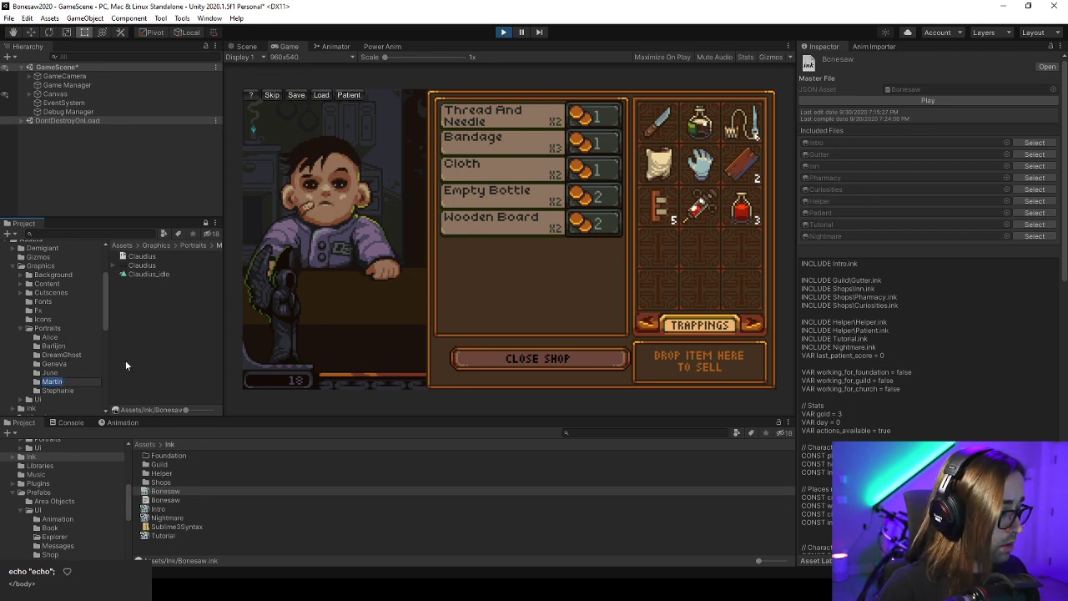
pyautogui.write('Claudius')
pyautogui.press('Return')
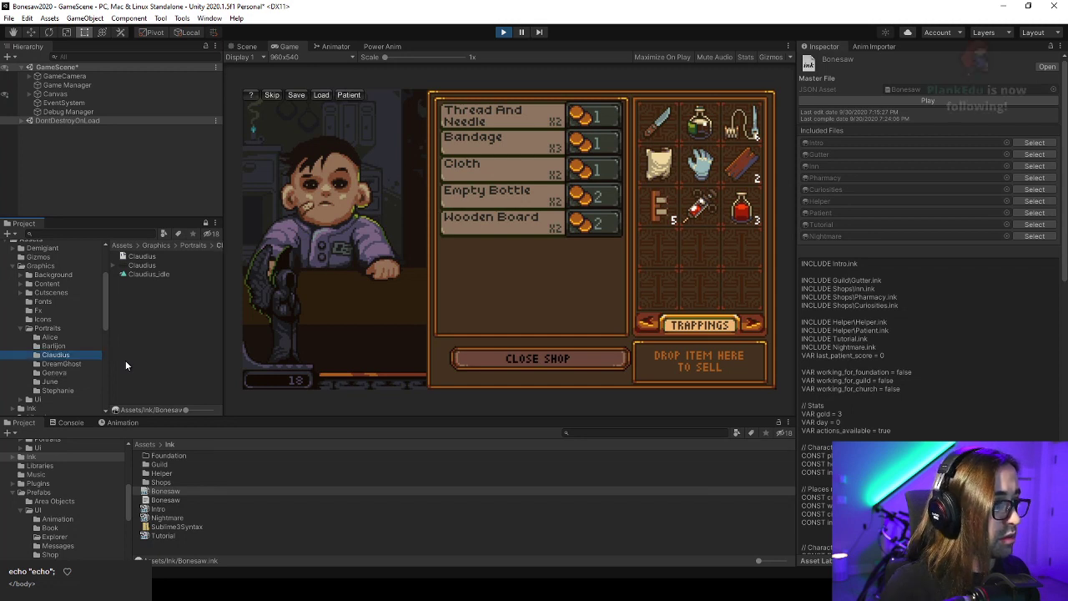
# Import the Claudius Aseprite file through the Anim Importer's Animations area and switch back to Aseprite.
pyautogui.click(864, 48)
pyautogui.moveTo(139, 257); pyautogui.dragTo(889, 105)
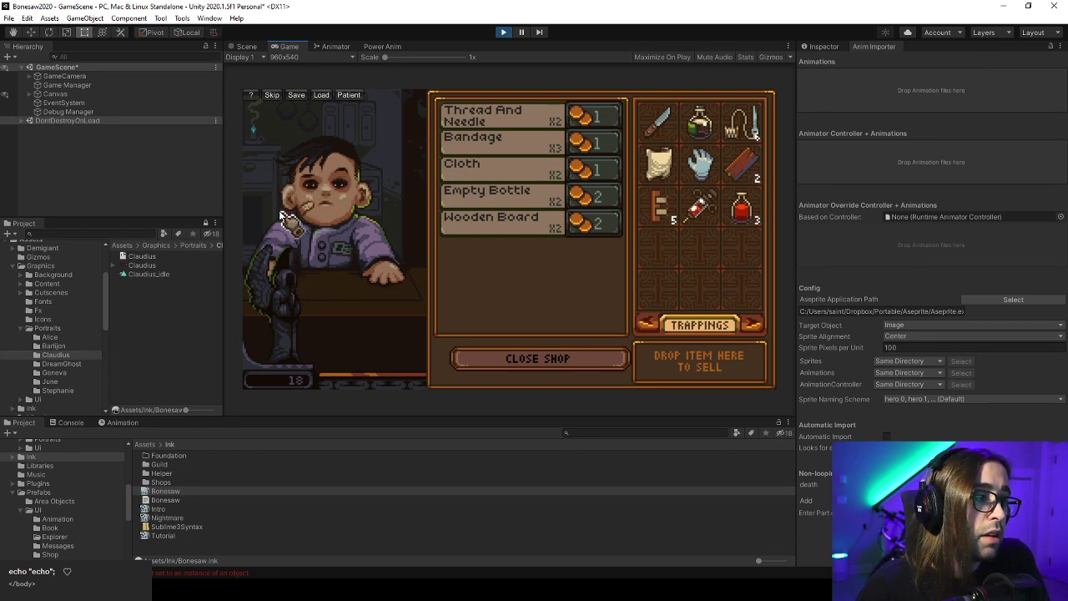
pyautogui.hotkey('alt', 'Tab')
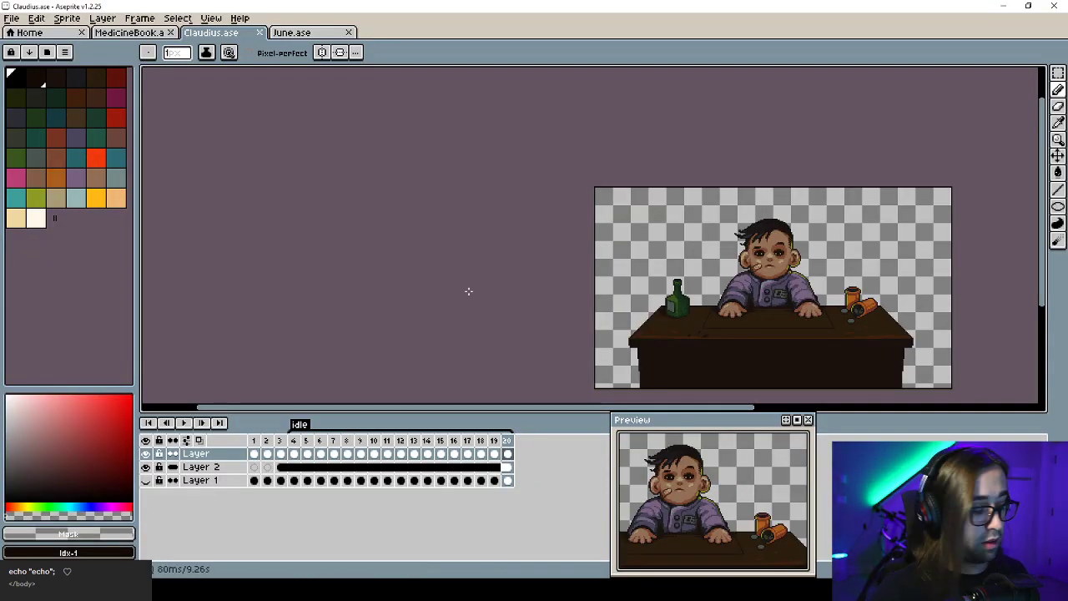
# Compare the hair between frames 4 and 5 and touch up the stray hair tip in frame 4 with sampled #1a120f.
pyautogui.press('Right')
pyautogui.moveTo(667, 284); pyautogui.dragTo(511, 298)
pyautogui.press('Right')
pyautogui.press('Left')
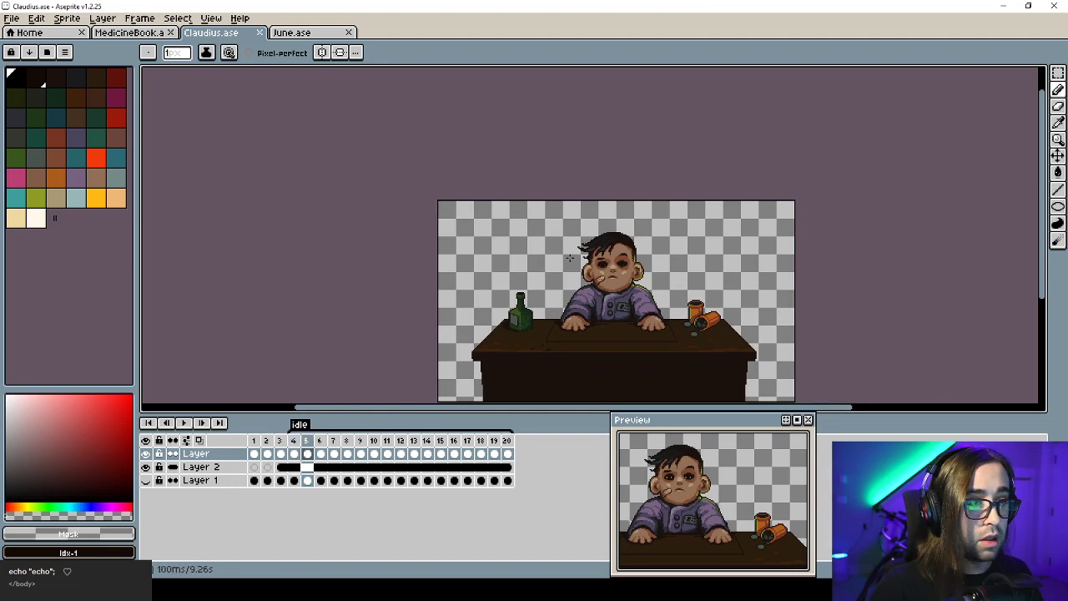
pyautogui.scroll(4, 529, 253)
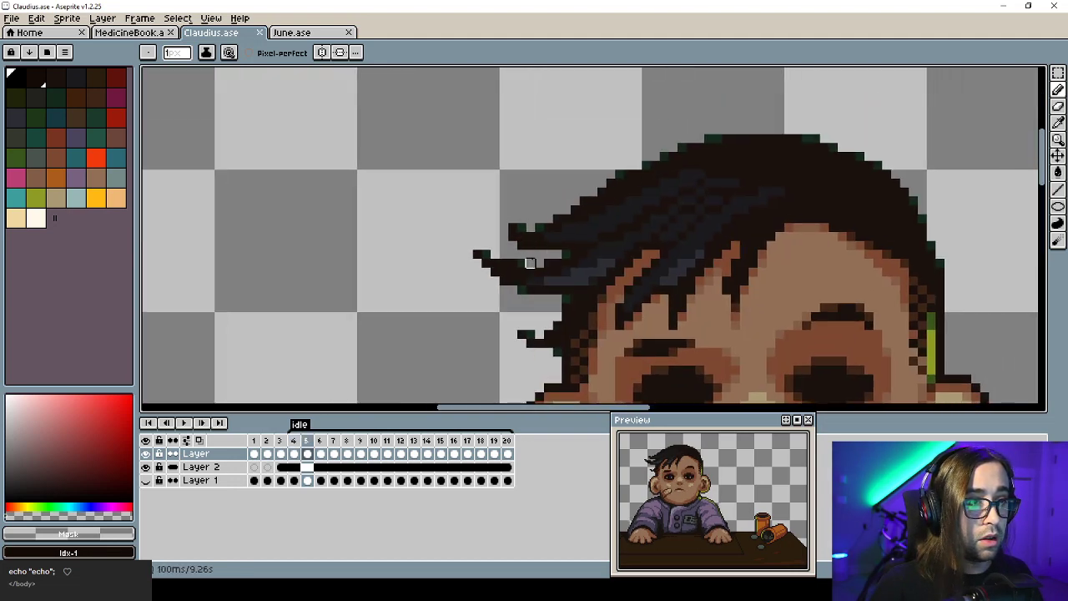
pyautogui.keyDown('alt'); pyautogui.click(523, 243); pyautogui.keyUp('alt')
pyautogui.press('Left')
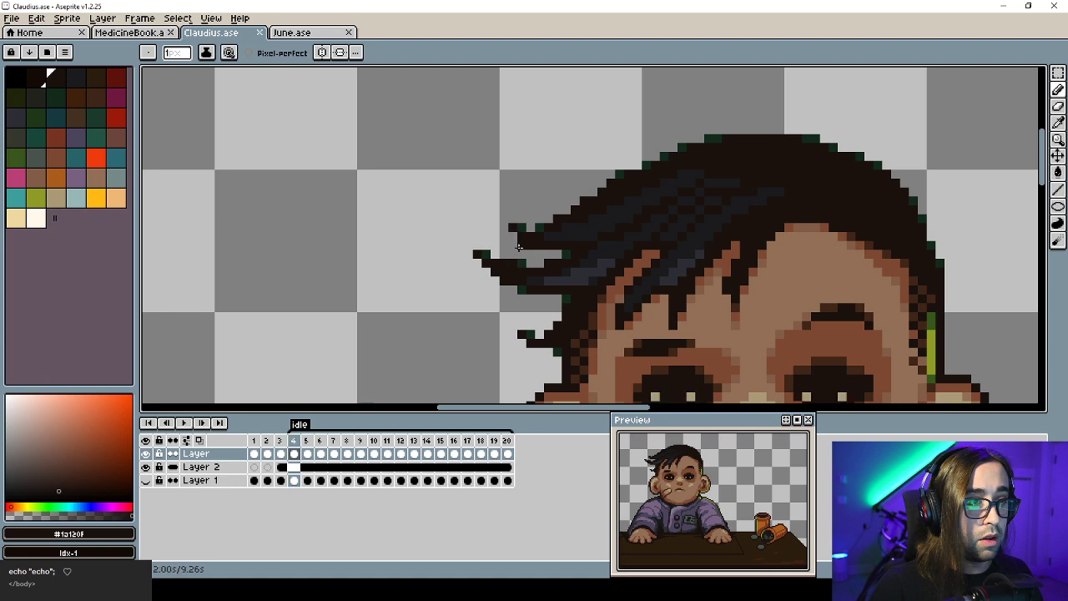
pyautogui.scroll(-5, 522, 253)
pyautogui.moveTo(522, 253); pyautogui.dragTo(491, 192)
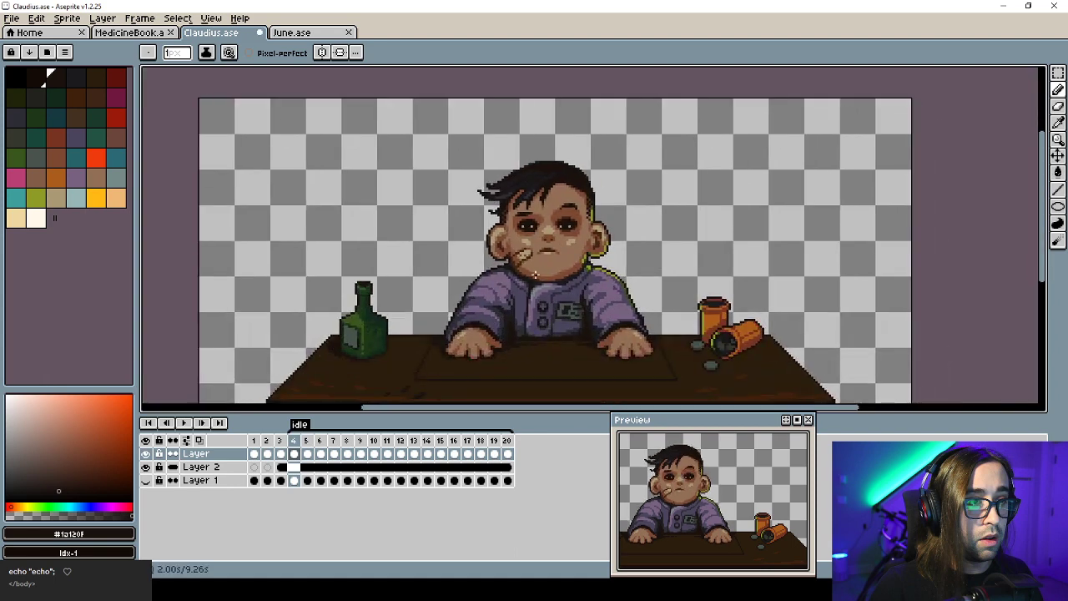
# Play the idle animation from frame 3 and inspect the face closely around frames 5 and 6.
pyautogui.press('Right')
pyautogui.press('Left')
pyautogui.press('Left')
pyautogui.press('Return')
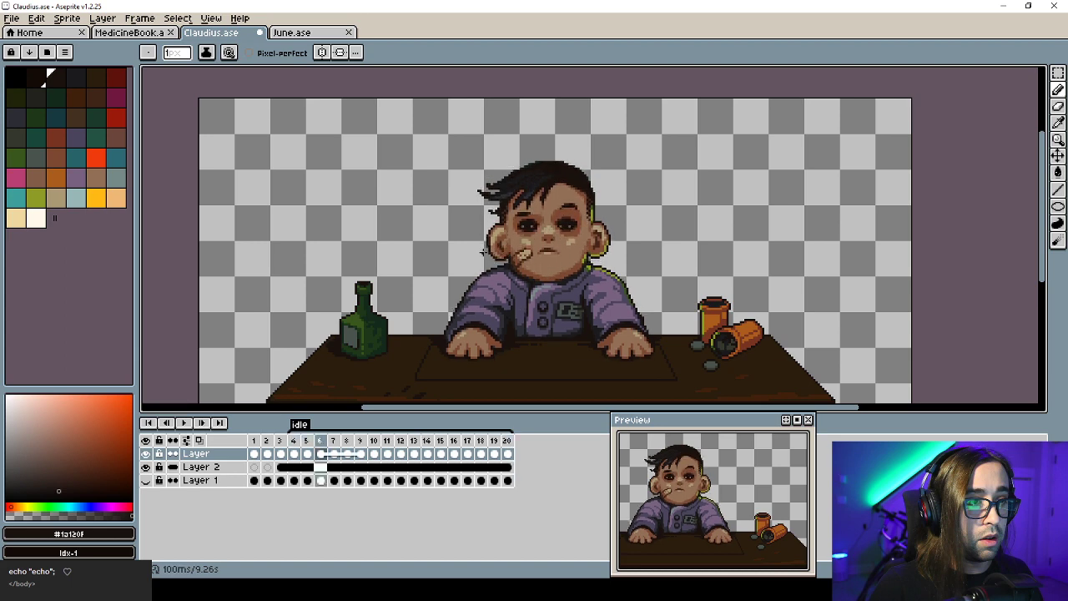
pyautogui.scroll(5, 525, 207)
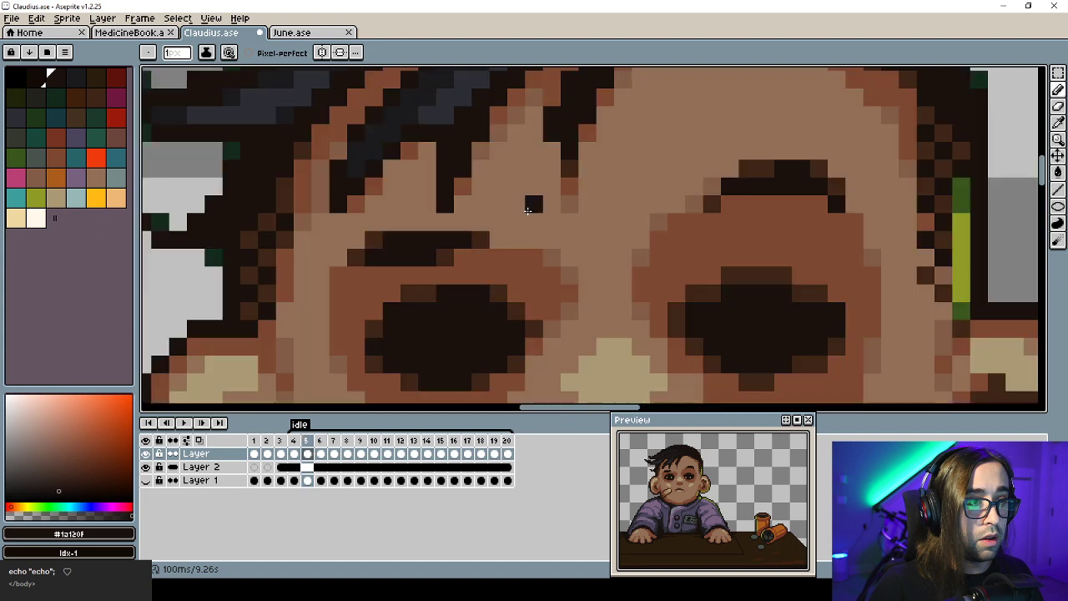
pyautogui.scroll(-5, 505, 187)
pyautogui.scroll(4, 505, 187)
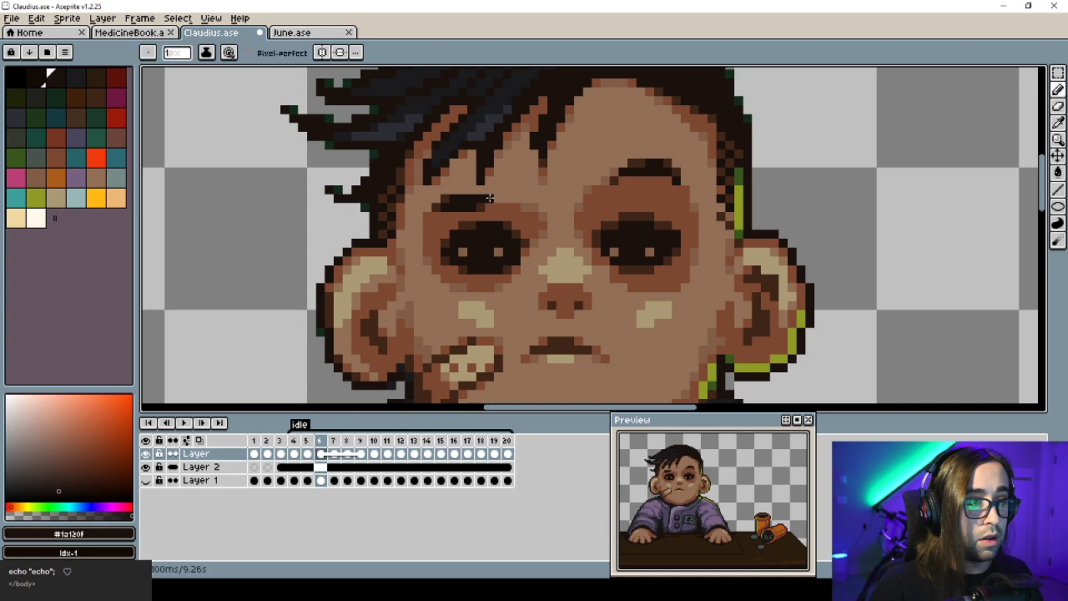
# Extend the inner tip of the eyebrow above the bandaged cheek in frames 6 and 7 using sampled #1a120f and #3f2517.
pyautogui.keyDown('alt'); pyautogui.click(487, 199); pyautogui.keyUp('alt')
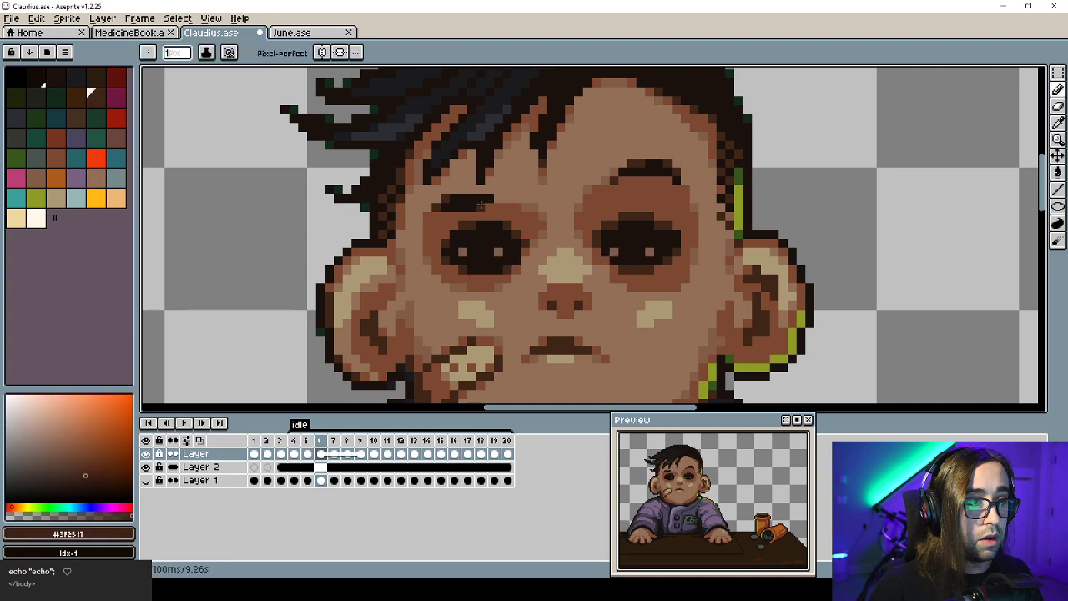
pyautogui.press('Left')
pyautogui.press('Right')
pyautogui.press('Right')
pyautogui.keyDown('alt'); pyautogui.click(481, 199); pyautogui.keyUp('alt')
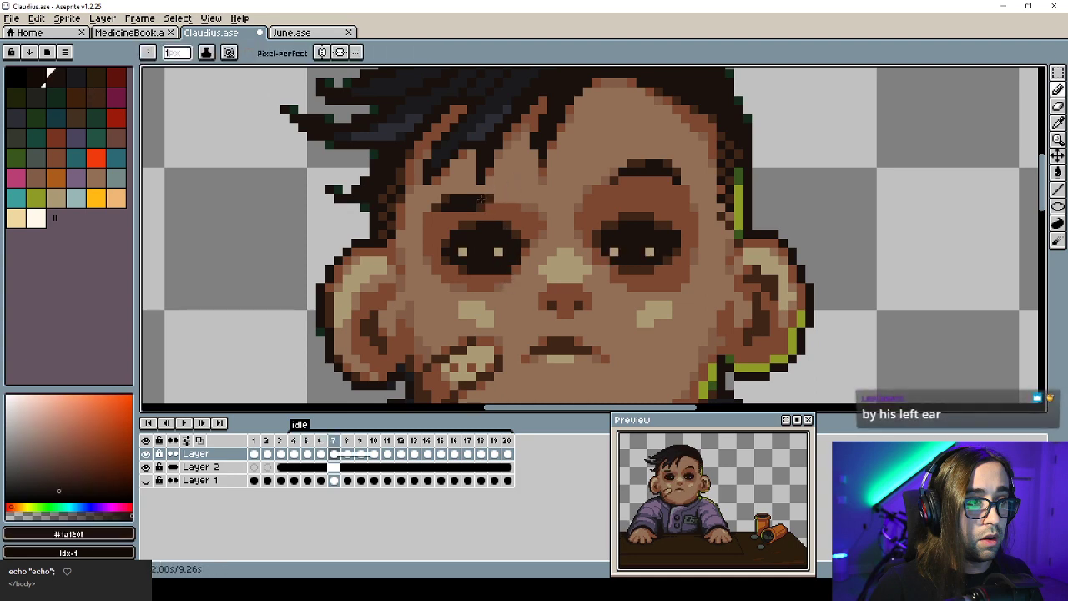
pyautogui.keyDown('alt'); pyautogui.click(501, 197); pyautogui.keyUp('alt')
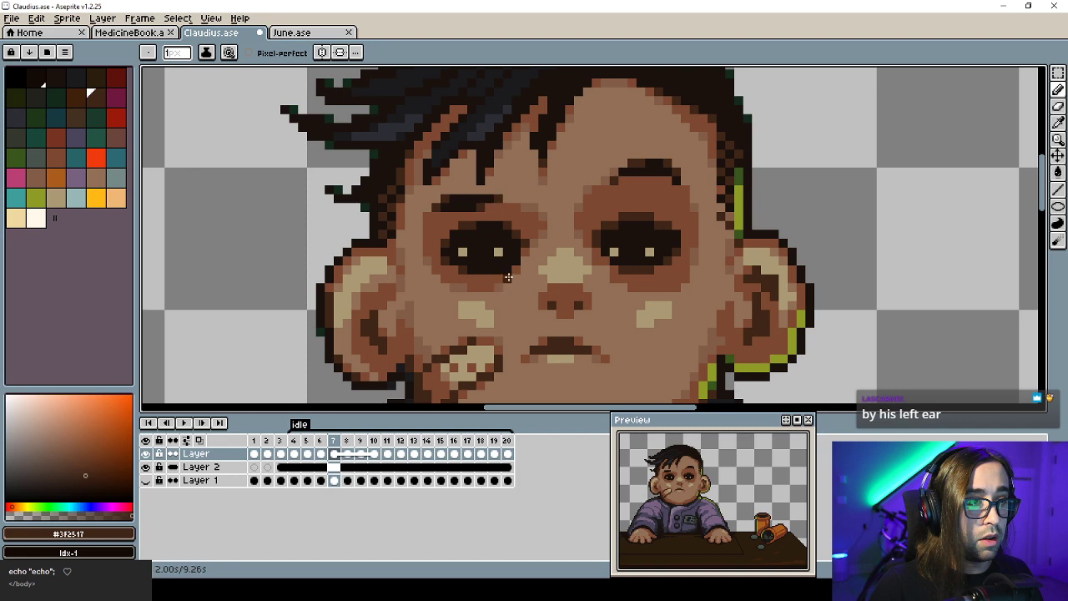
# Extend the same eyebrow's inner tip in frames 11 and 12 with sampled #1a120f and #3f2517.
pyautogui.press('Right')
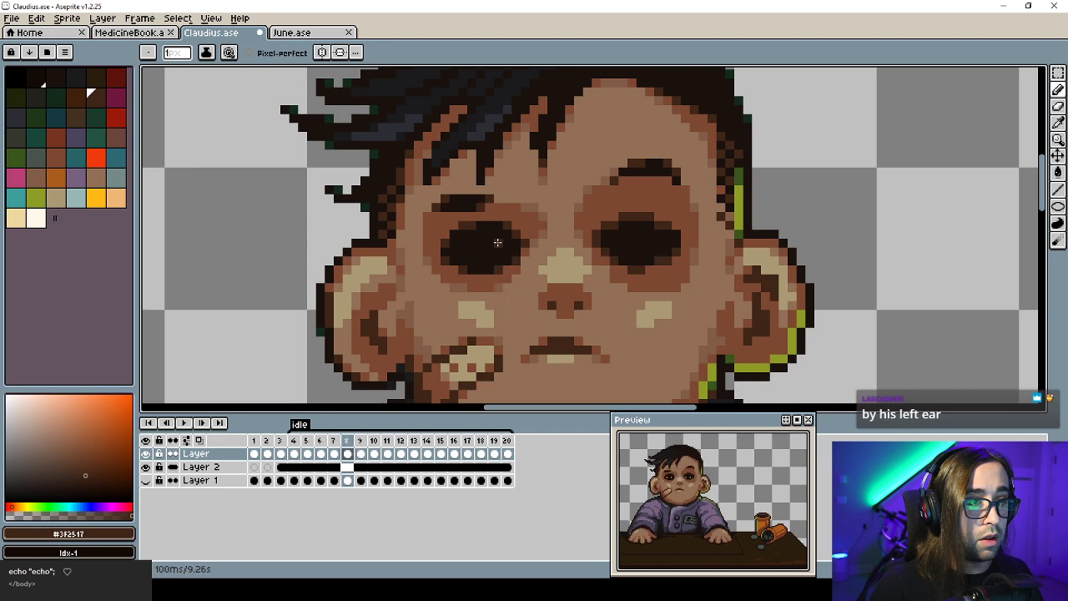
pyautogui.press('Right')
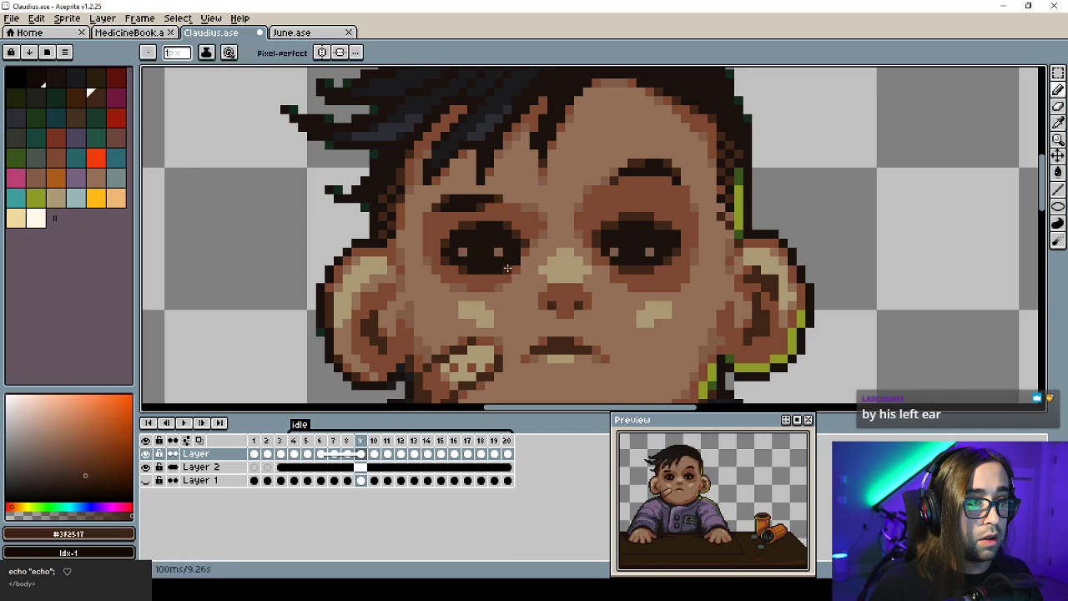
pyautogui.press('Right')
pyautogui.press('Right')
pyautogui.keyDown('alt'); pyautogui.click(505, 238); pyautogui.keyUp('alt')
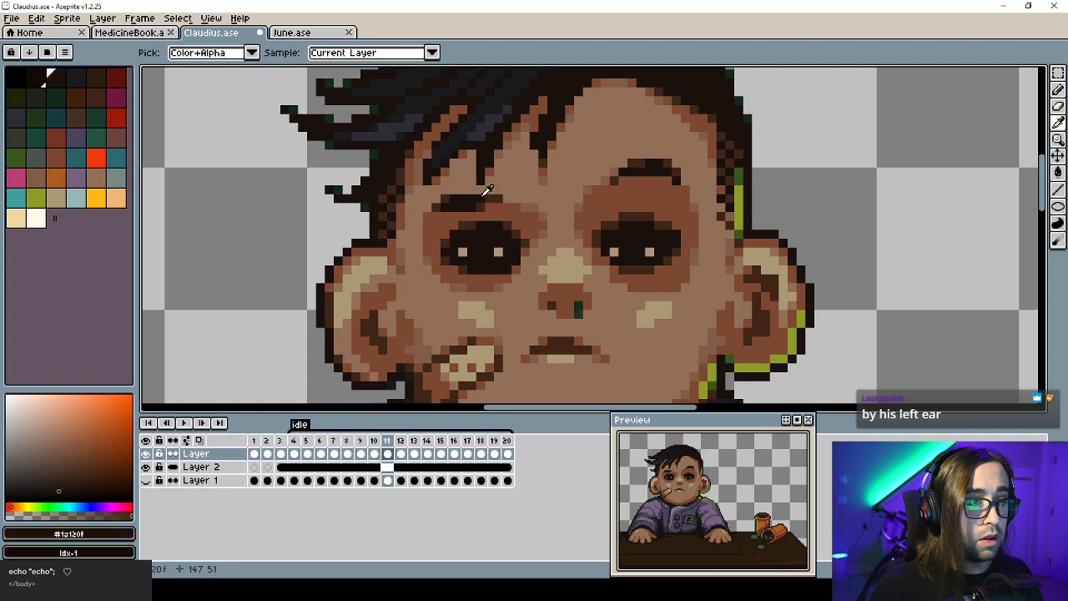
pyautogui.press('Right')
pyautogui.keyDown('alt'); pyautogui.click(506, 232); pyautogui.keyUp('alt')
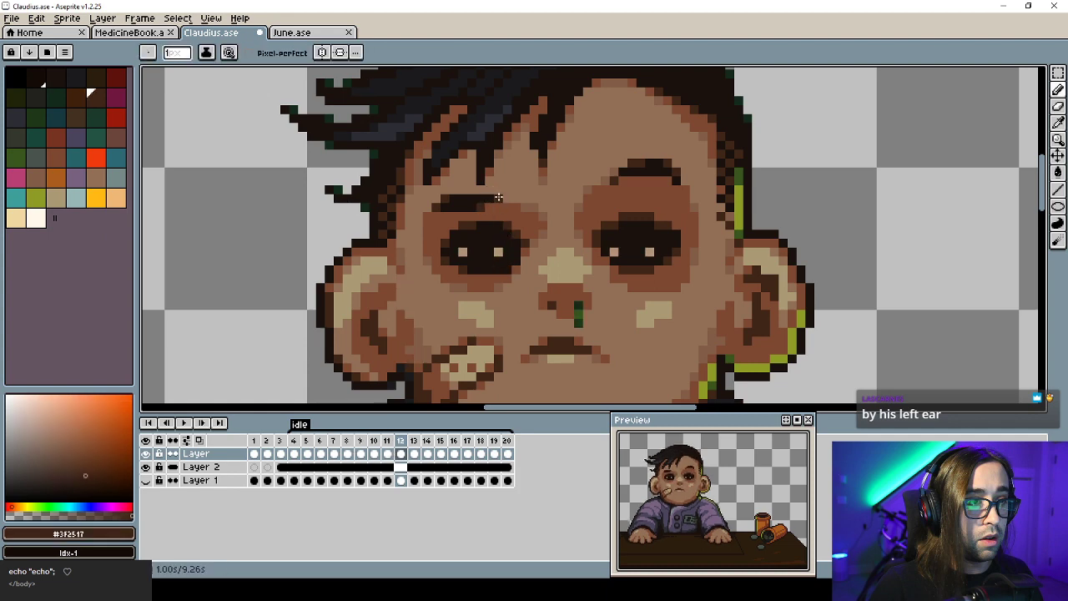
# Lengthen the eyebrow above the bandaged cheek in frame 19 with sampled #1a120f and #3f2517, comparing it with the neighbouring frames.
pyautogui.press('Right')
pyautogui.press('Right')
pyautogui.press('Right')
pyautogui.press('Right')
pyautogui.press('Right')
pyautogui.press('Right')
pyautogui.press('Right')
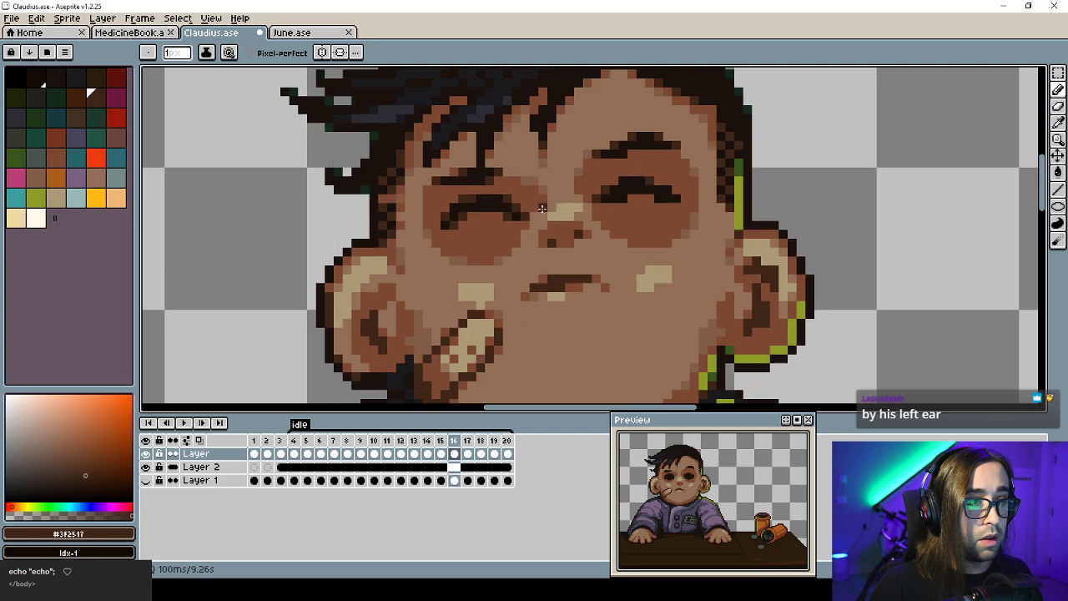
pyautogui.press('Right')
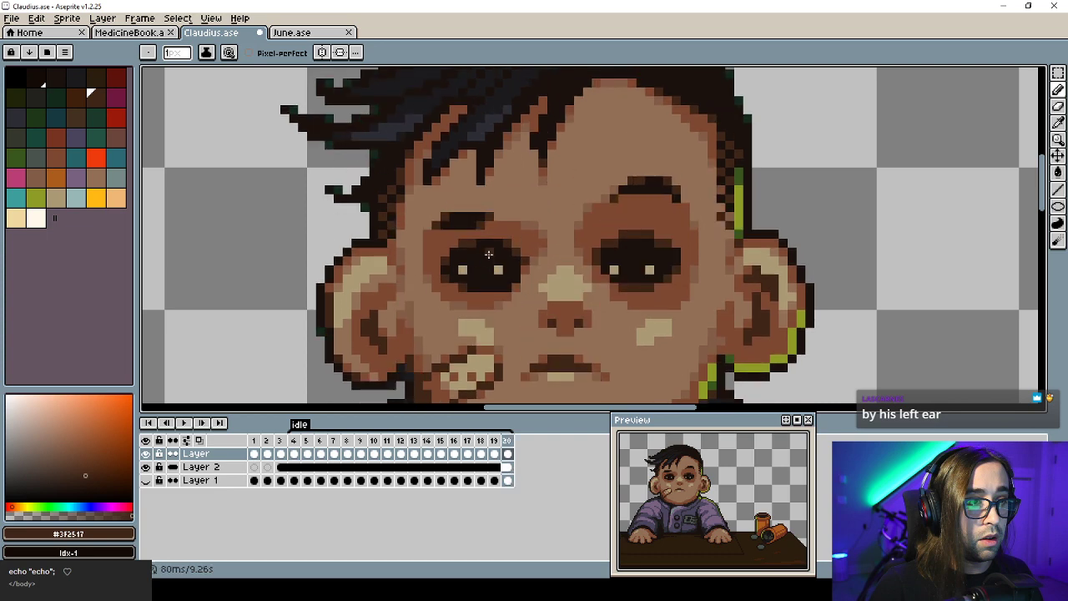
pyautogui.press('Left')
pyautogui.keyDown('alt'); pyautogui.click(486, 216); pyautogui.keyUp('alt')
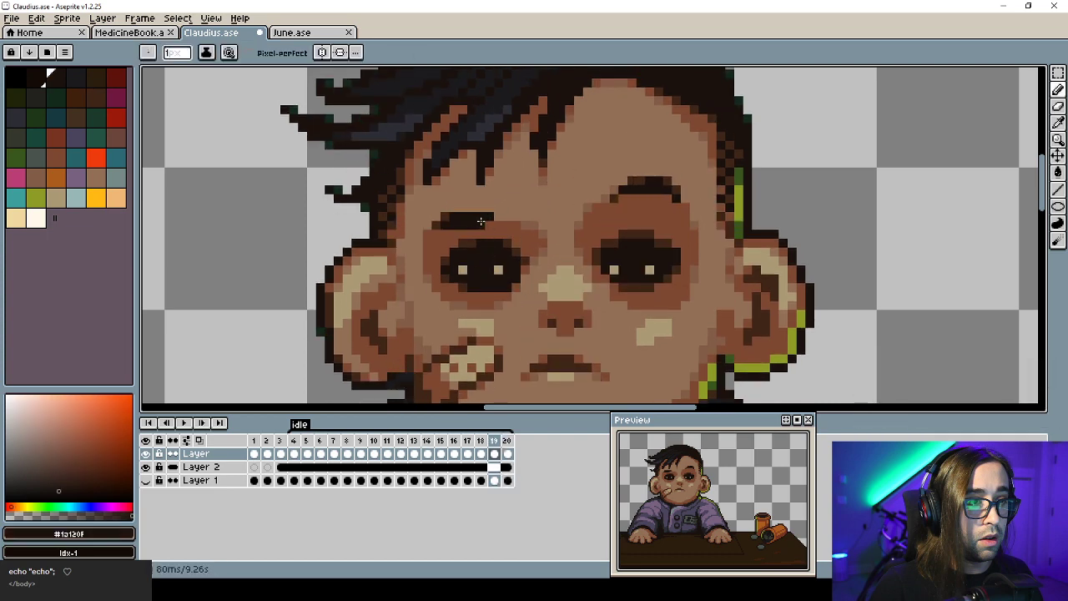
pyautogui.keyDown('alt'); pyautogui.click(489, 218); pyautogui.keyUp('alt')
pyautogui.click(498, 218)
pyautogui.press('Right')
pyautogui.press('Left')
pyautogui.press('Left')
pyautogui.press('Right')
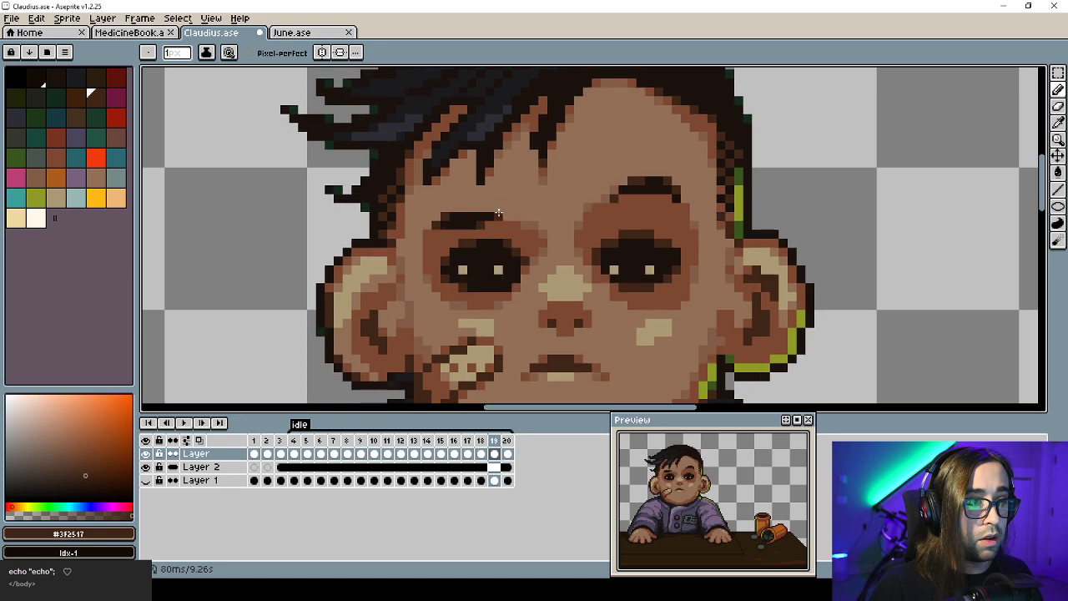
# Raise the eyebrow's inner tip by one pixel row in frame 19 and extend the tip in frame 20.
pyautogui.keyDown('alt'); pyautogui.click(493, 212); pyautogui.keyUp('alt')
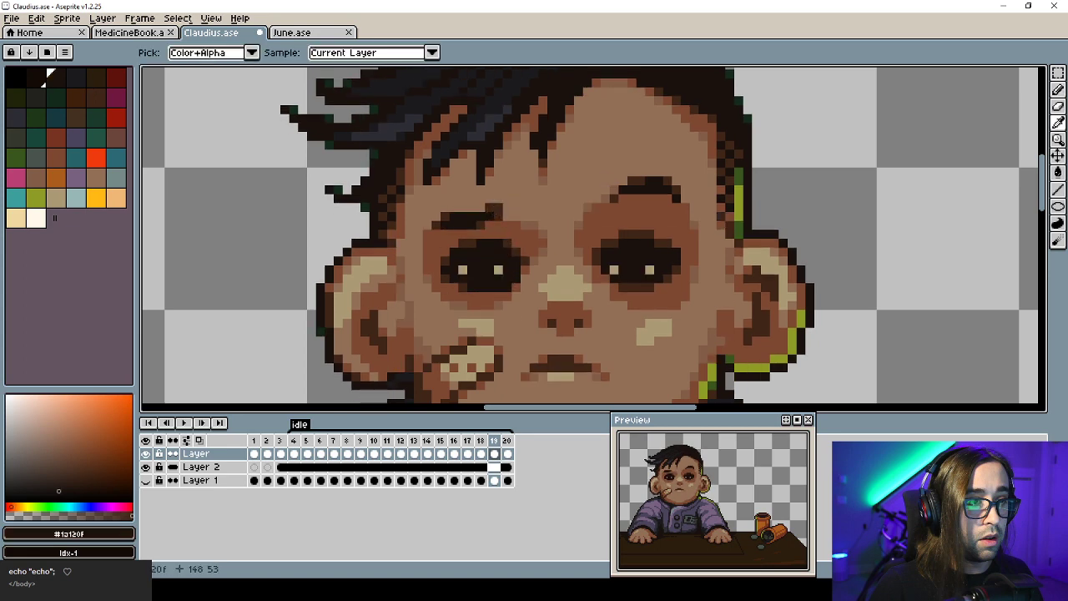
pyautogui.keyDown('alt'); pyautogui.click(490, 215); pyautogui.keyUp('alt')
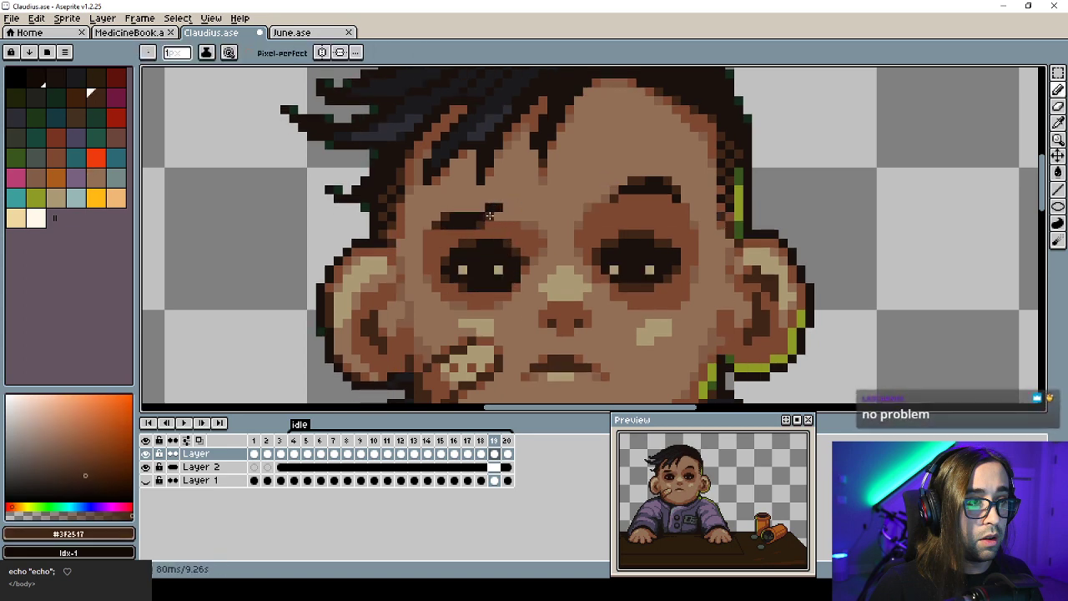
pyautogui.press('Right')
pyautogui.keyDown('alt'); pyautogui.click(507, 286); pyautogui.keyUp('alt')
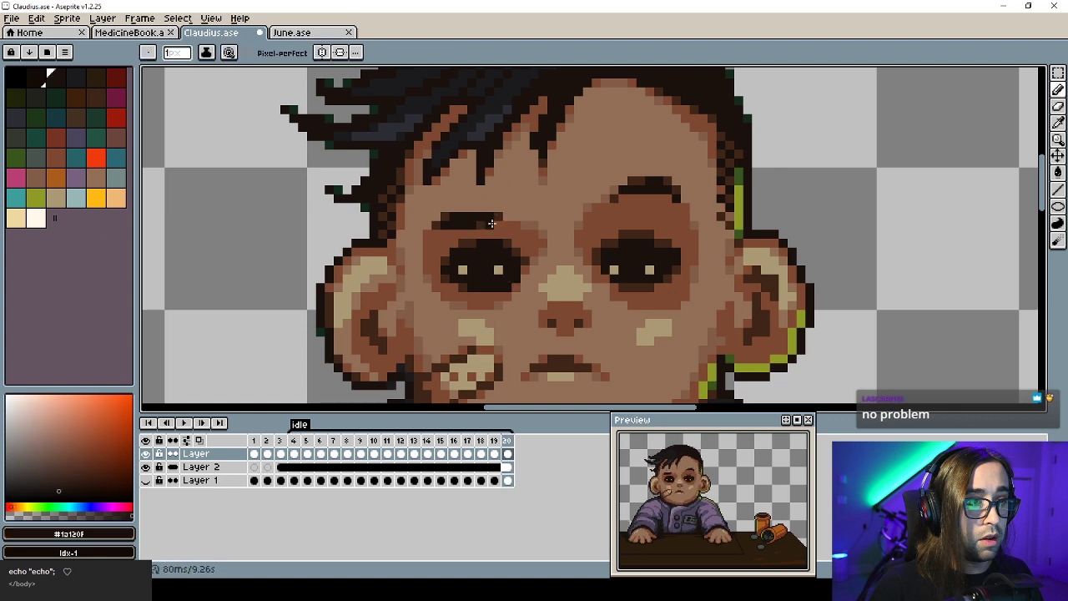
# Refine the raised brow tip and the eye shadow beneath it in frame 19 using sampled #7d4832 and #825c46.
pyautogui.press('Left')
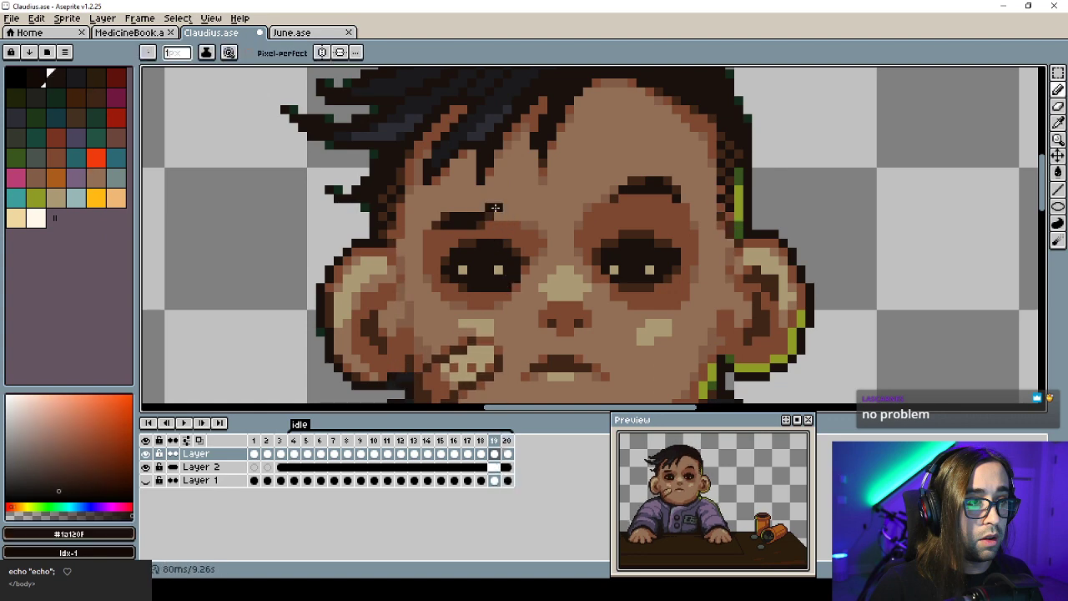
pyautogui.keyDown('alt'); pyautogui.click(494, 213); pyautogui.keyUp('alt')
pyautogui.keyDown('alt'); pyautogui.click(508, 229); pyautogui.keyUp('alt')
pyautogui.keyDown('alt'); pyautogui.click(515, 281); pyautogui.keyUp('alt')
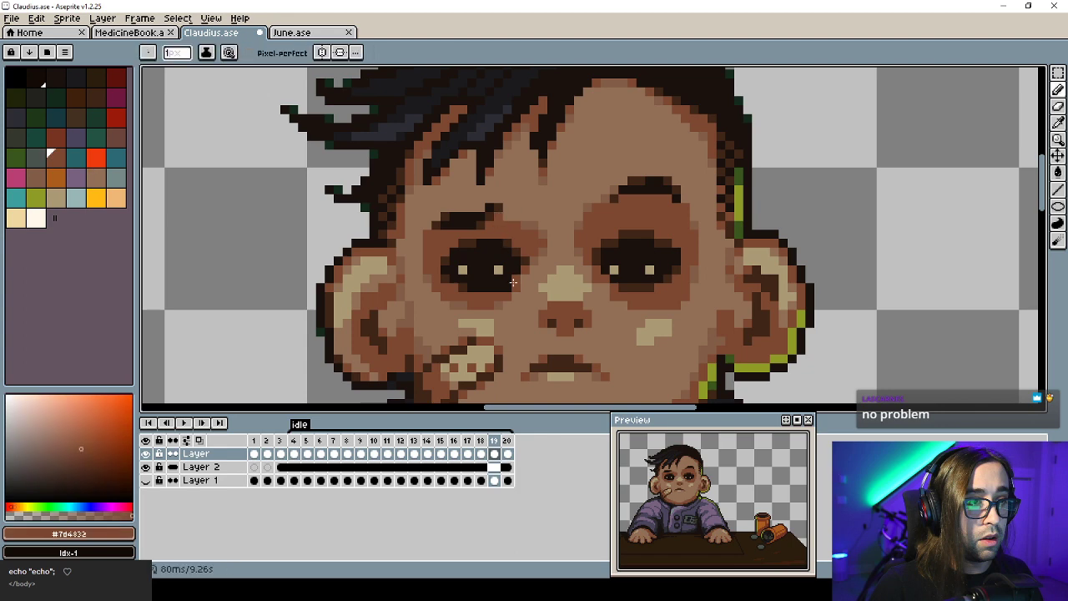
pyautogui.keyDown('alt'); pyautogui.click(519, 237); pyautogui.keyUp('alt')
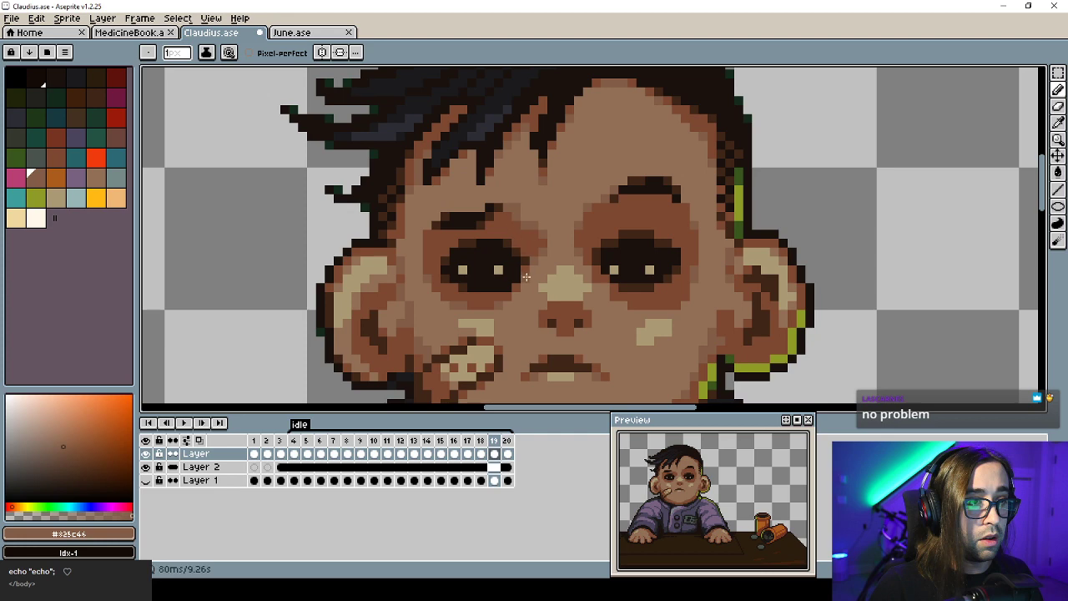
# Touch up the inner eyebrow tip in frame 20 with sampled #1a120f and return to the start of the idle loop.
pyautogui.press('.')
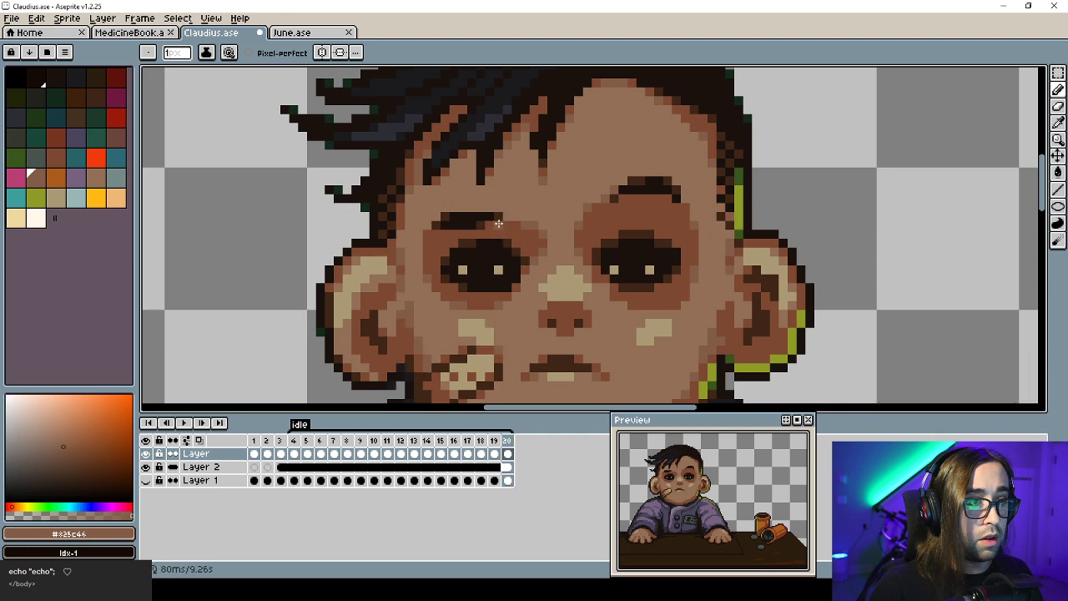
pyautogui.keyDown('alt'); pyautogui.click(493, 218); pyautogui.keyUp('alt')
pyautogui.press('Right')
pyautogui.press('Right')
pyautogui.press('Right')
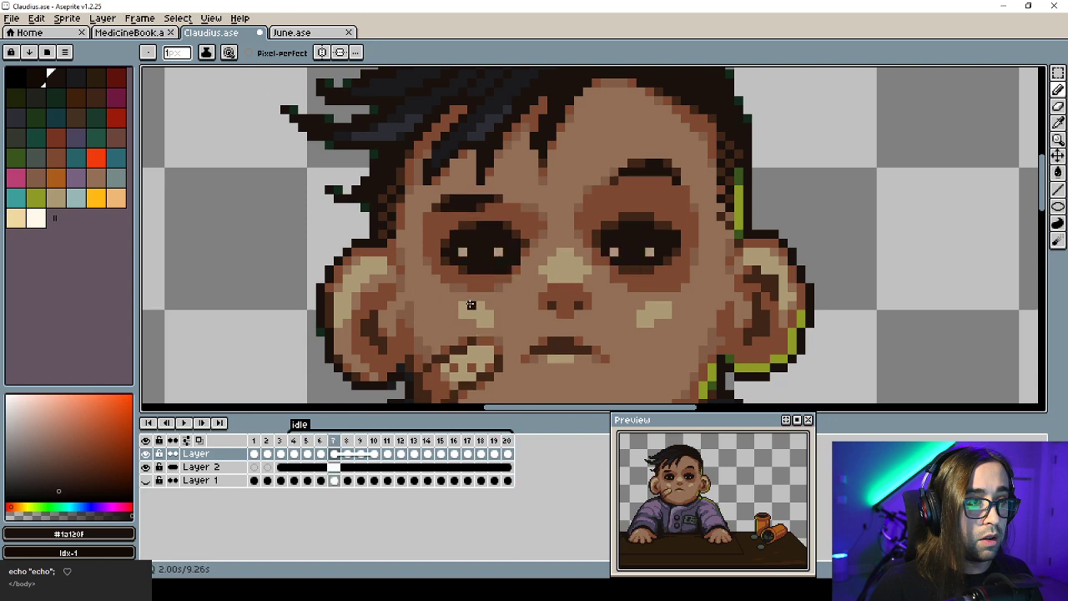
# Compare the ear beside the bandage across the frames and touch up its outer edge in frame 11 with sampled #7d4832 and #132a1b.
pyautogui.press('Right')
pyautogui.press('Right')
pyautogui.press('Right')
pyautogui.moveTo(451, 309); pyautogui.dragTo(498, 221)
pyautogui.press('Left')
pyautogui.press('Left')
pyautogui.press('Left')
pyautogui.keyDown('alt'); pyautogui.click(529, 296); pyautogui.keyUp('alt')
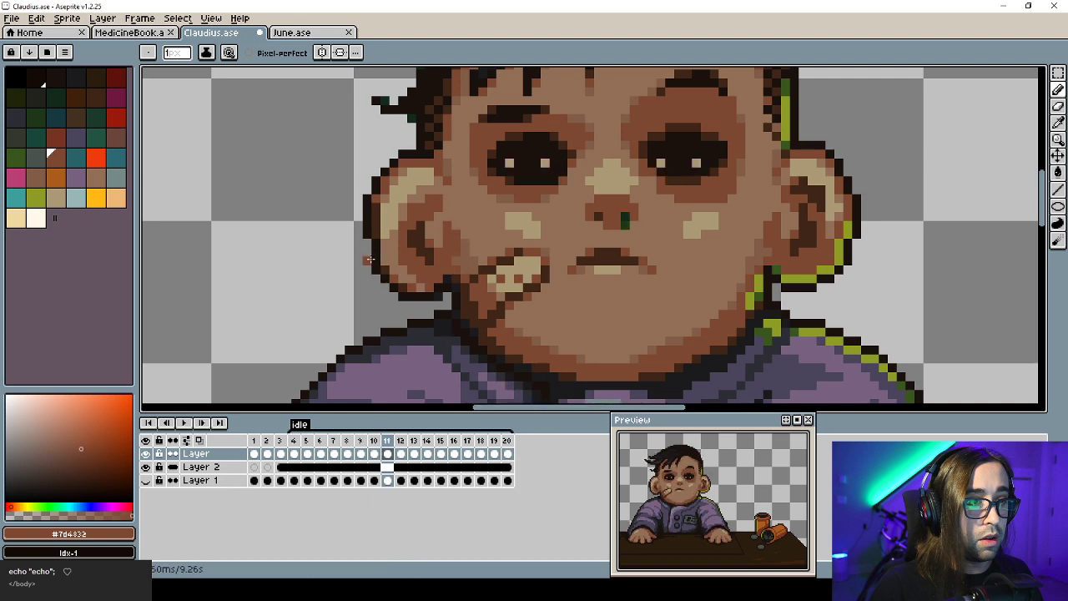
pyautogui.keyDown('alt'); pyautogui.click(368, 248); pyautogui.keyUp('alt')
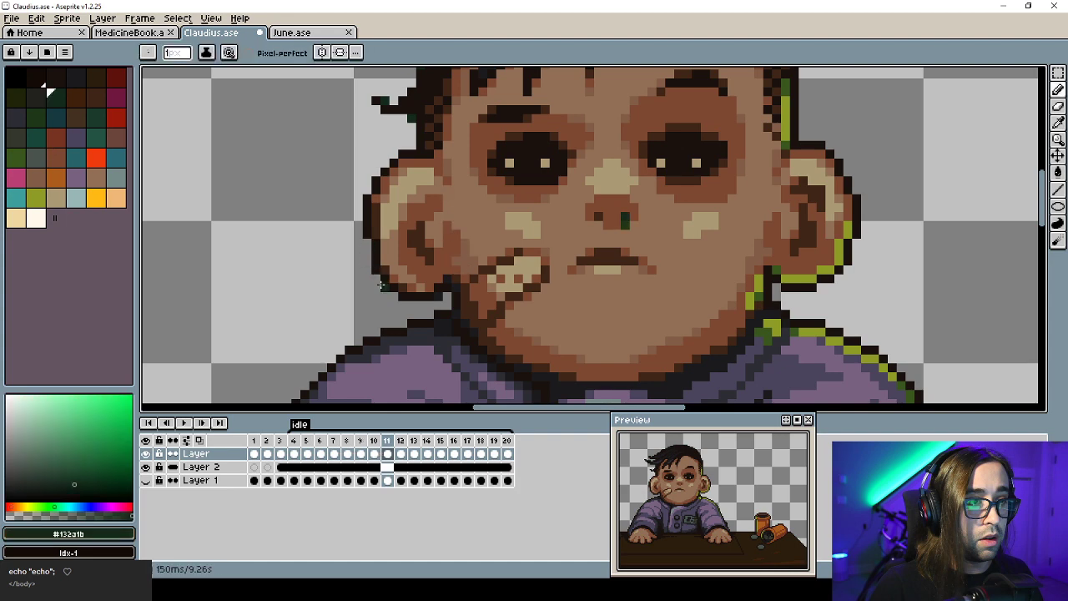
# Copy the inner part of the ear beside the bandage and paste it into frame 13, shifted one pixel down.
pyautogui.press('m')
pyautogui.moveTo(396, 173); pyautogui.dragTo(473, 304)
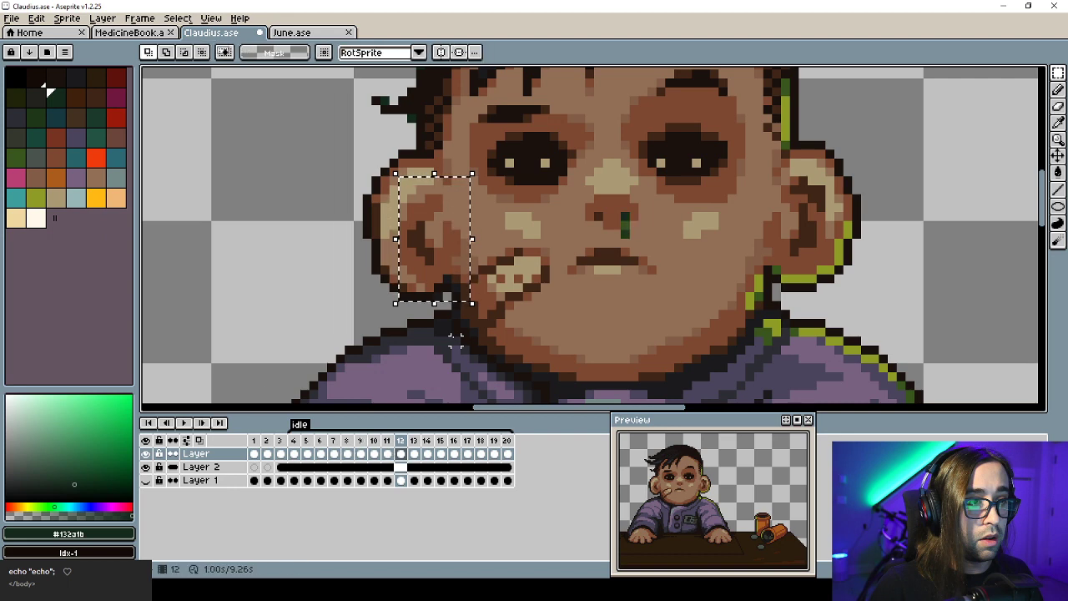
pyautogui.hotkey('ctrl', 't')
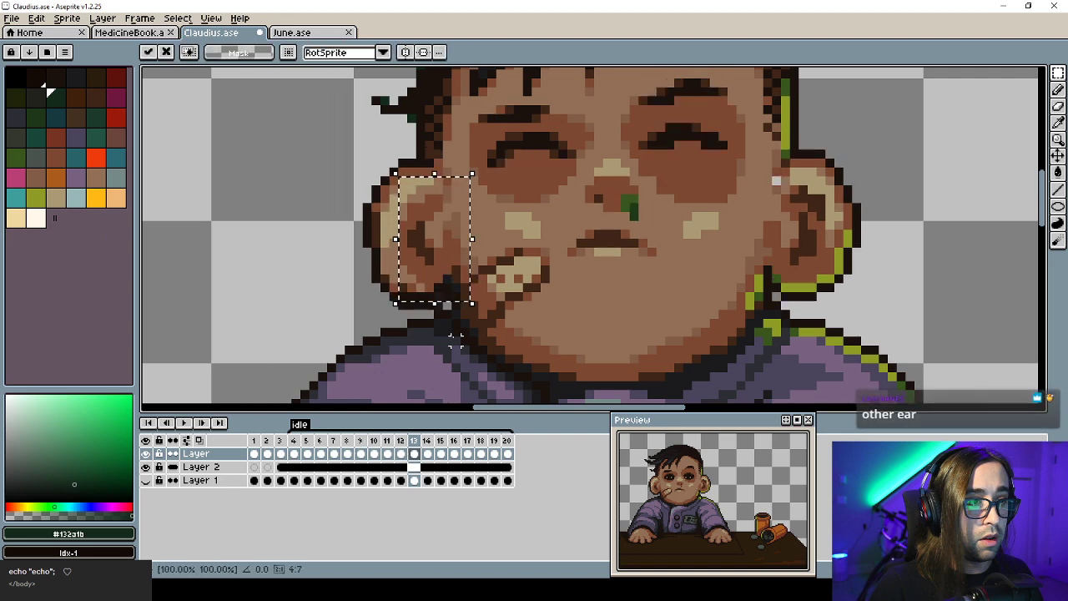
pyautogui.press('Down')
pyautogui.press('.')
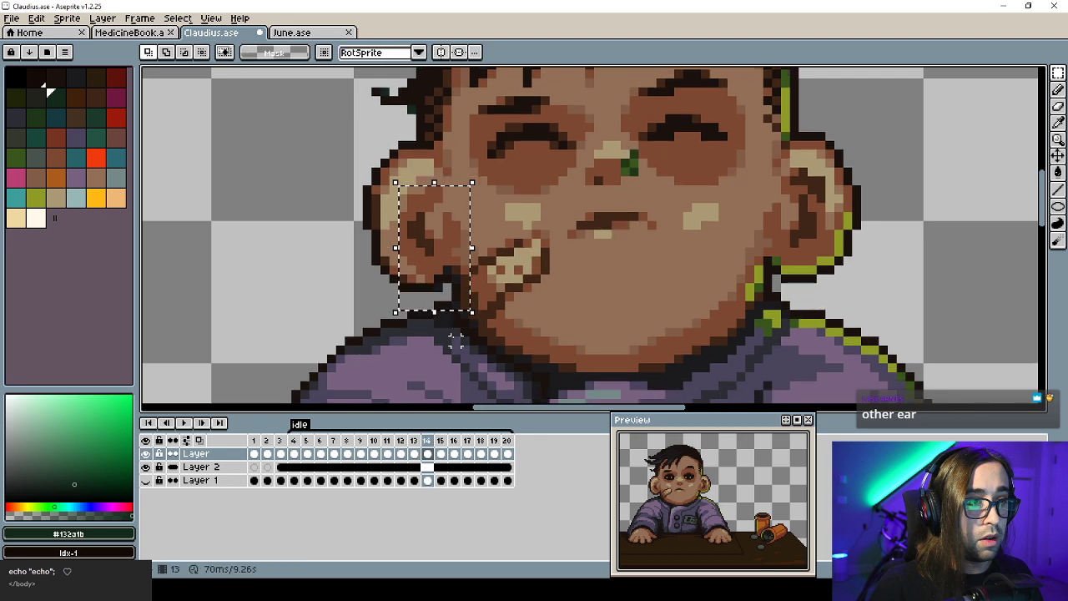
# Place the copied inner ear two pixels higher in frame 14 and two pixels lower in frame 15, and clear the selection.
pyautogui.press('Up')
pyautogui.press('Up')
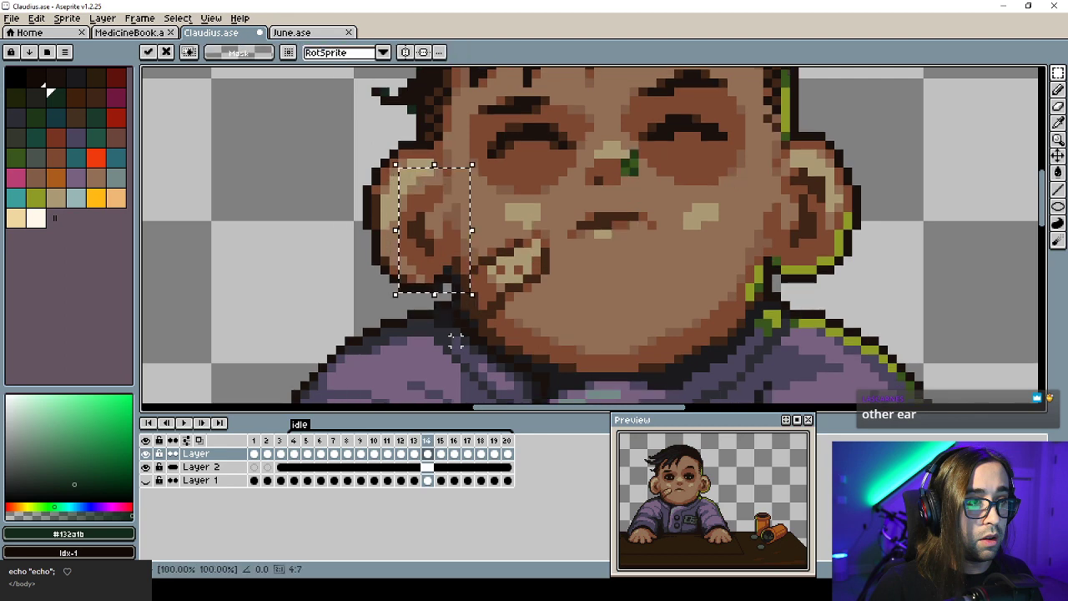
pyautogui.press('.')
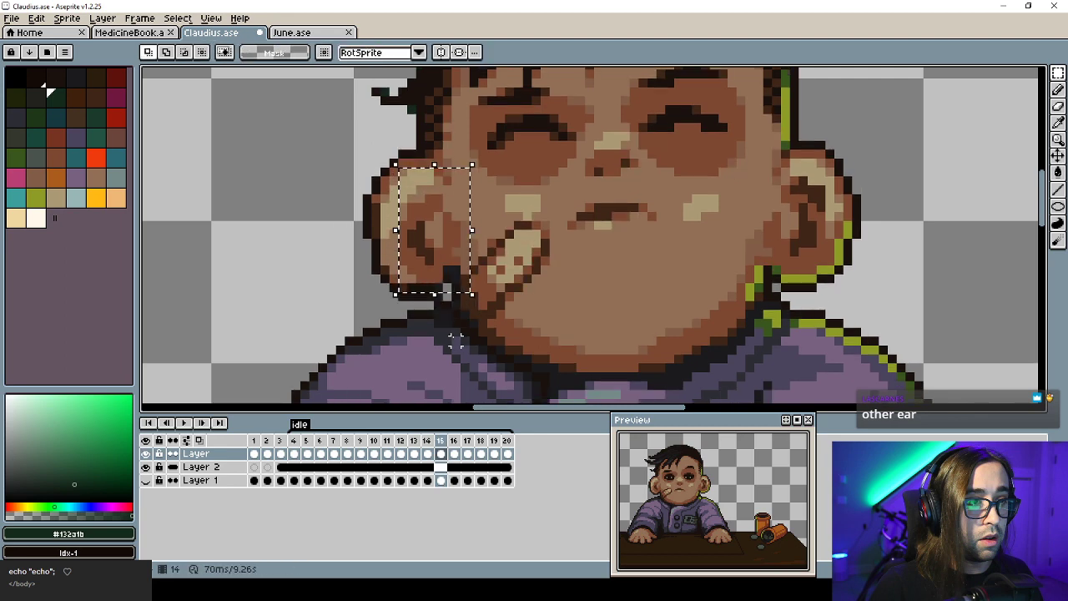
pyautogui.press('Down')
pyautogui.press('Down')
pyautogui.hotkey('ctrl', 'd')
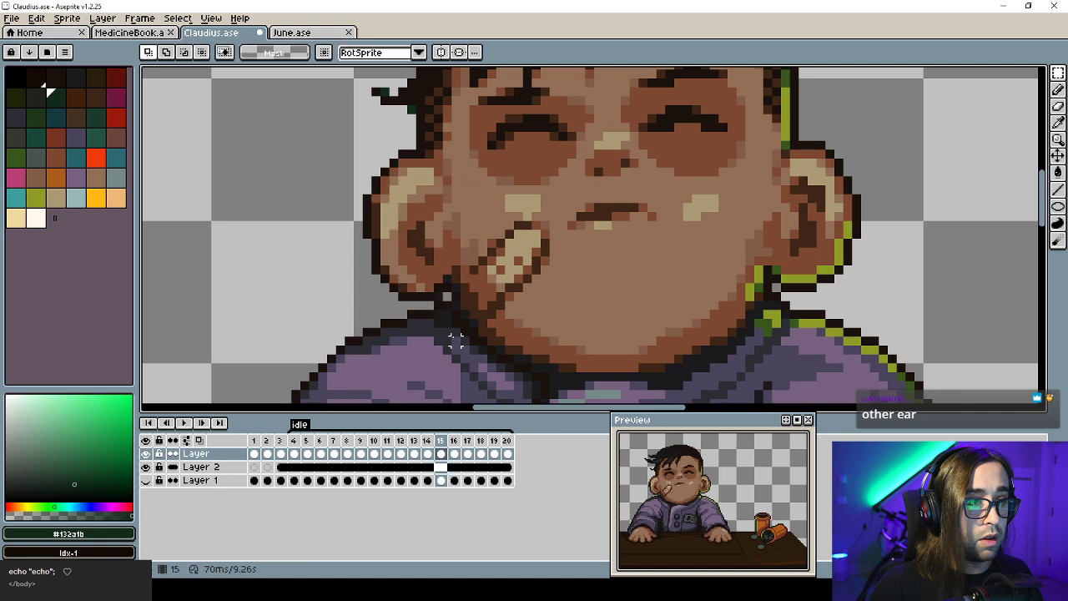
# Fill the gap between the earlobe and the collar in frame 15 with sampled #1a120f and #1b1b1d.
pyautogui.press('b')
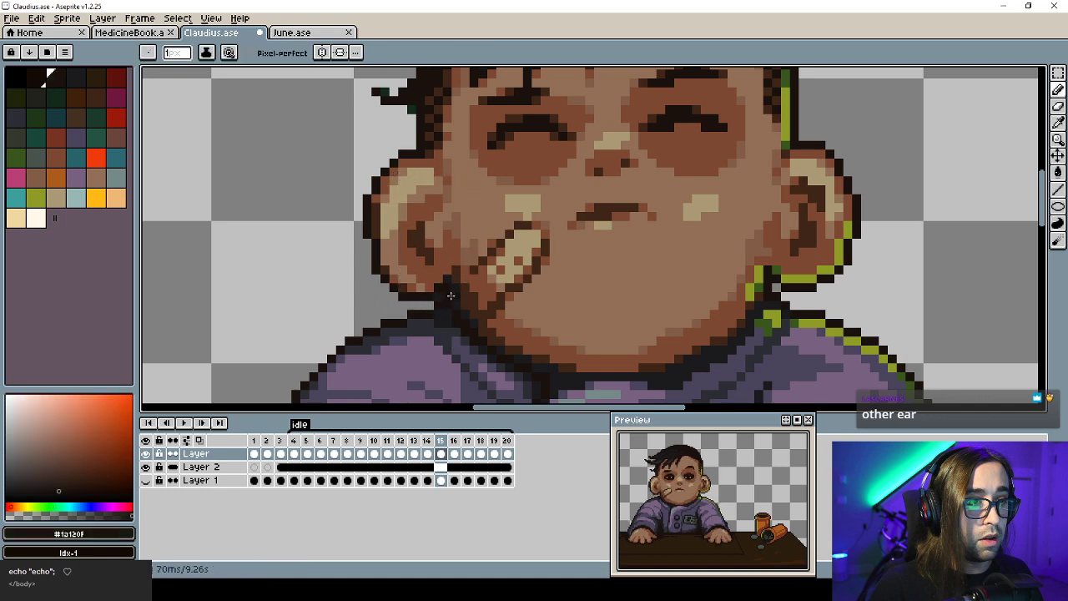
pyautogui.keyDown('alt'); pyautogui.click(451, 297); pyautogui.keyUp('alt')
pyautogui.keyDown('alt'); pyautogui.click(448, 290); pyautogui.keyUp('alt')
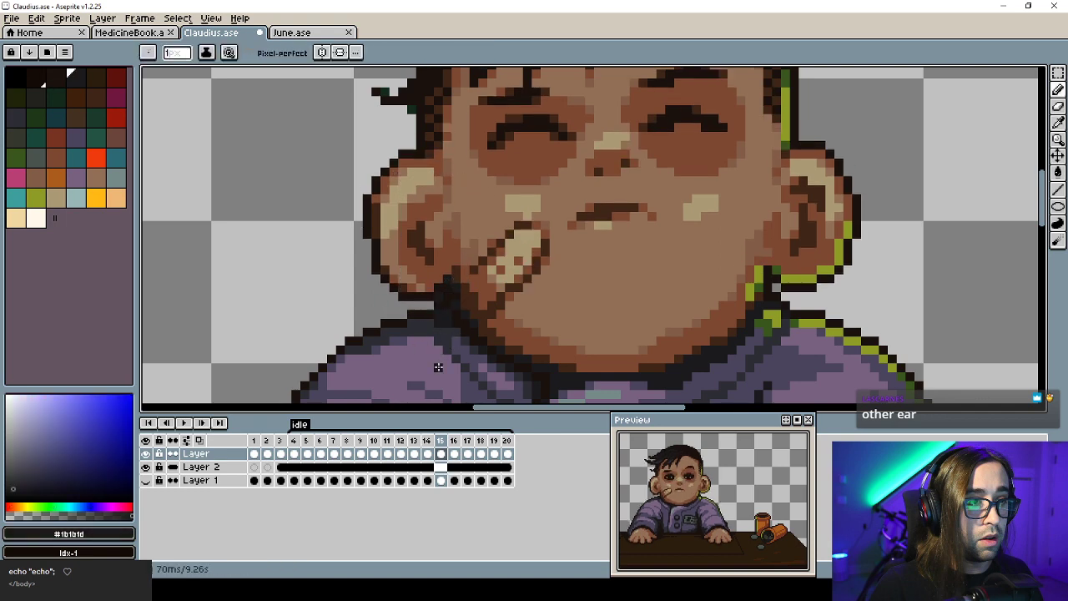
pyautogui.press('Right')
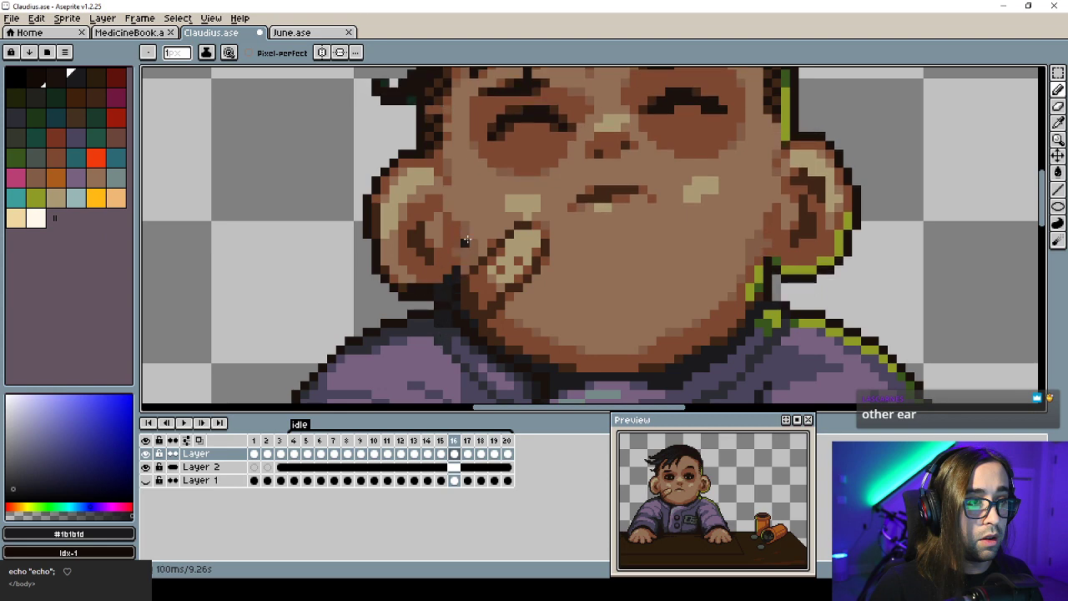
# Copy the skin patch between the ear and the bandage from frame 15, paste it into frame 16, and clear the selection.
pyautogui.press('Left')
pyautogui.press('m')
pyautogui.moveTo(441, 192); pyautogui.dragTo(481, 267)
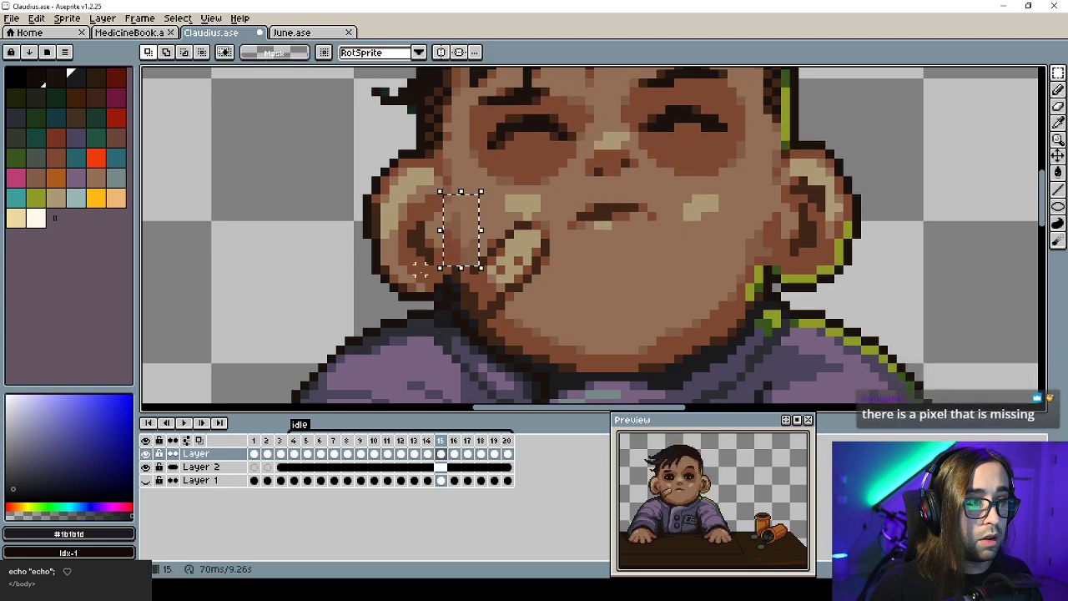
pyautogui.press('Left')
pyautogui.press('Left')
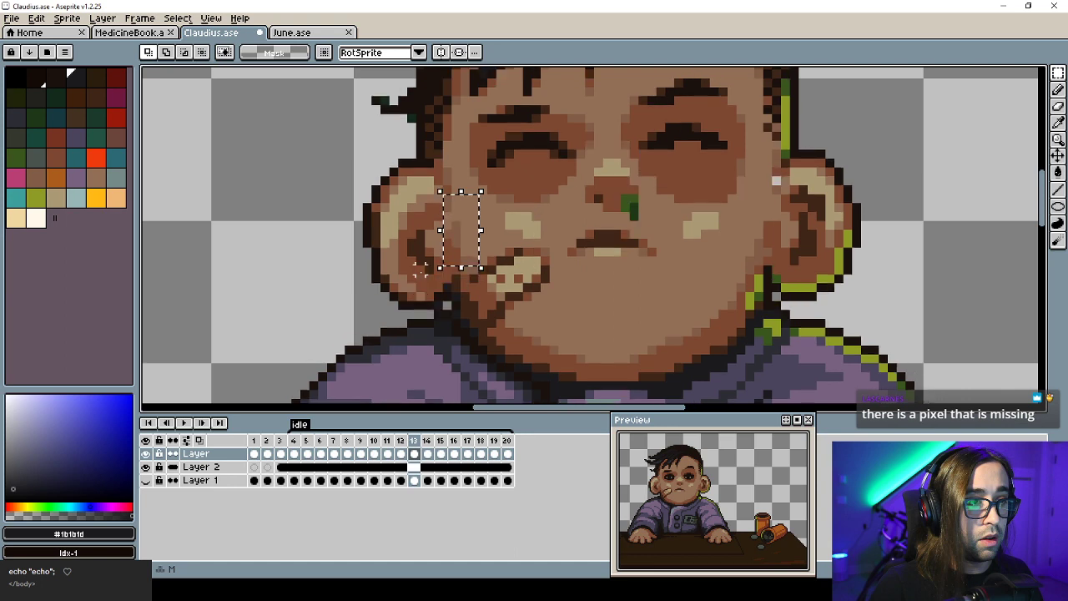
pyautogui.press('Right')
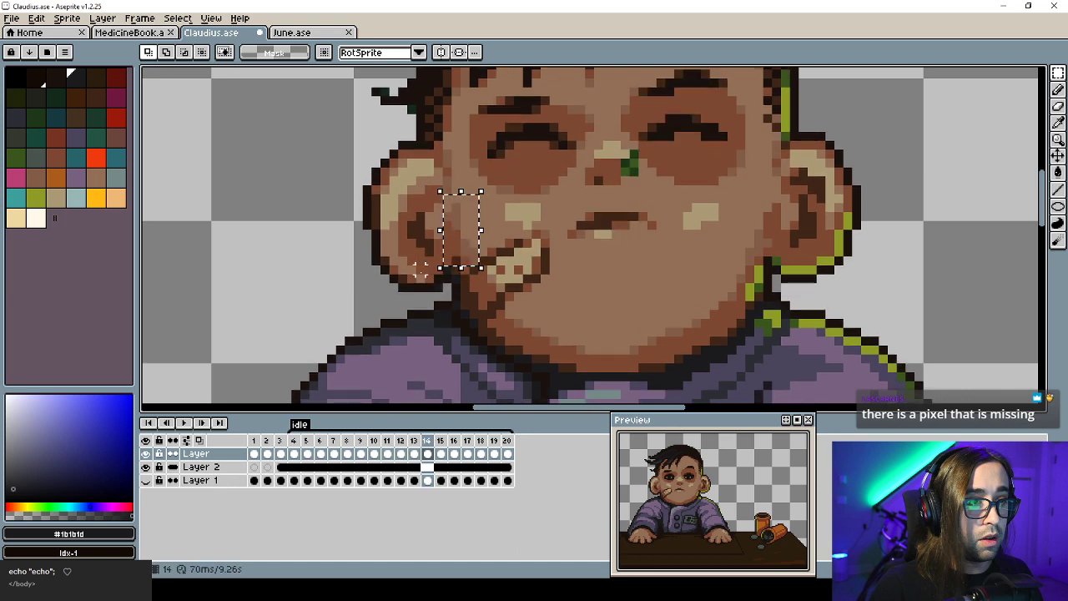
pyautogui.press('Right')
pyautogui.press('Right')
pyautogui.press('Left')
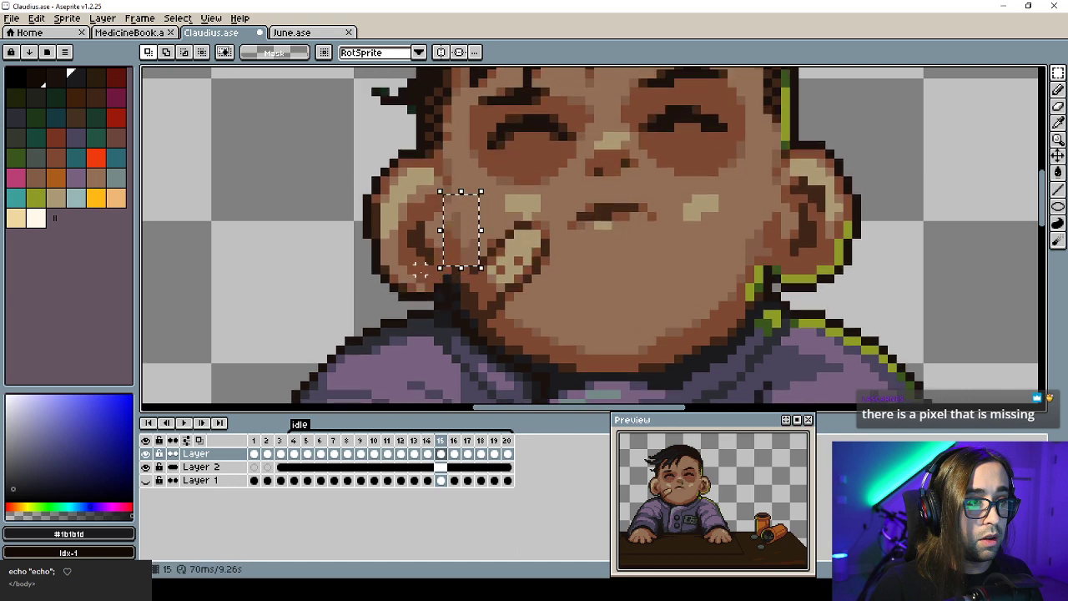
pyautogui.hotkey('ctrl', 'v')
pyautogui.press('Right')
pyautogui.hotkey('ctrl', 'v')
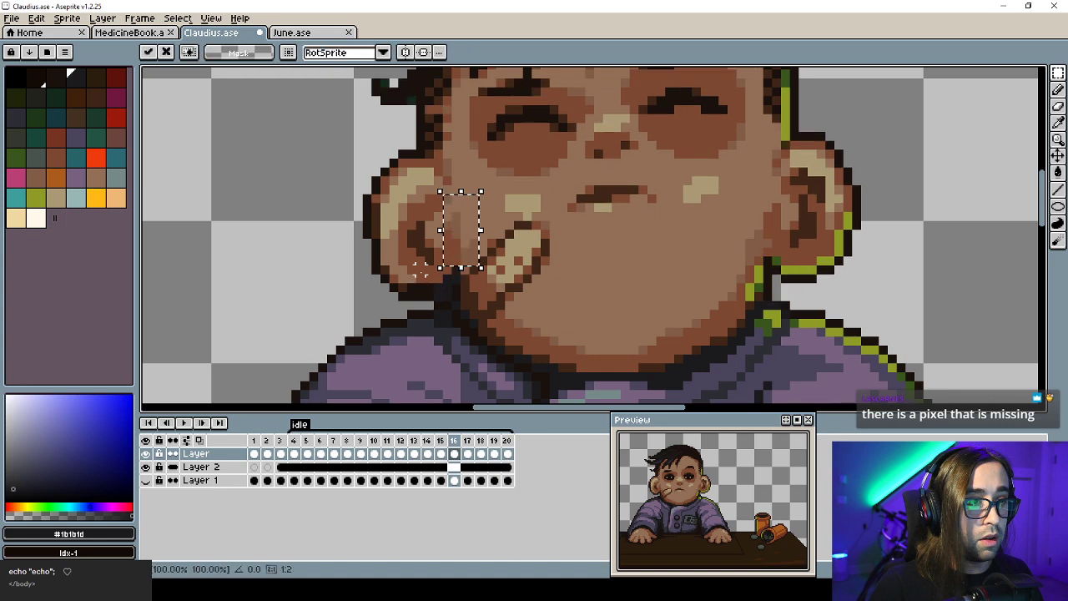
pyautogui.press('Left')
pyautogui.press('Right')
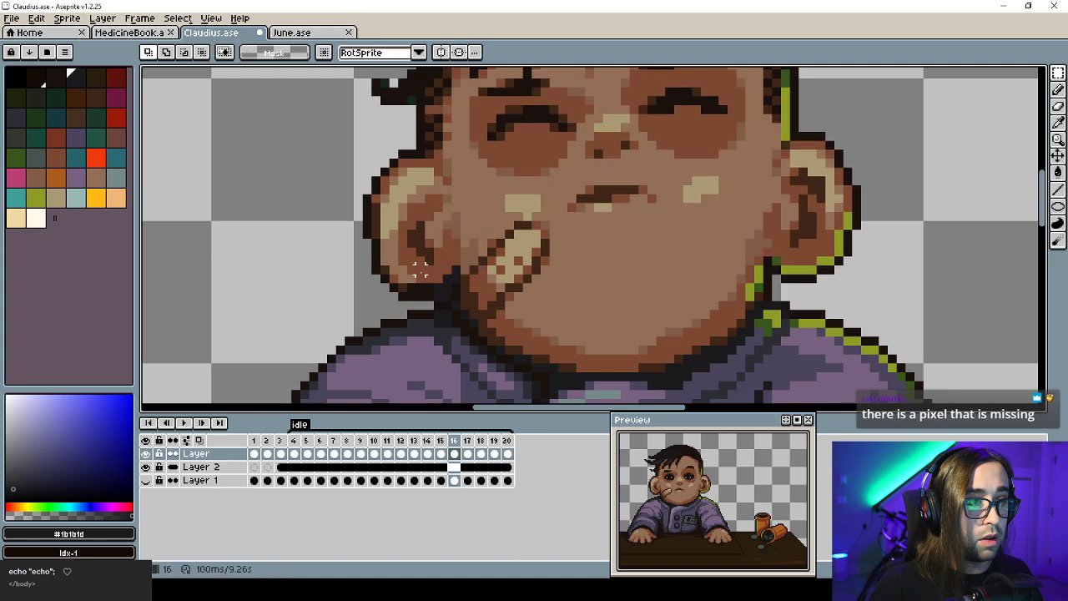
pyautogui.hotkey('ctrl', 'd')
# Touch up the skin around the ear beside the bandage in frames 16 and 17 with sampled #825c46.
pyautogui.press('b')
pyautogui.keyDown('alt'); pyautogui.click(453, 210); pyautogui.keyUp('alt')
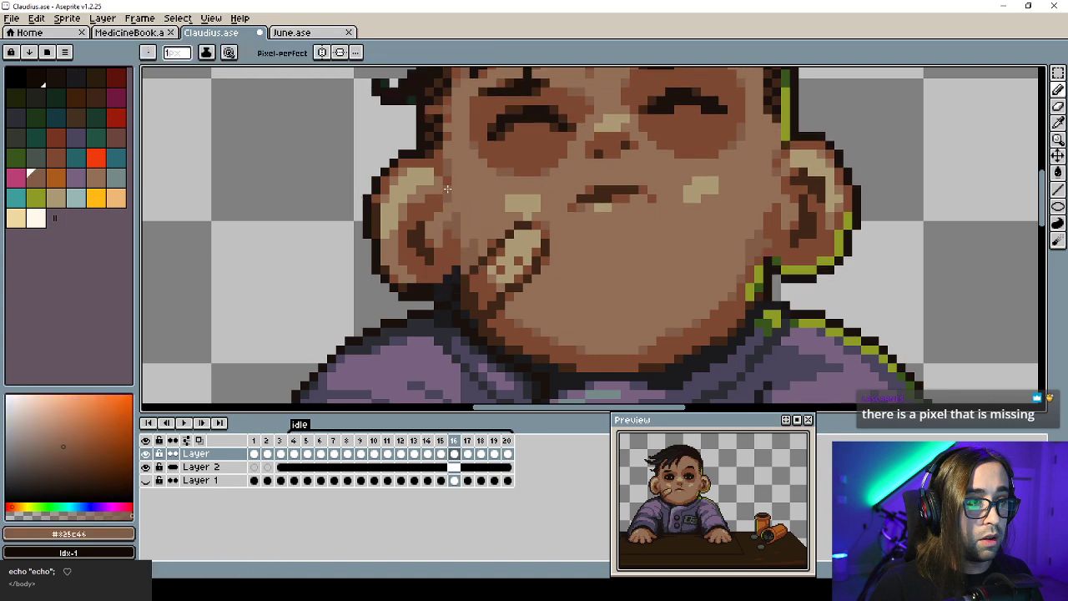
pyautogui.press('Right')
pyautogui.click(448, 300)
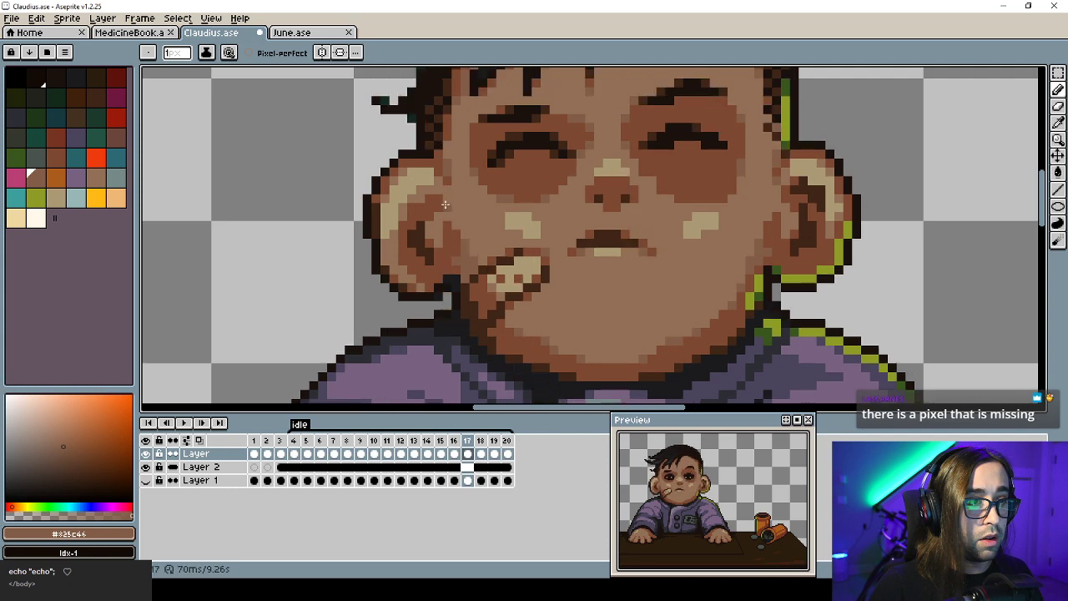
# Place the copied ear patch one pixel lower in frame 17, compare it with frame 18, and clear the selection.
pyautogui.press('m')
pyautogui.moveTo(440, 200); pyautogui.dragTo(482, 277)
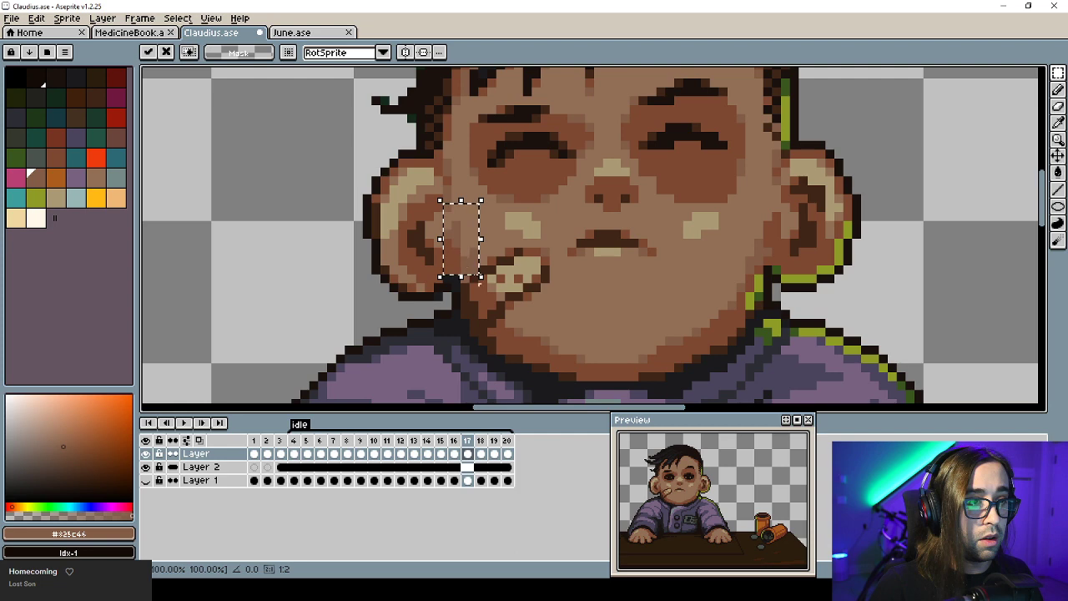
pyautogui.press(',')
pyautogui.press('.')
pyautogui.press('.')
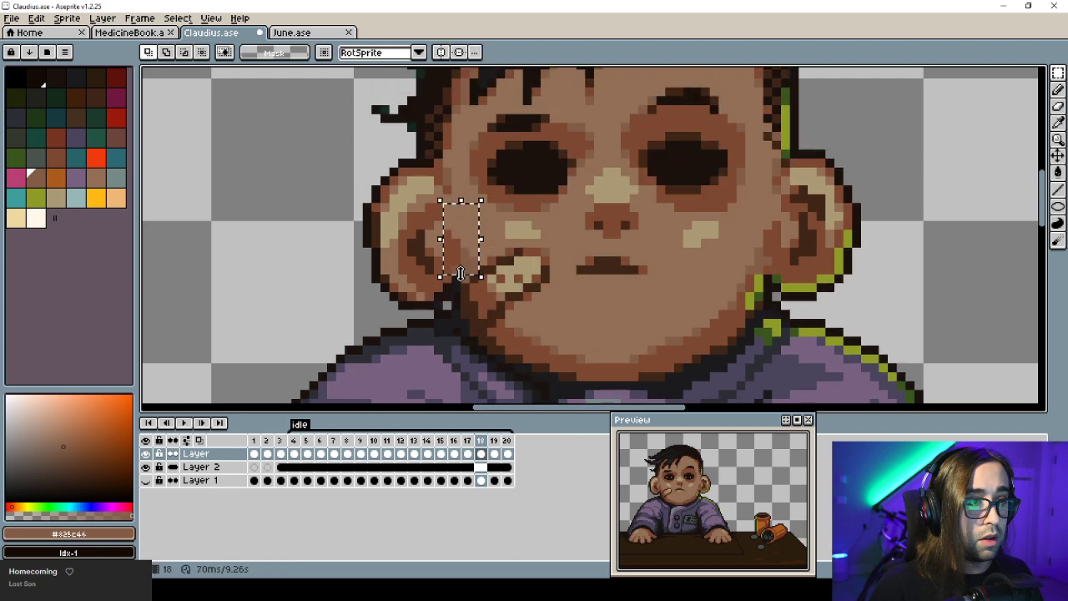
pyautogui.hotkey('ctrl', 'd')
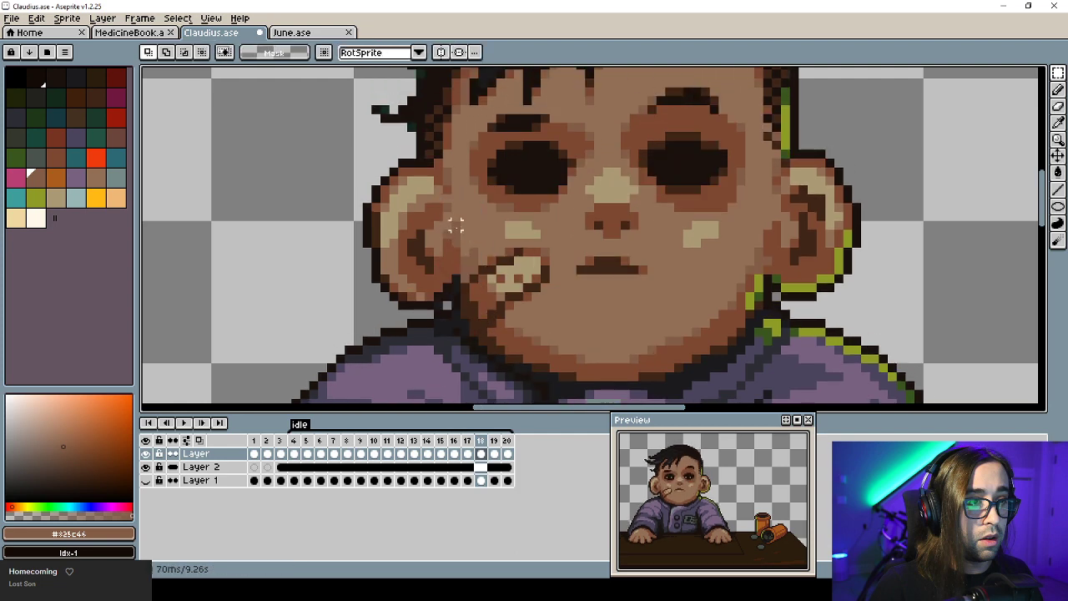
pyautogui.press('b')
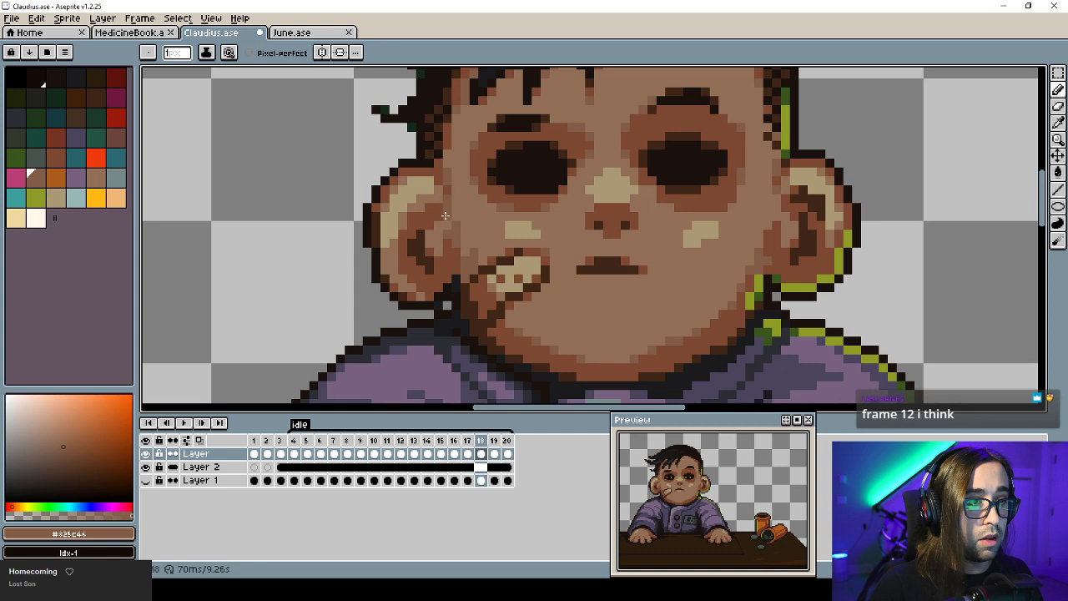
# Try to save Claudius.ase to its current location in the Martin portraits folder.
pyautogui.hotkey('ctrl', 's')
pyautogui.press('Return')
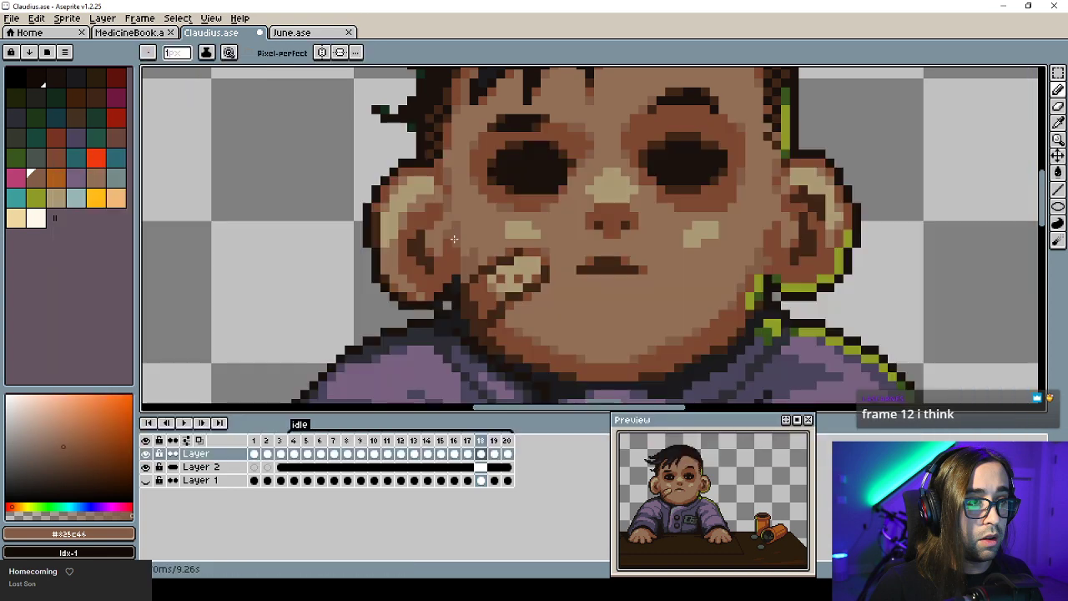
pyautogui.moveTo(458, 239); pyautogui.dragTo(420, 227)
pyautogui.hotkey('ctrl', 's')
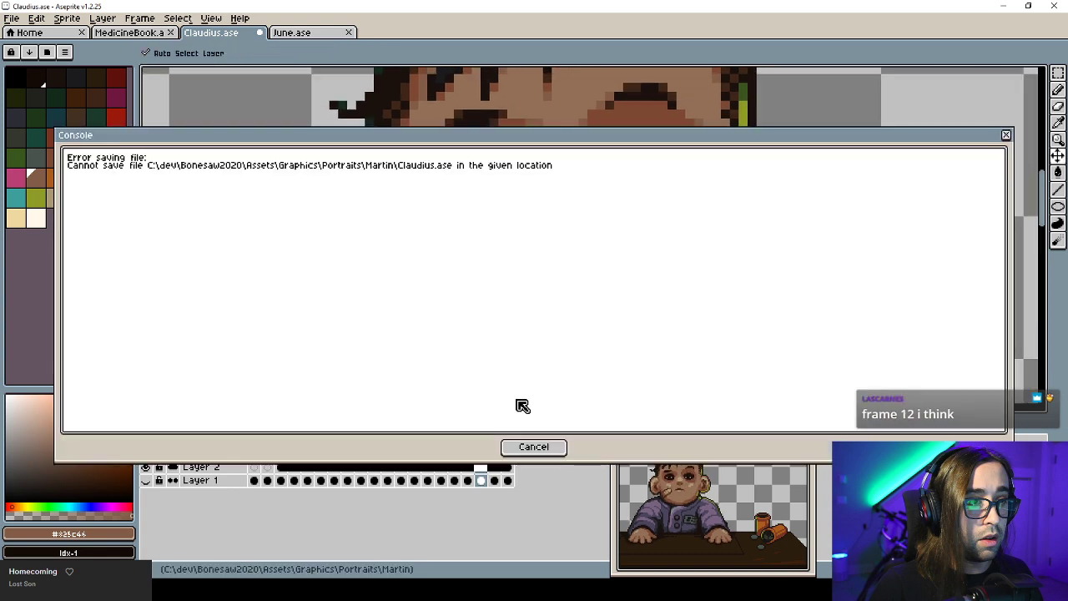
pyautogui.click(533, 445)
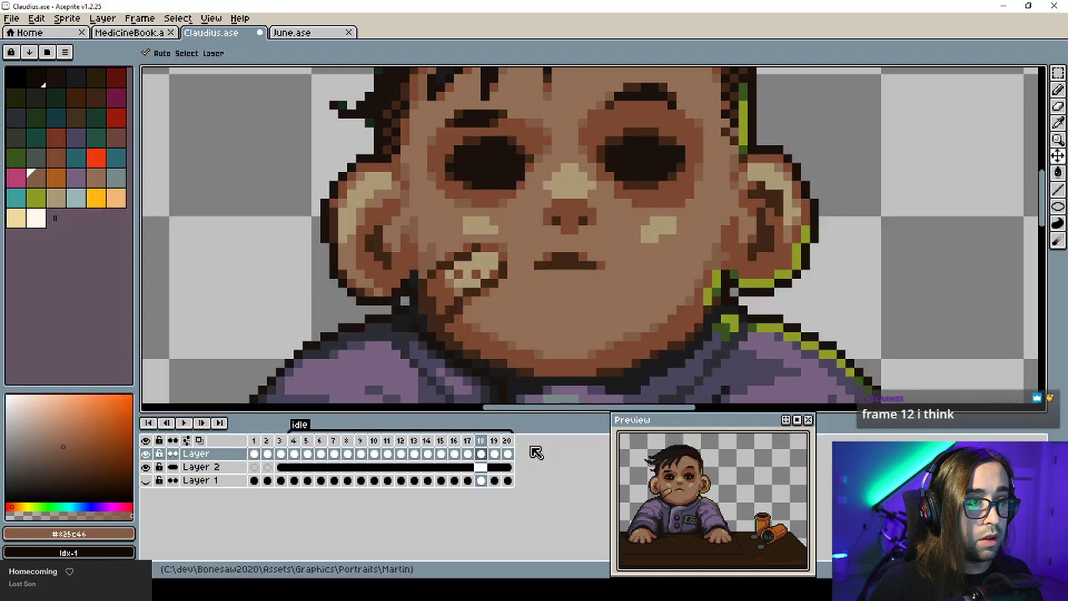
pyautogui.moveTo(458, 322); pyautogui.dragTo(448, 300)
# Check the Claudius portrait assets in the Unity project and try again to save the sprite to its current location.
pyautogui.hotkey('alt', 'Tab')
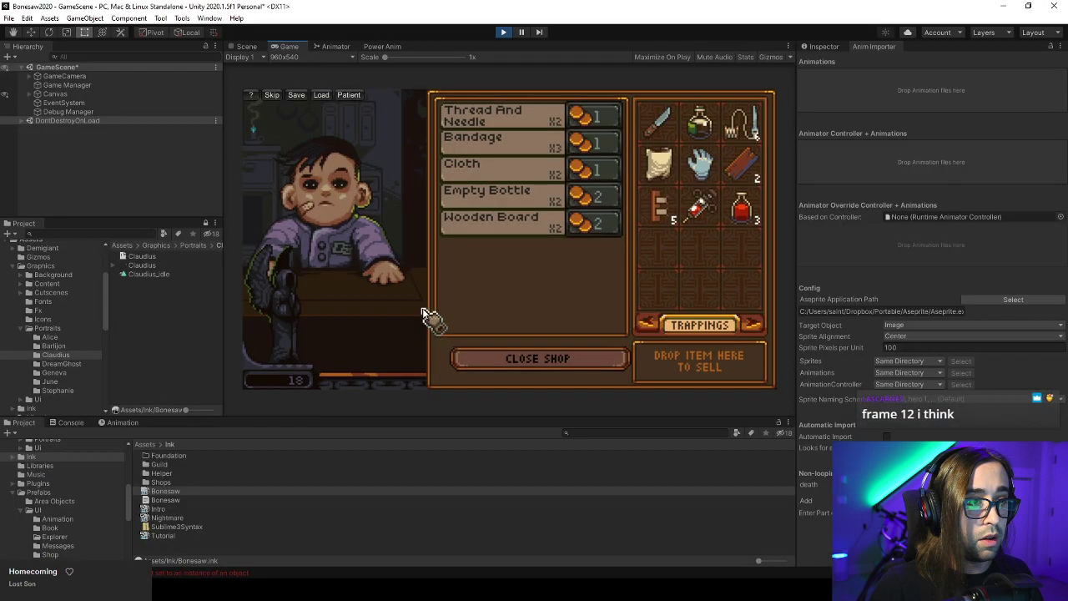
pyautogui.hotkey('alt', 'Tab')
pyautogui.hotkey('ctrl', 's')
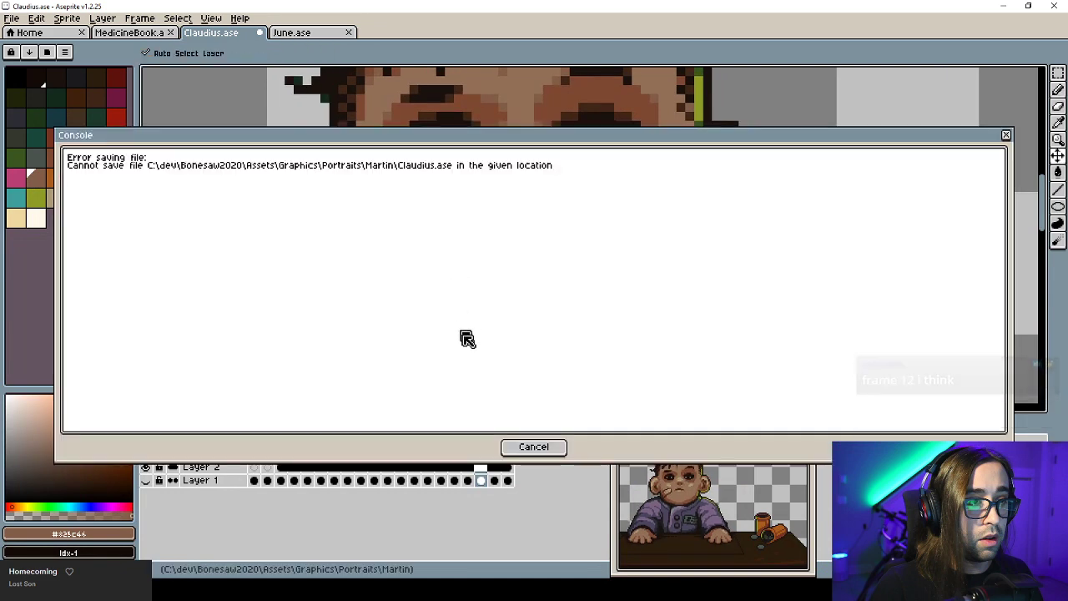
pyautogui.click(533, 446)
pyautogui.hotkey('alt', 'Tab')
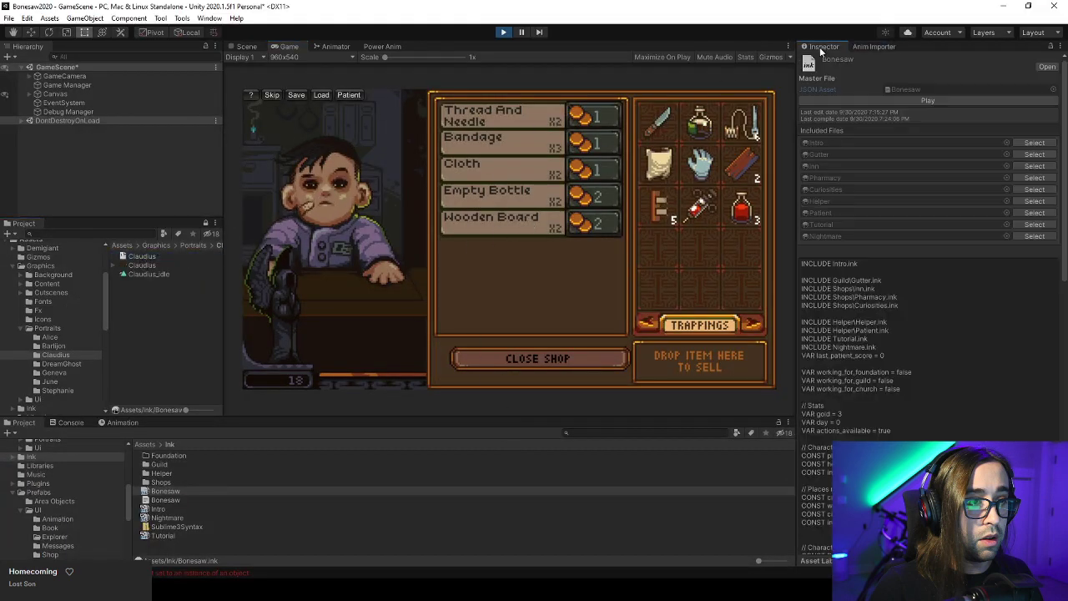
pyautogui.hotkey('alt', 'Tab')
pyautogui.hotkey('ctrl', 's')
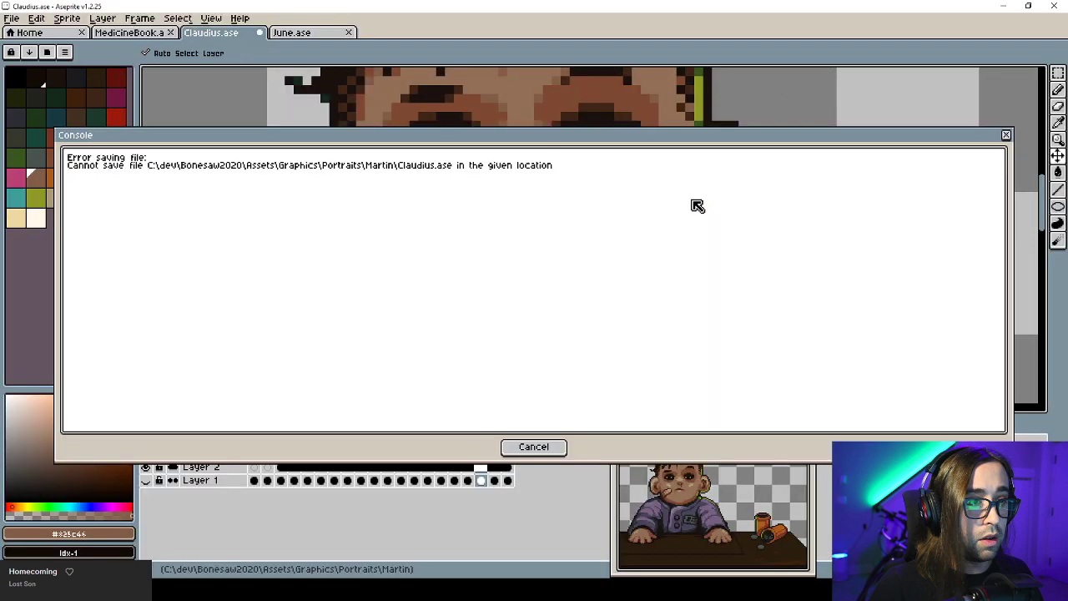
pyautogui.click(534, 447)
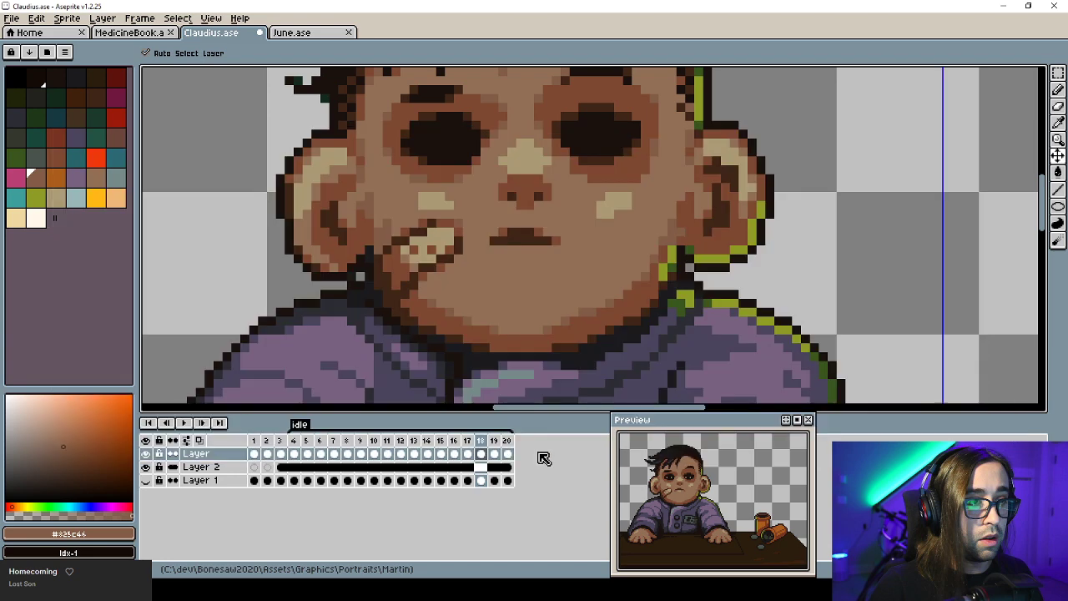
# Save the sprite as Claudius.ase in the project's Portraits\Claudius folder, overwriting the existing file.
pyautogui.hotkey('ctrl', 'shift', 's')
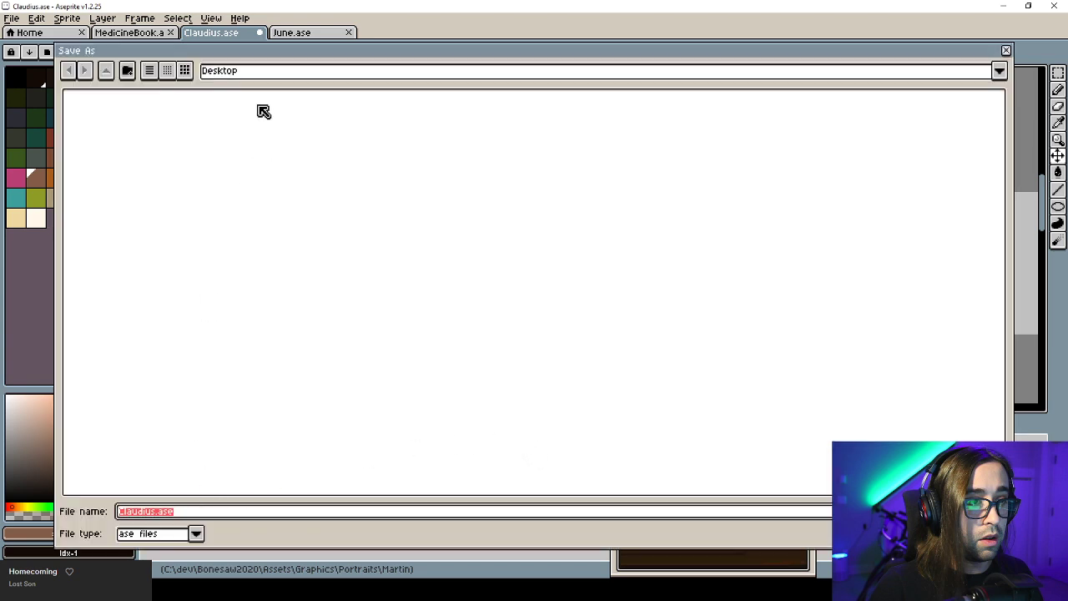
pyautogui.click(264, 74)
pyautogui.click(269, 78)
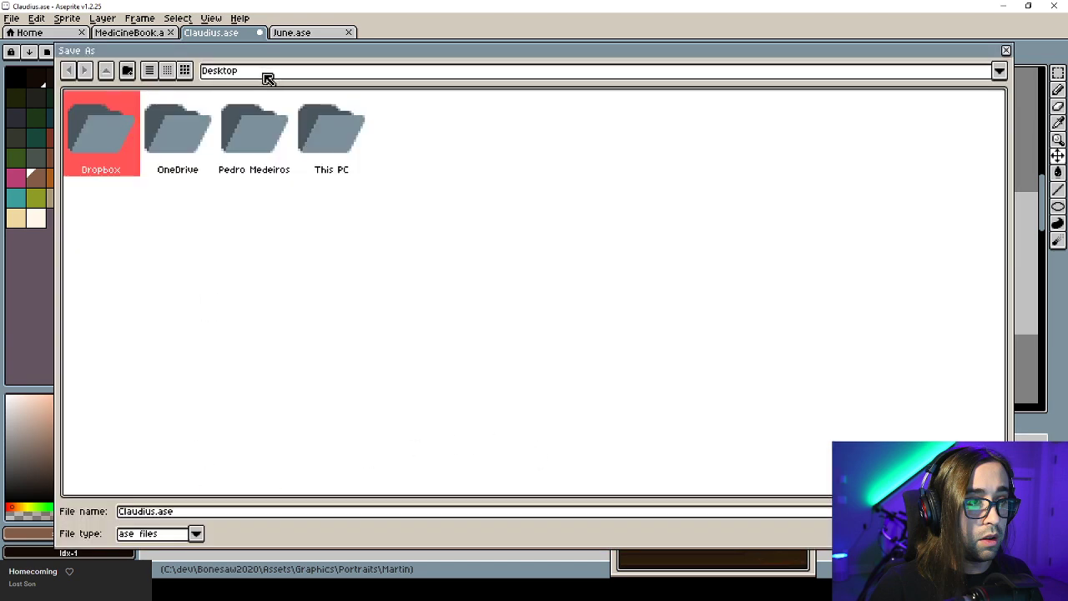
pyautogui.click(268, 77)
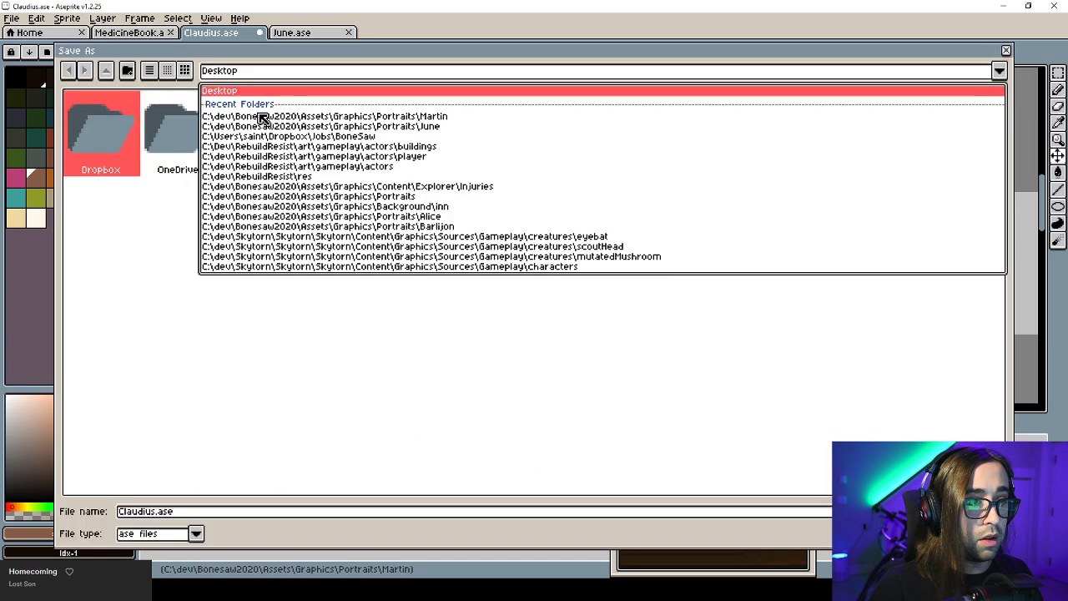
pyautogui.click(317, 126)
pyautogui.click(115, 71)
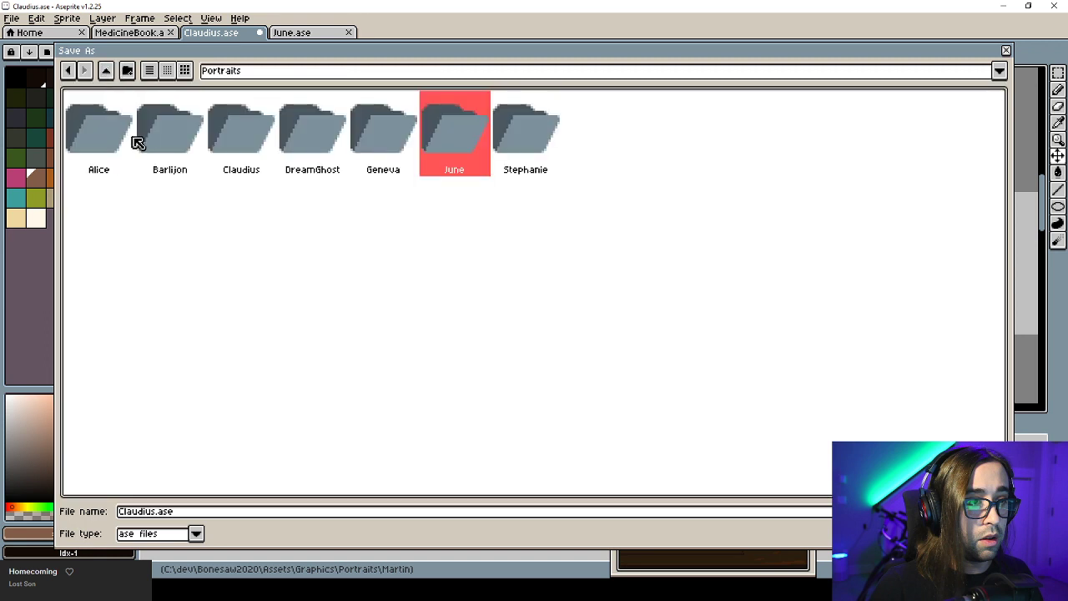
pyautogui.doubleClick(241, 138)
pyautogui.doubleClick(121, 130)
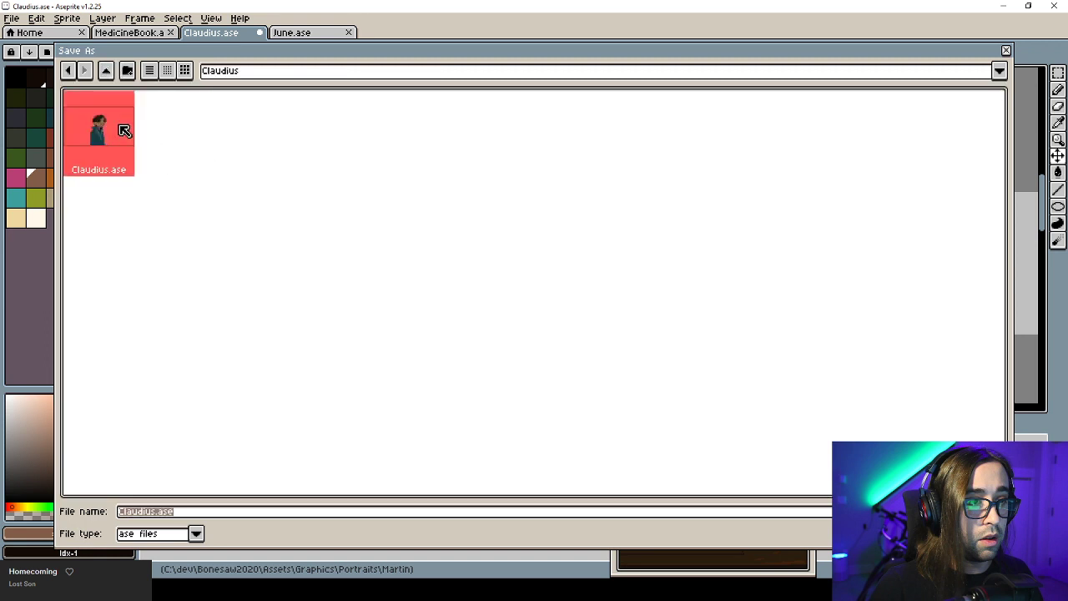
pyautogui.click(462, 321)
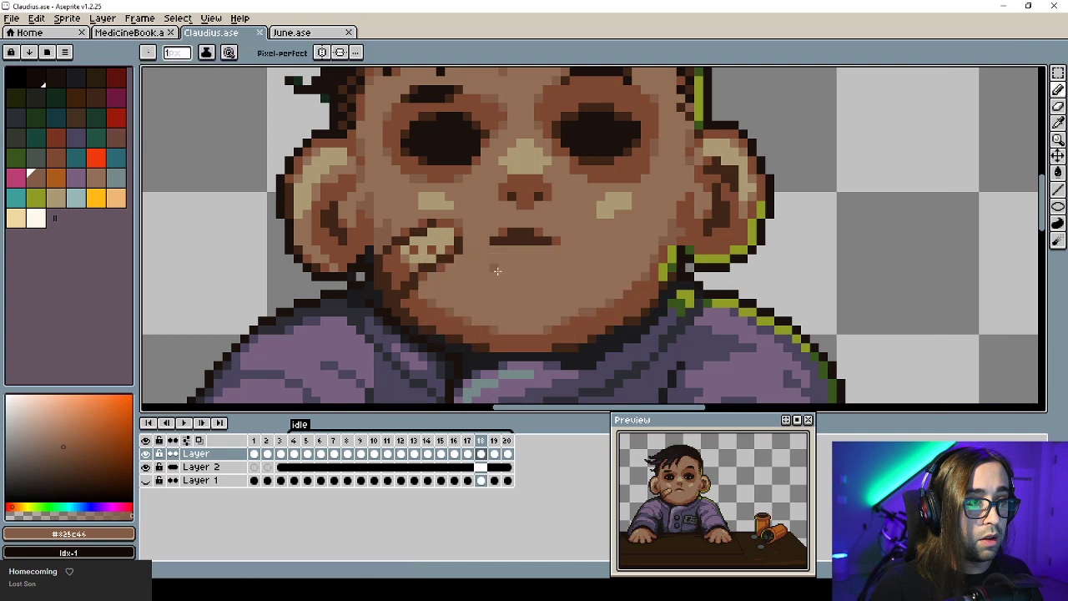
# Fill the missing pixel between the face and the upper part of the green-rimmed ear in frame 13 with #825c46.
pyautogui.moveTo(473, 280)
pyautogui.mouseDown()
pyautogui.moveTo(426, 237)
pyautogui.moveTo(378, 237)
pyautogui.moveTo(466, 263)
pyautogui.mouseUp()
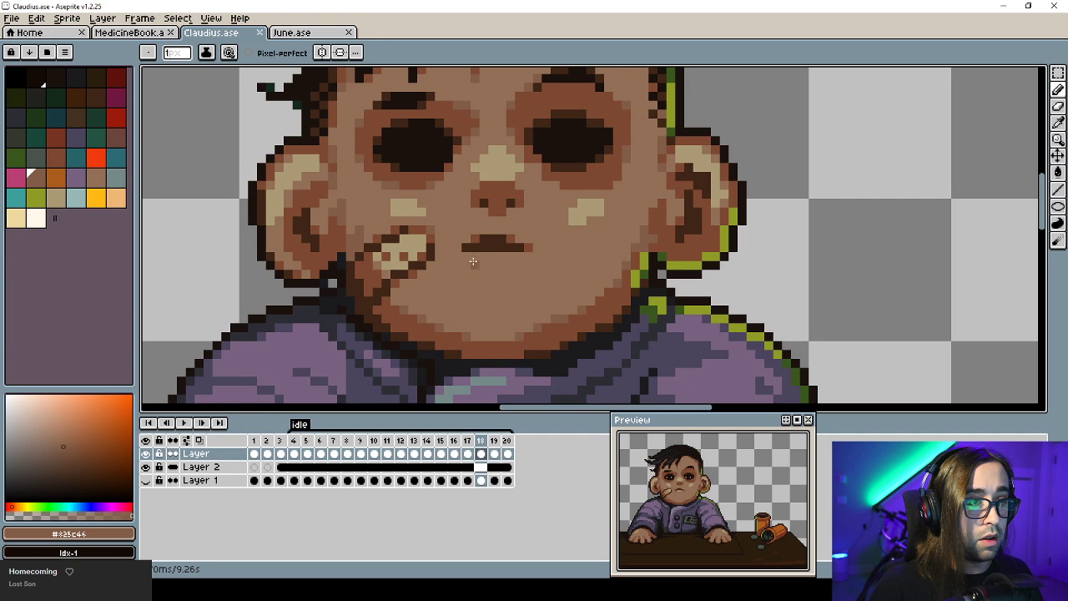
pyautogui.press('Left')
pyautogui.press('Left')
pyautogui.press('Left')
pyautogui.press('Left')
pyautogui.press('Left')
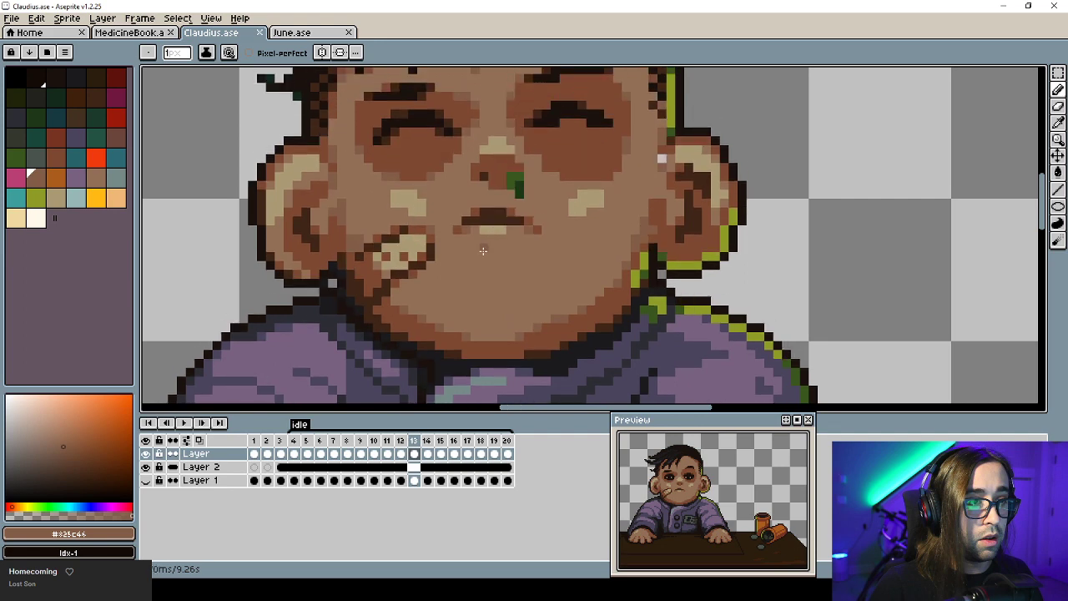
pyautogui.press('Left')
pyautogui.press('Right')
pyautogui.click(662, 159)
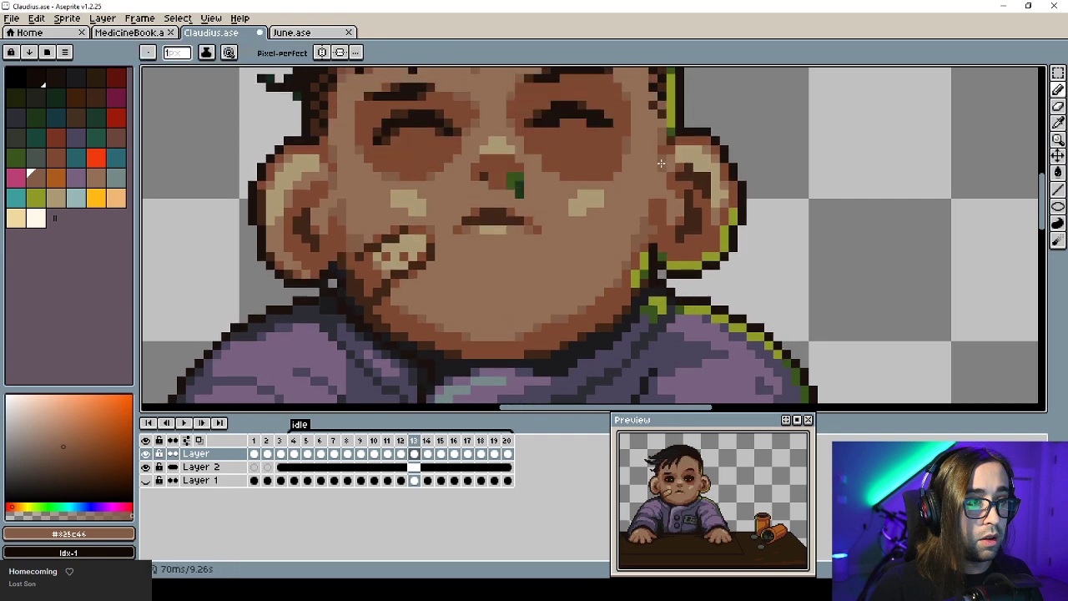
# Examine frames 11 to 20 for missing pixels and inconsistencies around the ears, cheeks and bandage.
pyautogui.press('Left')
pyautogui.press('Left')
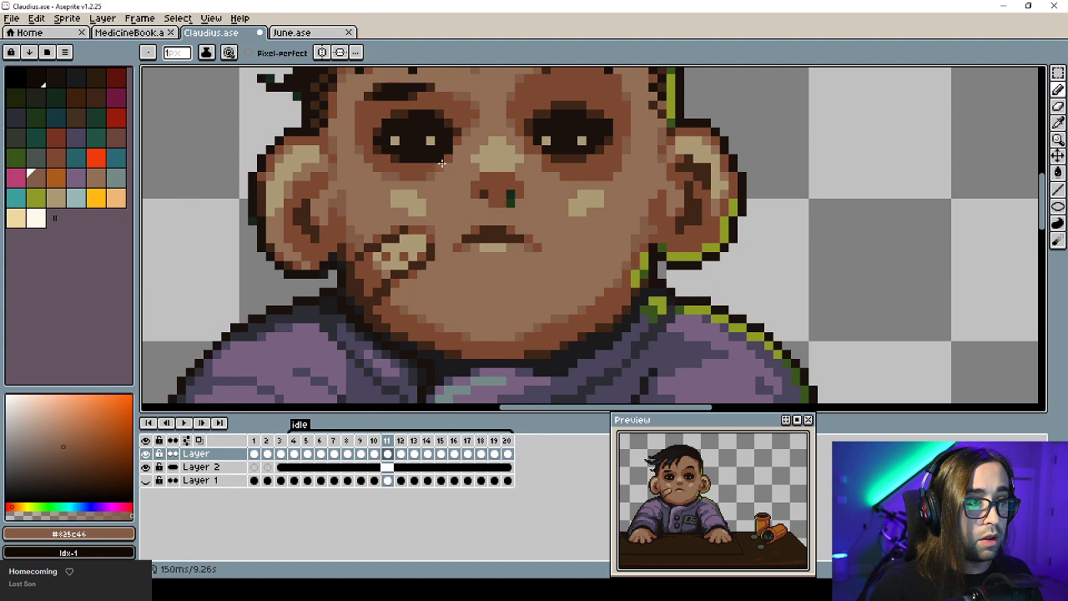
pyautogui.press('Right')
pyautogui.press('Right')
pyautogui.press('Right')
pyautogui.press('Right')
pyautogui.press('Right')
pyautogui.press('Right')
pyautogui.press('Right')
pyautogui.press('Right')
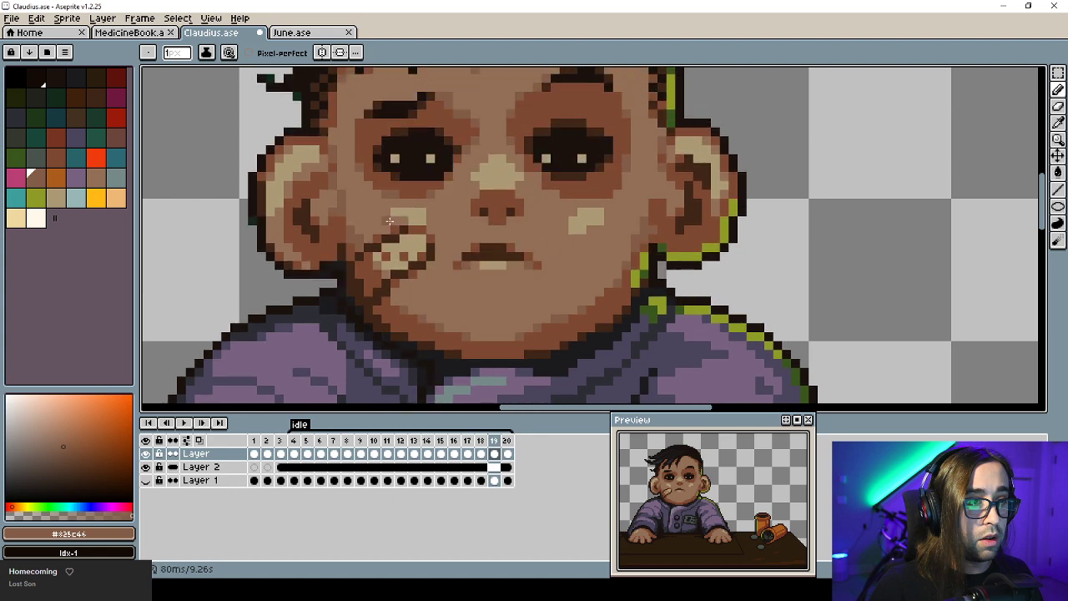
pyautogui.press('Left')
pyautogui.press('Left')
pyautogui.press('Right')
pyautogui.press('Right')
pyautogui.press('Right')
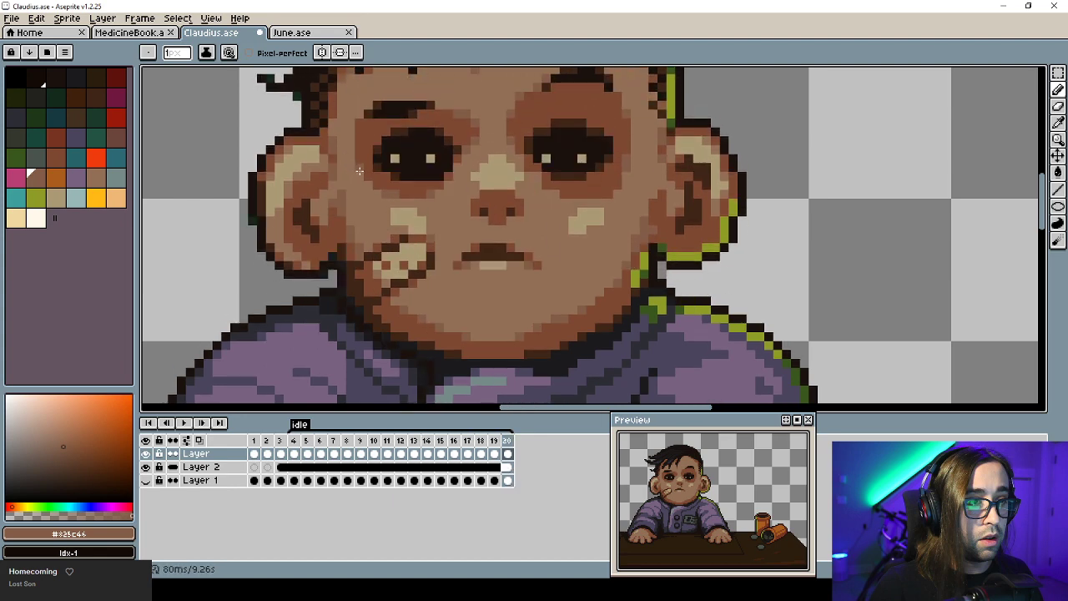
# Play the idle animation to check the ears, and sample the transparent background beside the ear next to the bandage.
pyautogui.press('Return')
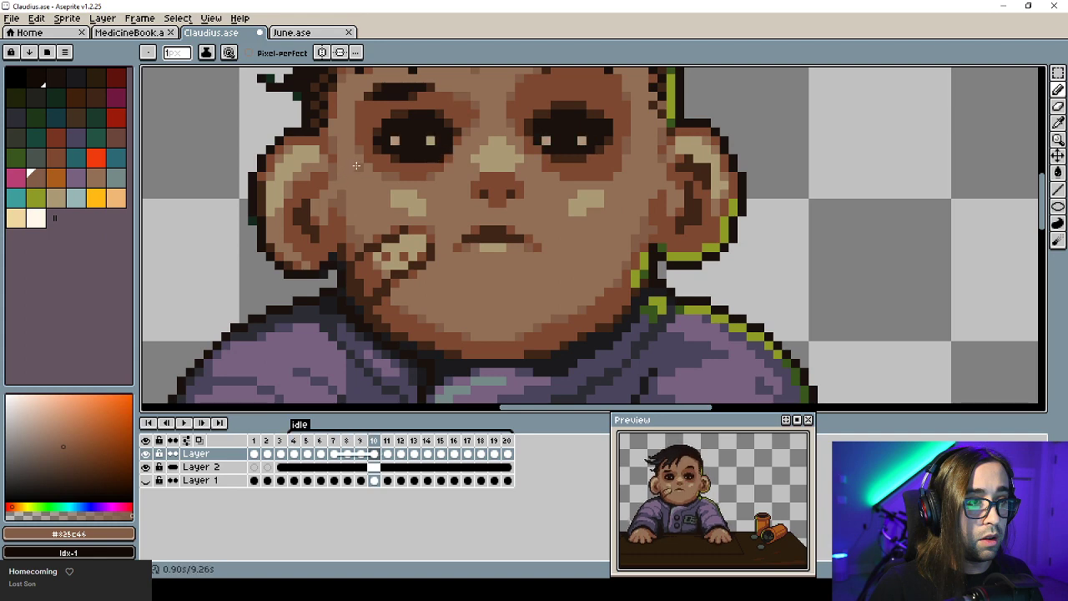
pyautogui.press('Return')
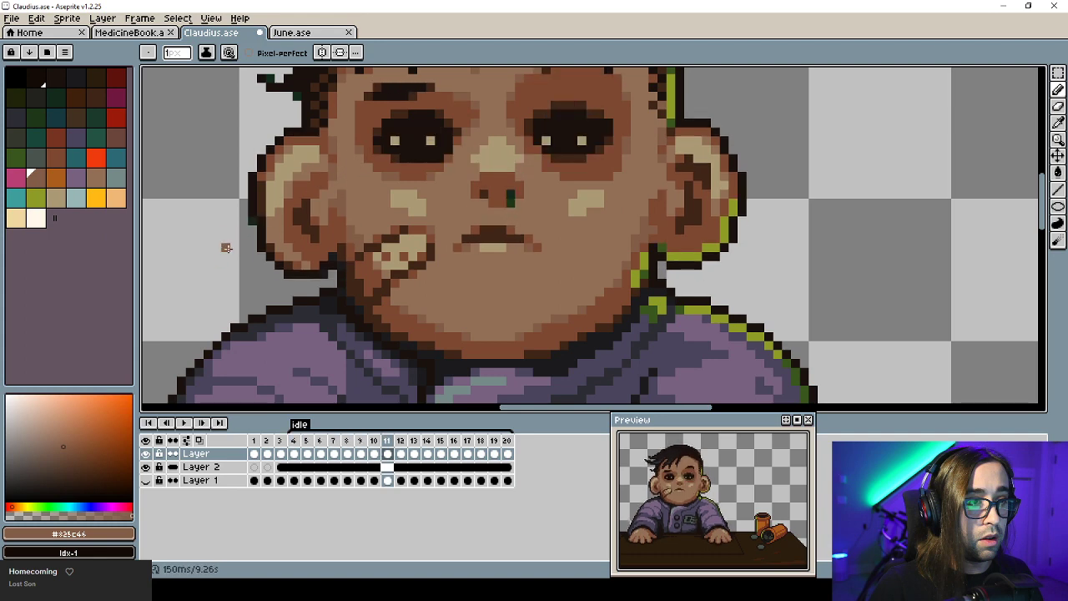
pyautogui.keyDown('alt'); pyautogui.click(228, 246); pyautogui.keyUp('alt')
pyautogui.press('Return')
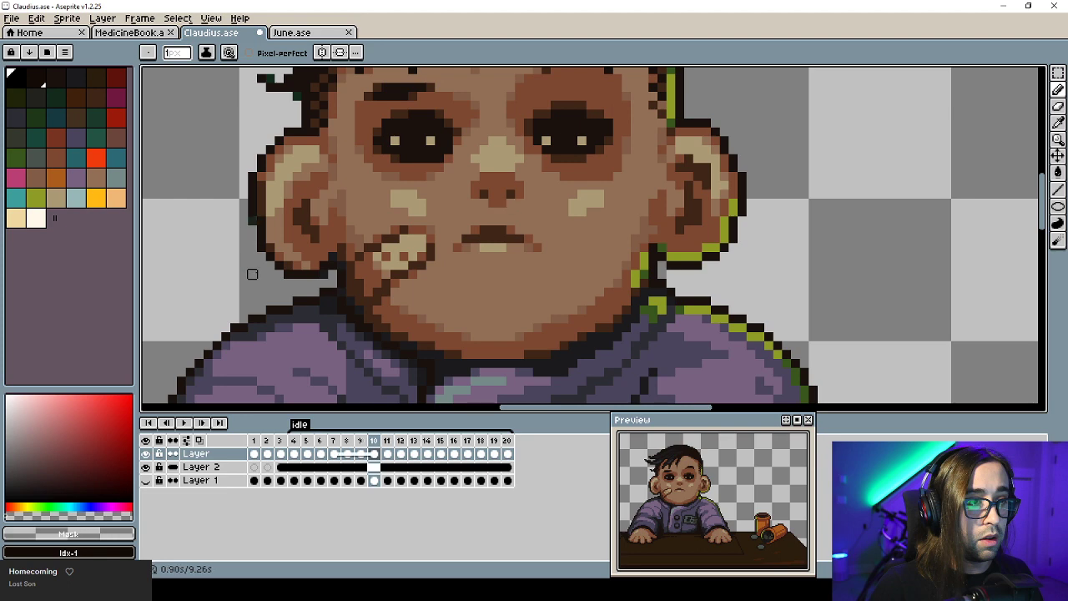
# Erase the stray outline pixels along the outer edge of the bandage-side ear in frame 10 and the earlier frames, replaying the animation.
pyautogui.click(253, 220)
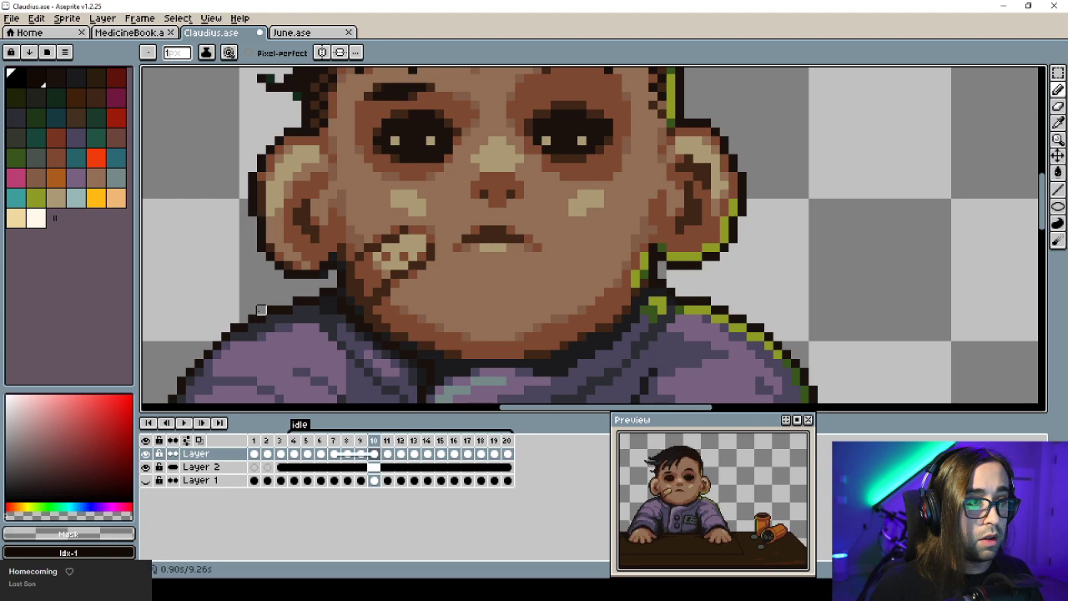
pyautogui.press('Left')
pyautogui.press('Left')
pyautogui.click(252, 220)
pyautogui.press('Return')
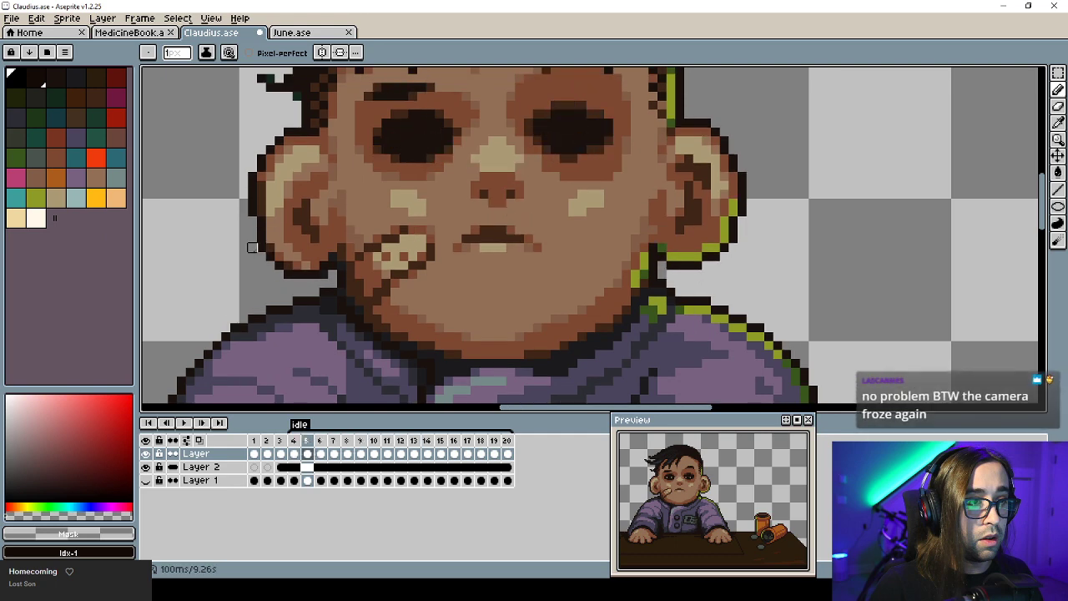
pyautogui.moveTo(261, 256); pyautogui.dragTo(257, 259)
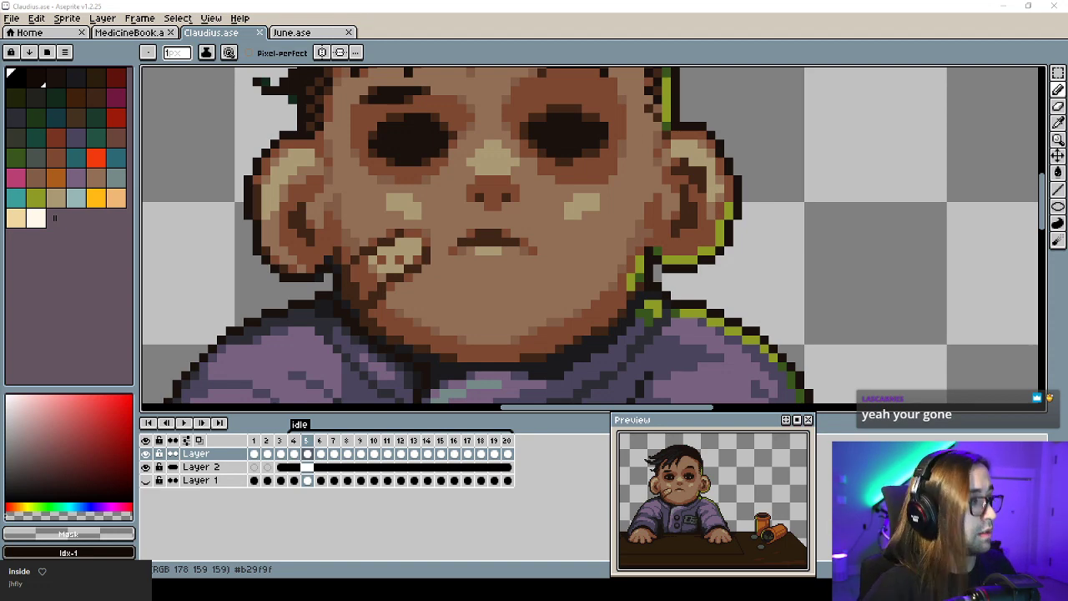
# Copy the 9 × 7 pixel area around the lower bandage-side ear and neck from frame 15 into the same place in frame 16.
pyautogui.scroll(-4, 525, 181)
pyautogui.scroll(1, 536, 242)
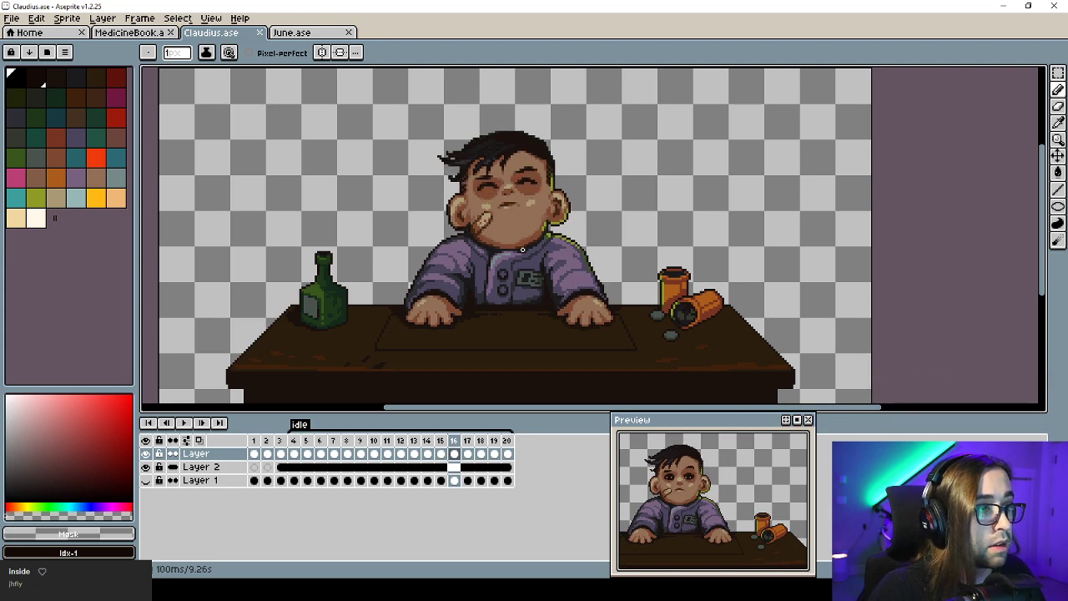
pyautogui.moveTo(472, 225); pyautogui.dragTo(440, 260)
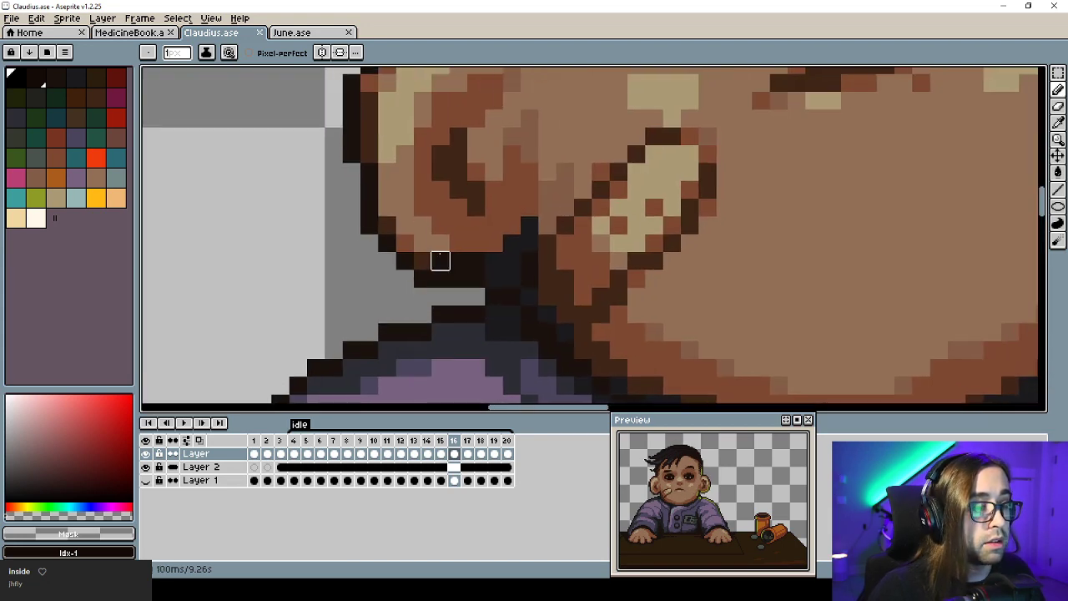
pyautogui.press(',')
pyautogui.moveTo(394, 179); pyautogui.dragTo(555, 304)
pyautogui.press('.')
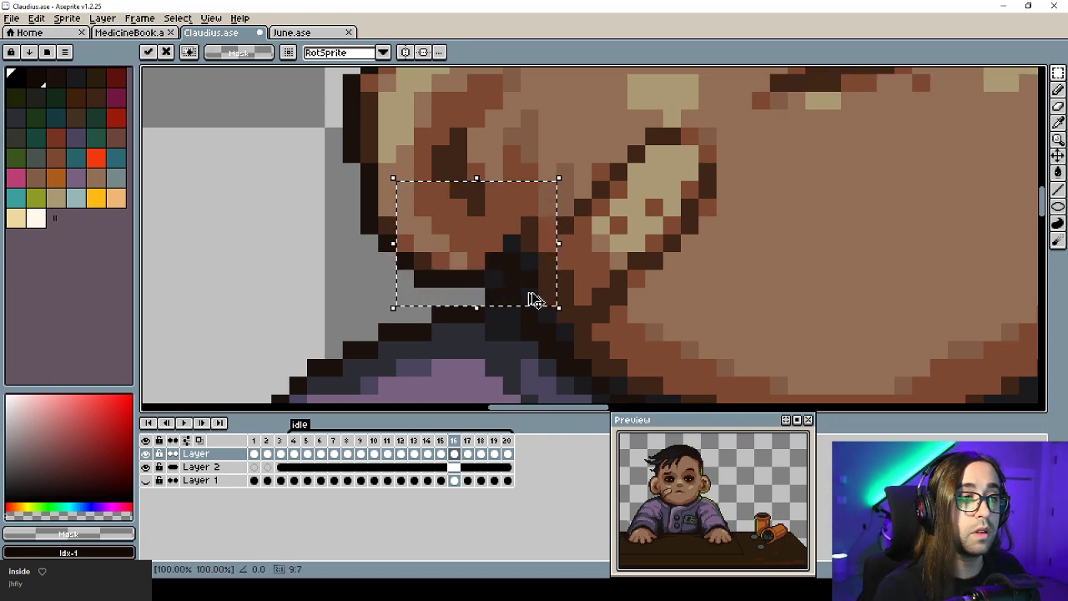
pyautogui.hotkey('ctrl', 'd')
# Repaint the dark pixels where the bandage-side earlobe meets the neck in frame 19, using #7d4832 for the skin, and save the sprite.
pyautogui.press('.')
pyautogui.press('.')
pyautogui.press('.')
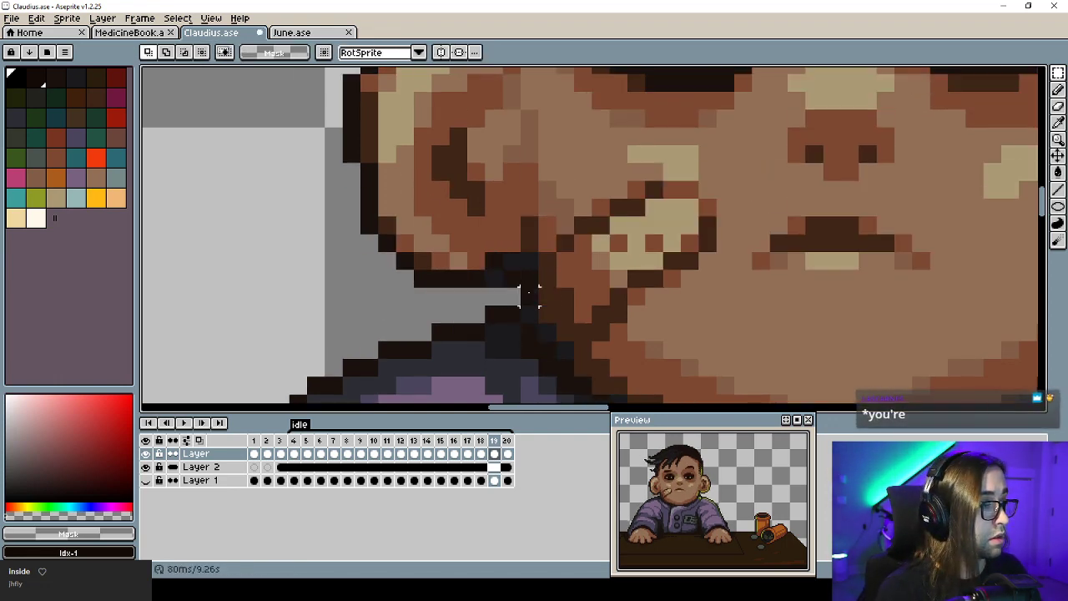
pyautogui.press('.')
pyautogui.press('.')
pyautogui.press(',')
pyautogui.press(',')
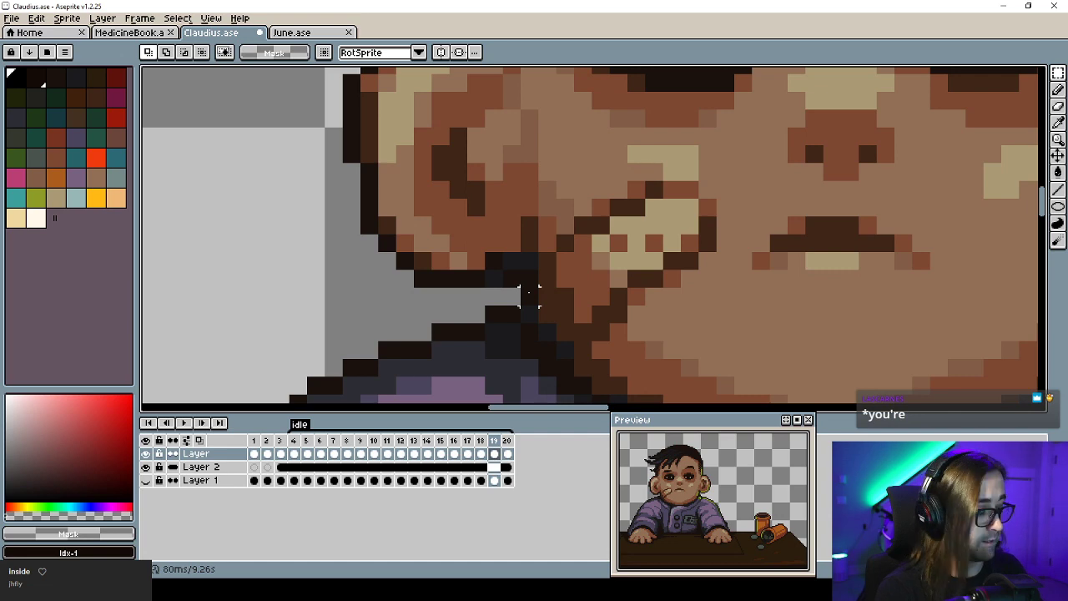
pyautogui.press('b')
pyautogui.keyDown('alt'); pyautogui.click(521, 261); pyautogui.keyUp('alt')
pyautogui.click(511, 244)
pyautogui.keyDown('alt'); pyautogui.click(499, 244); pyautogui.keyUp('alt')
pyautogui.moveTo(496, 260); pyautogui.dragTo(504, 260)
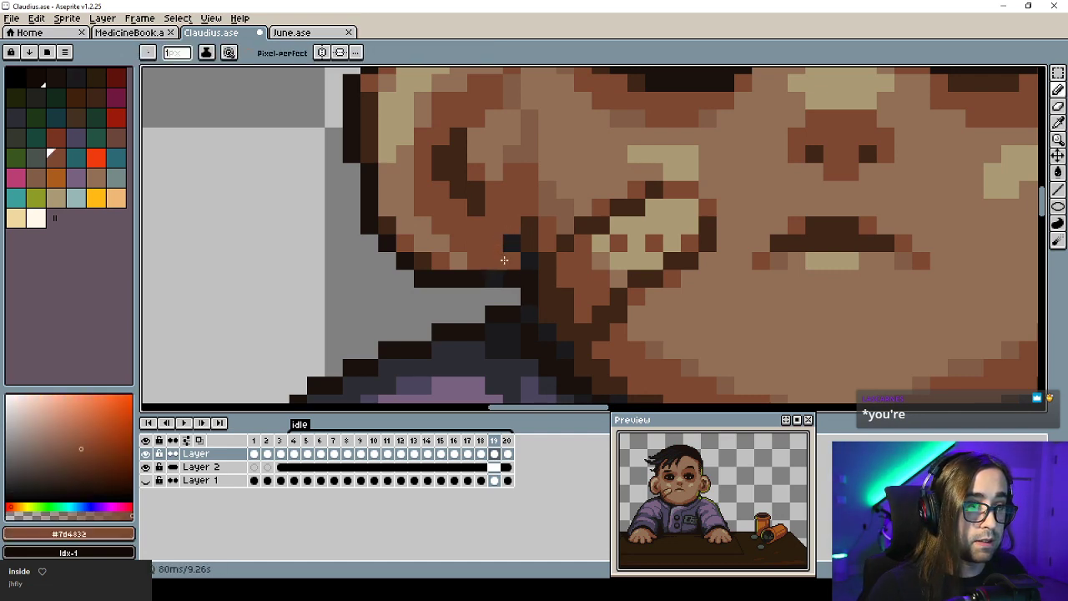
pyautogui.press('2')
pyautogui.press('Return')
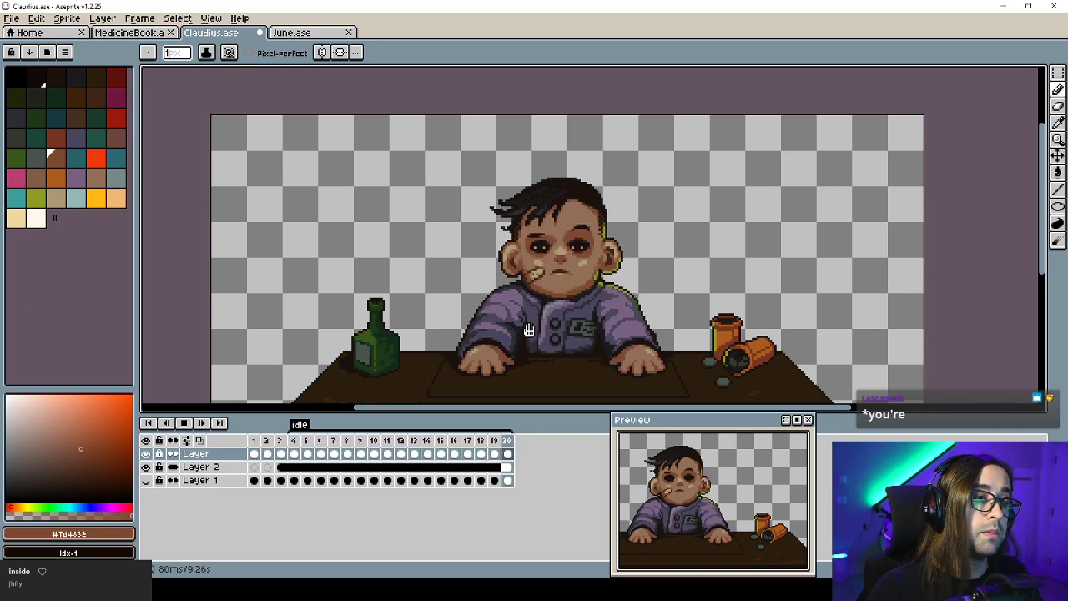
# Switch to Unity, open the Anim Importer, and close the shop in the running game to view Claudius's portrait.
pyautogui.hotkey('alt', 'Tab')
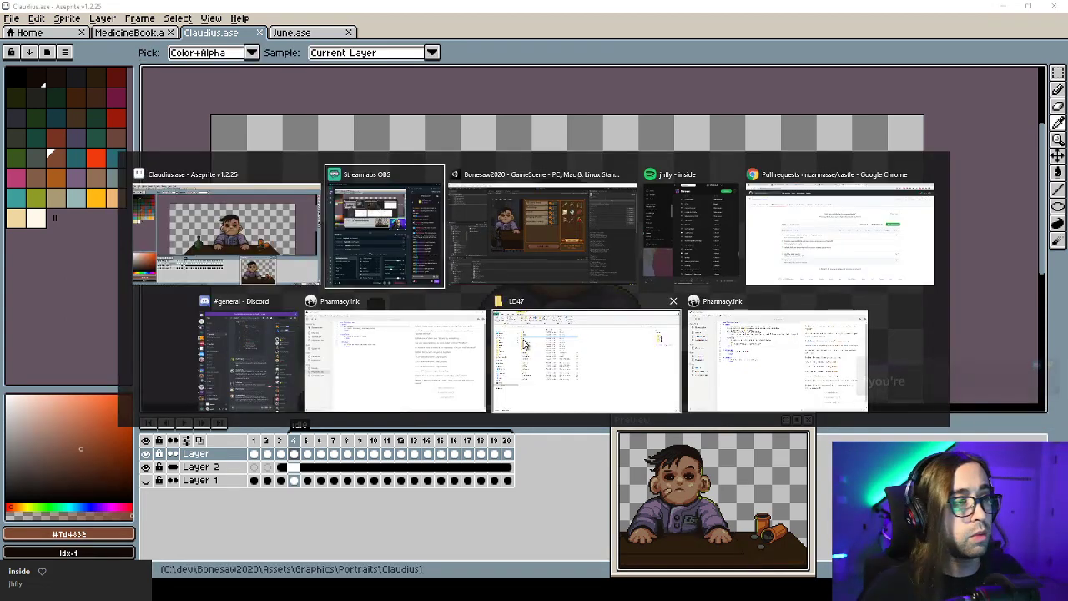
pyautogui.hotkey('alt', 'Tab')
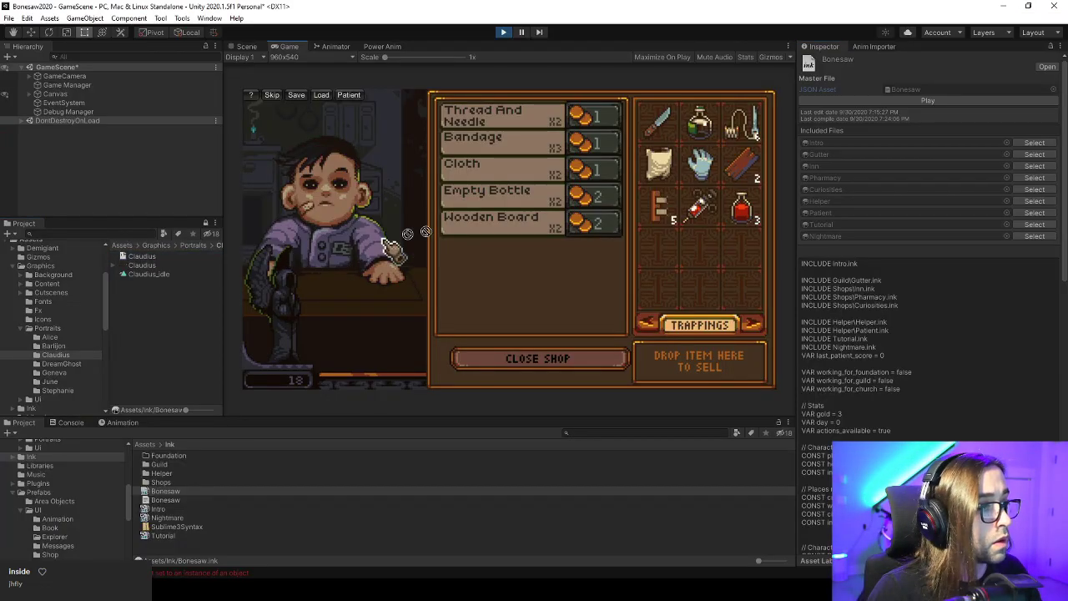
pyautogui.click(888, 47)
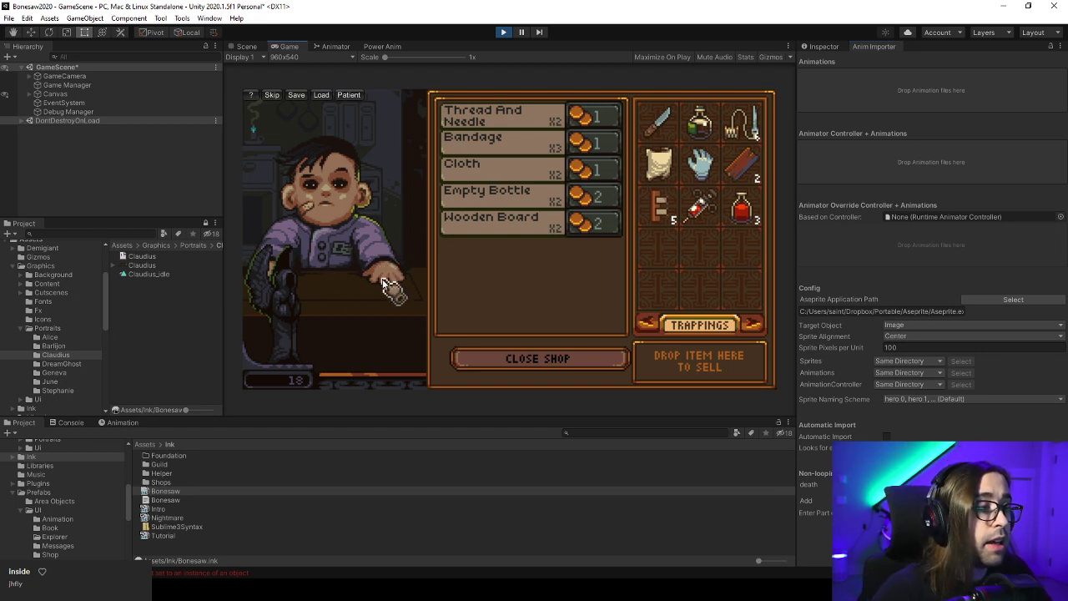
pyautogui.click(534, 361)
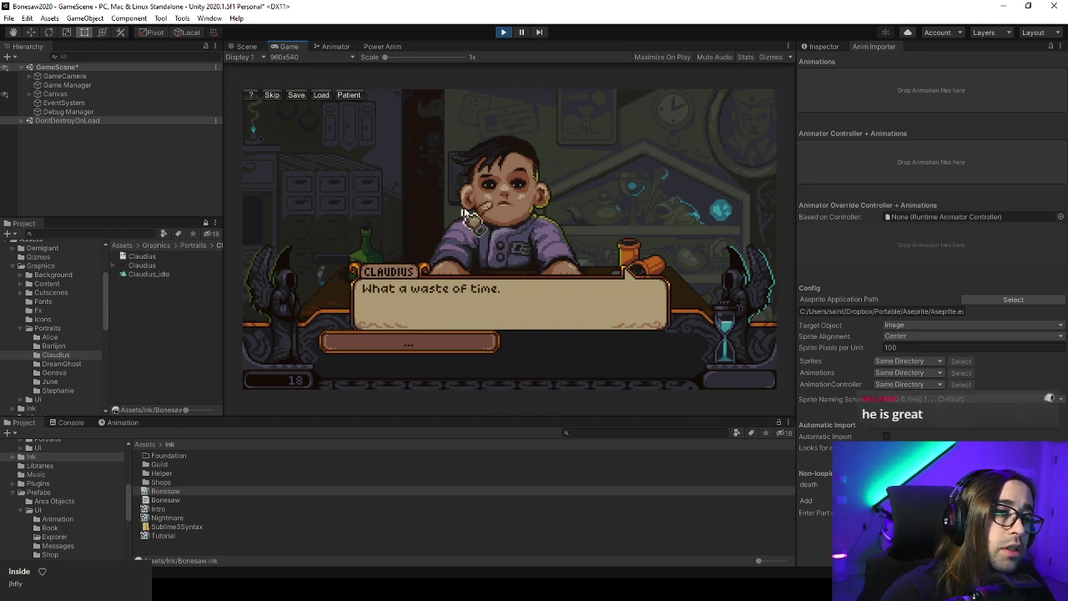
# Switch back to Aseprite, set the duration of frame 10 to 4000 ms and save the sprite.
pyautogui.hotkey('alt', 'Tab')
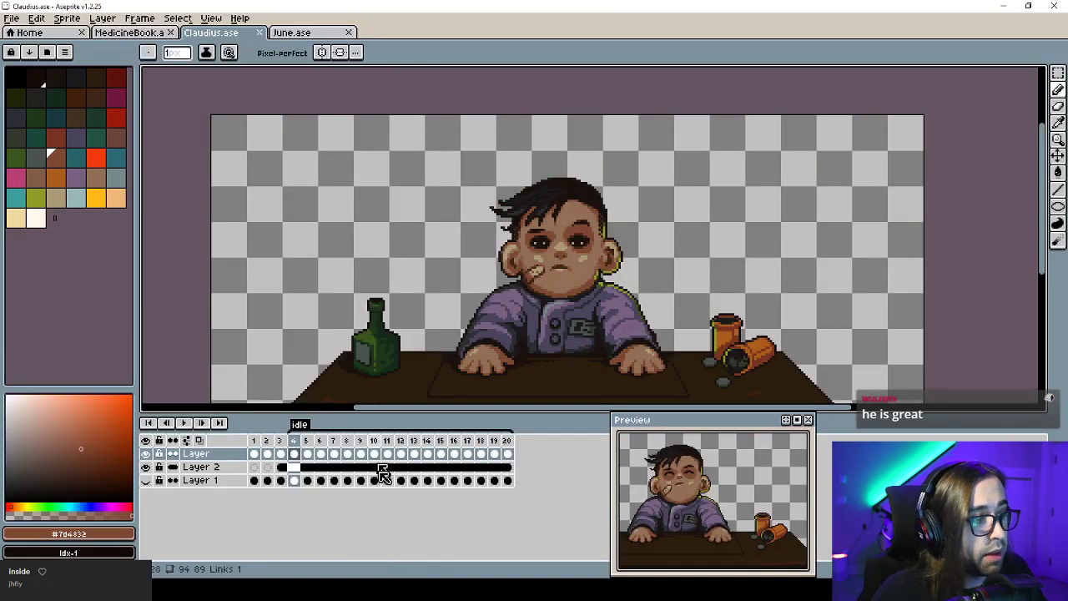
pyautogui.click(373, 454)
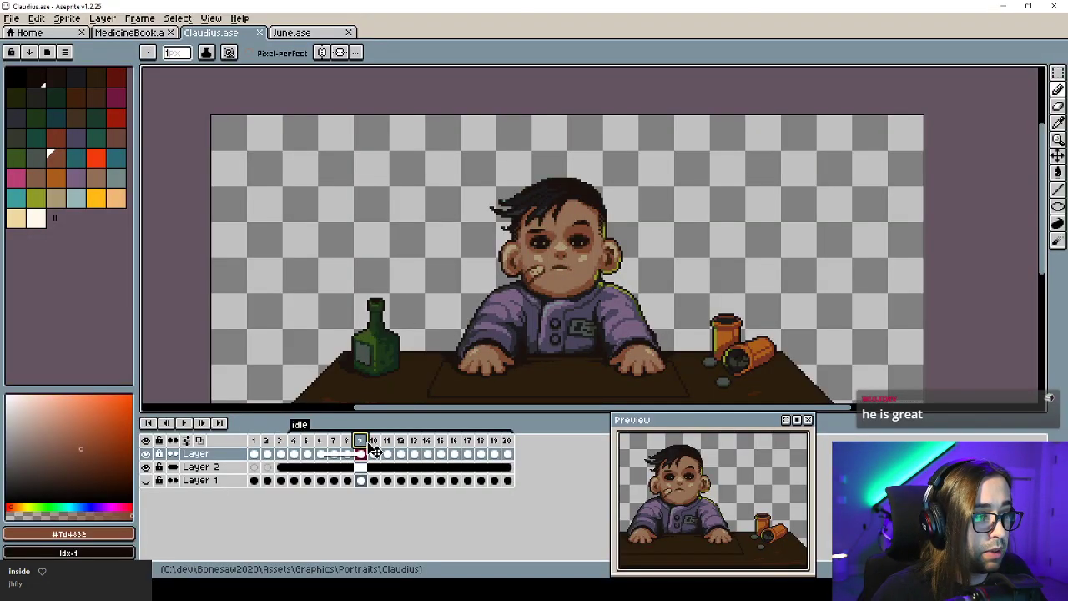
pyautogui.doubleClick(374, 442)
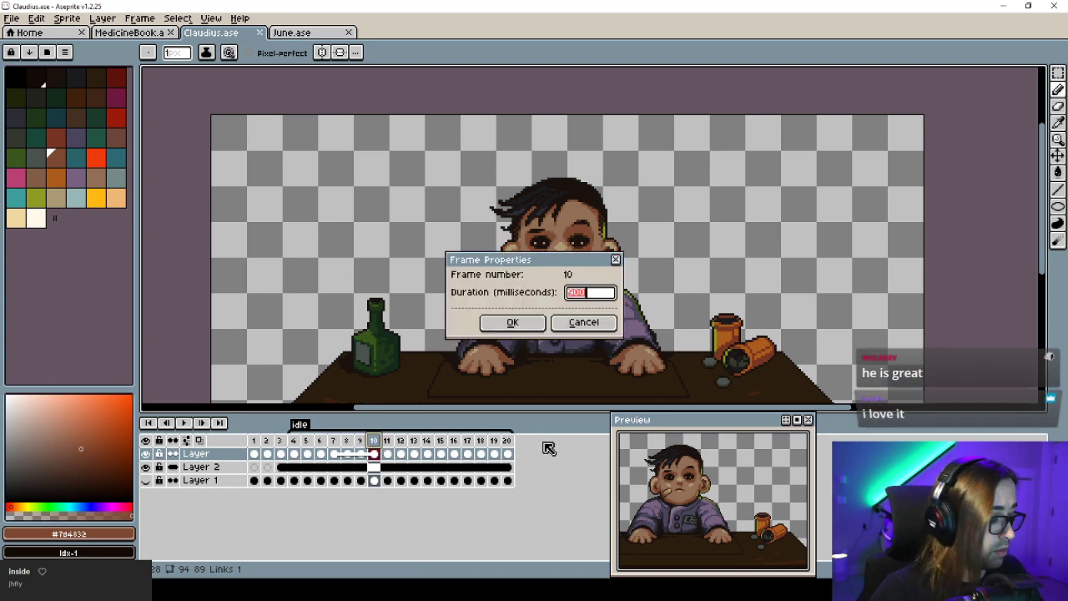
pyautogui.write('4000')
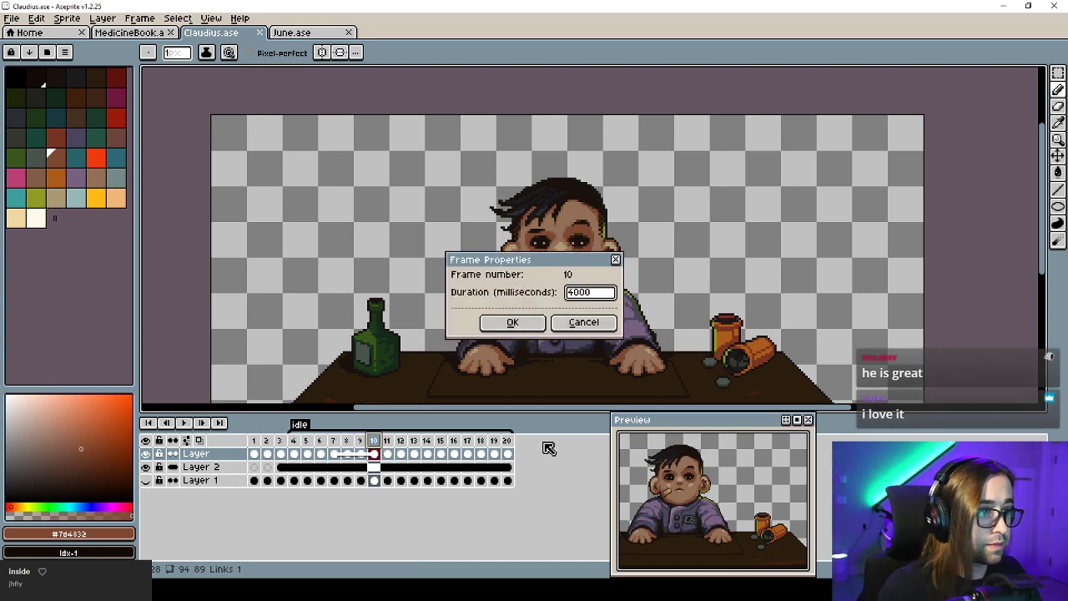
pyautogui.click(497, 327)
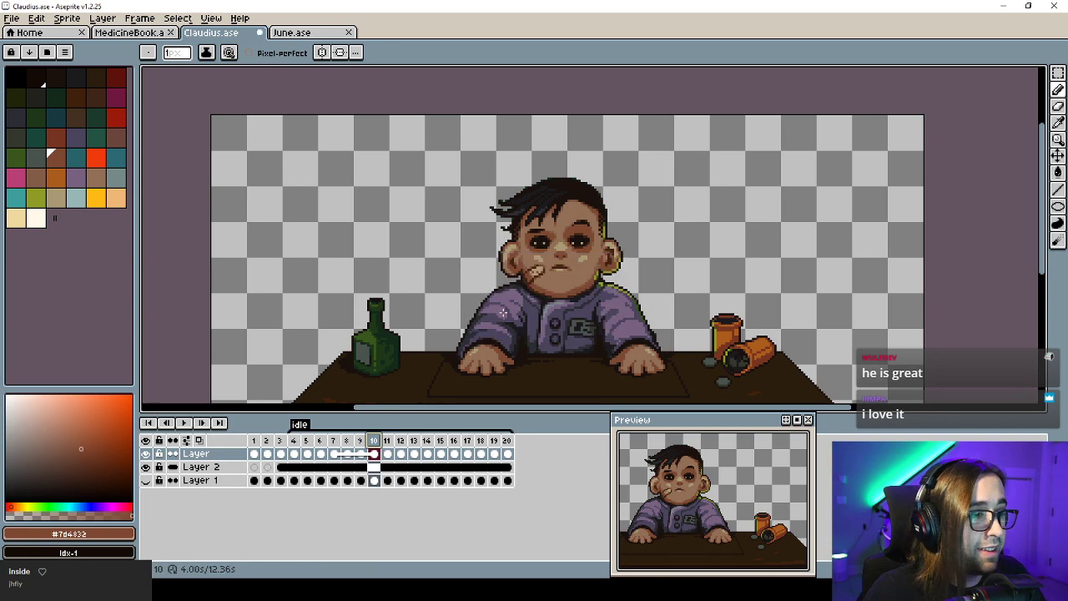
pyautogui.moveTo(568, 311); pyautogui.dragTo(534, 296)
pyautogui.hotkey('ctrl', 's')
# Compare with the portrait in the Unity game, and set the duration of frame 7 to 3000 ms in Aseprite.
pyautogui.hotkey('alt', 'Tab')
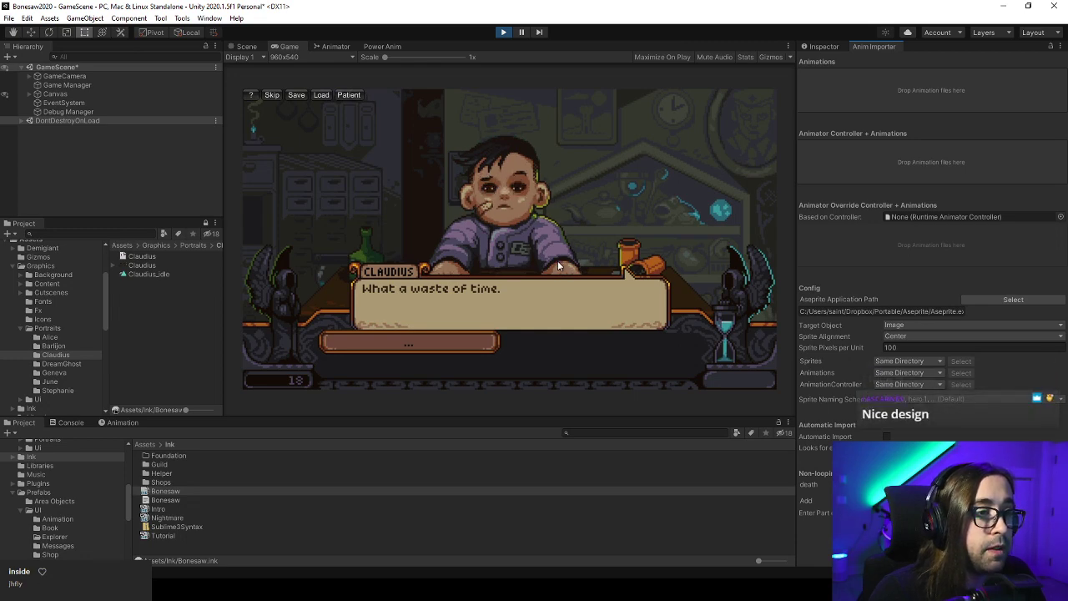
pyautogui.hotkey('alt', 'Tab')
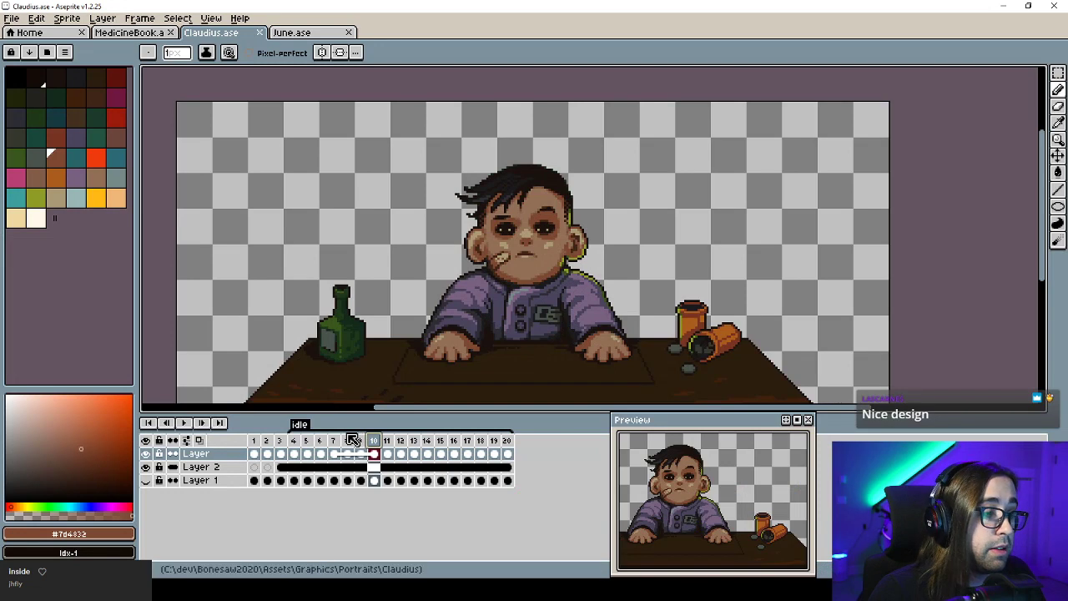
pyautogui.click(335, 441)
pyautogui.doubleClick(335, 441)
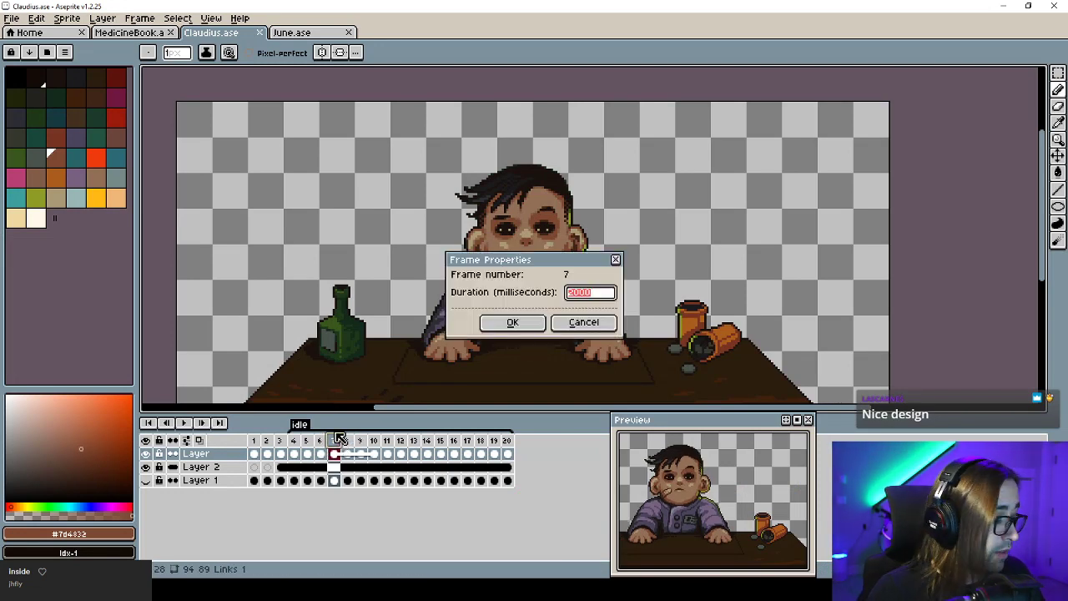
pyautogui.write('400')
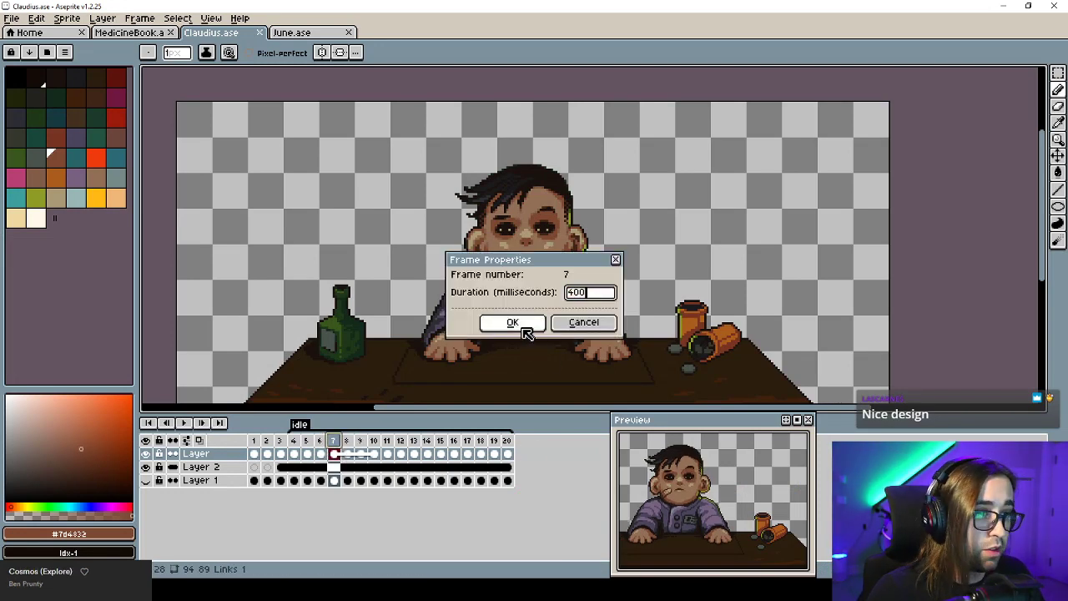
pyautogui.doubleClick(587, 297)
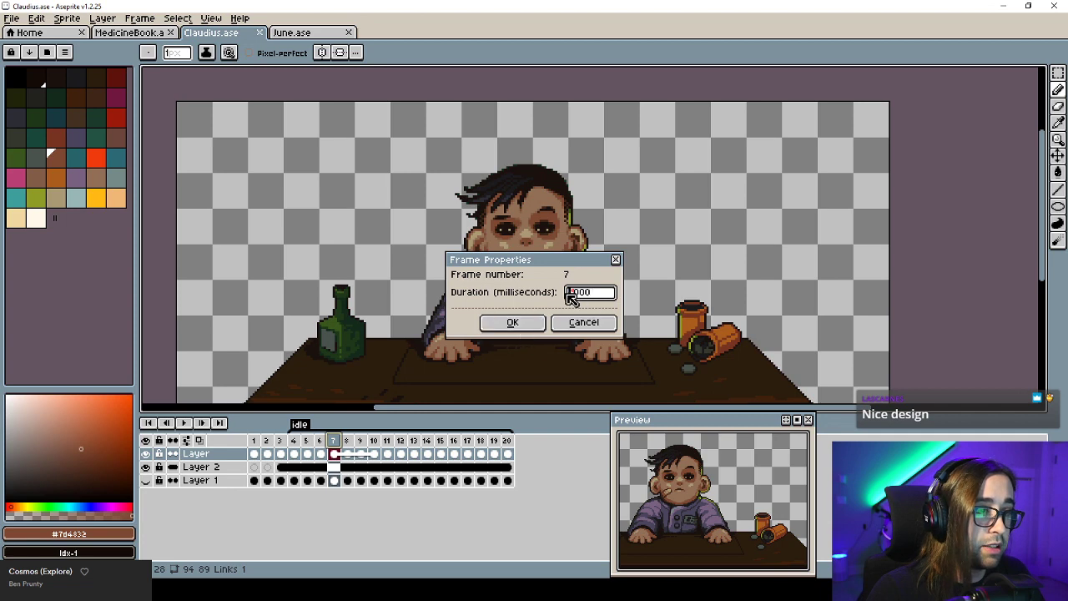
pyautogui.click(529, 323)
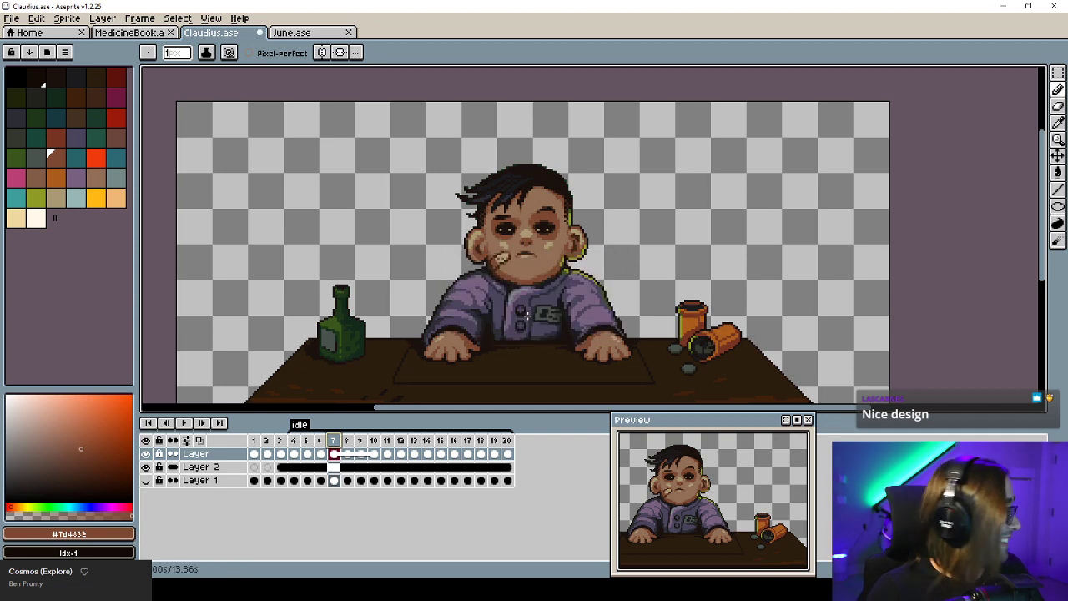
# Switch to Unity, leave Claudius's dialogue and travel via the map to the Medical Ward to talk to June.
pyautogui.hotkey('alt', 'Tab')
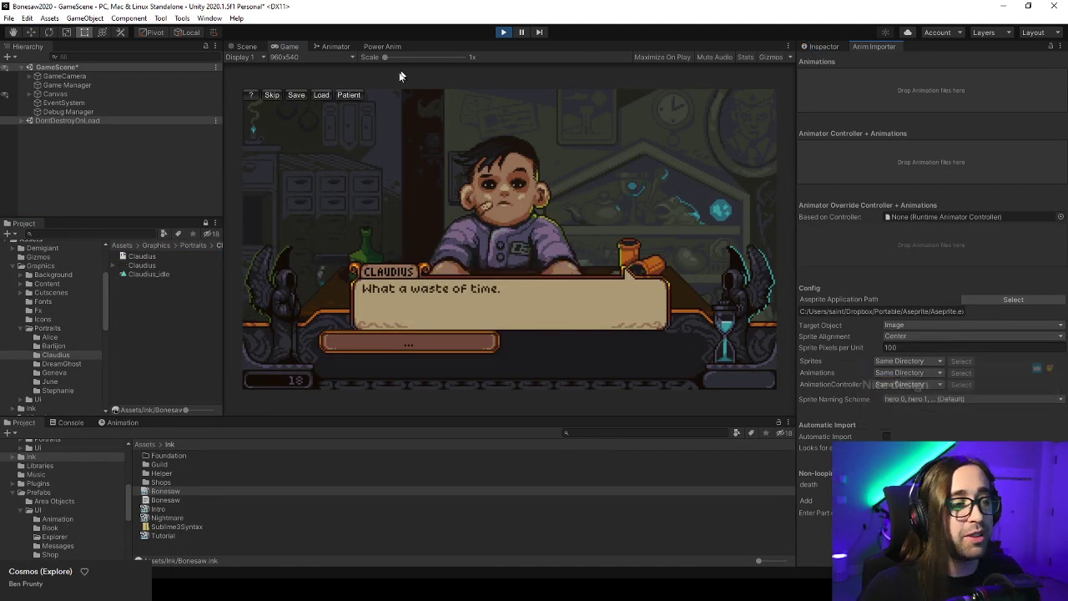
pyautogui.click(434, 342)
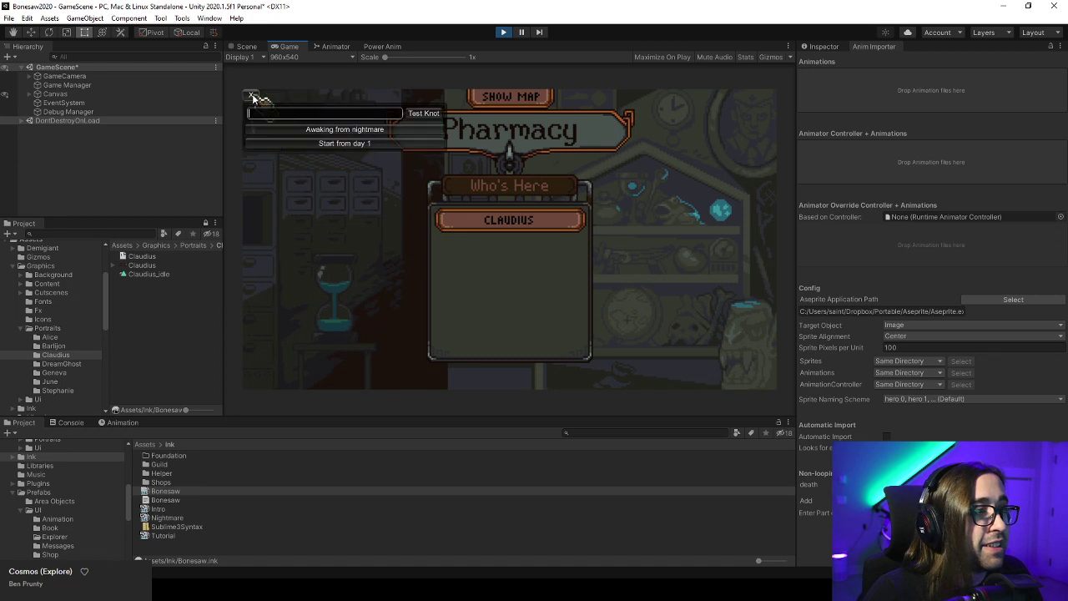
pyautogui.click(510, 96)
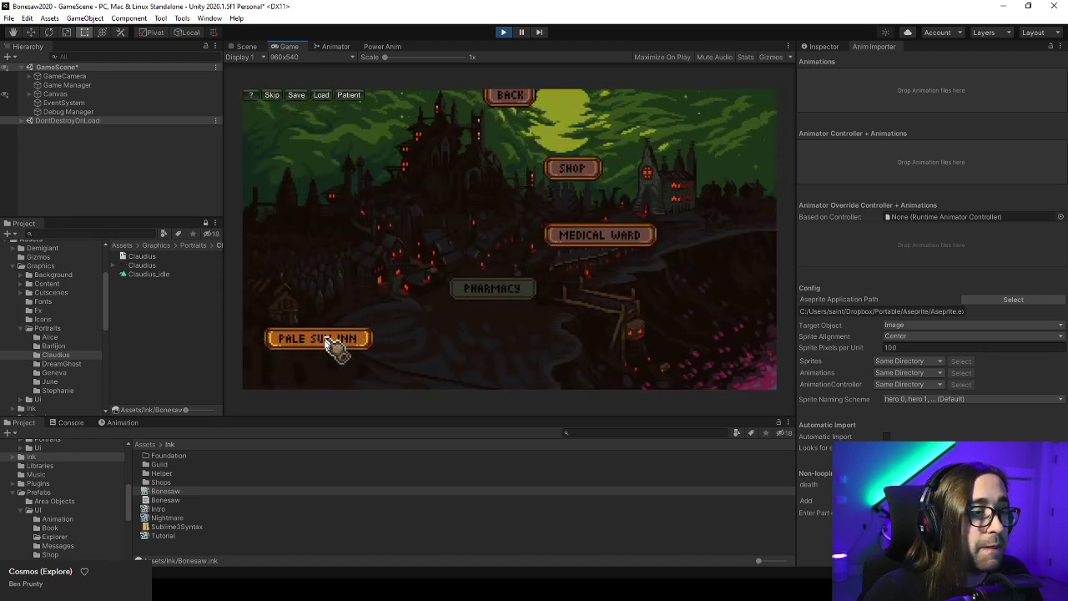
pyautogui.click(596, 250)
pyautogui.click(370, 223)
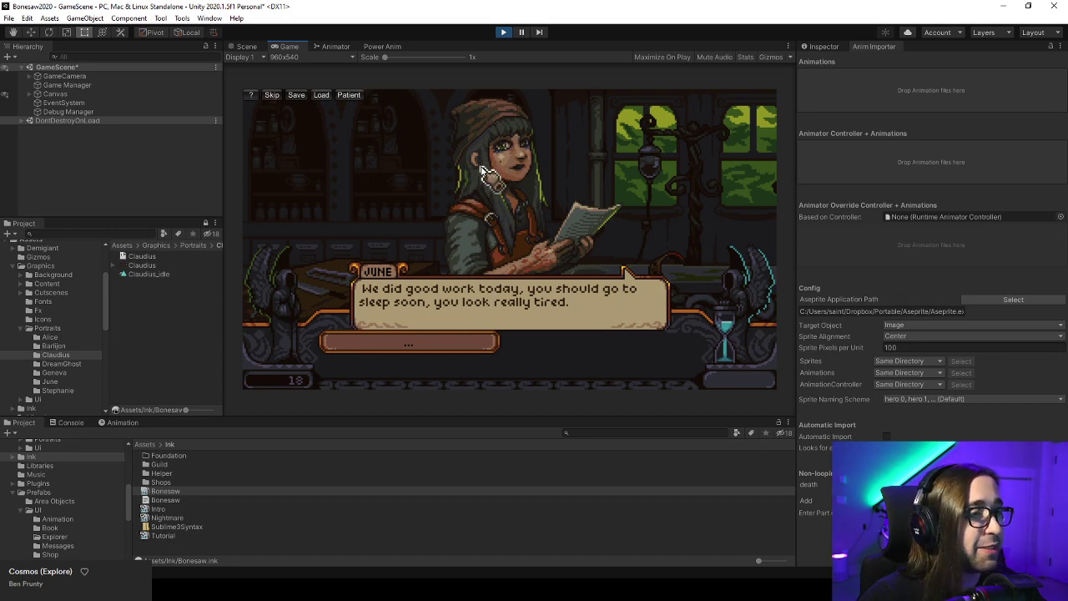
# Advance the dialogue between June and Stephanie through to its end.
pyautogui.click(425, 351)
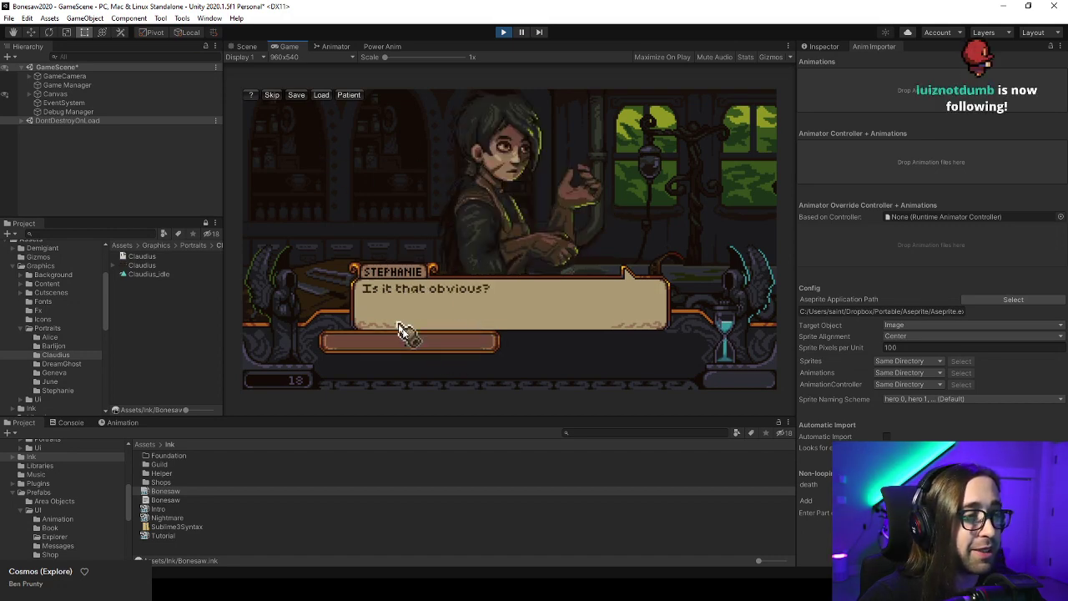
pyautogui.click(438, 348)
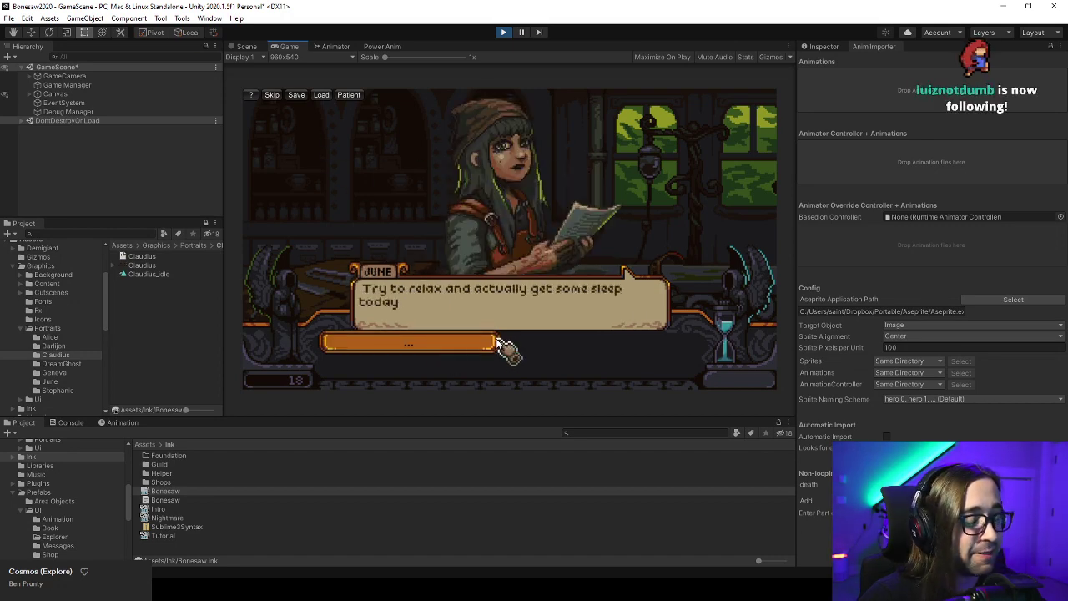
pyautogui.click(487, 346)
pyautogui.click(487, 346)
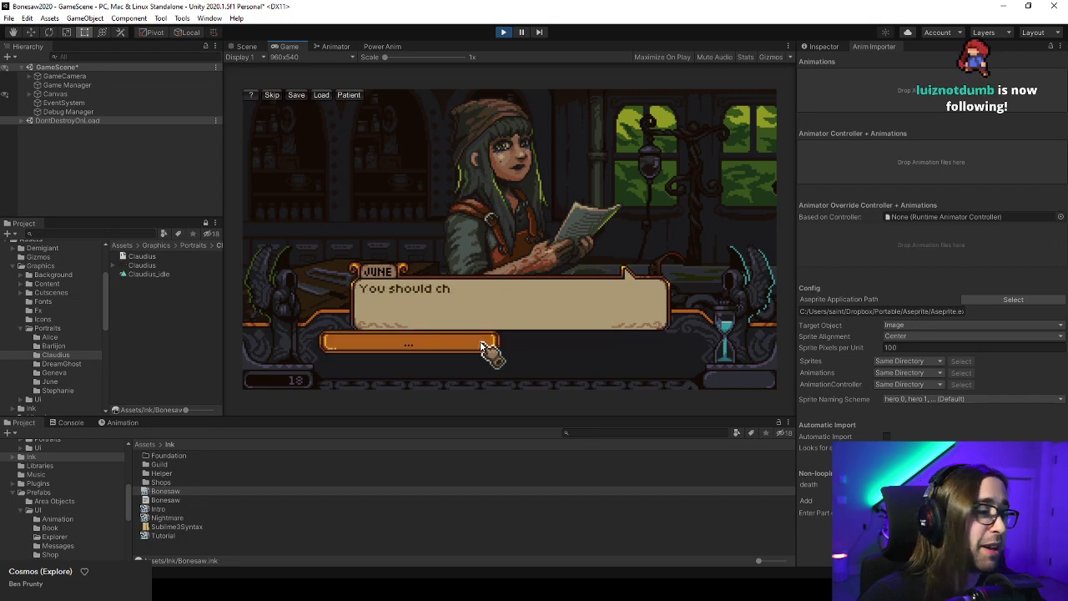
pyautogui.click(487, 346)
pyautogui.click(486, 347)
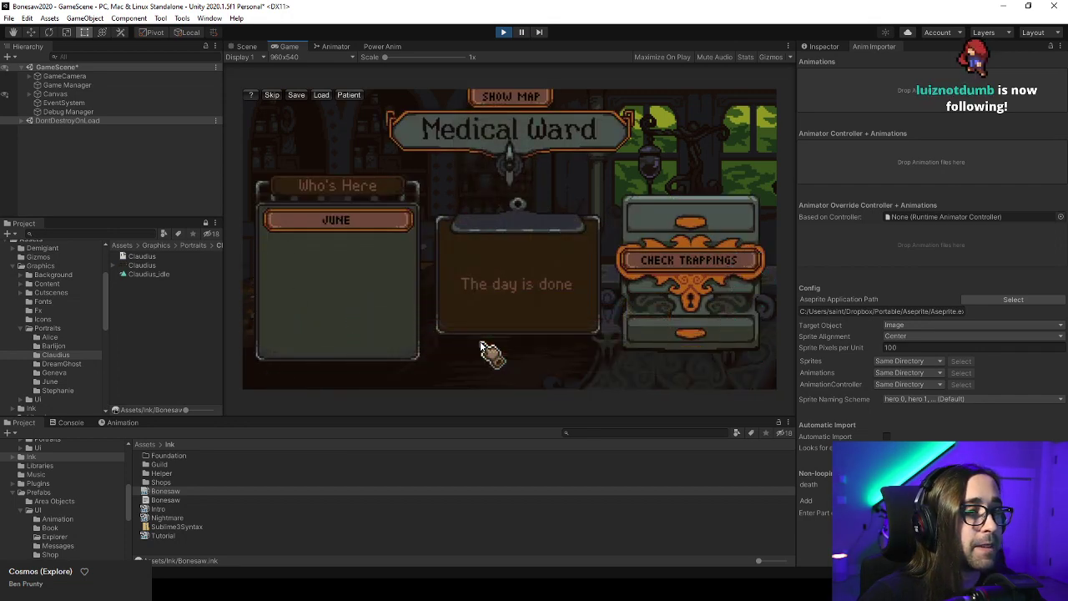
# View and close the trappings inventory in the Medical Ward, and start another conversation with June.
pyautogui.click(684, 278)
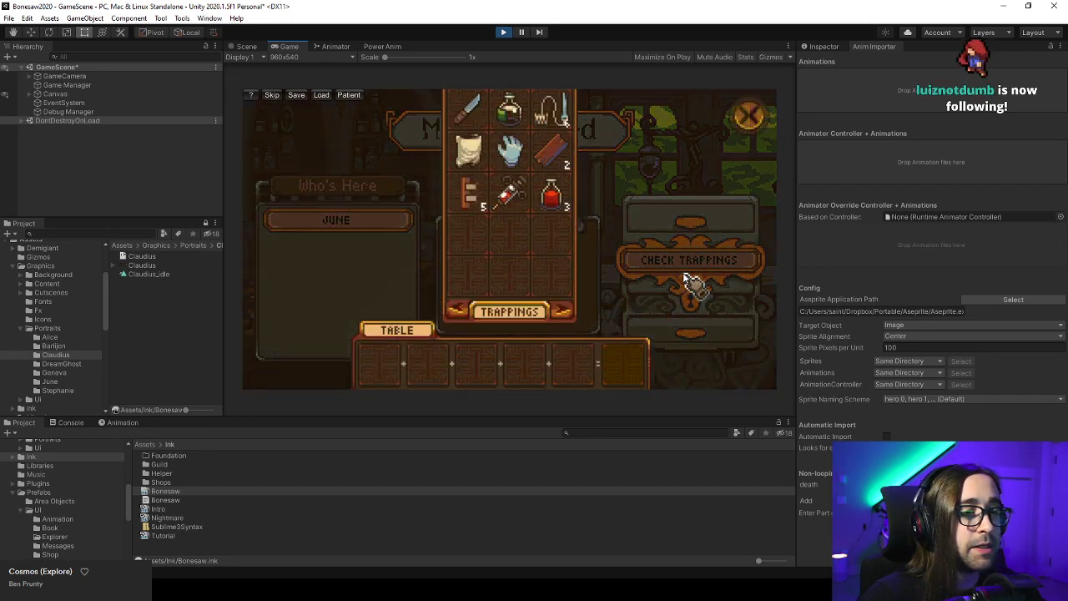
pyautogui.click(749, 120)
pyautogui.click(351, 220)
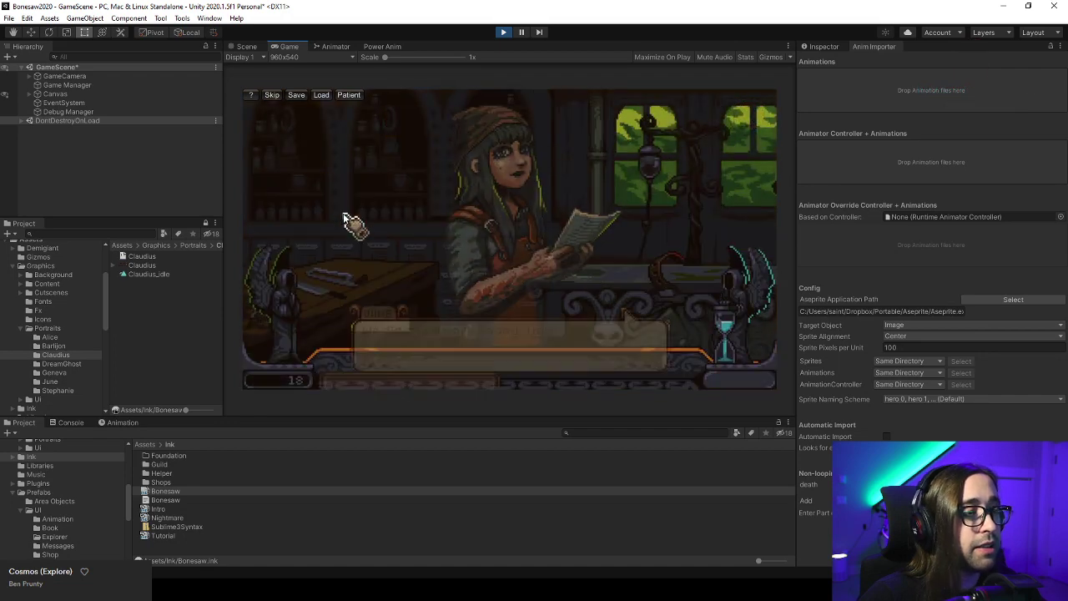
# Advance June's dialogue in the Medical Ward through to its end.
pyautogui.click(429, 342)
pyautogui.click(429, 342)
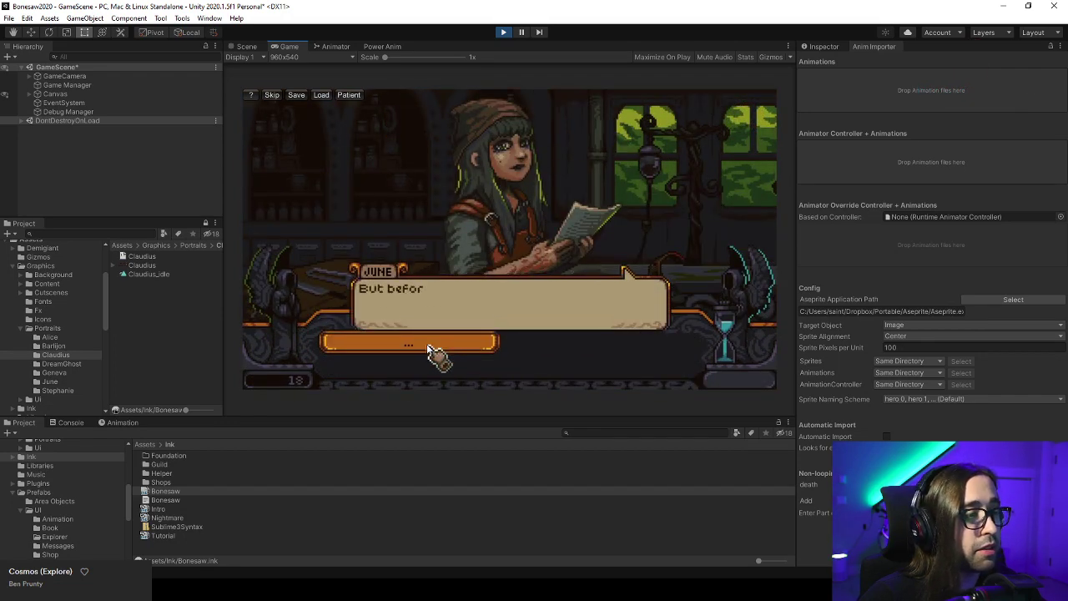
pyautogui.click(429, 345)
pyautogui.click(429, 349)
# Travel via the map to the Pharmacy, check Claudius's portrait in his dialogue and shop, and close the shop.
pyautogui.click(537, 106)
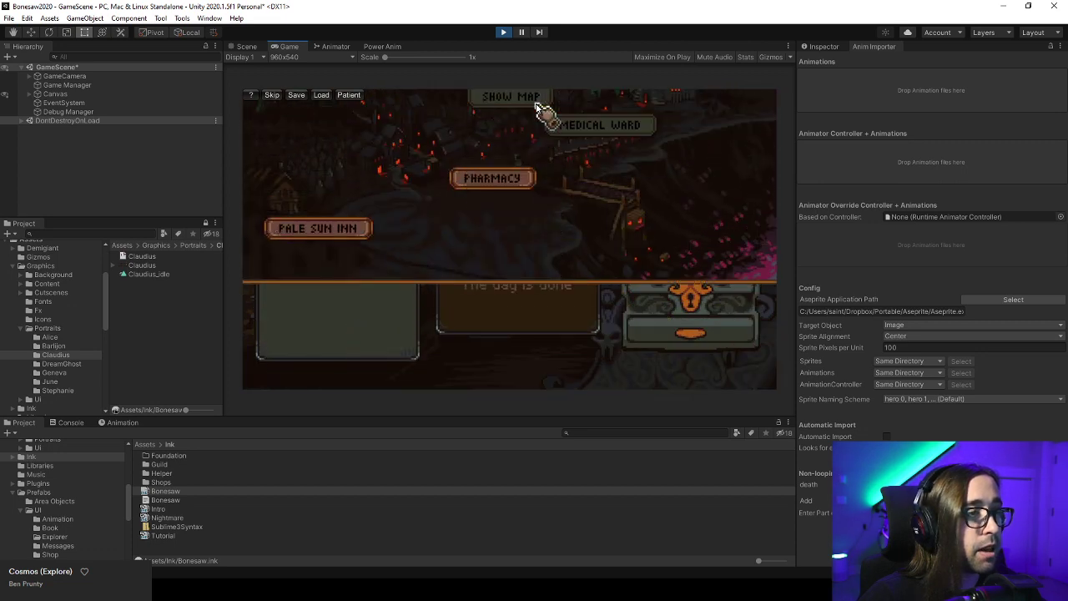
pyautogui.click(493, 283)
pyautogui.click(494, 221)
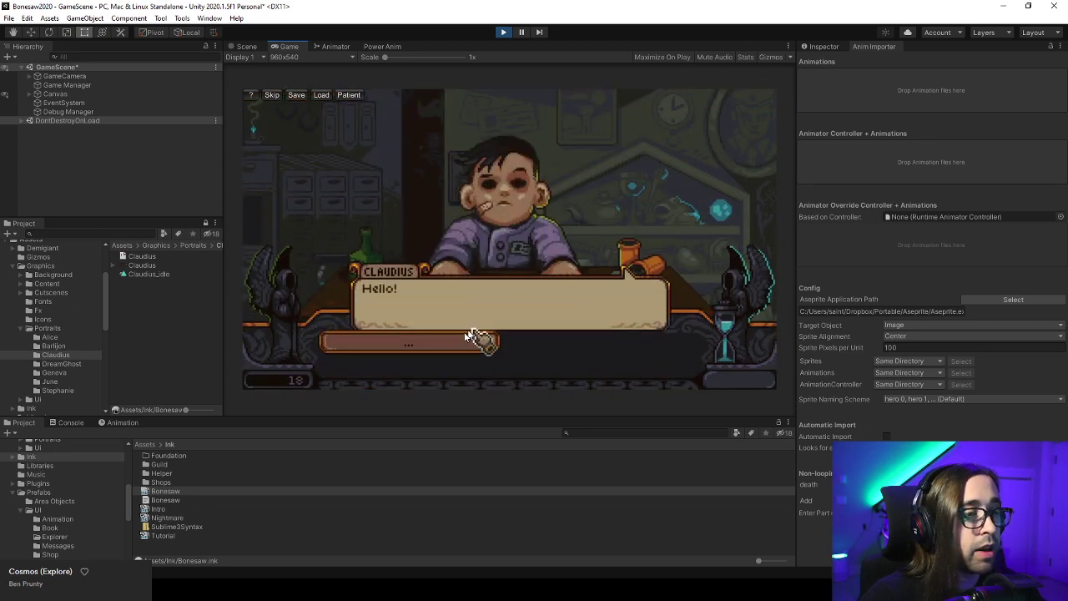
pyautogui.click(469, 338)
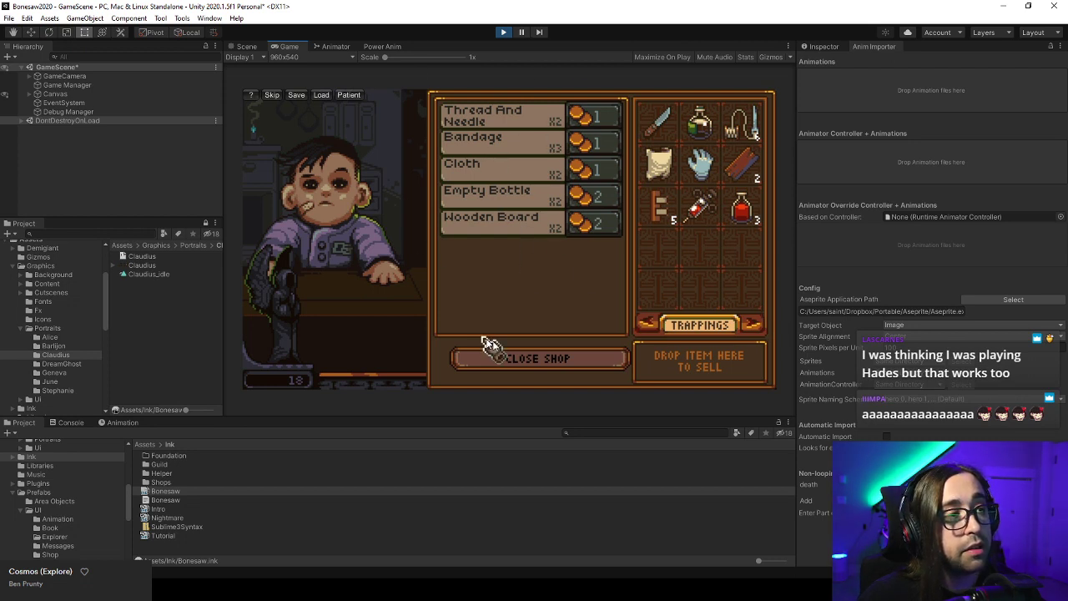
pyautogui.click(575, 358)
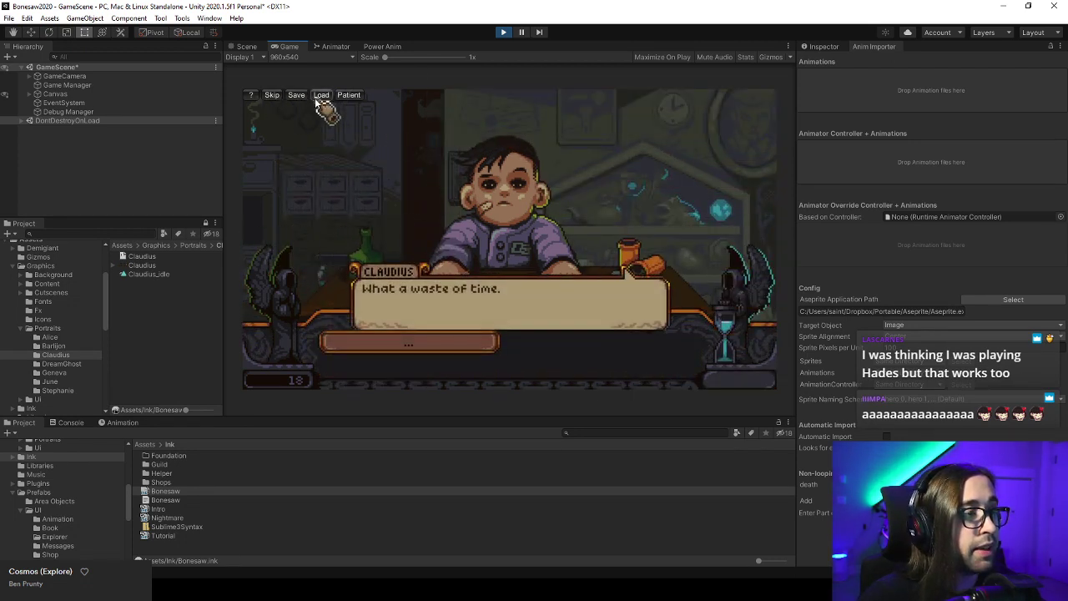
# Reload the saved game, restart Unity's play mode and launch the game from day 1 with the debug options.
pyautogui.click(321, 97)
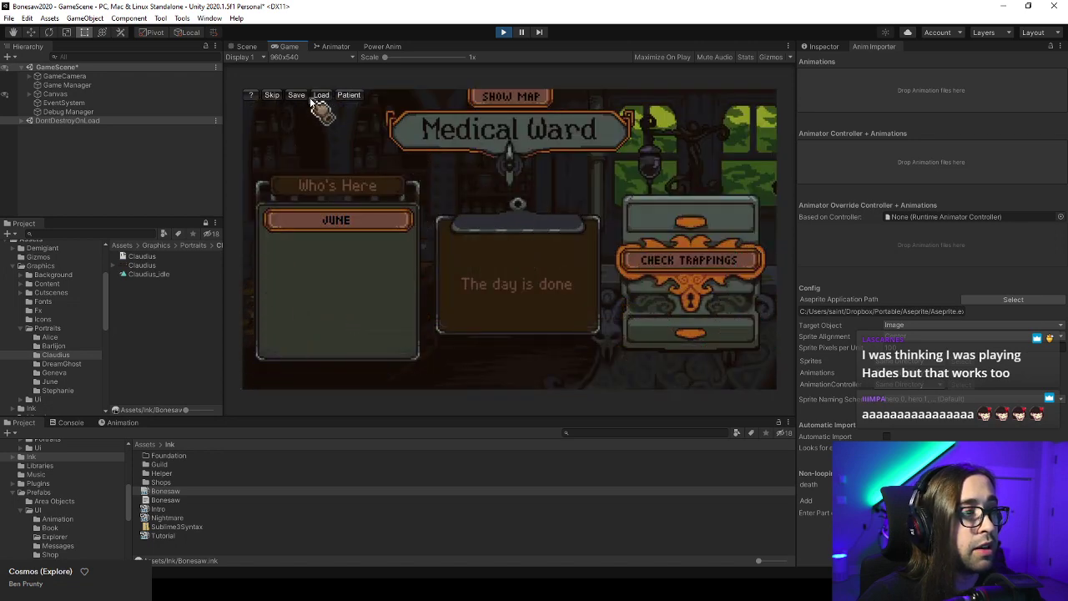
pyautogui.click(251, 95)
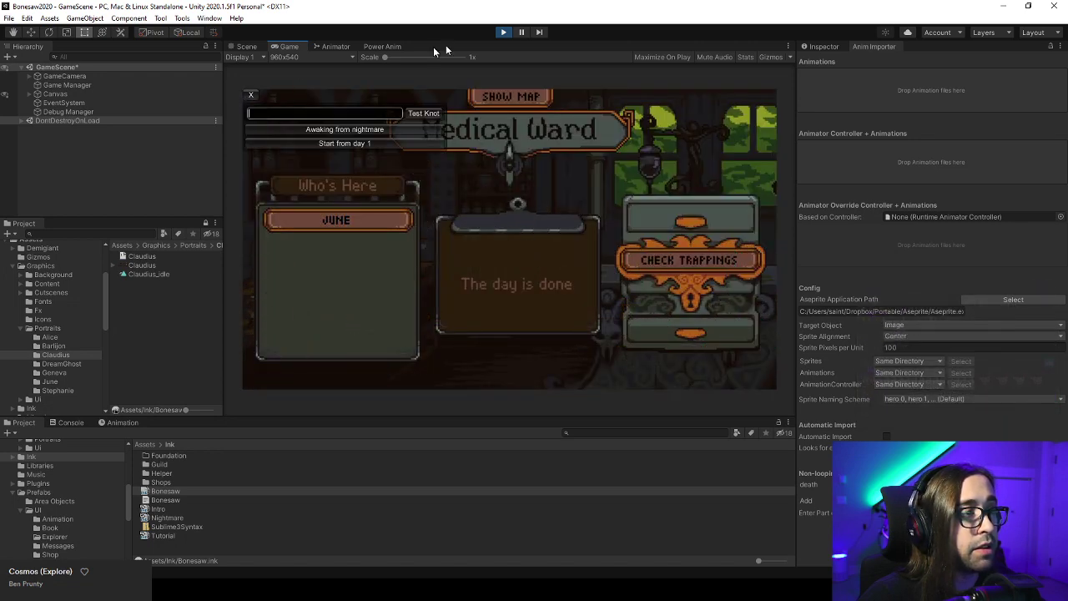
pyautogui.click(505, 32)
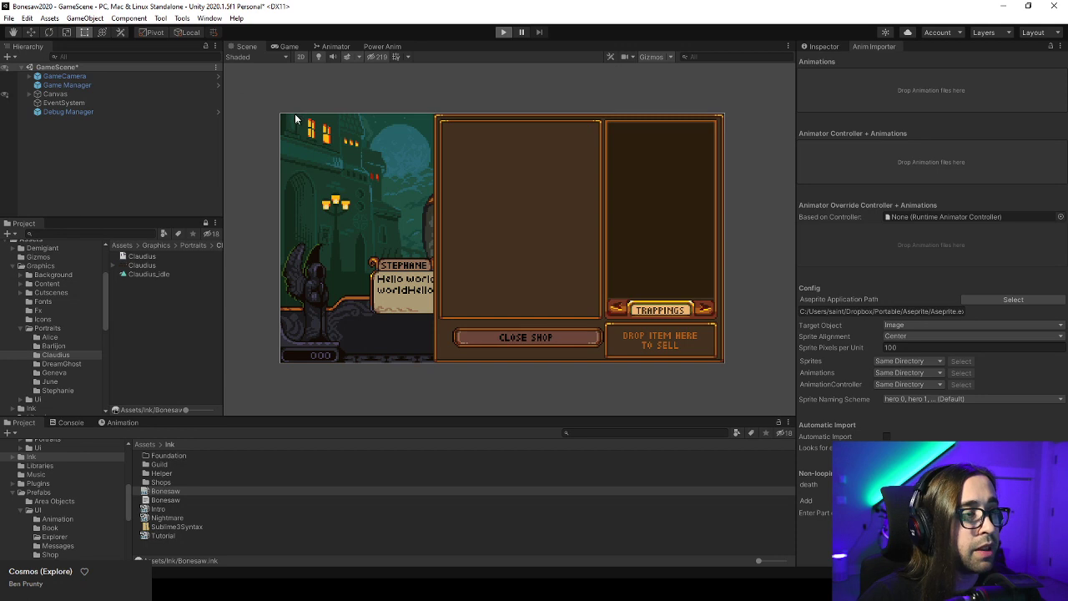
pyautogui.hotkey('ctrl', 'p')
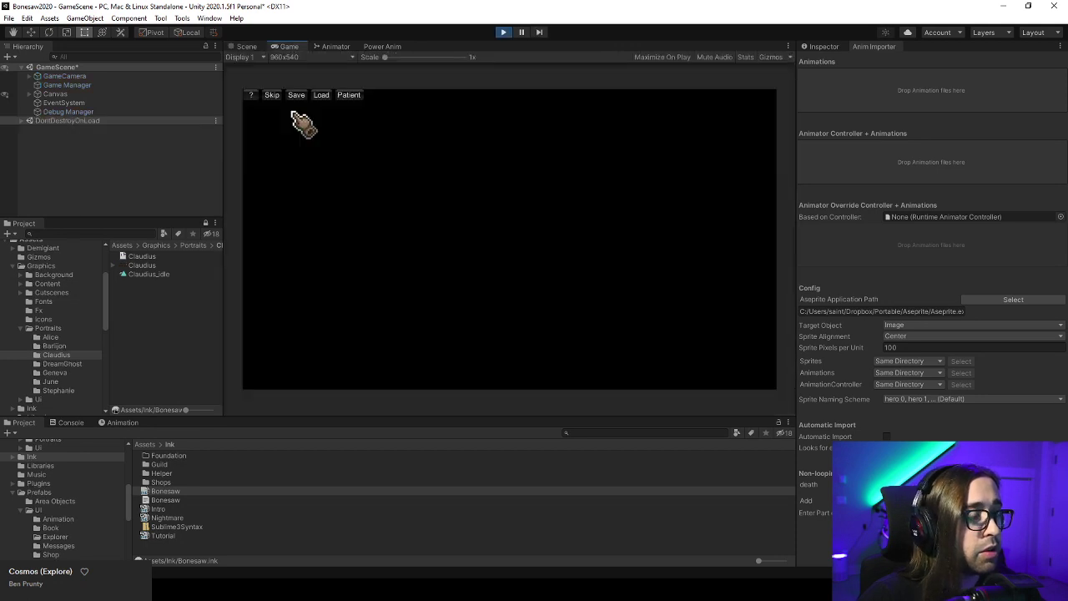
pyautogui.click(252, 95)
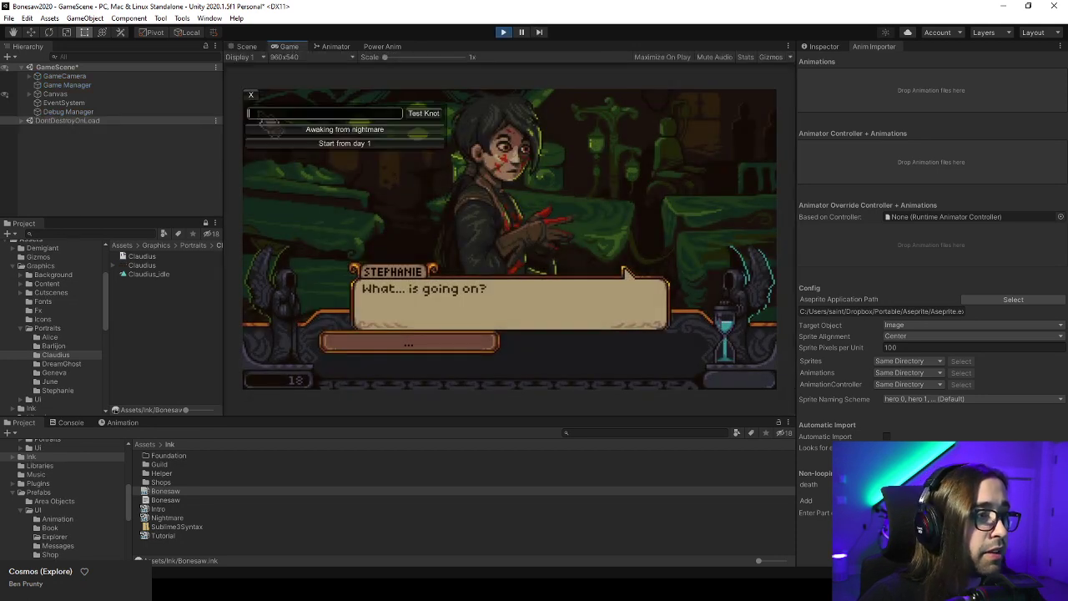
pyautogui.click(294, 145)
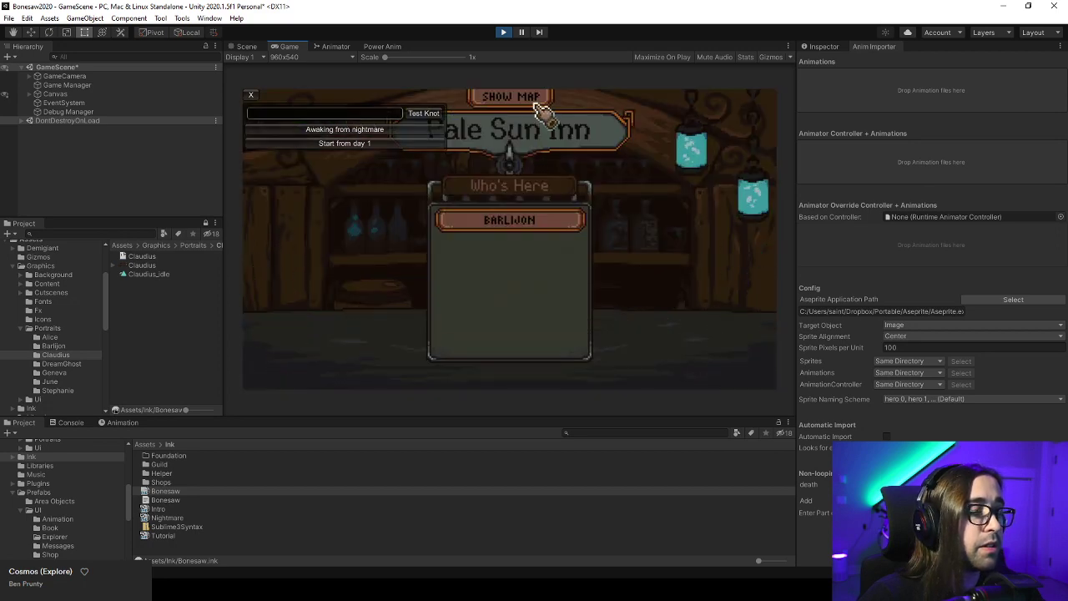
# Travel via the map from the Pale Sun Inn to the Medical Ward and hide the debug options.
pyautogui.click(531, 98)
pyautogui.click(617, 238)
pyautogui.click(446, 303)
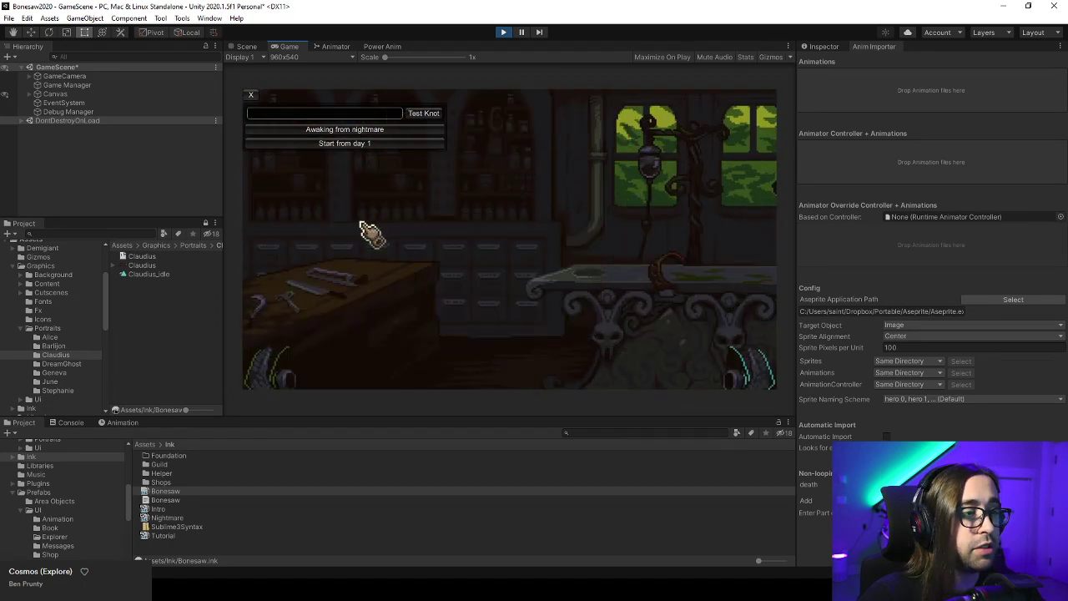
pyautogui.click(250, 95)
# Get through the Medical Ward dialogue and the work day, and move on from the daily report.
pyautogui.click(408, 341)
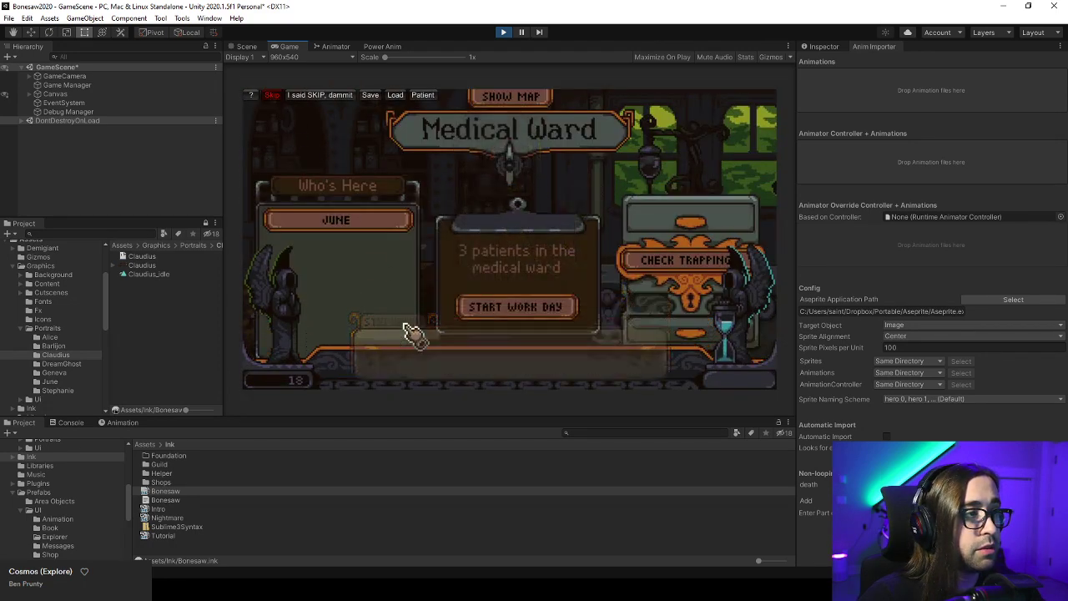
pyautogui.click(538, 367)
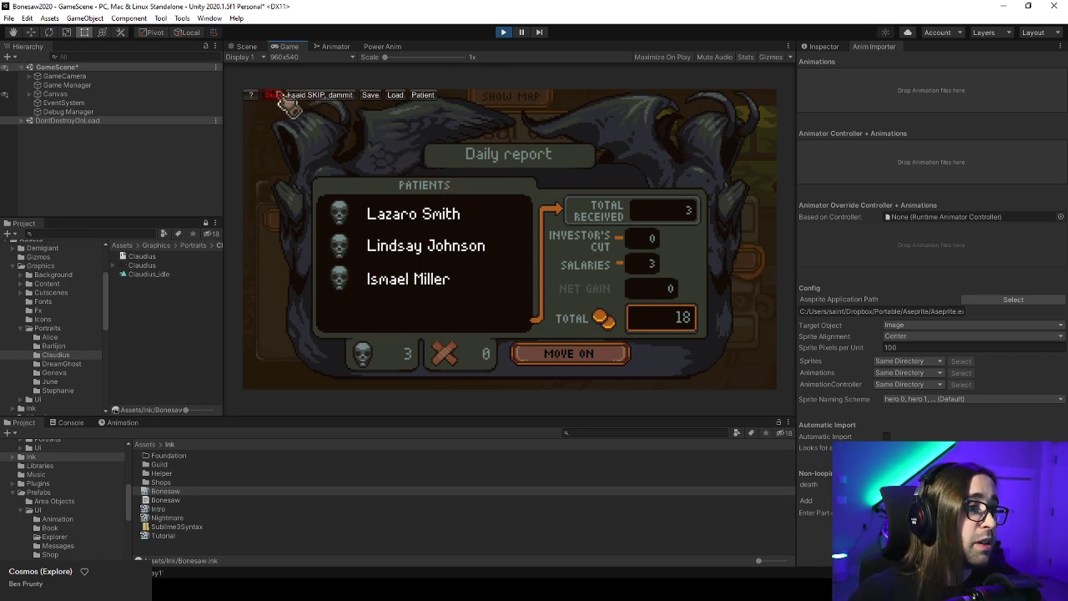
pyautogui.click(576, 354)
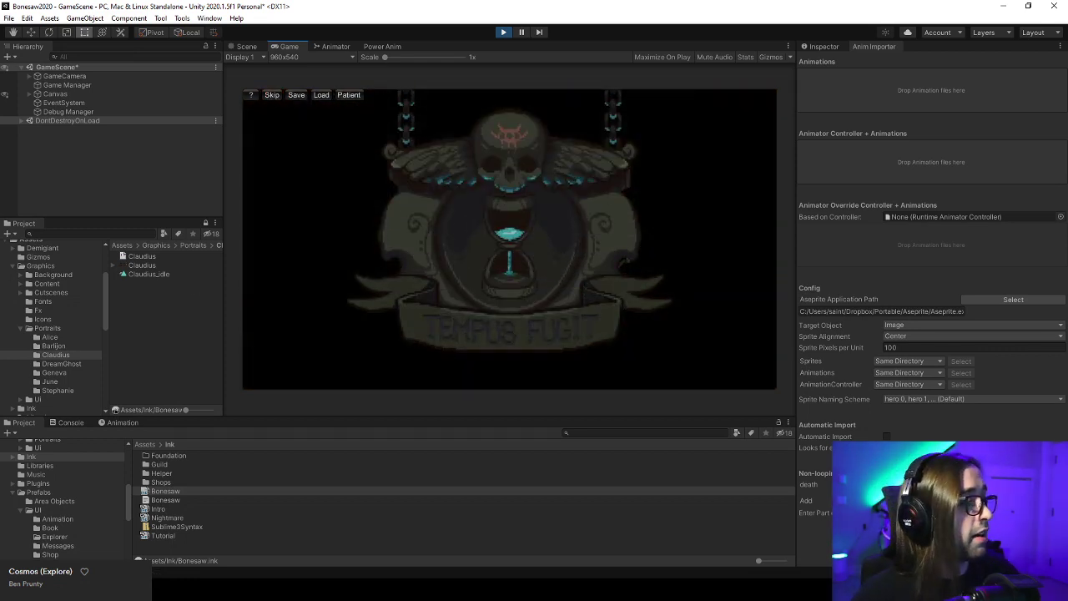